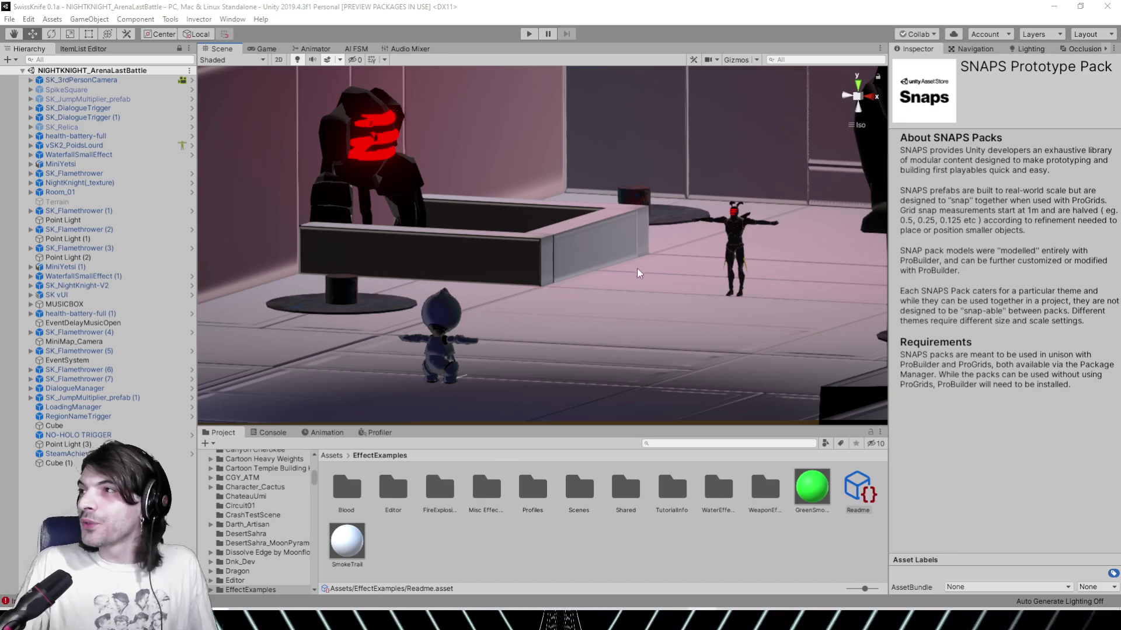
Survey the NightKnight arena from several angles, examining the giant figure, pools, flamethrower bases and surrounding walls
right_drag(594, 246, 428, 267)
scroll(641, 196, down, 2)
middle_drag(641, 197, 273, 333)
right_drag(456, 313, 345, 306)
right_drag(614, 270, 652, 298)
right_drag(493, 280, 538, 298)
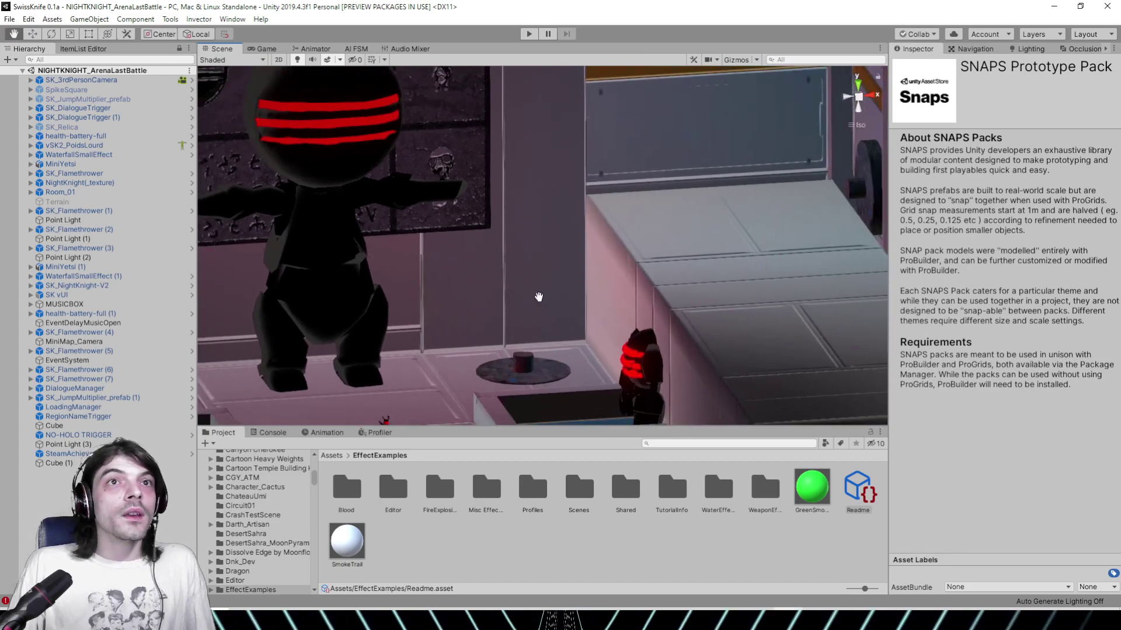
middle_drag(537, 298, 605, 202)
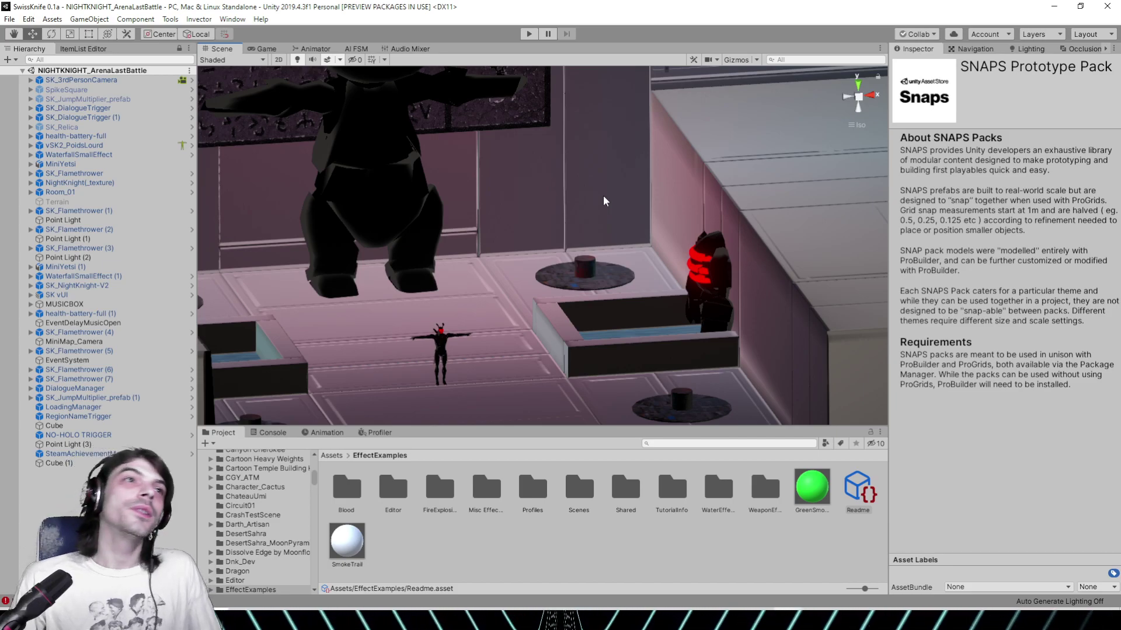
right_drag(477, 274, 531, 260)
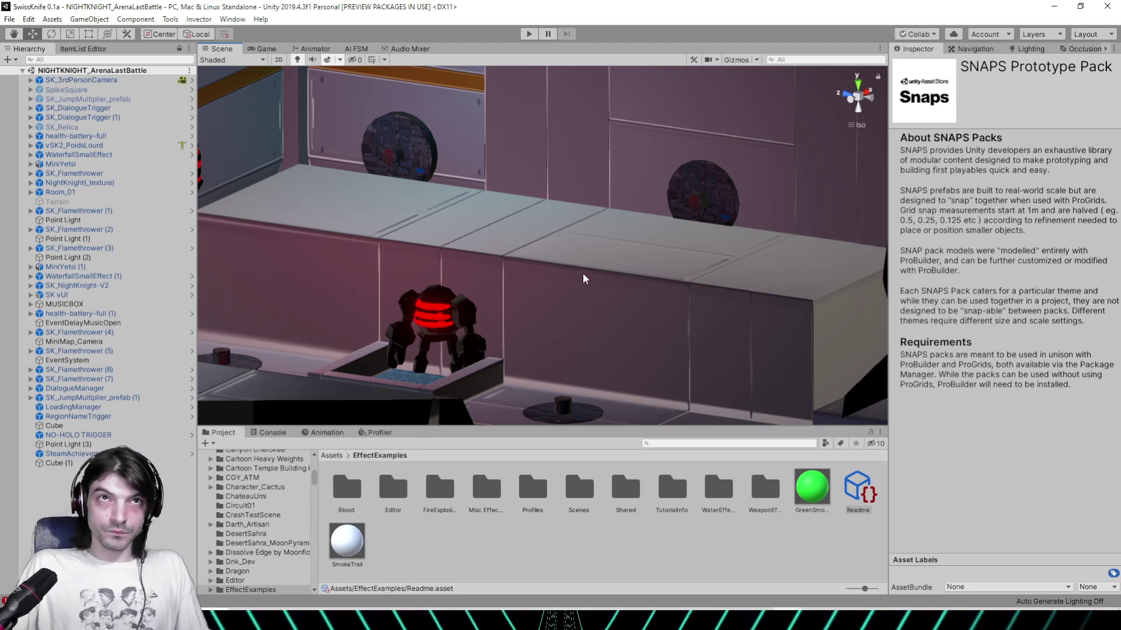
right_drag(620, 291, 400, 292)
scroll(399, 292, down, 3)
middle_drag(399, 292, 563, 315)
scroll(565, 315, up, 5)
right_drag(594, 294, 395, 317)
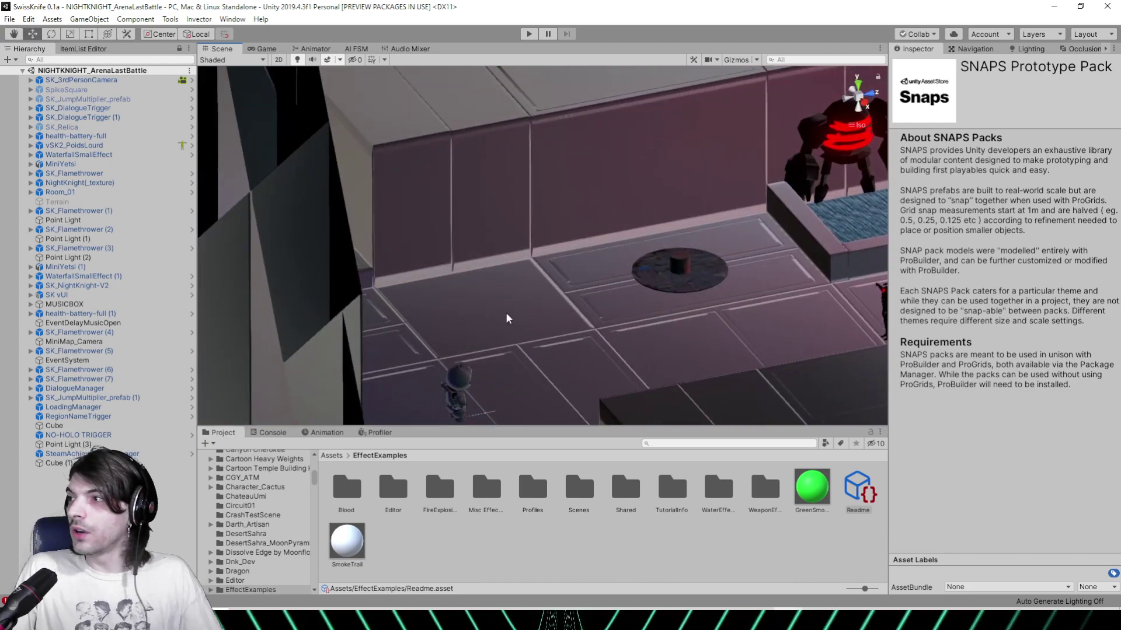
Examine the arena floor around the horned character and the small character, including the raised walkway and one pool
mouse_move(517, 308)
right_down()
mouse_move(593, 303)
mouse_move(502, 336)
mouse_move(531, 296)
right_up()
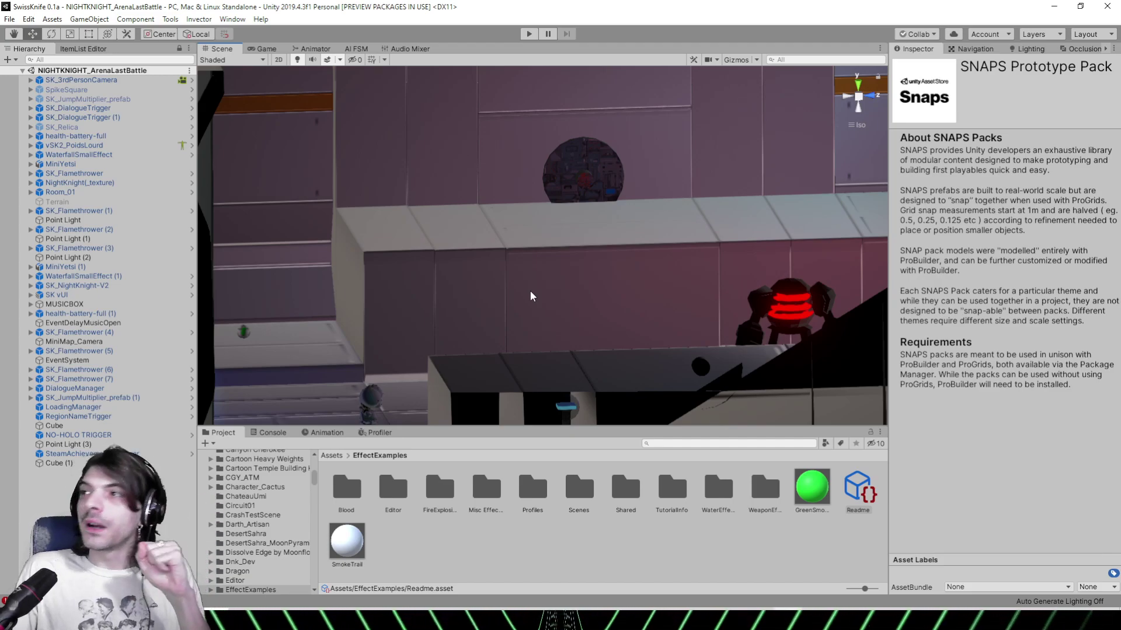
middle_drag(531, 296, 527, 210)
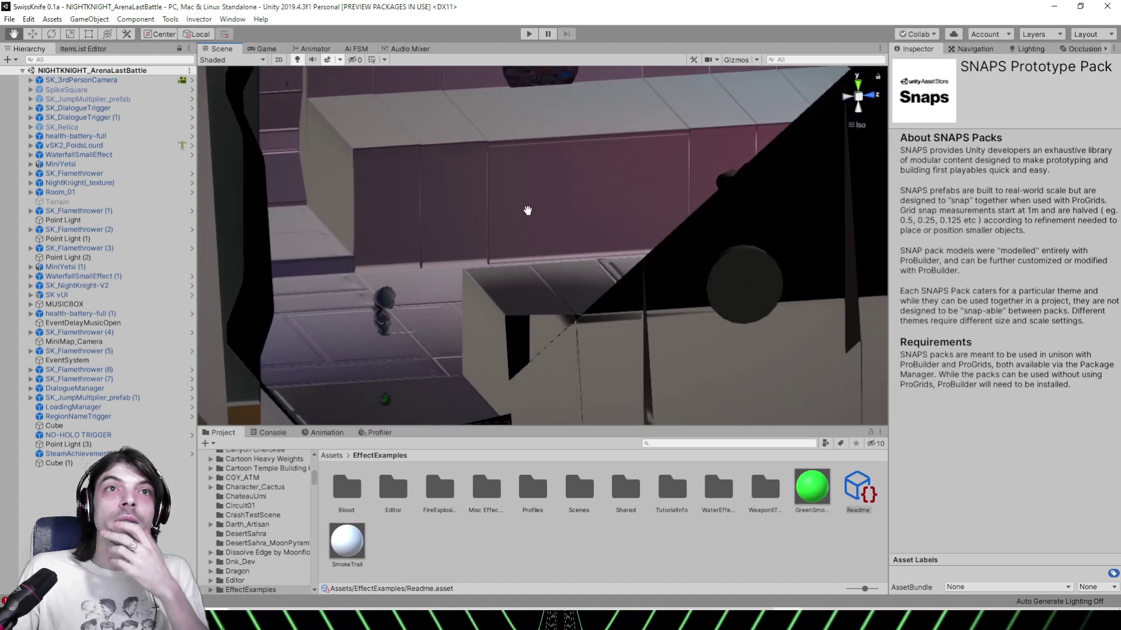
scroll(529, 212, up, 3)
right_drag(488, 233, 590, 257)
middle_drag(590, 257, 747, 304)
right_drag(625, 334, 643, 321)
middle_drag(650, 315, 589, 252)
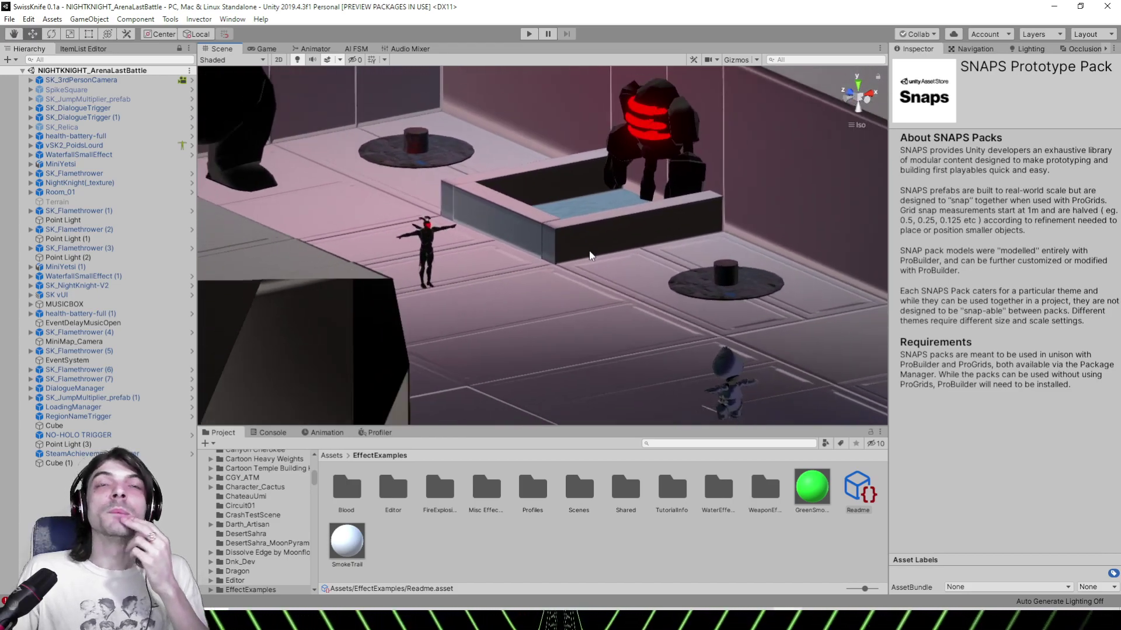
scroll(590, 255, up, 2)
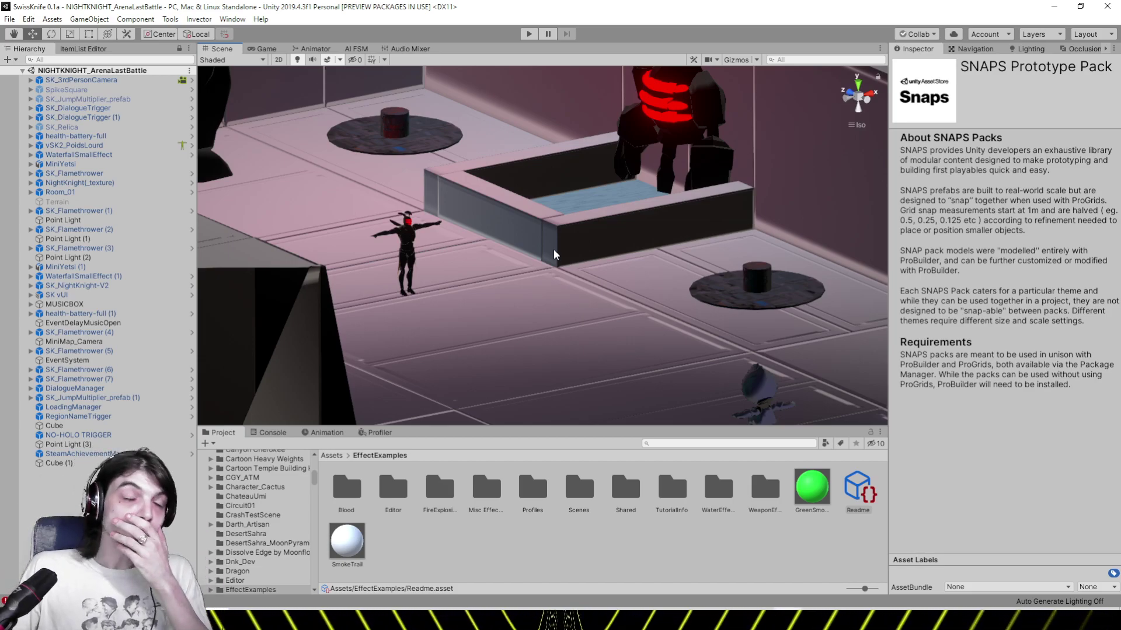
right_drag(554, 254, 532, 278)
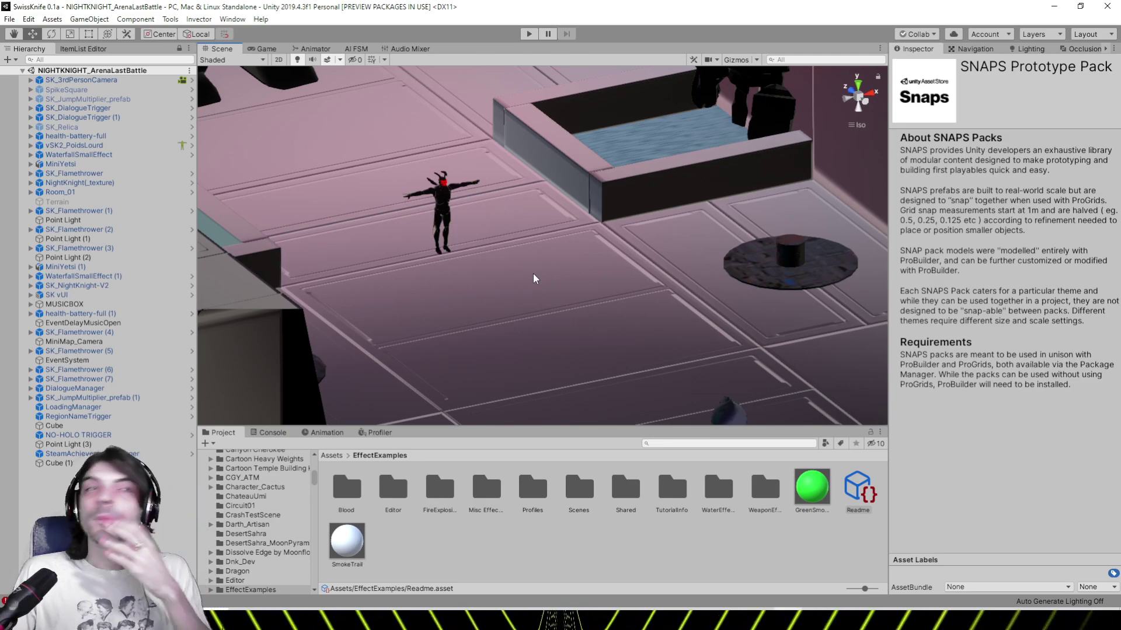
scroll(583, 269, down, 18)
right_drag(576, 267, 727, 335)
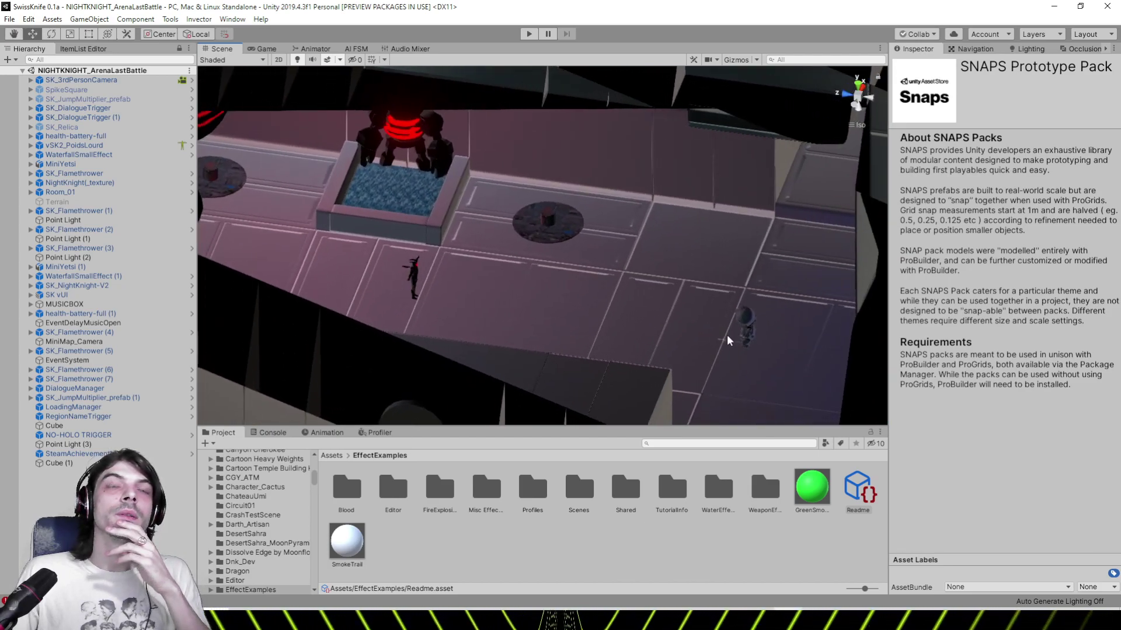
scroll(671, 337, up, 5)
right_drag(525, 327, 727, 310)
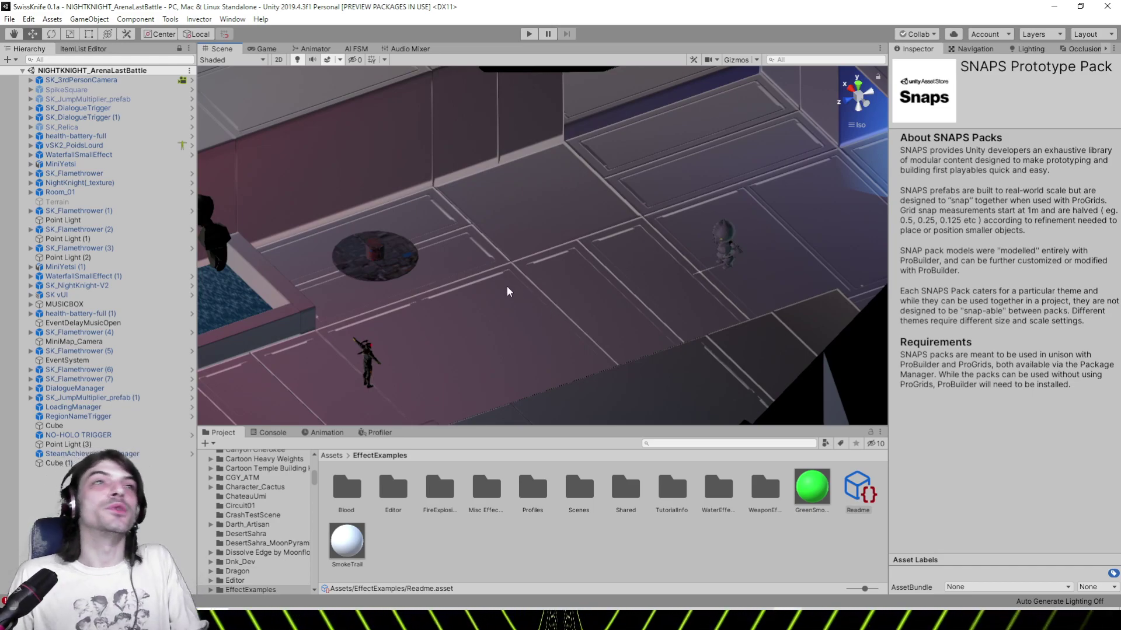
Open the scene Antre de NightKnight(Corridors).unity from the project's Assets folder
click(9, 20)
click(23, 46)
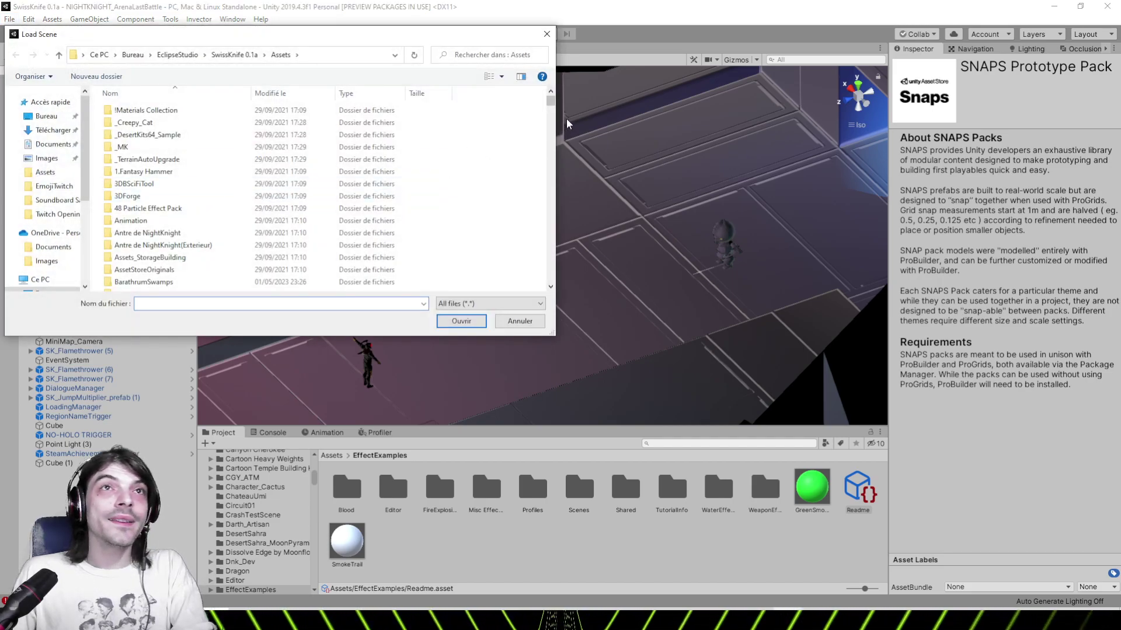
drag(550, 101, 533, 200)
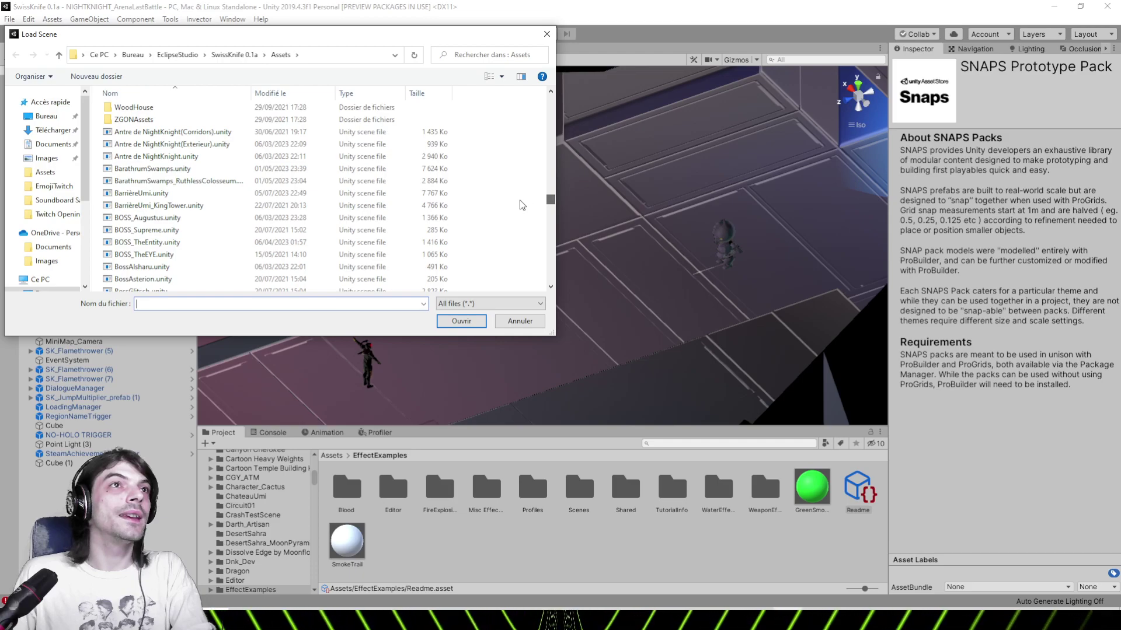
double_click(178, 142)
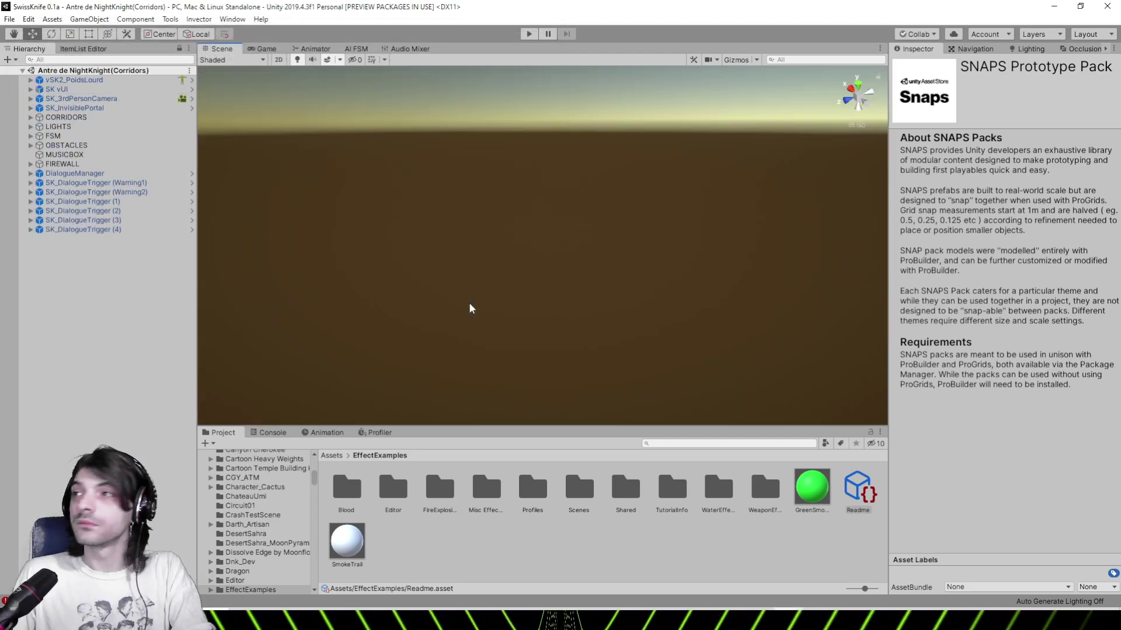
Frame the OBSTACLES group and the SK_DialogueTrigger (Warning1) object, examining the corridor entrance behind the character
click(67, 145)
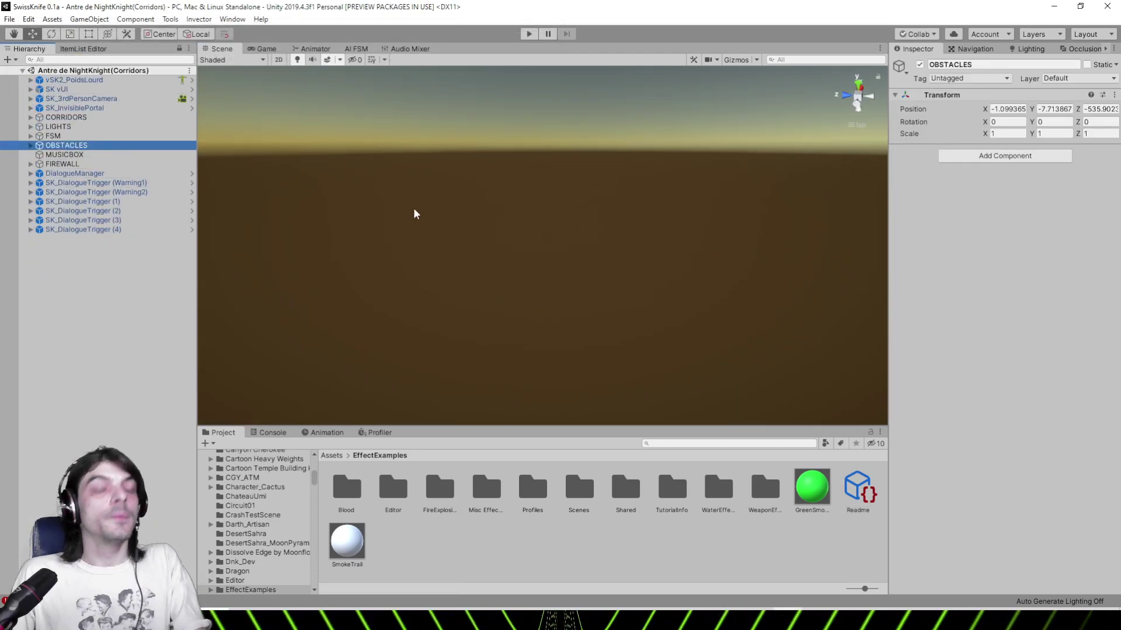
key(f)
right_drag(542, 241, 467, 245)
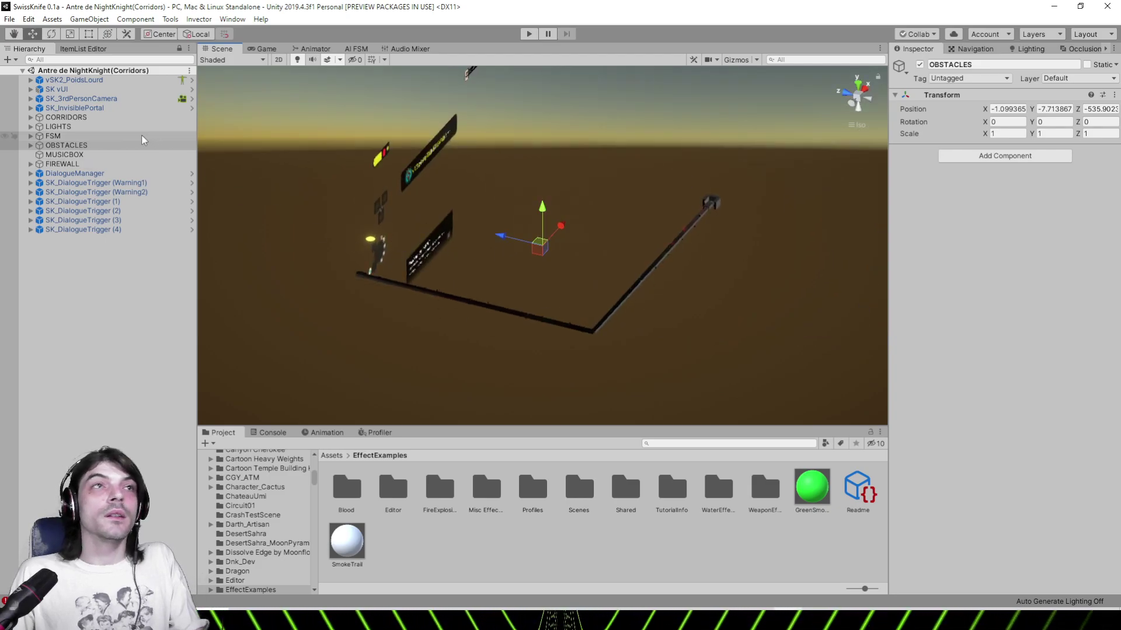
click(97, 182)
key(f)
right_drag(550, 222, 778, 167)
scroll(778, 168, up, 4)
alt+drag(632, 257, 596, 260)
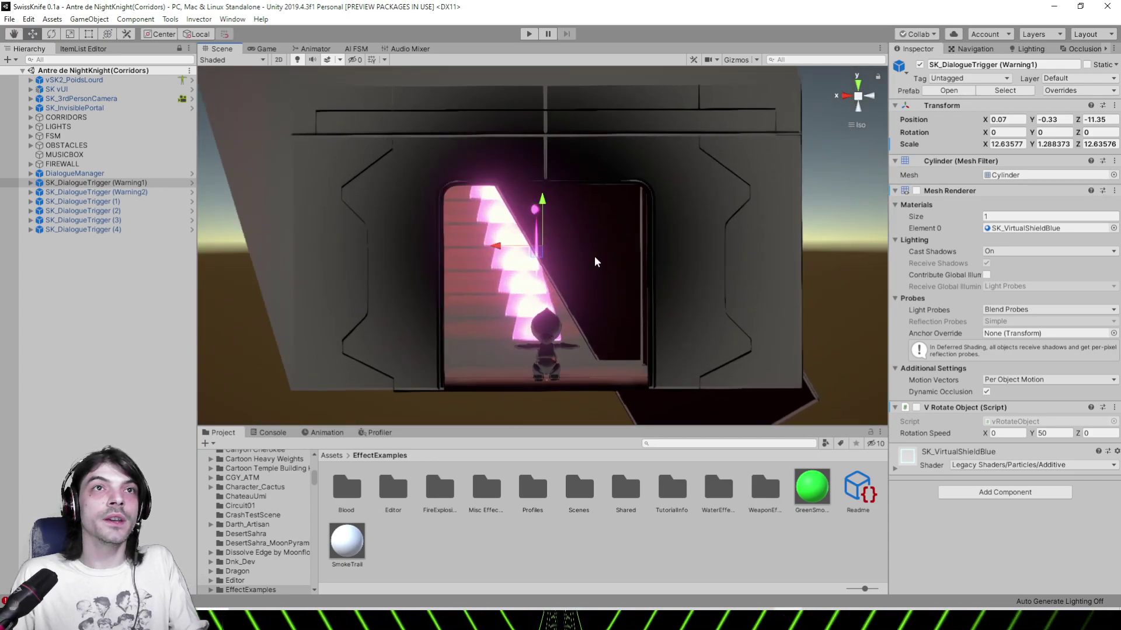
Open the scene Antre de NightKnight(Exterieur).unity from the project's Assets folder
click(9, 19)
click(35, 45)
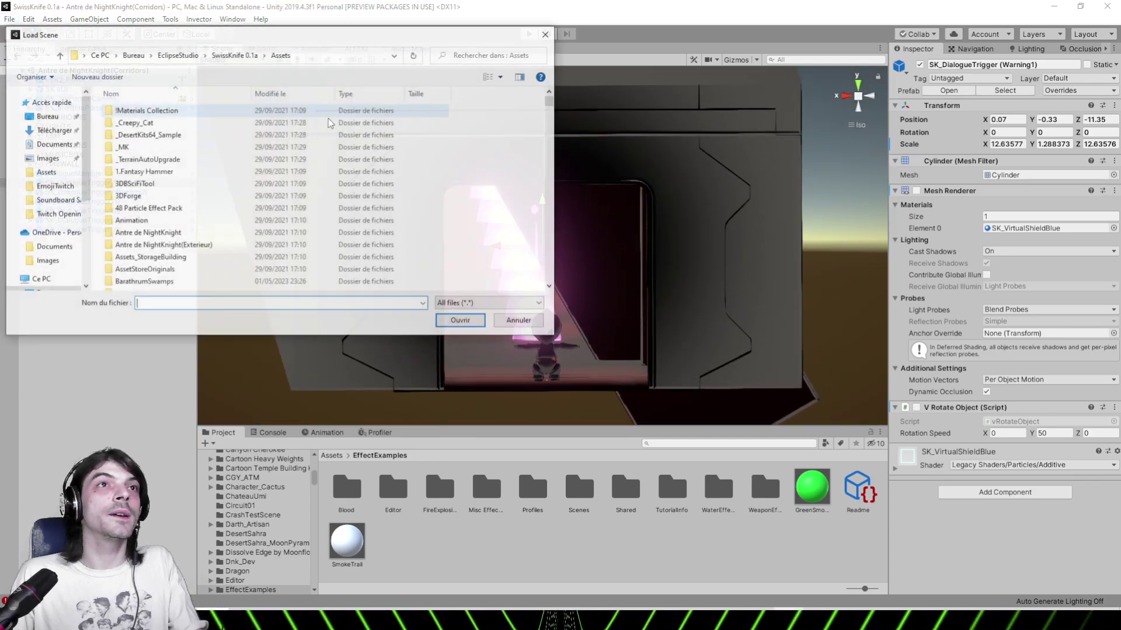
drag(551, 113, 530, 198)
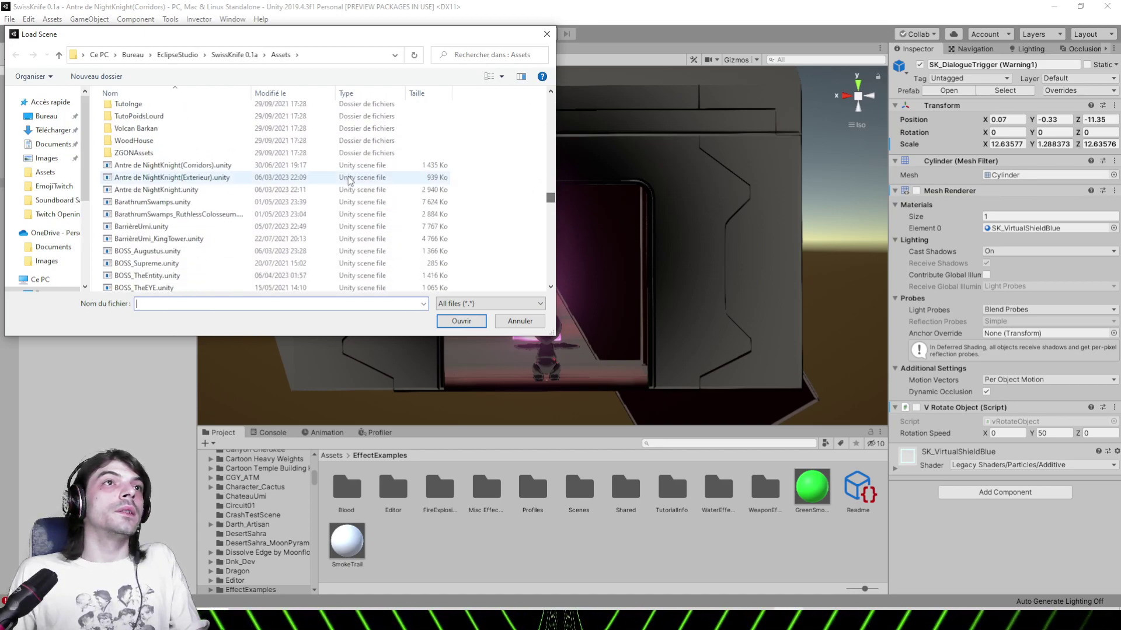
double_click(168, 178)
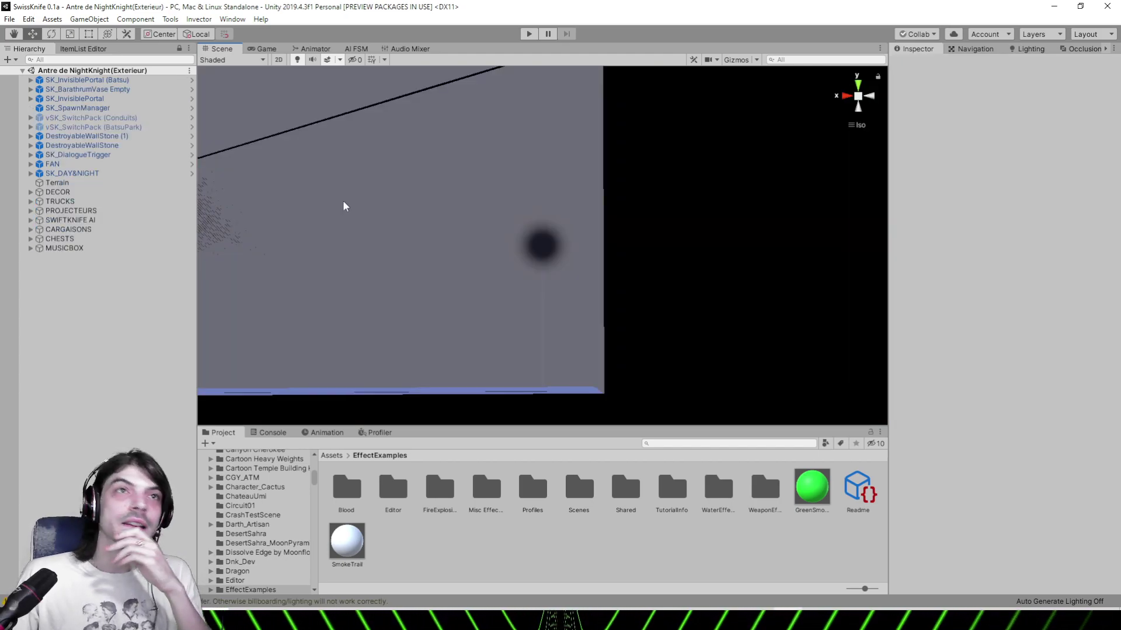
Frame the TruckA (3) truck beside the large building and select its body mesh
right_drag(482, 244, 395, 258)
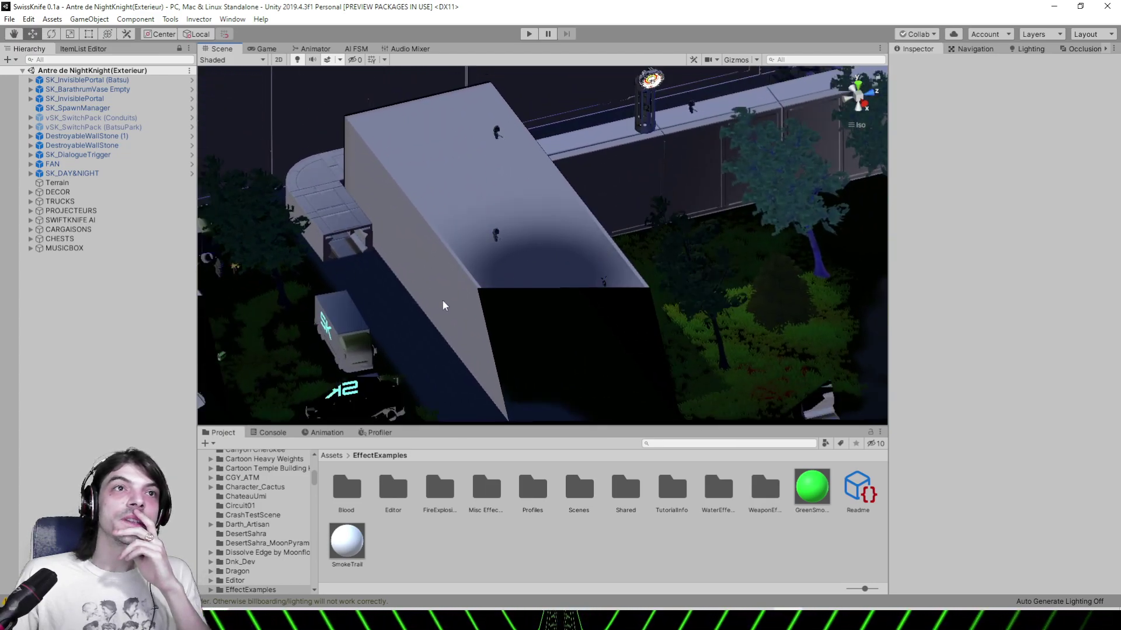
click(359, 350)
key(f)
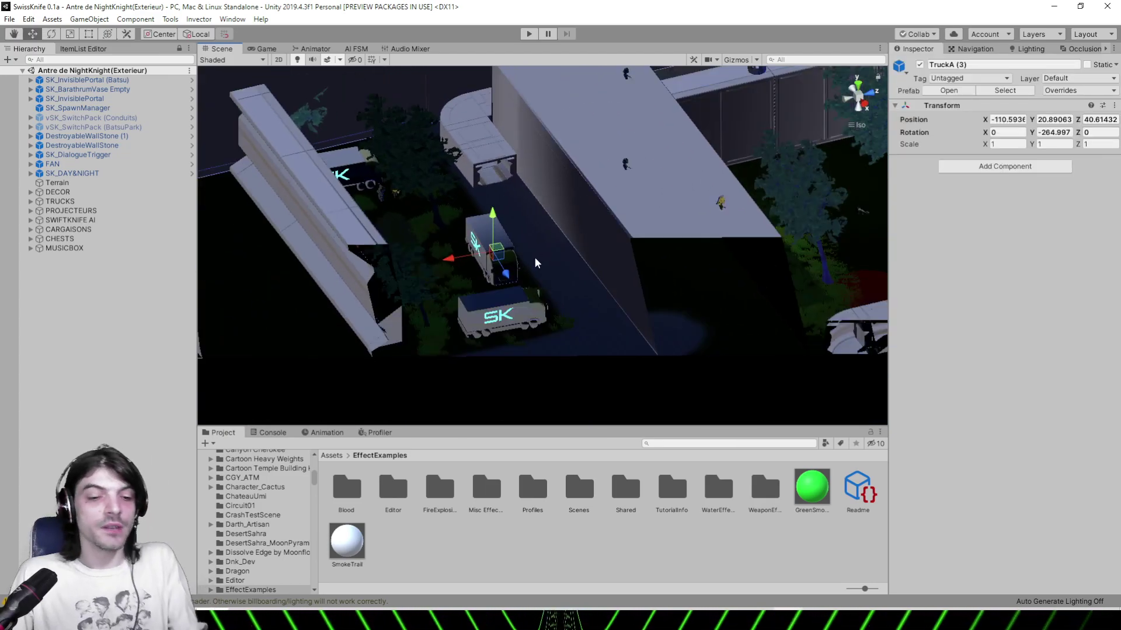
alt+drag(495, 274, 543, 215)
click(610, 228)
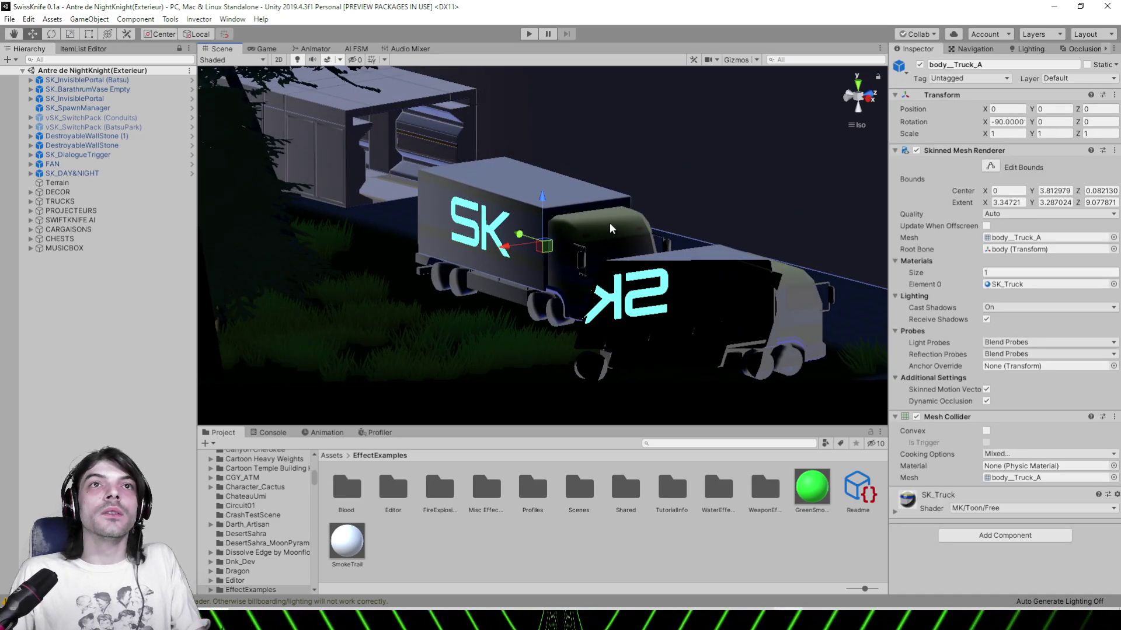
Locate the truck body's SK_Truck material and expand its Shadow, Render, Specular, Rim and Light settings
click(1007, 284)
click(632, 492)
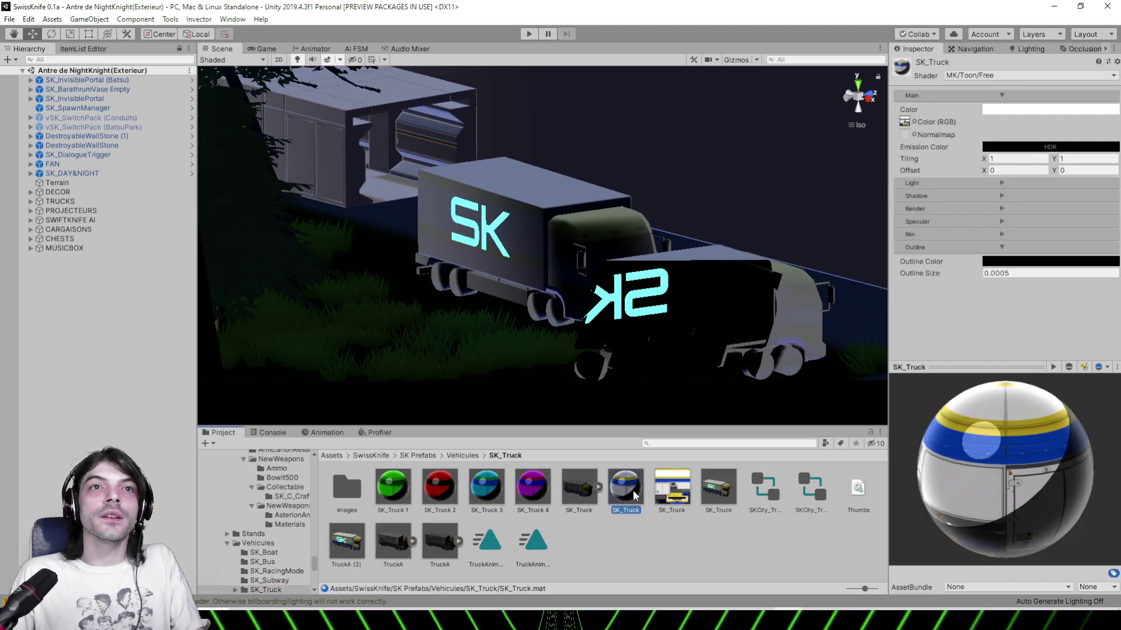
alt+drag(611, 297, 631, 303)
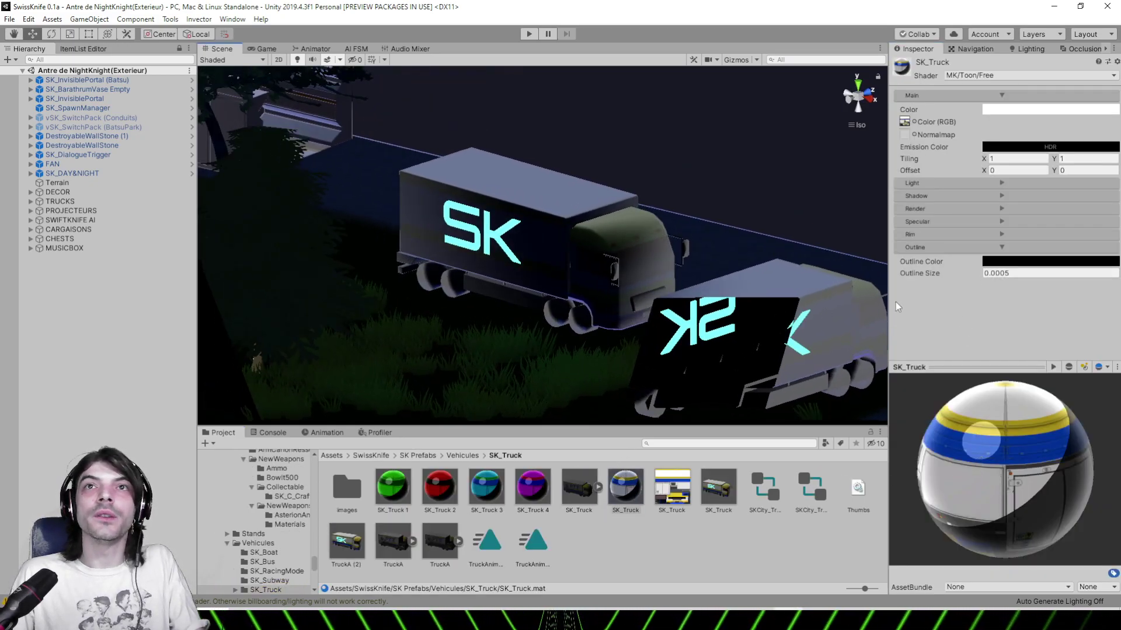
click(932, 197)
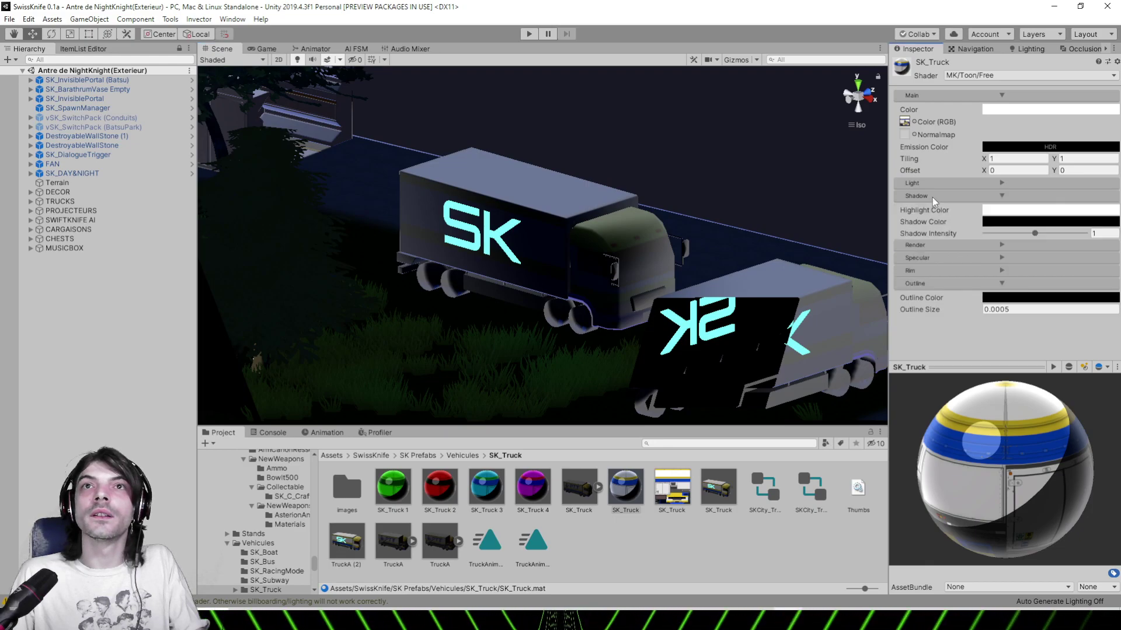
click(958, 247)
click(948, 273)
click(935, 320)
scroll(943, 275, down, 2)
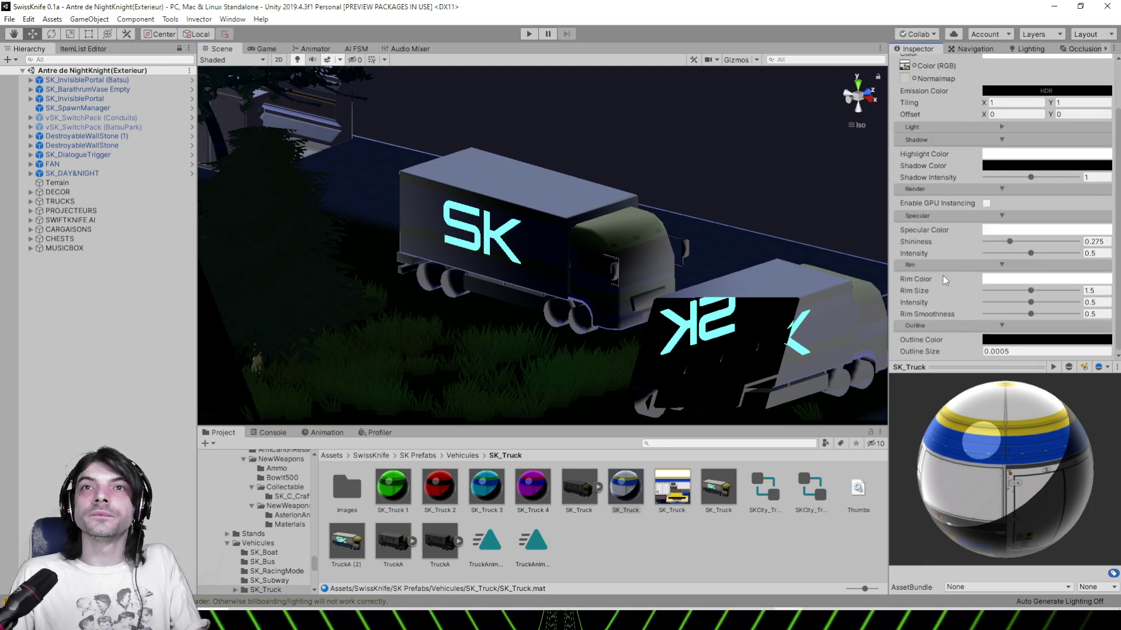
scroll(936, 279, up, 2)
click(944, 184)
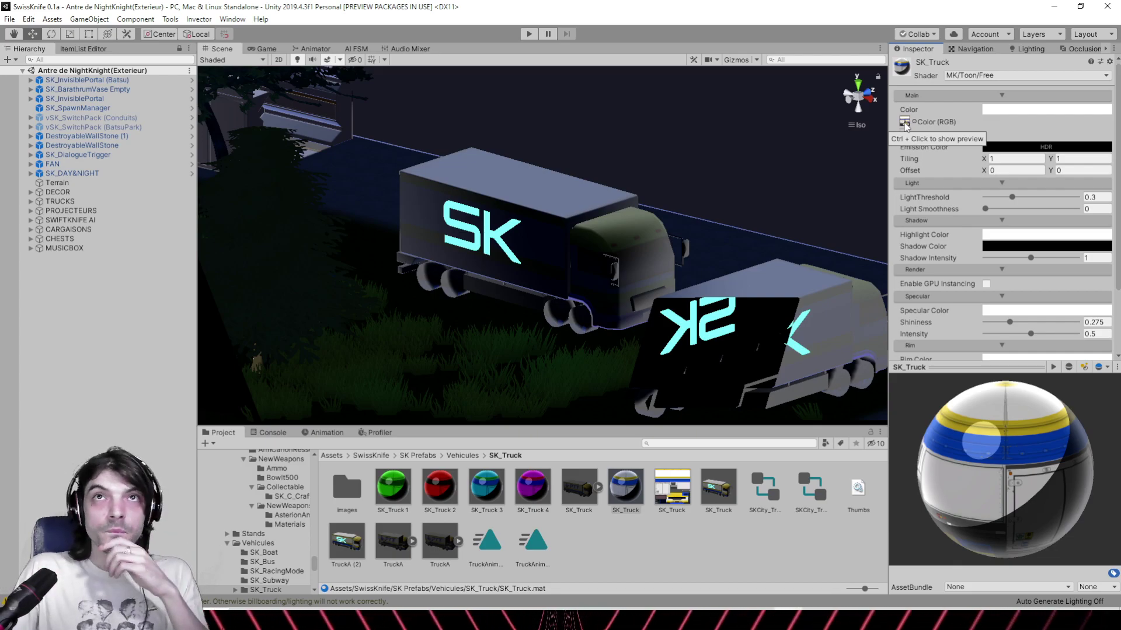
Find the texture assigned to the SK_Truck material's Color (RGB) slot and inspect its import settings
click(905, 124)
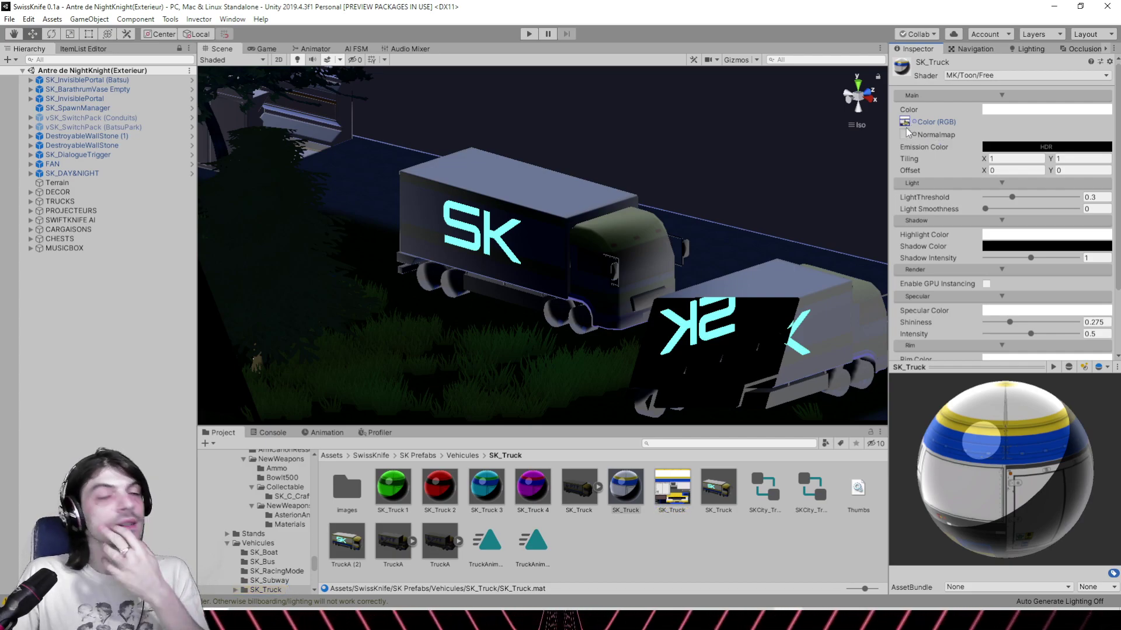
click(906, 124)
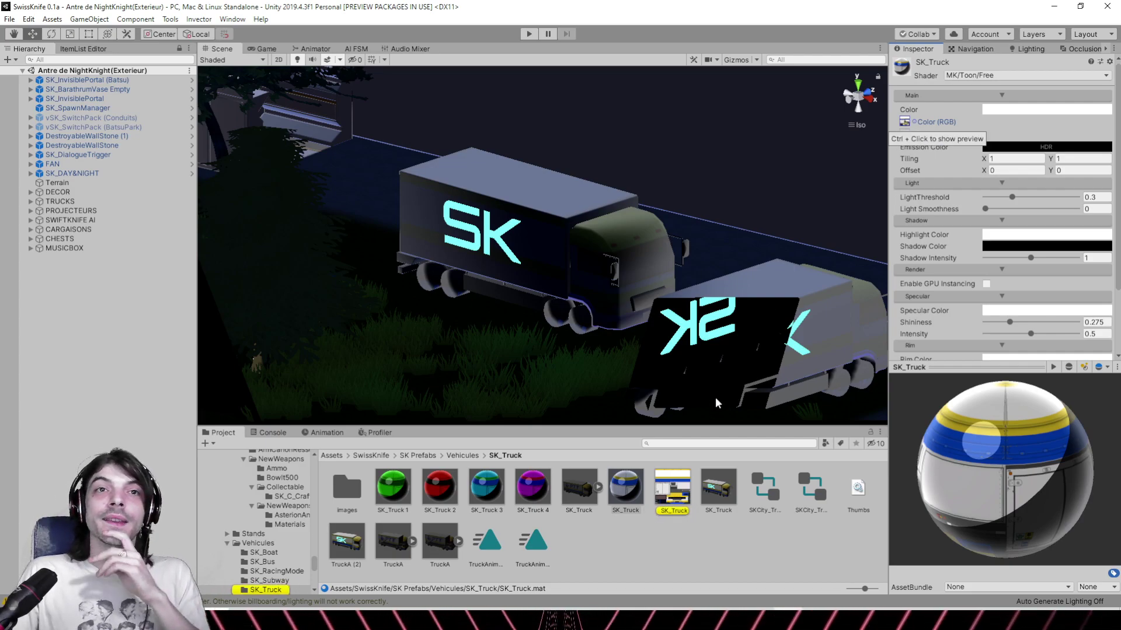
click(672, 487)
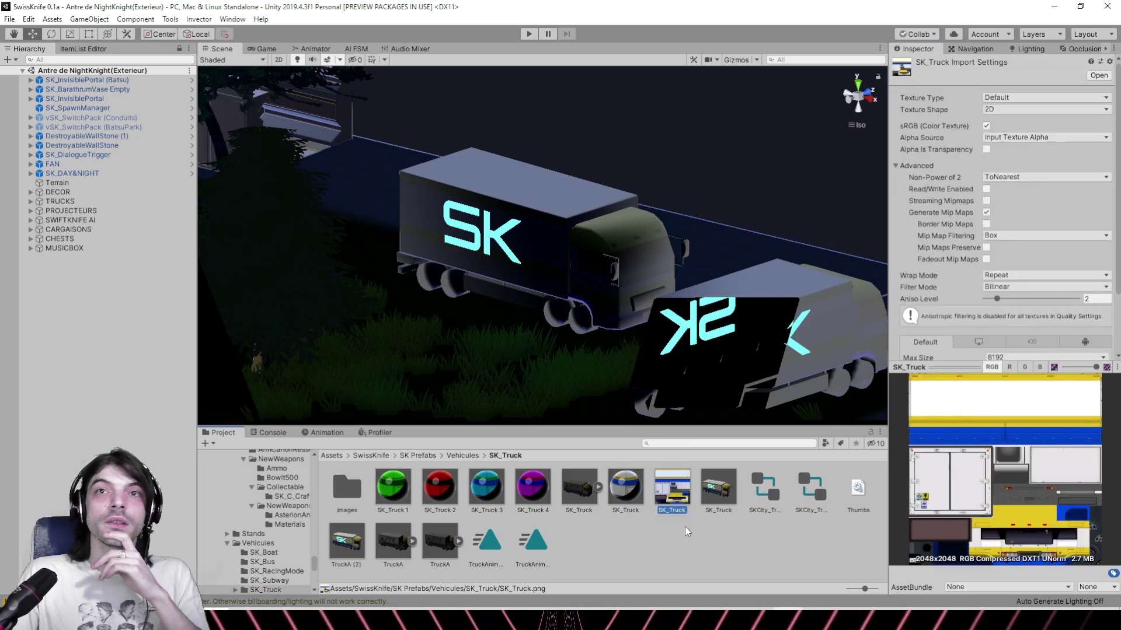
Return to the SK_Truck material and rotate its preview sphere to examine the texture from another side
click(625, 489)
drag(1003, 455, 979, 461)
drag(960, 427, 963, 440)
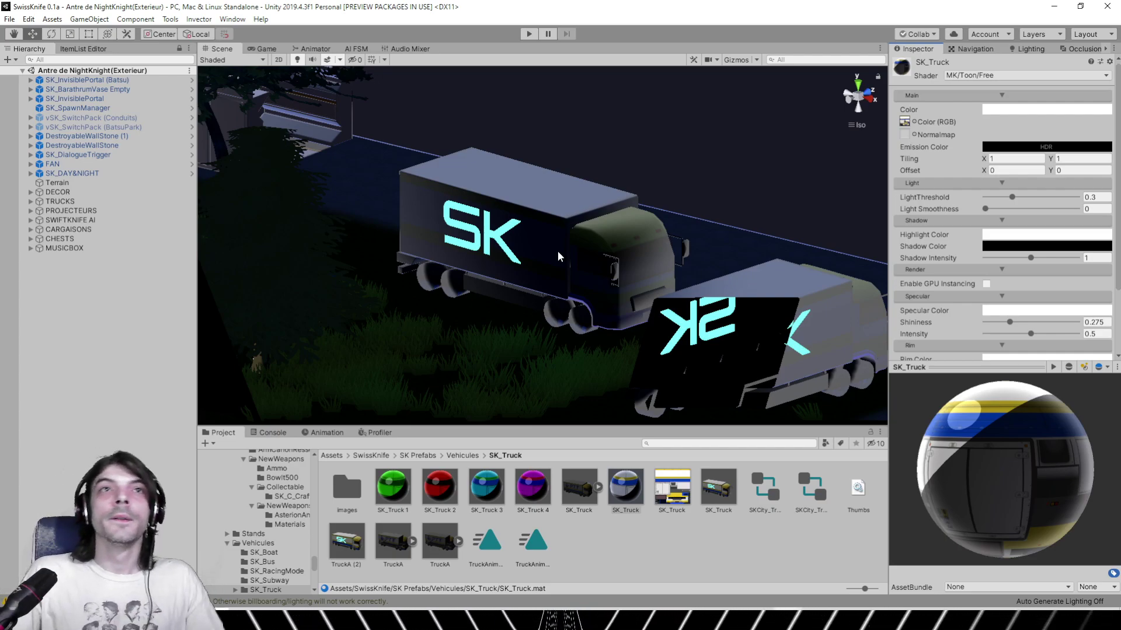
Examine the truck from its other side, select its body mesh again and reopen the SK_Truck material
alt+drag(558, 251, 362, 233)
click(484, 247)
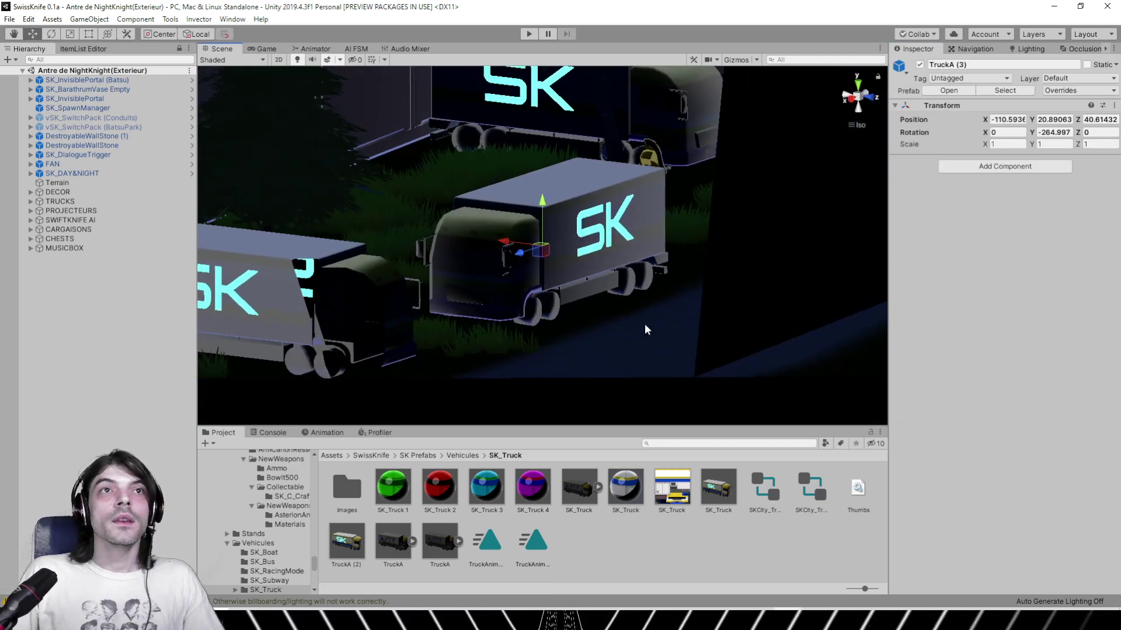
click(486, 244)
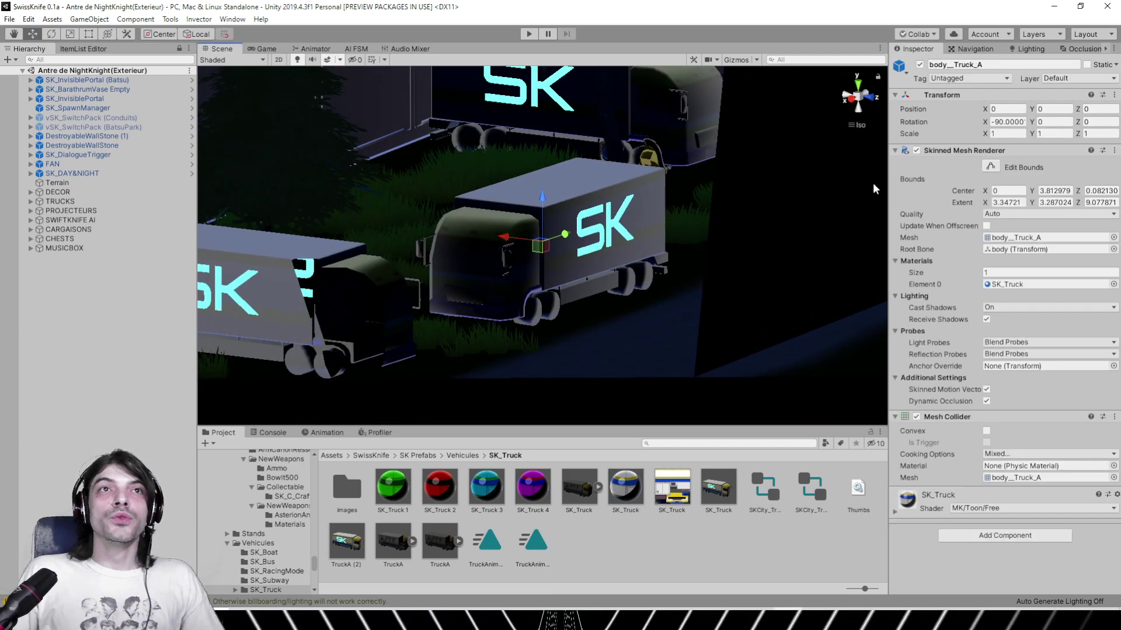
click(626, 487)
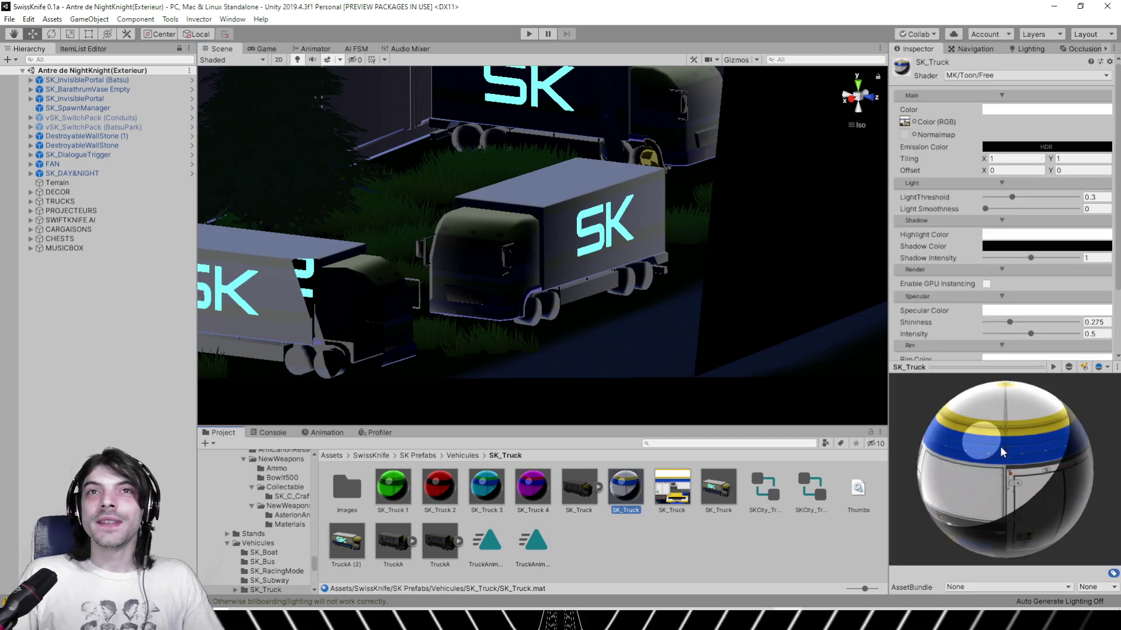
Rotate the SK_Truck preview sphere, examine the truck from its other side and locate the texture assigned to Color (RGB)
drag(1000, 445, 947, 426)
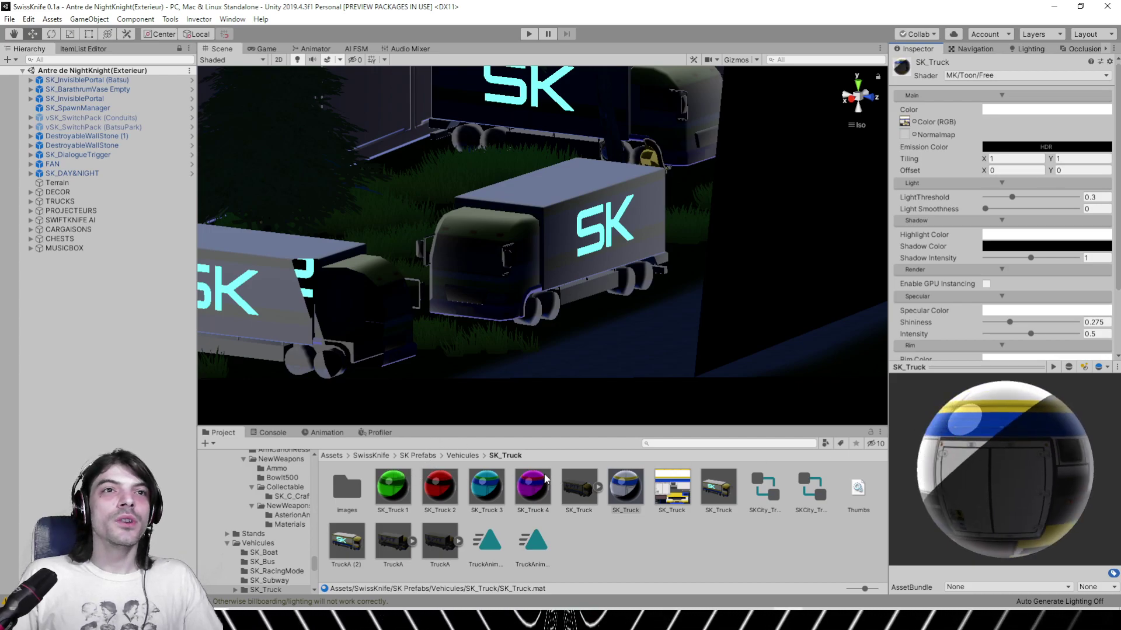
alt+drag(584, 291, 648, 327)
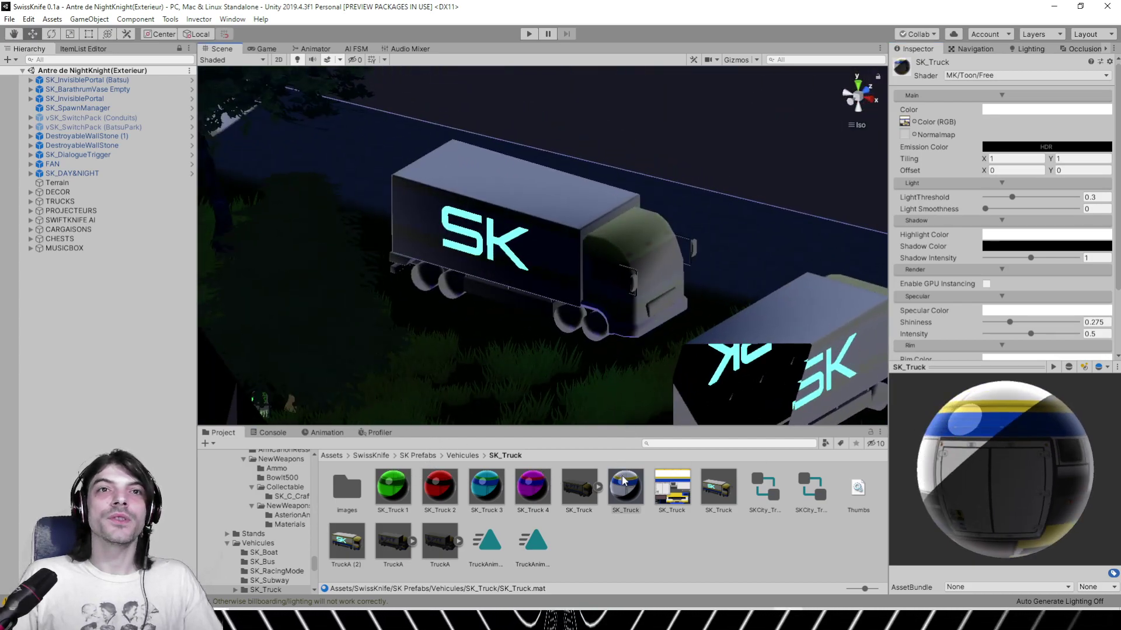
scroll(590, 282, up, 8)
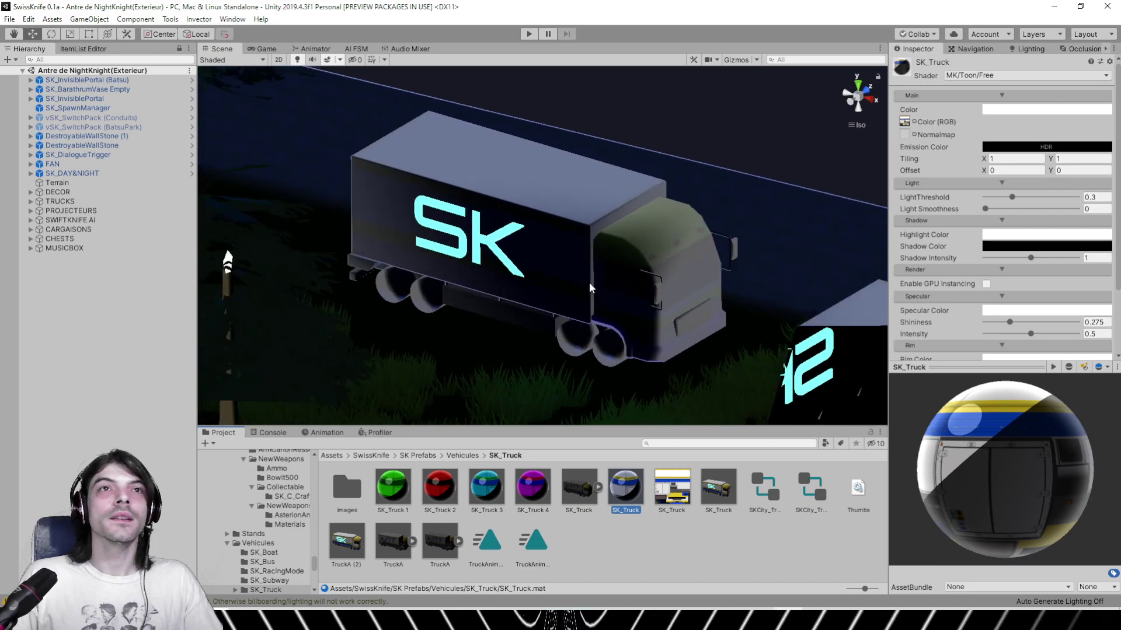
right_drag(664, 307, 582, 291)
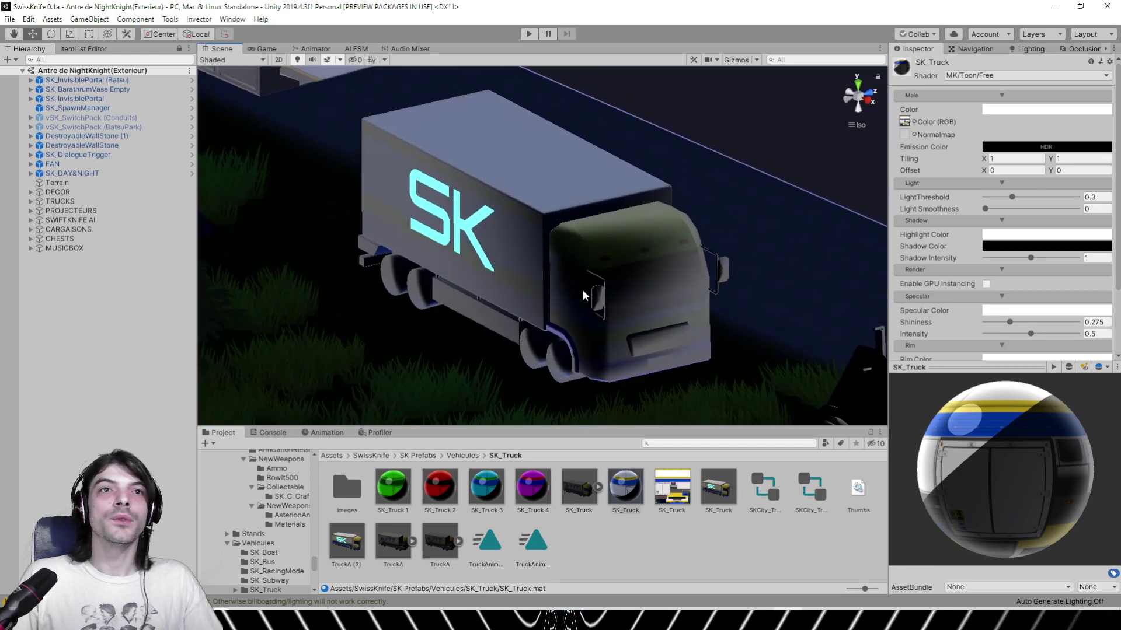
click(625, 487)
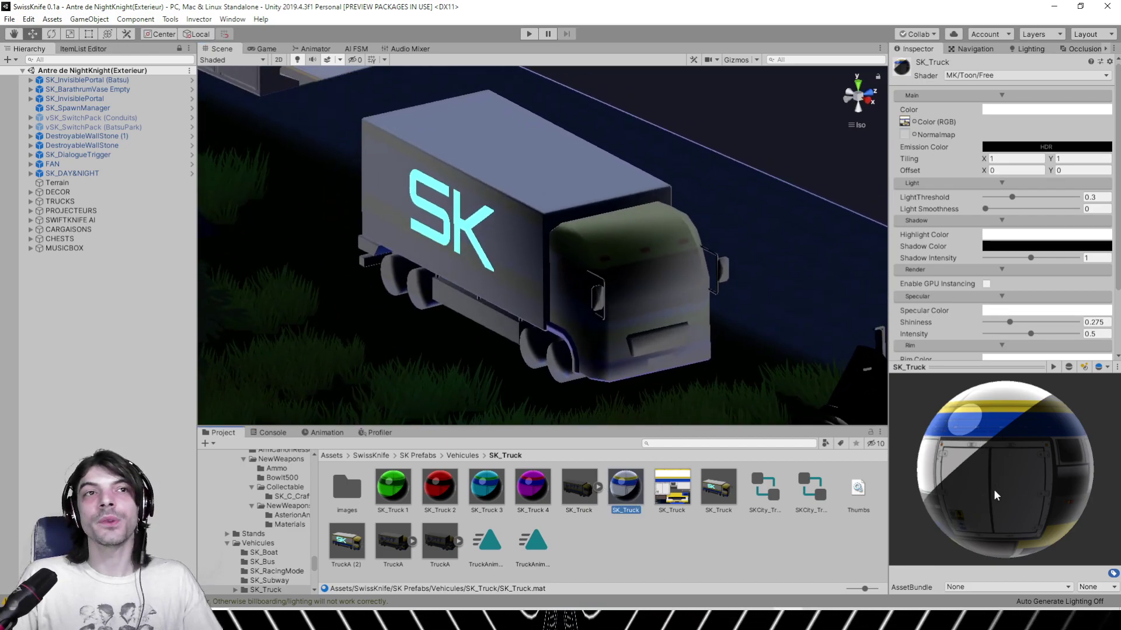
click(905, 122)
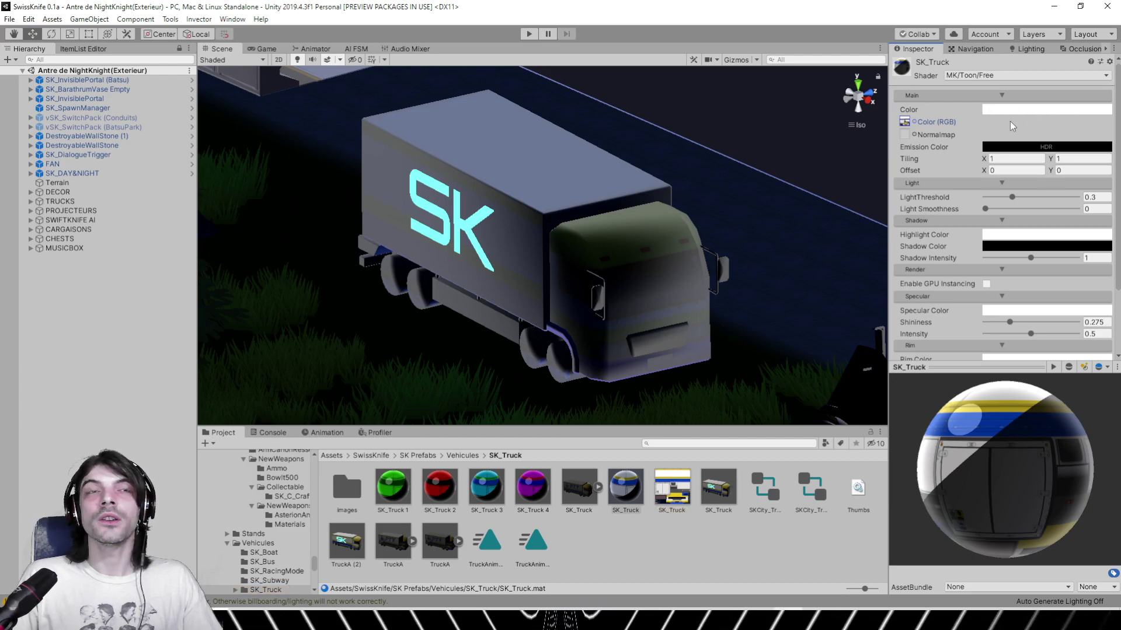
Compare the colour variant materials SK_Truck 1 to SK_Truck 4 and return to the base SK_Truck material
click(536, 492)
click(486, 495)
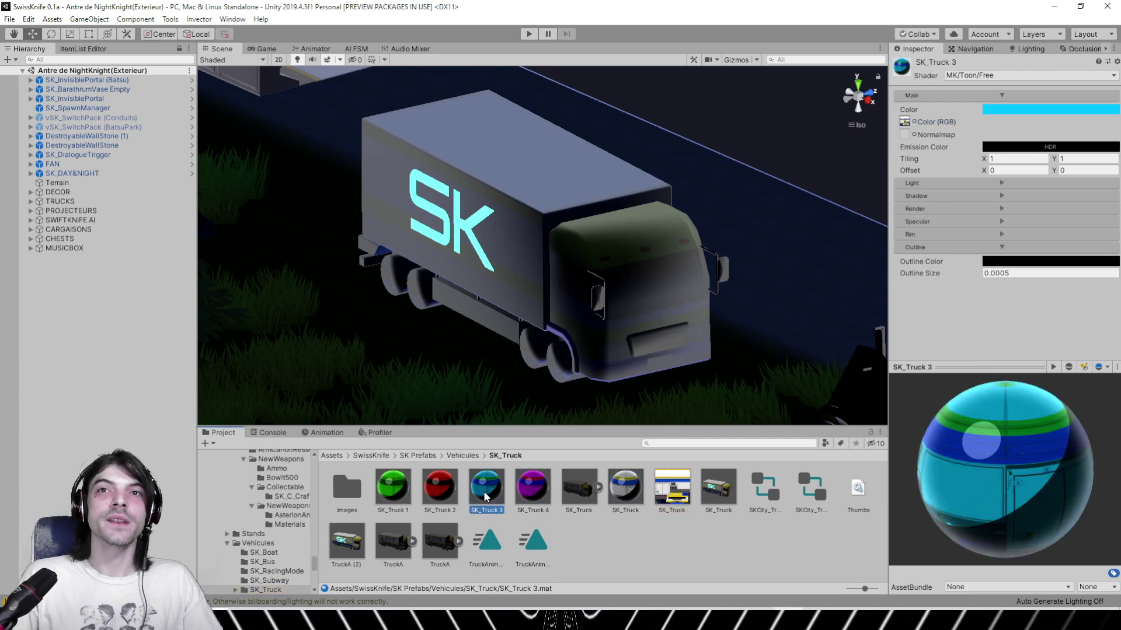
click(447, 485)
click(402, 487)
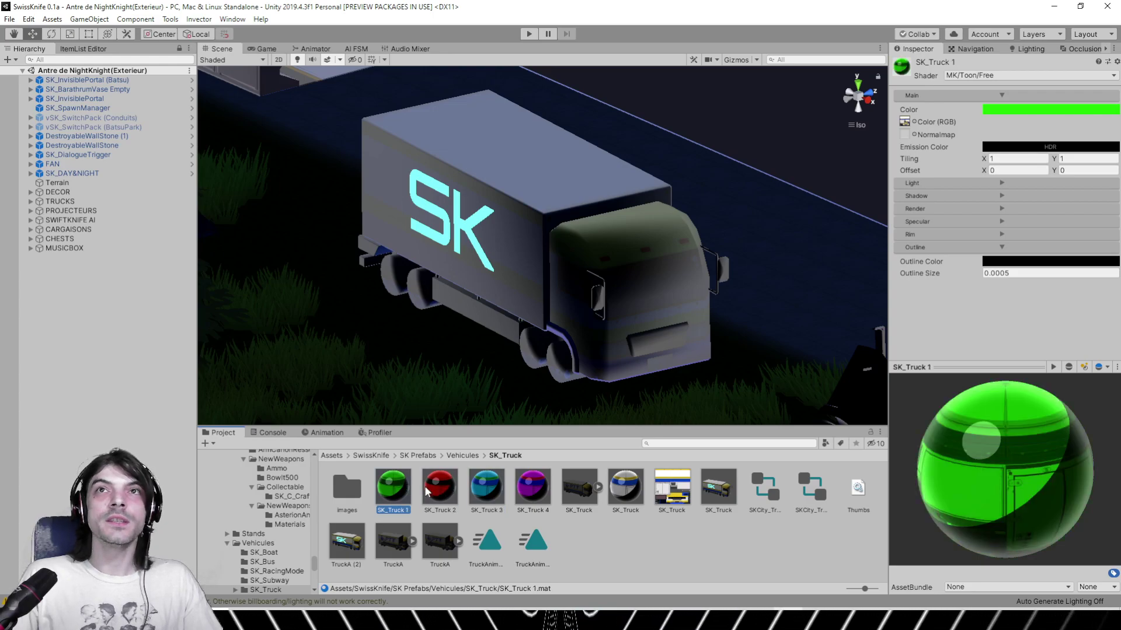
click(459, 490)
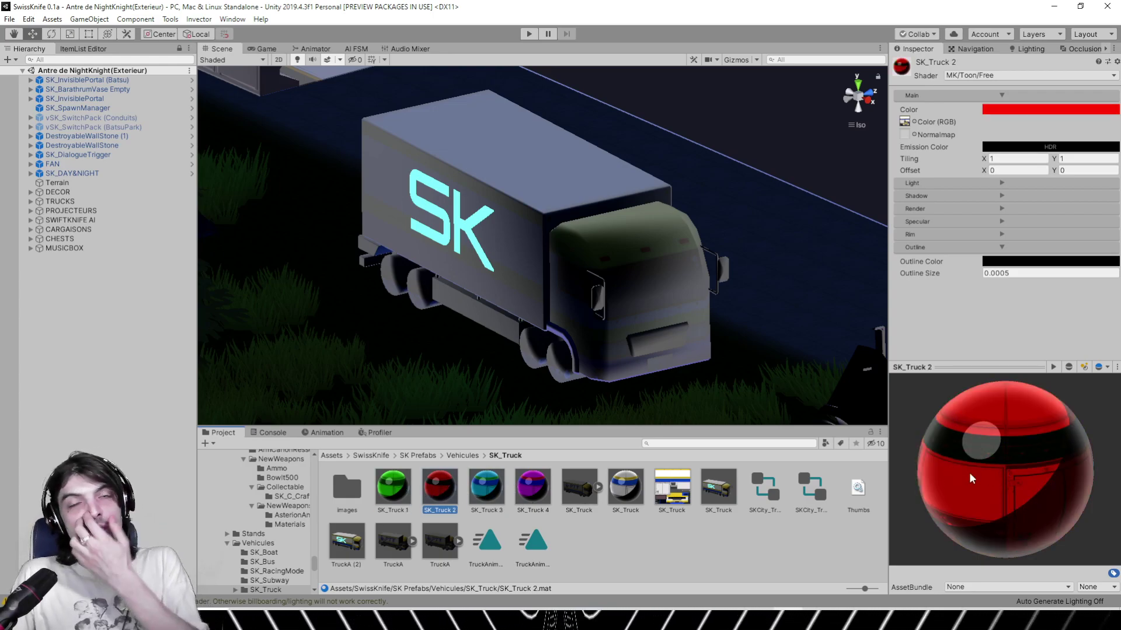
click(625, 485)
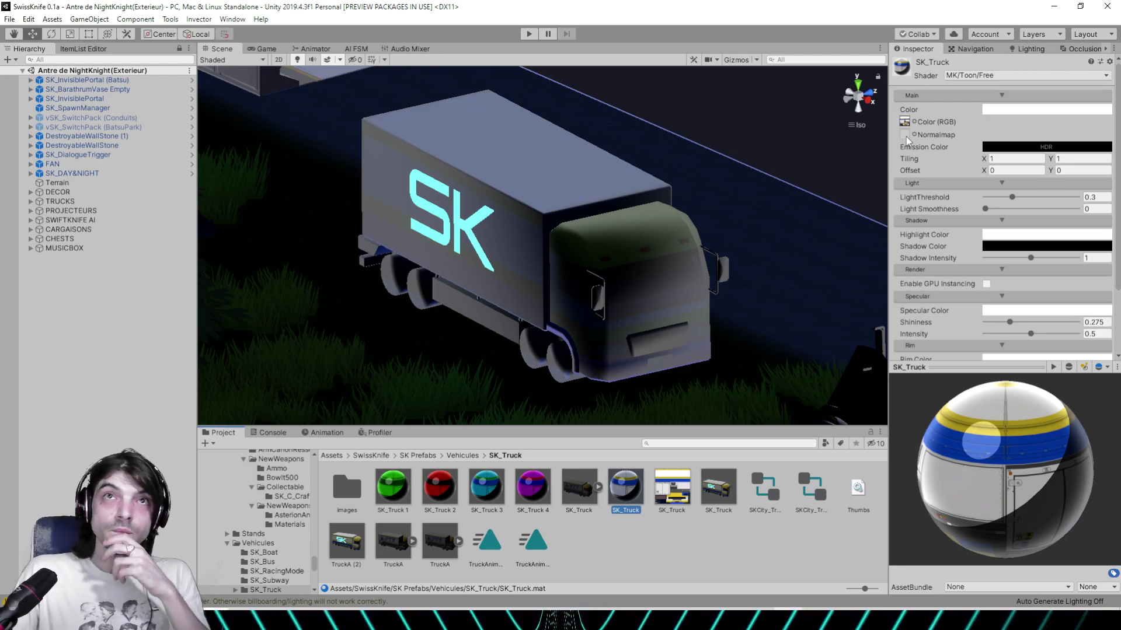
Examine the truck's cab and cargo box from several angles to see how the toon shading responds to the light
alt+drag(810, 193, 671, 204)
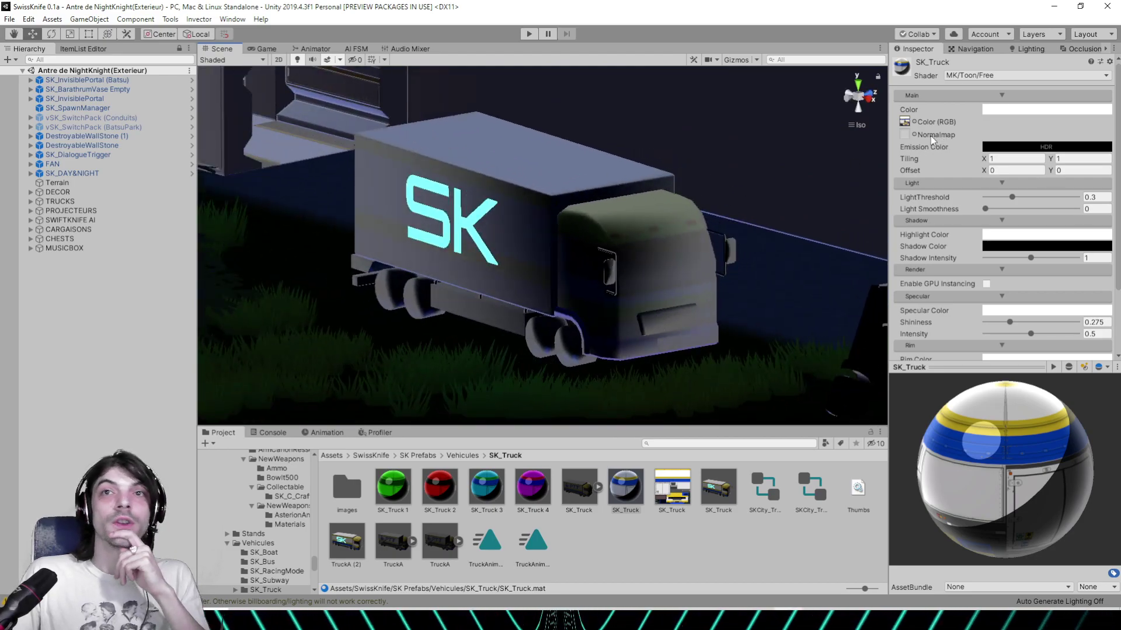
alt+drag(426, 212, 353, 188)
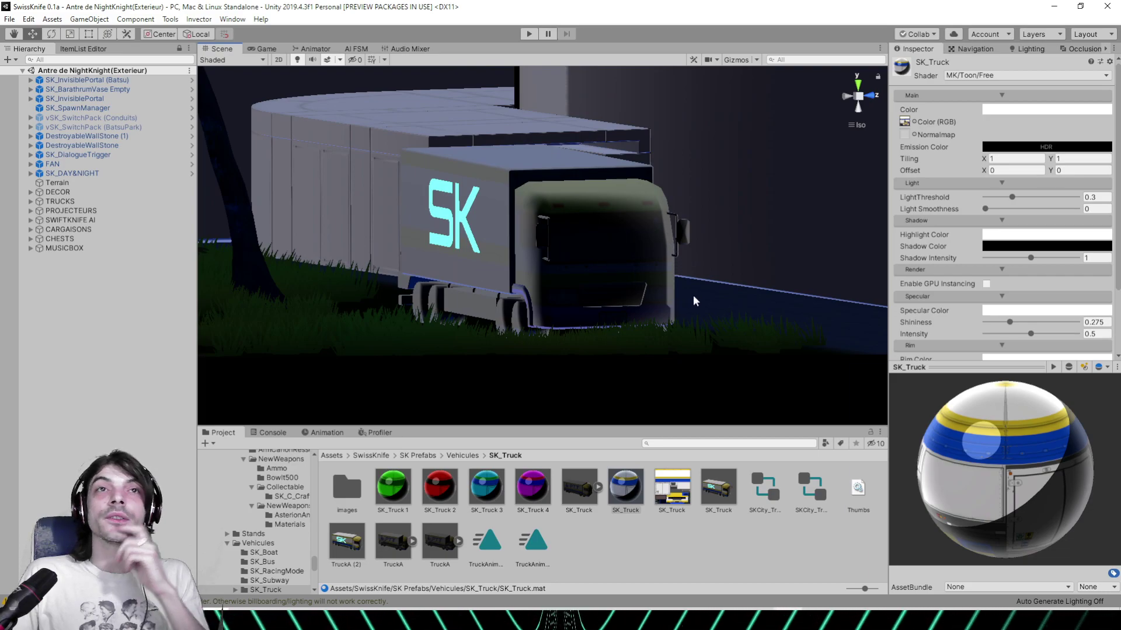
alt+drag(649, 245, 679, 264)
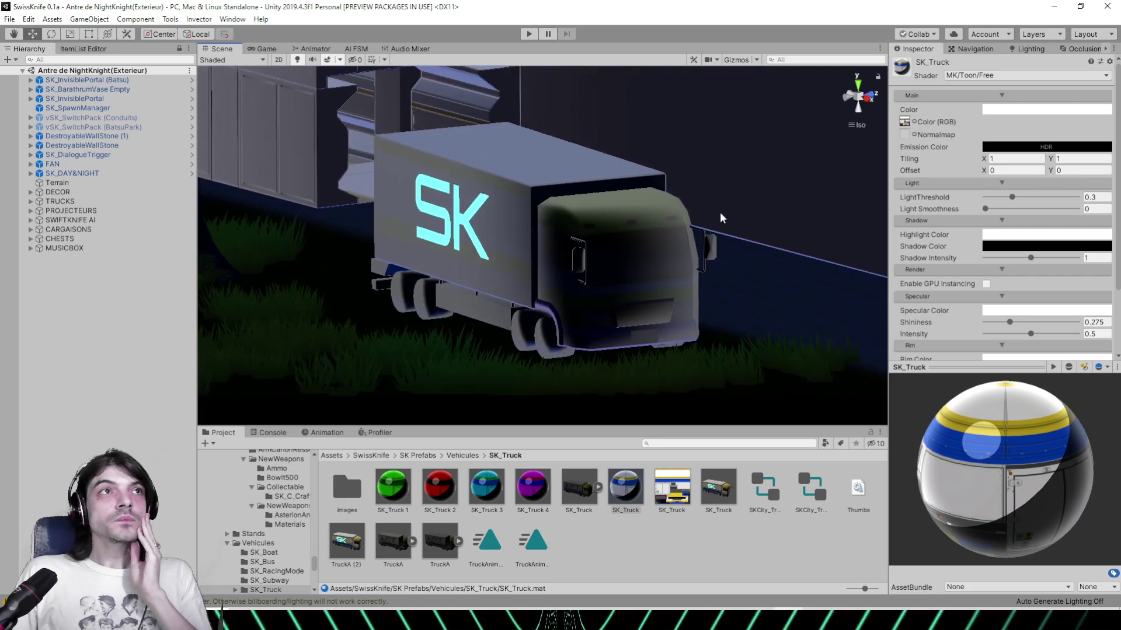
alt+drag(671, 211, 542, 232)
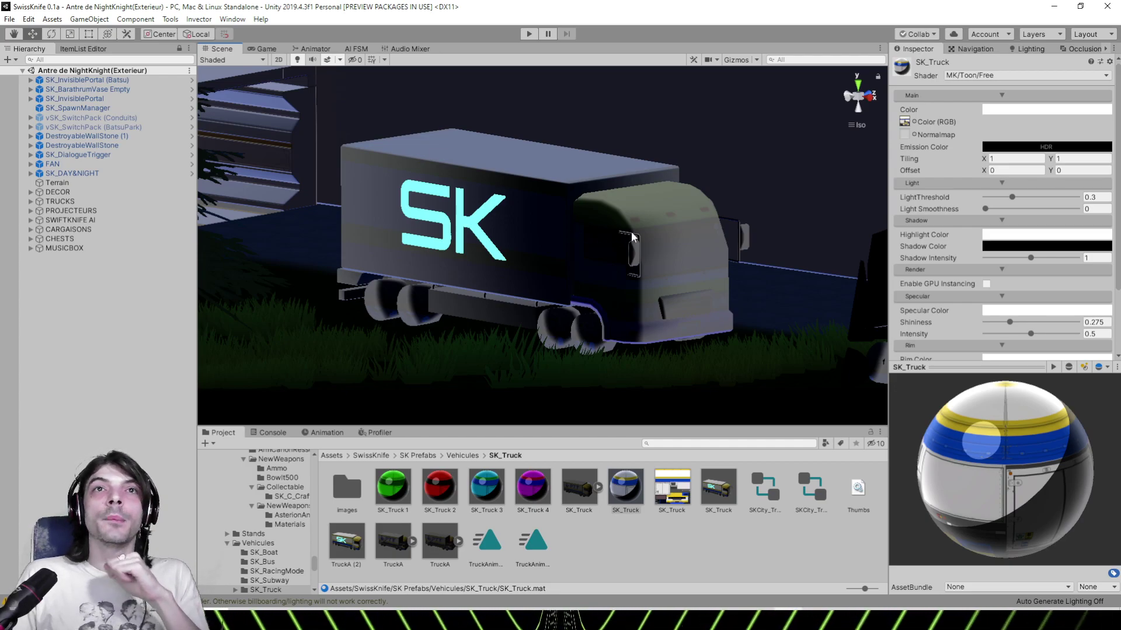
right_drag(631, 233, 545, 229)
alt+drag(654, 193, 635, 233)
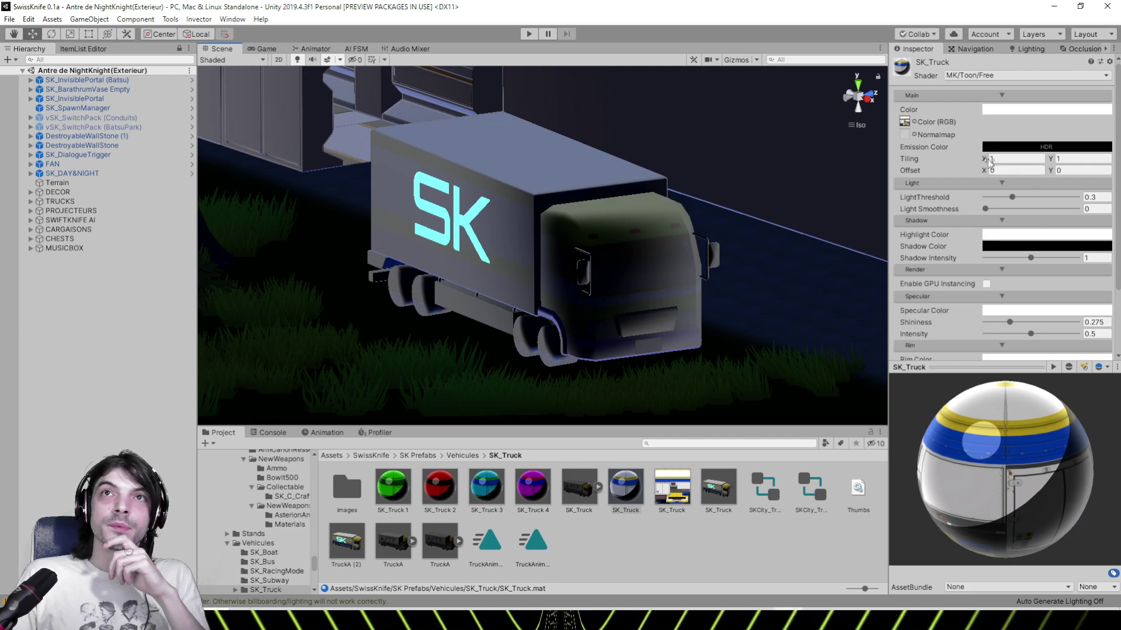
Try a Tiling X of 1.69 on the SK_Truck material and restore it to 1
drag(985, 160, 1000, 157)
double_click(1006, 157)
click(1005, 157)
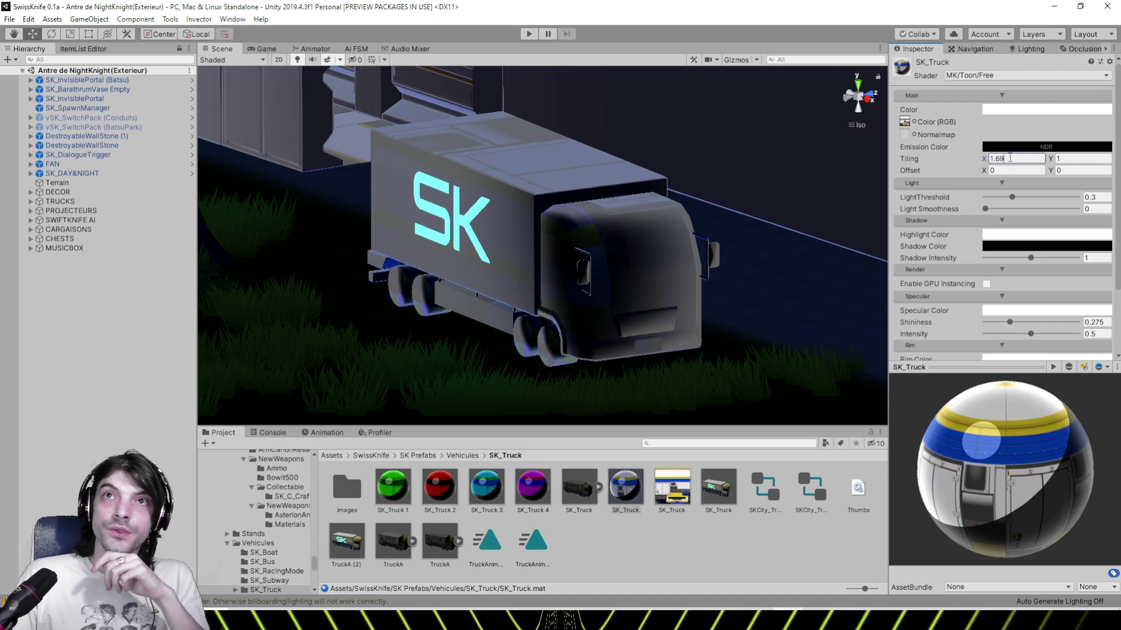
double_click(1007, 157)
text(1)
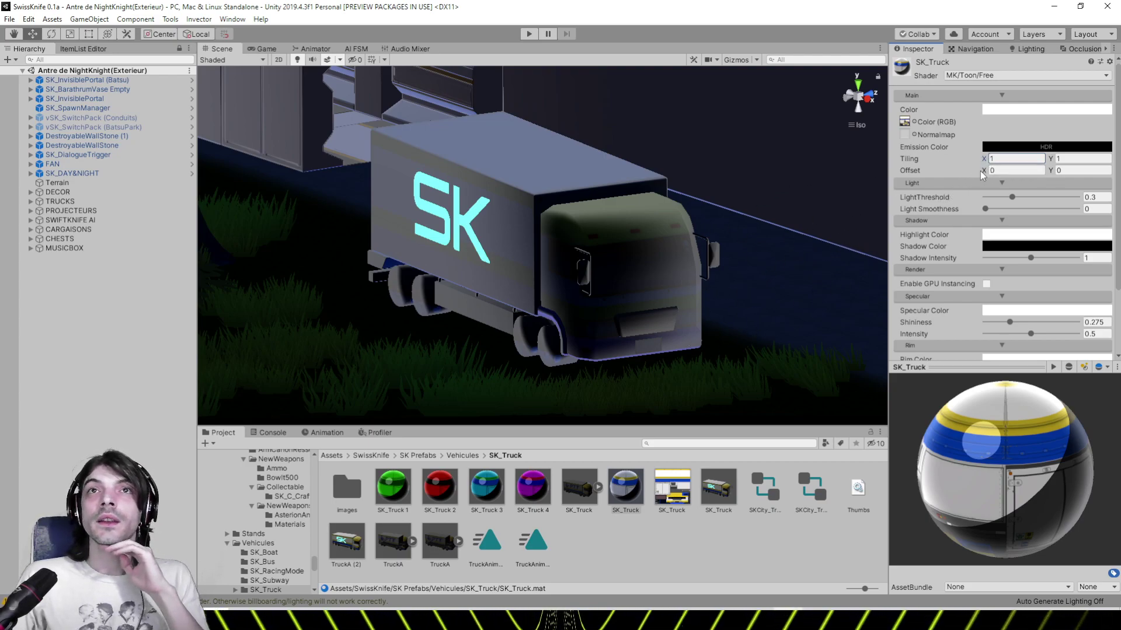
Try an Offset X of 0.21 with a Tiling X of 0.7, and restore Tiling X to 1 and Offset X to 0
mouse_move(982, 170)
mouse_down()
mouse_move(993, 175)
mouse_move(984, 160)
mouse_move(992, 162)
mouse_up()
key(BackSpace)
key(BackSpace)
key(BackSpace)
key(BackSpace)
text(0.7)
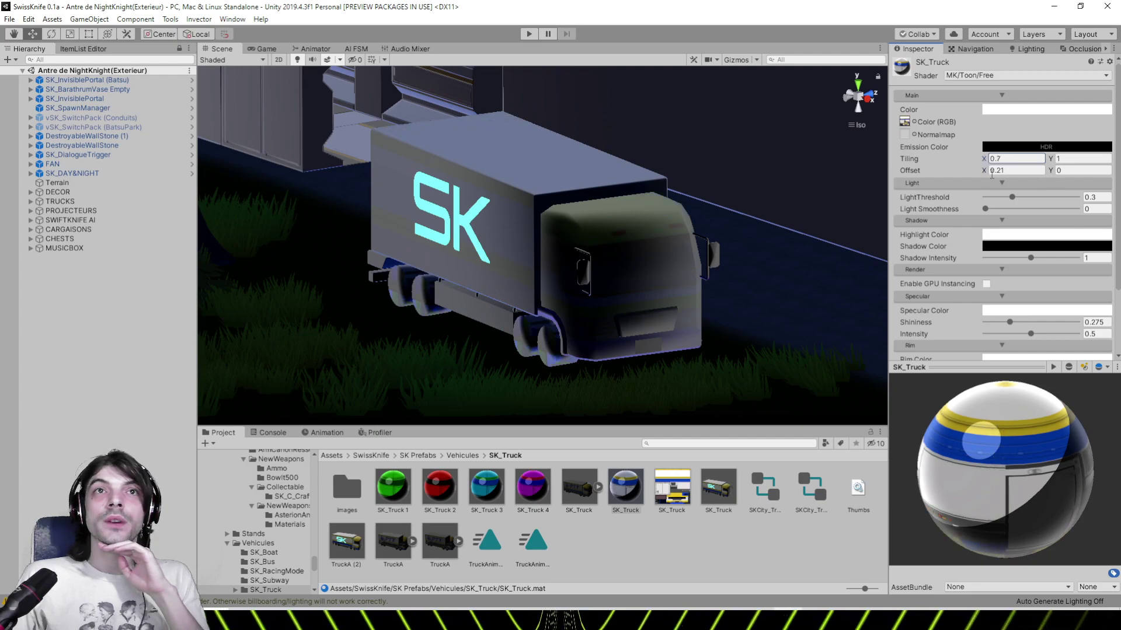
key(Return)
text(1)
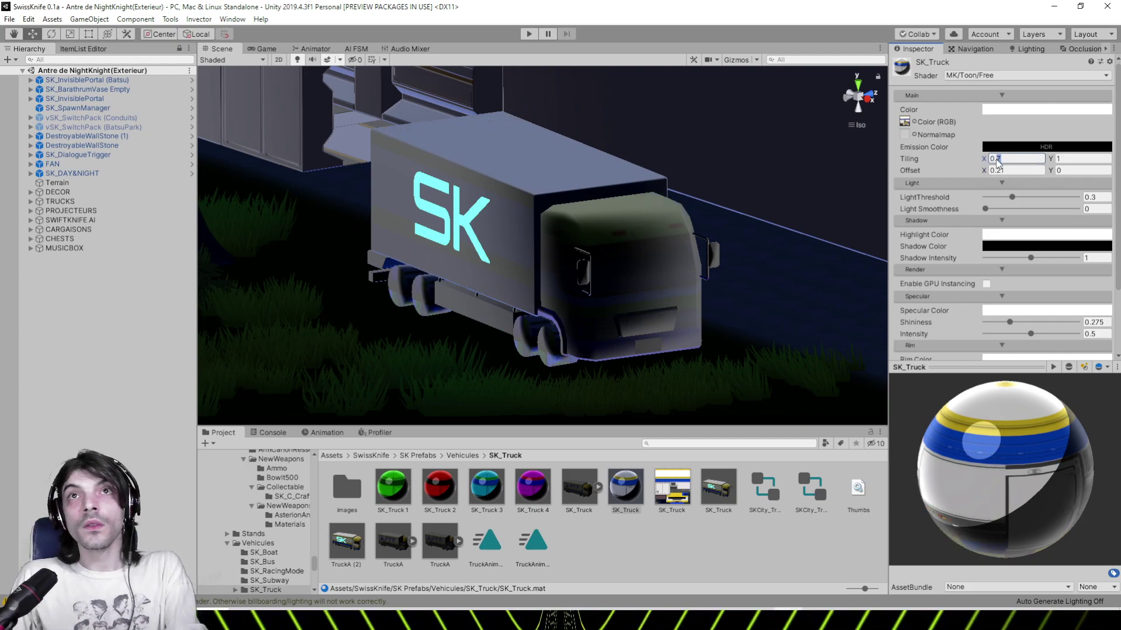
click(992, 170)
text(0)
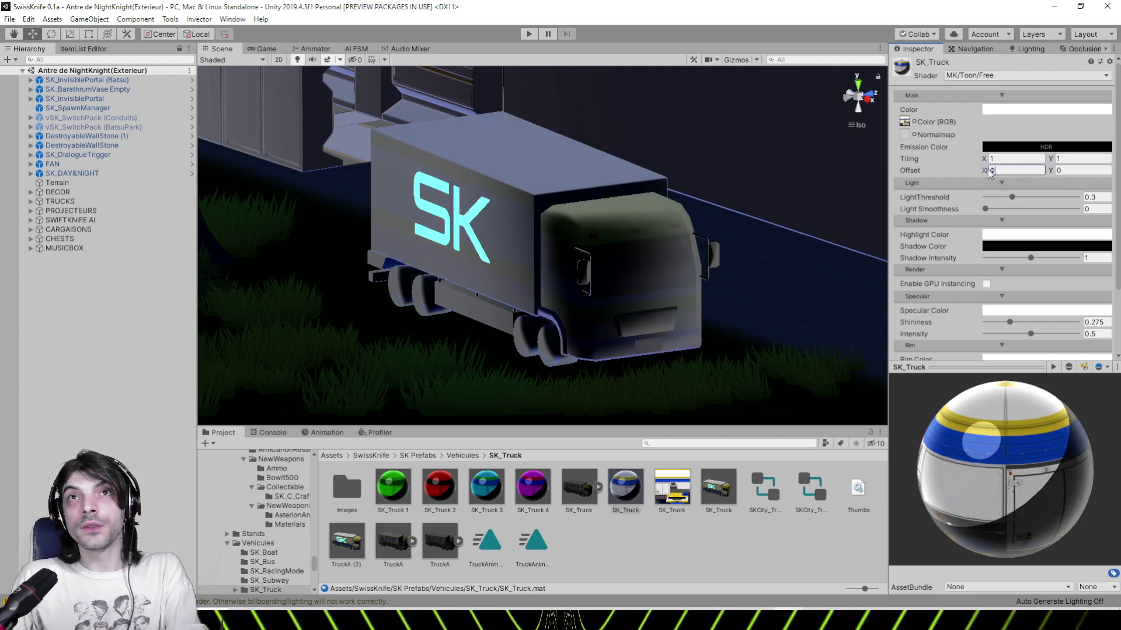
Set the SK_Truck material's LightThreshold to 0.539 and check the shading on the preview sphere and the truck
click(1011, 198)
mouse_move(1012, 203)
mouse_down()
mouse_move(1047, 204)
mouse_move(977, 211)
mouse_up()
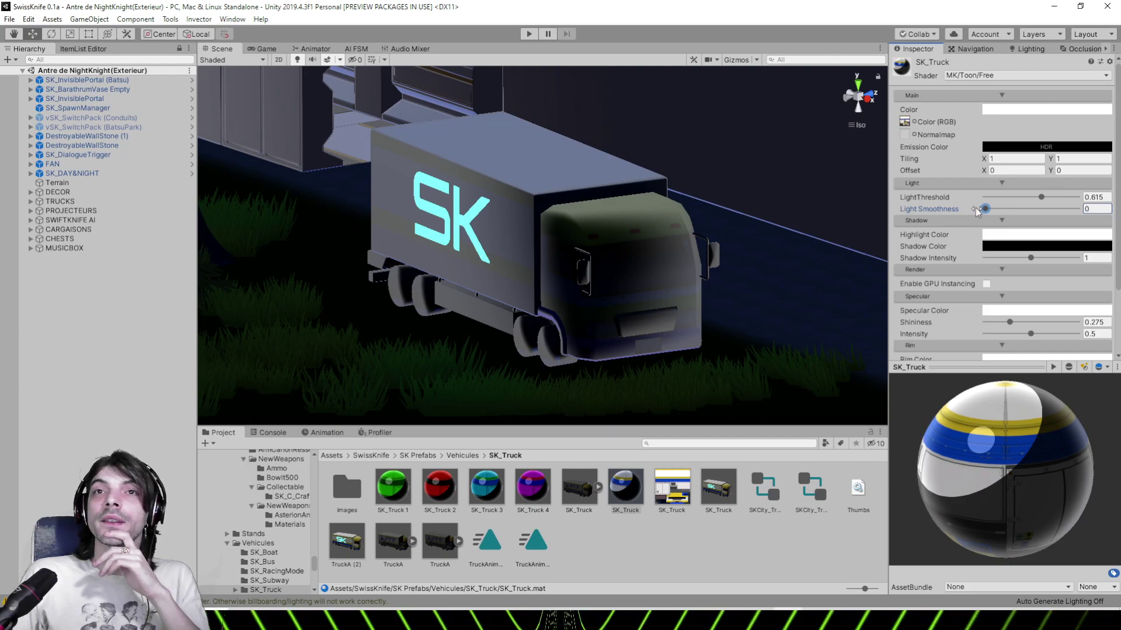
drag(1041, 198, 1040, 200)
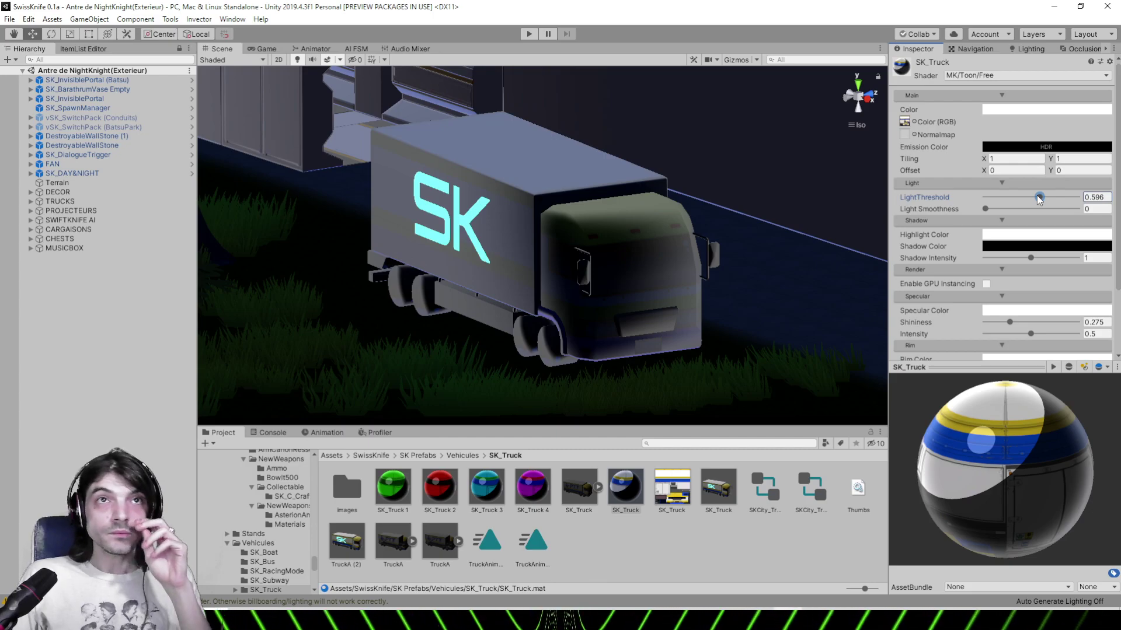
drag(974, 483, 1018, 470)
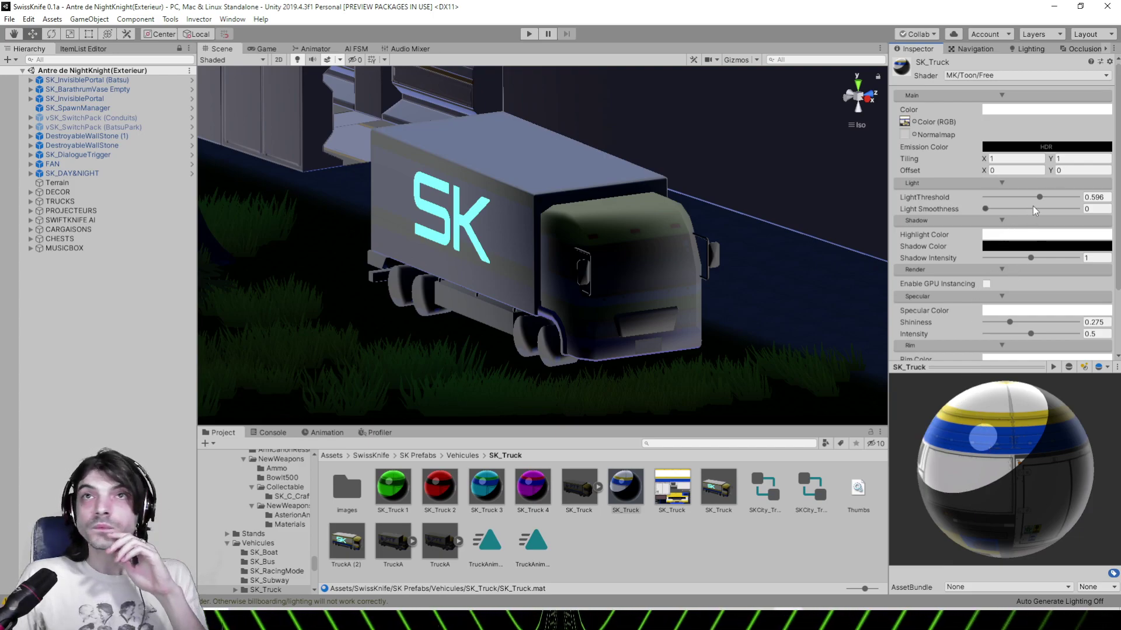
mouse_move(1040, 196)
mouse_down()
mouse_move(1058, 199)
mouse_move(1028, 204)
mouse_move(1067, 211)
mouse_move(986, 211)
mouse_move(1036, 199)
mouse_up()
click(987, 208)
alt+drag(762, 216, 791, 212)
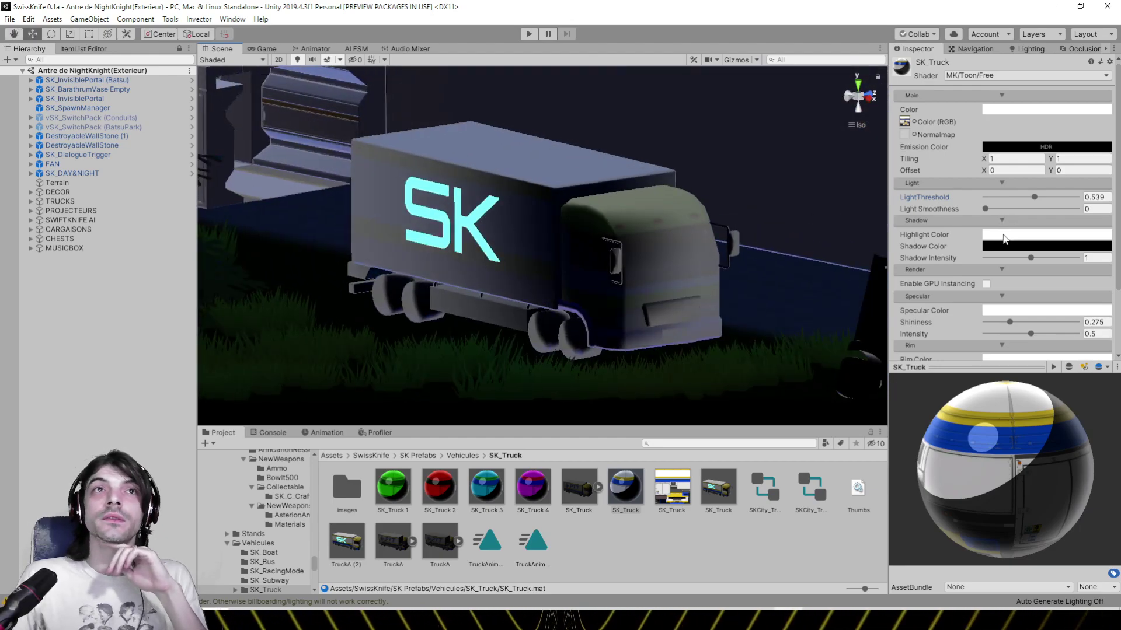
Test other shades for the material's Highlight Color and bring it back to white (FFFFFF)
click(1004, 237)
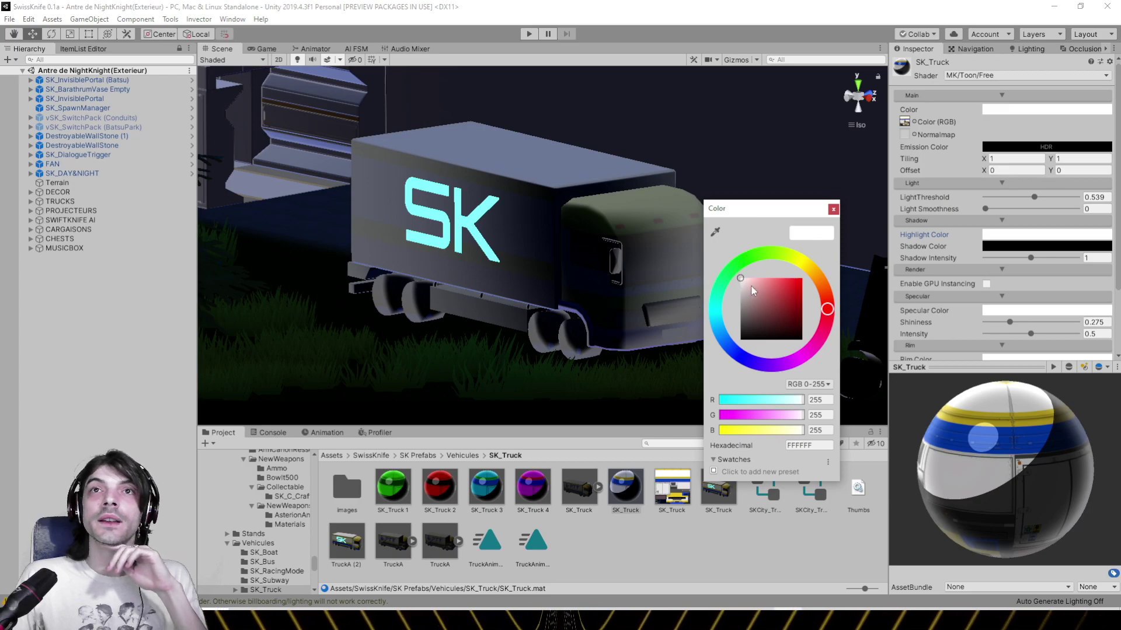
click(833, 209)
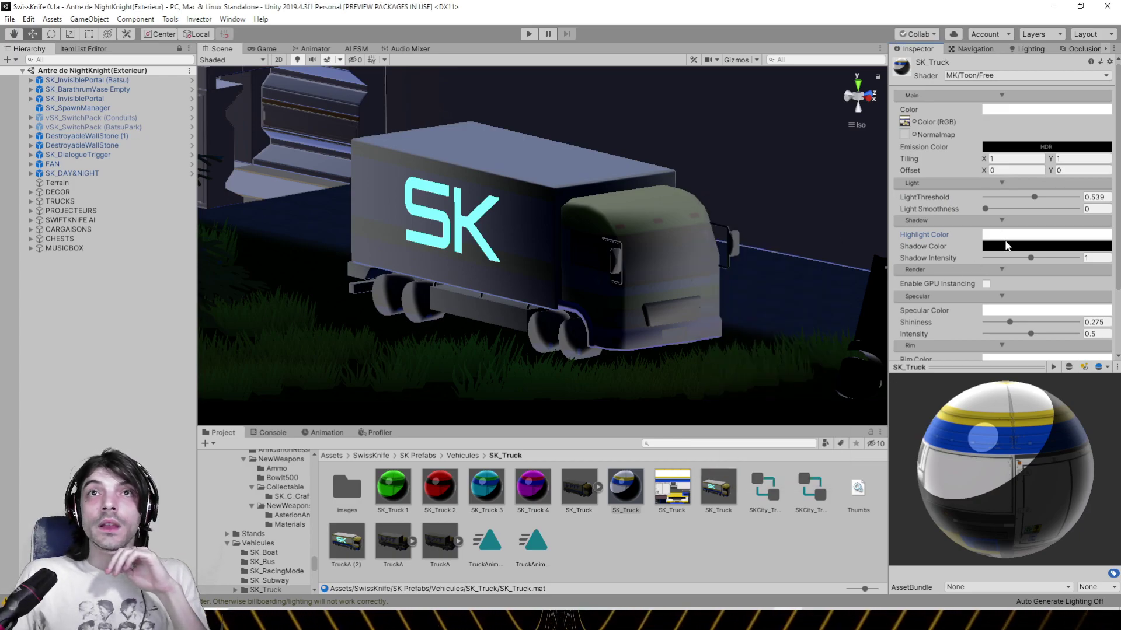
click(1008, 237)
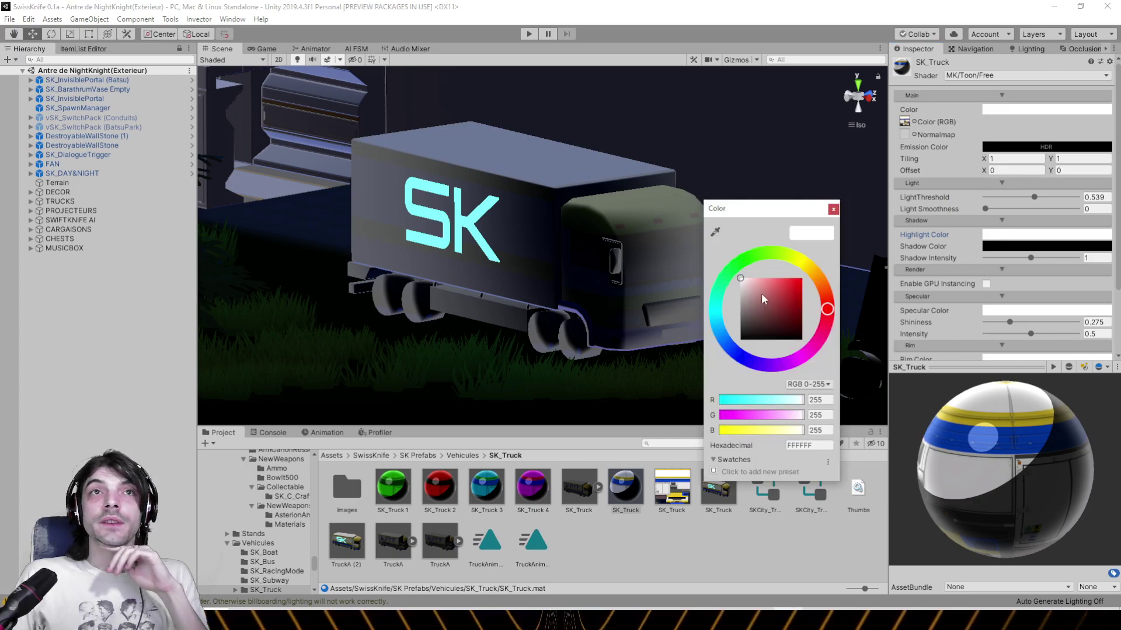
drag(745, 299, 728, 265)
click(833, 209)
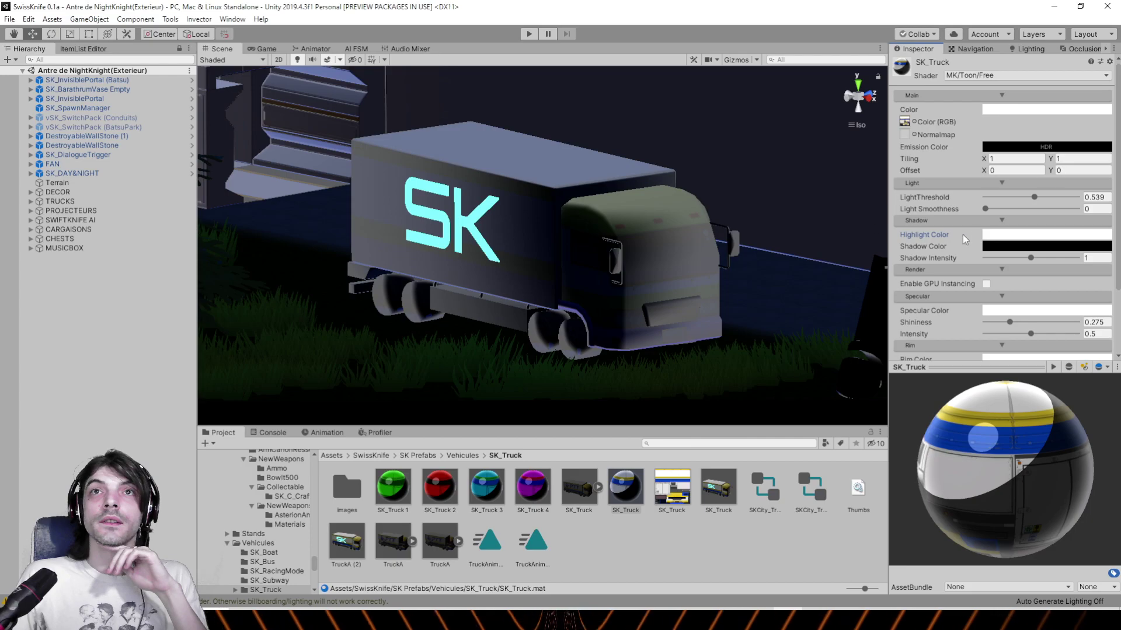
Test other shades for the material's Shadow Color and bring it back to black (000000)
click(1005, 250)
drag(803, 310, 721, 351)
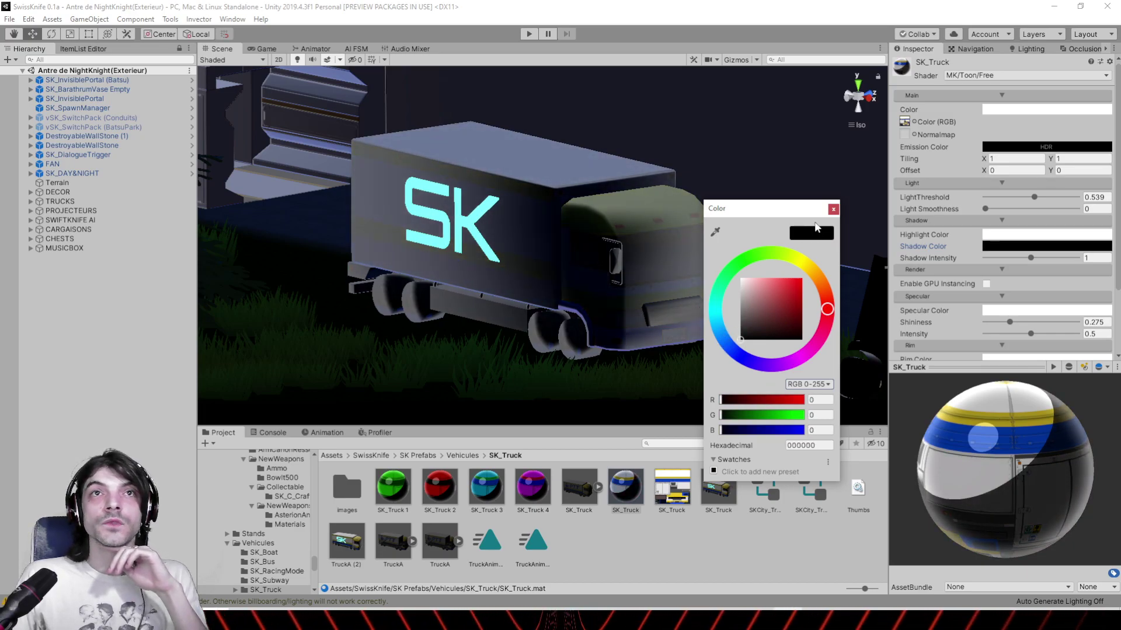
click(833, 210)
Lower the material's Shadow Intensity to 0.71 and check the truck from several angles
drag(1028, 257, 1018, 262)
right_drag(765, 253, 559, 233)
alt+drag(559, 231, 769, 264)
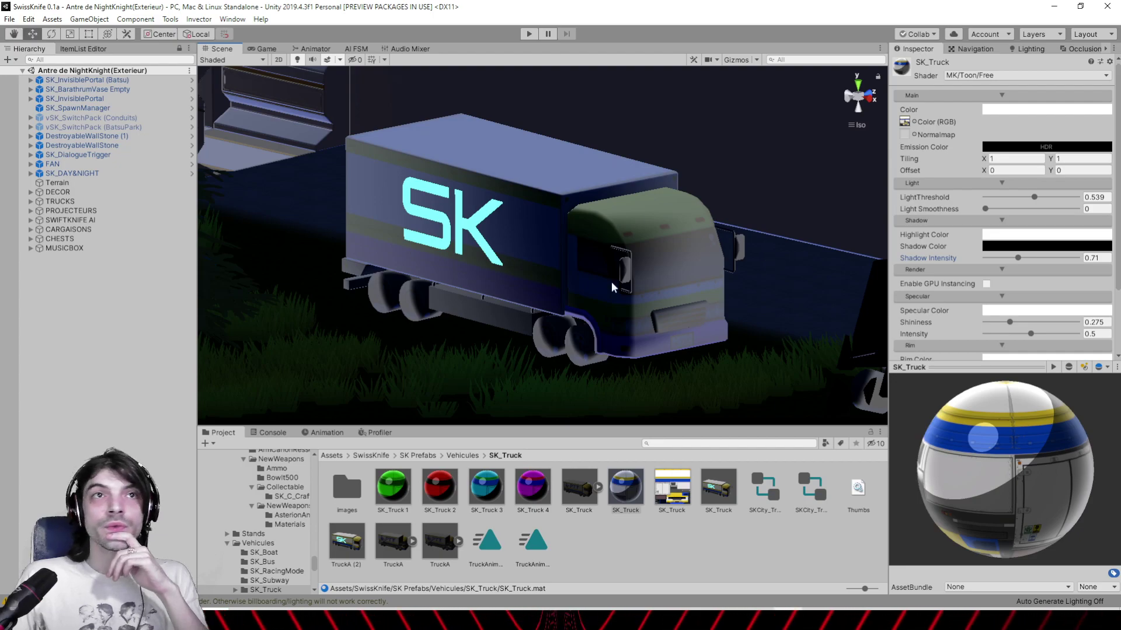
alt+drag(590, 275, 875, 288)
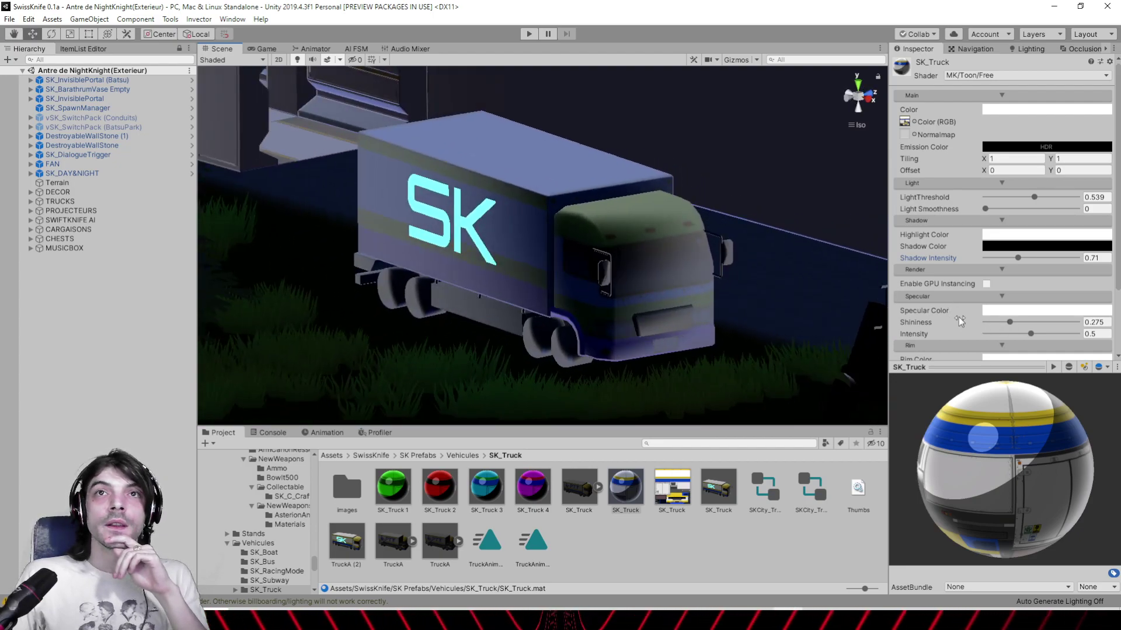
Set the material's specular Shininess to 0.294 and specular Intensity to 0.774, and check the effect on the truck
scroll(958, 317, down, 3)
drag(1009, 241, 1055, 254)
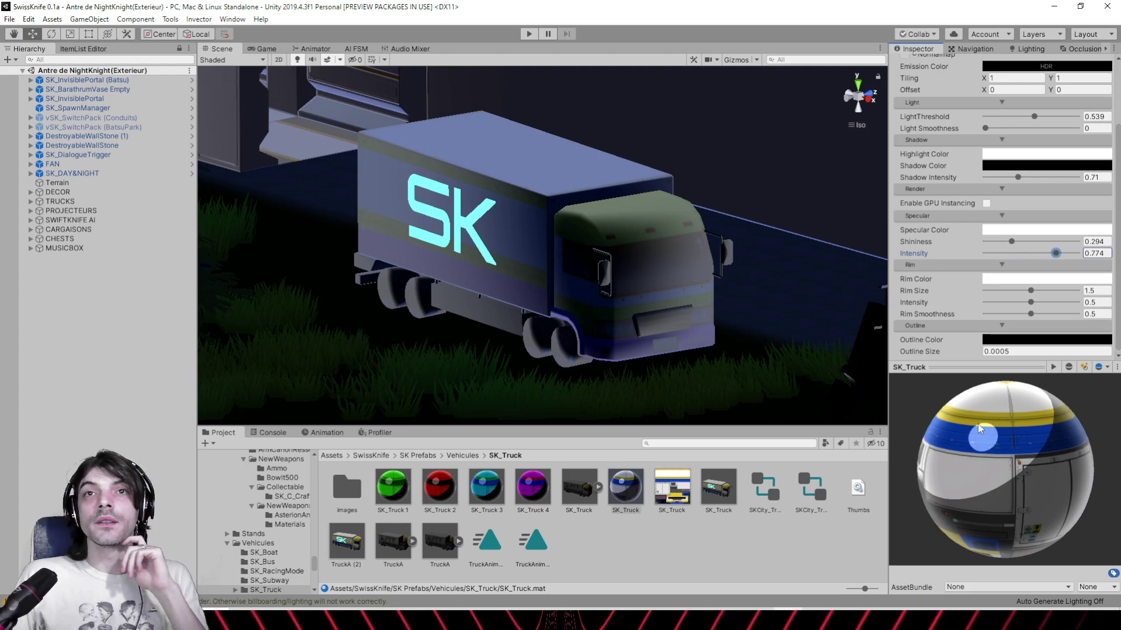
mouse_move(676, 246)
alt+mouse_down()
mouse_move(551, 240)
mouse_move(654, 241)
alt+mouse_up()
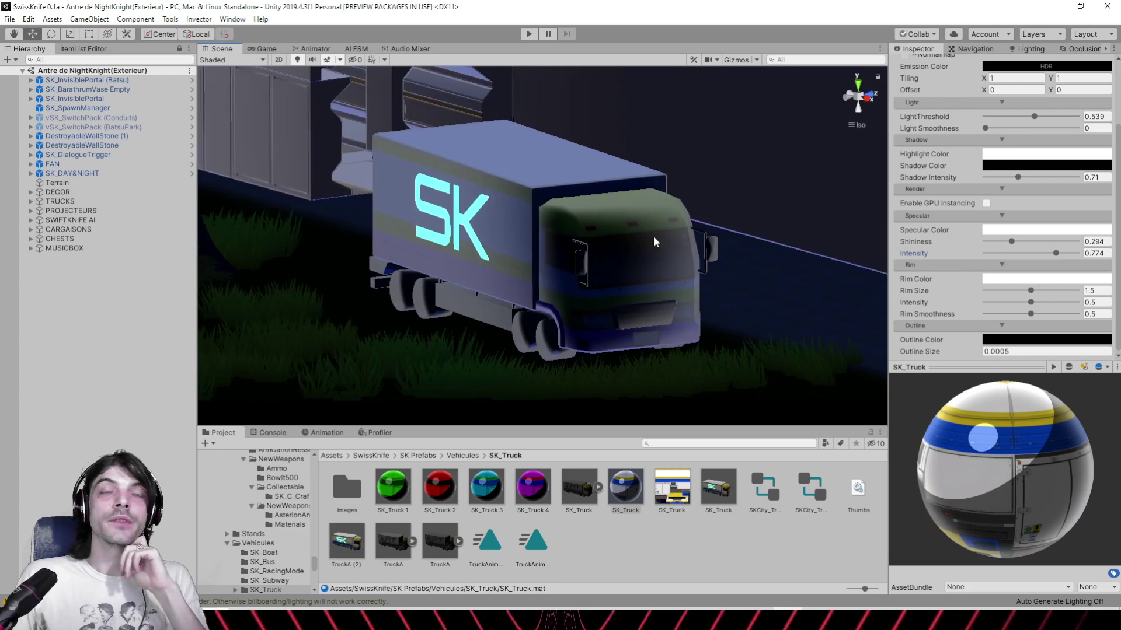
Test other shades for the Specular Color, returning it to white, and undo the specular Intensity change
click(1002, 230)
drag(762, 292, 736, 279)
click(833, 209)
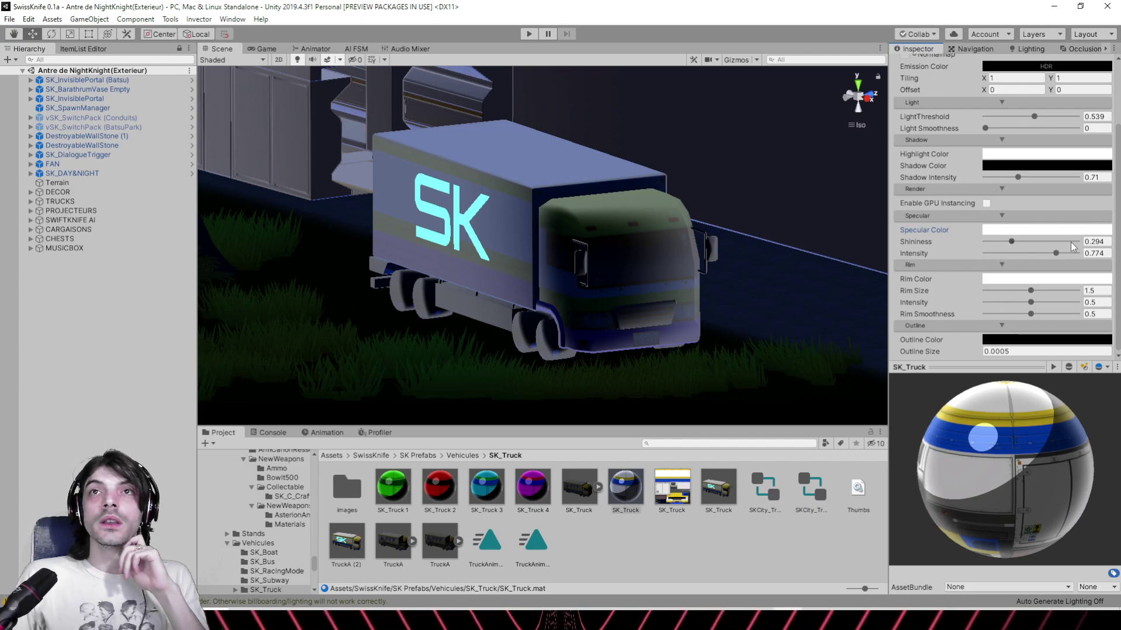
key(ctrl+z)
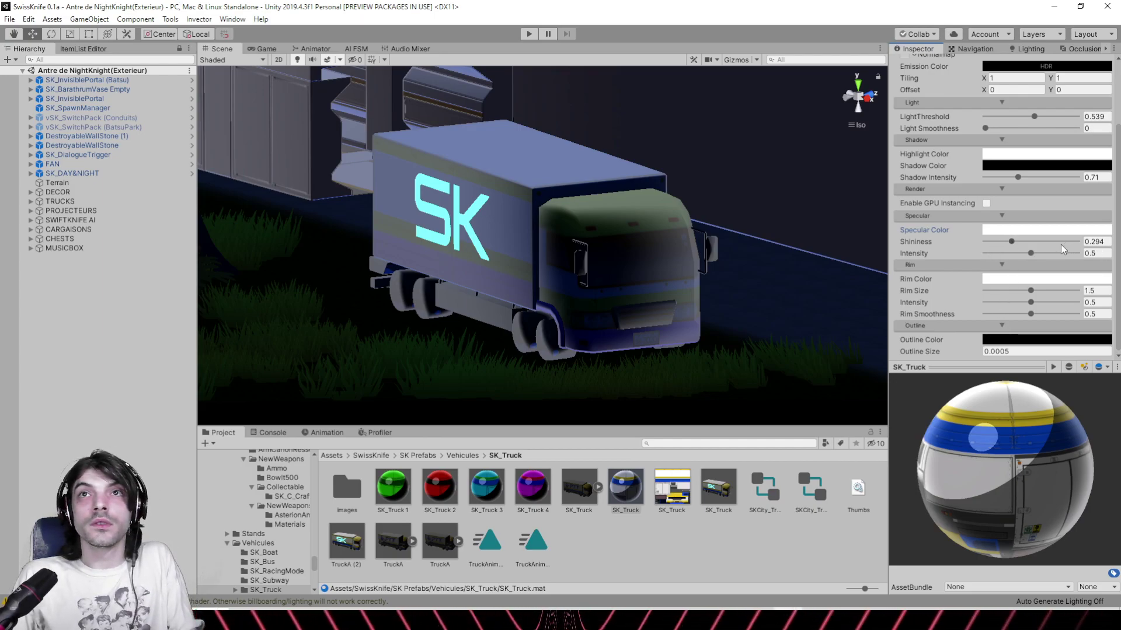
Undo the last specular Shininess change, and set Rim Size to 2.61, rim Intensity to 0.341 and Rim Smoothness to 0.825
key(ctrl+z)
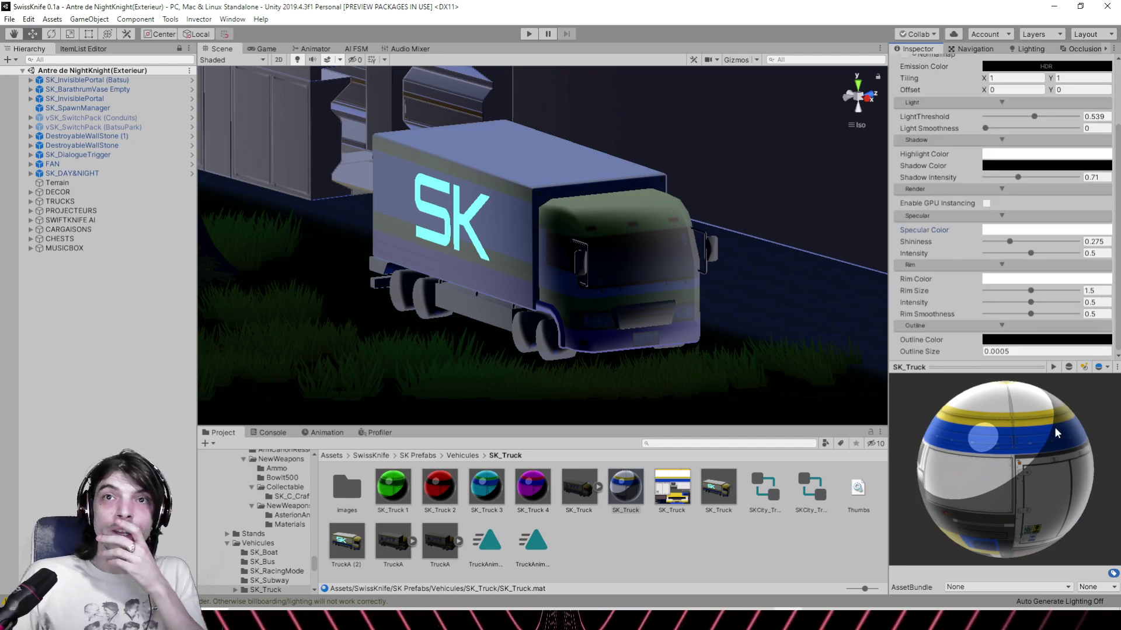
click(1031, 280)
drag(1032, 291, 1066, 293)
right_drag(634, 241, 737, 237)
drag(1032, 304, 1061, 314)
click(1027, 281)
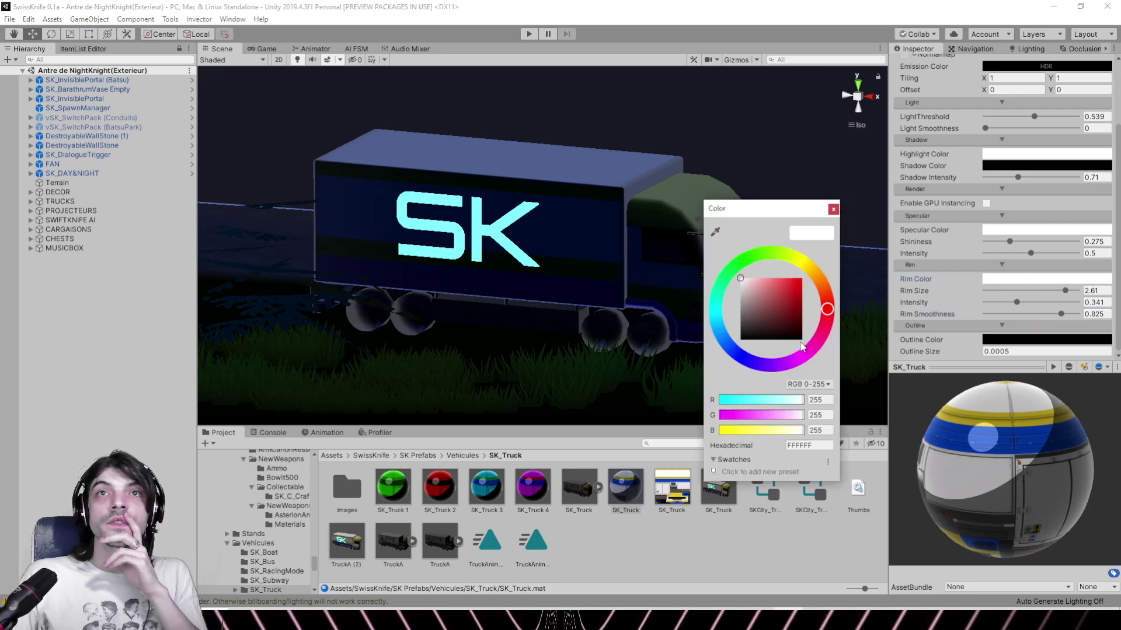
drag(761, 315, 723, 276)
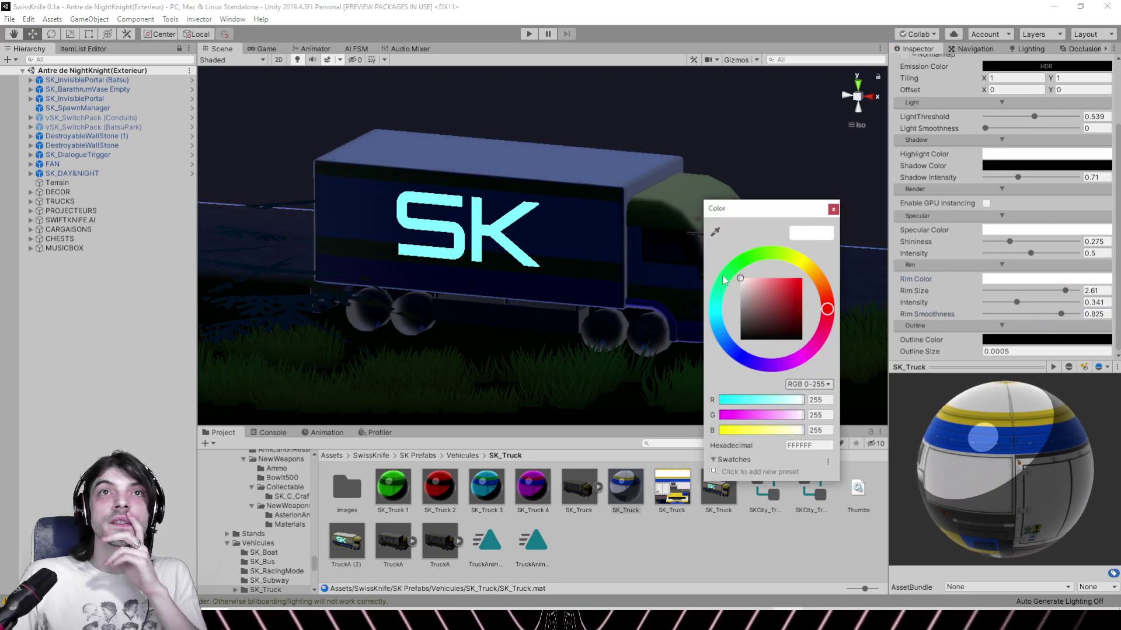
click(832, 209)
Set the truck material's Outline Size to 0 and check the truck from several angles
alt+drag(771, 235, 589, 232)
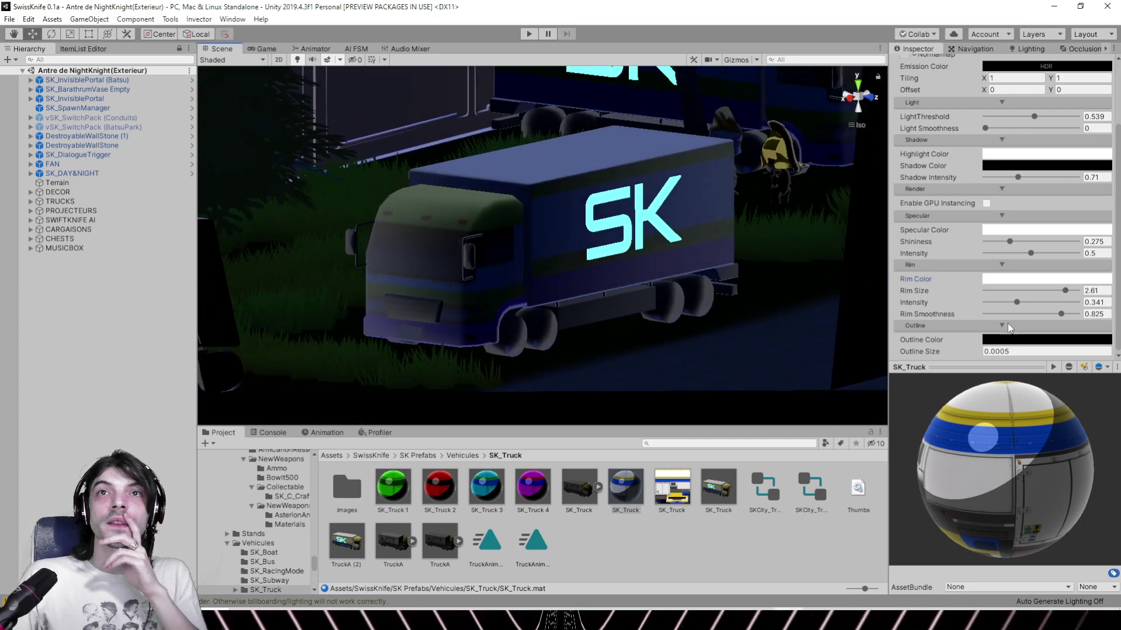
click(1034, 350)
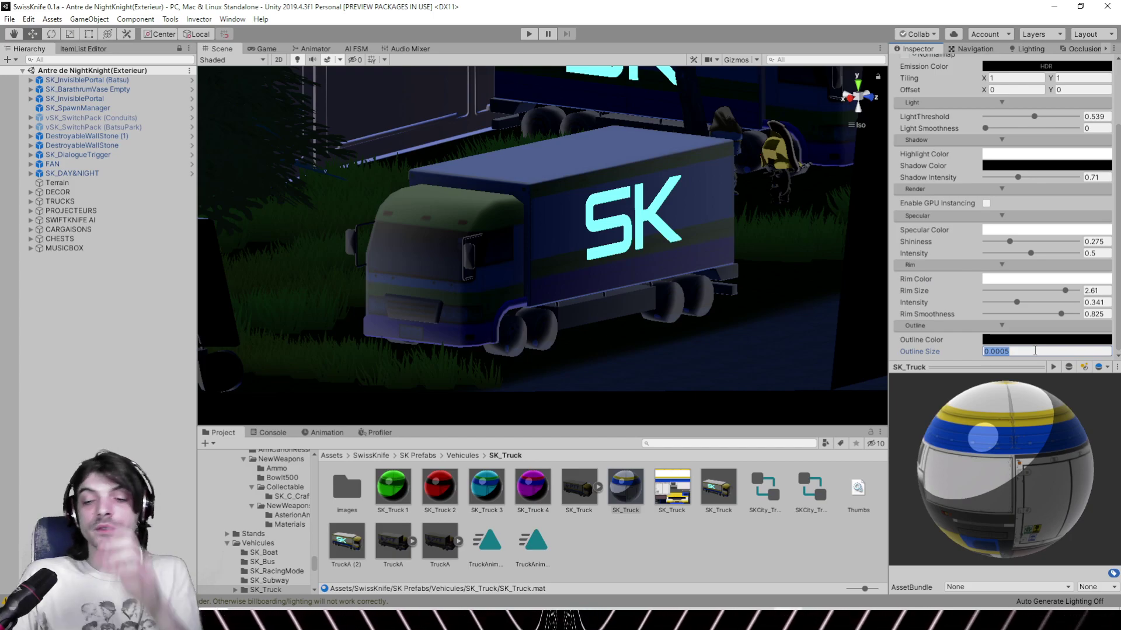
text(0)
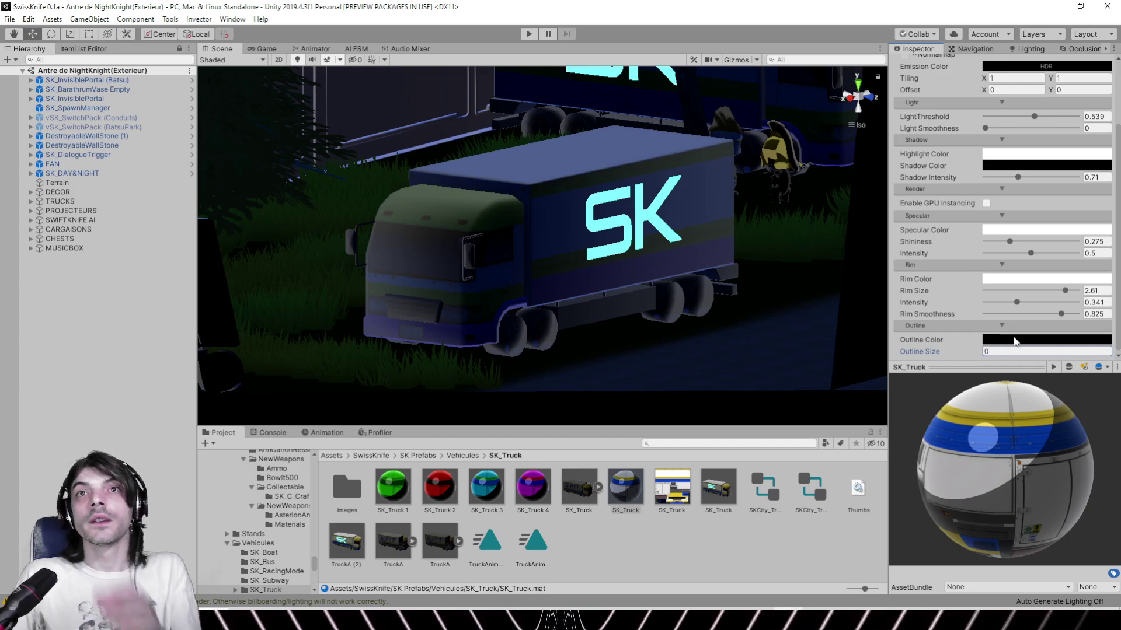
alt+drag(571, 237, 594, 223)
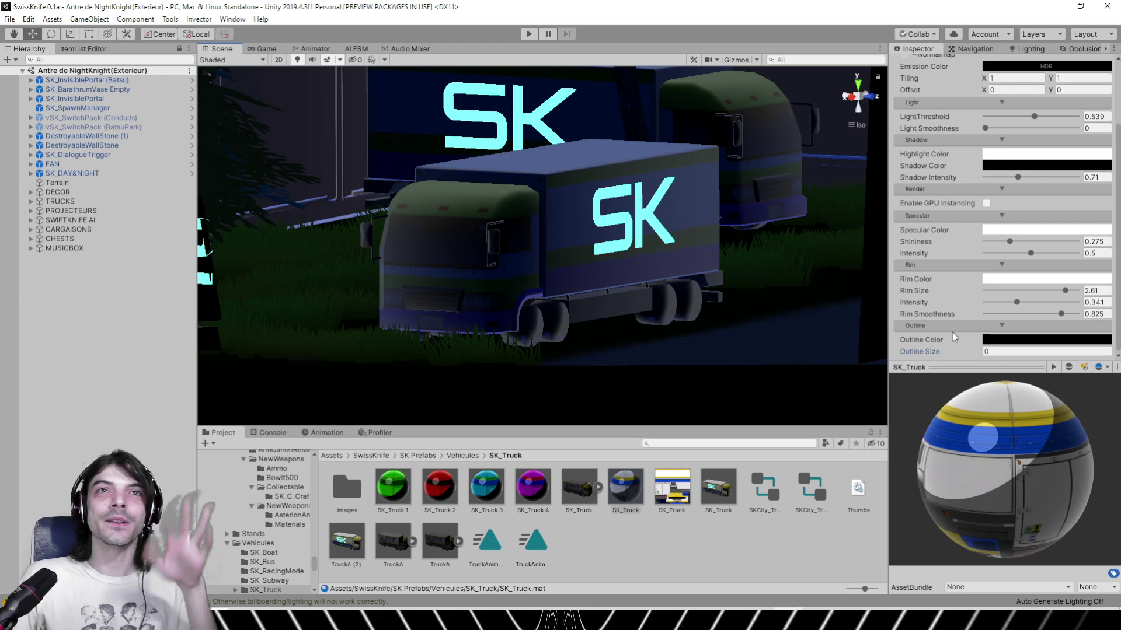
right_drag(464, 215, 715, 245)
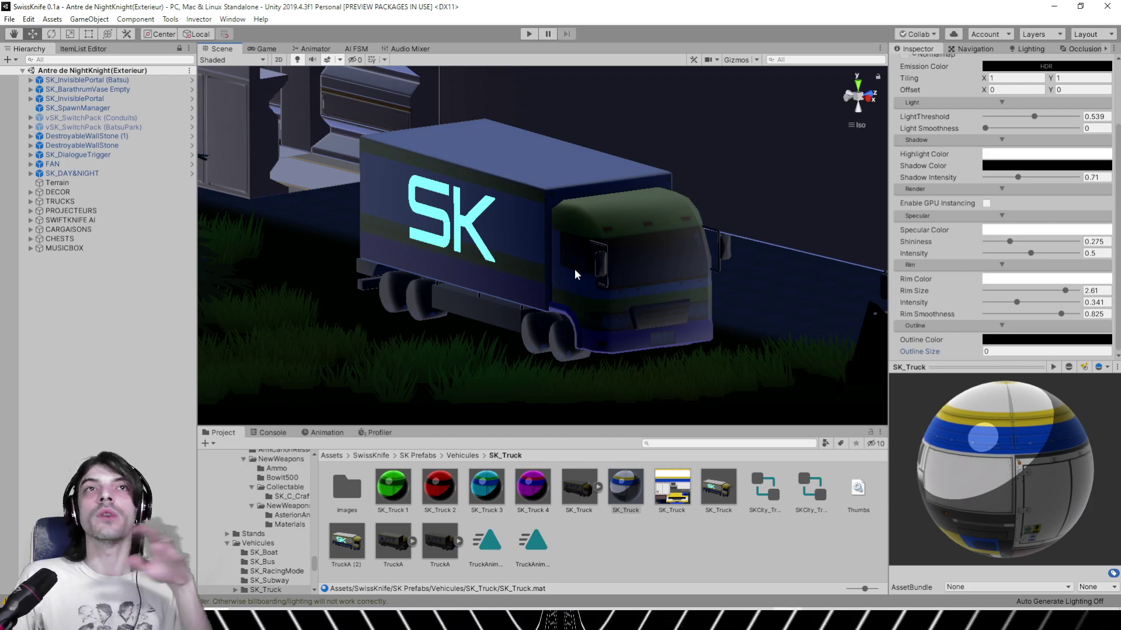
alt+drag(518, 238, 549, 225)
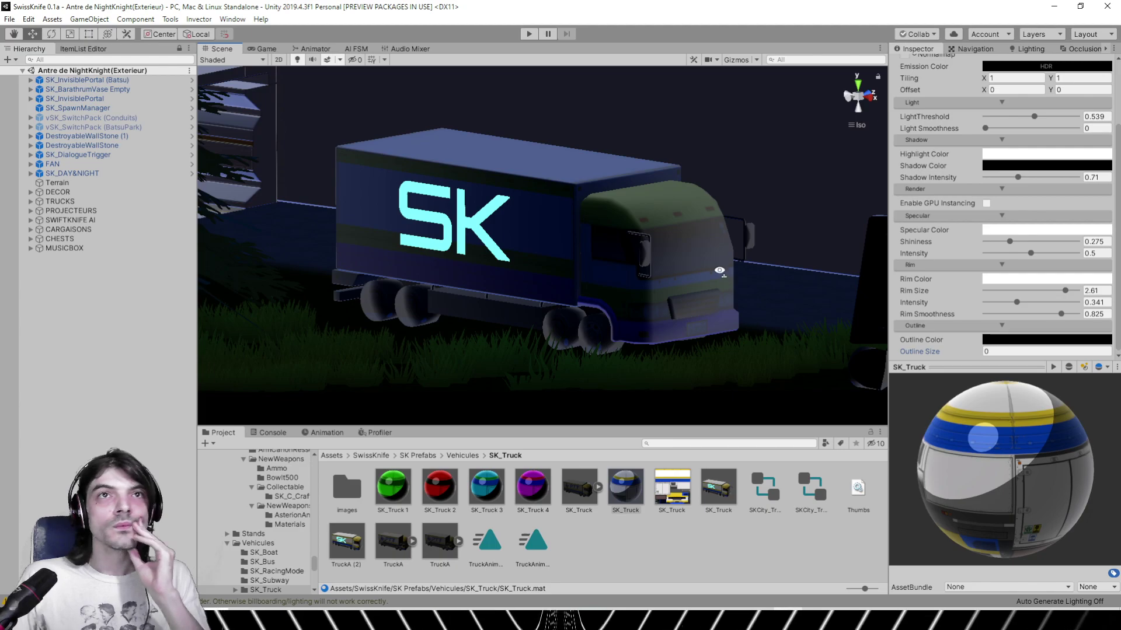
alt+drag(719, 271, 588, 271)
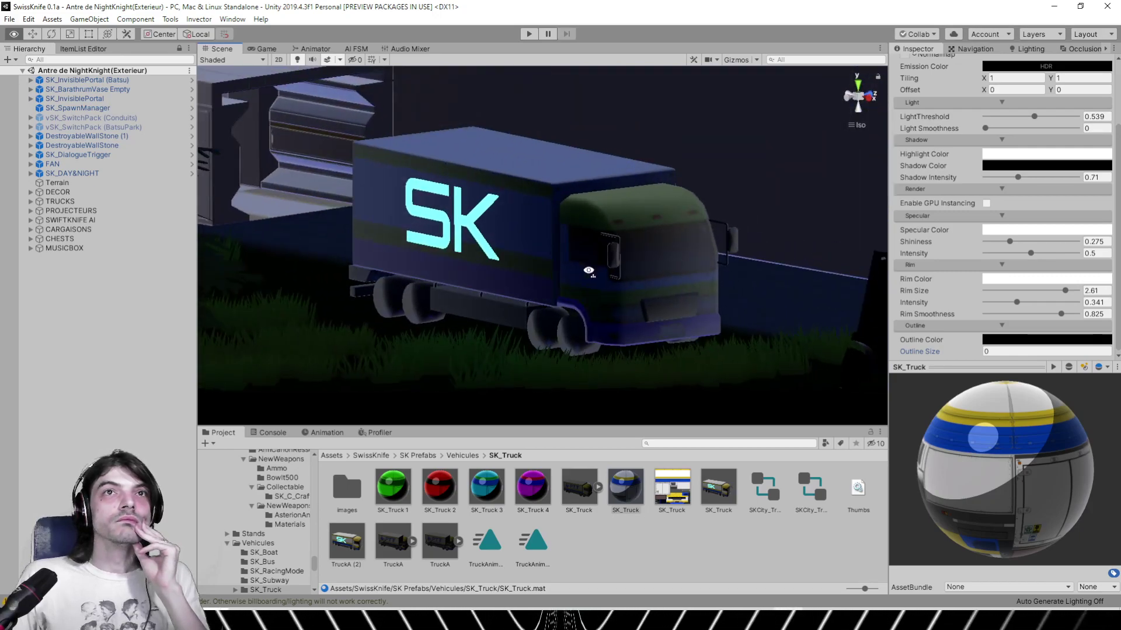
Test a light blue for the material's Rim Color and settle on neutral grey (B5B5B5)
click(1032, 279)
drag(750, 302, 709, 299)
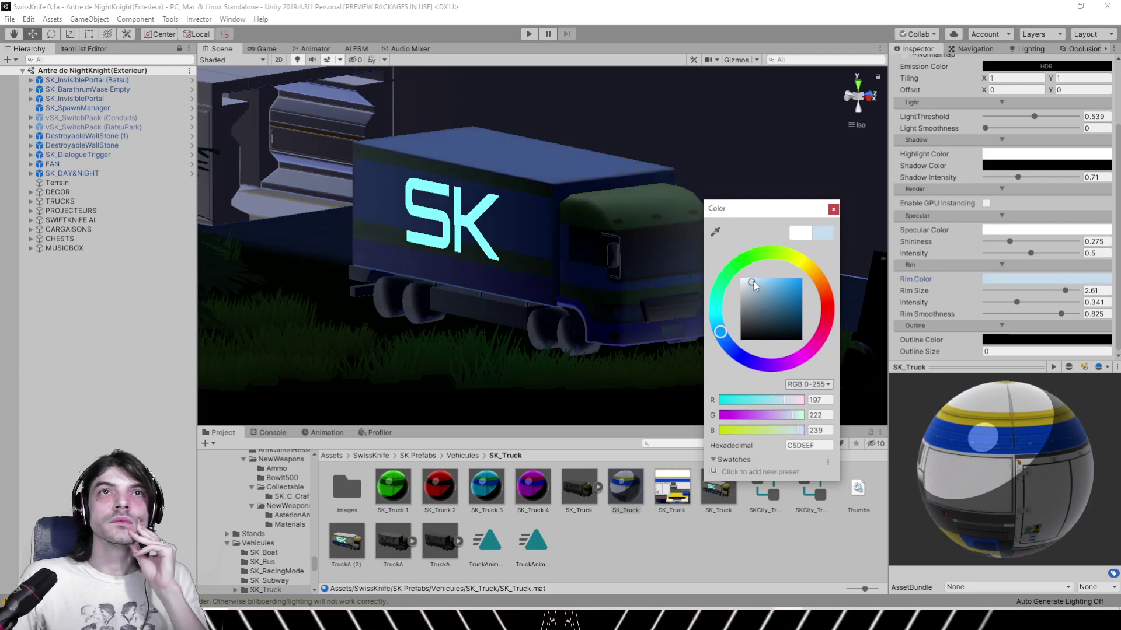
drag(753, 286, 719, 297)
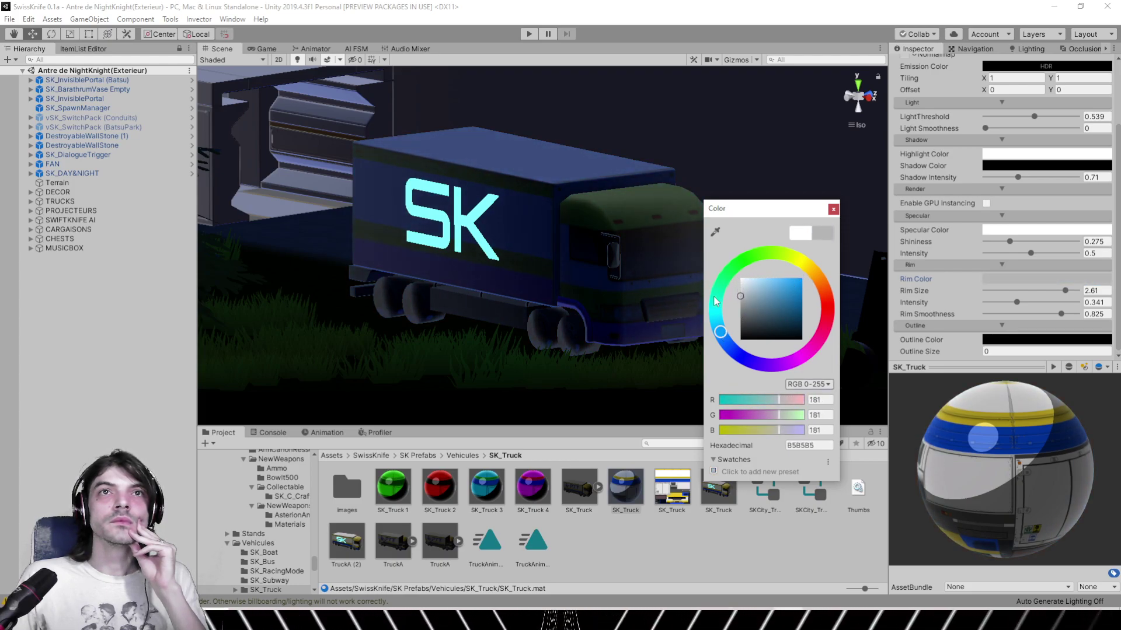
click(833, 208)
Set the material's Rim Size to 3, rim Intensity to 0.067 and Rim Smoothness to 1, checking the truck's look
right_drag(662, 240, 625, 245)
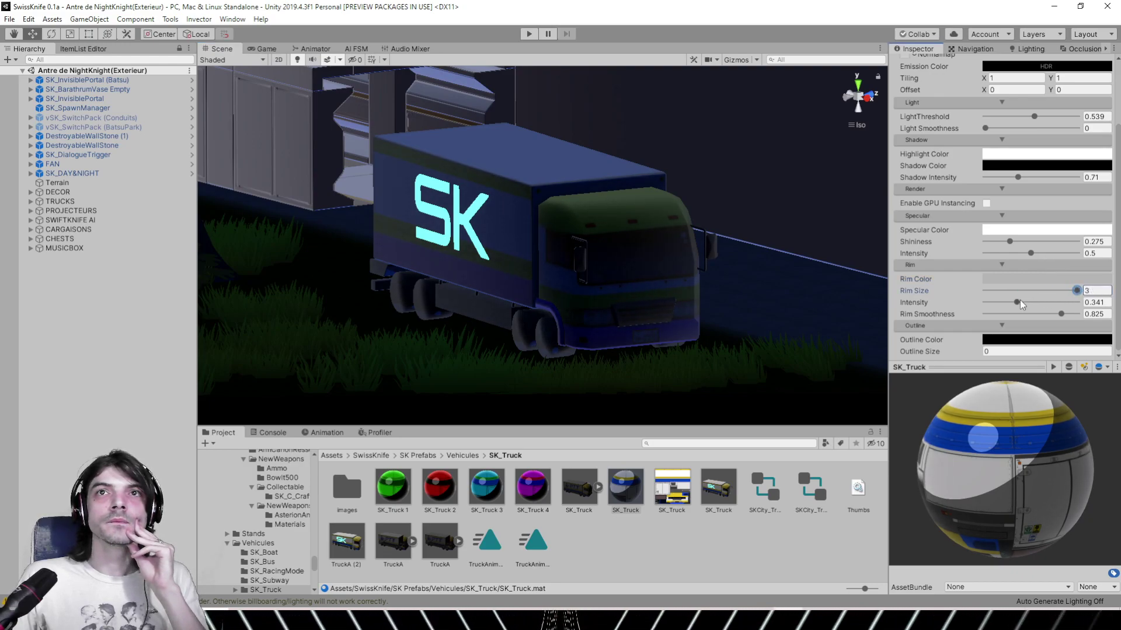
drag(1019, 302, 982, 305)
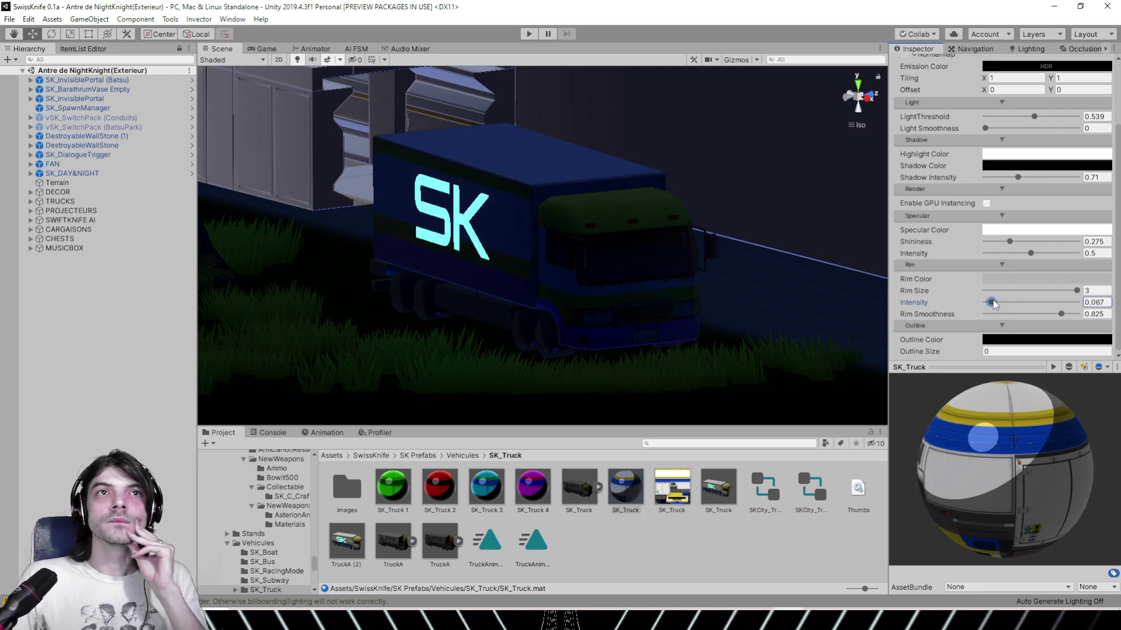
mouse_move(671, 291)
alt+mouse_down()
mouse_move(462, 275)
mouse_move(575, 299)
mouse_move(688, 290)
alt+mouse_up()
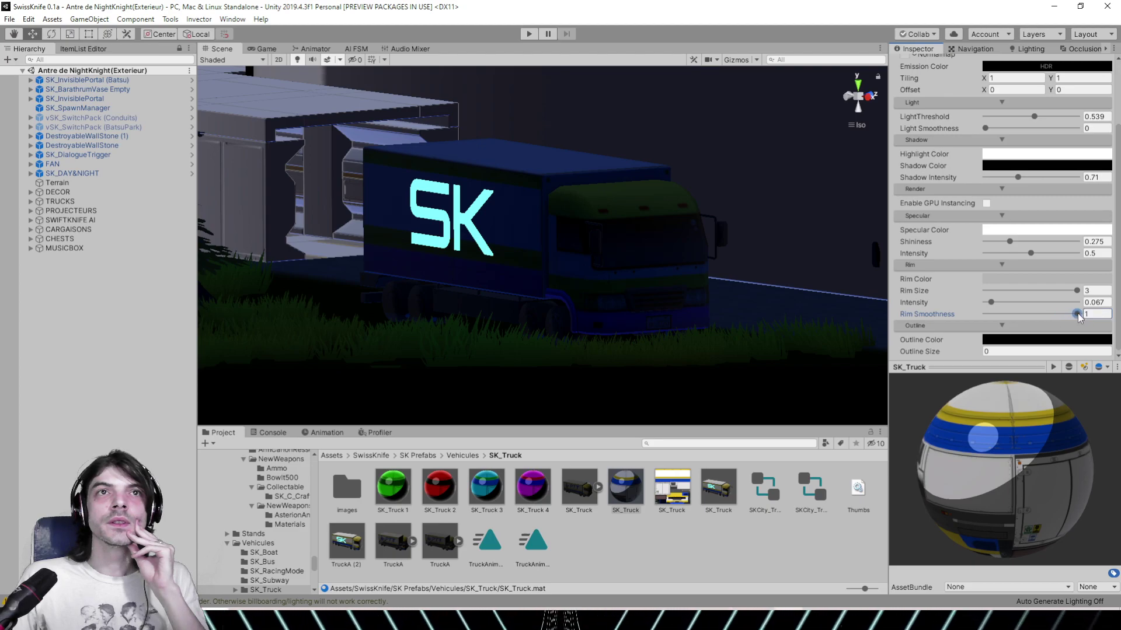
alt+drag(604, 270, 563, 277)
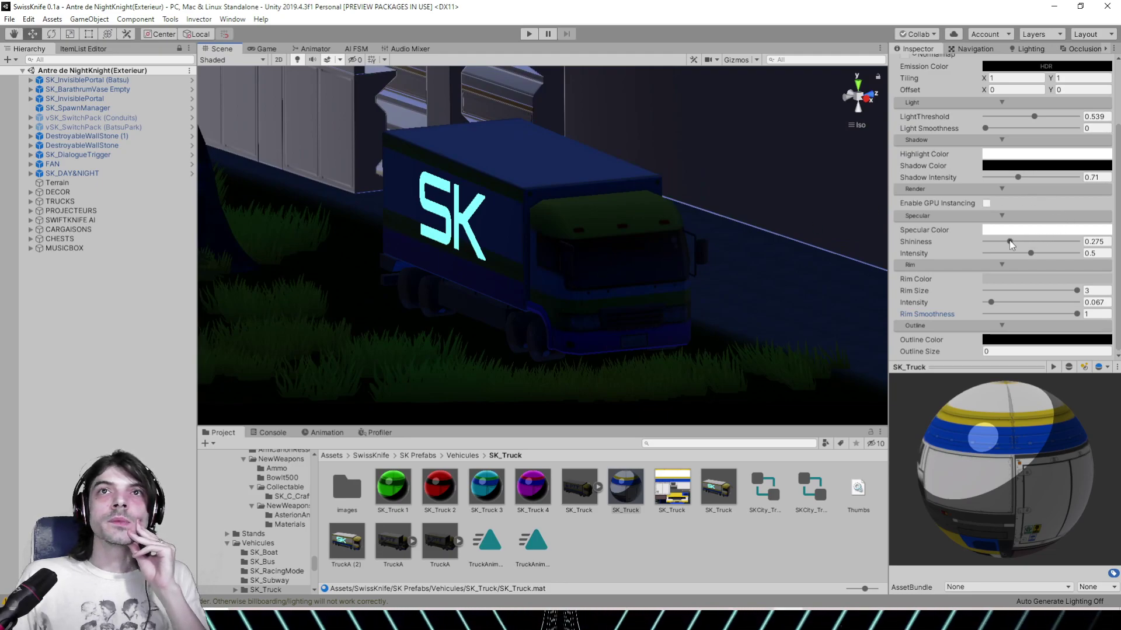
Raise the material's specular Shininess to 0.874 and check the trucks from farther away
drag(1045, 241, 1065, 239)
mouse_move(755, 241)
alt+mouse_down()
mouse_move(500, 216)
mouse_move(542, 208)
mouse_move(485, 204)
mouse_move(740, 235)
alt+mouse_up()
scroll(615, 236, down, 5)
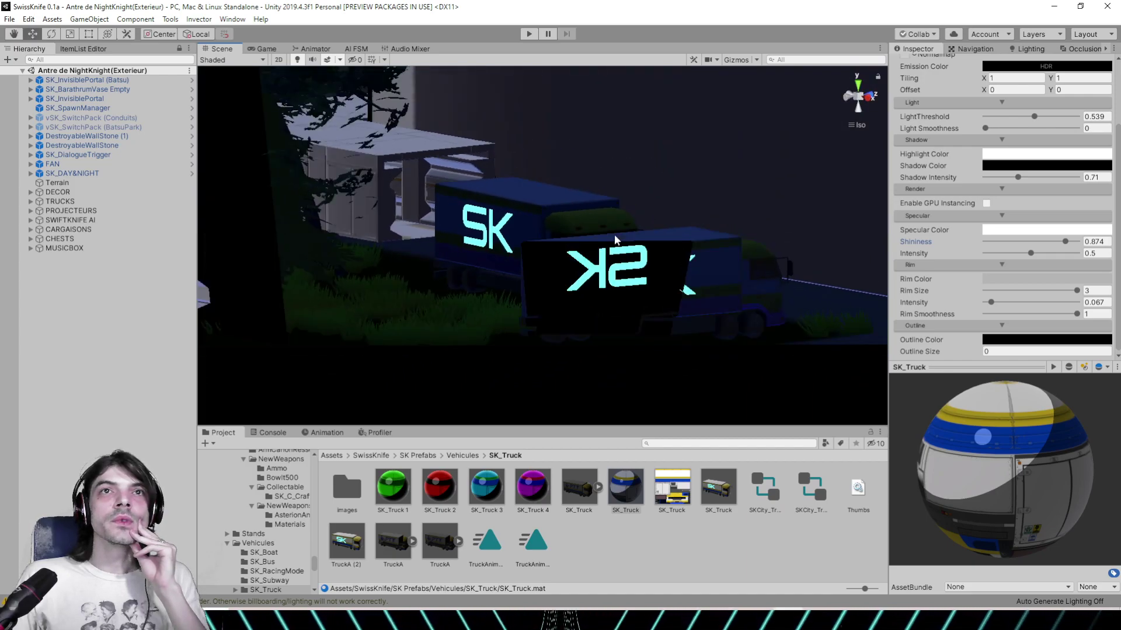
Select the rotor column under the projector and open its base color material for editing
alt+drag(615, 235, 555, 228)
click(531, 303)
click(555, 229)
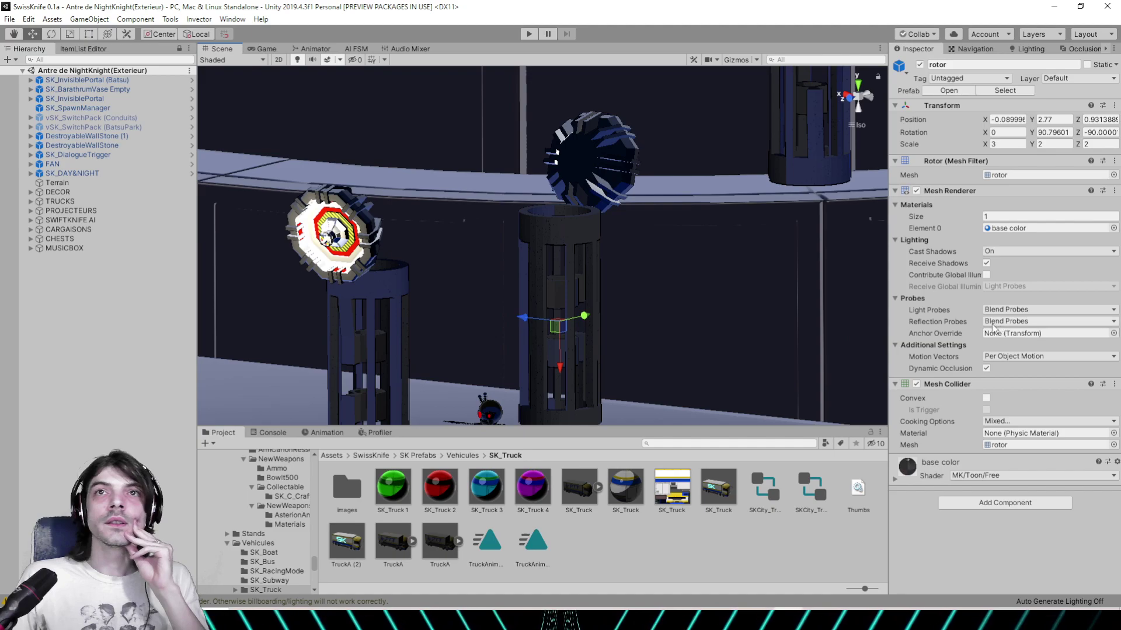
alt+drag(467, 234, 788, 256)
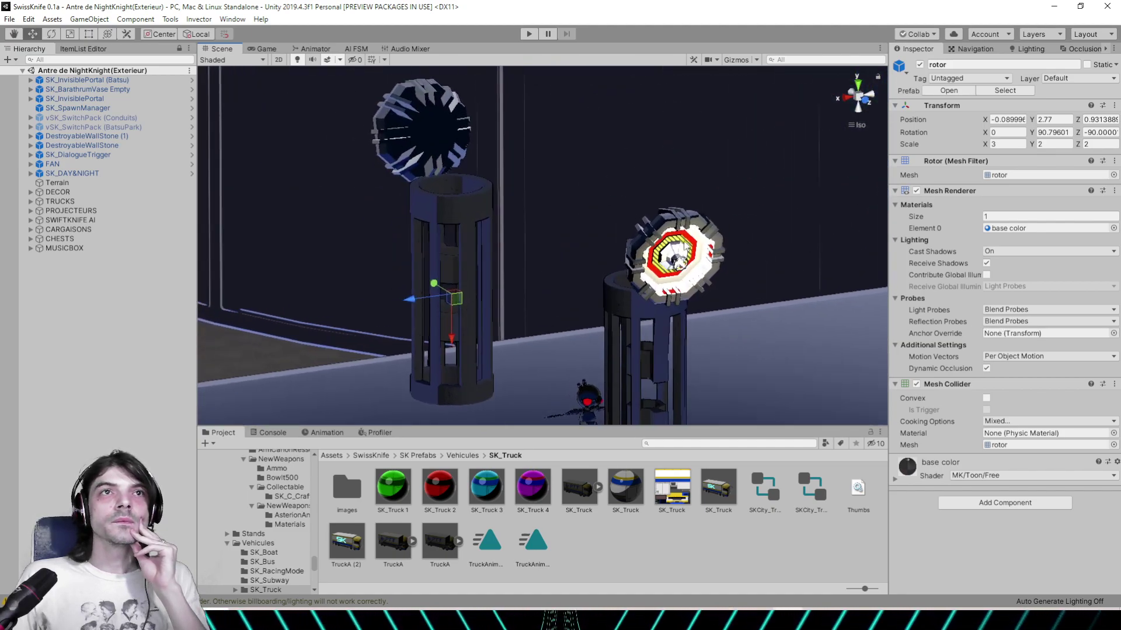
click(1014, 229)
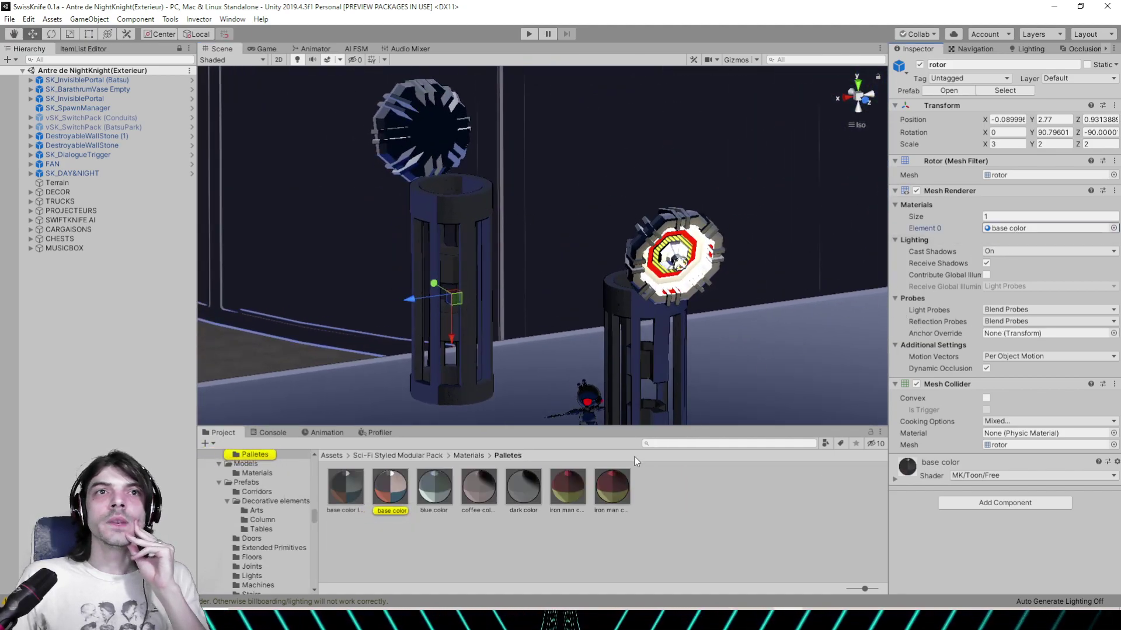
click(397, 486)
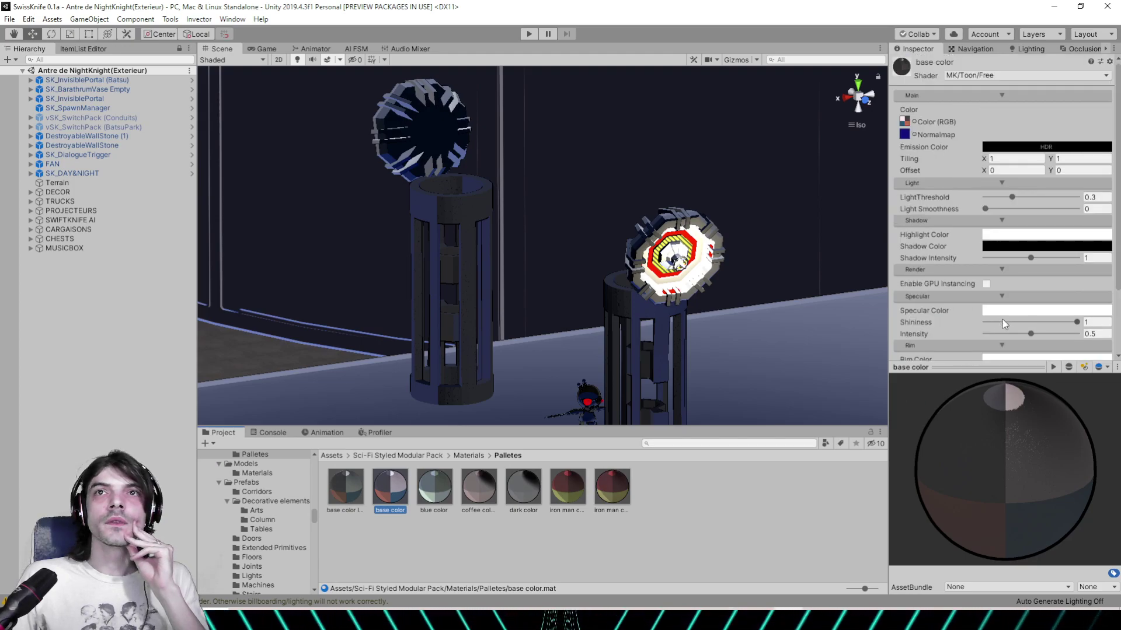
Set the base color material's Outline Size to 0.002 and check the projectors in the scene
scroll(1002, 320, down, 3)
click(996, 351)
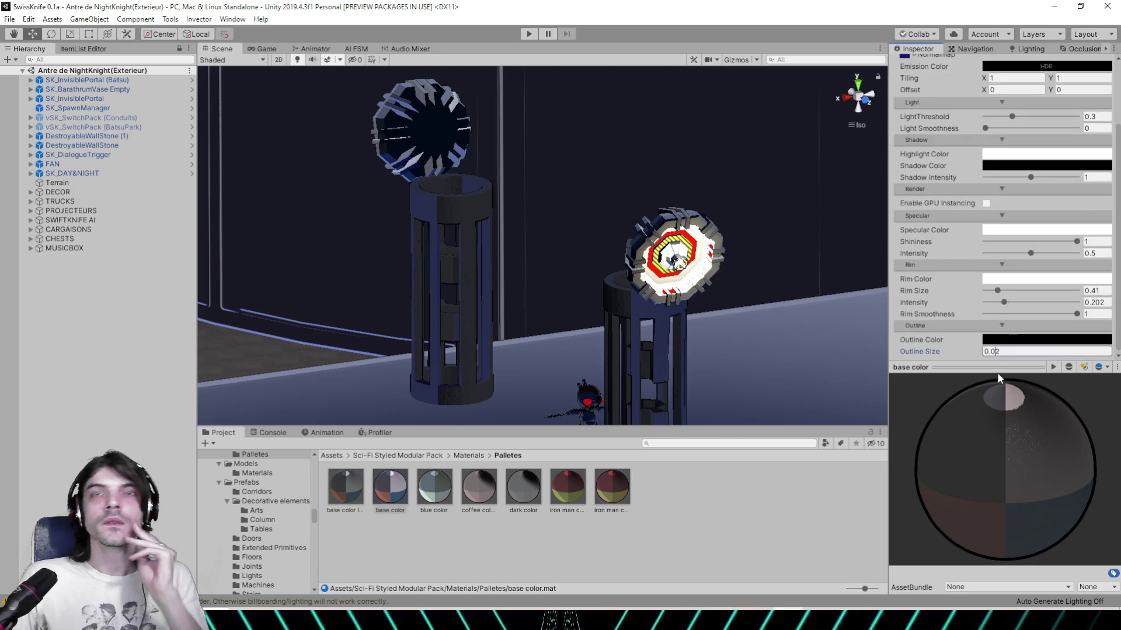
text(0)
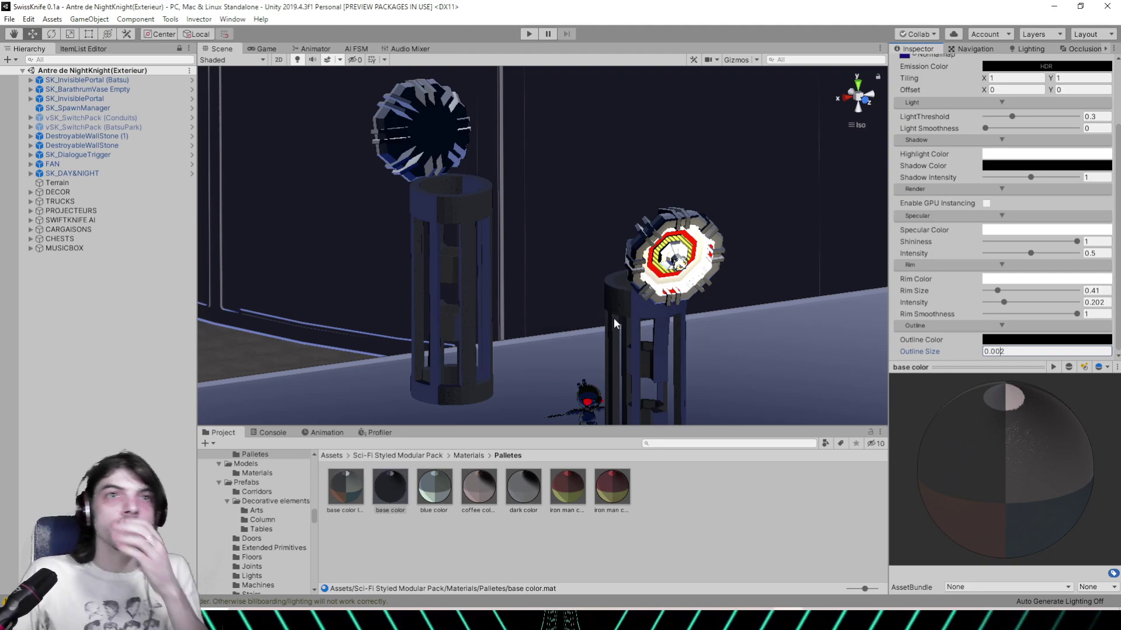
right_drag(505, 235, 648, 243)
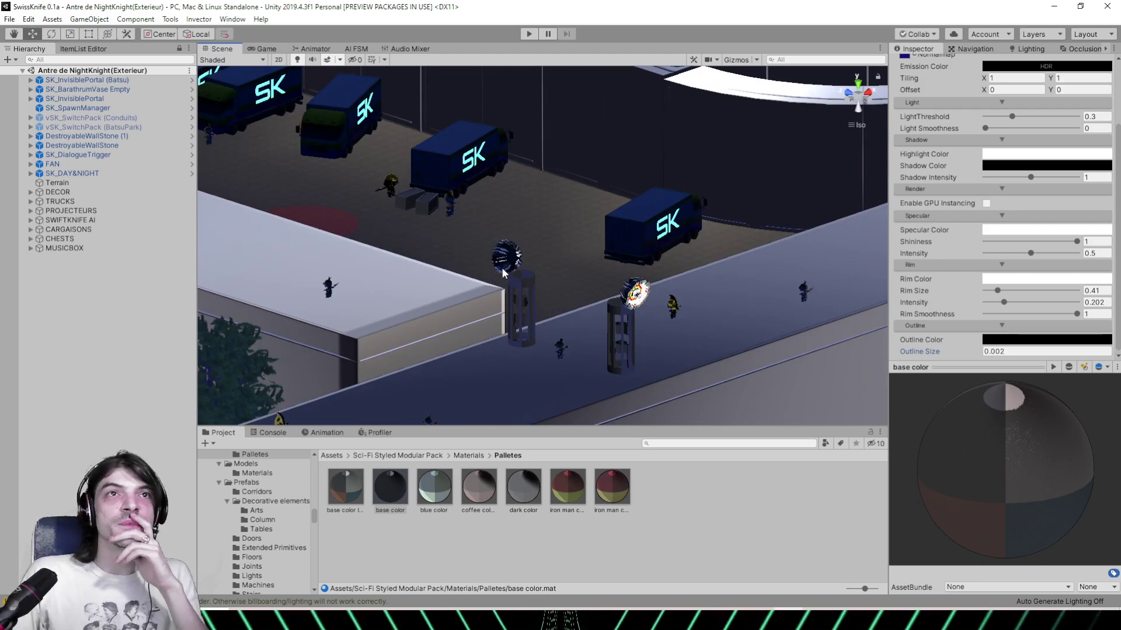
Select the projector on the wall and examine the exterior scene's trucks, walls and projectors from several viewpoints
click(635, 293)
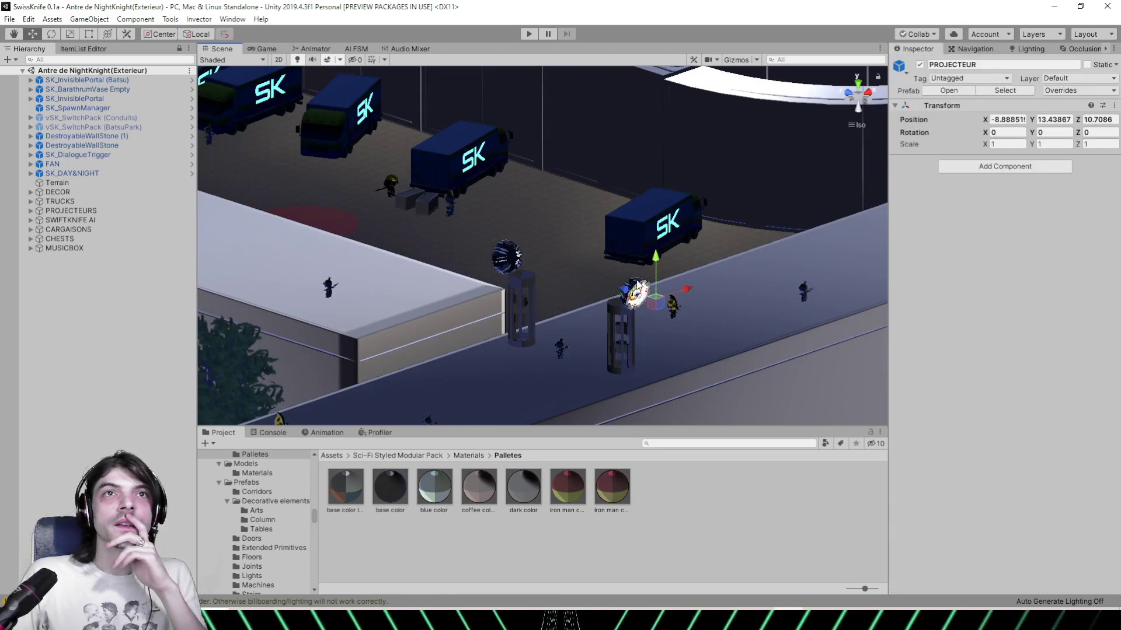
scroll(653, 267, down, 3)
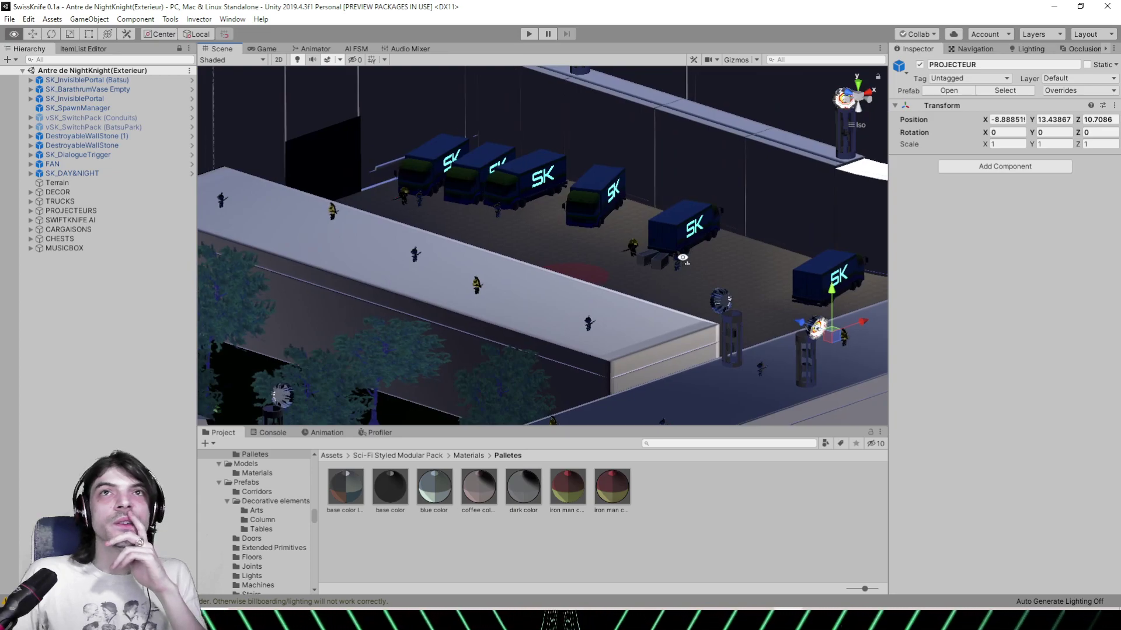
middle_drag(680, 297, 566, 280)
scroll(692, 280, down, 3)
right_drag(692, 280, 512, 283)
middle_drag(512, 283, 674, 279)
right_drag(674, 278, 593, 288)
middle_drag(593, 288, 660, 286)
scroll(659, 286, up, 8)
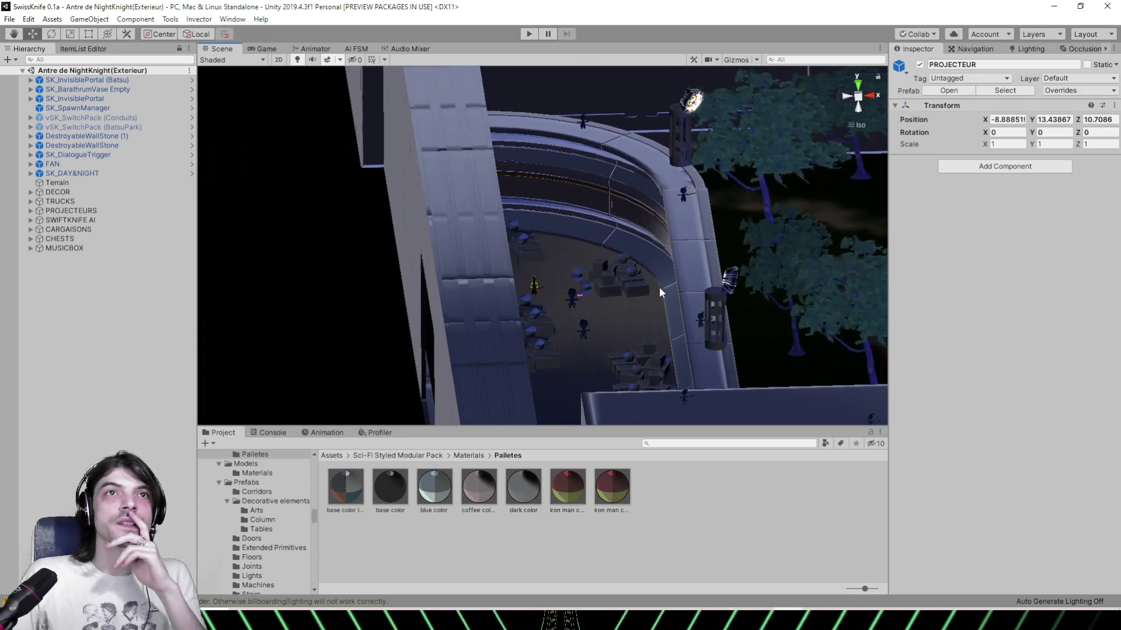
right_drag(659, 286, 647, 291)
alt+drag(646, 291, 736, 260)
middle_drag(609, 265, 720, 352)
right_drag(720, 352, 606, 333)
scroll(605, 333, down, 1)
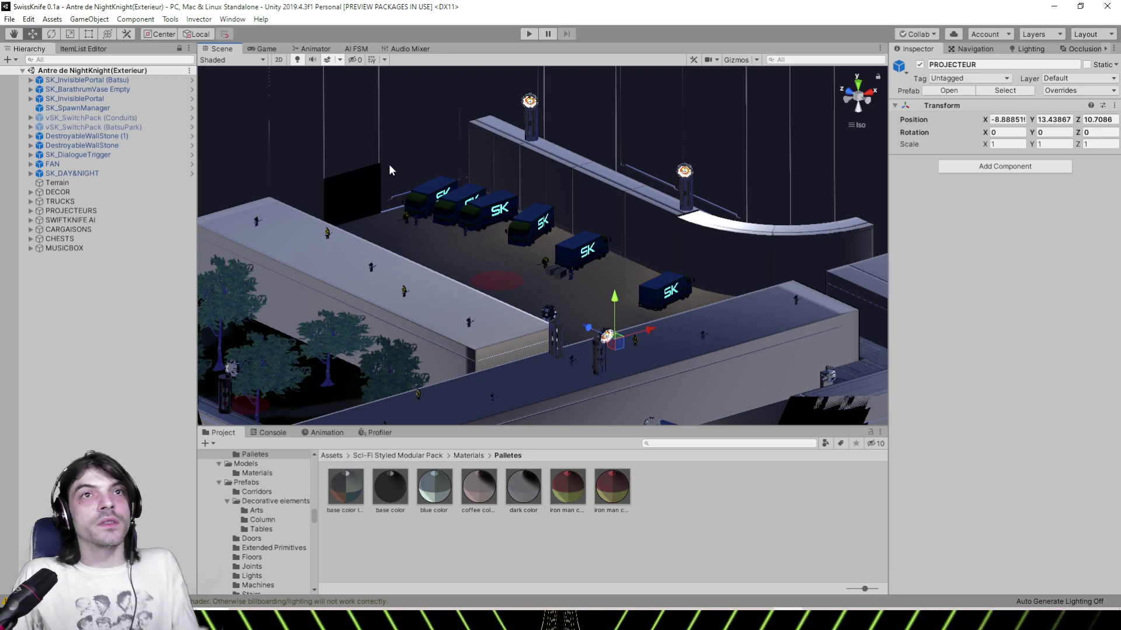
Open the scene Antre de NightKnight.unity from the project's Assets folder
click(10, 19)
click(26, 46)
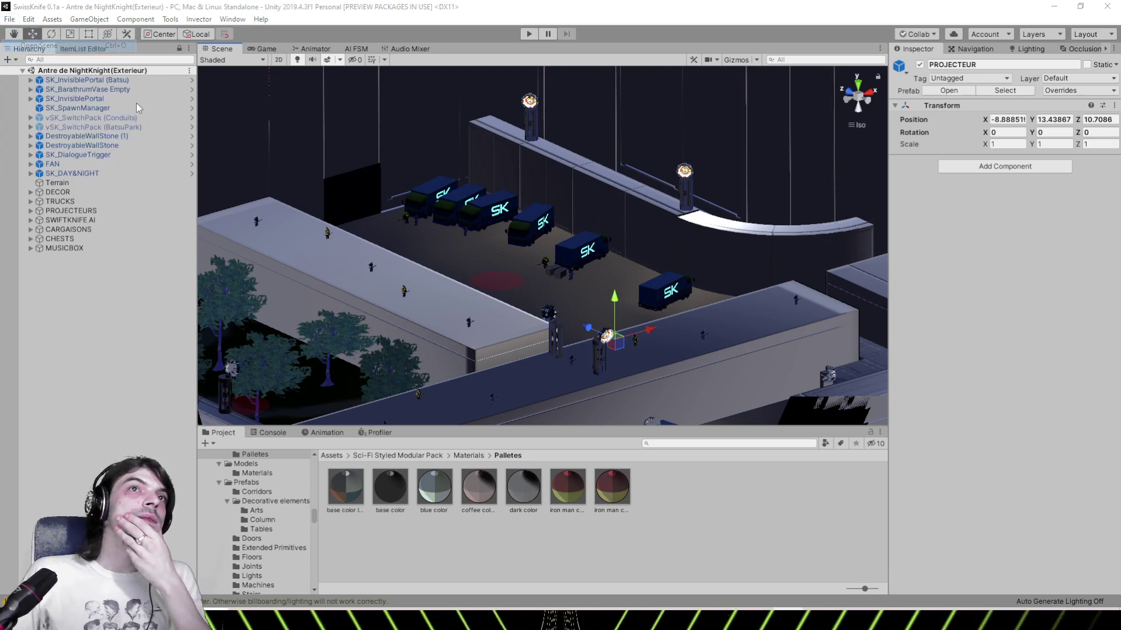
drag(552, 112, 540, 203)
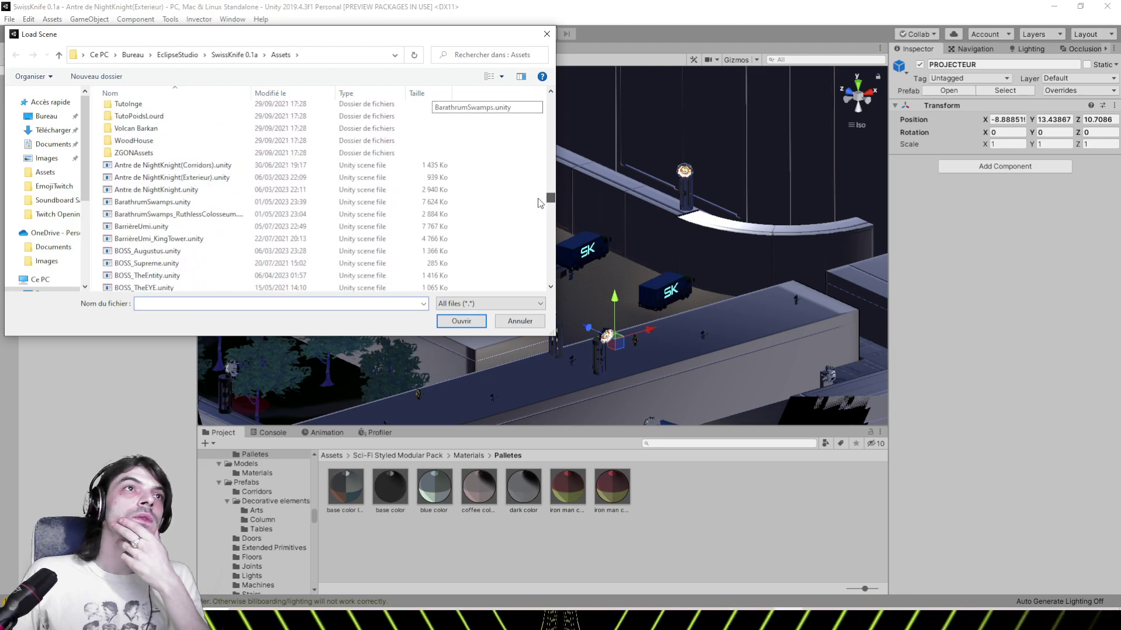
double_click(197, 191)
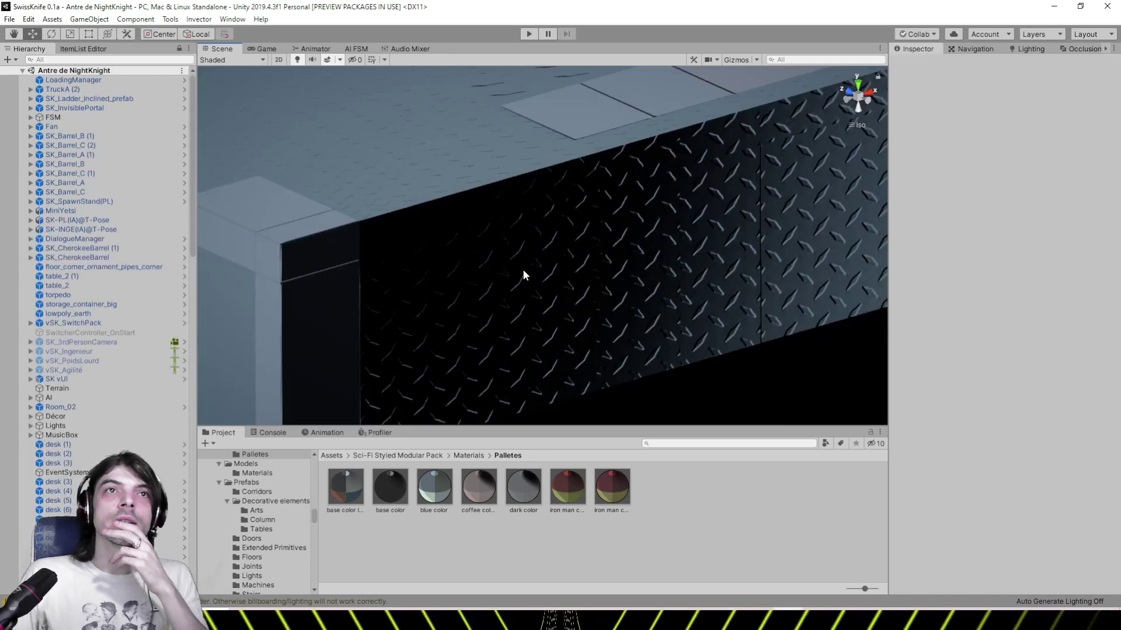
Examine the interior scene's walls, machinery, walkways and lighting from several viewpoints
right_drag(524, 271, 731, 258)
right_drag(403, 248, 488, 263)
scroll(352, 219, up, 2)
middle_drag(473, 255, 787, 257)
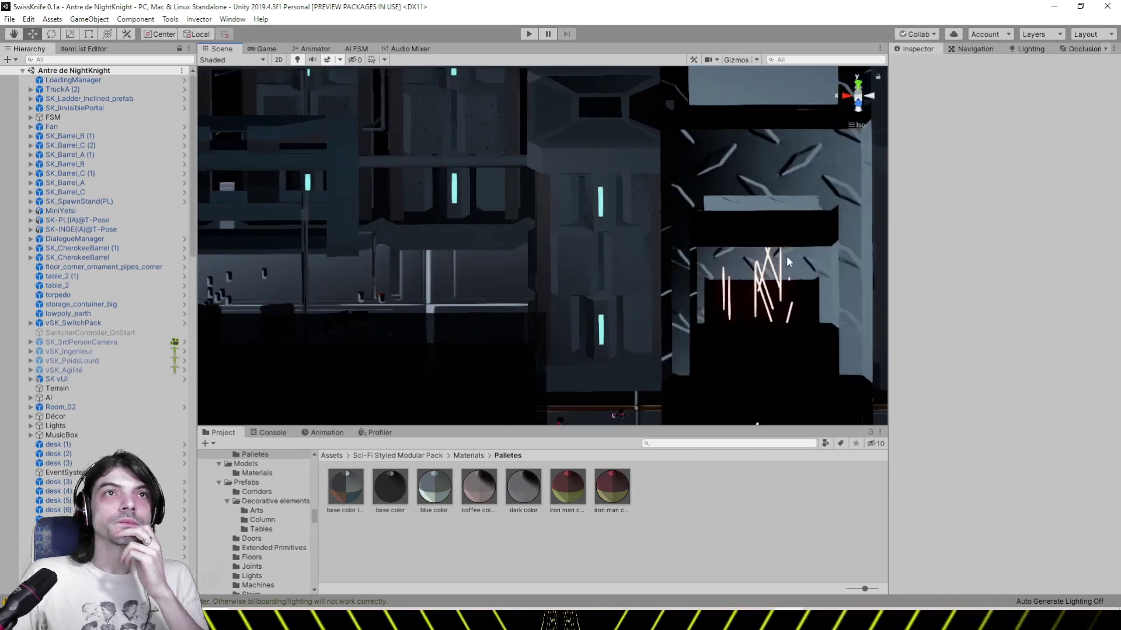
middle_drag(435, 233, 766, 234)
middle_drag(433, 200, 604, 181)
right_drag(467, 217, 638, 216)
middle_drag(619, 251, 694, 134)
middle_drag(502, 215, 677, 180)
scroll(678, 180, down, 4)
scroll(561, 251, down, 4)
middle_drag(560, 251, 593, 239)
right_drag(593, 239, 439, 220)
middle_drag(438, 221, 659, 251)
right_drag(659, 251, 429, 219)
middle_drag(421, 220, 520, 288)
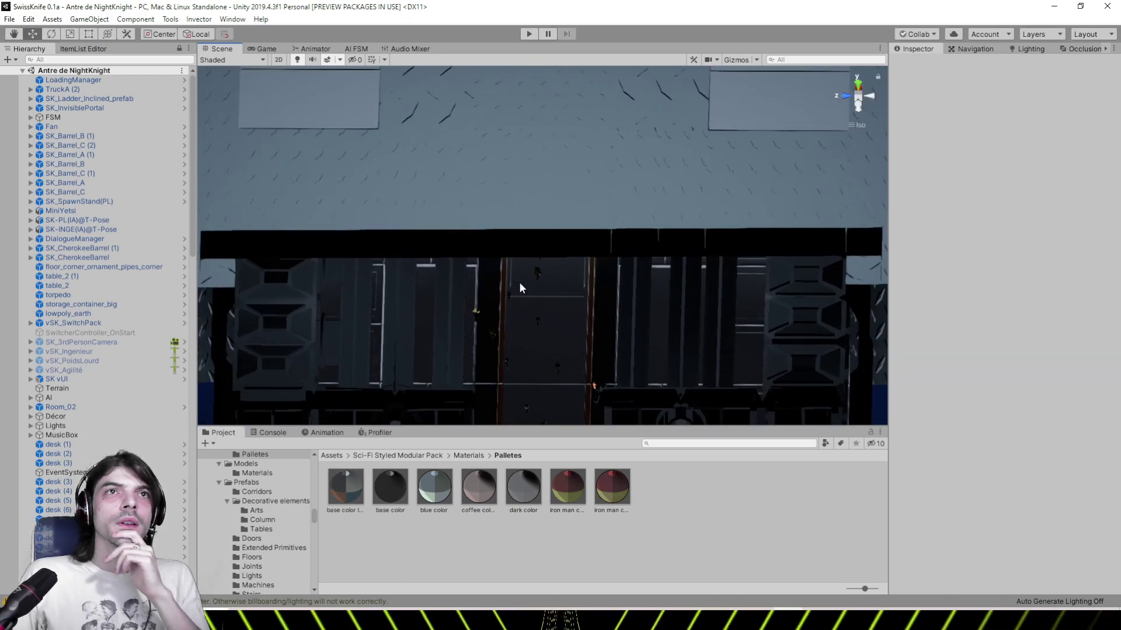
right_drag(520, 288, 529, 321)
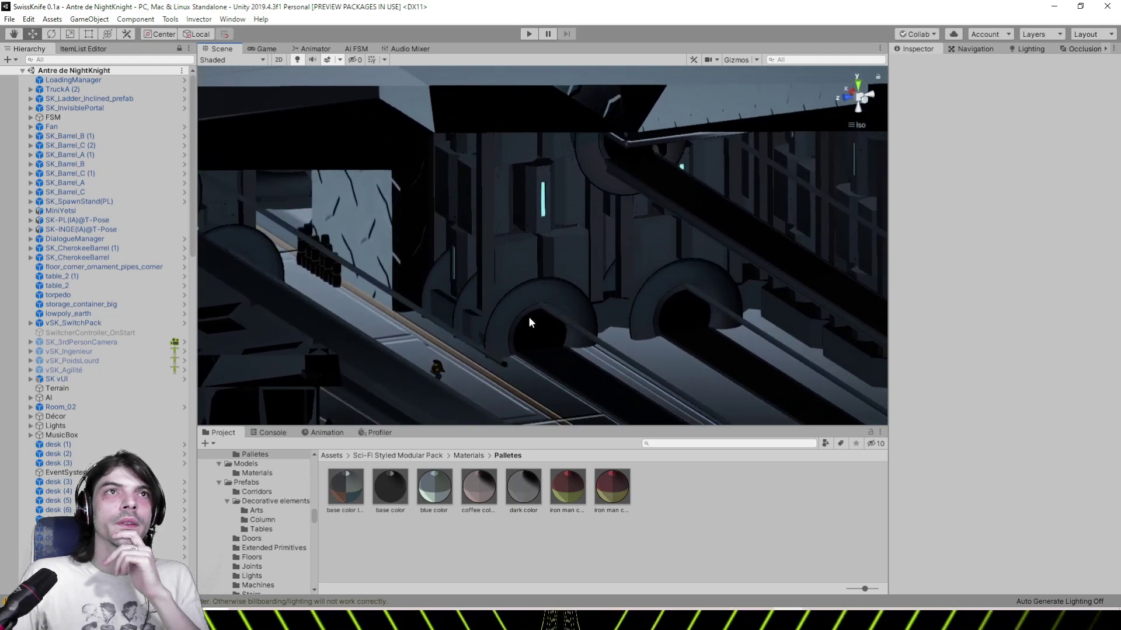
Focus on a barrel in the stacked row and examine the surrounding interior, desks and textured walls from several viewpoints
click(320, 261)
key(f)
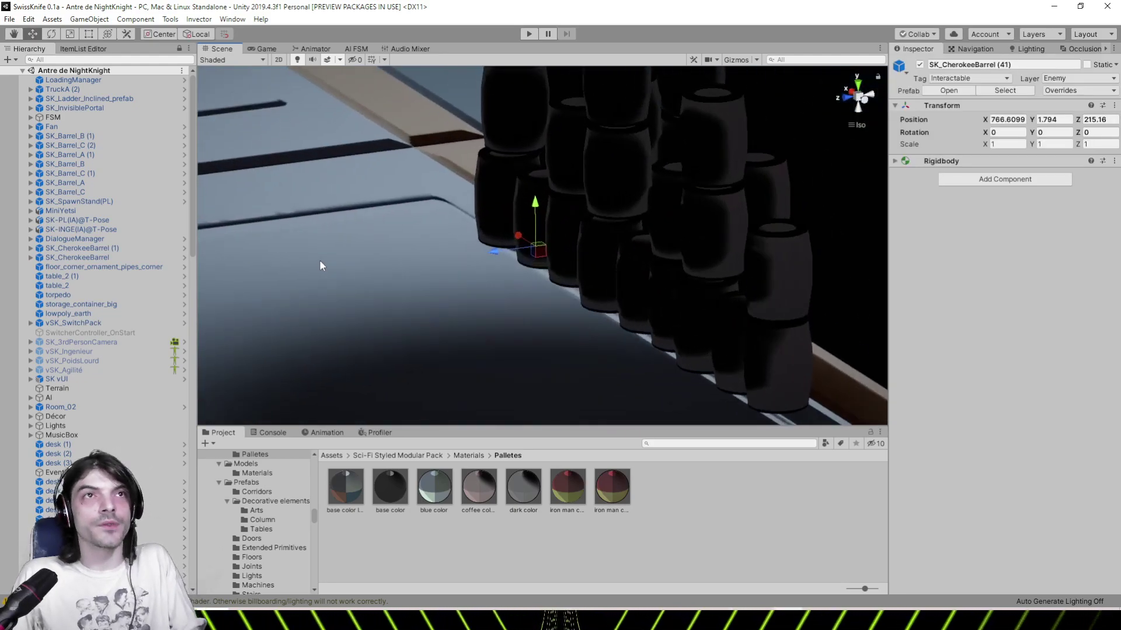
right_drag(320, 262, 624, 257)
middle_drag(525, 210, 499, 353)
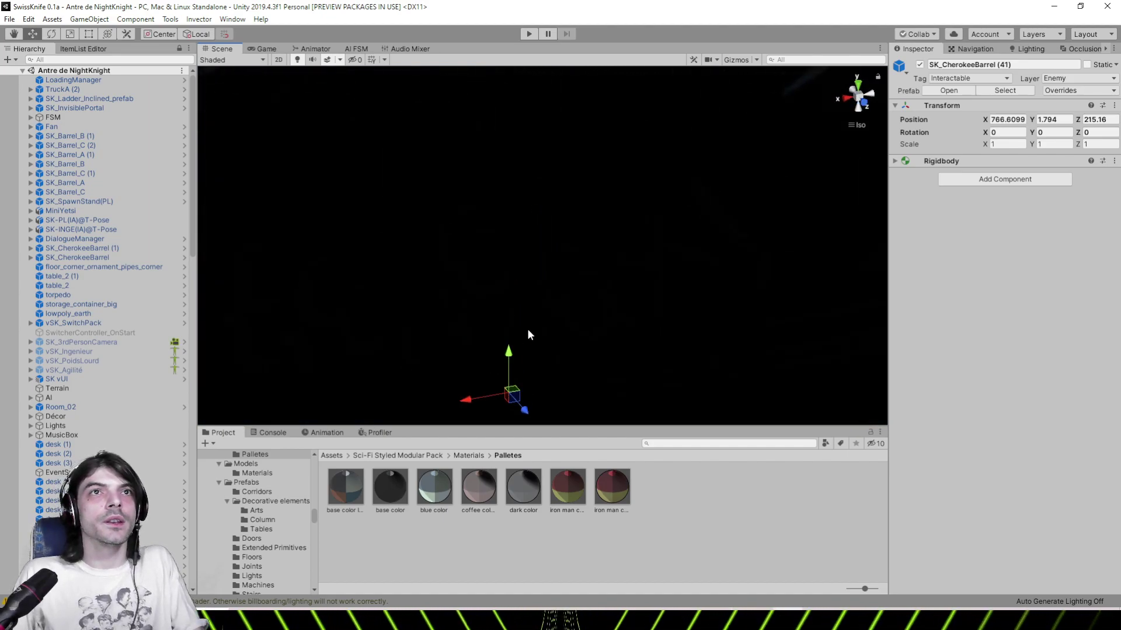
right_drag(527, 330, 441, 274)
middle_drag(440, 273, 513, 307)
scroll(485, 264, down, 2)
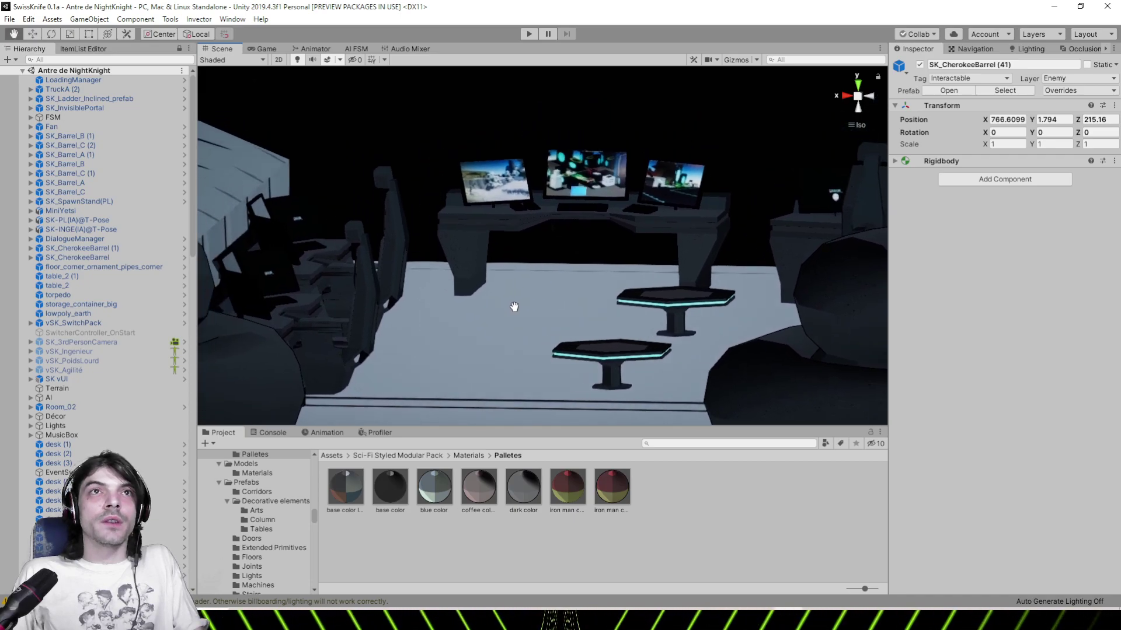
right_drag(513, 308, 472, 315)
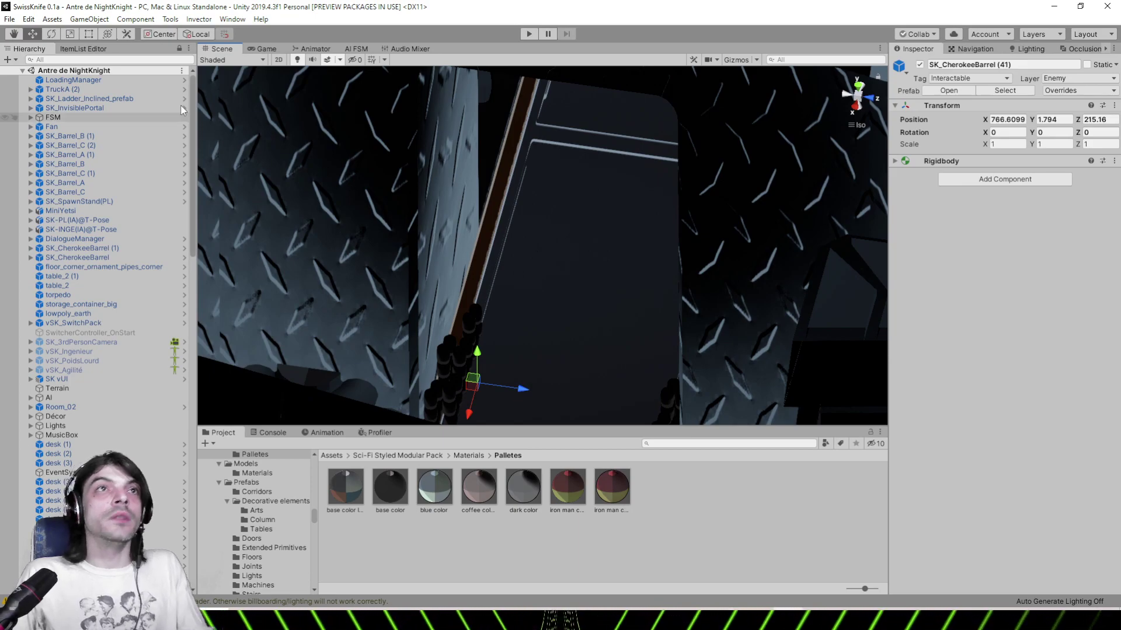
click(9, 18)
click(35, 44)
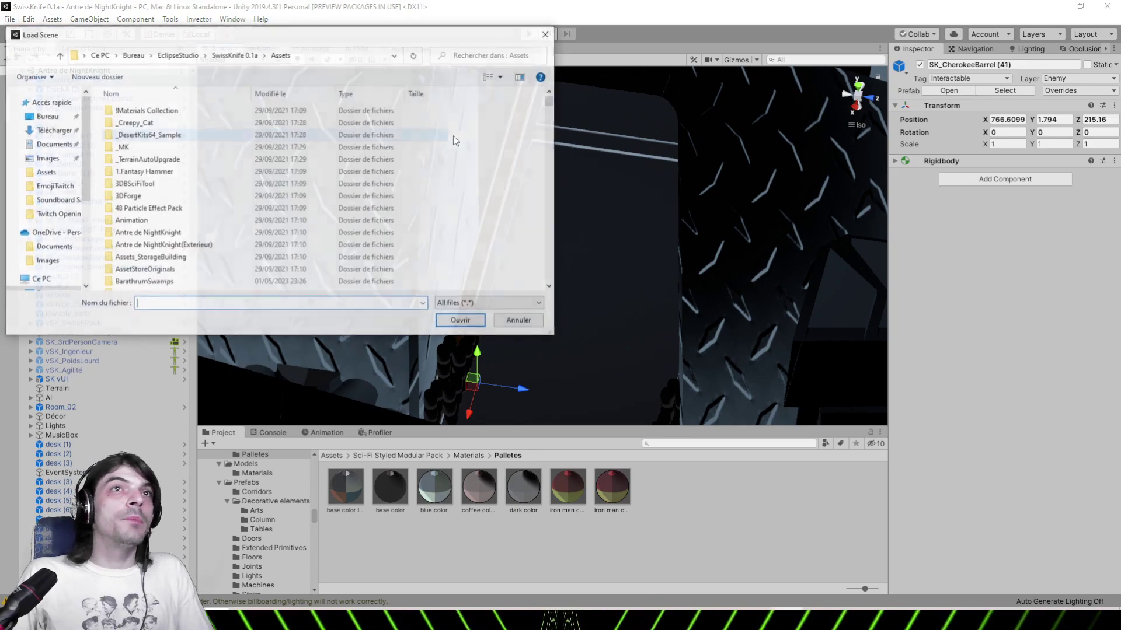
click(546, 35)
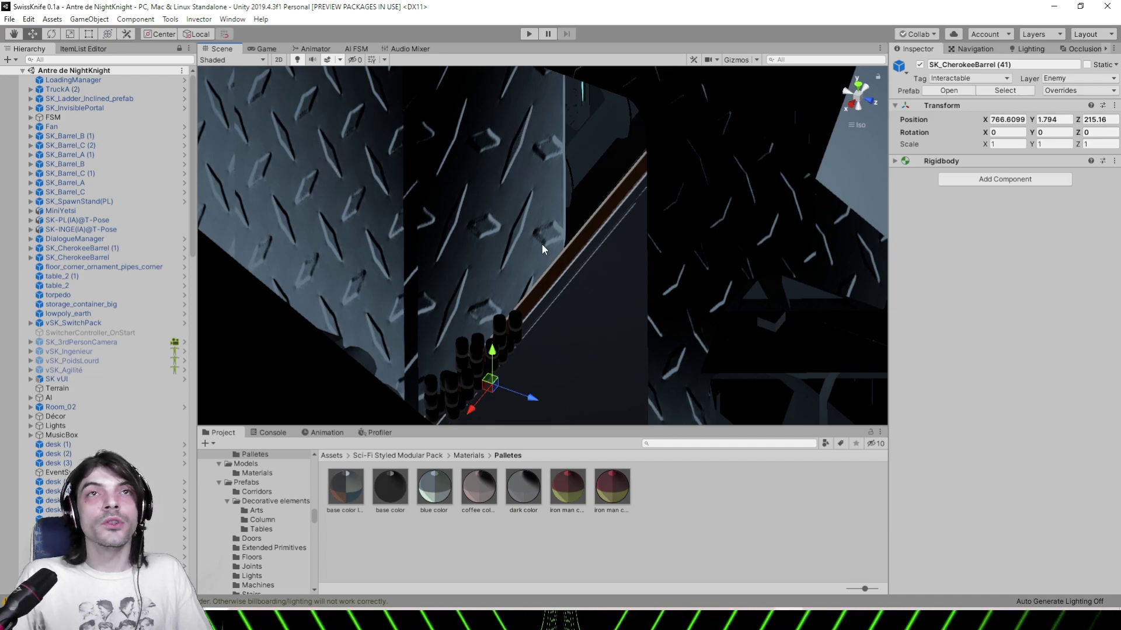
Select the diamond-plate door wall and examine its shading from different angles
click(395, 182)
right_drag(395, 182, 734, 152)
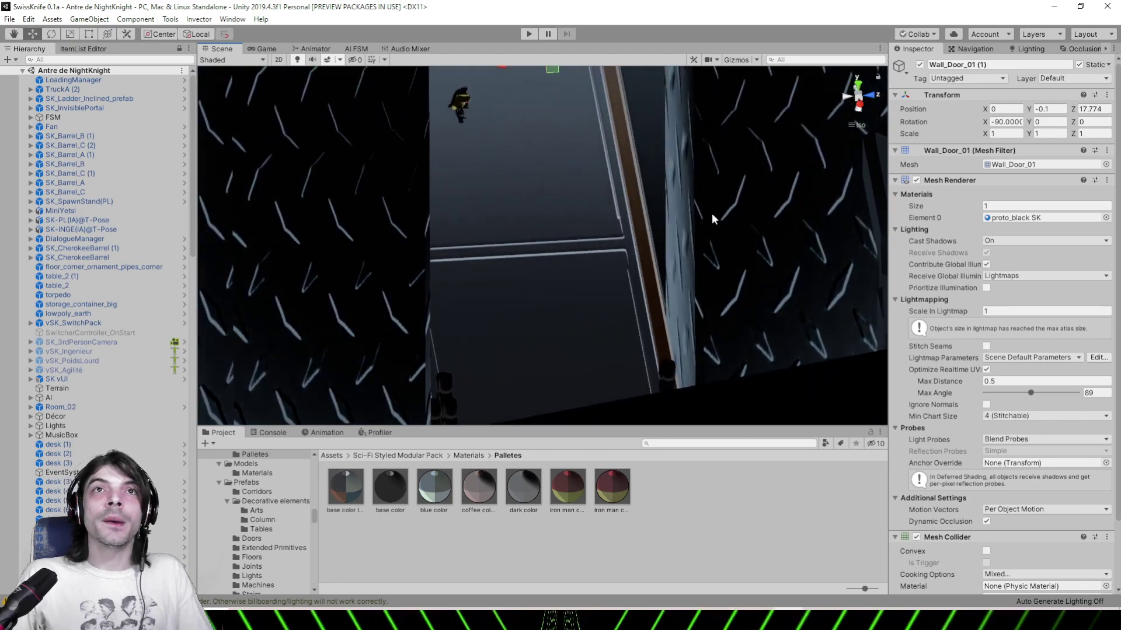
alt+drag(709, 301, 673, 246)
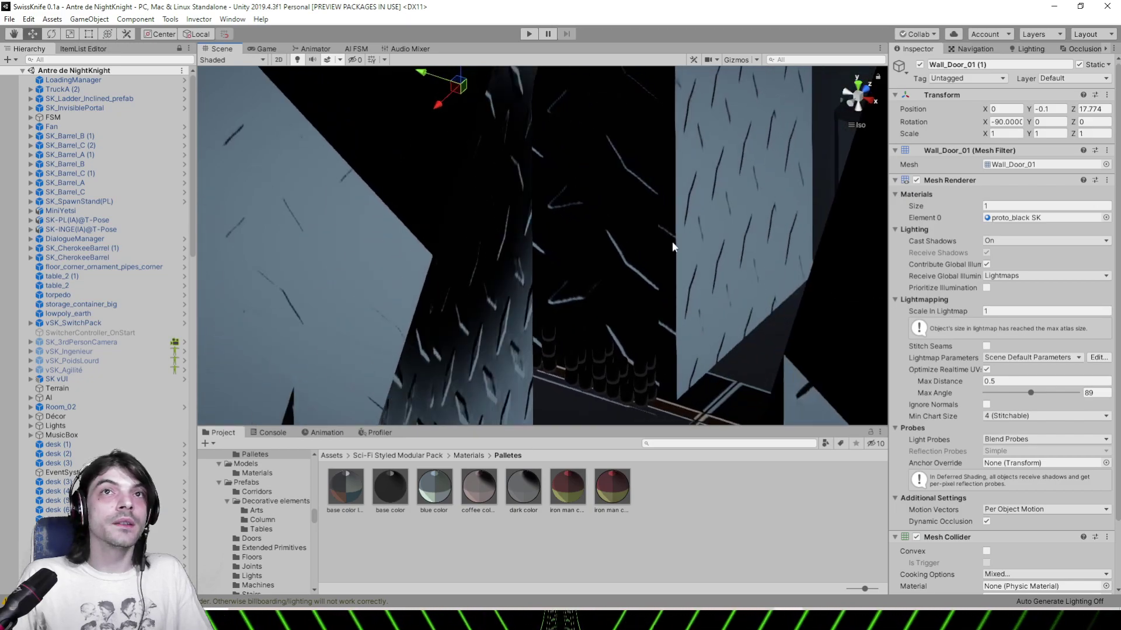
Open the scene BarathrumSwamps.unity from the project's Assets folder
click(9, 18)
click(35, 43)
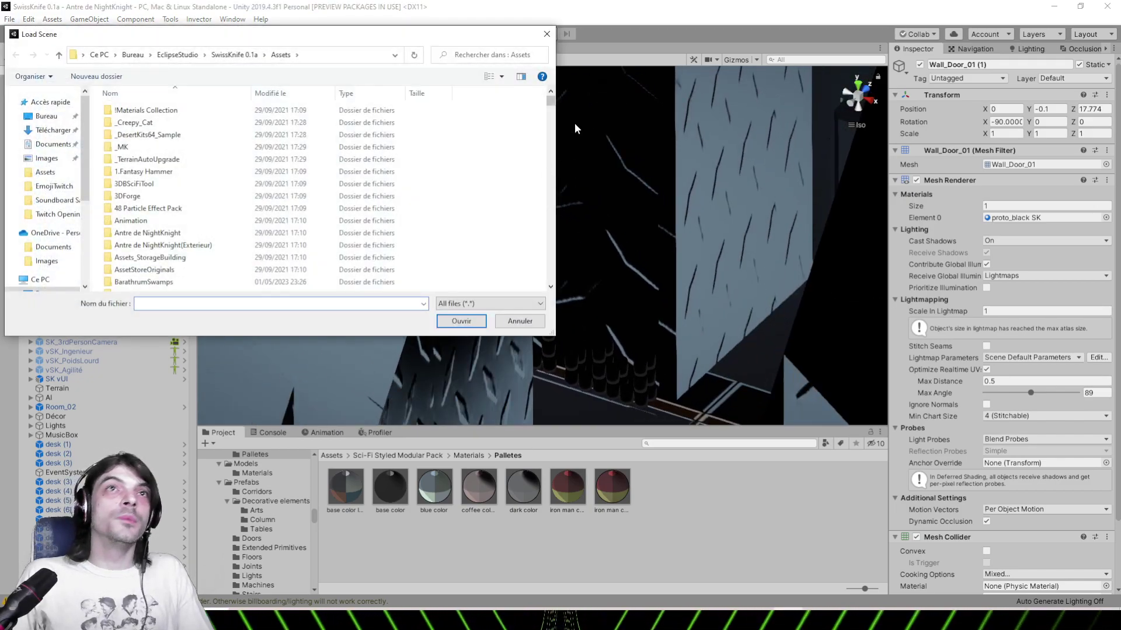
drag(551, 105, 549, 199)
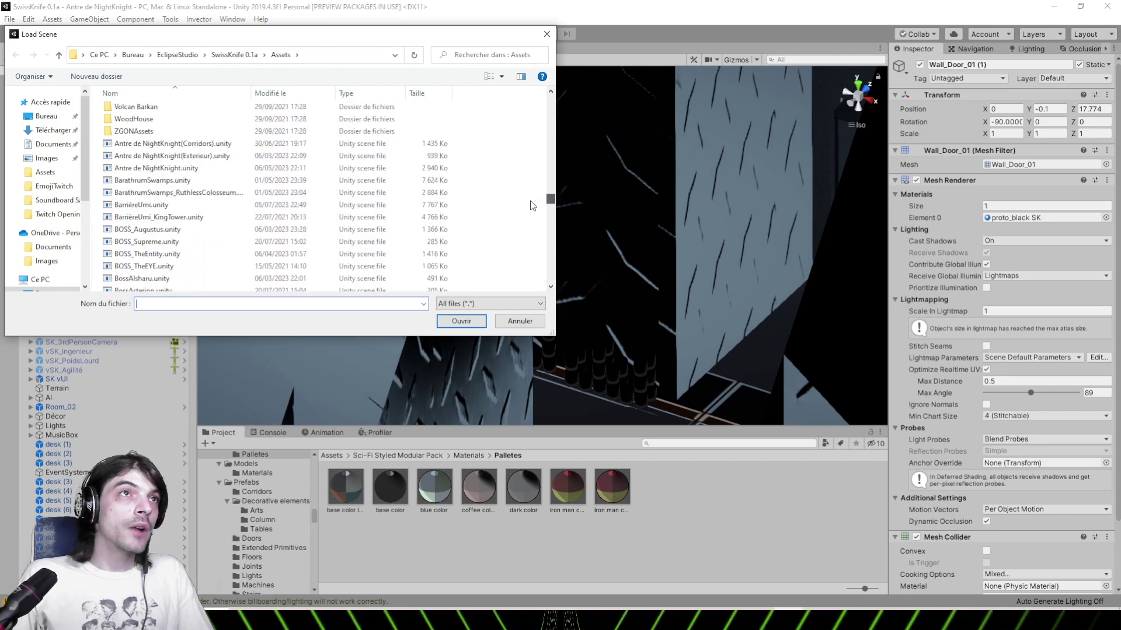
double_click(174, 193)
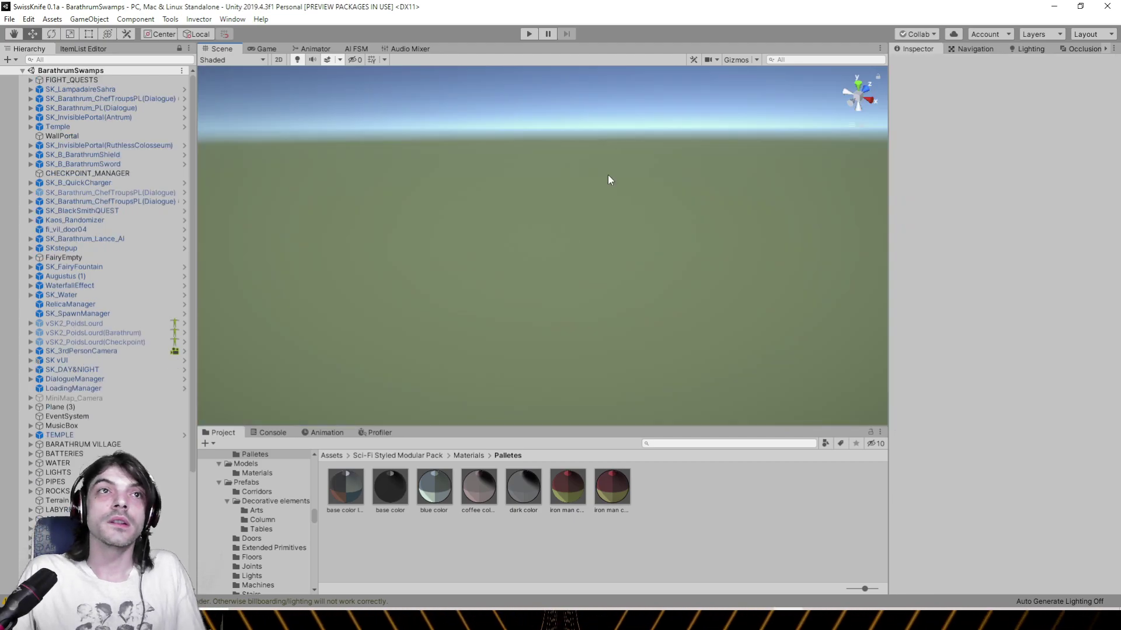
Focus on SK_B_BarathrumSword and examine the surrounding temple and village buildings
click(89, 166)
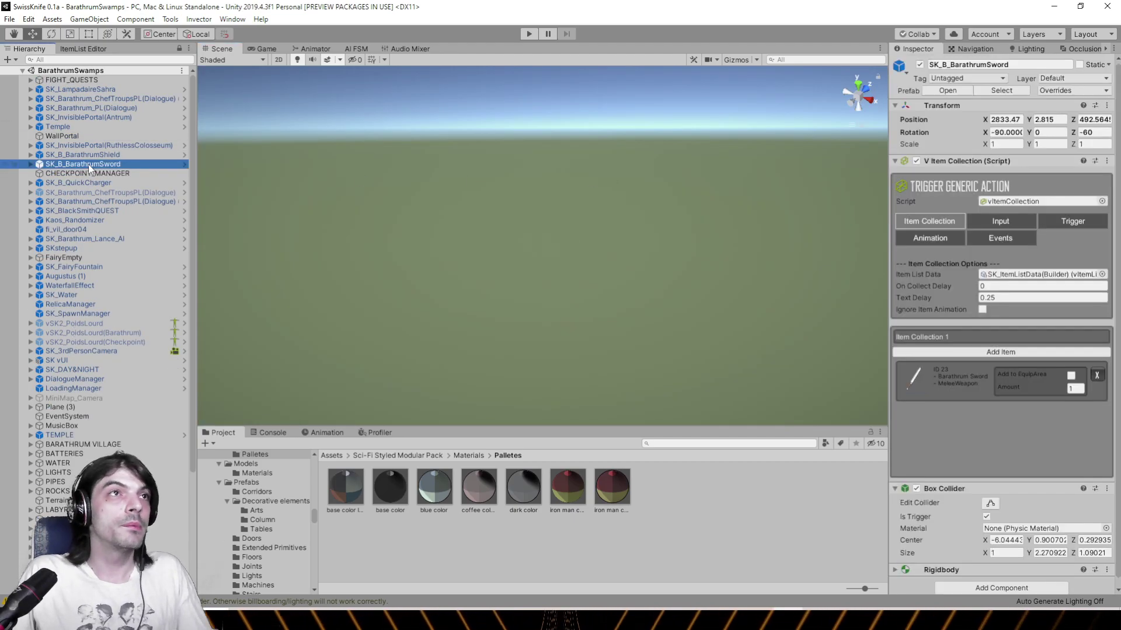
key(f)
right_drag(384, 188, 485, 199)
scroll(484, 198, down, 15)
middle_drag(484, 197, 643, 168)
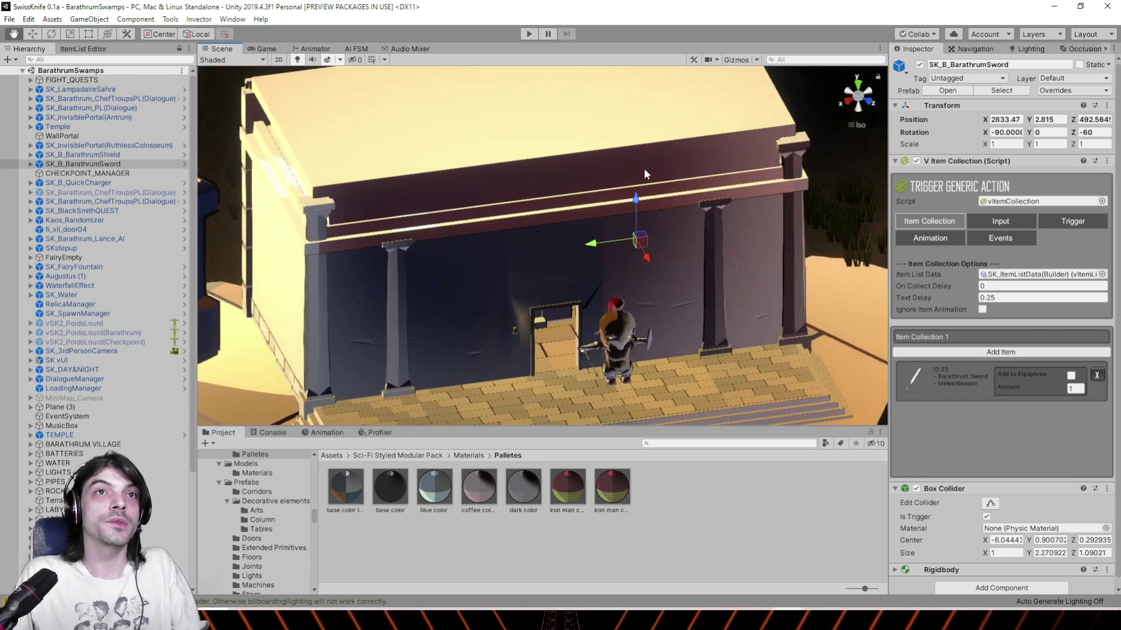
scroll(574, 188, down, 3)
scroll(574, 188, down, 15)
middle_drag(225, 168, 511, 195)
scroll(512, 199, down, 4)
Open the Greek_Combined material used by the torch lamp's post and set its Outline Size to 0.001
click(646, 280)
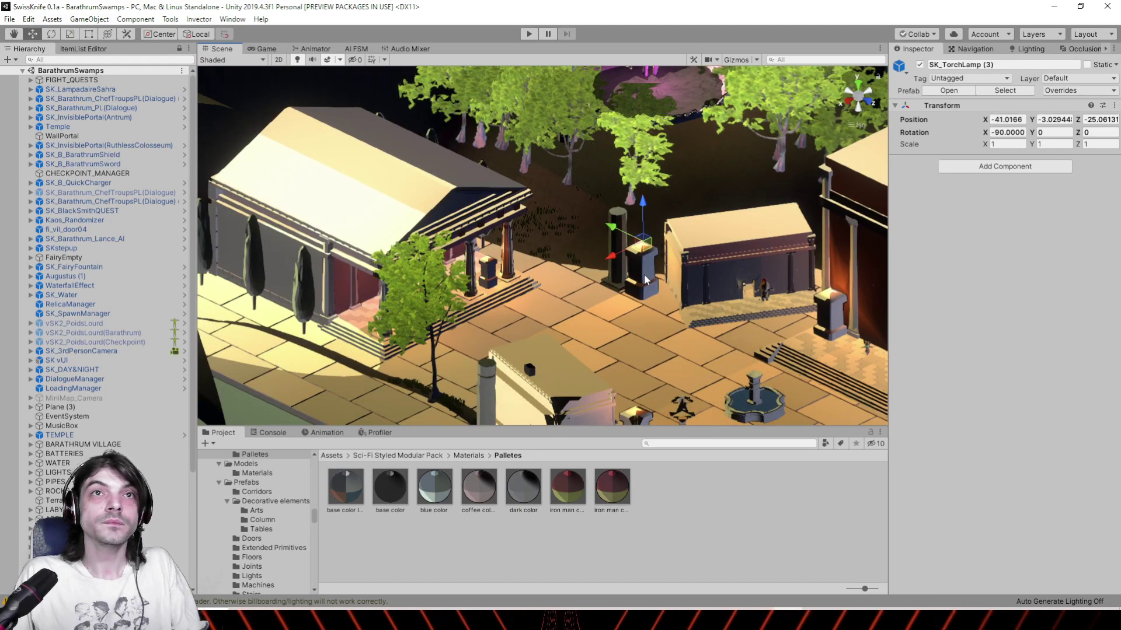
click(1007, 239)
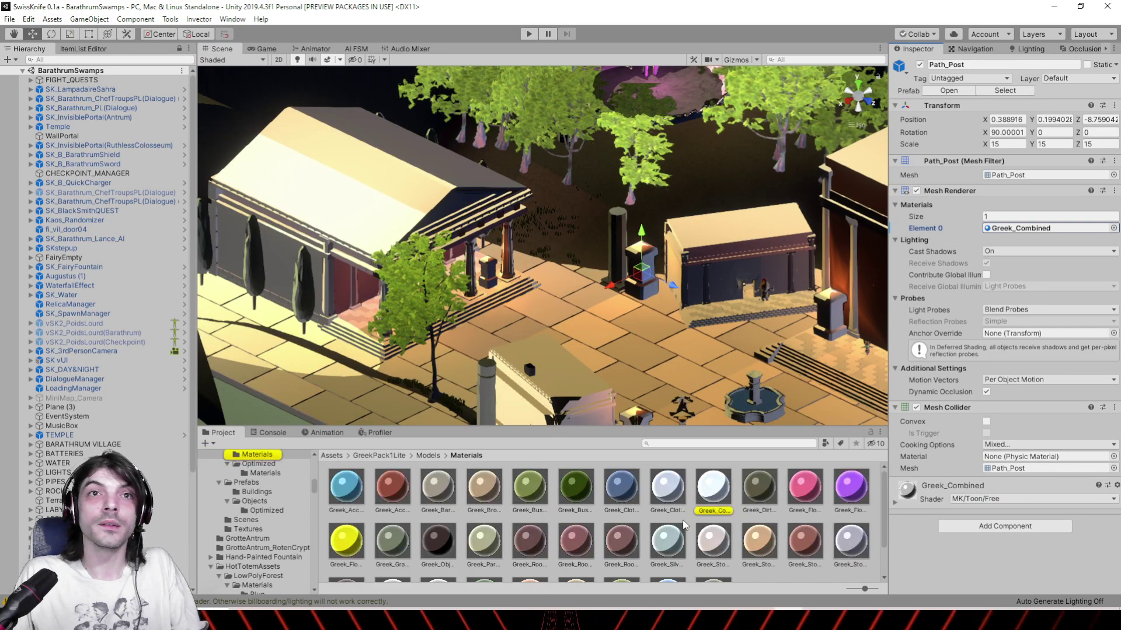
click(709, 490)
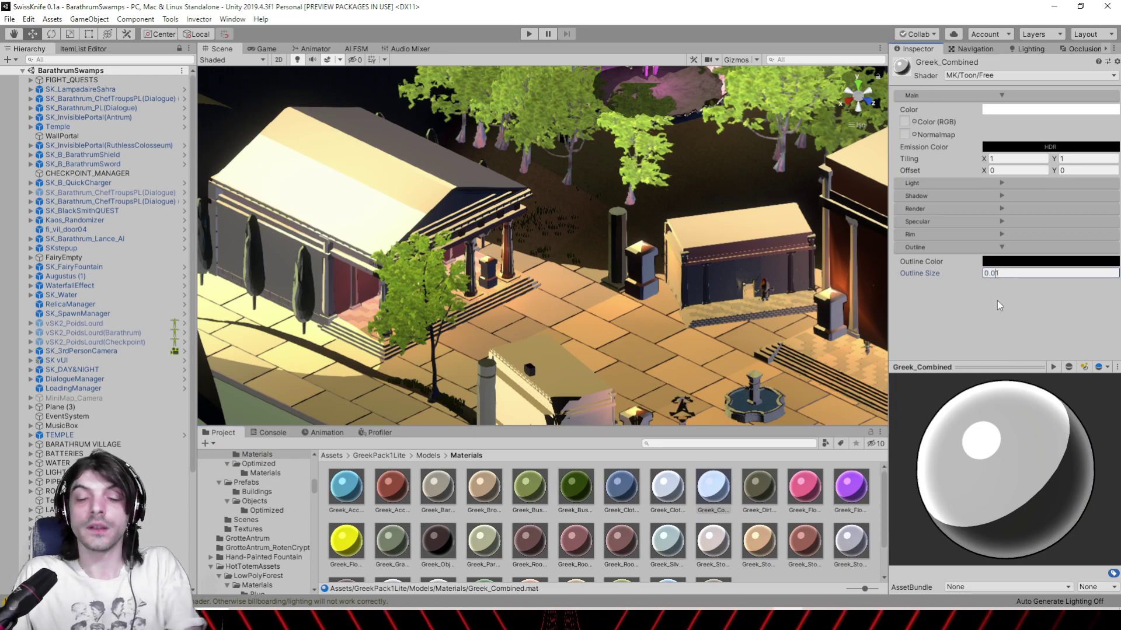
text(0)
Examine the outlines and shading of the village's temple, houses and paving from several viewpoints
scroll(615, 291, up, 3)
right_drag(536, 277, 577, 228)
scroll(578, 233, down, 4)
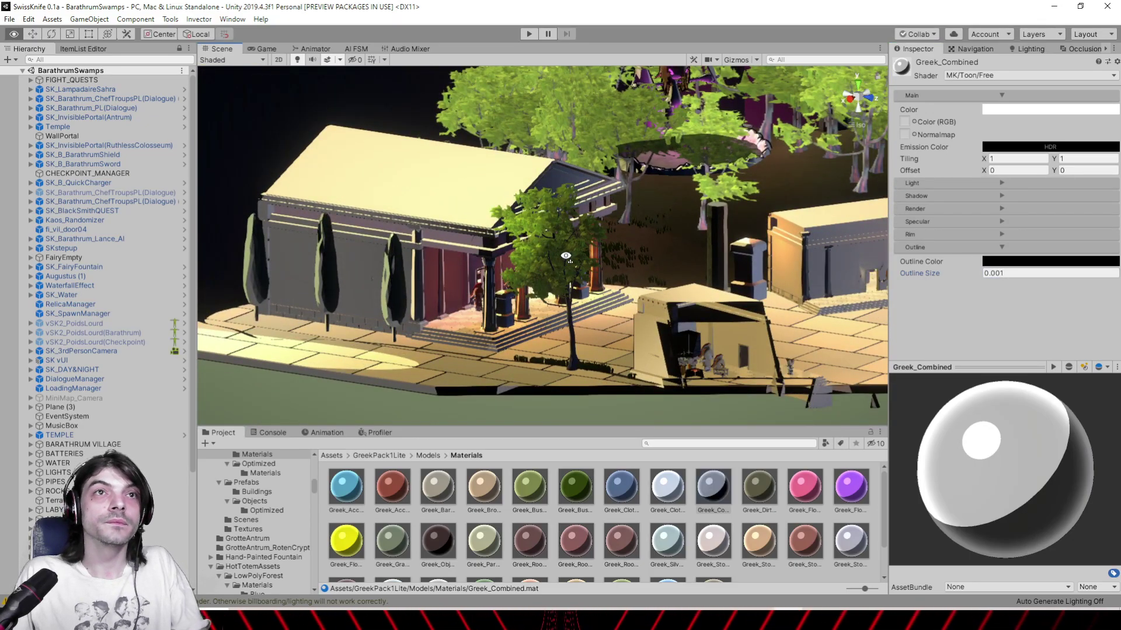
alt+drag(564, 255, 688, 264)
drag(1024, 463, 997, 461)
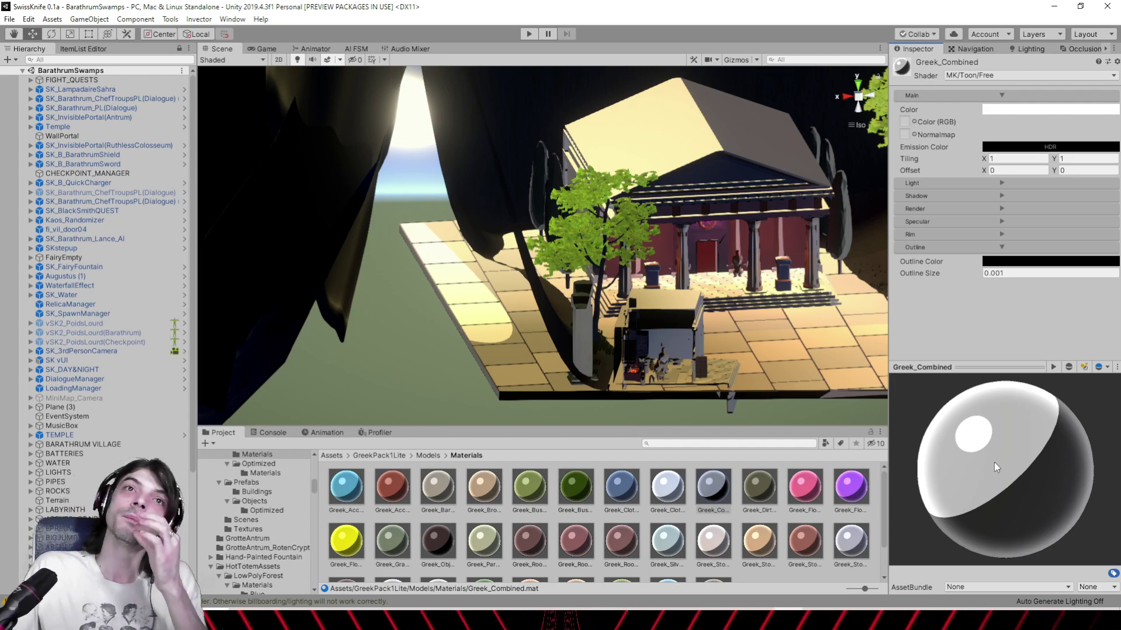
alt+drag(639, 261, 366, 280)
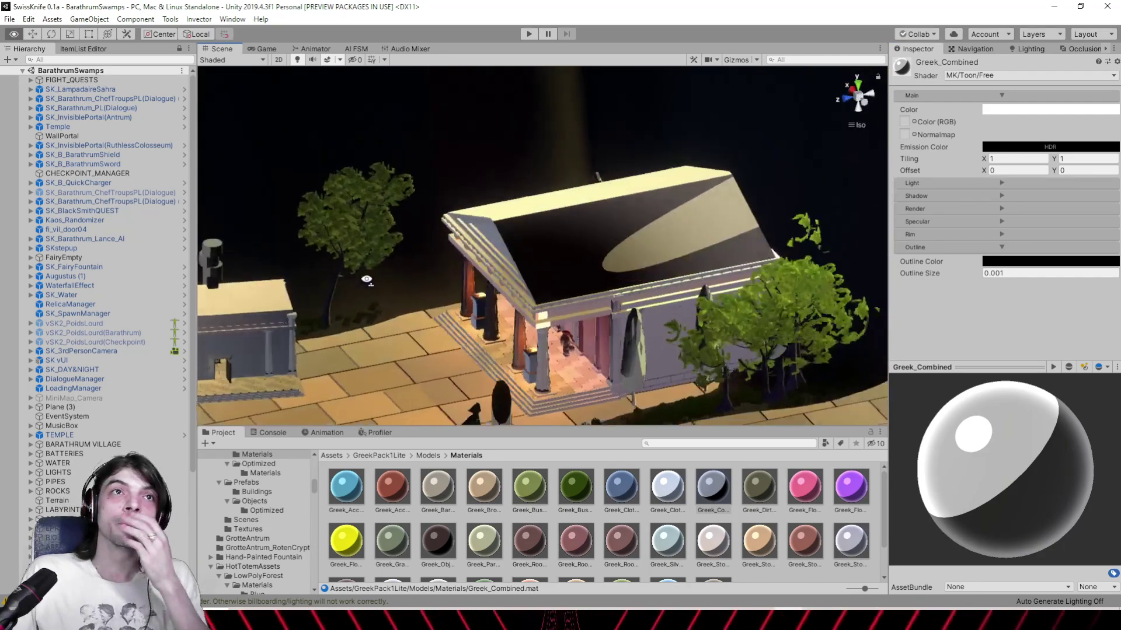
alt+middle_drag(366, 280, 816, 257)
alt+drag(815, 257, 764, 260)
alt+drag(502, 235, 453, 268)
scroll(453, 268, down, 6)
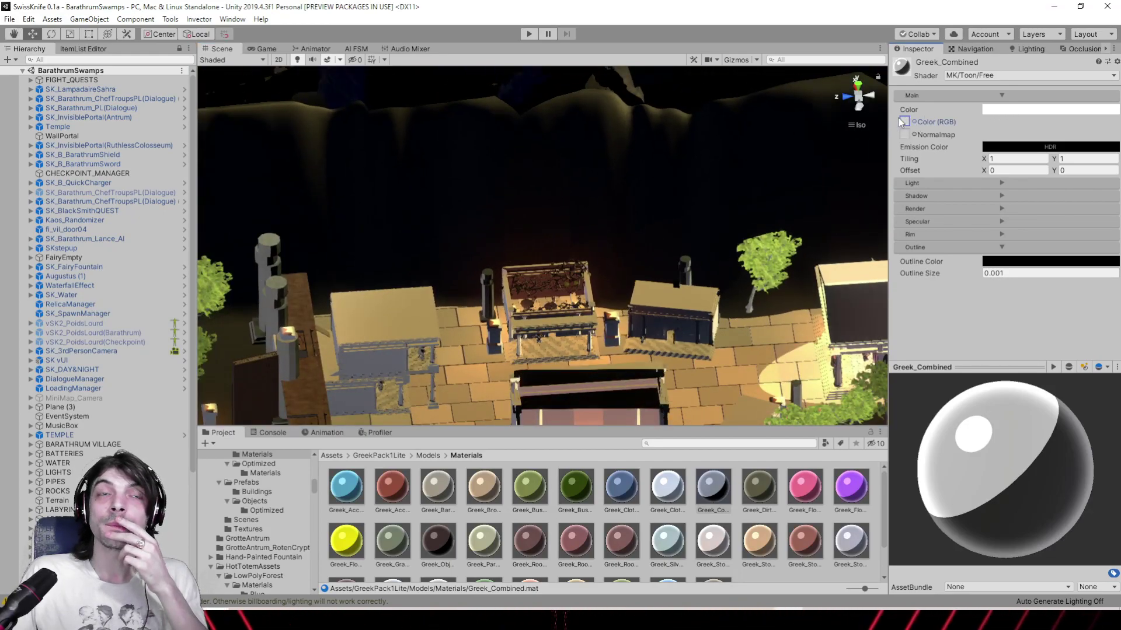
scroll(492, 215, down, 6)
alt+middle_drag(441, 291, 568, 283)
alt+drag(568, 283, 536, 286)
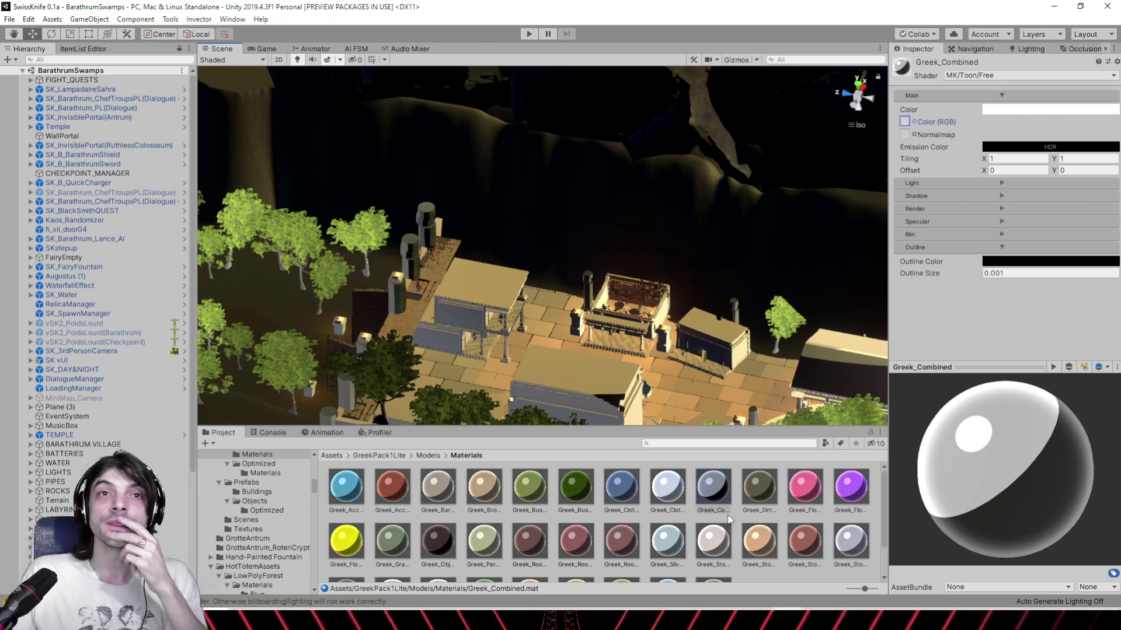
Review the toon settings and outline sizes of the other Greek materials in the GreekPack1Lite Materials folder
click(759, 486)
click(802, 490)
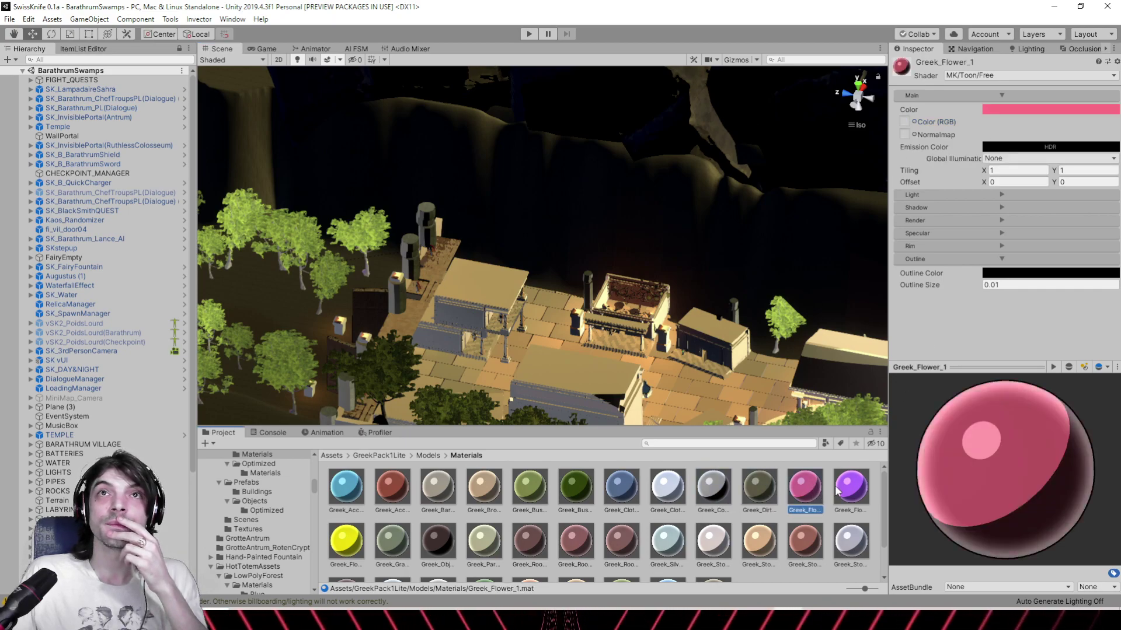
click(839, 492)
click(851, 546)
click(806, 544)
click(759, 543)
click(713, 542)
click(667, 542)
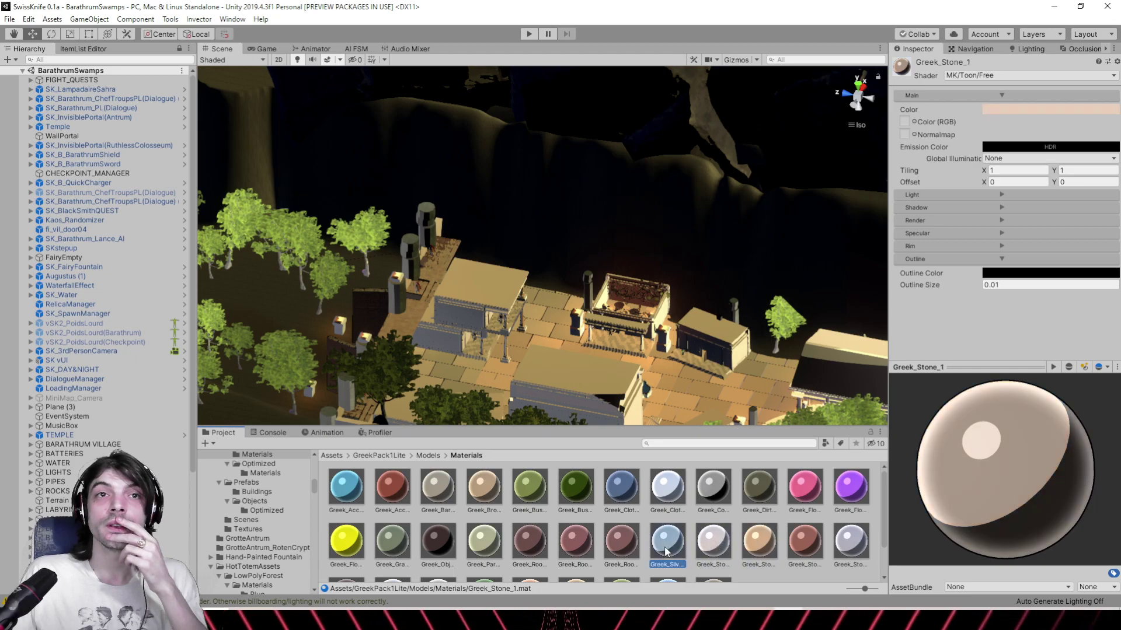
click(622, 540)
click(528, 543)
click(484, 543)
click(437, 543)
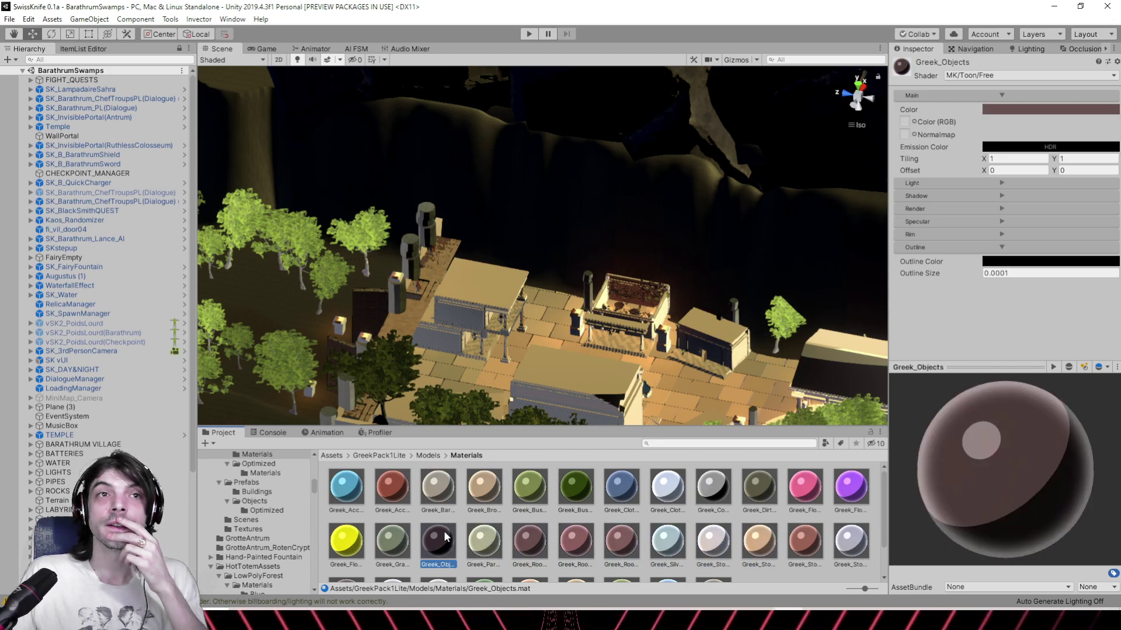
click(391, 546)
click(357, 546)
click(351, 487)
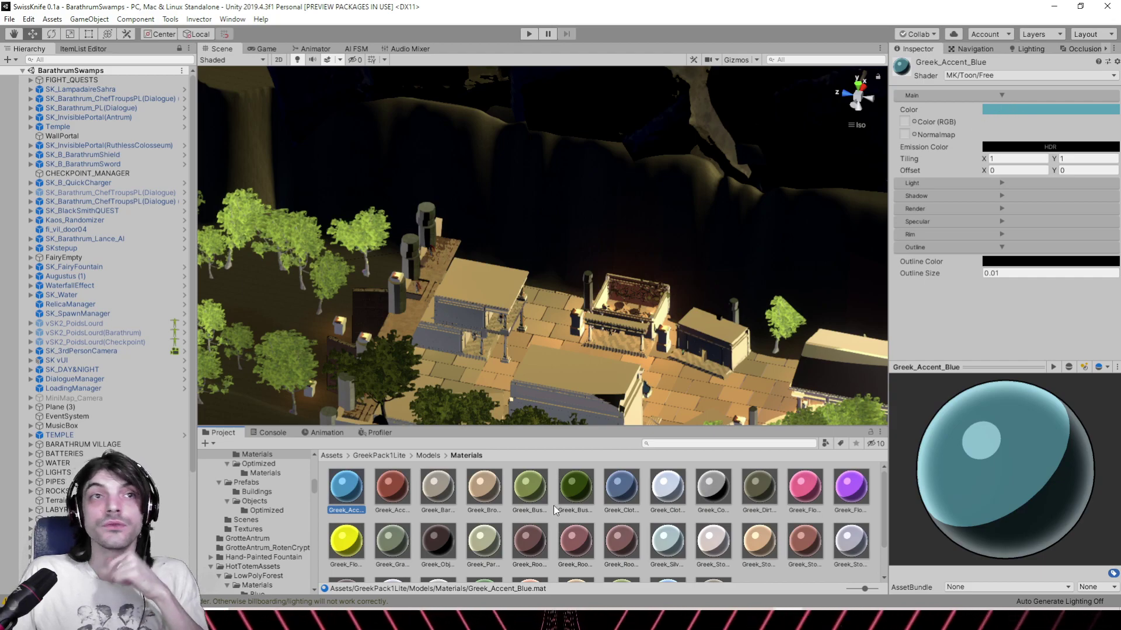
Examine the forest, cliffs, labyrinth and column plaza beyond the village from several viewpoints
scroll(685, 243, down, 4)
middle_drag(516, 257, 664, 260)
scroll(664, 260, up, 7)
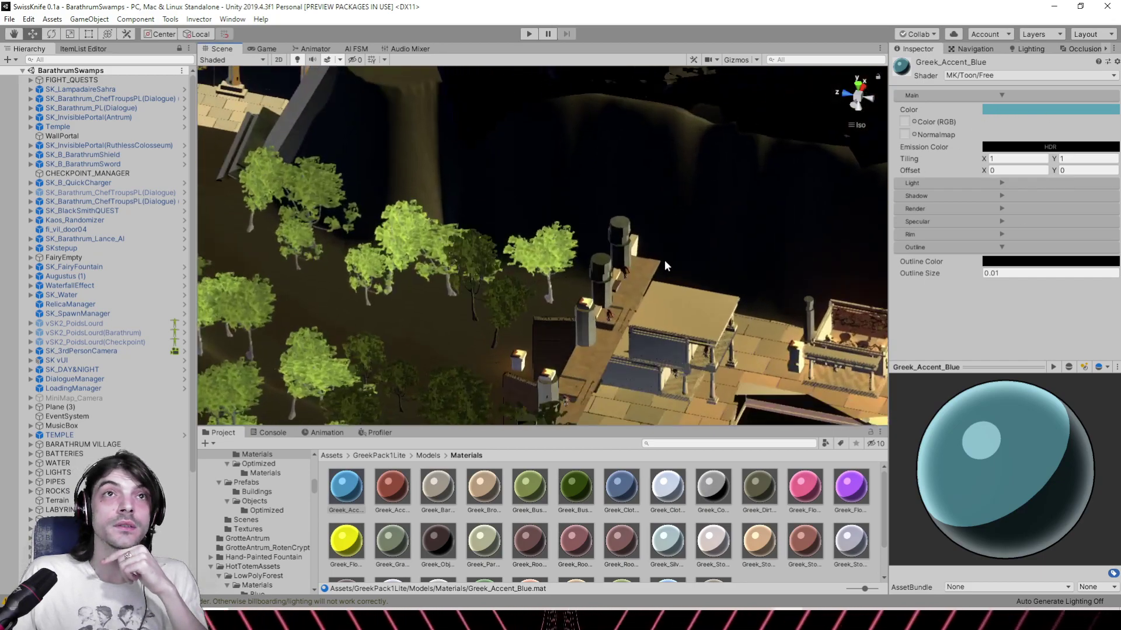
scroll(593, 268, down, 2)
middle_drag(360, 151, 674, 304)
scroll(517, 269, up, 7)
right_drag(442, 270, 744, 194)
middle_drag(744, 195, 377, 390)
middle_drag(526, 234, 233, 321)
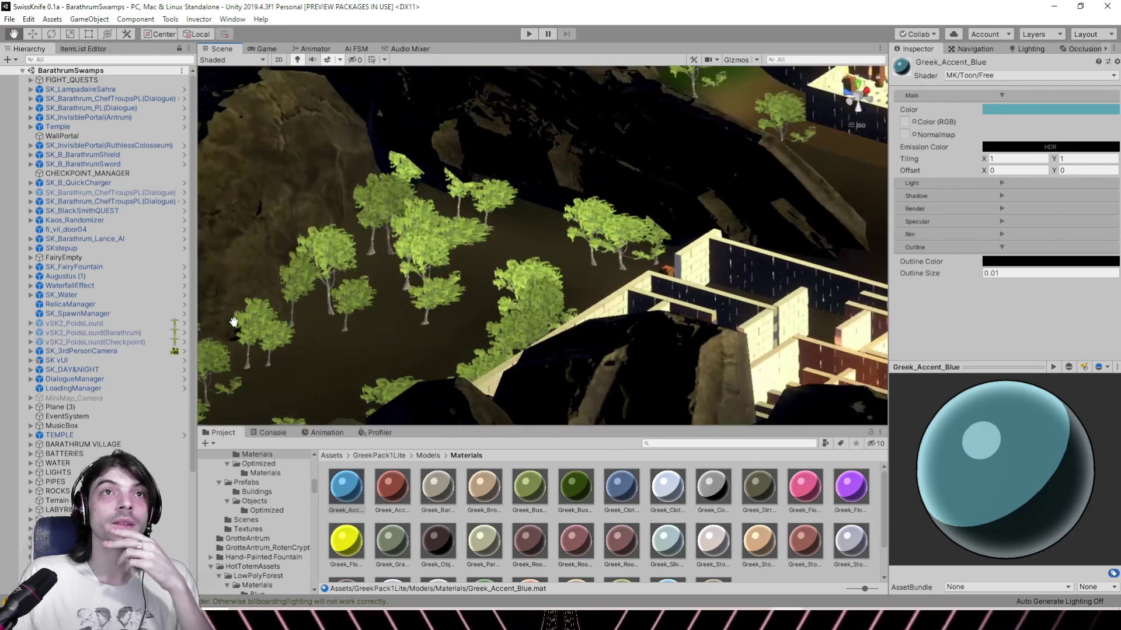
middle_drag(473, 255, 366, 295)
middle_drag(753, 315, 428, 320)
right_drag(428, 320, 695, 322)
middle_drag(350, 323, 542, 300)
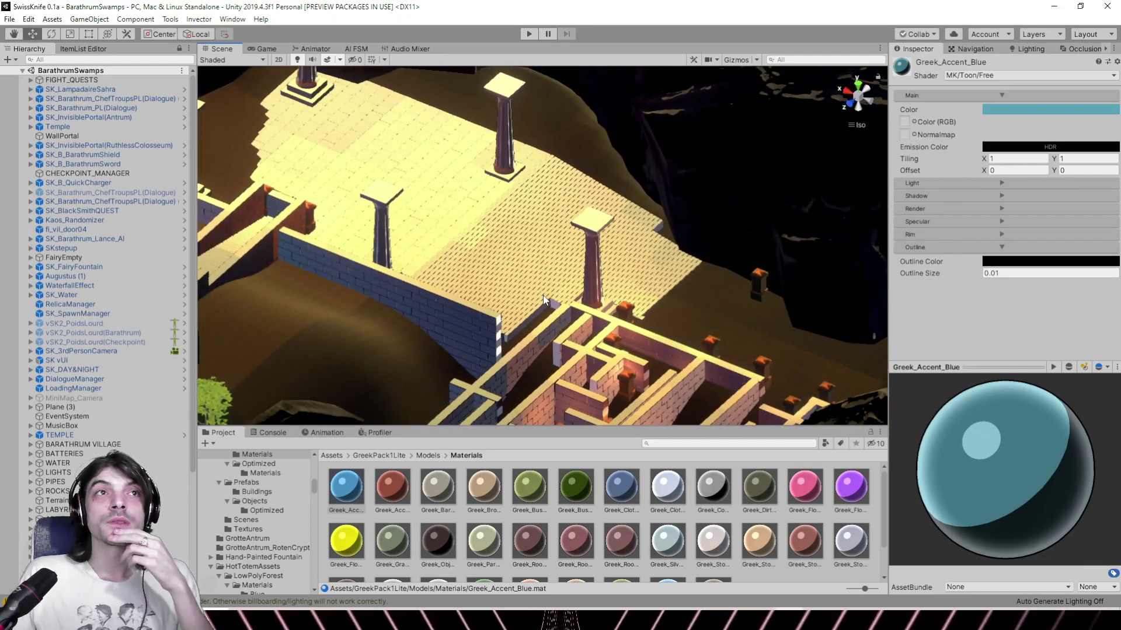
Select the torch post beside the labyrinth and inspect the toon settings of its DesertKitsAtlas_Sample512 material
click(624, 310)
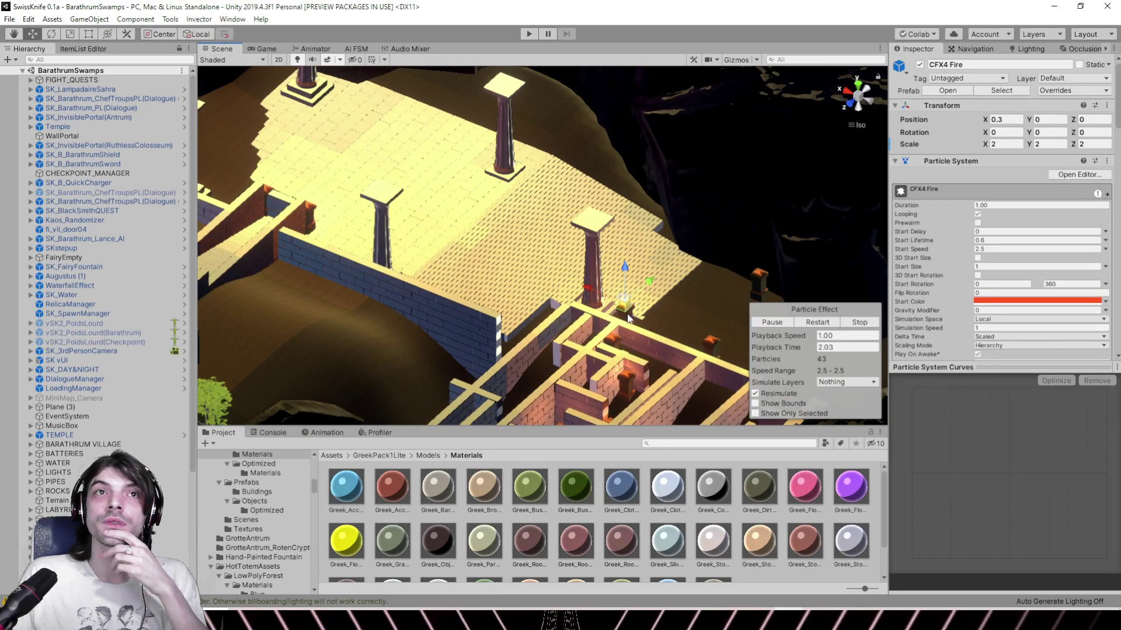
click(628, 318)
double_click(1013, 228)
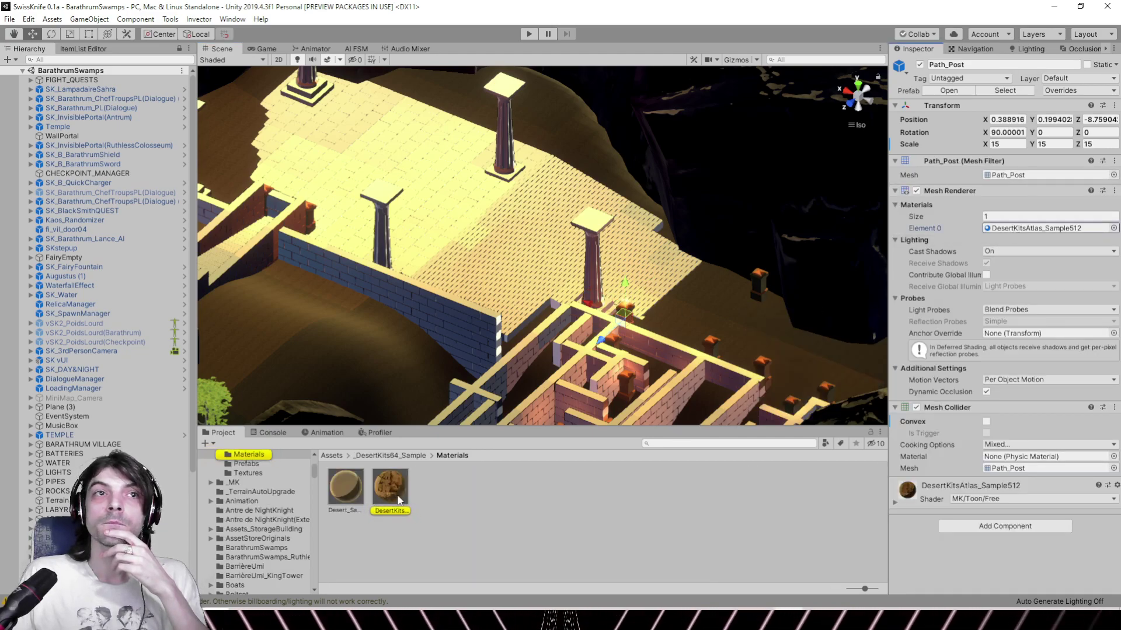
scroll(999, 303, down, 1)
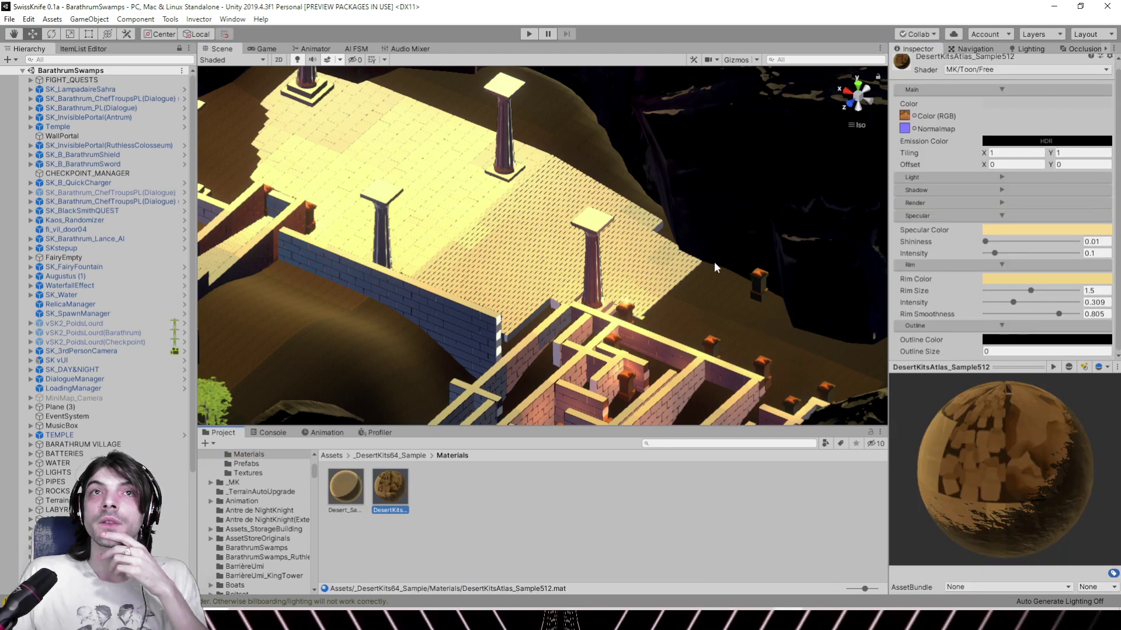
Examine the tall pillars, walls and trees around the labyrinth from several viewpoints
right_drag(700, 257, 496, 210)
middle_drag(496, 210, 702, 370)
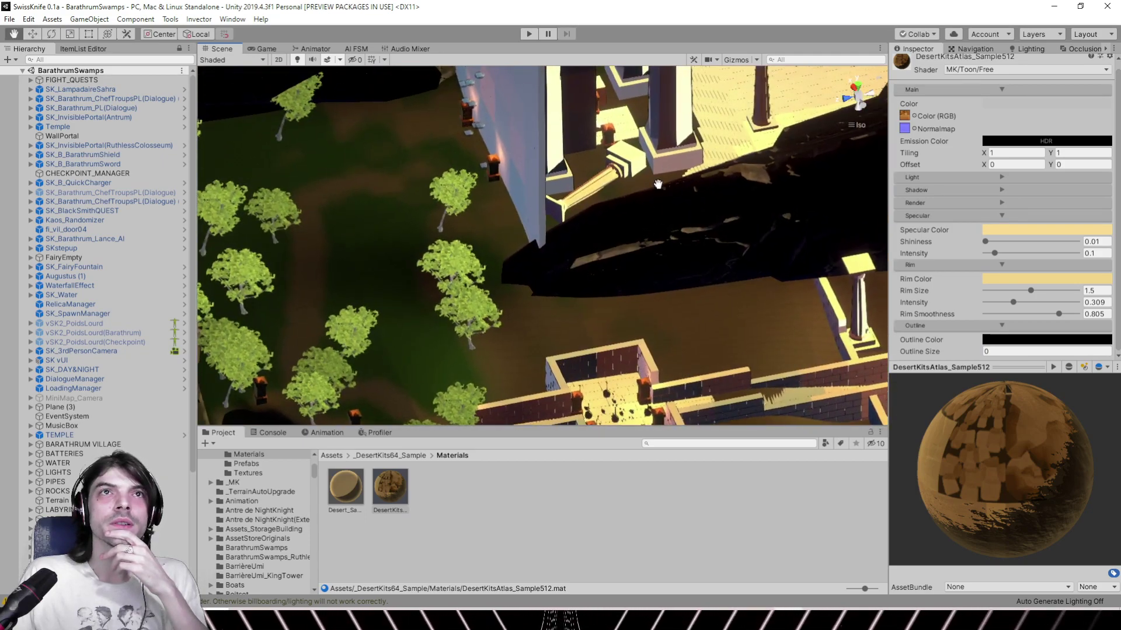
middle_drag(669, 217, 513, 307)
mouse_move(583, 259)
middle_down()
mouse_move(419, 331)
mouse_move(742, 397)
middle_up()
scroll(418, 331, up, 2)
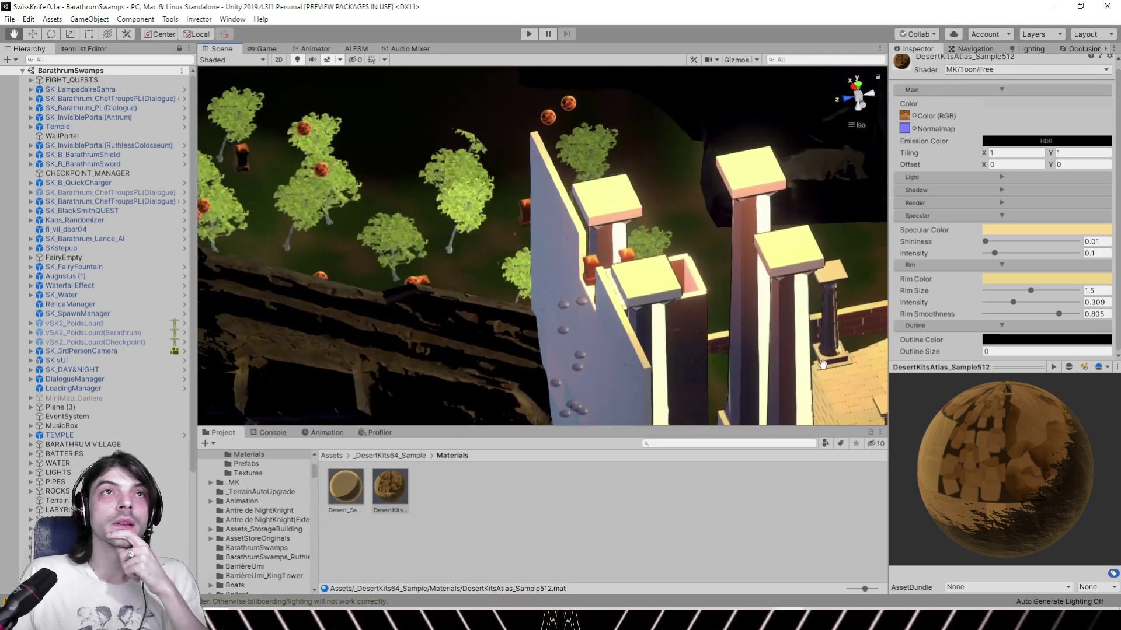
mouse_move(496, 245)
middle_down()
mouse_move(564, 247)
mouse_move(646, 328)
middle_up()
middle_drag(483, 219, 626, 340)
right_drag(627, 344, 483, 257)
Raise the greek_floor_stone_1 (28) tile beside the leaning column to a Y position of 34.9
right_drag(437, 334, 448, 326)
middle_drag(448, 326, 622, 274)
scroll(497, 318, up, 8)
click(435, 300)
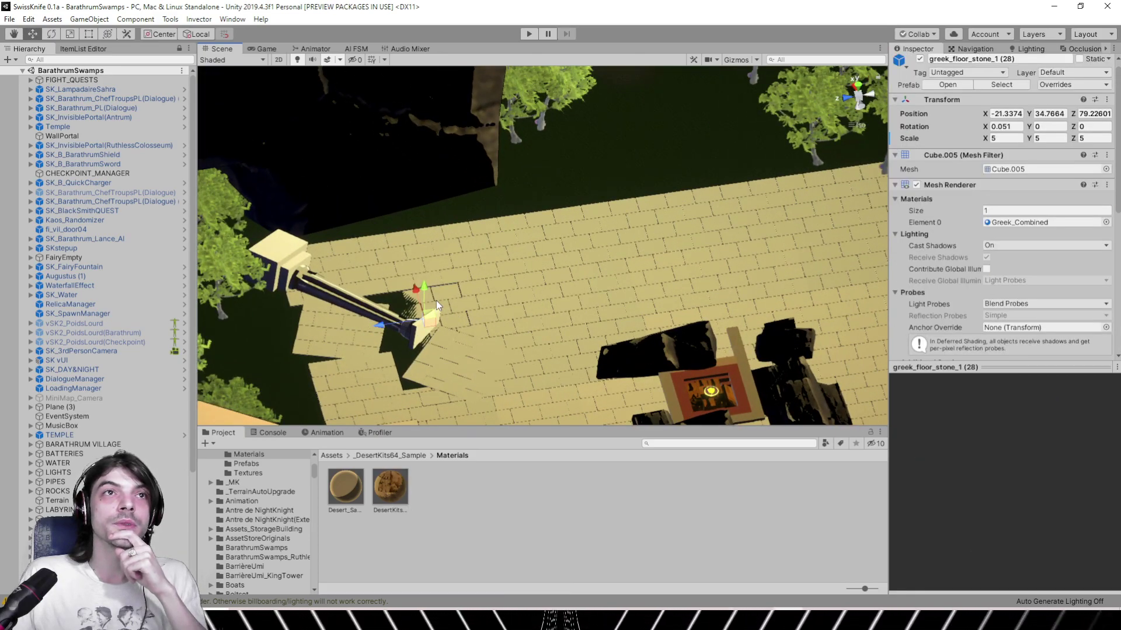
drag(426, 294, 429, 291)
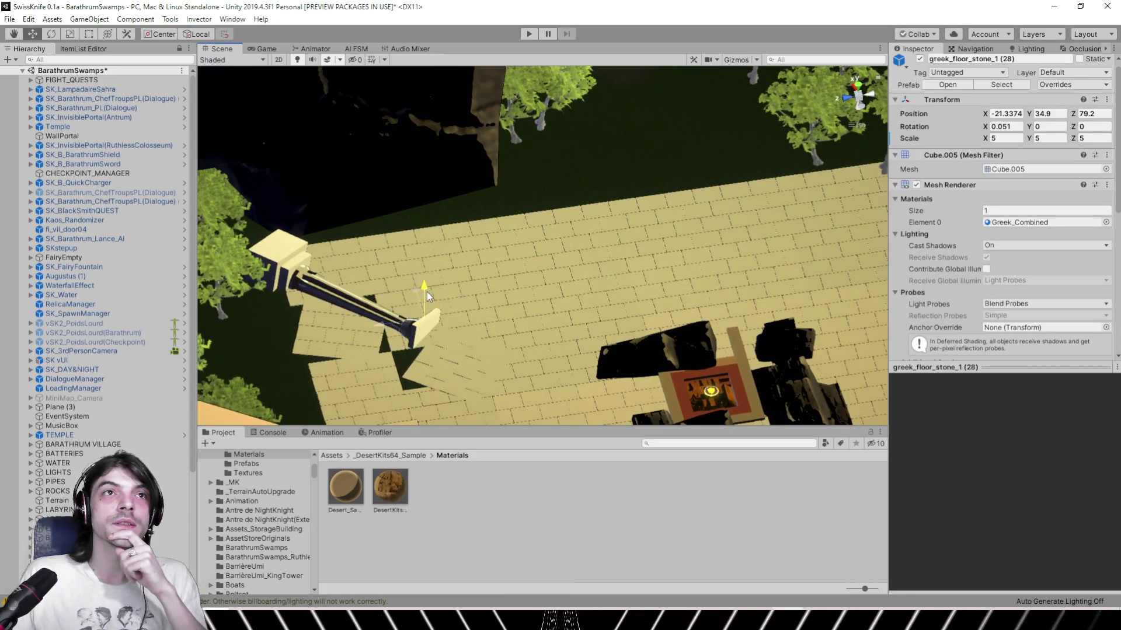
Open the BarathrumSwamps_RuthlessColosseum scene from the project's Assets folder
right_drag(426, 291, 443, 372)
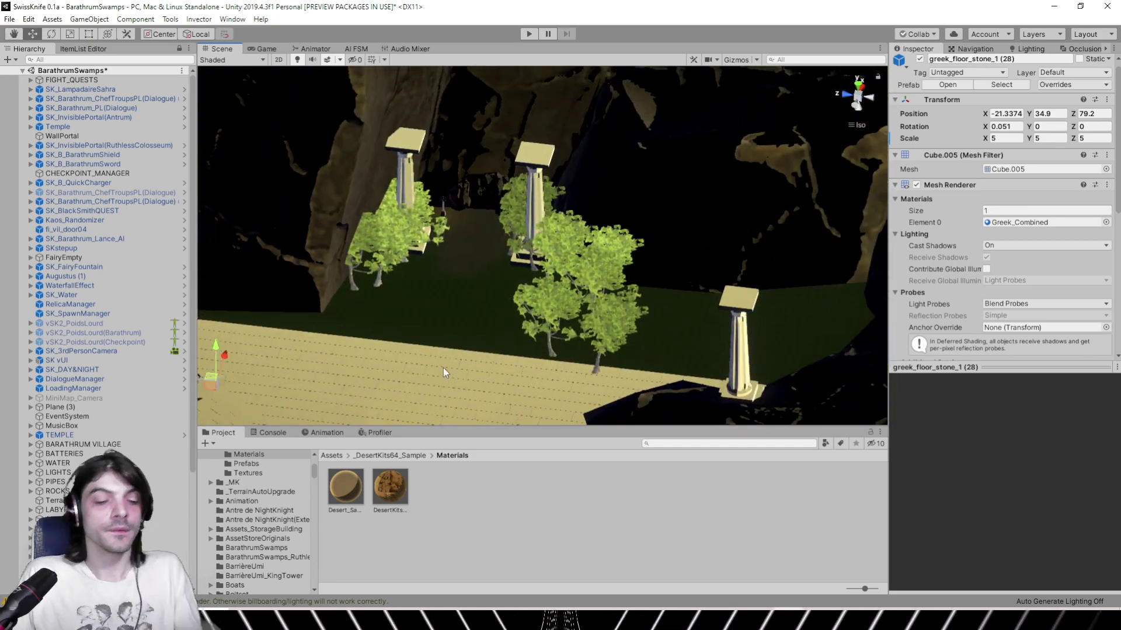
click(11, 19)
click(35, 44)
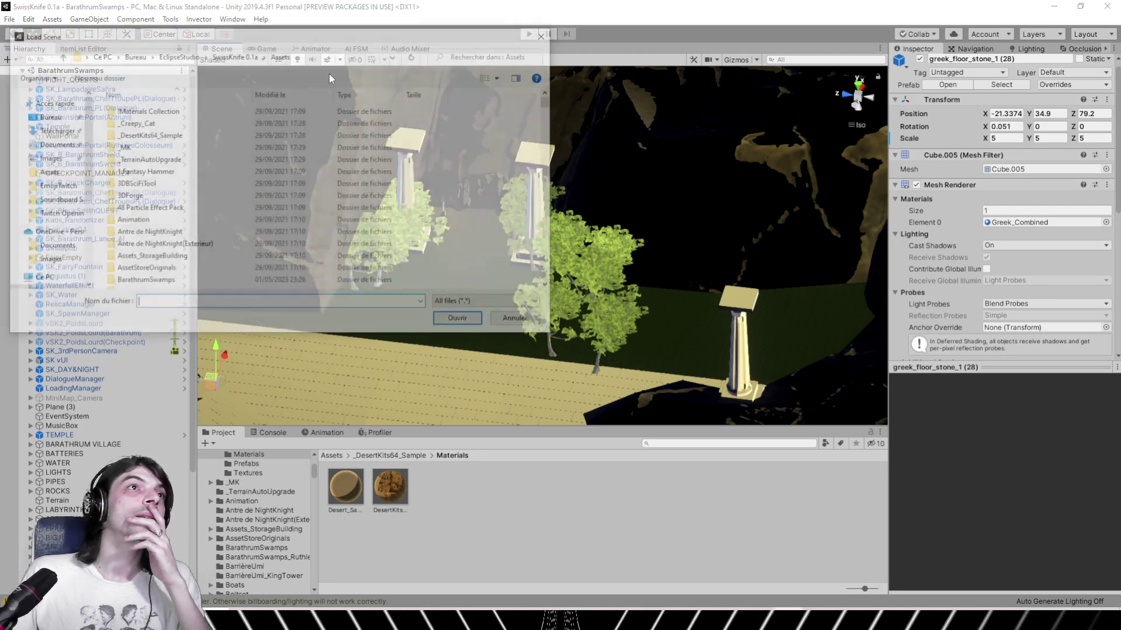
drag(552, 103, 546, 199)
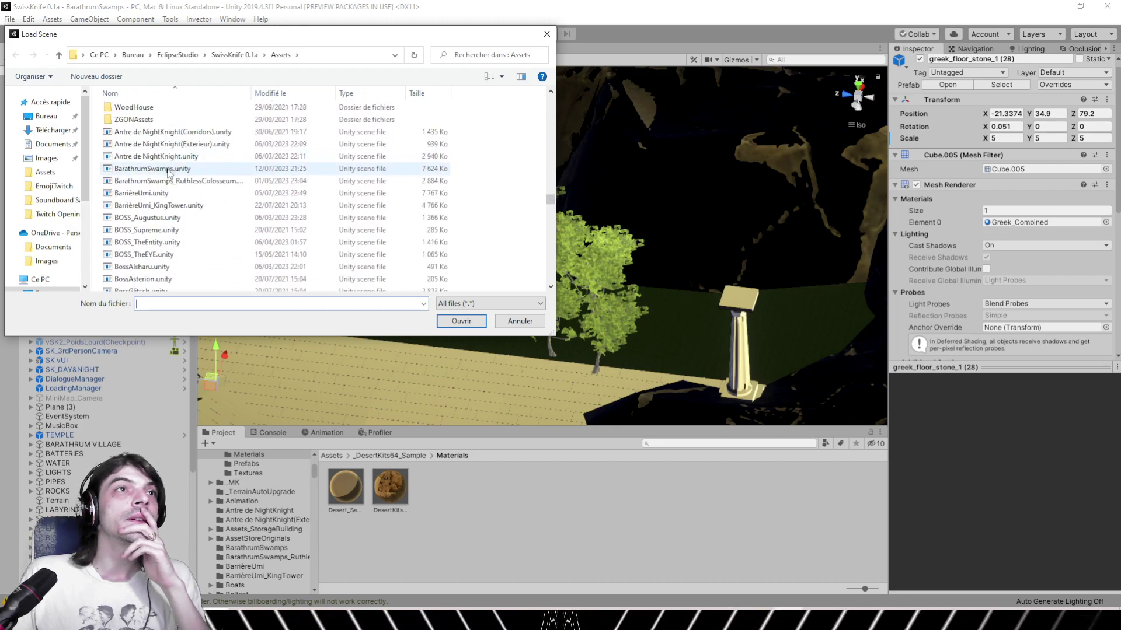
double_click(197, 181)
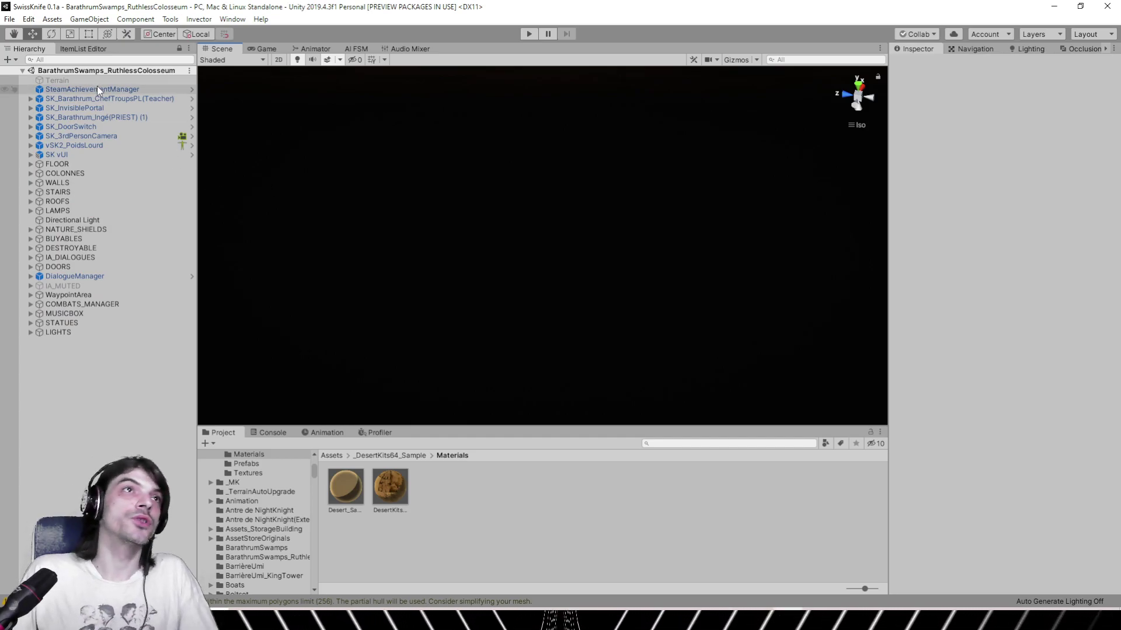
Frame SK_Barathrum_ChefTroupsPL(Teacher) and examine the toon shading of the surrounding columns, stairs and statues from several viewpoints
click(82, 97)
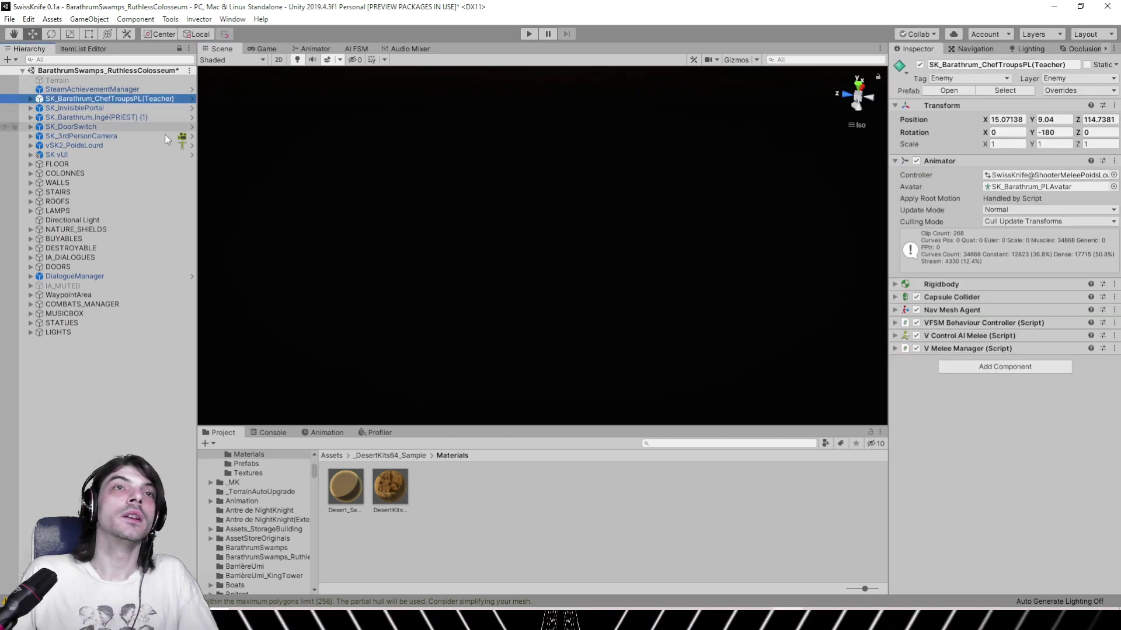
right_click(330, 173)
key(f)
alt+drag(528, 248, 335, 171)
scroll(373, 189, down, 3)
middle_drag(372, 189, 467, 190)
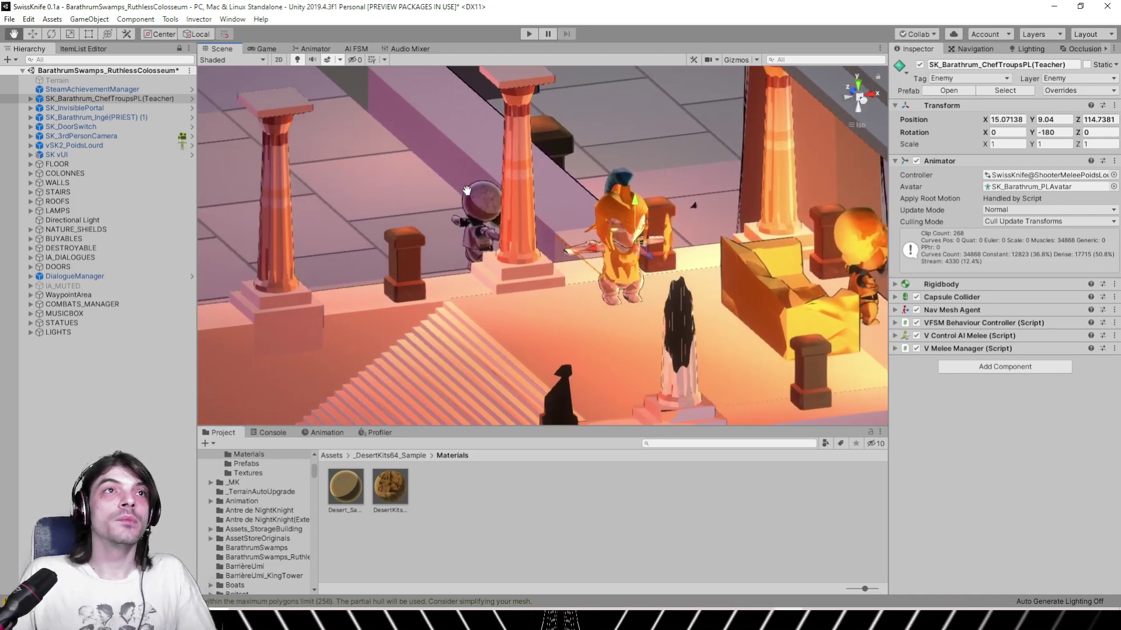
scroll(419, 222, down, 3)
alt+drag(419, 222, 794, 224)
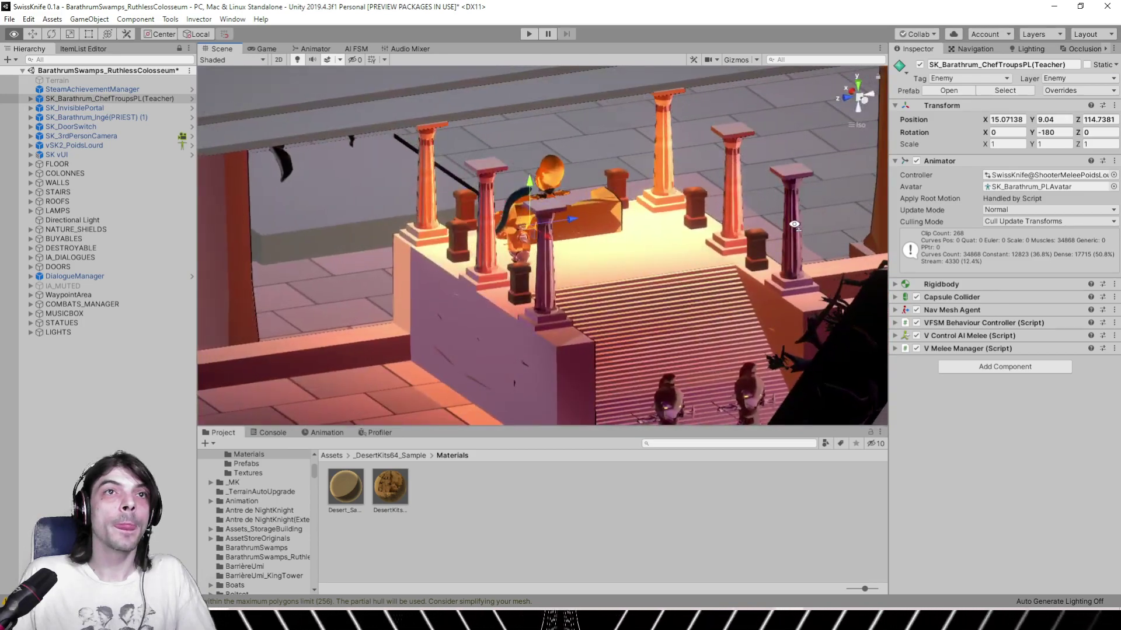
scroll(401, 233, down, 5)
middle_drag(401, 233, 712, 231)
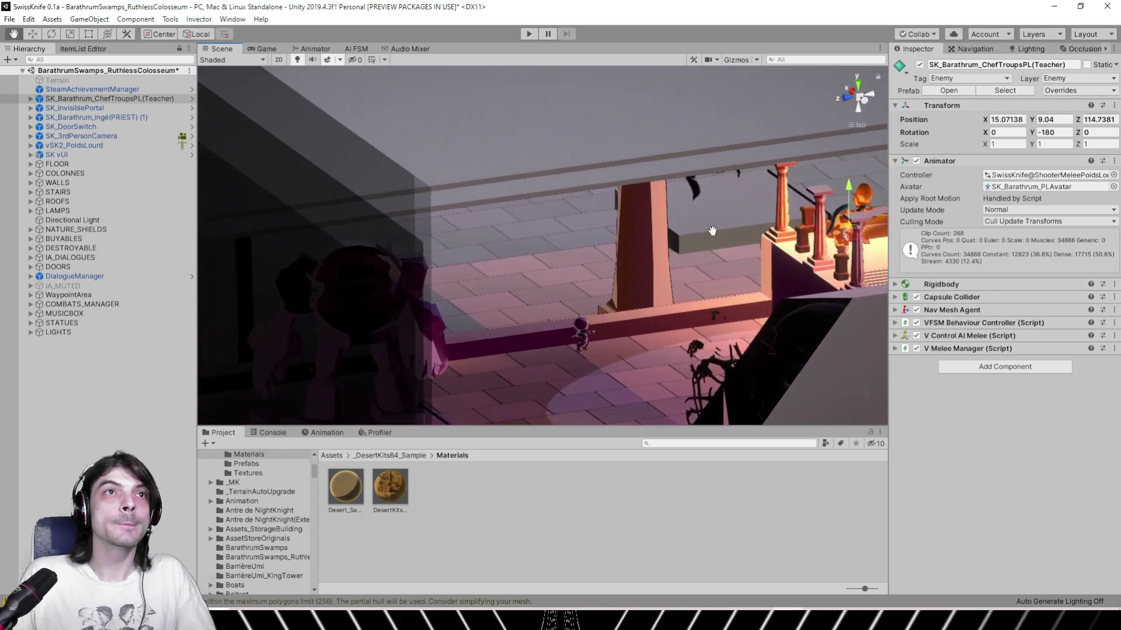
alt+drag(712, 231, 330, 244)
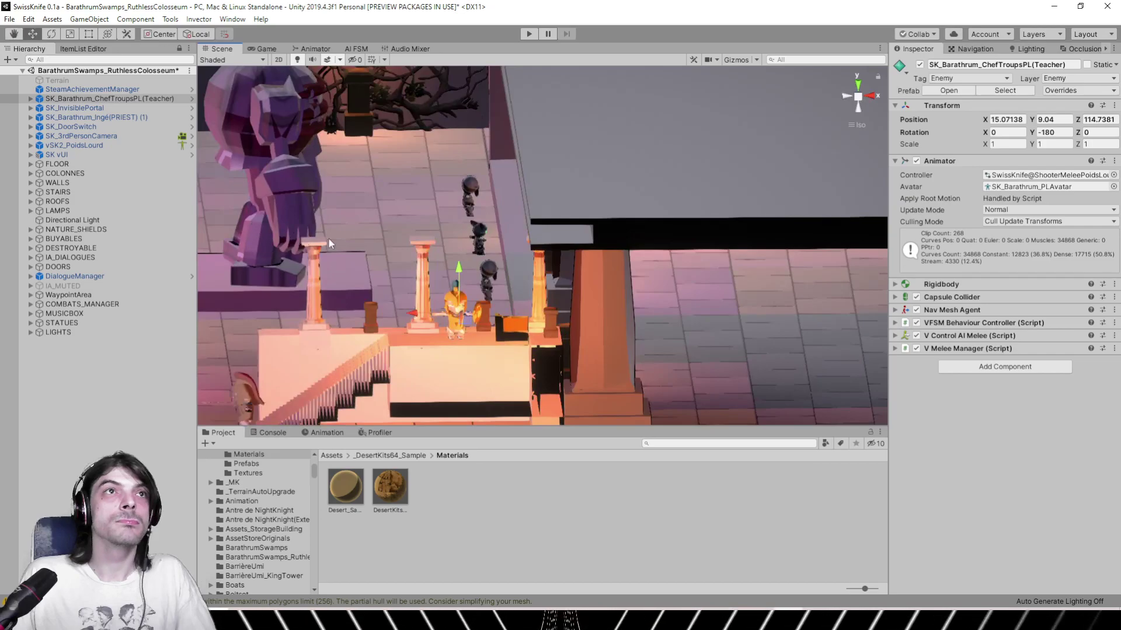
Disable the Animator component on the giant YetsirahIdle statue
click(293, 193)
middle_drag(294, 193, 359, 194)
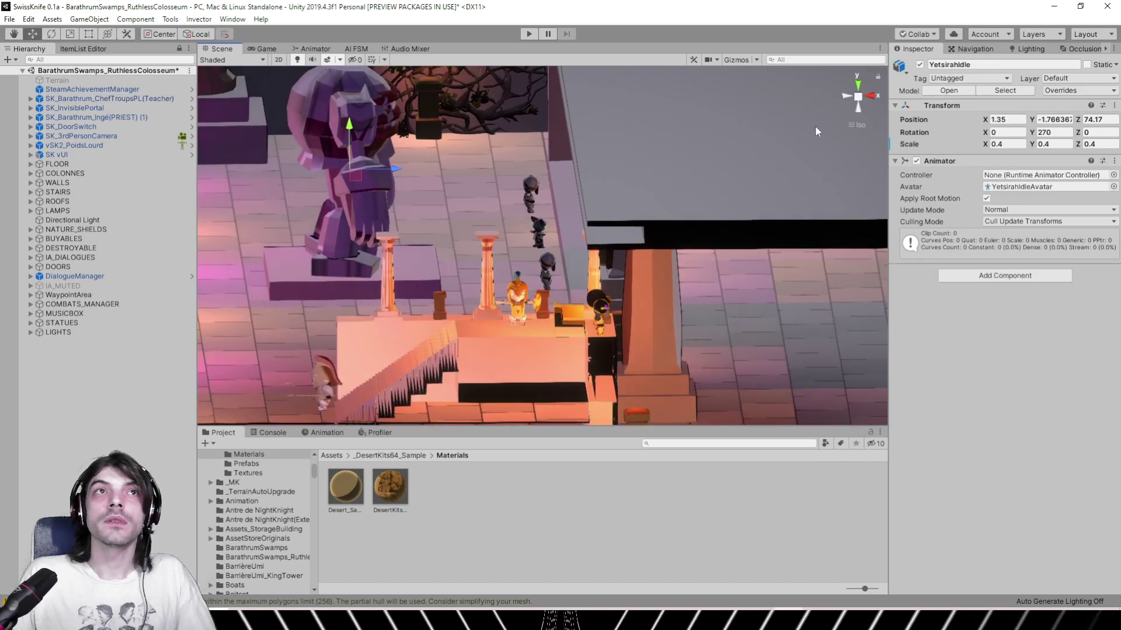
click(917, 161)
Inspect the components of the Augustus statue and its body mesh, and view the neighbouring statue plinths
alt+drag(477, 185, 337, 215)
click(258, 167)
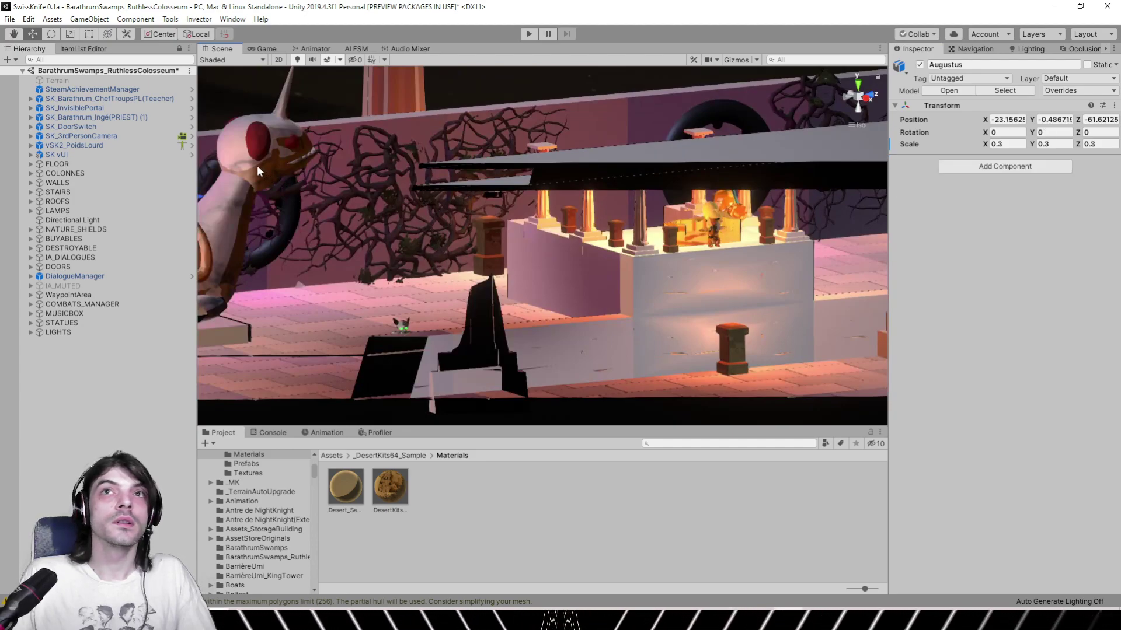
click(257, 166)
alt+drag(256, 167, 260, 175)
middle_drag(259, 175, 534, 151)
alt+drag(534, 151, 669, 235)
middle_drag(339, 264, 298, 277)
scroll(377, 279, up, 10)
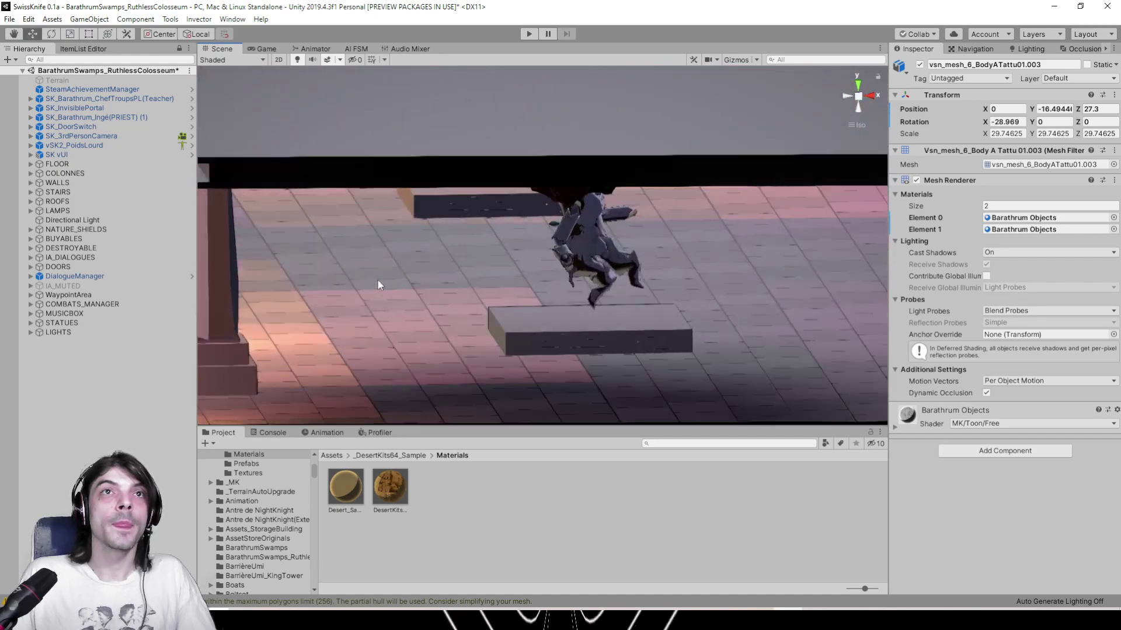
Disable the Animator on the SK_AntrumFairy statue
right_drag(458, 274, 547, 251)
click(601, 243)
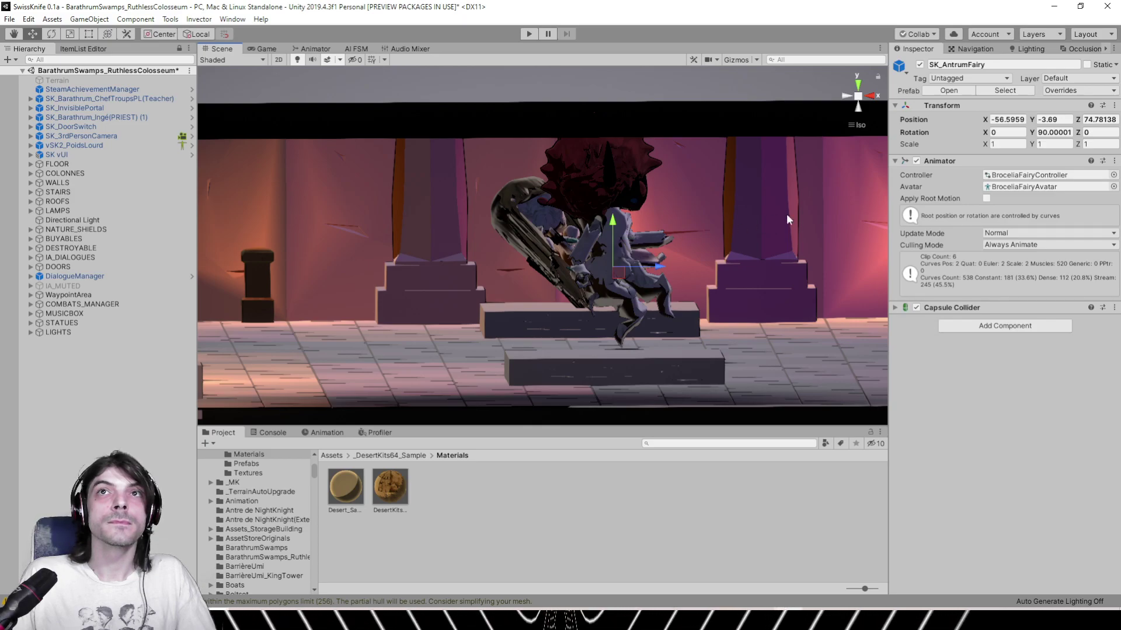
click(916, 161)
Disable the Capsule Colliders on the reclining SK_ShelegFairy statue and on SK_AntrumFairy
middle_drag(610, 241, 345, 274)
right_drag(548, 257, 691, 273)
middle_drag(690, 268, 452, 289)
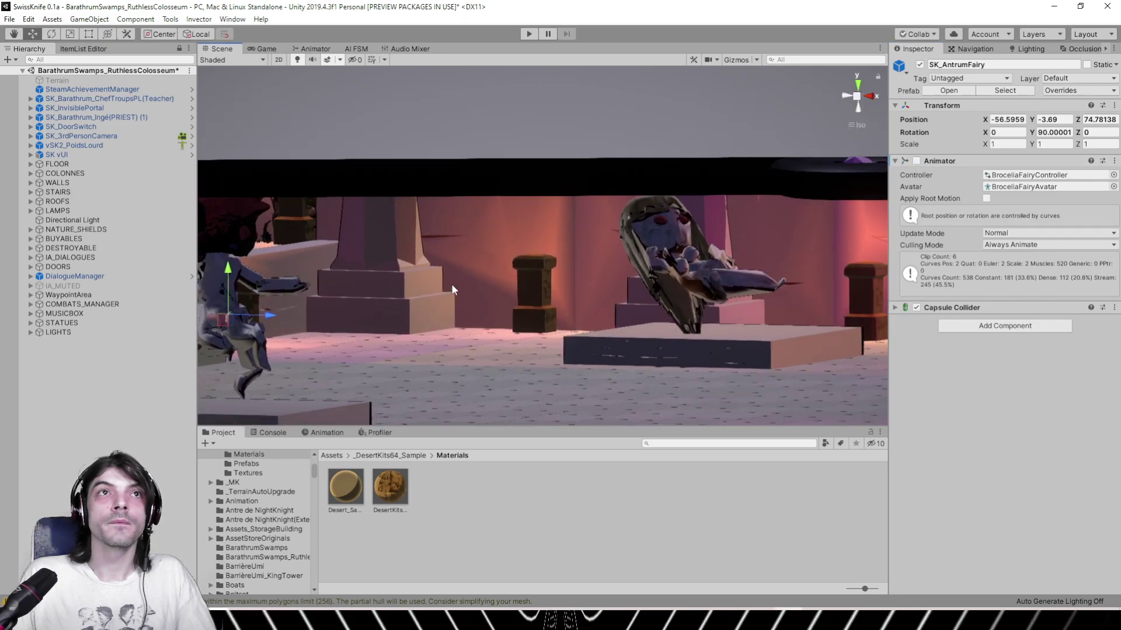
click(677, 250)
alt+drag(757, 219, 485, 272)
click(916, 285)
click(483, 273)
click(916, 307)
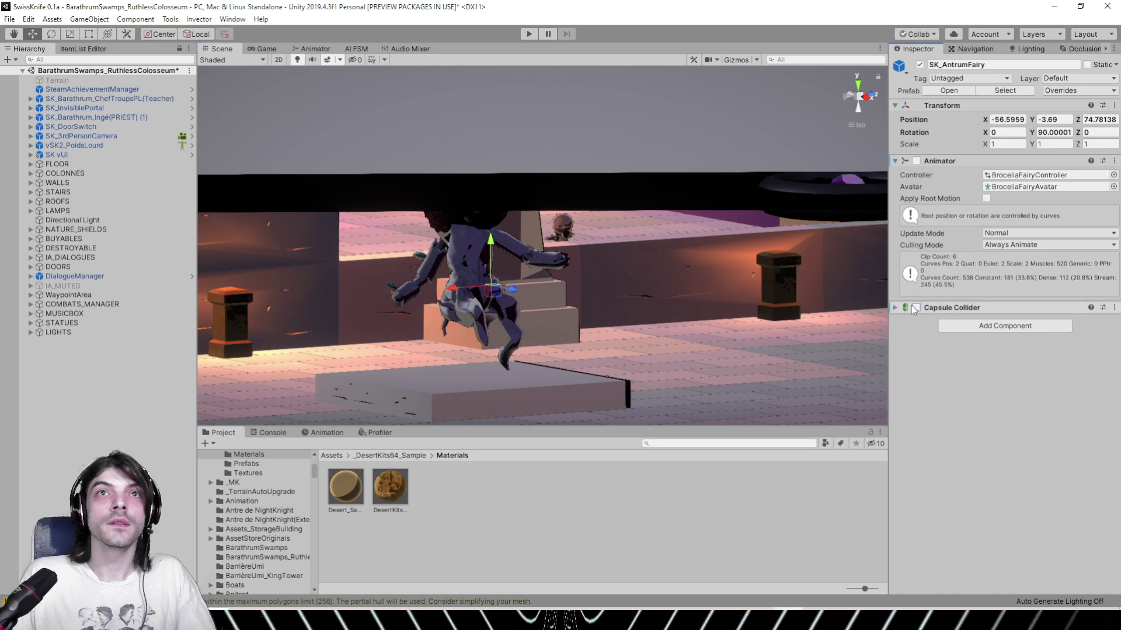
Disable the Animator on the red-robed SK_SakanaFairy statue
alt+drag(525, 310, 750, 313)
click(682, 242)
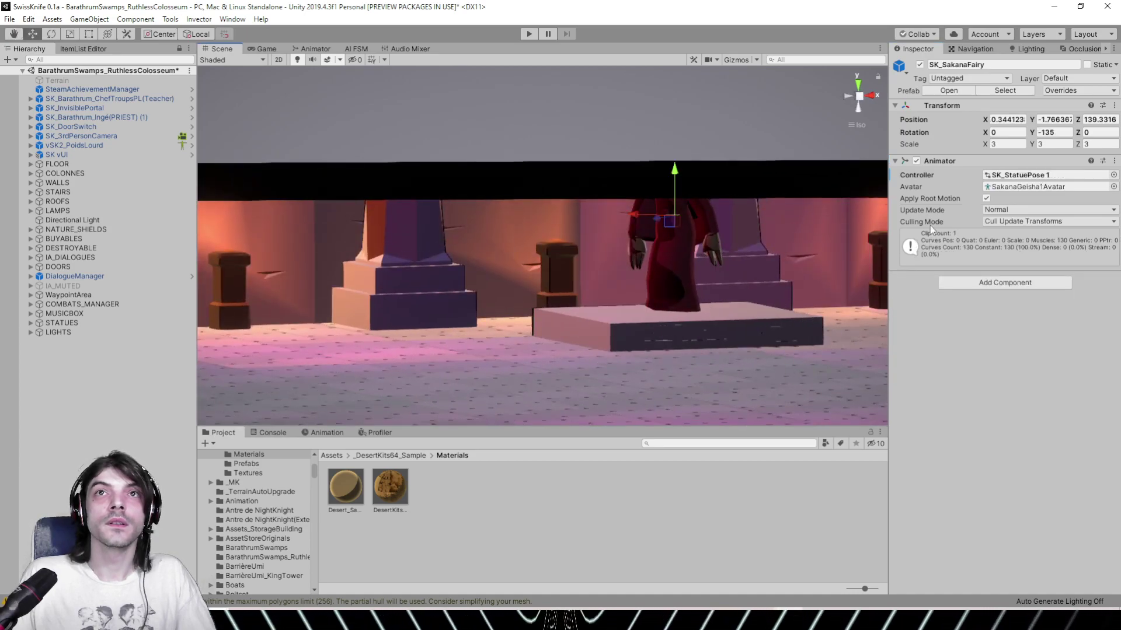
click(916, 160)
Disable both the Animator and the Capsule Collider on the SK_BroceliaFairy statue
alt+drag(677, 289, 744, 301)
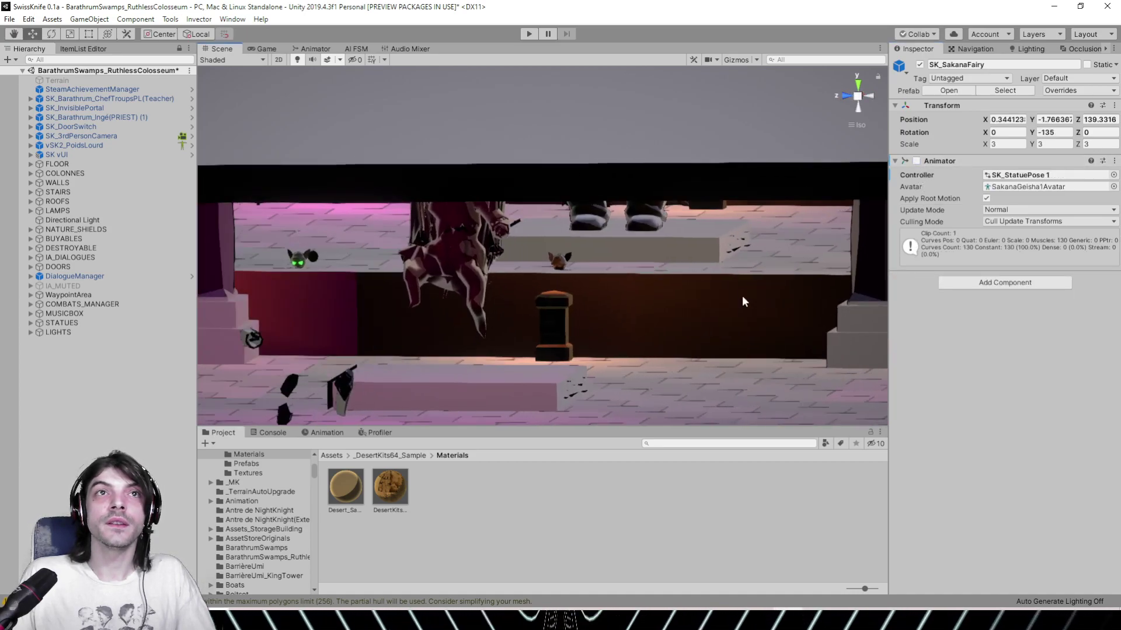
click(461, 250)
click(917, 160)
click(916, 306)
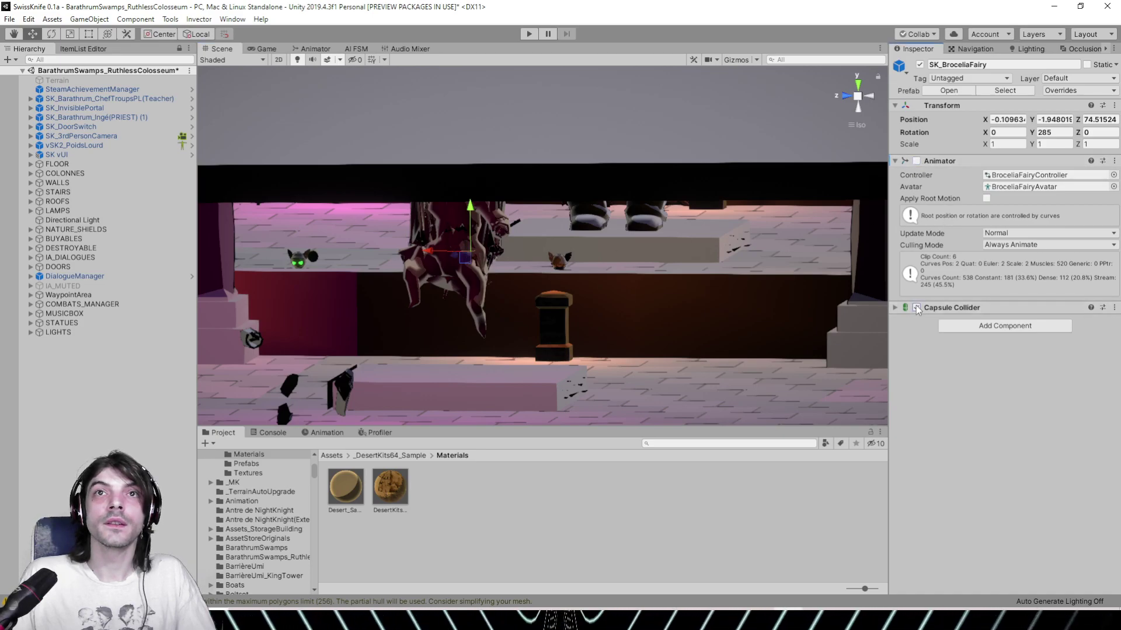
Disable the Animator and Capsule Collider on the SK_BarathrumFairy statue and remove its Rigidbody component
alt+drag(396, 342, 612, 338)
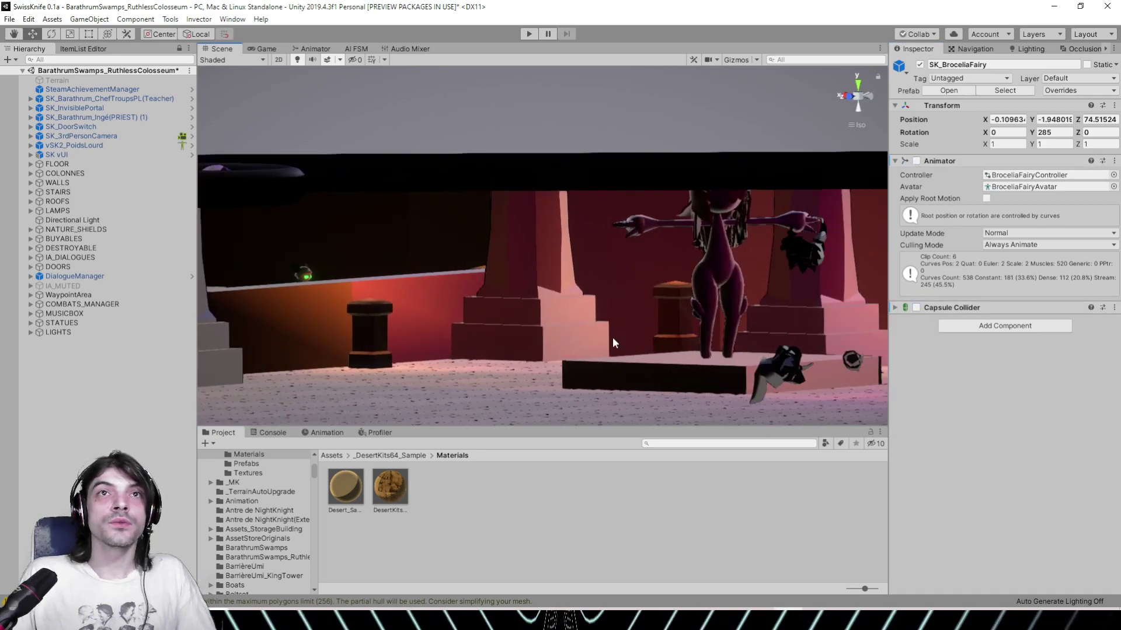
click(712, 279)
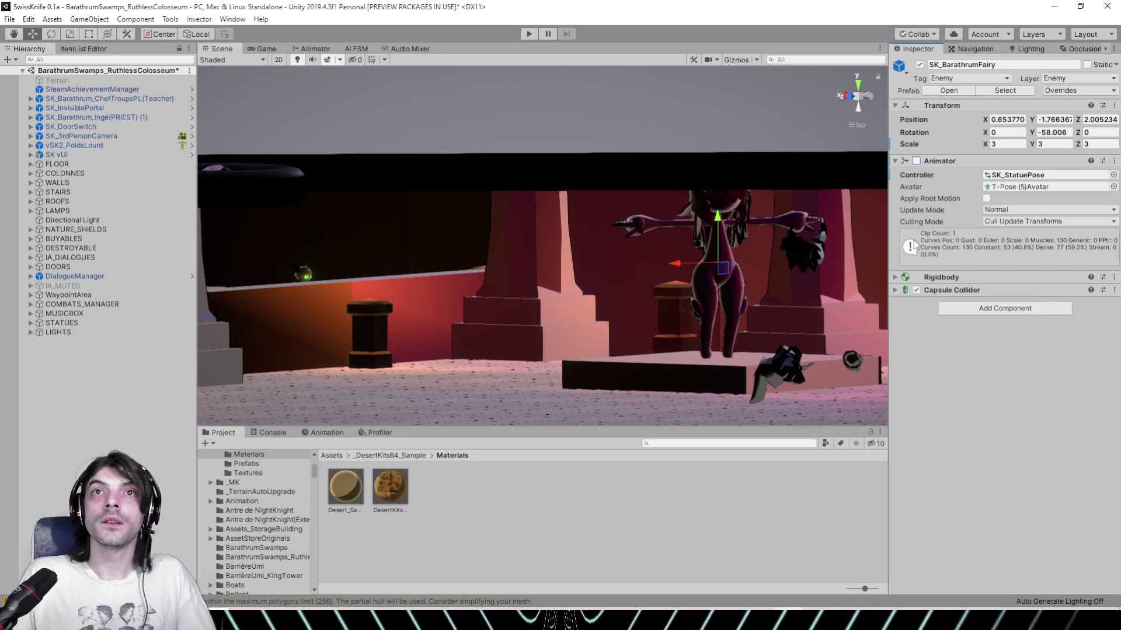
click(917, 290)
click(940, 278)
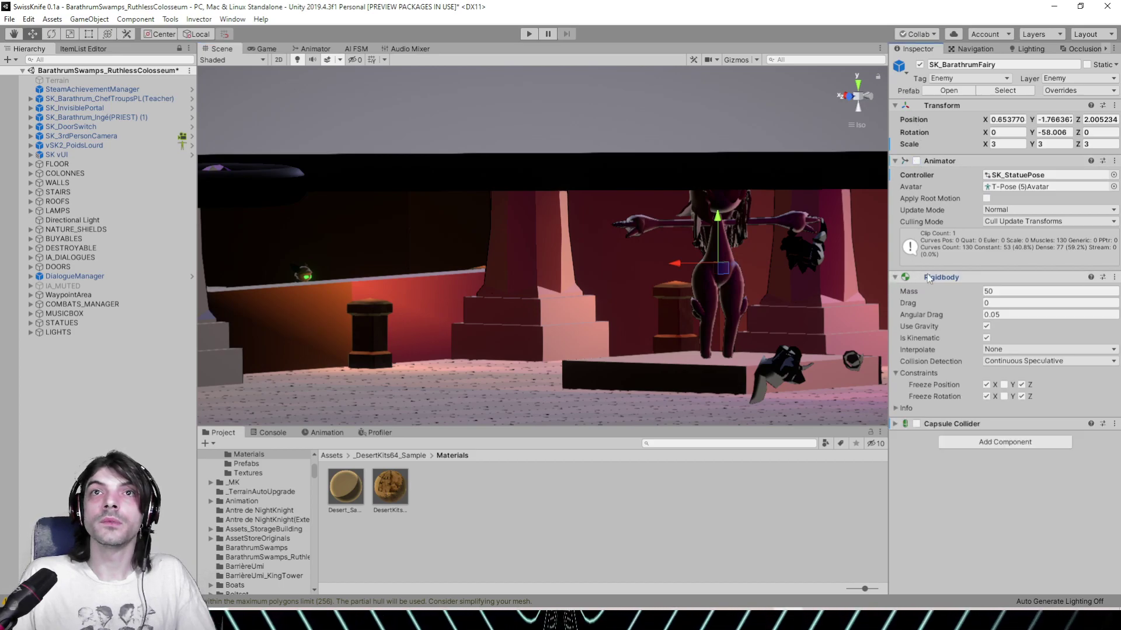
click(1113, 279)
click(1031, 305)
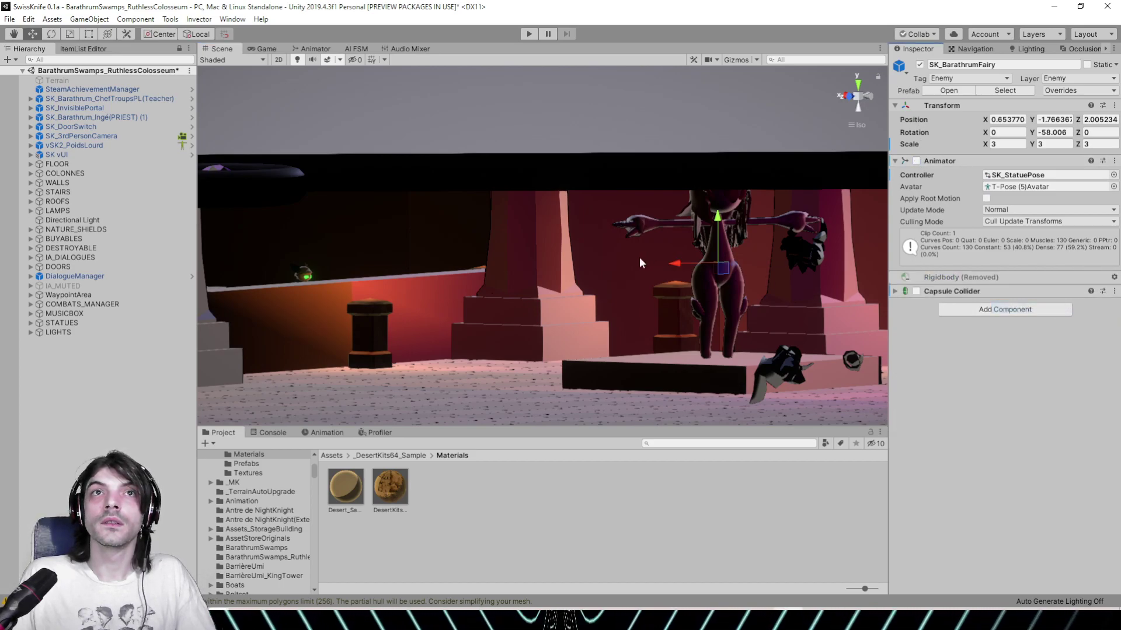
Disable the Animator on the dark-robed SK_SahraFairy statue
alt+drag(638, 258, 604, 247)
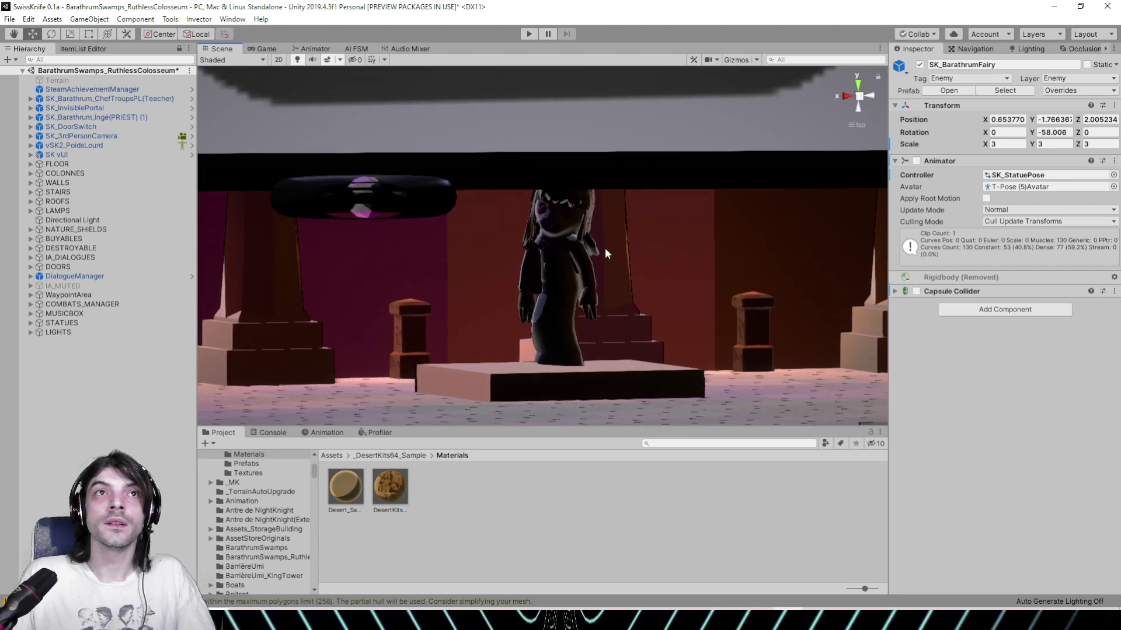
click(557, 251)
click(917, 161)
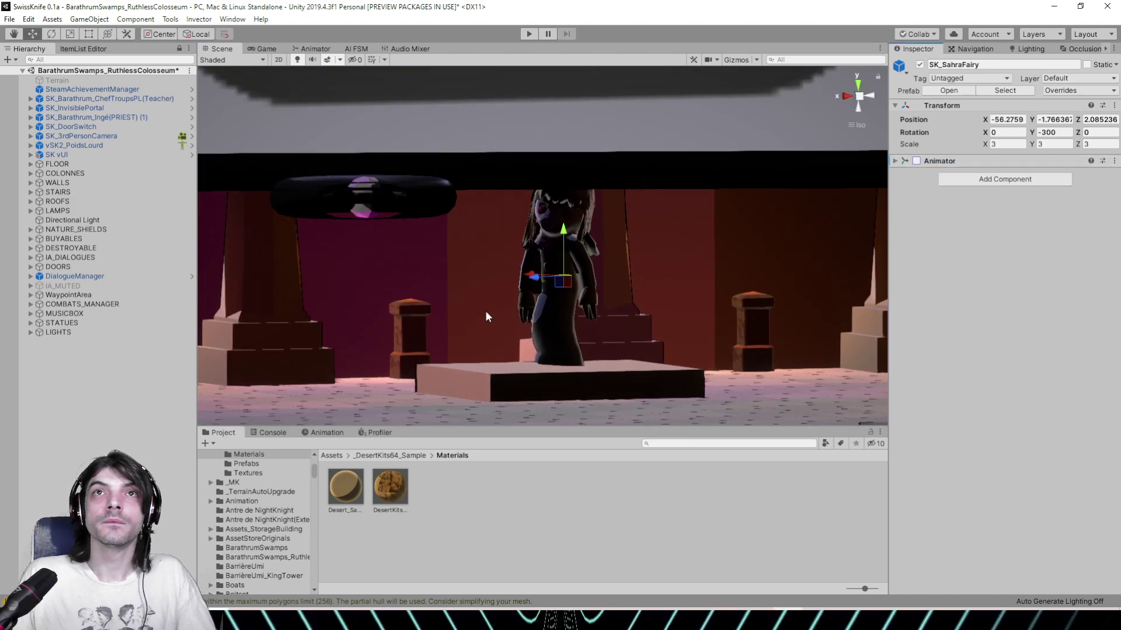
Disable the Animator on the Asterion(Retextured) statue behind the pillar
alt+drag(485, 310, 411, 284)
click(495, 276)
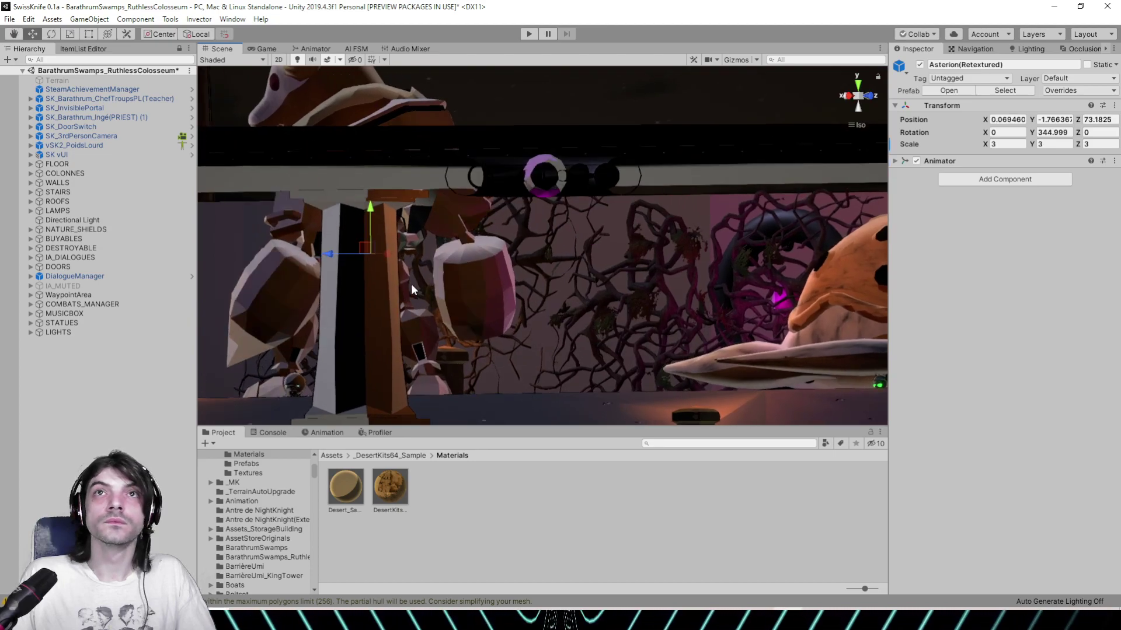
click(916, 160)
Re-enable the Animators on the SK_BarathrumFairy and SK_SahraFairy statues
alt+drag(672, 251, 736, 233)
right_drag(735, 233, 450, 246)
click(642, 204)
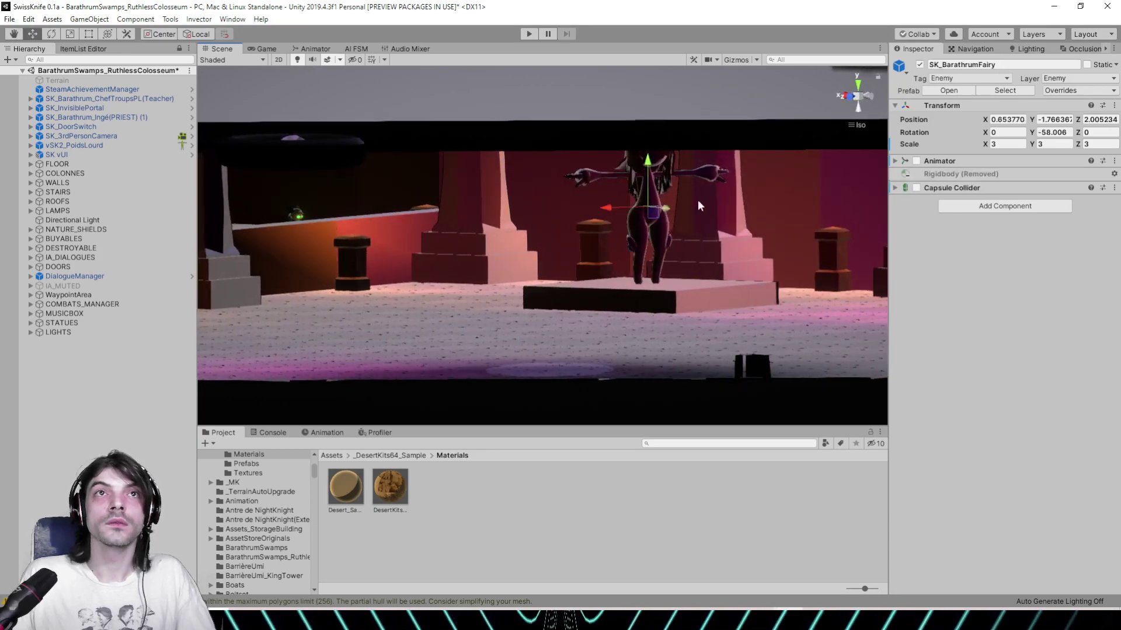
right_drag(607, 211, 802, 202)
click(802, 202)
click(907, 161)
click(915, 161)
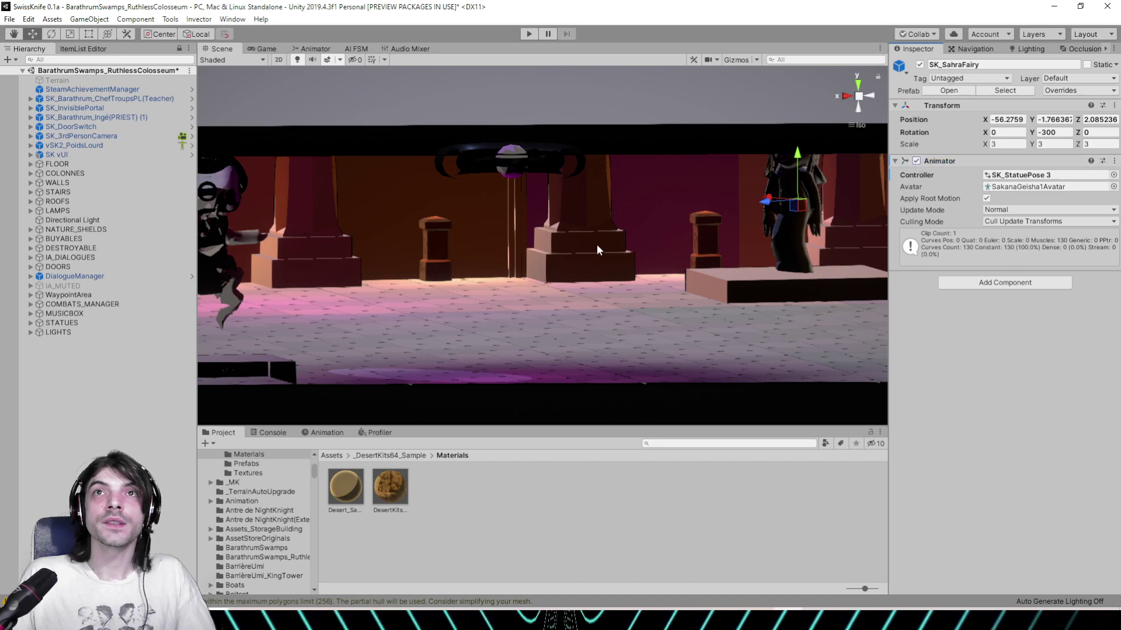
Re-enable the Animator on SK_AntrumFairy and inspect the components of SK_ShelegFairy
right_drag(598, 249, 674, 222)
click(571, 217)
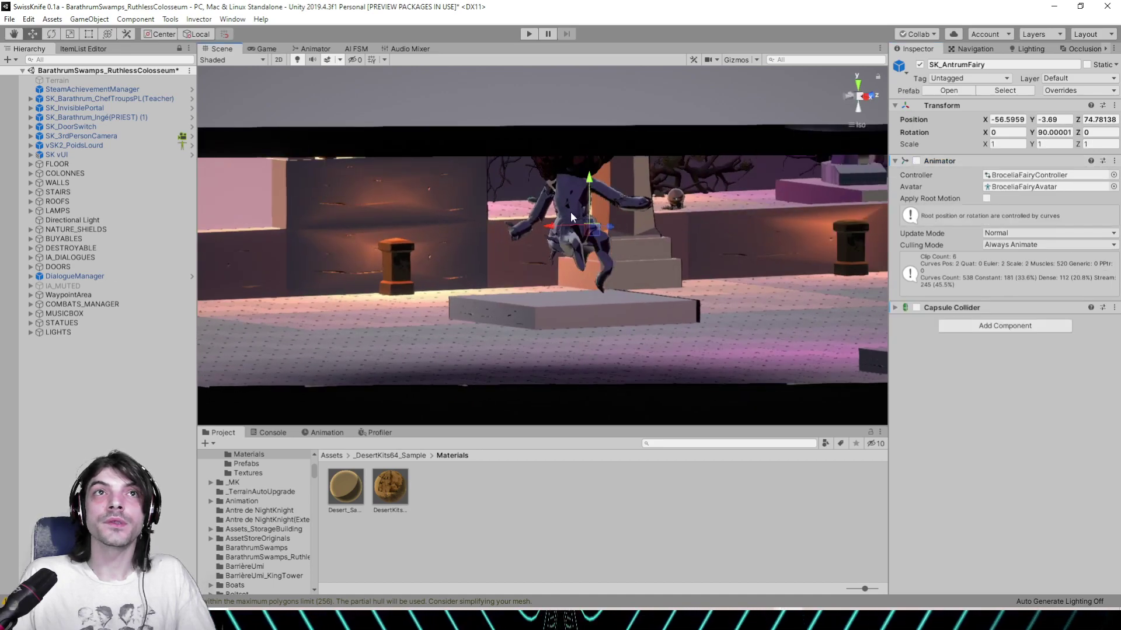
click(917, 162)
right_drag(620, 248, 680, 236)
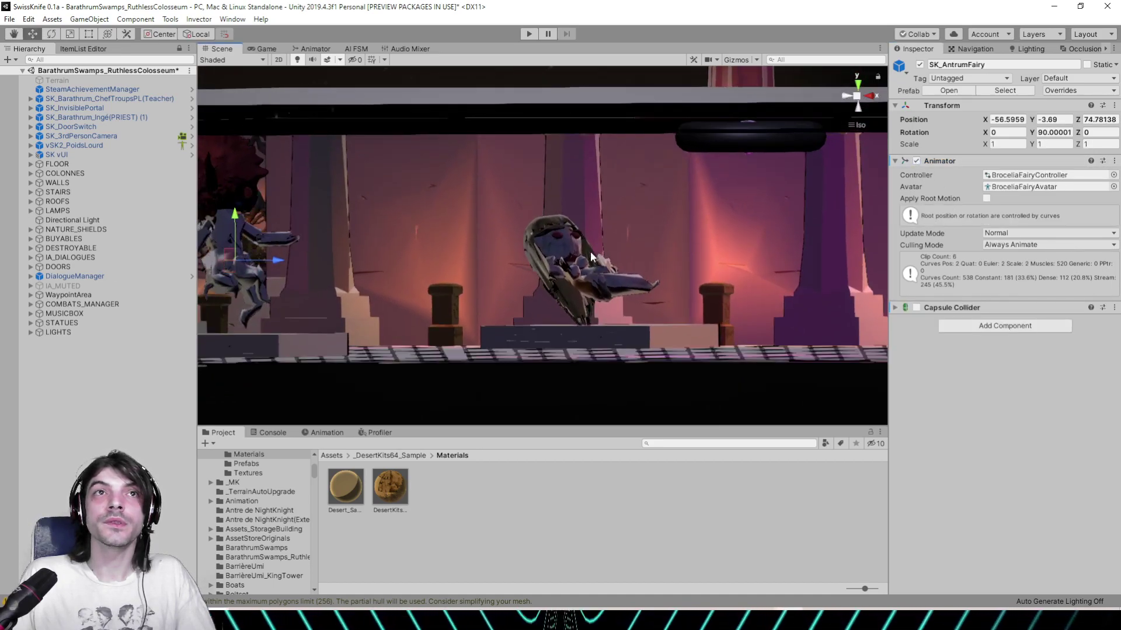
click(591, 256)
alt+drag(615, 241, 725, 255)
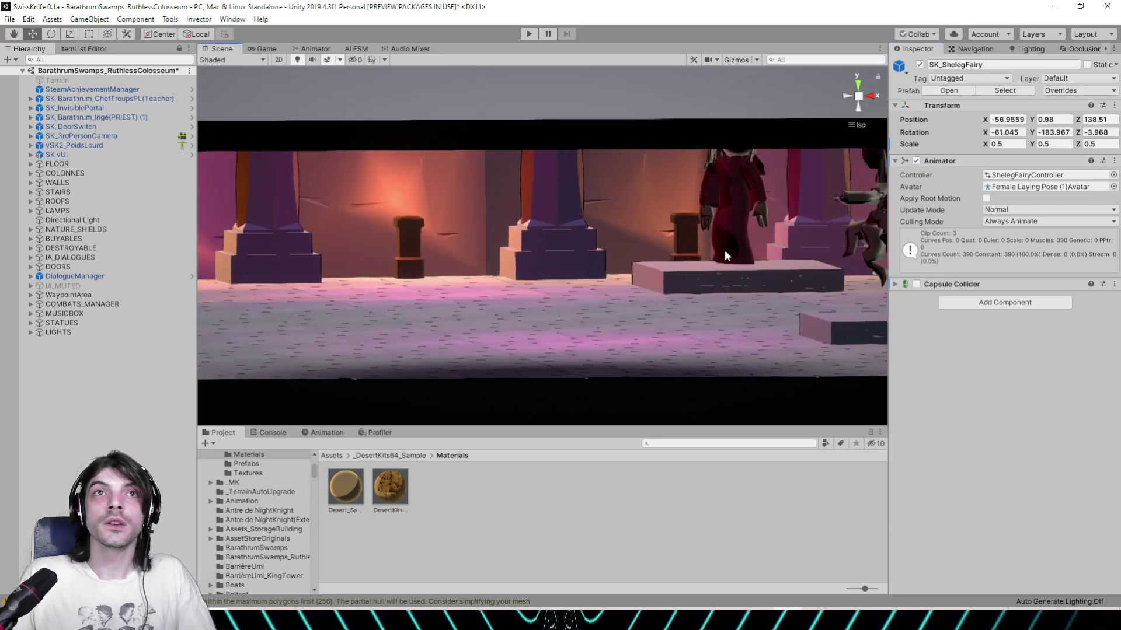
Re-enable the Animators on the SK_SakanaFairy and SK_BroceliaFairy statues
click(756, 205)
alt+drag(794, 187, 702, 200)
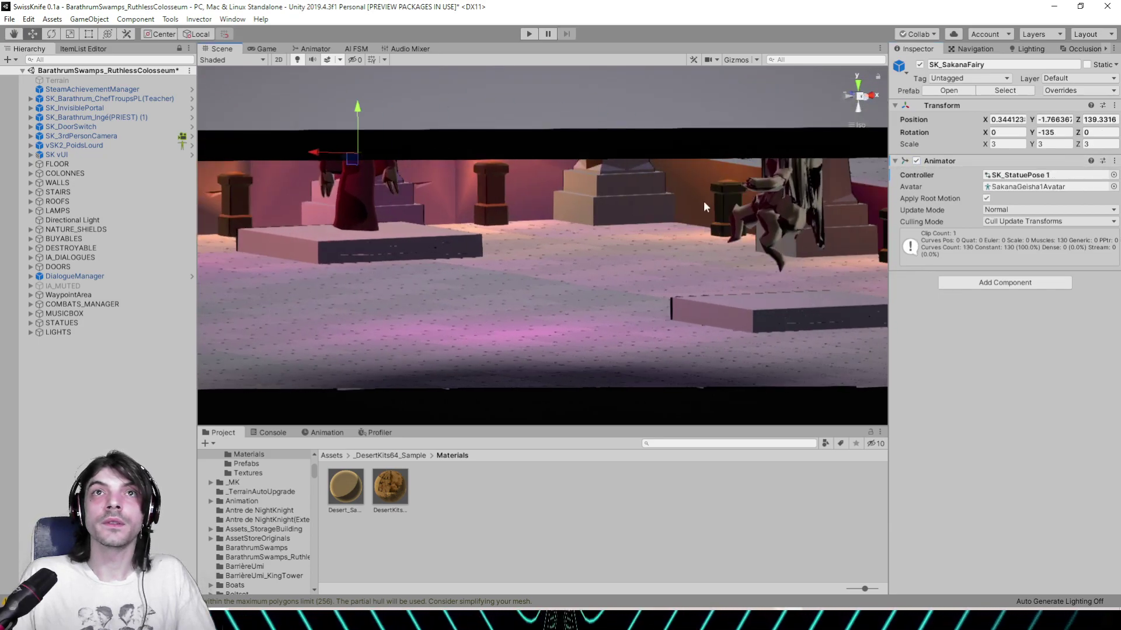
click(781, 211)
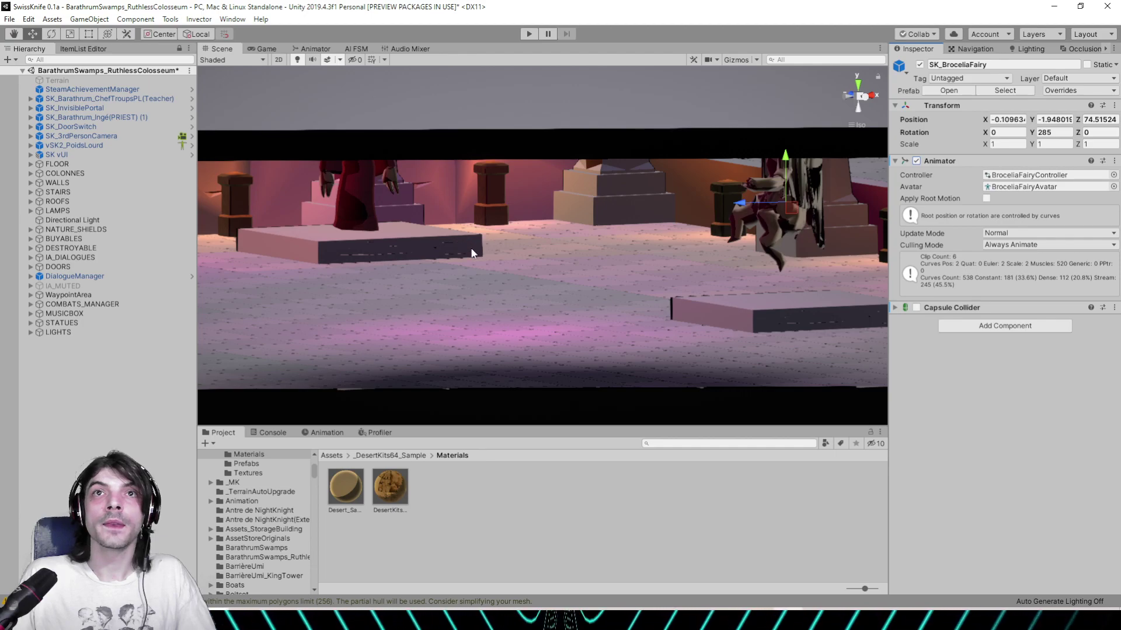
Check the Animator state of the SK_BarathrumFairy and Asterion(Retextured) statues
alt+drag(471, 253, 815, 212)
click(814, 212)
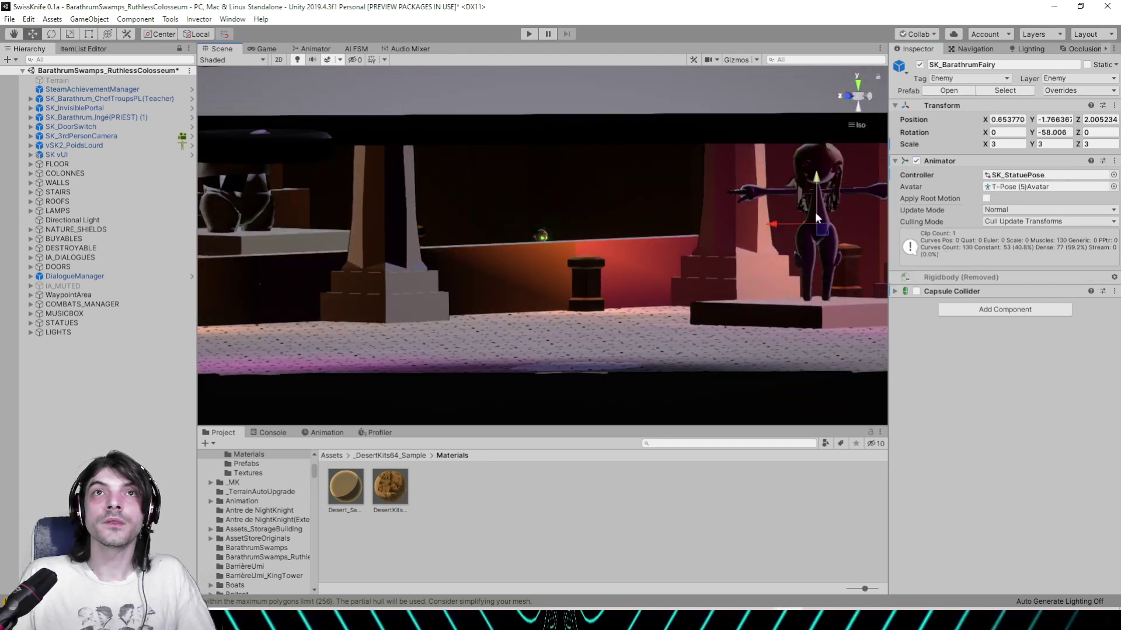
alt+drag(717, 213, 330, 220)
click(396, 223)
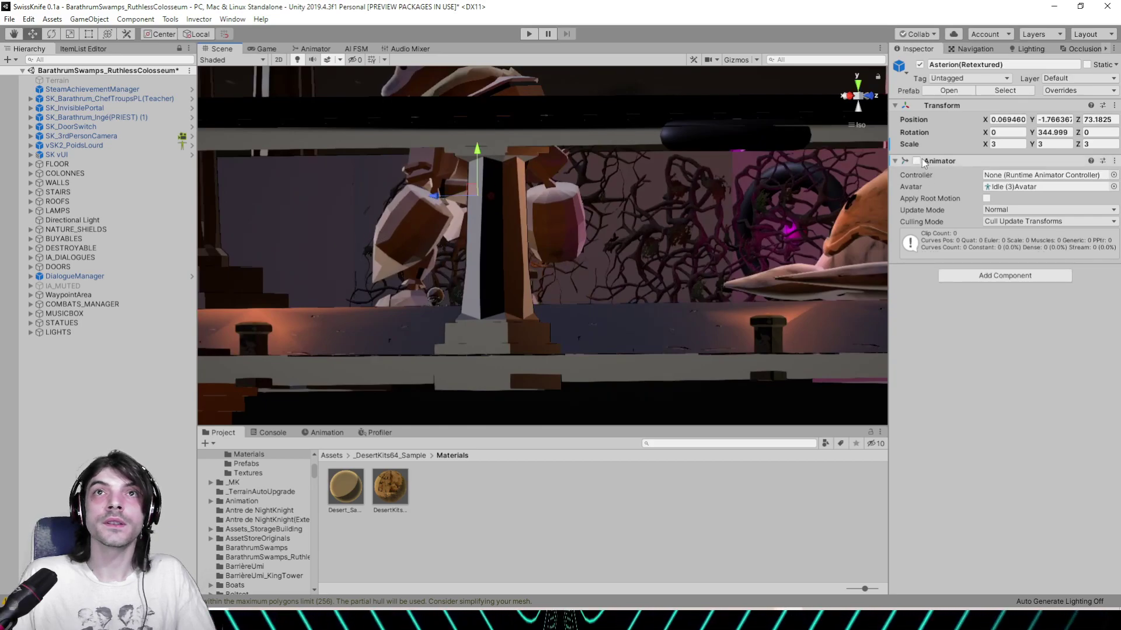
alt+drag(509, 204, 787, 205)
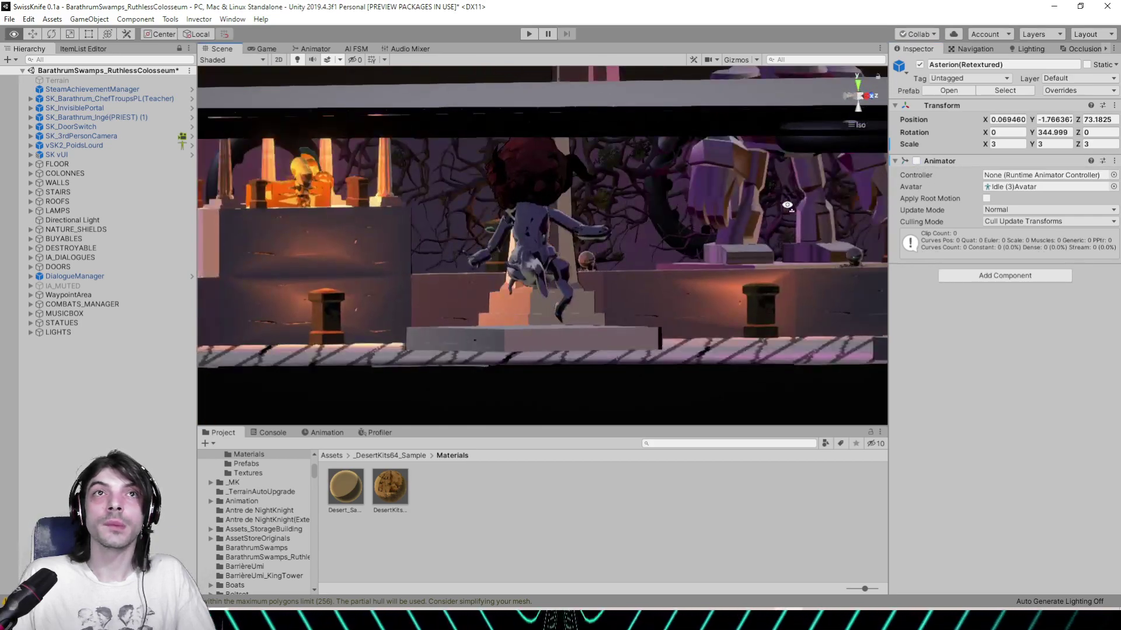
Check the Animator state of the YetsirahIdle statue
click(740, 191)
key(f)
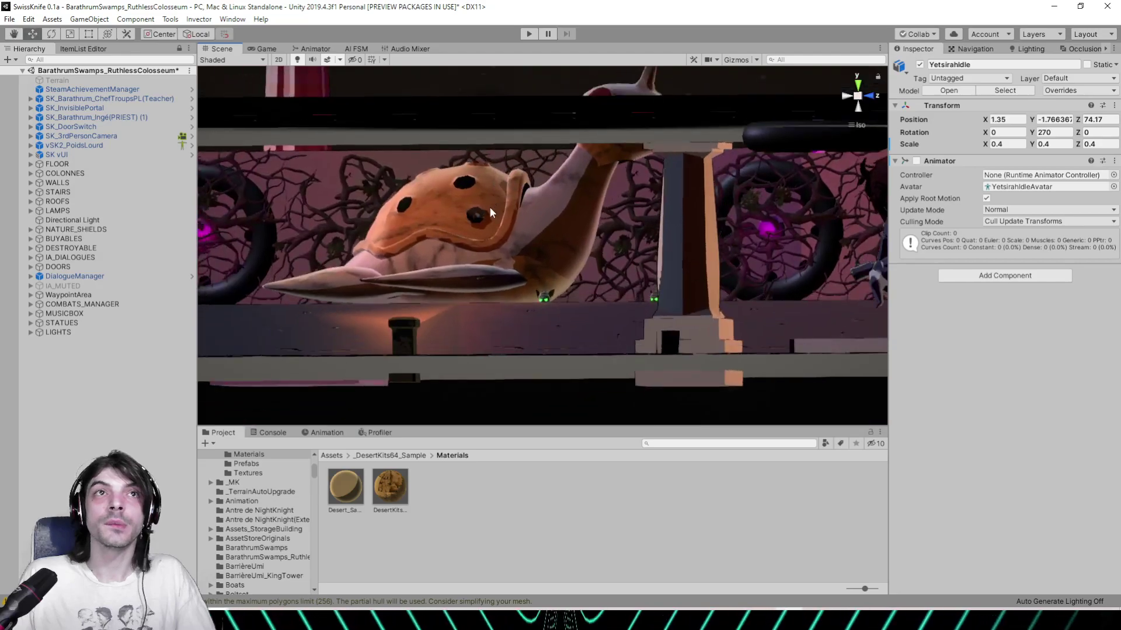
click(526, 229)
Disable the Capsule Collider and remove the Rigidbody on the SK_Barathrum_Agi(Dialogue) statue
alt+drag(526, 229, 299, 236)
middle_drag(411, 237, 692, 238)
alt+drag(693, 238, 562, 187)
click(572, 183)
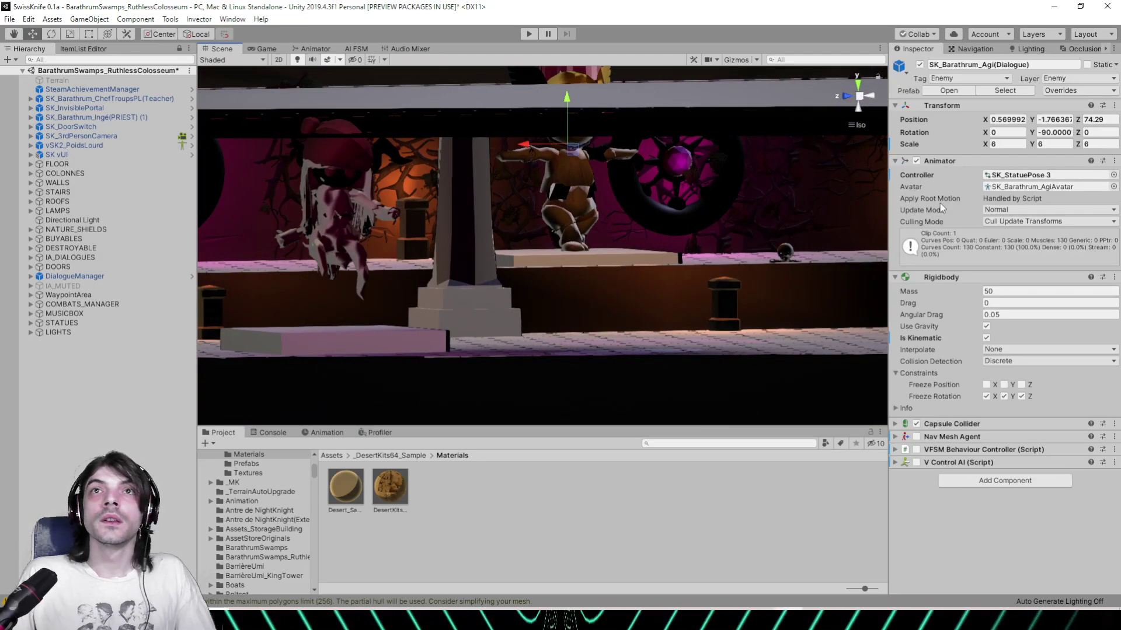
click(917, 424)
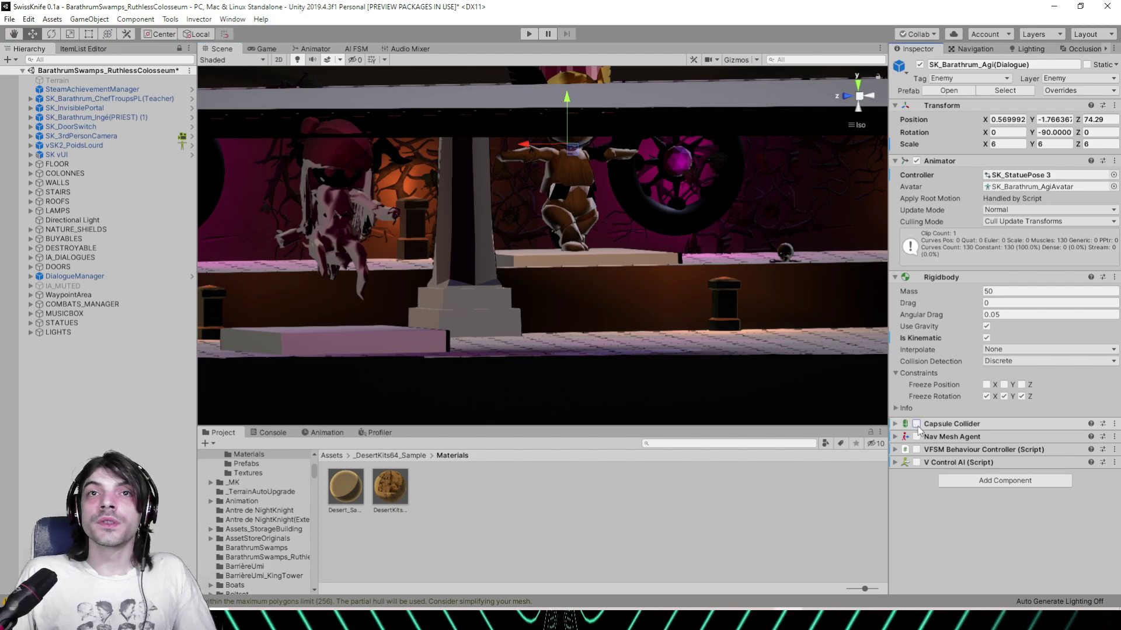
click(1114, 278)
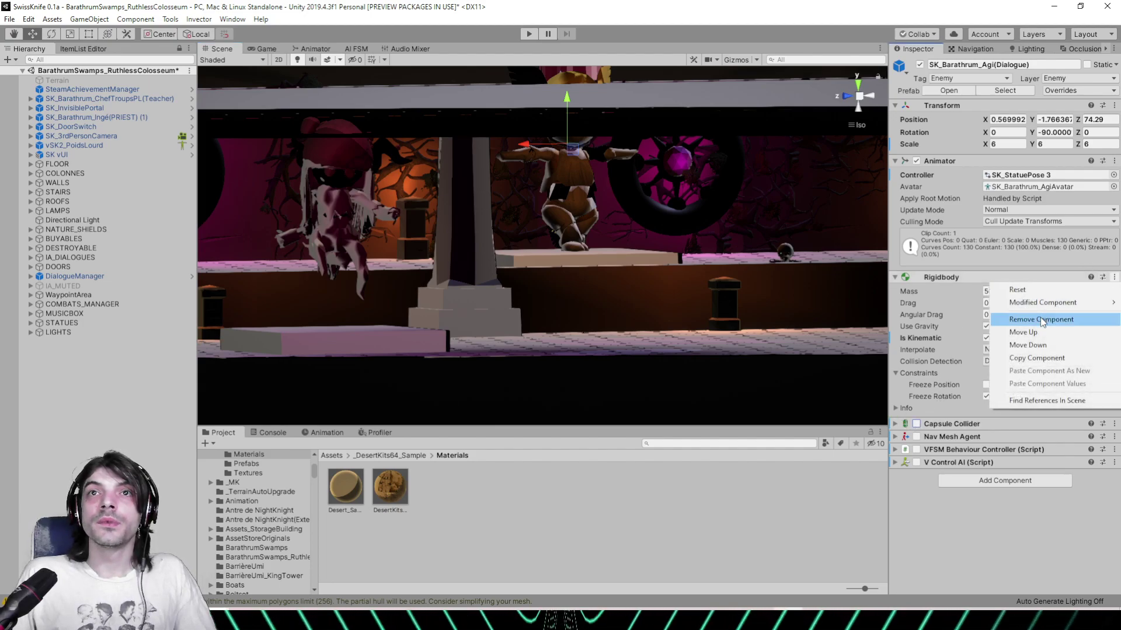
click(1041, 318)
On the SK_Barathrum_Ingé(Dialogue) statue, remove the Rigidbody and disable the Capsule Collider, Nav Mesh Agent, VFSM Behaviour Controller and V Control AI
alt+drag(595, 223, 689, 219)
click(617, 203)
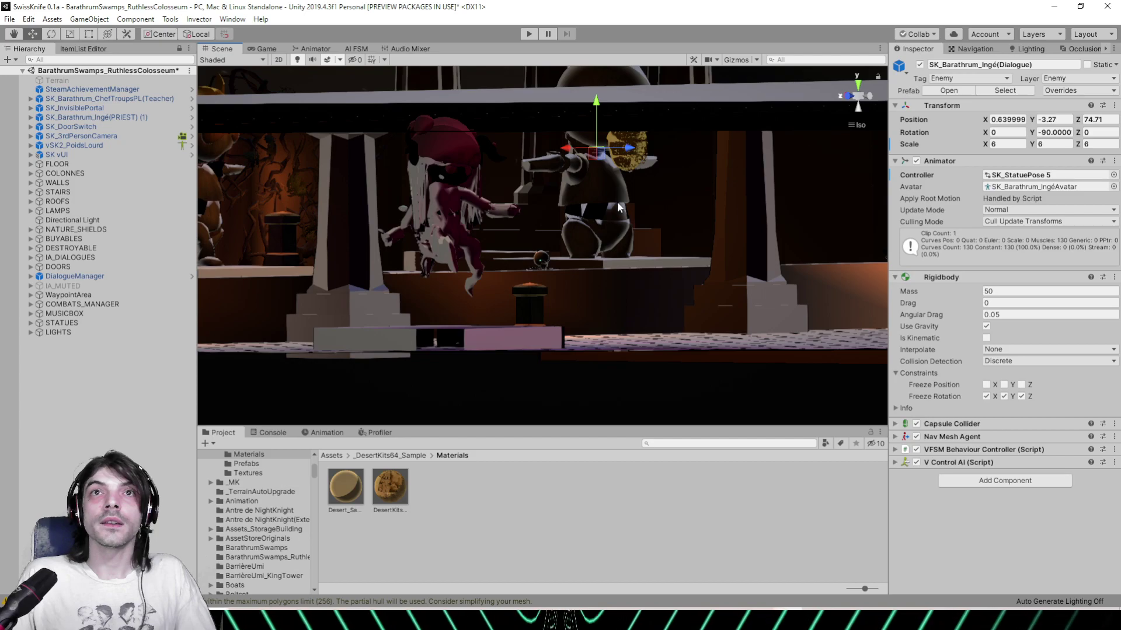
click(1032, 307)
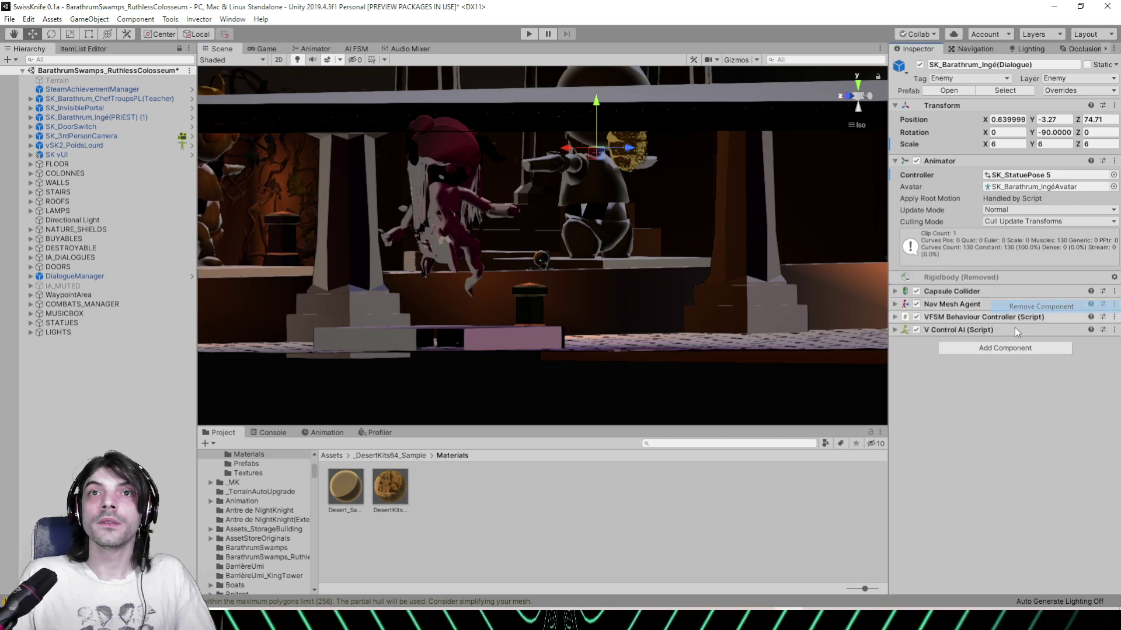
click(916, 292)
click(915, 304)
click(916, 317)
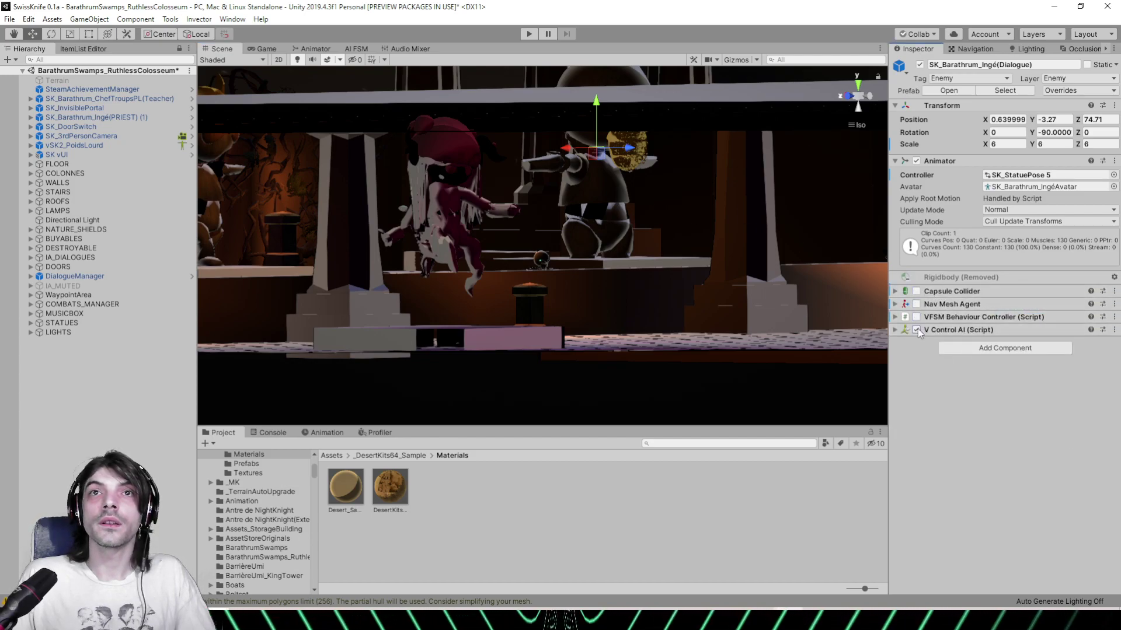
click(916, 330)
Look over the other statues in the colosseum and save the scene
alt+drag(665, 257, 173, 269)
middle_drag(368, 244, 841, 233)
right_drag(840, 233, 560, 212)
alt+drag(559, 212, 539, 234)
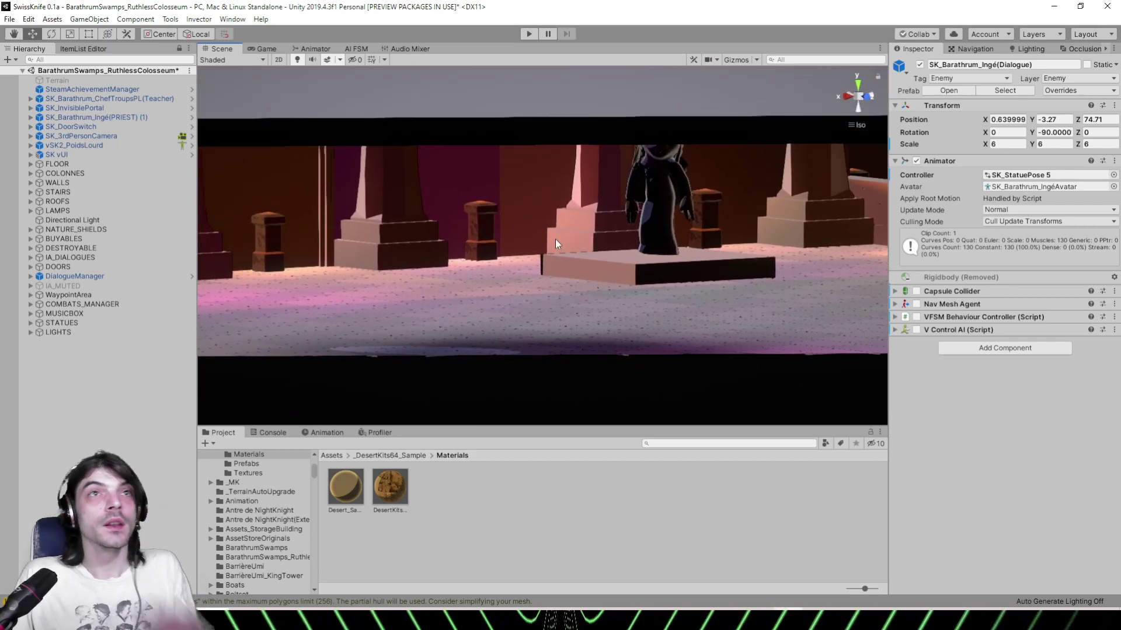
key(ctrl+s)
Set the Outline Size of the greek_column_1 material Greek_Stone_3 to 0.001
right_drag(491, 241, 433, 241)
alt+drag(435, 245, 575, 305)
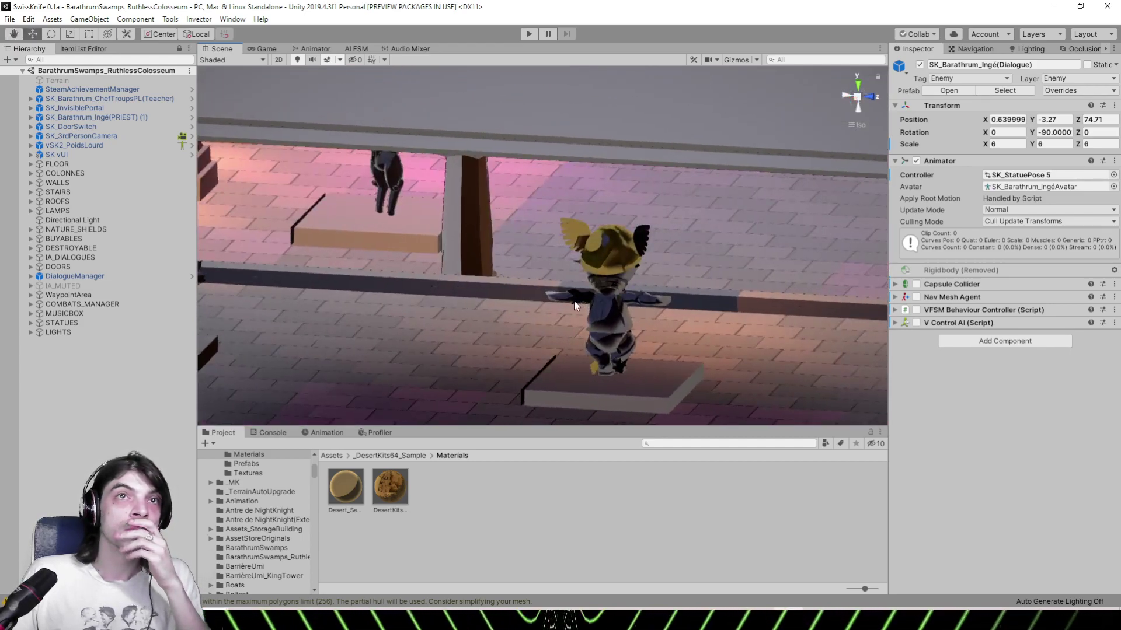
alt+drag(495, 293, 531, 245)
click(531, 245)
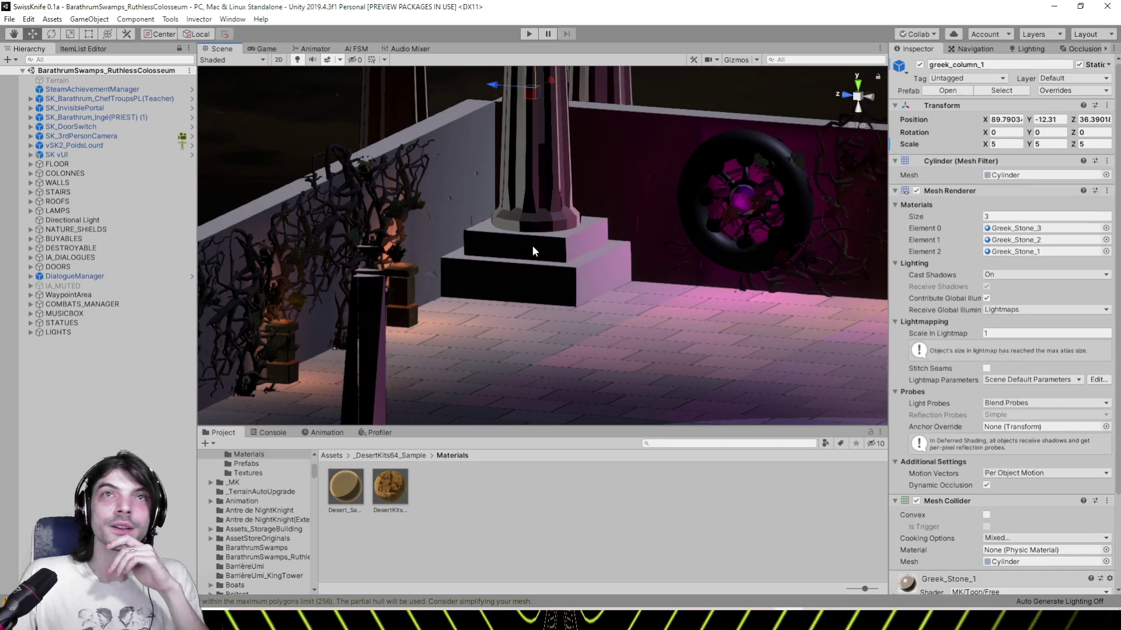
click(1026, 228)
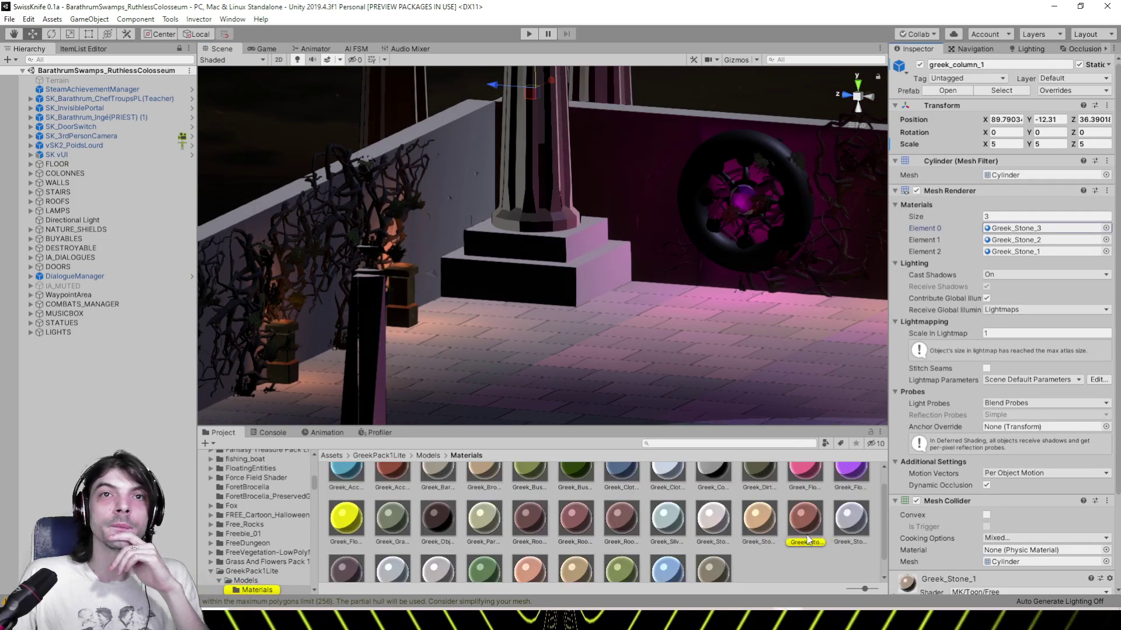
click(806, 538)
click(992, 284)
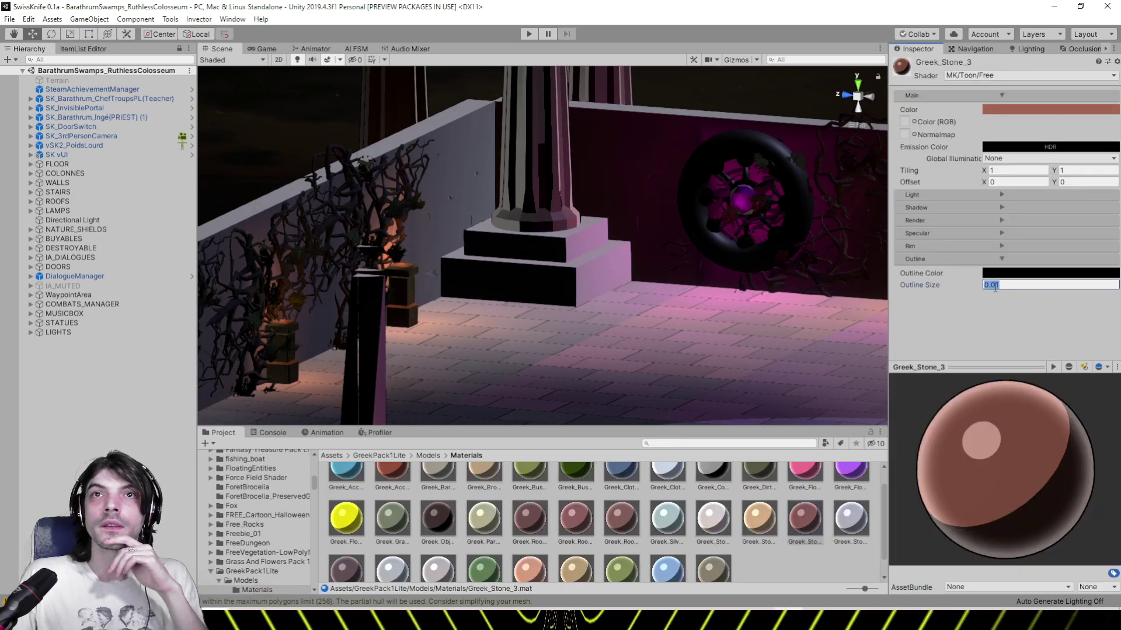
text(0)
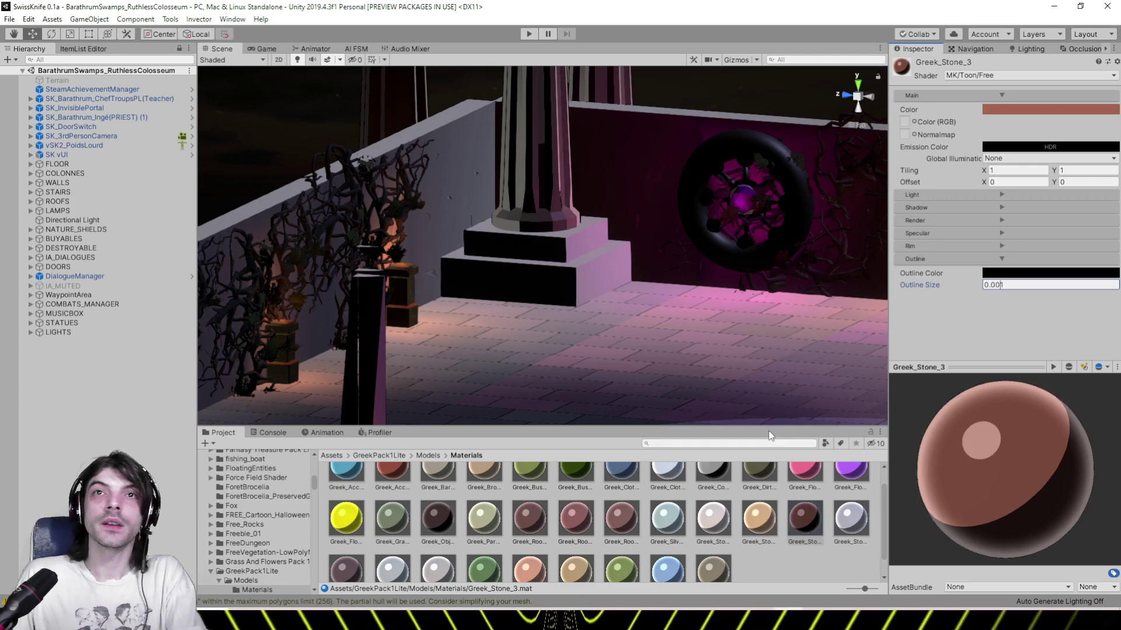
Set the Outline Size of the column's Greek_Stone_2 material to 0.001
click(546, 198)
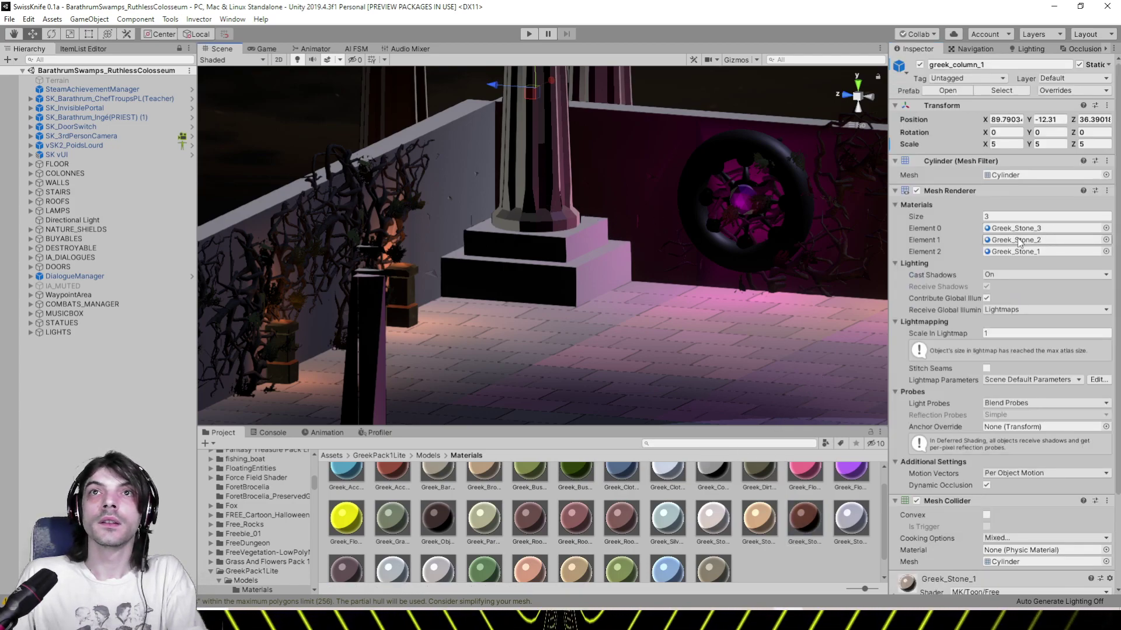
click(770, 529)
click(994, 285)
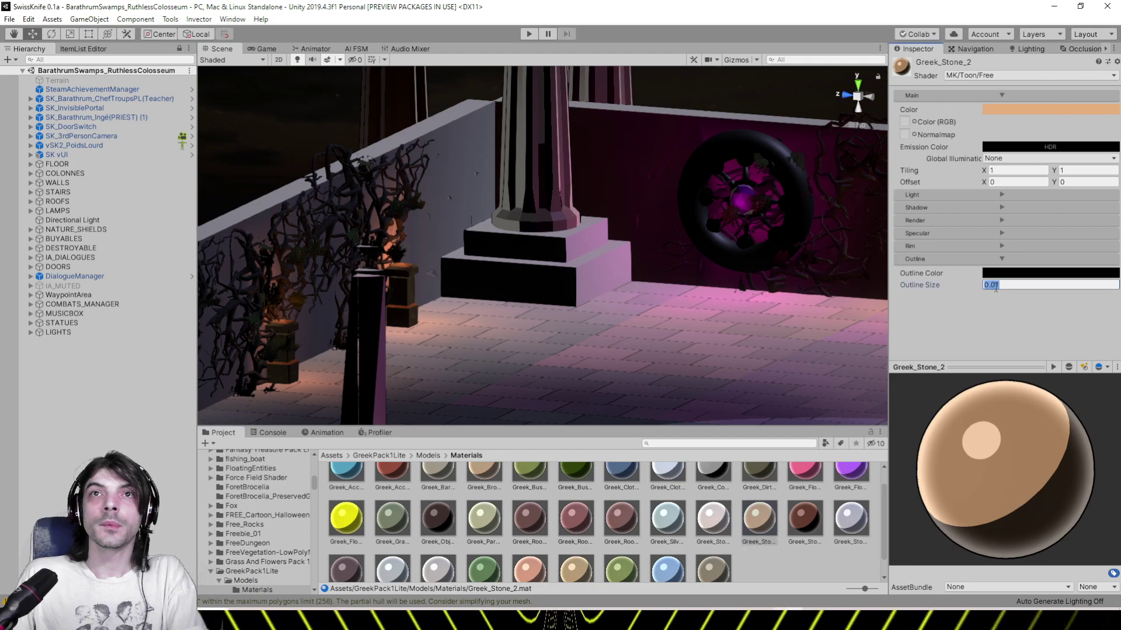
text(0.00)
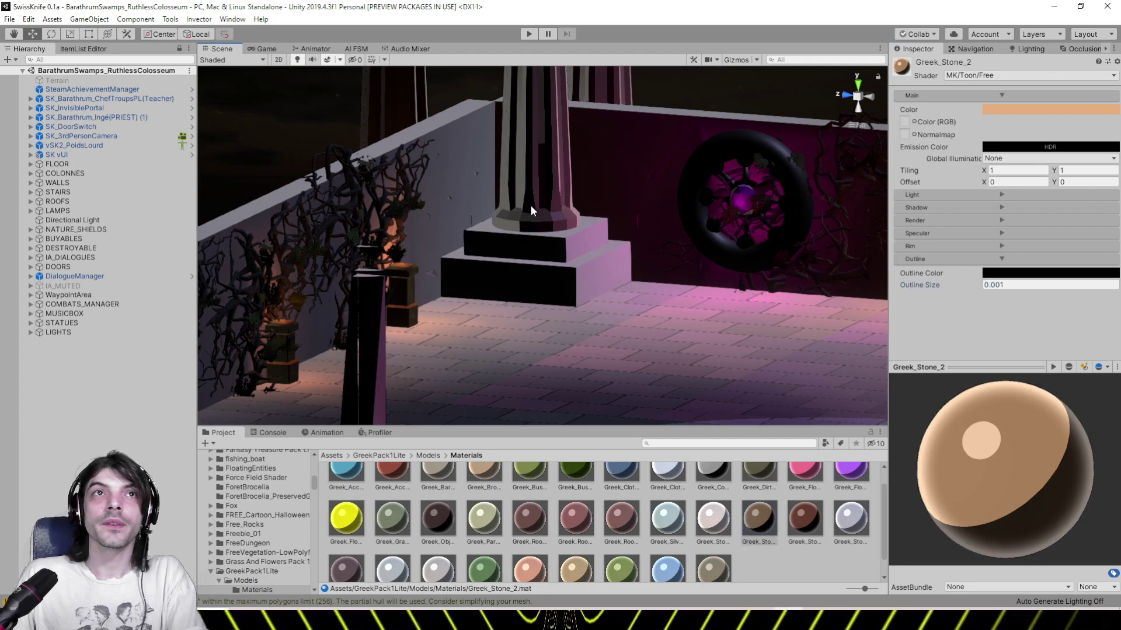
Set the Outline Size of the column's Greek_Stone_1 material to 0.001
click(529, 205)
click(707, 529)
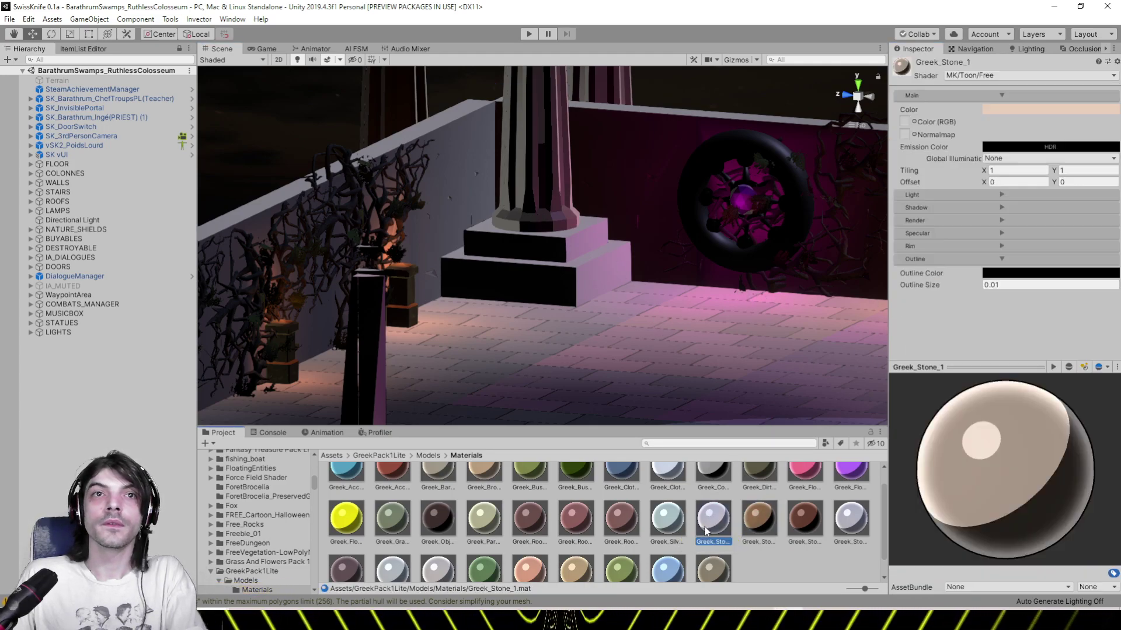
click(992, 286)
text(0.001)
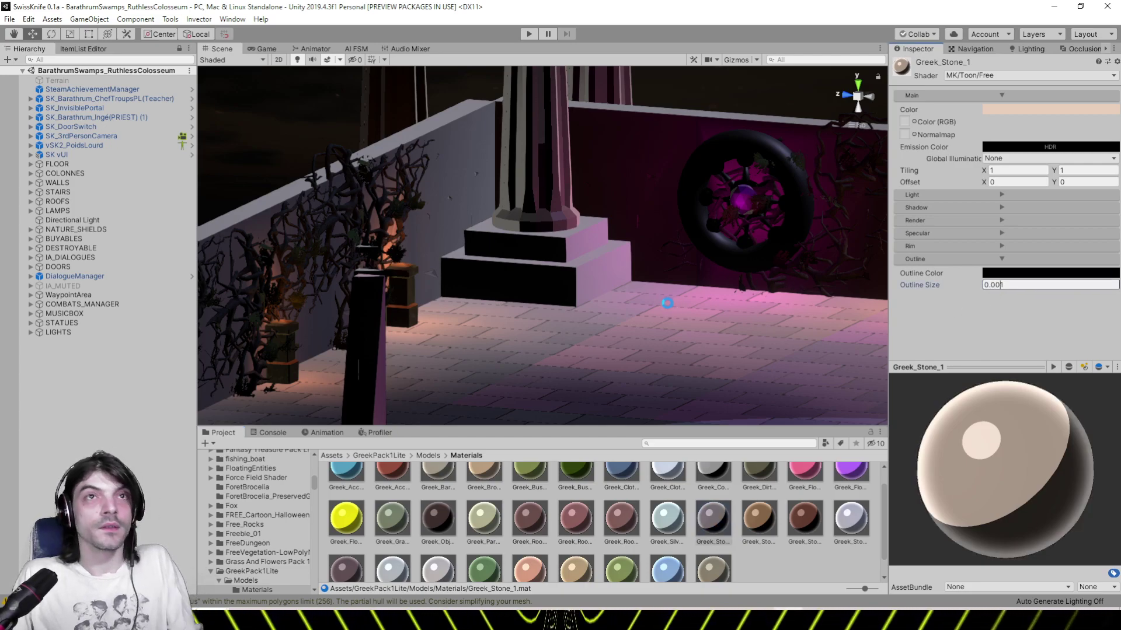
Open the Barathrum Objects Bronze material used by the Trevenant mesh of the SK_BroceliaFairy statue
right_drag(667, 303, 407, 323)
right_drag(787, 229, 651, 250)
click(652, 250)
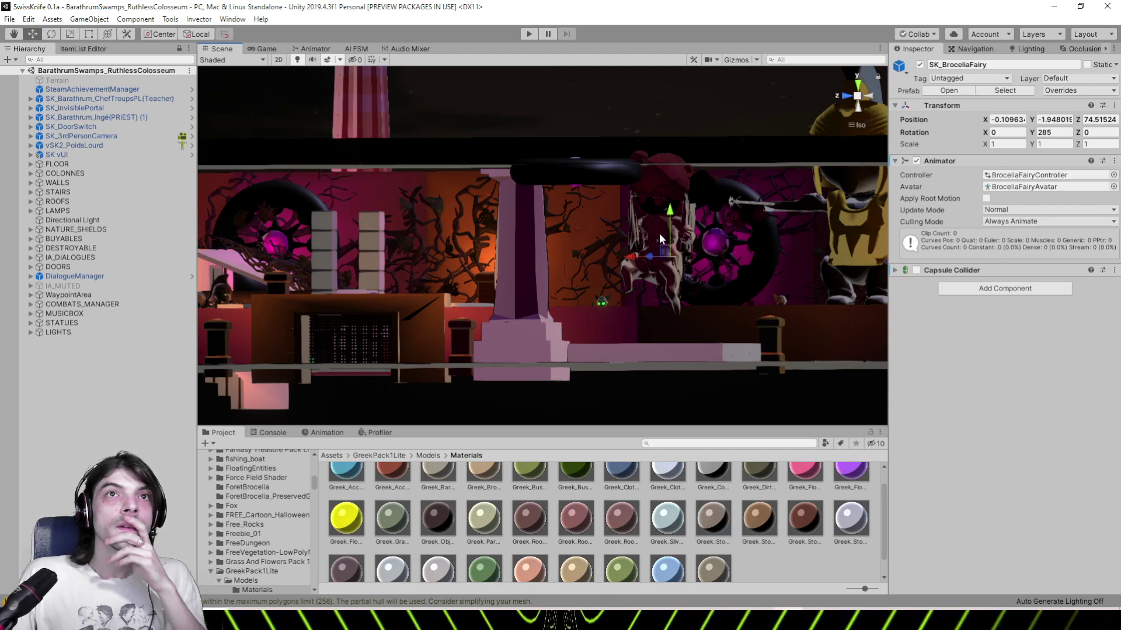
click(663, 240)
click(1026, 286)
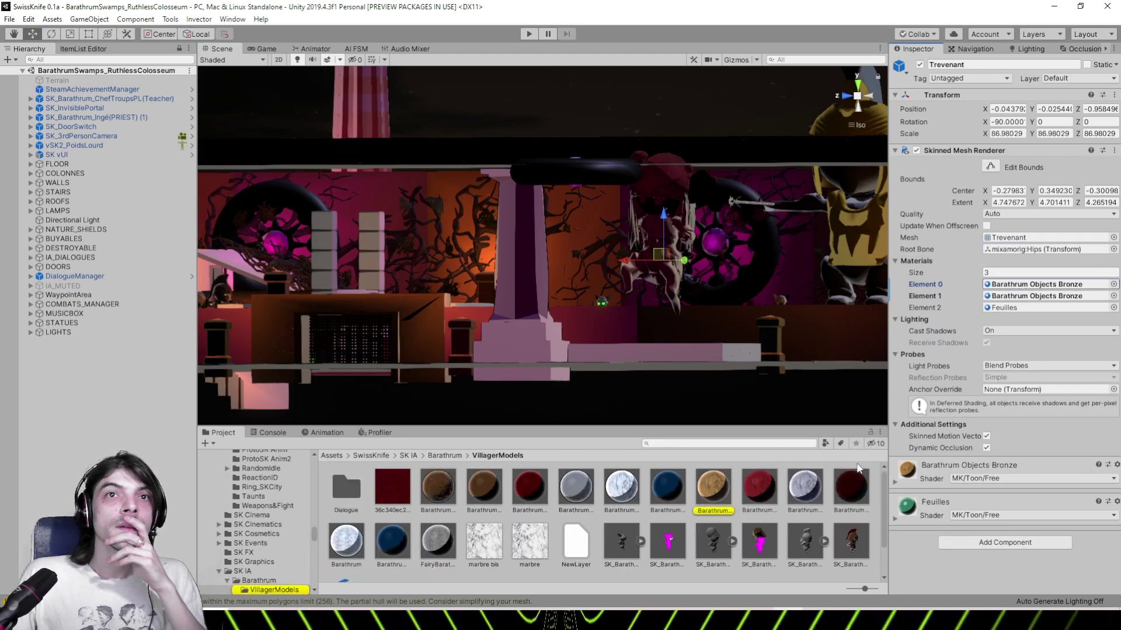
click(715, 488)
right_drag(705, 300, 652, 296)
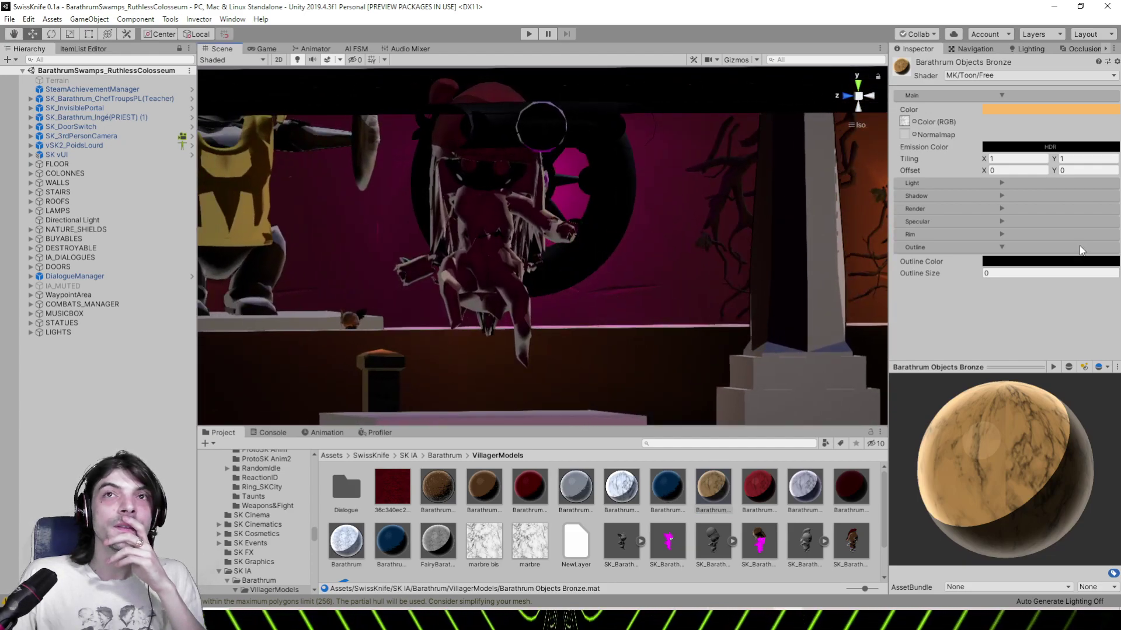
Expand the bronze material's shading sections and change its Rim Color to a light golden yellow
click(970, 232)
click(970, 221)
click(970, 209)
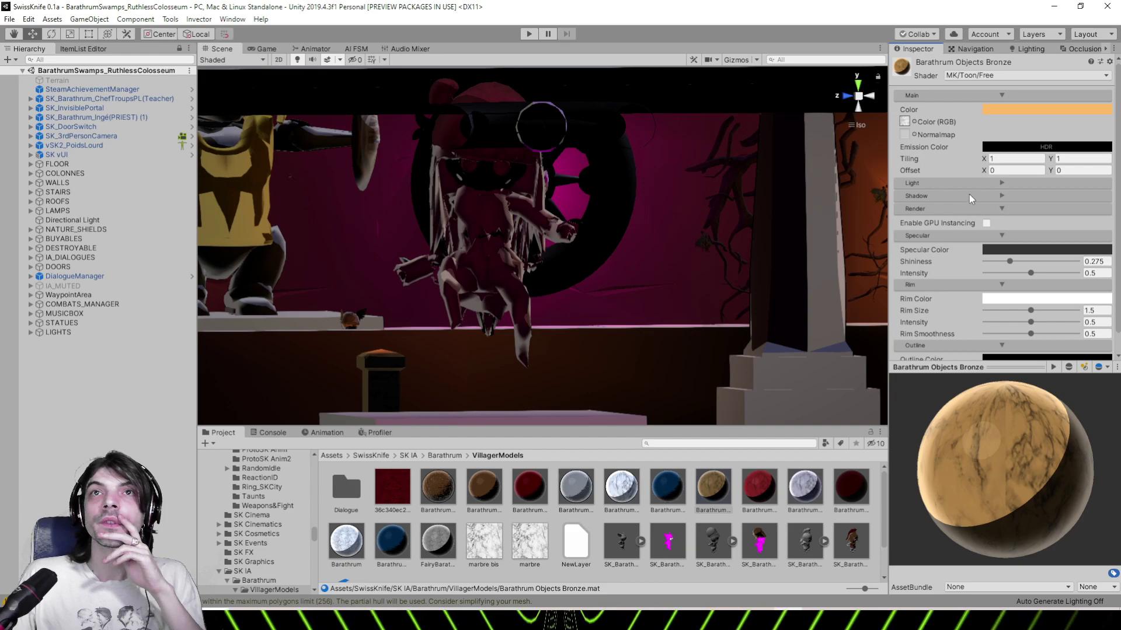
click(968, 196)
click(969, 185)
scroll(971, 199, down, 3)
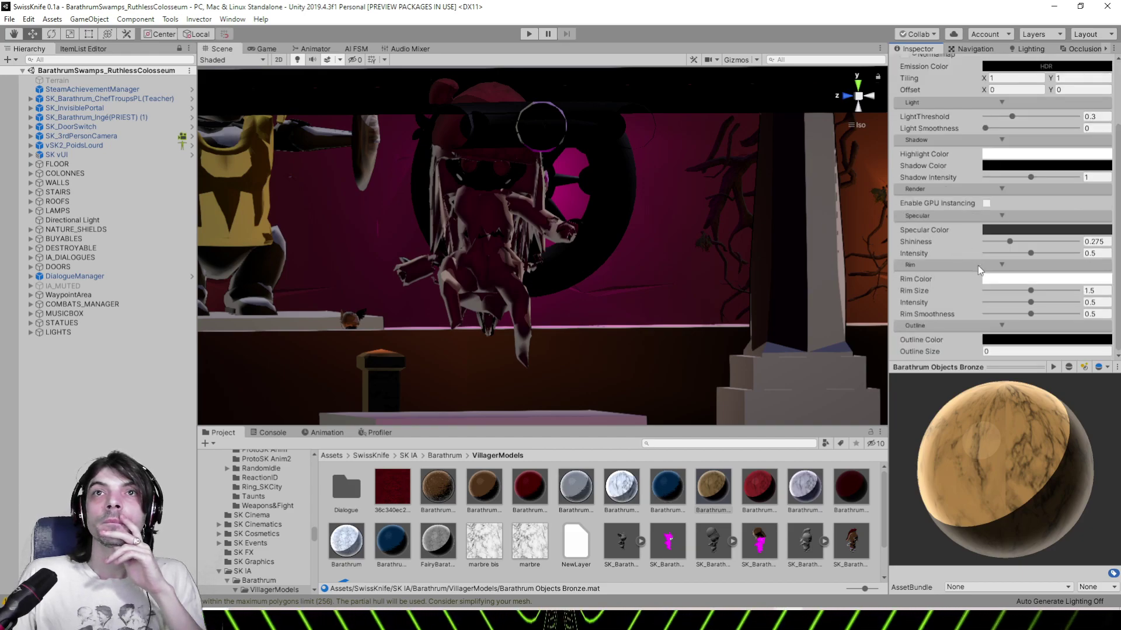
click(1000, 279)
click(816, 274)
click(775, 282)
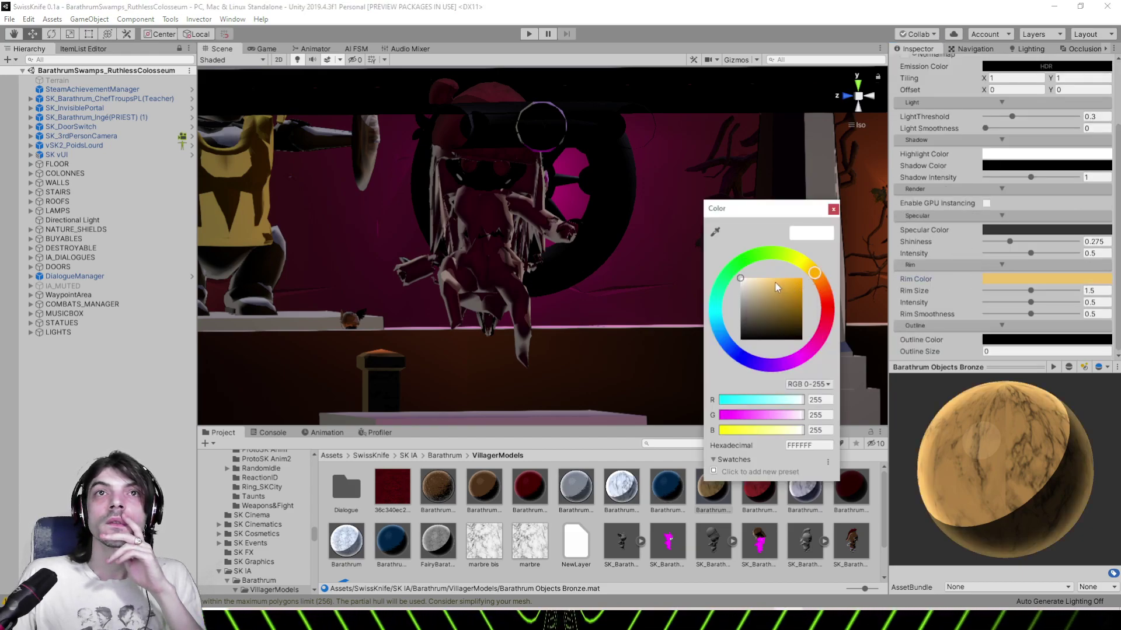
click(618, 204)
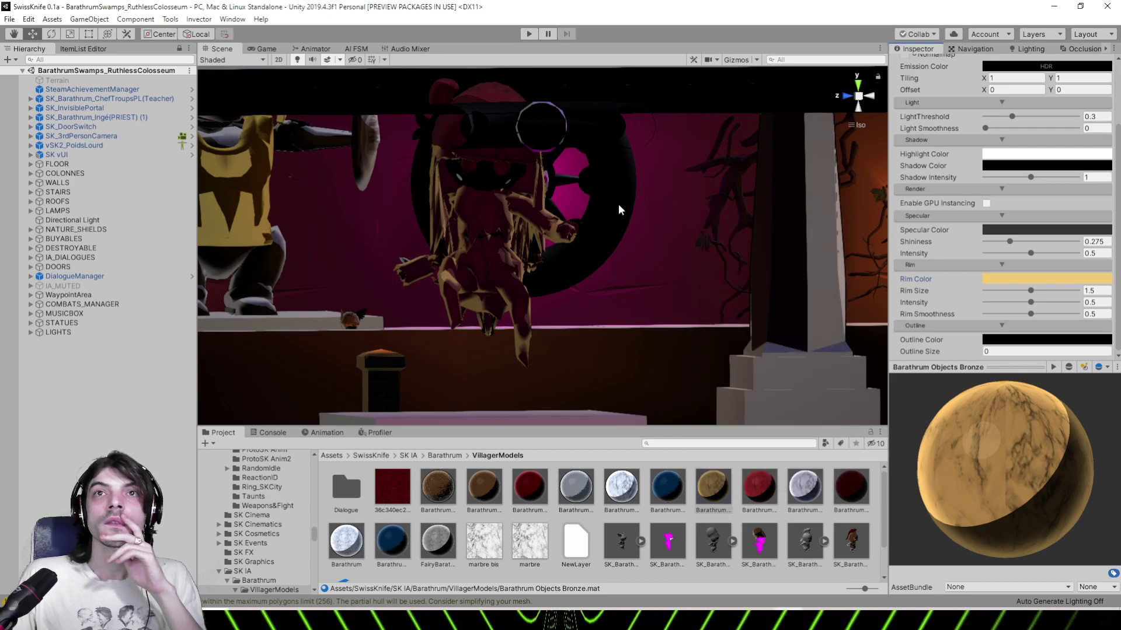
right_drag(618, 204, 587, 215)
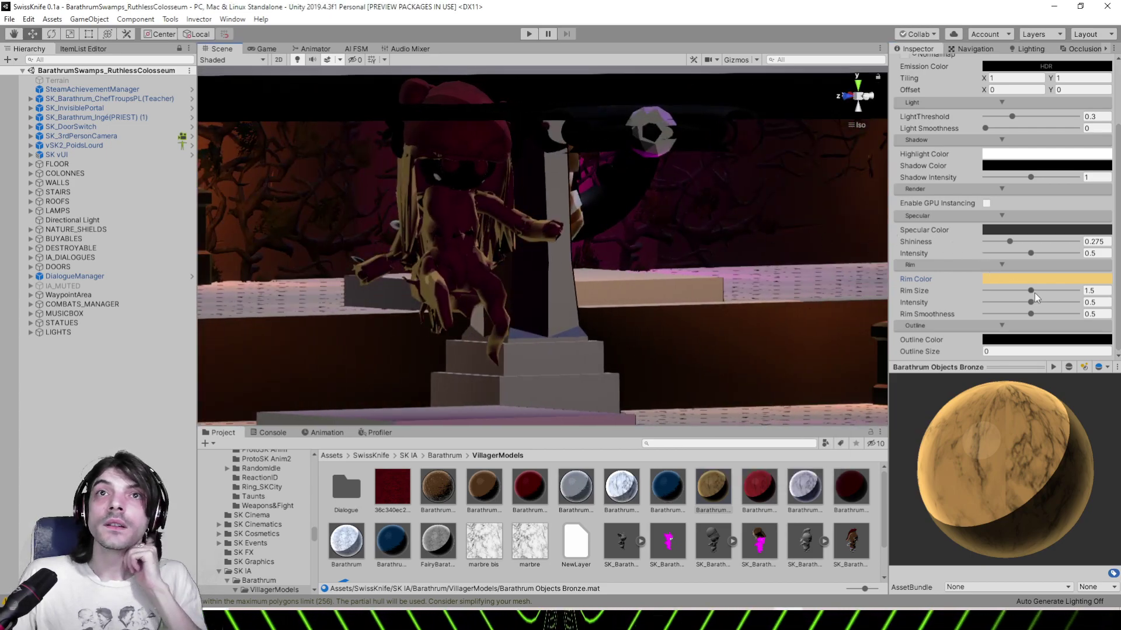
Set the bronze material's Rim Size to about 2.44, rim Intensity to about 0.309 and Rim Smoothness to 0
drag(1032, 291, 1009, 304)
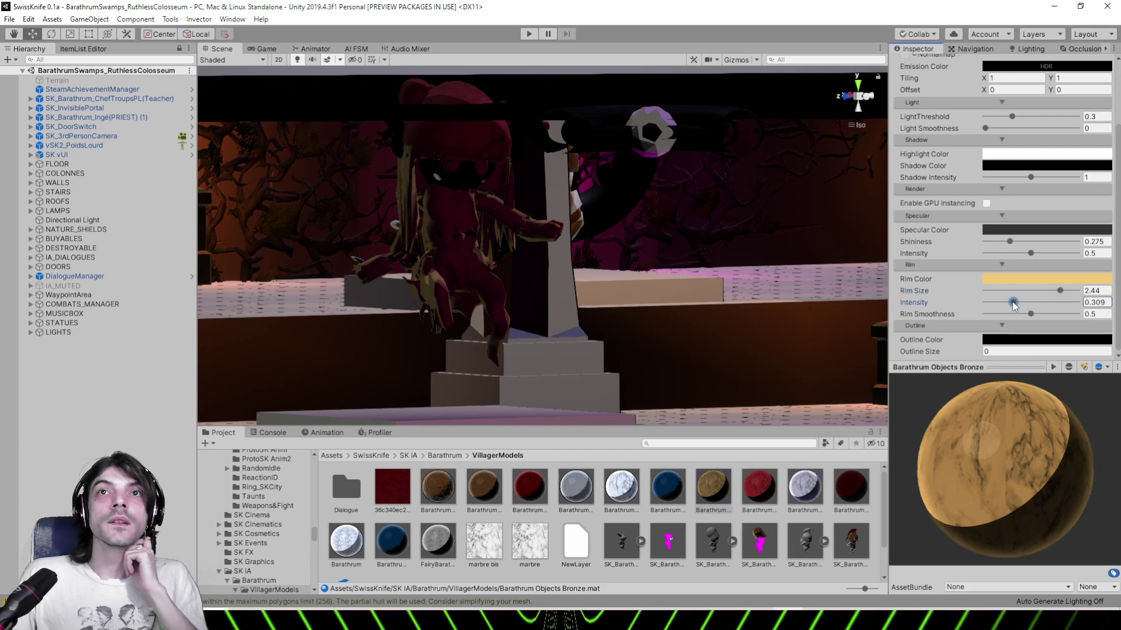
drag(1066, 315, 986, 317)
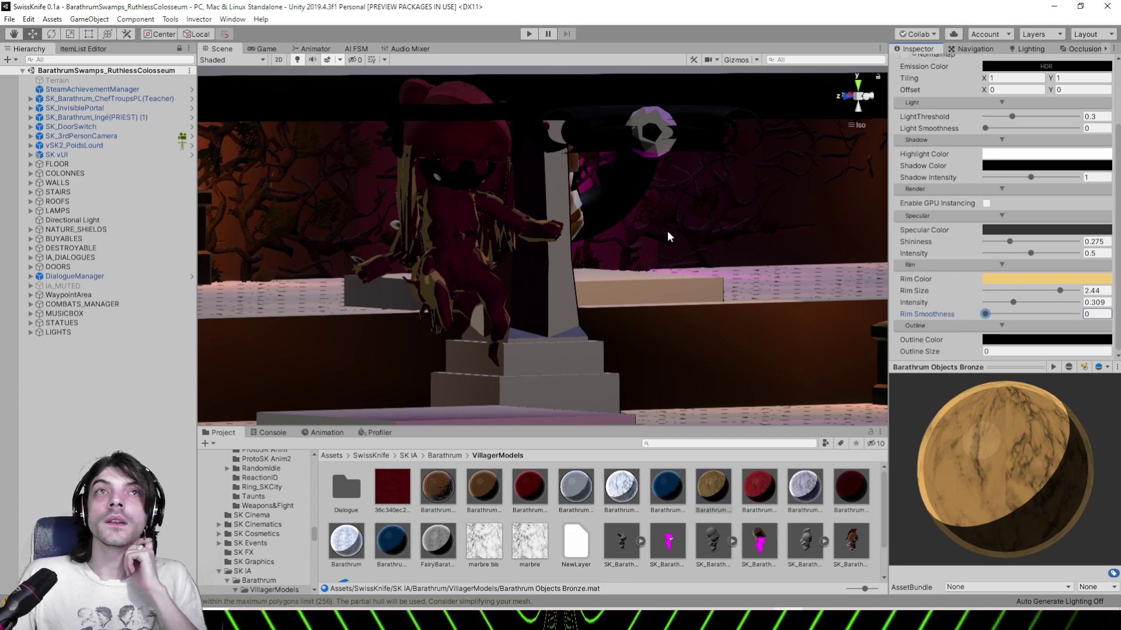
right_drag(669, 237, 449, 242)
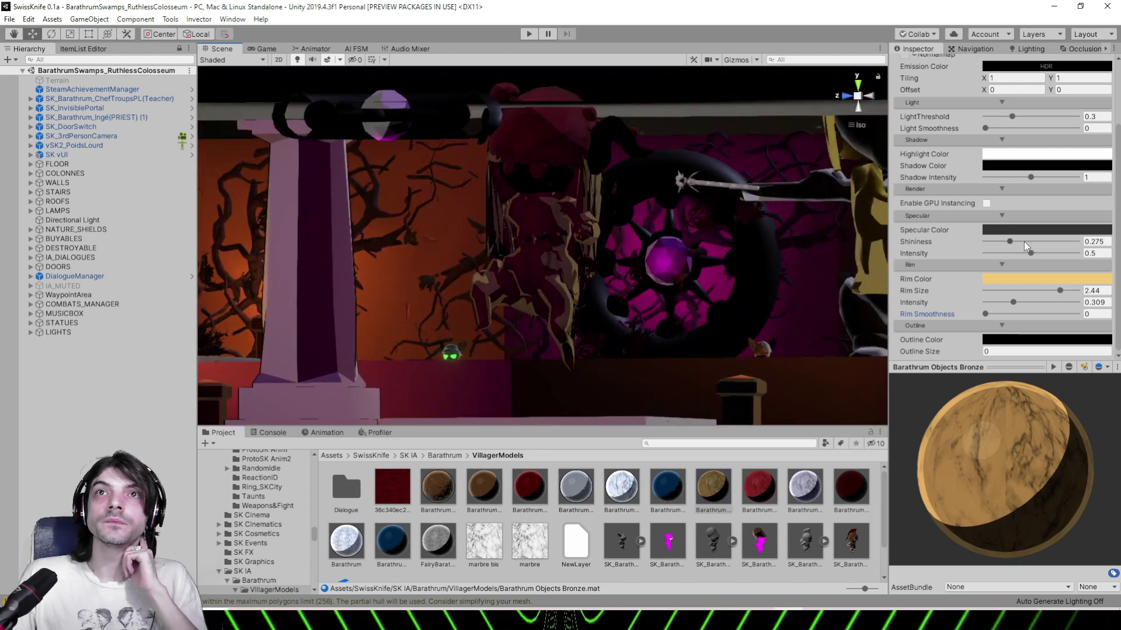
Set the bronze material's Shininess to about 0.452, specular Intensity to about 0.596 and Specular Color to brown 7E5A29
mouse_move(1010, 242)
mouse_down()
mouse_move(1043, 242)
mouse_move(1026, 244)
mouse_up()
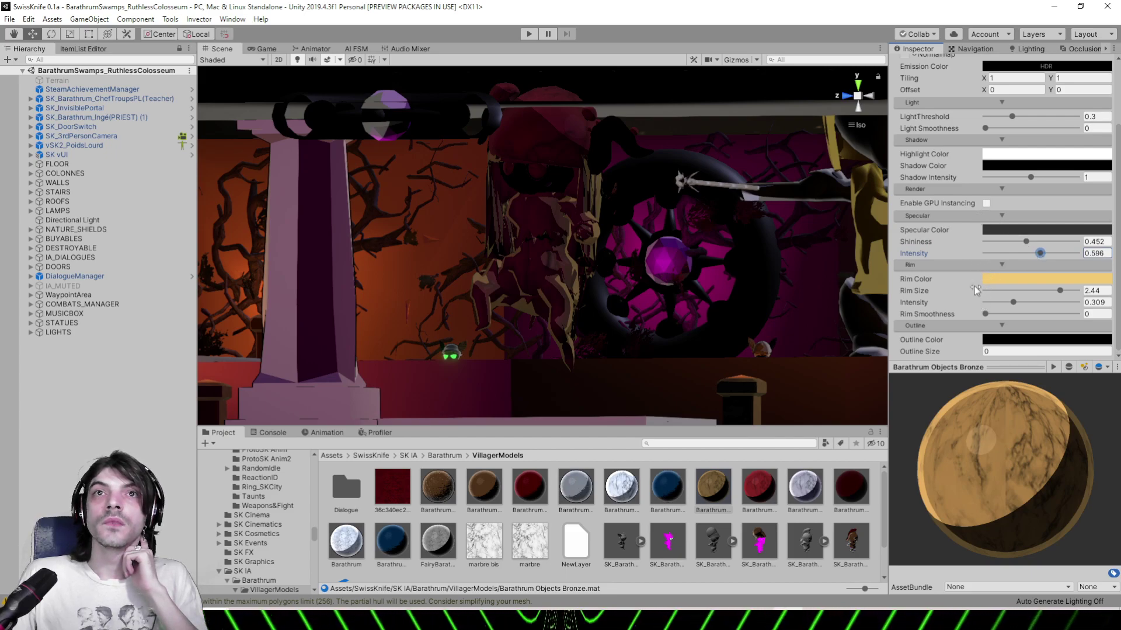
click(999, 232)
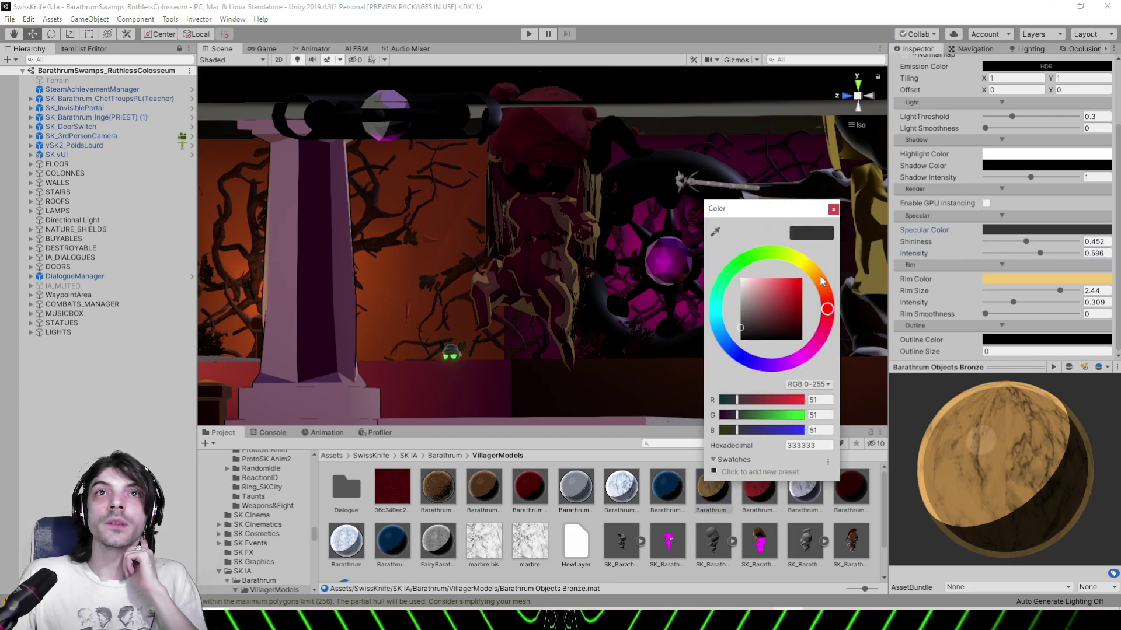
click(820, 280)
click(773, 322)
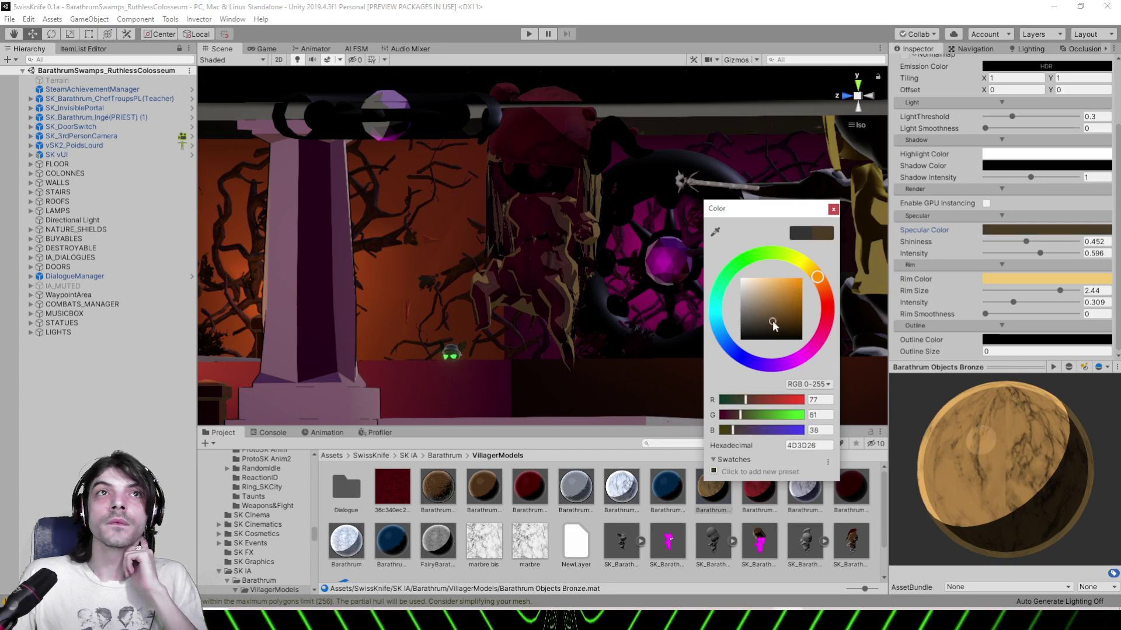
drag(773, 321, 783, 310)
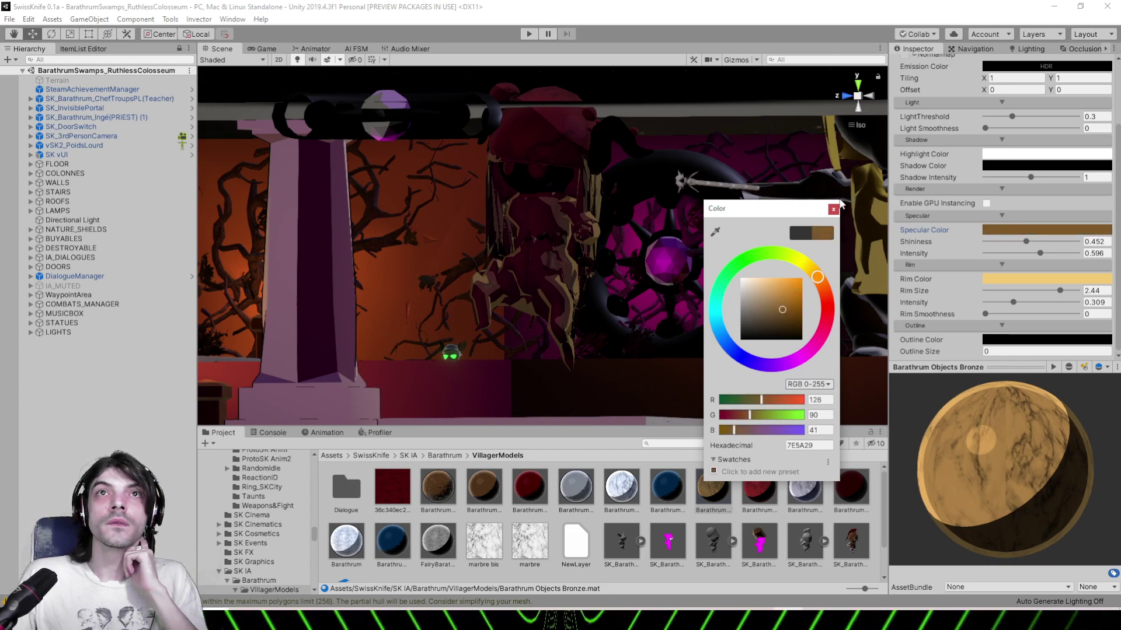
click(834, 209)
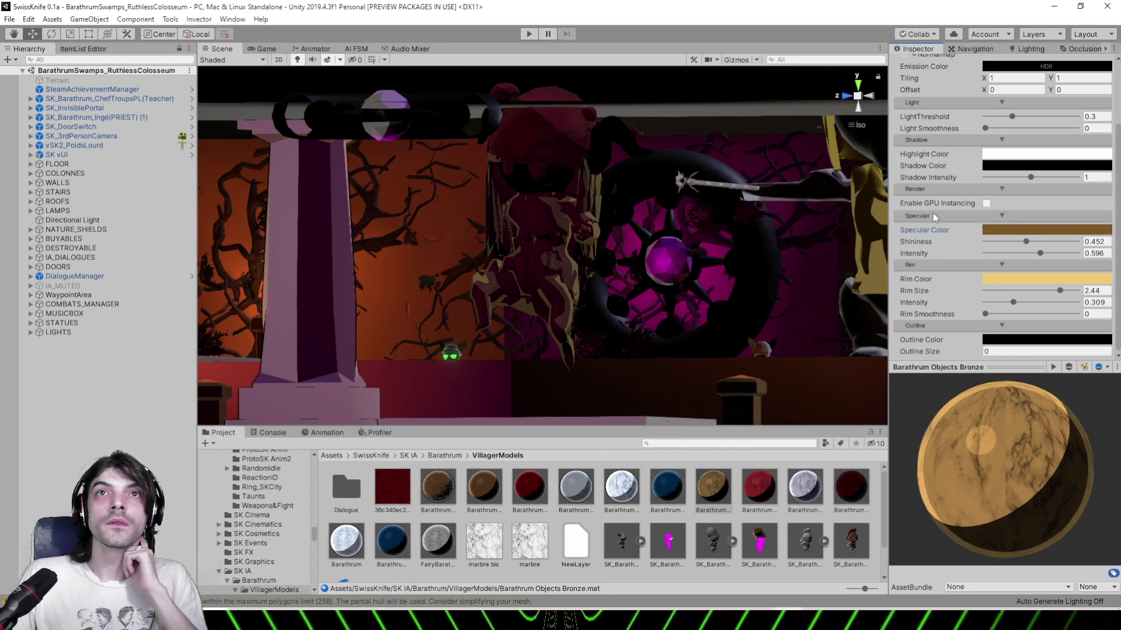
Set the bronze material's Shadow Color to the dark brown 251800
click(996, 167)
click(815, 278)
drag(775, 330, 807, 334)
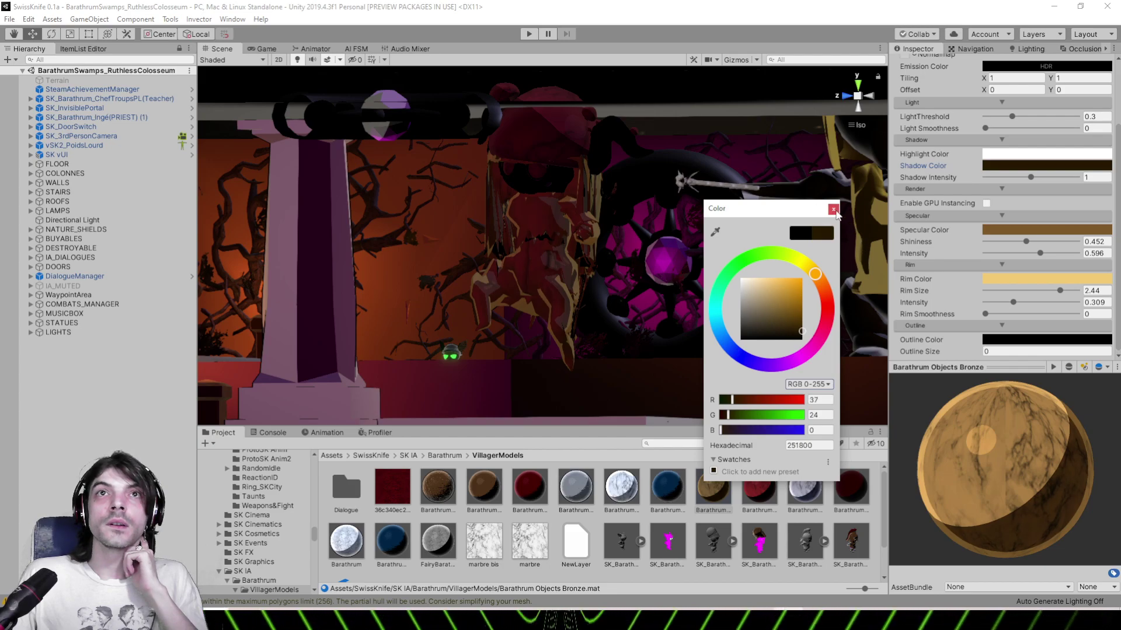
Set the bronze material's Shadow Intensity to about 1.01, Shininess to about 0.515 and Rim Size to about 2.63
click(834, 210)
right_drag(496, 216, 636, 228)
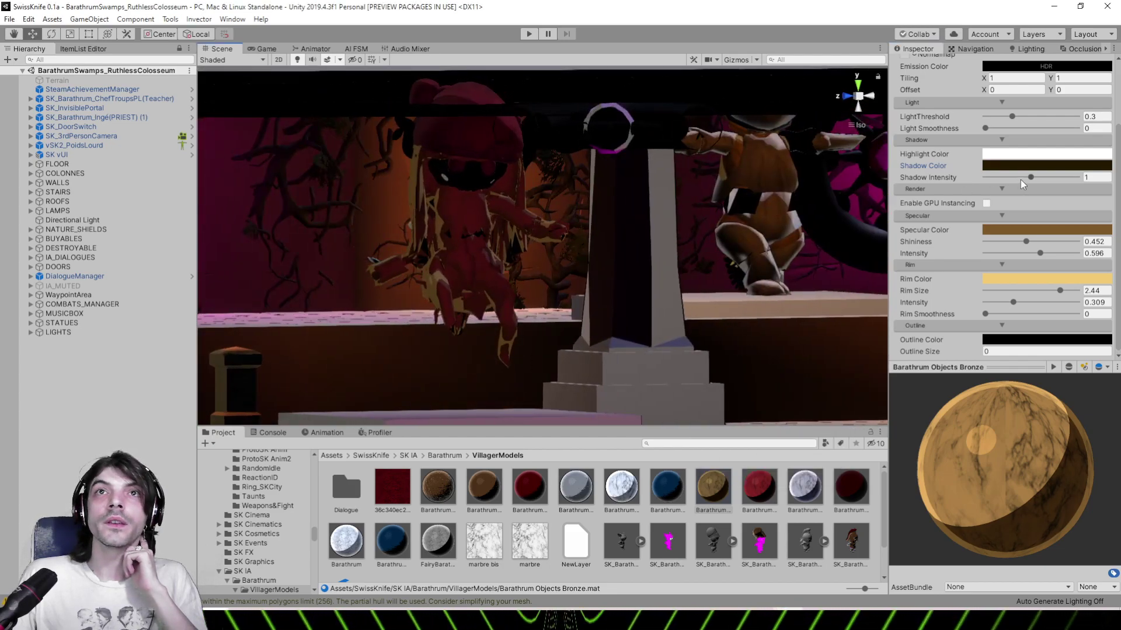
mouse_move(1030, 176)
mouse_down()
mouse_move(1041, 177)
mouse_move(1007, 177)
mouse_move(1033, 181)
mouse_move(1013, 182)
mouse_move(1022, 182)
mouse_up()
drag(1050, 180, 1033, 183)
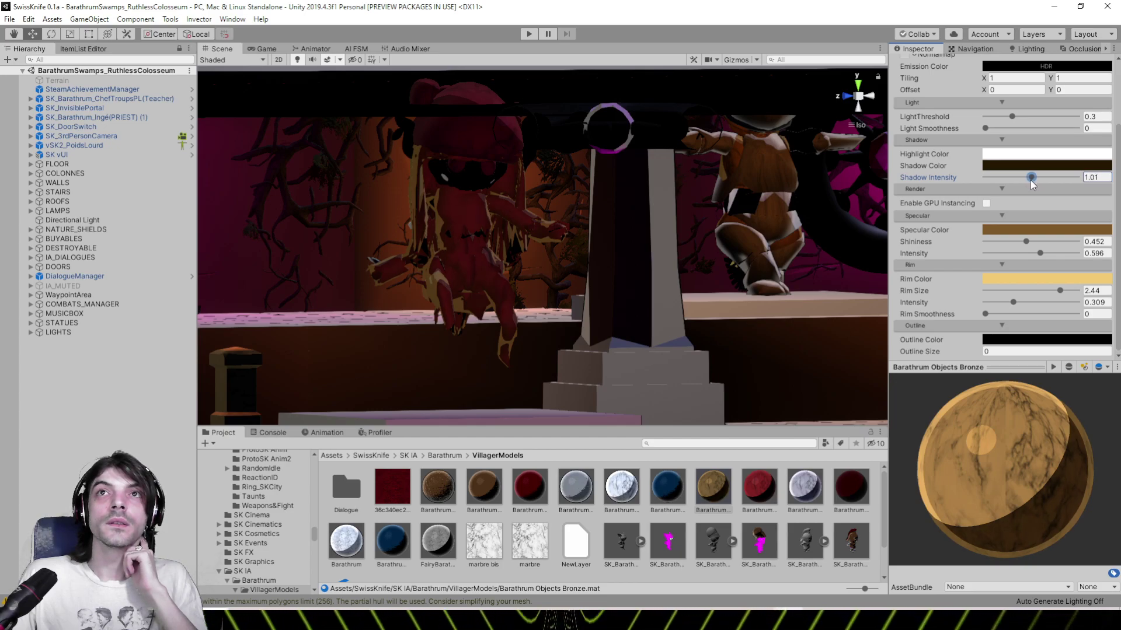
drag(1025, 242, 1031, 242)
click(1060, 291)
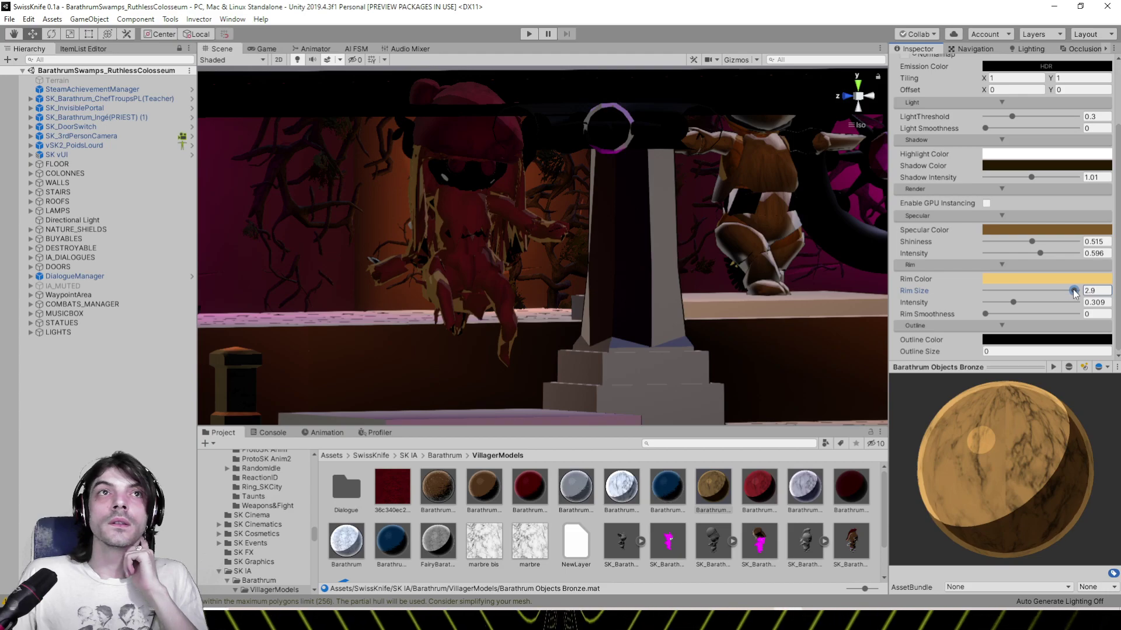
right_drag(689, 204, 460, 222)
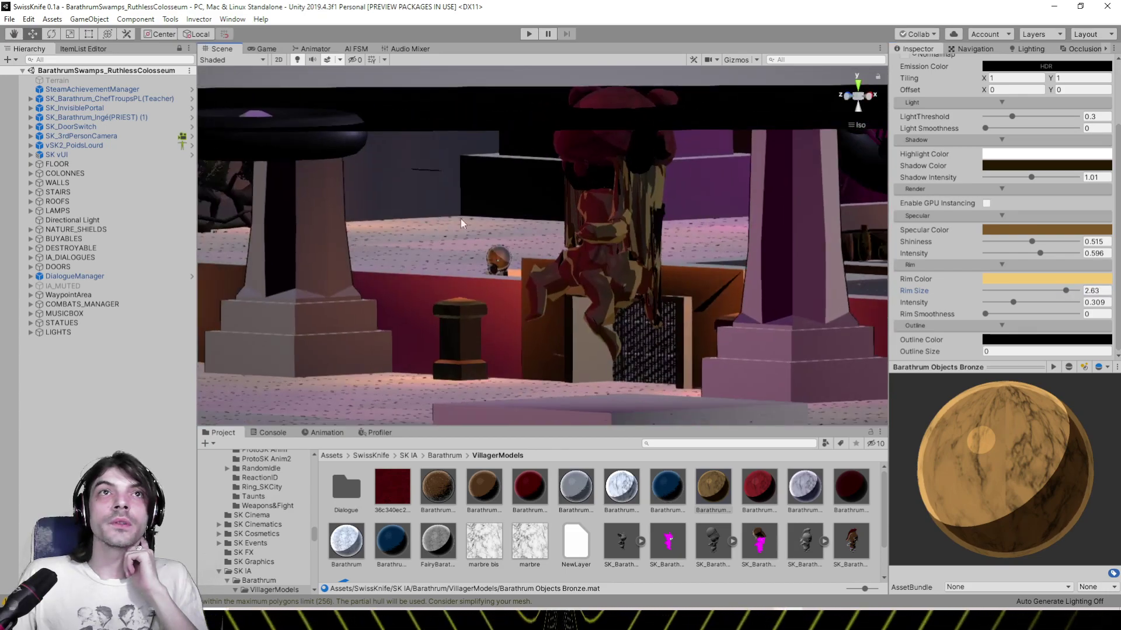
Locate the Barathrum 5 material used by the Trevenant statue and adjust its Rim Size, Intensity and Rim Smoothness
middle_drag(607, 206, 733, 194)
alt+drag(733, 194, 437, 239)
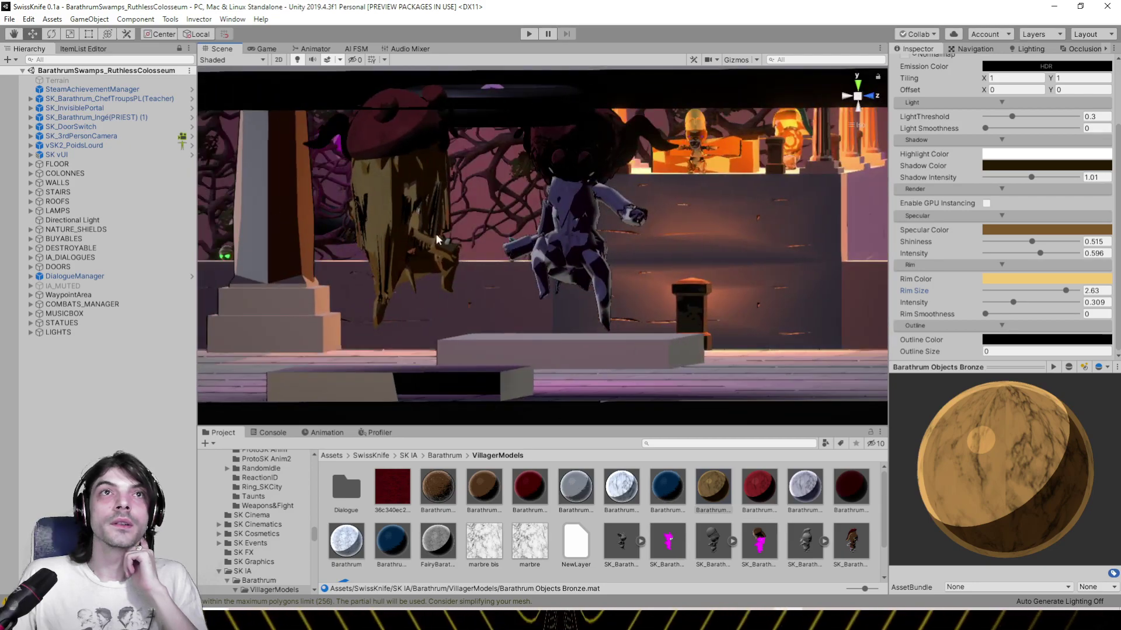
click(570, 218)
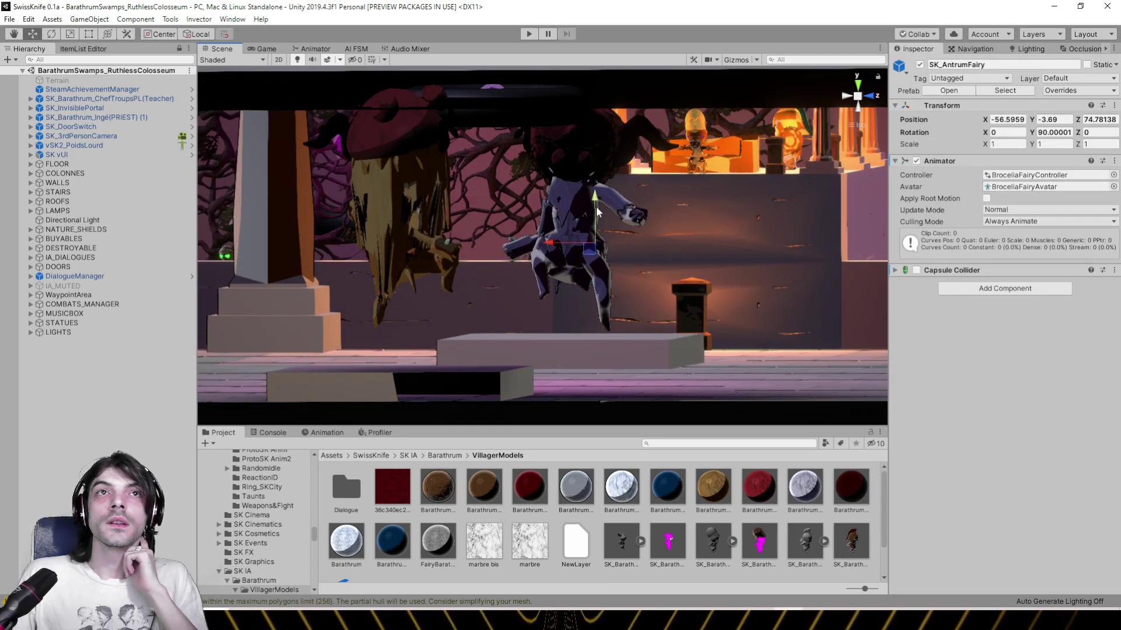
click(597, 211)
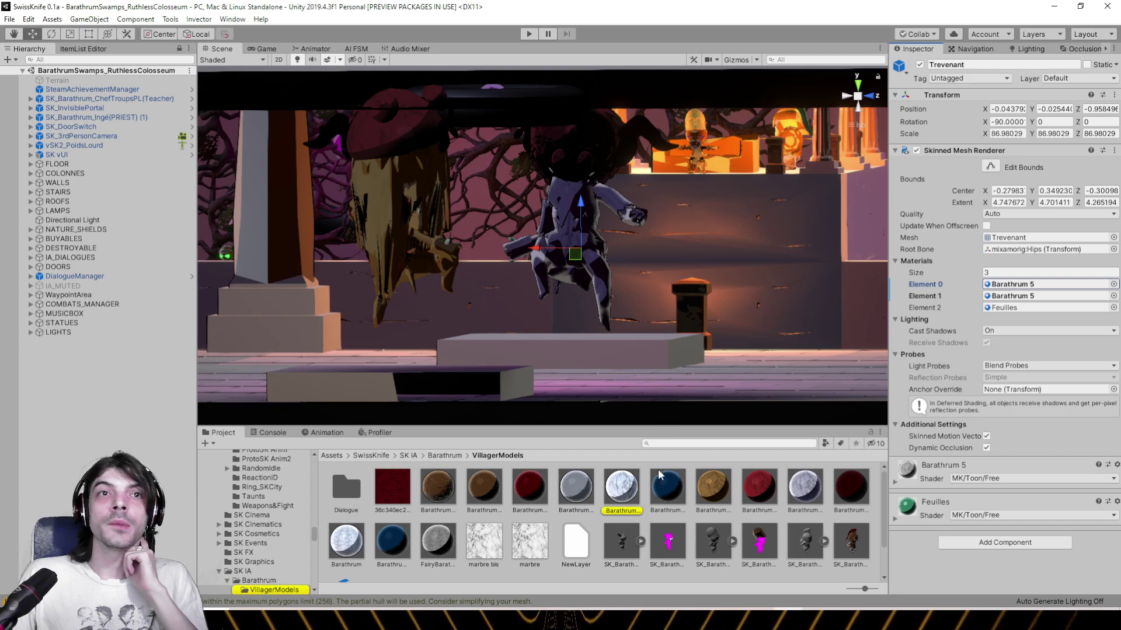
click(621, 487)
click(961, 246)
click(966, 235)
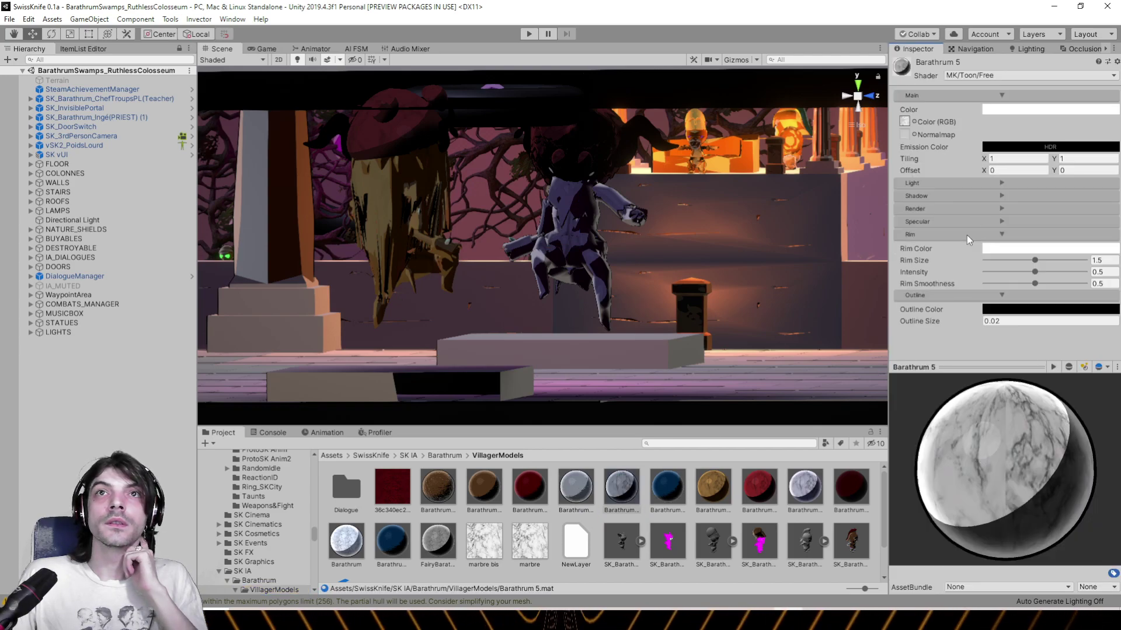
drag(1035, 260, 1002, 286)
Set the Outline Size to 0.002 on the Barathrum material used by the SK_SahraFairy statue's CatStatue_low mesh
right_drag(646, 233, 601, 234)
click(623, 245)
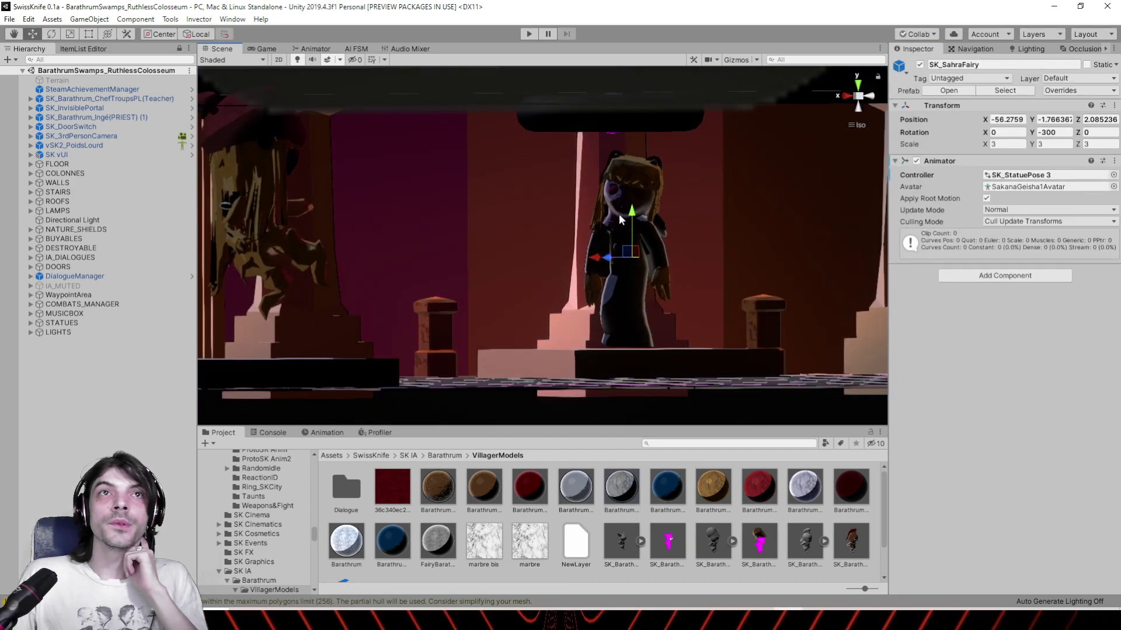
click(620, 219)
click(1072, 217)
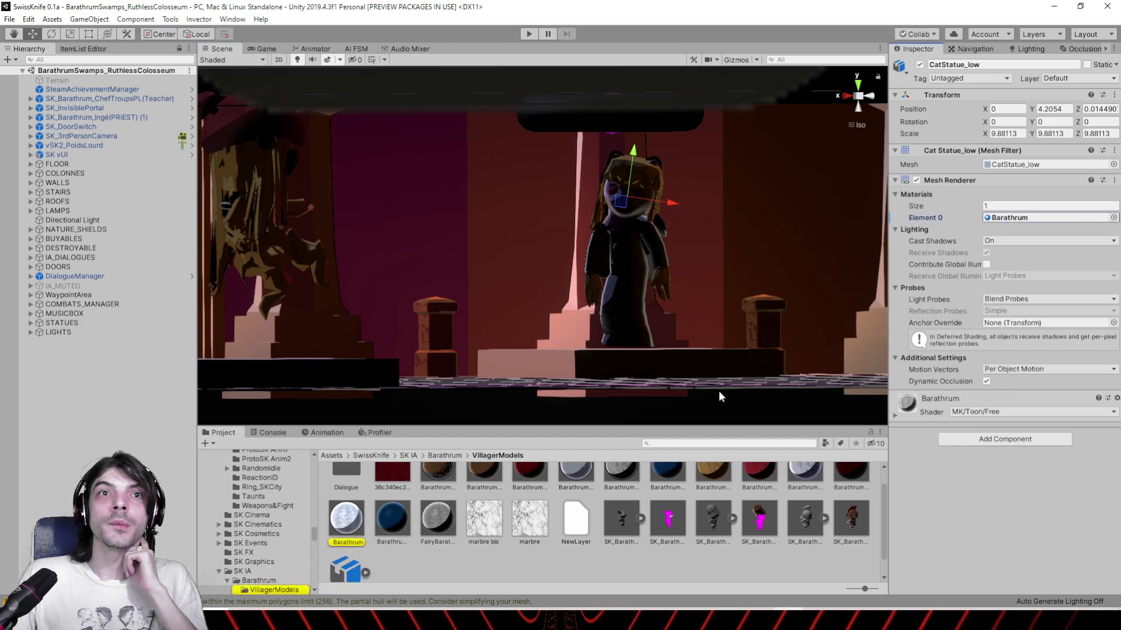
click(357, 515)
click(1025, 248)
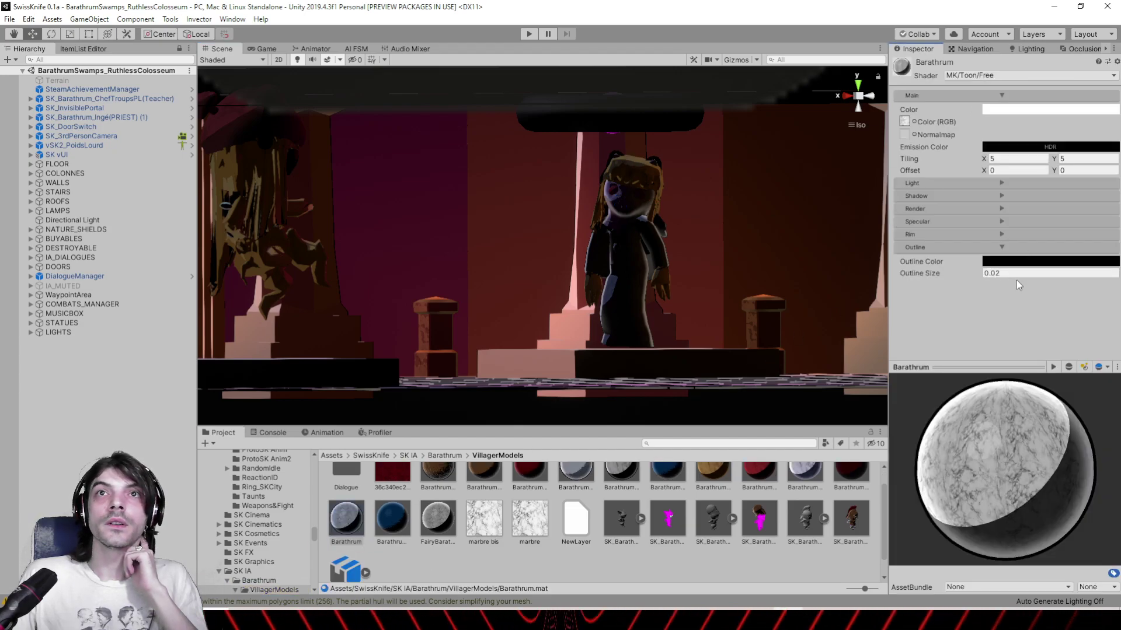
text(0)
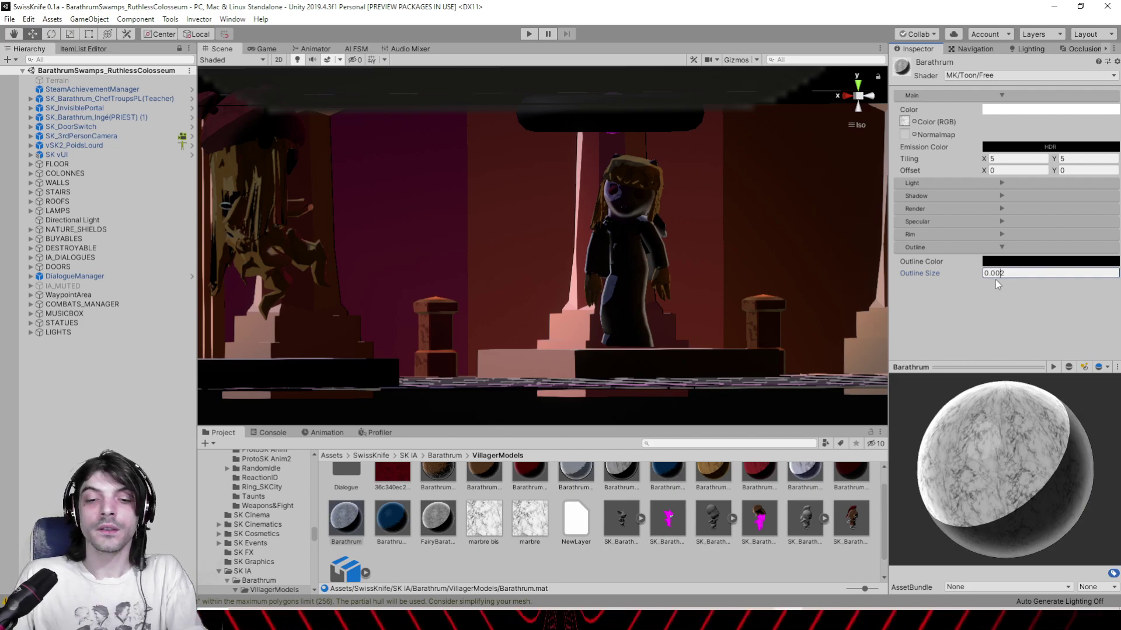
key(BackSpace)
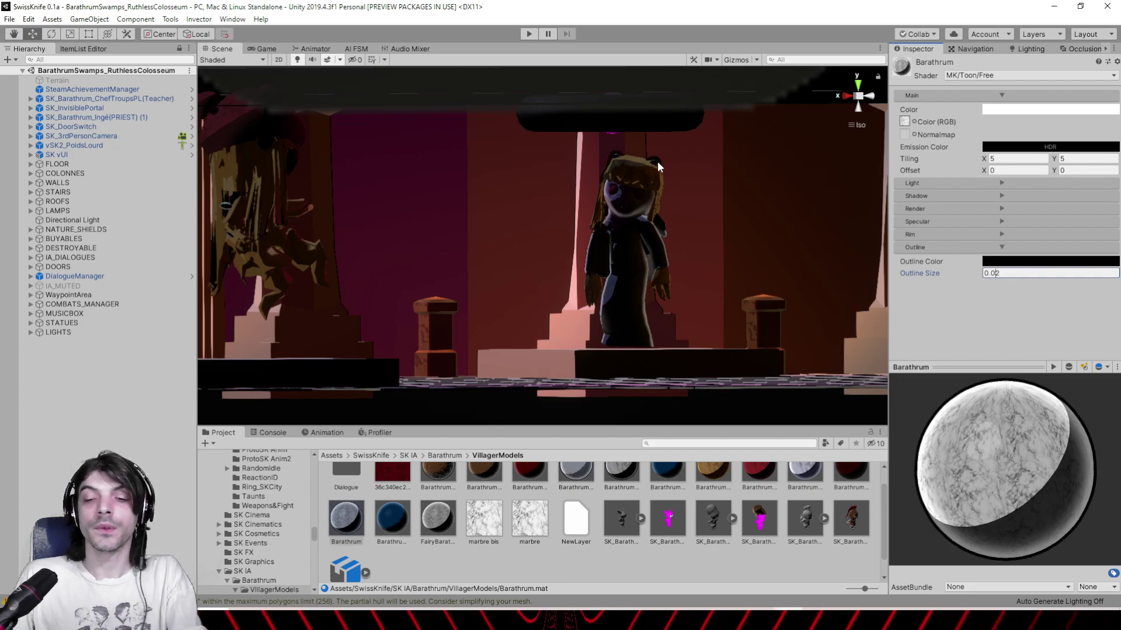
text(0)
Set the Barathrum material's Rim Size to about 2.77, rim Intensity to about 0.176 and Rim Smoothness to about 0.182
click(979, 234)
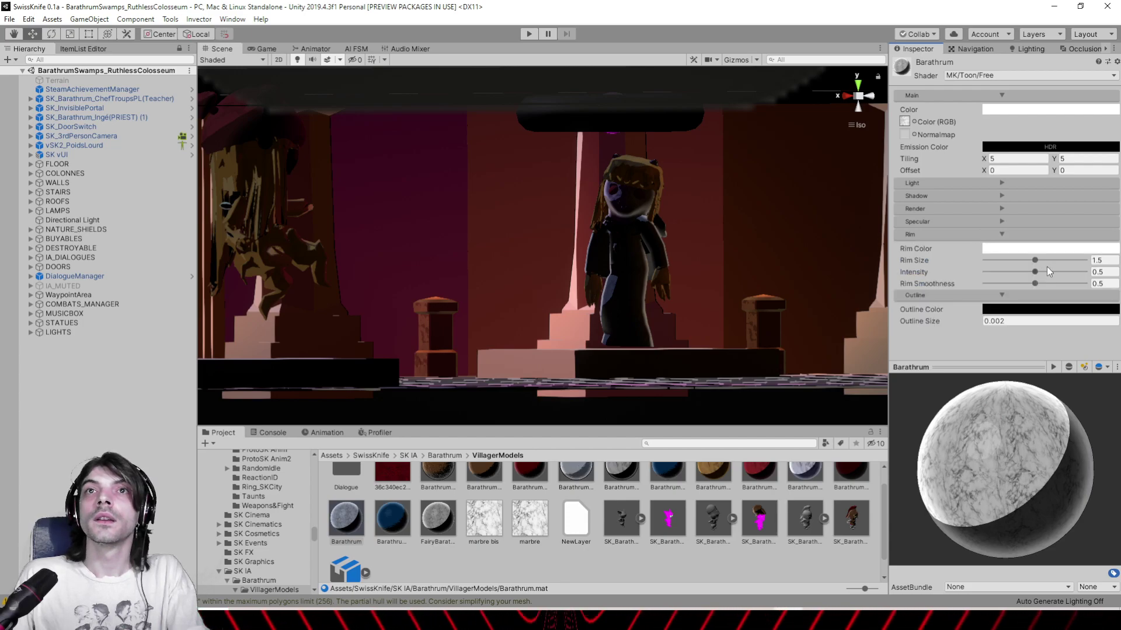
drag(1036, 260, 1008, 276)
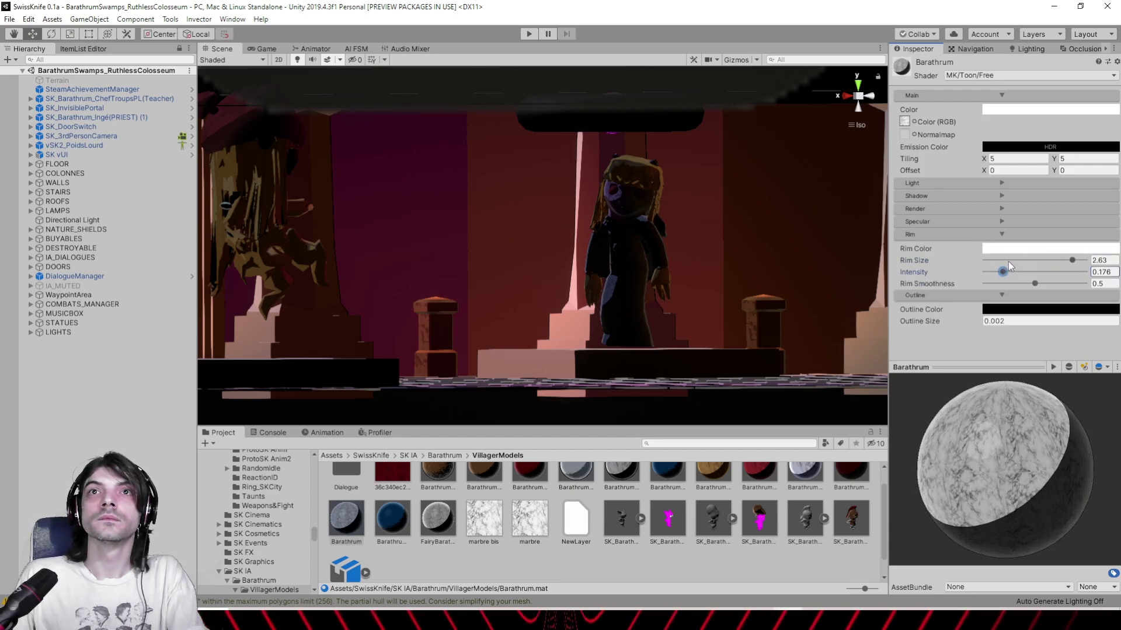
drag(1072, 261, 1080, 261)
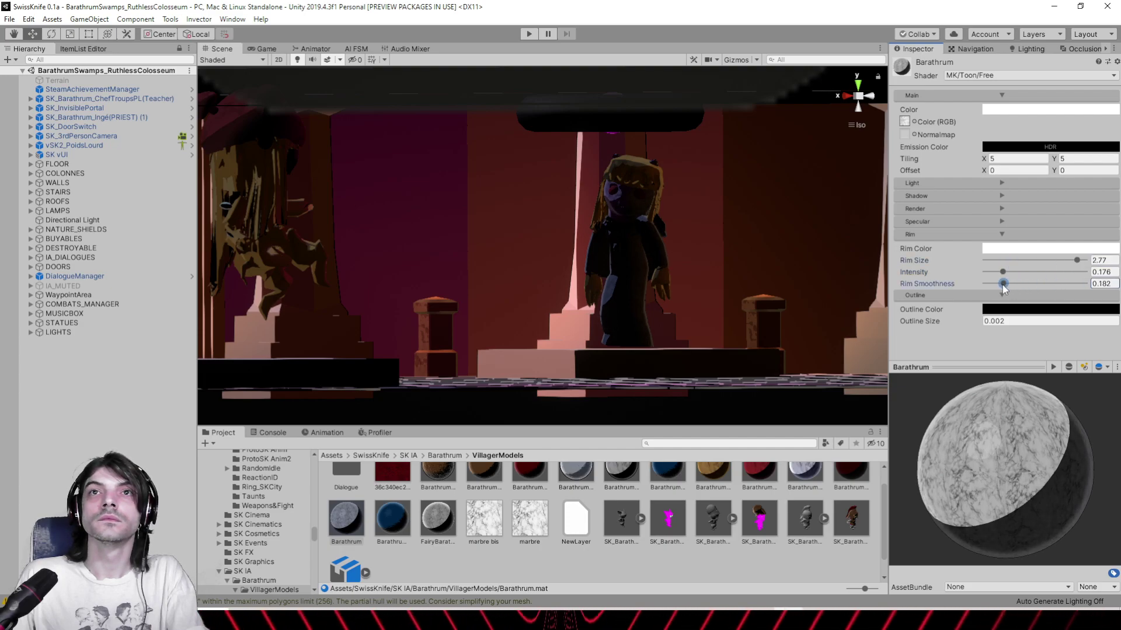
On the robed statue's Barathrum Objects Red material, set Rim Size to about 2.59, rim Intensity to about 0.759 and Rim Smoothness to about 0.059
right_drag(611, 245, 1046, 246)
right_drag(502, 243, 442, 282)
click(381, 244)
click(383, 250)
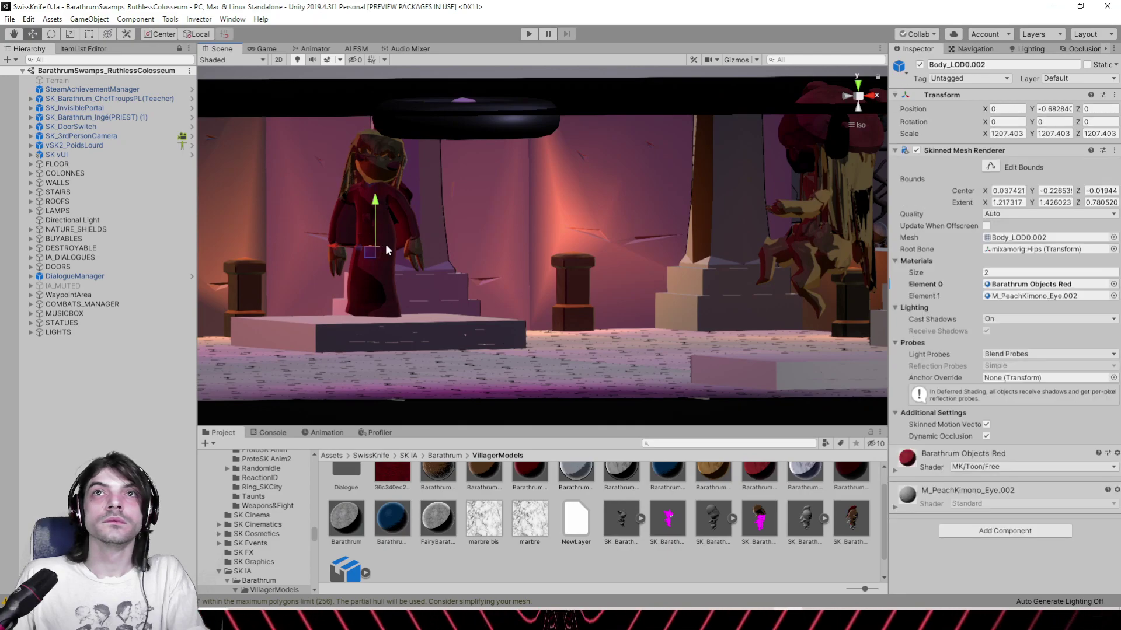
click(1031, 295)
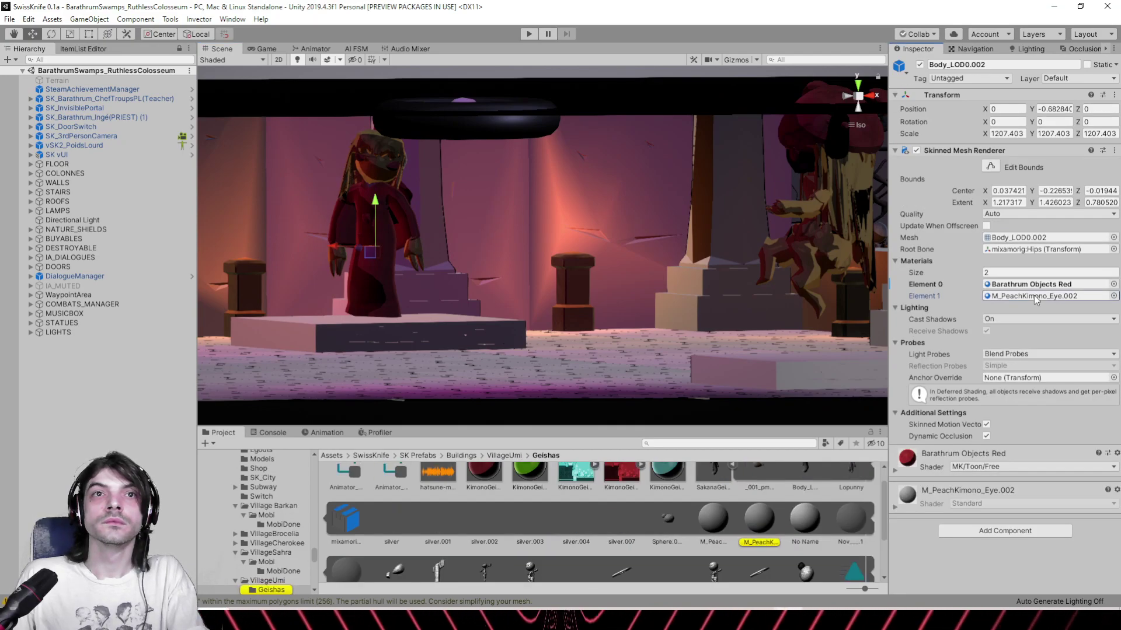
scroll(756, 517, up, 2)
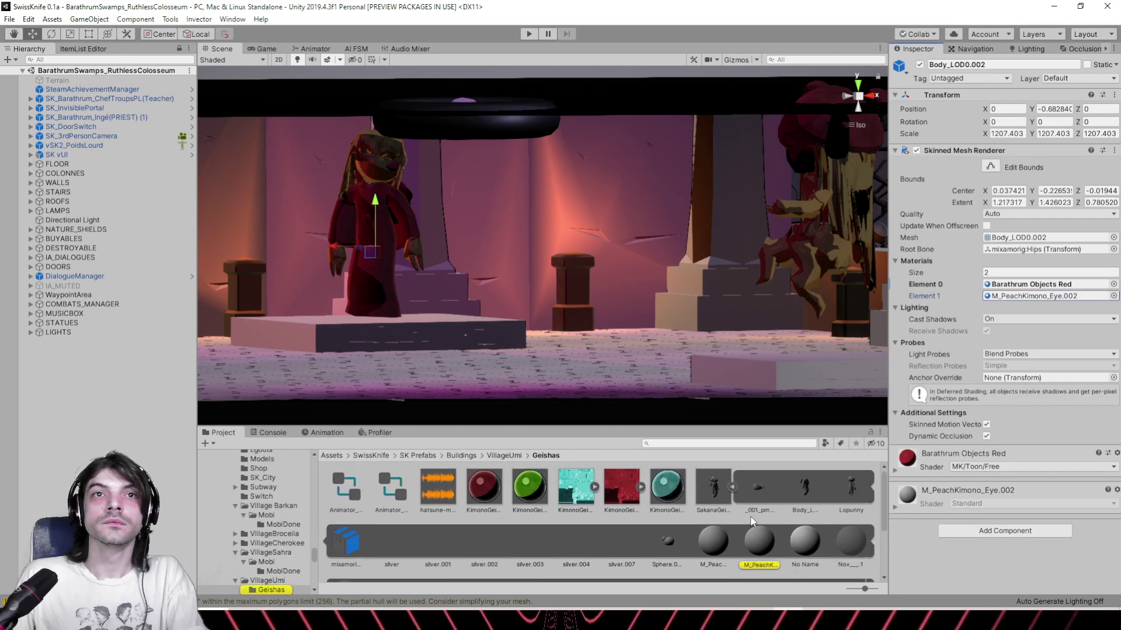
click(1029, 285)
click(753, 501)
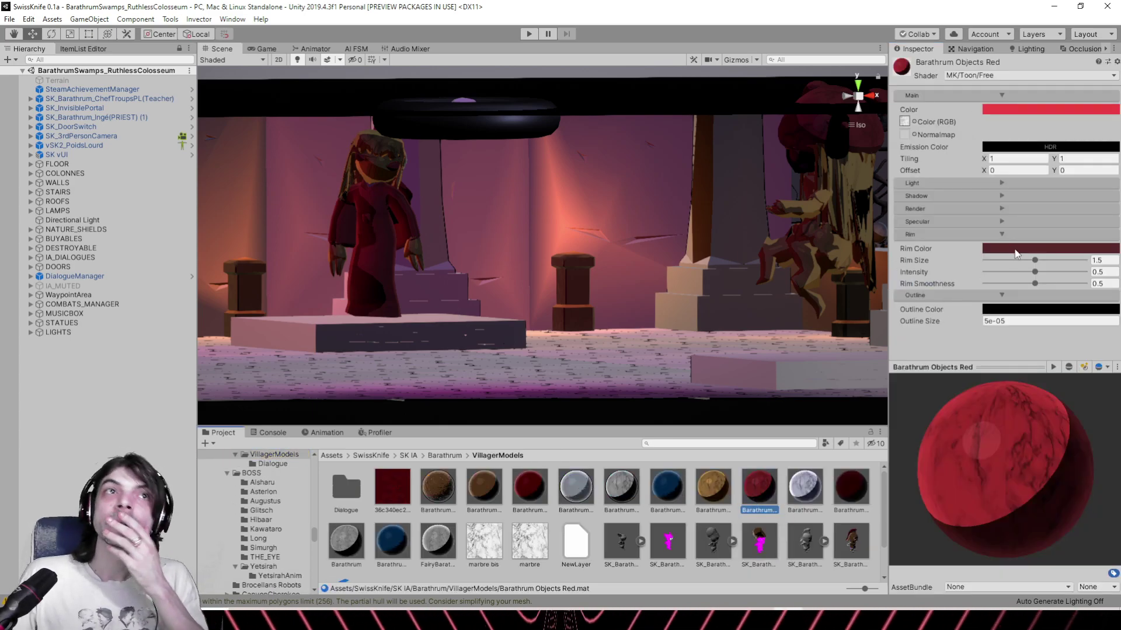
mouse_move(1036, 273)
mouse_down()
mouse_move(1066, 273)
mouse_move(1009, 261)
mouse_move(1070, 260)
mouse_move(1027, 286)
mouse_up()
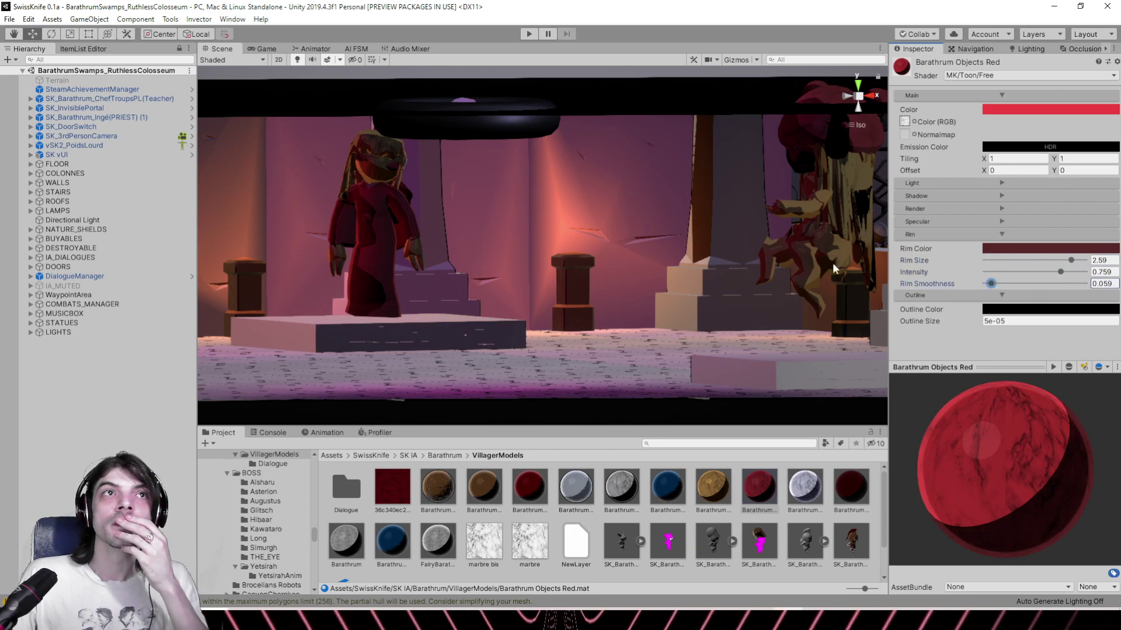
Set the Barathrum Objects material's Rim Size to about 2.47, rim Intensity to about 0.359 and Rim Smoothness to about 0.124
right_drag(619, 252, 368, 243)
scroll(565, 248, down, 3)
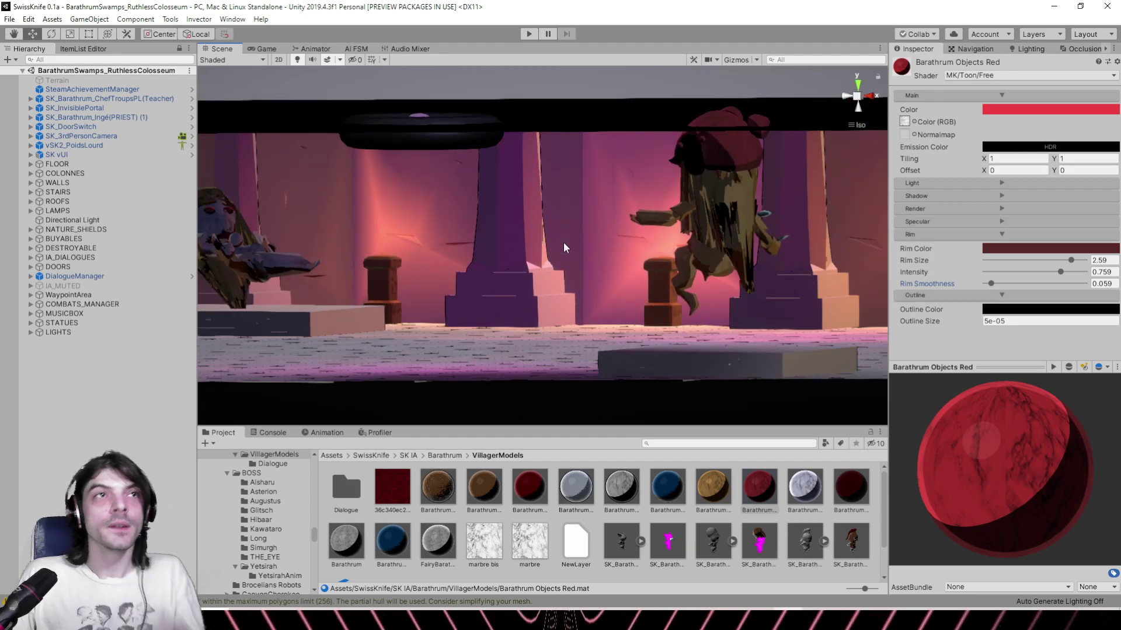
middle_drag(570, 248, 794, 247)
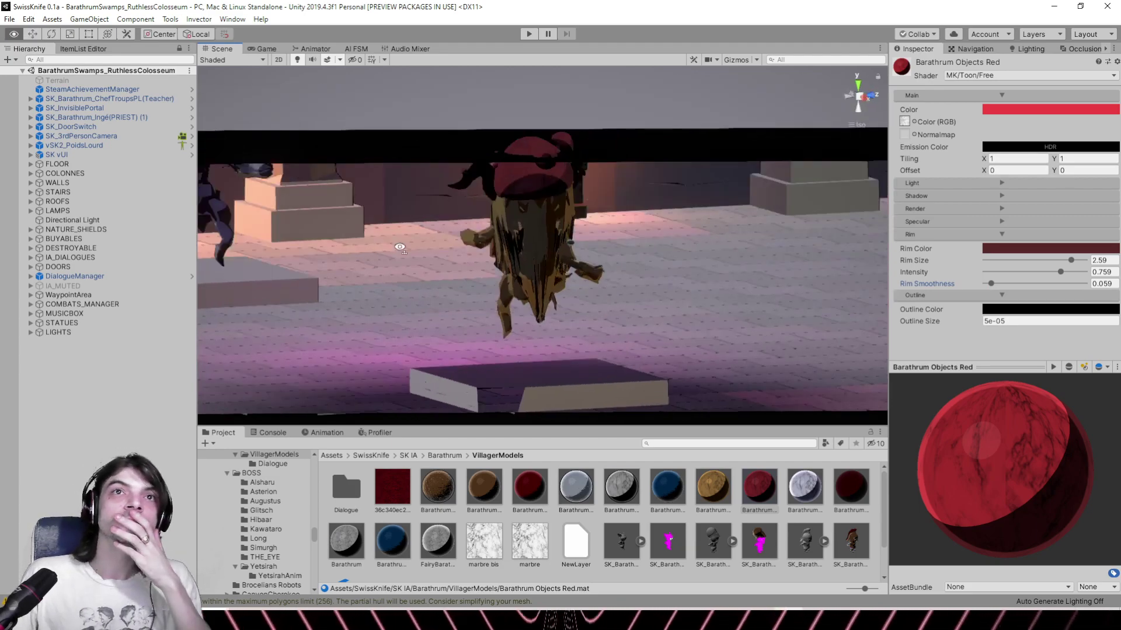
right_drag(794, 246, 502, 251)
middle_drag(496, 253, 712, 258)
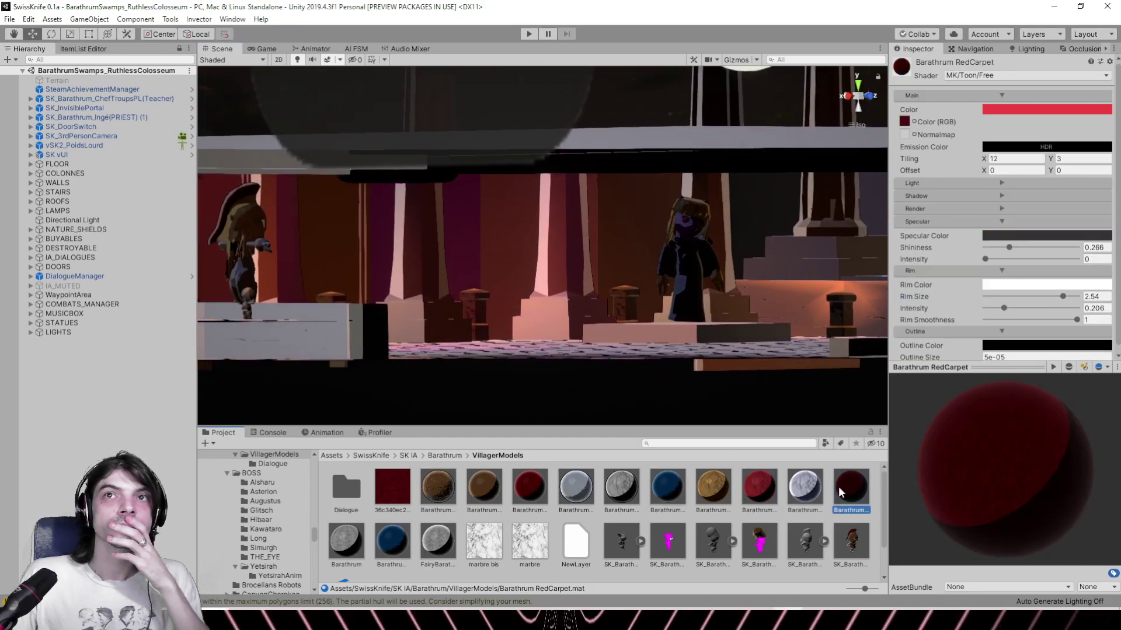
click(809, 491)
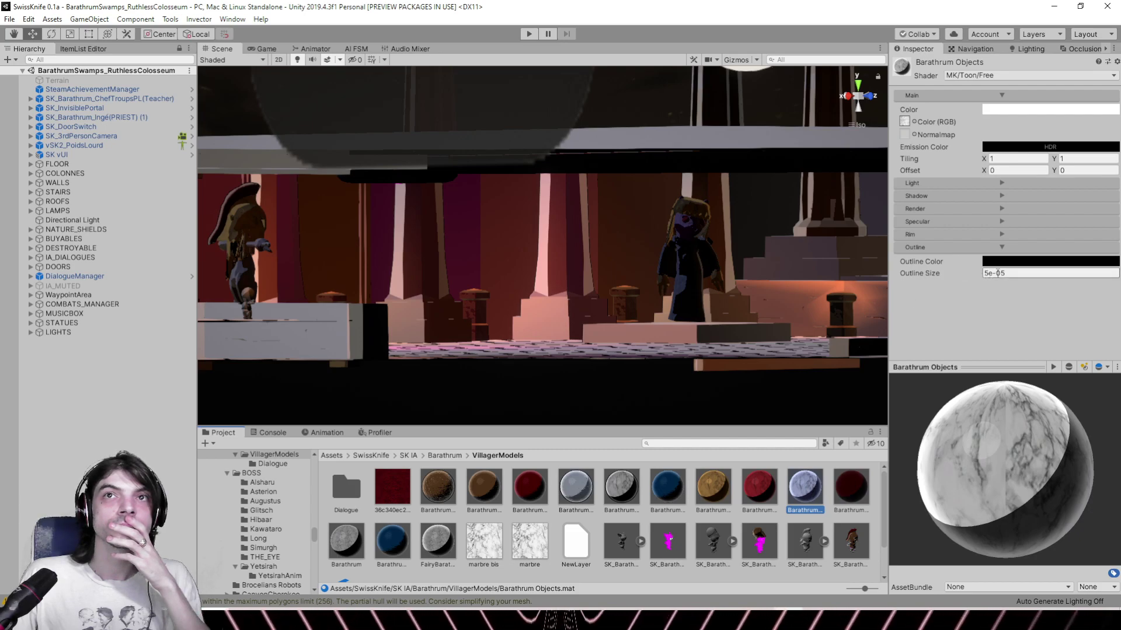
click(998, 235)
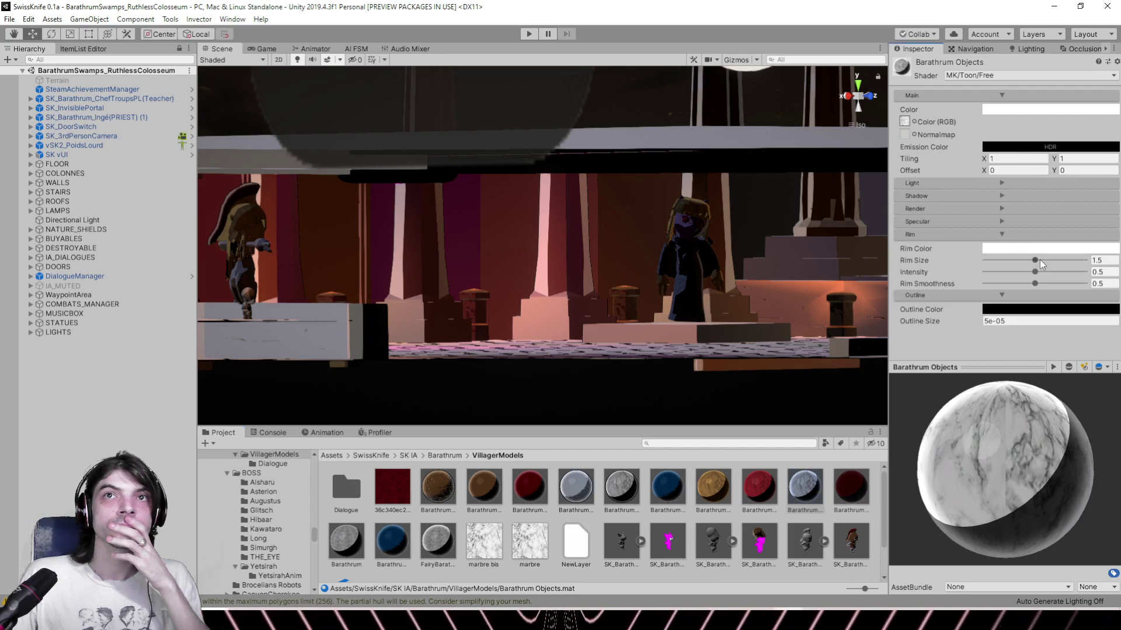
drag(1036, 259, 999, 286)
Open the BarrièreUmi scene from the project's Assets folder
right_drag(702, 245, 390, 231)
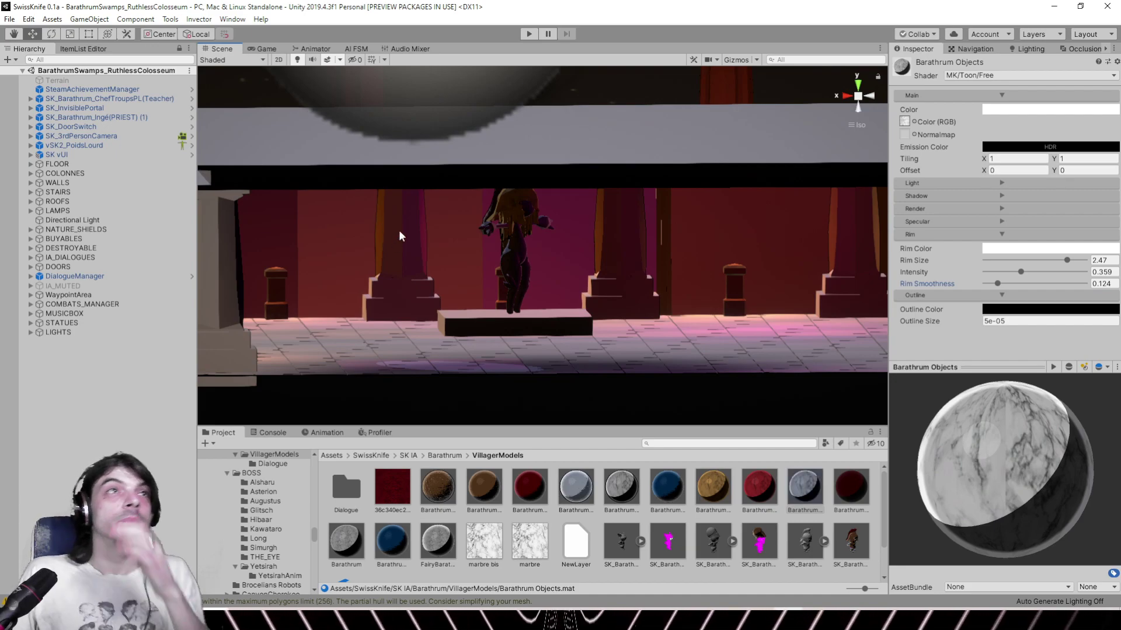
click(10, 19)
click(26, 45)
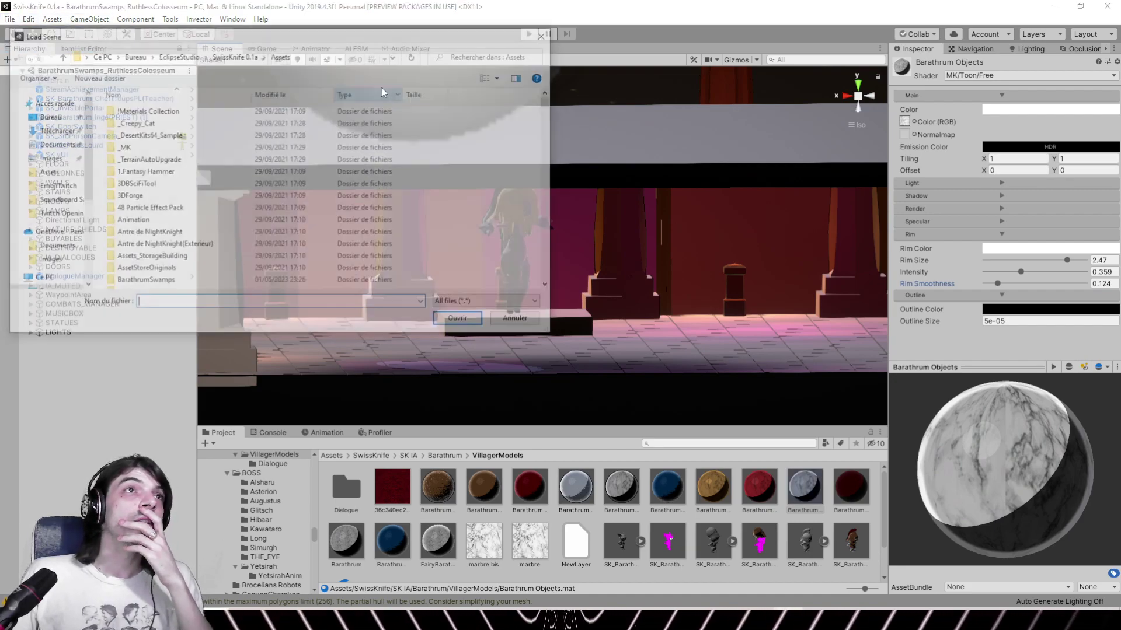
drag(550, 104, 552, 202)
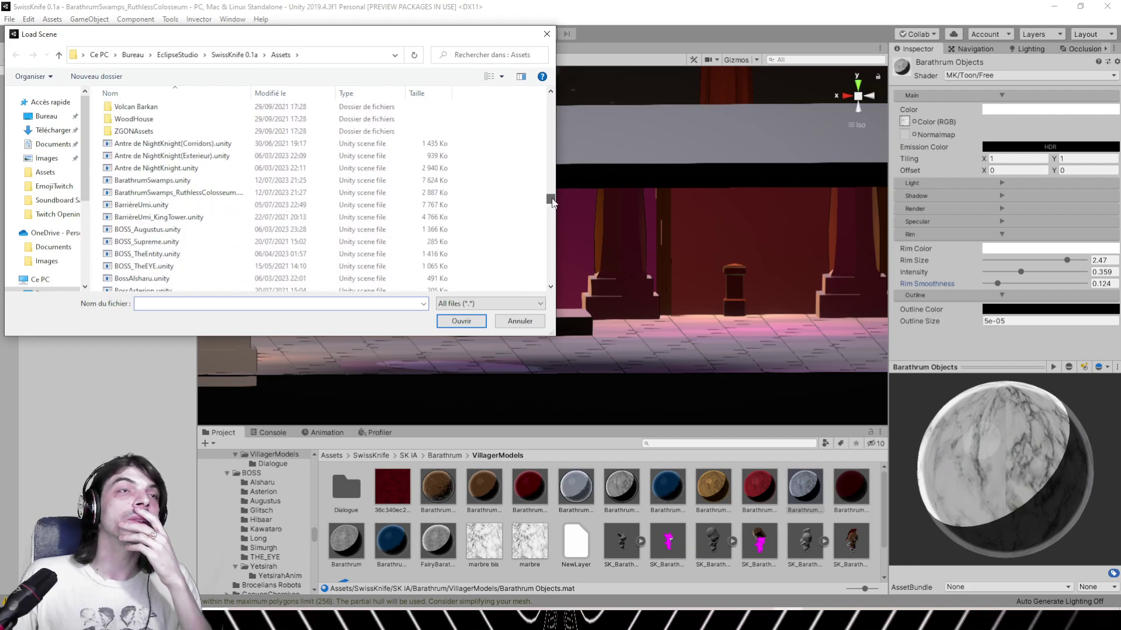
double_click(197, 202)
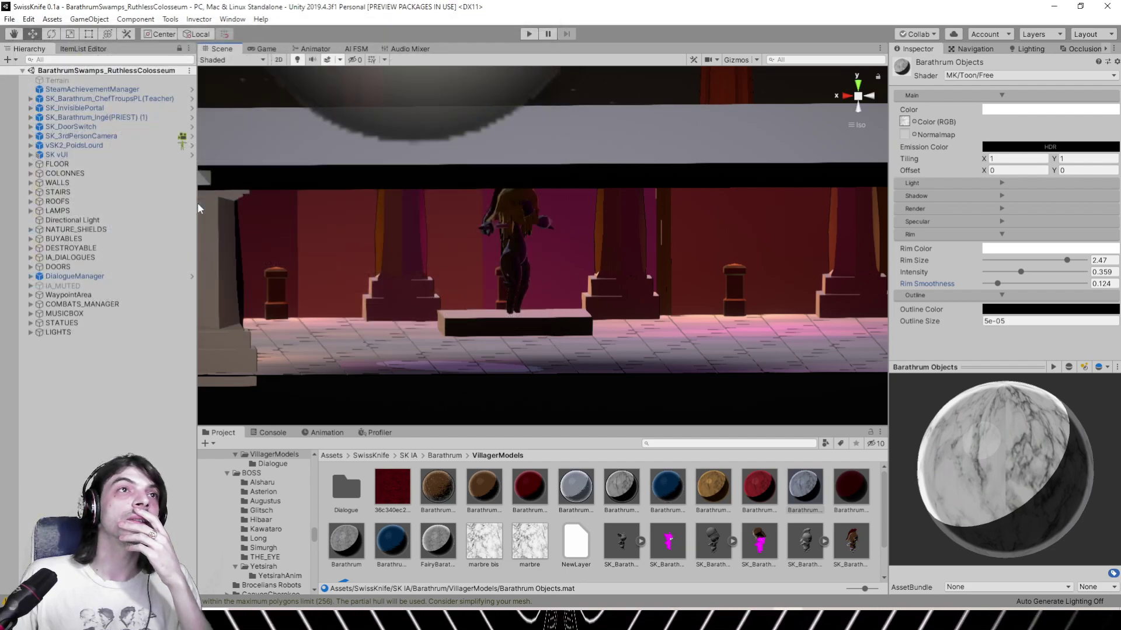
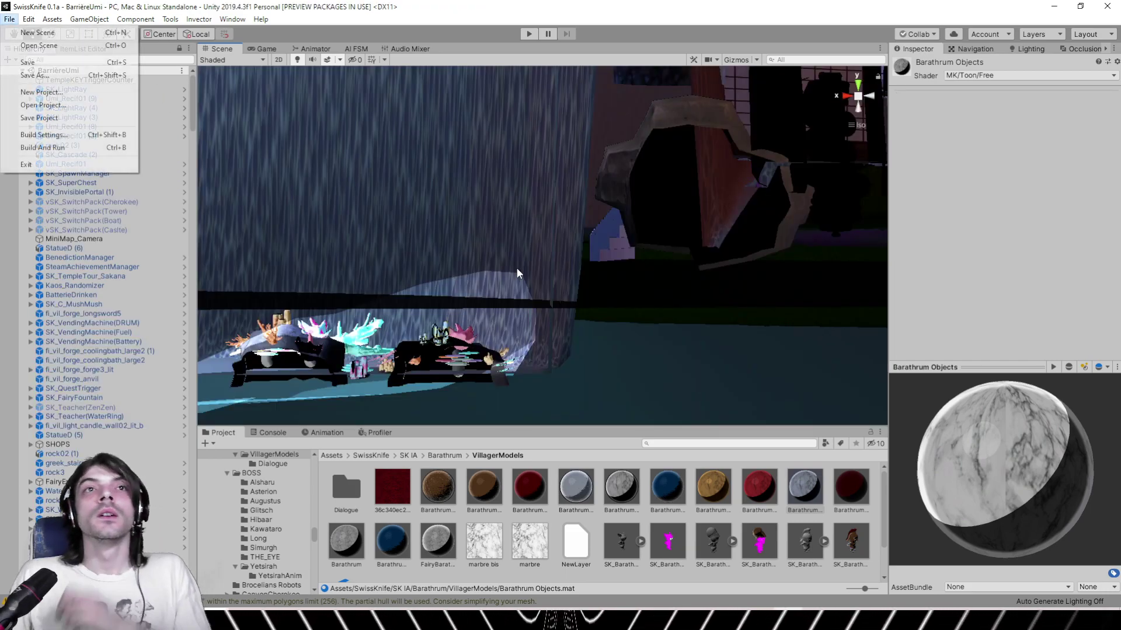
Select the castle's stone tower cylinder in the scene and open its Bricks3 material from the VillageUmi folder
click(467, 232)
right_drag(467, 232, 695, 268)
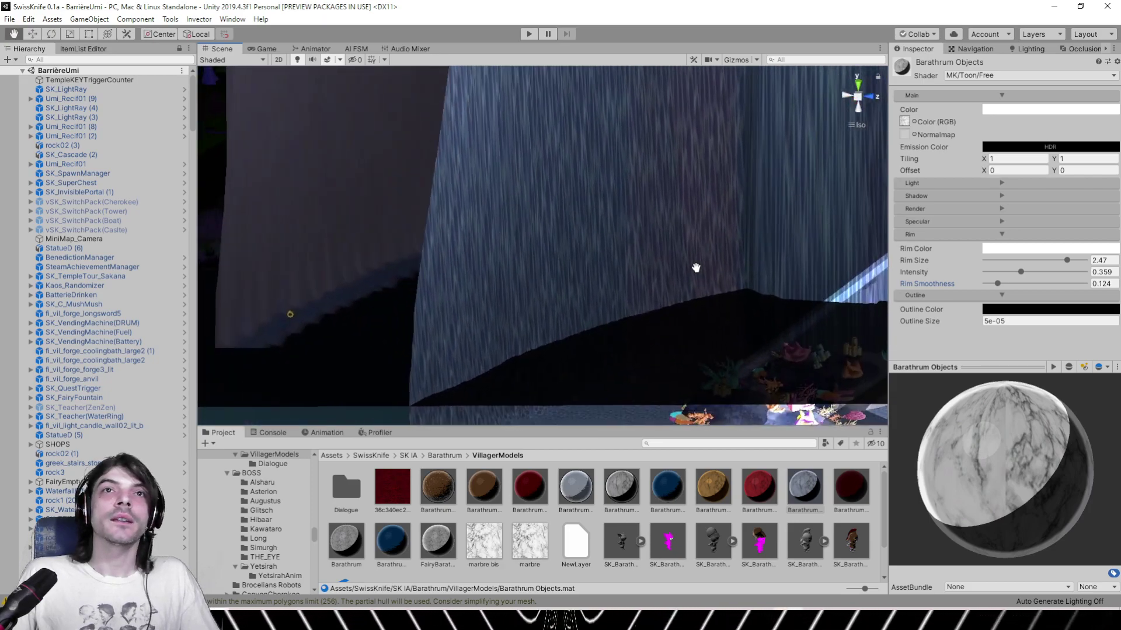
middle_drag(695, 268, 310, 211)
right_drag(618, 261, 461, 234)
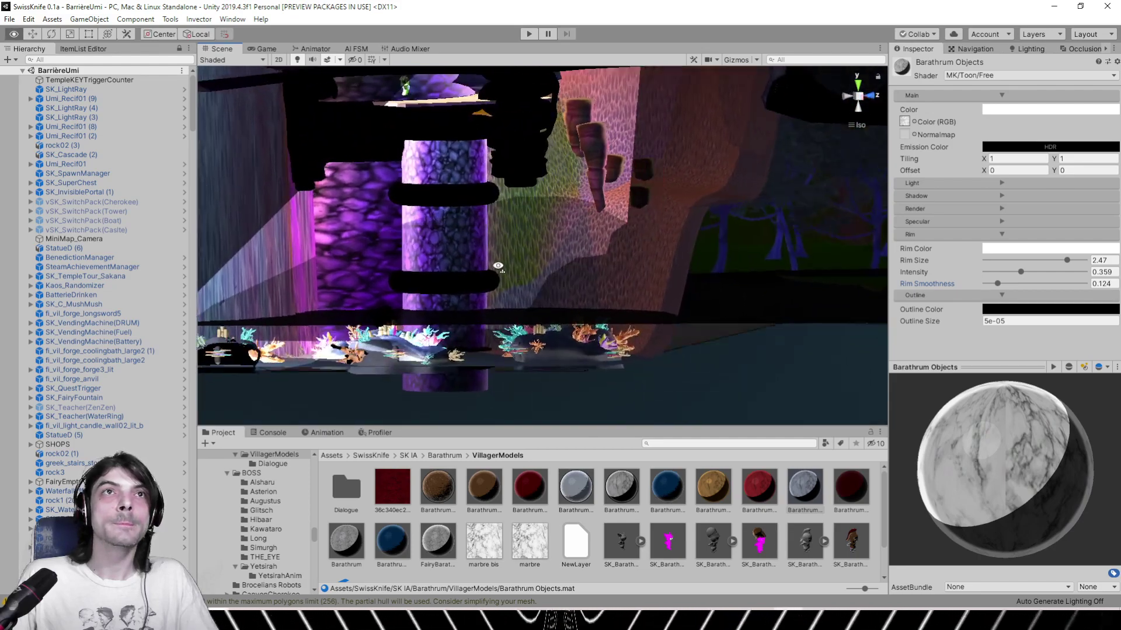
click(461, 235)
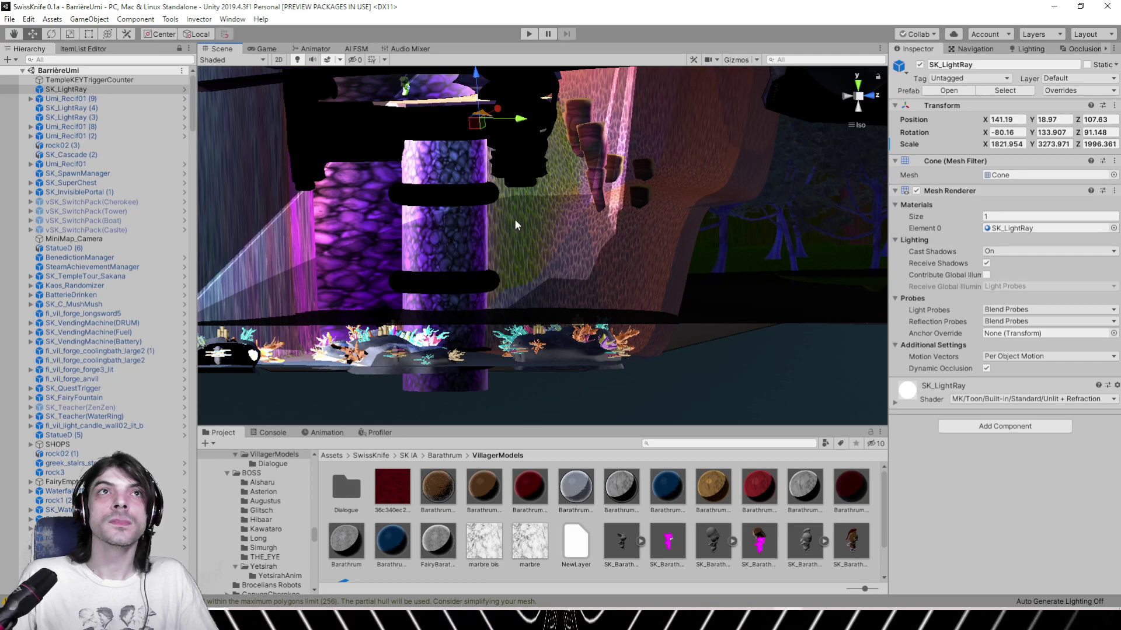
right_drag(516, 222, 531, 255)
click(531, 254)
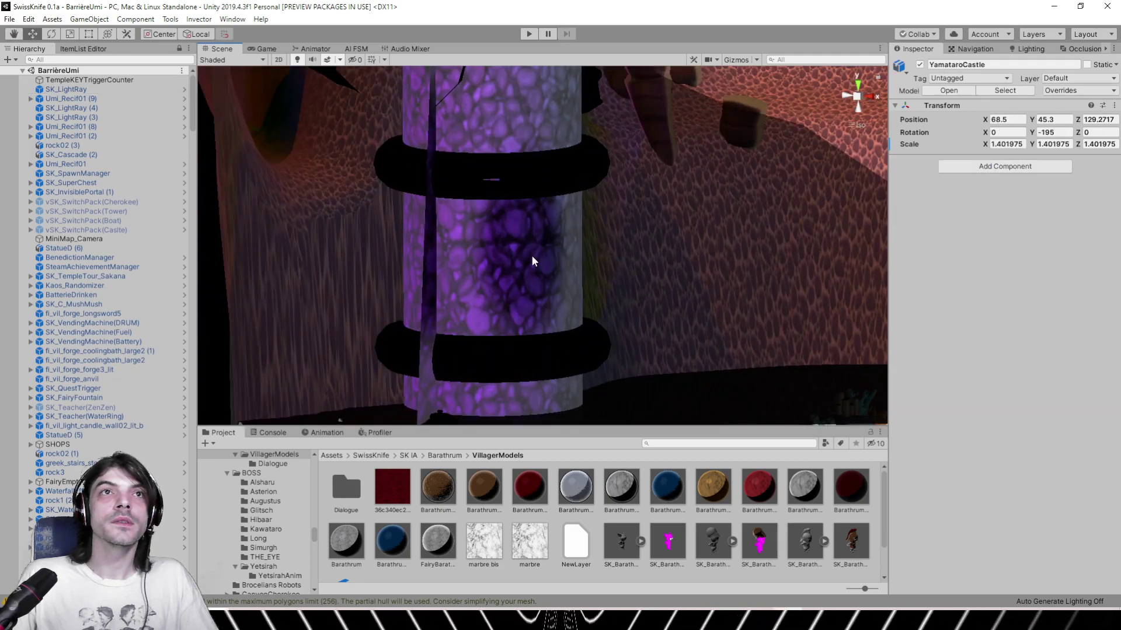
click(524, 255)
click(1003, 218)
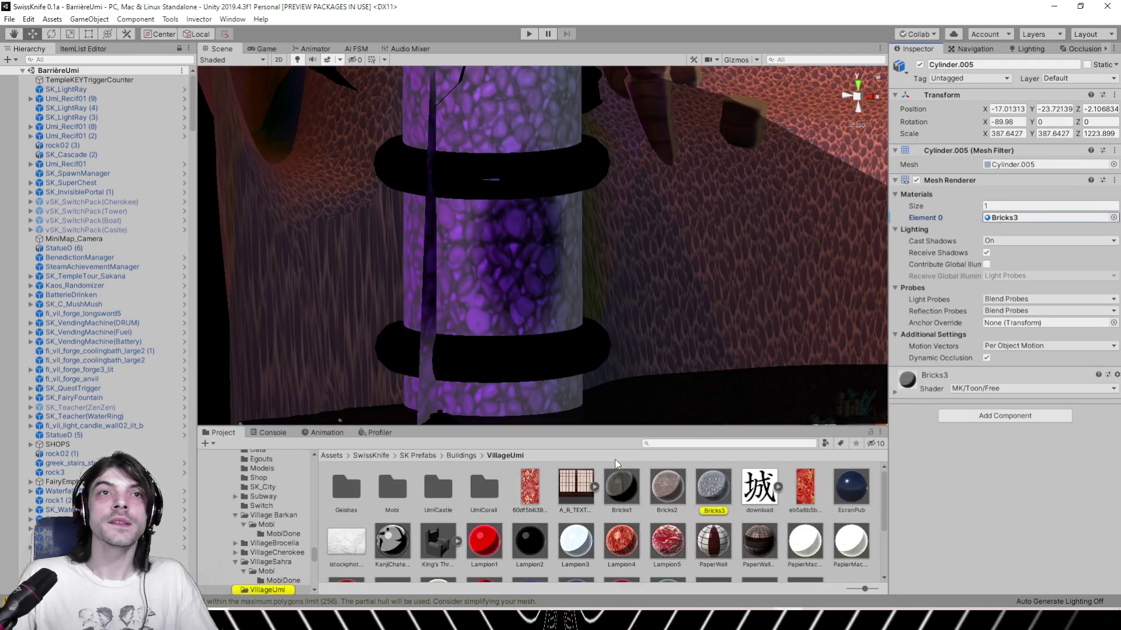
click(709, 491)
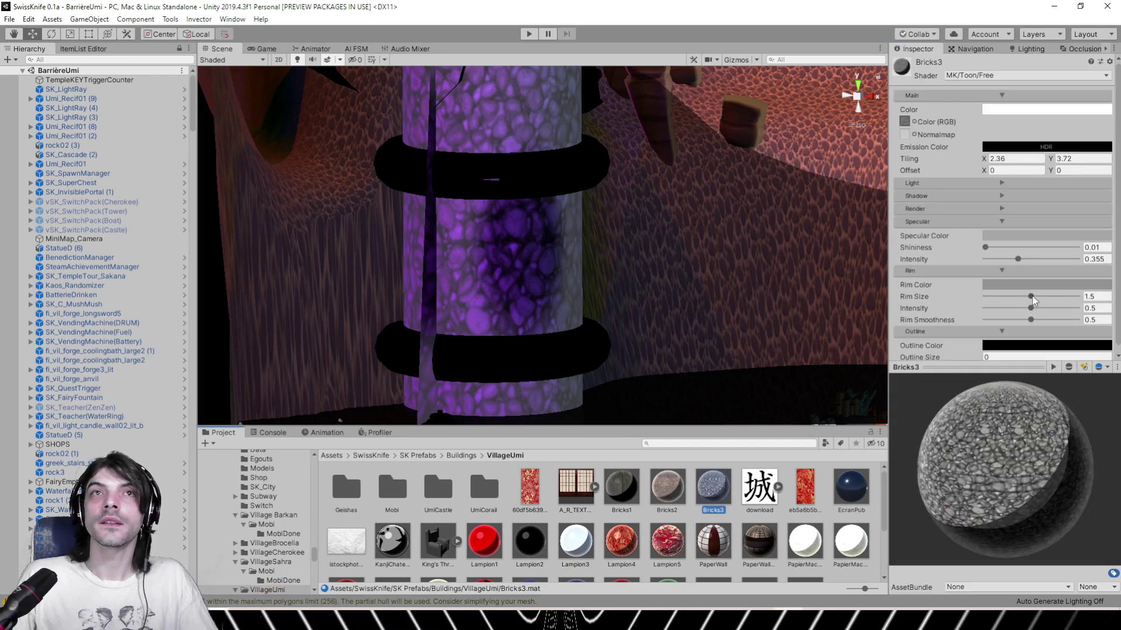
Set the Bricks3 material's Rim Size to about 2.82, rim Intensity to about 0.239 and Rim Smoothness to 0
mouse_move(1031, 297)
mouse_down()
mouse_move(1065, 295)
mouse_move(948, 325)
mouse_up()
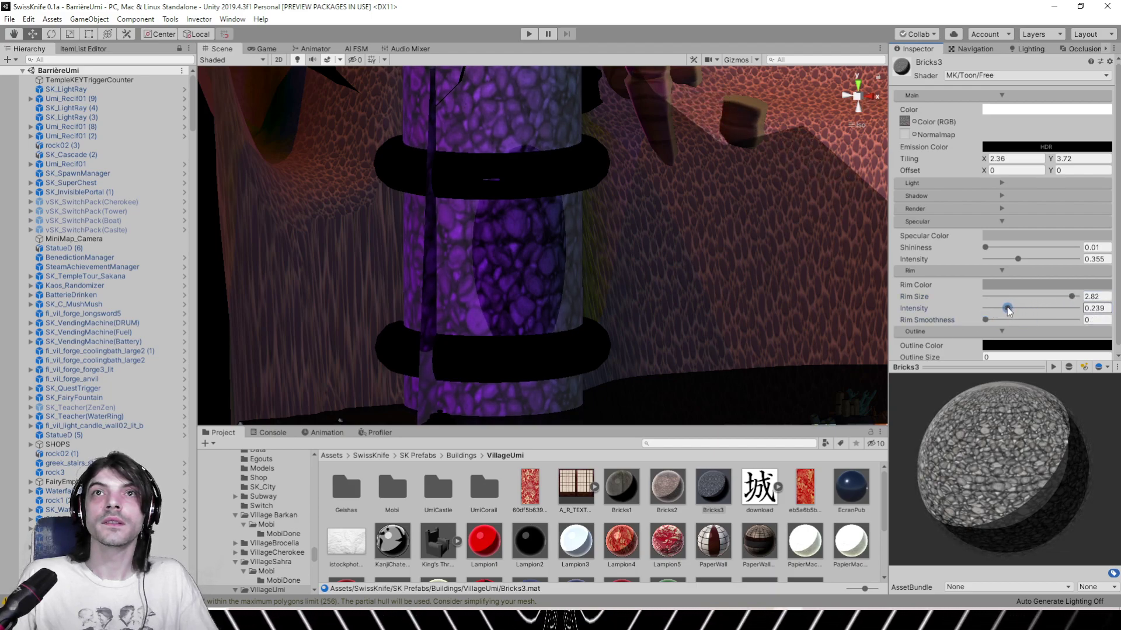
scroll(971, 268, down, 1)
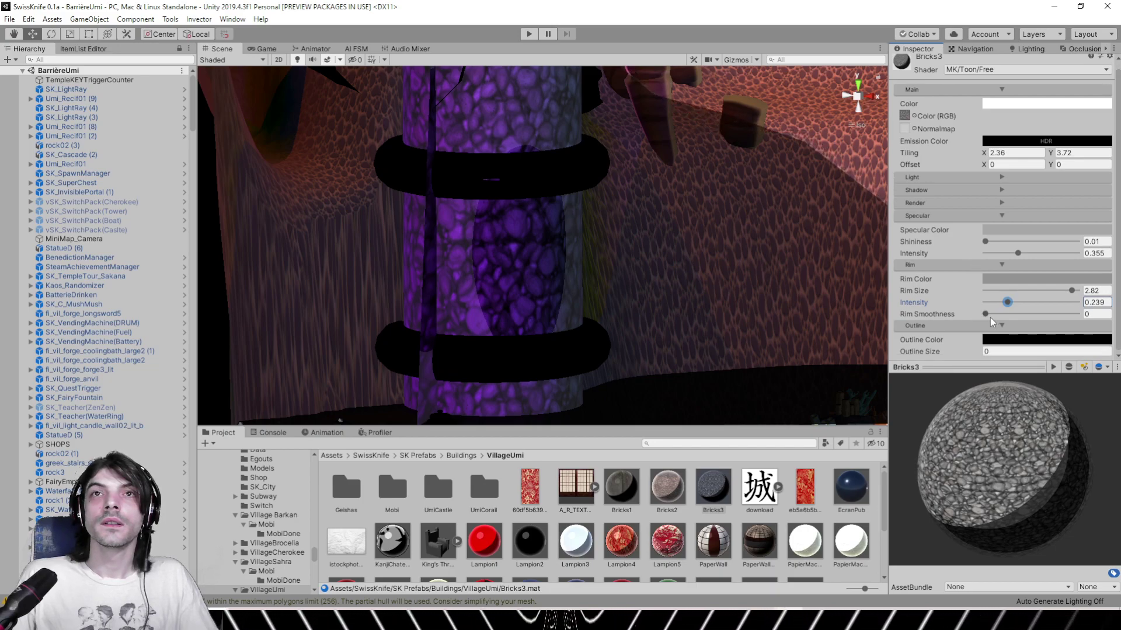
right_drag(777, 254, 482, 215)
middle_drag(482, 216, 706, 317)
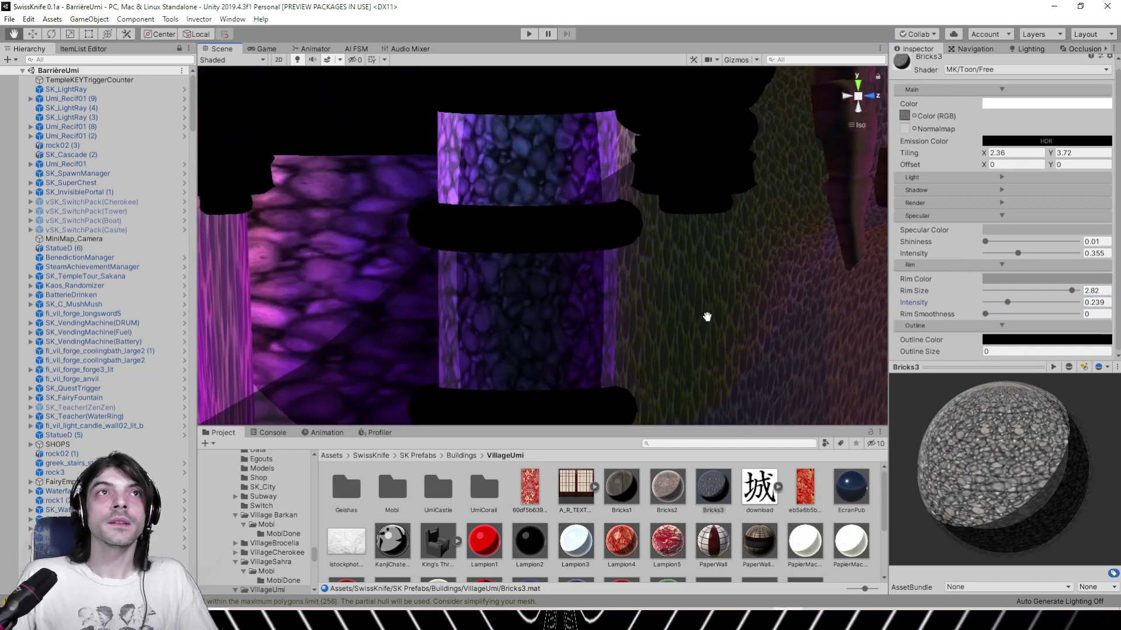
right_drag(707, 317, 465, 300)
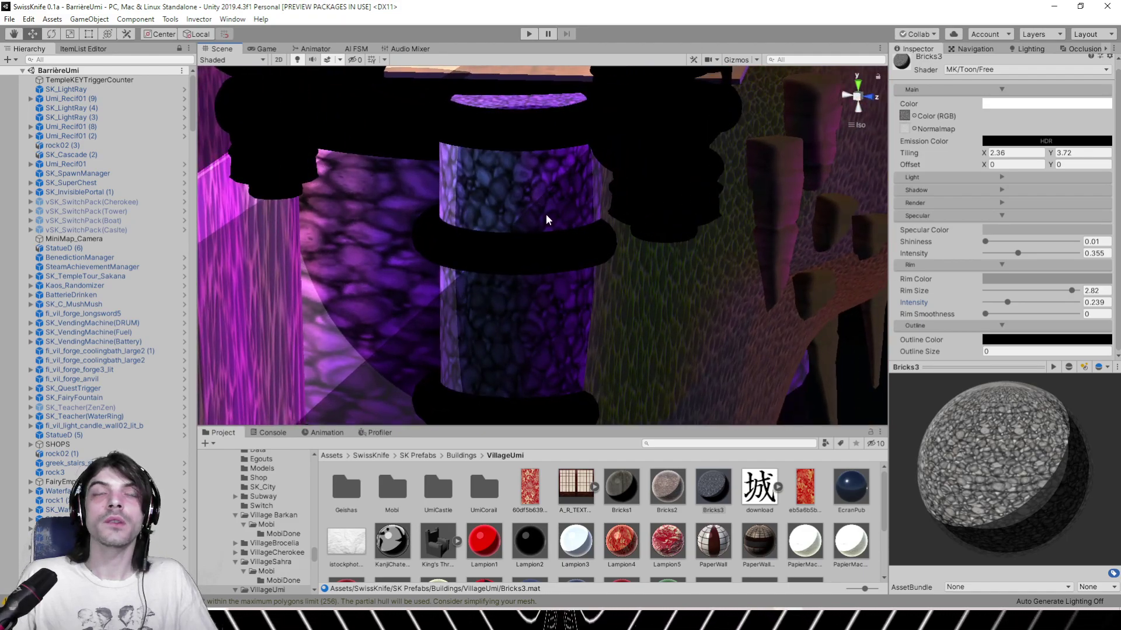
right_drag(548, 220, 504, 297)
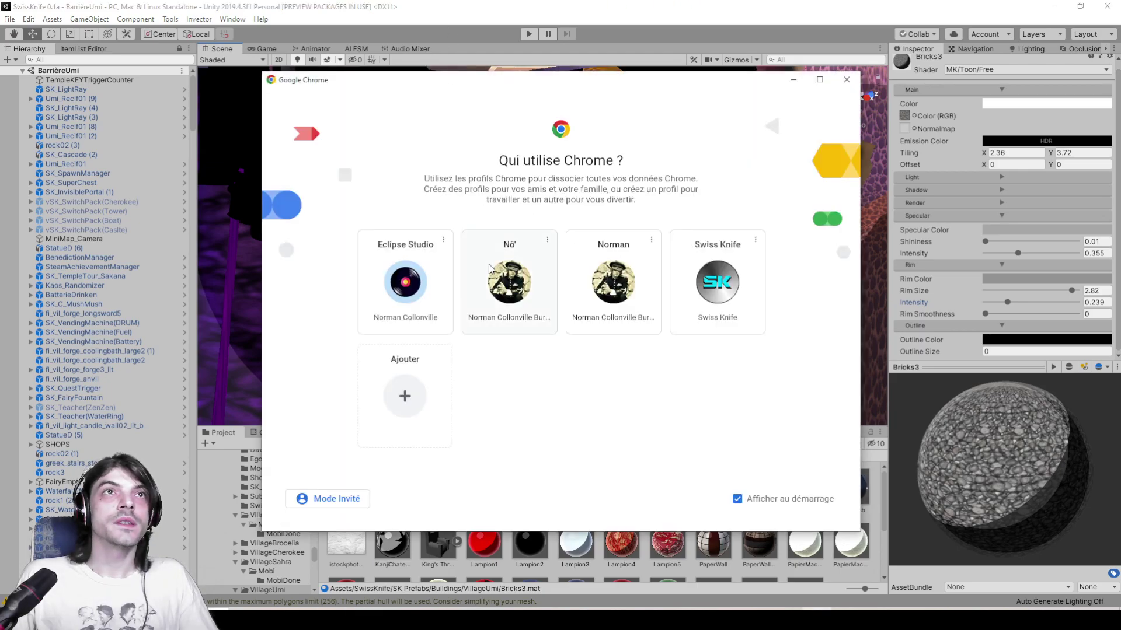
Switch to Chrome, search Google for "normal map generator" and open the NormalMap-Online site
click(489, 266)
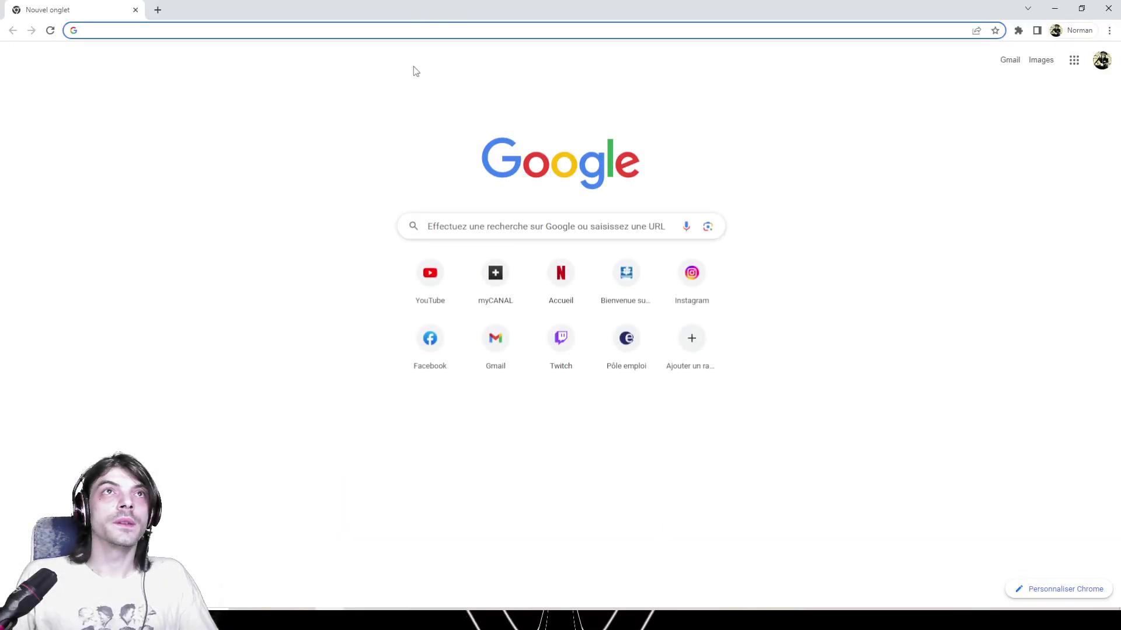
click(497, 230)
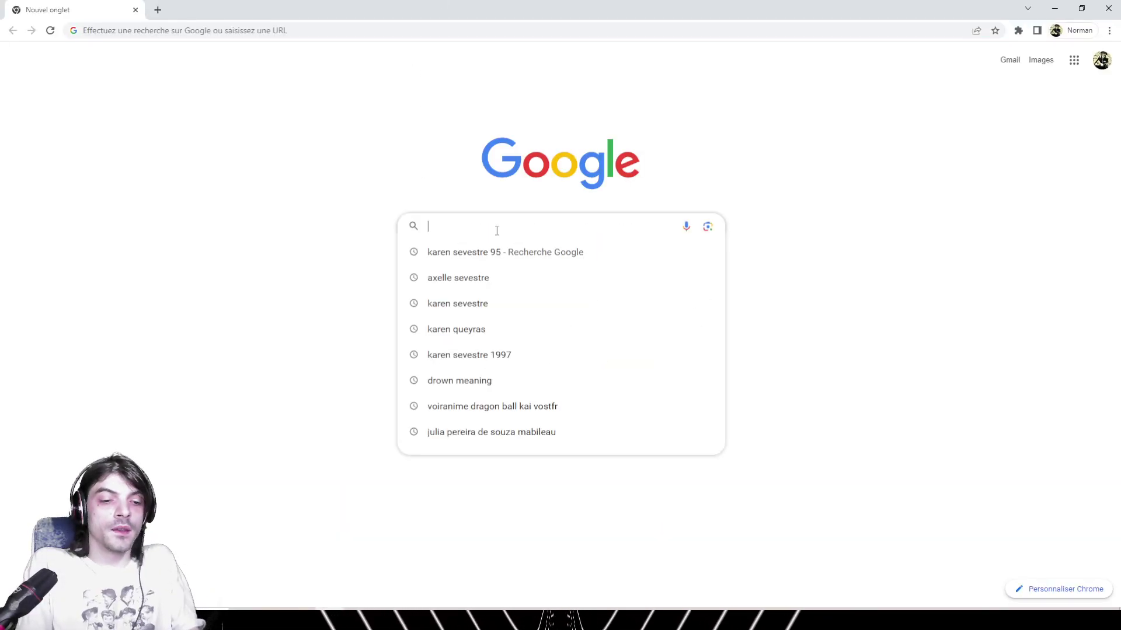
text(normal map ge,ne)
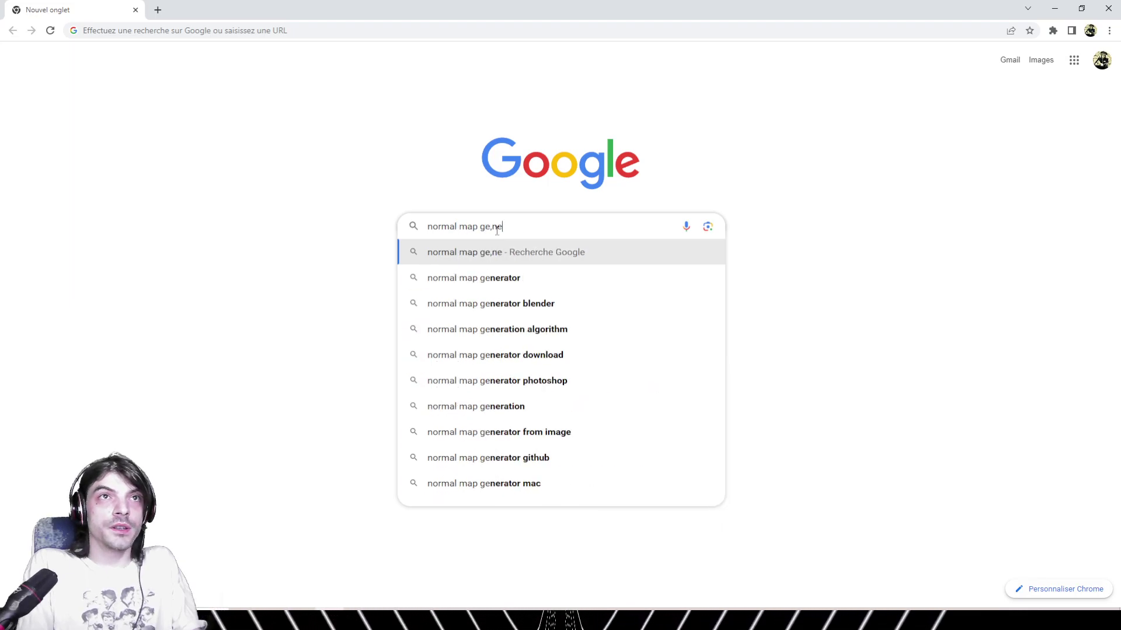
key(BackSpace)
key(BackSpace)
key(BackSpace)
text(enerator)
key(Return)
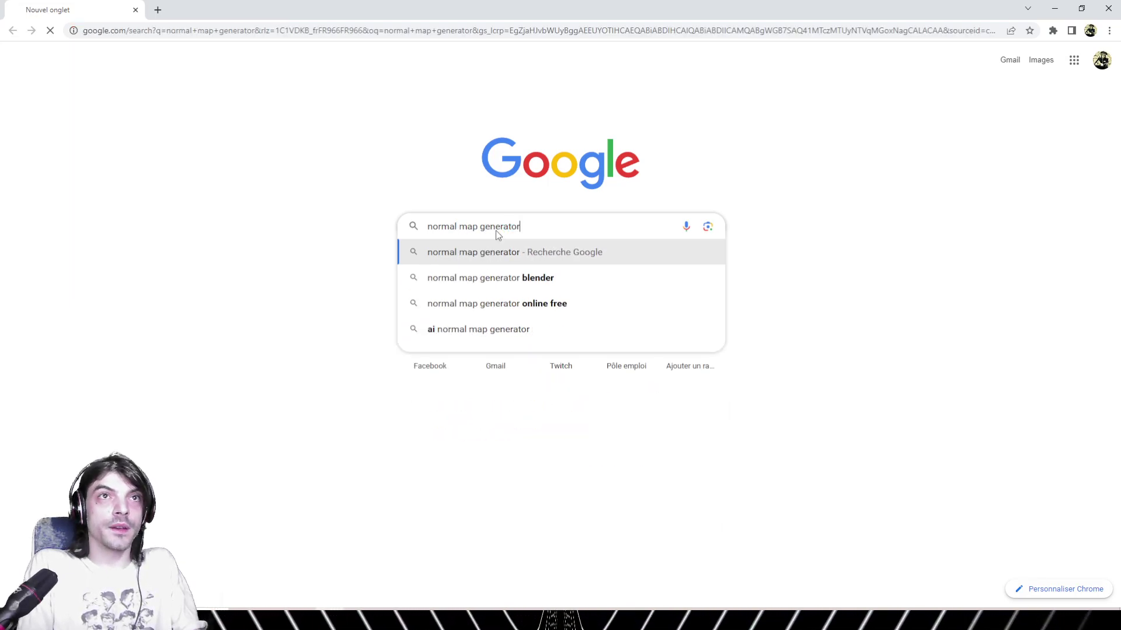
click(140, 195)
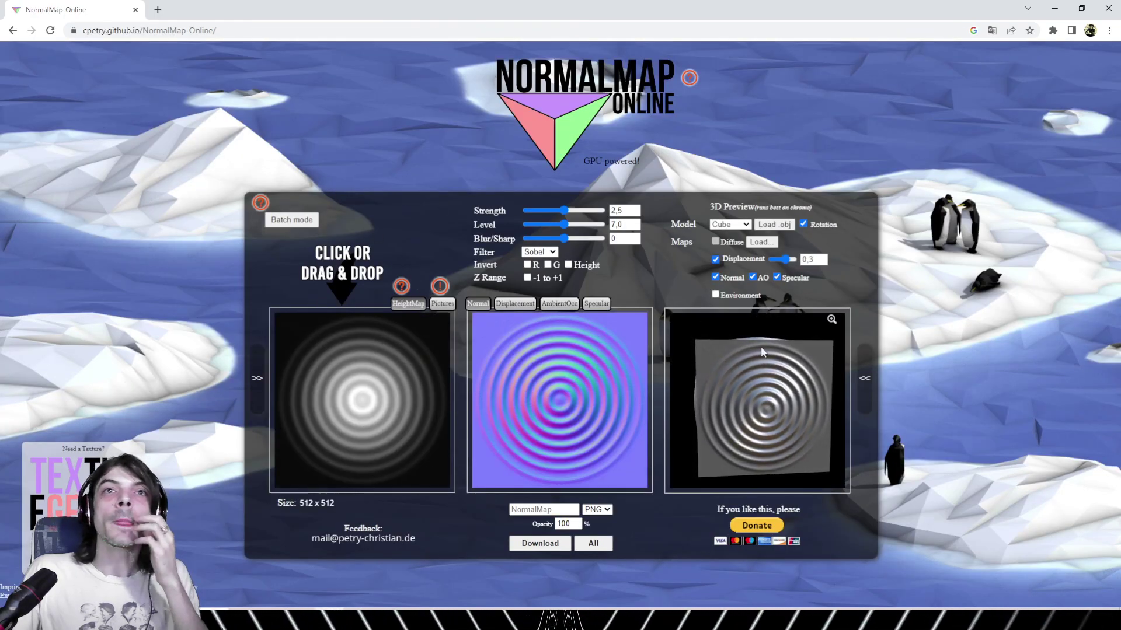
Examine the cube preview with the height map and picture samples, with and without the environment reflection
drag(726, 389, 658, 399)
drag(725, 392, 763, 405)
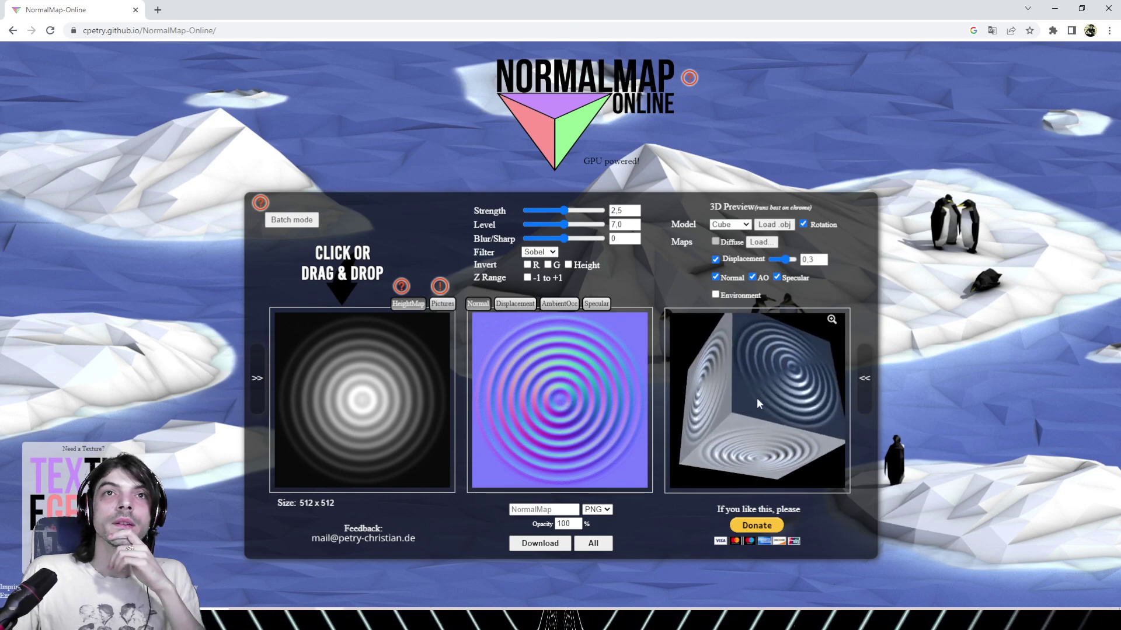
click(442, 304)
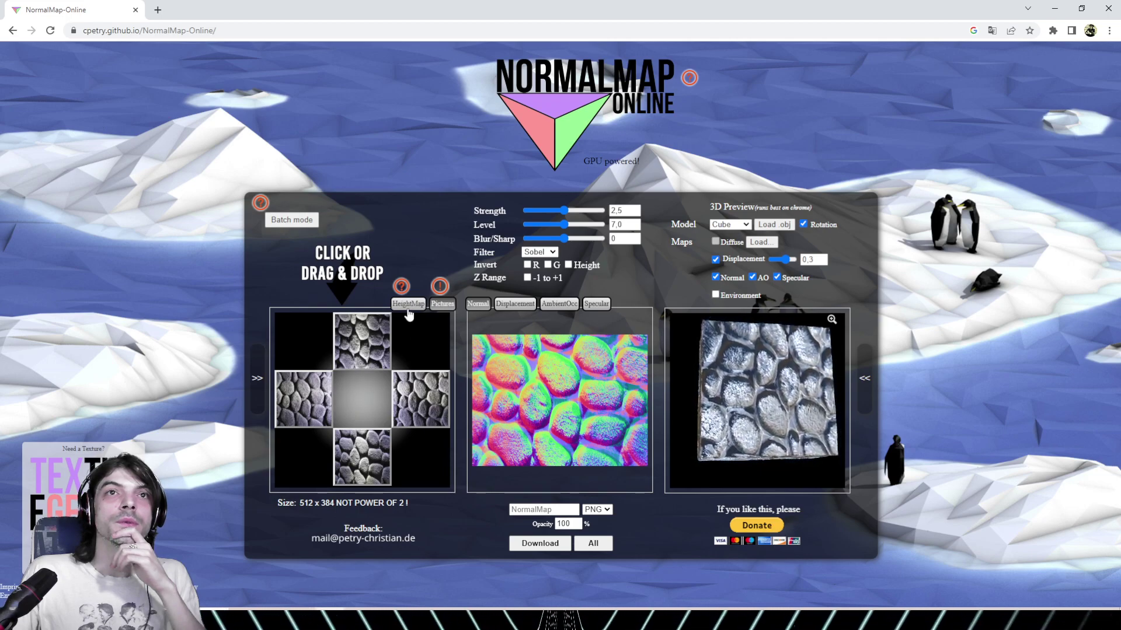
click(408, 306)
click(444, 305)
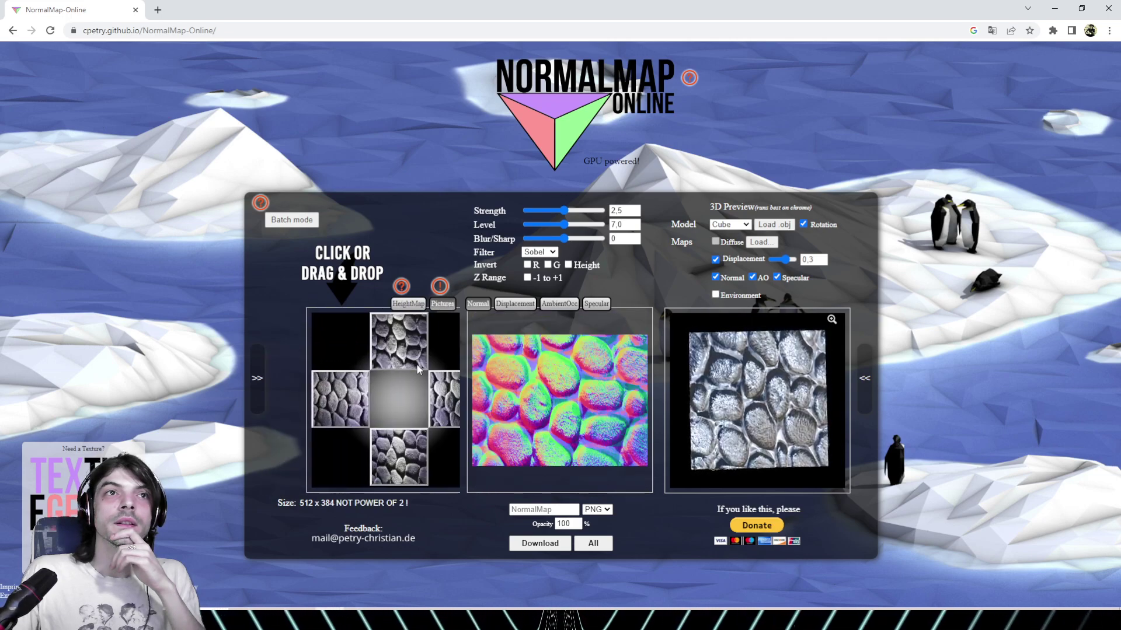
drag(728, 401, 705, 402)
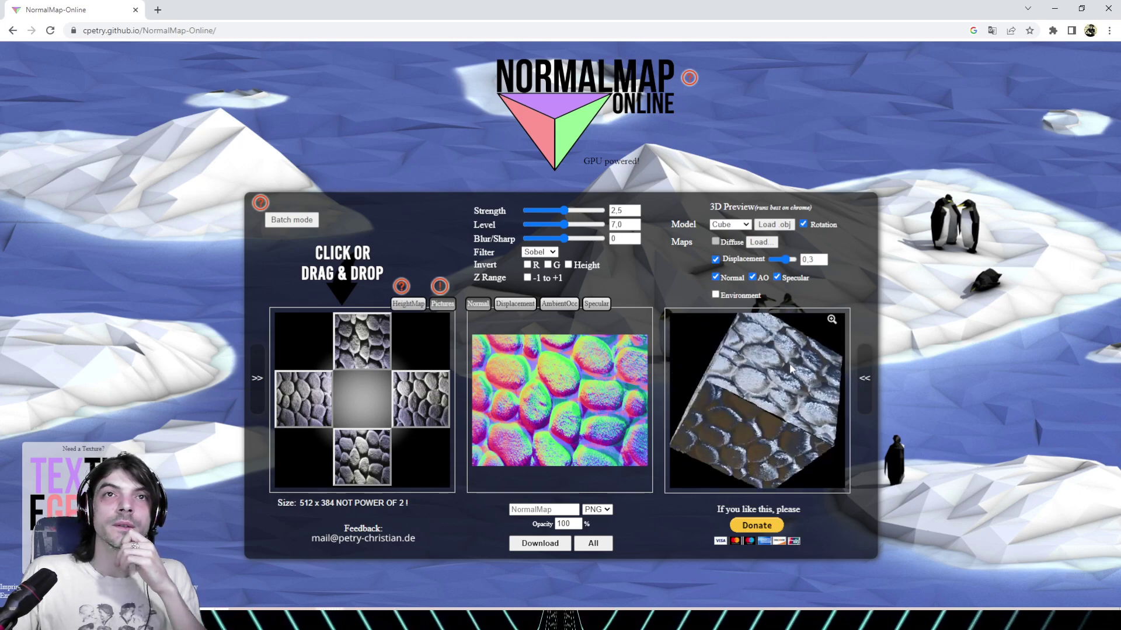
click(716, 295)
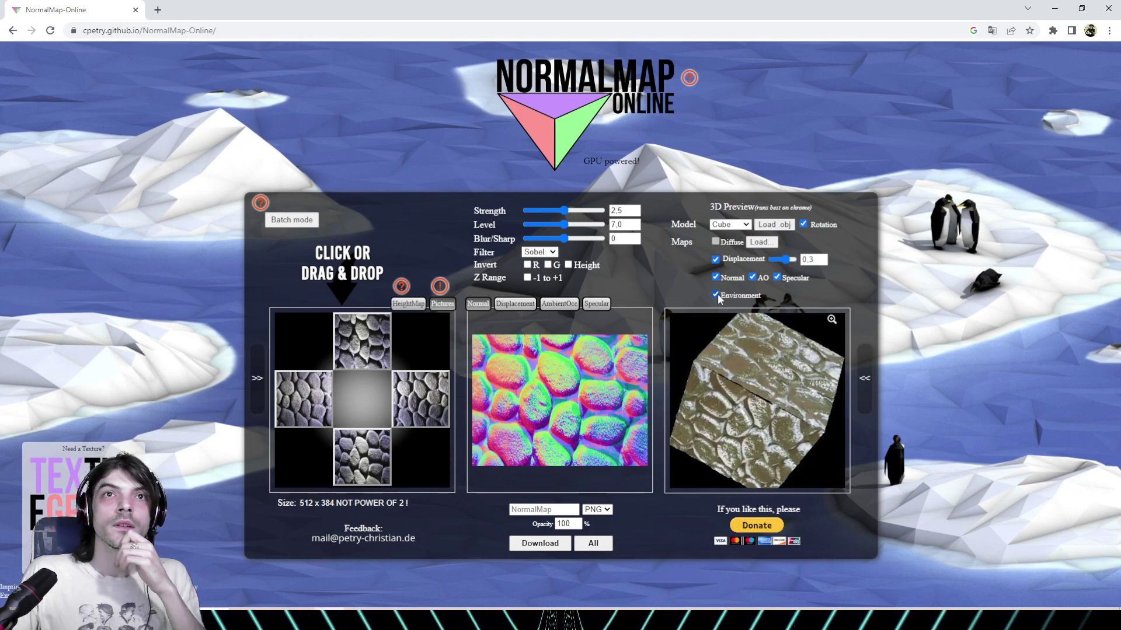
click(716, 296)
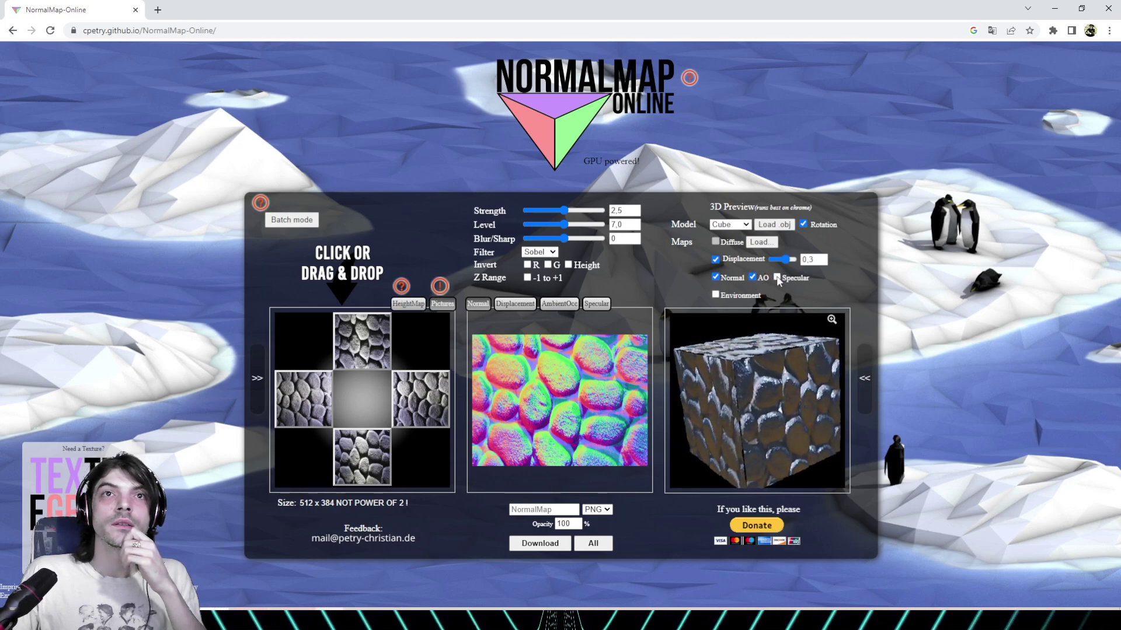
Examine the sample's displacement, ambient occlusion, specular and normal maps, comparing the height map and pictures sources
click(527, 309)
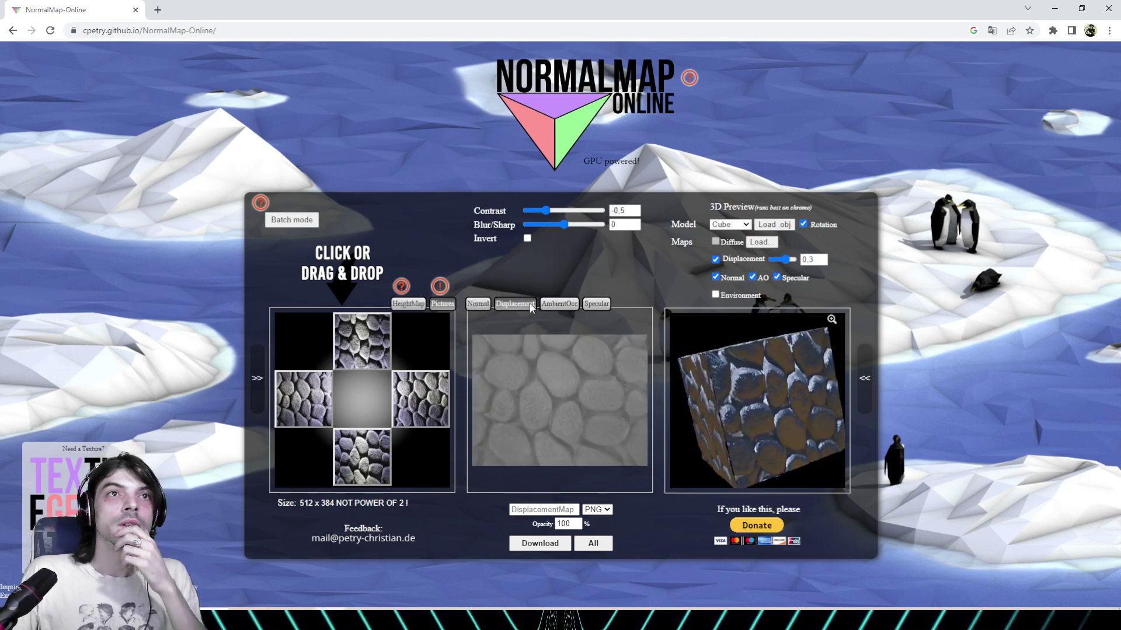
click(563, 308)
click(594, 310)
click(570, 308)
click(594, 304)
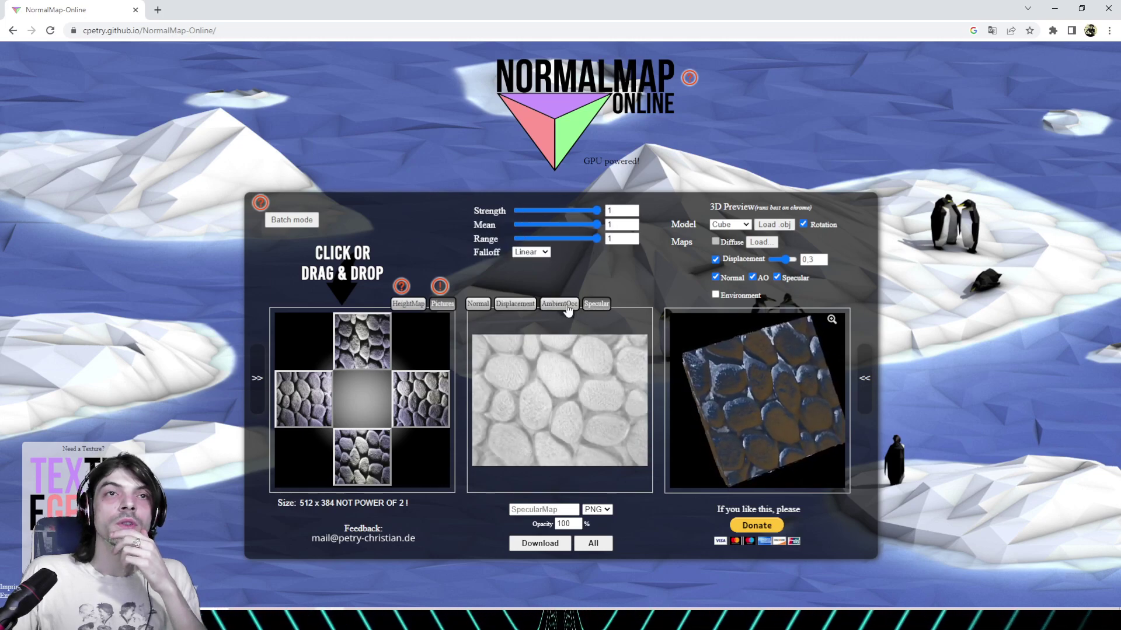
click(558, 304)
click(514, 304)
click(478, 303)
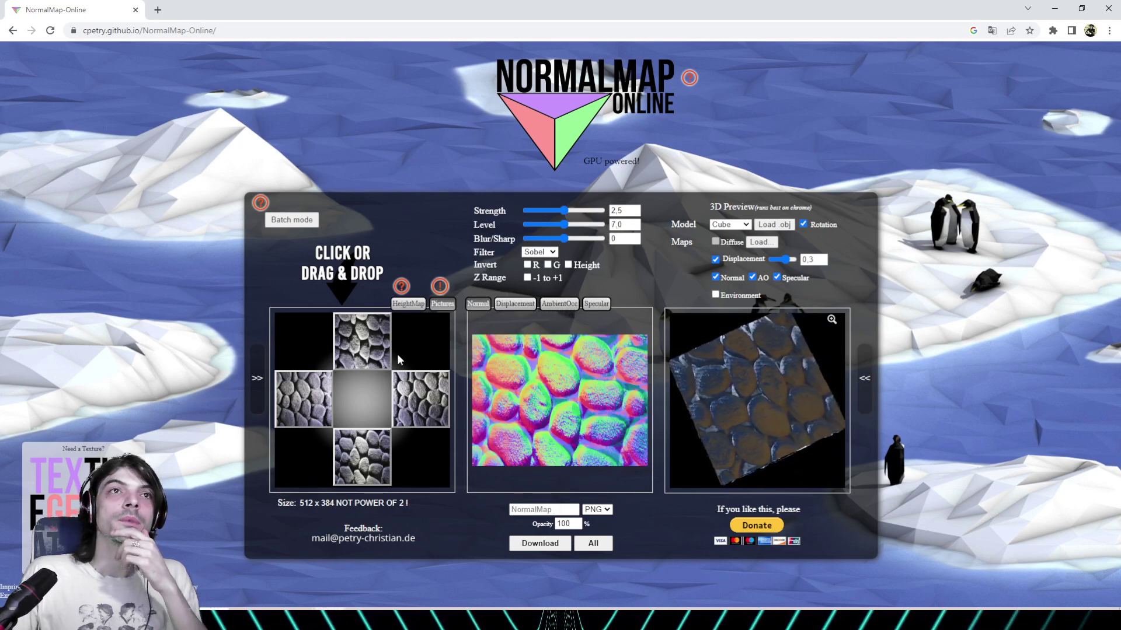
click(408, 304)
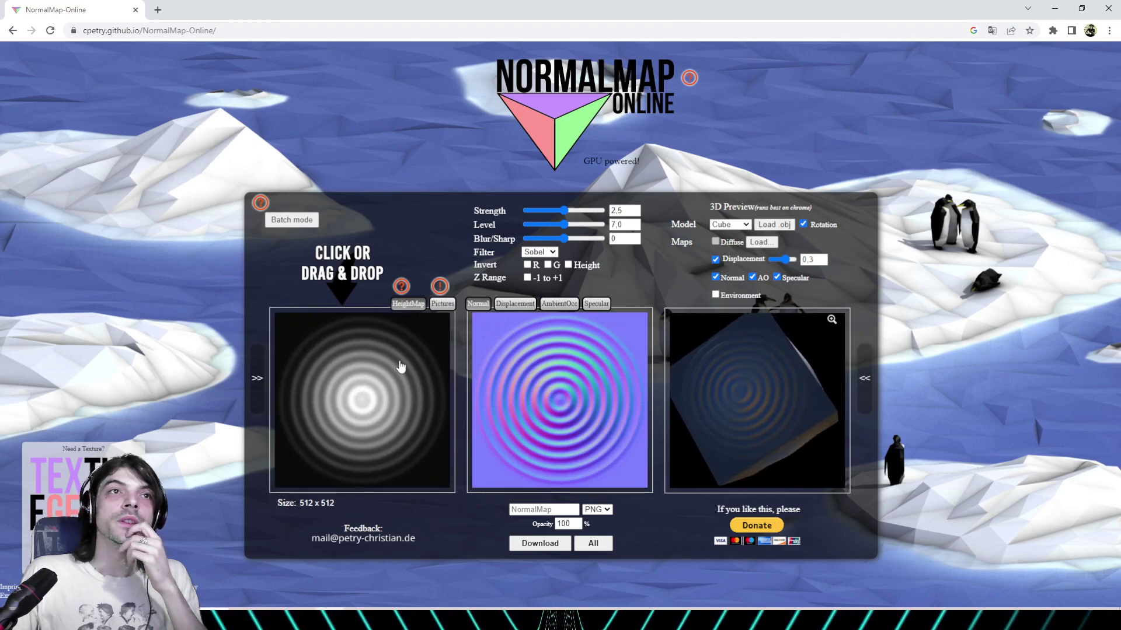
click(442, 305)
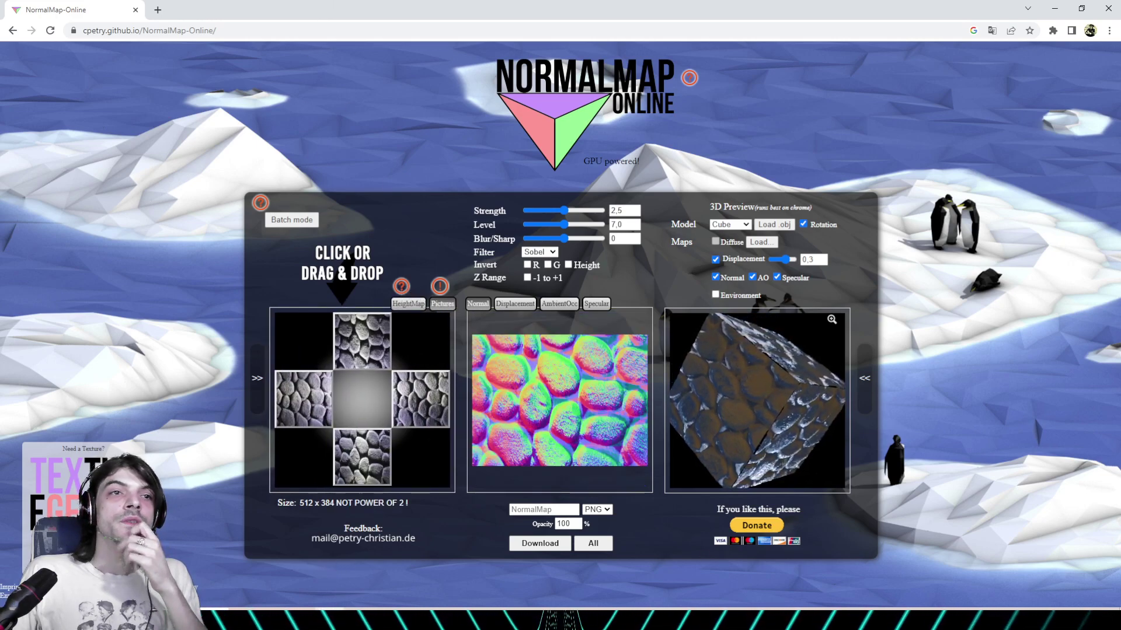
Switch back to Unity, locate the Bricks3 material's colour texture and inspect the RailwayStone normal and base colour textures
key(alt+Tab)
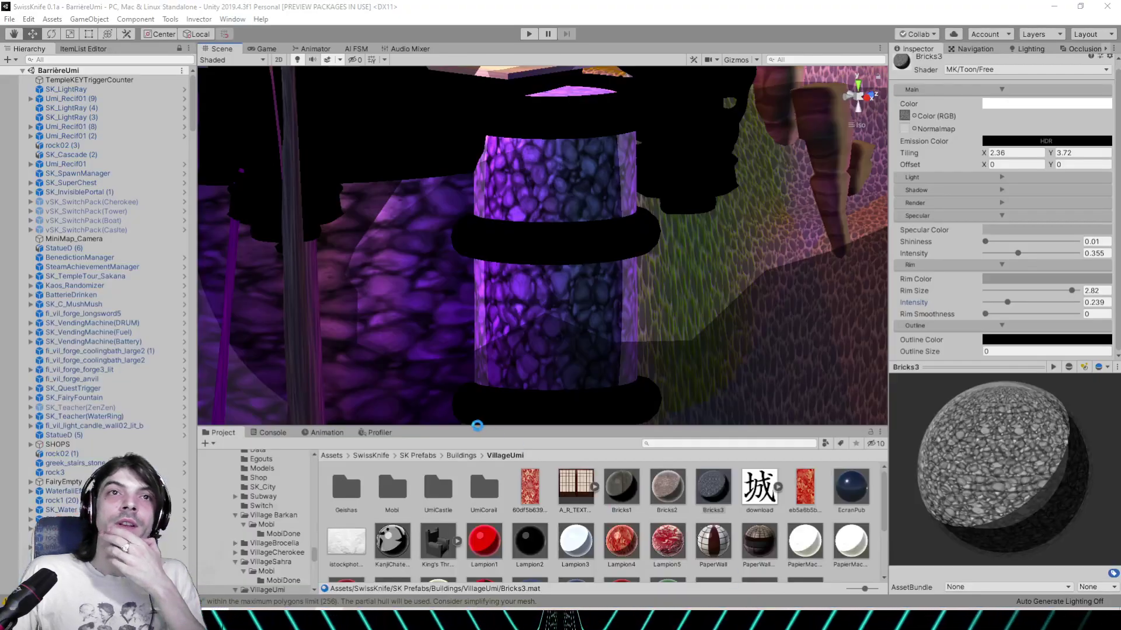
right_click(710, 485)
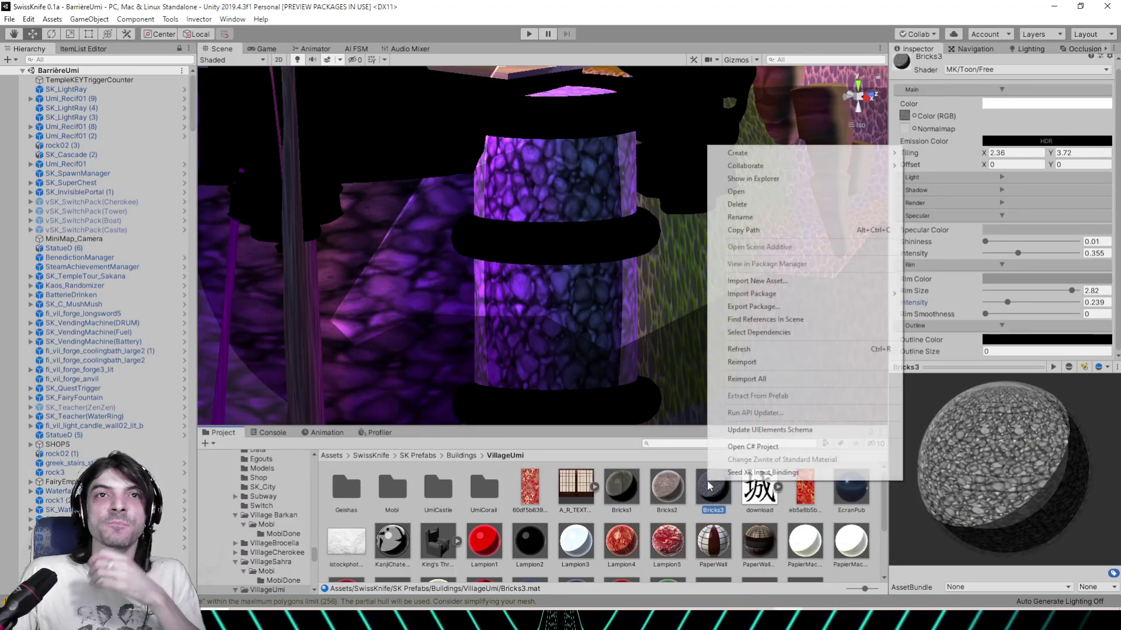
click(712, 498)
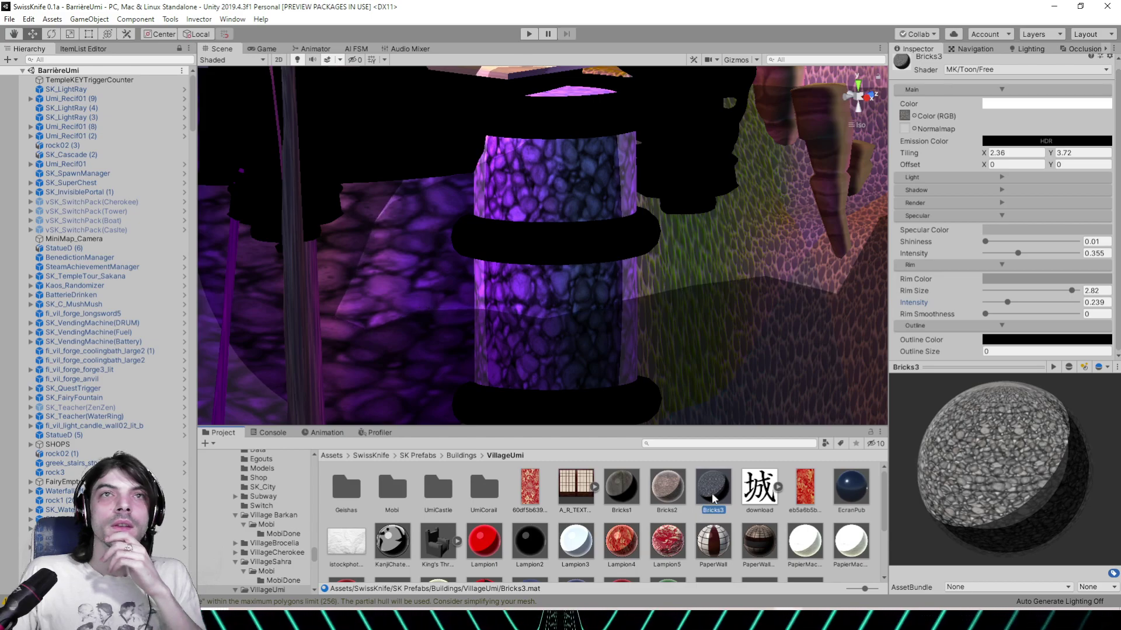
click(904, 115)
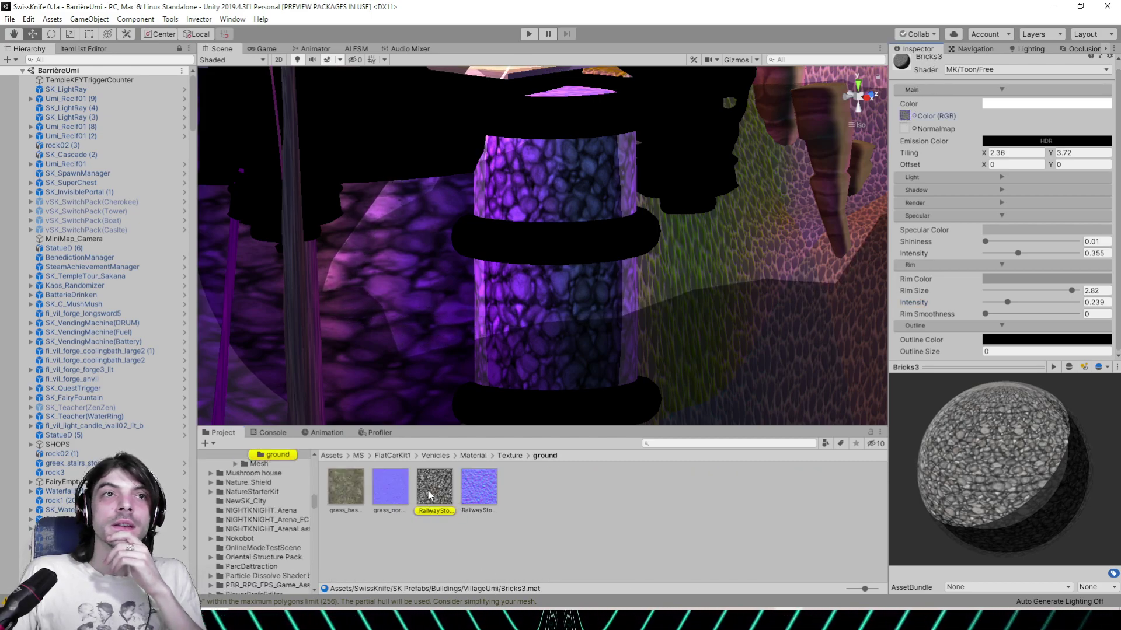
click(427, 489)
click(478, 488)
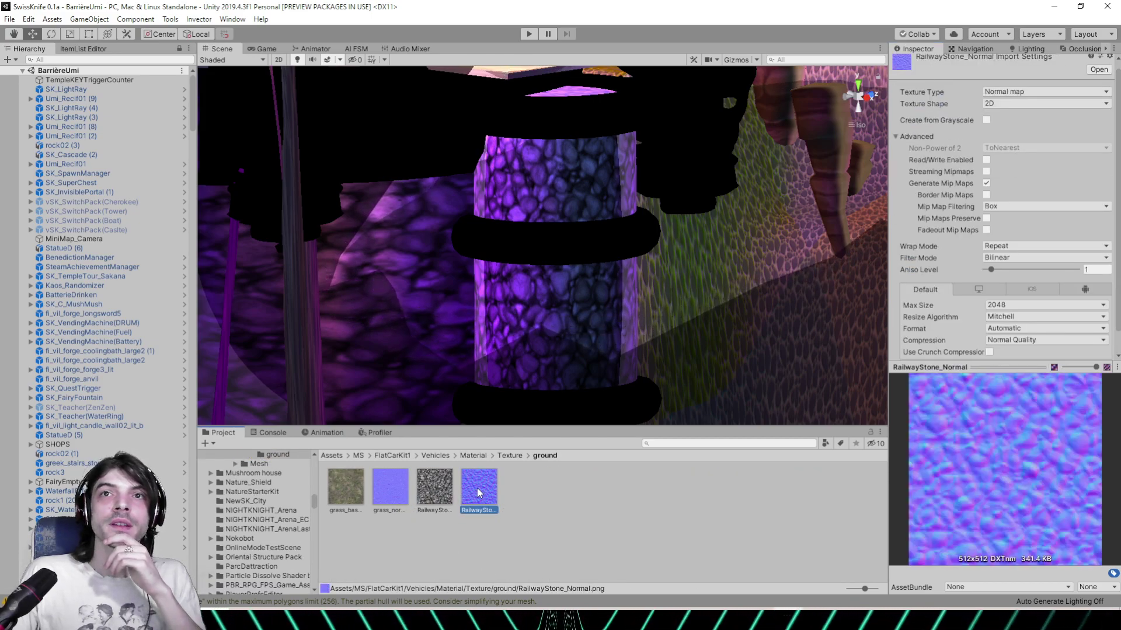
click(440, 484)
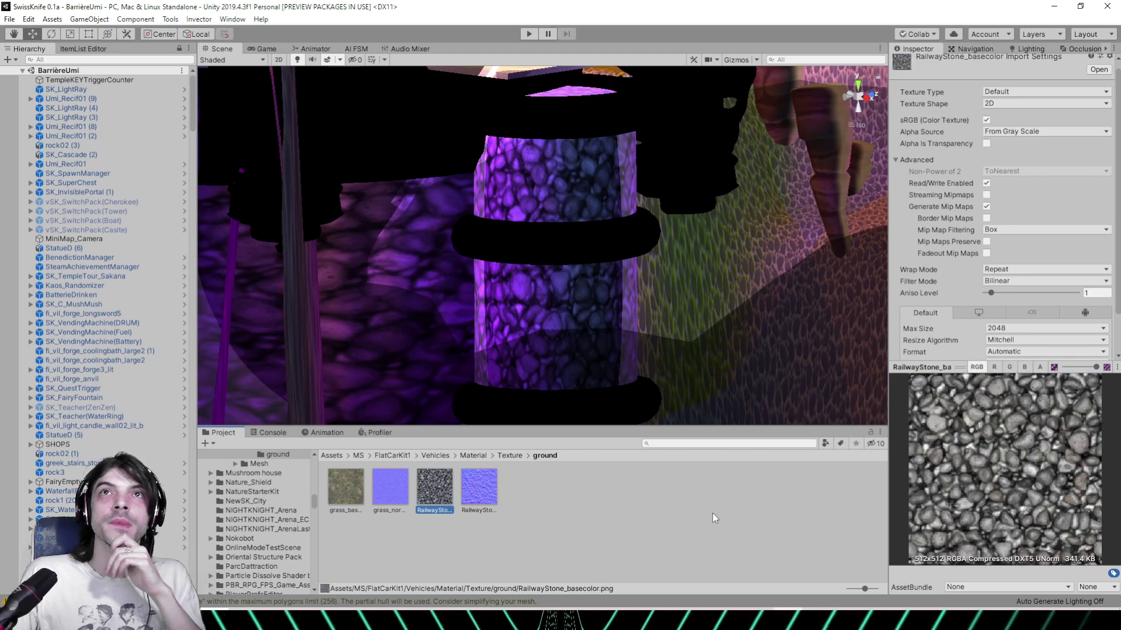
Examine the stone surface of the castle's round tower in the scene from another angle
click(536, 298)
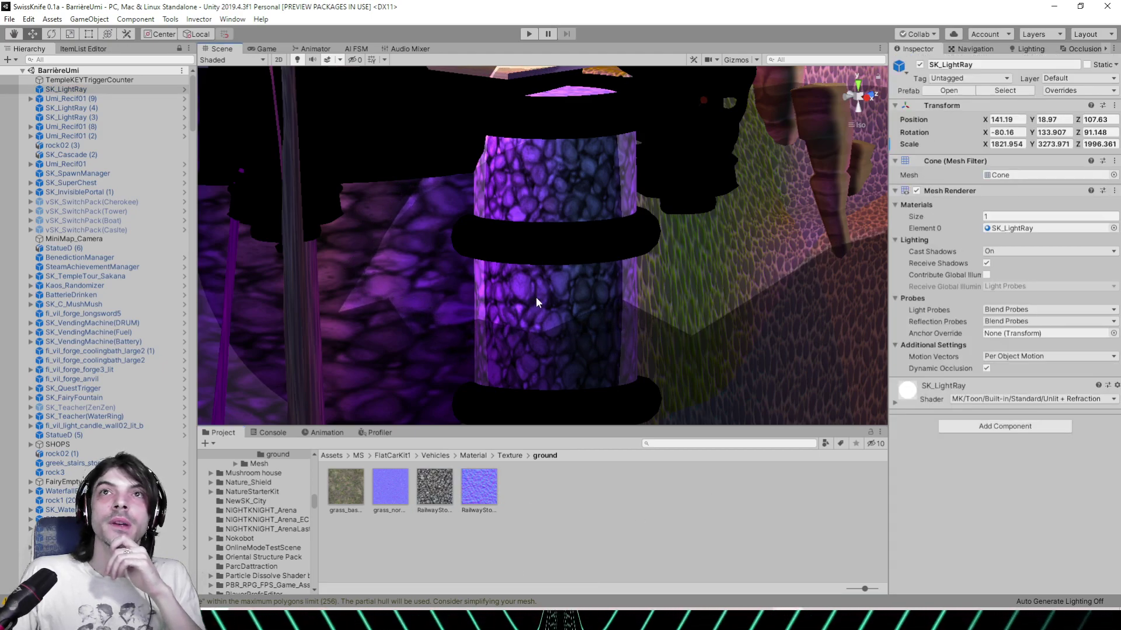
mouse_move(565, 184)
alt+mouse_down()
mouse_move(562, 233)
mouse_move(573, 203)
alt+mouse_up()
click(573, 203)
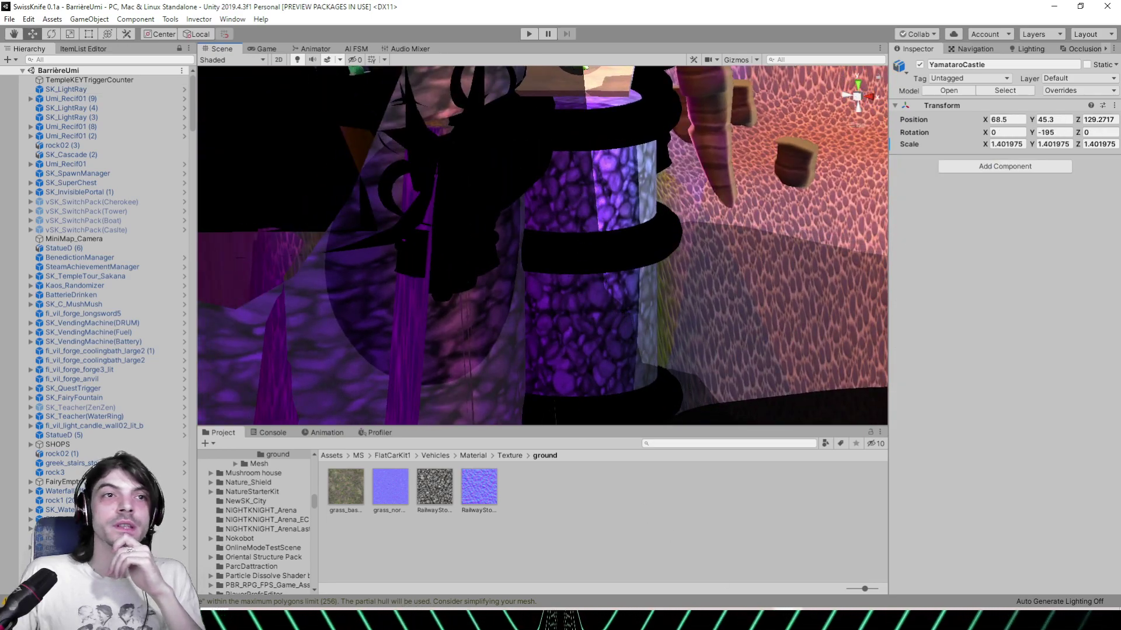
Switch to Chrome, view the height map sample's normal map and cube preview in NormalMap-Online, and close the browser
key(alt+Tab)
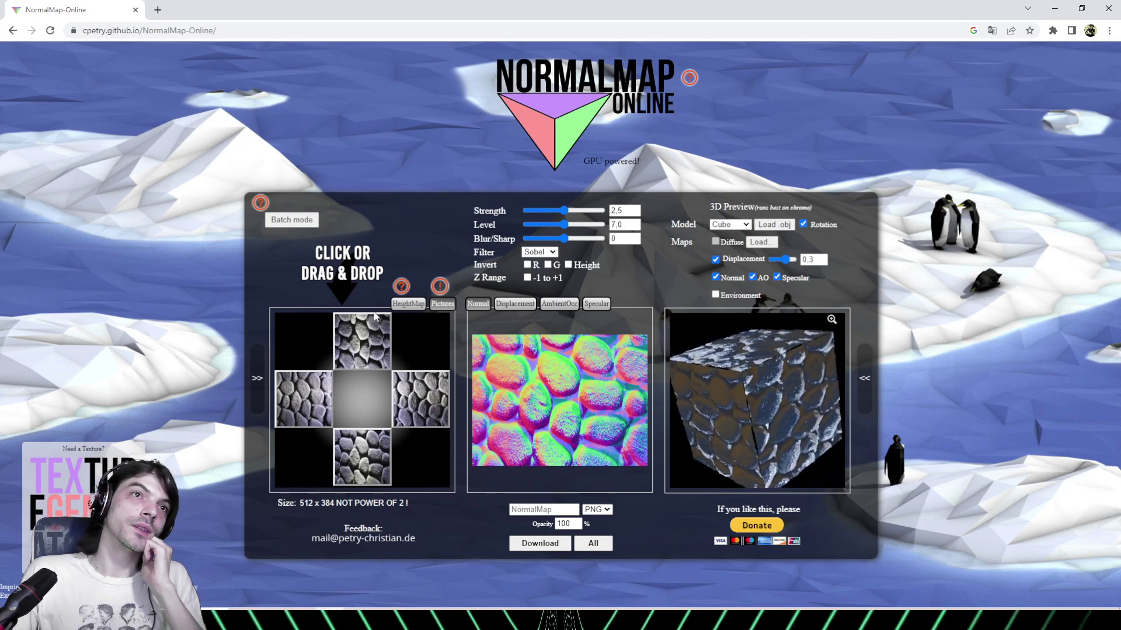
click(405, 306)
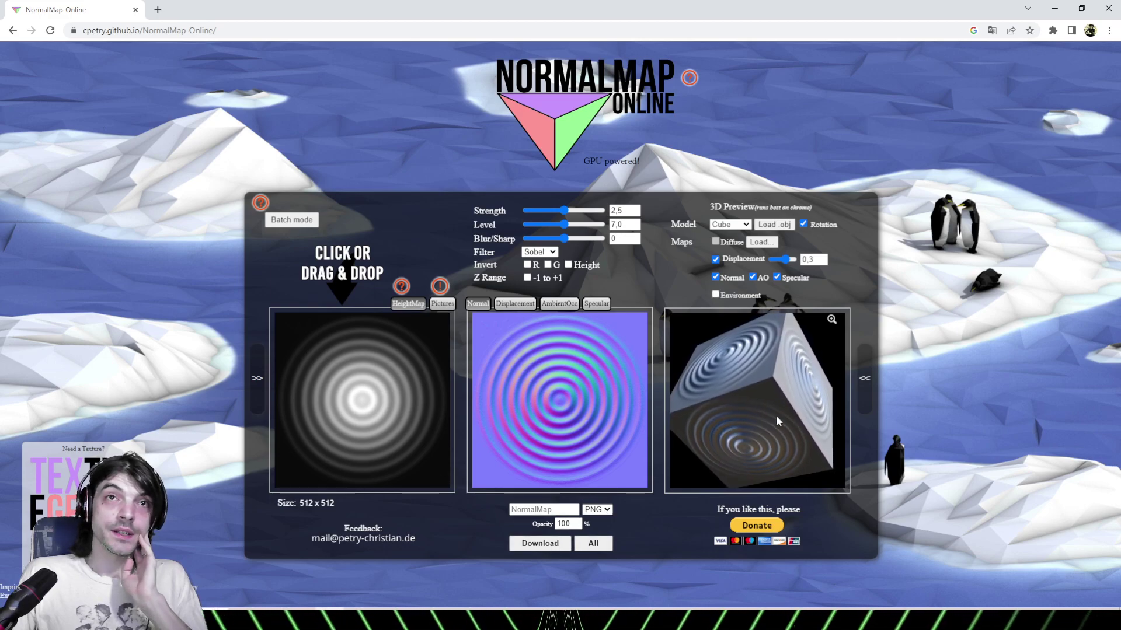
click(1108, 8)
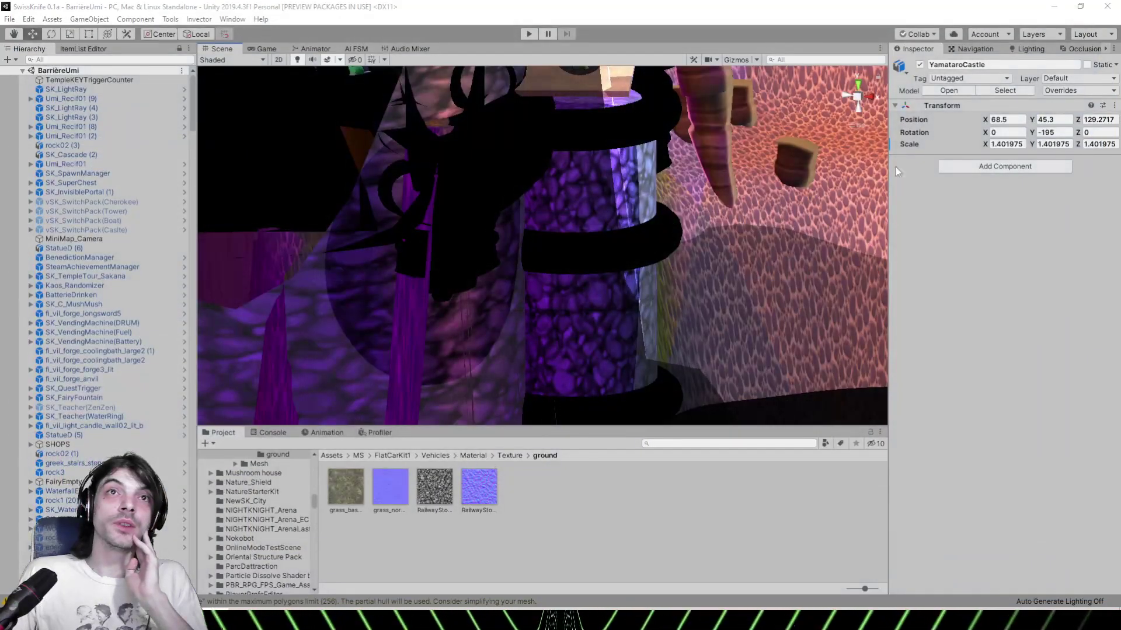
Select the castle tower's stone cylinder and open its Bricks3 material for editing
scroll(550, 232, up, 10)
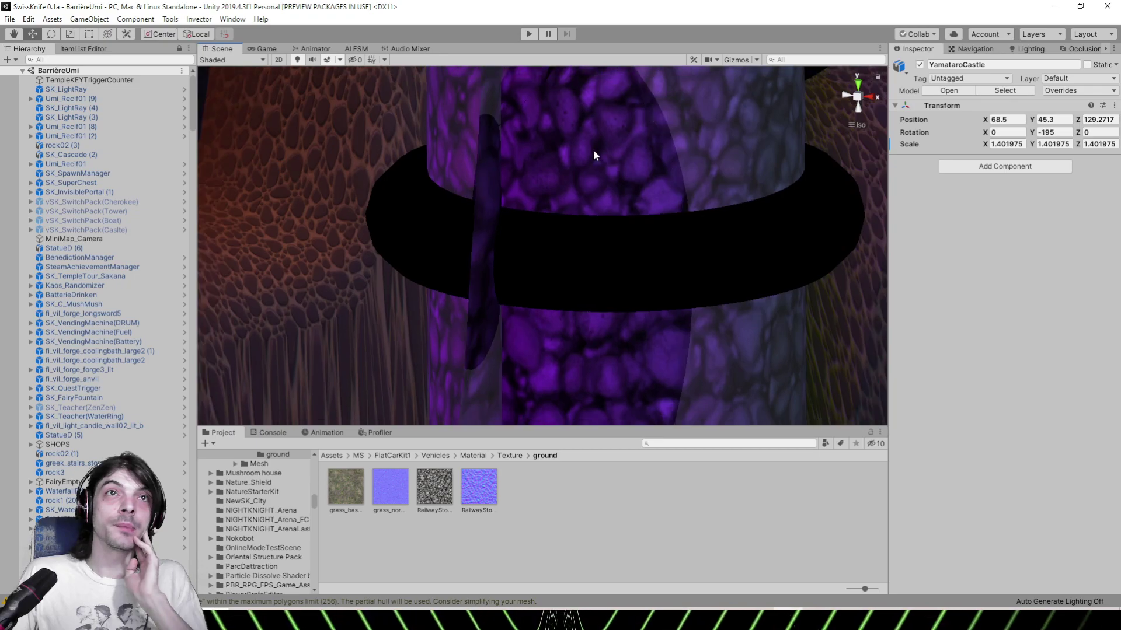
click(594, 149)
click(1010, 218)
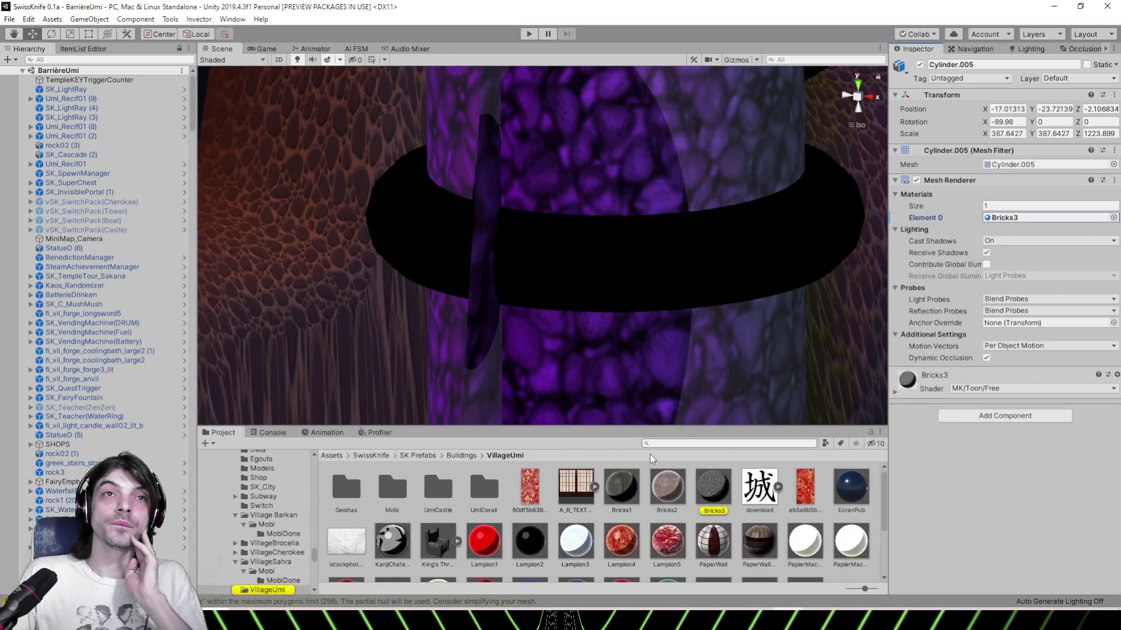
click(718, 488)
Search textures for "rail", try NormalMapCorail_1 and NormalmapCorail_2, and assign the RailwayStone normal texture as Bricks3's normal map
click(914, 135)
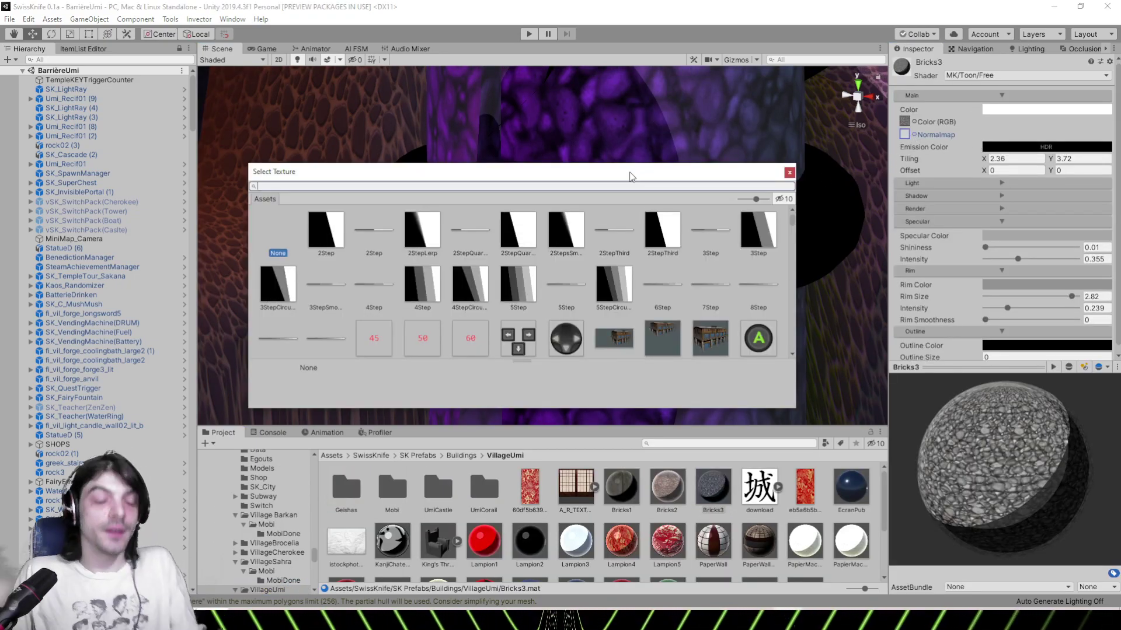
text(rail)
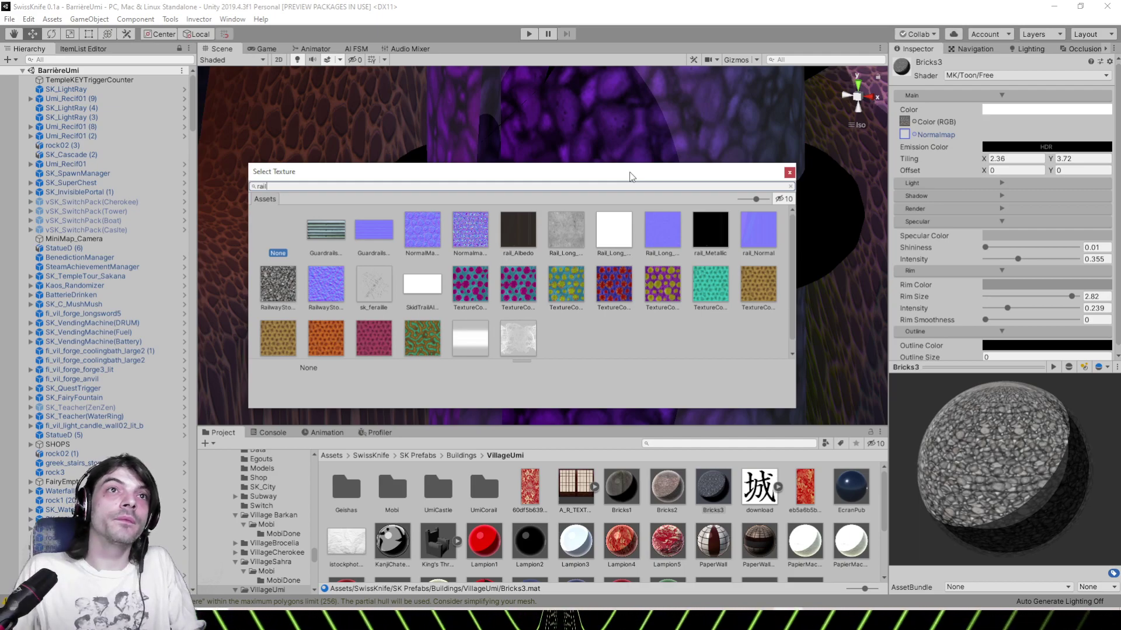
click(427, 241)
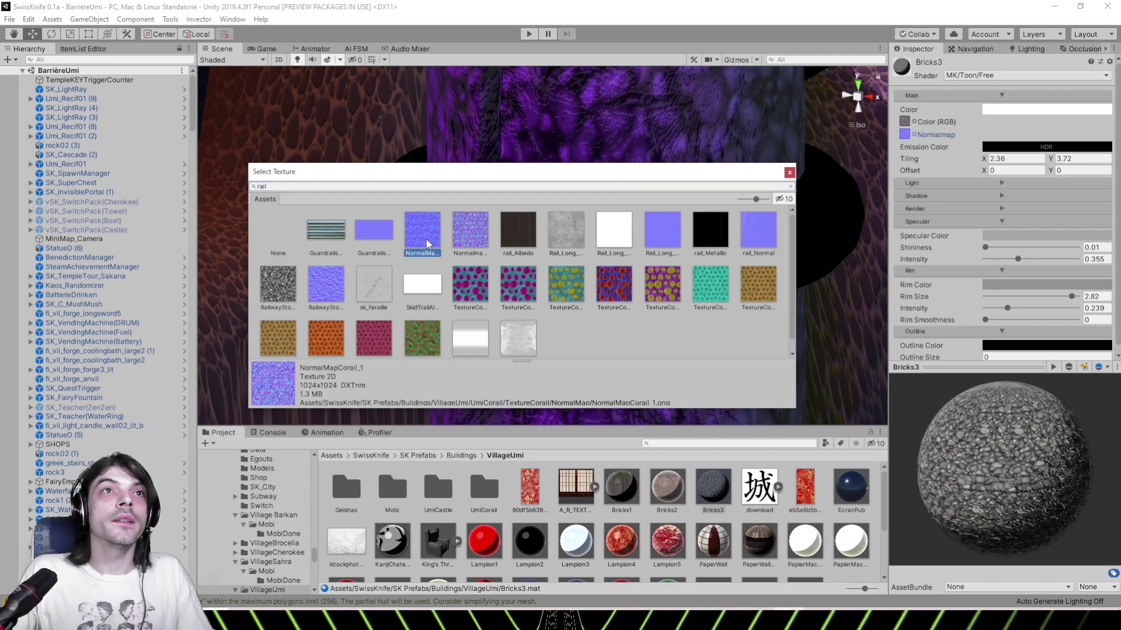
click(476, 238)
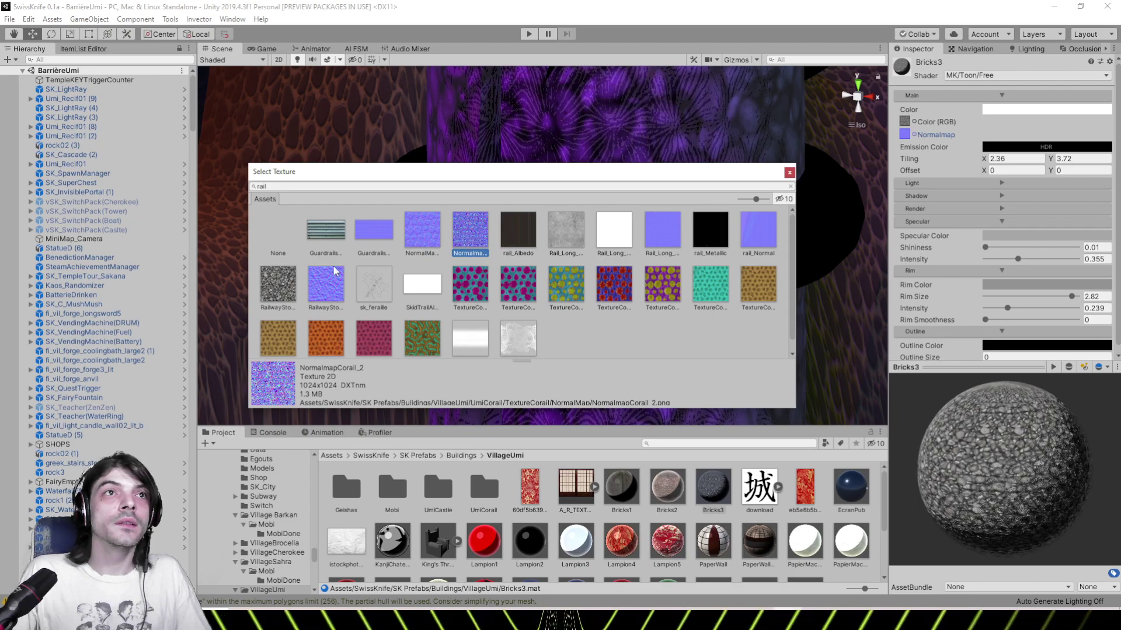
click(322, 286)
double_click(325, 286)
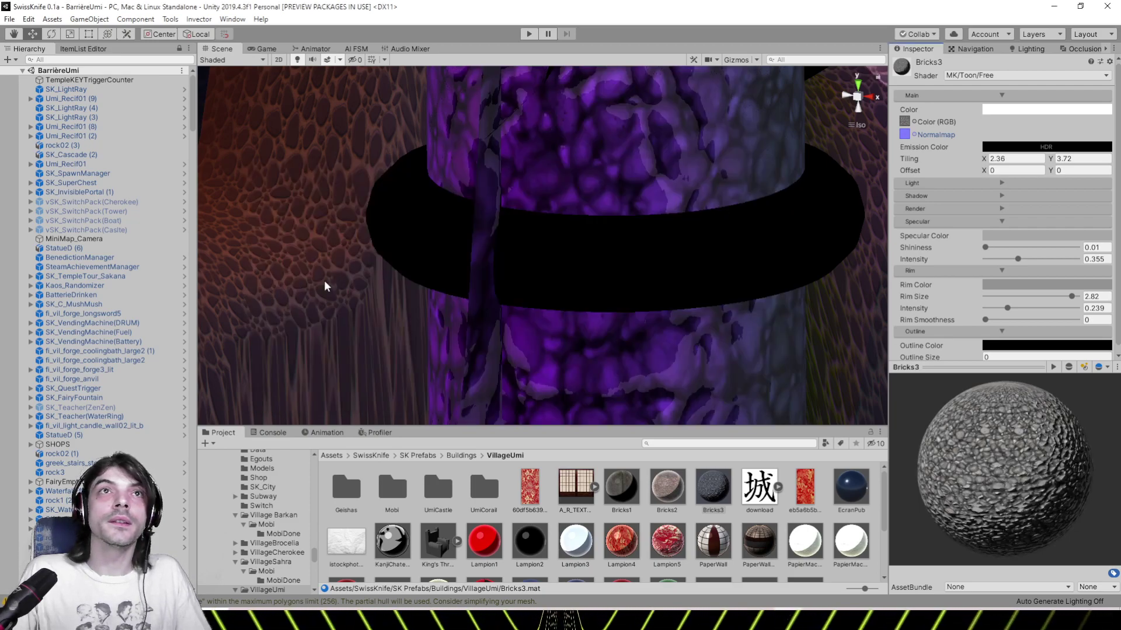
Set Bricks3's specular shininess to 0.035 and specular intensity to 0.317
right_drag(601, 251, 548, 251)
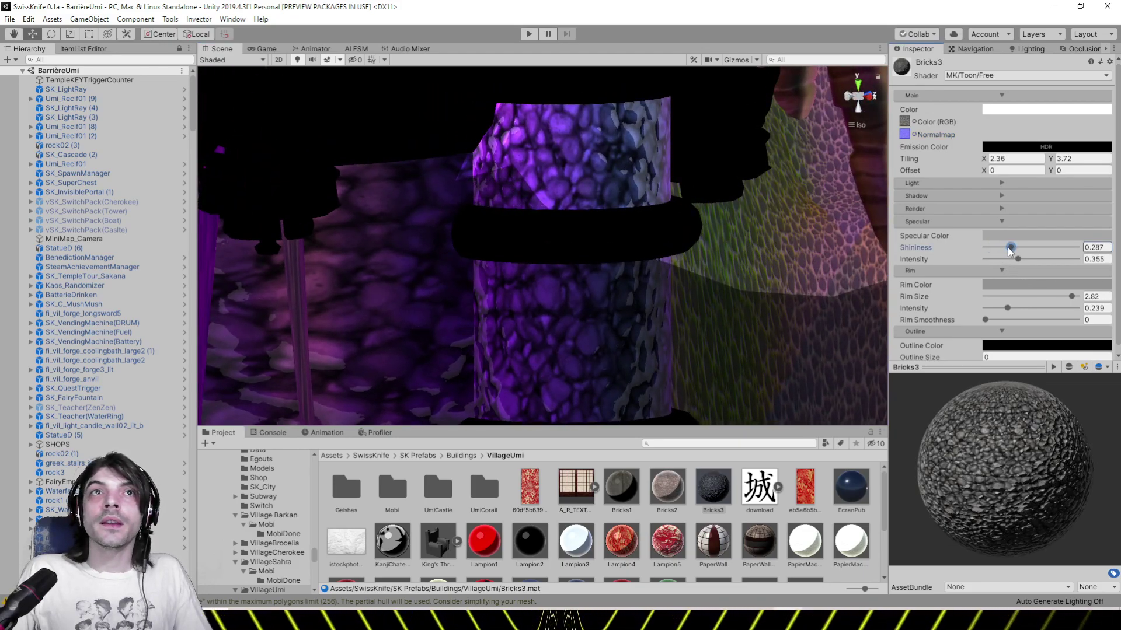
mouse_move(999, 253)
mouse_down()
mouse_move(1061, 255)
mouse_move(986, 255)
mouse_move(1038, 264)
mouse_move(1013, 264)
mouse_up()
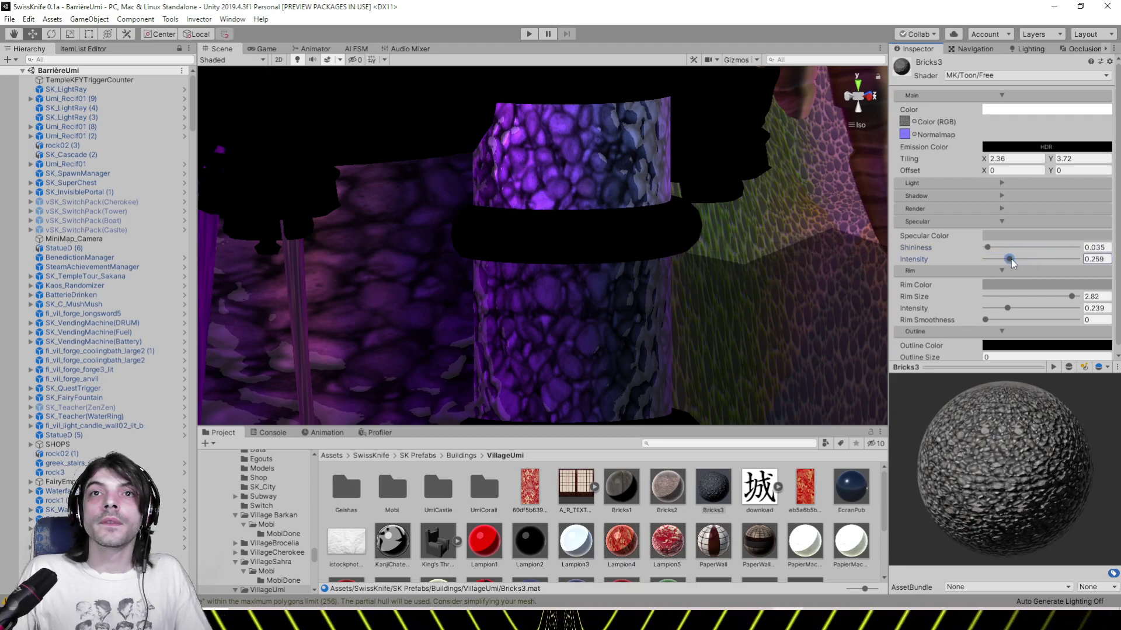
click(967, 210)
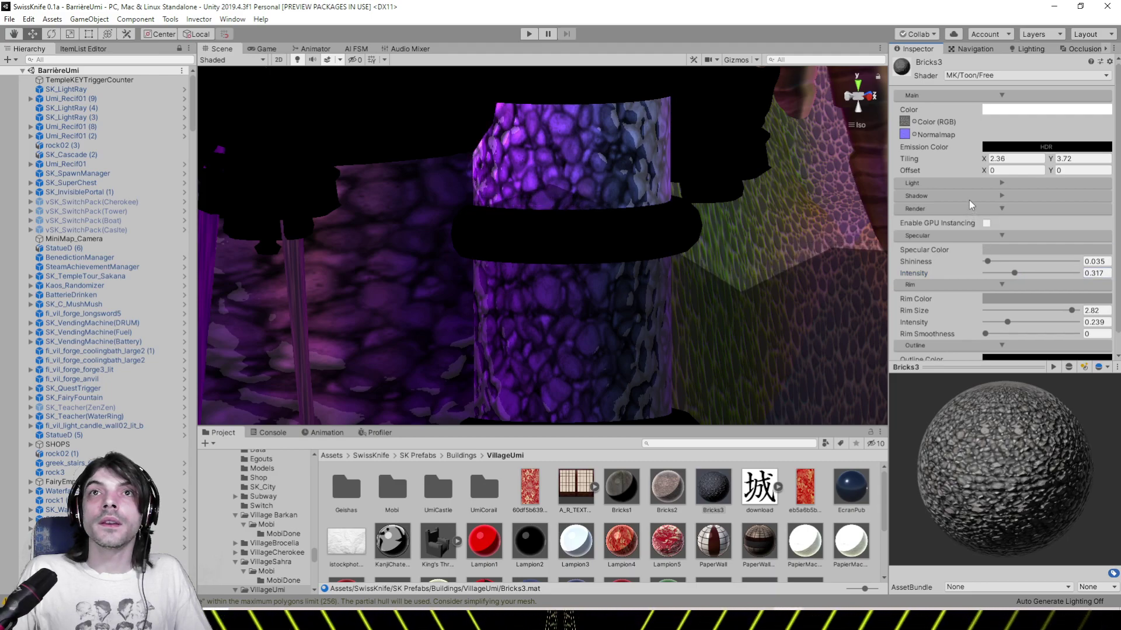
Set Bricks3's shadow intensity to 1.2 and its highlight color to light grey D9D9D9
click(970, 199)
mouse_move(1031, 236)
mouse_down()
mouse_move(1015, 235)
mouse_move(1041, 236)
mouse_up()
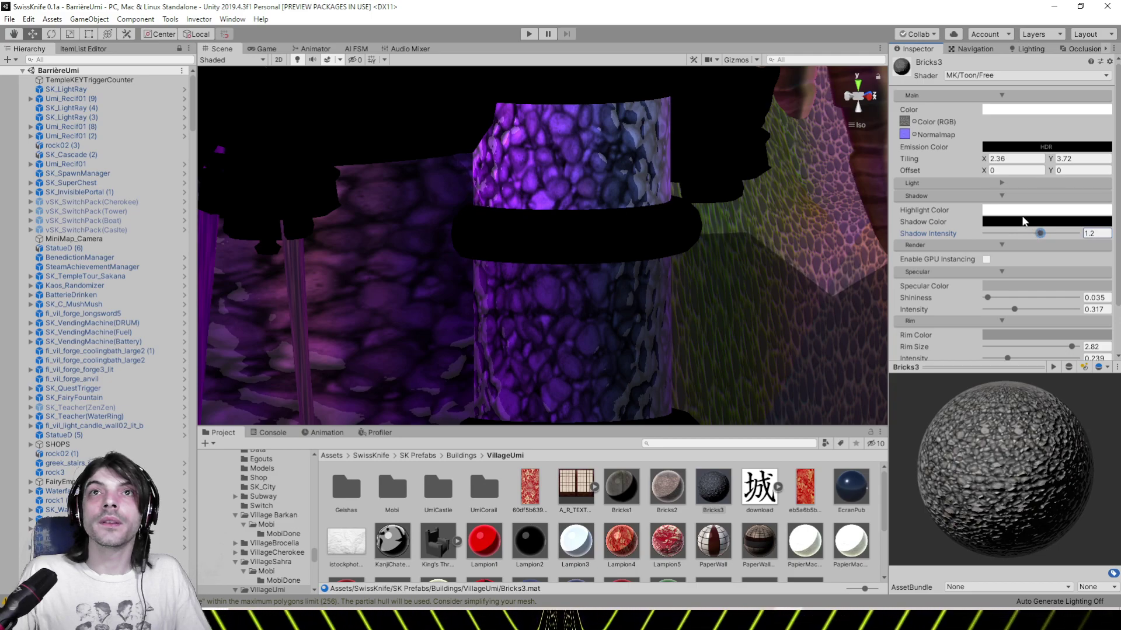
click(1005, 212)
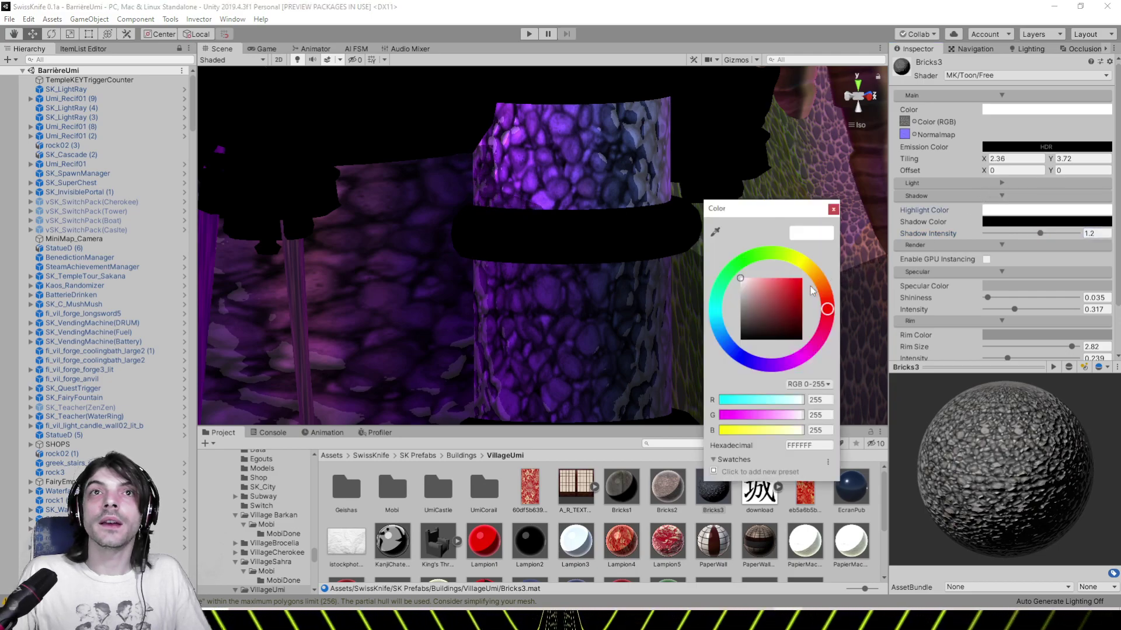
drag(742, 297, 733, 287)
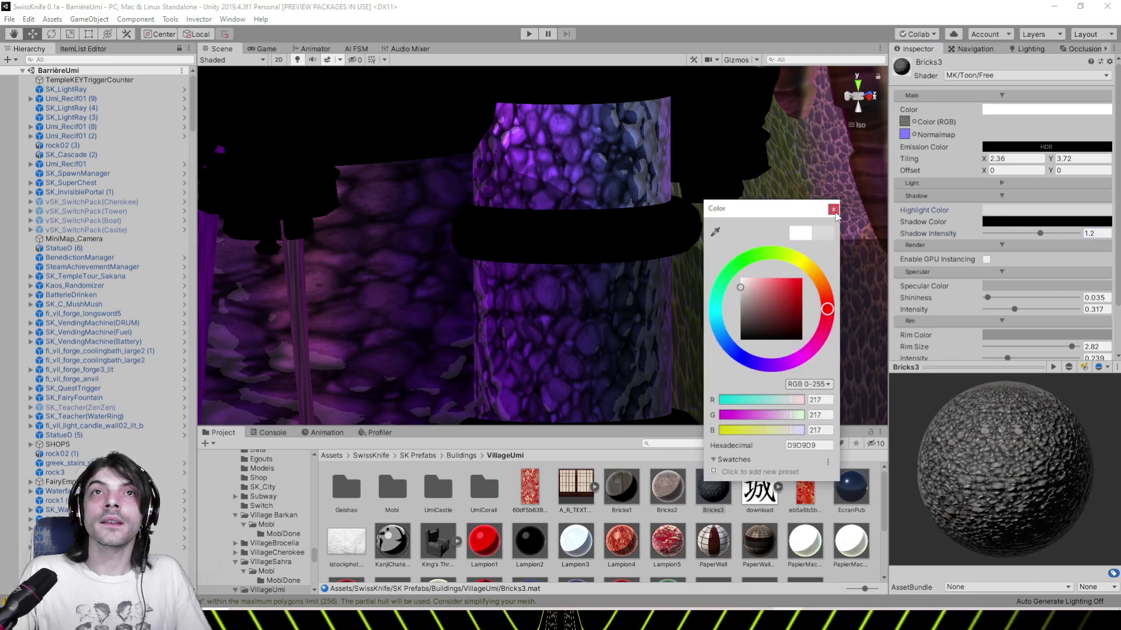
click(834, 212)
Set Bricks3's rim size to 1.65, rim intensity to 0.322 and rim smoothness to 0.076
right_drag(744, 216, 654, 230)
scroll(956, 245, down, 3)
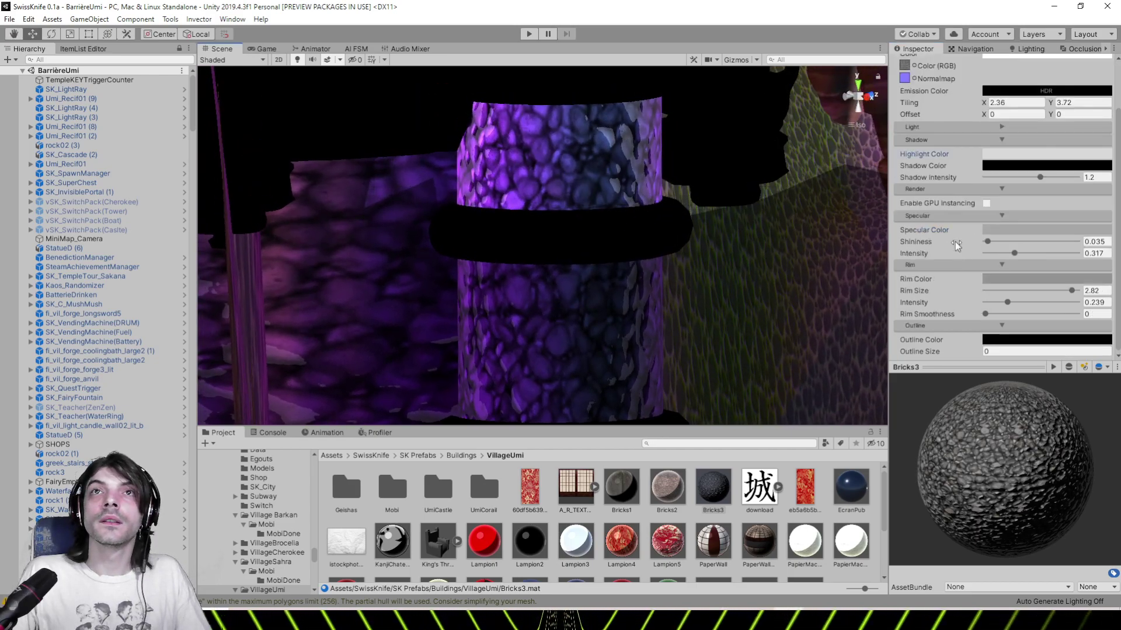
drag(1065, 294, 1024, 303)
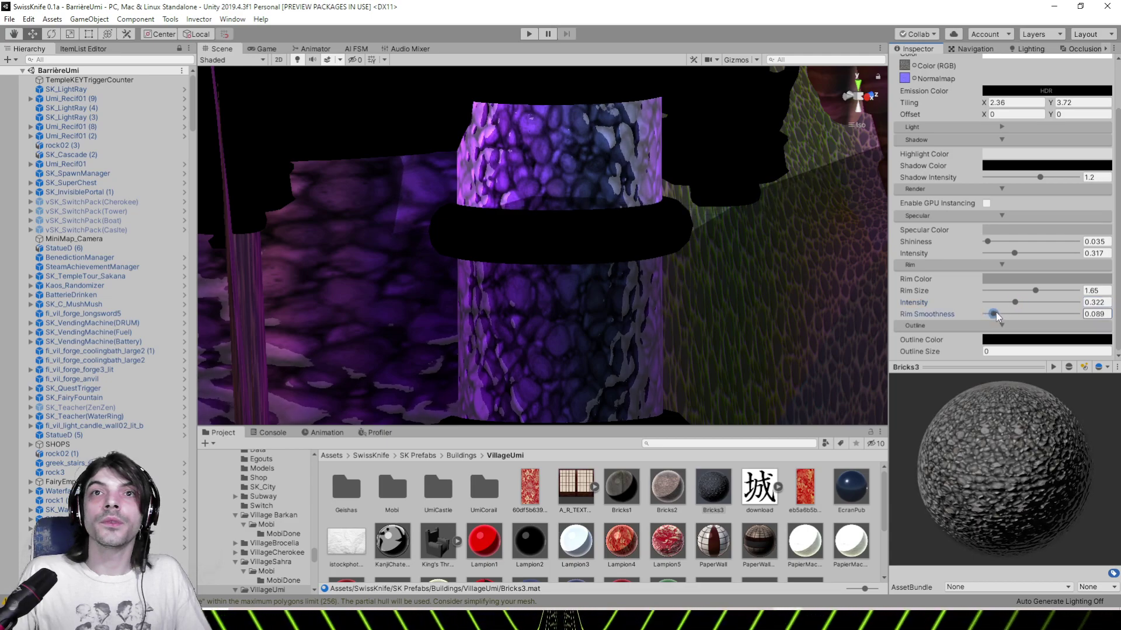
Select the pagoda-shaped furnace in the middle of the village and open its FurnaceA_mt1 material
right_drag(648, 263, 607, 248)
middle_drag(607, 248, 701, 223)
scroll(662, 246, down, 5)
right_drag(658, 255, 782, 324)
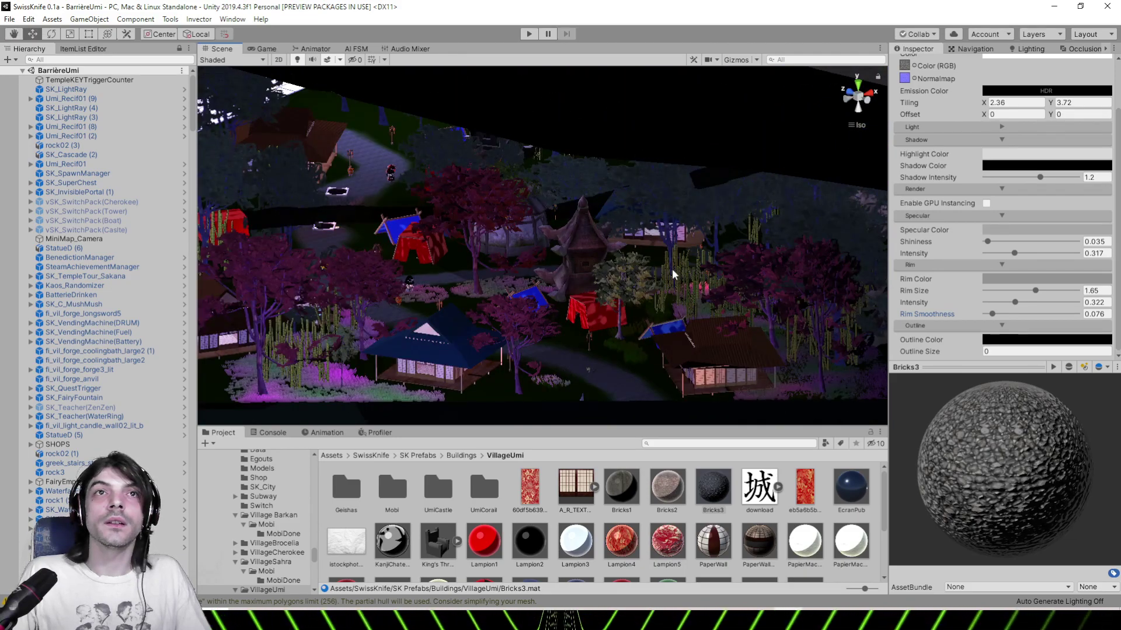
click(580, 242)
click(574, 237)
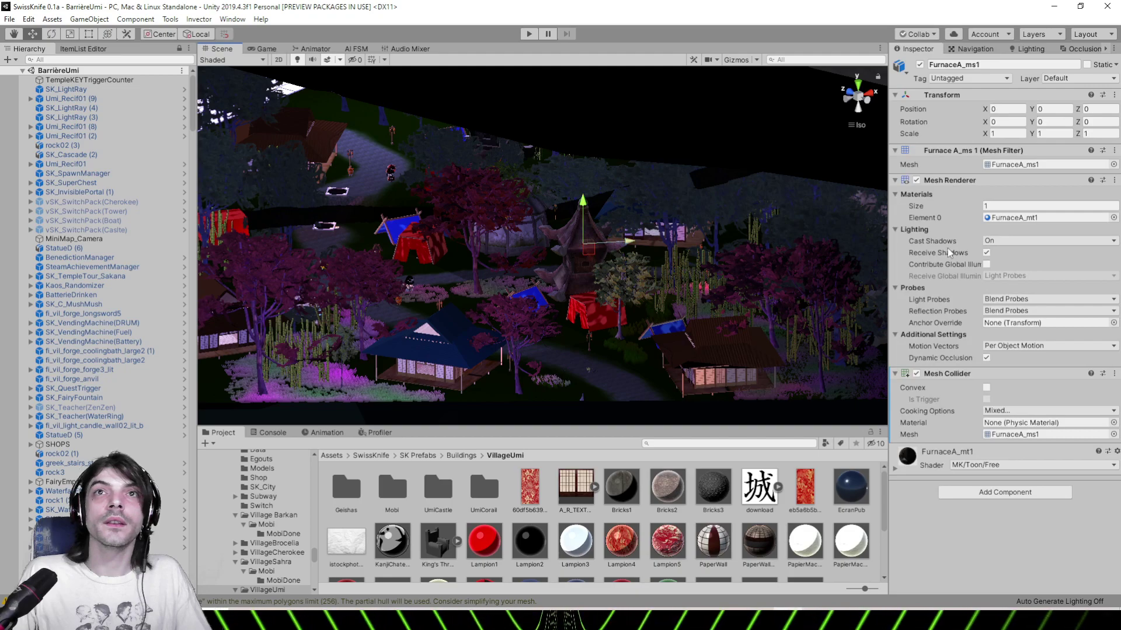
click(1015, 218)
click(523, 489)
Set FurnaceA_mt1's rim size to 1.22, rim intensity to 0.168, specular shininess to 0.225 and specular intensity to 0.06
scroll(551, 280, up, 5)
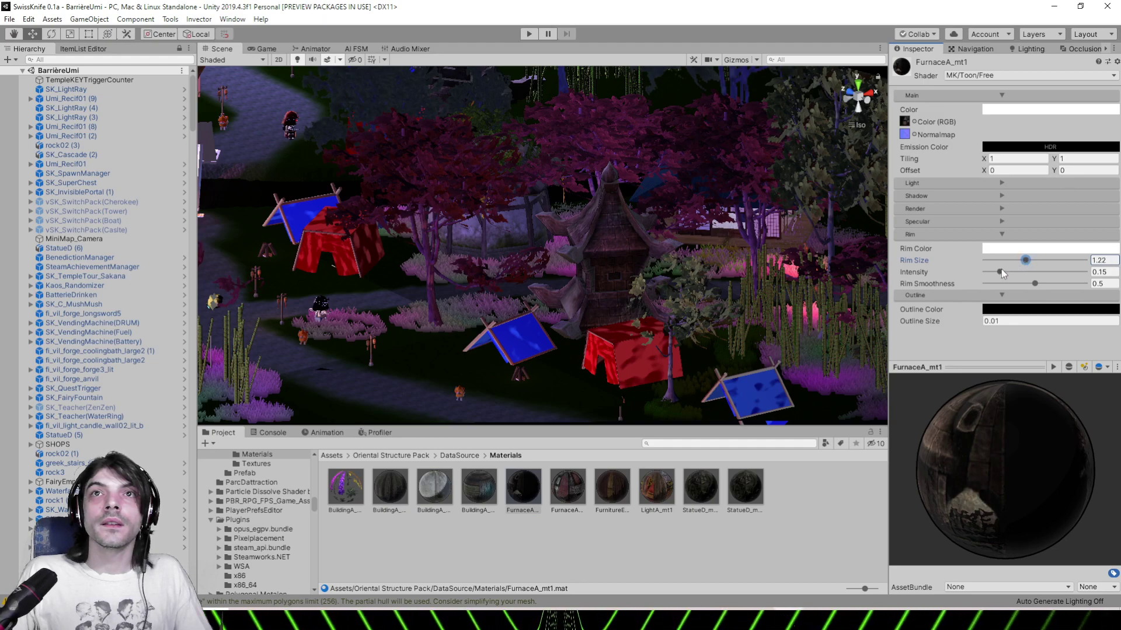
click(970, 221)
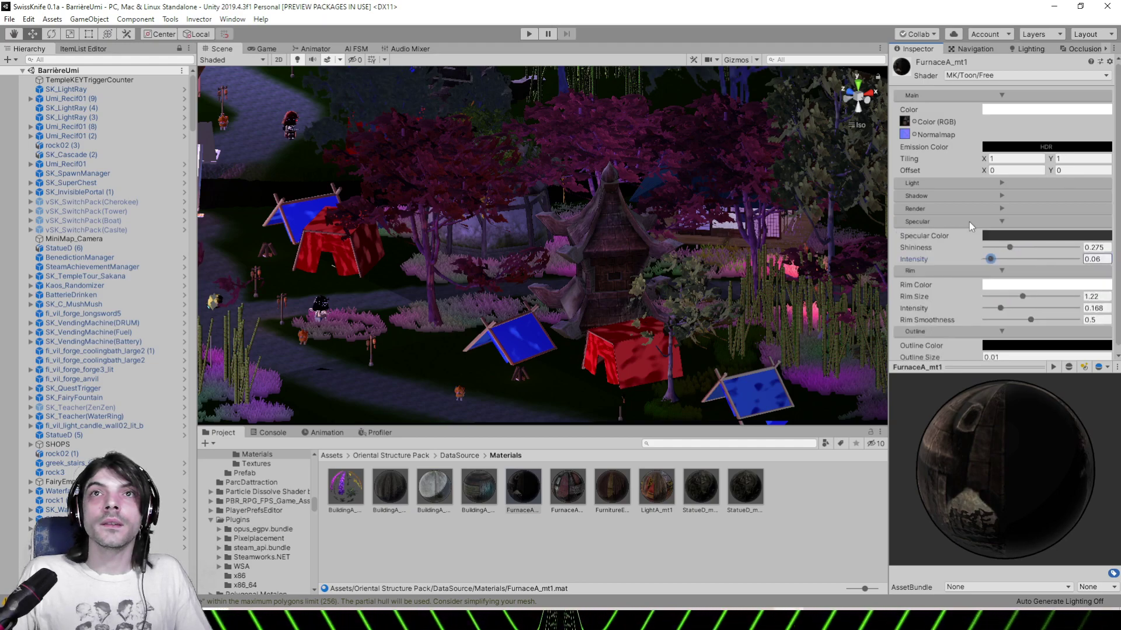
drag(1010, 247, 988, 257)
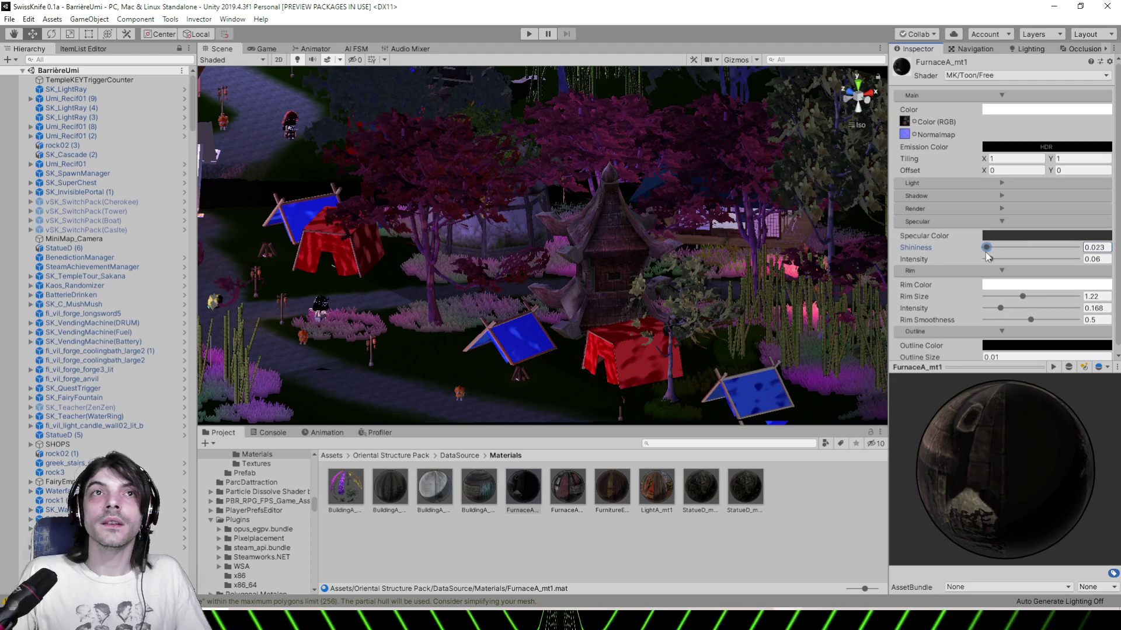
Examine the furnace, tents and surrounding village from several angles and distances
scroll(694, 256, up, 2)
right_drag(502, 327, 647, 253)
alt+drag(646, 253, 564, 320)
right_drag(564, 319, 705, 283)
scroll(499, 293, up, 1)
scroll(499, 293, down, 3)
middle_drag(499, 293, 646, 273)
right_drag(646, 272, 613, 268)
scroll(613, 269, down, 2)
middle_drag(612, 269, 733, 210)
scroll(733, 210, down, 2)
scroll(507, 207, up, 3)
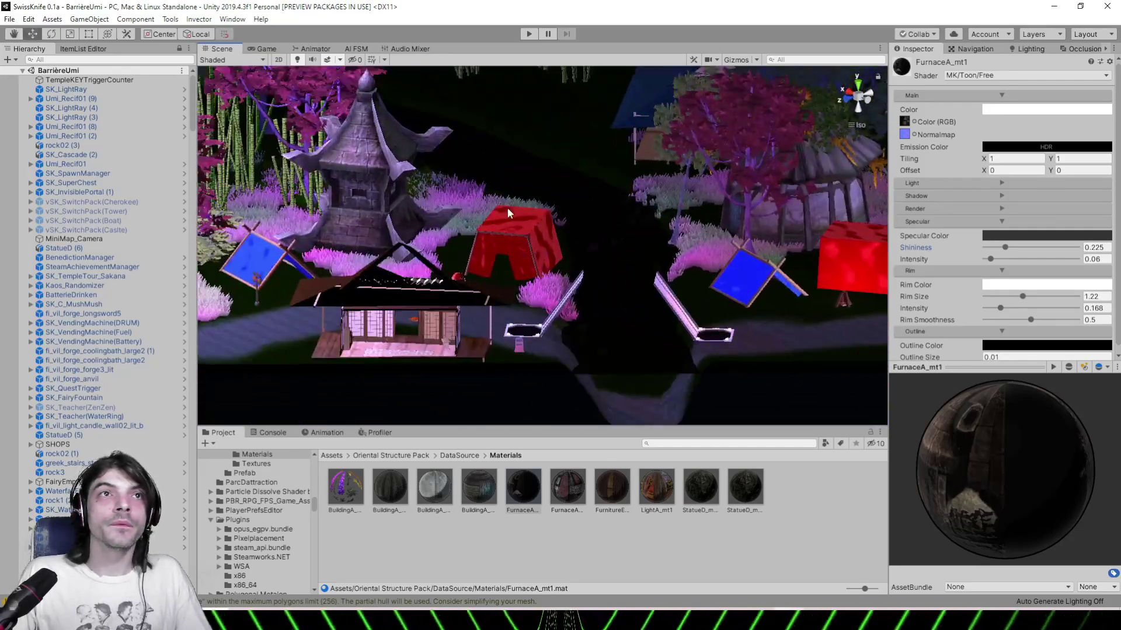
right_drag(507, 208, 653, 216)
middle_drag(654, 216, 726, 205)
alt+drag(726, 204, 632, 271)
Select the red tent beside the furnace, locate its Tent material in the Rebels folder and open it
alt+drag(704, 261, 719, 299)
click(718, 299)
click(720, 296)
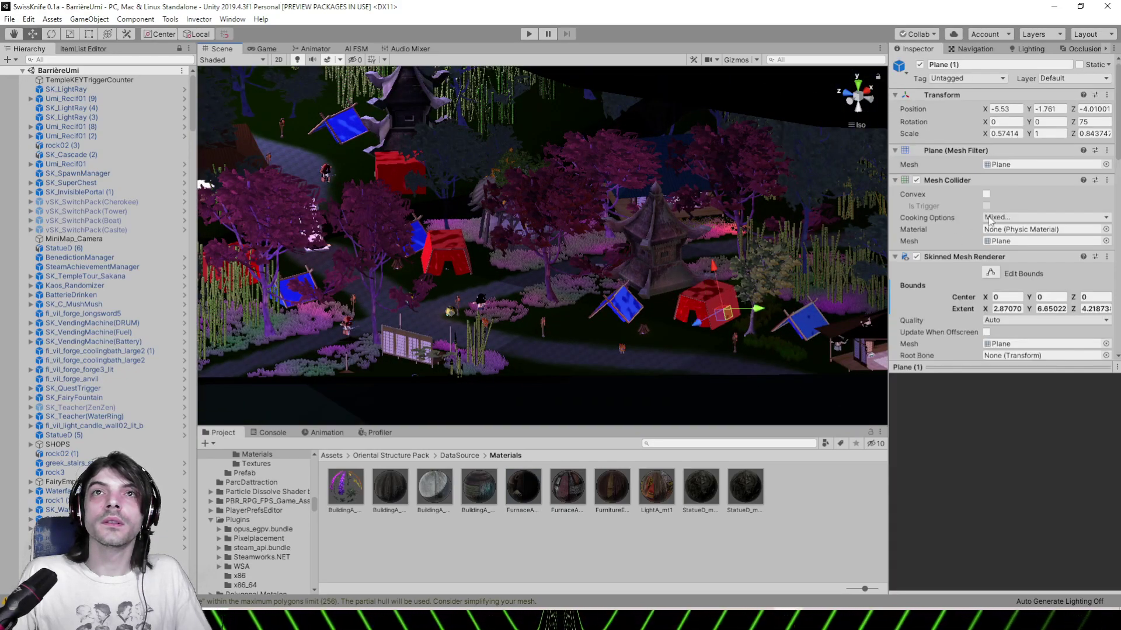
scroll(929, 233, down, 6)
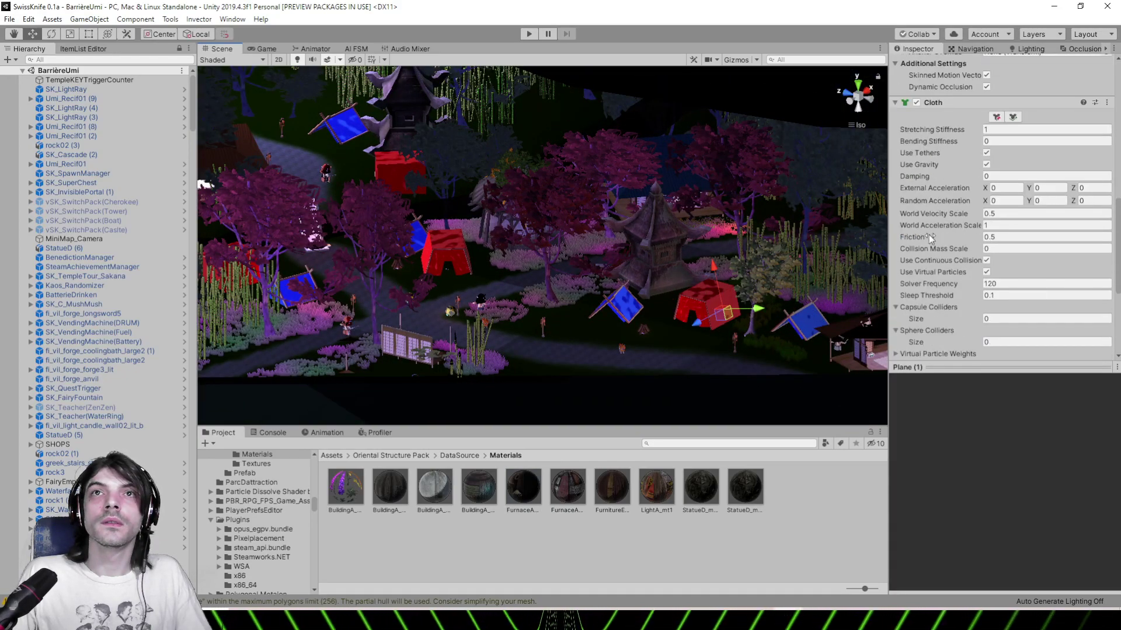
scroll(929, 234, up, 3)
click(1005, 180)
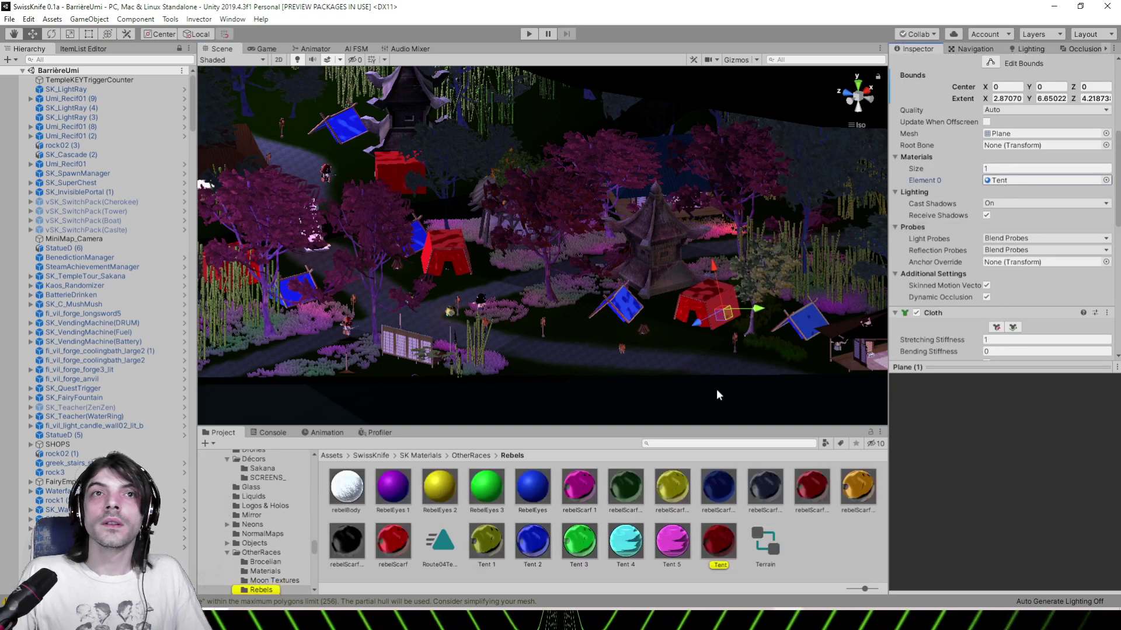
click(721, 543)
Change the Tent material's main color to a slightly less saturated red
click(1011, 110)
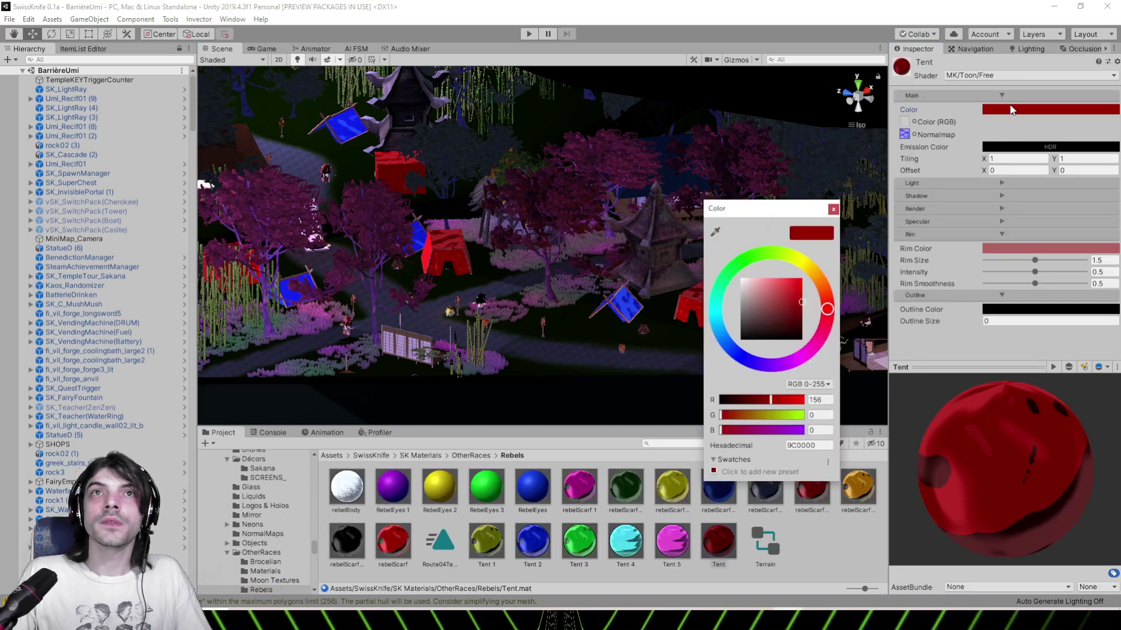
click(787, 301)
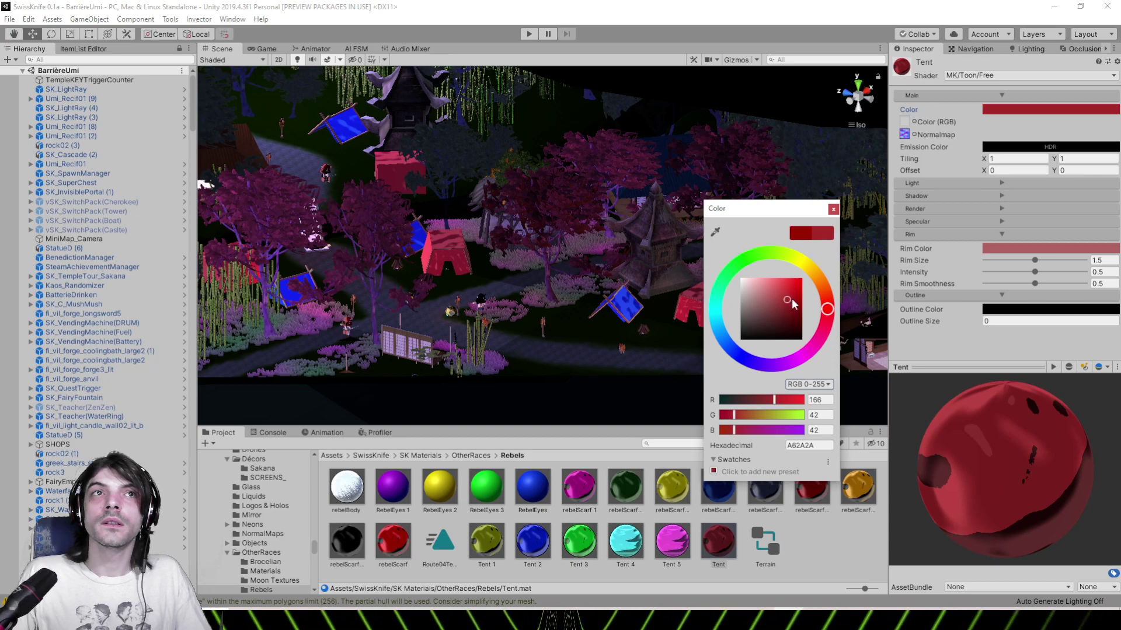
click(792, 300)
click(833, 210)
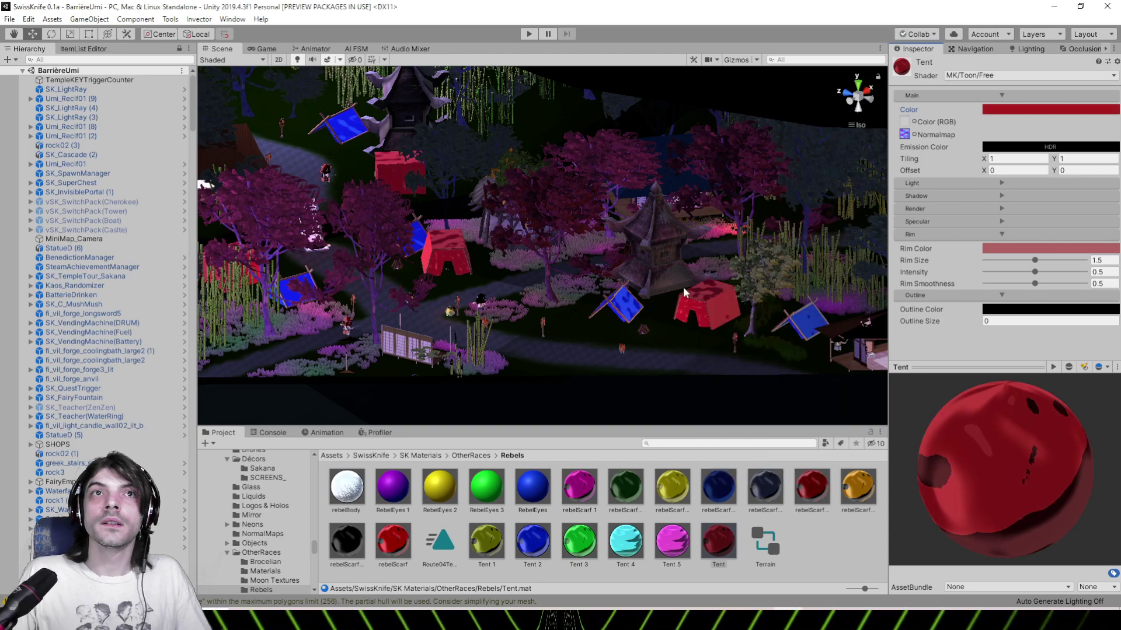
Open the blue Tent 2 material and set its main color to 3042A6
click(624, 308)
click(531, 546)
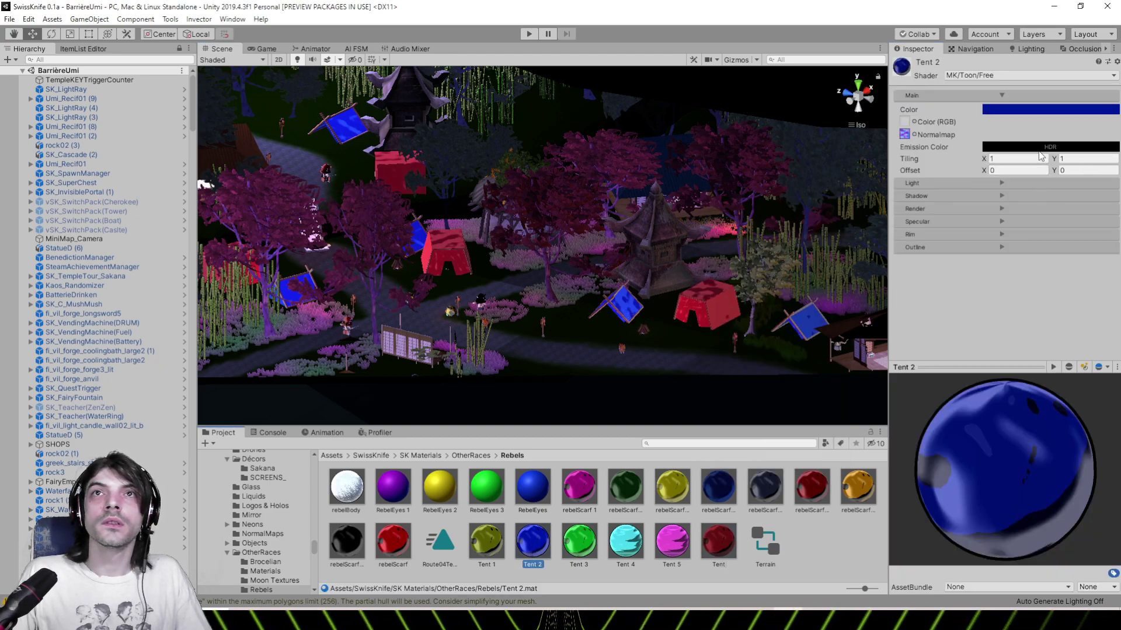
click(1026, 111)
drag(790, 301, 785, 300)
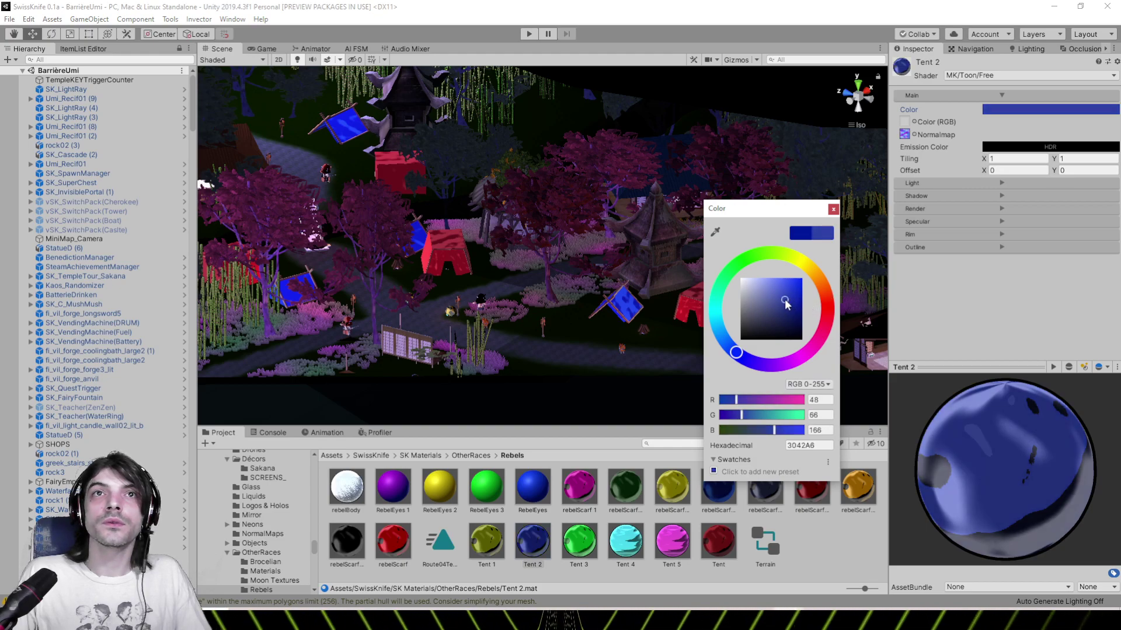
click(833, 210)
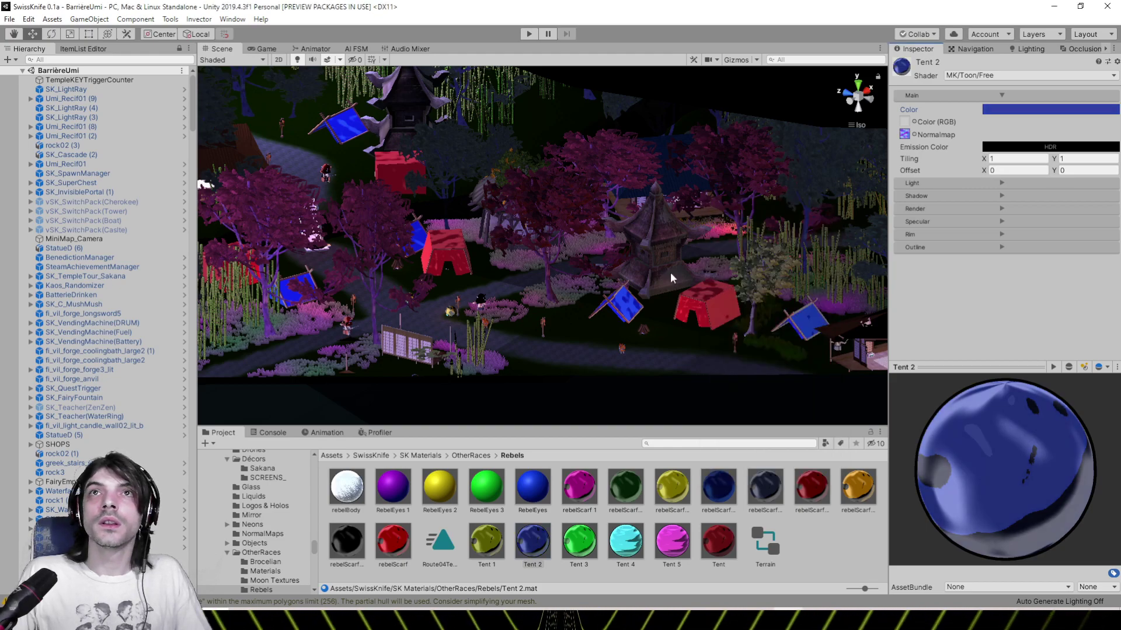
Select the cloth plane of the blue tent beside the small pagoda and locate its assigned material in the project
scroll(670, 272, up, 2)
click(382, 236)
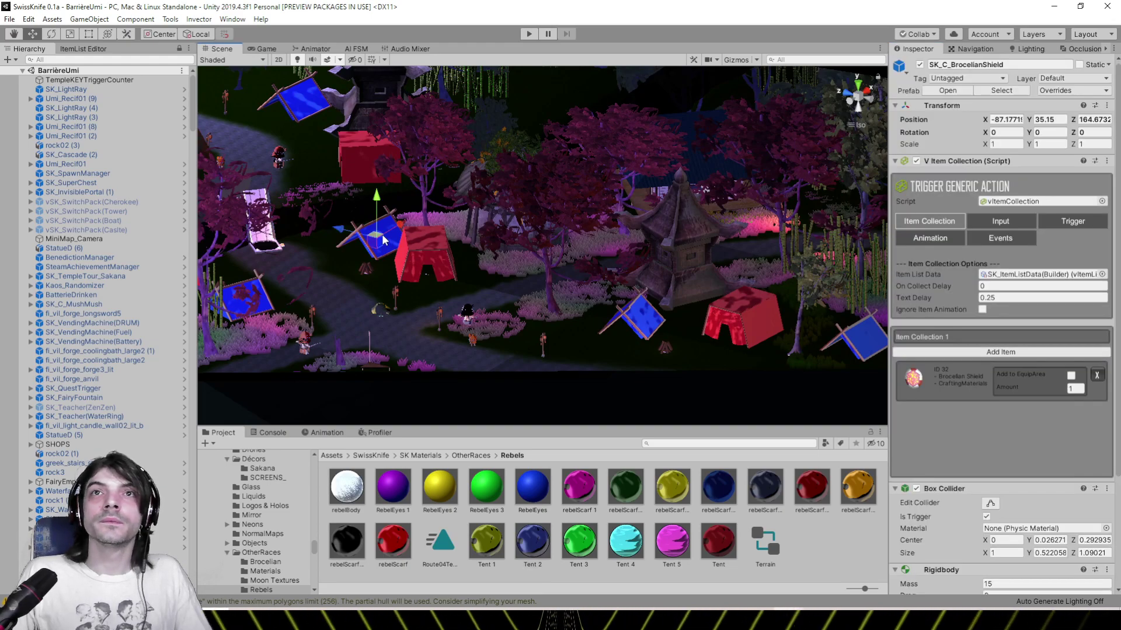
click(658, 320)
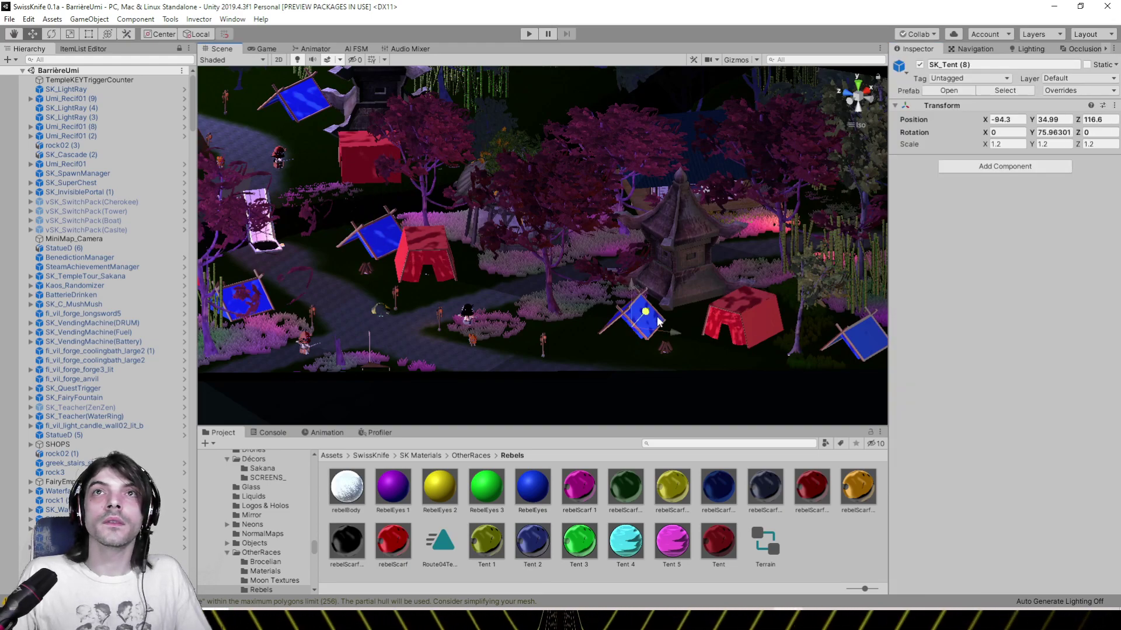
click(658, 321)
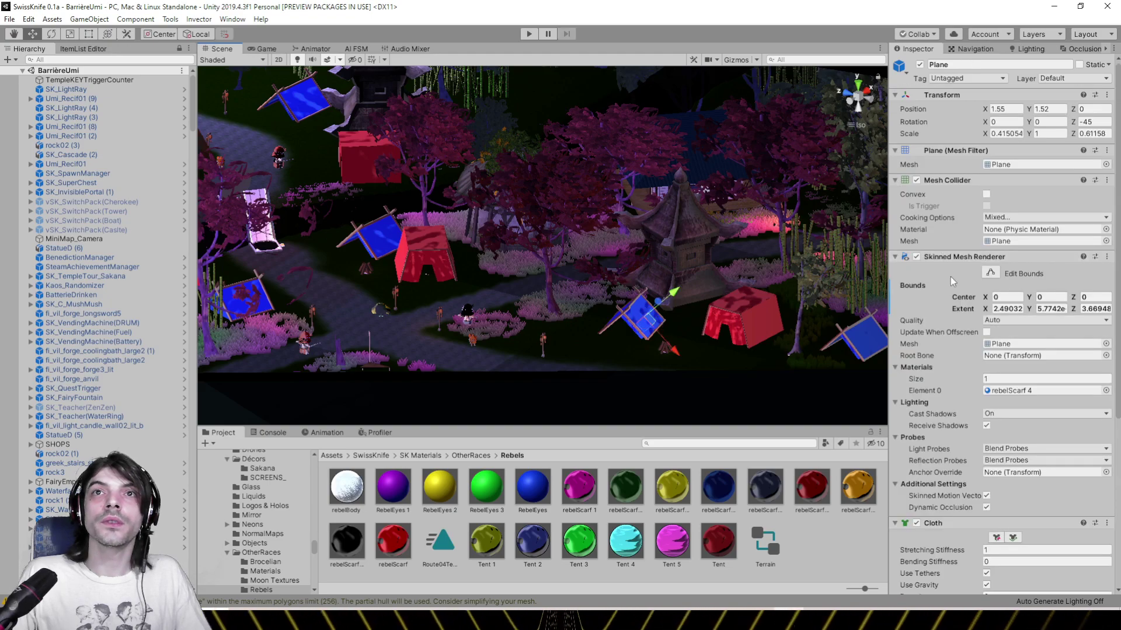
click(1026, 391)
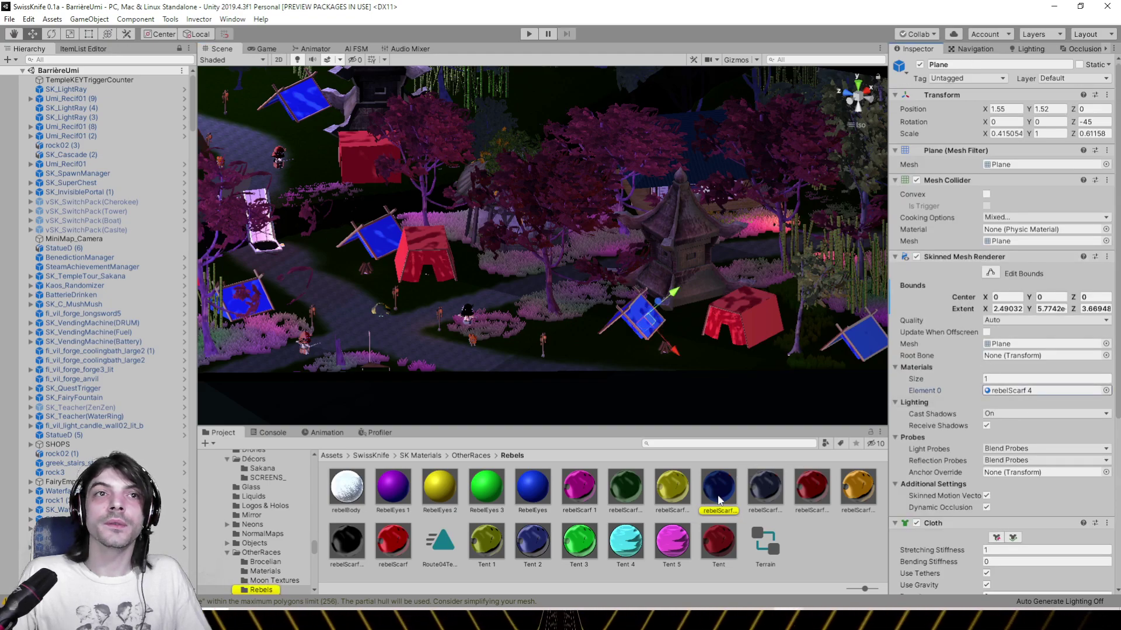
Open the rebelScarf 4 material and set its main color to 22379F
click(719, 499)
click(1013, 111)
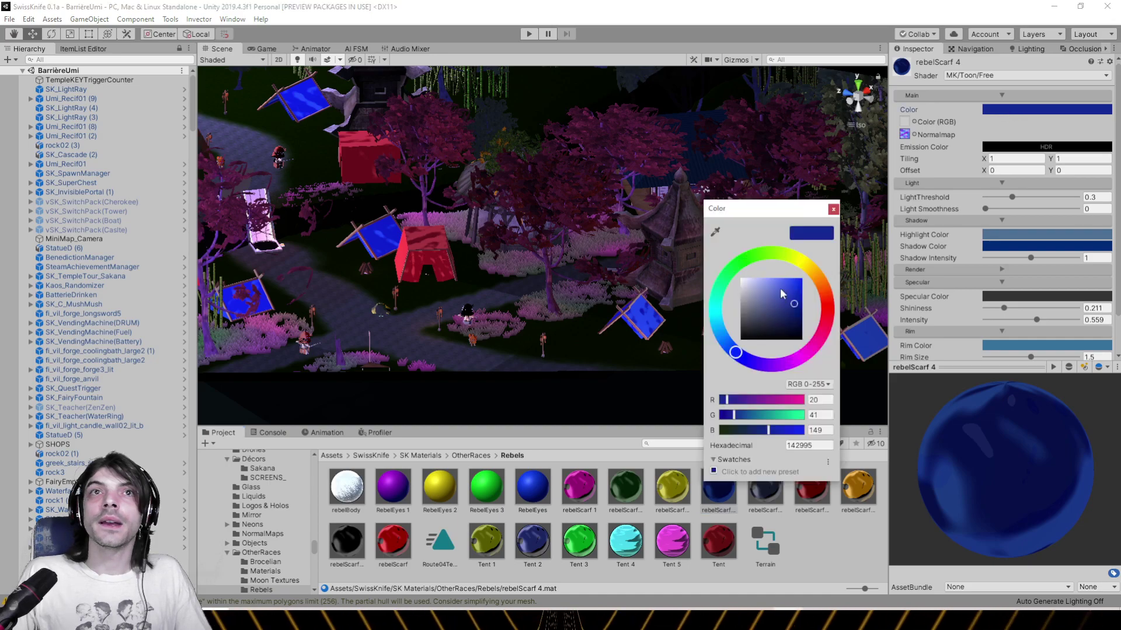
drag(792, 303, 788, 301)
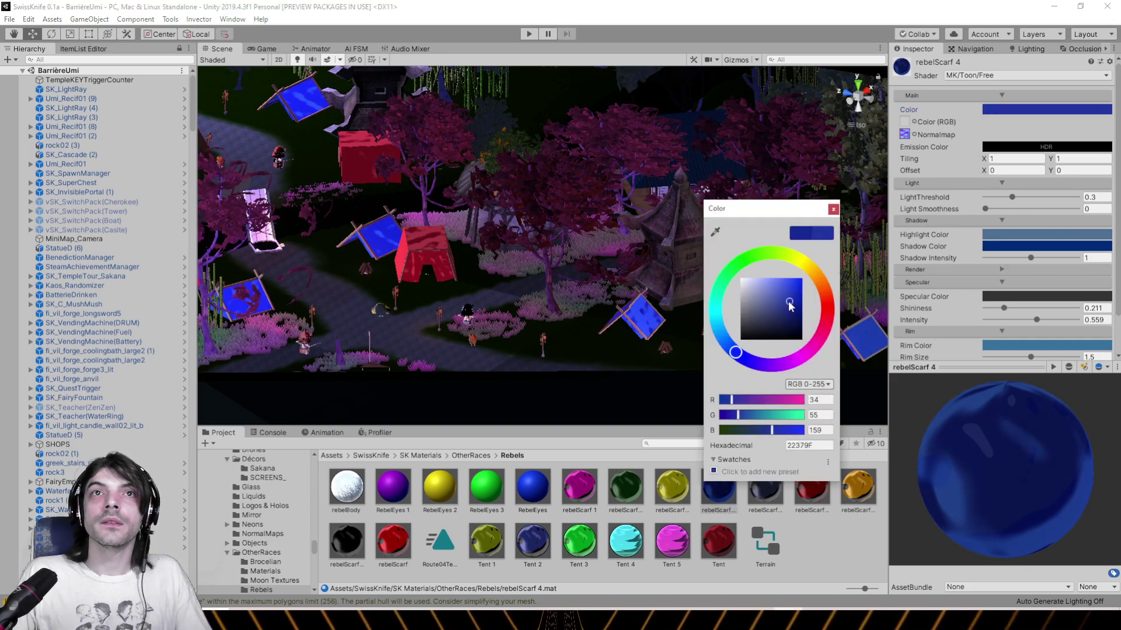
click(833, 211)
Examine the recolored blue and red tents across the village from several angles and distances
right_drag(730, 250, 504, 251)
middle_drag(505, 251, 672, 237)
right_drag(673, 237, 552, 275)
scroll(528, 283, down, 5)
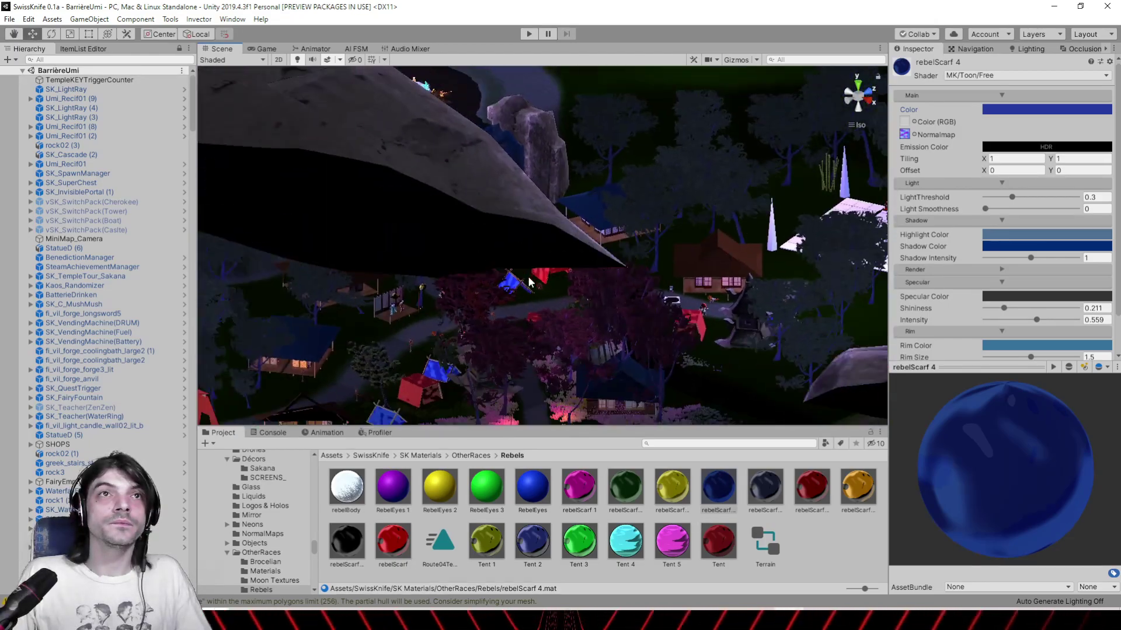
scroll(527, 283, up, 8)
middle_drag(442, 288, 771, 284)
right_drag(759, 285, 449, 288)
middle_drag(484, 283, 788, 239)
right_drag(787, 238, 604, 265)
alt+drag(527, 272, 413, 248)
scroll(413, 246, down, 5)
middle_drag(413, 246, 545, 252)
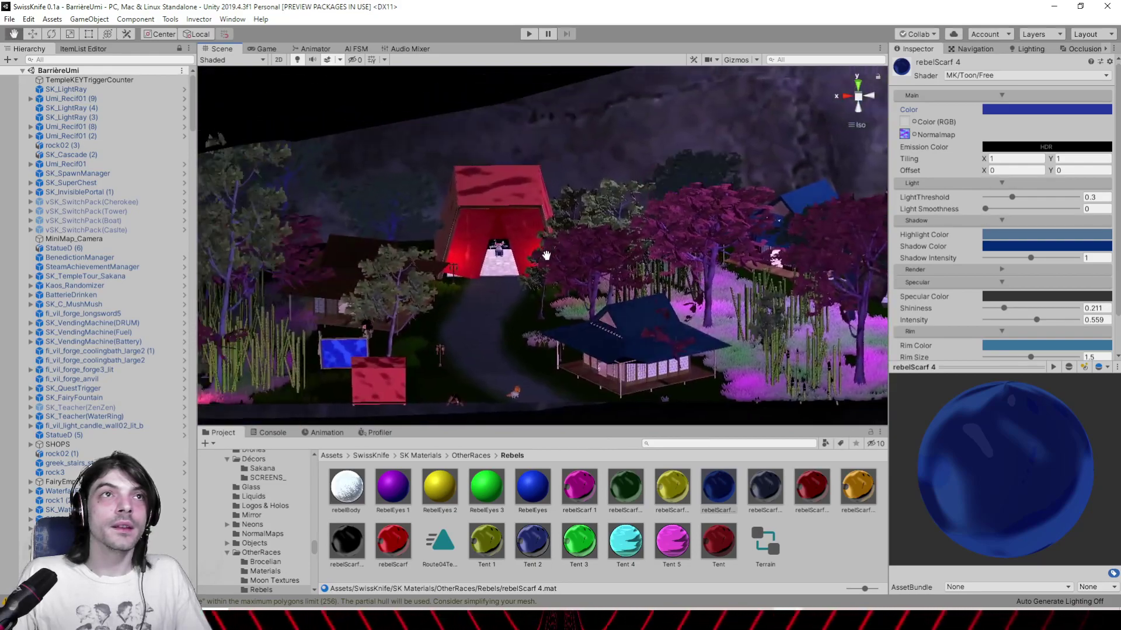
Select the cloth plane of the large red tent at the end of the path and locate its material
scroll(544, 251, down, 3)
click(516, 230)
click(538, 226)
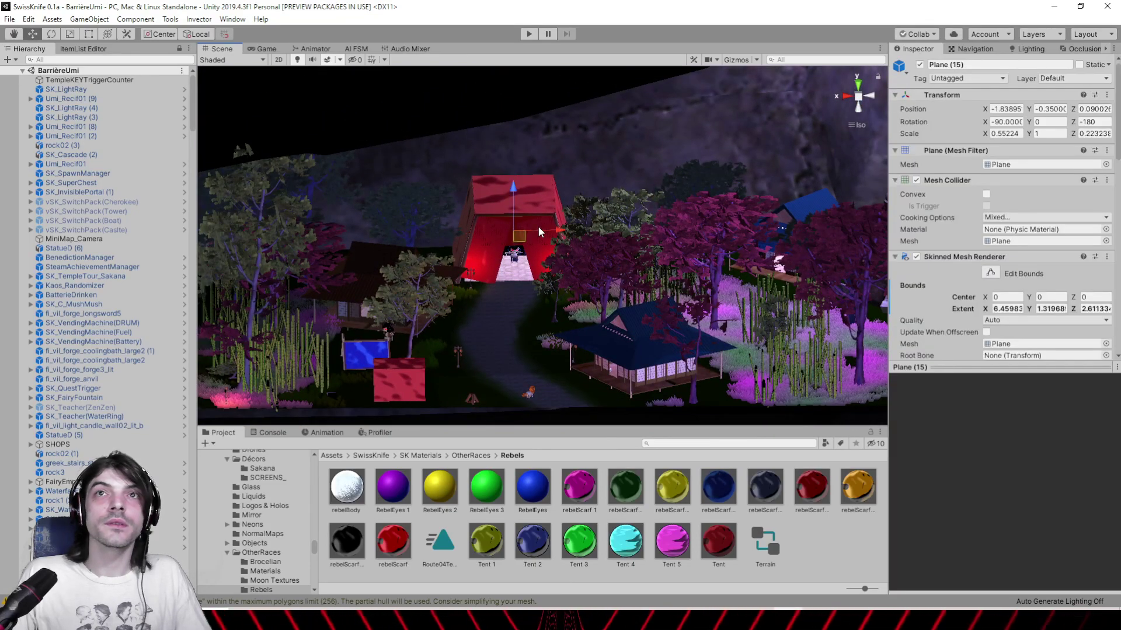
scroll(986, 288, down, 3)
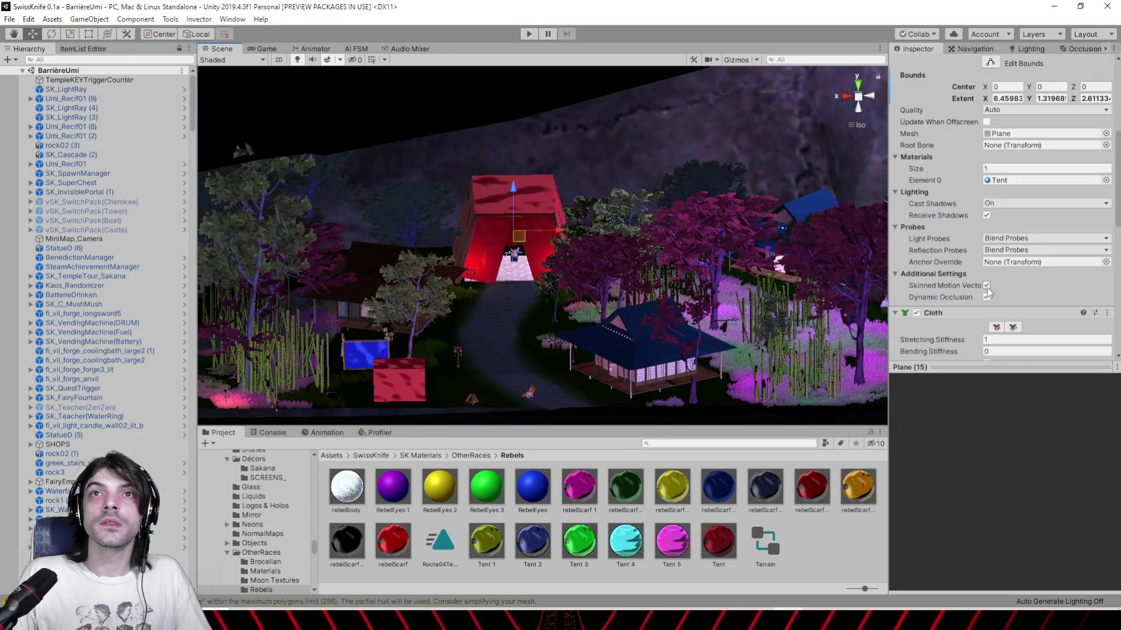
click(1011, 183)
Examine the tents, trees and houses around the large red tent and under the rock ceiling
alt+drag(633, 262, 532, 277)
scroll(532, 277, down, 4)
middle_drag(531, 277, 720, 218)
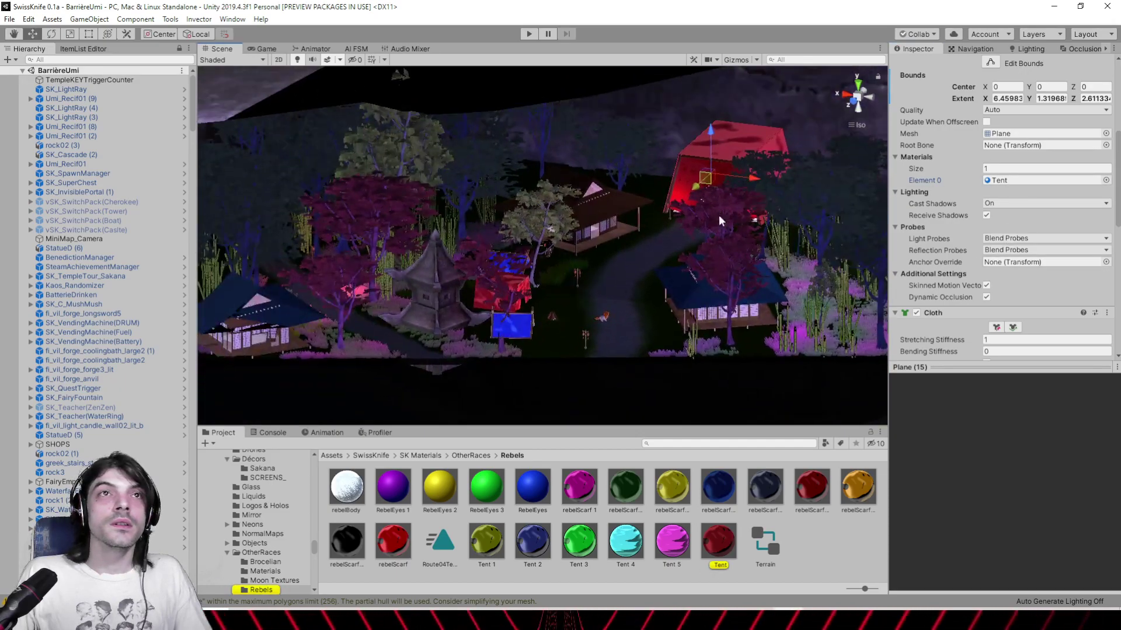
alt+drag(622, 251, 470, 274)
middle_drag(470, 274, 695, 282)
scroll(665, 284, up, 3)
alt+drag(484, 283, 586, 257)
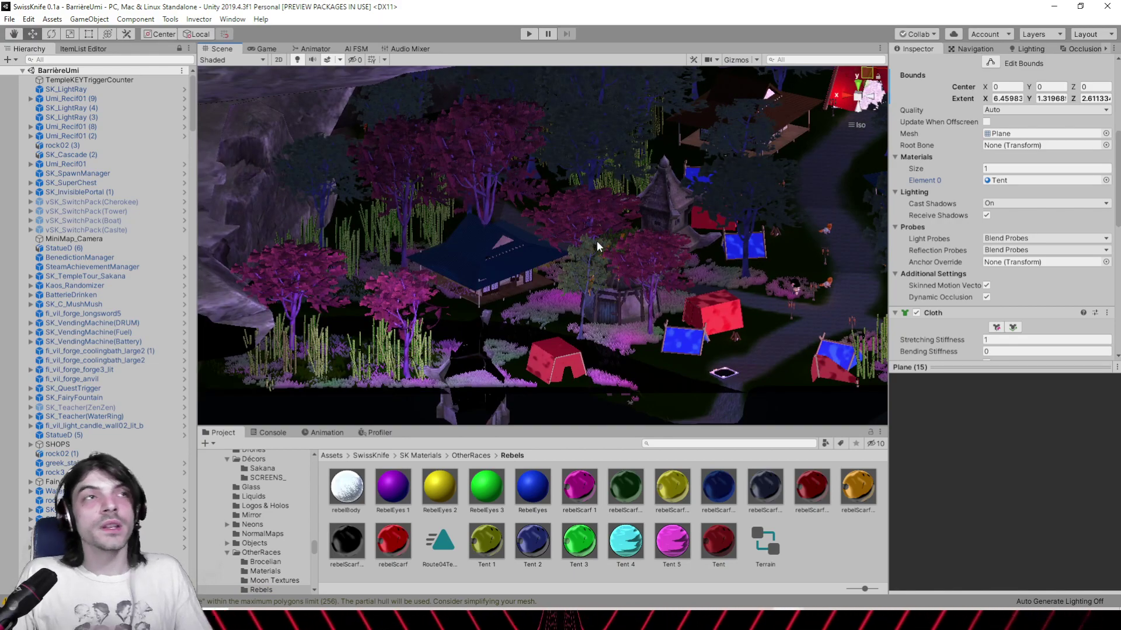
middle_drag(597, 240, 308, 233)
middle_drag(858, 153, 527, 238)
alt+drag(527, 239, 817, 228)
middle_drag(572, 257, 455, 293)
alt+drag(455, 292, 534, 234)
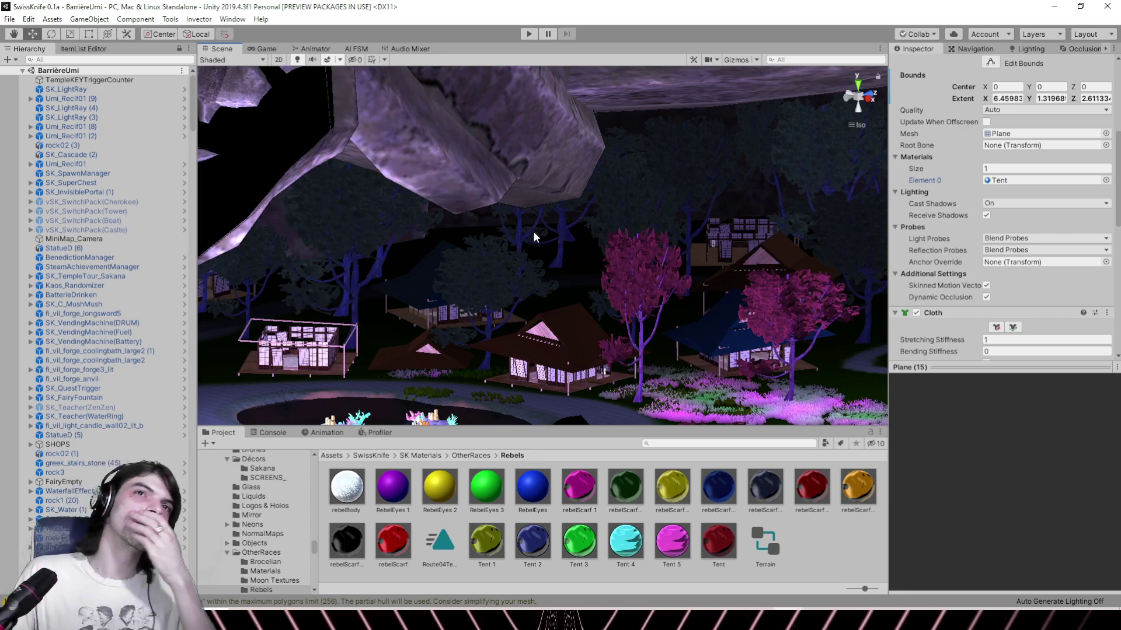
Inspect the houses around the coral pond, the blue-roofed house and the outer rocks from different viewpoints
right_drag(573, 285, 501, 343)
middle_drag(501, 343, 674, 311)
right_drag(674, 311, 430, 307)
middle_drag(430, 307, 677, 297)
right_drag(677, 298, 536, 266)
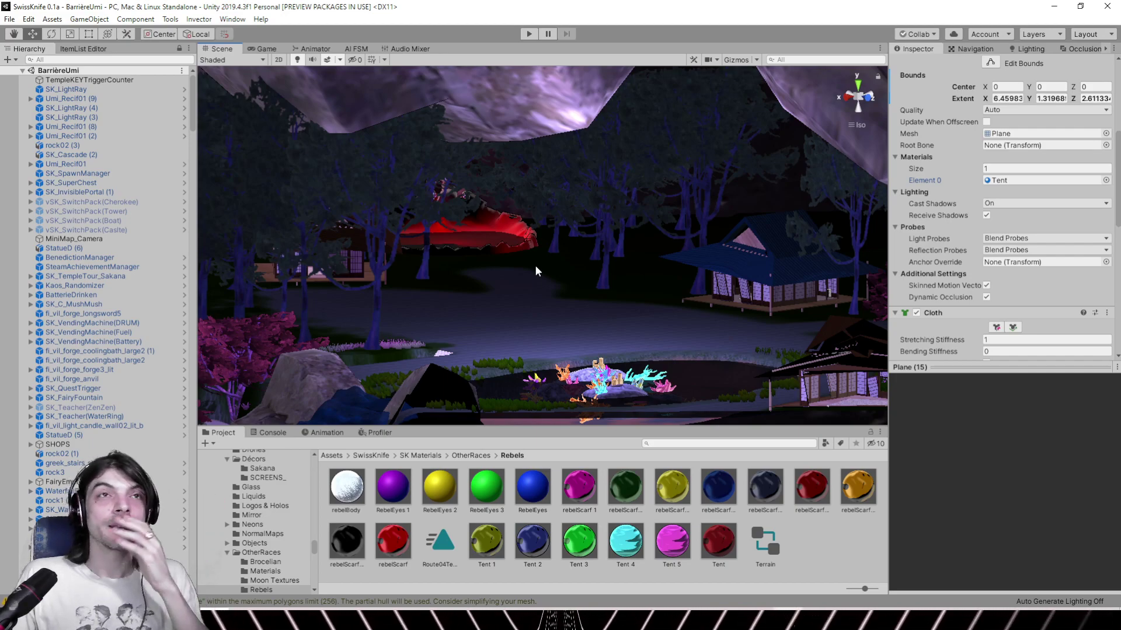
right_drag(533, 270, 496, 272)
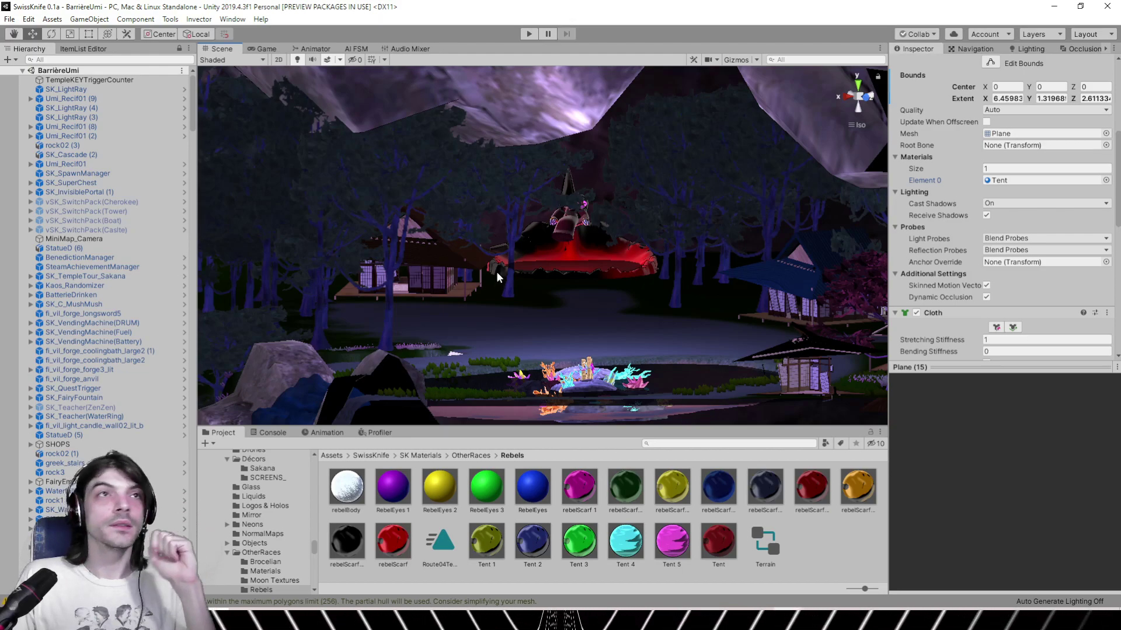
right_drag(569, 299, 453, 307)
middle_drag(453, 307, 681, 307)
right_drag(682, 308, 491, 275)
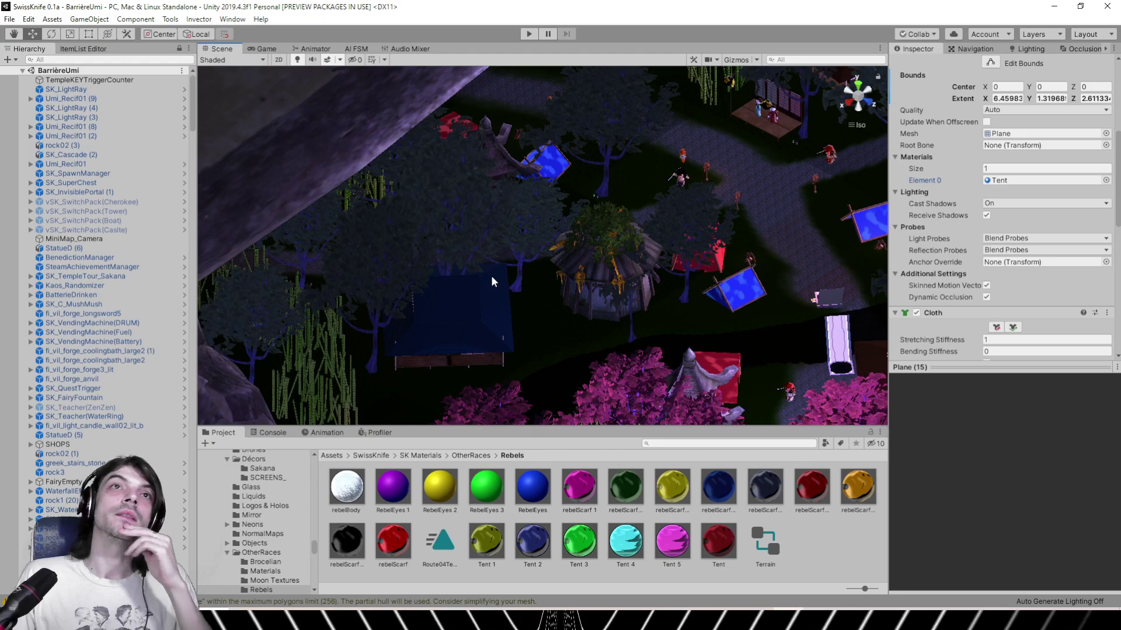
middle_drag(431, 286, 536, 274)
right_drag(594, 299, 426, 289)
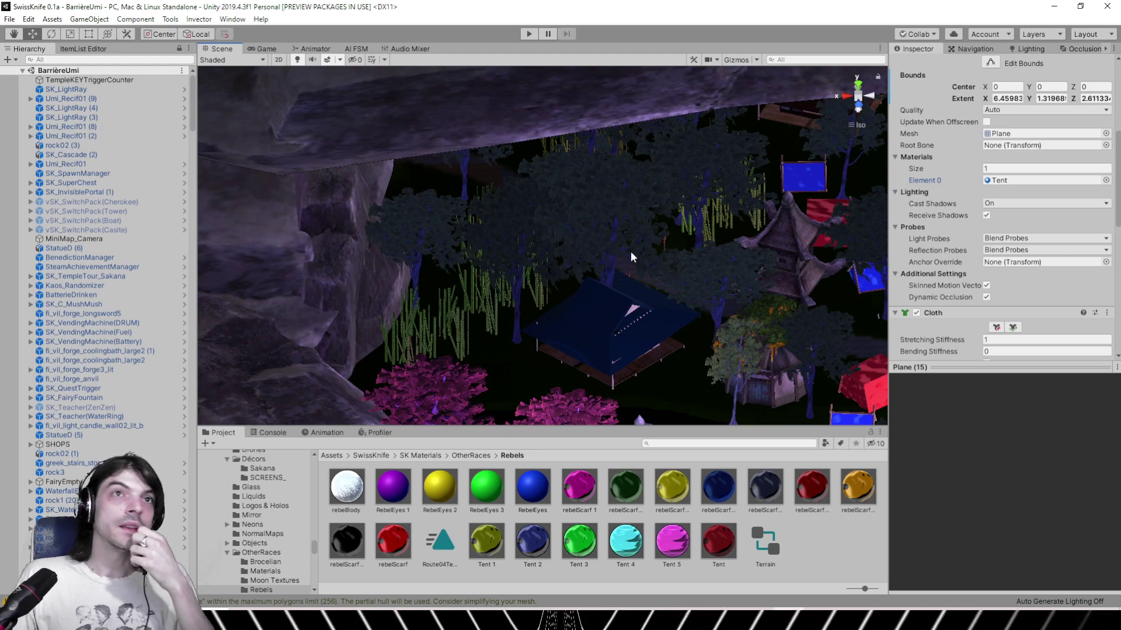
alt+drag(630, 251, 544, 281)
right_drag(544, 281, 341, 216)
middle_drag(635, 280, 438, 281)
alt+drag(438, 281, 347, 262)
middle_drag(347, 263, 680, 344)
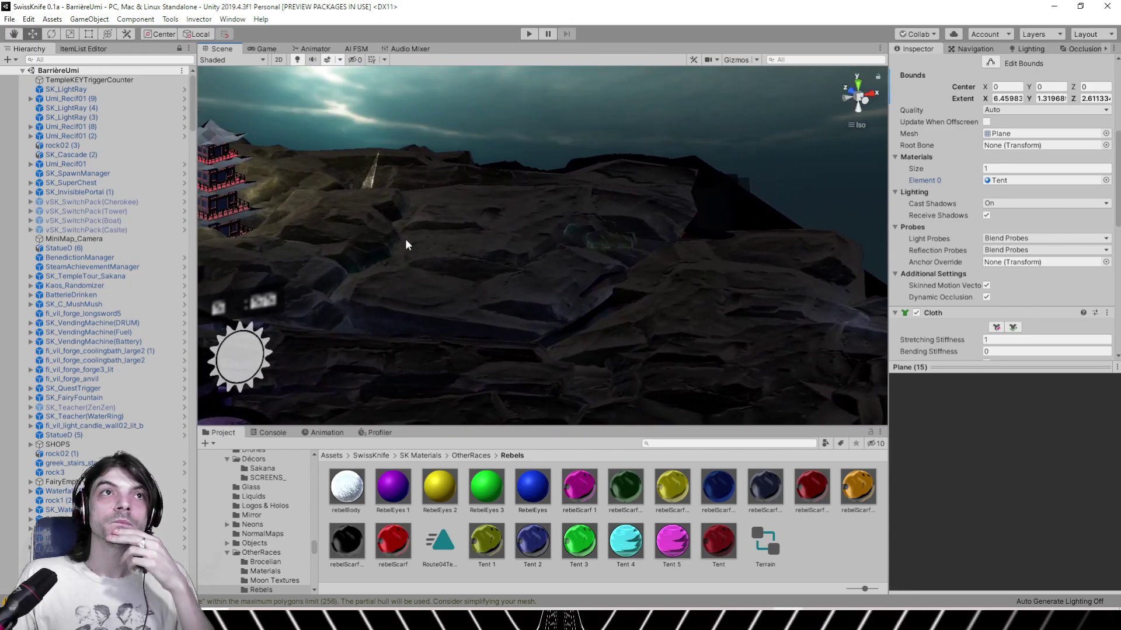
Go to the multi-storey pagoda, select the robot mesh standing by the pillars and open its SK_ToonSakana material
right_drag(408, 243, 307, 222)
click(481, 205)
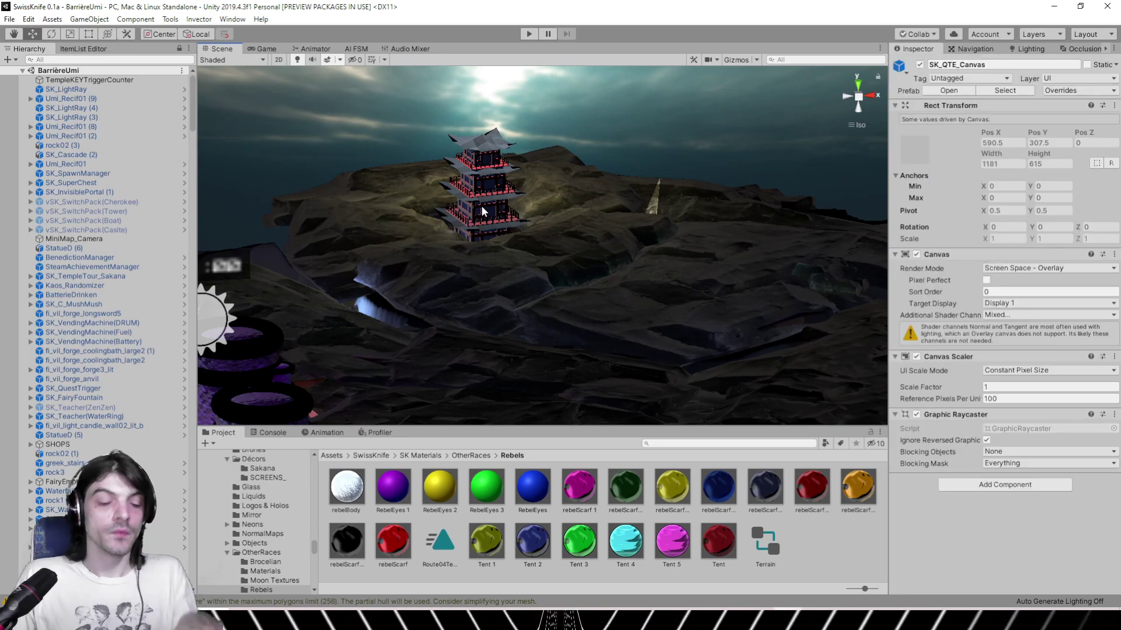
key(f)
right_drag(448, 284, 867, 253)
click(449, 370)
key(f)
alt+drag(866, 254, 532, 209)
click(532, 209)
click(1013, 284)
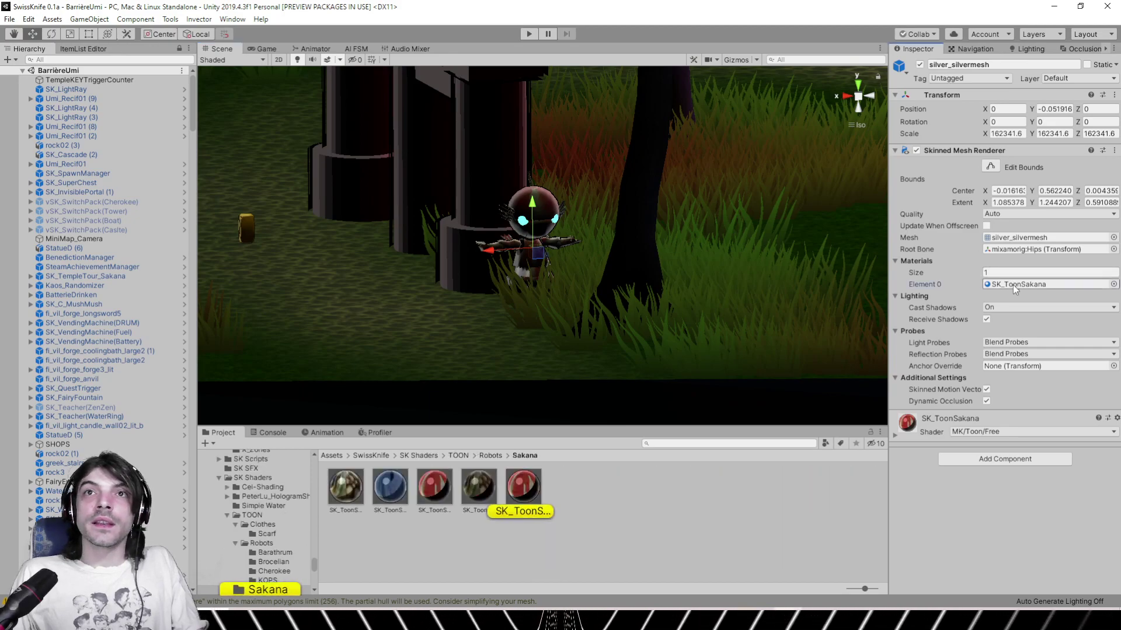
click(523, 488)
Frame the Sakana robot up close and set the SK_ToonSakana outline size to 0.01
alt+drag(584, 350, 569, 327)
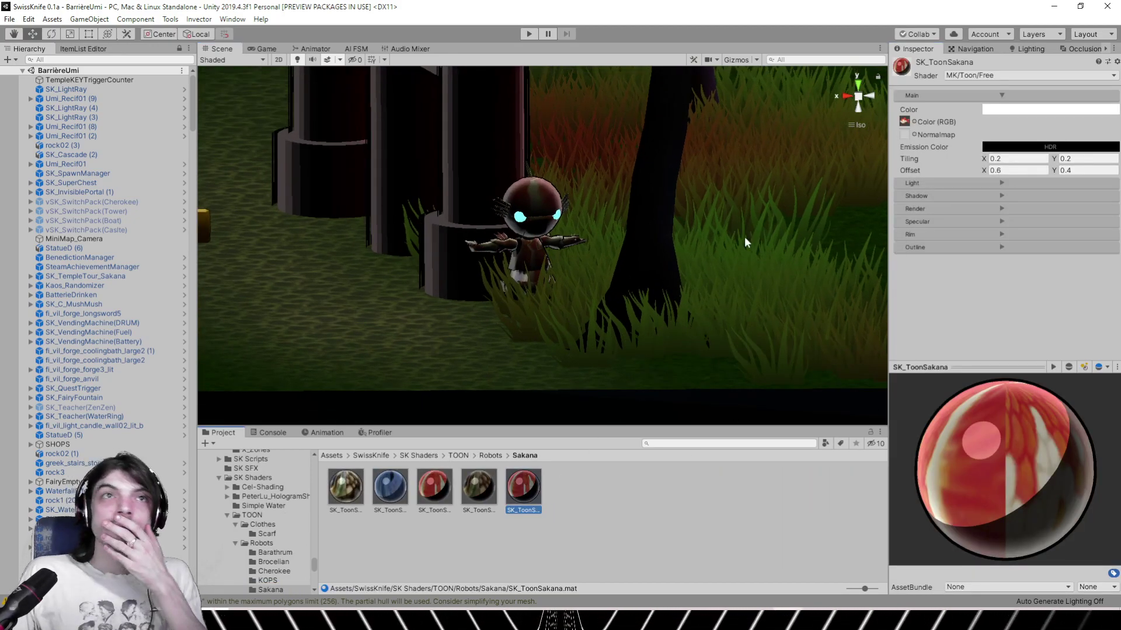
scroll(650, 234, up, 12)
middle_drag(630, 227, 592, 280)
click(962, 246)
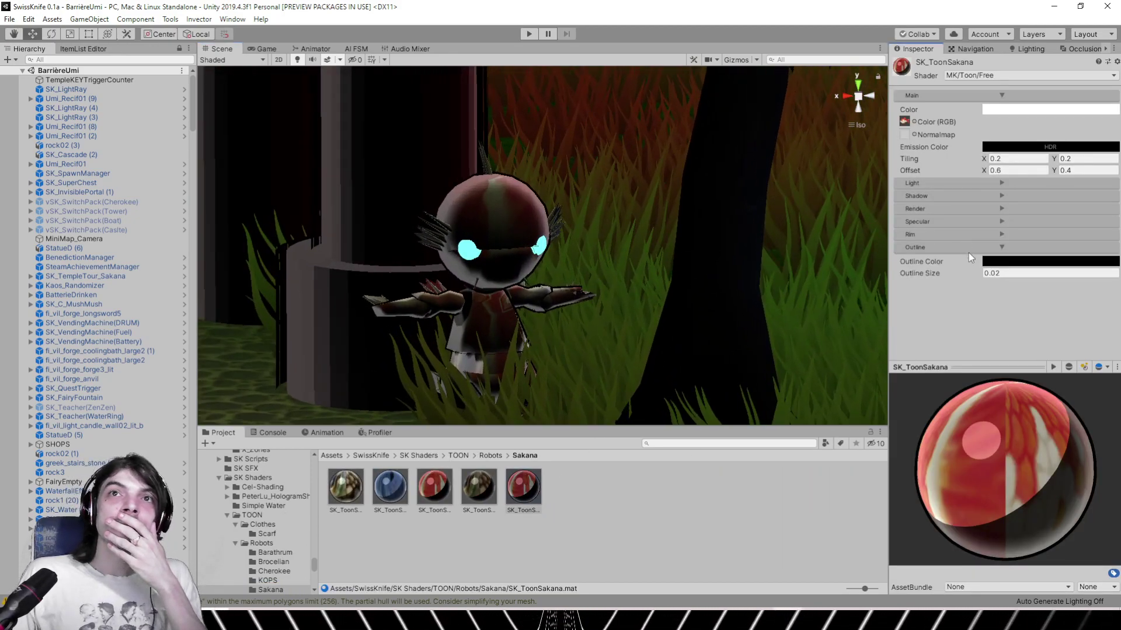
click(996, 273)
text(0)
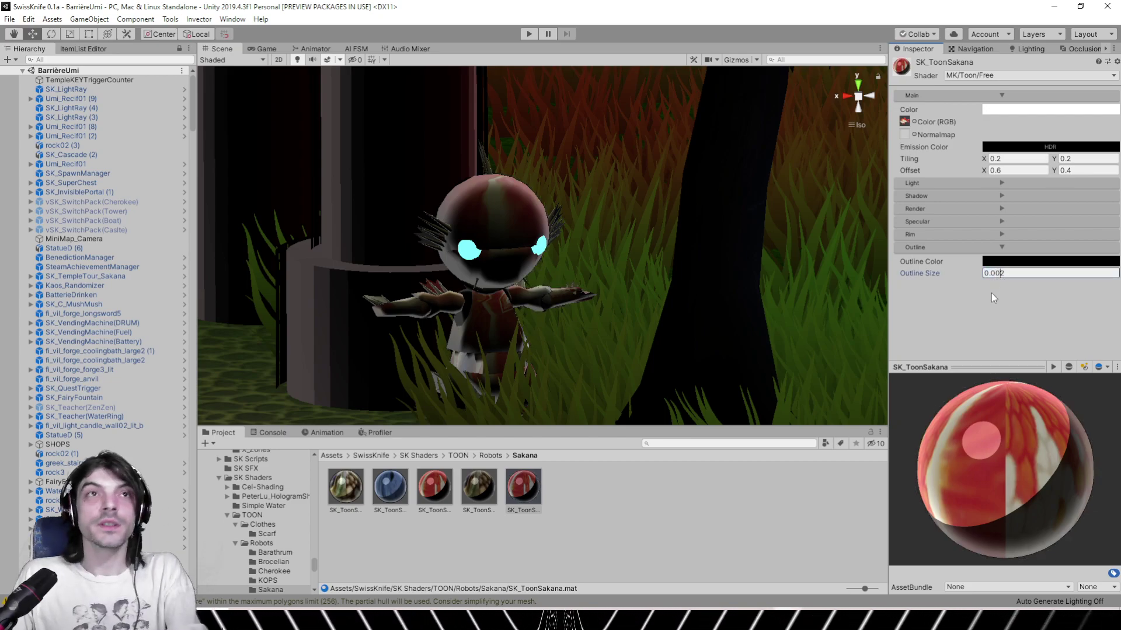
key(BackSpace)
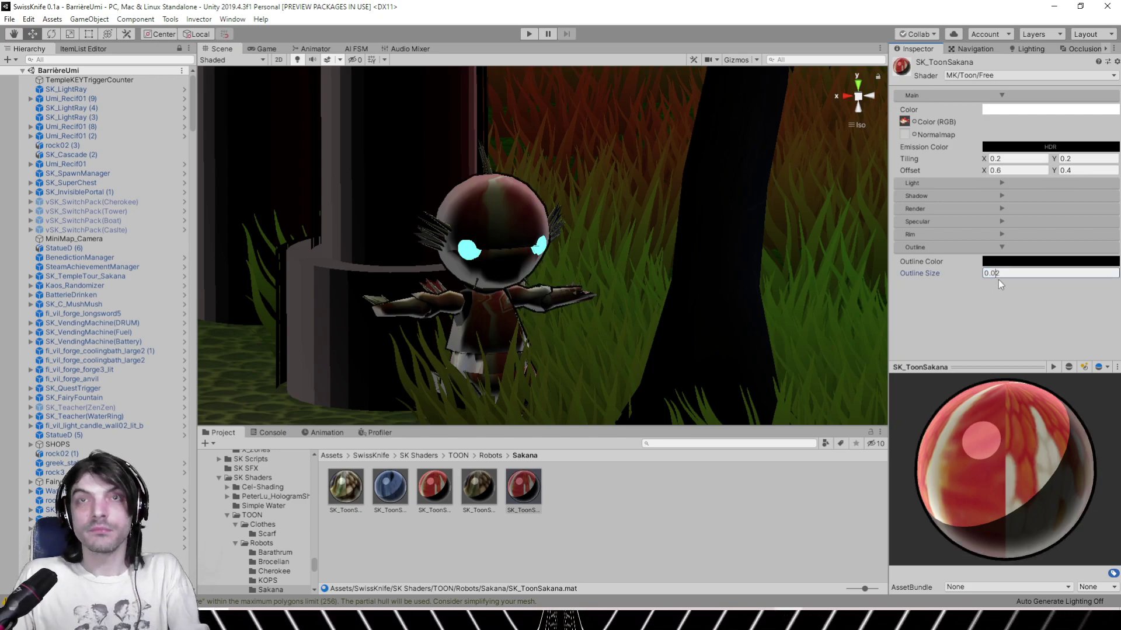
text(1)
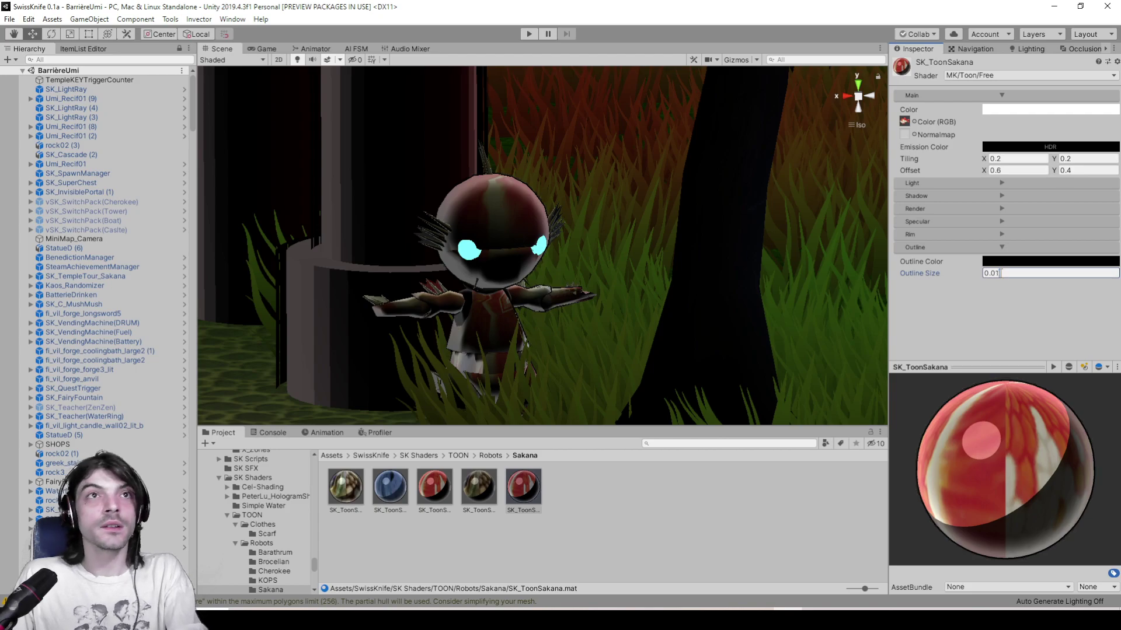
mouse_move(665, 264)
right_down()
mouse_move(638, 266)
mouse_move(669, 264)
right_up()
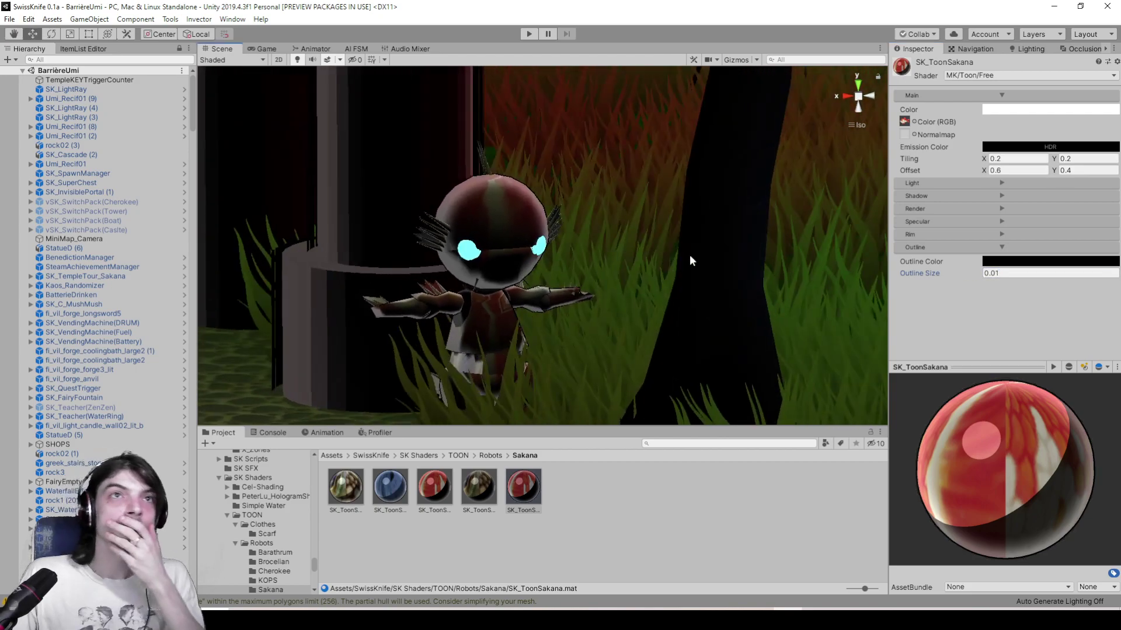
Set SK_ToonSakana's rim size to 2.56, rim intensity to 0.229, rim smoothness to 0.147 and rim color to E79C9C
click(982, 233)
click(1016, 260)
drag(1016, 262, 1000, 286)
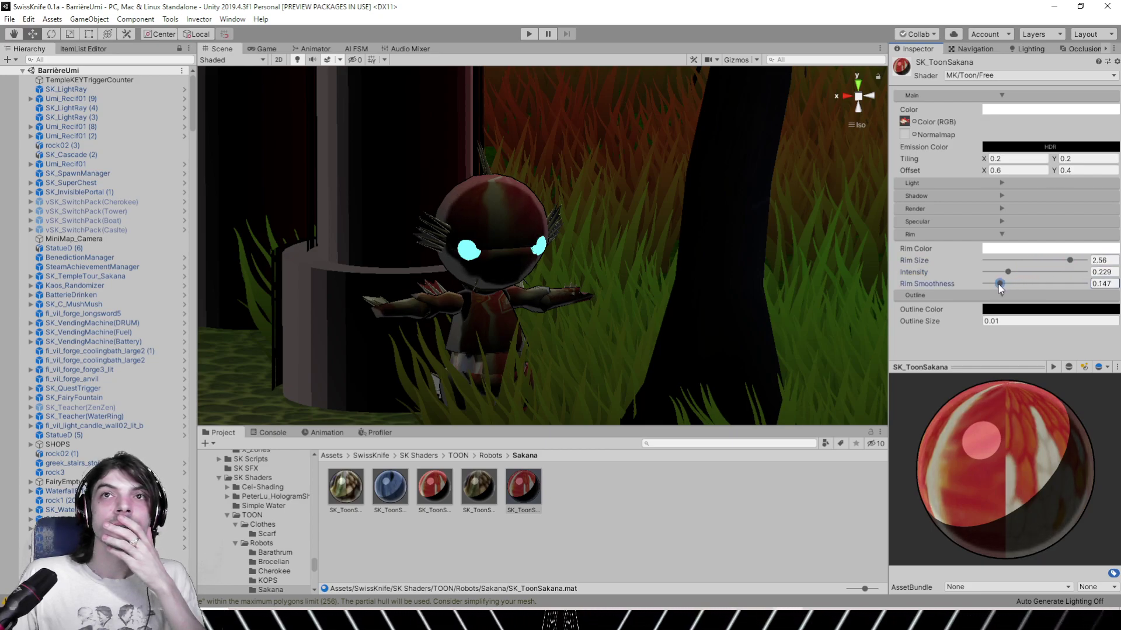
click(1003, 249)
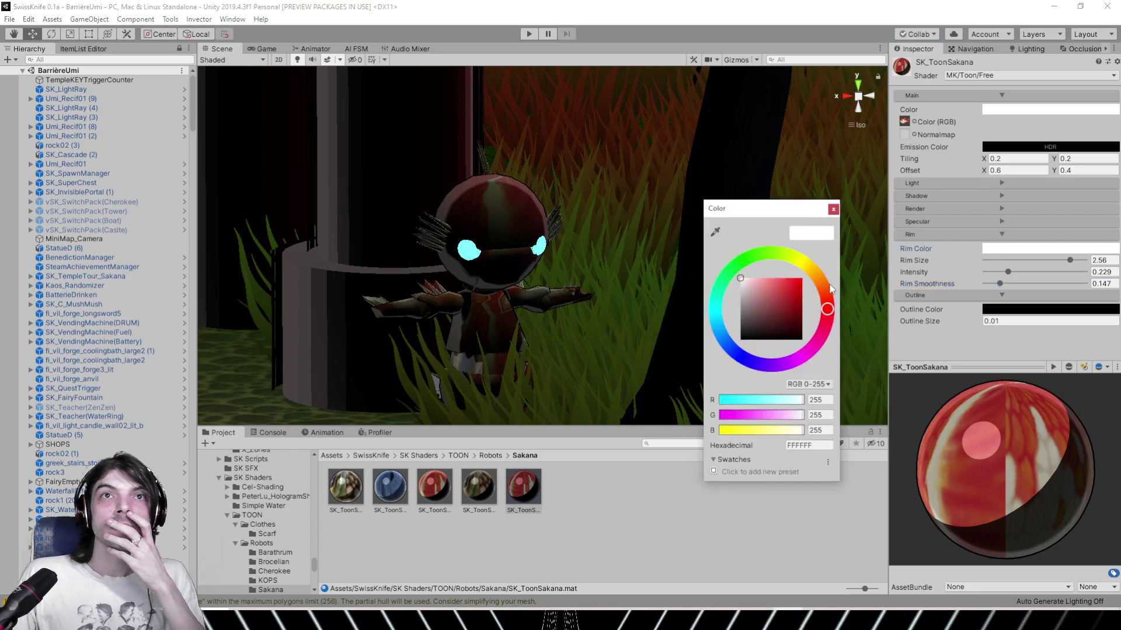
drag(772, 283, 761, 282)
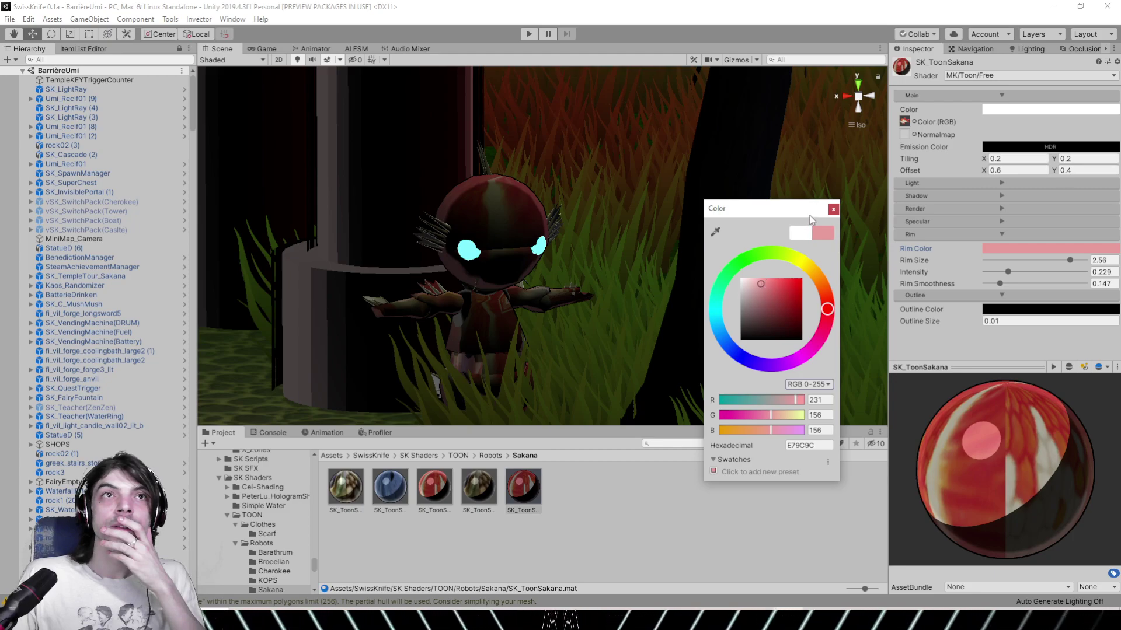
click(832, 208)
Set SK_ToonSakana's specular shininess to 0.786 and specular intensity to 0.513
click(950, 221)
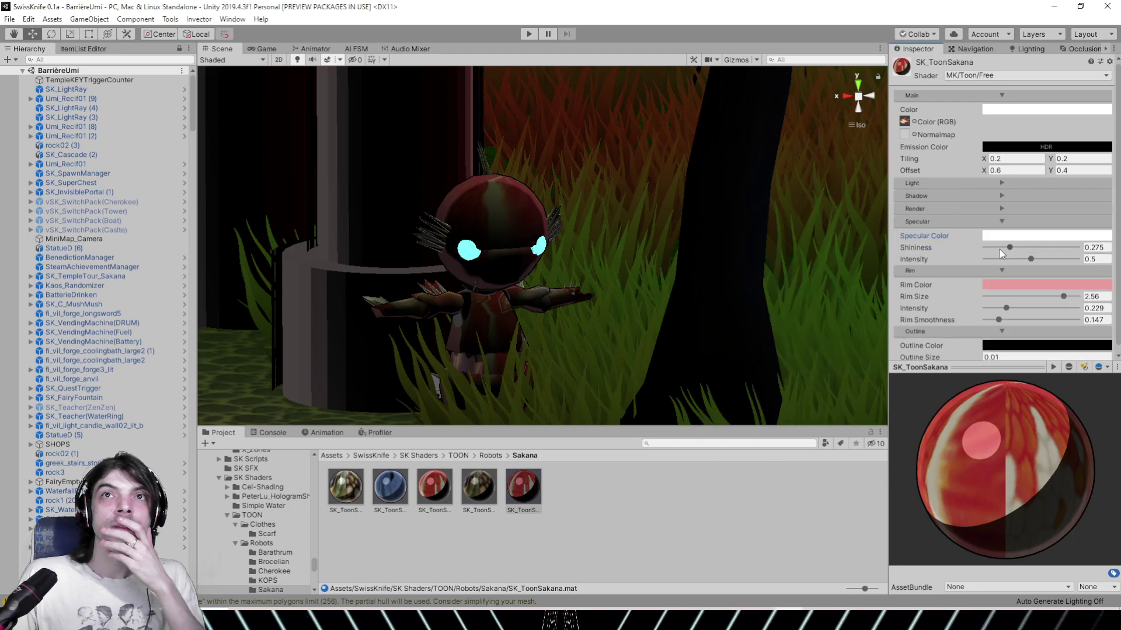
drag(1009, 247, 1057, 247)
drag(1030, 259, 1032, 259)
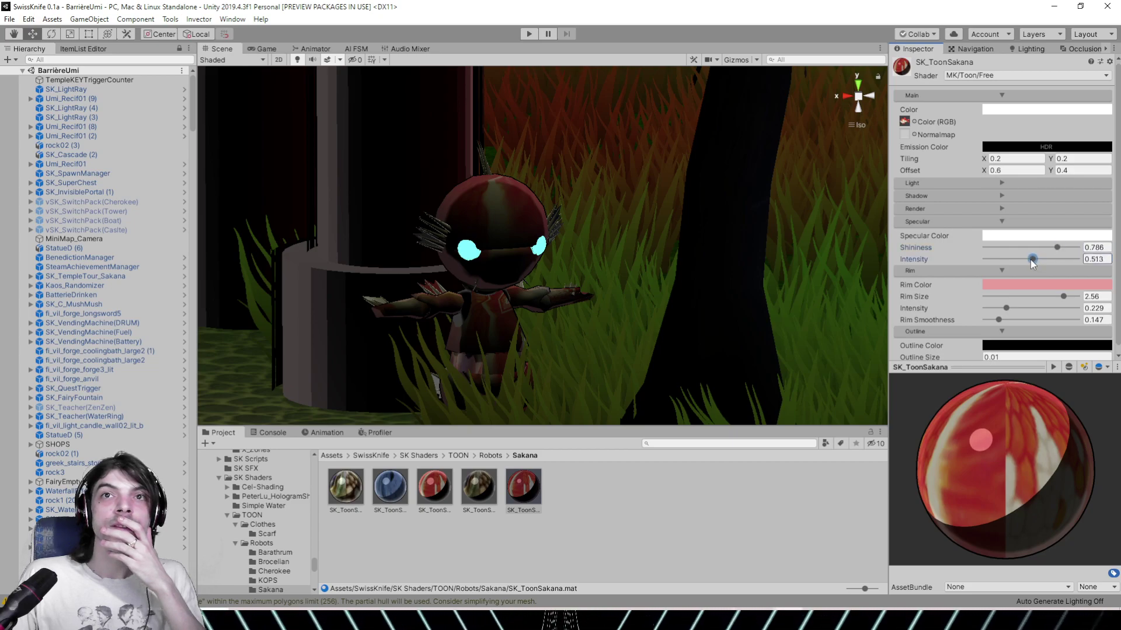
Set SK_ToonSakana's shadow intensity to 1.11 and light threshold to 0.445
click(991, 209)
click(992, 207)
click(990, 195)
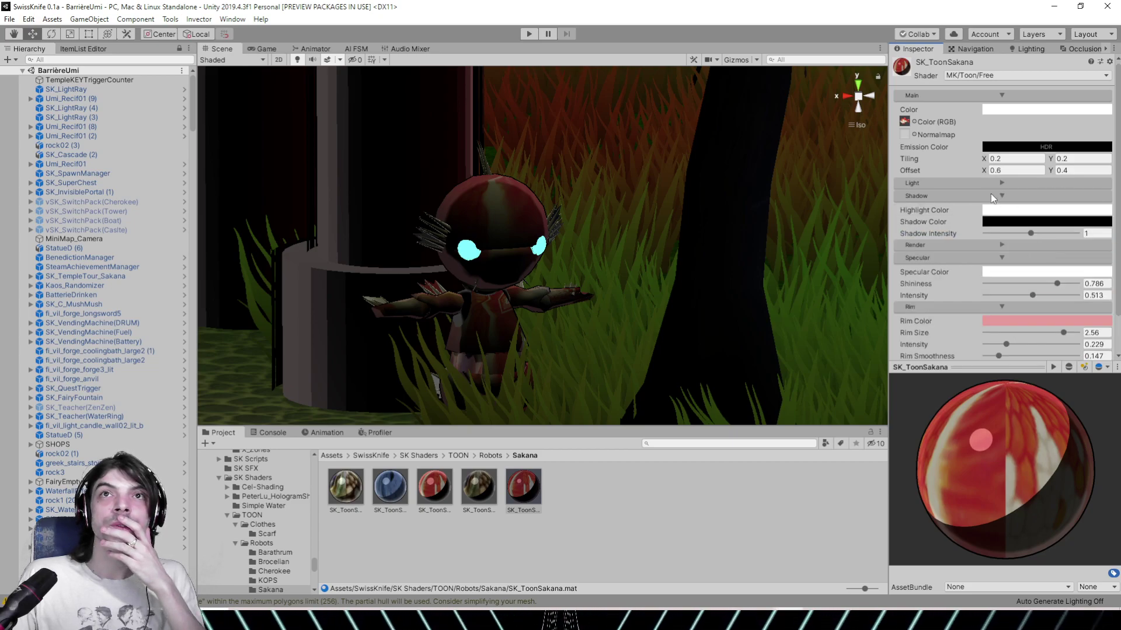
mouse_move(1032, 231)
mouse_down()
mouse_move(1002, 233)
mouse_move(1040, 230)
mouse_move(1018, 198)
mouse_move(1033, 200)
mouse_move(985, 211)
mouse_move(1026, 200)
mouse_up()
click(984, 183)
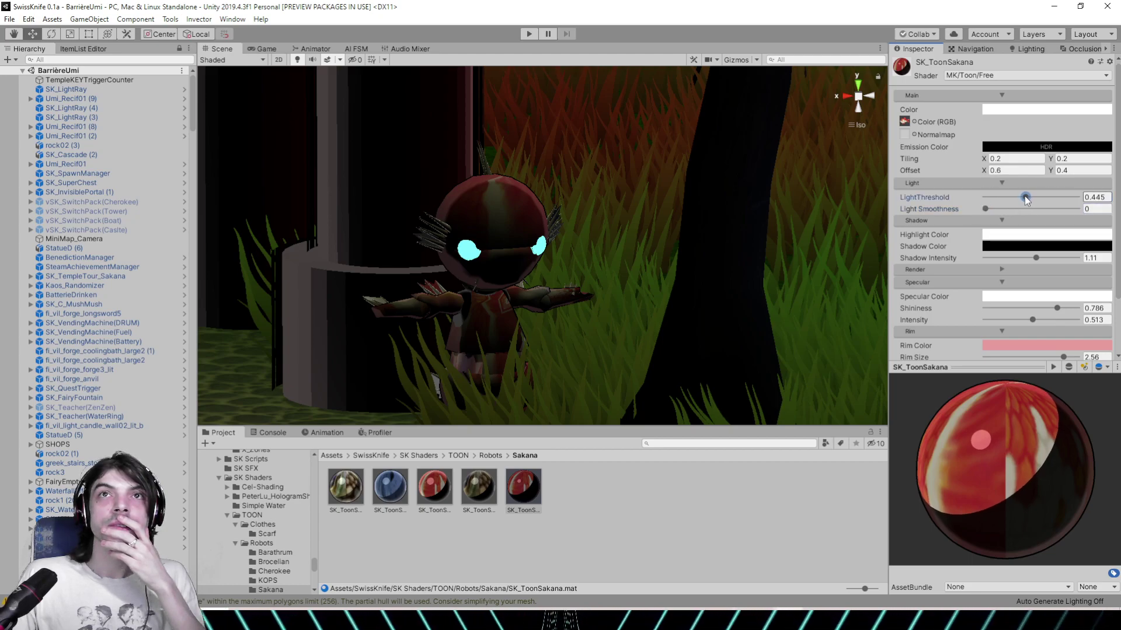
Try a texture tiling of 1 in X and Y on SK_ToonSakana and restore both to 0.2
right_drag(690, 212, 628, 214)
alt+drag(628, 214, 461, 228)
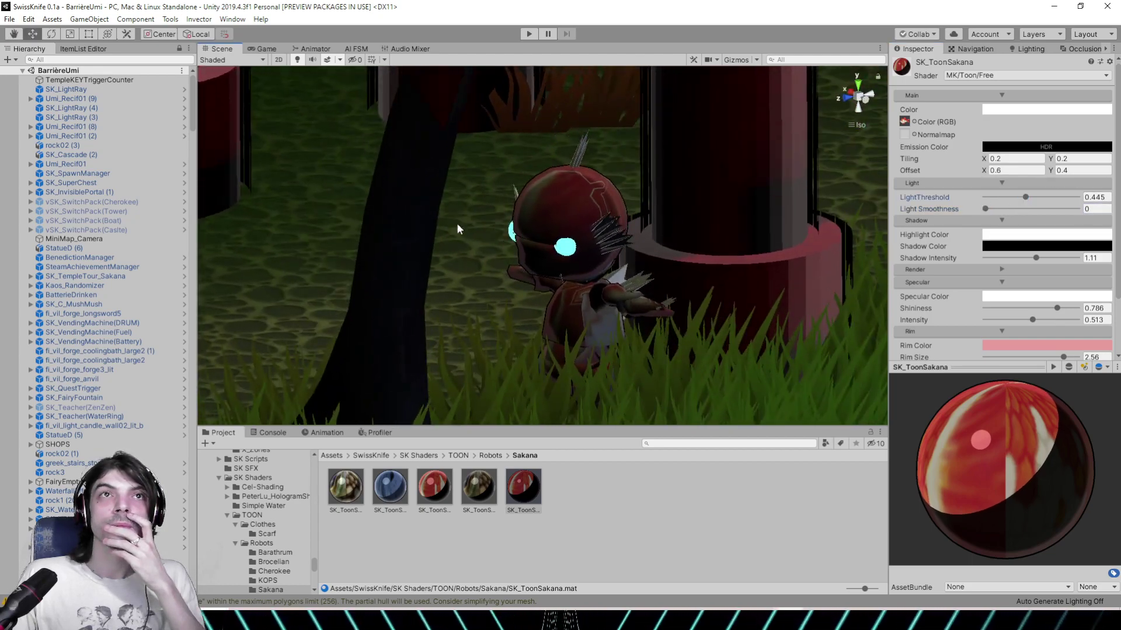
click(998, 158)
text(1)
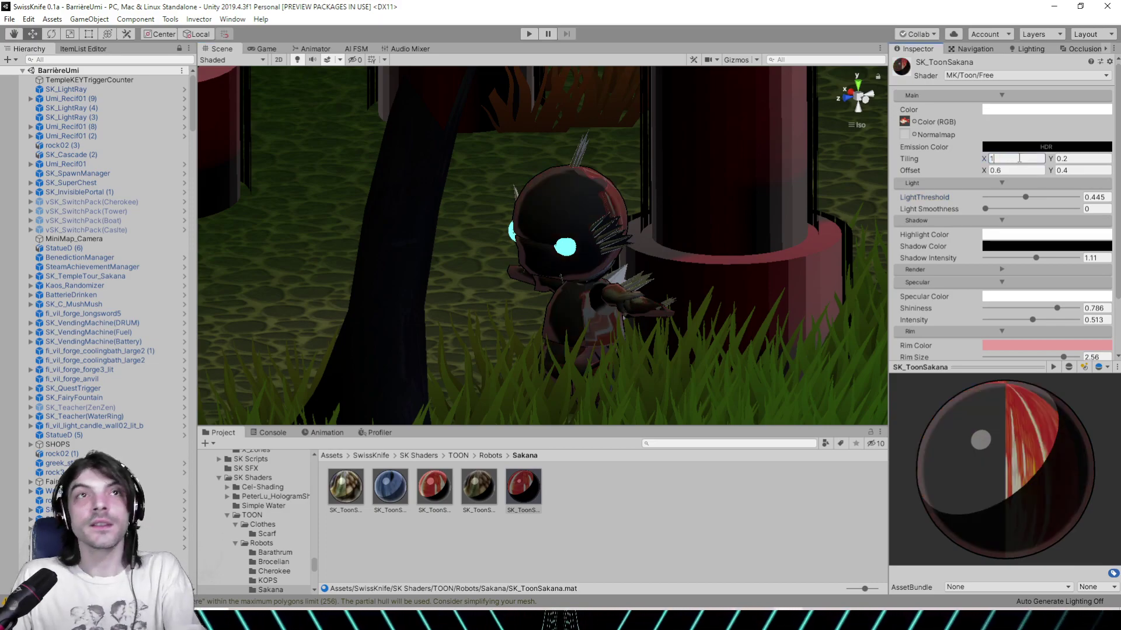
click(1073, 160)
text(1)
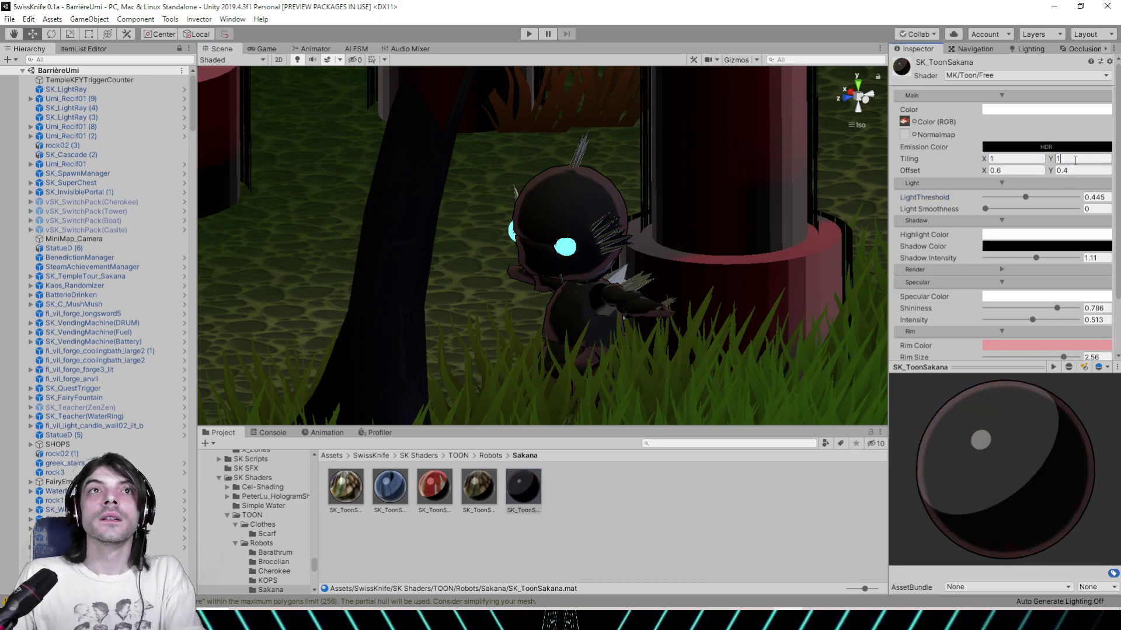
click(1009, 158)
text(0.2)
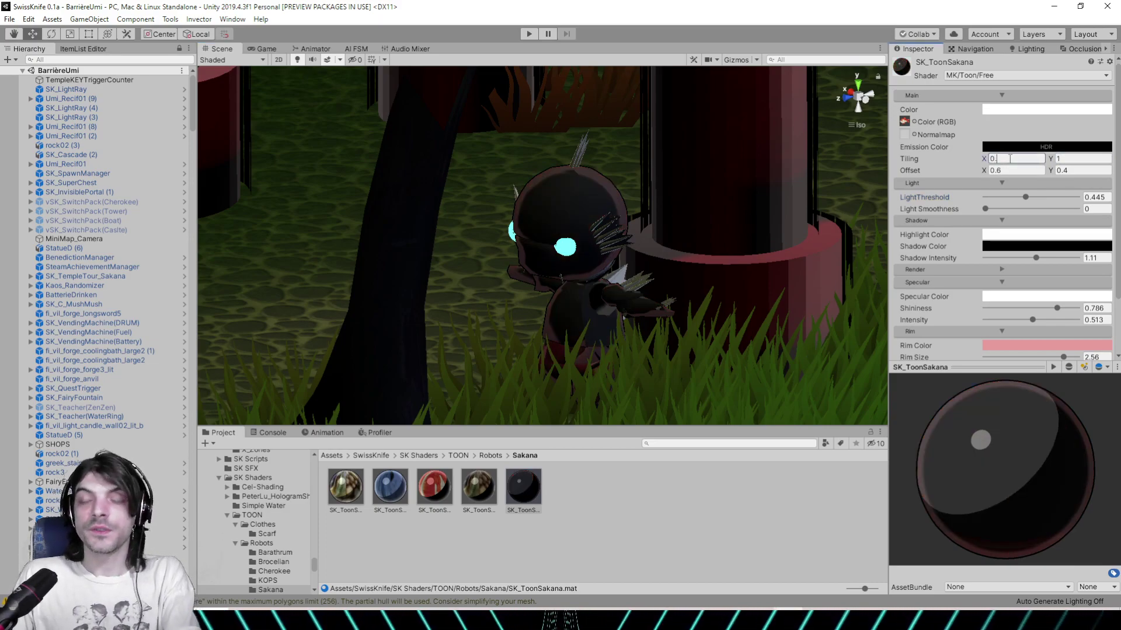
click(1062, 158)
text(0.2)
Try shifting SK_ToonSakana's texture X offset to 0.57 and restore it to 0.6
click(988, 170)
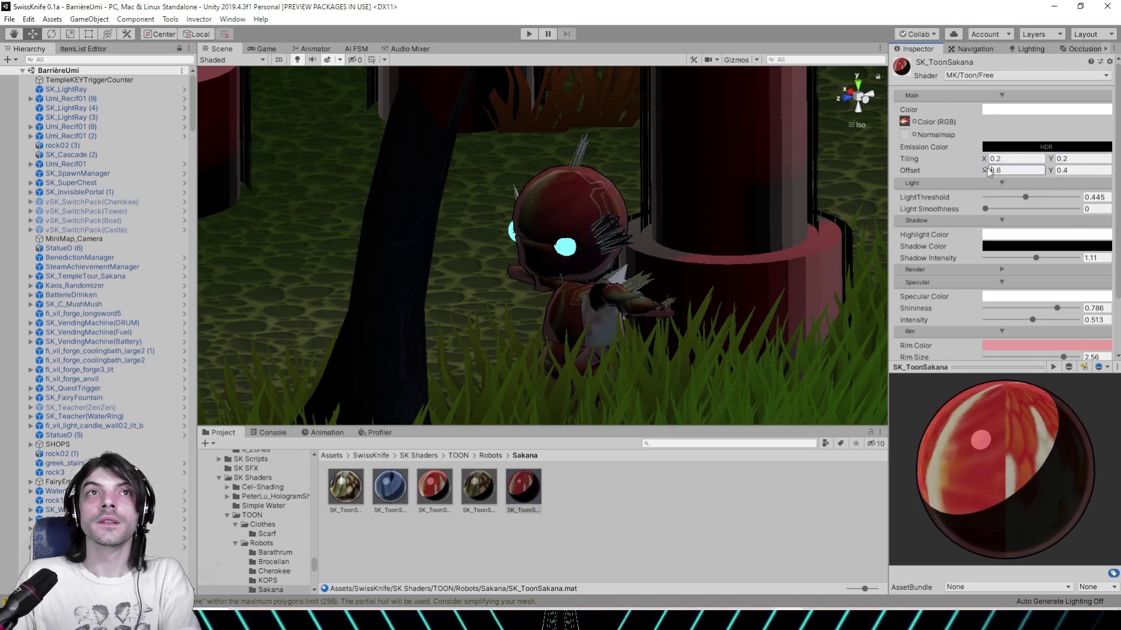
text(0.66)
drag(986, 170, 982, 170)
right_drag(639, 199, 775, 192)
click(1007, 171)
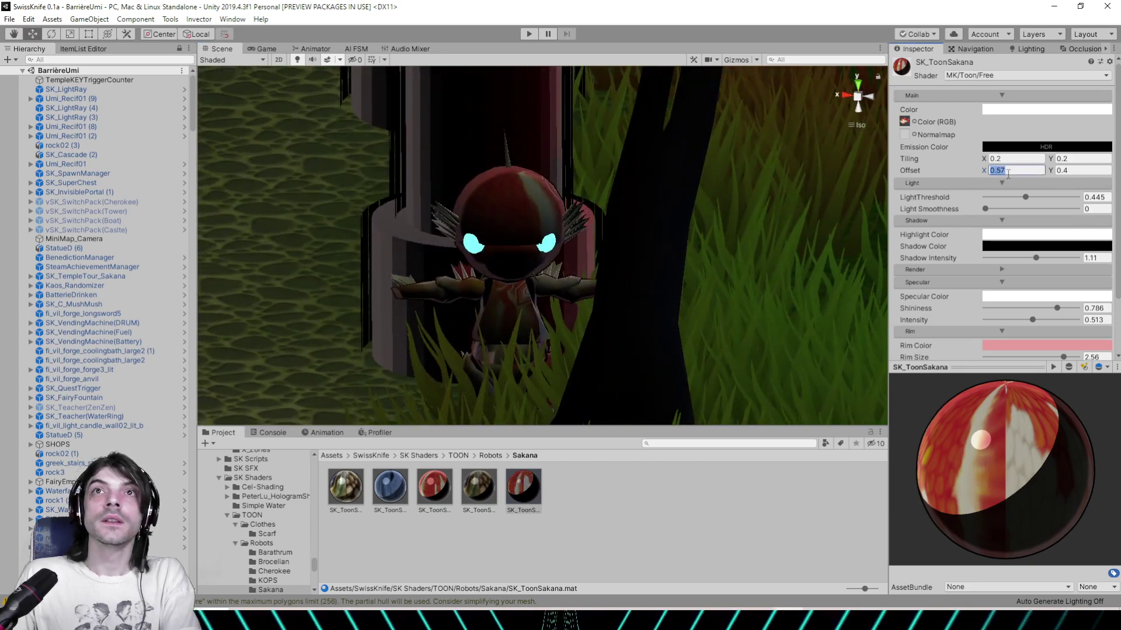
text(0.6)
key(Return)
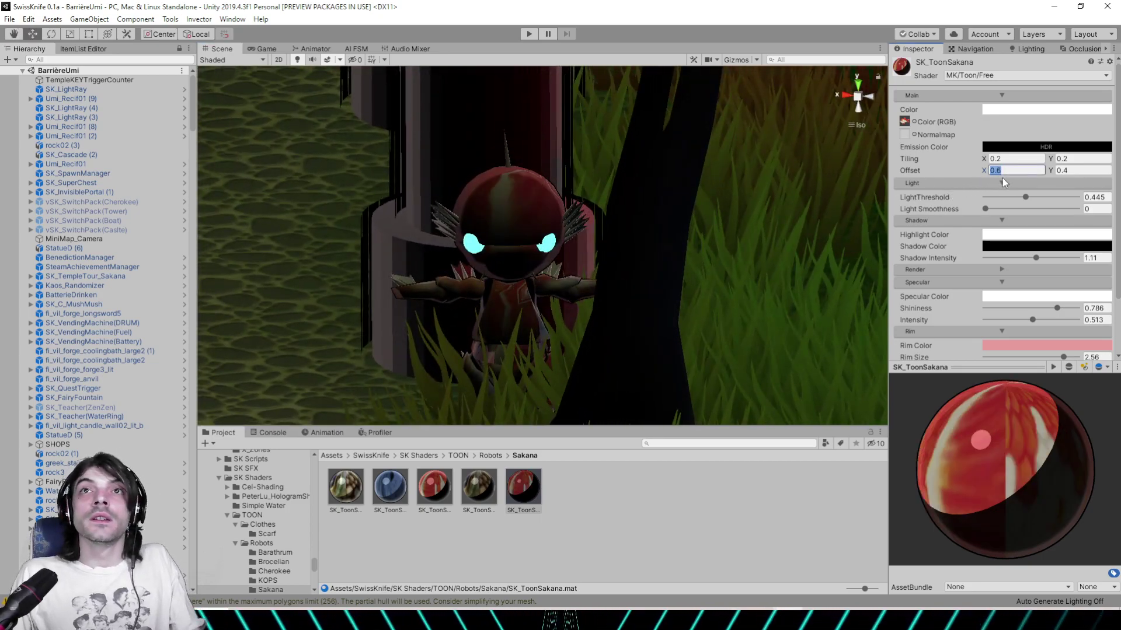
Set SK_ToonSakana 3's rim size to 2.22, rim intensity to 0.3 and rim smoothness to 0.041
alt+drag(630, 205, 536, 225)
click(439, 488)
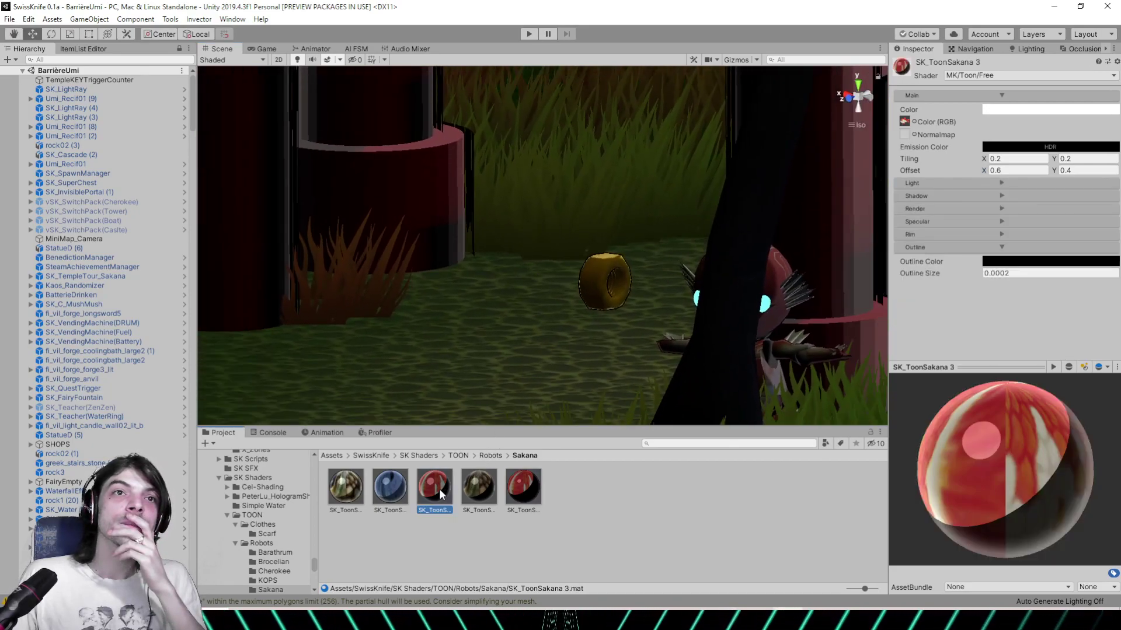
click(977, 234)
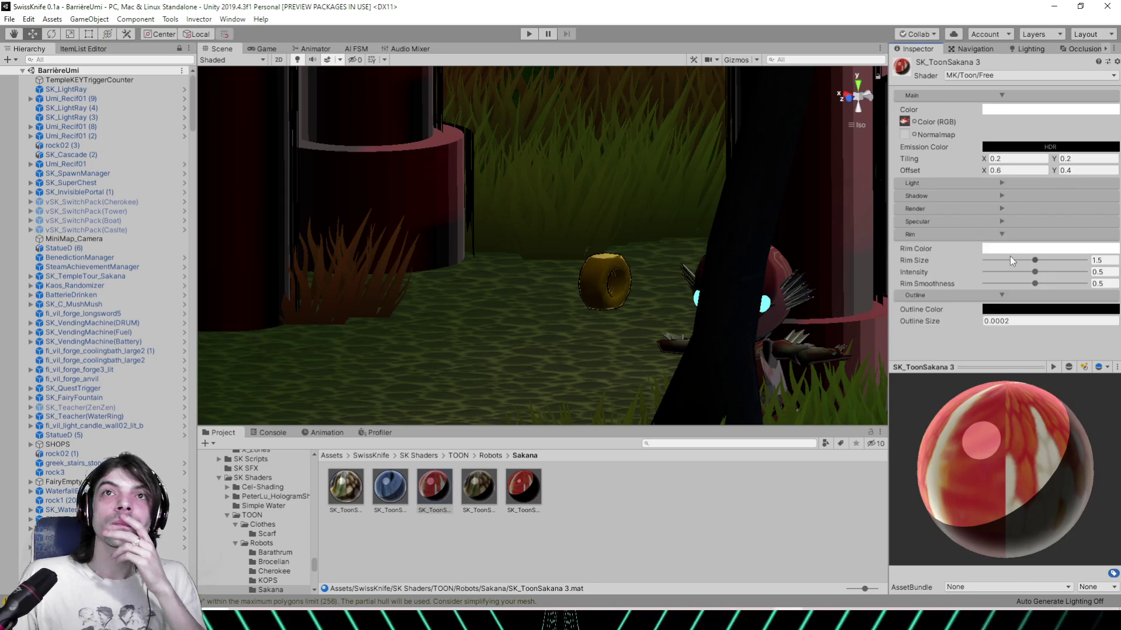
click(1060, 259)
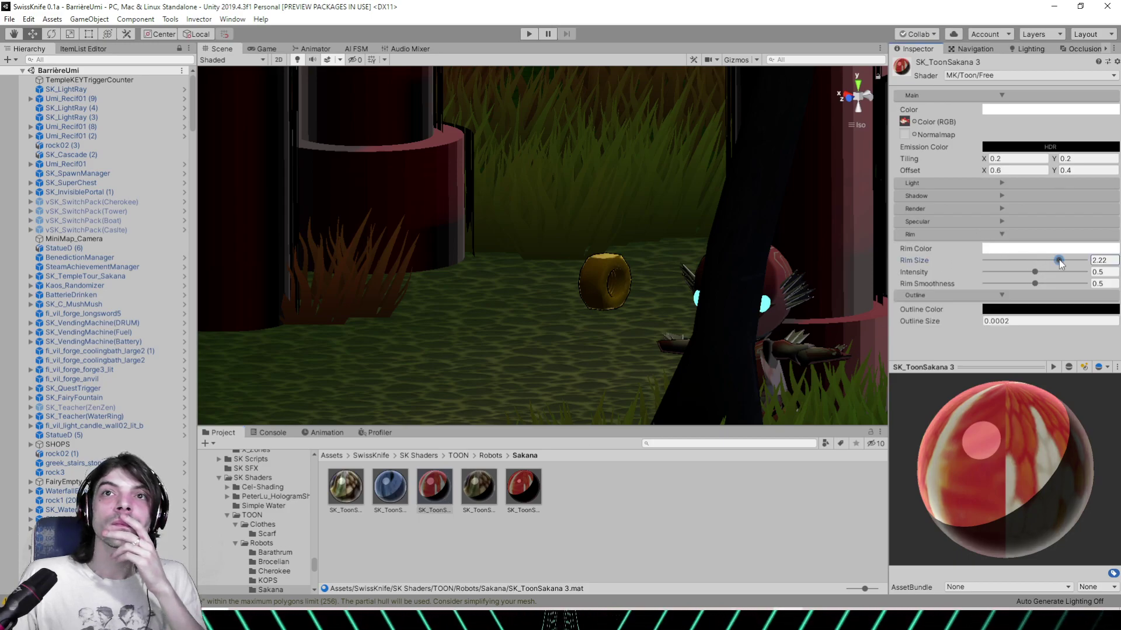
click(1005, 272)
drag(1005, 272, 1015, 273)
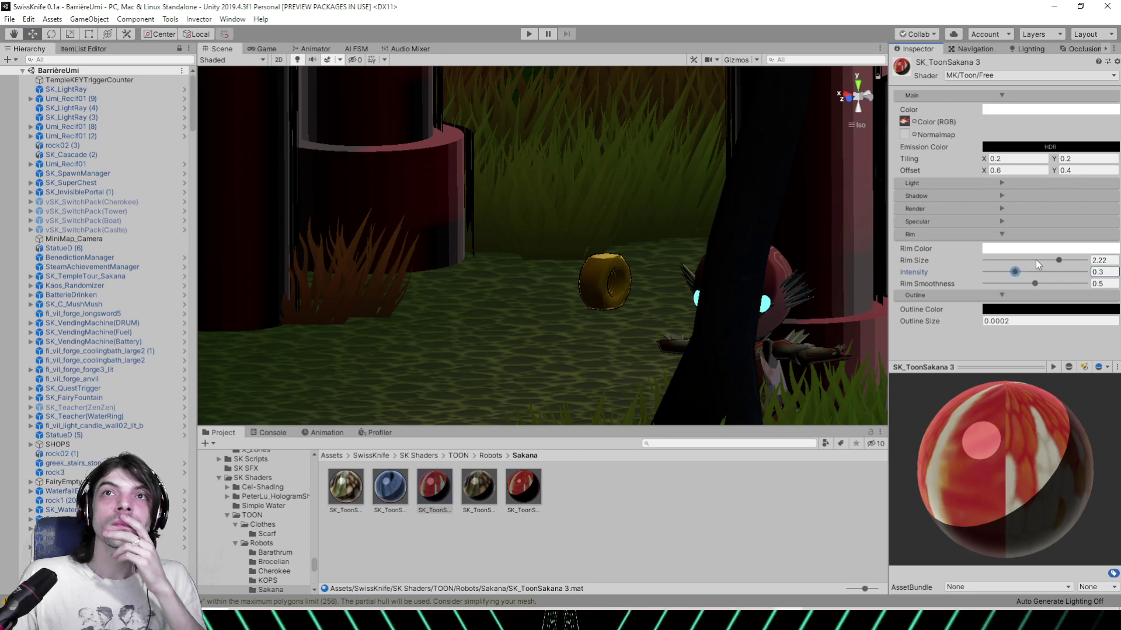
click(1036, 260)
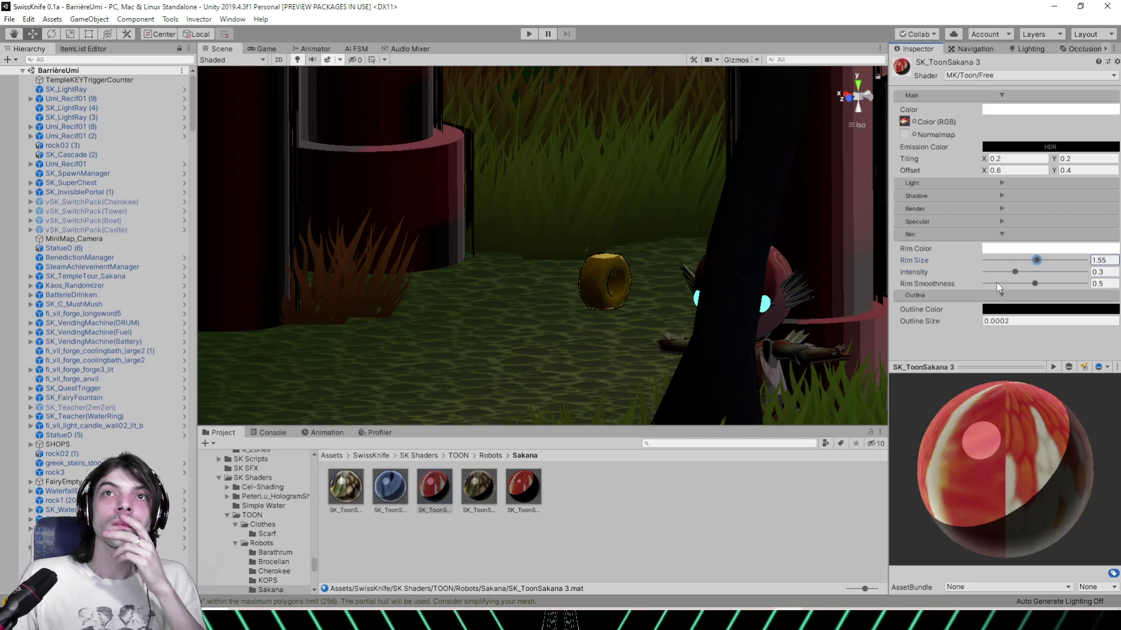
drag(996, 283, 1059, 261)
Set SK_ToonSakana 2's rim size to 2.15 and rim intensity to 0.129, and lower its rim smoothness to near zero
right_drag(676, 219, 761, 220)
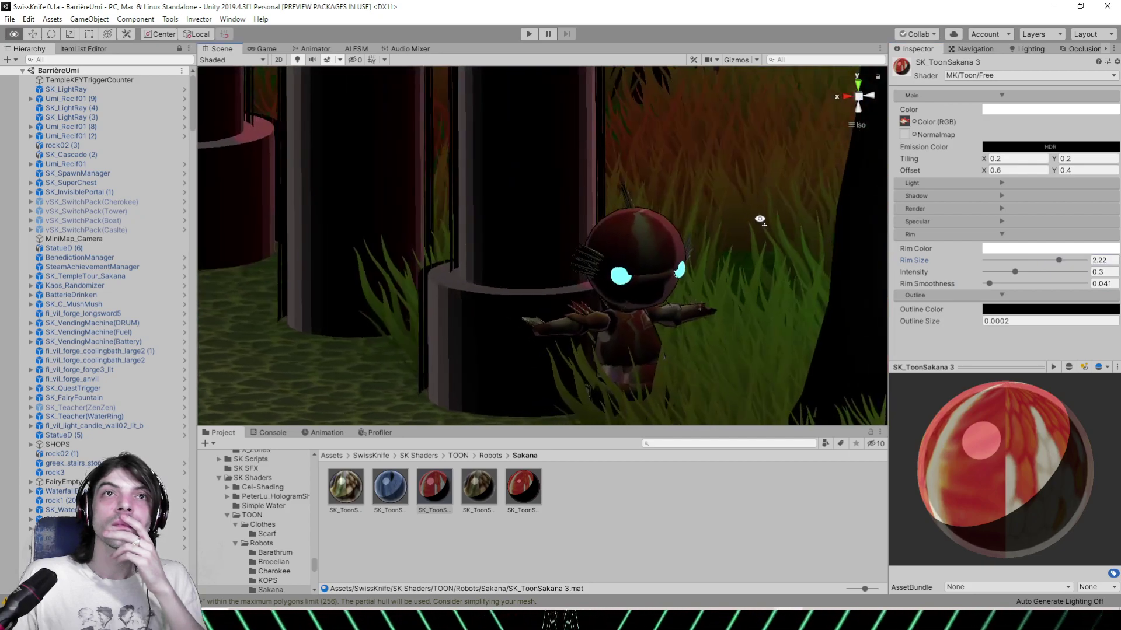
middle_drag(564, 206, 755, 275)
scroll(755, 275, down, 5)
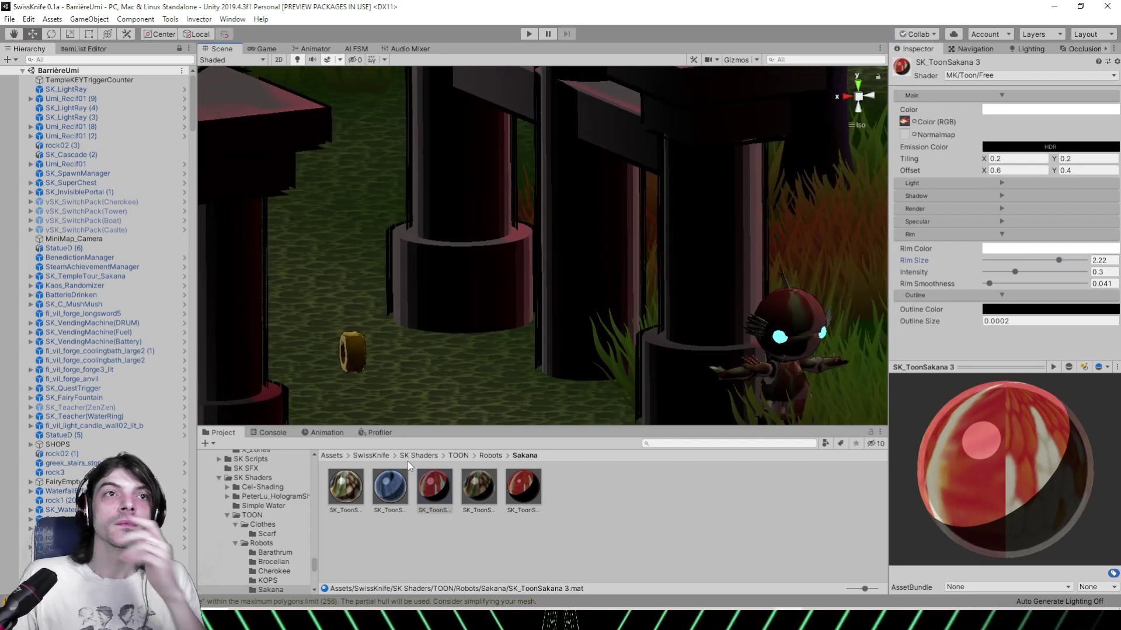
click(391, 485)
click(955, 247)
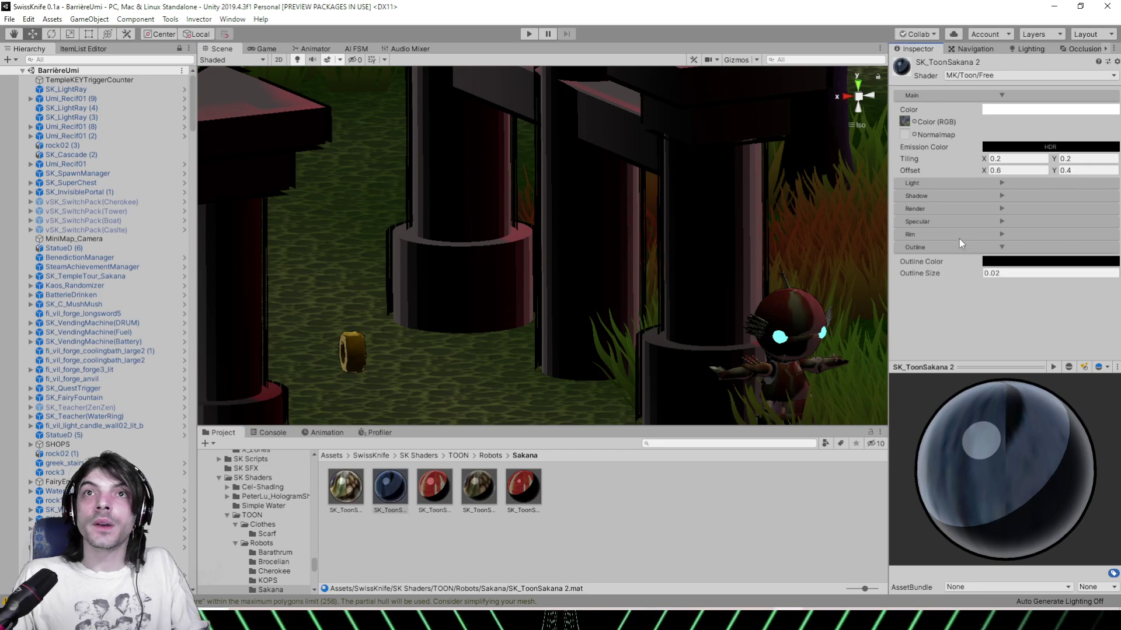
click(959, 234)
drag(1050, 262, 1011, 275)
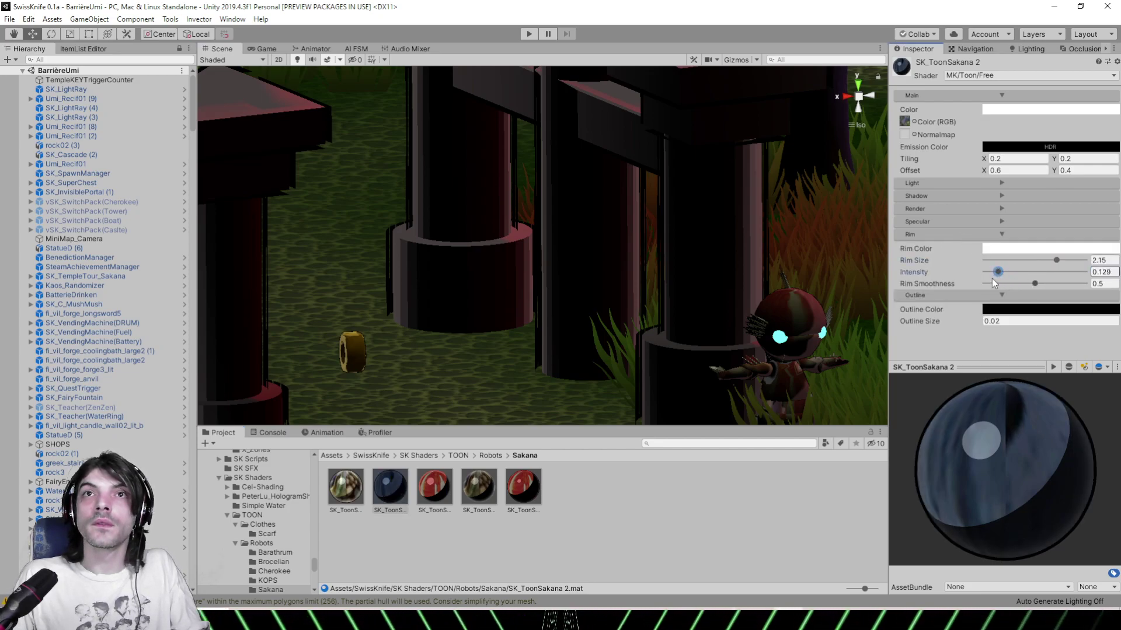
click(992, 283)
Open the Torii material from the gate's pillar cap and set its outline size to 0.0001
alt+drag(457, 229, 608, 365)
click(604, 373)
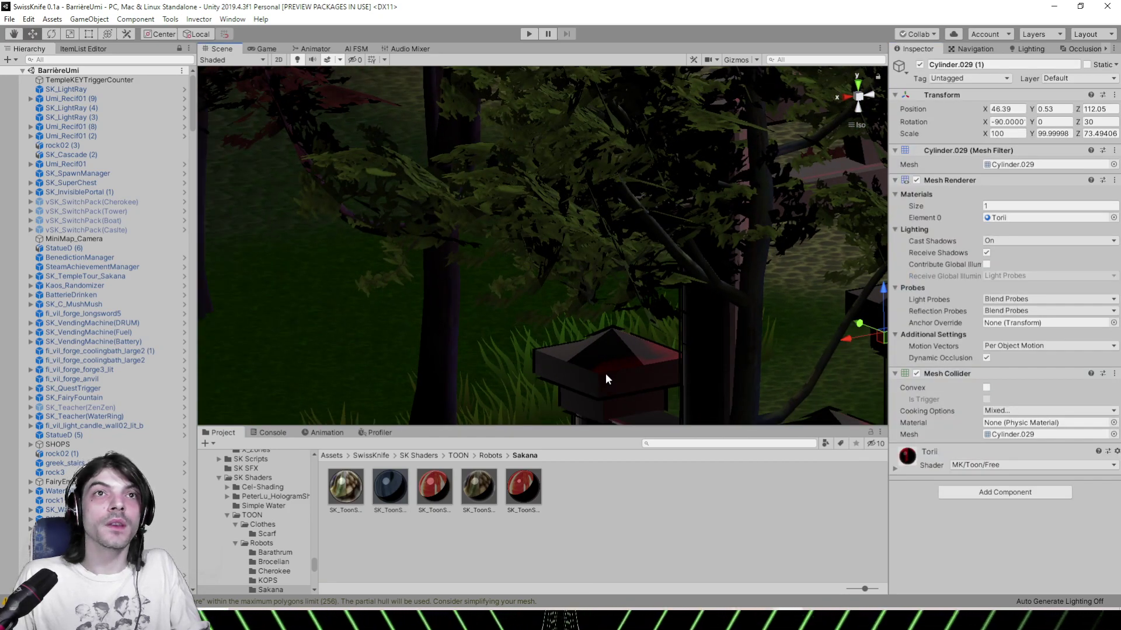
click(605, 373)
click(588, 376)
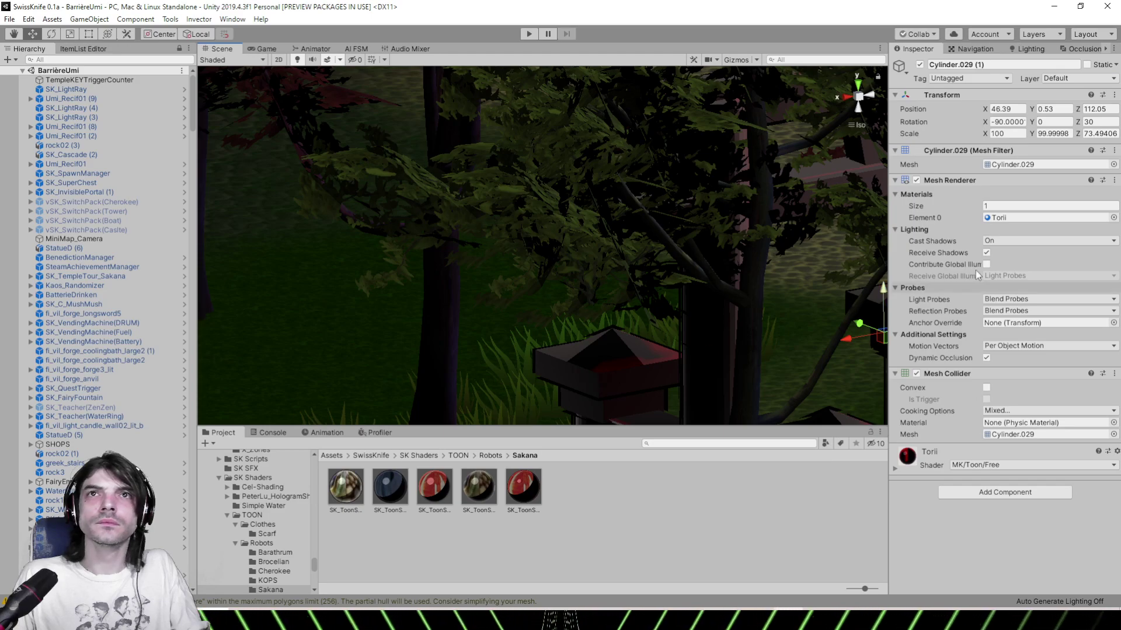
click(1027, 215)
click(483, 515)
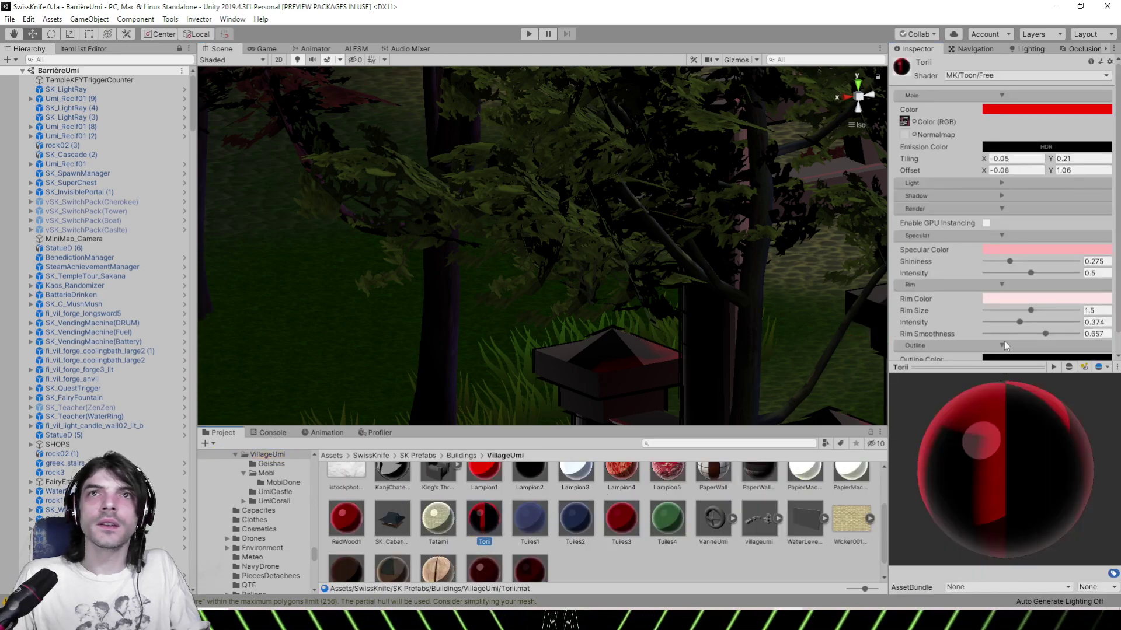
scroll(992, 327, down, 1)
click(999, 351)
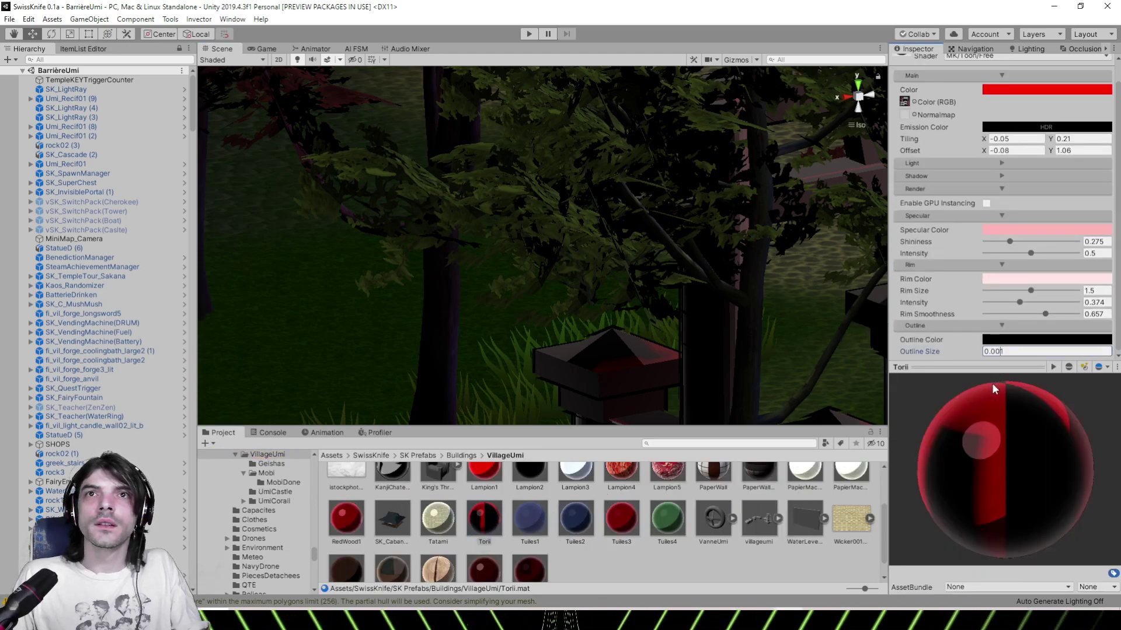
text(0)
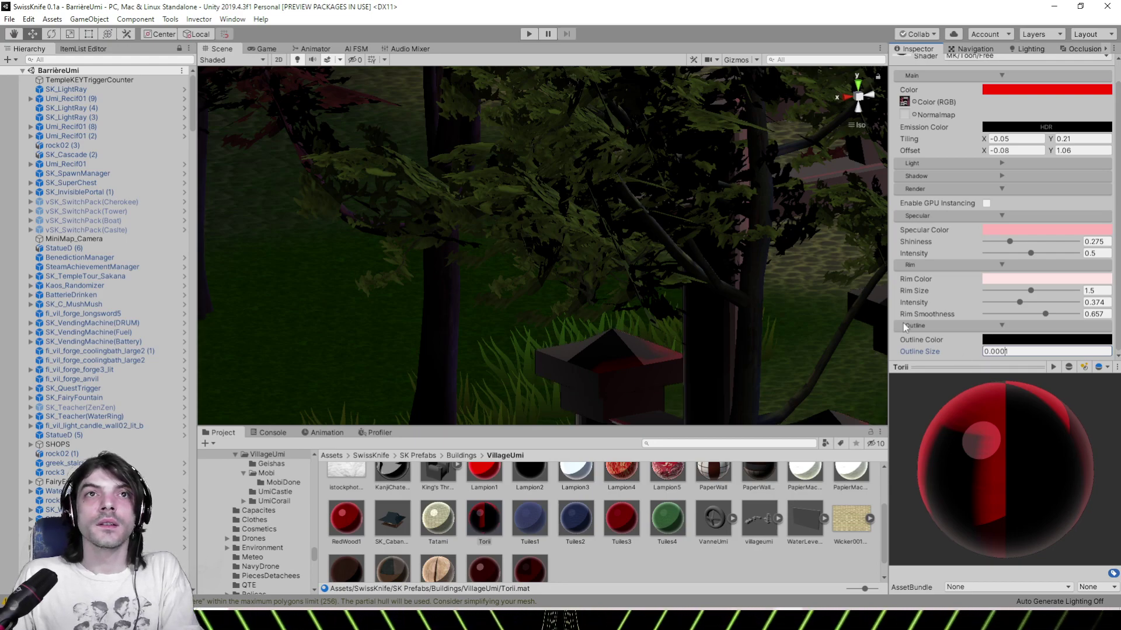
Set the Torii material's rim size to 2.45 and reduce its rim intensity and rim smoothness
middle_drag(729, 304, 482, 180)
right_drag(673, 282, 466, 268)
middle_drag(443, 269, 604, 295)
right_drag(703, 282, 661, 282)
click(1061, 290)
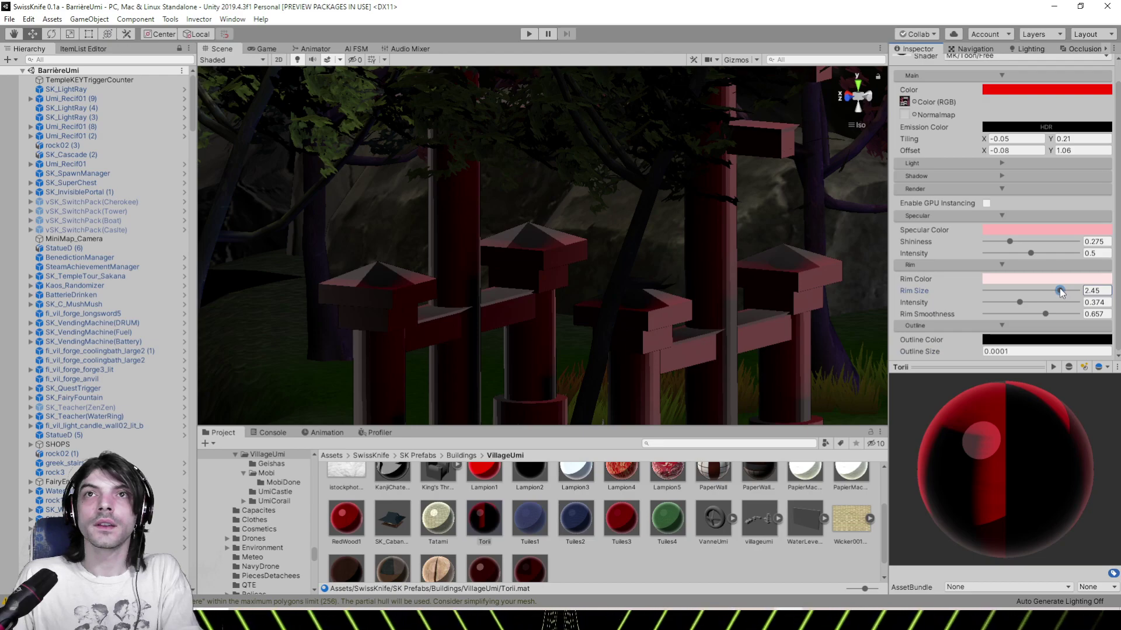
mouse_move(1003, 303)
mouse_down()
mouse_move(1004, 316)
mouse_move(990, 317)
mouse_up()
Frame SK_Sakana_Agi(Dialogue) and examine the toon look of the robots, stools and lanterns around the village stalls
right_drag(749, 286, 617, 256)
scroll(575, 292, down, 3)
click(644, 248)
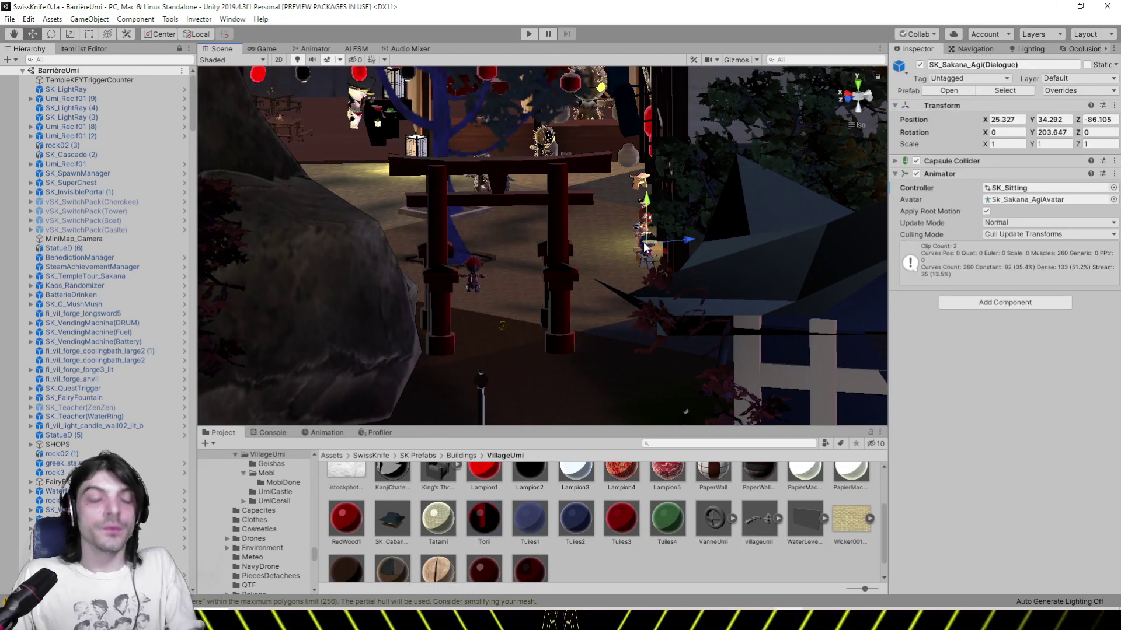
key(f)
alt+drag(858, 249, 835, 255)
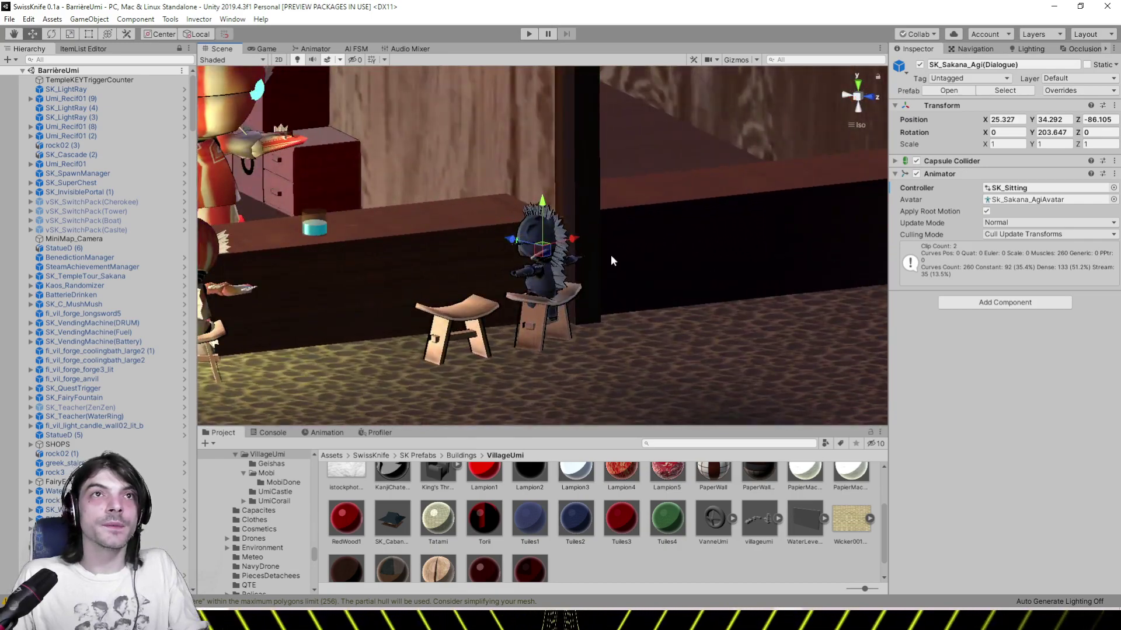
alt+drag(612, 258, 543, 271)
middle_drag(542, 273, 797, 290)
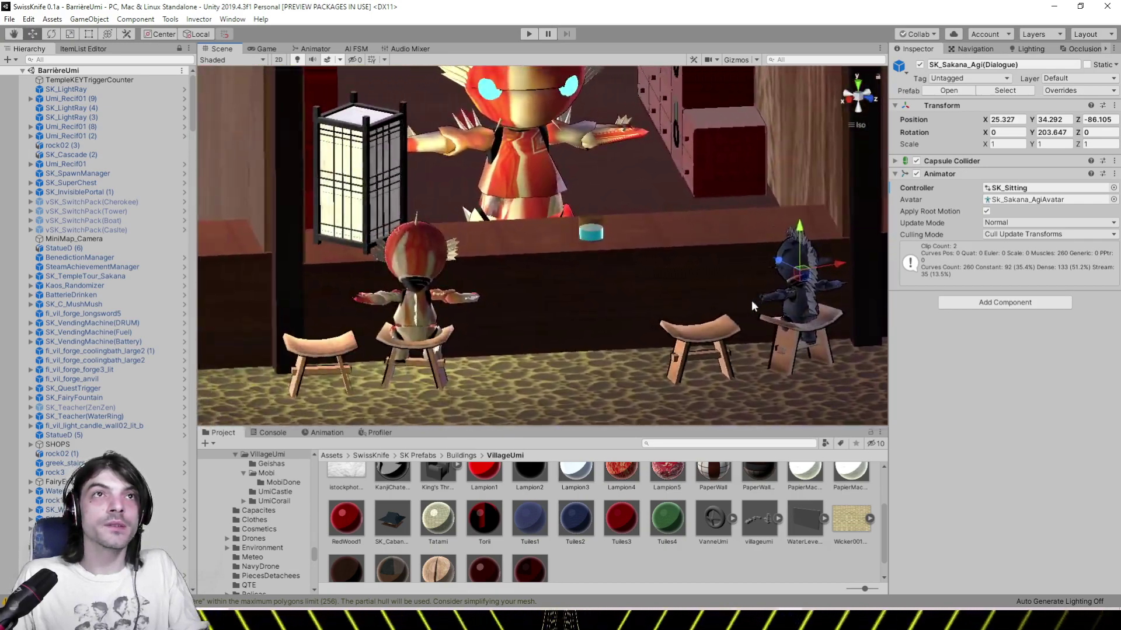
alt+drag(797, 290, 537, 252)
scroll(538, 253, down, 5)
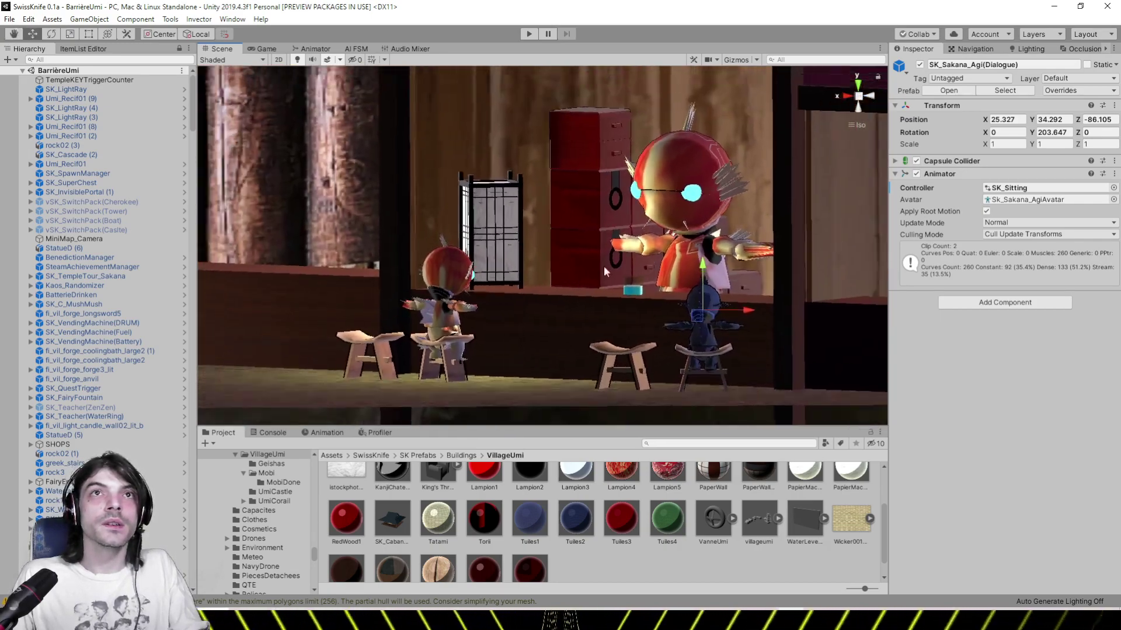
alt+drag(675, 251, 520, 294)
middle_drag(520, 295, 1021, 383)
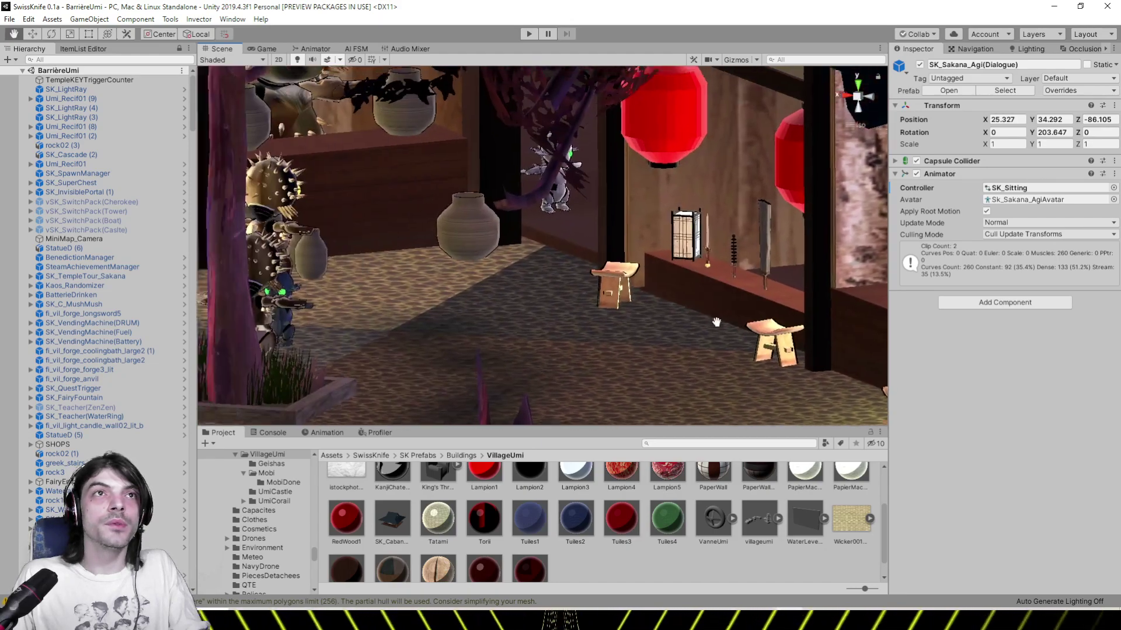
alt+drag(713, 325, 537, 298)
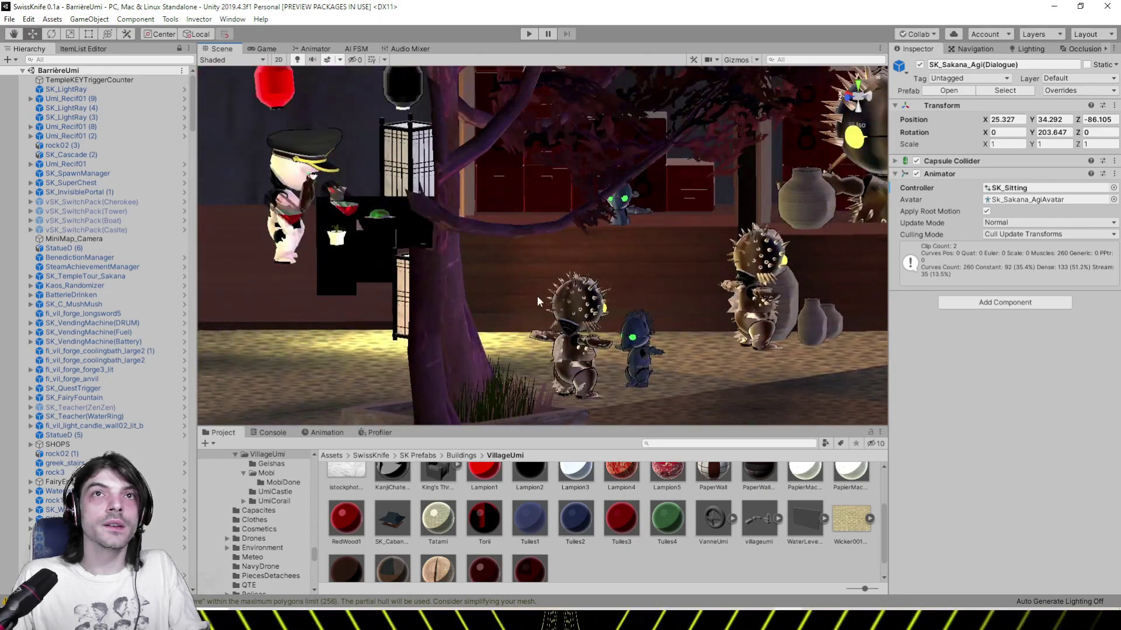
Set the spiky robot's SK_ToonSakana 1 material rim to size 2.45, intensity 0.165 and smoothness 0.035
click(571, 323)
scroll(545, 526, up, 3)
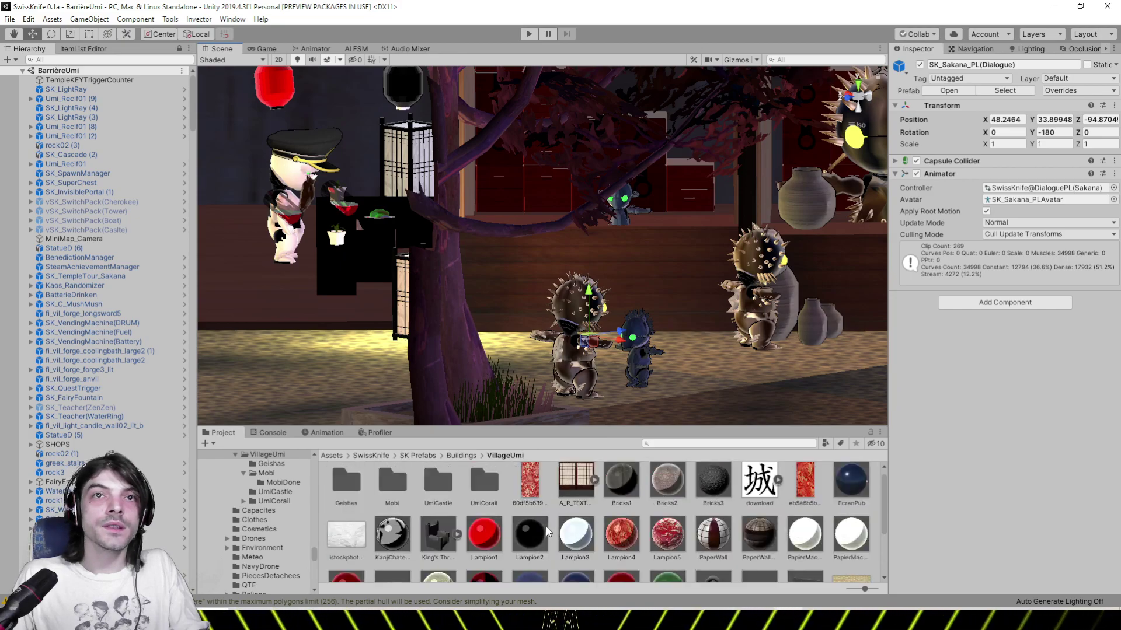
click(572, 306)
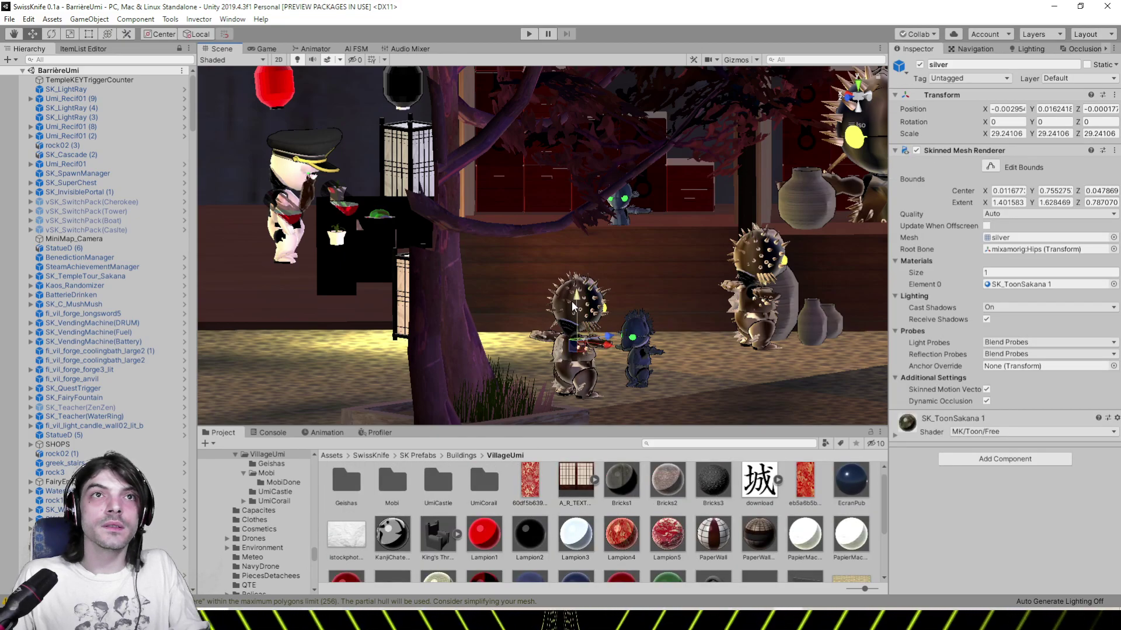
click(1030, 286)
click(339, 493)
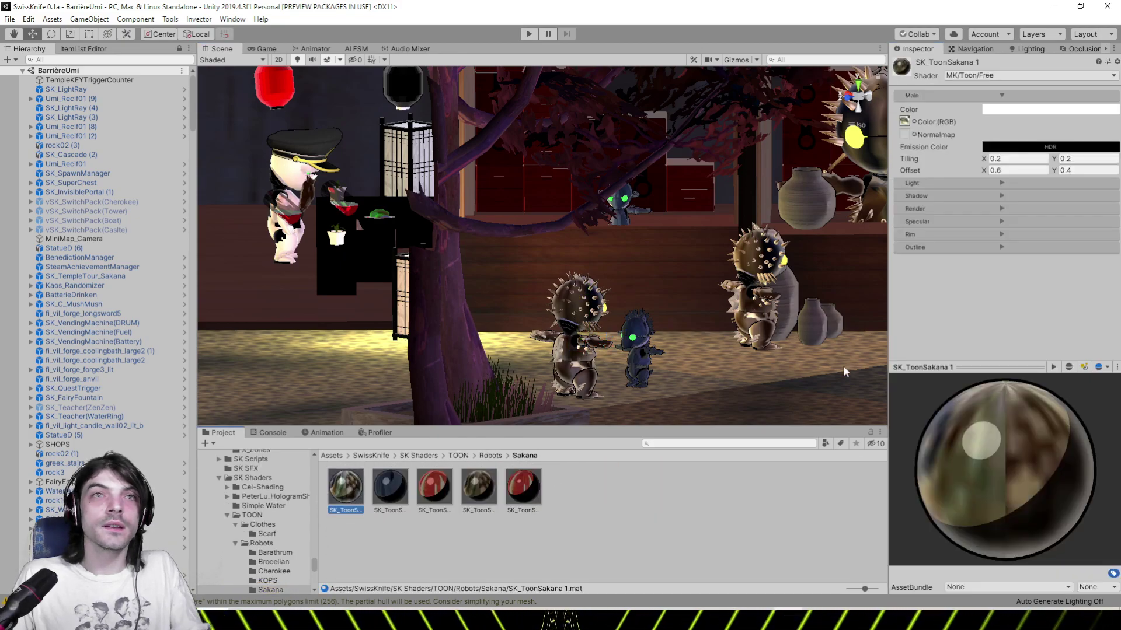
click(946, 238)
drag(1054, 261, 1066, 258)
click(998, 272)
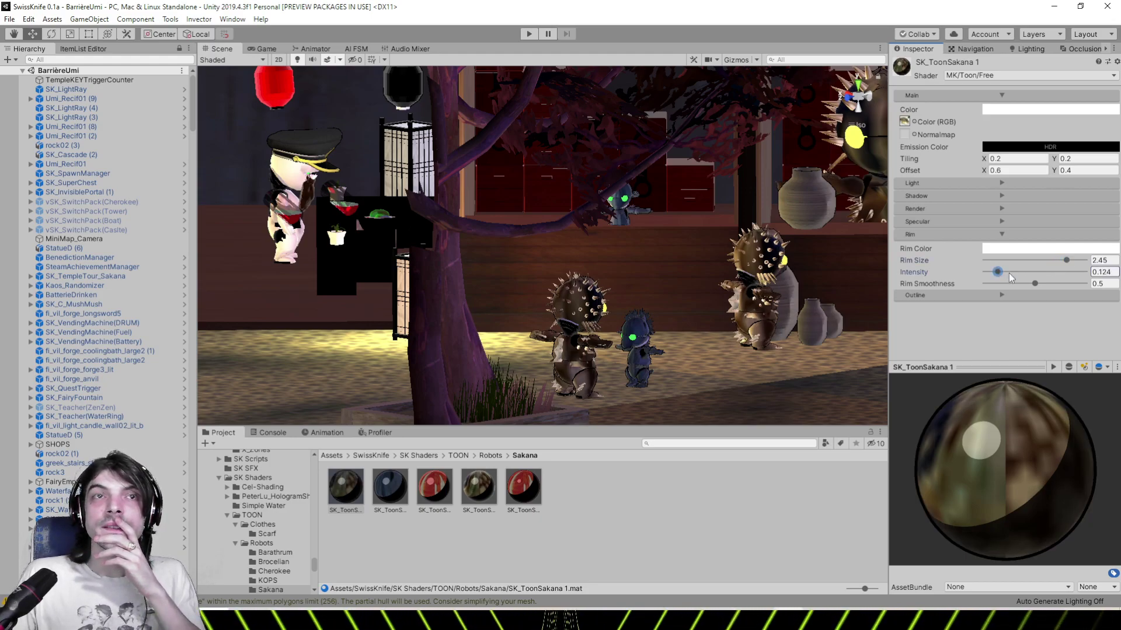
click(989, 284)
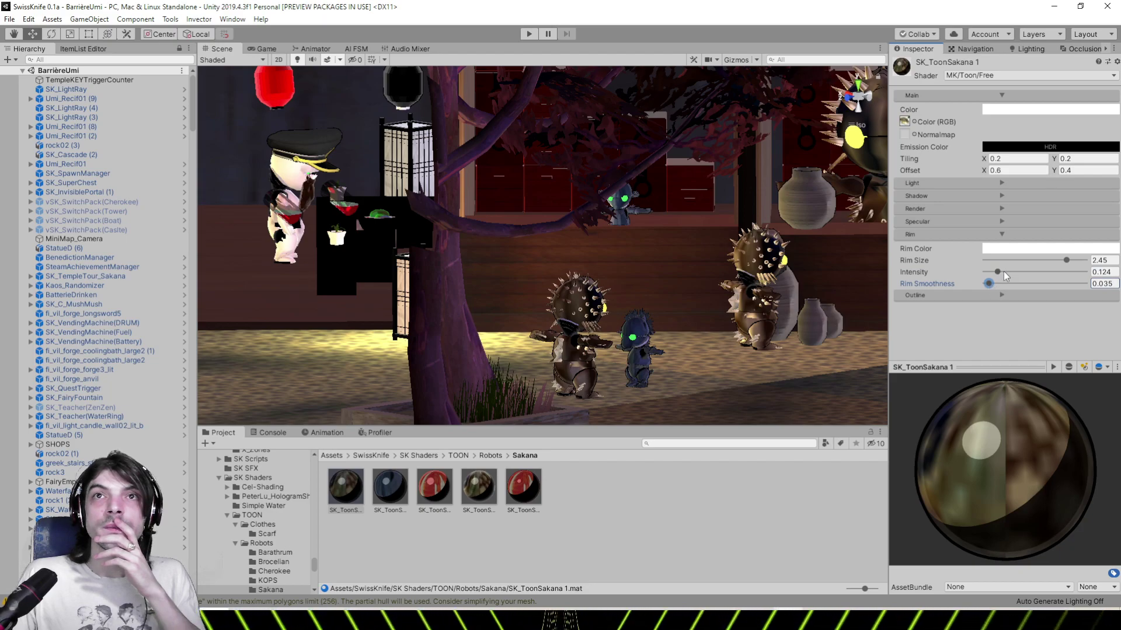
click(1003, 272)
Look around the village street and examine how the characters, lanterns and furniture are shaded
right_drag(731, 290, 760, 276)
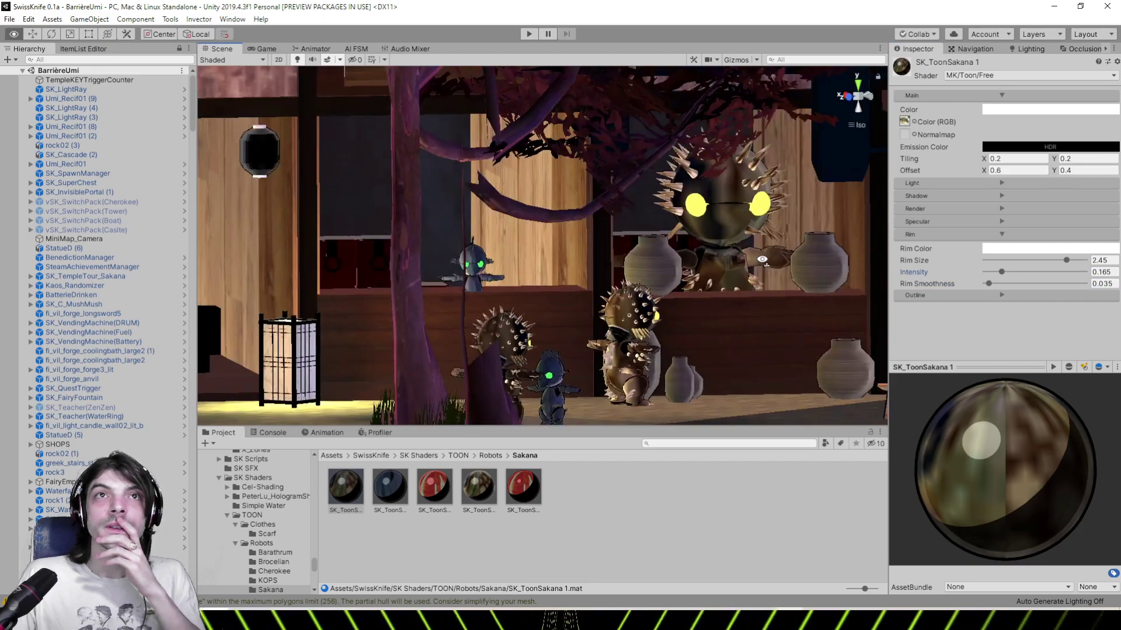
scroll(558, 285, down, 3)
middle_drag(557, 284, 599, 264)
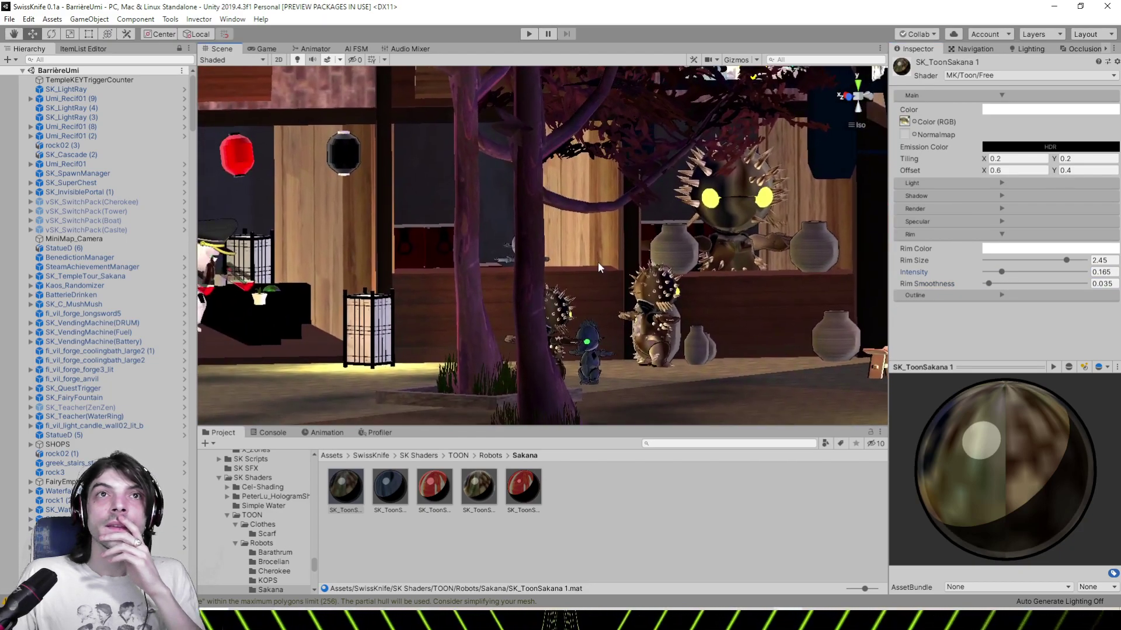
right_drag(598, 264, 553, 280)
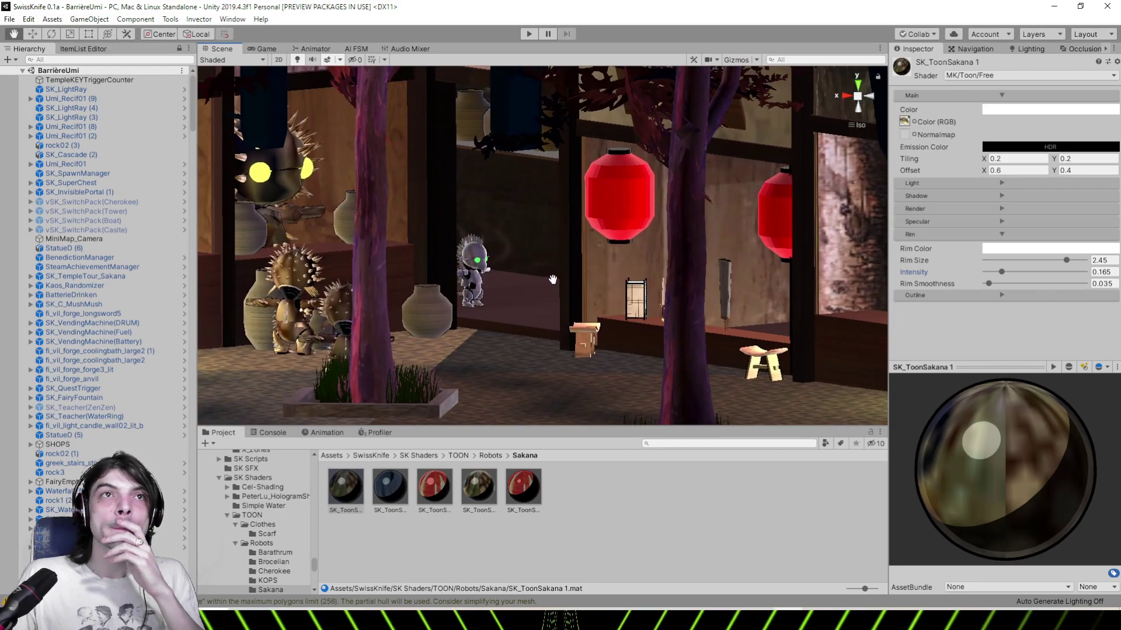
middle_drag(553, 280, 652, 280)
right_drag(651, 280, 549, 287)
middle_drag(549, 288, 636, 292)
right_drag(636, 292, 415, 301)
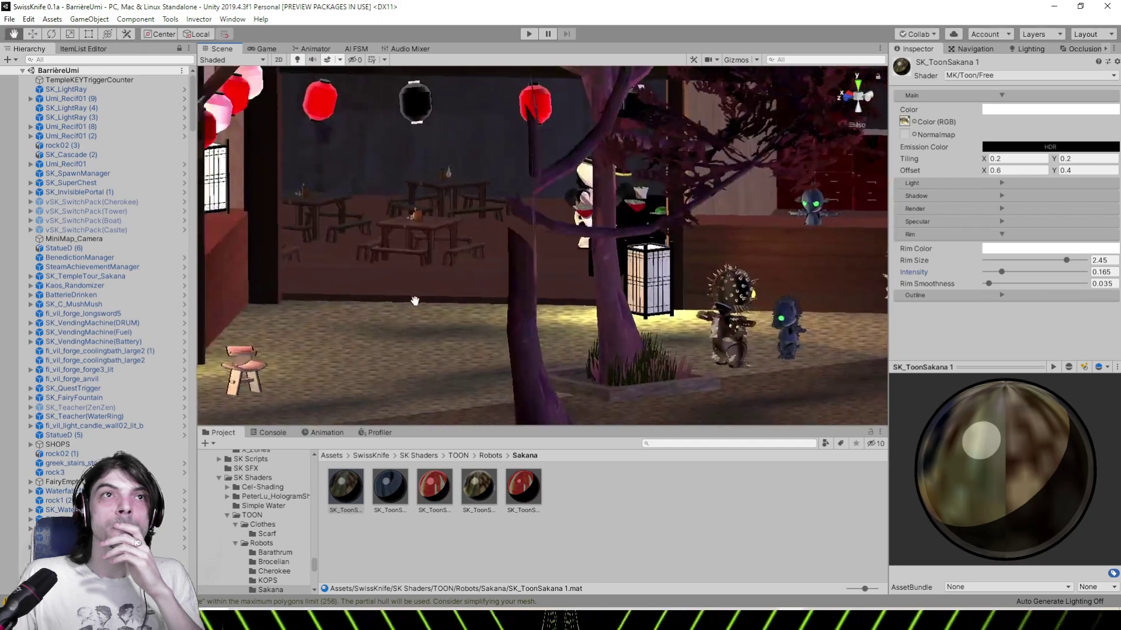
middle_drag(414, 301, 653, 292)
right_drag(654, 292, 519, 303)
Reduce the outline size of the Wood6 material used on the small wooden stool
click(555, 350)
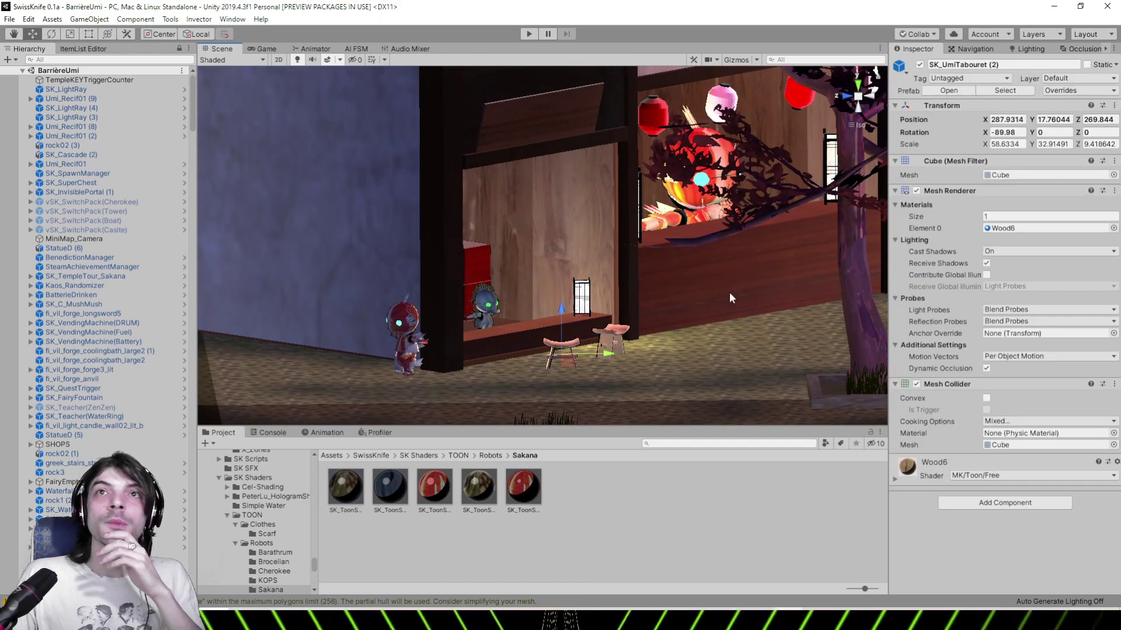
click(1006, 229)
click(449, 552)
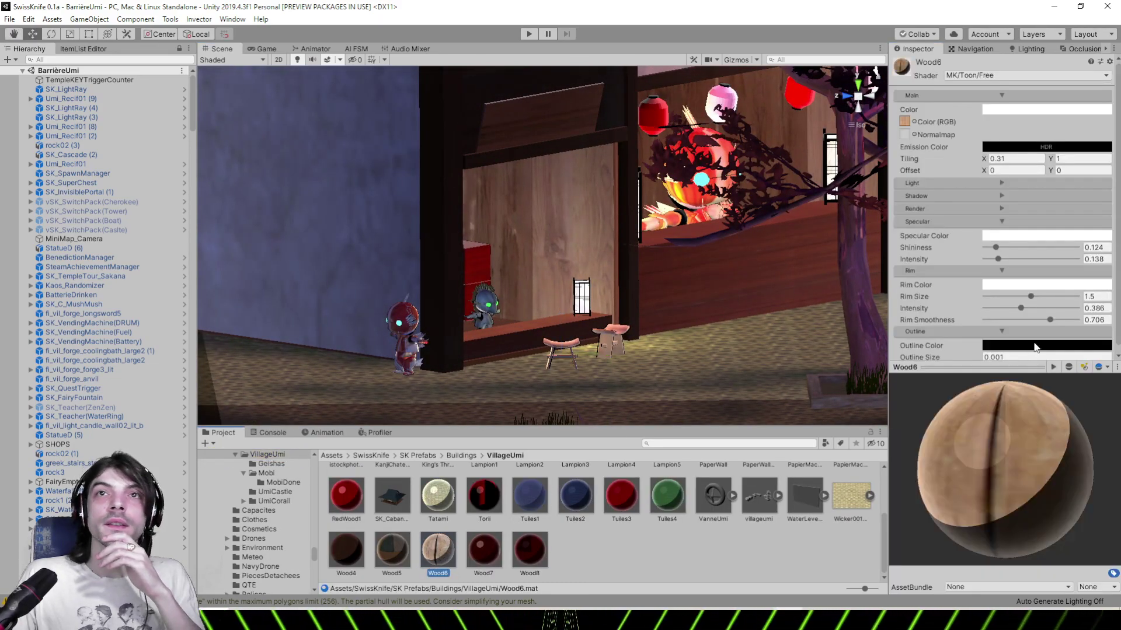
text(0)
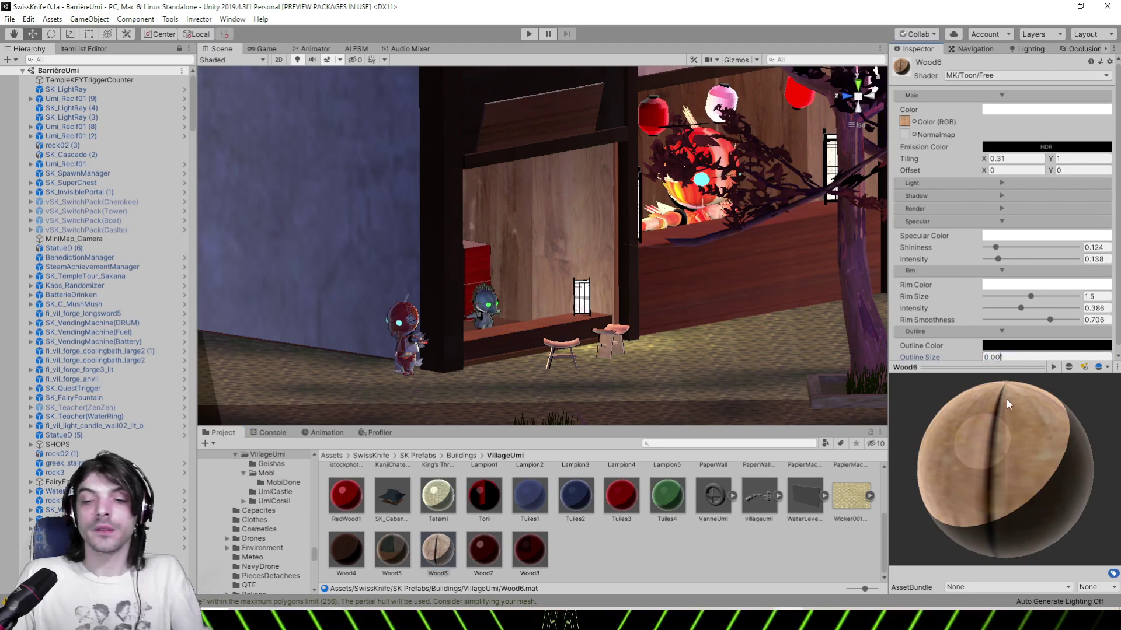
Inspect the restaurant's table and the black counter, and locate the ATM_Beige material applied to one counter block
right_drag(808, 359, 477, 211)
click(481, 201)
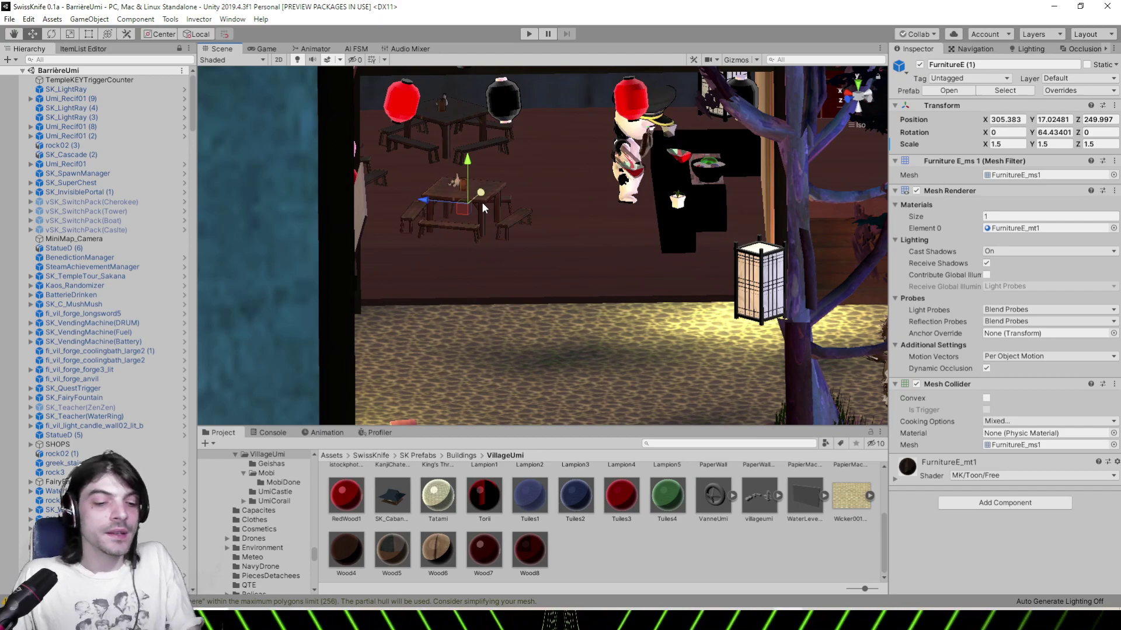
key(f)
right_drag(479, 253, 545, 310)
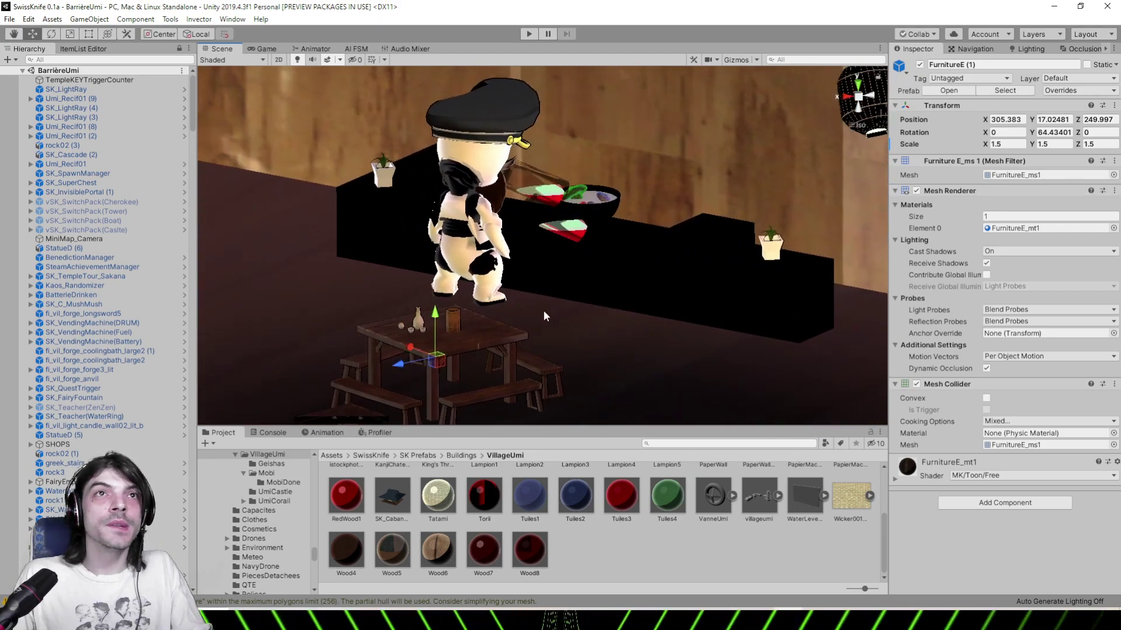
right_drag(665, 297, 447, 334)
click(691, 295)
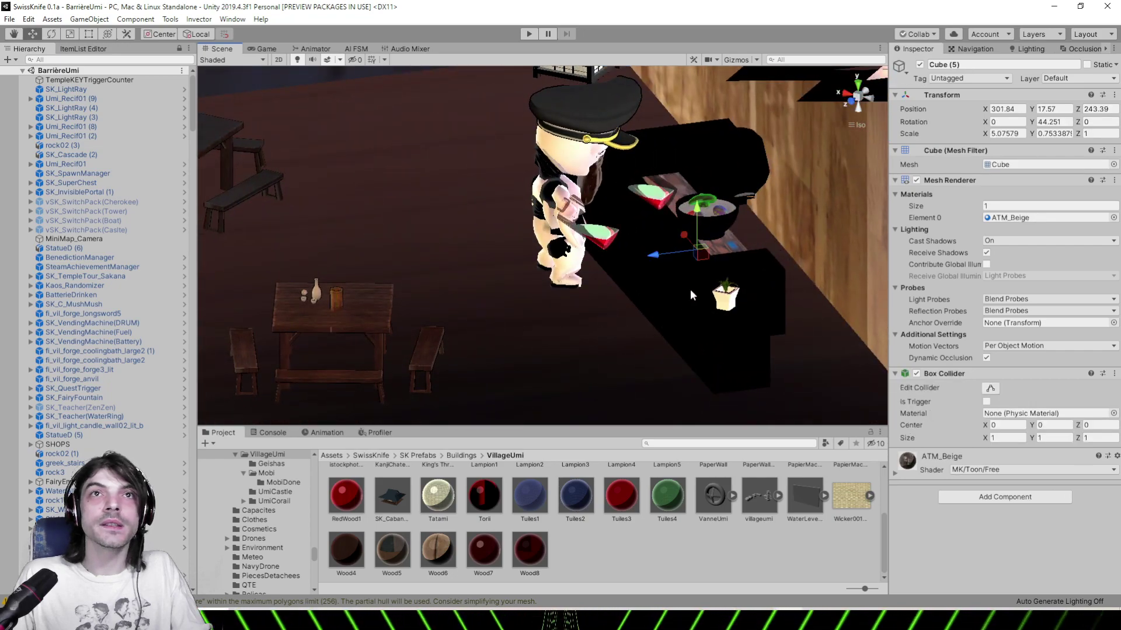
click(1019, 218)
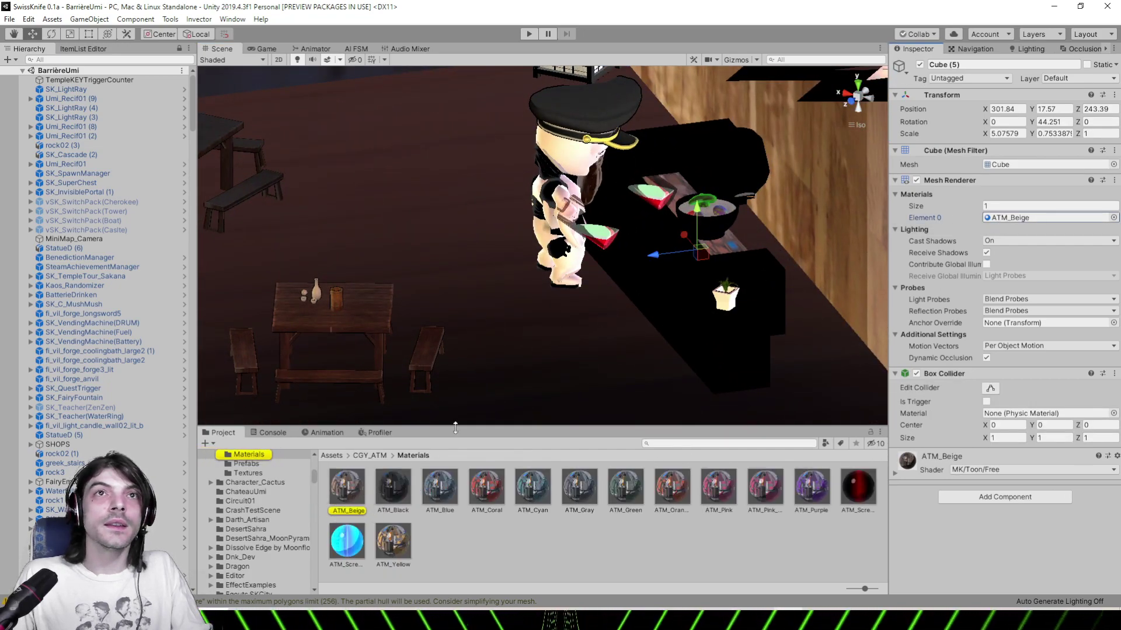
Set the rim of the Wood4 material on Cube.035 to size 2.35, intensity 0.185 and smoothness 0.07
right_drag(689, 292, 653, 294)
click(713, 284)
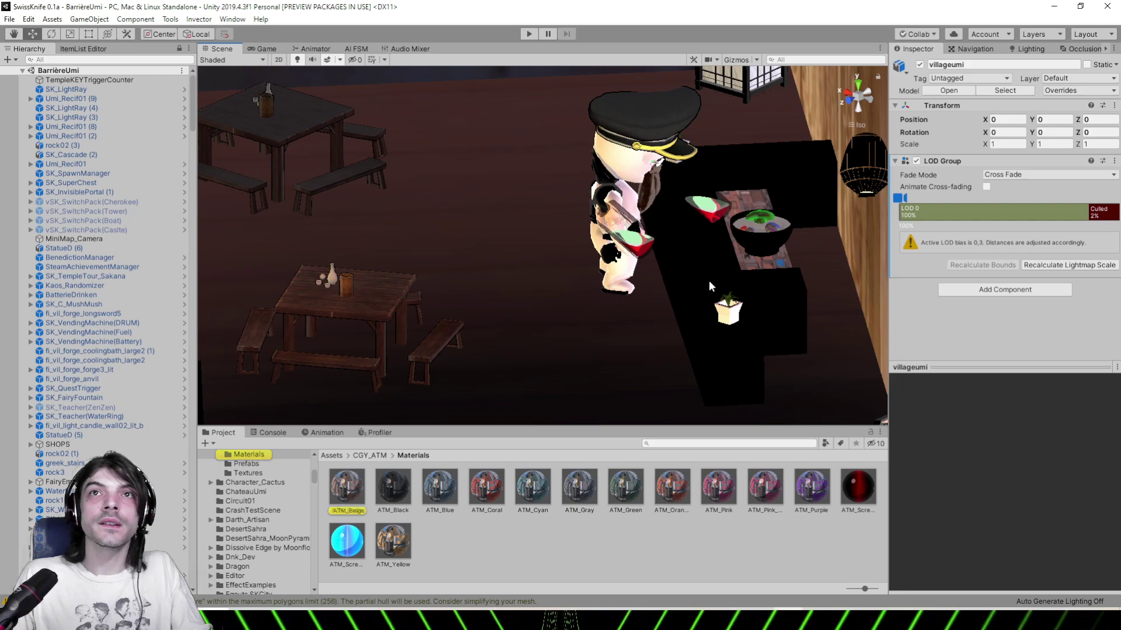
click(699, 277)
click(1037, 218)
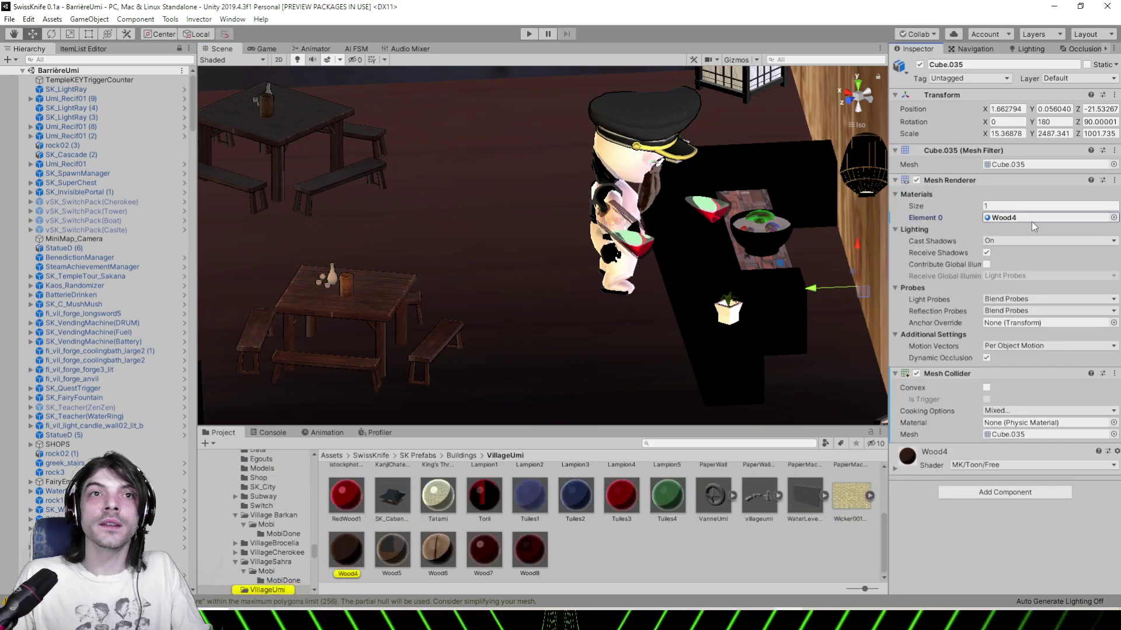
click(352, 544)
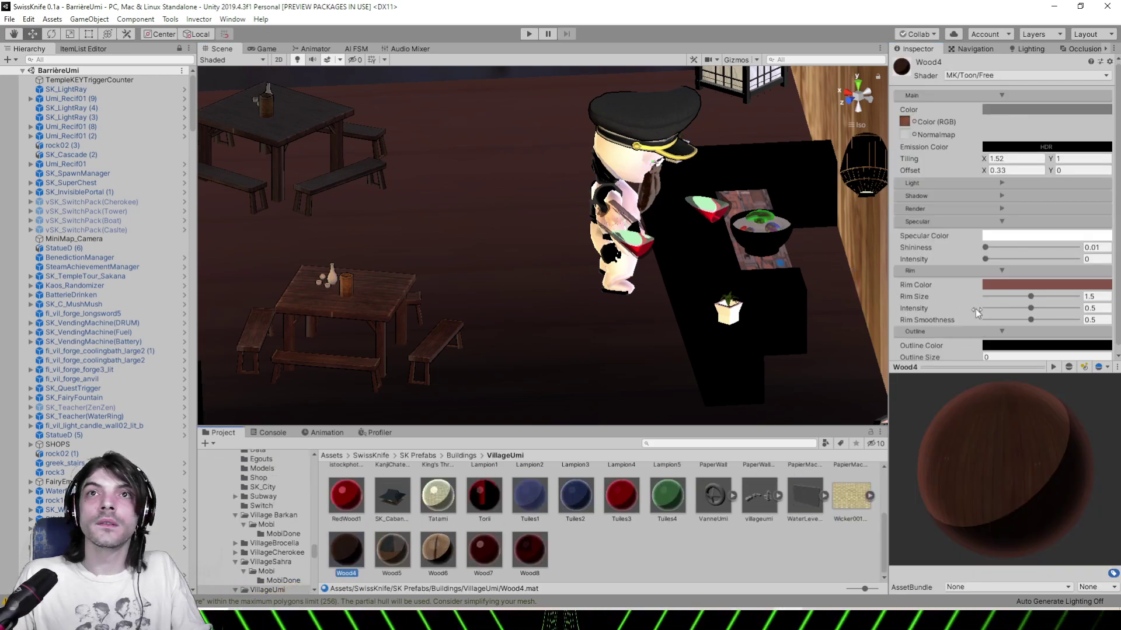
mouse_move(1046, 289)
mouse_down()
mouse_move(1012, 298)
mouse_move(1057, 291)
mouse_up()
click(1002, 304)
drag(998, 315, 991, 316)
Set the Wood4 material's light threshold to about 0.464 and adjust its shadow settings
right_drag(797, 350, 841, 274)
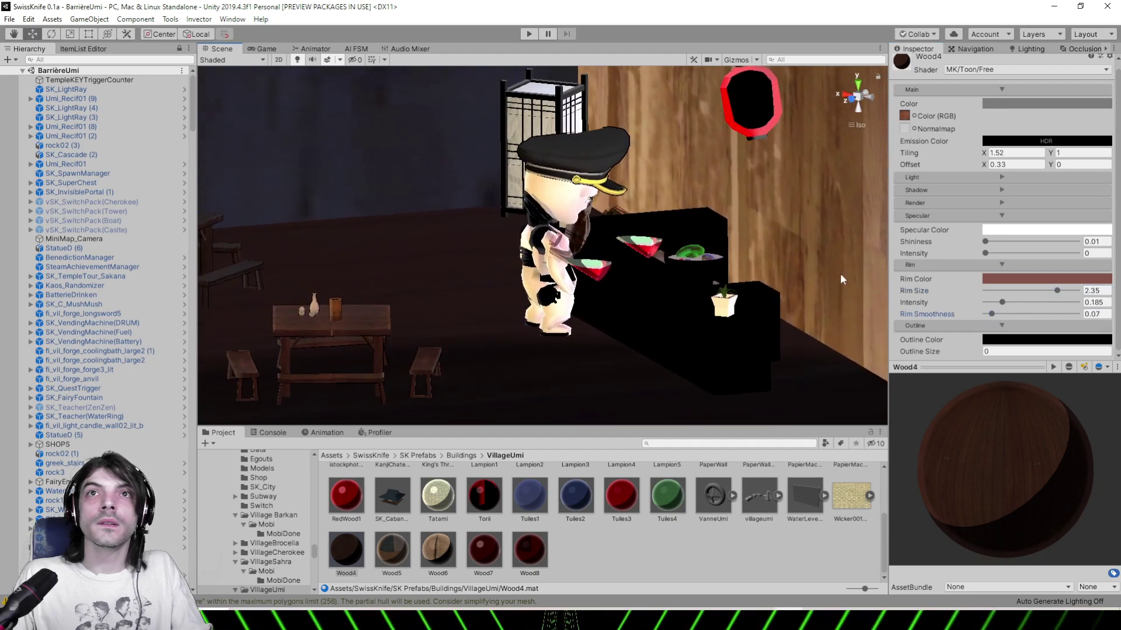
click(986, 242)
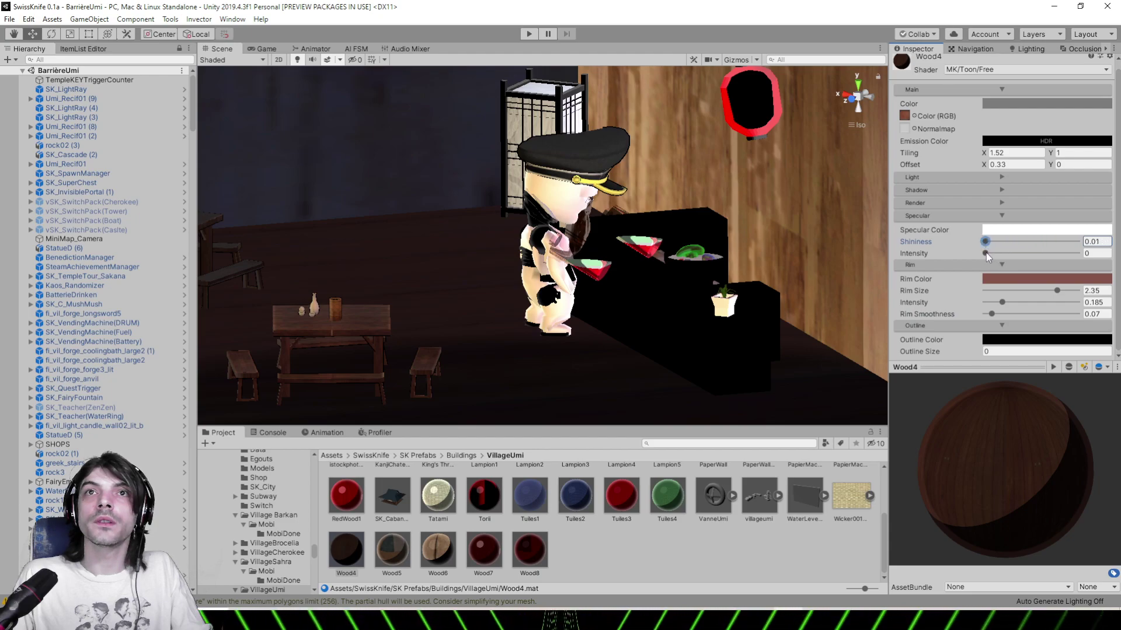
click(986, 178)
drag(1005, 192, 1028, 192)
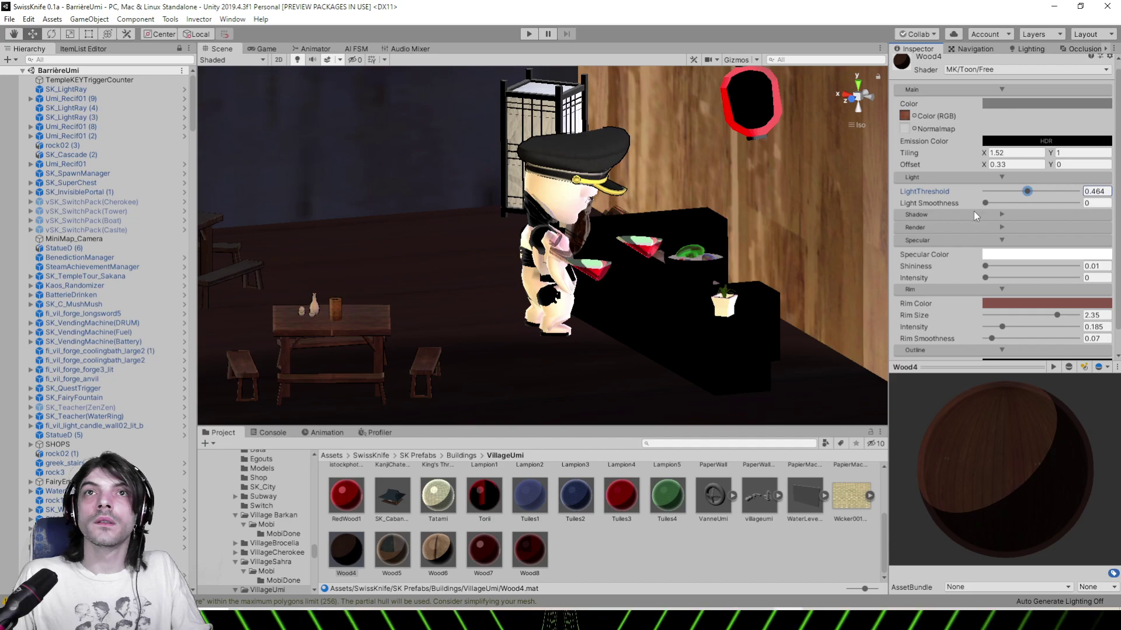
click(973, 215)
mouse_move(1014, 252)
mouse_down()
mouse_move(1050, 251)
mouse_move(1014, 254)
mouse_move(1032, 250)
mouse_up()
Change the shader of the DoubleSidedWood material on the black counter to MK/Toon/Free
alt+drag(575, 251, 664, 321)
click(665, 321)
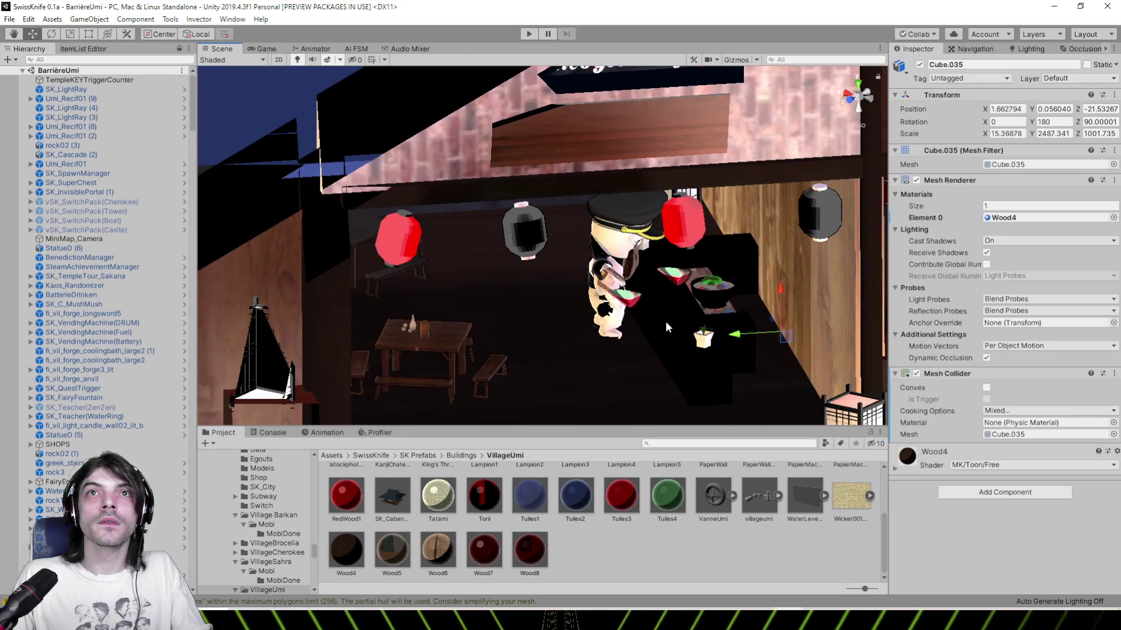
click(666, 321)
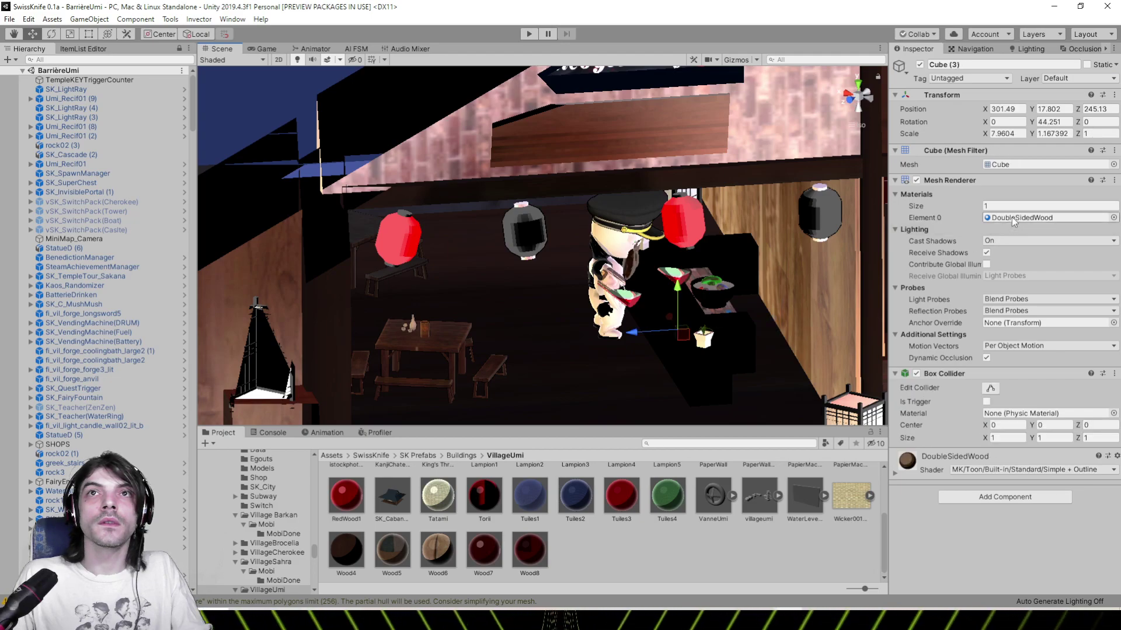
click(390, 487)
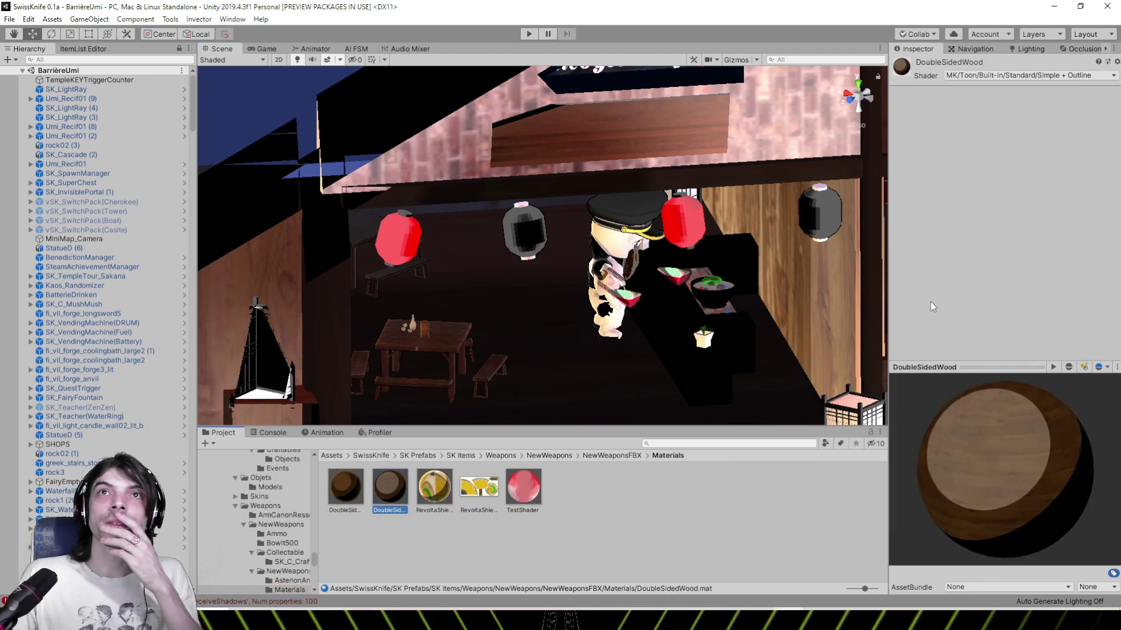
alt+drag(860, 292, 799, 261)
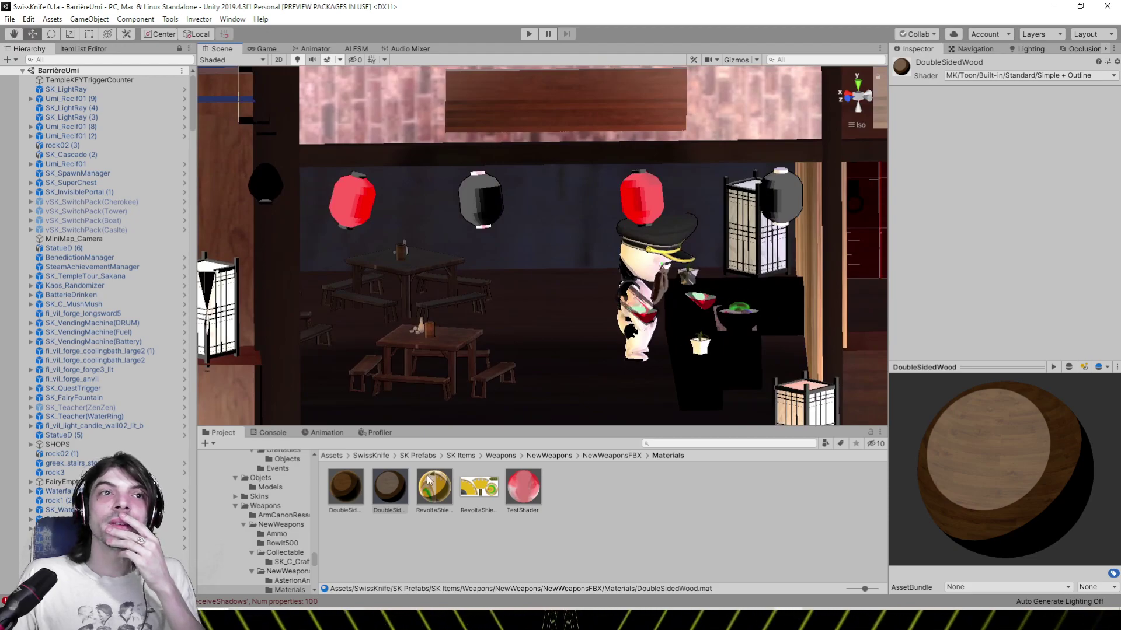
click(1024, 75)
click(994, 111)
click(994, 111)
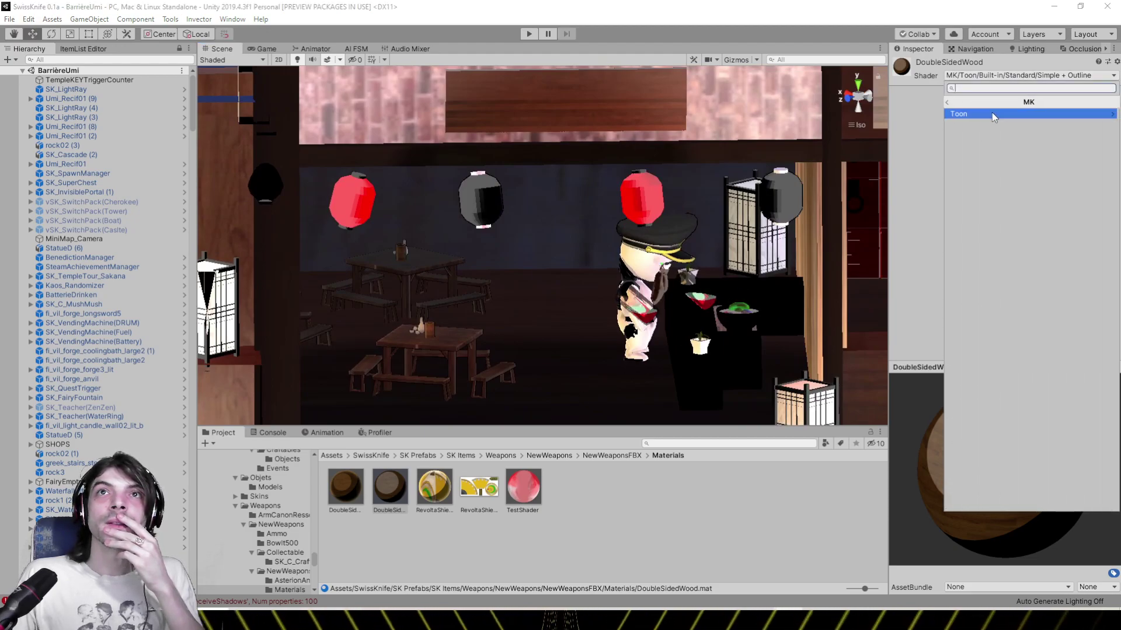
click(979, 125)
Set the DoubleSidedWood material's outline size to 0.0001, trying 0.01 and 0.001 first
alt+drag(669, 271, 724, 270)
click(955, 248)
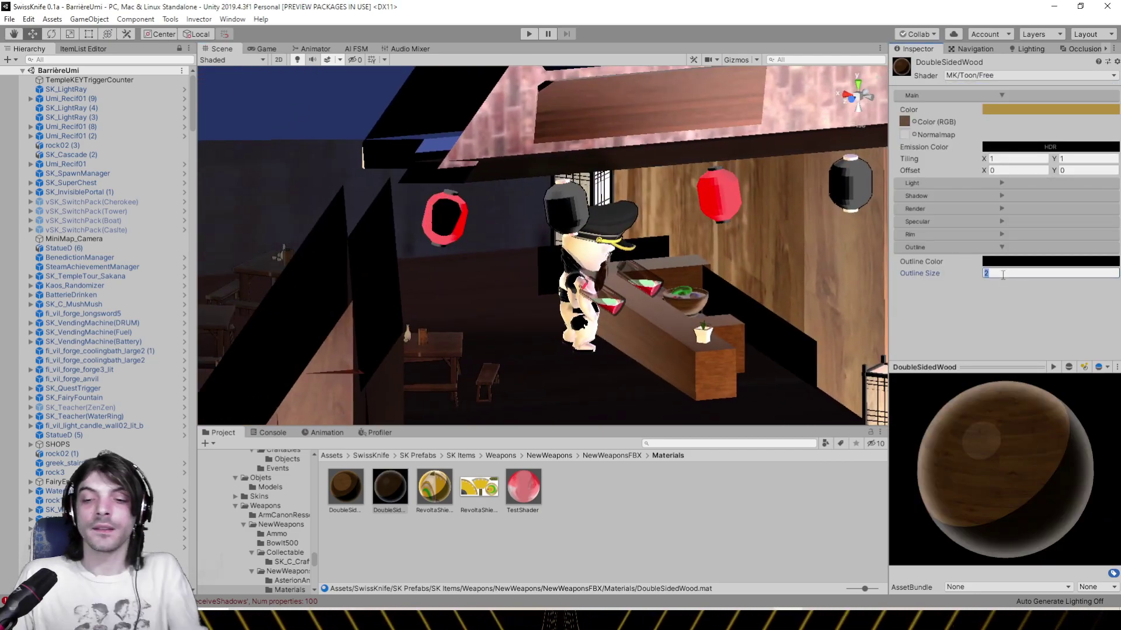
text(0.01)
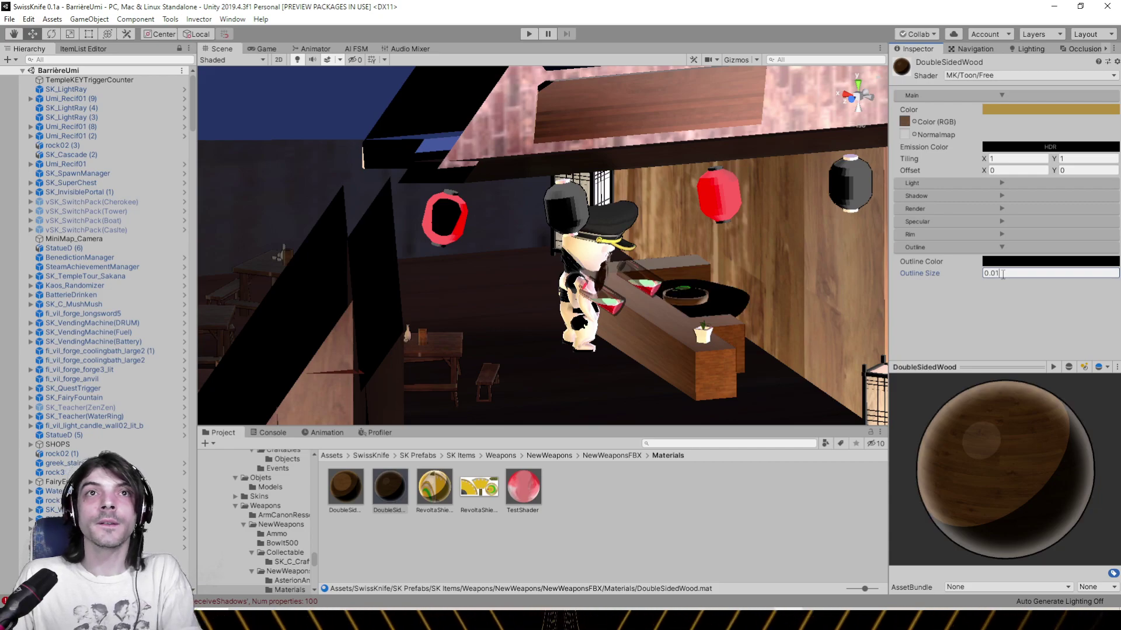
alt+drag(800, 287, 689, 322)
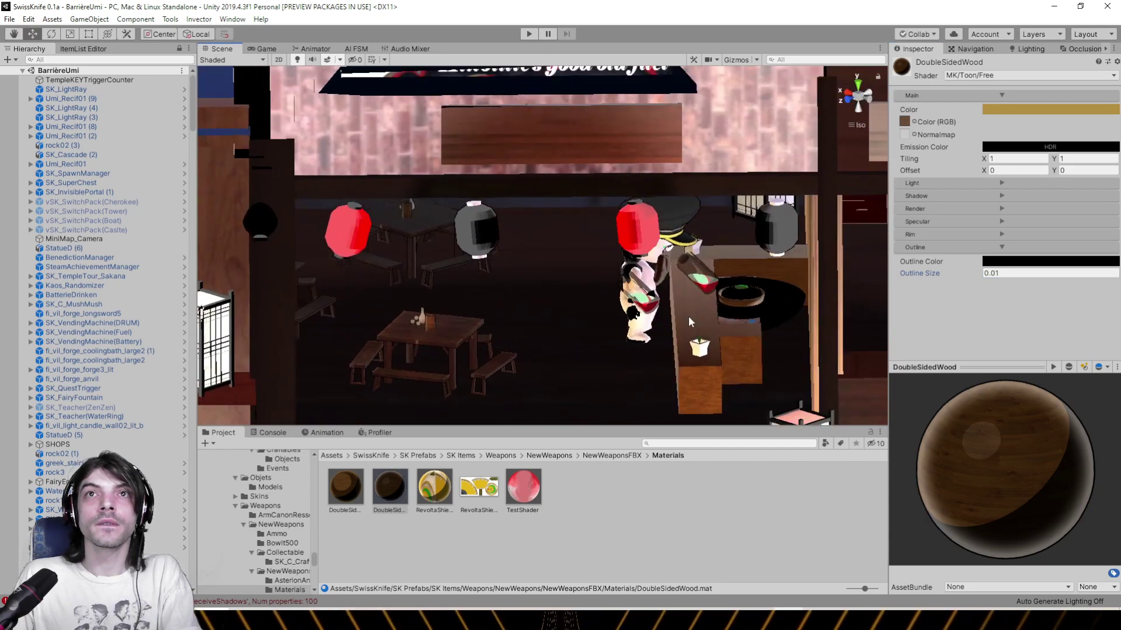
click(992, 274)
text(01)
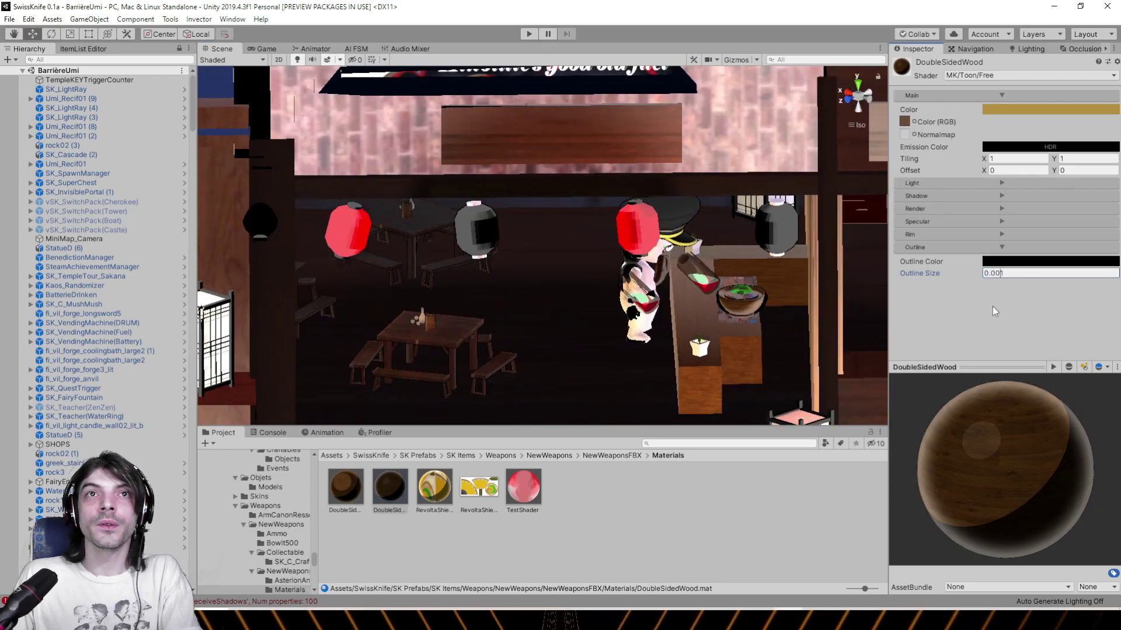
text(0)
Set the DoubleSidedWood material's rim to size 2.17, intensity 0.159 and smoothness 0.053
alt+drag(525, 304, 595, 301)
scroll(618, 299, up, 3)
click(961, 234)
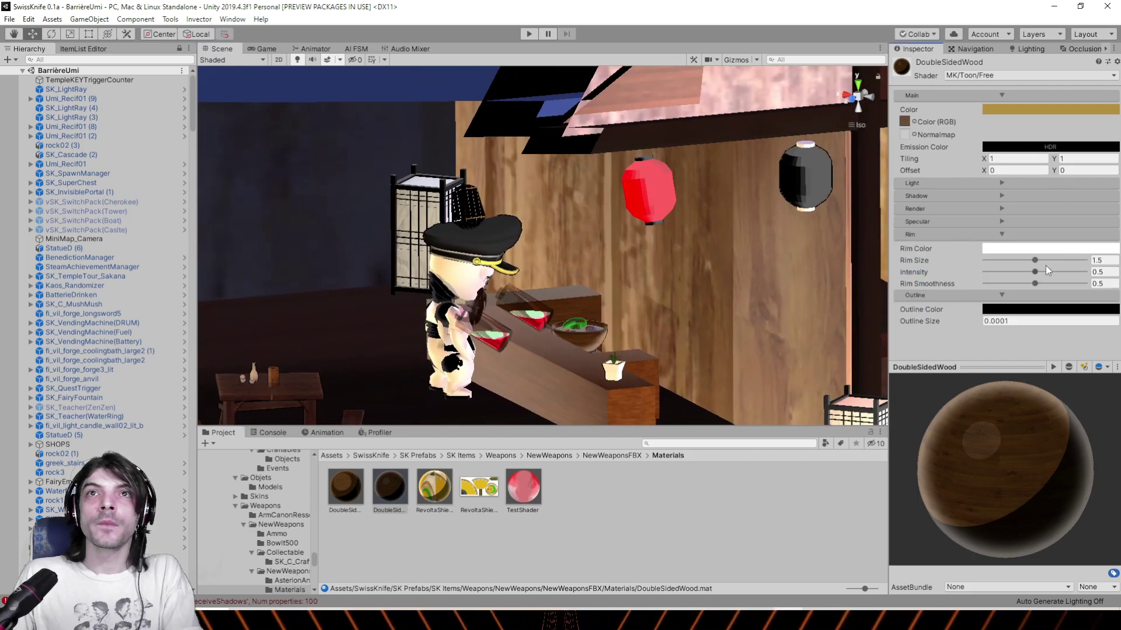
drag(1025, 261, 1042, 261)
click(995, 272)
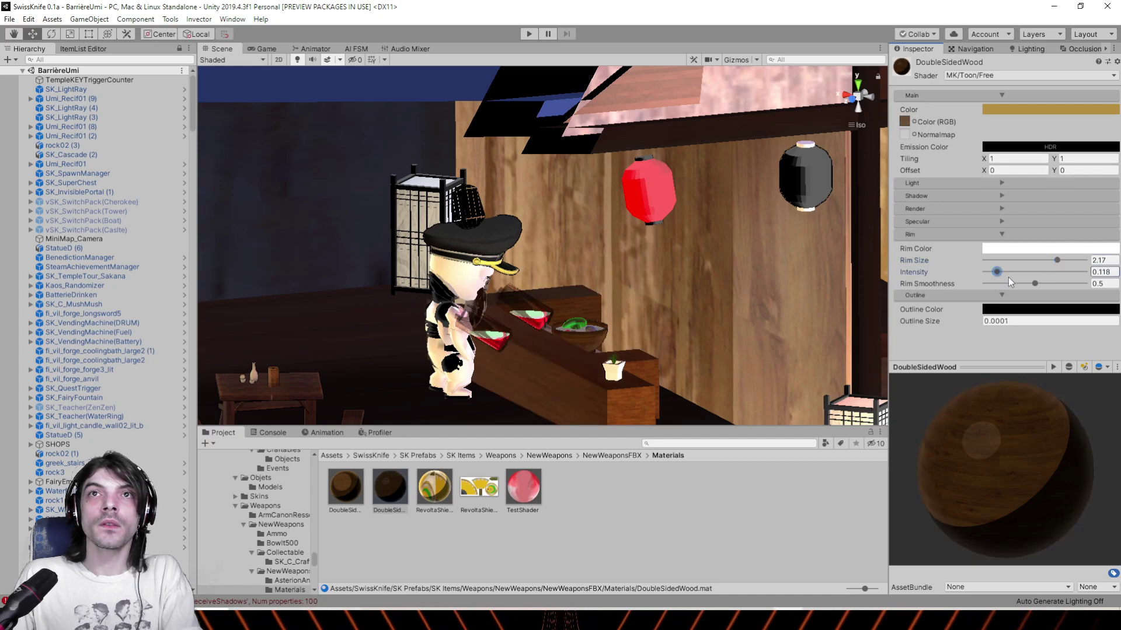
click(1001, 272)
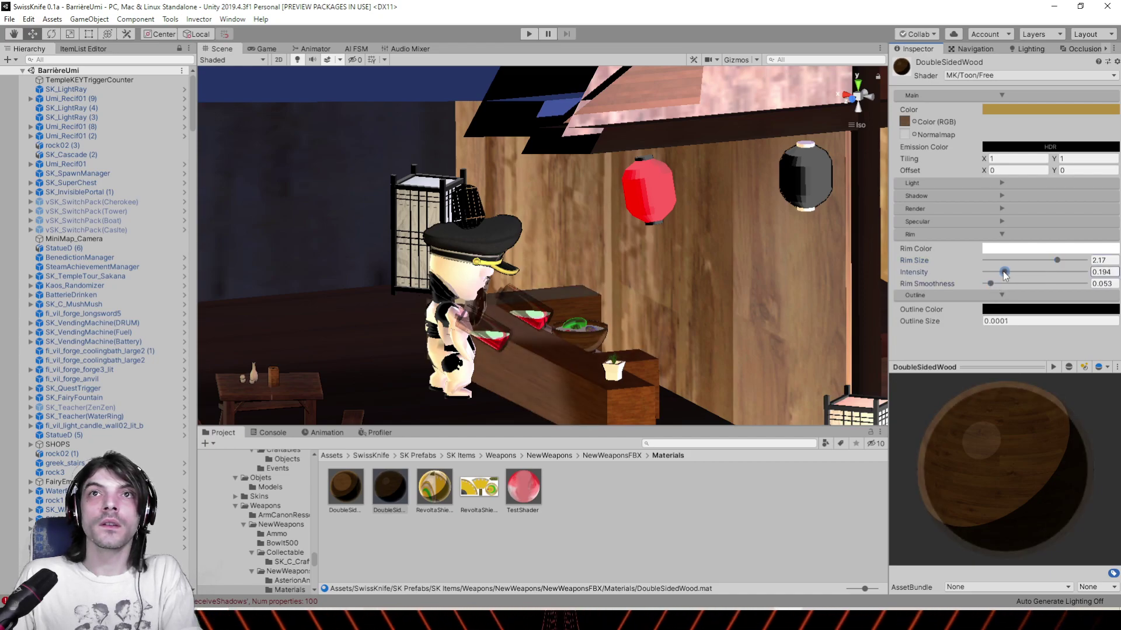
mouse_move(656, 263)
alt+mouse_down()
mouse_move(611, 209)
mouse_move(665, 251)
alt+mouse_up()
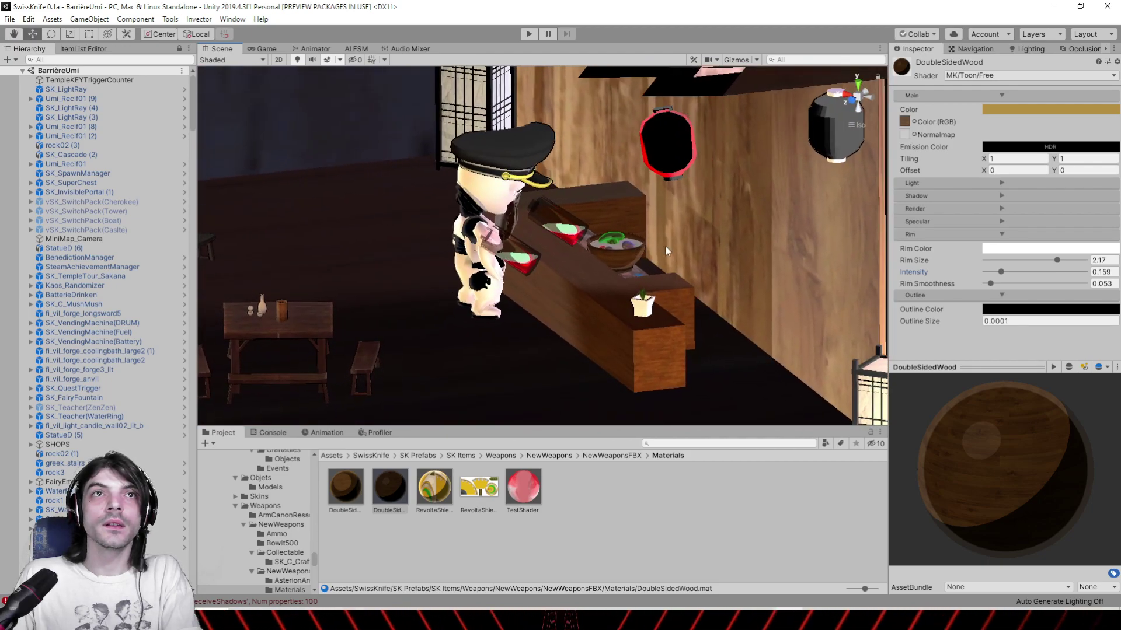
Set the DoubleSidedWood material's rim colour to a light brown and its specular shininess to 0.3 with intensity 0.417
click(955, 219)
click(1001, 284)
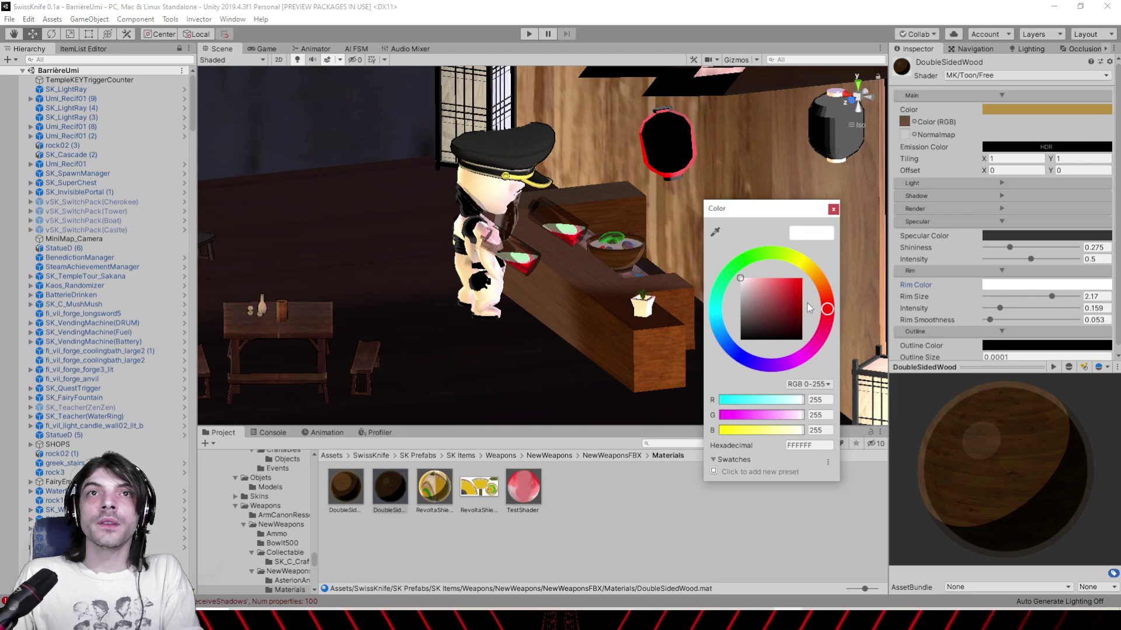
click(822, 285)
drag(761, 294, 762, 295)
click(833, 210)
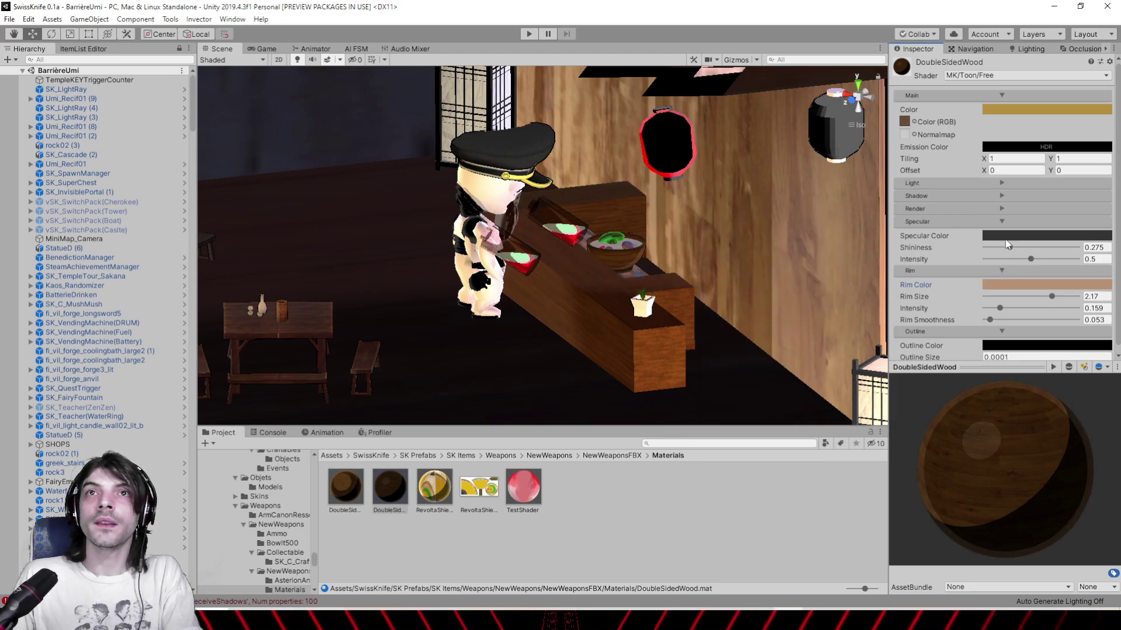
mouse_move(1017, 248)
mouse_down()
mouse_move(1036, 260)
mouse_move(1004, 260)
mouse_move(1025, 256)
mouse_move(1033, 233)
mouse_move(1058, 232)
mouse_move(1002, 234)
mouse_move(1044, 234)
mouse_up()
Set the DoubleSidedWood material's shadow intensity to 0.95, light threshold to 0.489 and light smoothness to 0.057
click(957, 195)
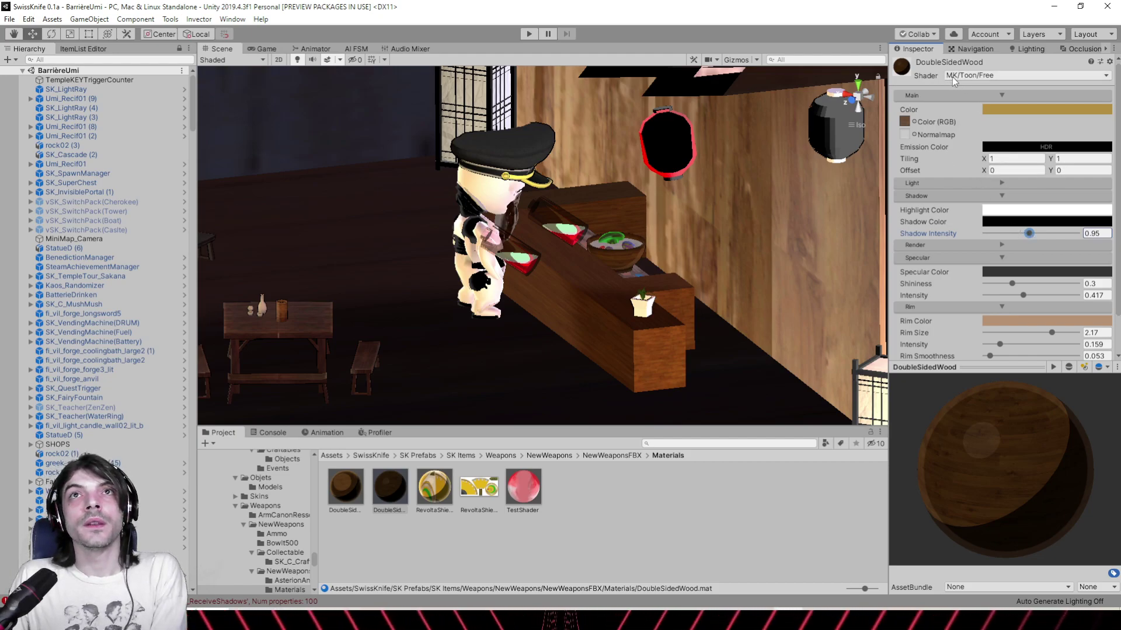
click(973, 183)
mouse_move(1013, 197)
mouse_down()
mouse_move(1036, 197)
mouse_move(996, 209)
mouse_up()
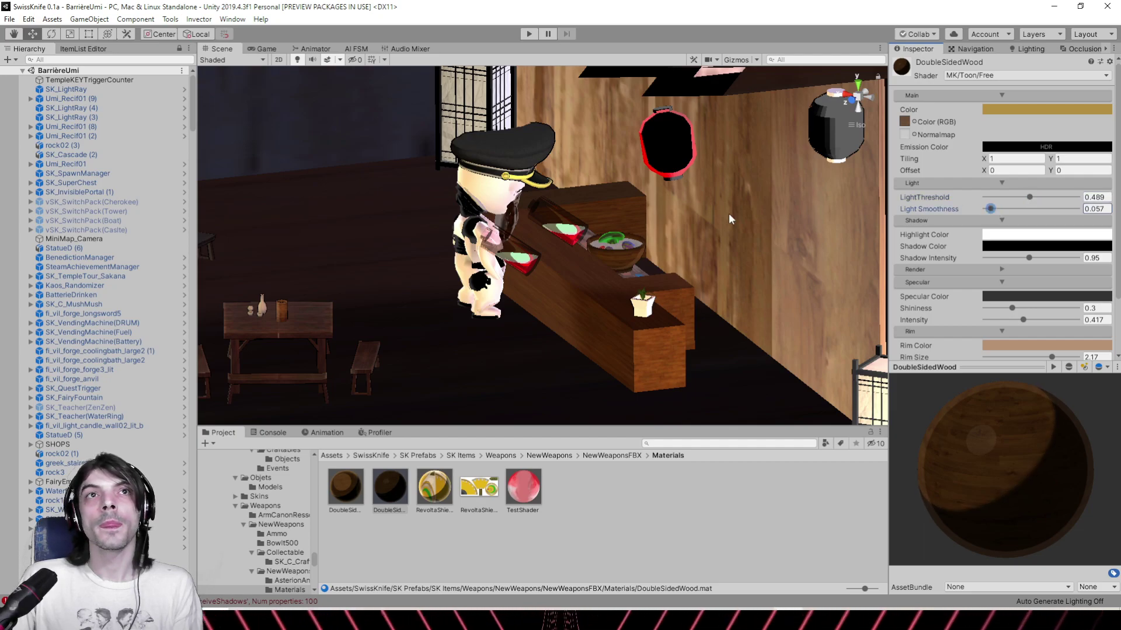
Replace the Bricks1 material on the large blue building wall, Cube.012, with Bricks3 from the VillageUmi folder
alt+drag(730, 219, 533, 270)
right_drag(490, 275, 654, 277)
middle_drag(695, 277, 408, 277)
right_drag(444, 277, 594, 279)
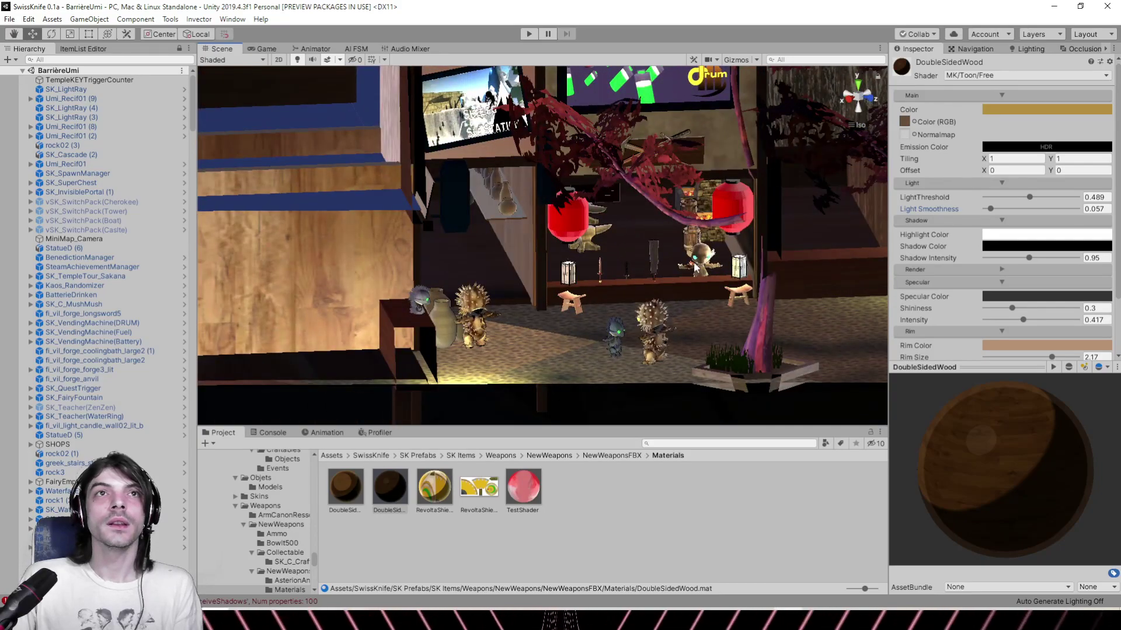
middle_drag(694, 266, 377, 251)
right_drag(534, 271, 514, 287)
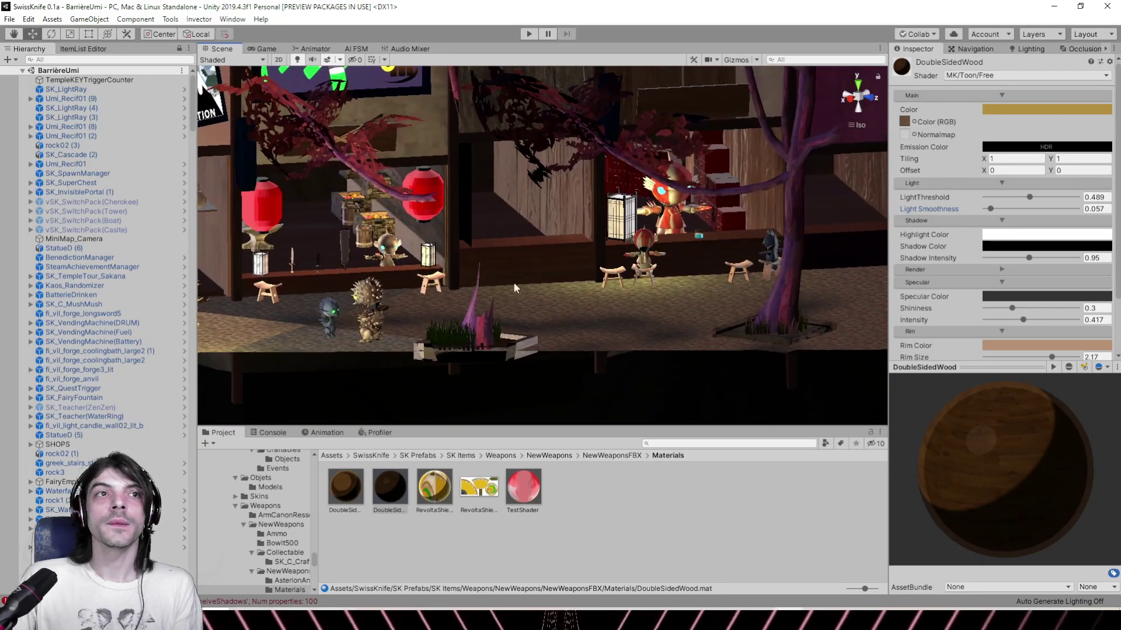
right_drag(637, 303, 561, 197)
click(700, 237)
click(699, 236)
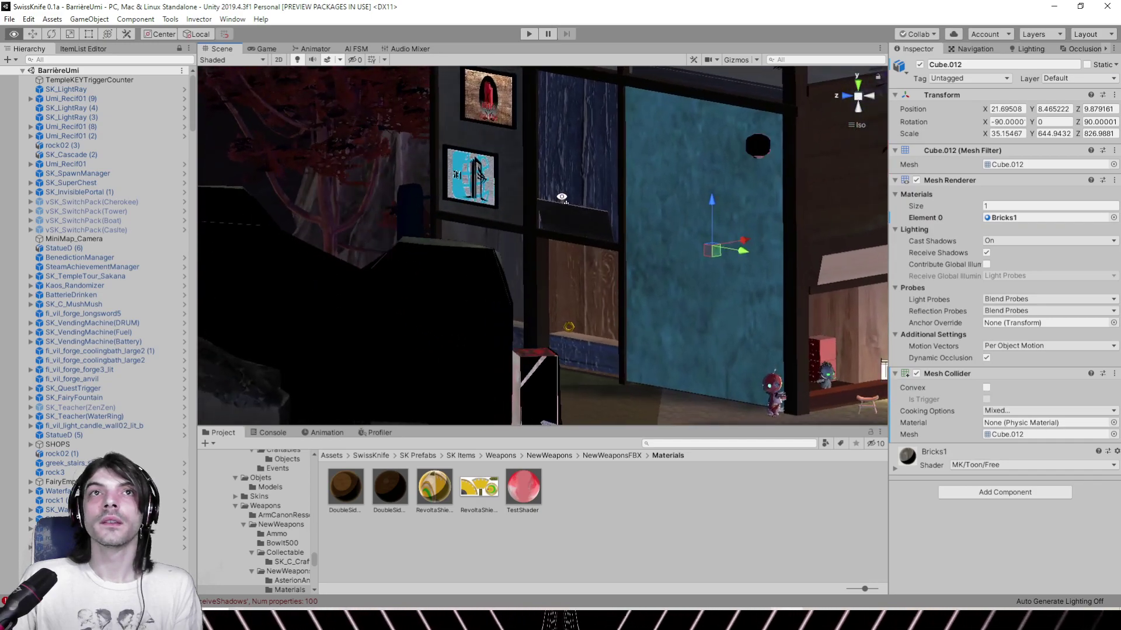
click(1038, 217)
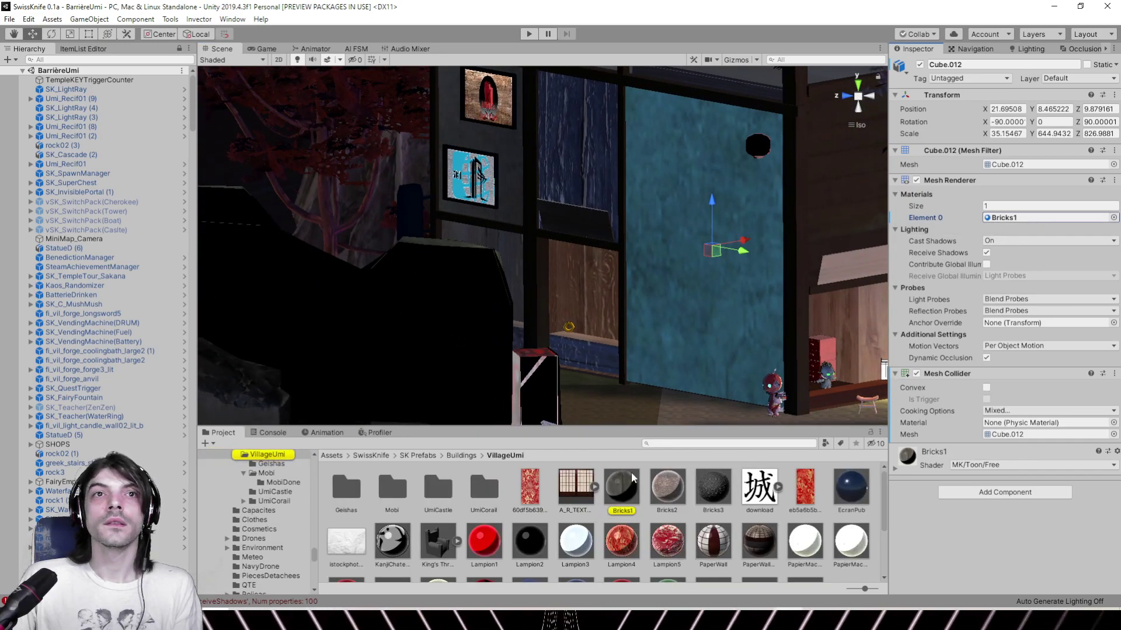
drag(709, 461, 693, 314)
right_drag(693, 314, 757, 313)
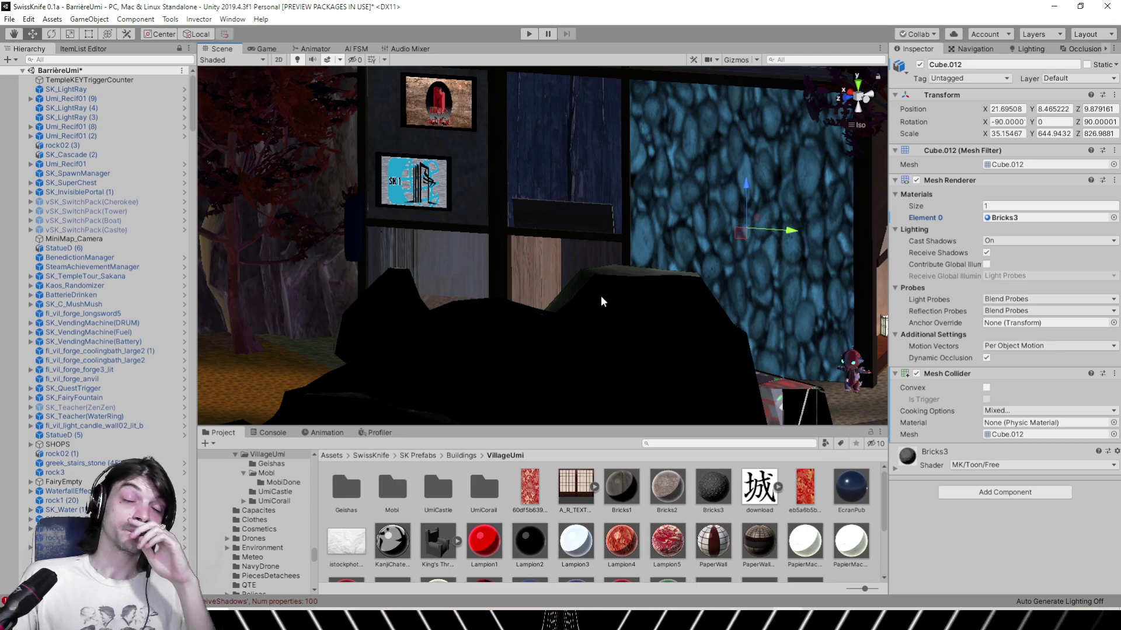
Examine the materials and shading of the village buildings, the surrounding rocks and the area around the torii gate
right_drag(603, 301, 425, 271)
middle_drag(453, 297, 677, 305)
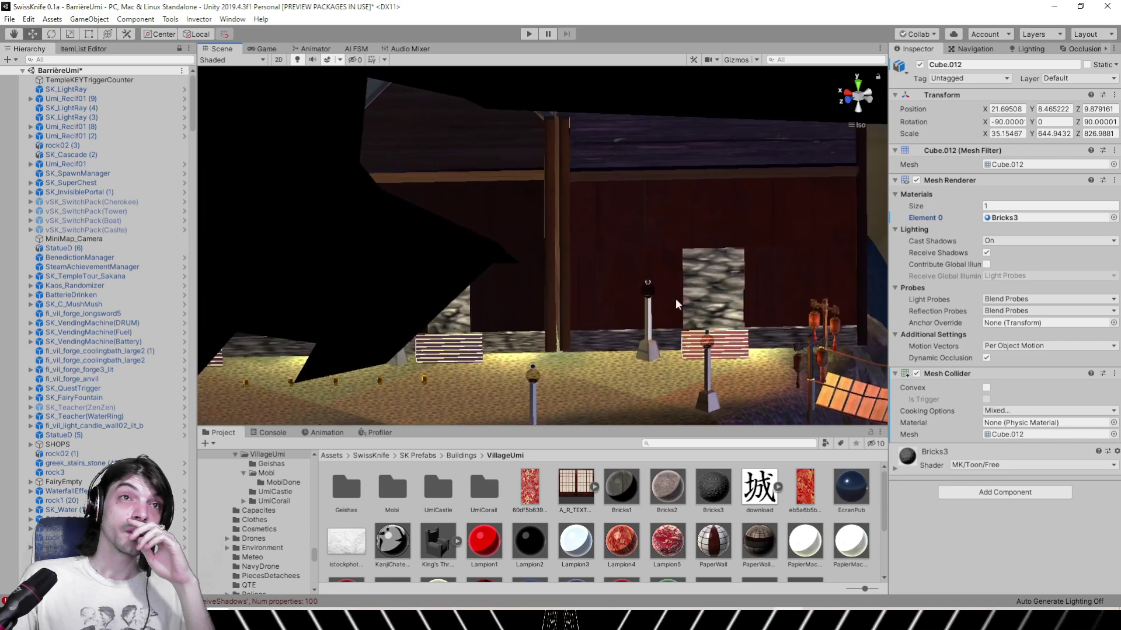
right_drag(676, 303, 467, 263)
middle_drag(467, 262, 700, 257)
right_drag(701, 257, 508, 305)
middle_drag(508, 305, 673, 255)
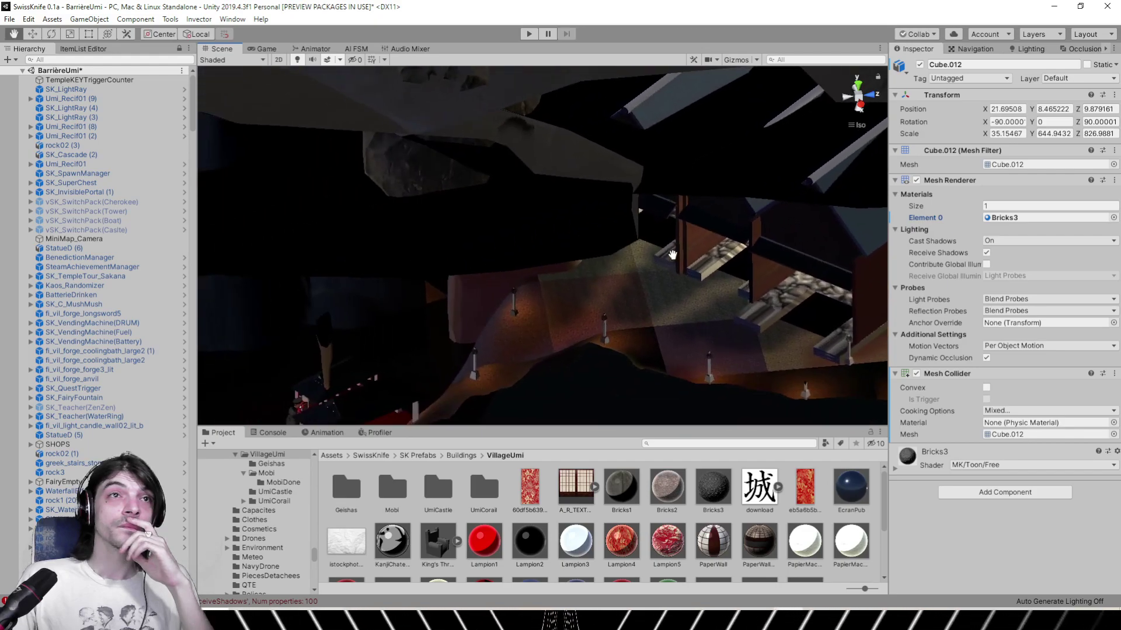
right_drag(593, 293, 515, 253)
middle_drag(515, 252, 699, 255)
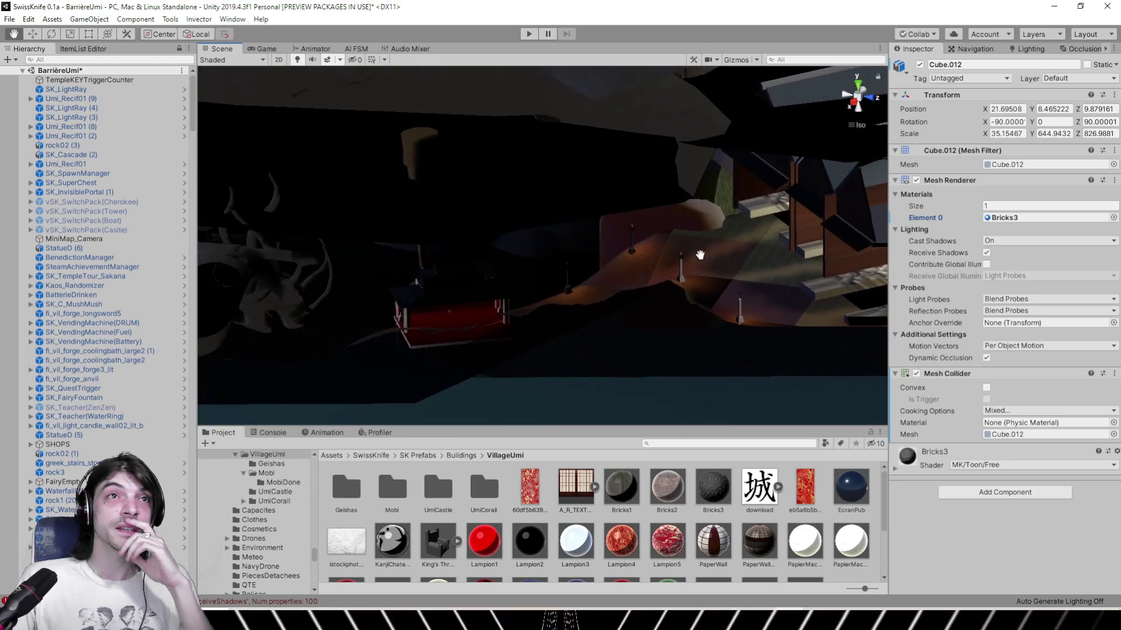
right_drag(700, 255, 655, 221)
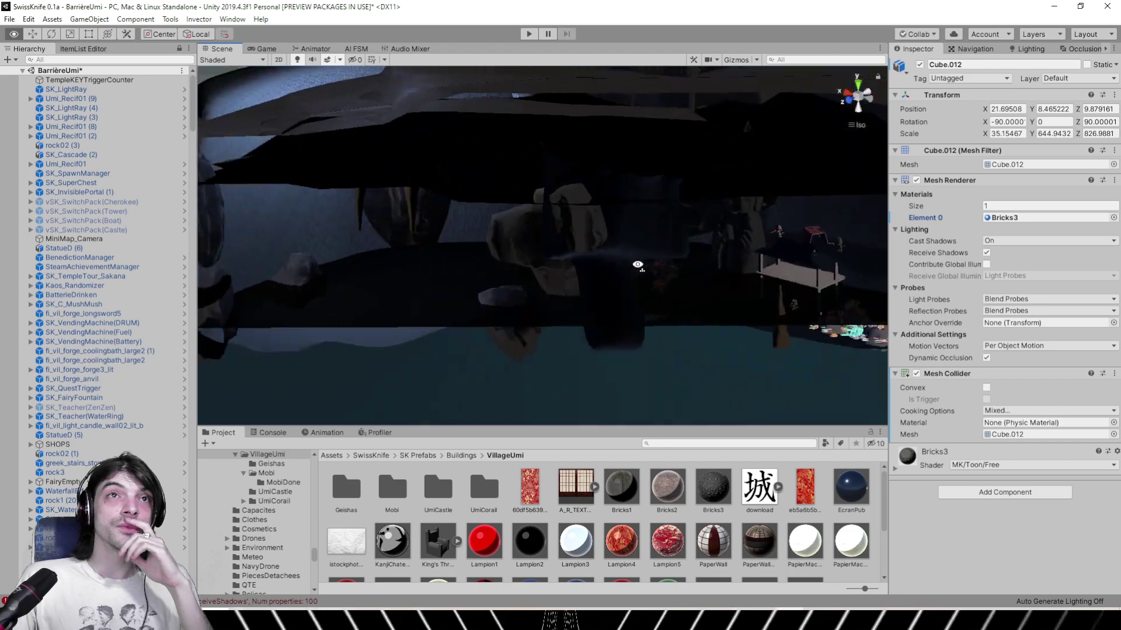
right_drag(727, 253, 605, 293)
Identify the material on the torii gate's dark beam, Column_01, and open the Torii material's settings
click(604, 290)
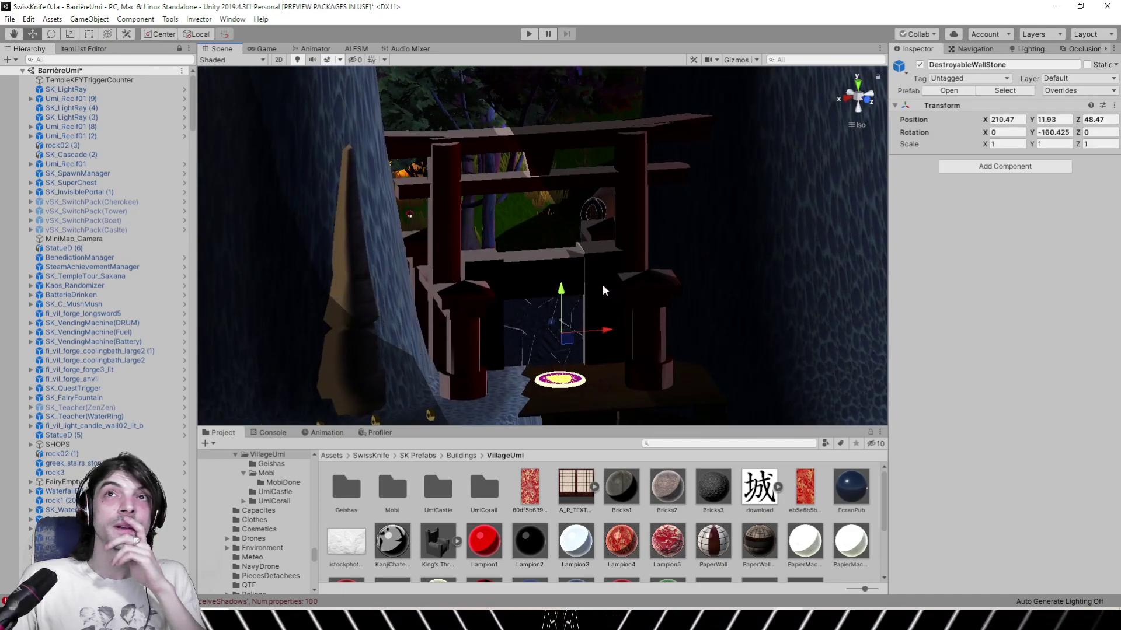
click(604, 290)
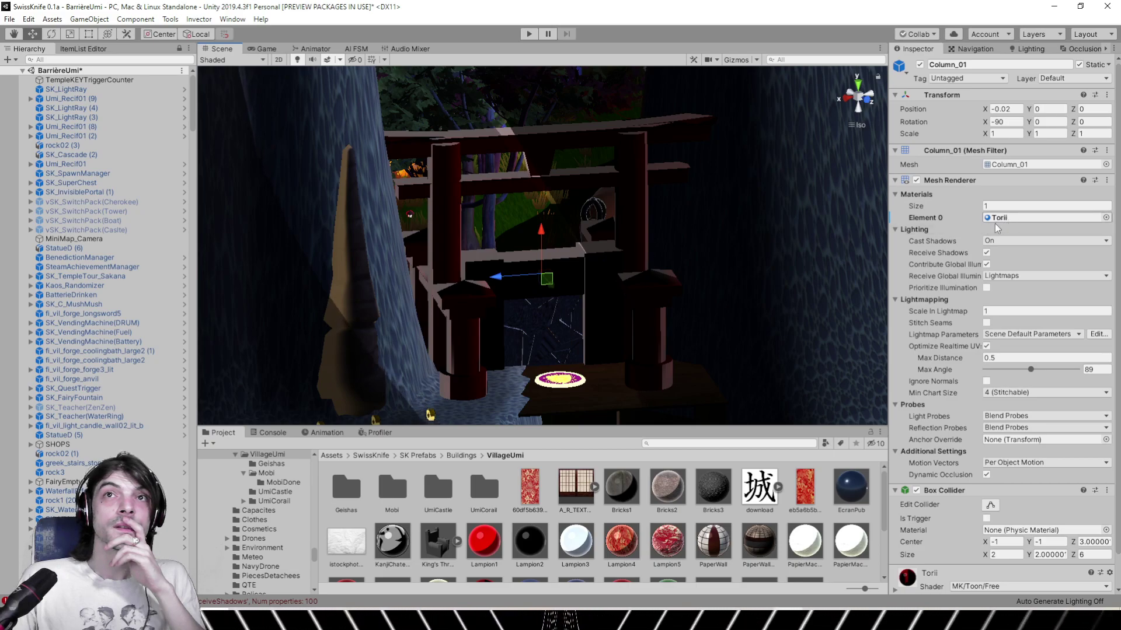
click(593, 269)
click(594, 270)
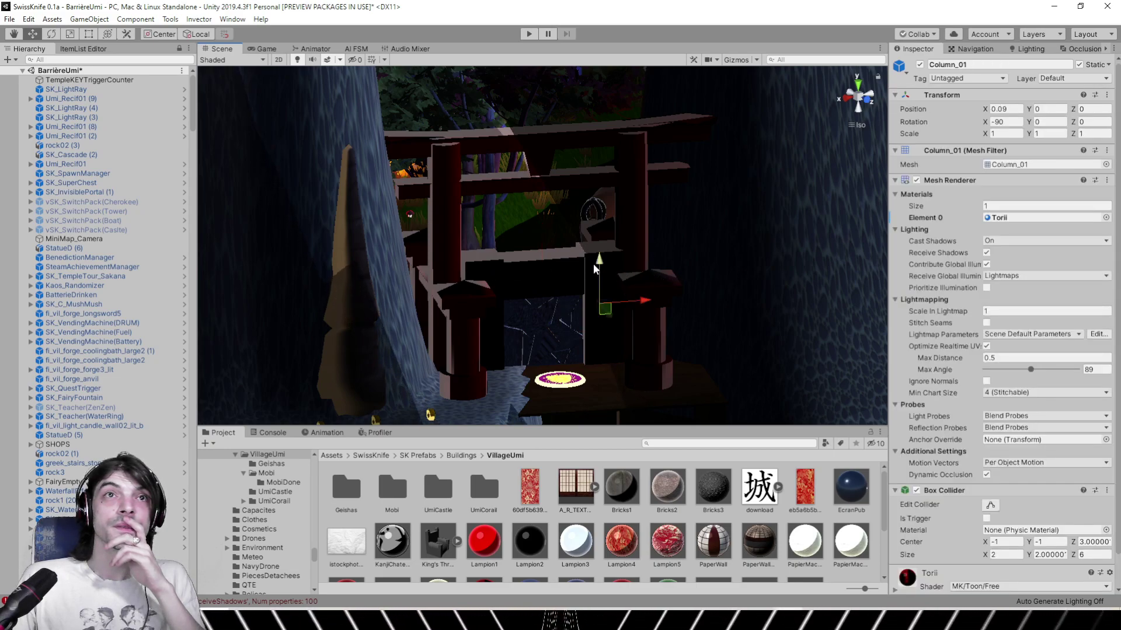
click(591, 269)
click(589, 268)
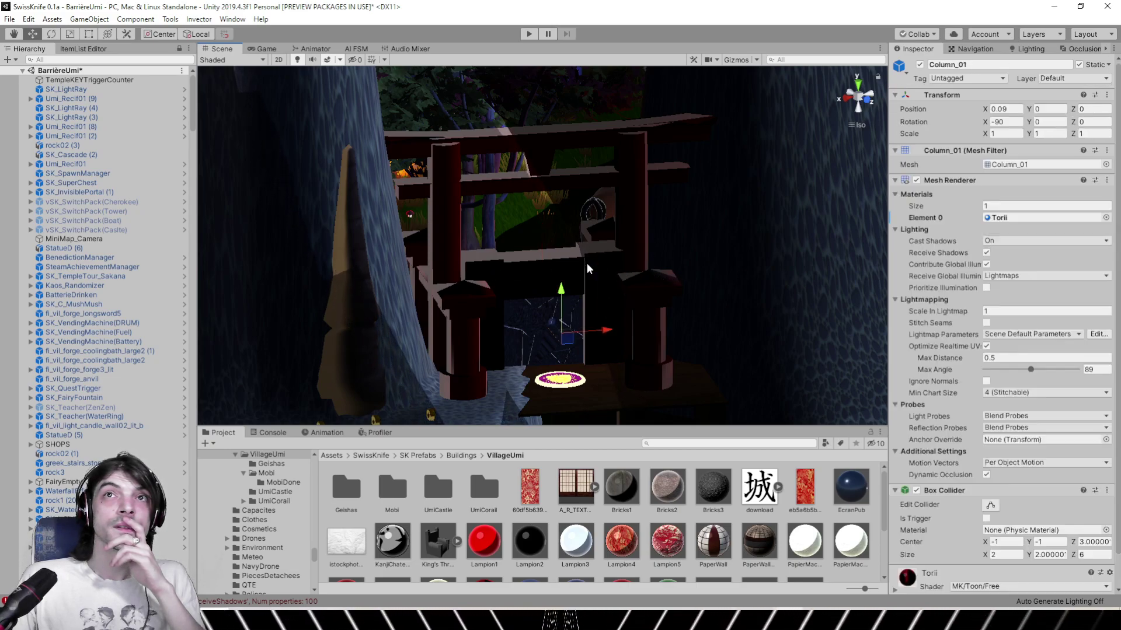
click(555, 272)
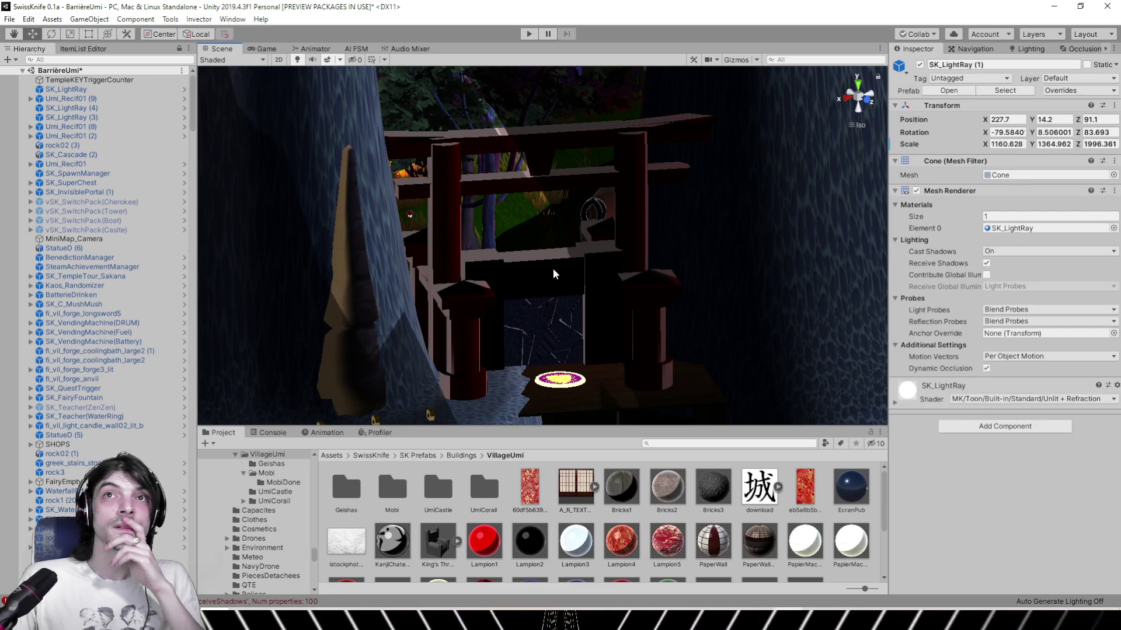
scroll(506, 296, up, 5)
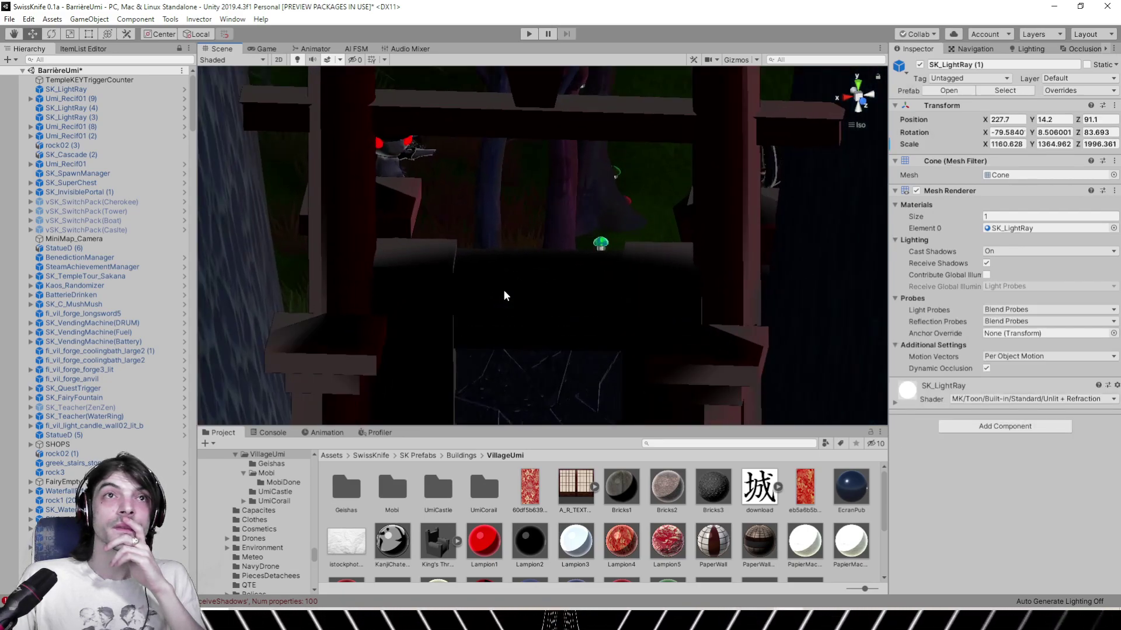
click(505, 296)
click(506, 296)
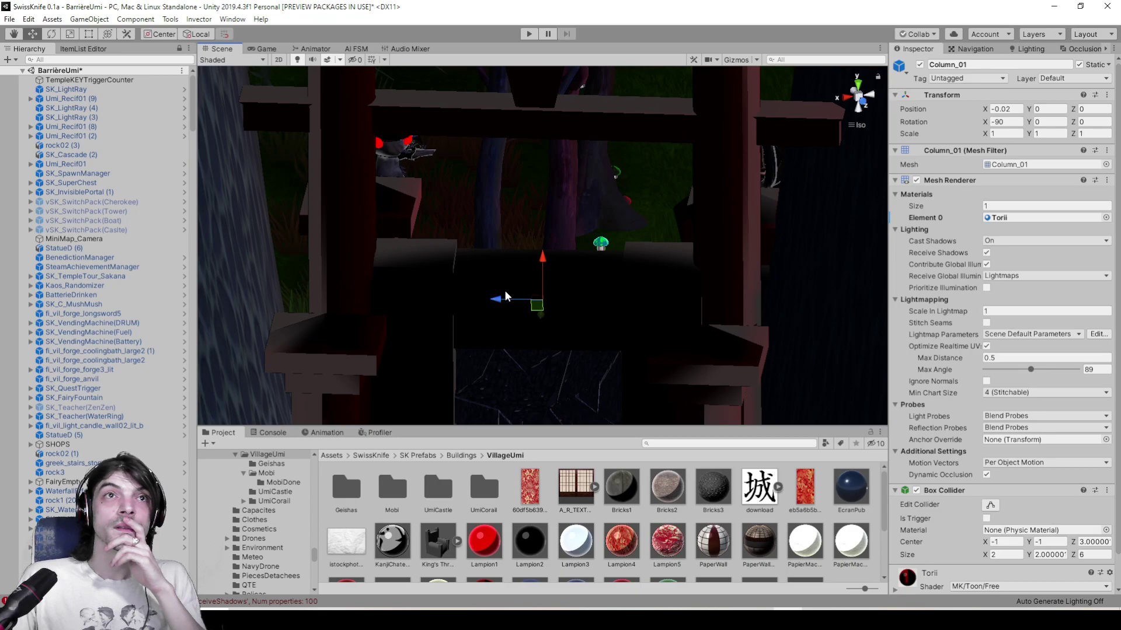
right_drag(575, 322, 724, 395)
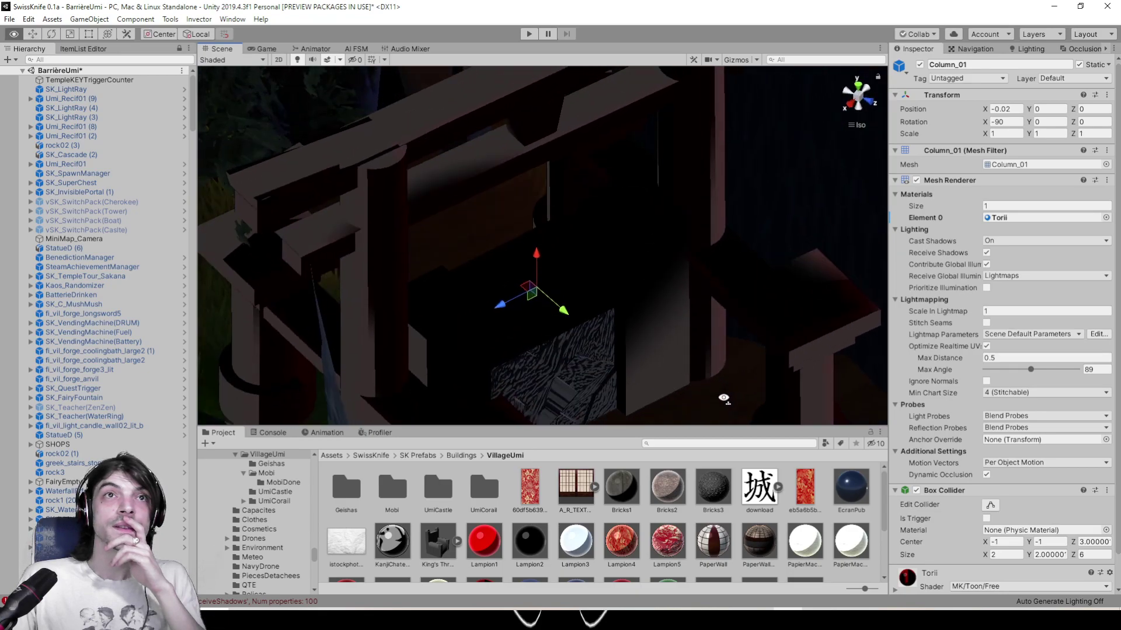
click(1027, 217)
click(471, 516)
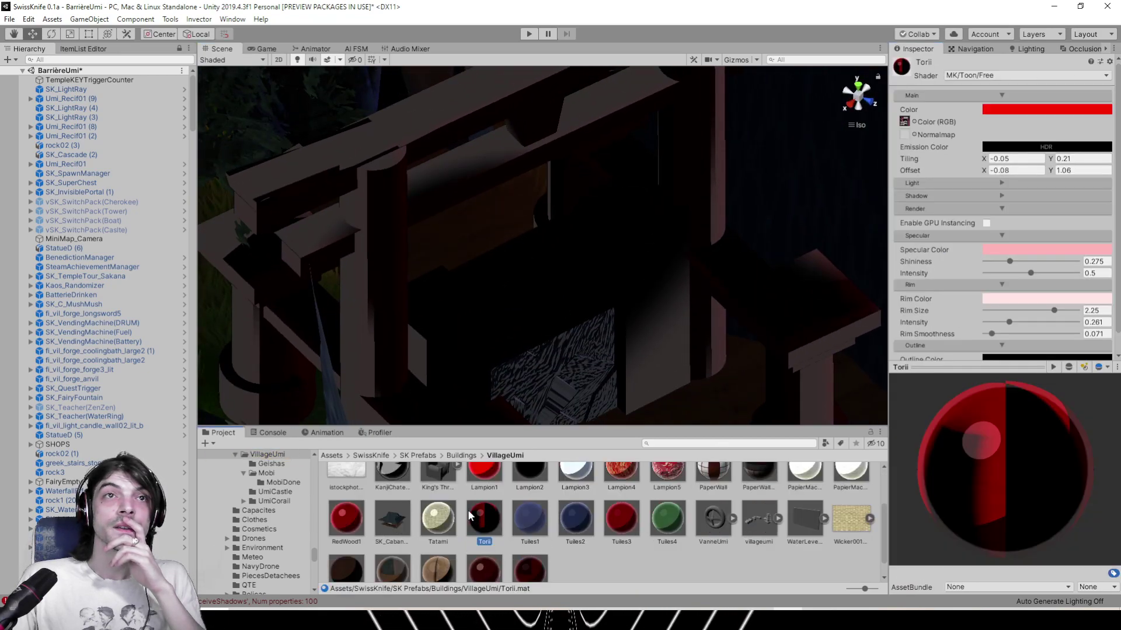
Try applying a material from the VillageUmi folder to the torii gate's dark beams
alt+drag(636, 421, 657, 226)
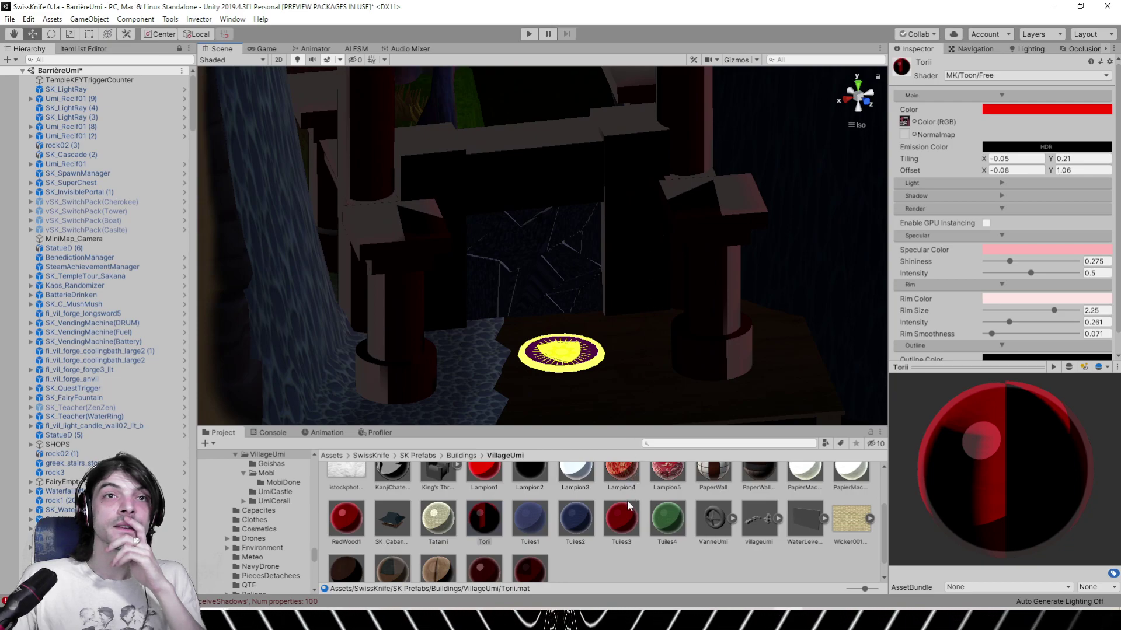
mouse_move(617, 178)
mouse_down()
mouse_move(561, 178)
mouse_move(621, 156)
mouse_up()
drag(464, 249, 438, 141)
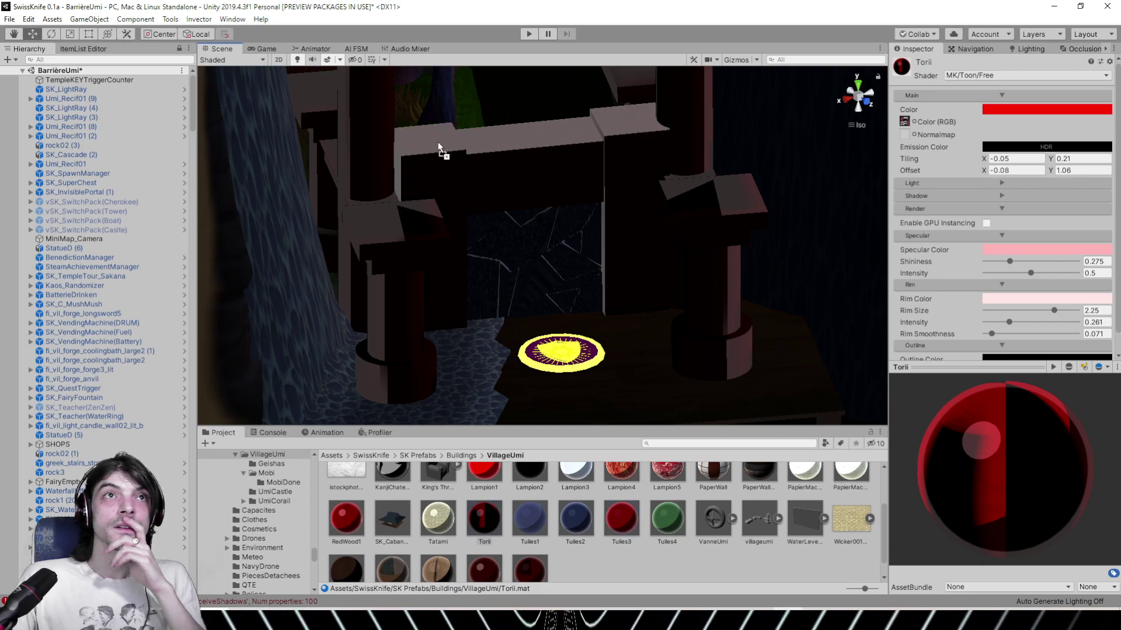
right_drag(438, 141, 653, 119)
alt+drag(652, 119, 512, 143)
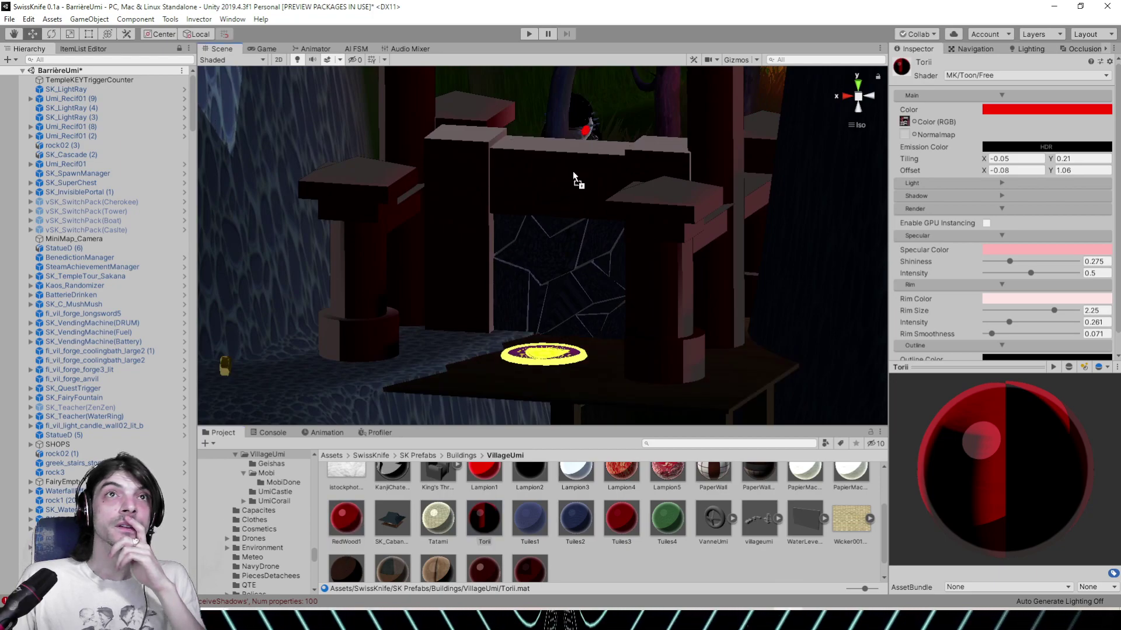
drag(554, 200, 554, 573)
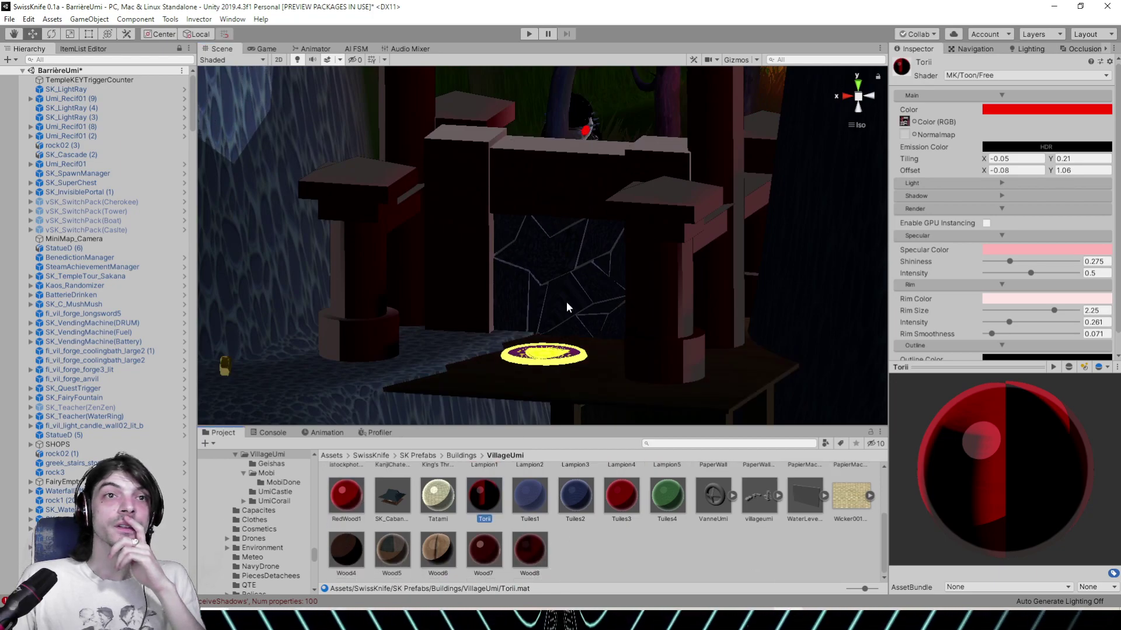
Select the dark stone wall beside the sliding paper doors and open its Bricks3 material's settings
middle_drag(566, 302, 555, 375)
right_drag(555, 375, 582, 257)
click(488, 257)
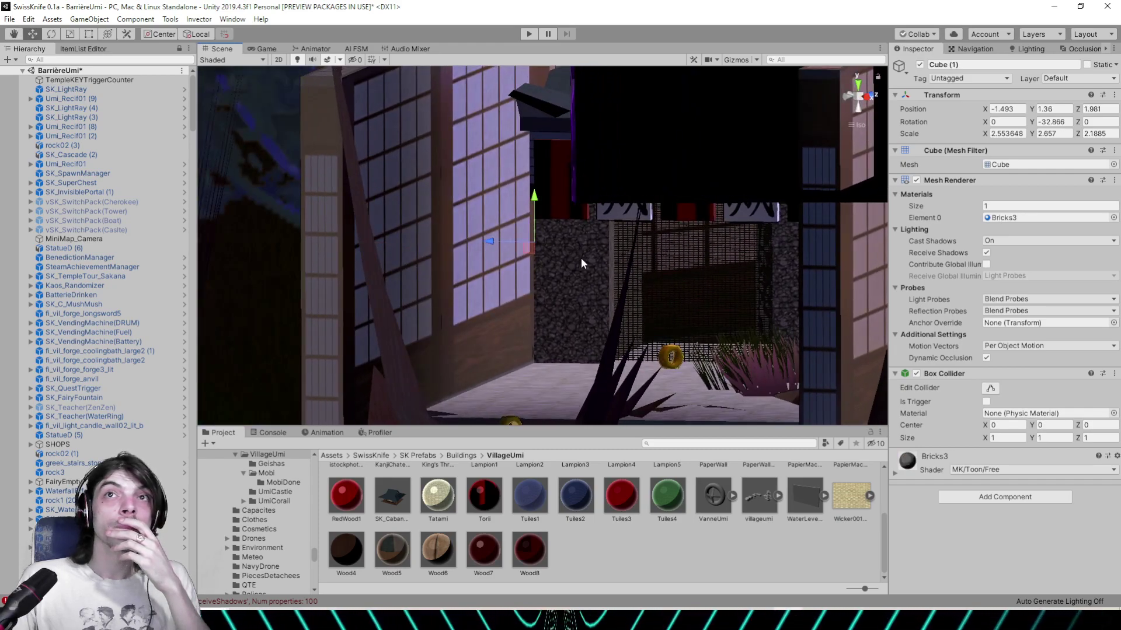
click(1005, 219)
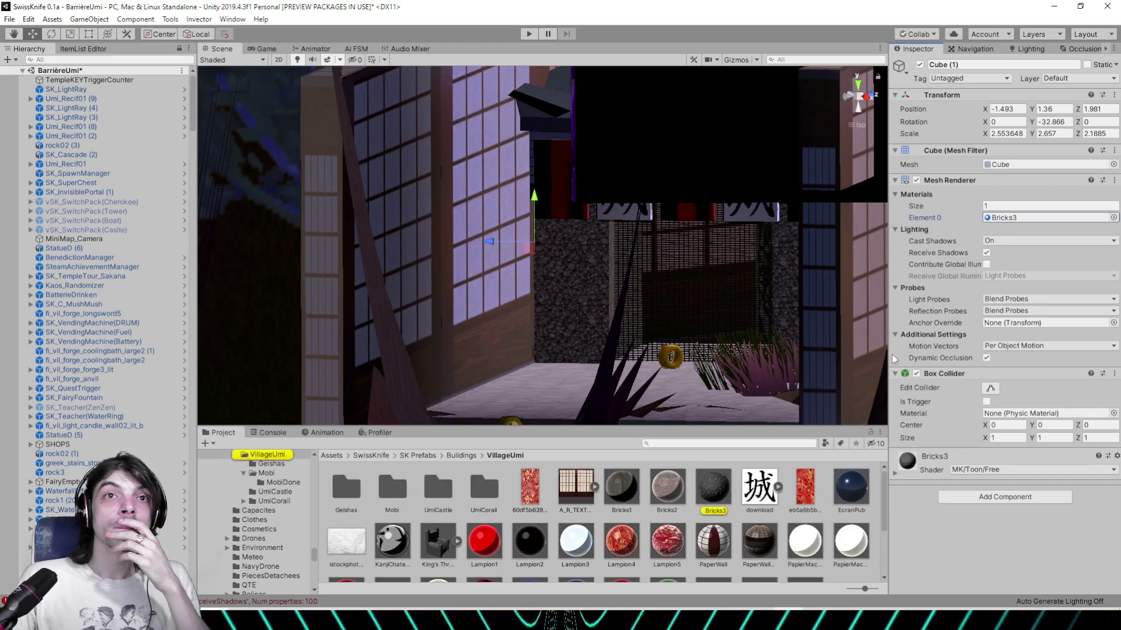
click(709, 492)
right_drag(768, 320, 596, 288)
scroll(596, 288, up, 1)
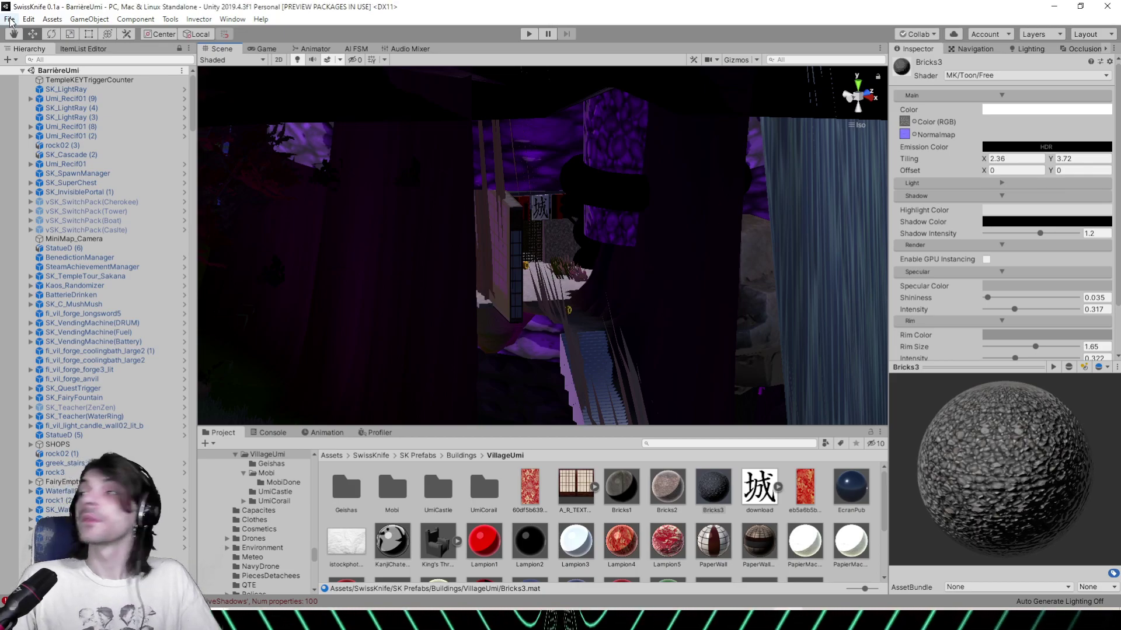
Open the BarrièreUmi_KingTower scene from the project's Assets folder
click(10, 19)
click(29, 43)
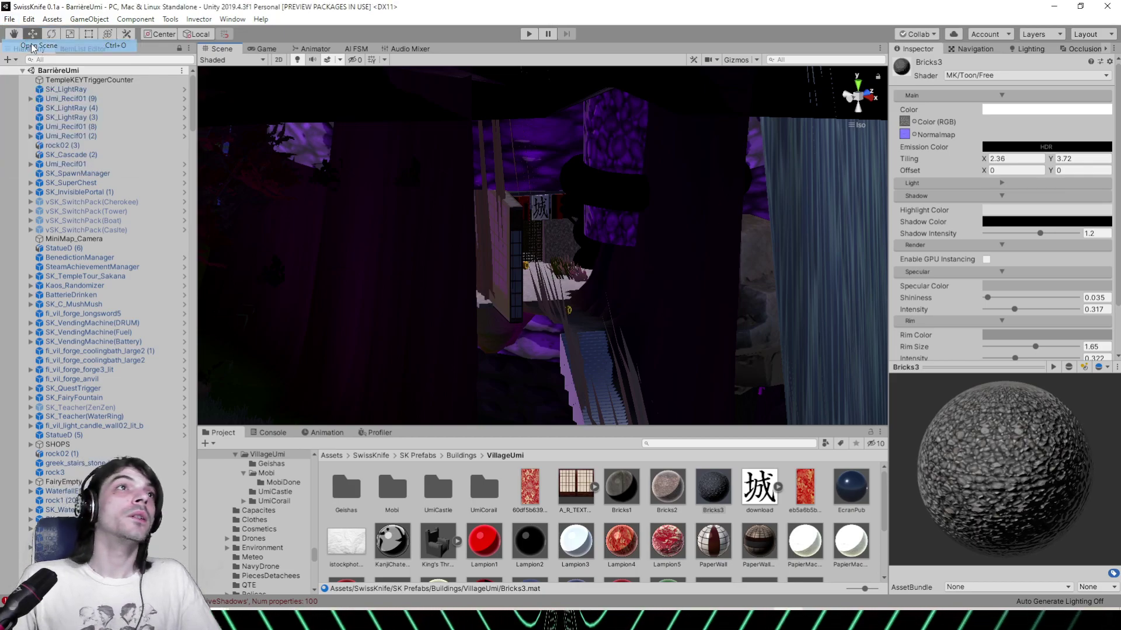
drag(553, 111, 541, 207)
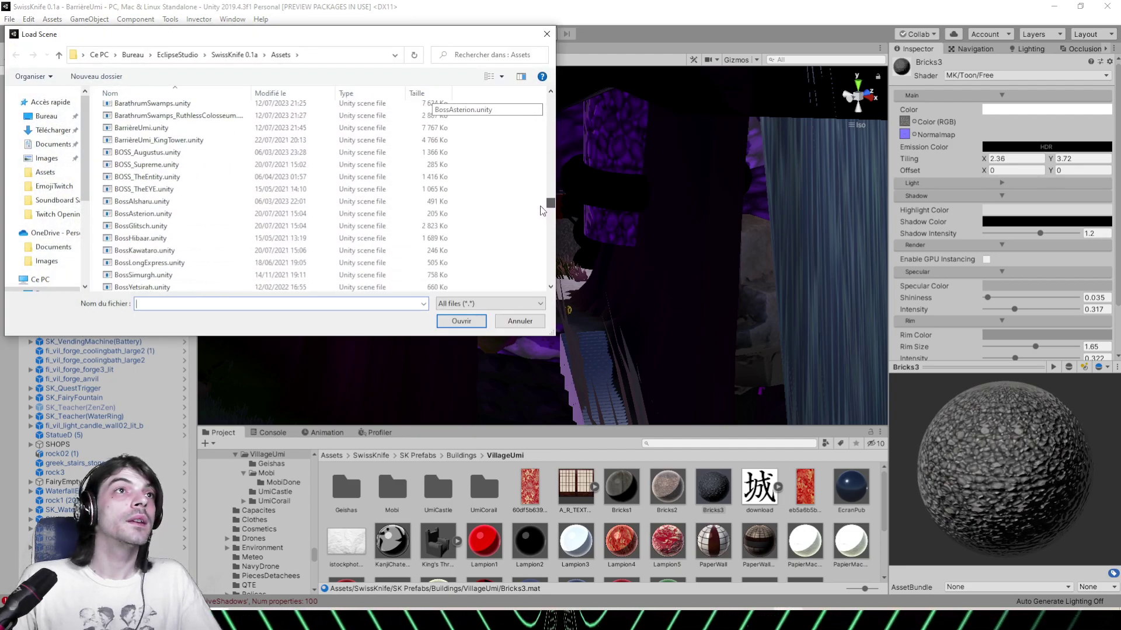
double_click(182, 140)
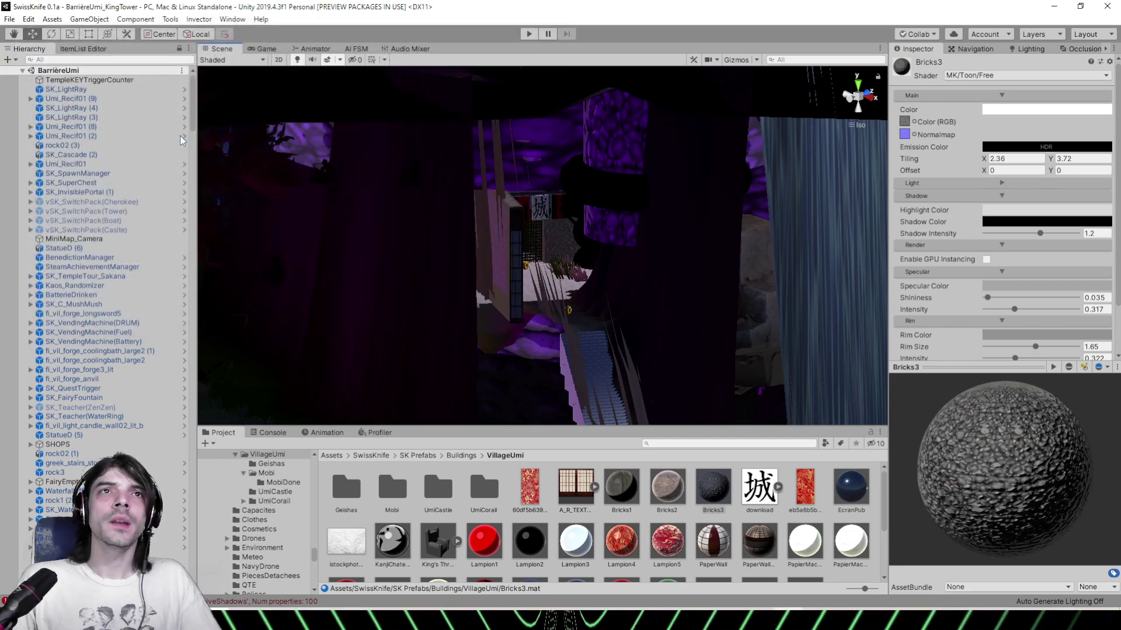
Select the upper tower floor among the lanterns and barrels and open its Wood7 material's settings
middle_drag(293, 238, 744, 278)
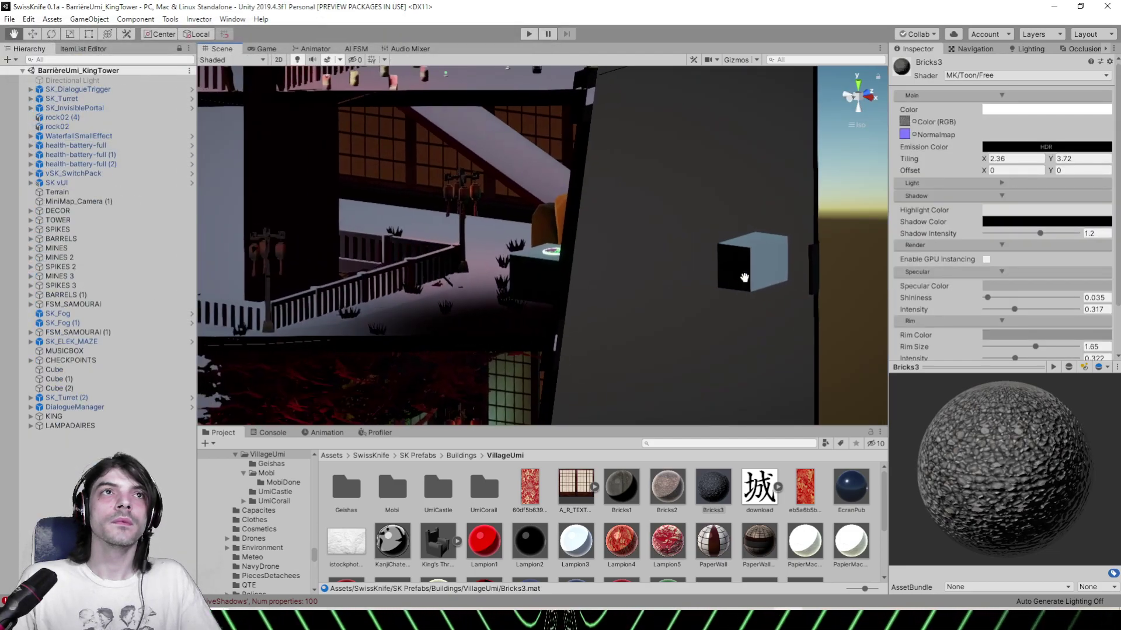
right_drag(744, 278, 728, 317)
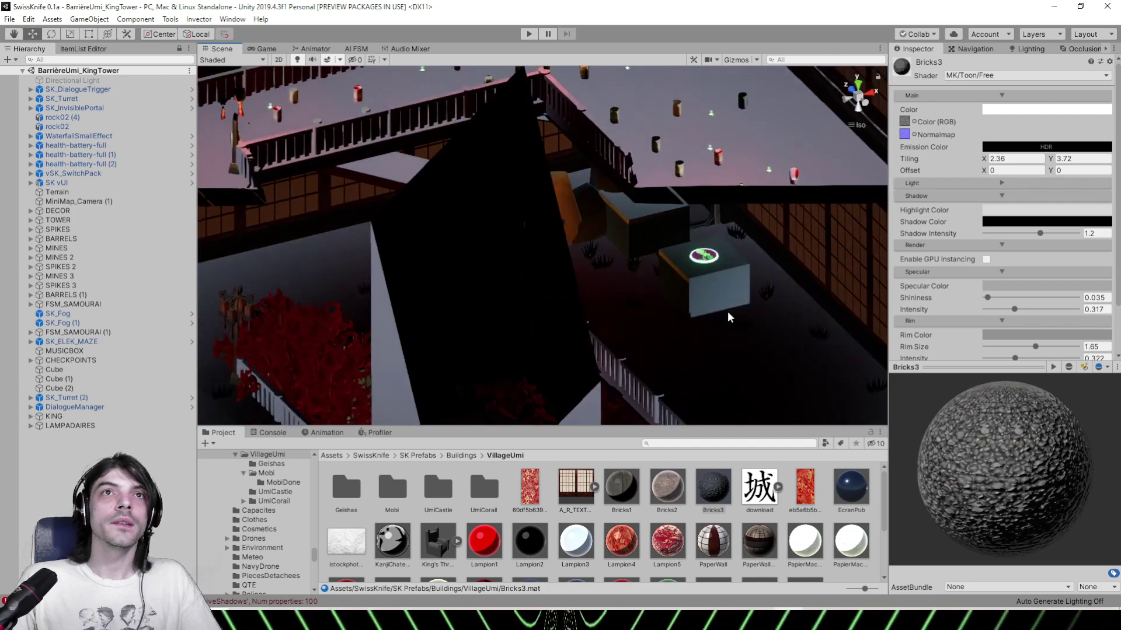
middle_drag(622, 188, 574, 297)
scroll(590, 220, down, 5)
click(608, 208)
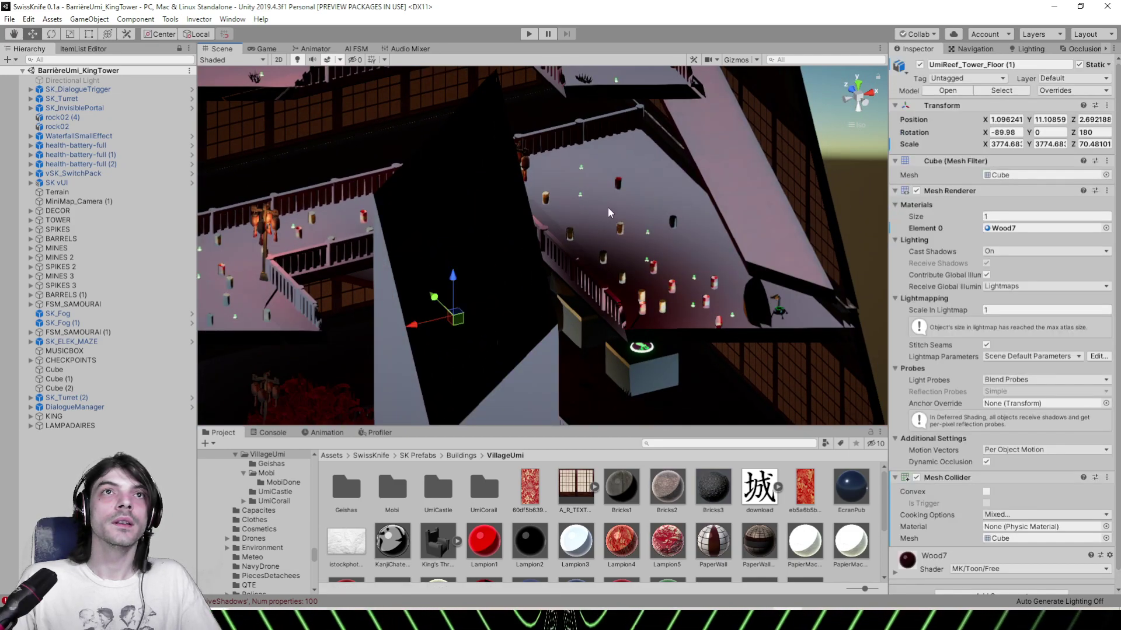
click(1004, 228)
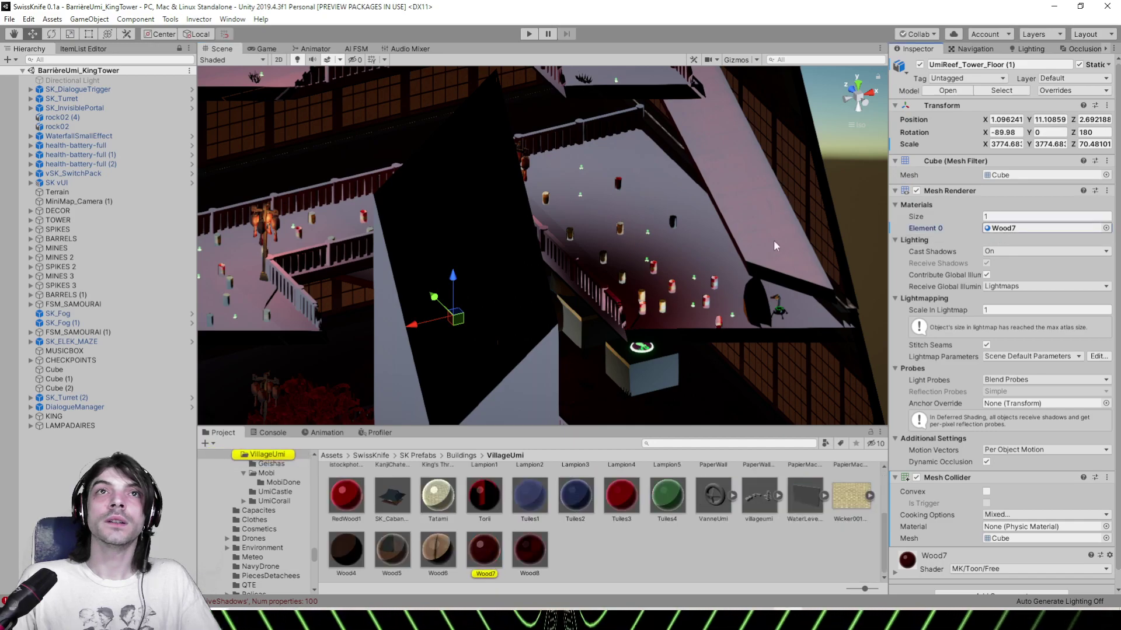
click(493, 551)
Set the Wood7 material's rim size to 1.92, rim intensity to 0.197 and rim smoothness to 0.099
alt+drag(546, 222, 538, 182)
scroll(979, 282, down, 3)
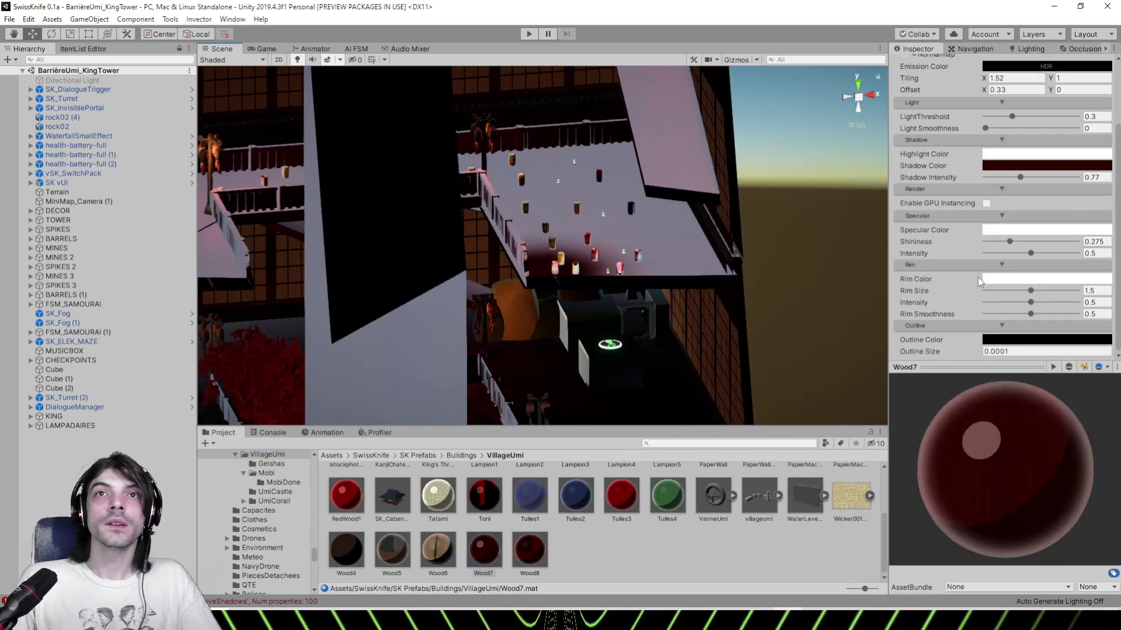
drag(1026, 296, 993, 315)
Examine the tower's floors, railings and the garden on the lowest level with the adjusted wood rim
right_drag(643, 237, 661, 292)
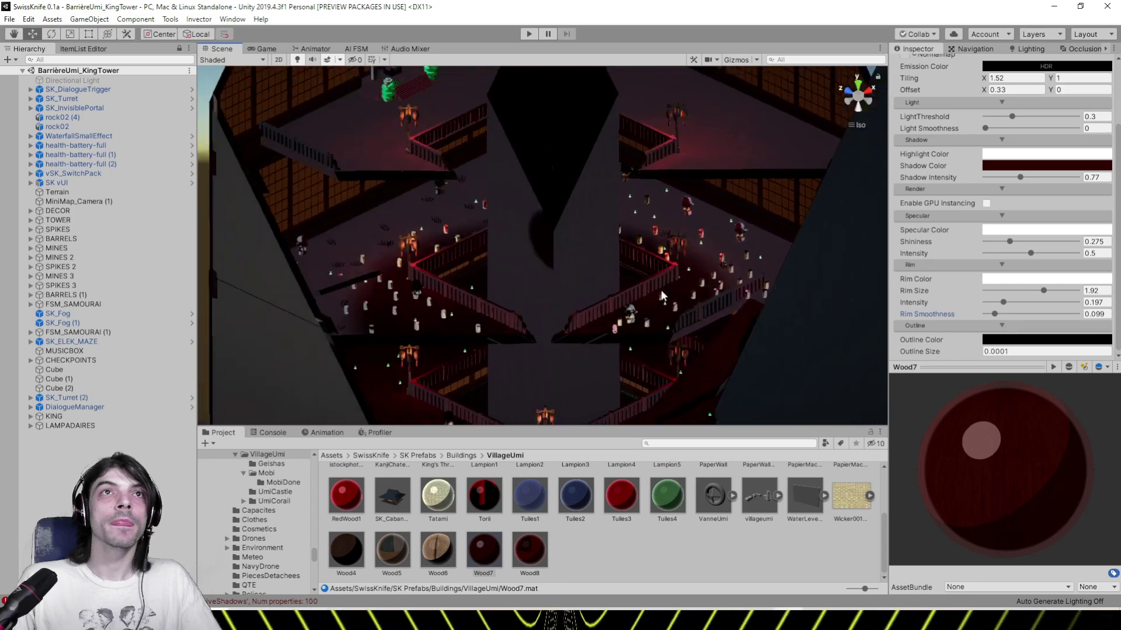
middle_drag(530, 153, 538, 310)
scroll(535, 292, up, 5)
right_drag(504, 191, 556, 140)
middle_drag(556, 140, 586, 96)
scroll(518, 160, up, 3)
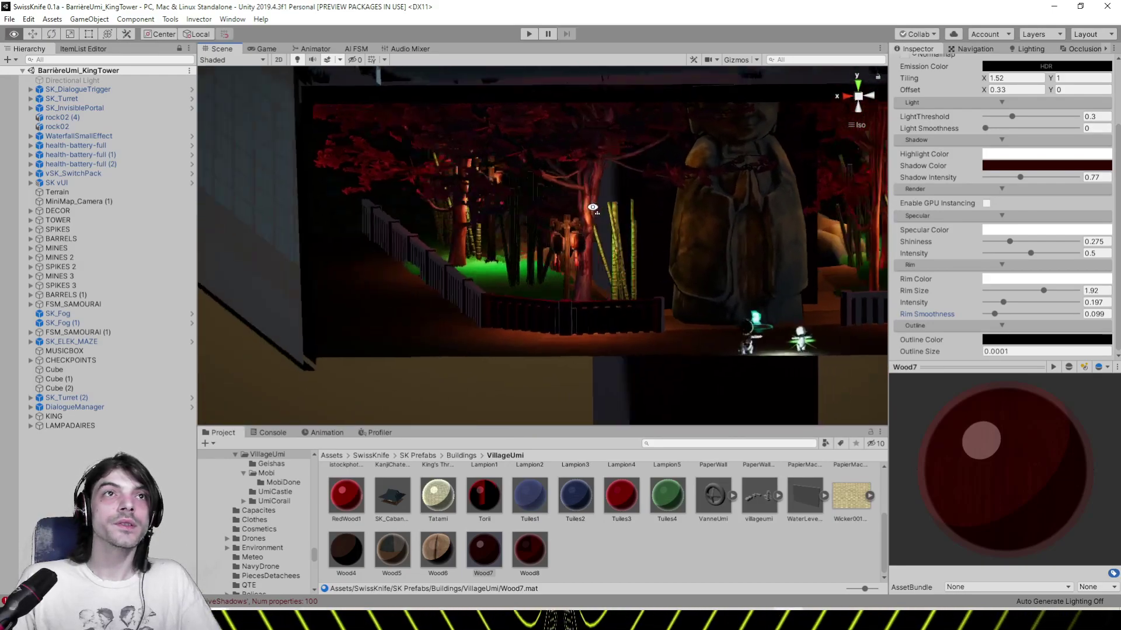
right_drag(604, 241, 509, 258)
alt+drag(509, 258, 602, 304)
scroll(341, 274, up, 6)
Select a boulder behind the red tree and inspect the rock03N, rock02N and rockShining material settings
click(596, 221)
click(588, 223)
click(562, 238)
click(1006, 228)
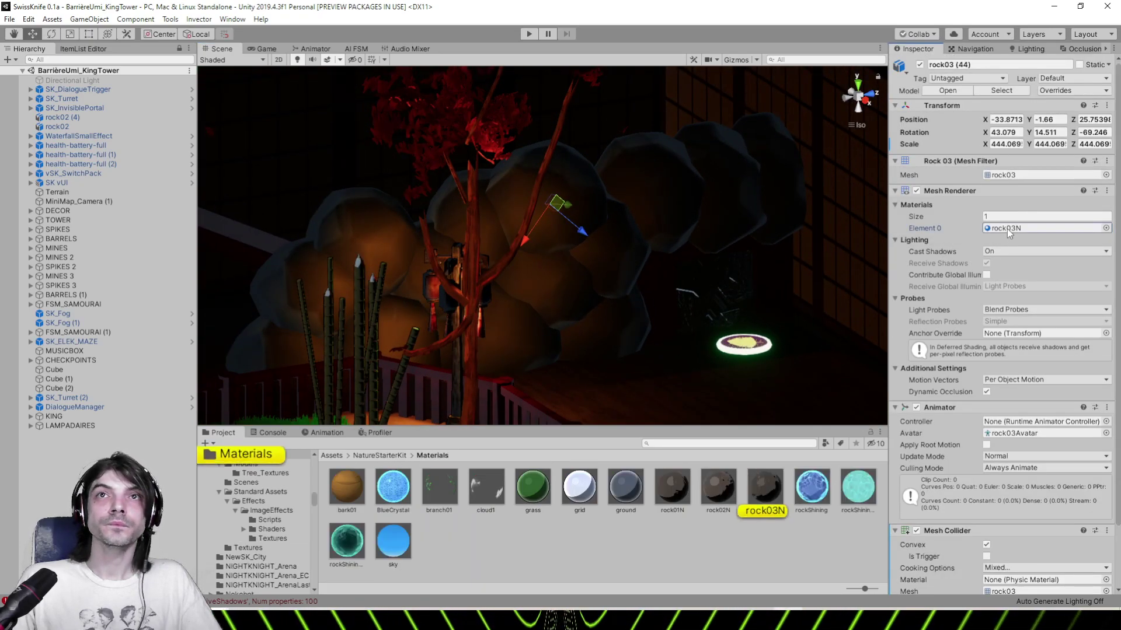
click(766, 490)
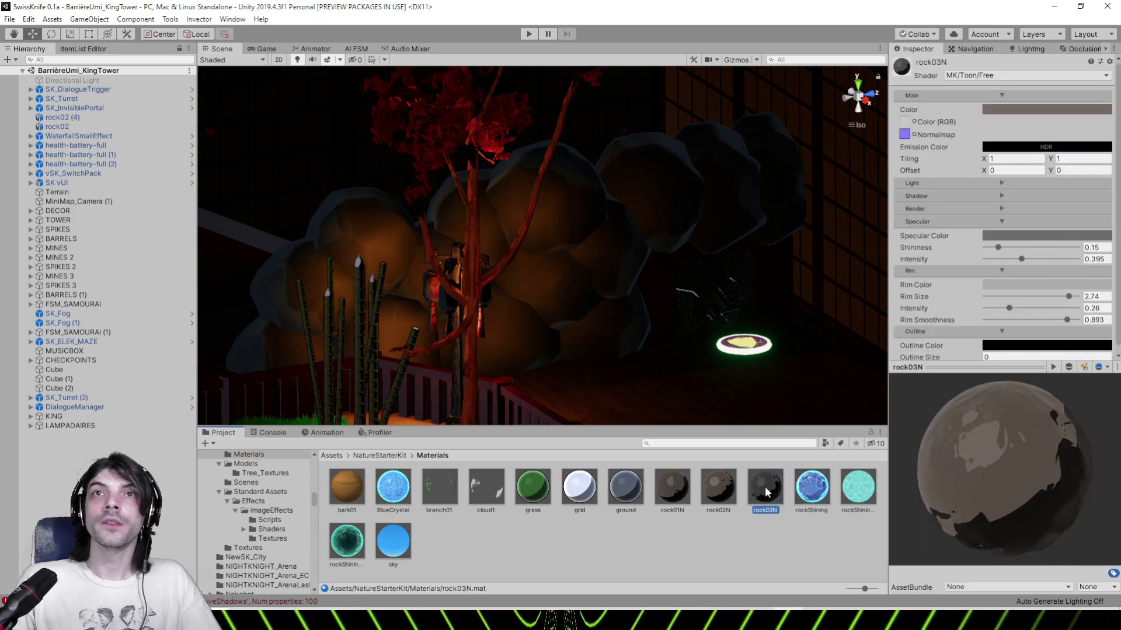
click(719, 492)
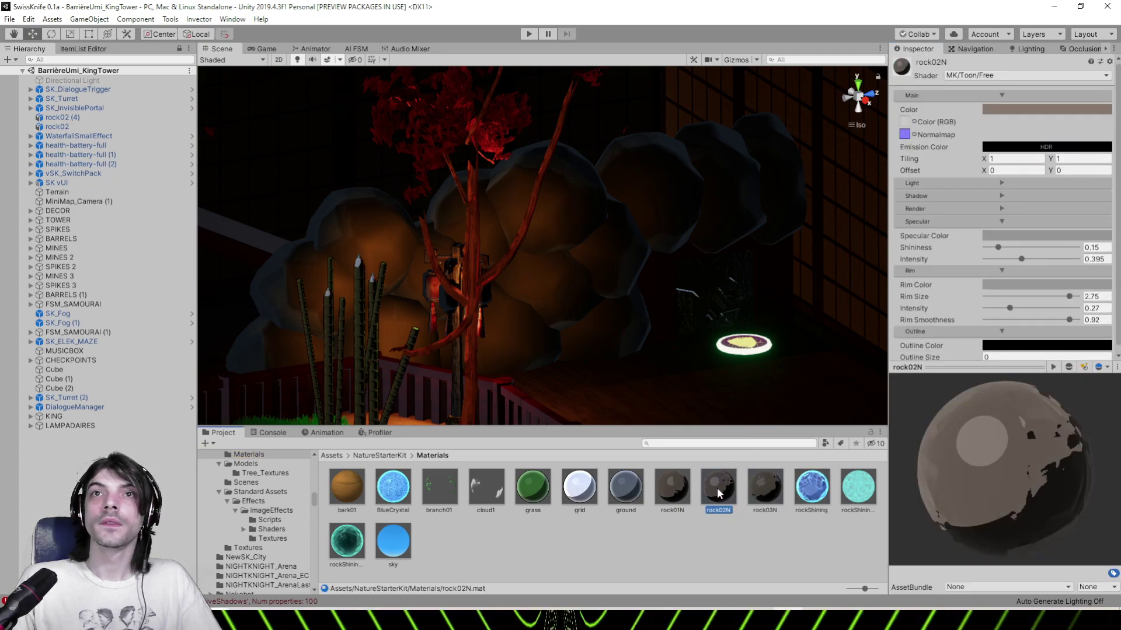
click(809, 495)
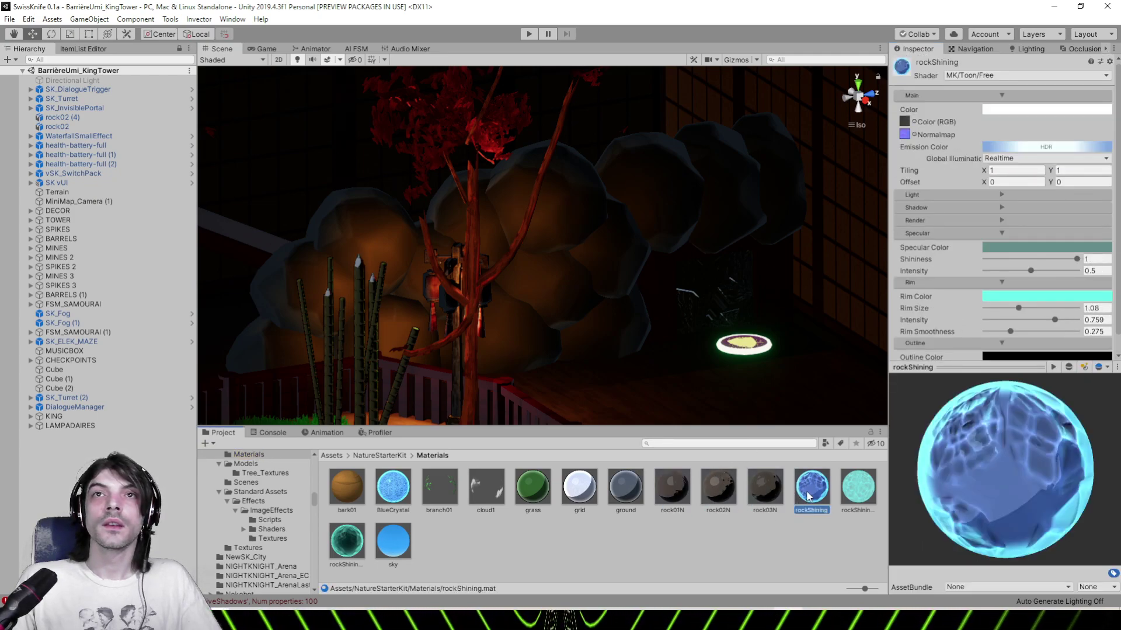
scroll(581, 243, down, 6)
middle_drag(582, 243, 646, 211)
right_drag(647, 211, 518, 227)
middle_drag(517, 226, 527, 316)
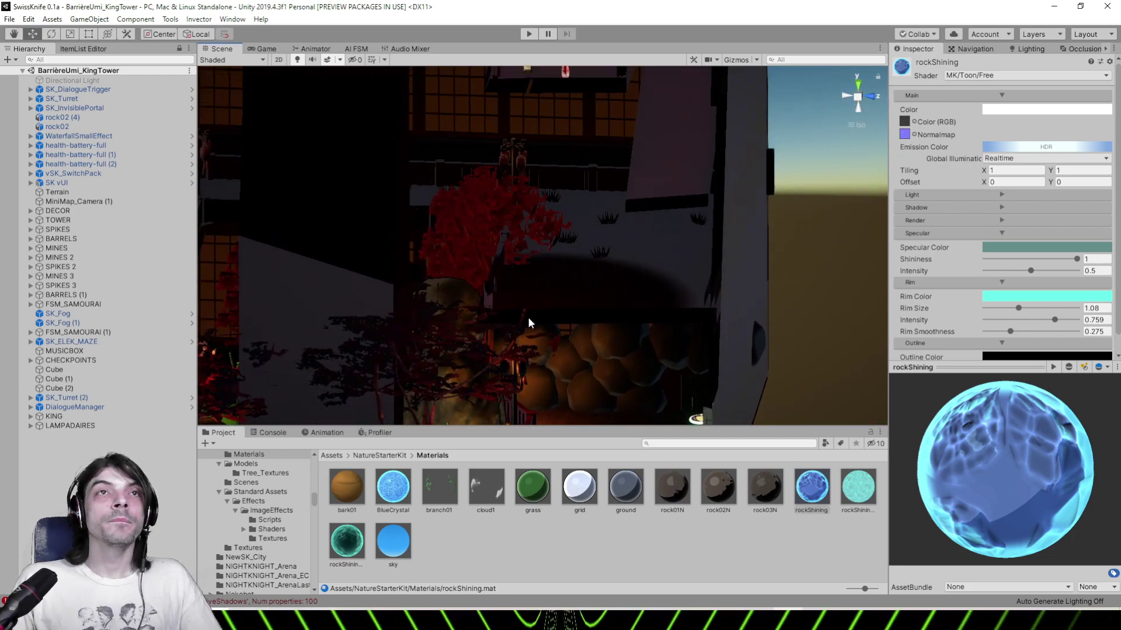
click(10, 19)
click(26, 45)
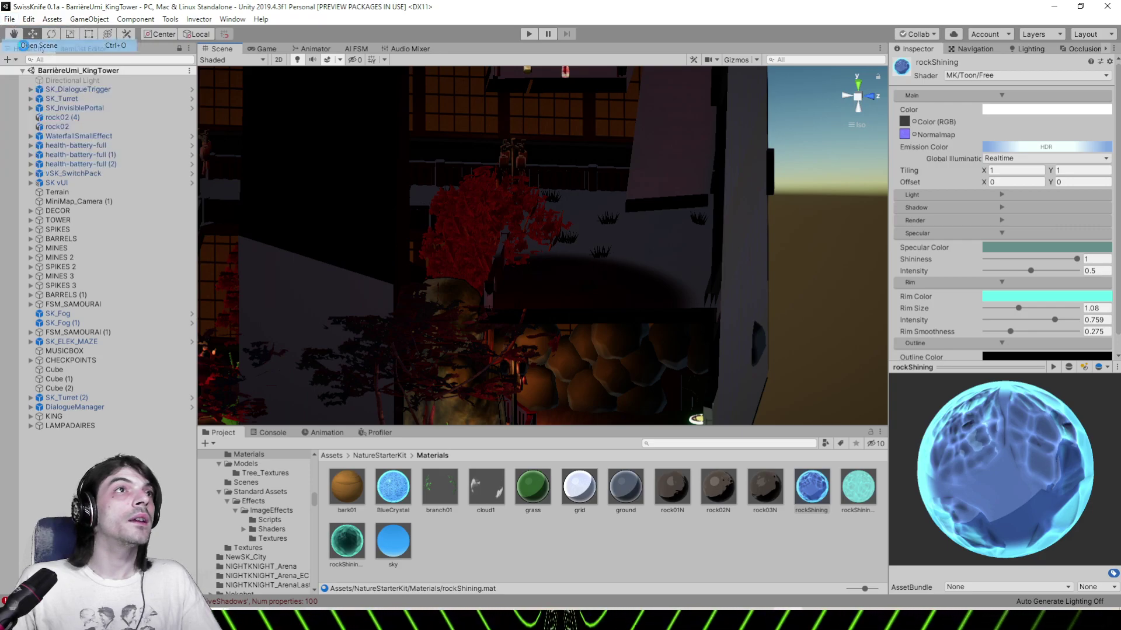
scroll(553, 104, down, 7)
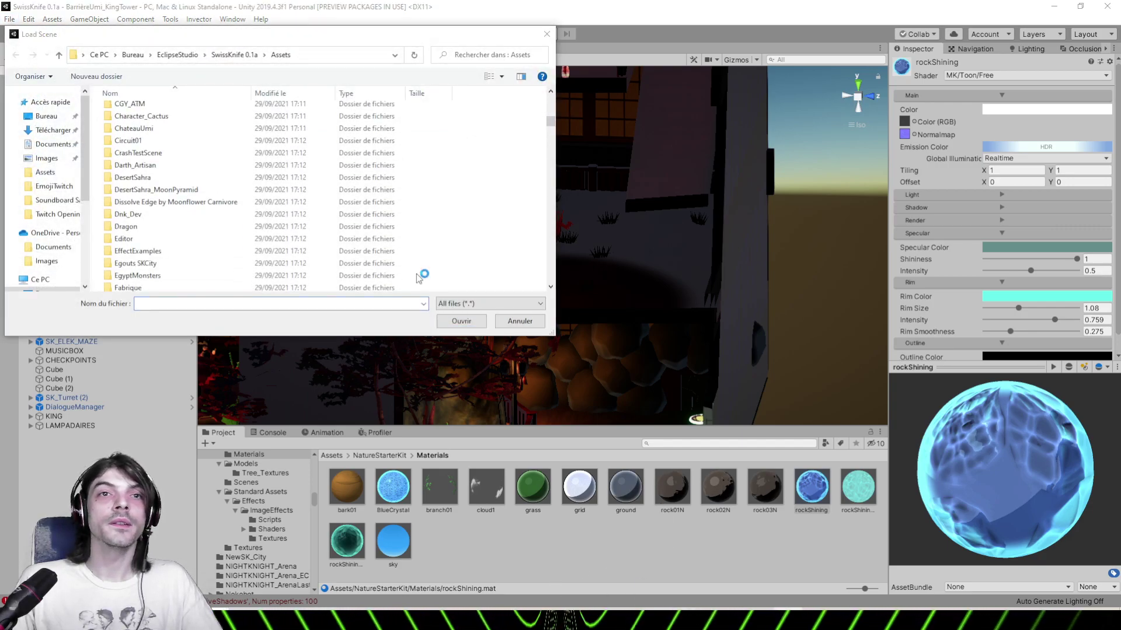
click(547, 35)
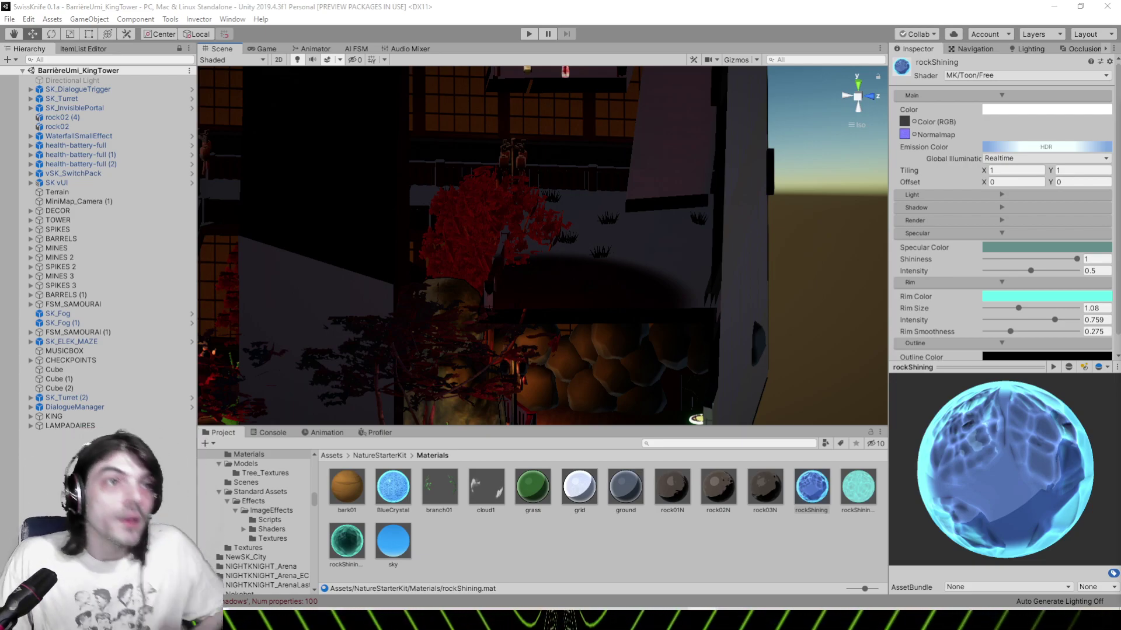
Select the tower's central pillar and open its Wood7 material's rim settings
right_drag(456, 184, 461, 268)
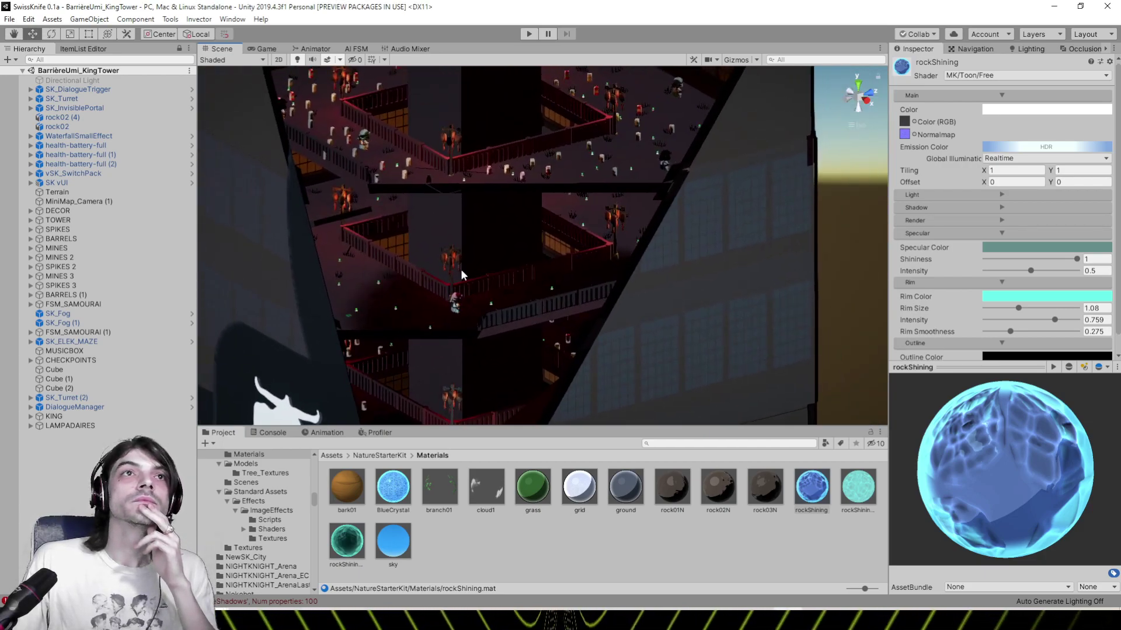
click(489, 228)
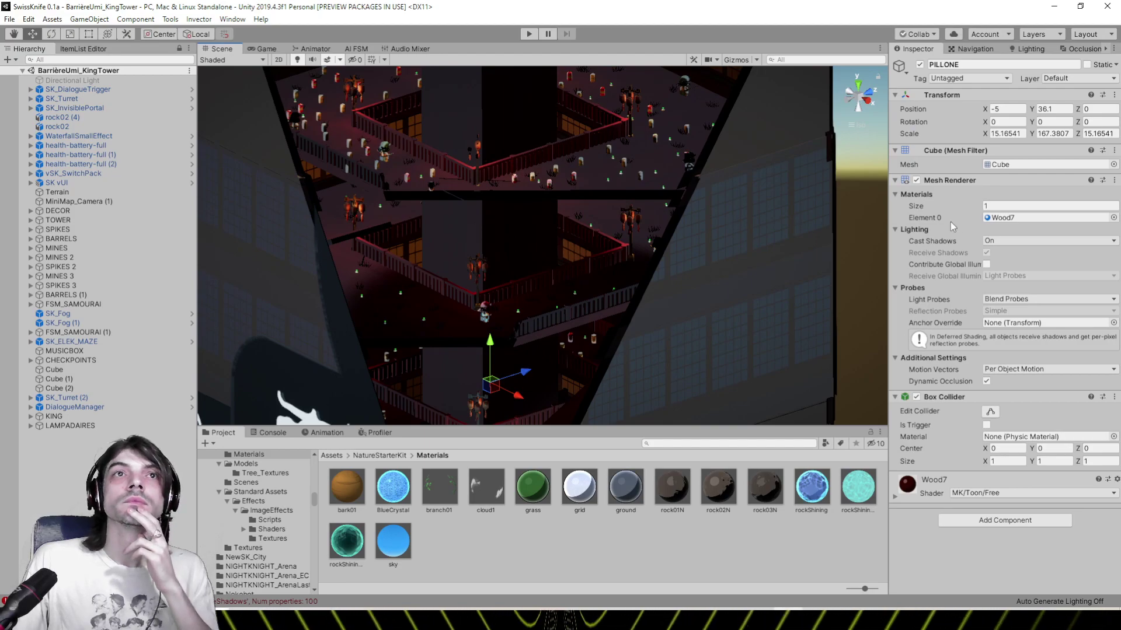
click(1005, 217)
click(484, 548)
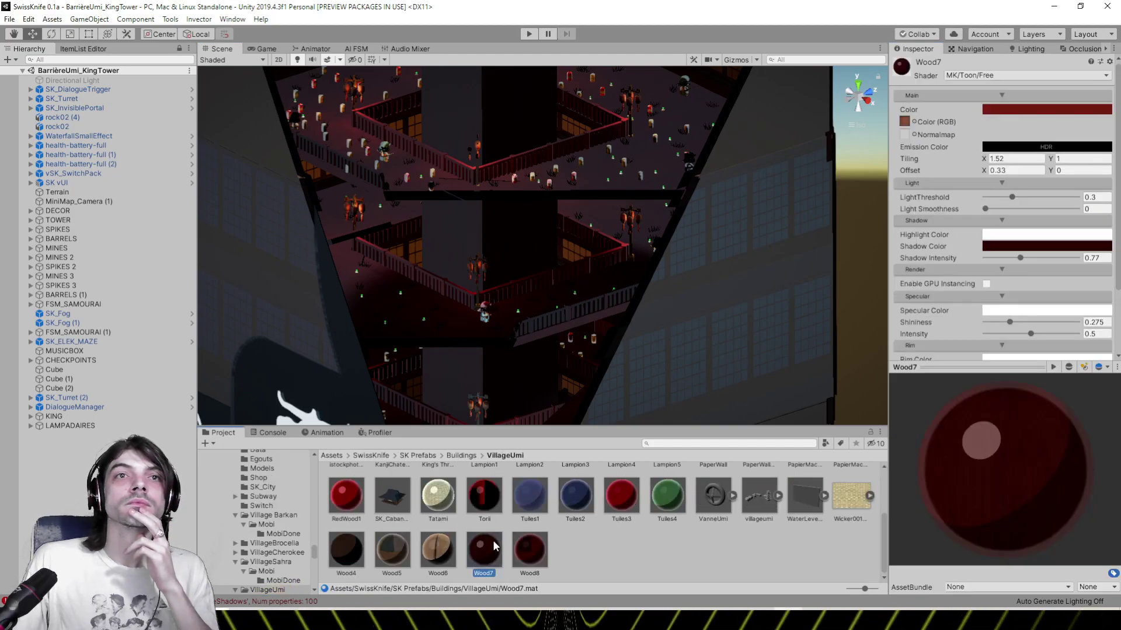
scroll(1055, 264, down, 10)
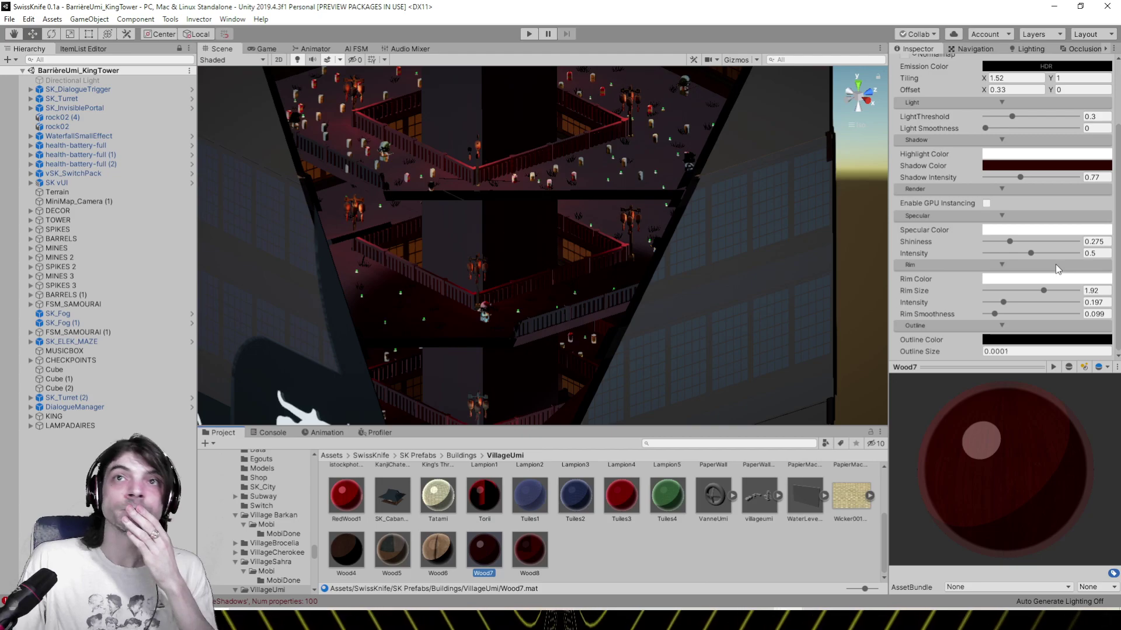
Change the Wood7 material's rim color from white to a muted pinkish red and check it on the tower floors
click(1031, 279)
click(768, 284)
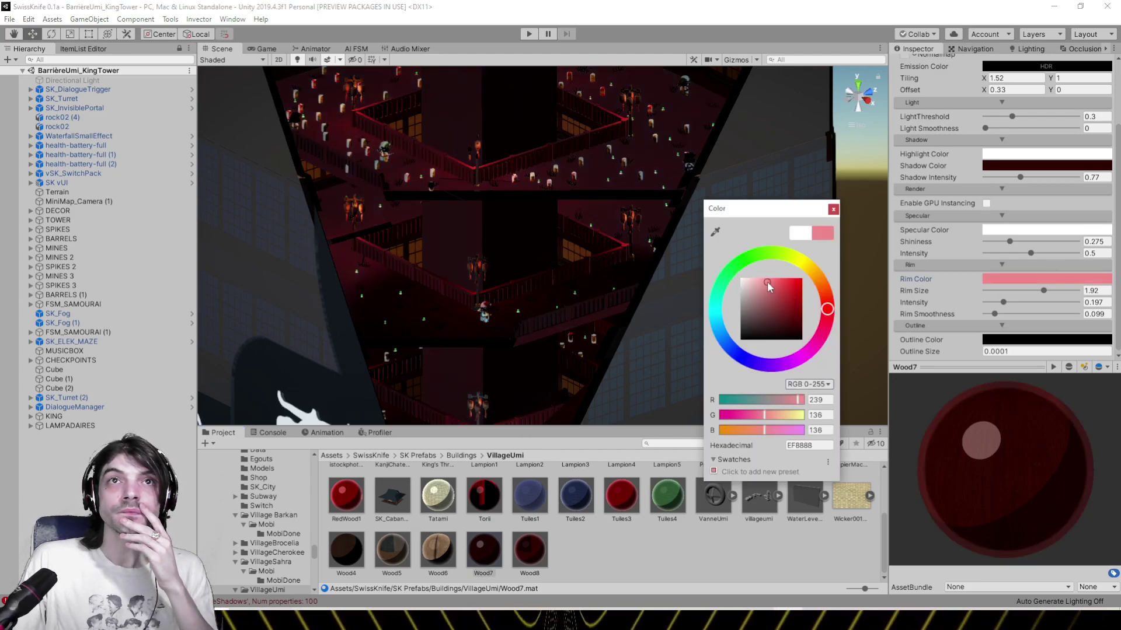
drag(767, 283, 769, 293)
click(833, 210)
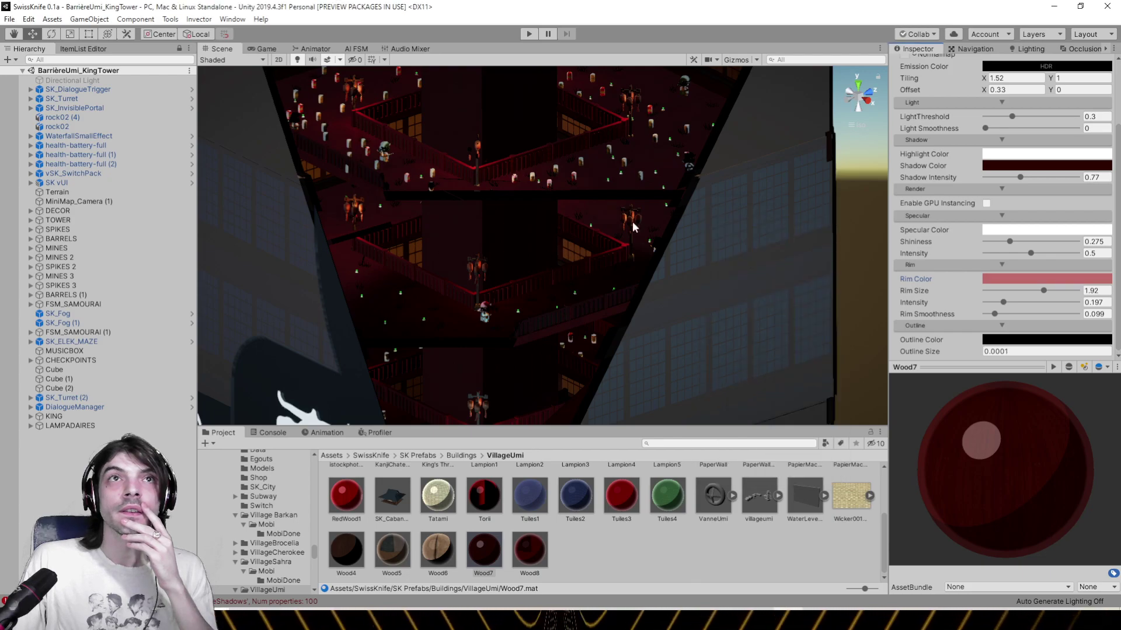
right_drag(632, 225, 590, 192)
middle_drag(588, 192, 530, 318)
right_drag(527, 312, 560, 314)
middle_drag(559, 318, 512, 284)
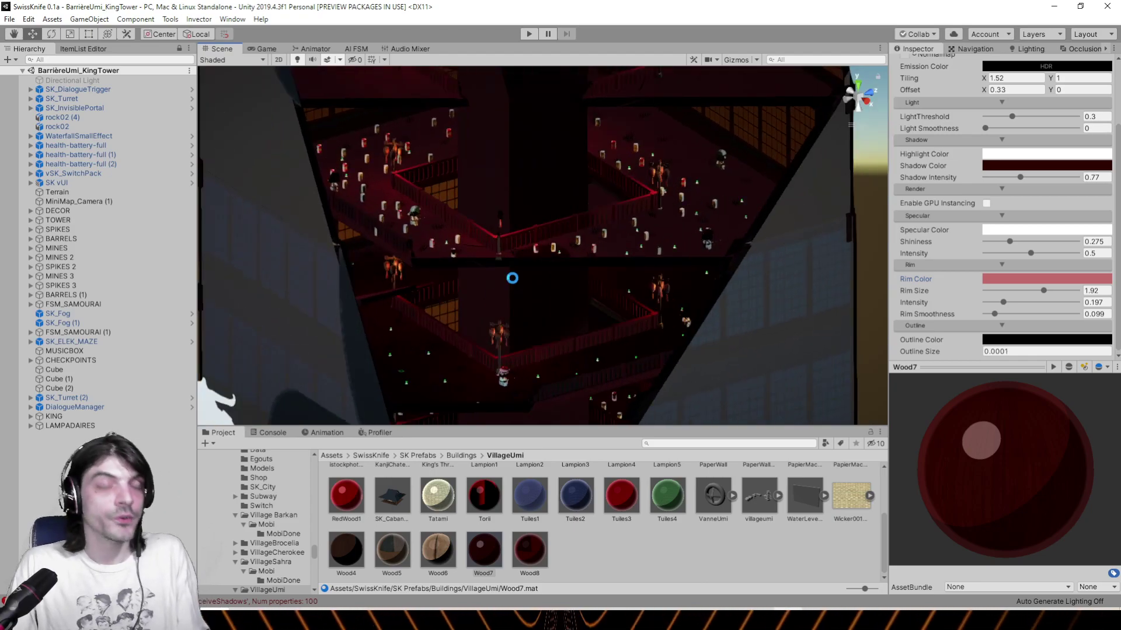
Open the BOSS_Augustus scene from the project's Assets folder
click(9, 19)
click(35, 45)
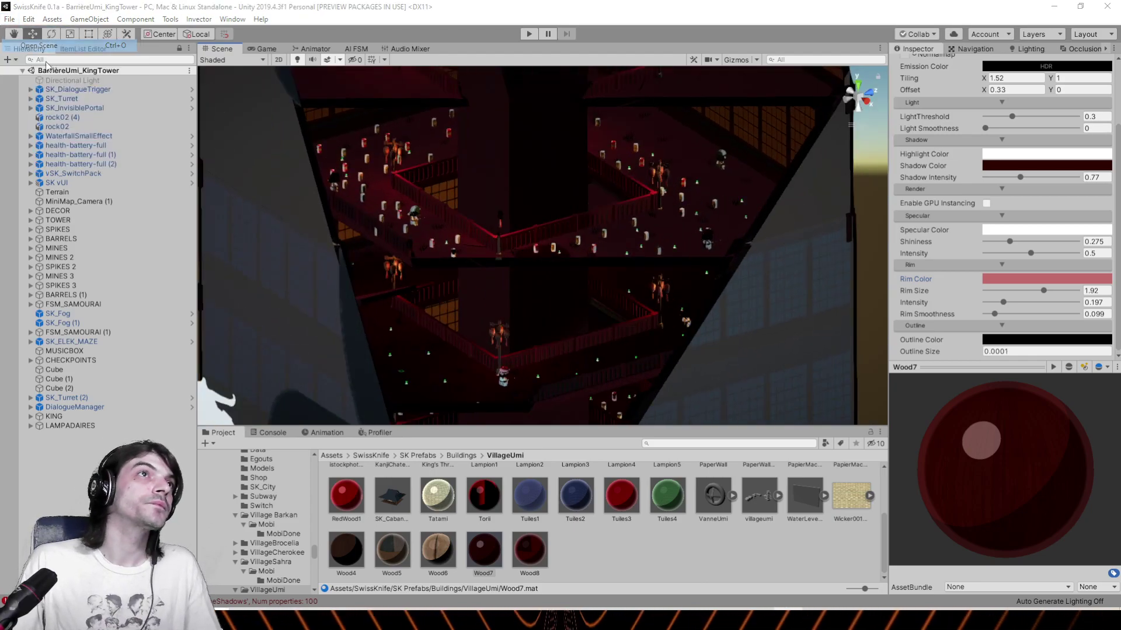
drag(550, 101, 533, 201)
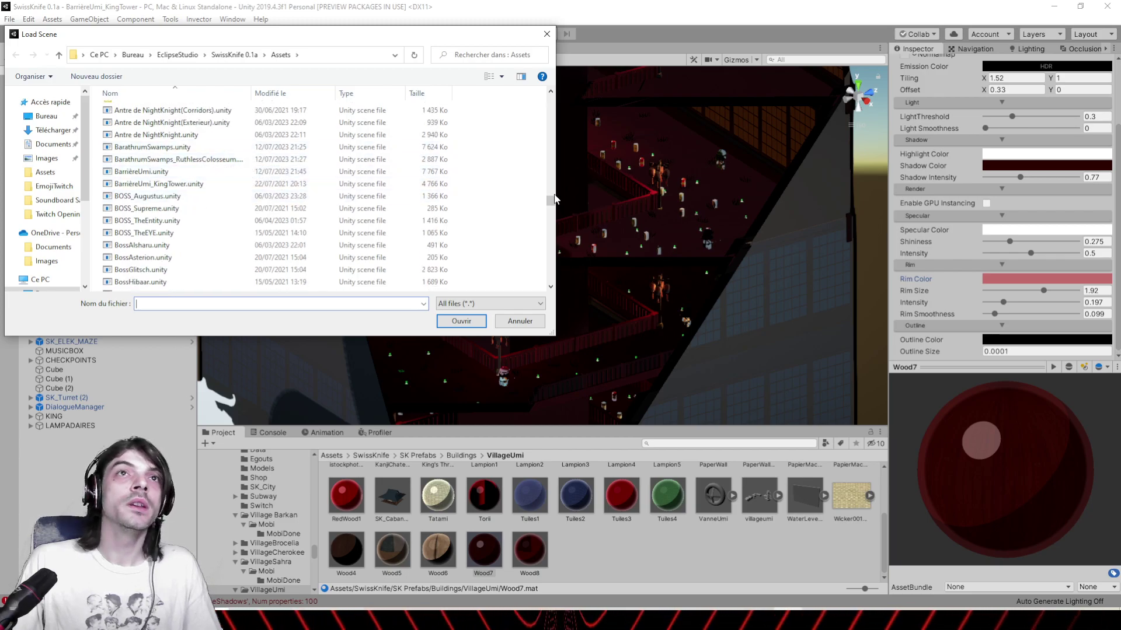
scroll(554, 204, down, 2)
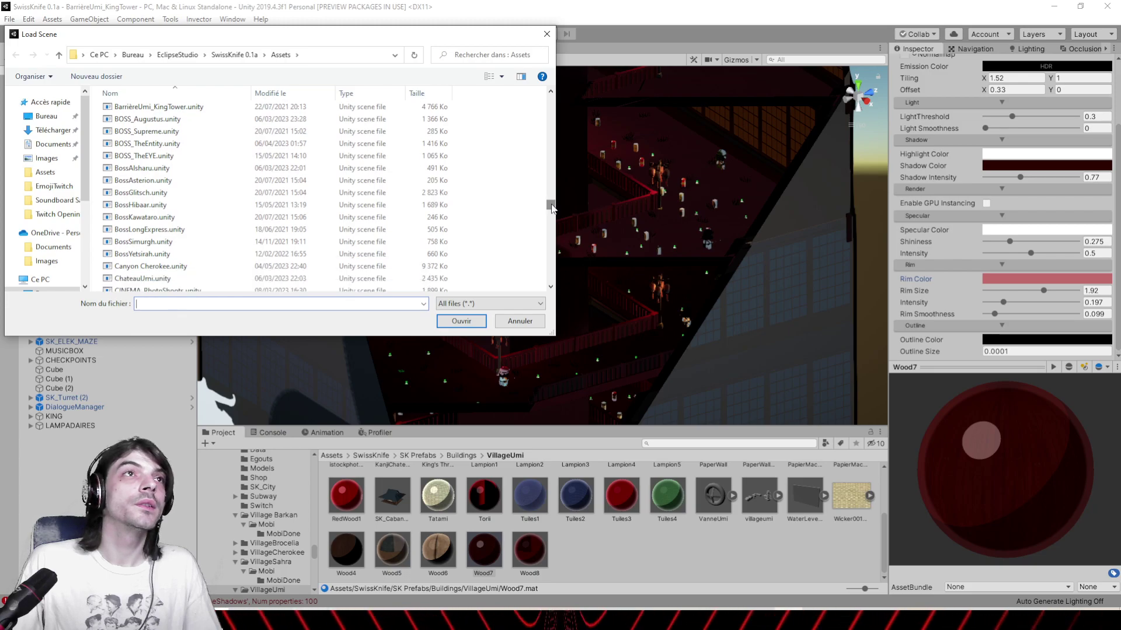
double_click(178, 119)
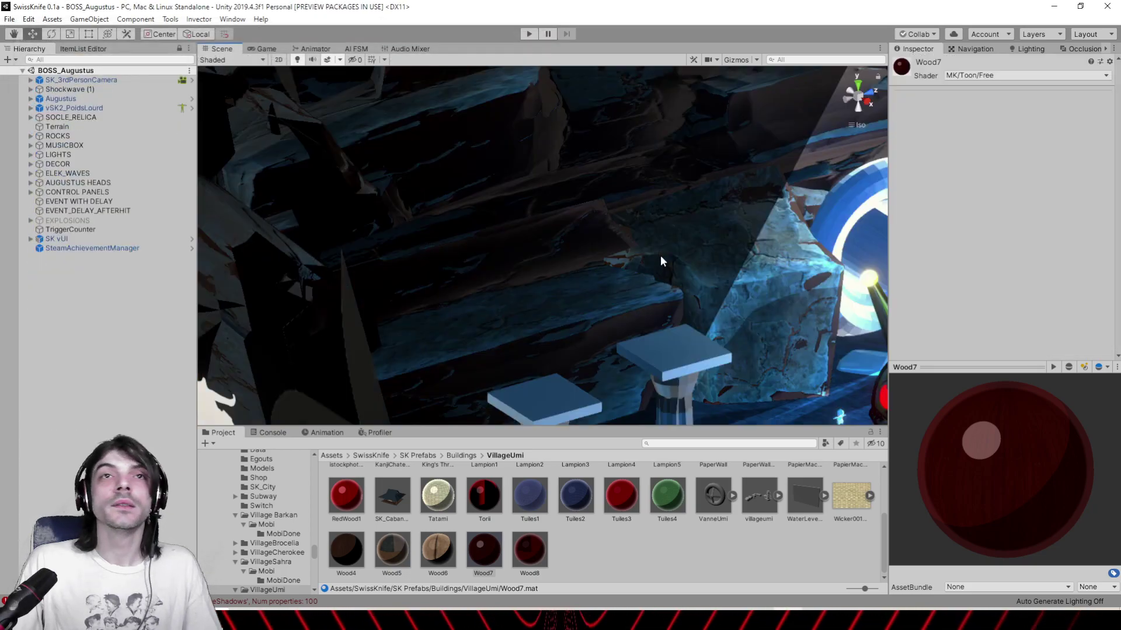
Select the boss's green body, set its Augustus material's outline size to 0.002 and check the boss from several sides
middle_drag(660, 251, 385, 182)
right_drag(403, 225, 556, 243)
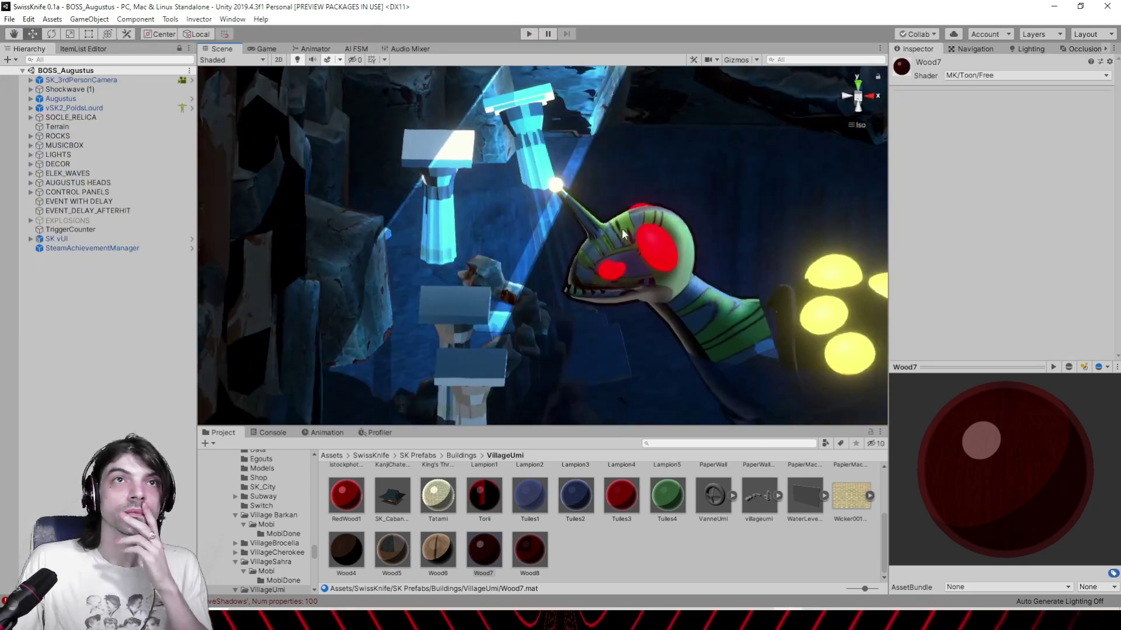
click(722, 325)
click(714, 328)
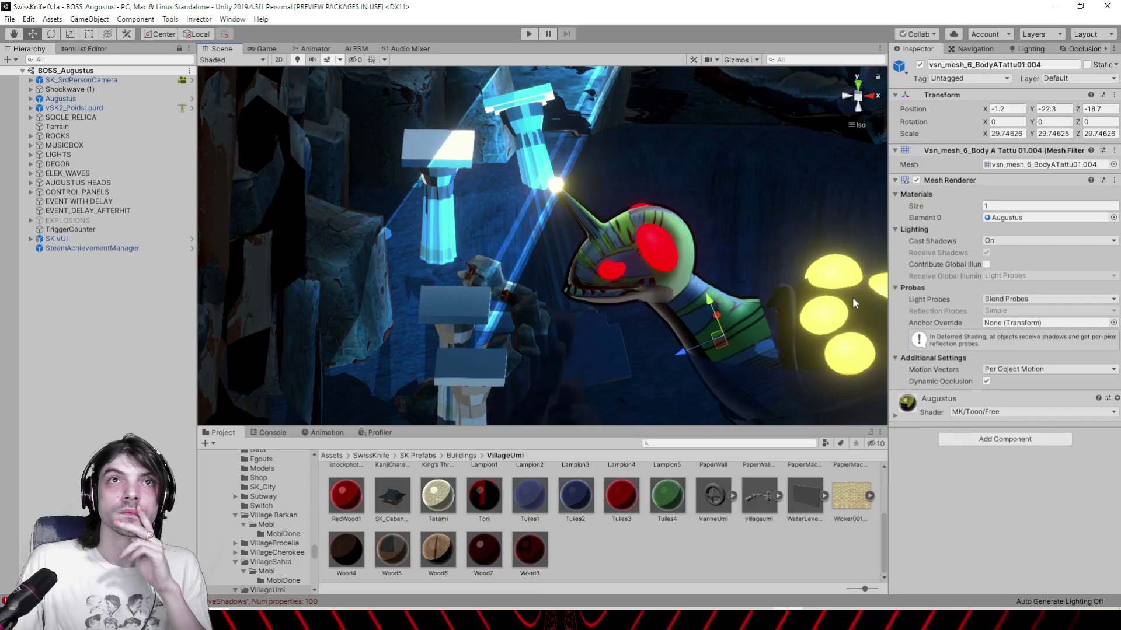
click(1018, 217)
click(403, 482)
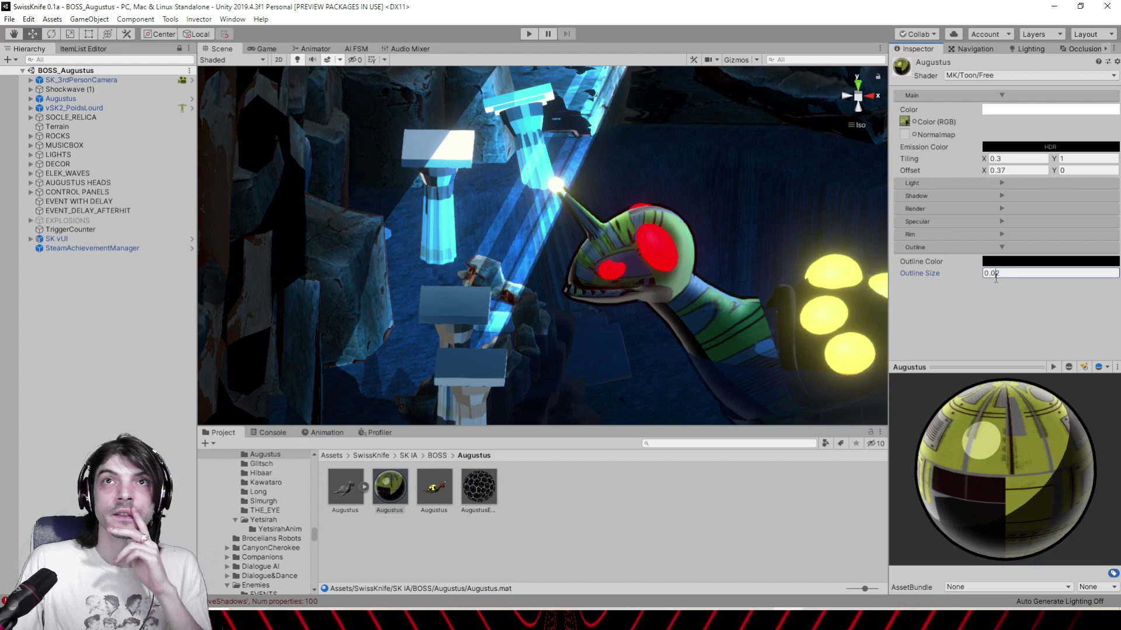
text(0)
right_drag(670, 263, 518, 276)
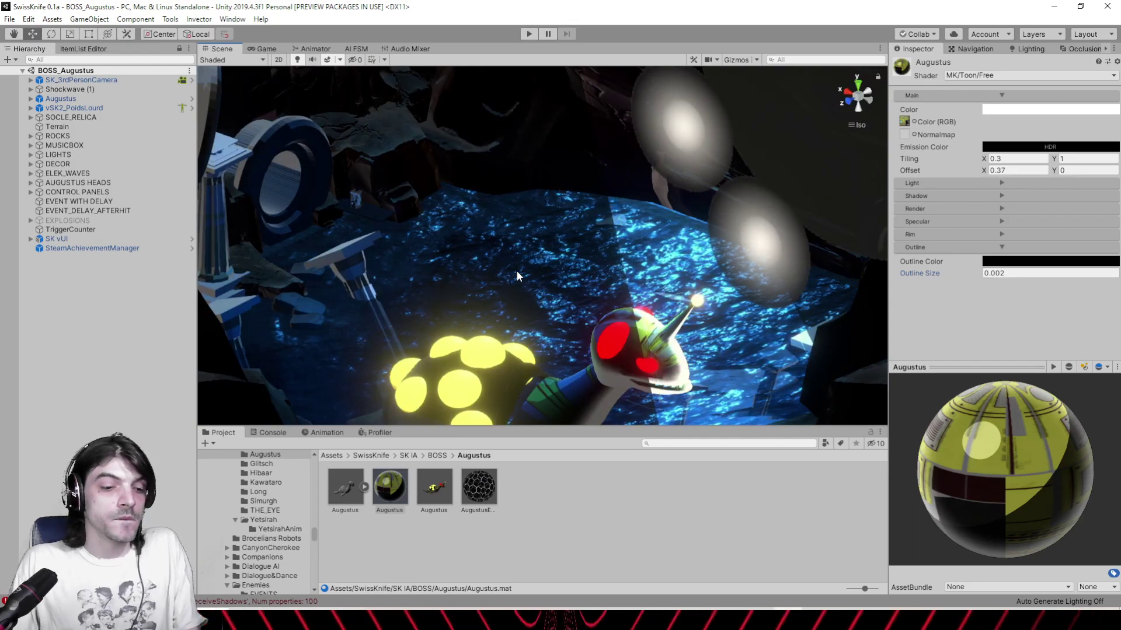
middle_drag(518, 276, 575, 290)
right_drag(575, 290, 407, 284)
alt+drag(445, 278, 298, 321)
right_drag(624, 312, 520, 231)
Open the BOSS_Supreme scene from the project's Assets folder
click(9, 20)
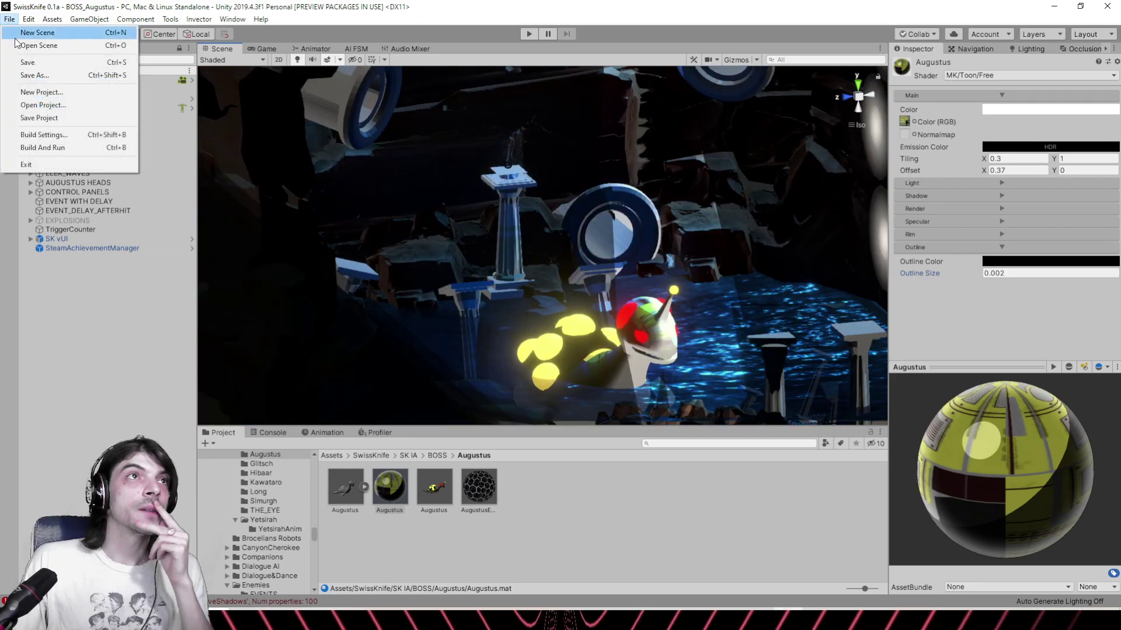
click(35, 43)
drag(547, 103, 533, 205)
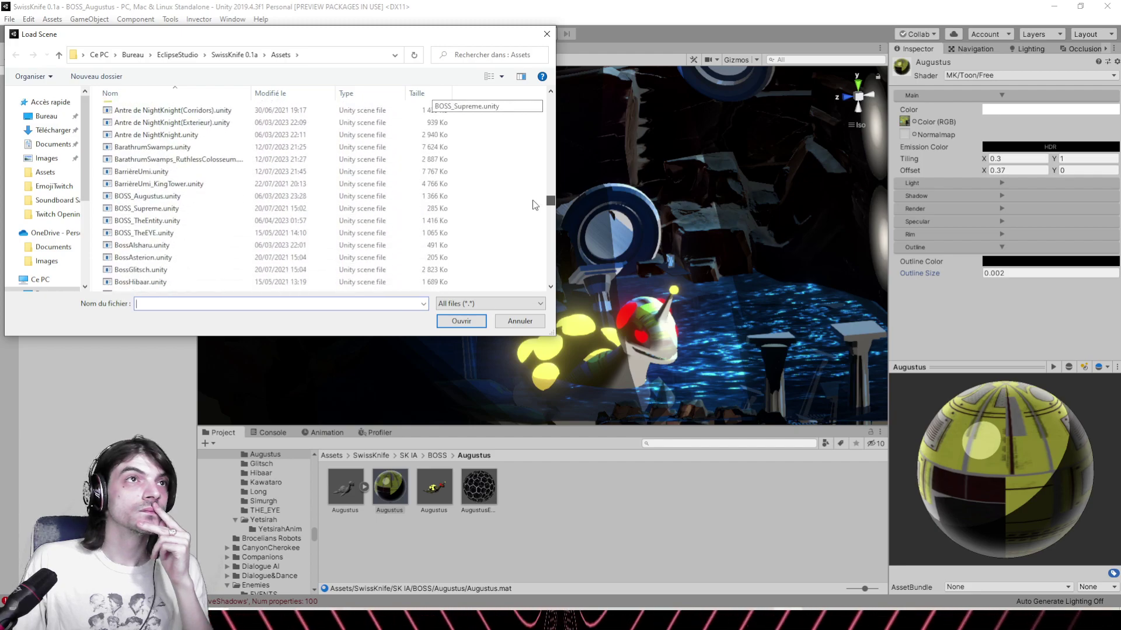
double_click(180, 208)
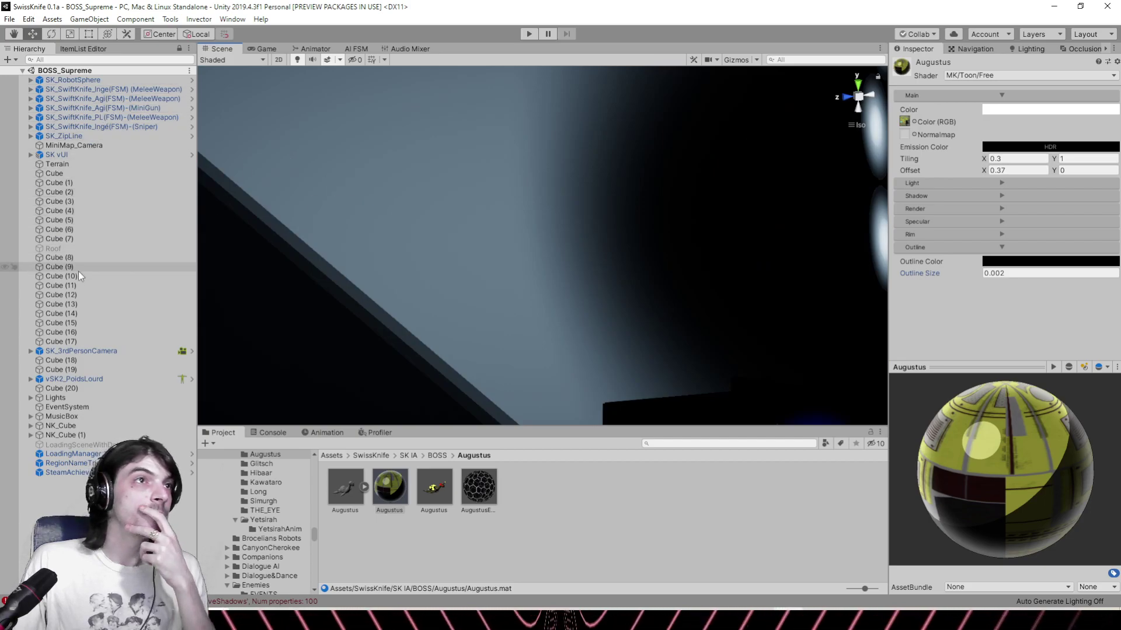
Select the vSK2_PoidsLourd character and frame it to view the surrounding arena
click(76, 379)
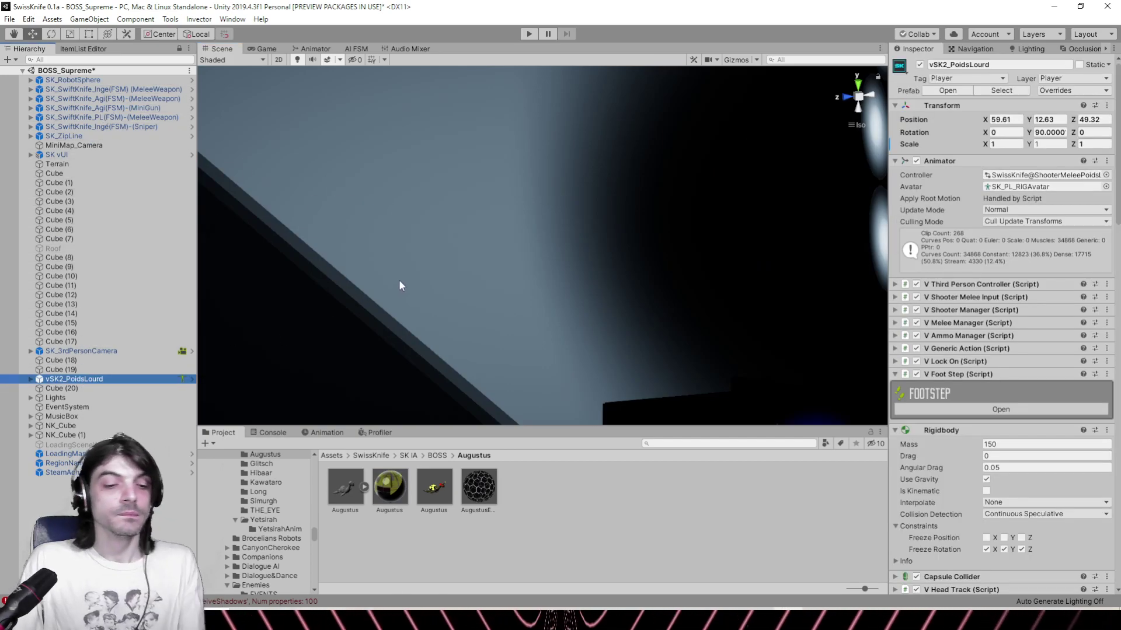
key(f)
right_drag(486, 258, 1045, 391)
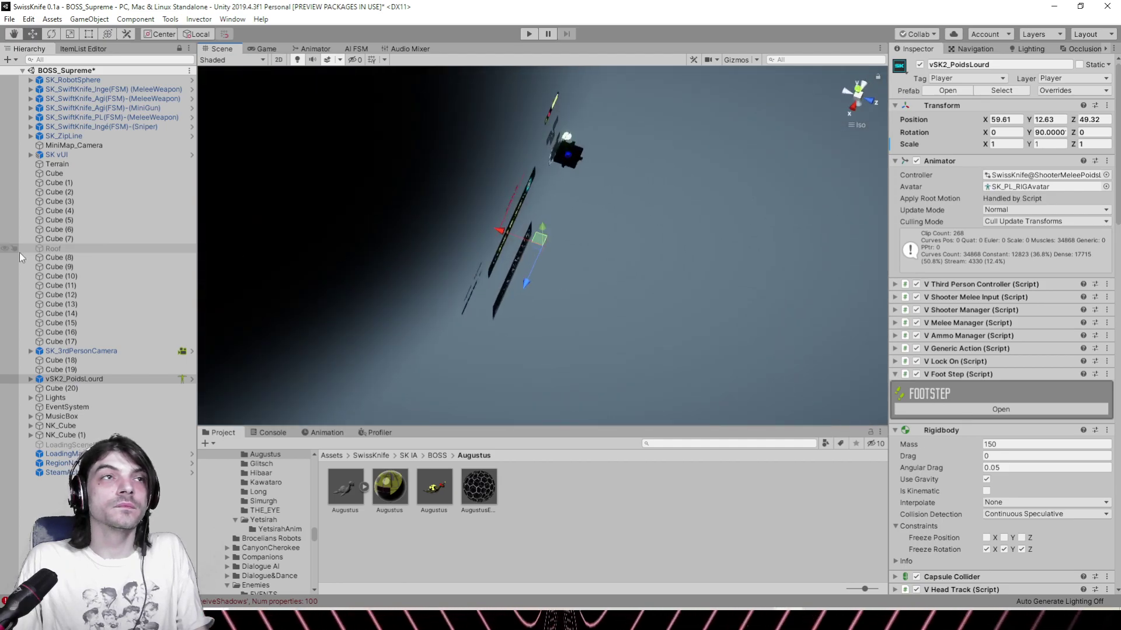
Frame the Roof object and examine the arena from several angles, with scene lighting switched off and on again
click(105, 247)
key(f)
right_drag(453, 221, 533, 208)
scroll(505, 244, up, 12)
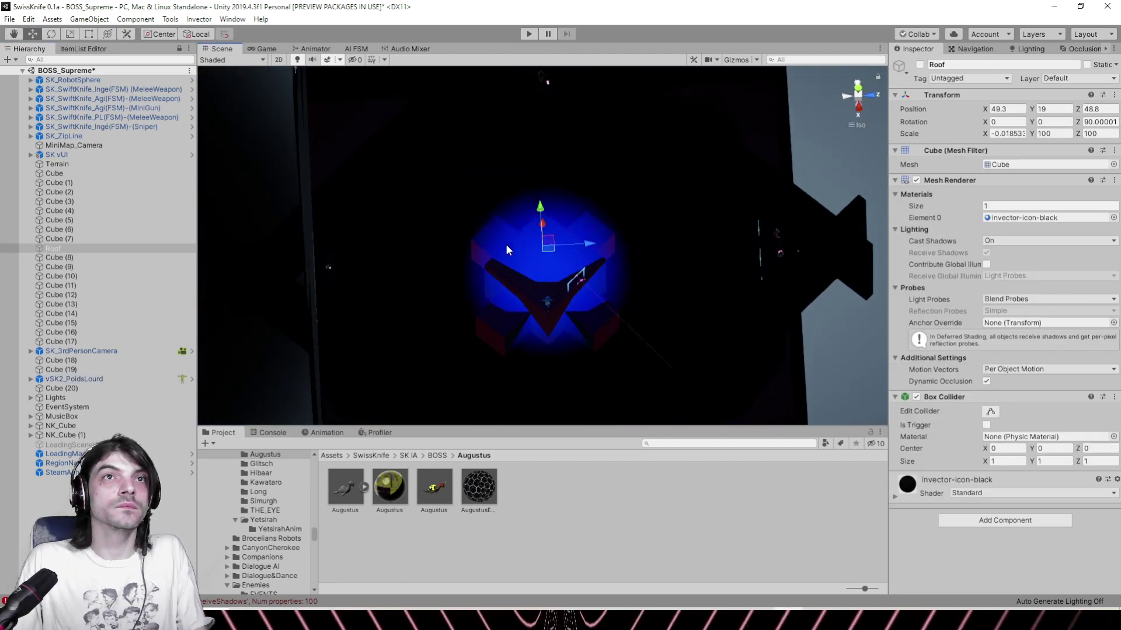
alt+drag(493, 258, 318, 314)
scroll(319, 320, up, 7)
alt+drag(487, 262, 260, 236)
click(299, 61)
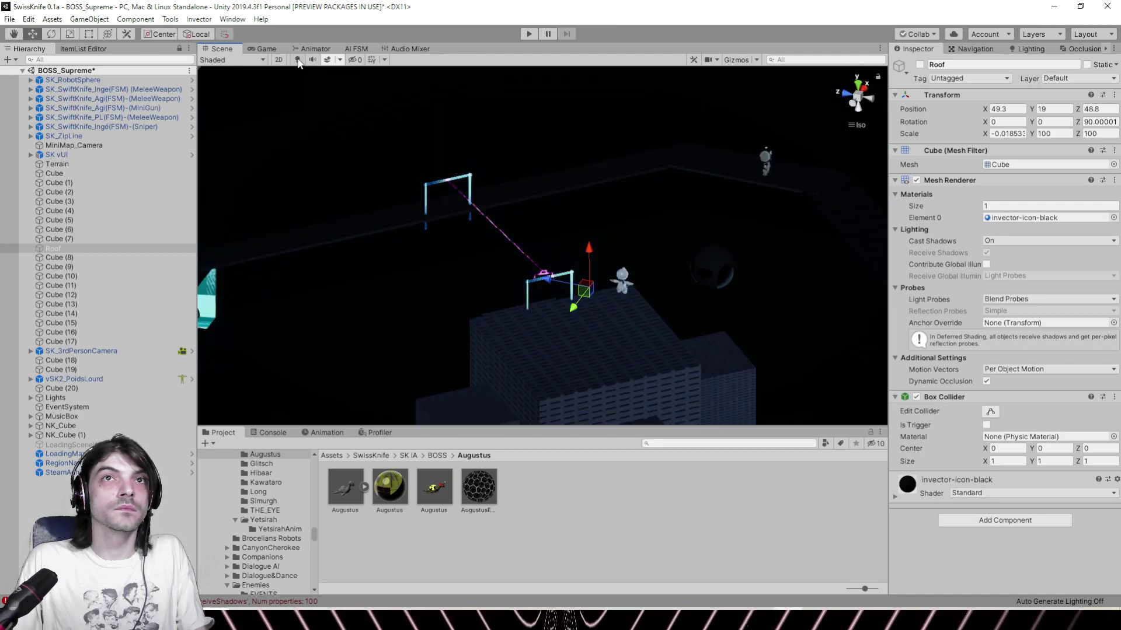
click(299, 61)
Open the BossAlsharu scene from the project's Assets folder, saving the changes to the current scene
click(10, 19)
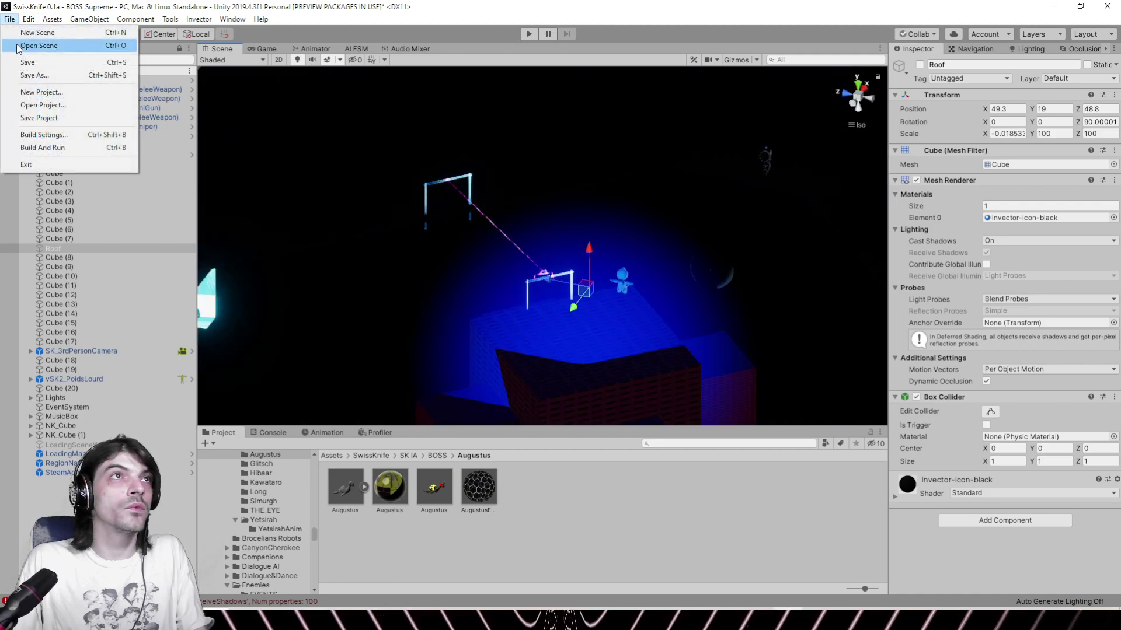
click(35, 43)
drag(551, 105, 549, 205)
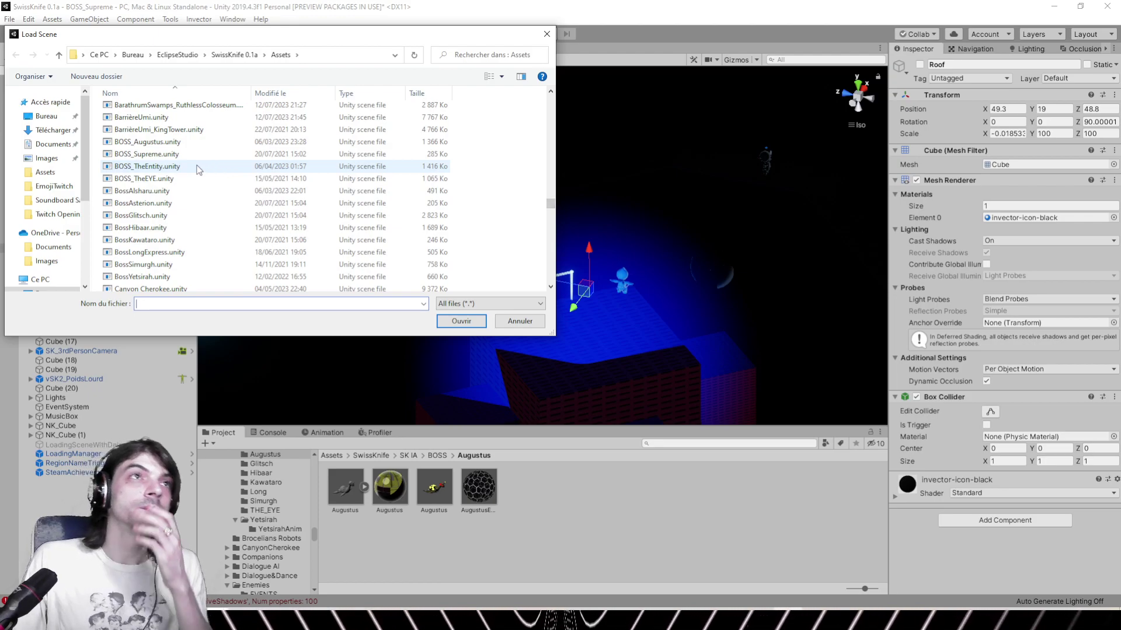
click(170, 194)
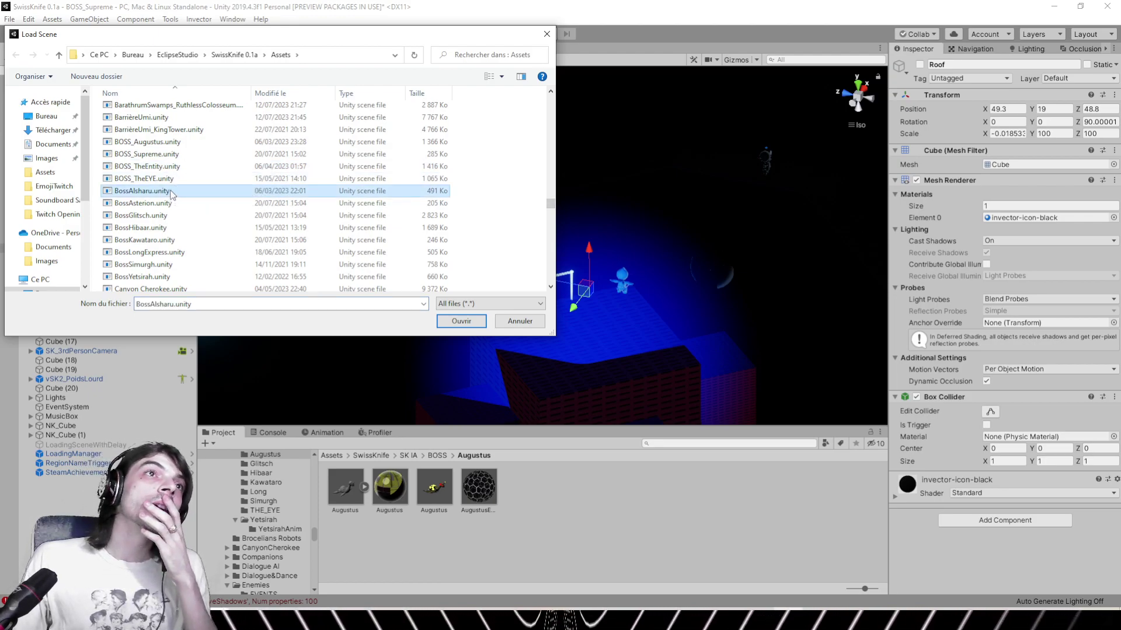
double_click(172, 192)
click(565, 335)
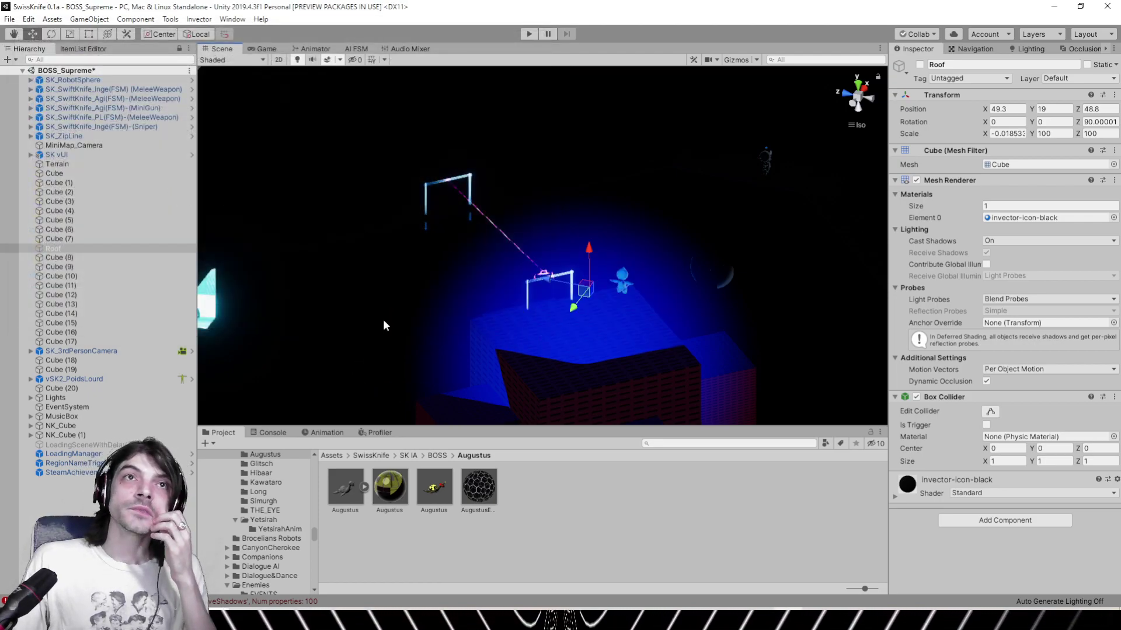
Frame the Stairs 2 object and examine the lava arena and the boss from several sides
click(94, 135)
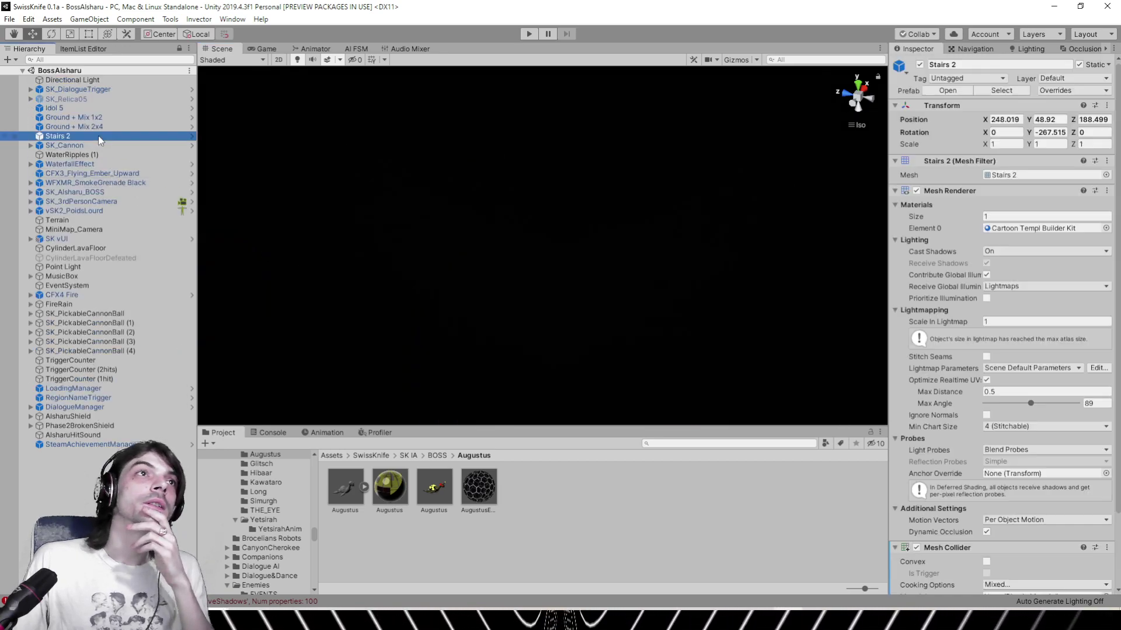
key(f)
alt+drag(506, 207, 401, 185)
middle_drag(401, 185, 557, 408)
scroll(380, 234, down, 20)
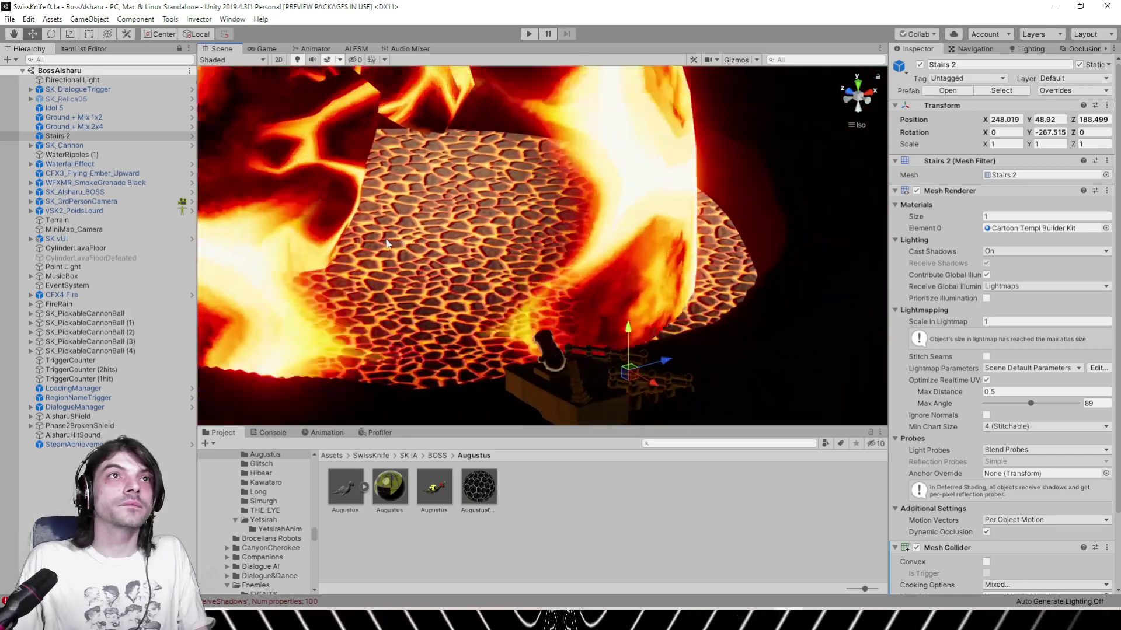
alt+drag(379, 234, 804, 279)
right_drag(716, 218, 426, 225)
Open the BossAsterion scene from the project's Assets folder
click(3, 11)
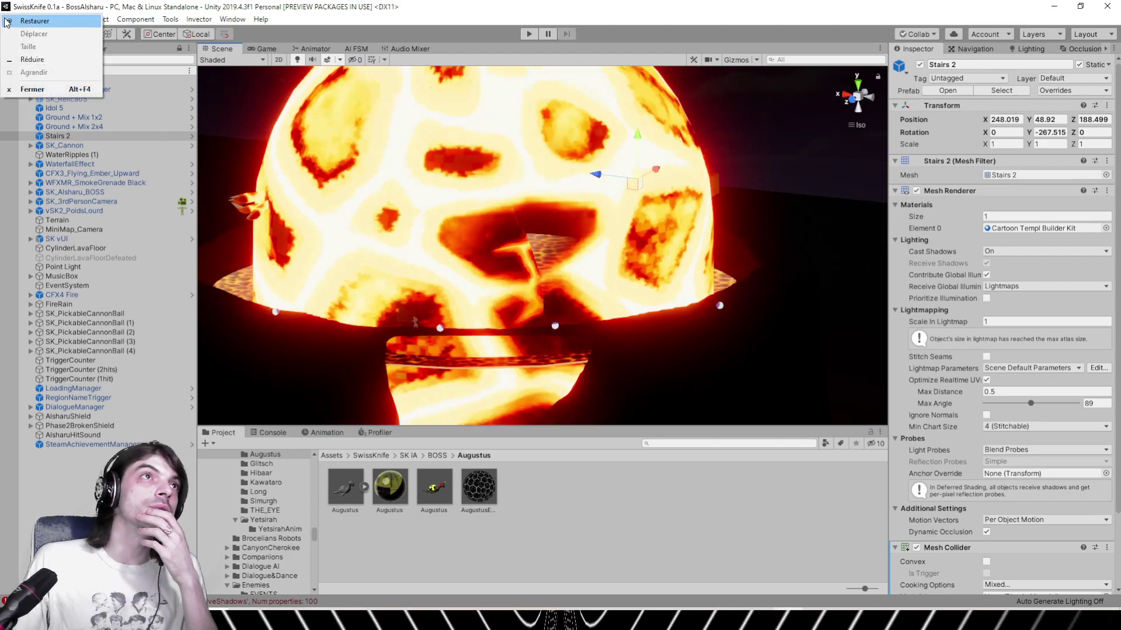
click(25, 4)
click(9, 19)
click(27, 48)
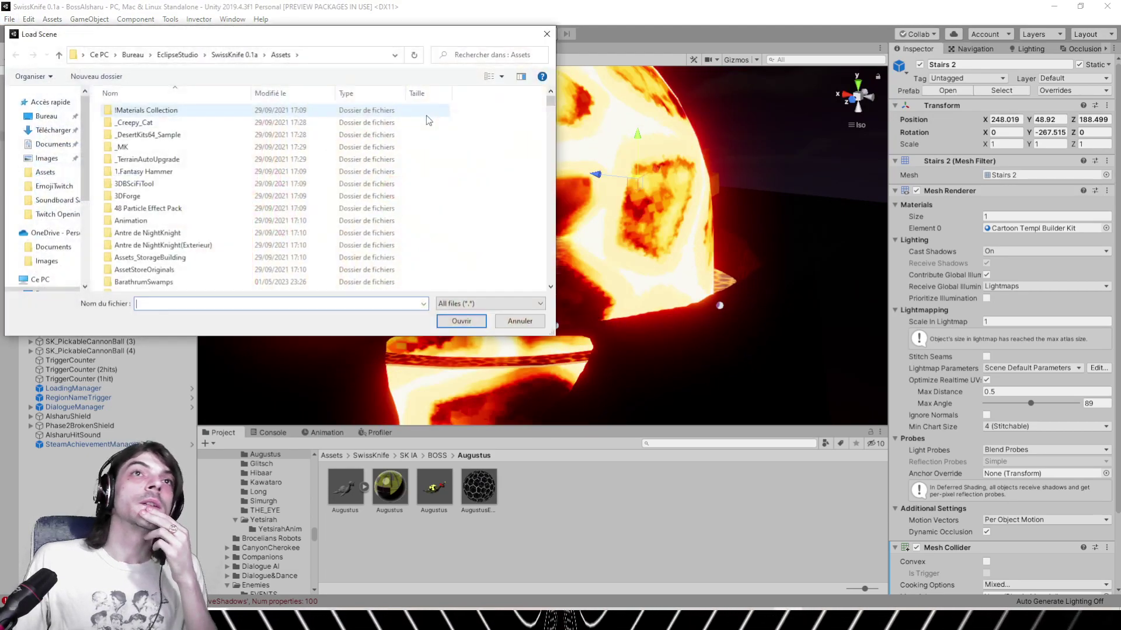
drag(551, 98, 541, 208)
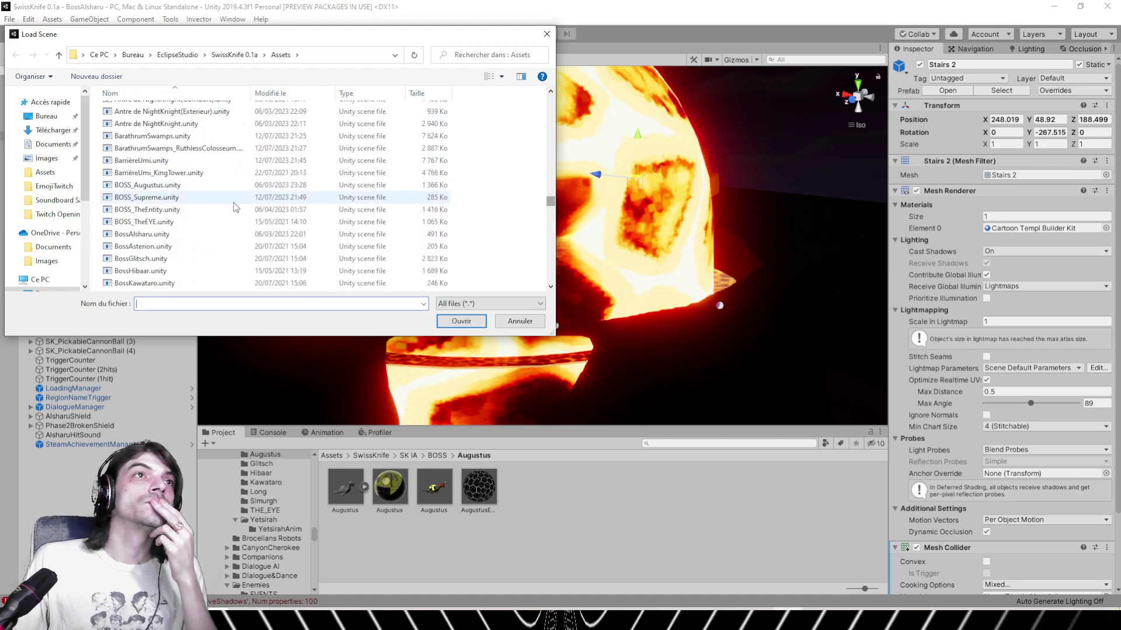
click(175, 247)
double_click(174, 246)
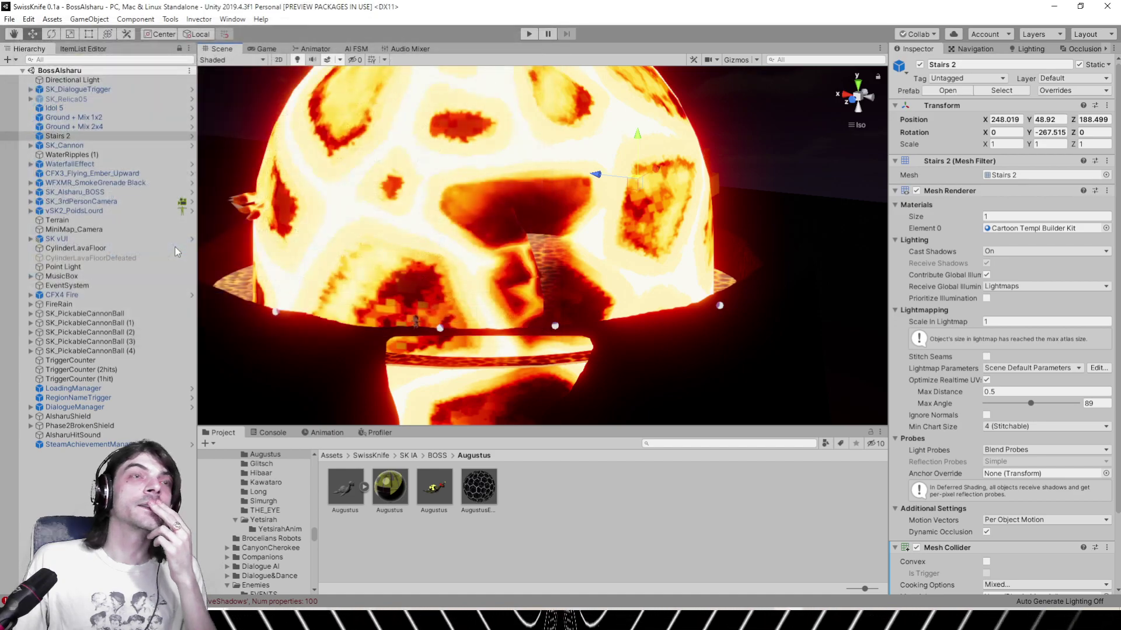
Frame the rock02 (1) object and examine the surrounding rock arena
click(169, 163)
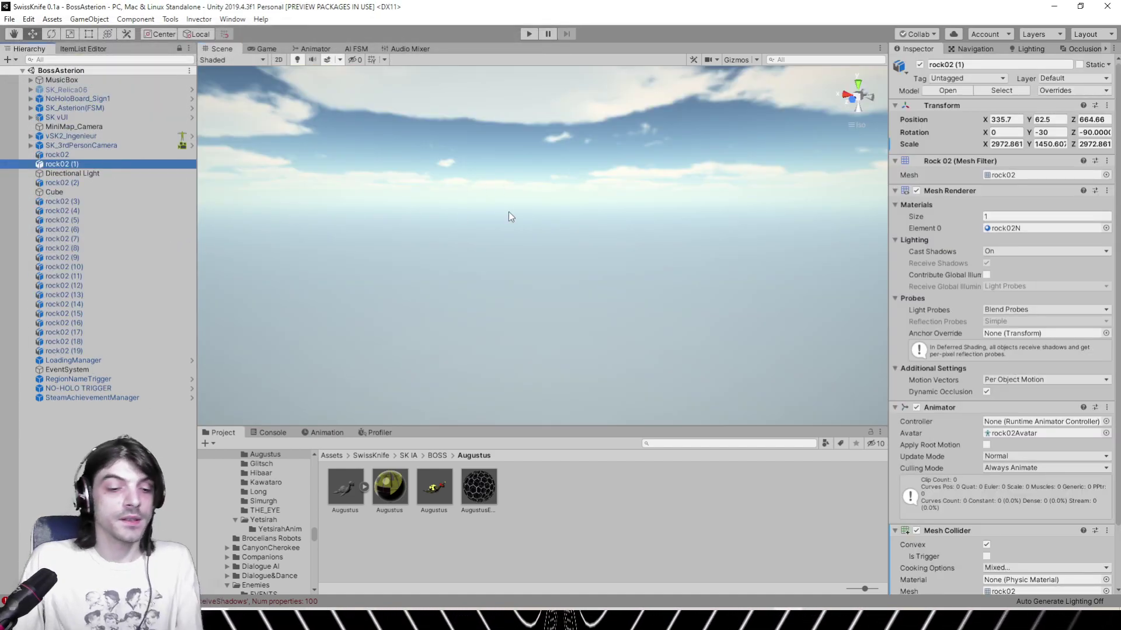
key(f)
right_drag(538, 212, 719, 316)
alt+drag(719, 317, 576, 257)
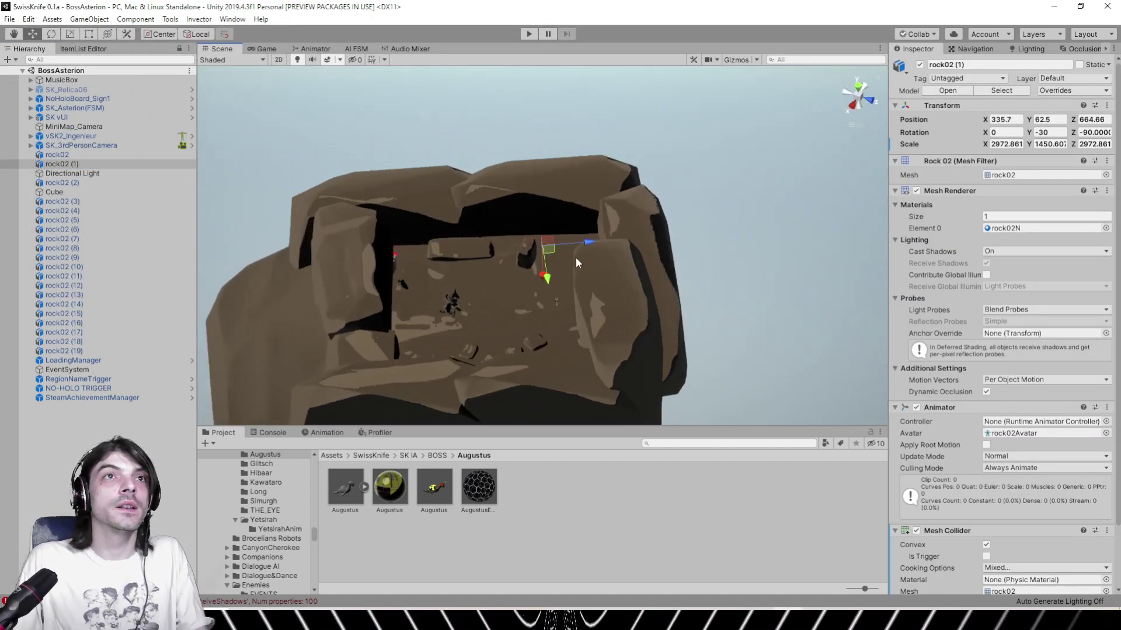
scroll(578, 175, up, 10)
Frame the light effect on the Asterion boss and examine the boss up close from the front
click(392, 108)
key(f)
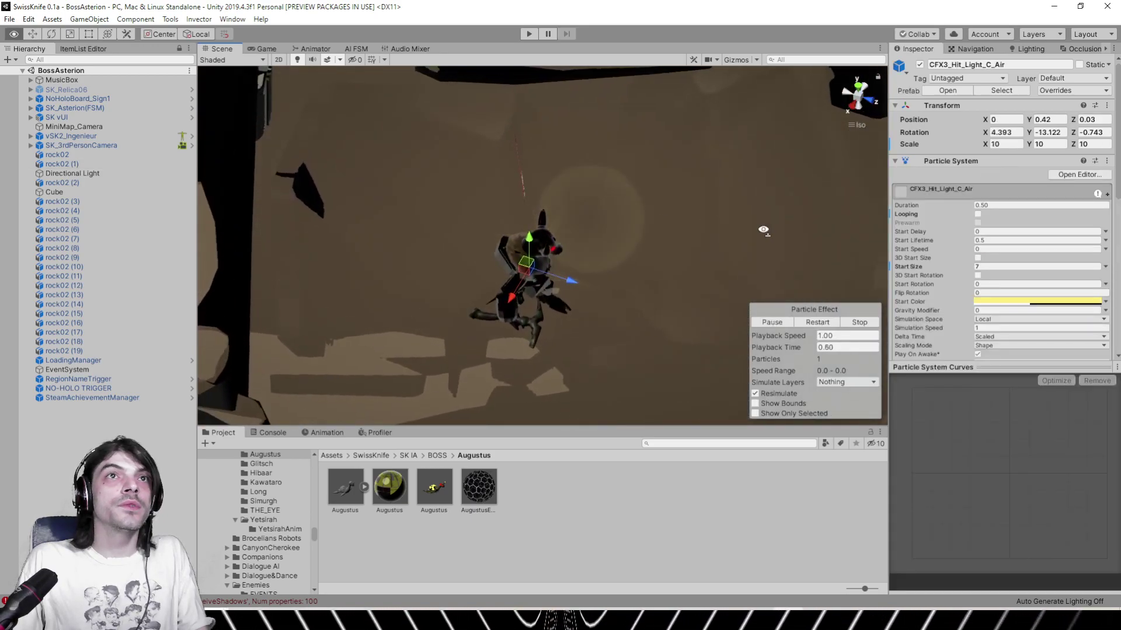
right_drag(763, 230, 477, 195)
scroll(429, 178, up, 5)
scroll(517, 217, up, 5)
alt+drag(477, 196, 422, 177)
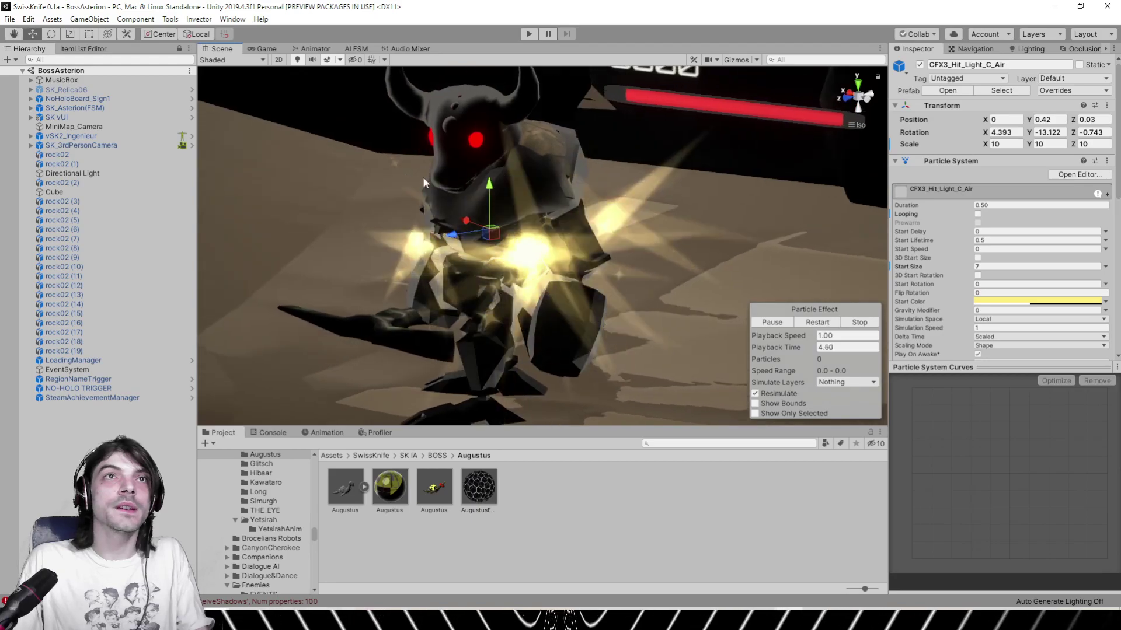
Set the boss's AsterionBody 1 material to rim size 2.56, rim intensity 0.259 and rim smoothness 0.053
click(464, 109)
click(464, 110)
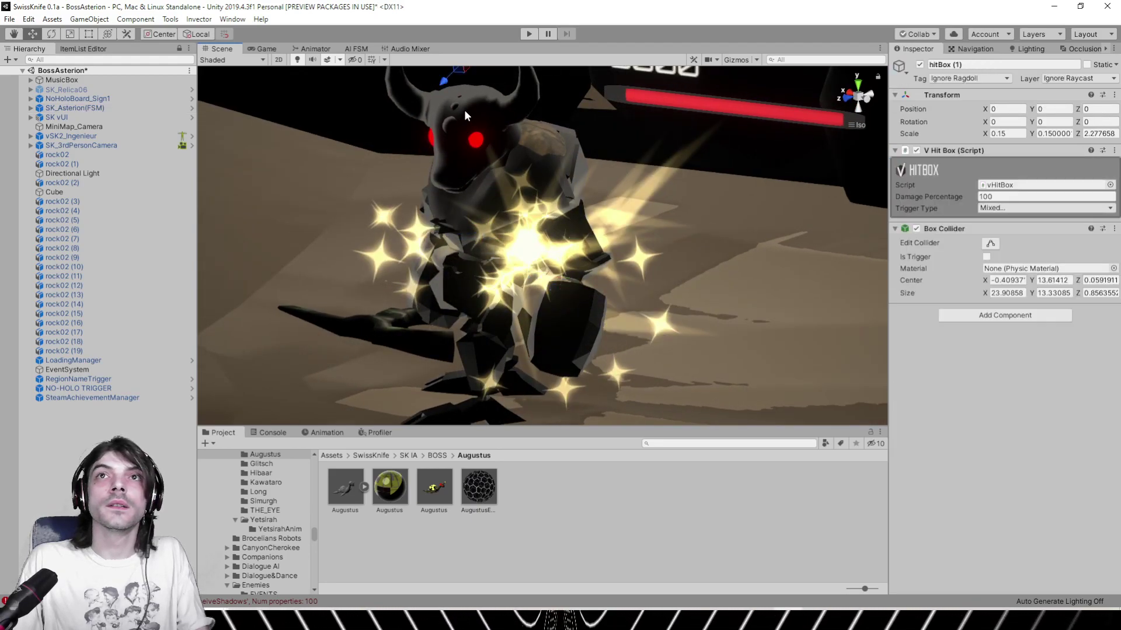
click(464, 112)
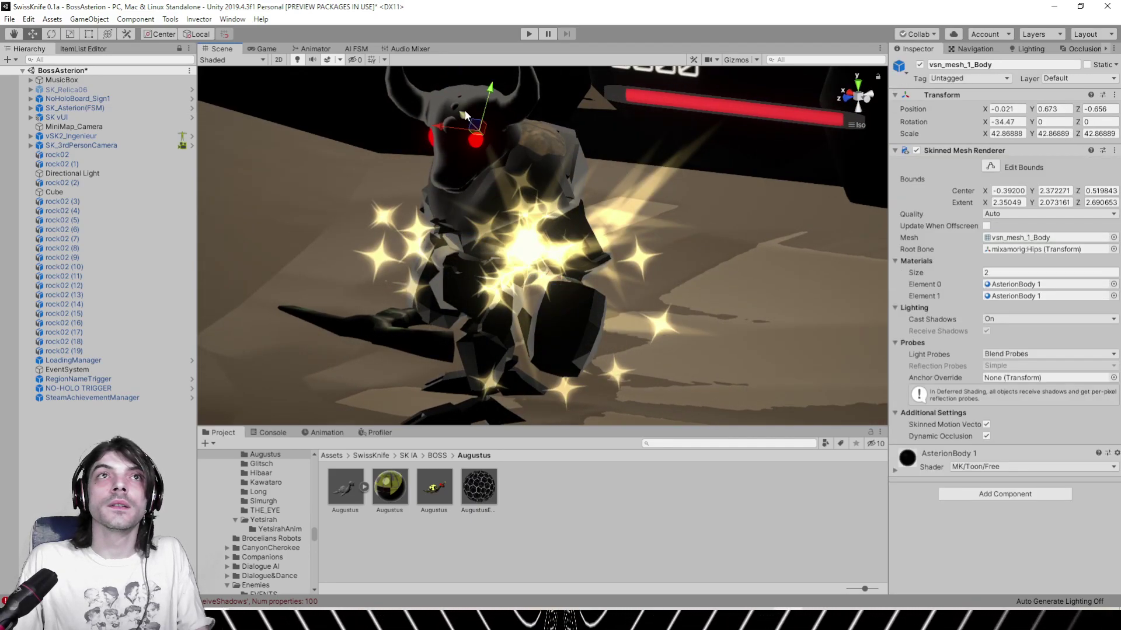
click(1010, 284)
click(397, 489)
click(974, 235)
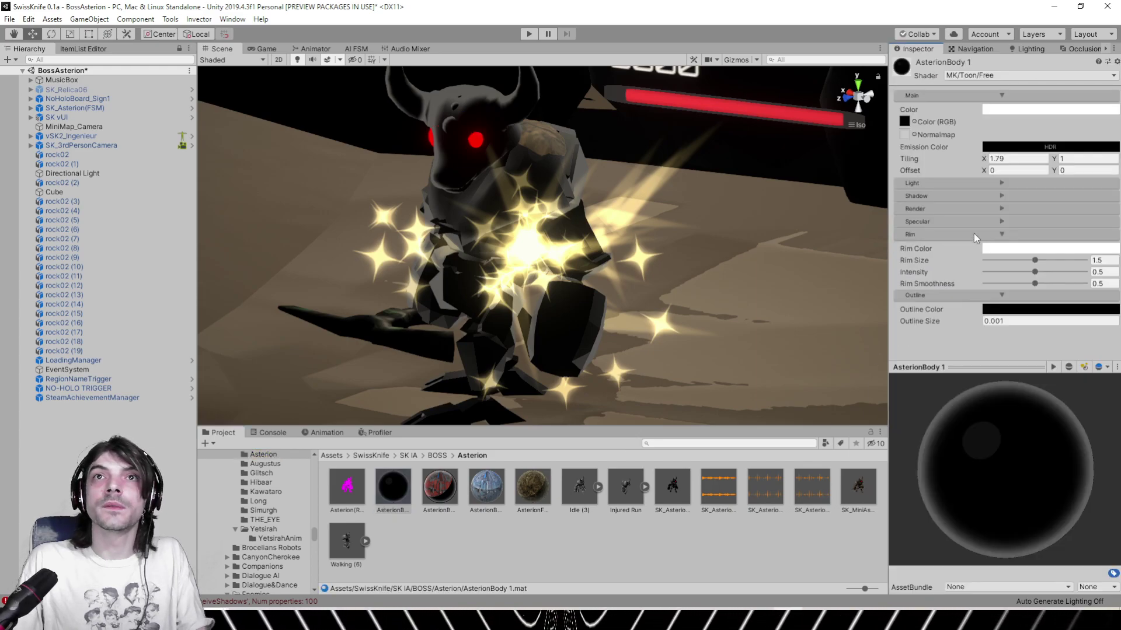
drag(1041, 260, 996, 285)
alt+drag(603, 227, 583, 165)
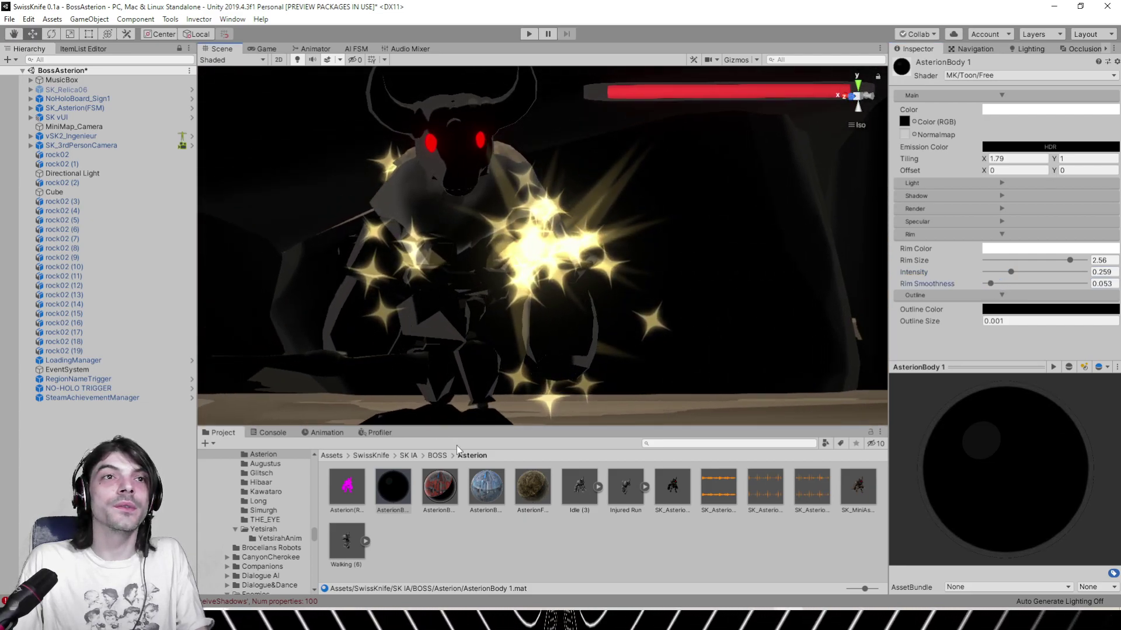
Set the AsterionFOurrure material's rim size to 2.27 and its rim color to a golden yellow
middle_drag(563, 207, 577, 232)
scroll(576, 232, up, 4)
alt+drag(577, 232, 672, 248)
click(536, 498)
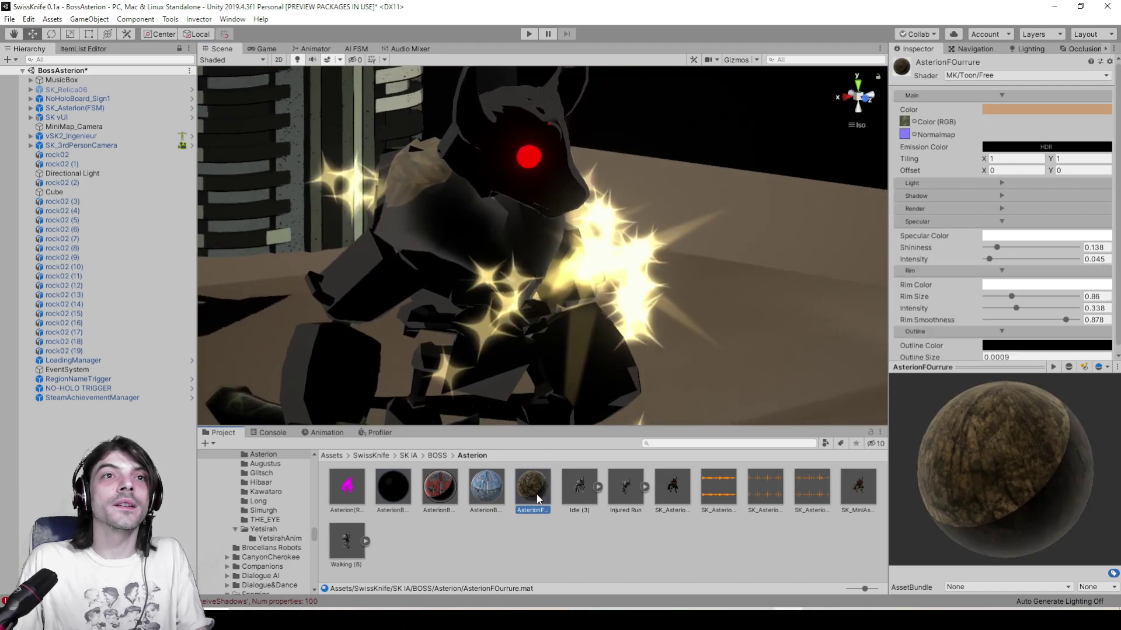
click(1064, 298)
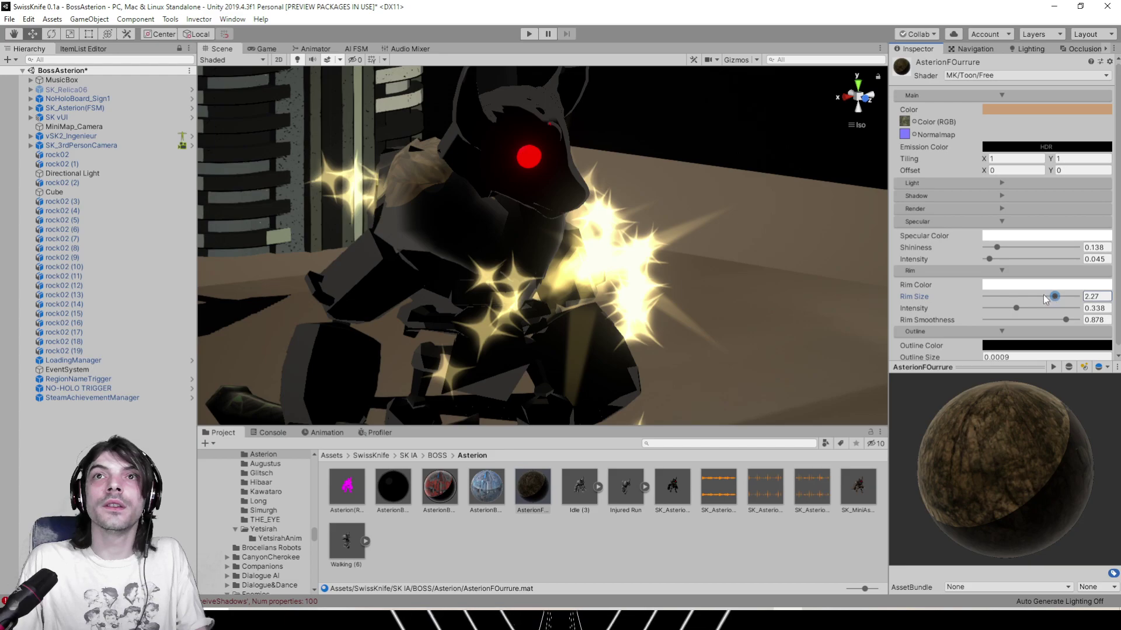
click(1036, 286)
click(813, 271)
drag(782, 303, 777, 300)
click(834, 209)
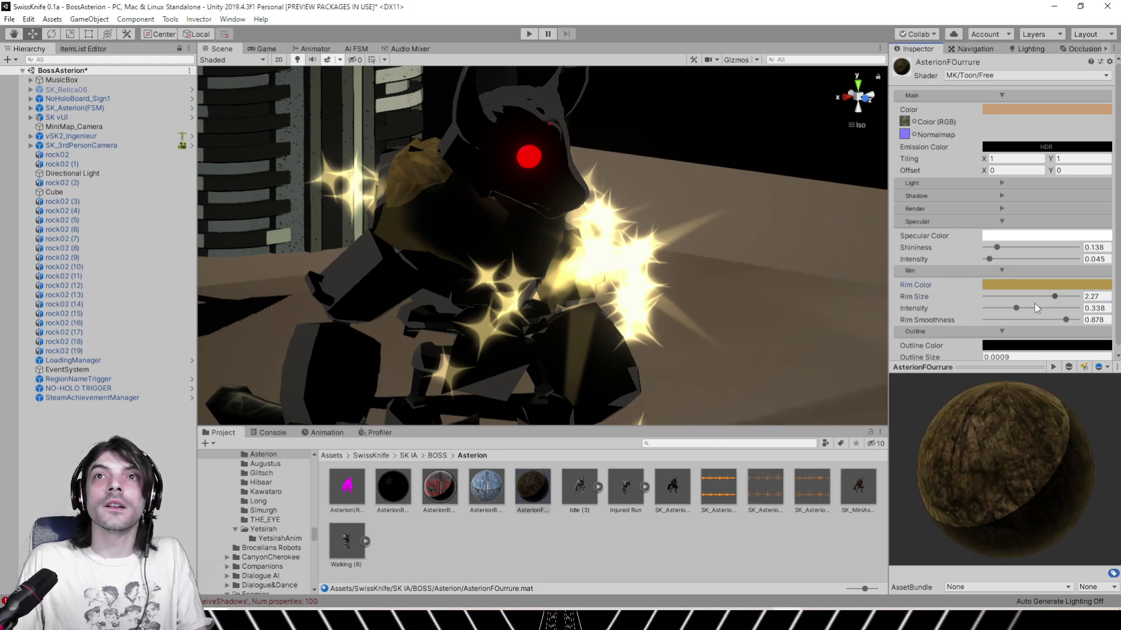
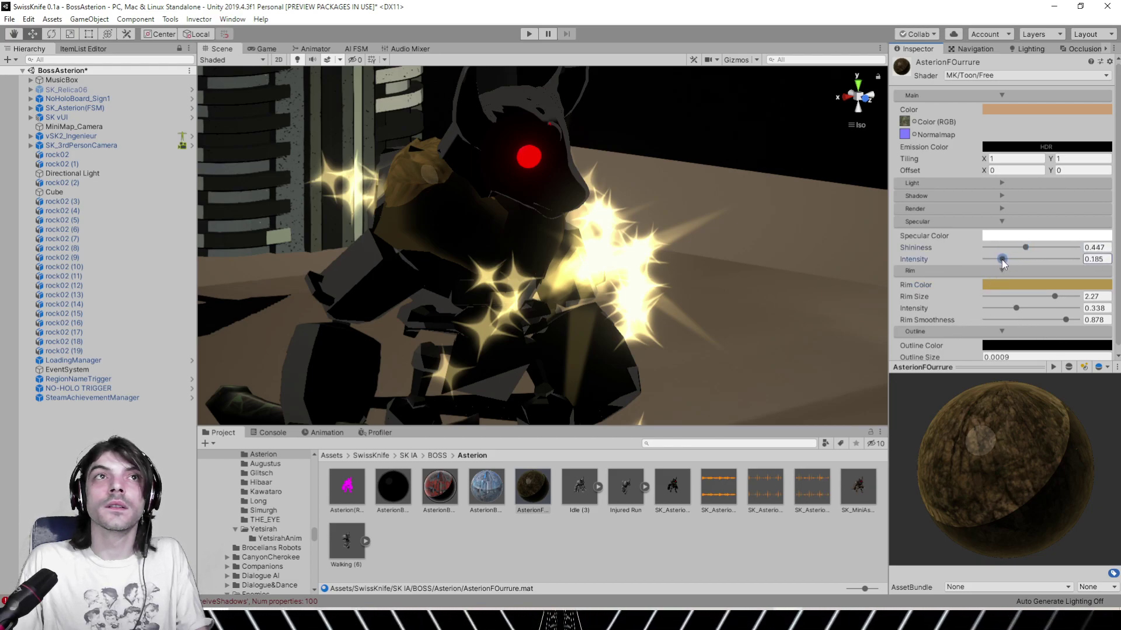
Set the fur material's specular shininess to 0.479 and specular intensity to 0.025, and locate its normal map texture in the project
drag(1002, 259, 1031, 246)
alt+drag(603, 217, 493, 205)
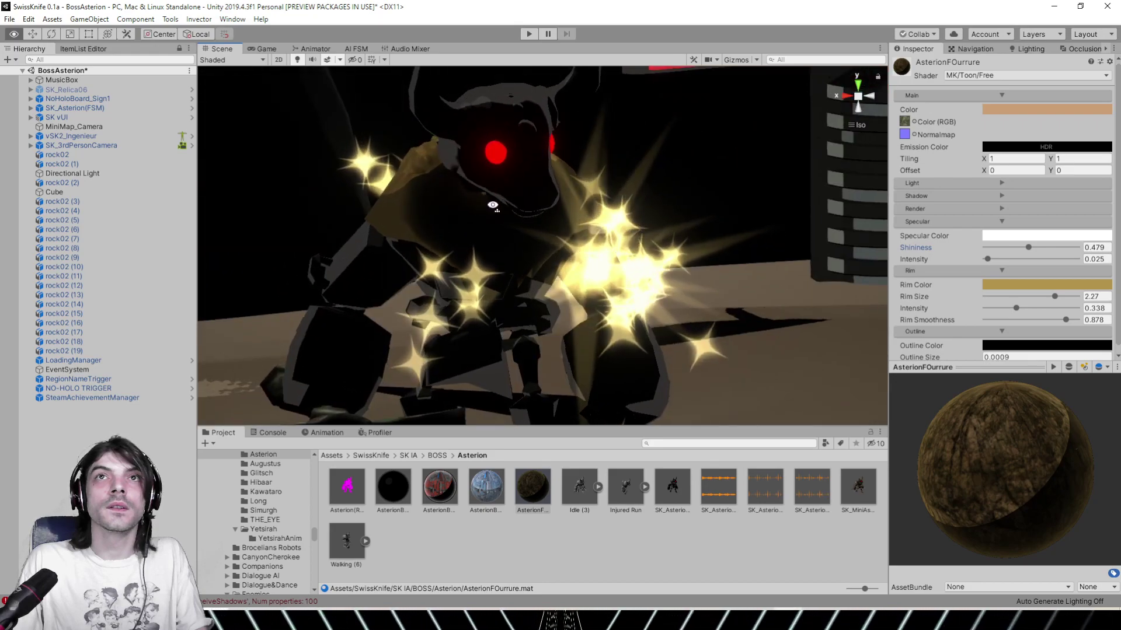
click(906, 135)
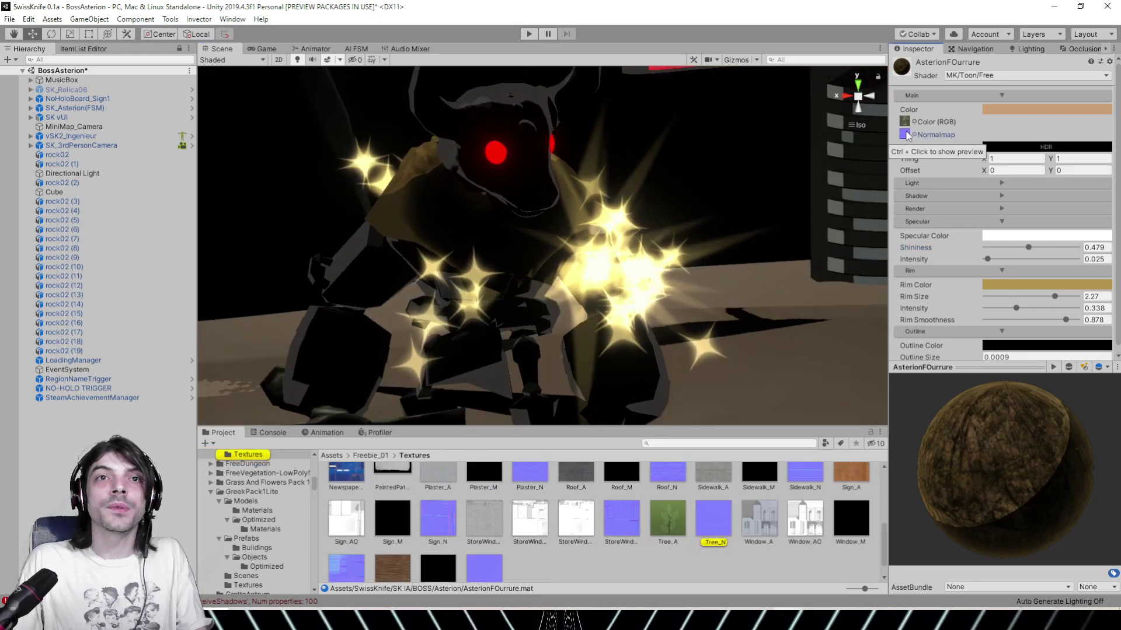
Select the boss's pickaxe and open its Members_Metal material for editing
mouse_move(447, 240)
alt+mouse_down()
mouse_move(776, 288)
mouse_move(762, 332)
mouse_move(475, 230)
mouse_move(347, 168)
mouse_move(716, 257)
mouse_move(818, 374)
alt+mouse_up()
middle_drag(670, 339, 722, 273)
click(540, 337)
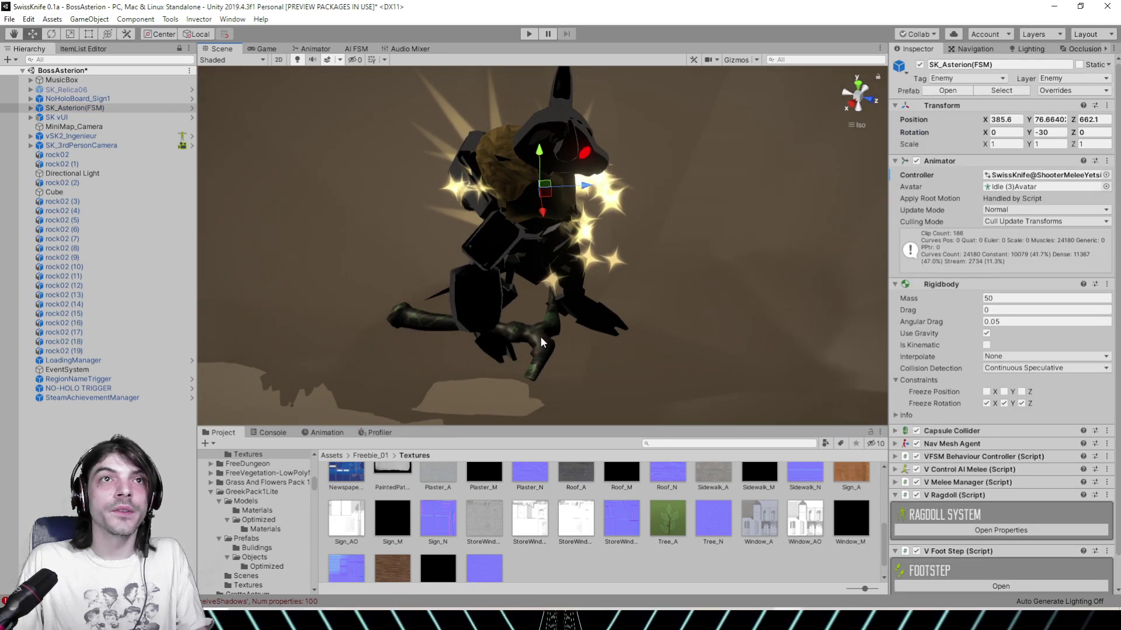
click(540, 337)
click(539, 359)
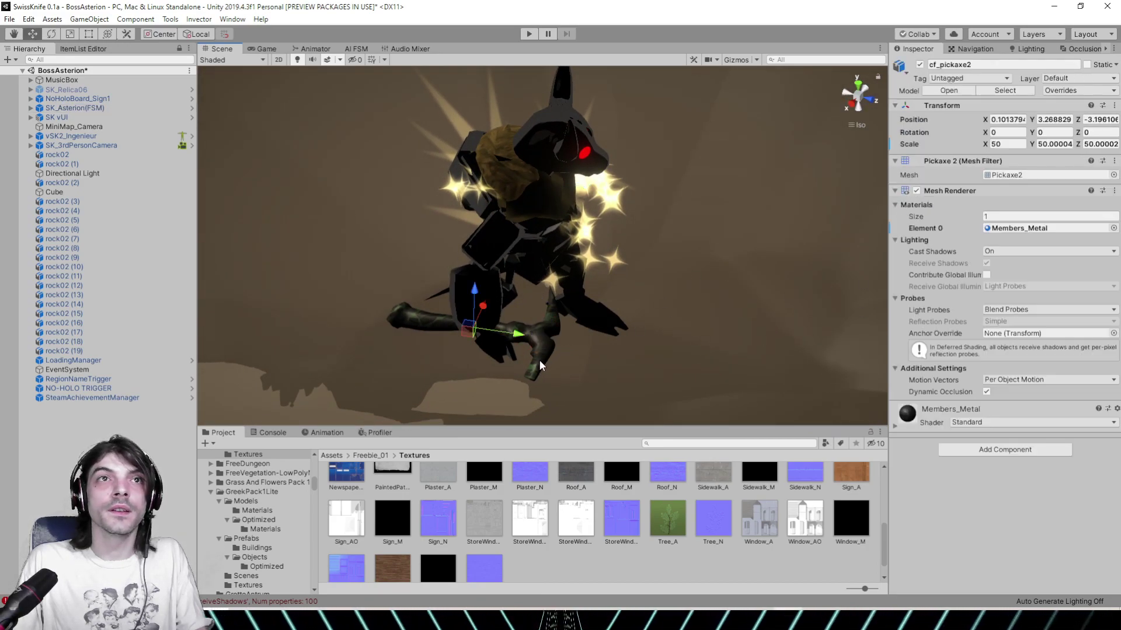
click(1018, 229)
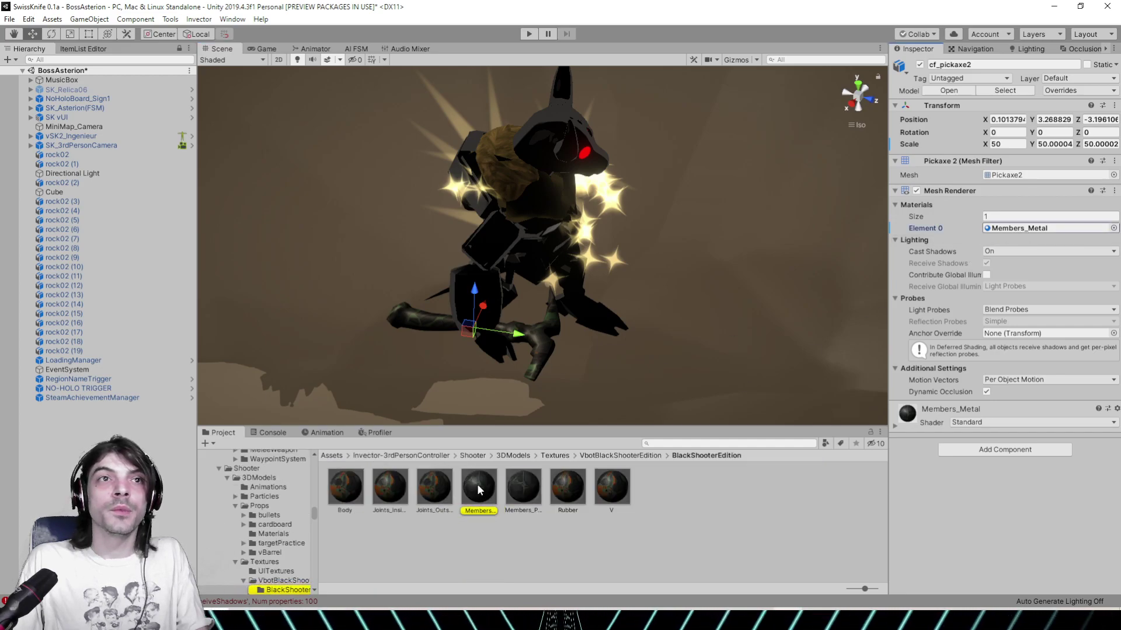
click(477, 489)
Switch the Members_Metal material to the MK/Toon/Free shader and set its outline size to 0
click(982, 74)
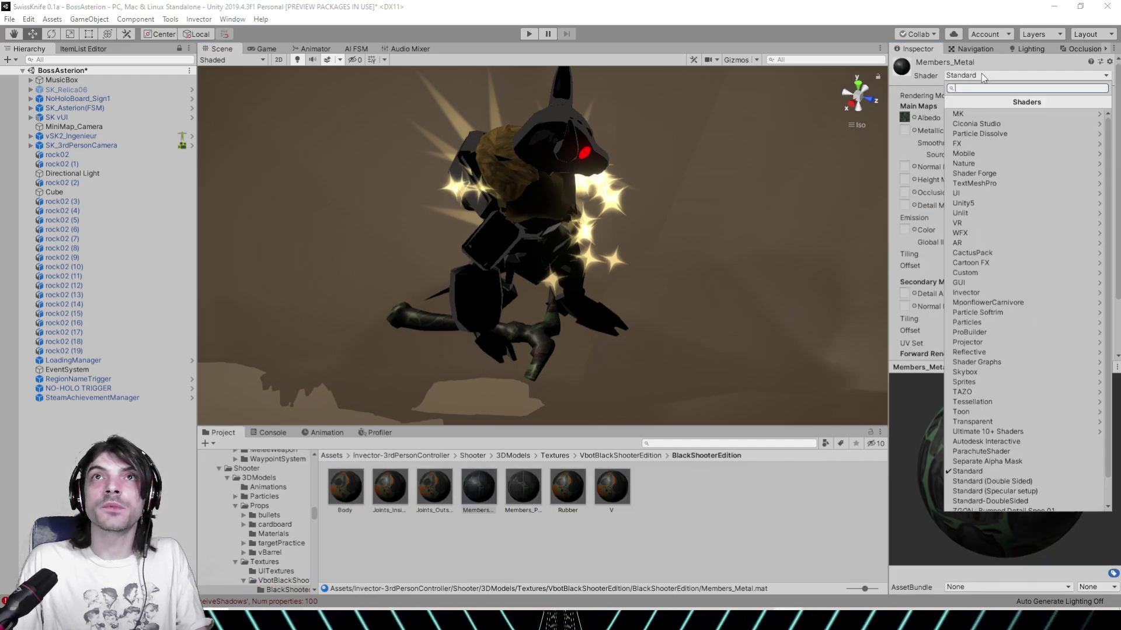
click(973, 114)
click(971, 113)
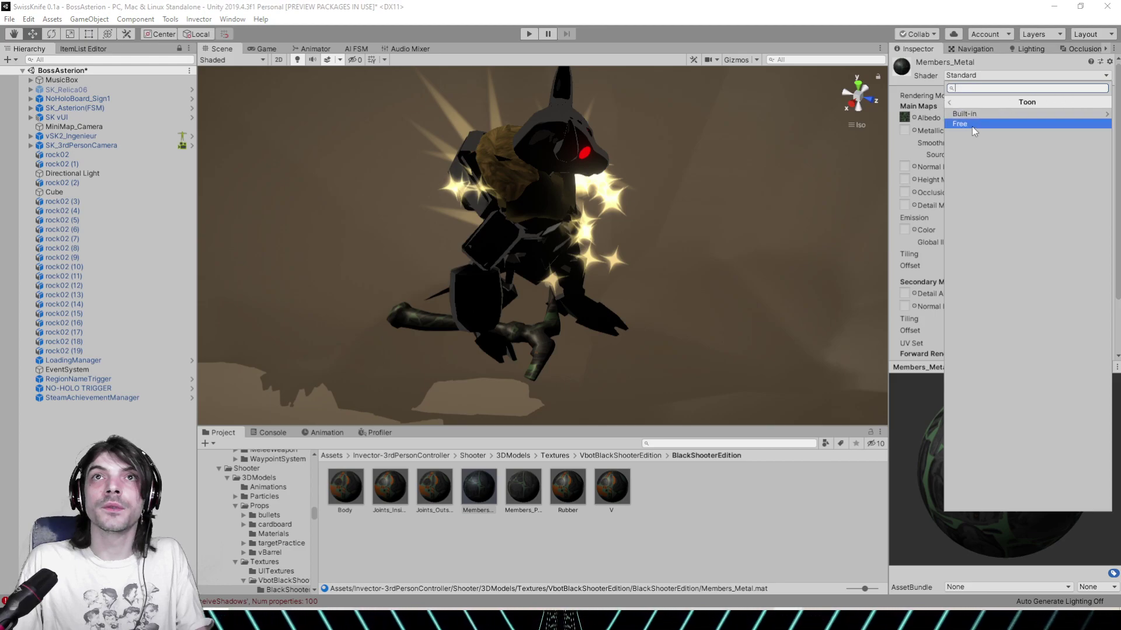
click(972, 126)
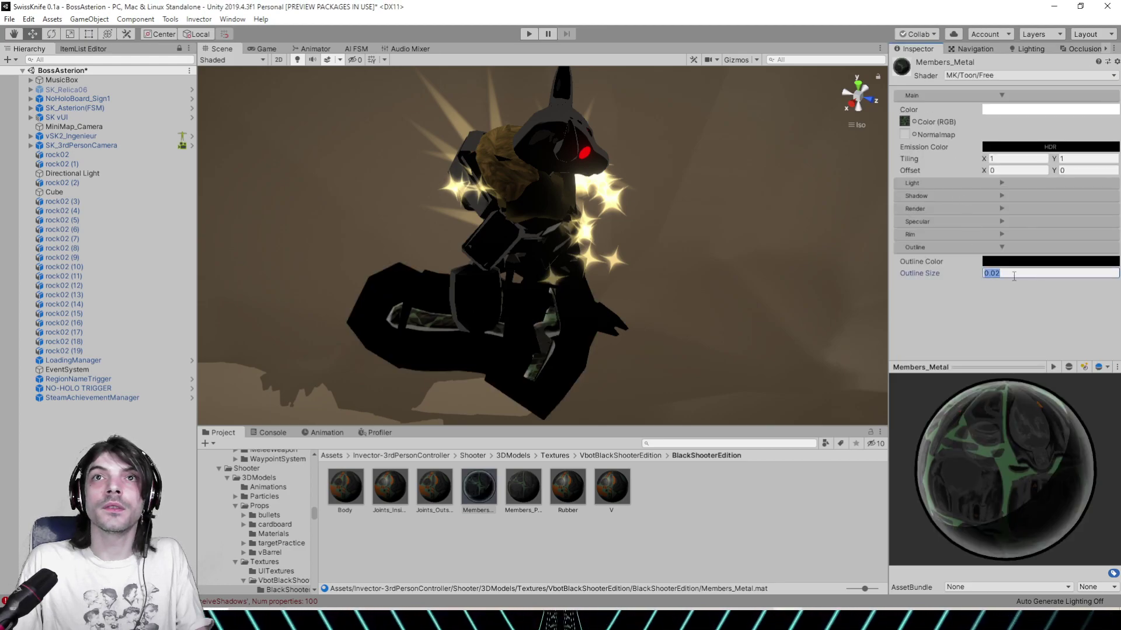
text(0)
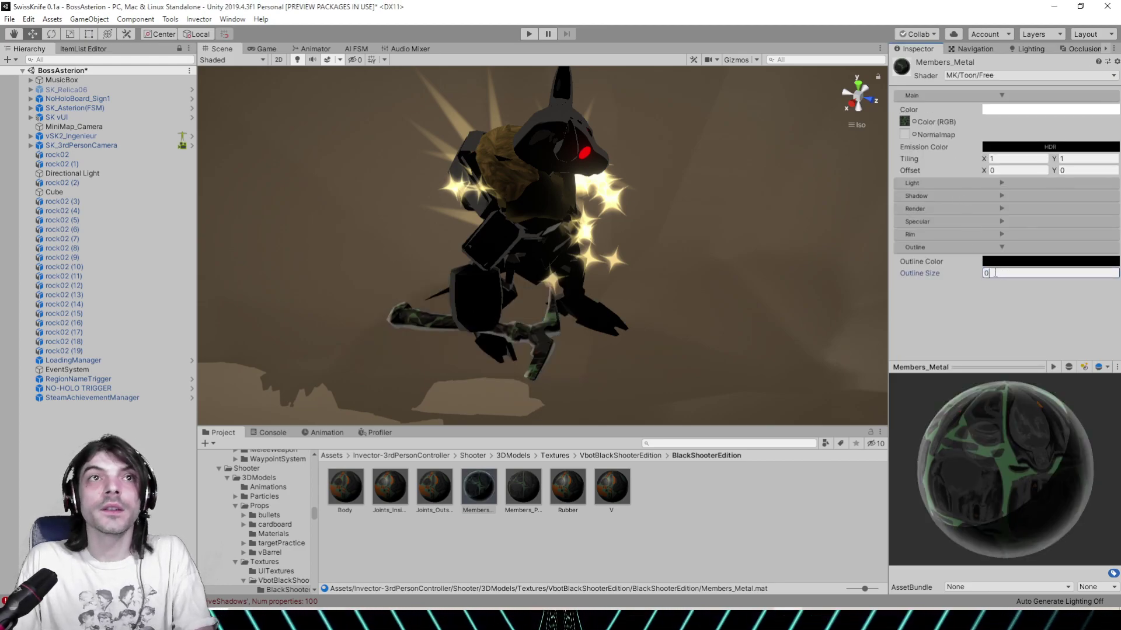
Set the Members_Metal material's rim size to 2.52, rim intensity to 0.371 and rim smoothness to 0.076
click(1001, 236)
drag(1054, 261, 1070, 261)
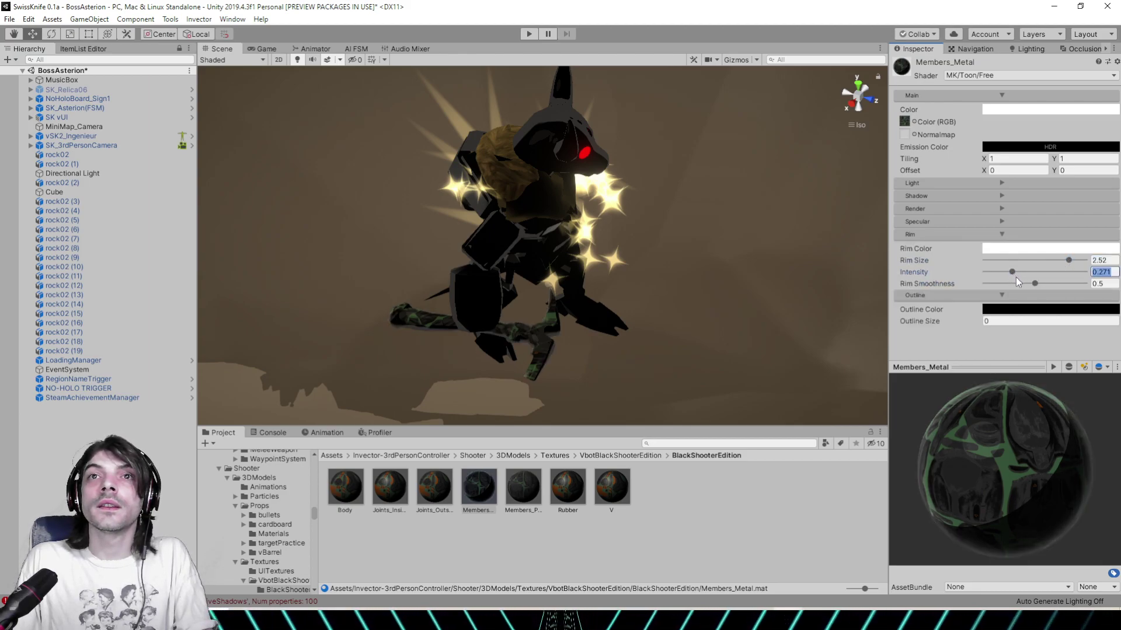
drag(1016, 275, 992, 282)
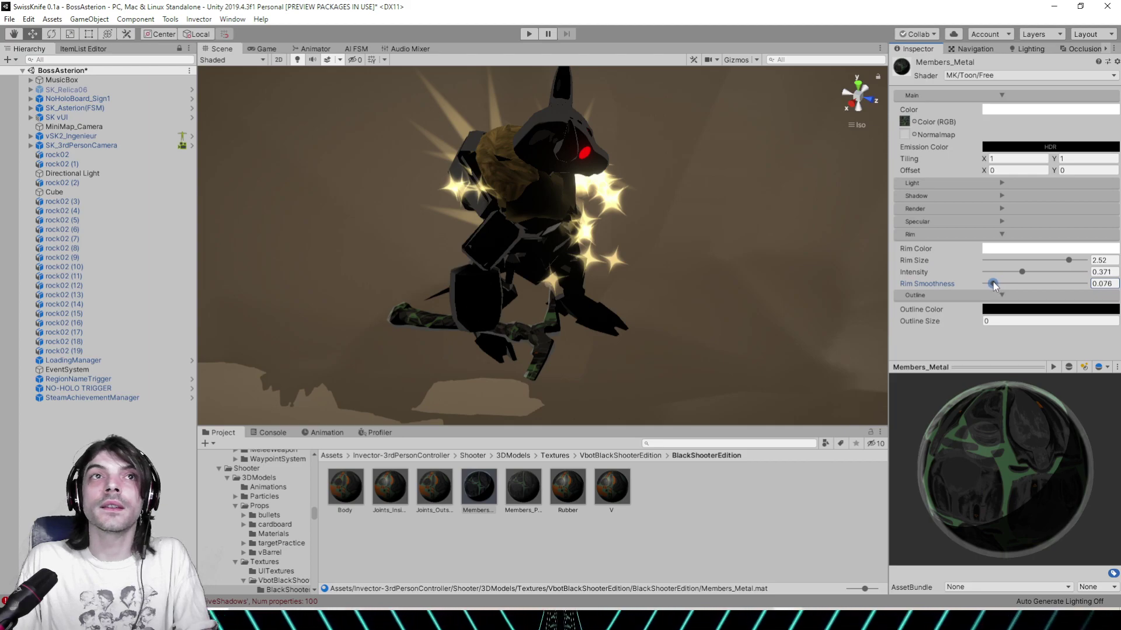
Set the Members_Metal material's rim color to the muted dark green 556D62 and check it on the boss
right_drag(677, 272, 447, 202)
alt+drag(447, 202, 787, 266)
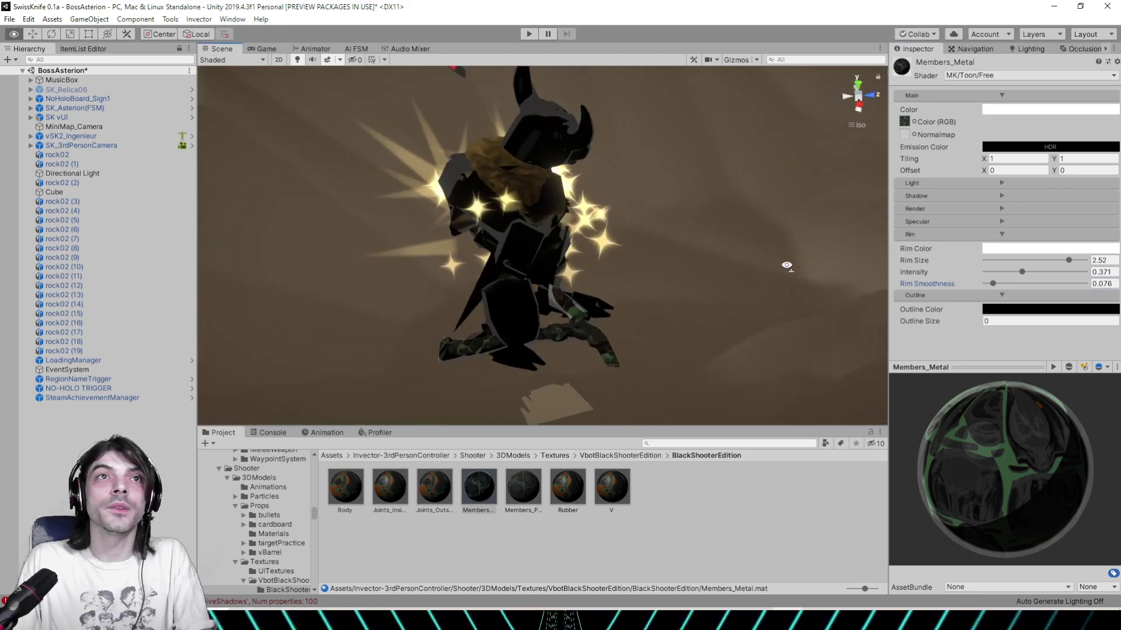
click(1054, 248)
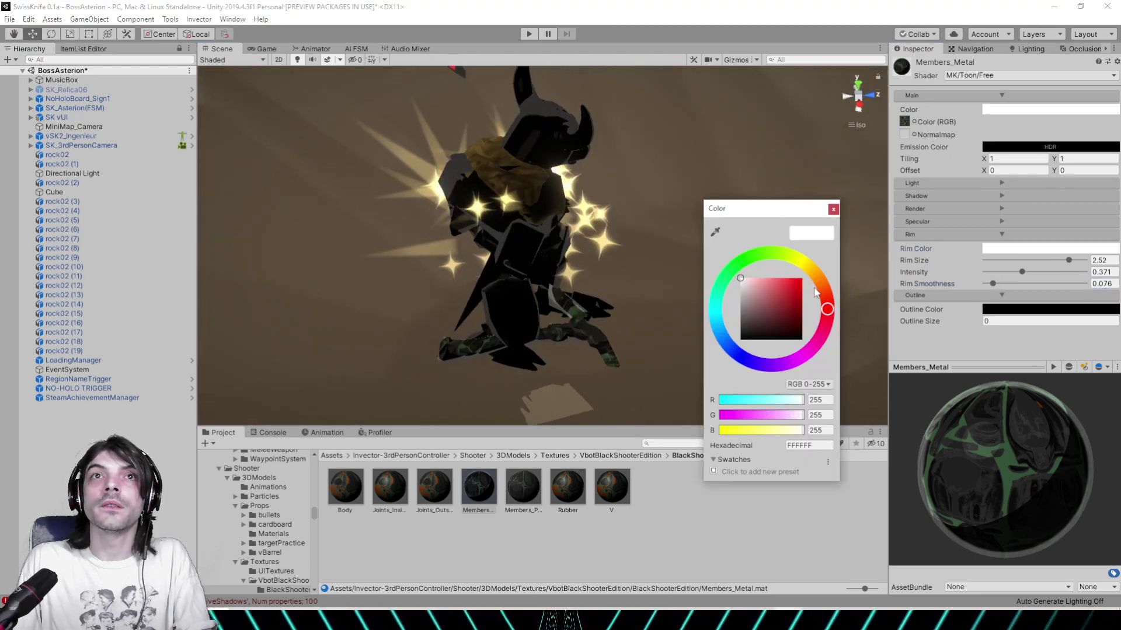
click(724, 284)
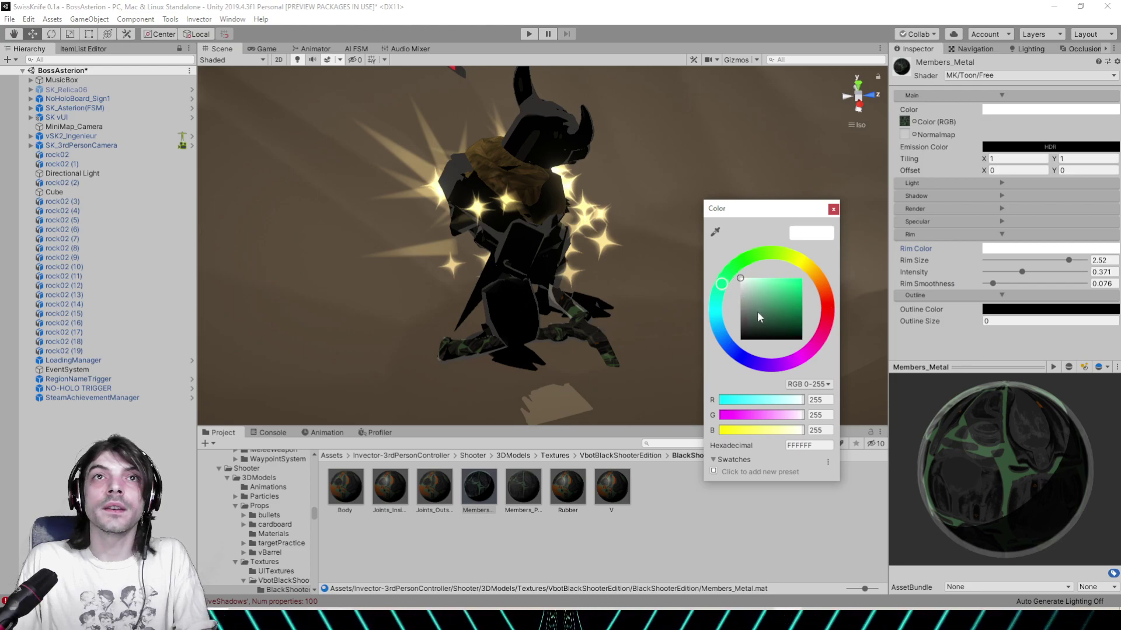
drag(757, 311, 754, 313)
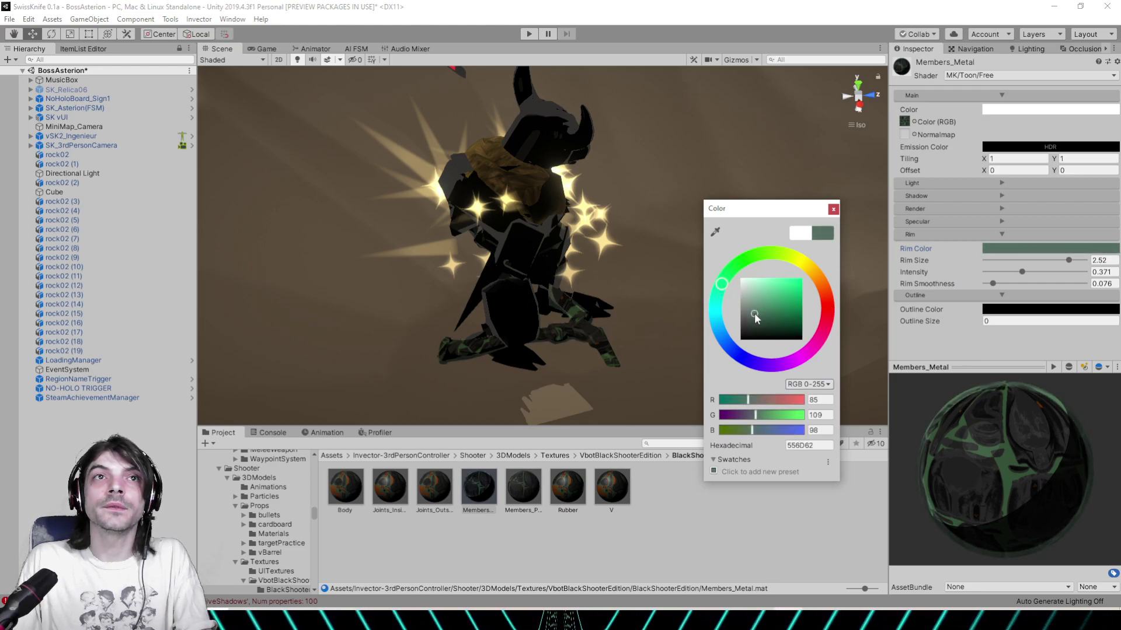
click(833, 208)
alt+drag(740, 220, 733, 281)
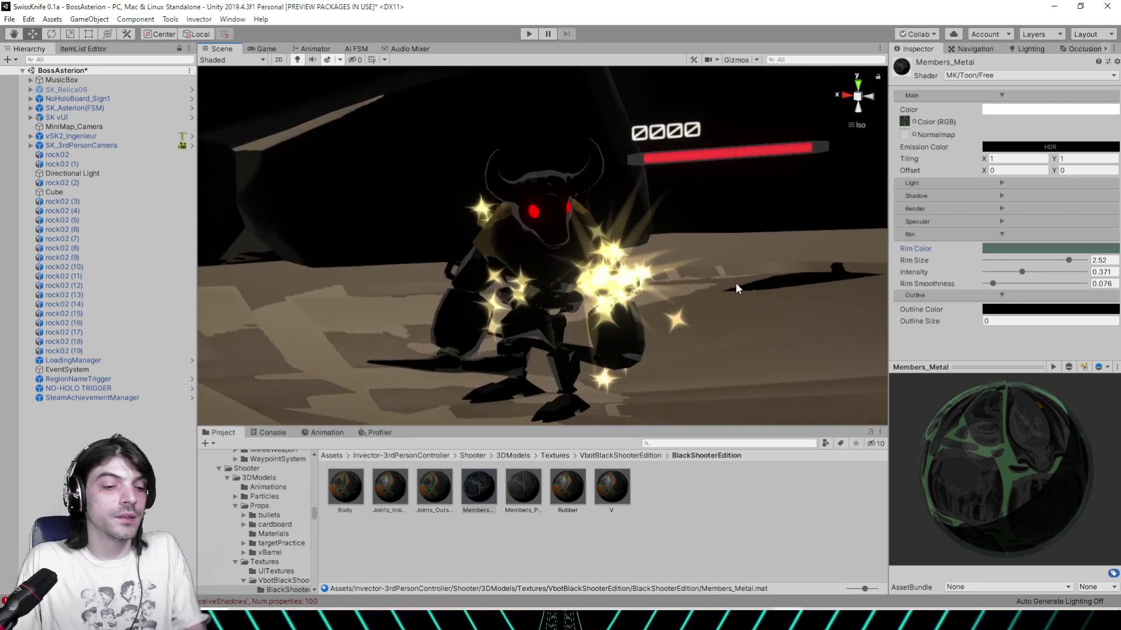
Locate the vSK2_Ingenieur player character, expand it and frame its CAP__M_CAP026_Mesh to inspect the character's toon shading
alt+drag(382, 239, 647, 189)
middle_drag(648, 189, 455, 308)
alt+drag(455, 308, 649, 290)
click(649, 290)
key(f)
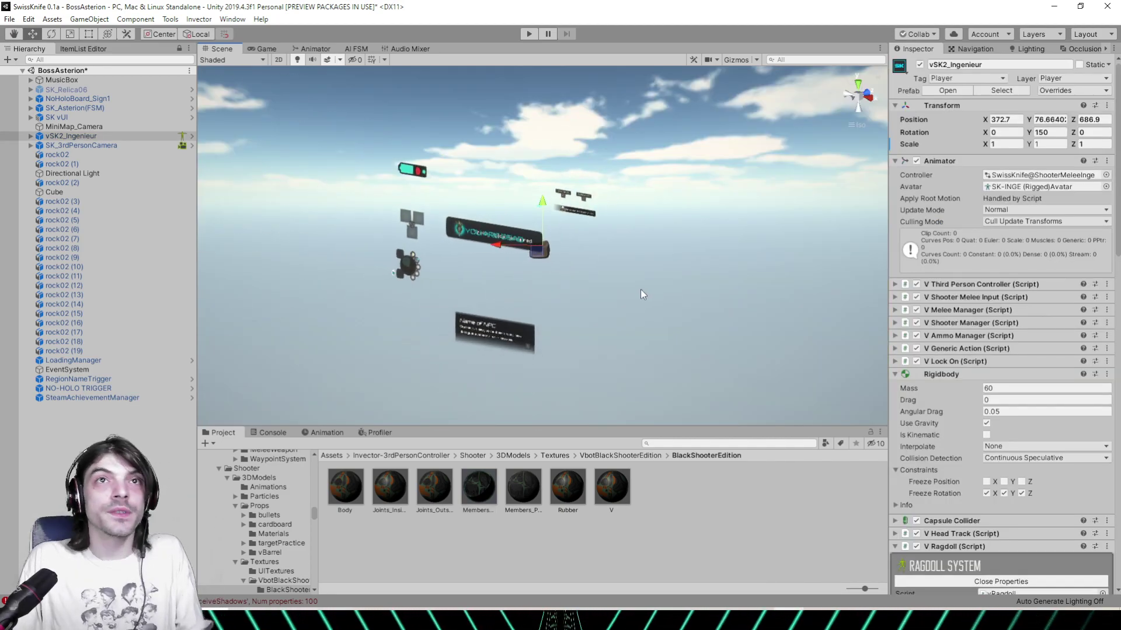
click(77, 135)
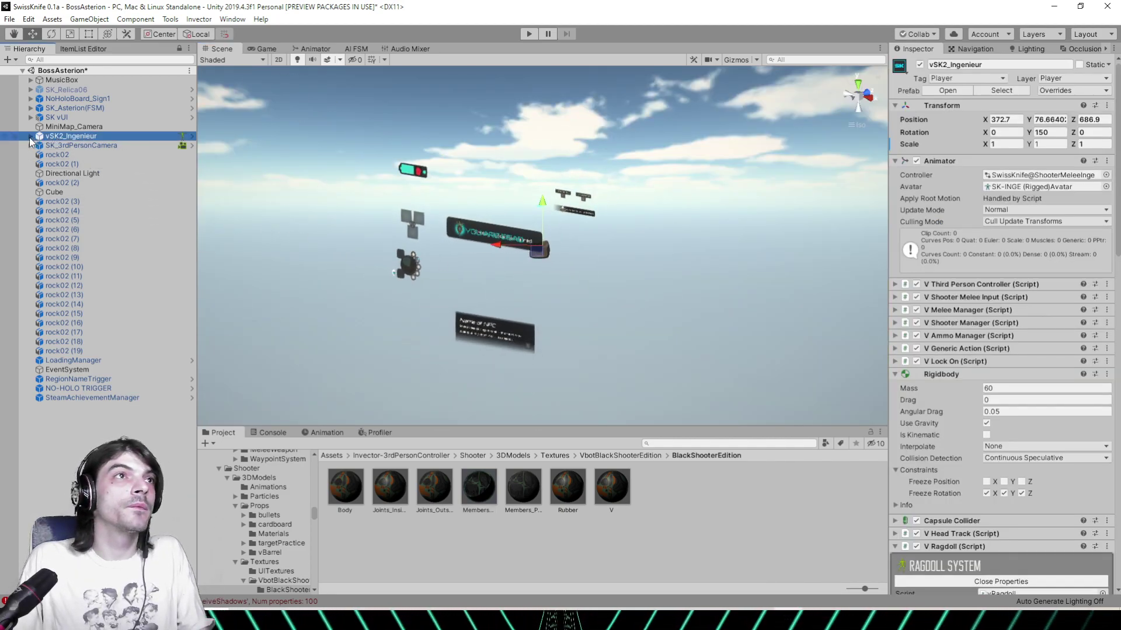
click(30, 137)
click(88, 155)
key(f)
alt+drag(499, 250, 491, 291)
scroll(410, 244, down, 5)
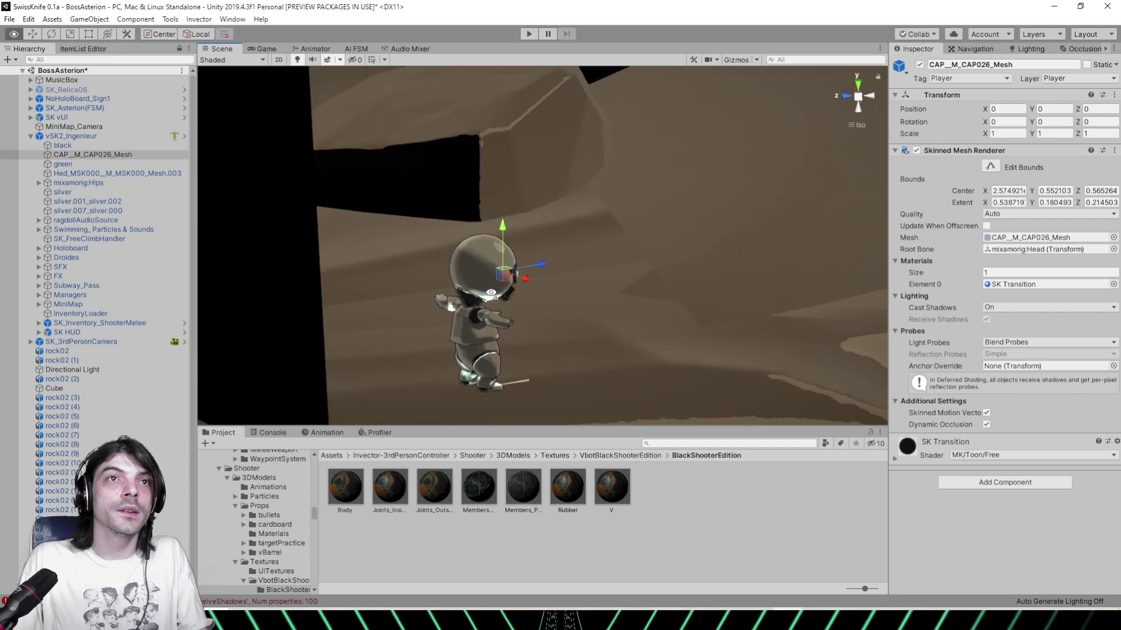
Collapse the player character's hierarchy, clear the selection and survey the boss, rocks and ground of the arena
click(31, 135)
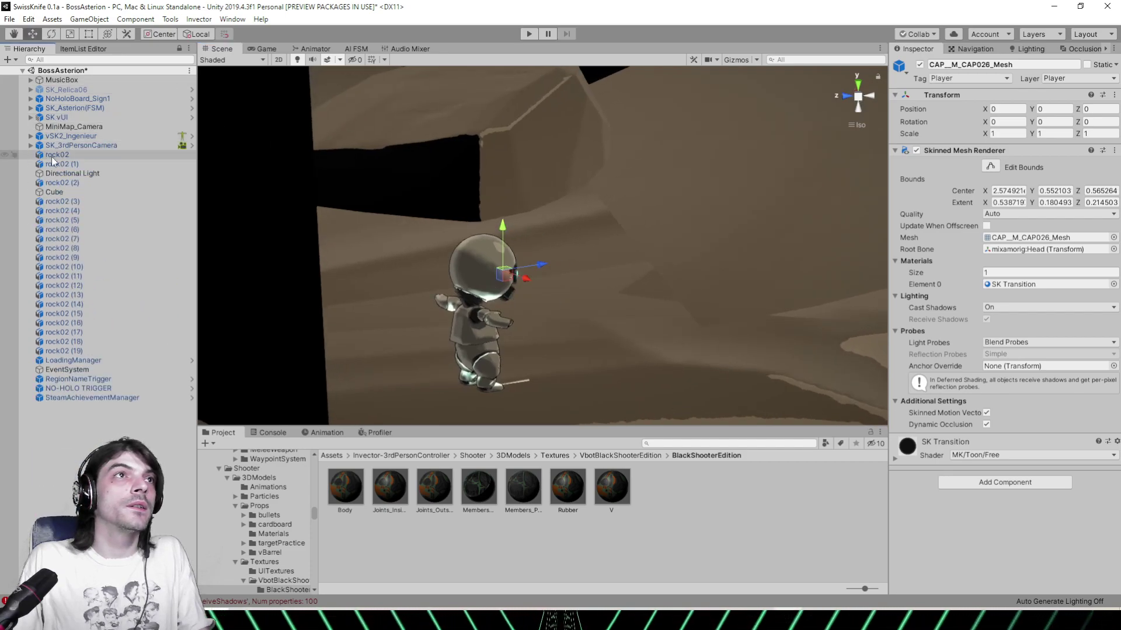
click(147, 423)
alt+drag(805, 193, 648, 257)
scroll(601, 168, down, 3)
scroll(508, 206, down, 5)
middle_drag(648, 258, 307, 258)
alt+drag(307, 257, 586, 271)
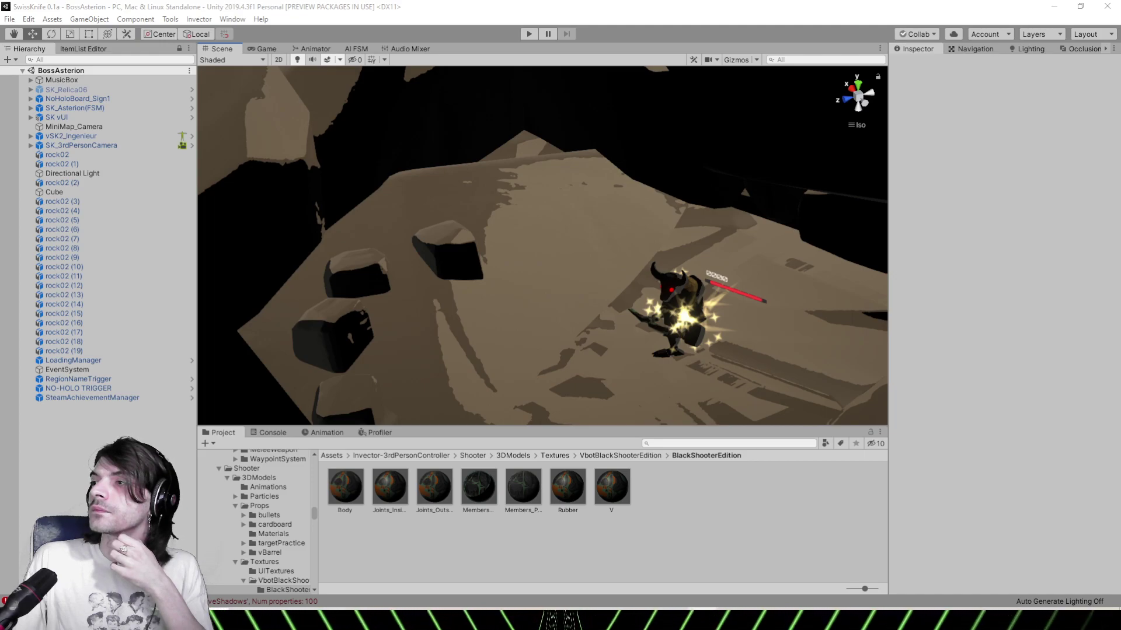
Open the BossGlitsch scene and frame its Terrain object
click(12, 19)
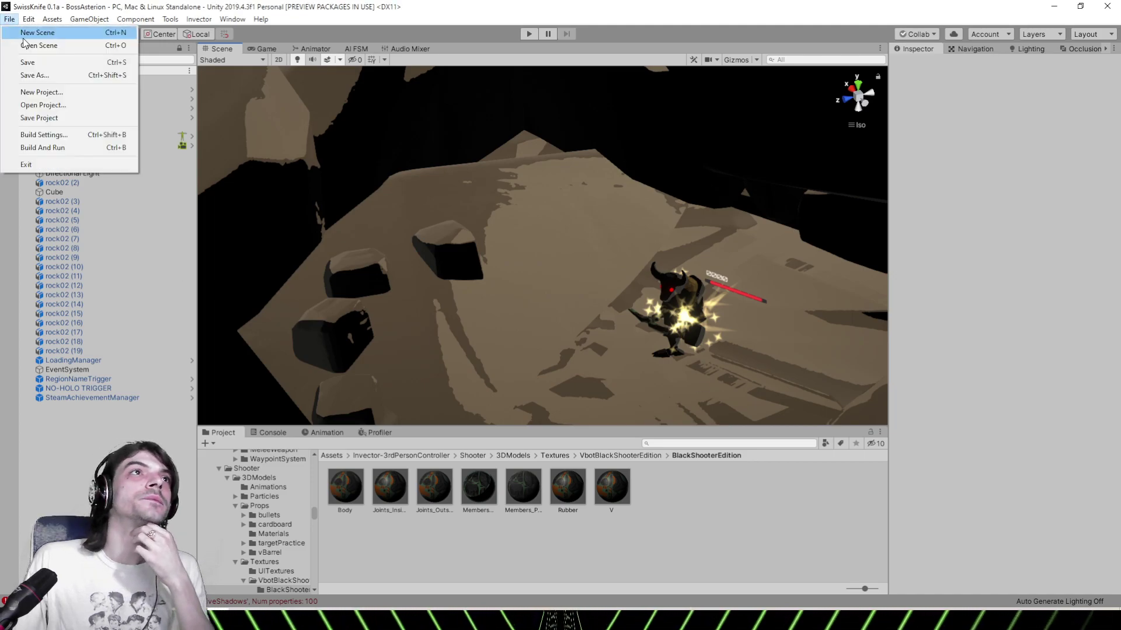
click(27, 45)
drag(550, 101, 538, 208)
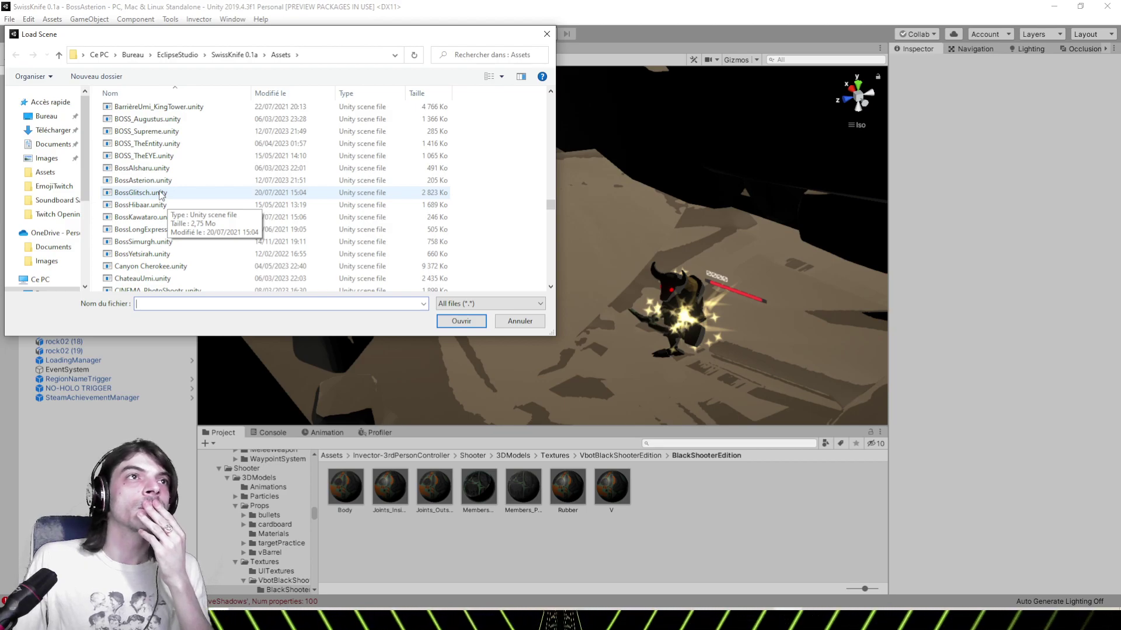
double_click(141, 193)
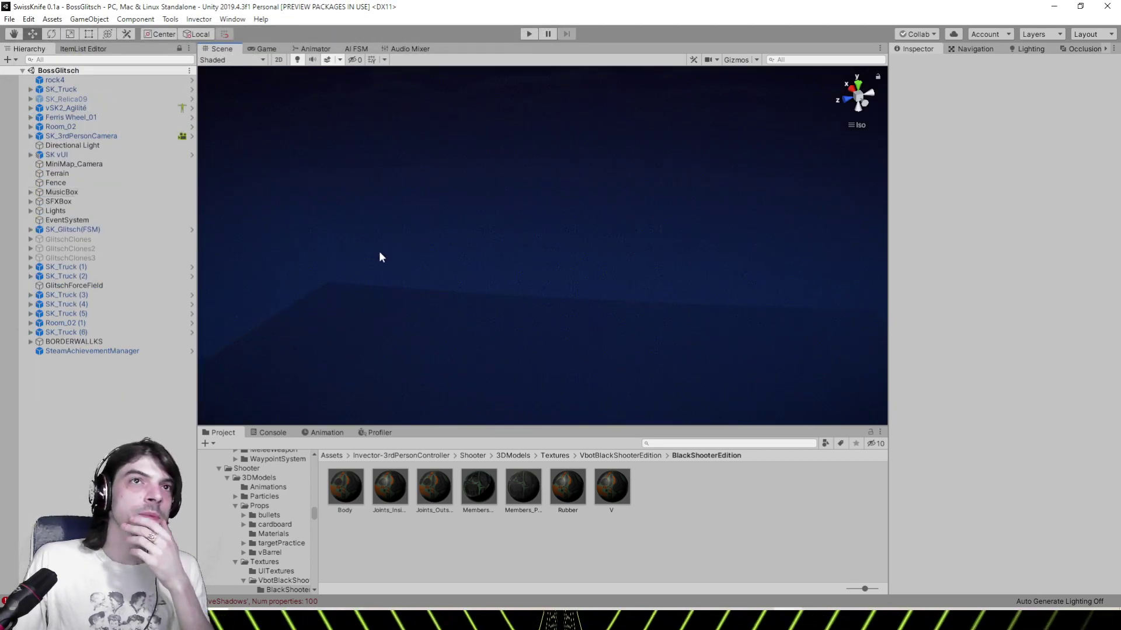
click(99, 173)
key(f)
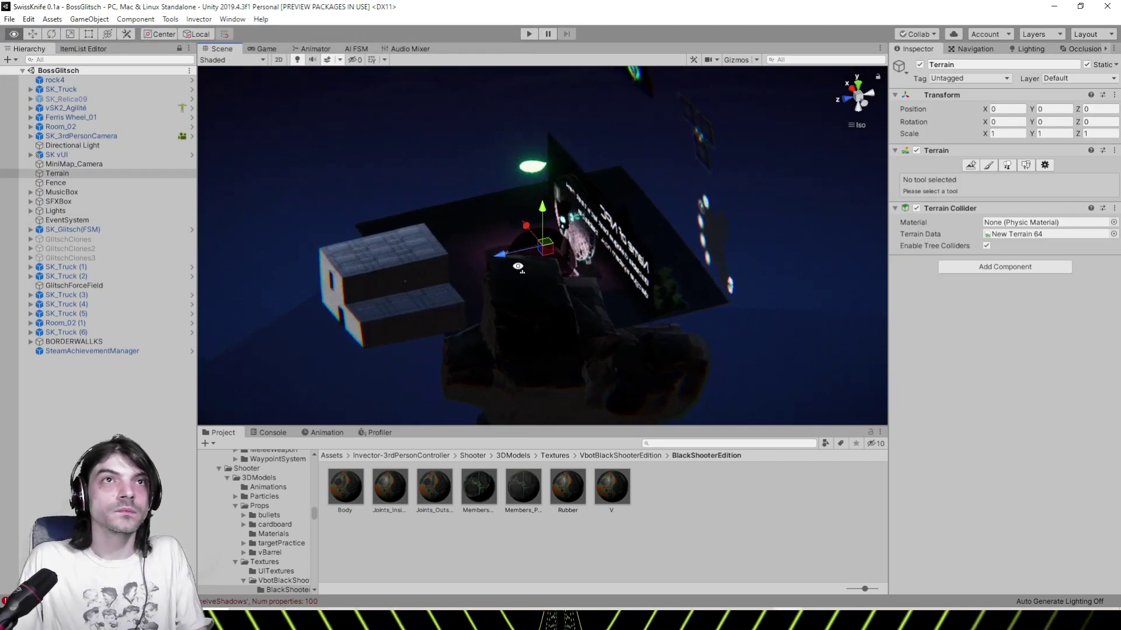
Examine the arena's ferris wheel, trucks, fence and boss with scene lighting switched off, and restore the lighting
mouse_move(518, 266)
right_down()
mouse_move(338, 260)
mouse_move(520, 258)
right_up()
scroll(516, 258, up, 10)
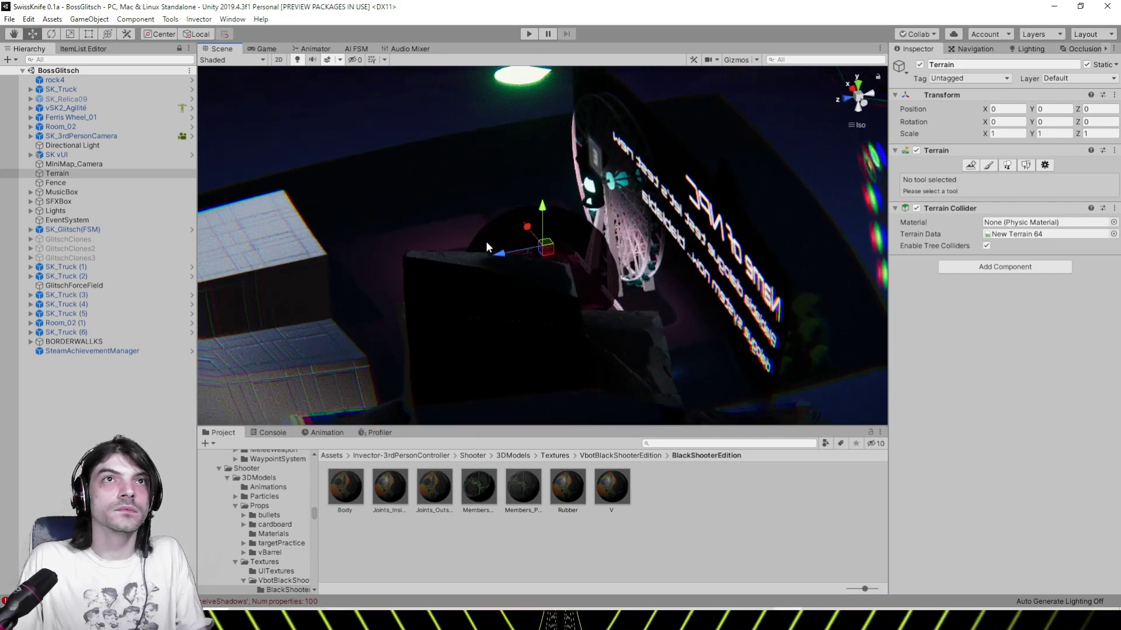
alt+drag(487, 243, 468, 298)
scroll(471, 300, up, 5)
middle_drag(470, 300, 521, 238)
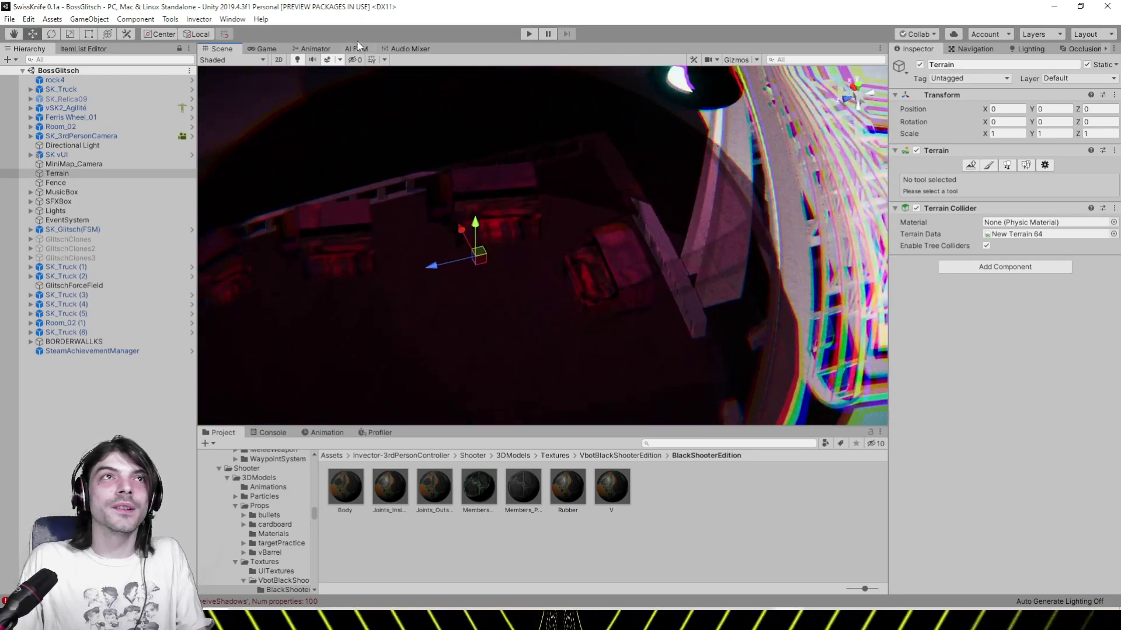
click(300, 61)
alt+drag(447, 263, 607, 183)
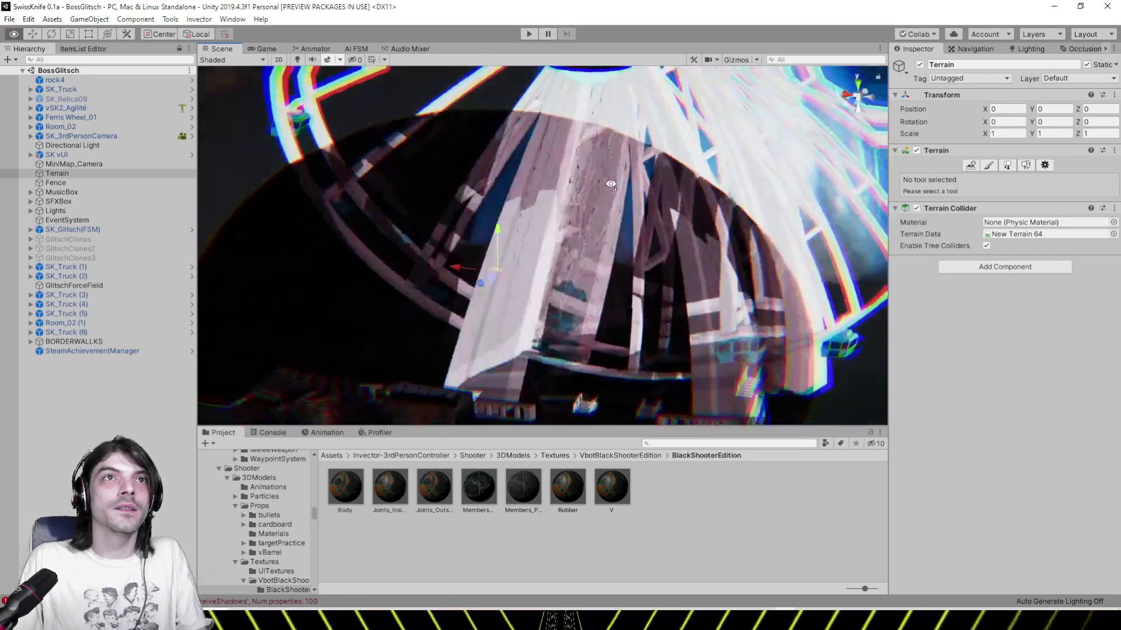
middle_drag(608, 182, 570, 163)
scroll(485, 209, up, 5)
middle_drag(488, 260, 496, 129)
scroll(496, 130, up, 6)
scroll(496, 135, up, 10)
scroll(507, 170, down, 10)
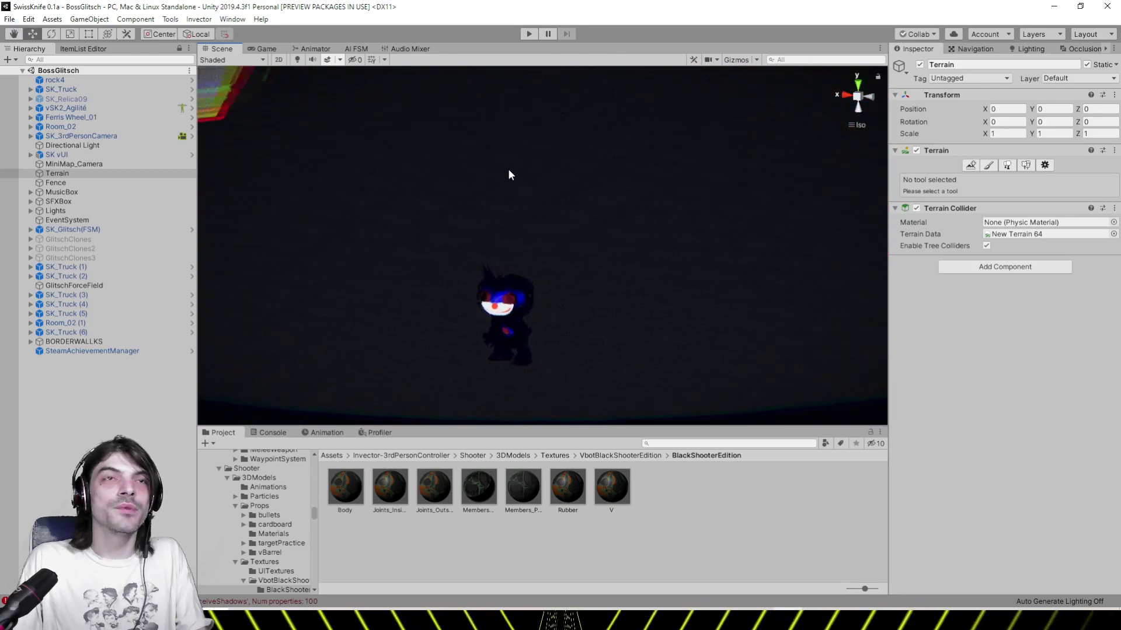
alt+drag(486, 172, 769, 241)
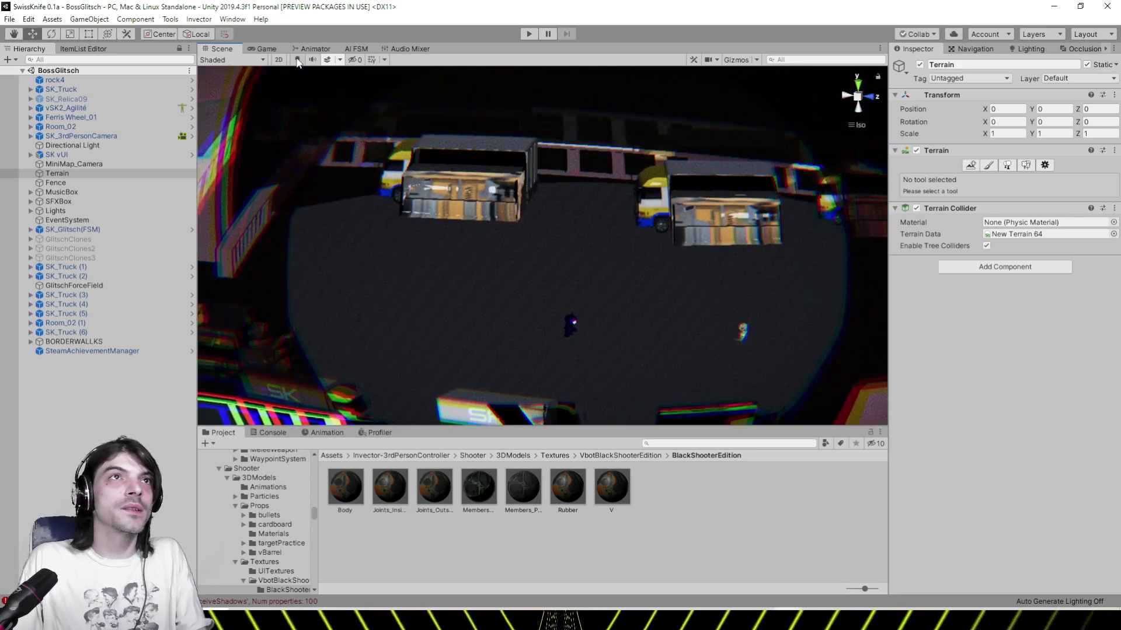
click(297, 61)
Select the Fence object surrounding the arena near the ferris wheel
alt+drag(519, 159, 443, 238)
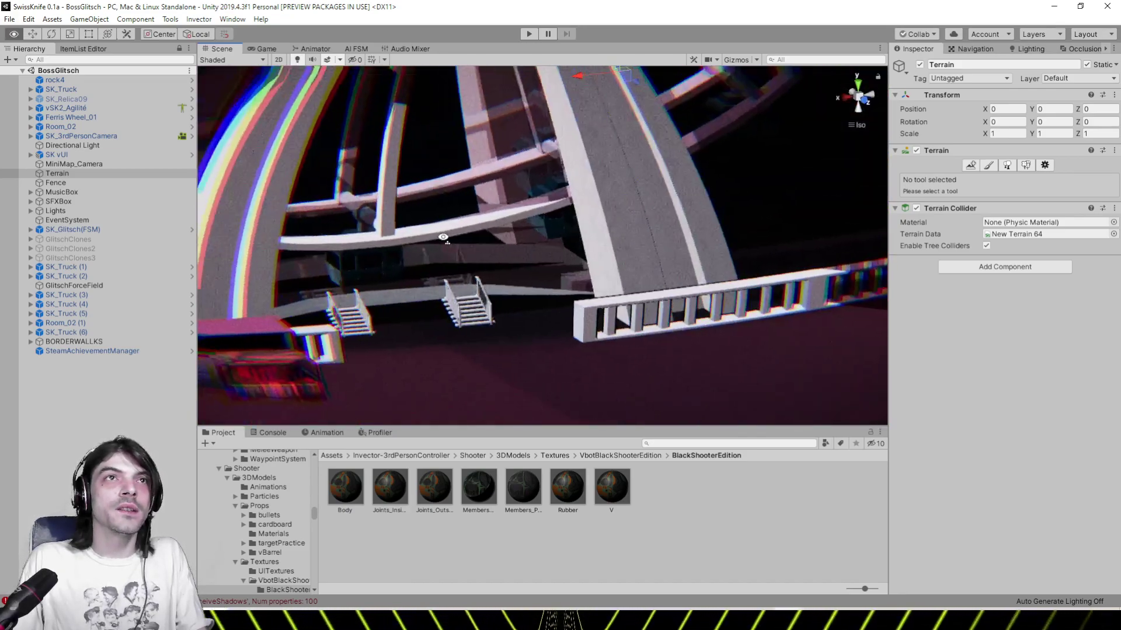
click(593, 308)
click(593, 308)
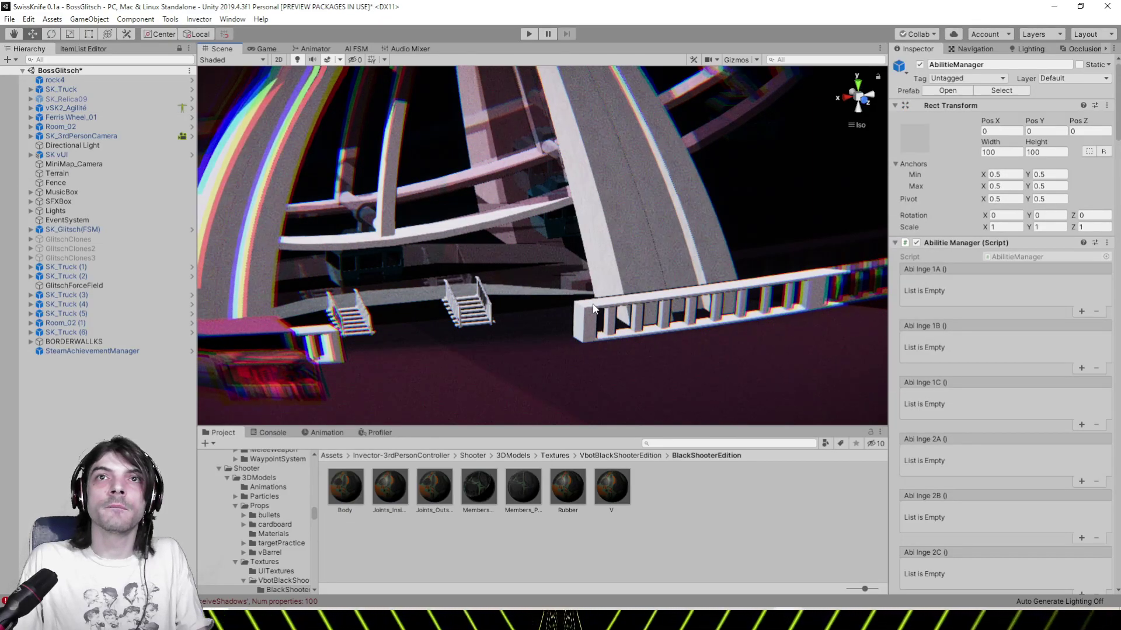
click(593, 307)
click(593, 308)
click(593, 307)
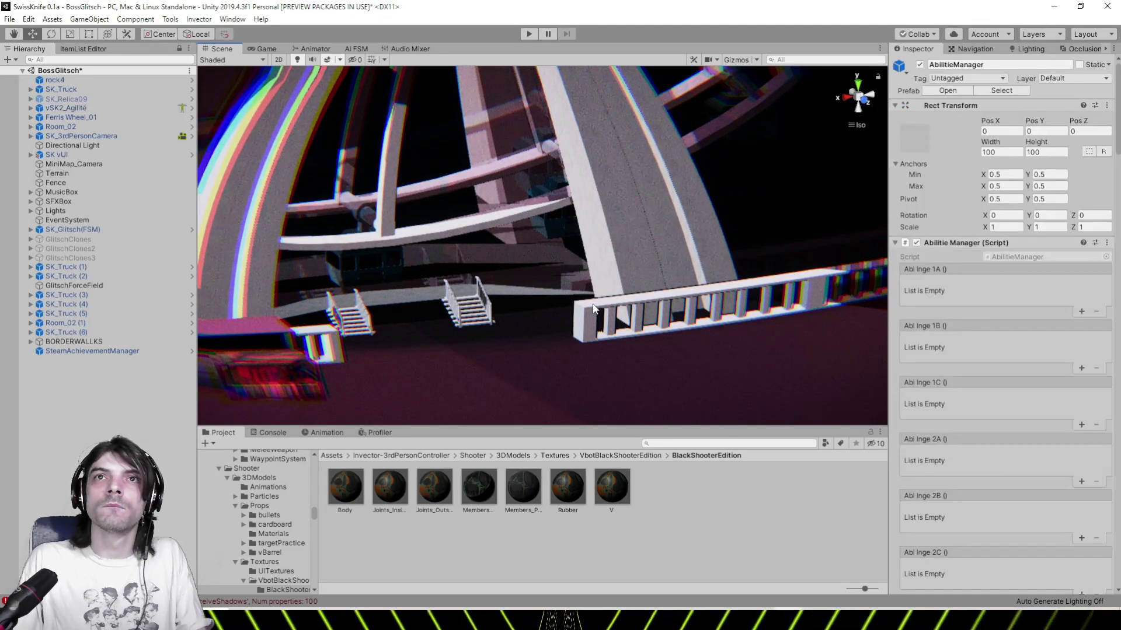
click(593, 308)
click(593, 307)
click(593, 308)
right_drag(593, 308, 455, 298)
right_drag(759, 245, 553, 245)
click(546, 290)
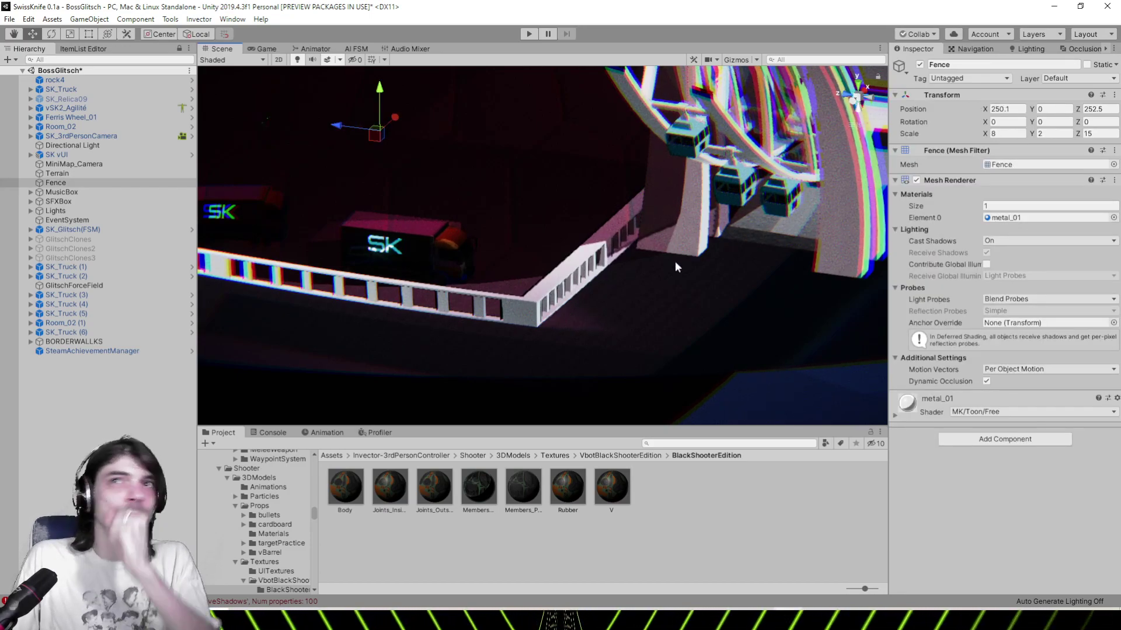
Open the fence's metal_01 material for editing and set its outline size to 0.002
click(1000, 217)
click(356, 483)
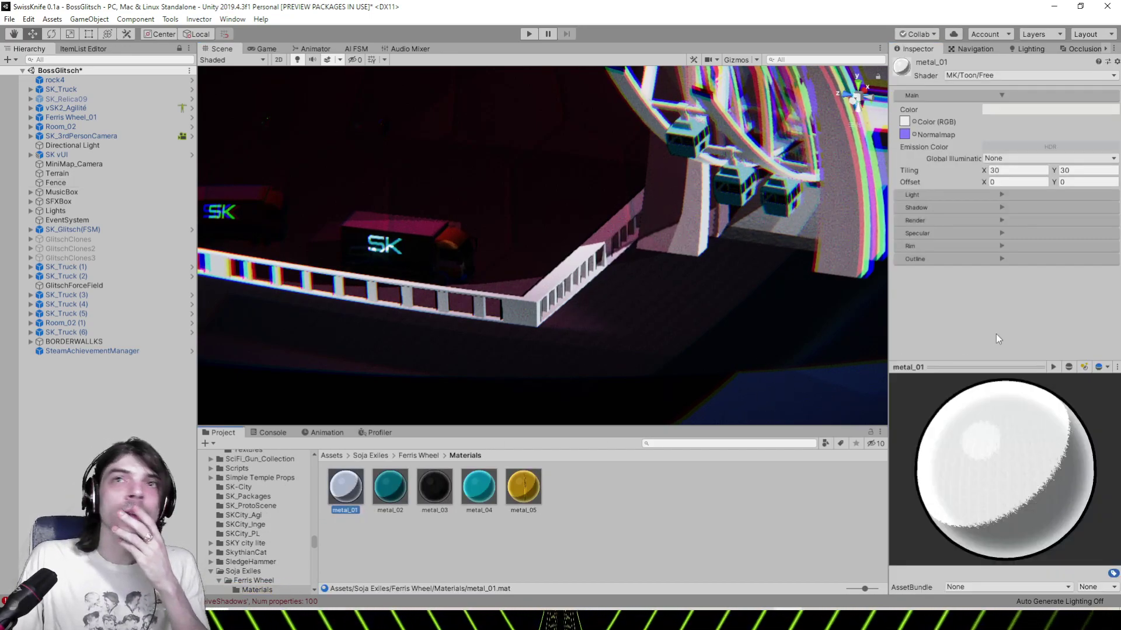
click(973, 258)
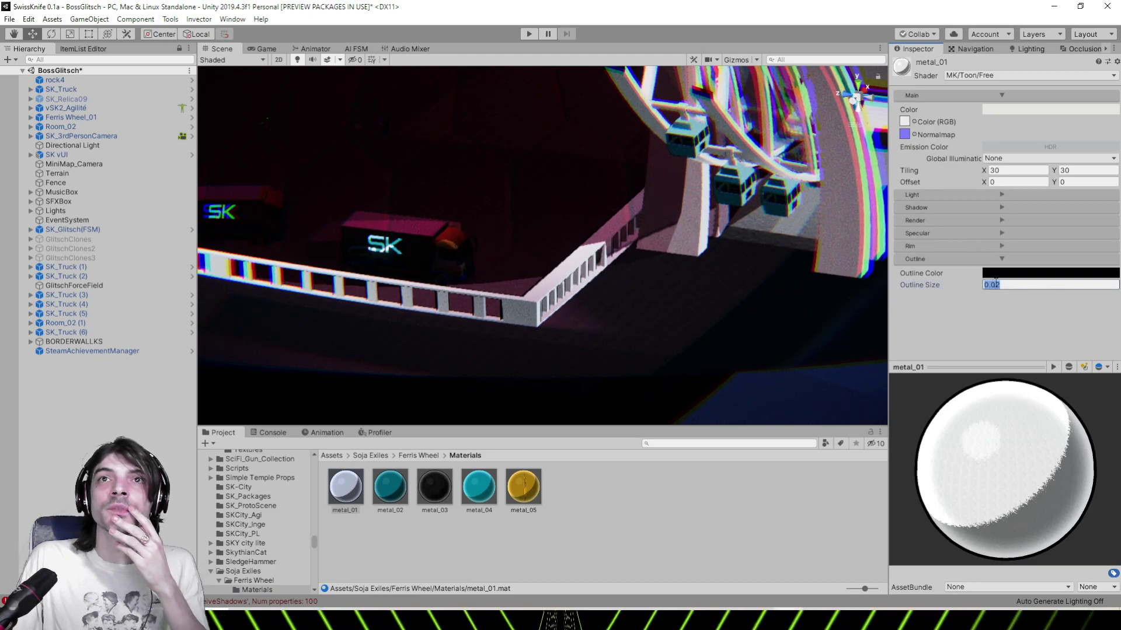
text(0)
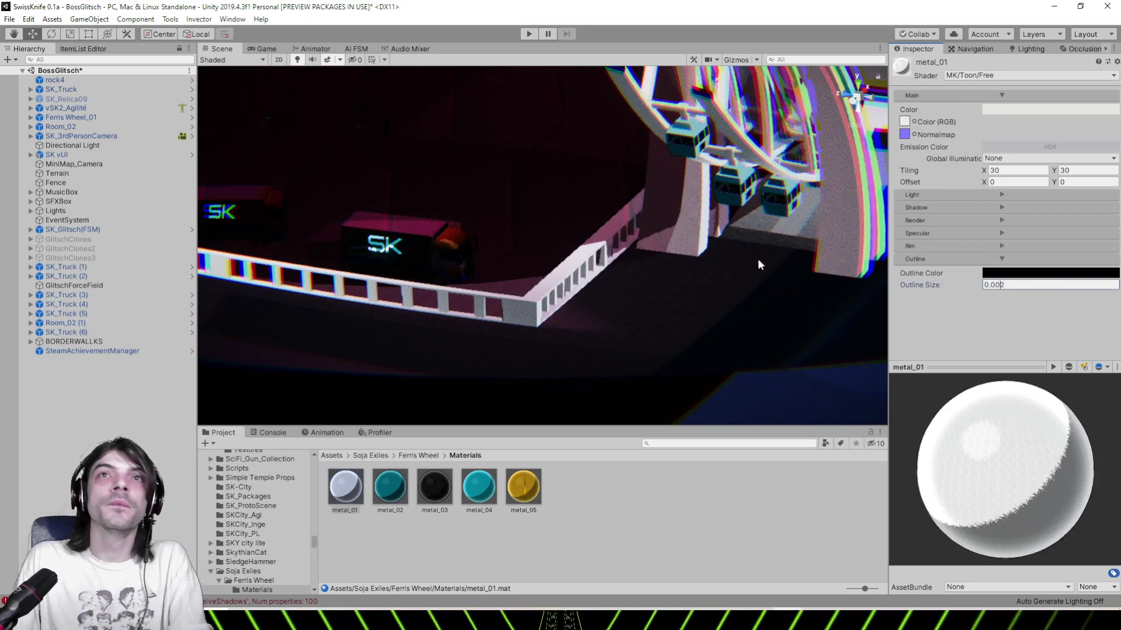
Set the metal_01 material's rim size to 2.45, rim intensity to 0.5 and rim smoothness to 0.076, and check the ferris wheel
click(955, 246)
click(1065, 272)
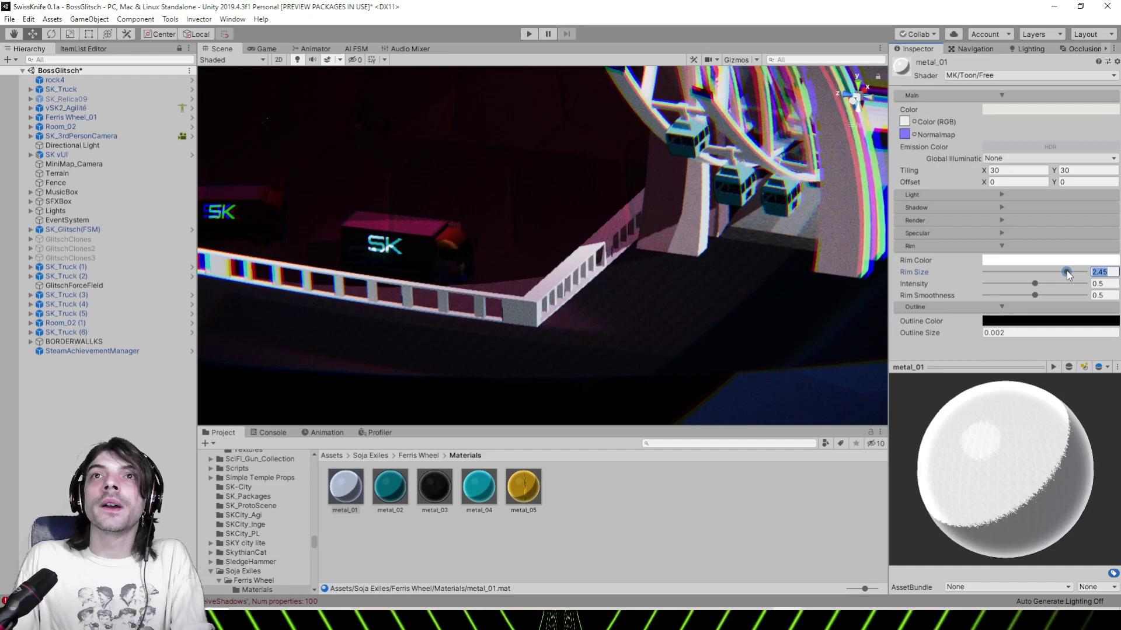
click(1024, 284)
drag(1006, 294, 1034, 290)
right_drag(751, 247, 463, 220)
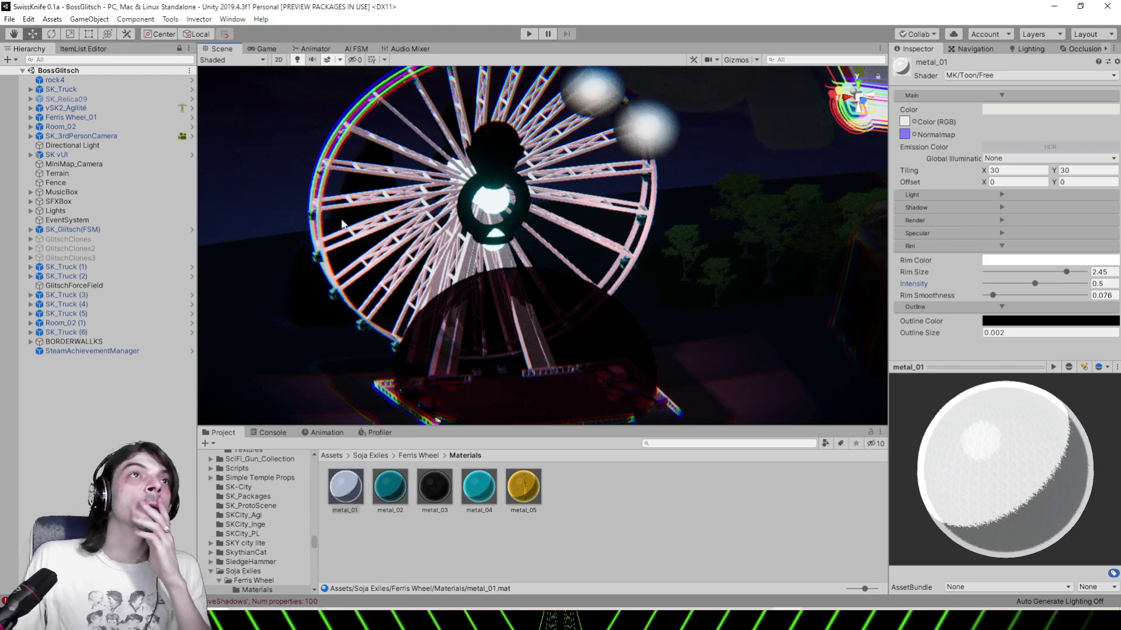
Open the BossHibaar scene
click(10, 19)
click(35, 45)
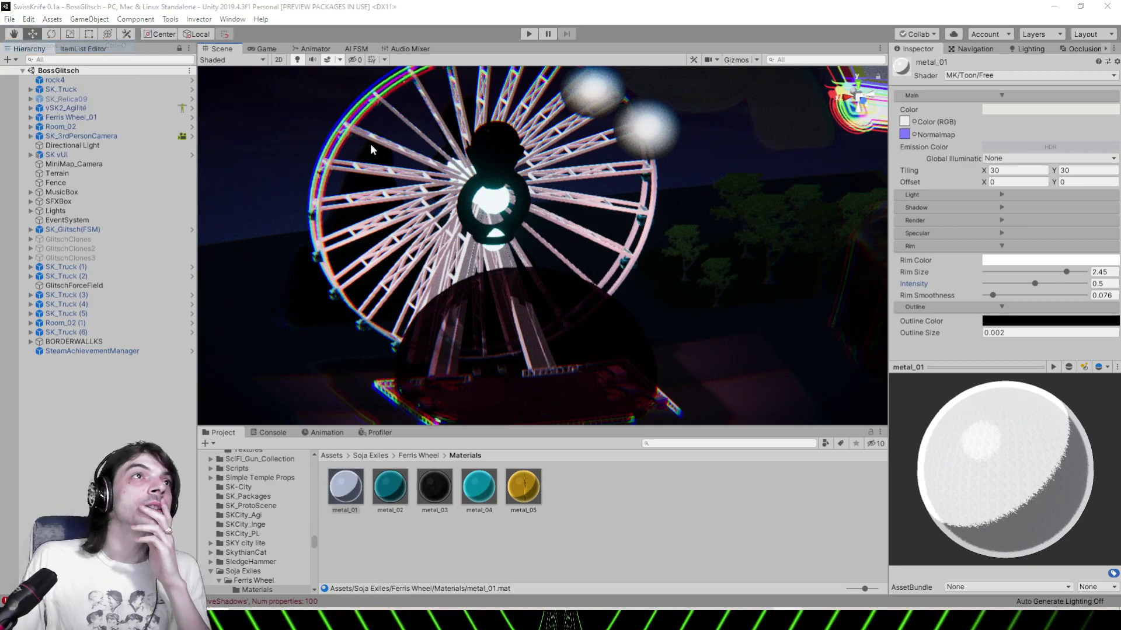
drag(551, 110, 548, 206)
double_click(296, 170)
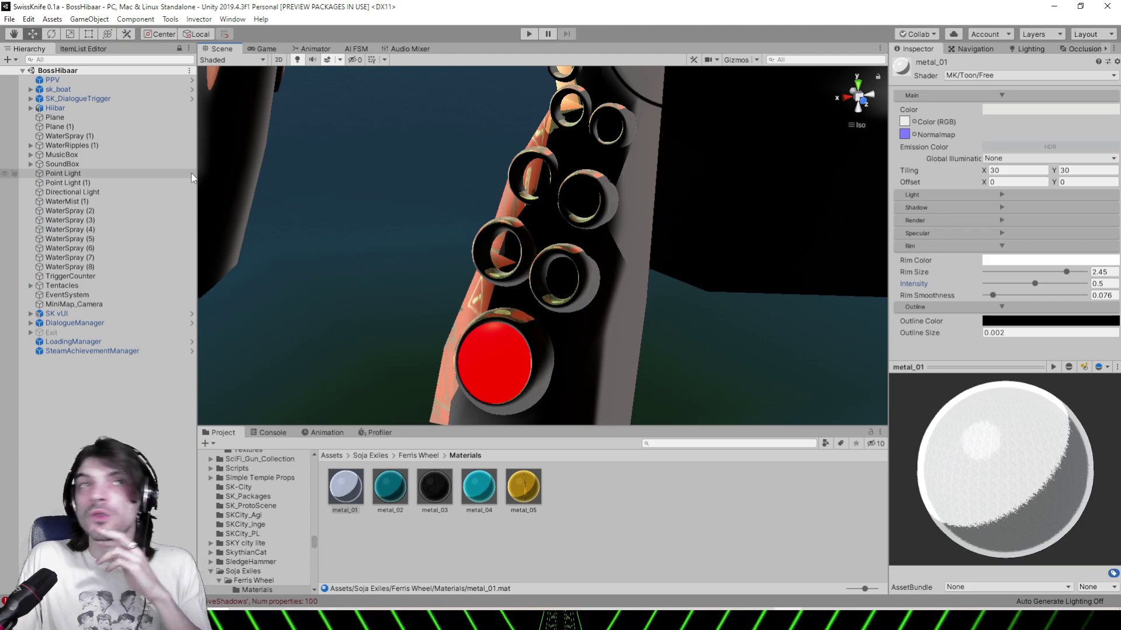
Select one of the boss's tentacles and open its Hibaar material for editing
scroll(515, 272, down, 4)
scroll(710, 260, up, 4)
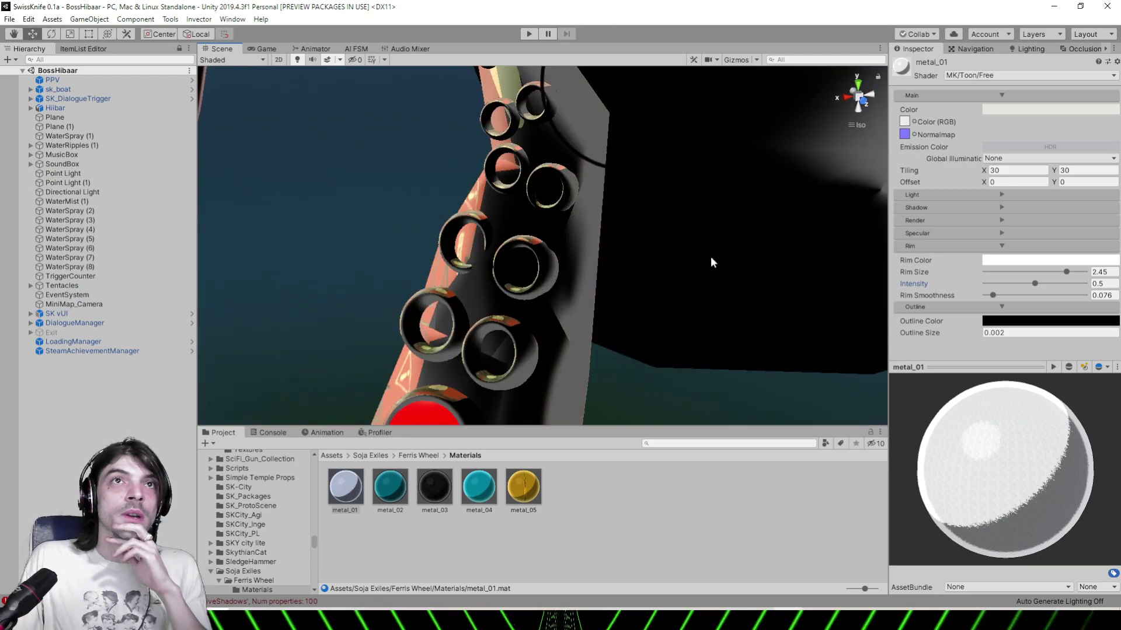
right_drag(710, 261, 633, 235)
scroll(629, 233, down, 4)
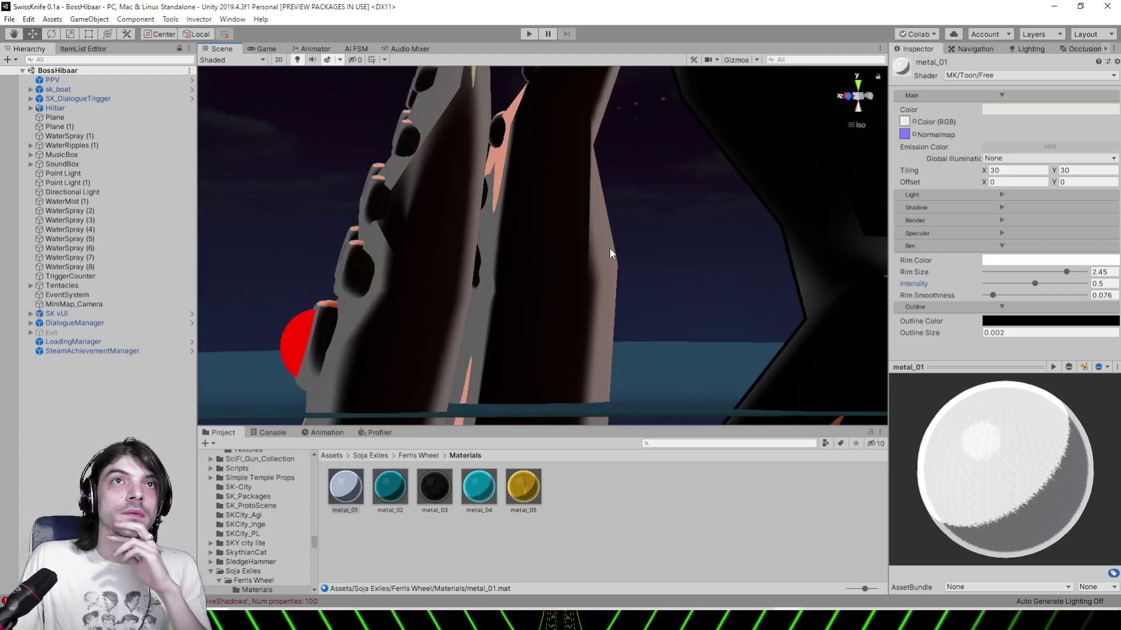
click(565, 242)
click(566, 242)
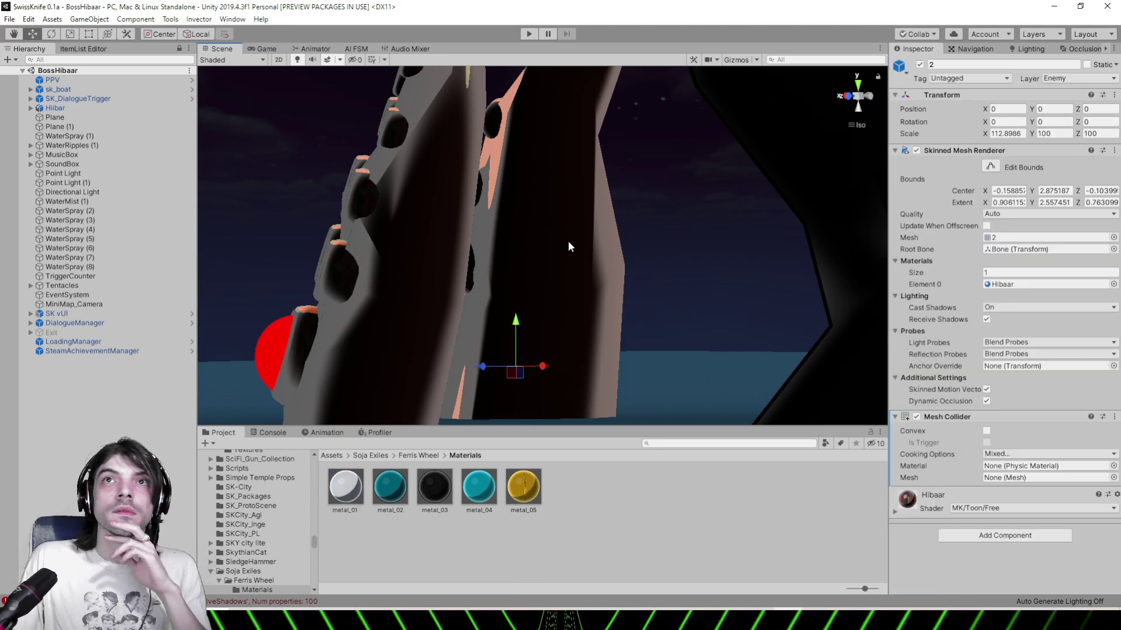
click(1018, 285)
click(533, 490)
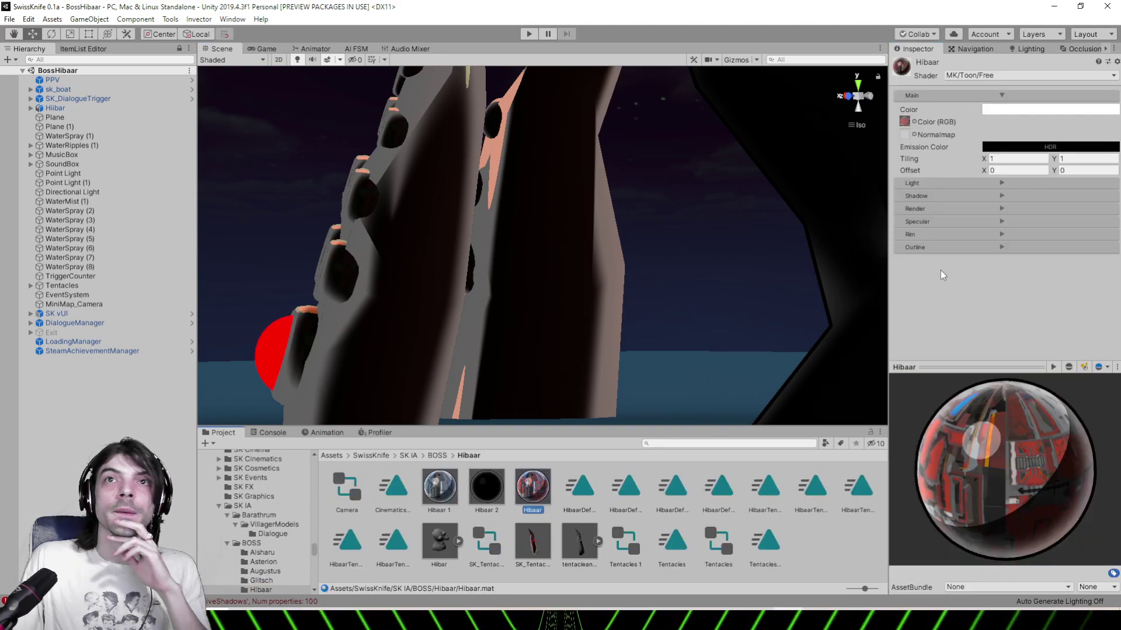
Set the Hibaar material's rim size to 2.61, rim intensity to 0.382 and rim smoothness to 0.1
click(958, 236)
click(1071, 261)
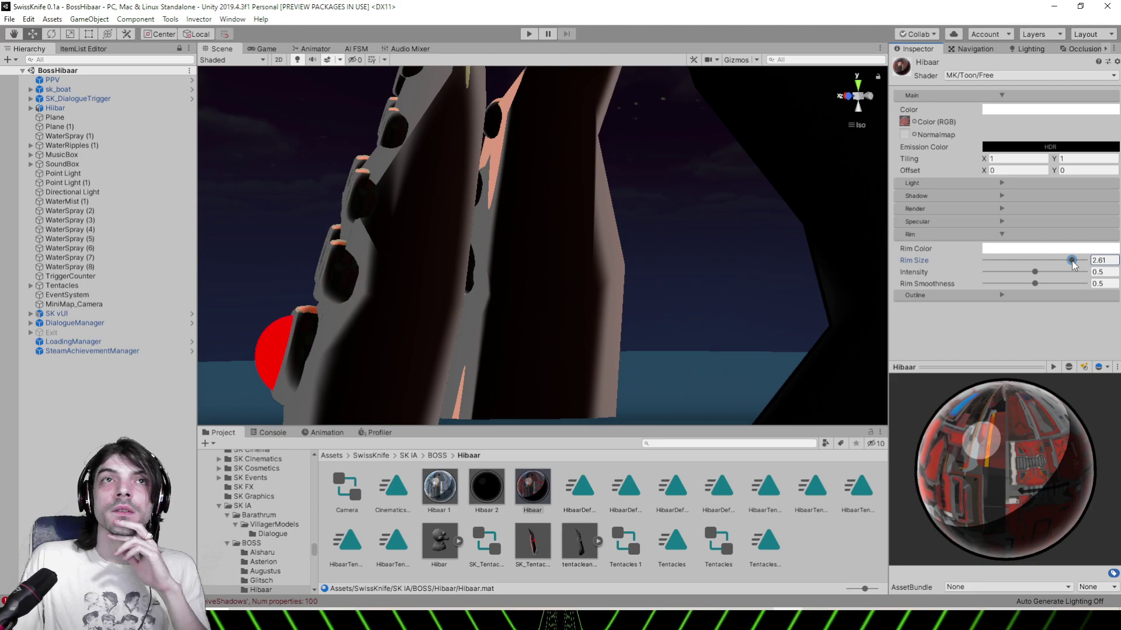
click(1022, 272)
click(995, 284)
Turn off the skybox and fog effects in the scene view and check the boss and its tentacles
right_drag(525, 251, 489, 237)
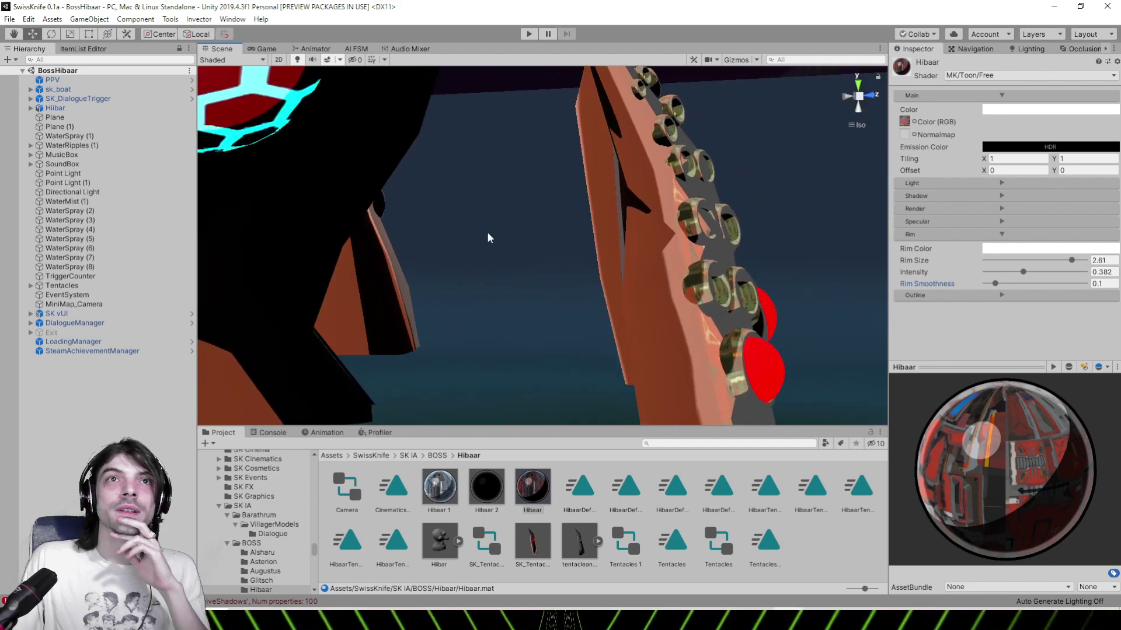
scroll(493, 237, down, 12)
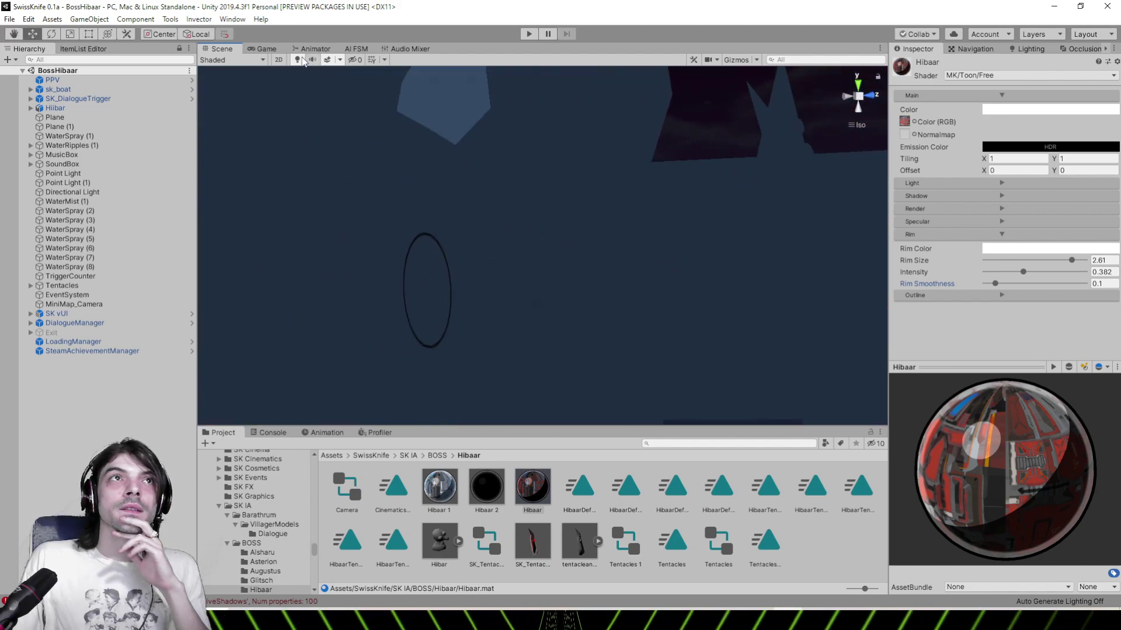
click(330, 62)
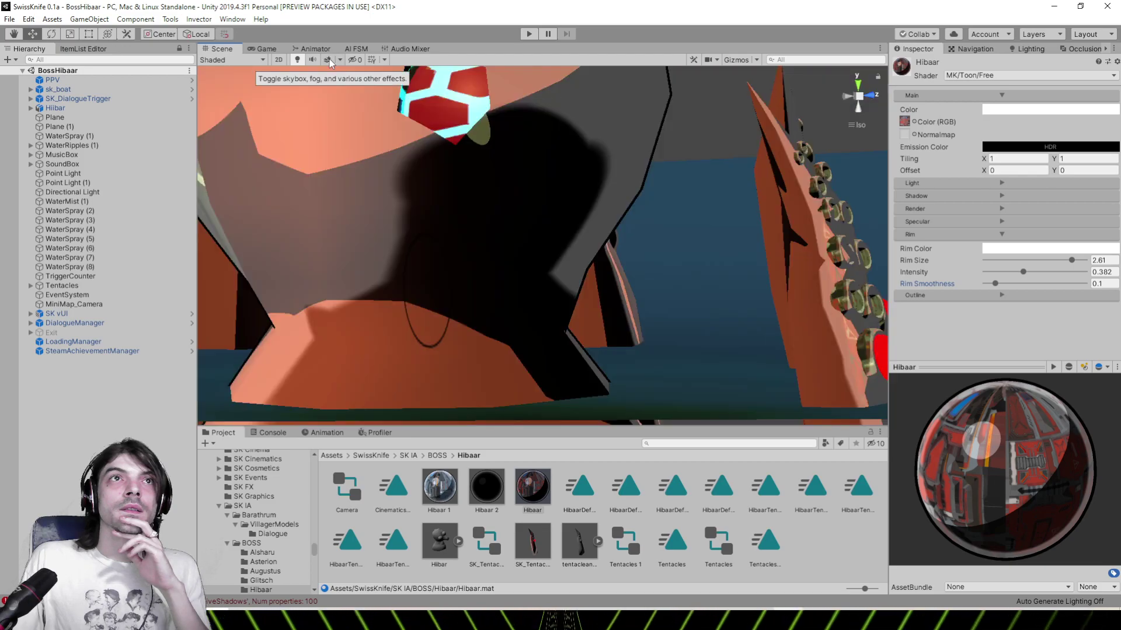
right_drag(471, 227, 139, 243)
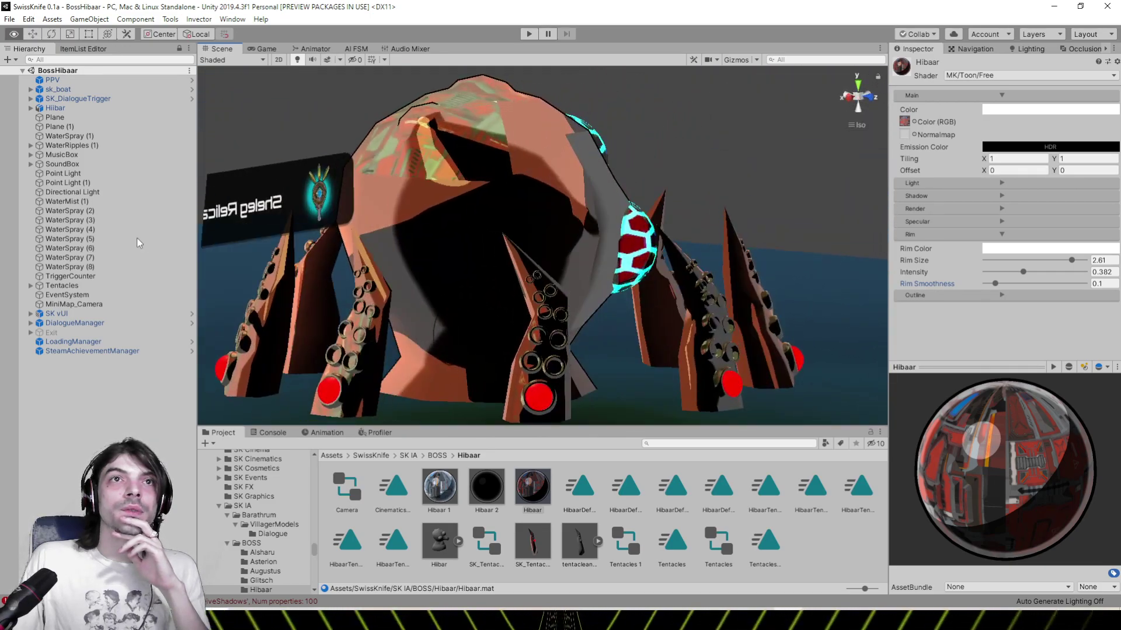
right_drag(607, 201, 146, 207)
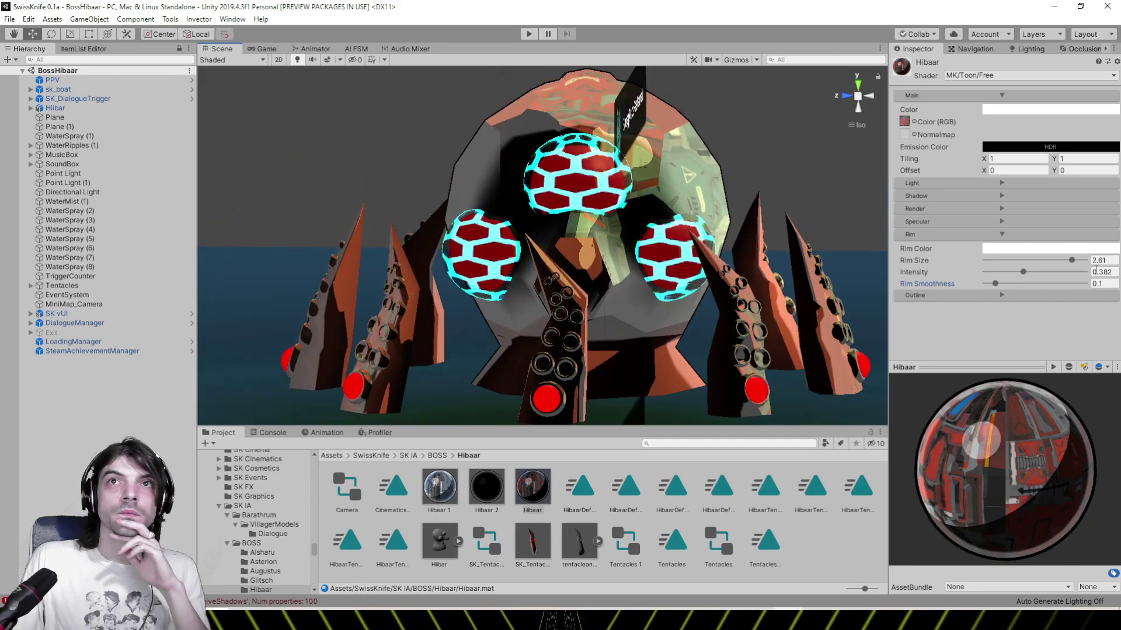
Change the Hibaar material's rim color to a light pink, DEA0A0, and check the boss
click(1039, 249)
click(758, 285)
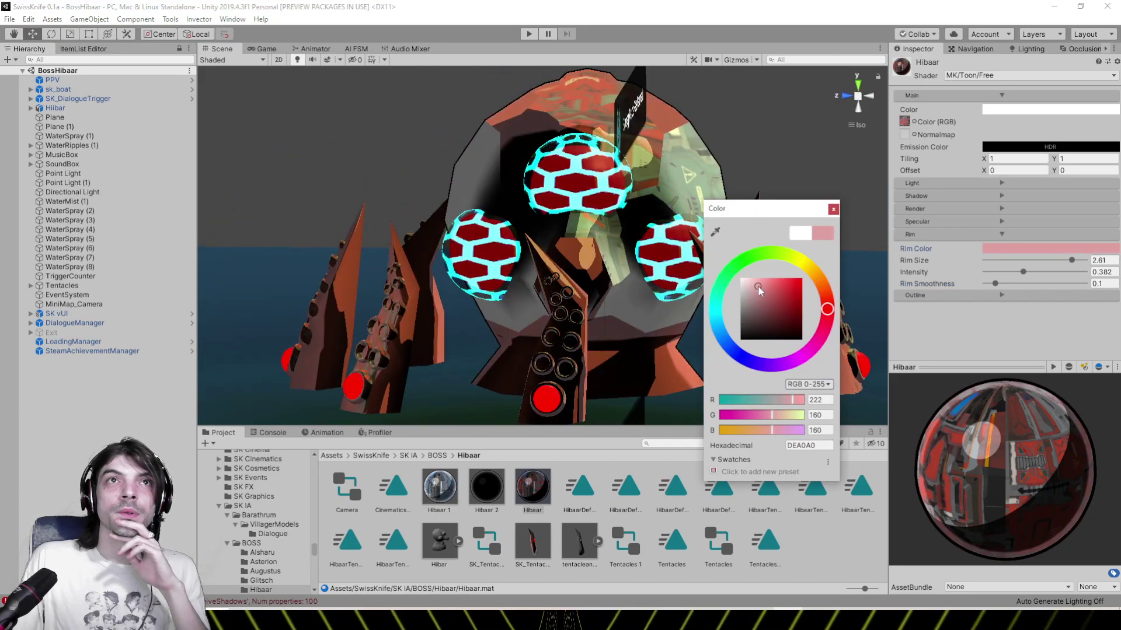
click(833, 210)
right_drag(759, 226, 695, 288)
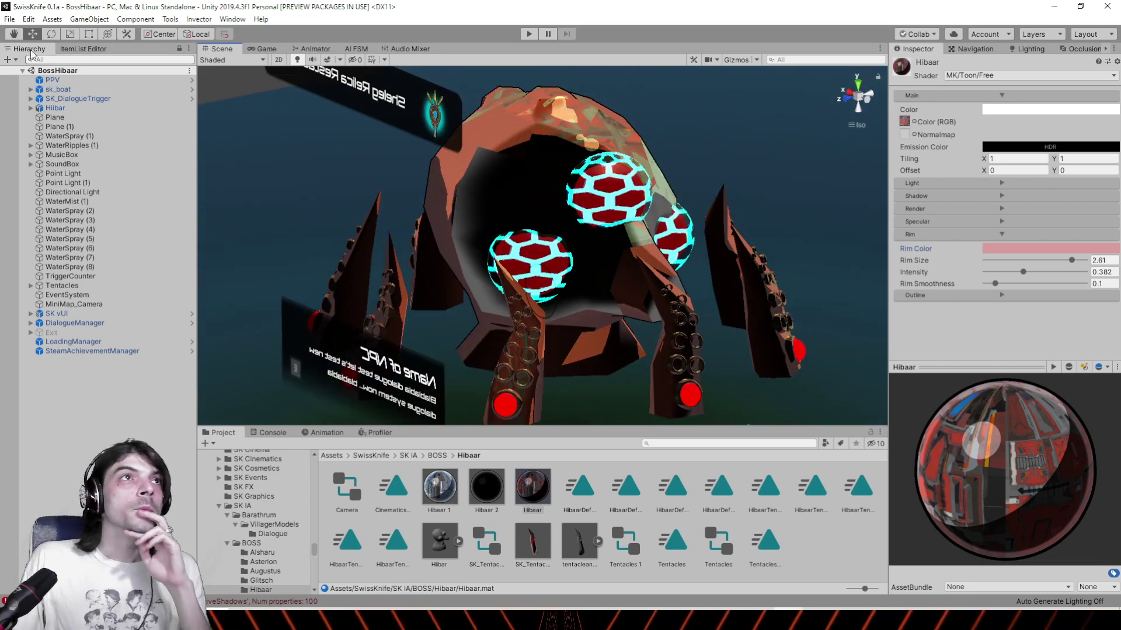
Open the BossKawataro scene
click(9, 19)
click(26, 42)
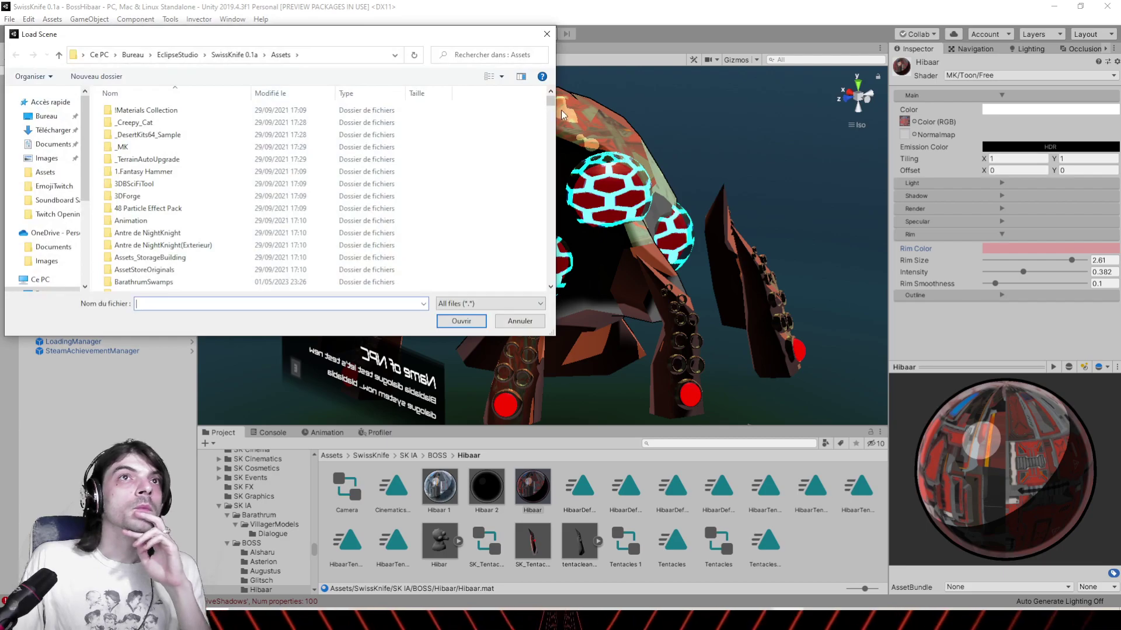
drag(552, 117, 543, 211)
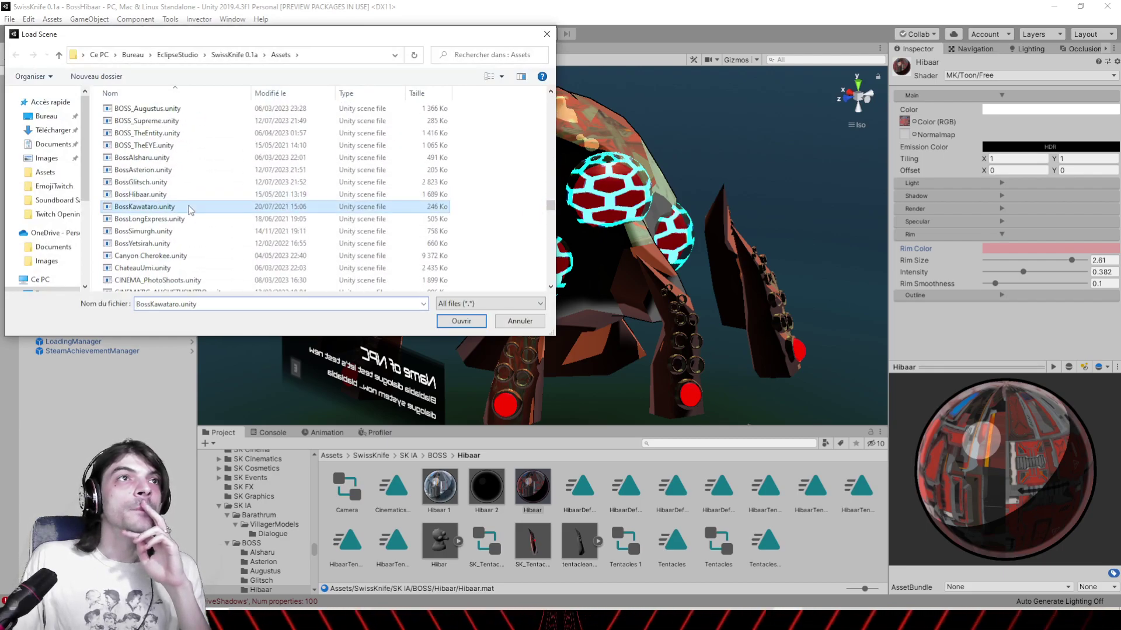
double_click(190, 208)
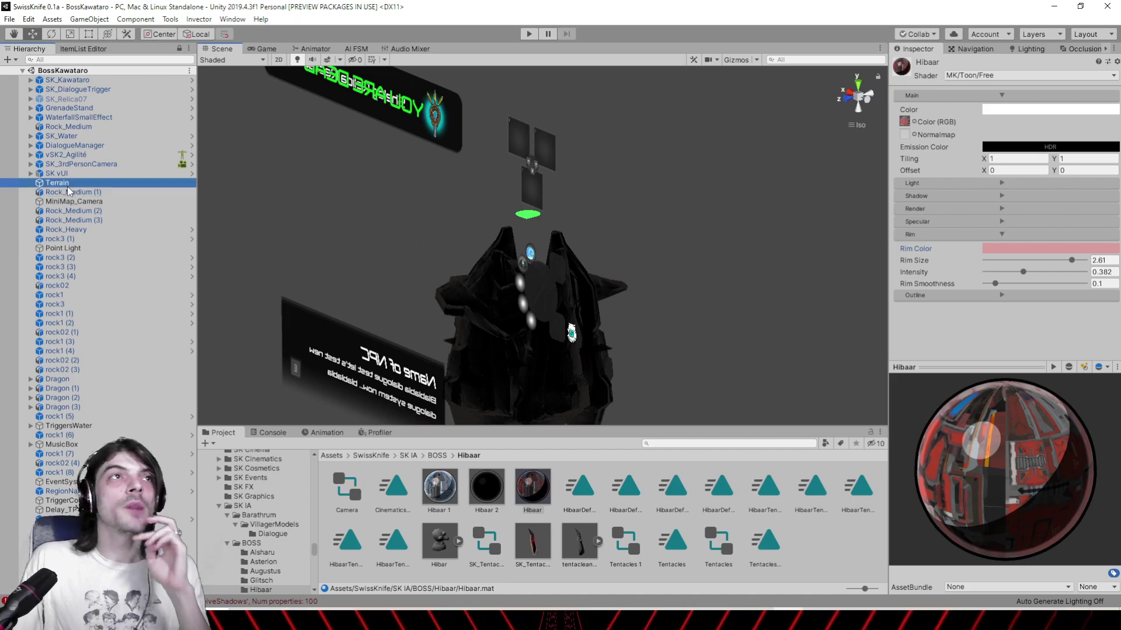
Select the head of the boss at the arena's center and open its Grass_D material for editing
key(f)
scroll(471, 285, up, 8)
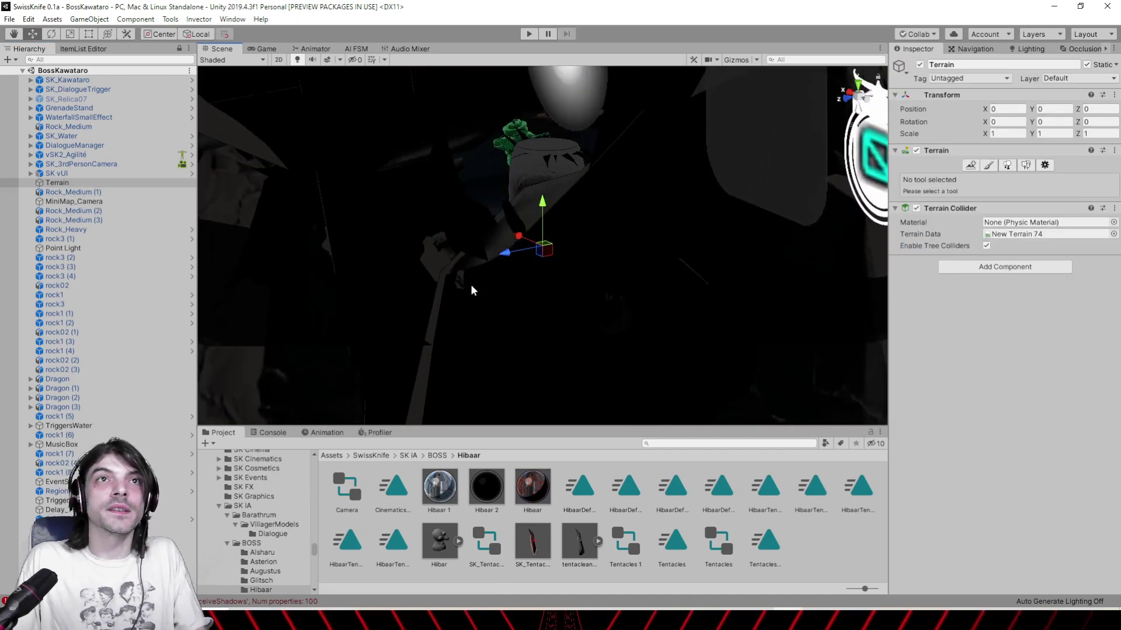
alt+drag(471, 290, 570, 293)
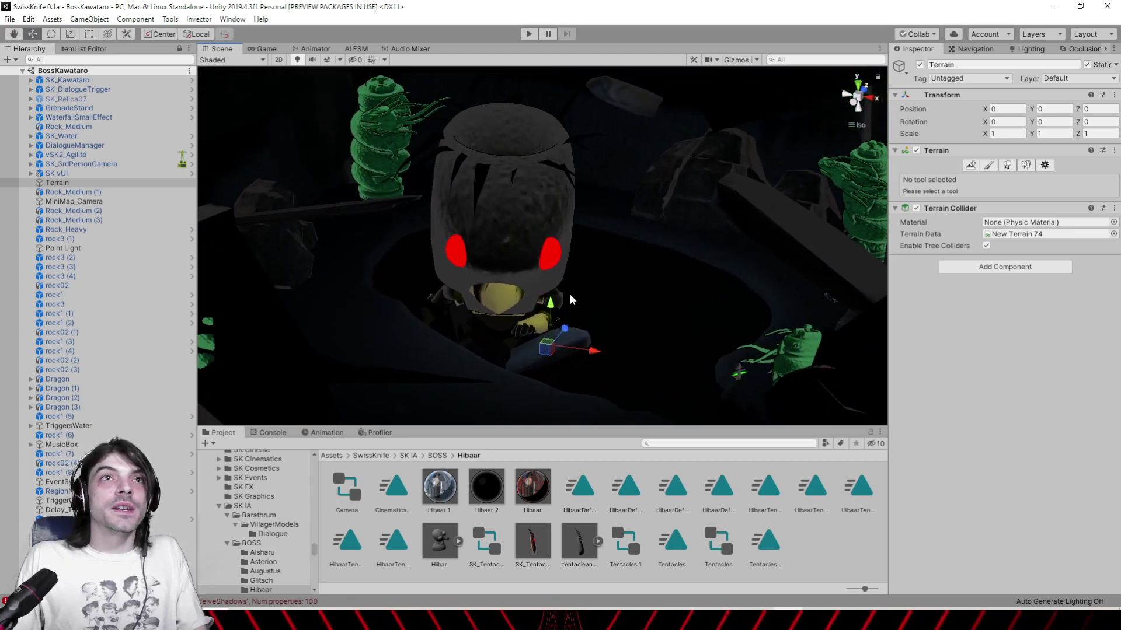
click(470, 227)
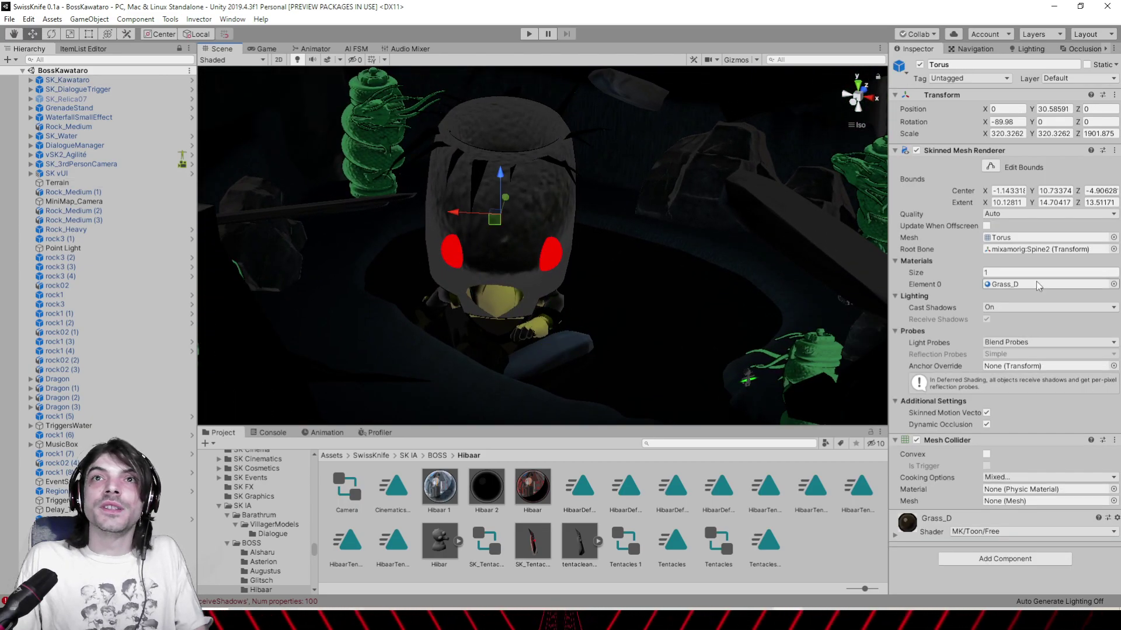
click(1037, 284)
click(359, 489)
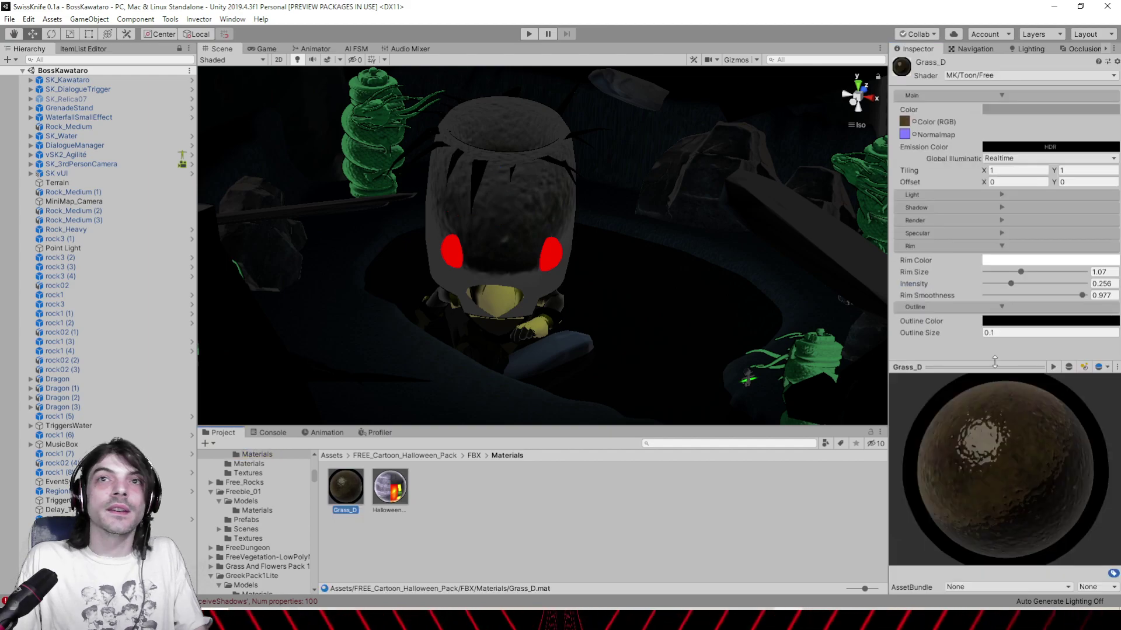
Set the Grass_D material's outline size to 0.01, rim size to 2.31 and rim intensity to 0.265
click(991, 333)
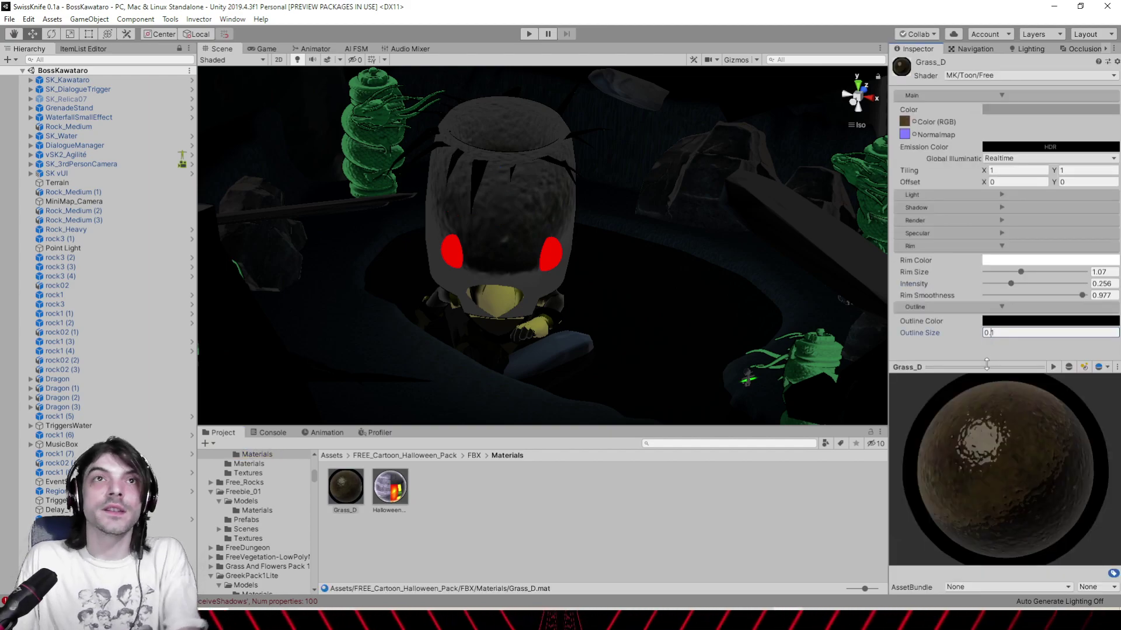
text(0)
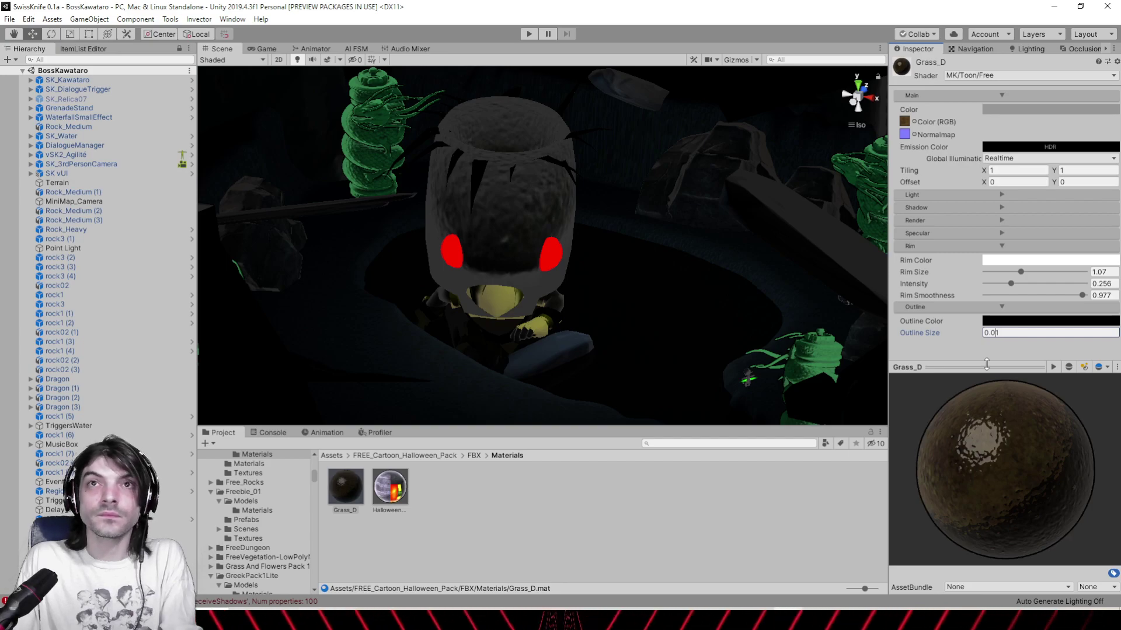
alt+drag(604, 284, 662, 236)
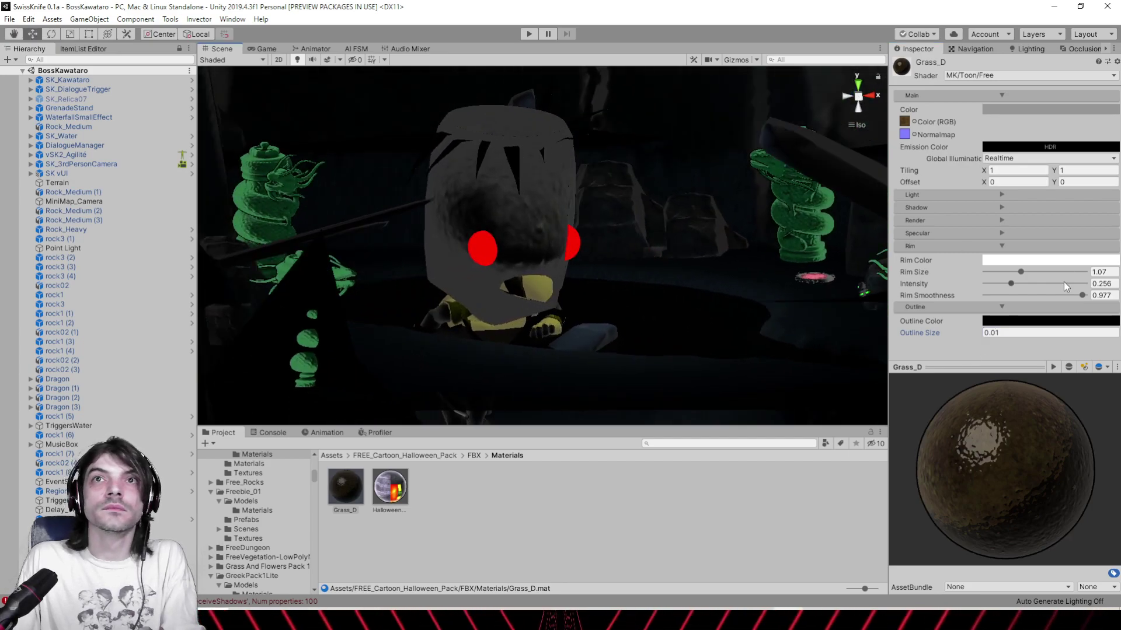
click(1006, 272)
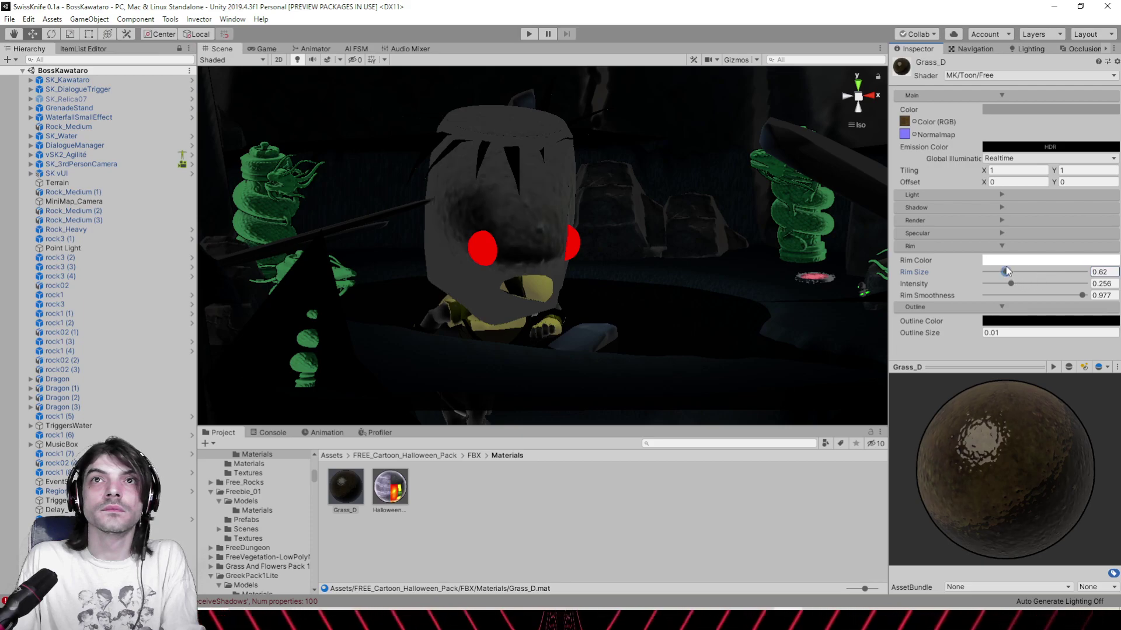
click(1052, 273)
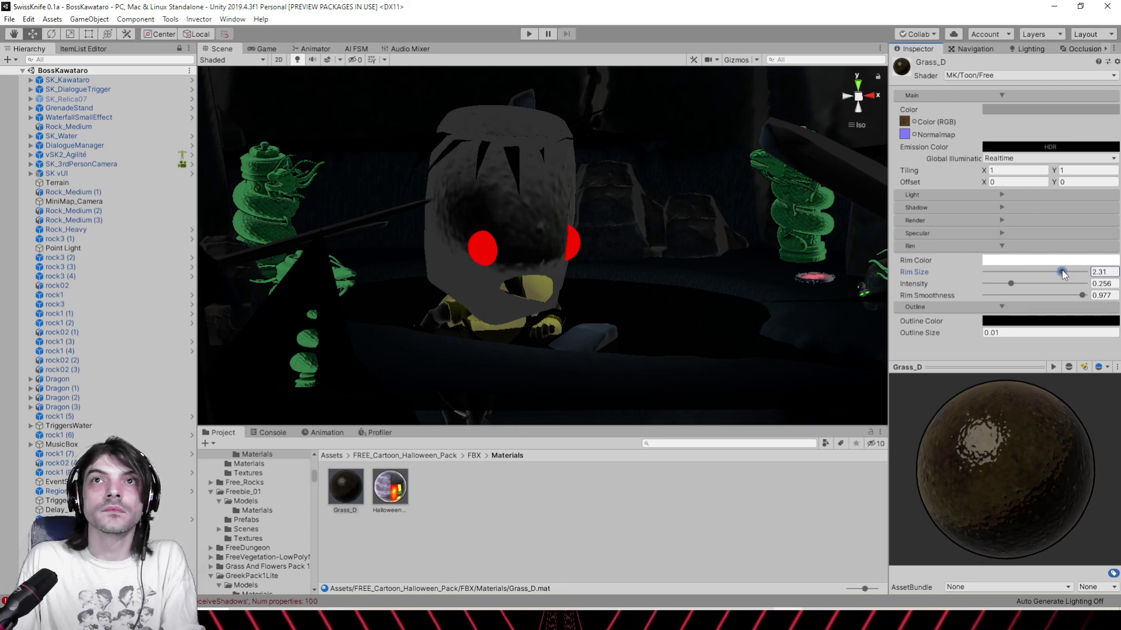
drag(1012, 285, 1012, 284)
Try a salmon rim color, EFA786, on Grass_D with rim size 2.4, intensity 0.382 and smoothness 0.259
click(989, 295)
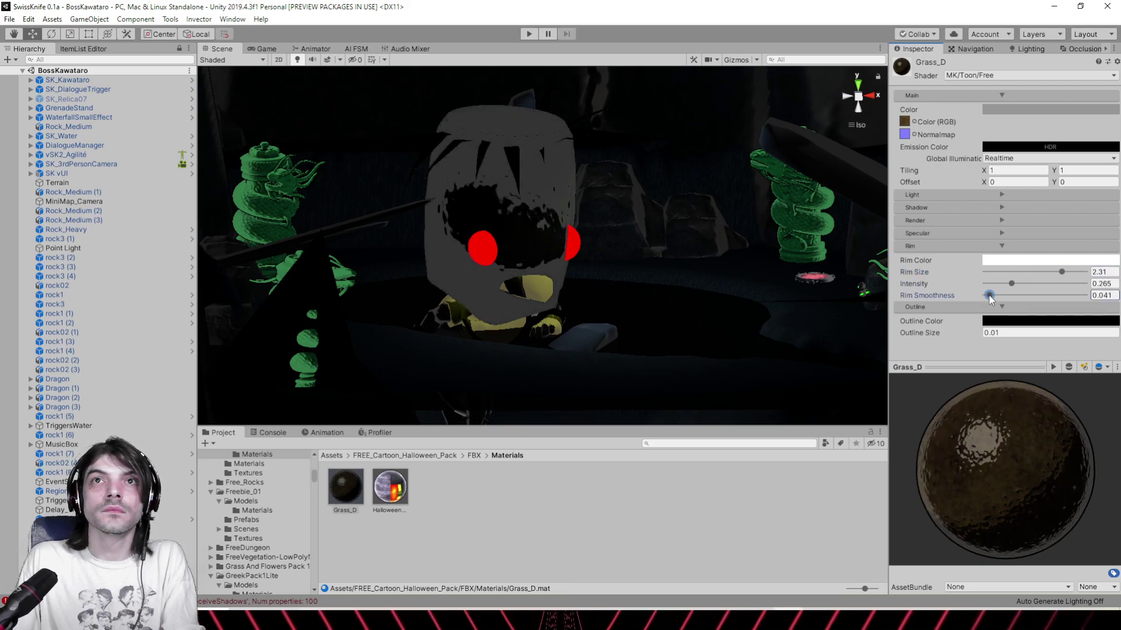
click(994, 262)
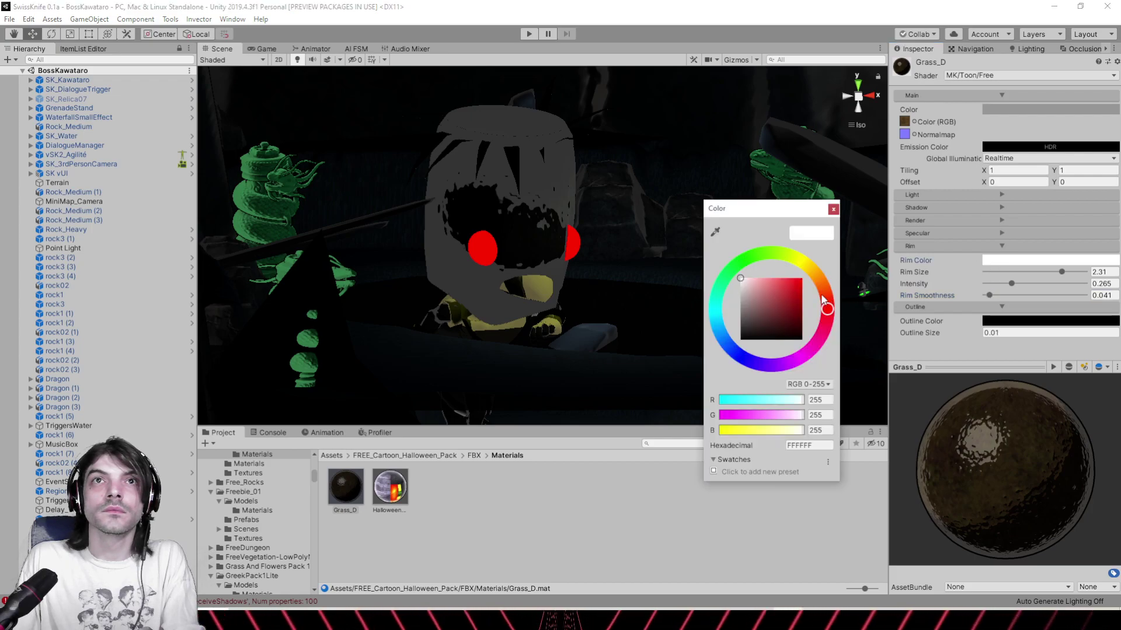
drag(769, 295, 768, 284)
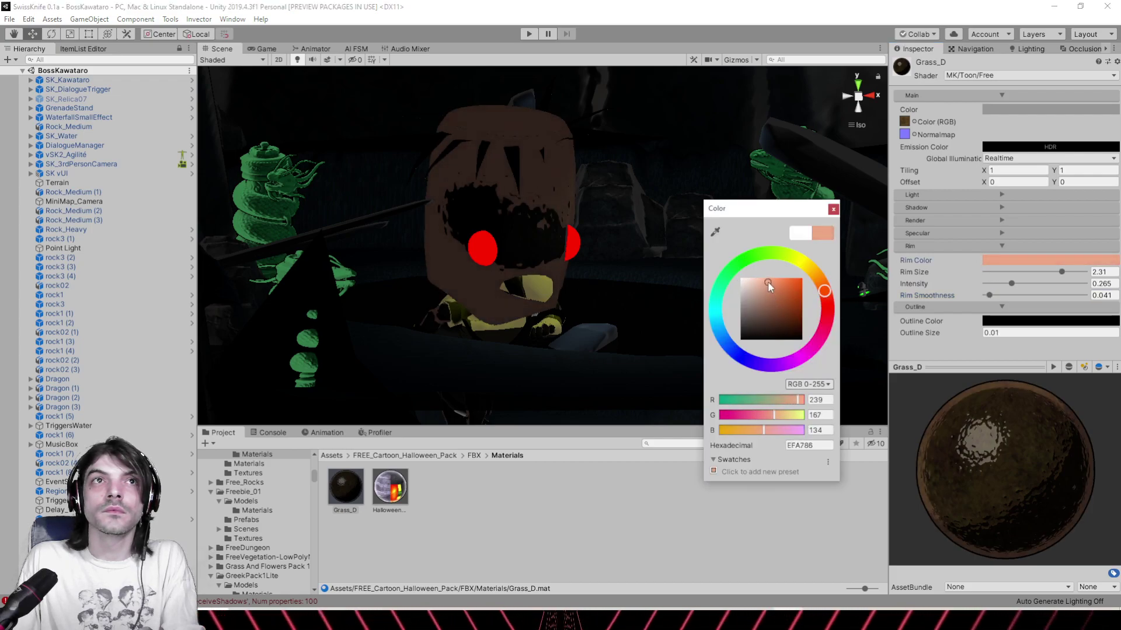
click(833, 210)
right_drag(683, 211, 616, 234)
alt+drag(617, 234, 657, 236)
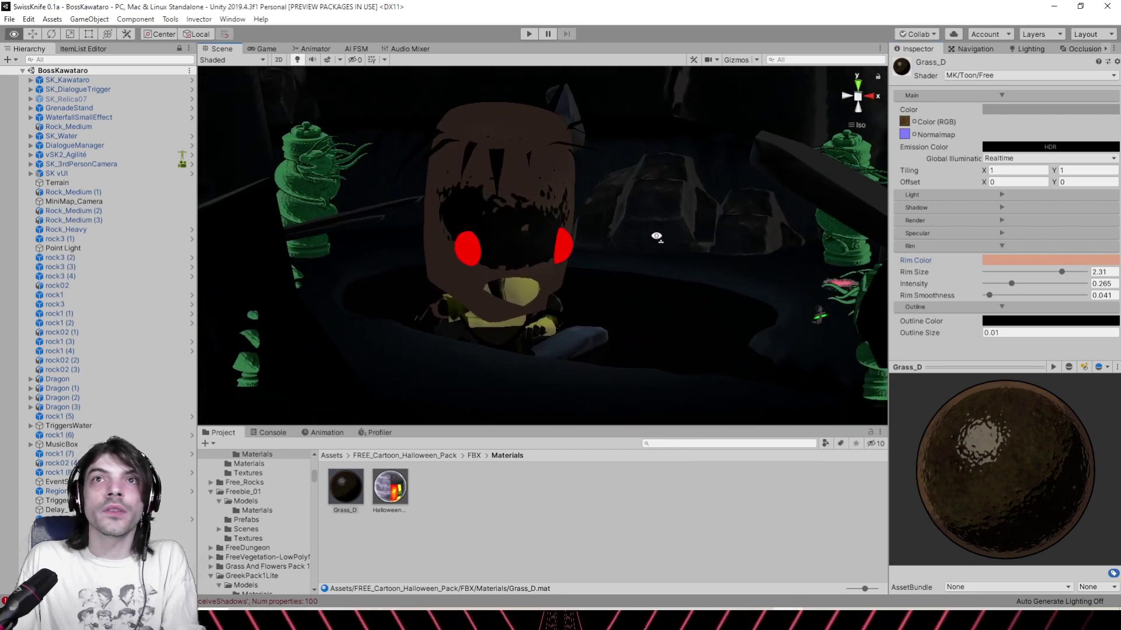
drag(1011, 284, 1026, 284)
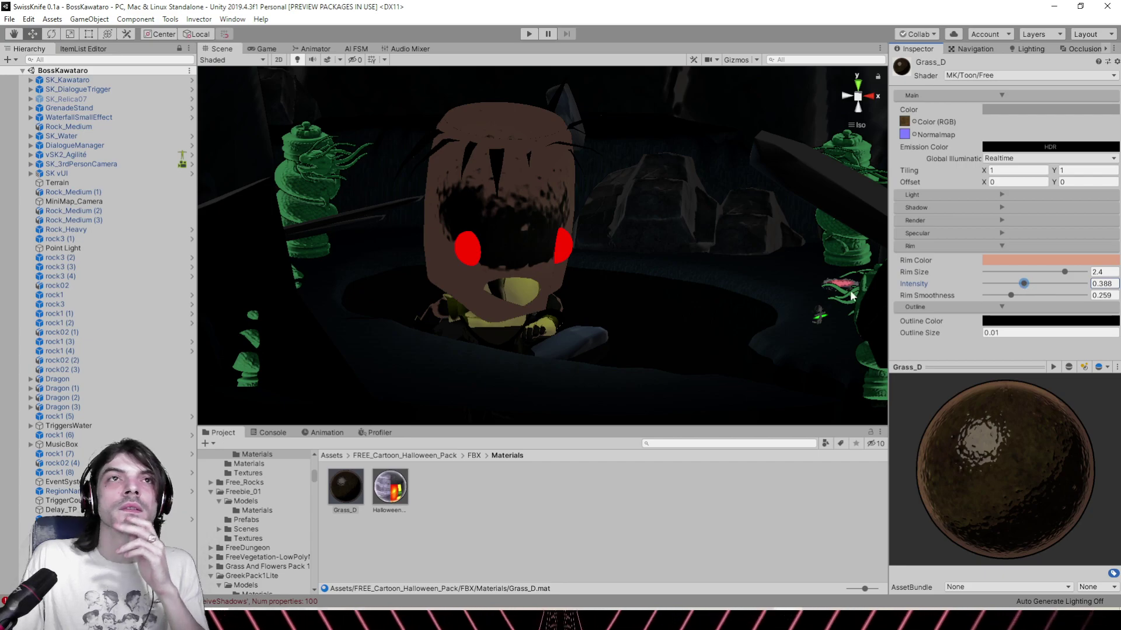
alt+drag(851, 296, 488, 238)
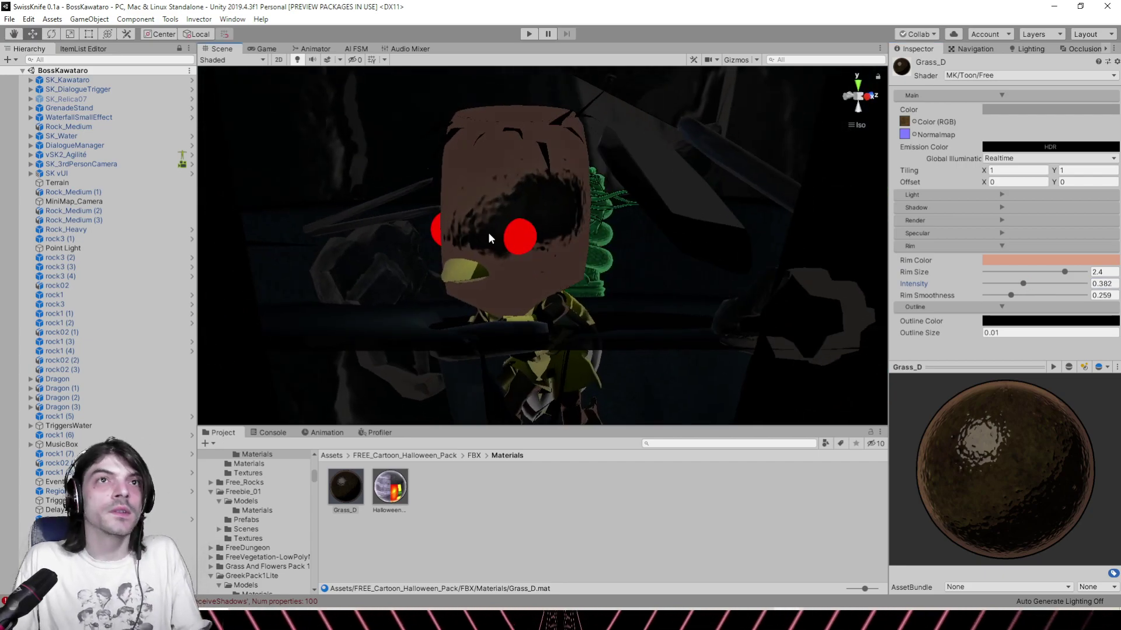
Undo the salmon rim color and the latest rim size, intensity and smoothness changes on Grass_D
key(ctrl+z)
key(ctrl+z)
key(ctrl+z)
key(ctrl+z)
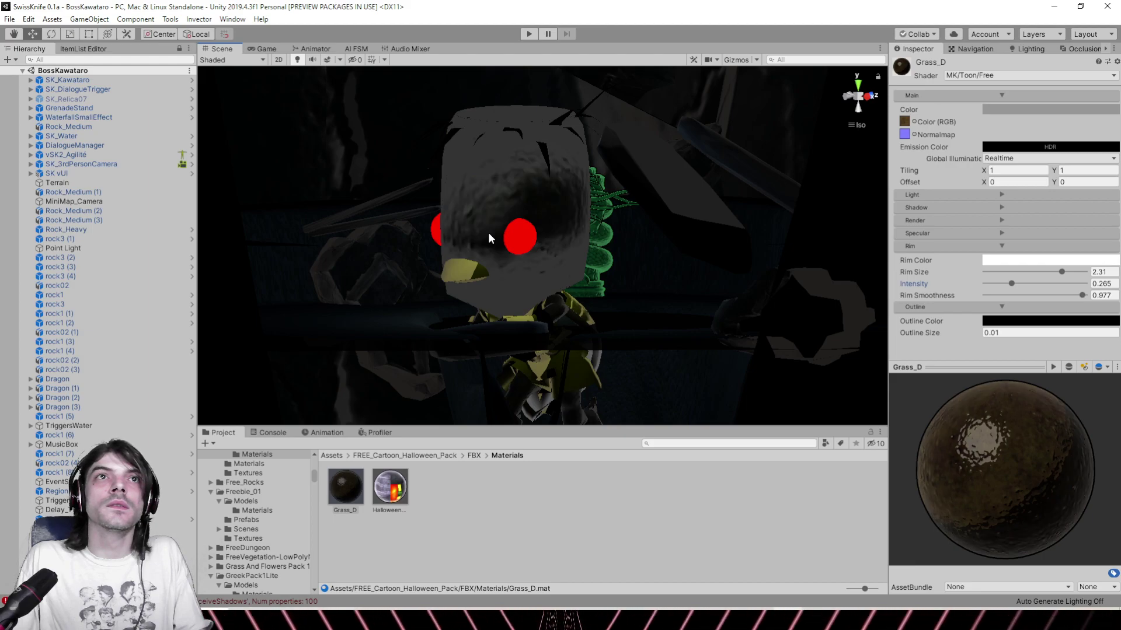
alt+drag(489, 234, 646, 413)
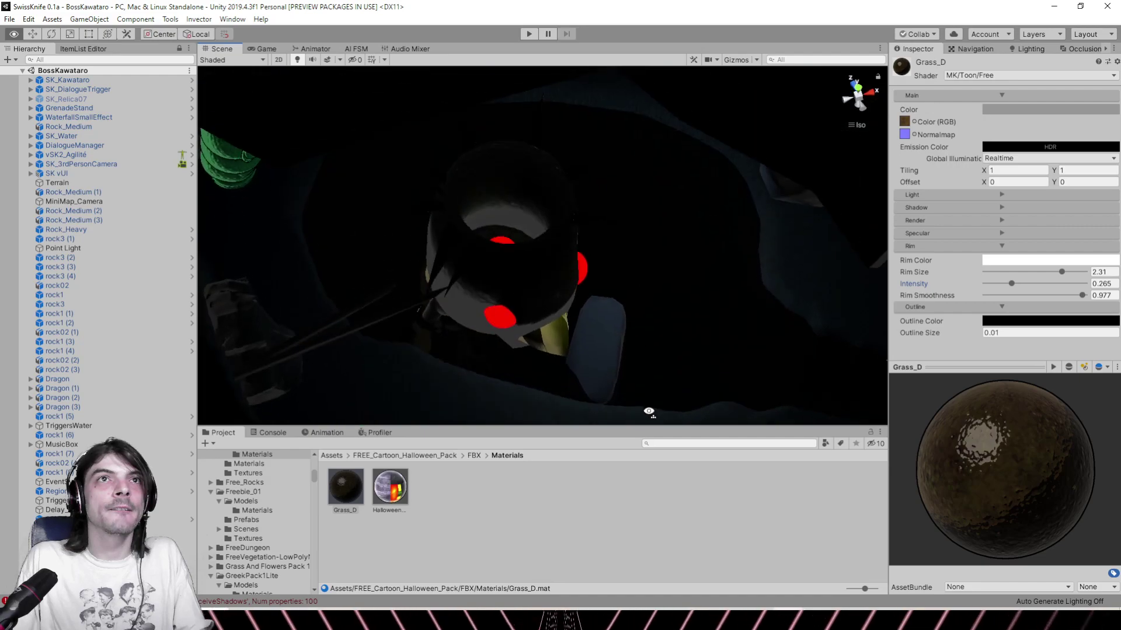
alt+drag(630, 327, 607, 231)
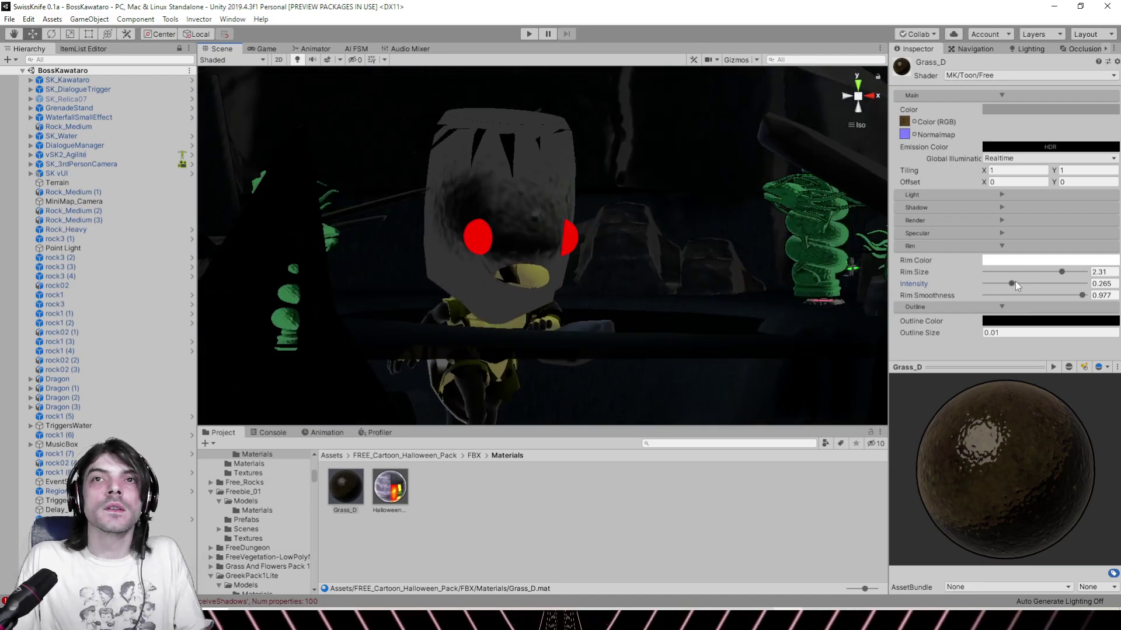
Set Grass_D's rim smoothness to 0.1 and its rim color to a muted yellowish brown
click(992, 295)
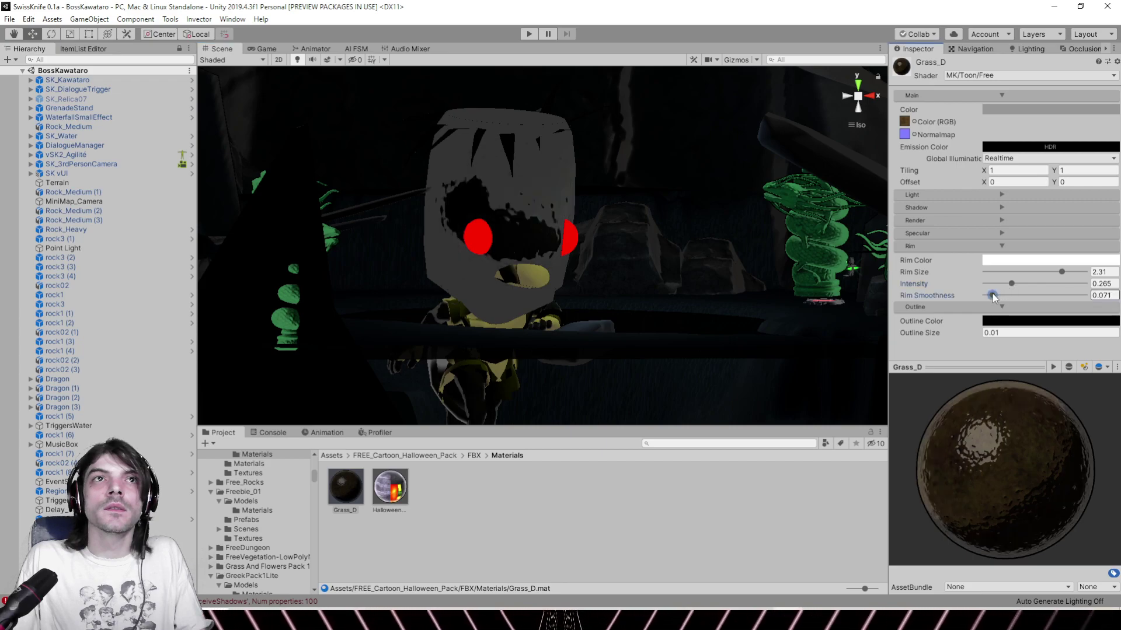
click(999, 263)
drag(768, 302, 753, 317)
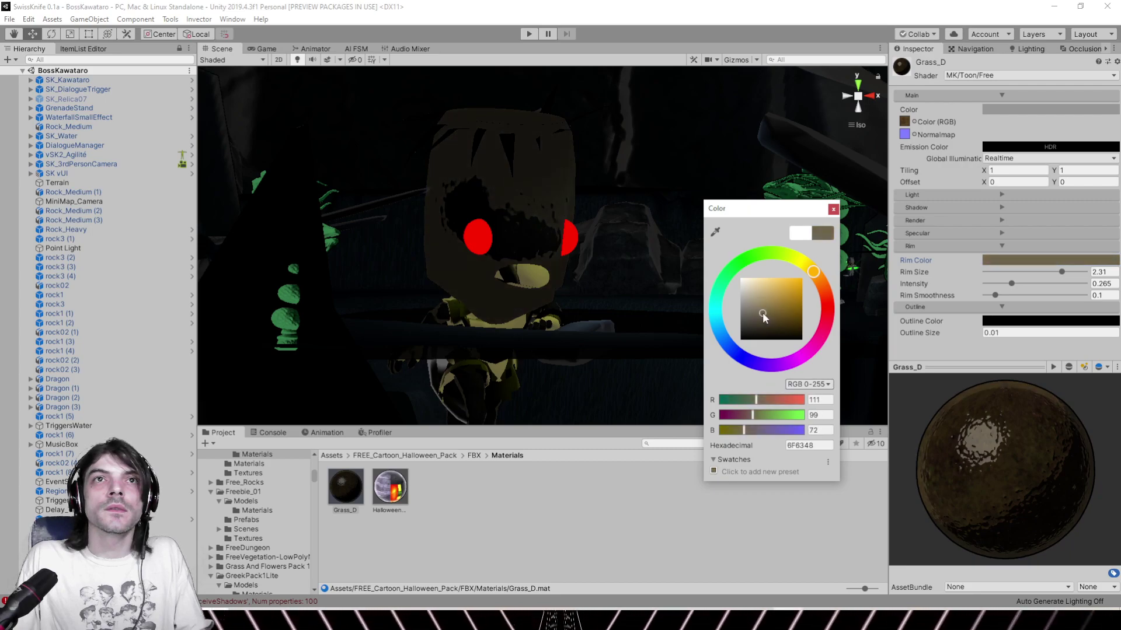
click(833, 208)
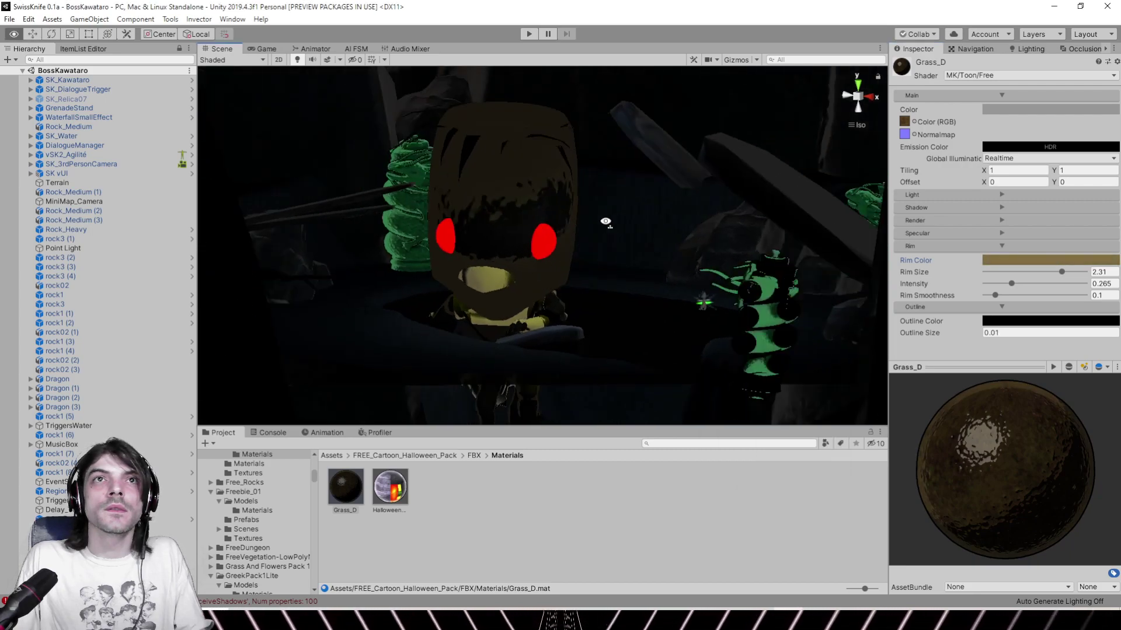
Inspect the Kawataro boss and open the GoldDigger 1 material assigned to its body skin
alt+drag(606, 220, 866, 319)
alt+drag(478, 217, 755, 190)
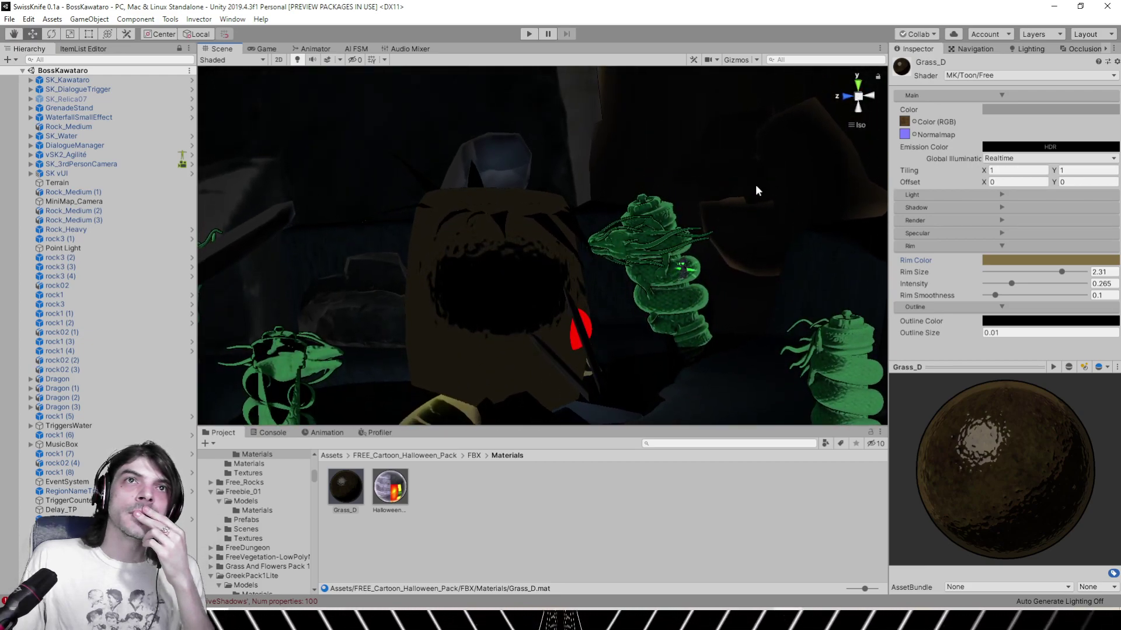
alt+drag(621, 197, 503, 244)
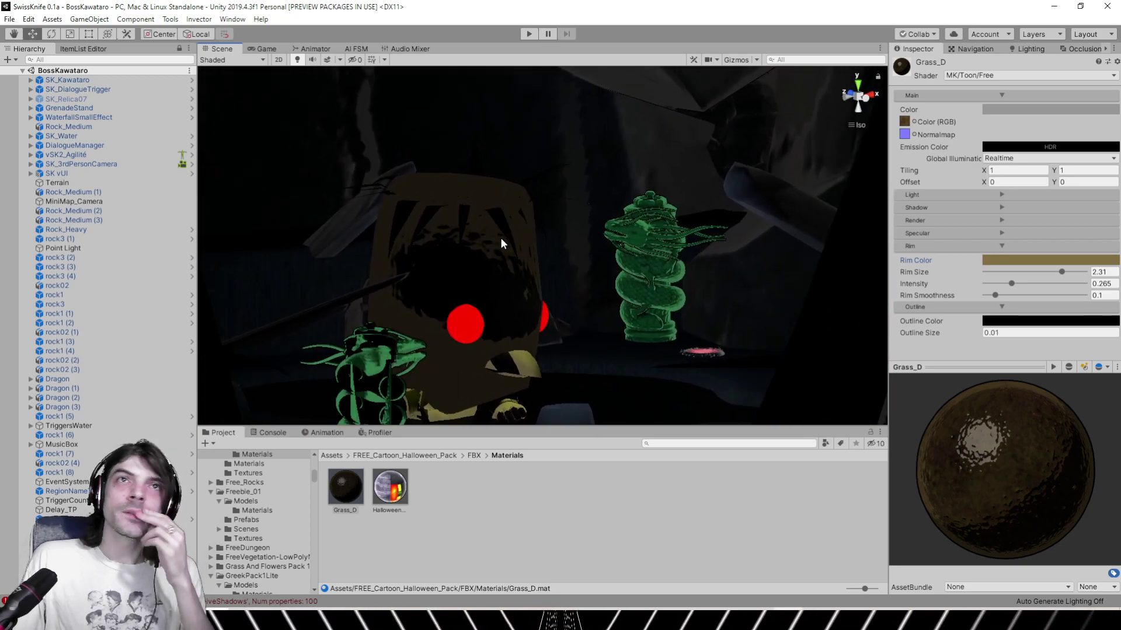
alt+drag(648, 220, 379, 263)
click(692, 321)
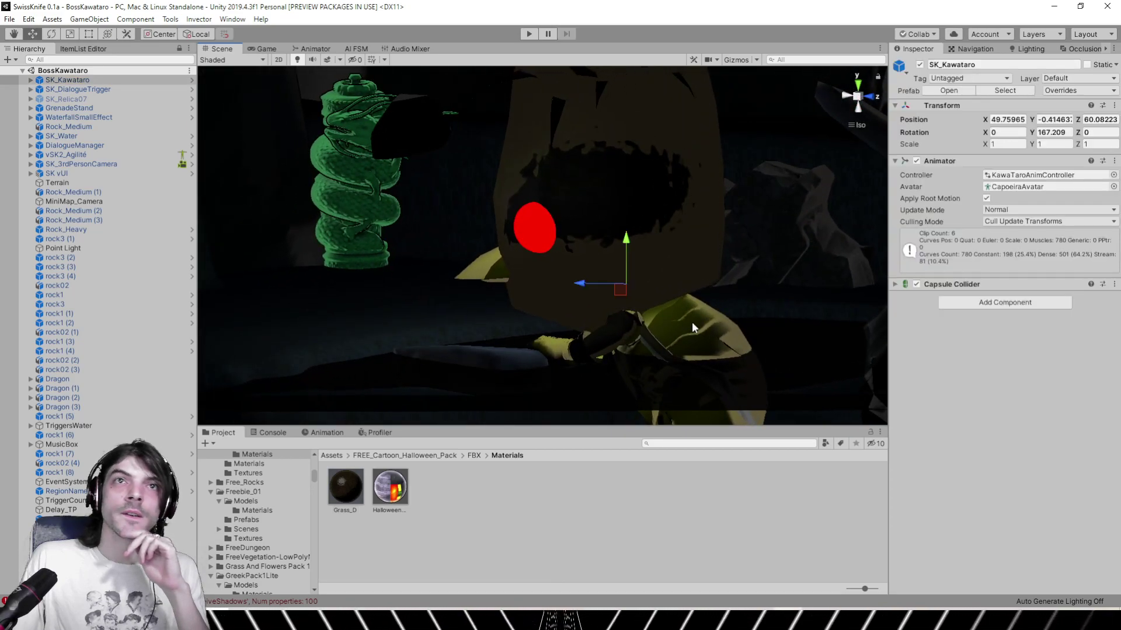
click(1007, 299)
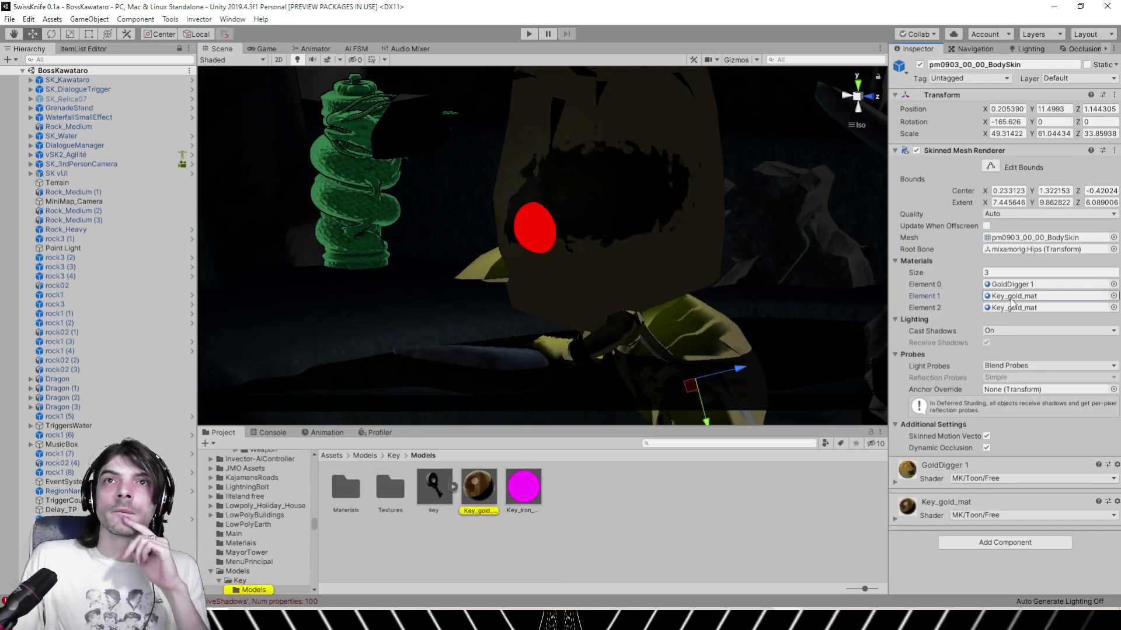
click(1016, 284)
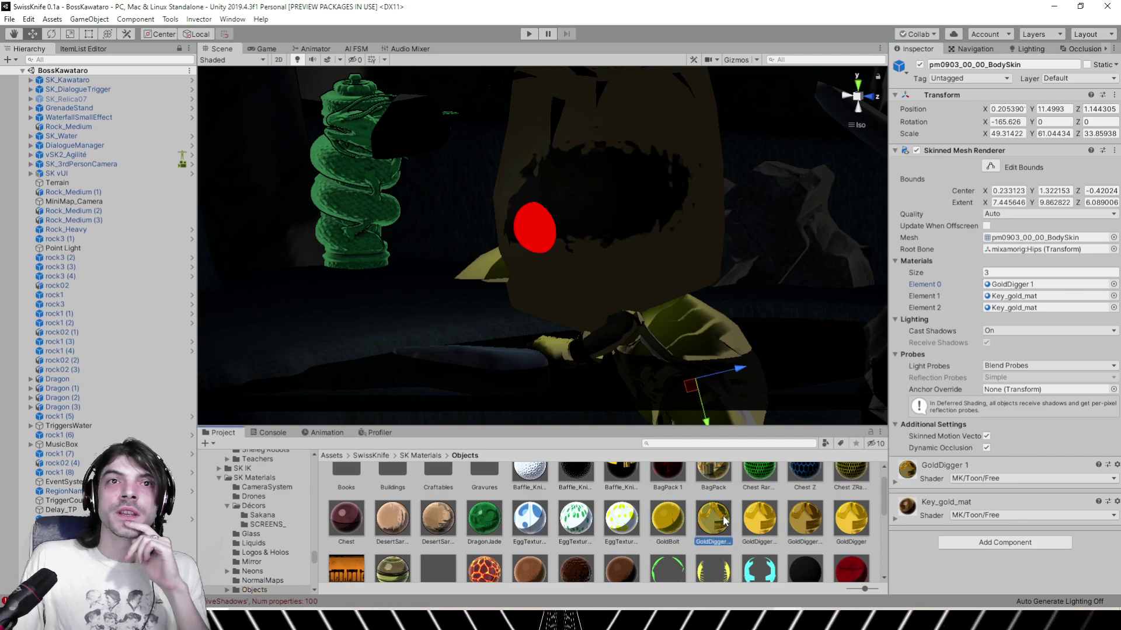
click(724, 522)
Examine Kawataro's gold body parts, beak and head from several angles under the arena lighting
mouse_move(700, 227)
alt+mouse_down()
mouse_move(665, 225)
mouse_move(765, 220)
mouse_move(368, 245)
mouse_move(276, 223)
mouse_move(476, 200)
mouse_move(603, 227)
mouse_move(877, 234)
mouse_move(586, 193)
mouse_move(713, 156)
mouse_move(685, 155)
mouse_move(591, 164)
mouse_move(504, 250)
mouse_move(711, 244)
alt+mouse_up()
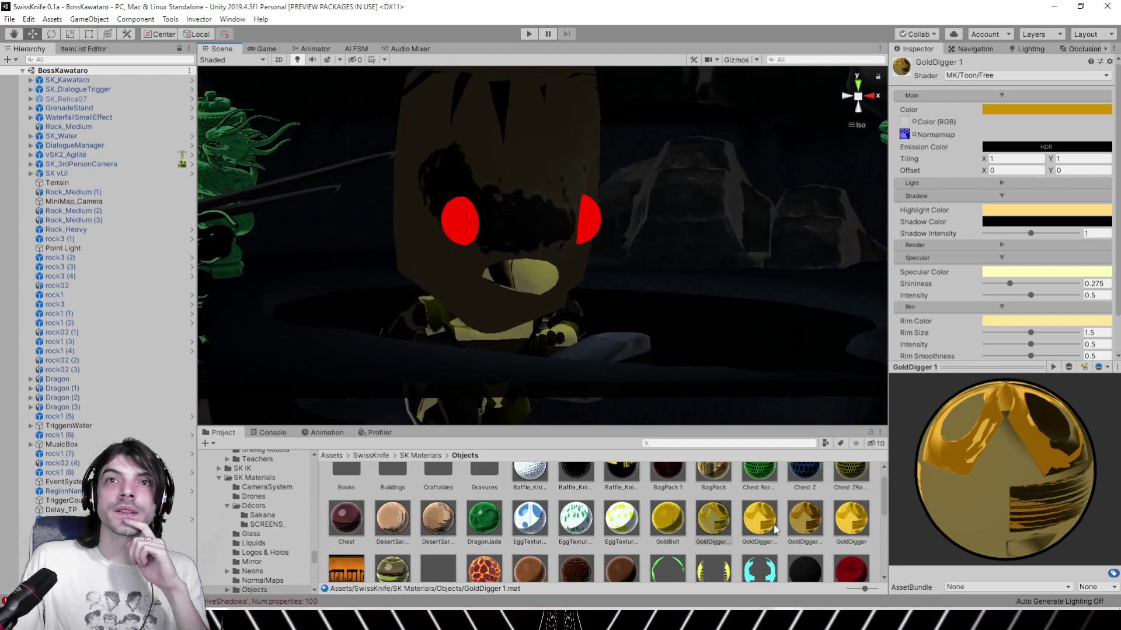
alt+drag(501, 318, 431, 326)
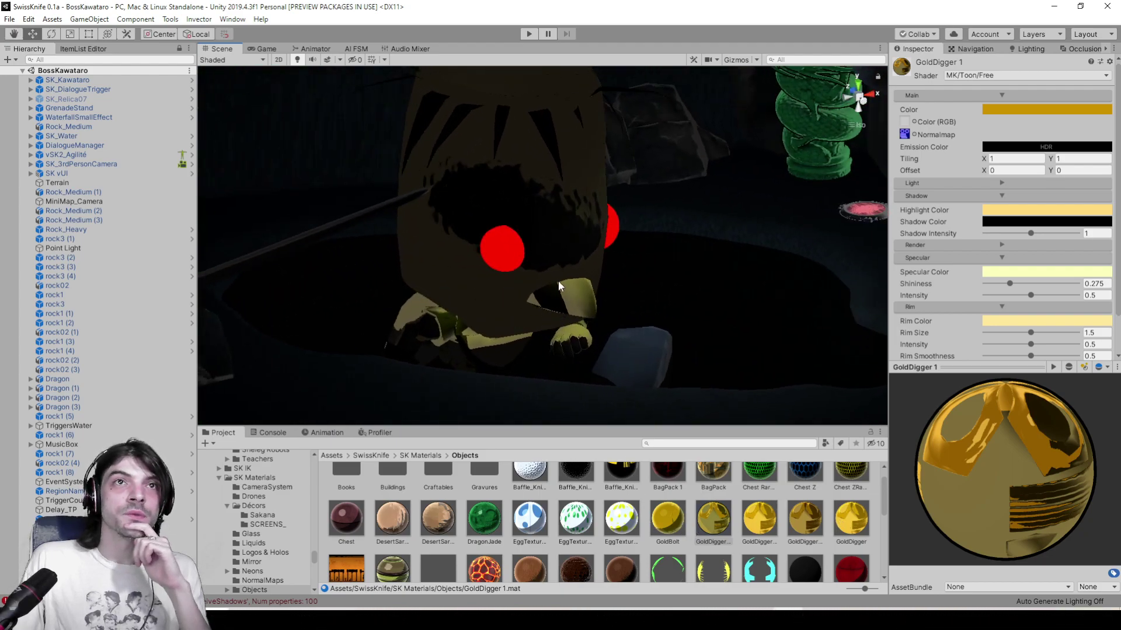
right_drag(448, 330, 498, 335)
middle_drag(497, 335, 480, 323)
right_drag(481, 323, 655, 332)
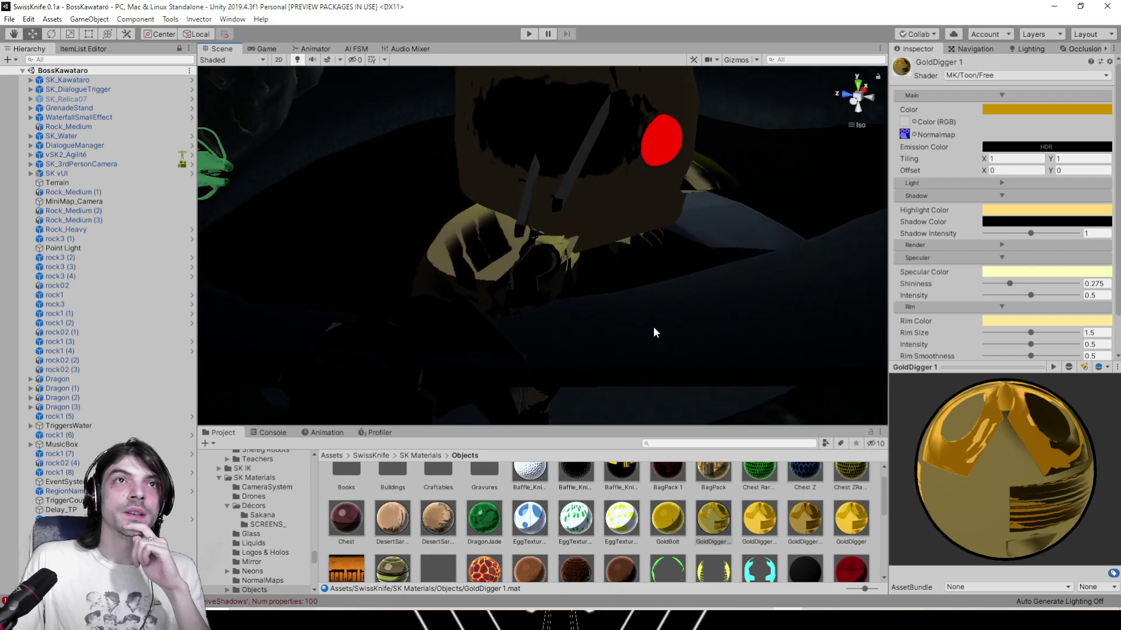
scroll(482, 261, down, 2)
middle_drag(482, 261, 458, 304)
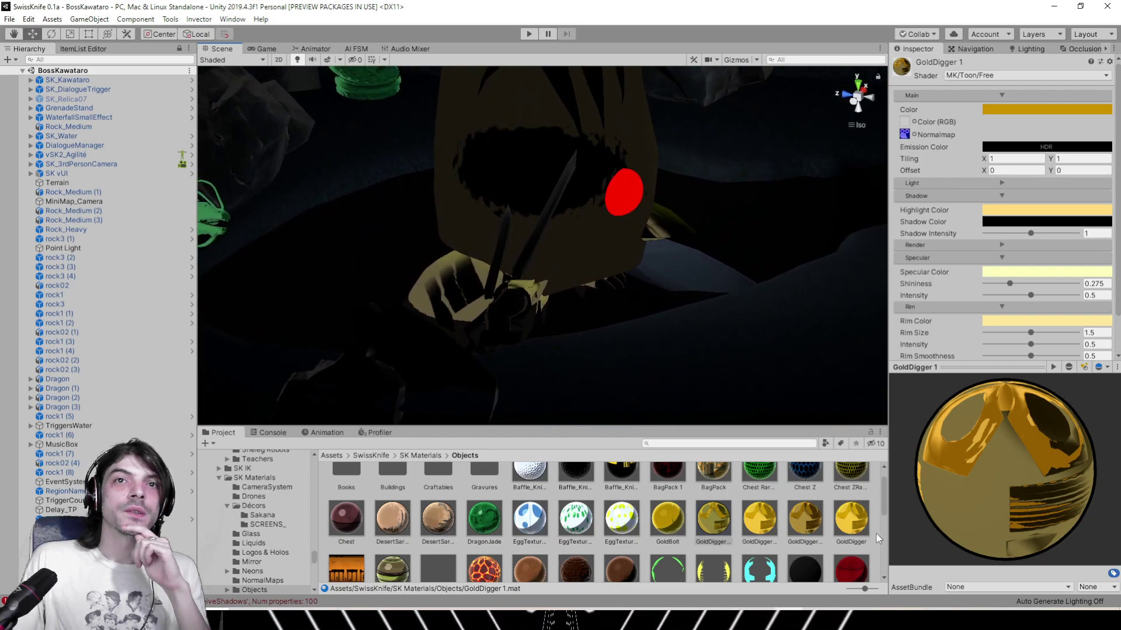
alt+drag(505, 235, 367, 233)
alt+drag(627, 242, 449, 254)
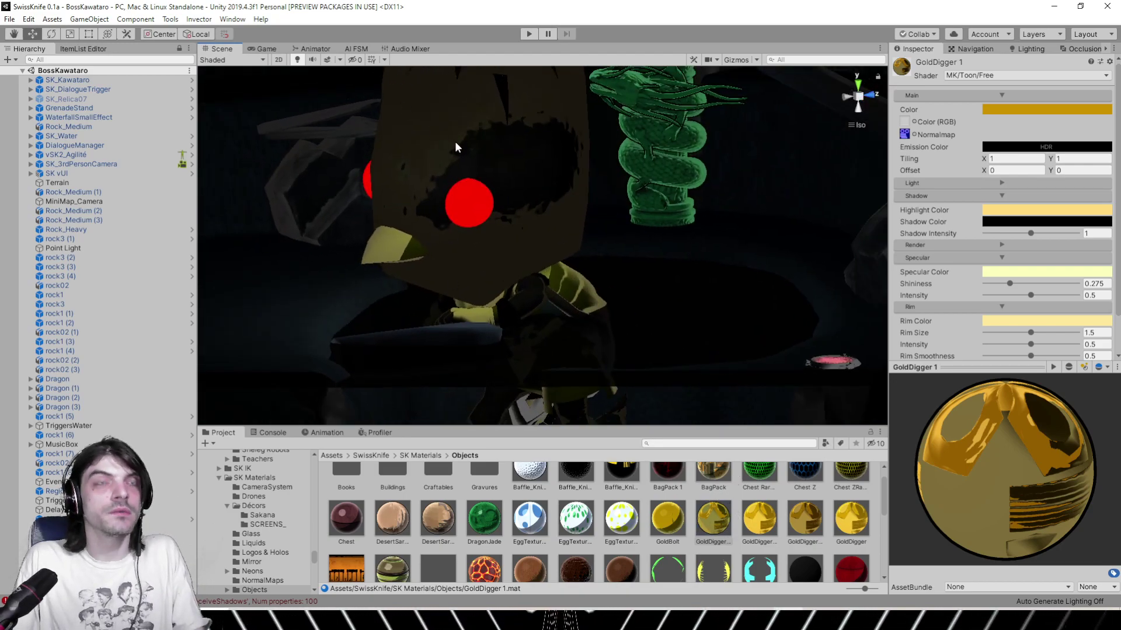
middle_drag(442, 156, 614, 260)
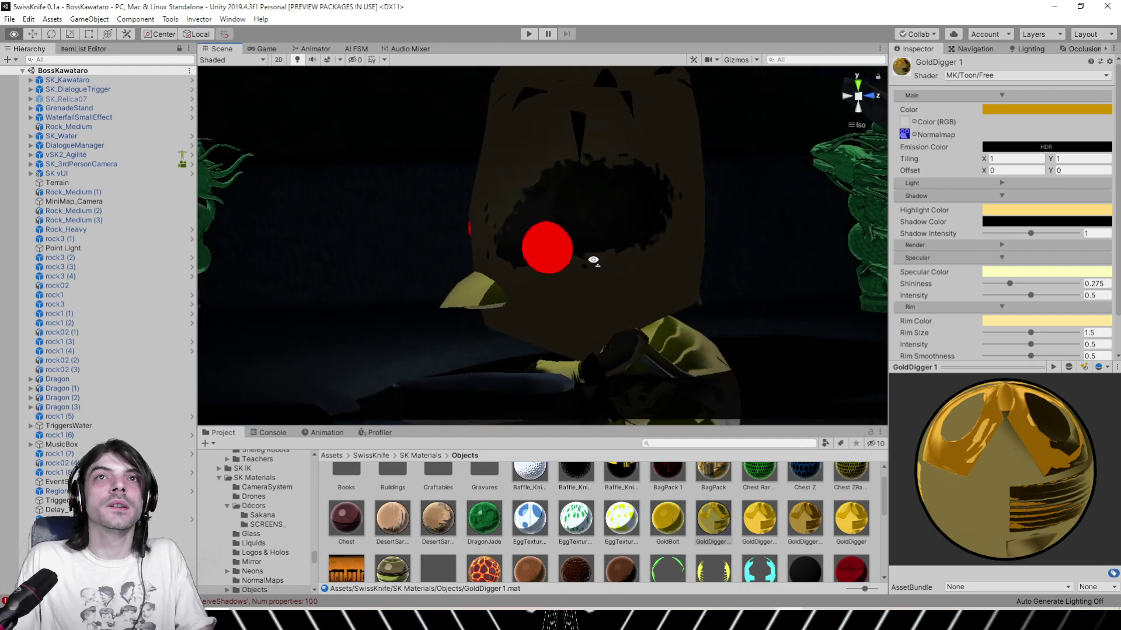
alt+drag(614, 260, 594, 282)
key(w)
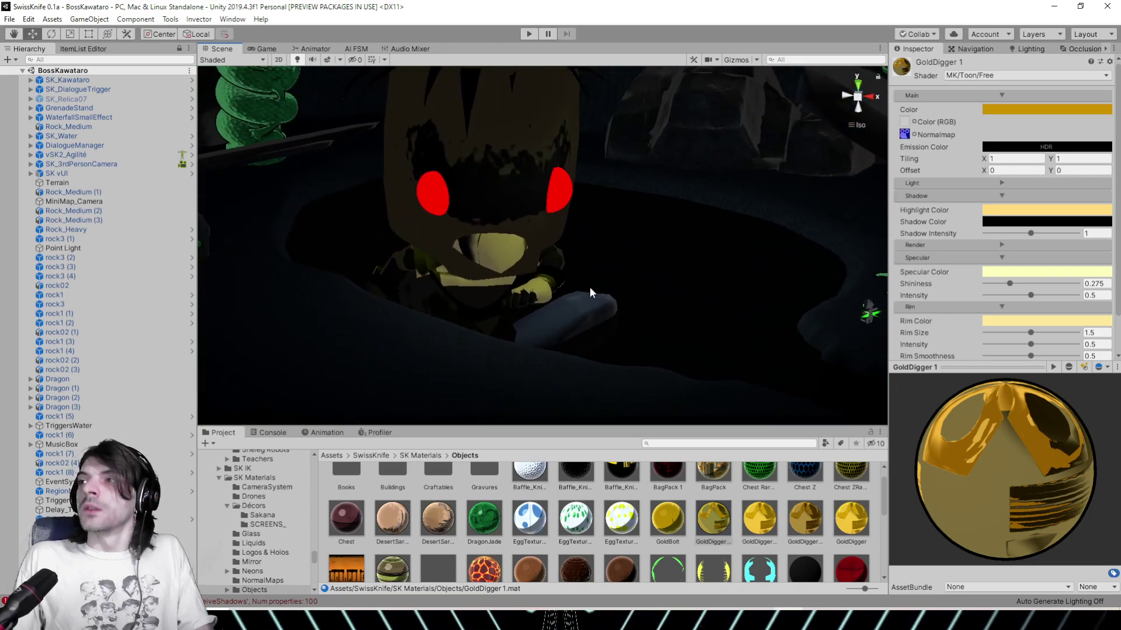
Open the BossLongExpress.unity scene from the project's Assets folder
click(9, 19)
click(30, 43)
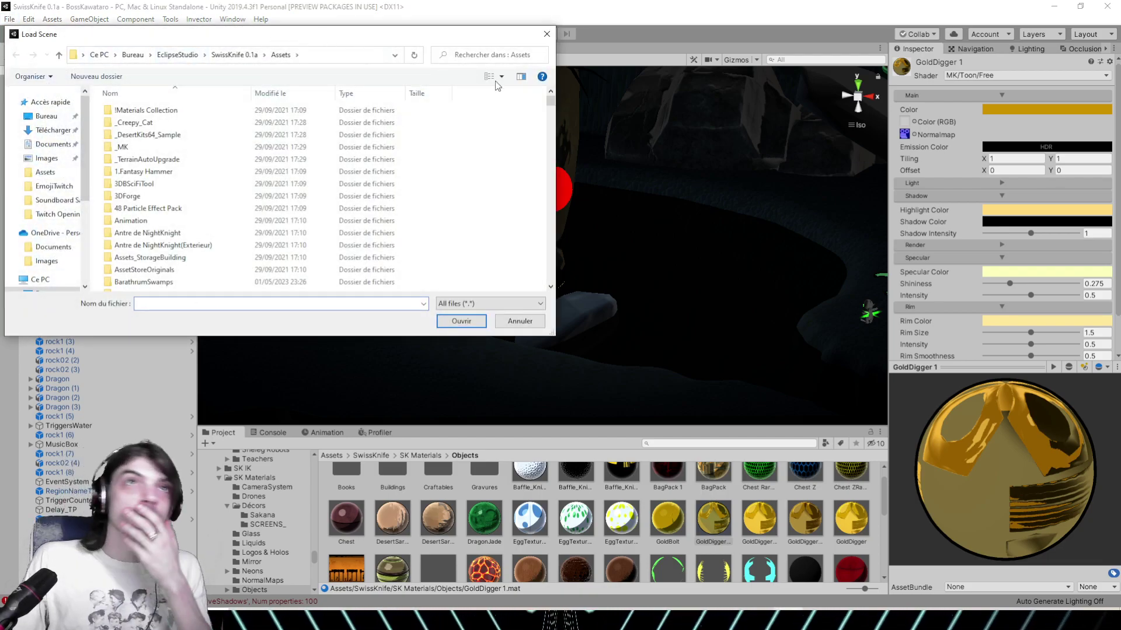
drag(544, 103, 528, 207)
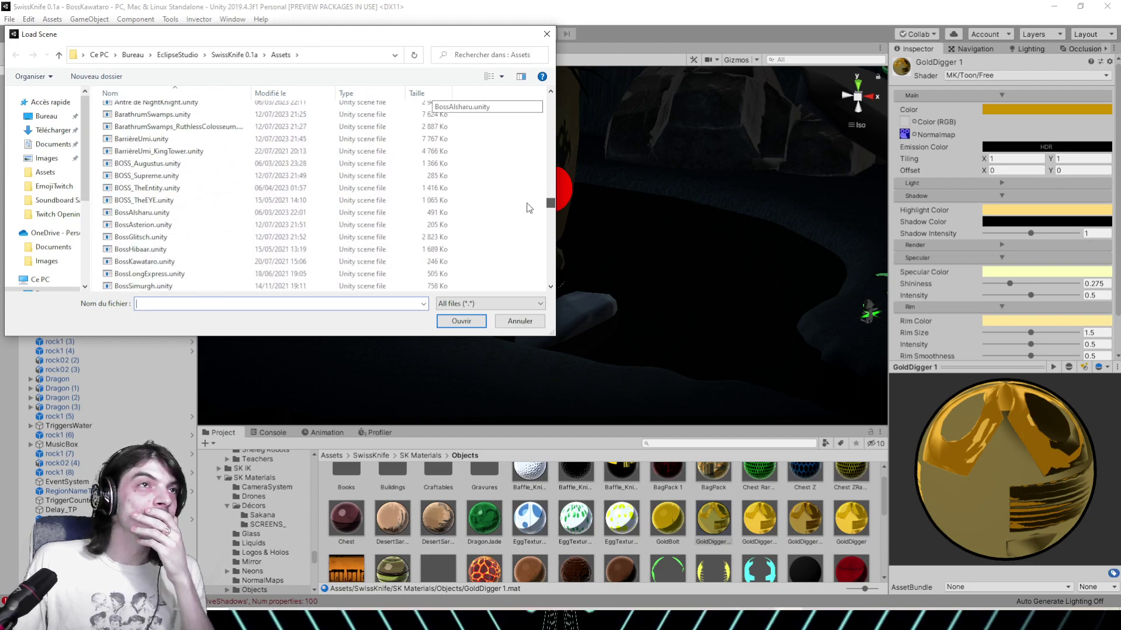
scroll(529, 207, down, 3)
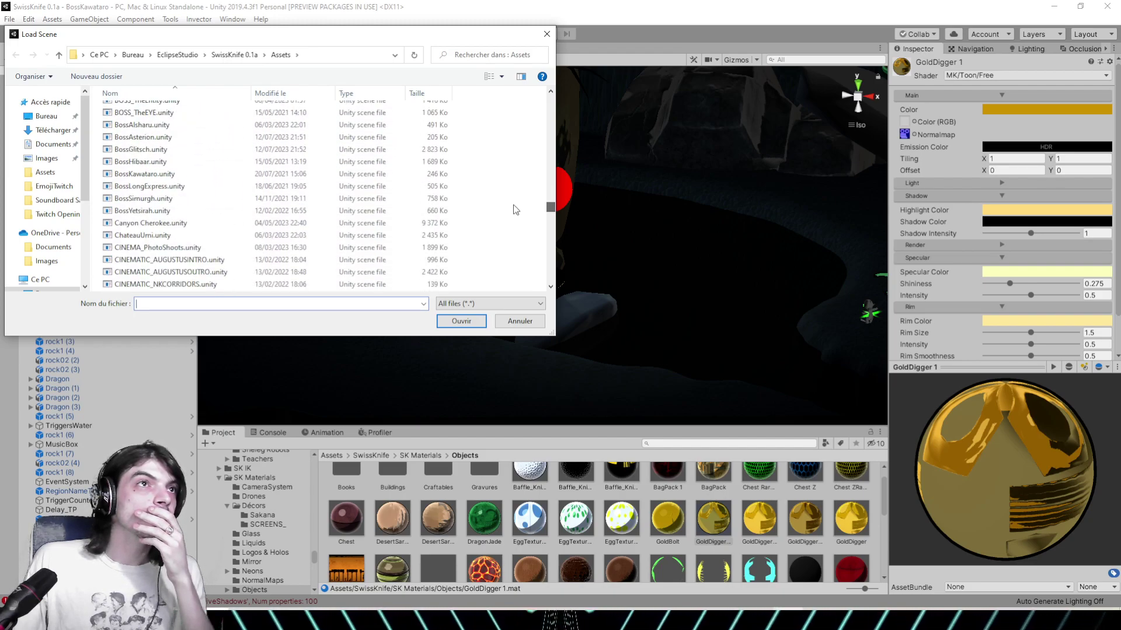
double_click(177, 186)
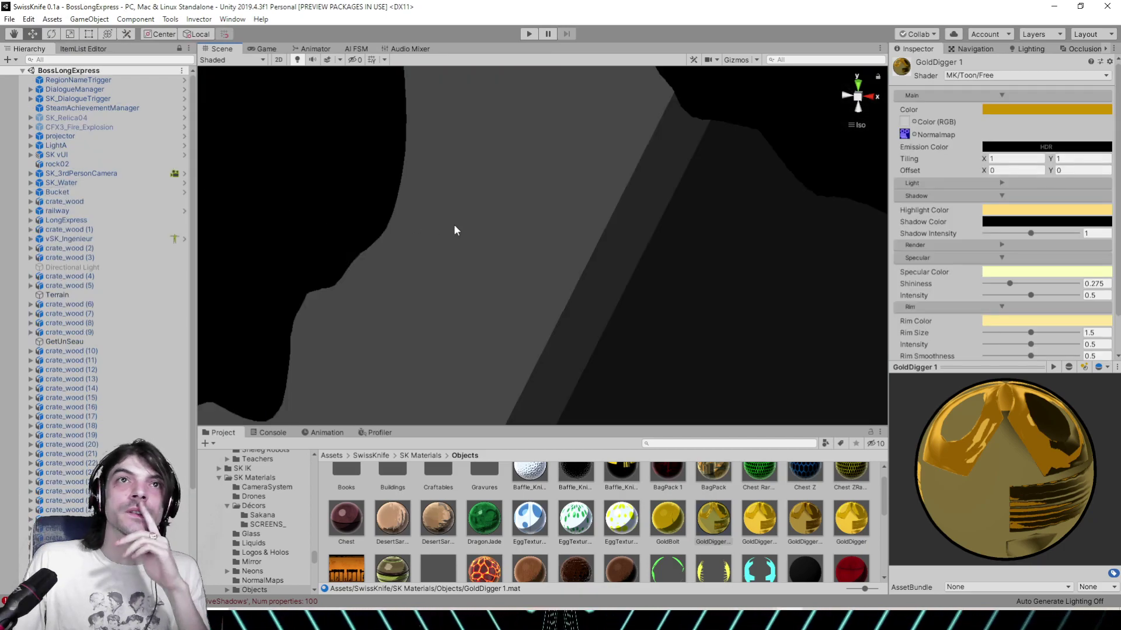
Frame the railway in the scene and locate the LongExpress train on its tracks
click(79, 212)
key(f)
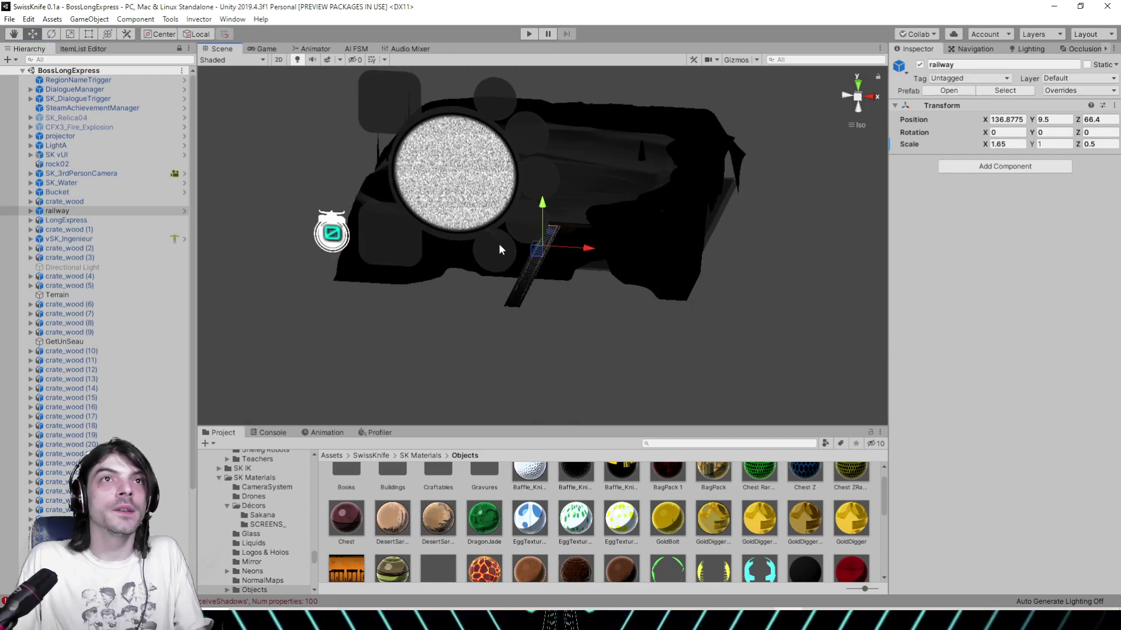
right_drag(500, 250, 308, 237)
scroll(320, 233, up, 10)
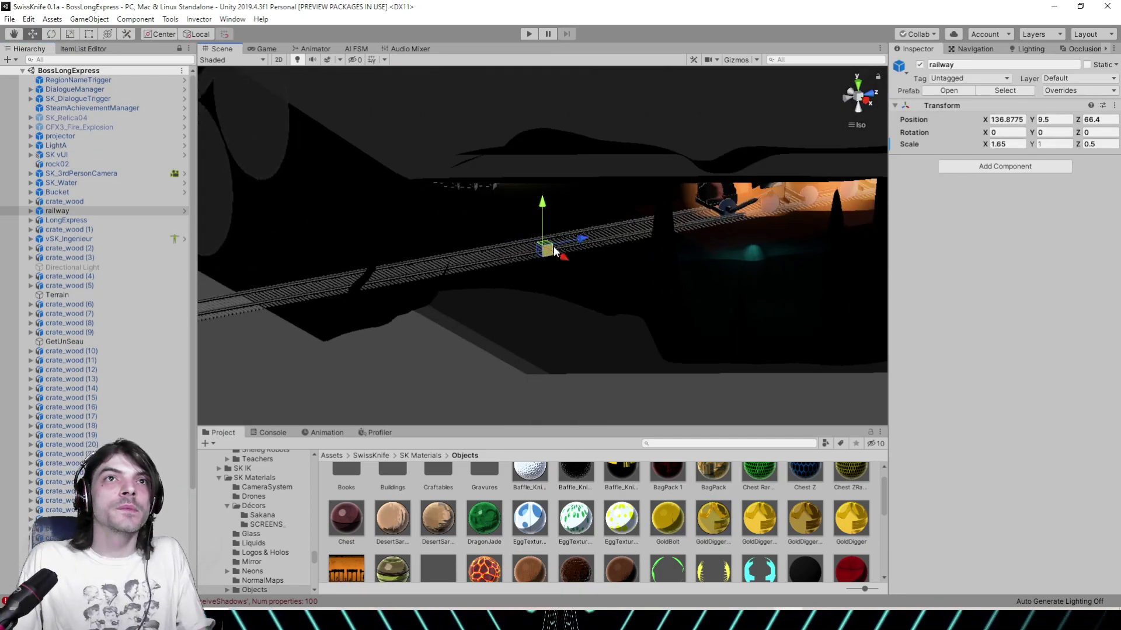
scroll(553, 251, up, 4)
middle_drag(730, 146, 384, 291)
right_drag(384, 292, 412, 295)
middle_drag(413, 295, 526, 201)
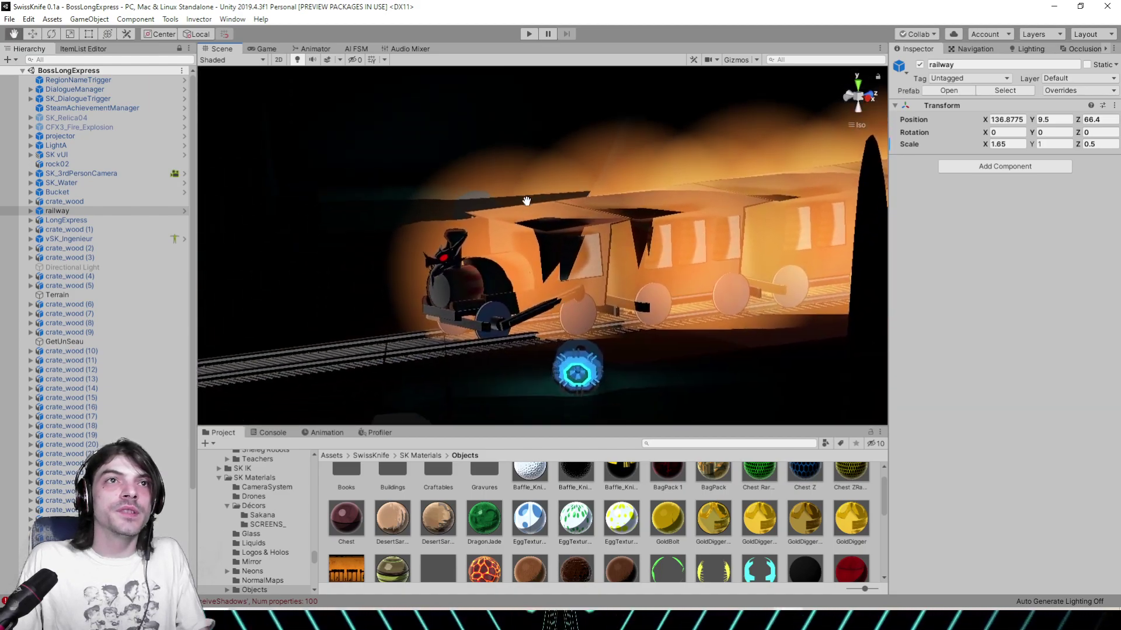
scroll(514, 212, up, 2)
Set the LongExpress 4 material's rim size to 2.27, rim intensity to 0.299 and rim smoothness to 0.121
click(420, 310)
click(420, 310)
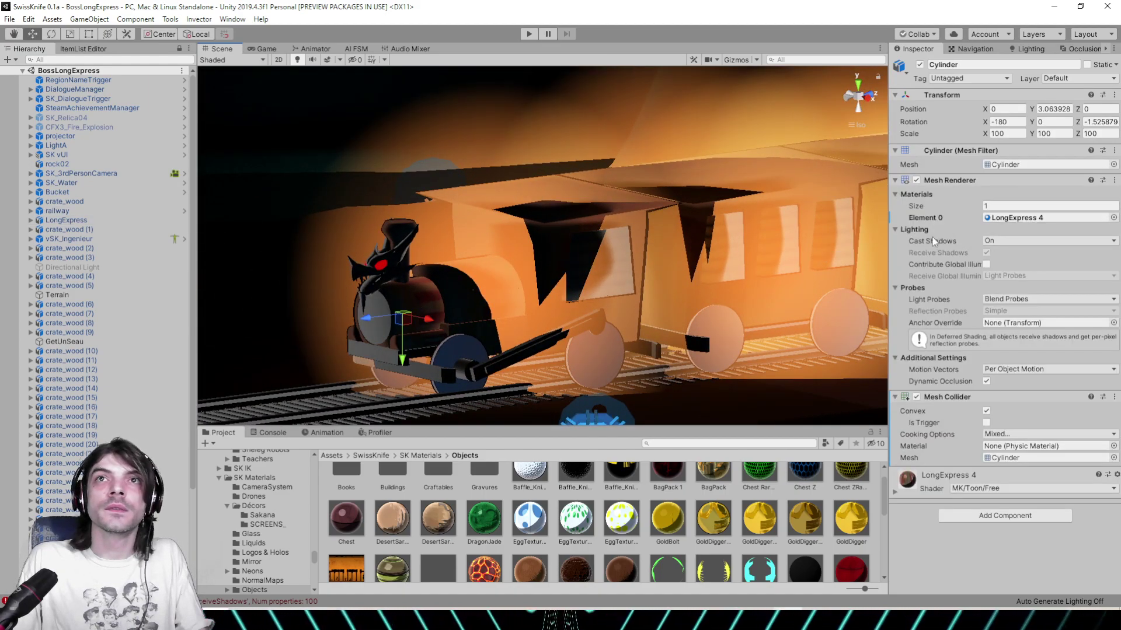
click(1074, 217)
click(479, 483)
middle_drag(426, 238, 491, 232)
scroll(493, 234, up, 3)
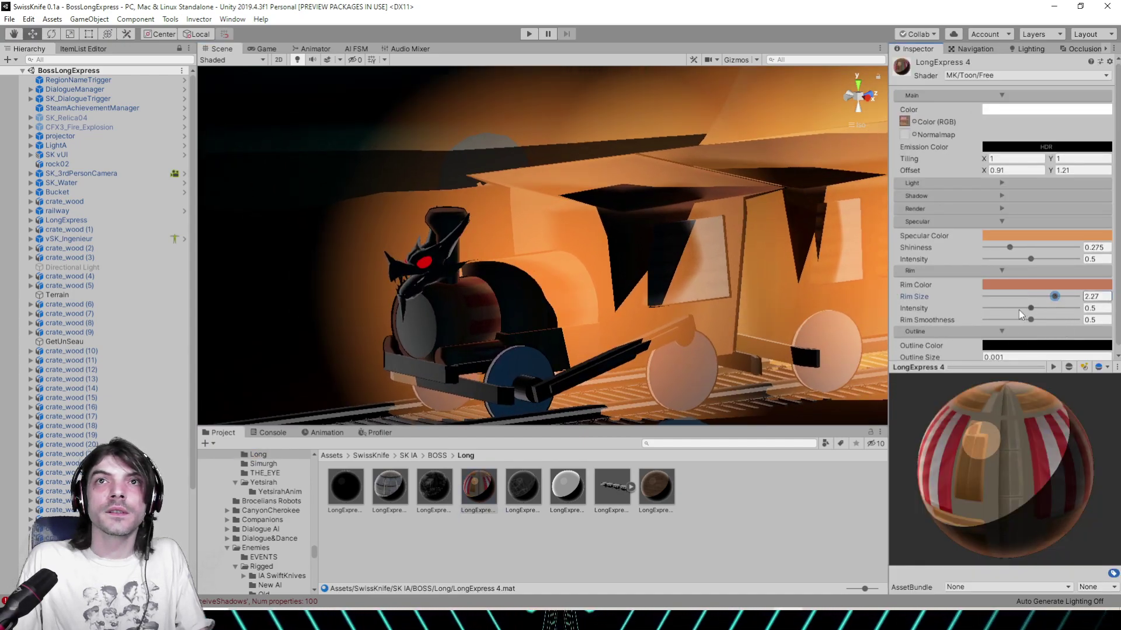
drag(1018, 309, 1006, 309)
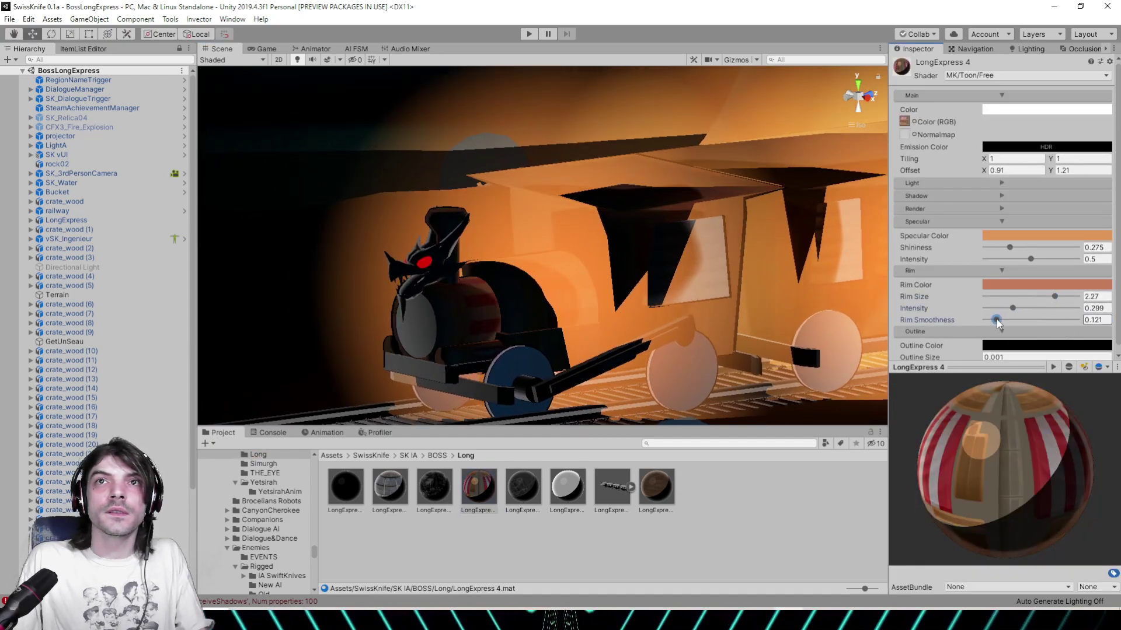
Turn off the scene view lighting and toggle its effects to inspect the train carriages from the side
right_drag(315, 286, 421, 123)
click(298, 60)
mouse_move(403, 222)
right_down()
mouse_move(413, 233)
mouse_move(569, 247)
mouse_move(586, 228)
mouse_move(562, 212)
mouse_move(675, 232)
mouse_move(543, 230)
mouse_move(692, 260)
right_up()
scroll(573, 222, down, 5)
click(330, 63)
Set the carriage windows' LongExpress 2 material to rim size 2.56 and rim smoothness 0.124
click(691, 261)
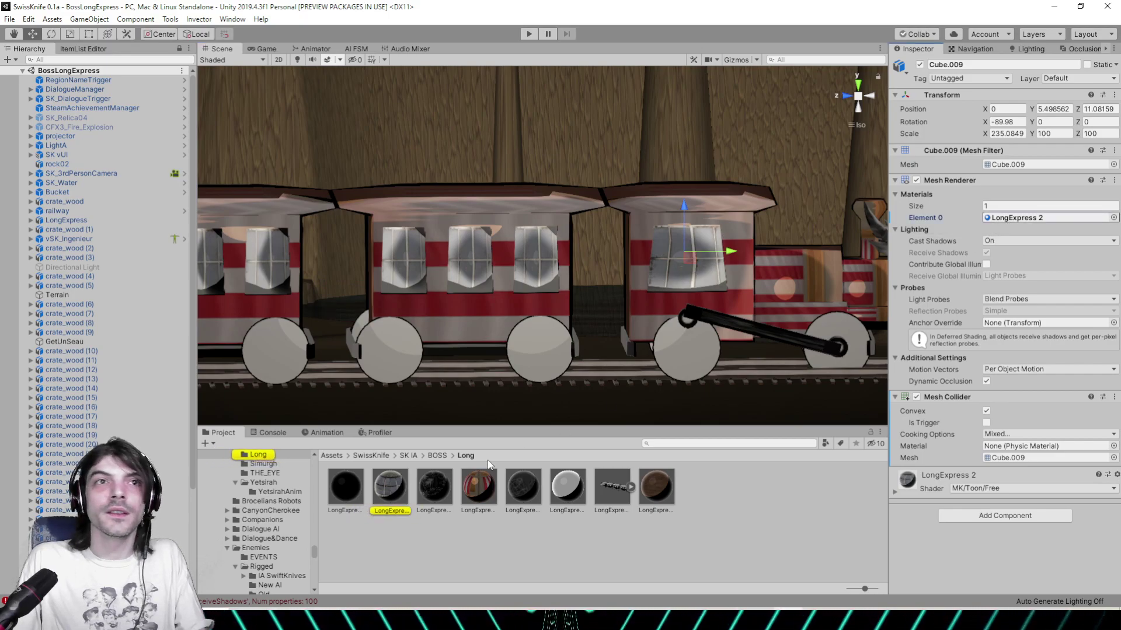
click(390, 489)
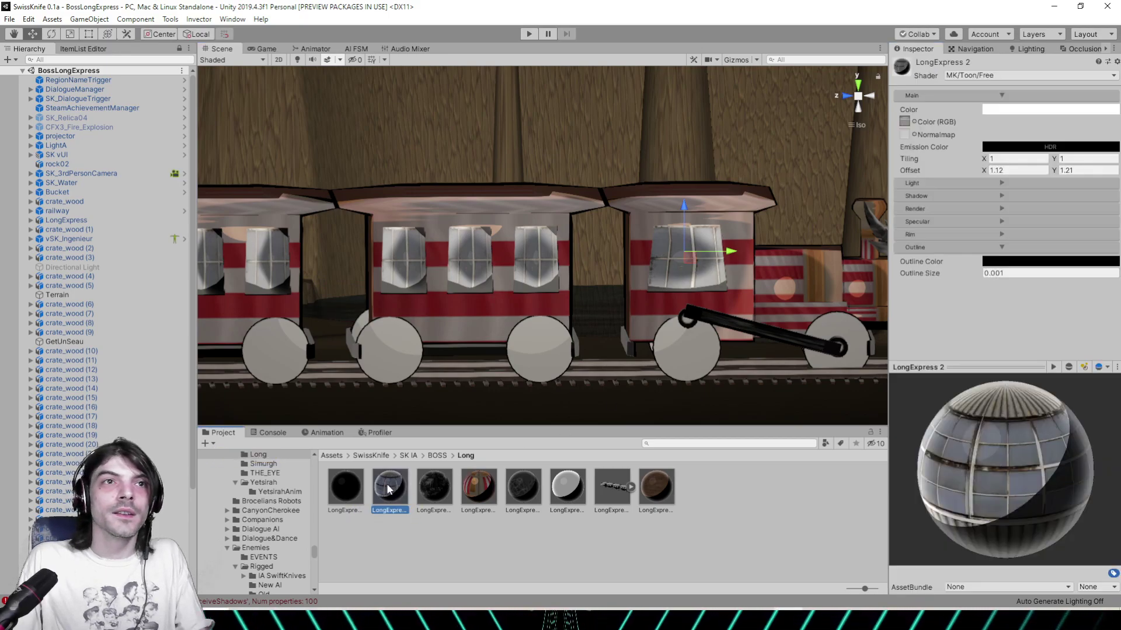
click(1002, 234)
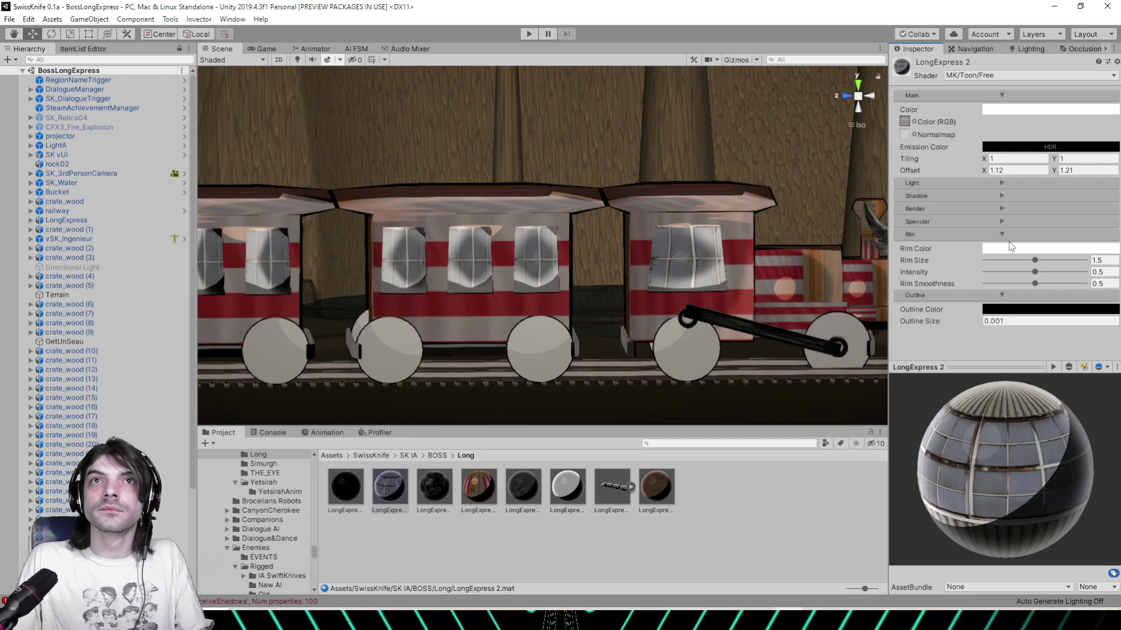
drag(1034, 260, 997, 284)
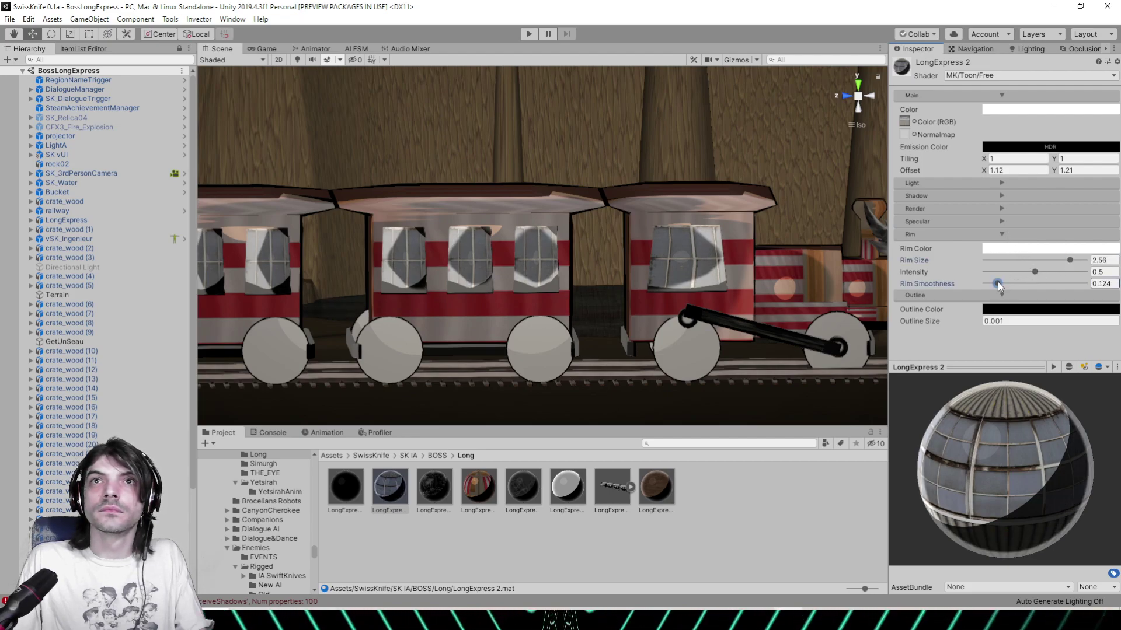
alt+drag(612, 259, 521, 307)
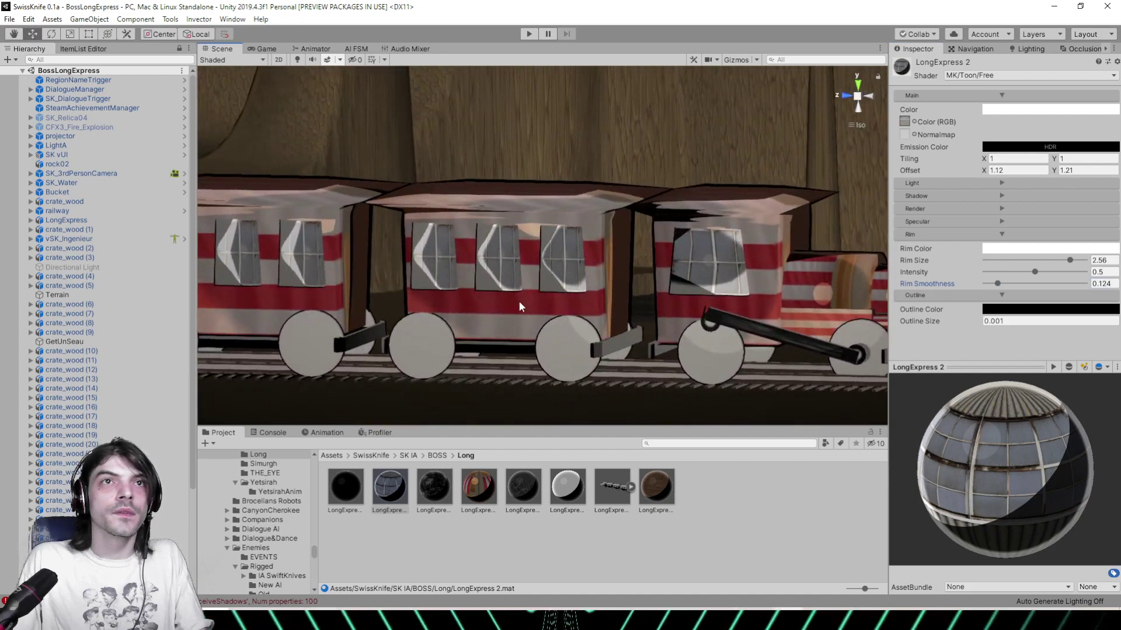
Set the LongExpress 4 material's rim intensity to 0.369 and its outline size to 0.0001
click(476, 482)
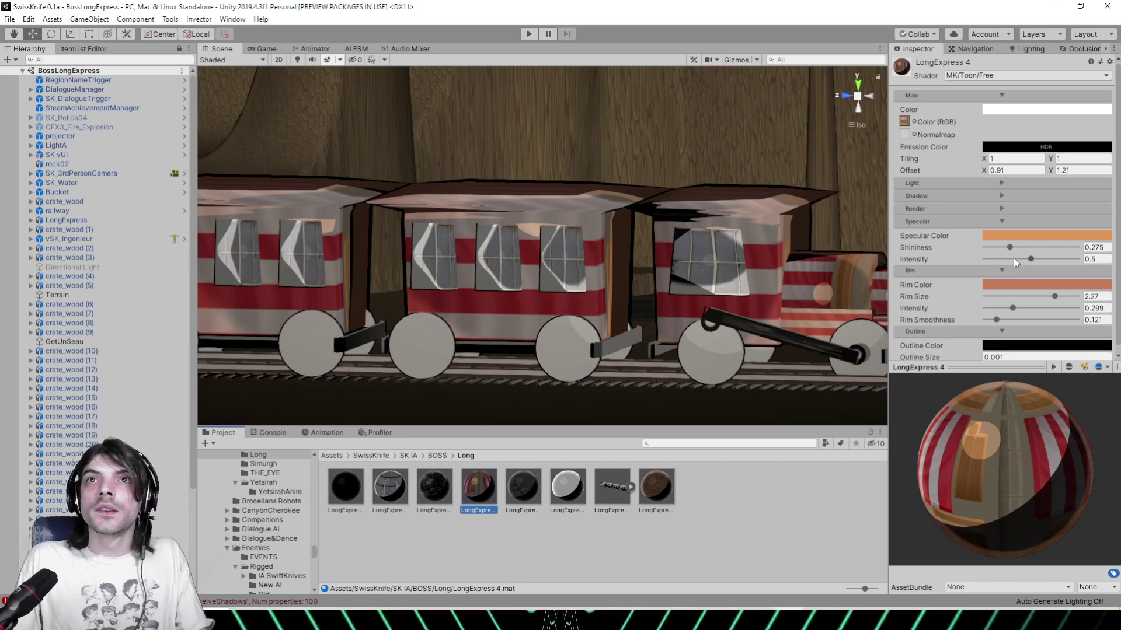
click(1017, 308)
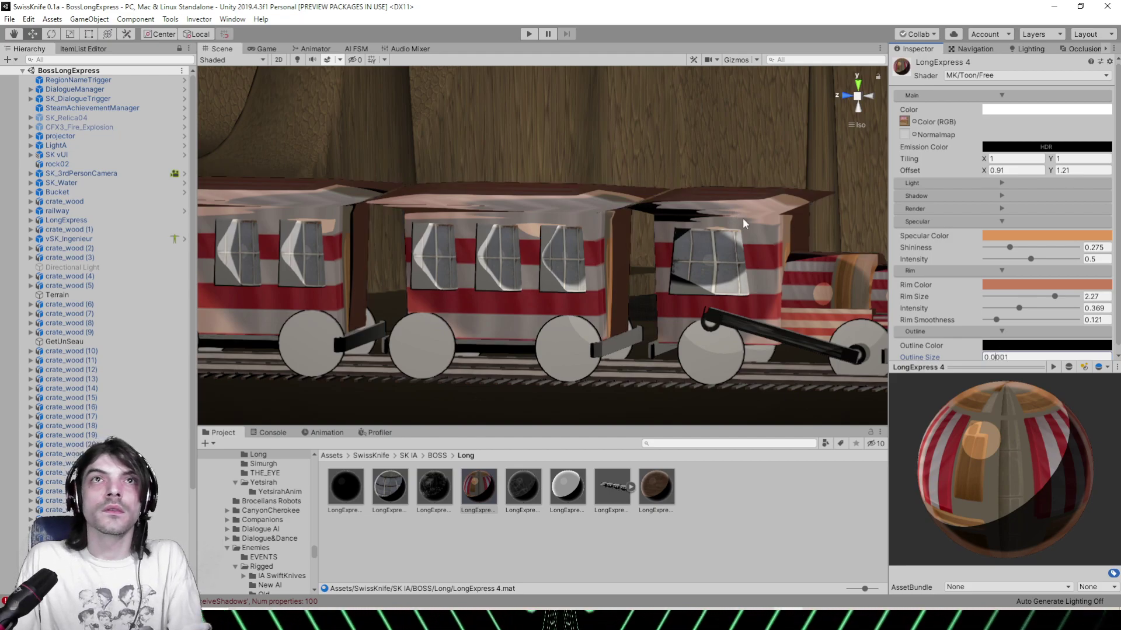
alt+drag(809, 261, 583, 232)
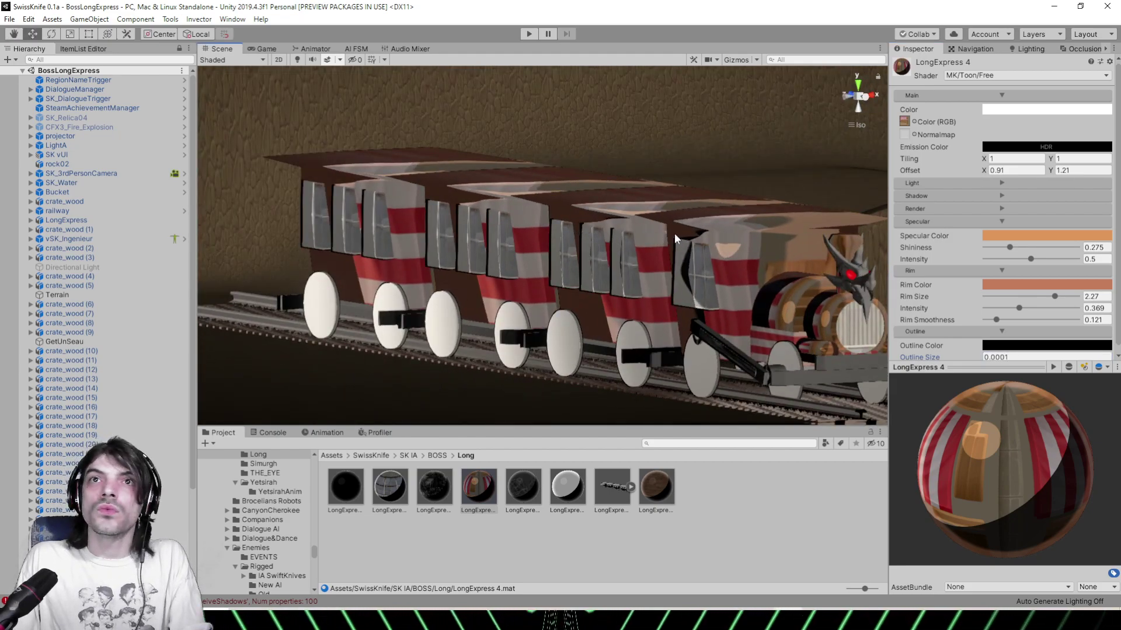
alt+drag(549, 198, 332, 109)
Compare the train with scene lighting on and off, and examine its carriages from above
click(297, 60)
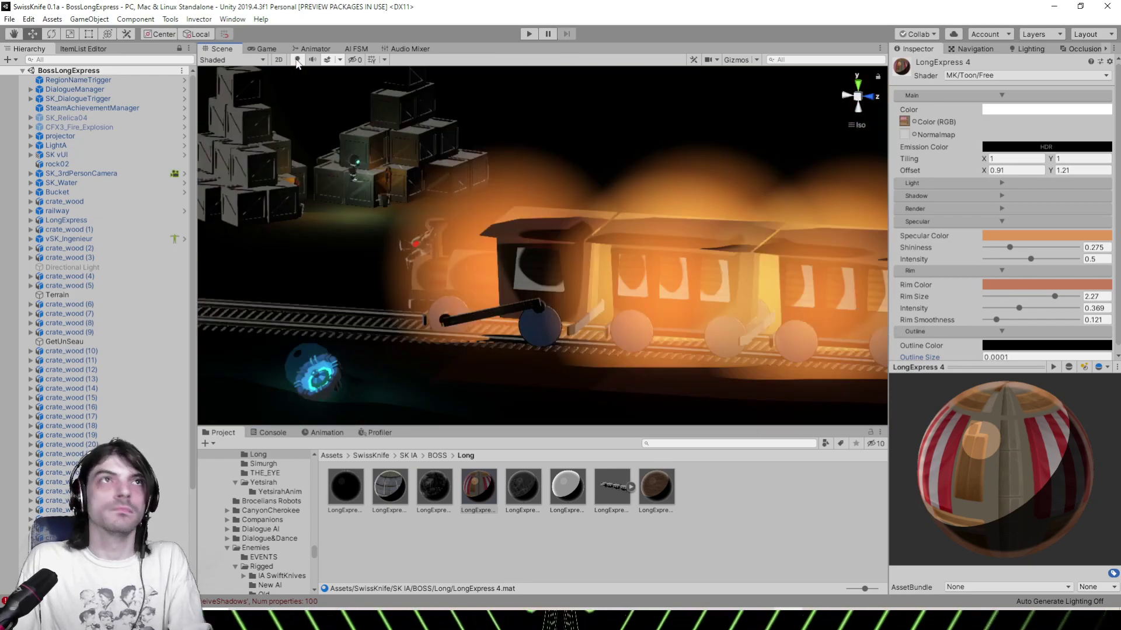
click(297, 59)
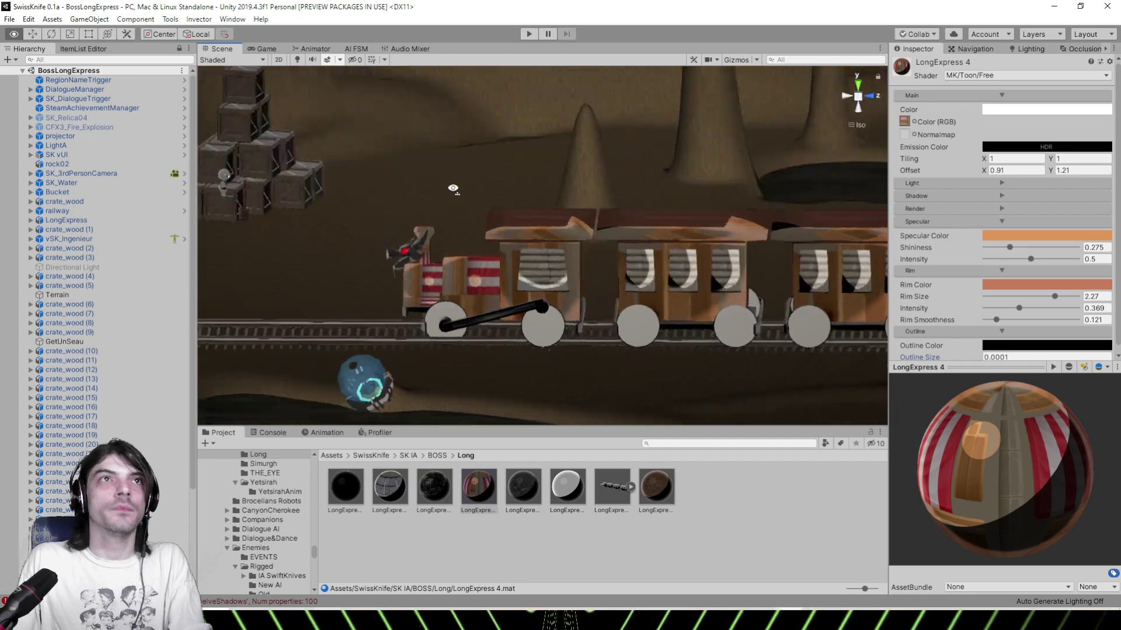
alt+drag(513, 210, 422, 169)
middle_drag(423, 169, 654, 150)
scroll(474, 167, up, 6)
alt+drag(474, 167, 562, 163)
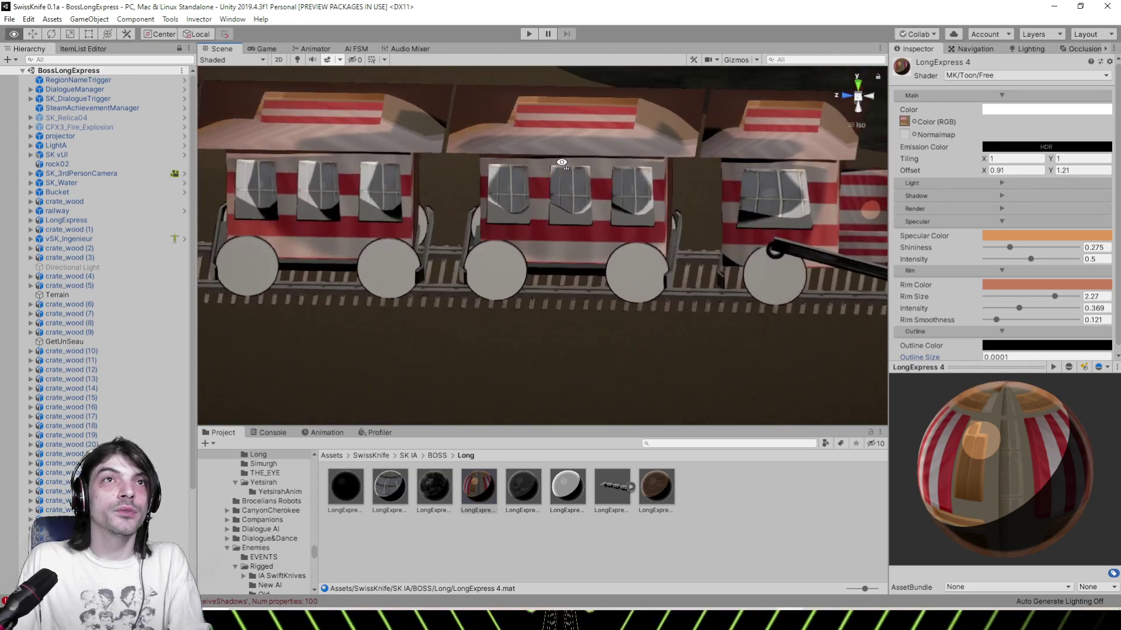
Set the carriage wheels' LongExpress 6 material to rim size 2.22, rim intensity 0.388 and rim smoothness 0.112
click(387, 281)
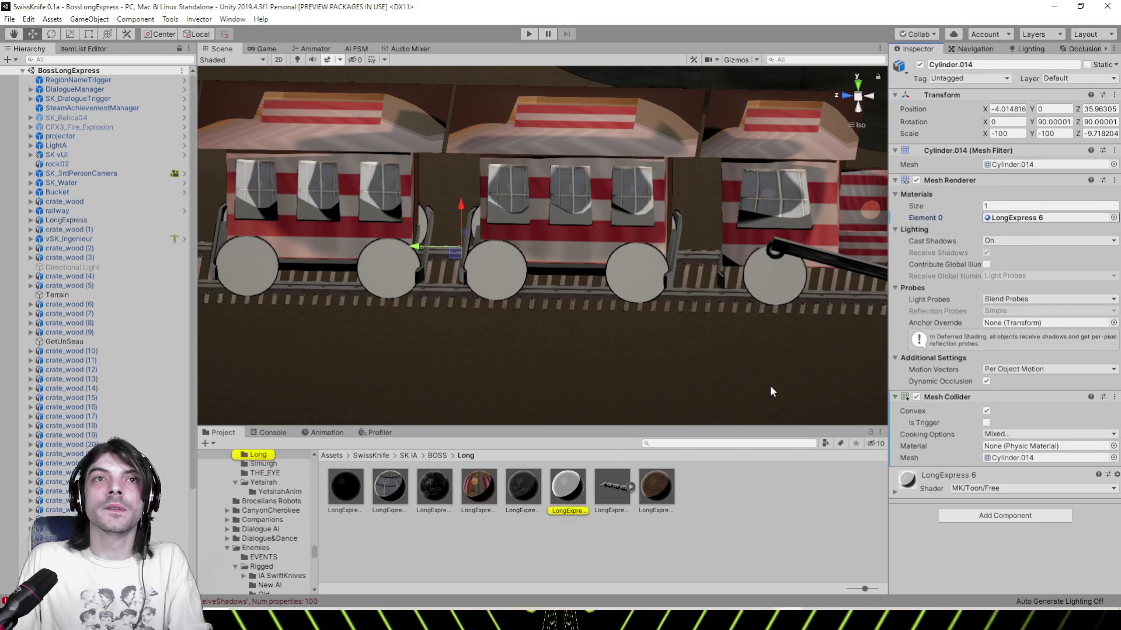
click(563, 494)
click(1011, 235)
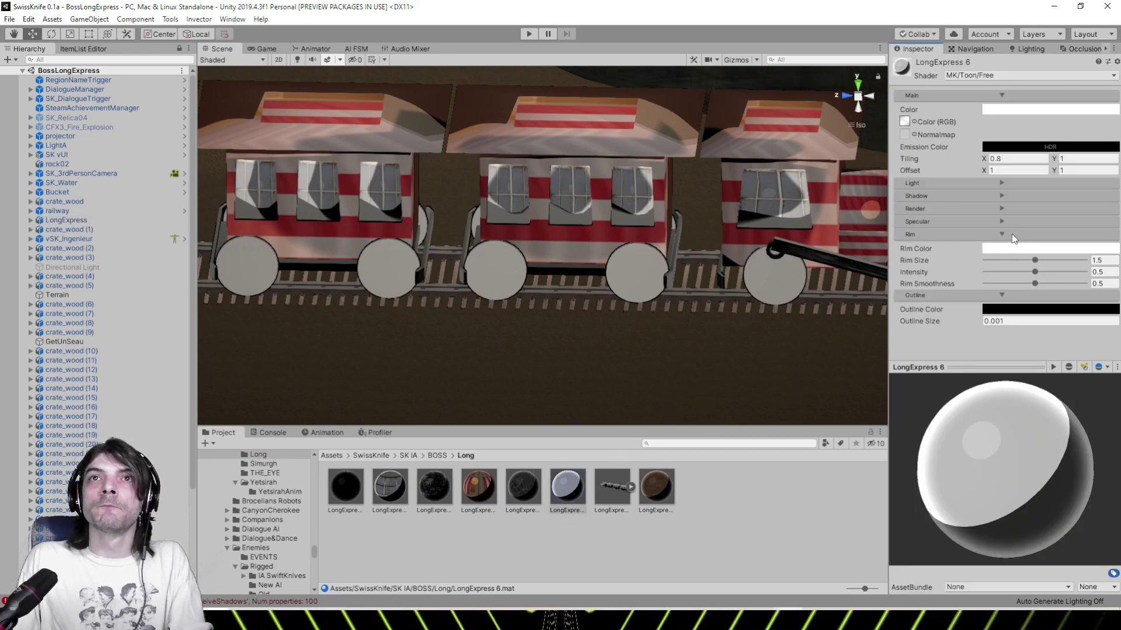
drag(1055, 261, 1057, 261)
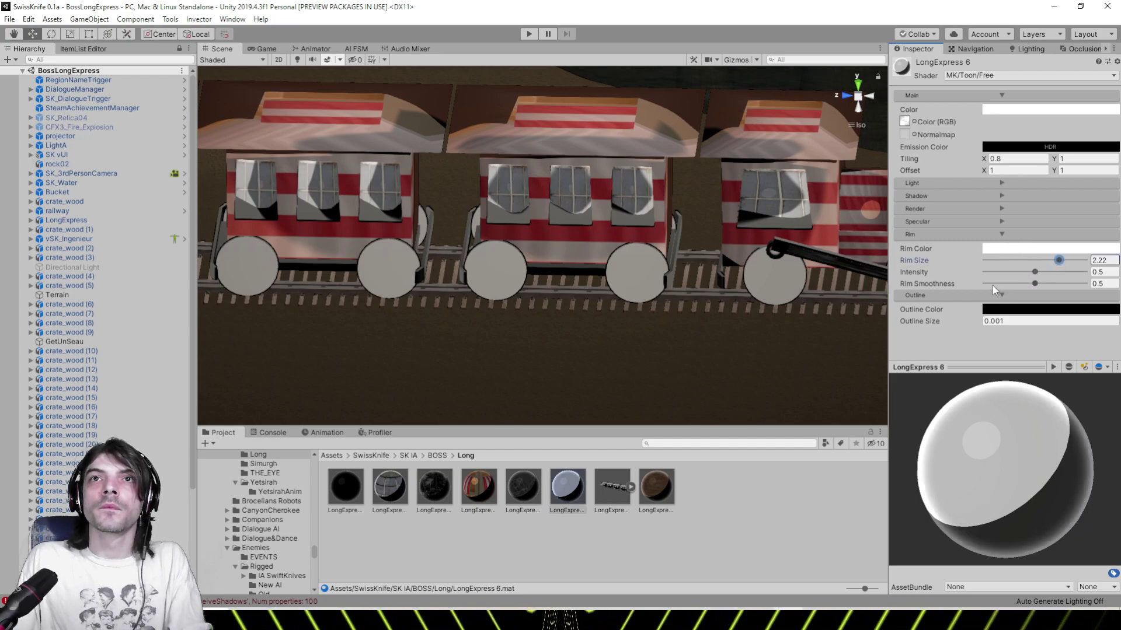
click(1023, 272)
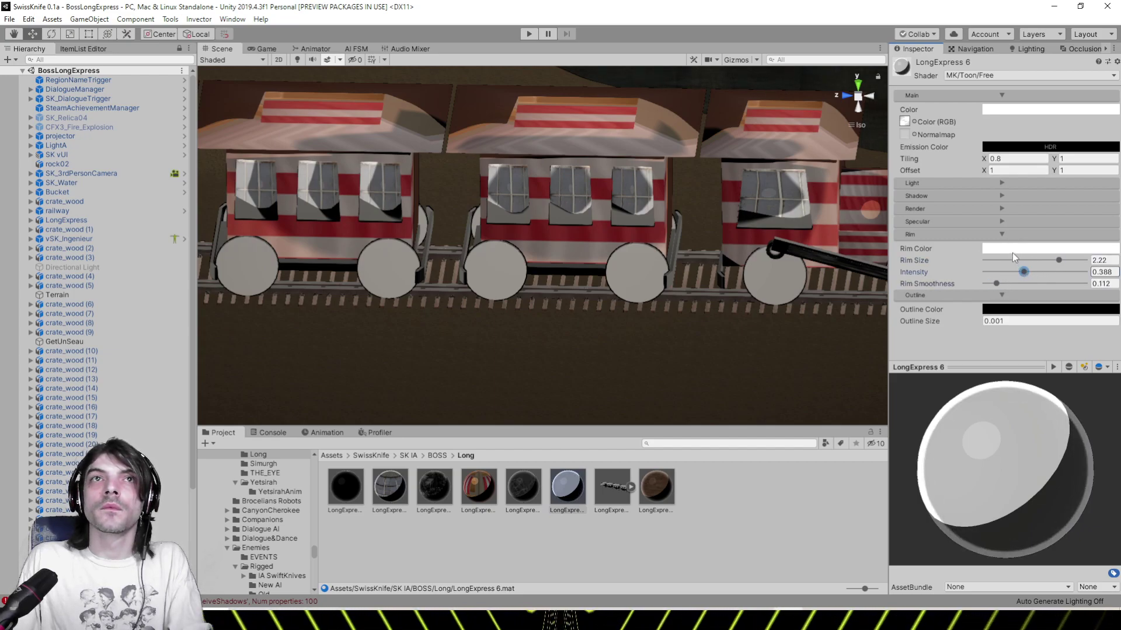
Give the LongExpress 6 material a dull greyish-pink rim color and darken its main color to a mid grey
click(1012, 250)
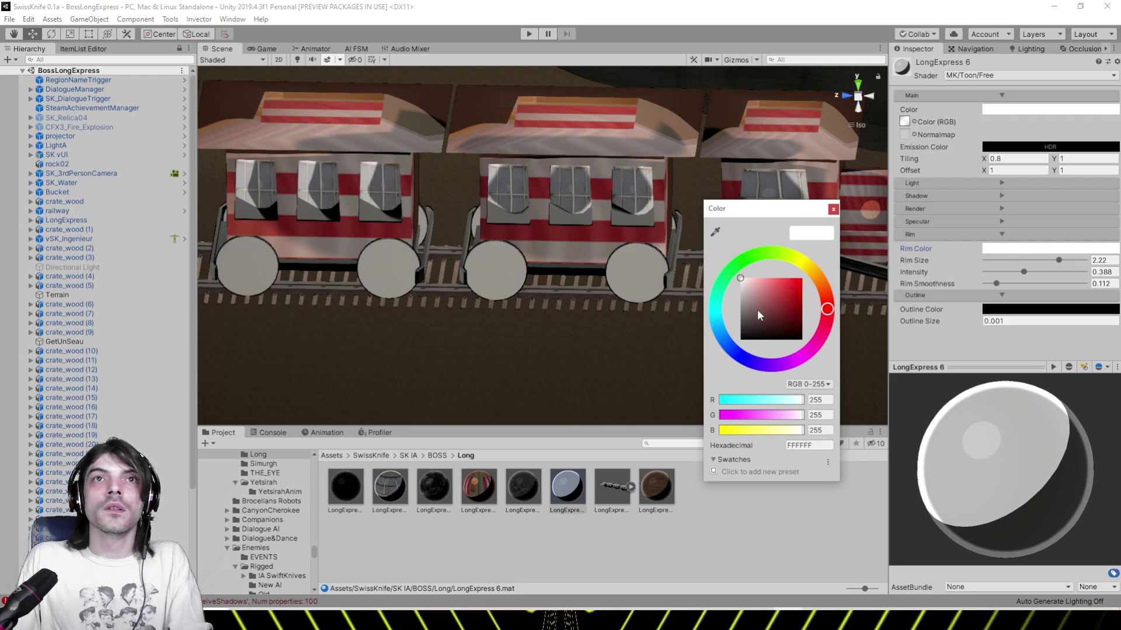
mouse_move(758, 314)
mouse_down()
mouse_move(740, 312)
mouse_move(740, 278)
mouse_move(737, 301)
mouse_up()
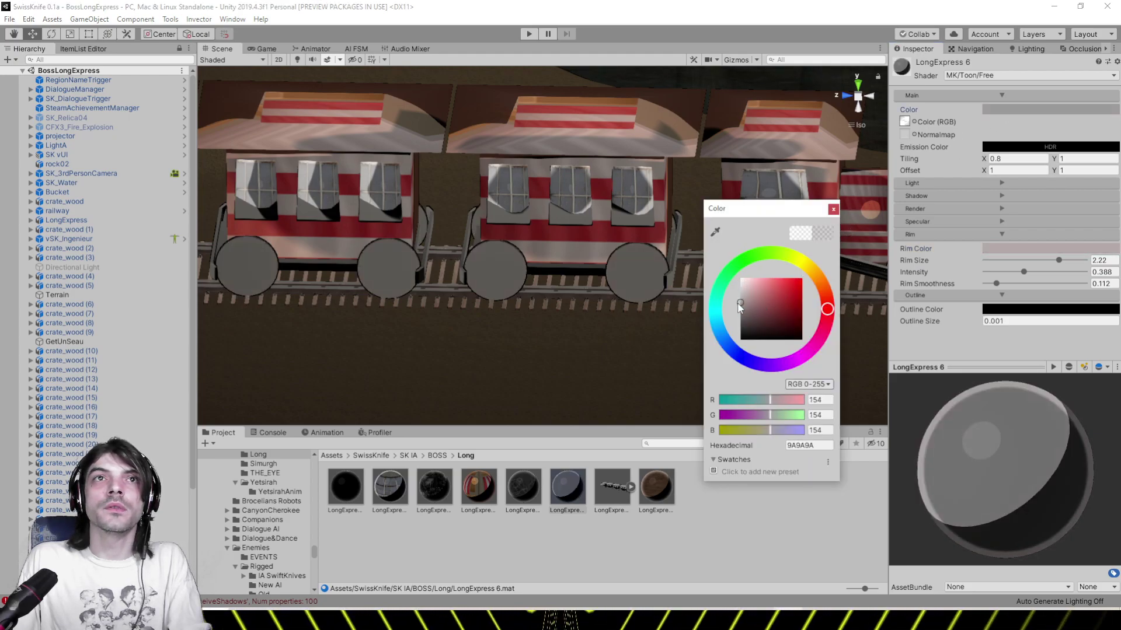
click(832, 208)
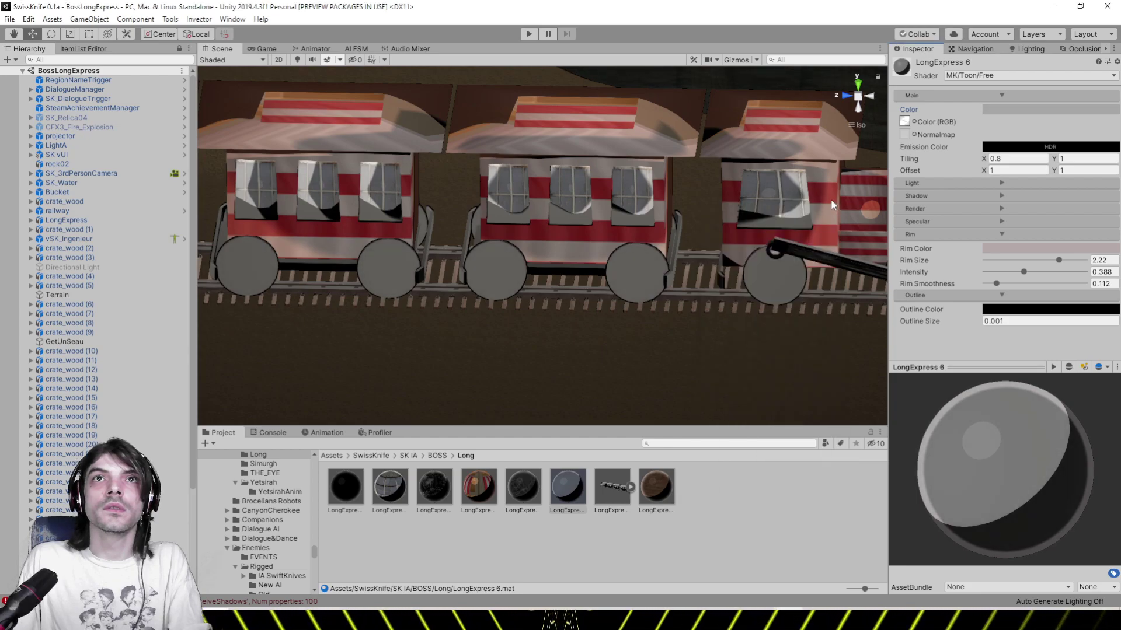
Remove the LongExpress 6 material's color texture by setting it to None
click(905, 122)
right_drag(640, 292, 741, 280)
click(914, 122)
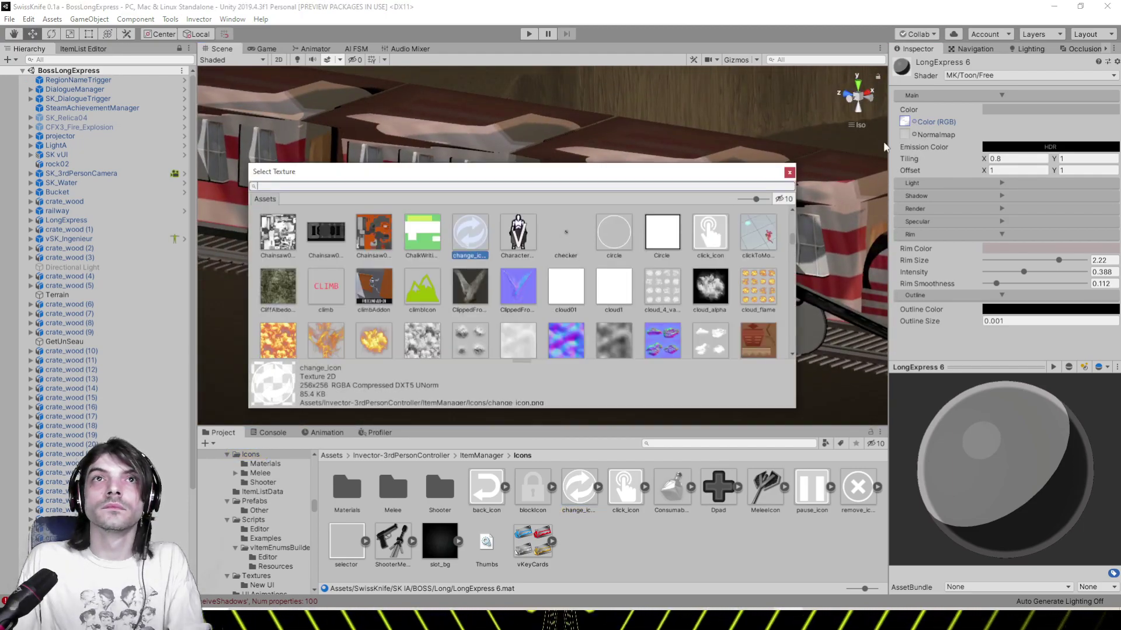
scroll(398, 232, up, 16)
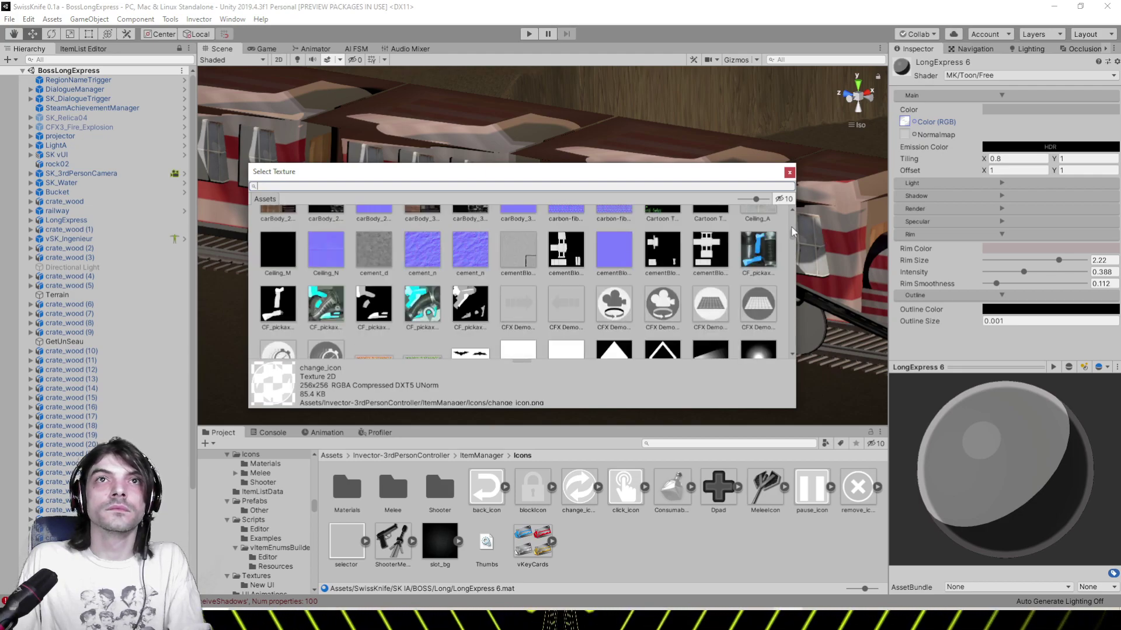
drag(792, 232, 796, 211)
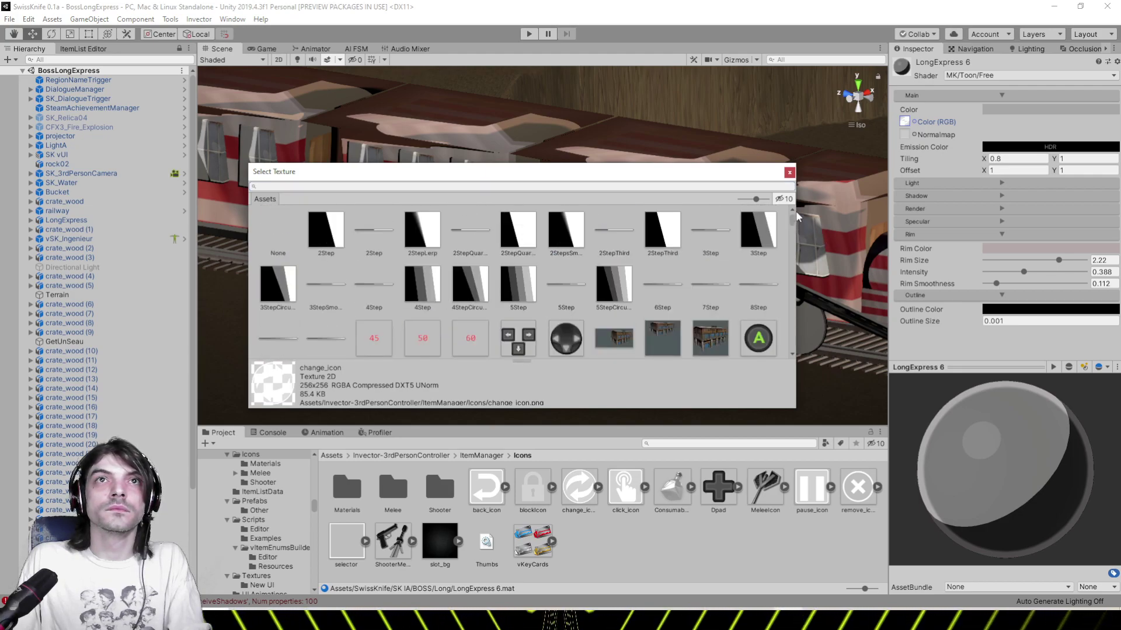
double_click(286, 226)
Change the LongExpress 6 material's main color to near black
right_drag(464, 255, 704, 237)
click(1018, 110)
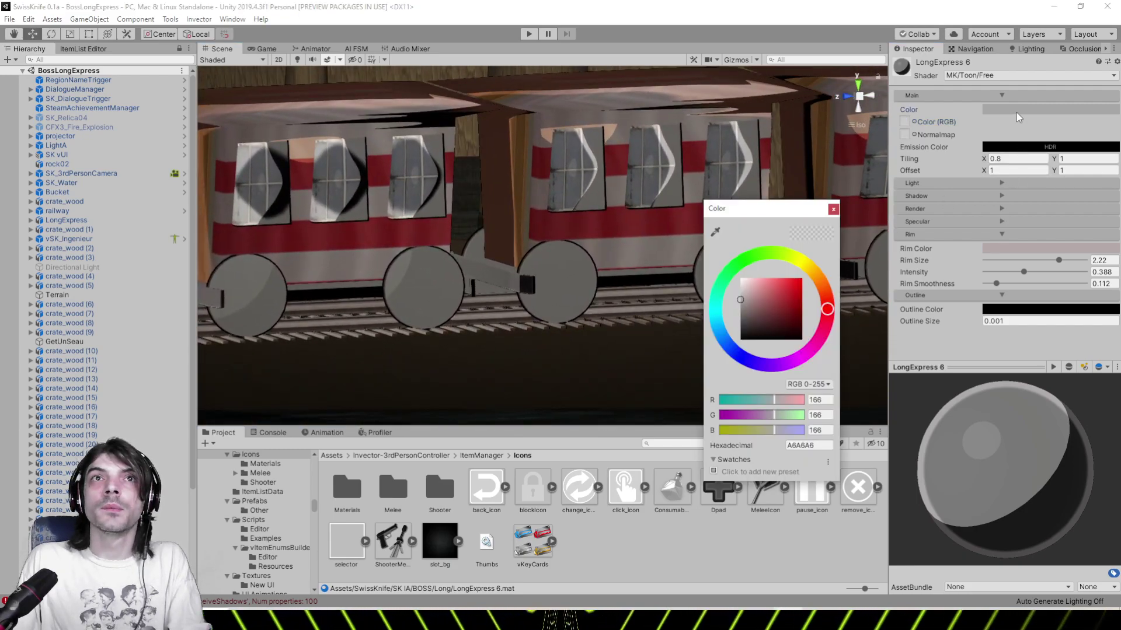
drag(758, 309, 719, 339)
click(833, 209)
Inspect the carriages and their wheels from the side and at an angle
right_drag(835, 211, 818, 251)
middle_drag(379, 280, 547, 259)
mouse_move(548, 264)
right_down()
mouse_move(713, 293)
mouse_move(612, 276)
mouse_move(668, 248)
mouse_move(413, 198)
mouse_move(633, 233)
mouse_move(245, 204)
mouse_move(748, 228)
mouse_move(460, 215)
mouse_move(415, 192)
mouse_move(276, 219)
mouse_move(670, 257)
mouse_move(645, 295)
mouse_move(562, 308)
mouse_move(538, 268)
mouse_move(544, 244)
mouse_move(565, 255)
right_up()
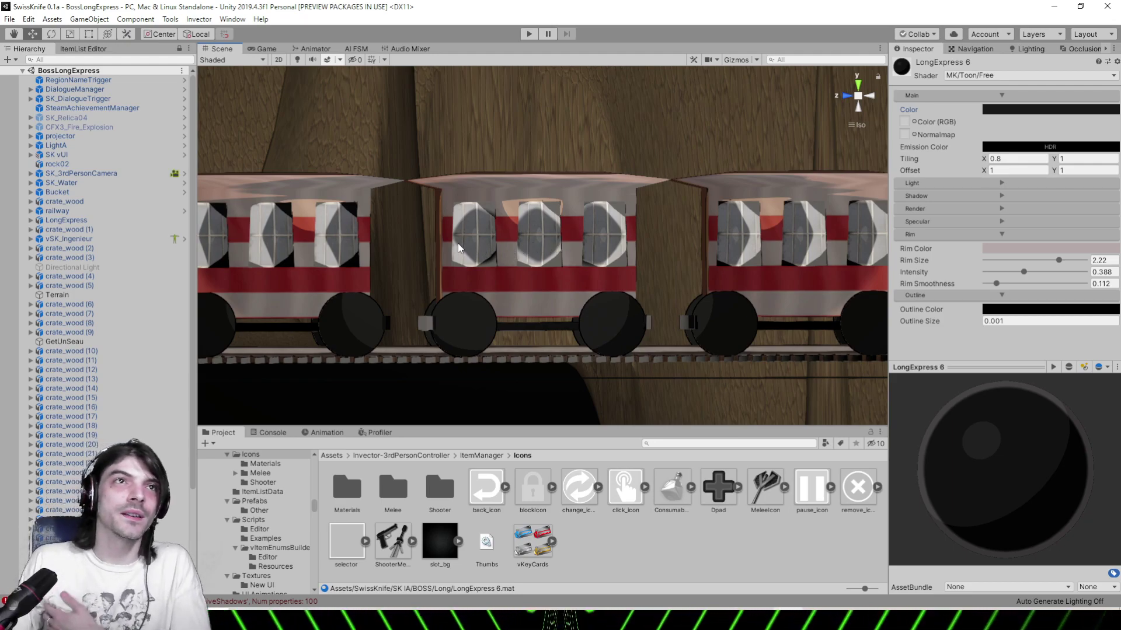
right_drag(458, 244, 456, 241)
middle_drag(456, 242, 528, 268)
right_drag(528, 268, 543, 277)
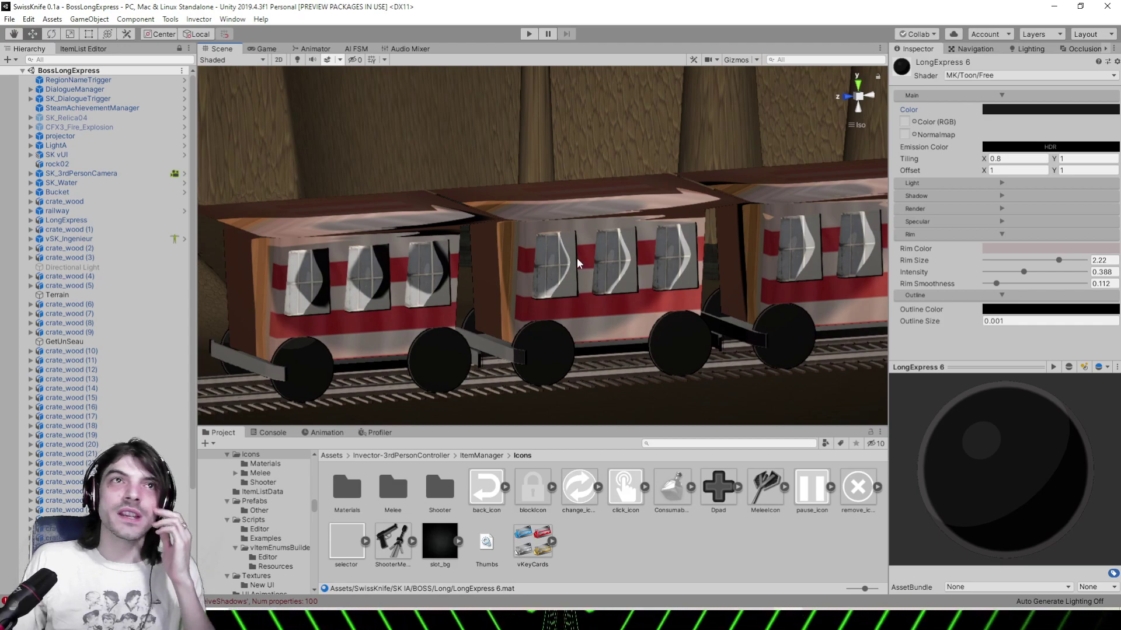
right_drag(577, 259, 640, 310)
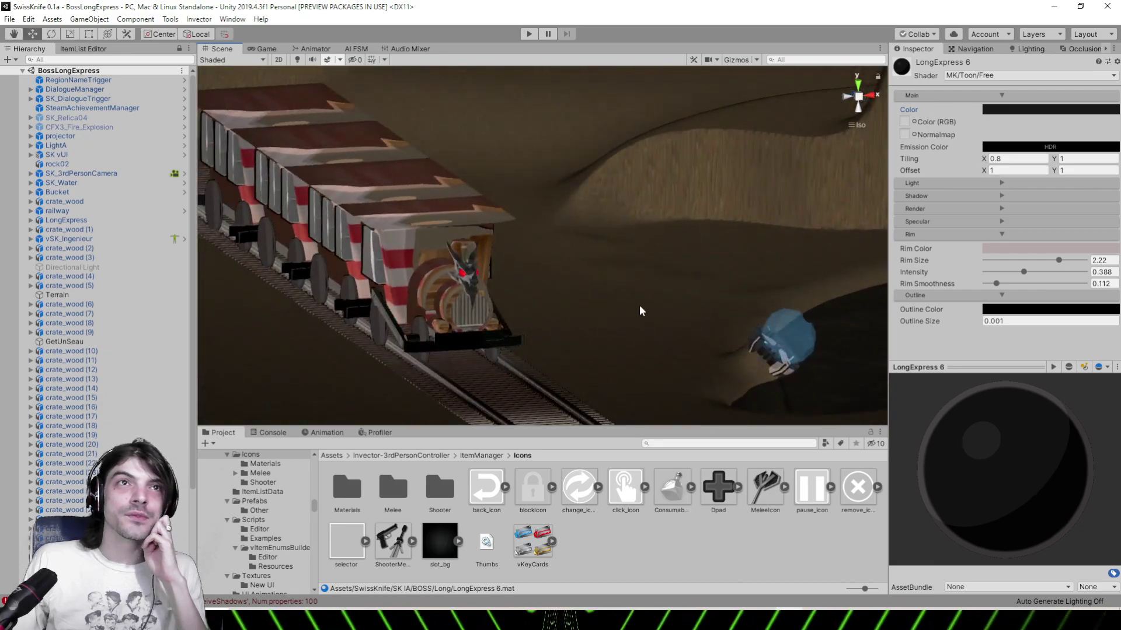
Examine the locomotive up close from both sides, including its wheels, connecting rods and front head
scroll(641, 310, up, 4)
right_drag(538, 300, 688, 307)
scroll(688, 308, up, 4)
middle_drag(689, 307, 727, 249)
scroll(728, 248, up, 4)
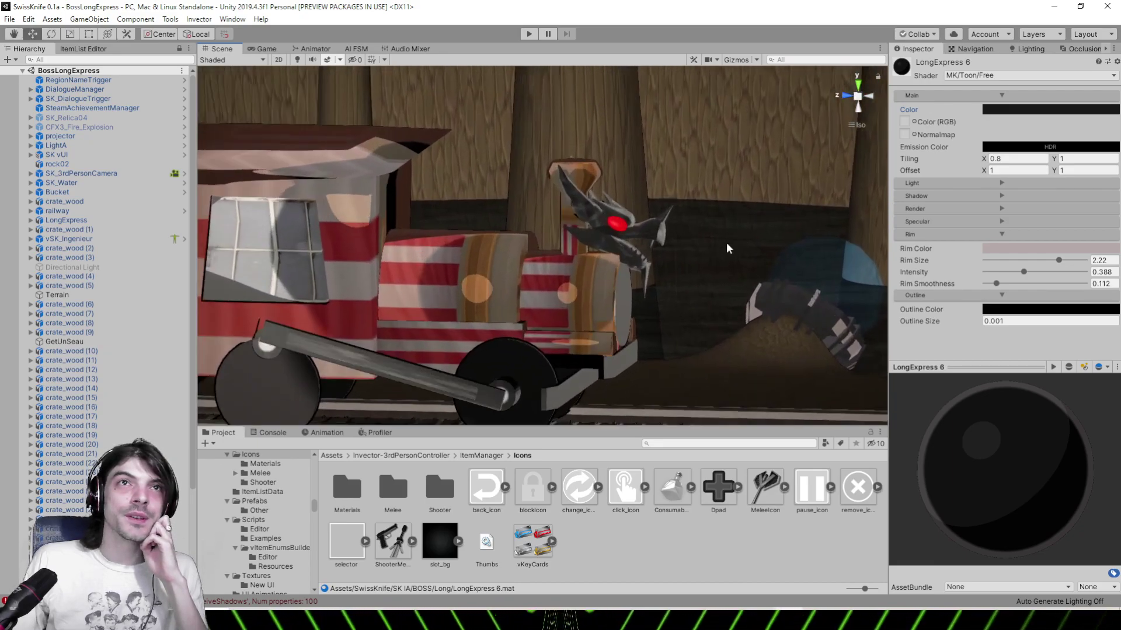
right_drag(728, 248, 310, 272)
right_drag(647, 257, 483, 270)
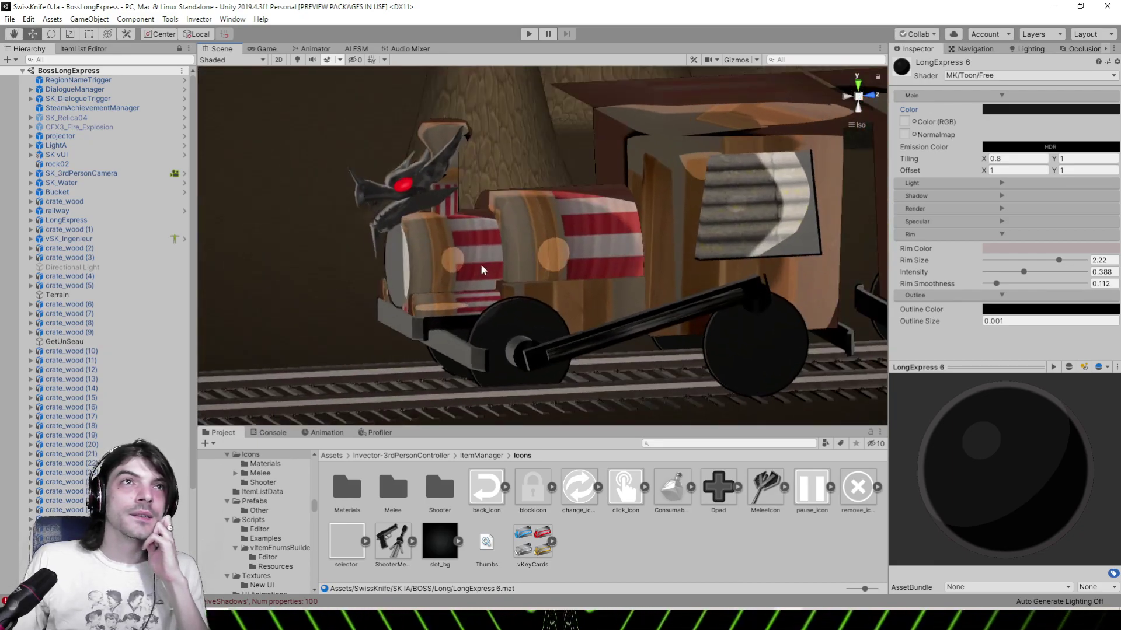
alt+drag(483, 269, 443, 234)
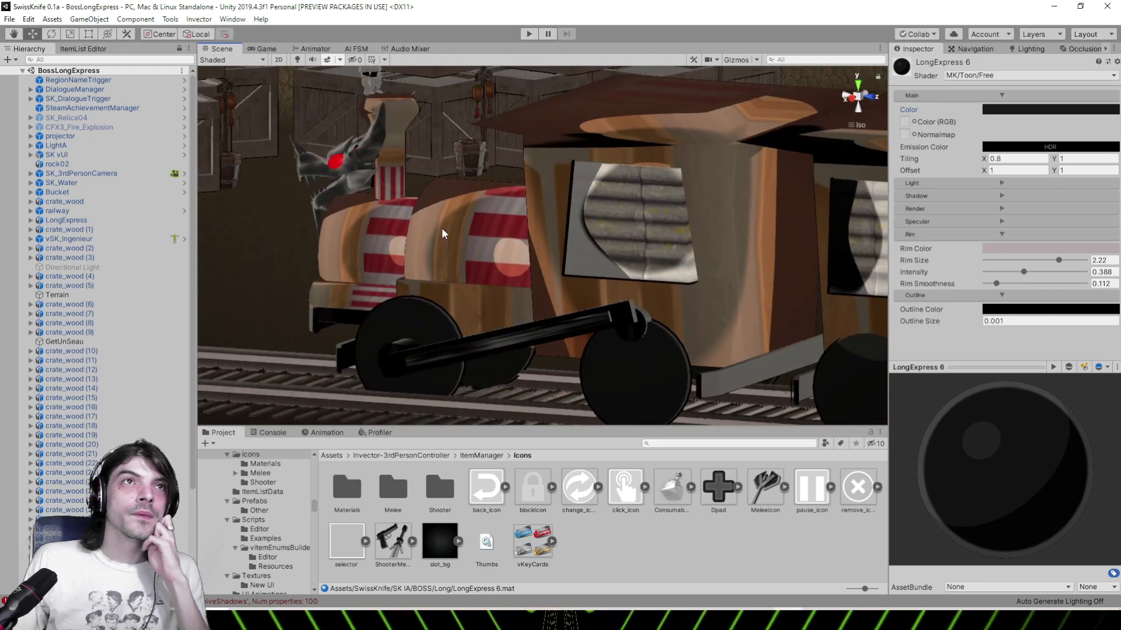
Look over the train roofs and the stacked wooden crates behind the train
scroll(442, 233, down, 4)
middle_drag(442, 234, 525, 283)
right_drag(596, 234, 530, 251)
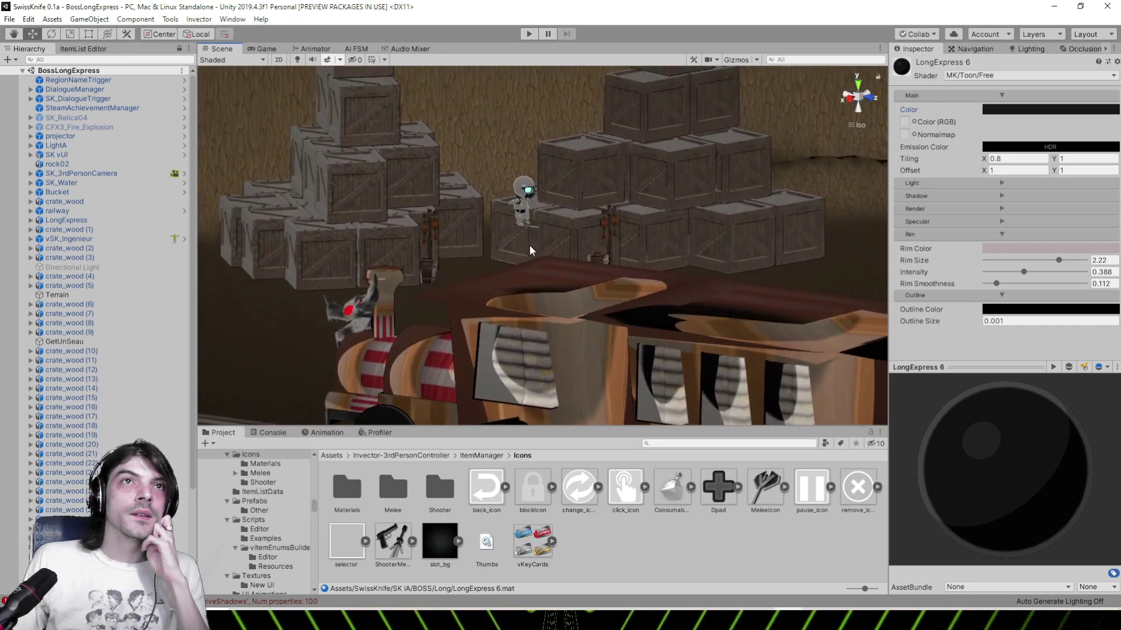
alt+drag(530, 251, 457, 259)
middle_drag(649, 203, 604, 312)
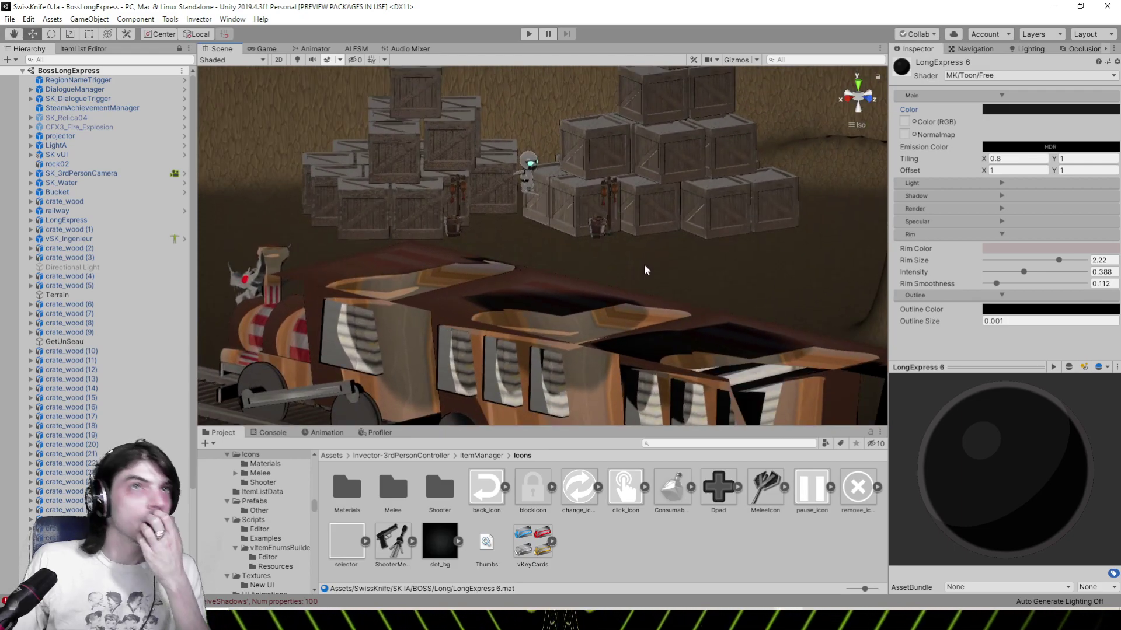
scroll(644, 264, down, 1)
middle_drag(635, 224, 559, 266)
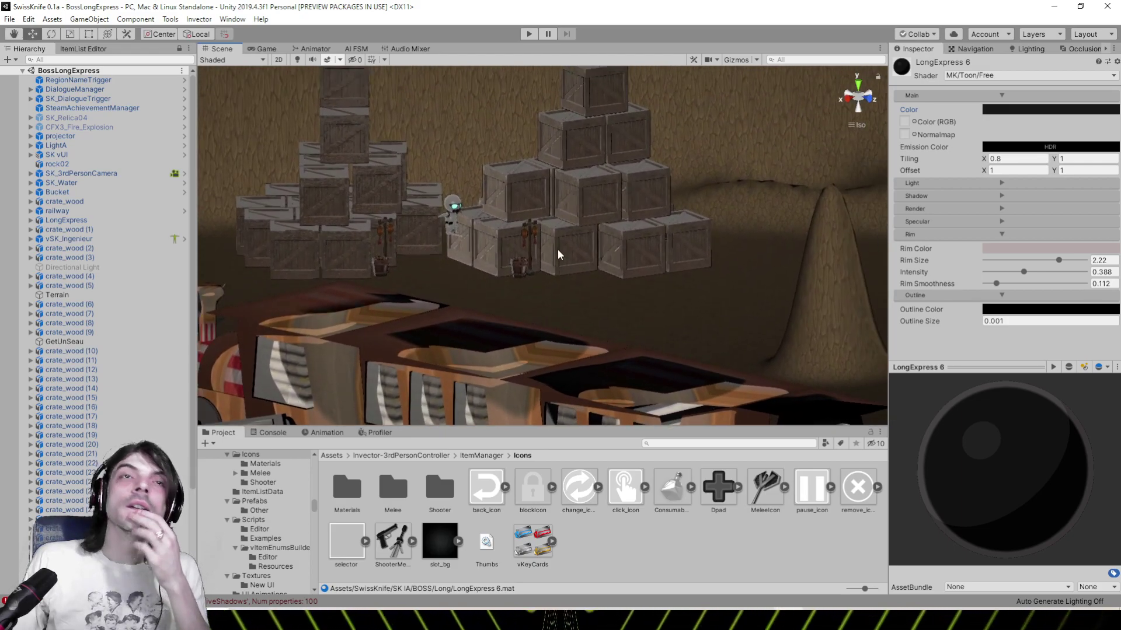
alt+drag(558, 249, 623, 281)
Turn the scene view lighting back on and briefly show the gizmos to inspect the lights around the train
click(296, 60)
alt+drag(328, 246, 590, 121)
click(736, 60)
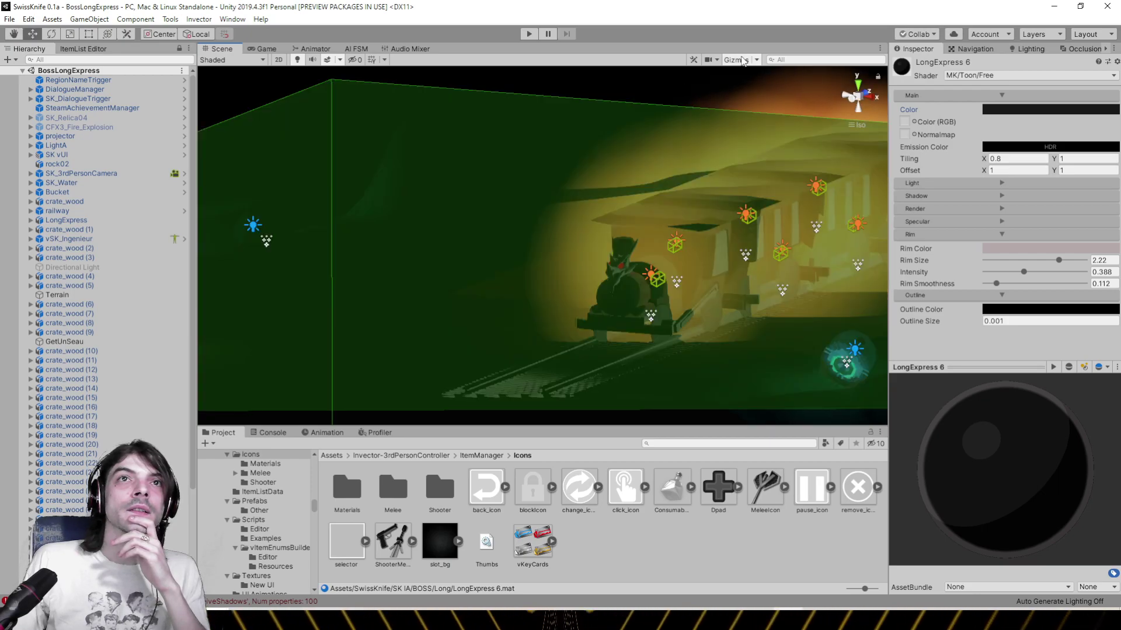
click(742, 60)
alt+drag(583, 234, 443, 236)
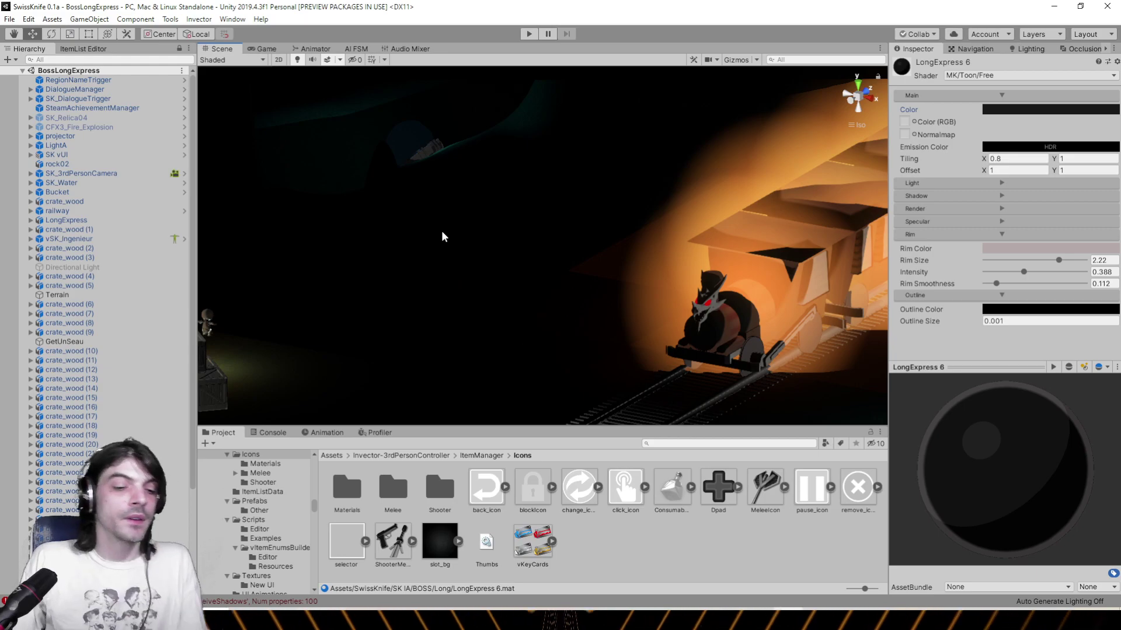
Select the Terrain object and check its terrain settings and its Raise or Lower Terrain brush
click(446, 237)
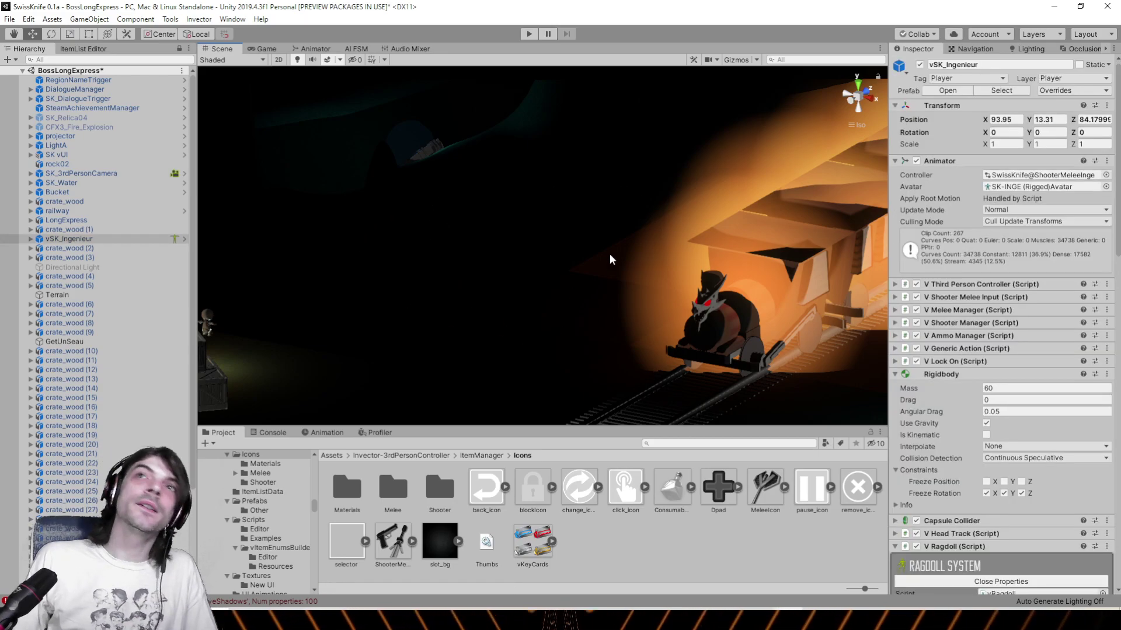
click(512, 196)
alt+drag(512, 196, 463, 197)
click(463, 197)
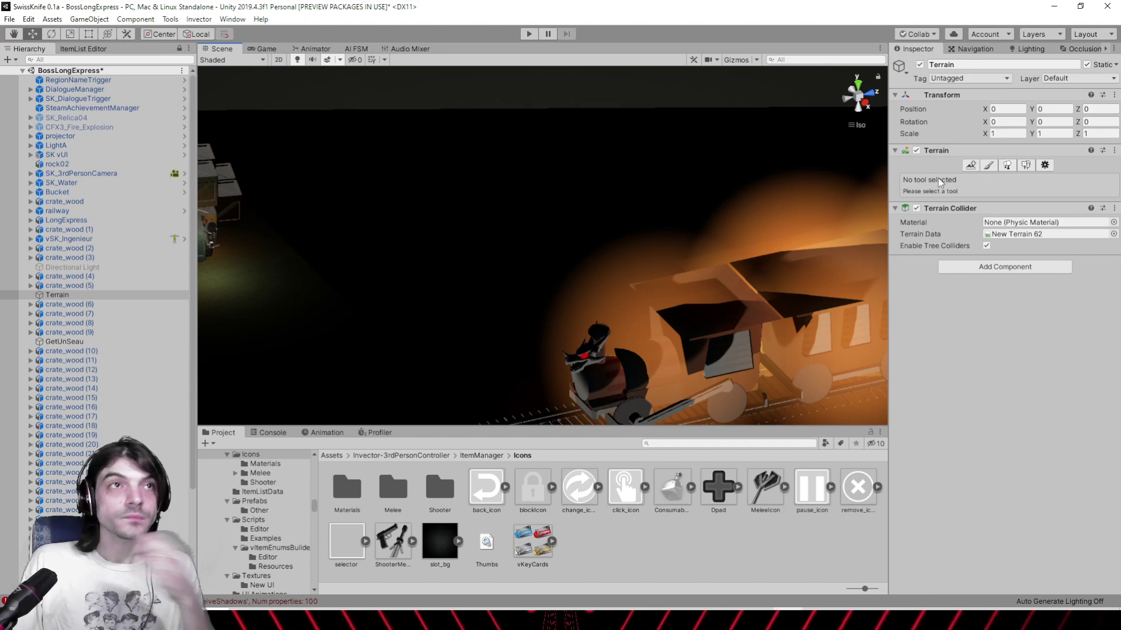
click(1043, 165)
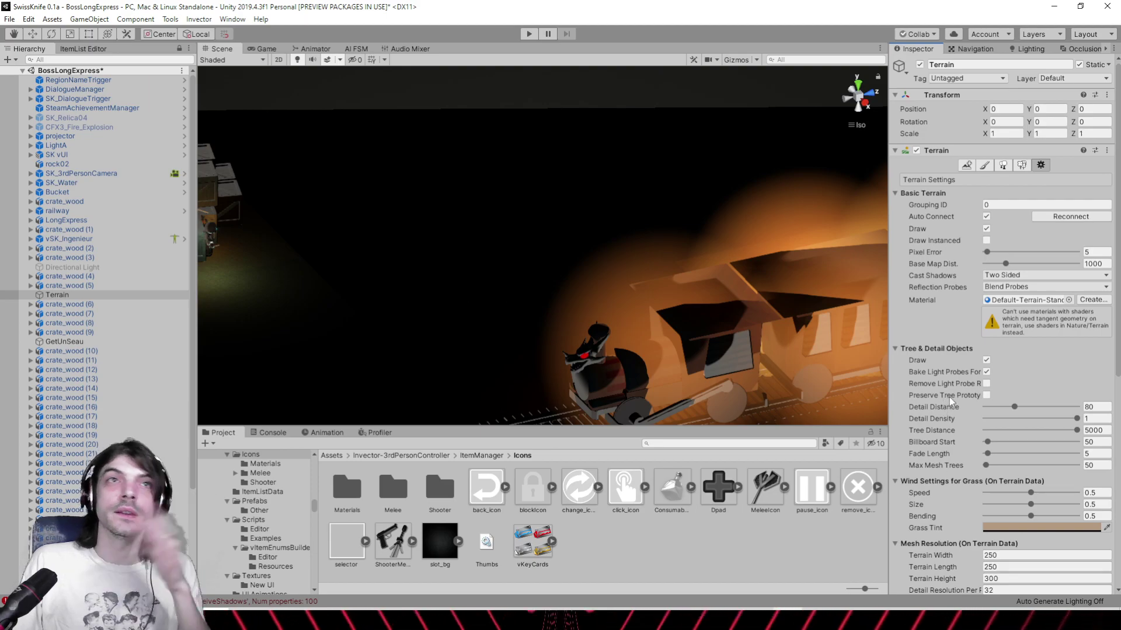
click(985, 165)
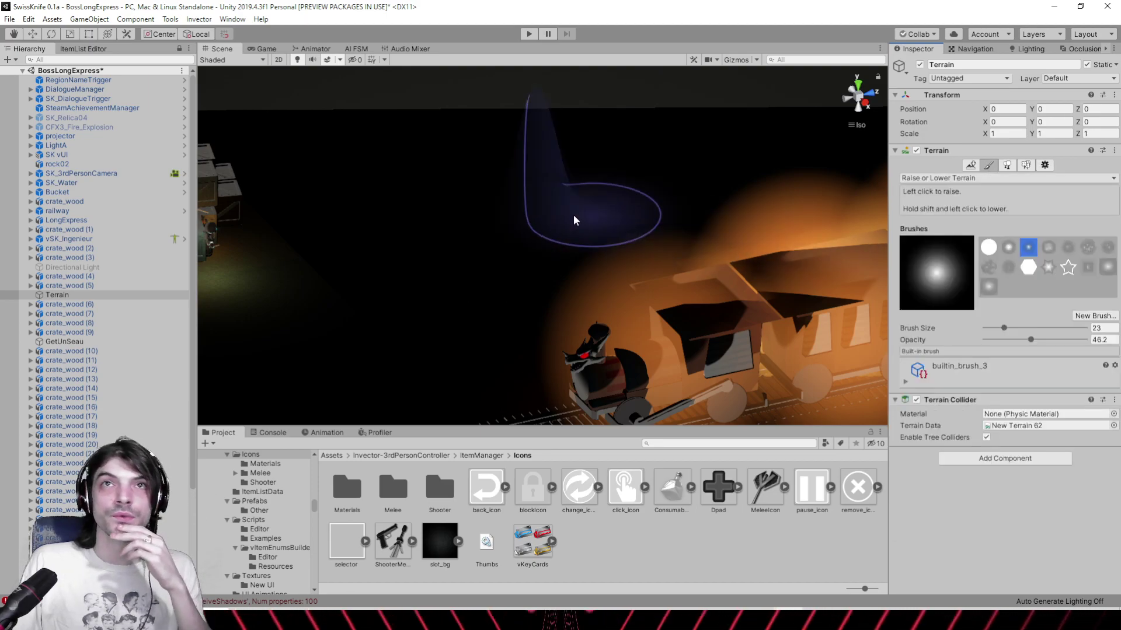
Review the Terrain's full settings, from the material down to the lightmapping and collider options
right_drag(518, 236, 645, 213)
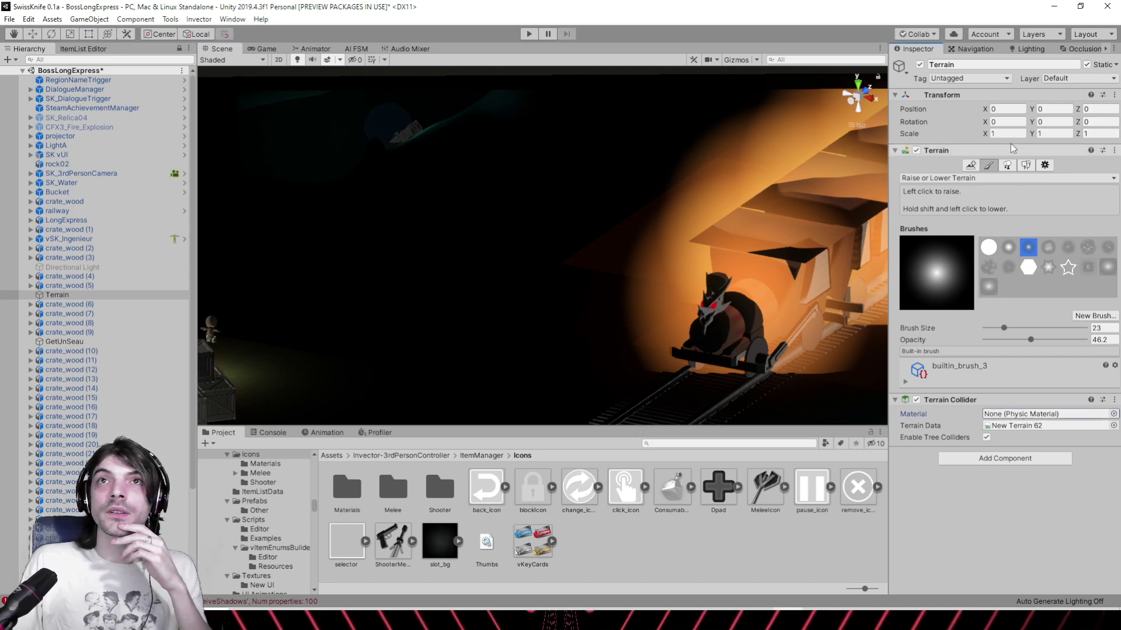
click(1045, 165)
scroll(976, 350, down, 10)
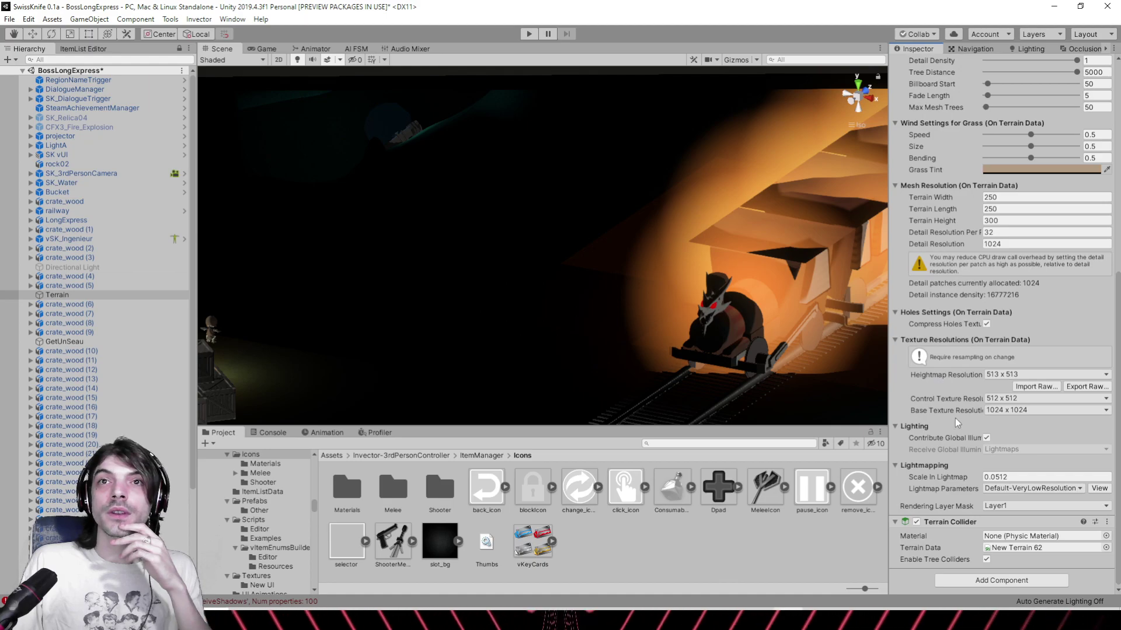
scroll(955, 429, up, 10)
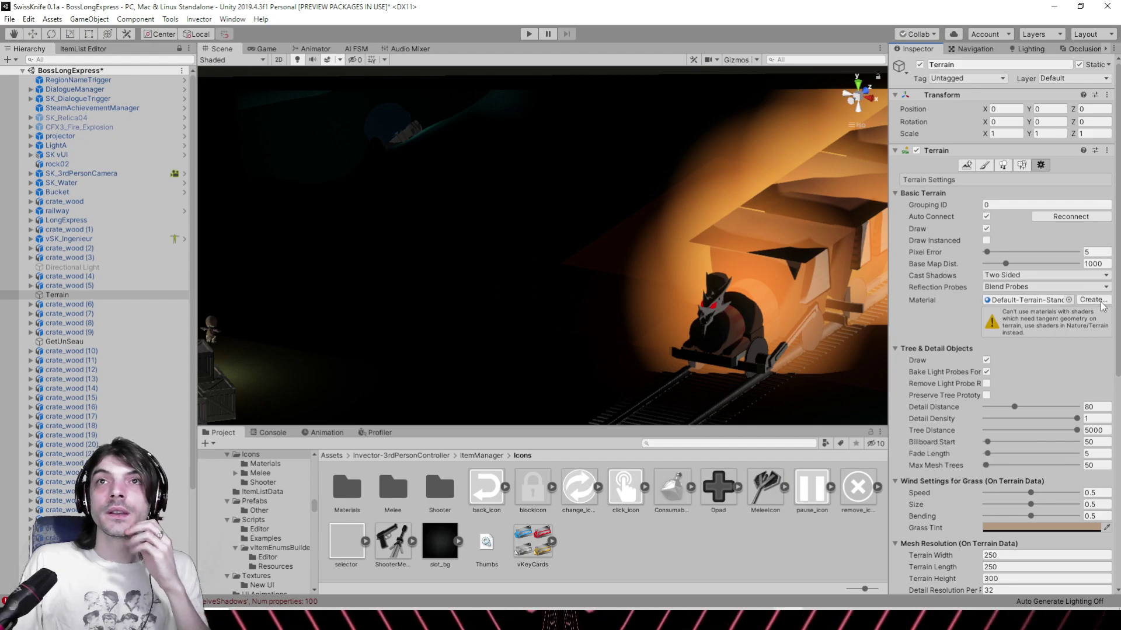
Examine how the lit train, railway, dark ground and crate stacks look from several angles around the arena
alt+drag(555, 250, 474, 257)
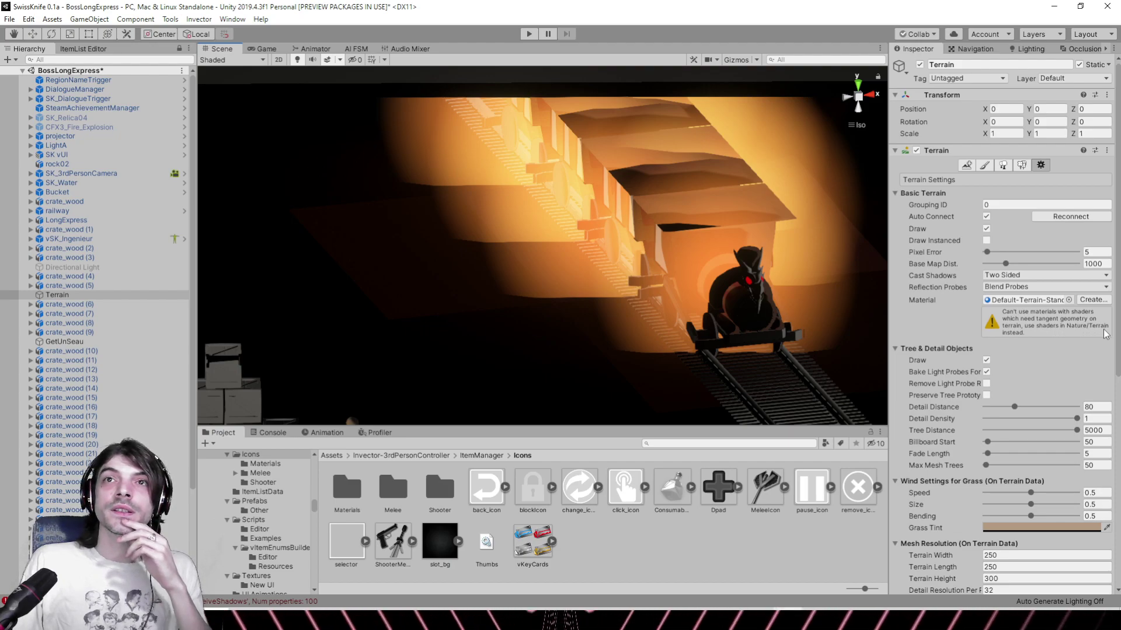
alt+drag(575, 266, 805, 268)
middle_drag(452, 202, 759, 207)
alt+drag(342, 219, 678, 223)
middle_drag(678, 223, 574, 250)
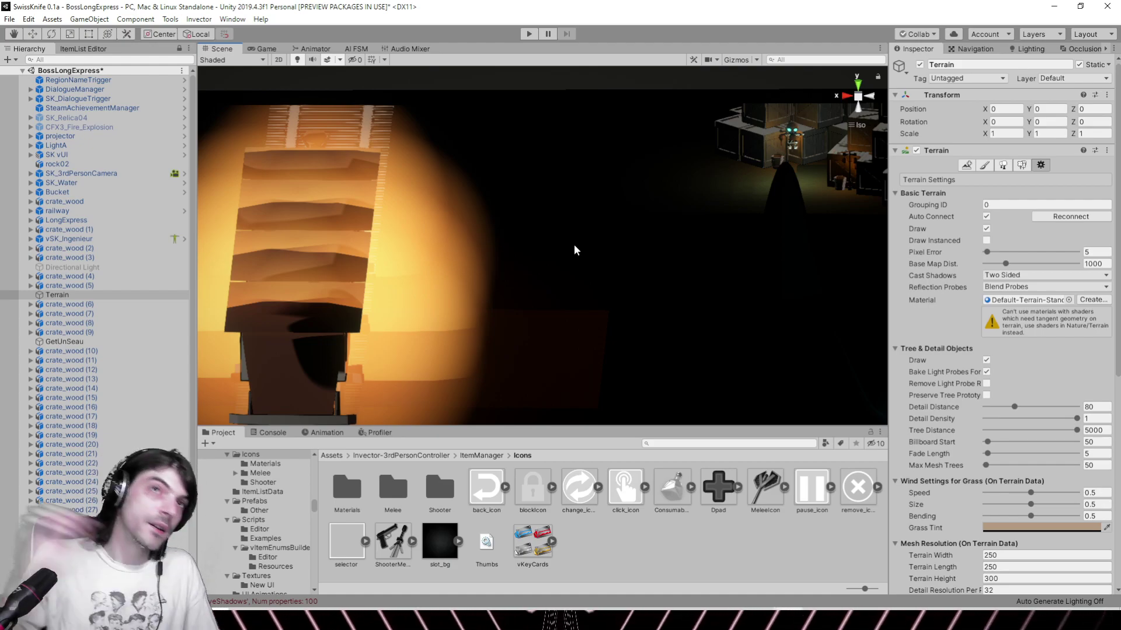
alt+drag(578, 239, 558, 228)
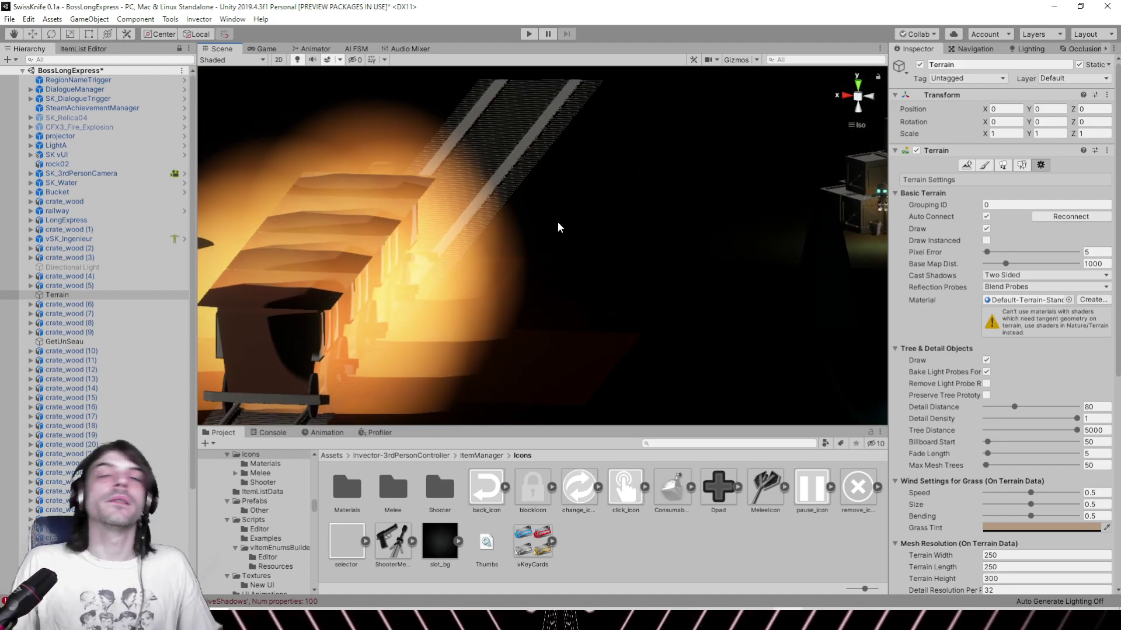
middle_drag(551, 226, 483, 247)
alt+drag(483, 247, 532, 265)
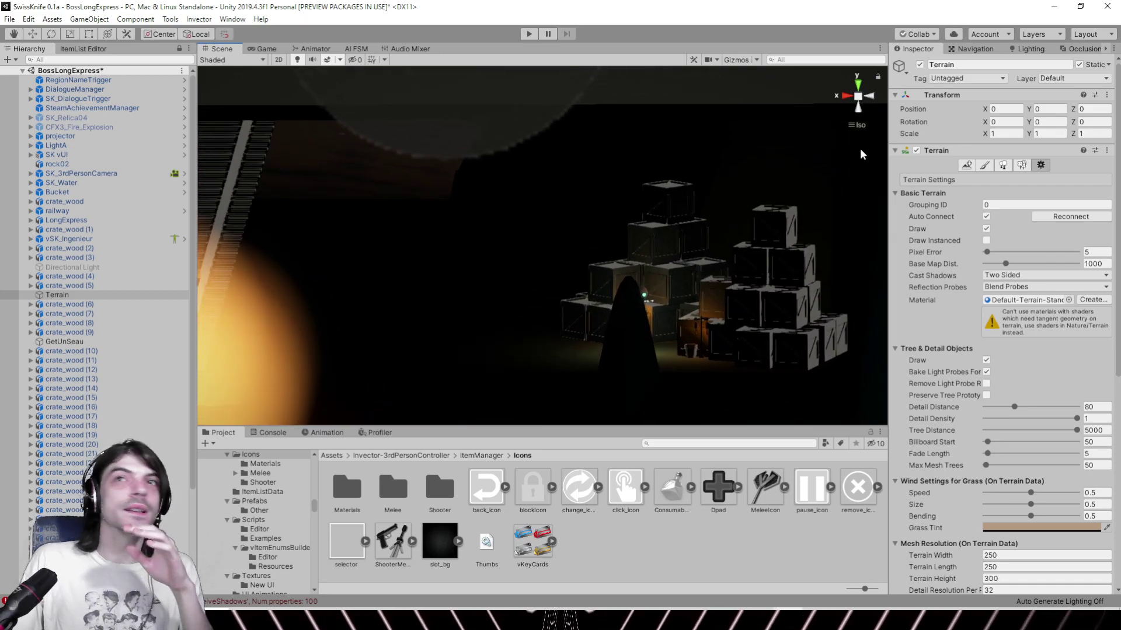
Activate the Raise or Lower Terrain tool and survey the dark terrain around the railway and crates
click(984, 165)
alt+drag(555, 258, 412, 255)
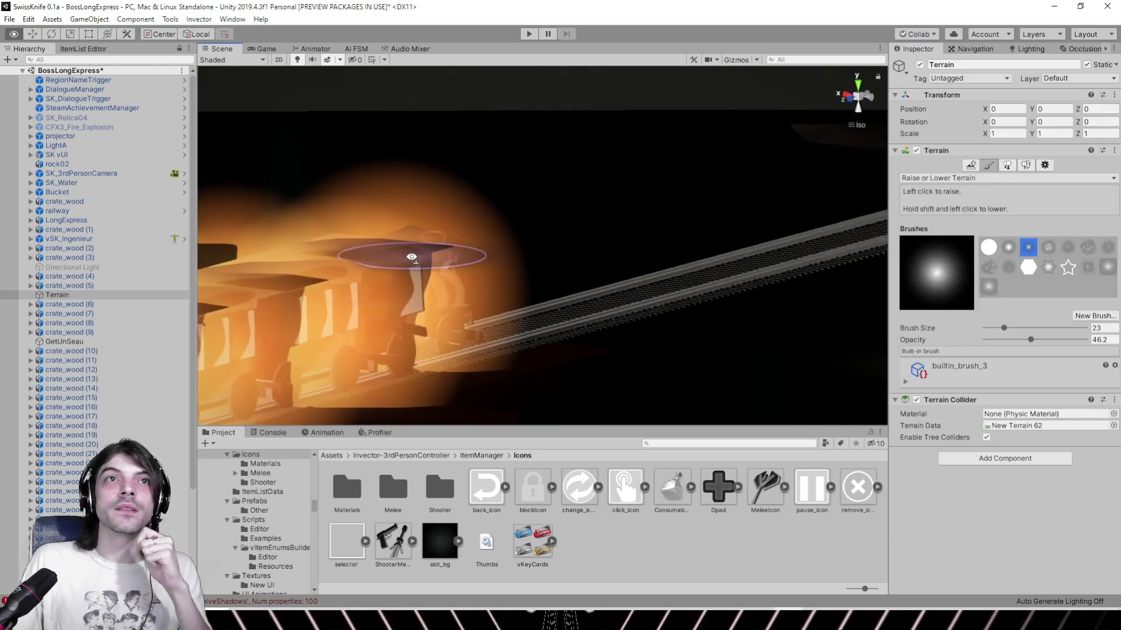
alt+drag(694, 209, 899, 310)
alt+drag(520, 312, 710, 314)
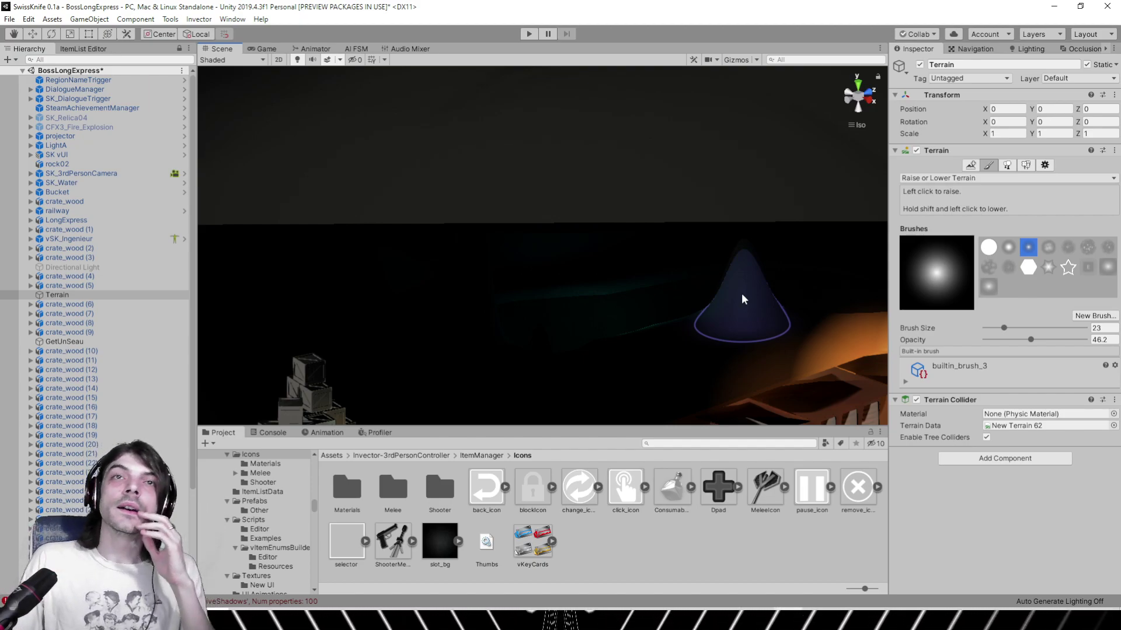
Turn off the Scene view's effects and scene lighting, and examine the cave arena, rock spikes and train from several angles
alt+drag(608, 317, 676, 316)
middle_drag(676, 316, 533, 290)
alt+drag(532, 290, 659, 274)
click(326, 61)
click(300, 62)
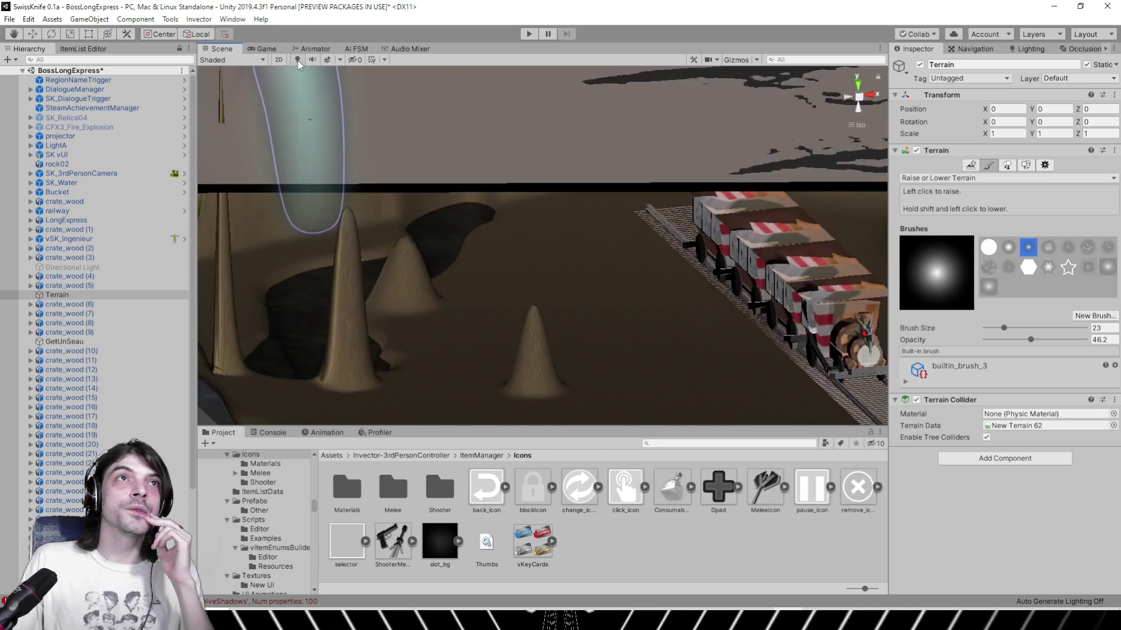
mouse_move(534, 287)
alt+mouse_down()
mouse_move(697, 305)
mouse_move(590, 273)
mouse_move(439, 301)
mouse_move(270, 303)
mouse_move(418, 243)
mouse_move(508, 313)
mouse_move(315, 318)
mouse_move(475, 245)
mouse_move(363, 338)
mouse_move(726, 312)
mouse_move(556, 287)
mouse_move(425, 243)
mouse_move(440, 233)
mouse_move(600, 255)
mouse_move(601, 304)
mouse_move(490, 313)
mouse_move(799, 238)
mouse_move(743, 240)
alt+mouse_up()
mouse_move(743, 172)
alt+mouse_down()
mouse_move(482, 350)
mouse_move(663, 303)
mouse_move(263, 327)
mouse_move(481, 310)
mouse_move(348, 315)
mouse_move(625, 393)
mouse_move(488, 388)
mouse_move(587, 387)
mouse_move(656, 315)
mouse_move(572, 338)
mouse_move(380, 350)
mouse_move(328, 318)
mouse_move(500, 280)
mouse_move(304, 277)
mouse_move(475, 313)
mouse_move(374, 315)
mouse_move(658, 307)
mouse_move(609, 345)
mouse_move(509, 324)
alt+mouse_up()
click(395, 290)
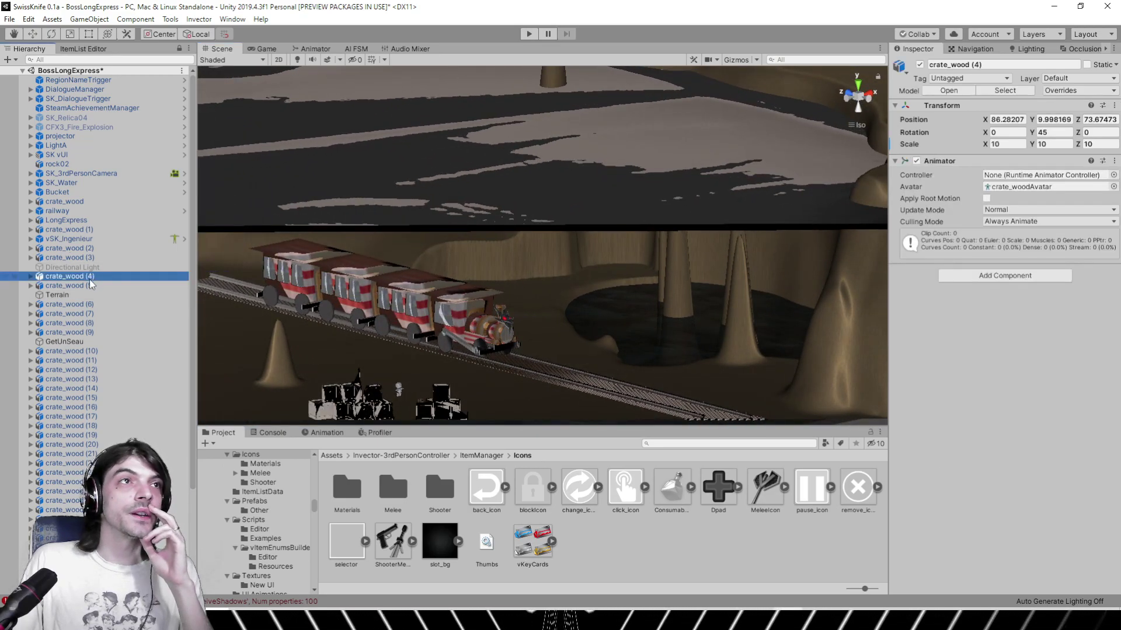
alt+drag(394, 290, 429, 249)
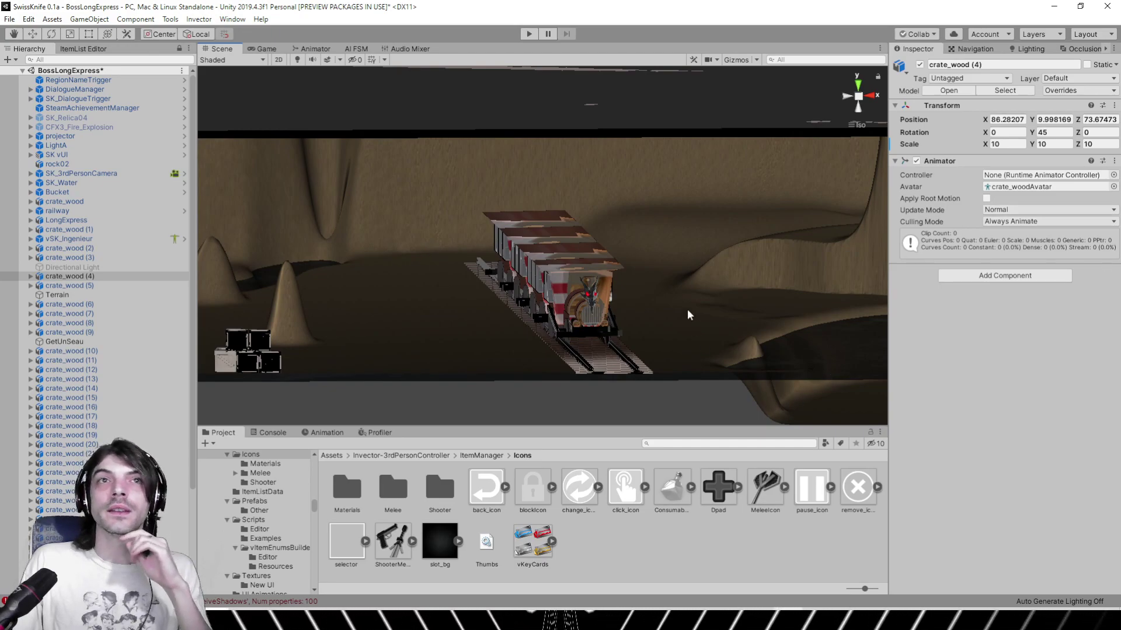
Select the Terrain and check its Paint Trees, Paint Details and Raise or Lower Terrain tools around the train
click(694, 281)
click(1007, 166)
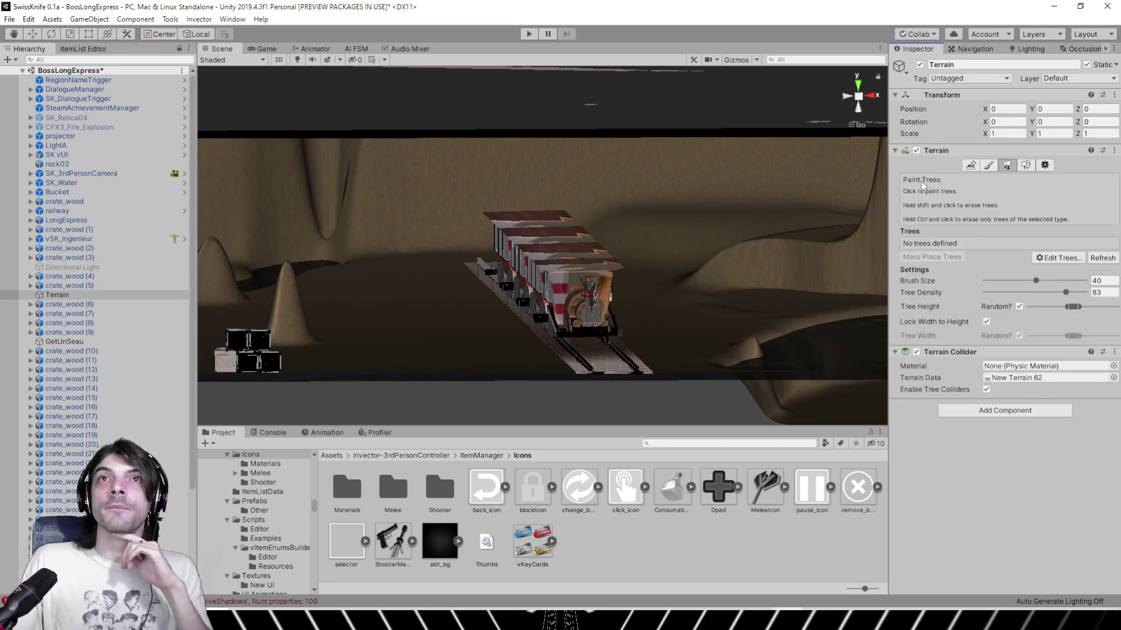
click(1026, 168)
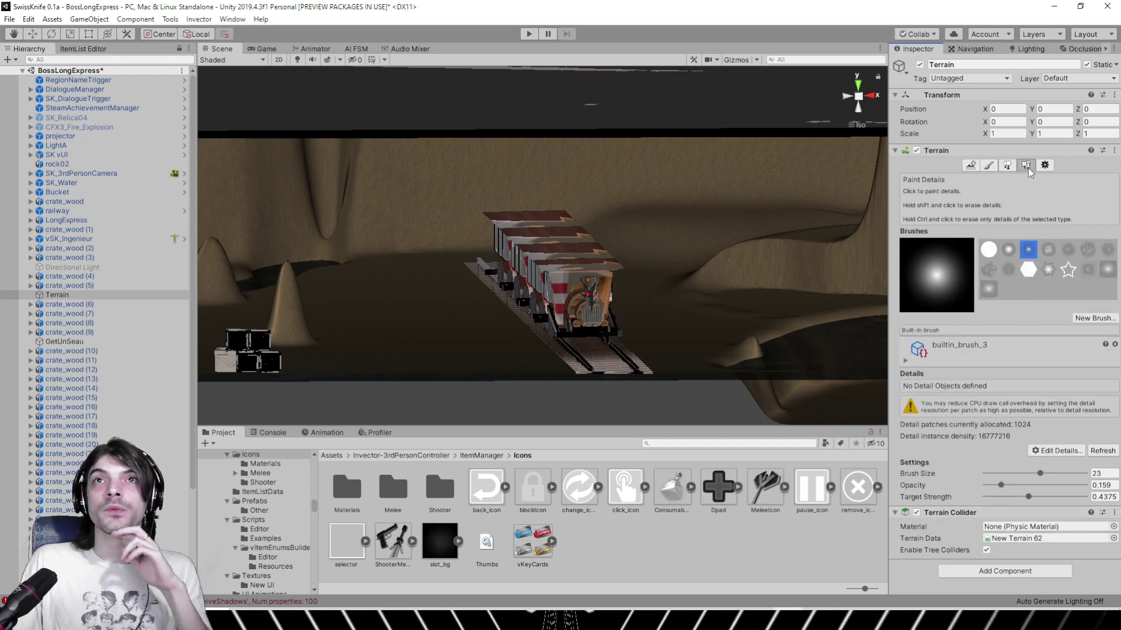
click(988, 166)
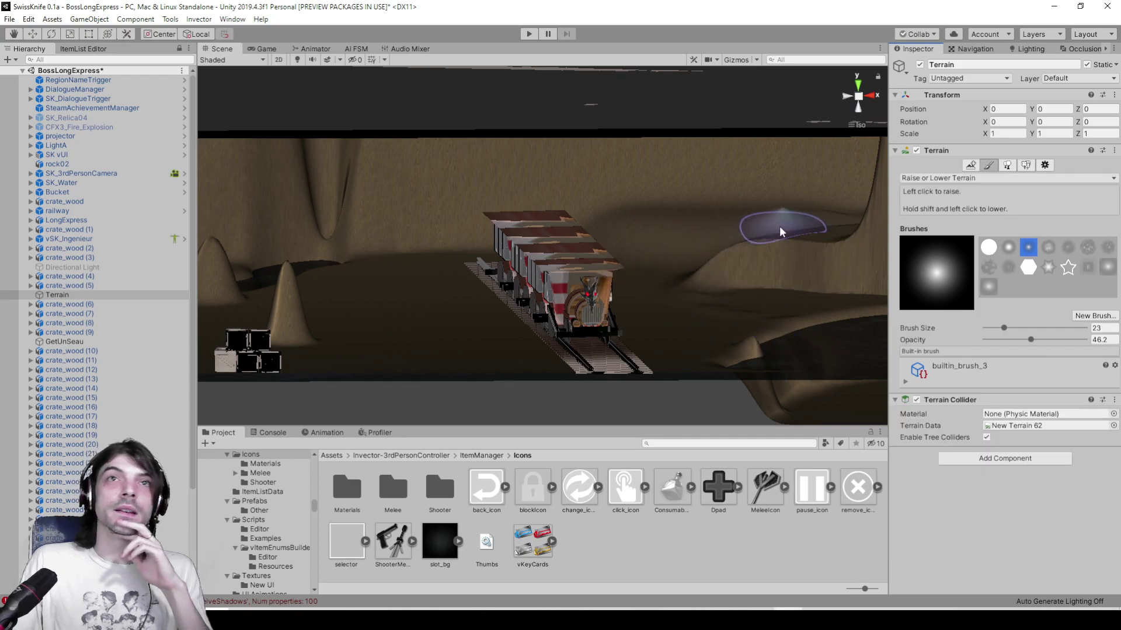
right_drag(661, 306, 753, 320)
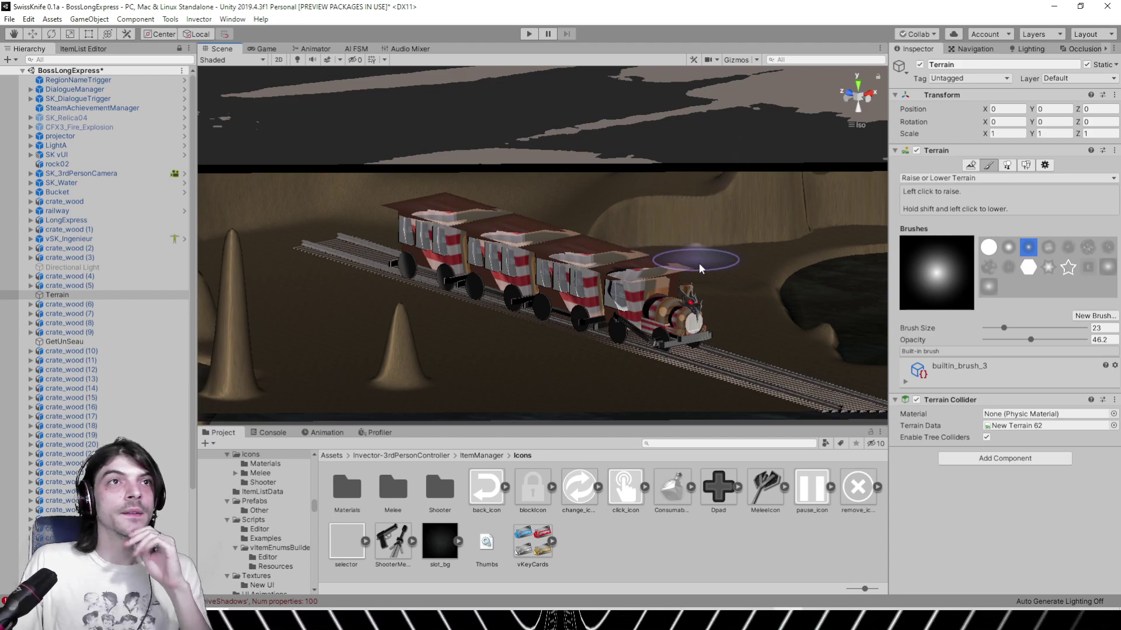
right_drag(734, 275, 619, 276)
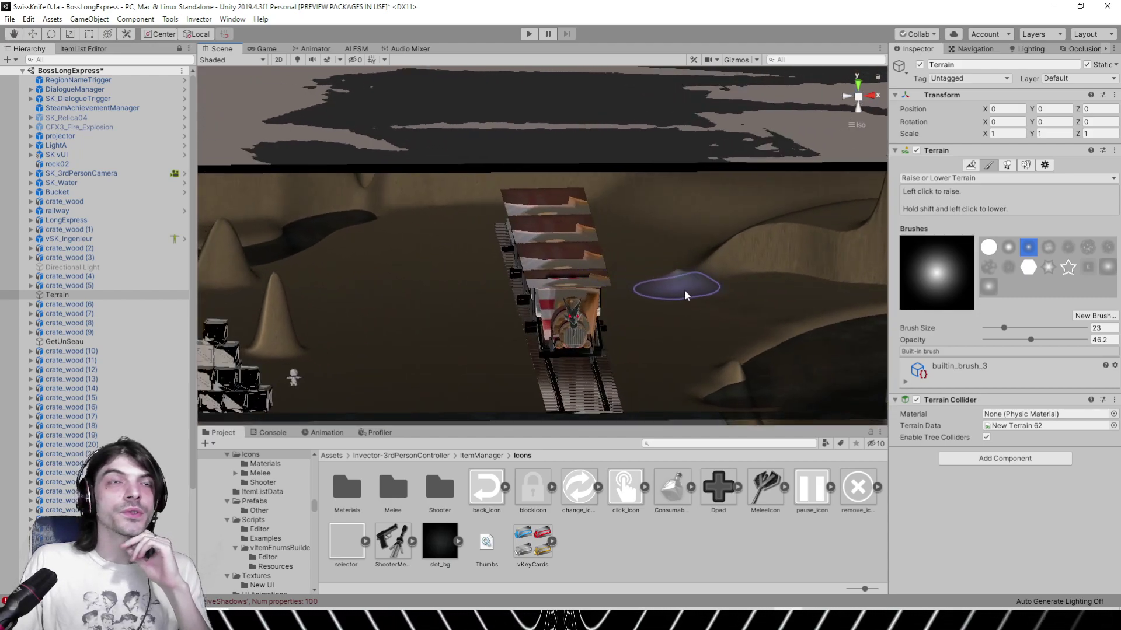
mouse_move(685, 314)
alt+mouse_down()
mouse_move(776, 287)
mouse_move(673, 299)
alt+mouse_up()
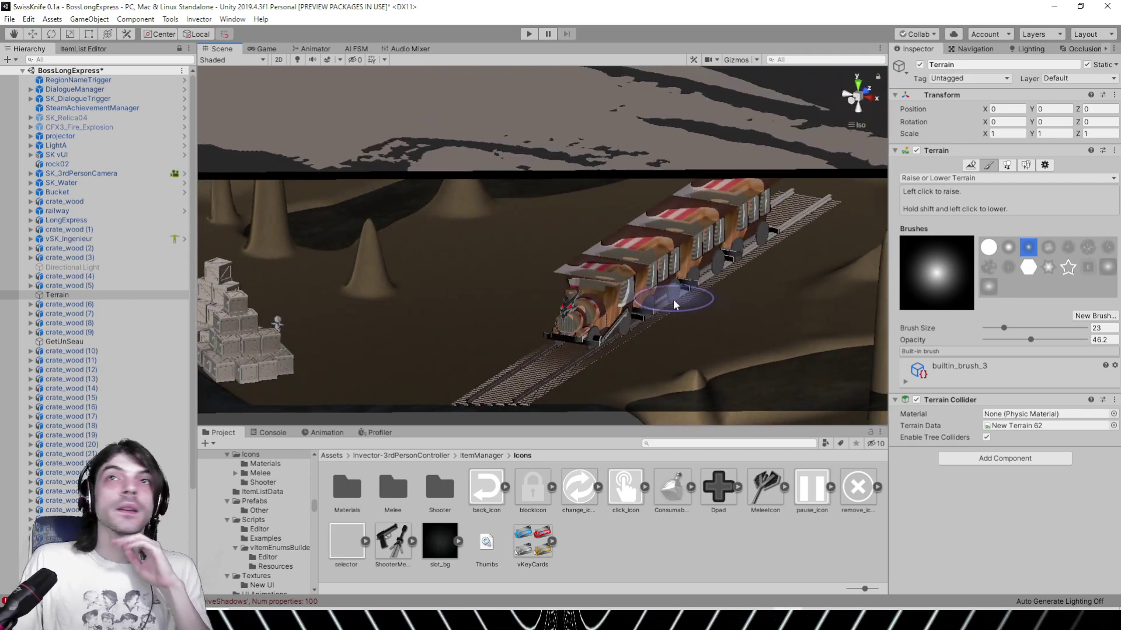
Review the Terrain Settings from the basic terrain options down through the mesh resolution
click(1046, 167)
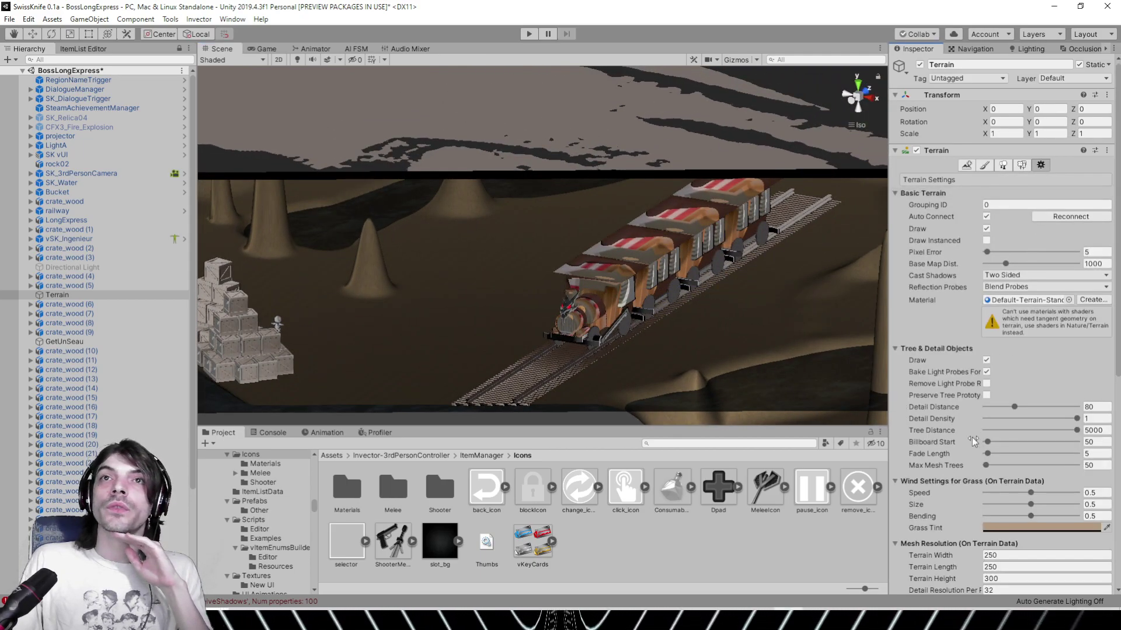
scroll(928, 362, down, 10)
scroll(924, 354, up, 10)
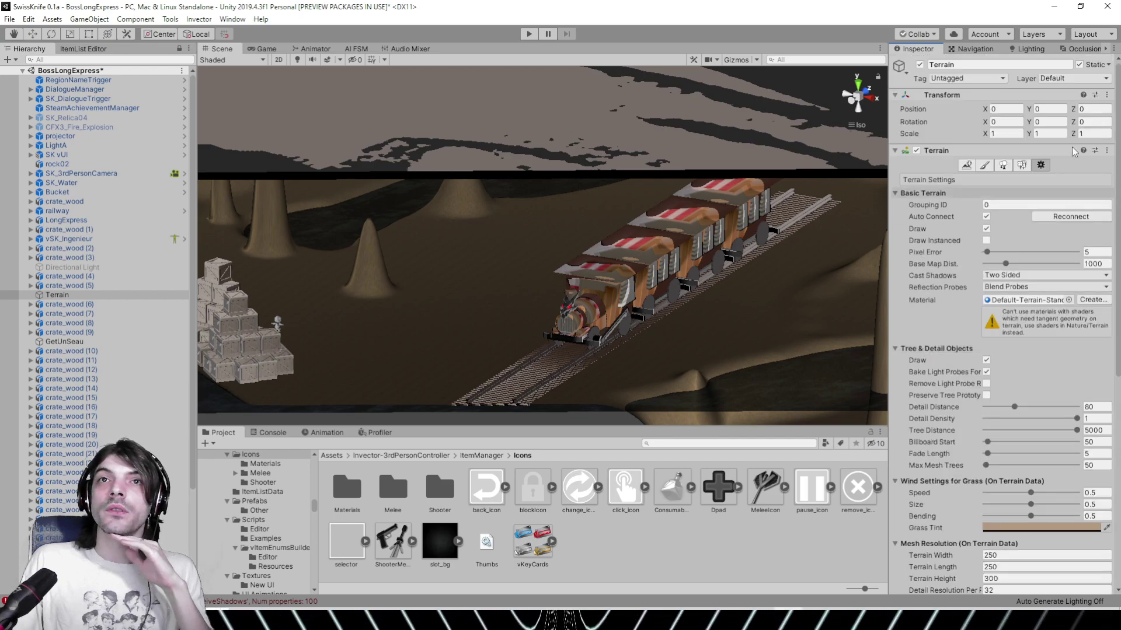
Turn the Scene view's effects and scene lighting back on with the train in view
alt+drag(419, 271, 631, 251)
middle_drag(619, 242, 467, 309)
scroll(468, 308, up, 6)
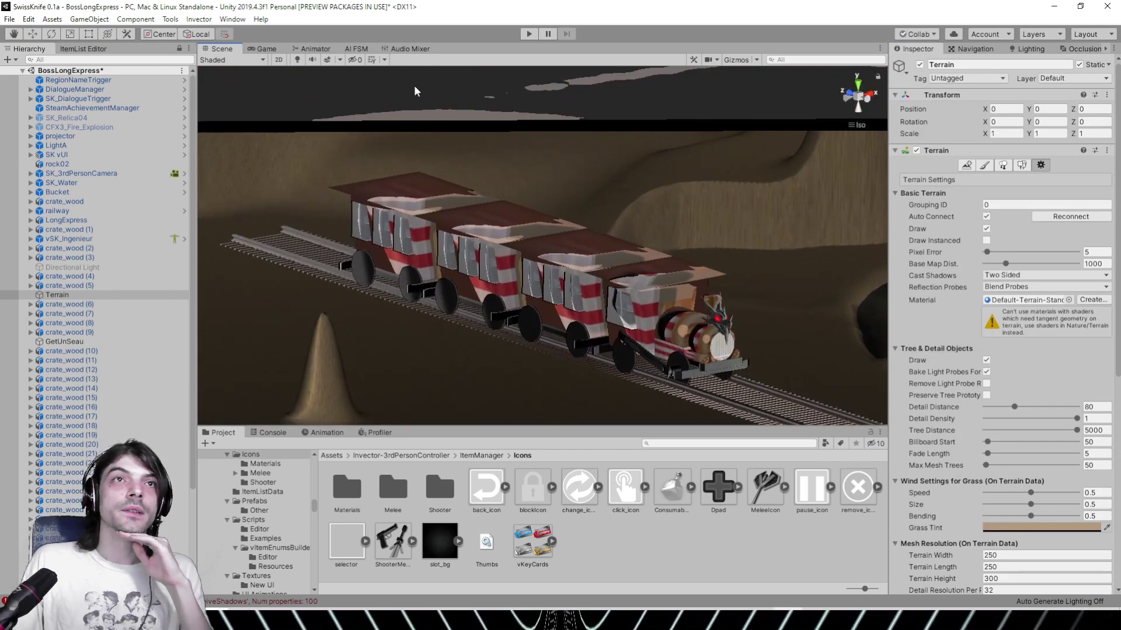
click(328, 61)
click(300, 60)
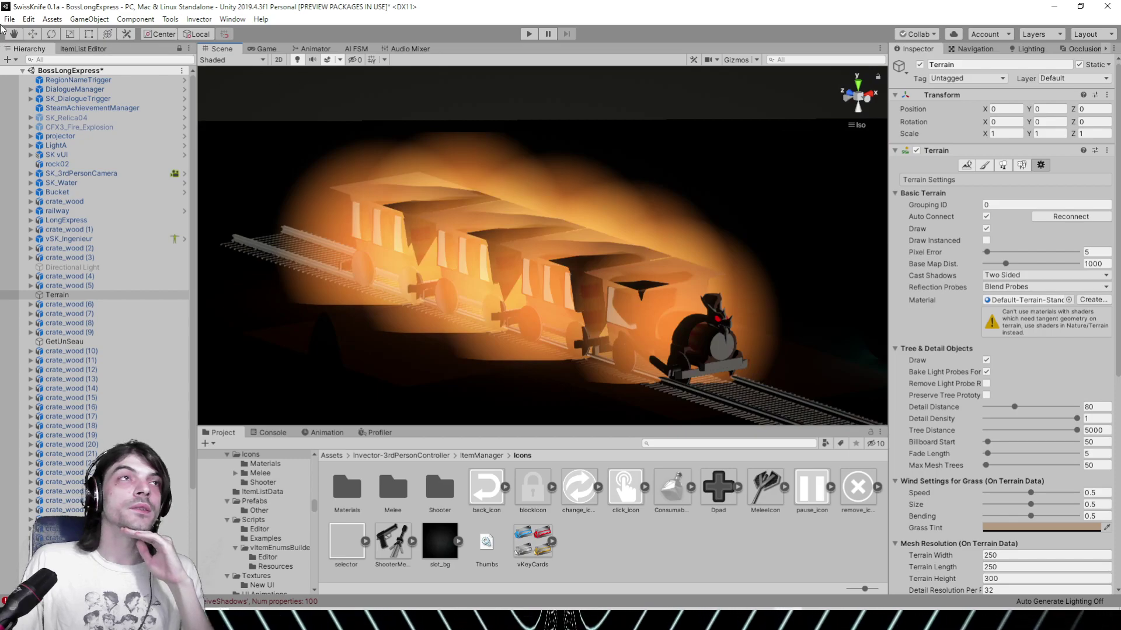
Open the BossSimurgh.unity scene, saving the changes made to BossLongExpress
click(8, 19)
click(24, 46)
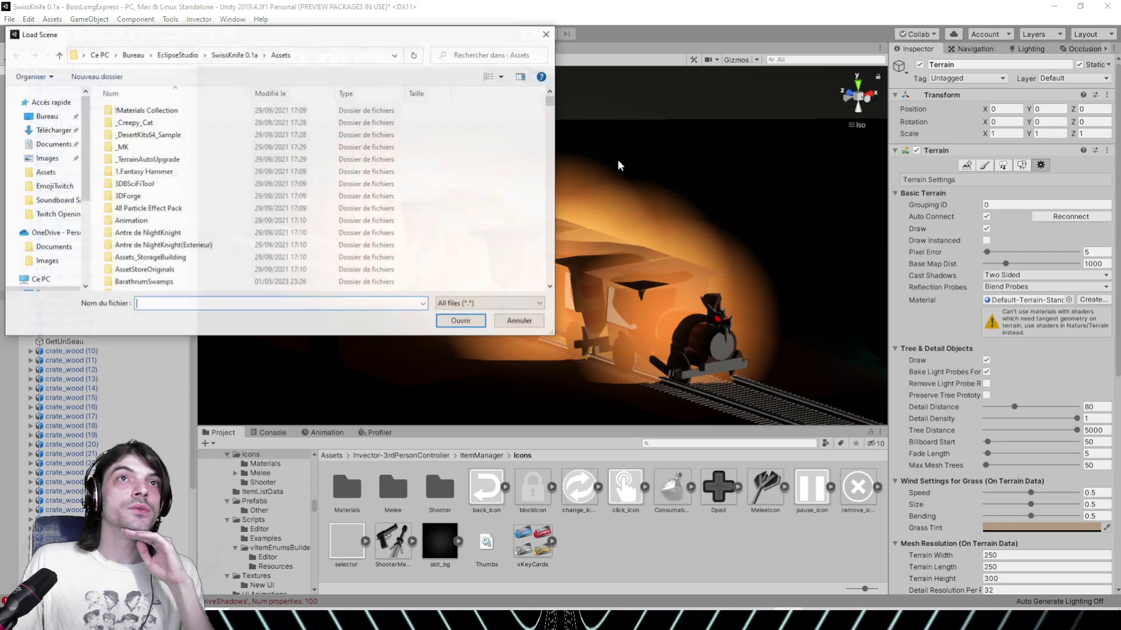
drag(550, 105, 545, 211)
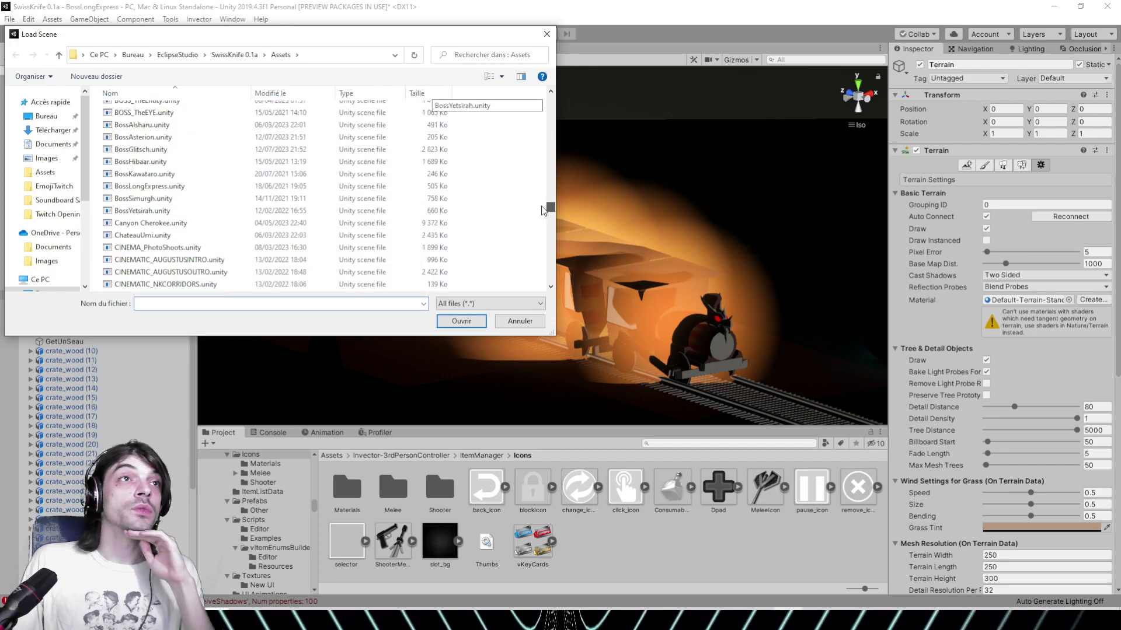
click(169, 199)
double_click(169, 199)
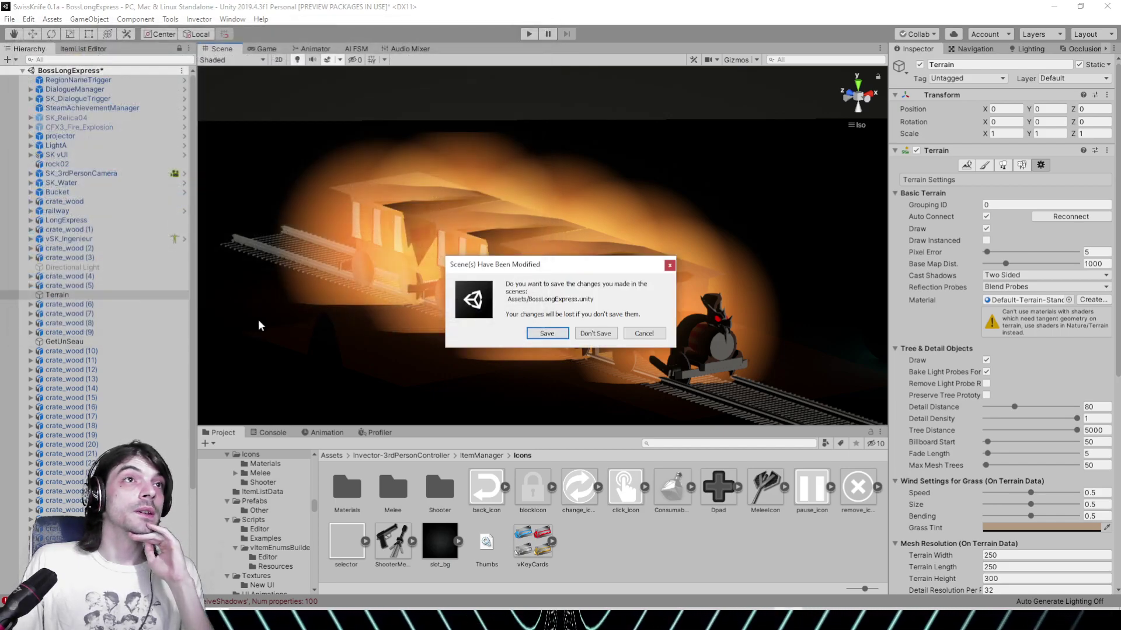
click(546, 334)
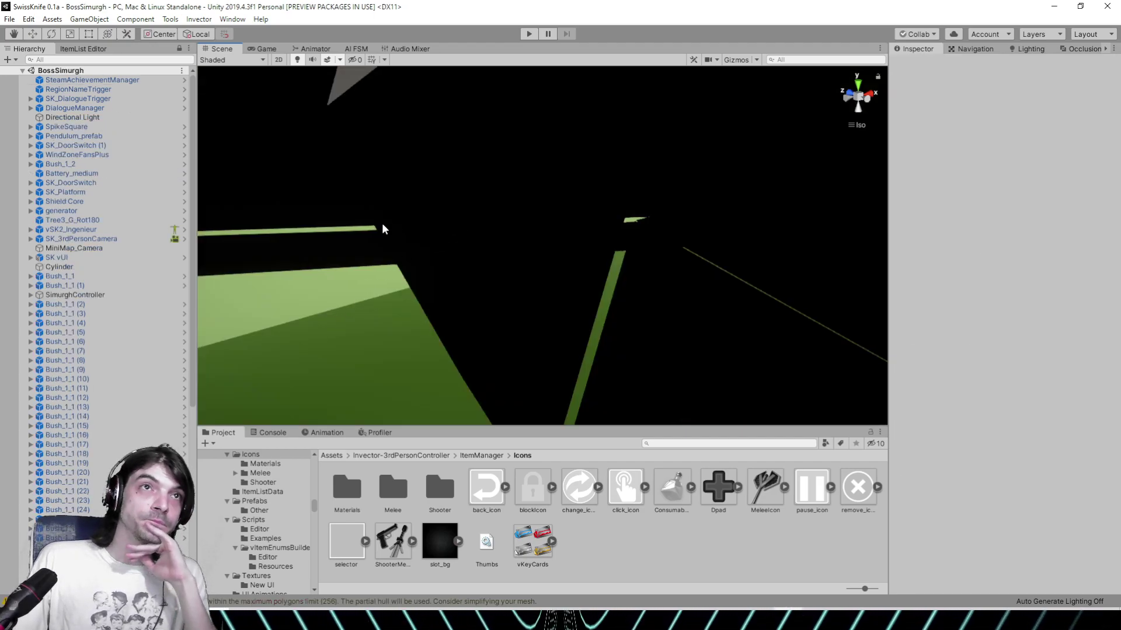
Select the giant tree Tree3_G_Rot180, locate its assigned materials in the project, and open the Leaves3 material
middle_drag(381, 226, 501, 281)
scroll(415, 194, down, 12)
middle_drag(388, 184, 423, 233)
right_drag(423, 232, 750, 213)
click(363, 159)
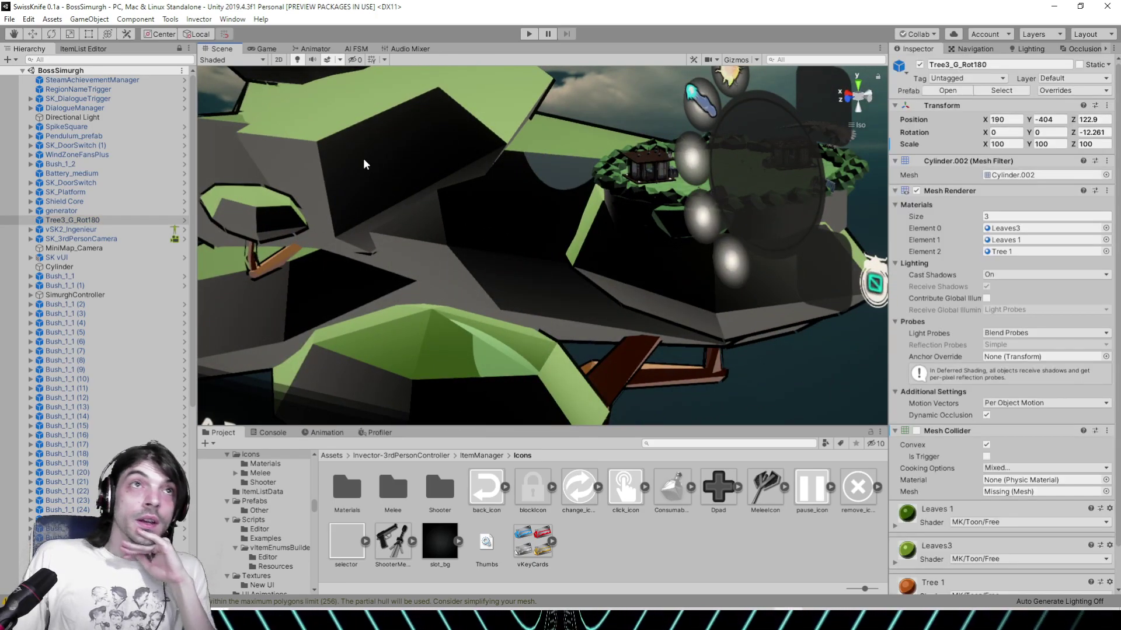
click(1004, 263)
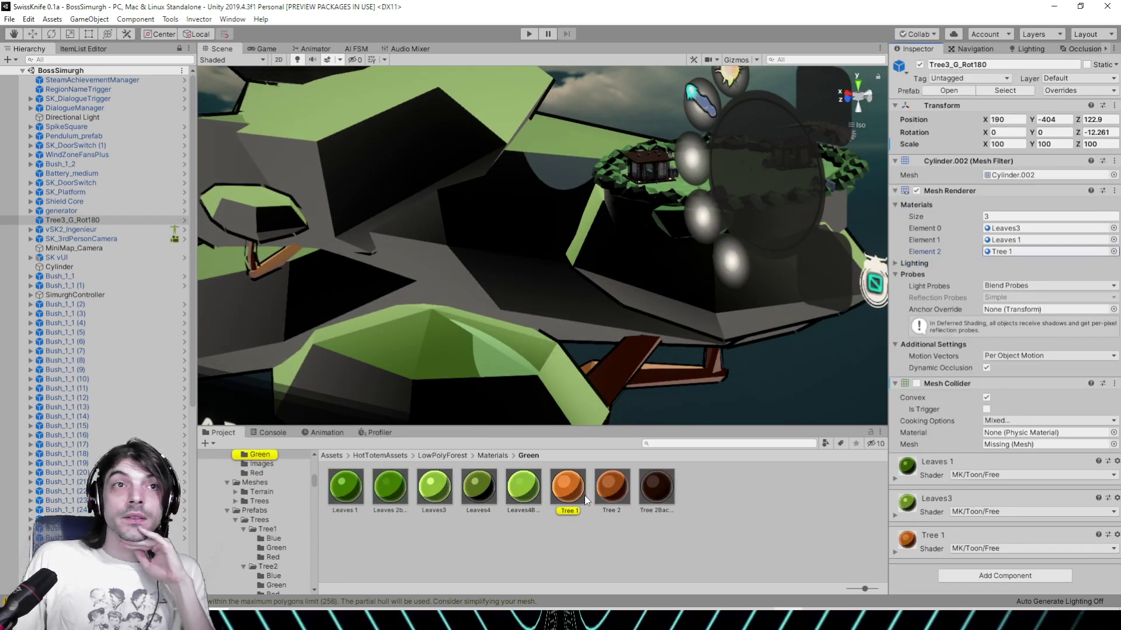
click(1004, 228)
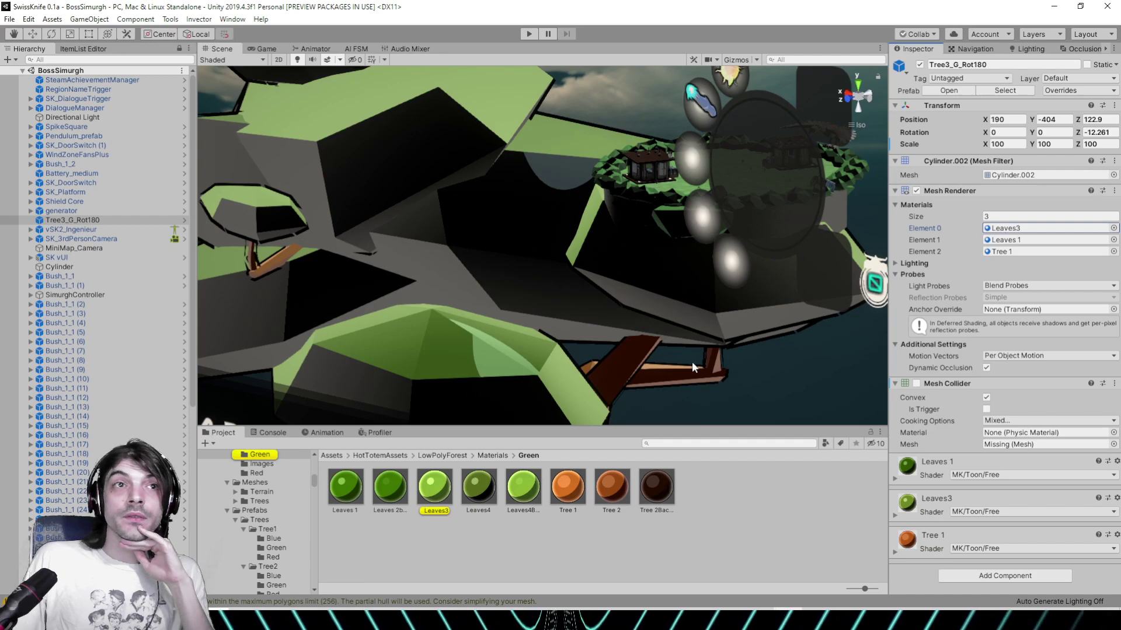
click(442, 497)
Expand the Leaves3 material's Rim and Outline settings and set its Outline Size to 0.002
click(1001, 234)
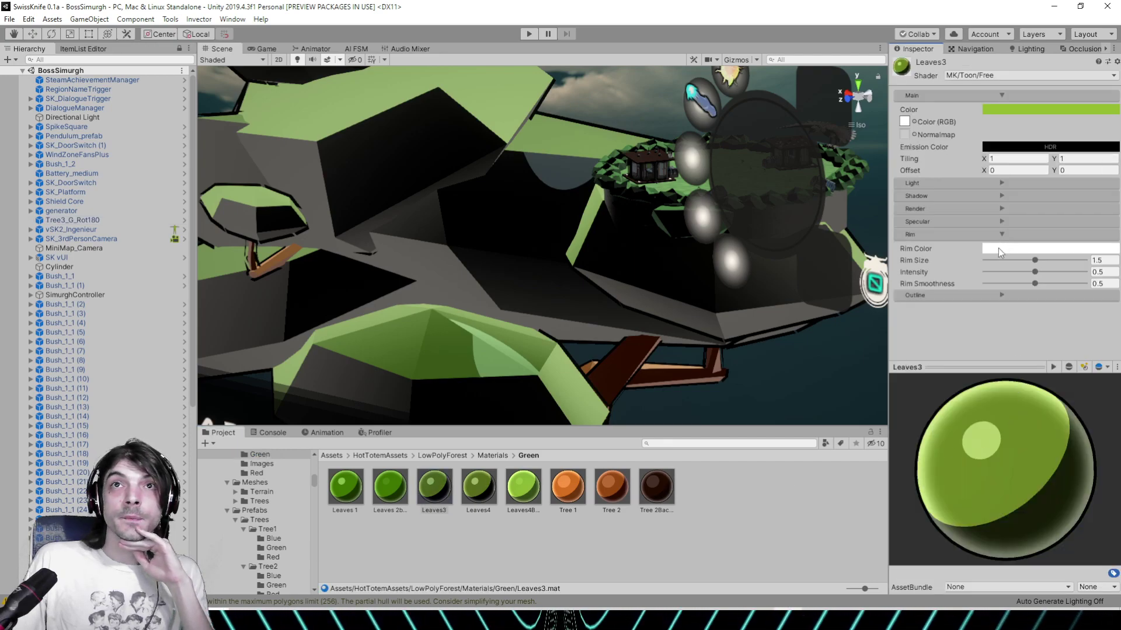
click(1002, 294)
click(992, 321)
click(991, 321)
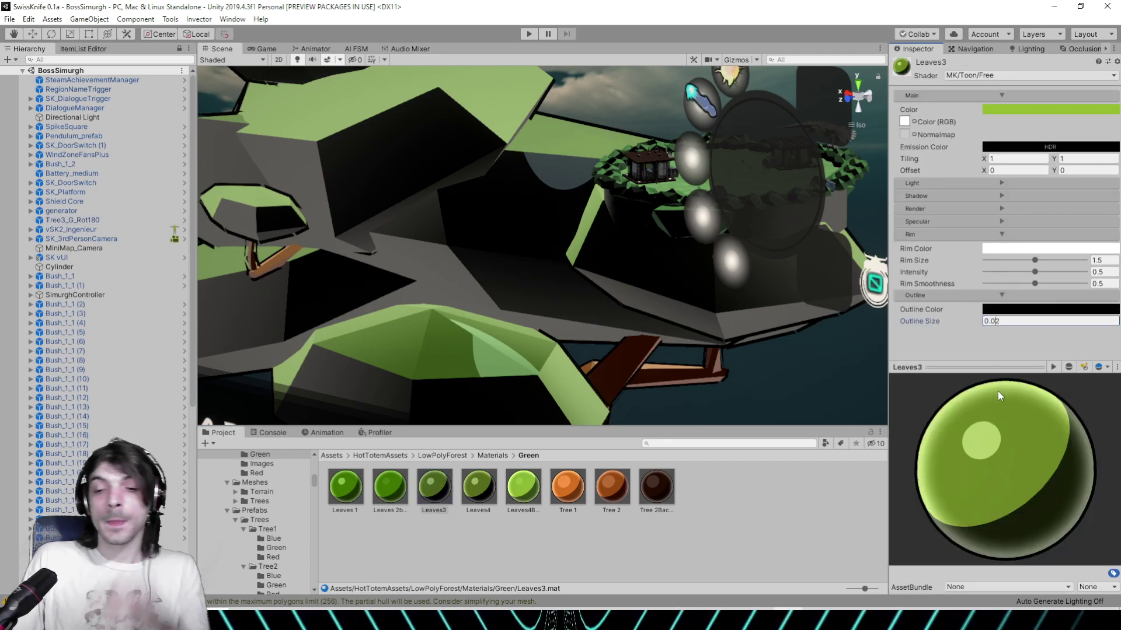
text(0)
Set the Leaves3 Rim Size to 2.45, rim Intensity to 0.429 and Rim Smoothness to 0.124
right_drag(547, 266, 700, 274)
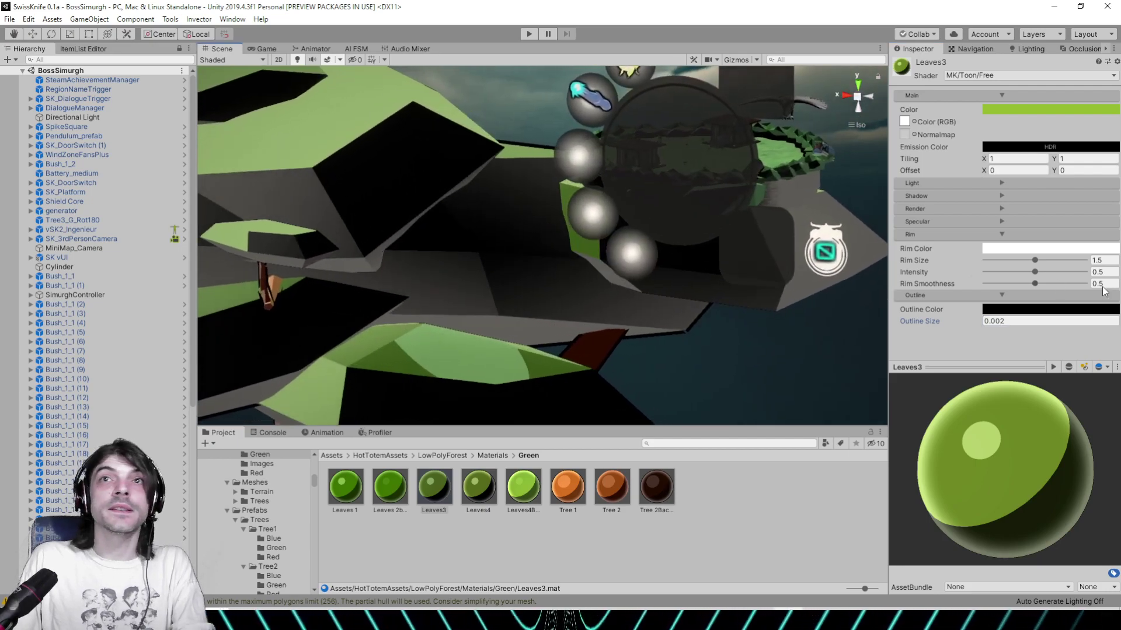
click(1065, 261)
click(1028, 271)
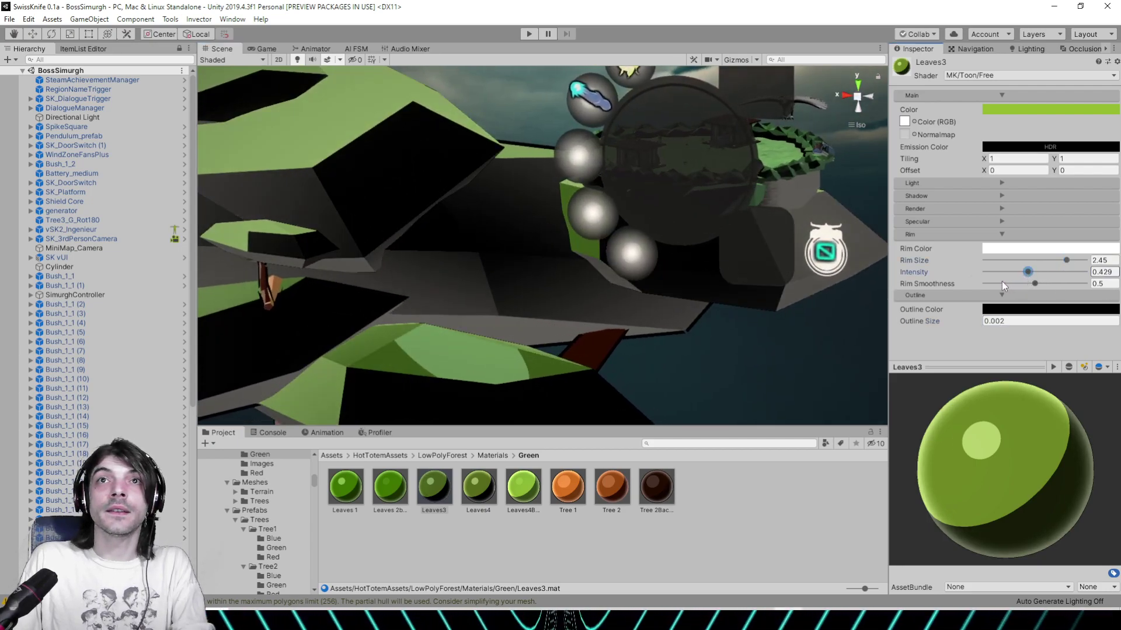
drag(1001, 283, 998, 285)
Change the Leaves3 Rim Color to a muted green and inspect the tree's foliage
click(1020, 249)
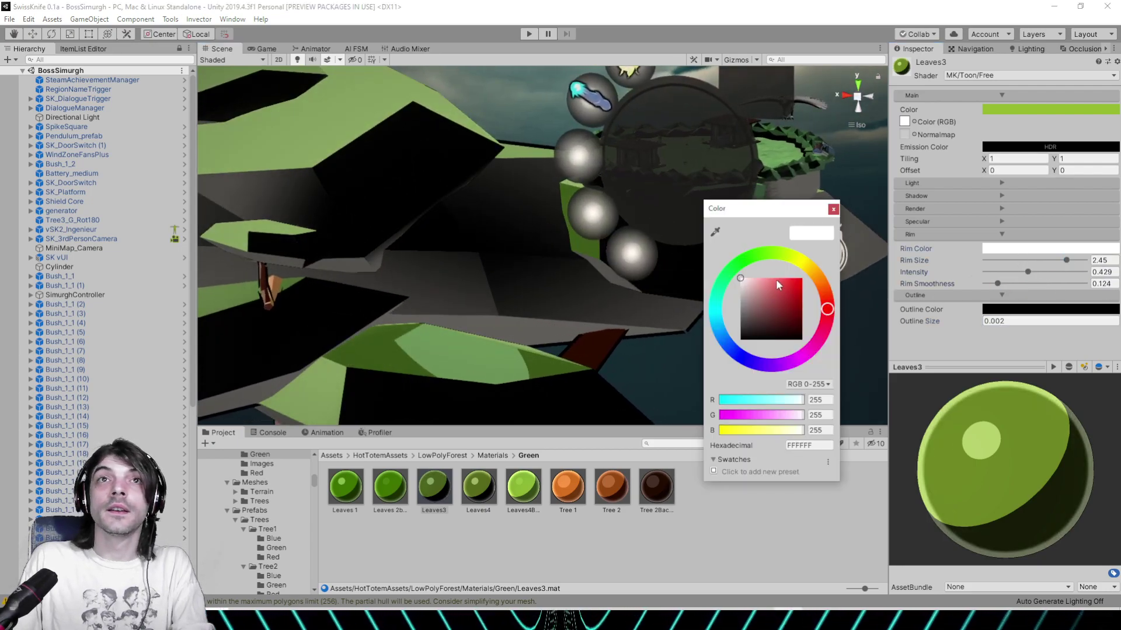
click(737, 264)
click(756, 306)
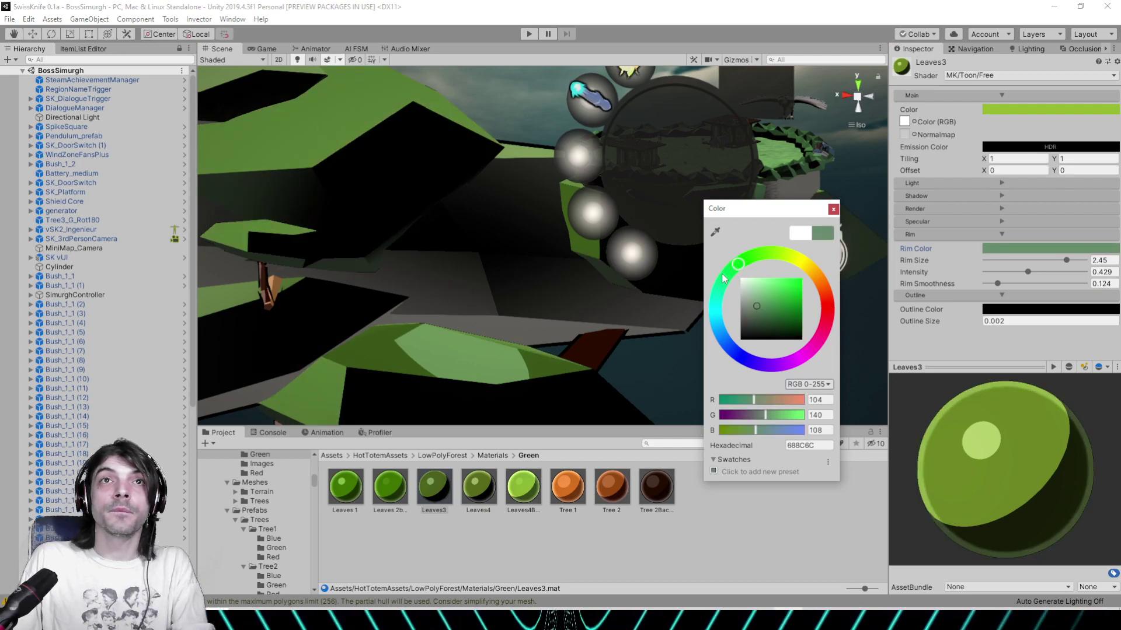
drag(738, 264, 769, 255)
drag(757, 305, 761, 302)
click(356, 226)
alt+drag(318, 211, 341, 216)
Check the Leaves3 Specular settings and lower its Shadow Intensity to 0.85
click(996, 221)
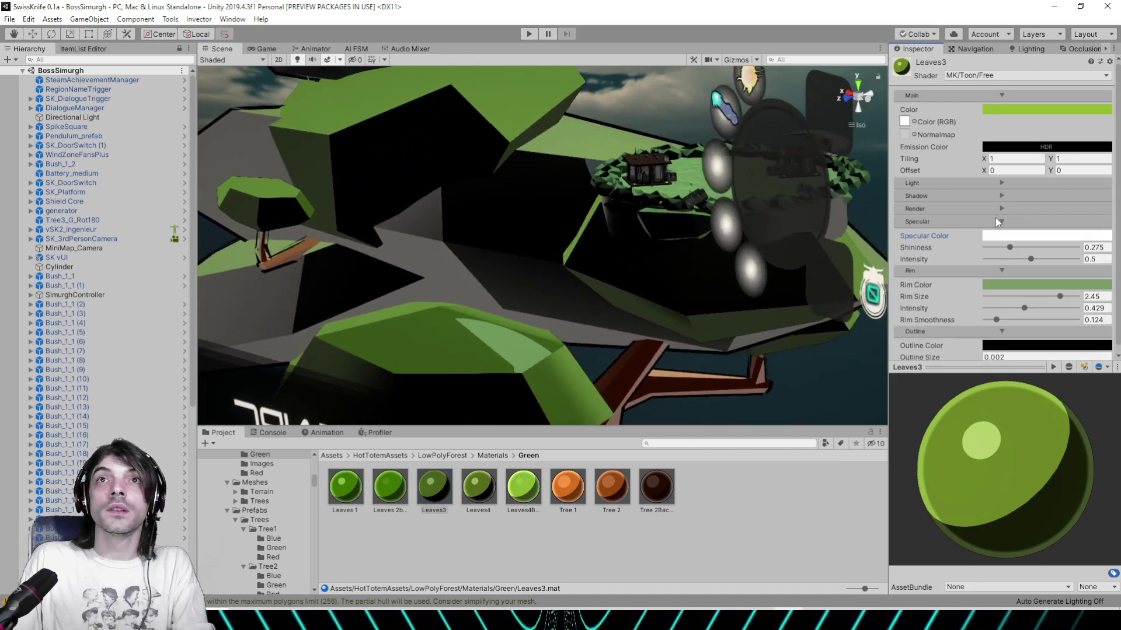
click(996, 221)
click(992, 196)
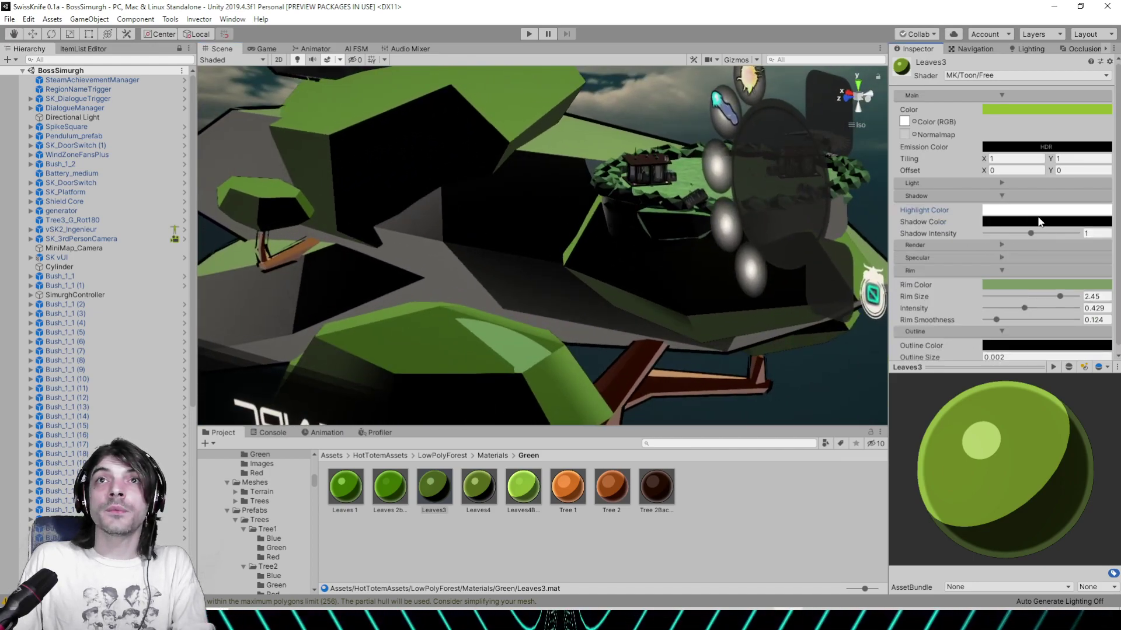
drag(1031, 232, 1023, 231)
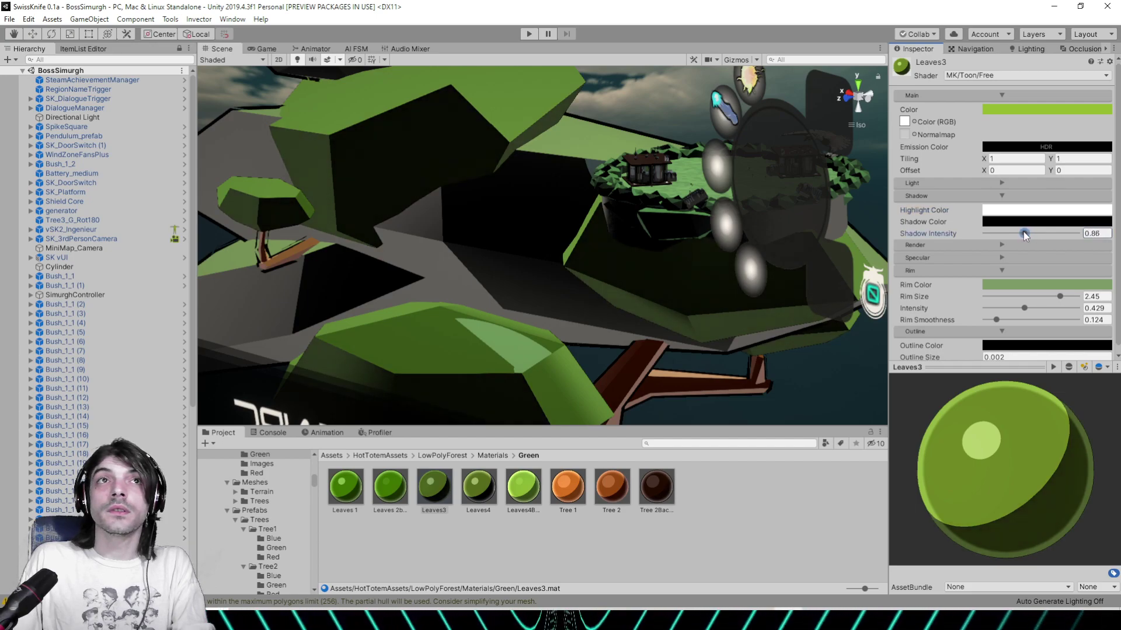
Change the Leaves3 Shadow Color to a dark green and inspect the whole tree
click(1028, 222)
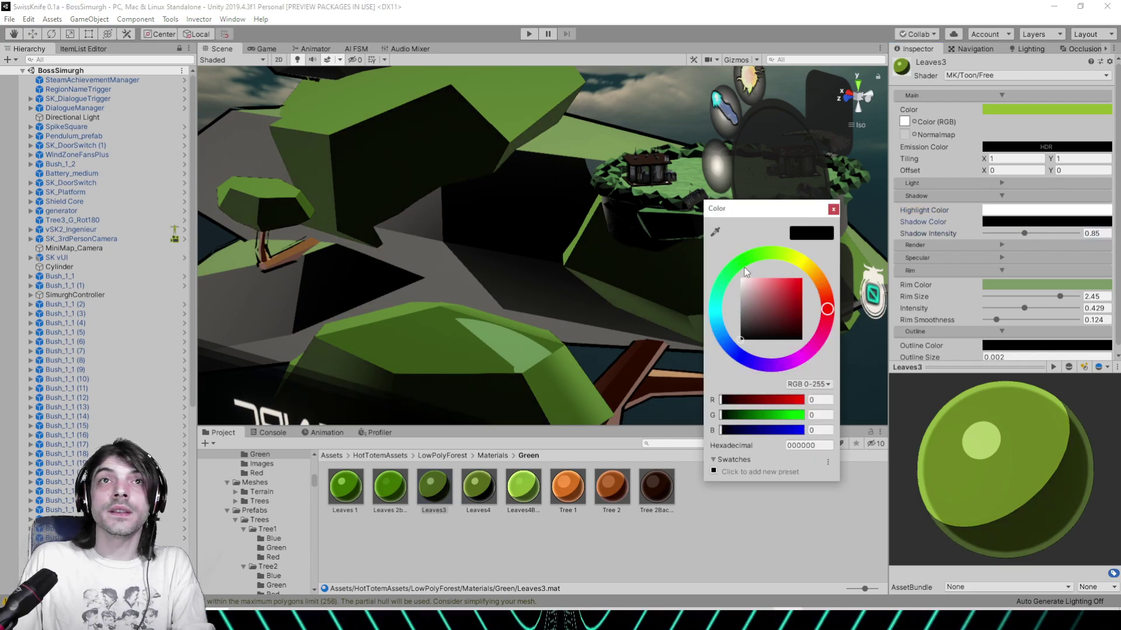
drag(746, 272, 765, 254)
drag(761, 324, 798, 333)
click(549, 242)
alt+drag(496, 237, 300, 204)
scroll(540, 189, down, 6)
alt+drag(540, 189, 642, 266)
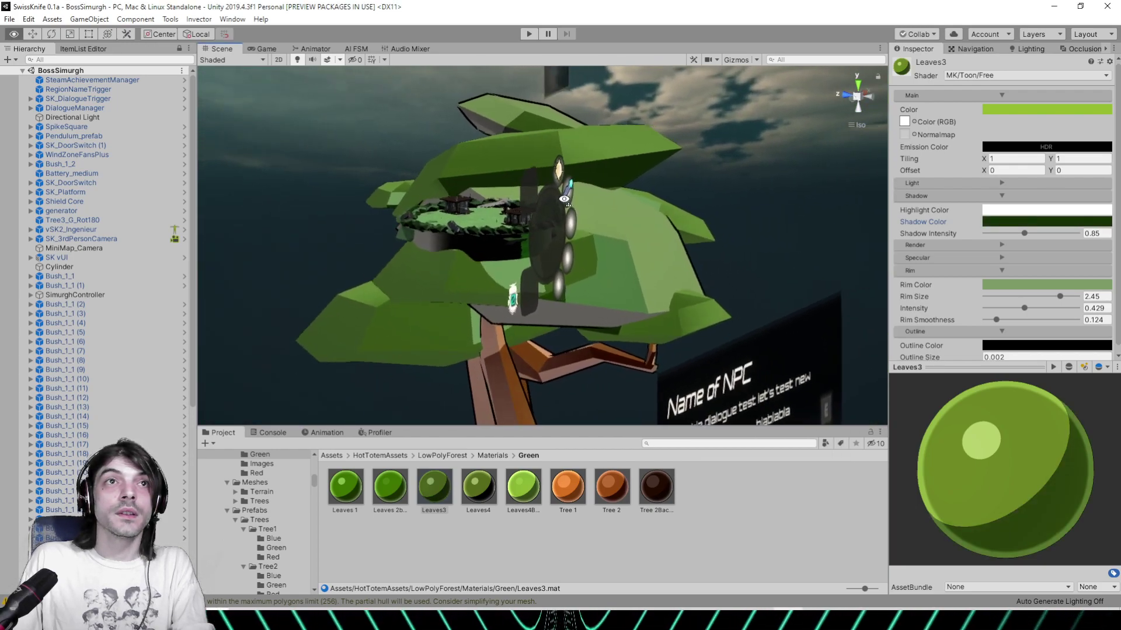
Open the tree's Leaves 1 material and set its Outline Size to 0.01
click(624, 267)
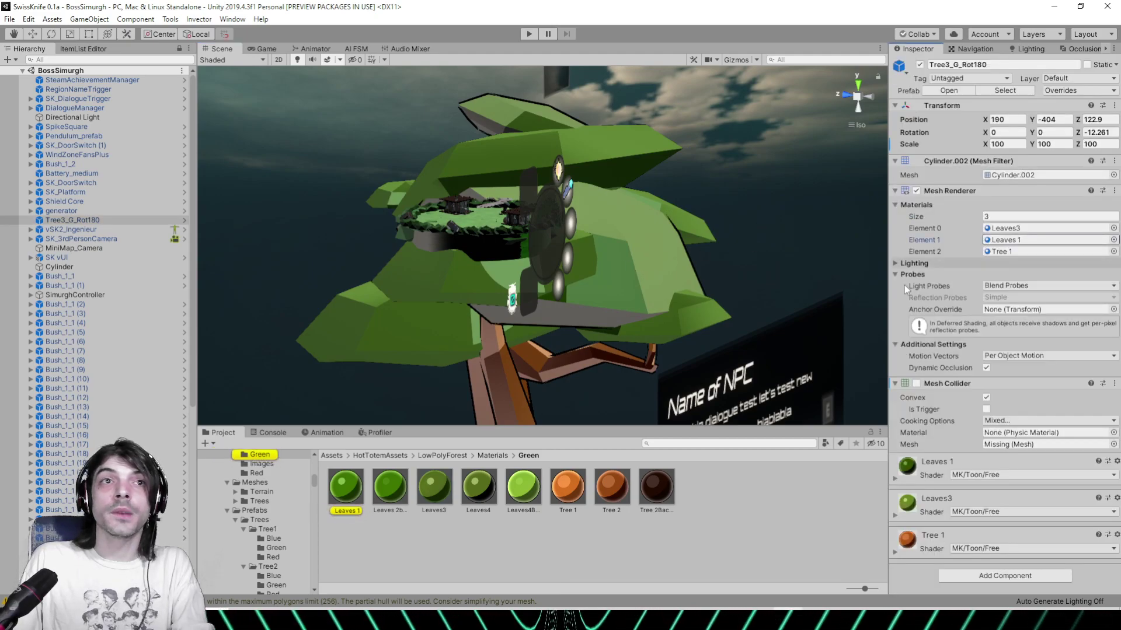
click(345, 485)
click(1000, 246)
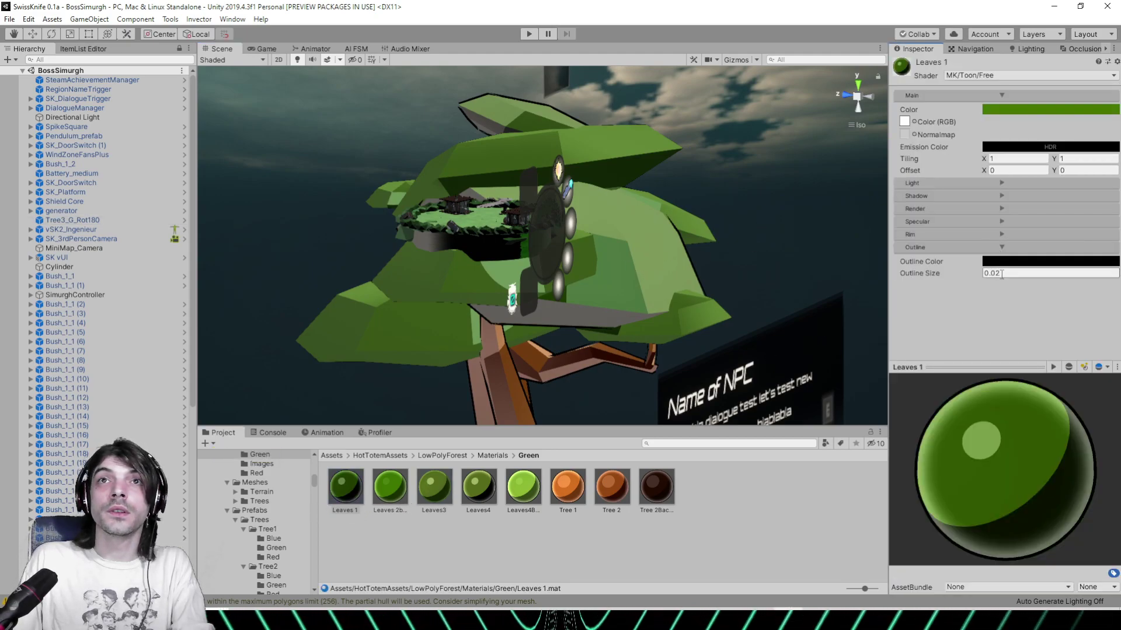
click(997, 273)
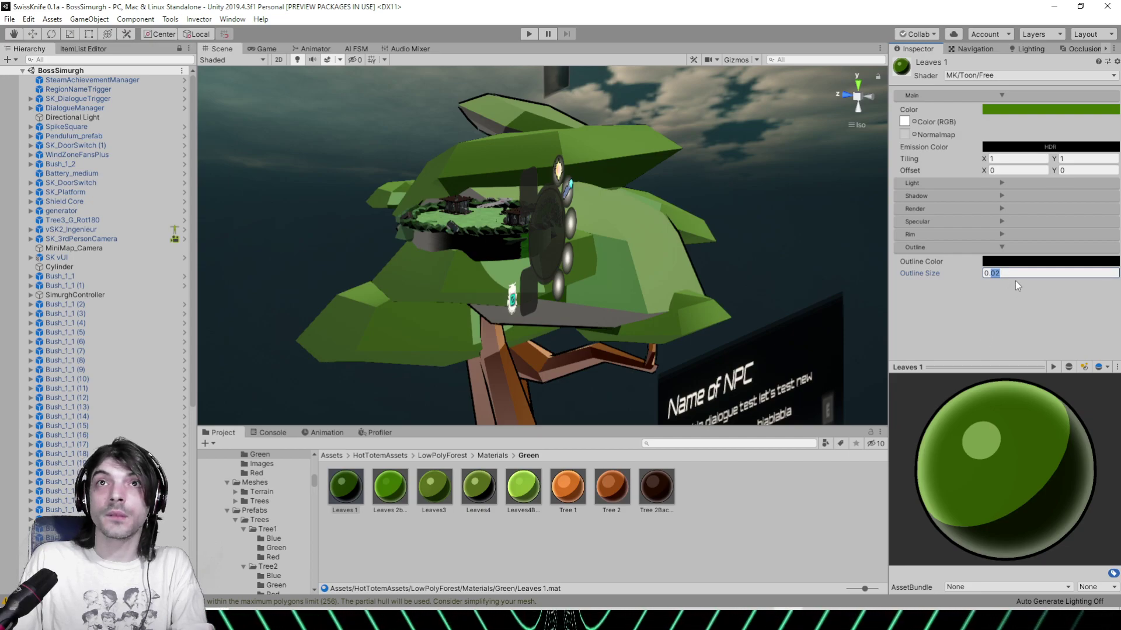
text(0.02)
key(BackSpace)
text(1)
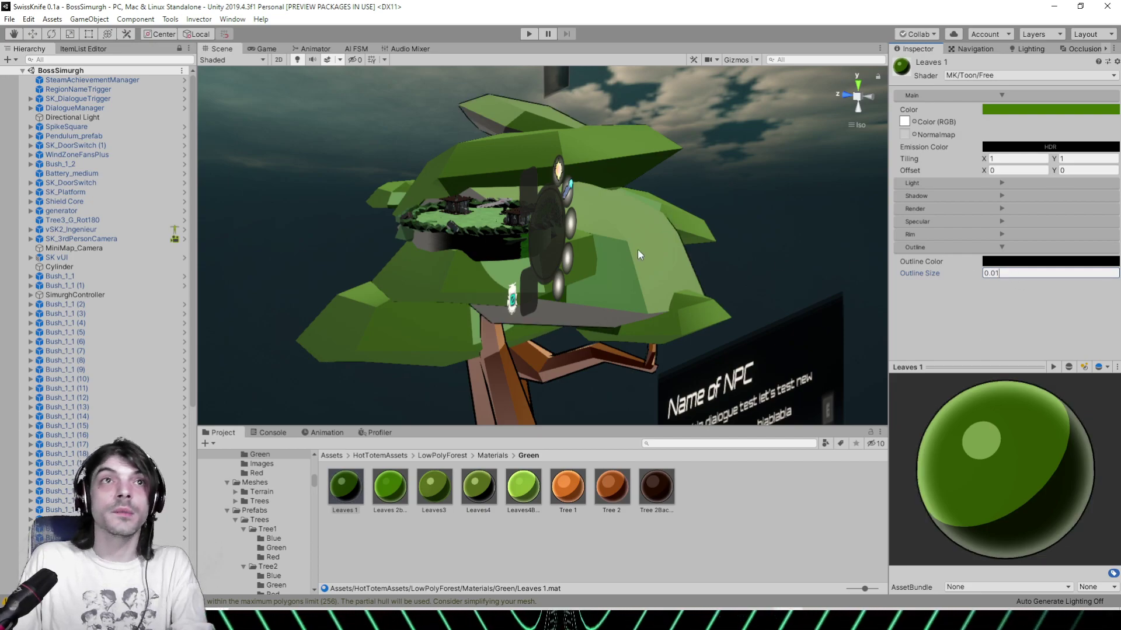
Open the giant tree's Tree 1 trunk material and set its Outline Size to 0.01
alt+drag(637, 255, 580, 280)
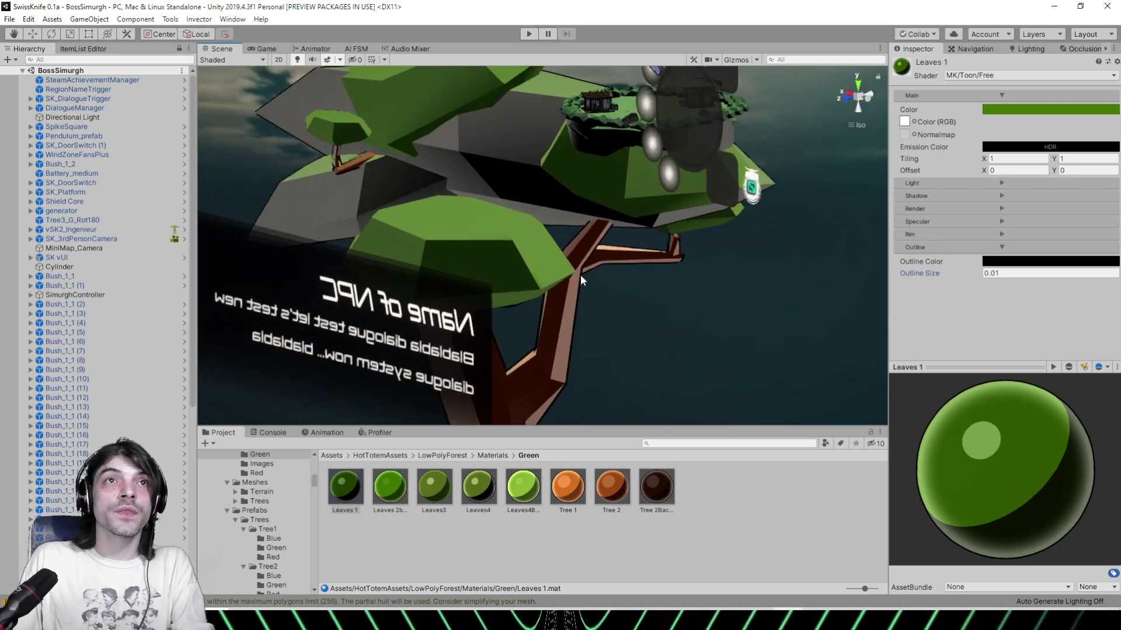
click(566, 314)
click(998, 251)
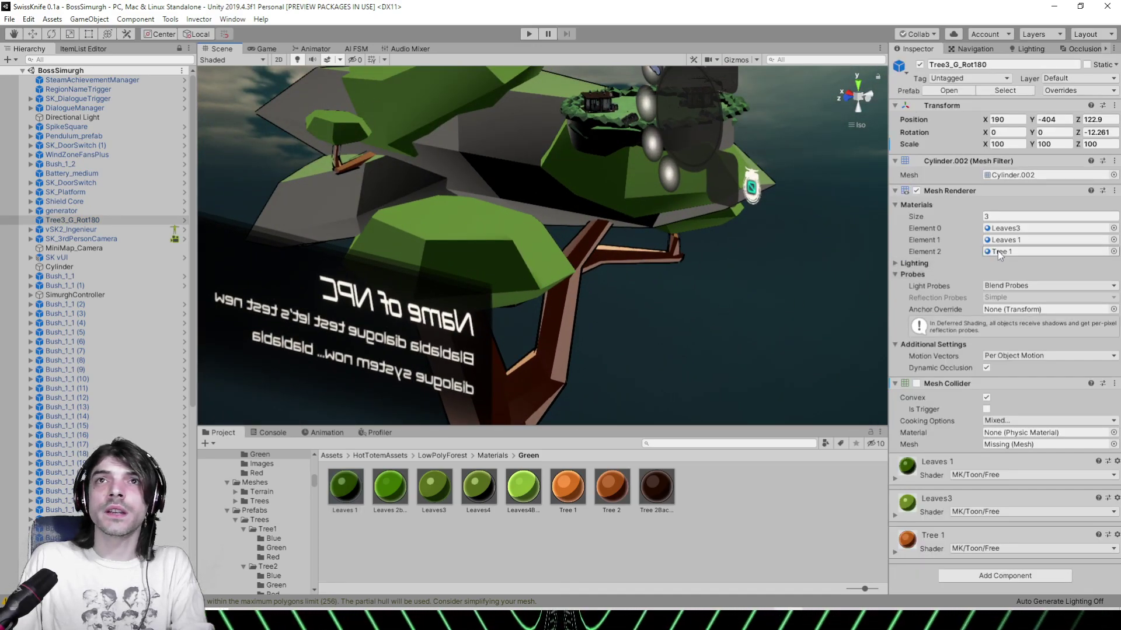
click(570, 484)
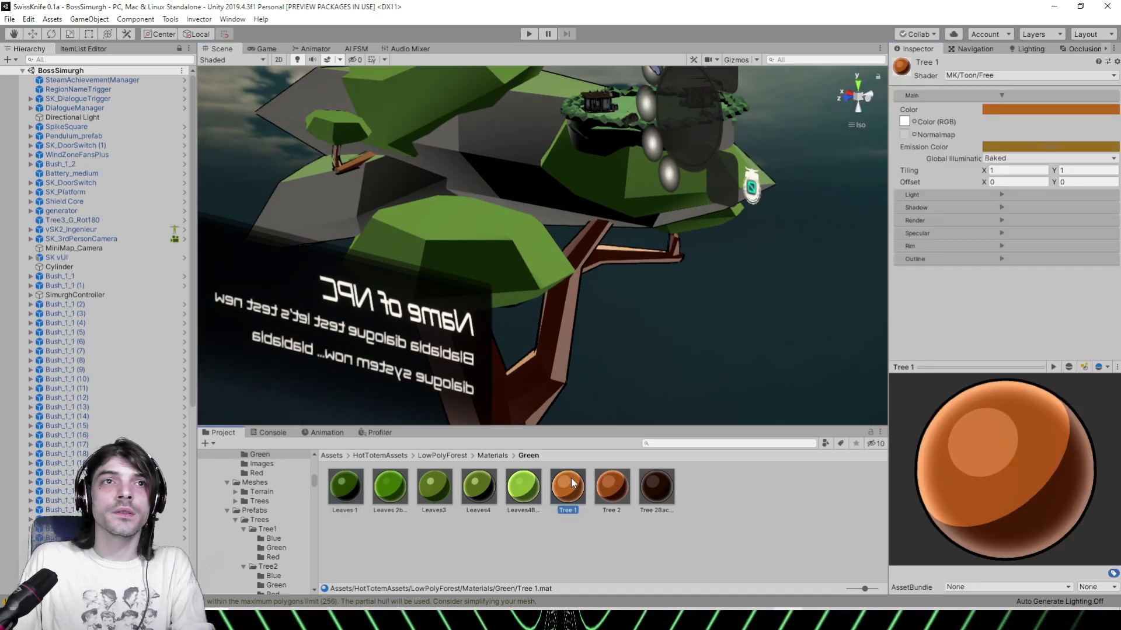
click(983, 260)
click(999, 285)
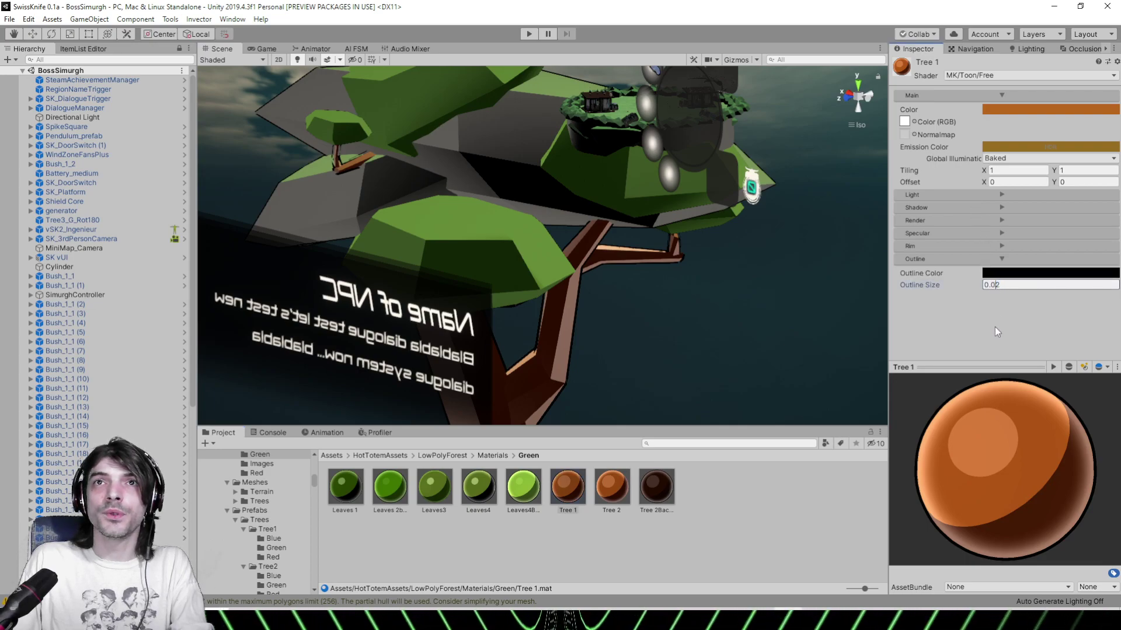
text(0)
alt+drag(690, 253, 284, 229)
click(1003, 286)
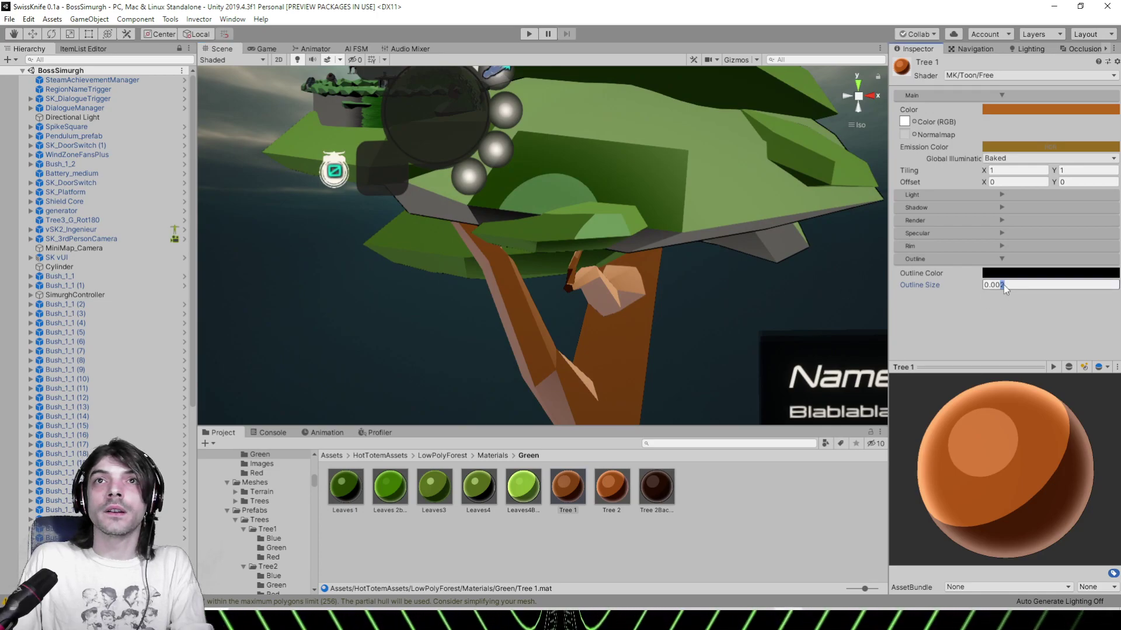
text(1)
Select the arena's grassy floor cylinder and open its leafs dark material to check the outline settings
right_drag(674, 250, 550, 207)
alt+drag(550, 208, 729, 231)
scroll(728, 229, up, 4)
middle_drag(703, 211, 533, 245)
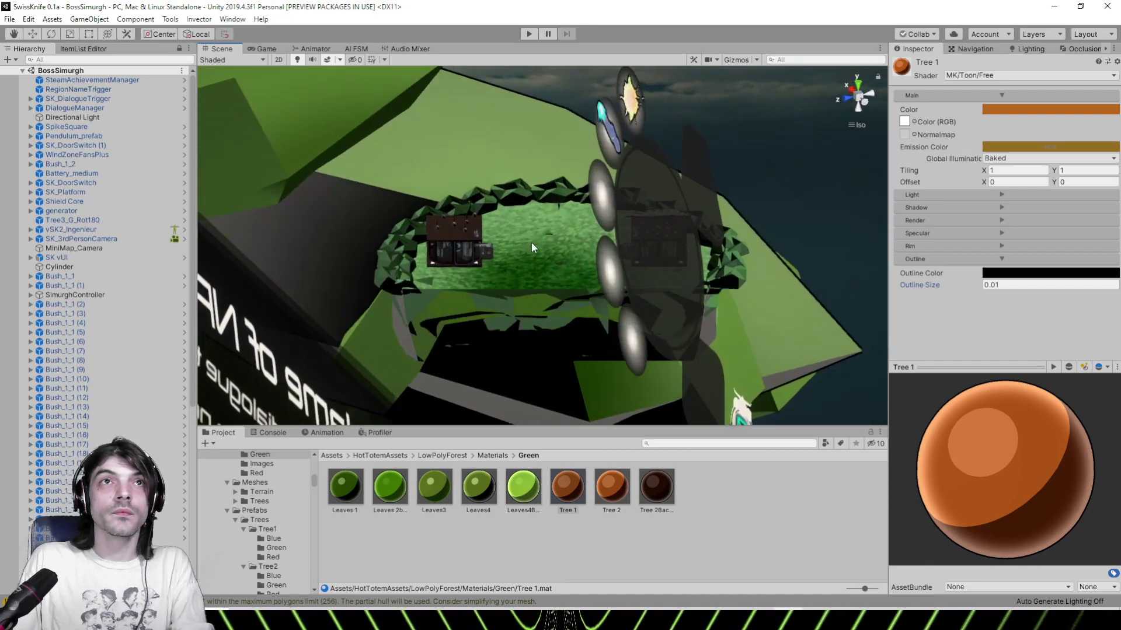
click(537, 251)
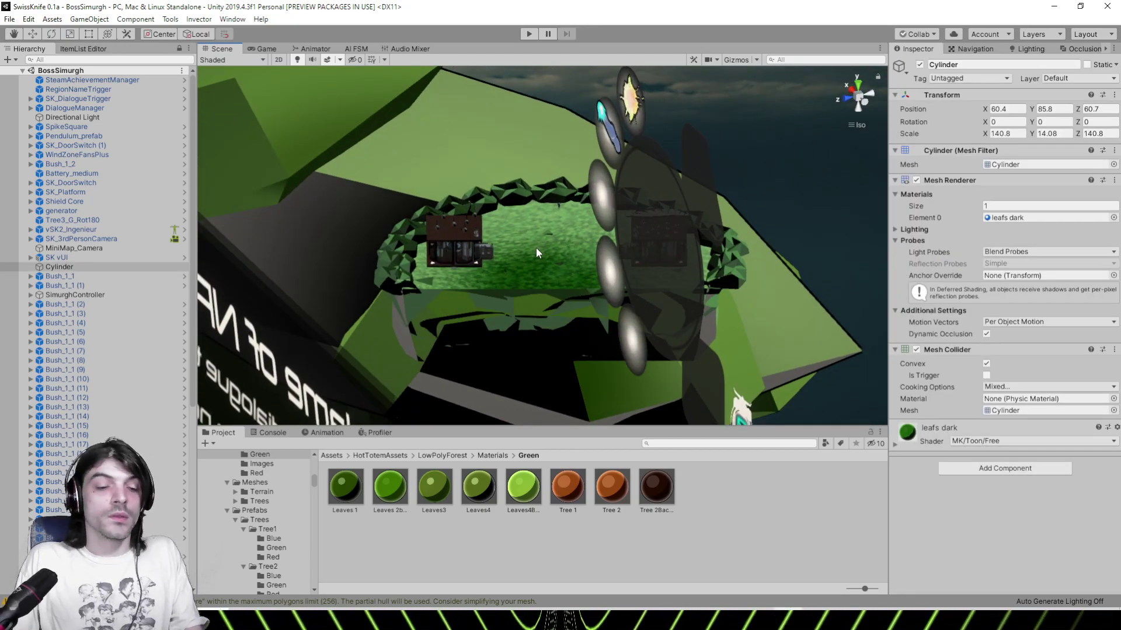
click(1006, 217)
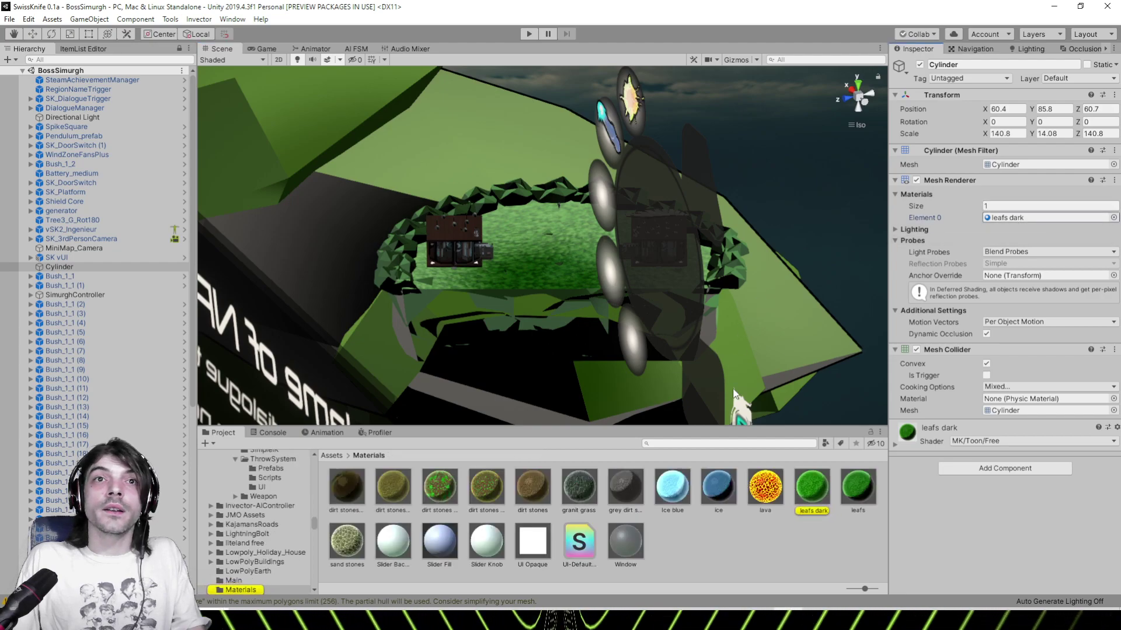
click(811, 487)
Select one of the bushes around the arena's edge and open its Bush_1 material
right_drag(475, 248, 718, 274)
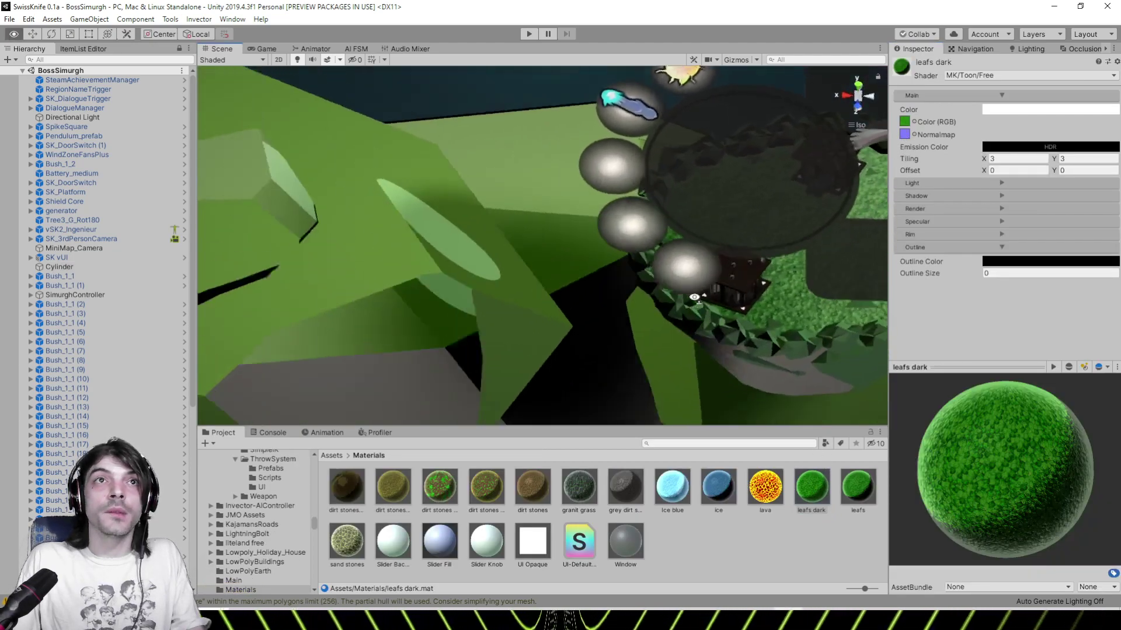
middle_drag(717, 251, 427, 259)
scroll(426, 259, up, 5)
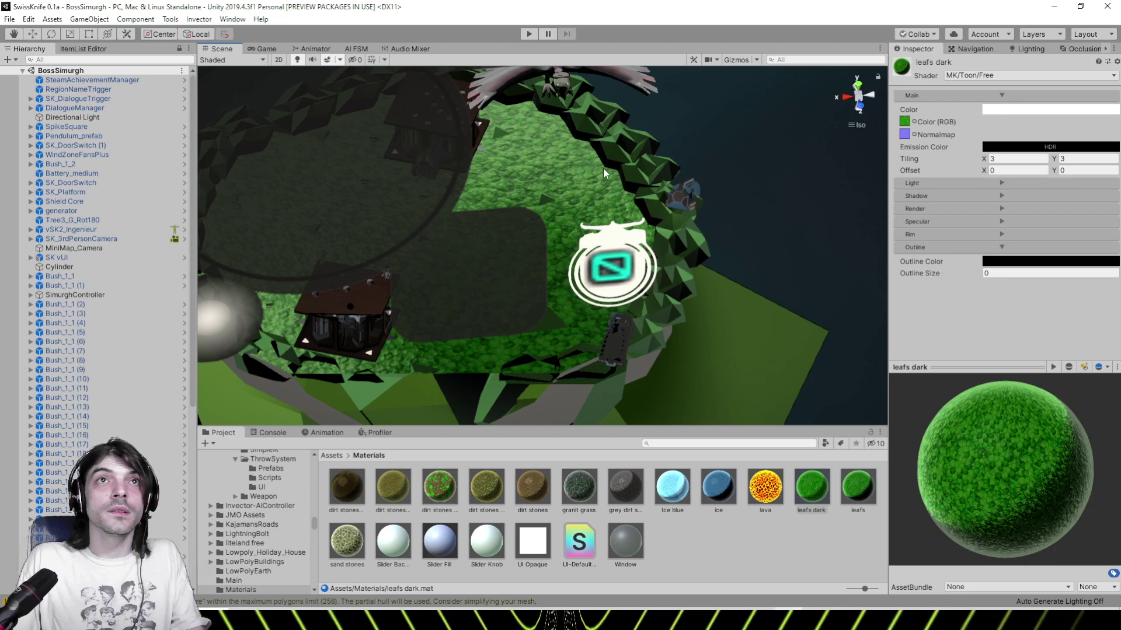
click(622, 166)
click(633, 170)
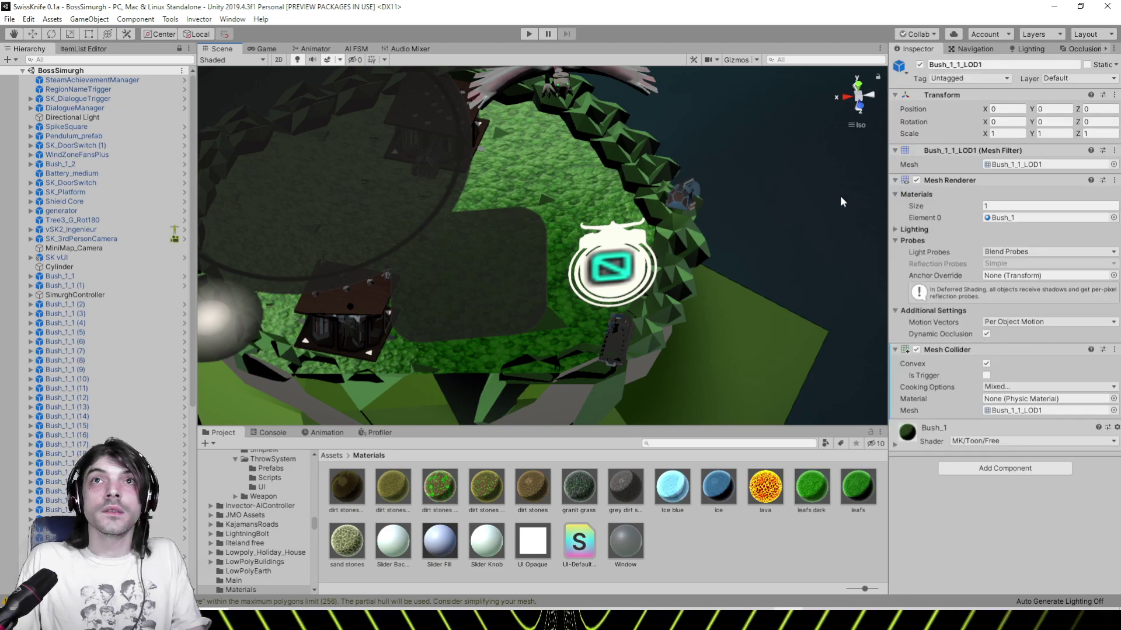
click(1041, 218)
click(338, 489)
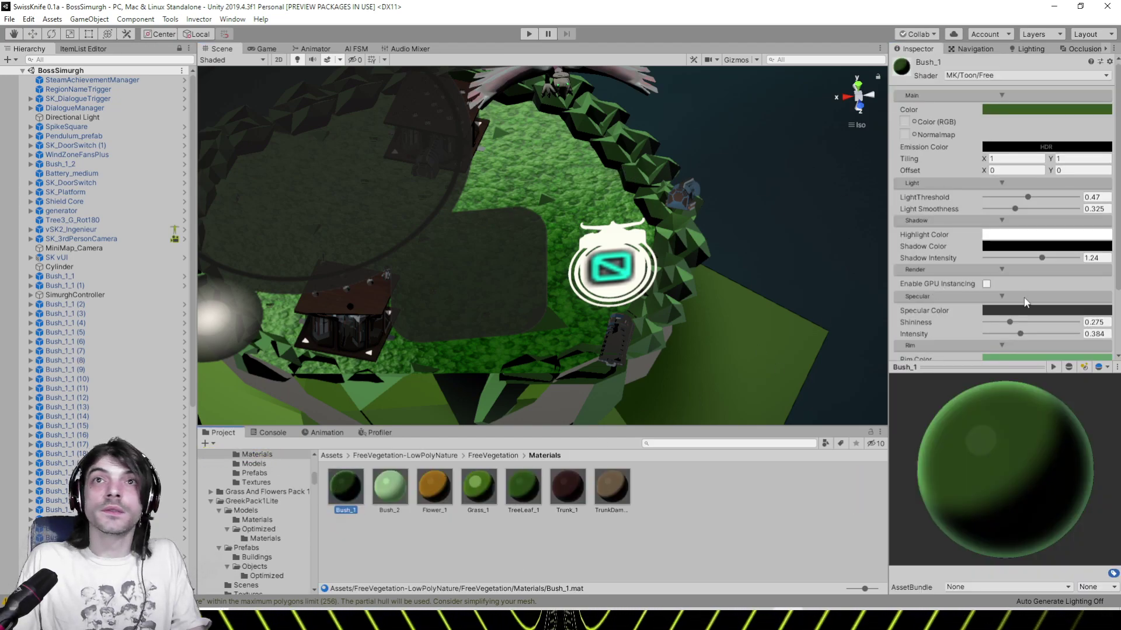
Set the Bush_1 Rim Size to 2.33 and Rim Smoothness to 0.127, and lower the rim Intensity
scroll(992, 265, down, 3)
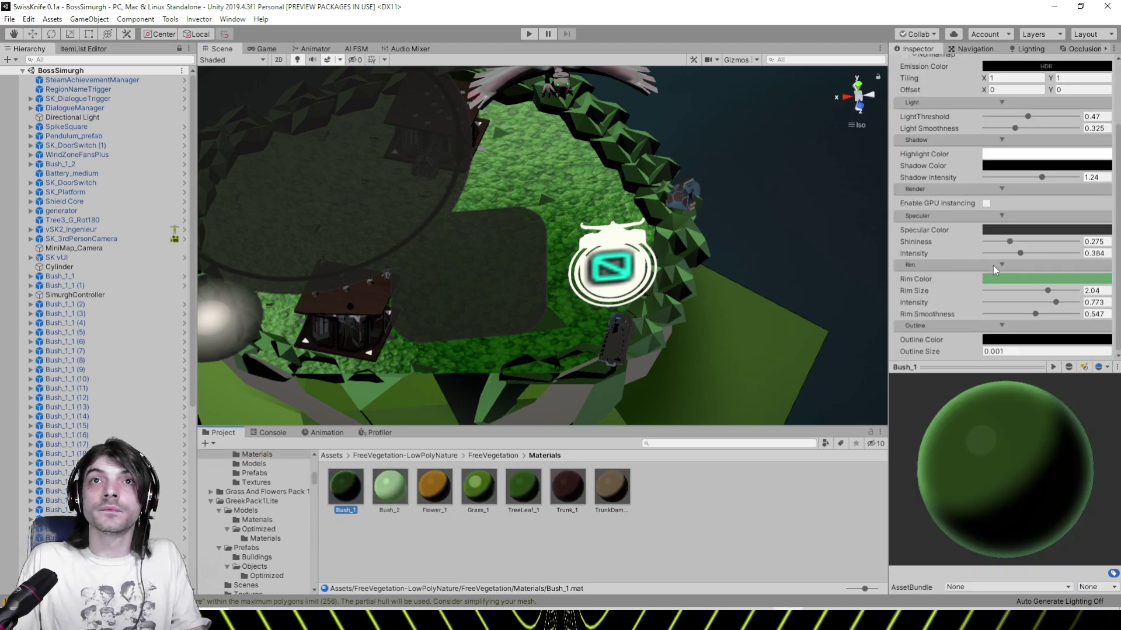
click(1036, 303)
click(1058, 291)
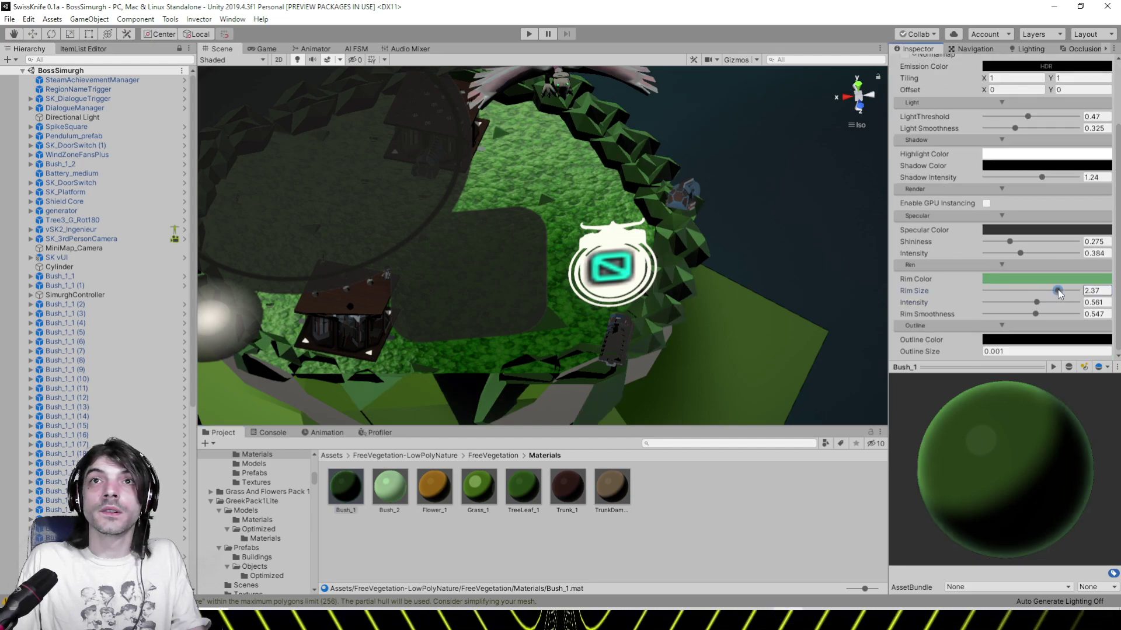
click(996, 315)
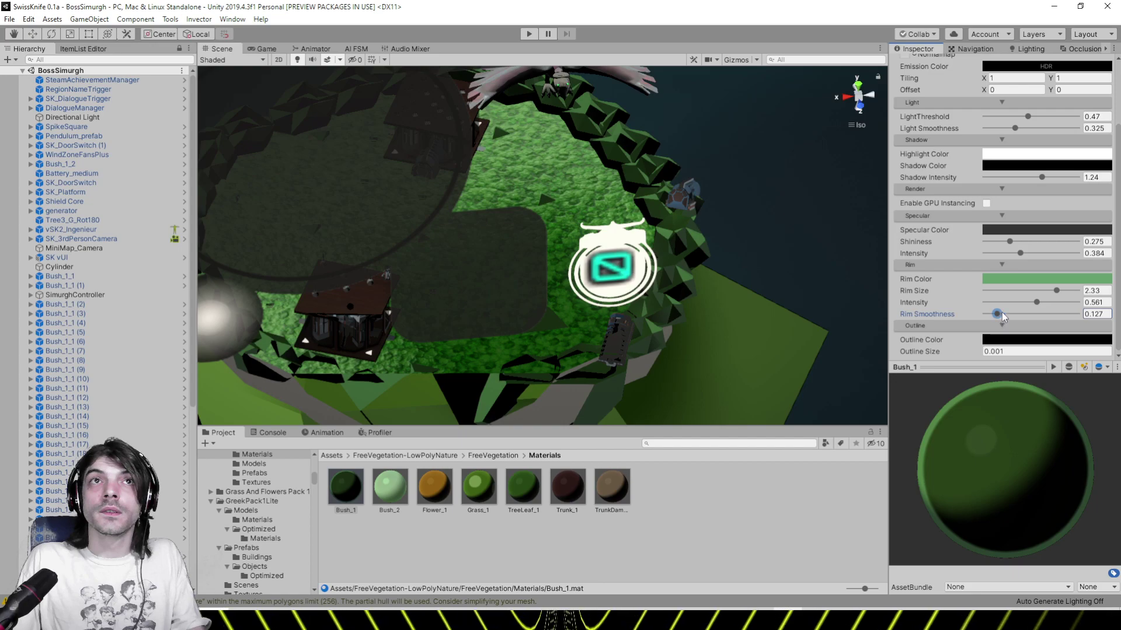
drag(1035, 302, 1030, 303)
Bring the winged boss into close view above the arena and select its Simurgh object
right_drag(525, 263, 545, 226)
middle_drag(545, 226, 670, 251)
right_drag(670, 251, 628, 244)
click(744, 130)
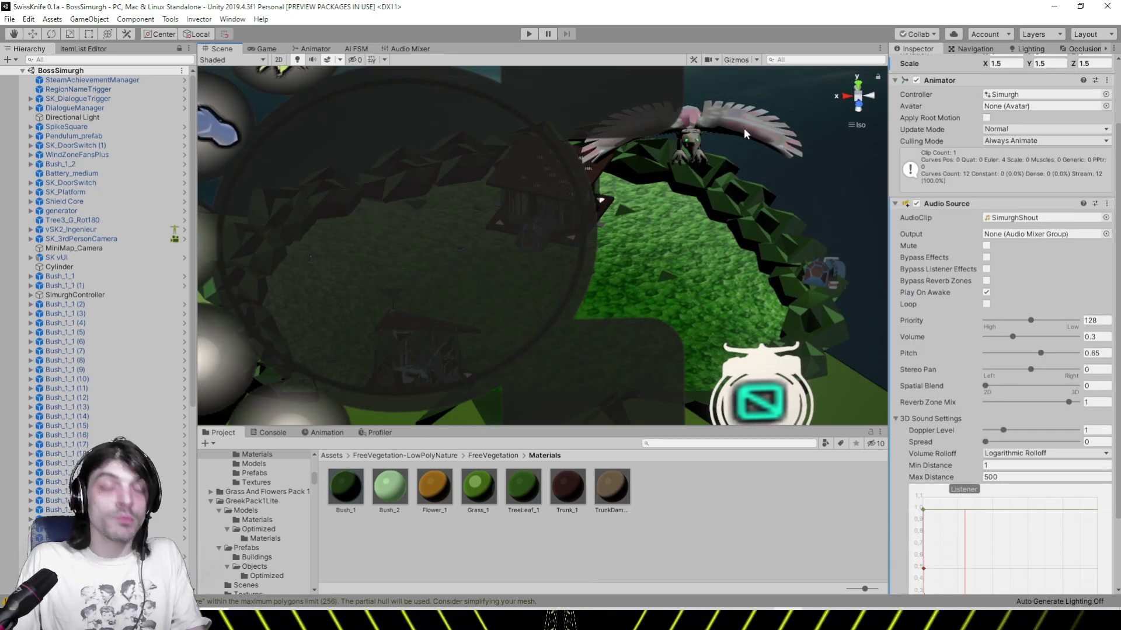
click(744, 130)
click(744, 127)
key(f)
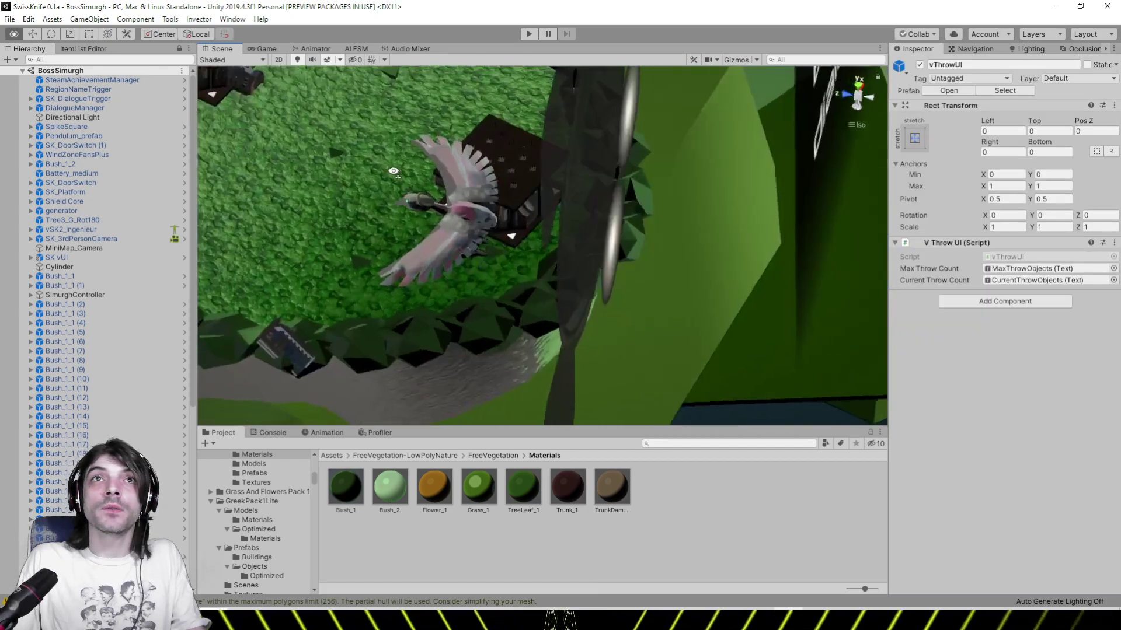
click(449, 243)
click(449, 244)
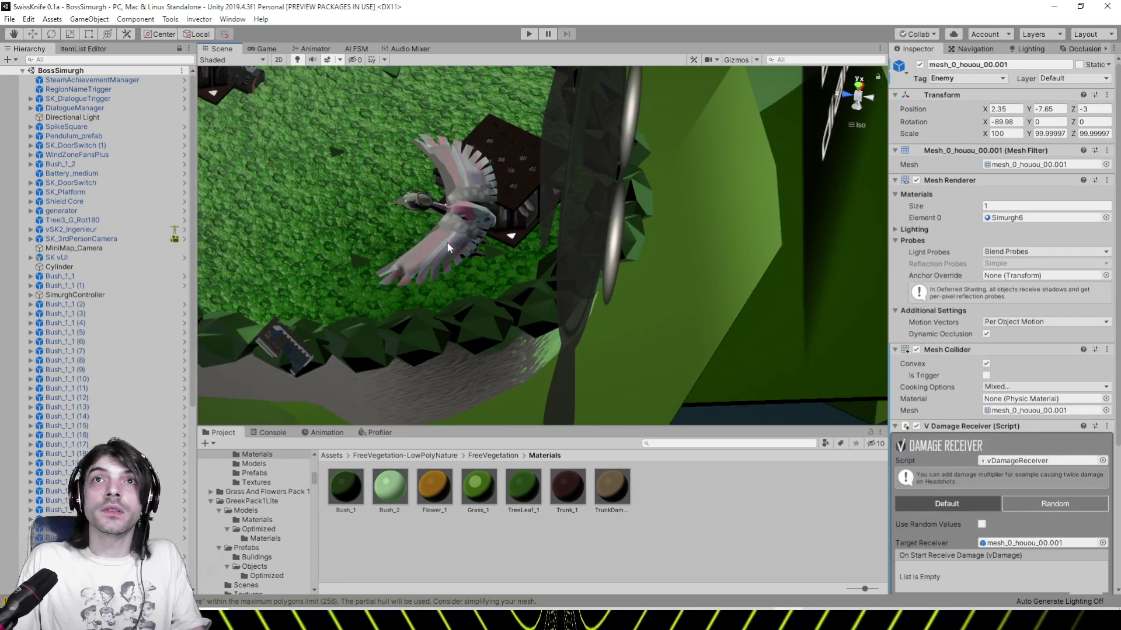
click(447, 242)
click(447, 244)
click(447, 244)
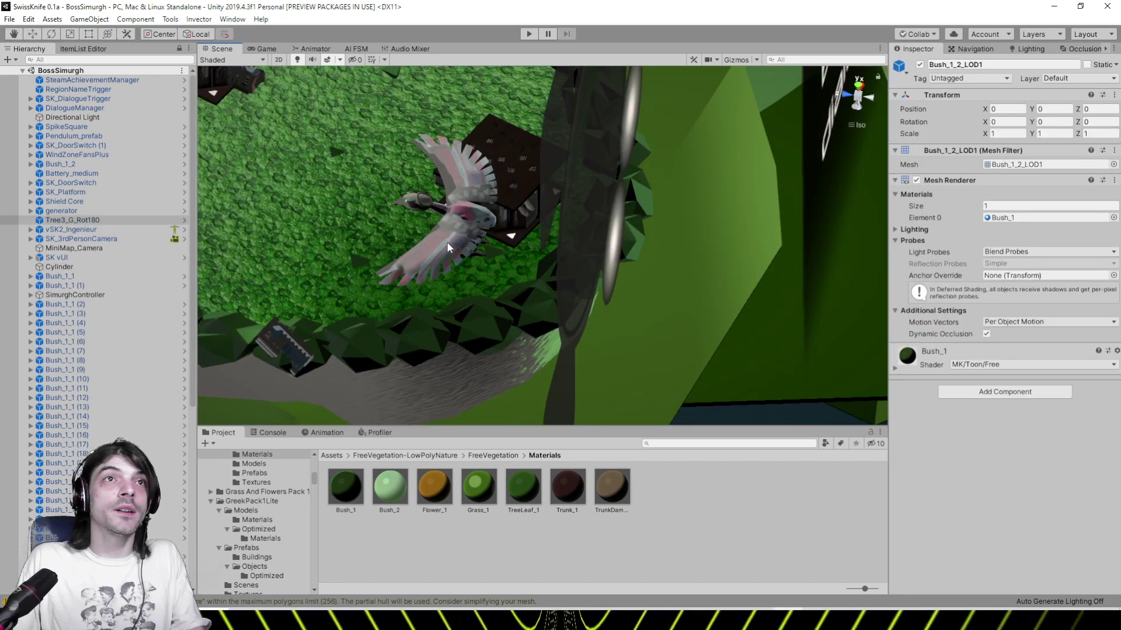
click(447, 244)
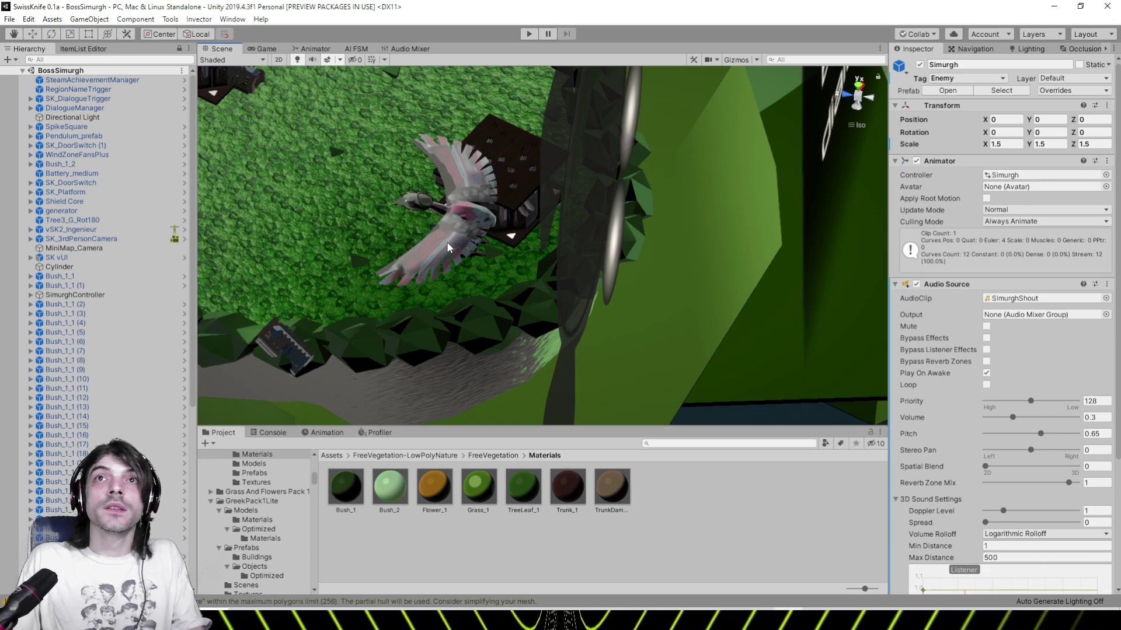
Expand SimurghController down to the Simurgh parts and open the Simurgh1 material used by Cone.001
click(31, 295)
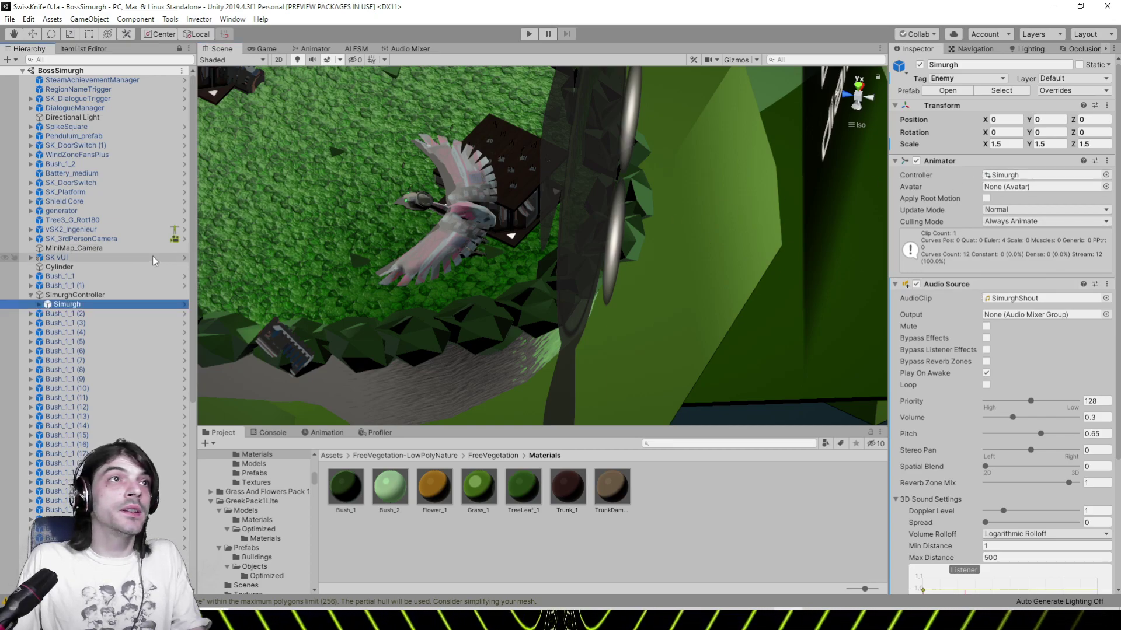
click(39, 304)
click(69, 314)
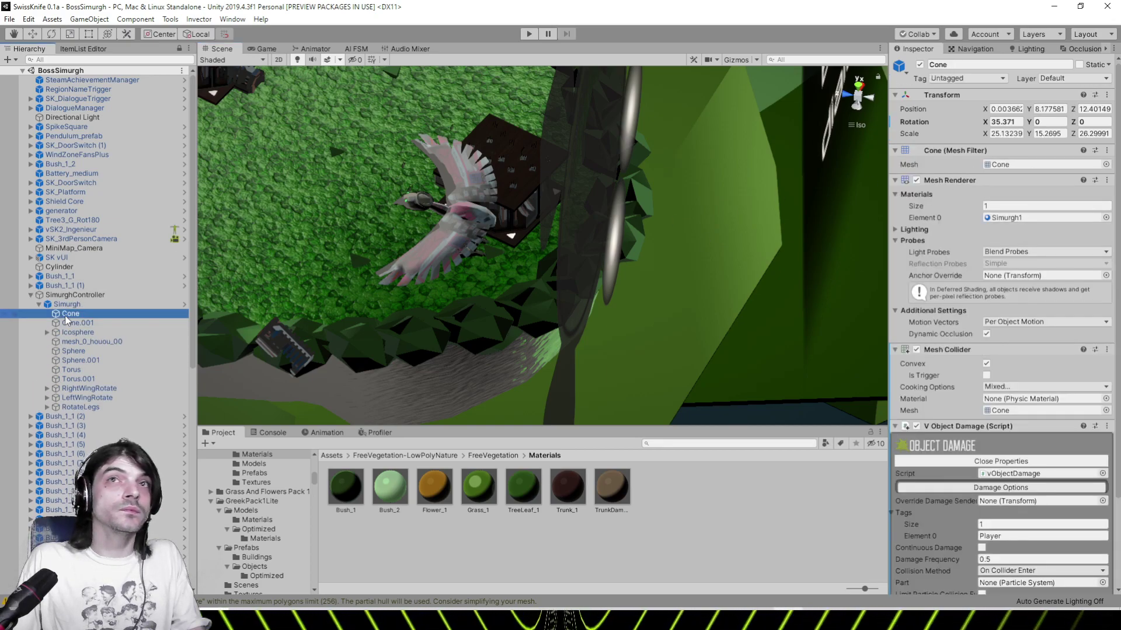
click(78, 323)
click(1044, 218)
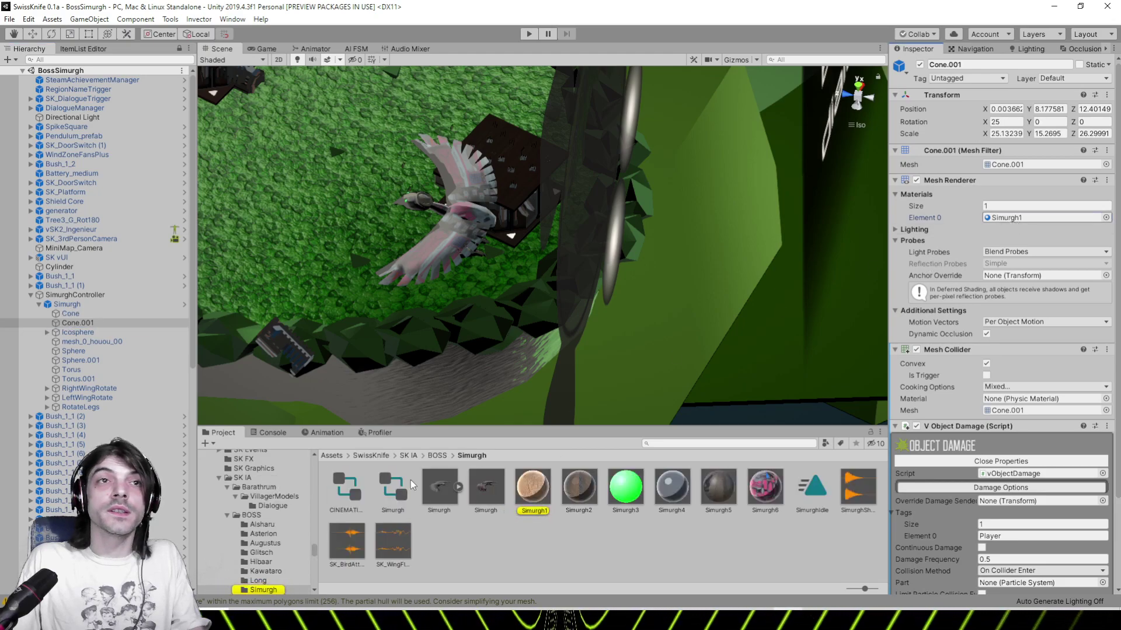
click(532, 485)
Open the Simurgh6 material and set its Rim Size to 1.99, Intensity to 0.418 and Rim Smoothness to 0.076
scroll(502, 272, up, 6)
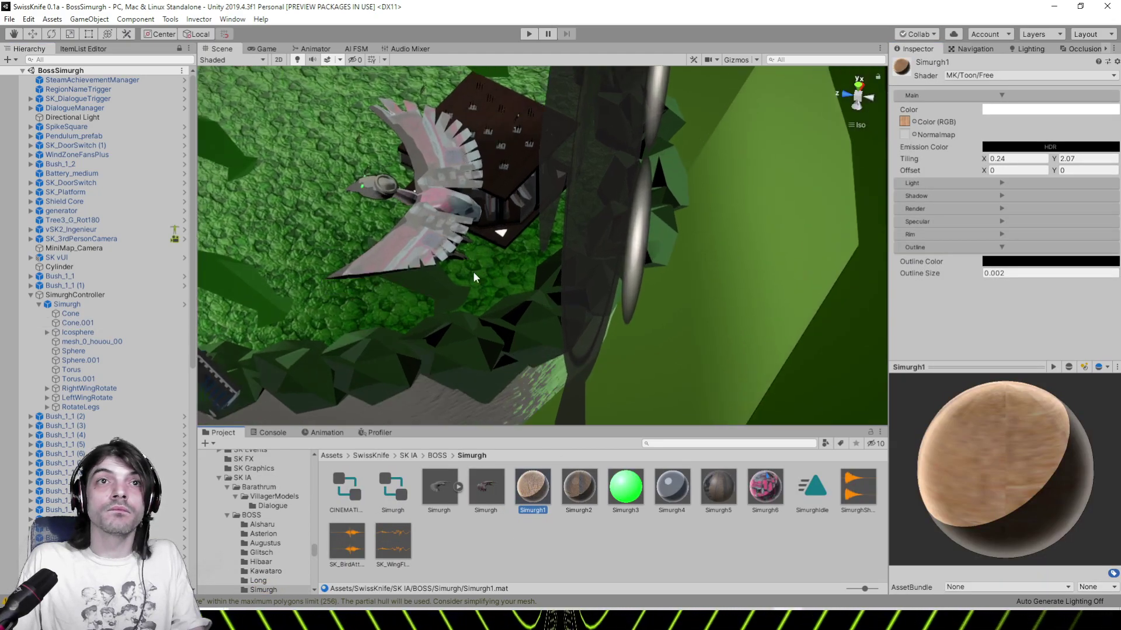
click(590, 484)
click(764, 485)
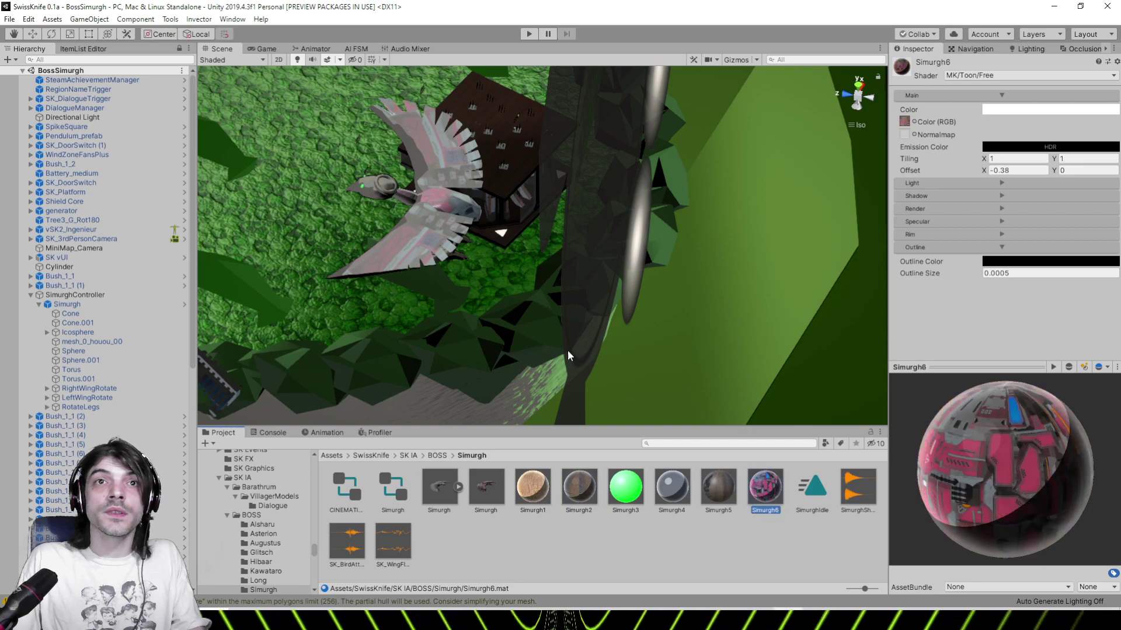
scroll(563, 292, up, 3)
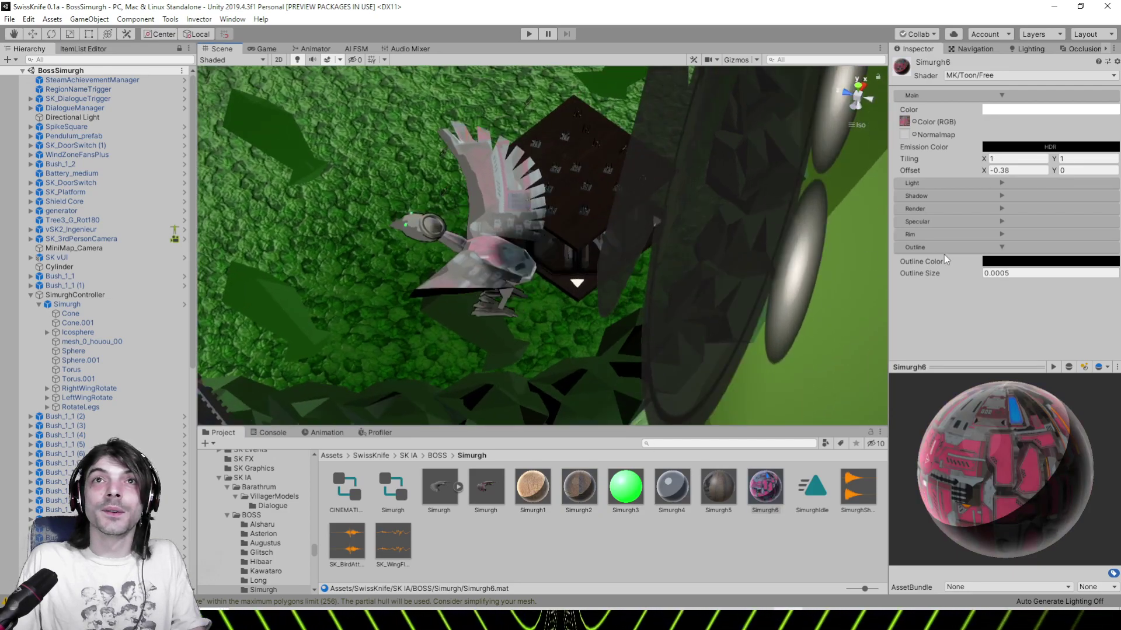
click(953, 236)
click(1051, 260)
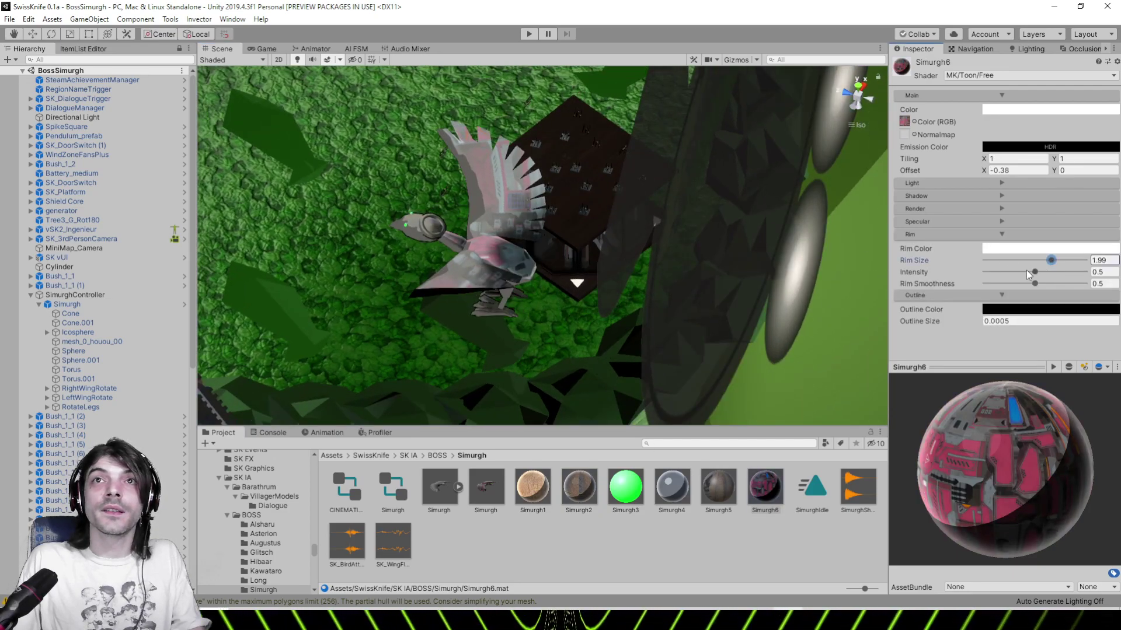
click(1026, 272)
drag(1001, 284, 992, 285)
Change the Simurgh6 Rim Color to pale pink CDABAB and inspect the bird from the front
click(1014, 249)
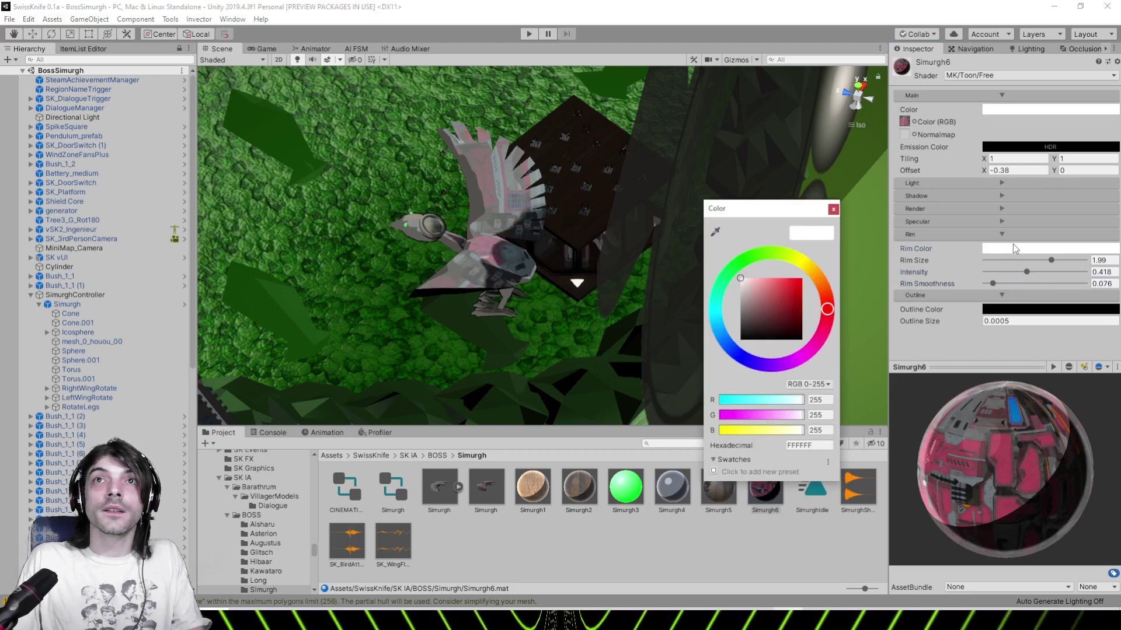
click(758, 292)
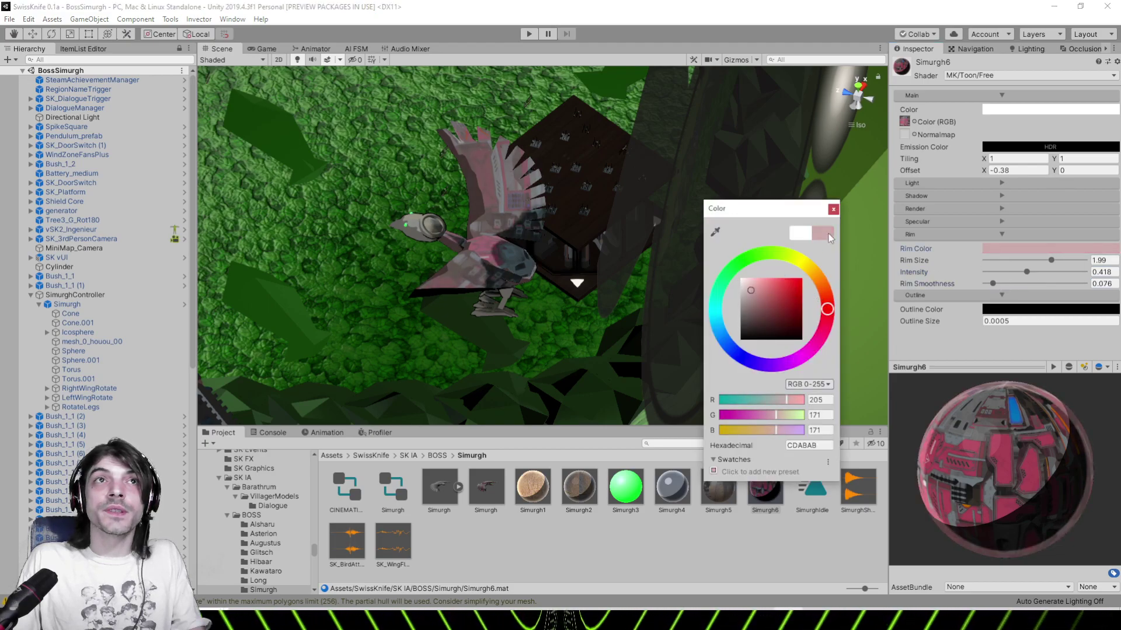
click(833, 208)
right_drag(531, 240, 785, 185)
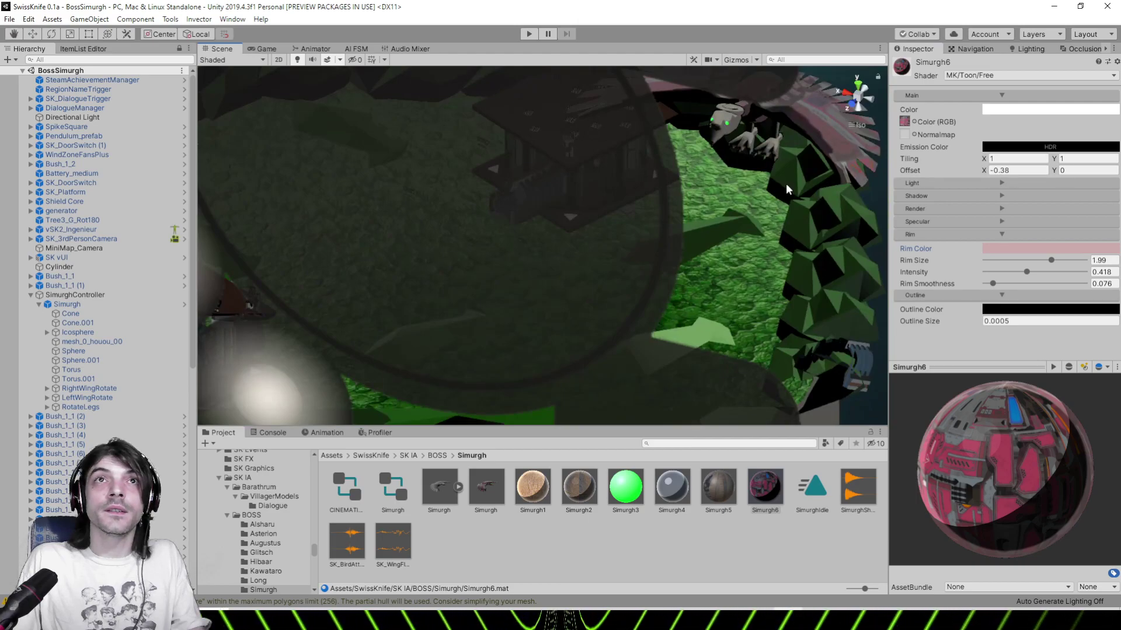
click(91, 342)
key(f)
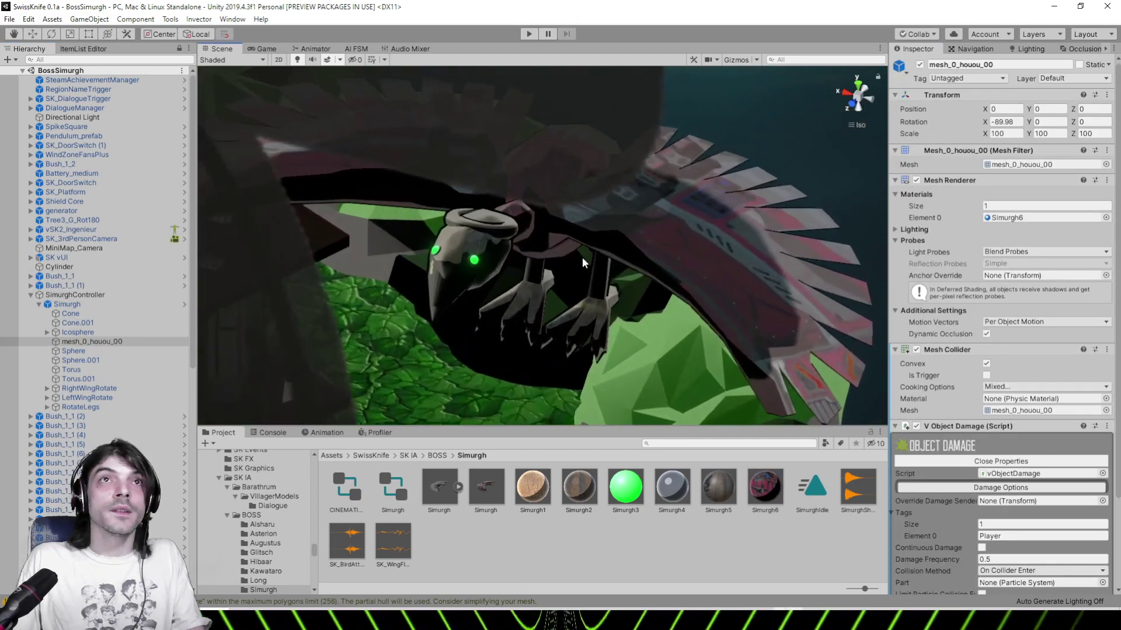
alt+drag(583, 257, 577, 400)
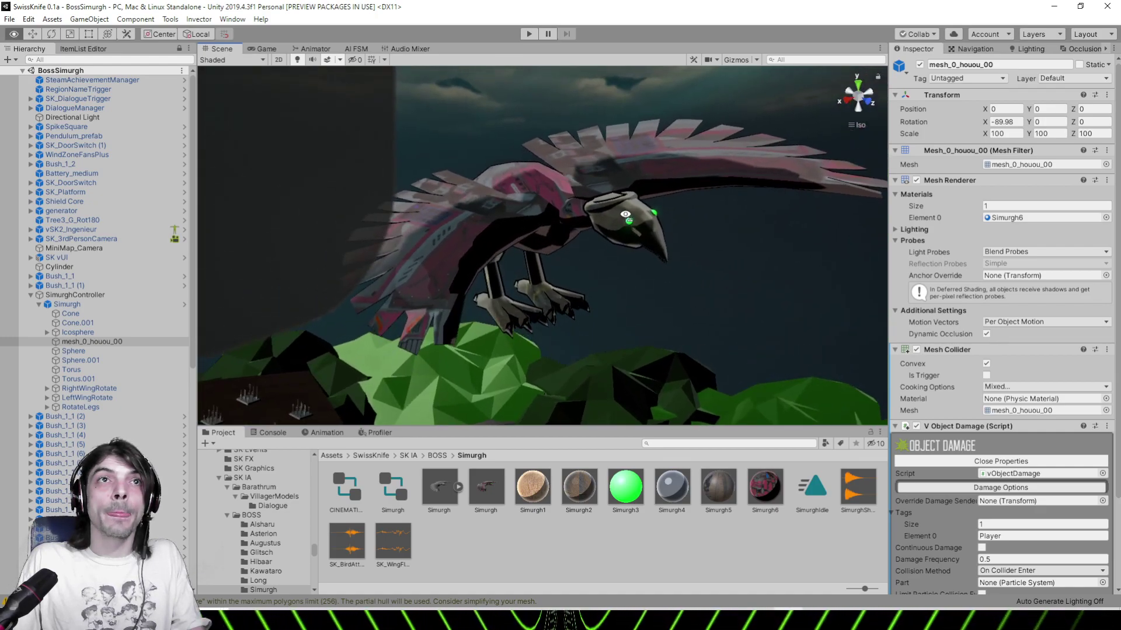
Open the Simurgh2 material and set its Rim Size to 2.4, Intensity to 0.453 and Rim Smoothness to 0.094
click(578, 486)
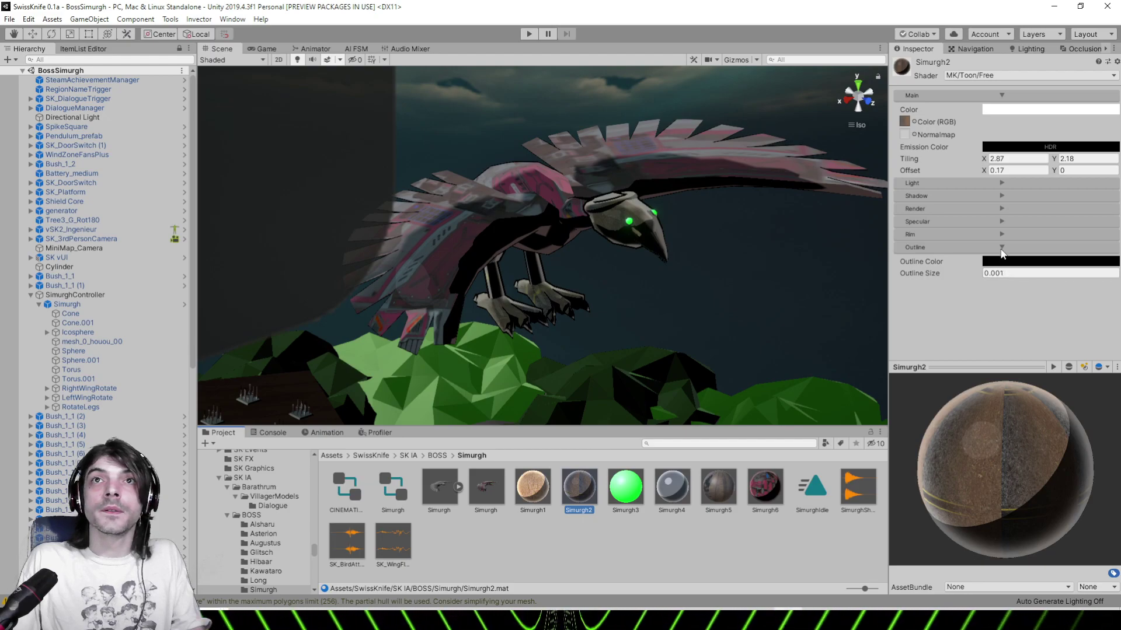
mouse_move(1034, 260)
mouse_down()
mouse_move(1064, 261)
mouse_move(1030, 272)
mouse_up()
drag(1035, 284, 995, 285)
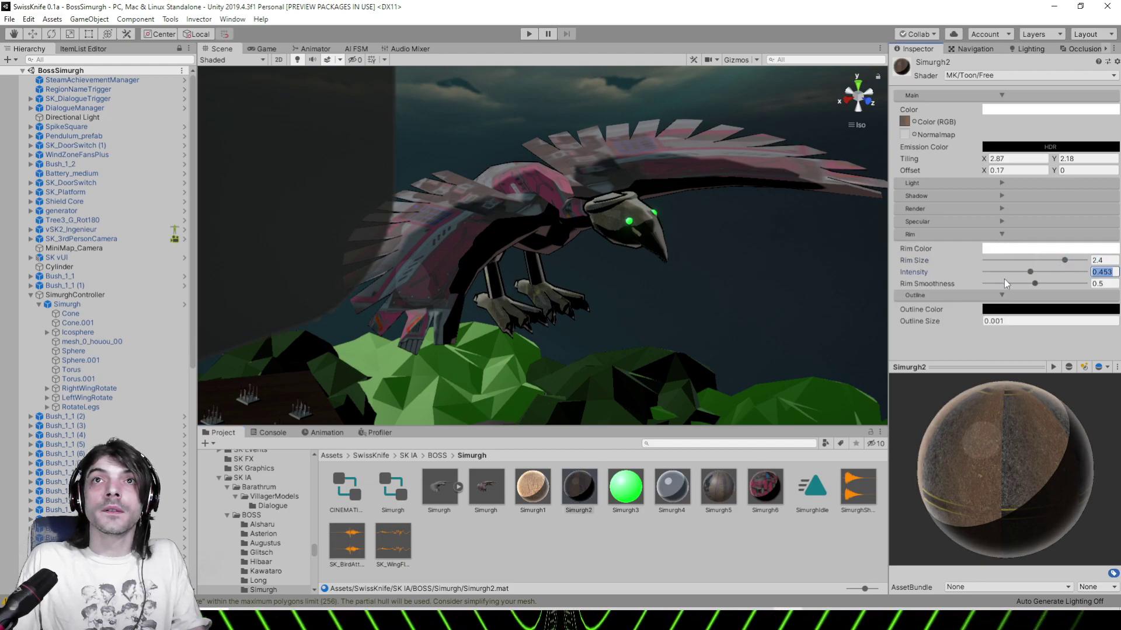
alt+drag(720, 238, 684, 235)
Change the Simurgh2 Rim Color to brown 6A5D46
click(1012, 250)
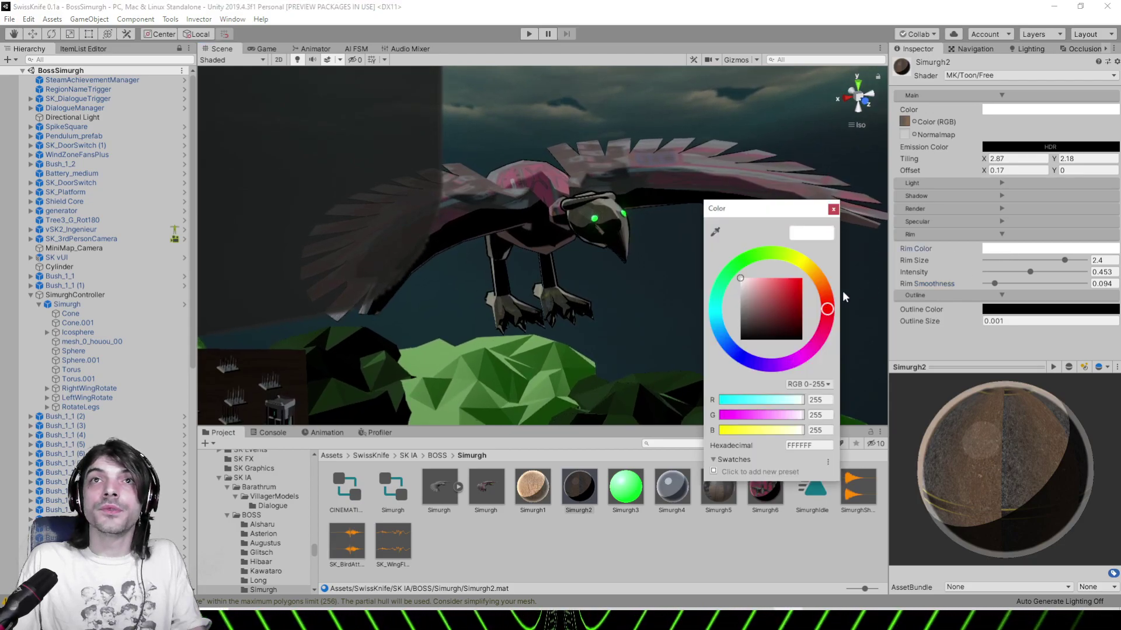
click(760, 315)
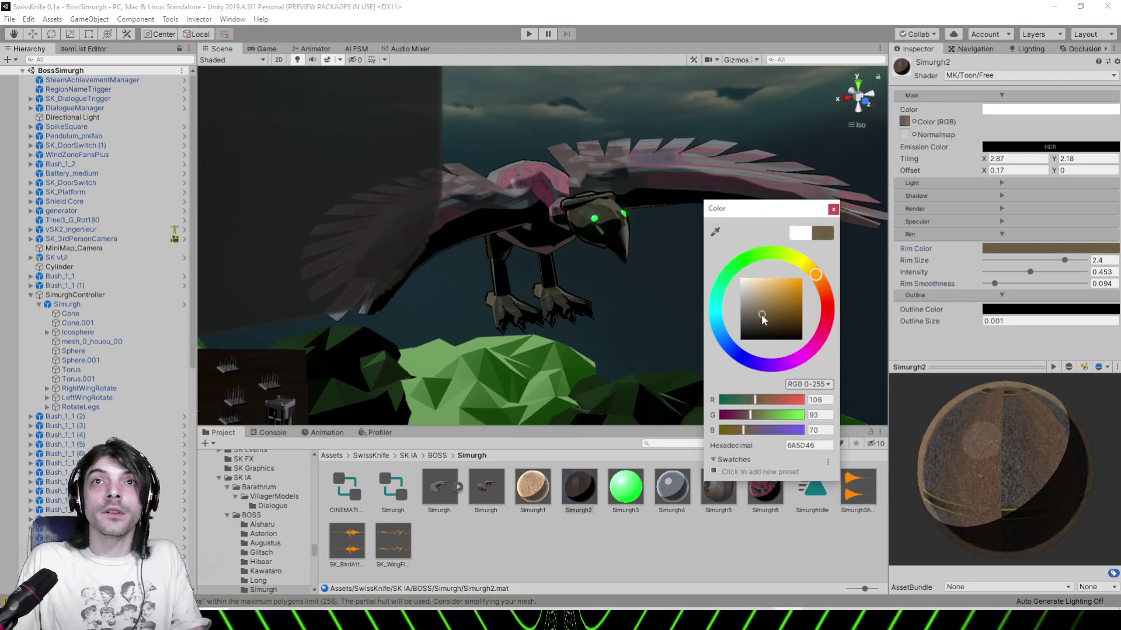
click(833, 208)
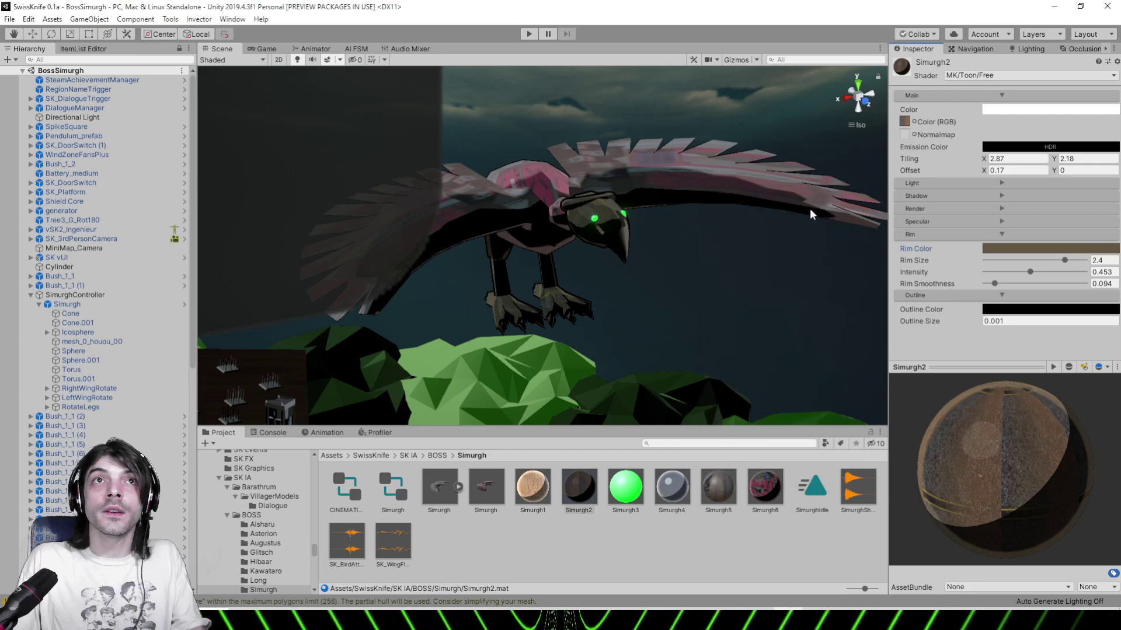
Toggle the Scene view lighting to compare the bird's shading, leave it off and view the bird from the front
click(297, 60)
click(297, 59)
click(297, 60)
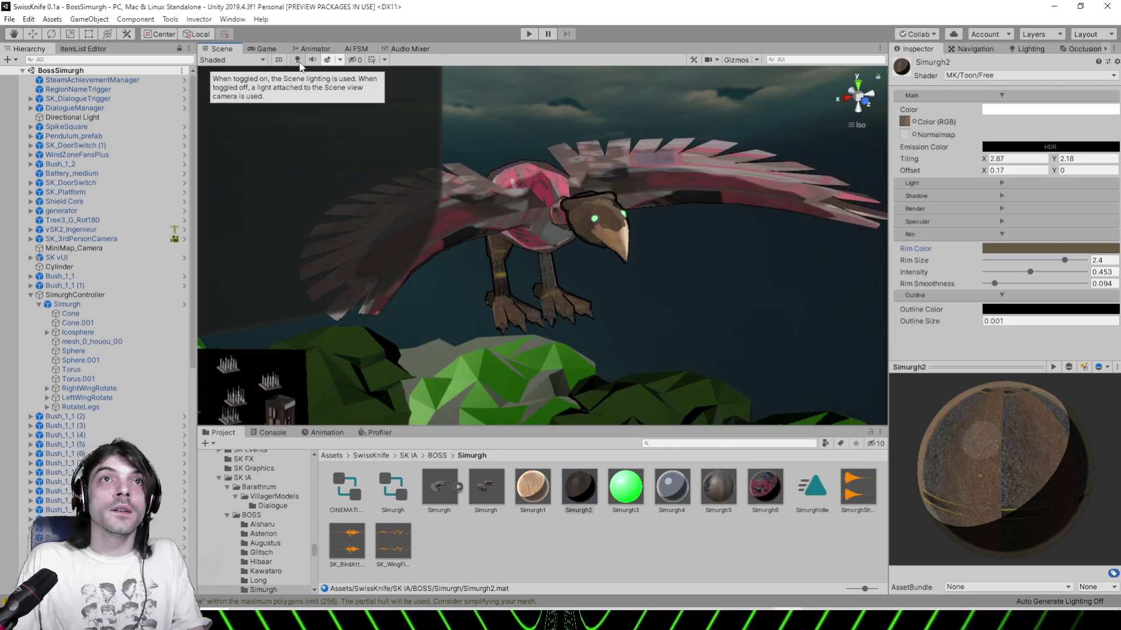
click(323, 61)
click(324, 62)
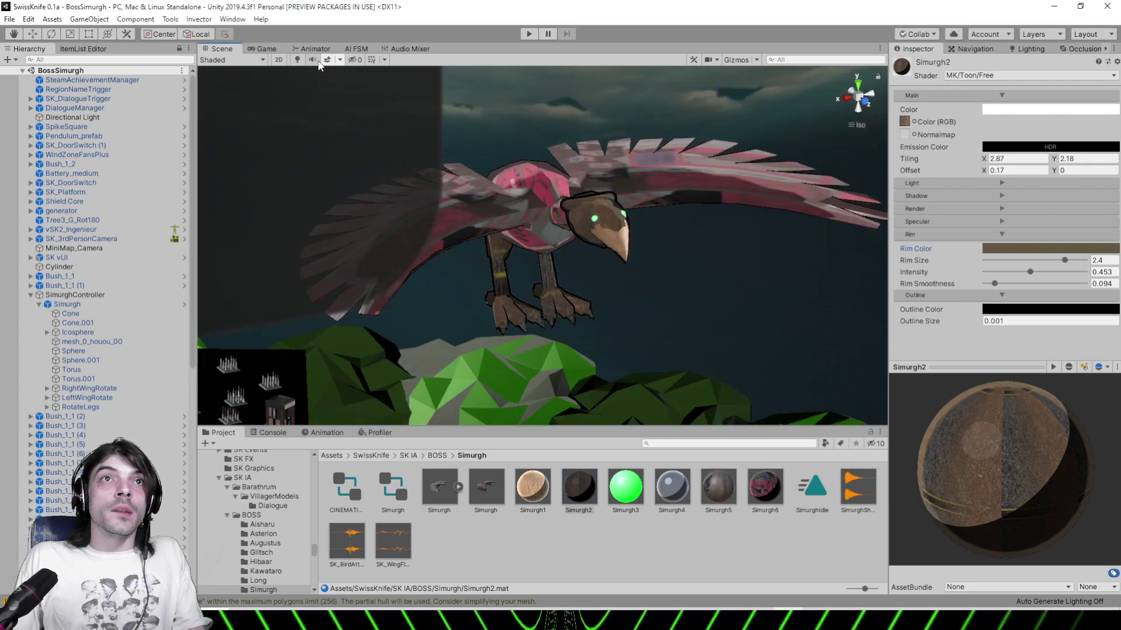
right_drag(611, 212, 434, 215)
alt+drag(435, 214, 502, 221)
Try an Outline Size of 0.0001 on Simurgh2, settle on 0.0003 and check the bird's head and legs
click(1001, 321)
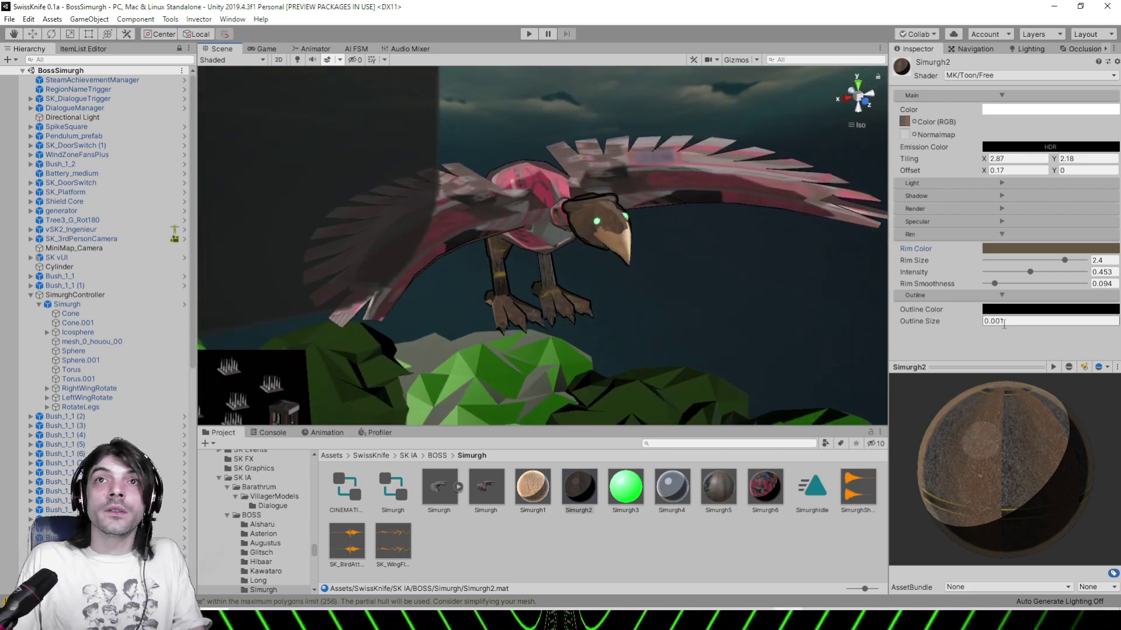
text(0.0001)
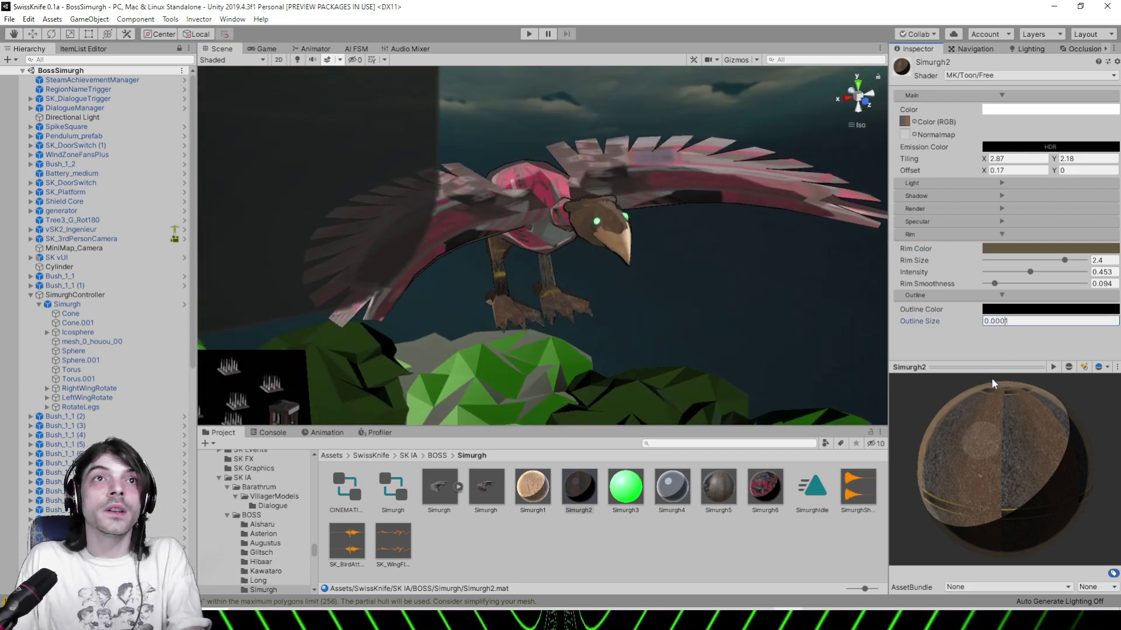
right_drag(747, 242, 705, 217)
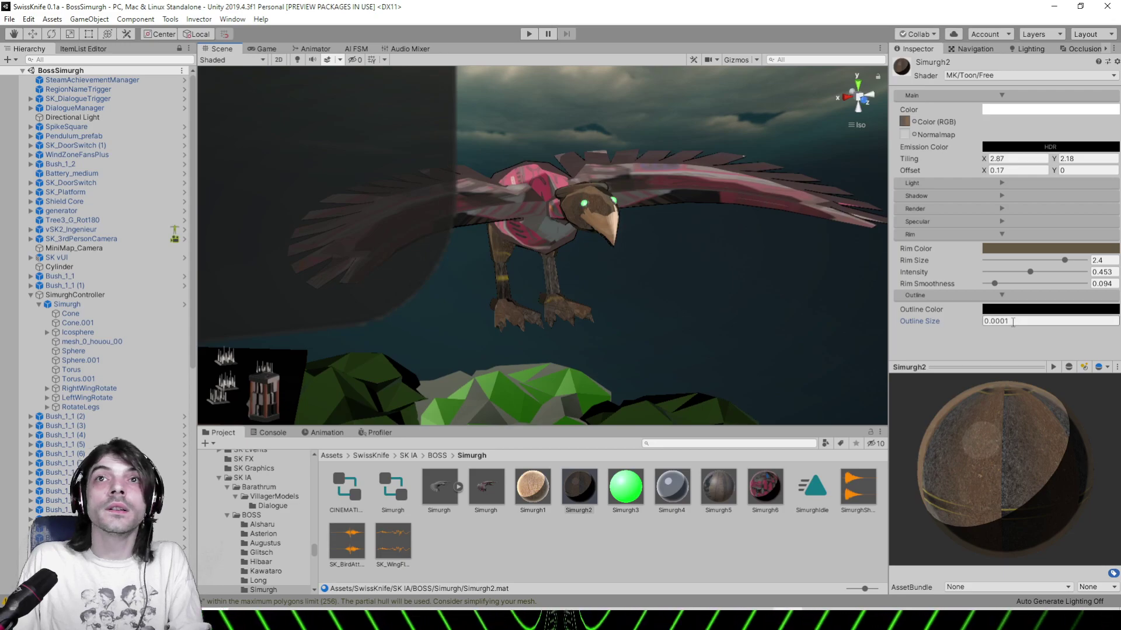
drag(1004, 321, 1010, 320)
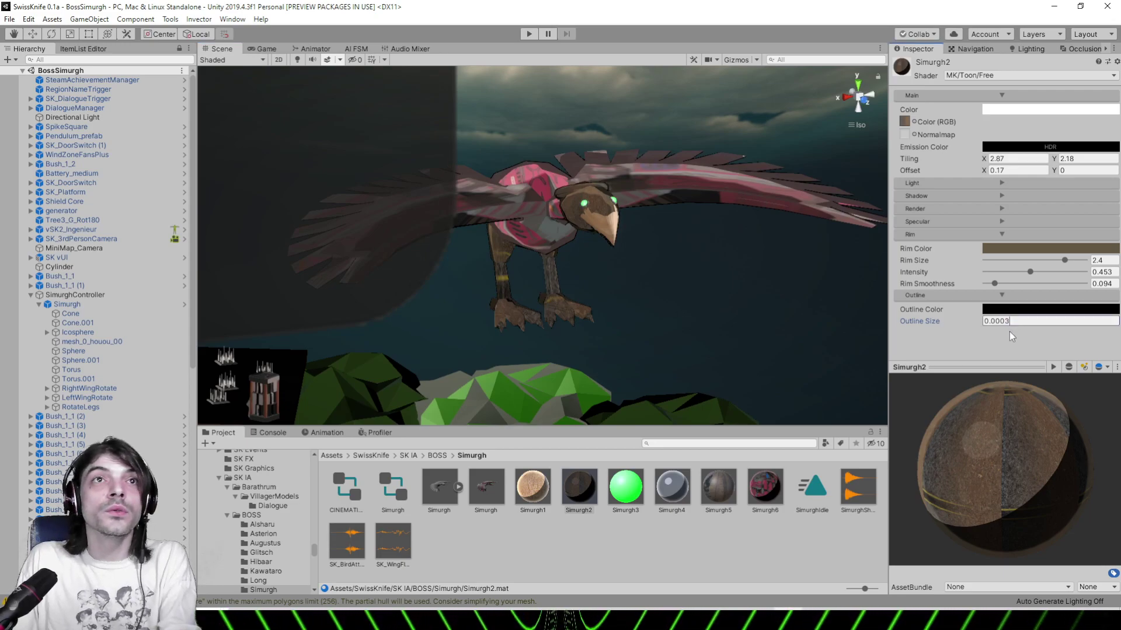
text(3)
alt+drag(560, 309, 640, 240)
click(637, 225)
Open the Simurgh1 material and set its Rim Size to 2.08, Intensity to 0.441 and Rim Smoothness to 0.106
click(532, 487)
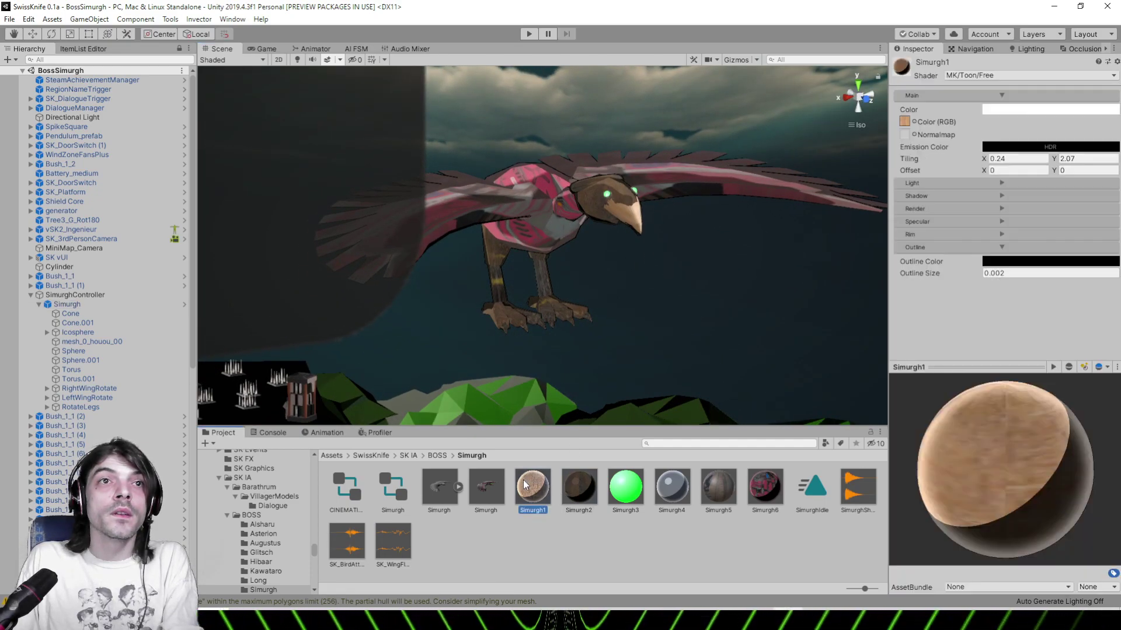
click(980, 235)
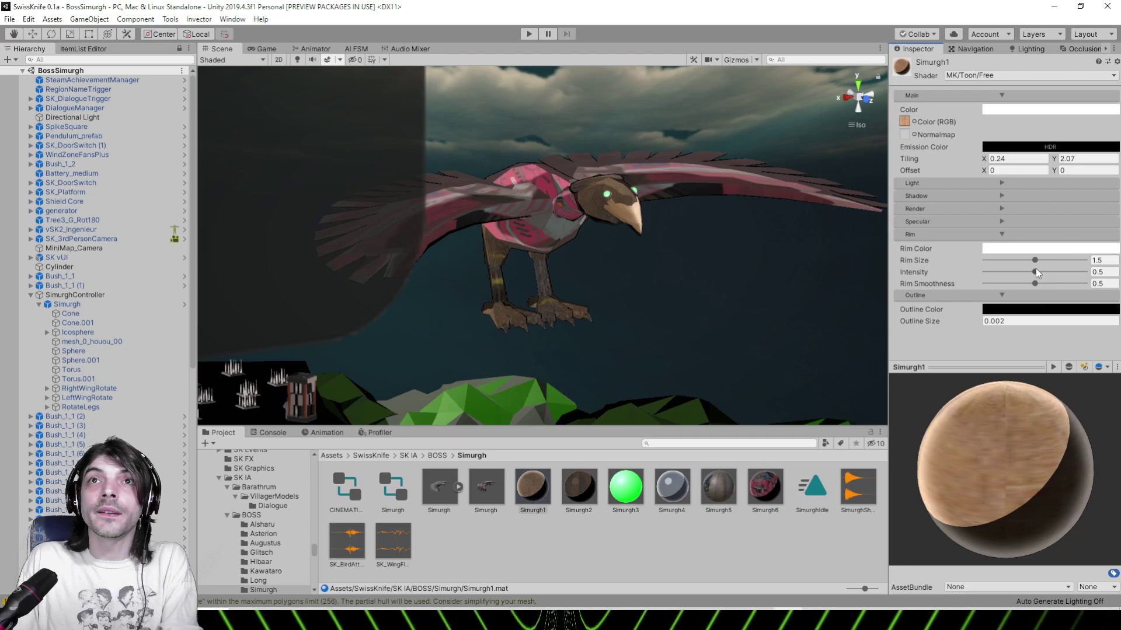
drag(1038, 261, 996, 285)
click(1028, 273)
Turn the Scene view lighting back on and examine the bird from several angles
alt+drag(496, 199, 770, 266)
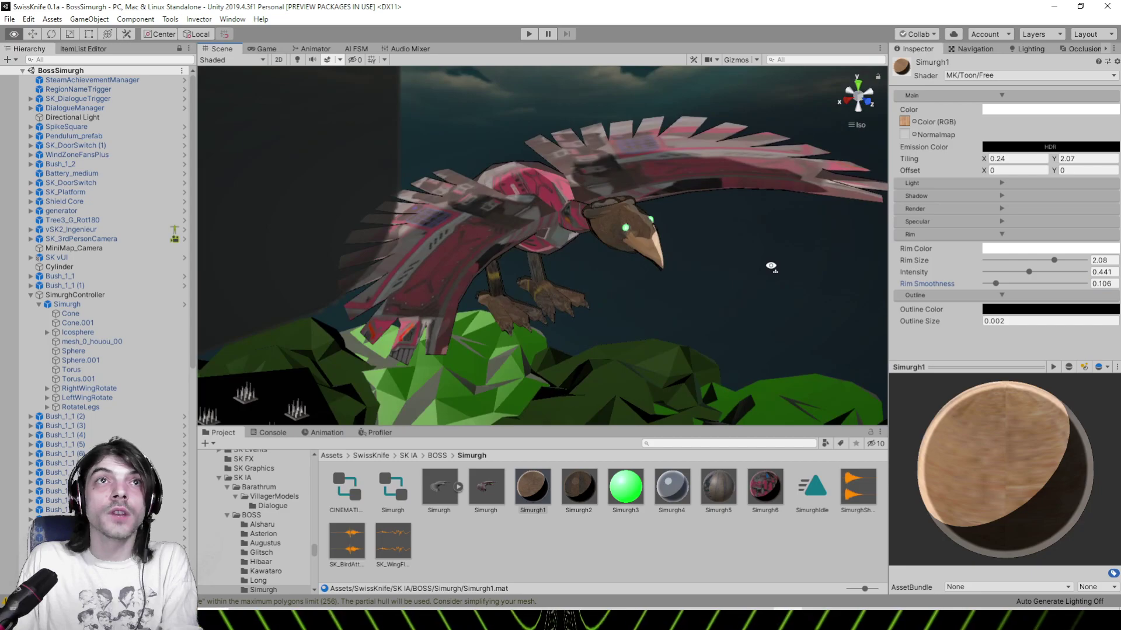
click(297, 59)
alt+drag(591, 216, 189, 364)
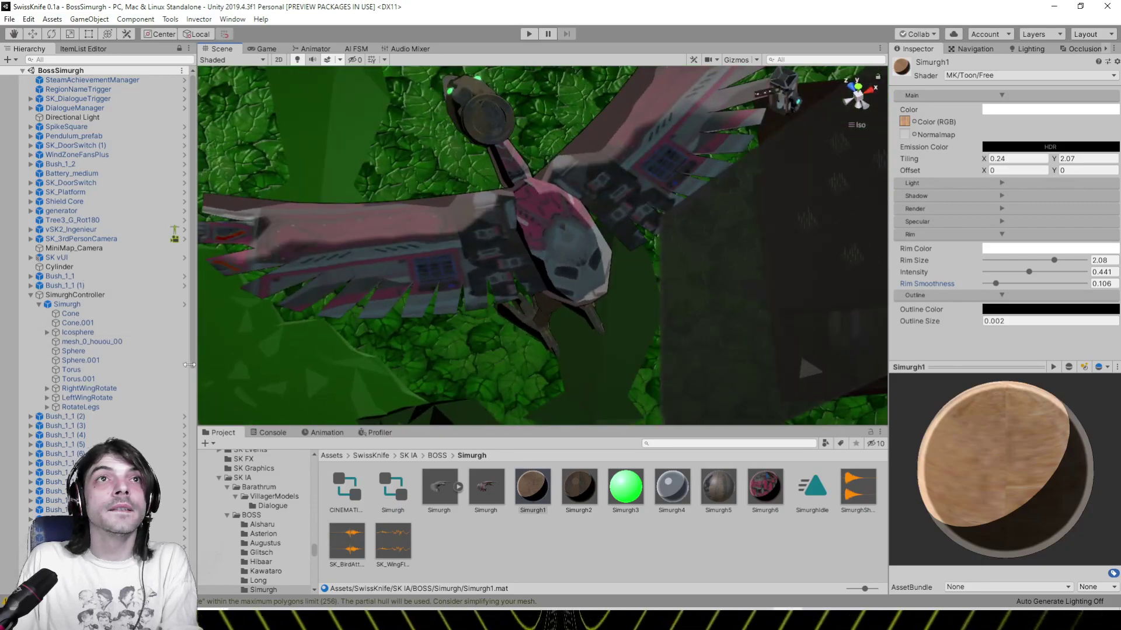
Open the Simurgh6 material and change its Specular Color to muted reddish brown 725858
click(764, 492)
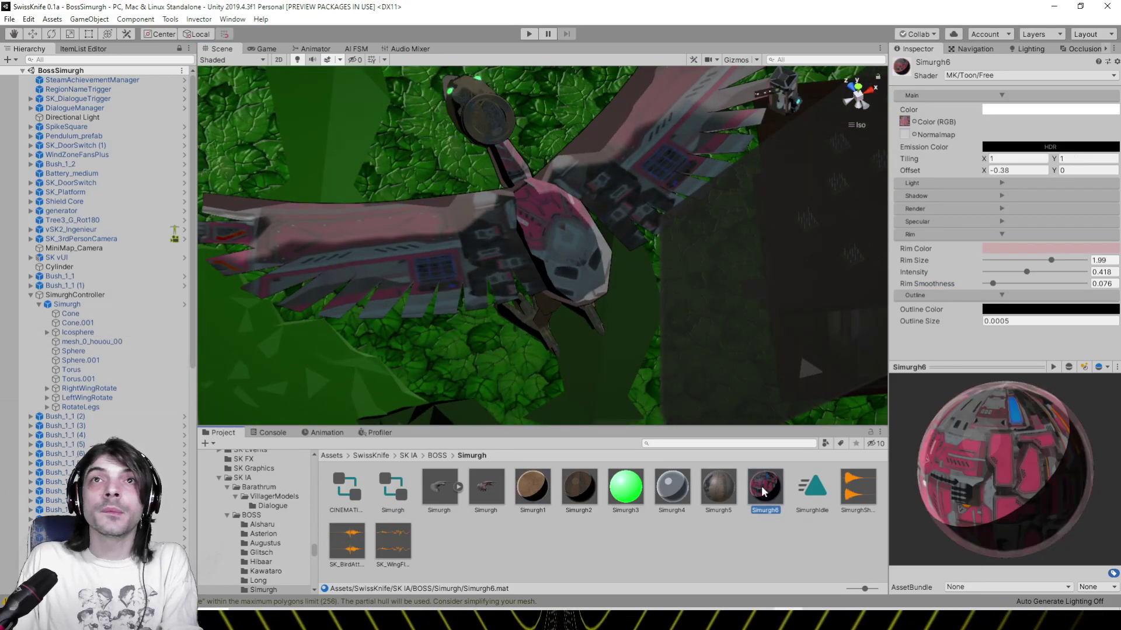
click(995, 220)
click(1020, 237)
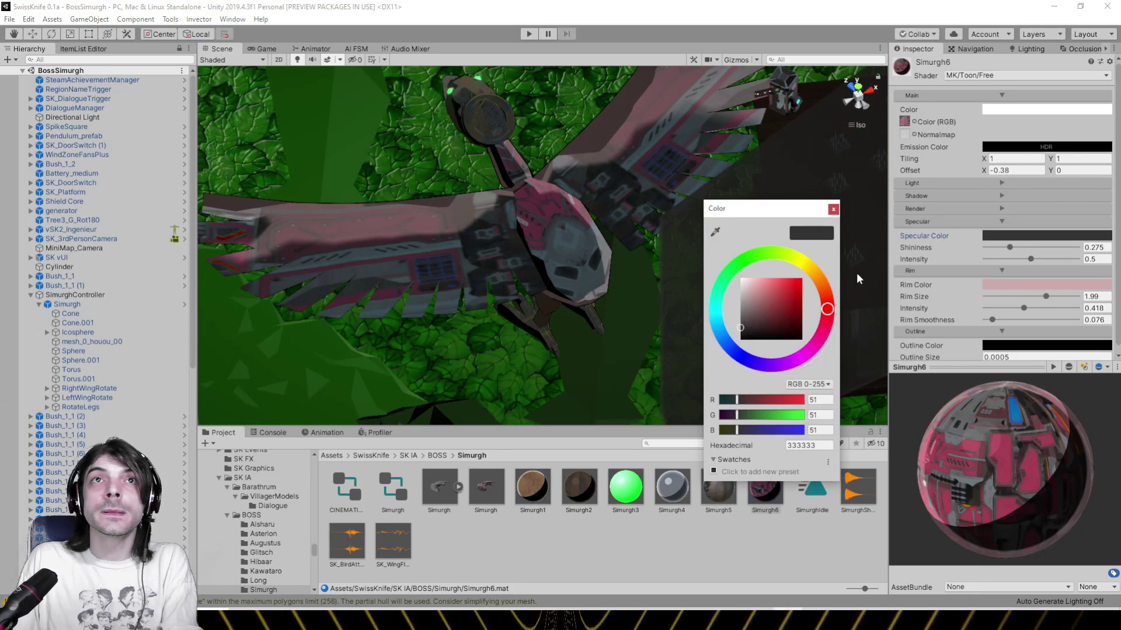
click(760, 313)
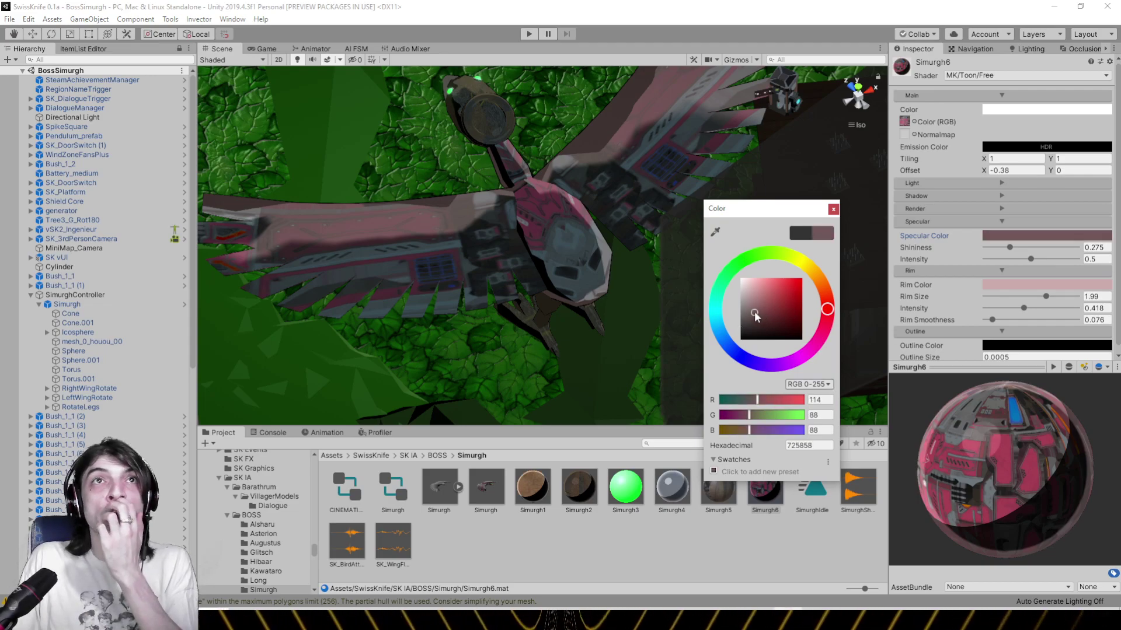
click(833, 209)
Change the Simurgh6 shadow Highlight Color to light pink FFD1D1
click(947, 195)
click(1038, 211)
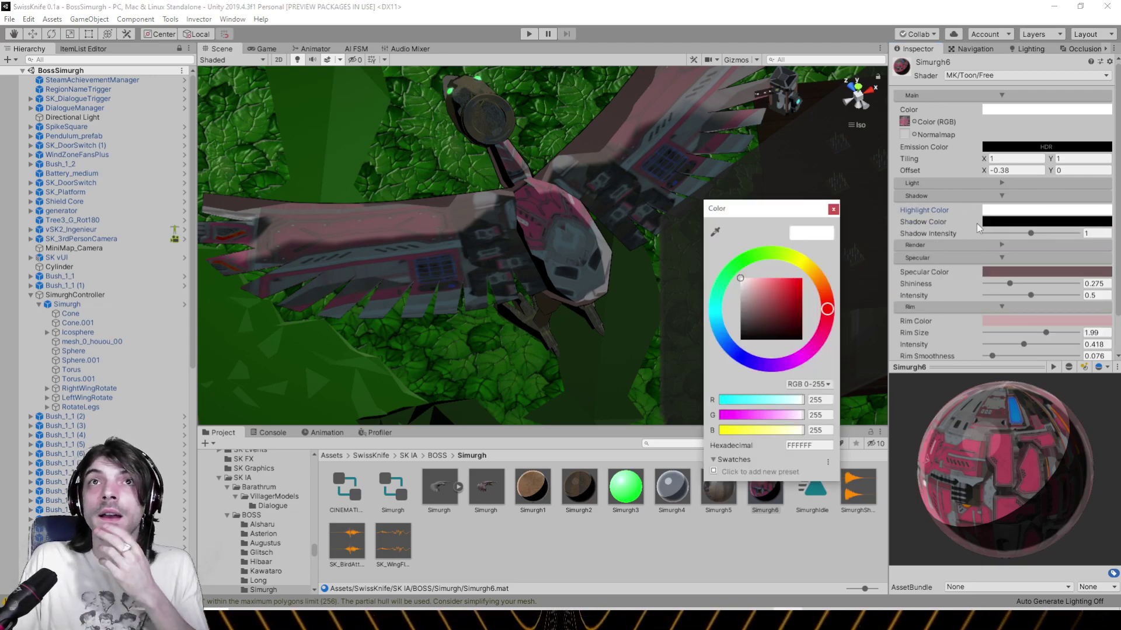
drag(762, 302, 752, 279)
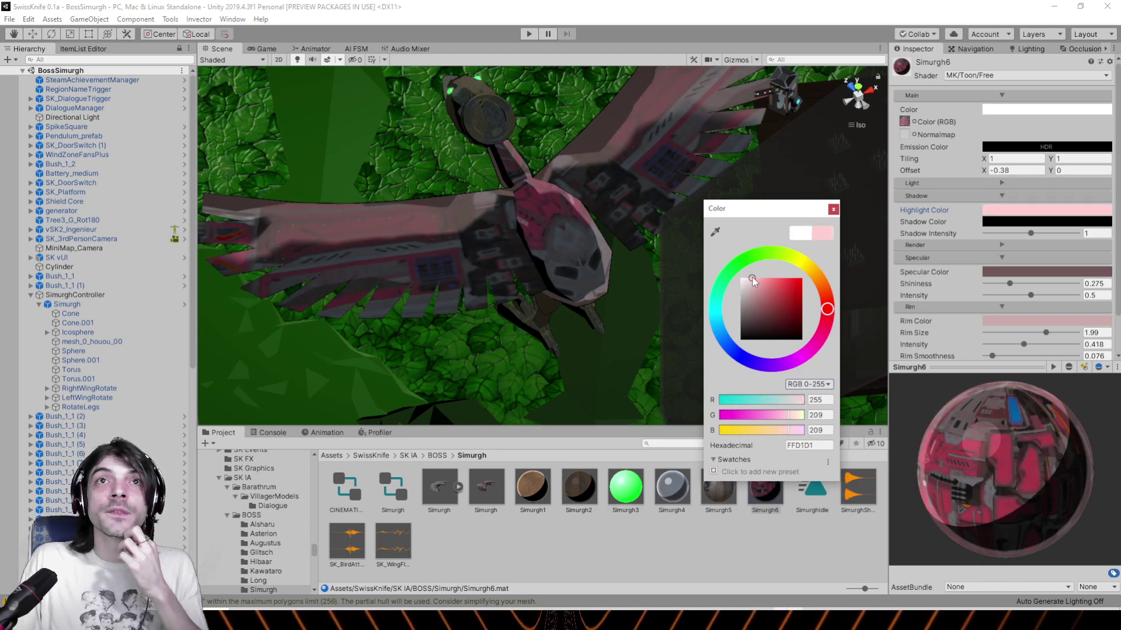
click(833, 208)
Set the Simurgh6 Shadow Intensity to 1.44 and inspect the bird from the front, side and a distance
right_drag(459, 191, 716, 135)
drag(1030, 232, 1052, 234)
right_drag(575, 225, 872, 185)
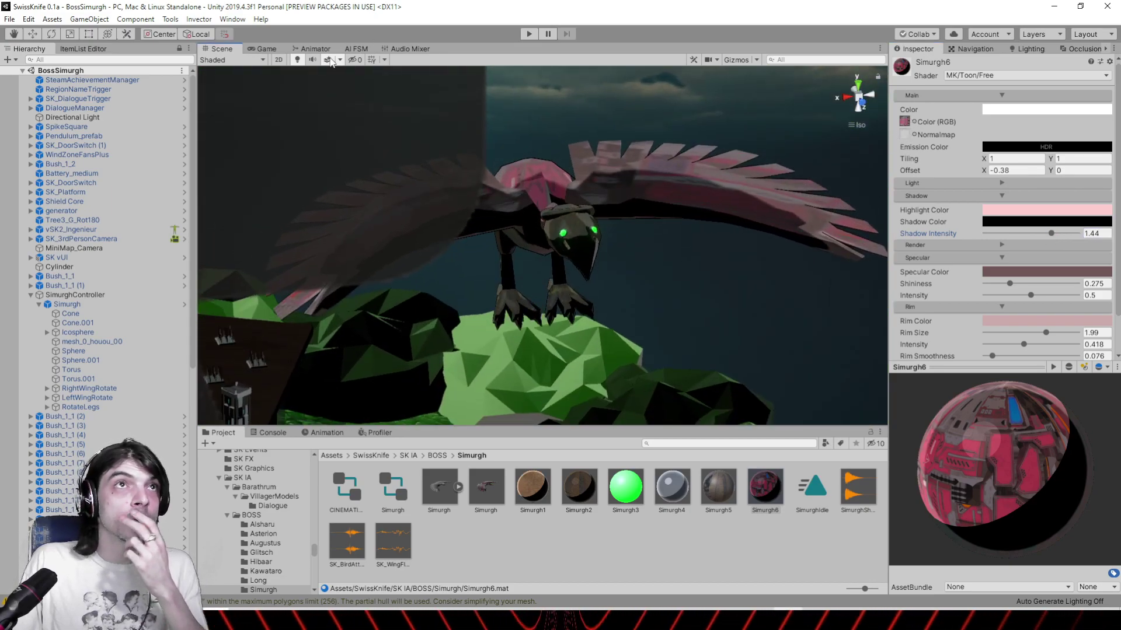
right_drag(613, 189, 745, 214)
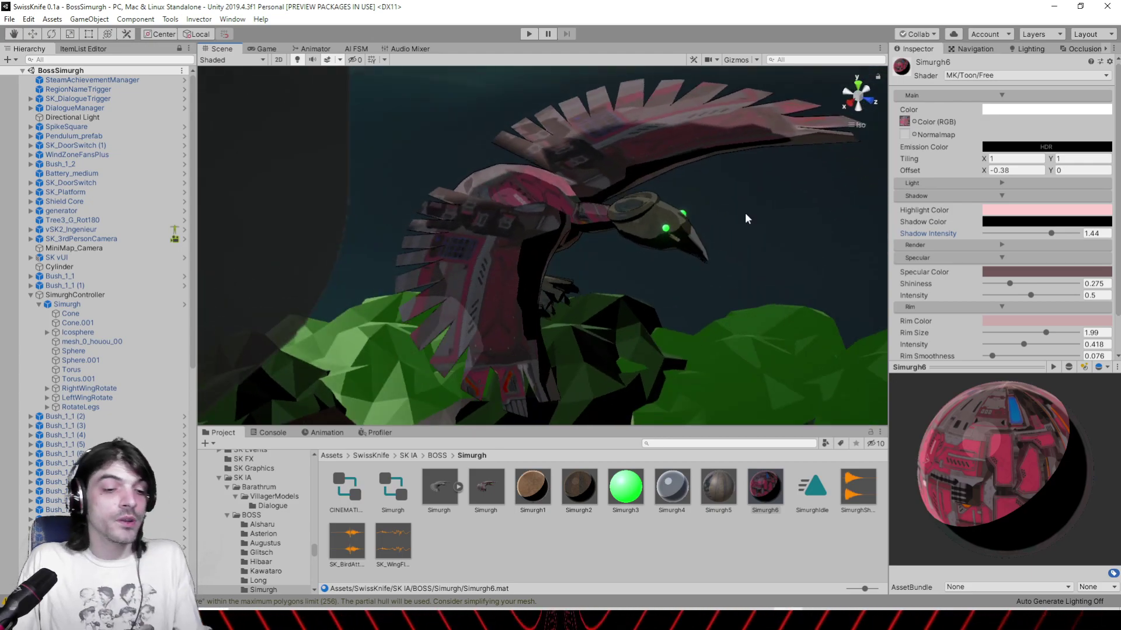
alt+drag(639, 205, 506, 164)
alt+drag(449, 176, 482, 234)
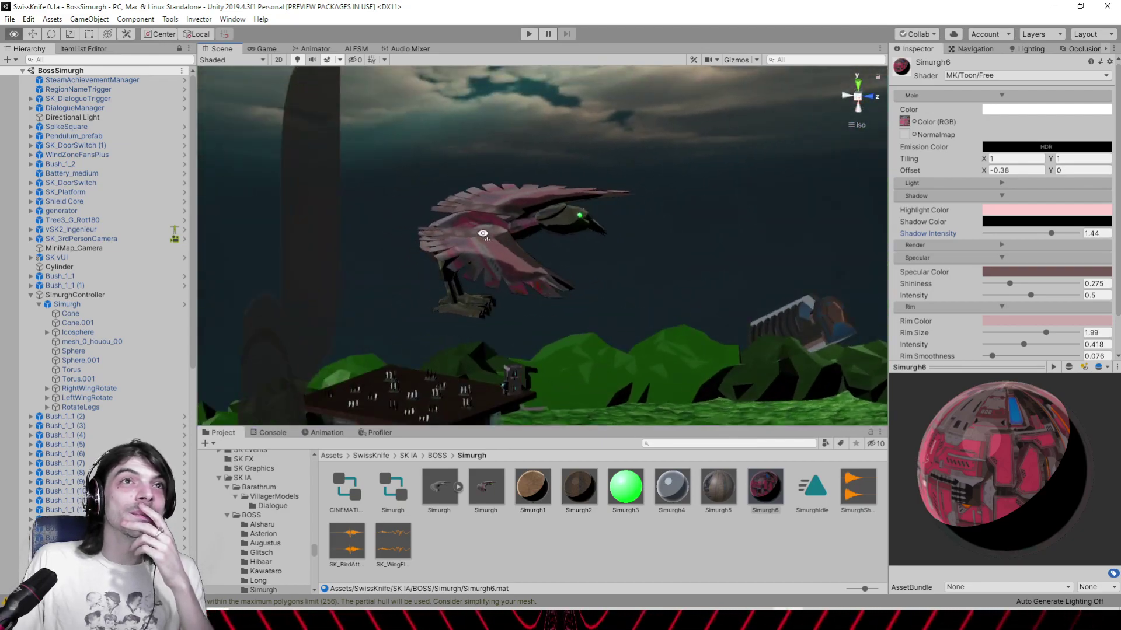
Open the BossYetsirah scene from the project's Assets folder
click(10, 19)
click(32, 43)
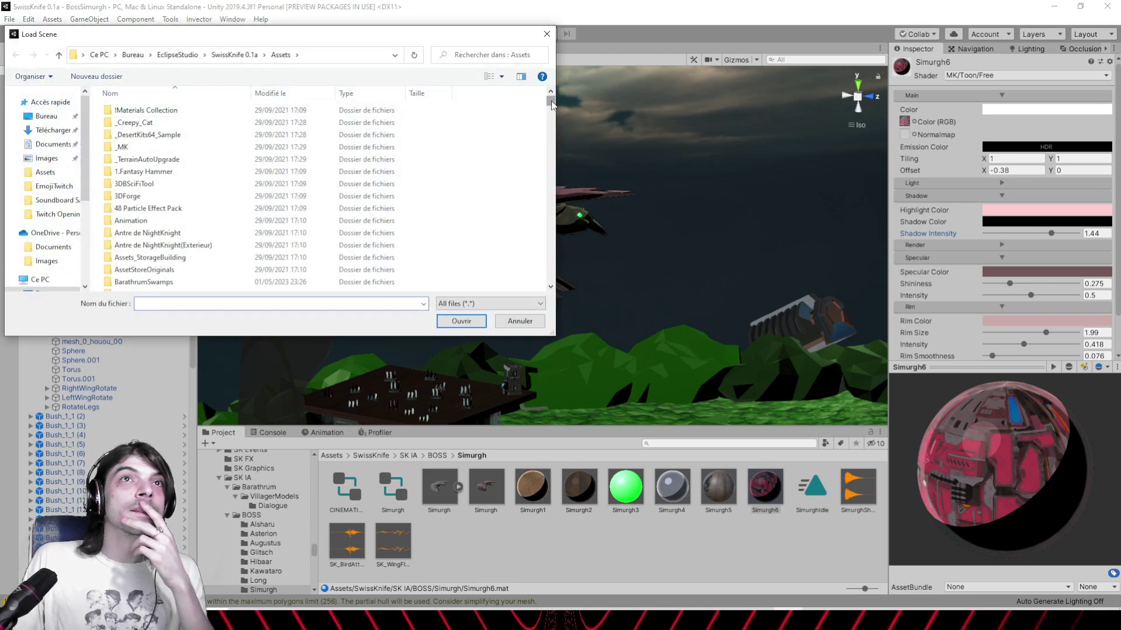
drag(551, 105, 538, 209)
double_click(192, 254)
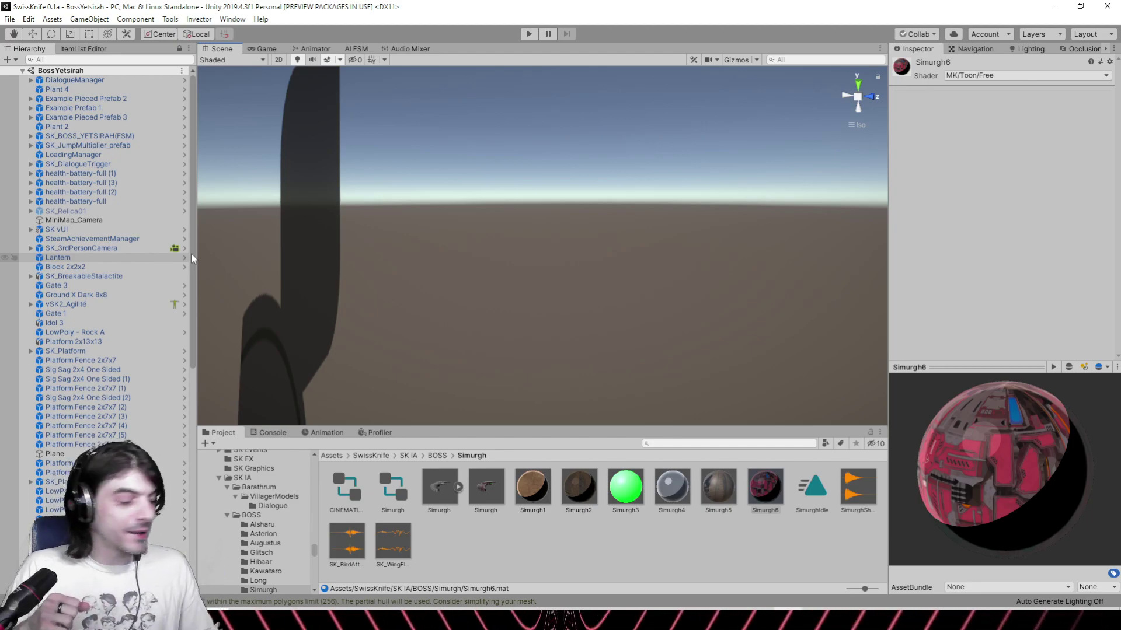
Look past the interface objects for the temple arena and bring the boss inside it into close view
right_drag(583, 249, 397, 261)
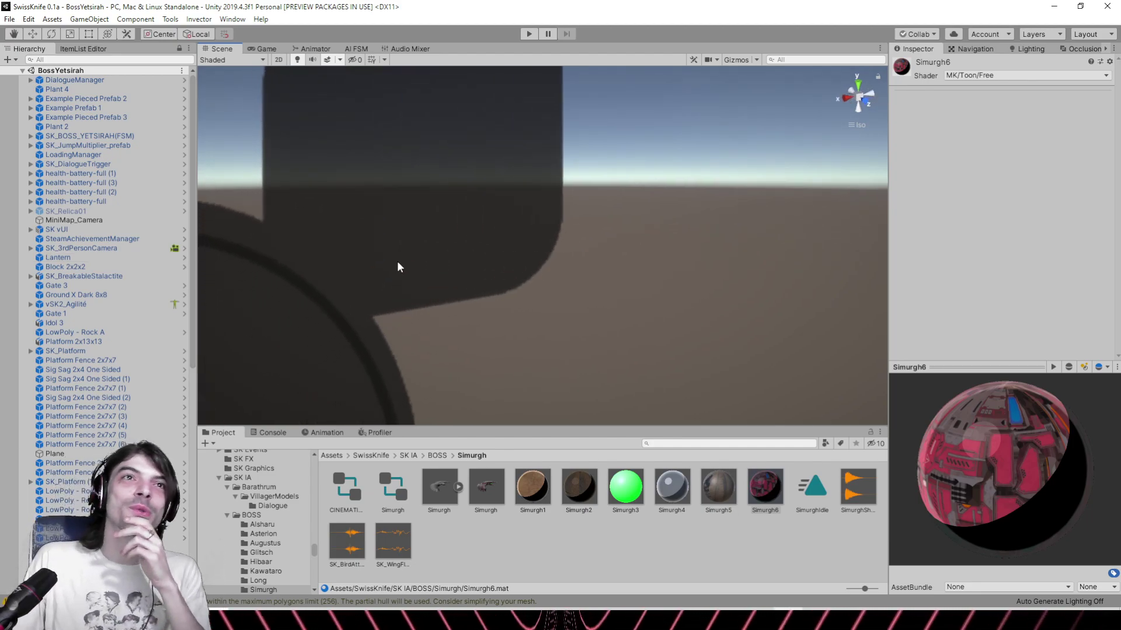
scroll(403, 269, down, 7)
scroll(422, 296, down, 6)
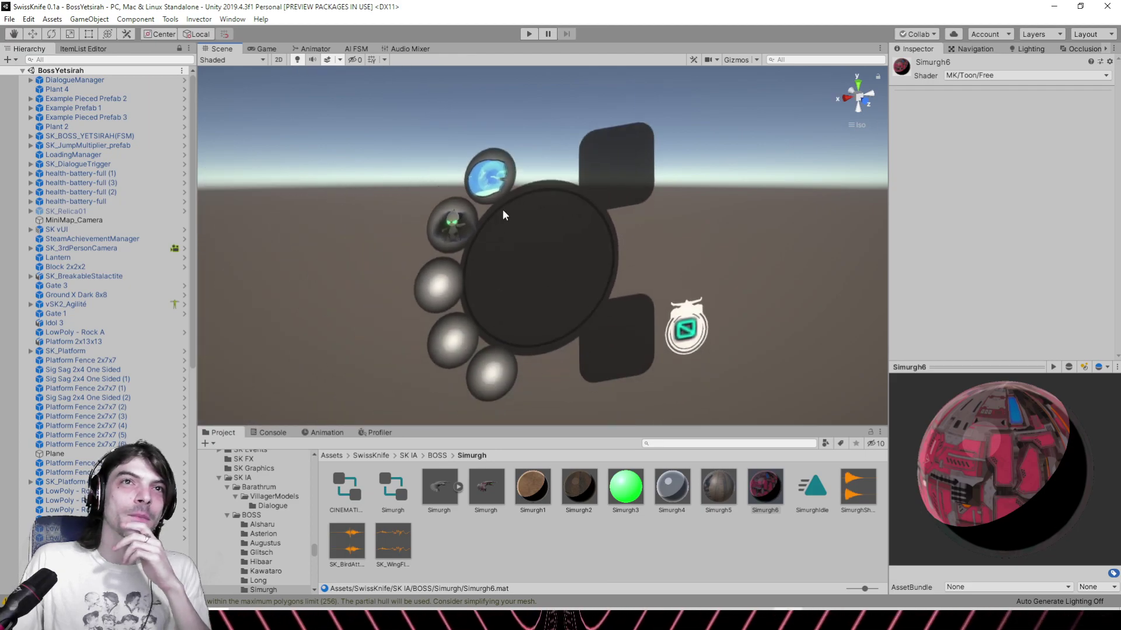
scroll(474, 233, down, 5)
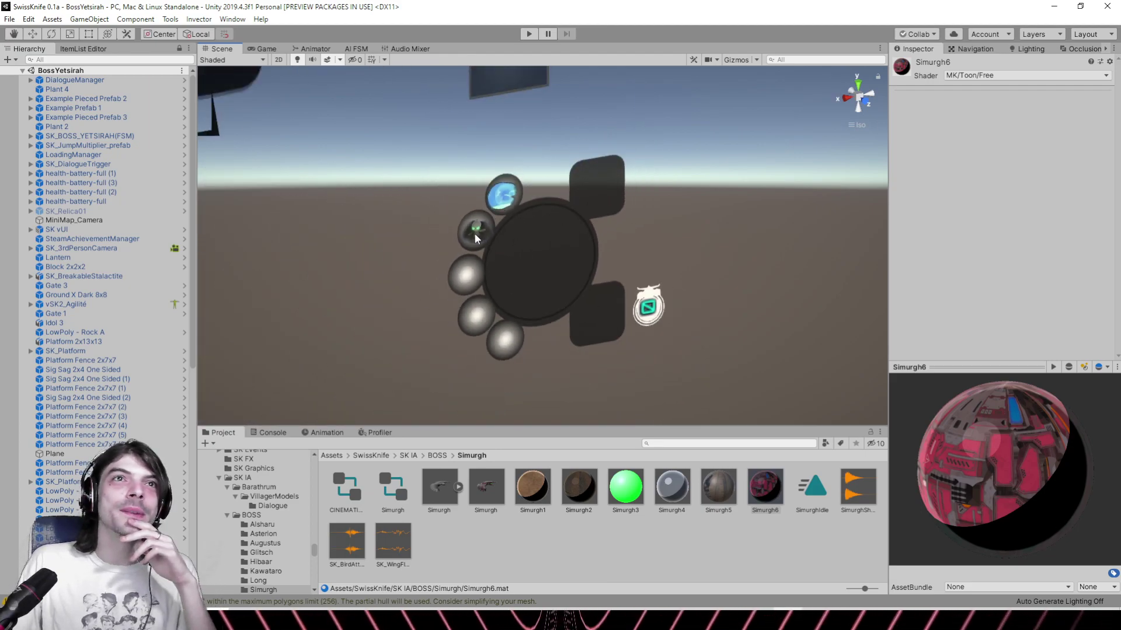
middle_drag(398, 210, 465, 242)
click(465, 242)
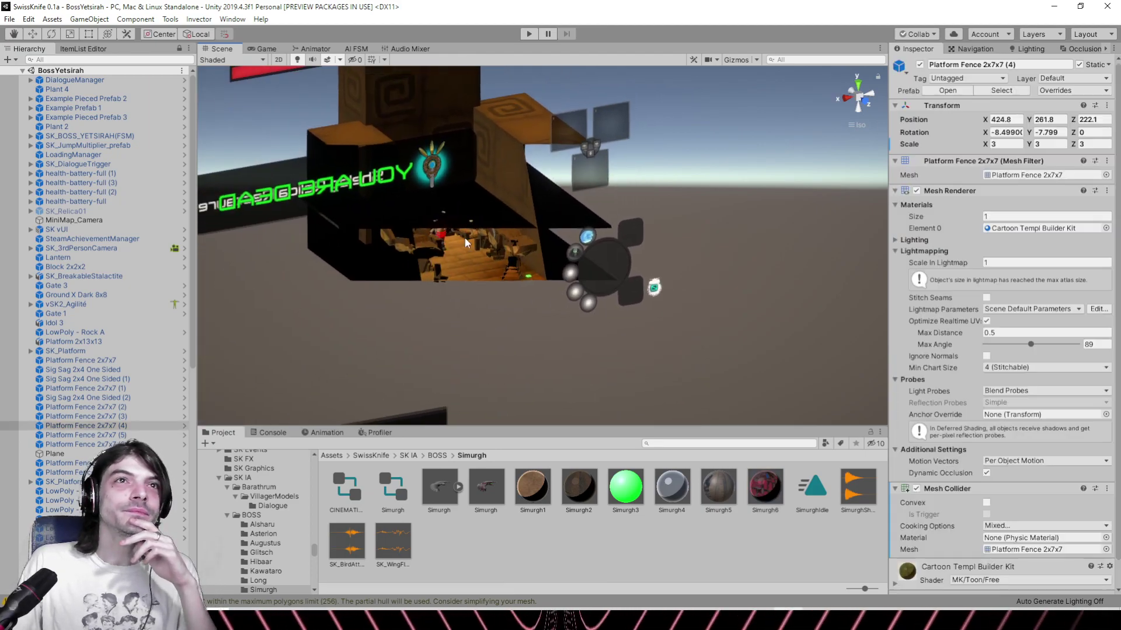
scroll(464, 238, up, 10)
right_drag(464, 238, 532, 268)
alt+drag(532, 269, 457, 300)
middle_drag(458, 299, 615, 331)
scroll(616, 331, up, 5)
alt+drag(615, 332, 383, 287)
Select the boss's Goloogout mesh and locate its YestirahBody material in the project
click(400, 340)
click(415, 341)
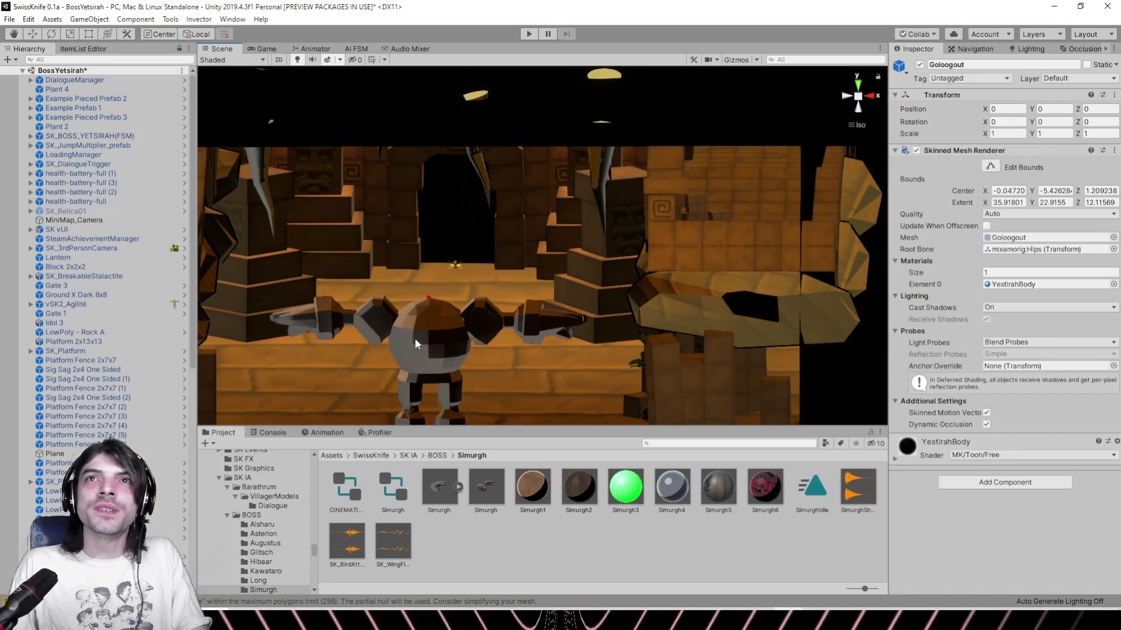
click(1010, 286)
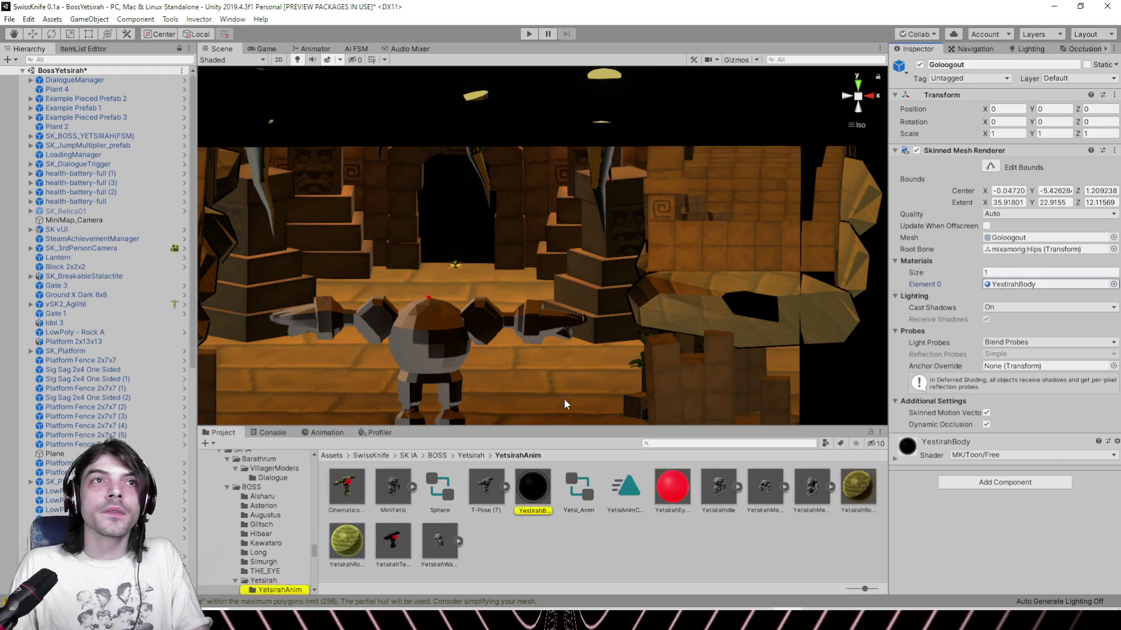
Select the YestirahBody material in the YetsirahAnim folder and frame the boss model in the scene
click(529, 495)
middle_drag(513, 352, 609, 292)
scroll(610, 292, up, 3)
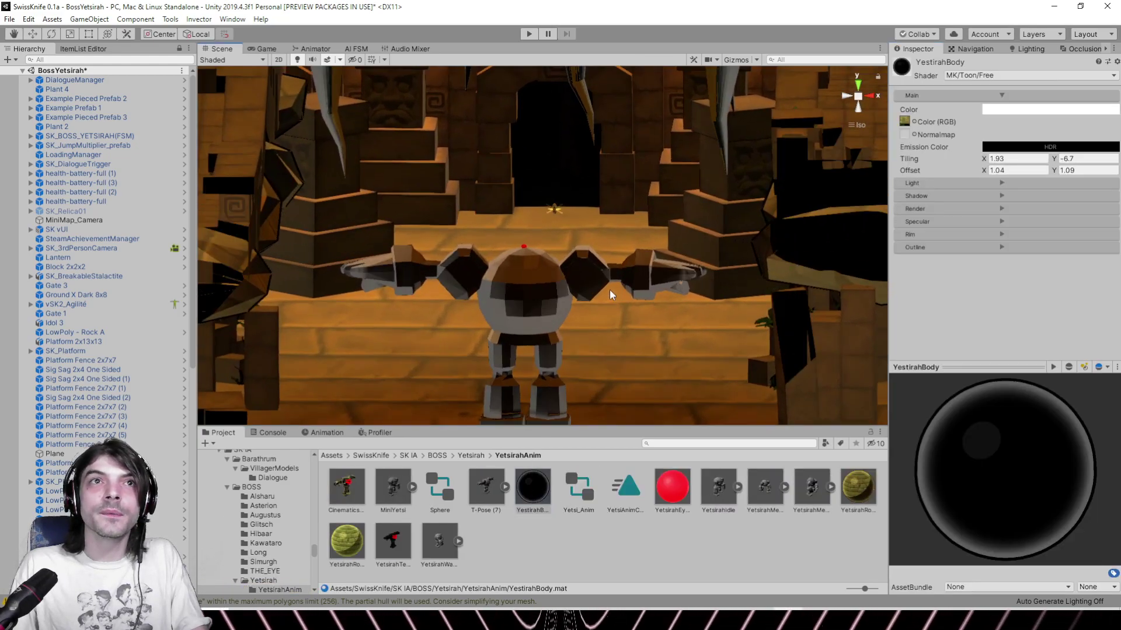
click(950, 249)
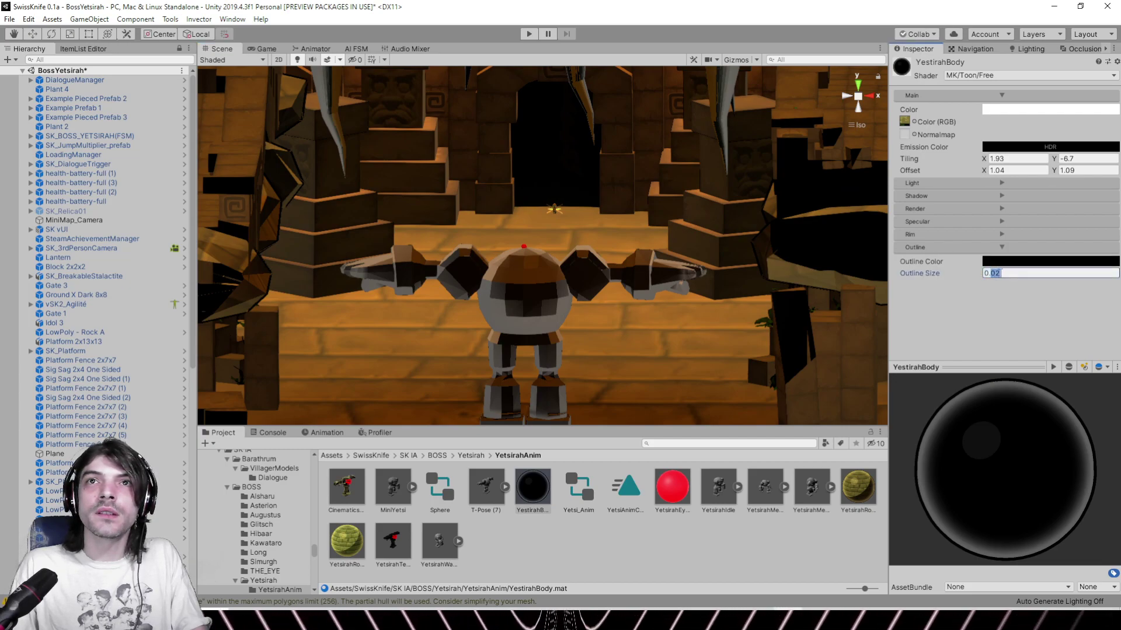
text(2)
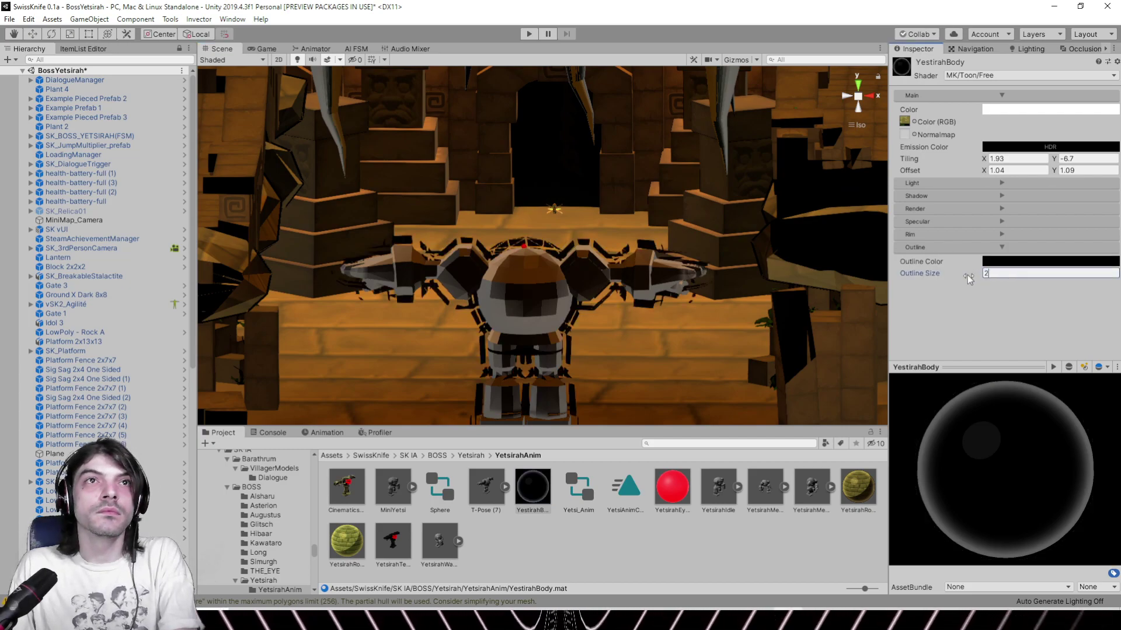
key(Escape)
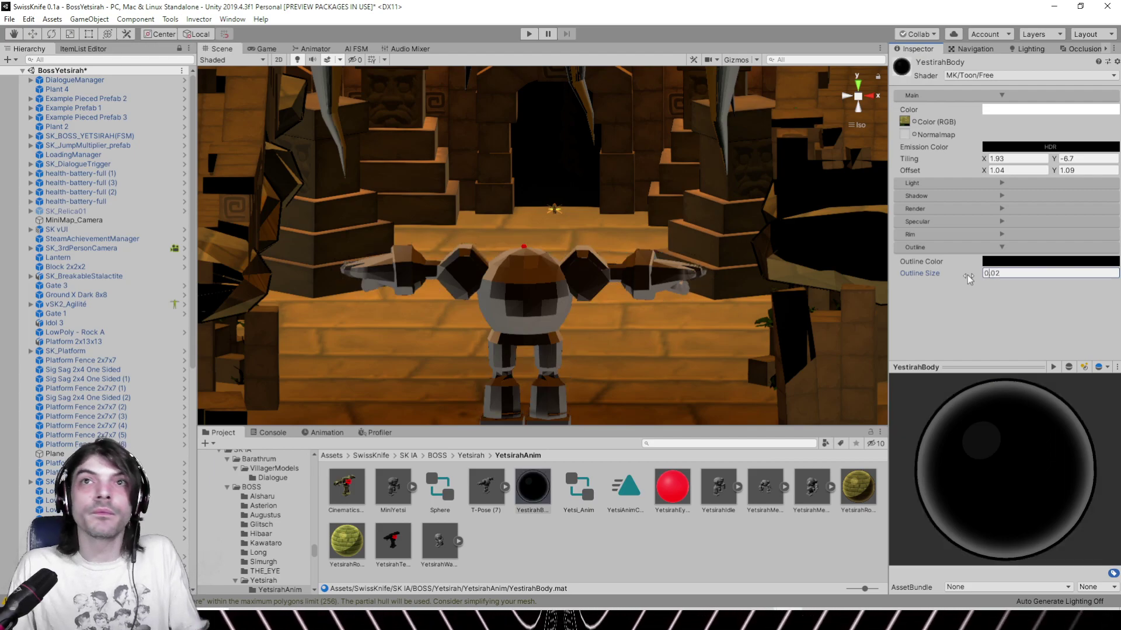
Set the YestirahBody material's rim size to 2.26 and its rim smoothness to 0.065
click(1001, 235)
drag(1045, 261, 998, 282)
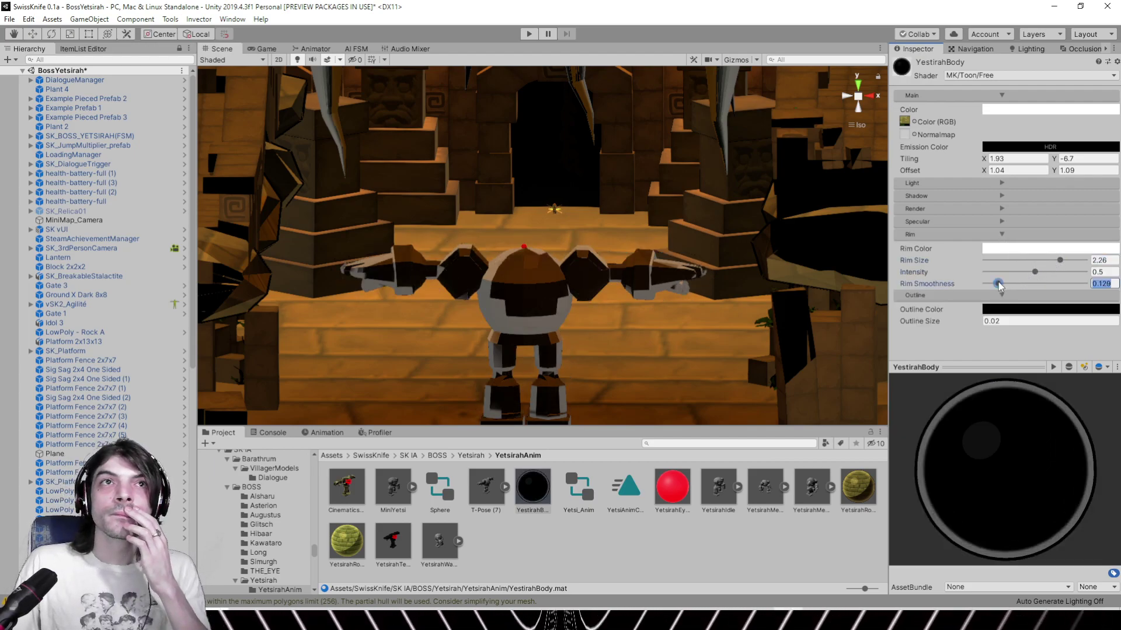
right_drag(575, 284, 680, 276)
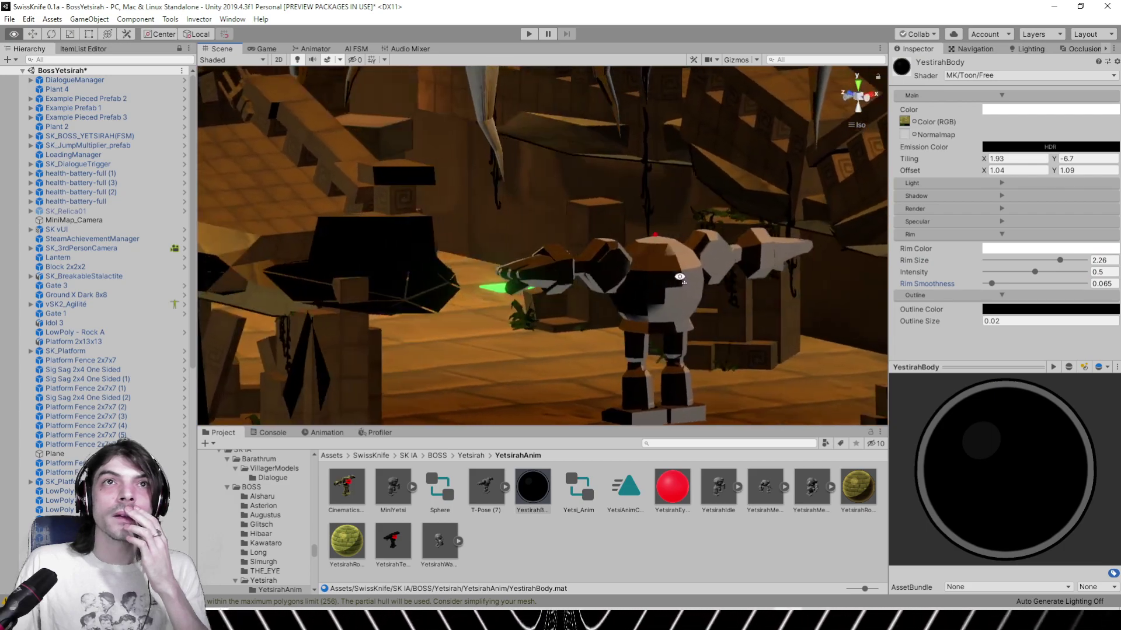
Change the YestirahBody material's rim color to a light tan
click(1011, 250)
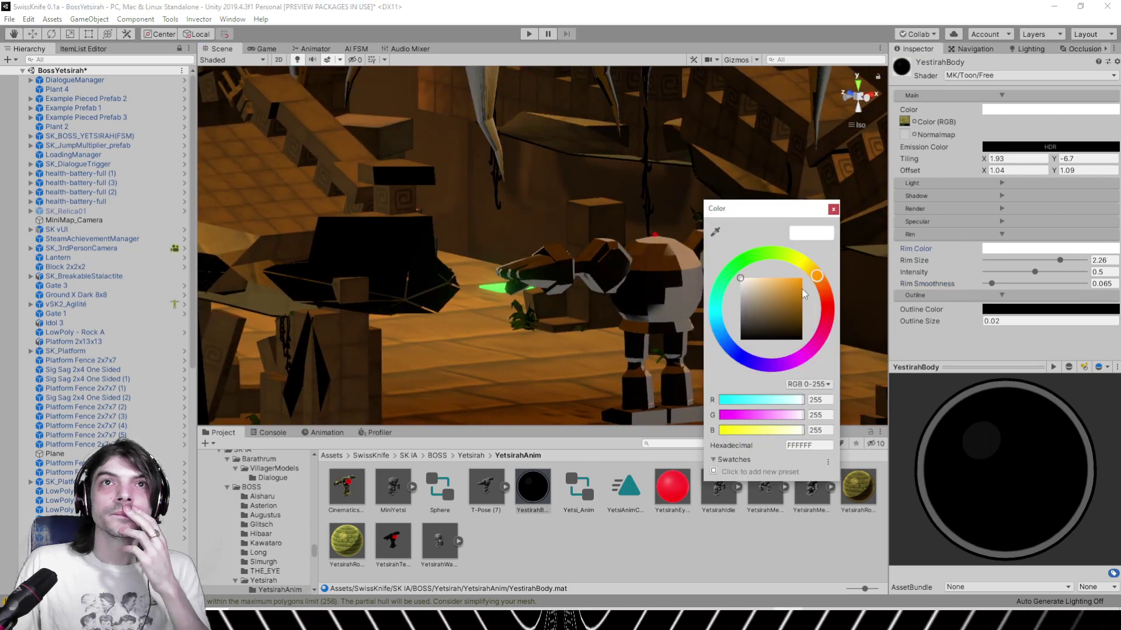
click(765, 306)
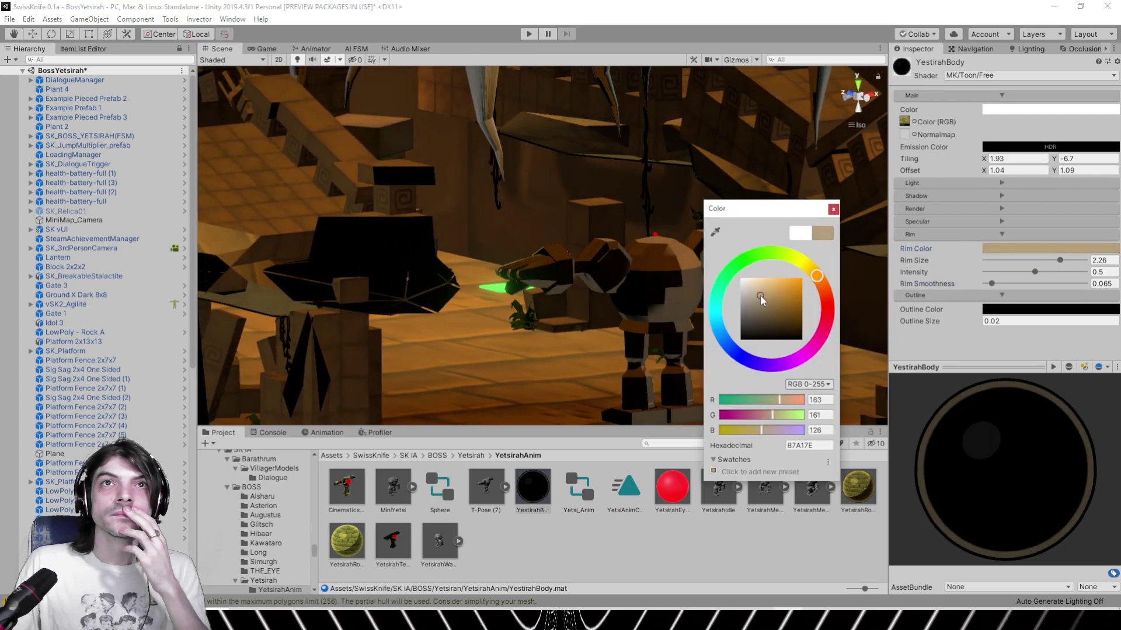
drag(760, 295, 765, 293)
click(834, 209)
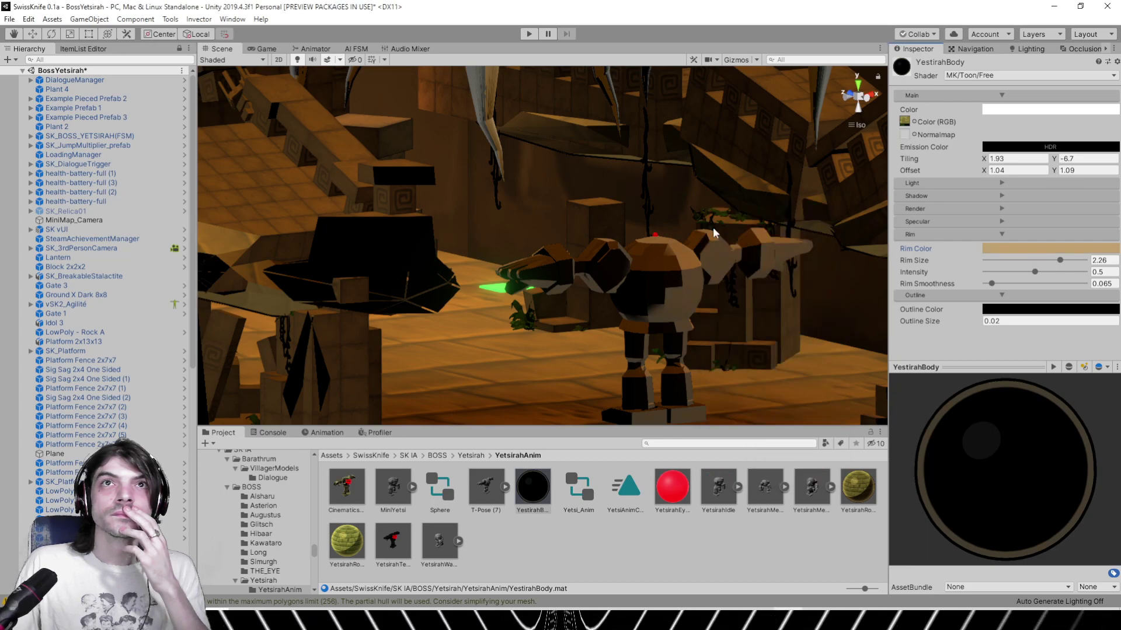
Examine the front of the boss model in the scene, switching the scene effects and scene lighting off and back on
right_drag(828, 225, 551, 267)
click(857, 124)
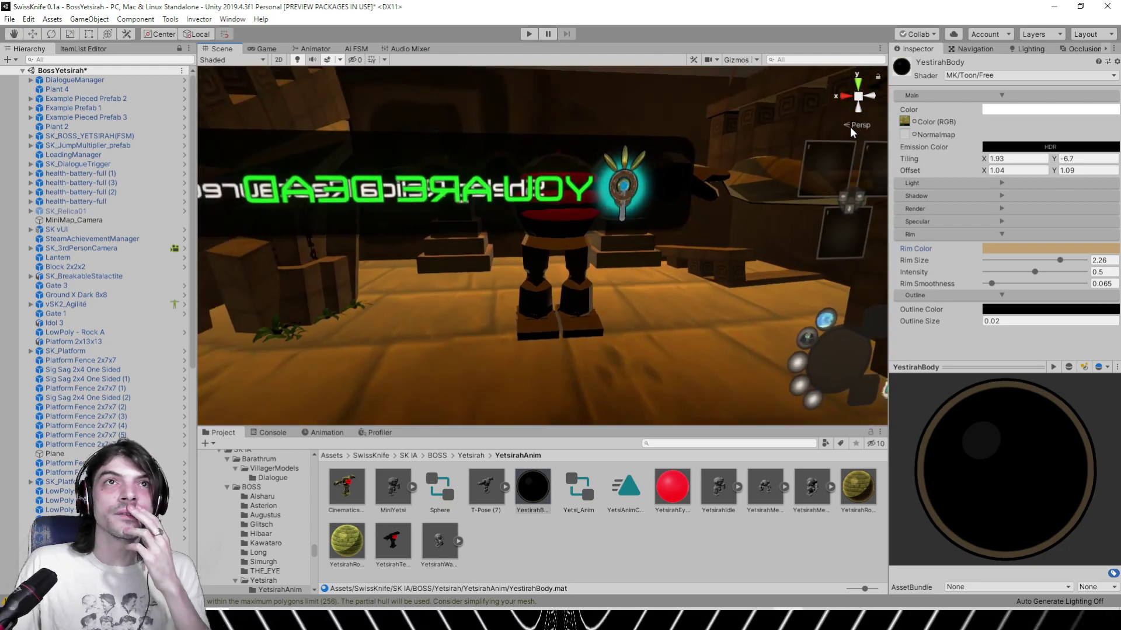
click(858, 126)
right_drag(593, 275, 471, 303)
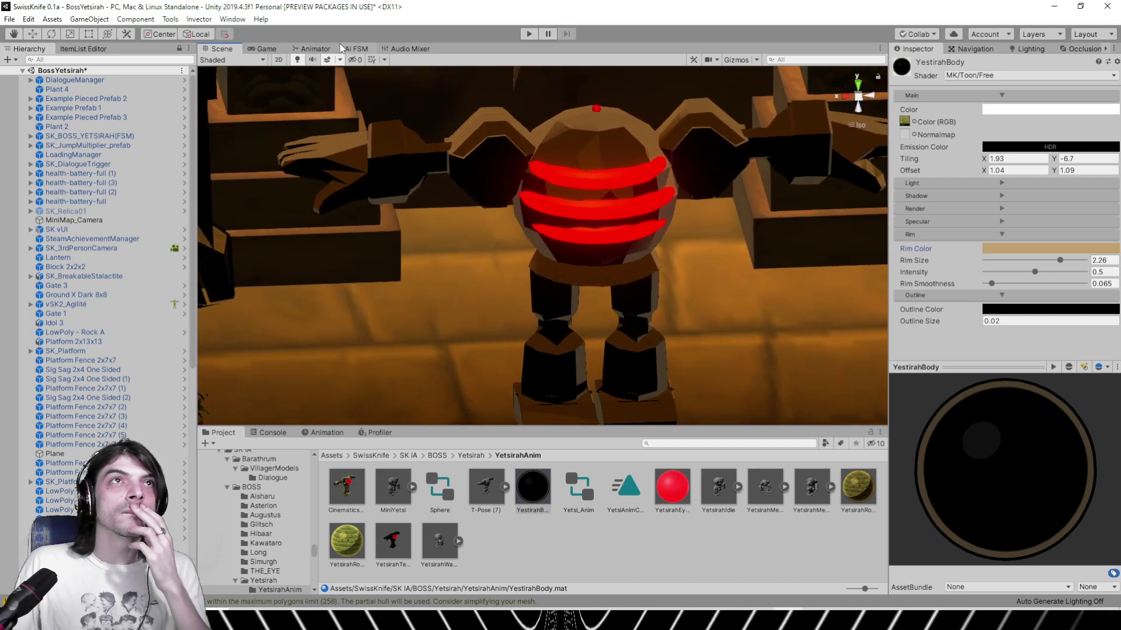
click(327, 61)
right_drag(562, 211, 427, 143)
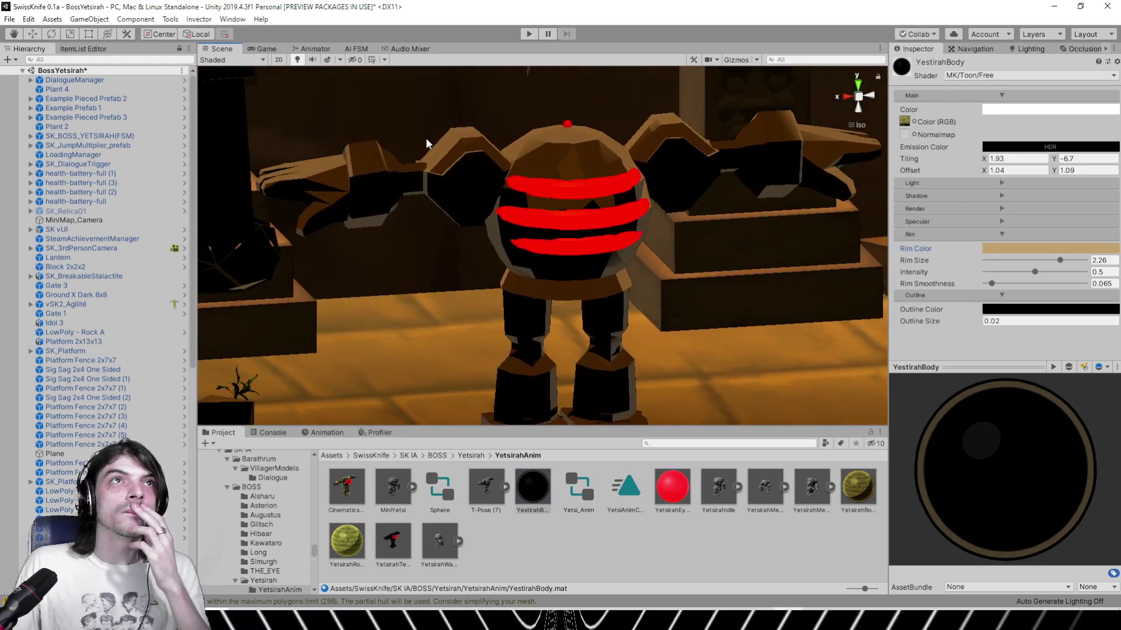
click(329, 62)
click(298, 61)
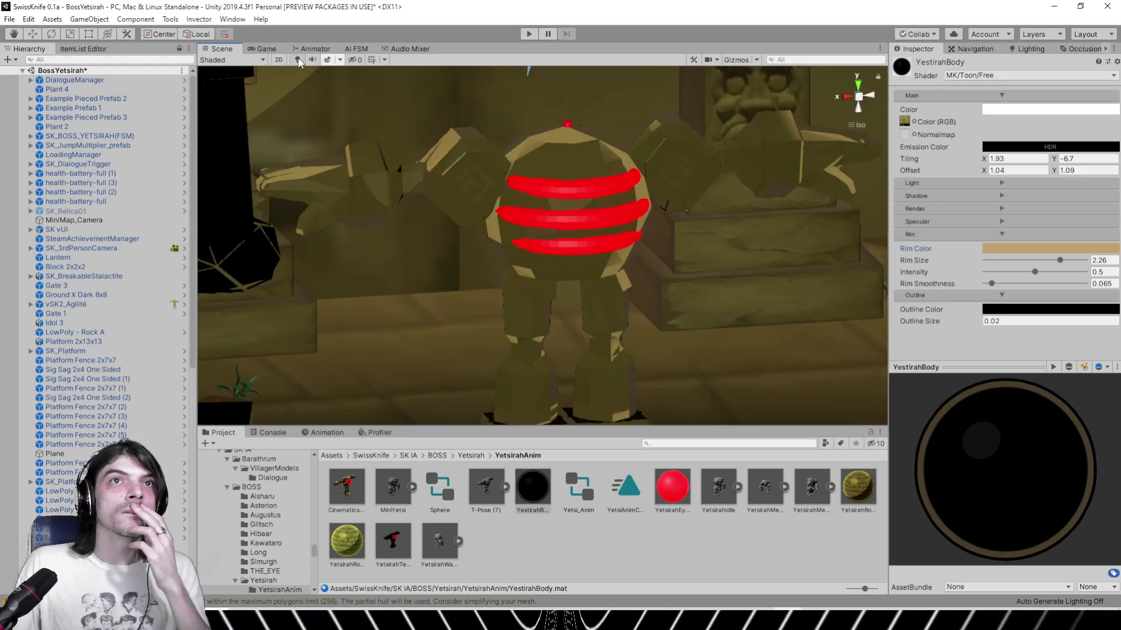
click(298, 60)
mouse_move(627, 231)
alt+mouse_down()
mouse_move(601, 221)
mouse_move(633, 241)
alt+mouse_up()
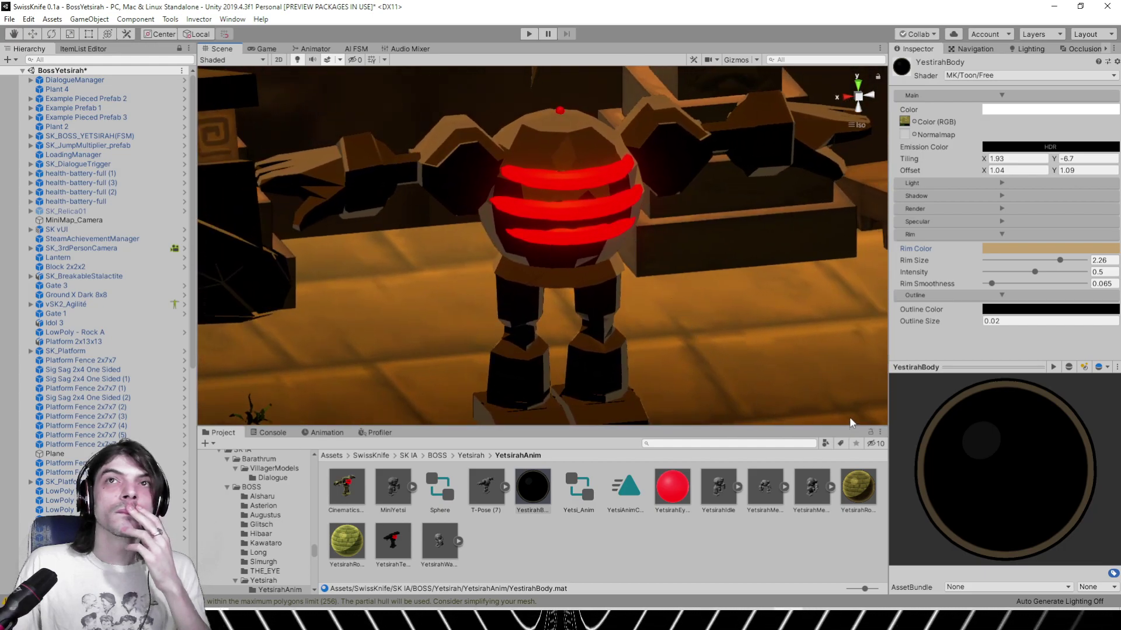
Set the YestirahBody material's shadow intensity to 1.11 and its highlight color to a pale cream
click(962, 196)
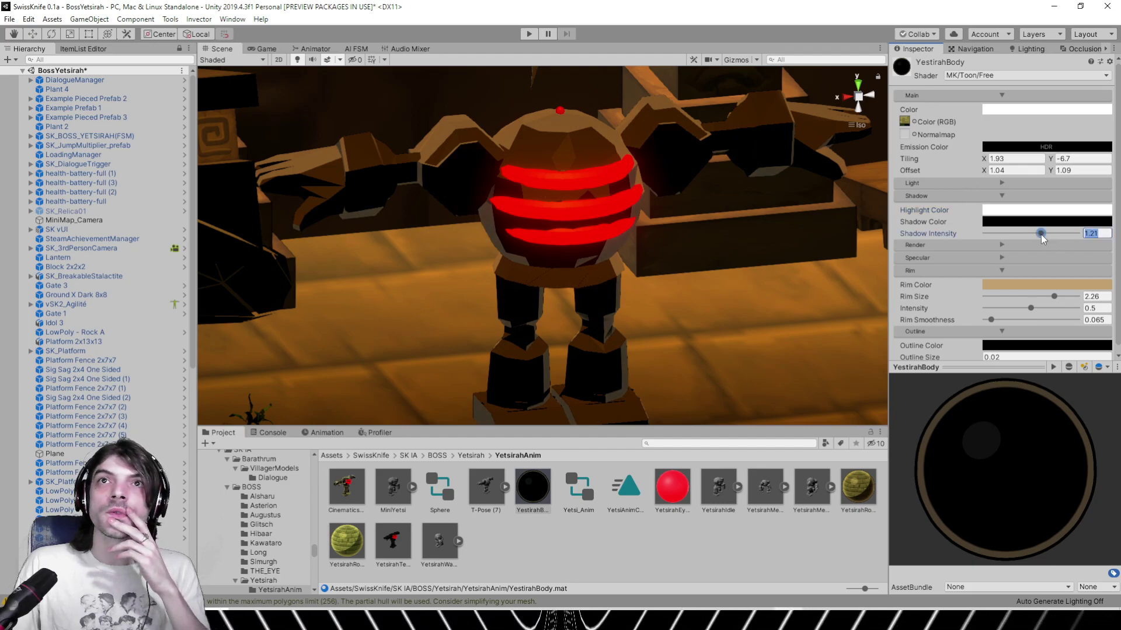
drag(1031, 233, 1025, 234)
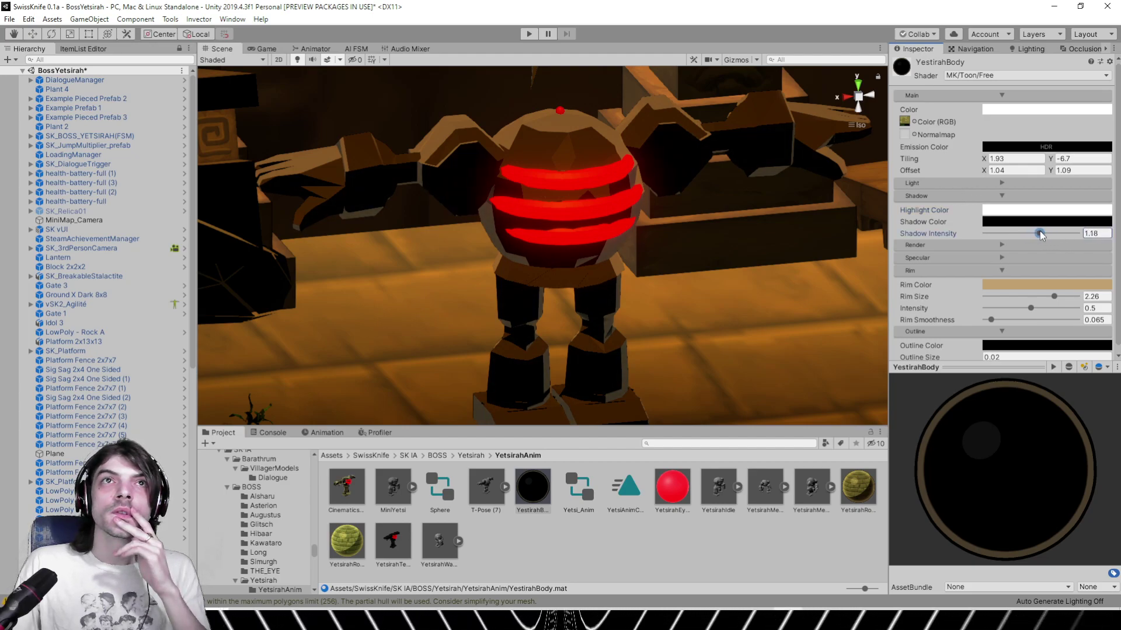
click(1014, 213)
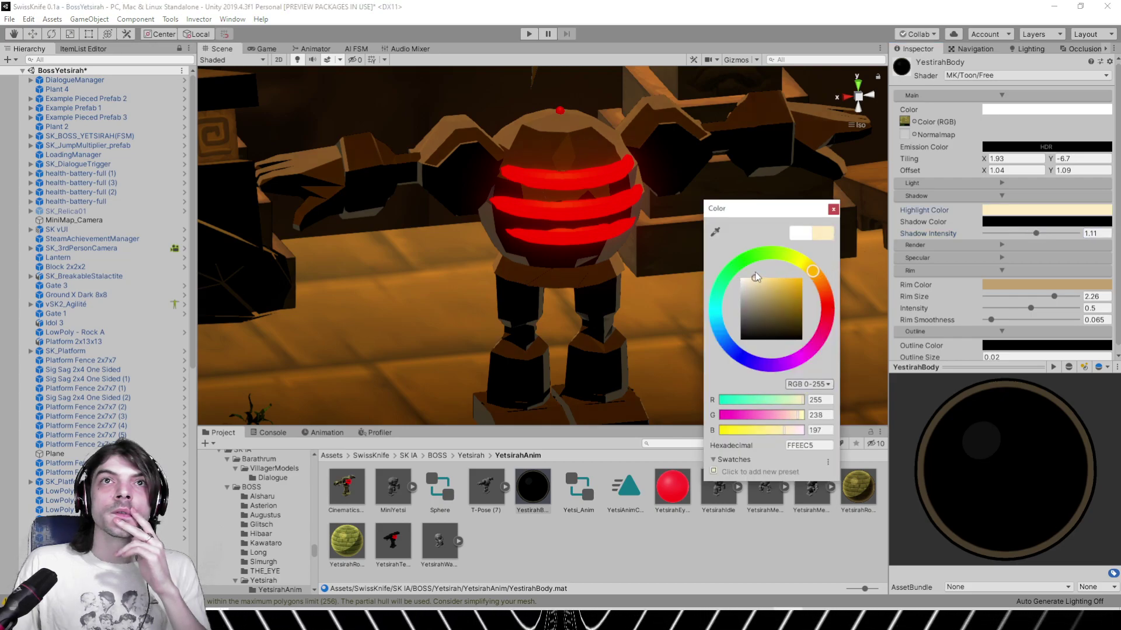
click(833, 209)
Adjust the YestirahBody material's rim smoothness to 0.071
right_drag(700, 204, 635, 197)
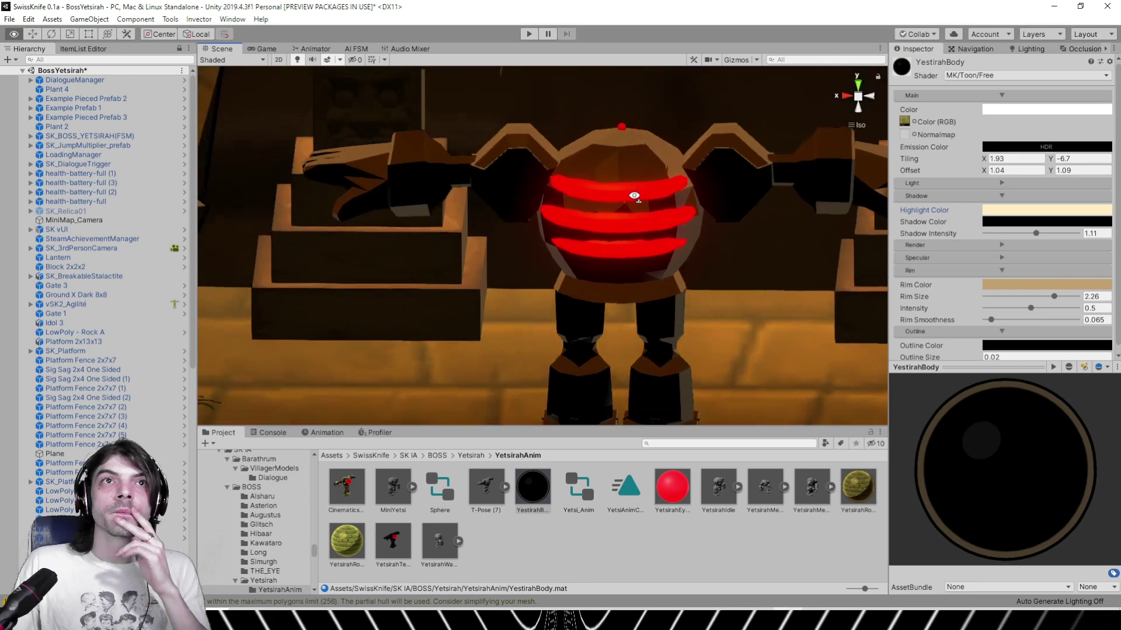
alt+drag(635, 196, 682, 207)
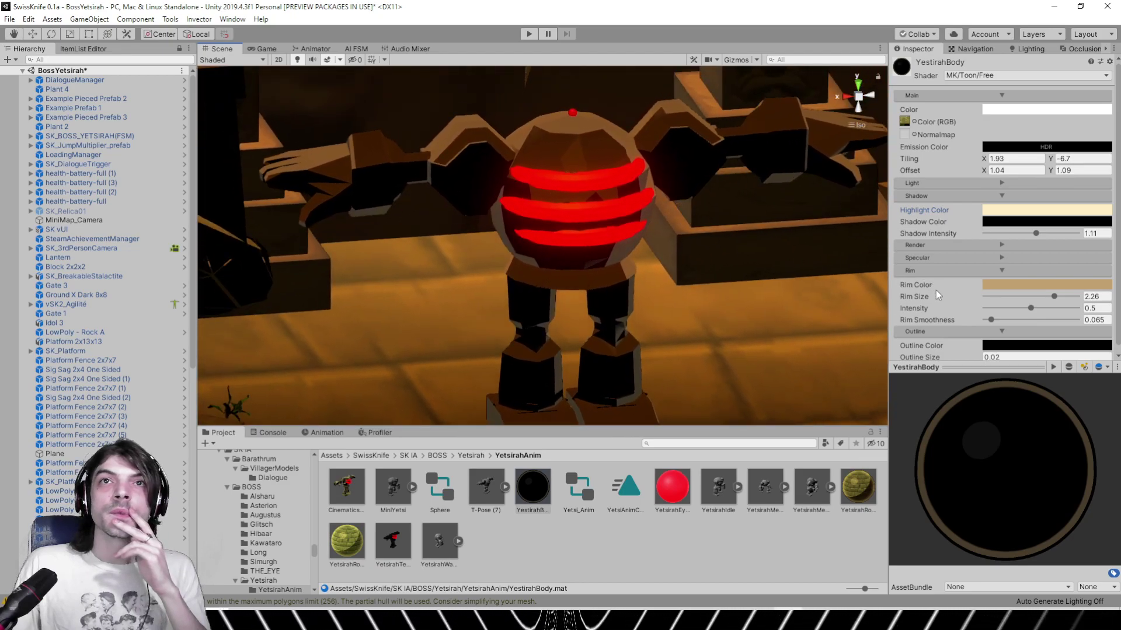
scroll(936, 290, down, 2)
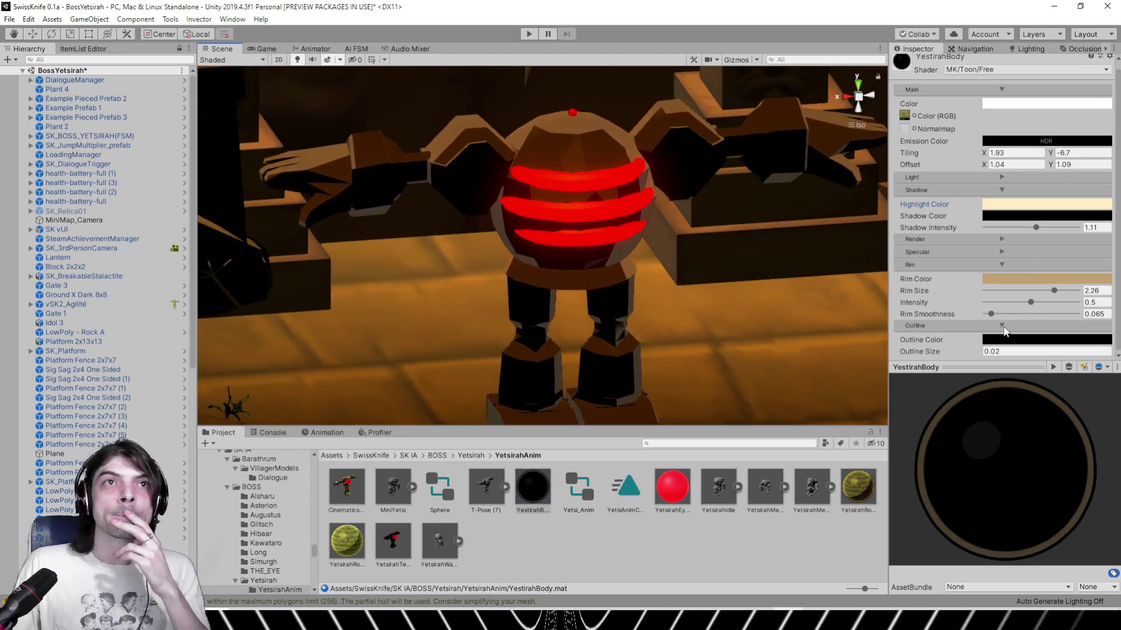
alt+drag(692, 244, 636, 282)
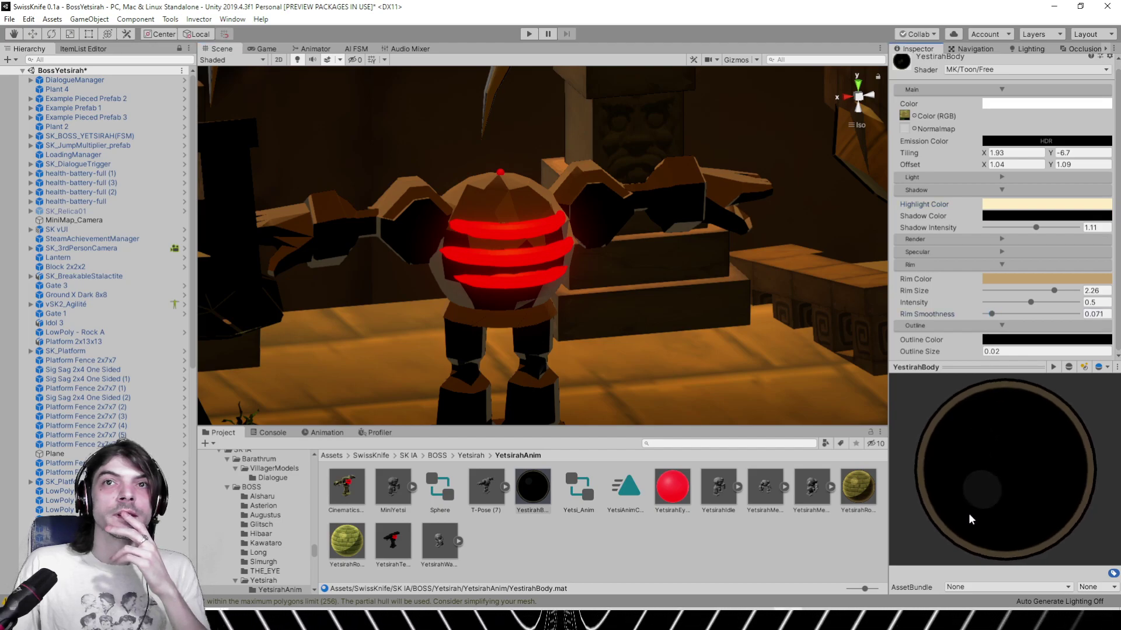
Examine the boss model's shading from behind and from the sides in isometric and perspective projection
alt+drag(518, 298, 80, 284)
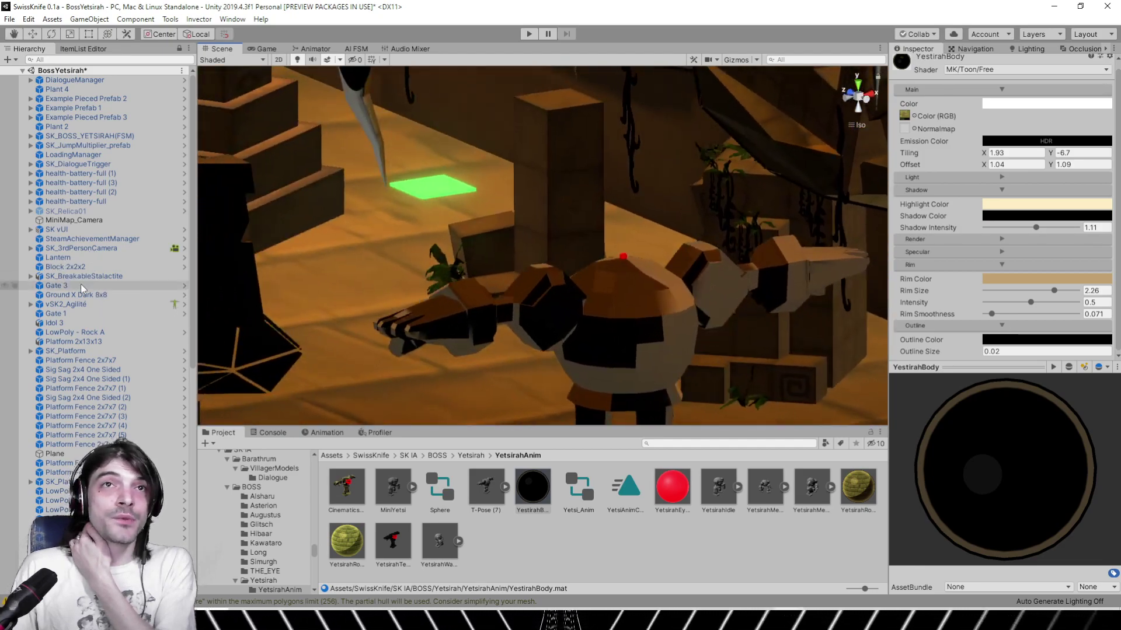
alt+drag(411, 320, 578, 288)
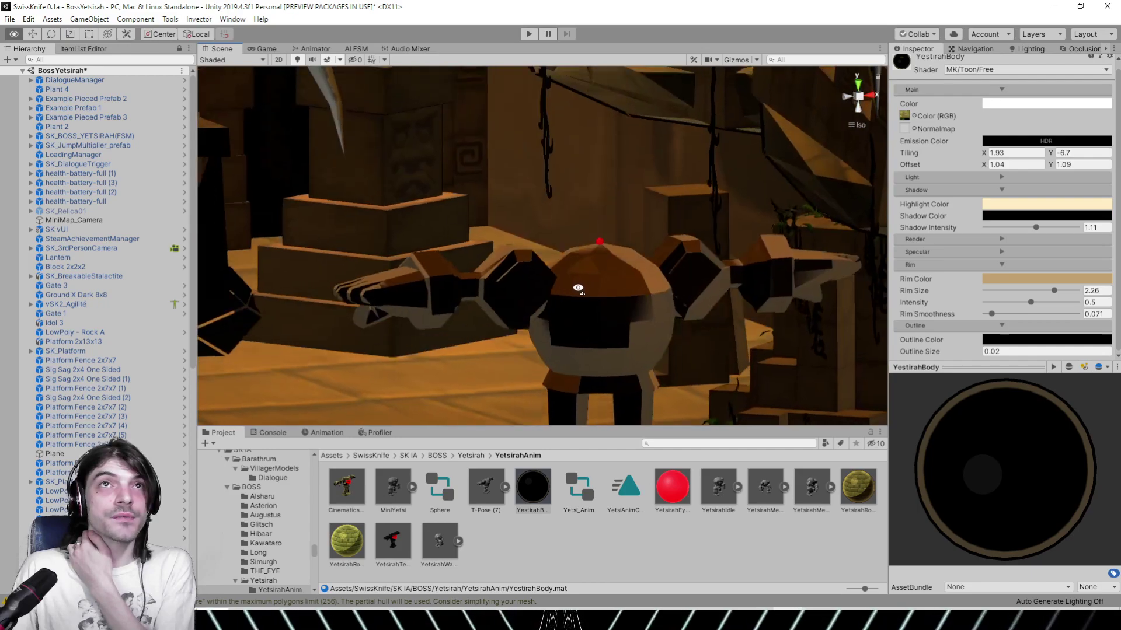
click(858, 126)
middle_drag(726, 342, 693, 257)
right_drag(693, 257, 598, 271)
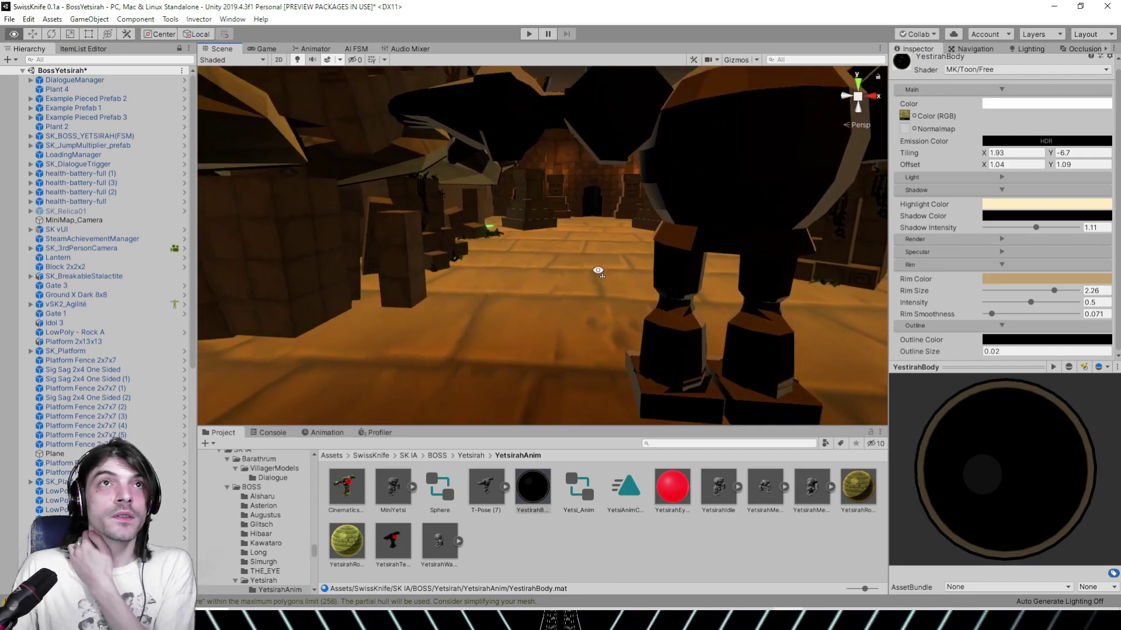
alt+drag(598, 272, 631, 284)
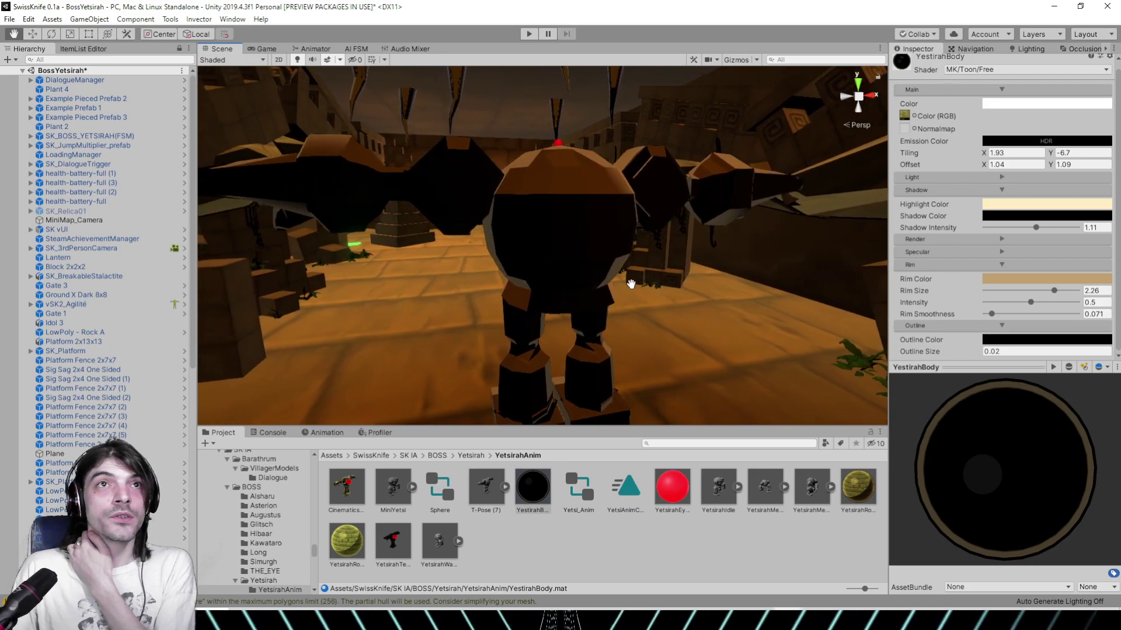
middle_drag(631, 285, 654, 299)
click(862, 128)
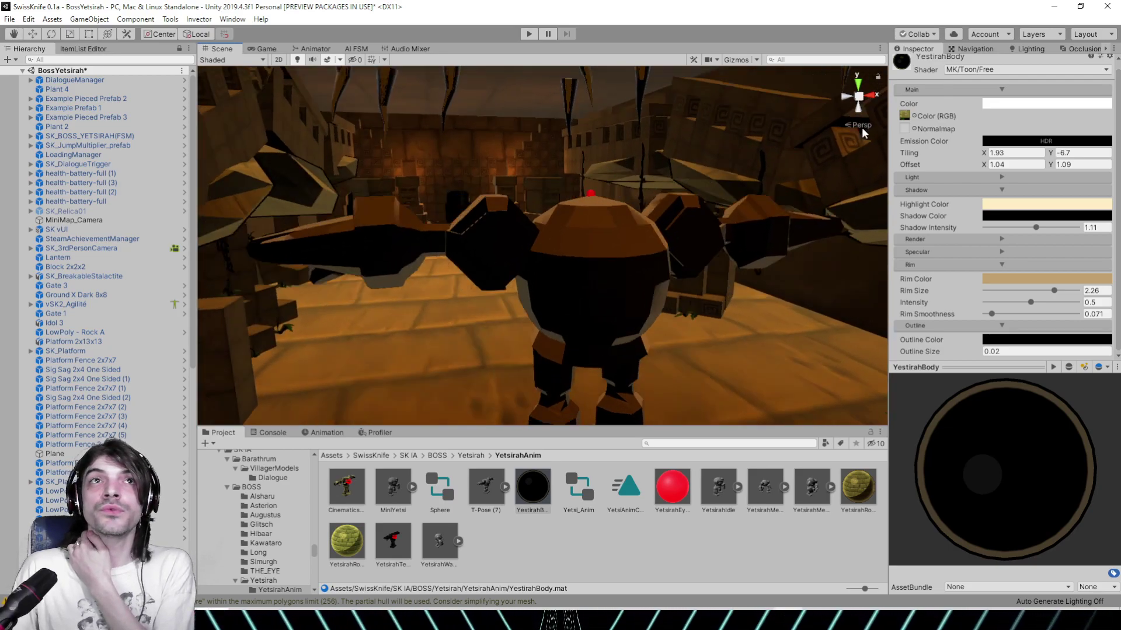
alt+drag(615, 207, 685, 238)
middle_drag(686, 238, 658, 252)
drag(657, 252, 527, 304)
Set the YetsirahRoomFloor material's rim size to 2.37, rim intensity to 0.401 and rim smoothness to 0.134
click(517, 304)
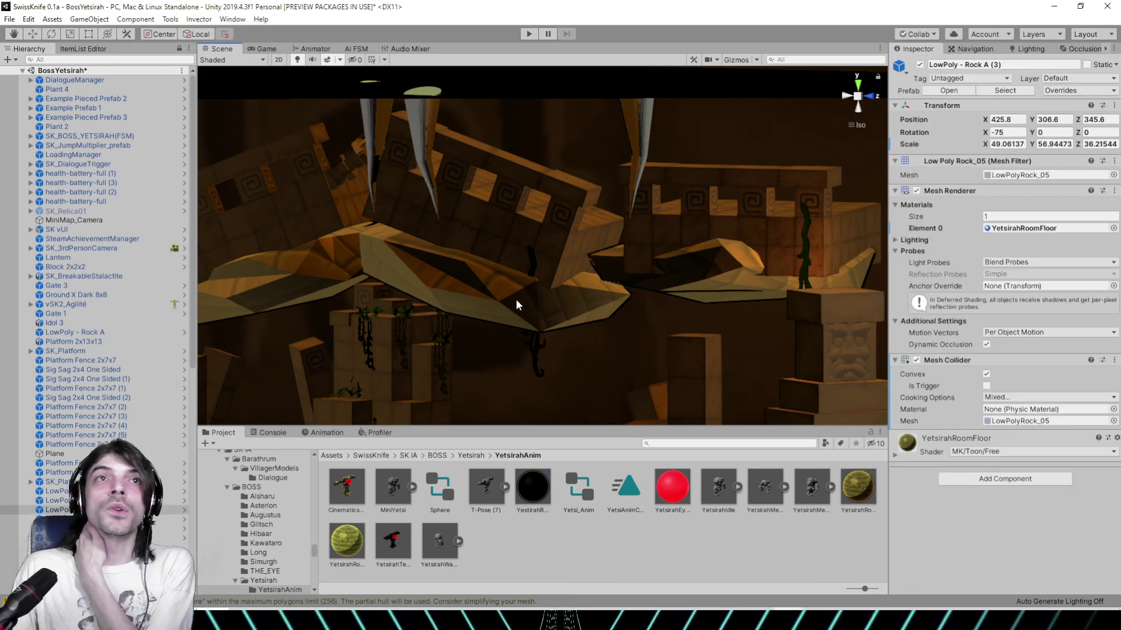
click(864, 481)
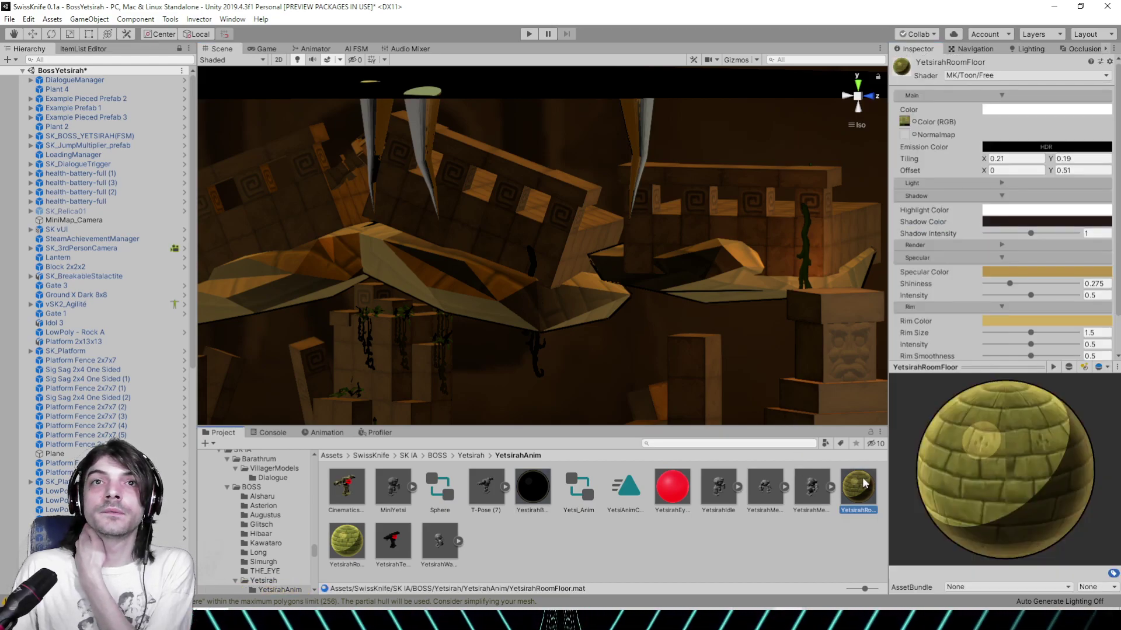
drag(1052, 333, 1059, 333)
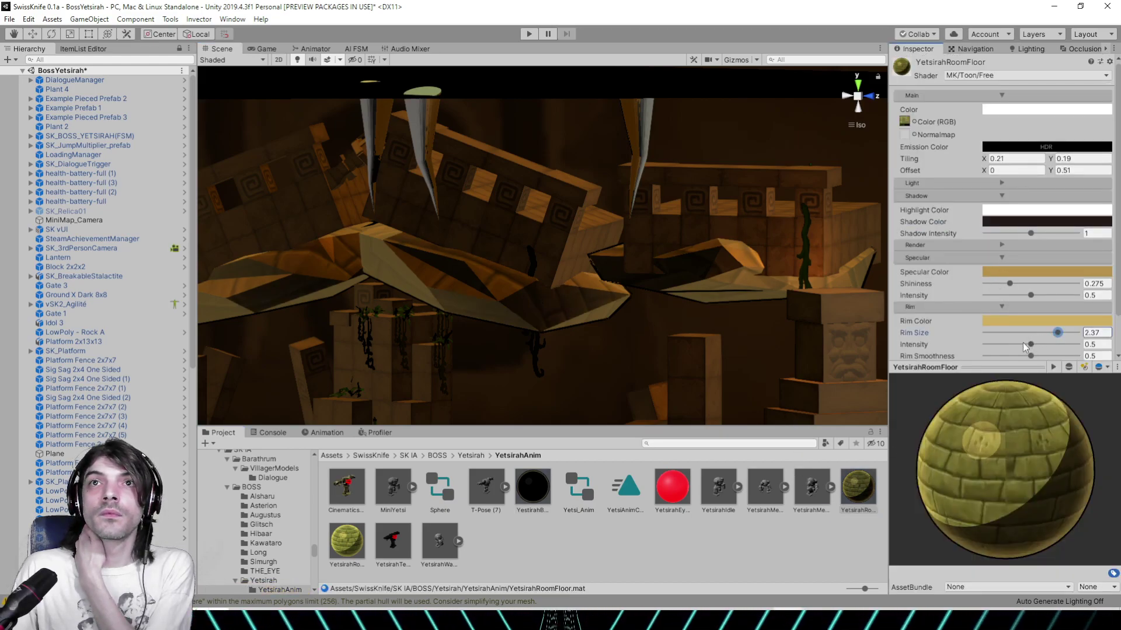
right_drag(780, 309, 618, 277)
click(857, 124)
middle_drag(684, 258, 757, 287)
drag(757, 287, 885, 167)
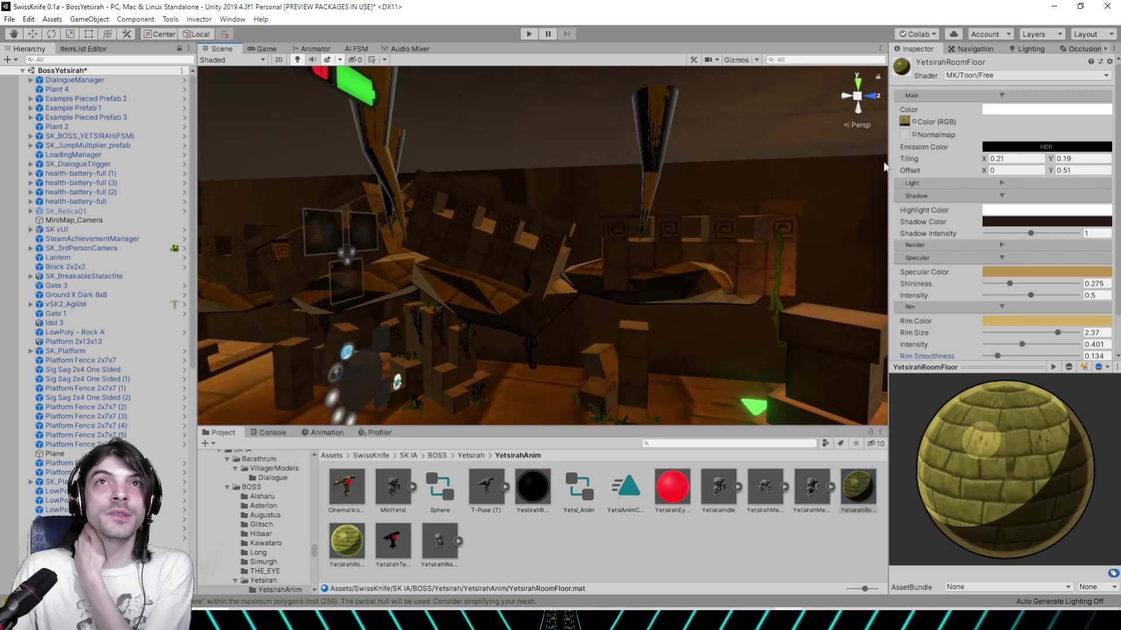
Set rim size 2.2, rim intensity 0.306 and rim smoothness 0.127 on the Cartoon Temple Builder Kit material used by the stepped idol pedestal
click(867, 128)
right_drag(664, 265, 513, 273)
alt+drag(513, 273, 705, 343)
click(704, 344)
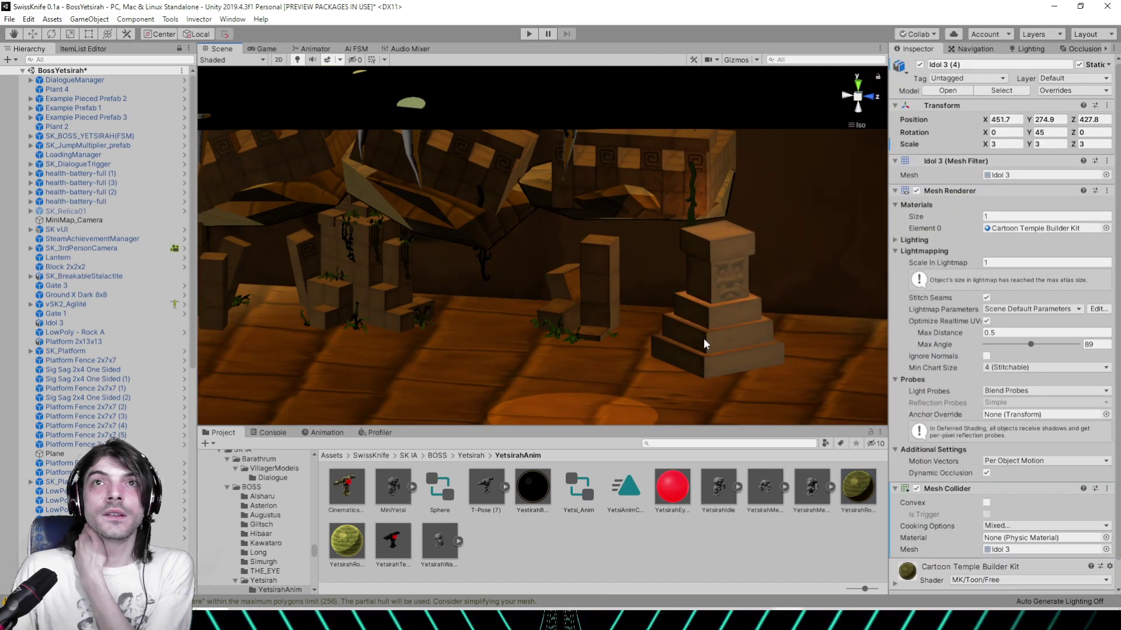
click(1030, 228)
click(350, 493)
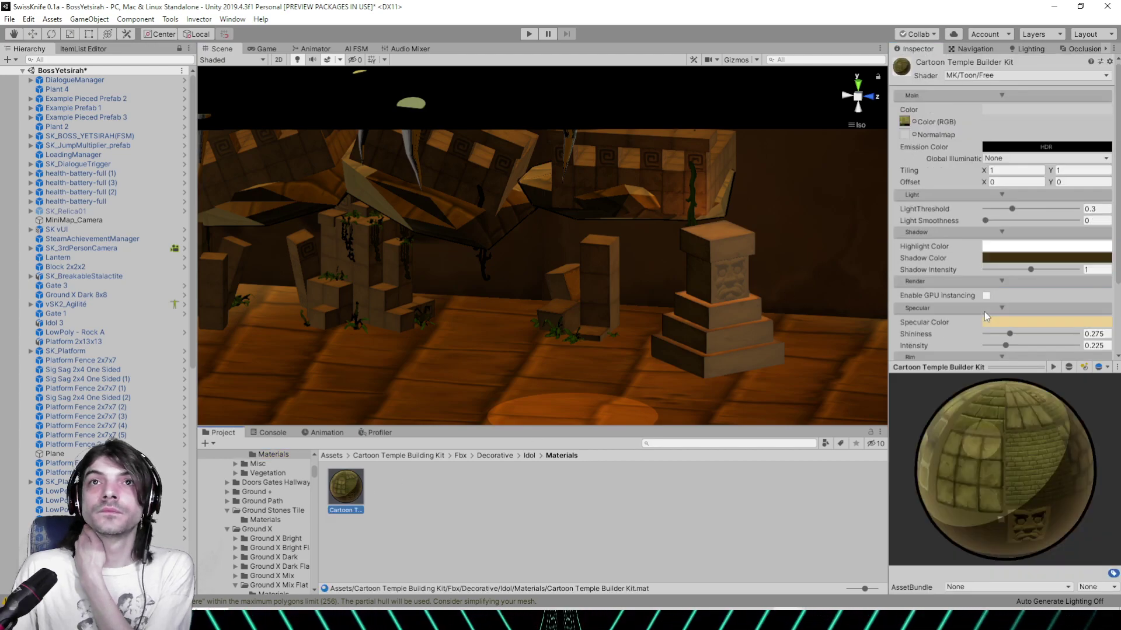
scroll(984, 311, down, 4)
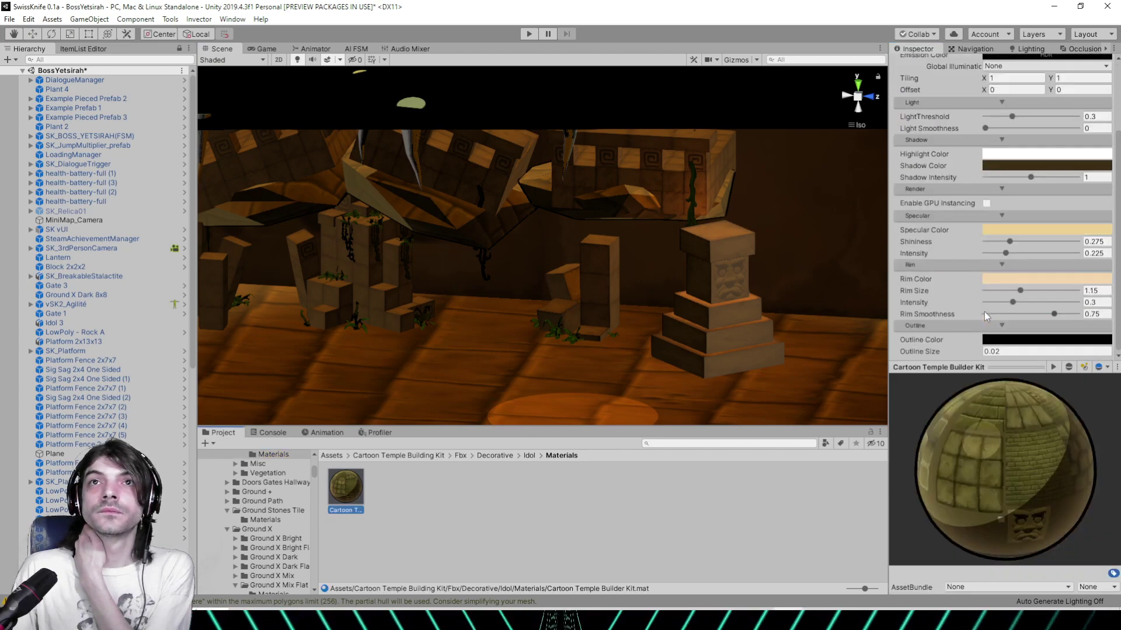
click(1055, 291)
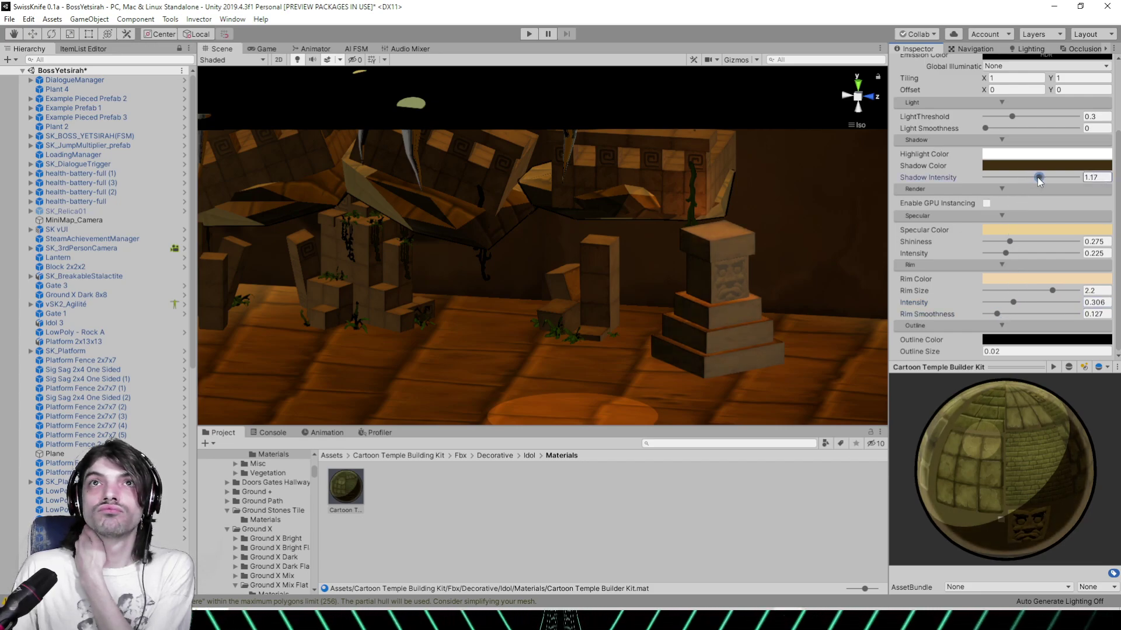
Set the highlight color of the Cartoon Temple Builder Kit material to a pale cream yellow
click(1032, 156)
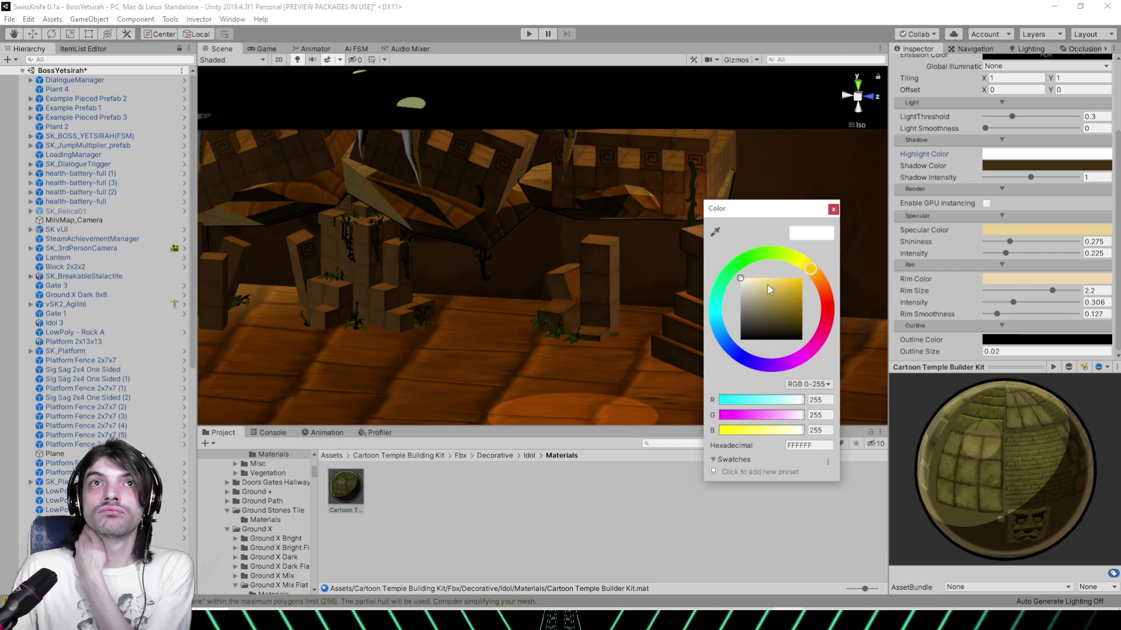
click(833, 213)
right_drag(759, 231, 580, 200)
middle_drag(580, 201, 691, 228)
right_drag(692, 228, 565, 330)
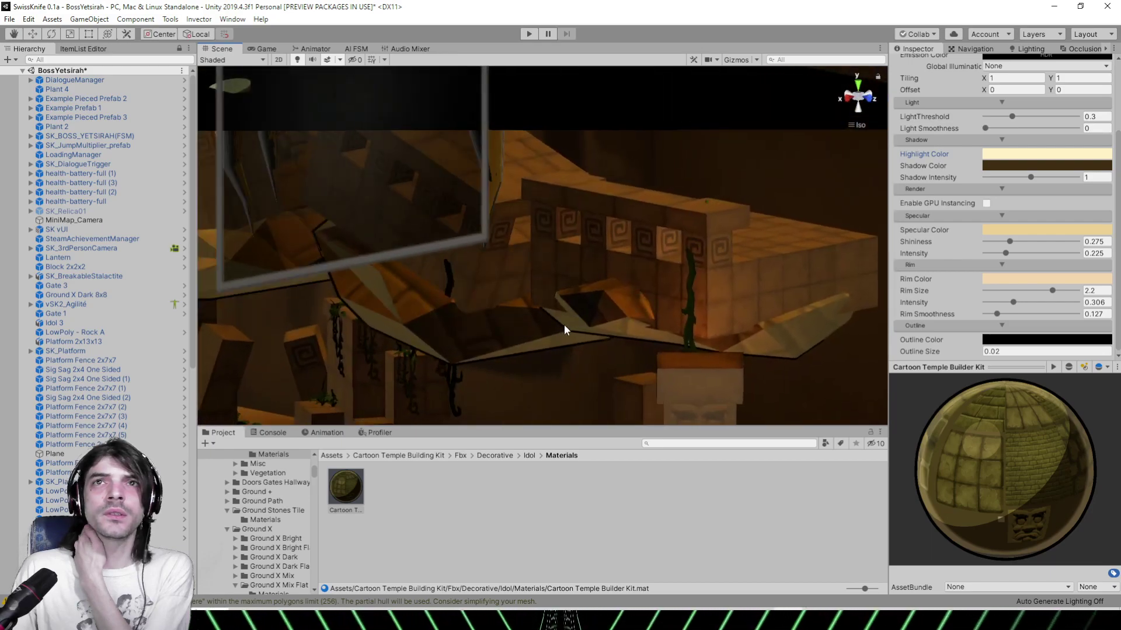
Set the Cartoon Temple Builder Kit material's shininess to 0.281 and its shadow intensity to 1.43
right_drag(864, 262, 803, 258)
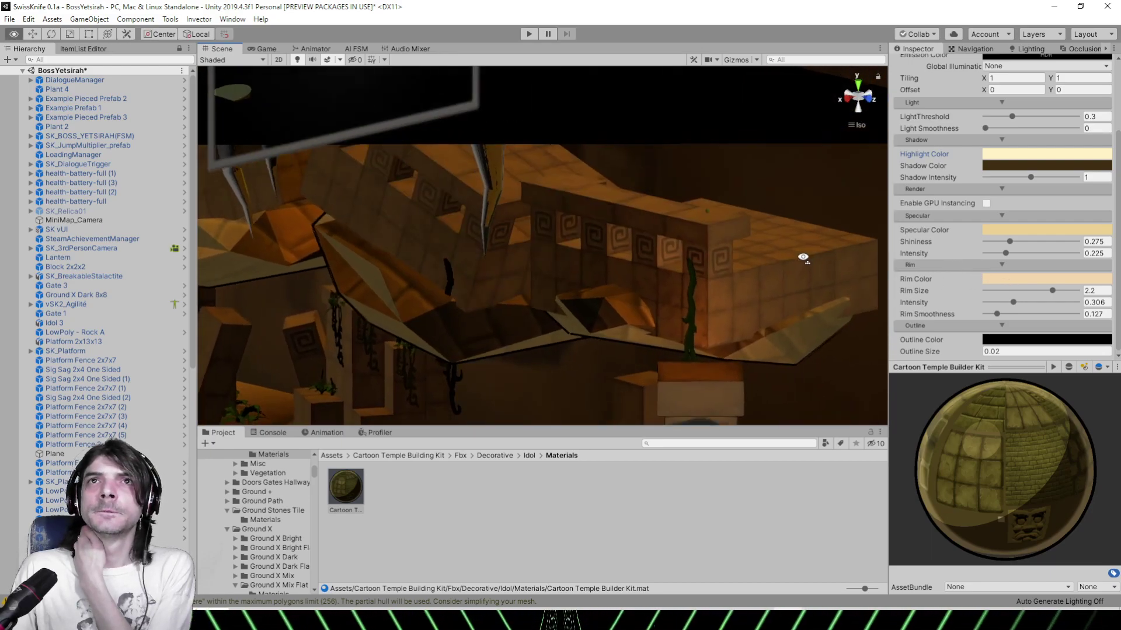
drag(1031, 242, 1014, 246)
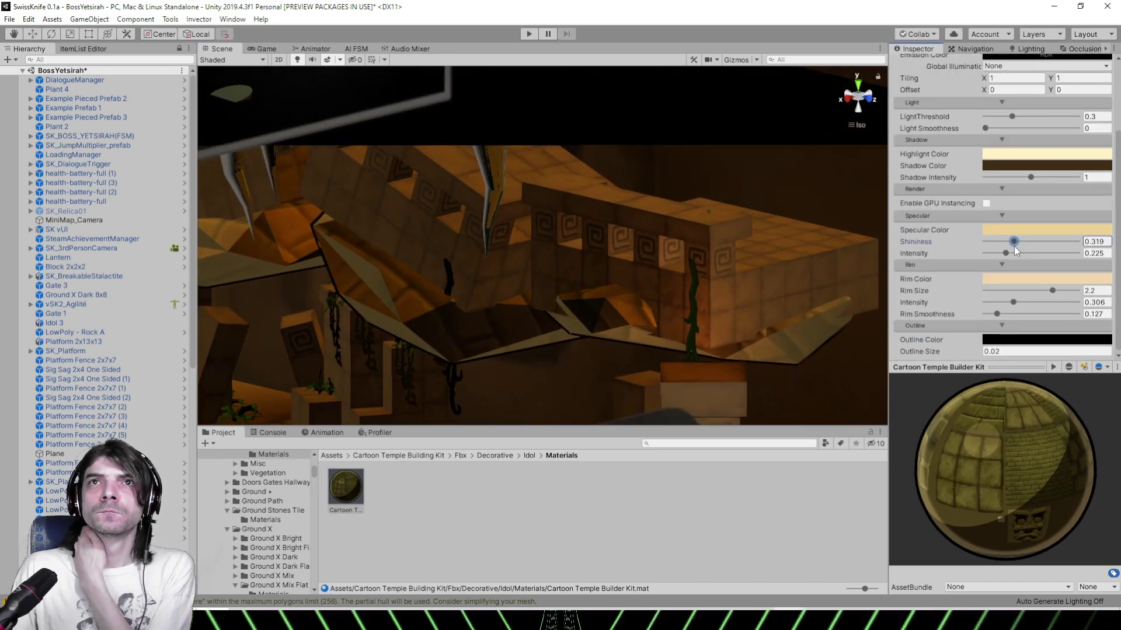
drag(1032, 180, 1054, 185)
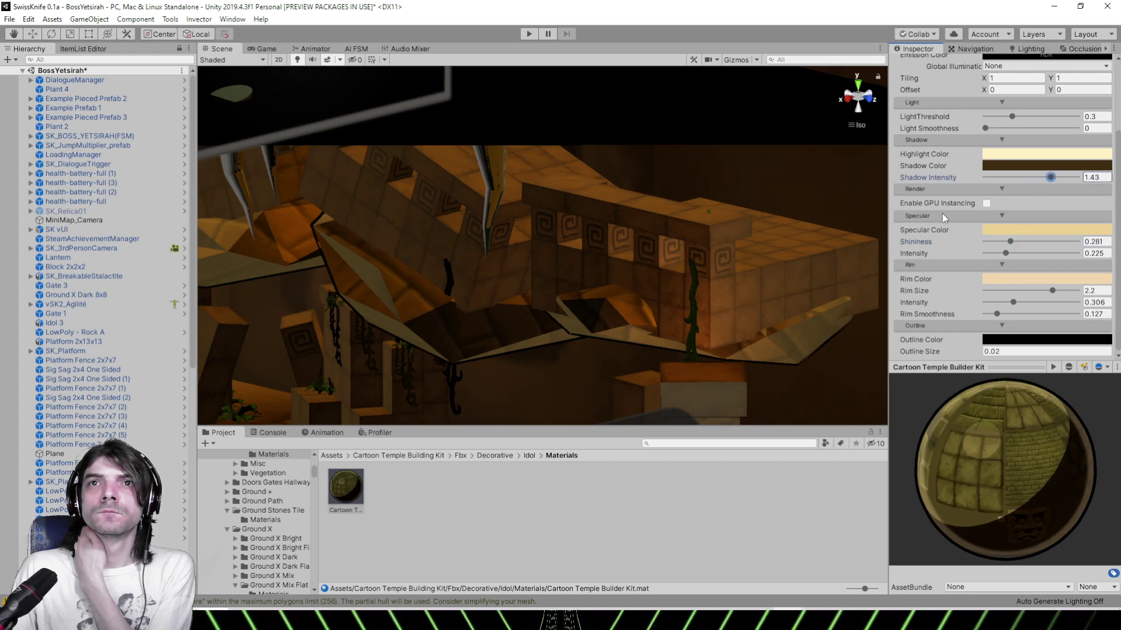
right_drag(852, 210, 690, 241)
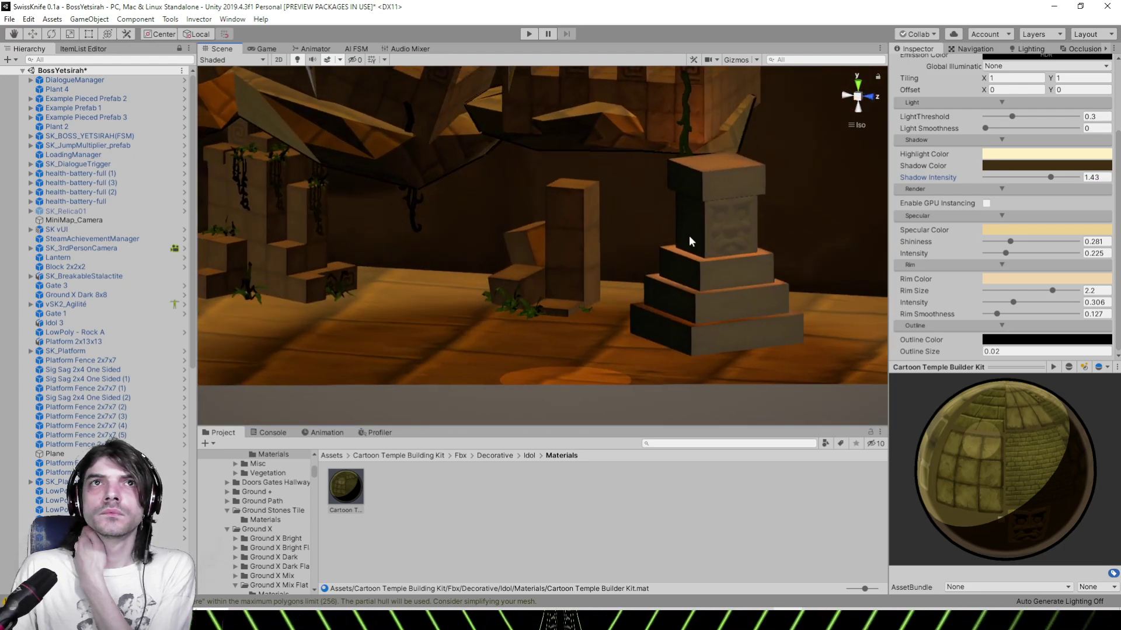
Inspect the idol pedestal in perspective, then darken the material's shadow color to 3A2B12
click(850, 127)
right_drag(575, 175, 603, 221)
middle_drag(603, 220, 591, 239)
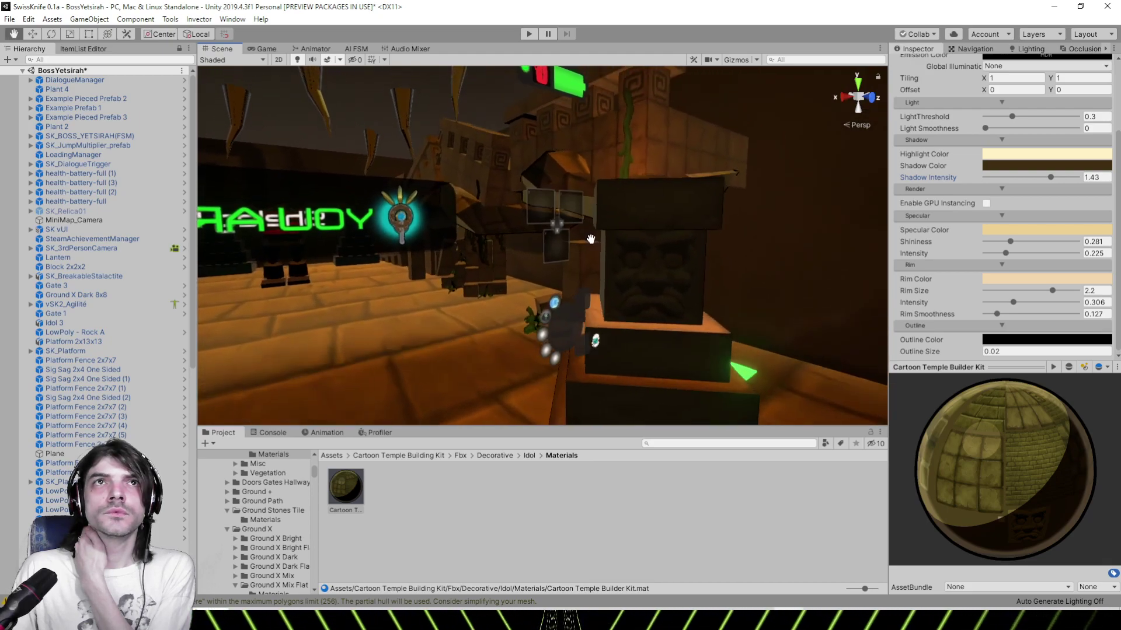
right_drag(590, 239, 758, 230)
click(853, 128)
click(1000, 168)
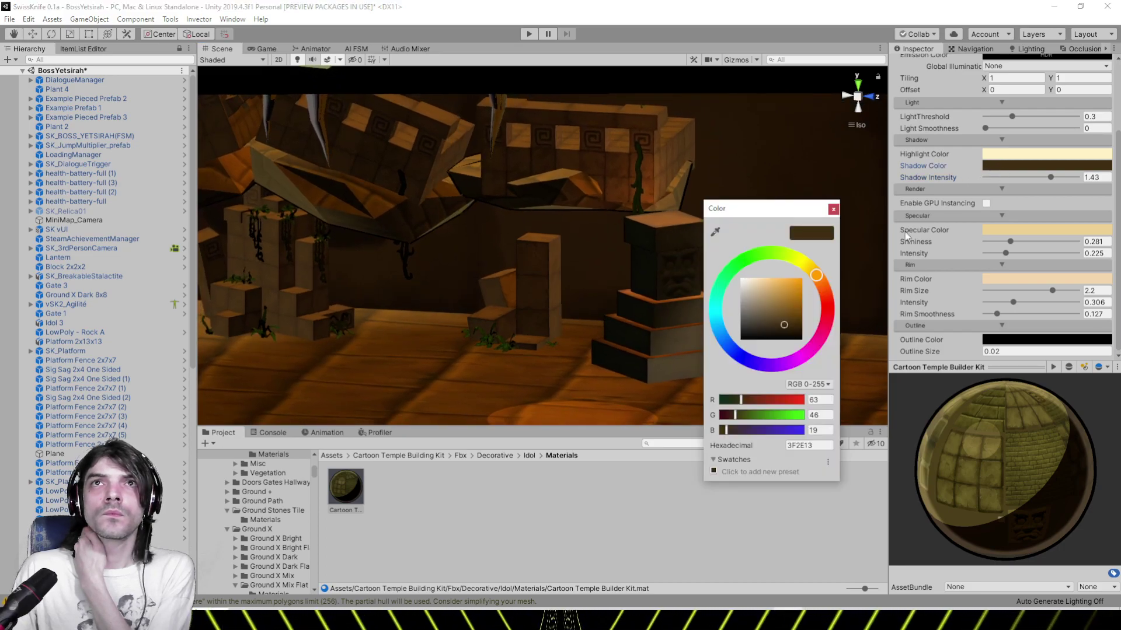
drag(786, 325, 787, 333)
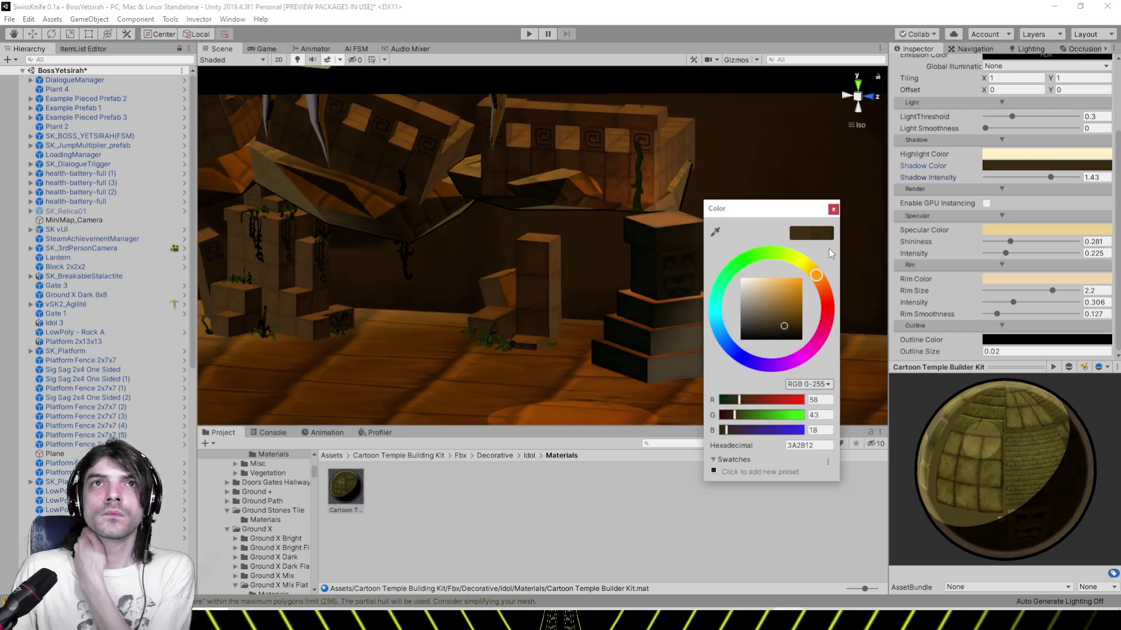
click(833, 209)
Set the pedestal material's light threshold to 0.388, shininess to 0.294 and specular intensity to 0.2
right_drag(833, 209, 731, 158)
mouse_move(1011, 117)
mouse_down()
mouse_move(1040, 115)
mouse_move(1020, 116)
mouse_up()
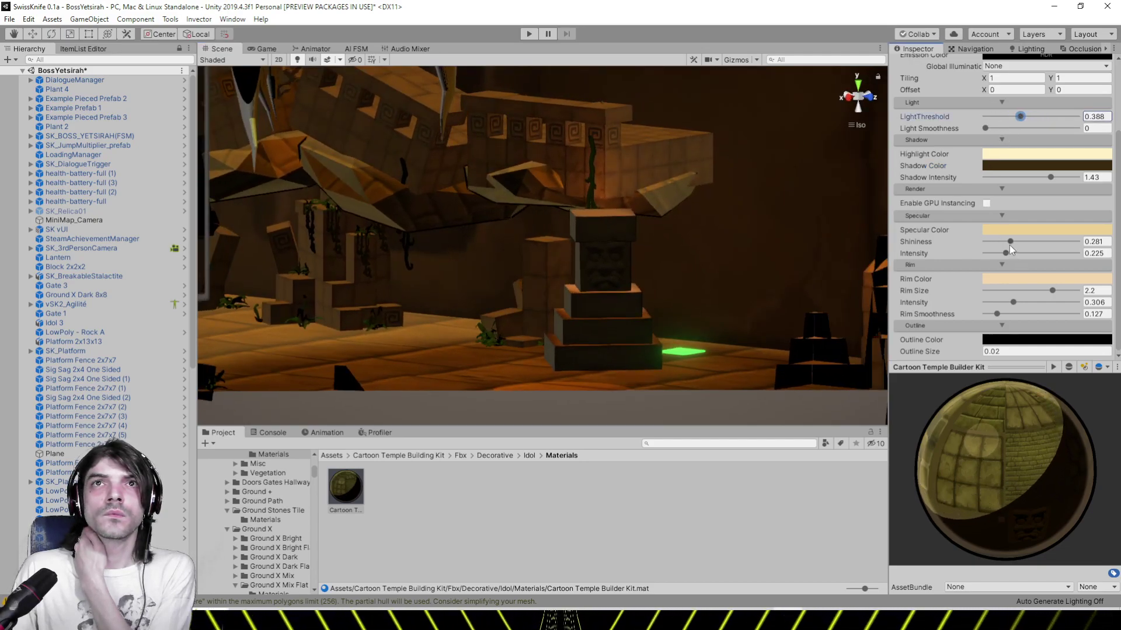
mouse_move(1010, 245)
mouse_down()
mouse_move(1020, 240)
mouse_move(1015, 254)
mouse_up()
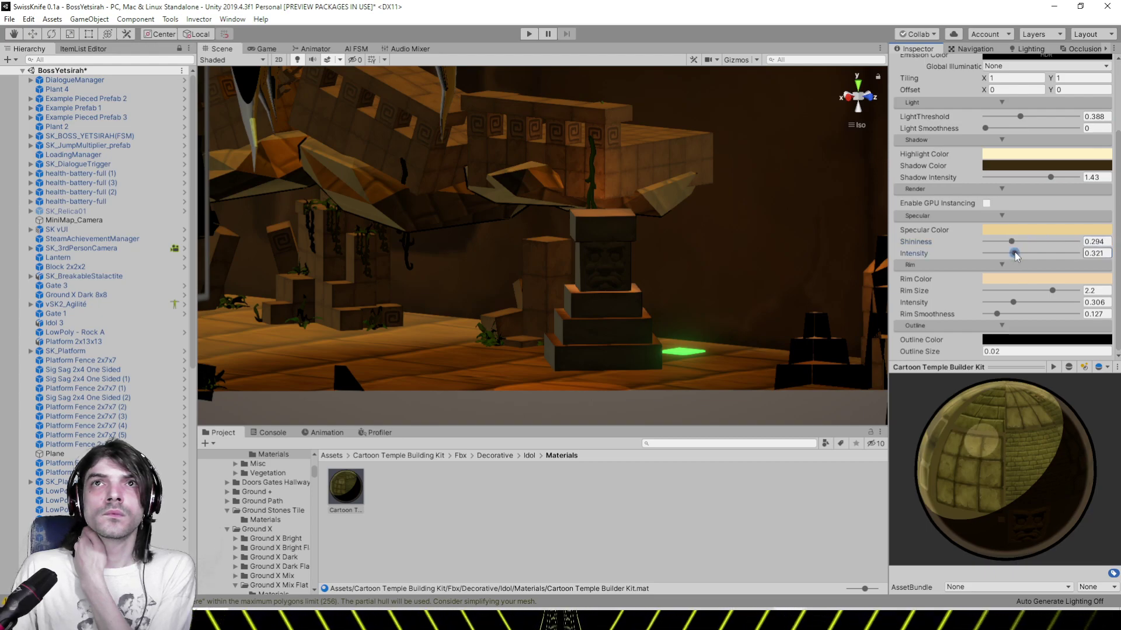
scroll(739, 253, down, 1)
middle_drag(604, 235, 734, 272)
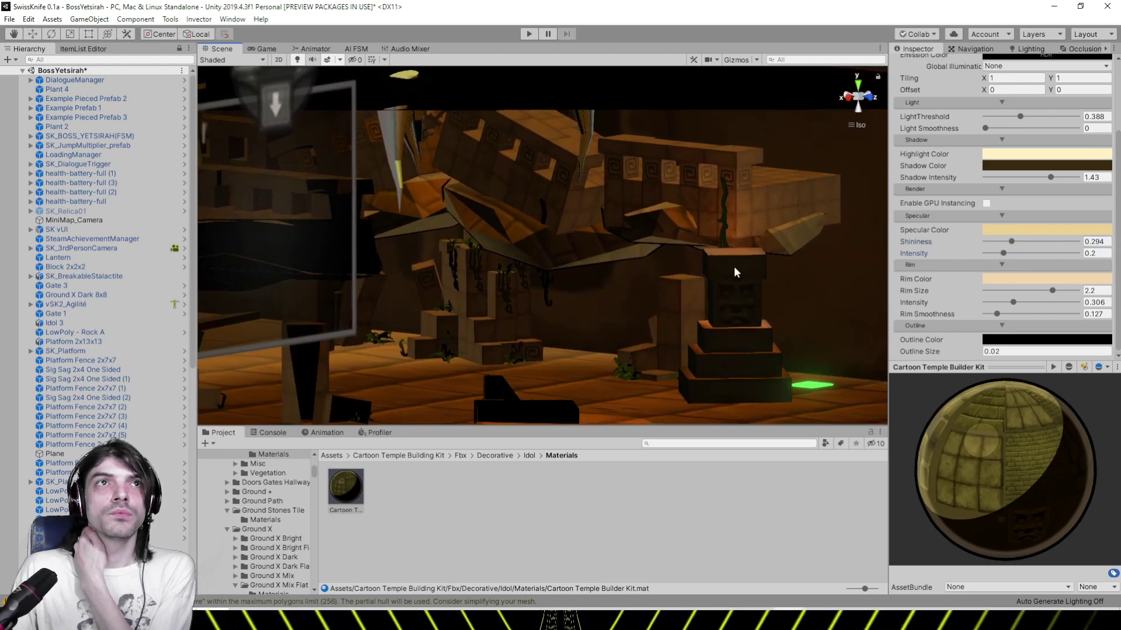
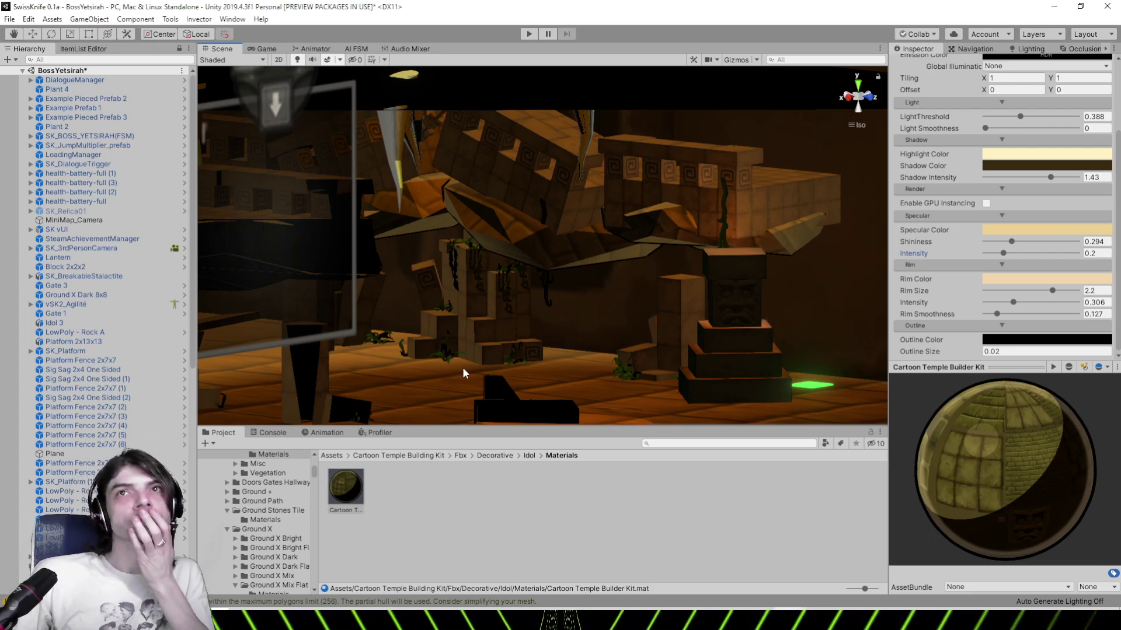
Set the main color of the Cartoon Temple Builder Kit material to white, FFFFFF
middle_drag(550, 246, 710, 277)
right_drag(710, 278, 845, 134)
click(855, 124)
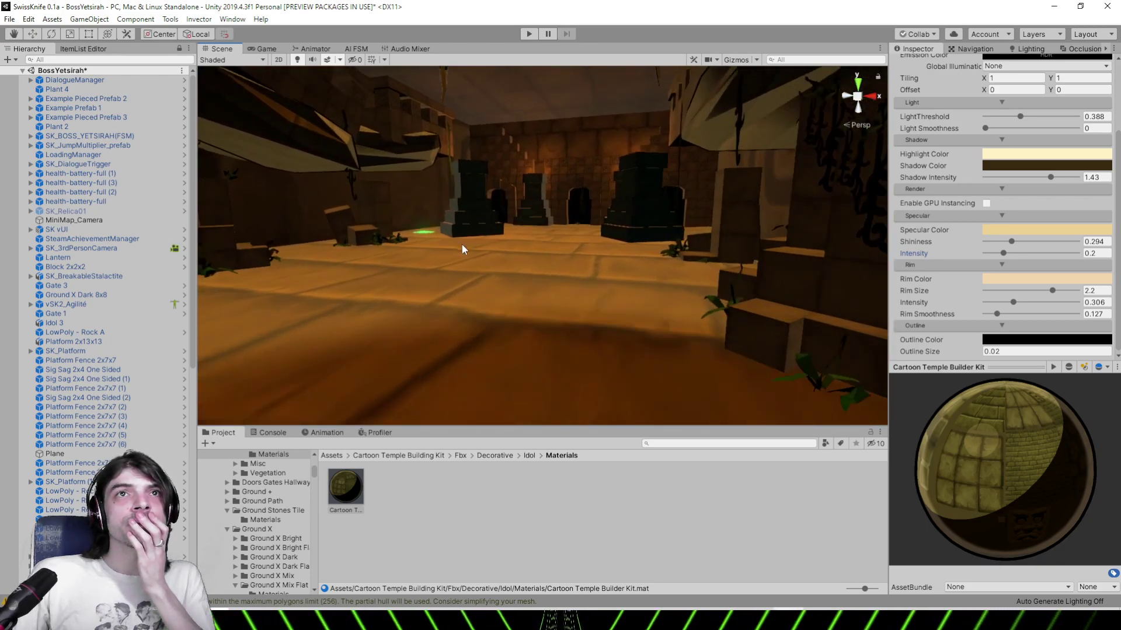
scroll(496, 268, up, 3)
middle_drag(529, 292, 608, 260)
right_drag(645, 159, 529, 199)
scroll(1043, 177, up, 4)
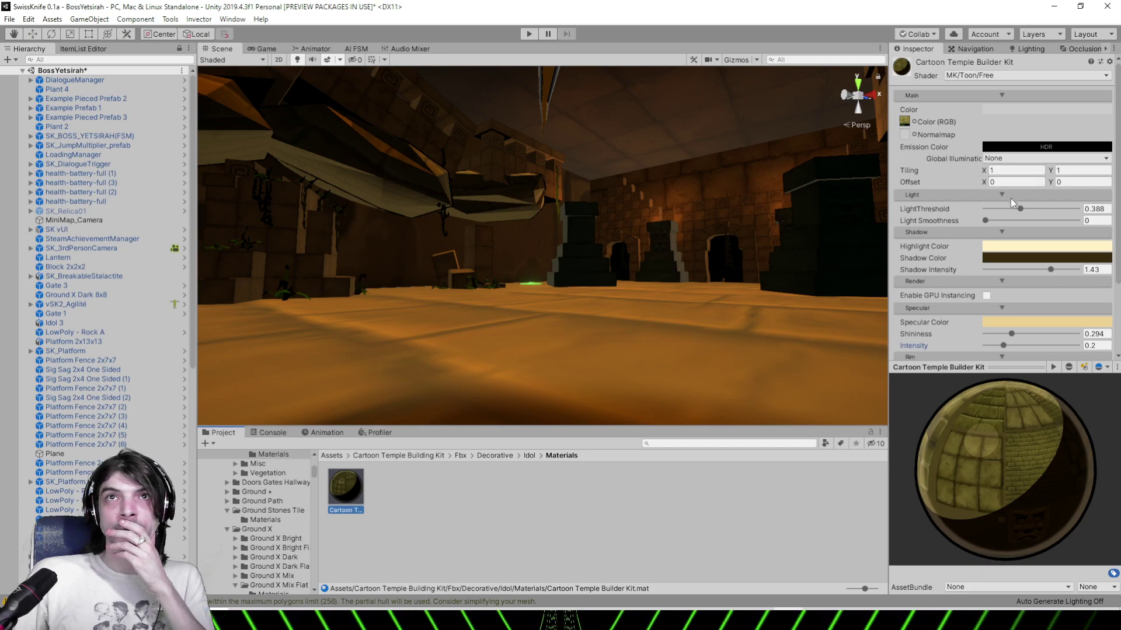
click(1005, 110)
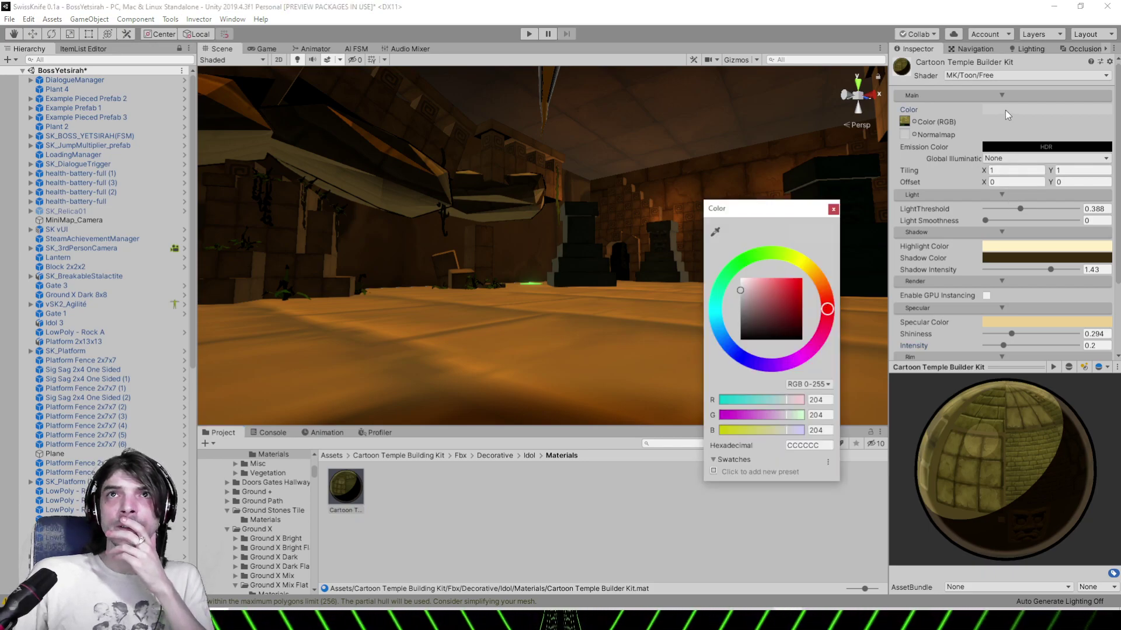
drag(747, 287, 737, 278)
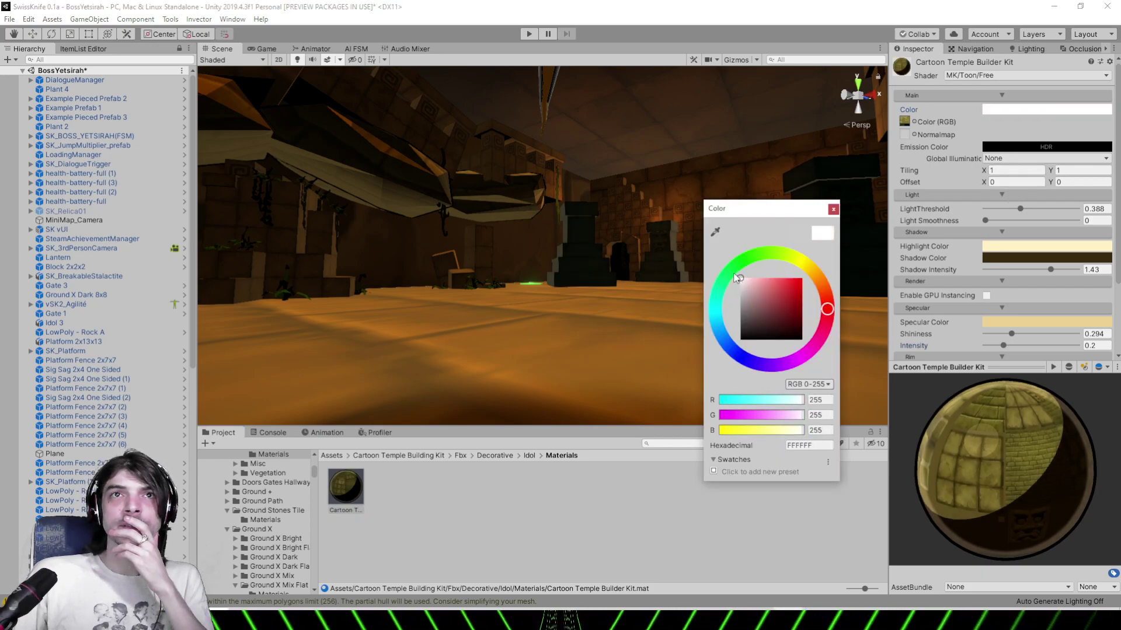
click(834, 208)
Locate the Cartoon Templ Builder Kit material used by the small ruined cube Single Cube 4 and assign it to the idol pedestal
middle_drag(642, 167, 614, 322)
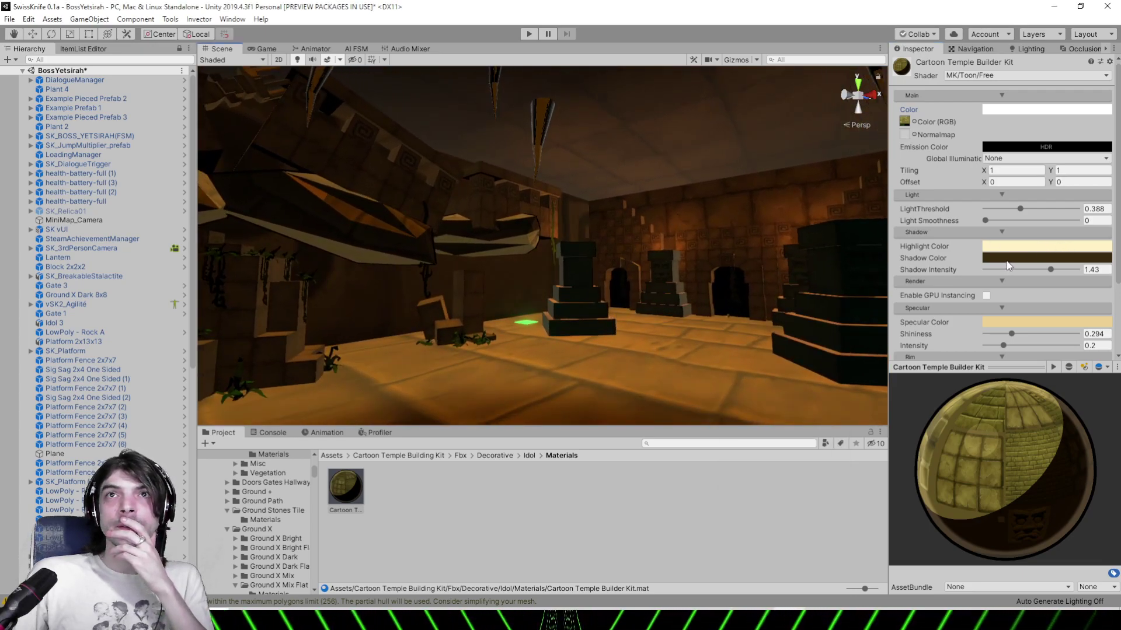
scroll(1002, 267, down, 3)
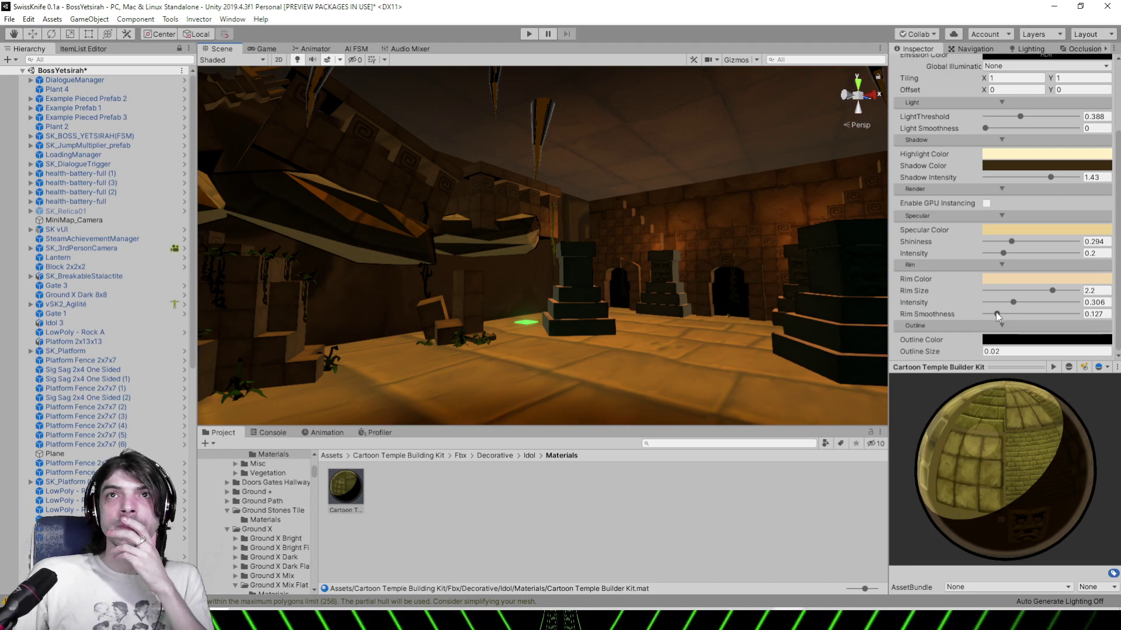
middle_drag(628, 269, 665, 220)
right_drag(666, 220, 554, 231)
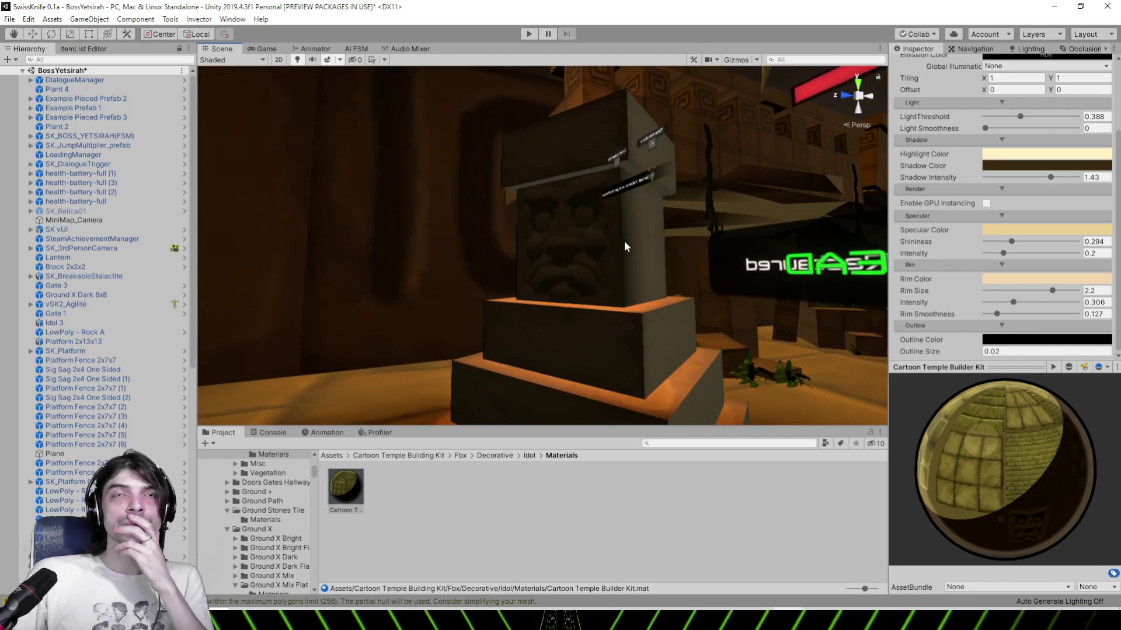
right_drag(625, 241, 403, 279)
click(591, 365)
click(590, 365)
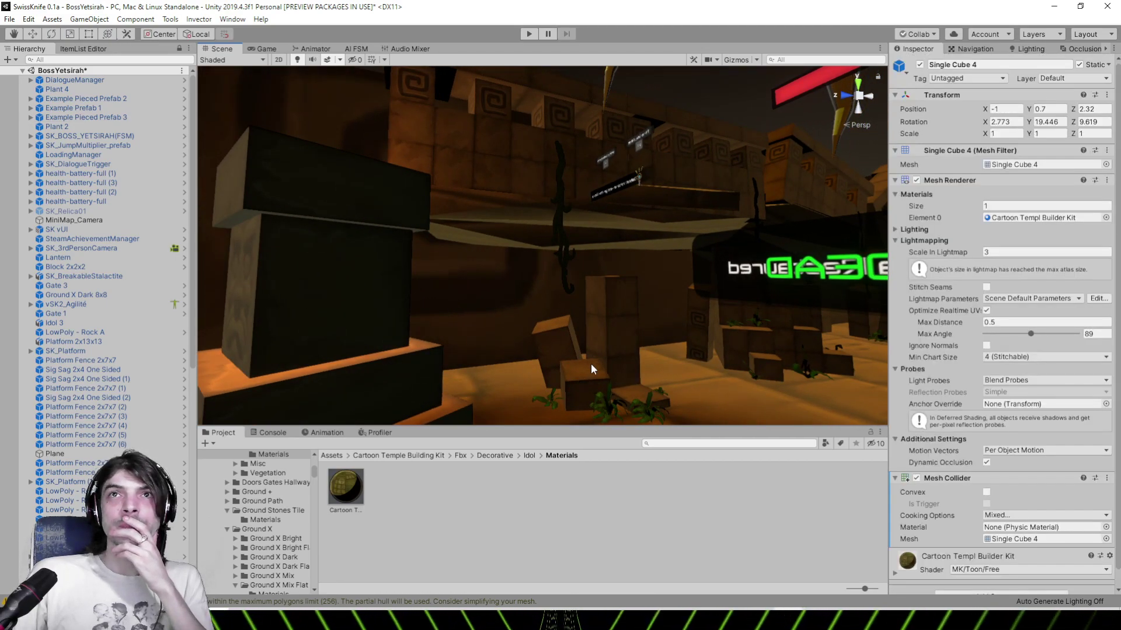
click(1034, 218)
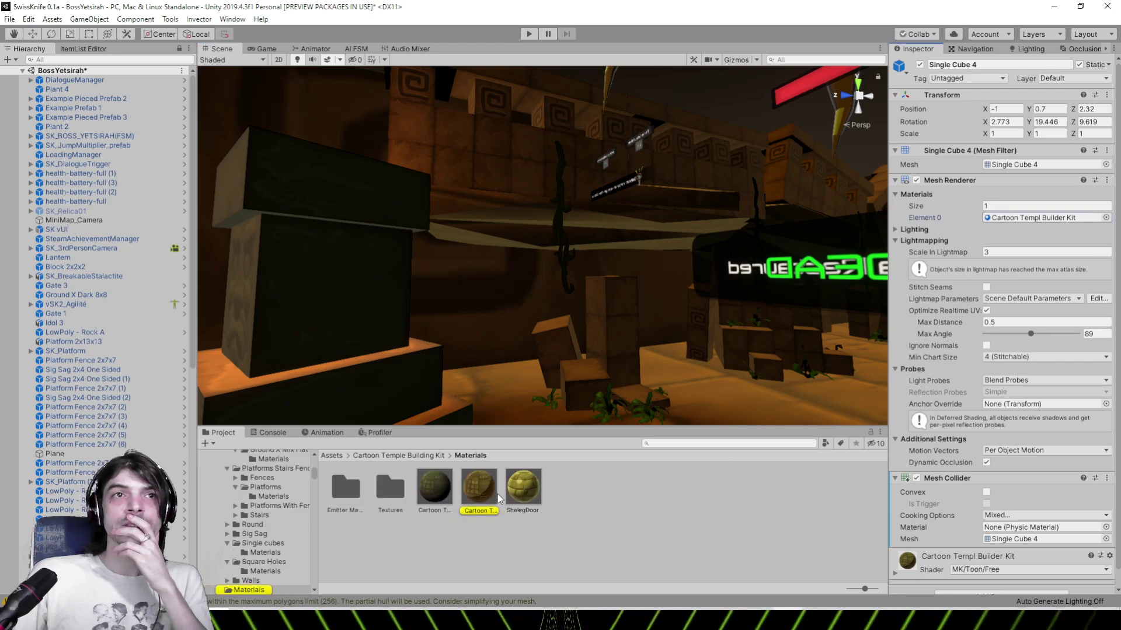
drag(499, 499, 327, 308)
middle_drag(327, 308, 522, 253)
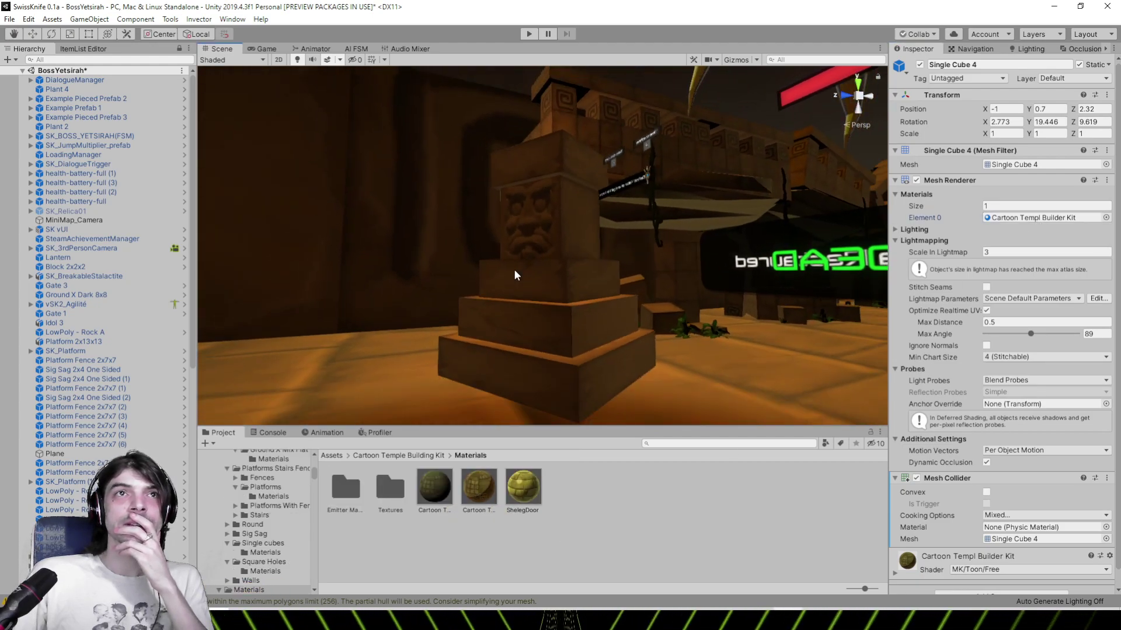
Assign the same Cartoon Templ Builder Kit material to the other dark idol pedestal near the green floor tile
right_drag(513, 269, 831, 286)
middle_drag(832, 288, 689, 321)
scroll(688, 321, down, 5)
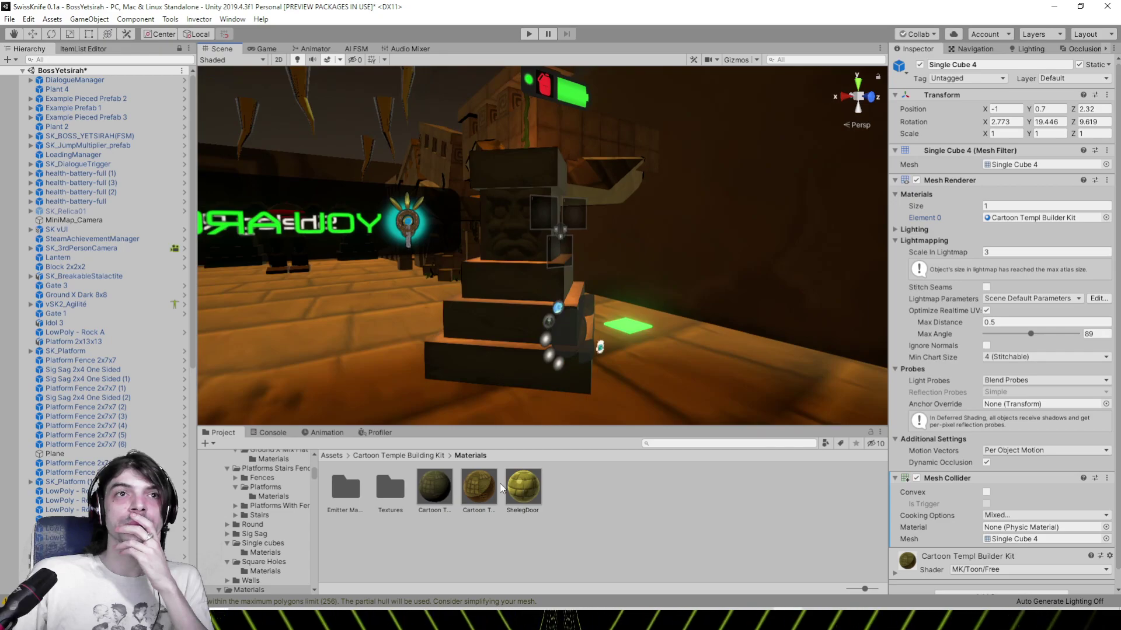
drag(489, 490, 510, 348)
Select the rock LowPoly - Rock A (3) in the temple room and open its YetsirahRoomFloor material for editing
scroll(510, 348, down, 3)
middle_drag(510, 348, 645, 343)
right_drag(646, 343, 523, 341)
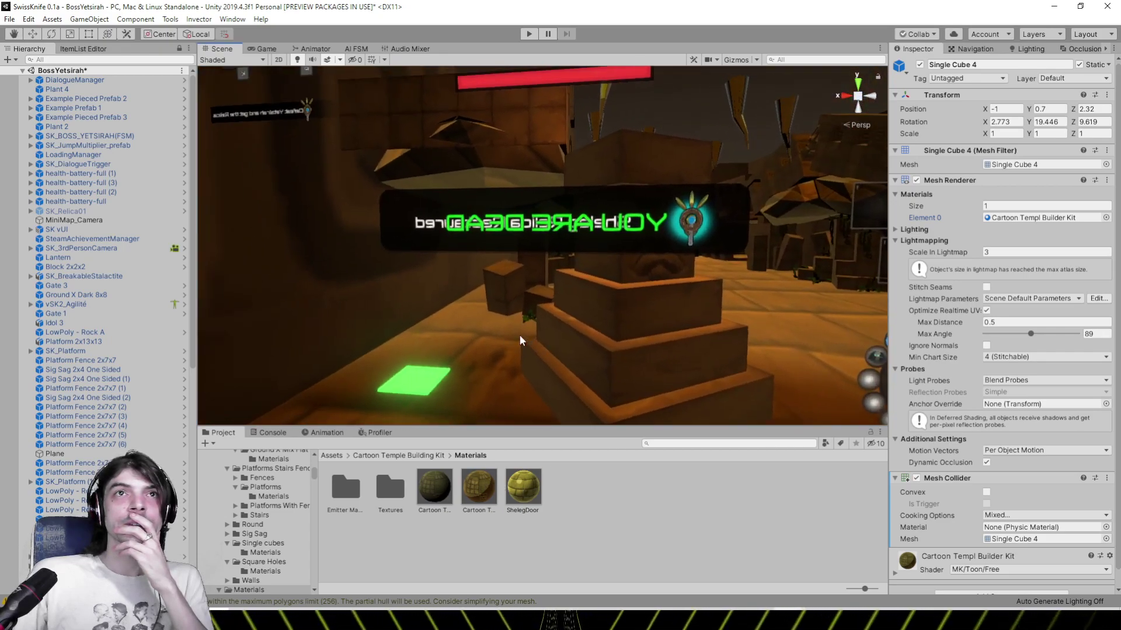
middle_drag(523, 340, 649, 299)
right_drag(647, 298, 458, 361)
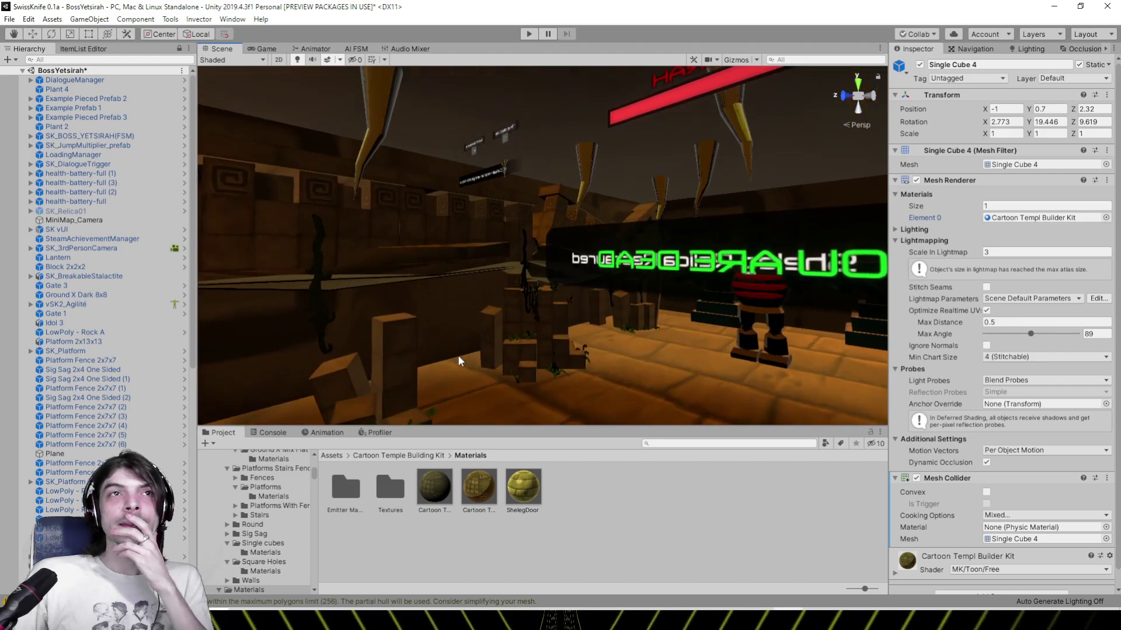
right_drag(533, 363, 728, 340)
right_drag(608, 322, 593, 314)
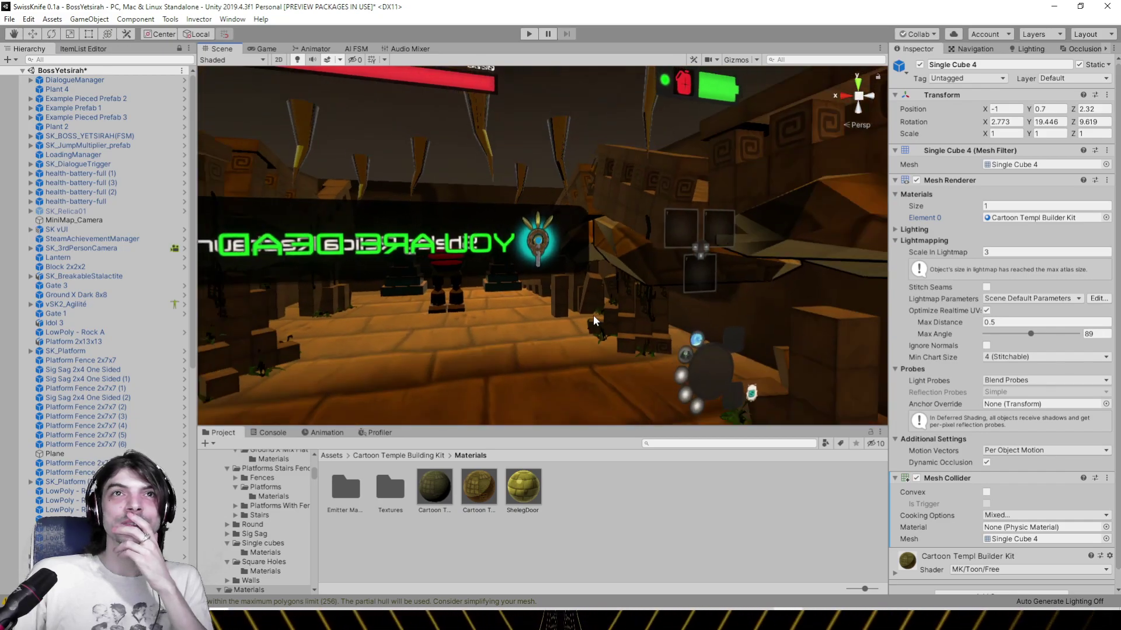
click(646, 263)
click(1058, 228)
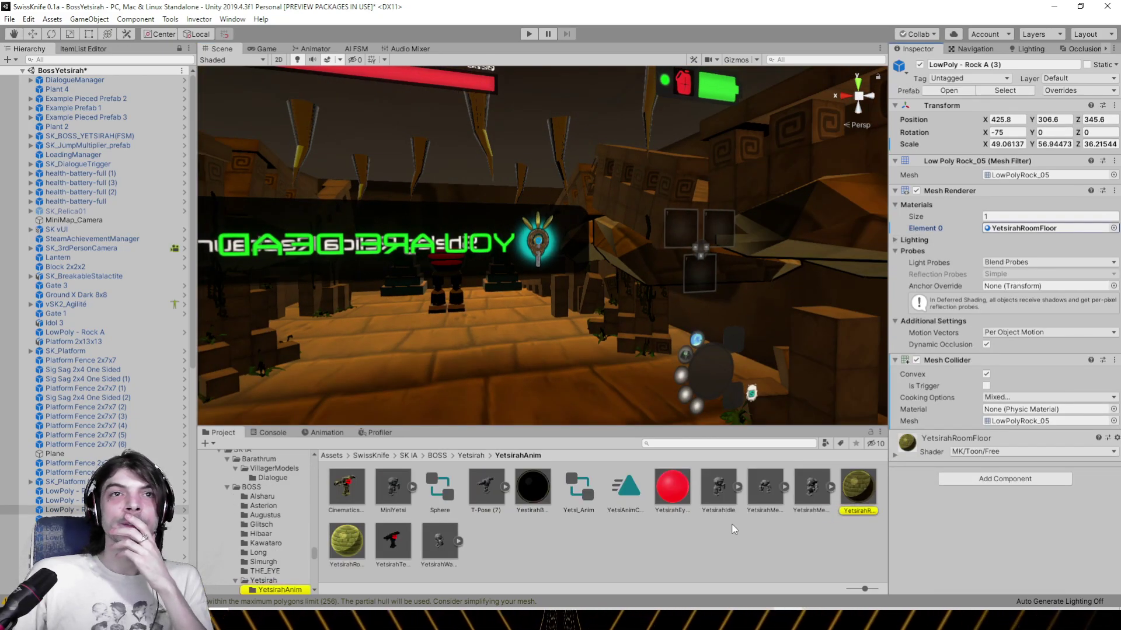
click(857, 495)
Set the YetsirahRoomFloor material's outline size to 0.001 and check the rocks and floor around the room
right_drag(623, 312, 770, 296)
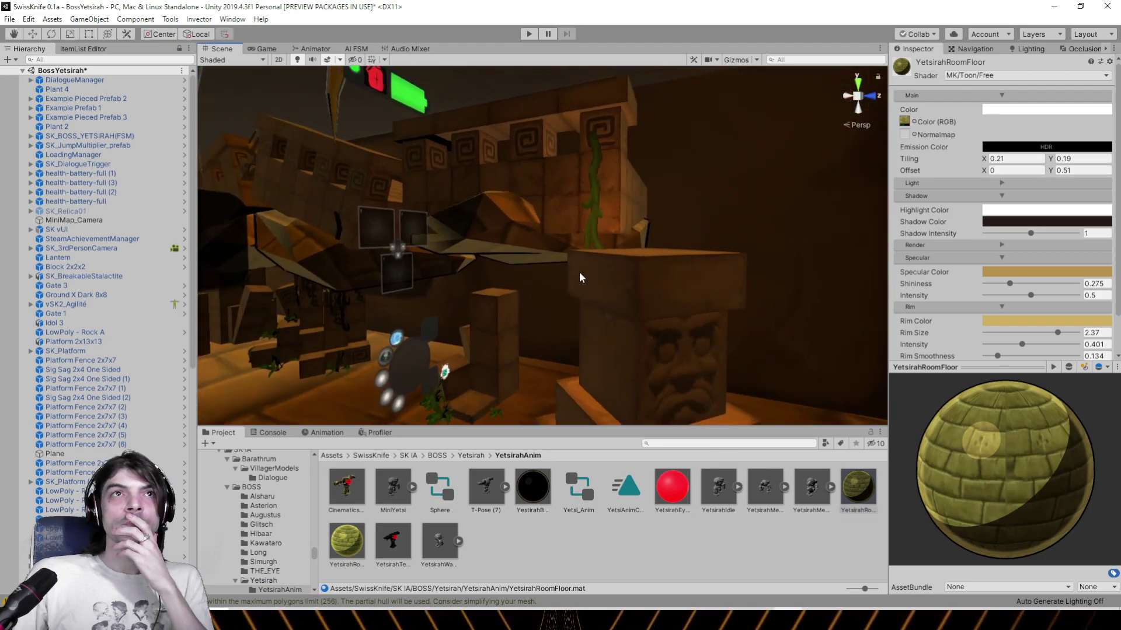
scroll(1012, 334, down, 3)
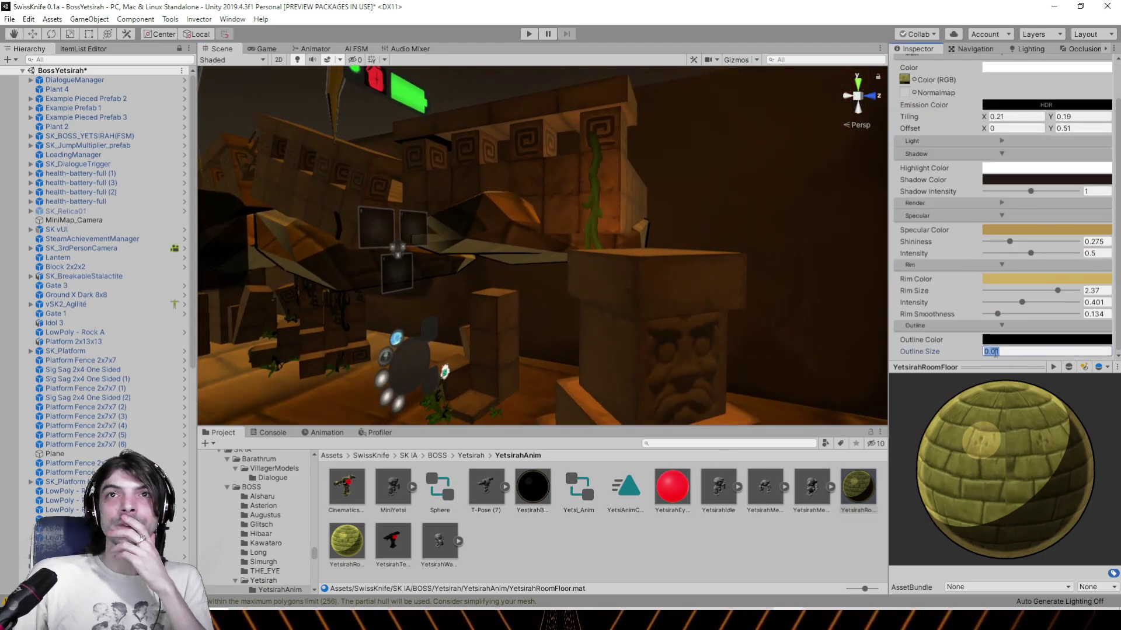
text(0.00)
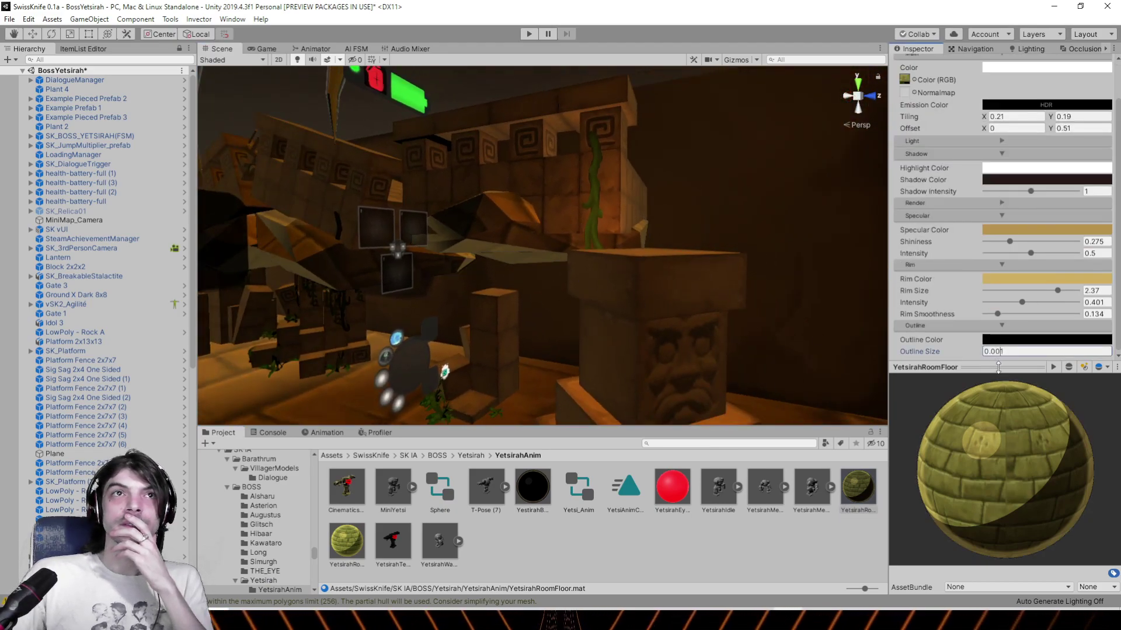
middle_drag(418, 242, 692, 235)
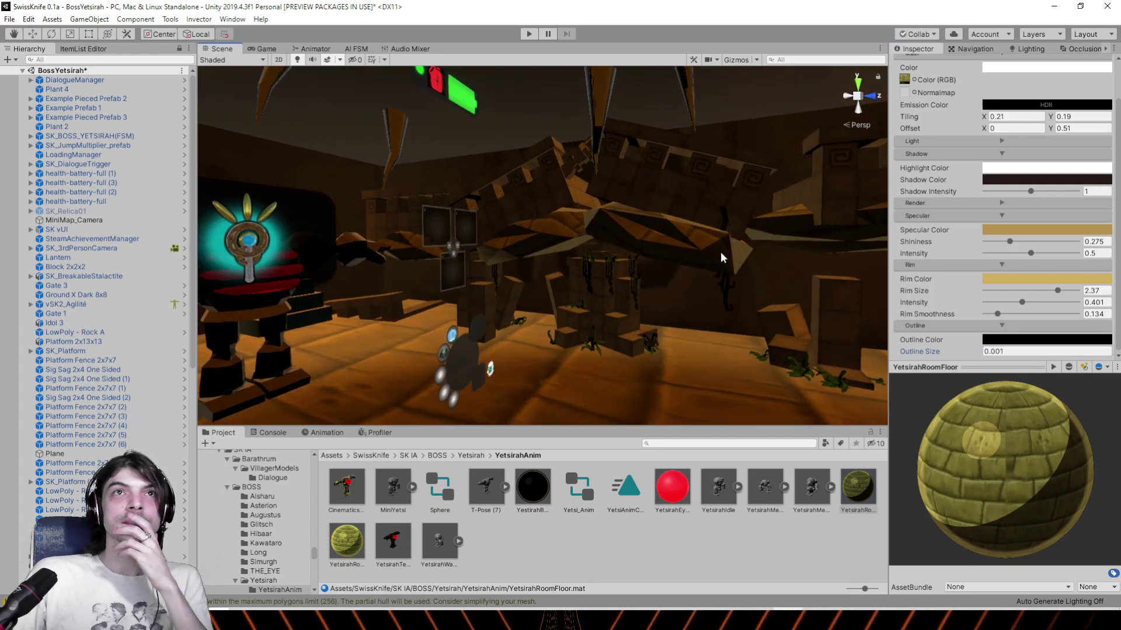
right_drag(721, 251, 620, 301)
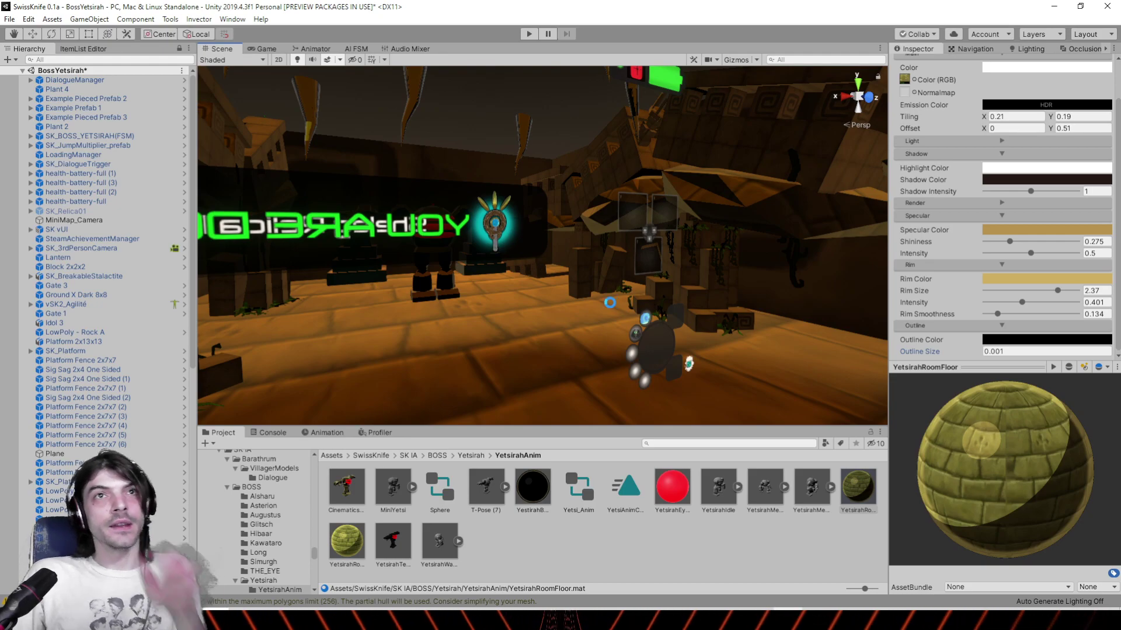
Open the Canyon Cherokee scene from the project's Assets folder
click(8, 20)
click(27, 44)
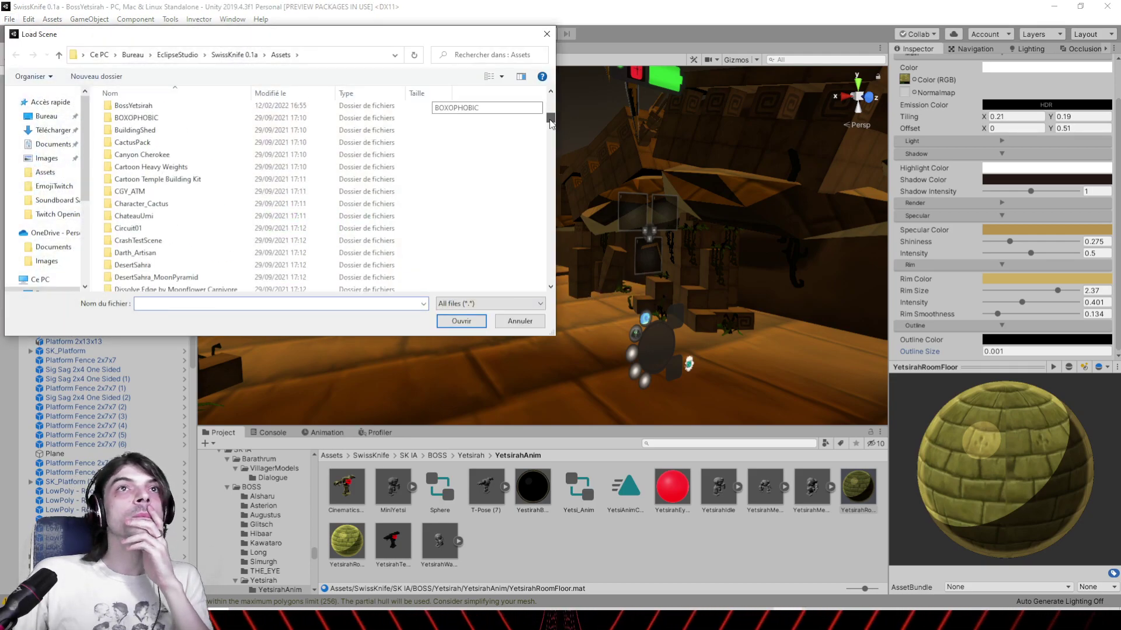
drag(550, 121, 542, 214)
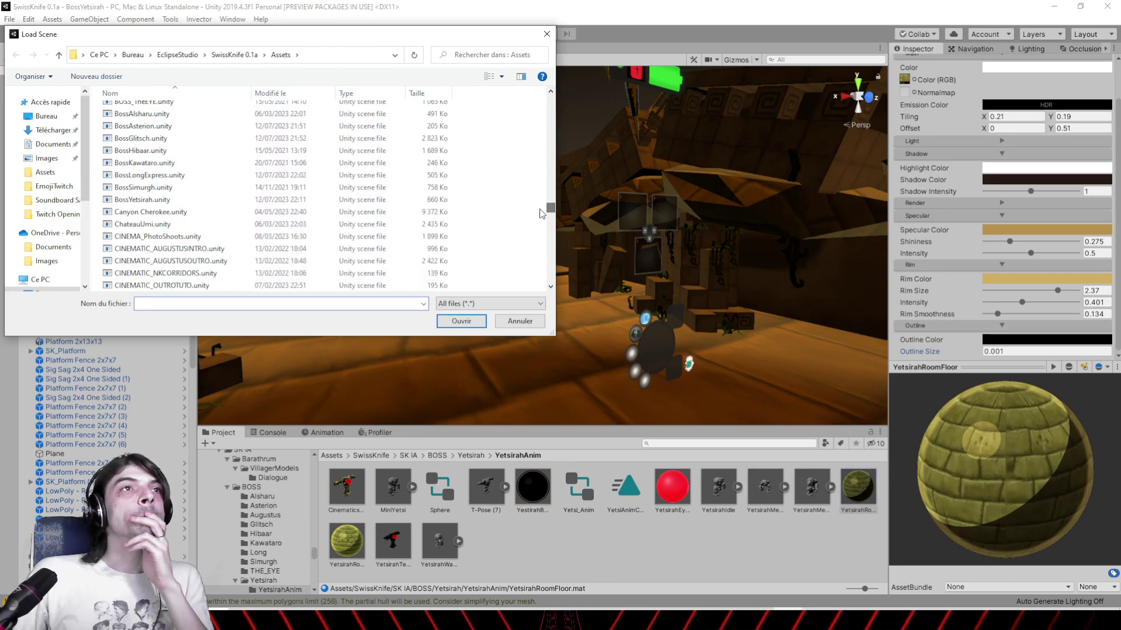
double_click(188, 213)
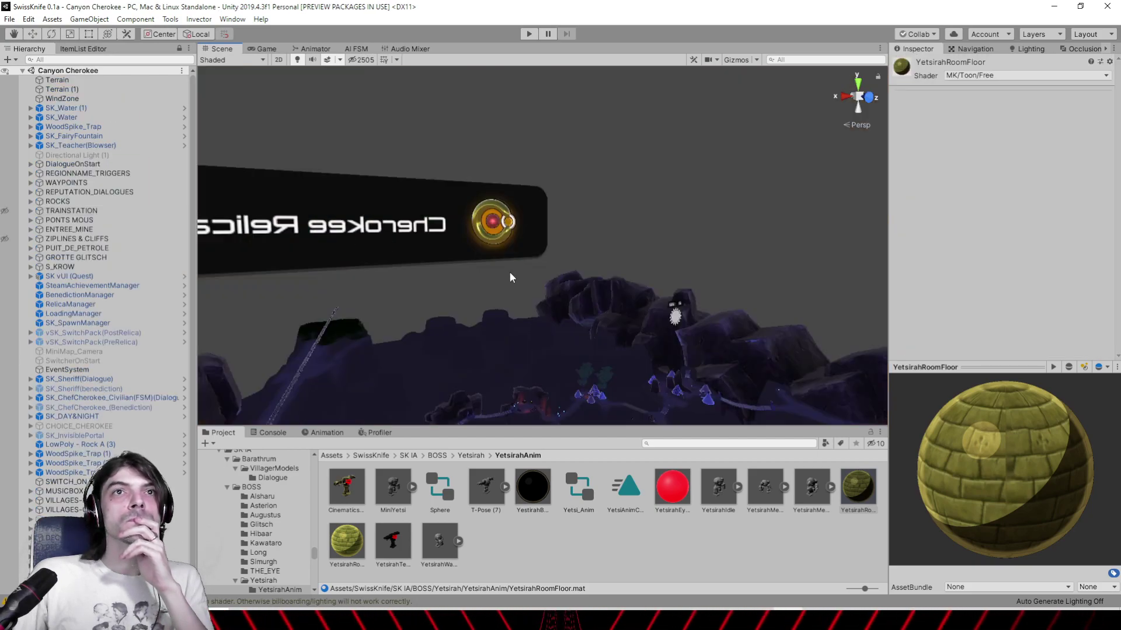
Turn off scene lighting in the Scene view so the canyon is shown under default light
drag(522, 251, 552, 134)
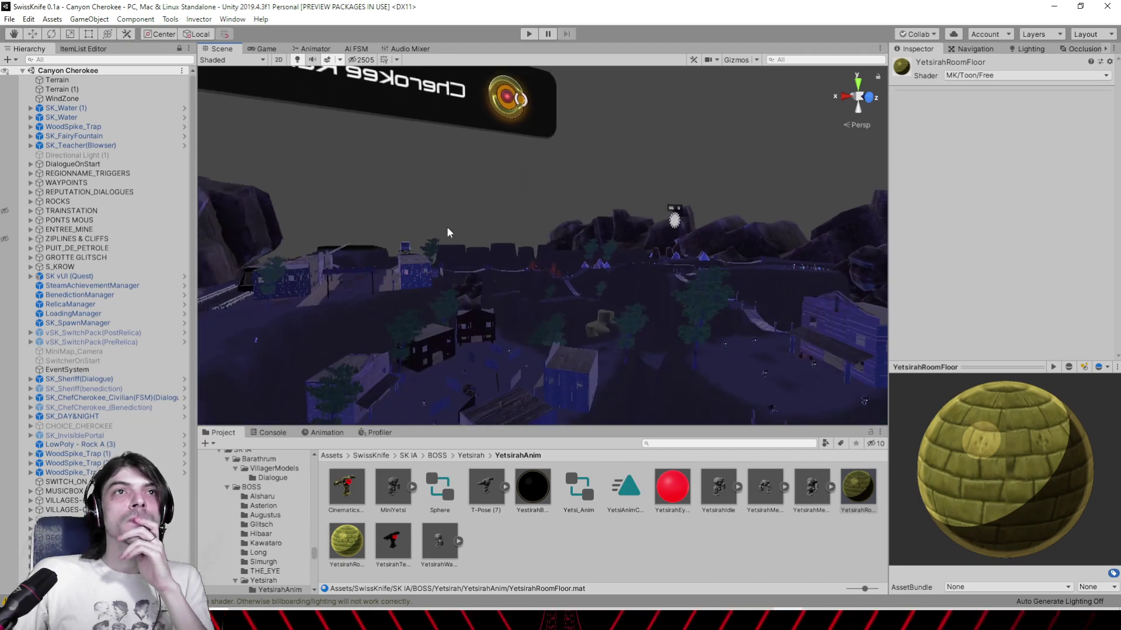
drag(450, 232, 741, 291)
click(298, 60)
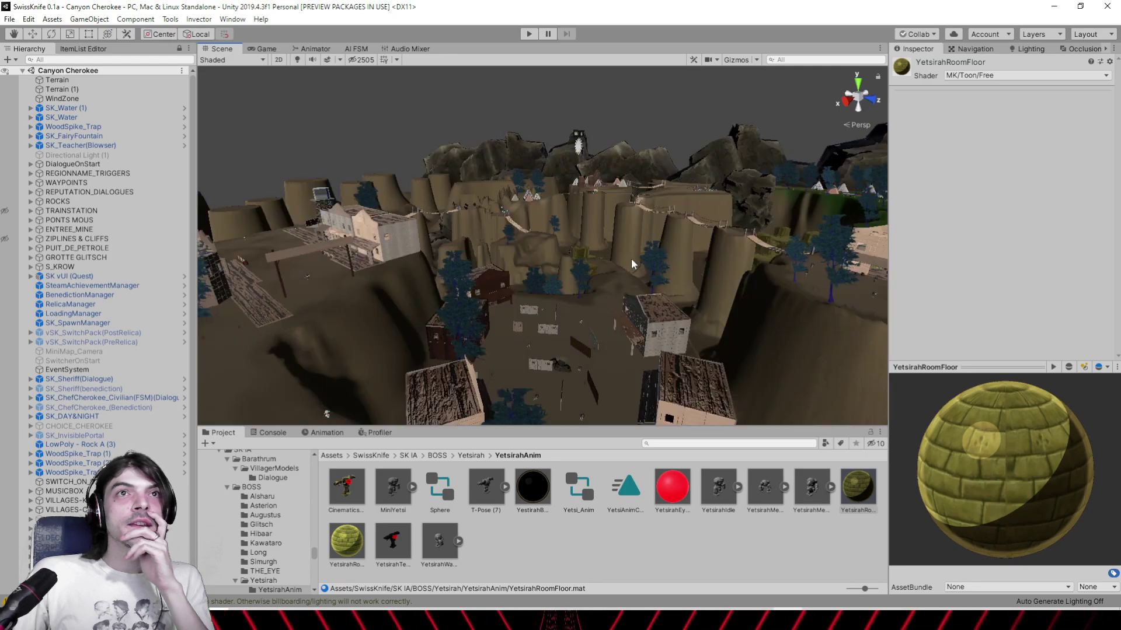
Examine the canyon's cliffs, rope bridges, villages, mossy rock formations and tepee camps for materials that need toon shading adjustments
middle_drag(631, 264, 521, 238)
scroll(512, 240, up, 3)
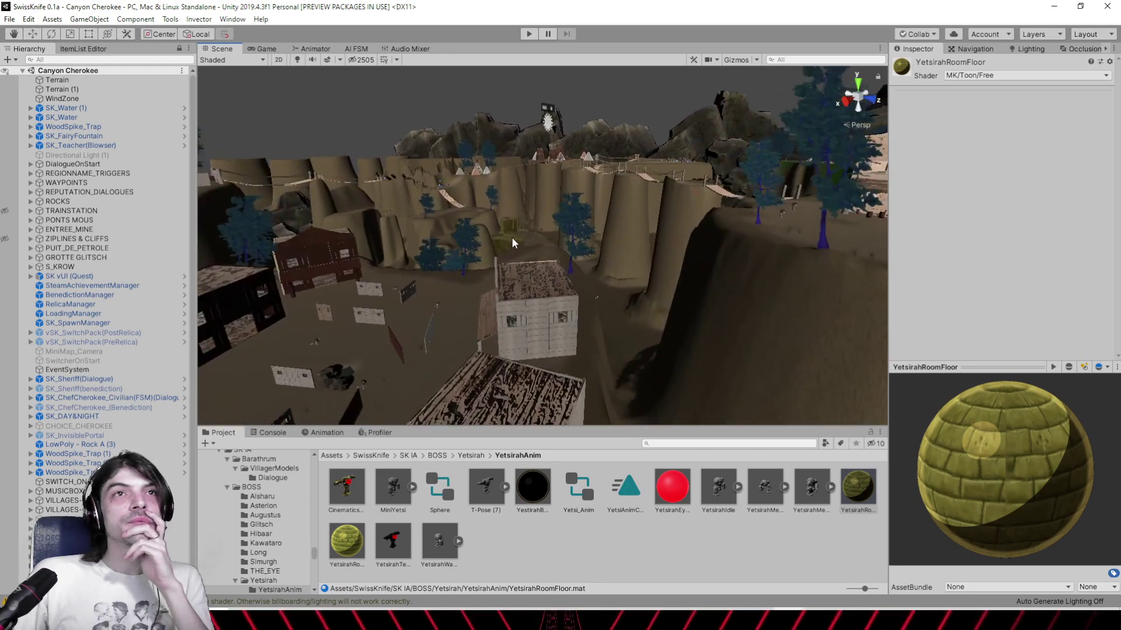
right_drag(512, 242, 760, 202)
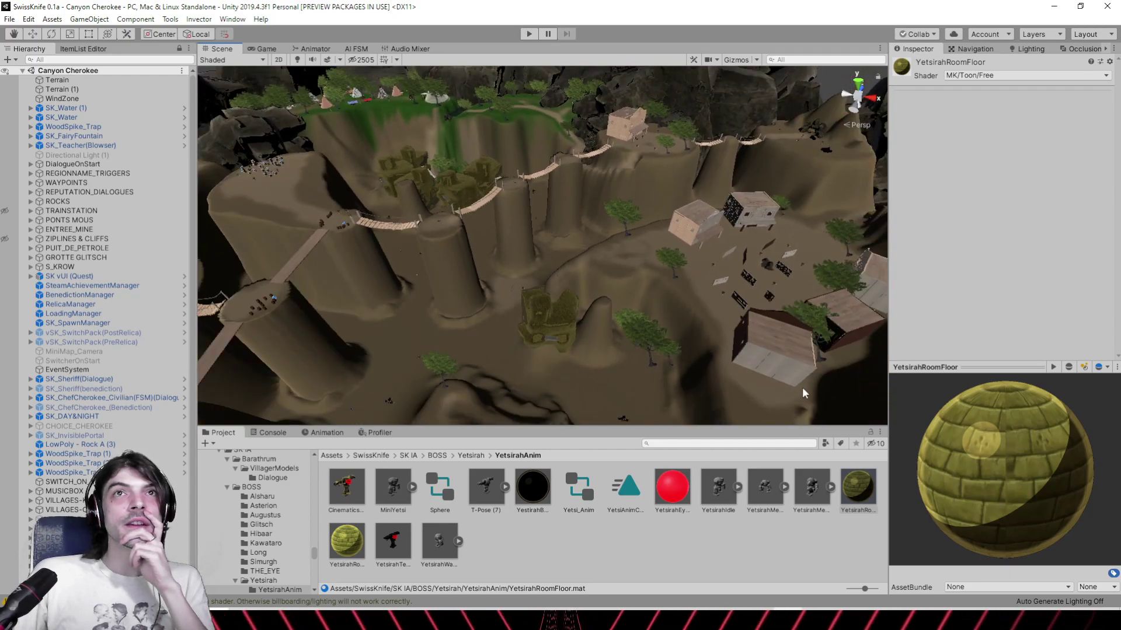
right_drag(795, 167, 667, 275)
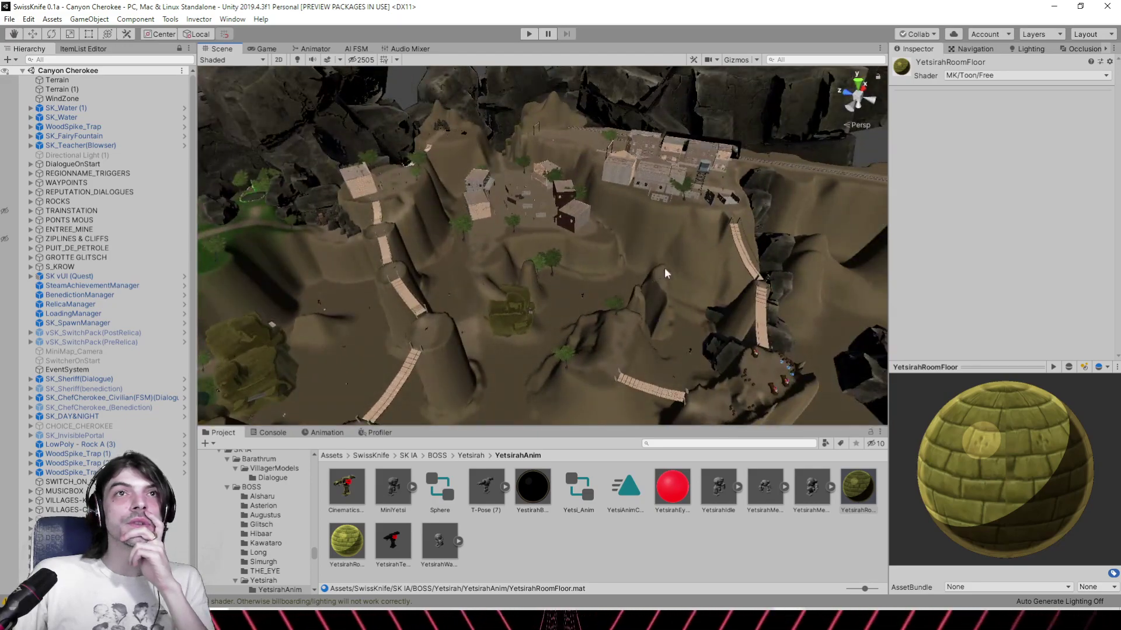
right_drag(557, 300, 664, 276)
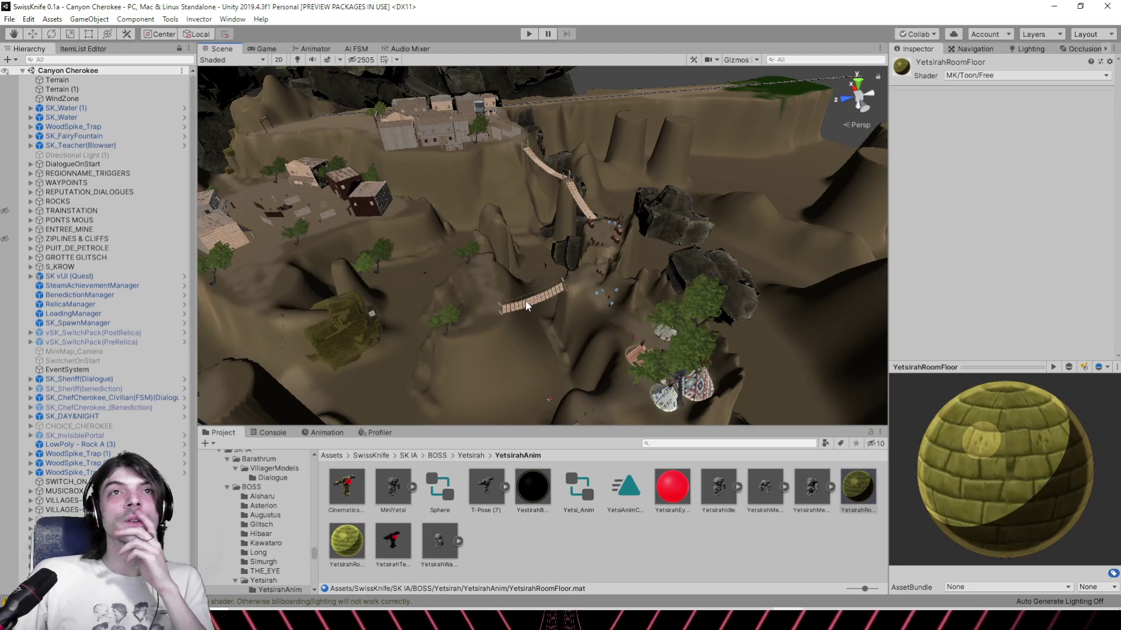
right_drag(527, 306, 587, 208)
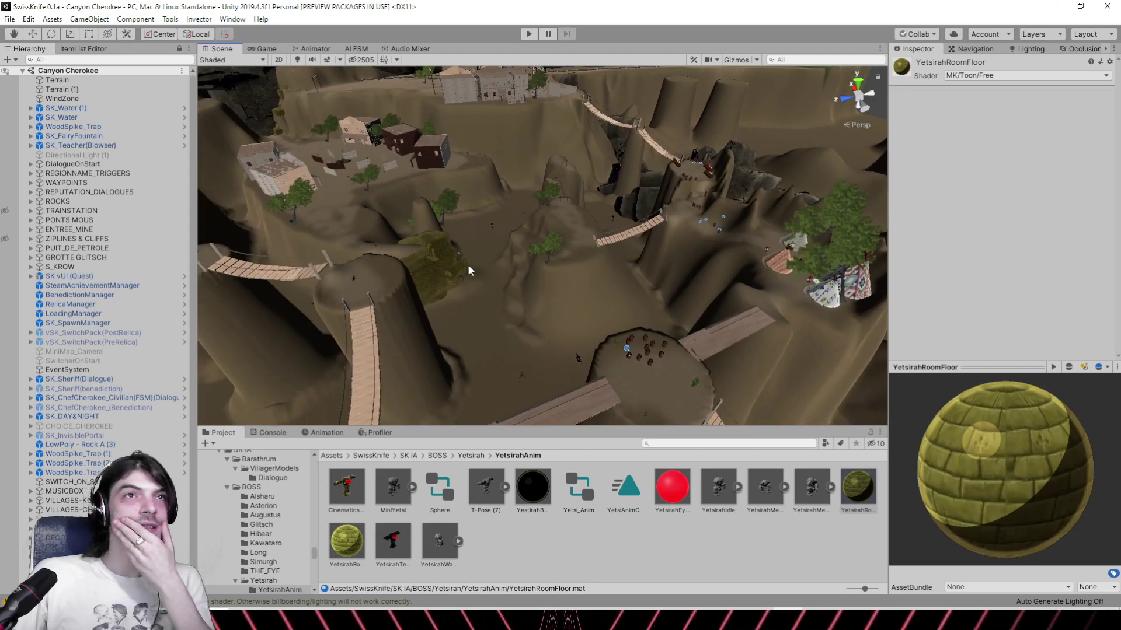
middle_drag(468, 265, 705, 168)
middle_drag(515, 268, 665, 182)
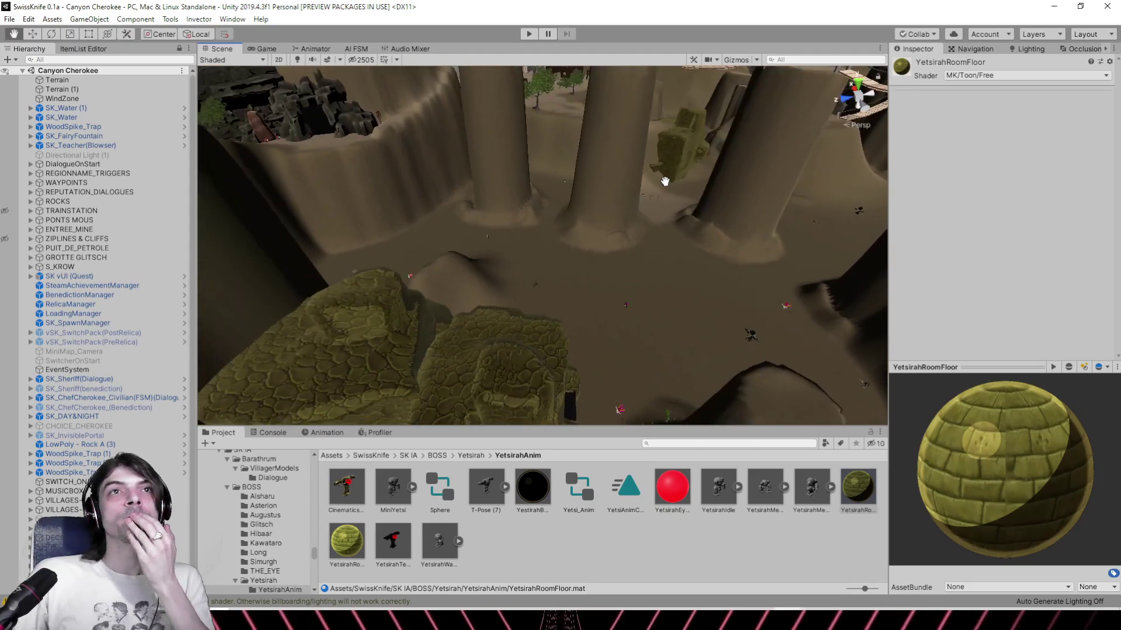
right_drag(665, 181, 733, 310)
right_drag(556, 257, 327, 222)
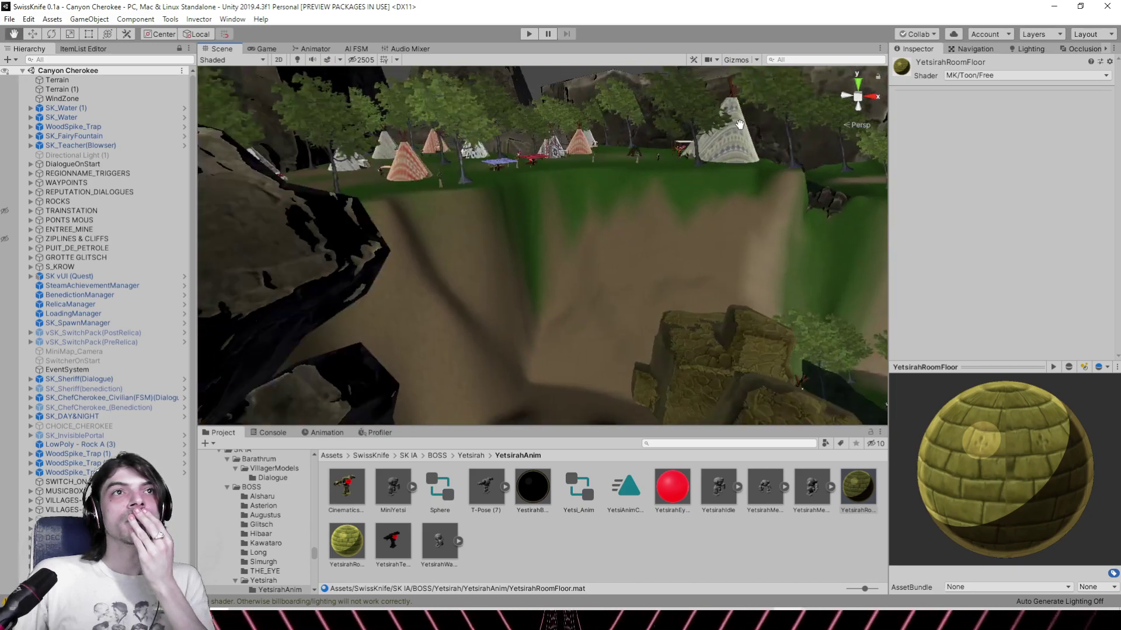
middle_drag(496, 219, 636, 184)
scroll(413, 187, down, 5)
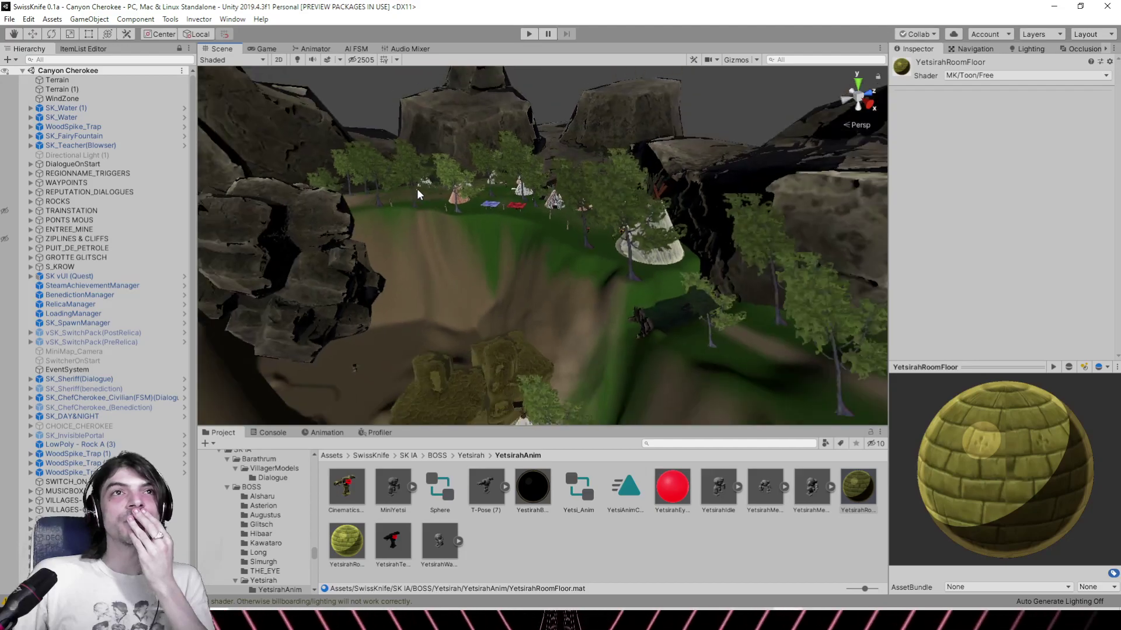
middle_drag(416, 188, 584, 177)
right_drag(584, 177, 590, 310)
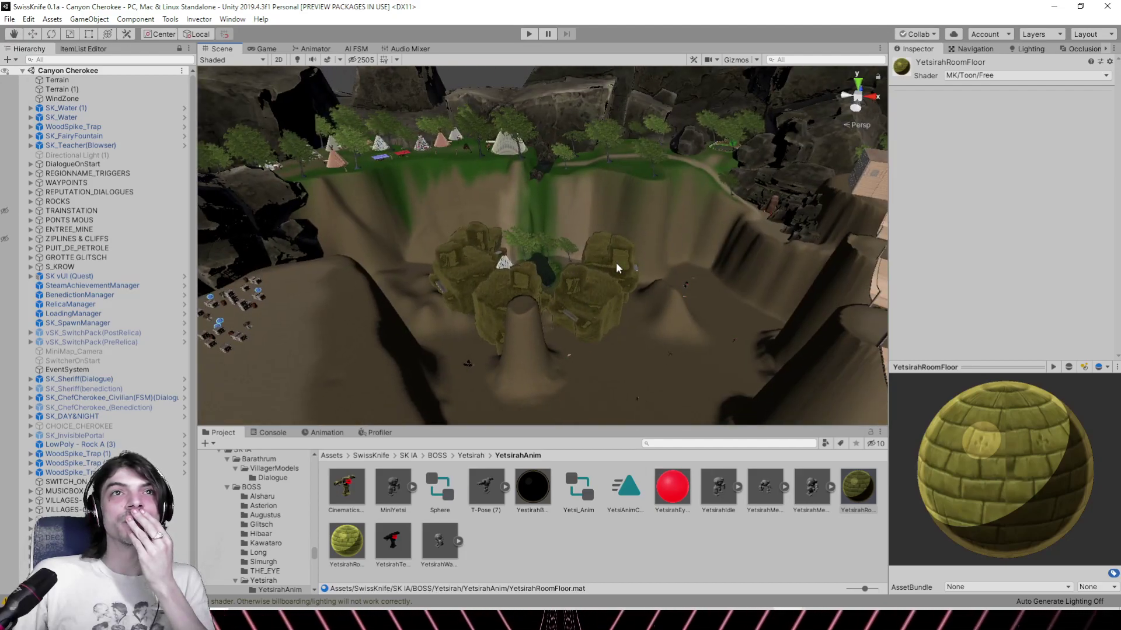
middle_drag(627, 242, 580, 249)
middle_drag(670, 251, 593, 257)
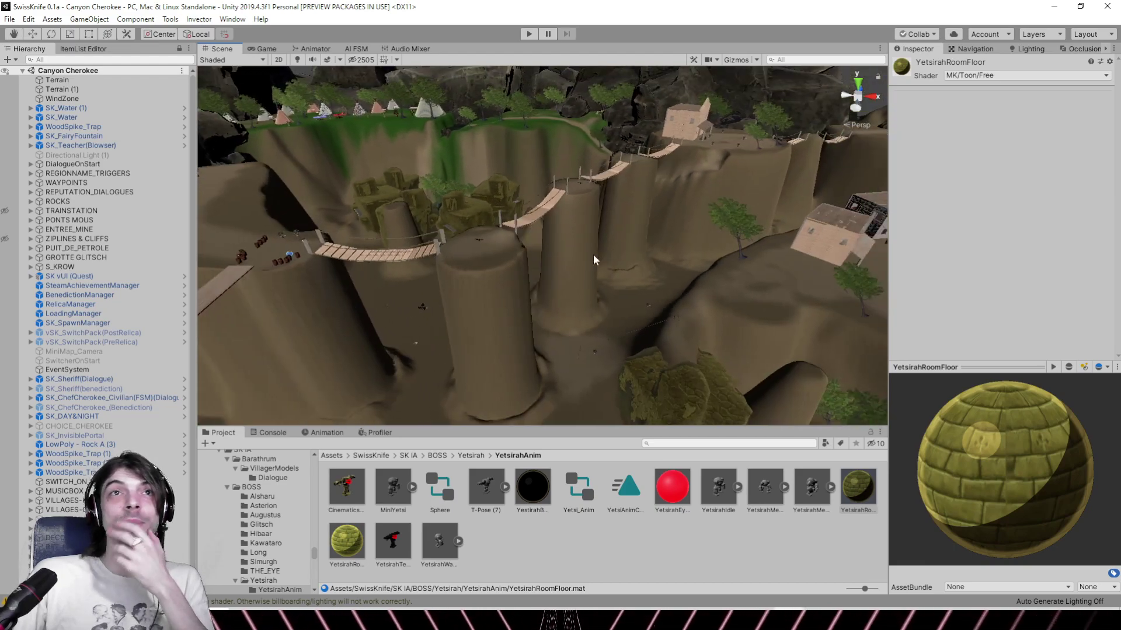
right_drag(593, 257, 682, 259)
scroll(682, 257, down, 3)
middle_drag(661, 242, 639, 218)
scroll(677, 211, up, 2)
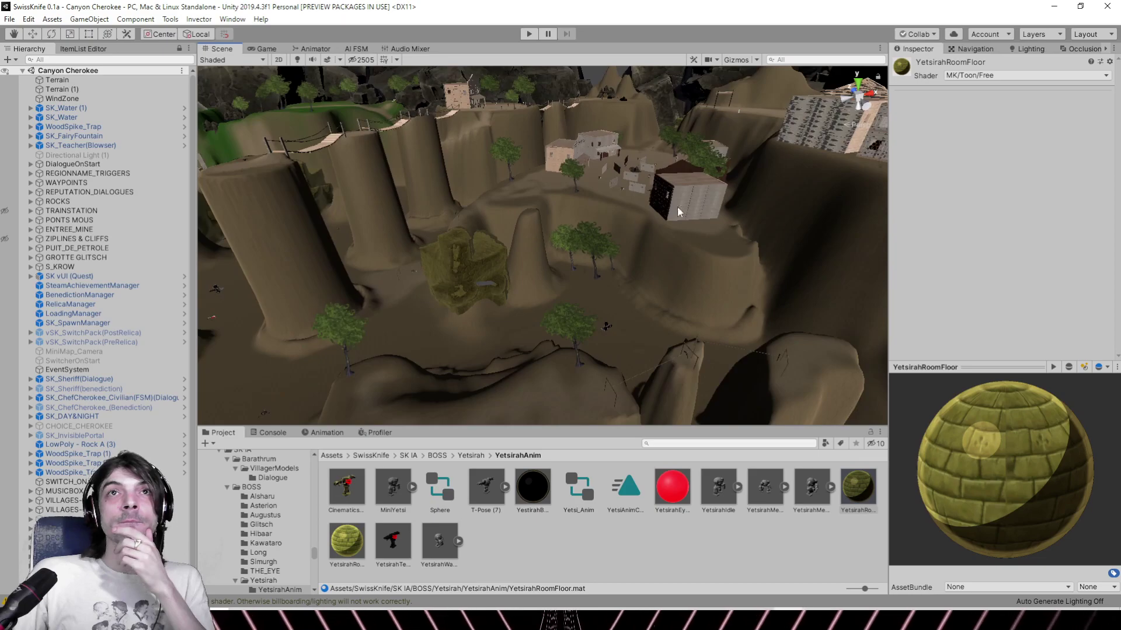
middle_drag(691, 186, 670, 283)
scroll(651, 278, down, 3)
scroll(670, 286, down, 3)
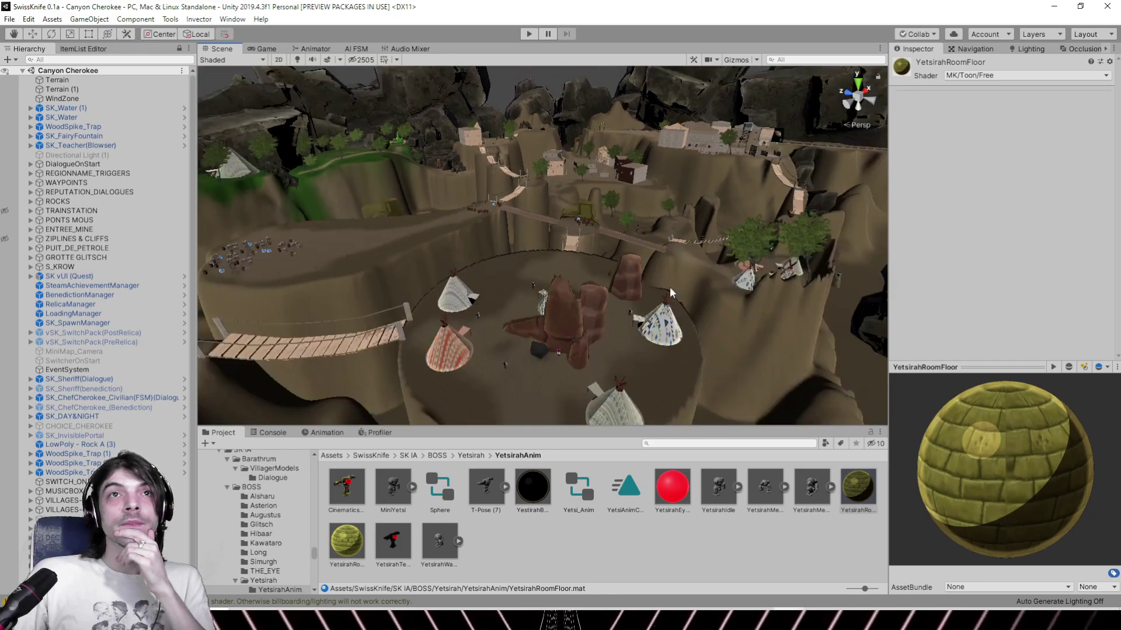
Select the red rock Rock_Large in the tepee camp and open its CactusPack_Atlas material for editing
click(639, 279)
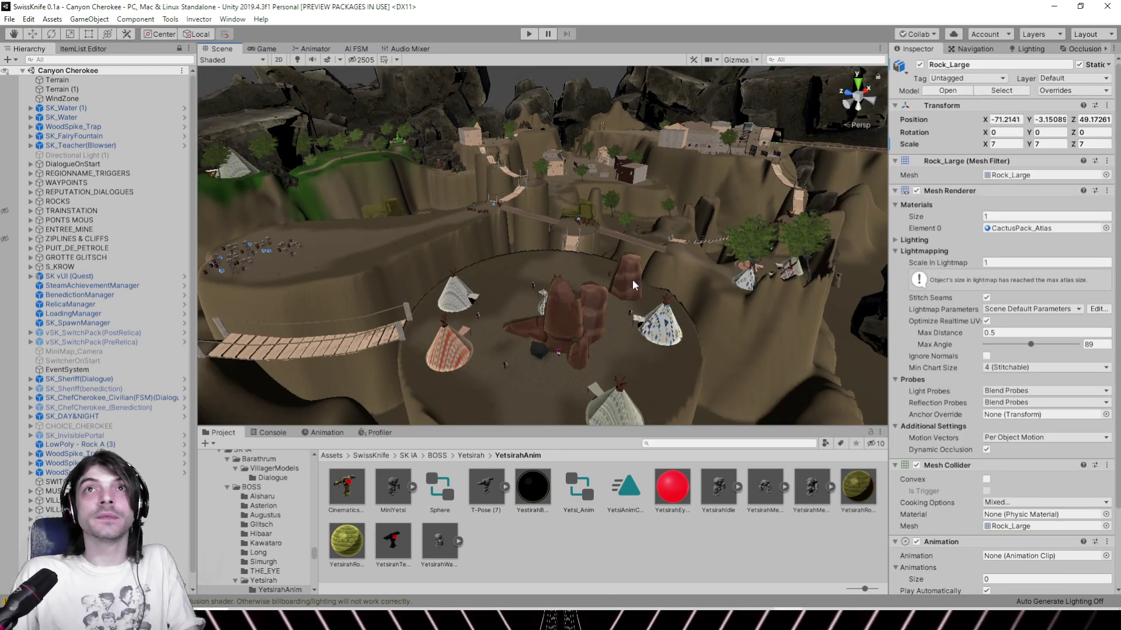
key(f)
right_drag(663, 305, 435, 273)
middle_drag(553, 287, 449, 270)
click(1018, 228)
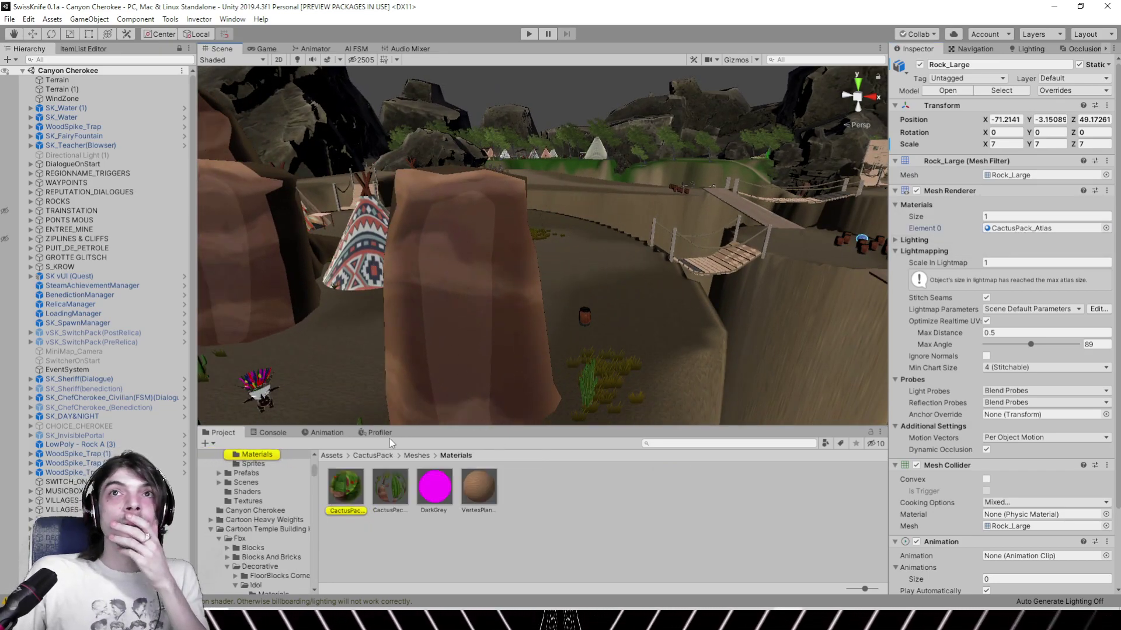
click(338, 489)
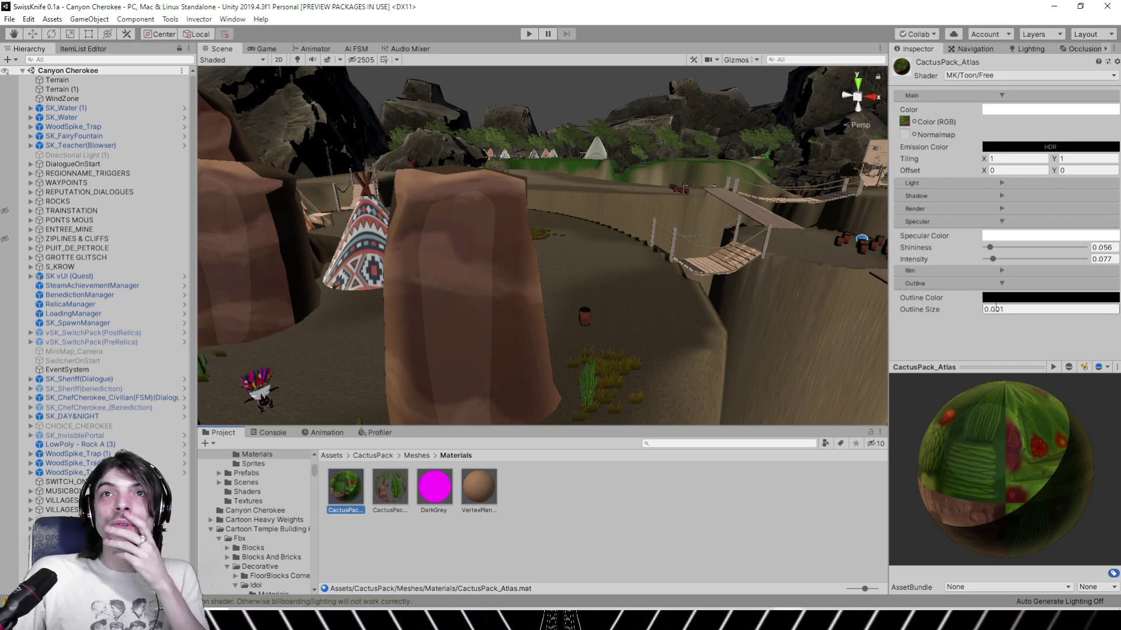
Set the CactusPack_Atlas material's rim size to 2.14, rim intensity to 0.357 and rim smoothness to 0.127
click(996, 271)
click(1051, 296)
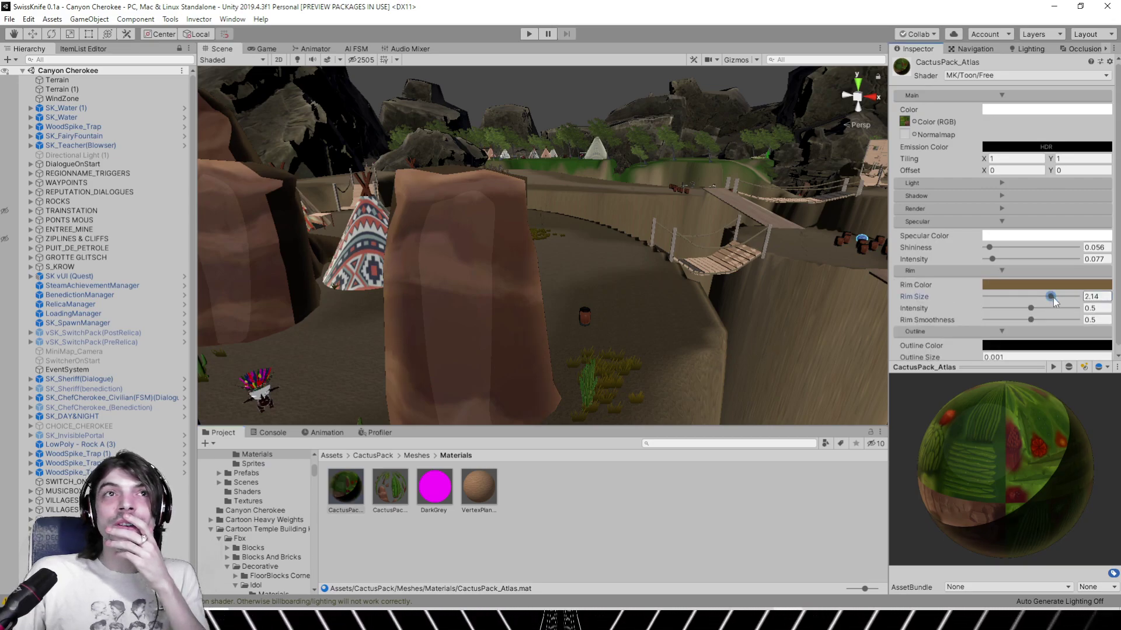
click(1019, 308)
click(997, 320)
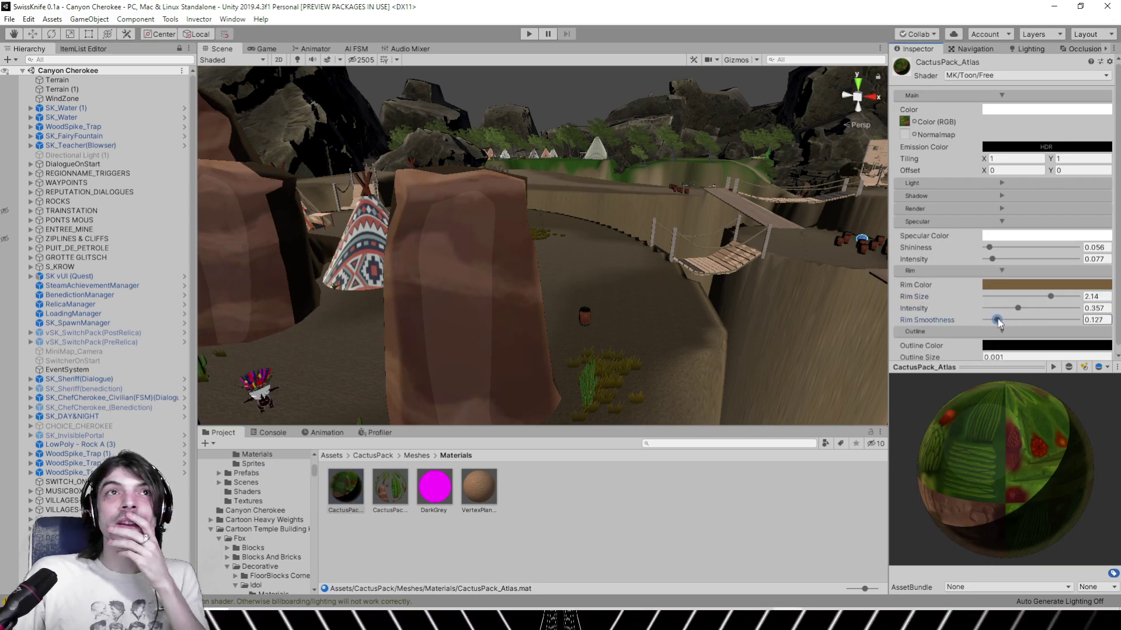
right_drag(723, 257, 729, 303)
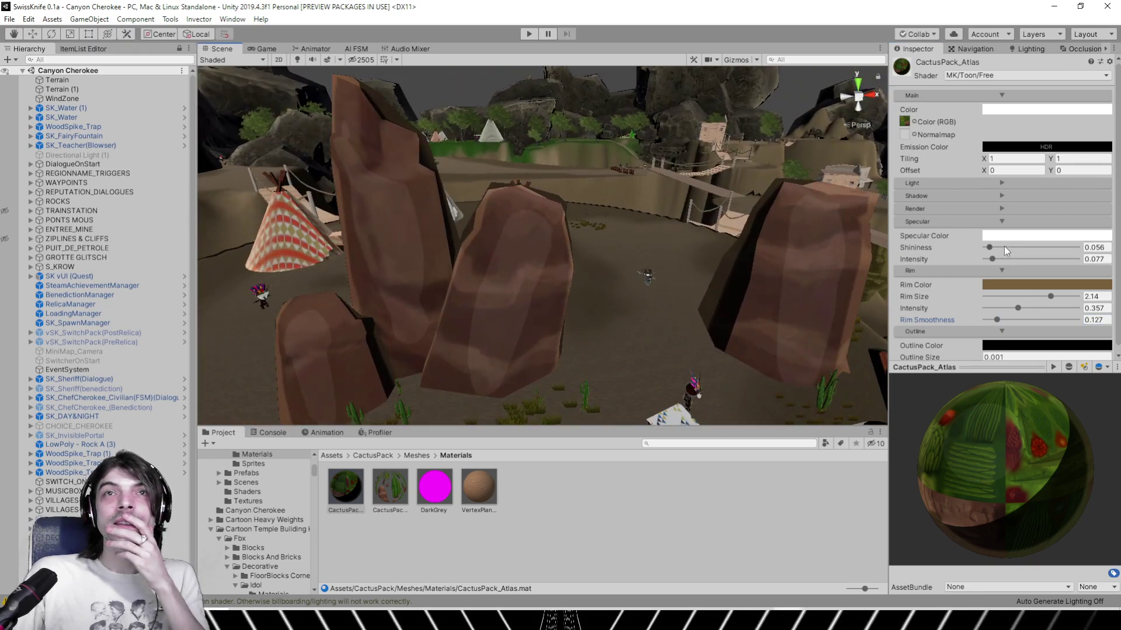
Set CactusPack_Atlas shadow intensity to 1.37, specular shininess to 0.819 and specular intensity to 0.058, and check the red rocks
click(993, 197)
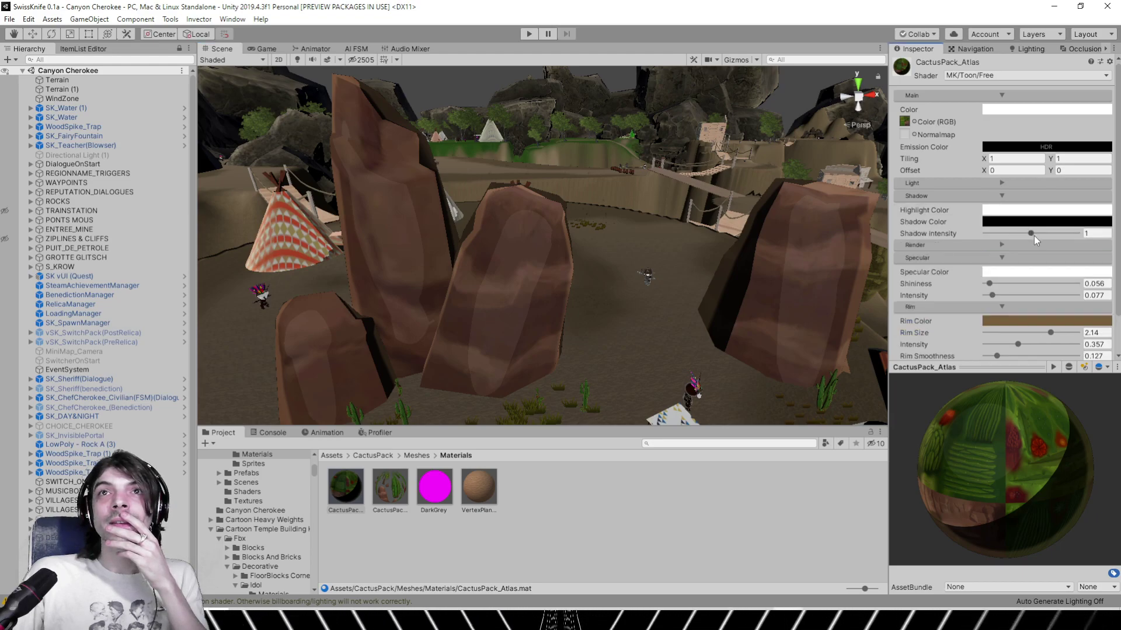
drag(1032, 233, 1060, 244)
scroll(1015, 247, down, 2)
drag(993, 253, 991, 254)
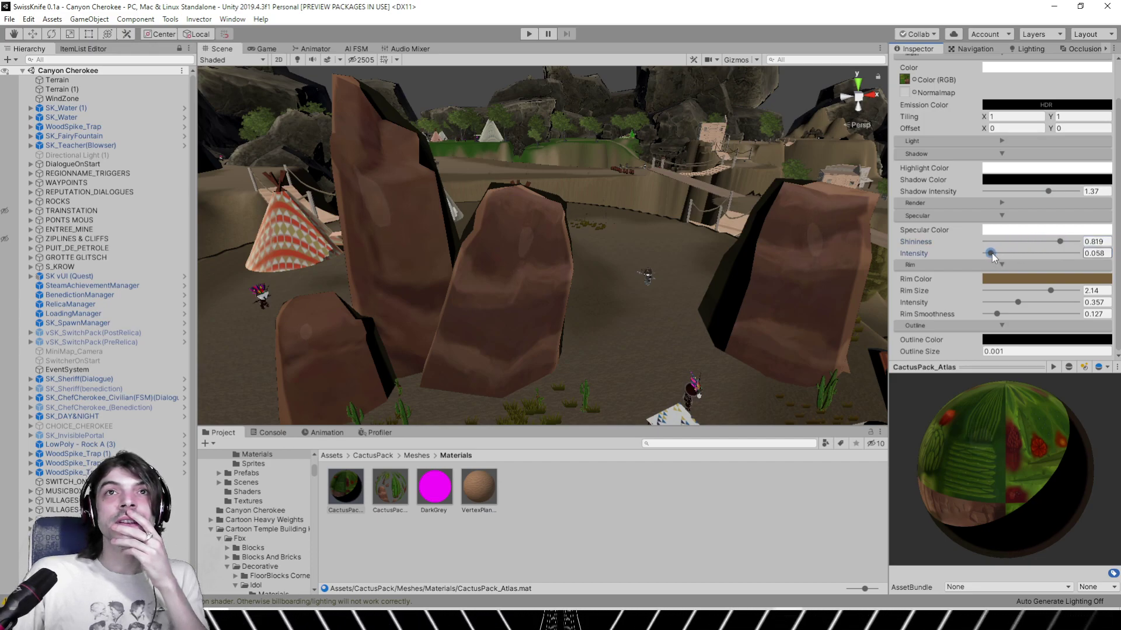
right_drag(374, 239, 467, 254)
middle_drag(467, 253, 641, 262)
drag(643, 262, 483, 233)
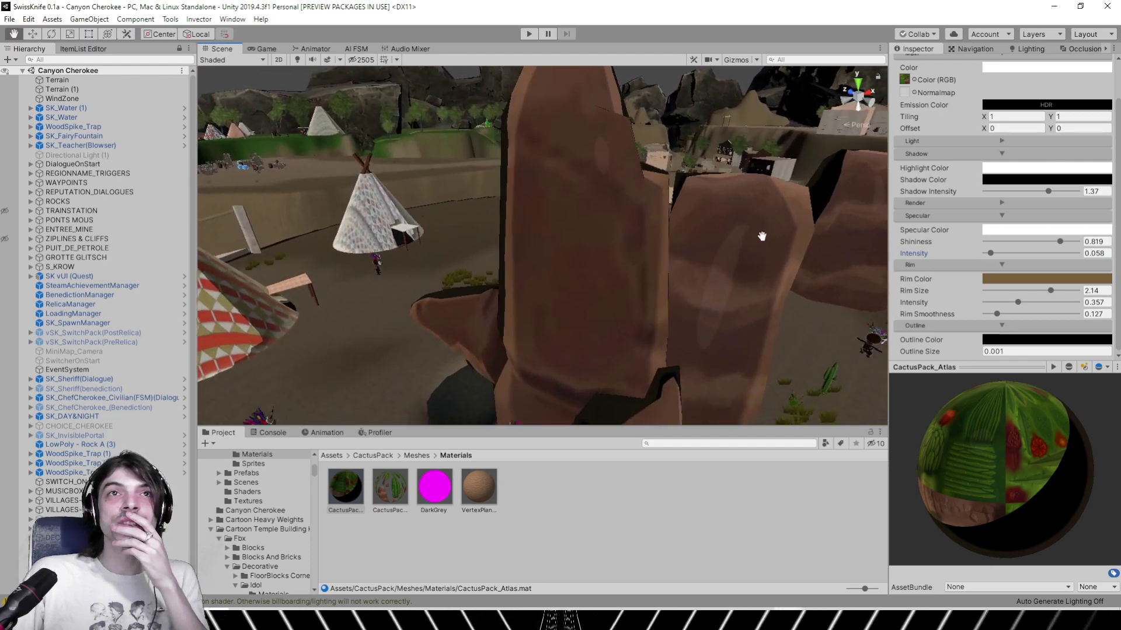
middle_drag(484, 234, 333, 204)
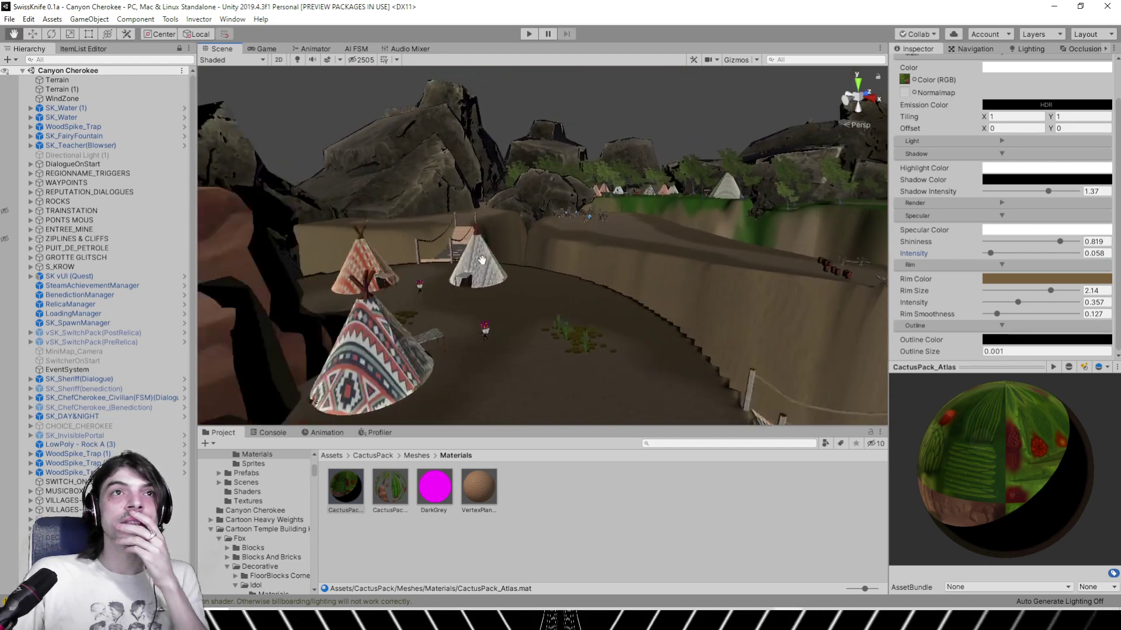
Select the mossy climbing cliff SK_CliffClimbTest (1), focus on it and inspect the surrounding rocks and grassy plateau
middle_drag(525, 271, 268, 208)
middle_drag(496, 190, 344, 142)
drag(343, 142, 532, 368)
click(486, 257)
key(f)
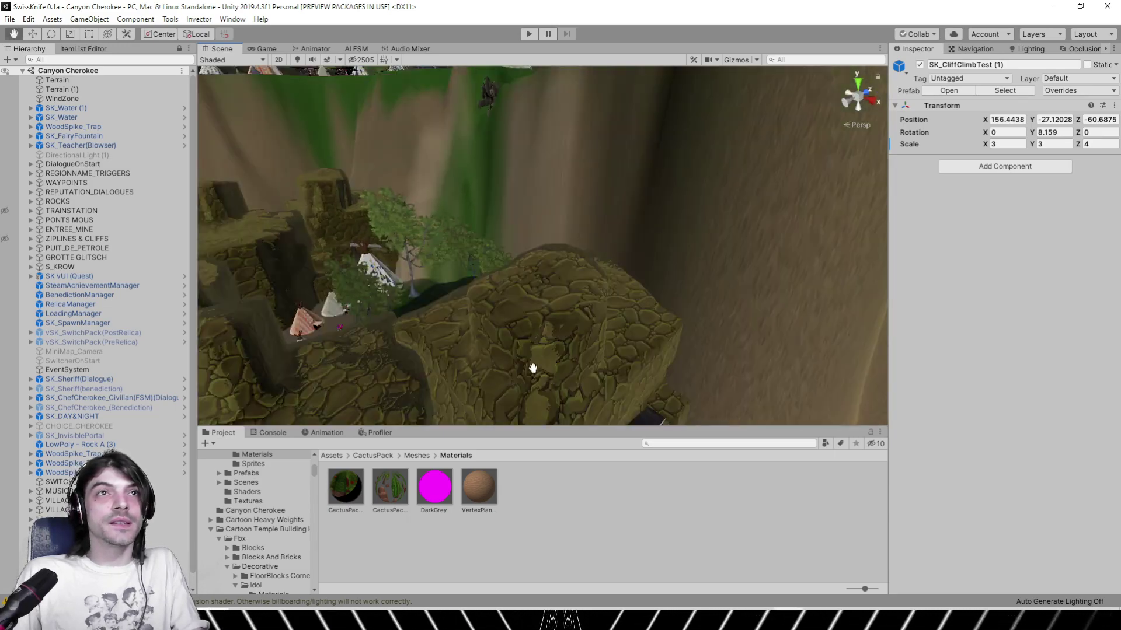
middle_drag(532, 367, 625, 343)
middle_drag(594, 292, 561, 406)
middle_drag(572, 240, 476, 327)
alt+drag(476, 327, 555, 349)
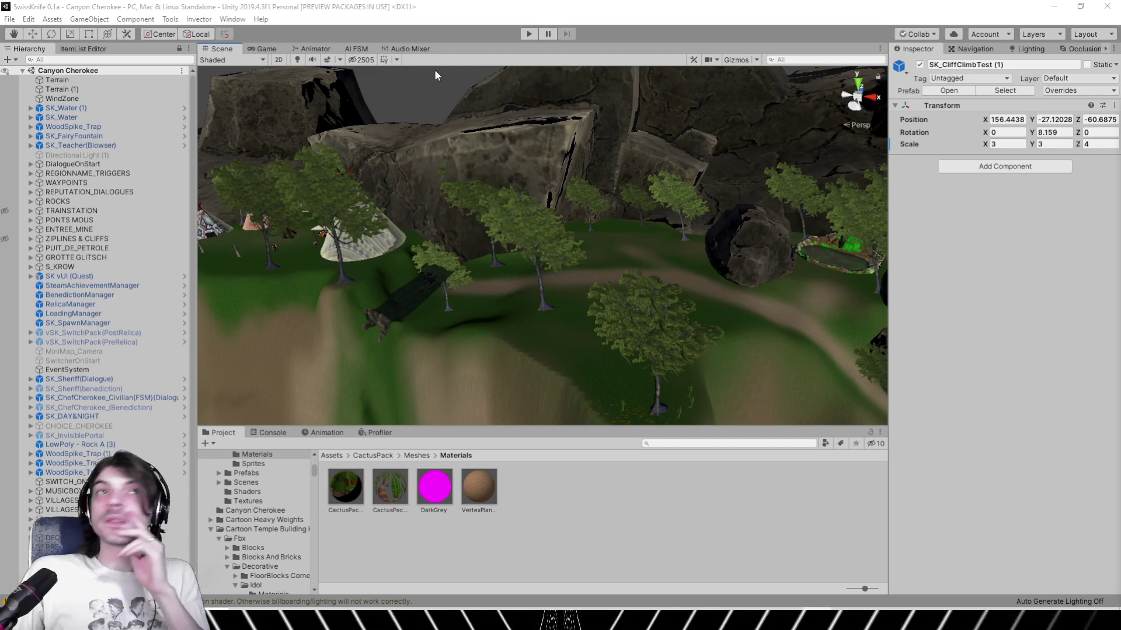
Switch to the Chrome browser, open YouTube and return to Unity
key(alt+Tab)
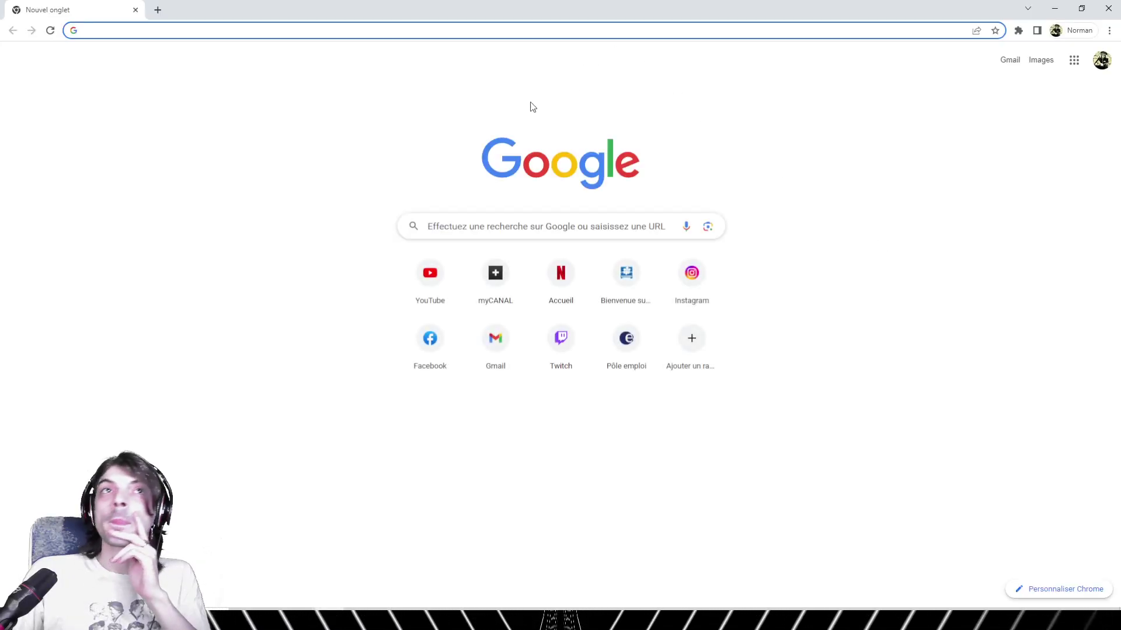
click(429, 269)
key(alt+Tab)
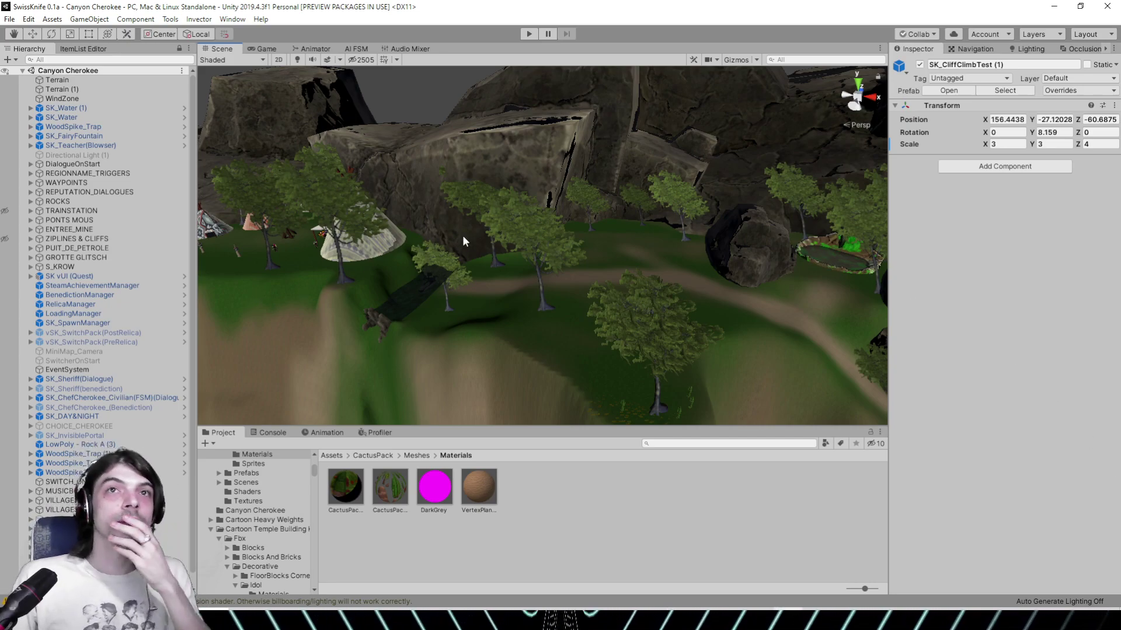
Examine the canyon's rocks, wooden houses and the street of the western village
right_drag(462, 236, 323, 267)
scroll(510, 220, down, 3)
middle_drag(511, 220, 470, 208)
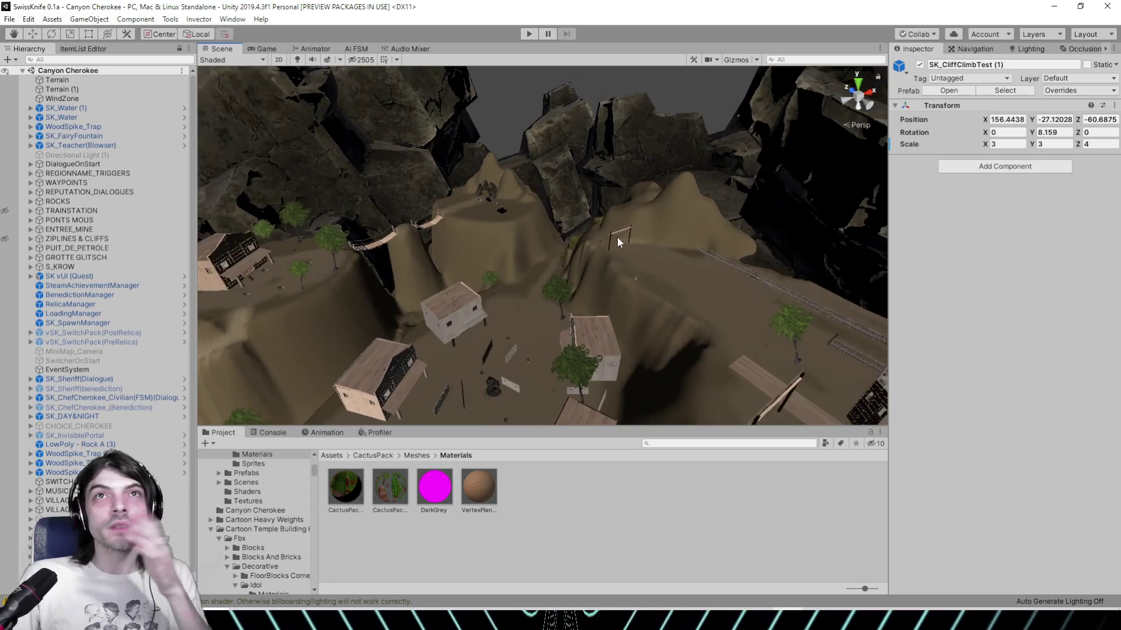
middle_drag(617, 236, 414, 234)
right_drag(414, 235, 680, 255)
middle_drag(680, 255, 588, 248)
right_drag(588, 248, 517, 260)
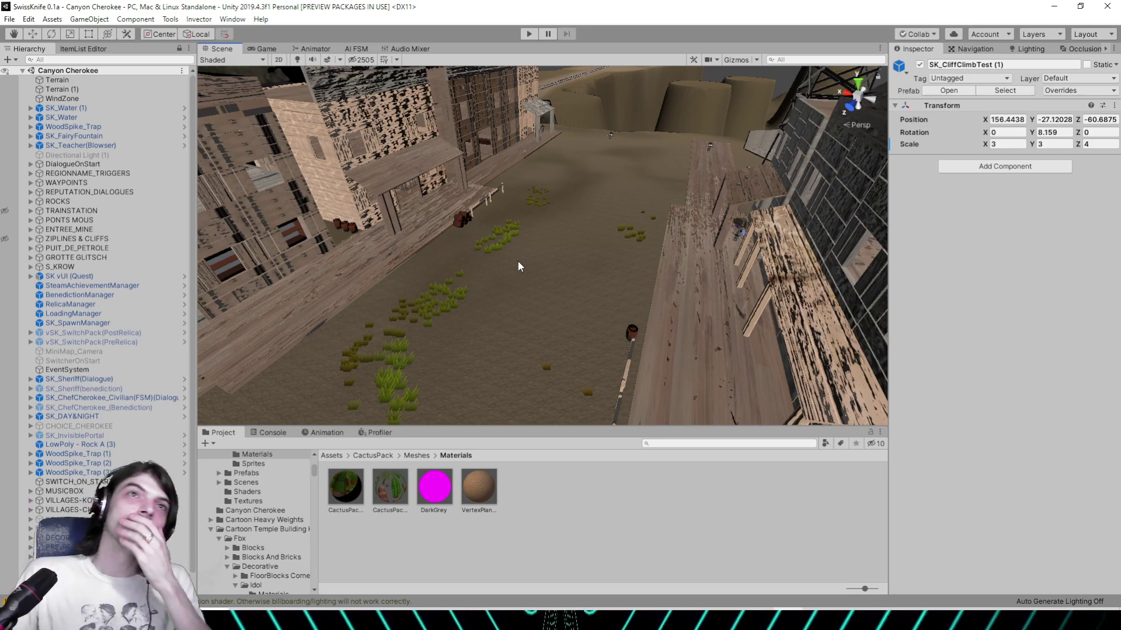
right_drag(517, 260, 485, 231)
scroll(494, 236, up, 3)
Select the wooden building part Cube.035 in VillageCherokee and locate its SK_Wood2 material in the project
click(513, 243)
key(f)
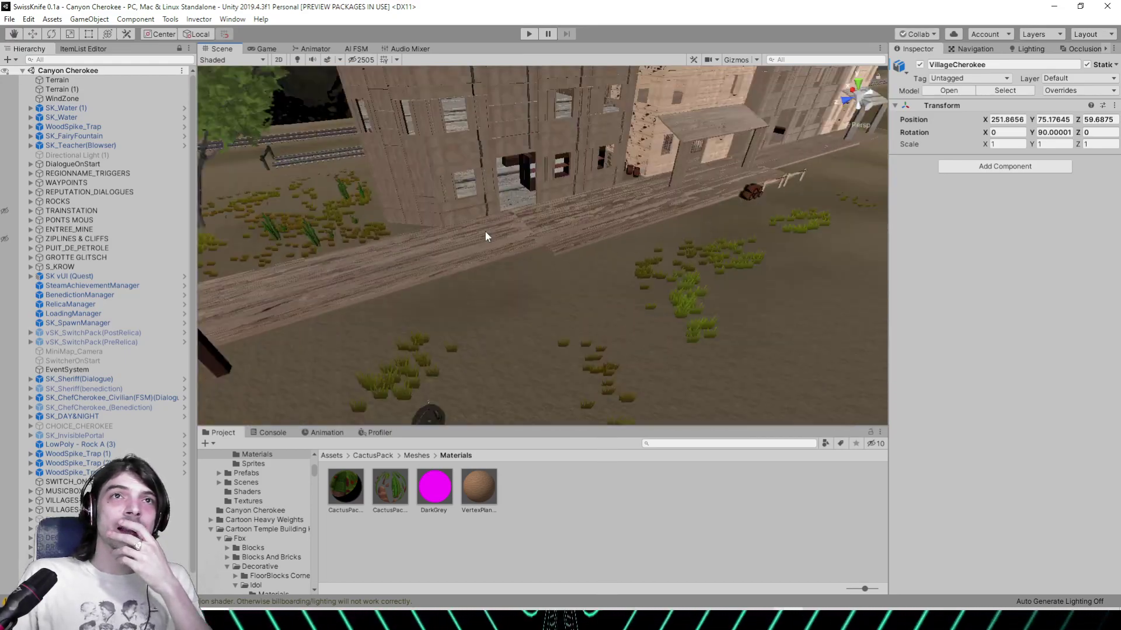
click(471, 160)
click(1027, 217)
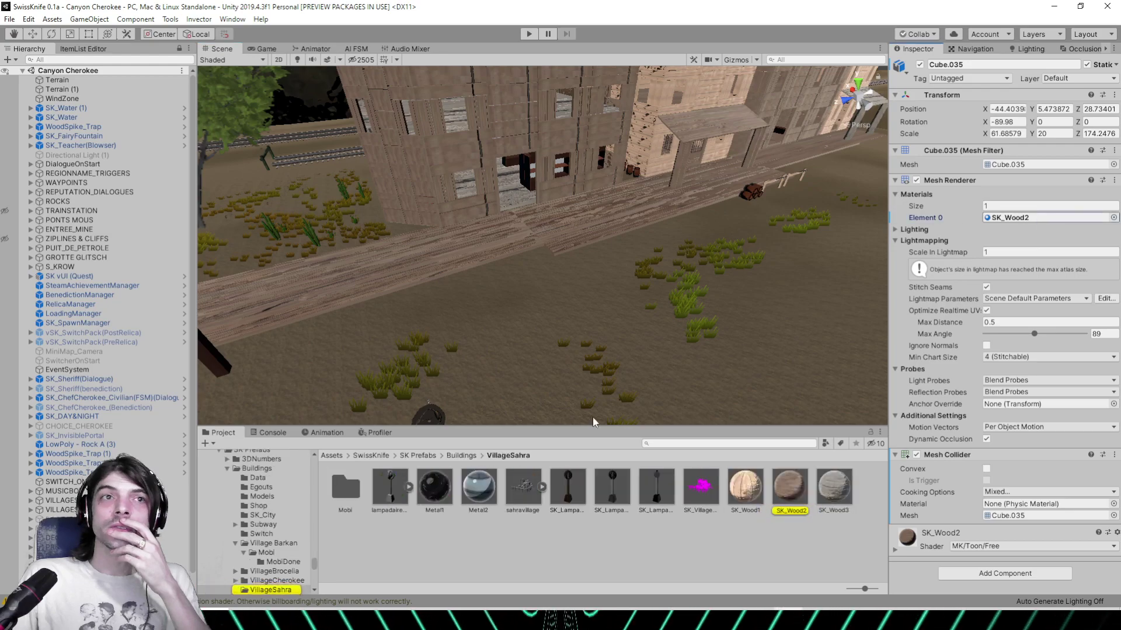
Select the SK_Wood2 material and set its rim size to 2.58, rim intensity to 0.365 and rim smoothness to 0.121
click(796, 491)
right_drag(667, 214, 974, 271)
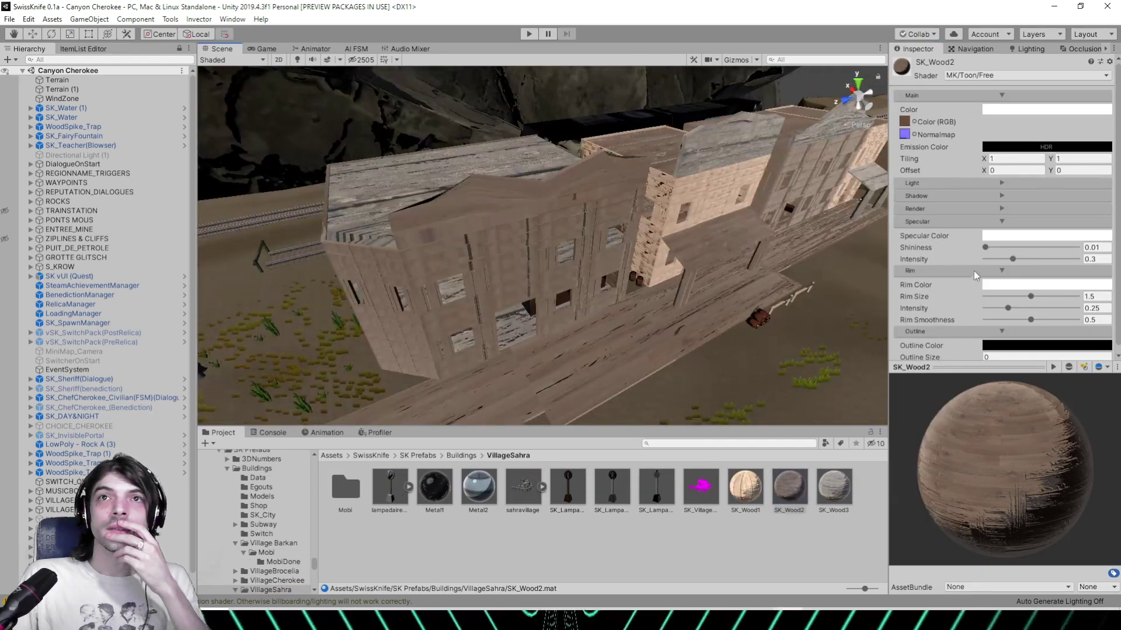
mouse_move(1003, 320)
mouse_down()
mouse_move(1063, 297)
mouse_move(1019, 309)
mouse_up()
click(1015, 308)
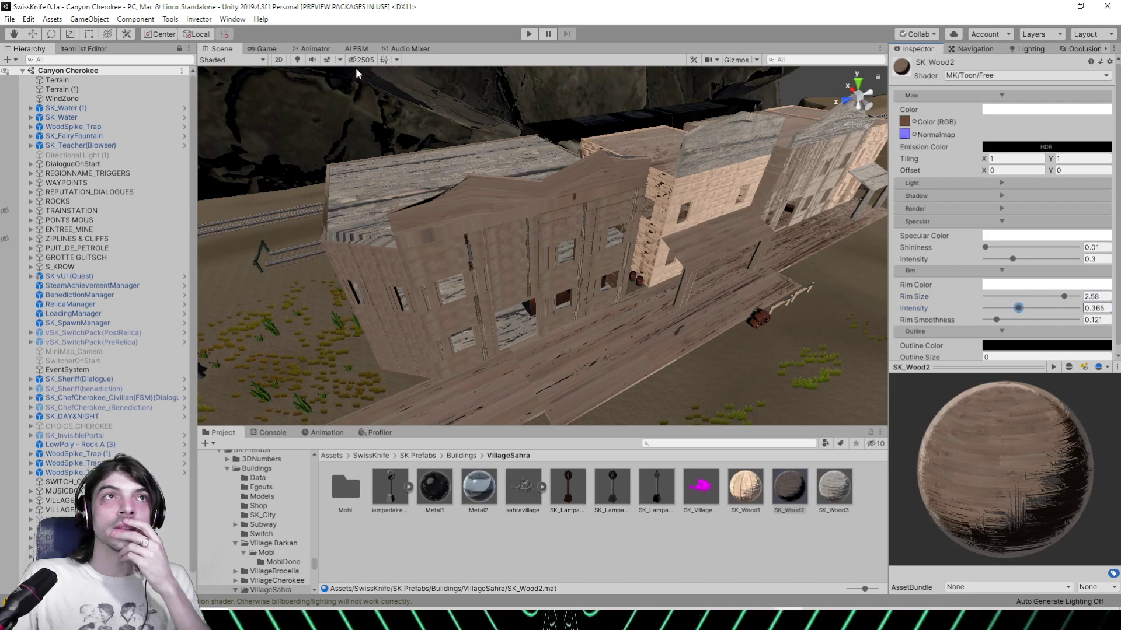
Turn on the scene lighting and give SK_Wood2 a pale orange rim color, FFDFAE
click(298, 60)
mouse_move(561, 261)
right_down()
mouse_move(565, 225)
mouse_move(564, 255)
right_up()
key(s)
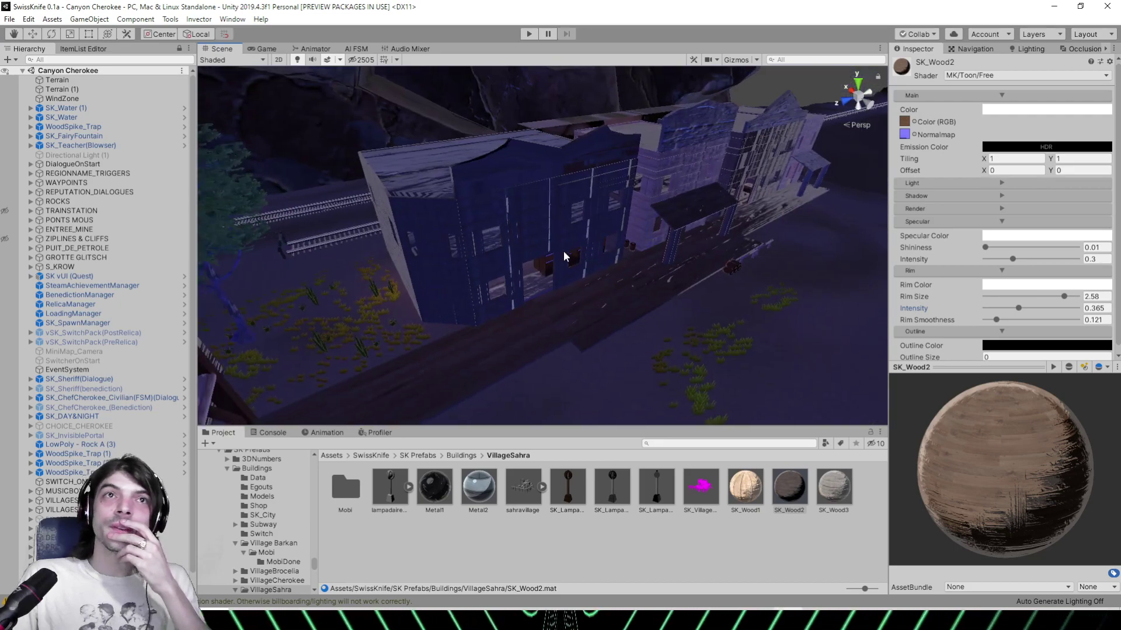
scroll(566, 257, up, 3)
click(1023, 286)
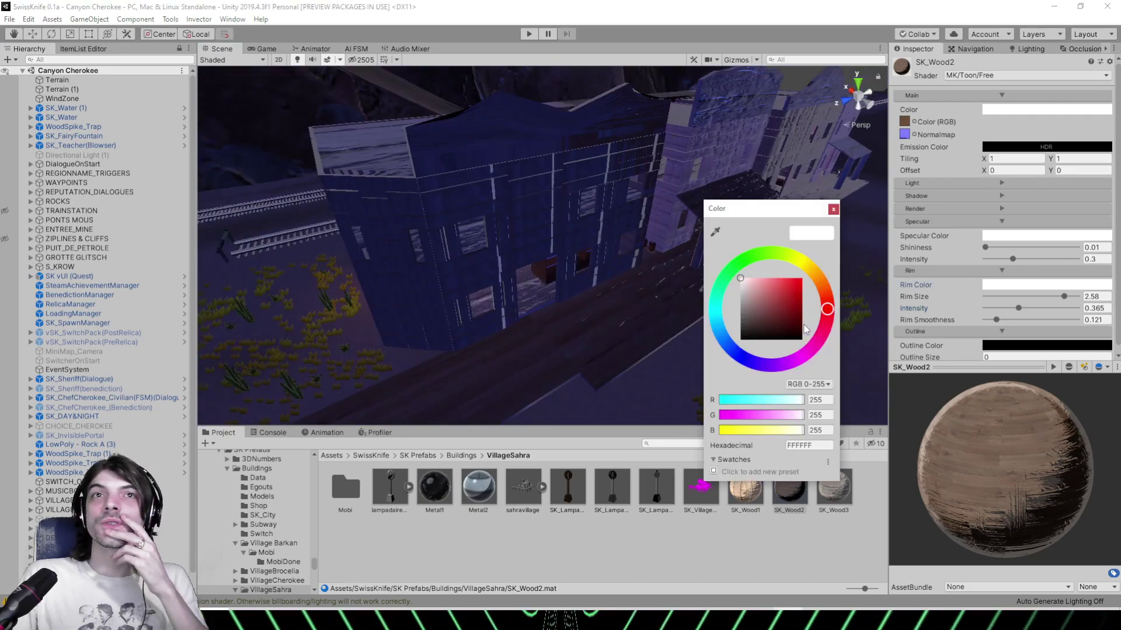
drag(813, 278, 817, 274)
drag(748, 289, 764, 275)
click(833, 209)
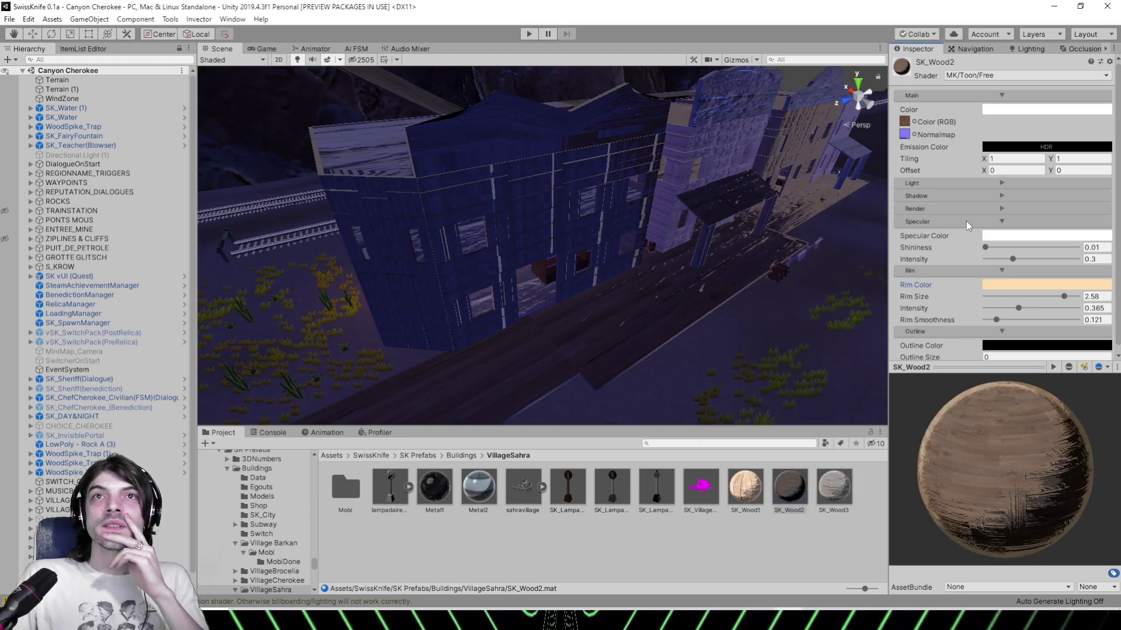
Set SK_Wood2's shininess to 0.659, specular intensity to 0.197, light threshold to 0.451 and light smoothness to 0
mouse_move(986, 246)
mouse_down()
mouse_move(1049, 250)
mouse_move(1002, 259)
mouse_up()
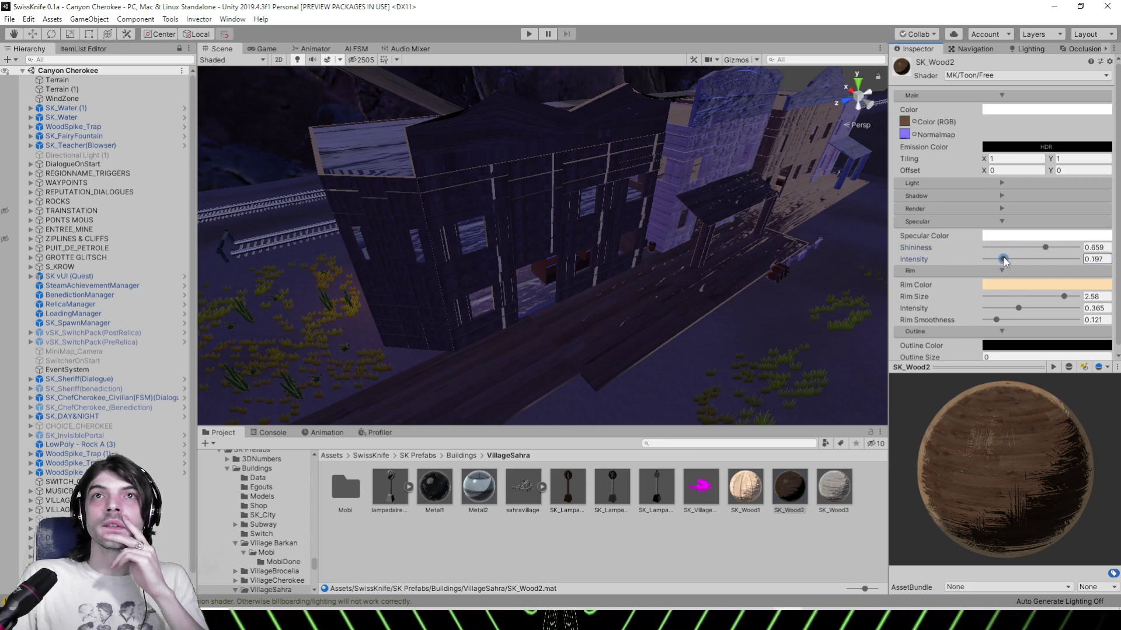
click(979, 196)
click(987, 185)
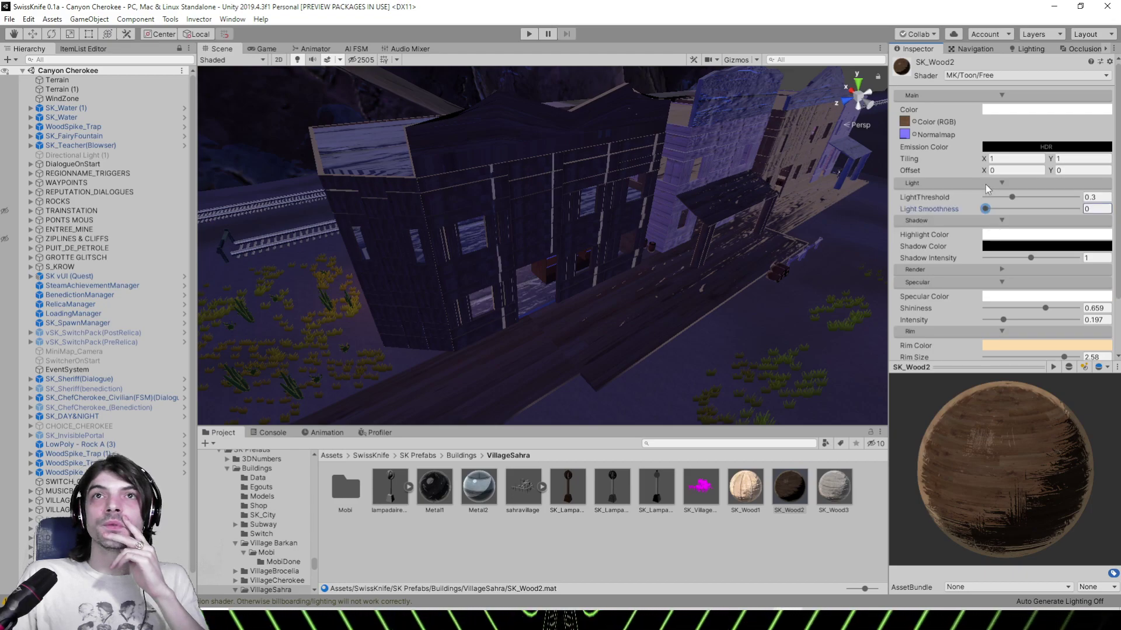
drag(1020, 197, 984, 211)
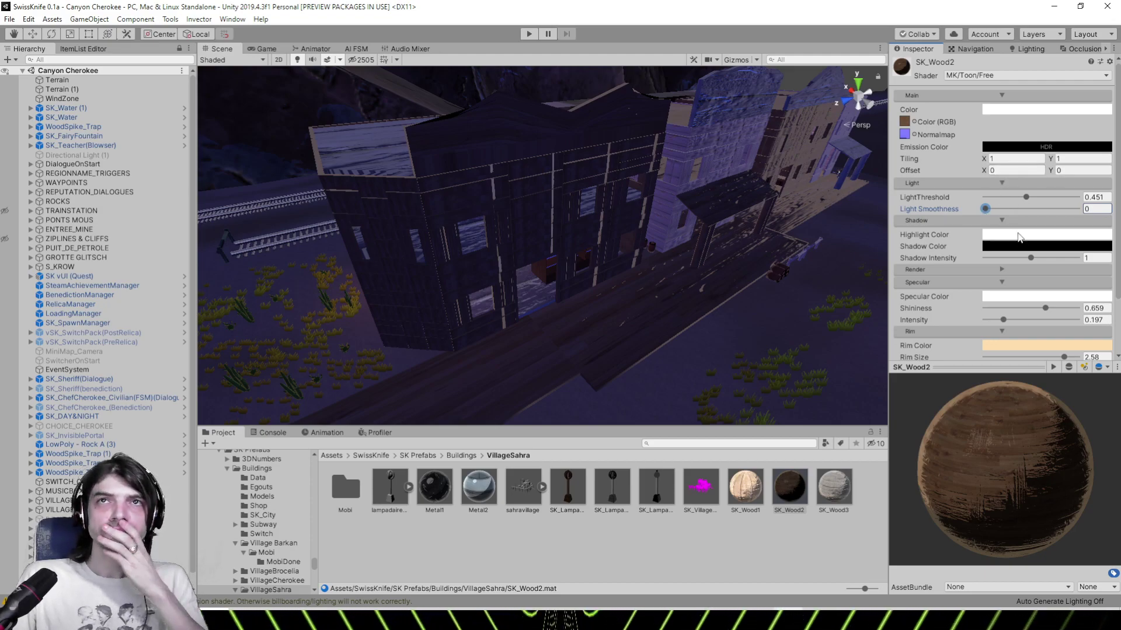
Raise SK_Wood2's shadow intensity to 1.55 and tint its highlight color pale orange
drag(1031, 258, 1057, 260)
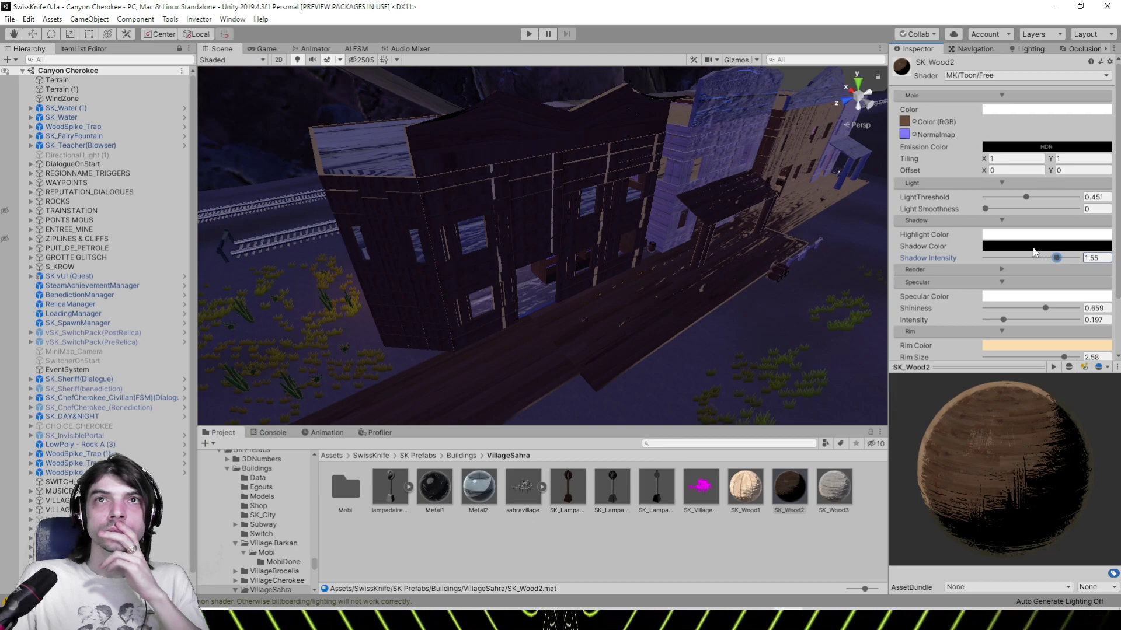
click(1031, 235)
mouse_move(808, 268)
mouse_down()
mouse_move(815, 275)
mouse_move(760, 282)
mouse_up()
click(833, 209)
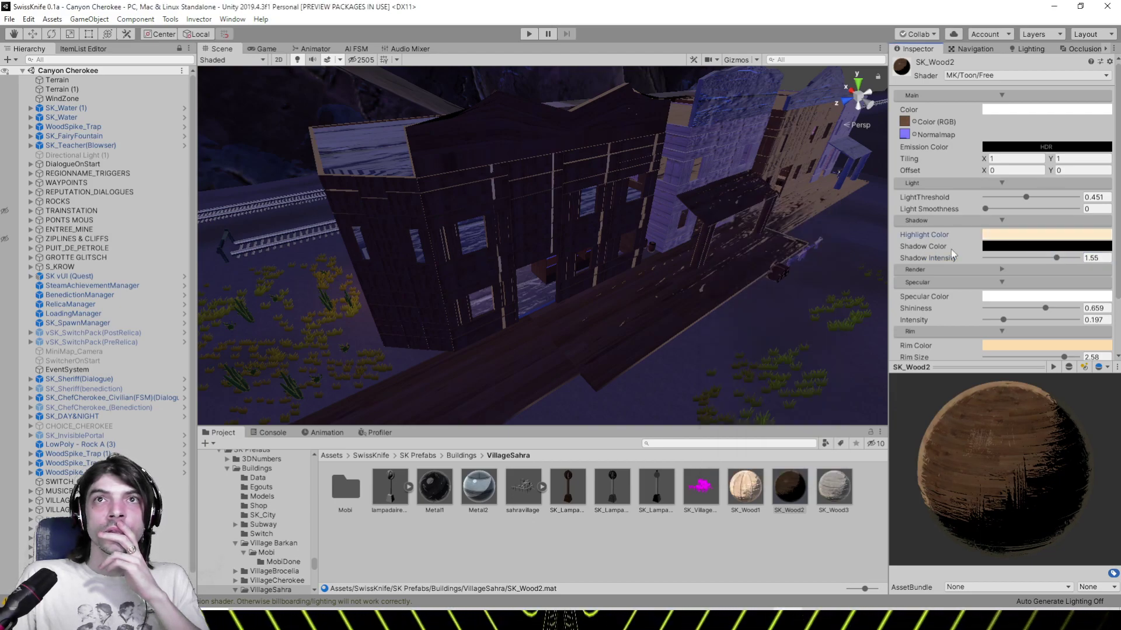
Set SK_Wood2's shadow color to a very dark brown, 2E1D00, checking the tint on the wooden buildings
click(997, 247)
click(821, 292)
click(769, 296)
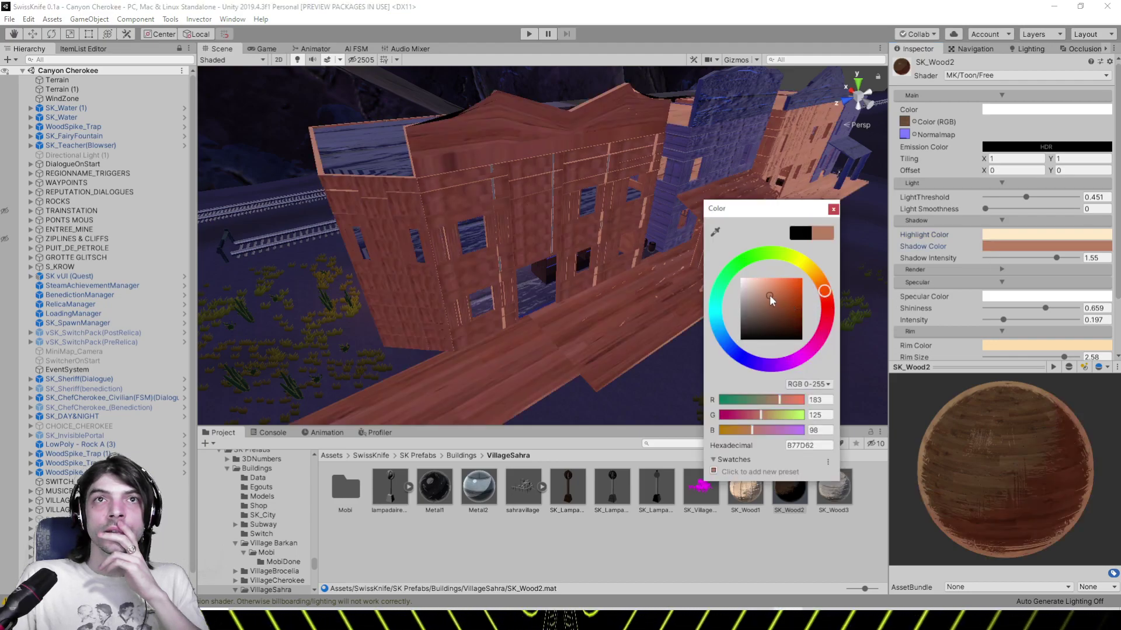
mouse_move(769, 295)
mouse_down()
mouse_move(761, 314)
mouse_move(811, 339)
mouse_up()
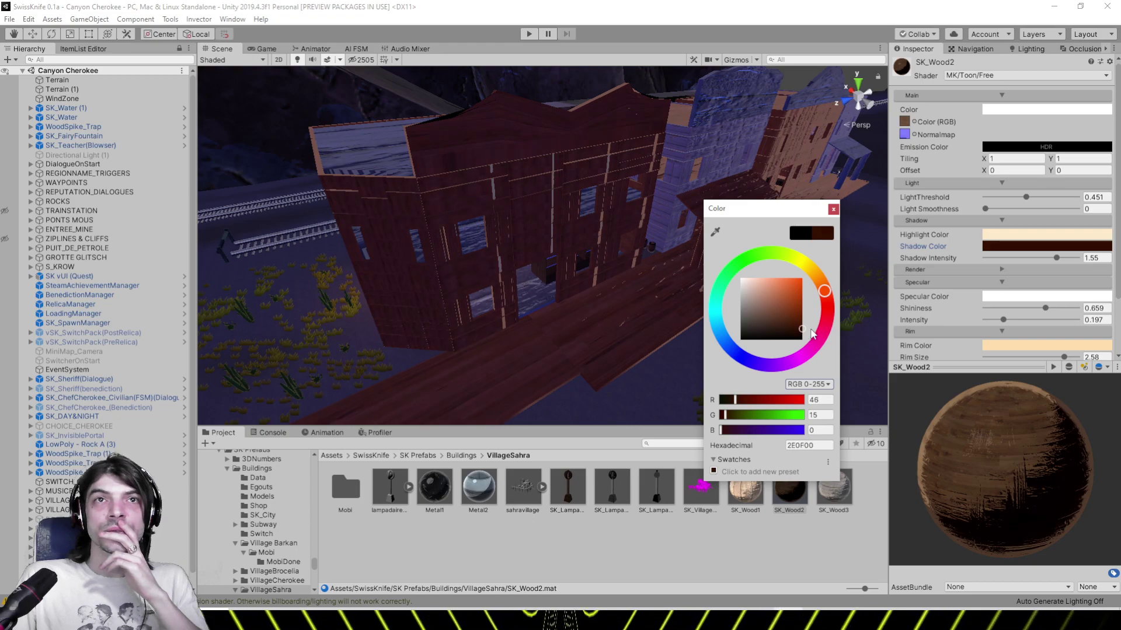
click(833, 209)
scroll(749, 234, down, 8)
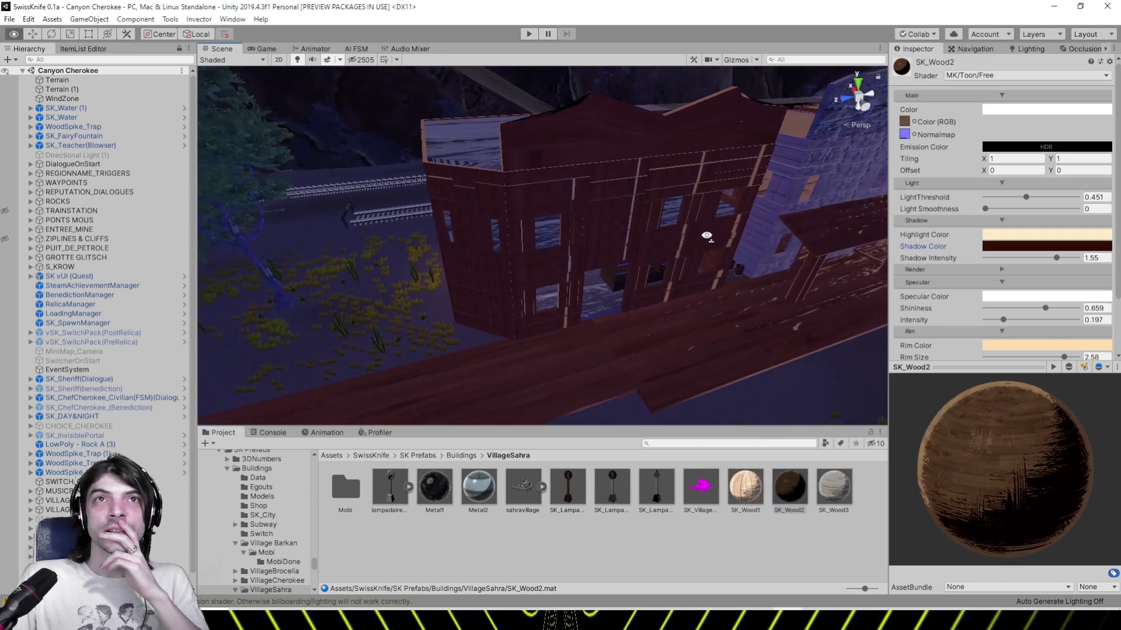
click(1004, 246)
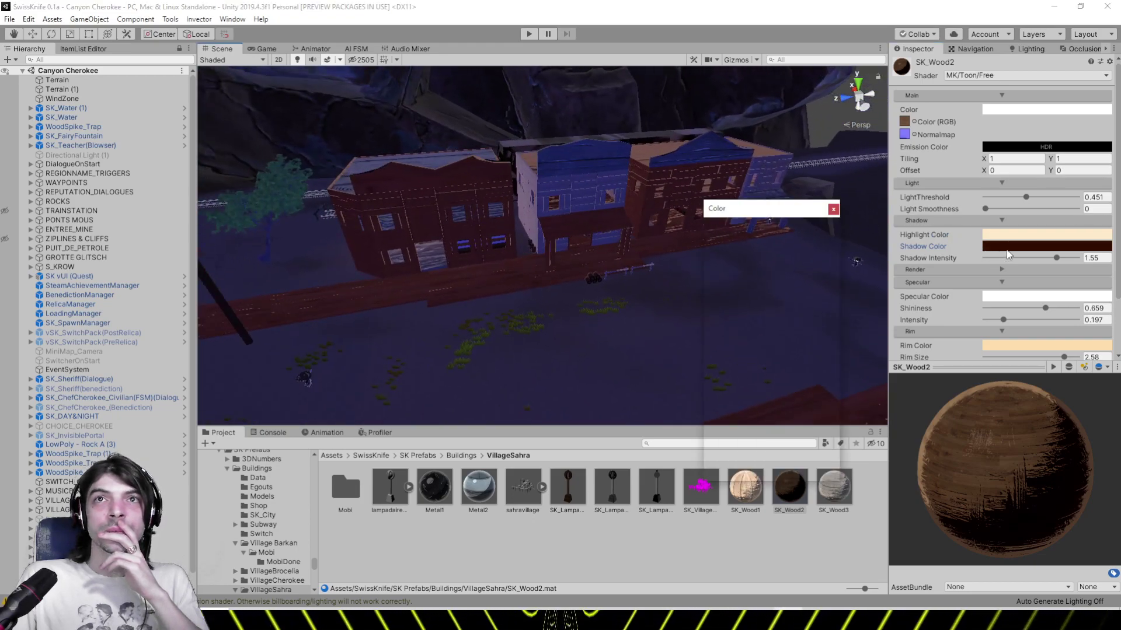
drag(833, 299, 817, 279)
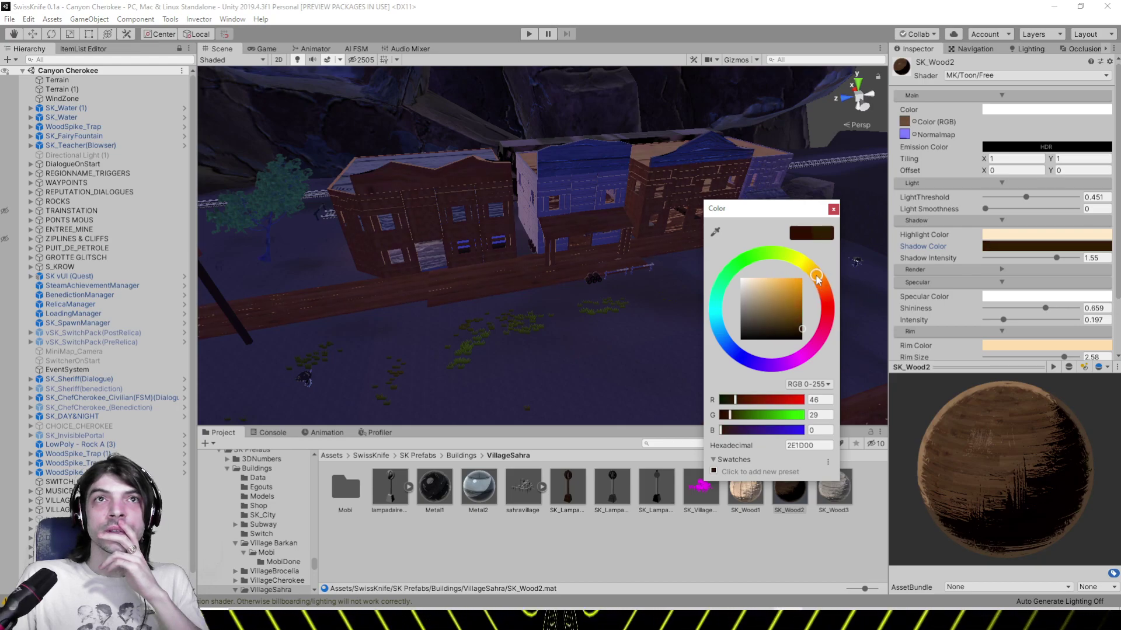
click(833, 209)
Examine the SK_Wood2 shading on the houses and boardwalks along both sides of the village street
scroll(685, 229, up, 10)
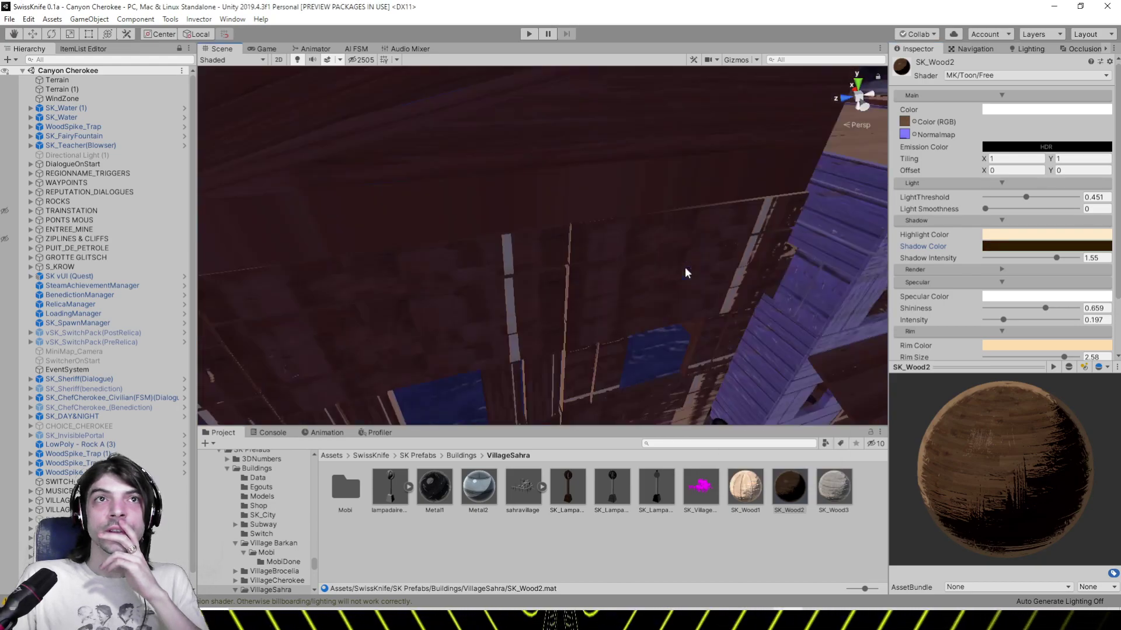
middle_drag(680, 264, 686, 240)
right_drag(686, 241, 664, 255)
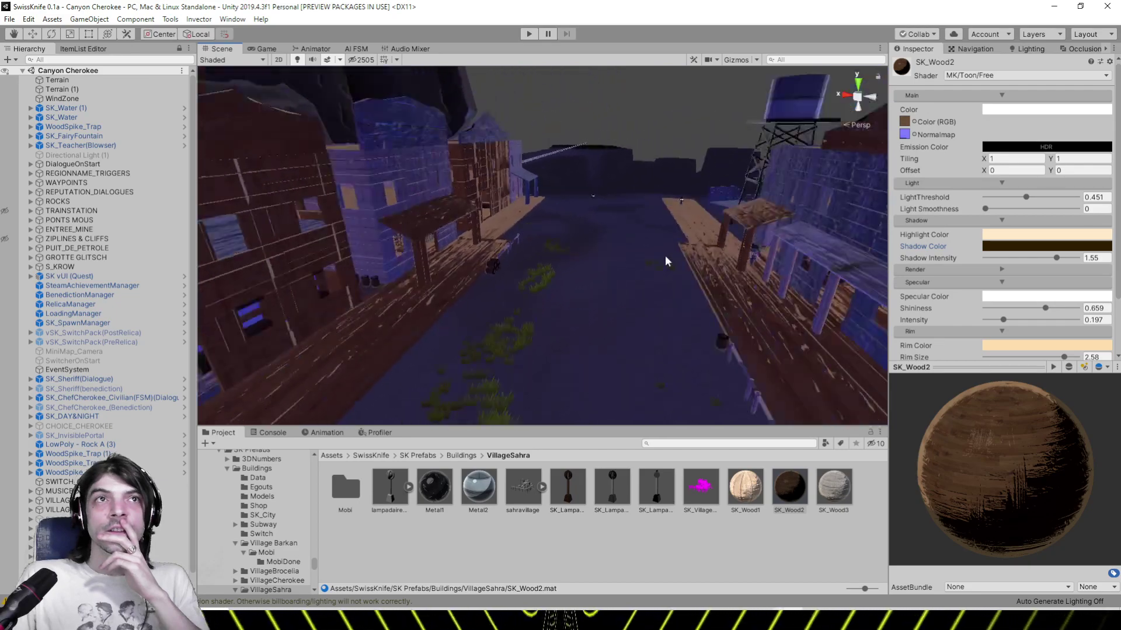
middle_drag(664, 255, 671, 250)
right_drag(670, 251, 600, 253)
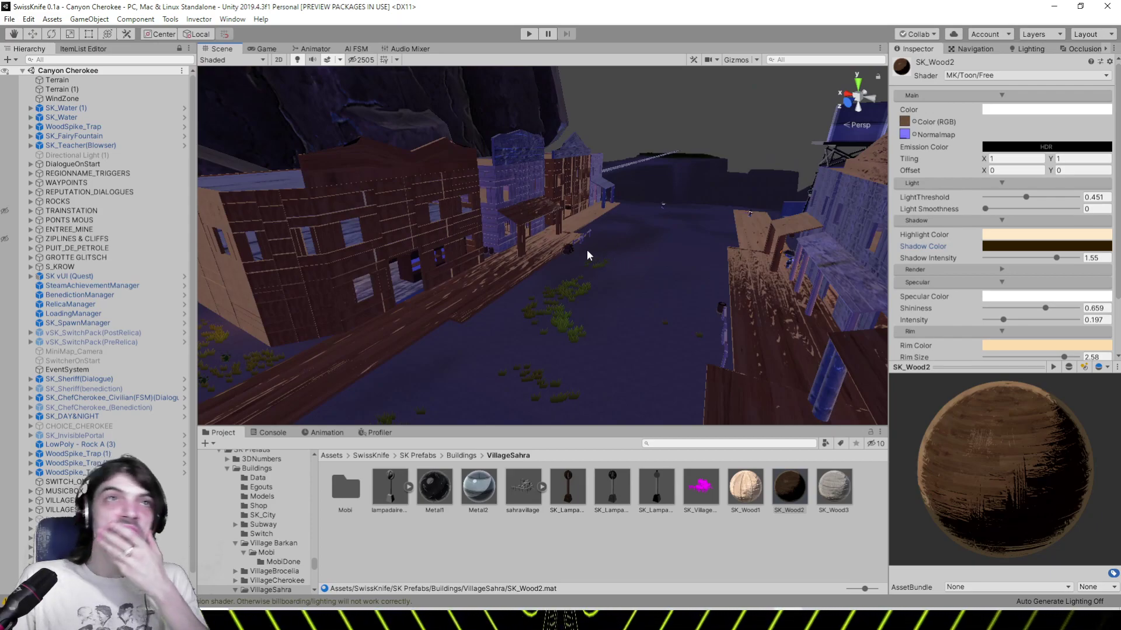
scroll(586, 251, down, 3)
middle_drag(587, 251, 593, 251)
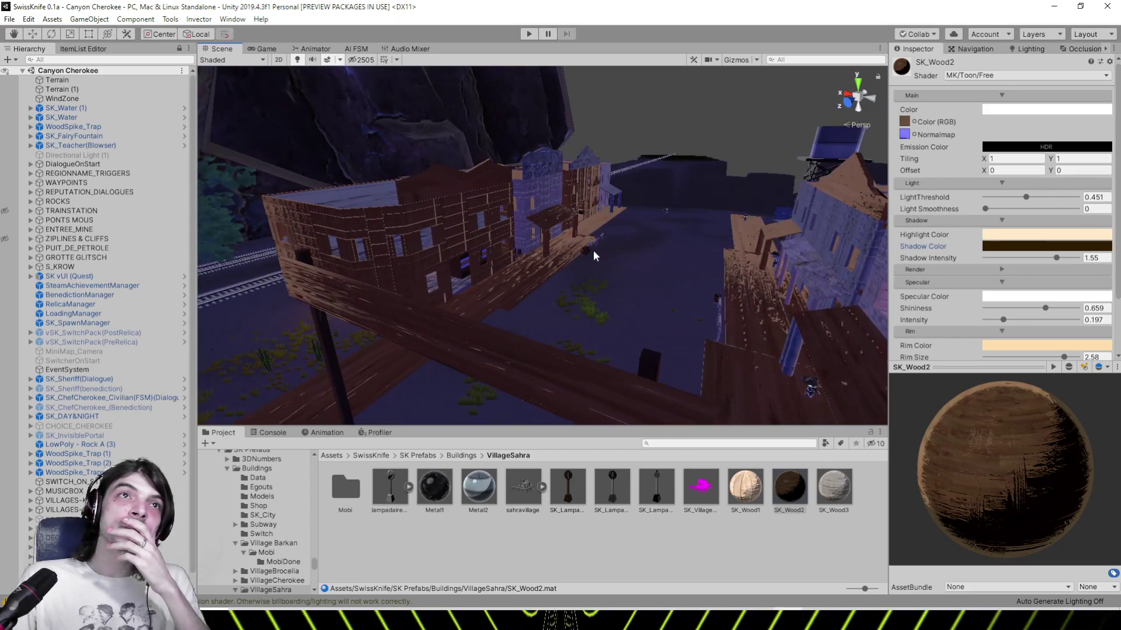
right_drag(601, 258, 628, 247)
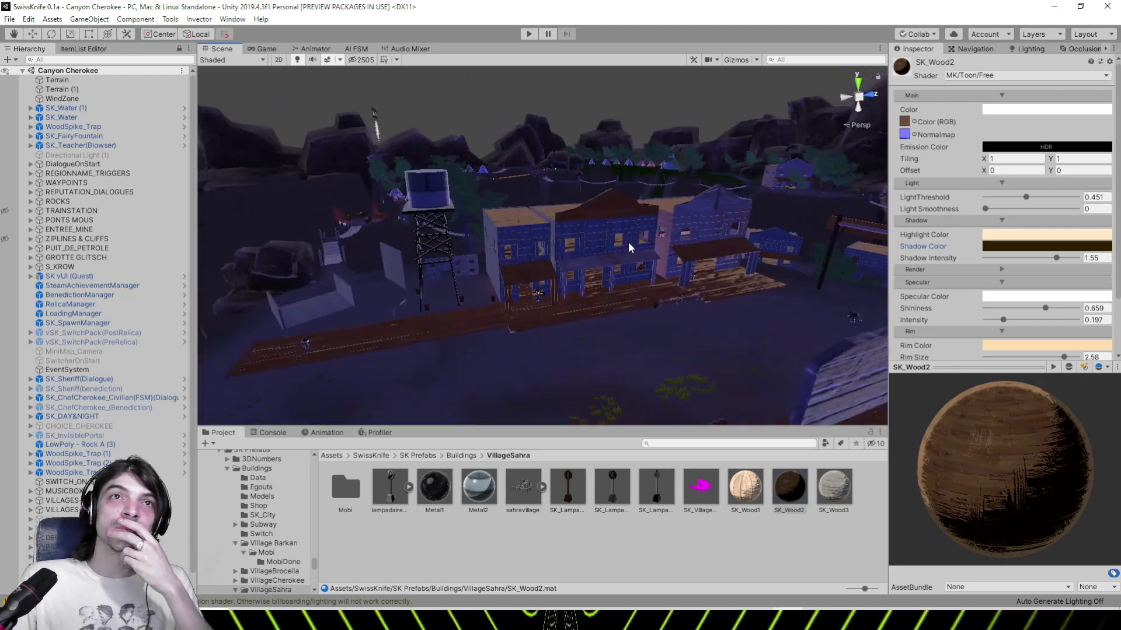
right_drag(525, 247, 621, 257)
middle_drag(621, 257, 651, 237)
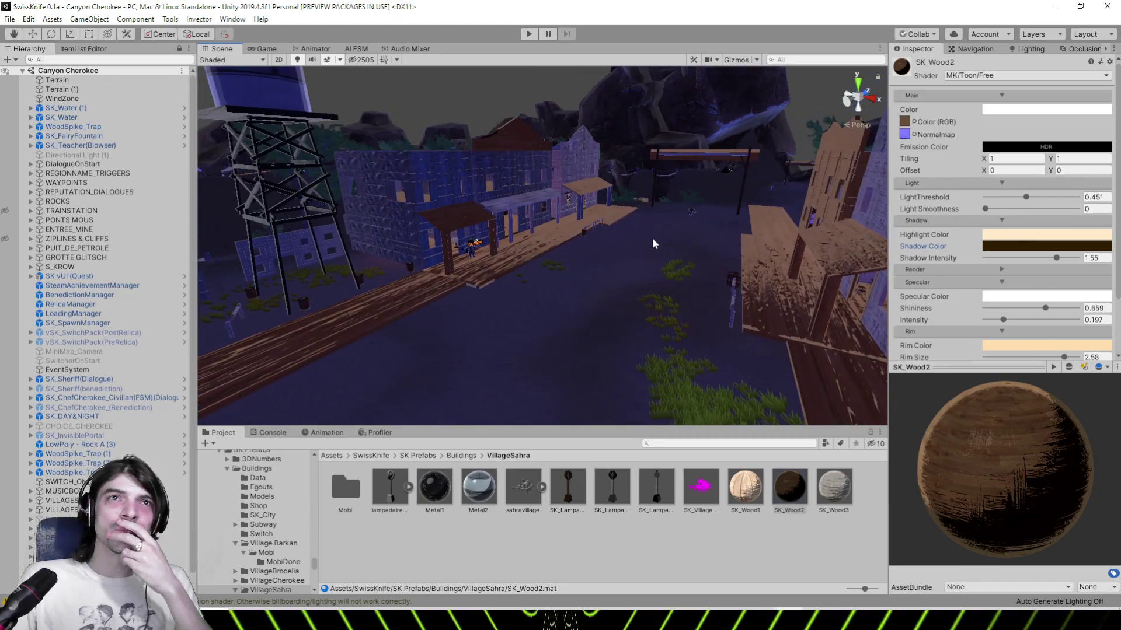
Set SK_Wood2's rim size to 2.85, rim intensity to 0.269, rim smoothness to 0.057 and rim color to BA9863
scroll(1027, 299, down, 3)
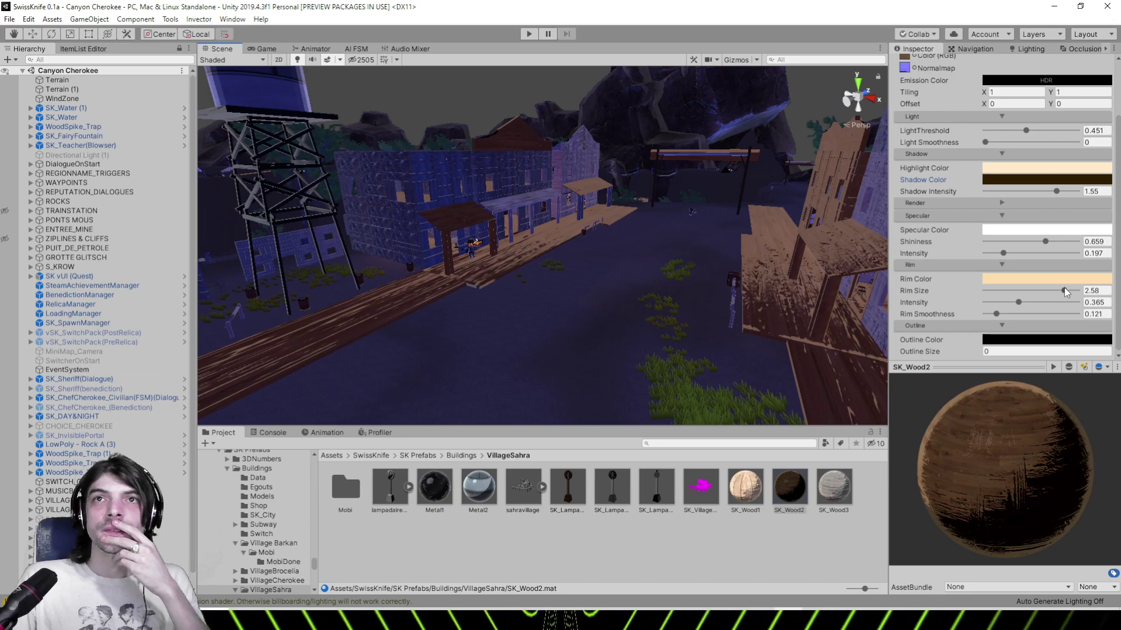
drag(1064, 290, 990, 316)
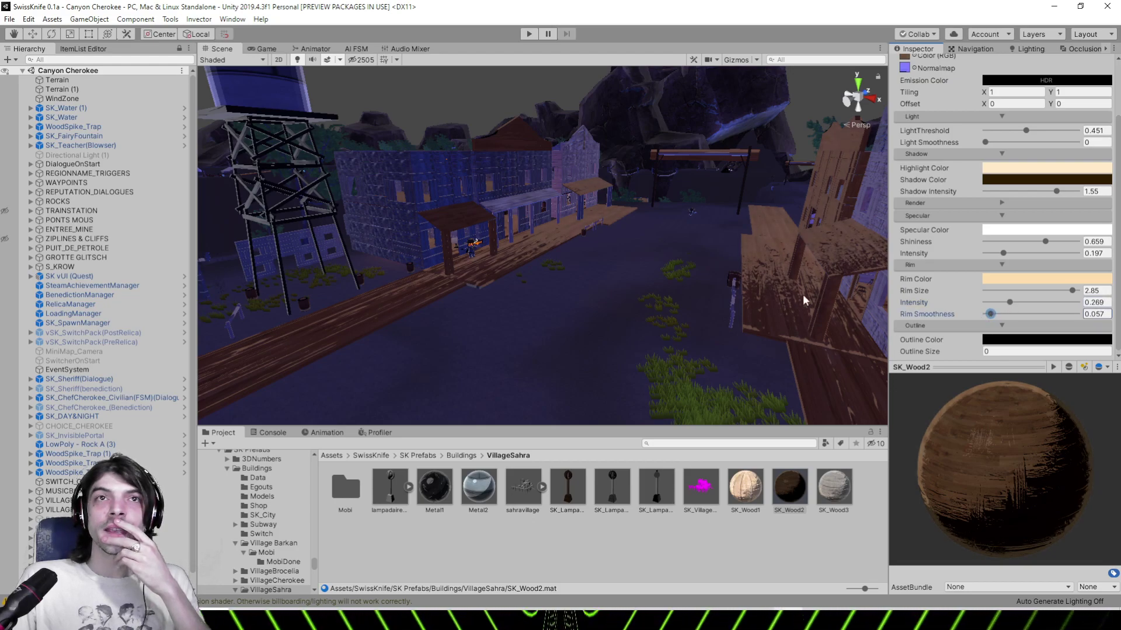
right_drag(549, 281, 720, 268)
middle_drag(511, 247, 648, 257)
click(994, 283)
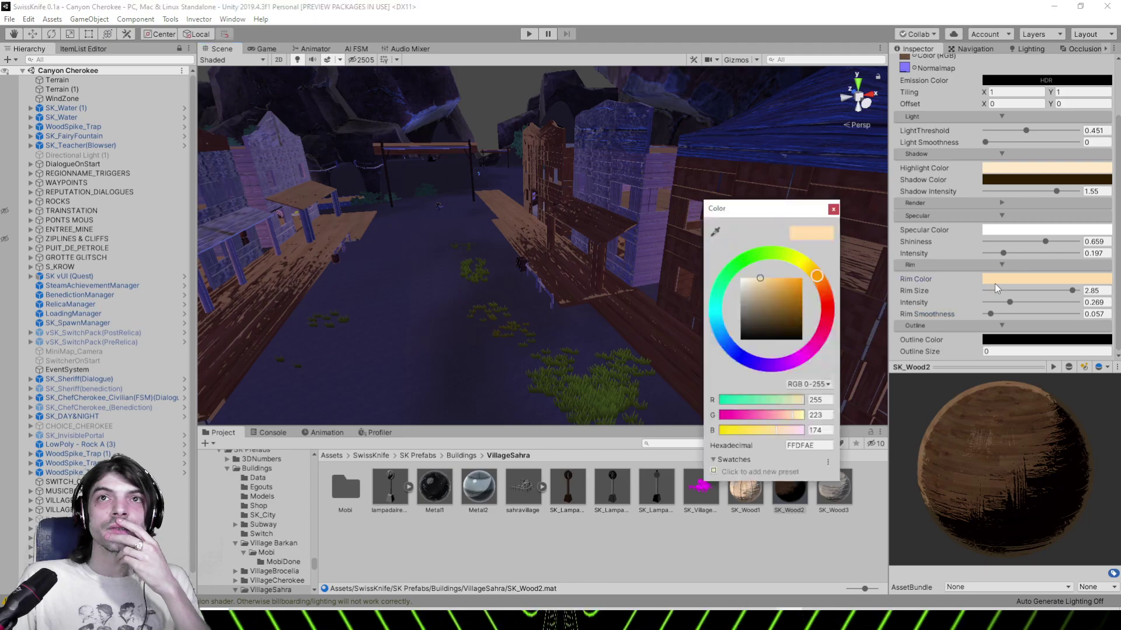
click(769, 296)
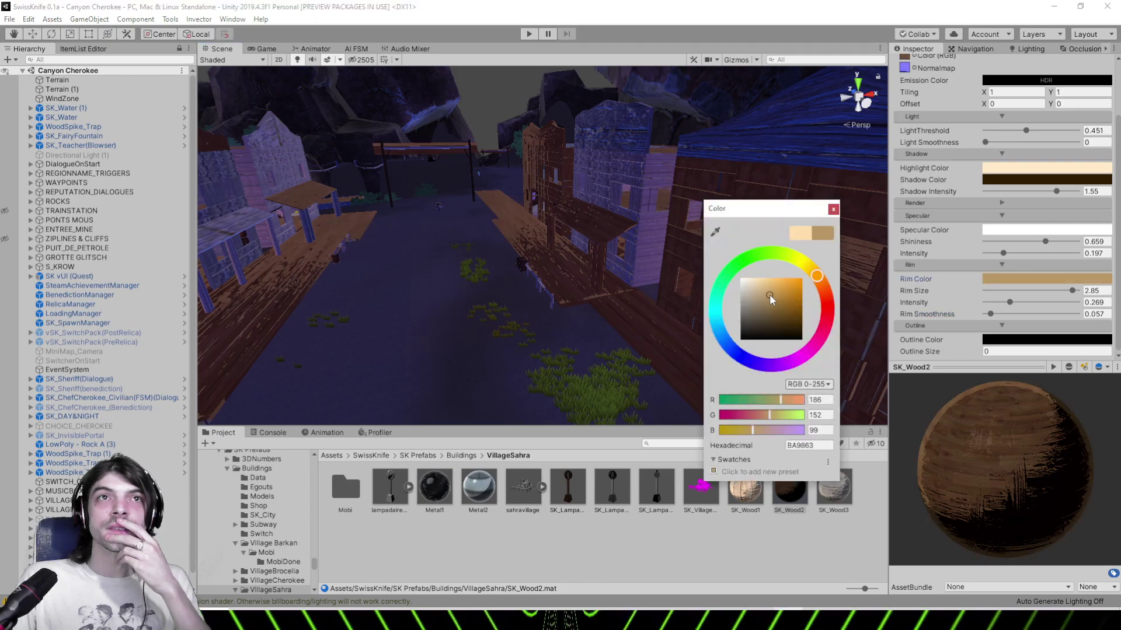
click(834, 209)
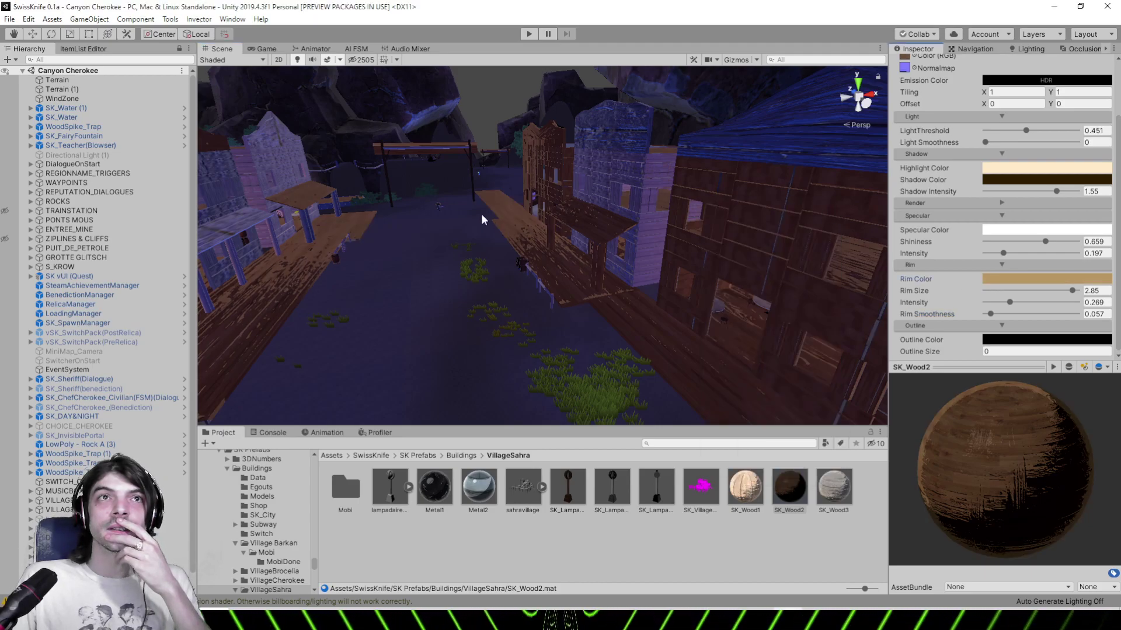
Select the blue-tinted wooden house front and open its SK_Wood1 material from the project
middle_drag(481, 214, 513, 221)
right_drag(513, 221, 548, 209)
click(540, 208)
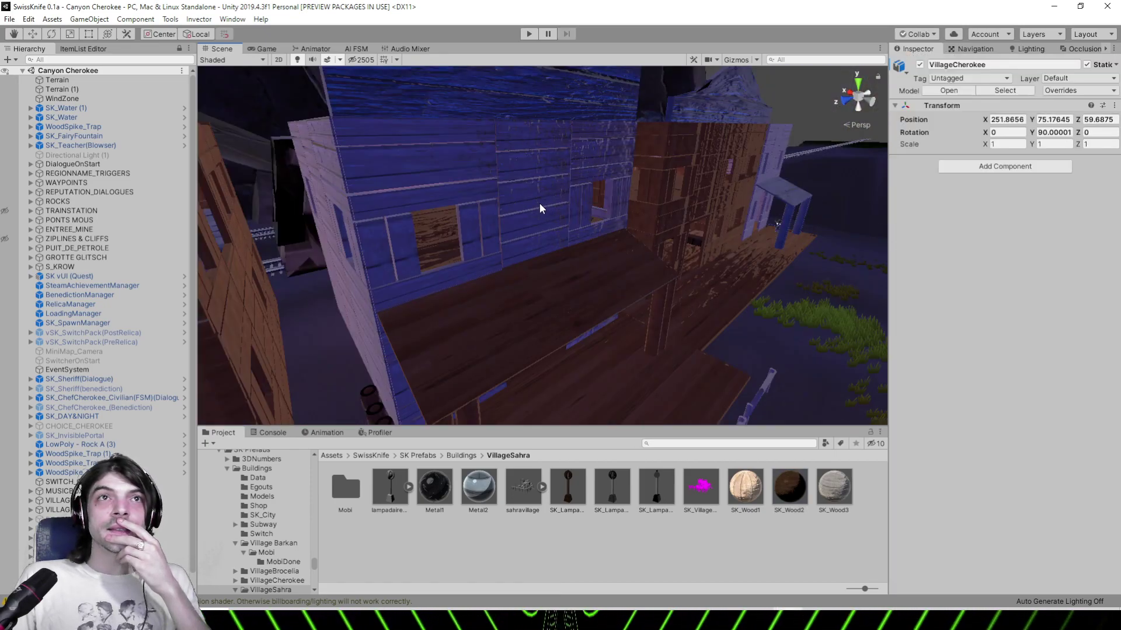
click(497, 181)
click(1039, 221)
click(745, 481)
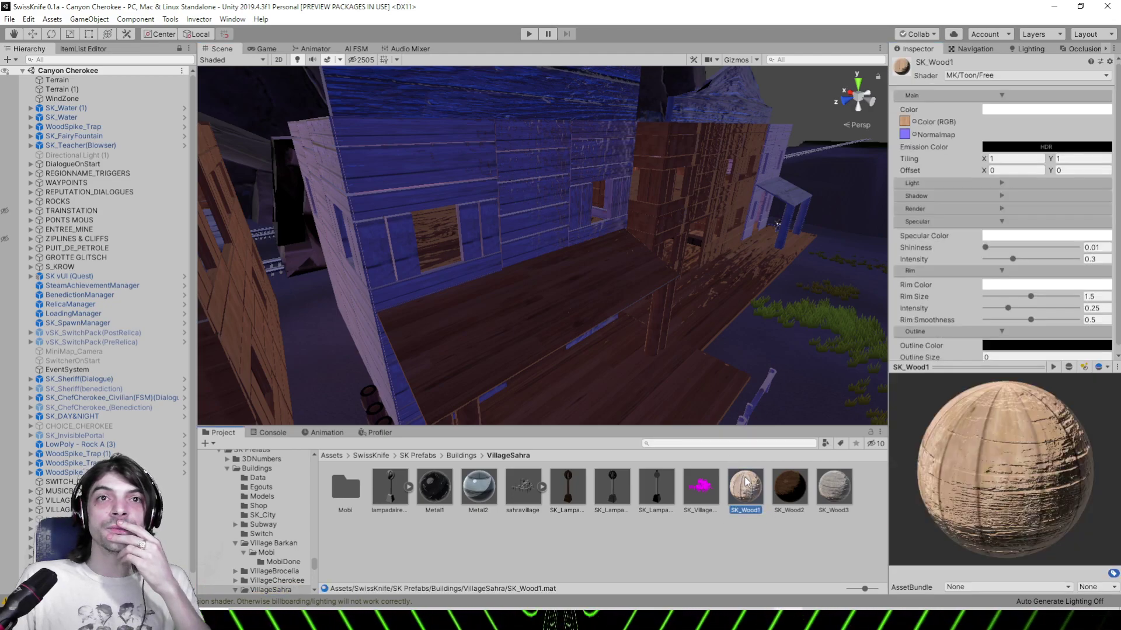
Set SK_Wood1's rim size to 2.56, rim intensity to 0.293, rim smoothness to 0.108 and rim color to FFE2B1
scroll(1002, 305, down, 1)
mouse_move(1028, 313)
mouse_down()
mouse_move(1004, 317)
mouse_move(1042, 292)
mouse_move(1067, 292)
mouse_move(1013, 308)
mouse_up()
click(1011, 279)
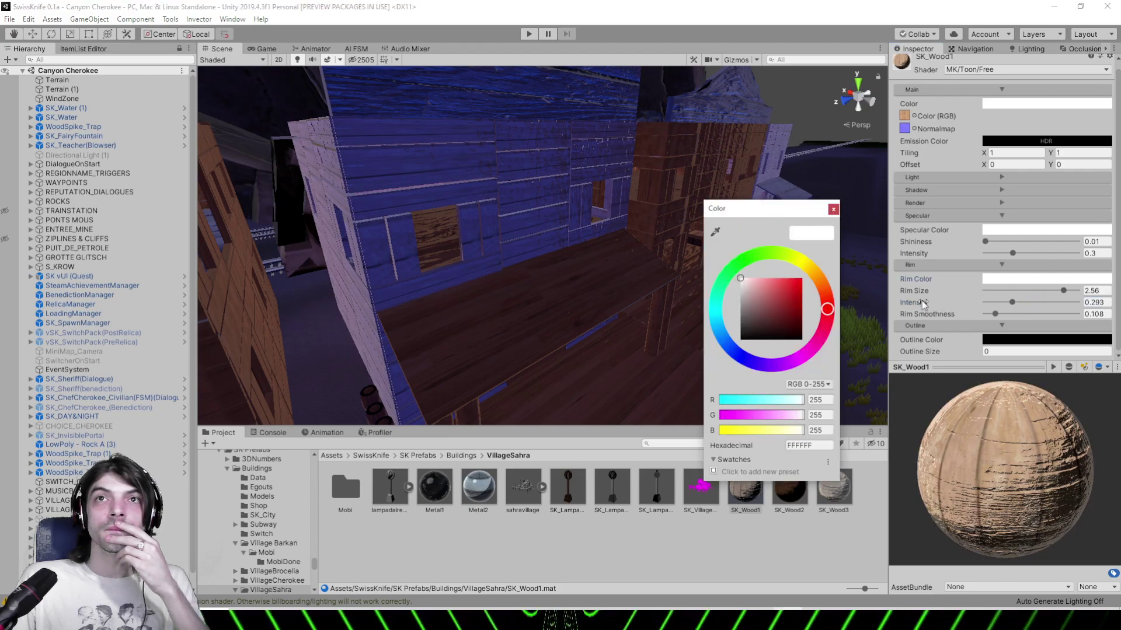
click(806, 265)
click(816, 275)
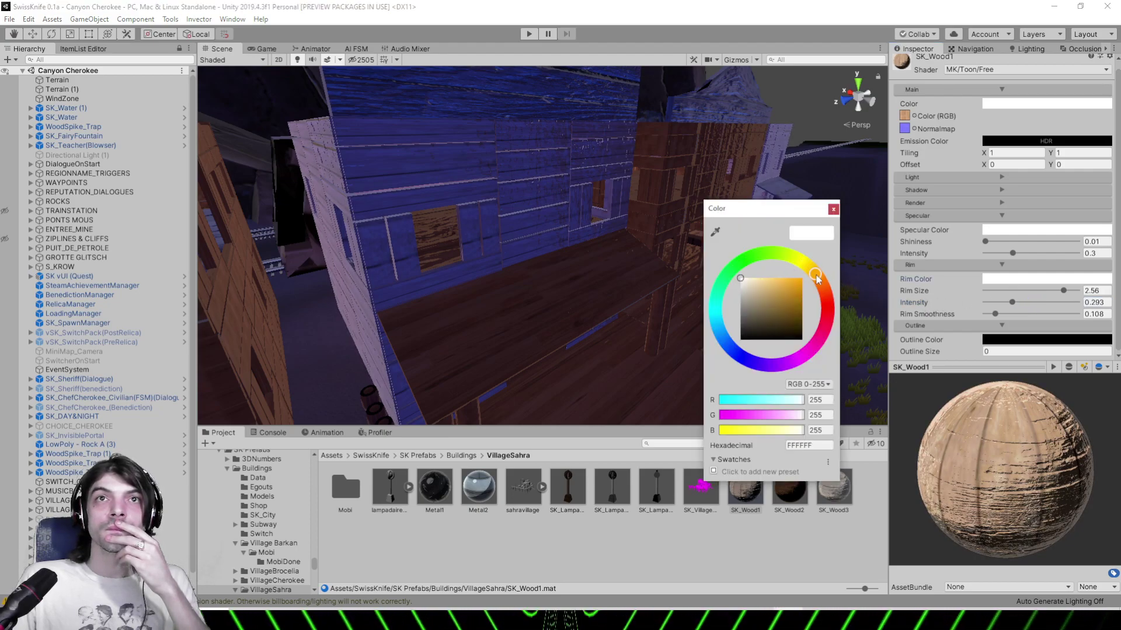
drag(758, 291, 759, 276)
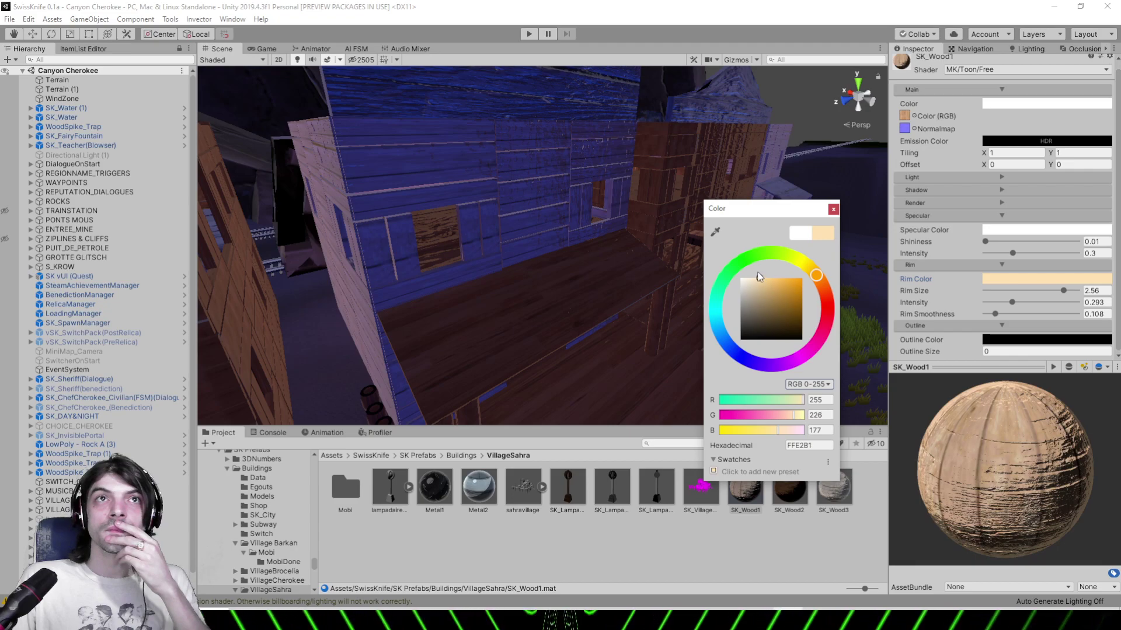
click(833, 210)
Set SK_Wood1's shininess to 0.685 and its specular color to the warm yellow F6D18A
drag(995, 241, 1047, 242)
click(1022, 230)
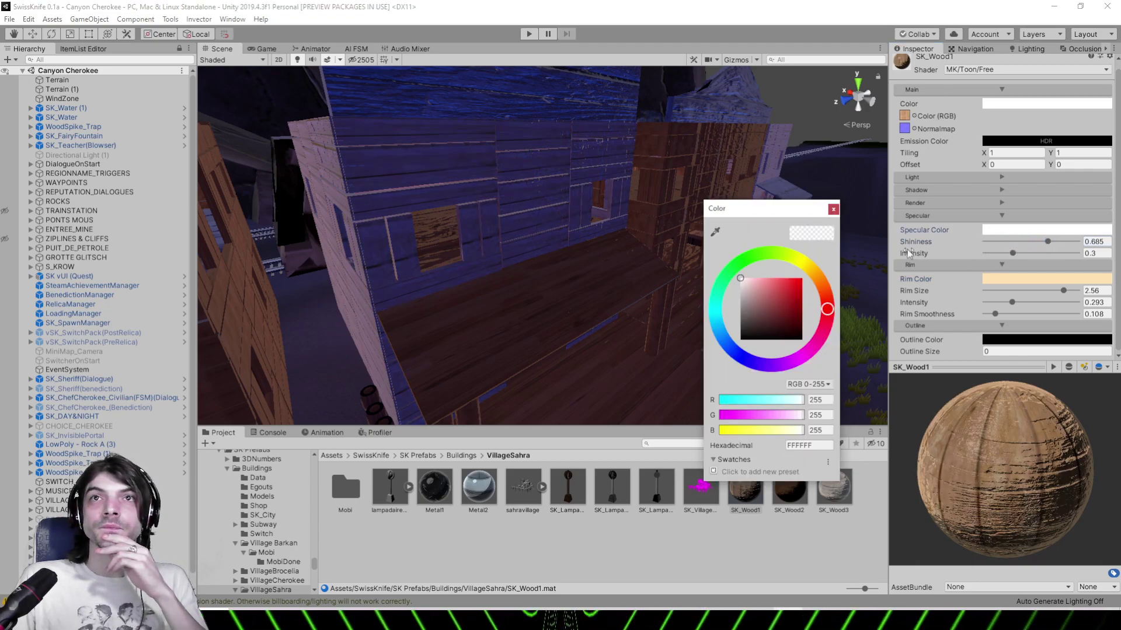
click(816, 272)
click(767, 280)
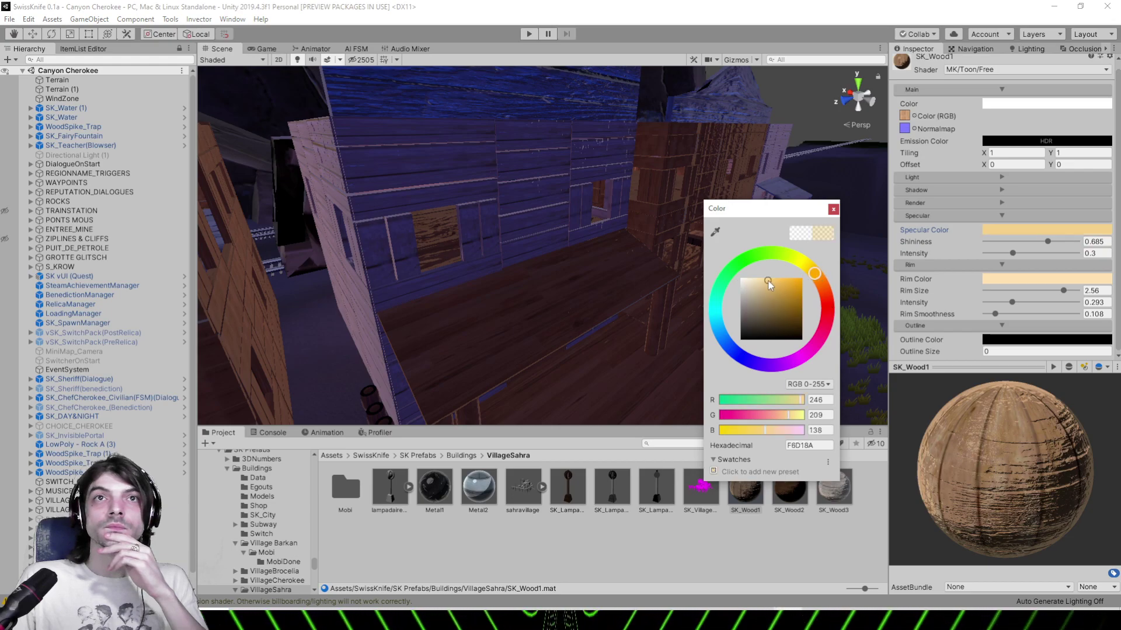
click(833, 210)
Raise SK_Wood1's shadow intensity to 1.5 and check the result along the village street
click(963, 188)
drag(1030, 227, 1057, 229)
scroll(688, 210, down, 8)
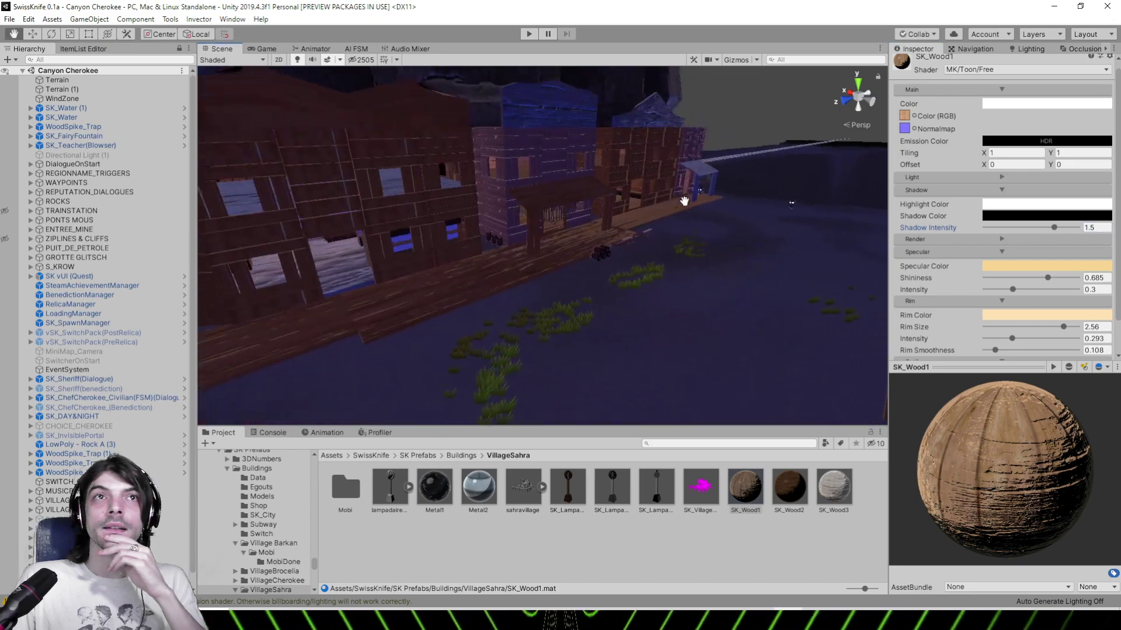
right_drag(682, 203, 729, 206)
middle_drag(729, 205, 631, 195)
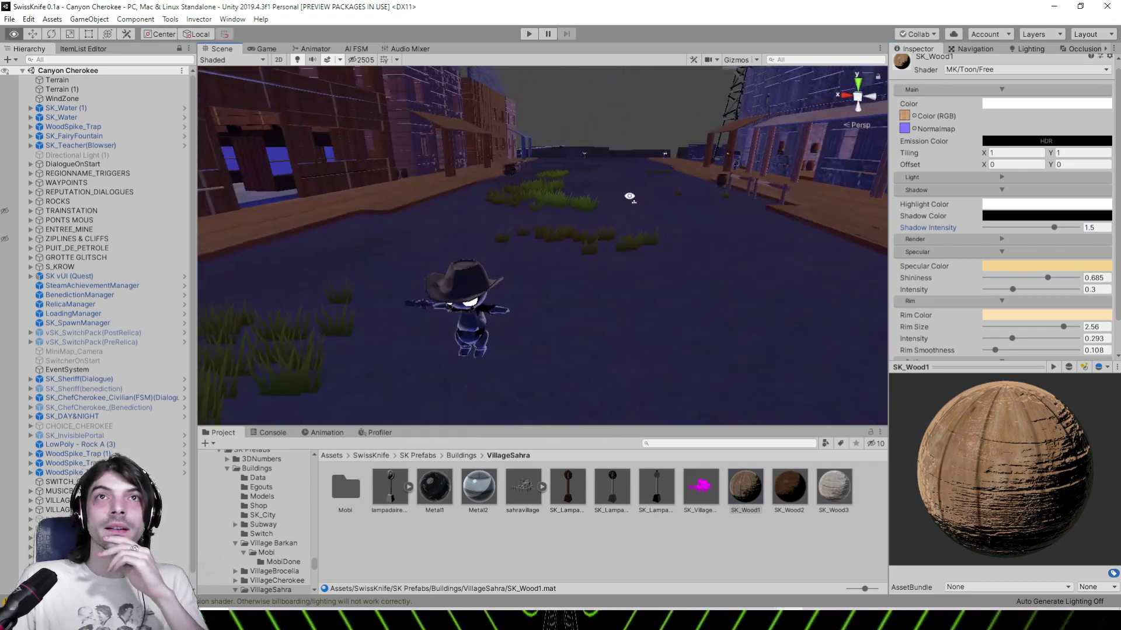
Examine the wooden house fronts along the village street and the surrounding canyon with the updated SK_Wood1 shading
right_drag(631, 196, 758, 147)
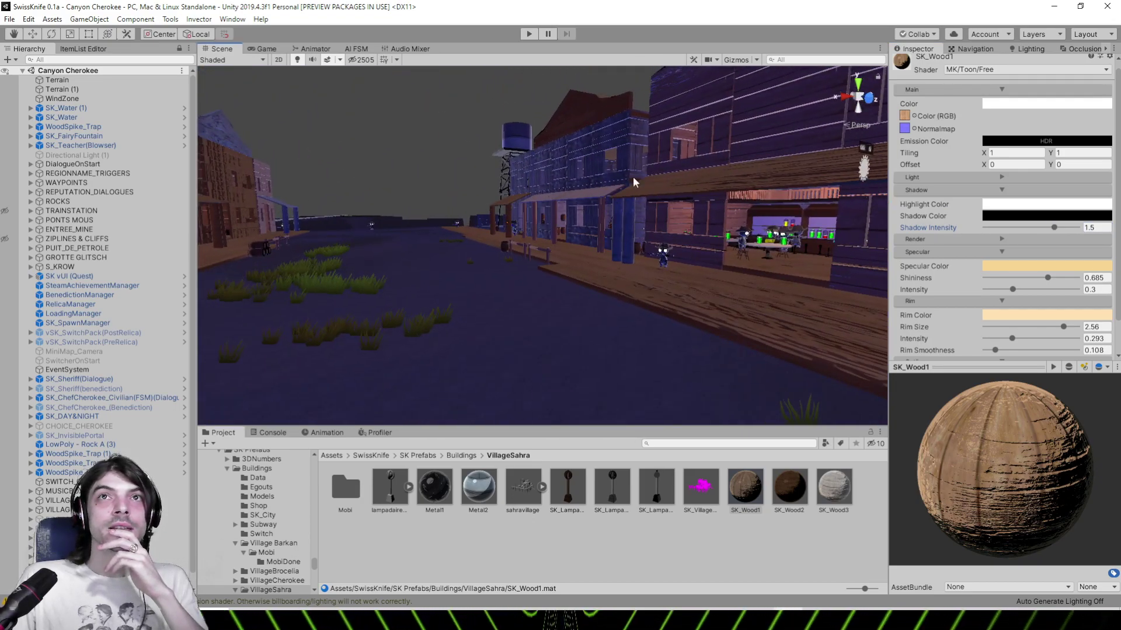
scroll(584, 182, down, 5)
scroll(585, 181, up, 5)
mouse_move(584, 182)
middle_down()
mouse_move(565, 190)
mouse_move(575, 190)
middle_up()
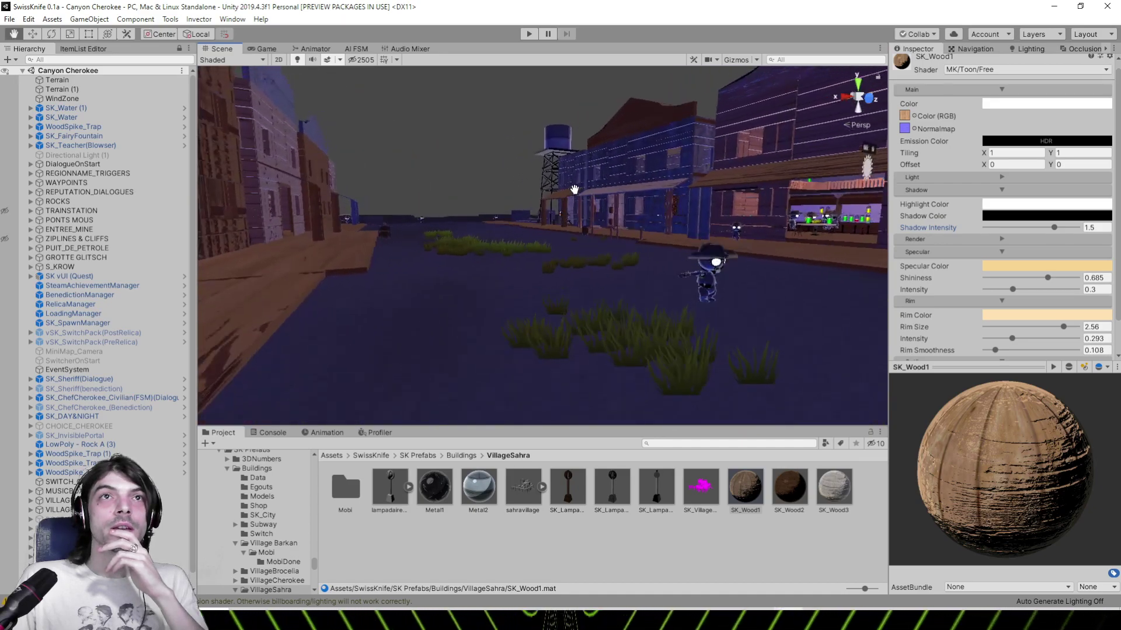
right_drag(575, 189, 578, 199)
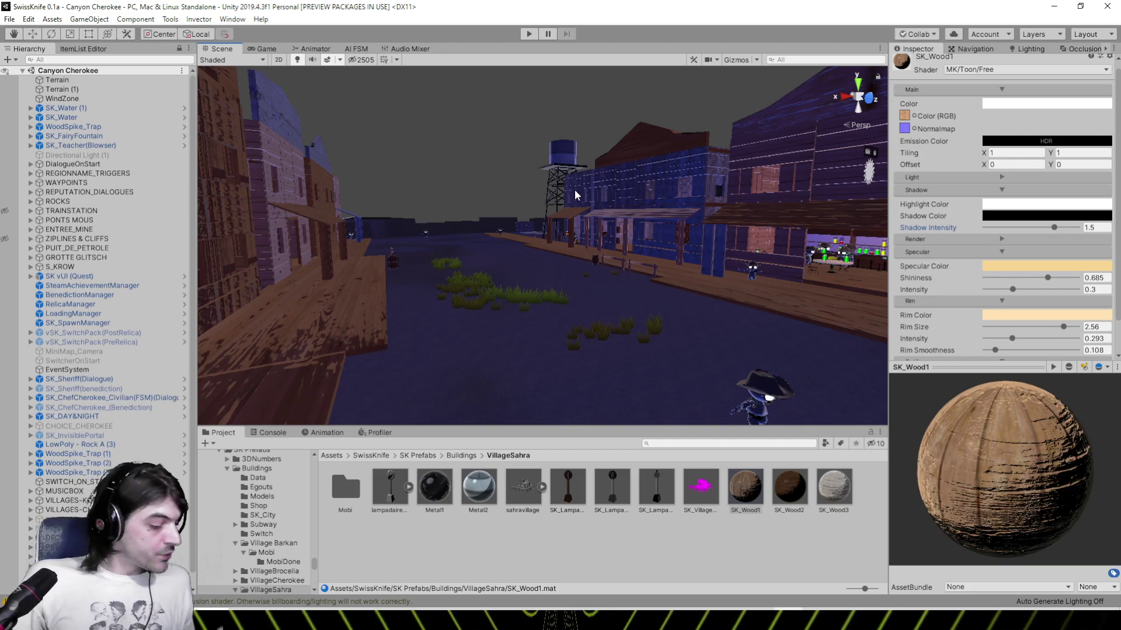
right_drag(575, 204, 593, 243)
middle_drag(703, 271, 600, 318)
right_drag(600, 318, 741, 312)
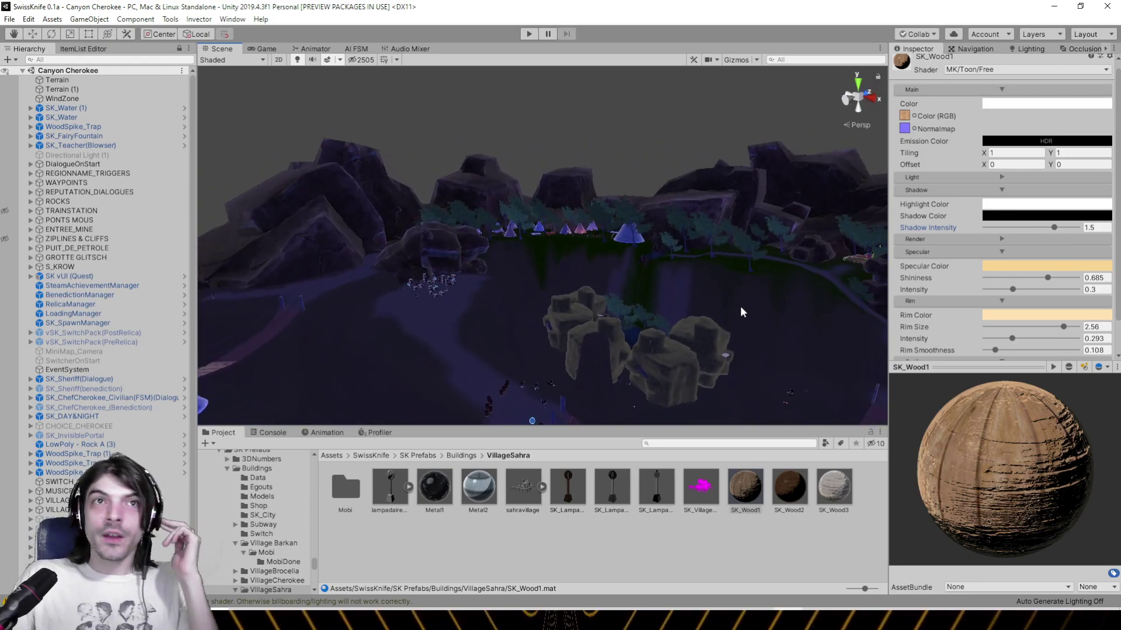
Inspect a blue wooden wall and the boardwalk planks up close to judge the specular and rim highlights
right_drag(708, 313, 448, 182)
scroll(448, 185, up, 8)
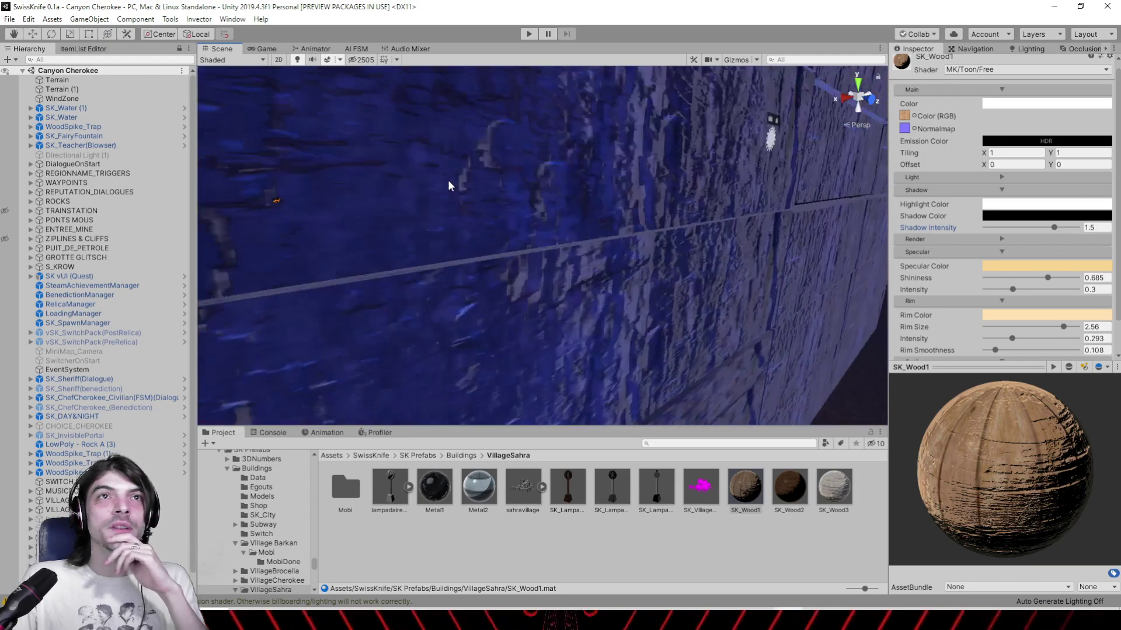
middle_drag(461, 187, 612, 367)
right_drag(611, 367, 828, 395)
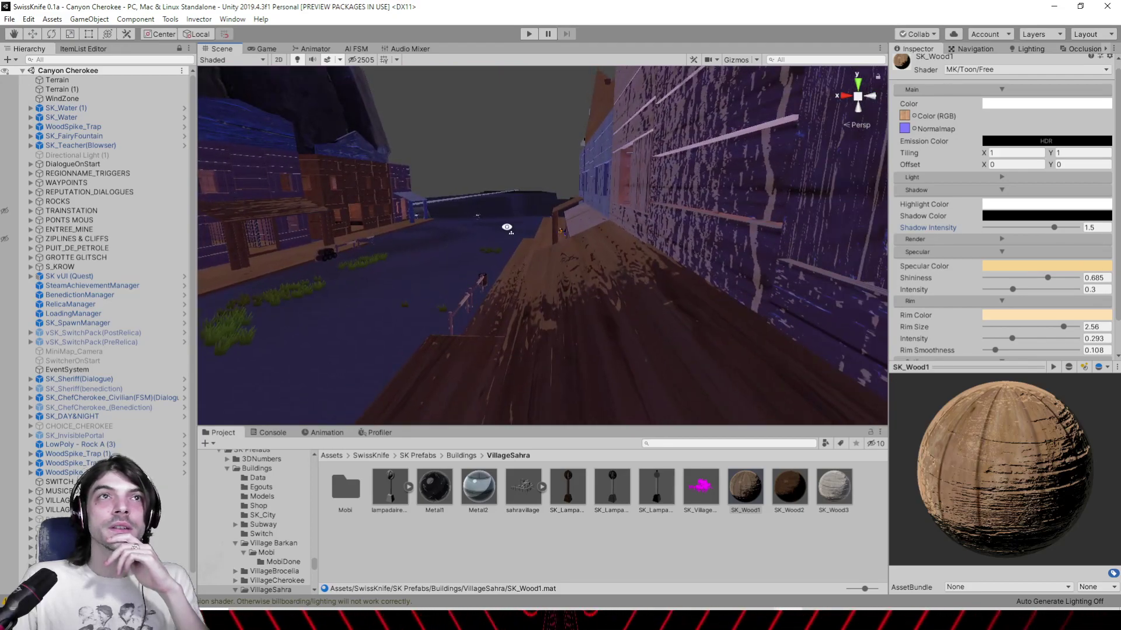
right_drag(508, 228, 601, 249)
middle_drag(497, 255, 694, 248)
right_drag(508, 202, 846, 251)
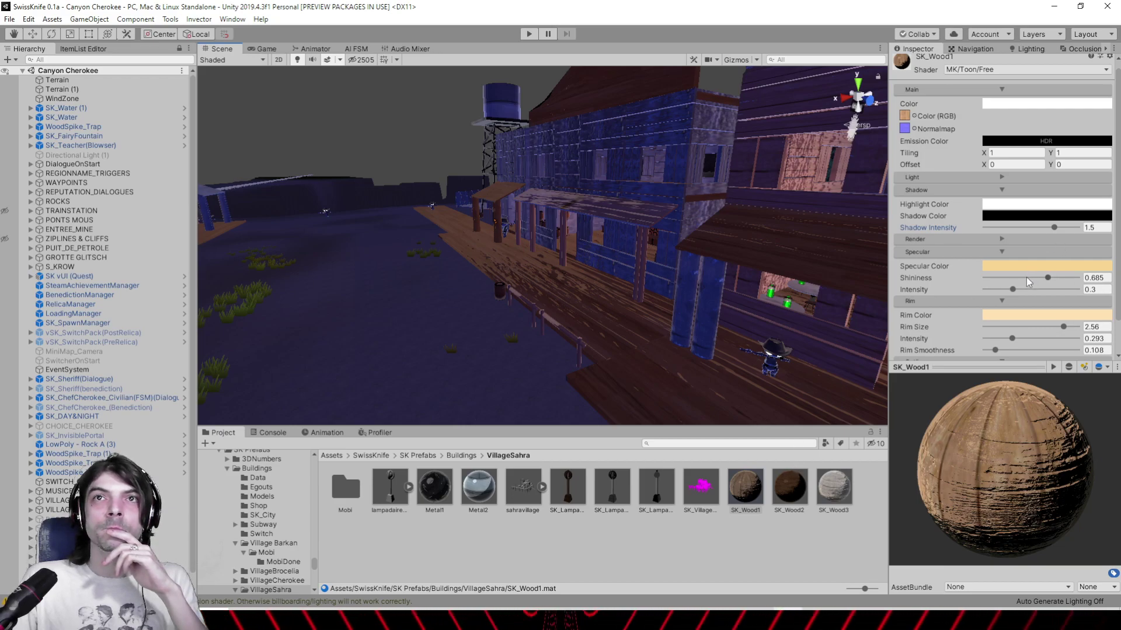
Set SK_Wood1's shininess to 0.912 and its specular intensity to 0.146
drag(1029, 282, 992, 290)
click(801, 257)
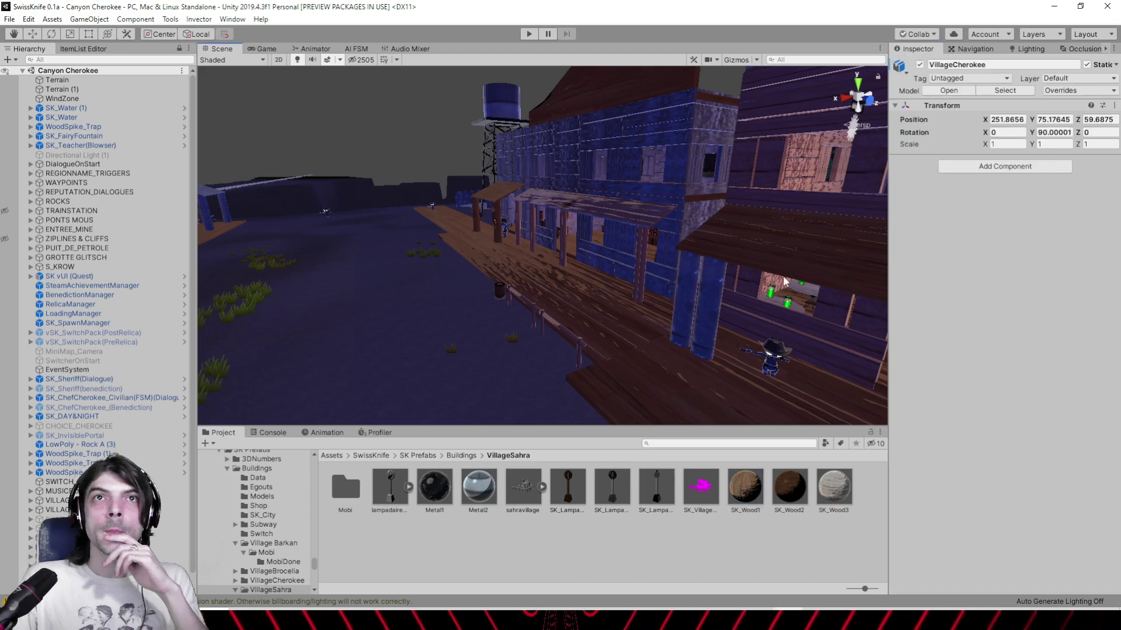
Set SK_Wood2's shininess to 0.842, specular intensity to 0.115, rim size to 3, rim intensity to 0.071 and rim smoothness to 0
click(790, 487)
drag(1046, 309, 990, 327)
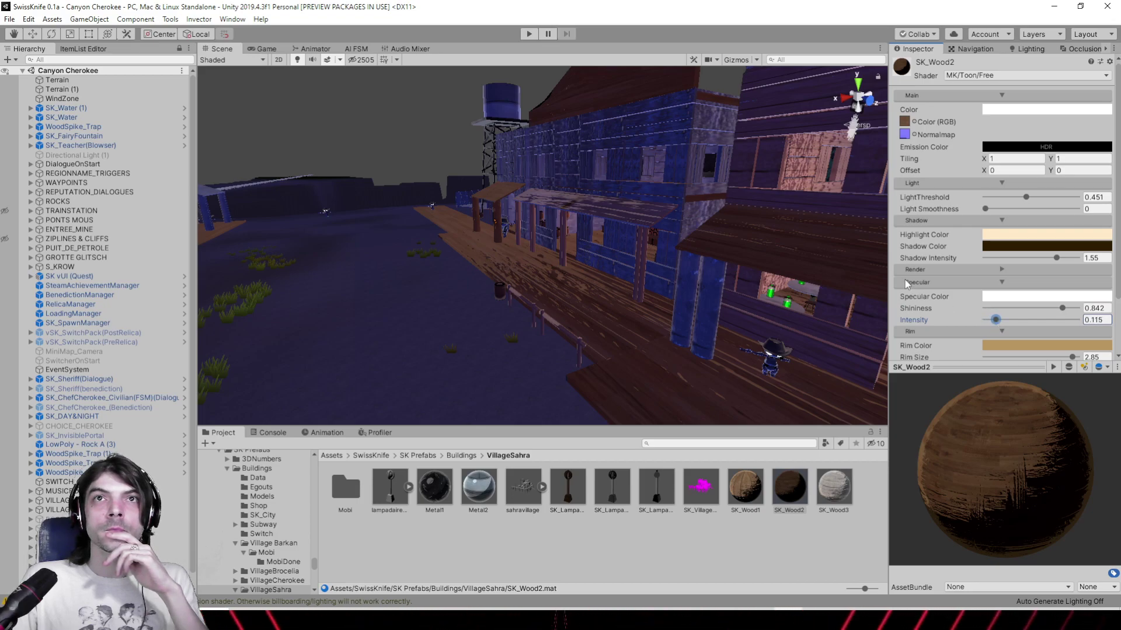
scroll(914, 288, down, 3)
drag(1069, 290, 1078, 289)
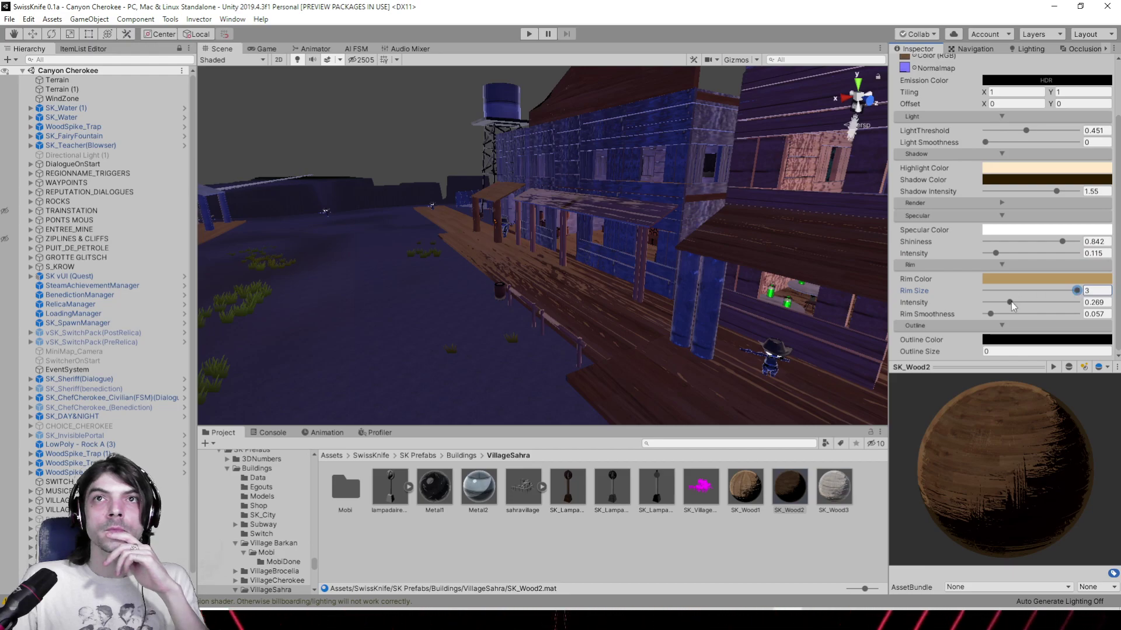
drag(1010, 302, 1003, 303)
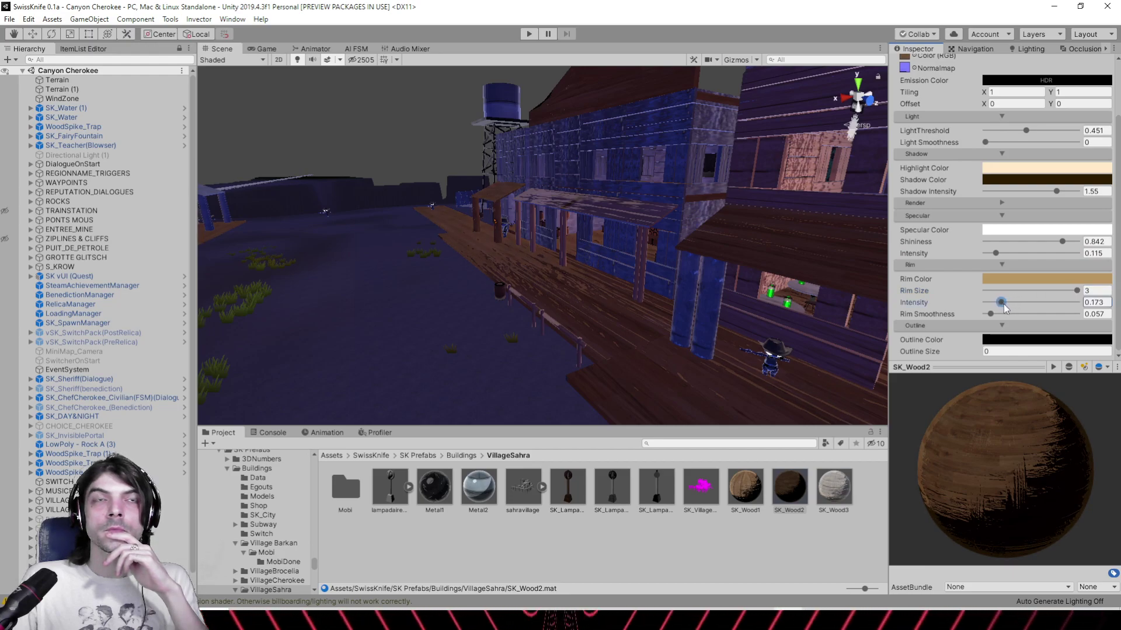
drag(991, 315, 986, 304)
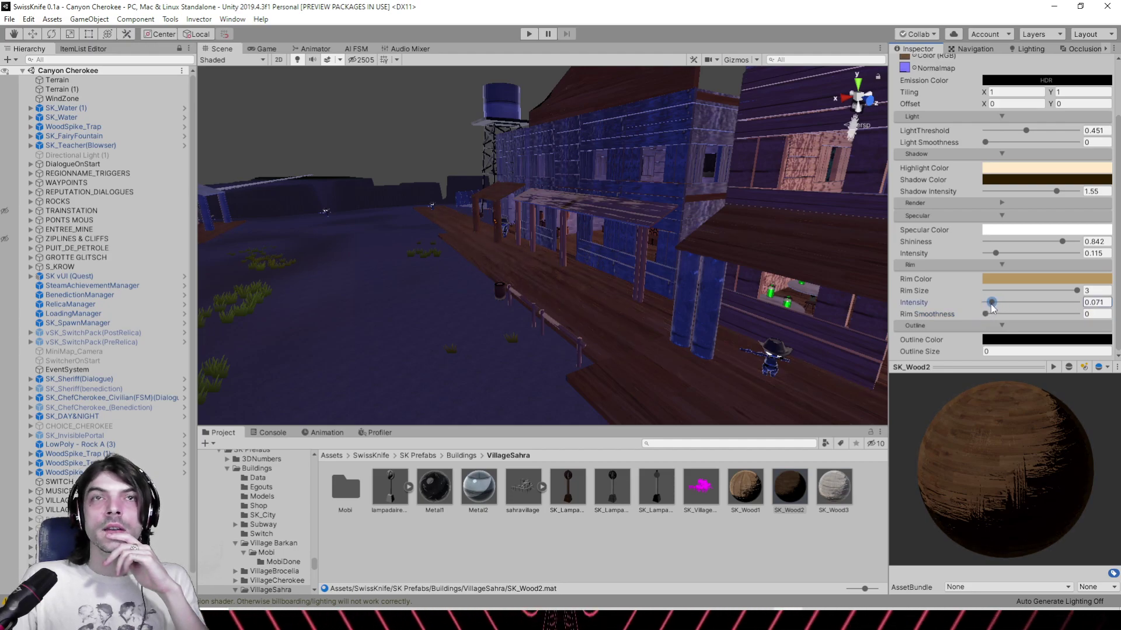
Set SK_Wood1's rim size to 3, rim intensity to 0.064 and rim smoothness to 0
click(742, 490)
mouse_move(995, 314)
mouse_down()
mouse_move(969, 313)
mouse_move(991, 306)
mouse_up()
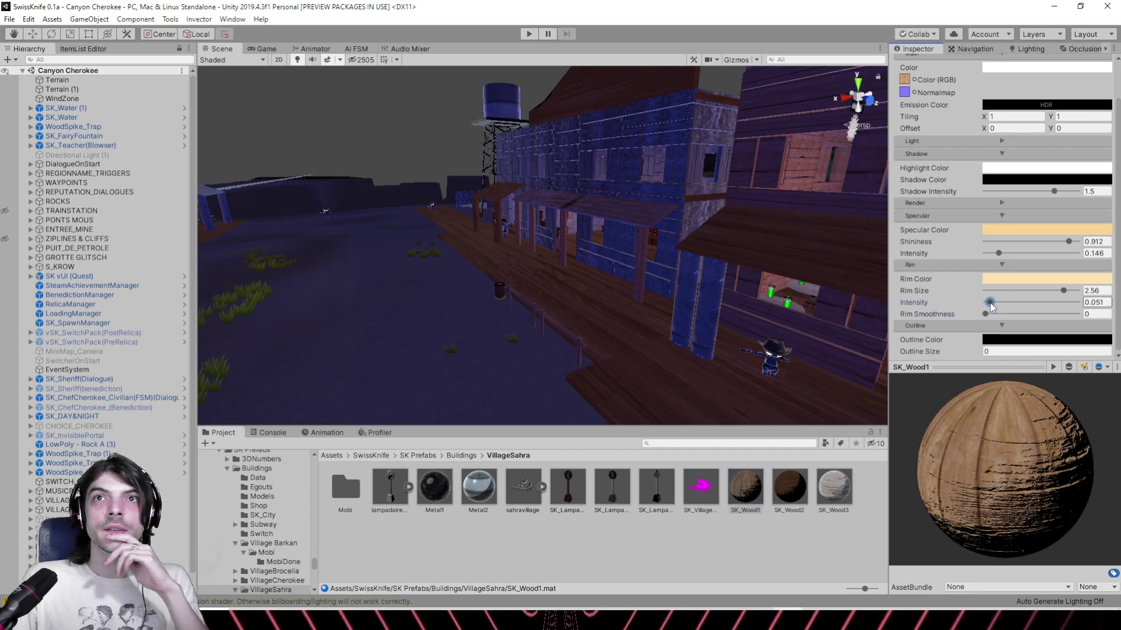
drag(1063, 290, 1077, 291)
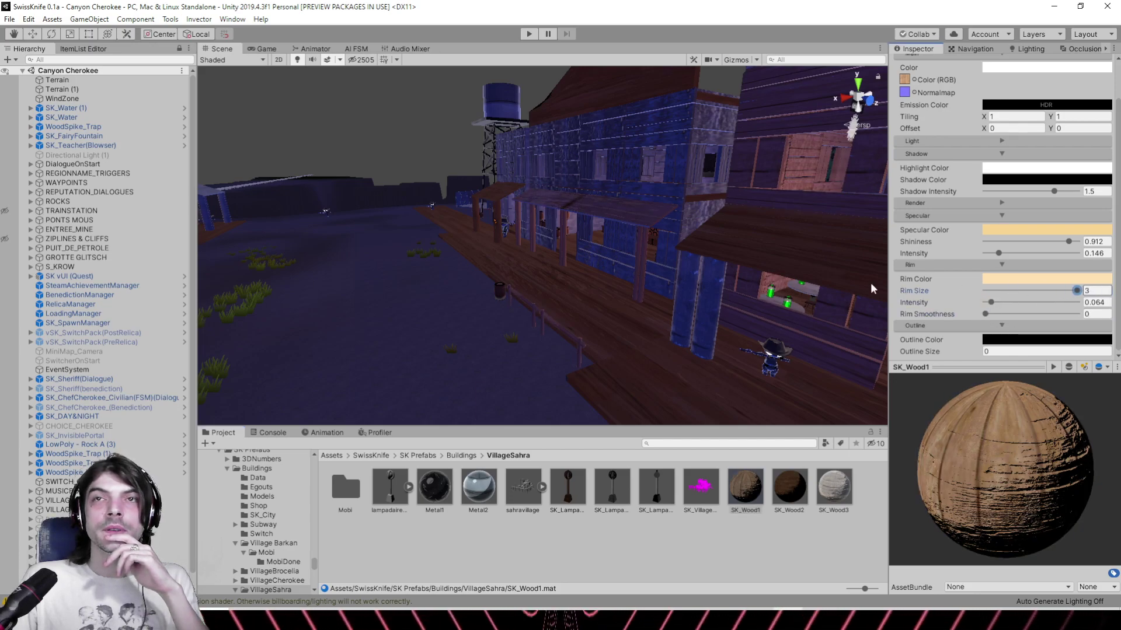
Set the SK_Wood3 material's rim size to 3, rim intensity to 0.127 and rim smoothness to 0
right_drag(474, 205, 475, 238)
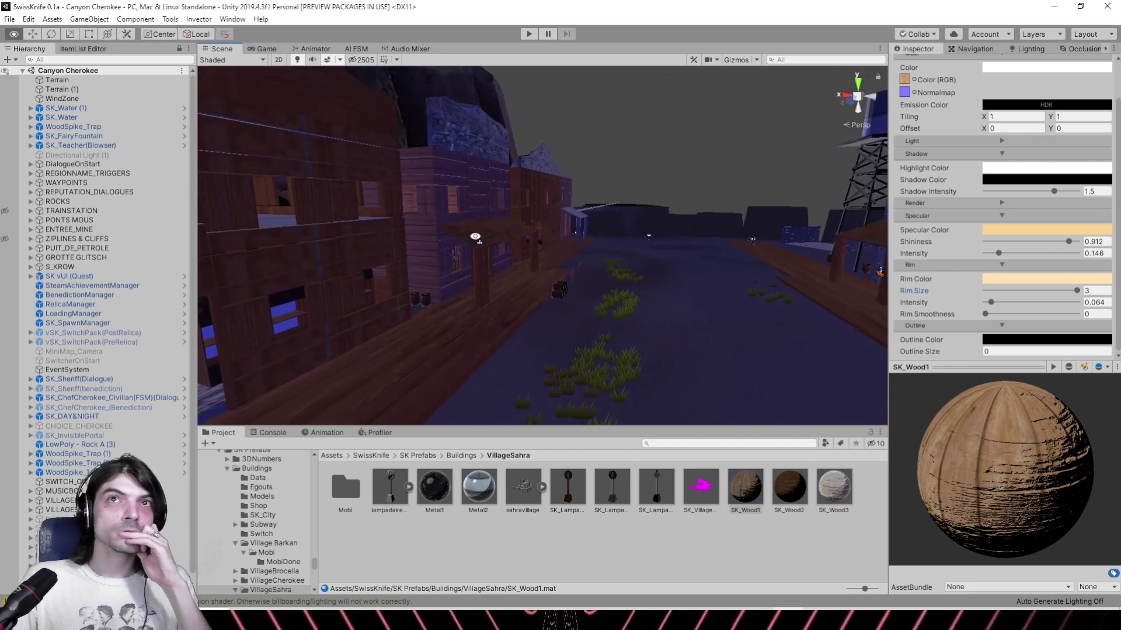
click(825, 506)
middle_drag(671, 303, 655, 300)
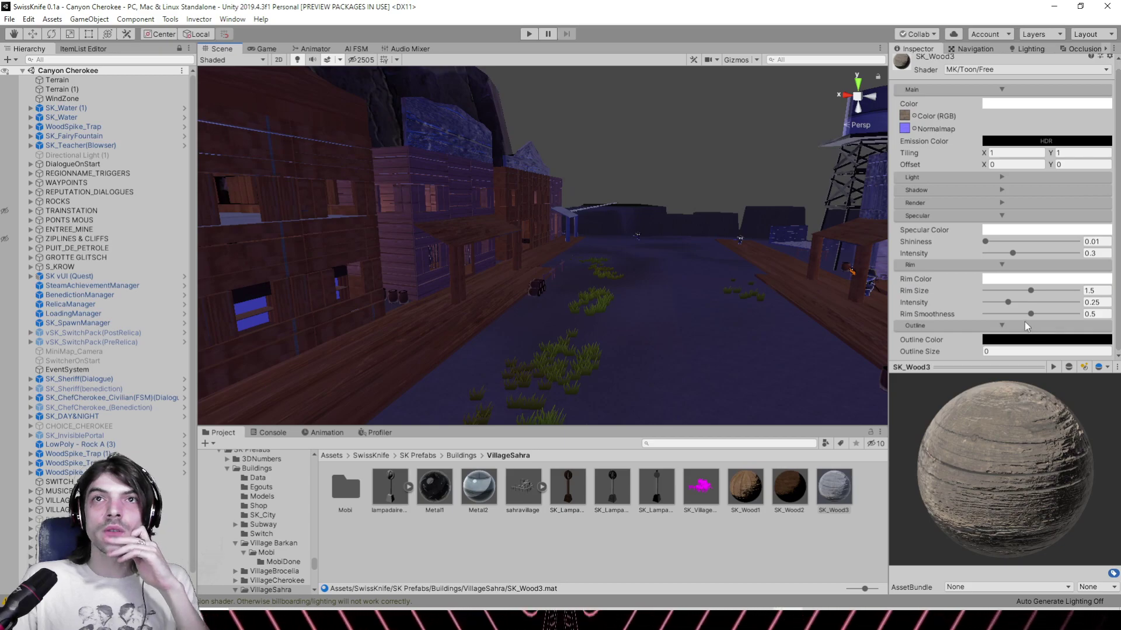
drag(989, 316, 1071, 291)
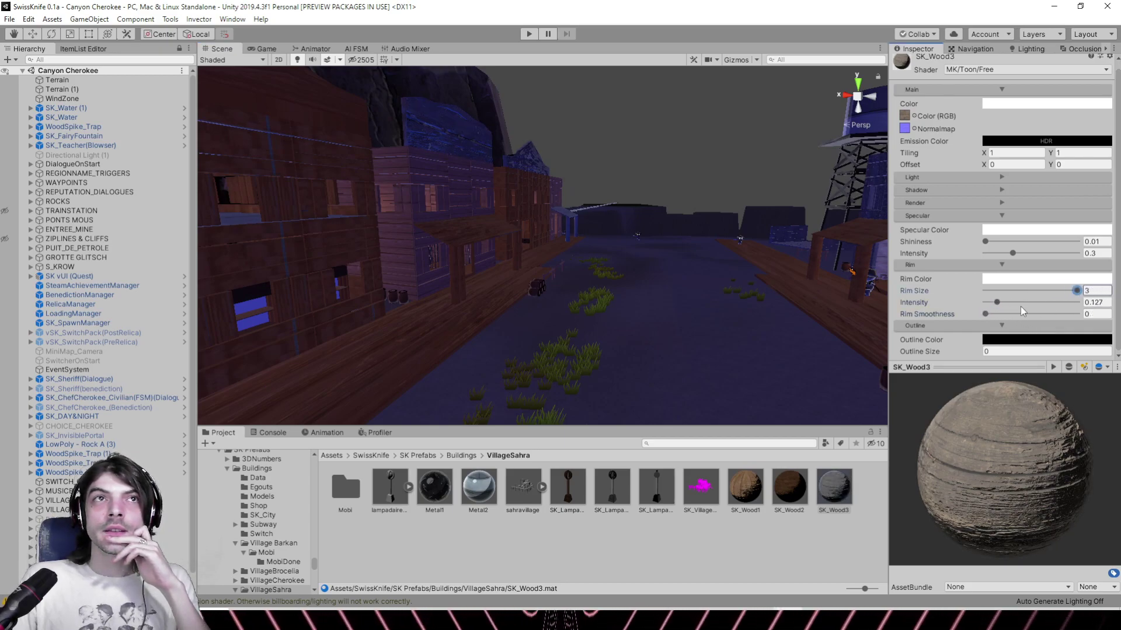
Change SK_Wood3's rim color from white to a very pale warm cream in an orange hue
click(1012, 280)
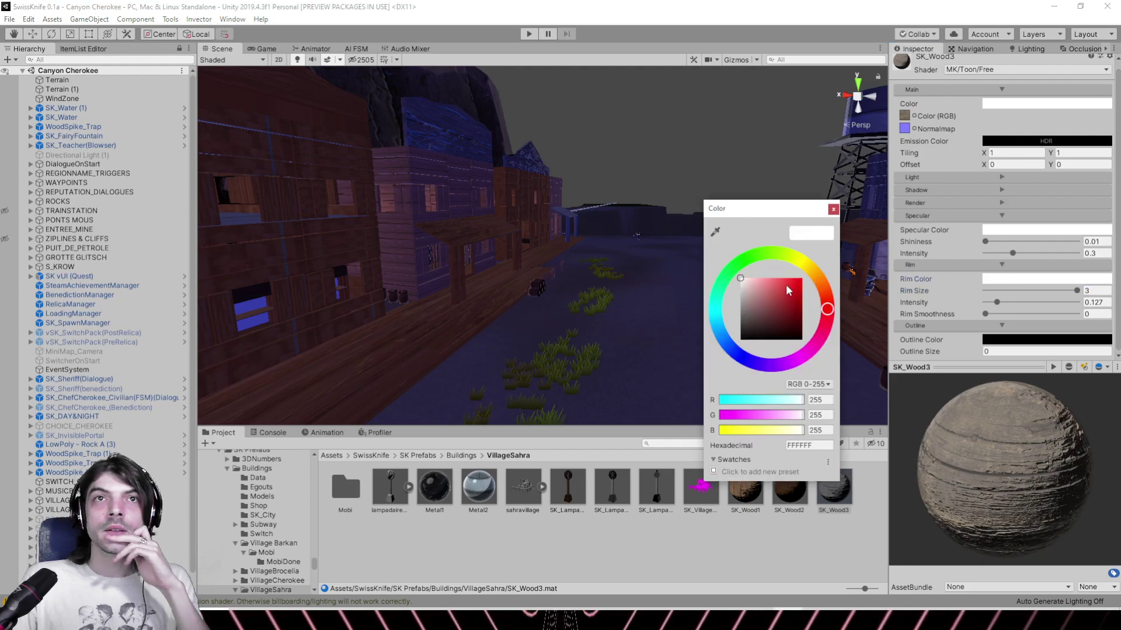
click(800, 267)
click(810, 276)
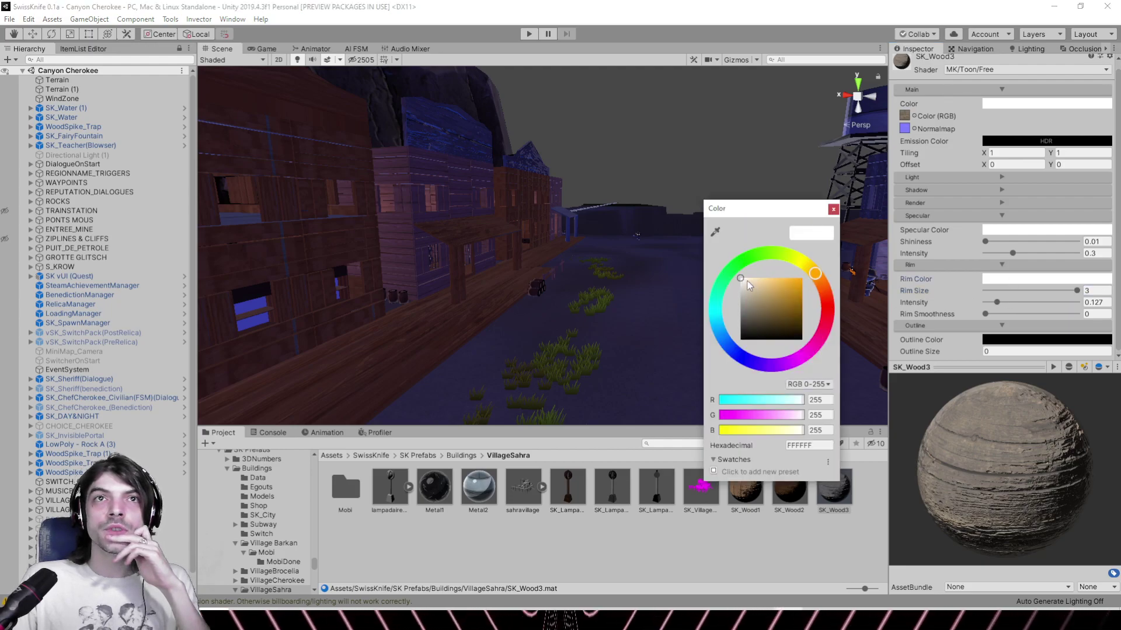
drag(746, 281, 747, 274)
click(834, 210)
Examine the building rows on both sides of the village street with all three wood materials adjusted
right_drag(808, 224, 593, 185)
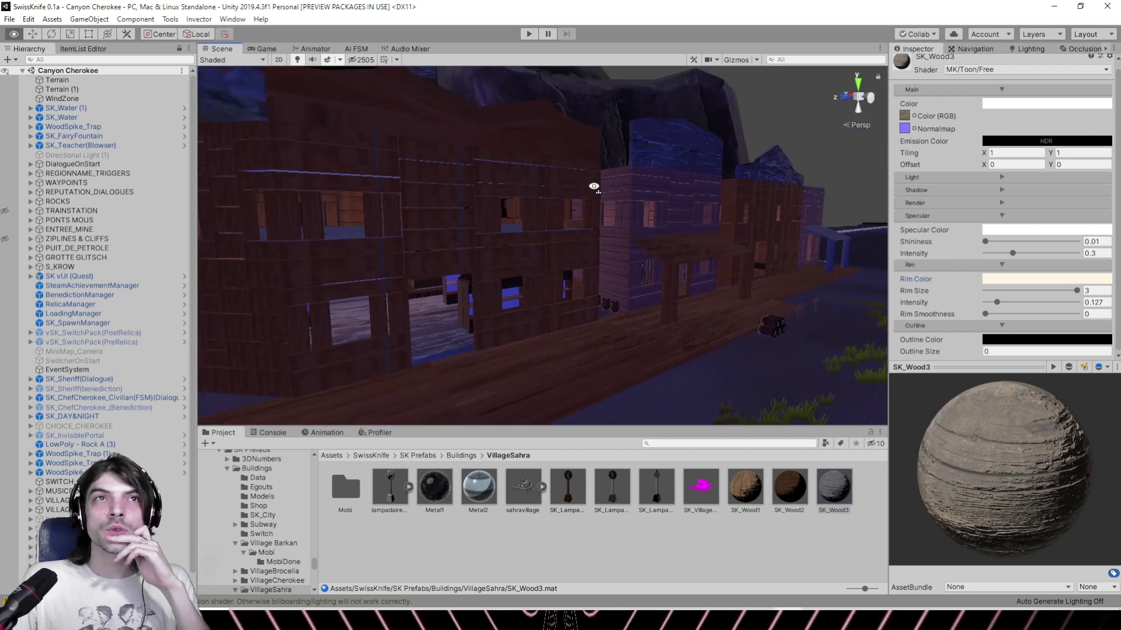
middle_drag(593, 185, 353, 269)
middle_drag(607, 218, 611, 190)
right_drag(610, 190, 523, 257)
scroll(523, 252, down, 3)
middle_drag(523, 253, 443, 272)
right_drag(700, 275, 538, 268)
middle_drag(538, 267, 599, 267)
scroll(512, 275, down, 3)
scroll(599, 267, up, 3)
right_drag(600, 269, 804, 270)
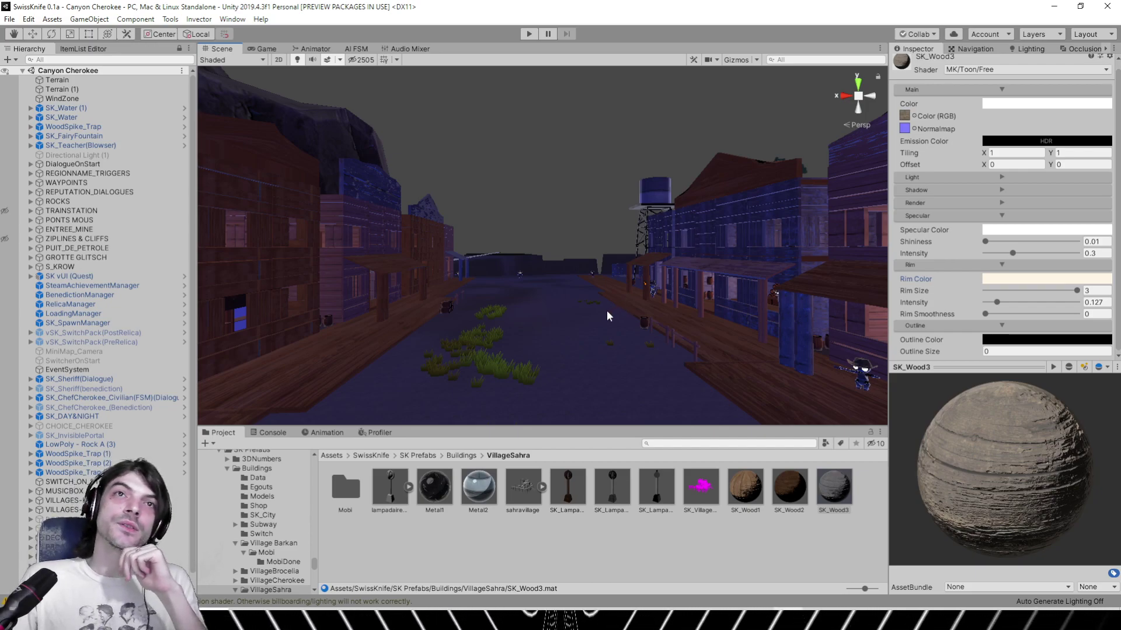
Inspect the saloon, the blue houses' facades and a wooden building's interior for their wood shading
right_drag(576, 317, 709, 331)
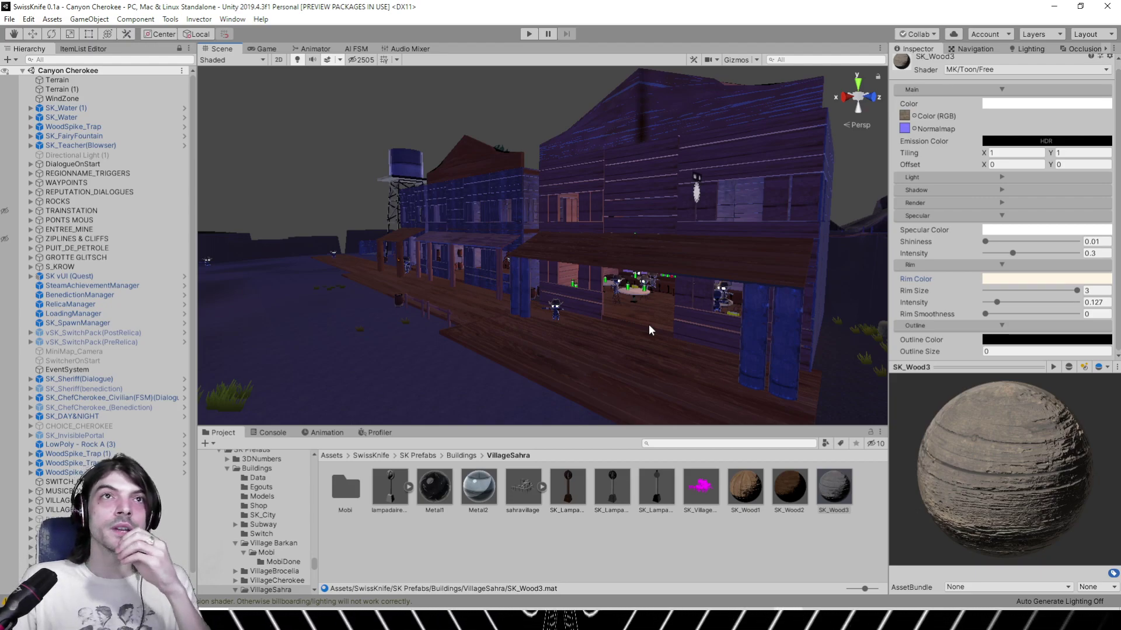
right_drag(649, 324, 520, 310)
middle_drag(522, 313, 642, 295)
right_drag(642, 295, 523, 325)
middle_drag(523, 325, 664, 351)
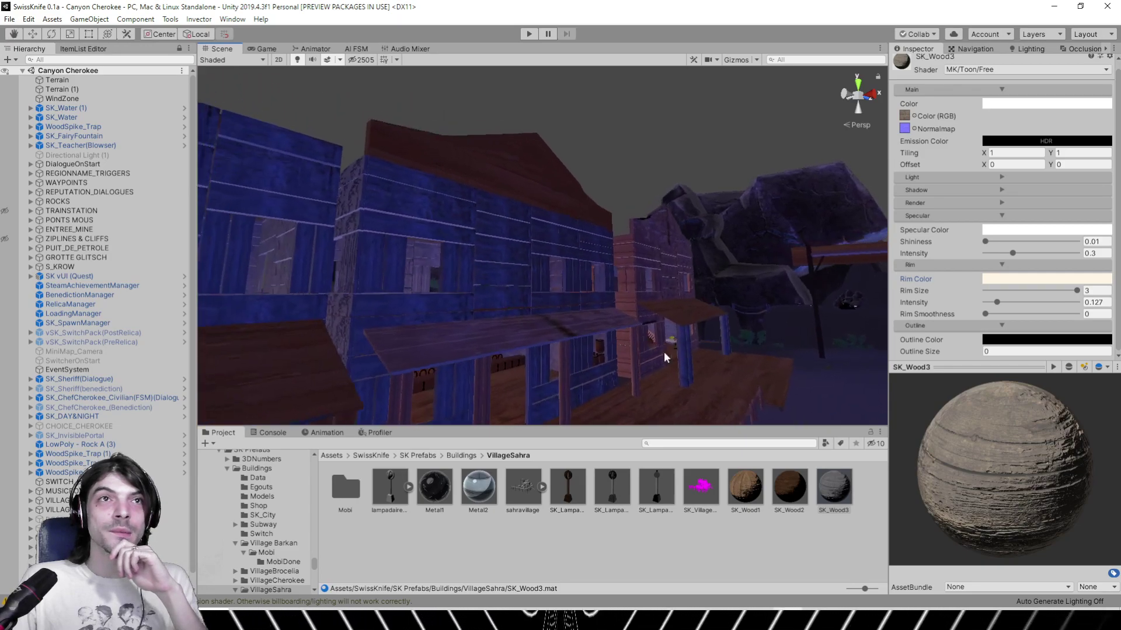
middle_drag(528, 291, 776, 350)
middle_drag(584, 298, 699, 321)
right_drag(698, 321, 608, 302)
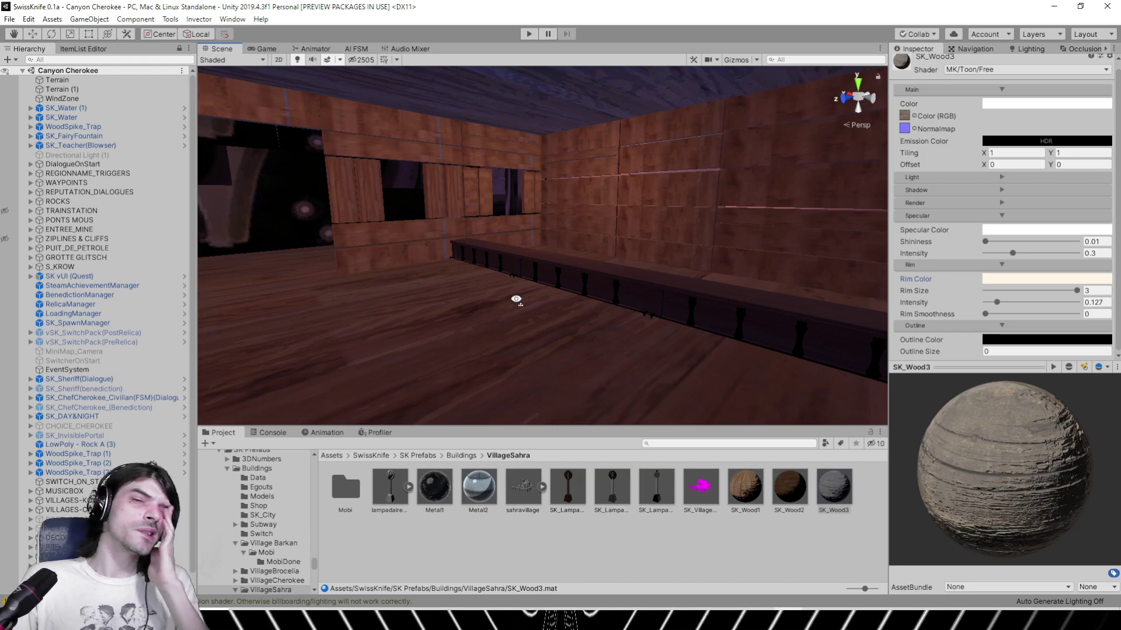
Look over the train and railway area, then select the SK_CherokeeWelcomePost sign and frame it in the view
right_drag(513, 300, 562, 232)
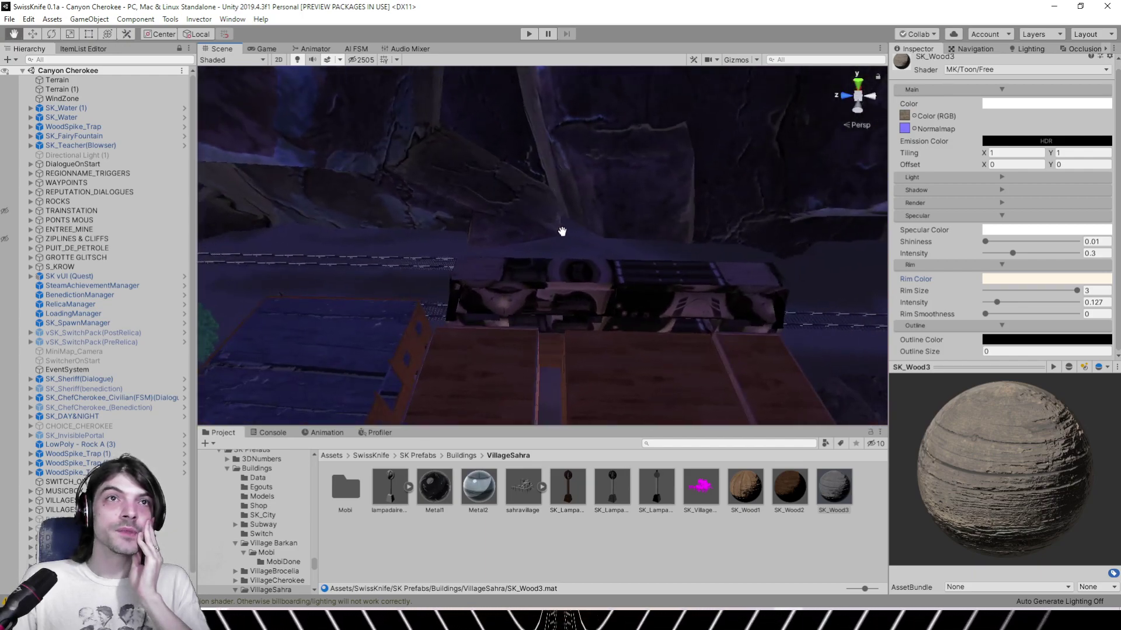
scroll(564, 232, up, 1)
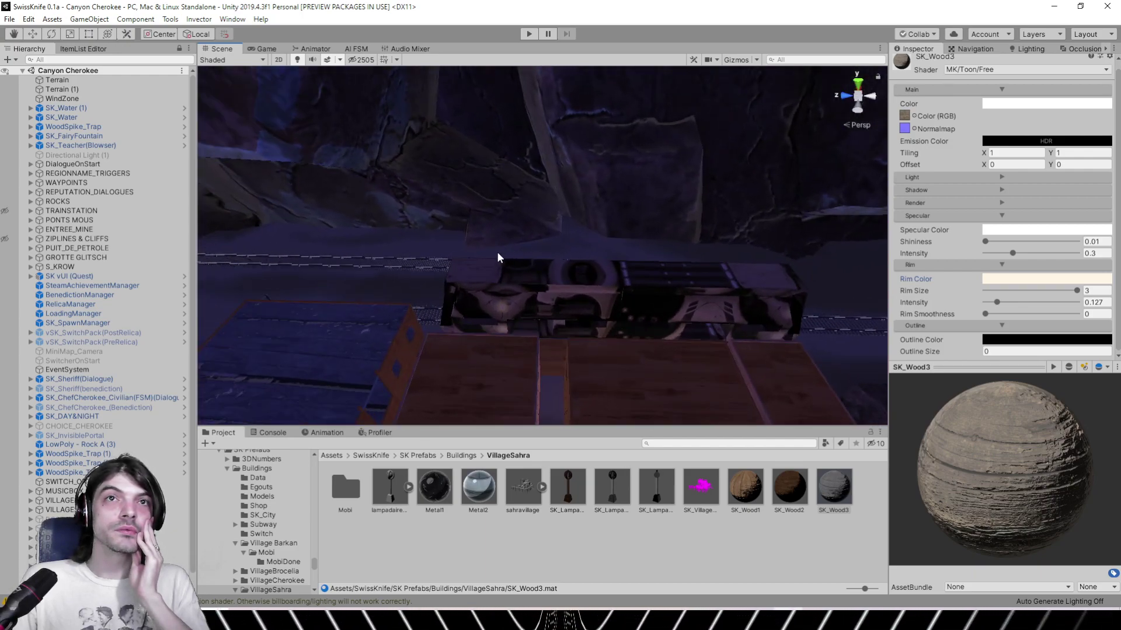
right_drag(500, 255, 551, 251)
scroll(560, 280, up, 3)
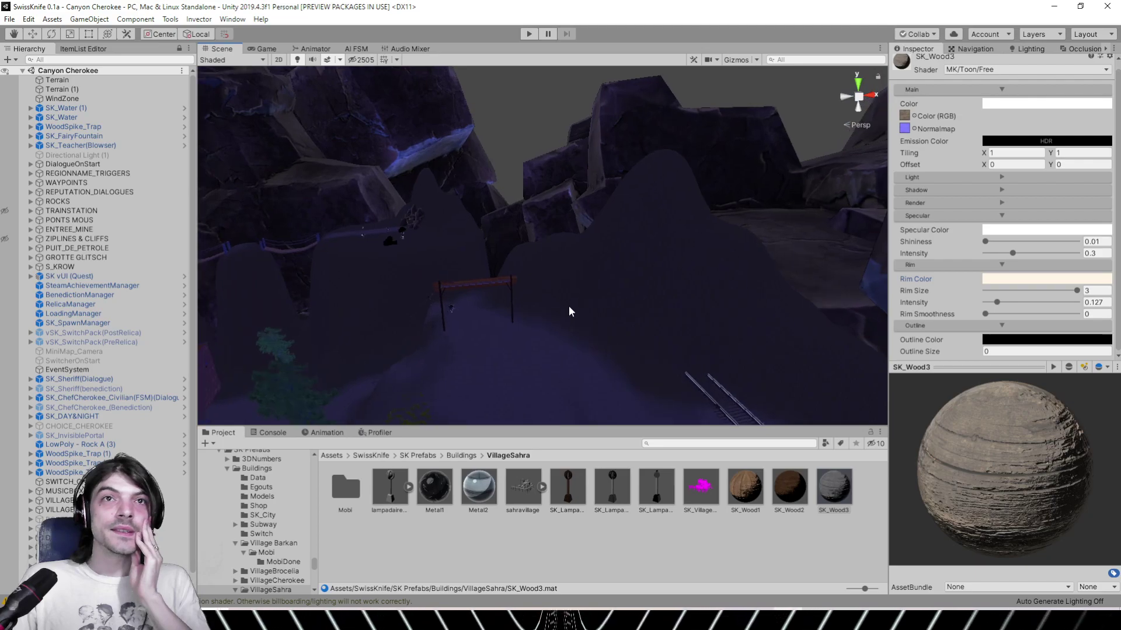
right_drag(569, 307, 841, 344)
middle_drag(564, 308, 658, 258)
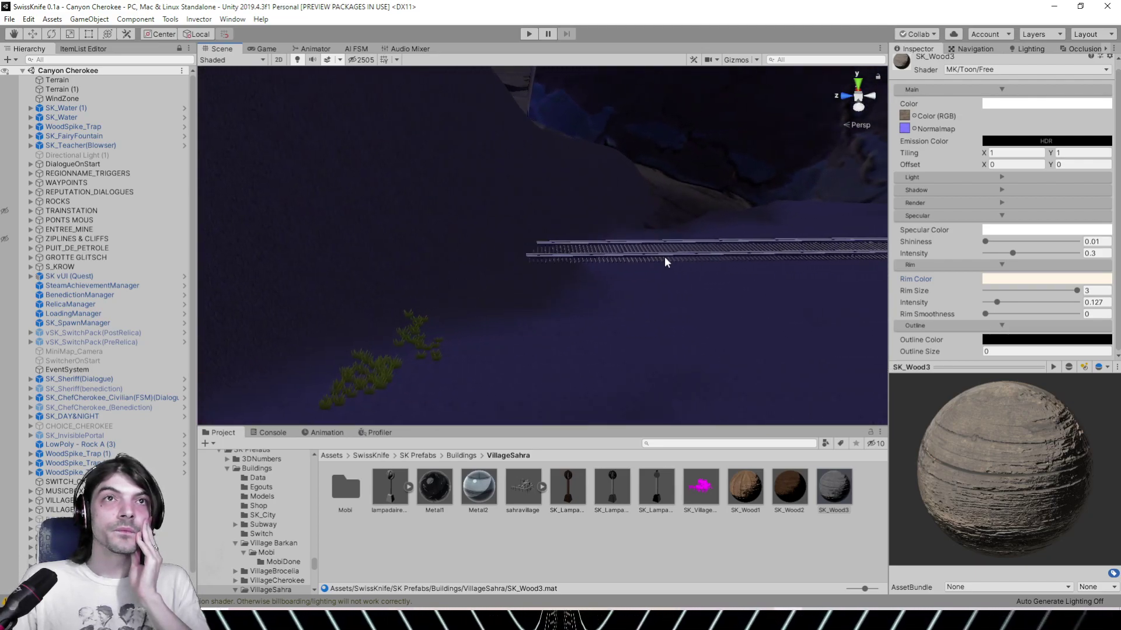
right_drag(664, 257, 473, 257)
click(482, 251)
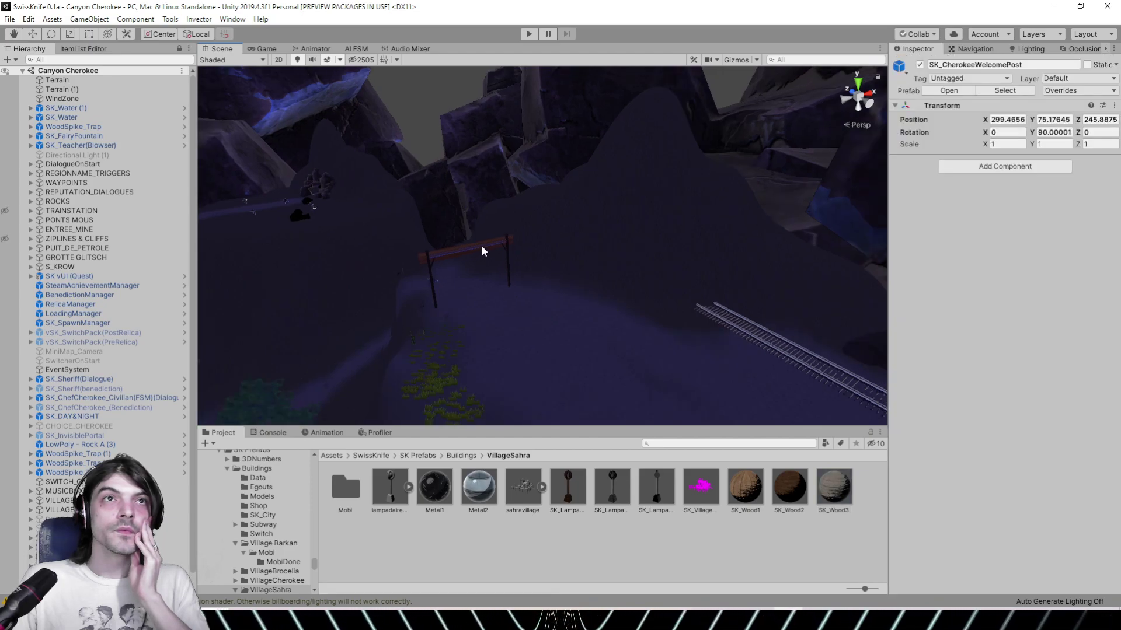
key(f)
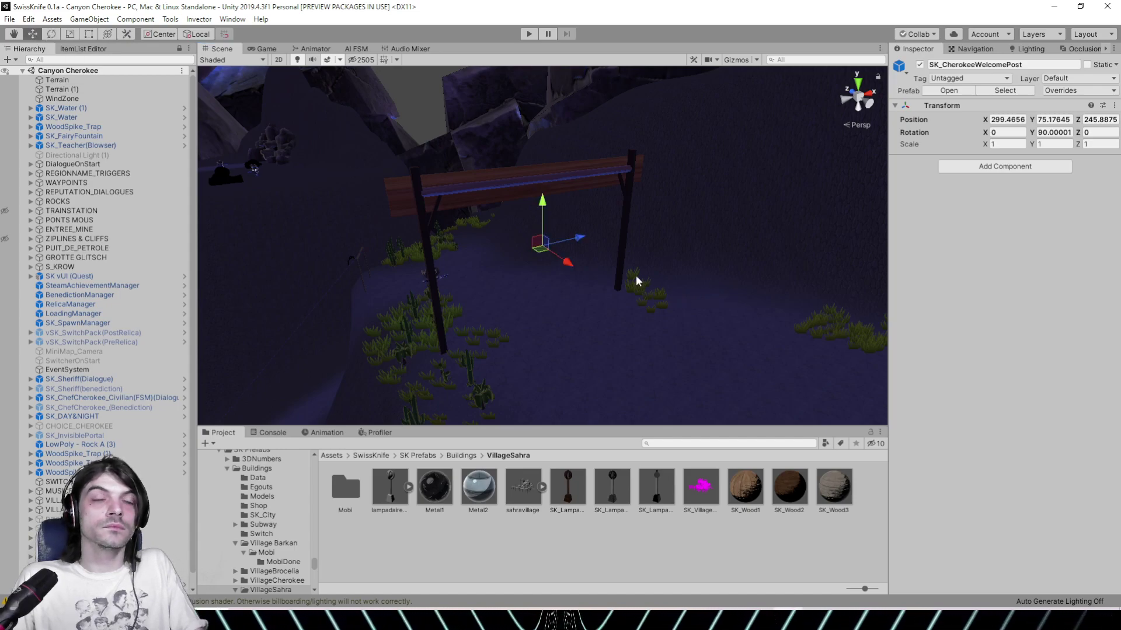
Duplicate the SK_CherokeeWelcomePost and move the copy beside the start of the railway tracks, at about X 334.5, Z 209.3
key(ctrl+d)
drag(624, 229, 740, 222)
drag(876, 302, 869, 303)
middle_drag(666, 257, 451, 230)
scroll(496, 257, down, 4)
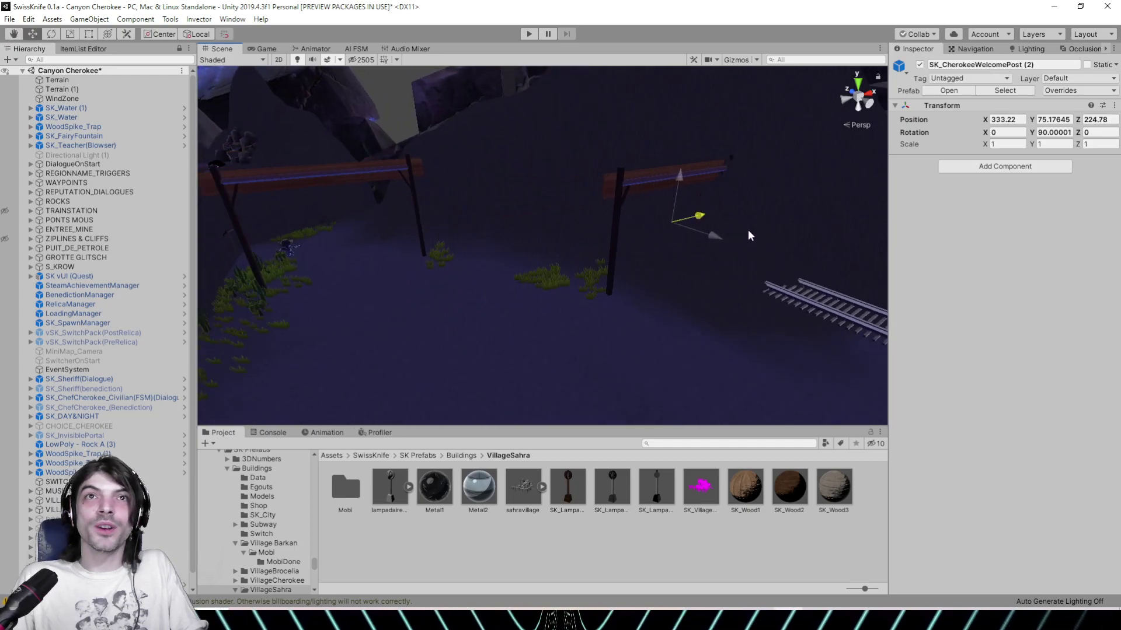
drag(748, 231, 824, 294)
middle_drag(824, 295, 530, 293)
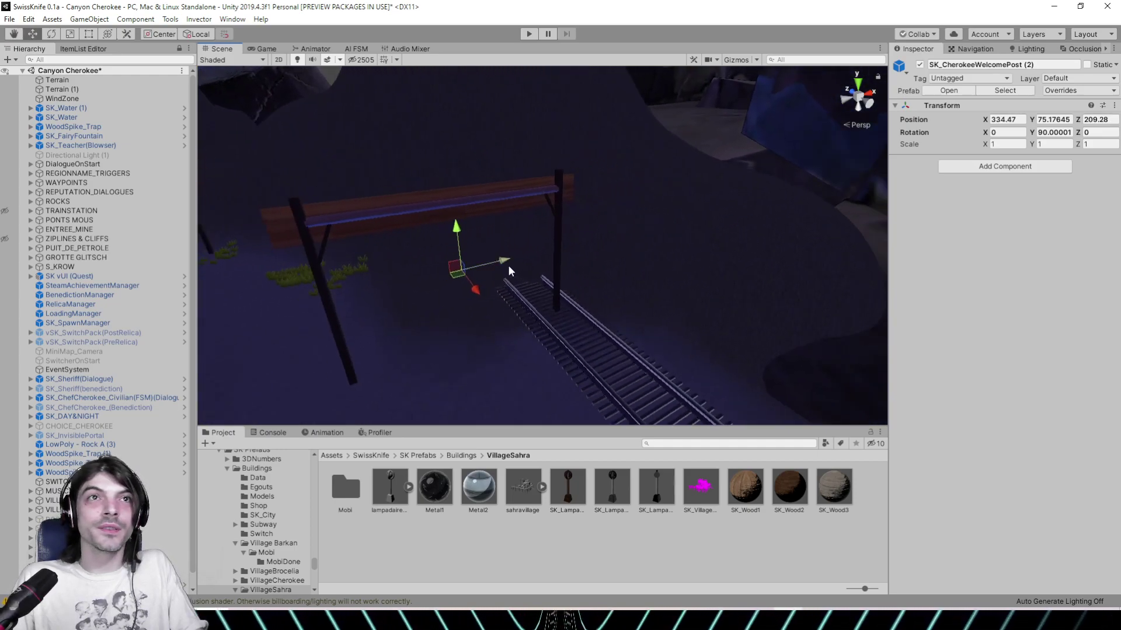
Move the welcome post copy to the start of the tracks, shrink it to about 0.45 scale and rotate it to -90° on Y
drag(509, 270, 597, 252)
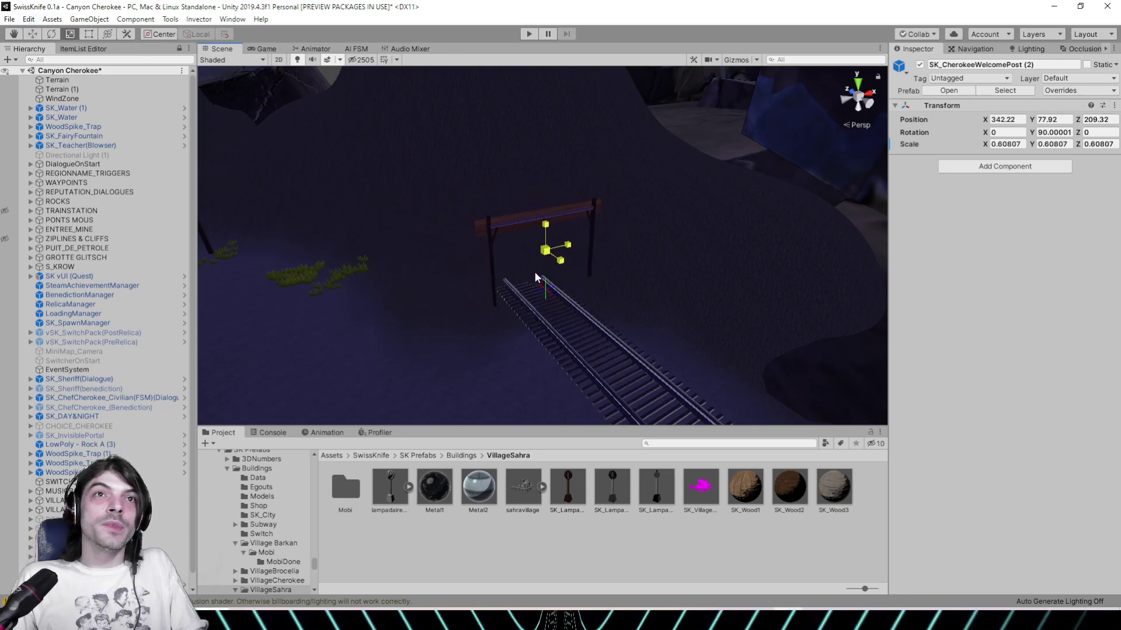
drag(529, 285, 539, 279)
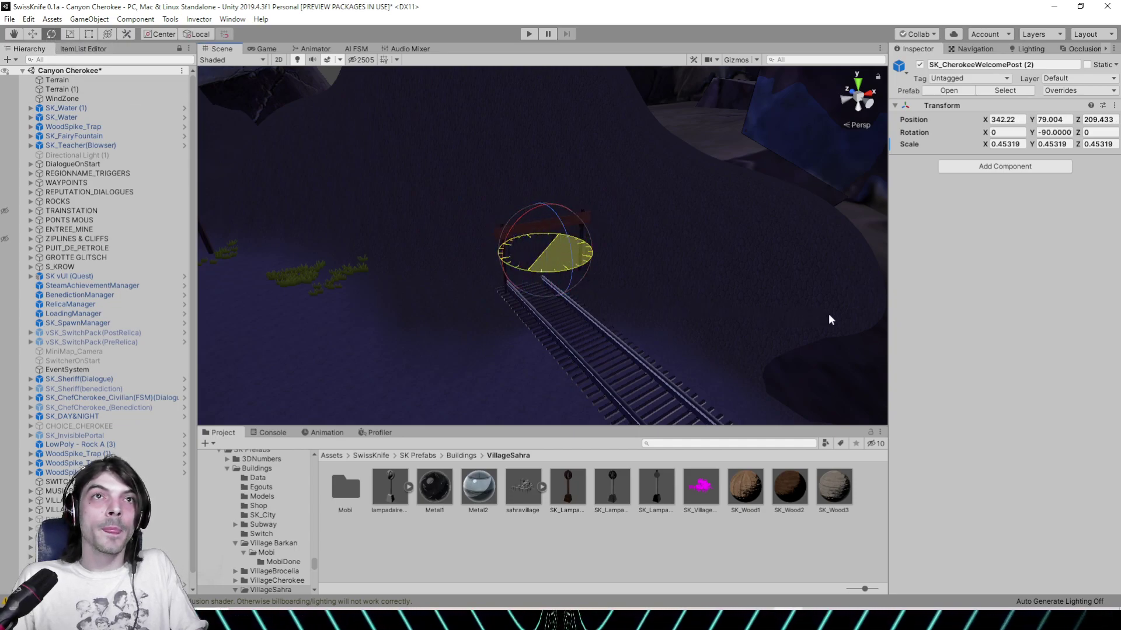
click(35, 32)
right_drag(572, 187, 467, 195)
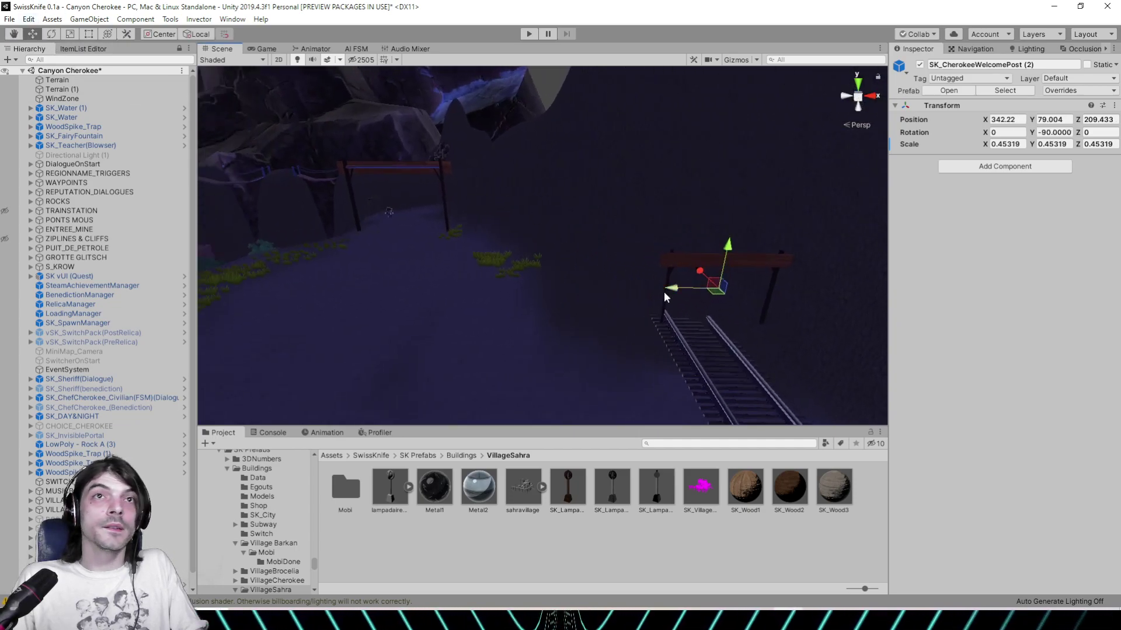
Switch to the isometric view and align the welcome post copy over the rails at about X 343.0, Y 71.7, Z 199.7
click(855, 125)
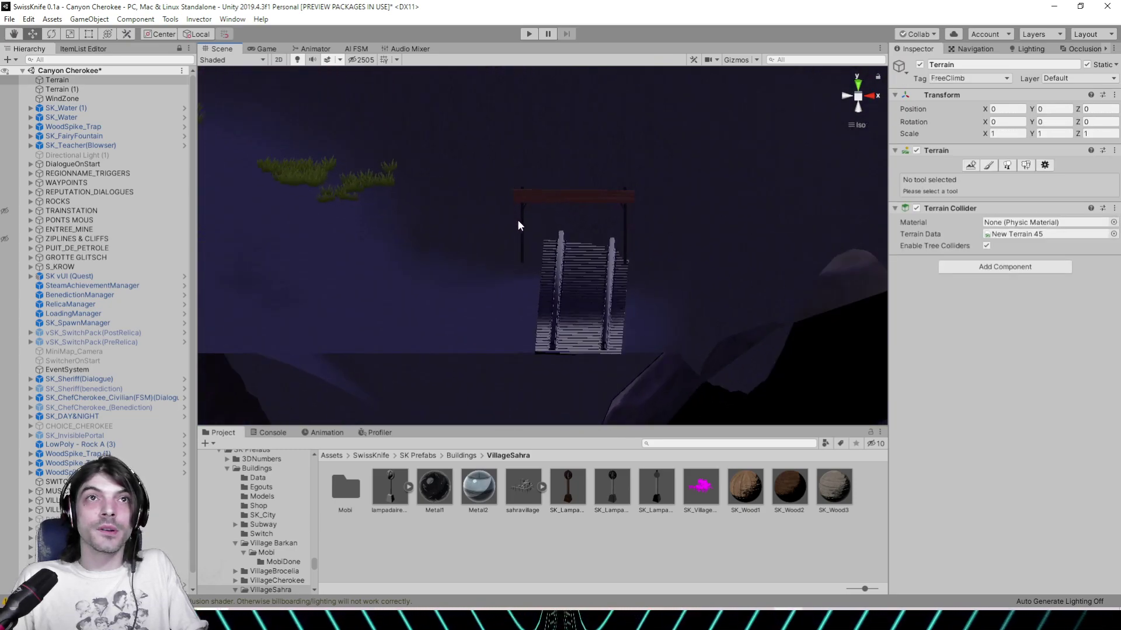
click(552, 196)
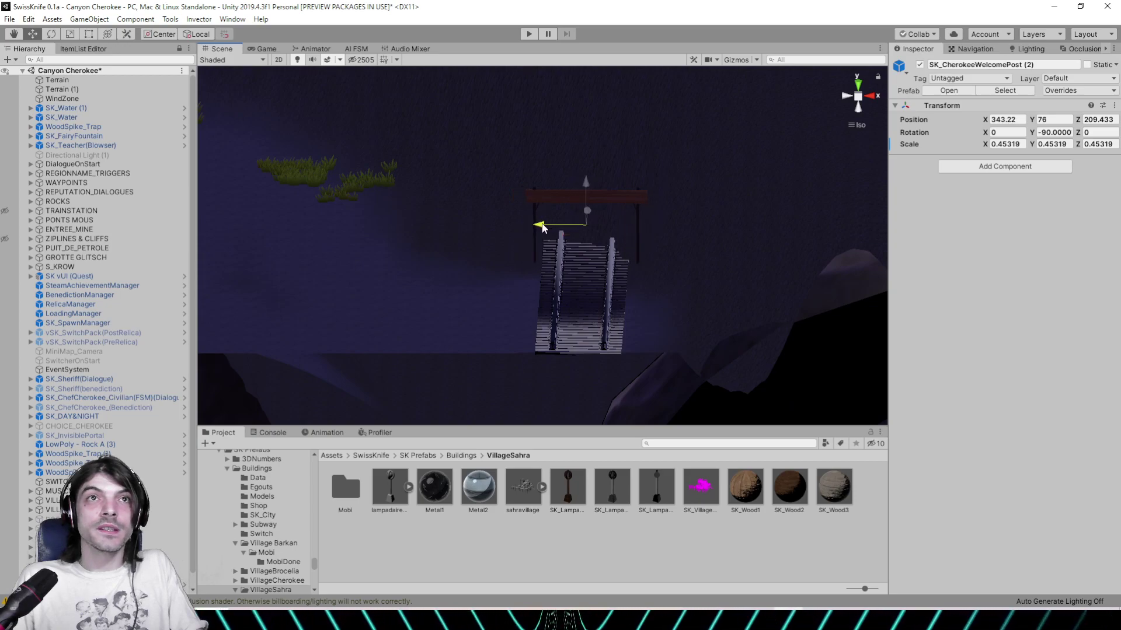
alt+drag(541, 227, 790, 246)
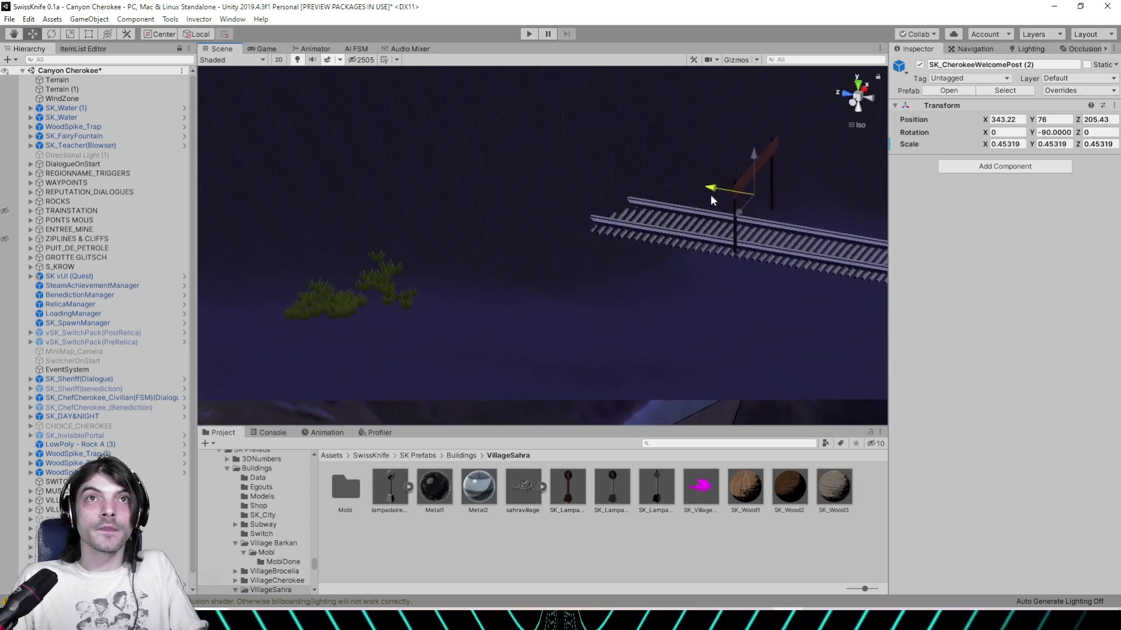
middle_drag(781, 231, 544, 270)
alt+drag(544, 271, 475, 191)
mouse_move(476, 192)
alt+mouse_down()
mouse_move(470, 254)
mouse_move(440, 246)
mouse_move(477, 210)
alt+mouse_up()
drag(437, 266, 436, 265)
alt+drag(436, 265, 625, 276)
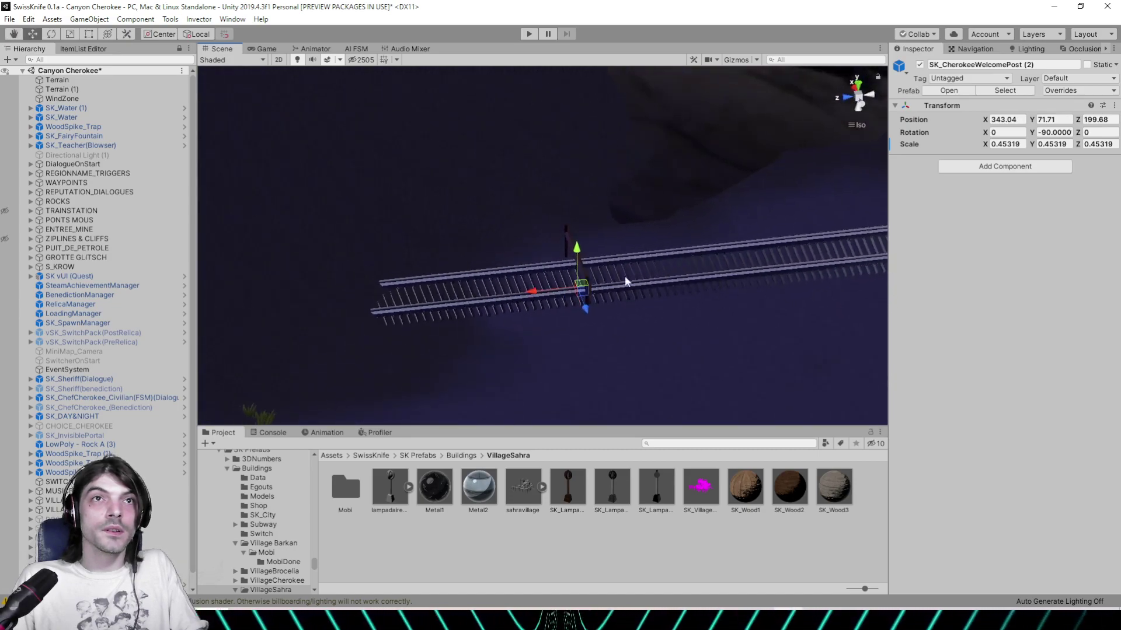
Slide the welcome post copy further along the railway to about Z 183.2
drag(736, 275, 666, 284)
middle_drag(648, 287, 297, 288)
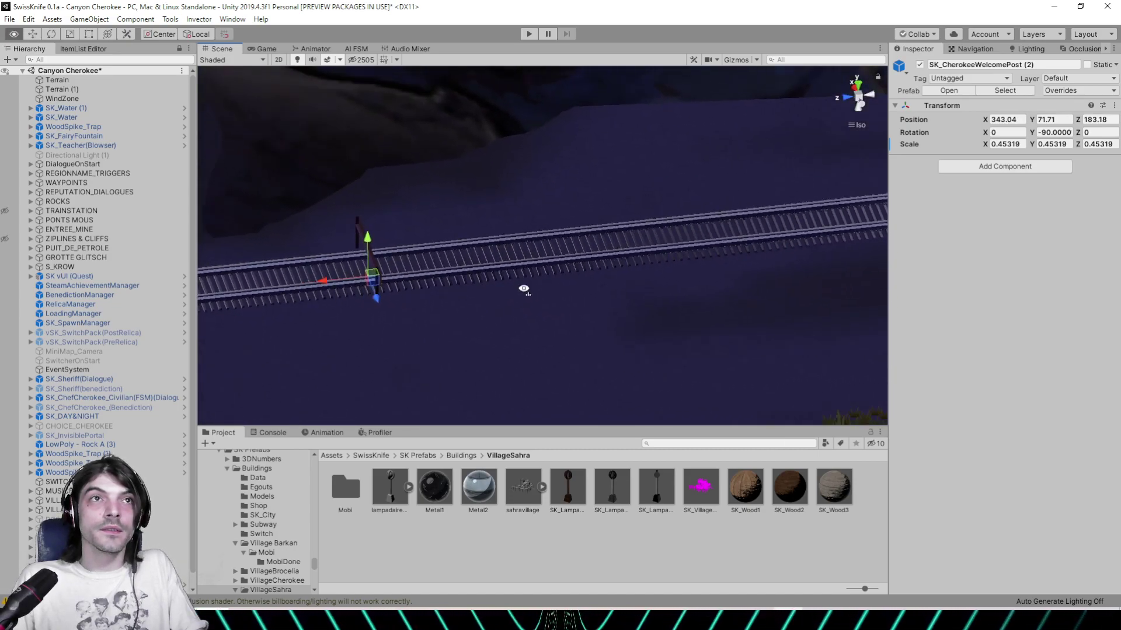
alt+drag(522, 290, 424, 139)
Delete the copied SK_CherokeeWelcomePost from the scene
click(30, 501)
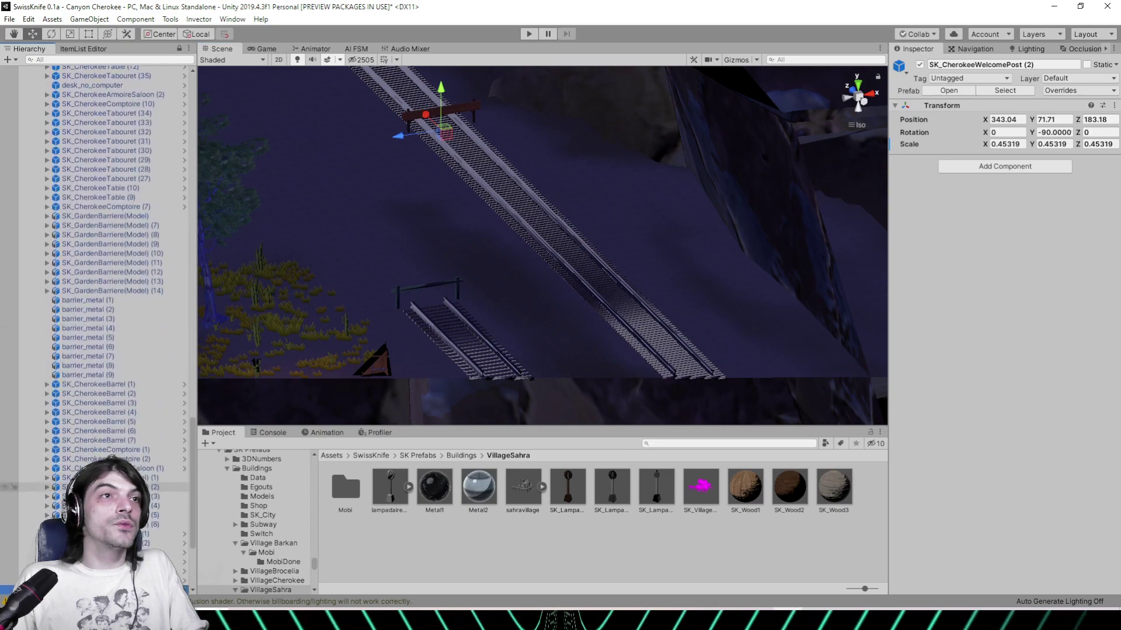
right_click(115, 574)
click(145, 341)
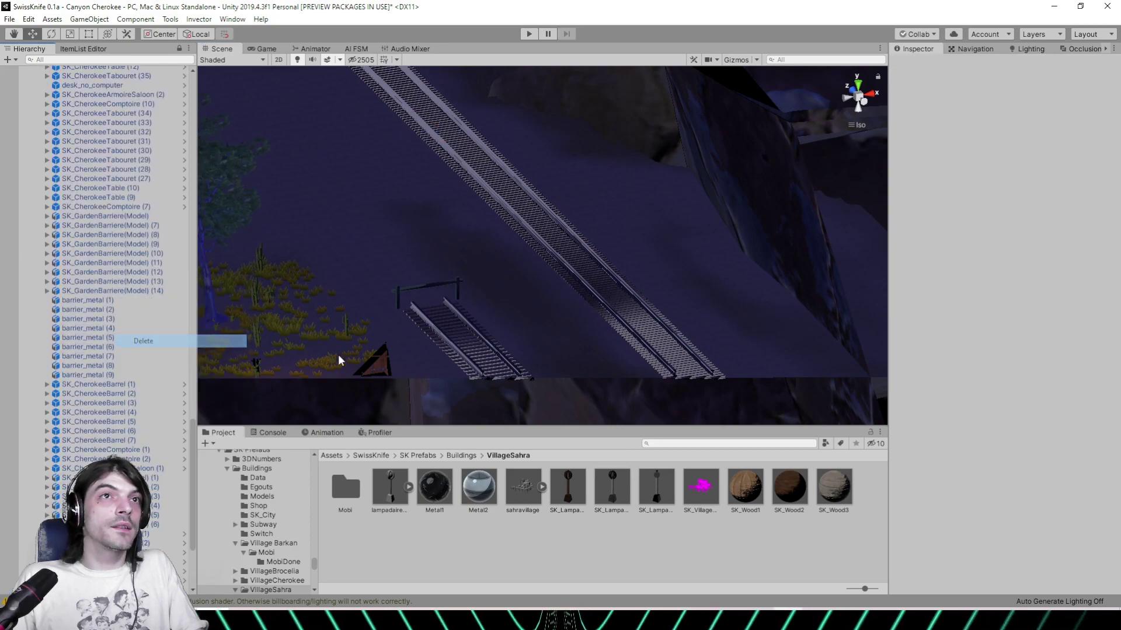
Duplicate the metal SK_CherokeeWoodPost end barrier from the short track and place copies across the main track, at about X 339.3, Z 140.1
click(424, 290)
key(ctrl+d)
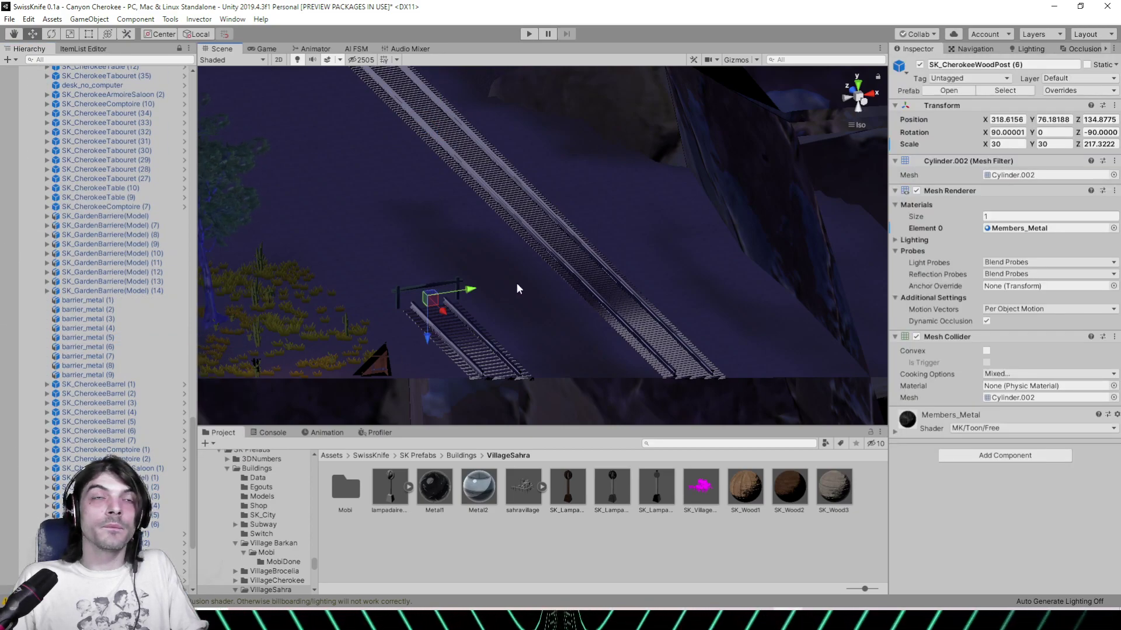
drag(467, 290, 671, 239)
key(ctrl+d)
key(ctrl+d)
right_drag(590, 258, 718, 231)
middle_drag(633, 229, 526, 347)
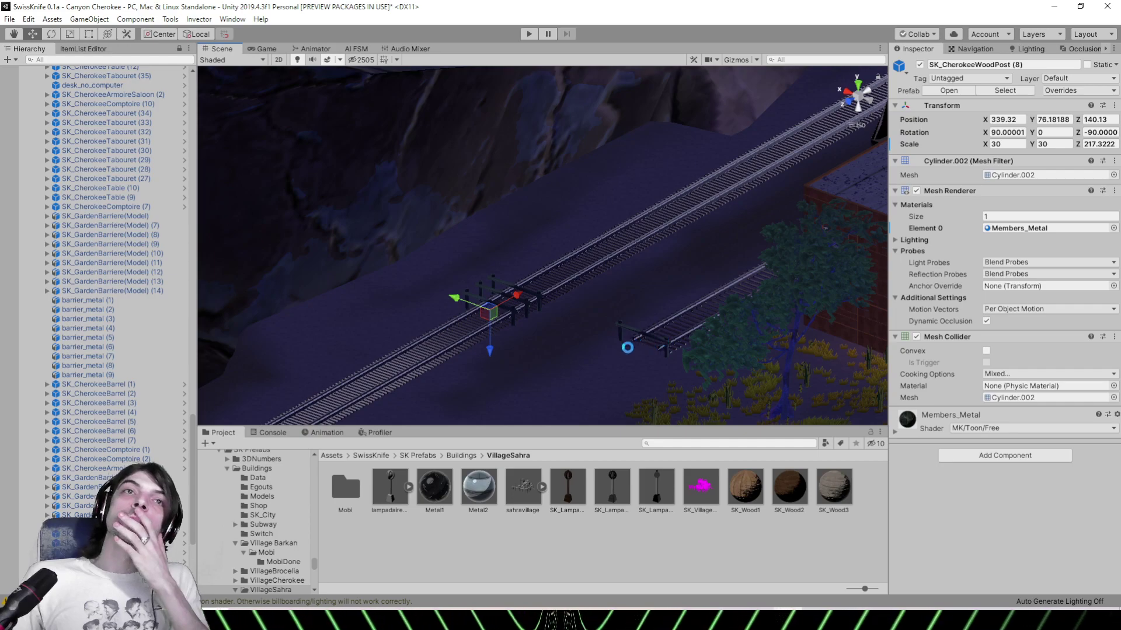
Look over the canyon village, then open the ChateauUmi scene
alt+drag(587, 346, 678, 286)
right_drag(678, 285, 800, 273)
scroll(623, 263, down, 2)
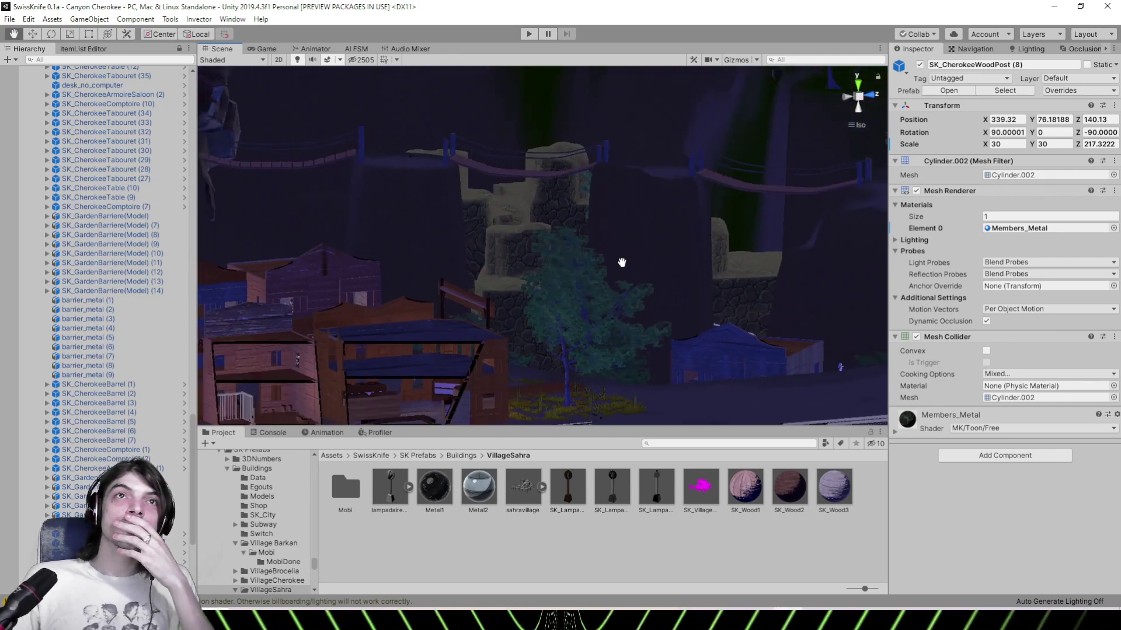
middle_drag(622, 262, 607, 362)
alt+drag(400, 224, 578, 280)
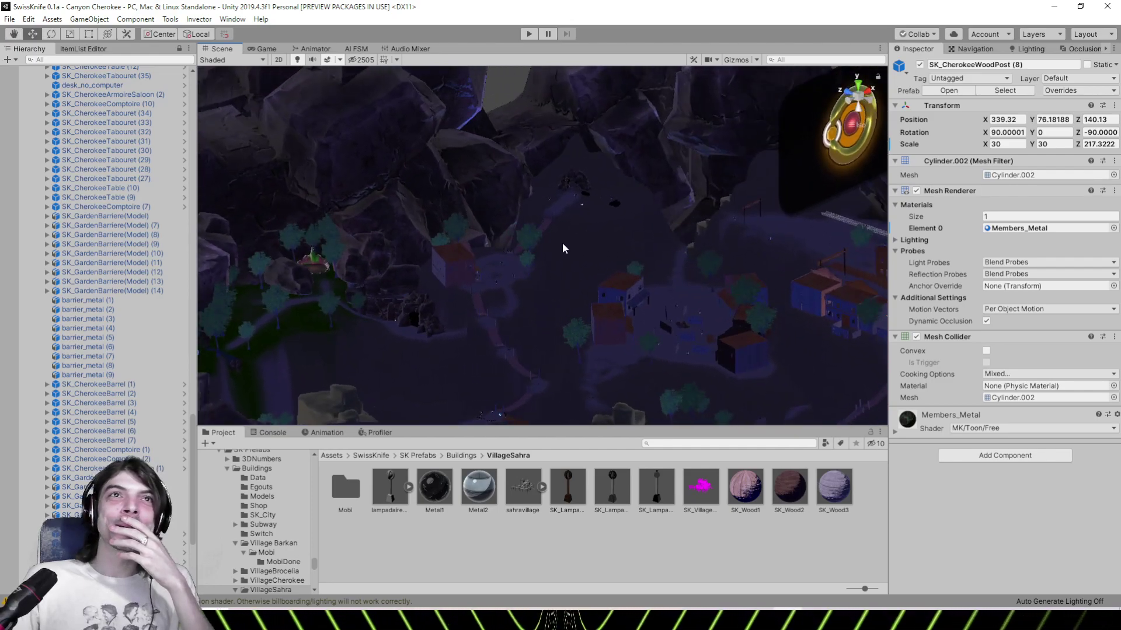
click(9, 19)
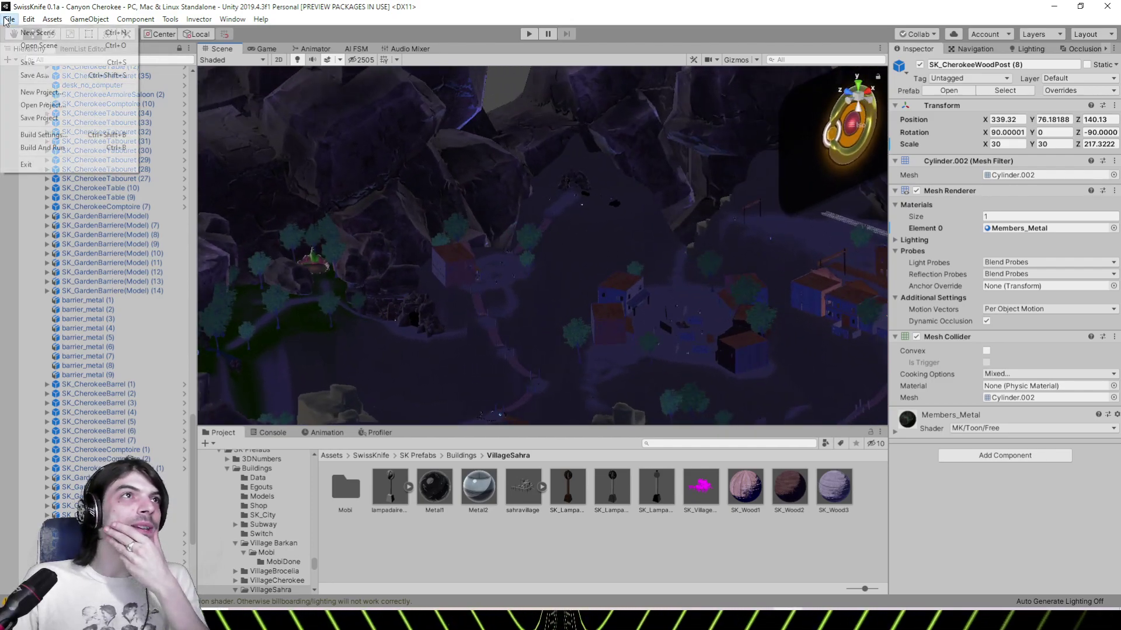
click(35, 45)
drag(553, 104, 552, 211)
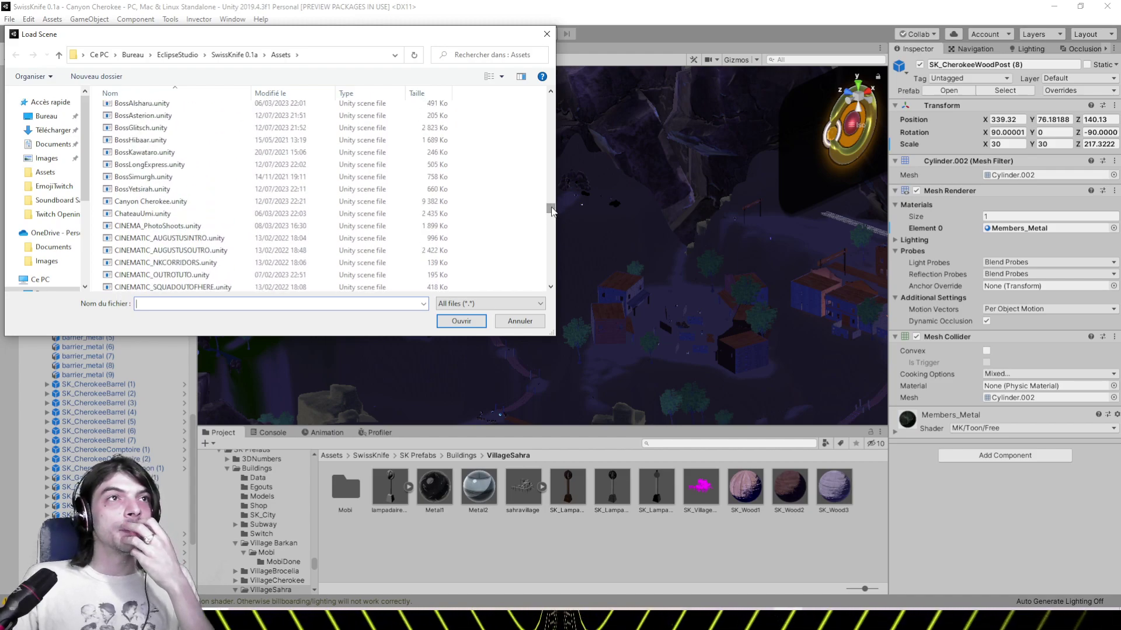
double_click(187, 214)
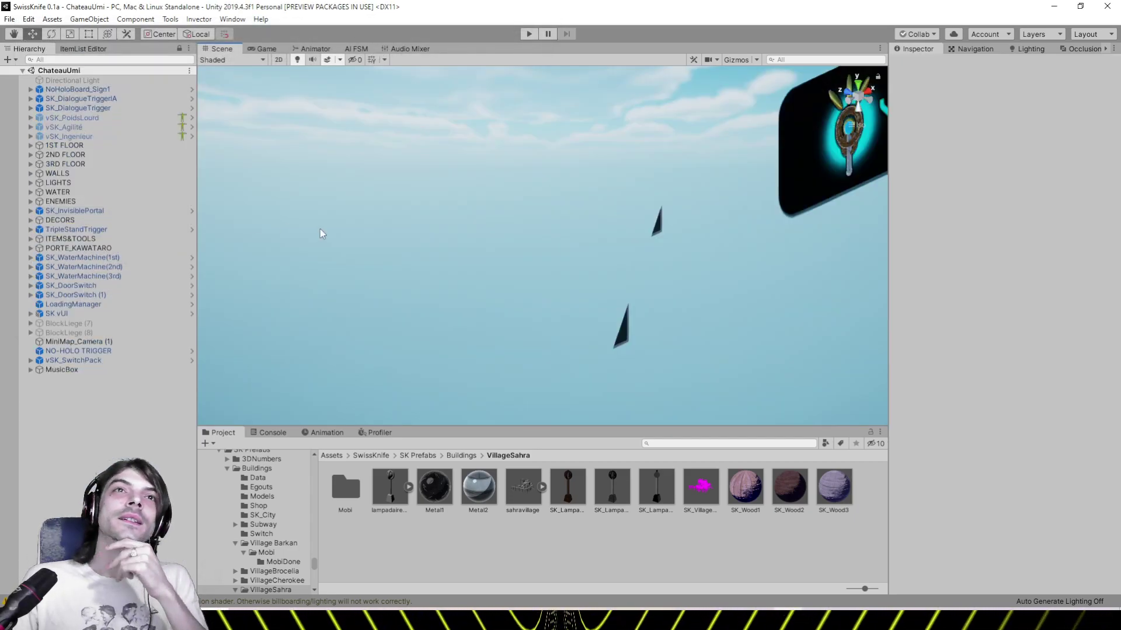
Select and frame the WALLS group, then examine the castle's exterior and interior floors for their shading
click(144, 201)
click(88, 173)
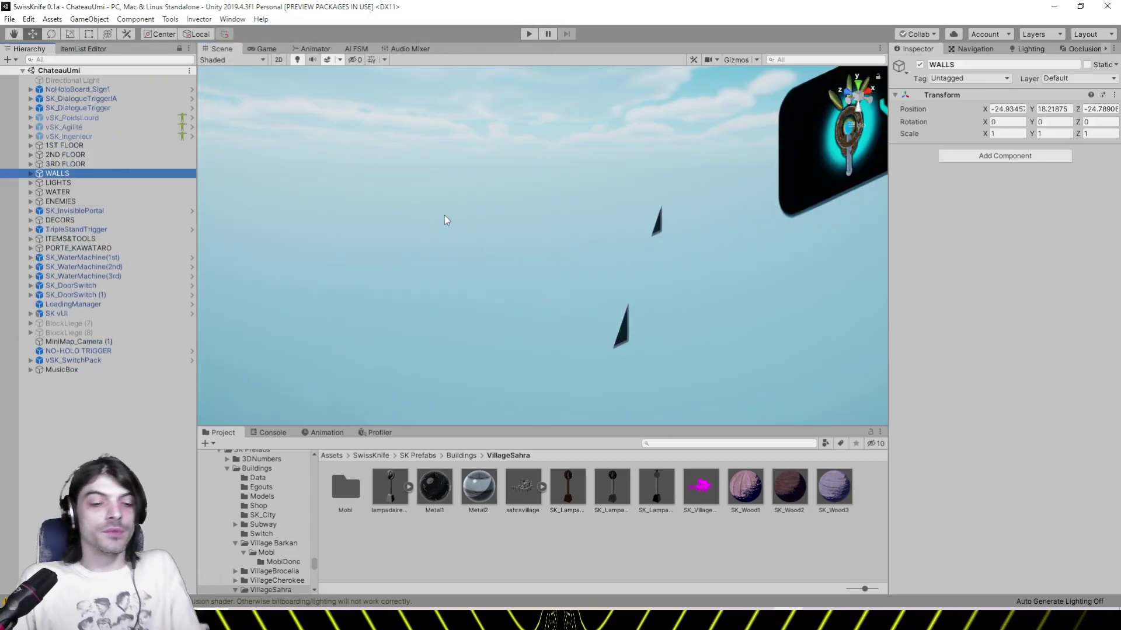
key(f)
alt+drag(443, 215, 728, 241)
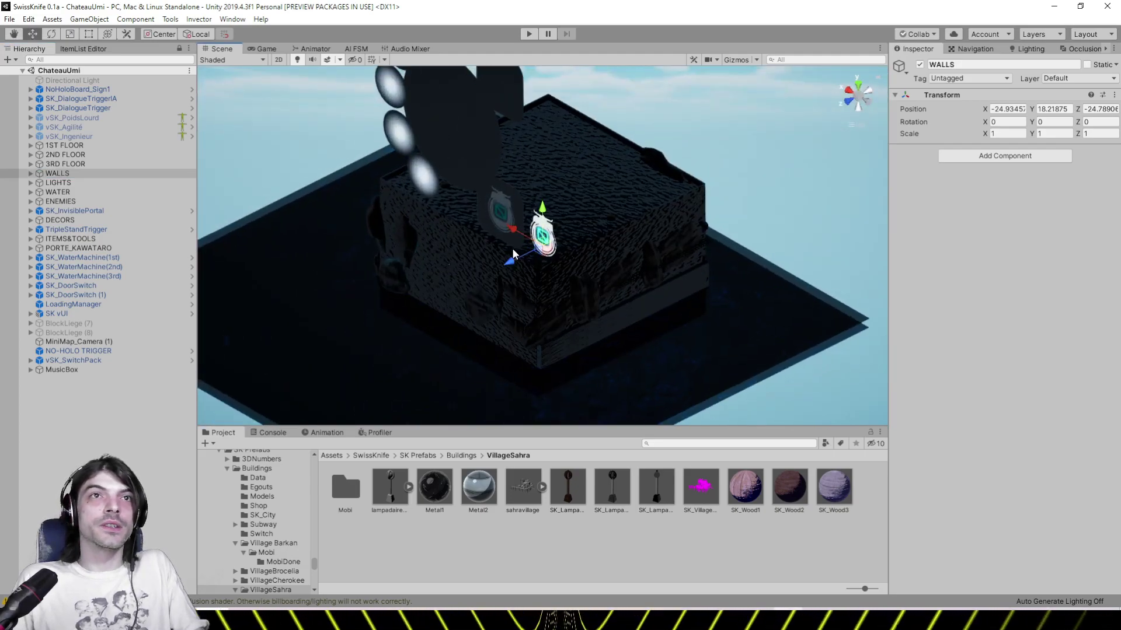
scroll(512, 247, up, 10)
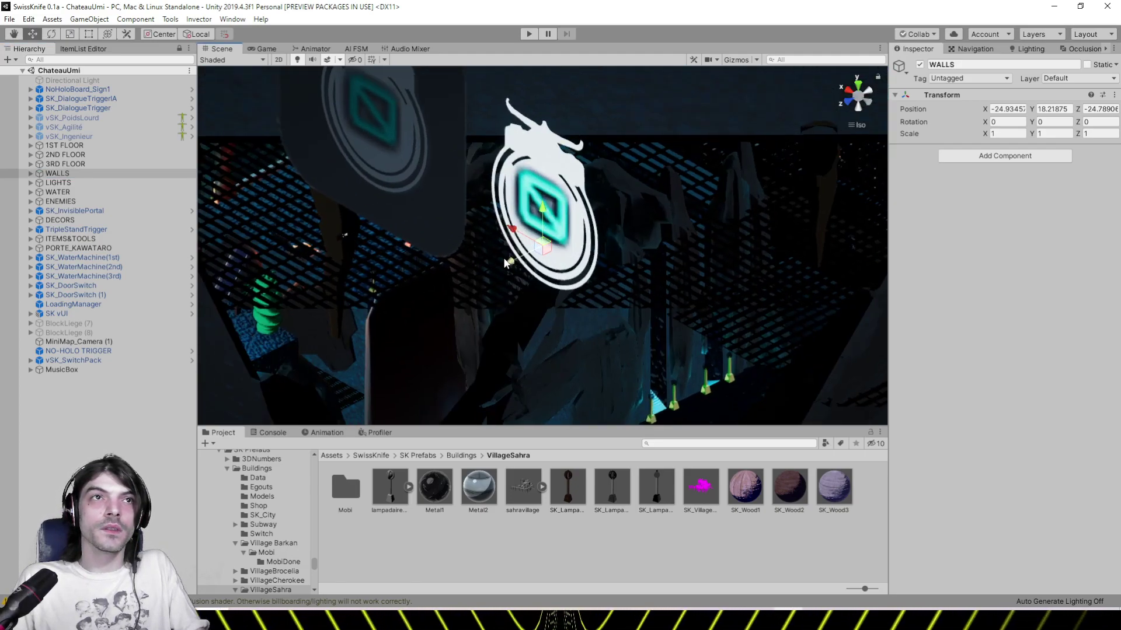
alt+drag(503, 257, 969, 205)
alt+middle_drag(437, 318, 693, 152)
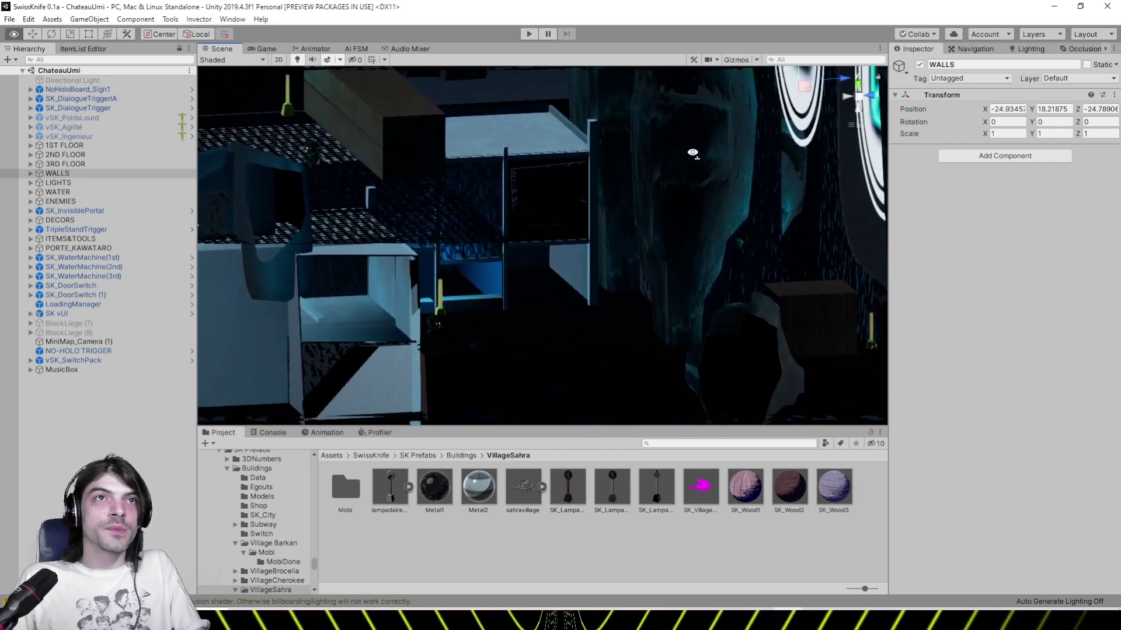
right_drag(693, 153, 530, 229)
scroll(631, 220, up, 2)
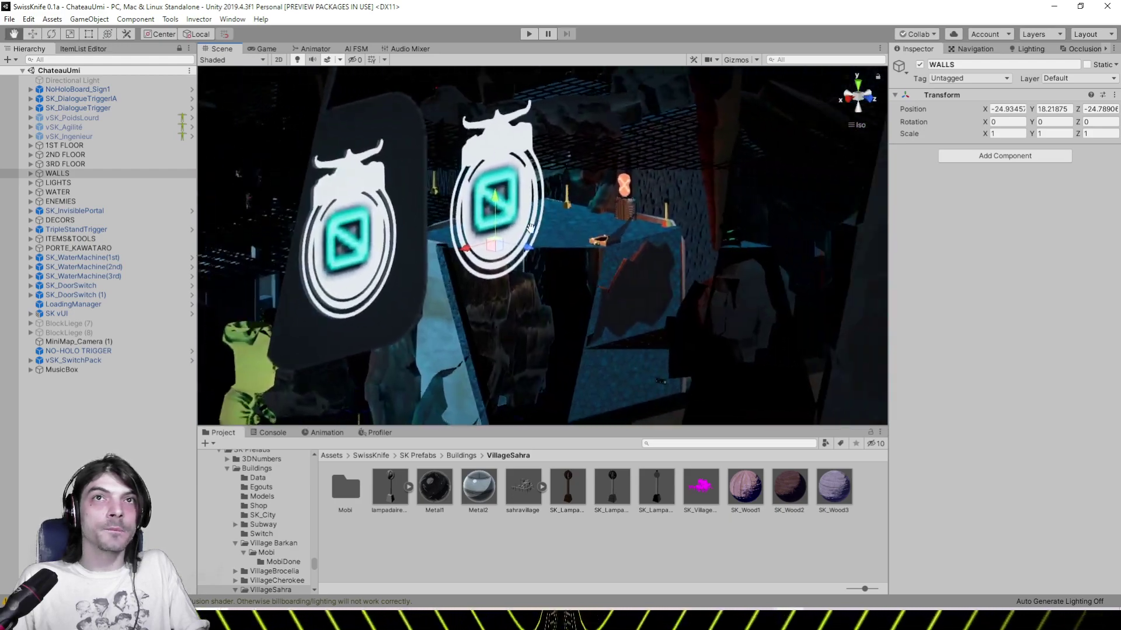
middle_drag(530, 228, 497, 224)
mouse_move(643, 208)
right_down()
mouse_move(515, 185)
mouse_move(402, 193)
mouse_move(654, 166)
mouse_move(775, 187)
mouse_move(633, 238)
mouse_move(513, 255)
mouse_move(753, 230)
mouse_move(622, 216)
mouse_move(548, 220)
mouse_move(777, 270)
mouse_move(411, 262)
mouse_move(675, 296)
mouse_move(590, 183)
mouse_move(477, 174)
mouse_move(596, 257)
mouse_move(558, 275)
mouse_move(636, 249)
mouse_move(670, 261)
mouse_move(645, 325)
mouse_move(675, 305)
mouse_move(551, 315)
mouse_move(642, 273)
mouse_move(502, 277)
mouse_move(615, 344)
mouse_move(633, 251)
mouse_move(583, 262)
right_up()
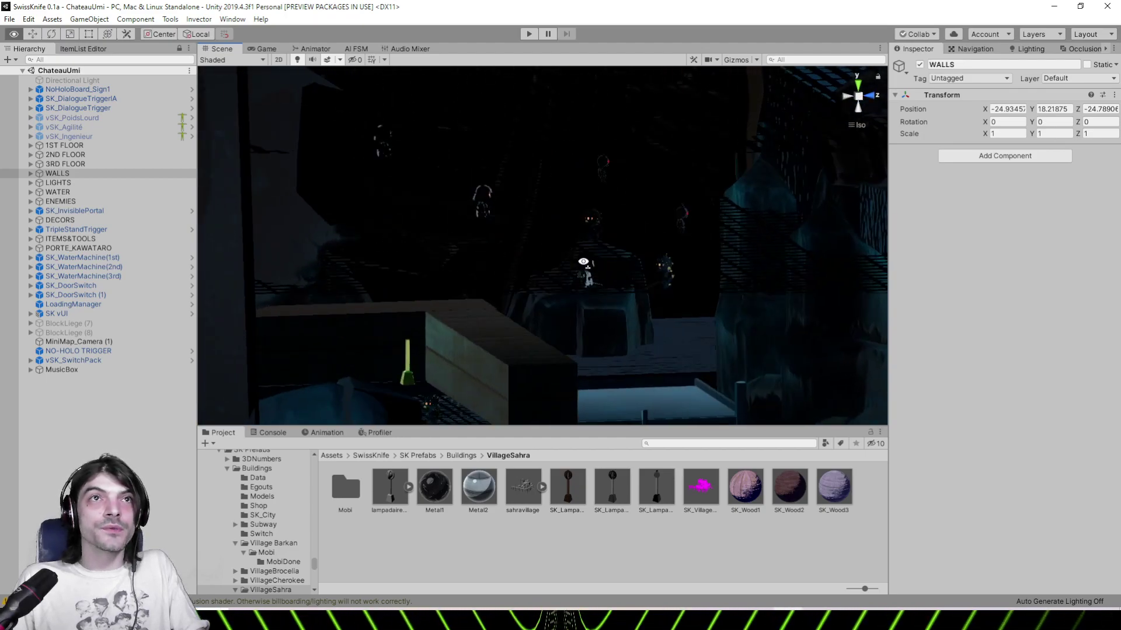
Select the helmeted enemy inside the dark castle, frame it and view it up close
click(481, 196)
scroll(480, 197, up, 10)
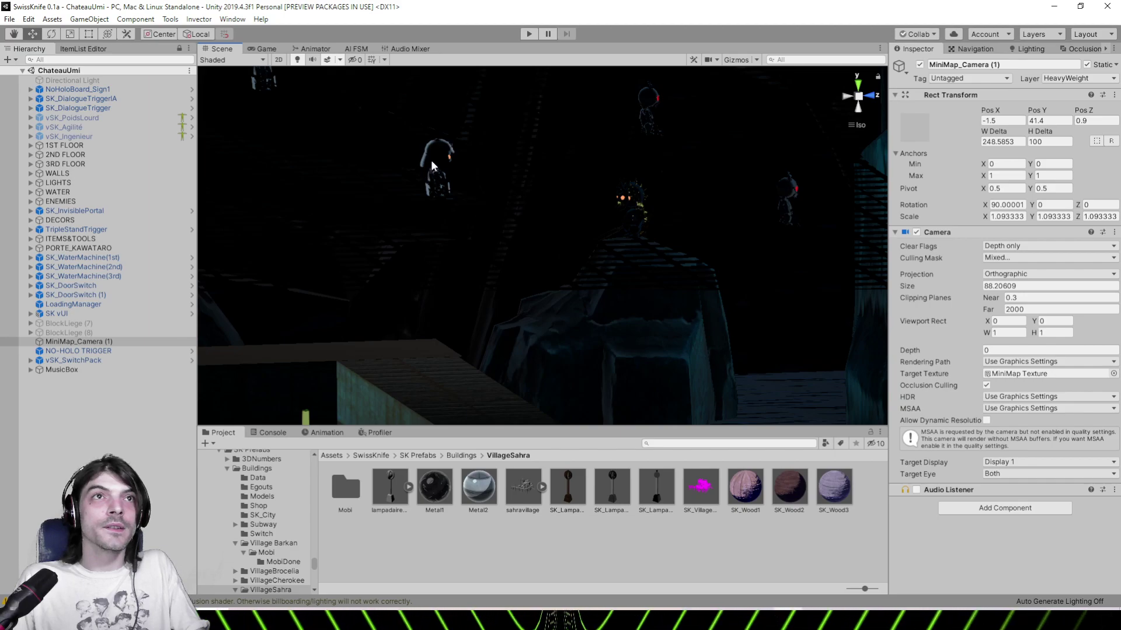
click(433, 166)
key(f)
alt+drag(489, 213, 625, 230)
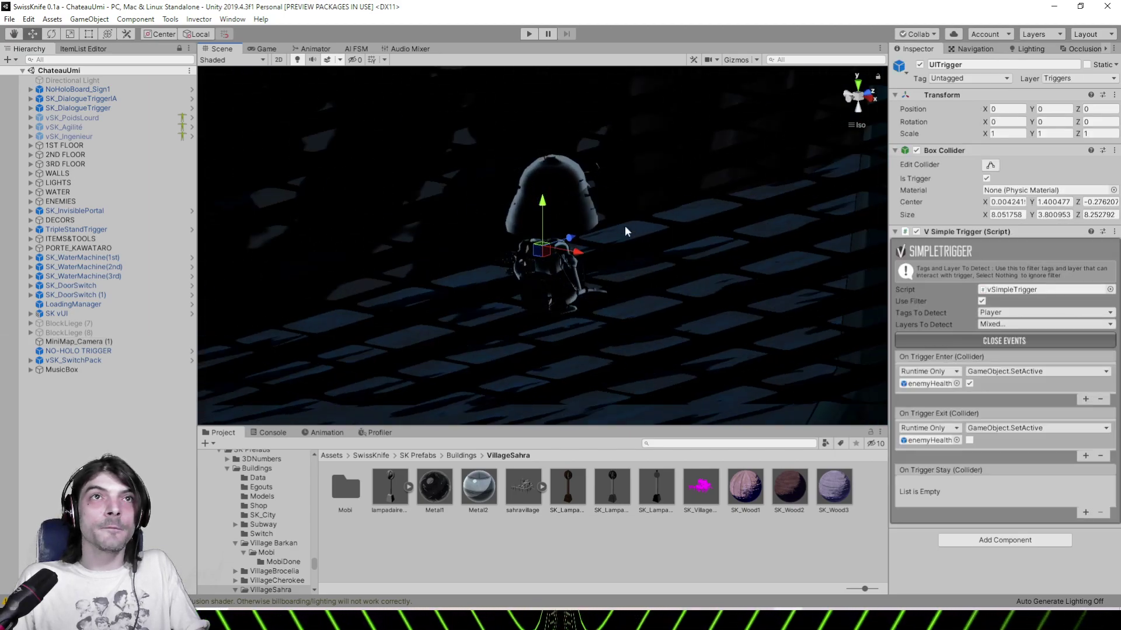
Select the enemy's helmet mesh kabuto_model_0_0, locate its Tuiles3 material in the project and examine the enemy from the front
click(571, 191)
click(571, 191)
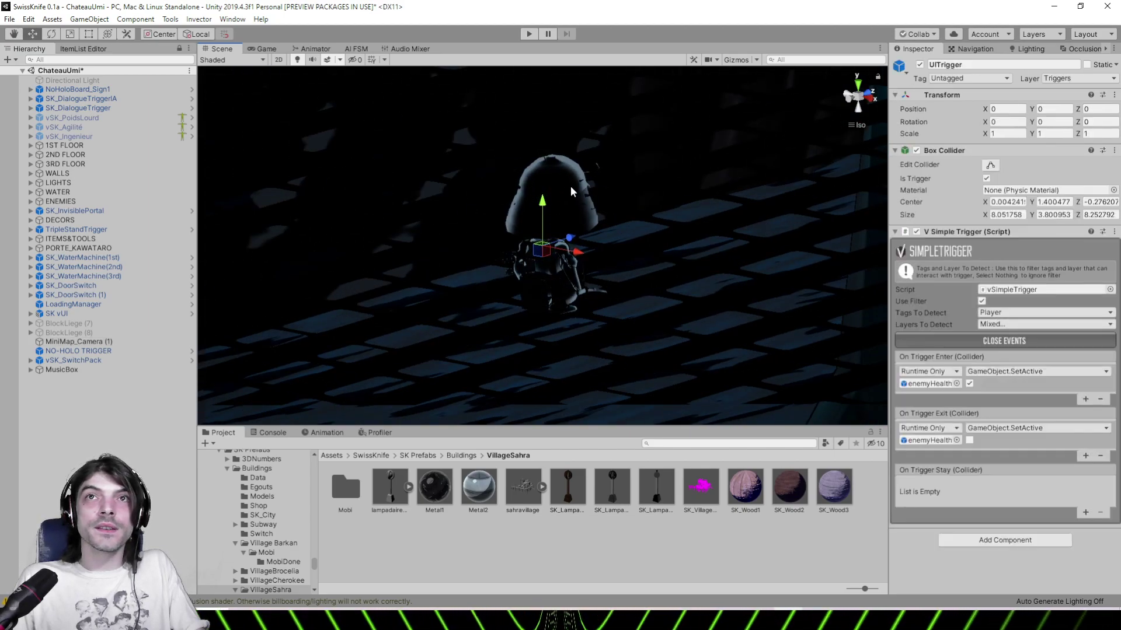
click(570, 192)
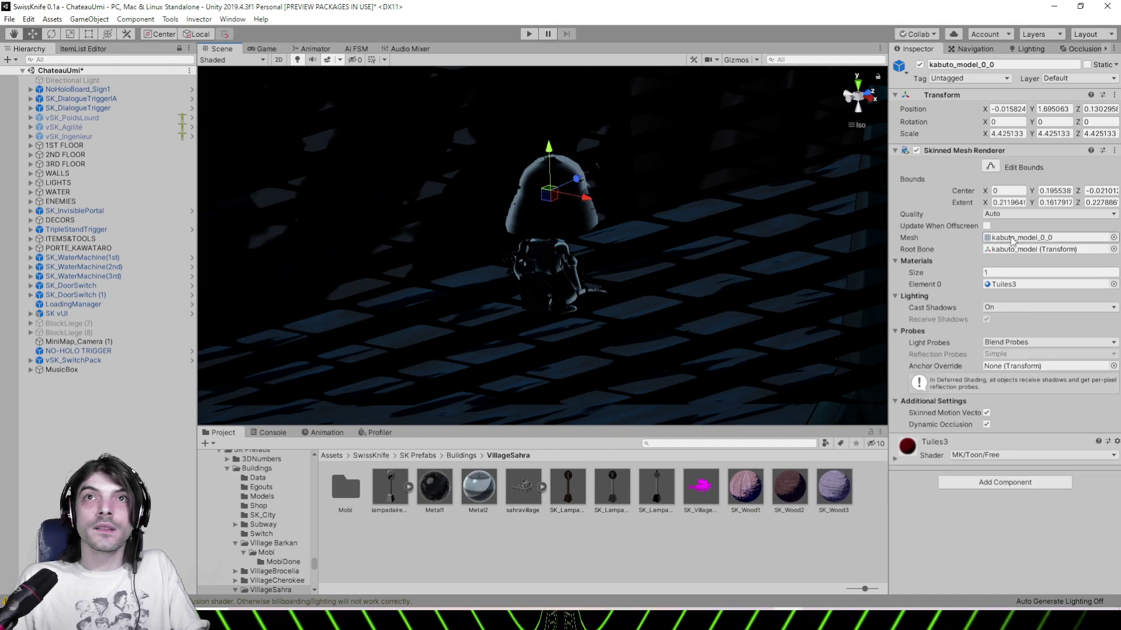
click(1004, 284)
alt+drag(642, 200, 489, 228)
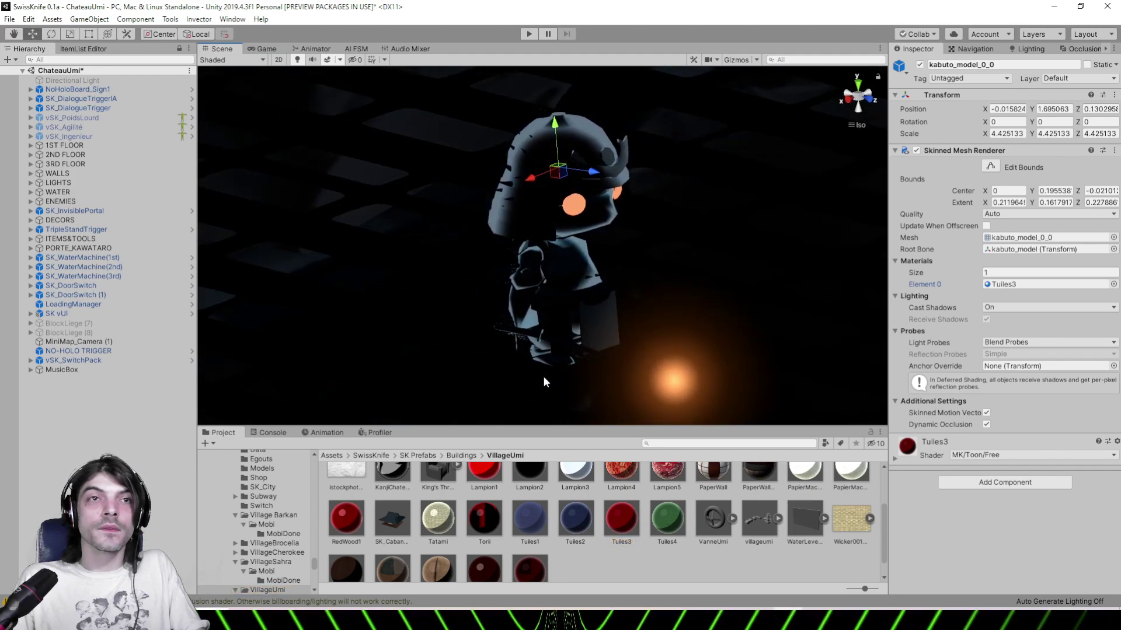
Select SK_DarkSamurai_SakanaPL[Fire] among the ENEMIES and search the project for "darksamurai"
click(30, 201)
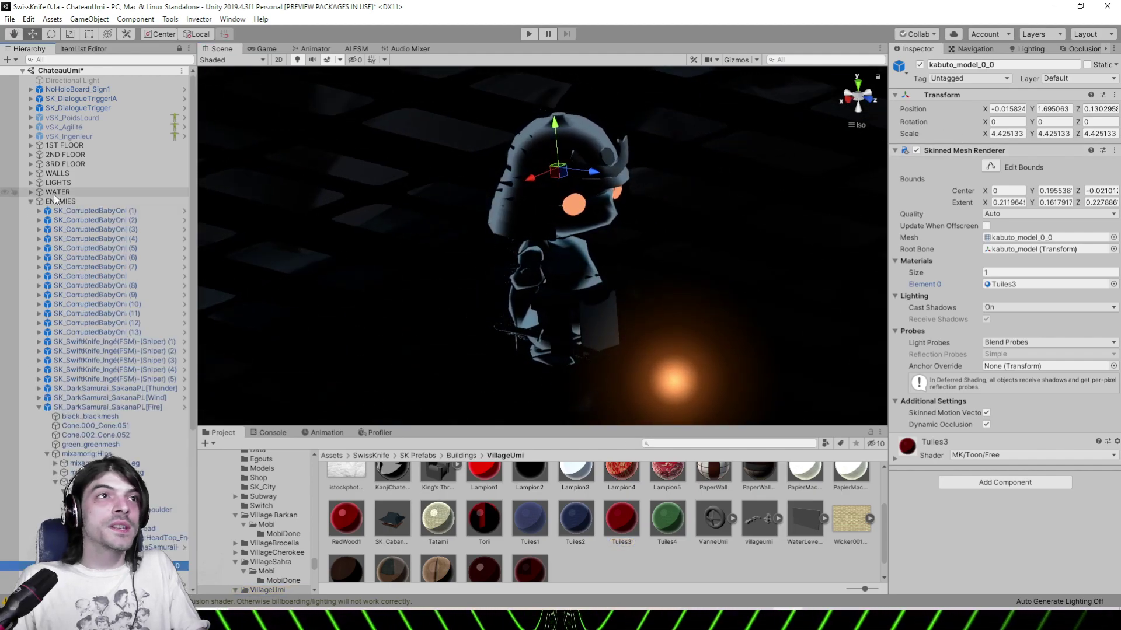
click(111, 407)
click(684, 443)
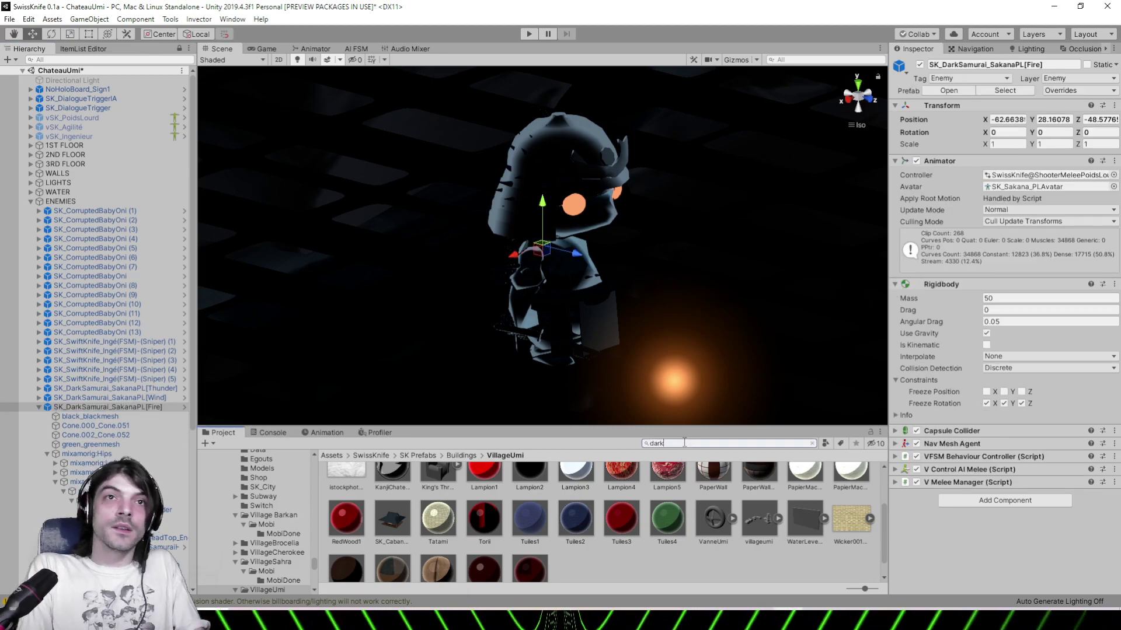
text(darksa)
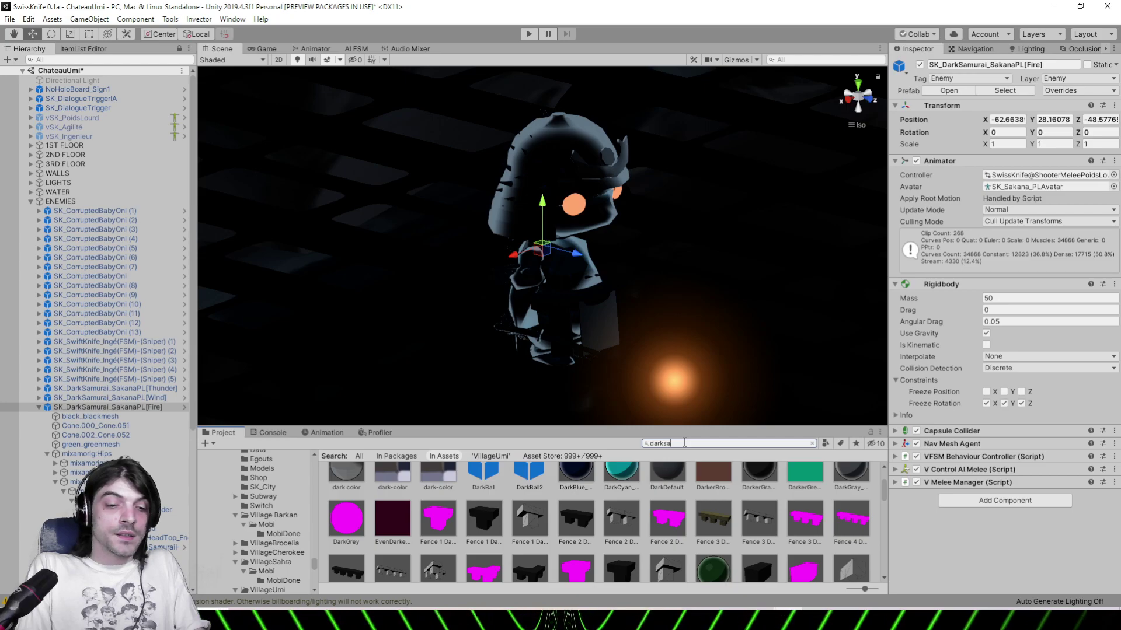
text(murai)
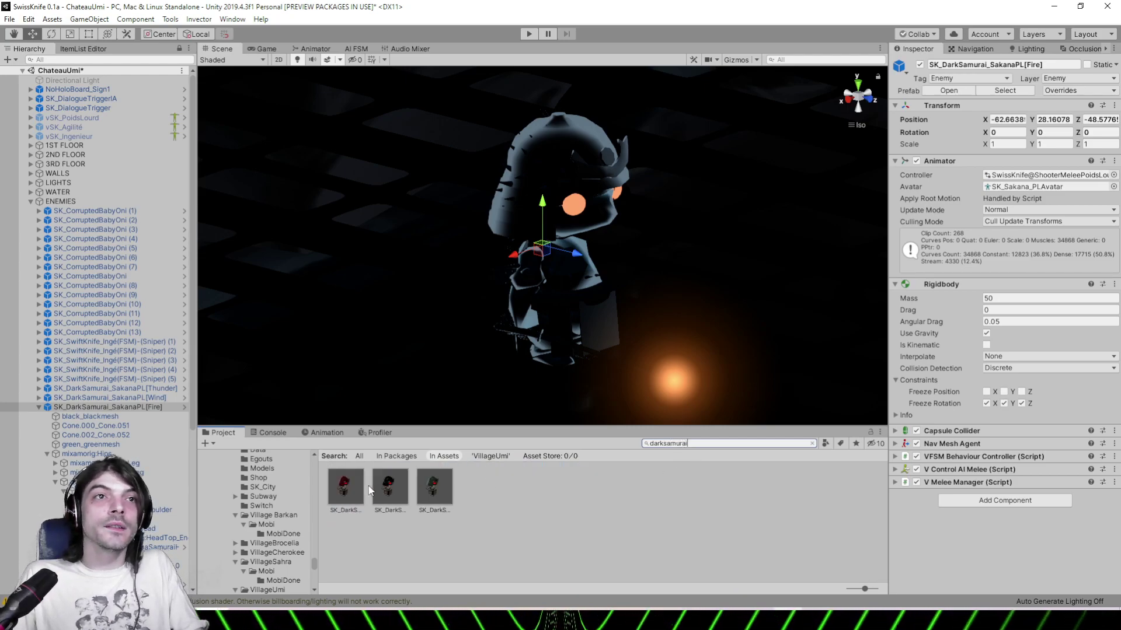
key(Down)
Open the SK_DarkSamurai_SakanaPL[Fire] prefab, zoom in on the samurai and select its helmet mesh kabuto_model_0_0
click(1009, 96)
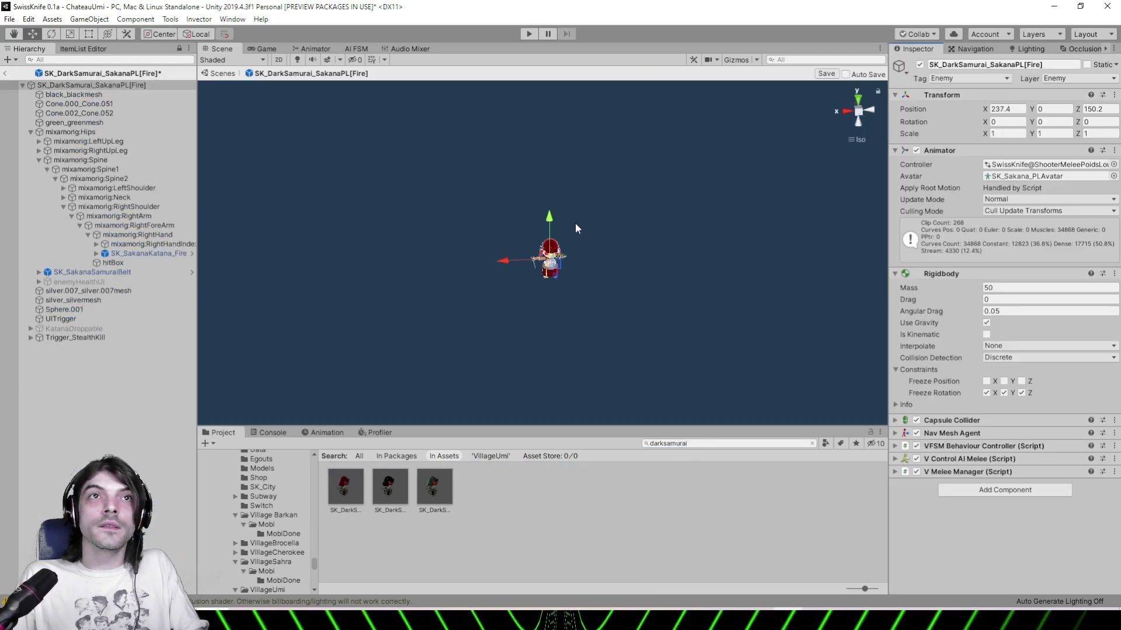
right_drag(540, 256, 502, 222)
scroll(672, 236, up, 10)
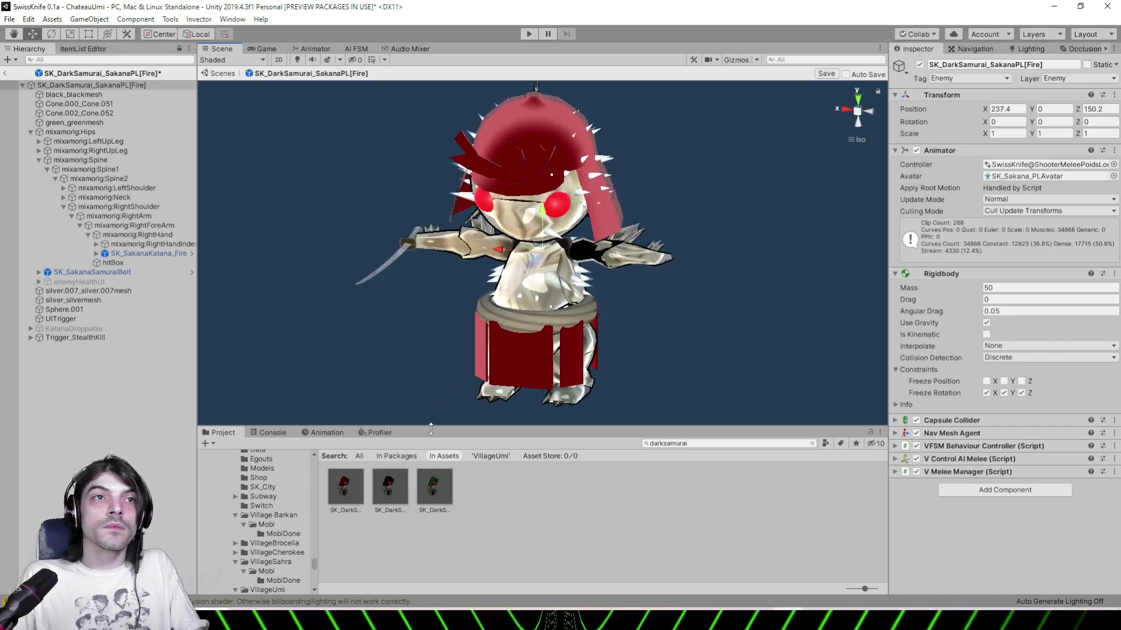
click(562, 124)
click(562, 124)
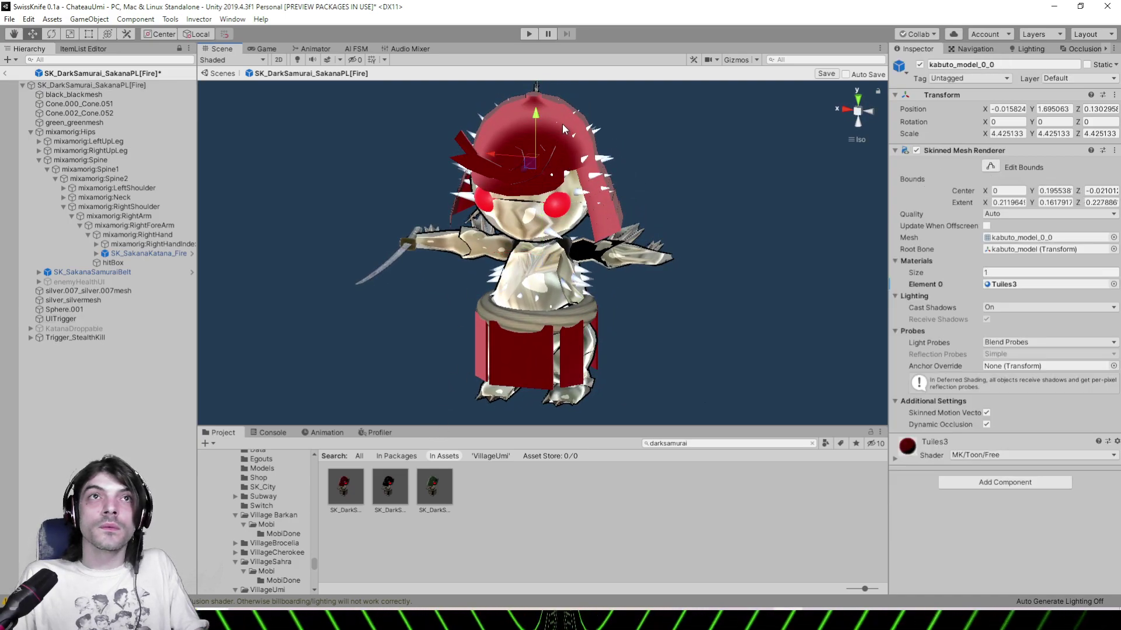
Open the helmet's Tuiles3 material and set its rim size to 2.42, intensity to 0.388 and rim smoothness to 0.106
click(1003, 284)
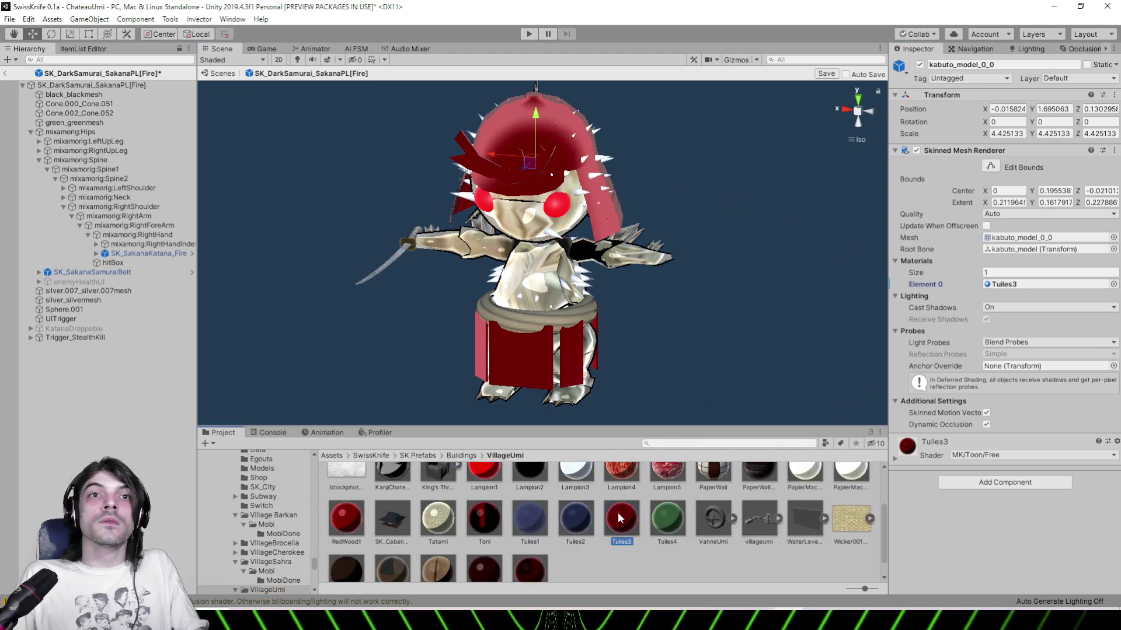
double_click(1004, 284)
click(998, 234)
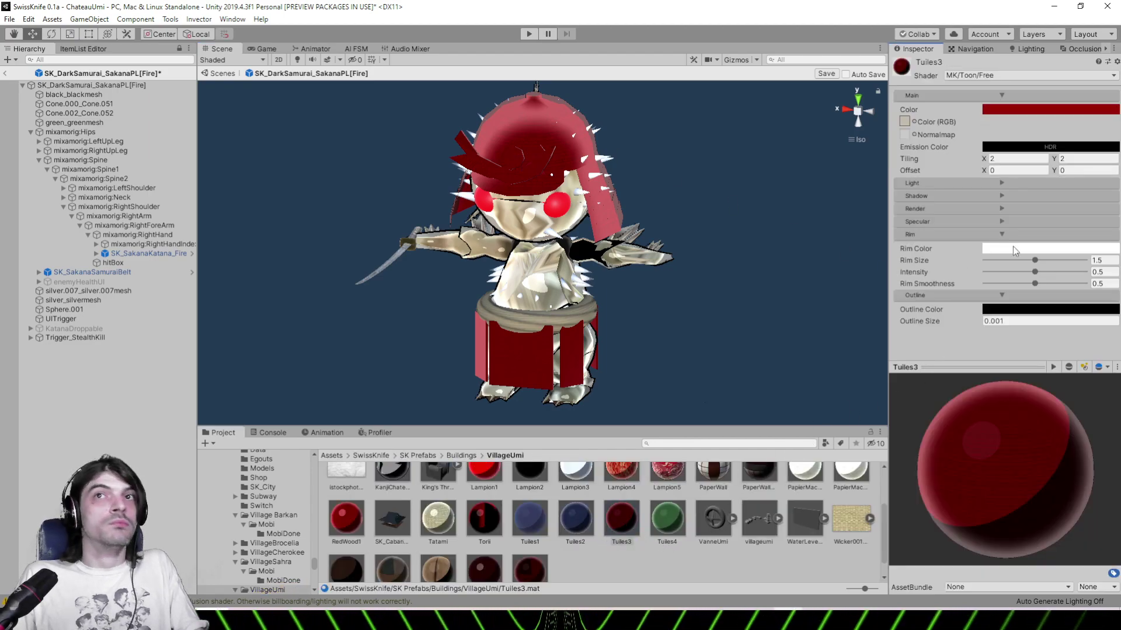
click(1065, 260)
click(1023, 272)
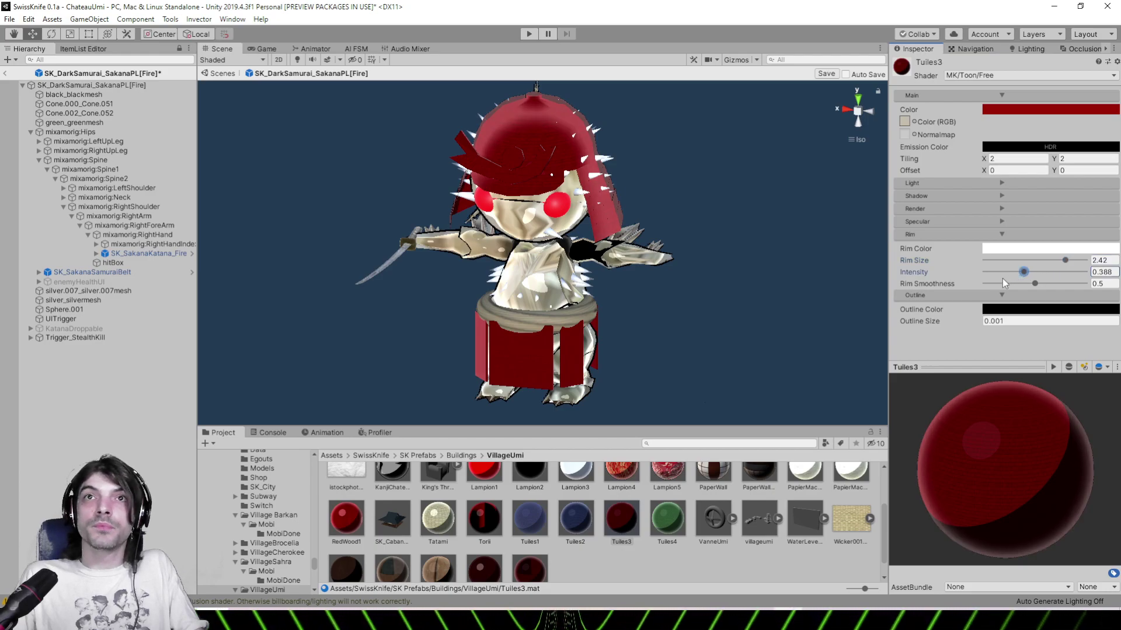
click(996, 284)
Give Tuiles3 a light pink rim colour and a slightly brighter, softer red main colour, checking the samurai from the side
click(1012, 250)
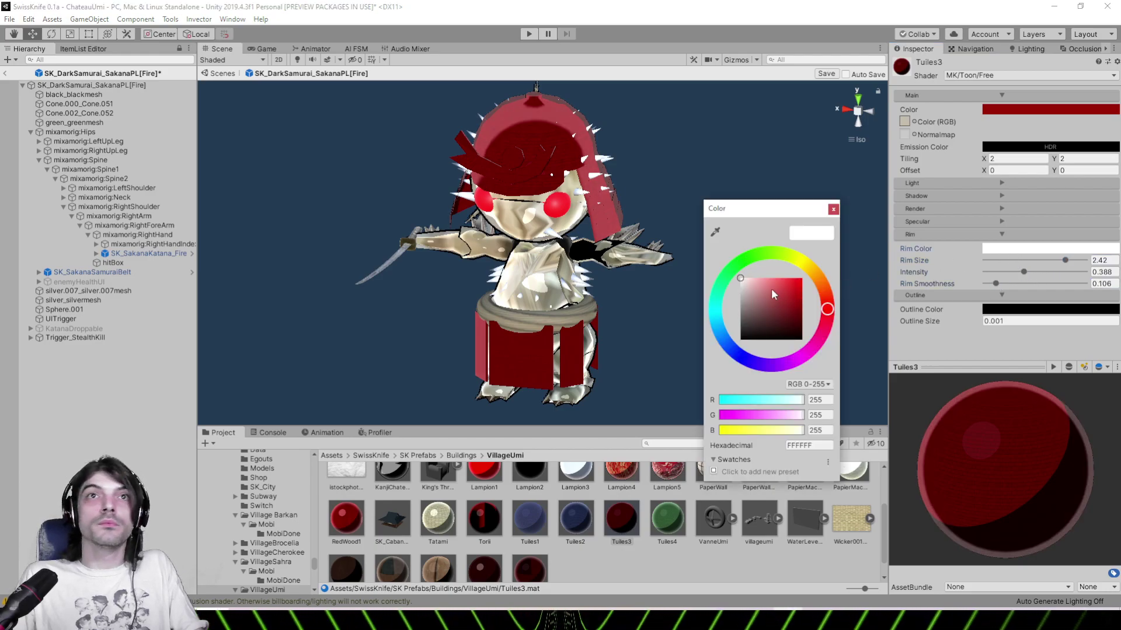
drag(771, 295, 764, 272)
click(833, 209)
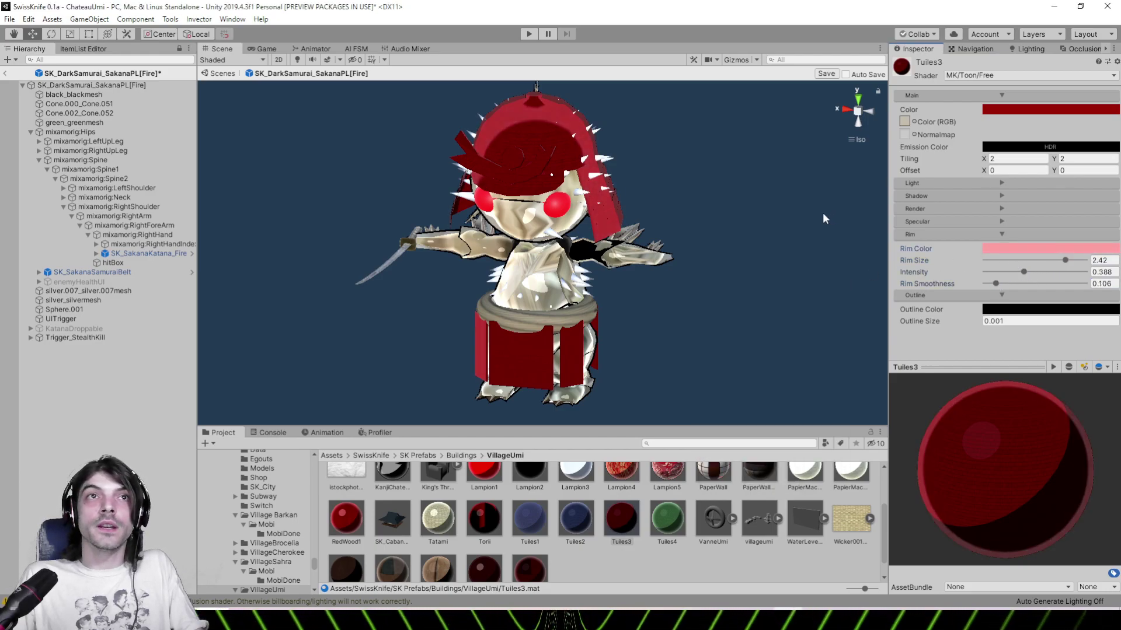
click(1030, 110)
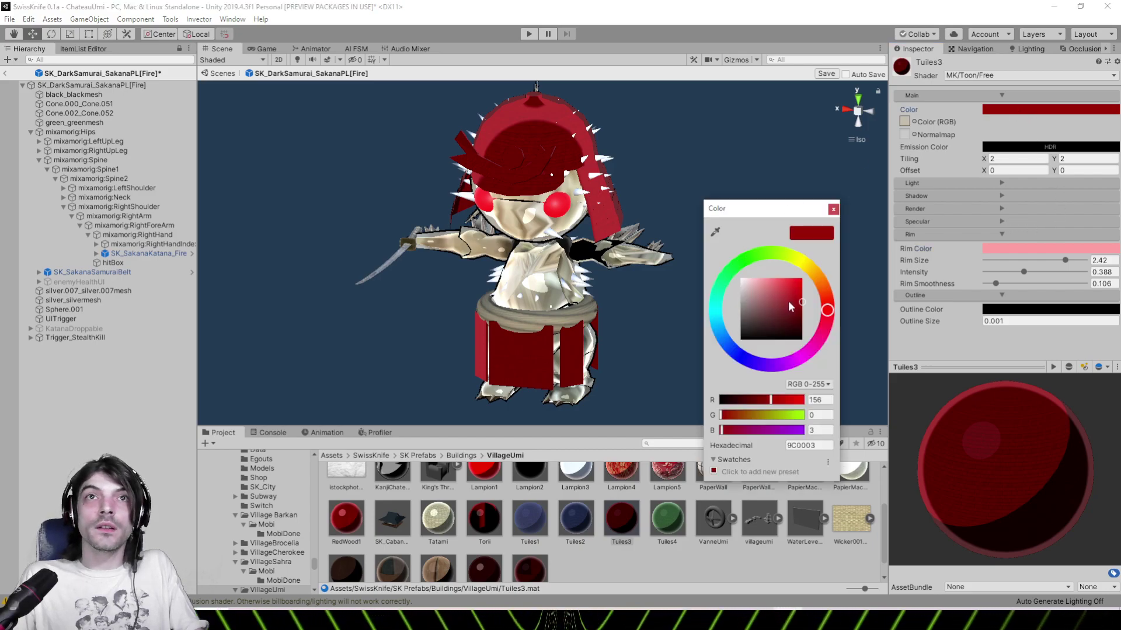
click(791, 298)
click(832, 209)
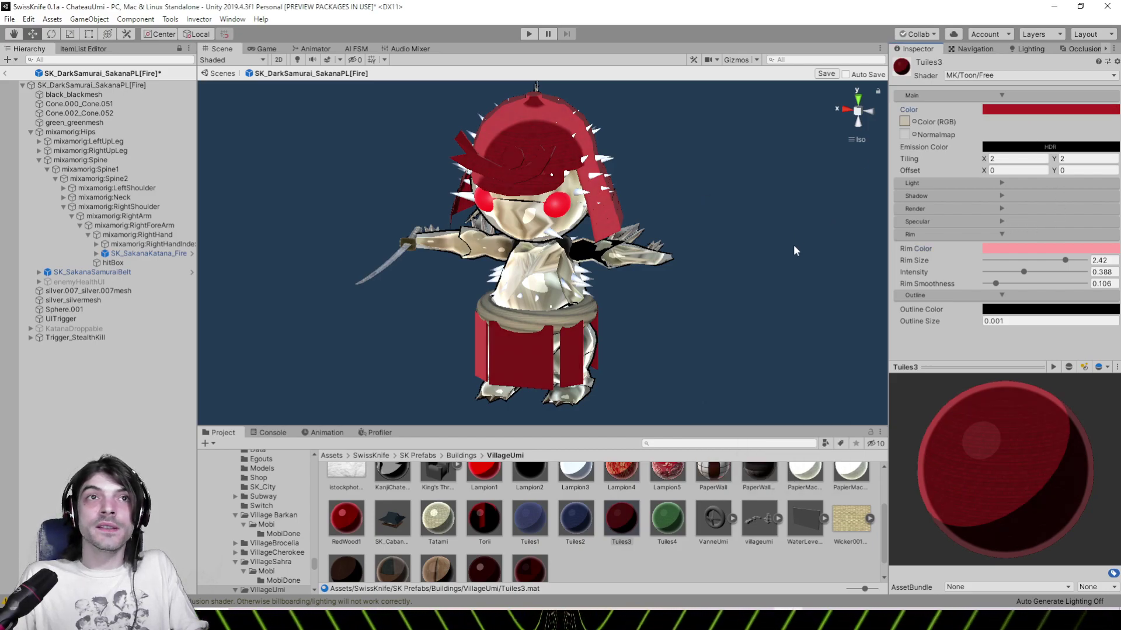
alt+drag(795, 246, 695, 257)
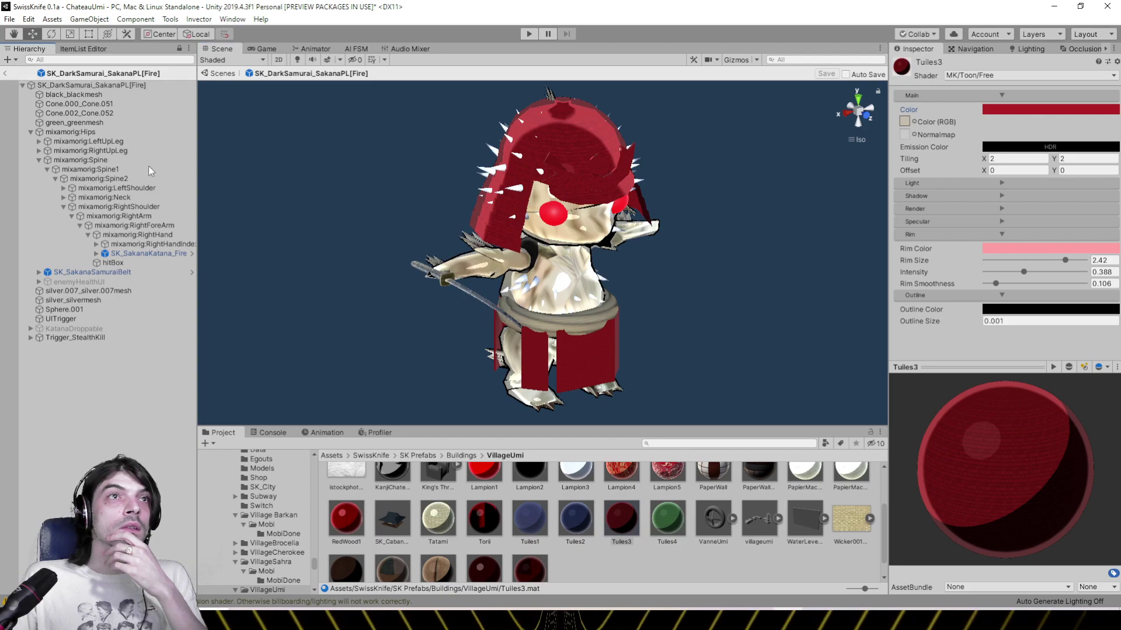
Return to the scene and open the SK_DarkSamurai_SakanaPL[Thunder] prefab from a "darksamurai" search to examine the samurai from the front
click(5, 73)
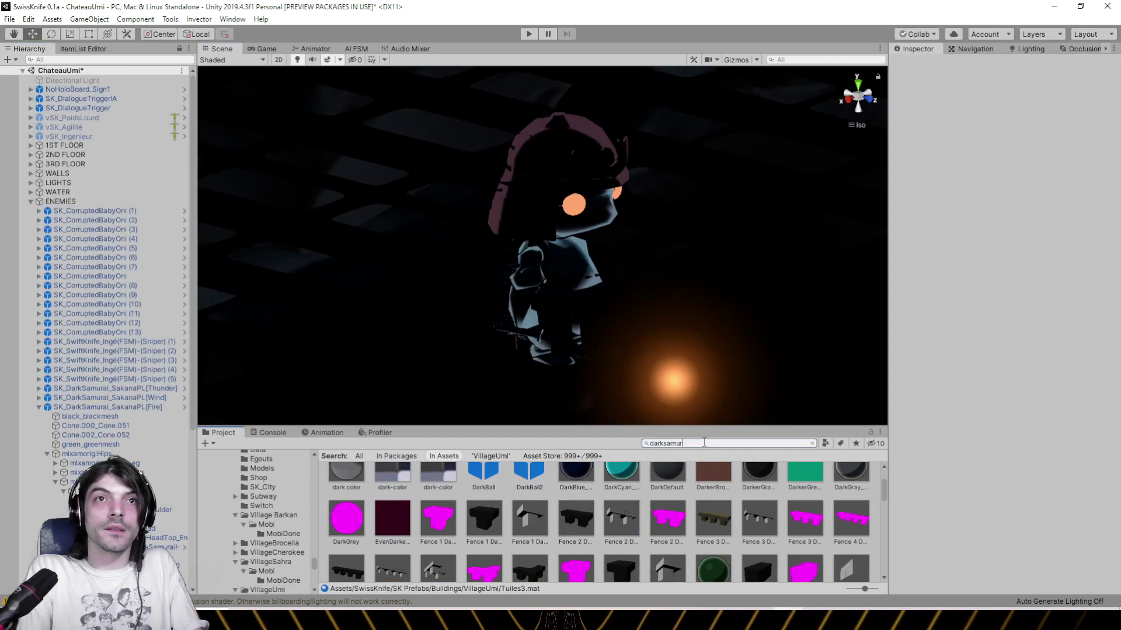
click(390, 491)
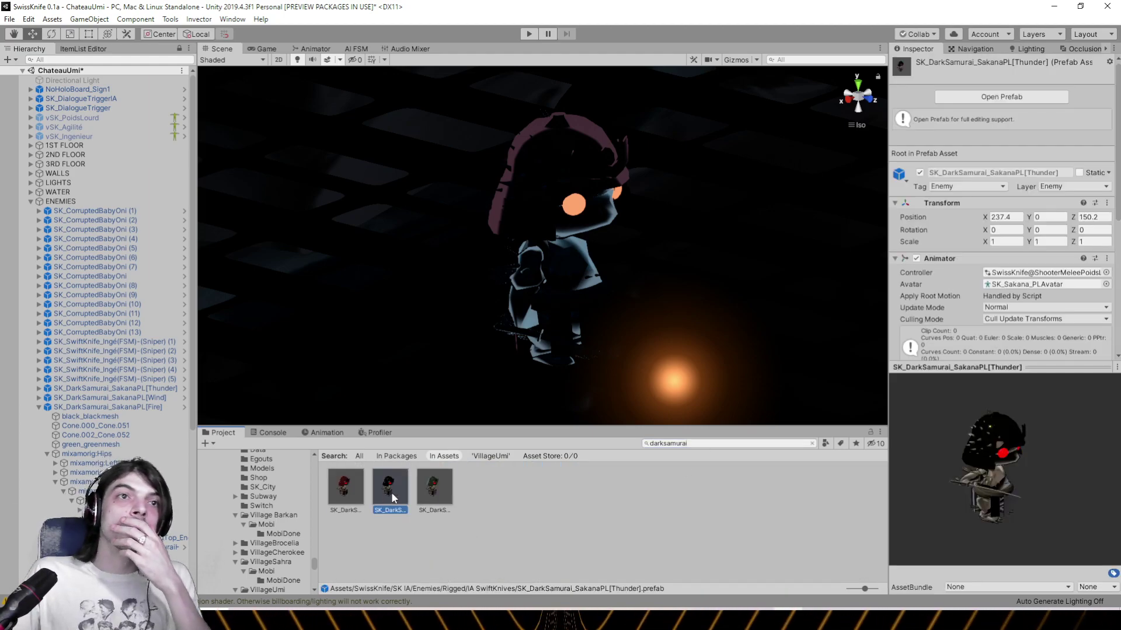
click(974, 97)
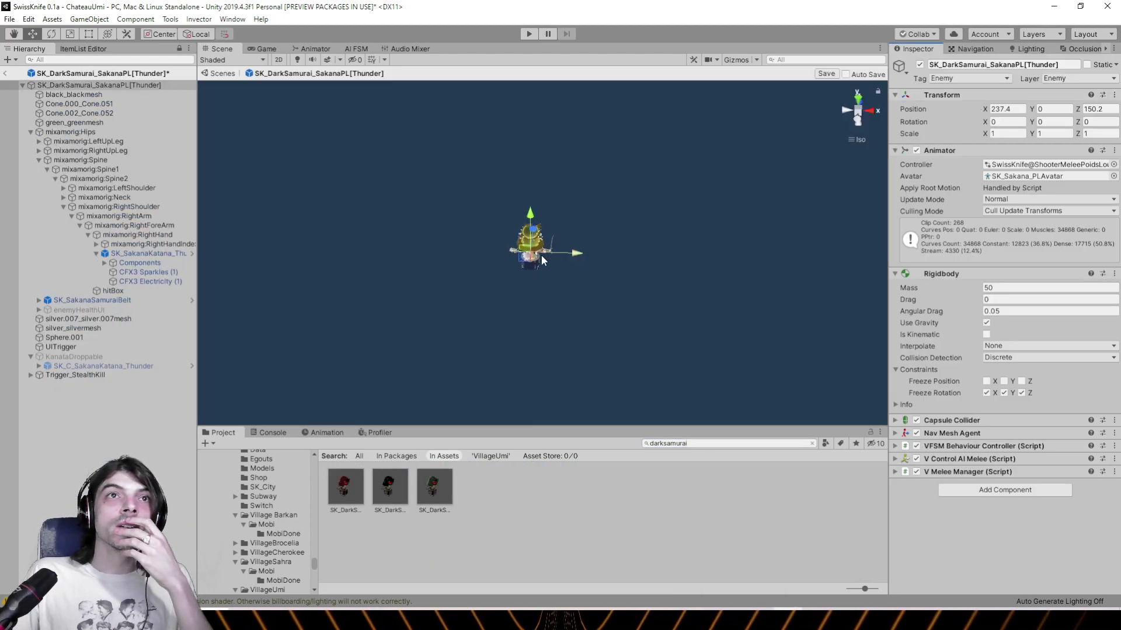
scroll(543, 260, up, 10)
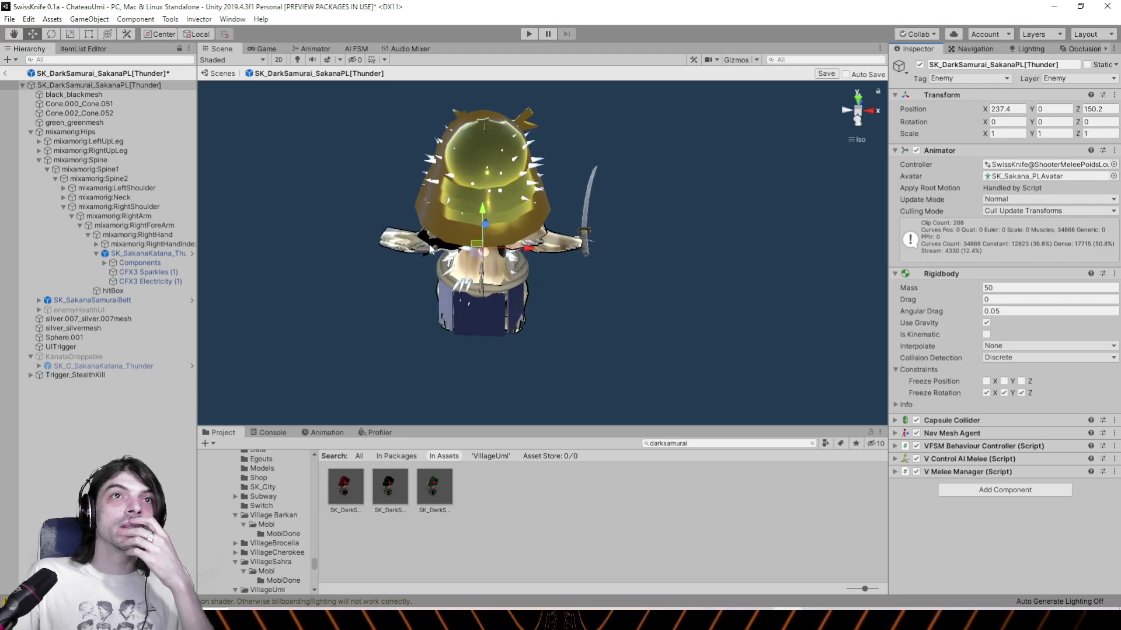
alt+drag(430, 248, 446, 346)
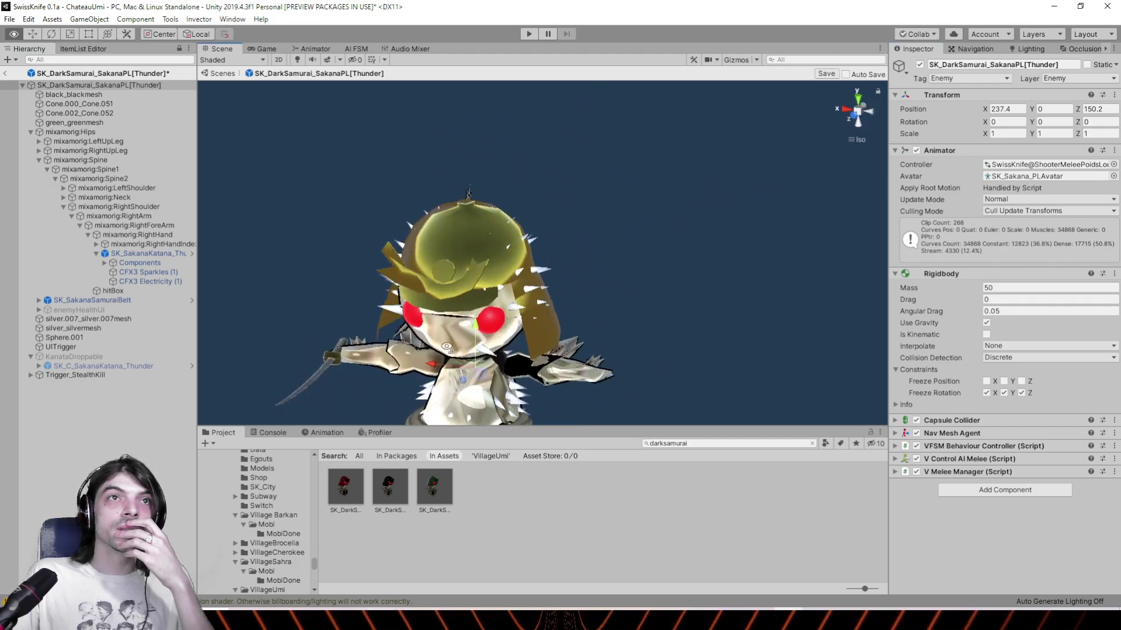
right_drag(446, 346, 408, 304)
middle_drag(408, 304, 545, 204)
scroll(545, 204, down, 5)
right_drag(525, 213, 588, 235)
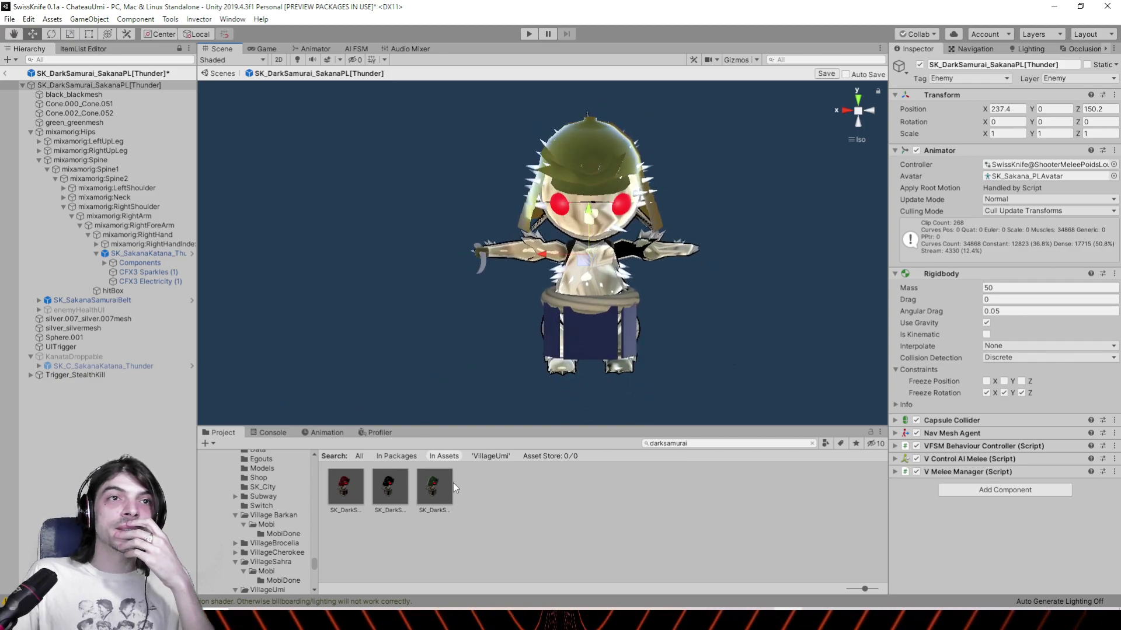
Open the SK_DarkSamurai_SakanaPL[Wind] prefab and bring the green samurai into close view from the front
click(435, 486)
click(1002, 96)
click(549, 334)
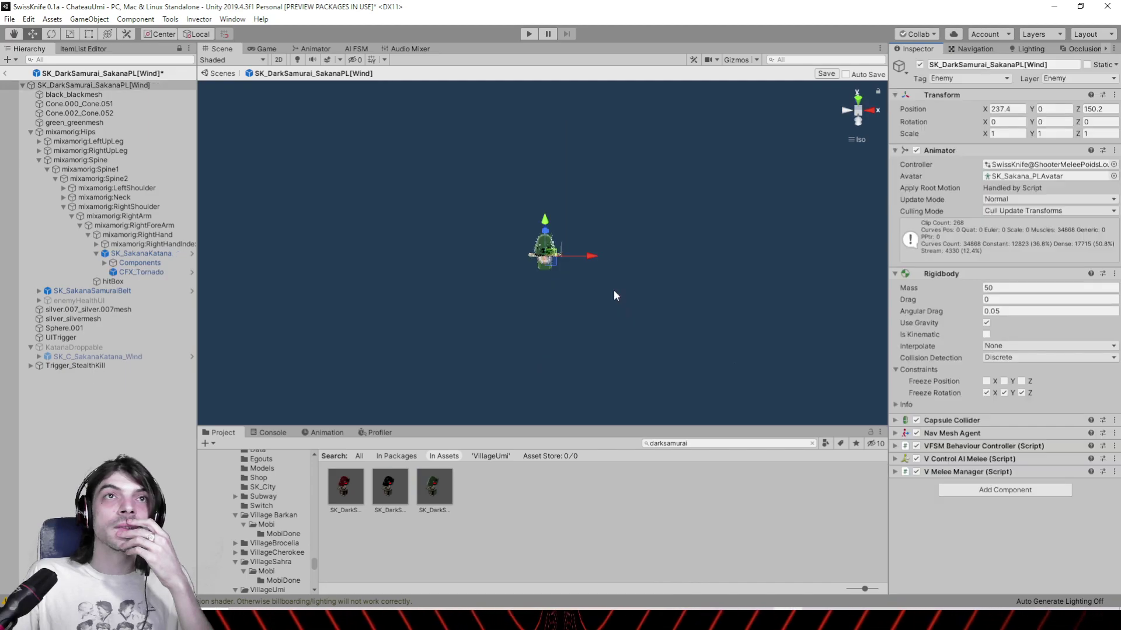
scroll(607, 290, up, 15)
alt+drag(476, 266, 761, 207)
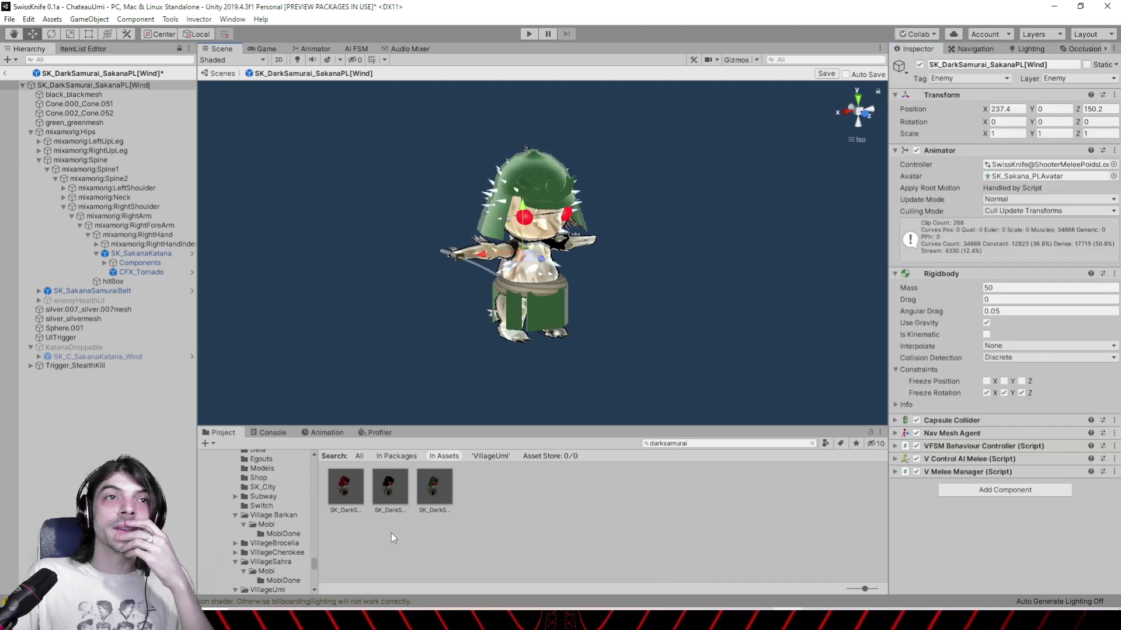
Open the Wind samurai helmet's Tuiles4 material and set its rim size to 2.51, intensity to 0.435 and rim smoothness to 0.094
click(535, 177)
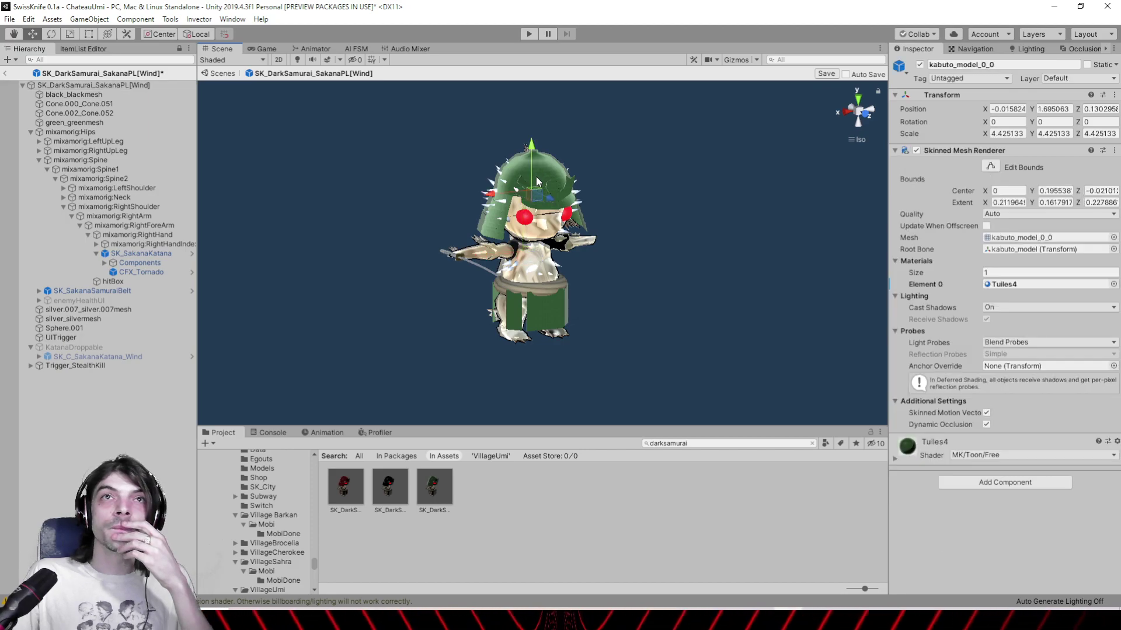
click(1010, 286)
click(667, 517)
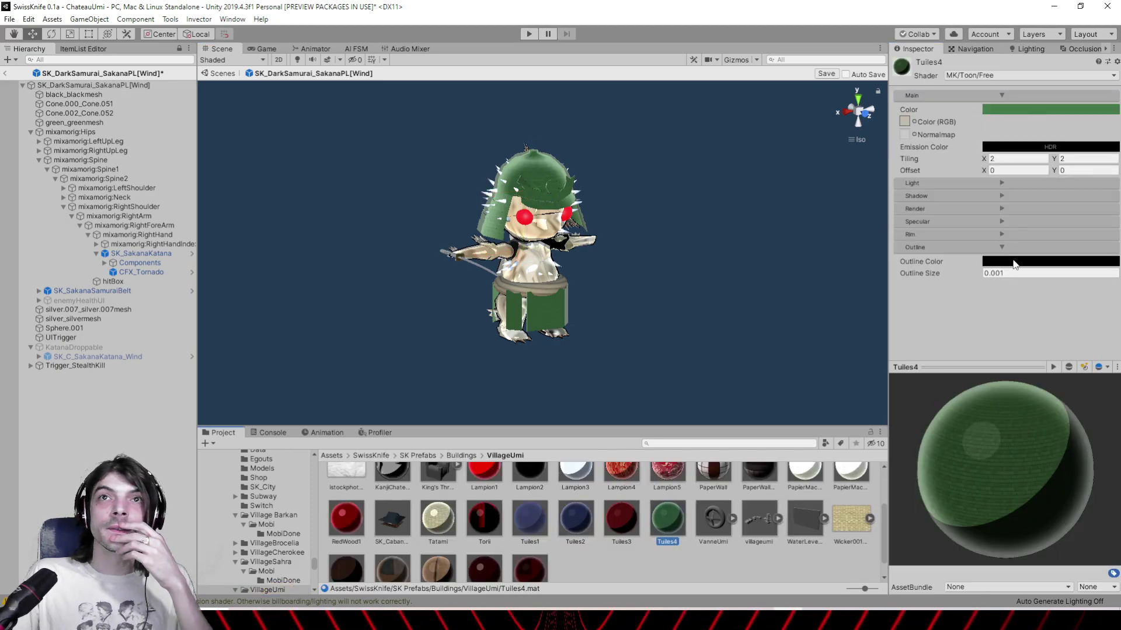
click(1001, 234)
click(1067, 260)
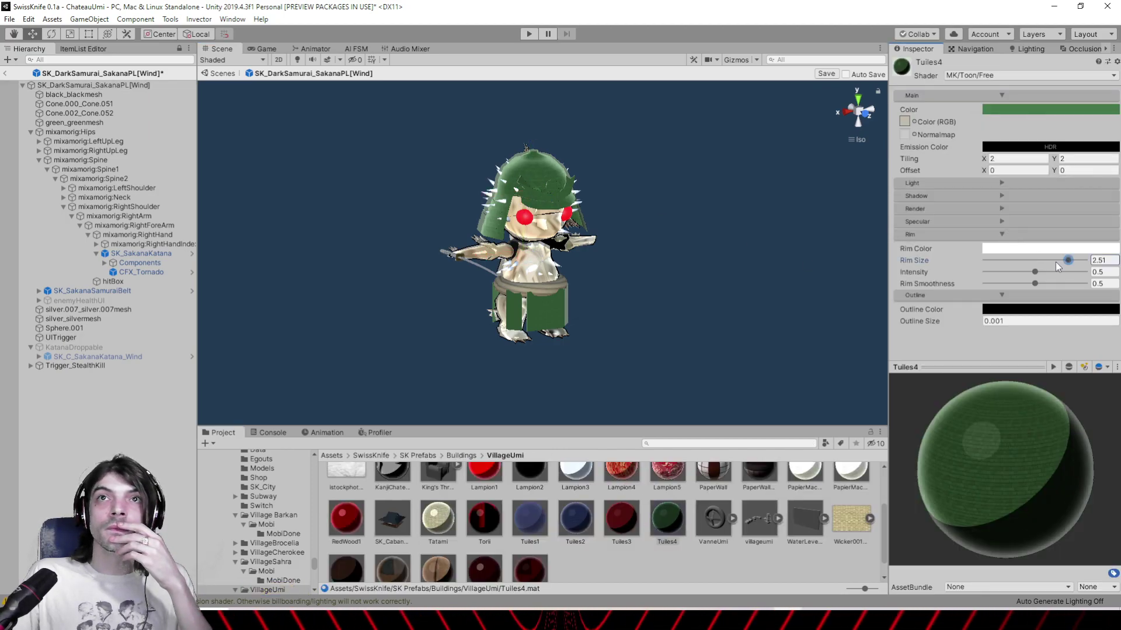
click(1026, 272)
click(995, 284)
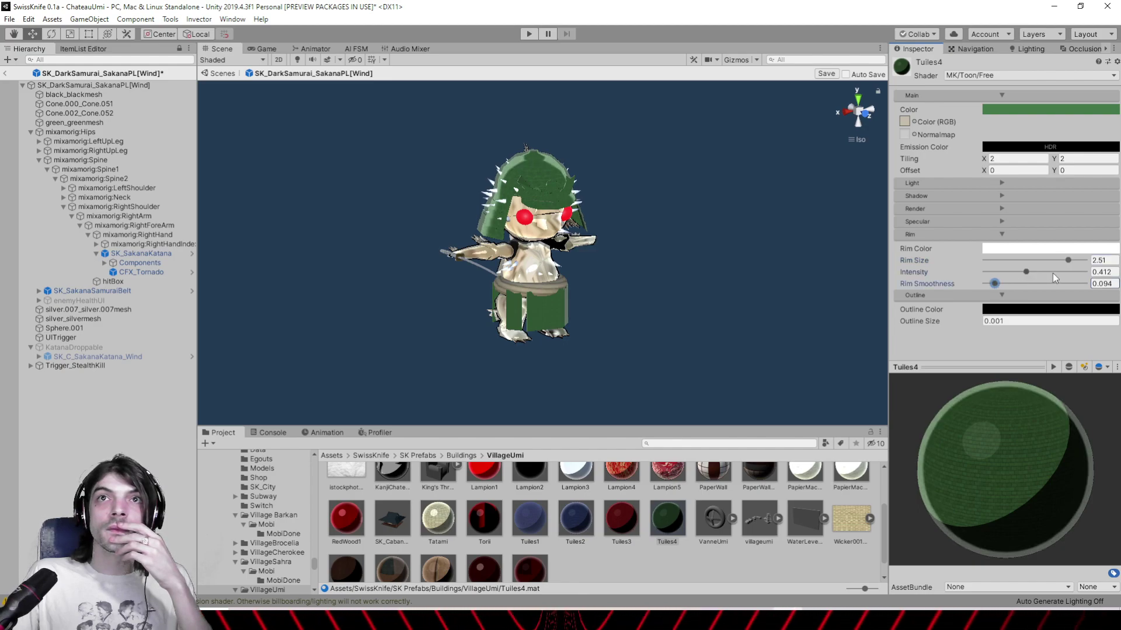
click(1028, 272)
Set the Tuiles4 rim colour to the muted green 74937D and check the samurai from several sides
click(1032, 248)
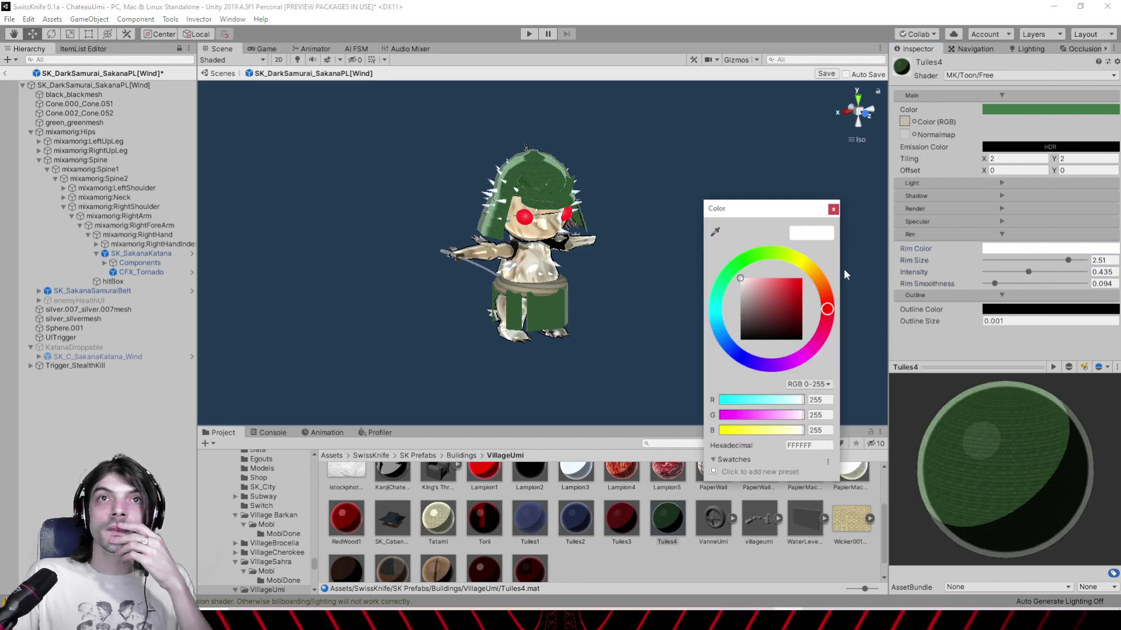
click(735, 263)
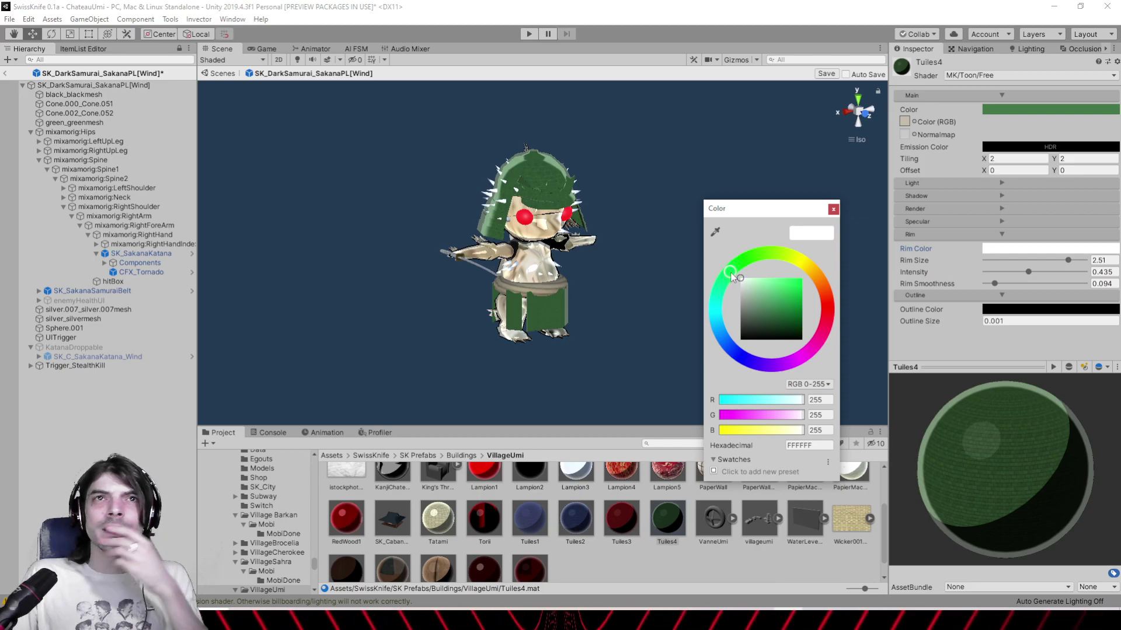
click(766, 303)
drag(766, 303, 754, 304)
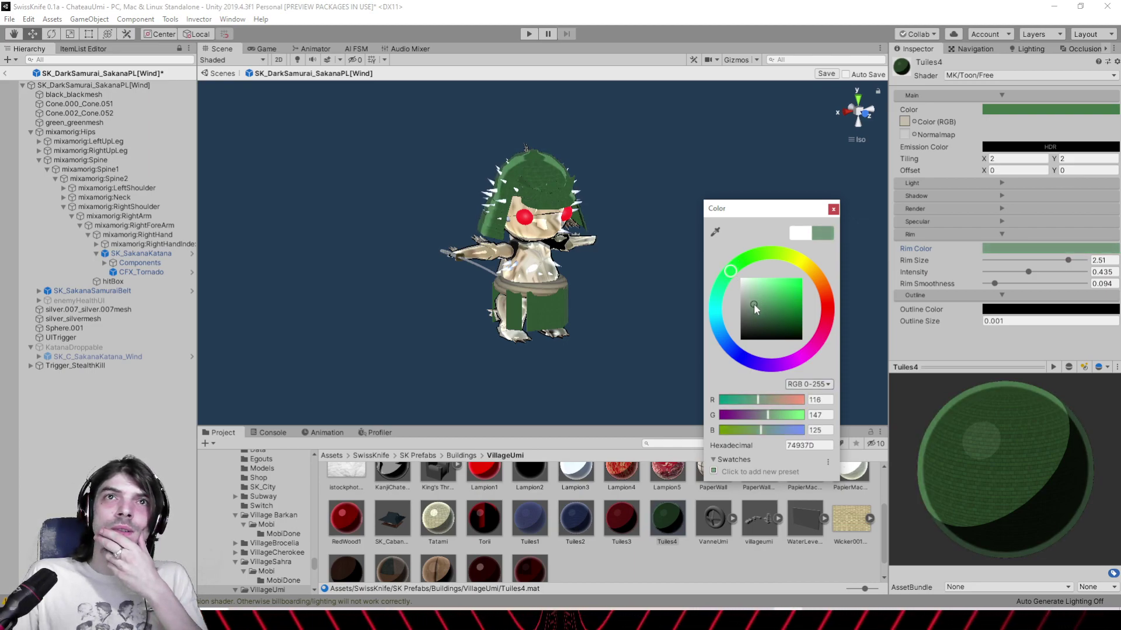
click(833, 209)
alt+drag(640, 230, 703, 277)
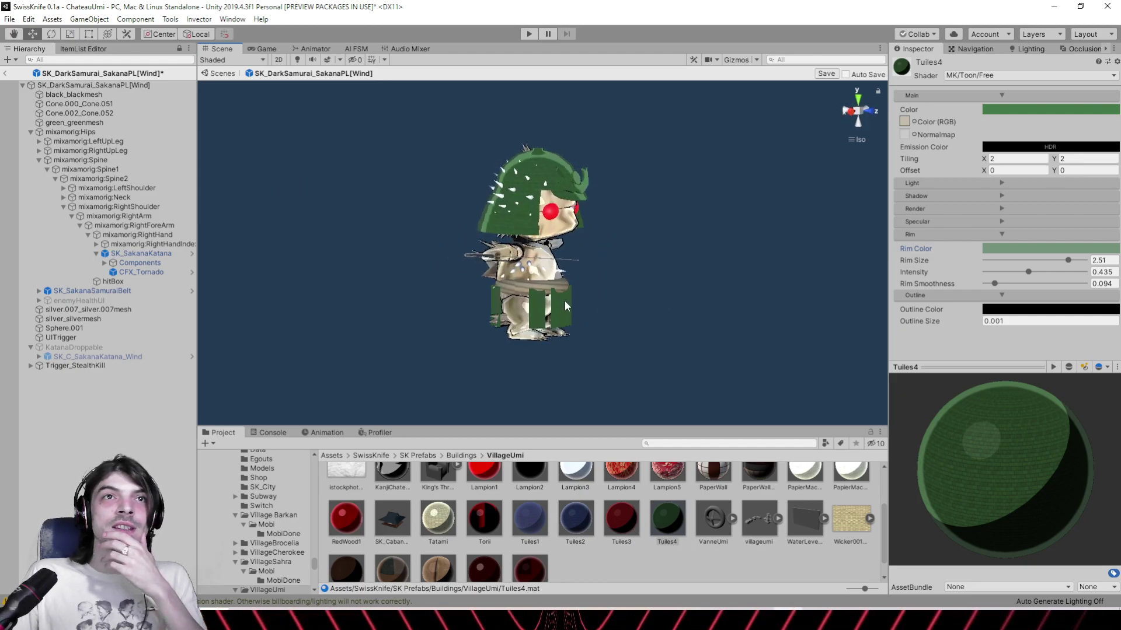
alt+drag(601, 310, 706, 297)
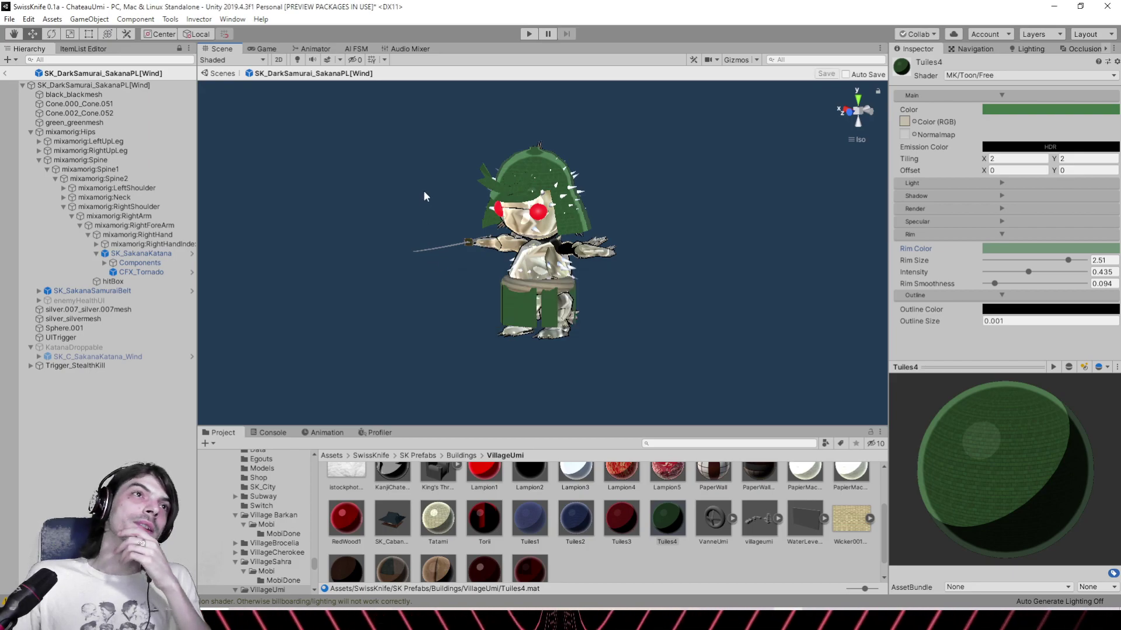
Leave the Wind prefab for the ChateauUmi scene and look over the castle from farther away
click(4, 75)
alt+drag(658, 290, 879, 278)
scroll(638, 257, down, 3)
alt+drag(579, 280, 545, 301)
scroll(590, 294, down, 2)
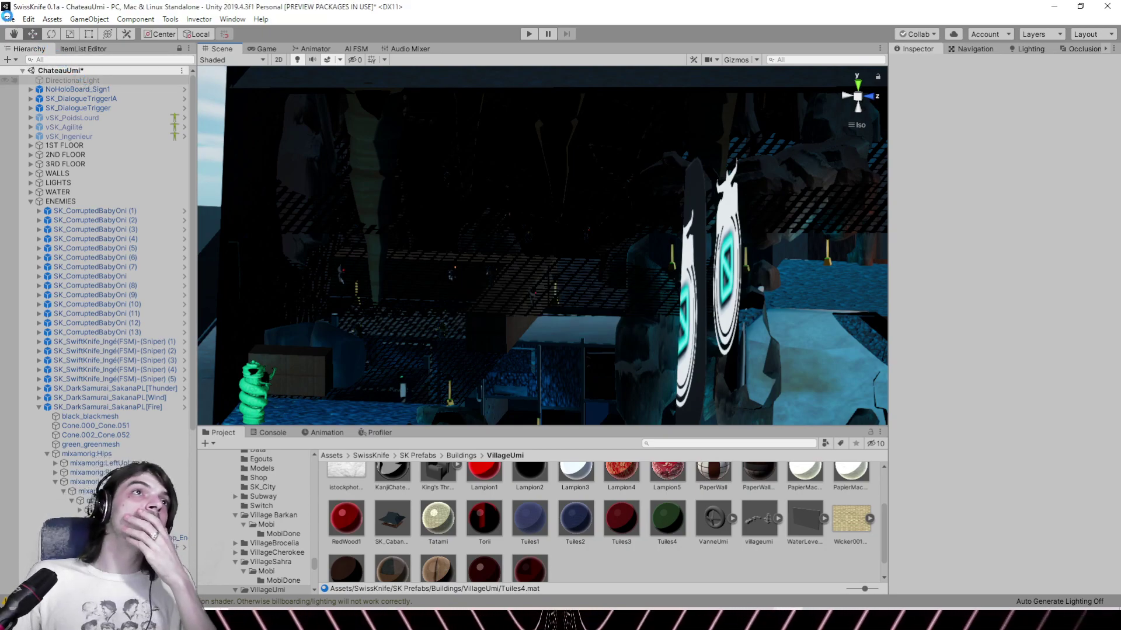
Open the DesertSahra.unity scene from the project's Assets folder
click(8, 20)
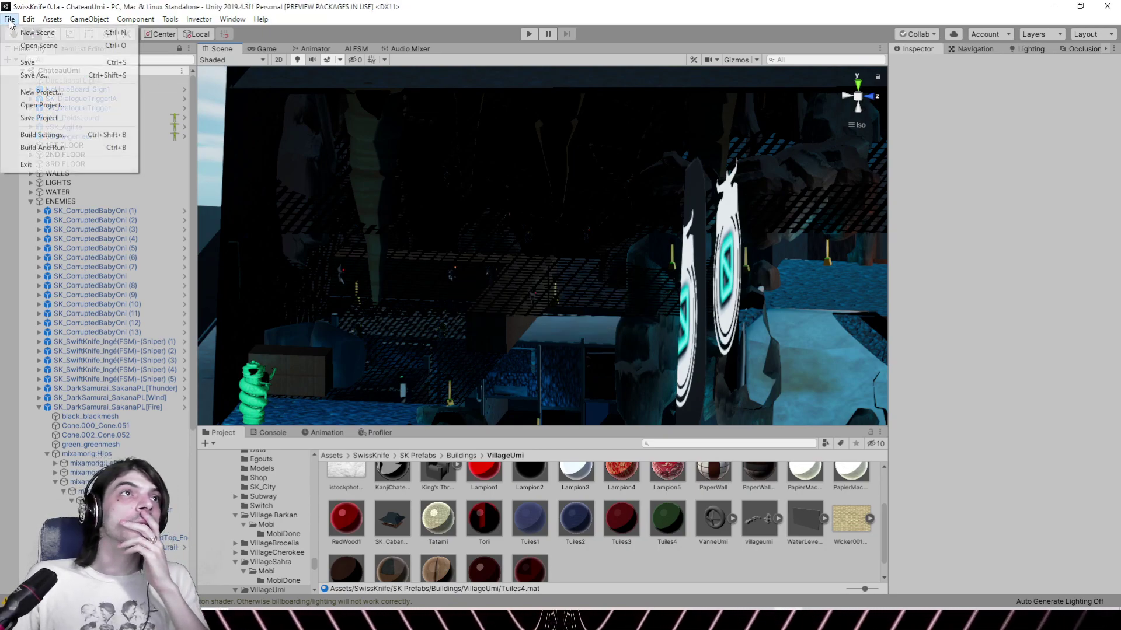
click(35, 43)
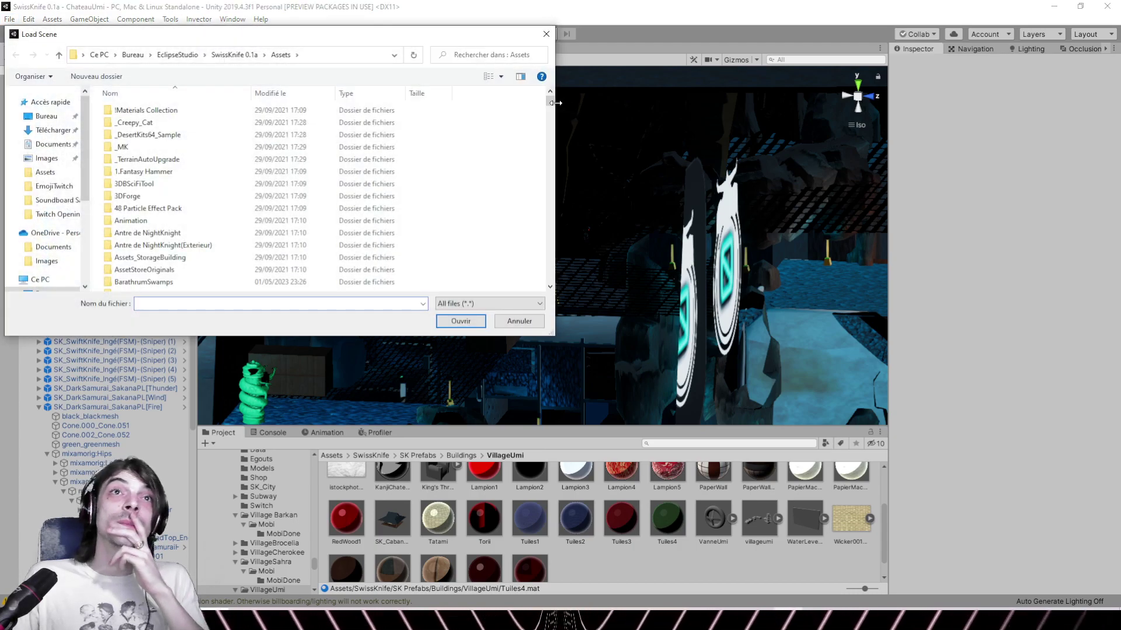
drag(550, 103, 549, 218)
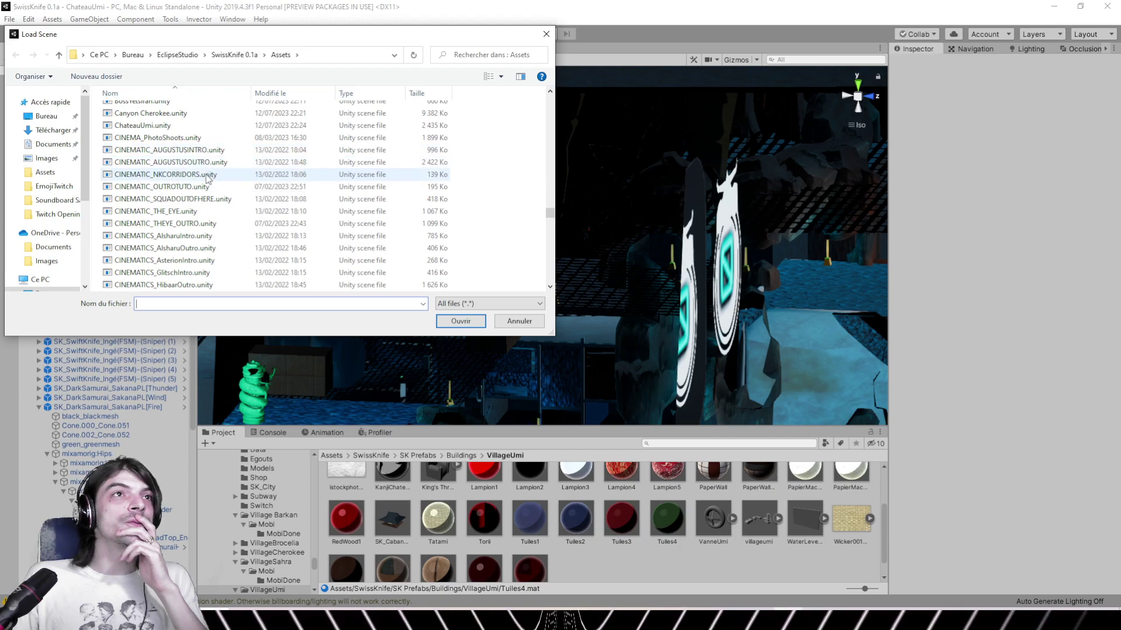
drag(550, 215, 550, 219)
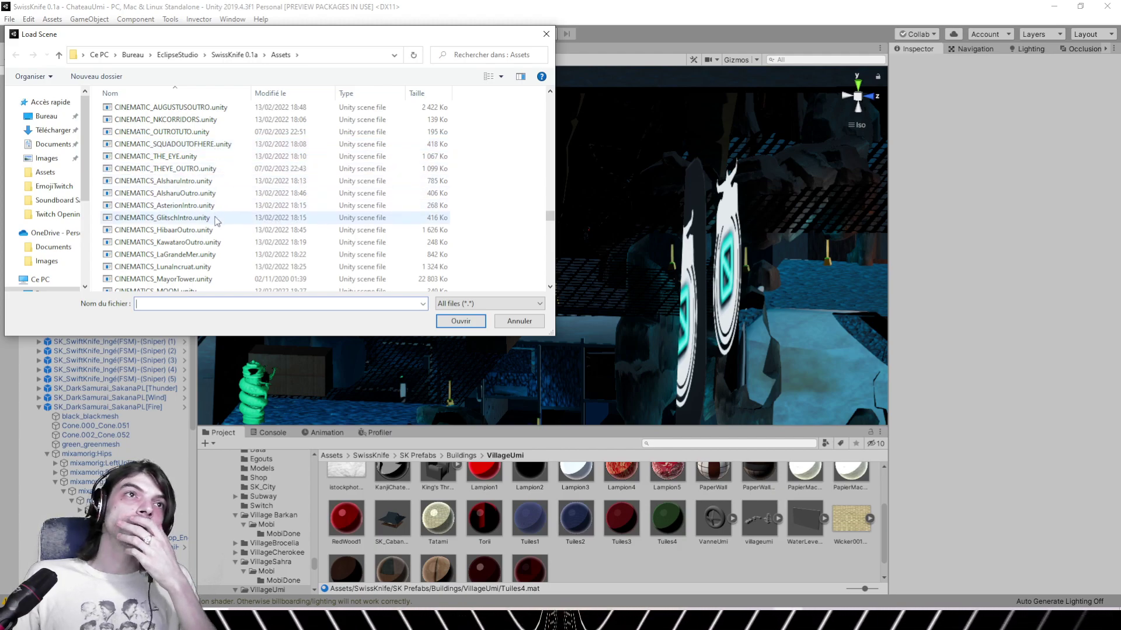
scroll(216, 216, down, 2)
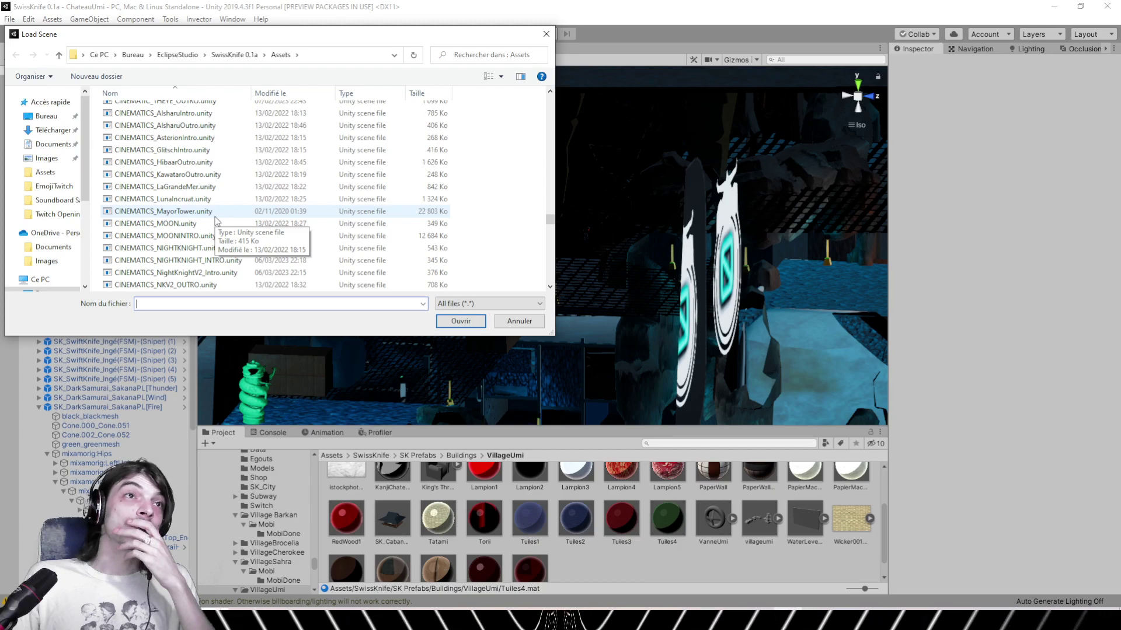
scroll(216, 220, up, 1)
scroll(216, 220, down, 2)
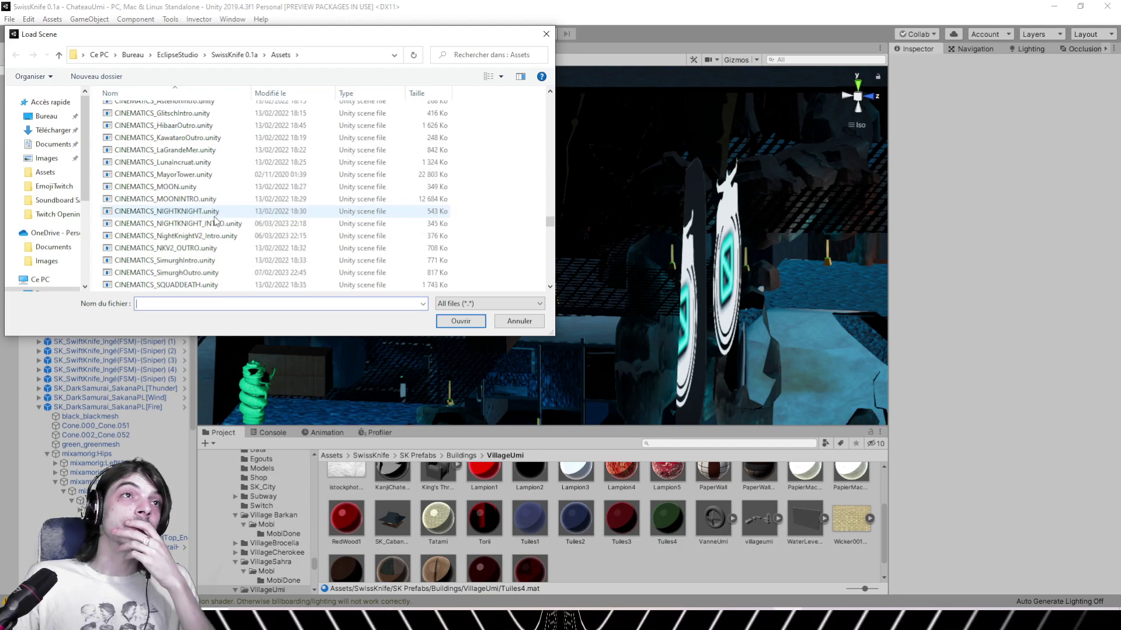
scroll(216, 220, down, 2)
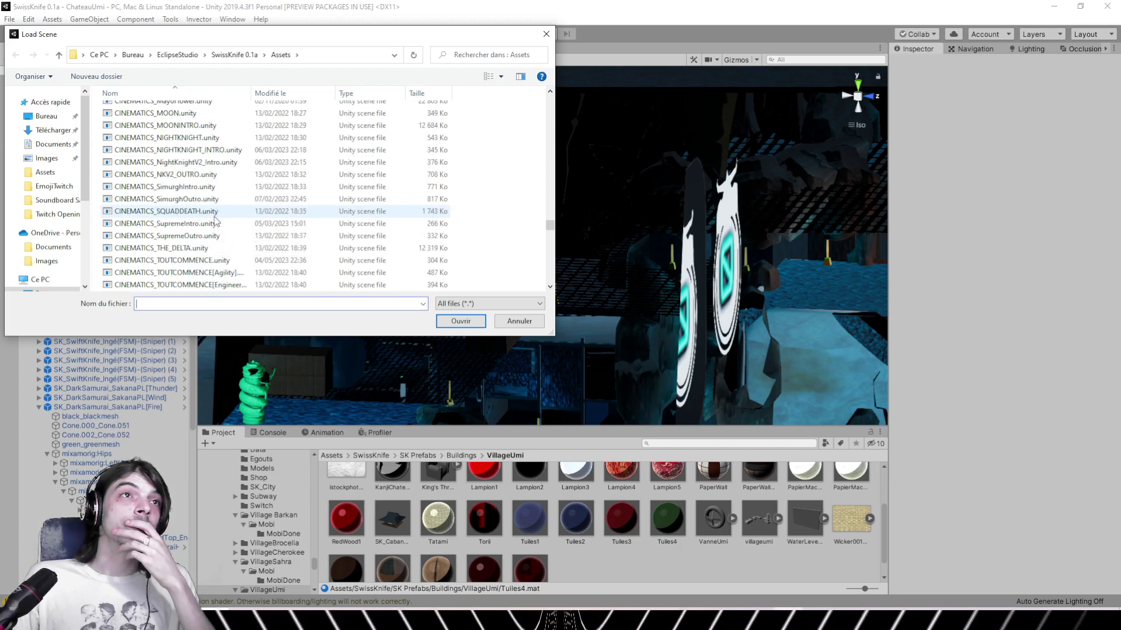
scroll(215, 221, down, 2)
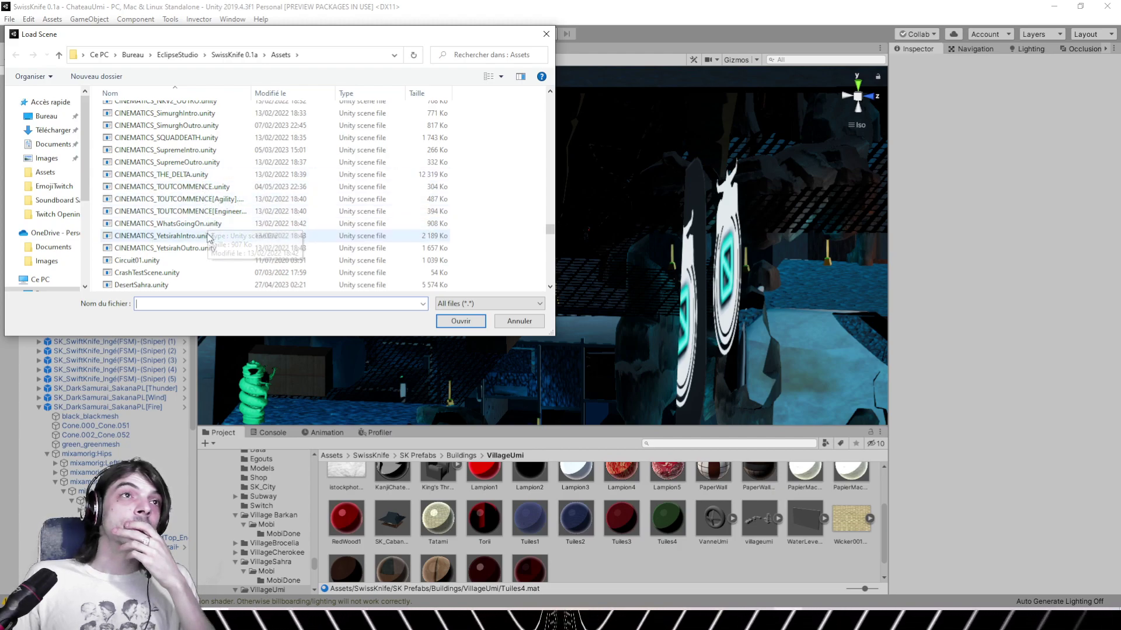
scroll(205, 235, down, 1)
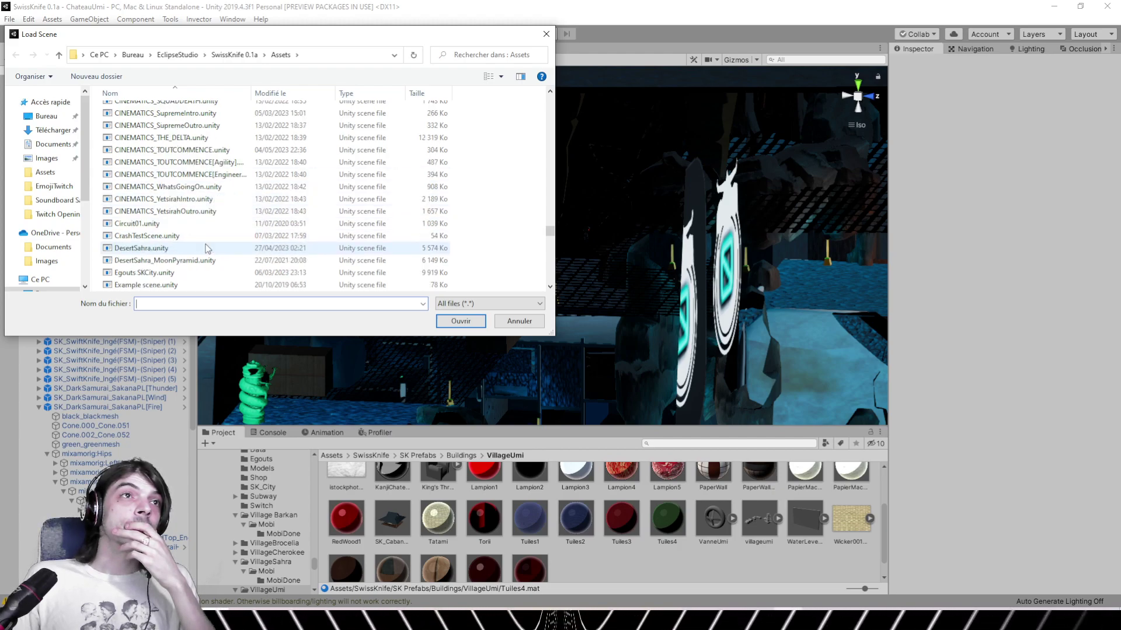
double_click(201, 249)
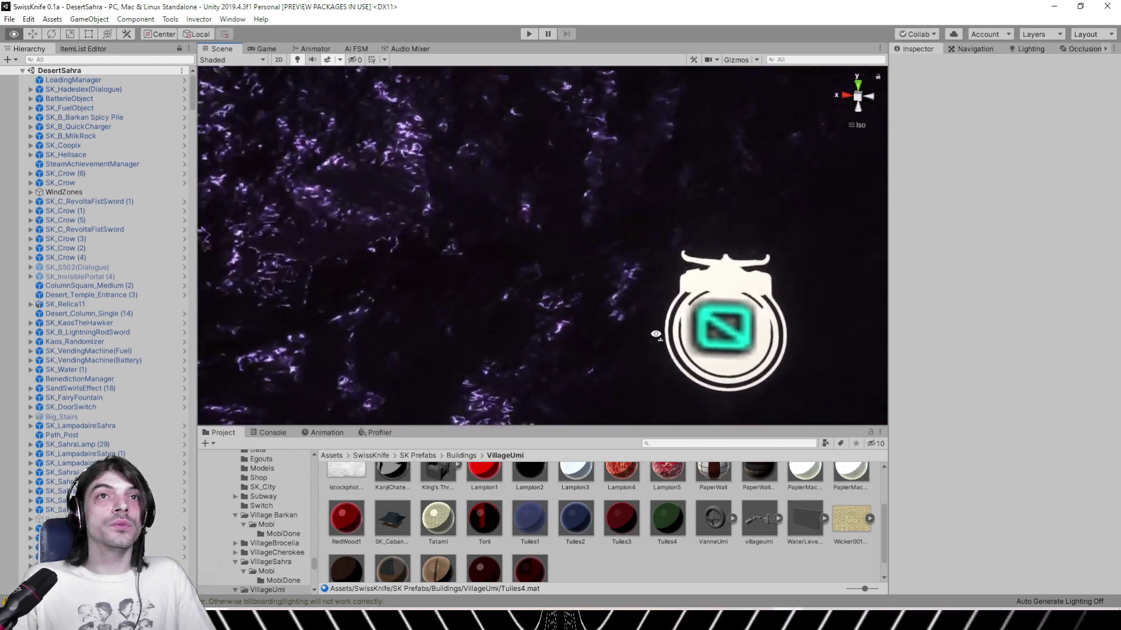
Find the wooden village in the desert and bring the area around the SK_LampadaireSahra (8) lamp post into close view
scroll(528, 255, down, 6)
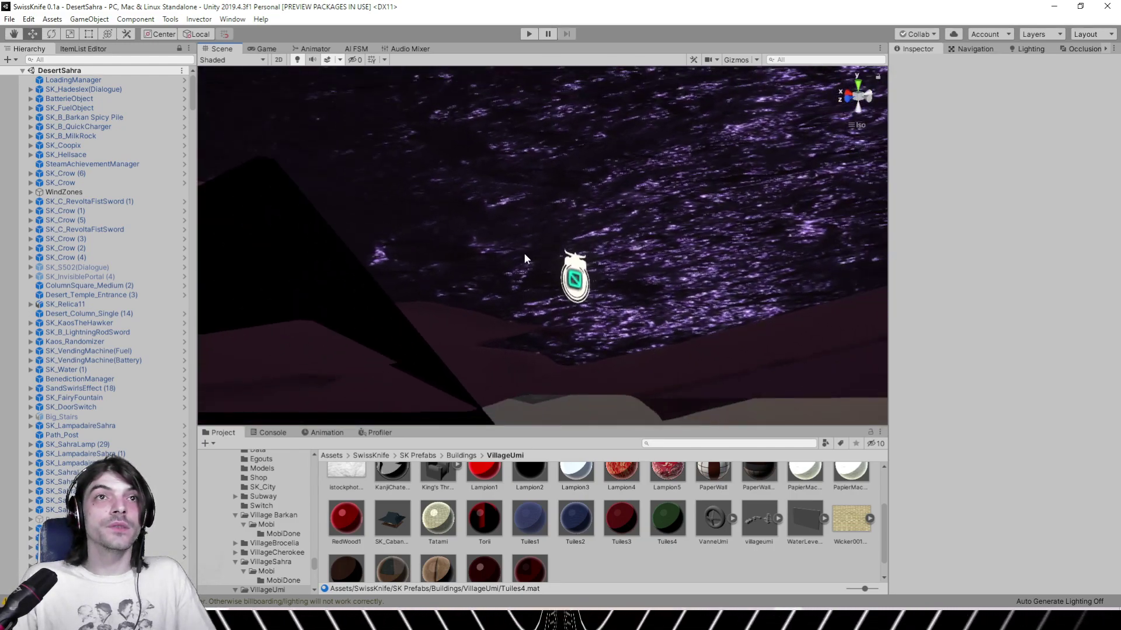
scroll(519, 252, up, 2)
right_drag(517, 251, 733, 265)
middle_drag(675, 269, 346, 372)
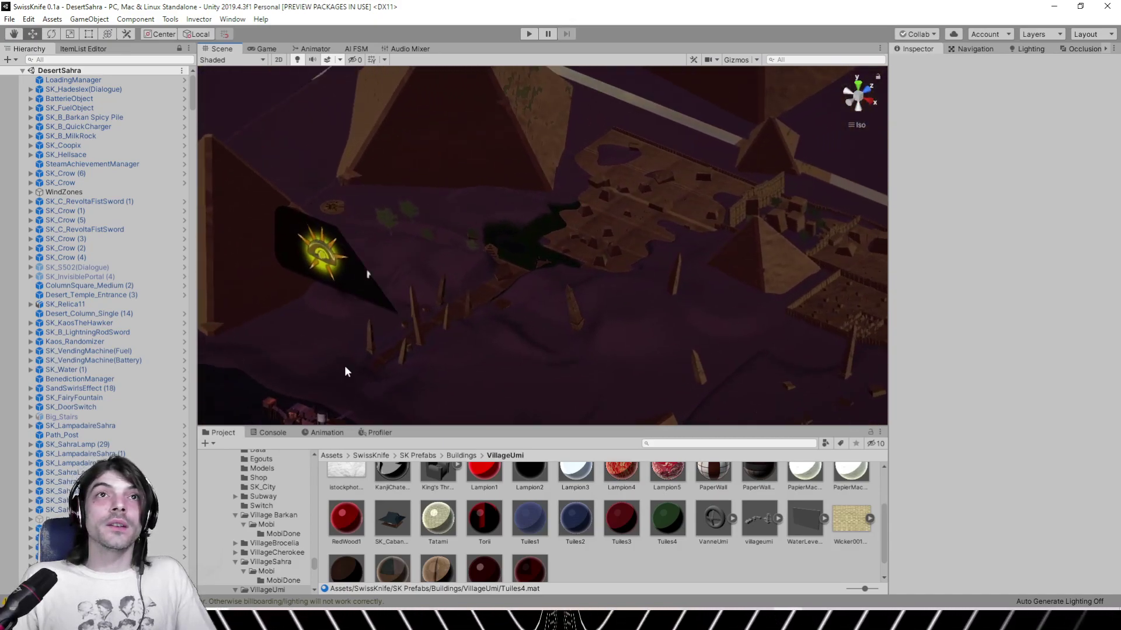
right_drag(617, 320, 351, 254)
click(347, 270)
key(f)
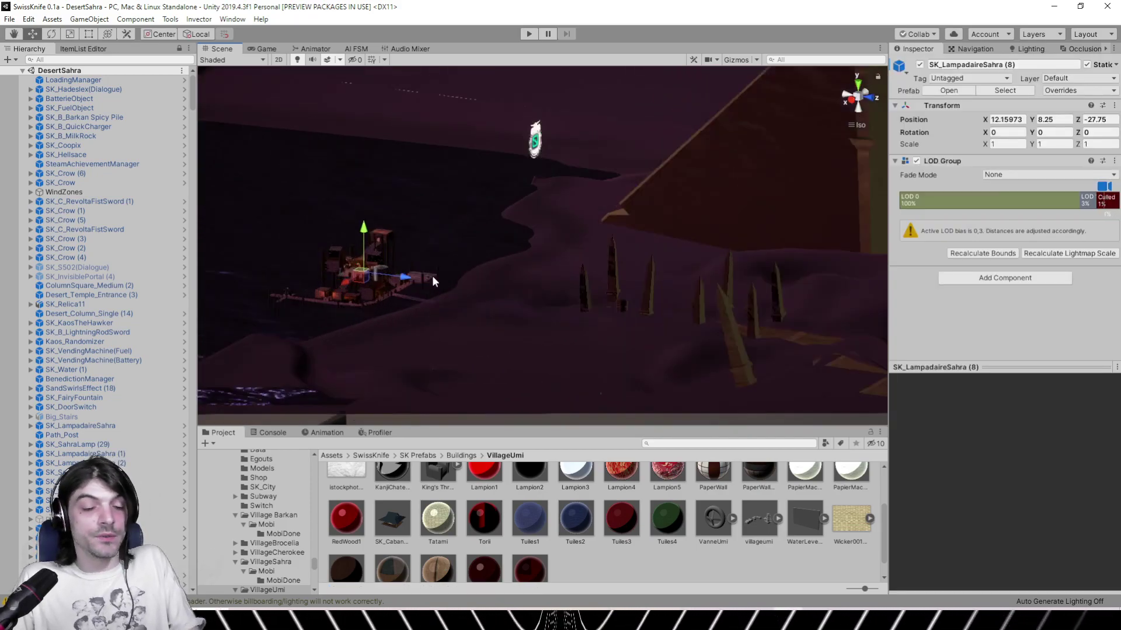
right_drag(688, 273, 681, 298)
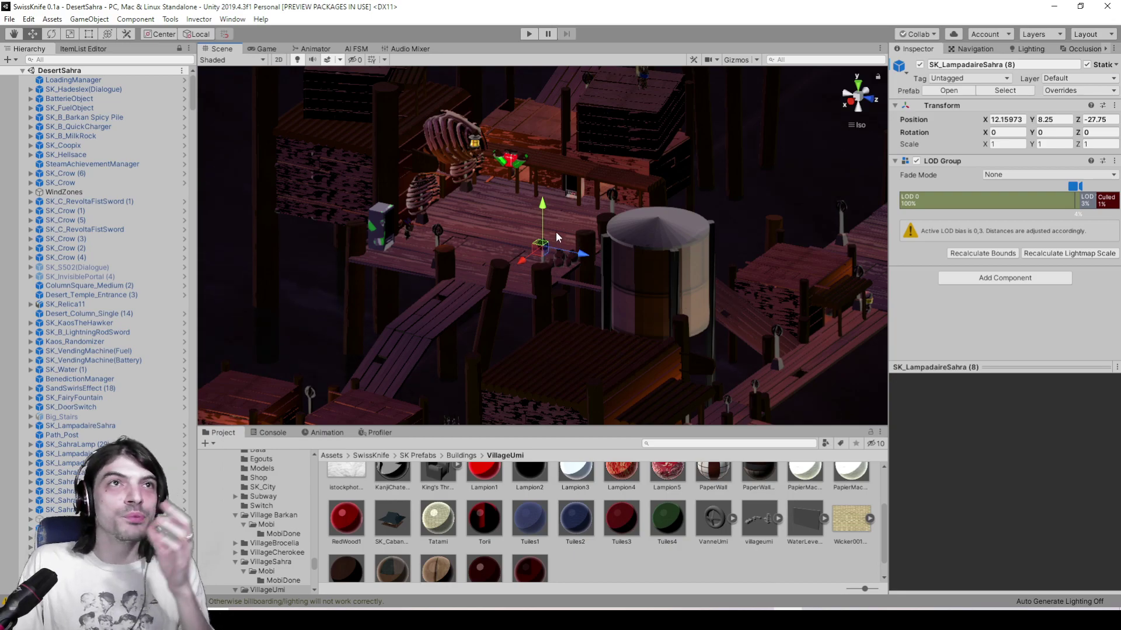
Examine the toon shading on the wooden village's platforms, huts and water tower from several sides
alt+drag(576, 202, 432, 209)
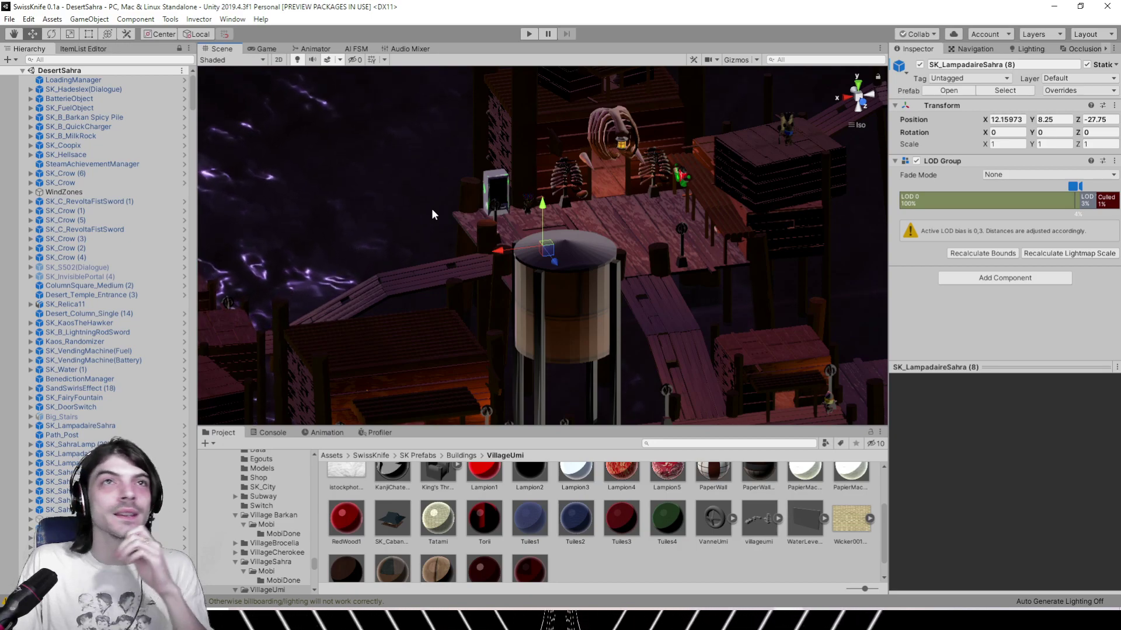
alt+drag(498, 226, 668, 219)
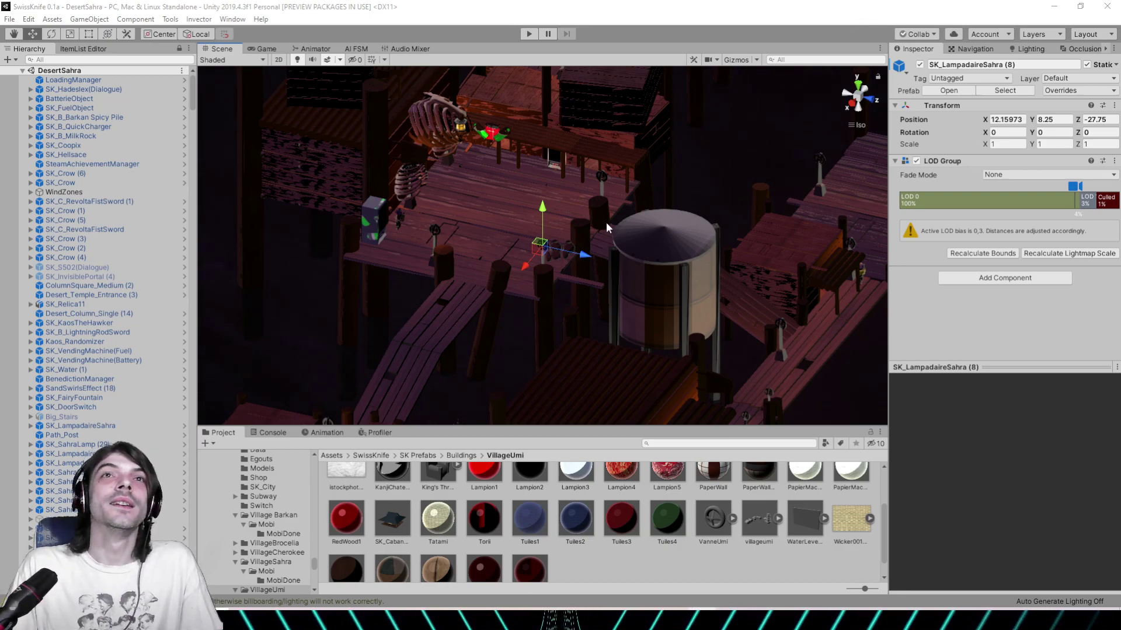
alt+drag(483, 167, 265, 154)
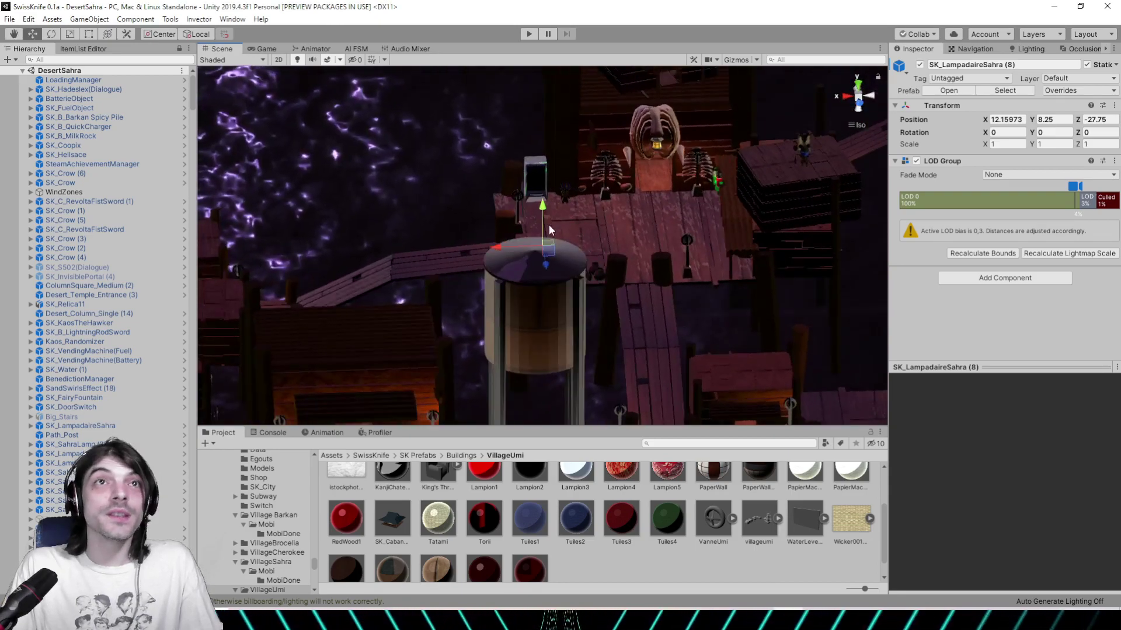
alt+drag(549, 230, 677, 266)
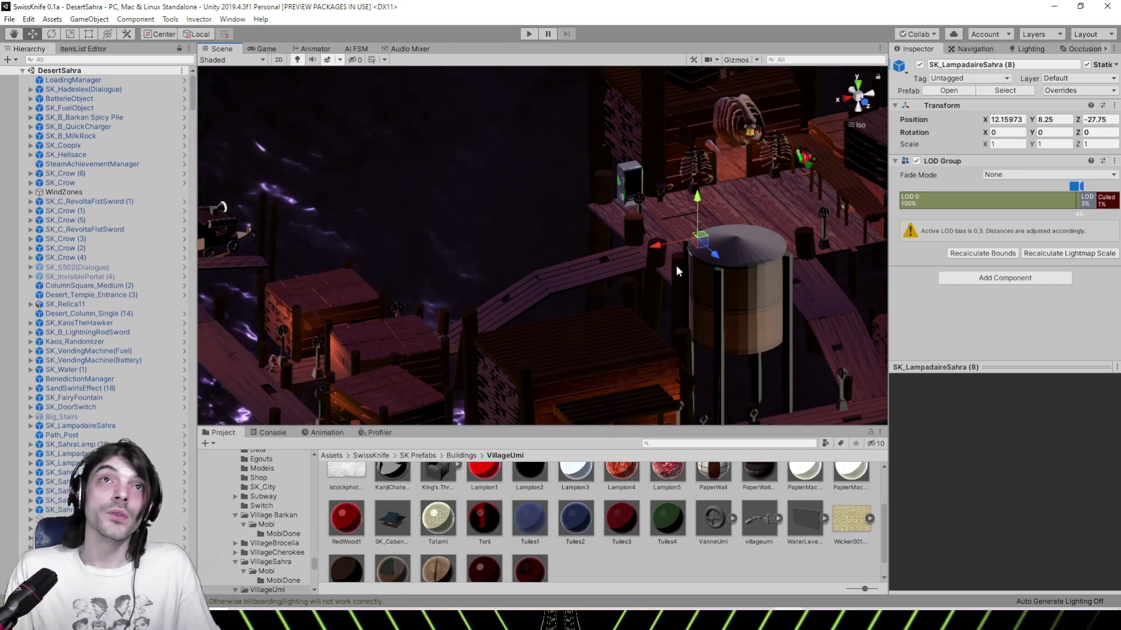
right_drag(356, 263, 497, 255)
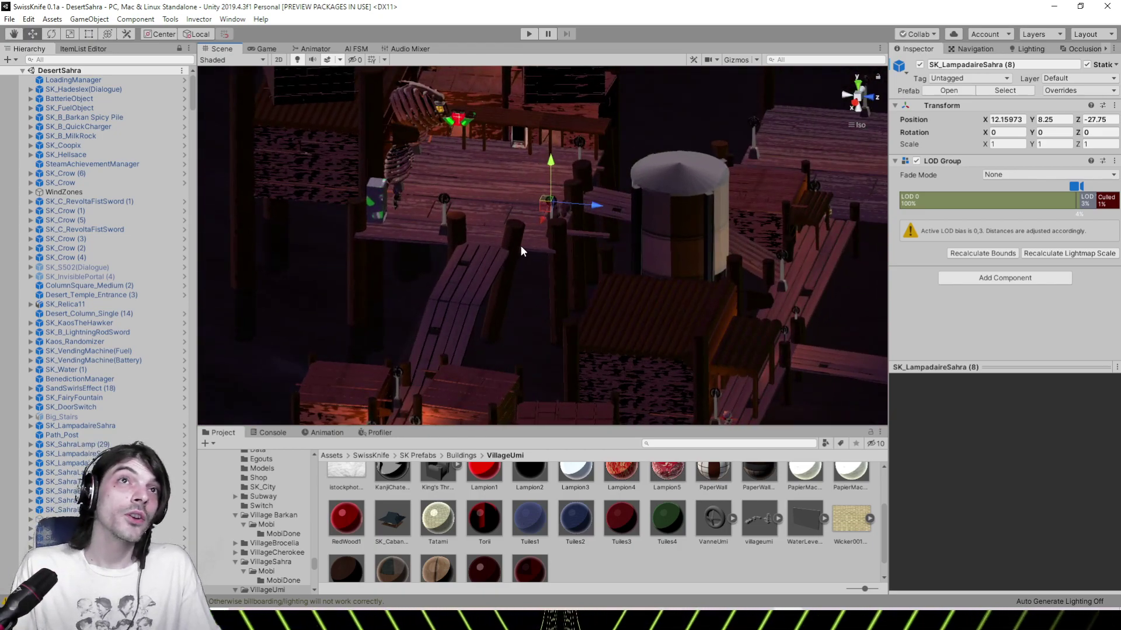
middle_drag(520, 246, 576, 324)
scroll(599, 314, up, 8)
right_drag(600, 313, 449, 282)
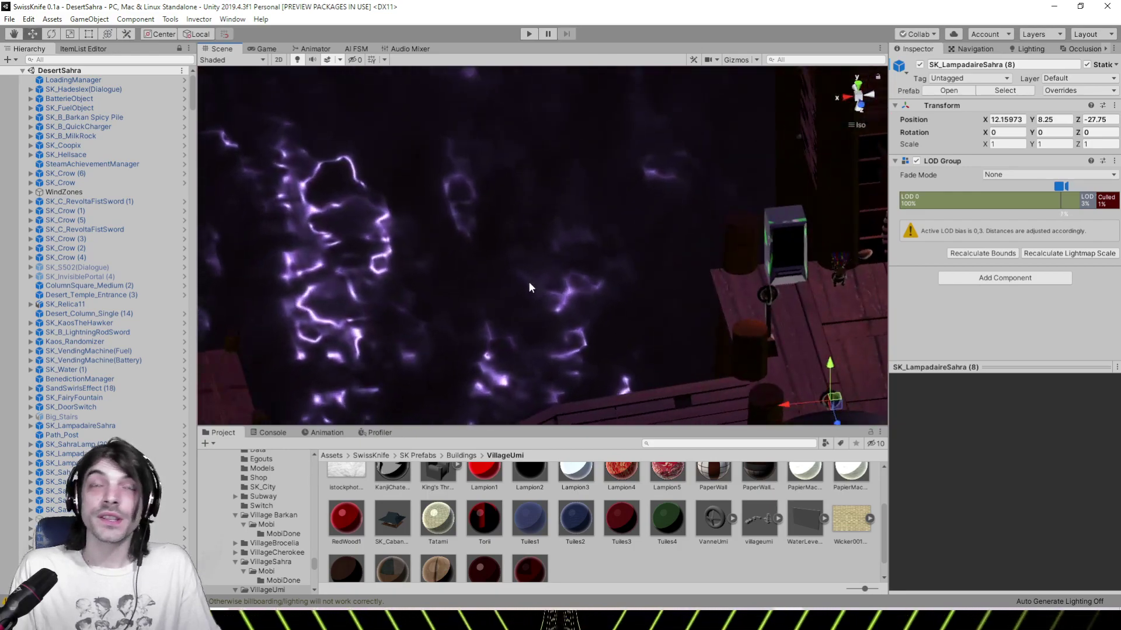
alt+drag(530, 287, 540, 292)
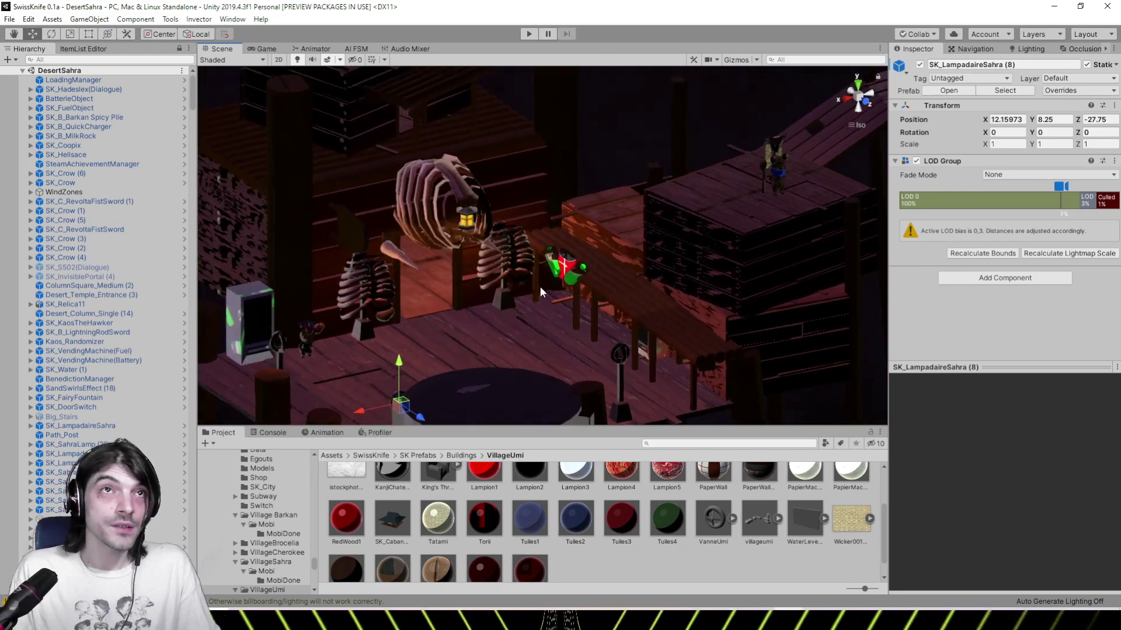
Inspect the vending machine, ribcage statues and small characters in front of the bone-framed village entrance up close
middle_drag(516, 322, 520, 240)
scroll(519, 240, down, 2)
right_drag(462, 279, 624, 251)
middle_drag(534, 255, 692, 152)
scroll(692, 152, up, 7)
right_drag(497, 205, 583, 202)
middle_drag(500, 231, 631, 243)
scroll(682, 303, up, 4)
scroll(647, 299, up, 2)
scroll(630, 243, up, 5)
right_drag(630, 243, 339, 245)
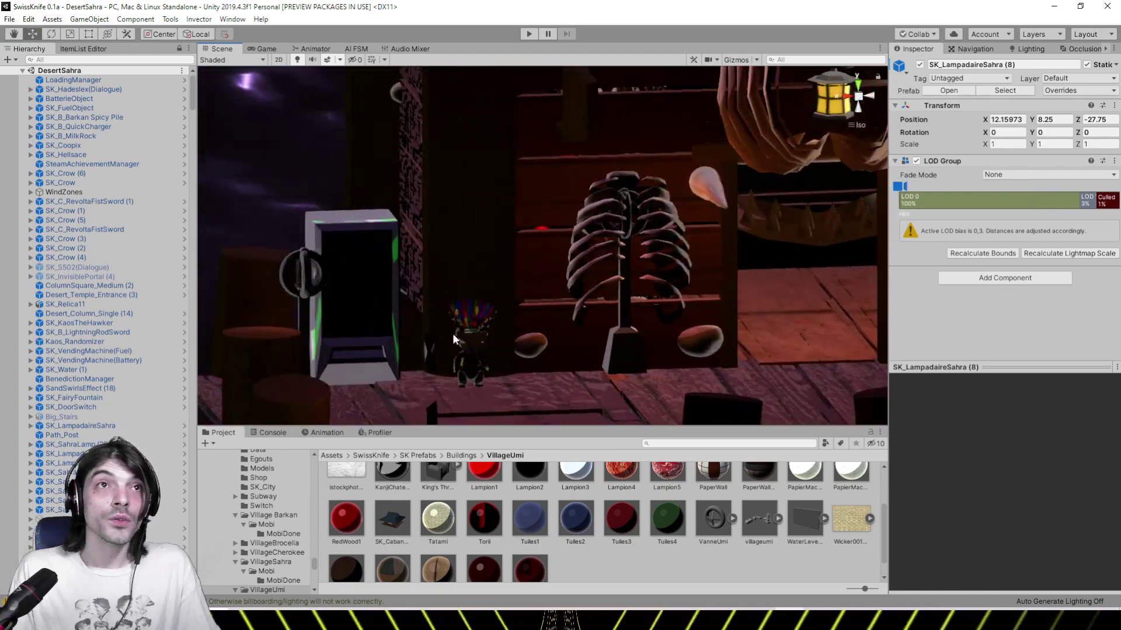
middle_drag(689, 270, 360, 254)
scroll(361, 254, up, 6)
right_drag(360, 255, 443, 247)
middle_drag(443, 247, 250, 237)
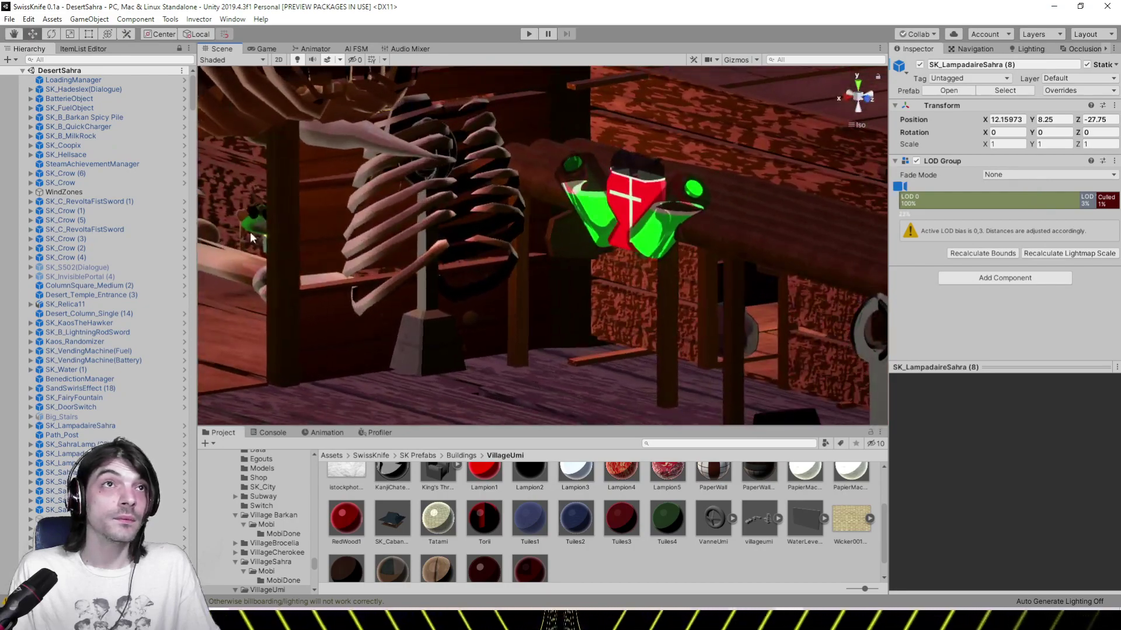
click(253, 229)
key(f)
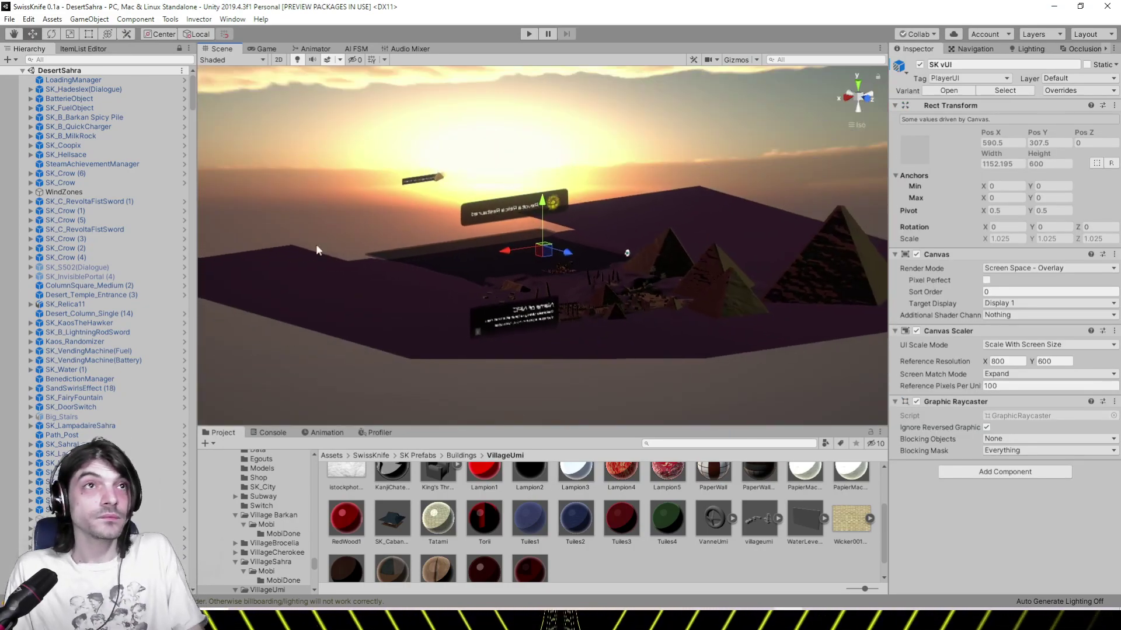
double_click(97, 229)
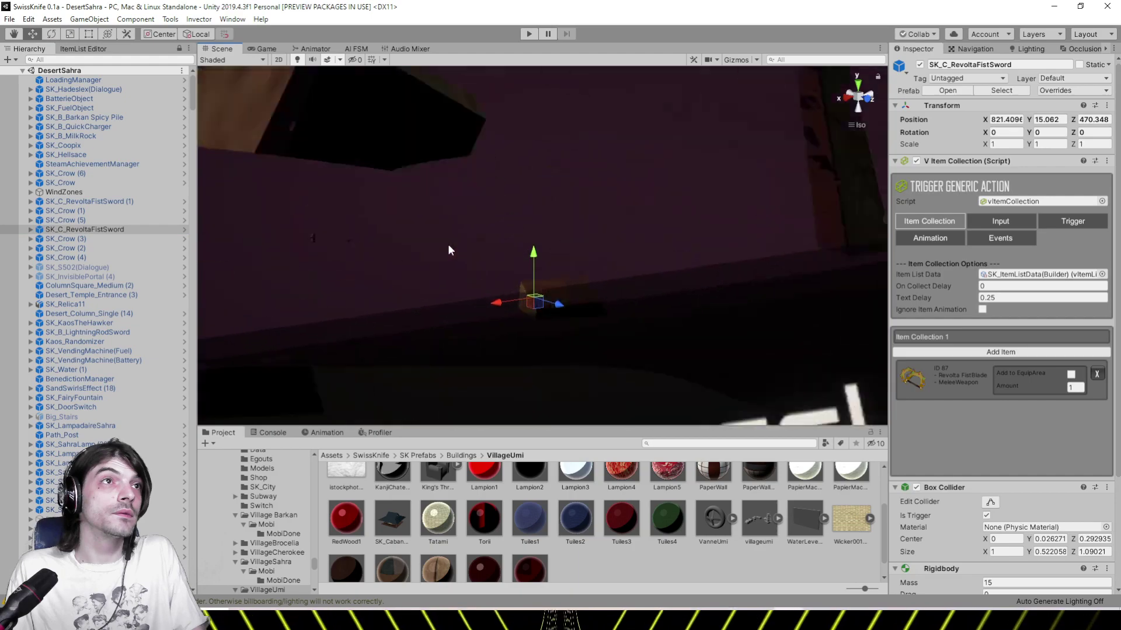
double_click(66, 173)
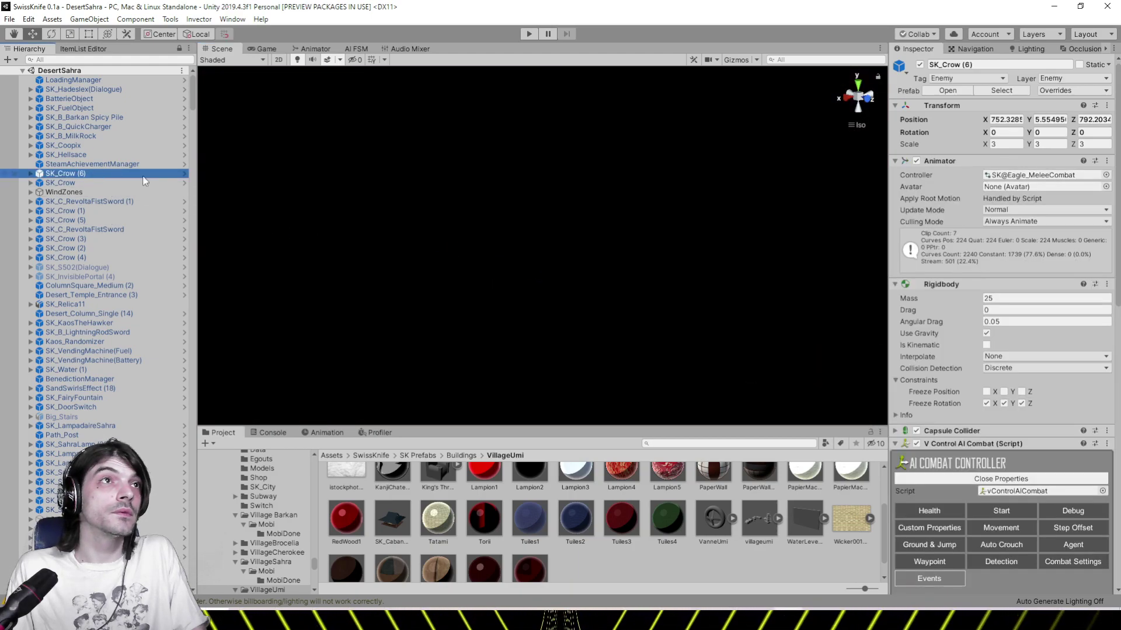
Frame SK_B_LightningRodSword and examine the scarfed character and the wooden counter beside it from several angles
double_click(107, 331)
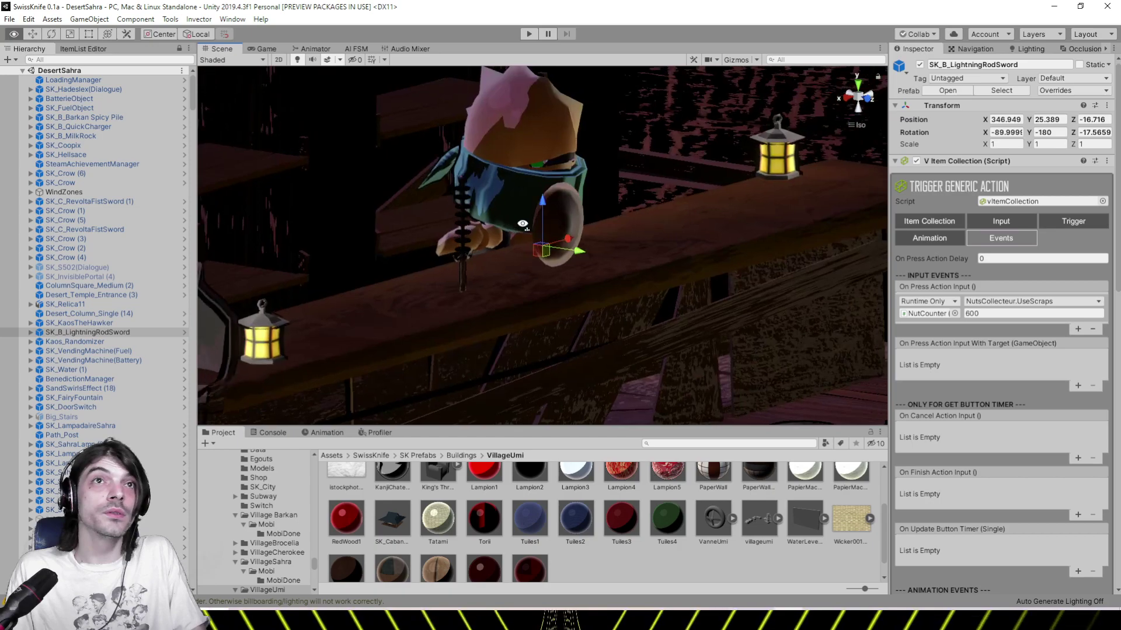
right_drag(522, 224, 486, 226)
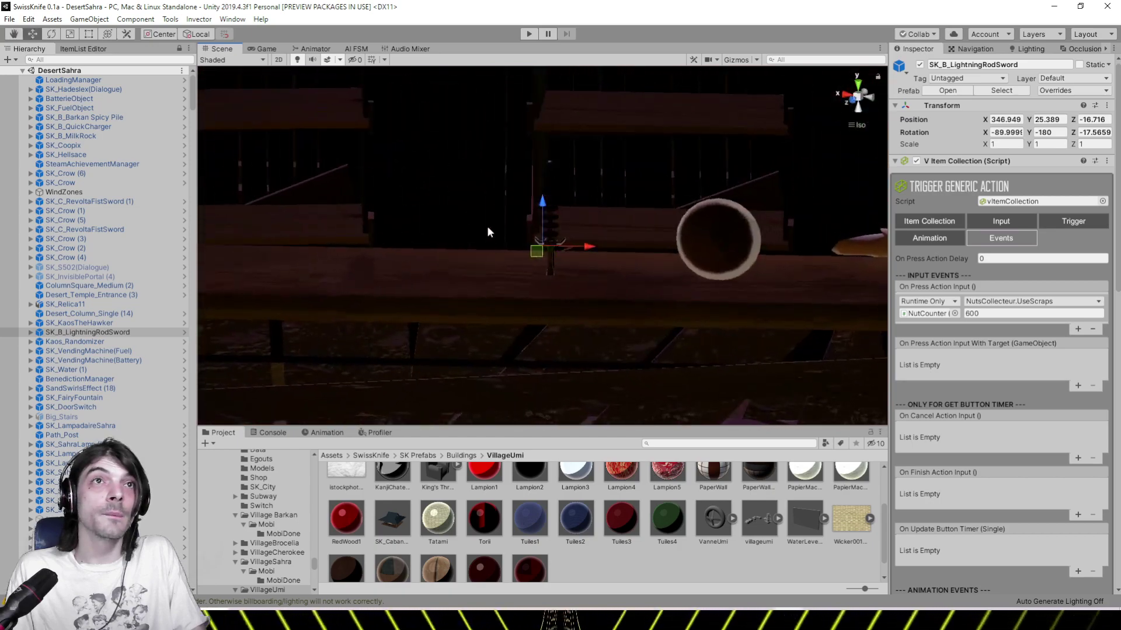
scroll(502, 229, down, 7)
middle_drag(503, 230, 445, 269)
scroll(445, 269, up, 7)
right_drag(443, 269, 653, 270)
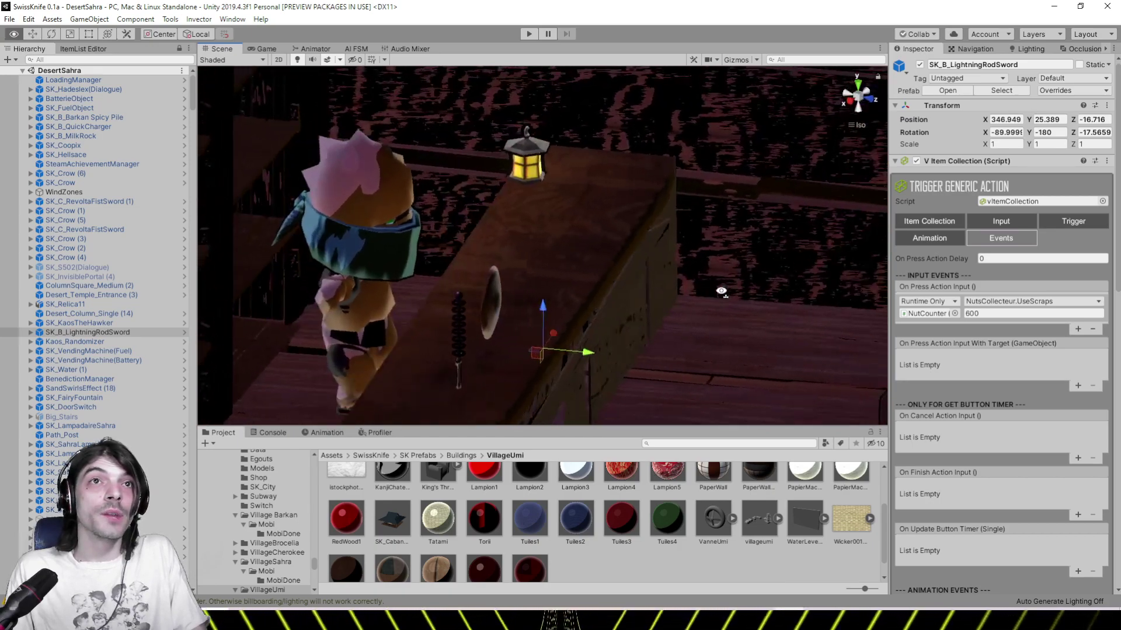
scroll(654, 270, down, 4)
middle_drag(654, 271, 631, 205)
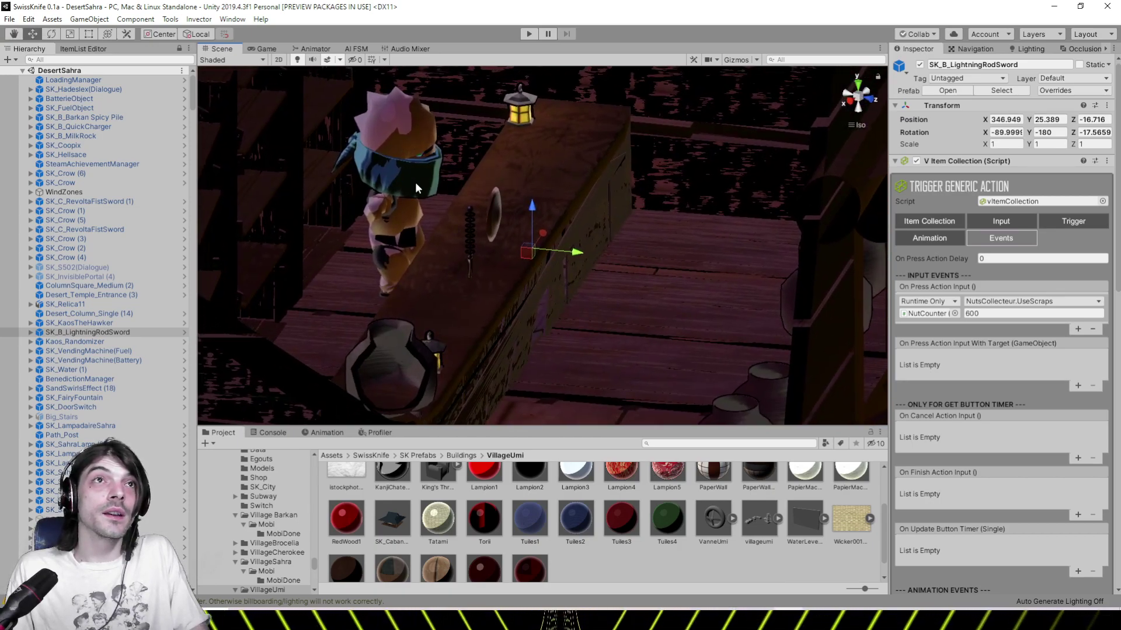
right_drag(413, 199, 556, 195)
Go back to the bone-framed entrance and inspect the purple-hatted character and bone railings inside the wooden building
scroll(555, 197, down, 9)
middle_drag(662, 192, 607, 110)
scroll(597, 230, down, 6)
middle_drag(598, 233, 590, 172)
scroll(552, 267, up, 10)
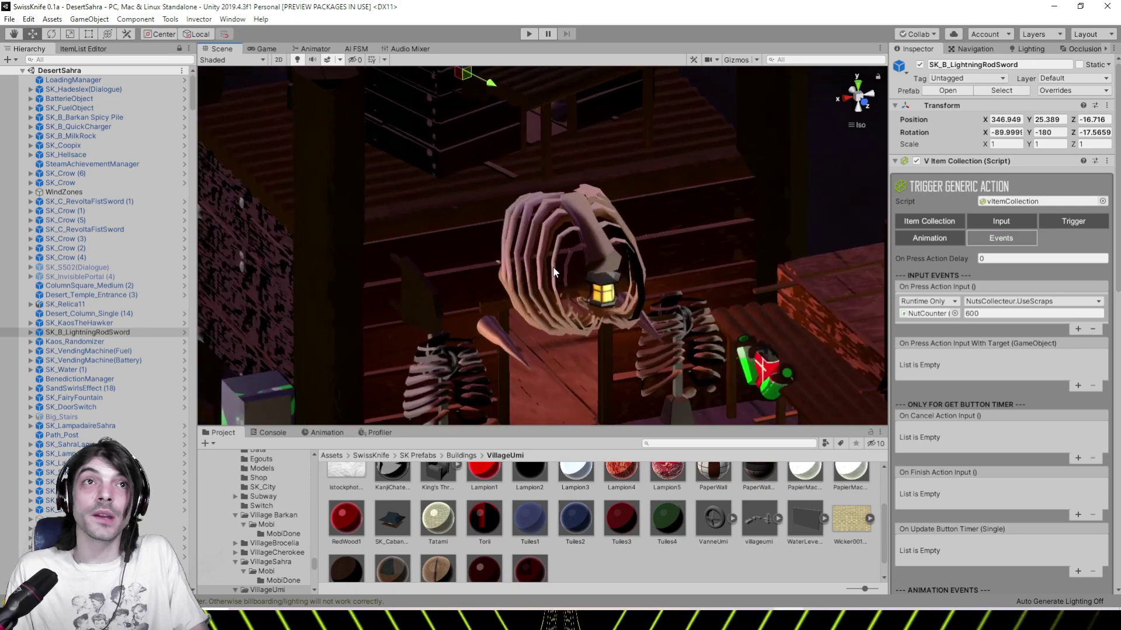
middle_drag(582, 218, 618, 190)
right_drag(617, 189, 721, 113)
right_drag(511, 170, 672, 173)
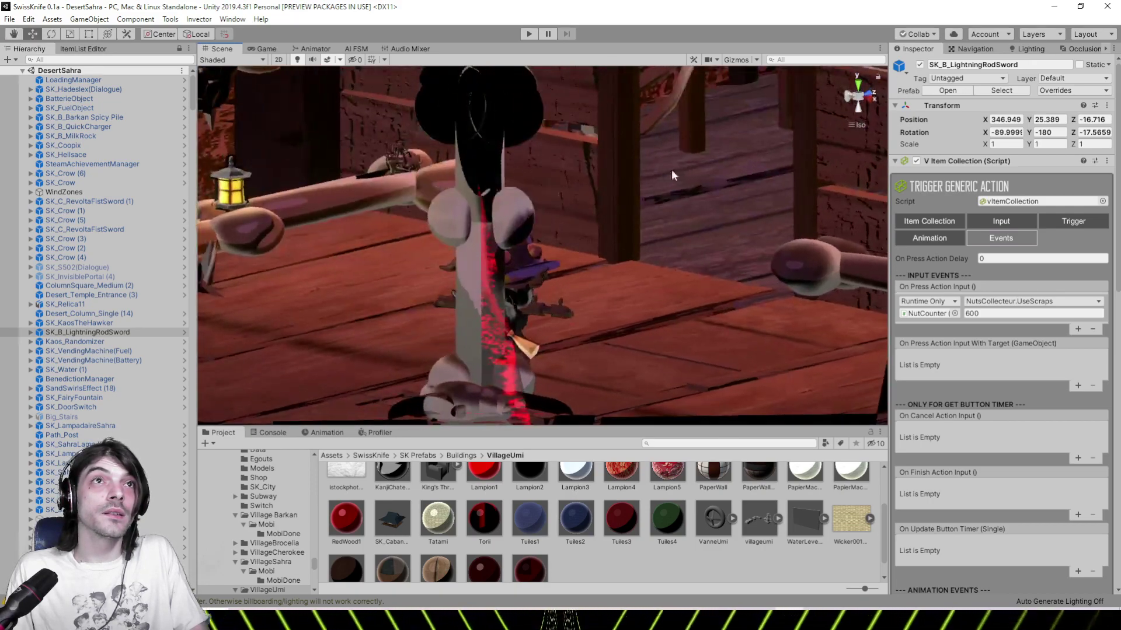
middle_drag(462, 178, 673, 189)
right_drag(673, 189, 445, 186)
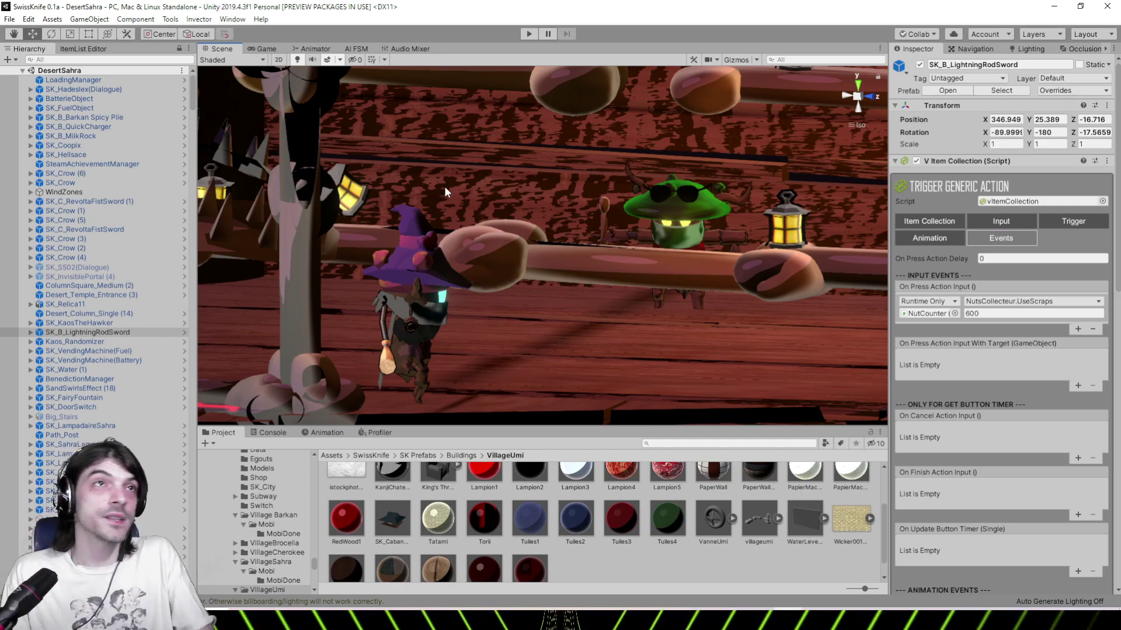
View the purple-hatted character from the front together with the spiked jaw and lanterns of the interior
right_drag(584, 219, 670, 247)
scroll(670, 247, down, 4)
middle_drag(773, 250, 662, 235)
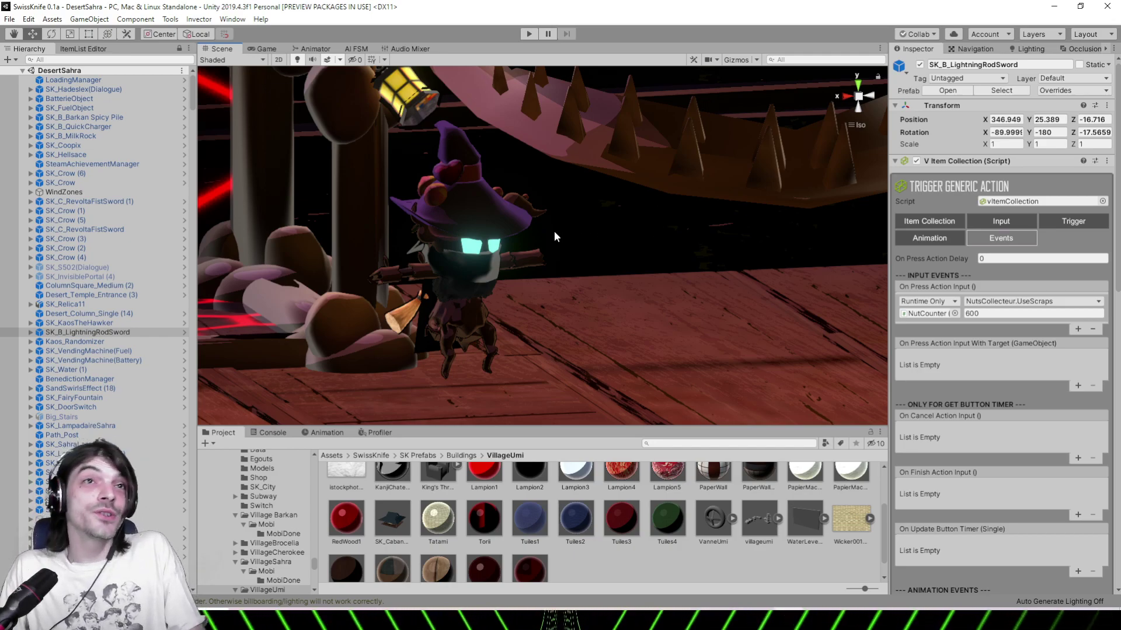
middle_drag(554, 232, 447, 253)
scroll(464, 252, down, 5)
scroll(447, 253, up, 3)
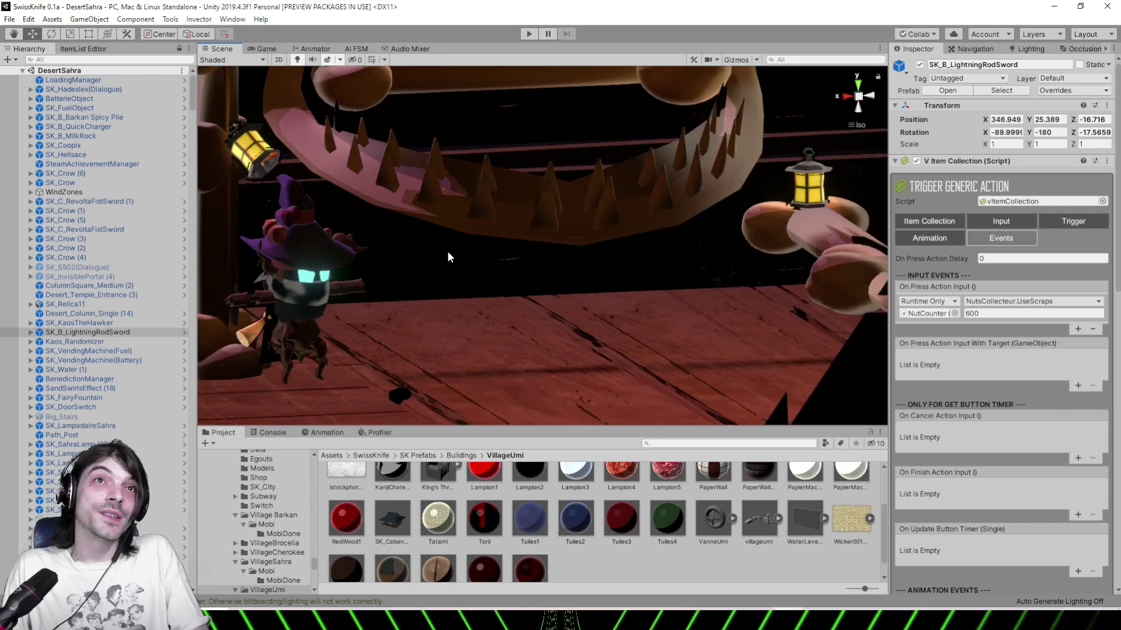
Inspect the green-hatted character with sunglasses, the lanterns and the bone railings inside the wooden building from several angles
right_drag(447, 253, 538, 259)
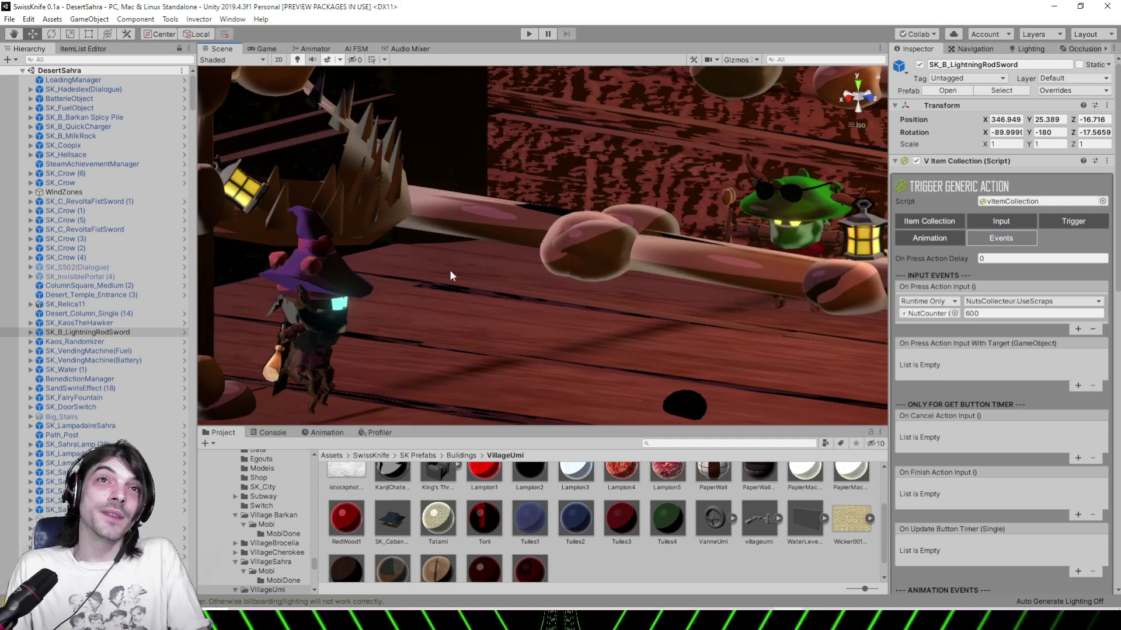
alt+drag(450, 269, 583, 282)
middle_drag(646, 311, 564, 349)
scroll(506, 317, down, 6)
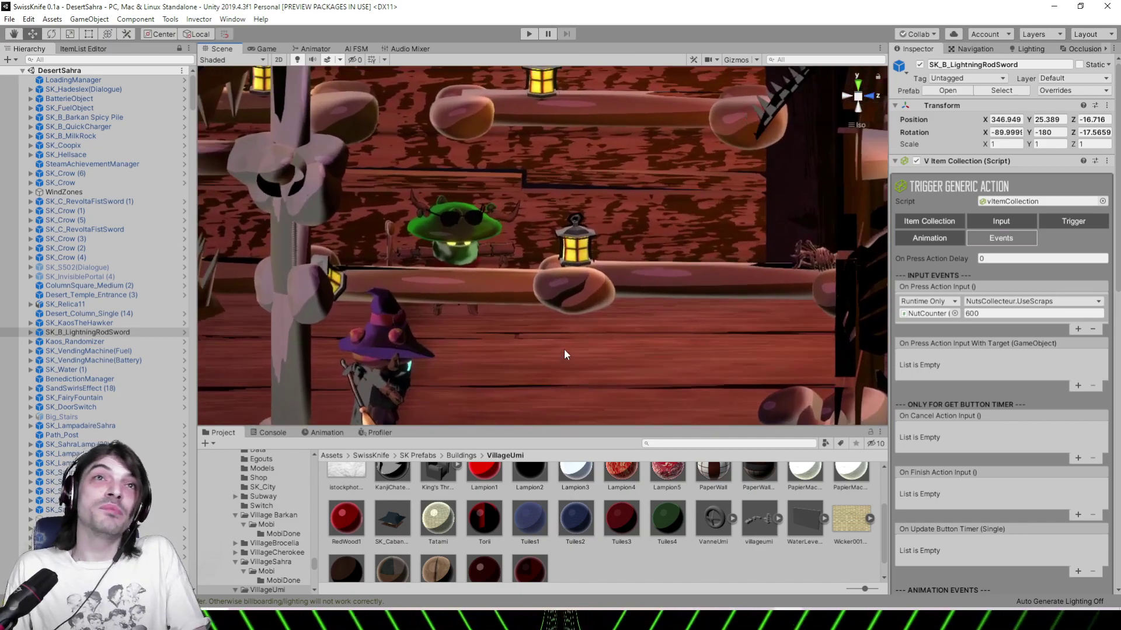
scroll(563, 349, up, 4)
right_drag(563, 349, 452, 336)
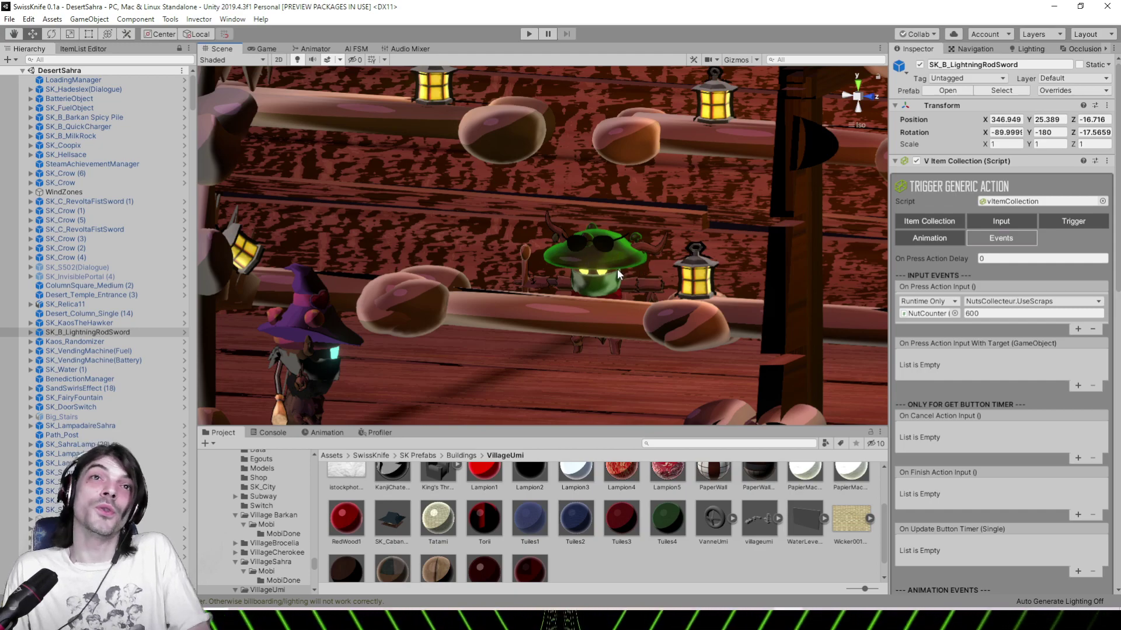
alt+drag(617, 273, 453, 278)
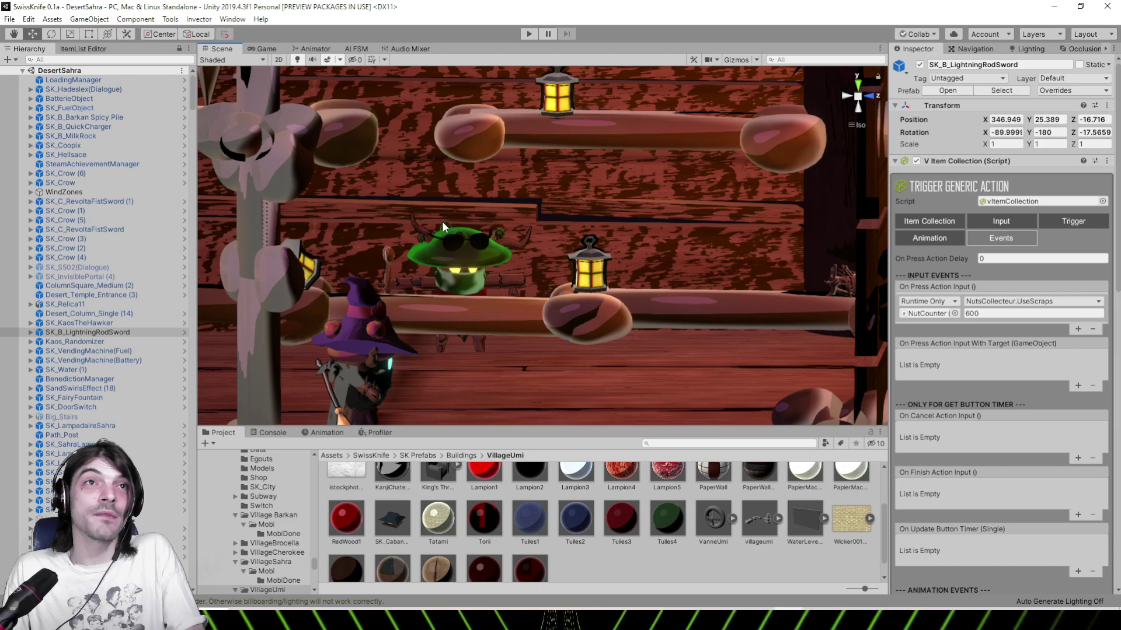
alt+drag(529, 299, 358, 316)
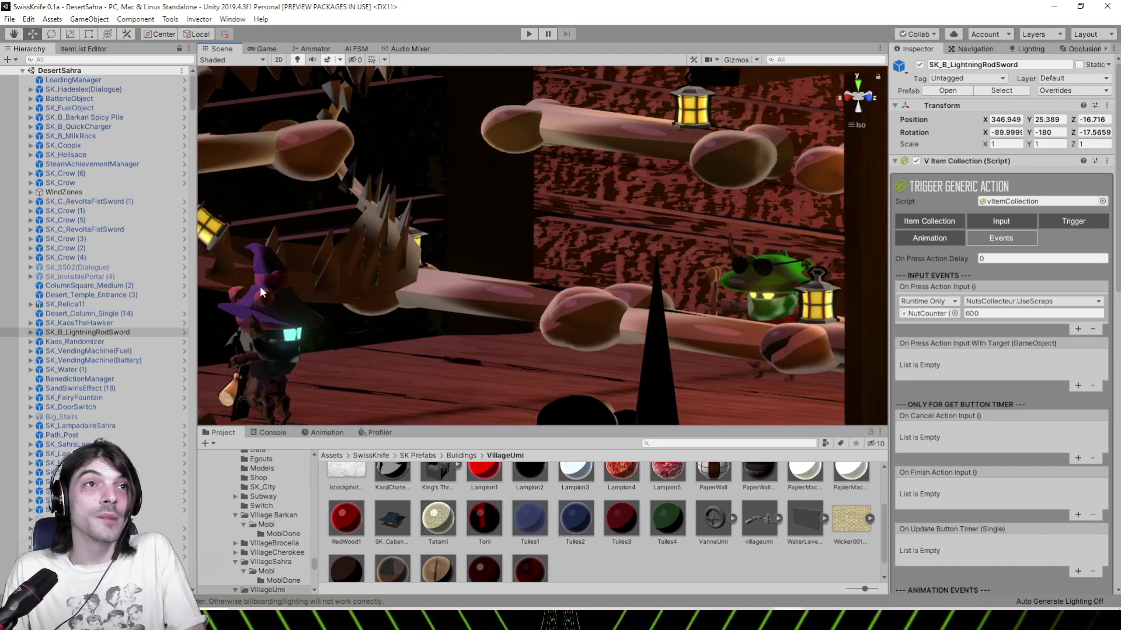
Look along the railing with the red and green emblem over to the vending machine and the shop counter
middle_drag(743, 304, 345, 256)
middle_drag(724, 231, 277, 257)
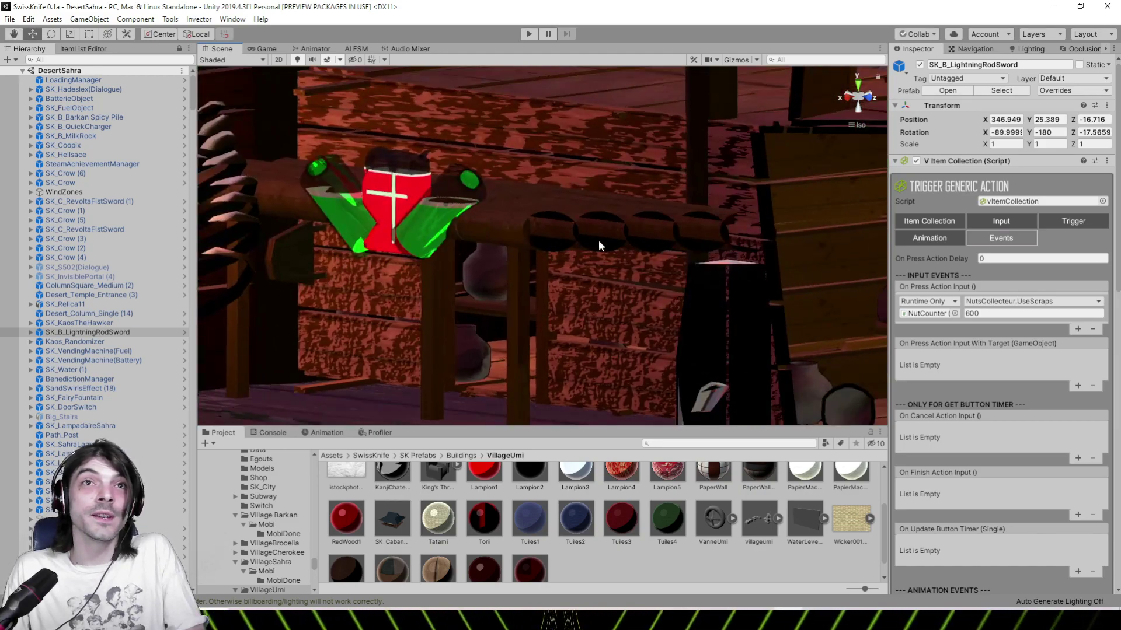
middle_drag(632, 241, 360, 215)
right_drag(361, 215, 820, 241)
scroll(729, 243, up, 2)
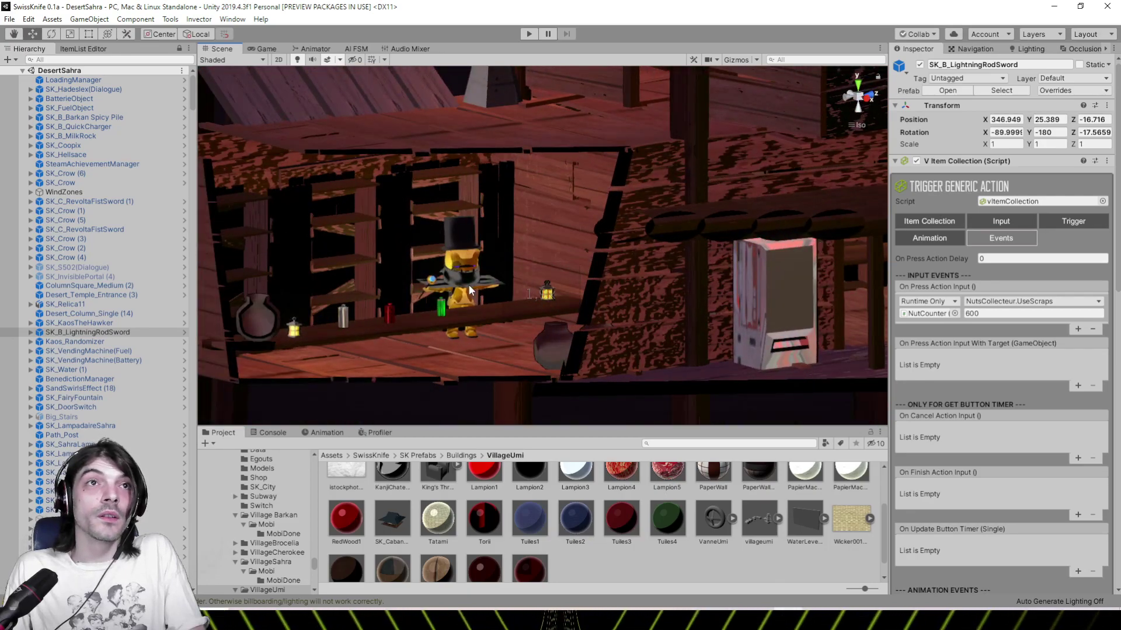
Inspect the top-hatted shopkeeper, the coloured cans and the shelves of the wooden shop up close and from above
scroll(470, 290, up, 3)
right_drag(471, 290, 505, 264)
scroll(548, 261, down, 4)
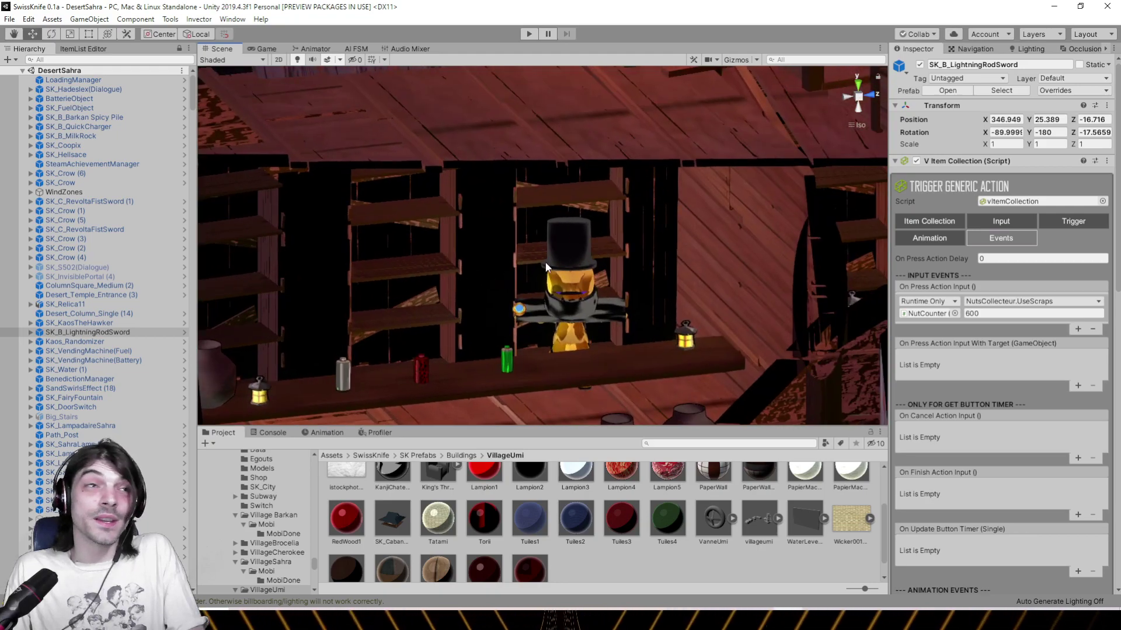
mouse_move(537, 218)
right_down()
mouse_move(537, 107)
mouse_move(481, 264)
mouse_move(315, 258)
mouse_move(467, 255)
mouse_move(383, 255)
mouse_move(540, 236)
right_up()
scroll(541, 236, down, 1)
middle_drag(522, 302, 579, 188)
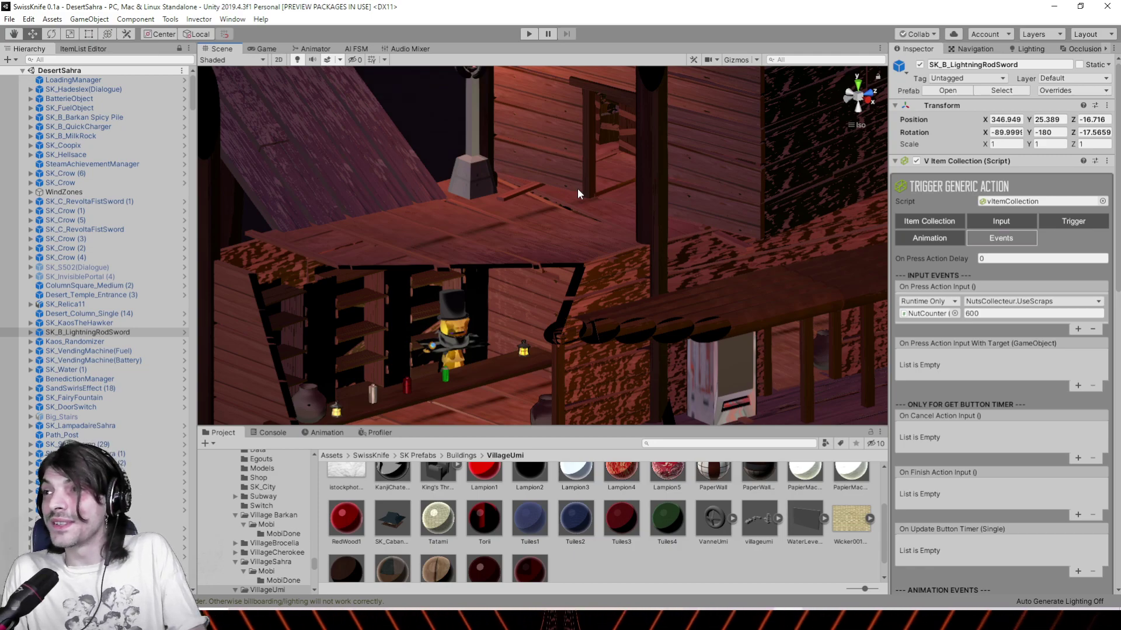
right_drag(576, 188, 558, 280)
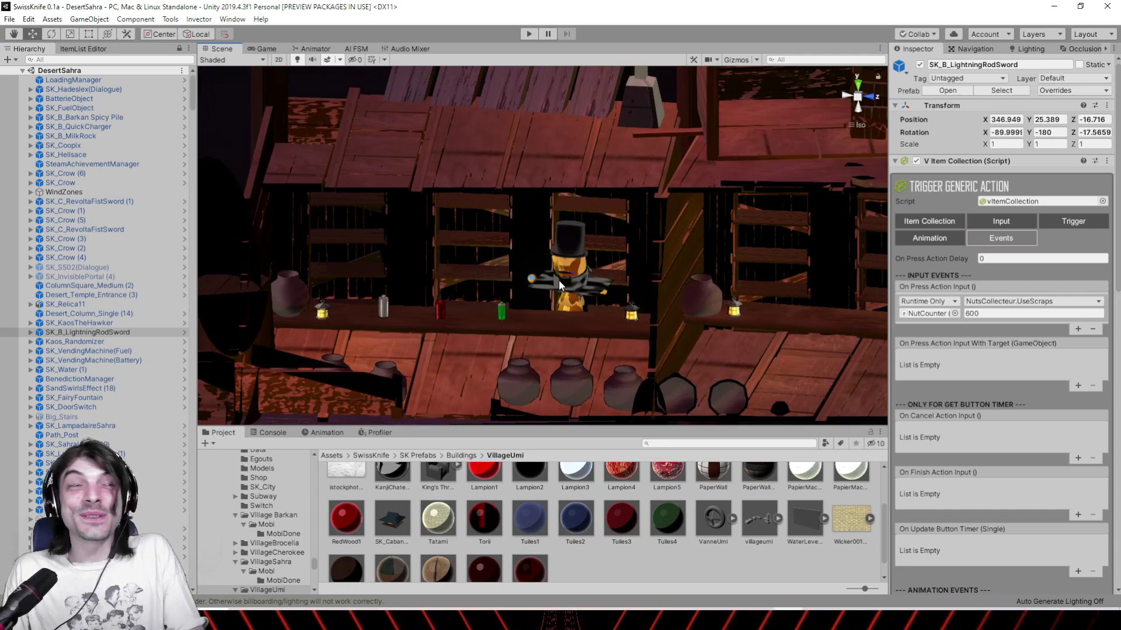
Follow the wooden ramp to the upper building and examine the green-eyed character in the red room
mouse_move(540, 162)
middle_down()
mouse_move(528, 180)
mouse_move(519, 345)
middle_up()
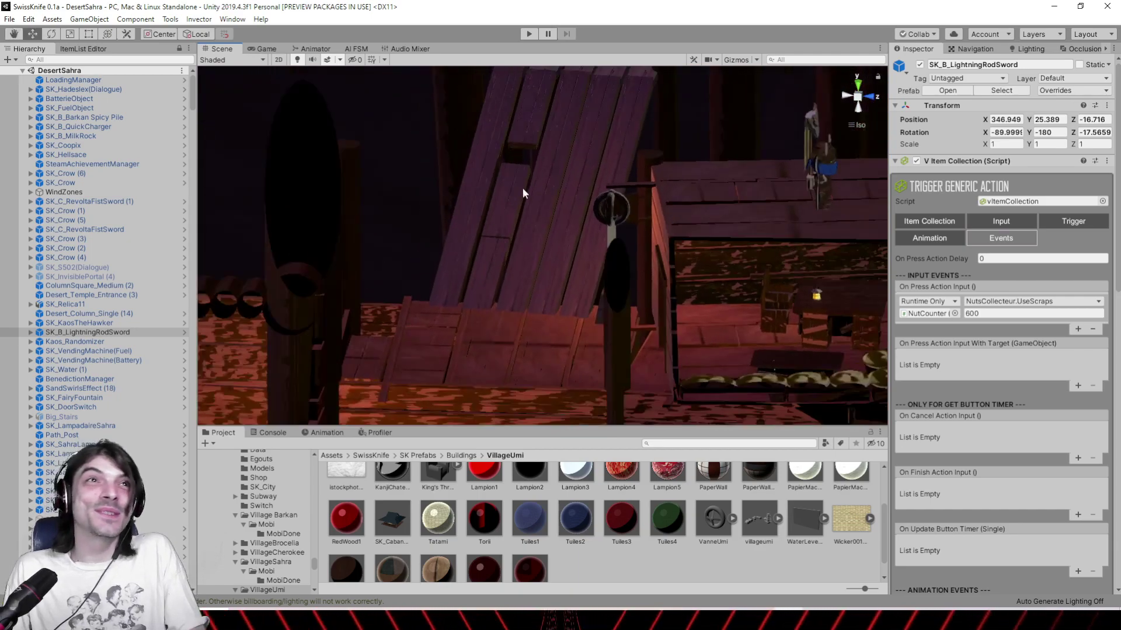
mouse_move(523, 188)
middle_down()
mouse_move(496, 359)
mouse_move(463, 302)
middle_up()
scroll(468, 301, up, 5)
right_drag(468, 302, 536, 243)
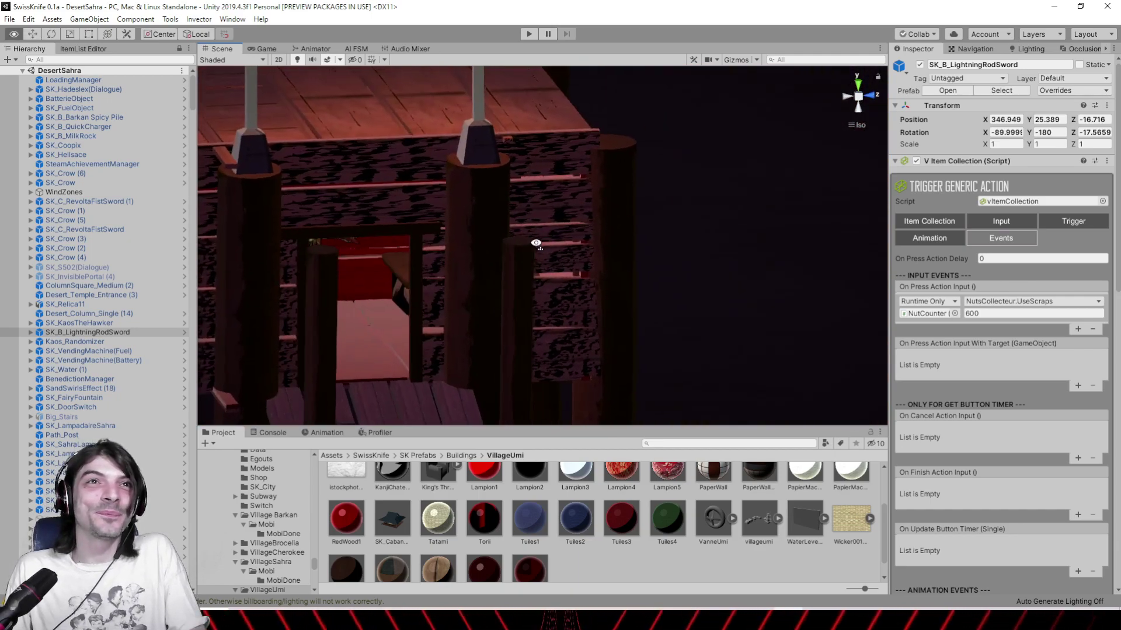
middle_drag(490, 234, 506, 251)
right_drag(505, 251, 569, 207)
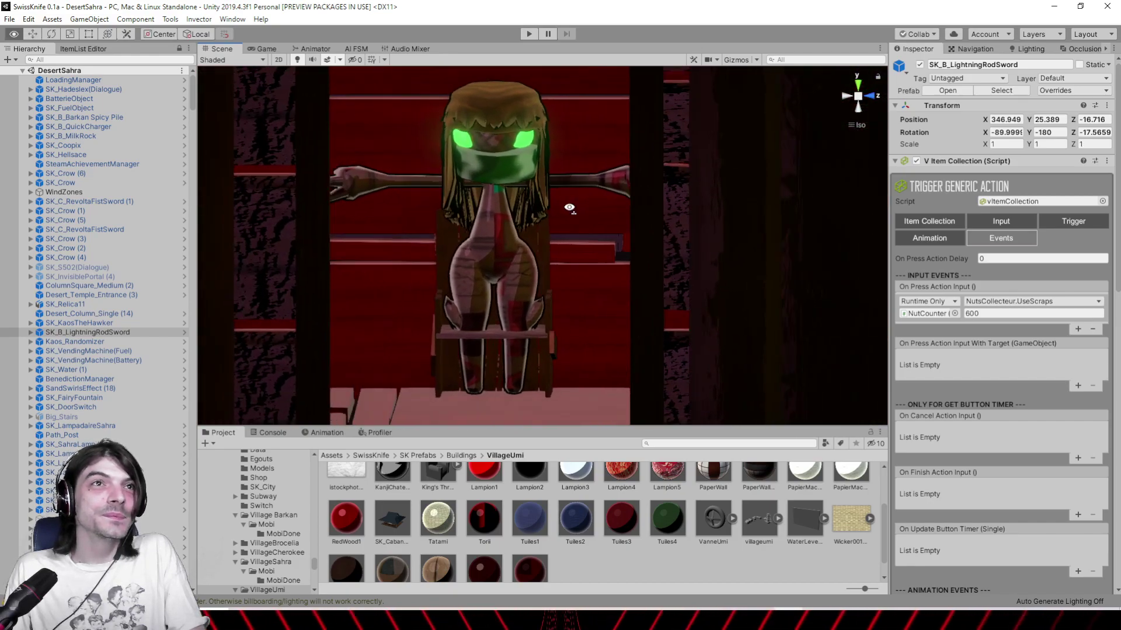
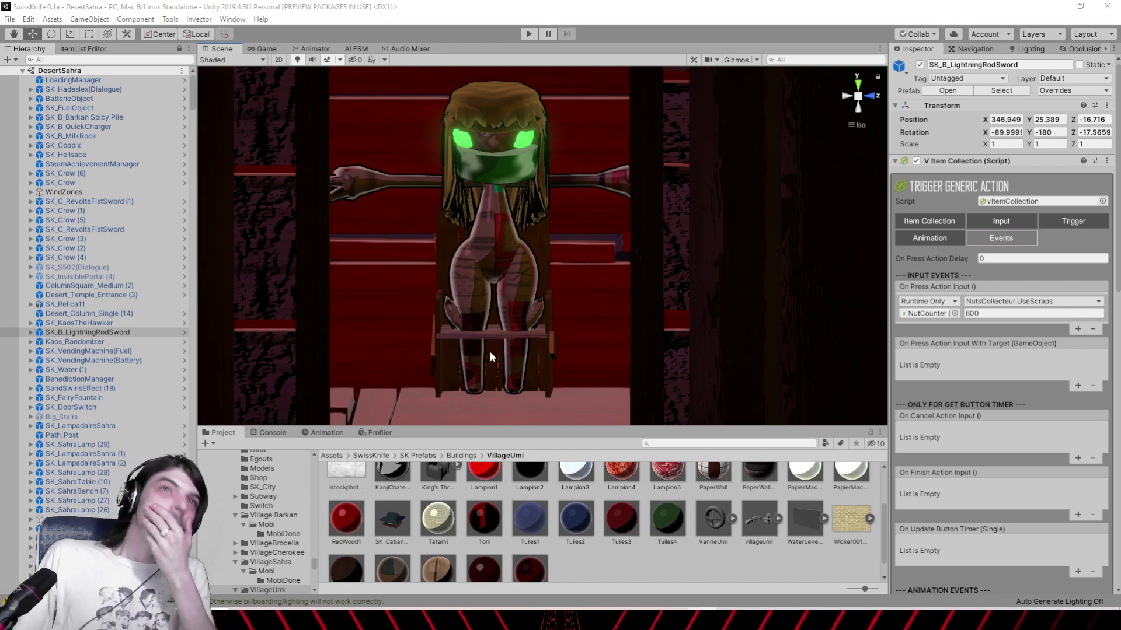
Leave the upper building, view the rooftop characters, and select SK_Hadeslex(Dialogue)
scroll(522, 294, down, 5)
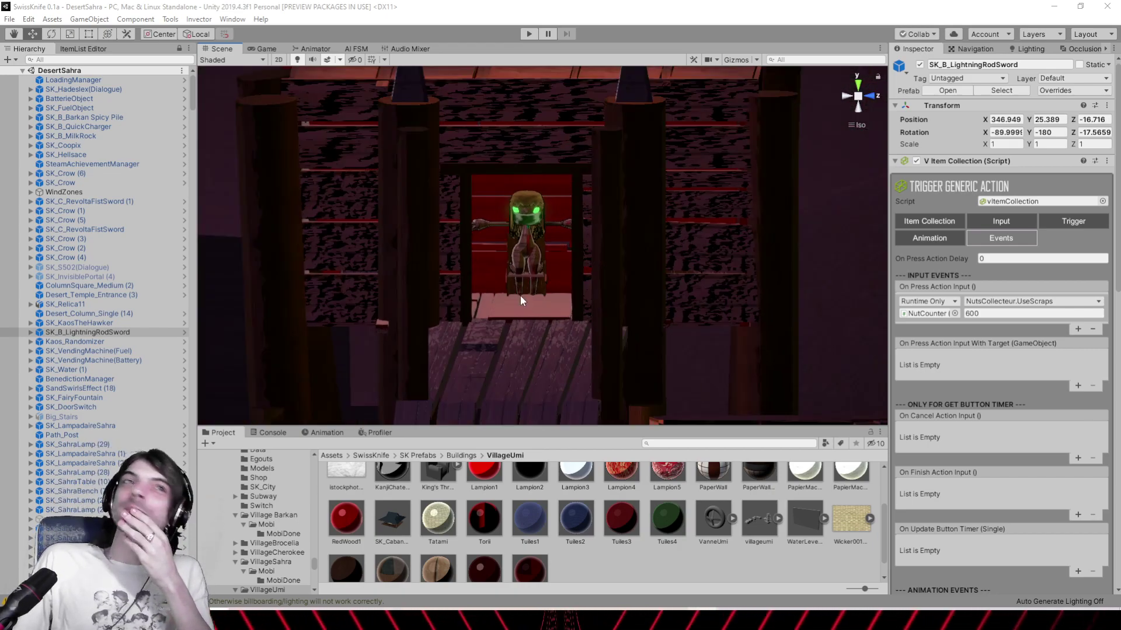
scroll(517, 295, down, 10)
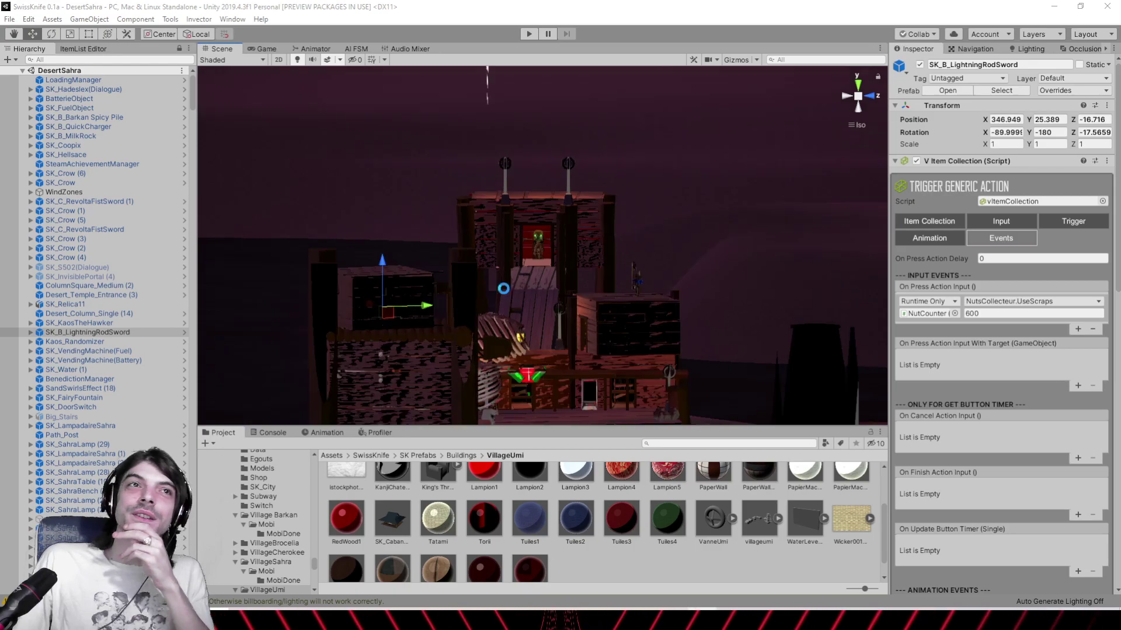
right_drag(503, 289, 730, 359)
middle_drag(731, 359, 470, 355)
scroll(479, 355, up, 4)
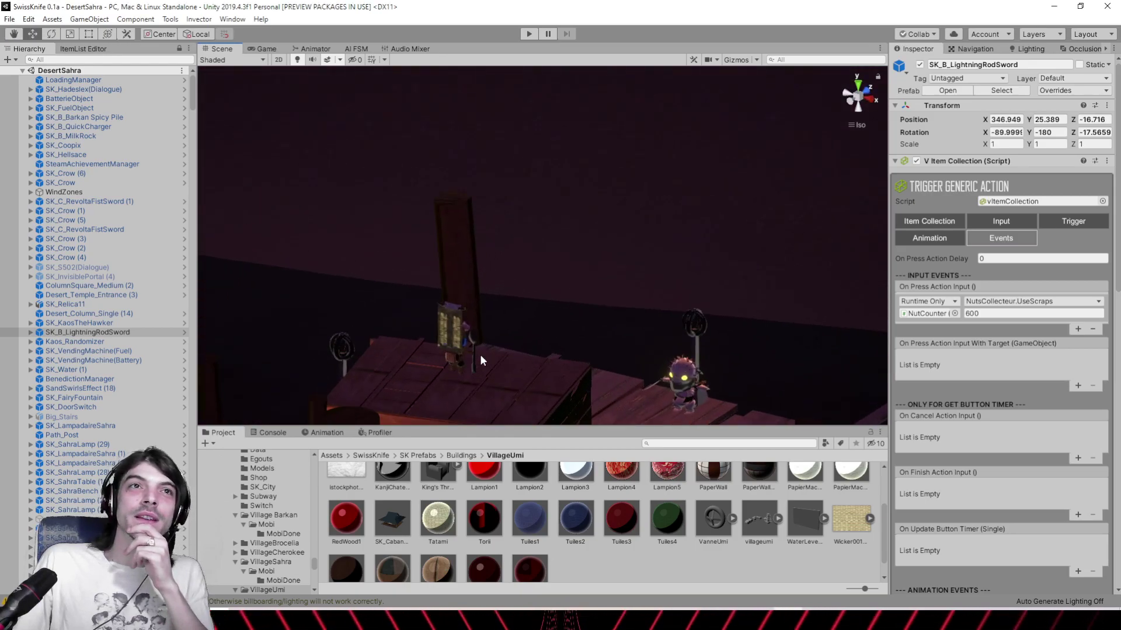
scroll(480, 356, up, 5)
right_drag(481, 356, 255, 325)
middle_drag(525, 327, 400, 197)
scroll(445, 241, up, 4)
click(448, 233)
Survey the wooden docks, the lit huts and the moored boat around the village
middle_drag(274, 338, 987, 362)
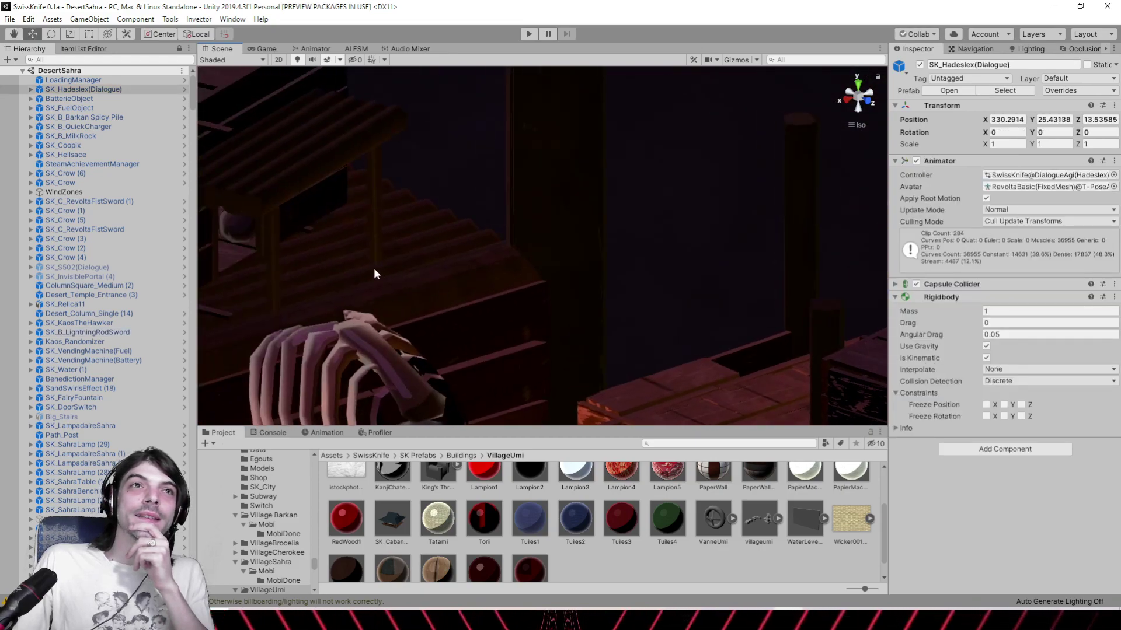
middle_drag(373, 268, 480, 240)
scroll(481, 240, down, 3)
scroll(430, 205, down, 5)
right_drag(430, 203, 547, 336)
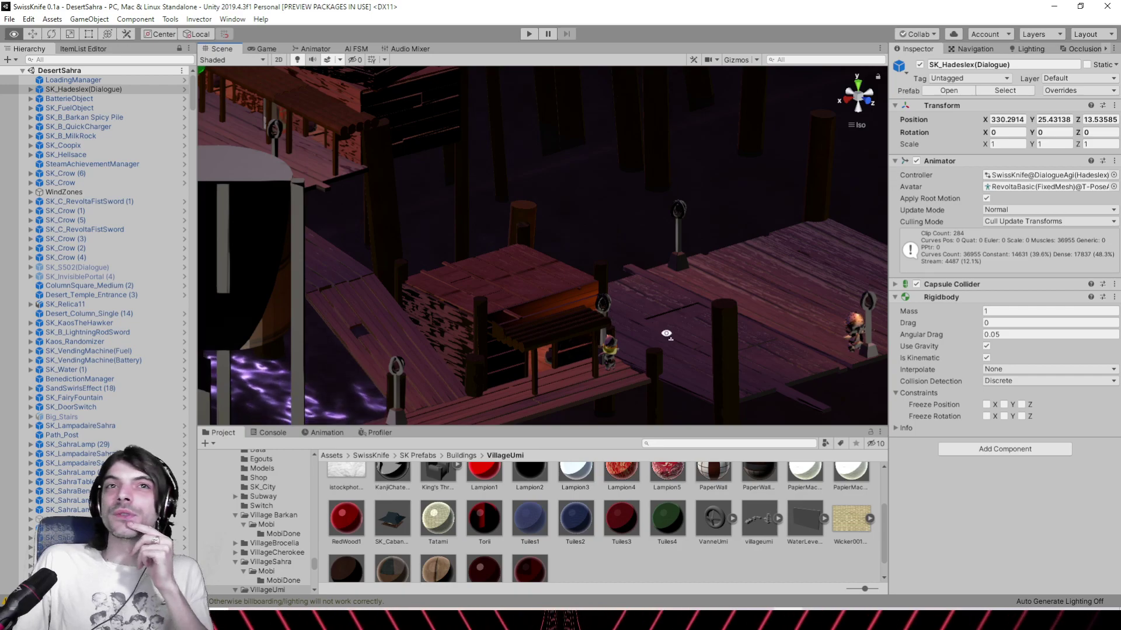
right_drag(666, 334, 480, 282)
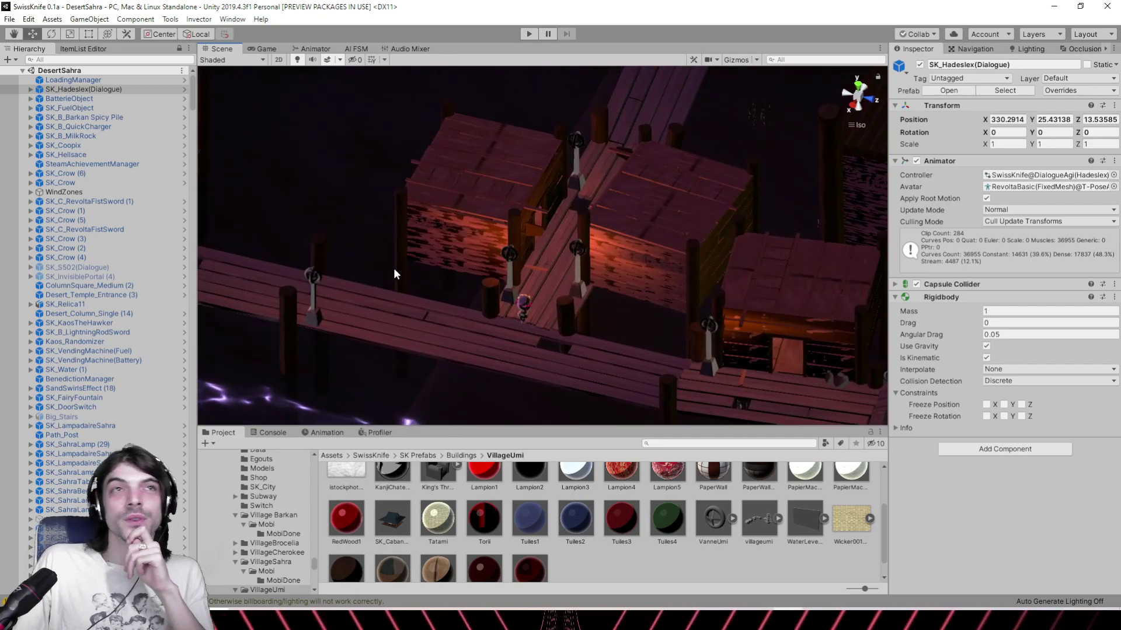
right_drag(393, 269, 439, 255)
middle_drag(439, 256, 694, 241)
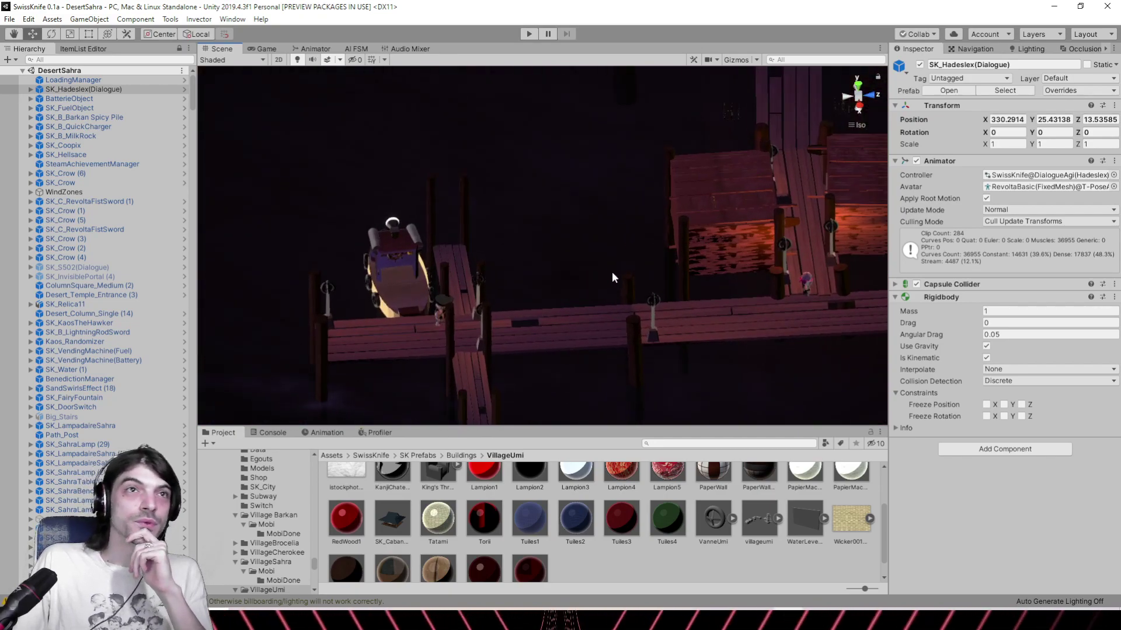
right_drag(612, 278, 530, 261)
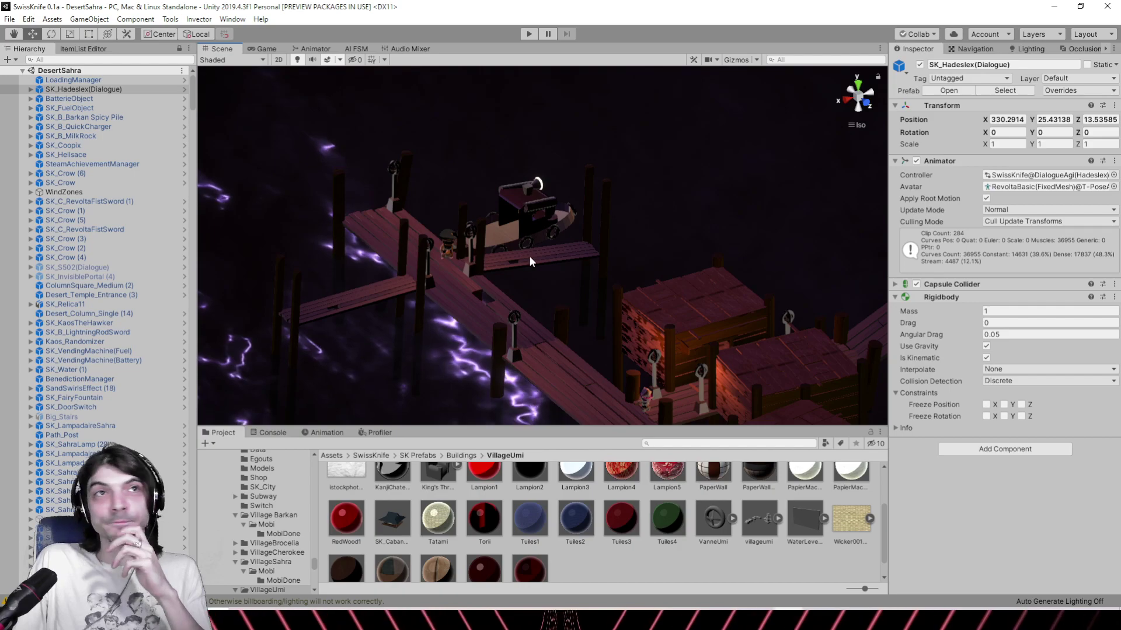
View the whole stilt village from afar, including the water tower and surrounding walkways, from opposite sides
scroll(529, 262, down, 4)
middle_drag(530, 261, 422, 210)
scroll(607, 251, down, 4)
middle_drag(614, 248, 481, 210)
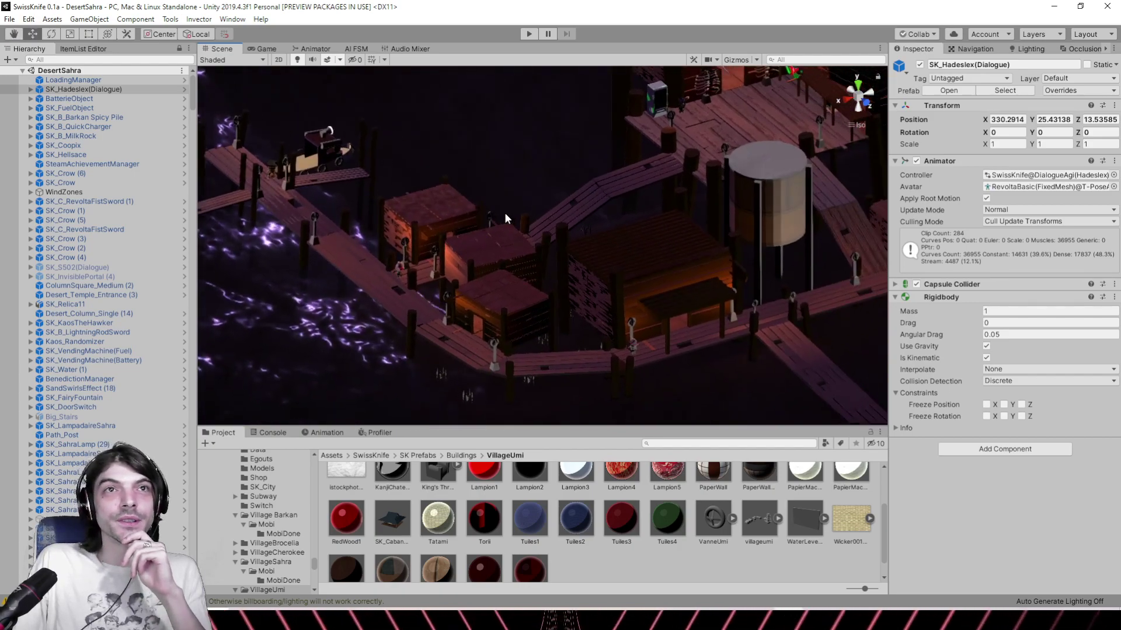
right_drag(505, 218, 629, 243)
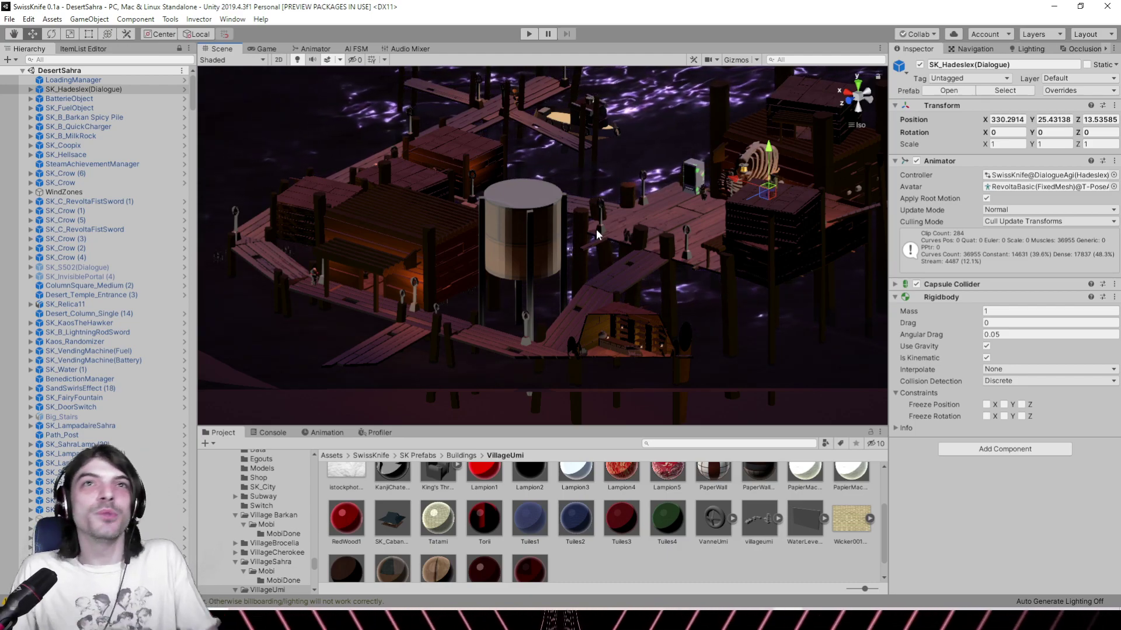
right_drag(649, 244, 398, 296)
right_drag(701, 269, 603, 250)
click(329, 159)
key(f)
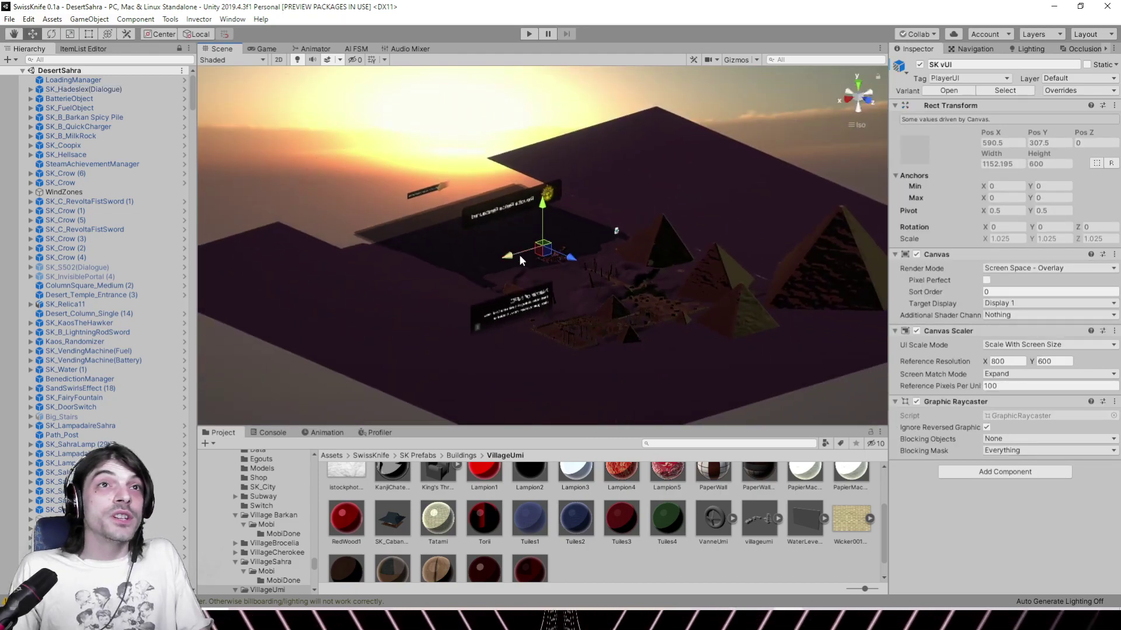
scroll(523, 255, up, 15)
scroll(523, 254, up, 3)
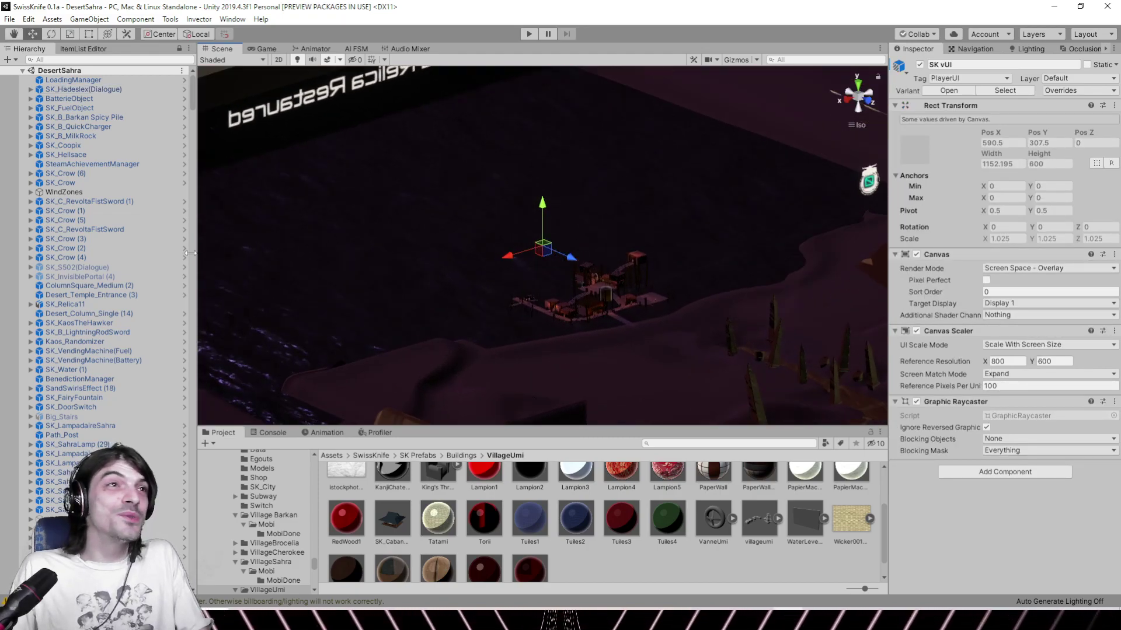
Frame SK_Hellsace and examine the ribcage statues and the red and green emblem near it
click(78, 156)
key(f)
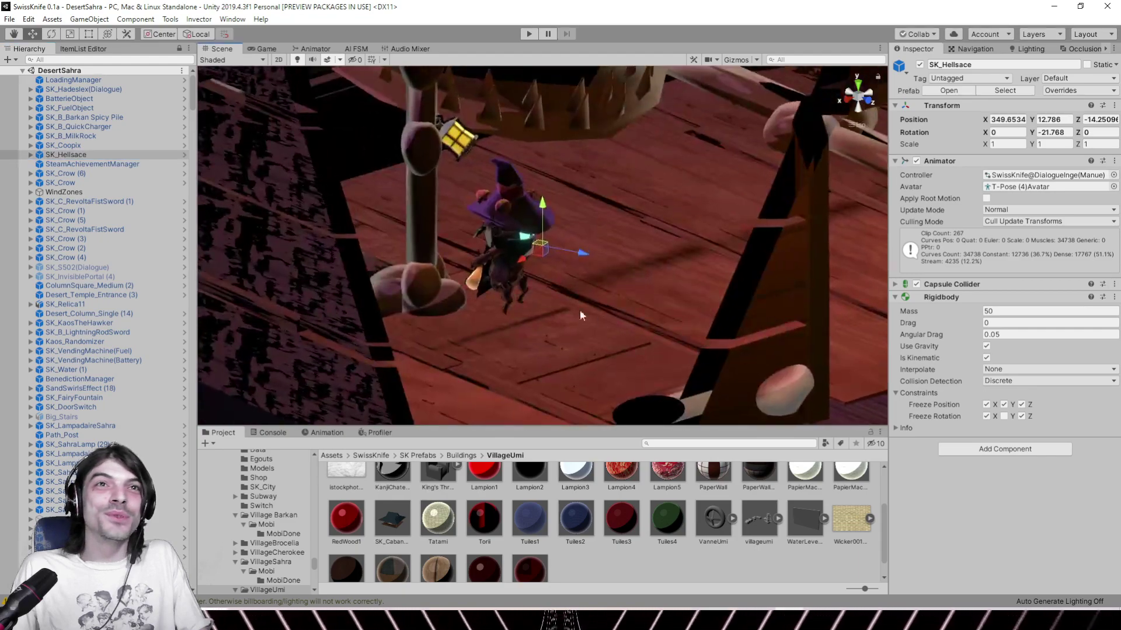
alt+drag(645, 272, 607, 292)
middle_drag(607, 292, 422, 242)
alt+drag(582, 260, 467, 267)
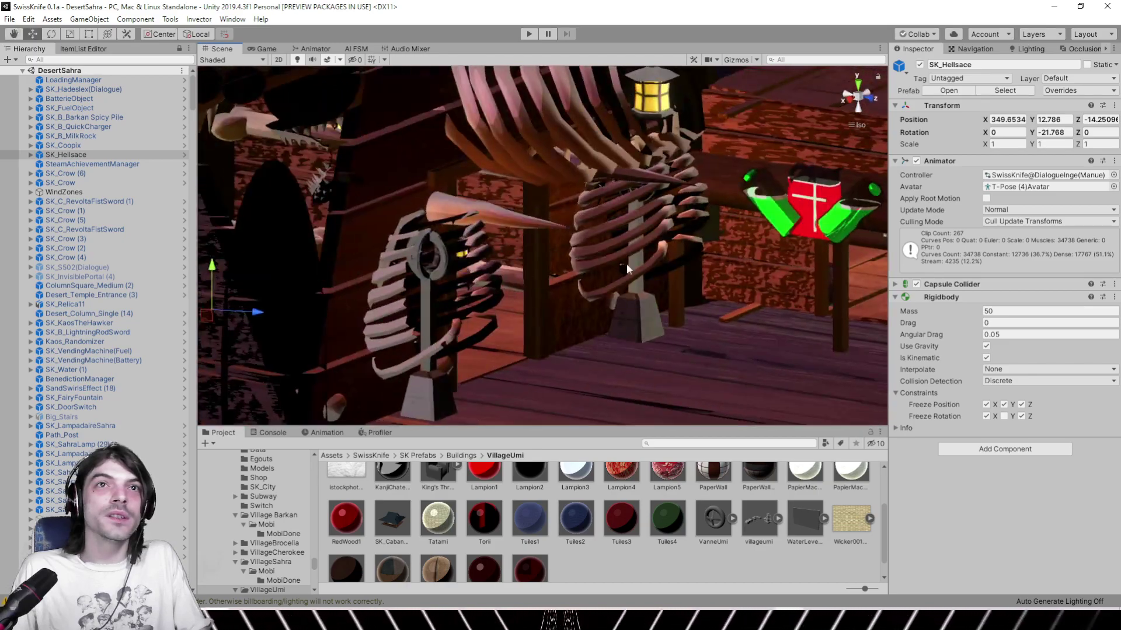
Examine the village structures beyond the ribcage statues, ending at the open-fronted wooden hut with the lantern
middle_drag(729, 257, 328, 248)
scroll(640, 268, up, 3)
middle_drag(639, 268, 394, 286)
alt+drag(395, 283, 727, 247)
alt+drag(530, 233, 805, 230)
mouse_move(496, 270)
alt+mouse_down()
mouse_move(543, 198)
mouse_move(520, 205)
mouse_move(463, 237)
mouse_move(597, 233)
mouse_move(595, 264)
mouse_move(520, 271)
mouse_move(513, 286)
mouse_move(544, 250)
mouse_move(463, 272)
mouse_move(502, 268)
alt+mouse_up()
scroll(502, 268, down, 4)
middle_drag(503, 268, 445, 323)
alt+drag(446, 322, 467, 300)
middle_drag(467, 300, 578, 225)
alt+drag(577, 224, 523, 267)
scroll(523, 267, down, 8)
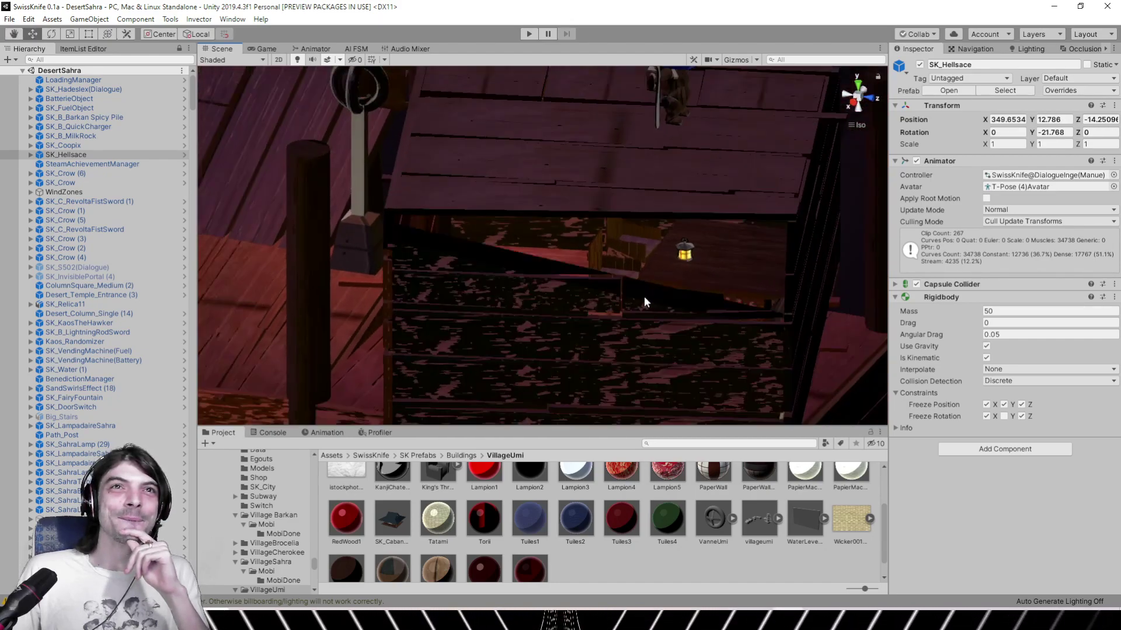
View the dock huts and platforms above the glowing water, continuing to the obelisk-lined desert path
scroll(663, 299, down, 5)
middle_drag(663, 307, 548, 177)
scroll(548, 177, down, 5)
middle_drag(718, 315, 609, 241)
alt+drag(609, 240, 402, 229)
scroll(402, 230, down, 4)
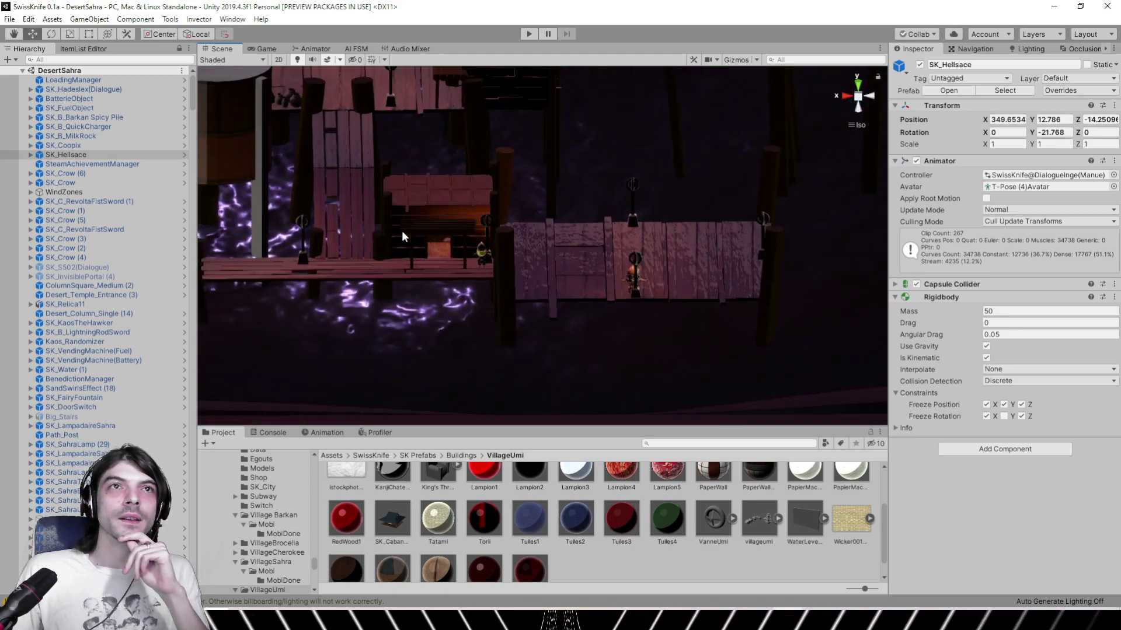
alt+drag(342, 201, 231, 332)
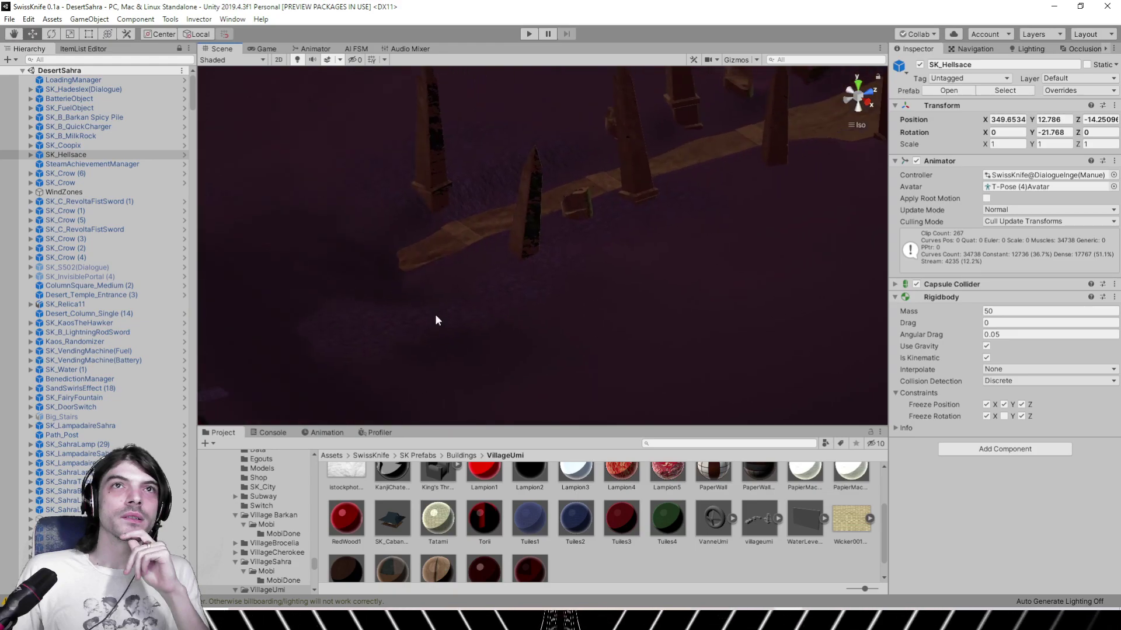
Survey the desert outside the village, including the pyramids, stone ruins, trees and round sun emblem
mouse_move(435, 315)
alt+mouse_down()
mouse_move(453, 230)
mouse_move(468, 252)
mouse_move(628, 204)
mouse_move(350, 310)
mouse_move(593, 343)
mouse_move(429, 335)
alt+mouse_up()
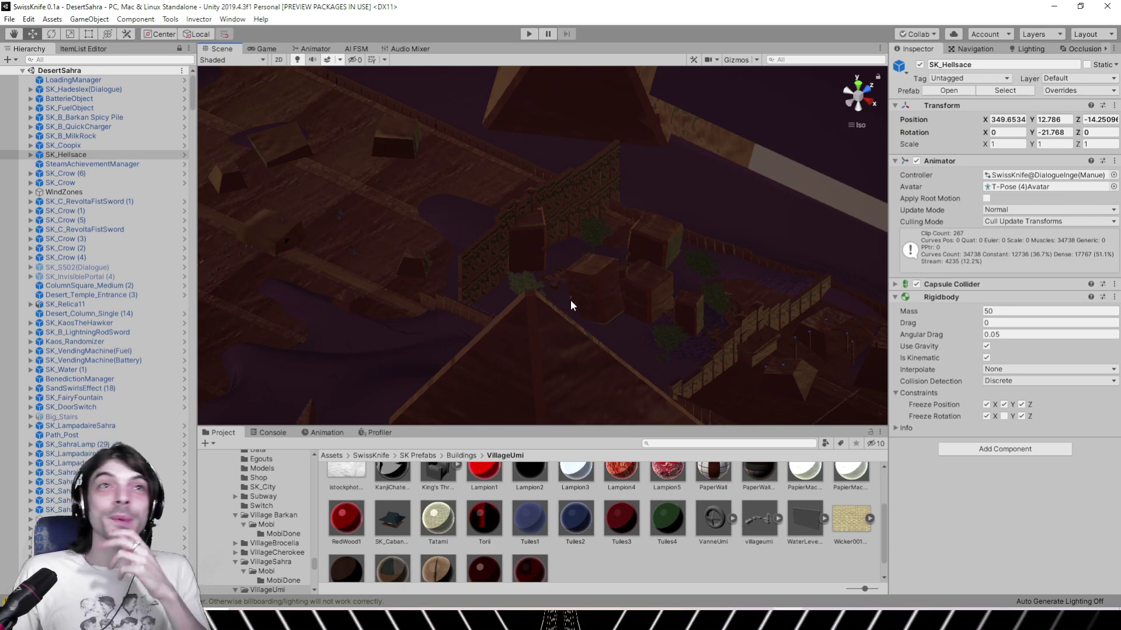
alt+drag(571, 304, 496, 298)
scroll(524, 320, up, 6)
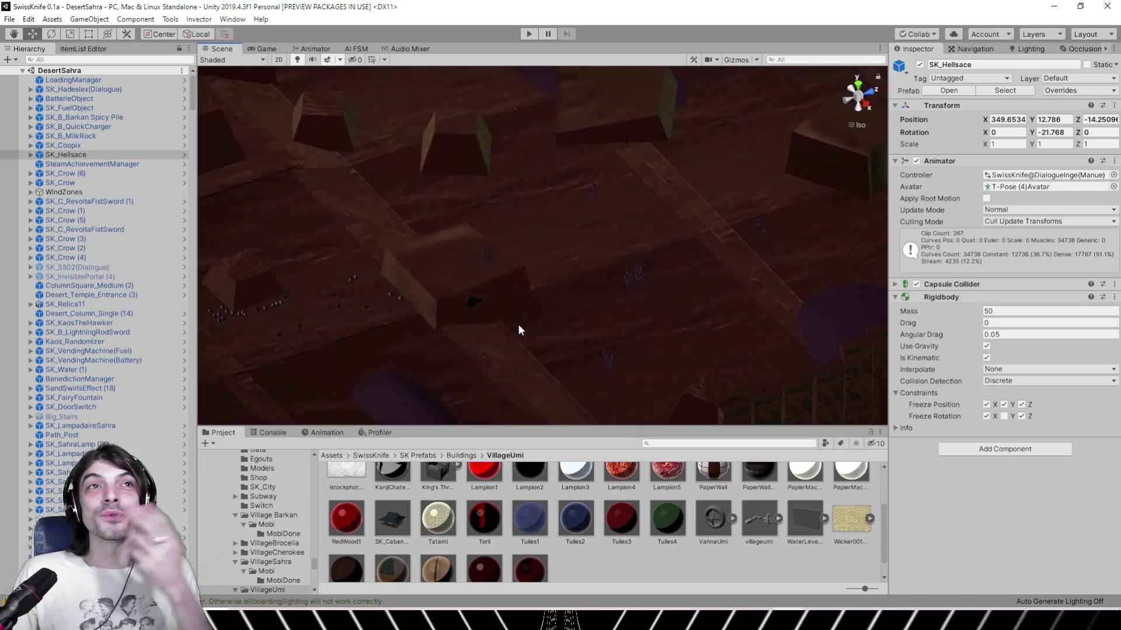
scroll(518, 325, up, 6)
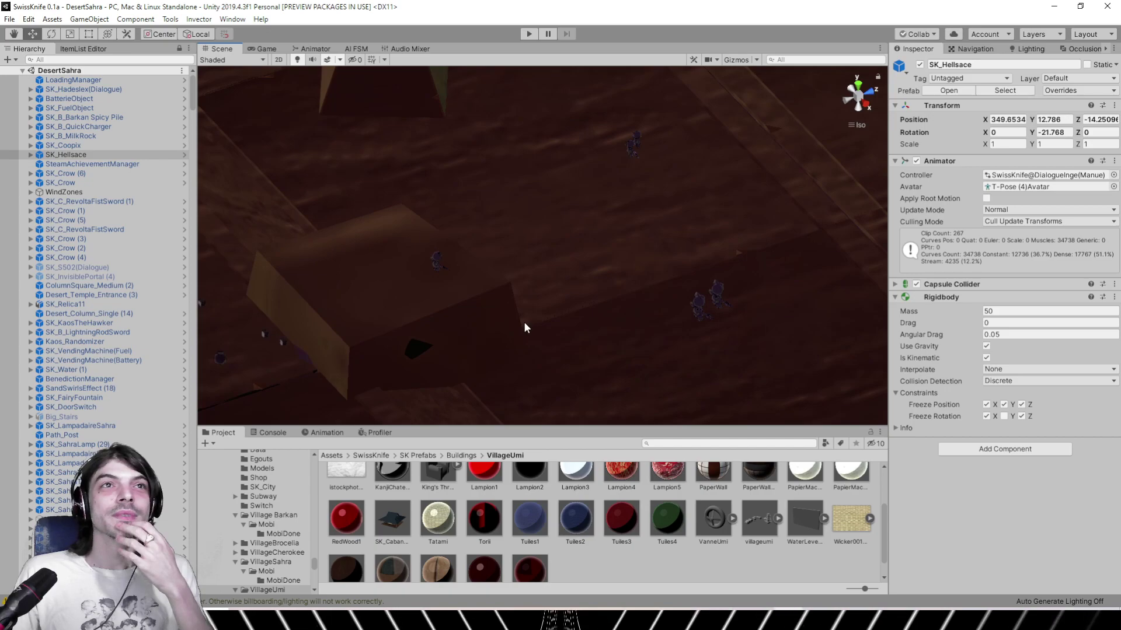
alt+drag(524, 322, 642, 311)
scroll(642, 312, down, 6)
middle_drag(694, 303, 535, 328)
scroll(534, 328, down, 2)
middle_drag(535, 233, 591, 257)
scroll(592, 256, up, 2)
scroll(583, 257, up, 2)
middle_drag(493, 243, 573, 335)
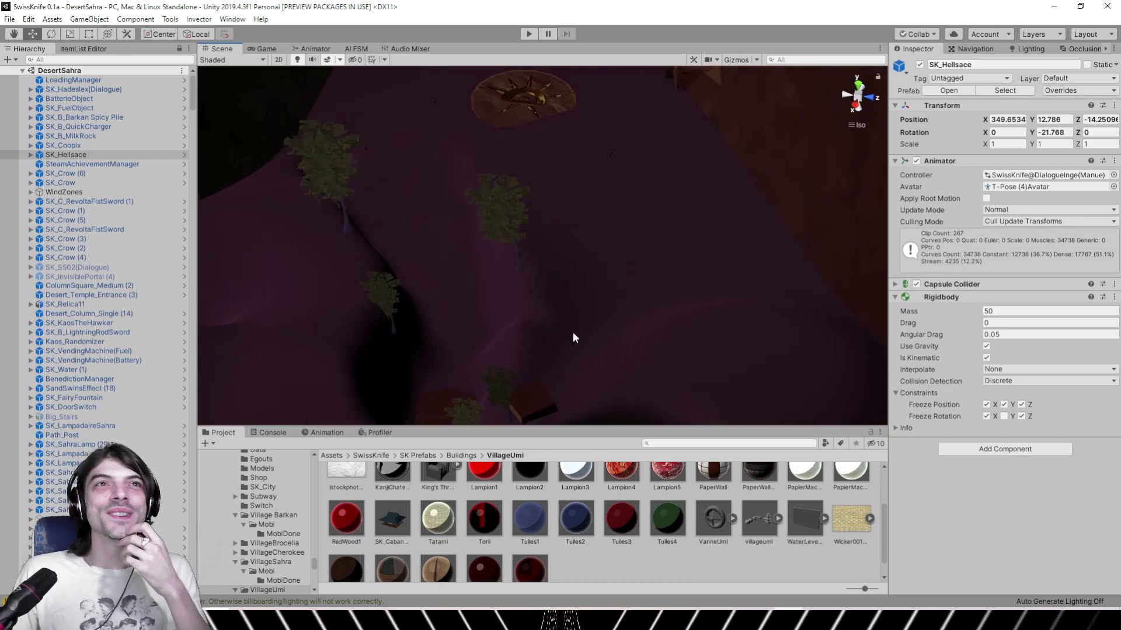
Survey the desert around the sun emblem, the nearby pyramid faces and the stone ruins beyond them
middle_drag(501, 155, 699, 258)
scroll(517, 263, up, 3)
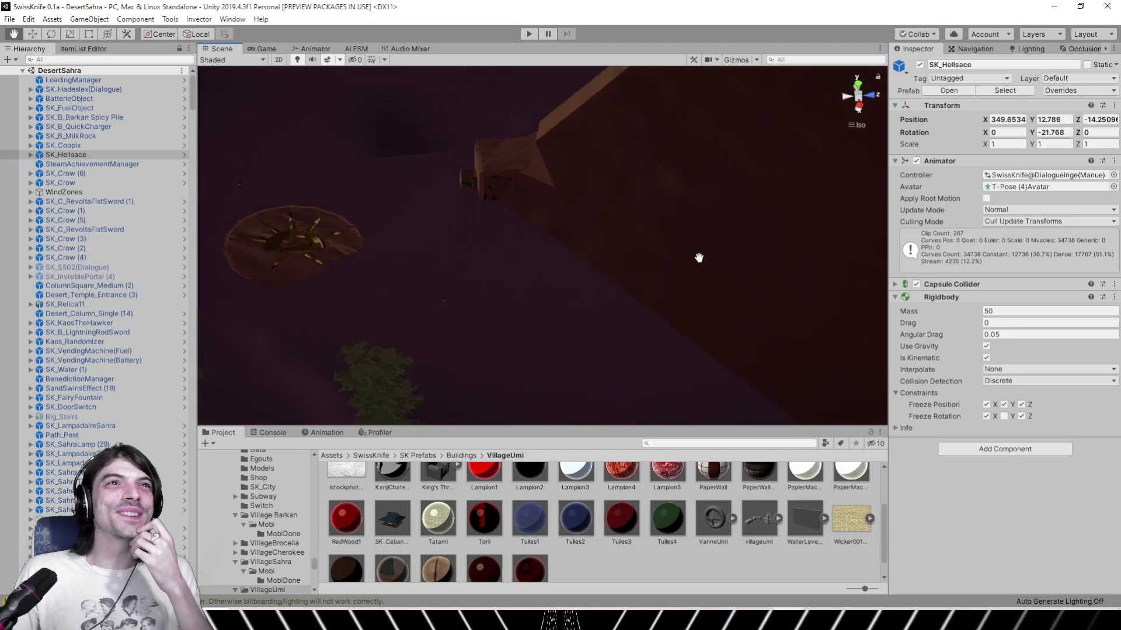
middle_drag(522, 268, 602, 269)
scroll(536, 281, up, 4)
right_drag(534, 281, 572, 282)
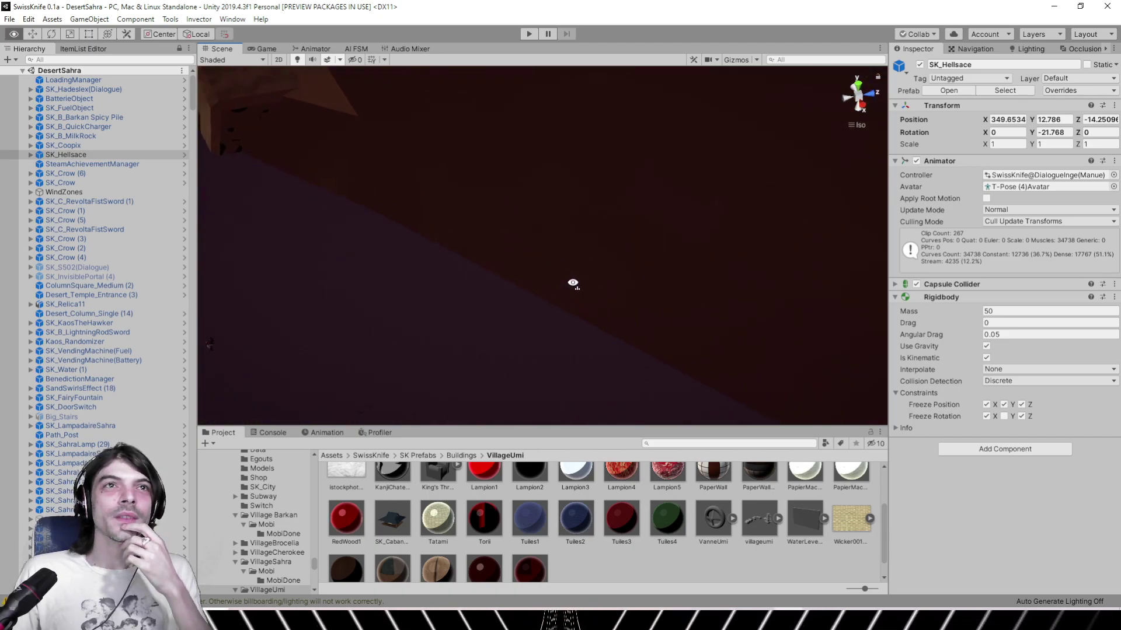
middle_drag(361, 251, 699, 238)
right_drag(517, 235, 600, 198)
scroll(599, 200, down, 4)
scroll(590, 233, down, 5)
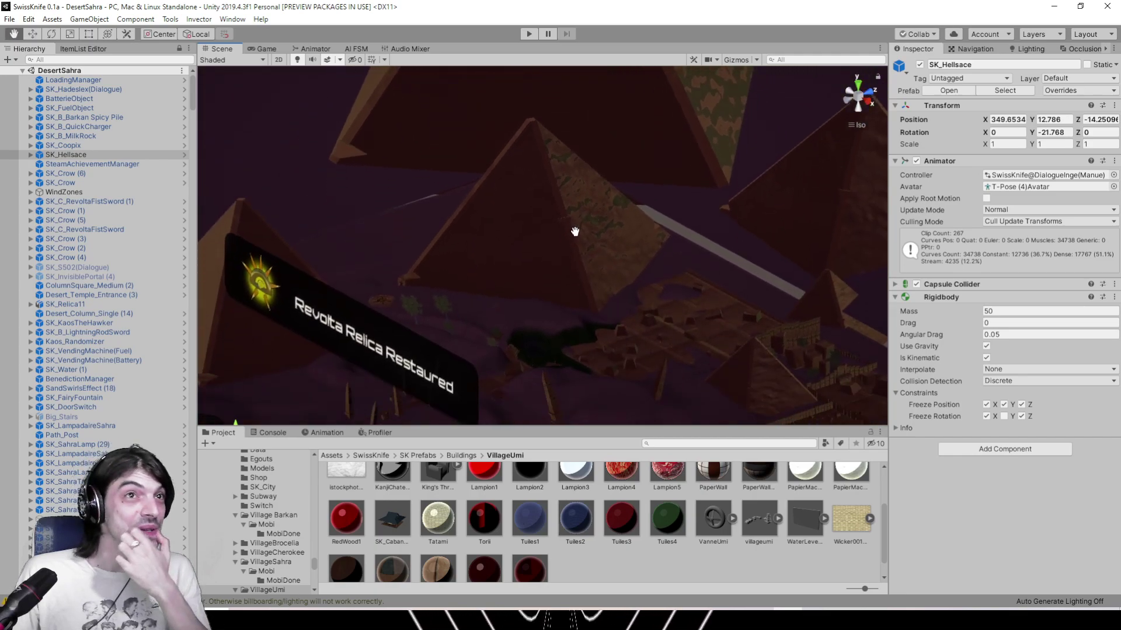
scroll(581, 195, up, 6)
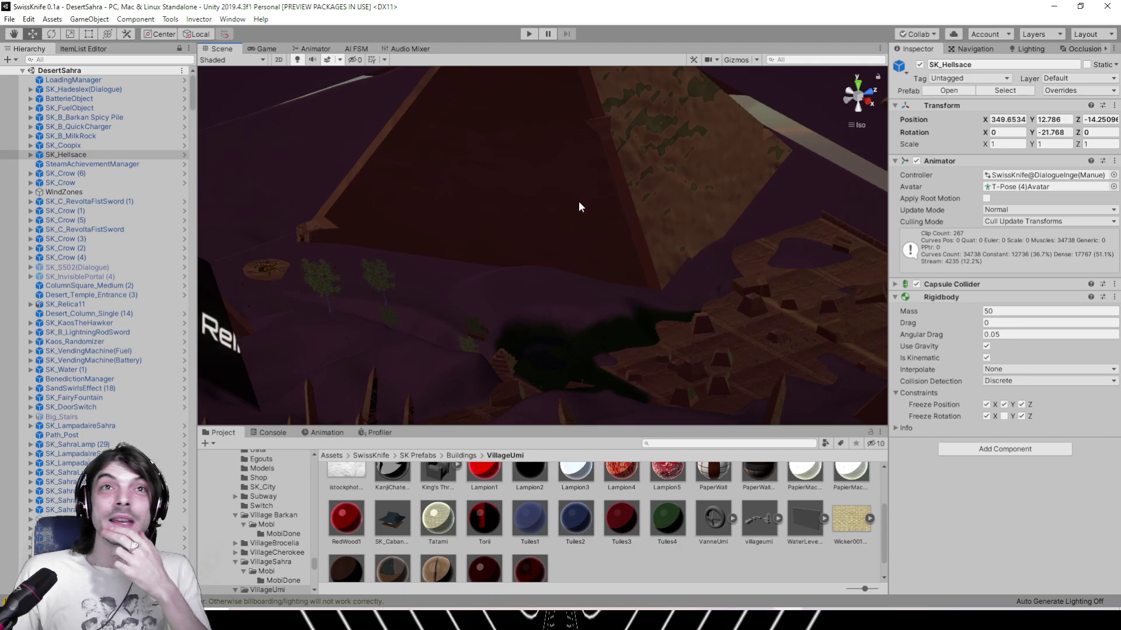
Examine the sun emblem up close, along with the trees and the mossy pyramid side beside it
middle_drag(437, 202, 608, 243)
right_drag(607, 244, 470, 282)
middle_drag(589, 175, 746, 165)
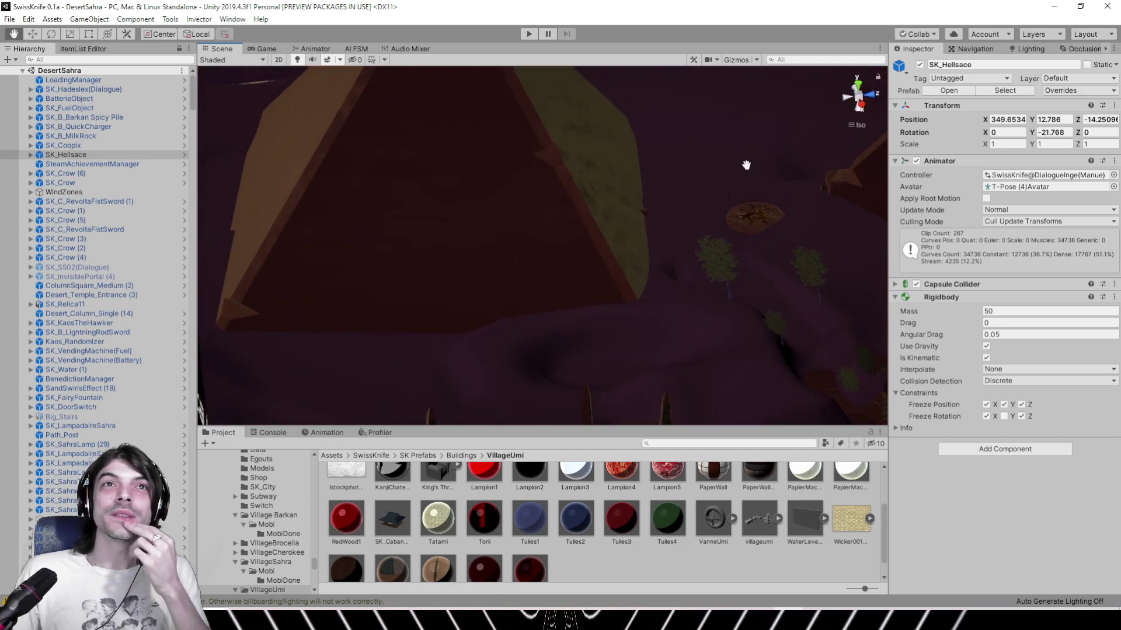
right_drag(745, 165, 561, 215)
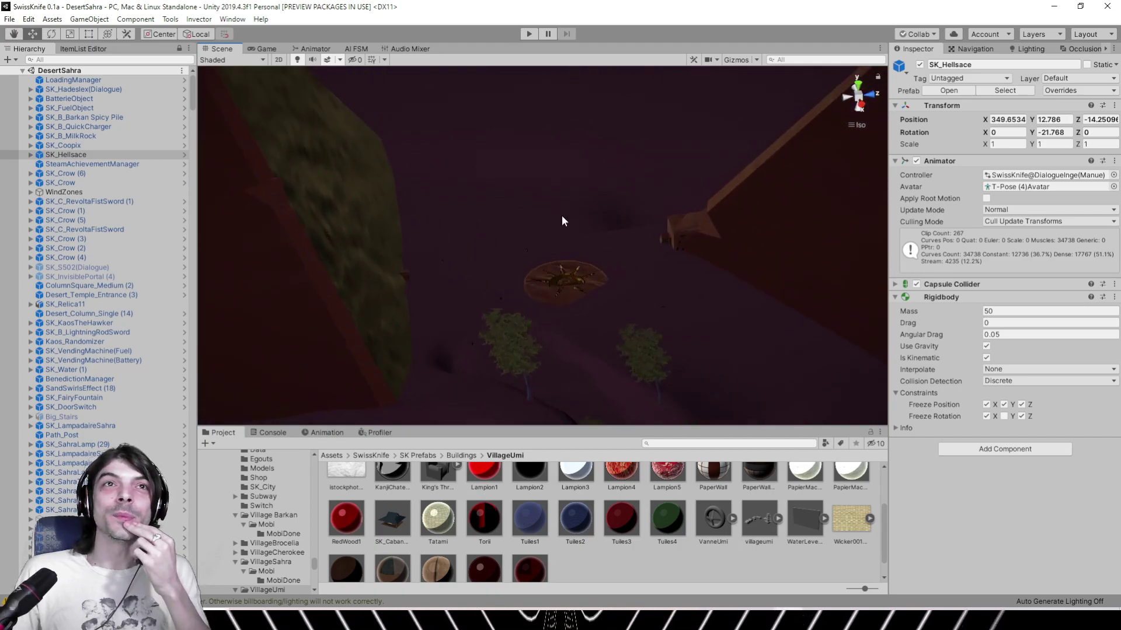
scroll(605, 250, up, 5)
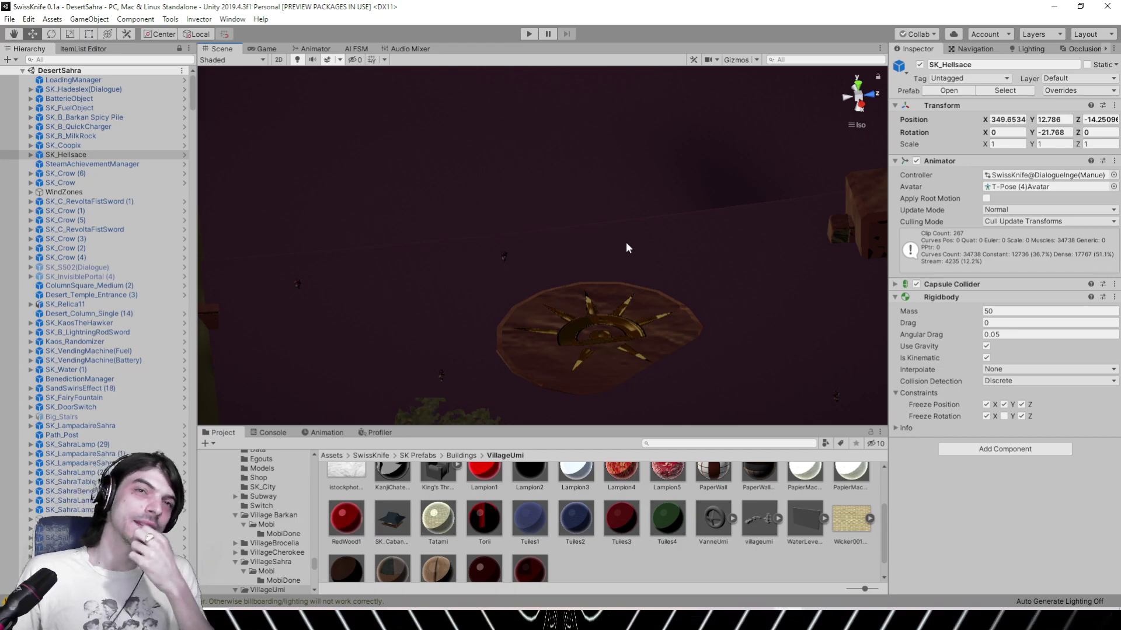
right_drag(626, 242, 569, 279)
scroll(573, 201, down, 3)
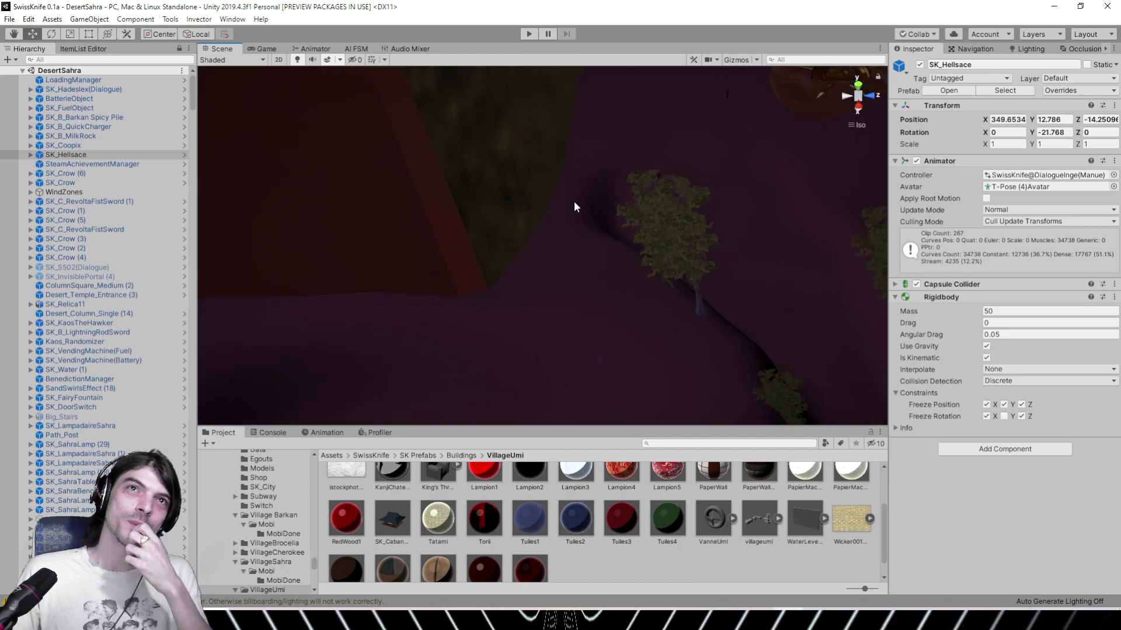
middle_drag(575, 207, 503, 309)
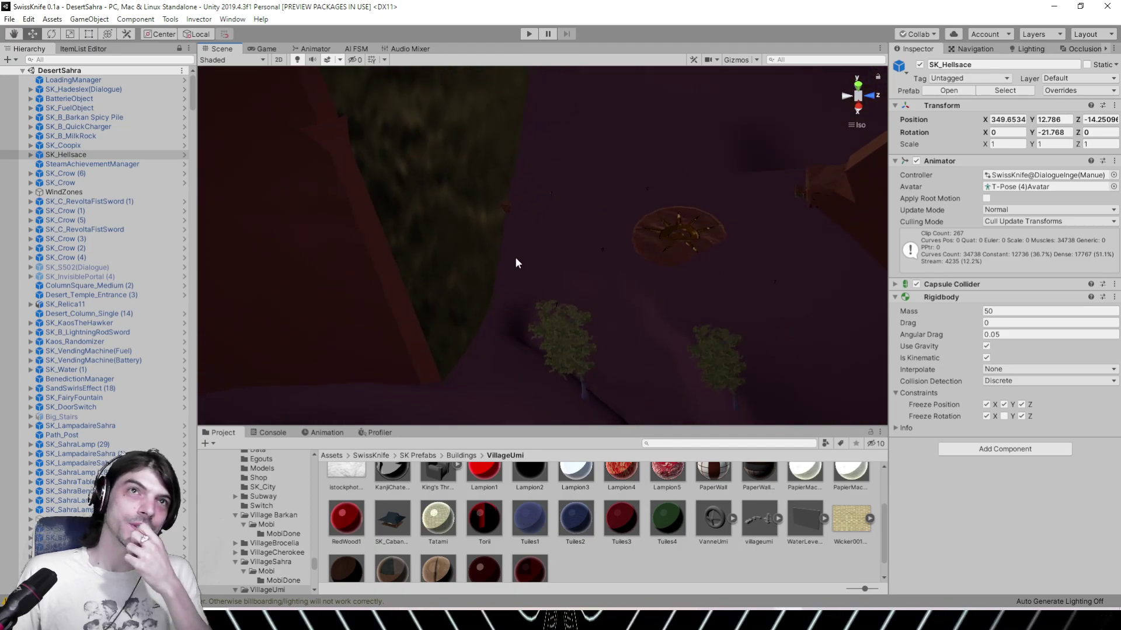
Frame SandStorm (3) beside the pyramid and view the overall layout of the pyramids and ruins
click(504, 211)
click(504, 209)
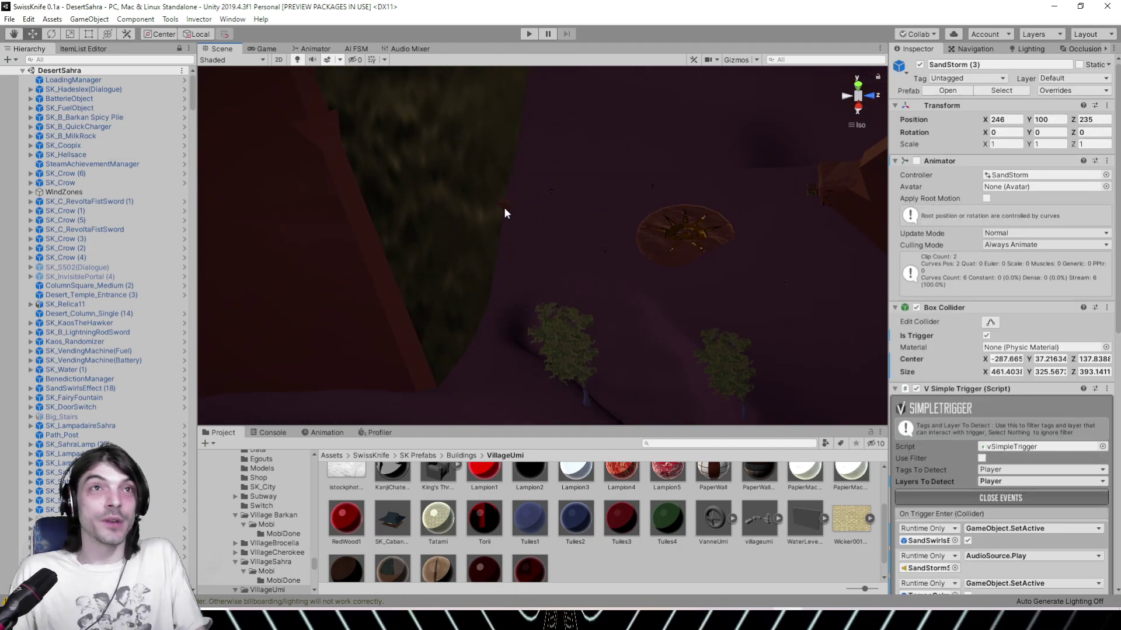
key(f)
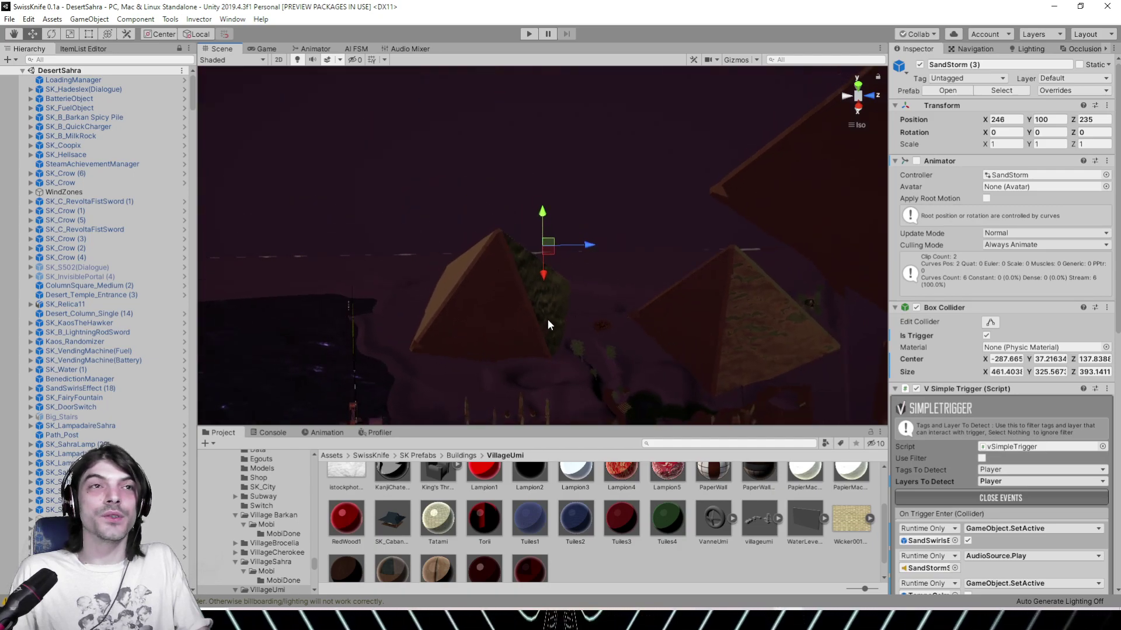
right_drag(548, 314, 703, 356)
middle_drag(692, 252, 512, 258)
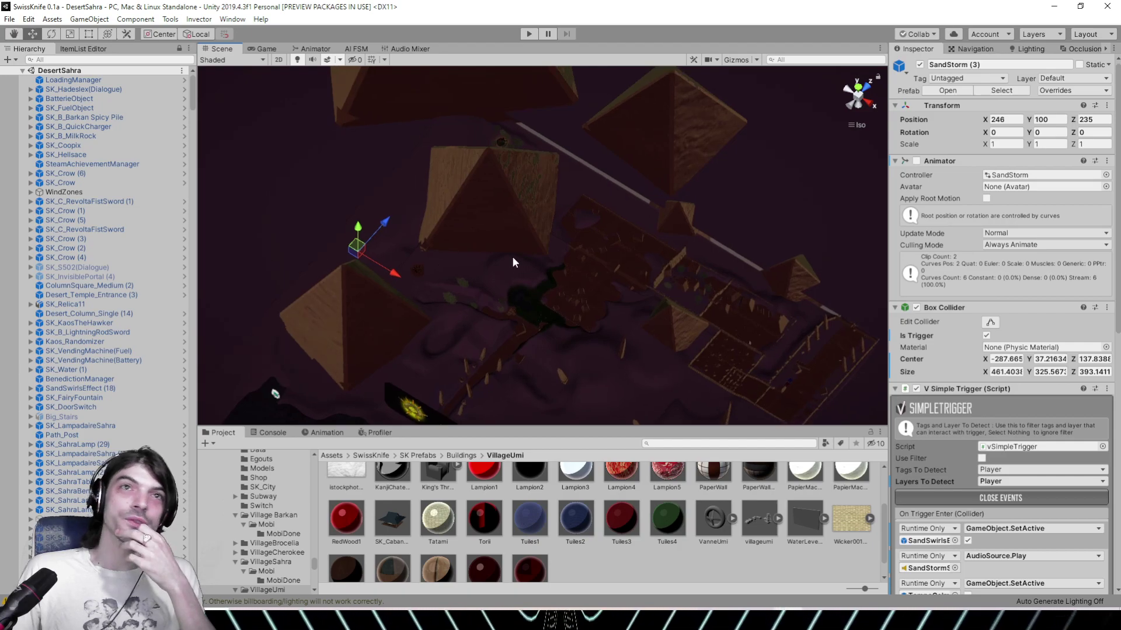
middle_drag(619, 307, 594, 288)
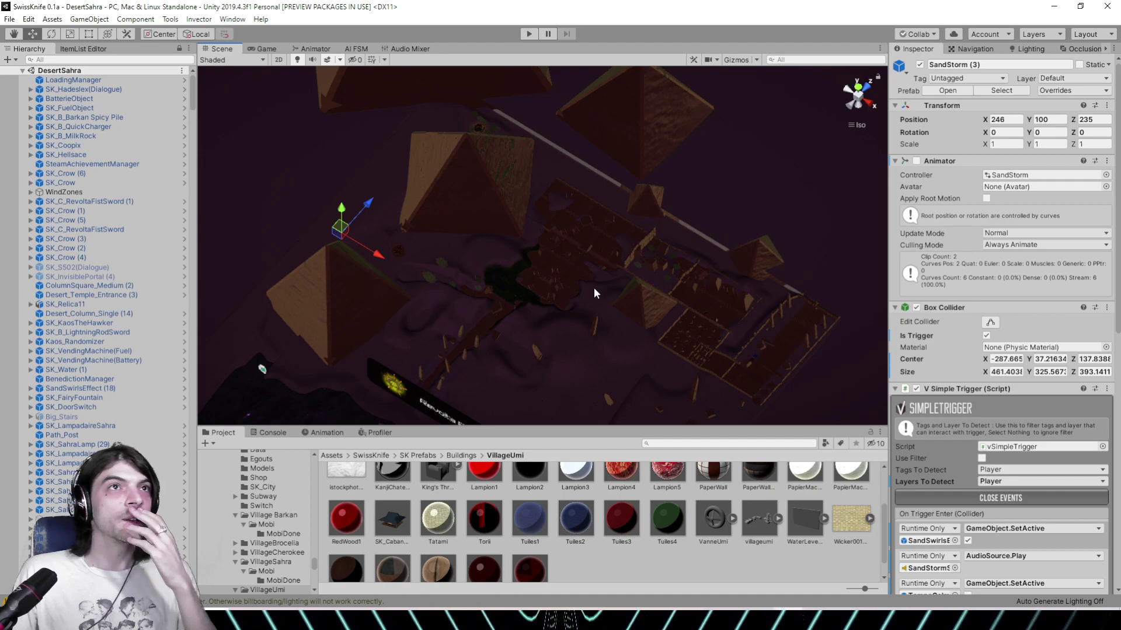
Select SK_SahraFairy at the small fountain behind the pyramid and view the fairy up close from the front
click(479, 126)
right_drag(374, 178, 682, 150)
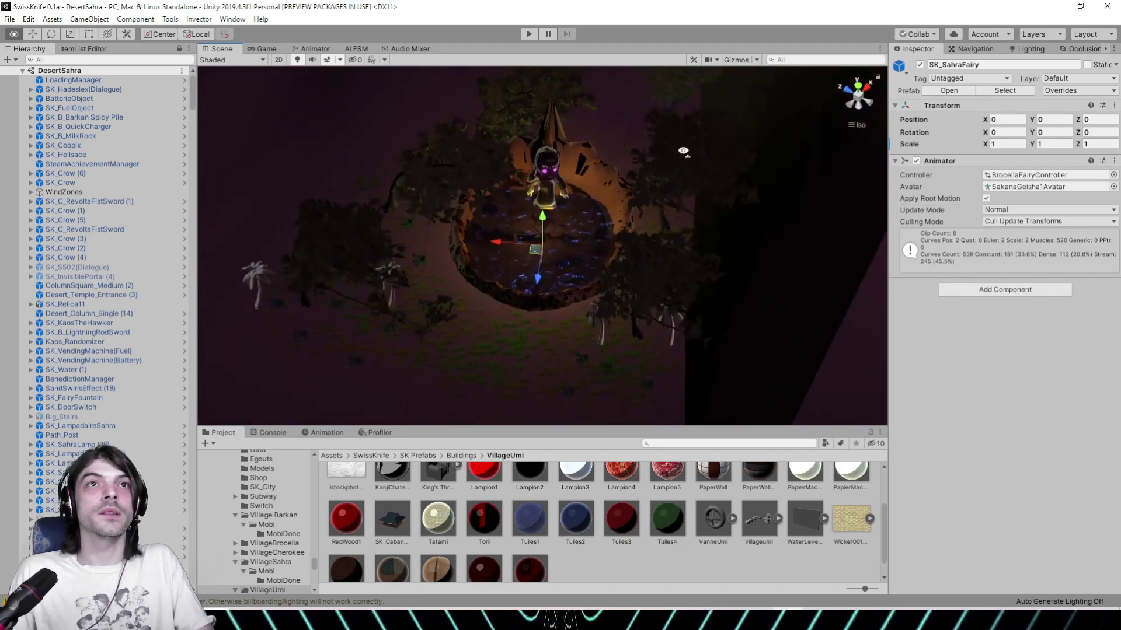
scroll(519, 242, up, 12)
alt+drag(467, 317, 463, 215)
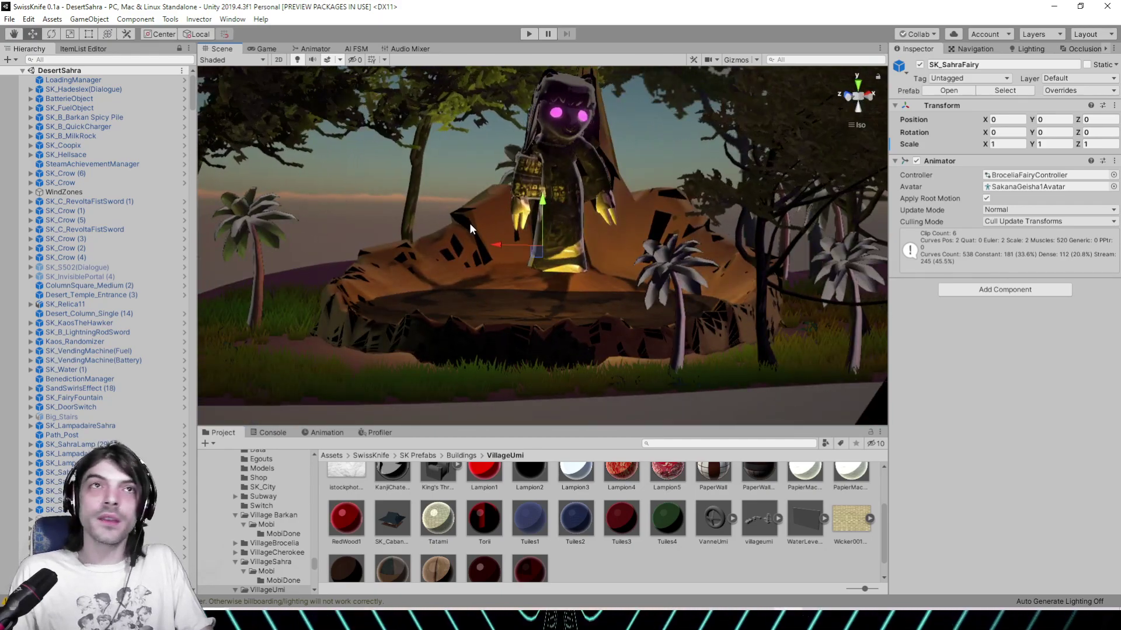
scroll(470, 224, down, 7)
middle_drag(469, 224, 459, 264)
scroll(458, 264, up, 10)
Select the CatStatue_low mesh on the fairy and open its Statue_Cat material for editing
click(538, 205)
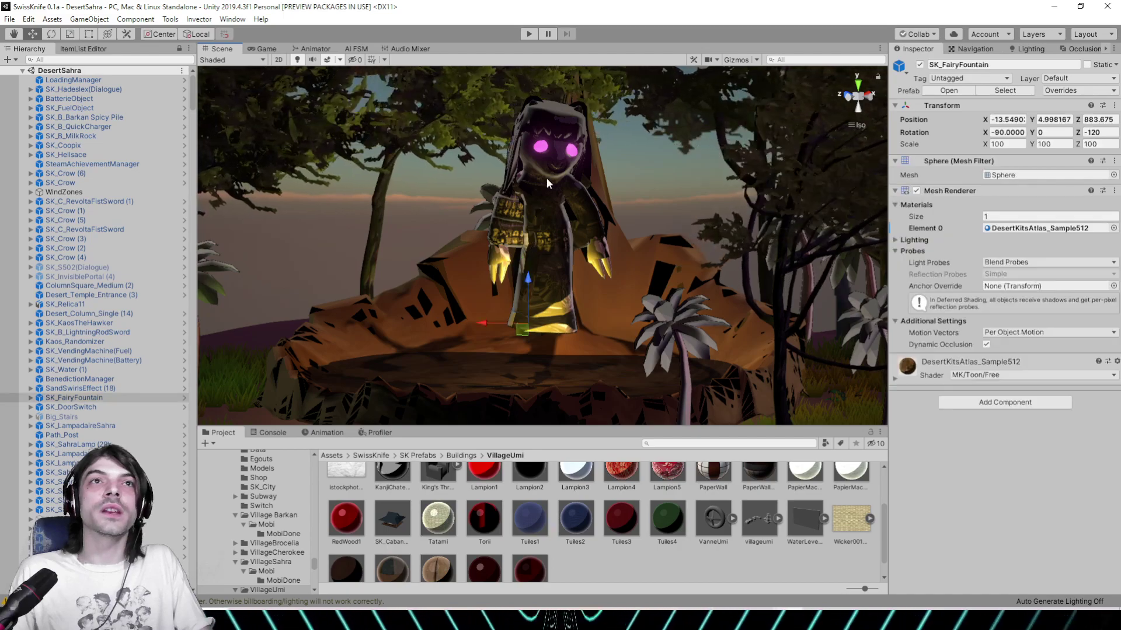
click(556, 146)
click(557, 153)
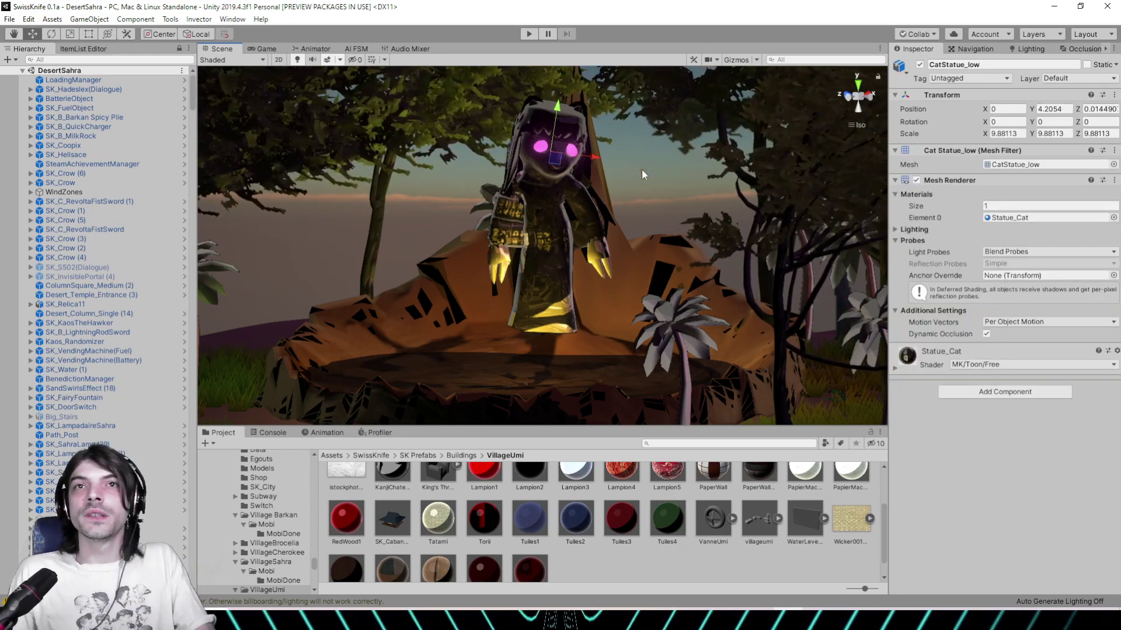
click(1029, 219)
click(436, 489)
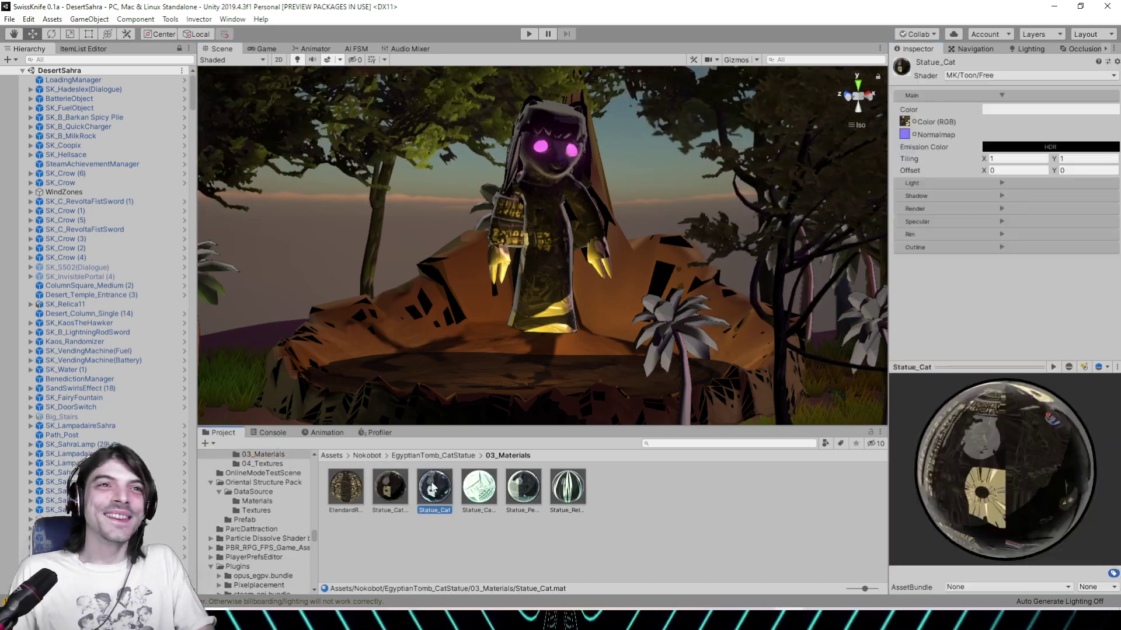
Set the Statue_Cat material's outline size to 0.01
click(998, 247)
click(992, 272)
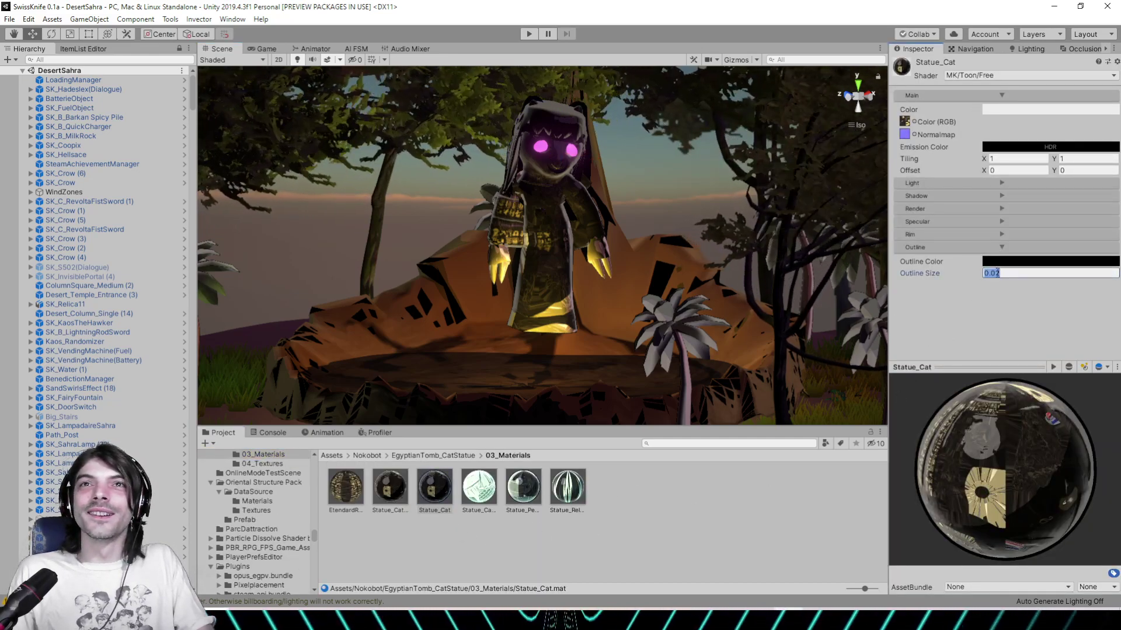
text(0.02)
key(BackSpace)
text(1)
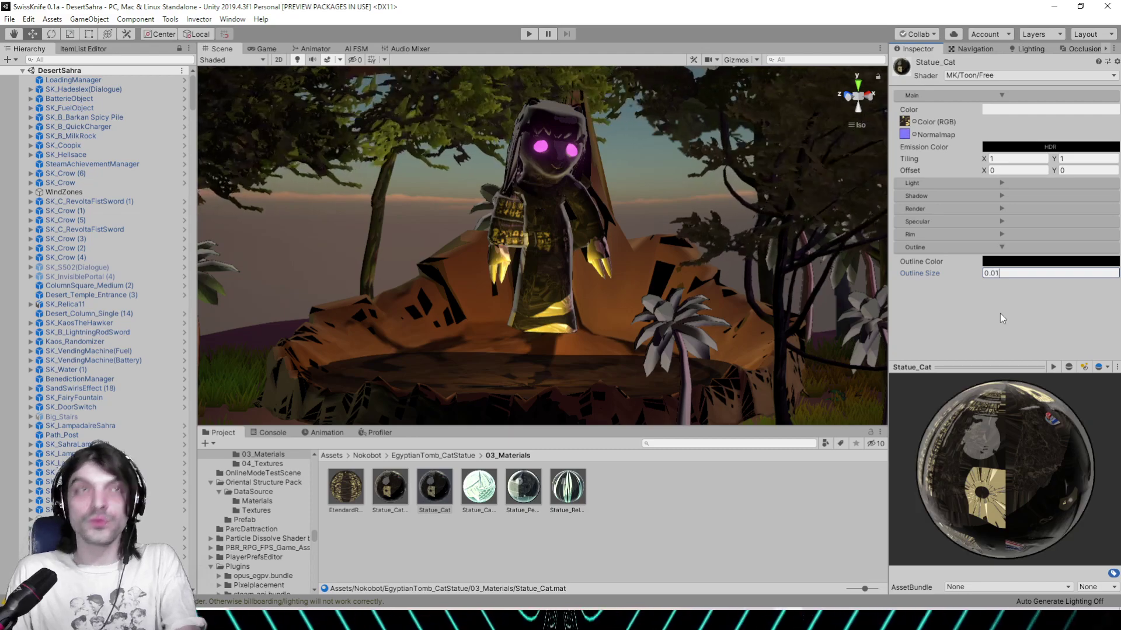
Set the Statue_Cat material's rim size to 2.15, intensity to 0.418 and rim smoothness to 0.059, checking the fairy from the side
click(978, 234)
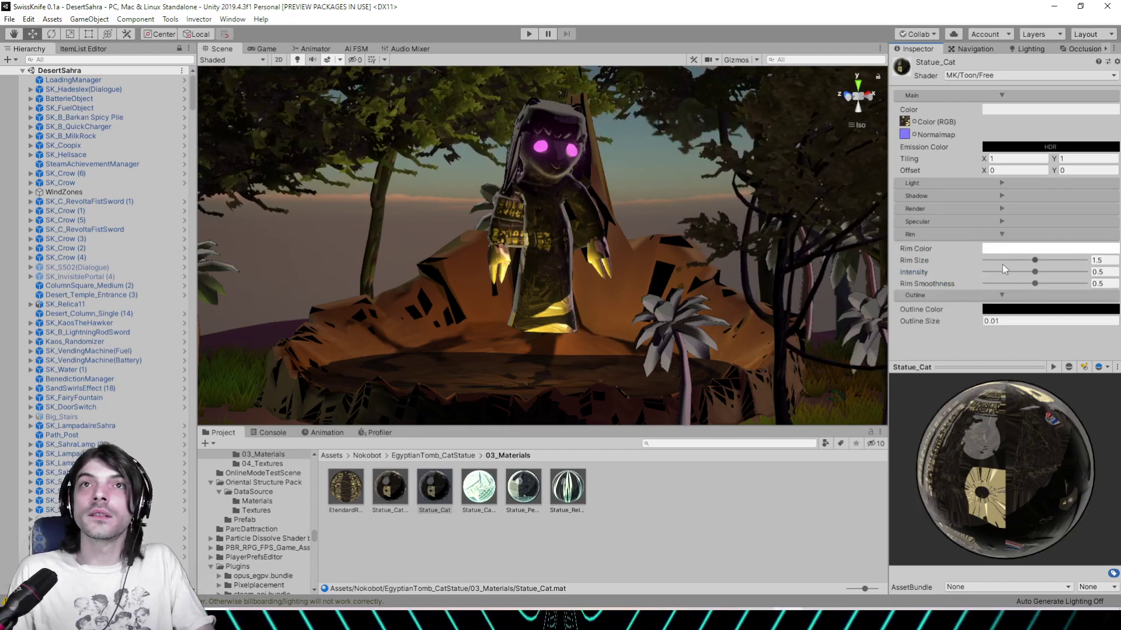
drag(1002, 272, 1025, 272)
click(988, 284)
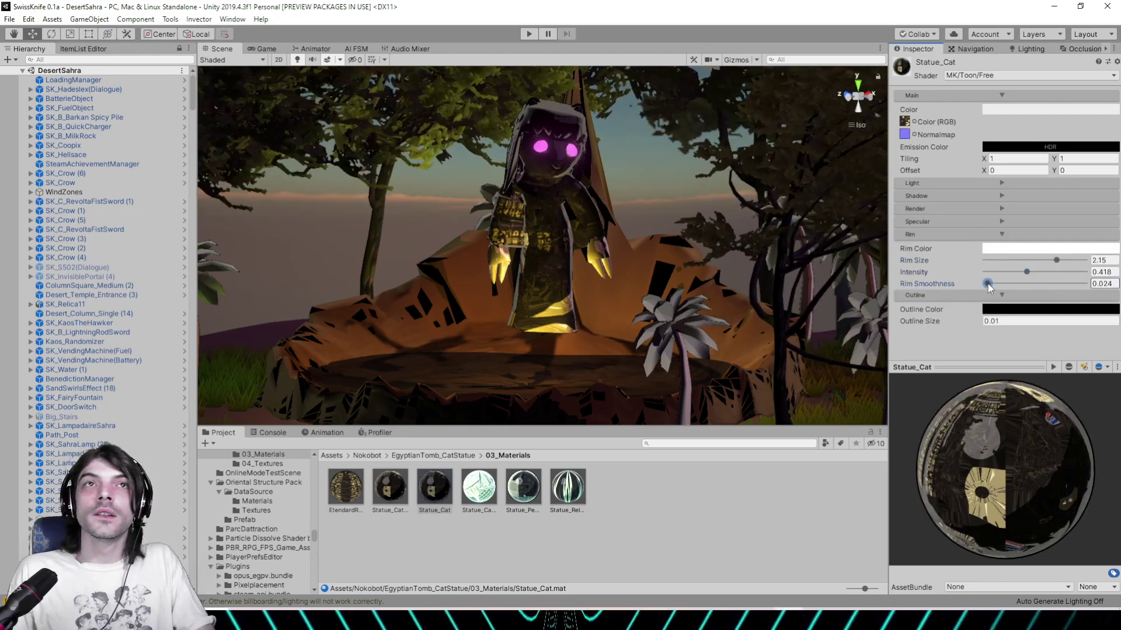
right_drag(680, 215, 620, 223)
scroll(557, 278, up, 4)
right_drag(558, 278, 750, 294)
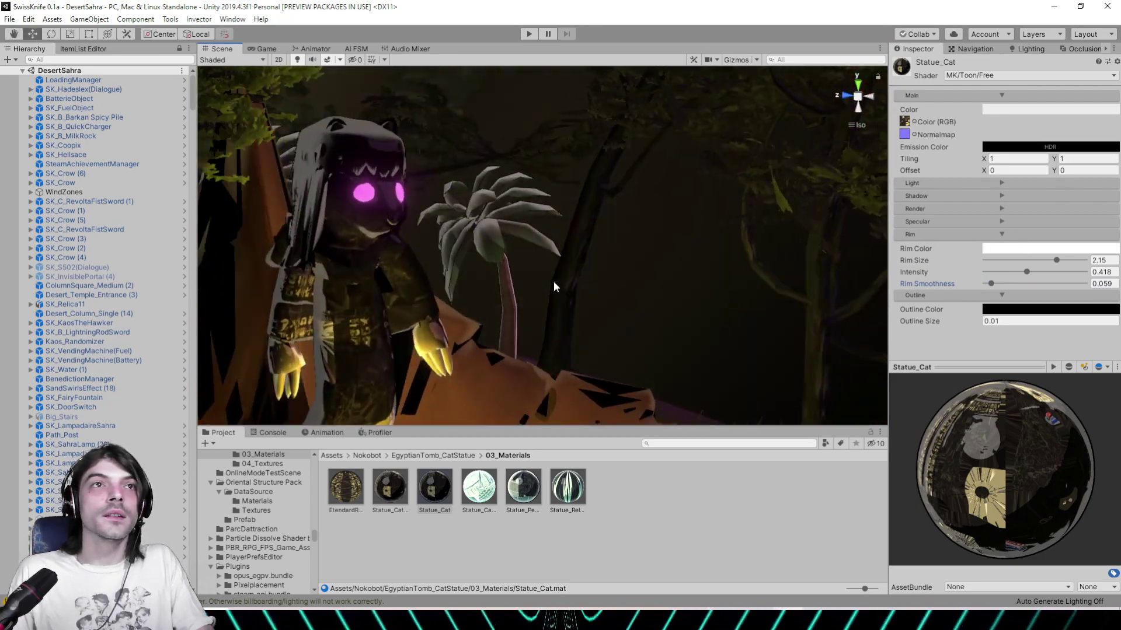
Examine the fairy, the fountain basin and the surrounding trees from a distance and up close
scroll(520, 278, down, 15)
scroll(518, 275, down, 10)
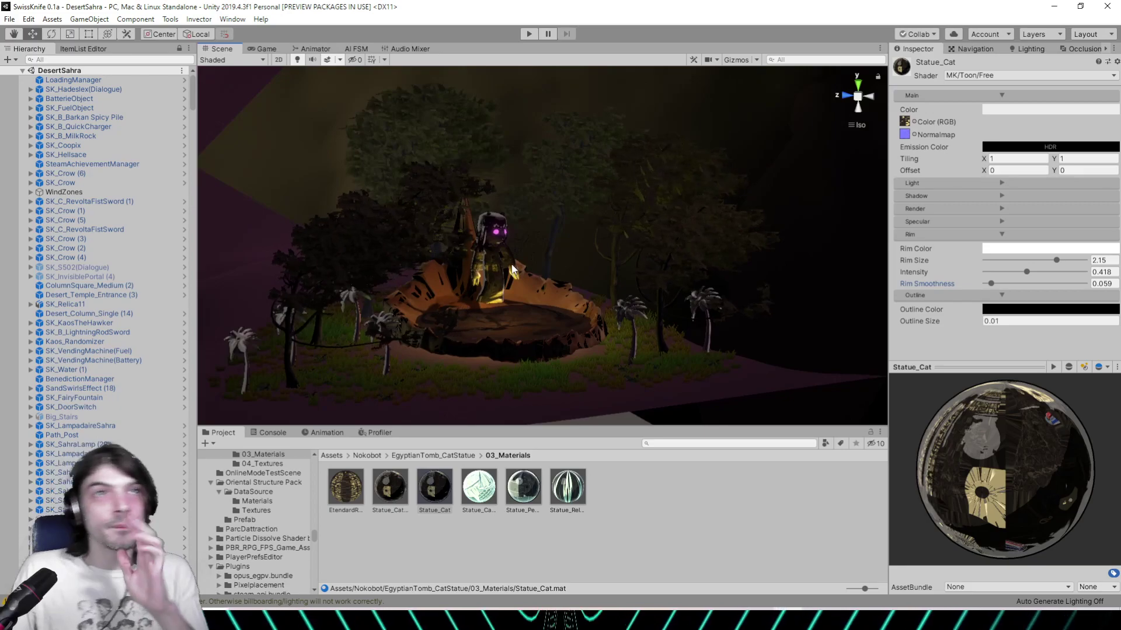
right_drag(611, 189, 522, 190)
scroll(439, 301, up, 2)
scroll(465, 282, down, 6)
middle_drag(523, 191, 663, 299)
scroll(519, 328, up, 8)
scroll(503, 331, up, 8)
scroll(663, 299, down, 4)
scroll(645, 286, down, 5)
right_drag(641, 279, 591, 266)
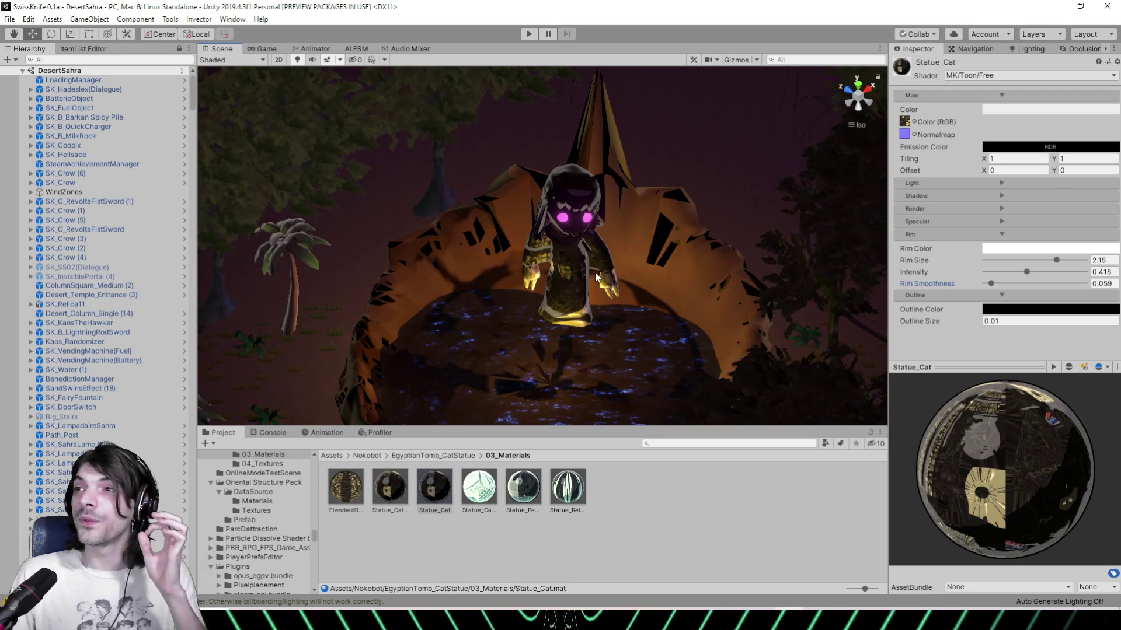
Select SK_FairyFountain and view its surroundings out to the pyramids and the village
click(569, 266)
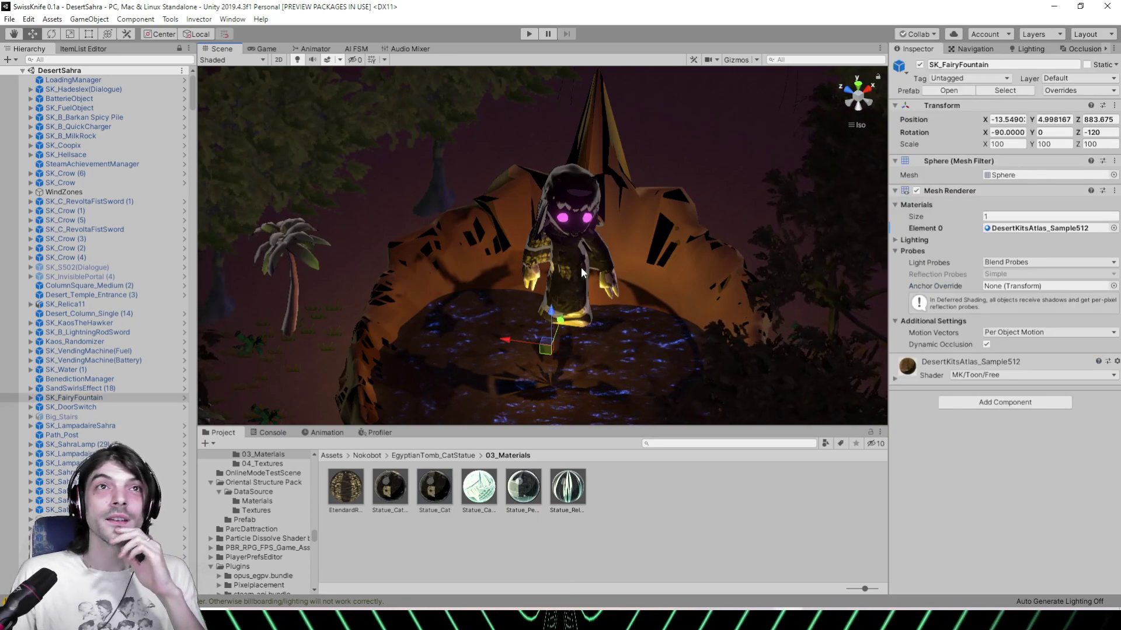
scroll(625, 275, down, 14)
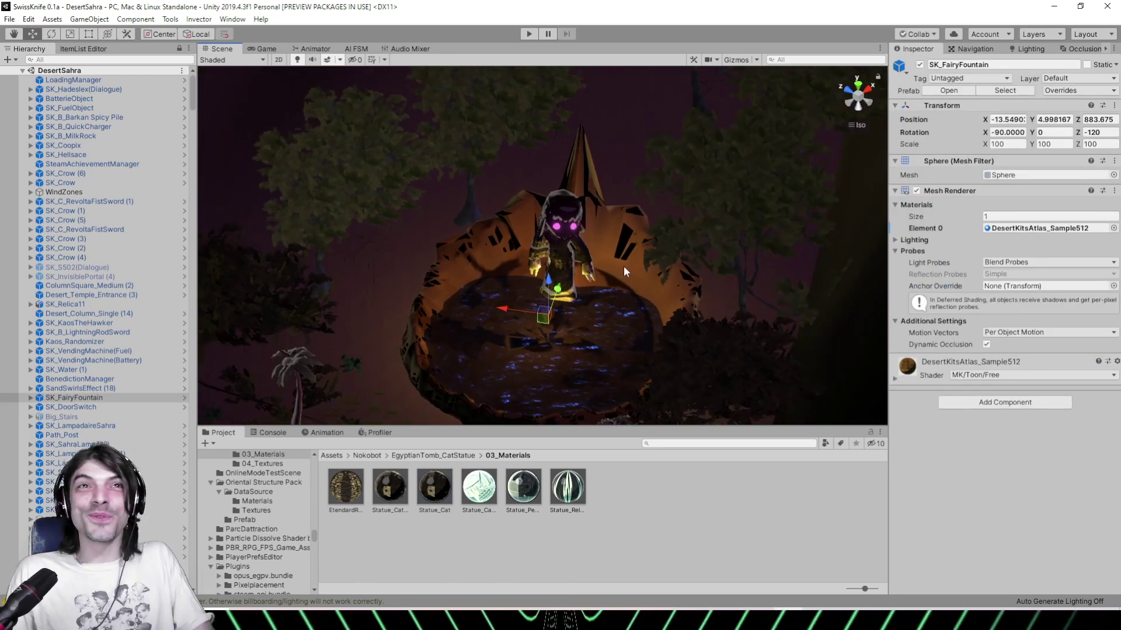
scroll(629, 268, down, 6)
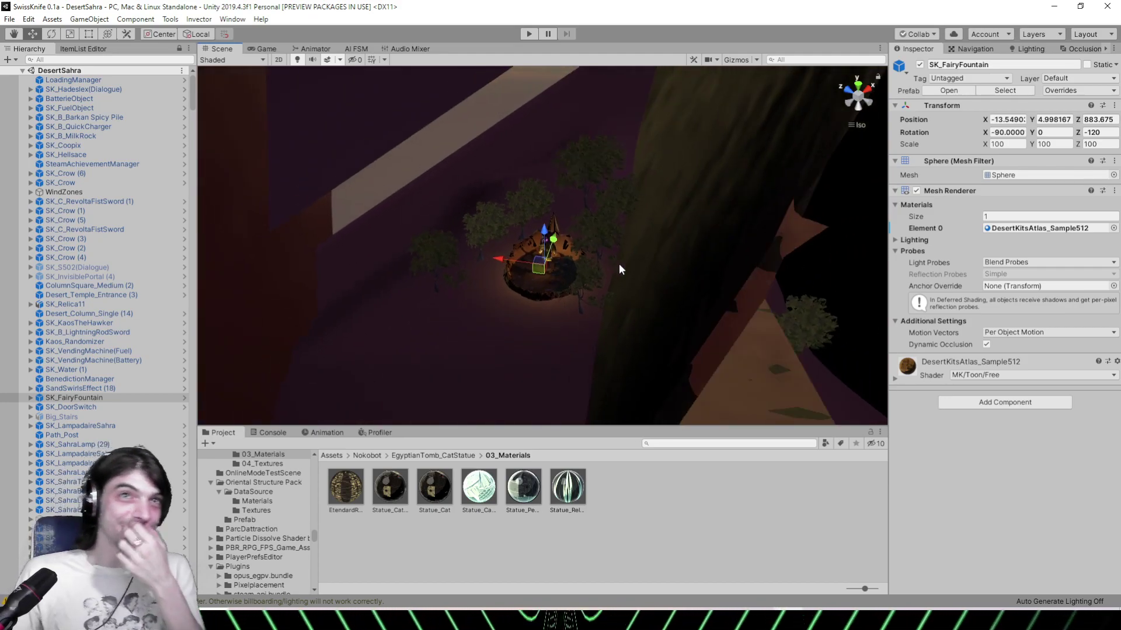
alt+drag(625, 261, 533, 217)
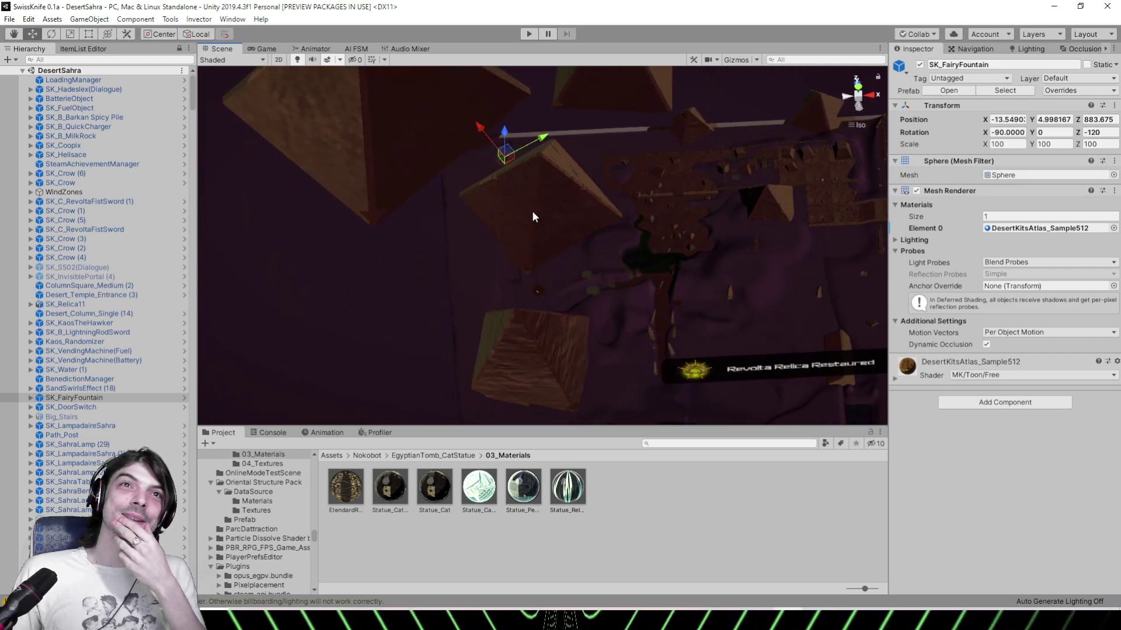
Frame SandStorm (3) again and inspect the sun emblem and the pyramids around it from above and behind
click(540, 300)
key(f)
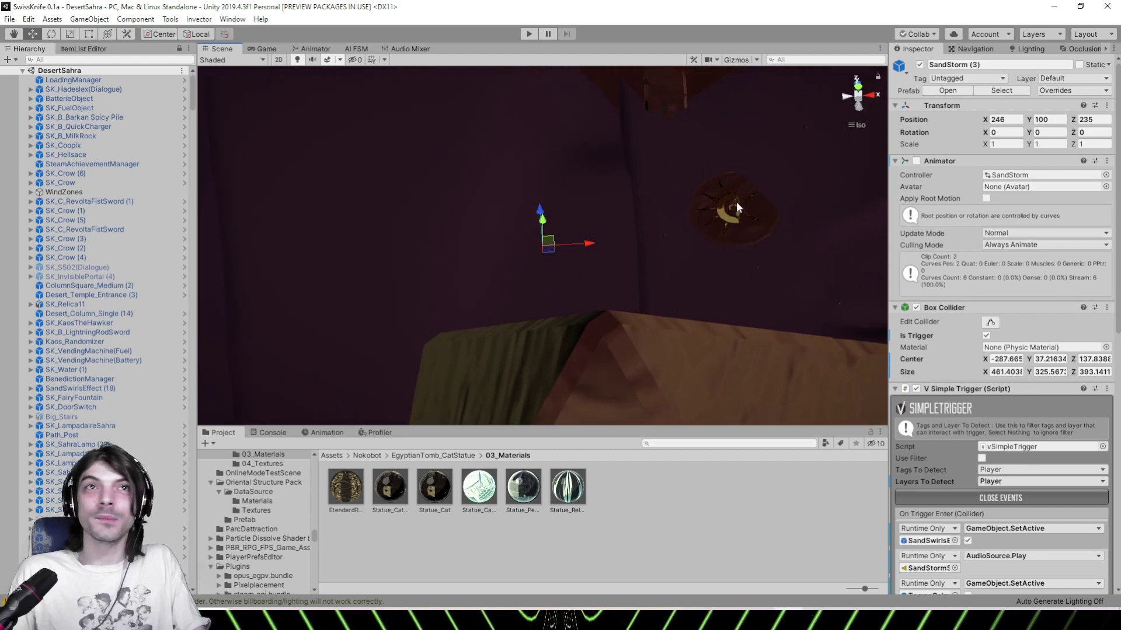
scroll(608, 271, down, 12)
middle_drag(737, 201, 612, 363)
scroll(601, 339, down, 2)
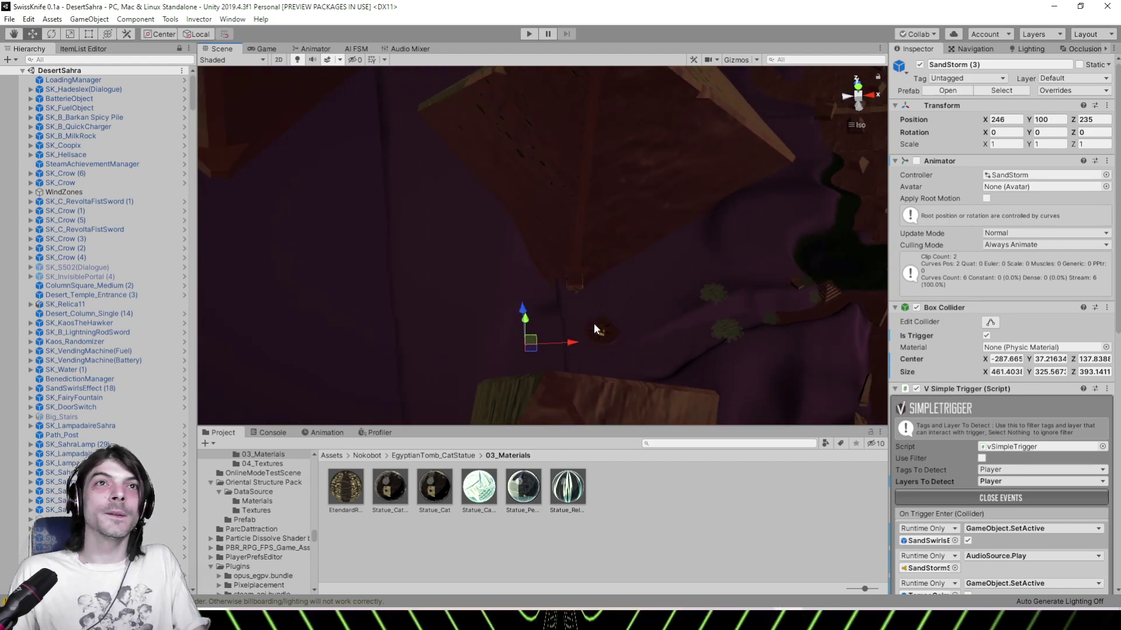
scroll(594, 323, down, 5)
middle_drag(499, 94, 538, 305)
scroll(538, 306, up, 2)
right_drag(537, 304, 560, 243)
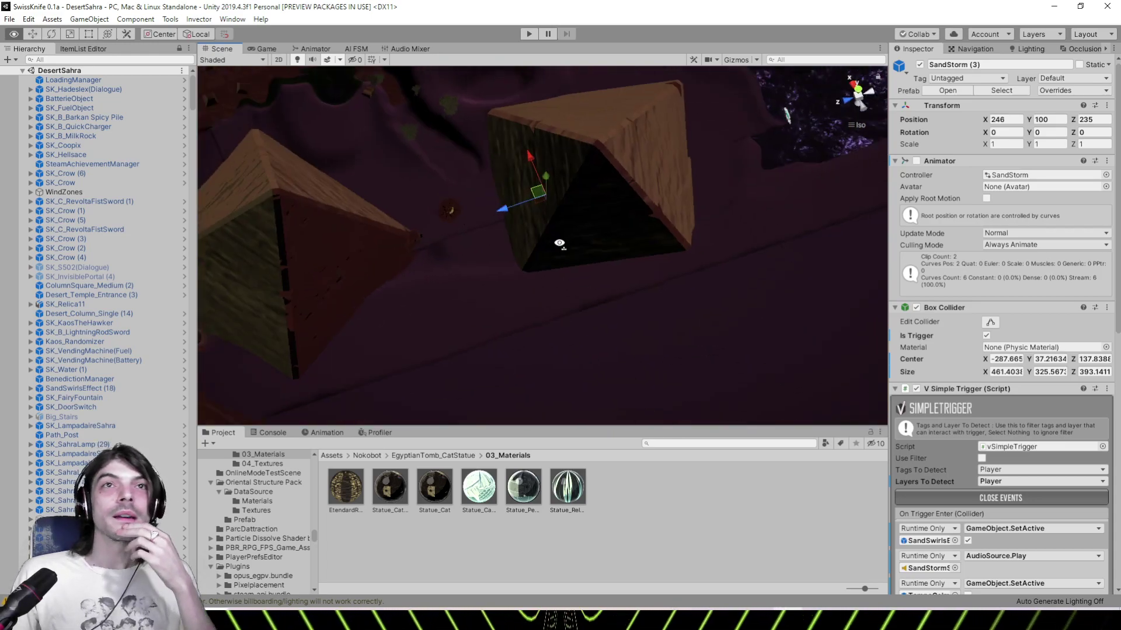
Survey the desert from the pyramids across to the walled stone ruins
middle_drag(610, 167, 557, 424)
middle_drag(382, 133, 464, 257)
right_drag(466, 260, 534, 268)
scroll(533, 268, down, 5)
middle_drag(533, 269, 692, 280)
right_drag(693, 280, 699, 293)
middle_drag(699, 293, 602, 201)
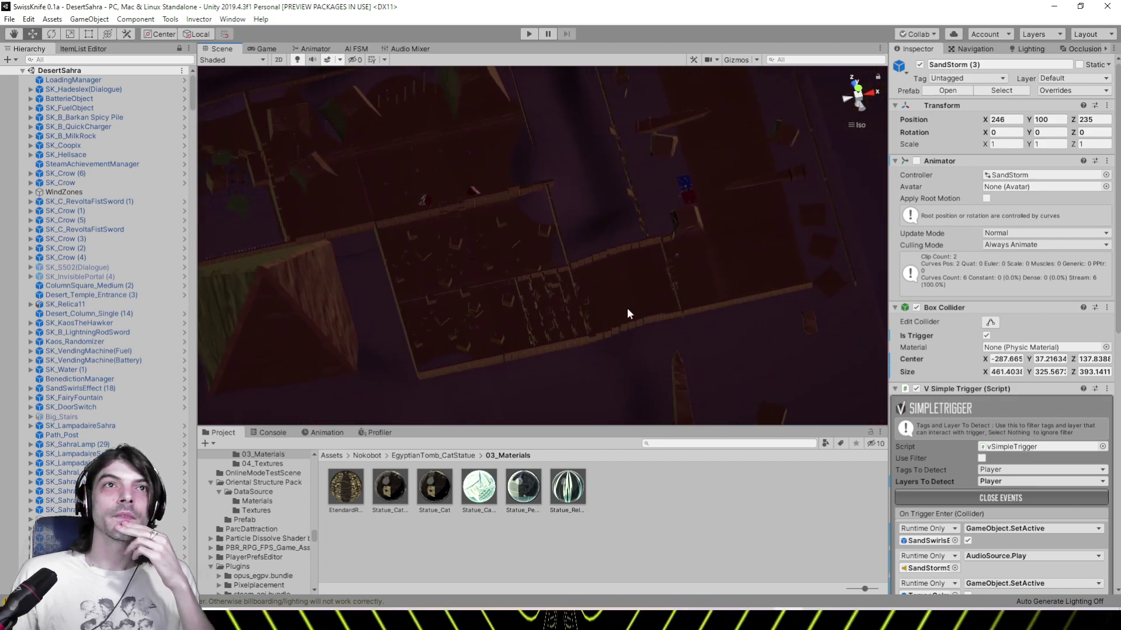
Frame the Plane (1) ground surface, followed by the SK2_SwiftKnife_PL(FSM)-(Shotgun) enemy in the walled ruins
click(580, 302)
key(f)
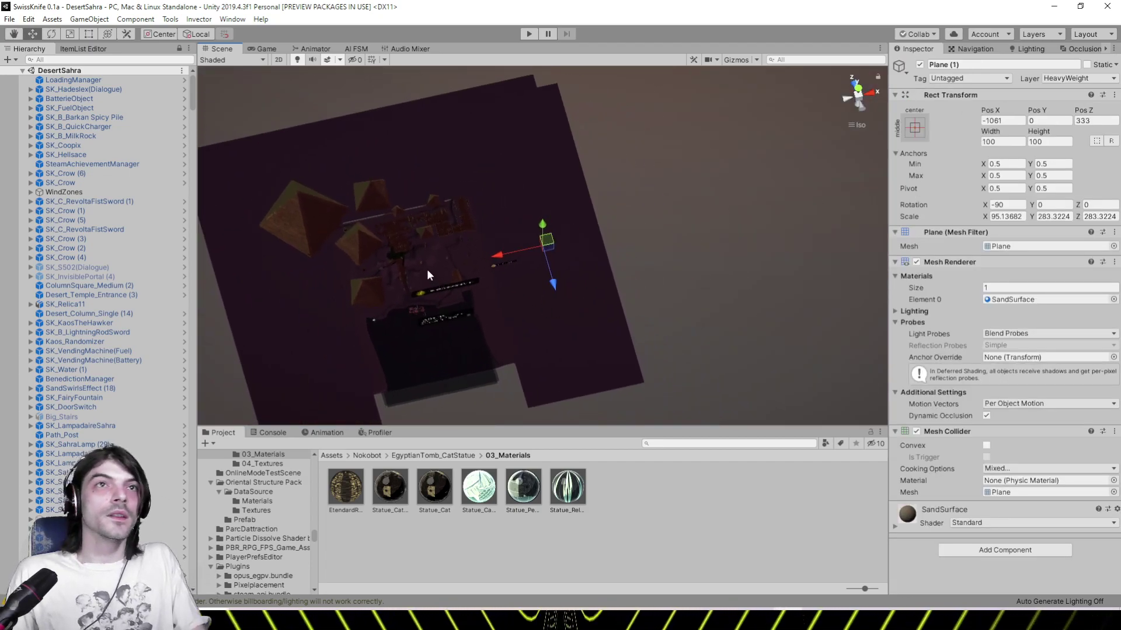
click(439, 226)
key(f)
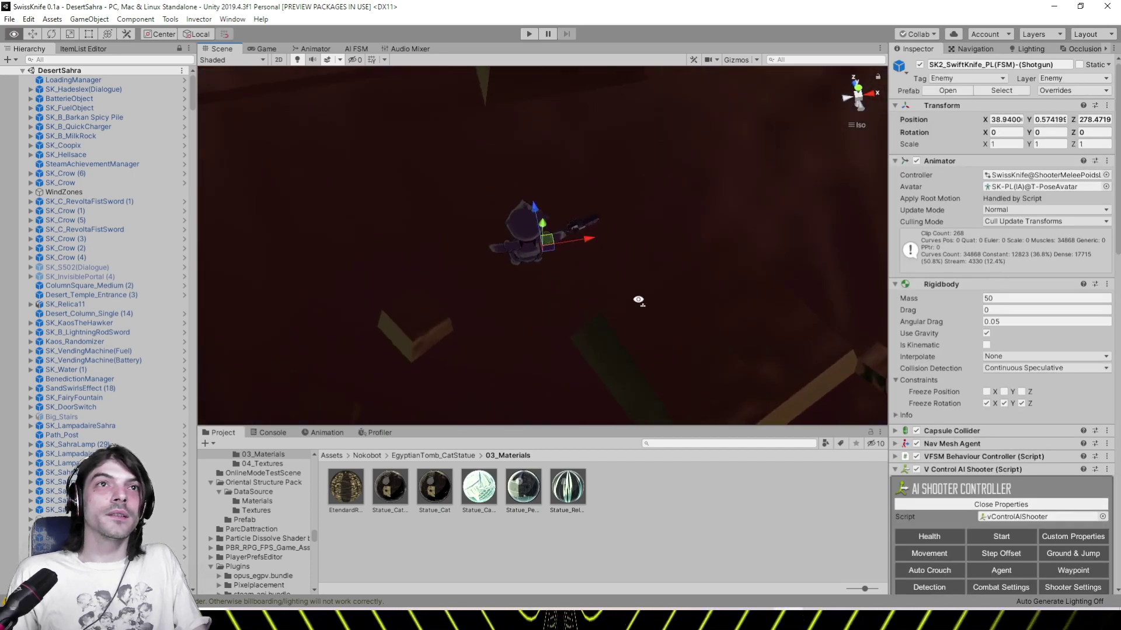
View the walled ruins from the side and select the Path_Segment (6) block near the palm trees
right_drag(638, 300, 646, 276)
alt+drag(646, 281, 662, 245)
click(423, 309)
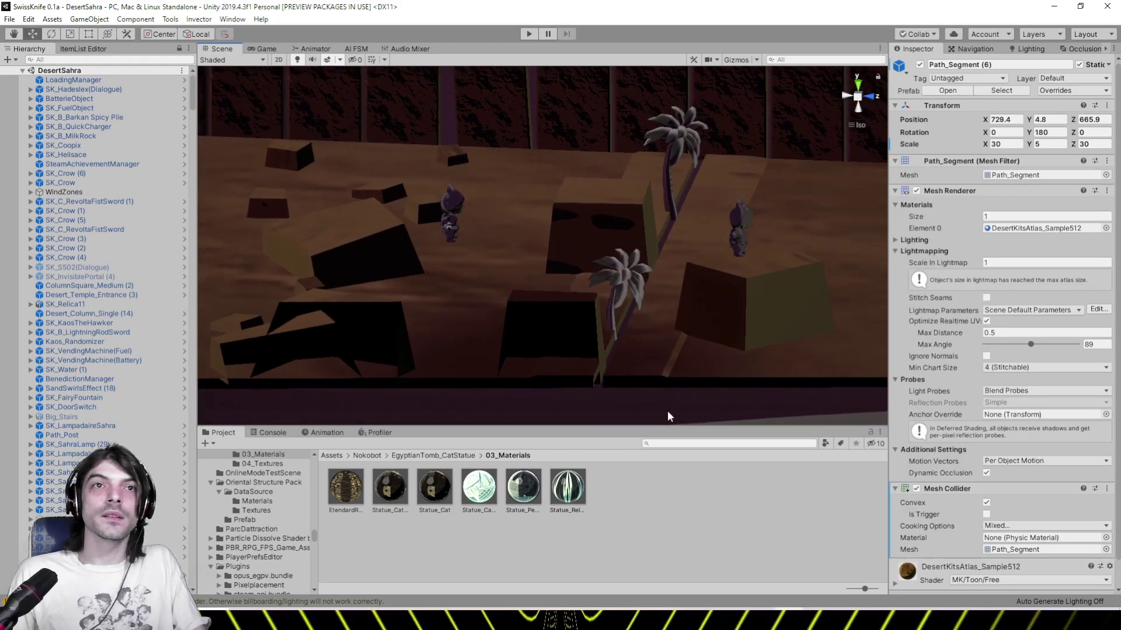
Search the project for palm and preview the Palm_Tree model and the Palm_4 models of Lowpoly_Holiday_House
click(670, 444)
text(palm)
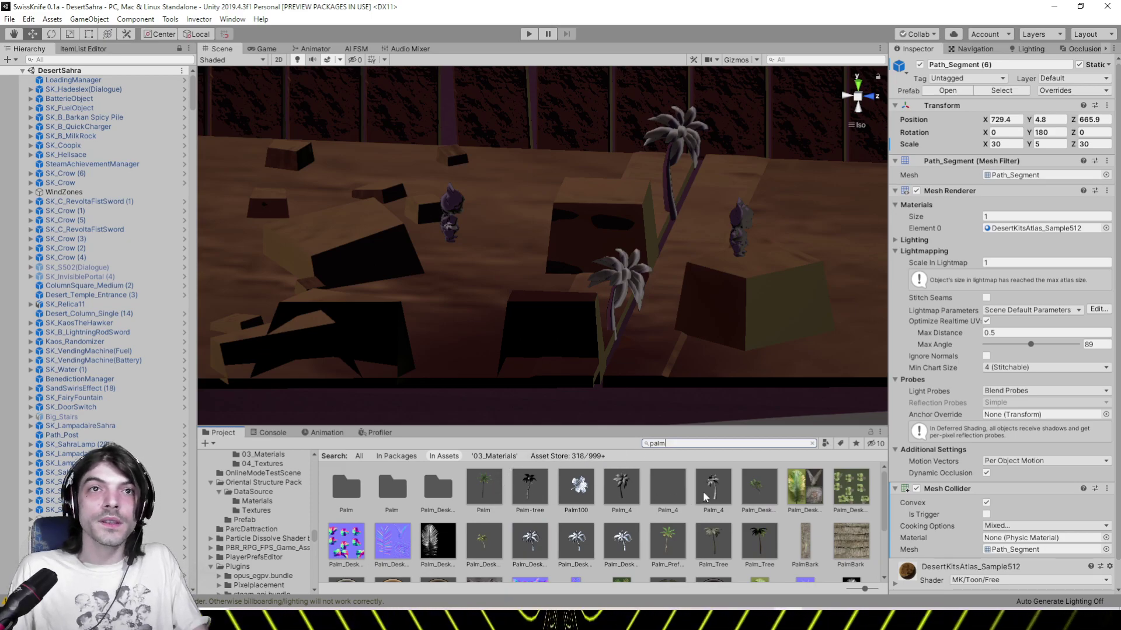
click(714, 539)
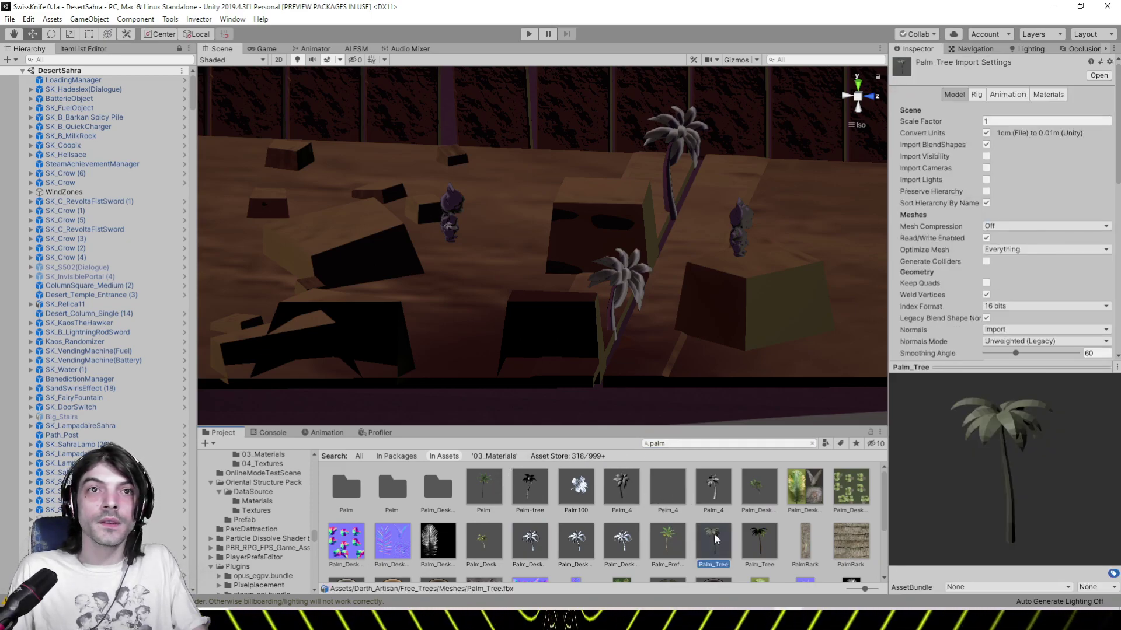
click(711, 495)
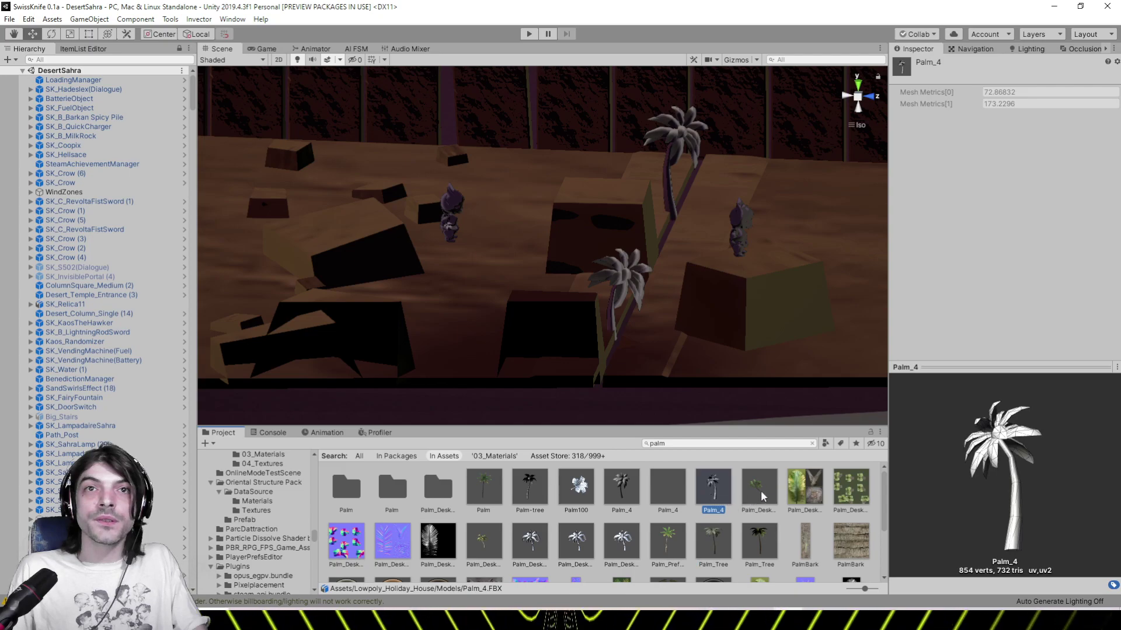
double_click(720, 483)
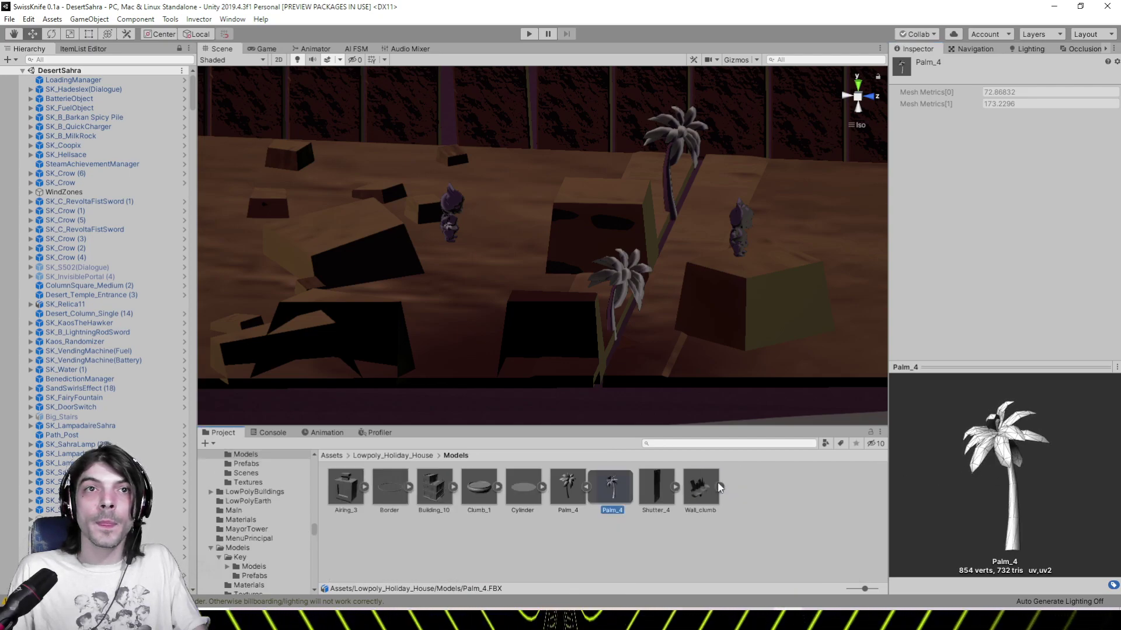
click(579, 502)
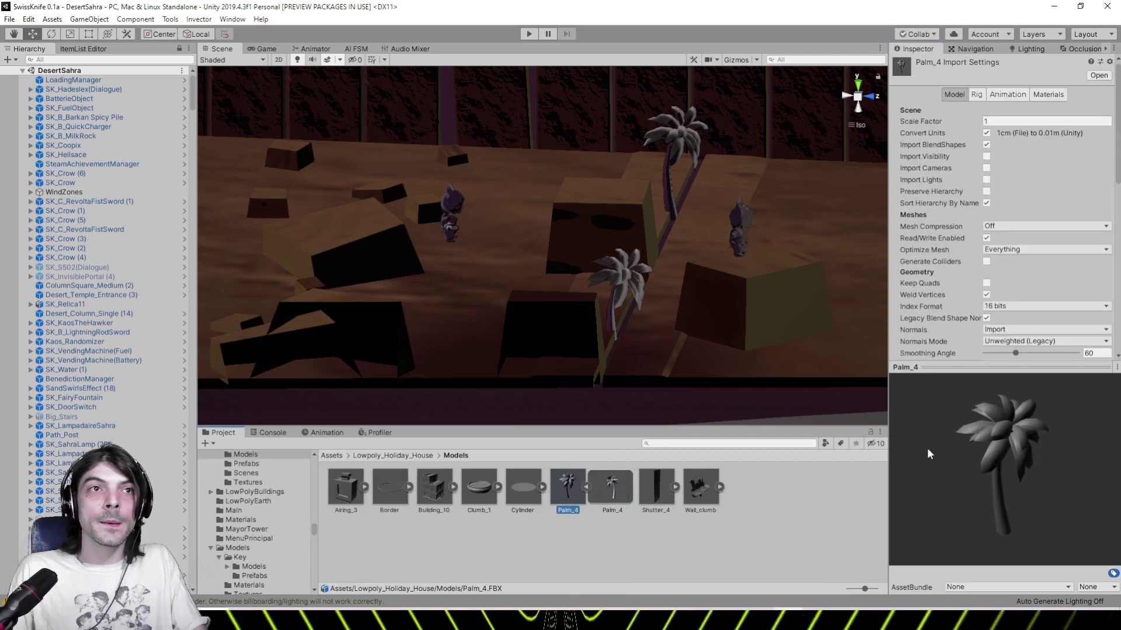
mouse_move(928, 451)
mouse_down()
mouse_move(944, 450)
mouse_move(918, 444)
mouse_up()
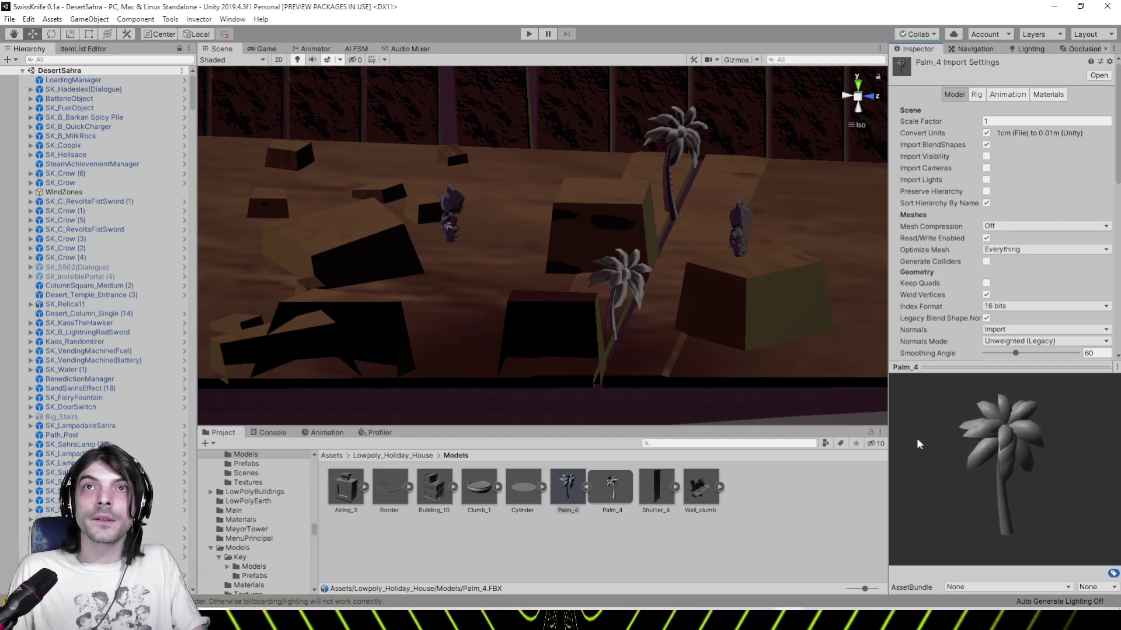
Set the Lowpoly_Holiday_House Palms material's rim to size 2.35, intensity 0.394, smoothness 0.065 and pale green colour E7FFD3
click(421, 456)
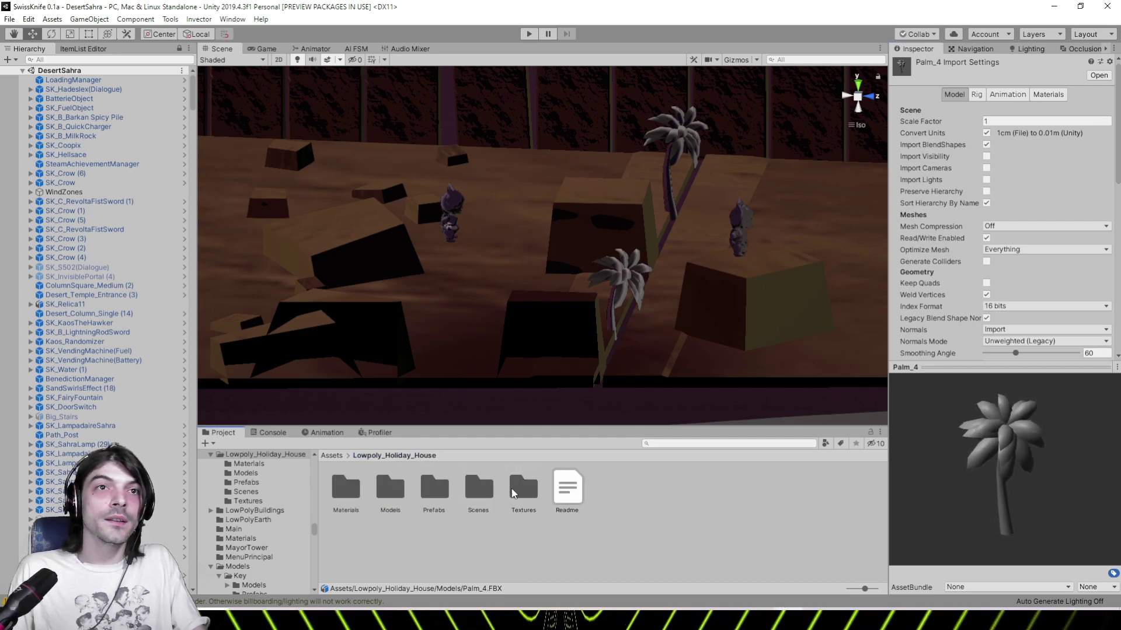
double_click(350, 490)
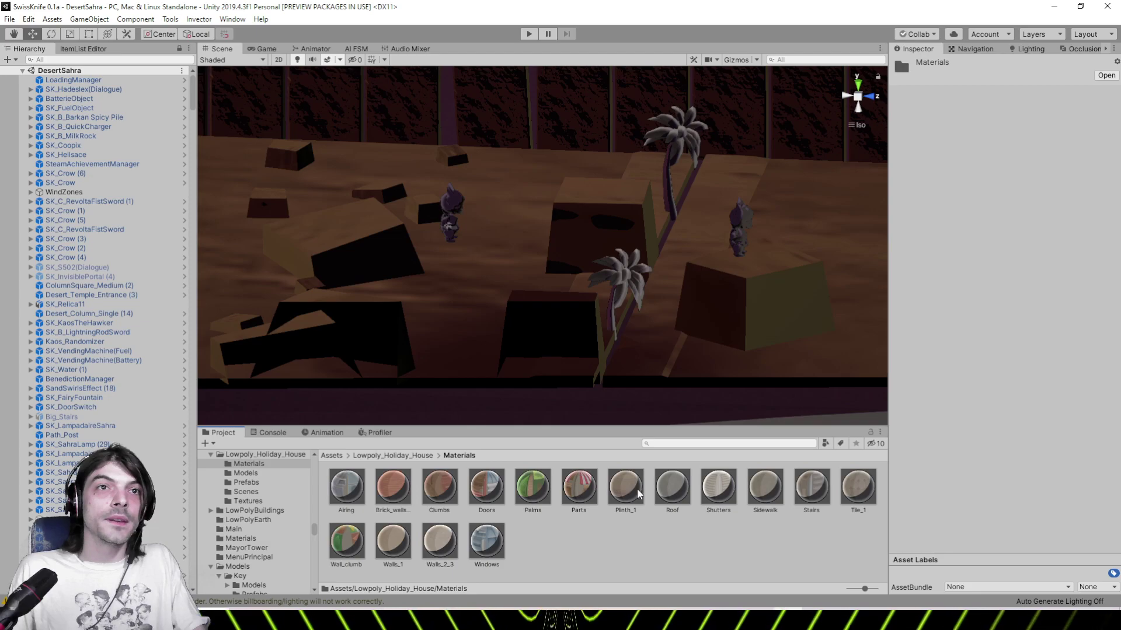
click(519, 490)
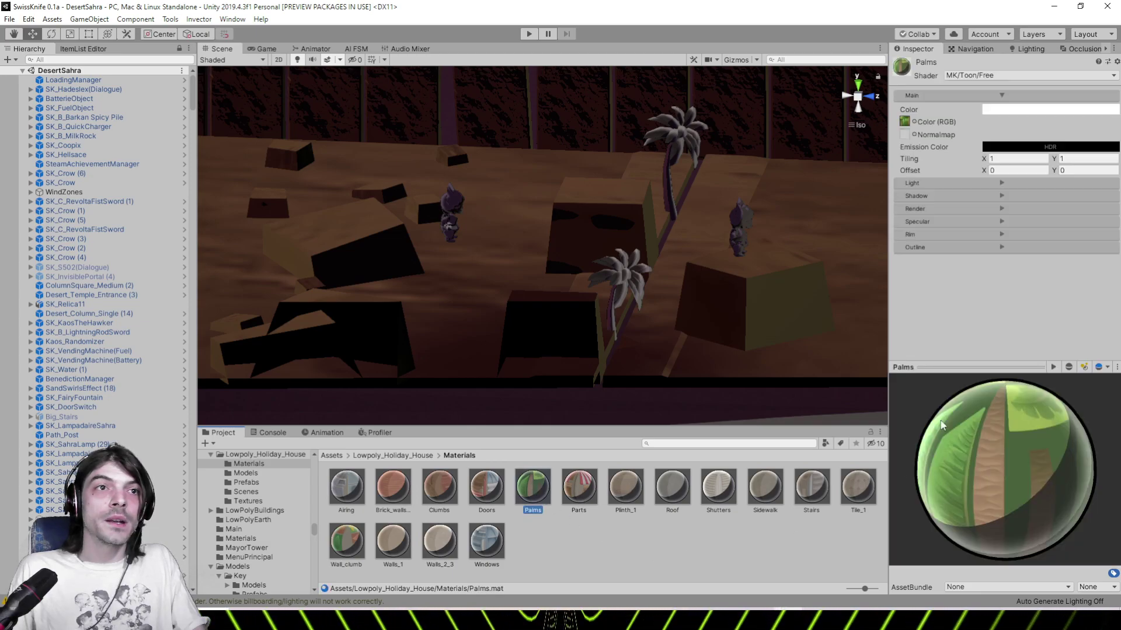
click(1002, 247)
click(1002, 235)
drag(1044, 263, 992, 283)
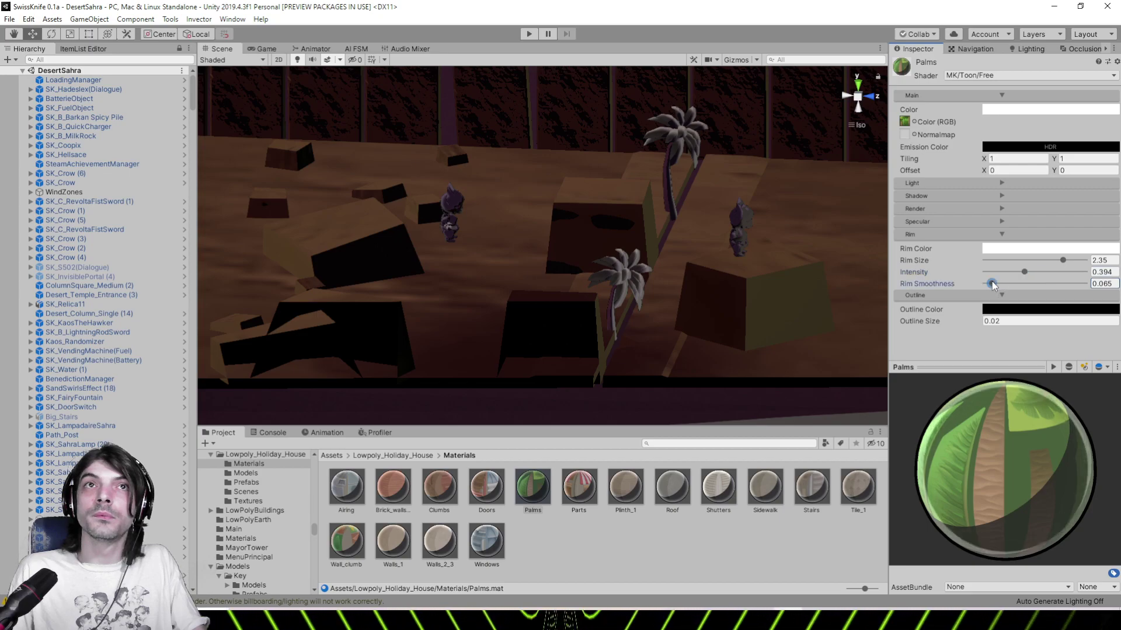
click(1020, 248)
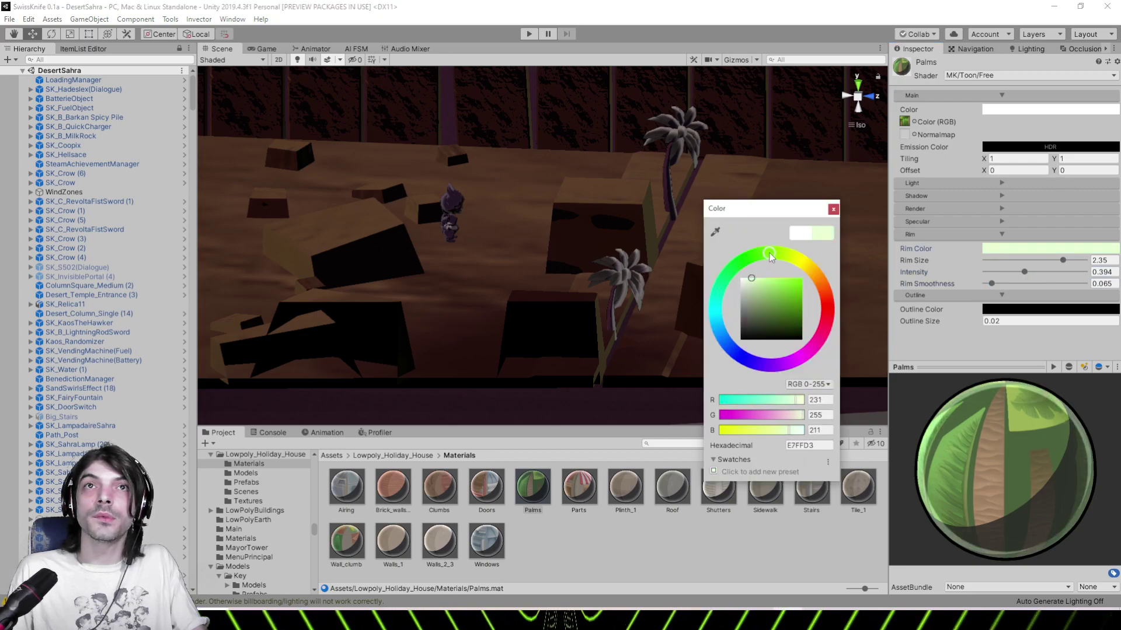
click(834, 210)
Examine the palm trees in the walled ruins up close from different sides
scroll(738, 246, up, 7)
middle_drag(738, 240, 638, 324)
scroll(638, 325, up, 4)
right_drag(639, 324, 216, 307)
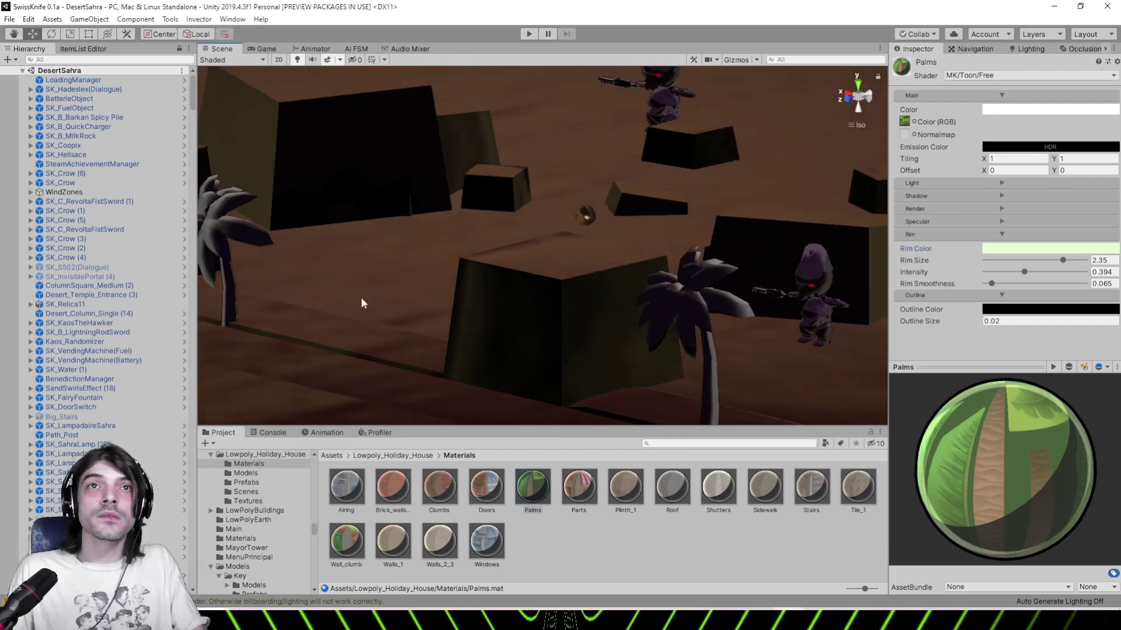
middle_drag(580, 311, 605, 250)
right_drag(605, 251, 520, 254)
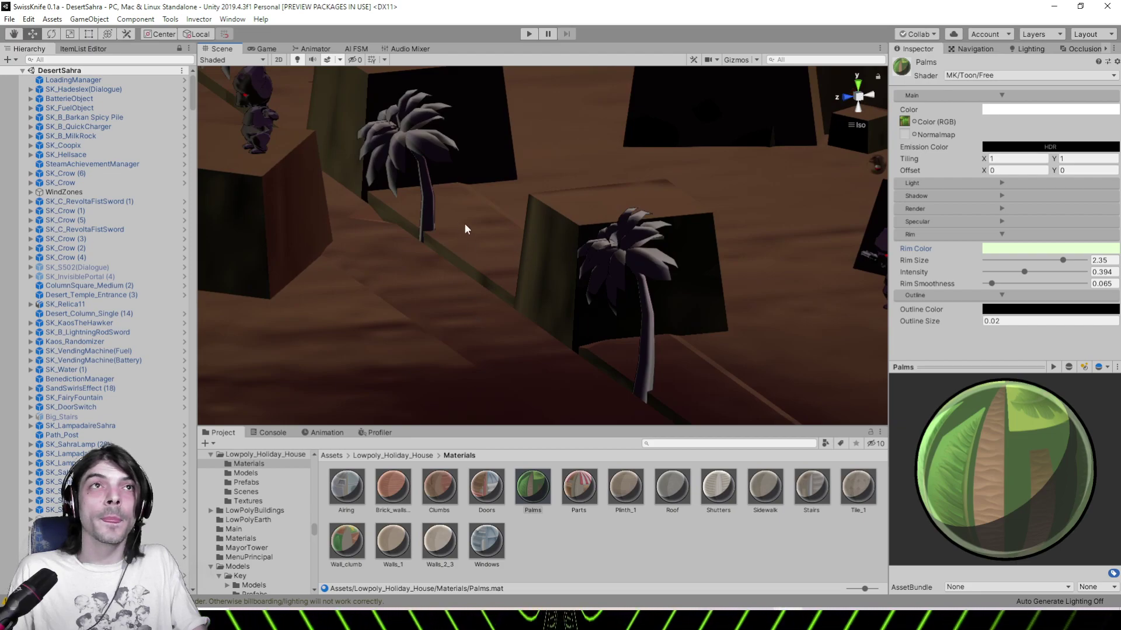
Select the Terrain and check the Palm_4 entry among its paintable trees
scroll(517, 266, down, 6)
scroll(572, 306, down, 5)
click(635, 334)
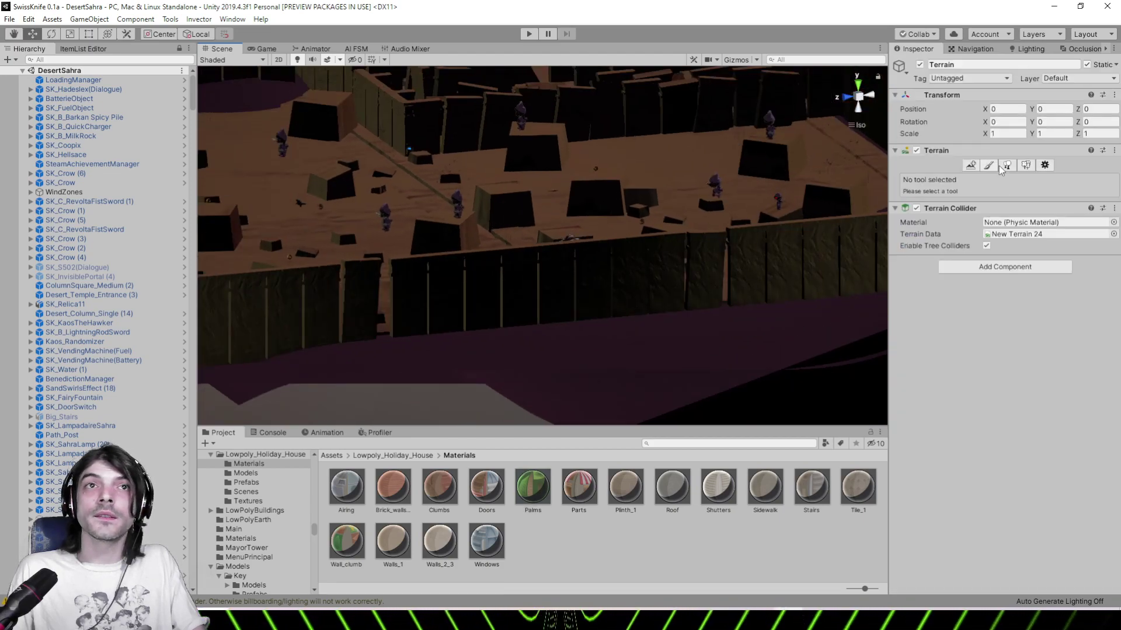
click(1008, 165)
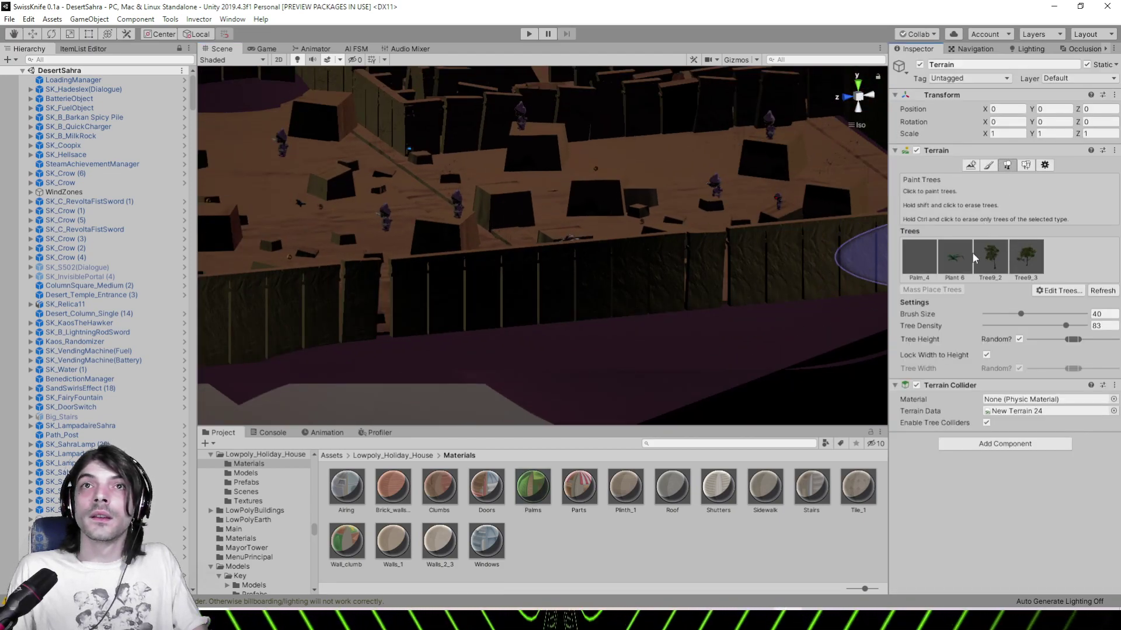
click(921, 259)
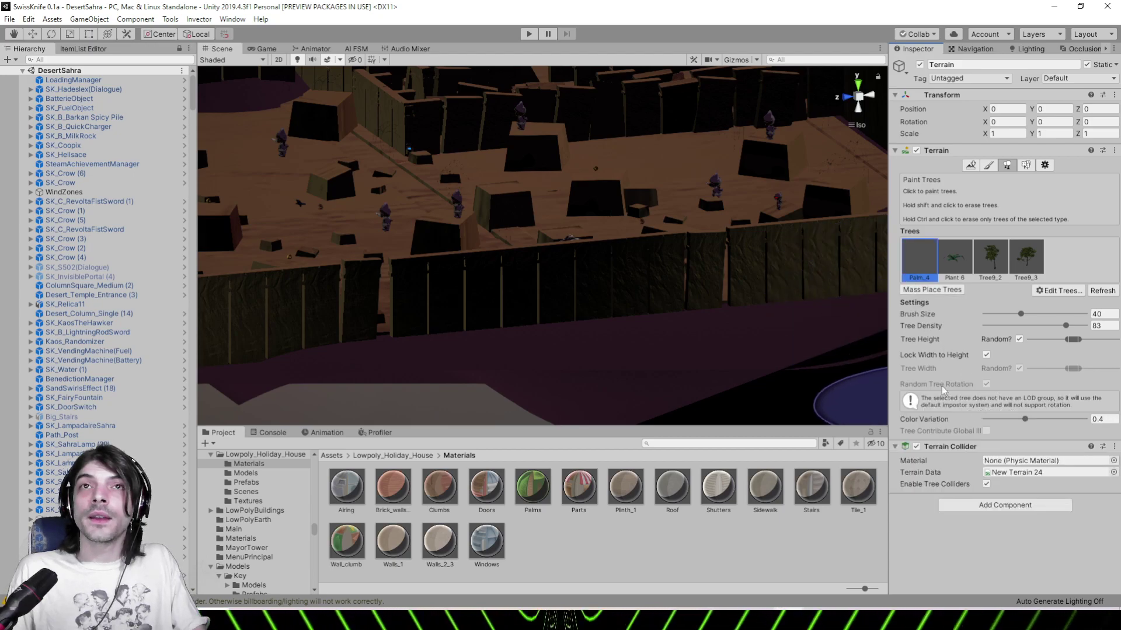
right_drag(632, 195, 864, 260)
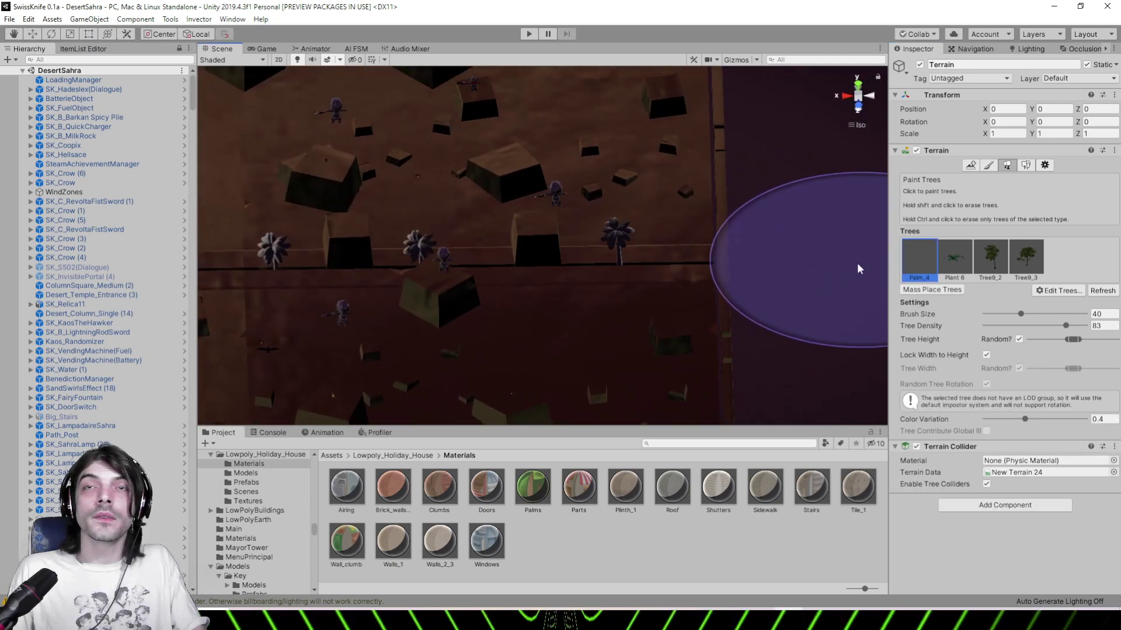
Search the project for palm_4 and compare its model and prefab with the palms in the scene
click(690, 443)
text(palm_4)
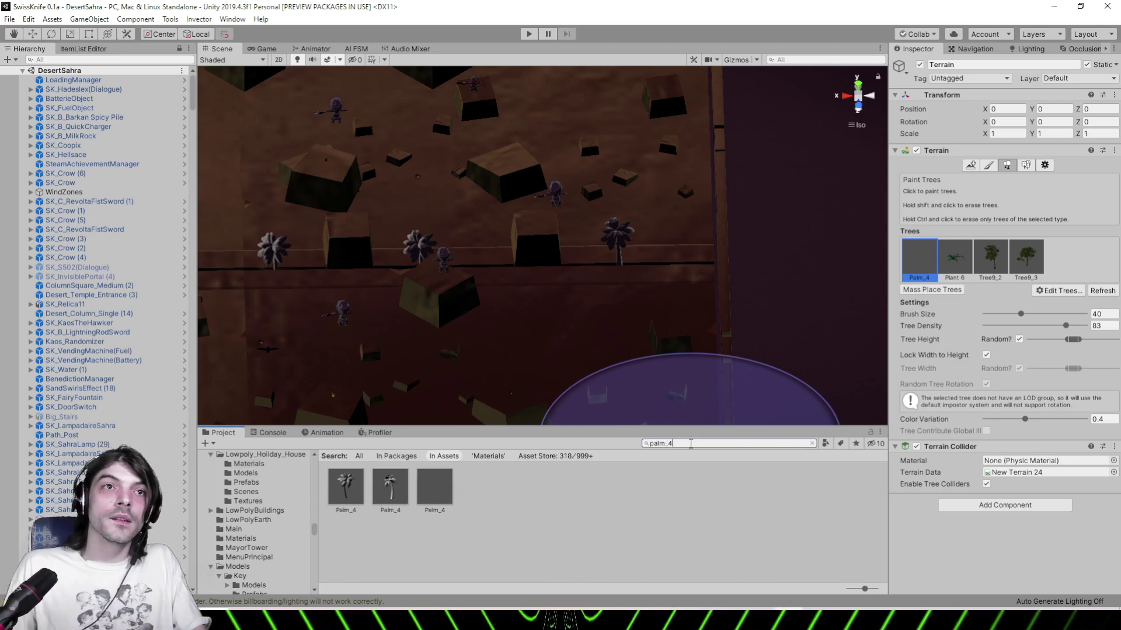
click(351, 487)
scroll(483, 283, up, 9)
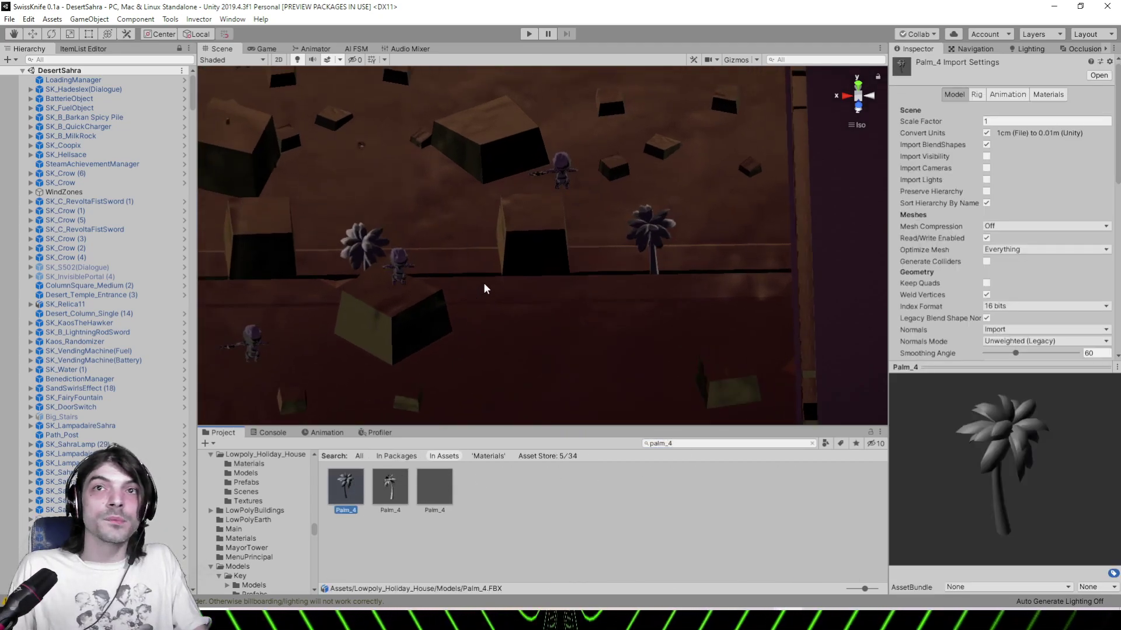
right_drag(419, 270, 673, 193)
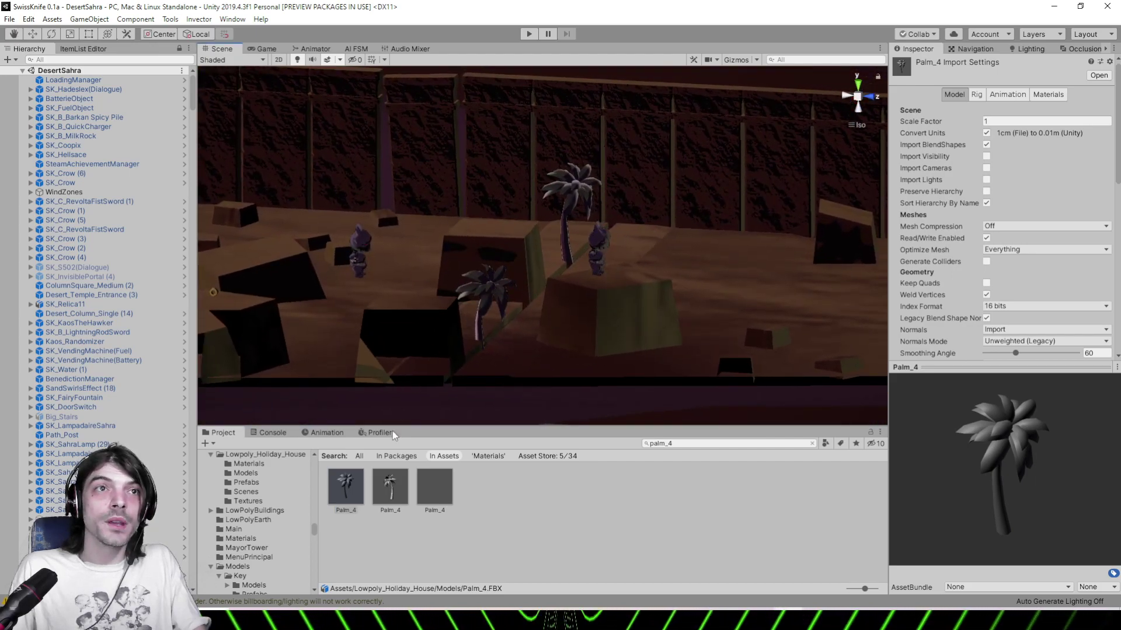
scroll(518, 307, up, 3)
click(350, 484)
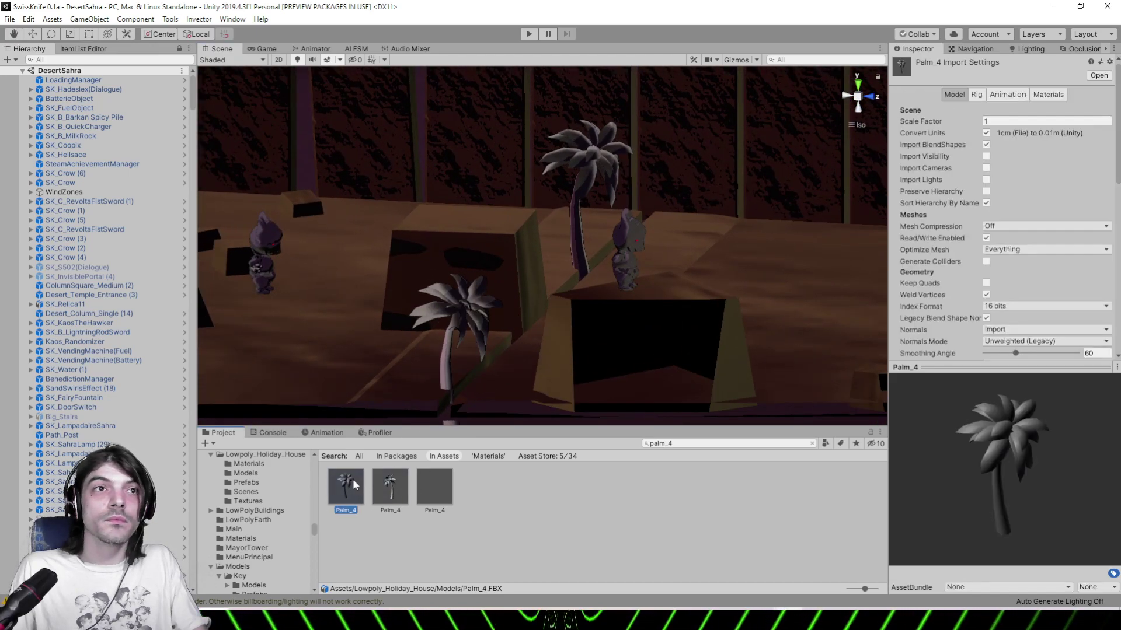
scroll(540, 277, up, 6)
scroll(539, 278, down, 9)
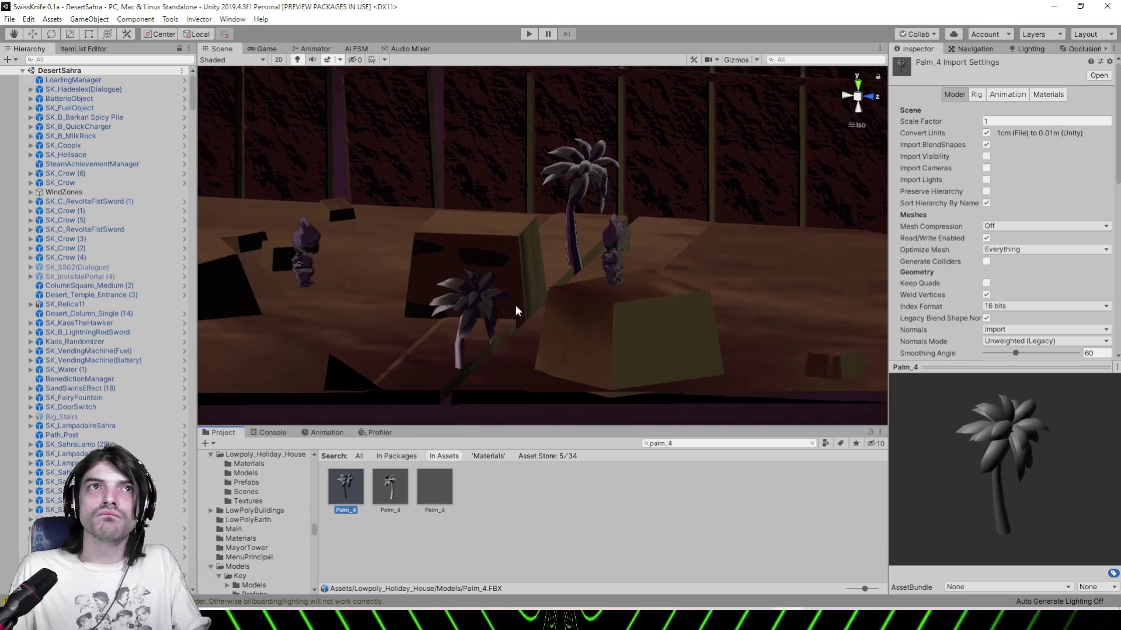
click(442, 486)
scroll(1025, 282, down, 5)
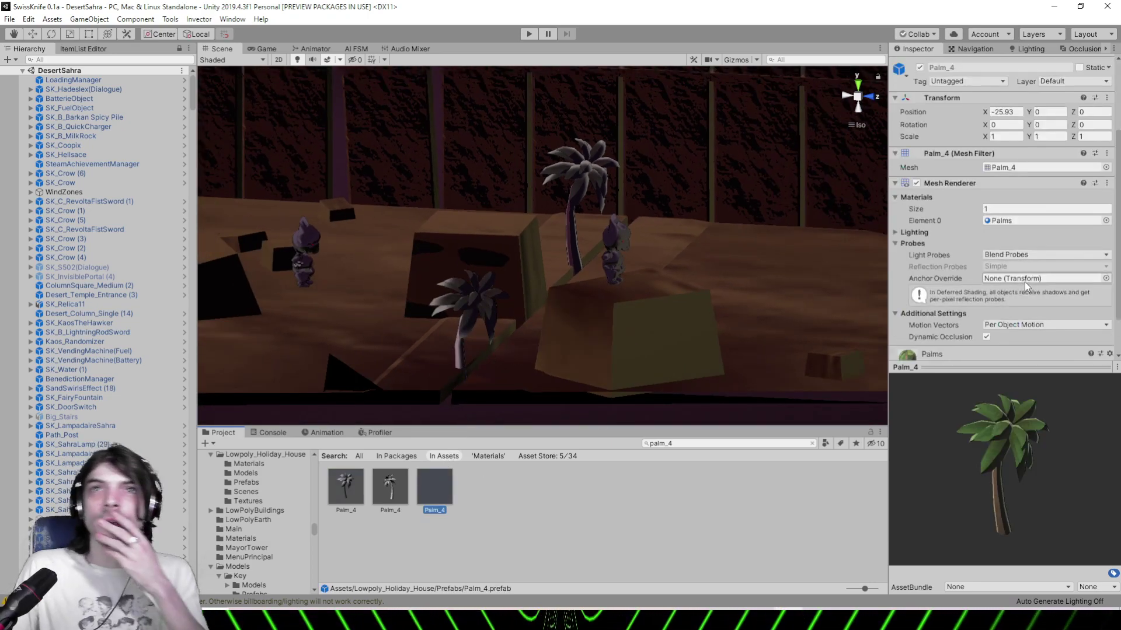
Open the Palms material assigned to the Palm_4 prefab and compare the palms with scene lighting off and on
click(1017, 173)
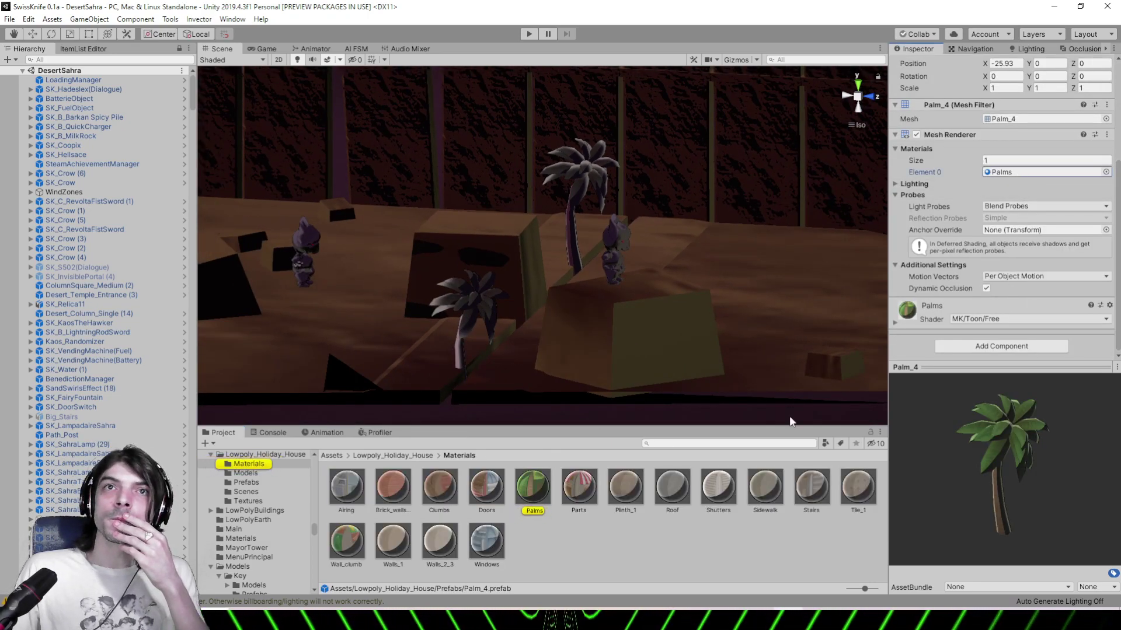
click(532, 485)
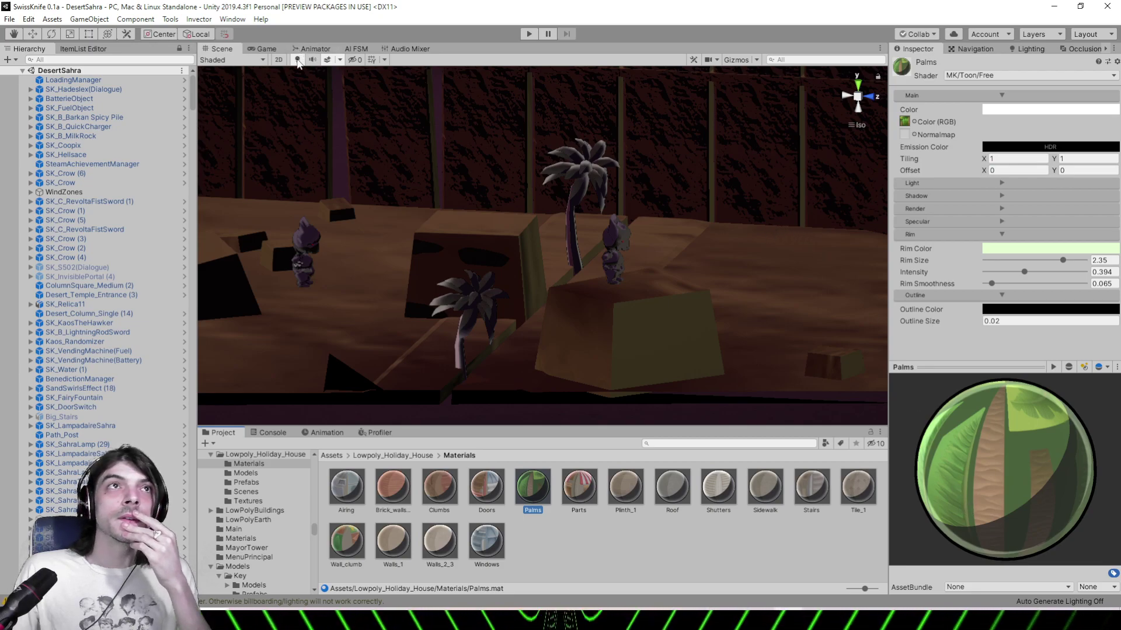
click(297, 61)
click(298, 61)
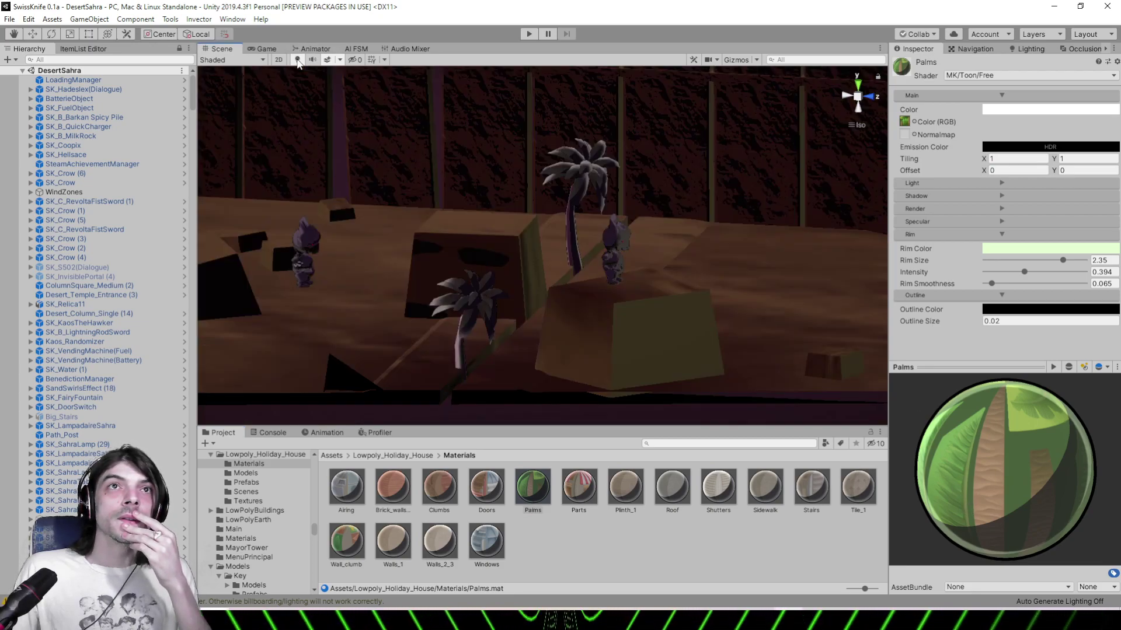
click(297, 61)
click(297, 61)
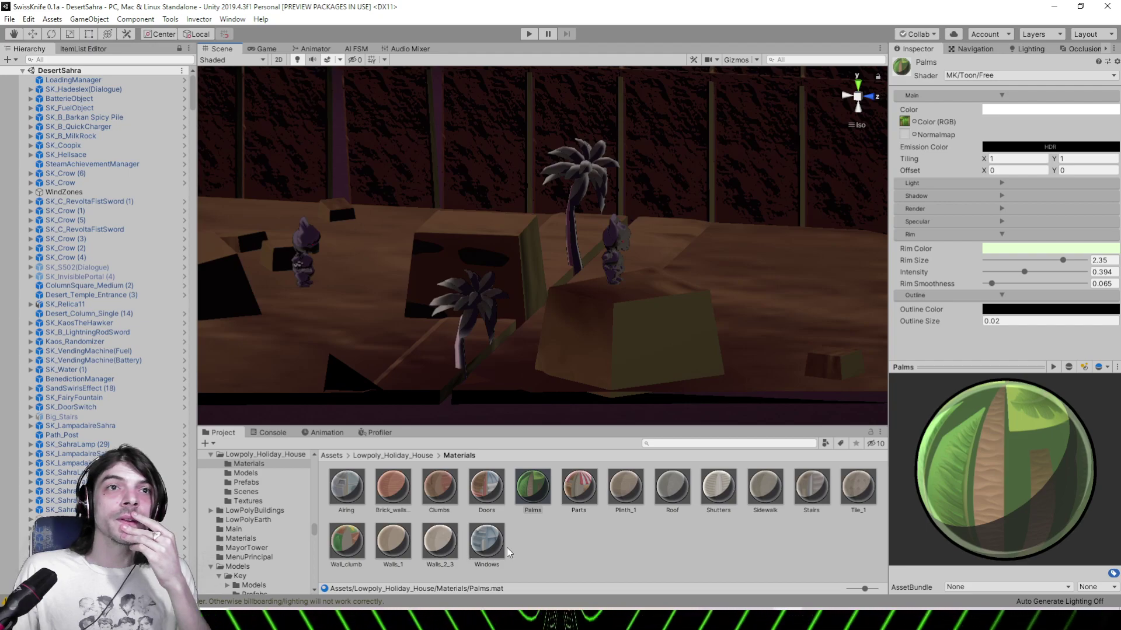
Set the Palms material's specular shininess to 0.06, light threshold to 0.369 and shadow intensity to 1.2
click(966, 221)
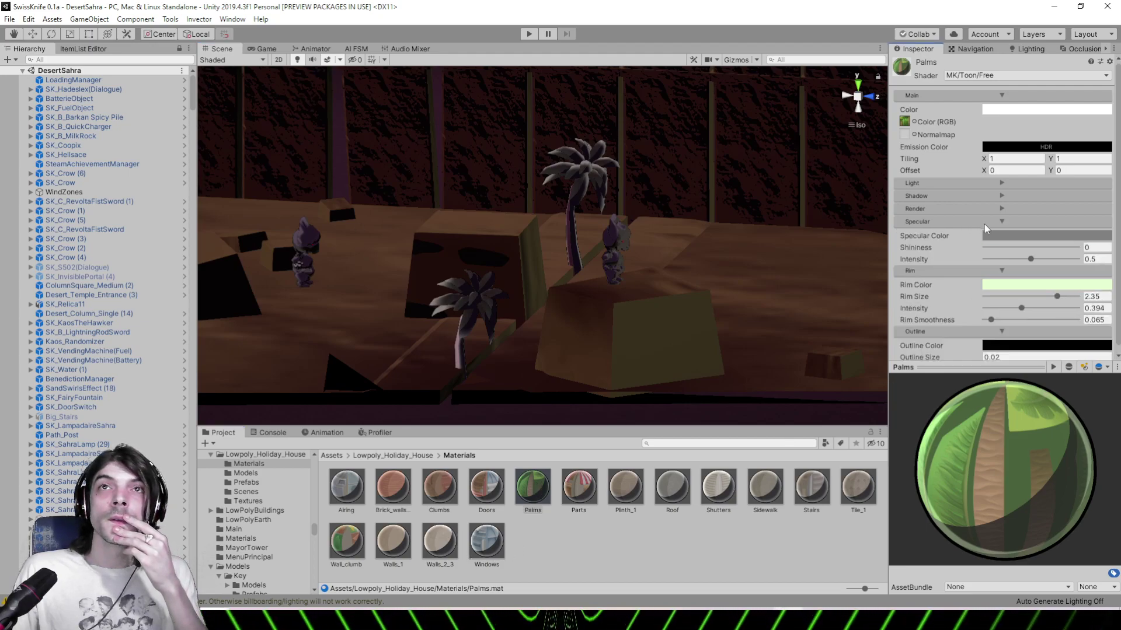
drag(1020, 247, 992, 249)
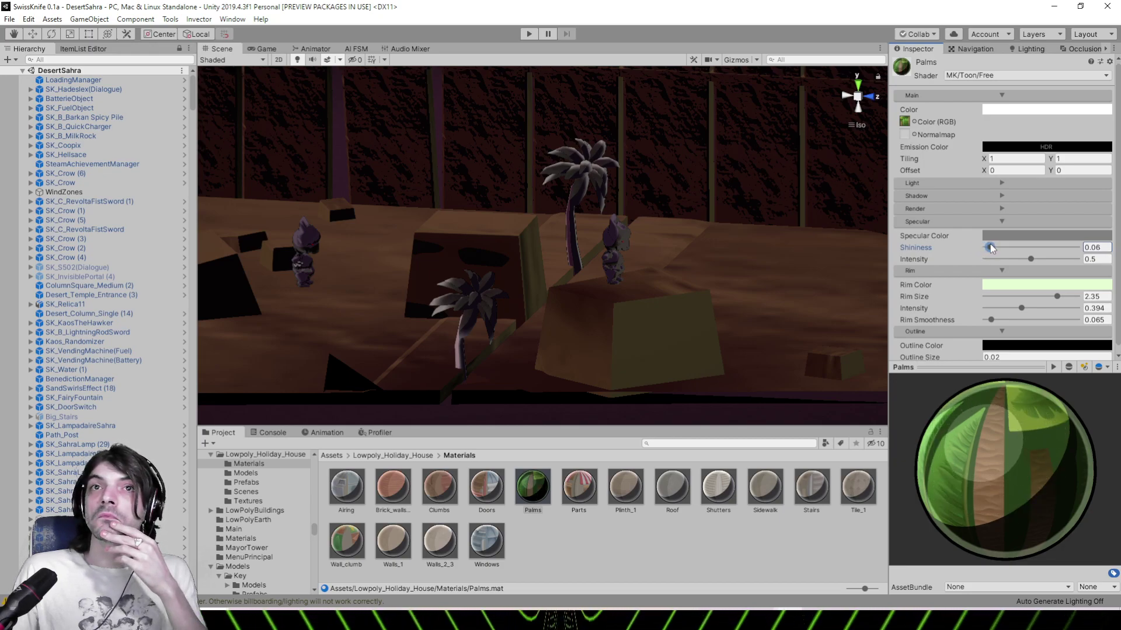
click(982, 185)
drag(1020, 201, 1027, 200)
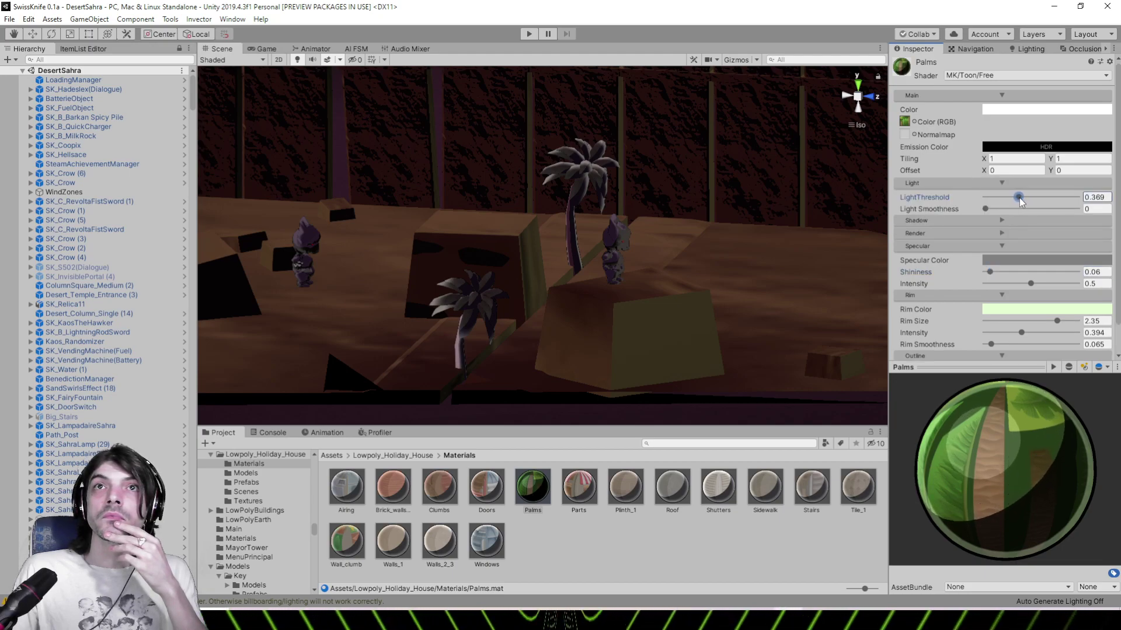
click(989, 222)
drag(1029, 258, 1042, 259)
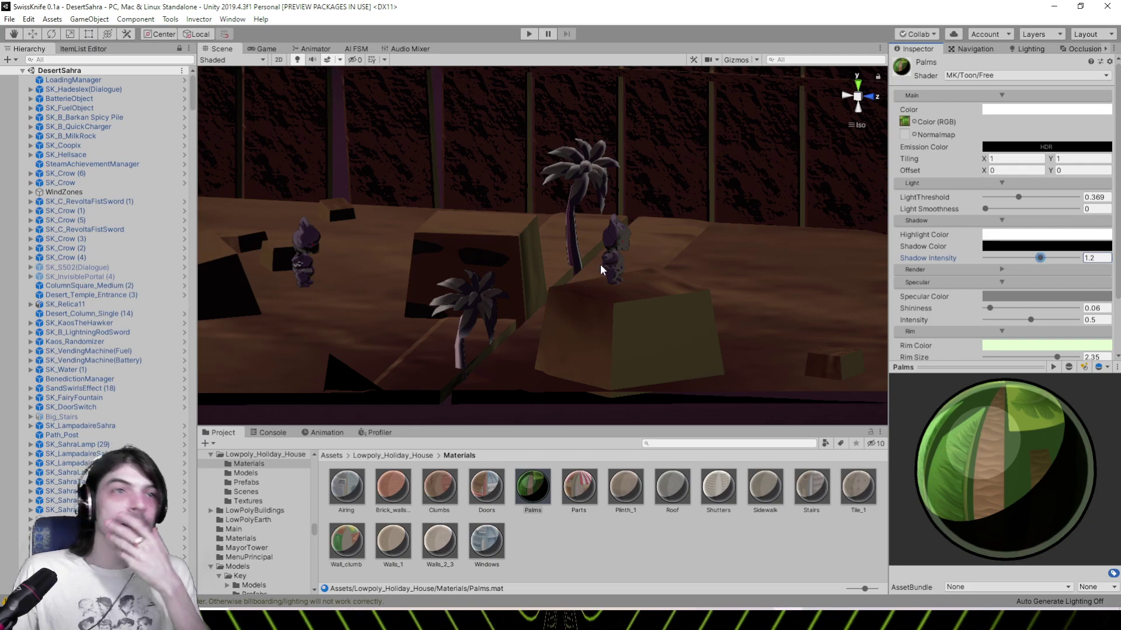
Move closer to the palms in the ruins and turn scene lighting off to check their colours
scroll(580, 261, up, 3)
right_drag(580, 262, 529, 235)
click(300, 62)
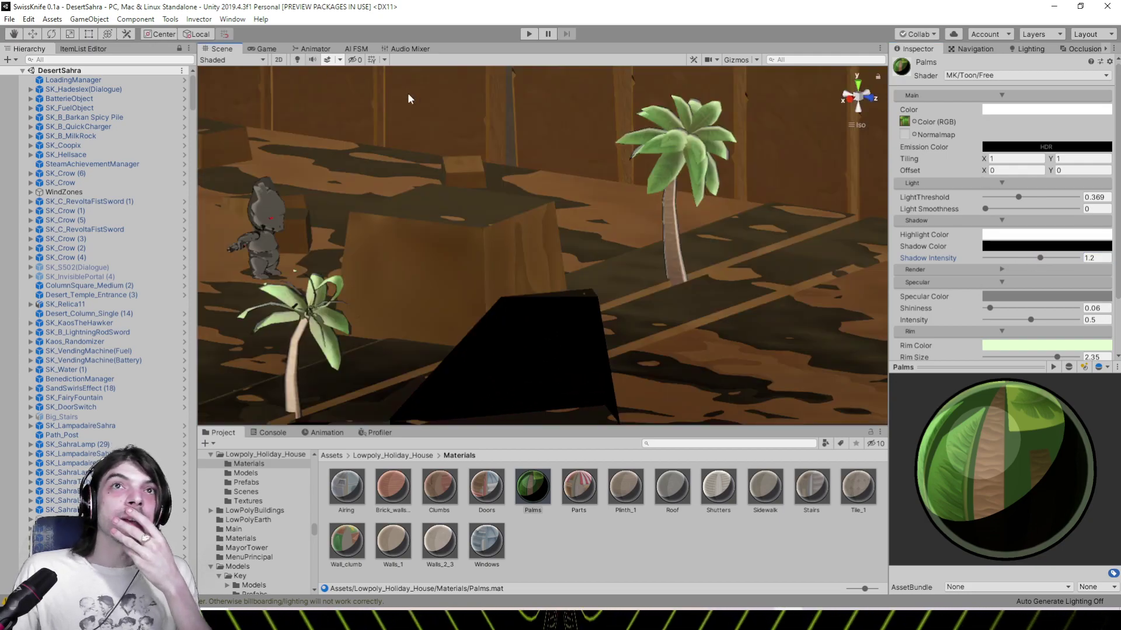
Set the Palms material's rim size to 2.27 and its rim smoothness to 0.129
right_drag(714, 258, 350, 271)
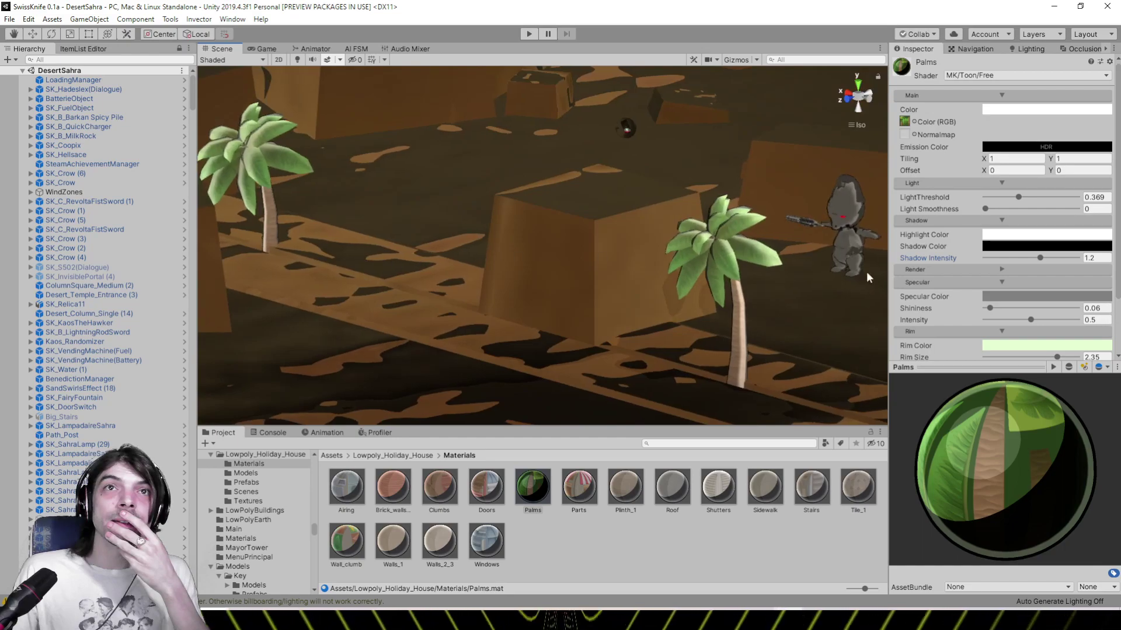
scroll(959, 315, down, 3)
mouse_move(1057, 290)
mouse_down()
mouse_move(1070, 289)
mouse_move(963, 293)
mouse_move(1062, 296)
mouse_move(1035, 303)
mouse_move(975, 298)
mouse_move(1041, 296)
mouse_move(937, 303)
mouse_move(1040, 307)
mouse_move(1018, 313)
mouse_up()
click(1013, 314)
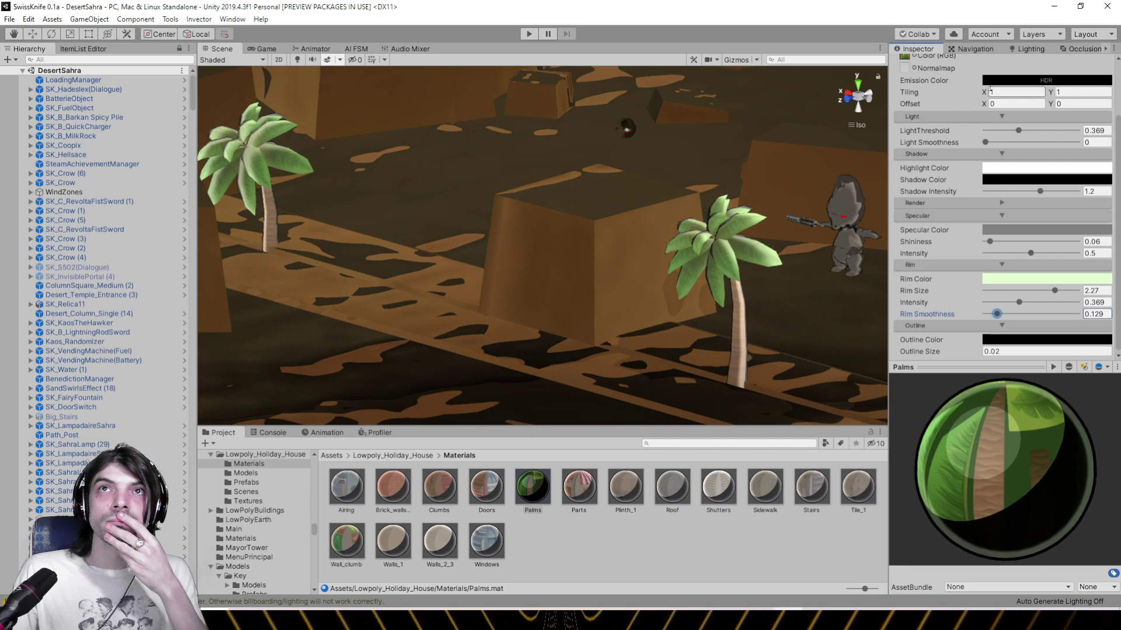
Set the Palms material's X tiling to 1
drag(979, 92, 1016, 97)
text(1)
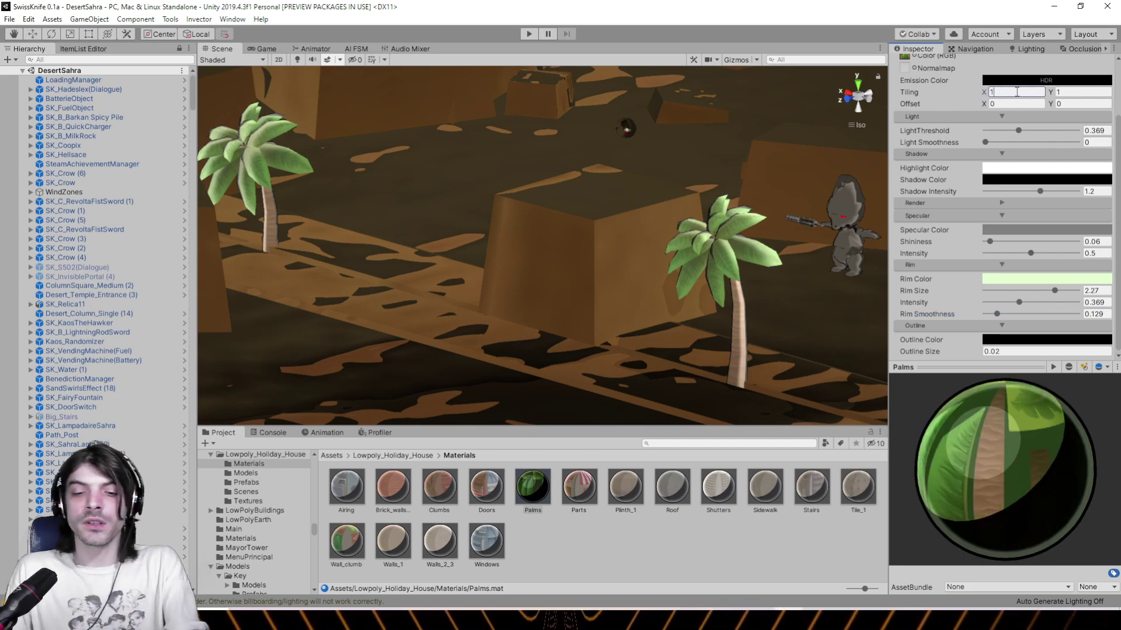
scroll(373, 342, down, 6)
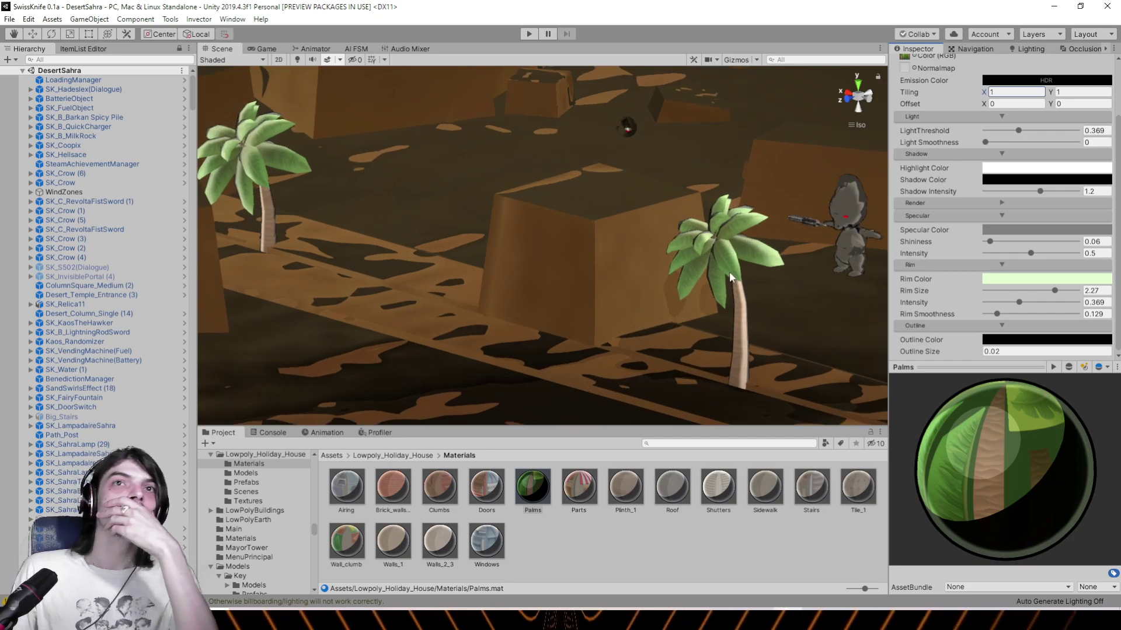
Search the project assets for palm_4 and inspect the Palm_4 prefab in the rotatable preview
middle_drag(677, 285, 402, 126)
click(742, 284)
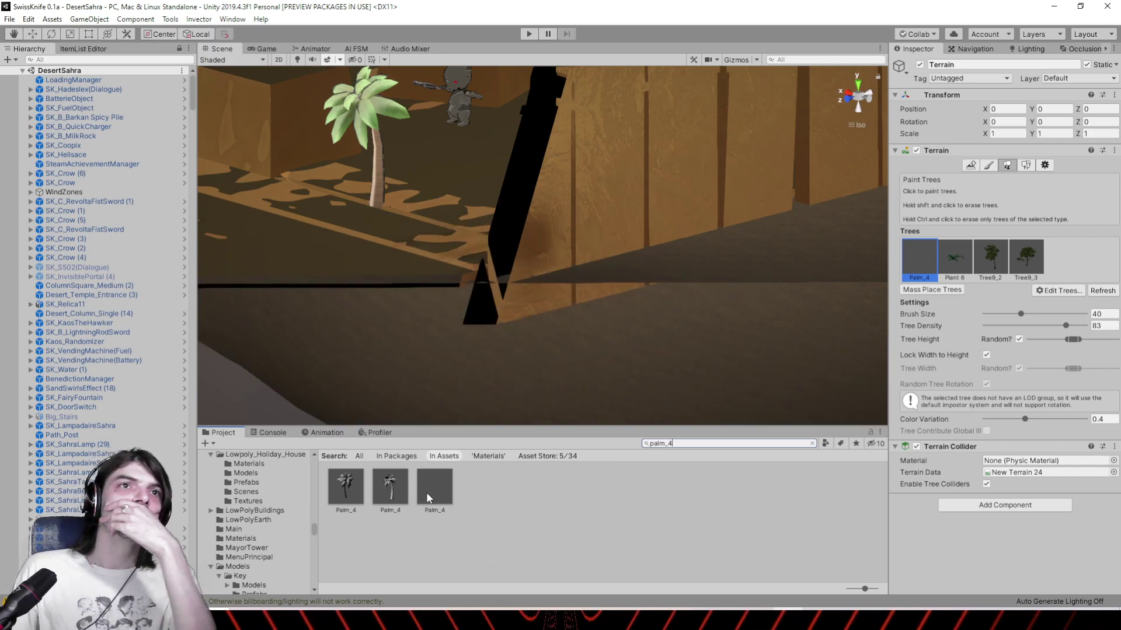
click(427, 497)
drag(976, 461, 881, 445)
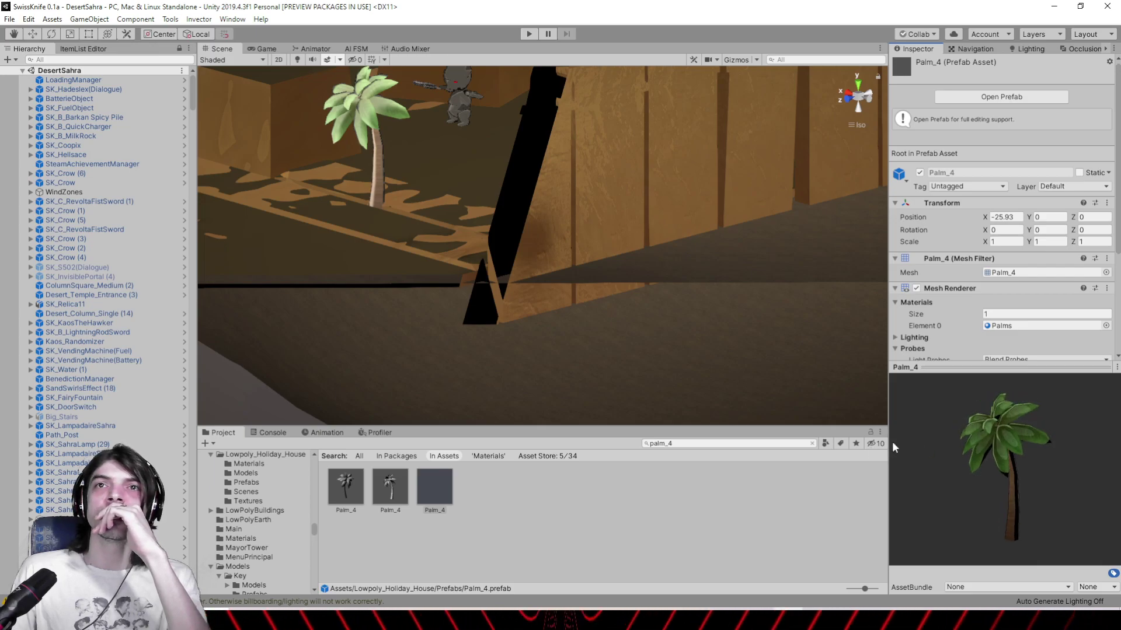
drag(891, 441, 922, 390)
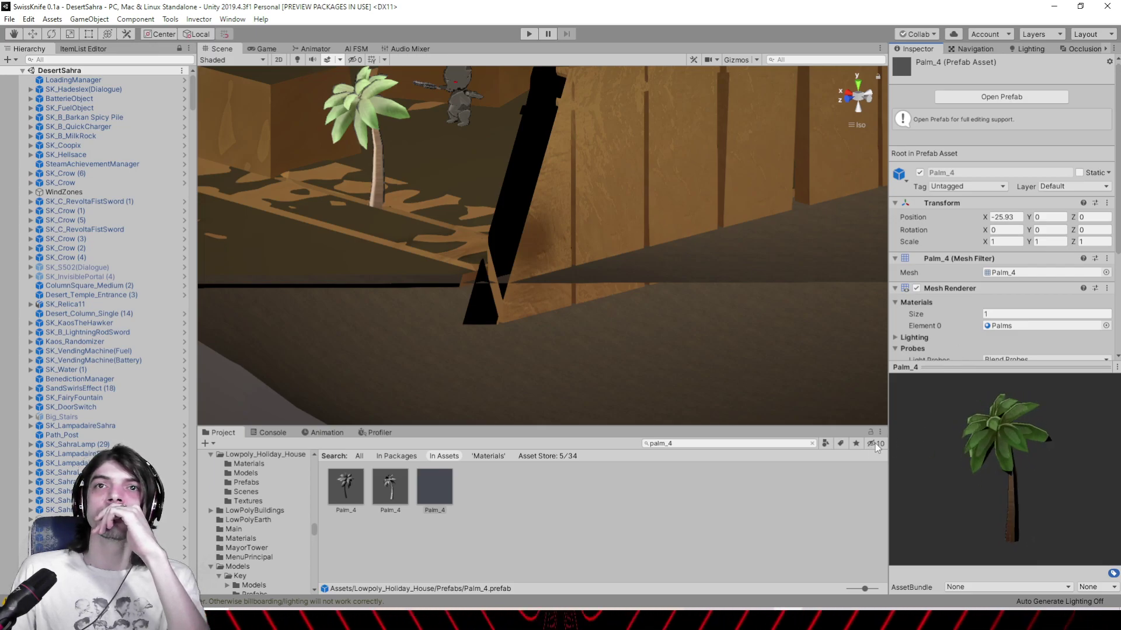
Select the terrain and open its Palm_4 tree entry for editing
scroll(933, 317, down, 5)
right_drag(521, 176, 529, 150)
click(841, 260)
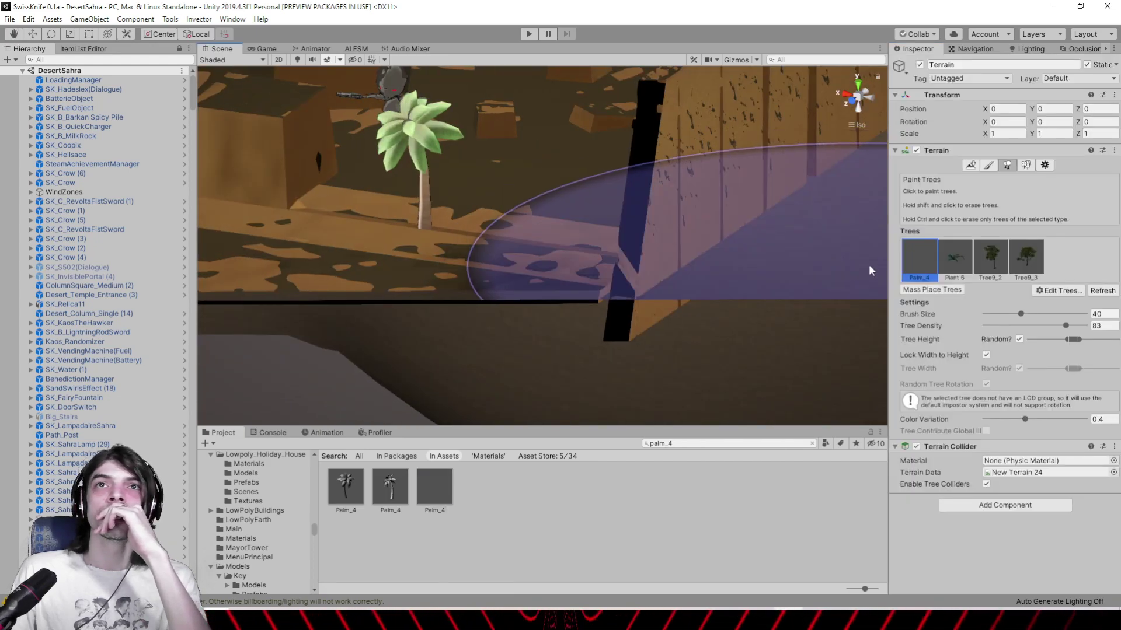
click(1048, 288)
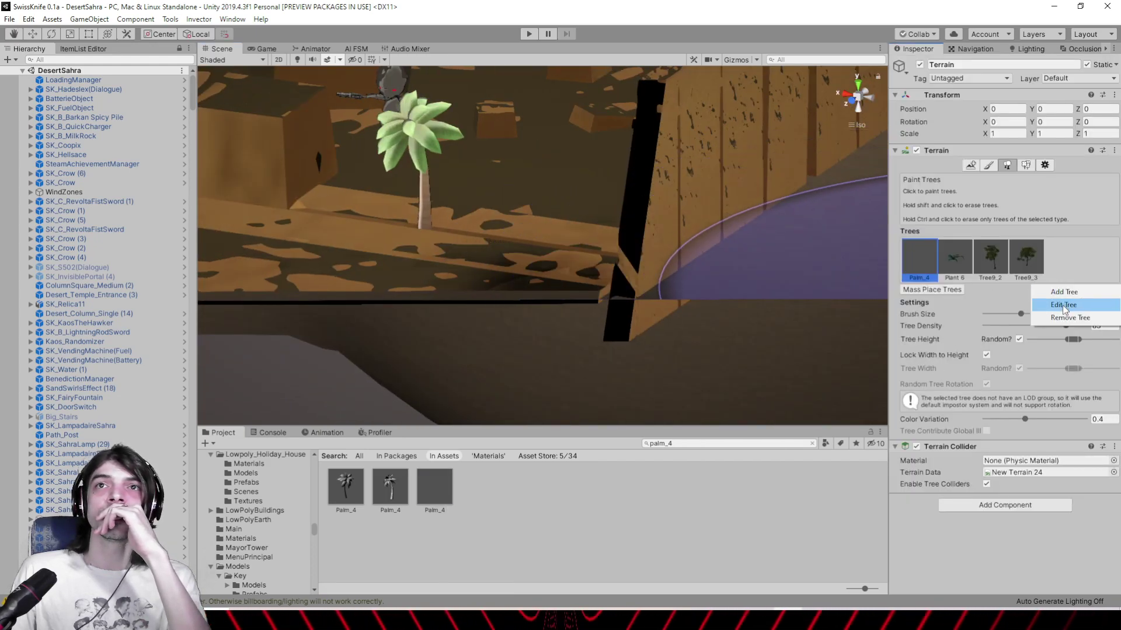
click(1063, 305)
Try the other Palm_4 asset, listed beside the current prefab, as the terrain's tree prefab
click(231, 38)
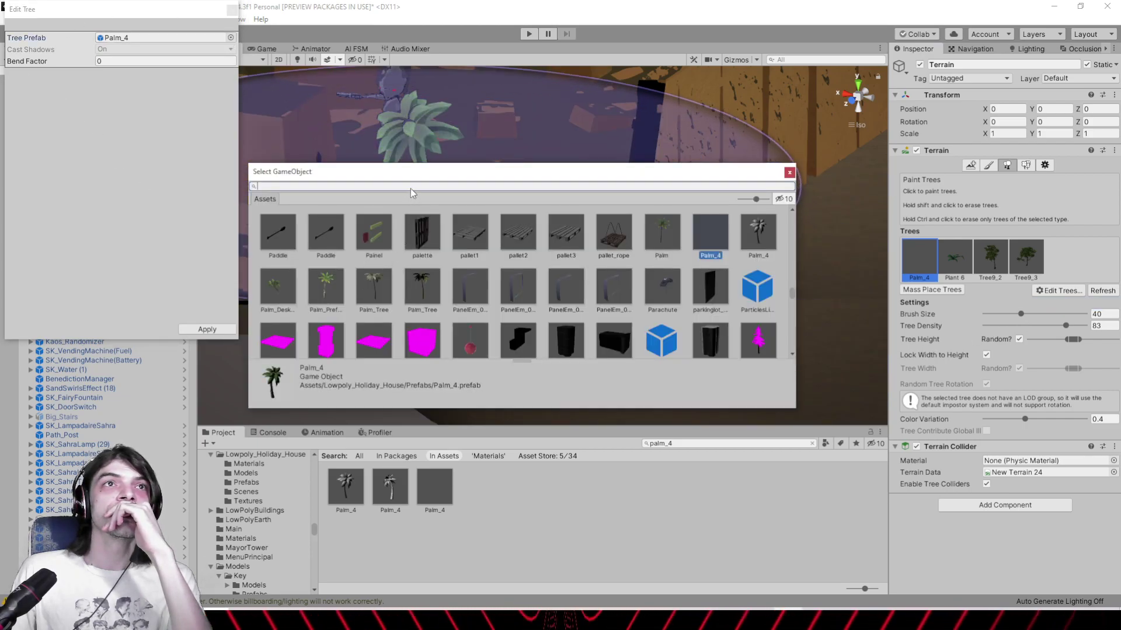
key(Escape)
click(231, 38)
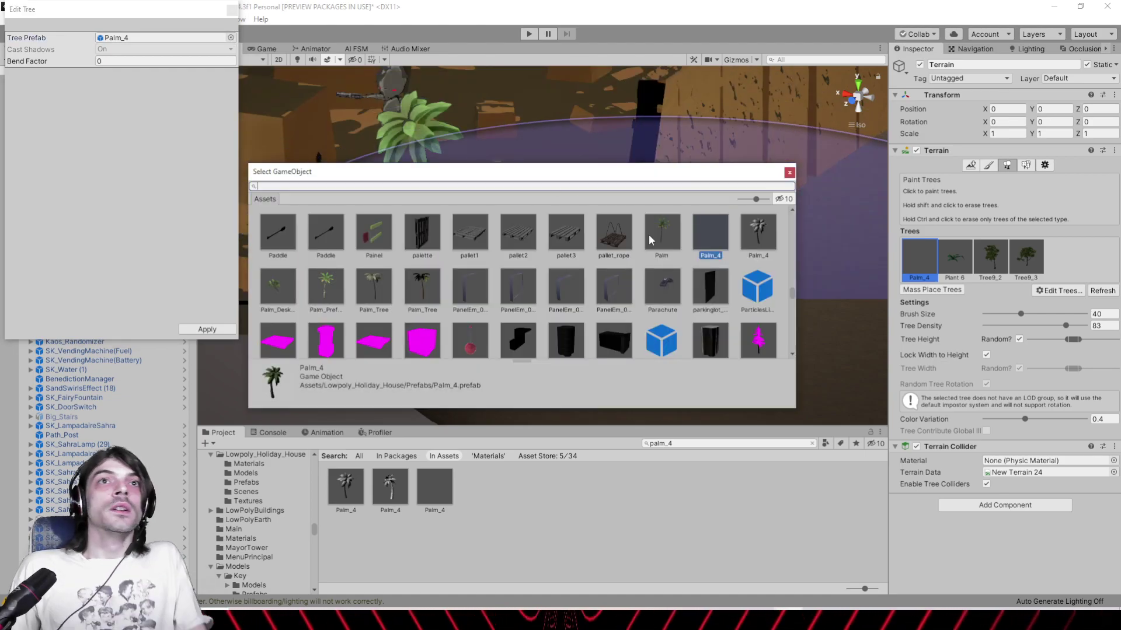
double_click(751, 230)
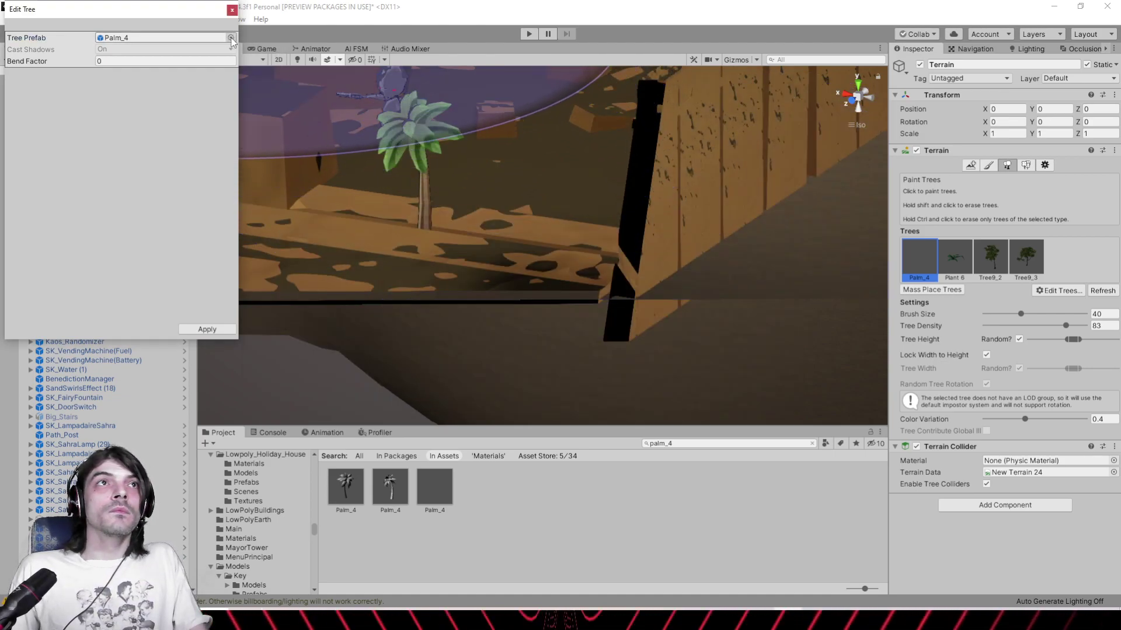
Set the tree prefab to Palm_4 from Lowpoly_Holiday_House/Prefabs and apply the tree edit
click(231, 38)
double_click(710, 233)
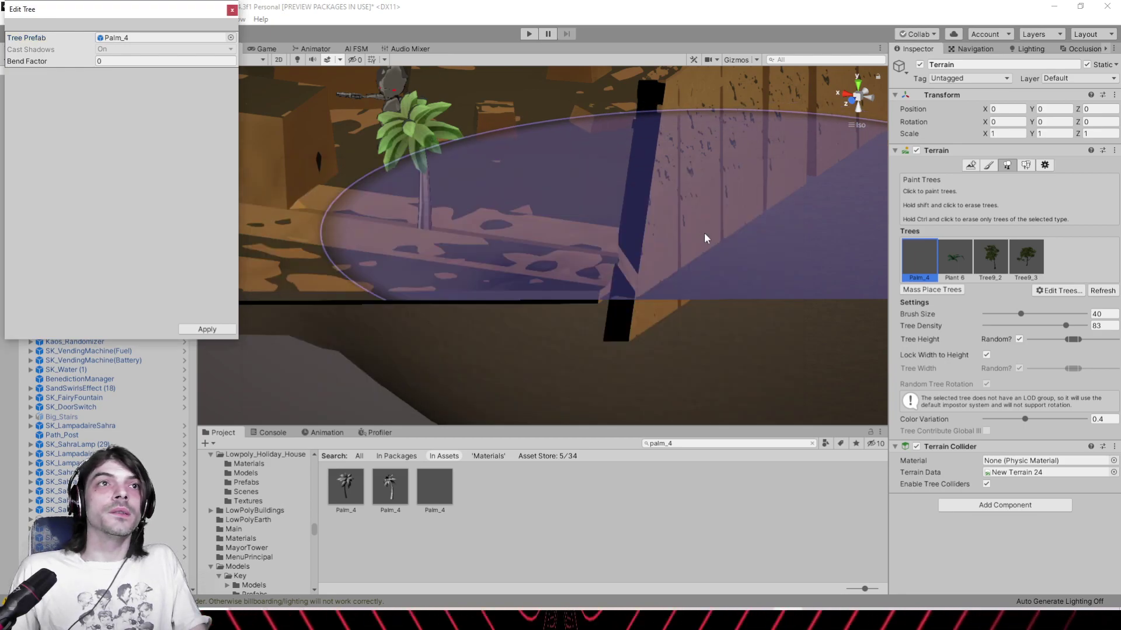
click(231, 38)
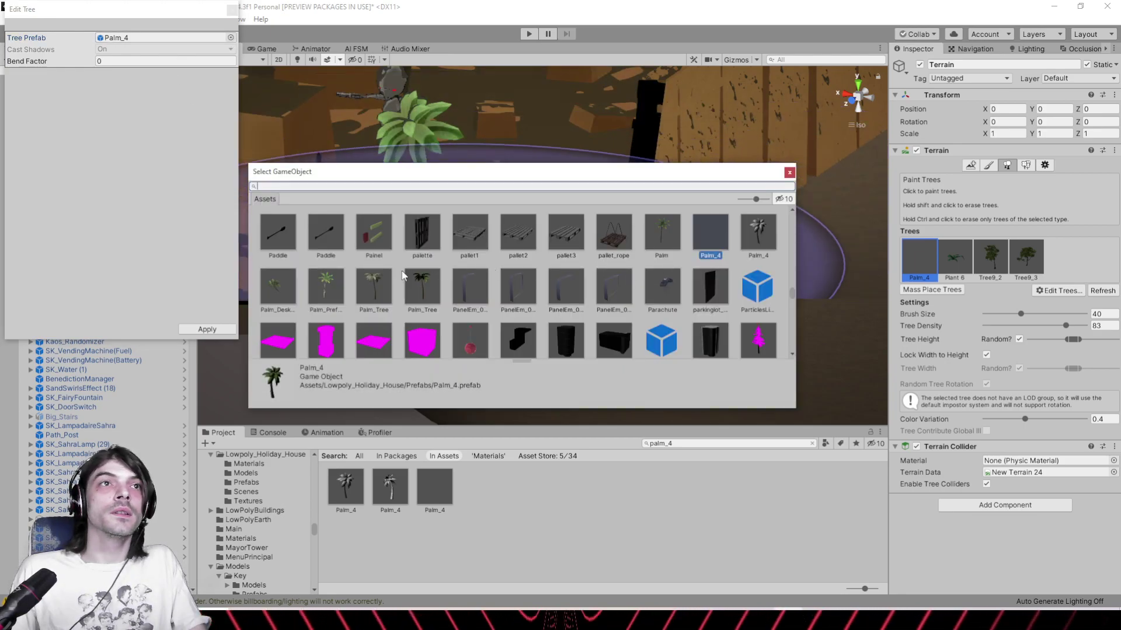
double_click(710, 234)
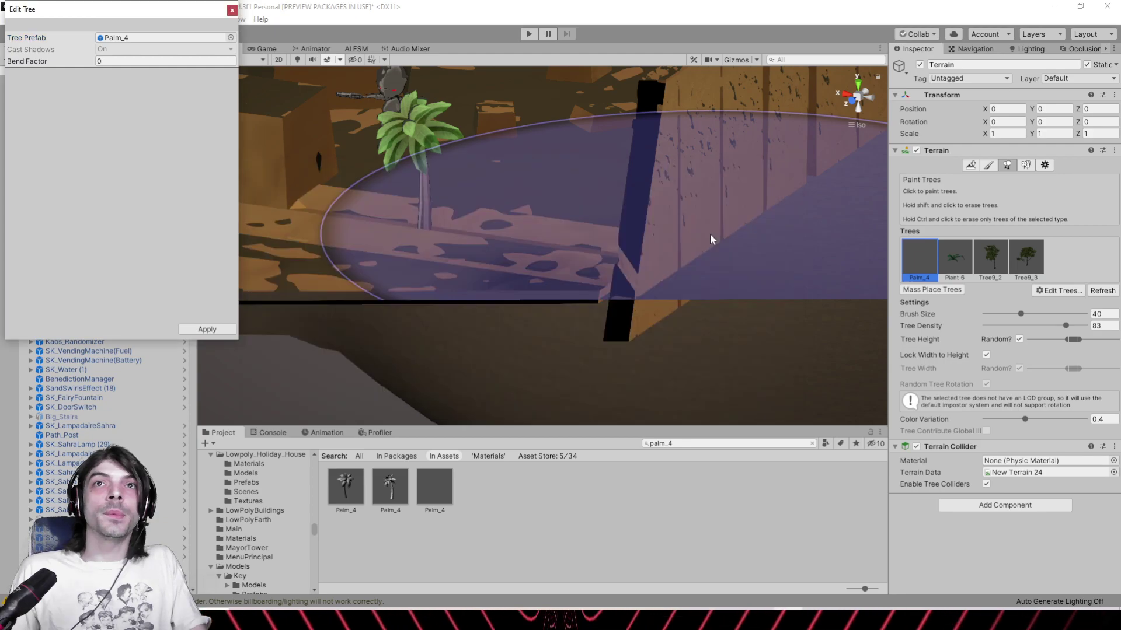
click(201, 330)
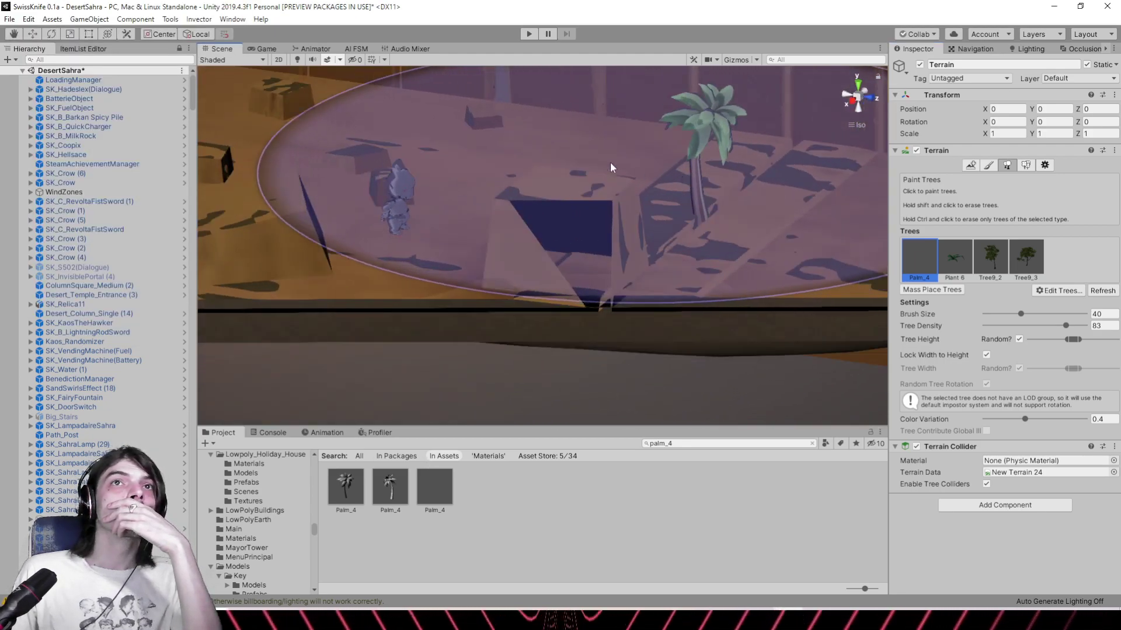
Deselect the terrain and compare the palm's look with scene lighting on and off
click(298, 60)
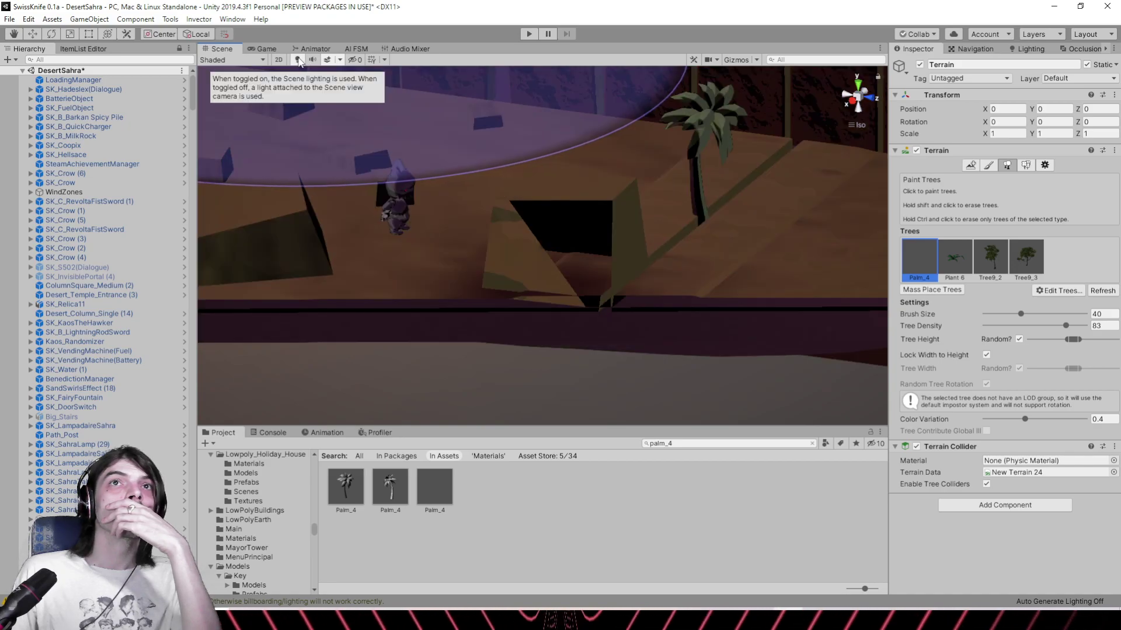
click(559, 543)
scroll(531, 258, down, 2)
middle_drag(531, 257, 494, 275)
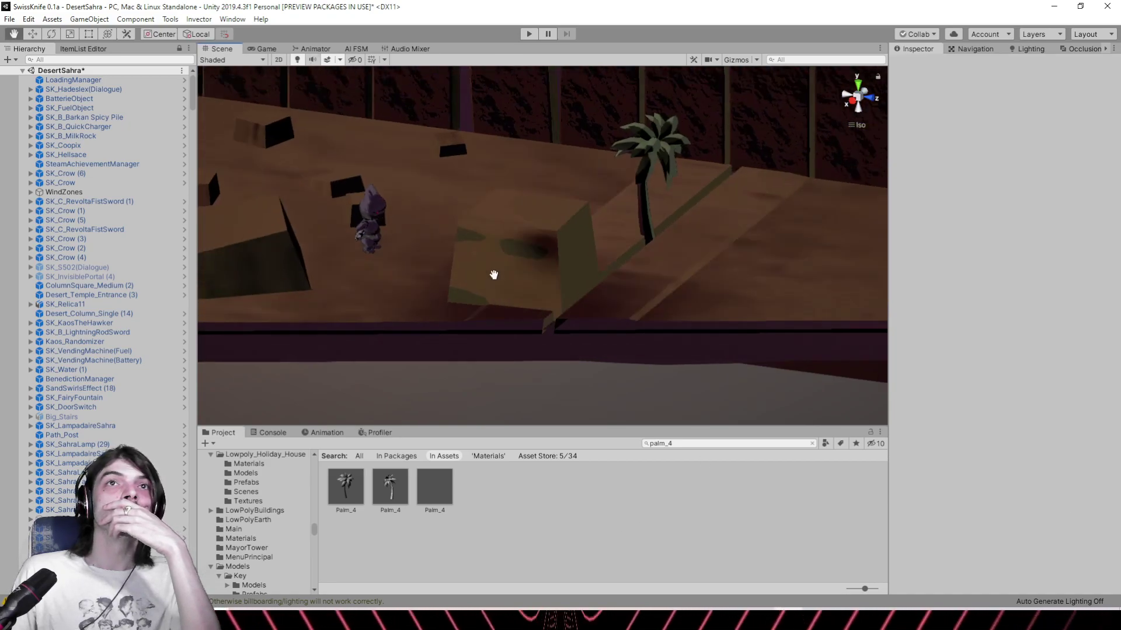
mouse_move(494, 275)
right_down()
mouse_move(342, 390)
mouse_move(405, 315)
mouse_move(297, 297)
mouse_move(272, 349)
mouse_move(365, 352)
mouse_move(486, 269)
right_up()
click(298, 59)
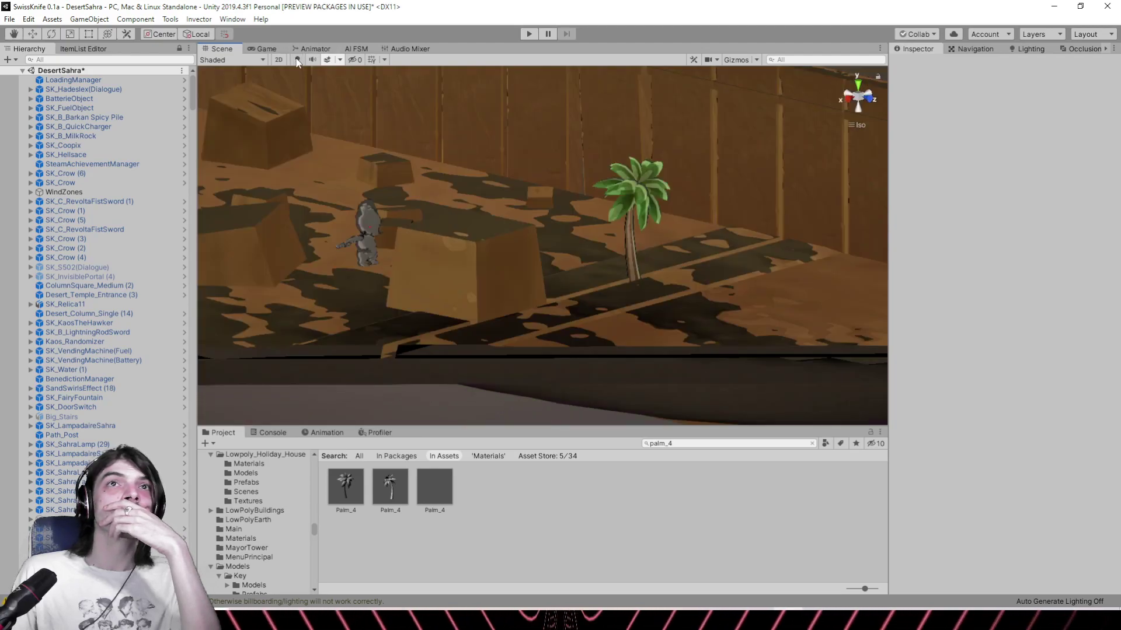
click(298, 58)
click(299, 59)
Examine the painted palms across the desert terrain with scene lighting off
right_drag(348, 99, 698, 266)
middle_drag(592, 289, 558, 295)
right_drag(557, 294, 410, 298)
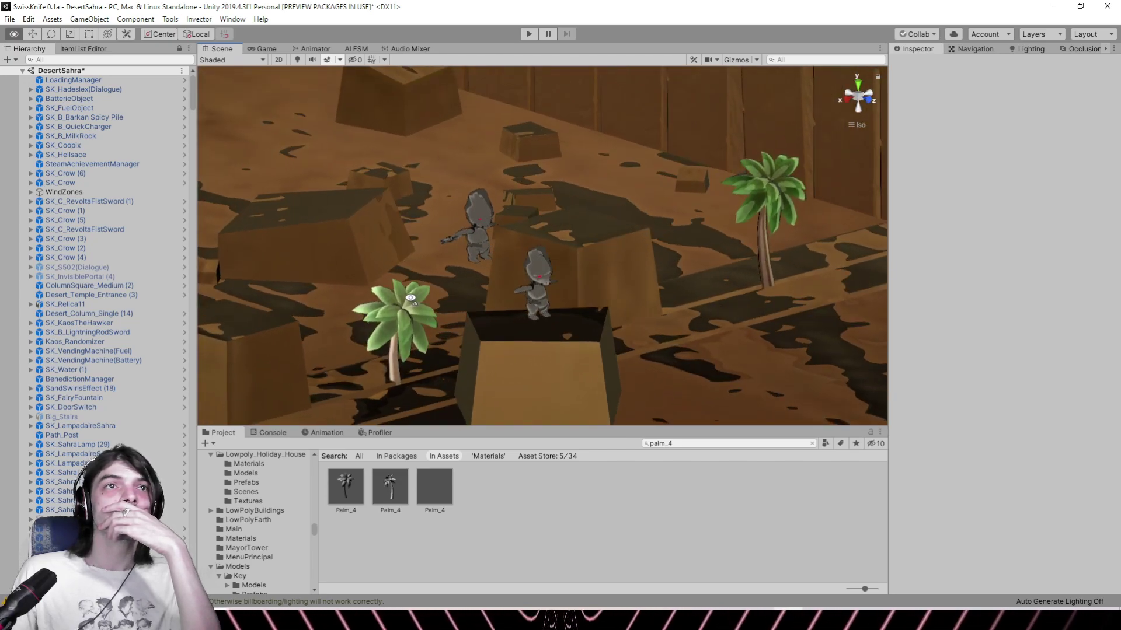
right_drag(514, 263, 799, 288)
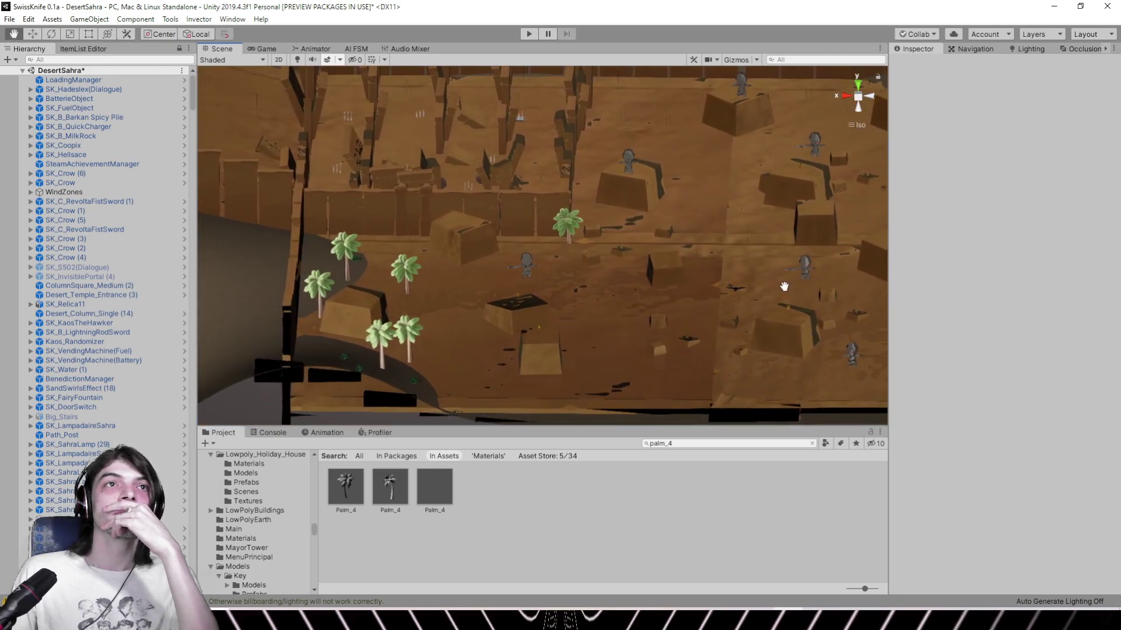
drag(784, 286, 426, 325)
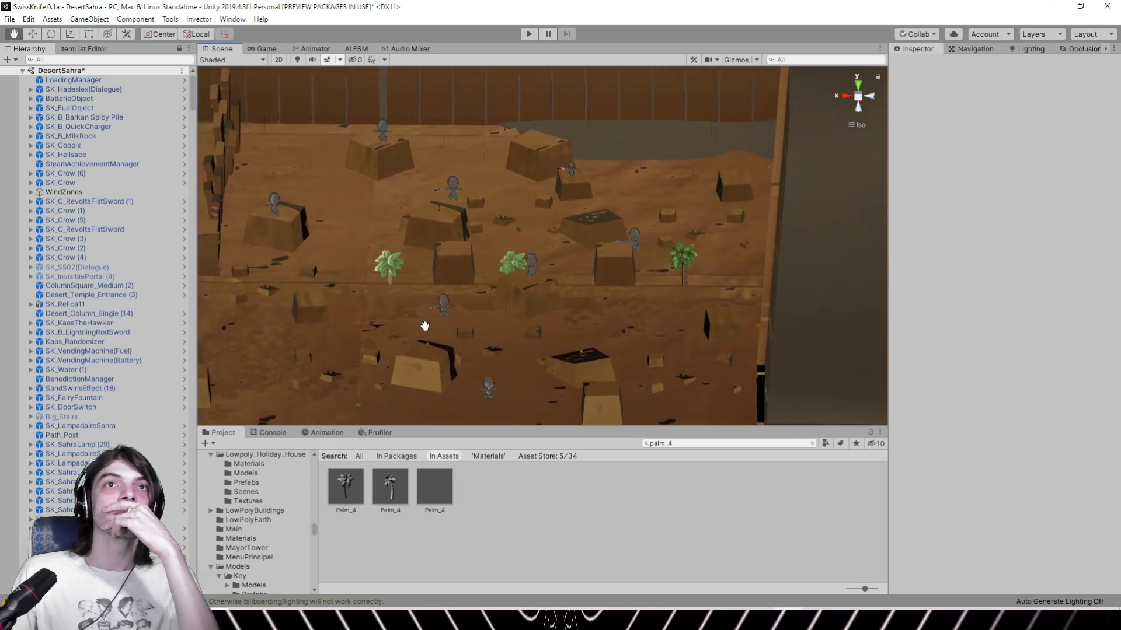
right_drag(425, 326, 691, 323)
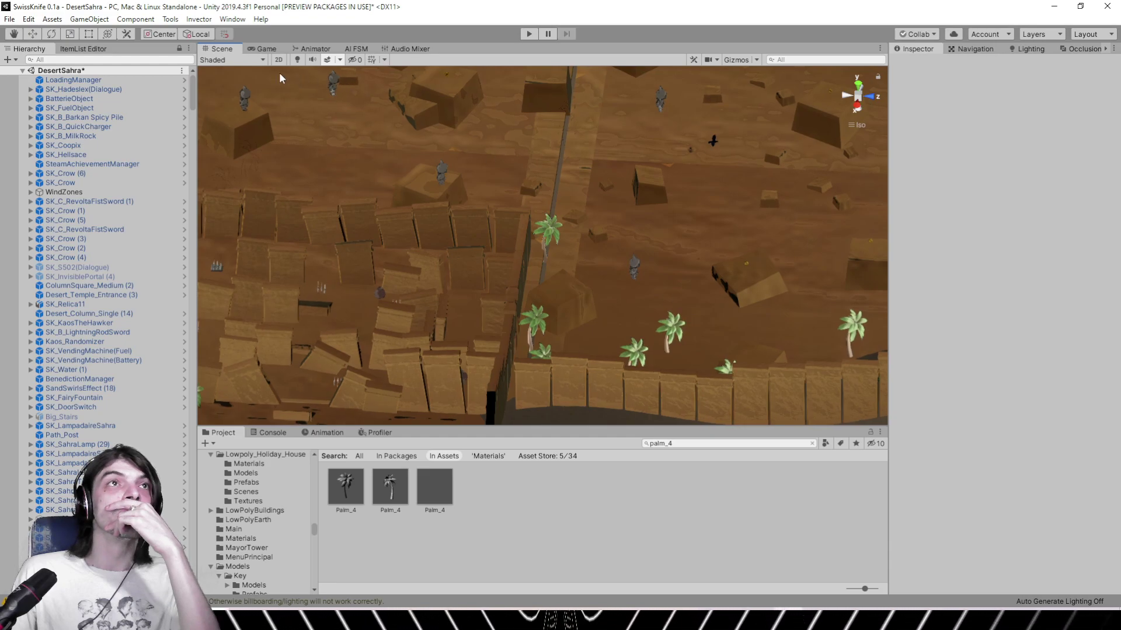
Turn on scene lighting and survey the rest of the desert level, looking for other areas with trees
click(303, 61)
middle_drag(703, 263, 428, 418)
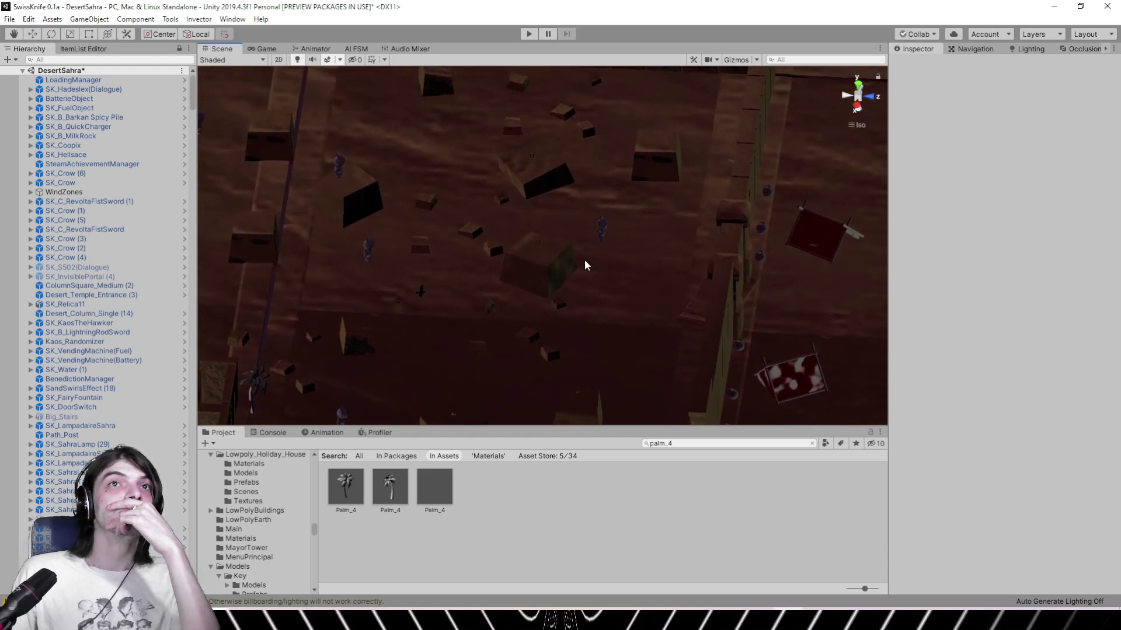
right_drag(584, 259, 783, 255)
middle_drag(696, 214, 446, 427)
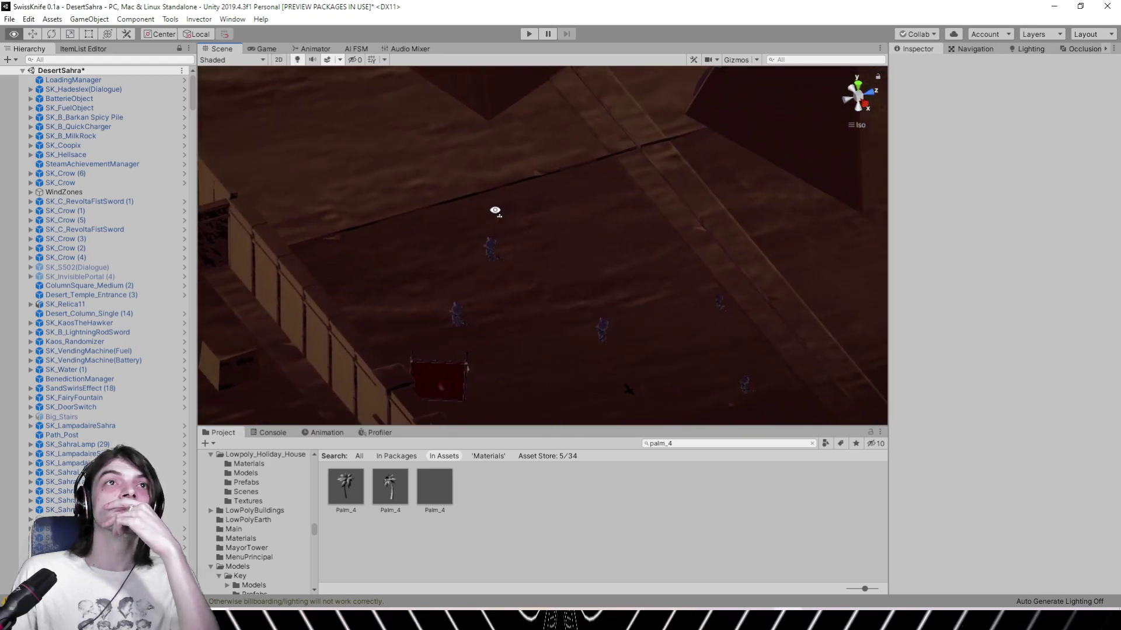
right_drag(495, 211, 733, 131)
scroll(573, 258, up, 2)
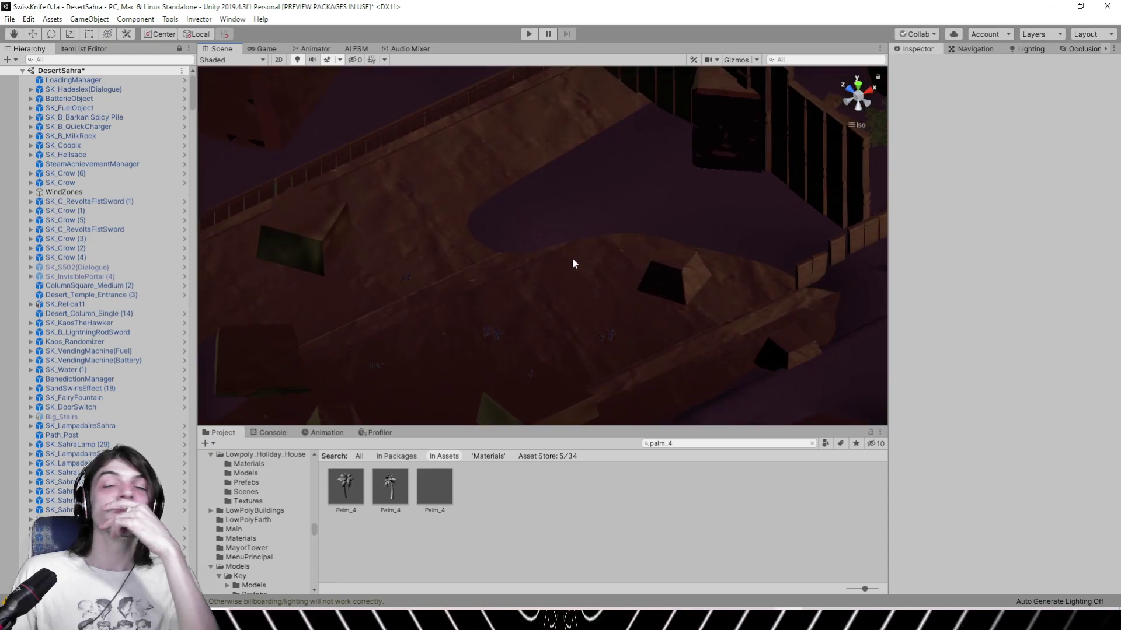
right_drag(532, 292, 379, 212)
right_drag(636, 235, 372, 201)
scroll(372, 200, down, 5)
middle_drag(619, 211, 479, 321)
scroll(479, 320, up, 15)
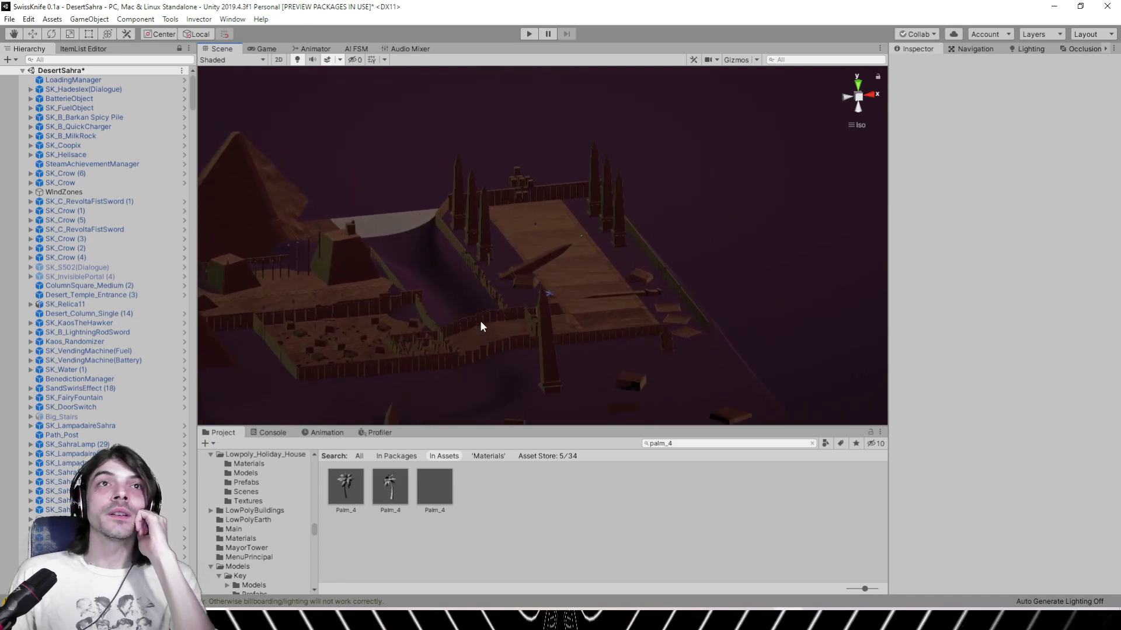
Select Terrain (1) around the obelisks and wooden platform, and examine the palms painted on it
scroll(499, 314, up, 5)
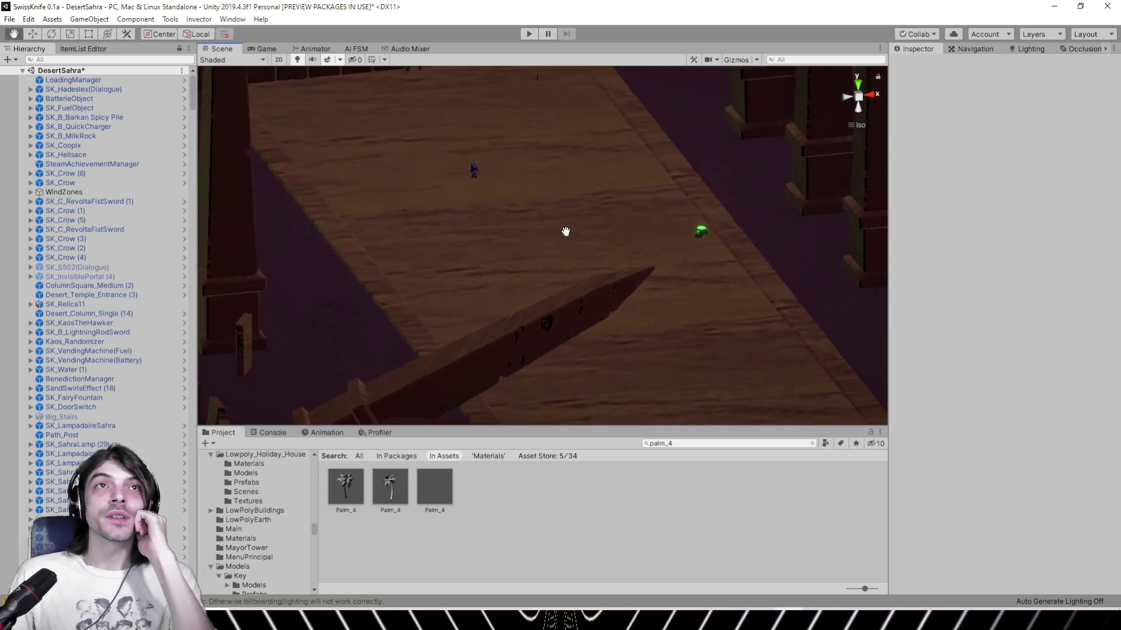
right_drag(548, 229, 520, 226)
scroll(522, 228, down, 4)
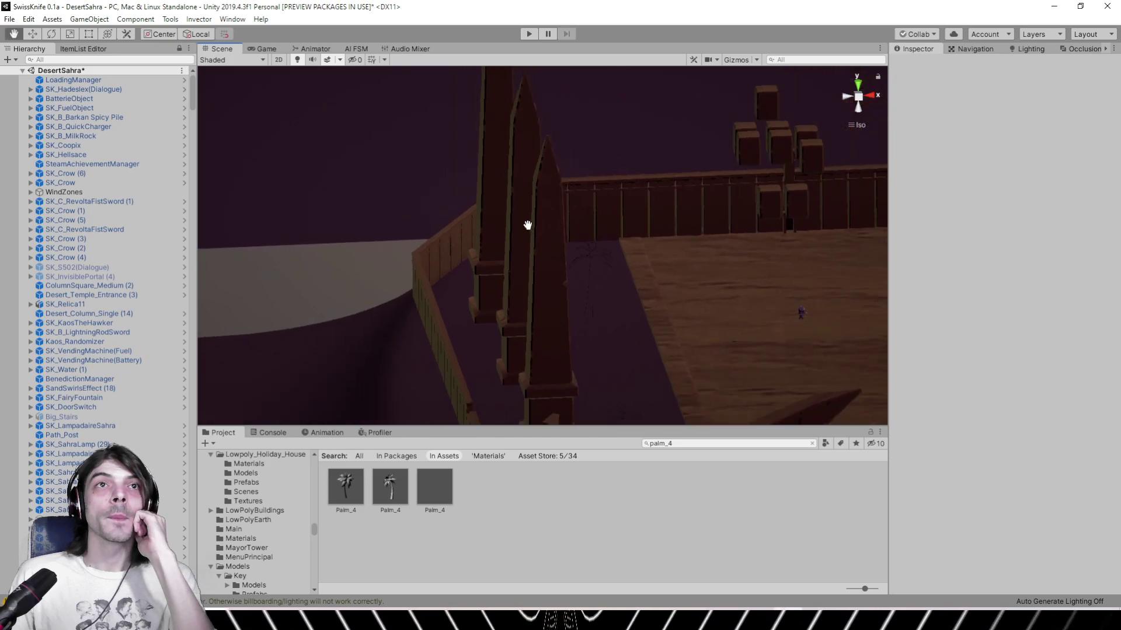
middle_drag(527, 225, 535, 187)
scroll(671, 256, up, 5)
mouse_move(677, 267)
right_down()
mouse_move(721, 283)
mouse_move(523, 305)
right_up()
click(524, 302)
scroll(523, 300, down, 12)
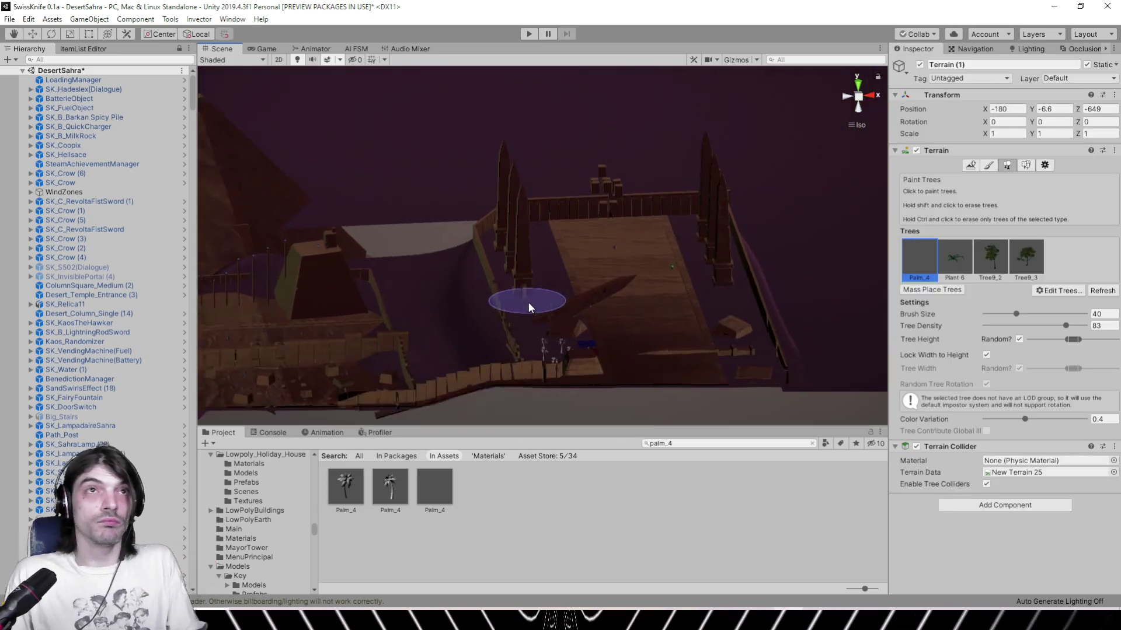
middle_drag(528, 302, 534, 292)
scroll(563, 299, up, 6)
scroll(563, 299, up, 12)
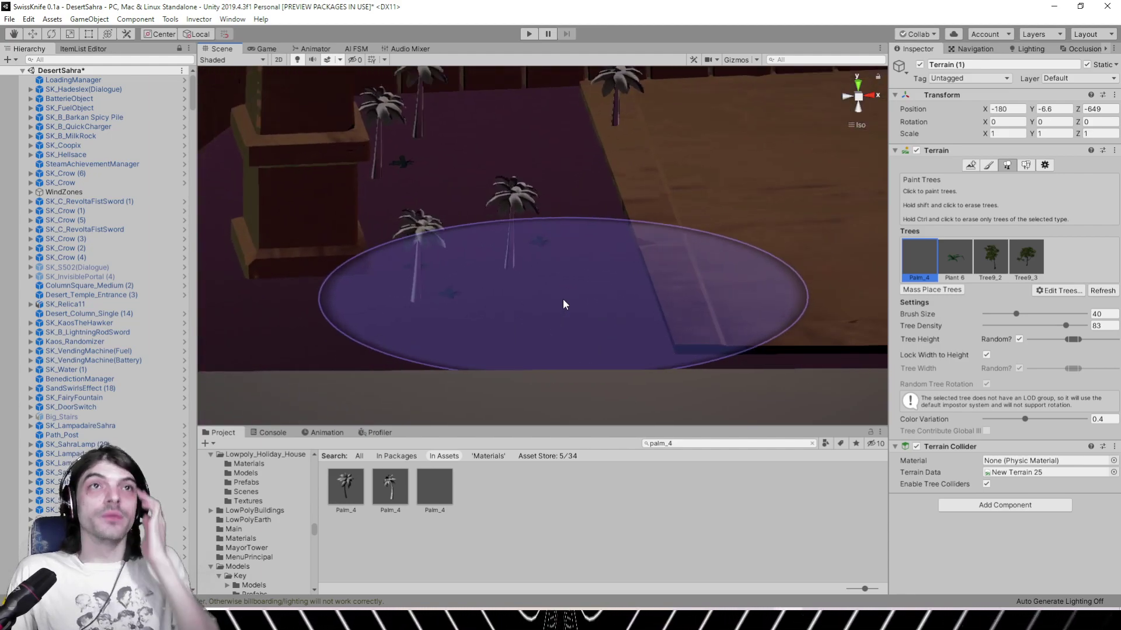
Switch the selection to SK_Crow (6) and turn off scene lighting to inspect the palms beside the obelisk base
mouse_move(572, 294)
right_down()
mouse_move(445, 226)
mouse_move(283, 228)
mouse_move(590, 391)
mouse_move(560, 260)
mouse_move(538, 304)
mouse_move(605, 355)
mouse_move(645, 350)
right_up()
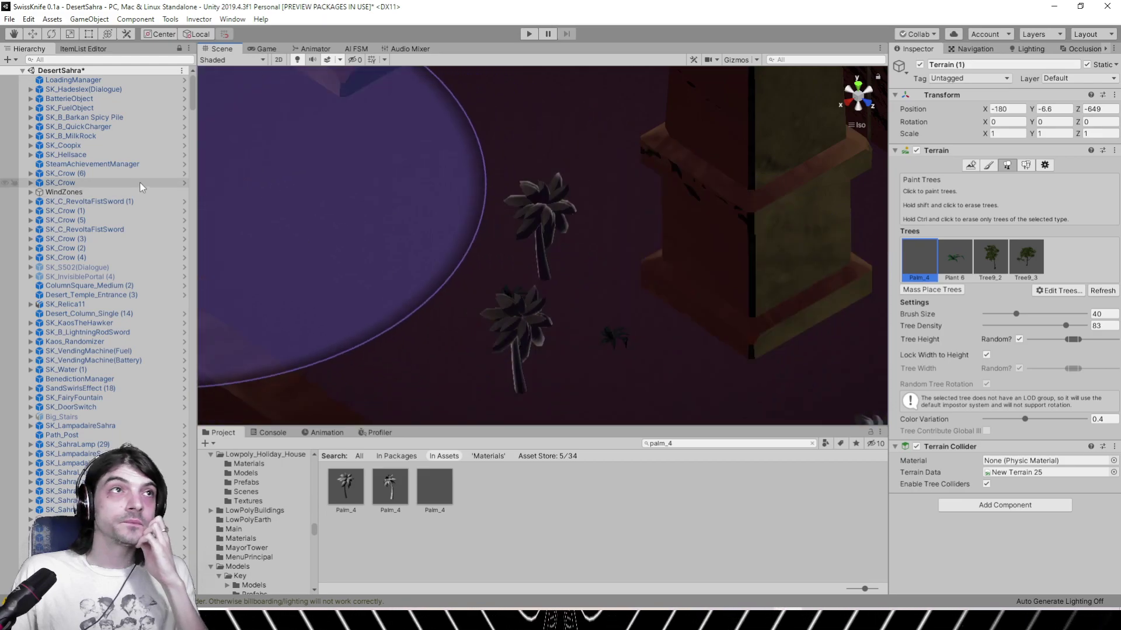
click(143, 175)
mouse_move(617, 292)
right_down()
mouse_move(590, 279)
mouse_move(706, 235)
right_up()
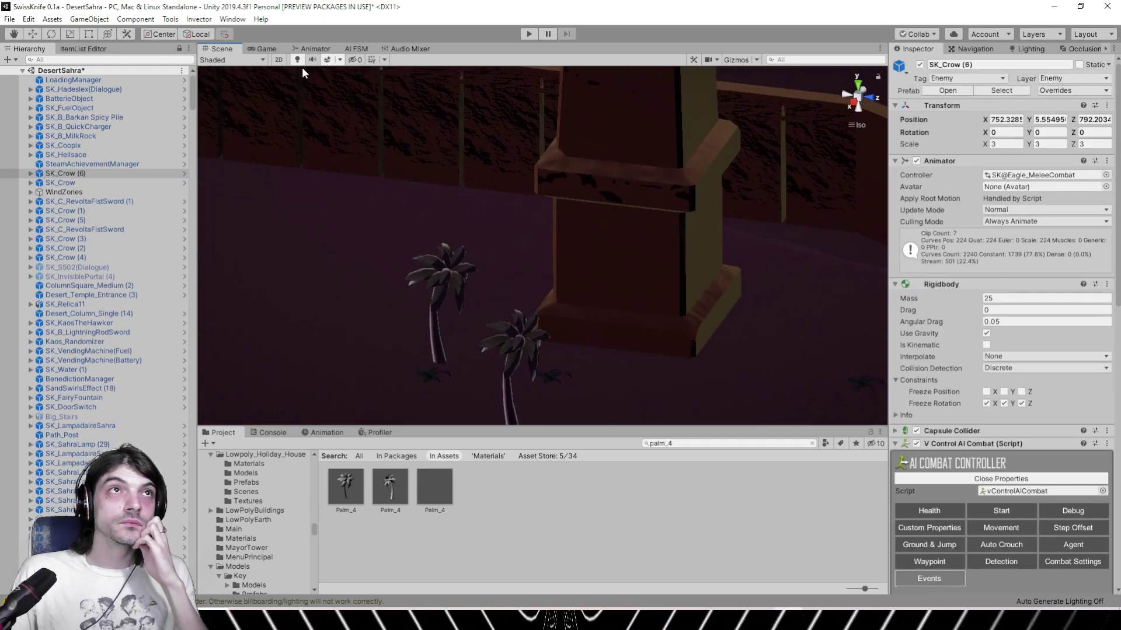
click(297, 60)
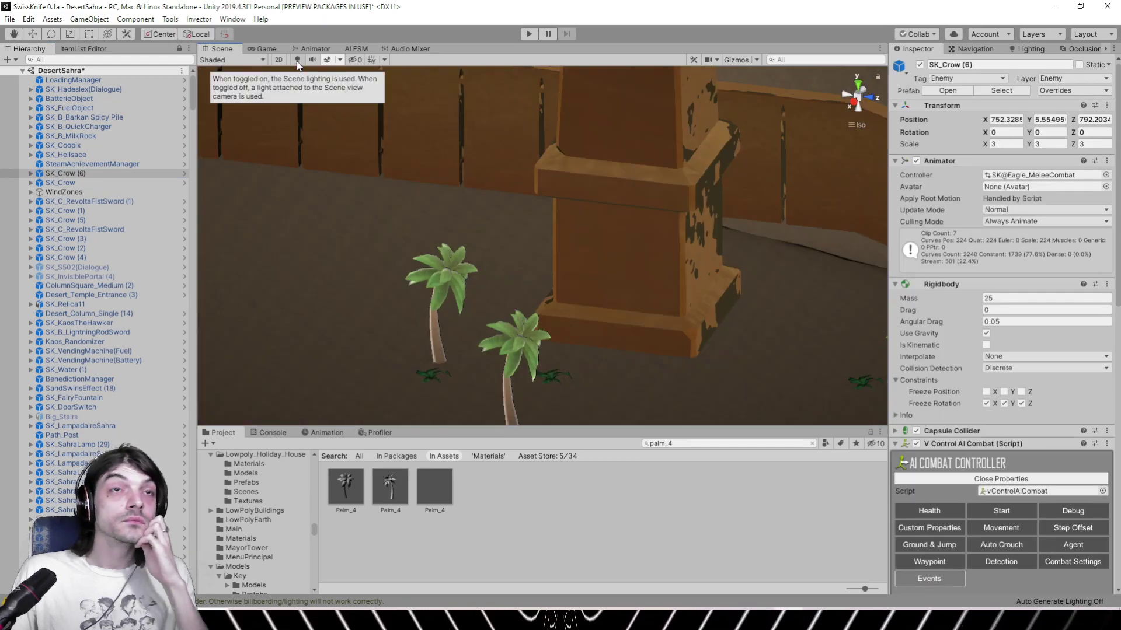
Reassign the Palm_4 prefab to Terrain (1)'s Palm_4 tree entry, undo the accidentally painted palms, and apply the tree edit
click(470, 327)
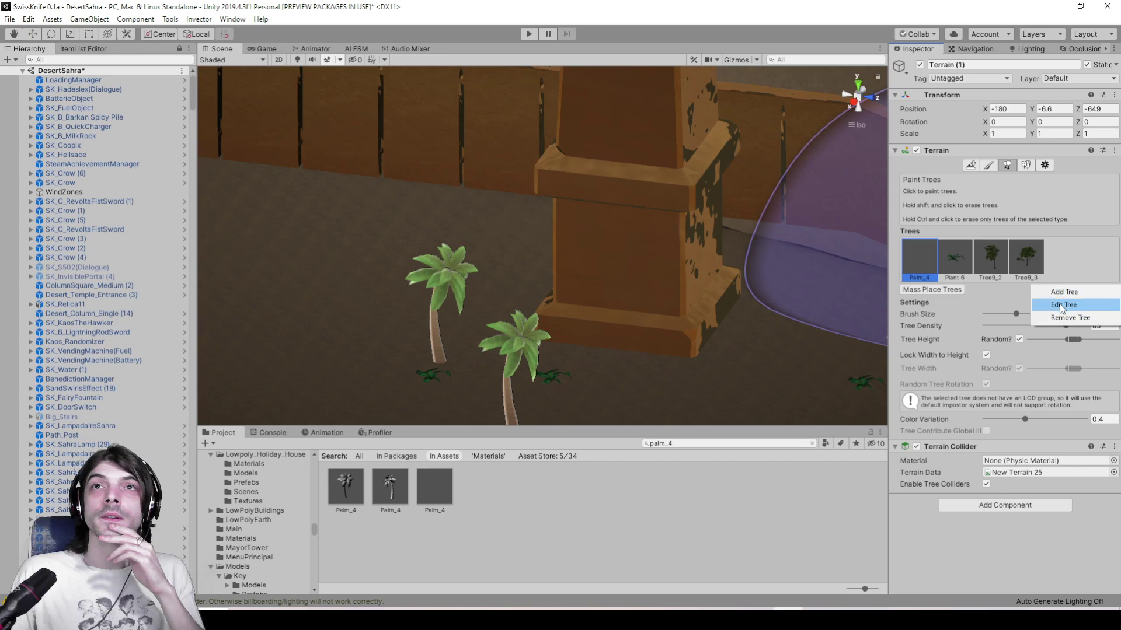
click(1062, 304)
click(231, 38)
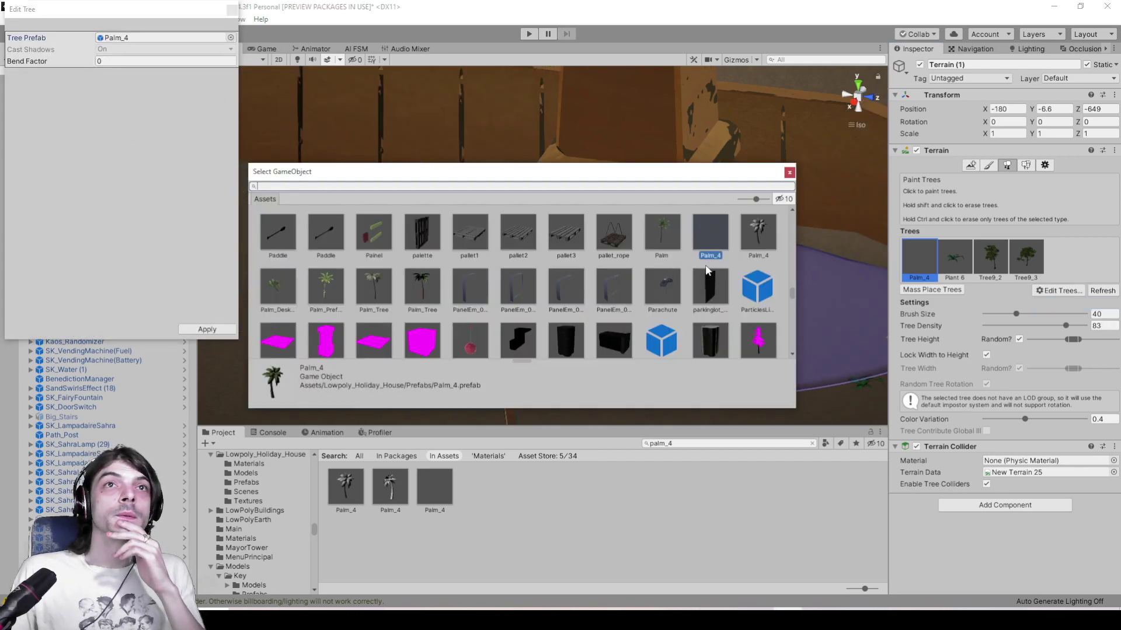
double_click(712, 226)
click(712, 226)
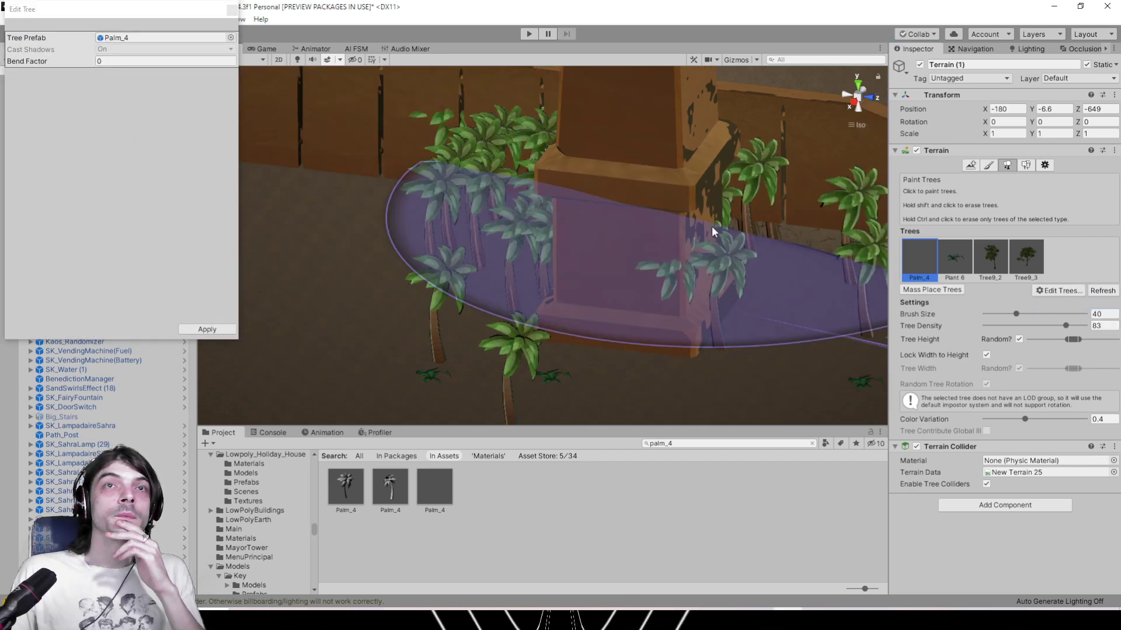
key(ctrl+z)
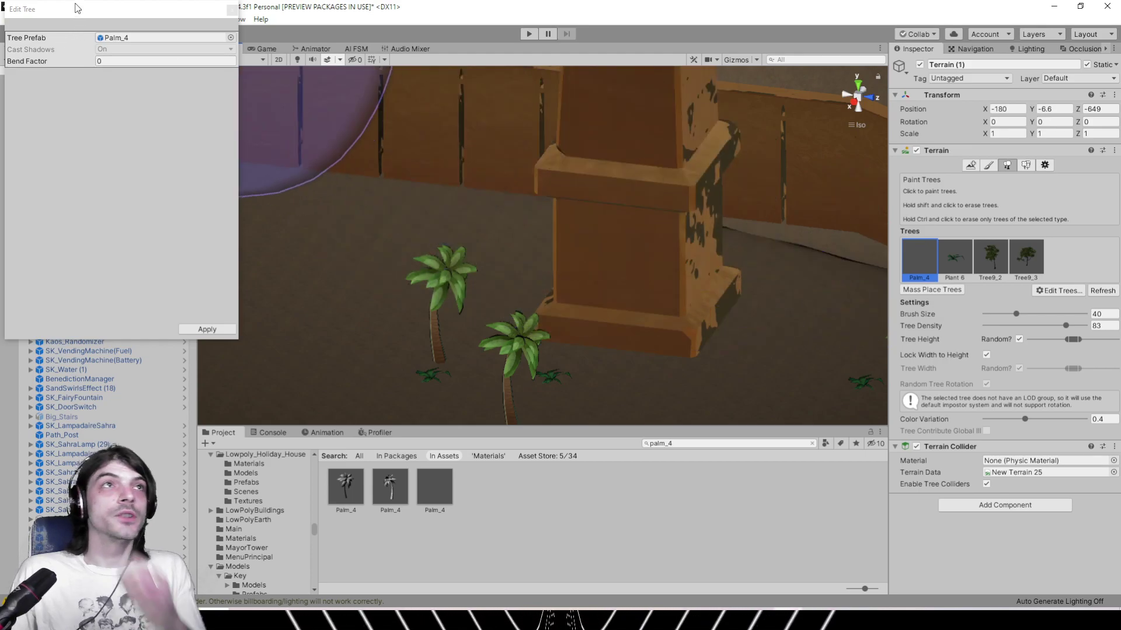
click(198, 331)
Inspect the palms around the obelisk, turn scene lighting back on, and switch the selection to SK_Crow (1)
right_drag(613, 323, 351, 309)
middle_drag(351, 309, 495, 169)
right_drag(495, 168, 794, 215)
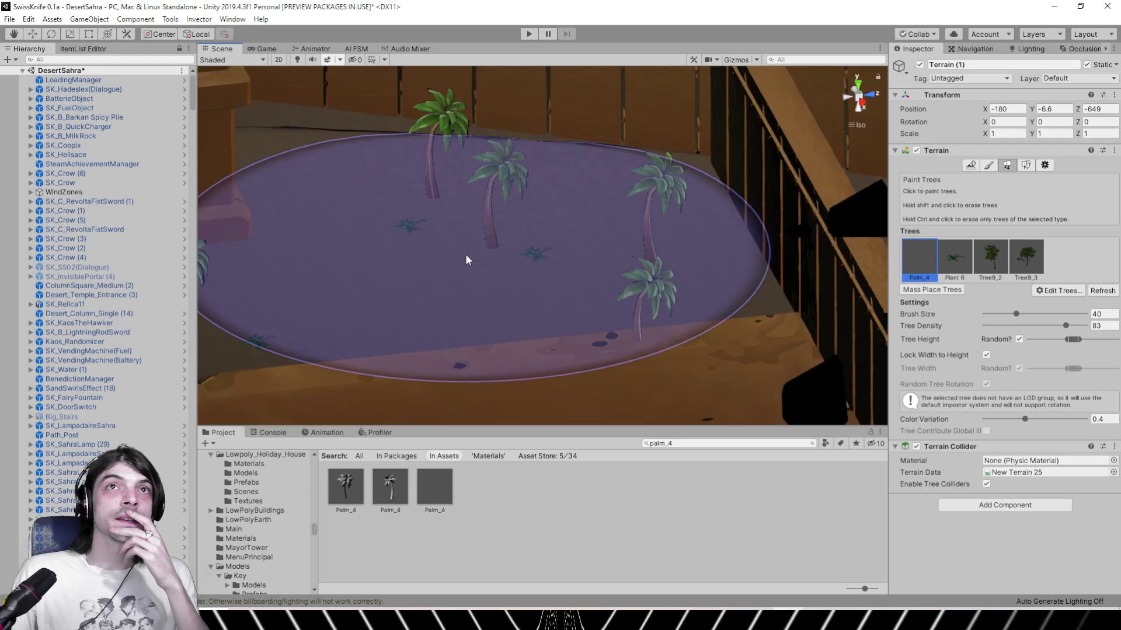
mouse_move(286, 65)
right_down()
mouse_move(358, 183)
mouse_move(543, 222)
mouse_move(577, 205)
mouse_move(605, 258)
mouse_move(725, 292)
right_up()
click(73, 211)
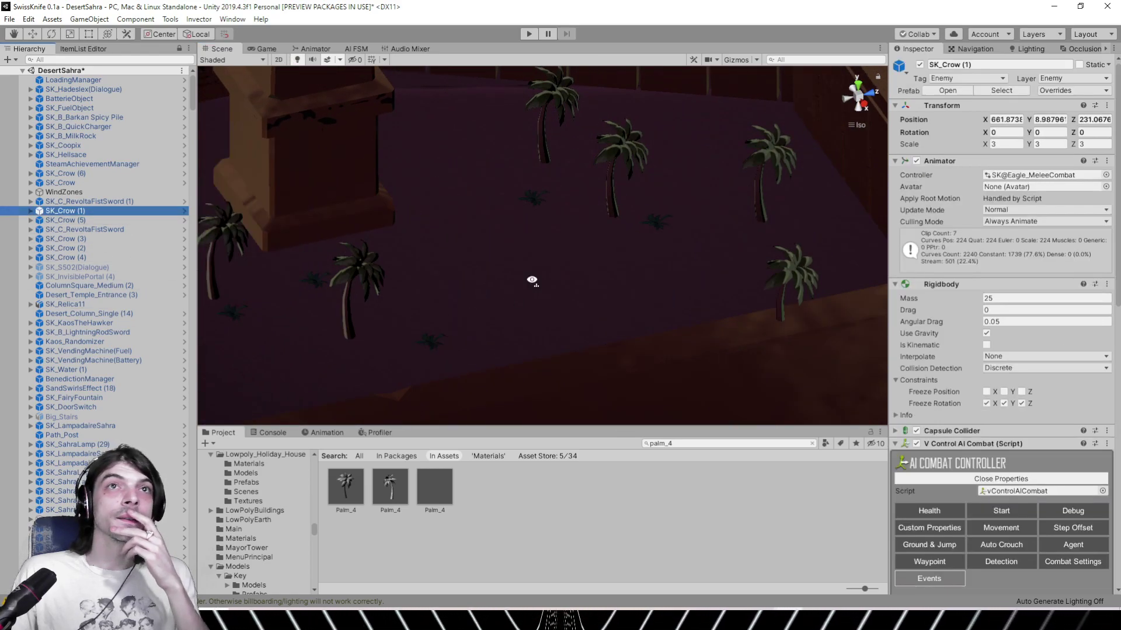
Survey the lit desert level from the palm area to the temple walls and fenced platform
right_drag(530, 280, 754, 252)
scroll(754, 252, down, 5)
middle_drag(563, 227, 713, 179)
scroll(713, 179, up, 8)
middle_drag(581, 201, 841, 238)
scroll(387, 236, up, 5)
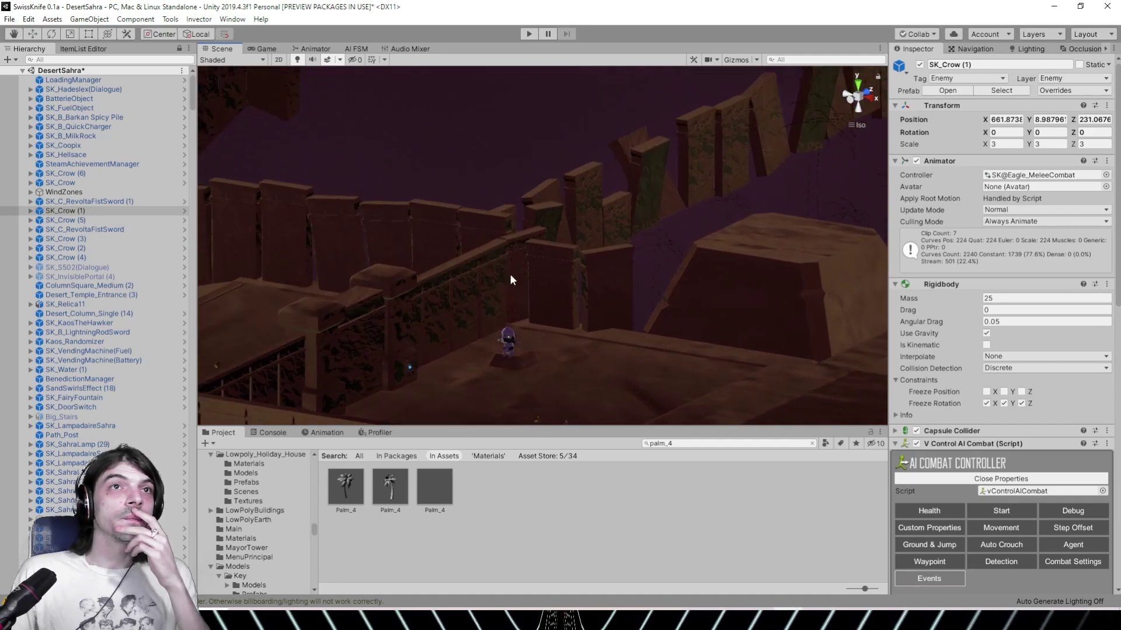
right_drag(509, 275, 291, 274)
mouse_move(565, 284)
right_down()
mouse_move(553, 275)
mouse_move(551, 290)
mouse_move(446, 253)
mouse_move(559, 305)
right_up()
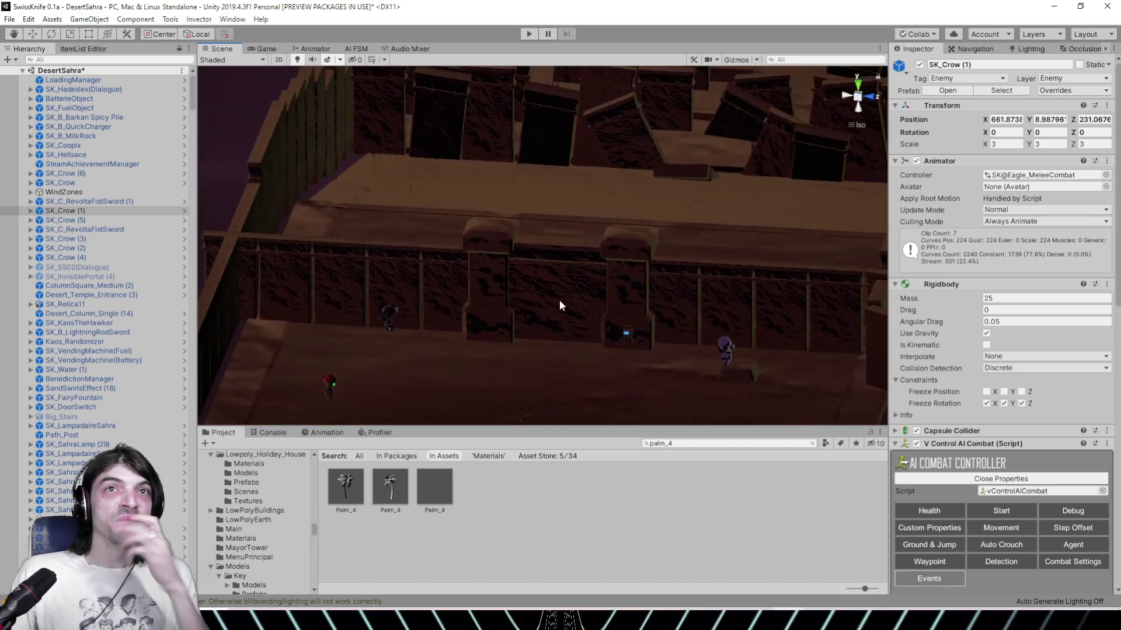
Open the DesertKitsAtlas_Sample512 material from Desert_Temple_End (552) and set its rim intensity to 0.299 and rim smoothness to 0.879
click(668, 305)
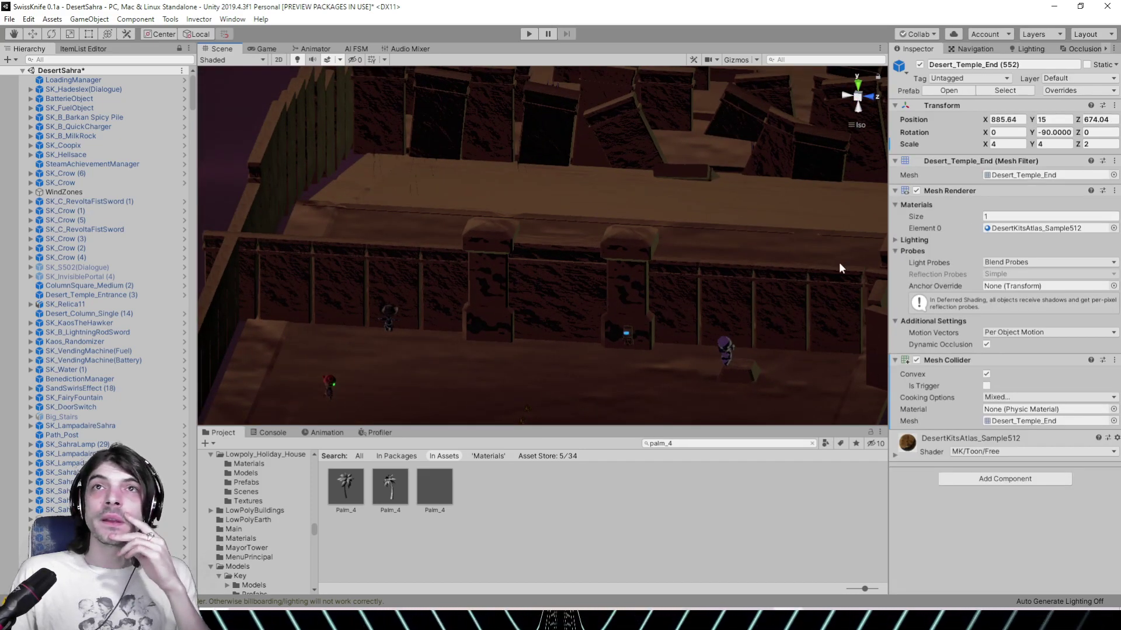
click(390, 487)
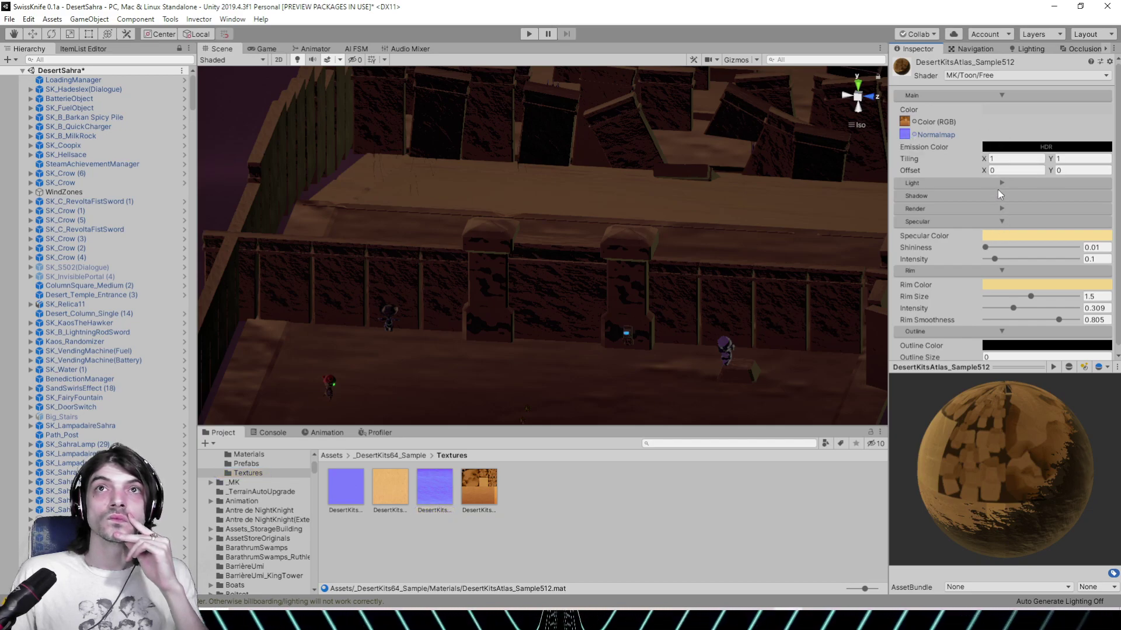
drag(1014, 314, 1006, 311)
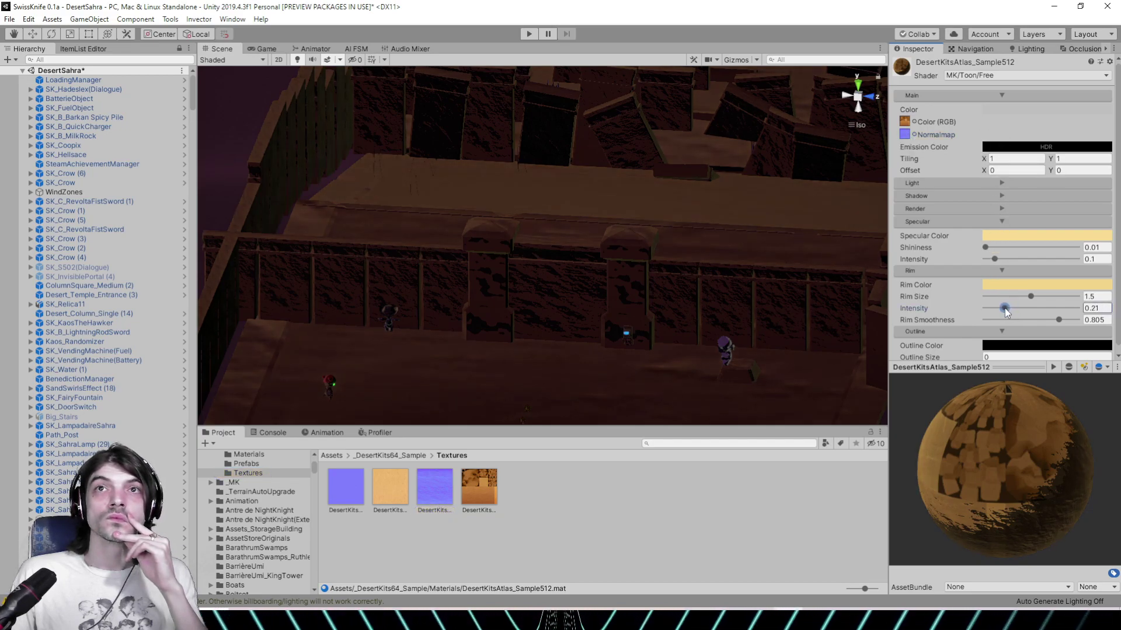
click(999, 321)
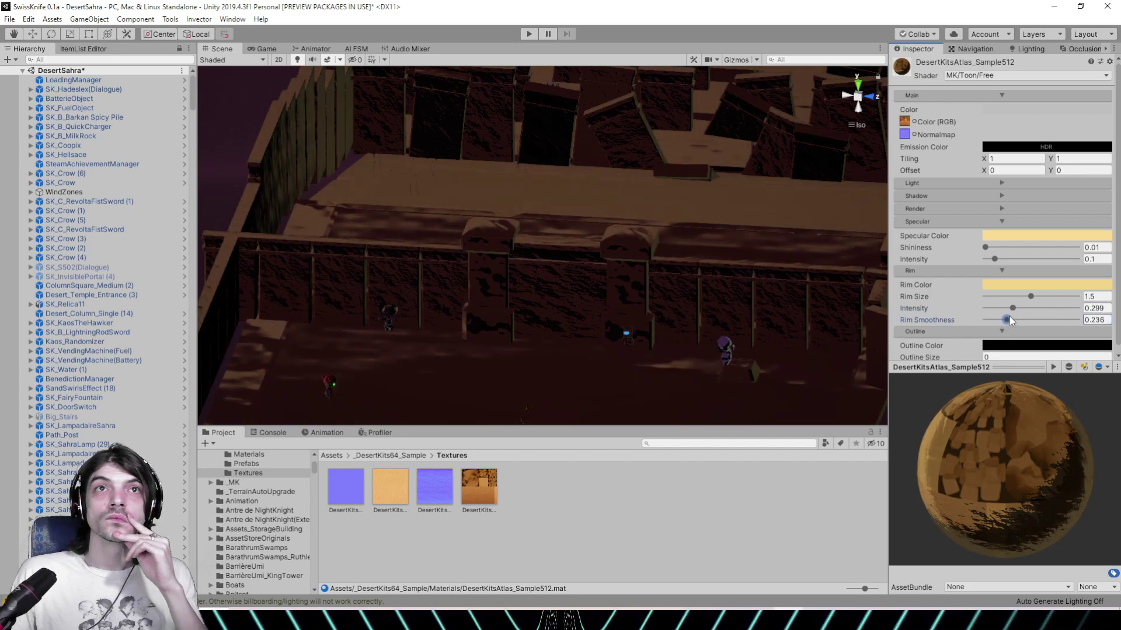
drag(1043, 319, 992, 321)
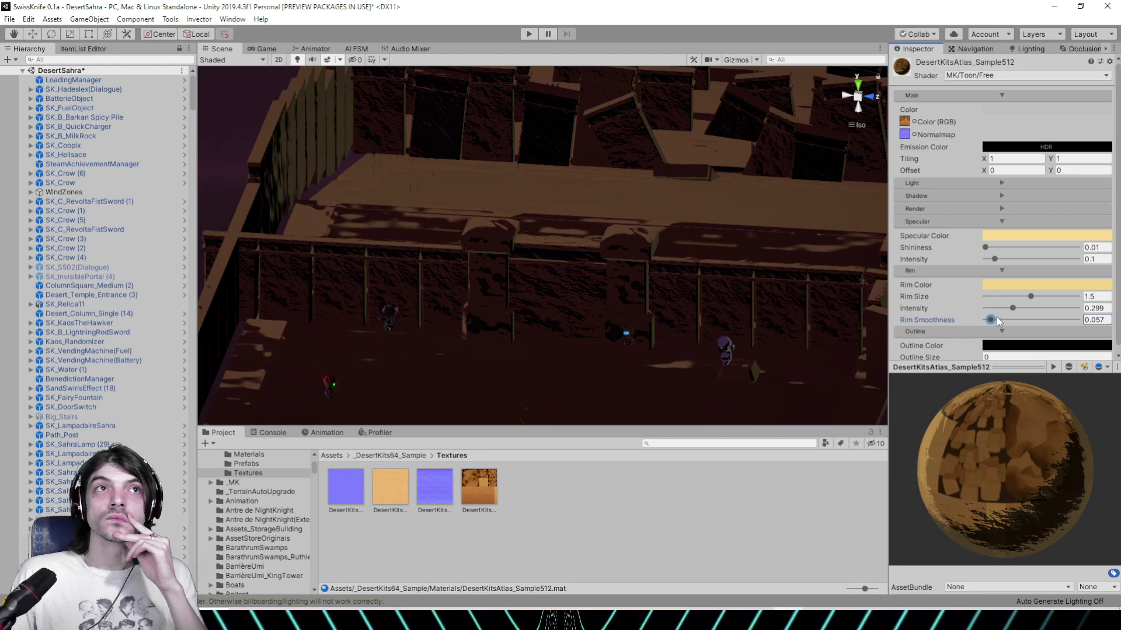
drag(1067, 318, 1066, 320)
Set the desert kit material's rim intensity to 0.305 and rim size to 2.11, checking the walls from a wider view
right_drag(674, 242, 729, 214)
scroll(537, 182, down, 3)
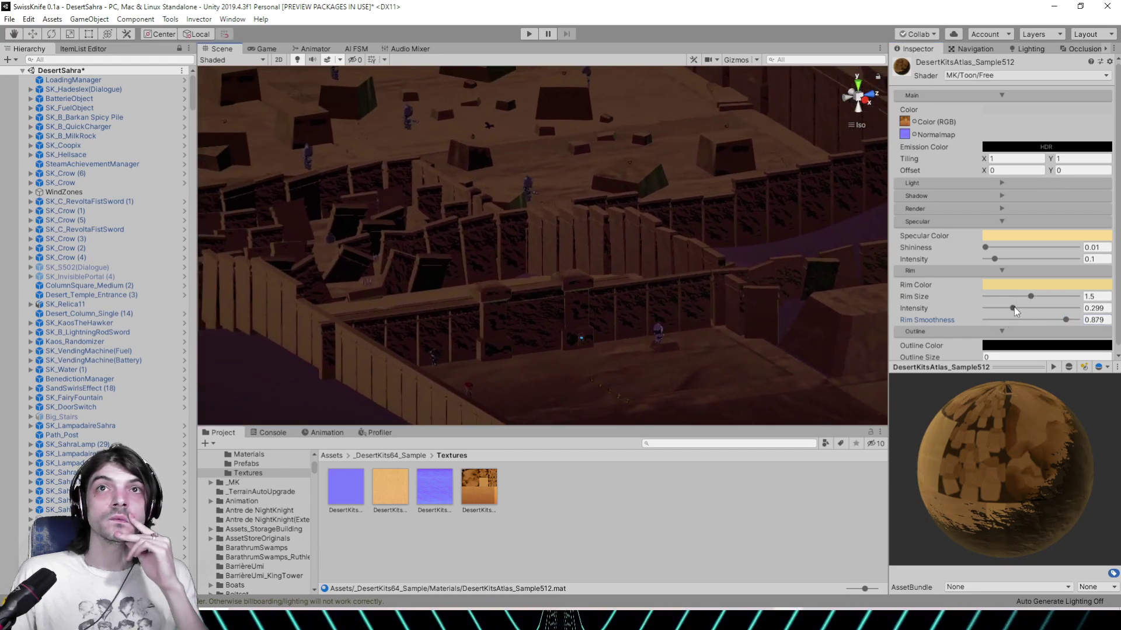
drag(1016, 311, 1027, 312)
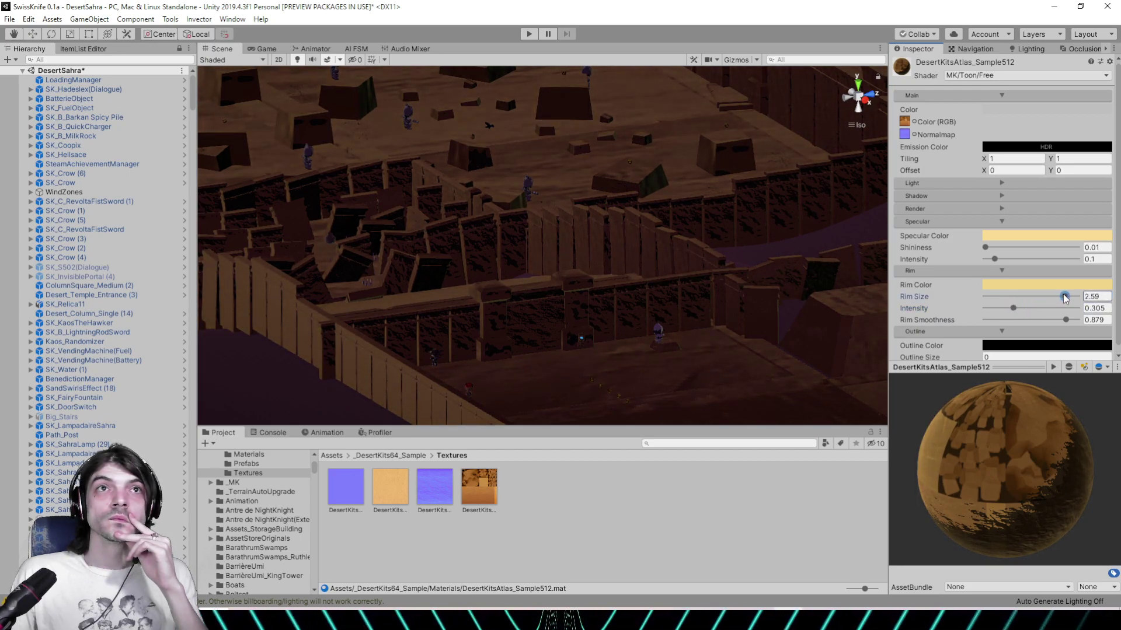
right_drag(592, 235, 711, 264)
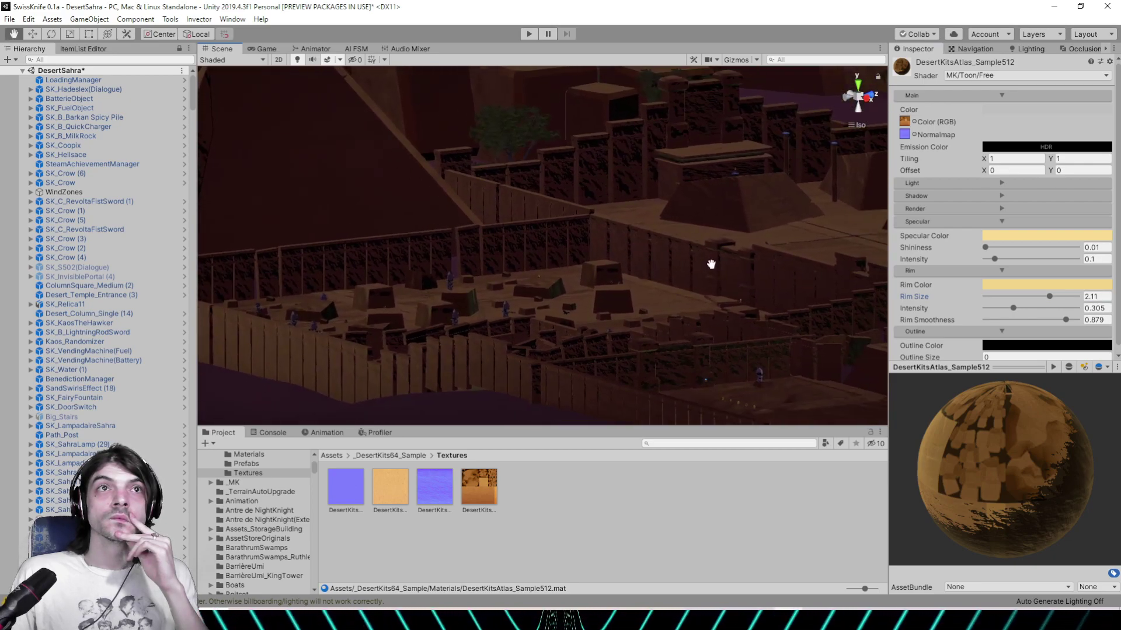
Set the desert kit material's shadow intensity to 0.99 and its shadow color to dark brown, about 2E1B00
click(1001, 197)
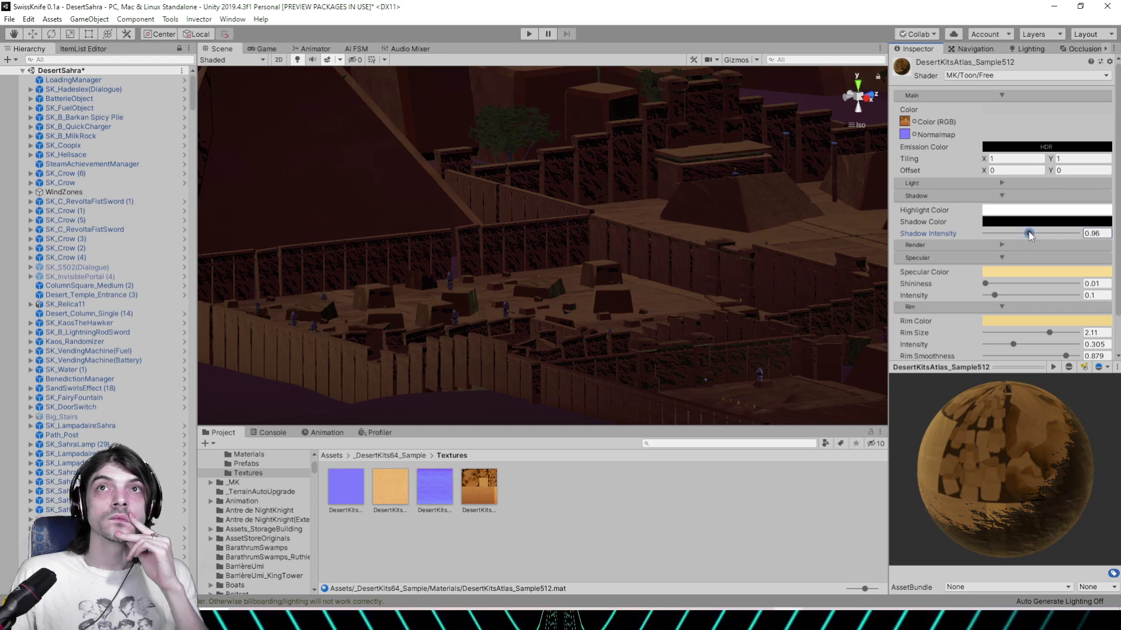
click(1025, 223)
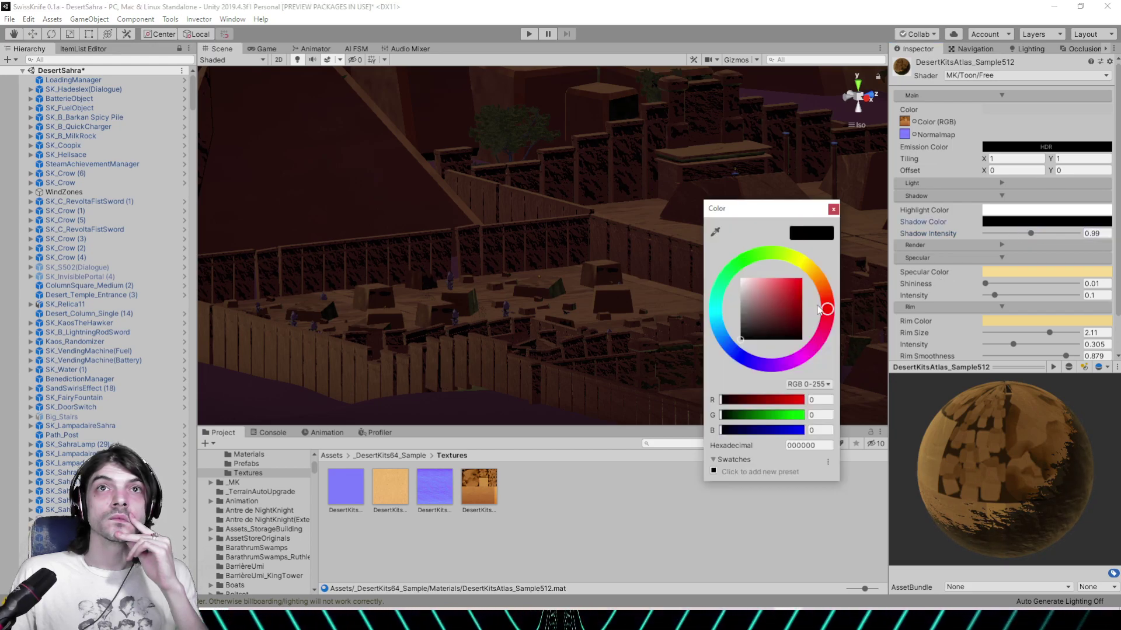
drag(795, 330, 810, 328)
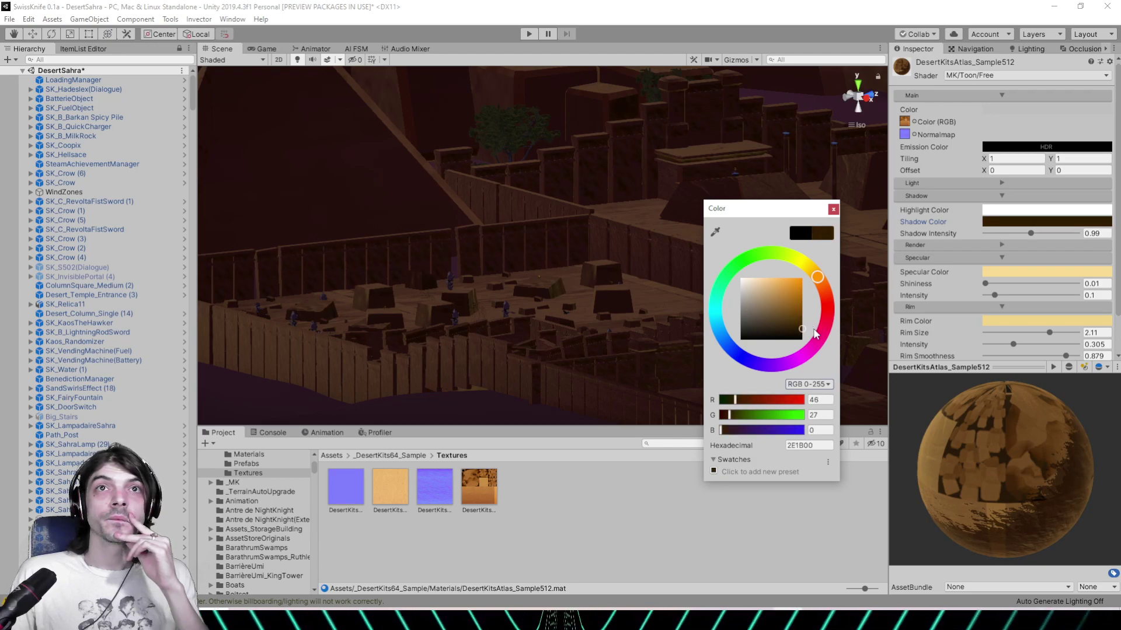
click(833, 209)
Examine the brown-tinted shadows on the walls, blocks and temple platforms around the level
right_drag(743, 272, 565, 273)
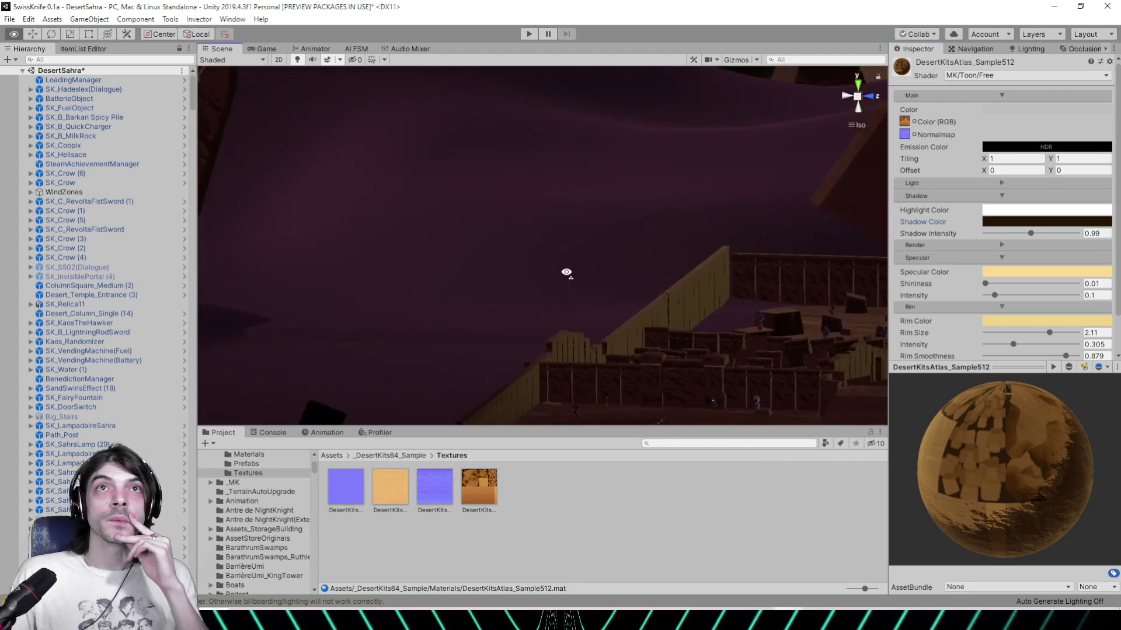
scroll(569, 271, down, 5)
middle_drag(630, 246, 487, 172)
right_drag(488, 173, 330, 209)
alt+drag(596, 206, 581, 260)
scroll(575, 236, up, 5)
middle_drag(583, 258, 678, 212)
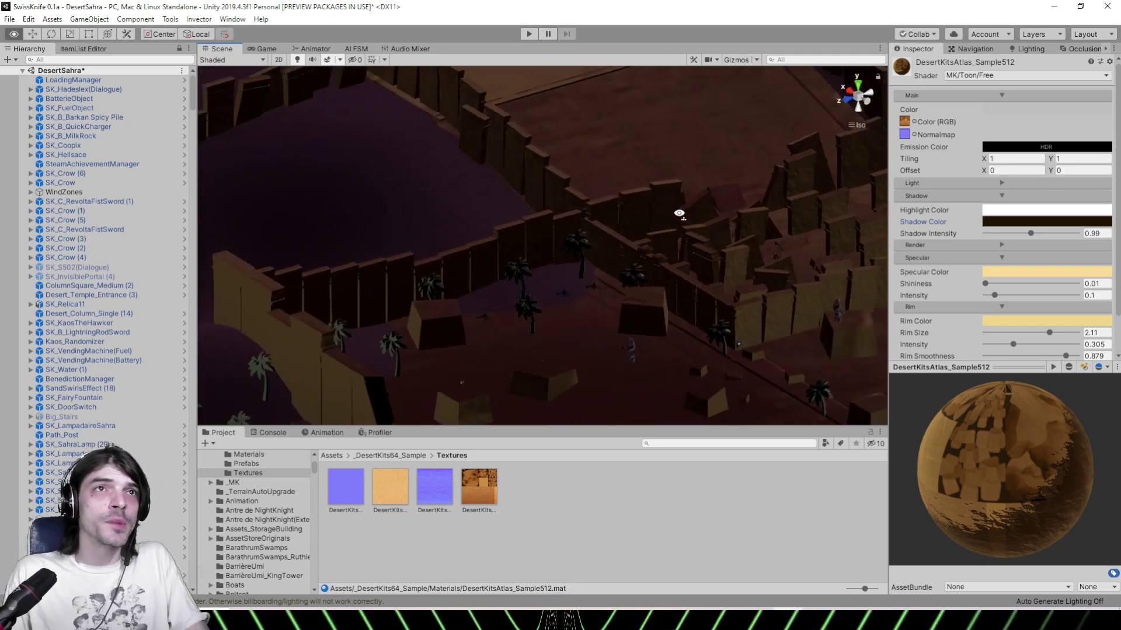
alt+drag(677, 213, 555, 257)
middle_drag(556, 256, 205, 282)
middle_drag(540, 149, 407, 370)
alt+drag(408, 370, 561, 280)
middle_drag(560, 281, 638, 286)
alt+drag(637, 287, 821, 331)
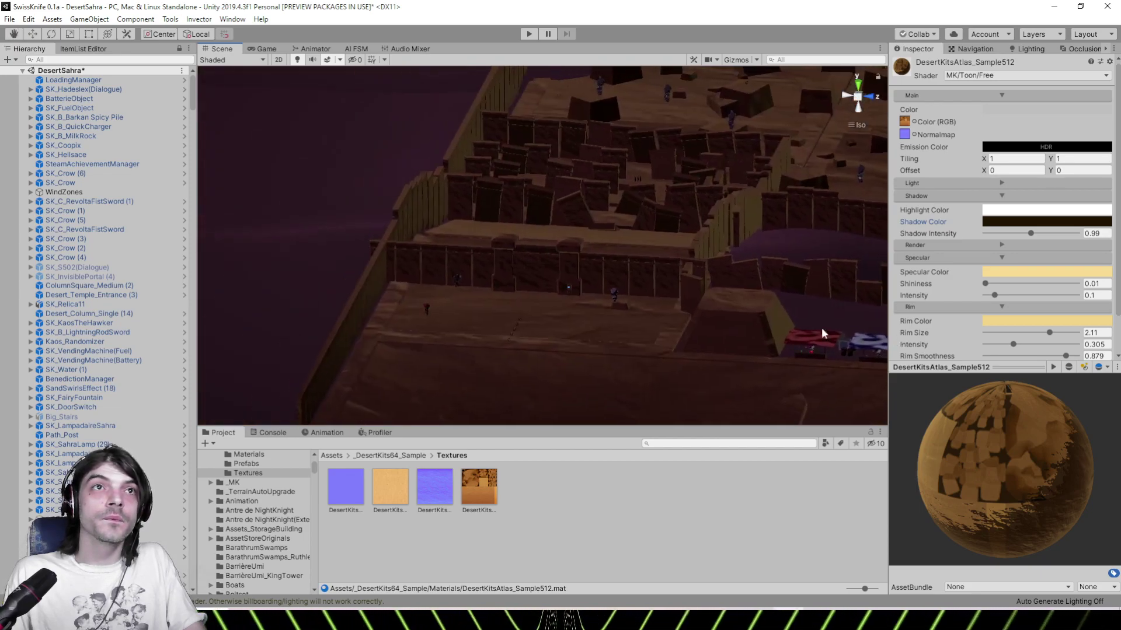
Save the DesertSahra scene and look over the dunes, obelisks and shoreline from a distance
middle_drag(820, 330, 558, 317)
alt+drag(559, 317, 503, 234)
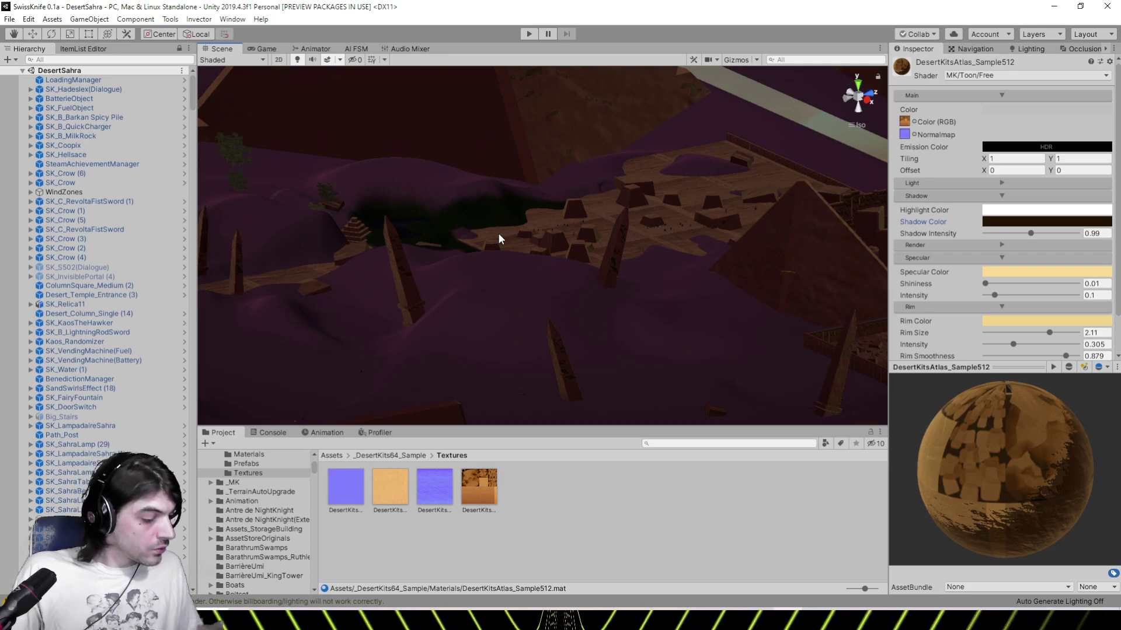
middle_drag(403, 261, 751, 300)
alt+drag(572, 288, 406, 276)
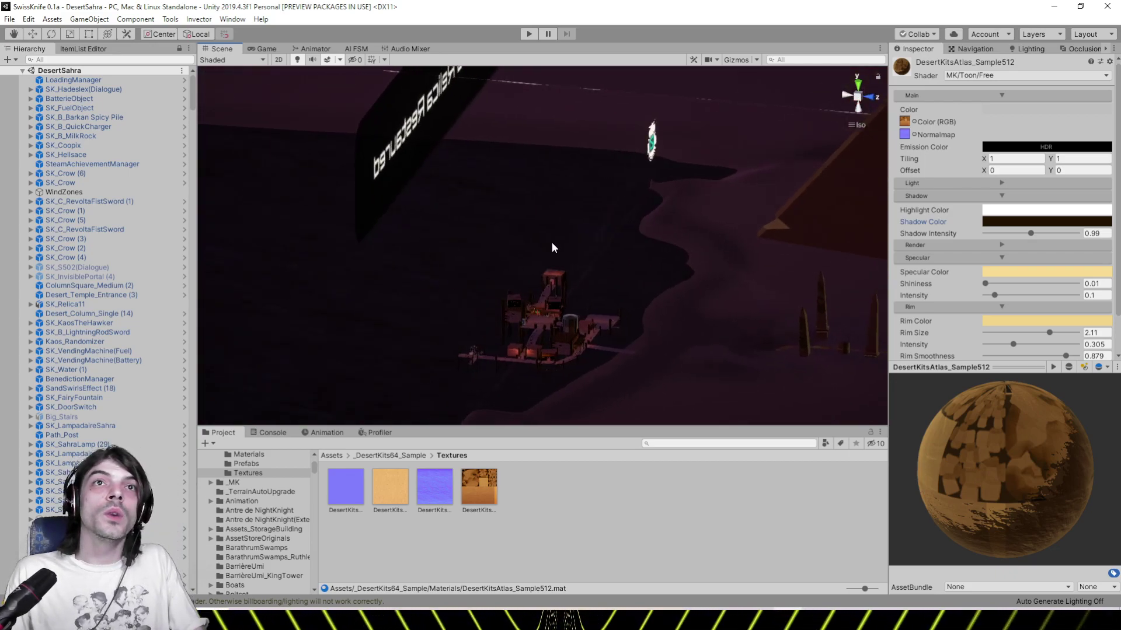
Set the desert kit material's shadow intensity to 1.55 and its light threshold to 0.275
right_drag(618, 264, 574, 182)
drag(1031, 233, 1056, 233)
right_drag(618, 210, 559, 257)
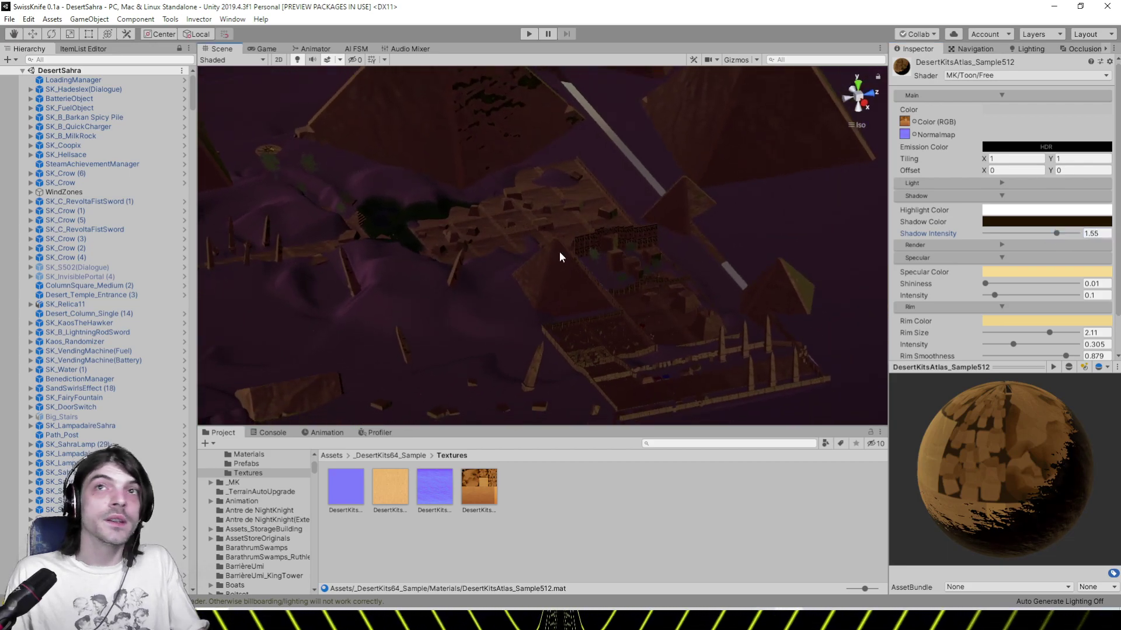
click(964, 184)
drag(1014, 196, 1011, 199)
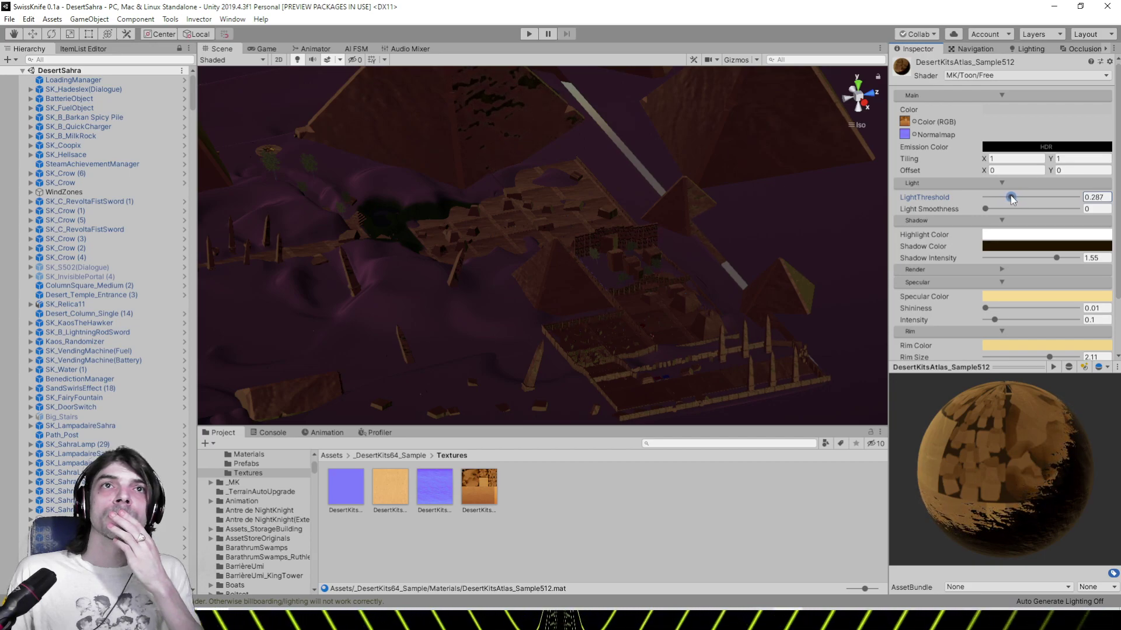
Survey the pyramids, obelisks and dunes with the adjusted material, ending at the sand edge beside the water
right_drag(651, 219, 684, 272)
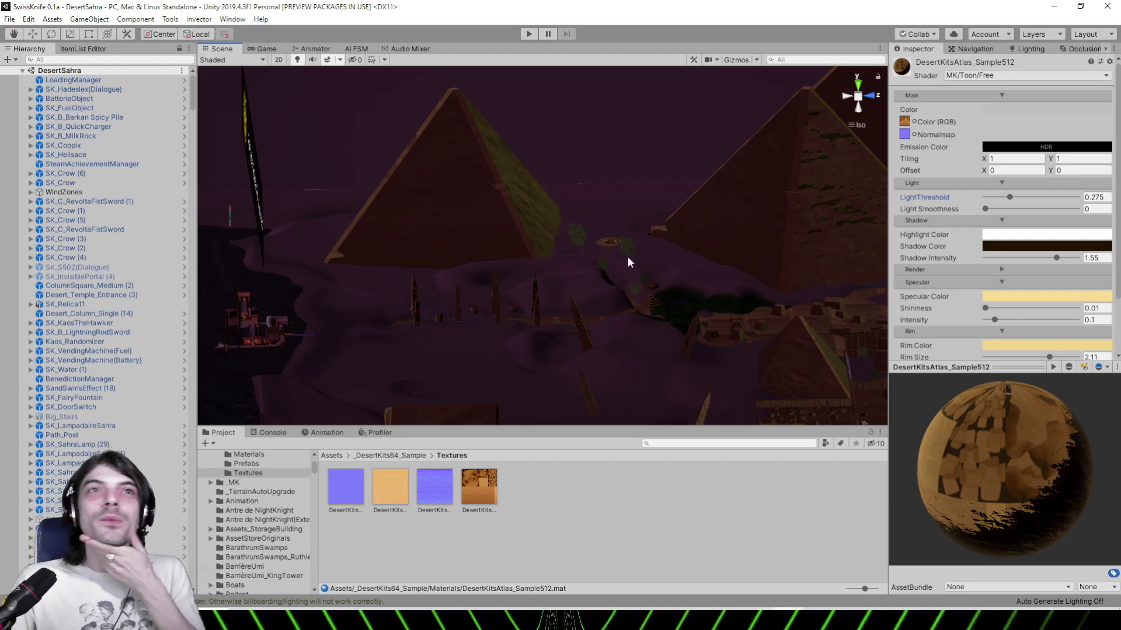
right_drag(513, 262, 695, 272)
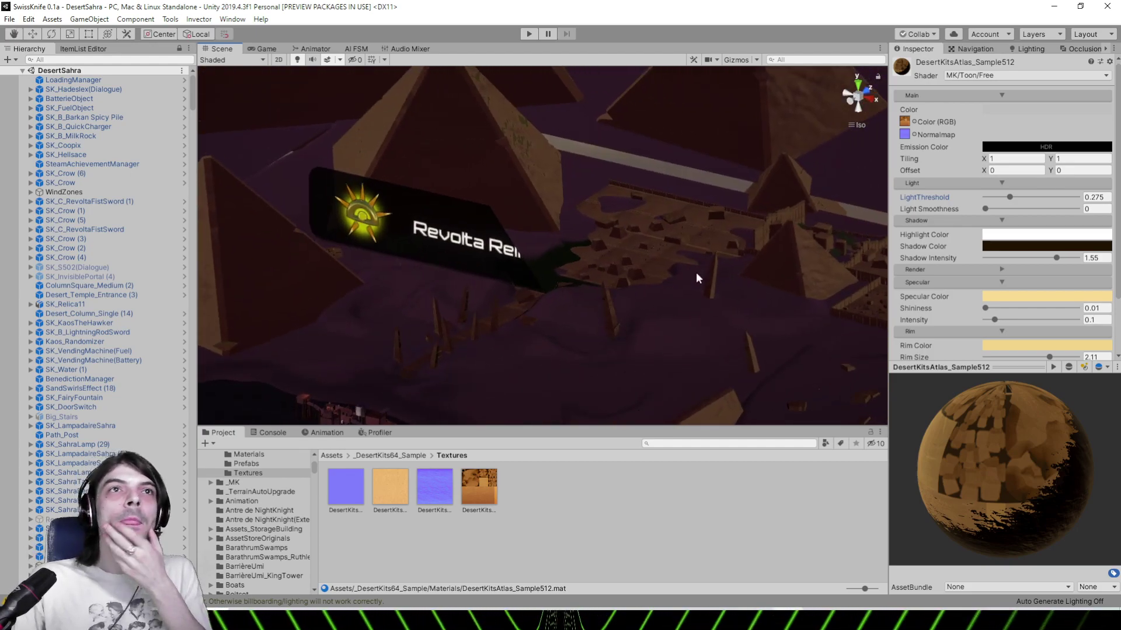
right_drag(527, 309, 775, 321)
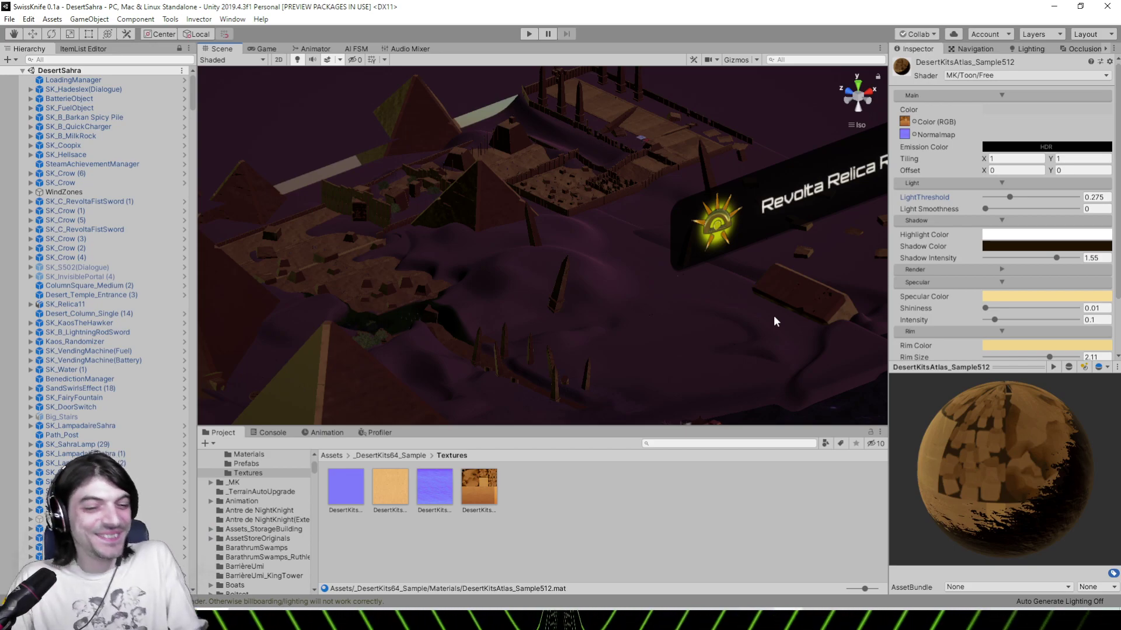
right_drag(555, 305, 634, 250)
click(635, 250)
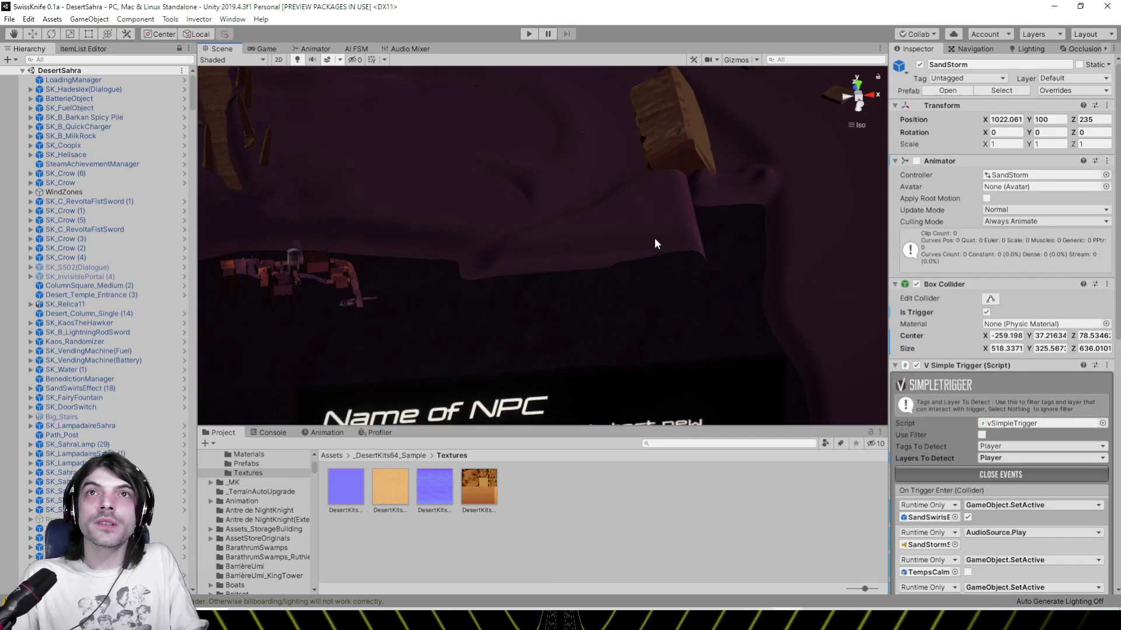
right_drag(676, 232, 548, 247)
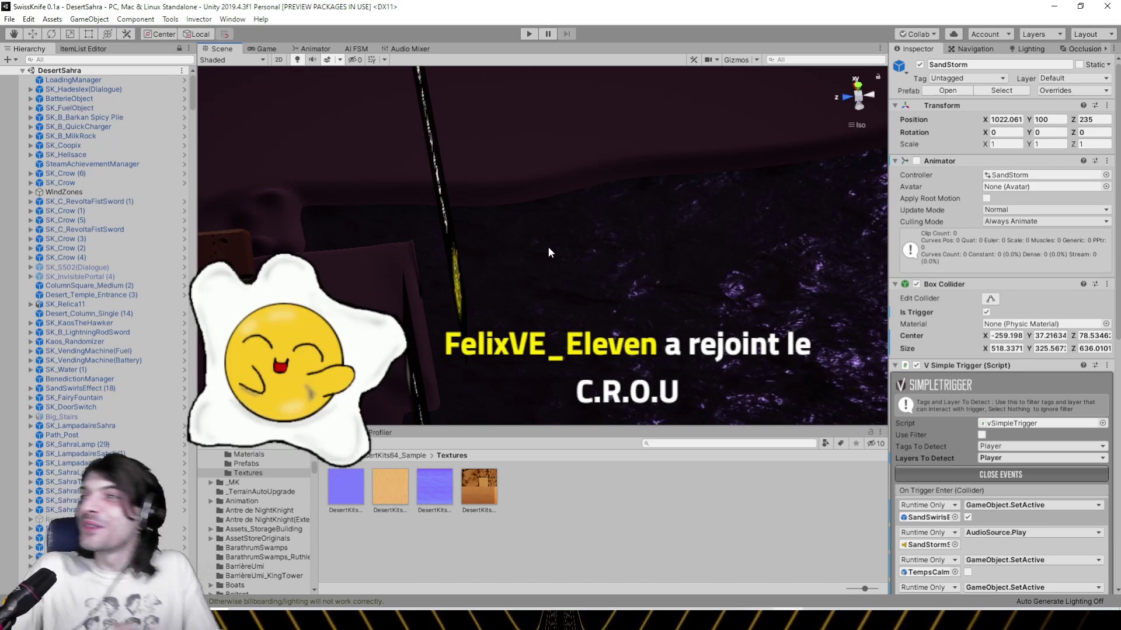
middle_drag(429, 214, 590, 195)
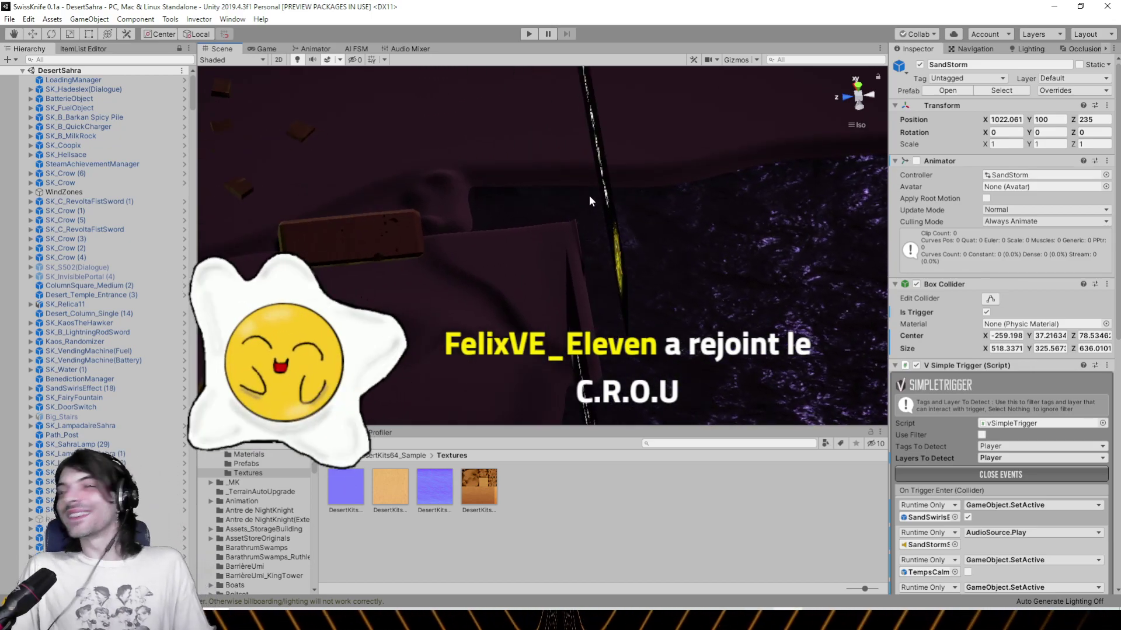
Cycle through the overlapping objects at the sand edge beside the water until the main Terrain is selected
click(523, 243)
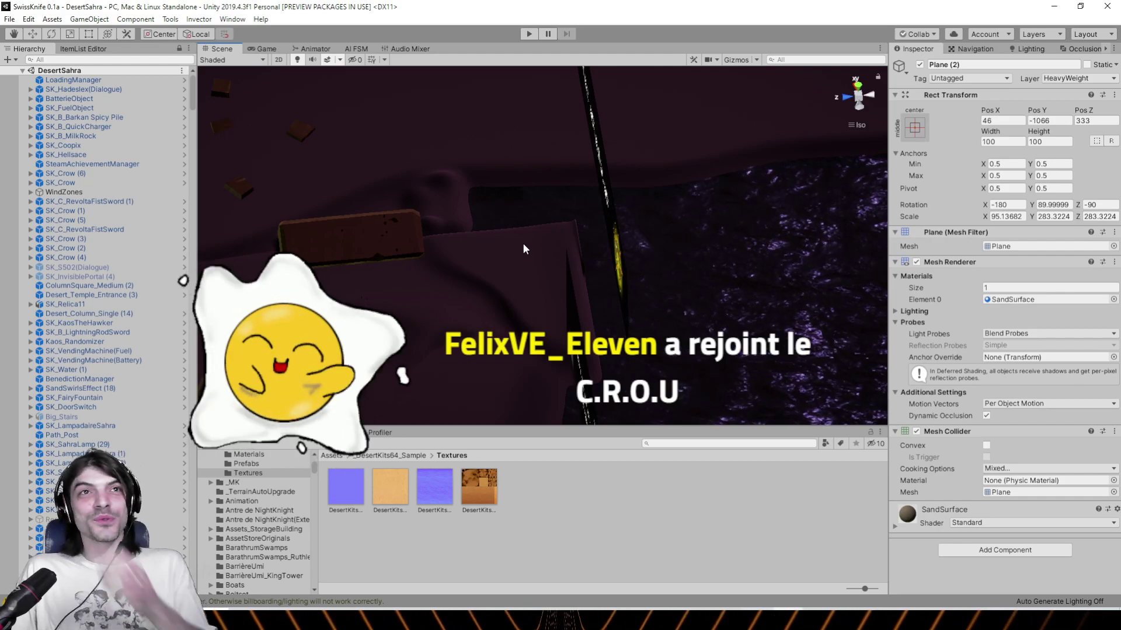
click(527, 250)
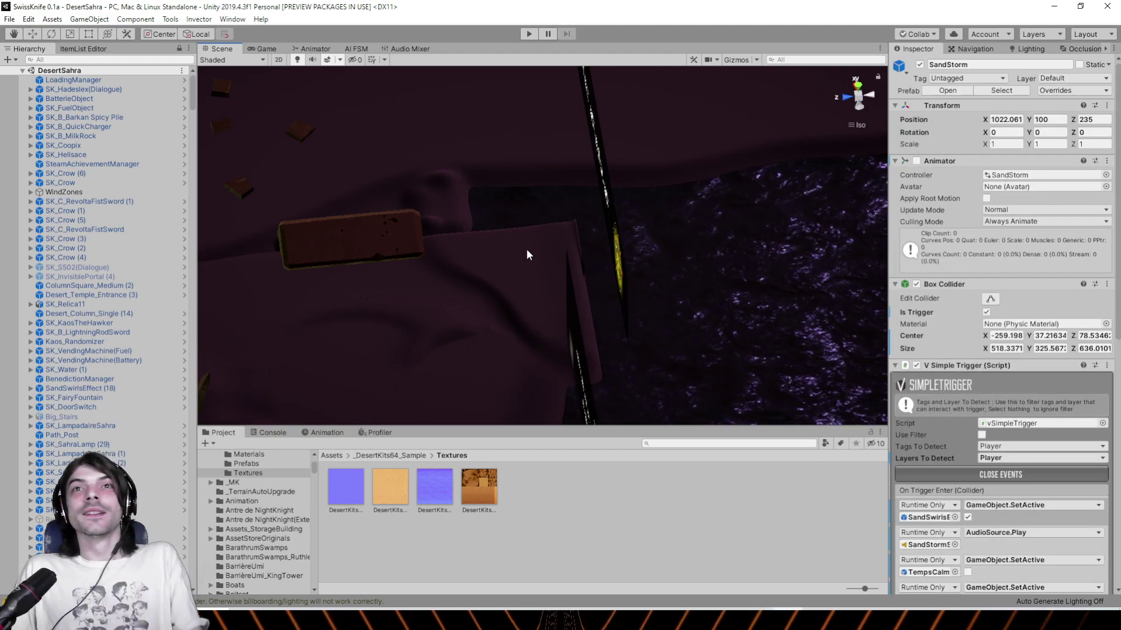
click(527, 250)
right_drag(523, 244, 516, 242)
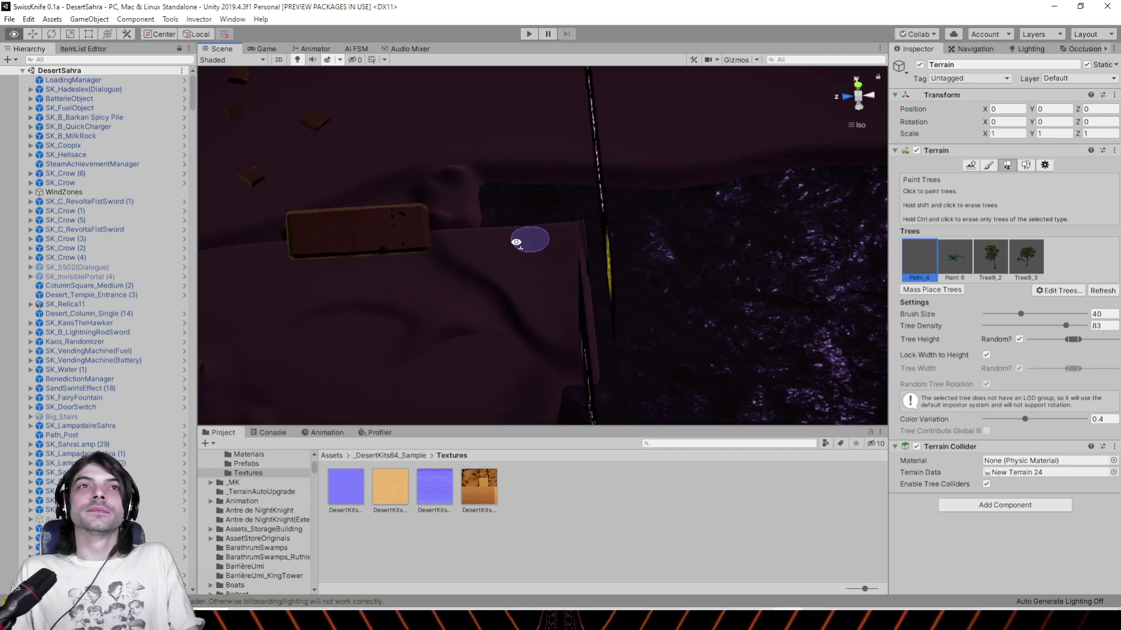
Raise the terrain along the sand edge beside the water using the Raise or Lower Terrain brush
alt+drag(516, 242, 631, 289)
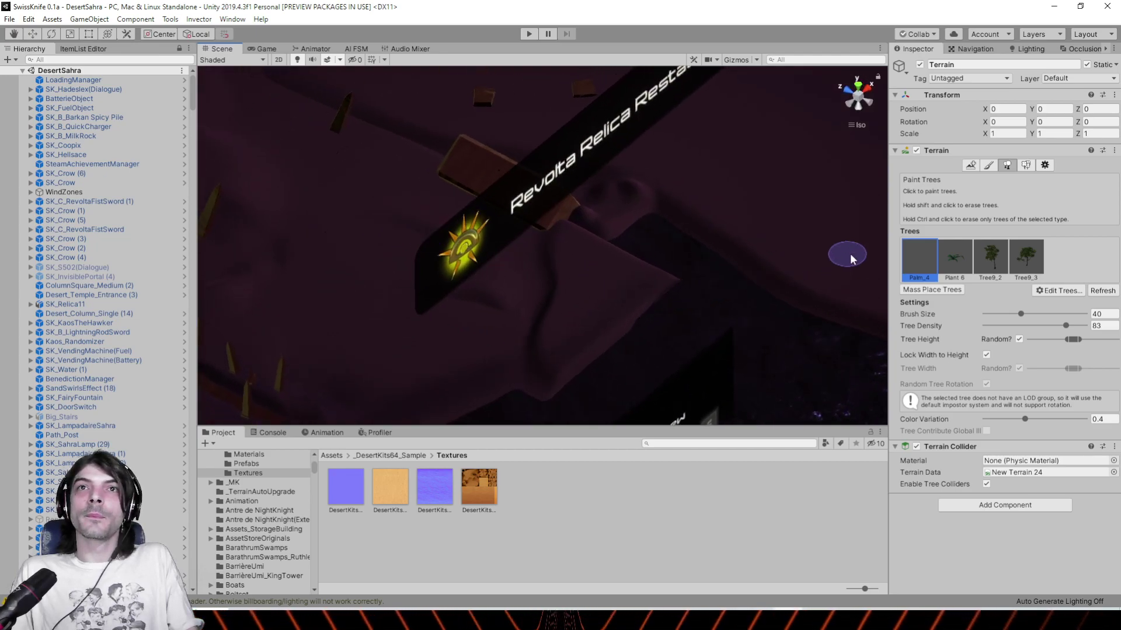
click(988, 165)
click(965, 178)
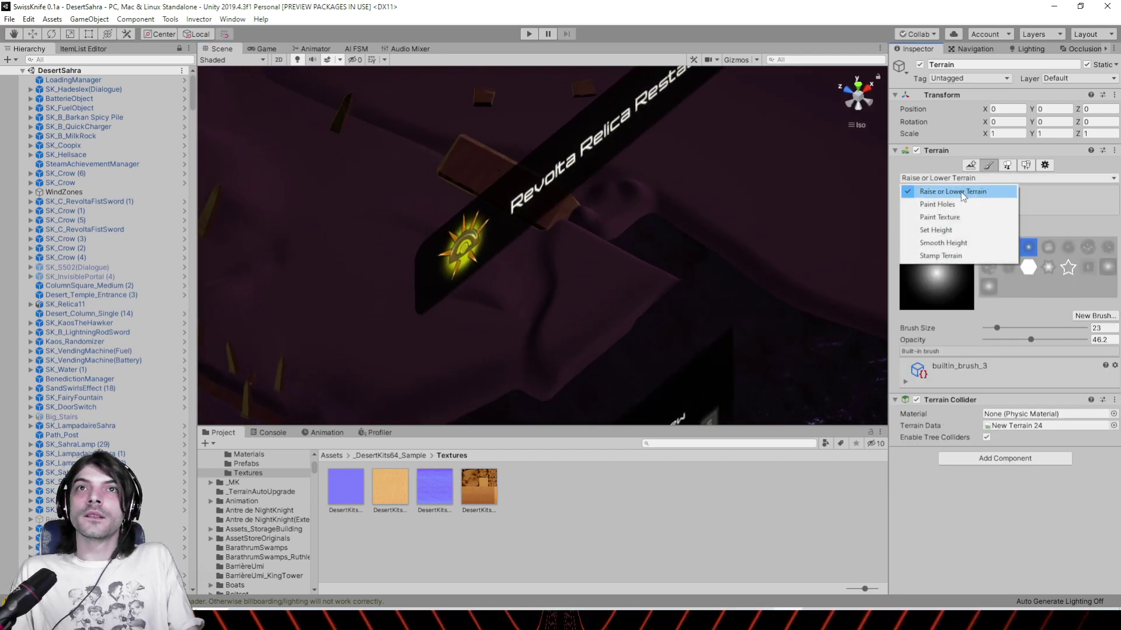
click(960, 192)
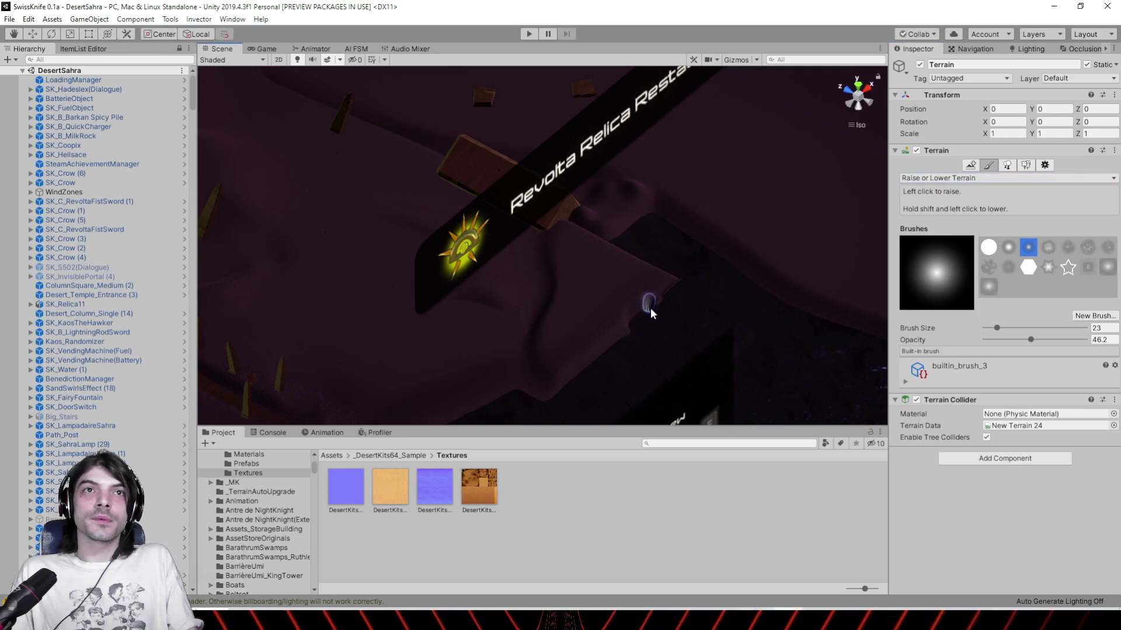
click(680, 353)
alt+drag(680, 355, 556, 335)
middle_drag(556, 335, 550, 243)
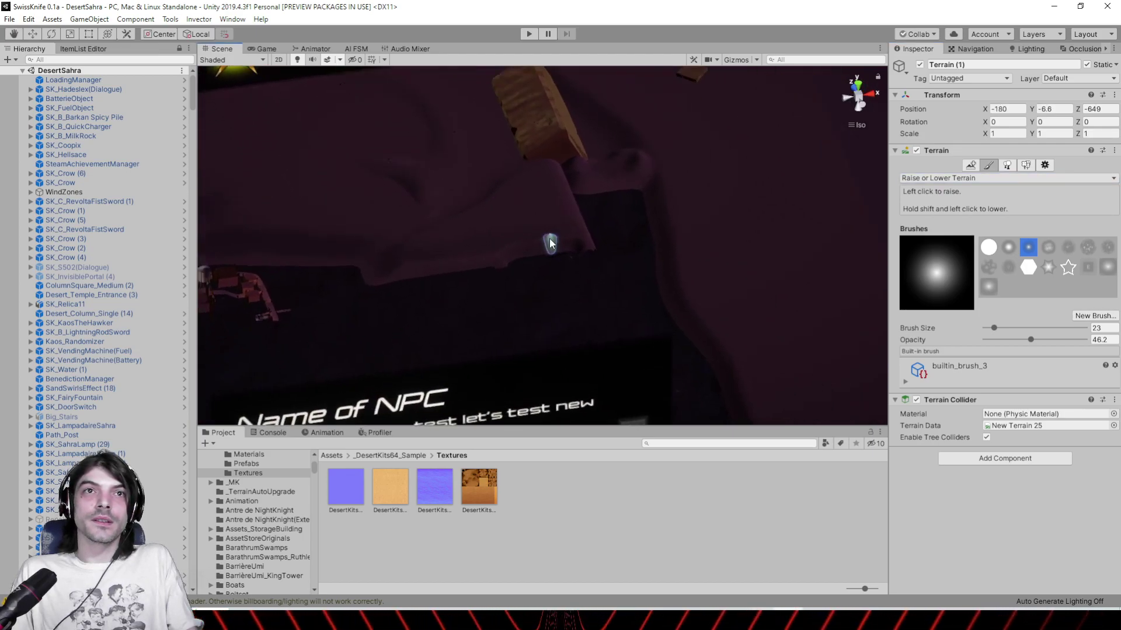
scroll(550, 251, up, 3)
scroll(557, 278, up, 8)
alt+drag(548, 284, 567, 384)
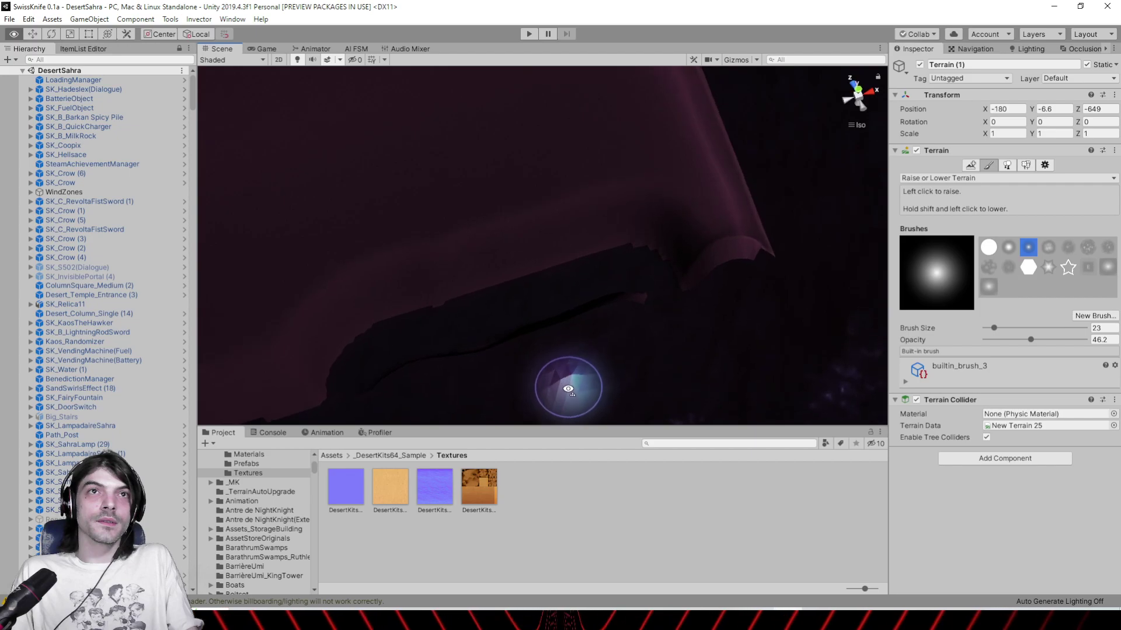
drag(595, 305, 371, 371)
drag(591, 335, 569, 315)
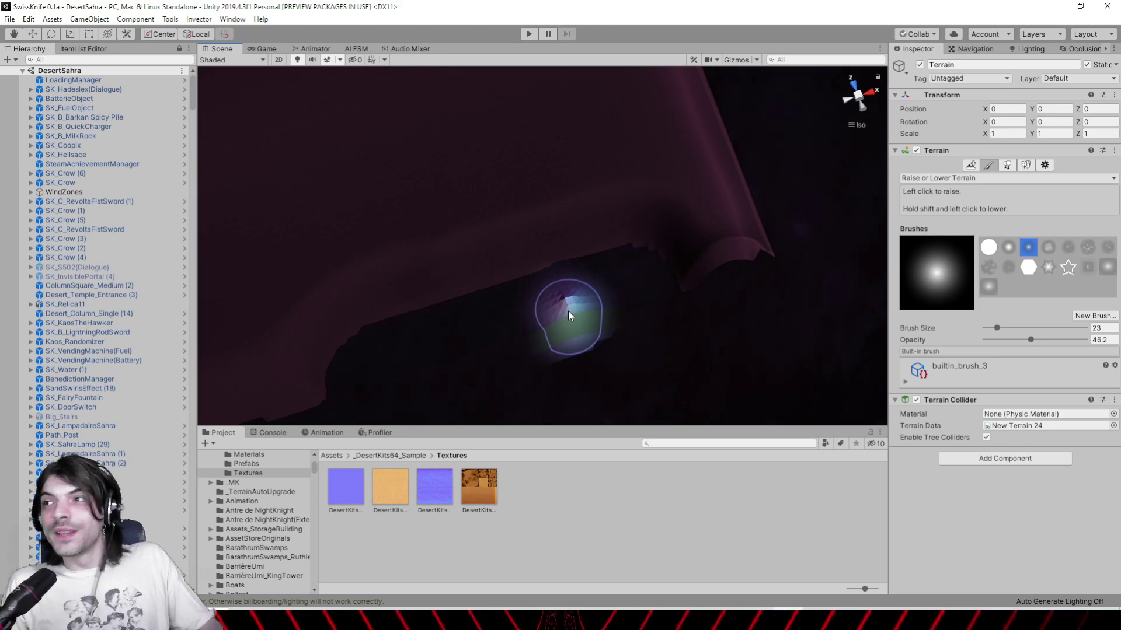
Smooth the height of the jagged sand edge beside the water with the Smooth Height brush
mouse_move(562, 313)
alt+mouse_down()
mouse_move(488, 226)
mouse_move(530, 181)
mouse_move(636, 201)
mouse_move(670, 226)
mouse_move(658, 247)
mouse_move(488, 251)
mouse_move(551, 184)
alt+mouse_up()
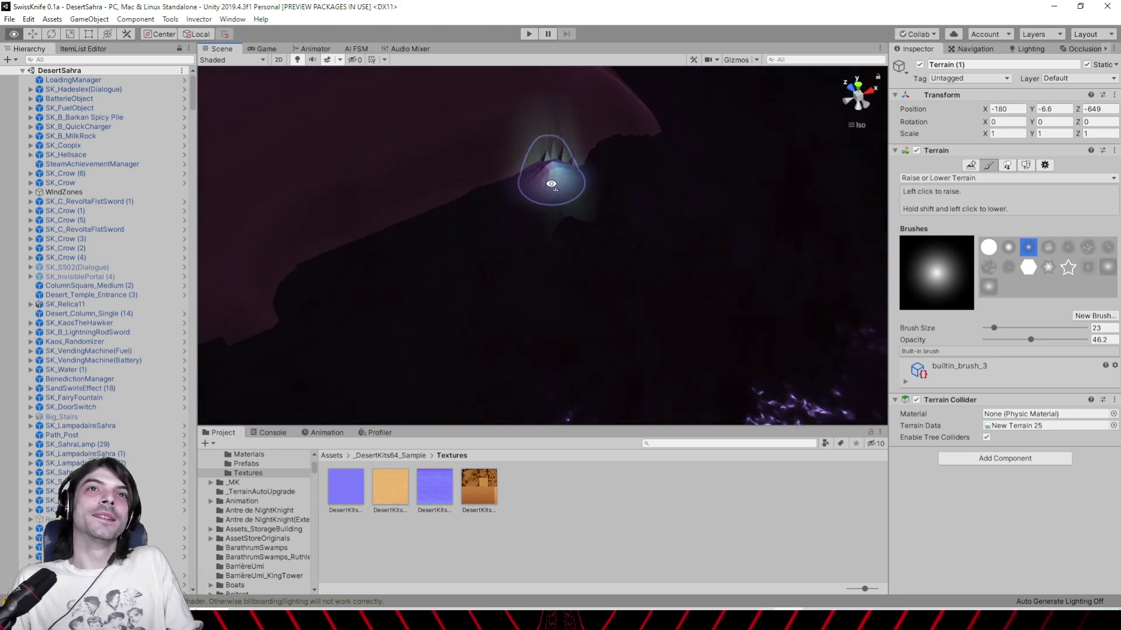
click(992, 178)
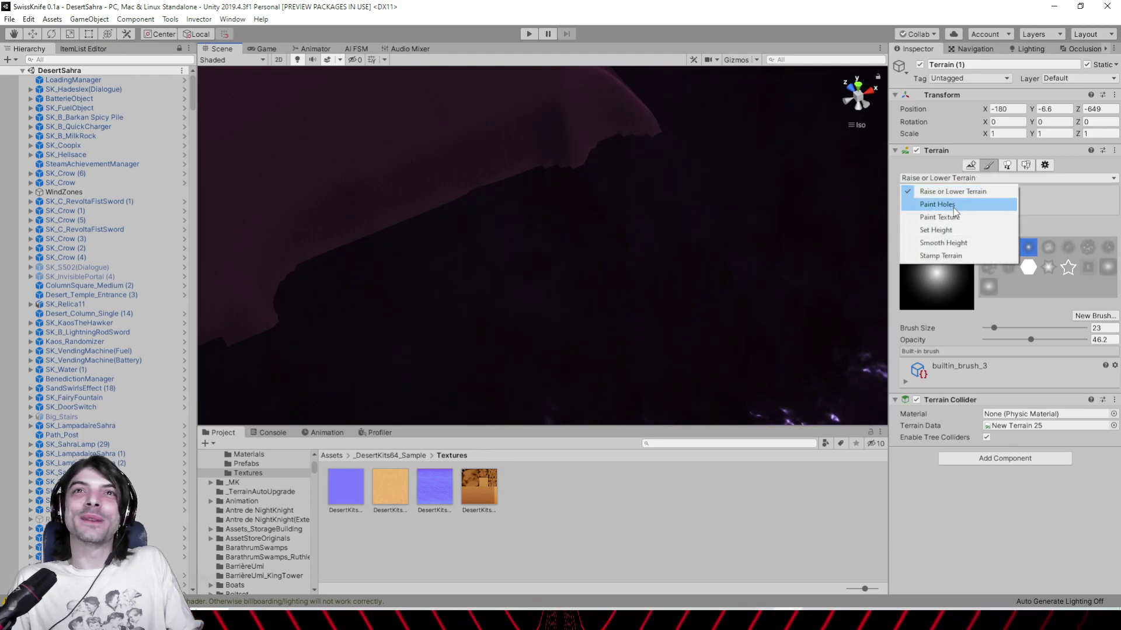
click(964, 242)
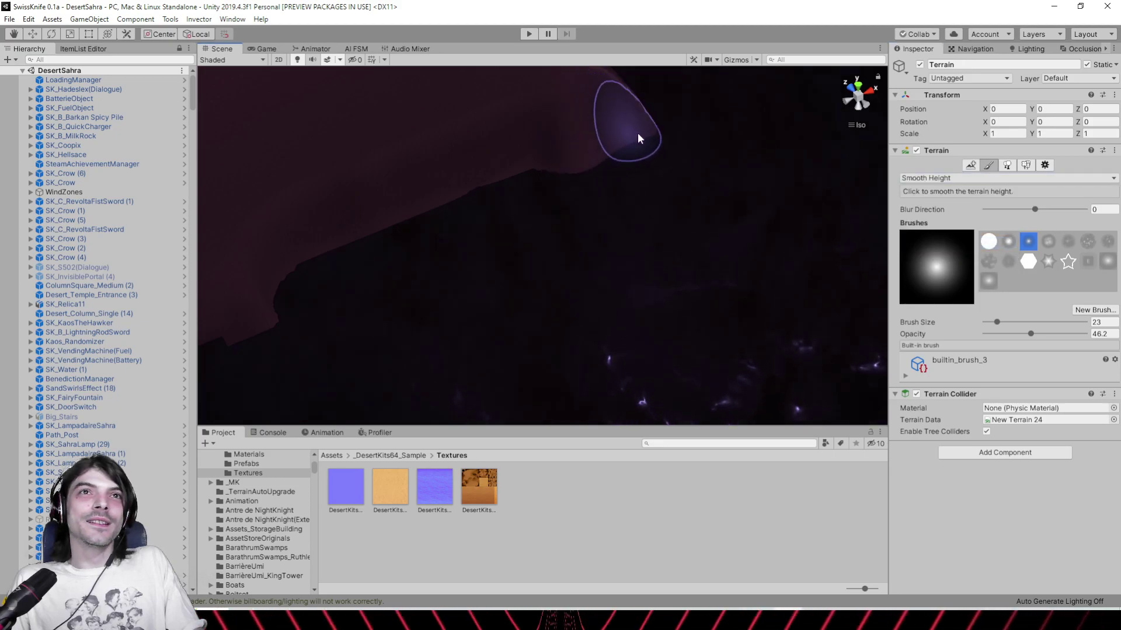
middle_drag(253, 306, 594, 176)
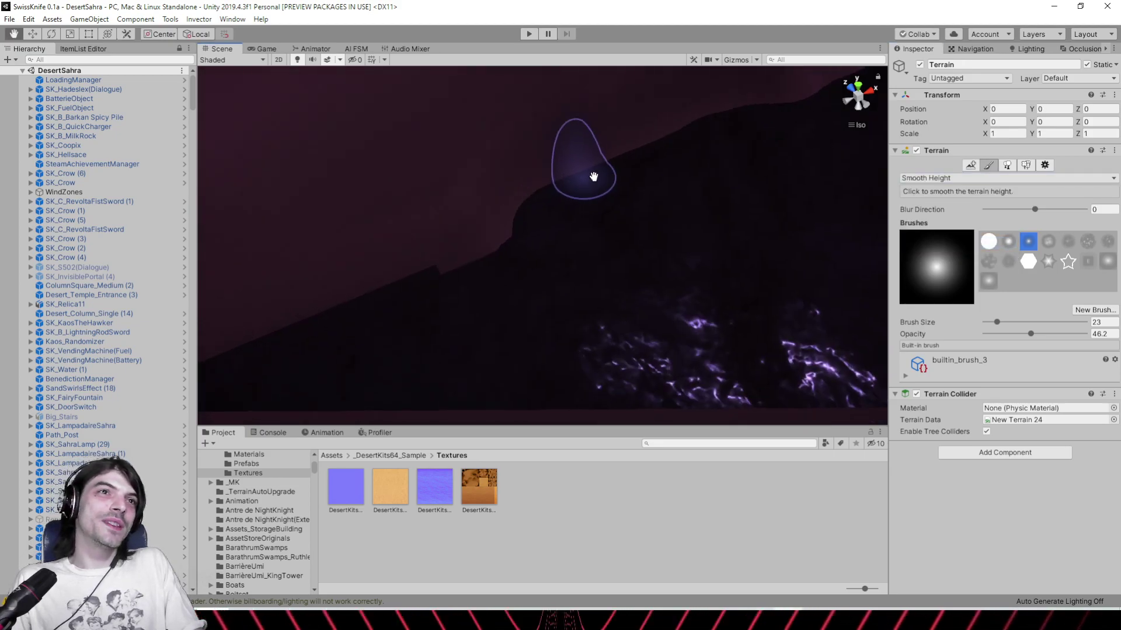
mouse_move(746, 233)
right_down()
mouse_move(338, 191)
mouse_move(655, 195)
mouse_move(718, 169)
mouse_move(447, 195)
mouse_move(508, 220)
mouse_move(786, 220)
mouse_move(413, 137)
mouse_move(475, 165)
right_up()
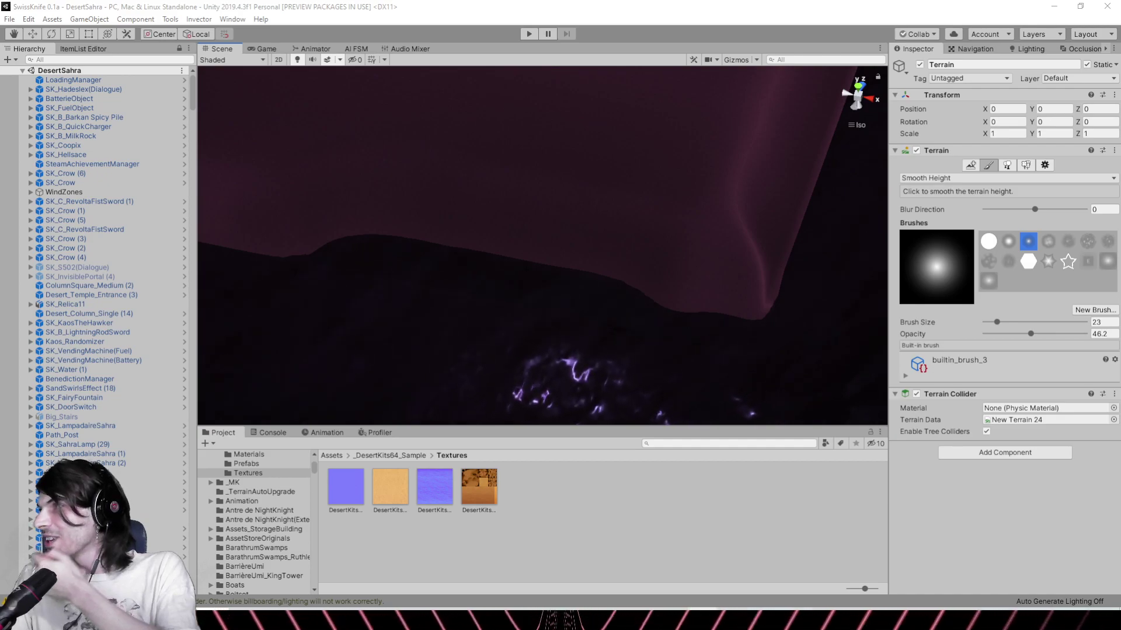
Examine the reshaped shoreline, the stone block beside it and the surrounding dunes and obelisks from several angles
mouse_move(520, 185)
right_down()
mouse_move(490, 190)
mouse_move(613, 123)
mouse_move(538, 146)
mouse_move(549, 262)
mouse_move(380, 255)
mouse_move(543, 340)
mouse_move(610, 228)
mouse_move(510, 253)
mouse_move(498, 280)
mouse_move(535, 313)
mouse_move(400, 310)
mouse_move(651, 401)
mouse_move(643, 323)
mouse_move(545, 305)
mouse_move(516, 283)
right_up()
scroll(499, 286, down, 3)
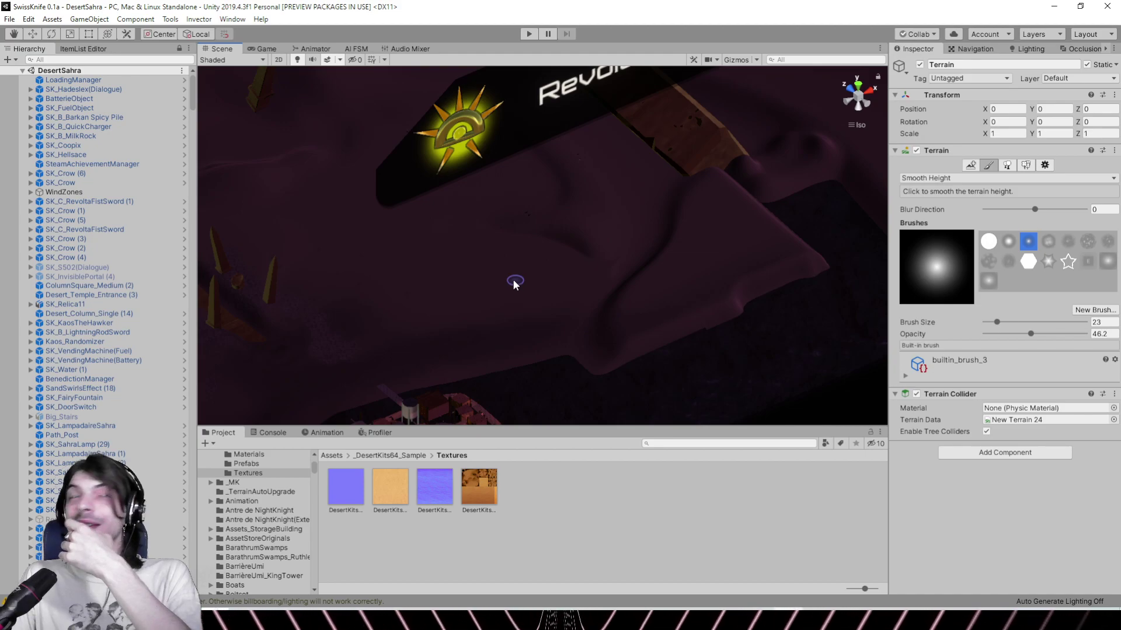
mouse_move(513, 284)
right_down()
mouse_move(455, 245)
mouse_move(380, 288)
mouse_move(578, 263)
mouse_move(457, 251)
mouse_move(680, 260)
mouse_move(438, 195)
mouse_move(428, 218)
mouse_move(440, 258)
right_up()
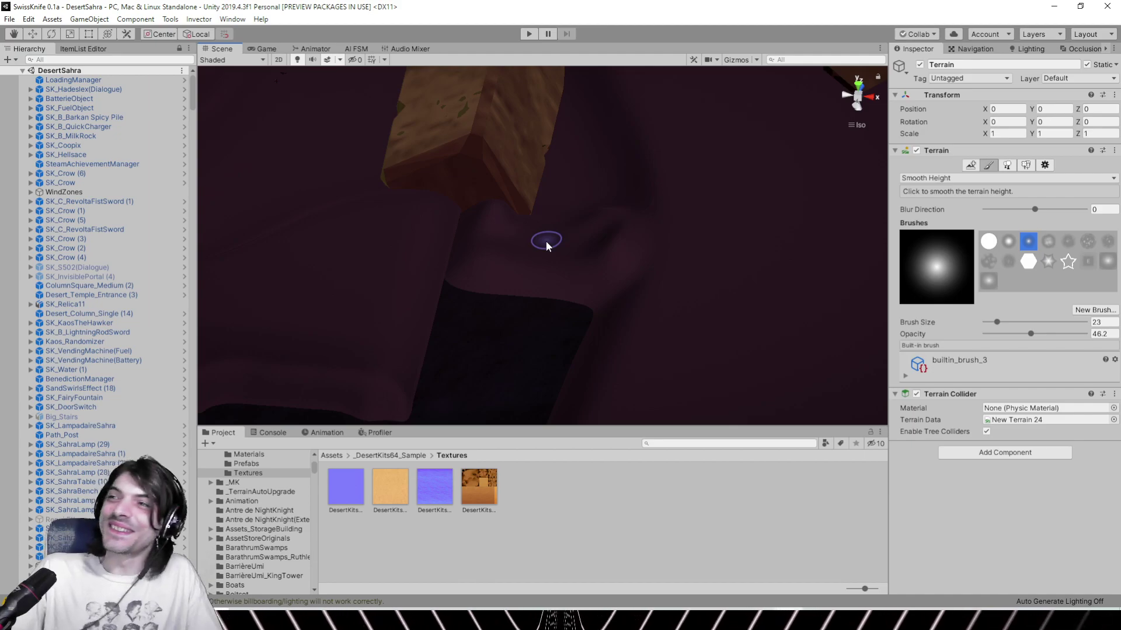
middle_drag(349, 220, 476, 258)
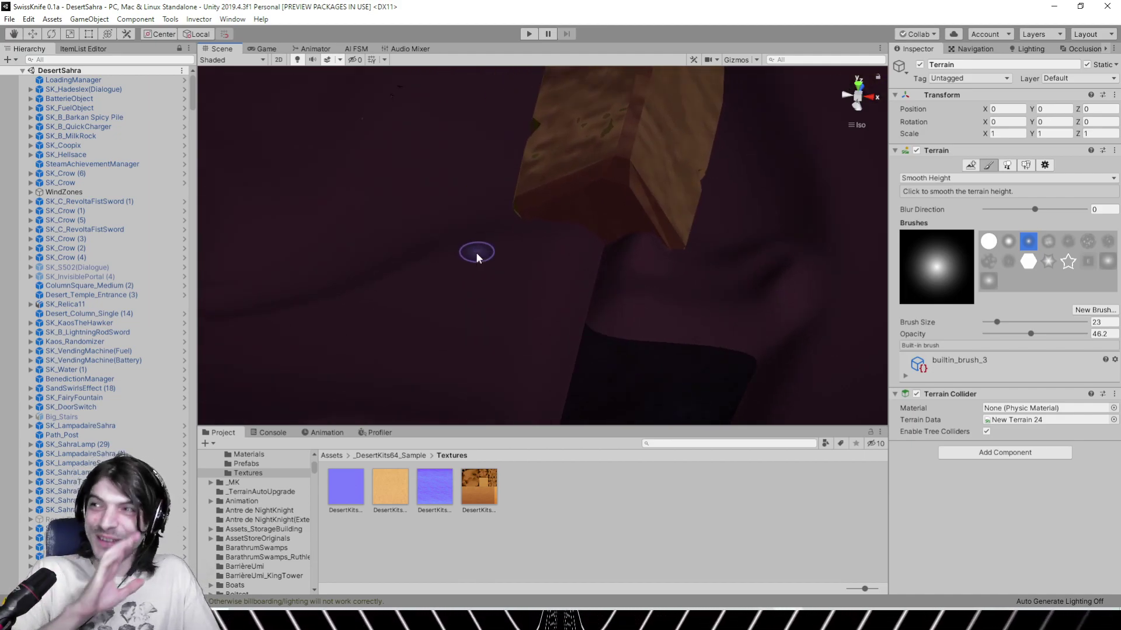
scroll(455, 234, down, 12)
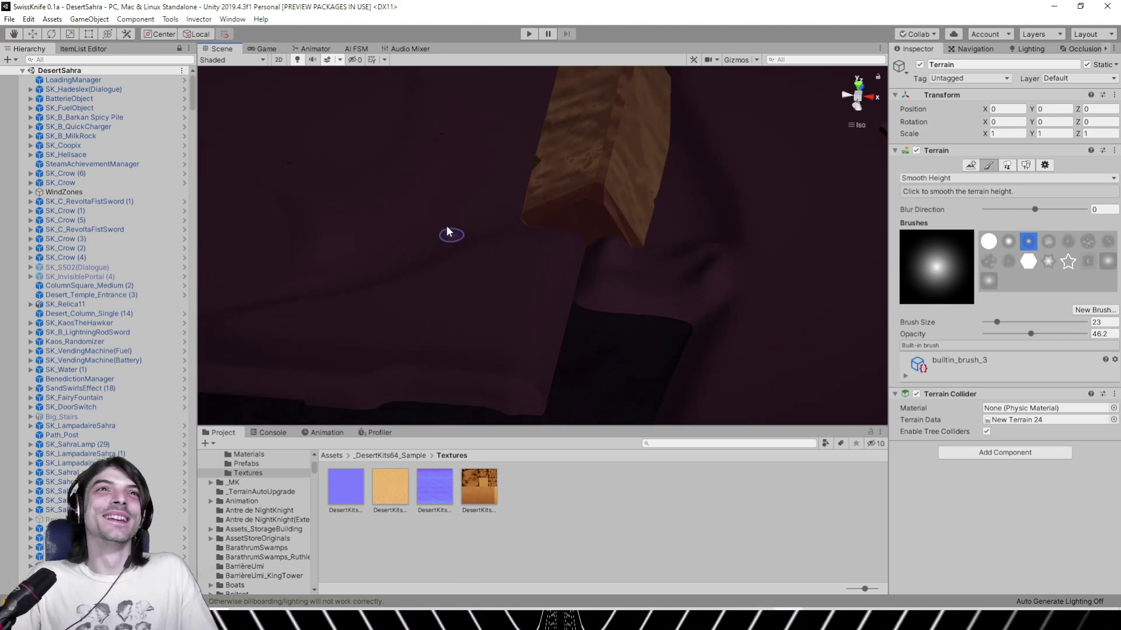
middle_drag(446, 226, 530, 386)
scroll(546, 337, up, 2)
right_drag(547, 338, 710, 313)
right_drag(401, 272, 513, 278)
middle_drag(350, 290, 660, 303)
right_drag(326, 316, 563, 352)
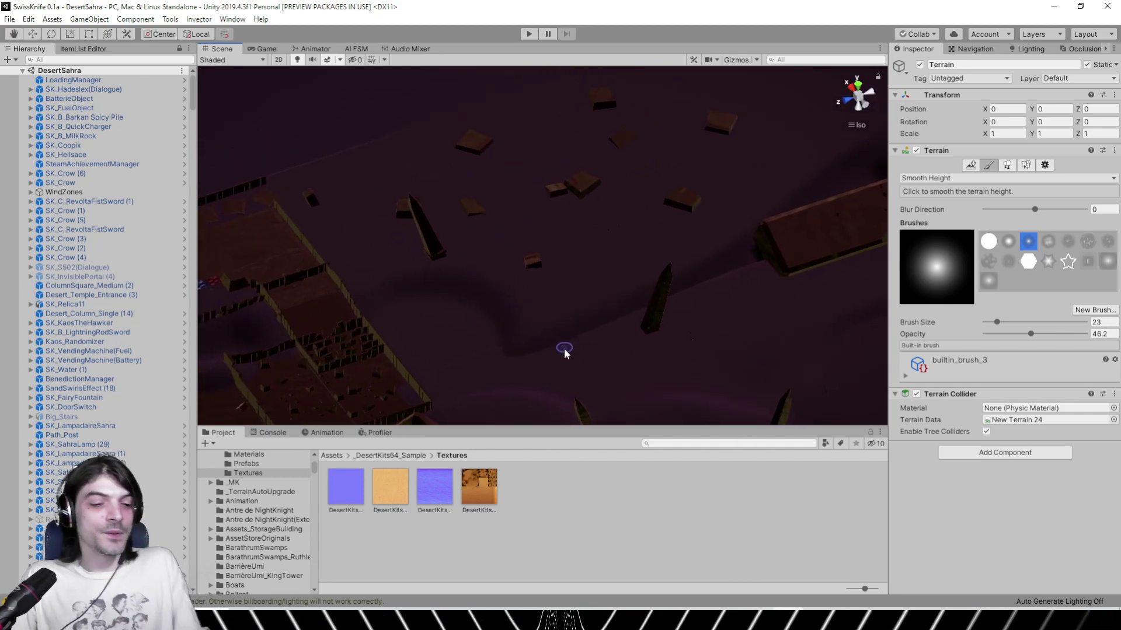
Open the DesertSahra_MoonPyramid scene from the project's Assets folder
click(10, 19)
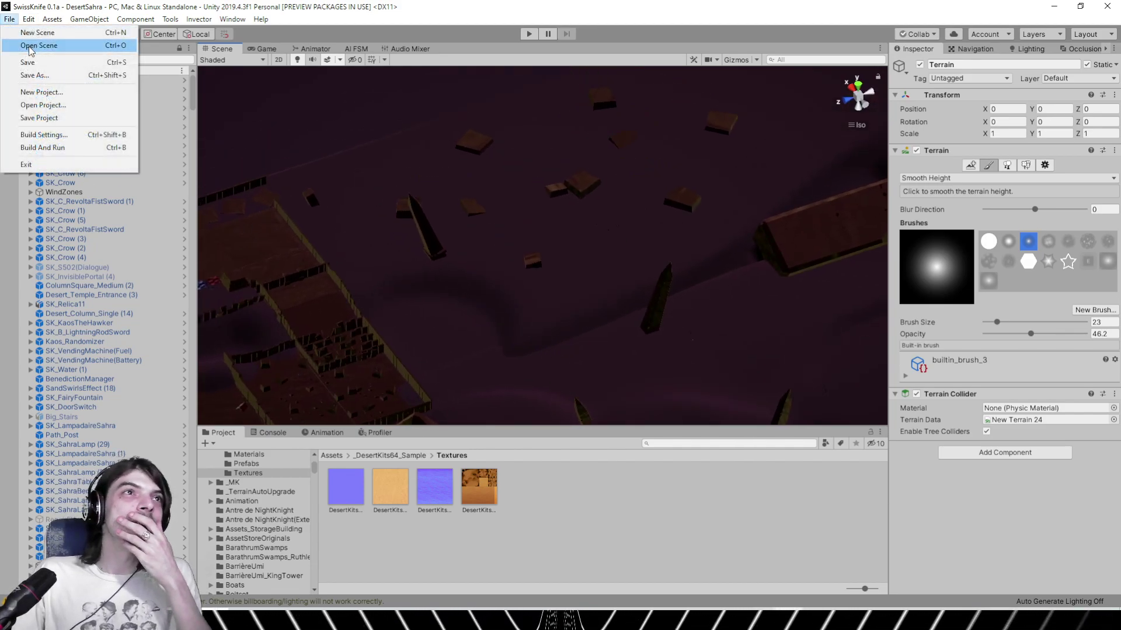
click(35, 45)
drag(551, 109, 526, 245)
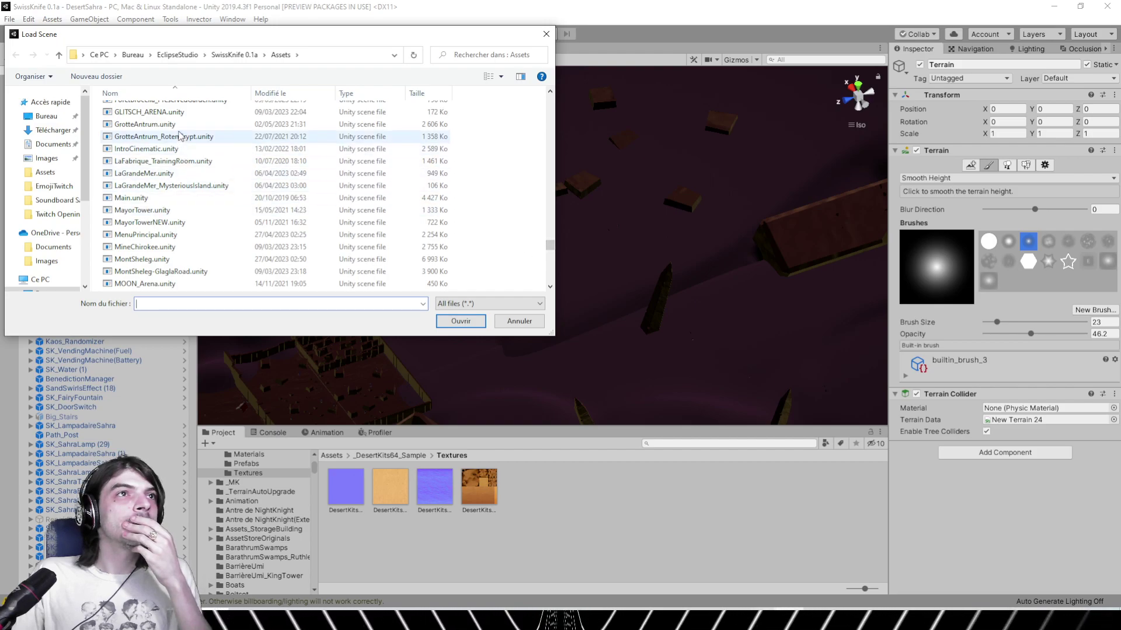
scroll(178, 133, up, 2)
scroll(178, 133, up, 4)
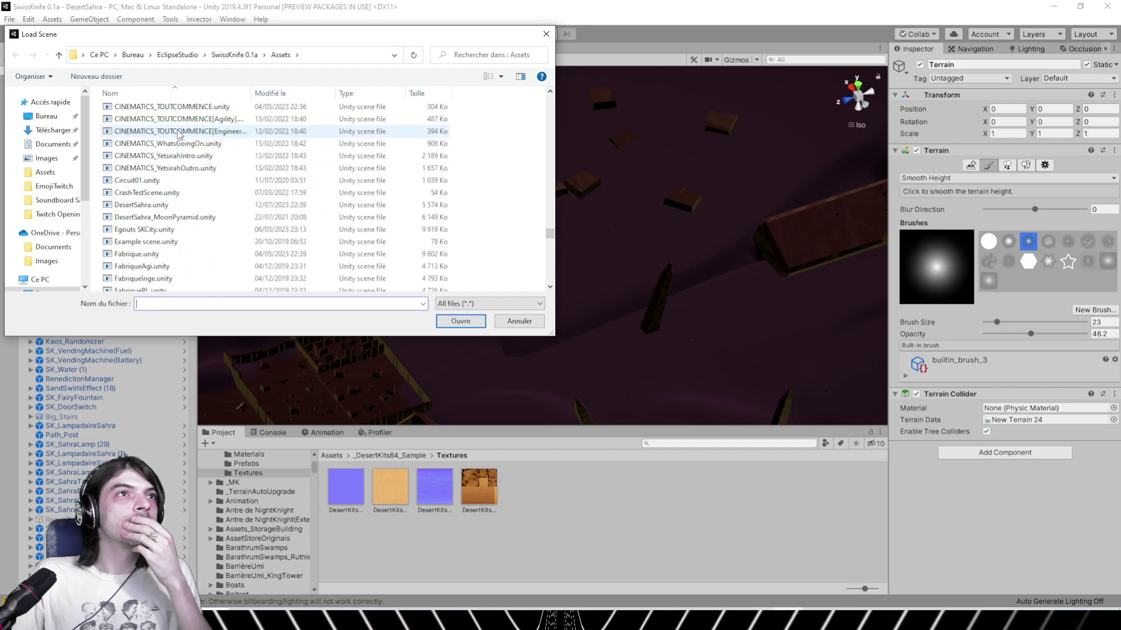
click(175, 217)
double_click(175, 217)
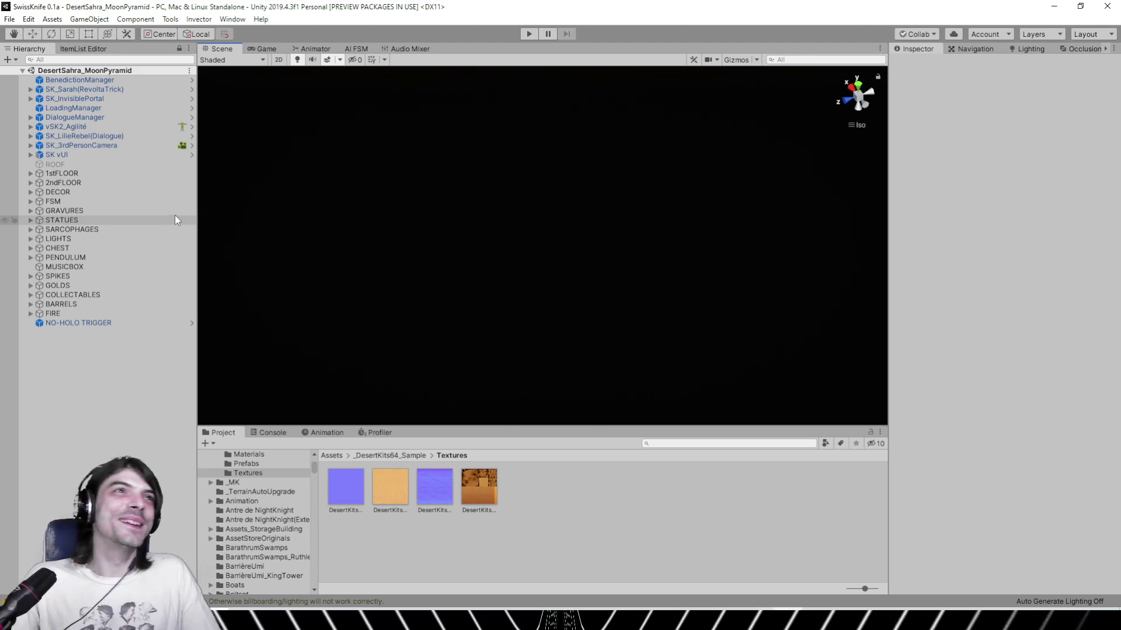
Frame SK_InvisiblePortal and examine the lighting on the pyramid's entrance, corridors and two floors
click(93, 98)
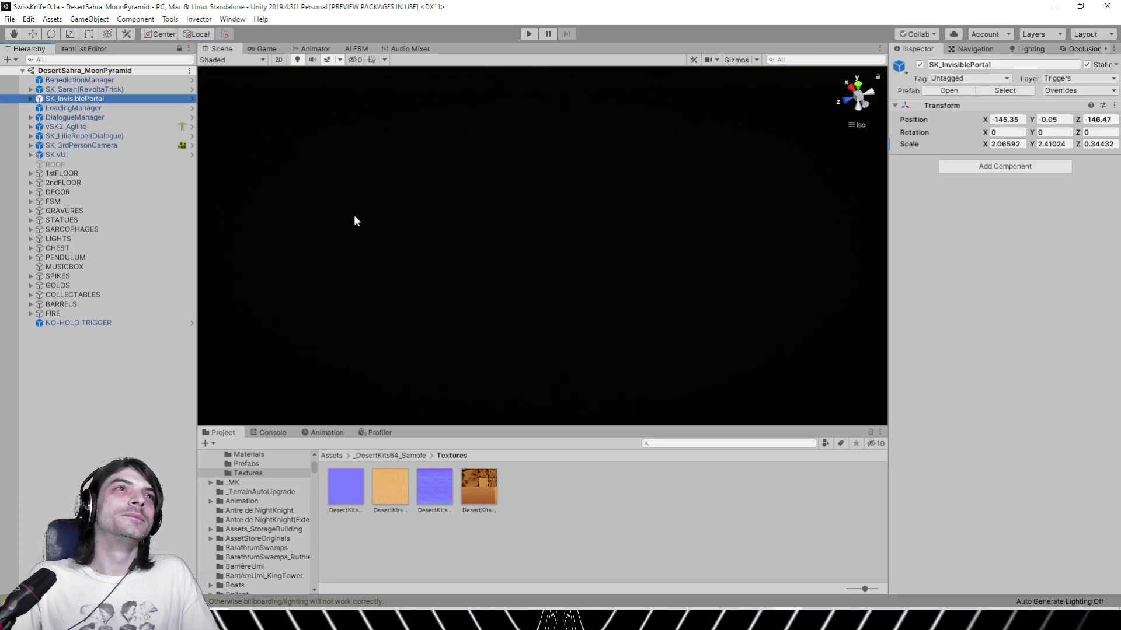
key(f)
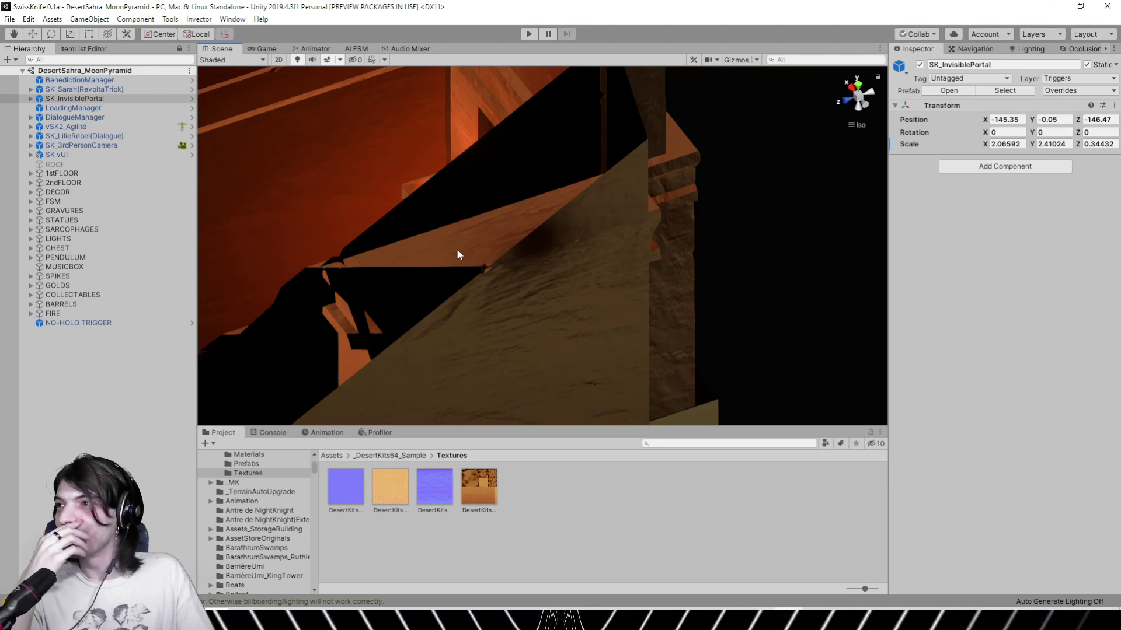
alt+drag(496, 269, 727, 275)
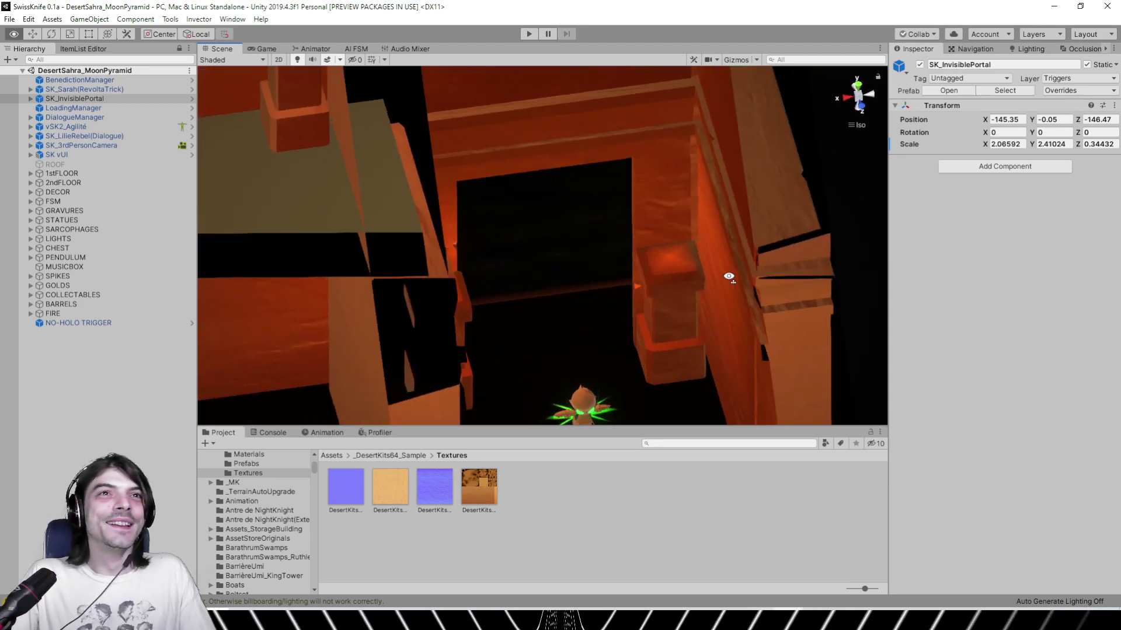
scroll(600, 288, down, 2)
middle_drag(600, 288, 559, 197)
alt+drag(484, 300, 432, 217)
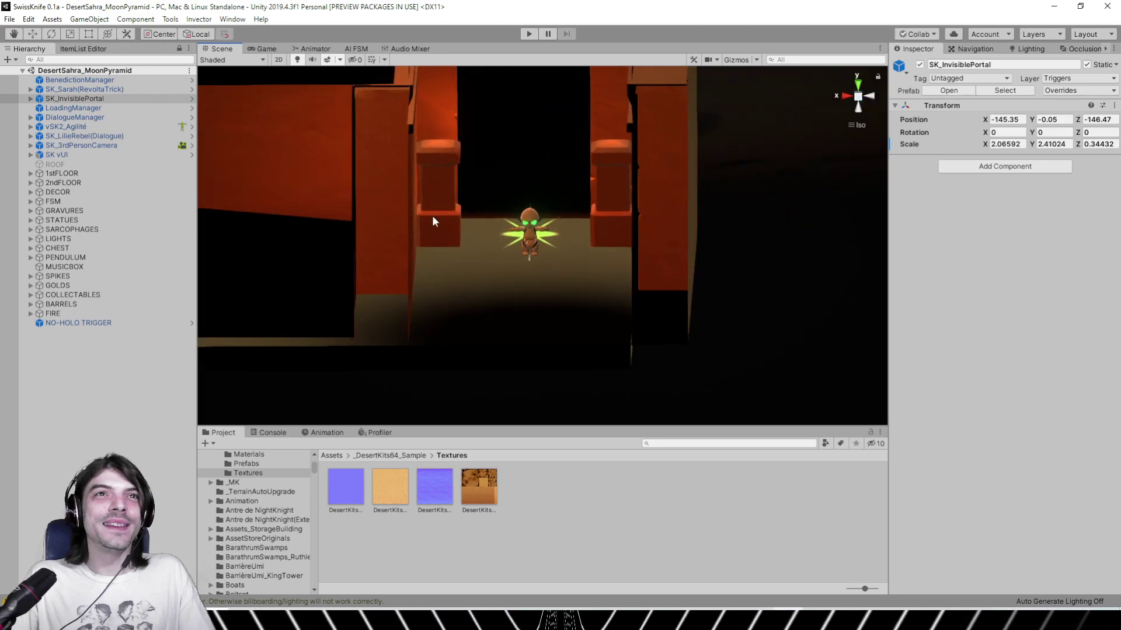
scroll(434, 218, down, 5)
middle_drag(452, 229, 624, 317)
scroll(433, 284, down, 5)
alt+drag(432, 289, 599, 222)
Set the floor's Desert_Sand_Sample256 material to rim size 2.27, rim intensity 0.401 and rim smoothness 0.14
click(600, 222)
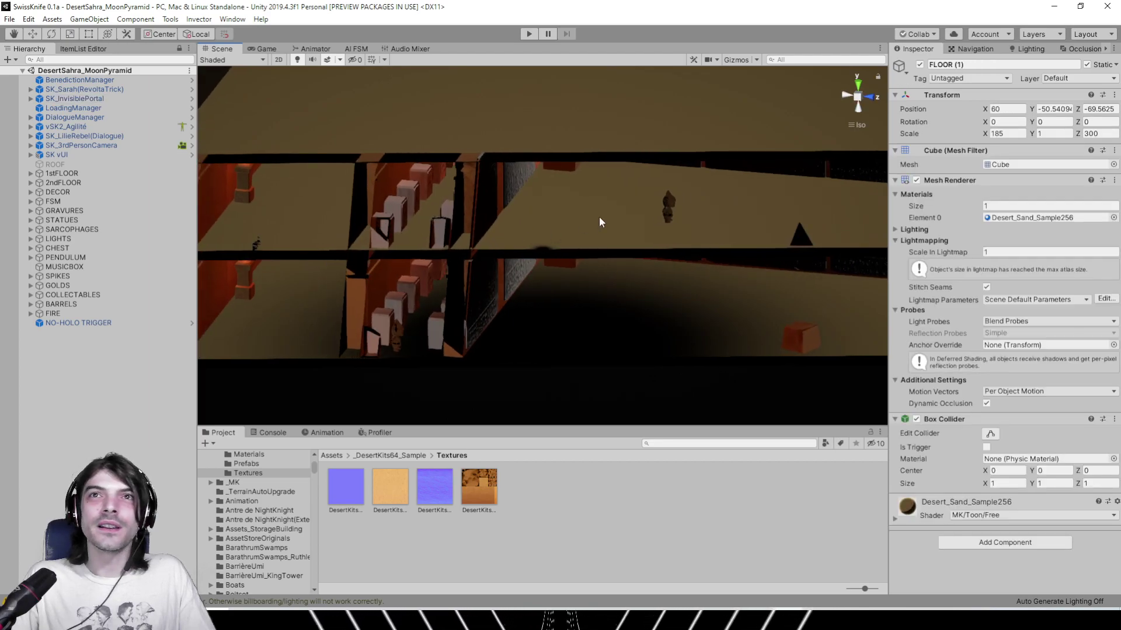
double_click(999, 219)
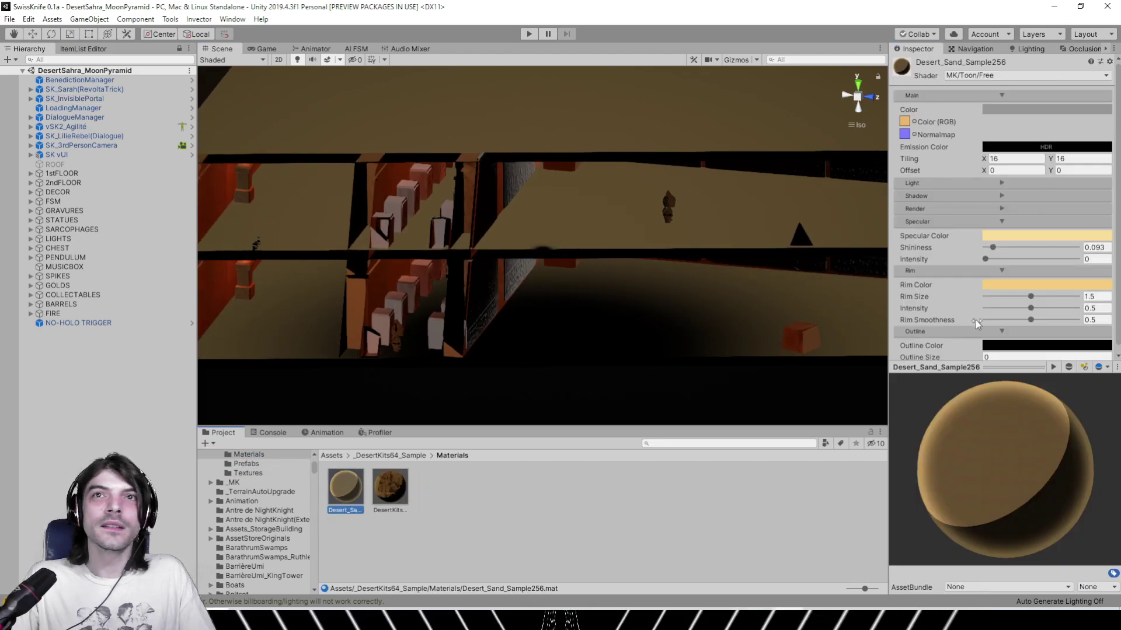
mouse_move(1031, 290)
mouse_down()
mouse_move(1055, 289)
mouse_move(1003, 315)
mouse_up()
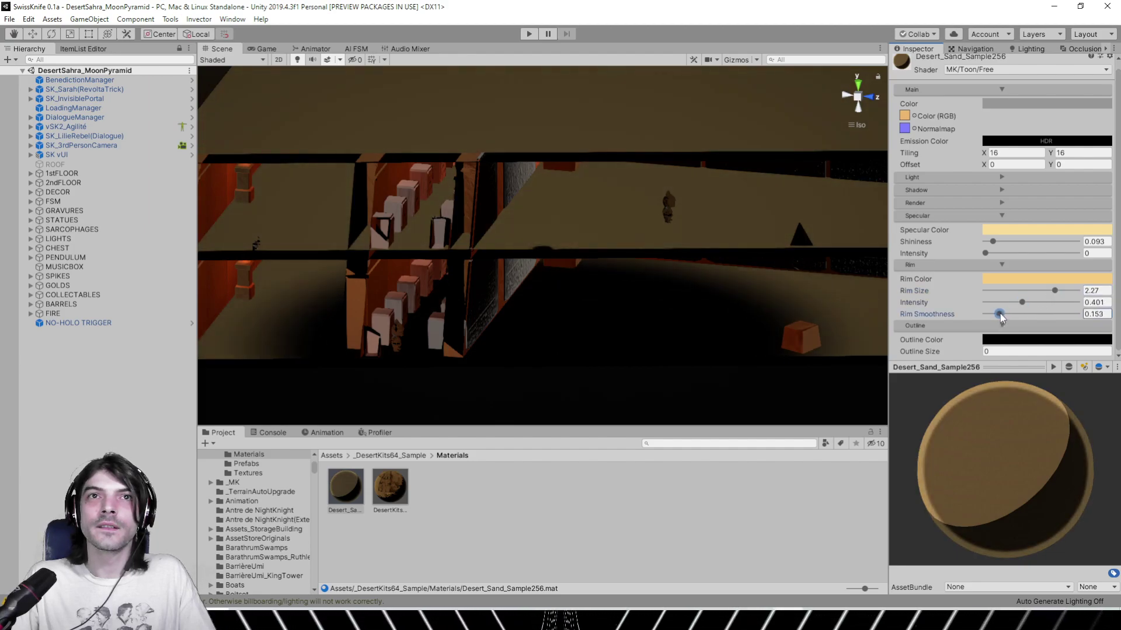
right_drag(667, 268, 444, 262)
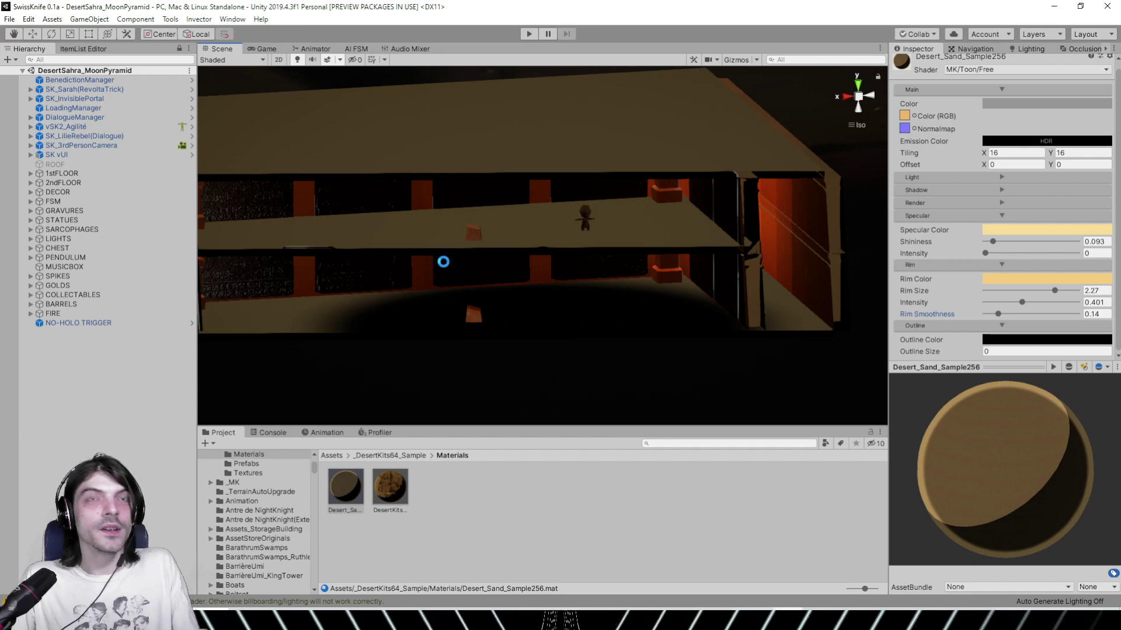
Open the TempleSahra scene from the project's Assets folder
click(9, 18)
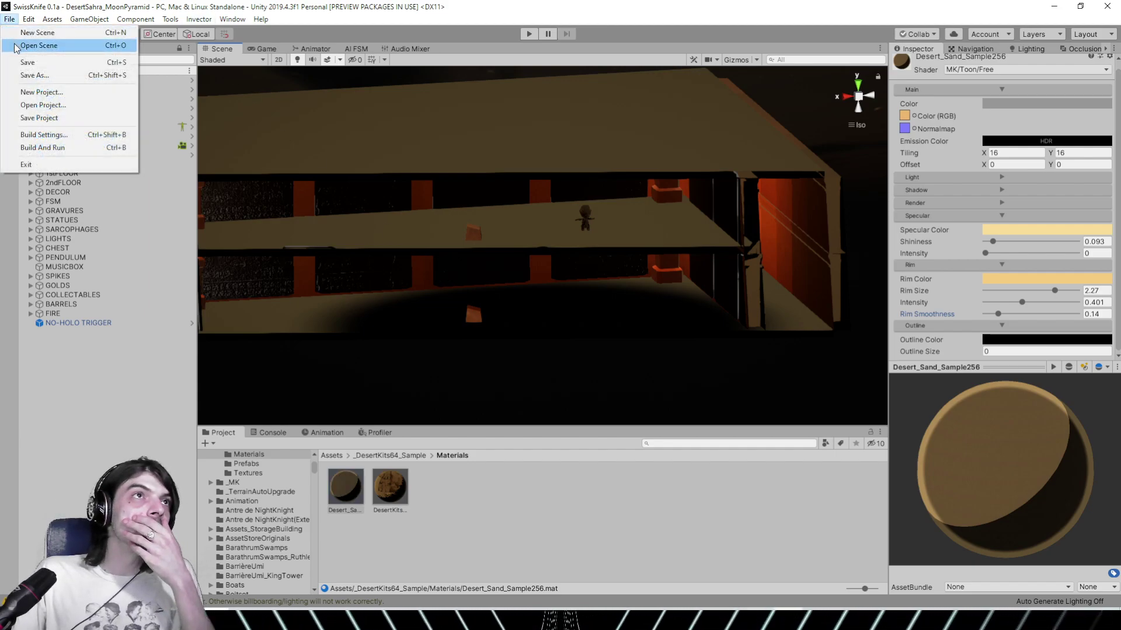
click(26, 44)
drag(549, 100, 549, 278)
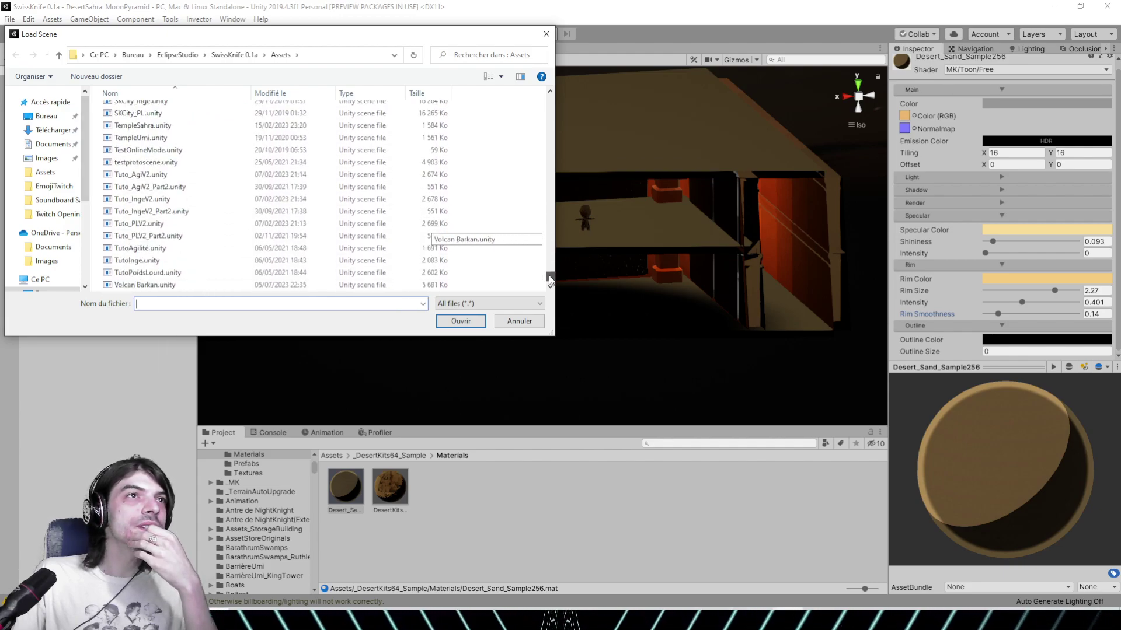
double_click(178, 126)
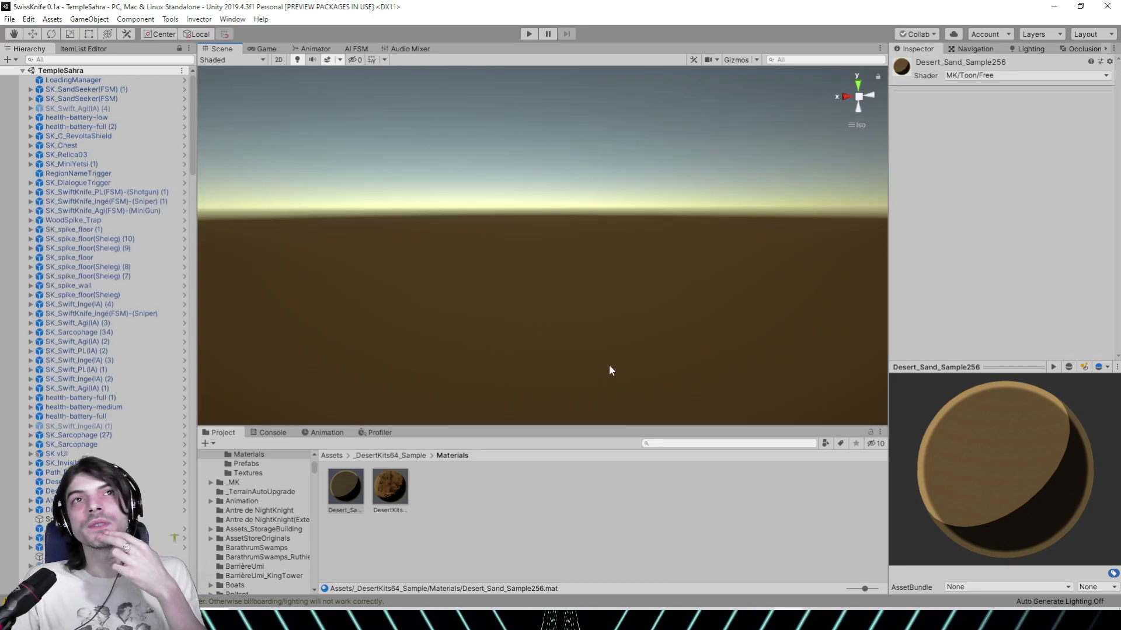
Frame SK_SwiftKnife_Agi(FSM)-(MiniGun) and examine how the temple walls, floors and rooms around it are shaded
click(144, 210)
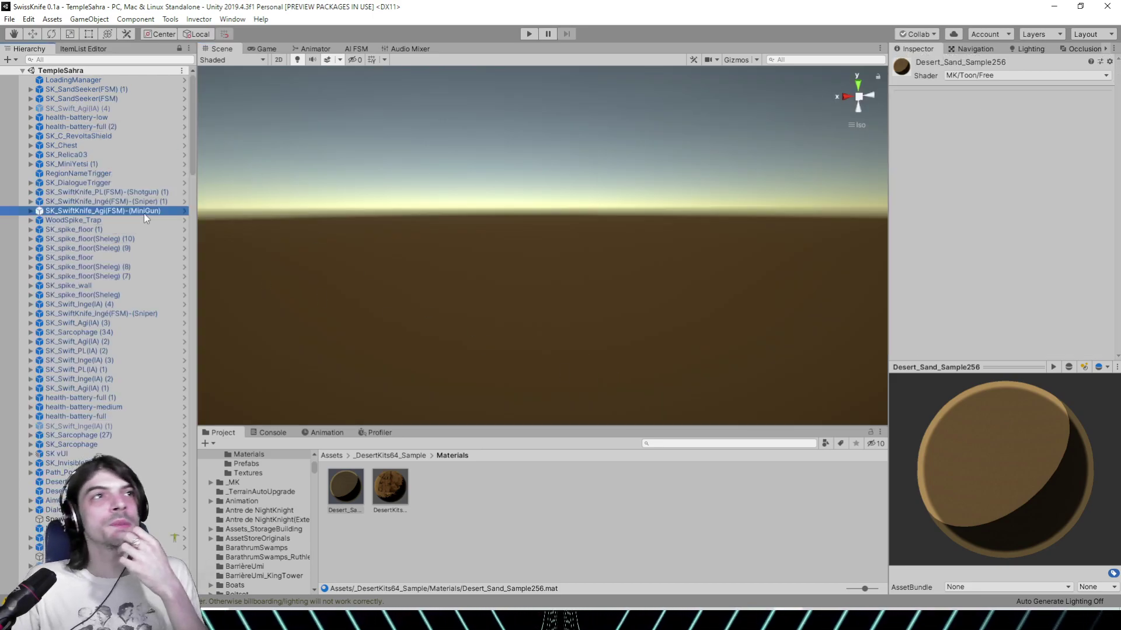
key(f)
right_drag(405, 286, 828, 275)
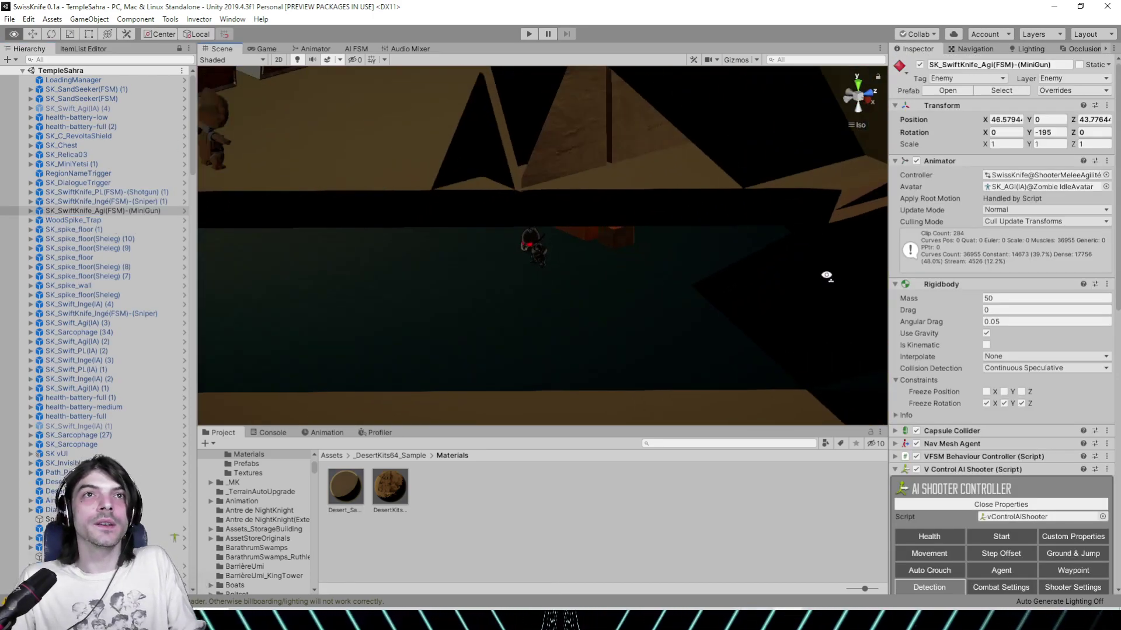
middle_drag(461, 180, 514, 327)
scroll(513, 327, down, 3)
right_drag(370, 240, 622, 245)
scroll(630, 260, up, 3)
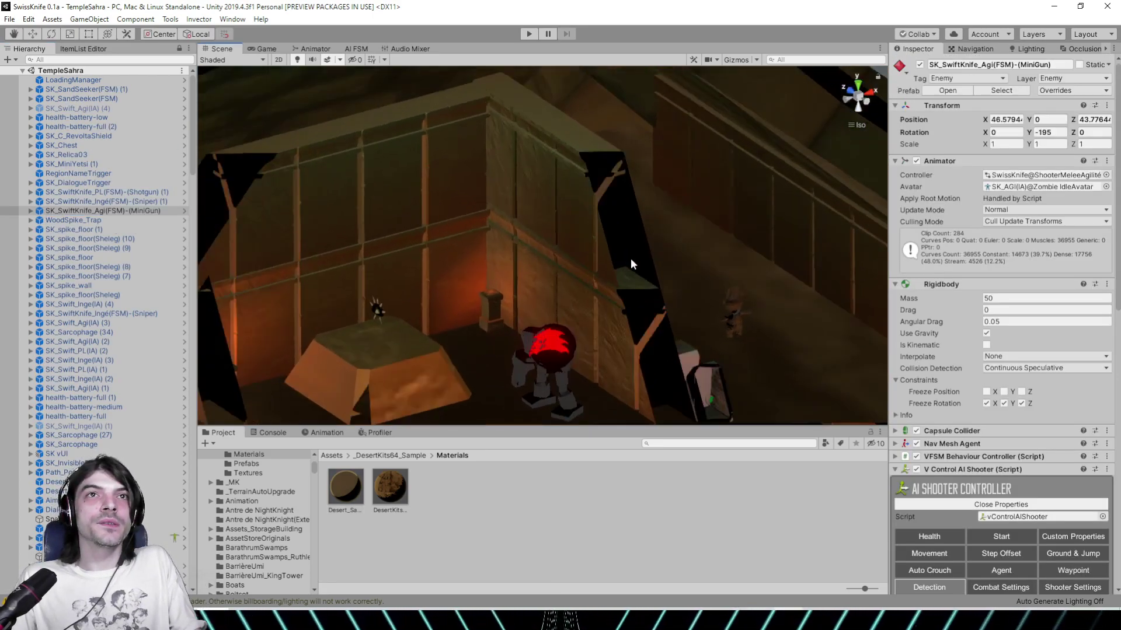
middle_drag(630, 260, 537, 151)
alt+drag(537, 148, 468, 226)
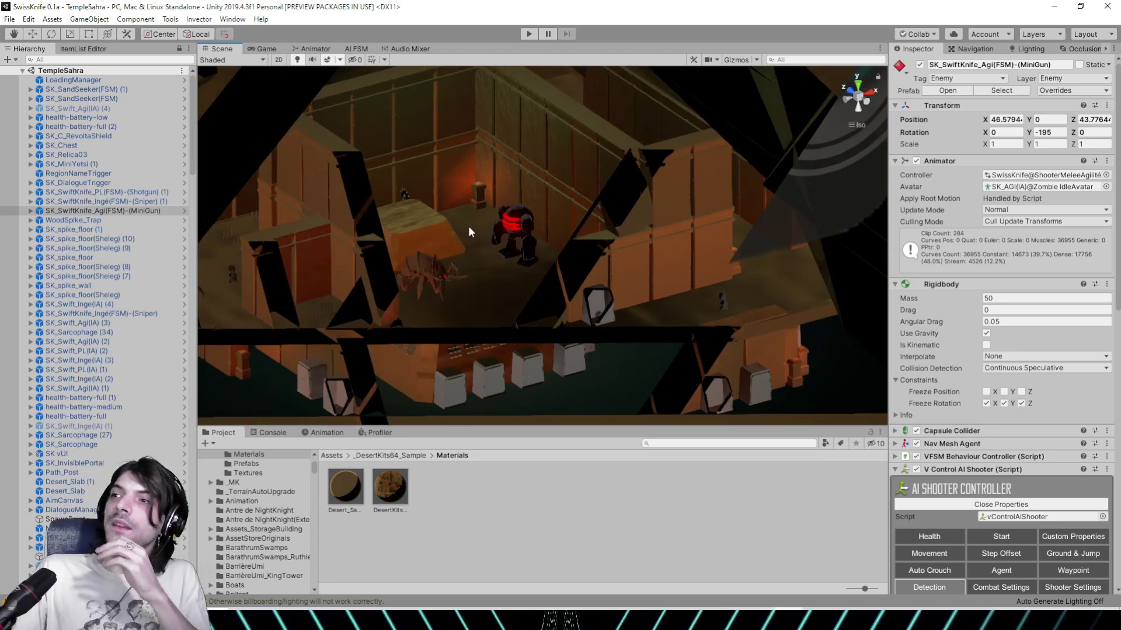
Frame SK_SandSeeker(FSM) (1) and open the SandSeeker material of its Polygonal Metalon mesh
click(427, 262)
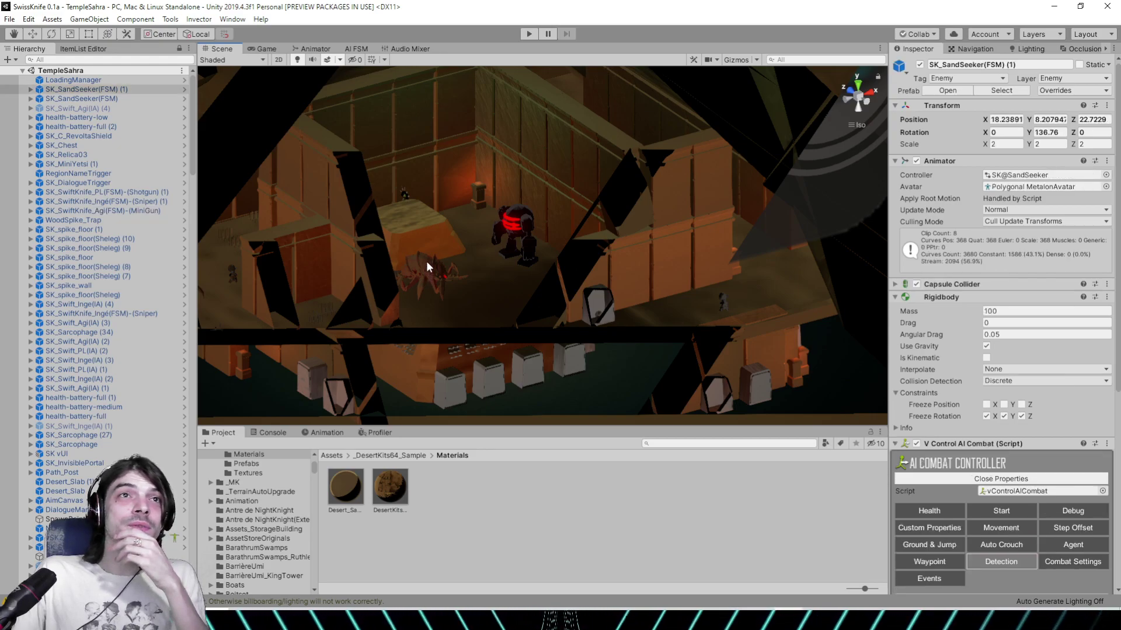
key(f)
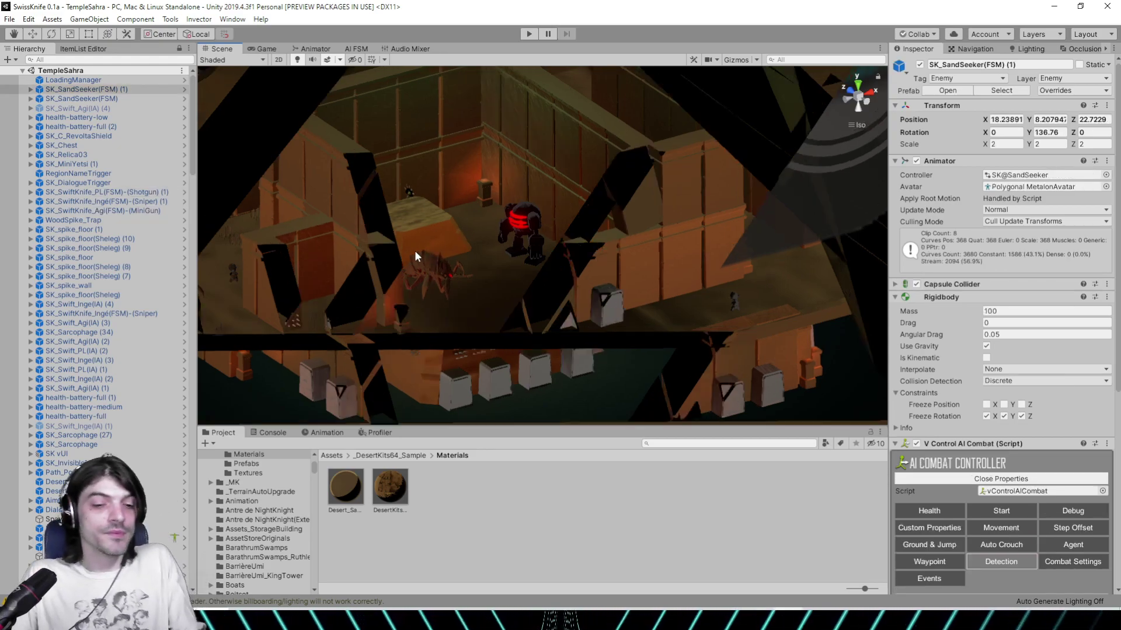
scroll(467, 253, up, 8)
click(526, 233)
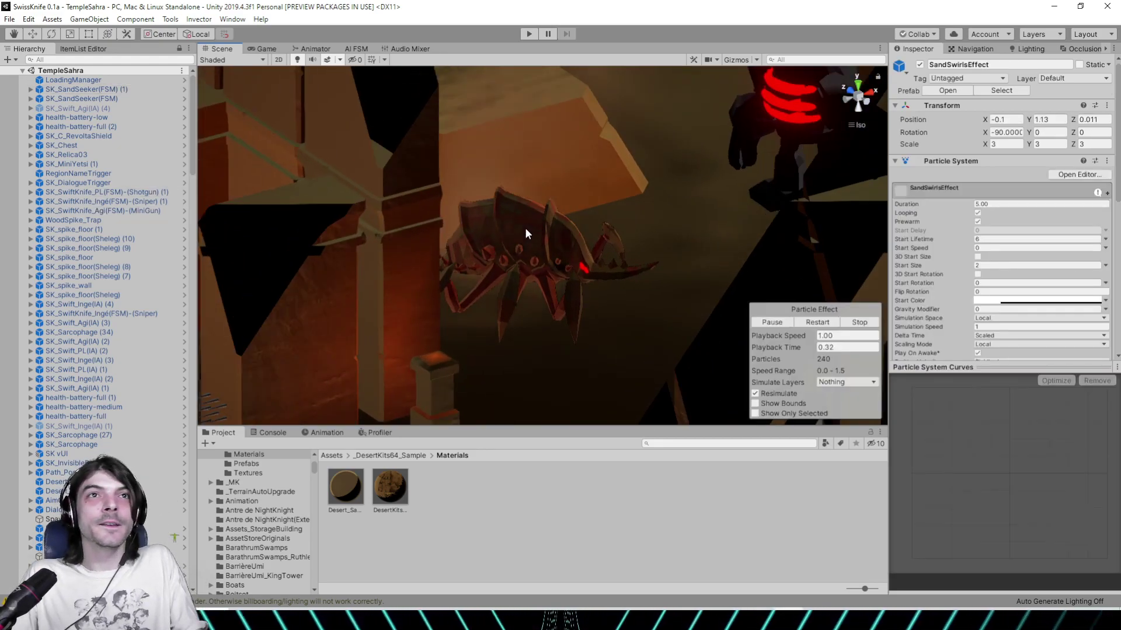
alt+drag(531, 232, 505, 252)
click(550, 250)
click(550, 250)
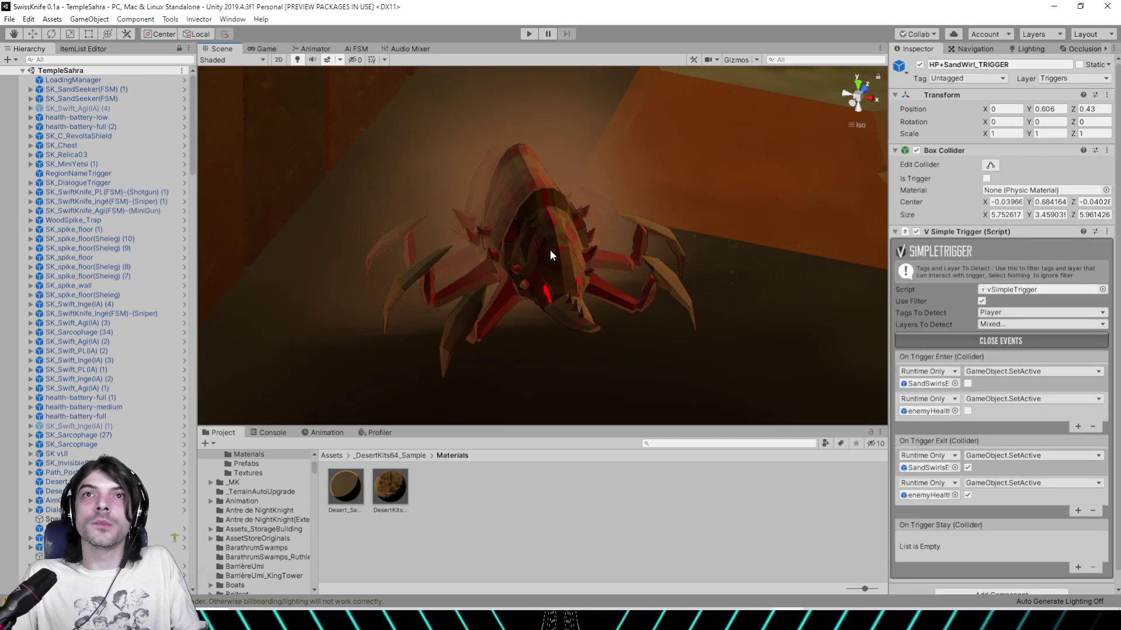
click(550, 255)
double_click(1011, 284)
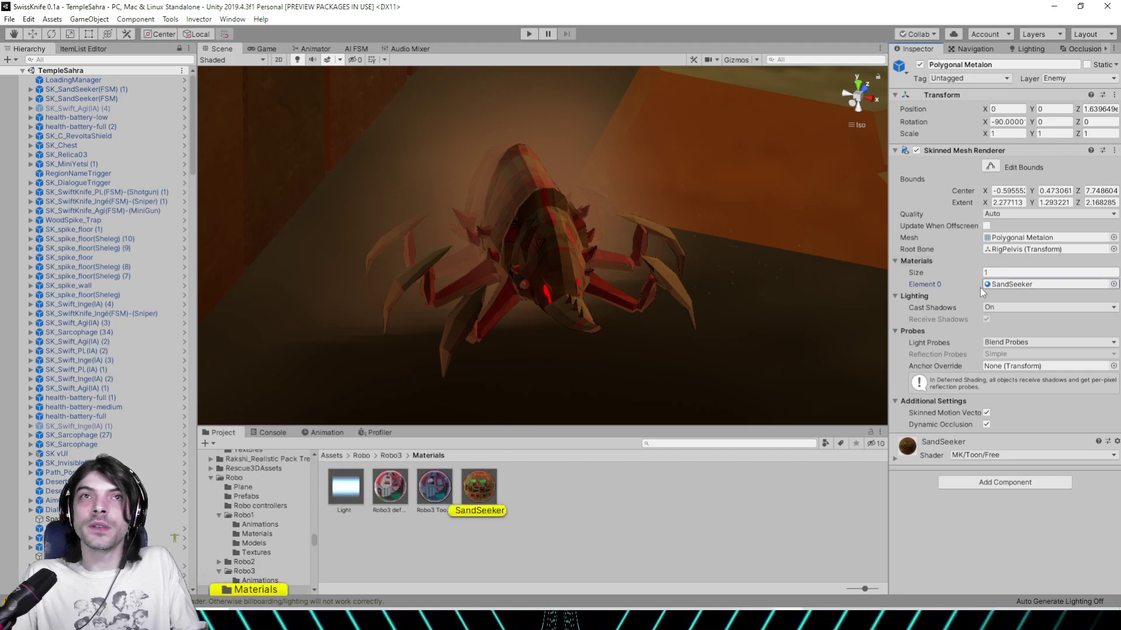
Set the SandSeeker material to rim size 2.43, rim intensity 0.605 and rim smoothness 0.287
scroll(966, 310, down, 2)
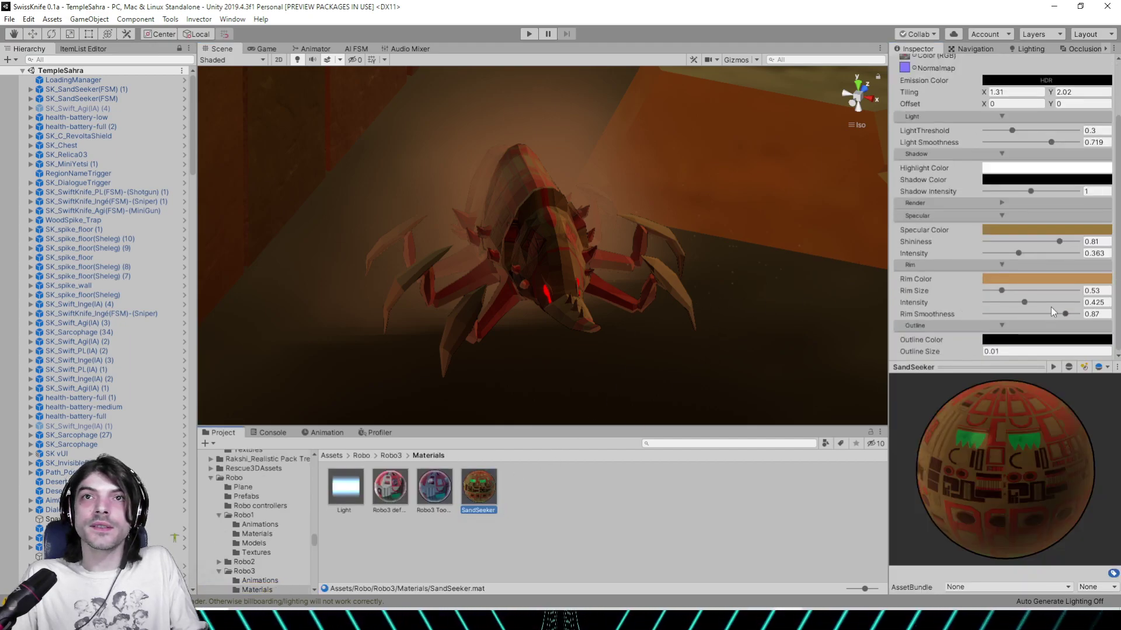
click(1012, 314)
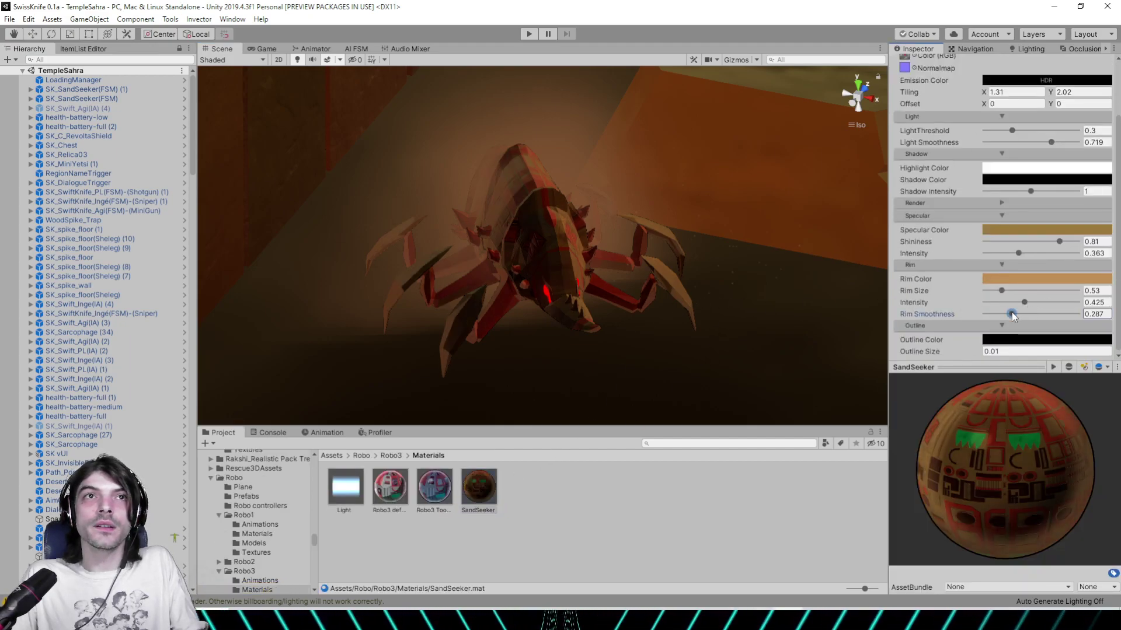
click(1051, 302)
click(1059, 290)
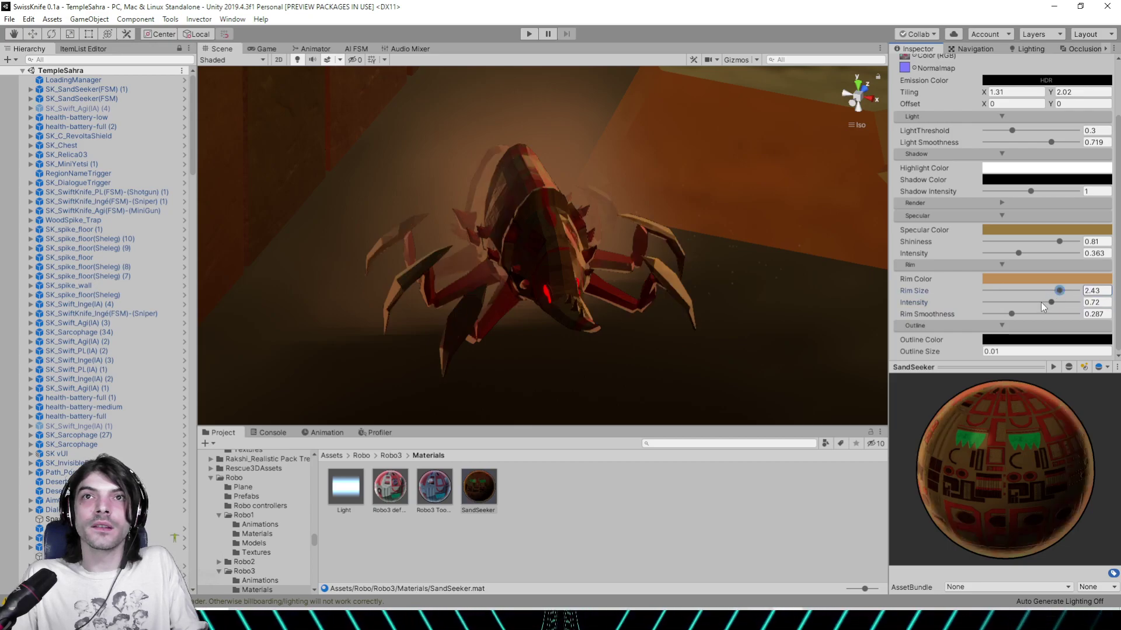
click(1041, 302)
Review the rim and specular settings of the NightKnight Metal material on the large robot beside the sand seeker
alt+drag(805, 245, 614, 211)
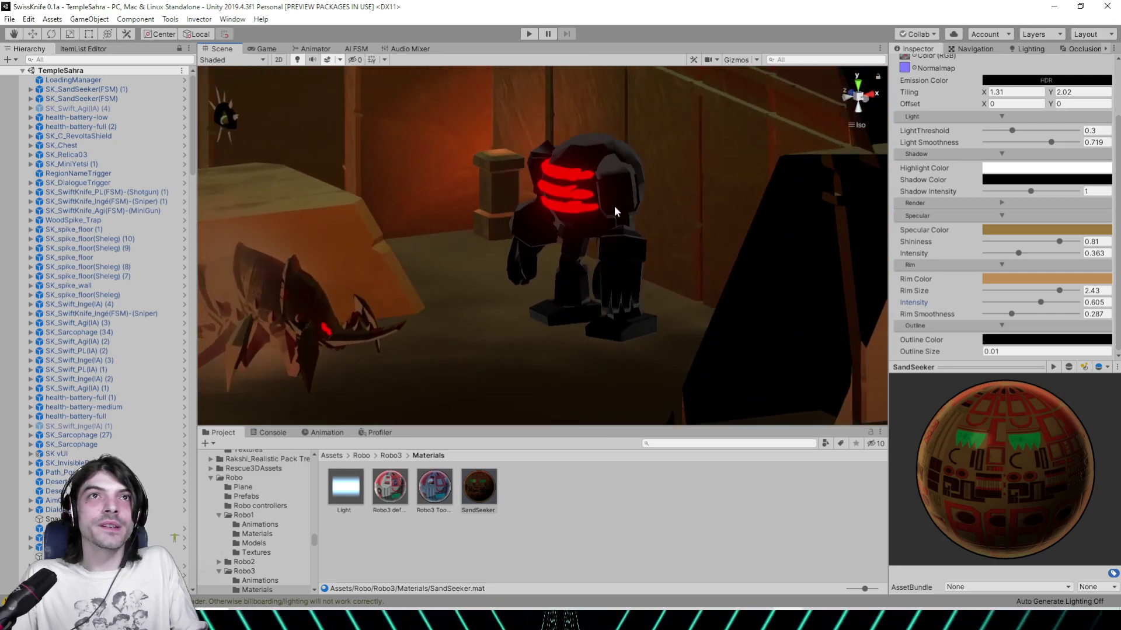
click(622, 184)
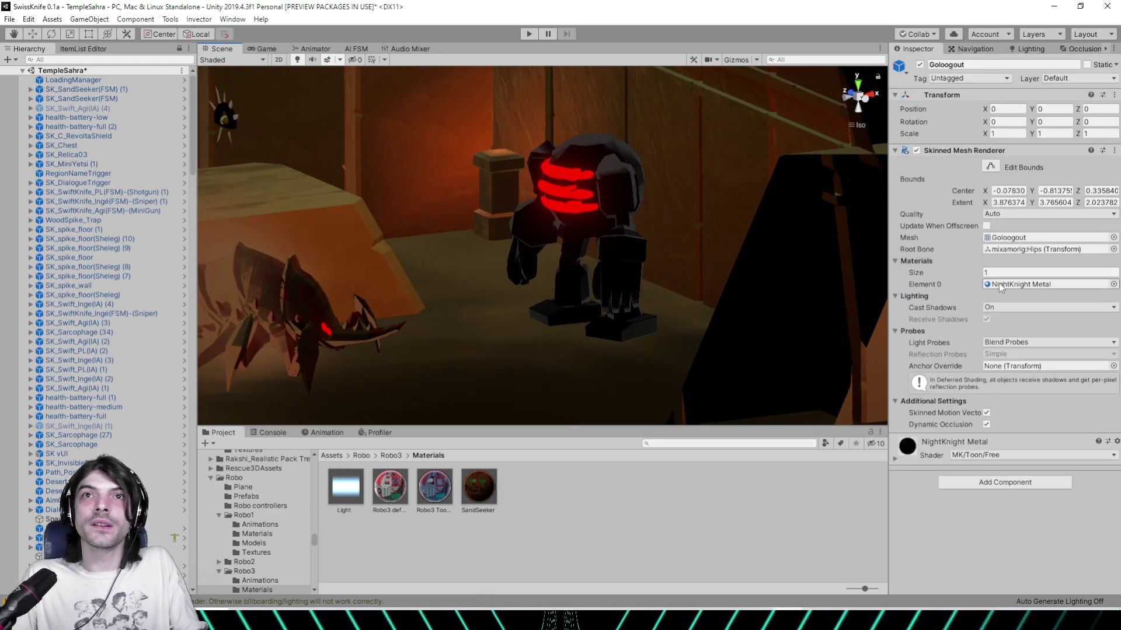
click(999, 284)
click(484, 519)
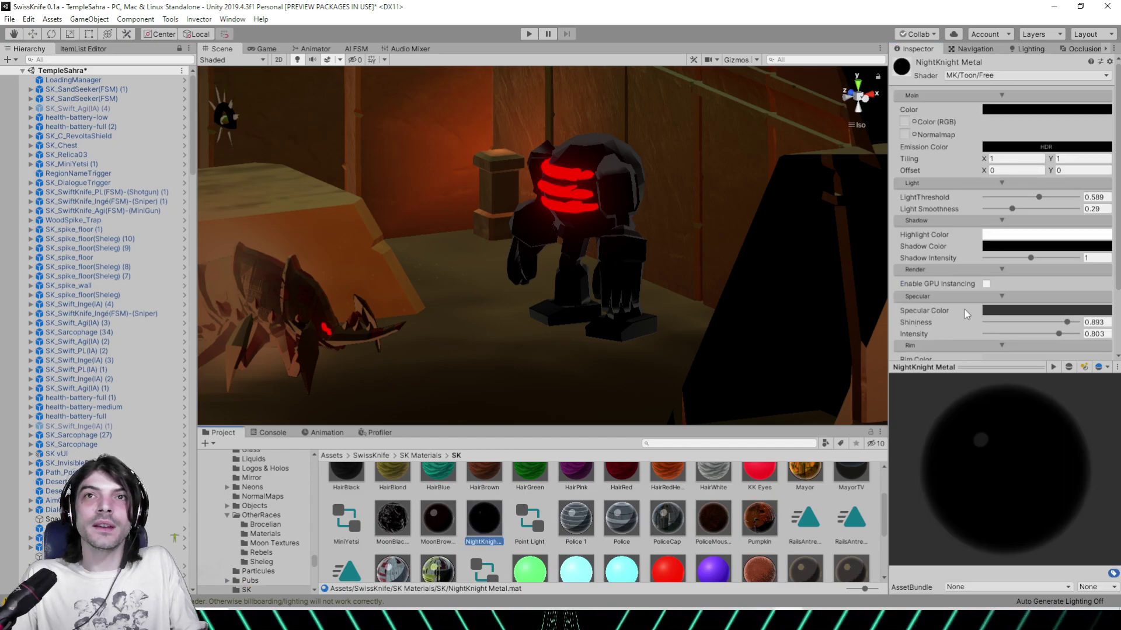
scroll(964, 314, down, 3)
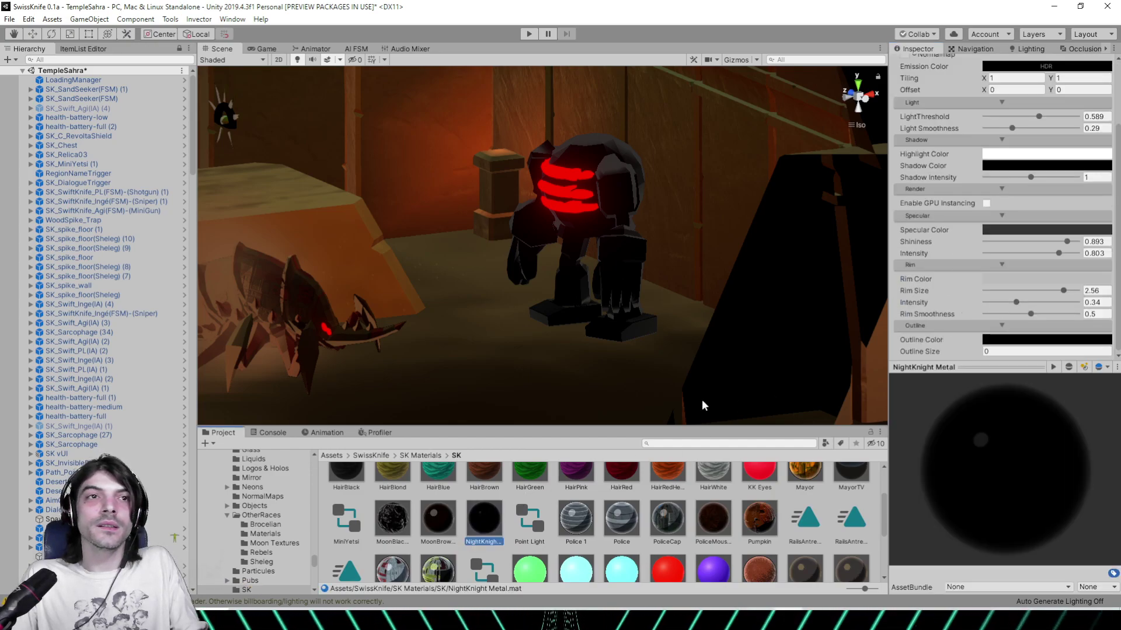
right_drag(536, 291, 647, 304)
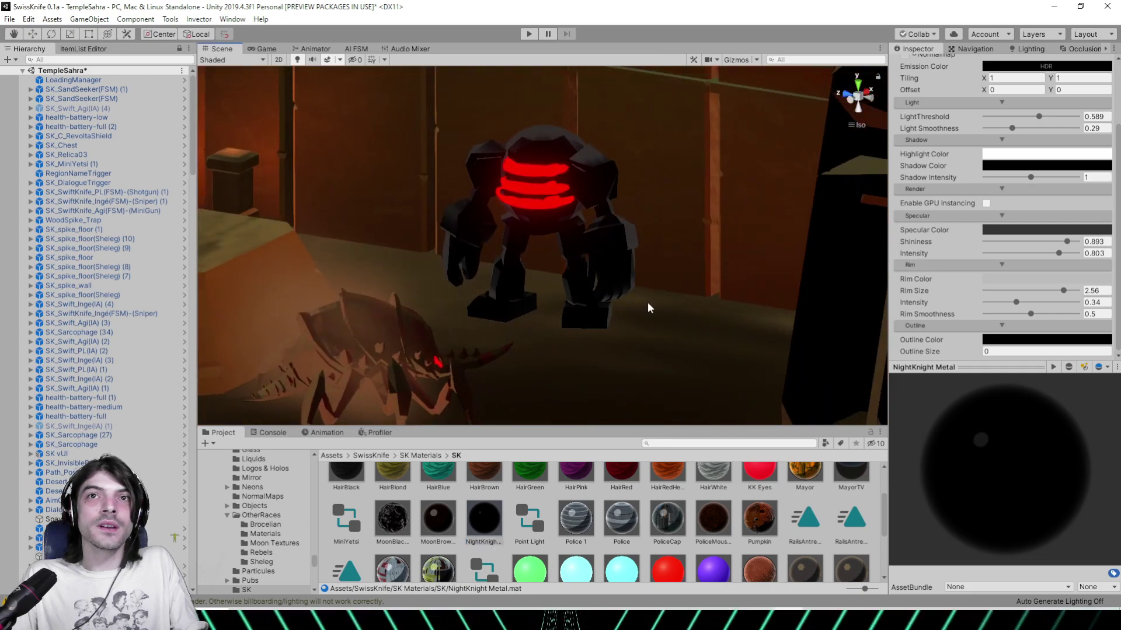
Search the project for nightknight and open the NightKnight(FSM)-(Boss) prefab for viewing from the front
click(679, 443)
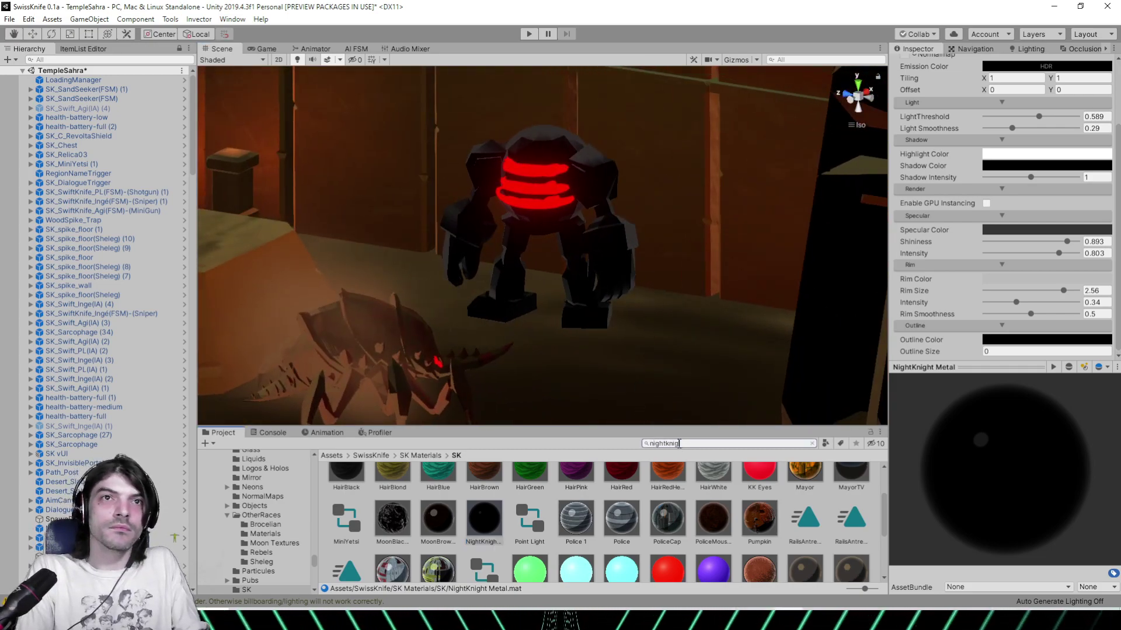
click(799, 529)
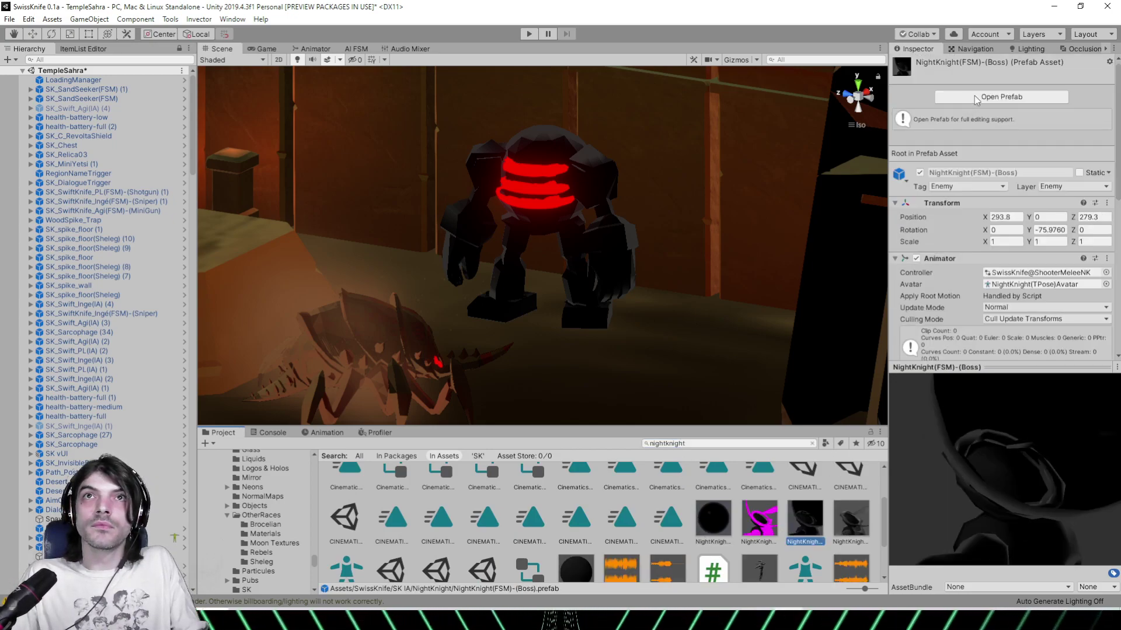
click(1000, 93)
alt+drag(524, 337, 655, 324)
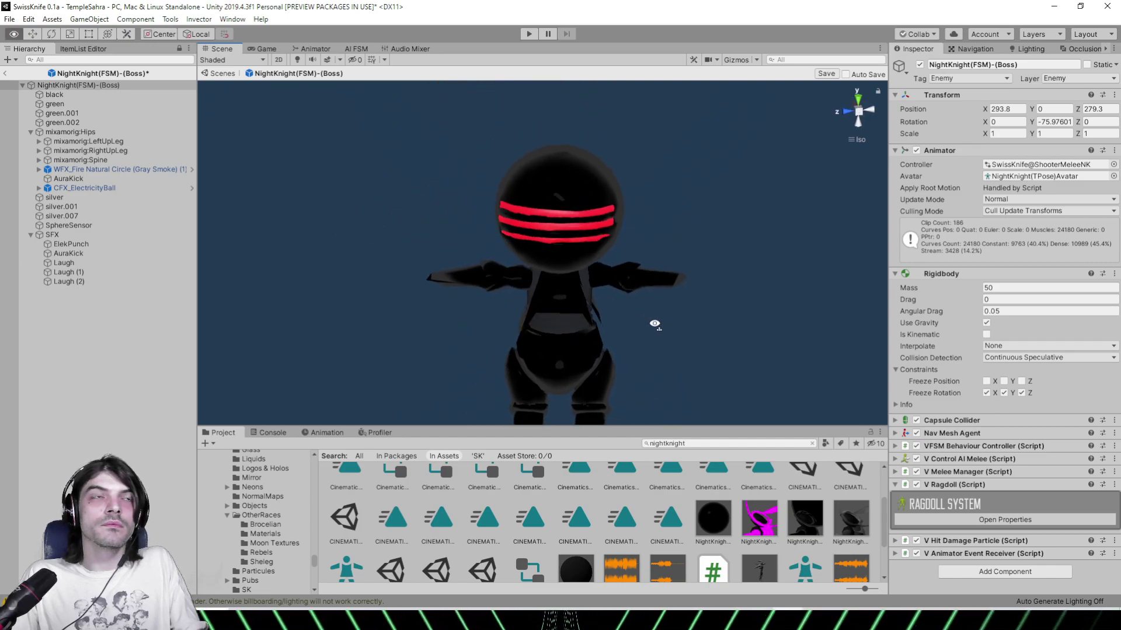
Check which materials the boss prefab's black and green meshes use
click(120, 114)
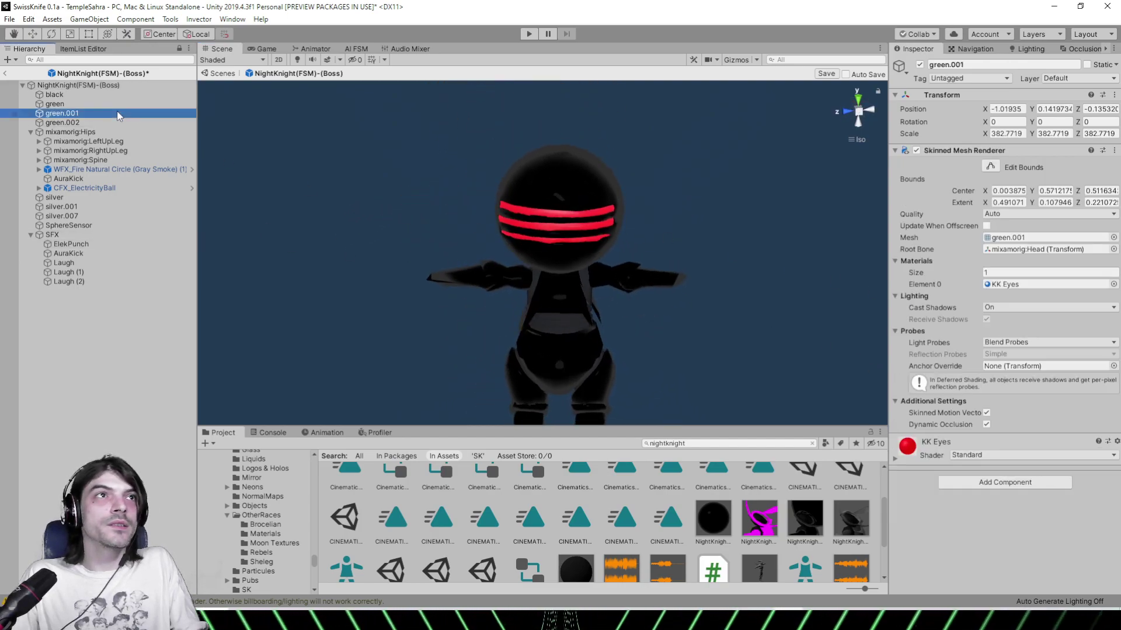
click(90, 95)
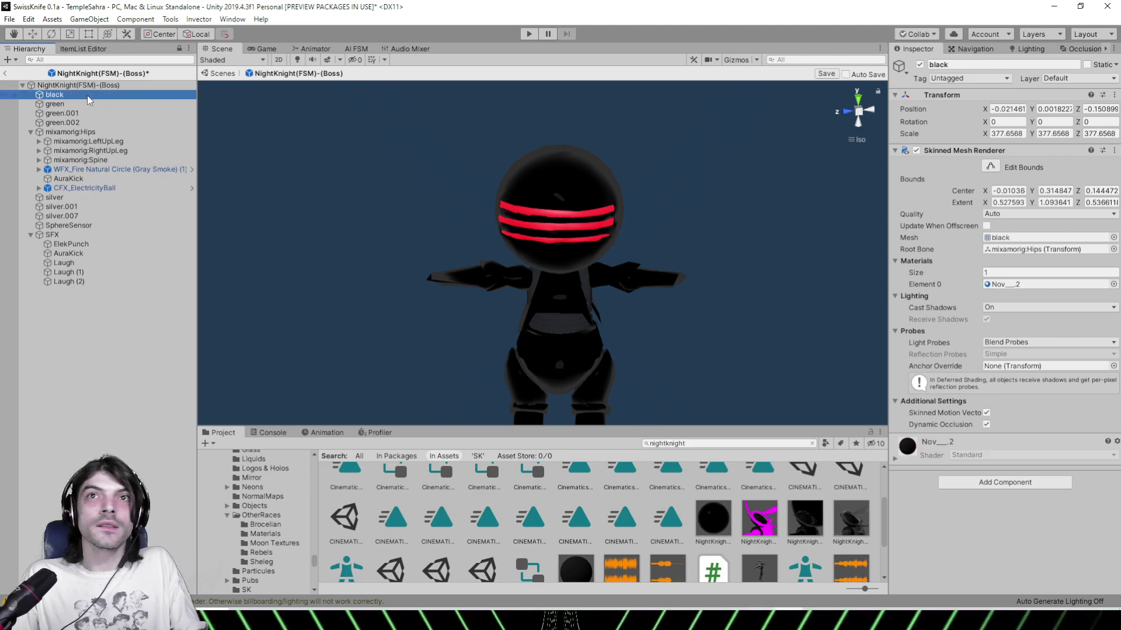
click(1012, 285)
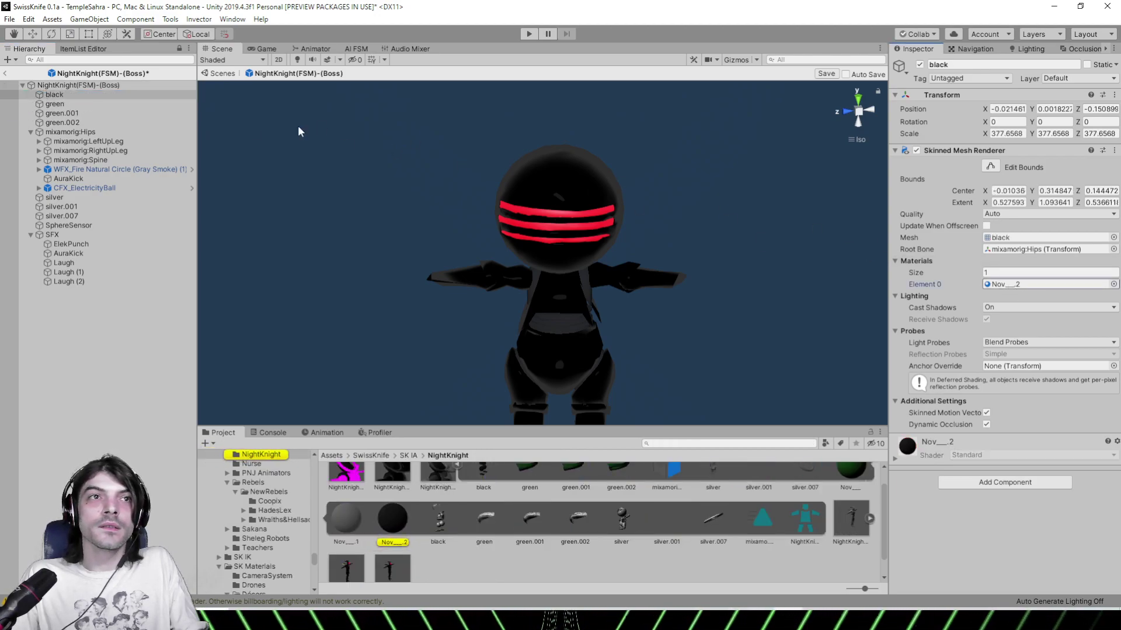
click(87, 104)
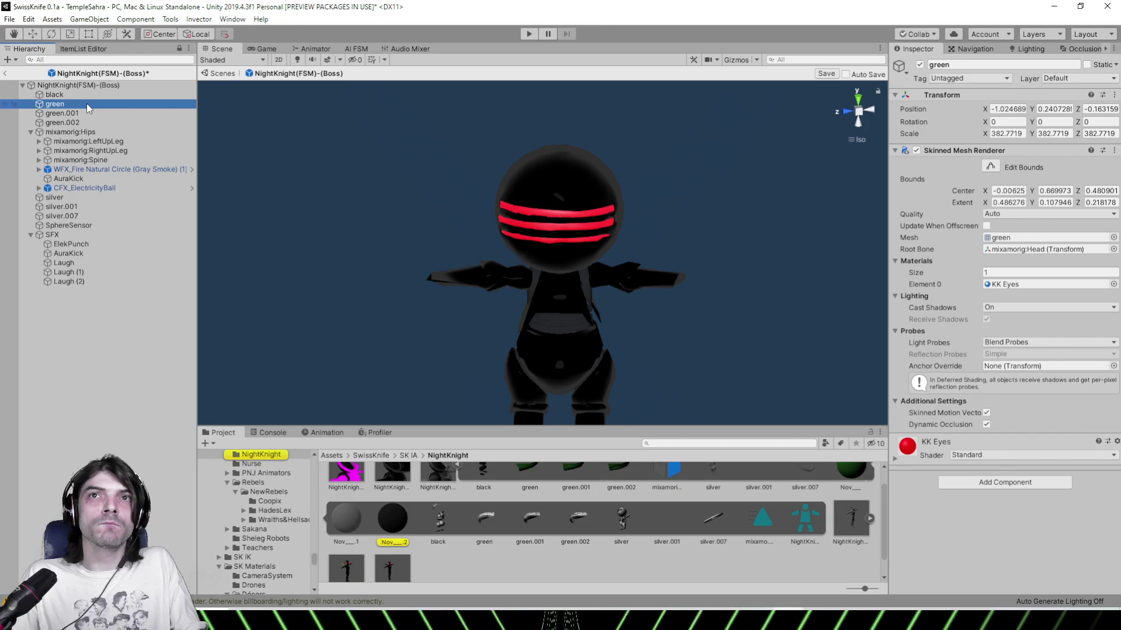
click(84, 121)
click(96, 132)
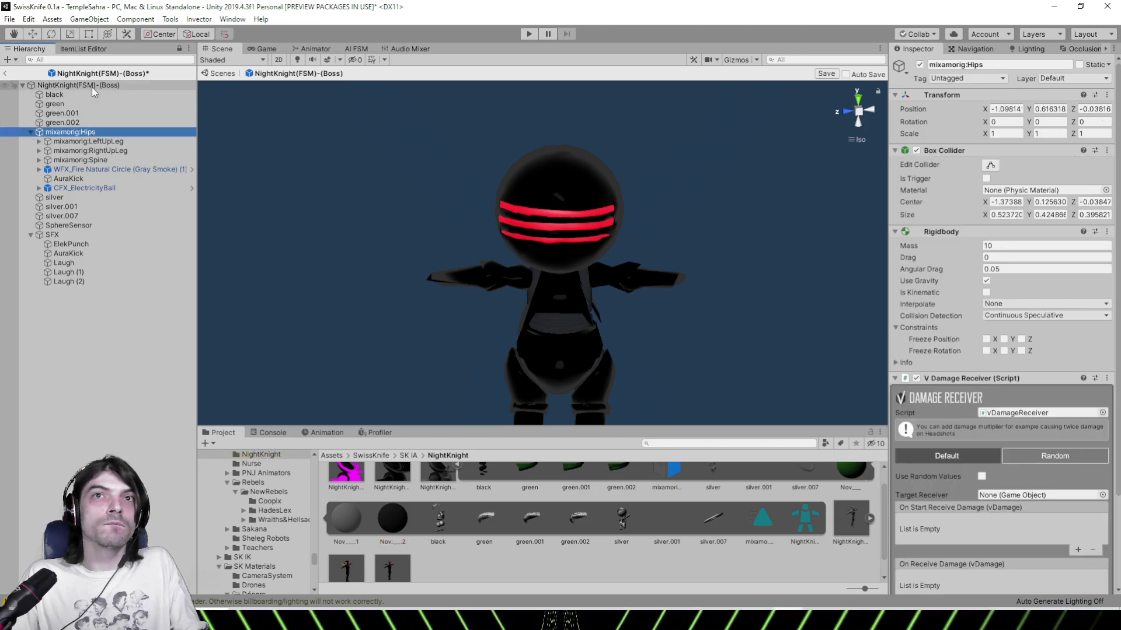
click(87, 96)
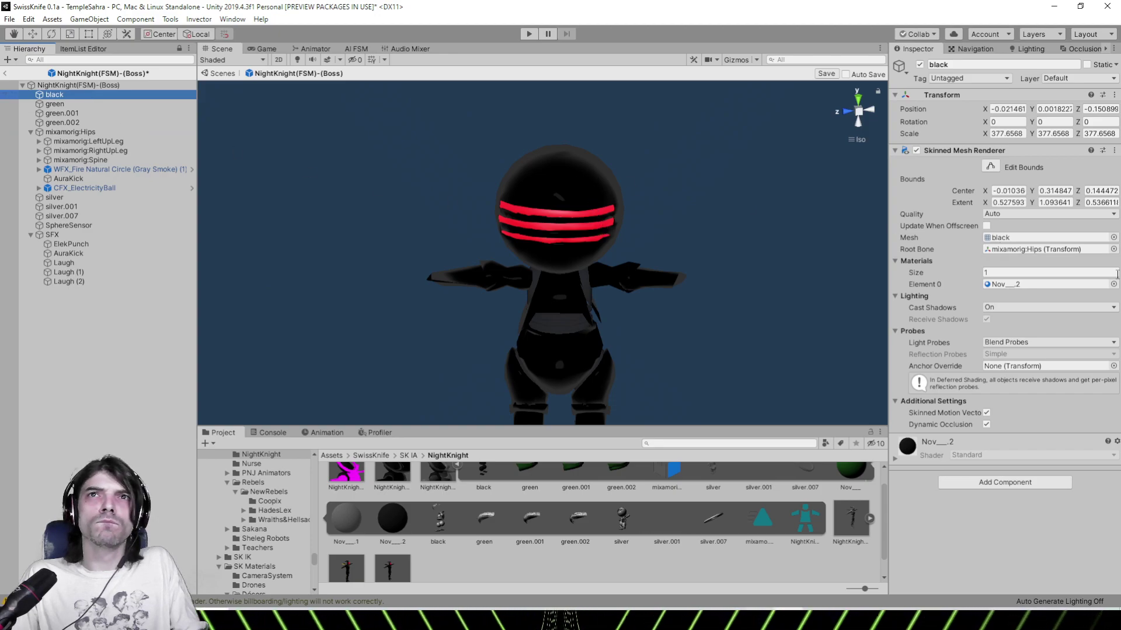
Locate the black mesh's Nov___.2 material in the NightKnight folder and inspect its settings and preview
click(1018, 285)
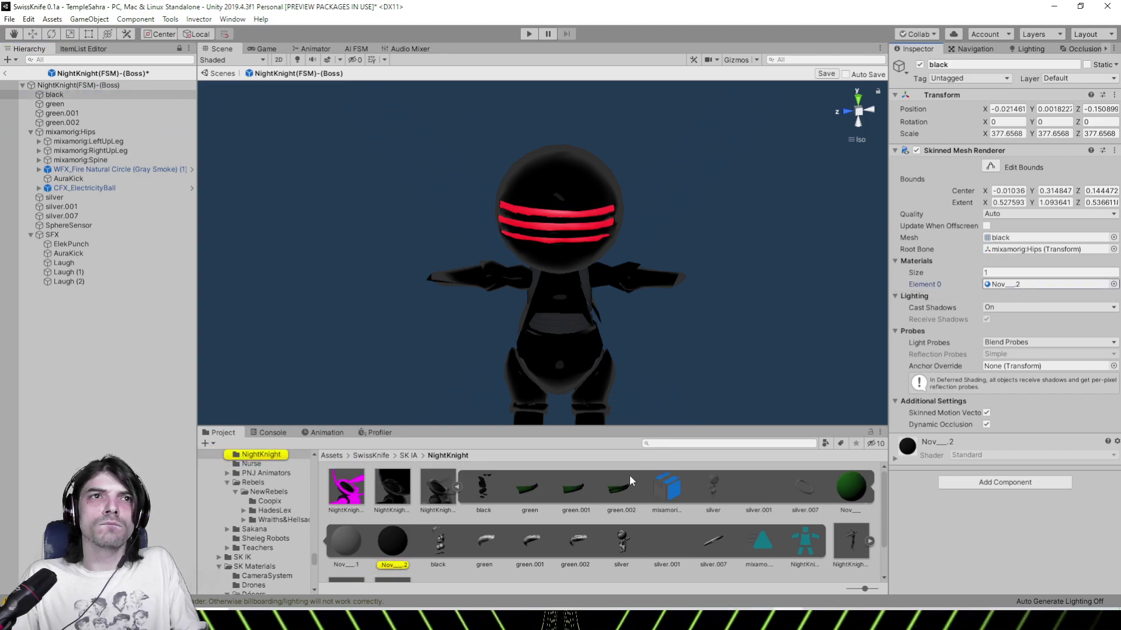
click(457, 487)
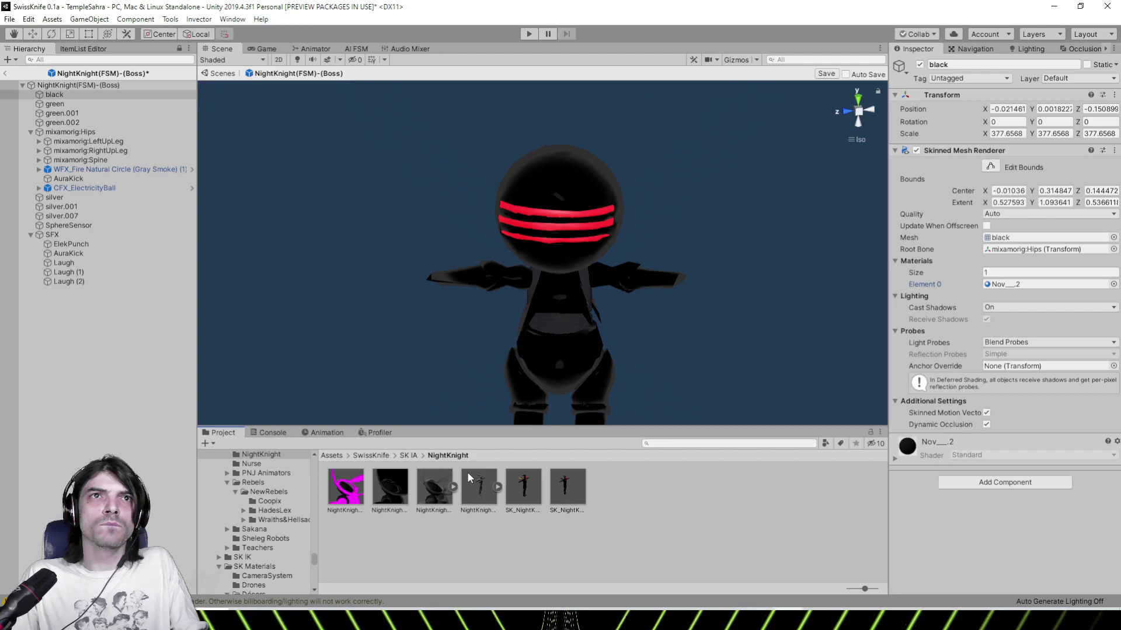
click(1044, 286)
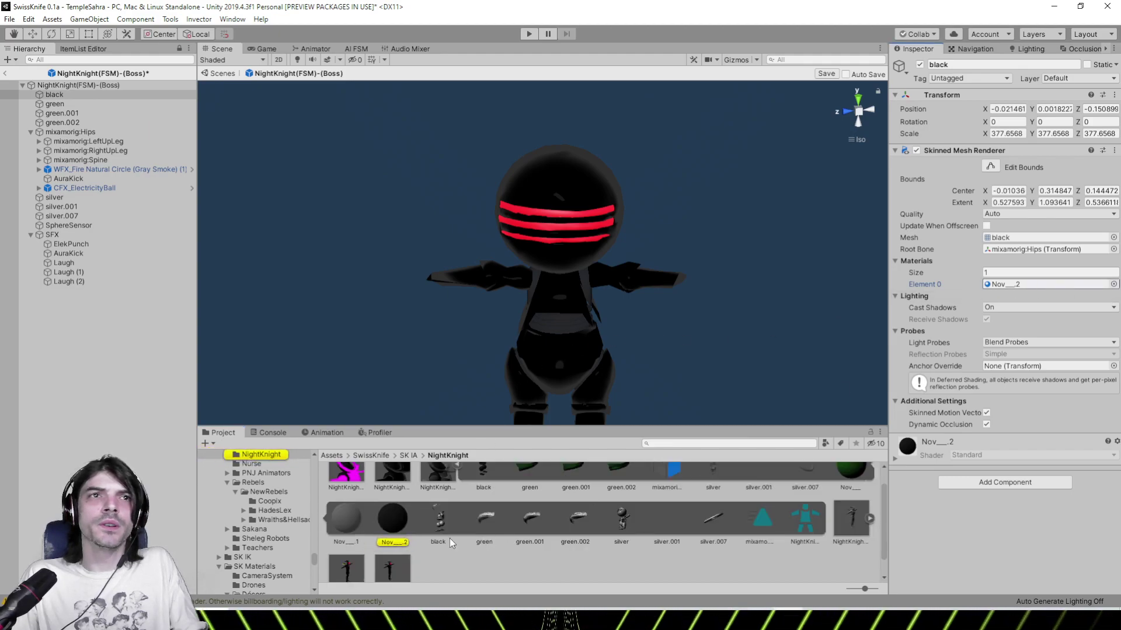
double_click(1044, 286)
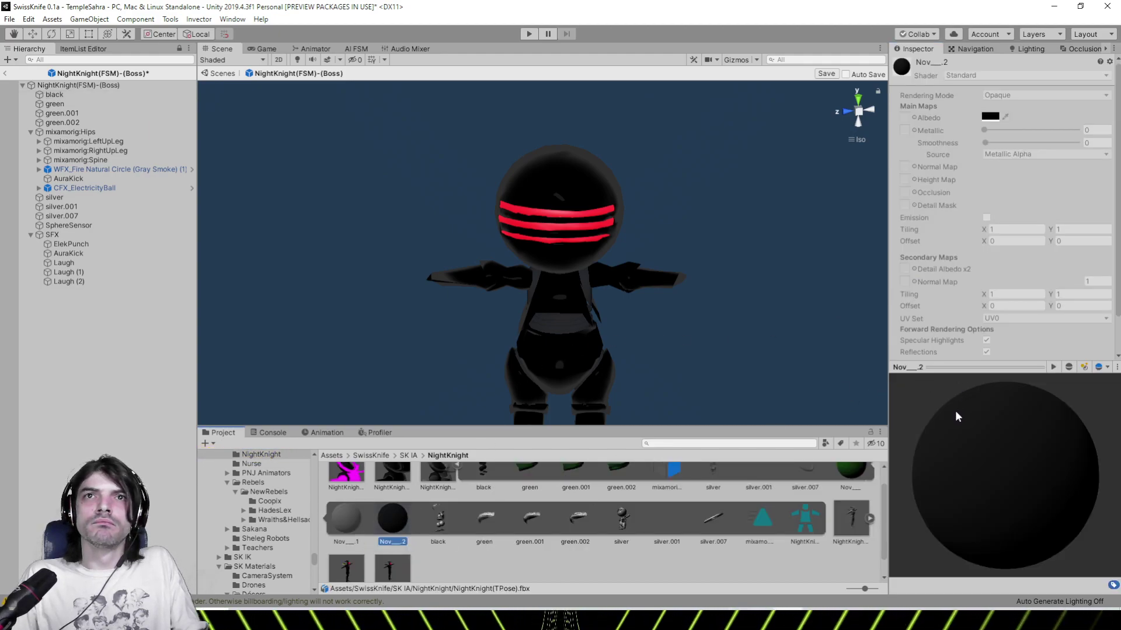
mouse_move(957, 416)
mouse_down()
mouse_move(1000, 513)
mouse_move(982, 453)
mouse_up()
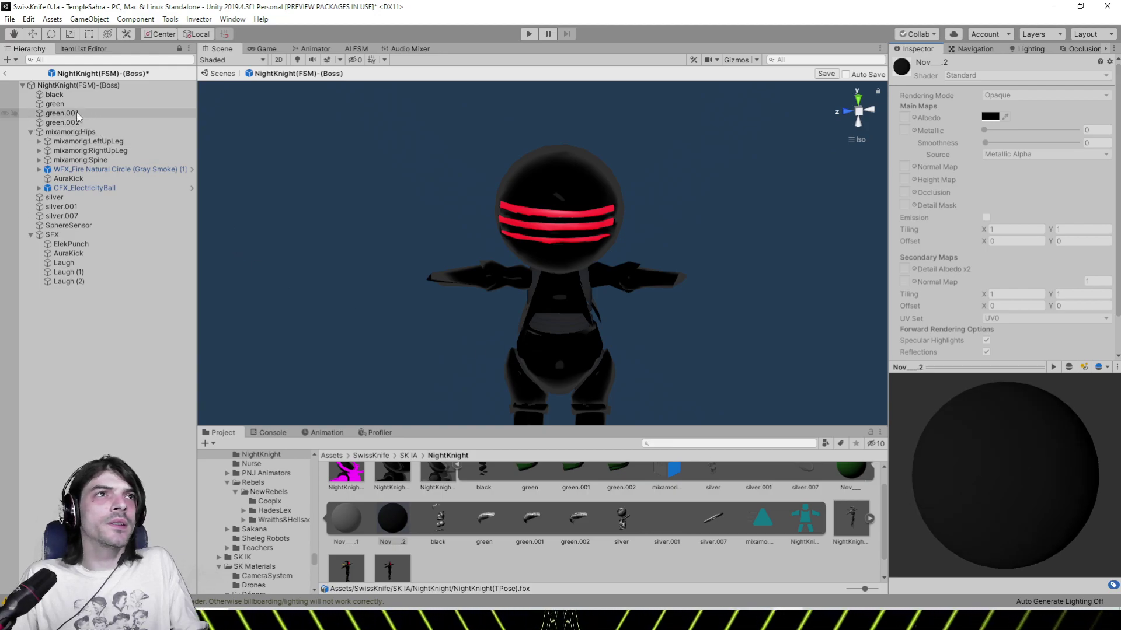
Check the materials on the boss's silver meshes and review the NightKnight Metal rim settings against the model
click(76, 206)
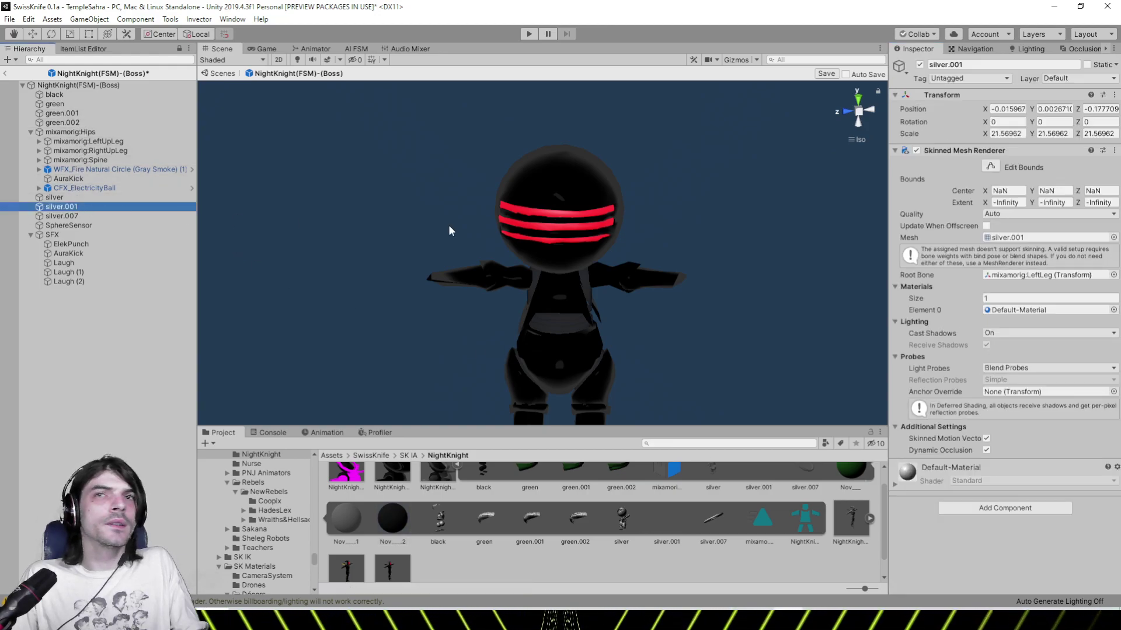
click(1033, 310)
click(82, 216)
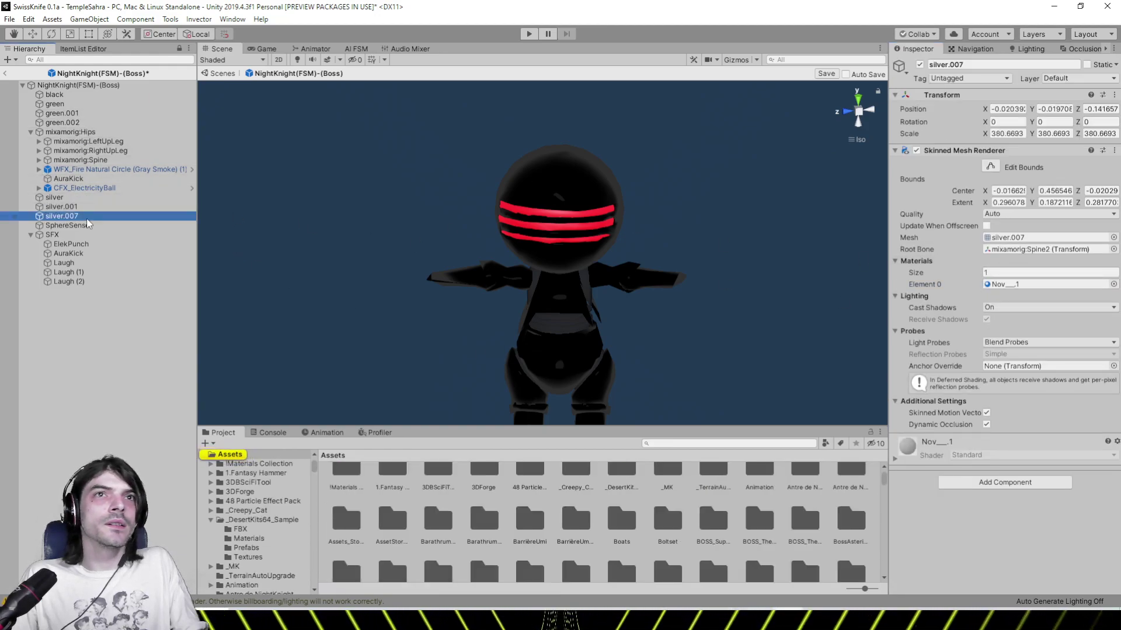
click(121, 199)
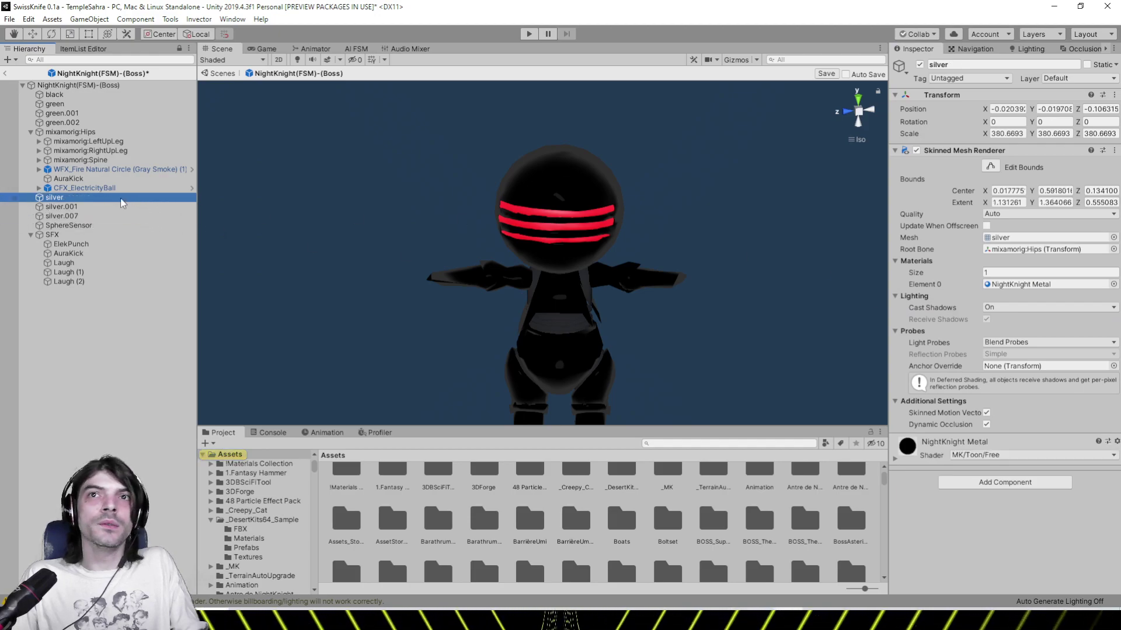
click(1027, 284)
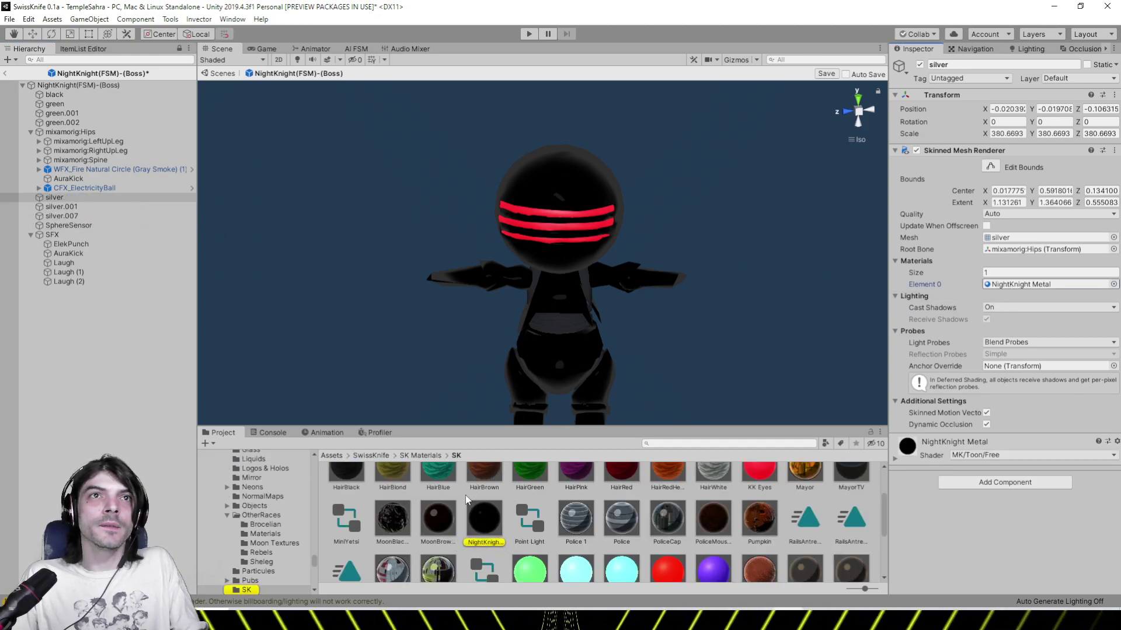
click(485, 516)
scroll(1026, 327, down, 3)
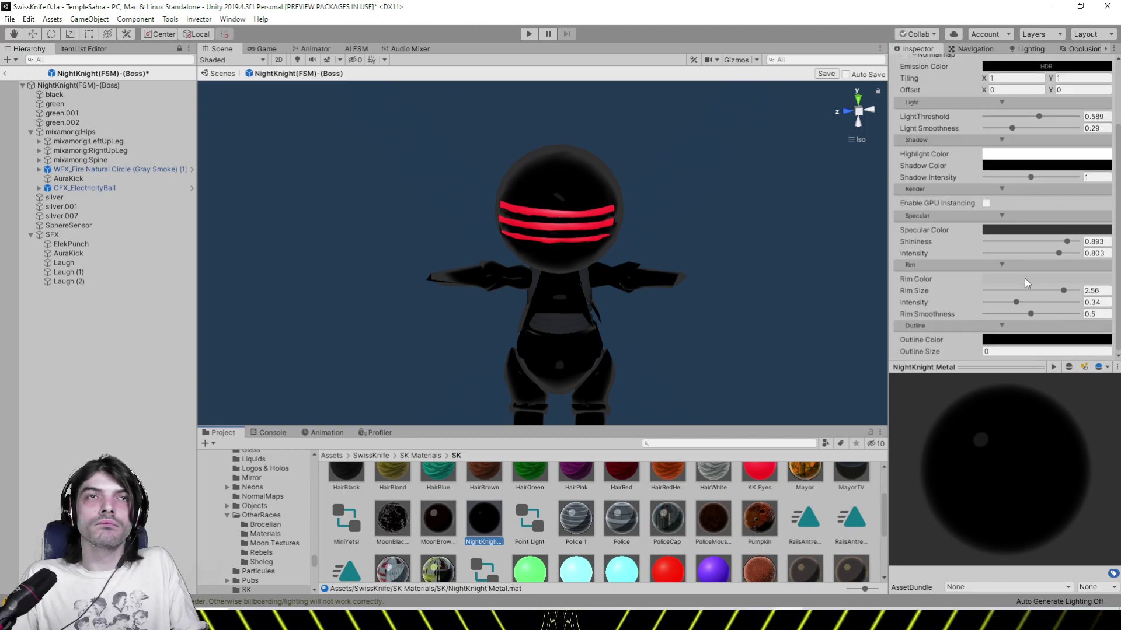
alt+drag(817, 266, 386, 239)
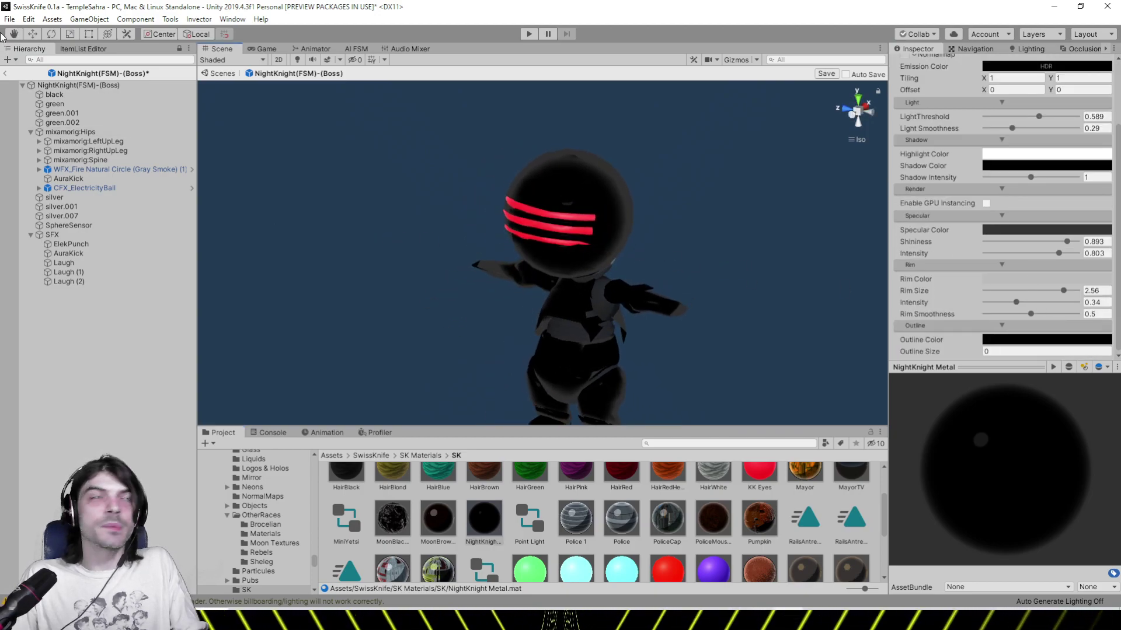
Return to the TempleSahra scene and examine the shading of the spiked eye creature on the stone block
click(6, 71)
click(534, 332)
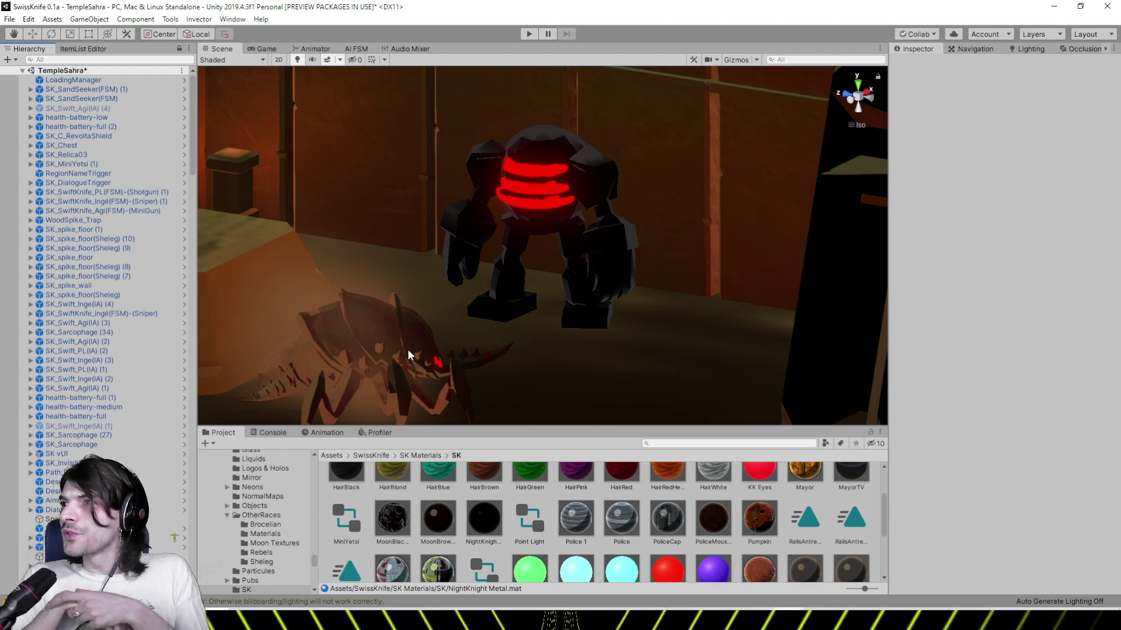
alt+drag(407, 349, 676, 324)
scroll(467, 262, up, 8)
middle_drag(467, 262, 793, 346)
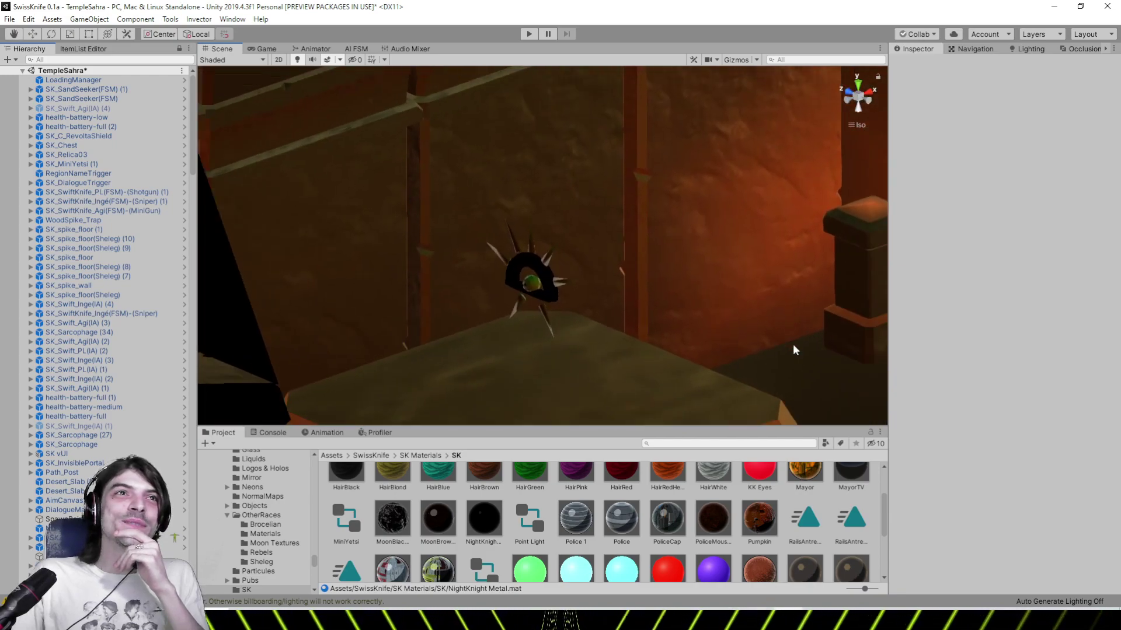
Compare the spiked eye creature with scene lighting off and on, and survey the shading of the temple room's other enemies
click(298, 60)
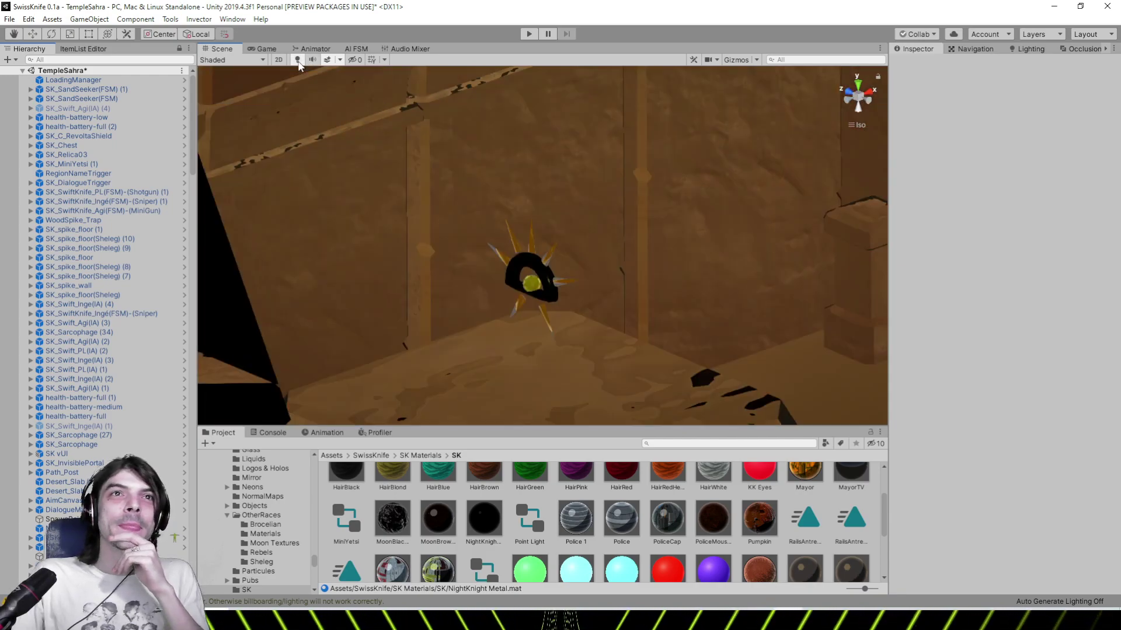
click(299, 62)
scroll(638, 288, down, 2)
middle_drag(764, 396, 680, 226)
scroll(590, 272, down, 5)
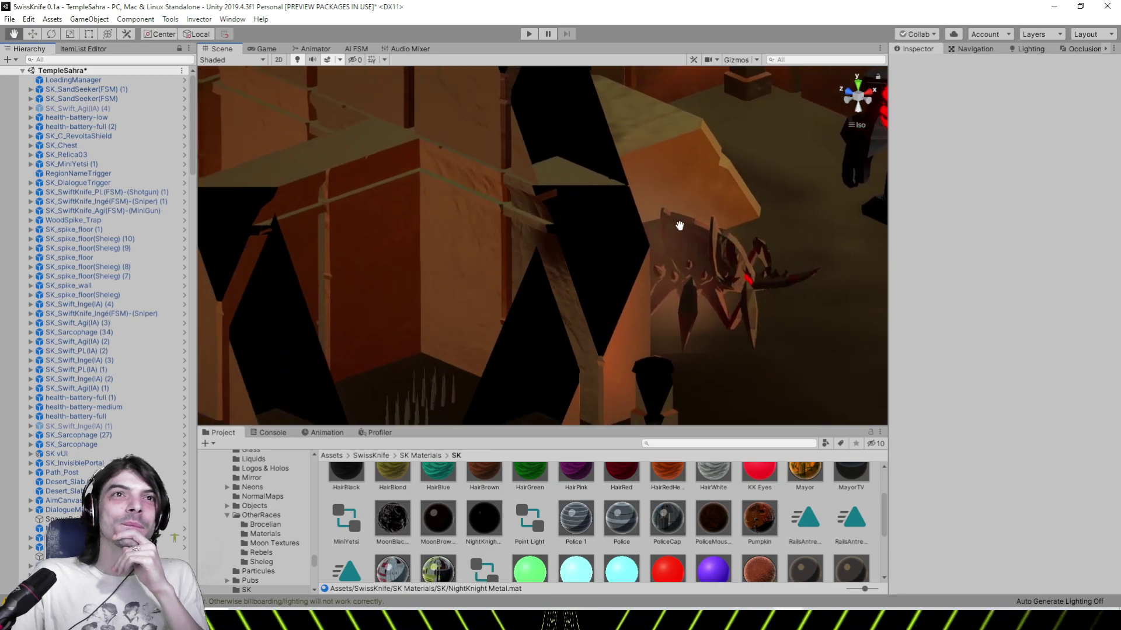
scroll(401, 268, down, 3)
middle_drag(400, 268, 431, 310)
scroll(430, 310, up, 3)
right_drag(430, 310, 713, 292)
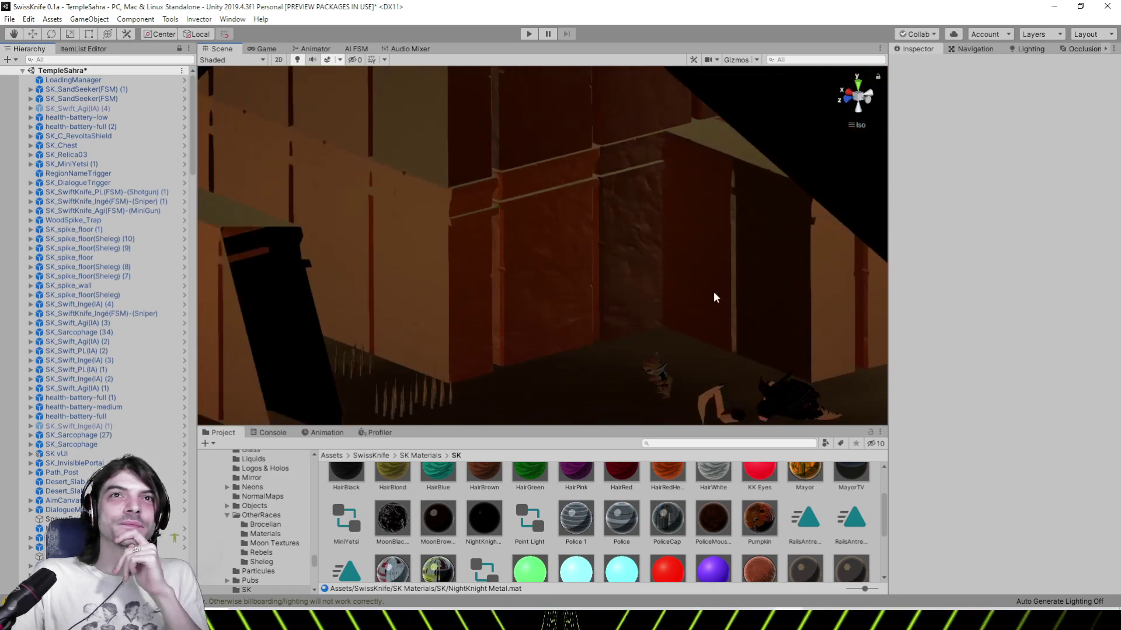
alt+drag(716, 298, 745, 357)
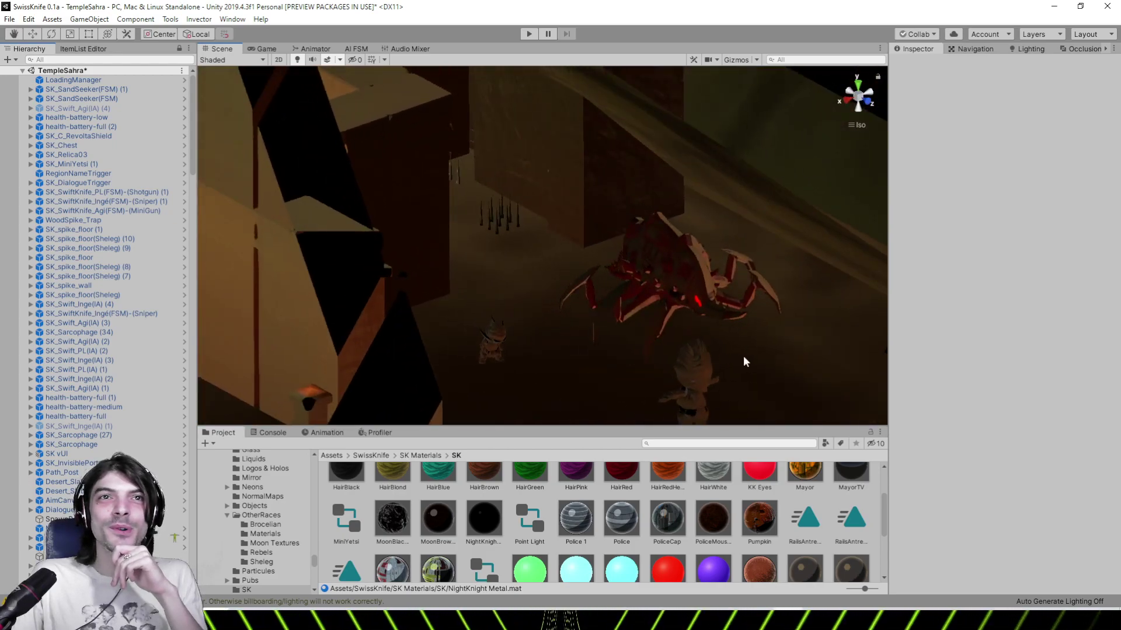
Locate the mummy's SKMomie material and set its rim size to 2.6, rim intensity to 0.318 and rim smoothness to 0.096
click(700, 355)
click(701, 355)
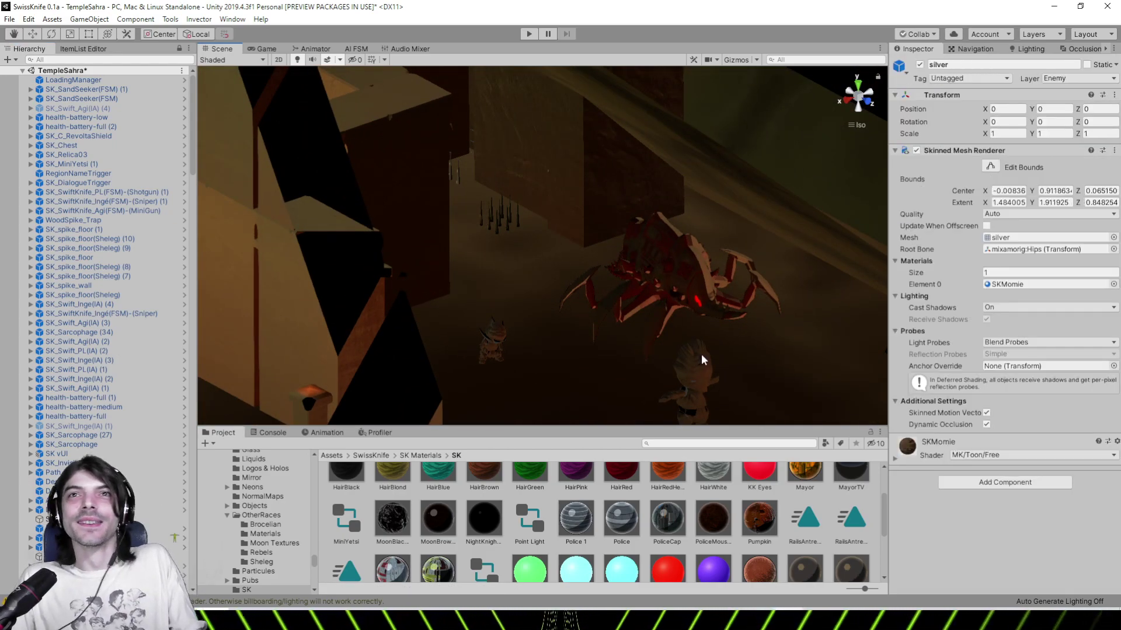
click(1053, 285)
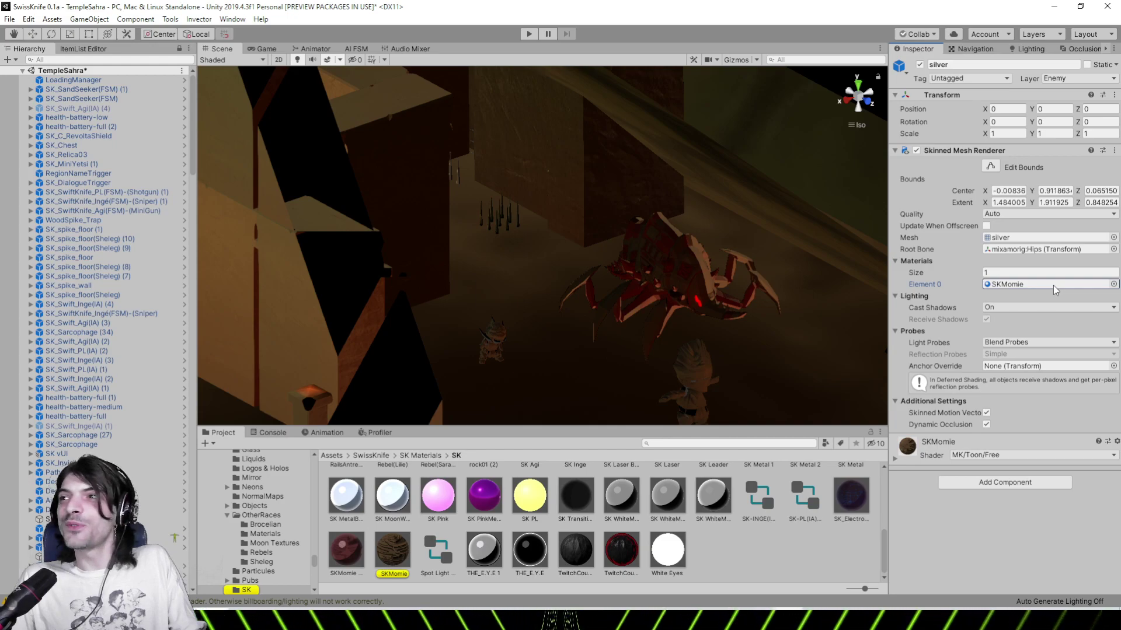
key(f)
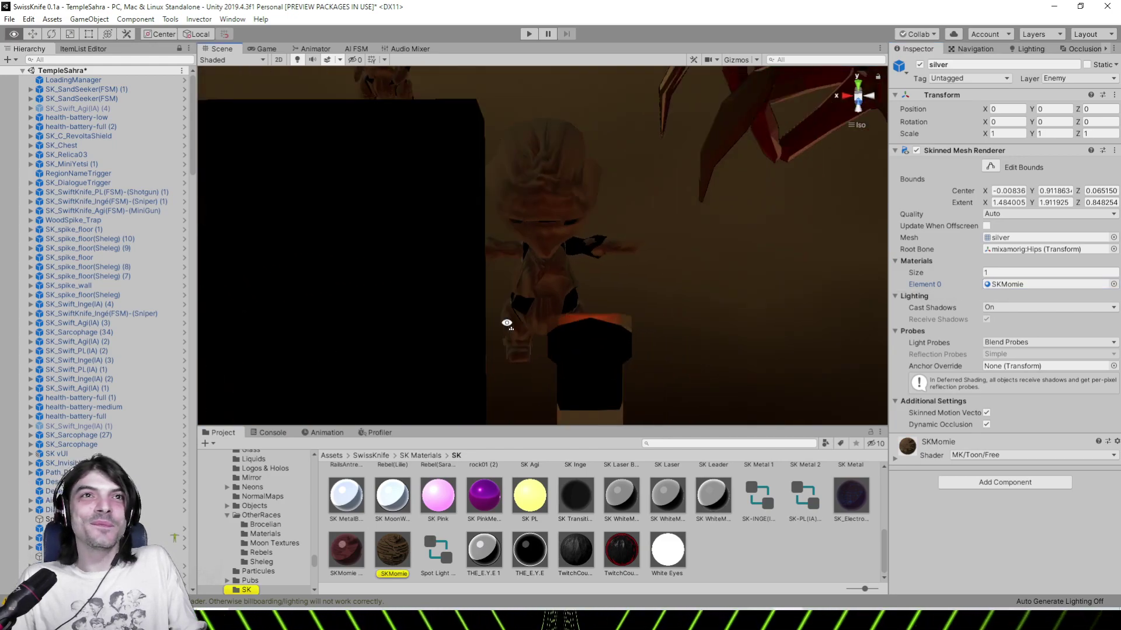
click(385, 552)
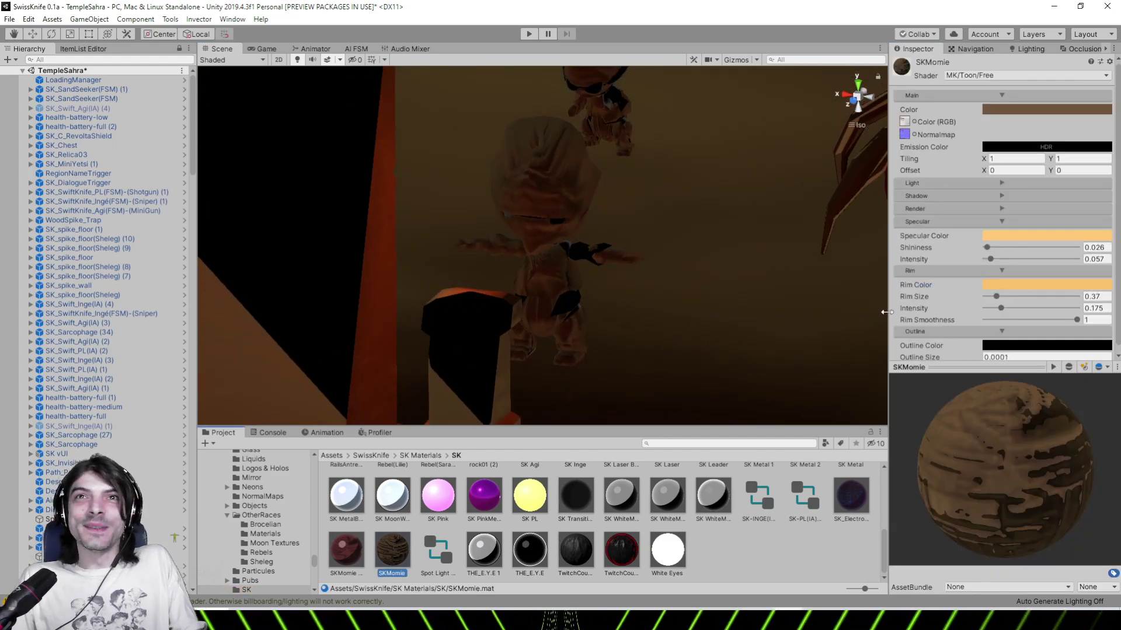
click(1063, 298)
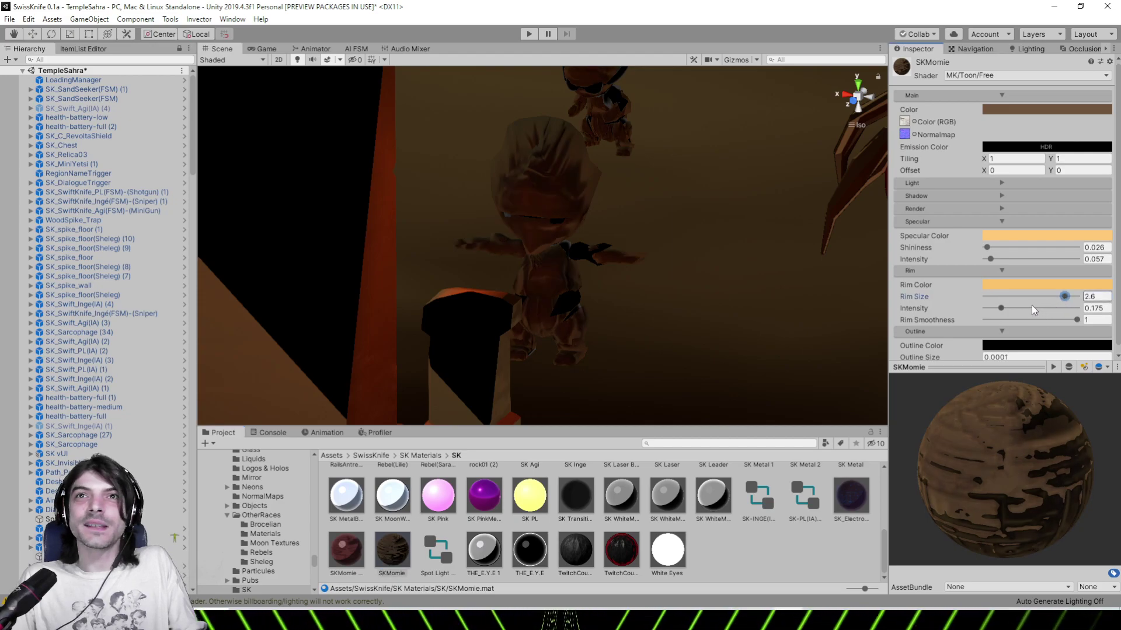
drag(1000, 308, 1028, 309)
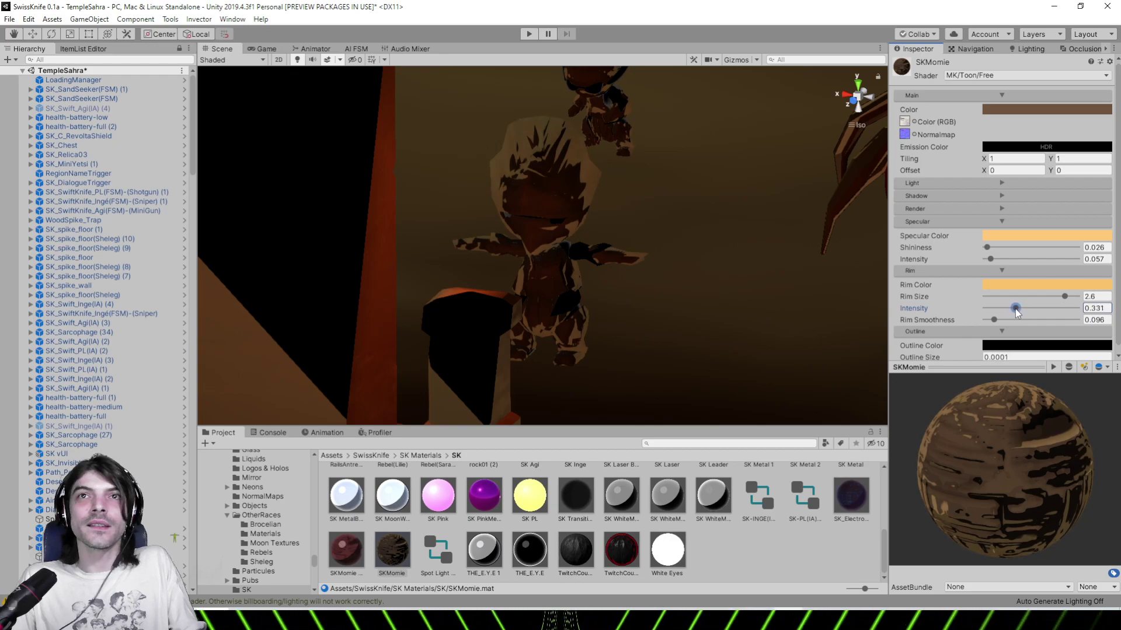
Set the SKMomie rim color to the muted sand tone D2B17C and check the mummy from other angles
click(1021, 287)
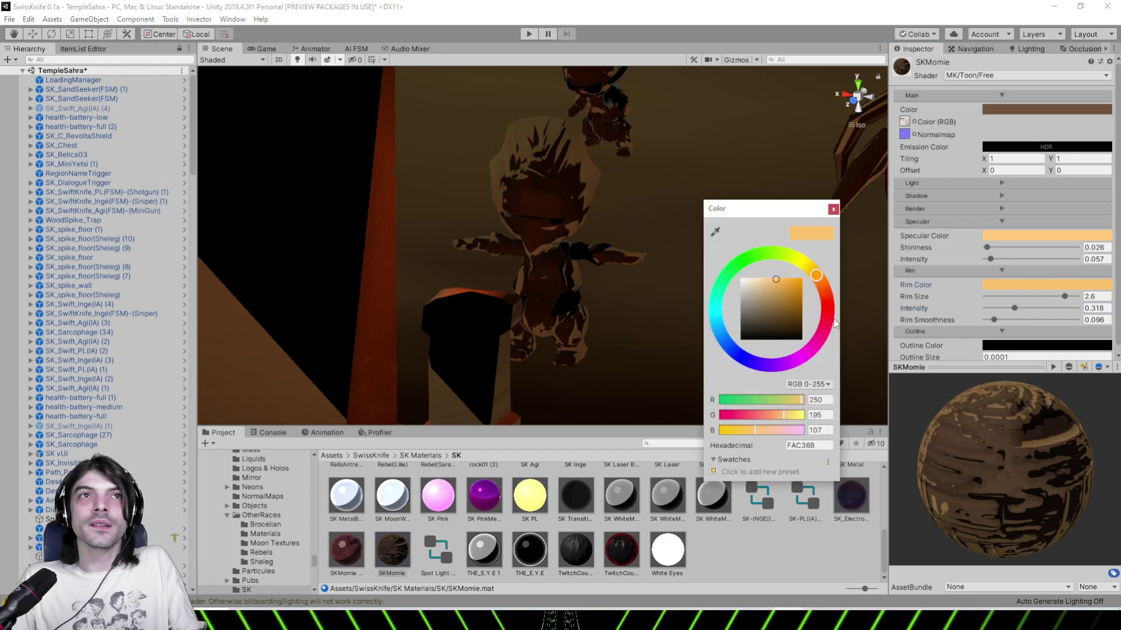
drag(774, 288, 766, 288)
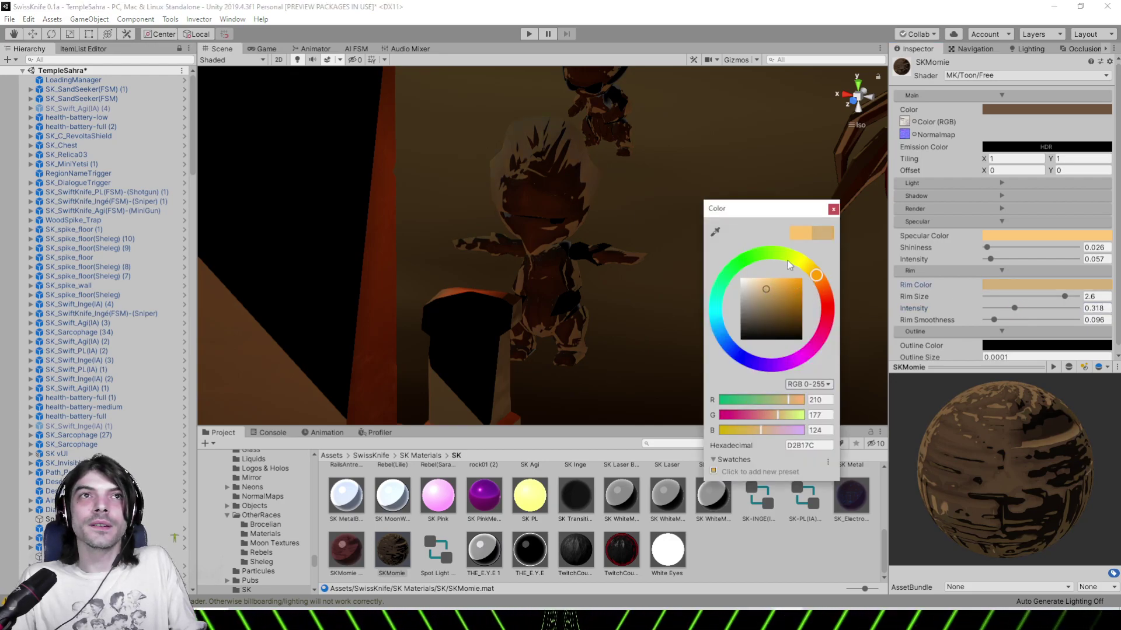
click(833, 210)
right_drag(732, 216, 630, 187)
alt+drag(630, 188, 637, 321)
scroll(628, 327, down, 6)
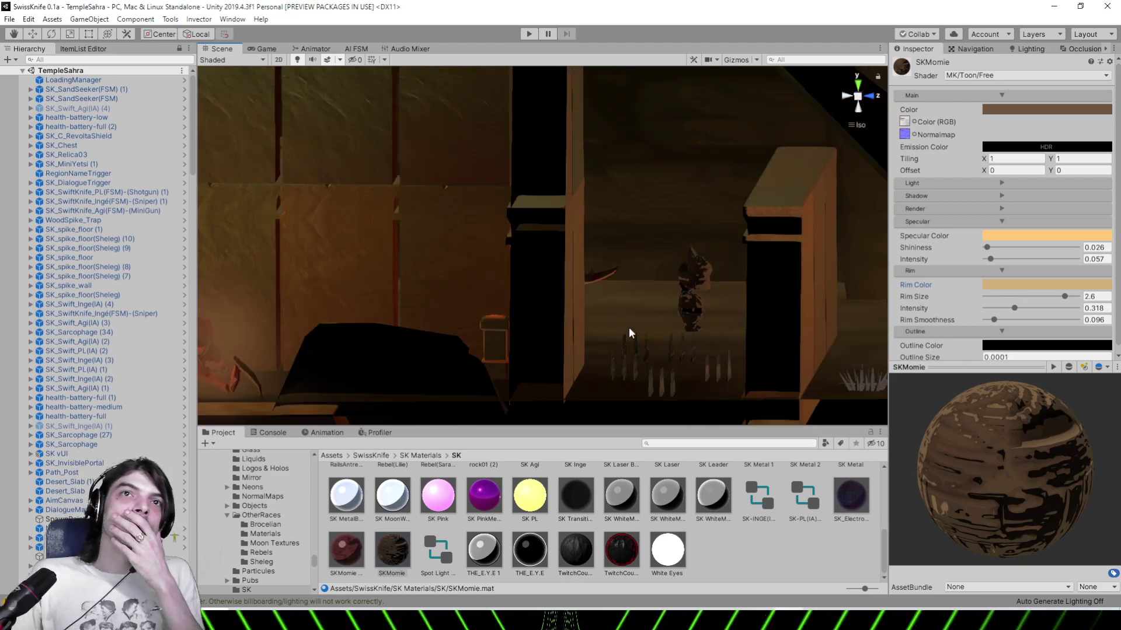
Locate the shotgun enemy's SK_ToonSwift material and set its rim size to 2.29, rim intensity to 0.408 and rim smoothness to 0.166
middle_drag(525, 330, 497, 329)
alt+drag(496, 330, 389, 283)
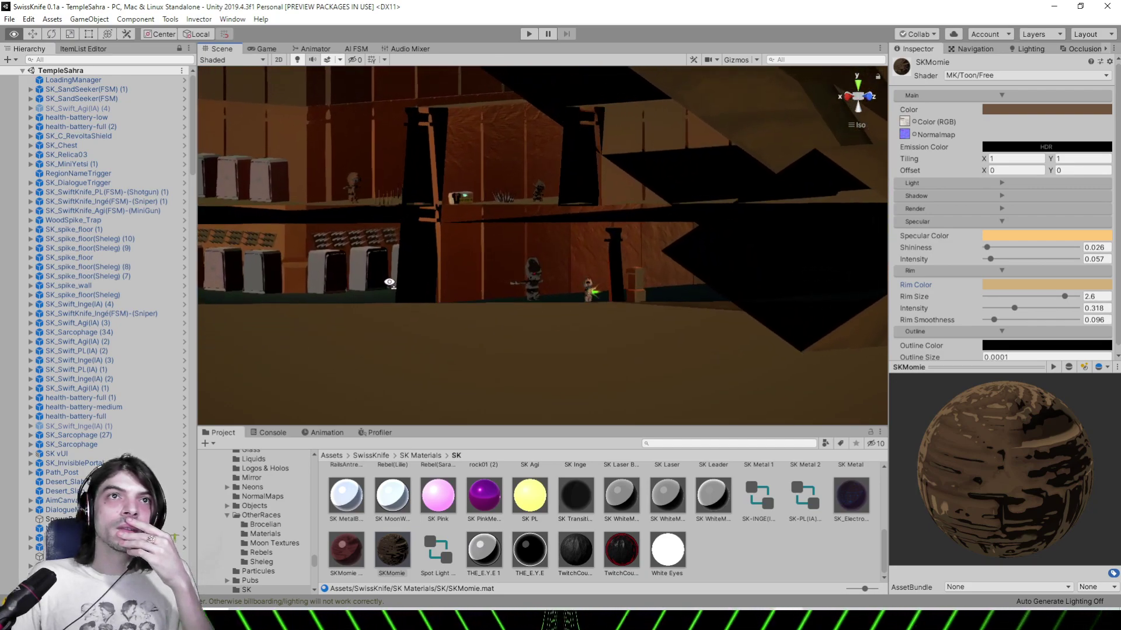
click(528, 274)
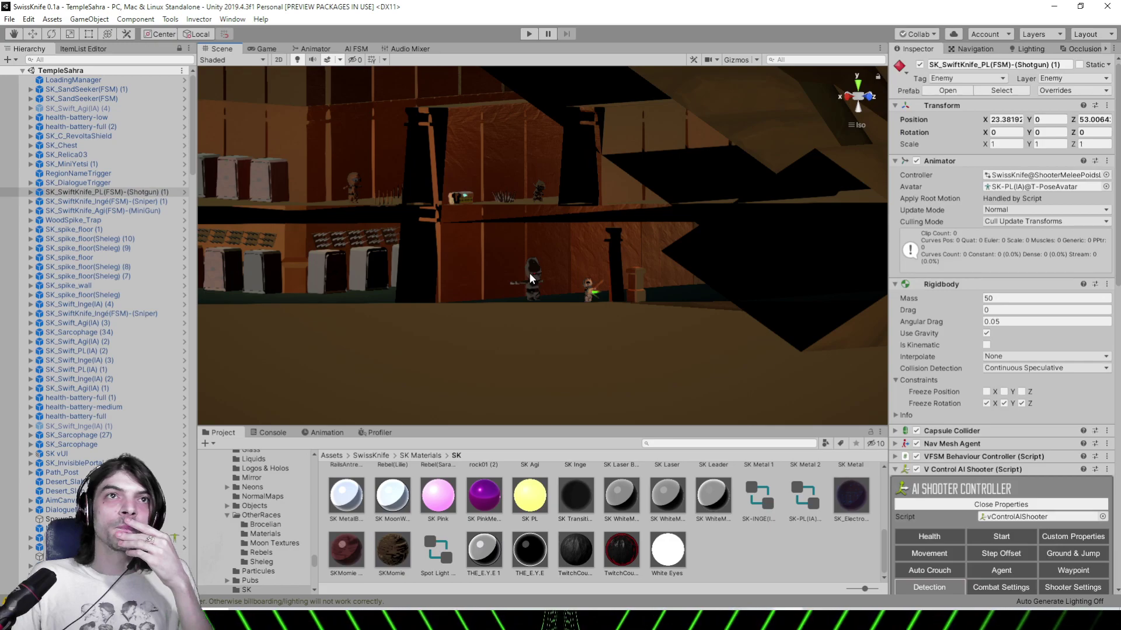
click(529, 274)
click(1022, 286)
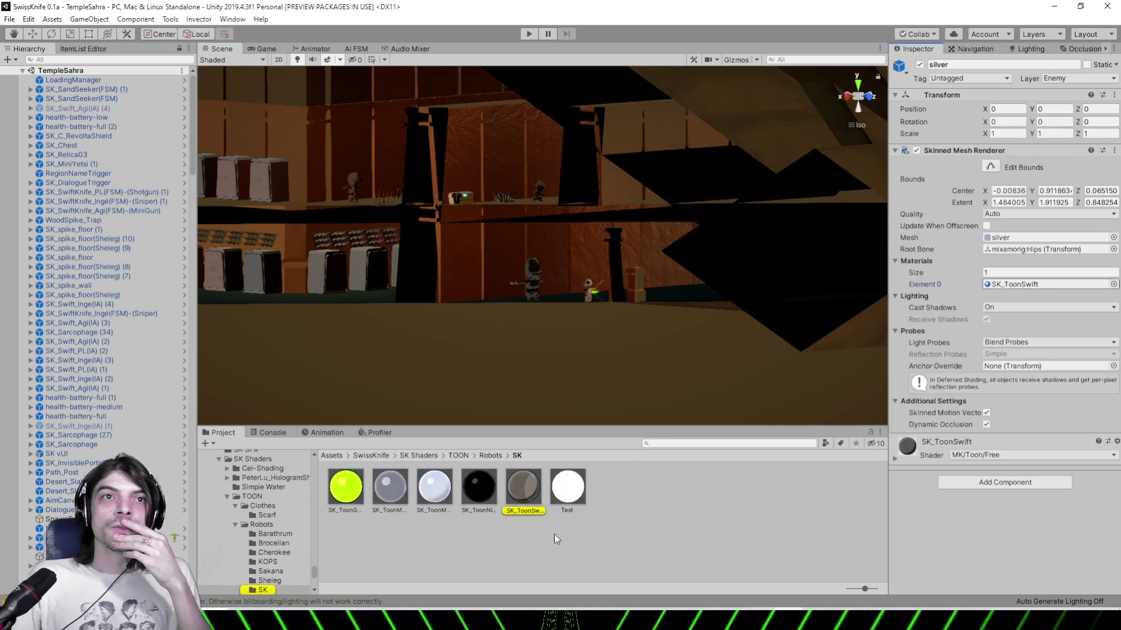
click(524, 489)
scroll(933, 342, down, 5)
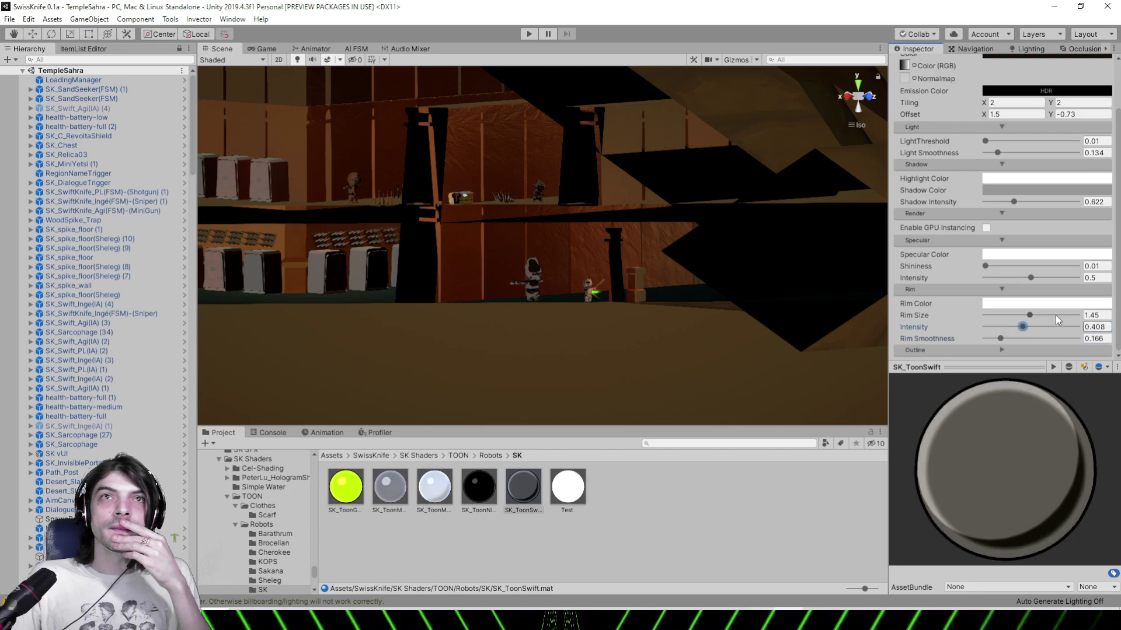
scroll(572, 282, up, 5)
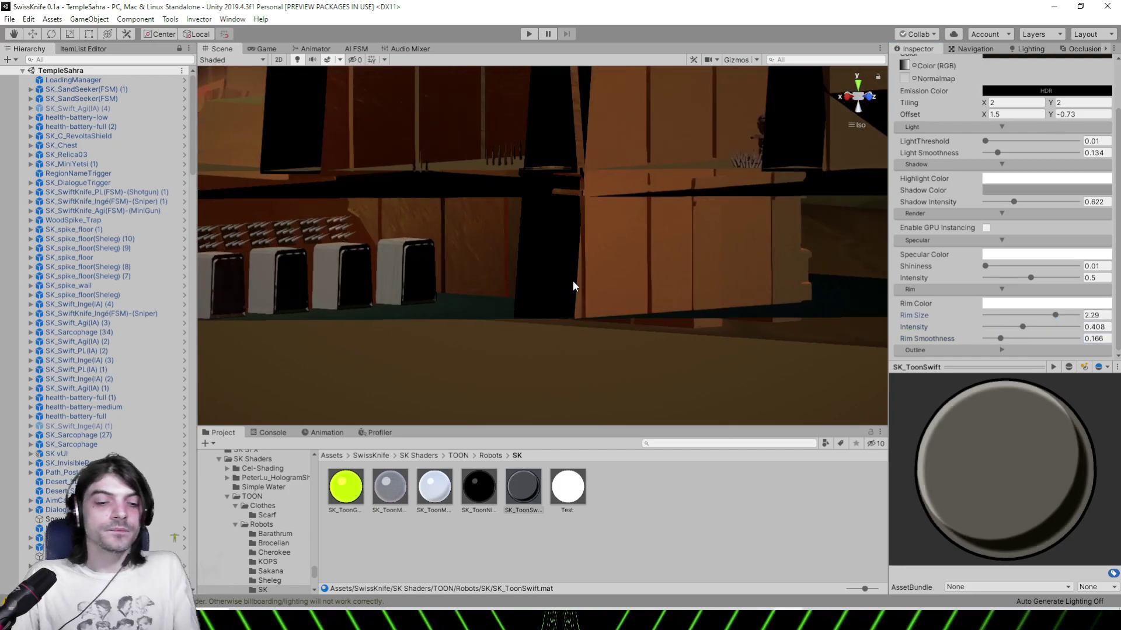
Frame the SK_SwiftKnife_Ingé(FSM)-(Sniper) enemy and examine its toon shading from the front
click(93, 296)
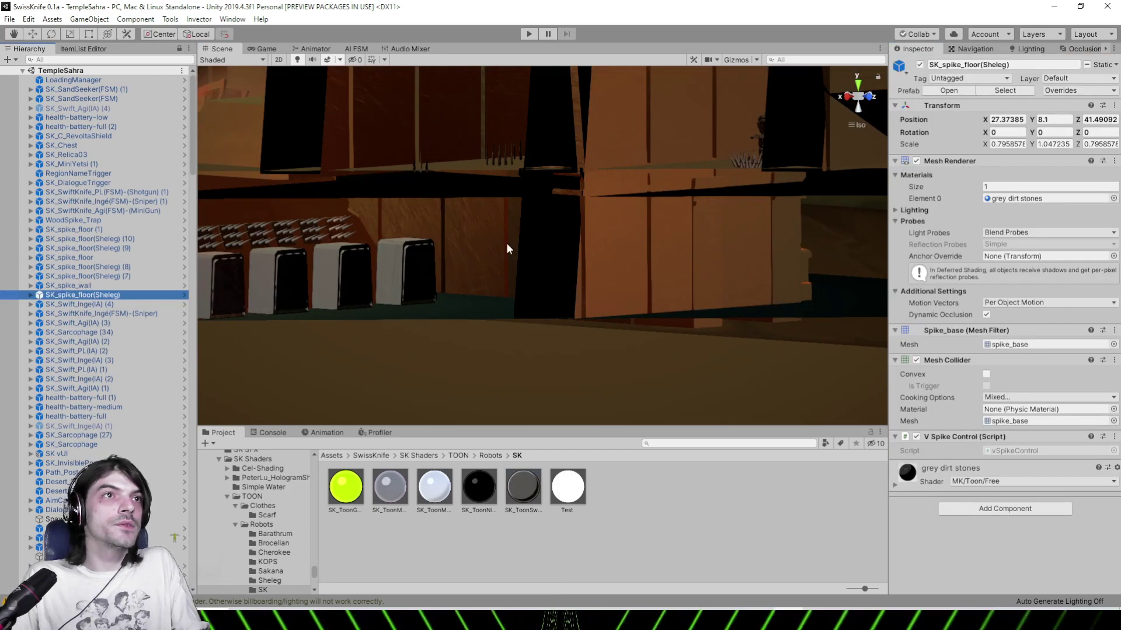
double_click(108, 314)
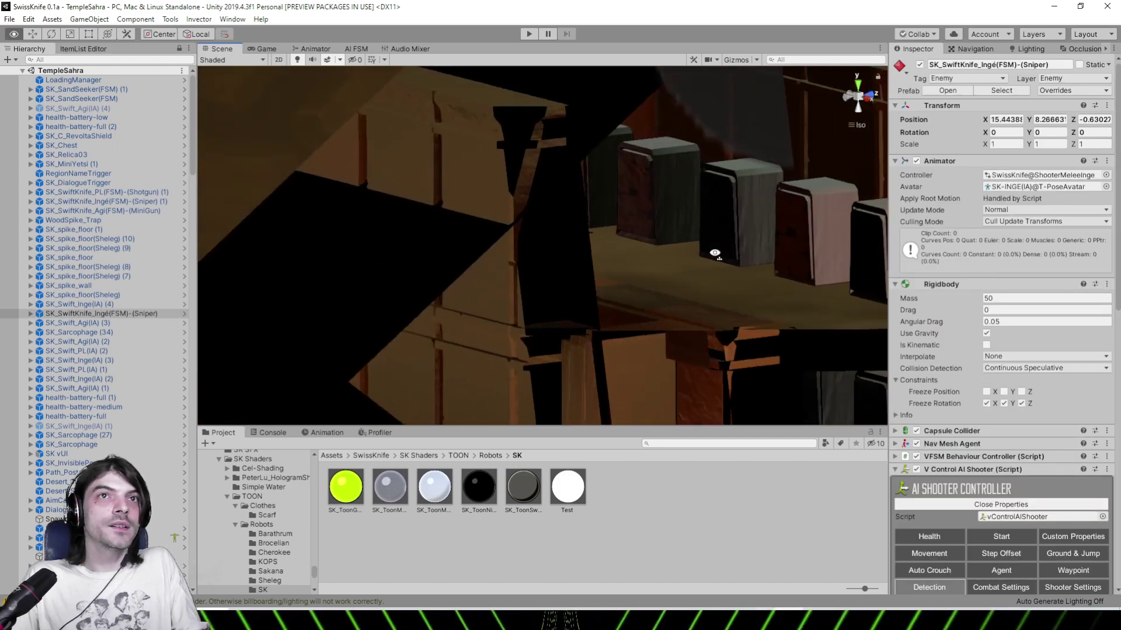
alt+drag(585, 268, 443, 322)
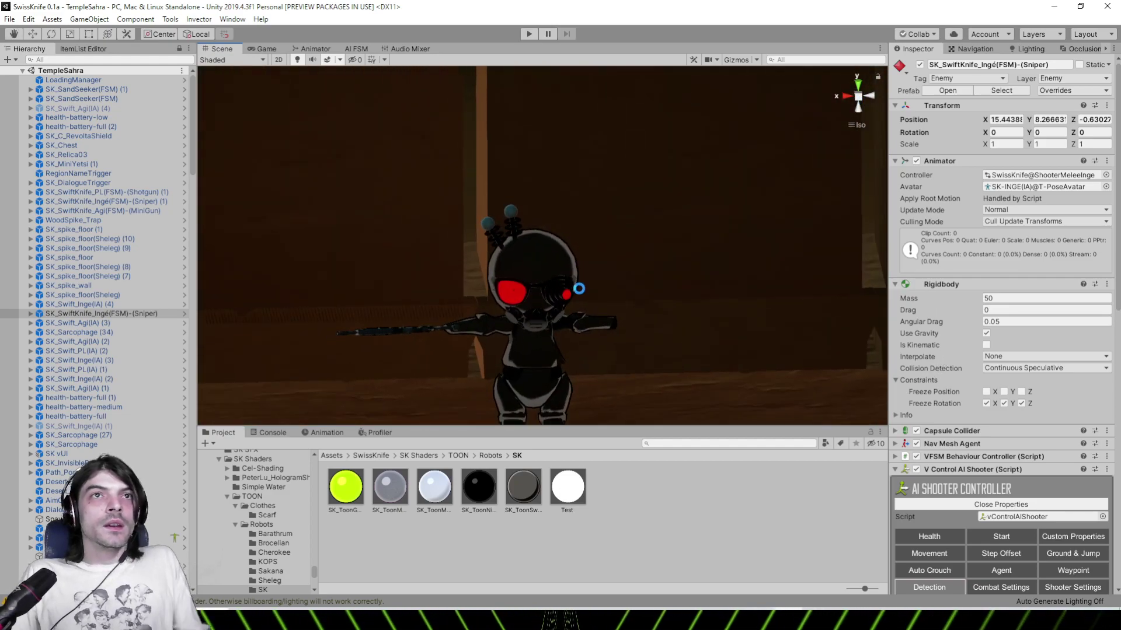
Open the Egouts SKCity scene
click(10, 19)
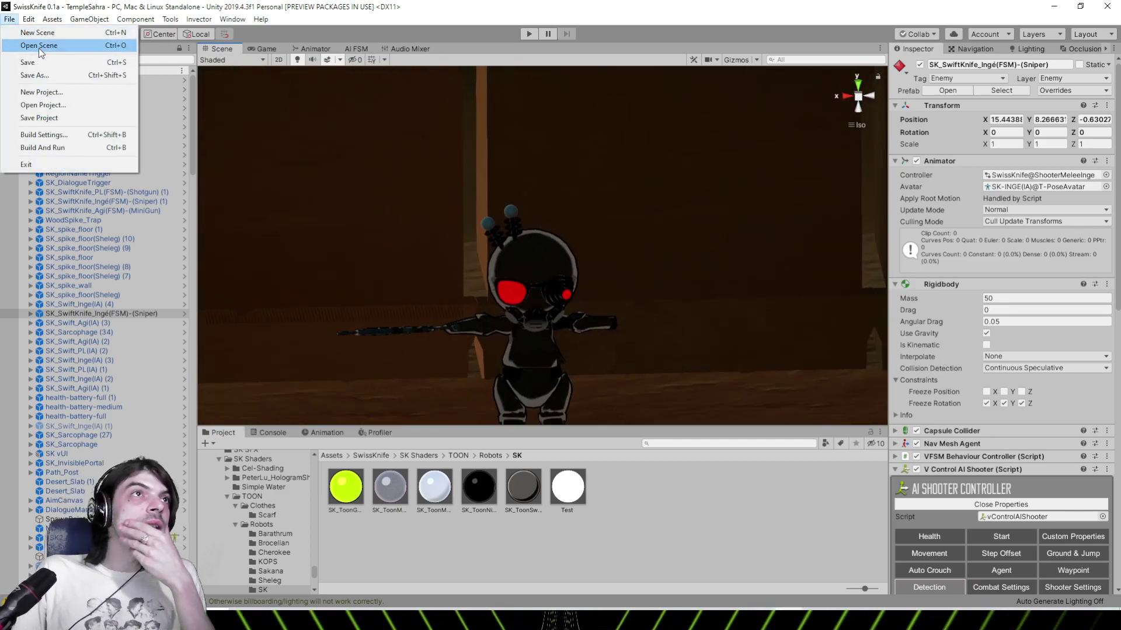
click(29, 43)
drag(551, 105, 553, 236)
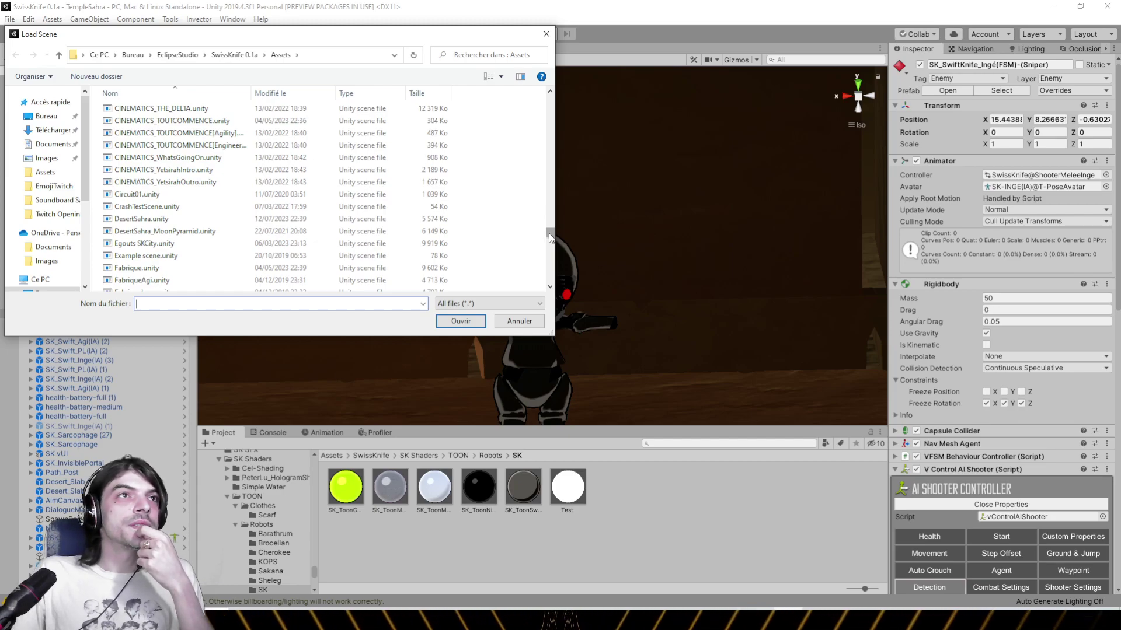
drag(549, 234, 549, 237)
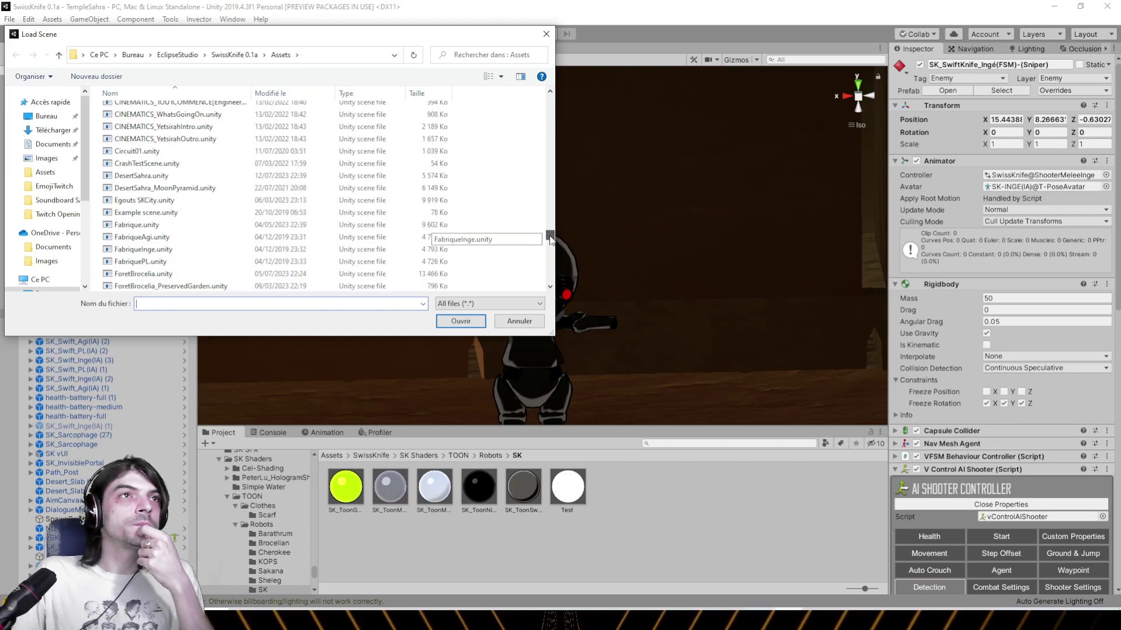
double_click(183, 202)
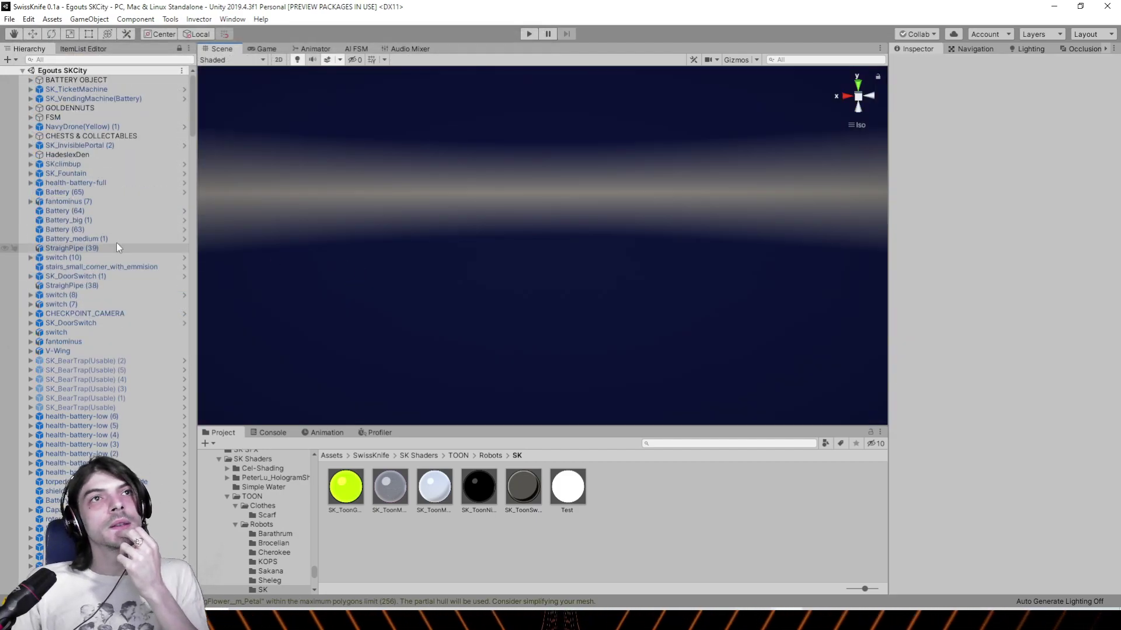
Frame the Battery (63) object on the green liquid and switch the scene view to perspective
click(87, 230)
key(f)
alt+drag(408, 249, 488, 253)
scroll(488, 257, down, 10)
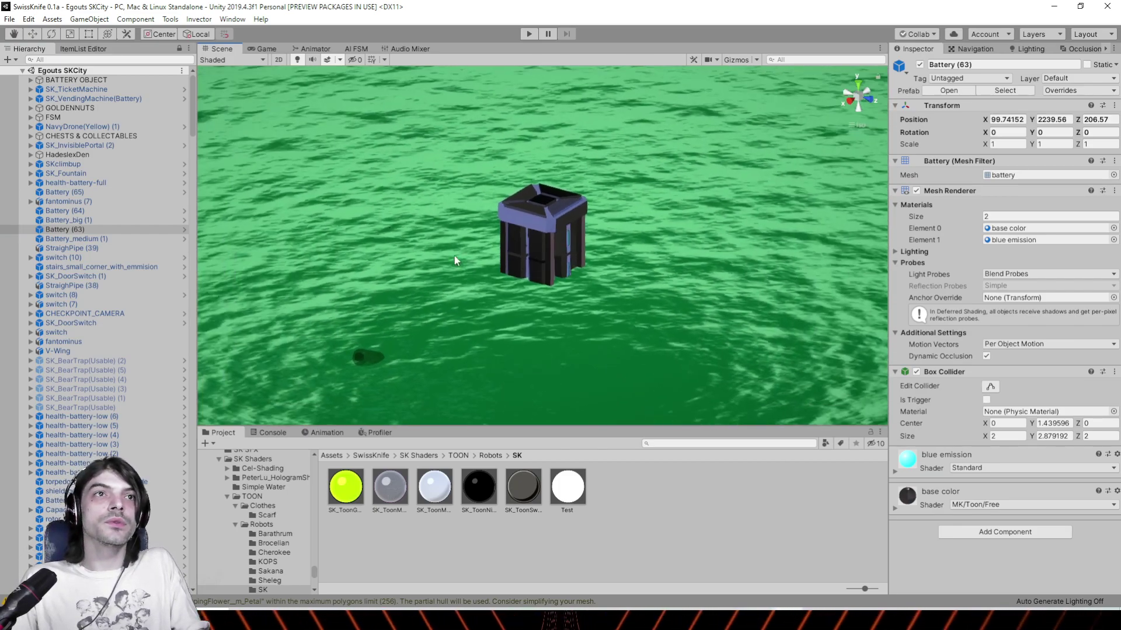
mouse_move(461, 242)
right_down()
mouse_move(650, 264)
mouse_move(548, 235)
mouse_move(743, 249)
mouse_move(459, 275)
mouse_move(463, 257)
right_up()
scroll(547, 236, up, 4)
click(859, 125)
scroll(589, 309, up, 2)
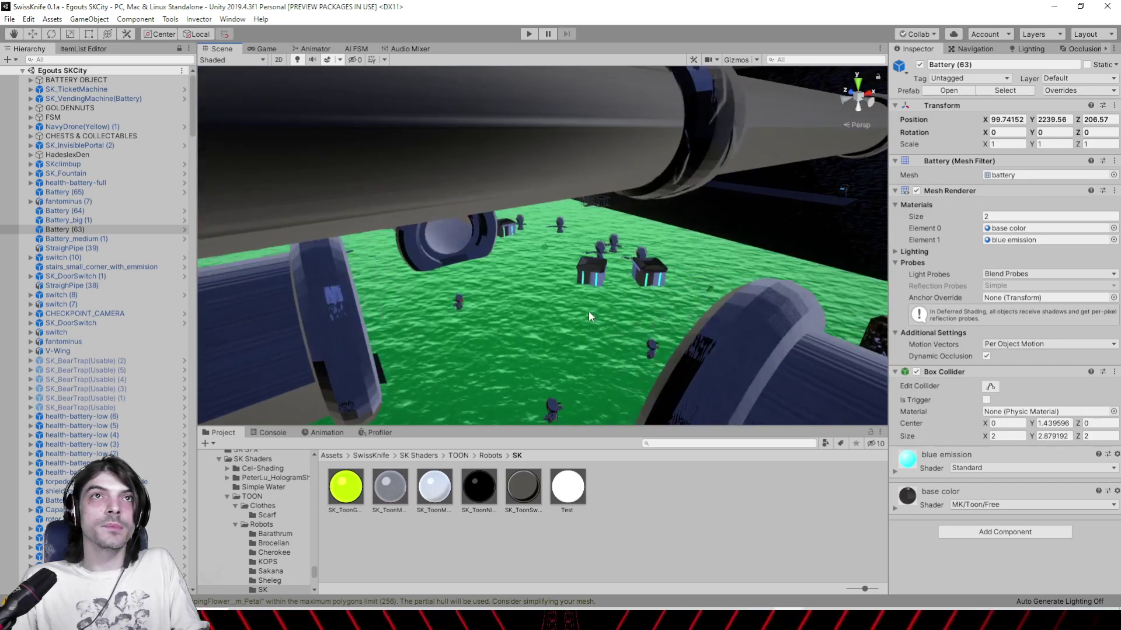
Examine the shading of the sewer's pipes, walls, enemies and green liquid, inside and around the whole level
middle_drag(588, 312, 669, 295)
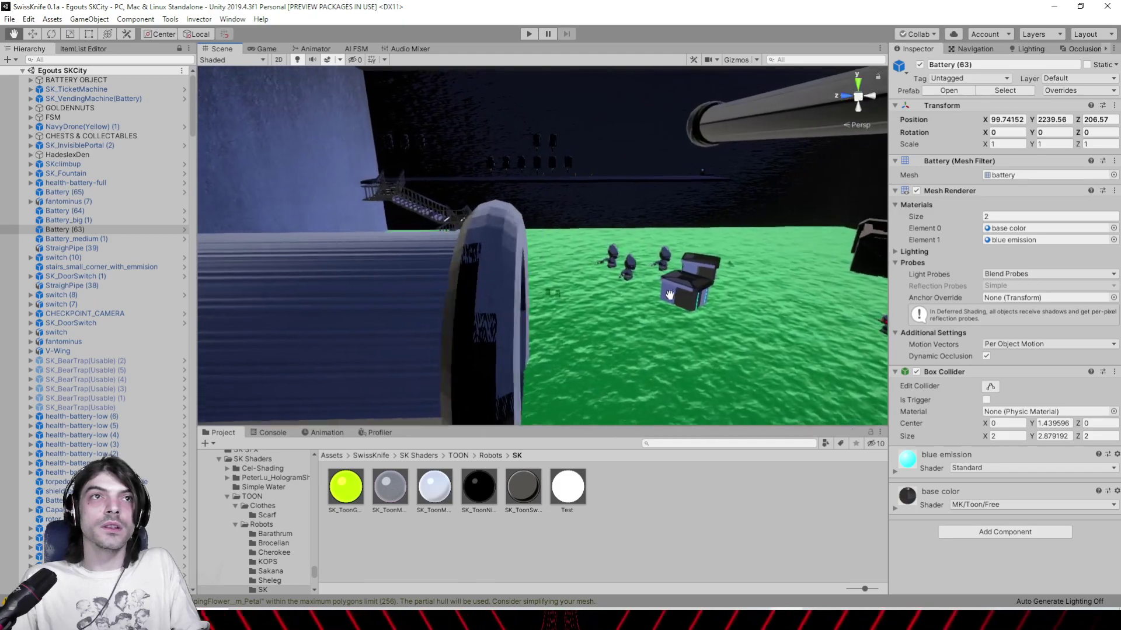
right_drag(669, 294, 530, 298)
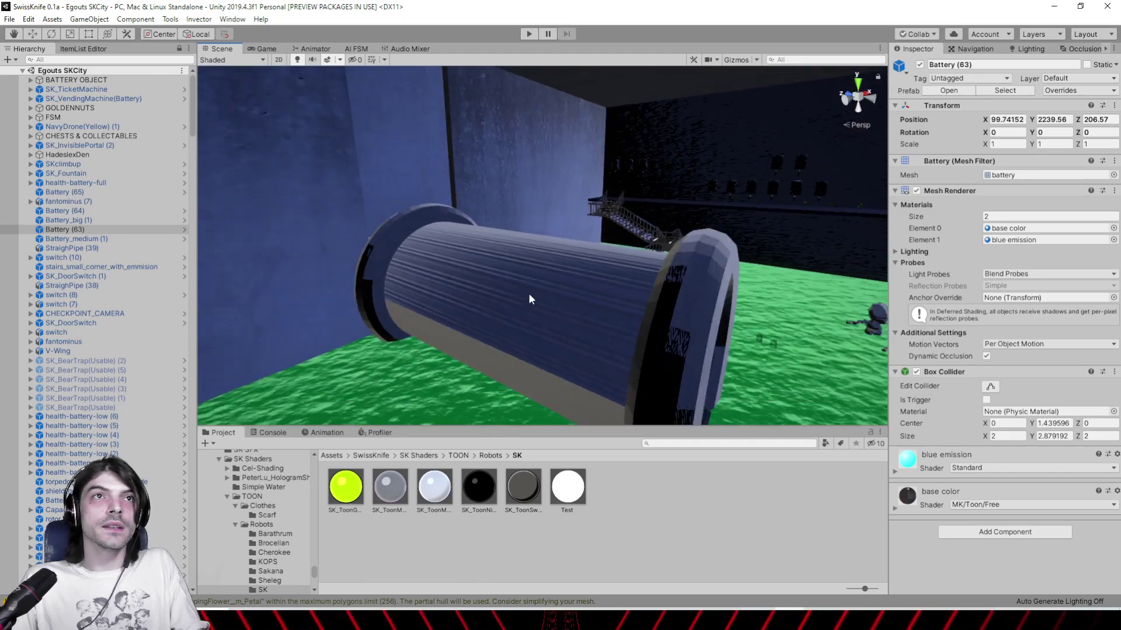
middle_drag(530, 299, 432, 297)
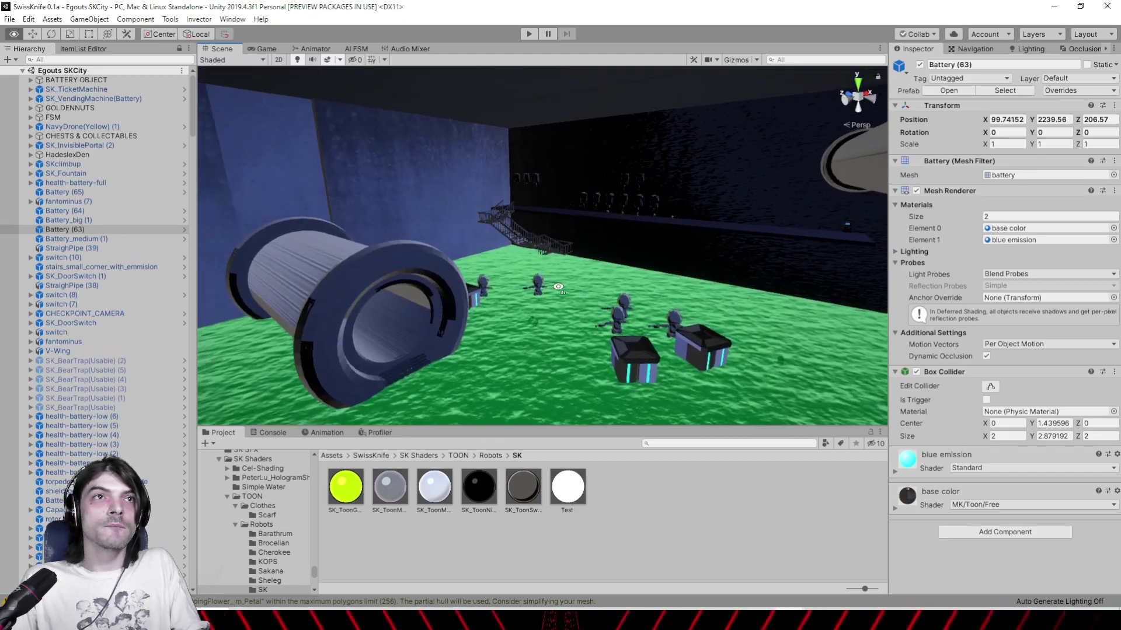
right_drag(688, 309, 454, 291)
middle_drag(453, 290, 506, 284)
right_drag(535, 282, 384, 282)
scroll(384, 282, down, 3)
middle_drag(384, 283, 330, 261)
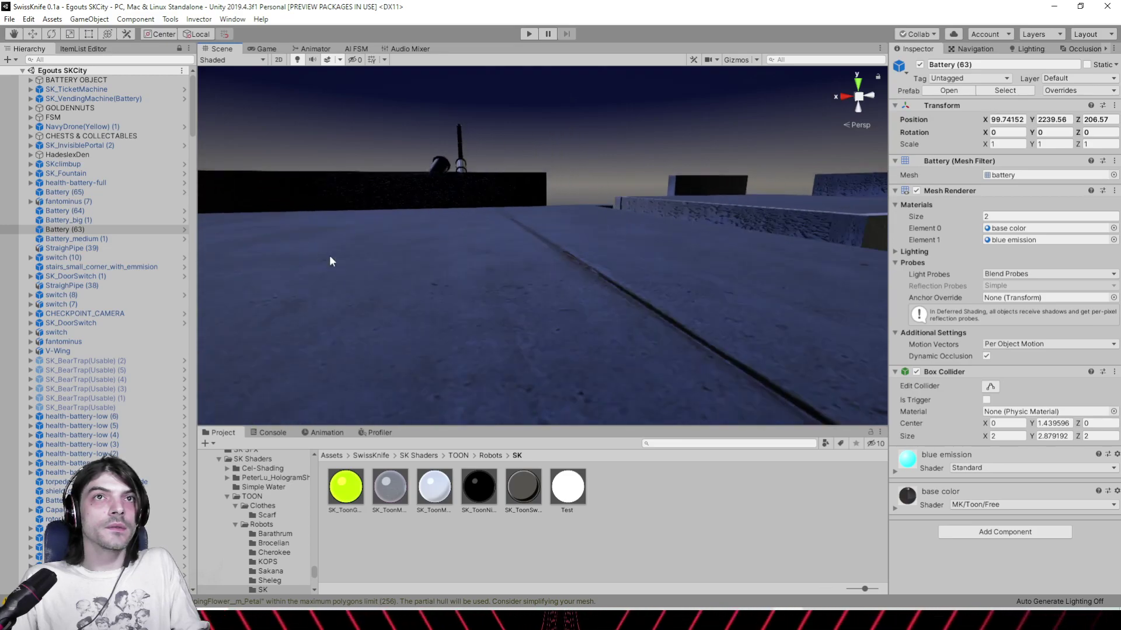
scroll(653, 320, down, 8)
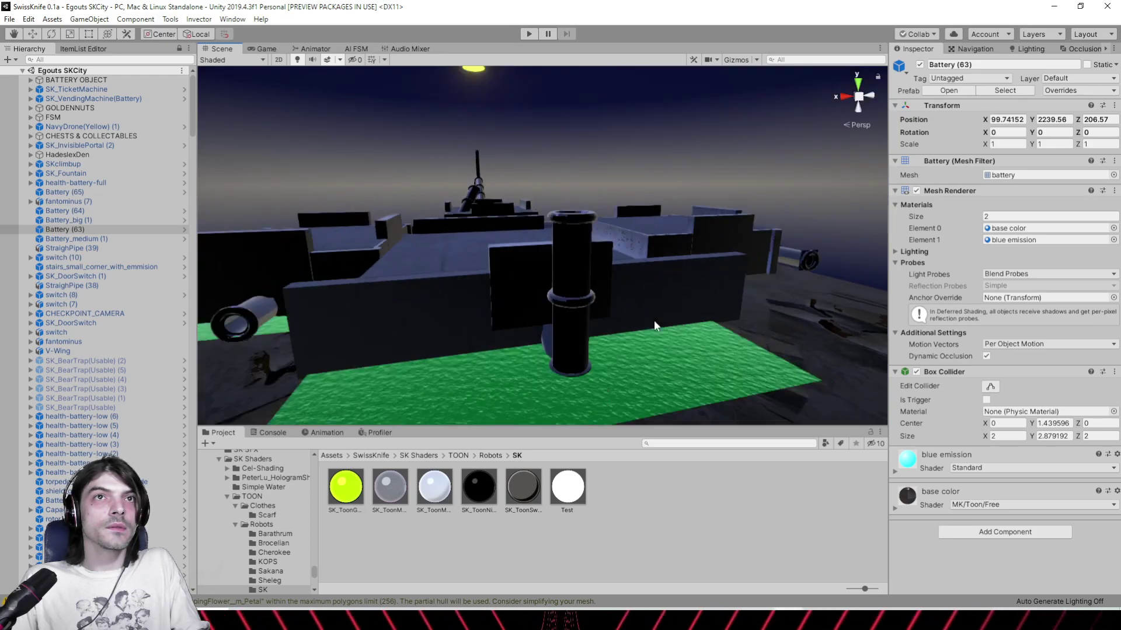
middle_drag(653, 320, 458, 269)
scroll(585, 275, down, 2)
scroll(584, 274, down, 5)
right_drag(459, 269, 563, 337)
scroll(563, 337, up, 4)
middle_drag(563, 337, 496, 311)
scroll(496, 311, up, 5)
scroll(495, 309, down, 5)
right_drag(493, 279, 691, 227)
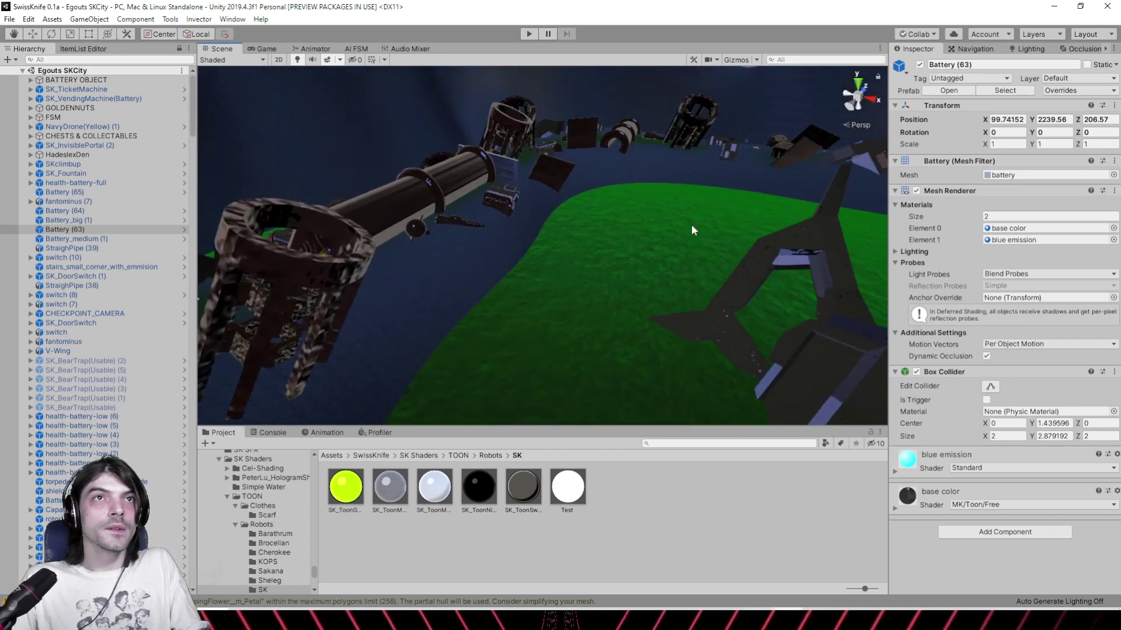
Select the rusty rotor beside the green liquid and locate its Rust material in the project
scroll(691, 228, down, 3)
middle_drag(692, 228, 613, 225)
scroll(613, 224, down, 2)
click(605, 205)
scroll(606, 205, up, 3)
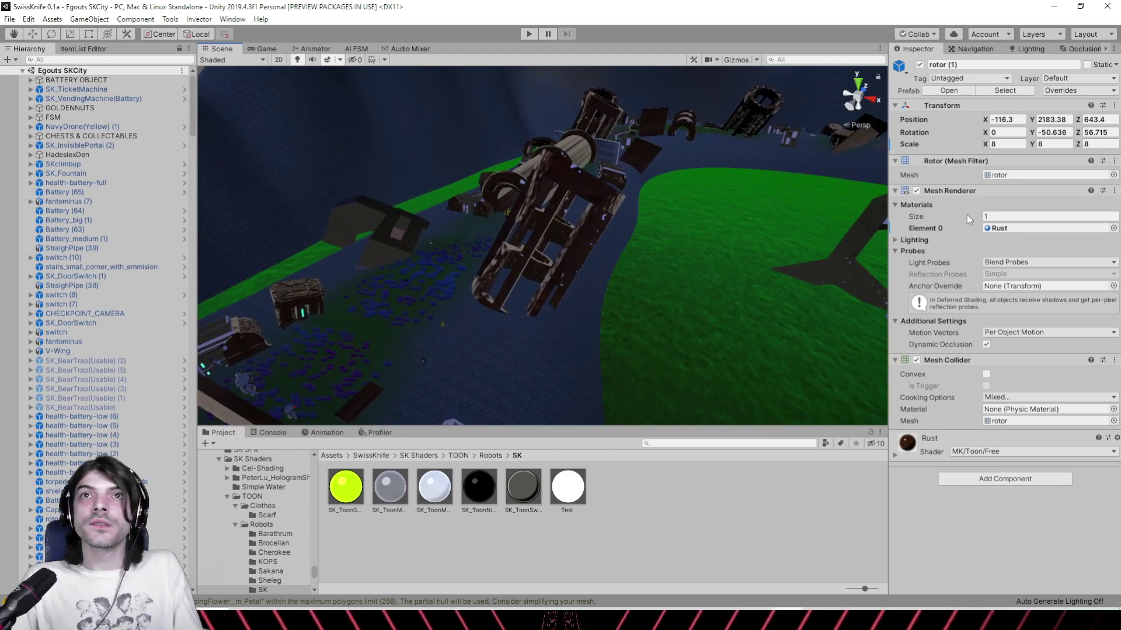
click(967, 228)
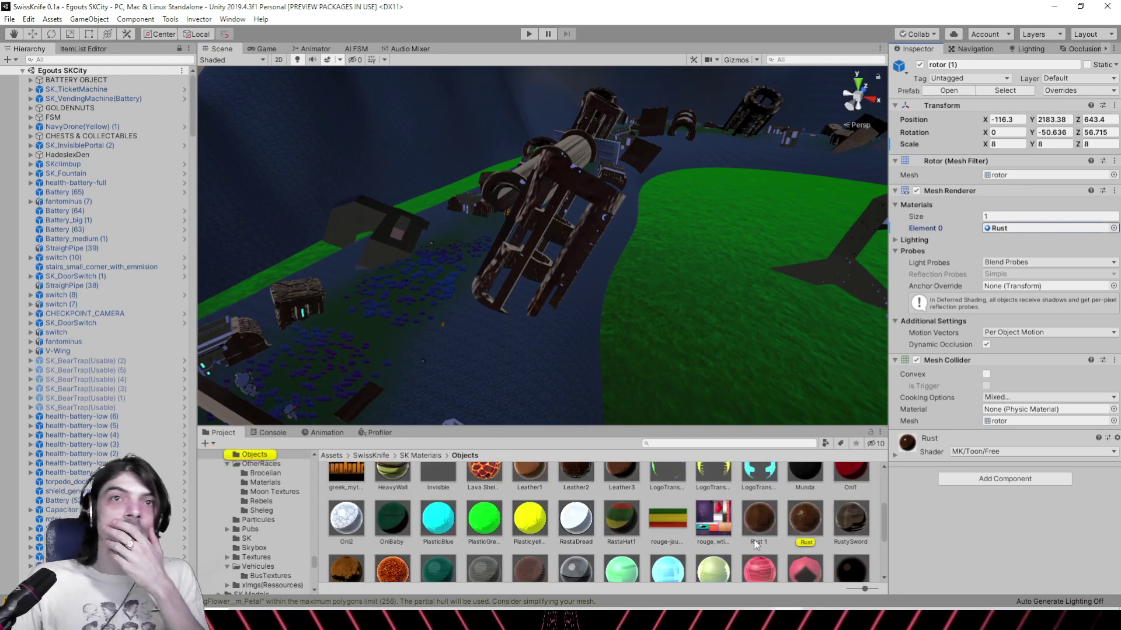
Set the Rust material's rim size to 2.33, intensity to 0.369 and smoothness to 0.096, with a light orange rim color
click(805, 520)
mouse_move(1011, 296)
mouse_down()
mouse_move(1058, 292)
mouse_move(1018, 302)
mouse_up()
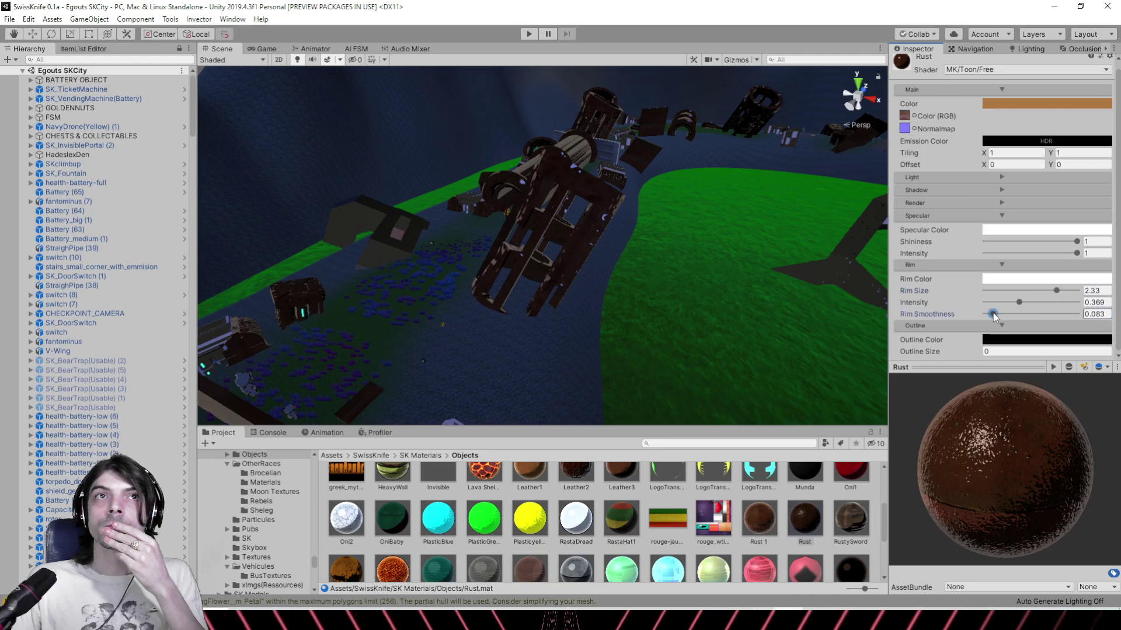
click(1006, 279)
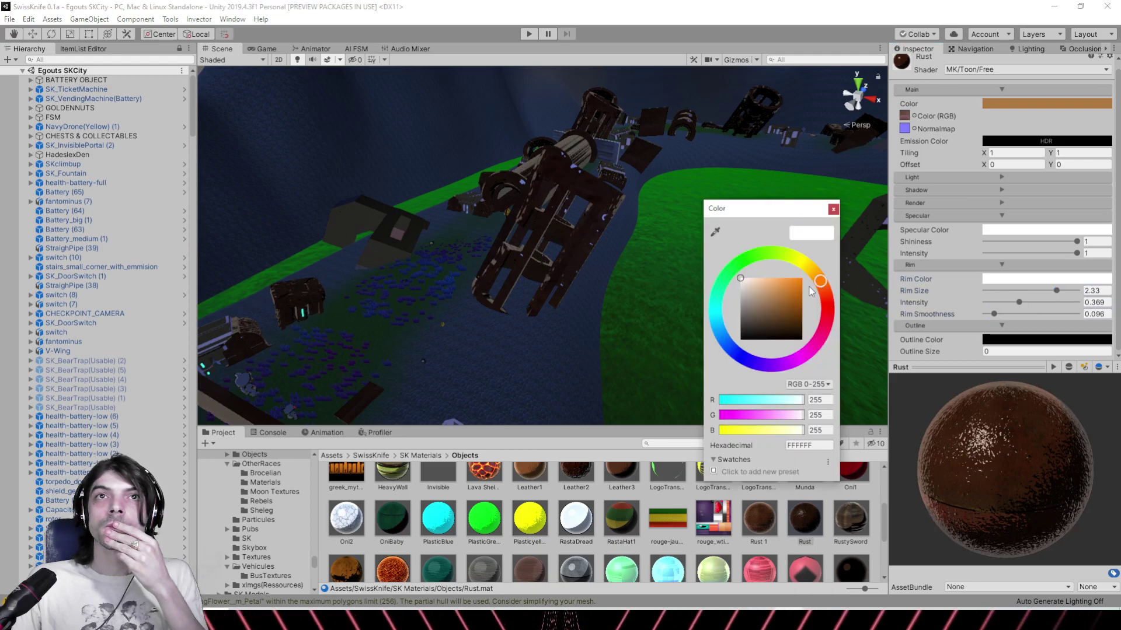
drag(787, 286, 765, 277)
Examine the rim shading on the rusty rotors, metal wreckage and hexagonal dome around the green liquid
right_drag(570, 220, 595, 237)
key(s)
scroll(595, 238, down, 3)
middle_drag(595, 237, 560, 280)
right_drag(560, 280, 387, 281)
middle_drag(610, 286, 493, 252)
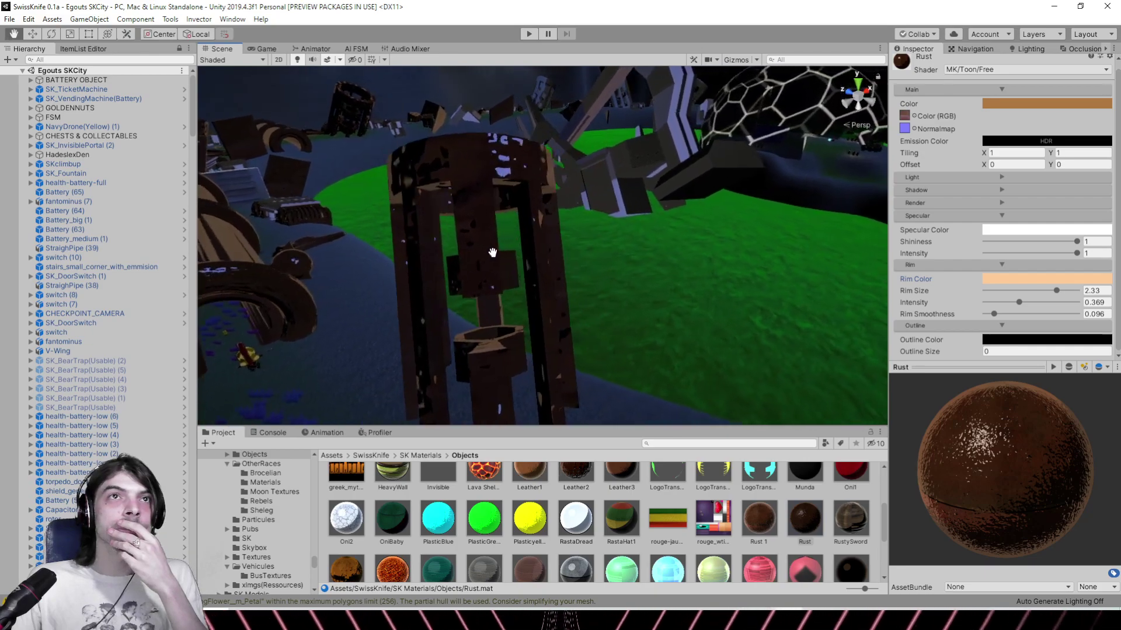
alt+drag(492, 252, 443, 297)
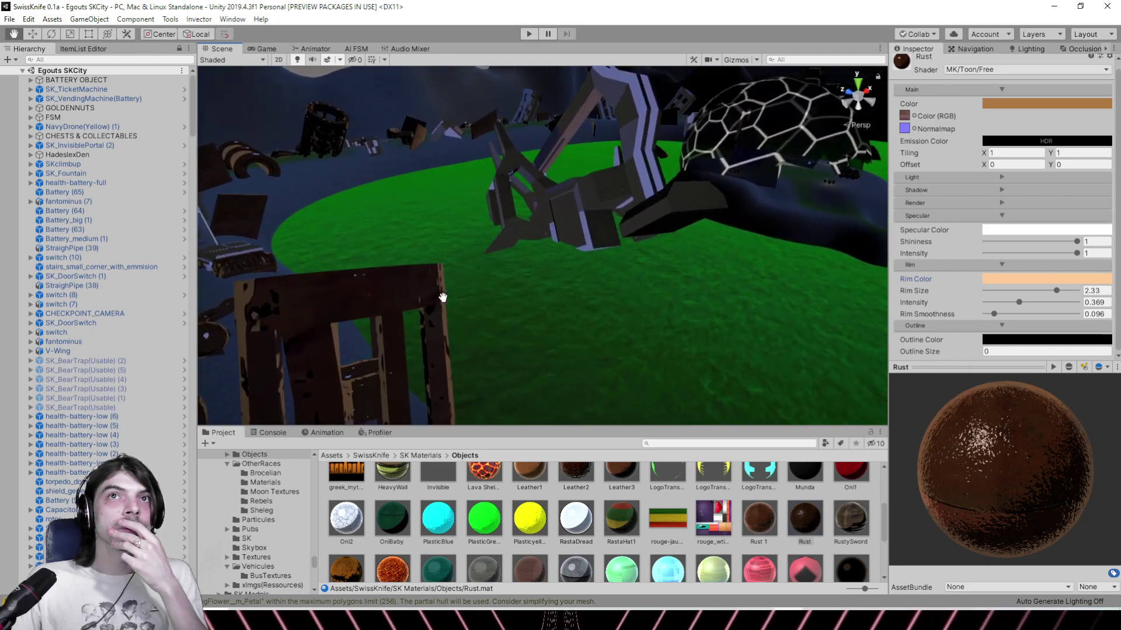
middle_drag(442, 297, 230, 318)
middle_drag(796, 139, 498, 221)
scroll(548, 192, up, 1)
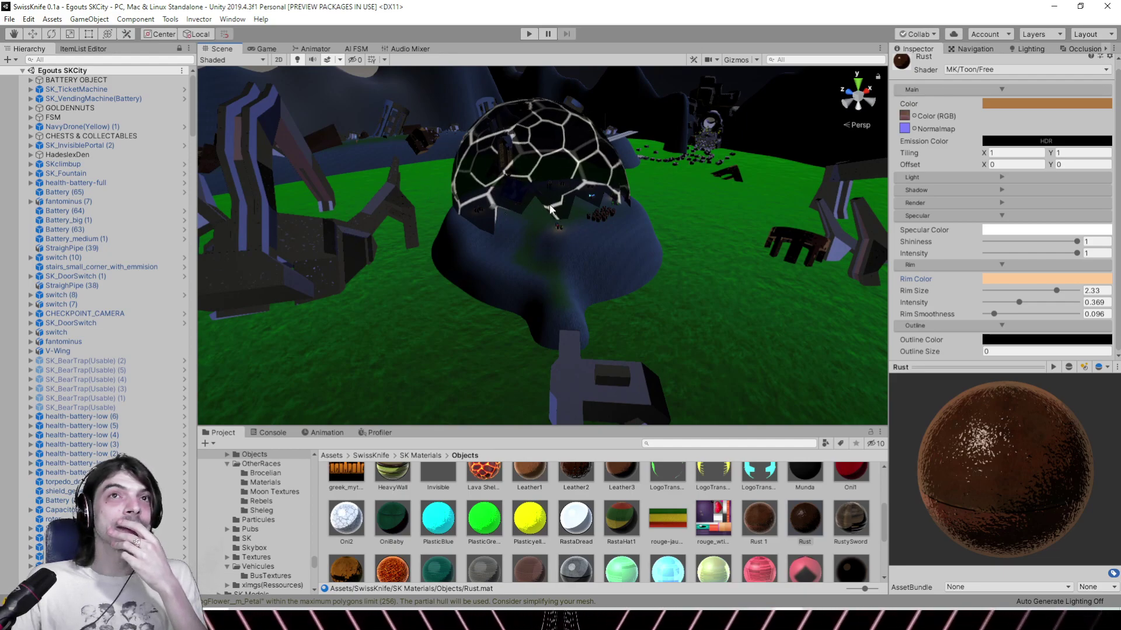
scroll(513, 181, down, 1)
middle_drag(513, 180, 548, 257)
scroll(548, 257, down, 1)
click(89, 158)
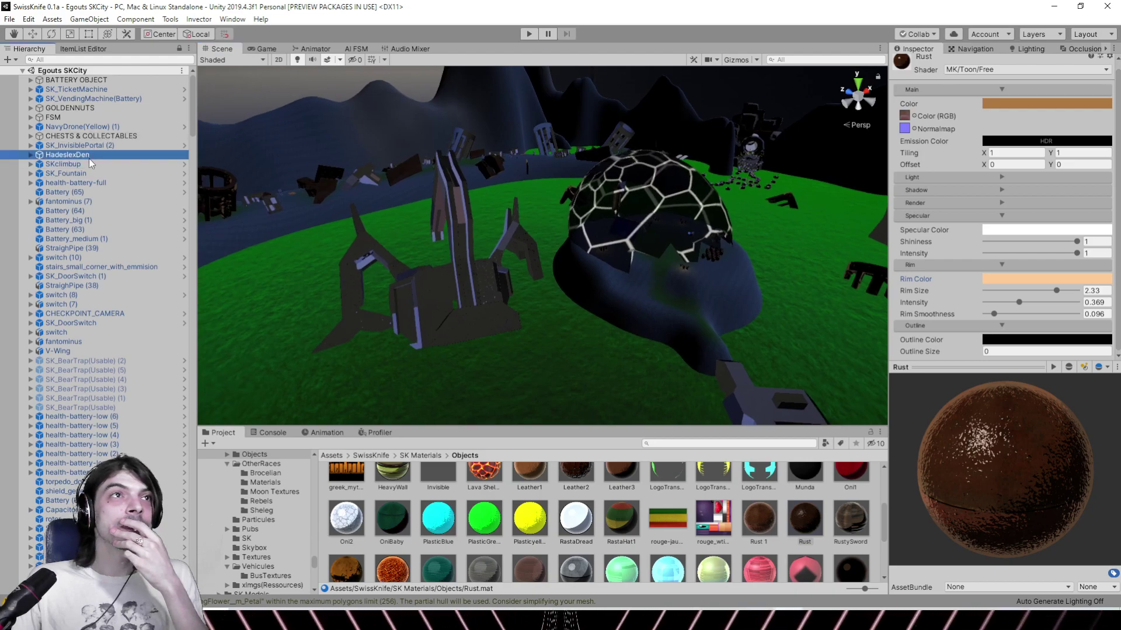
middle_drag(382, 235, 654, 280)
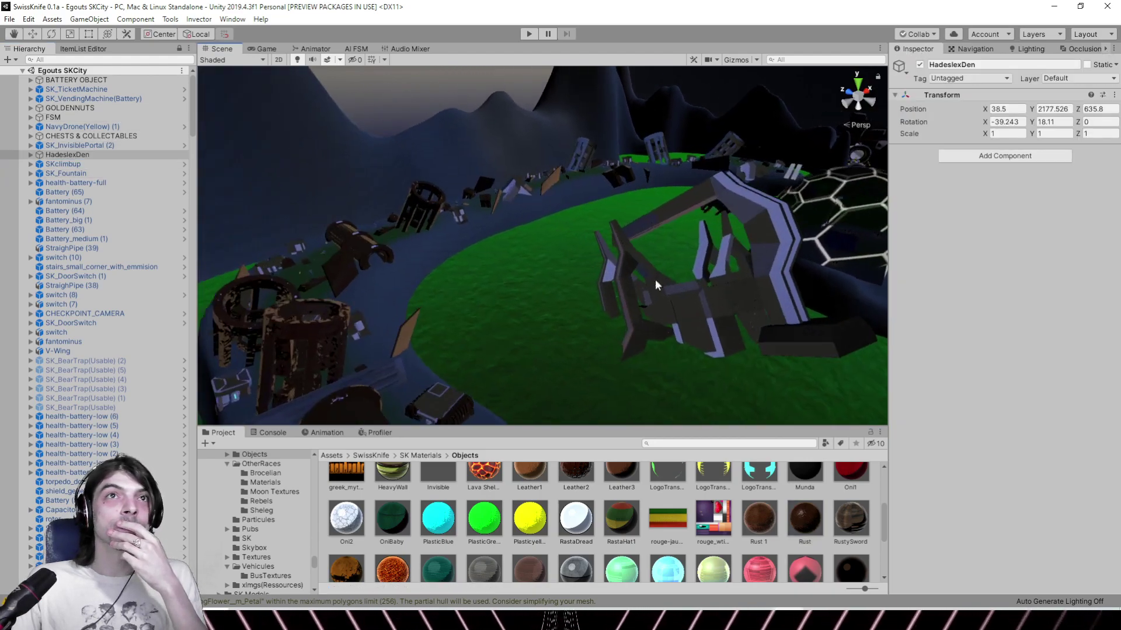
alt+drag(655, 279, 591, 295)
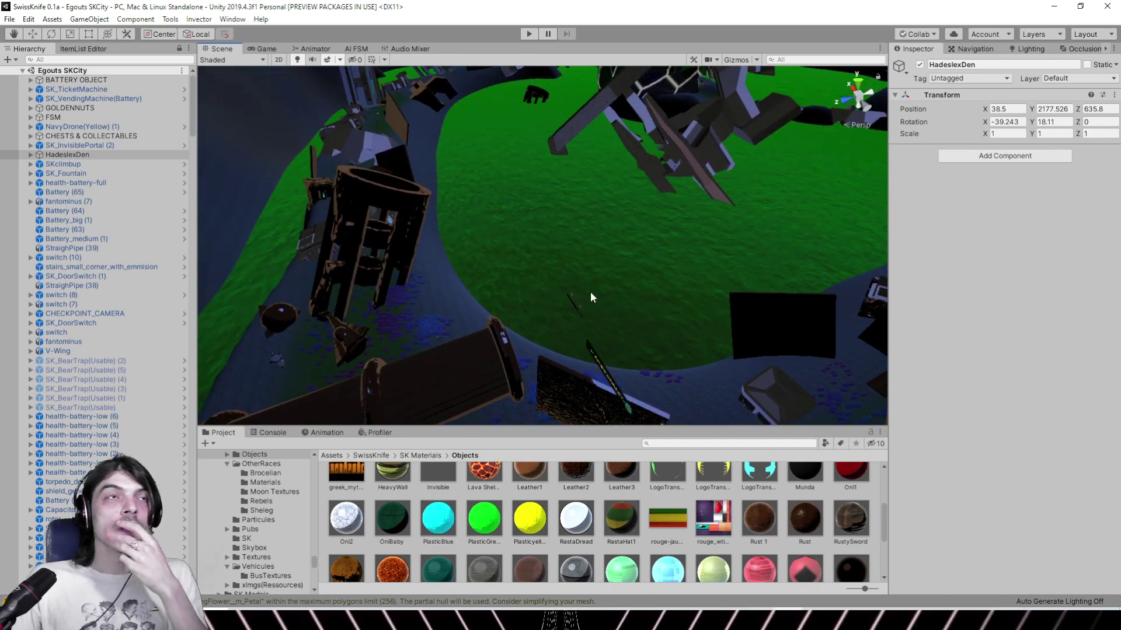
alt+drag(476, 198, 518, 283)
Frame the dark rust panel Cube (16) and examine its shading against the neighbouring rotors and wreckage
click(453, 214)
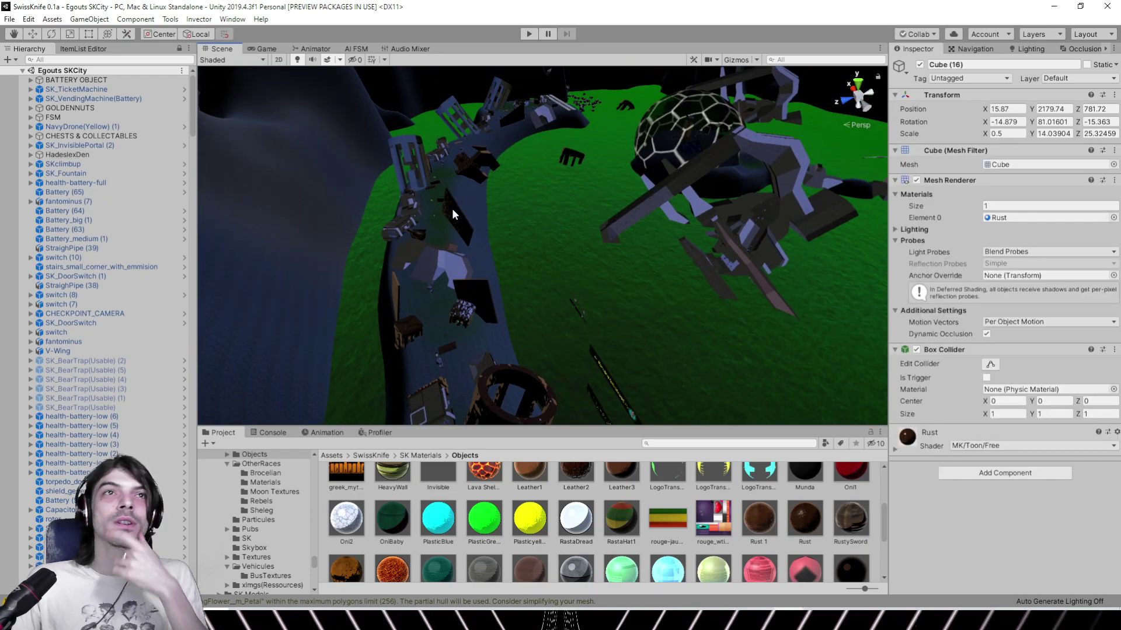
key(f)
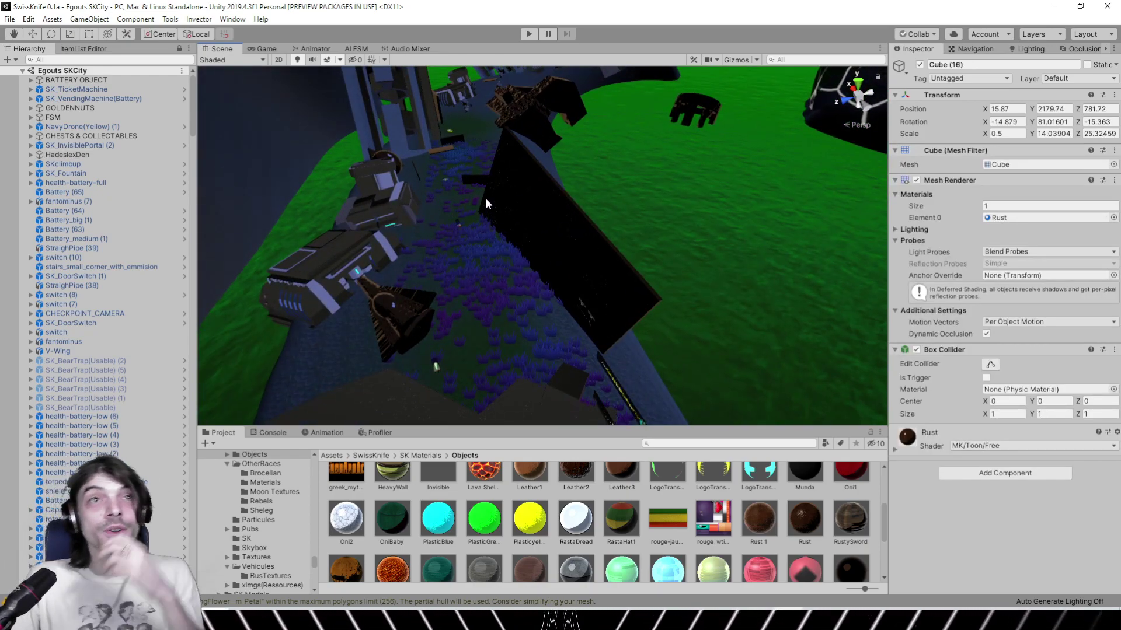
alt+drag(465, 187, 506, 187)
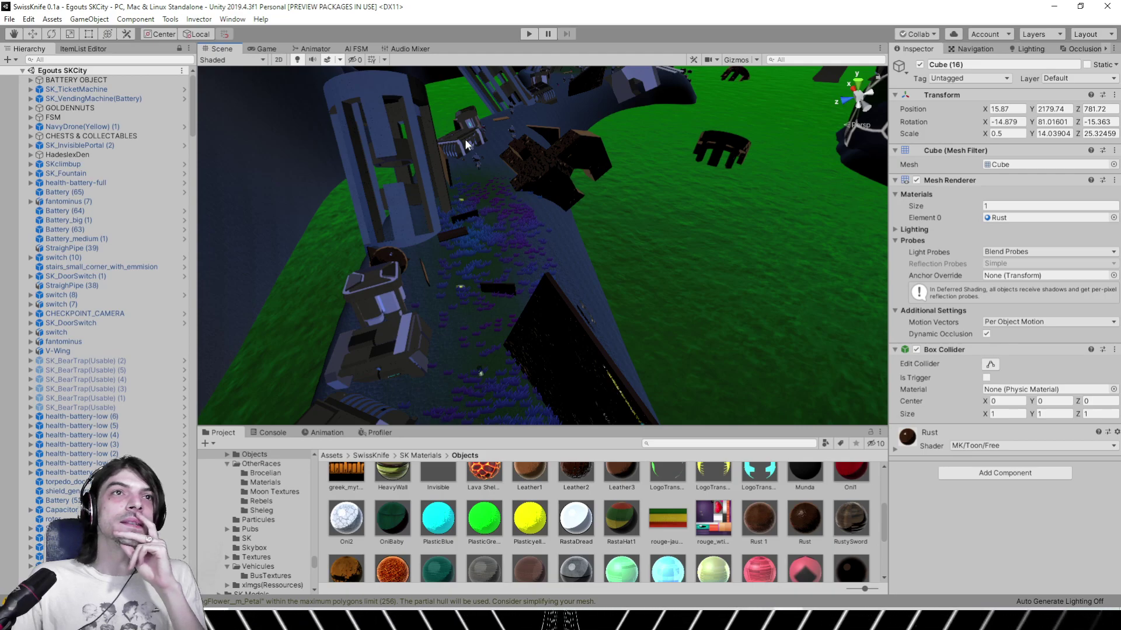
middle_drag(502, 99, 383, 297)
middle_drag(513, 175, 502, 200)
alt+drag(502, 200, 541, 174)
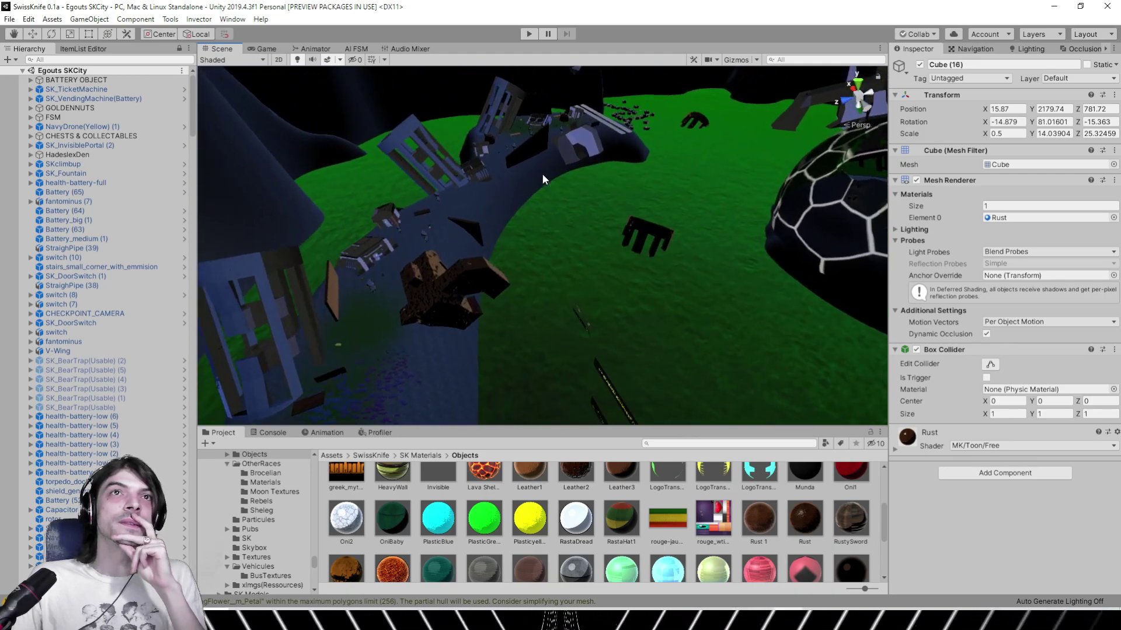
Frame the torpedo docking station side piece on the shore and examine the props and enemies around it
click(581, 145)
key(f)
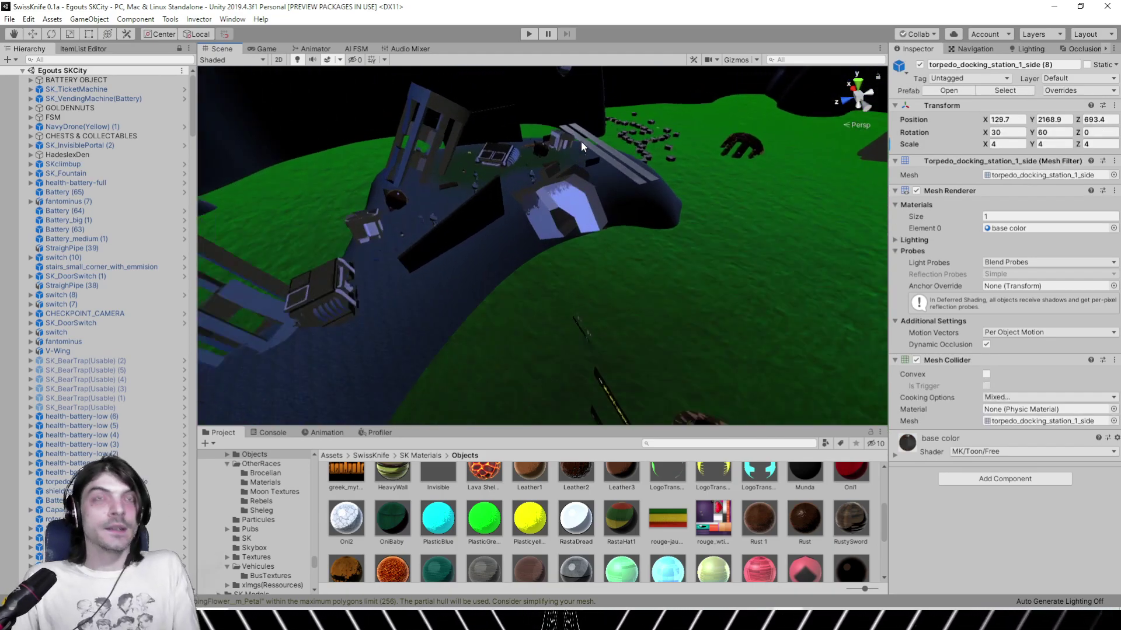
right_drag(687, 196, 652, 217)
middle_drag(201, 144, 153, 140)
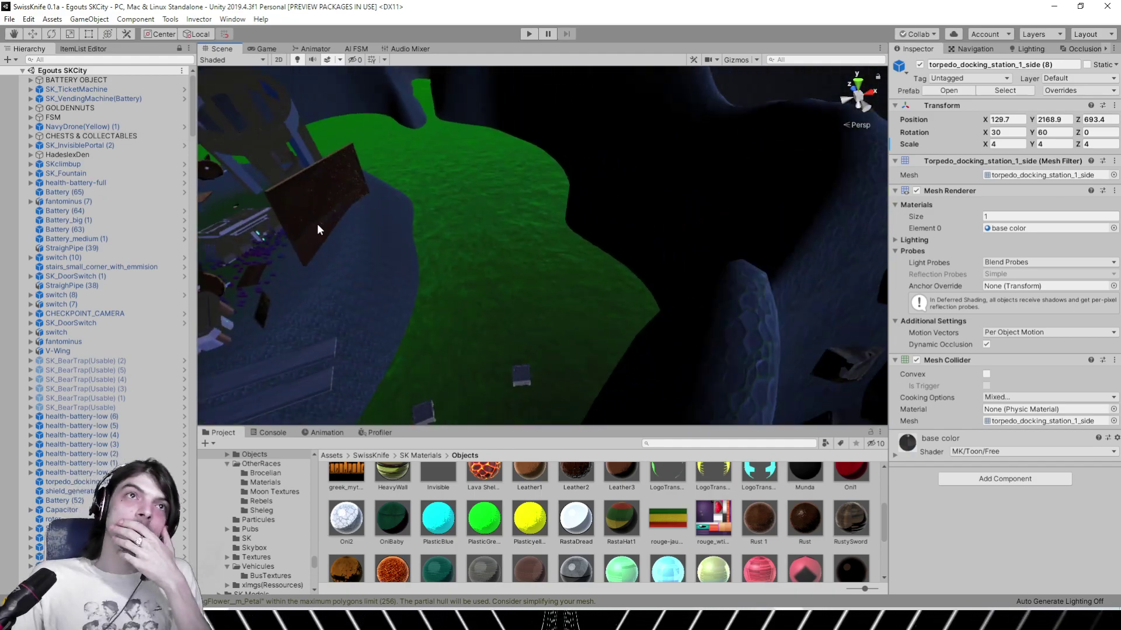
middle_drag(317, 224, 485, 192)
scroll(436, 231, up, 10)
scroll(419, 239, down, 10)
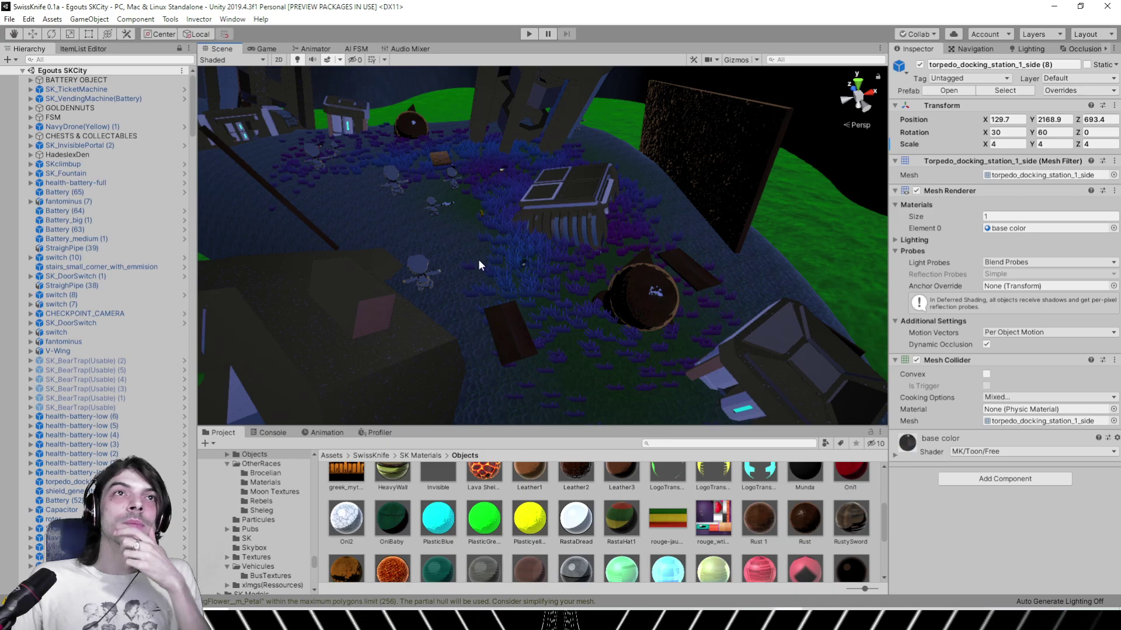
right_drag(478, 259, 747, 258)
middle_drag(747, 258, 512, 272)
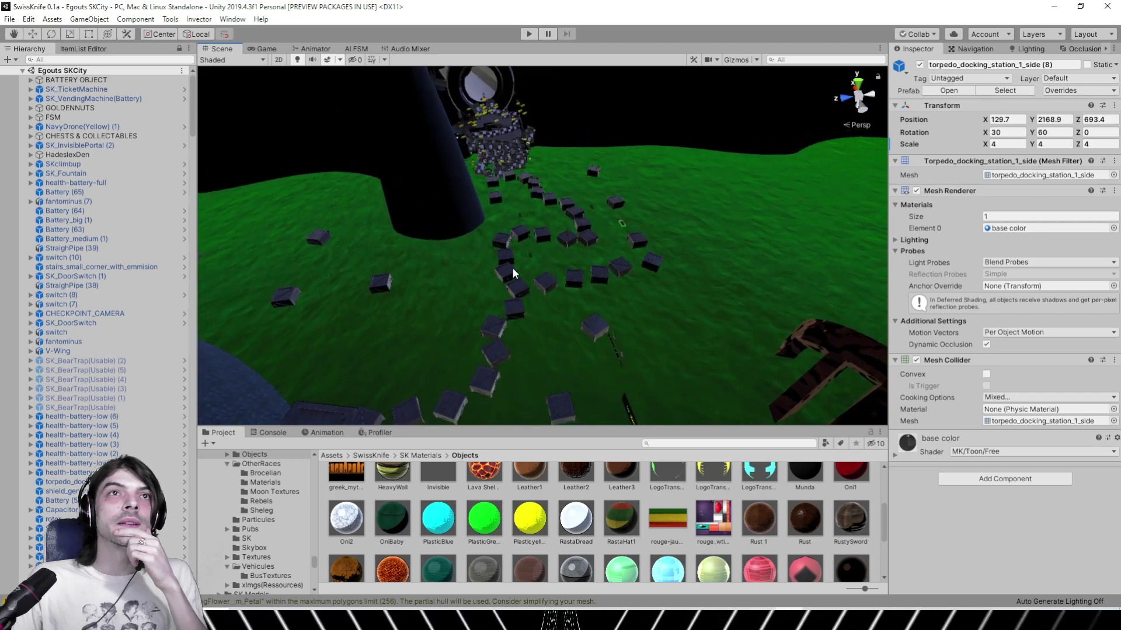
Examine the shading of the floating crates, the battery-covered crate pile and the rotors along the shore
right_drag(512, 269, 403, 242)
middle_drag(653, 234, 363, 306)
scroll(363, 306, up, 3)
right_drag(363, 305, 646, 249)
middle_drag(646, 249, 687, 250)
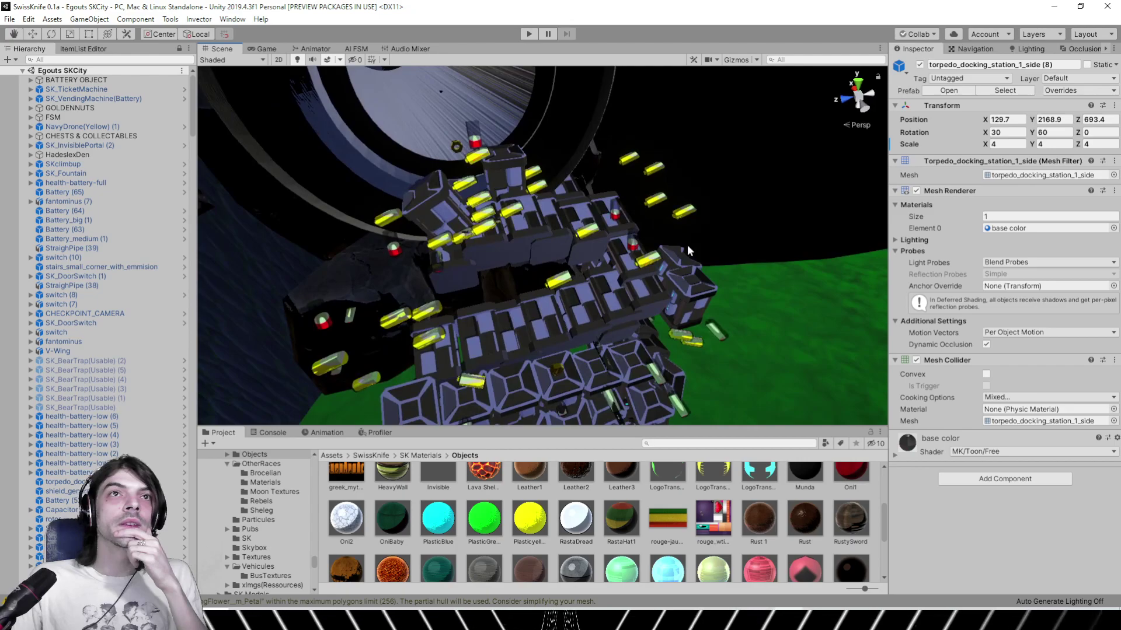
middle_drag(739, 222, 430, 153)
scroll(443, 169, down, 3)
right_drag(575, 192, 430, 195)
scroll(422, 205, down, 6)
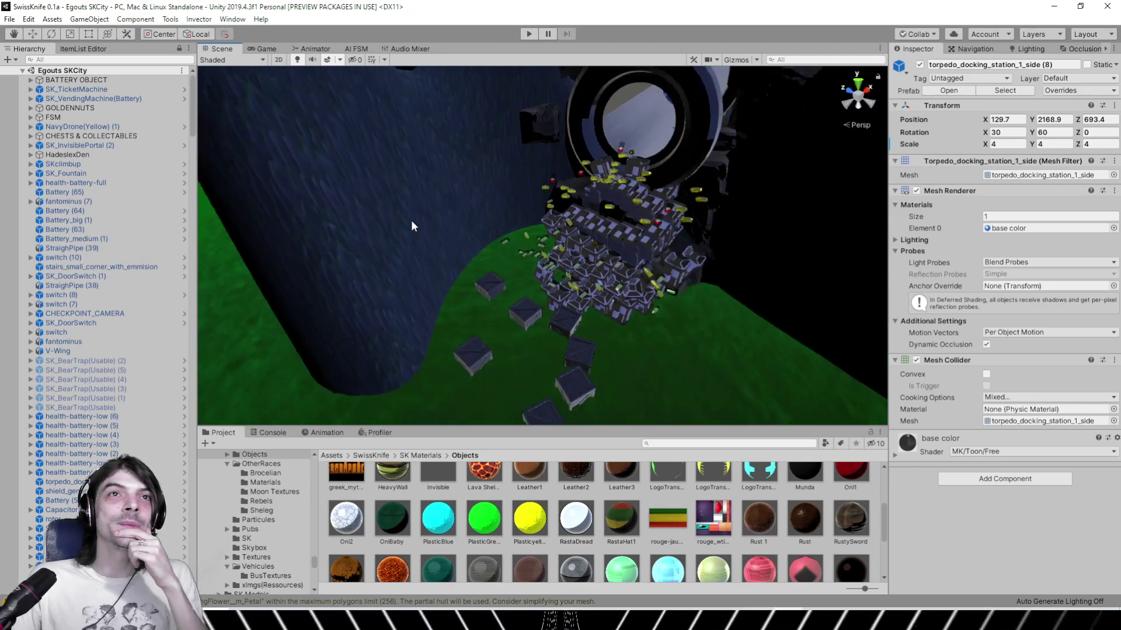
middle_drag(399, 231, 682, 286)
middle_drag(379, 259, 651, 243)
middle_drag(478, 262, 703, 341)
middle_drag(492, 314, 482, 353)
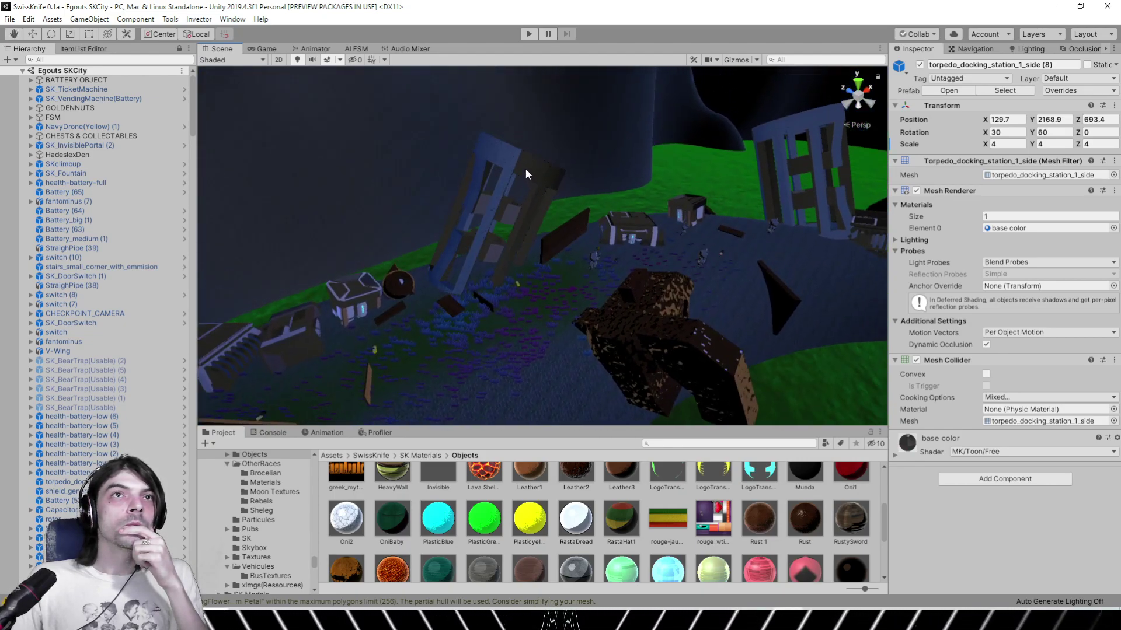
Locate the base color material of rotor (4) and set its rim size to 2.14 and rim smoothness to 0.013
click(1004, 232)
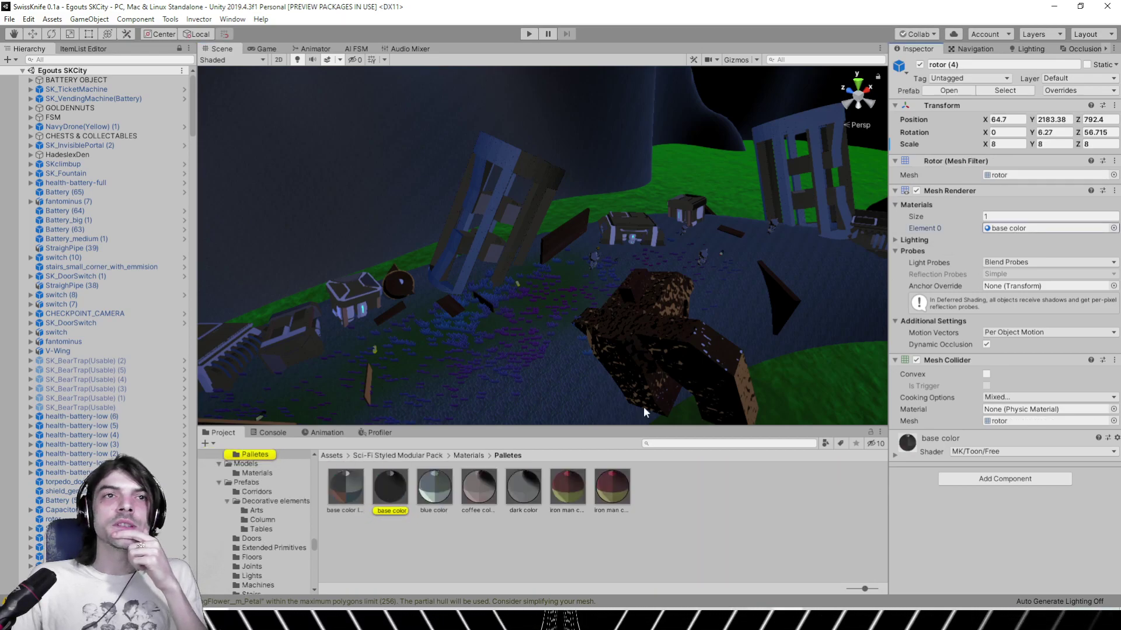
click(384, 497)
scroll(999, 293, down, 10)
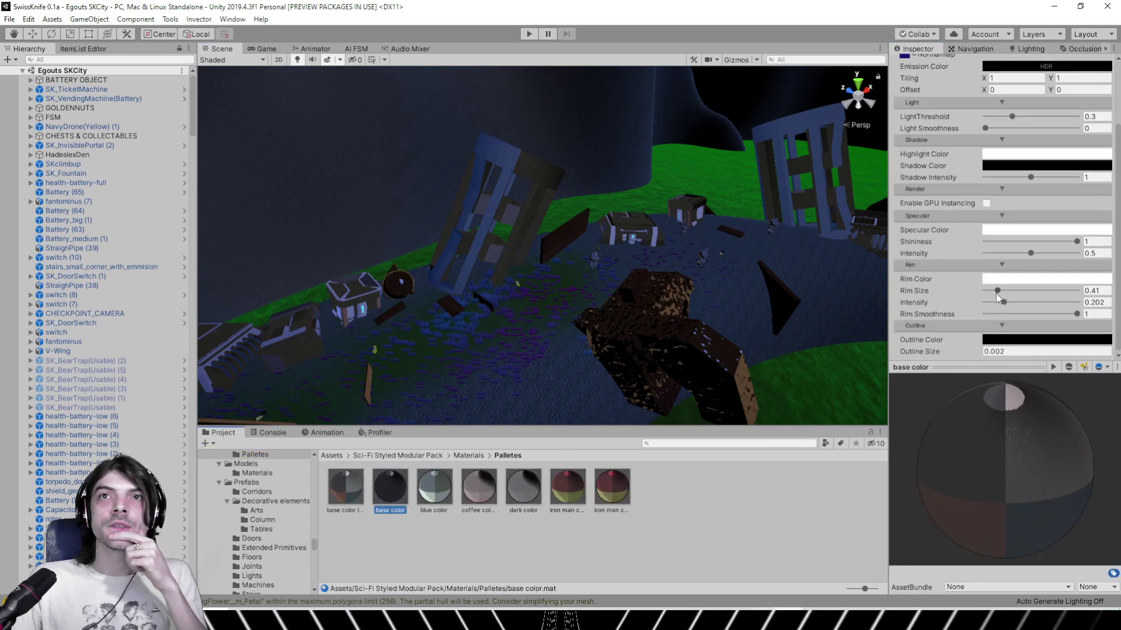
click(1054, 290)
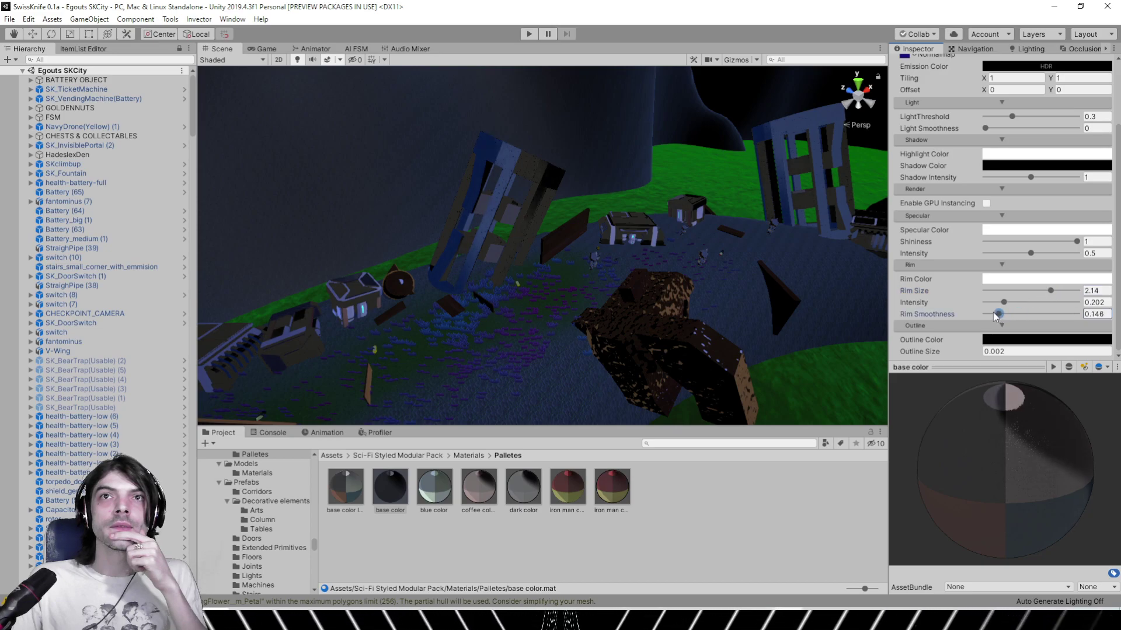
drag(1006, 306, 987, 317)
alt+drag(657, 248, 458, 251)
middle_drag(457, 250, 614, 148)
right_drag(614, 148, 706, 225)
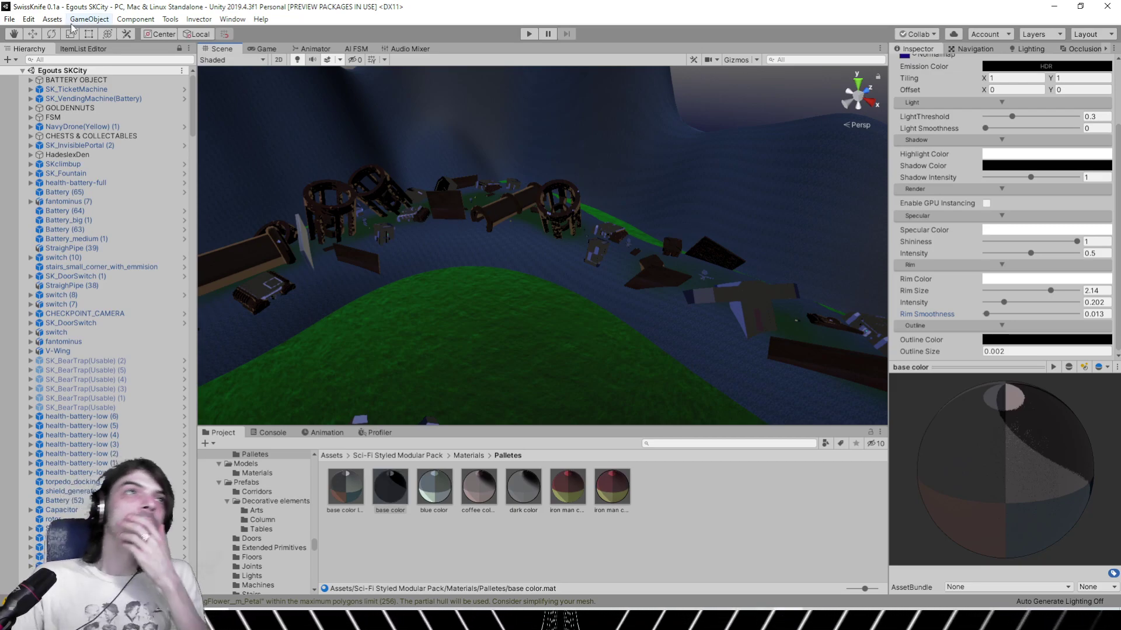
Open the Fabrique scene
click(10, 19)
click(26, 47)
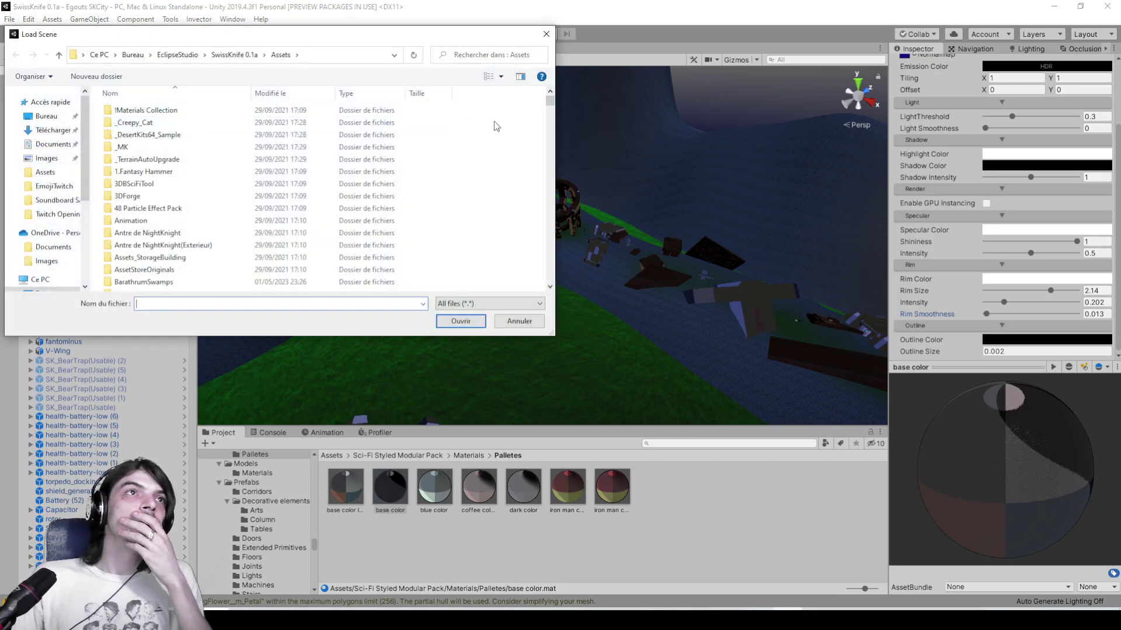
drag(551, 101, 535, 253)
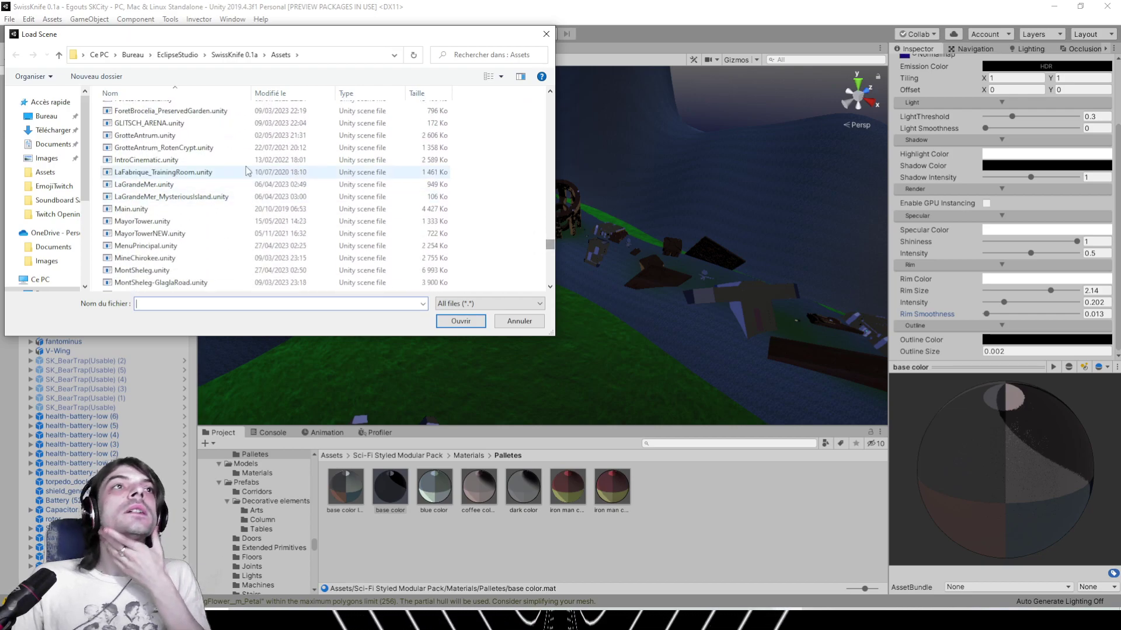
scroll(184, 140, up, 2)
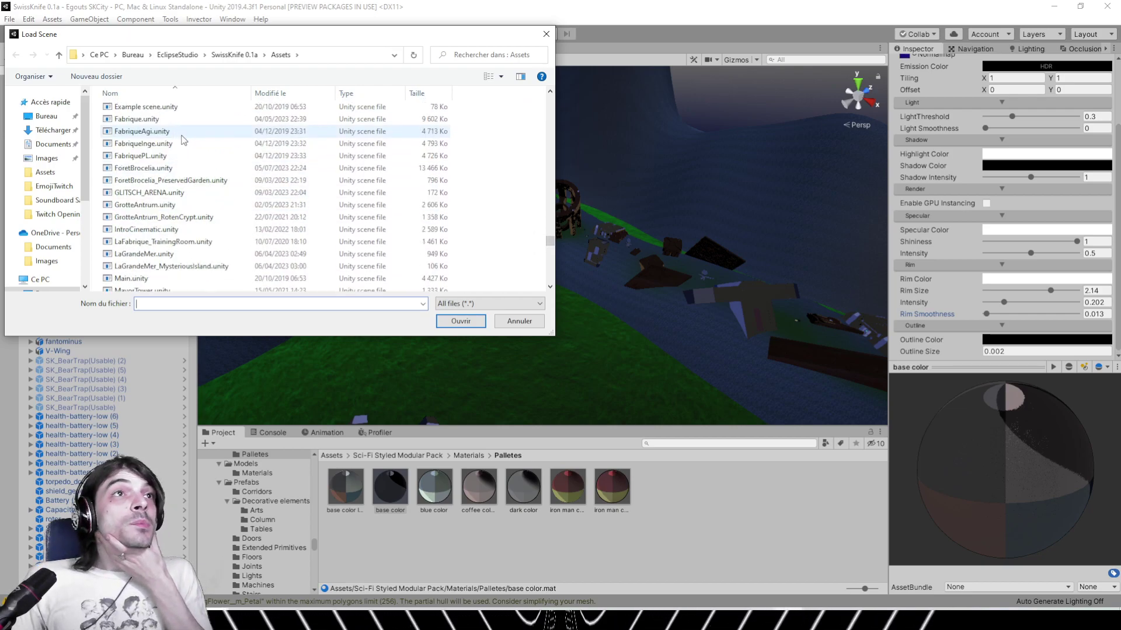
scroll(184, 140, up, 1)
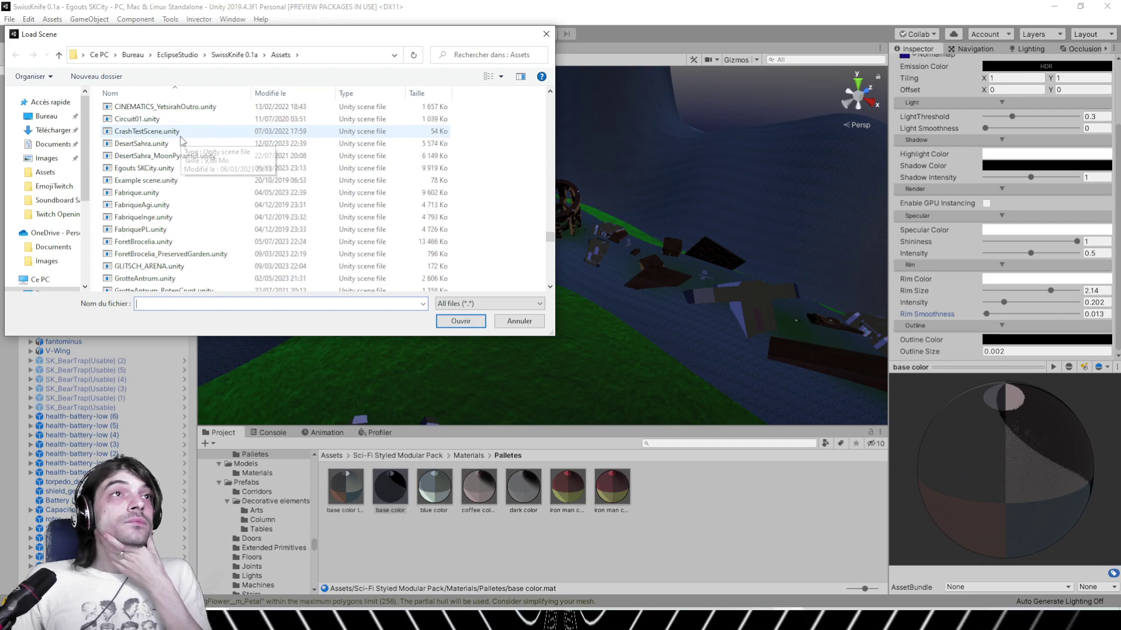
double_click(180, 194)
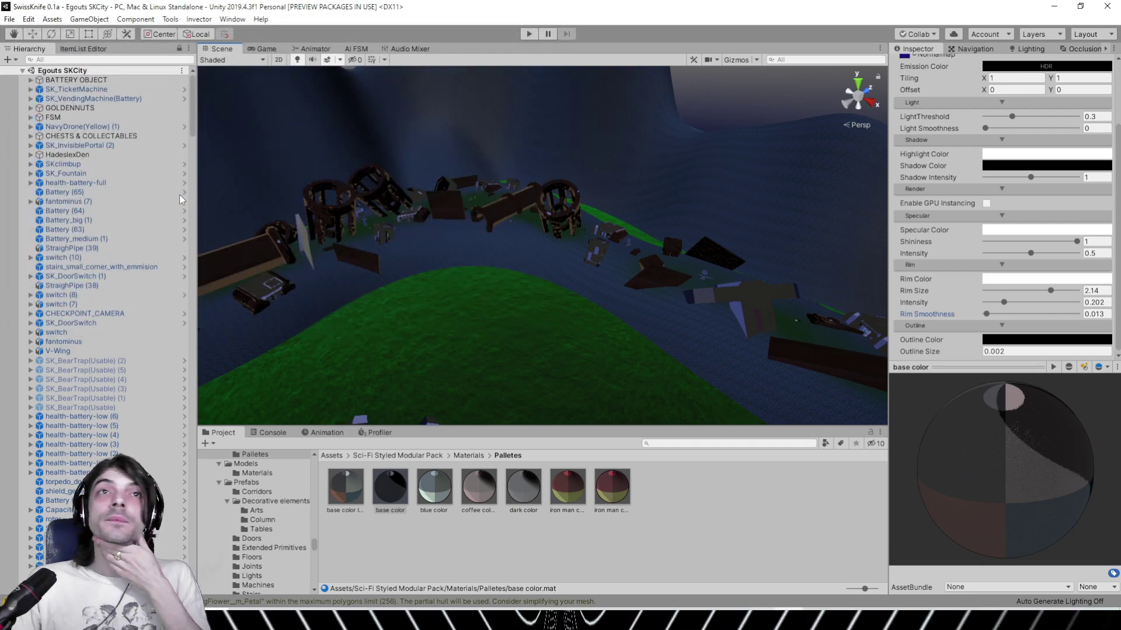
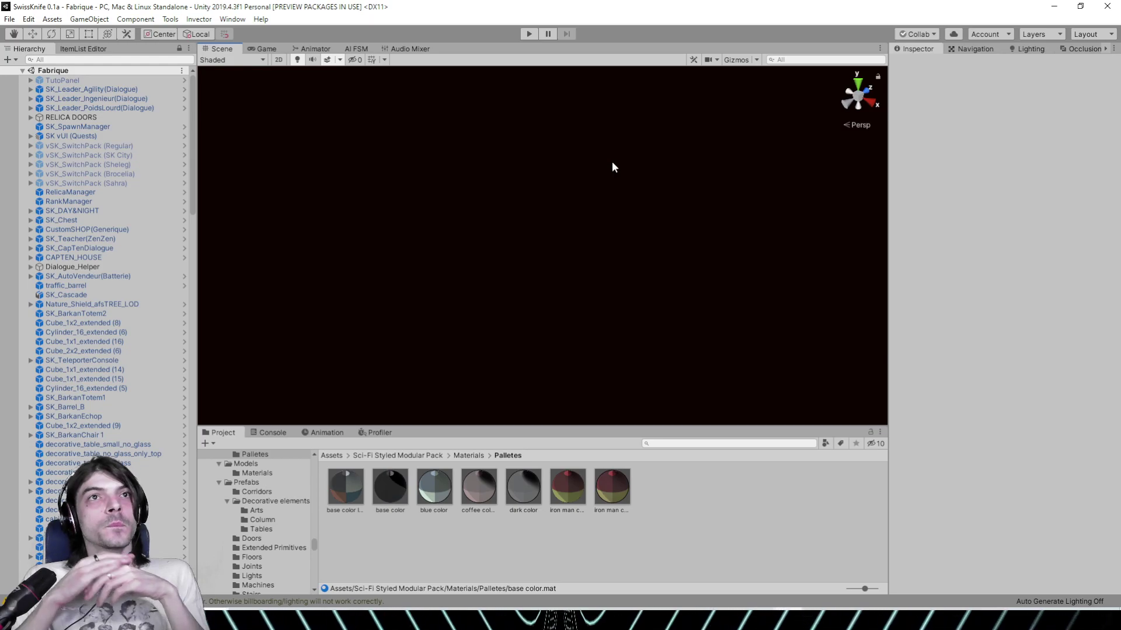
Switch the scene view to isometric and frame the RELICA DOORS object
click(866, 124)
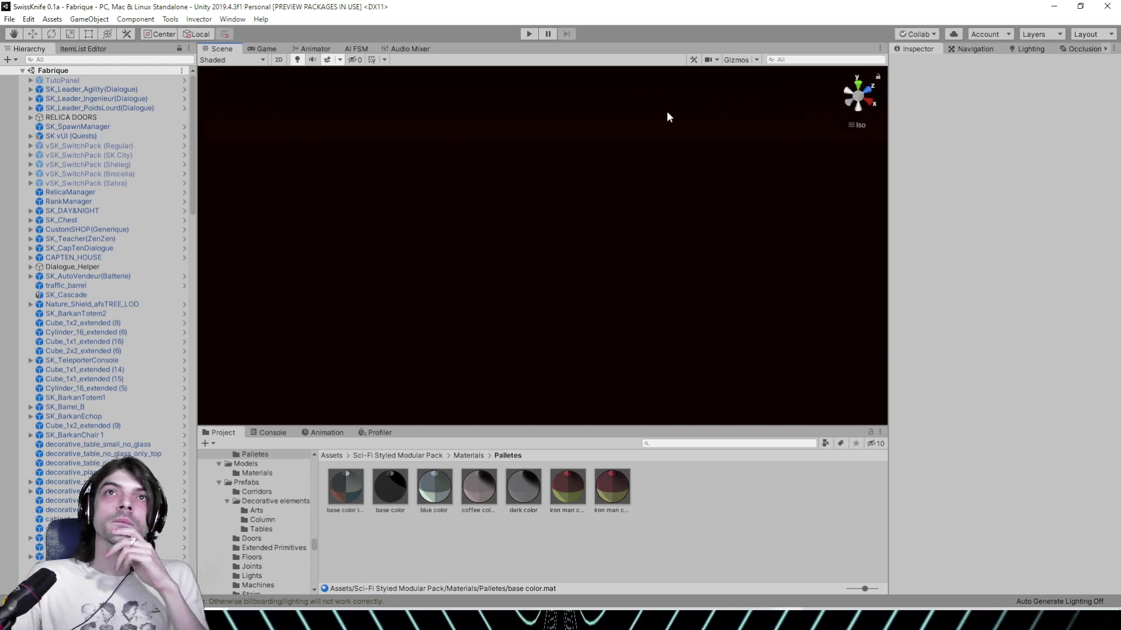
right_click(453, 212)
key(f)
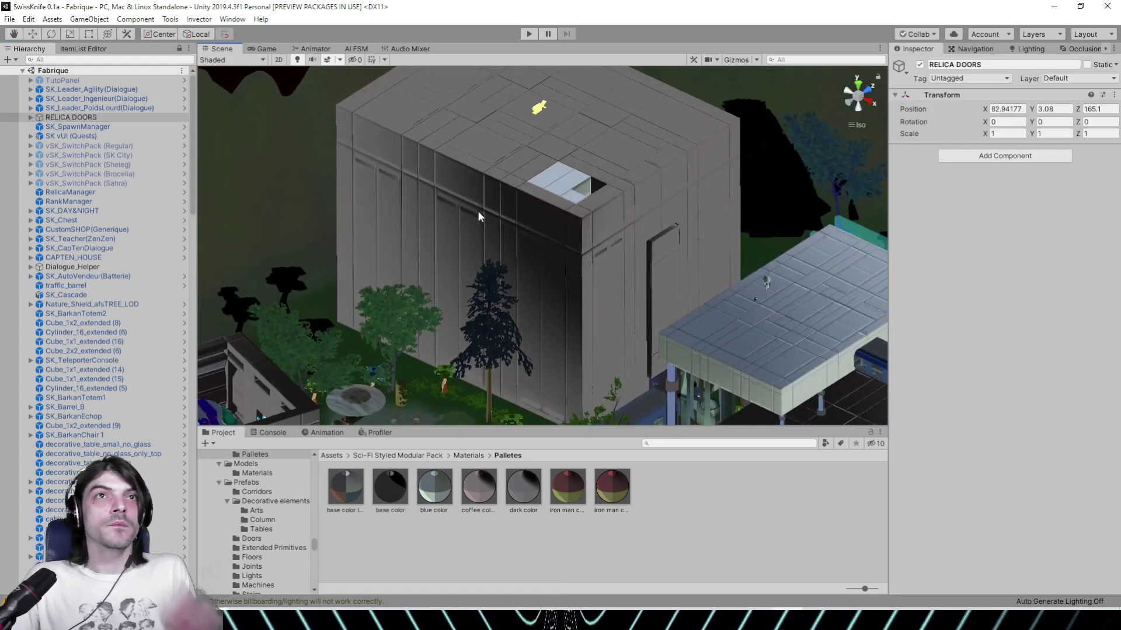
right_drag(478, 212, 541, 188)
Compare the Fabrique buildings, trees and pools with the scene lighting turned off and on
click(298, 61)
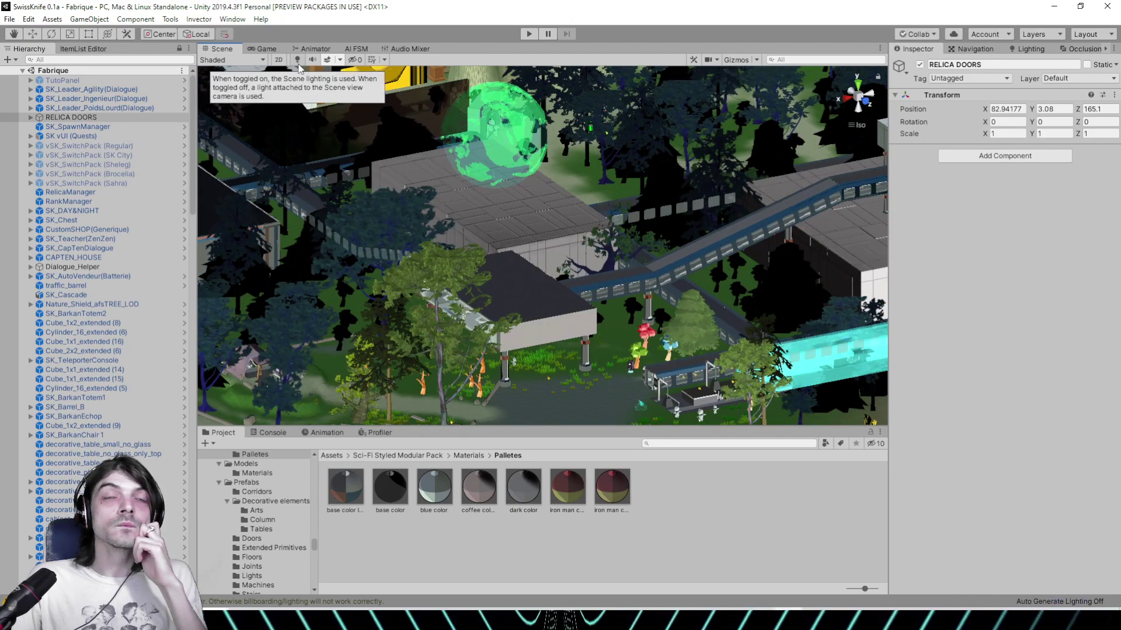
click(298, 63)
click(299, 63)
scroll(373, 187, down, 3)
middle_drag(377, 187, 636, 156)
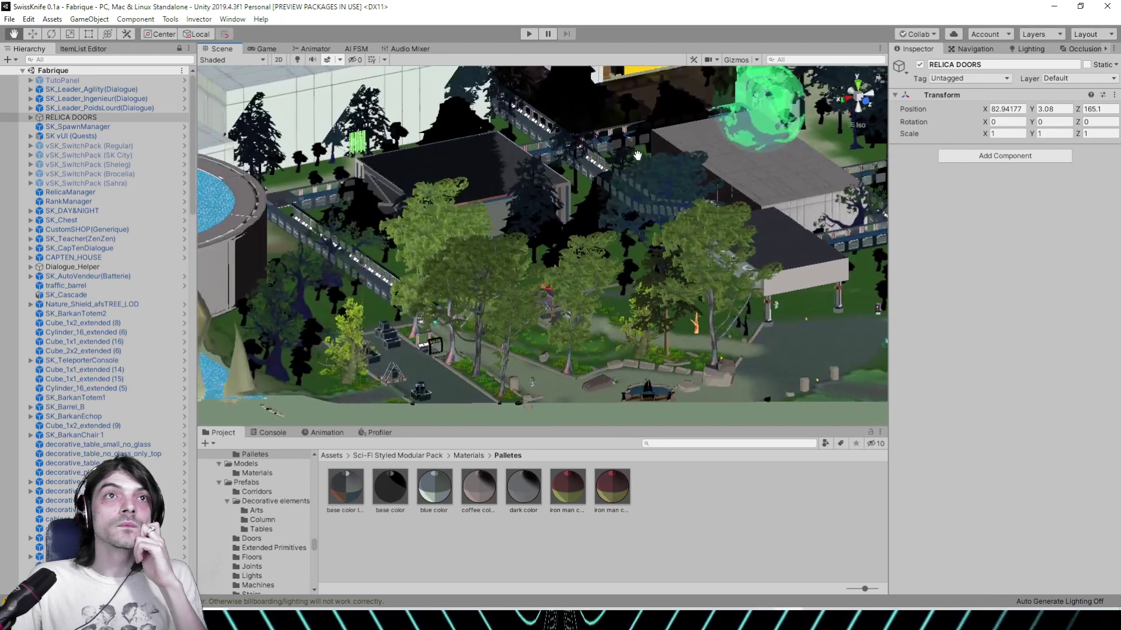
drag(637, 155, 501, 186)
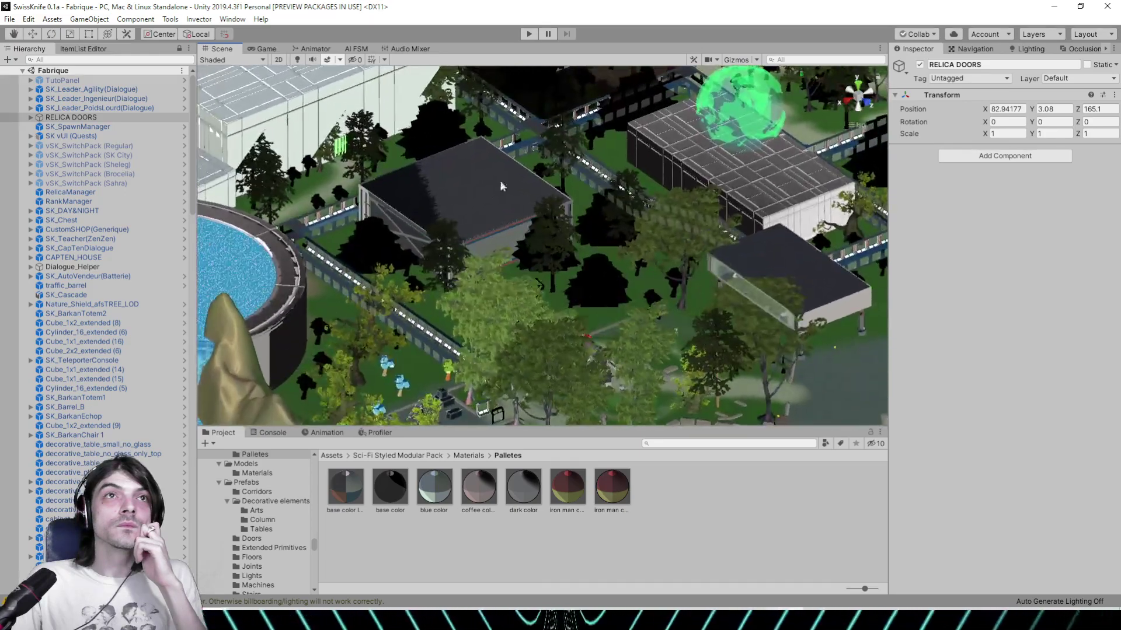
click(299, 62)
right_drag(401, 190, 664, 198)
scroll(572, 199, up, 2)
middle_drag(549, 198, 601, 133)
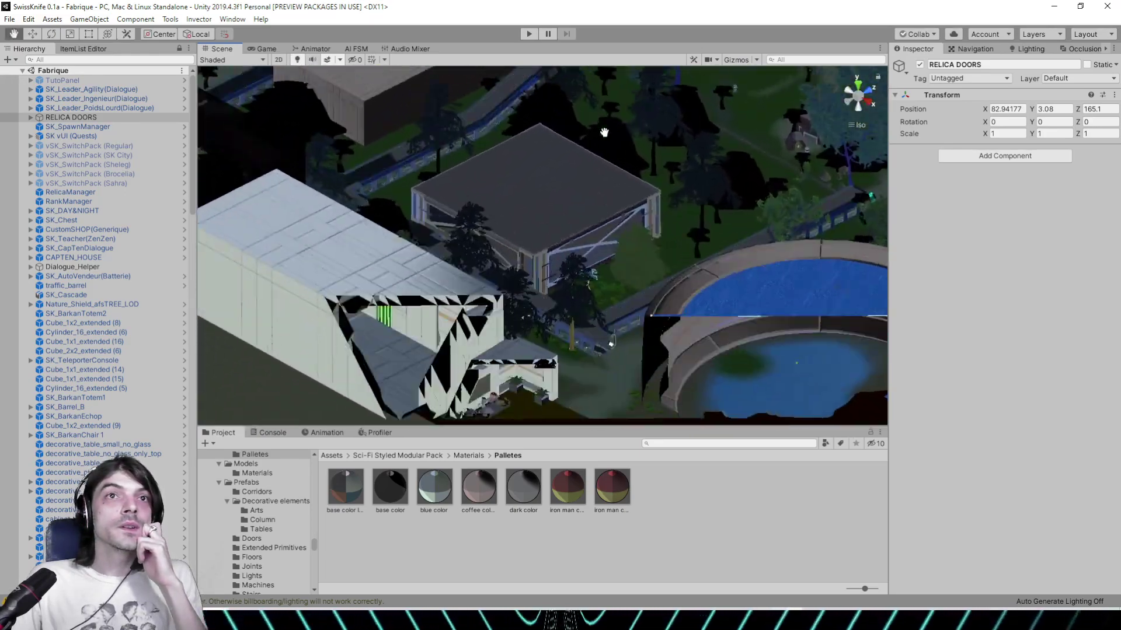
Examine the Fabrique scene's buildings, walkways, trees, statues and large water basin under the scene lighting
scroll(520, 190, up, 4)
scroll(490, 200, up, 5)
right_drag(490, 200, 656, 121)
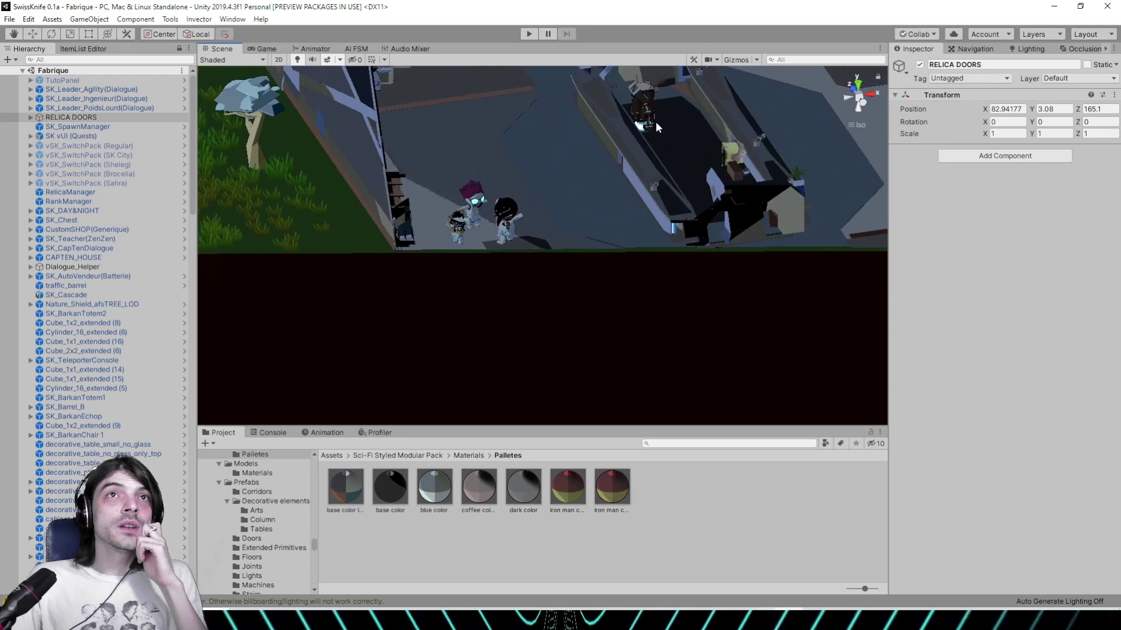
middle_drag(656, 121, 439, 282)
alt+drag(439, 283, 645, 252)
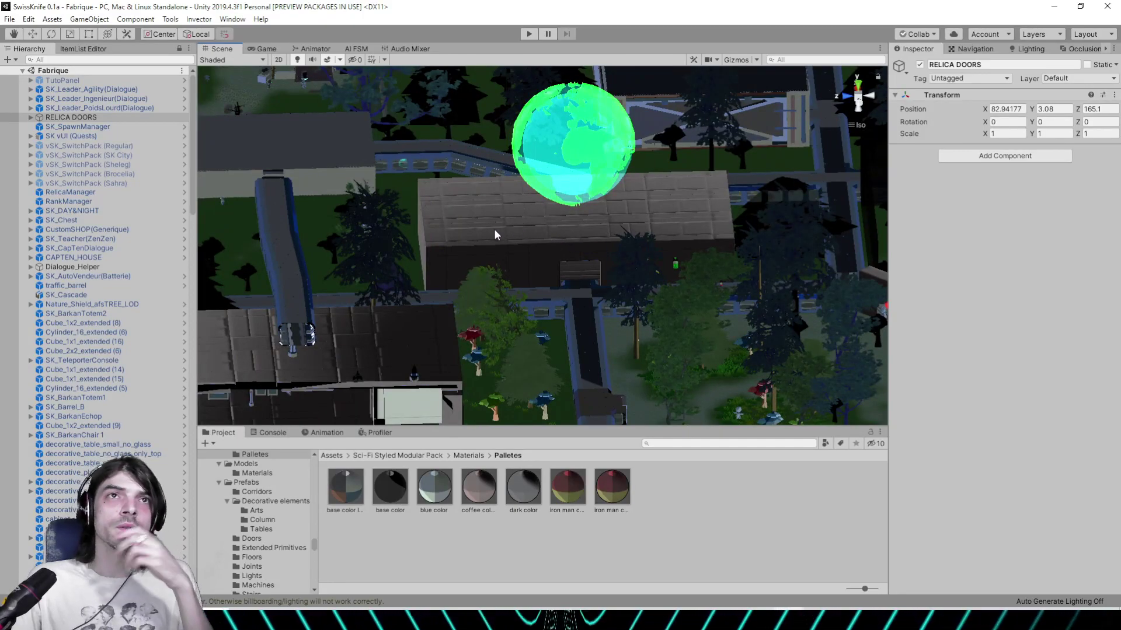
alt+drag(432, 212, 653, 186)
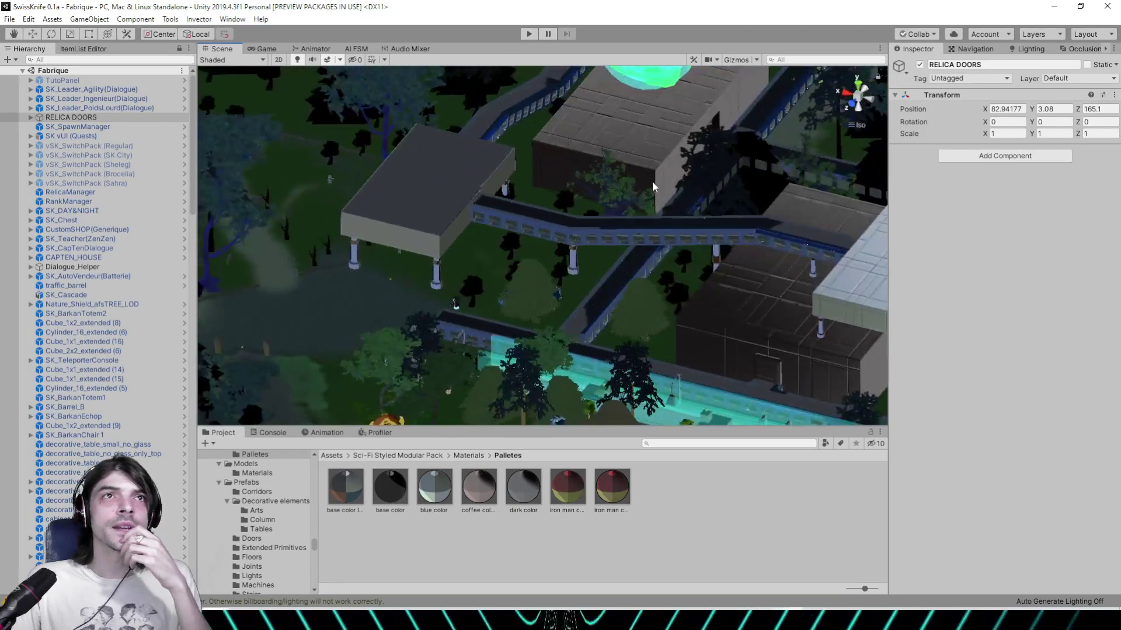
alt+drag(506, 186, 670, 183)
alt+drag(470, 213, 670, 202)
alt+drag(569, 212, 717, 204)
scroll(565, 222, down, 3)
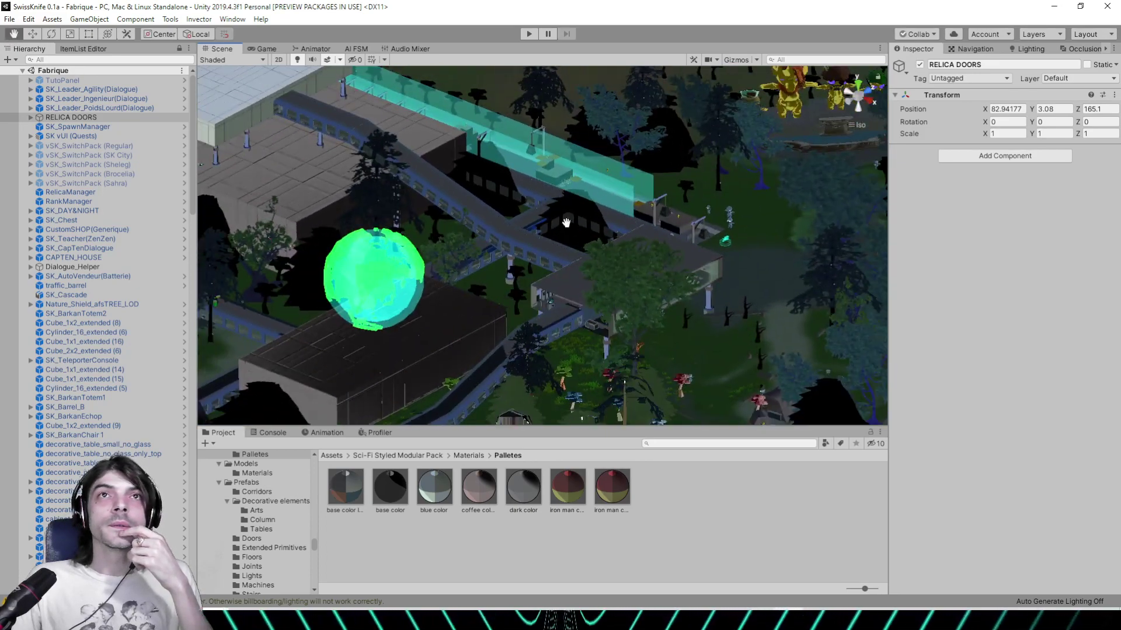
middle_drag(565, 222, 403, 248)
middle_drag(603, 226, 398, 211)
middle_drag(514, 264, 433, 253)
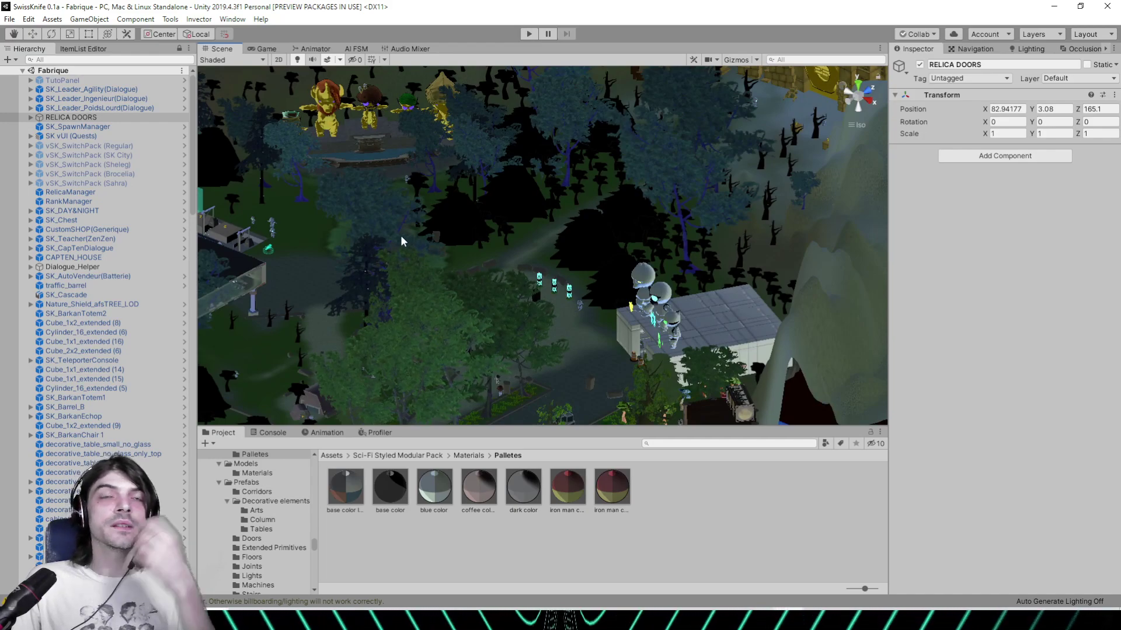
alt+drag(401, 240, 687, 299)
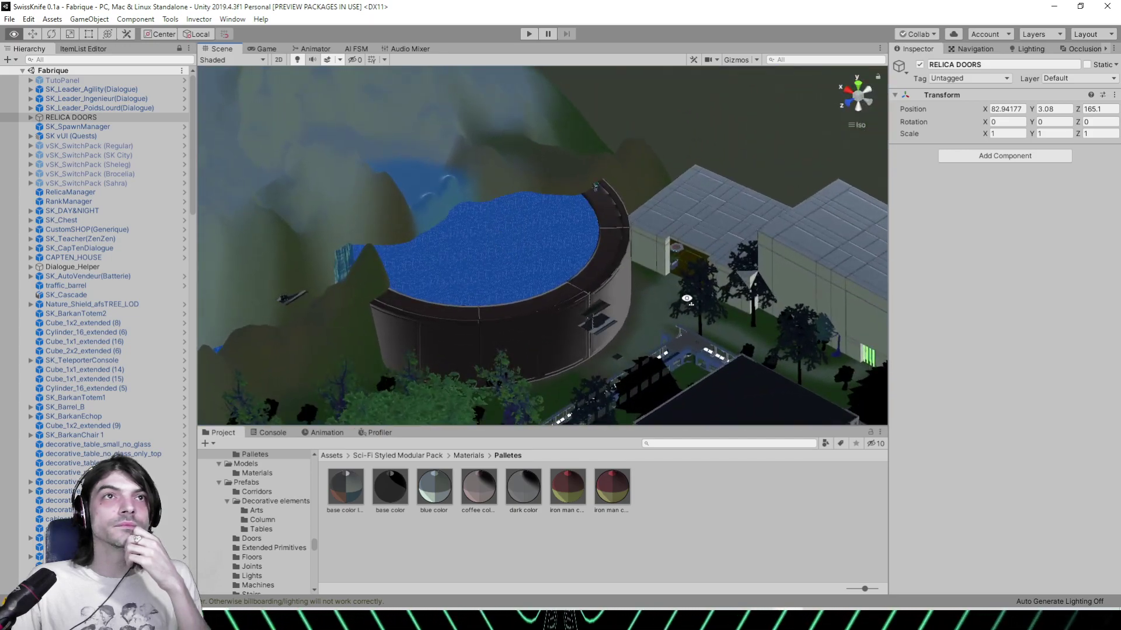
Show the scene gizmos, preview the waterfall particle effects at the large water basin, and hide the gizmos again
click(737, 60)
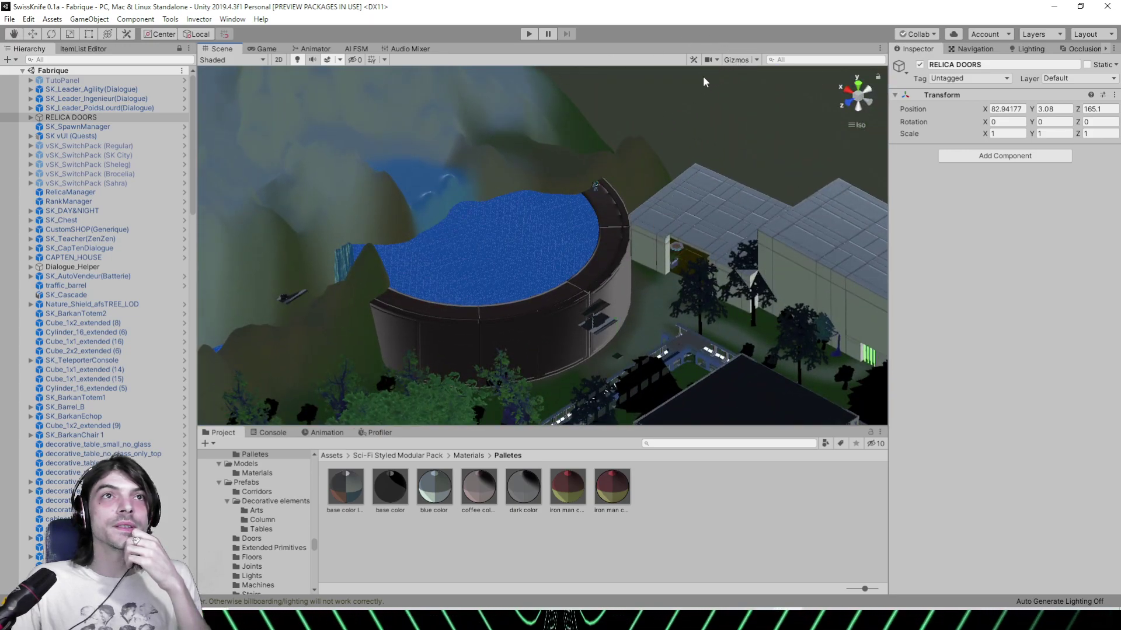
click(460, 216)
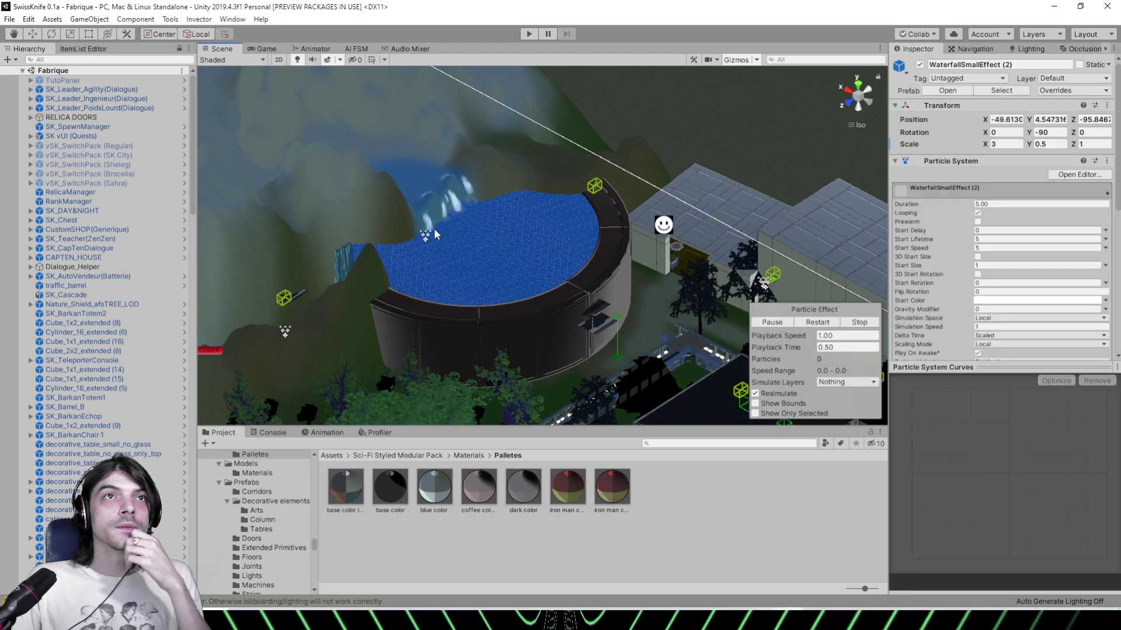
click(741, 61)
Examine the surroundings of the large basin, the factory buildings and the forest path near the leader statues
right_drag(647, 153, 432, 156)
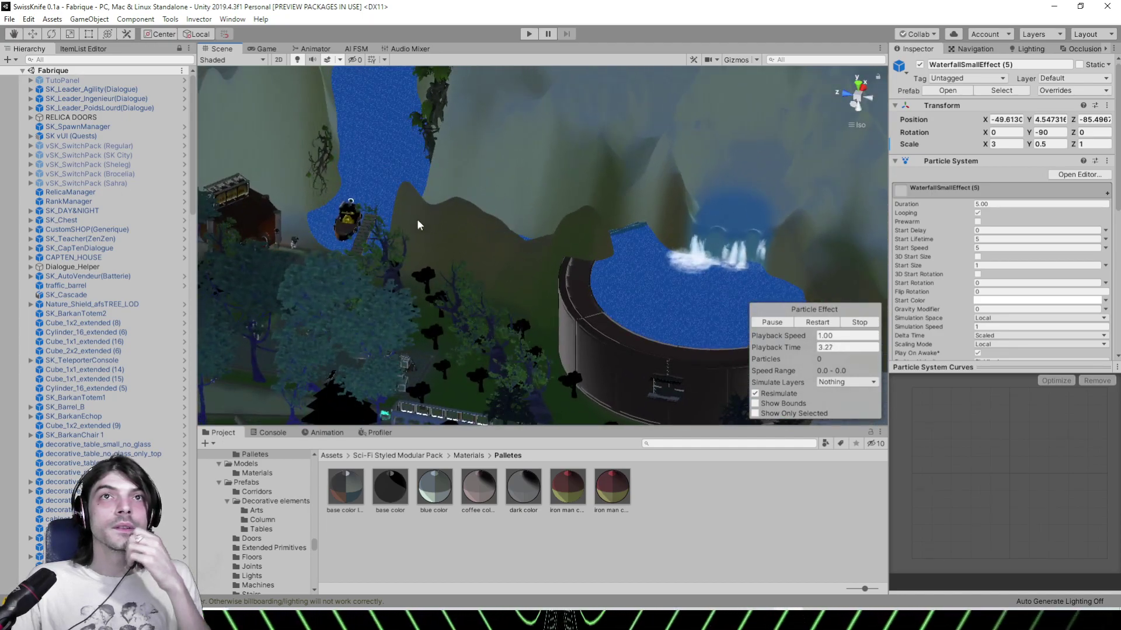
right_drag(373, 209, 569, 250)
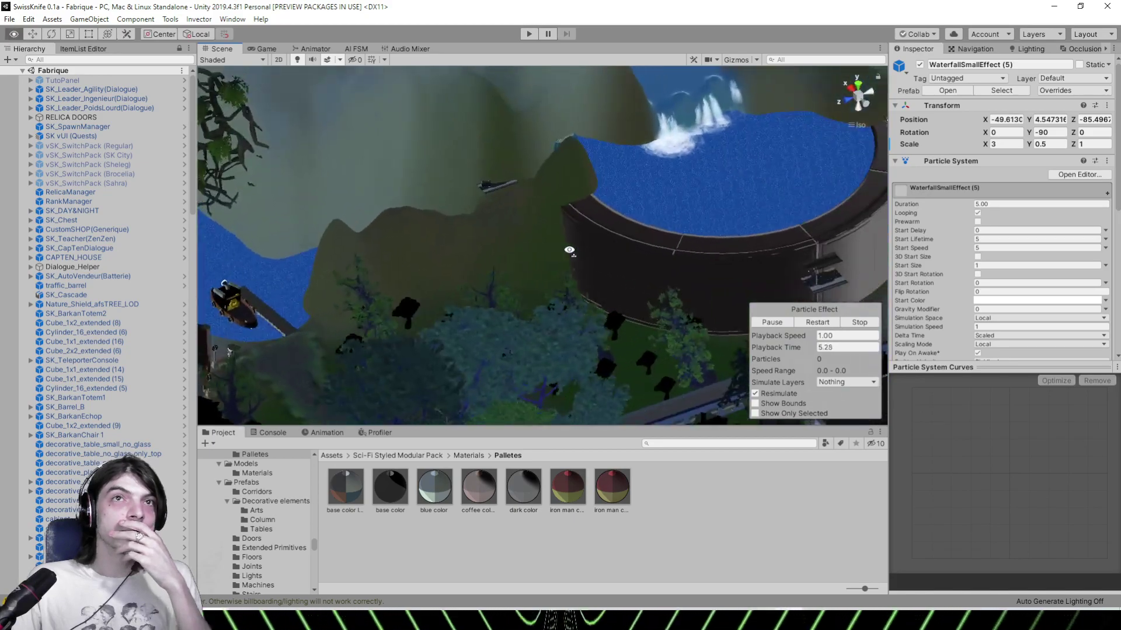
middle_drag(334, 267, 492, 284)
right_drag(491, 284, 653, 292)
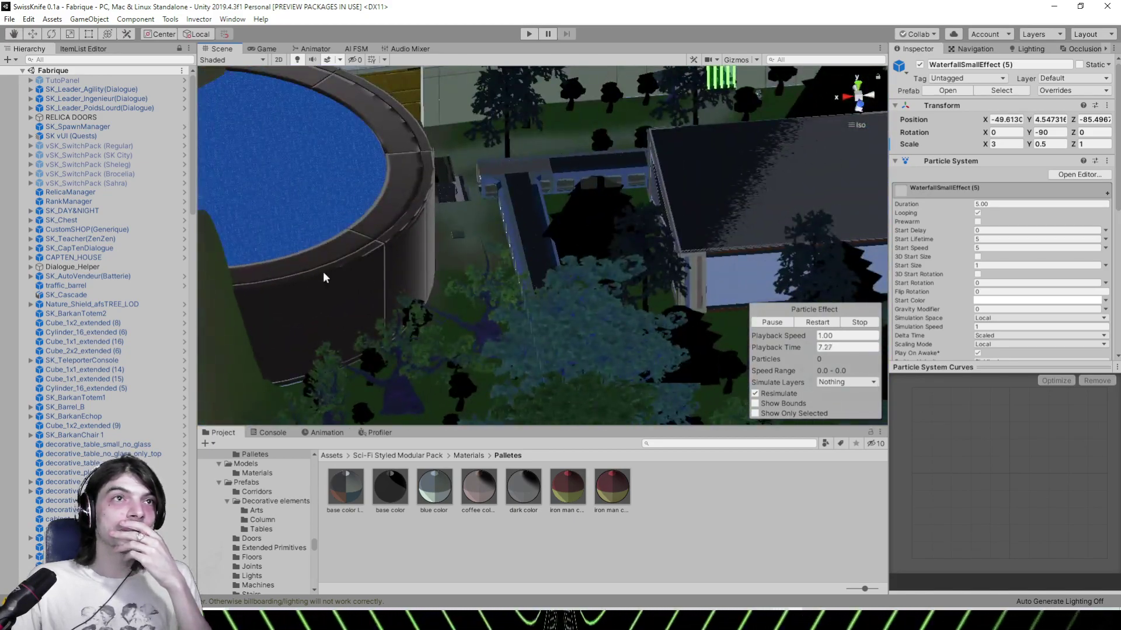
middle_drag(323, 271, 702, 234)
right_drag(474, 325, 628, 255)
middle_drag(627, 255, 432, 230)
right_drag(432, 230, 700, 210)
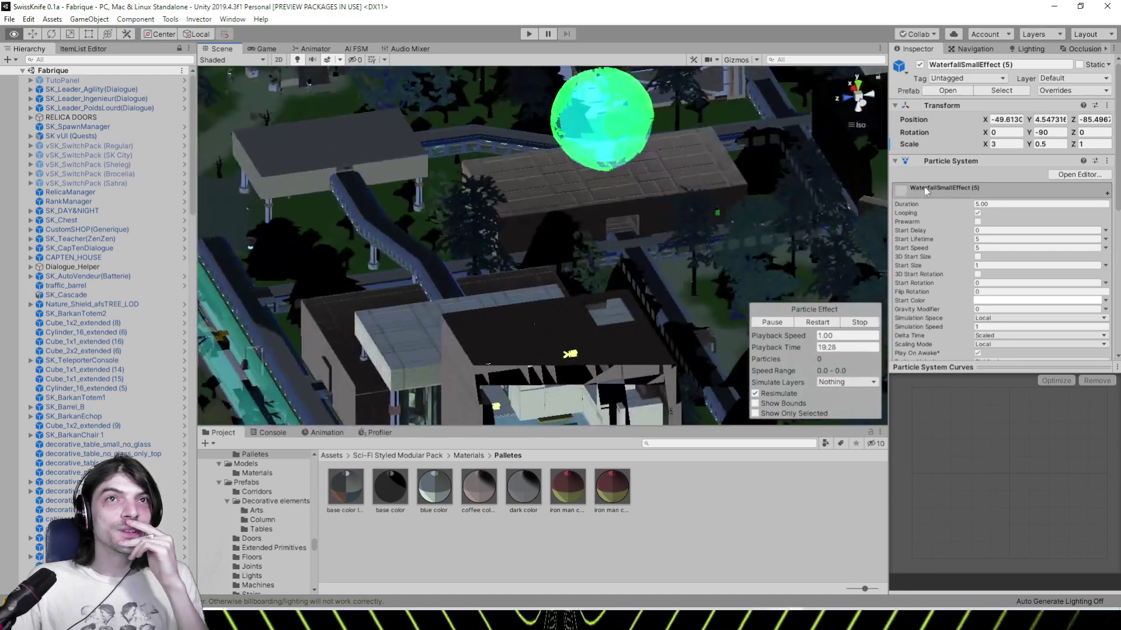
middle_drag(700, 210, 538, 187)
right_drag(411, 136, 618, 264)
middle_drag(619, 260, 575, 301)
scroll(472, 244, up, 4)
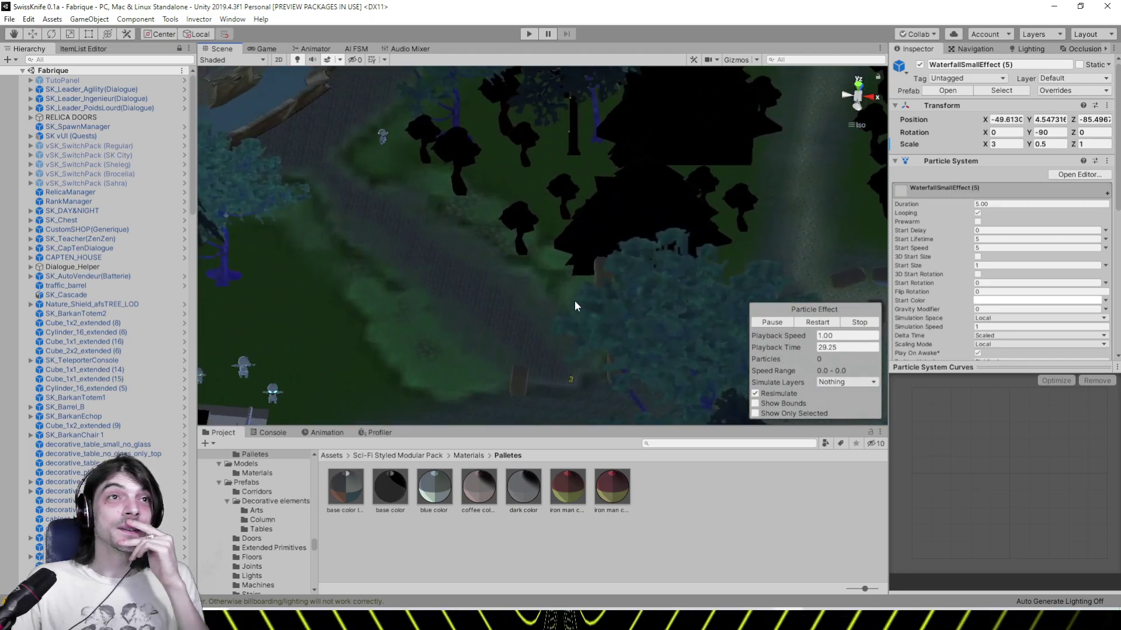
Select the fountain in front of the leader statues and narrow its X scale to about 3.64
right_drag(575, 301, 454, 309)
click(431, 249)
right_drag(540, 260, 513, 258)
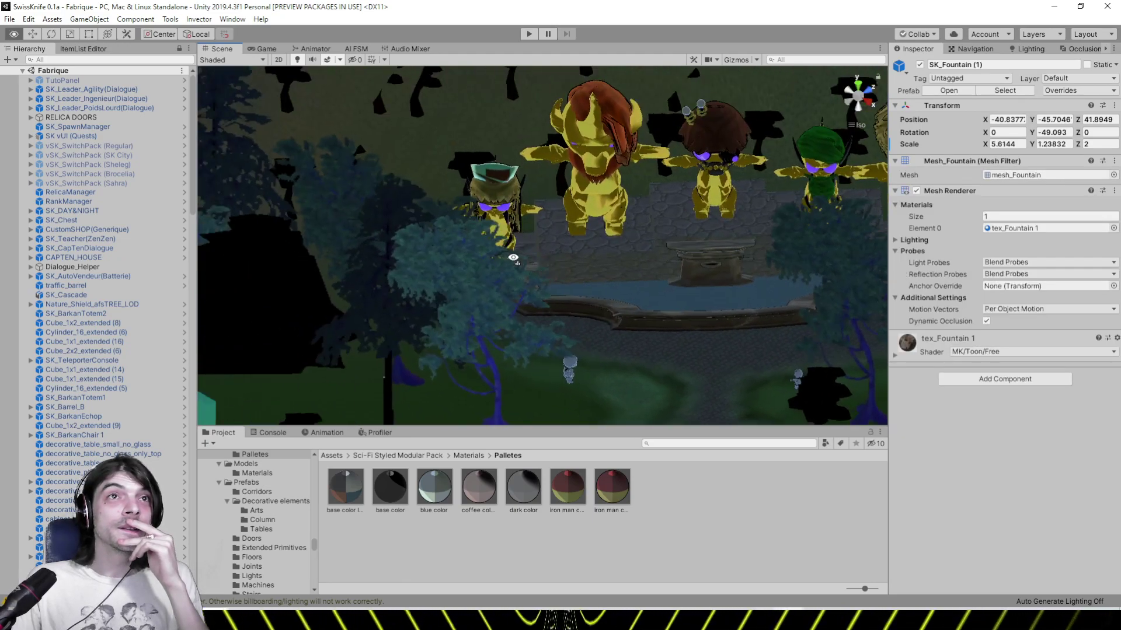
scroll(548, 260, down, 4)
middle_drag(552, 260, 465, 269)
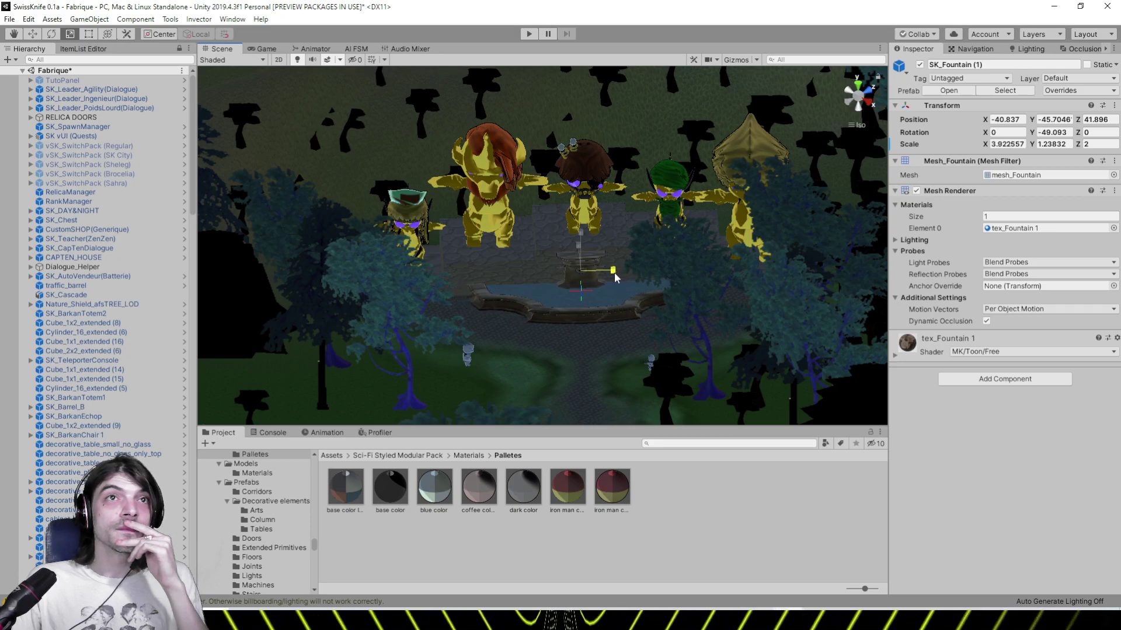
drag(612, 273, 612, 273)
Frame the fountain and switch the scene view to perspective
scroll(587, 300, up, 10)
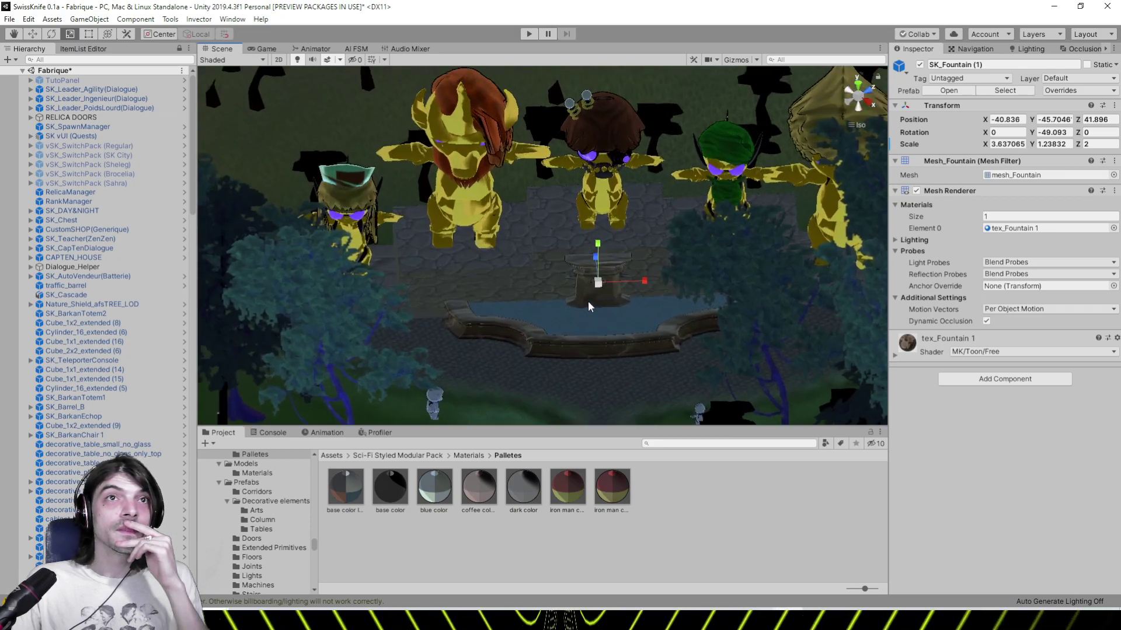
right_drag(543, 337, 563, 307)
key(f)
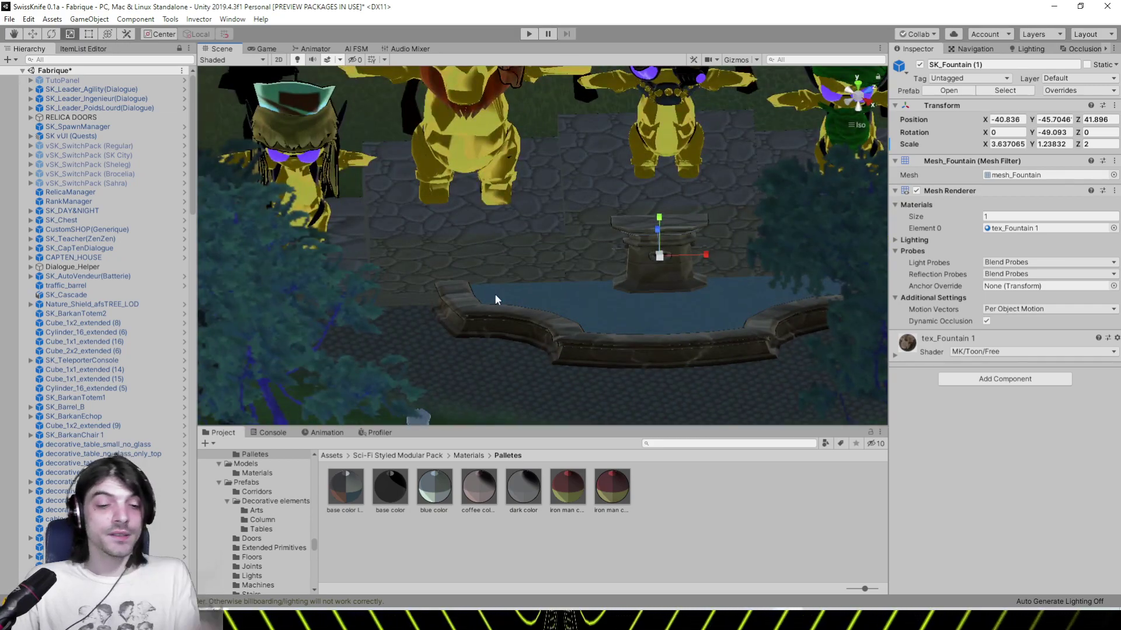
scroll(495, 293, down, 3)
click(856, 127)
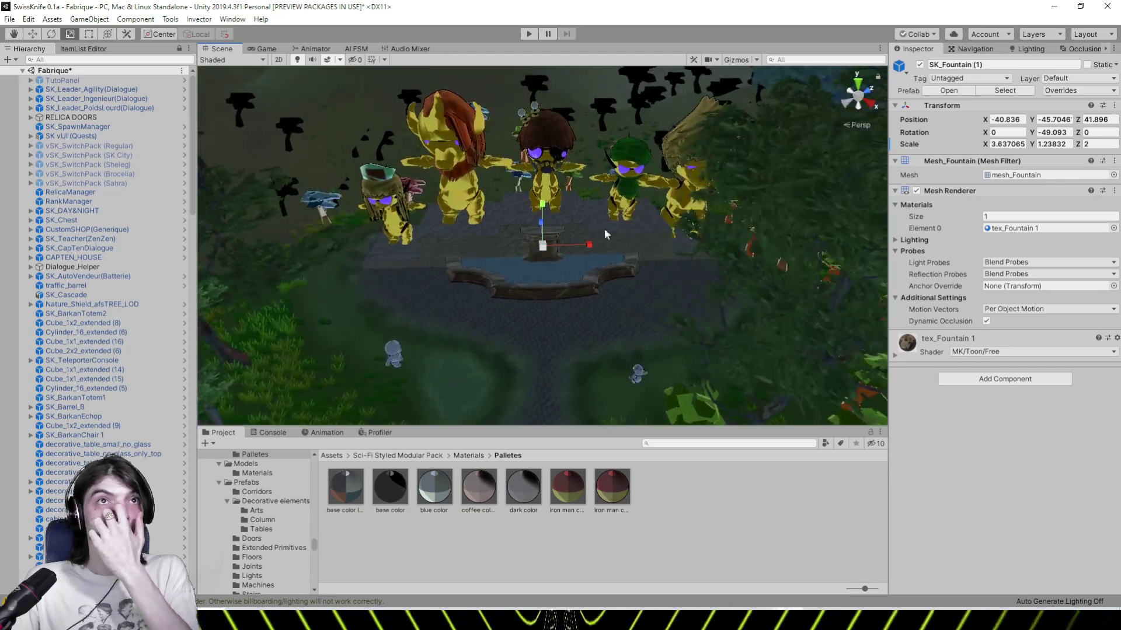
Stretch the fountain along its depth to a Z scale of about 2.70
right_drag(604, 229, 556, 275)
middle_drag(556, 276, 659, 253)
scroll(660, 253, up, 3)
scroll(660, 253, up, 4)
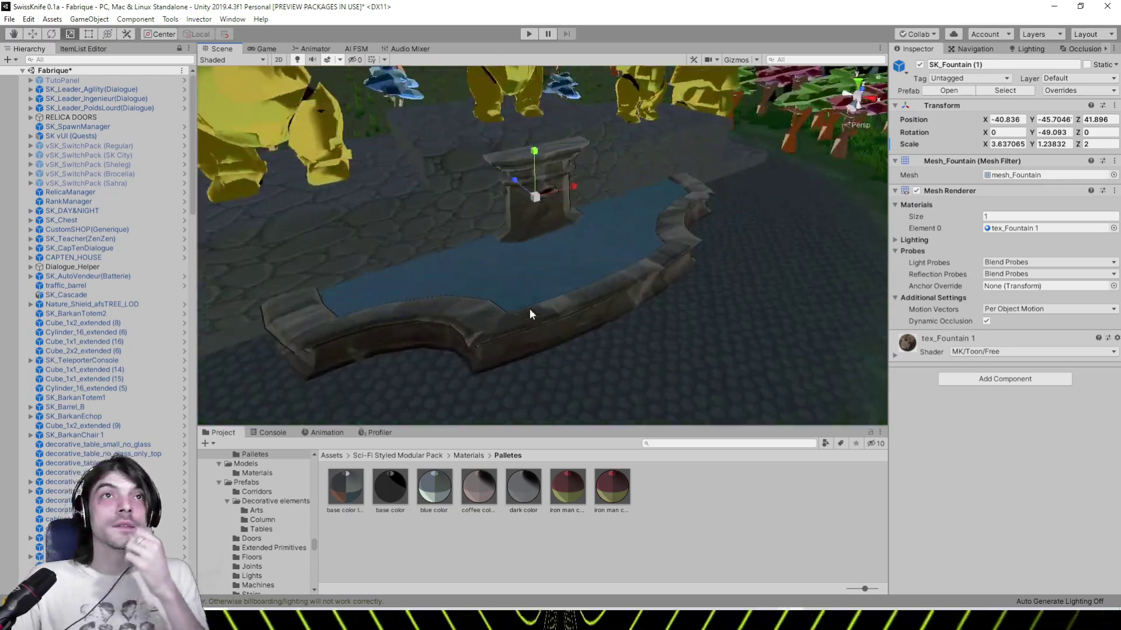
right_drag(530, 308, 554, 283)
middle_drag(493, 325, 604, 241)
scroll(603, 241, up, 3)
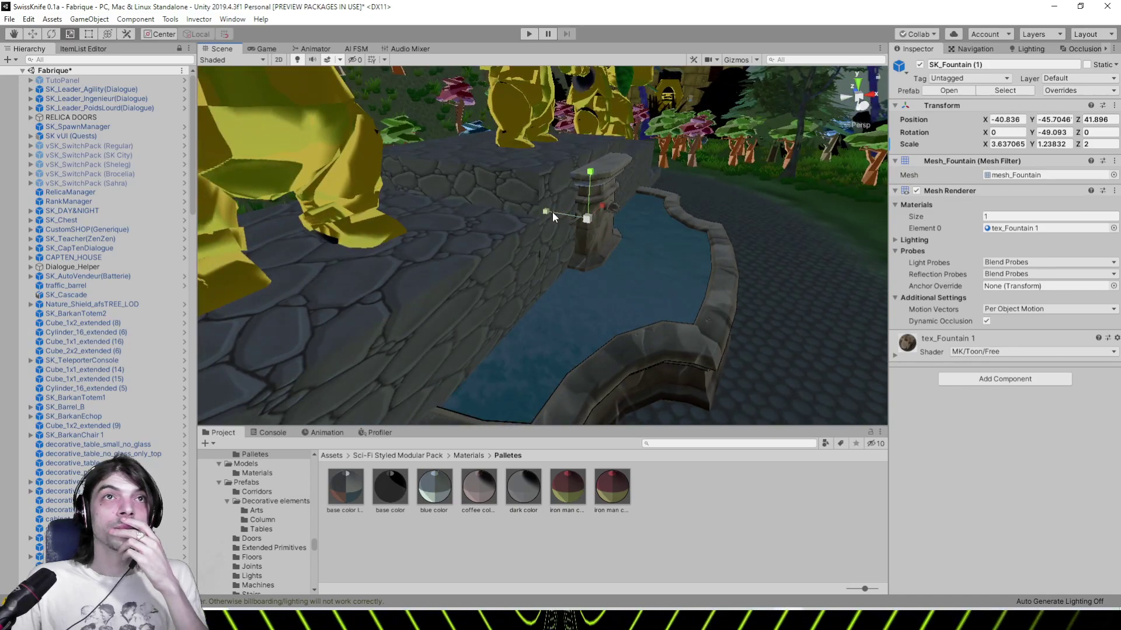
drag(553, 213, 537, 210)
Adjust the fountain's width to an X scale of about 3.45
middle_drag(686, 286, 587, 281)
scroll(570, 245, down, 3)
right_drag(587, 281, 511, 280)
scroll(510, 280, up, 2)
scroll(670, 312, up, 2)
middle_drag(510, 280, 549, 267)
scroll(670, 311, down, 3)
scroll(579, 208, down, 1)
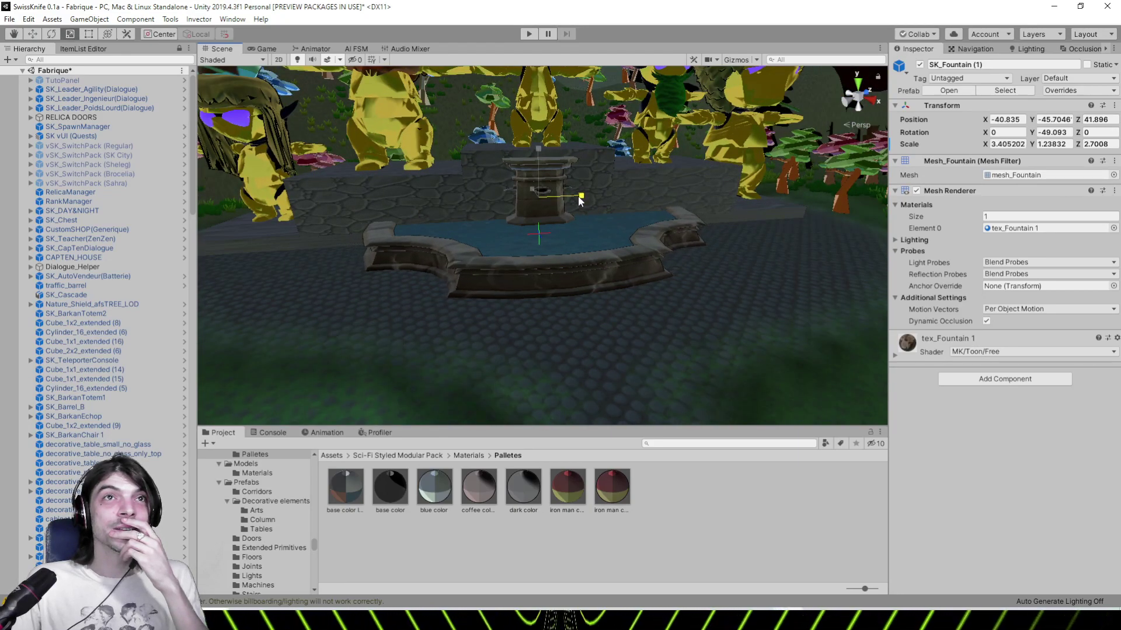
drag(579, 196, 579, 196)
Inspect the fountain's child objects, including the water mesh, sound source and waterfall effect, and reselect the parent fountain
right_drag(578, 196, 594, 337)
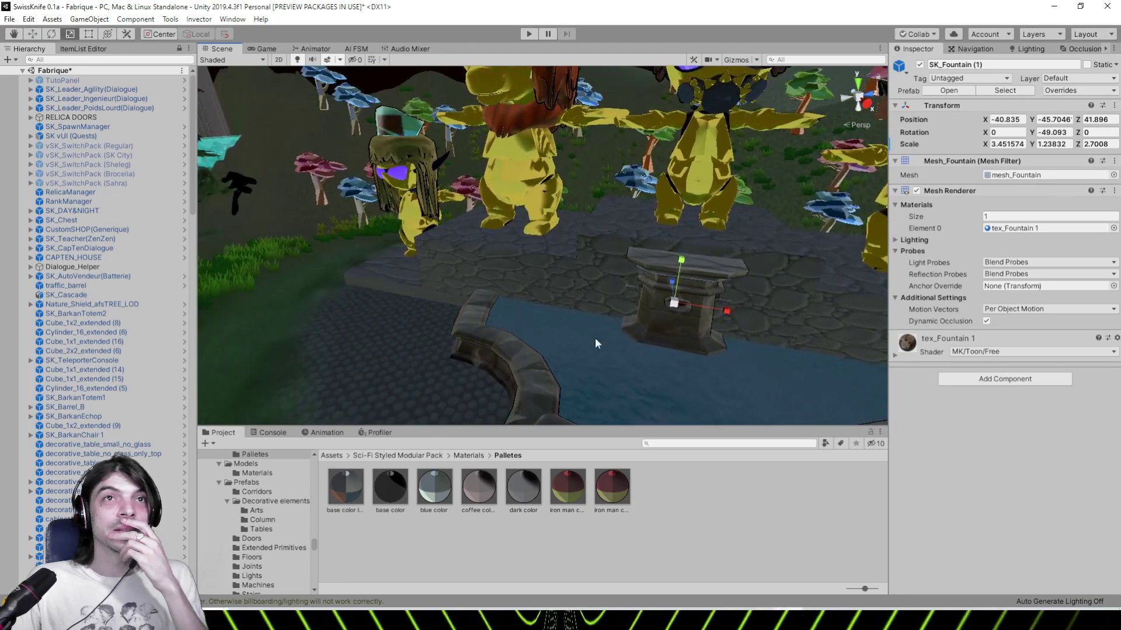
scroll(595, 339, down, 2)
middle_drag(595, 339, 535, 298)
scroll(535, 298, up, 2)
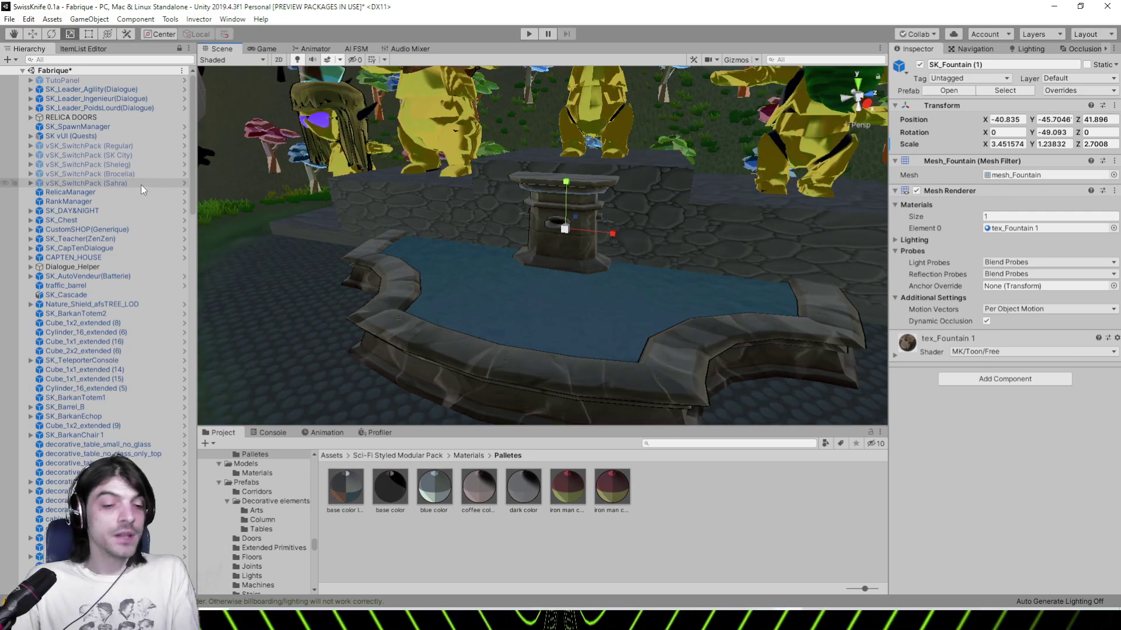
scroll(141, 185, down, 15)
scroll(98, 280, down, 2)
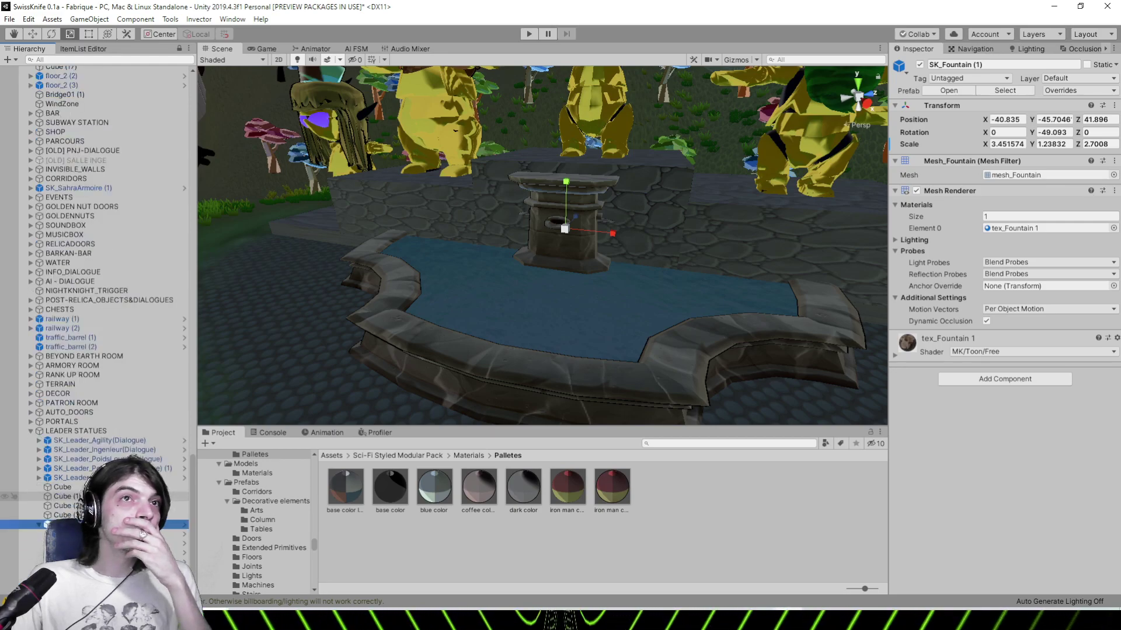
scroll(98, 280, down, 1)
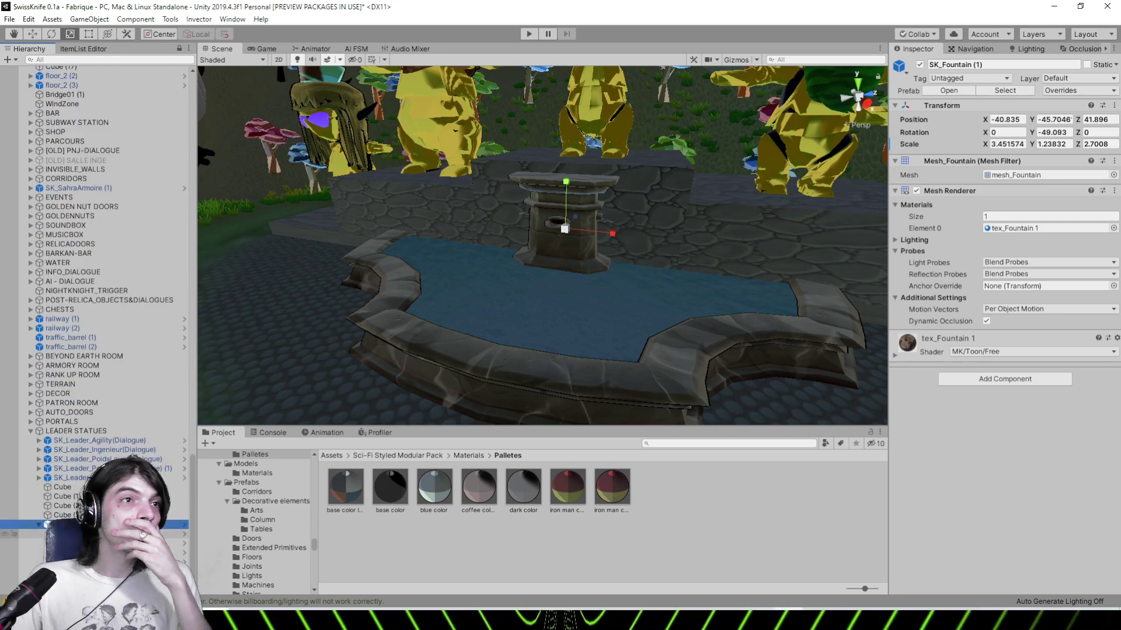
click(94, 572)
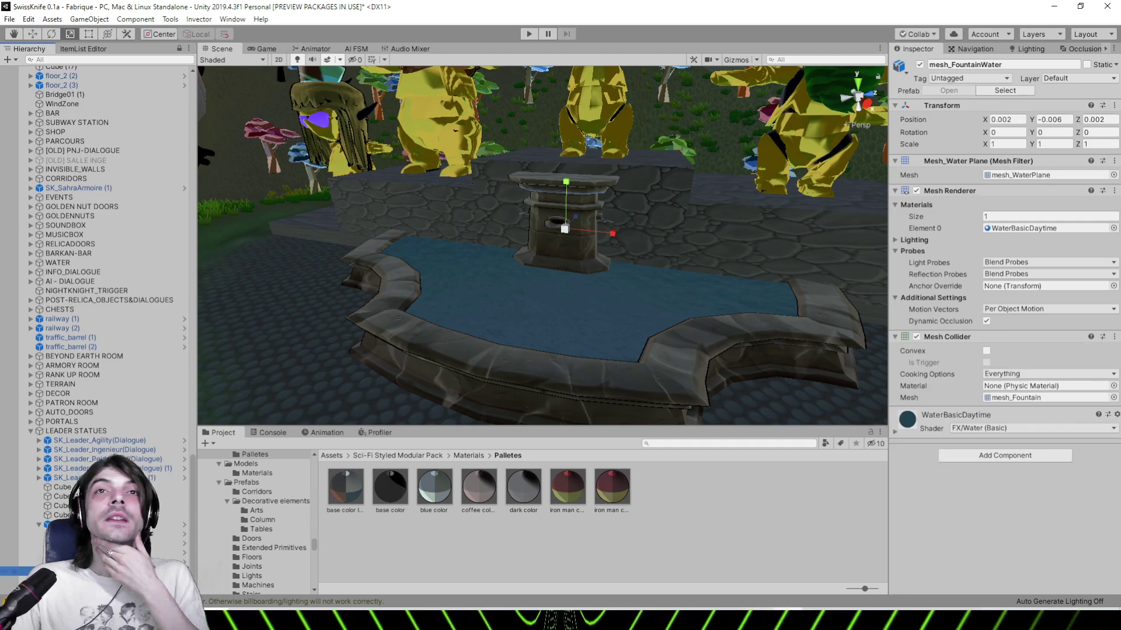
click(93, 580)
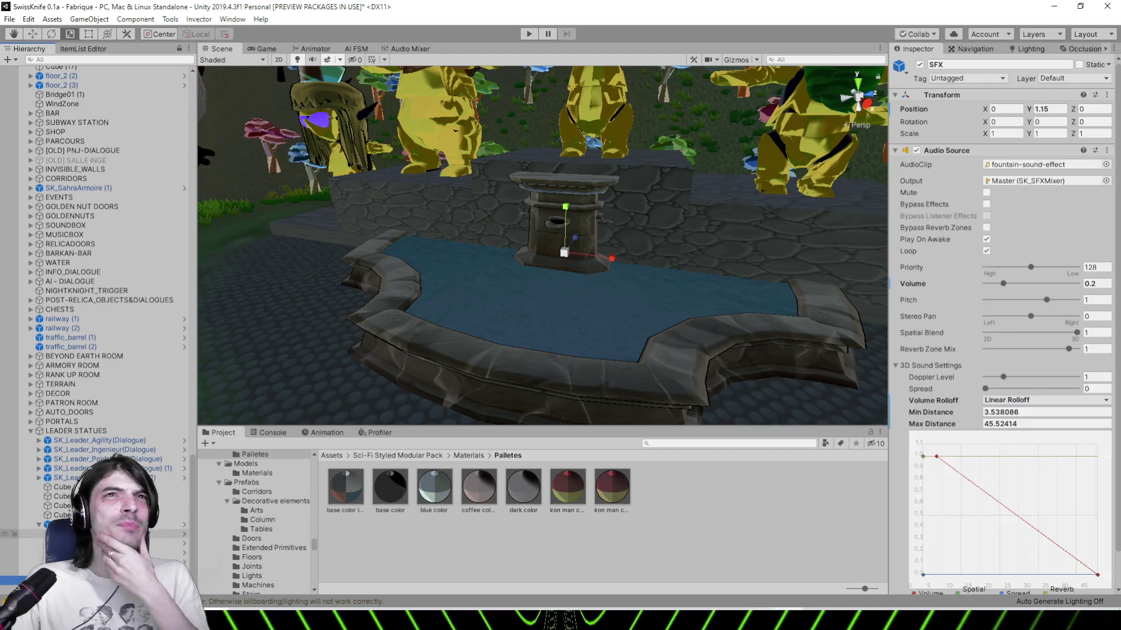
click(93, 534)
click(93, 572)
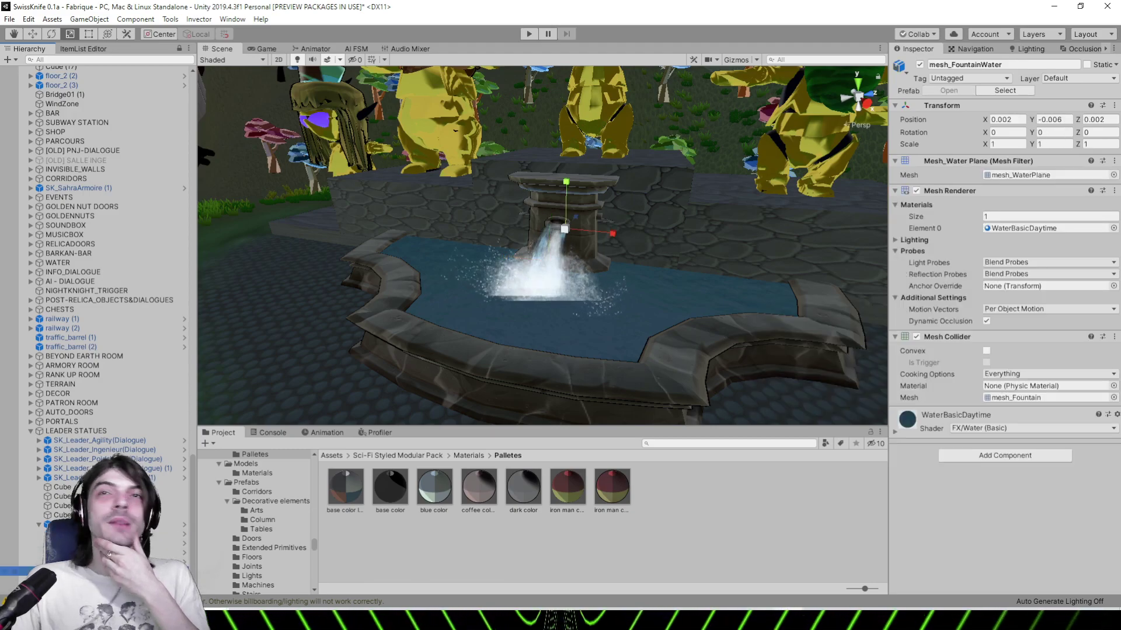
click(94, 581)
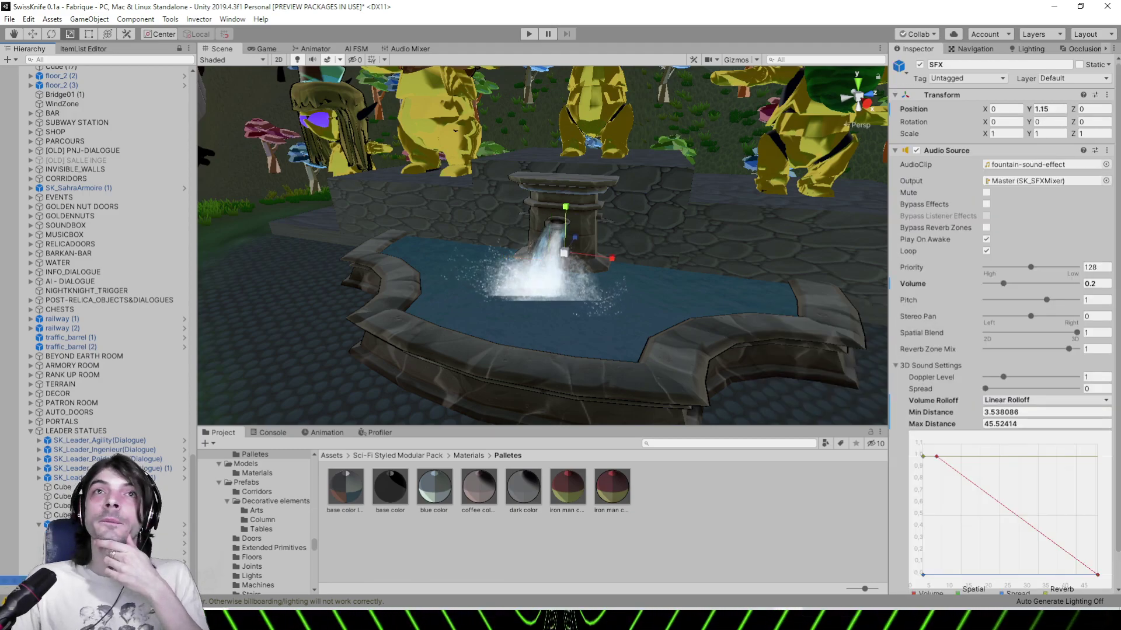
click(93, 571)
click(94, 534)
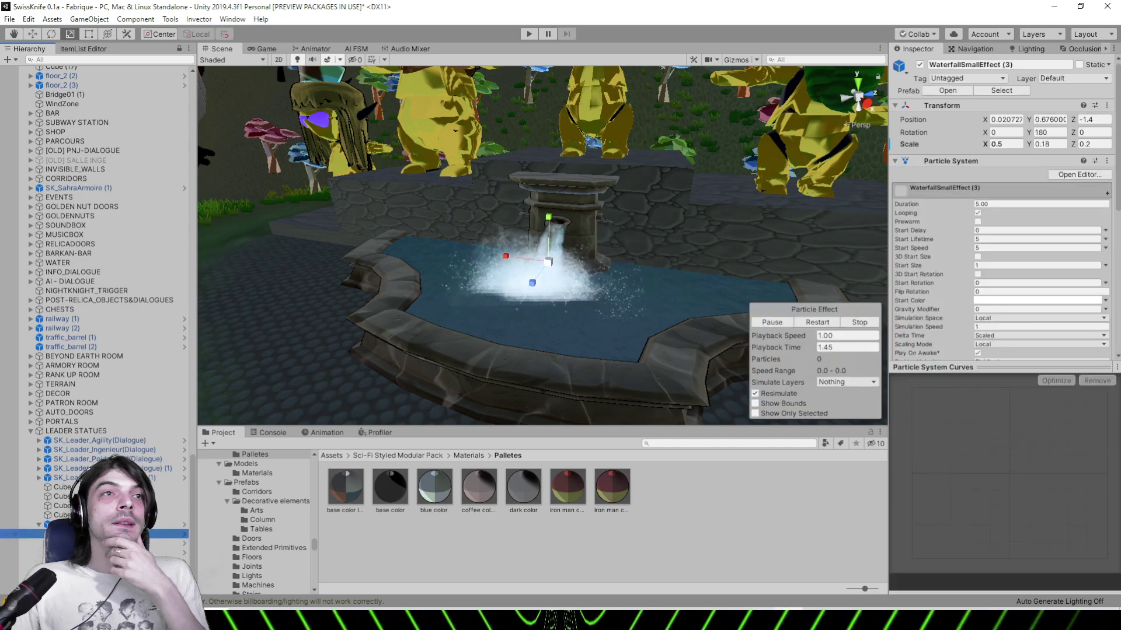
click(94, 524)
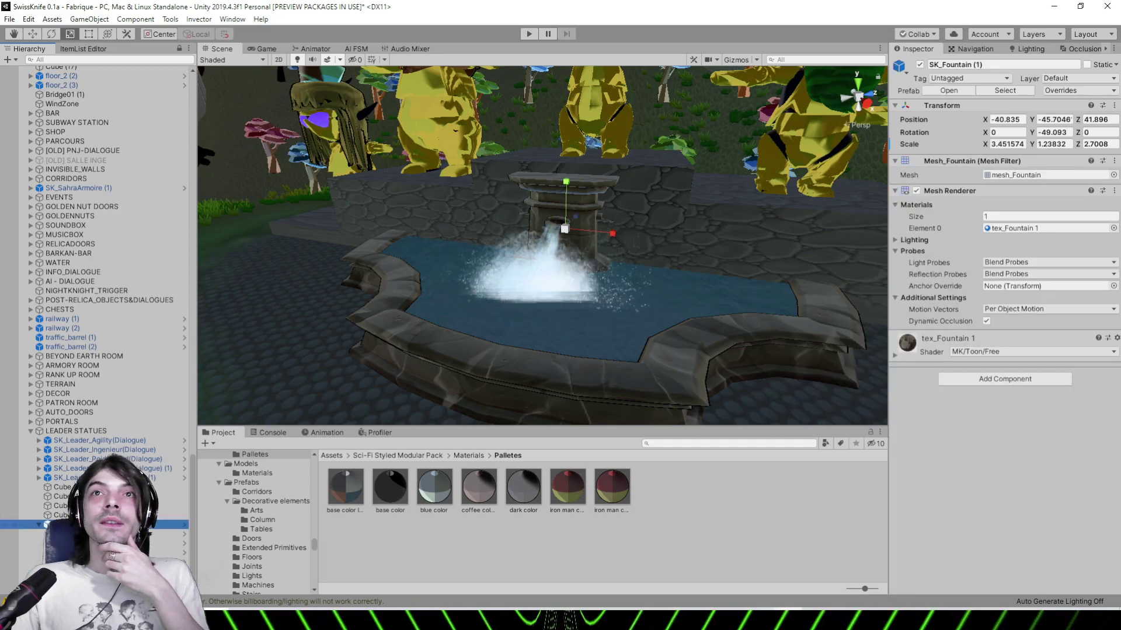
Locate the fountain's mesh asset in the project, preview it from above, and compare it with the fountain in the scene
click(1000, 177)
click(447, 487)
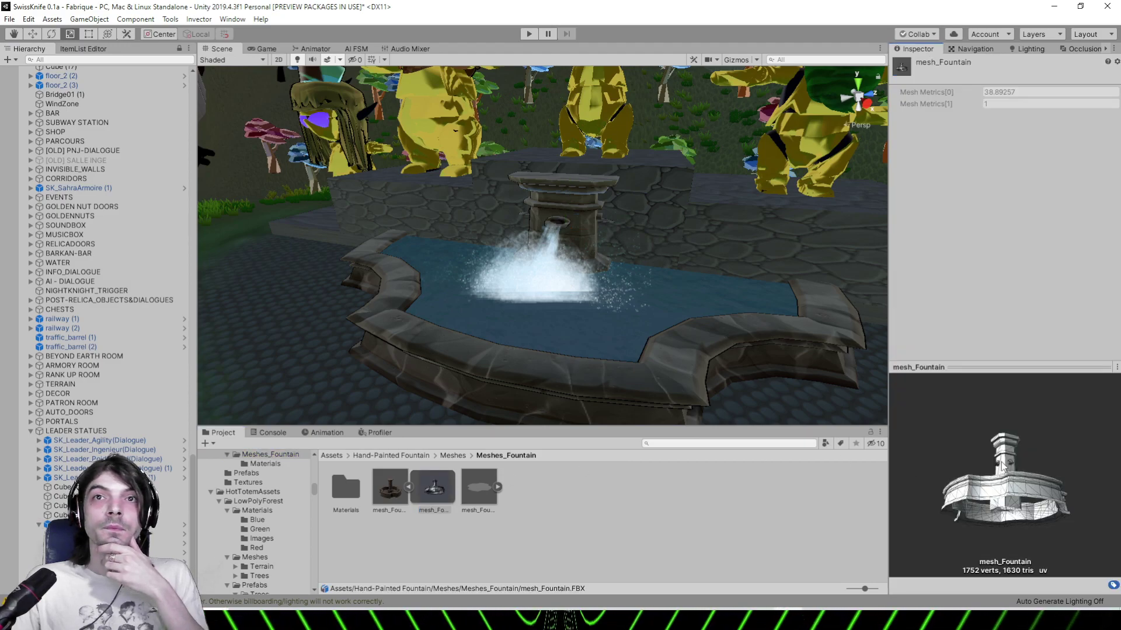
drag(1002, 465, 988, 545)
right_drag(444, 309, 528, 320)
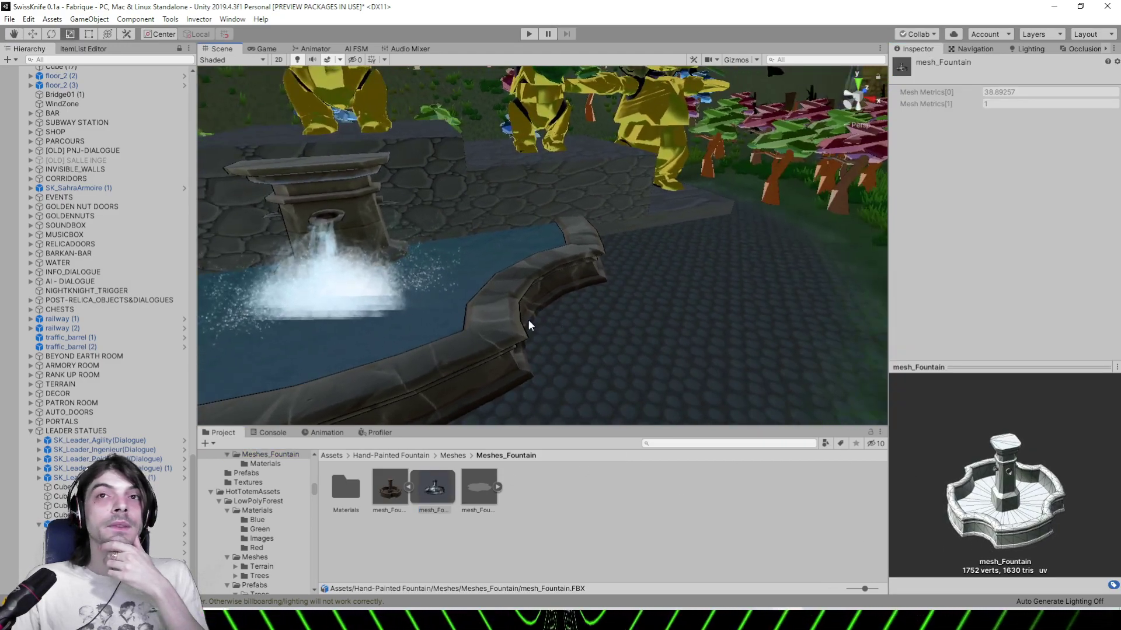
middle_drag(374, 315, 498, 315)
right_drag(467, 315, 507, 320)
mouse_move(455, 318)
middle_down()
mouse_move(493, 320)
mouse_move(467, 321)
middle_up()
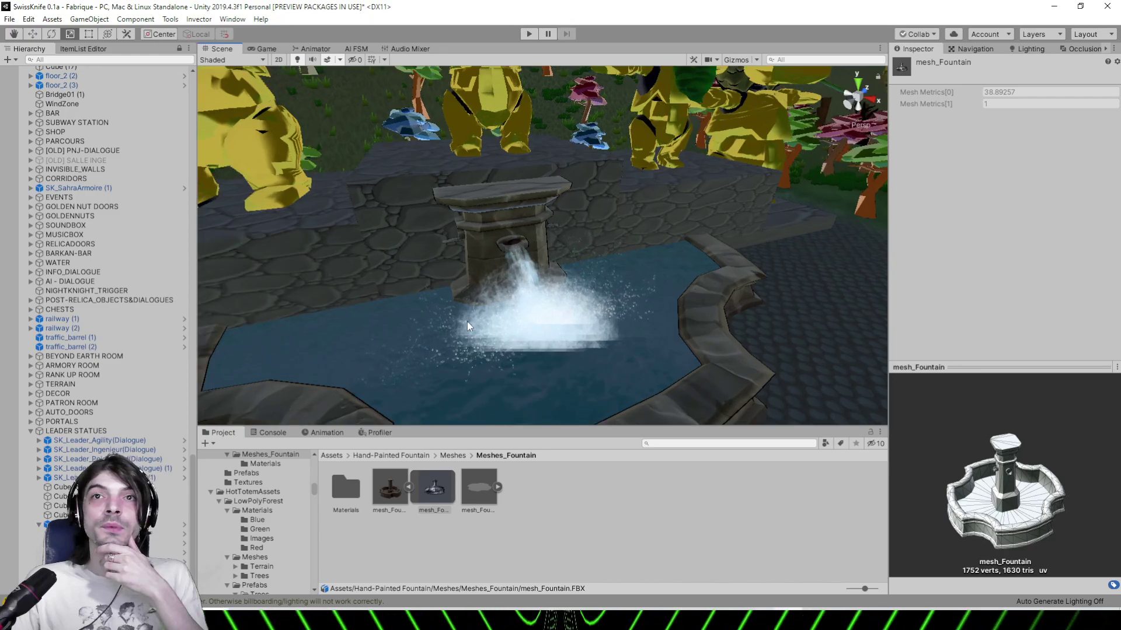
scroll(799, 257, down, 2)
middle_drag(798, 257, 673, 280)
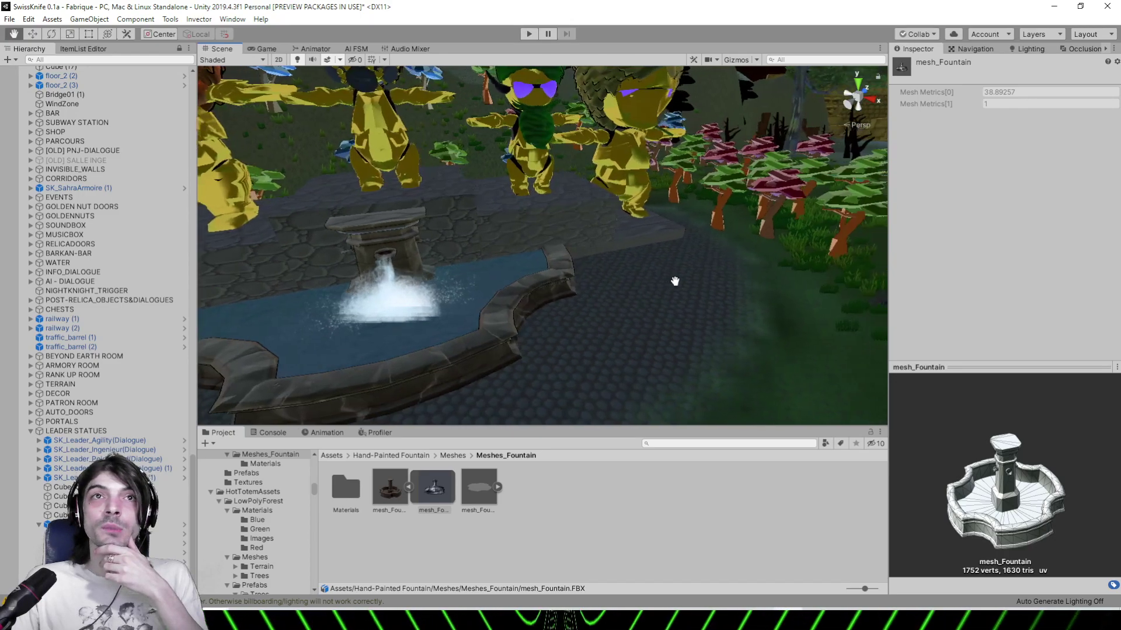
Examine the stretched fountain and its water jet by the leader statues from several angles
scroll(671, 281, down, 3)
right_drag(671, 282, 560, 292)
middle_drag(560, 293, 555, 321)
scroll(555, 321, up, 1)
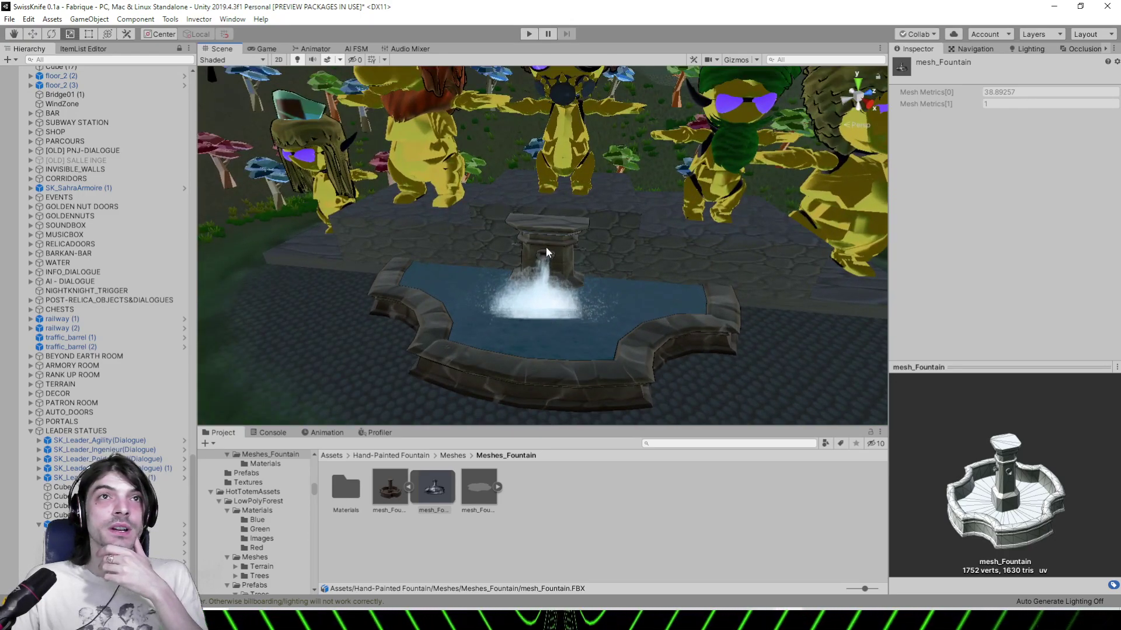
right_drag(661, 315, 595, 333)
middle_drag(642, 343, 556, 344)
scroll(558, 345, up, 6)
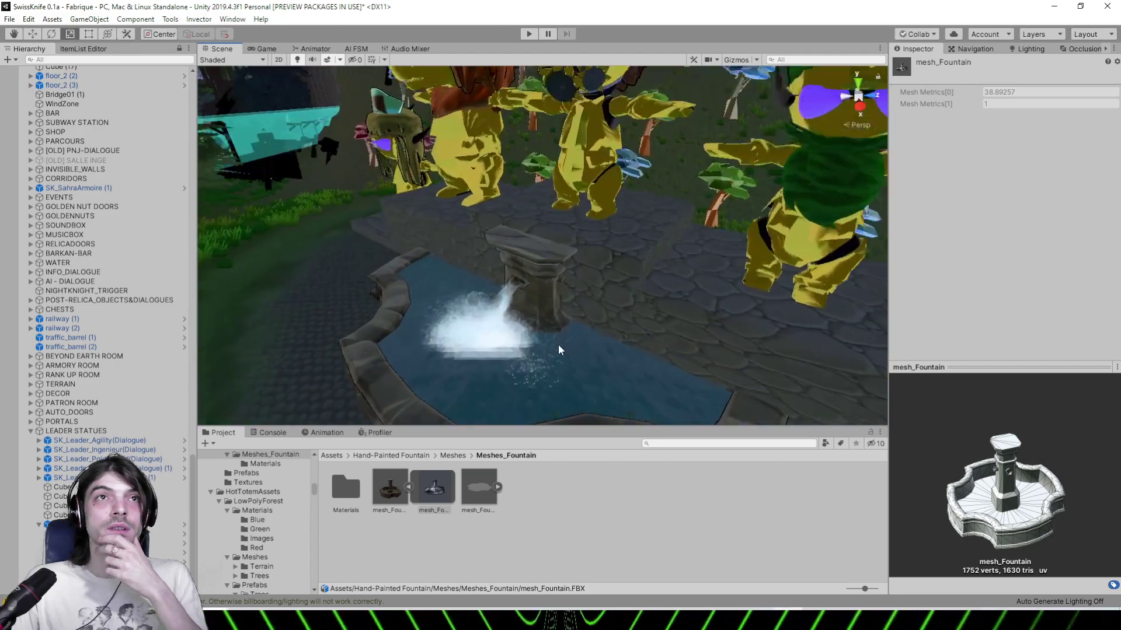
scroll(545, 375, down, 5)
scroll(517, 352, up, 1)
right_drag(544, 375, 586, 360)
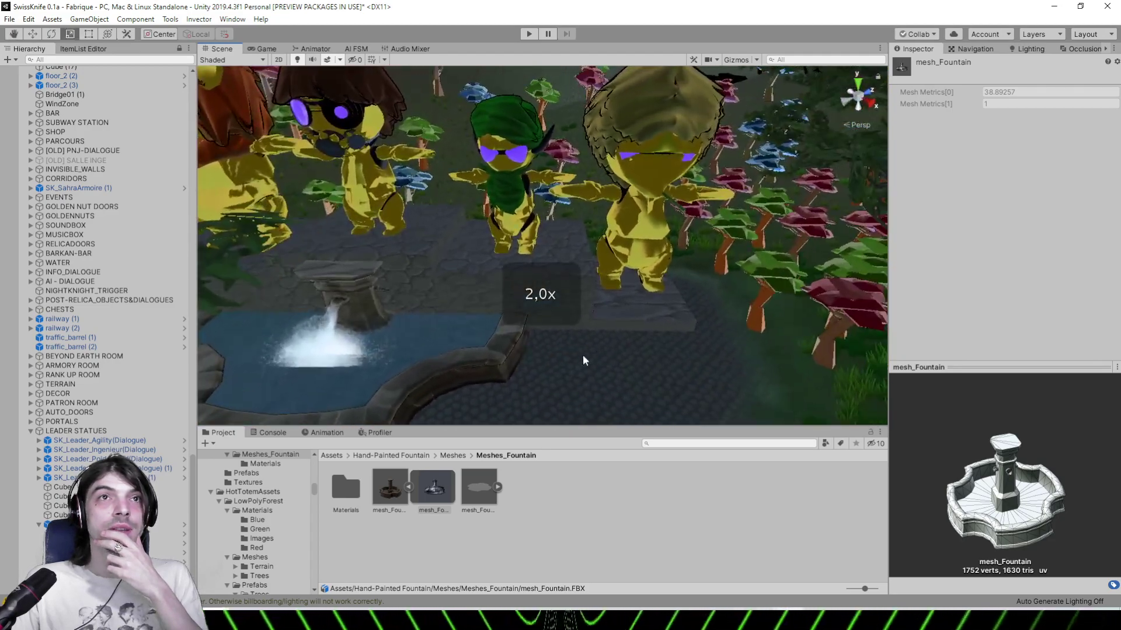
middle_drag(585, 360, 635, 332)
scroll(635, 333, up, 2)
right_drag(486, 315, 555, 333)
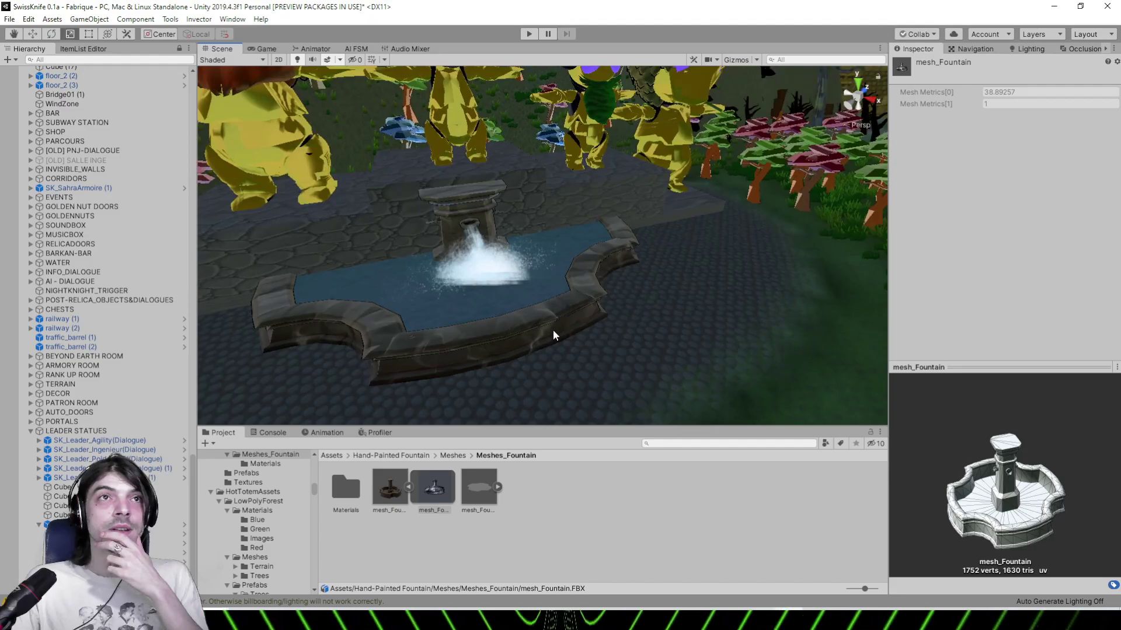
scroll(523, 315, down, 2)
scroll(523, 315, down, 8)
Inspect the dark rock lying on the boulder near the round plaza fountain, comparing it with scene lighting off and on
right_drag(383, 338, 482, 163)
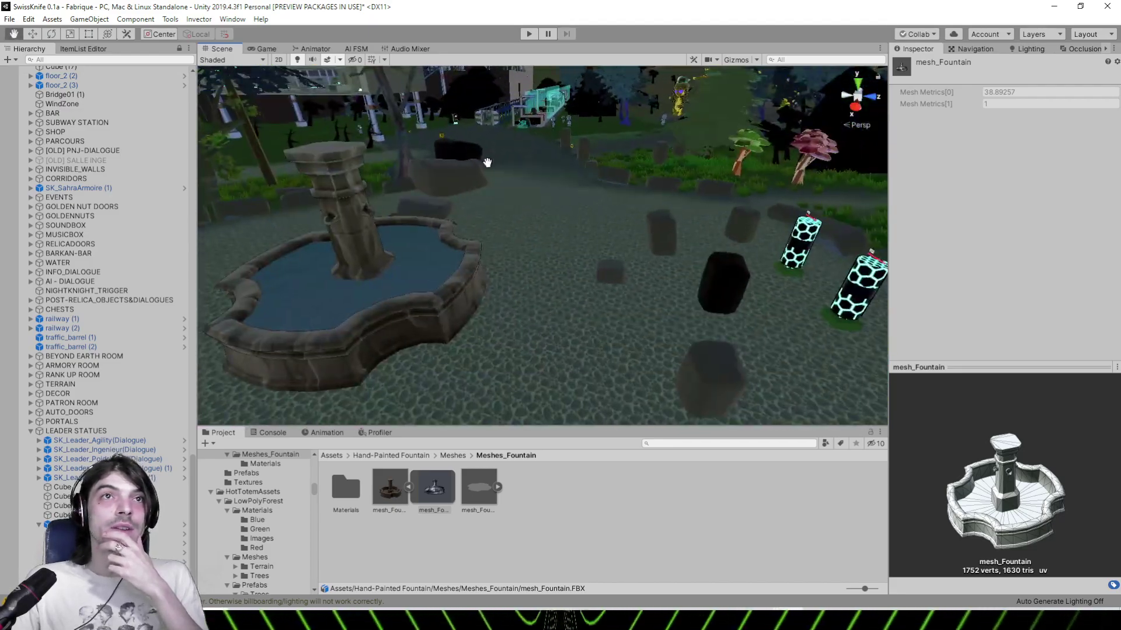
middle_drag(496, 163, 433, 227)
click(357, 282)
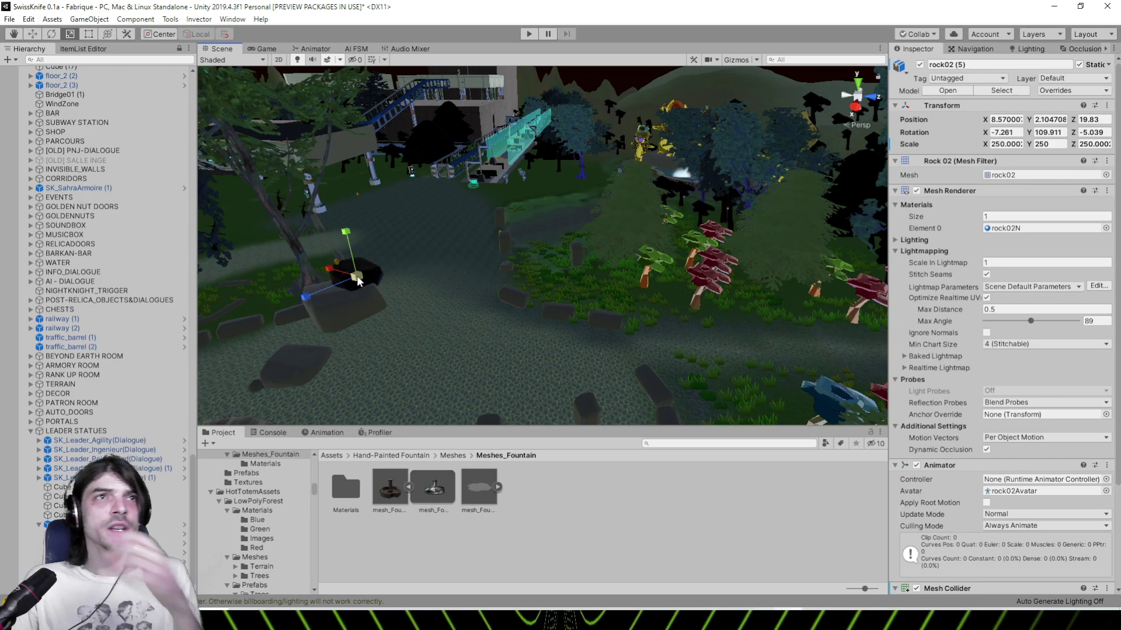
key(f)
right_drag(565, 254, 528, 266)
click(572, 301)
click(675, 241)
middle_drag(676, 244, 579, 249)
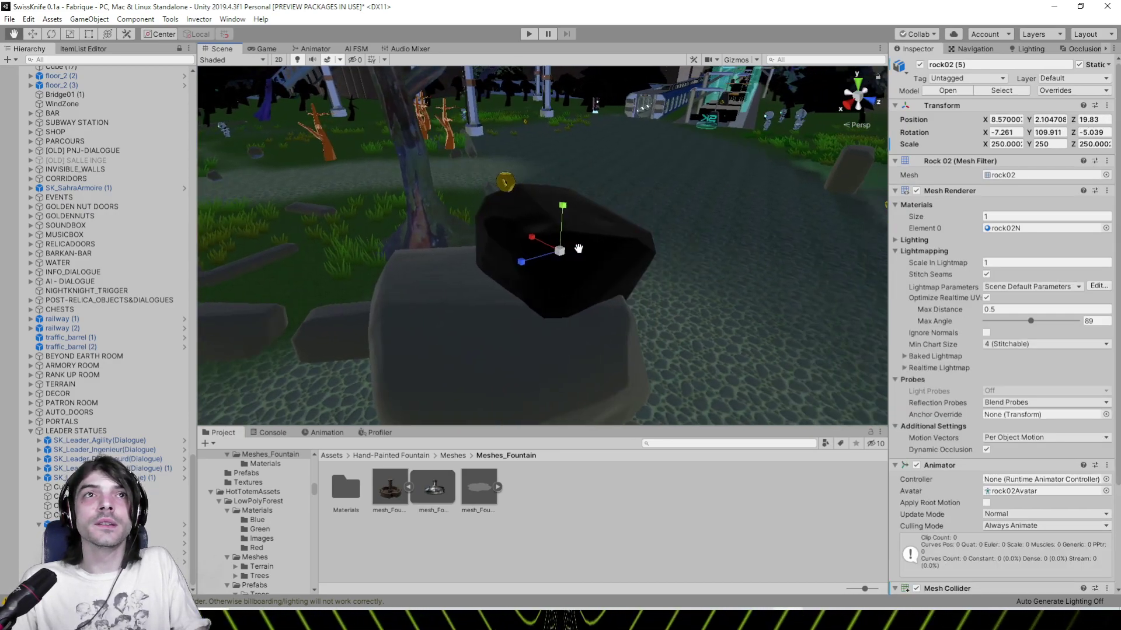
click(299, 60)
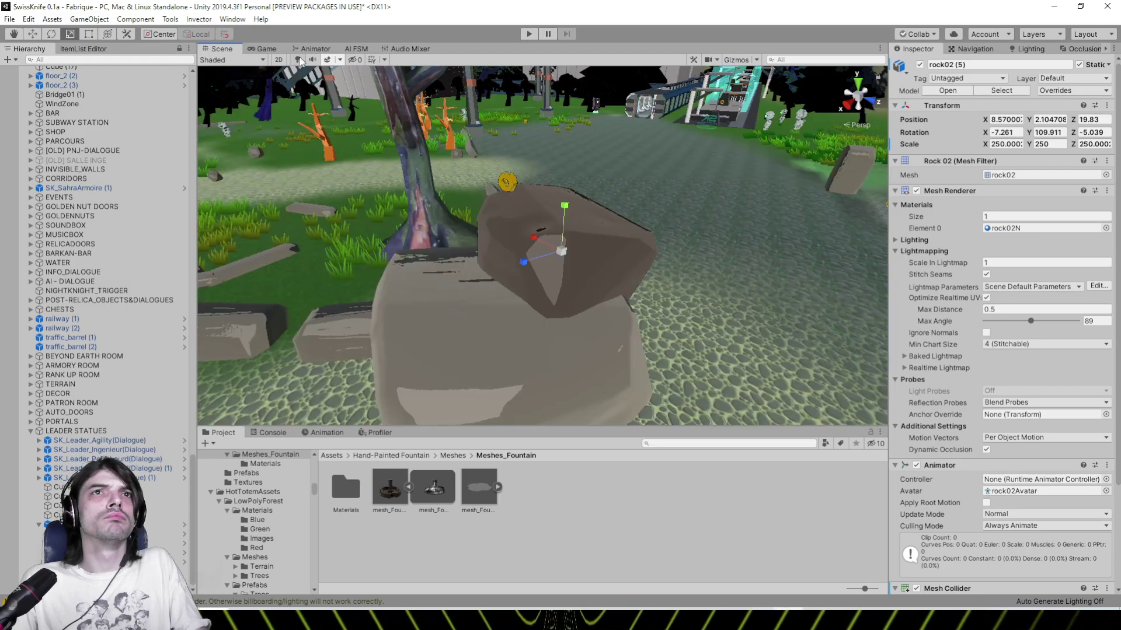
click(299, 60)
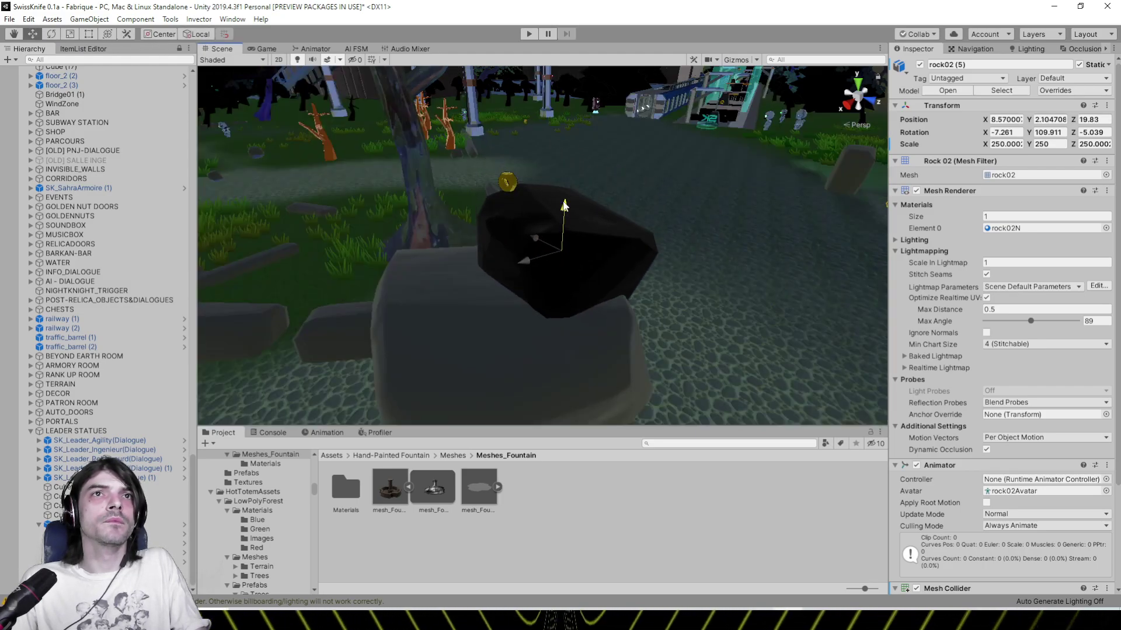
Lower the dark rock onto the boulder beneath it, placing it at about X 8.58, Y 2.04
drag(563, 207, 564, 209)
right_drag(564, 209, 700, 186)
middle_drag(543, 212, 533, 240)
scroll(533, 241, down, 5)
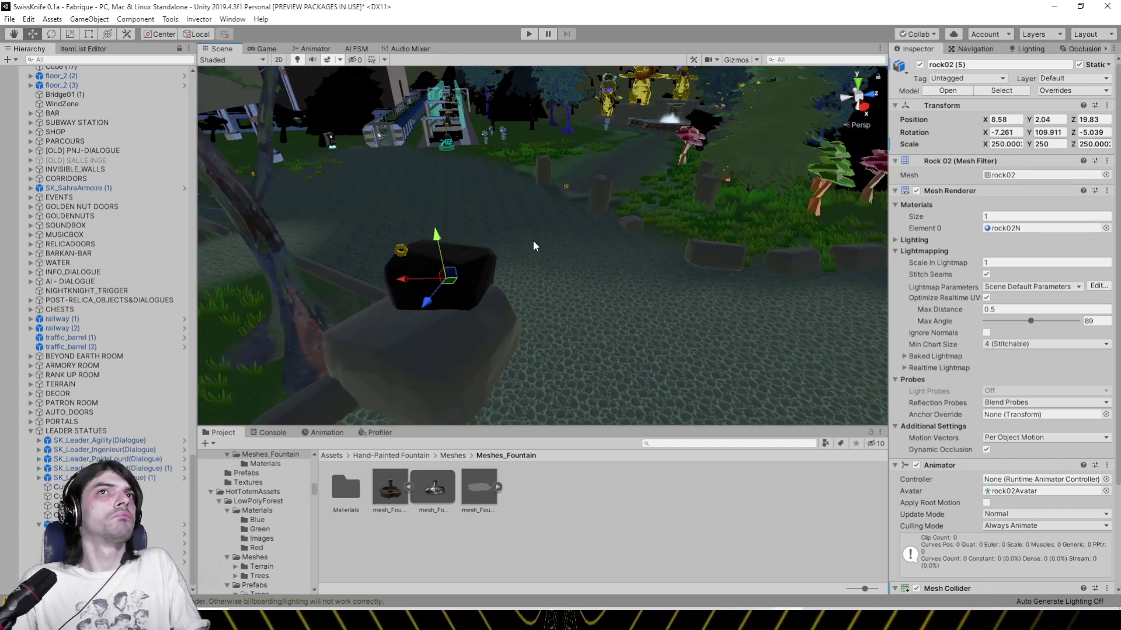
Examine the dark standing rock by the glowing canisters and survey the rest of the Fabrique grounds
right_drag(505, 249, 724, 245)
click(662, 251)
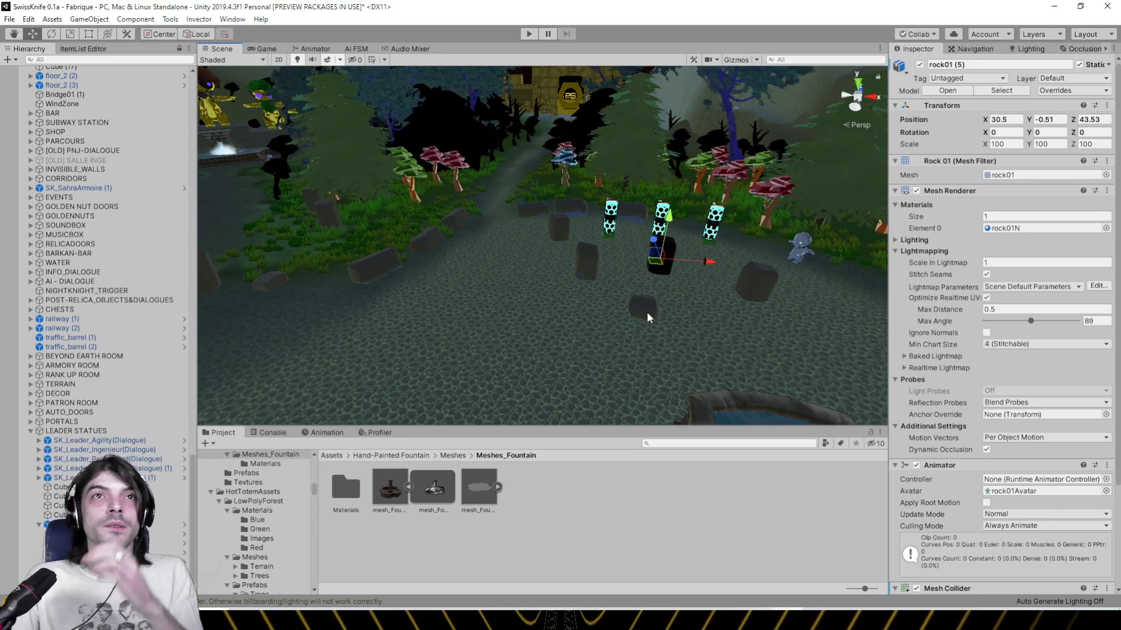
middle_drag(648, 315, 605, 331)
right_drag(548, 338, 610, 286)
middle_drag(610, 286, 438, 288)
middle_drag(569, 286, 415, 312)
middle_drag(794, 271, 429, 267)
right_drag(430, 267, 668, 297)
middle_drag(511, 266, 408, 243)
scroll(582, 265, up, 8)
scroll(408, 243, up, 2)
right_drag(618, 303, 409, 260)
scroll(410, 266, down, 3)
middle_drag(410, 265, 753, 261)
scroll(408, 225, up, 3)
right_drag(408, 226, 493, 186)
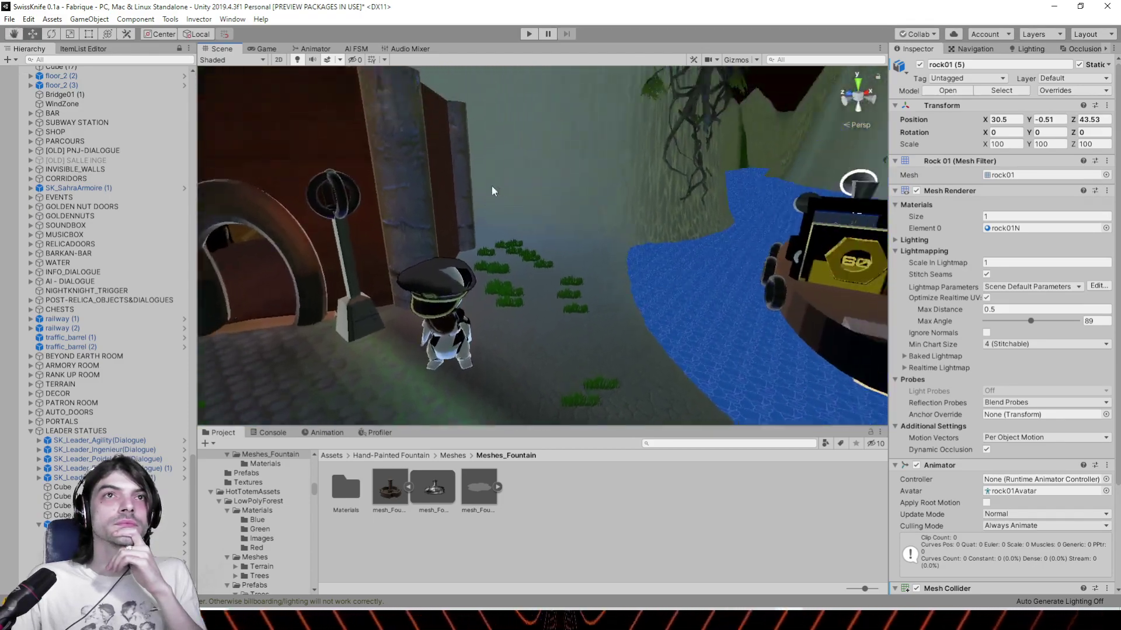
Inspect the capped character, the Flammable building's interior and the surrounding lake area with its waterfall
middle_drag(490, 225, 486, 87)
right_drag(475, 193, 530, 236)
scroll(528, 236, down, 4)
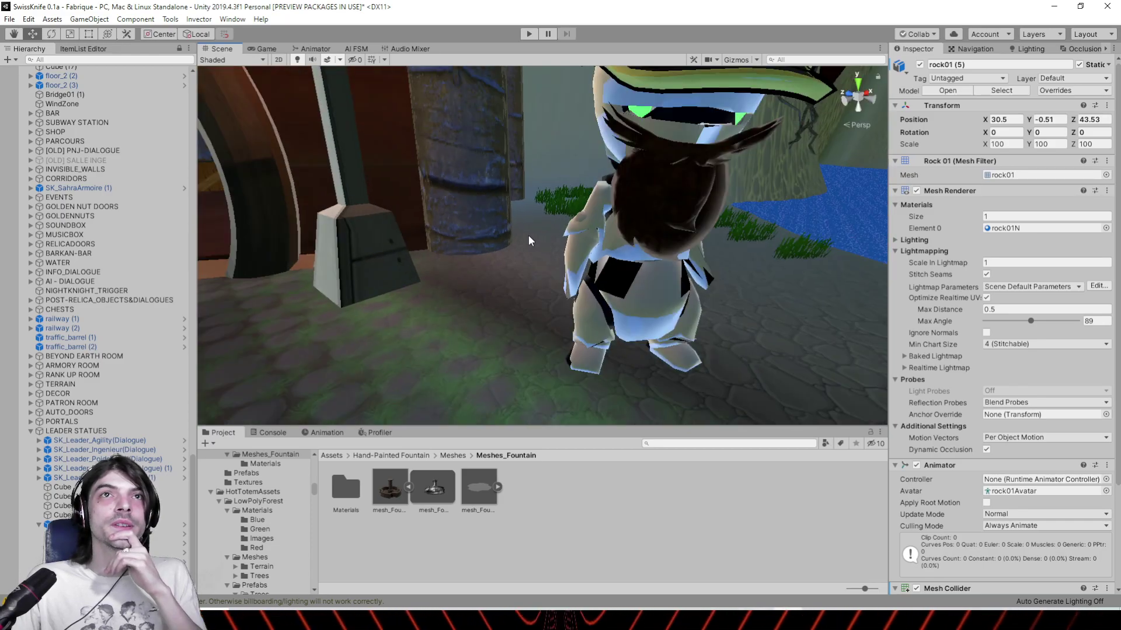
scroll(528, 236, up, 3)
middle_drag(528, 236, 709, 277)
right_drag(709, 277, 740, 292)
scroll(535, 277, up, 5)
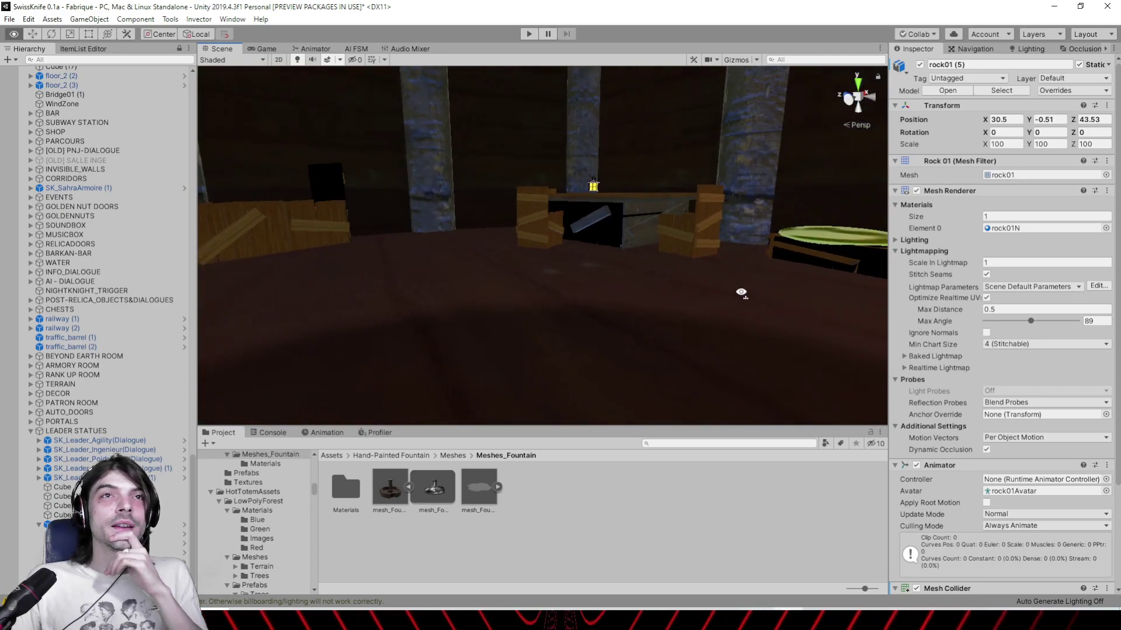
middle_drag(741, 292, 630, 413)
scroll(625, 340, down, 4)
scroll(617, 318, down, 2)
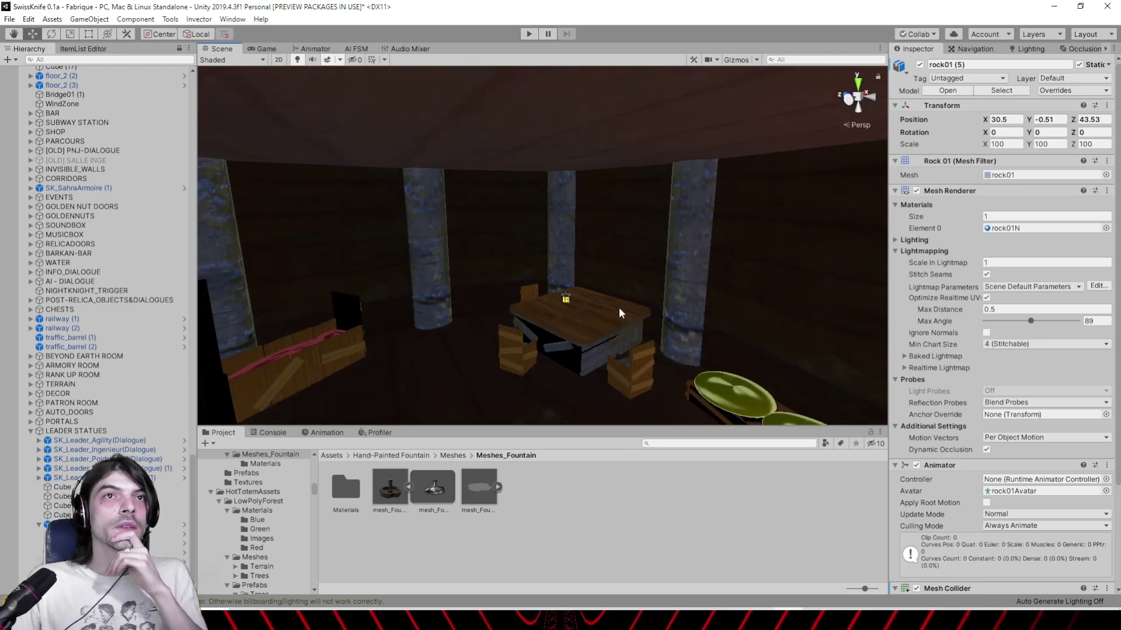
right_drag(619, 307, 436, 304)
scroll(432, 307, down, 6)
scroll(432, 307, down, 10)
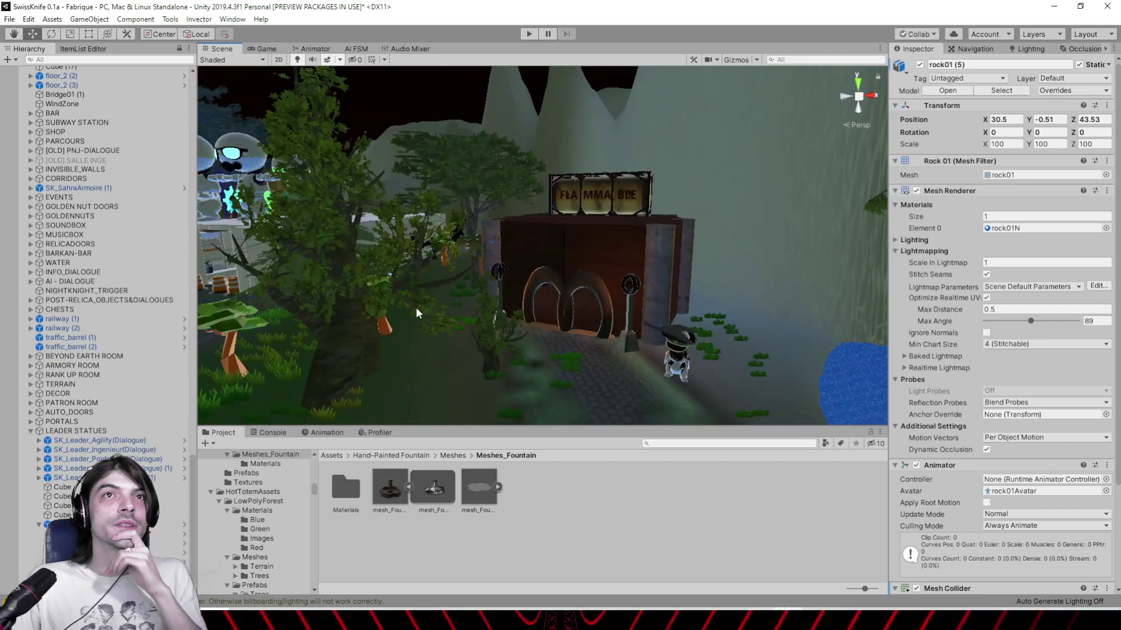
alt+drag(449, 315, 526, 360)
middle_drag(527, 360, 628, 238)
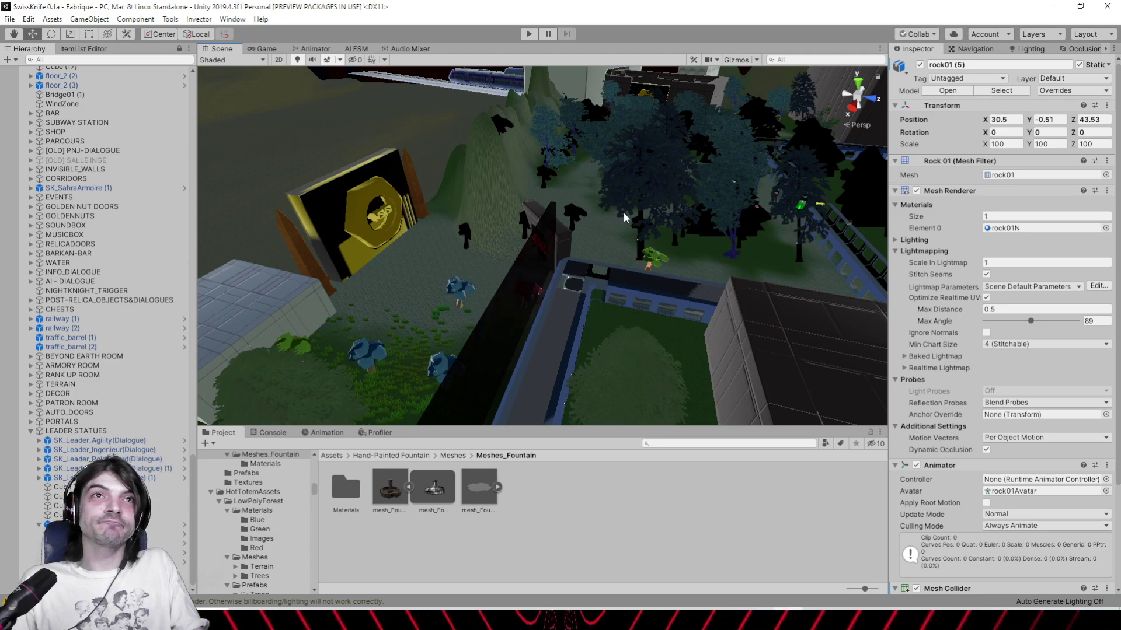
alt+drag(623, 212, 667, 225)
scroll(367, 235, down, 2)
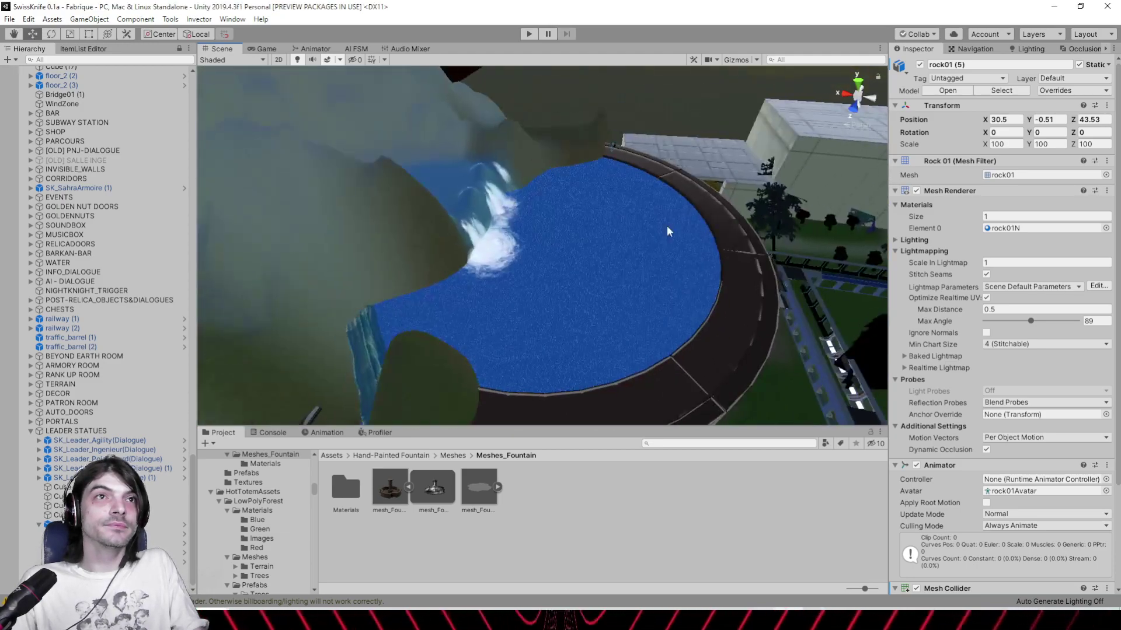
scroll(664, 226, up, 1)
Open the ForetBrocelia scene from the project's Assets folder
click(9, 18)
click(35, 39)
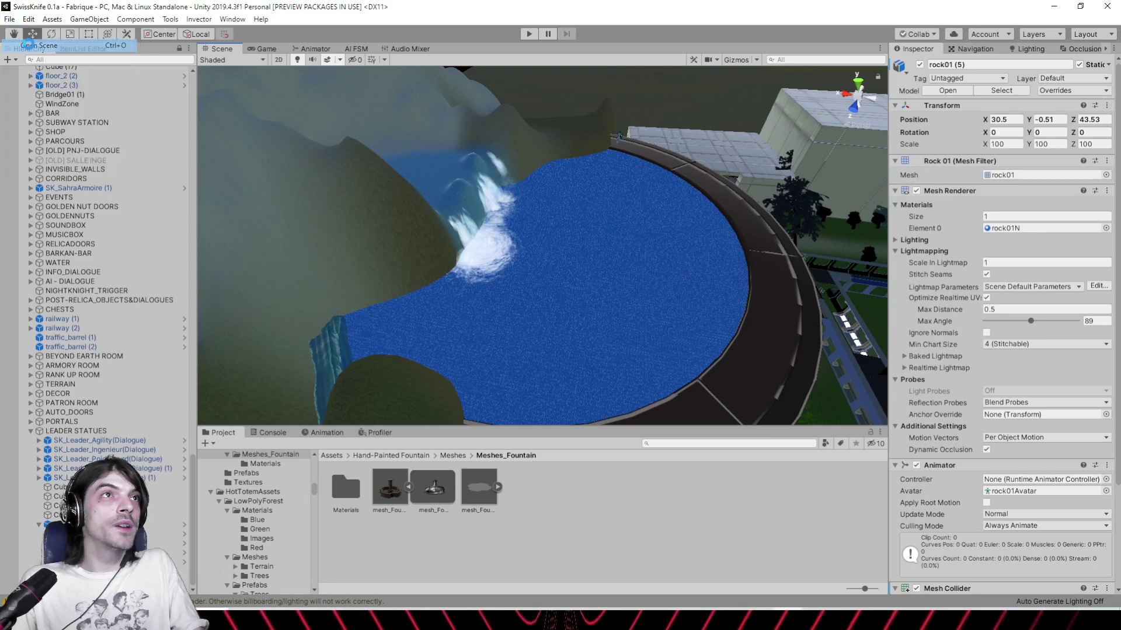
drag(542, 97, 535, 241)
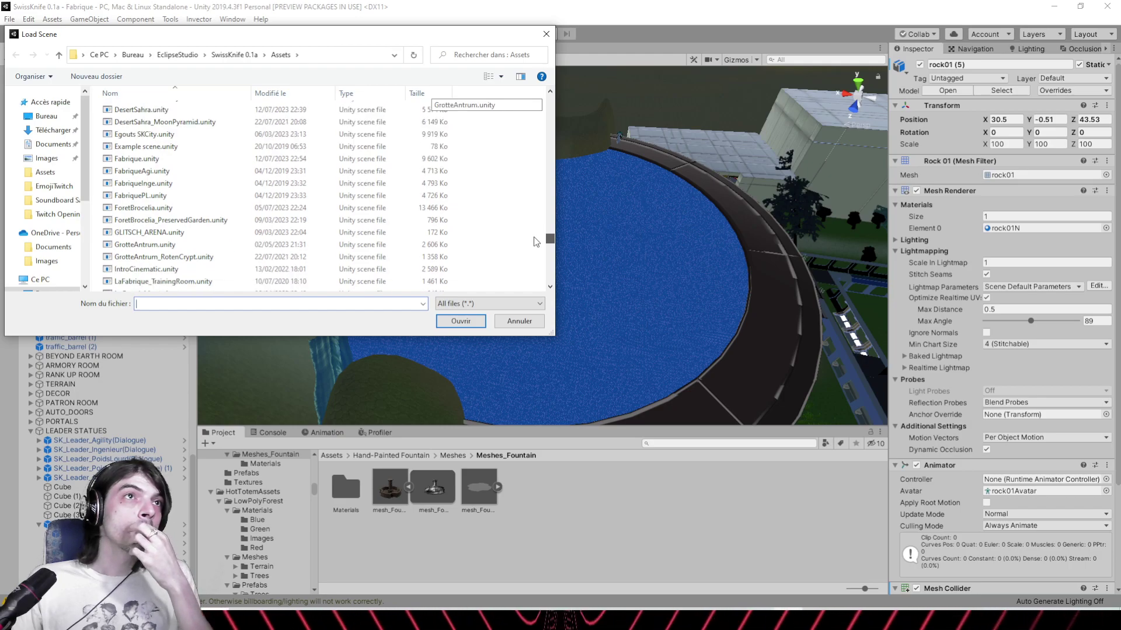
double_click(211, 205)
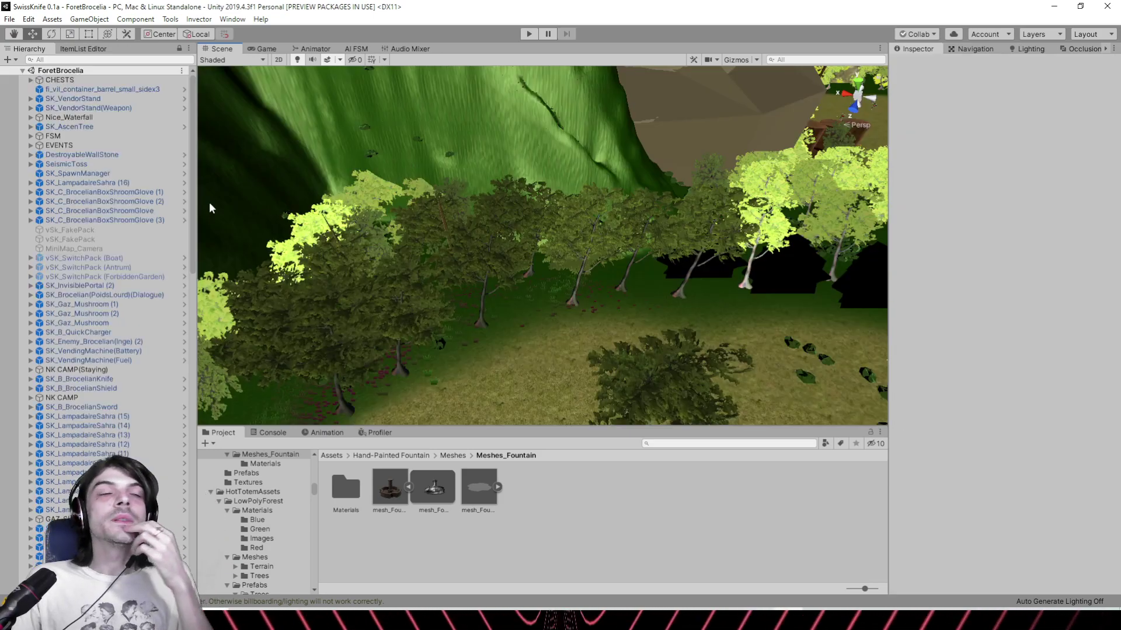
Survey the ForetBrocelia forest, its palisades, watchtowers and trees, up to the giant tree
scroll(335, 227, down, 5)
middle_drag(560, 248, 310, 260)
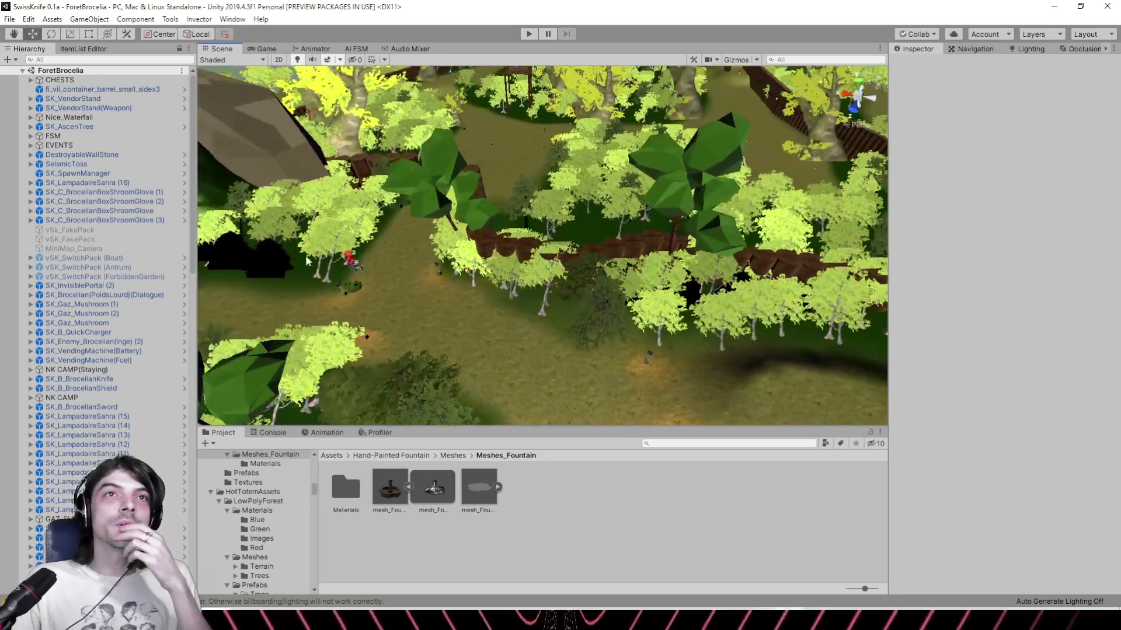
middle_drag(655, 177, 606, 320)
scroll(606, 320, up, 3)
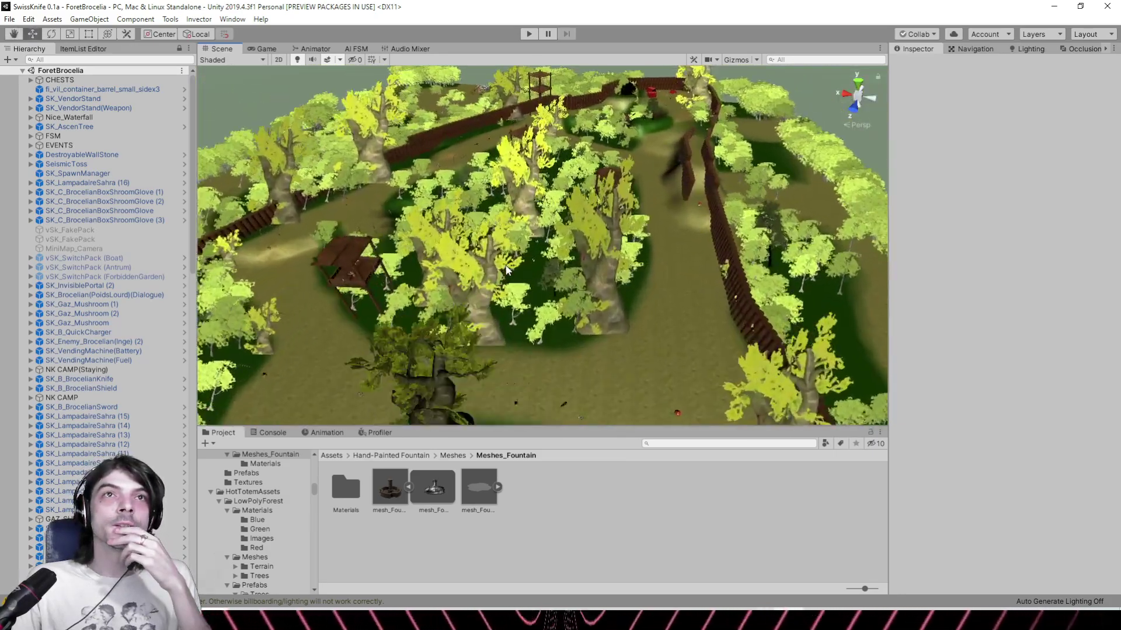
right_drag(496, 237, 590, 233)
middle_drag(590, 233, 660, 230)
middle_drag(298, 204, 580, 184)
scroll(608, 181, down, 1)
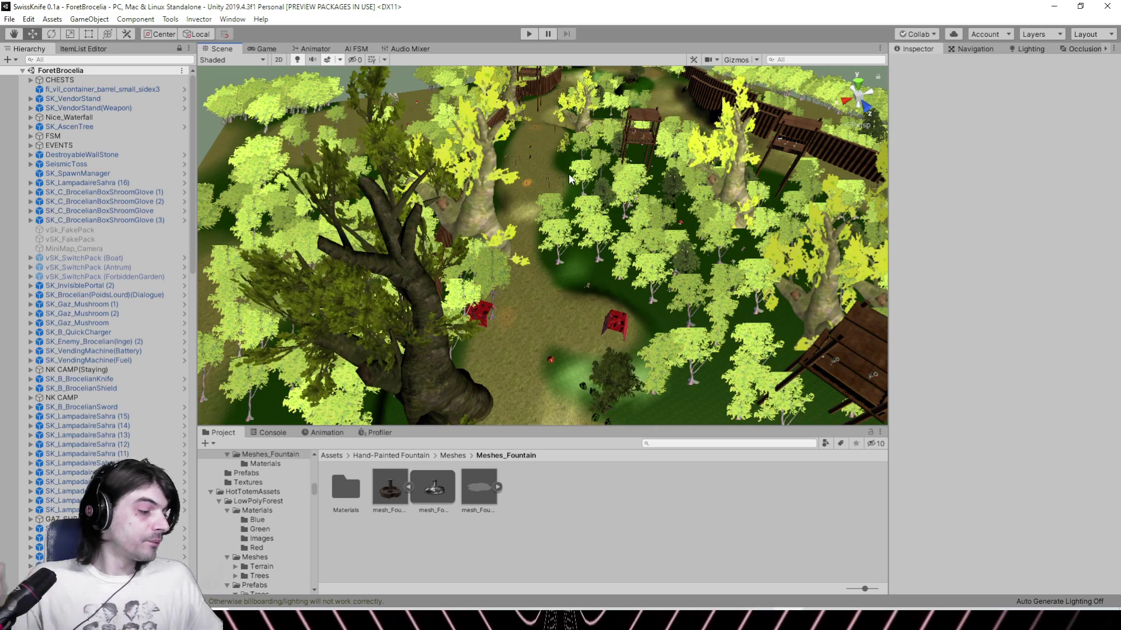
right_drag(474, 177, 321, 191)
right_drag(543, 187, 350, 219)
middle_drag(350, 219, 492, 202)
right_drag(491, 197, 579, 202)
Open the giant tree trunk's DoubleSidedWood 1 material and set its rim intensity to 0.395 and rim size to 2.53
click(597, 192)
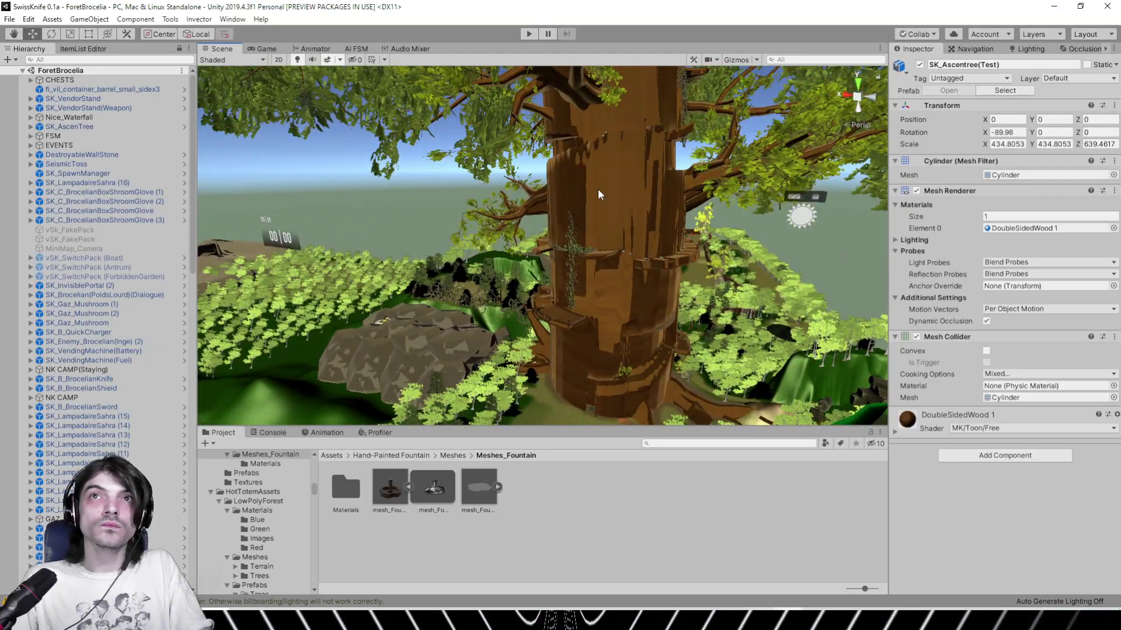
click(1023, 232)
click(361, 485)
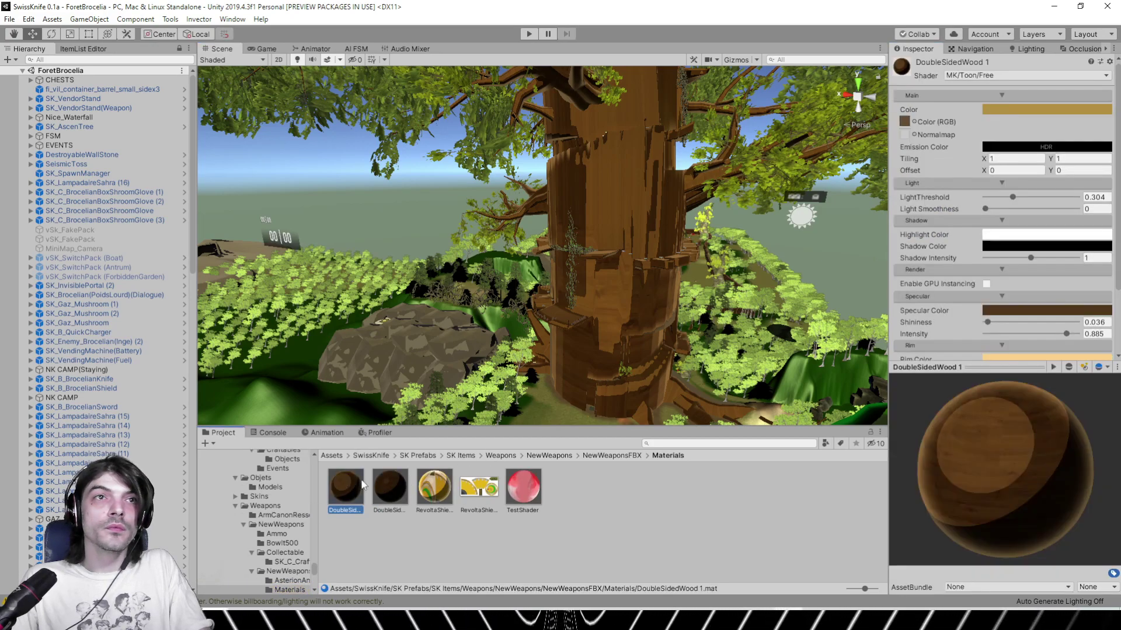
scroll(1024, 311, down, 3)
mouse_move(1015, 314)
mouse_down()
mouse_move(1003, 315)
mouse_move(1019, 303)
mouse_up()
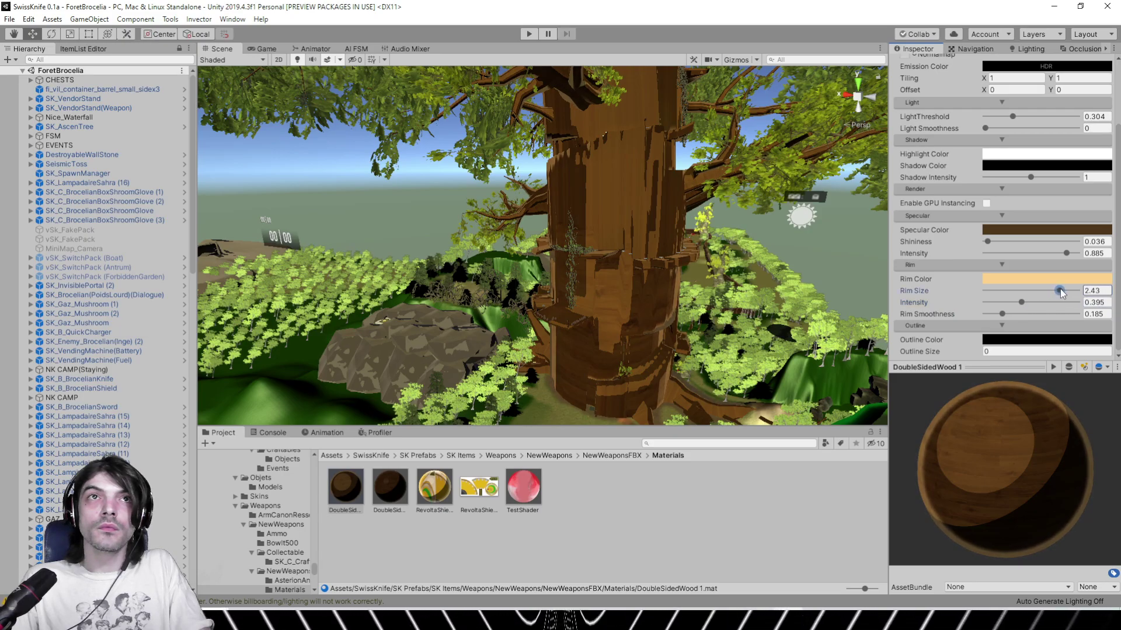
drag(1063, 290, 1059, 291)
Raise the DoubleSidedWood 1 material's shadow intensity to 1.26 and save
right_drag(329, 234, 489, 231)
middle_drag(489, 231, 685, 214)
scroll(684, 211, down, 3)
right_drag(684, 211, 764, 176)
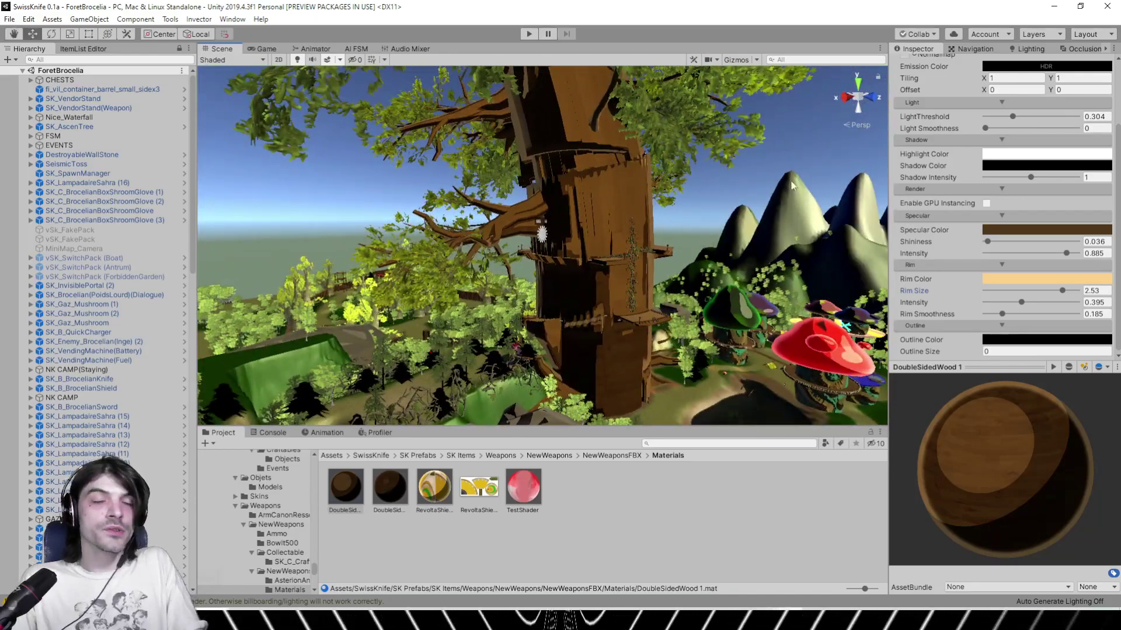
drag(1042, 177, 1043, 177)
key(ctrl+s)
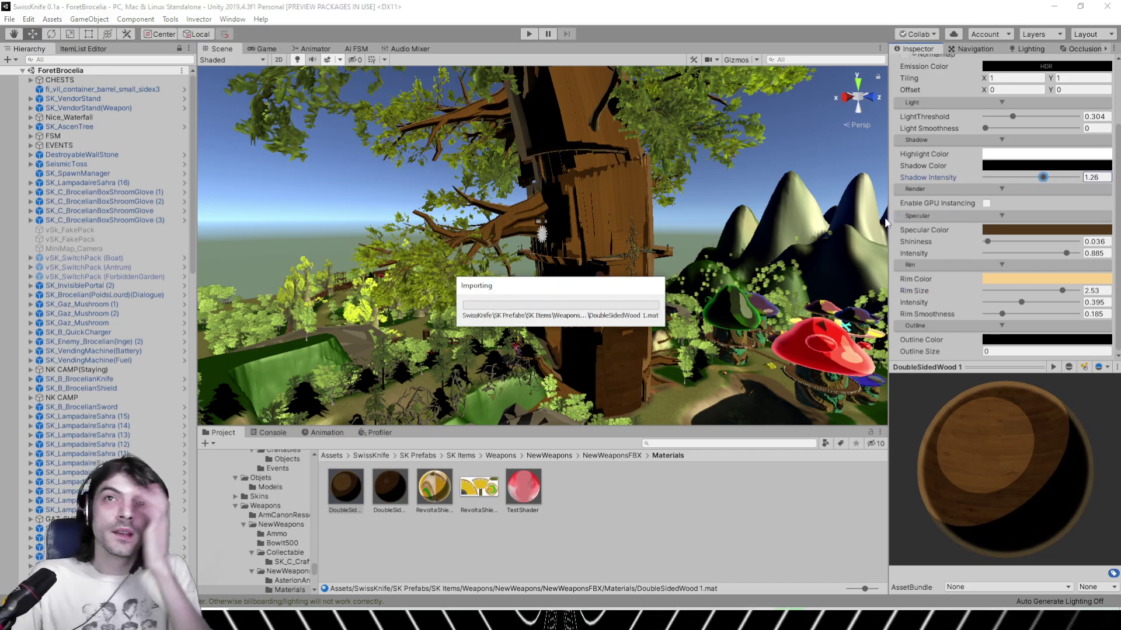
Examine the wood shading around the giant tree and on the mushroom houses with their walkways and tents
middle_drag(457, 272, 478, 283)
right_drag(849, 263, 651, 264)
scroll(470, 202, down, 6)
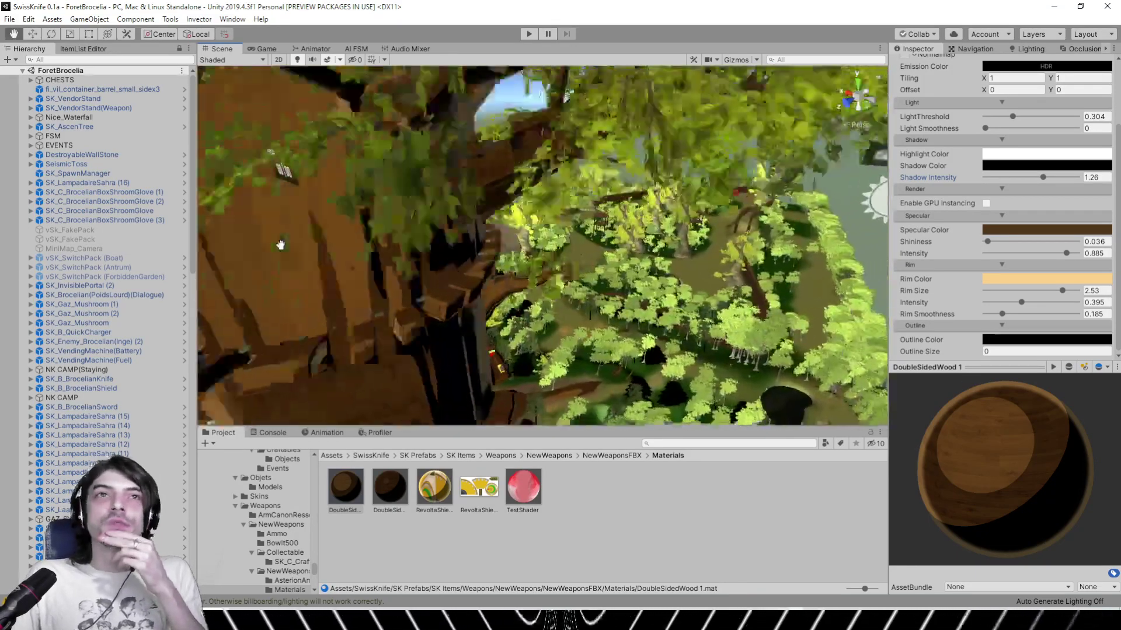
middle_drag(471, 211, 351, 223)
scroll(488, 284, down, 3)
alt+drag(487, 286, 715, 249)
right_drag(714, 249, 460, 260)
scroll(696, 251, down, 3)
middle_drag(460, 260, 526, 309)
scroll(518, 328, down, 3)
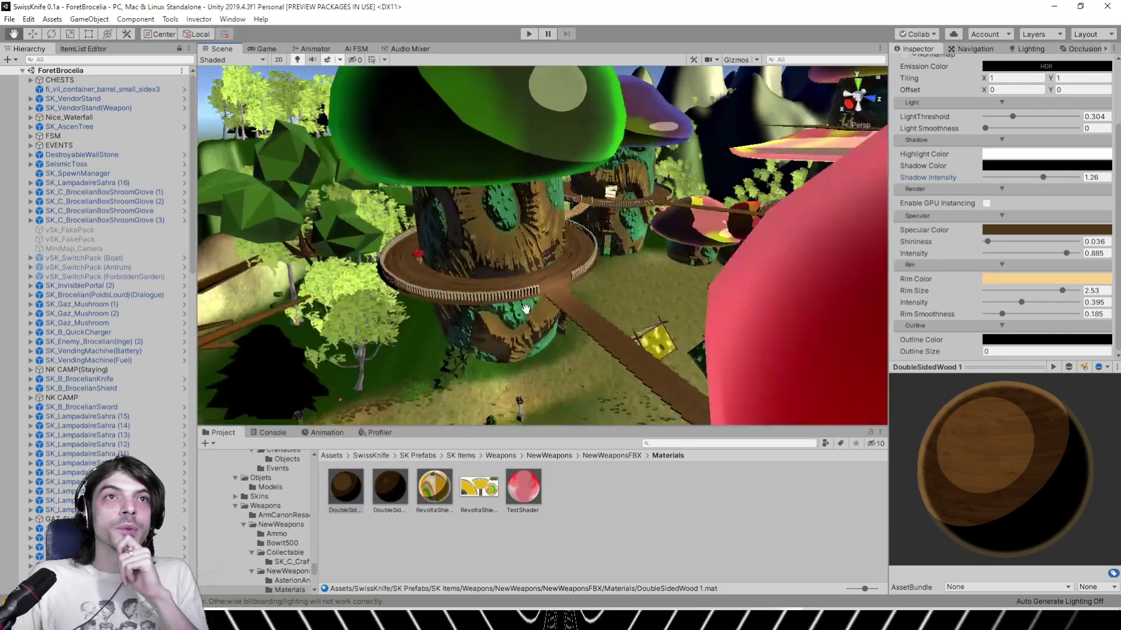
alt+drag(525, 309, 527, 315)
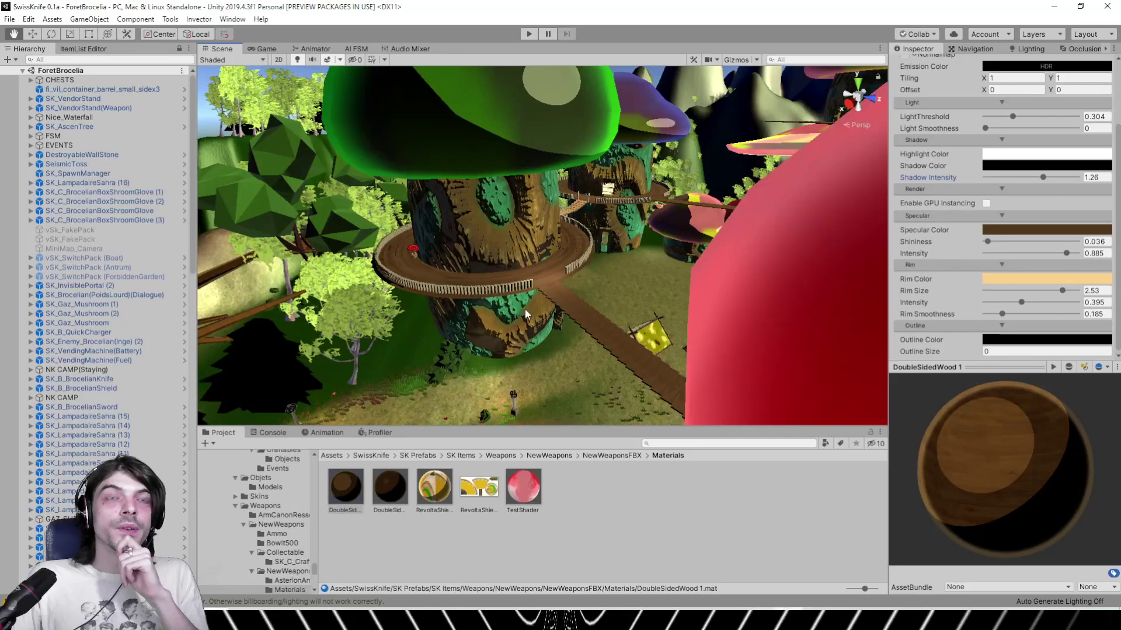
right_drag(462, 308, 466, 305)
middle_drag(466, 305, 498, 298)
right_drag(499, 298, 582, 287)
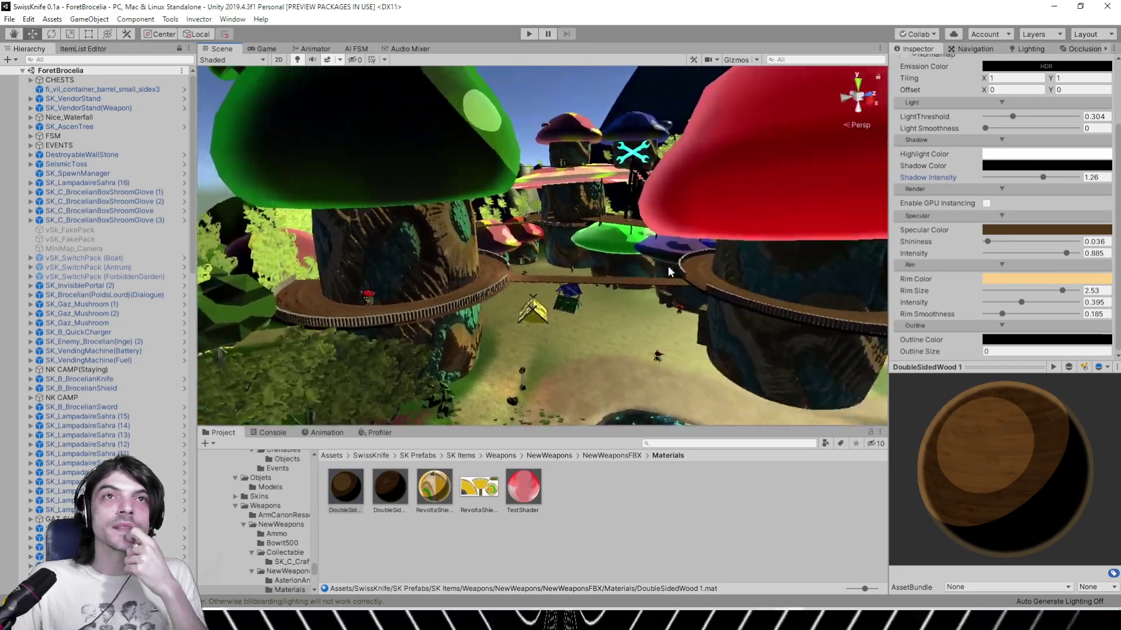
scroll(582, 286, up, 4)
scroll(577, 289, down, 2)
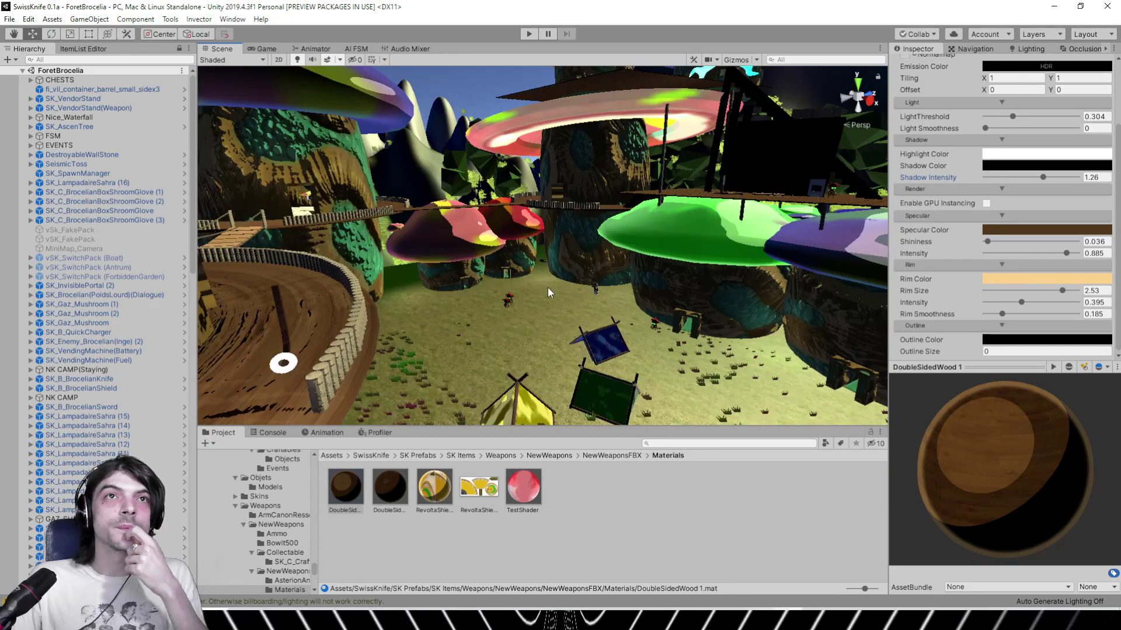
Select the stacked barrels near the lake pier and open their fi_village_wood material
right_drag(549, 290, 659, 271)
mouse_move(658, 272)
middle_down()
mouse_move(638, 280)
mouse_move(648, 274)
middle_up()
right_drag(648, 271, 582, 313)
click(558, 272)
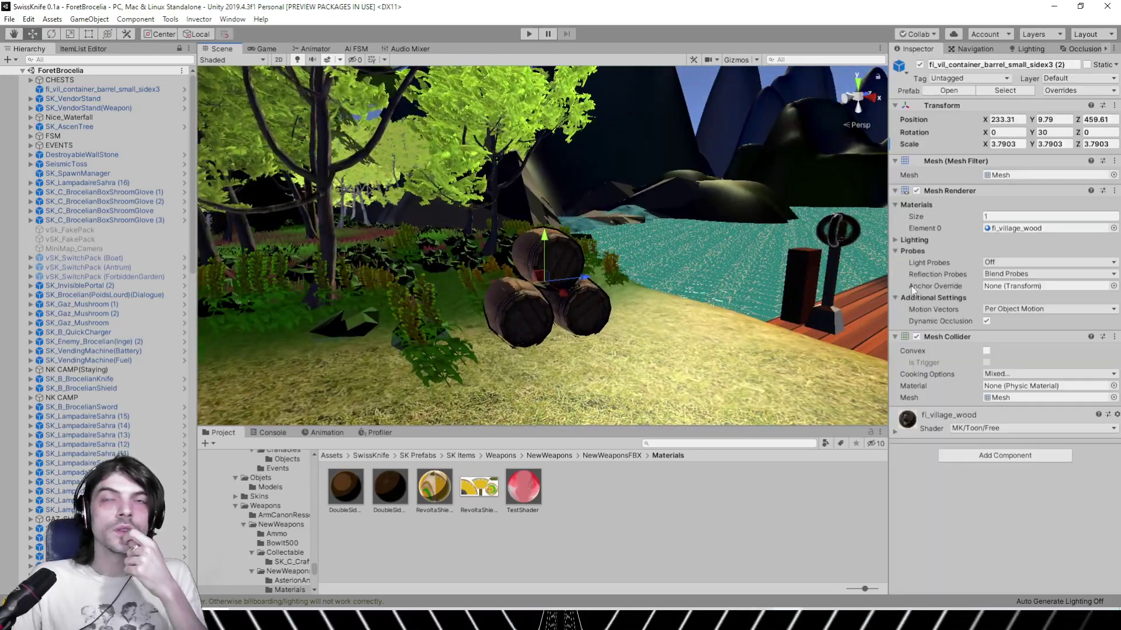
click(1018, 229)
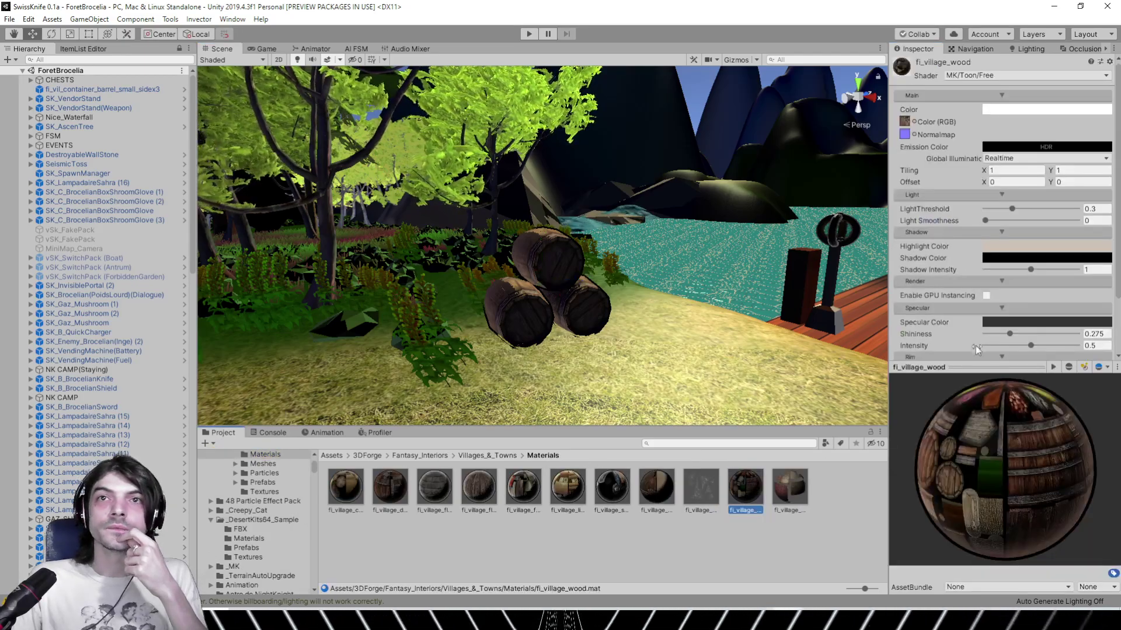
Set the fi_village_wood shininess to 0.401, specular intensity to 0.666, rim size to 2.29, rim intensity to 0.446 and rim smoothness to 0.083
right_drag(574, 231, 626, 250)
middle_drag(626, 251, 586, 259)
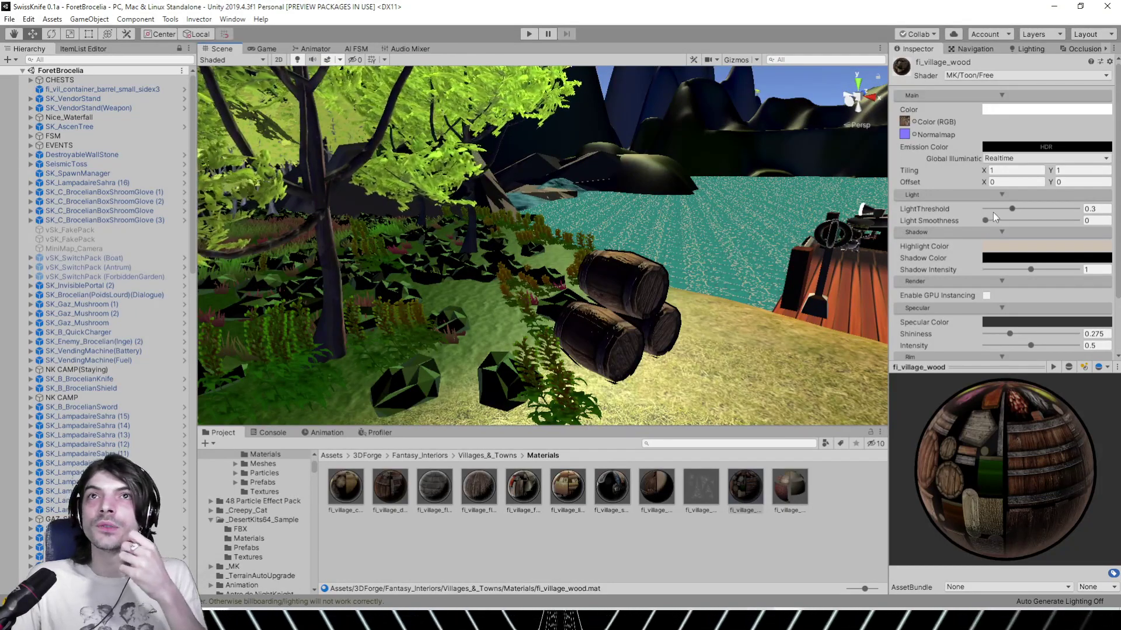
scroll(993, 212, down, 3)
drag(1040, 315, 1052, 317)
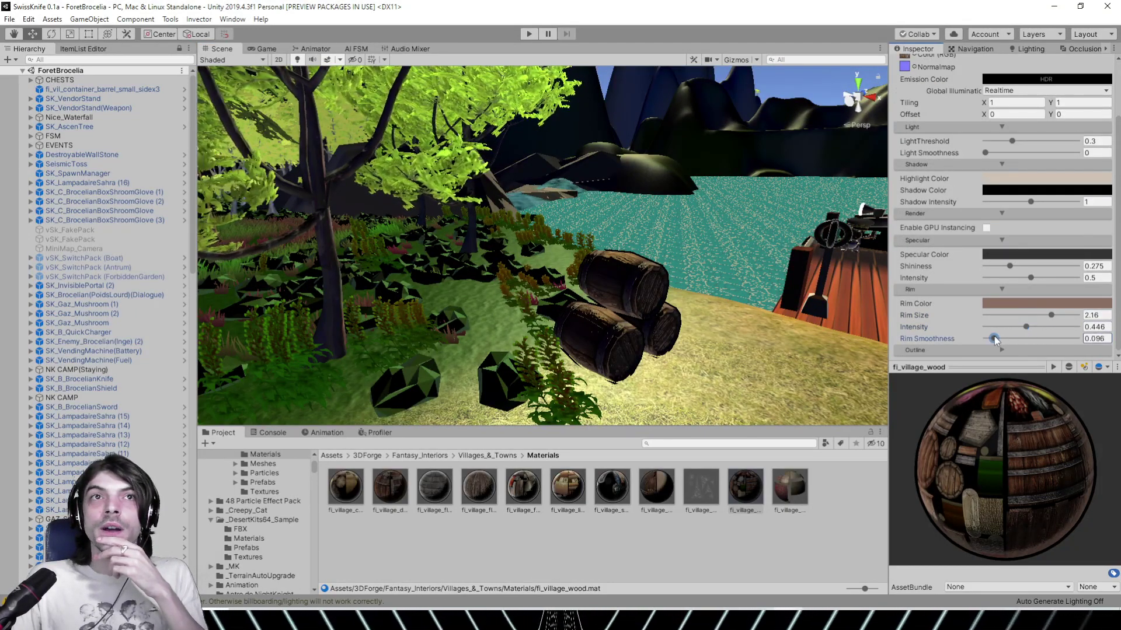
middle_drag(715, 311, 687, 316)
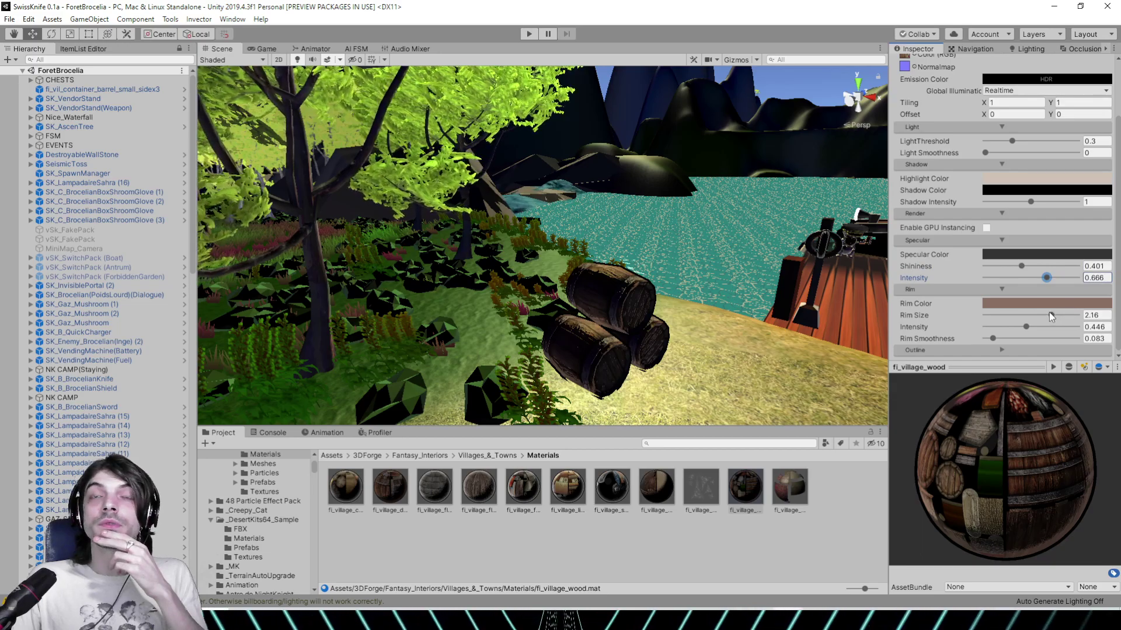
drag(1049, 312, 1053, 313)
Examine the barrel stacks by the pier and the surrounding forest from farther back
scroll(875, 241, down, 8)
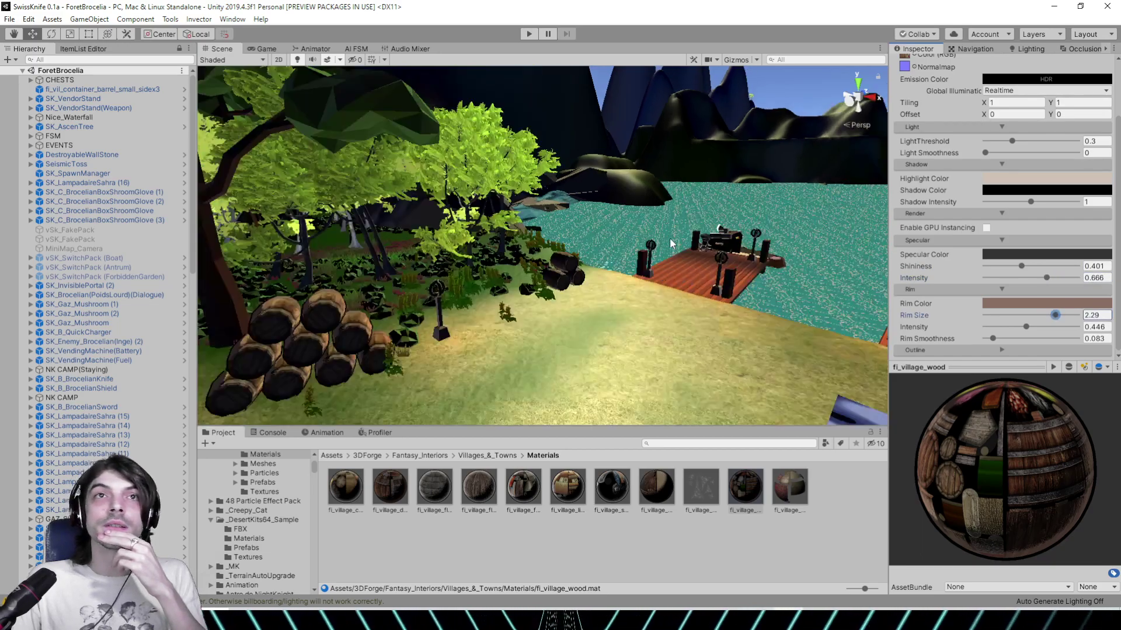
middle_drag(700, 236, 668, 239)
right_drag(667, 239, 878, 275)
scroll(604, 260, up, 6)
scroll(604, 260, down, 6)
right_drag(608, 282, 673, 267)
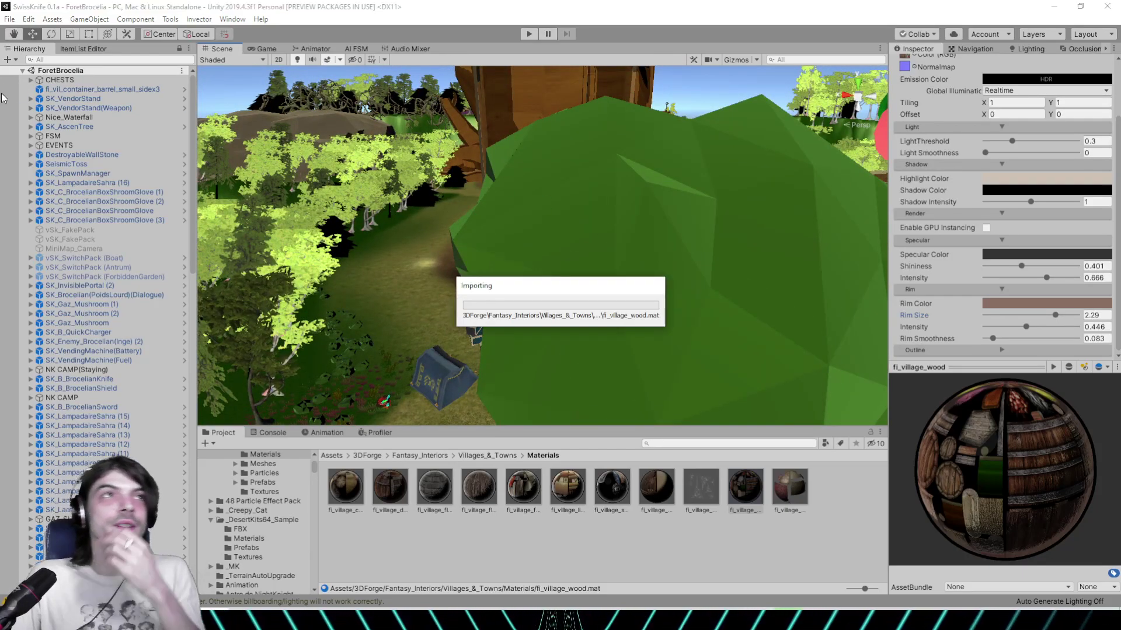
Create a new empty scene, then load the ForetBrocelia_PreservedGarden scene
click(8, 19)
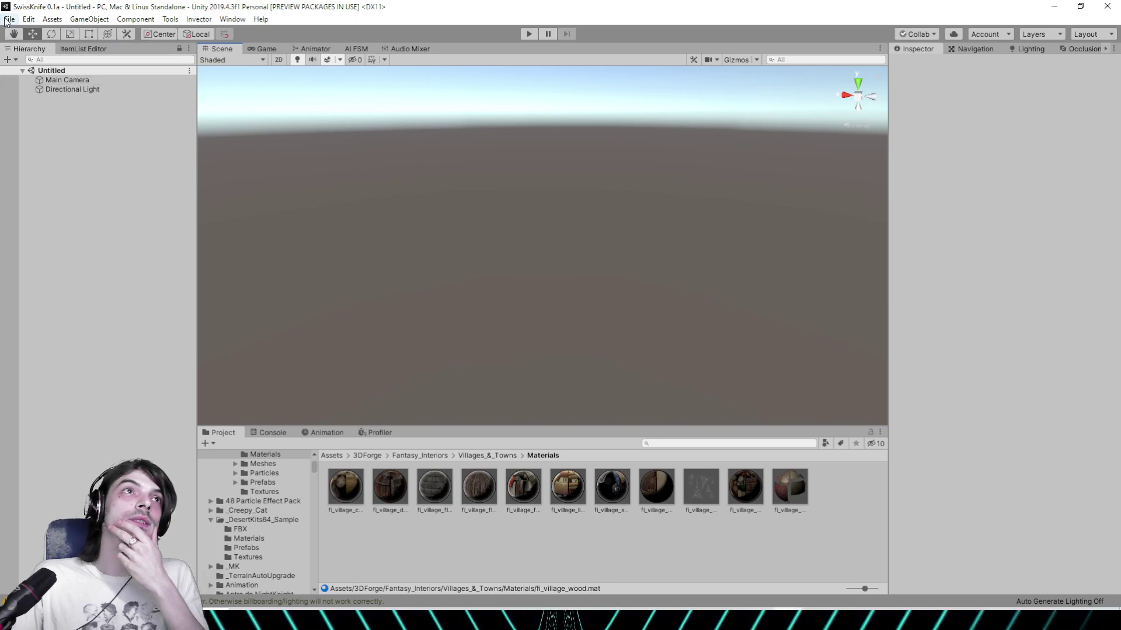
click(8, 19)
click(25, 43)
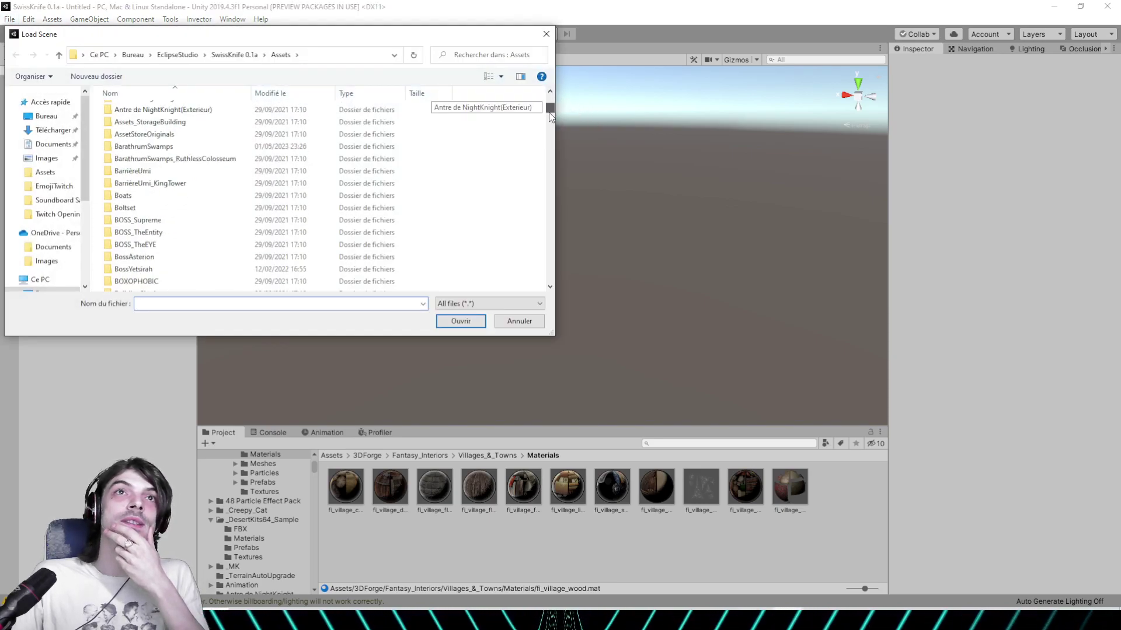
drag(549, 113, 527, 218)
drag(521, 255, 522, 288)
scroll(178, 215, up, 2)
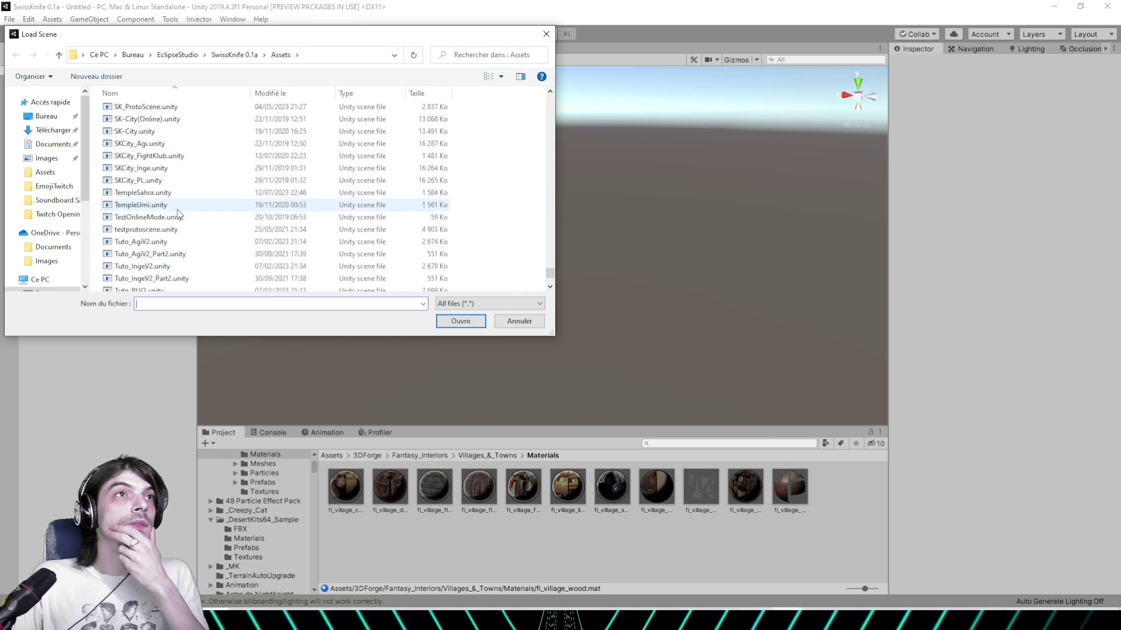
scroll(178, 214, up, 3)
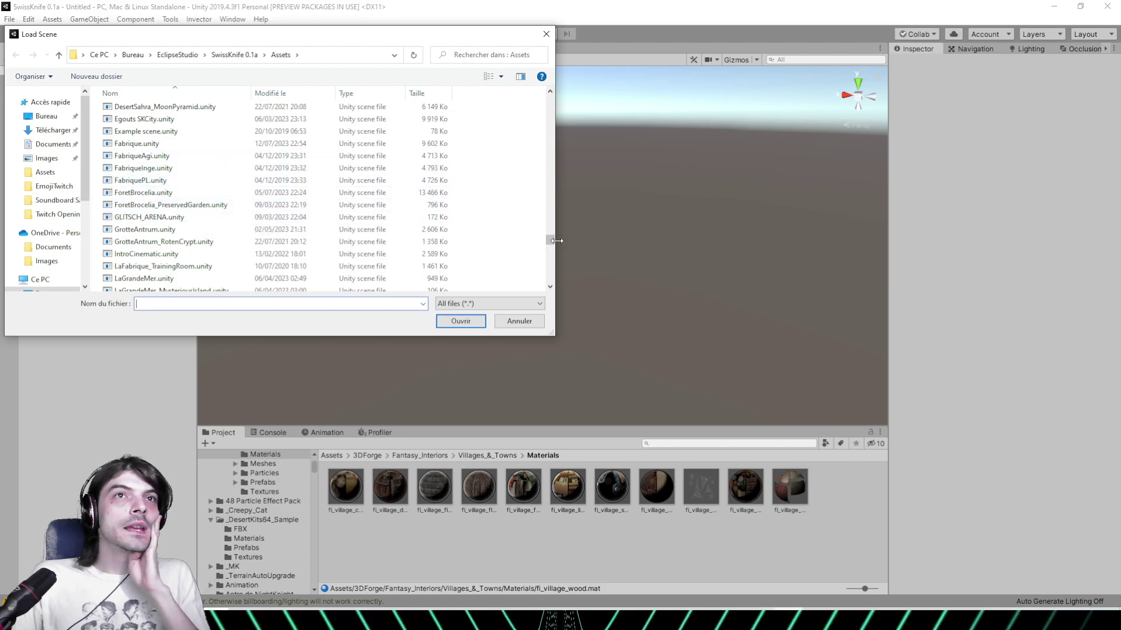
scroll(549, 239, down, 1)
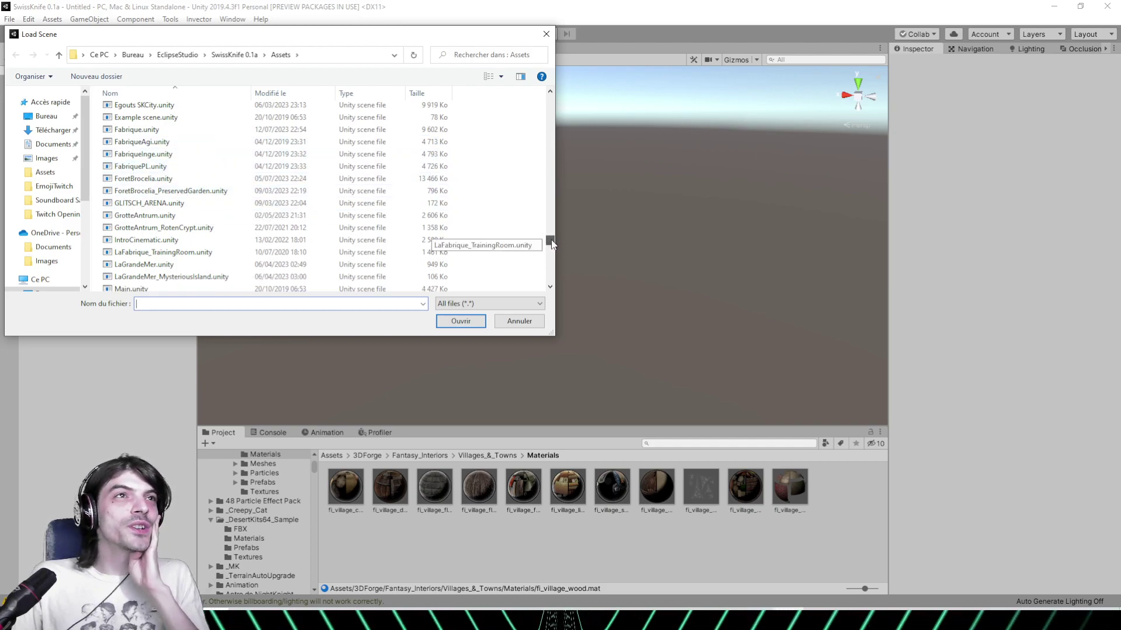
double_click(187, 191)
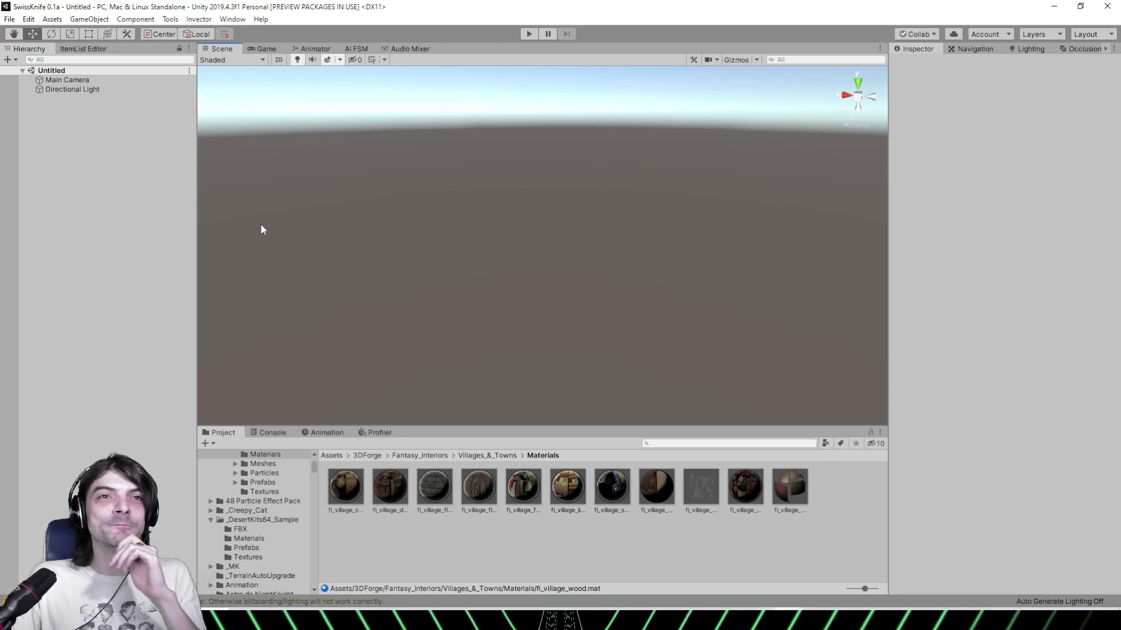
Survey the garden's flower beds and stone paths up to the wooden house
scroll(581, 243, down, 3)
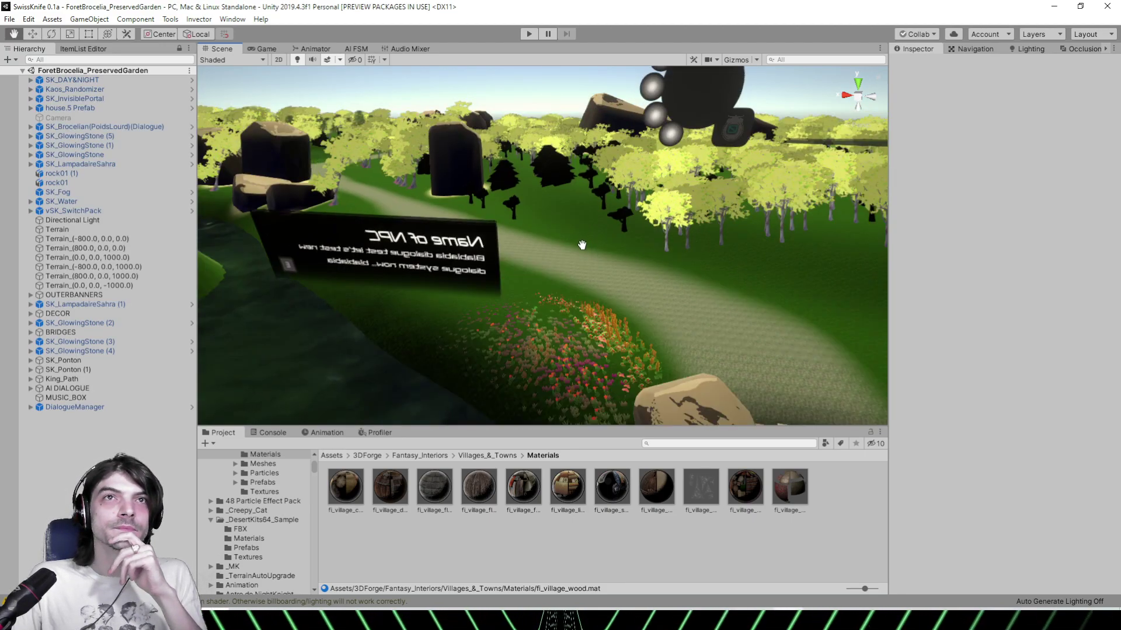
mouse_move(580, 243)
middle_down()
mouse_move(513, 271)
mouse_move(593, 248)
middle_up()
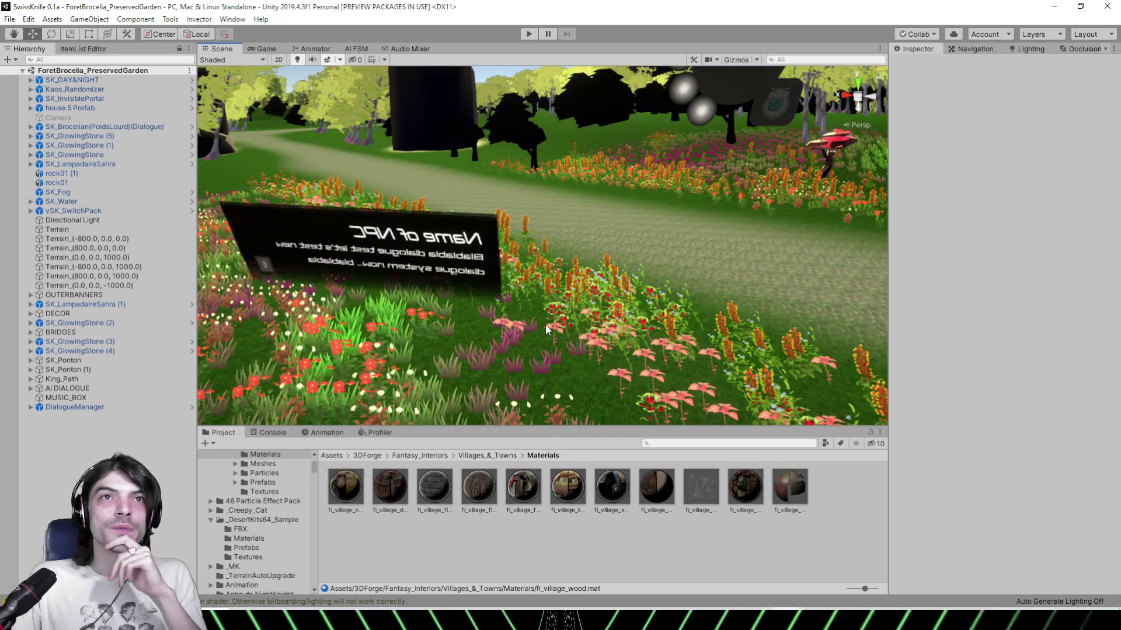
middle_drag(517, 331, 563, 360)
scroll(496, 280, up, 4)
middle_drag(496, 280, 563, 338)
scroll(562, 338, up, 3)
right_drag(523, 257, 642, 233)
middle_drag(397, 229, 393, 270)
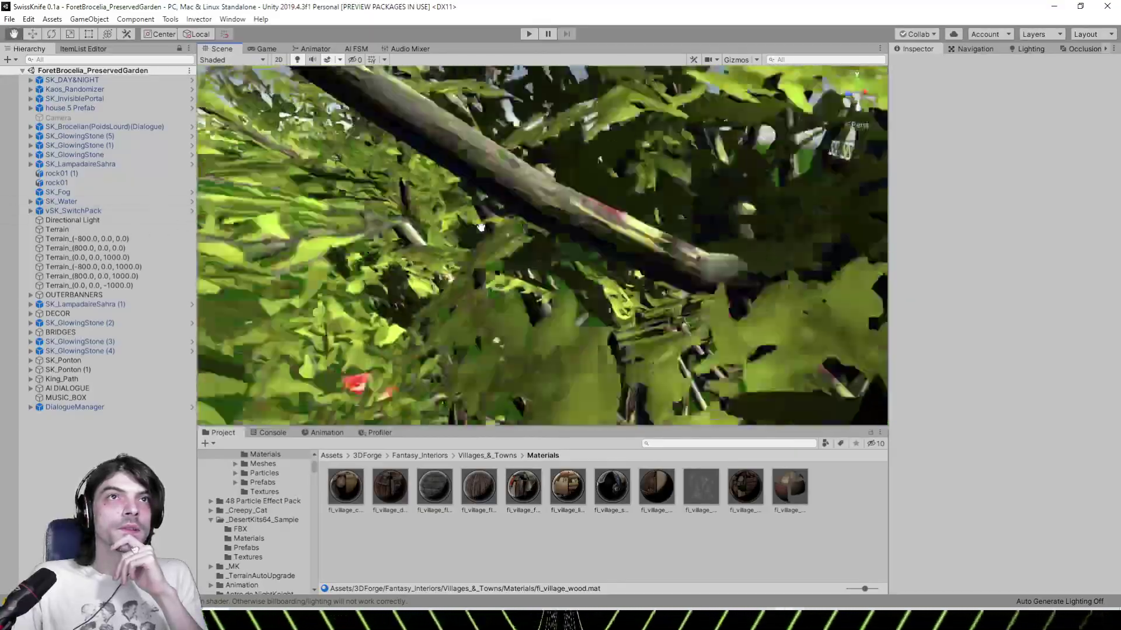
scroll(393, 271, up, 3)
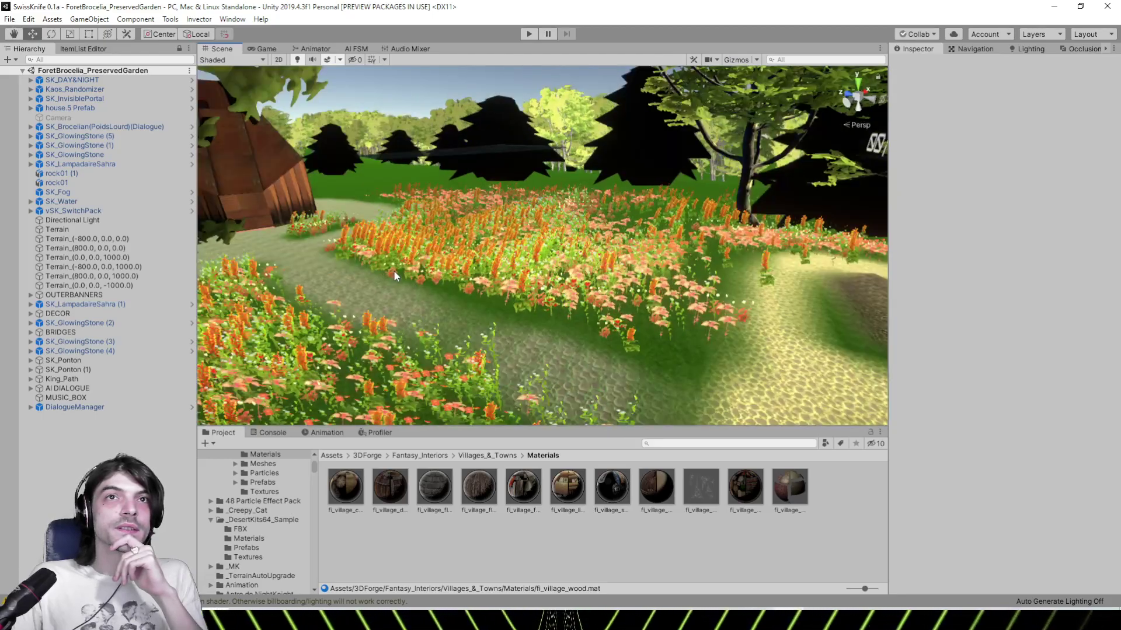
right_drag(393, 271, 286, 266)
middle_drag(286, 266, 445, 261)
scroll(444, 261, up, 3)
scroll(445, 260, up, 1)
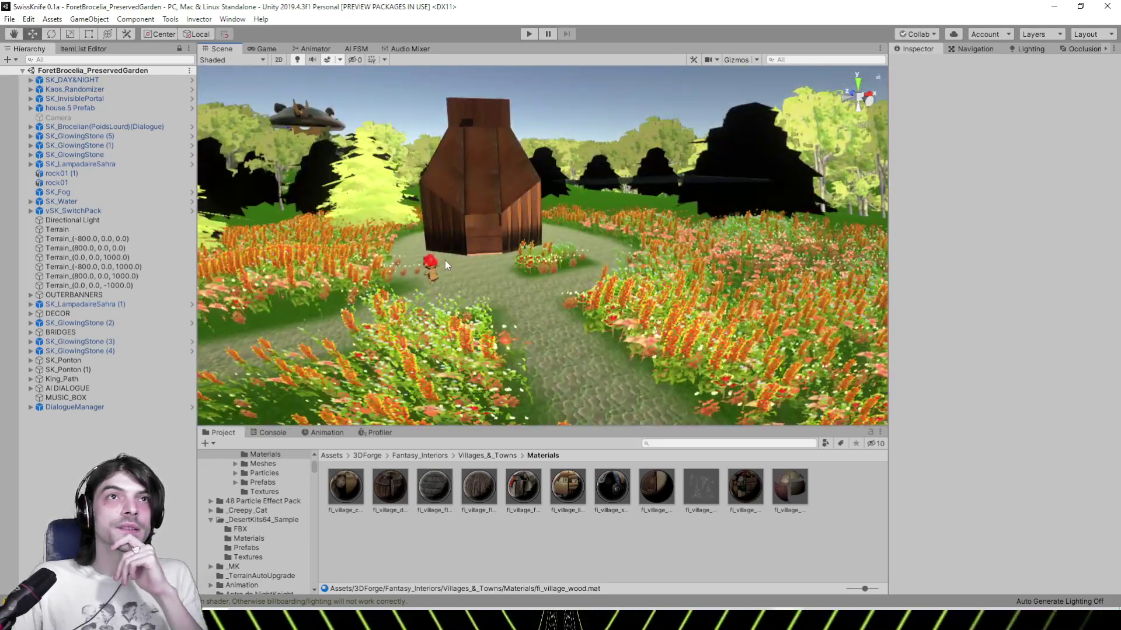
Inspect the soil plots, the wooden house's sides and the rocks and rope bridge toward the giant tree character
right_drag(445, 261, 652, 266)
middle_drag(652, 266, 685, 278)
scroll(620, 298, up, 3)
scroll(461, 223, up, 2)
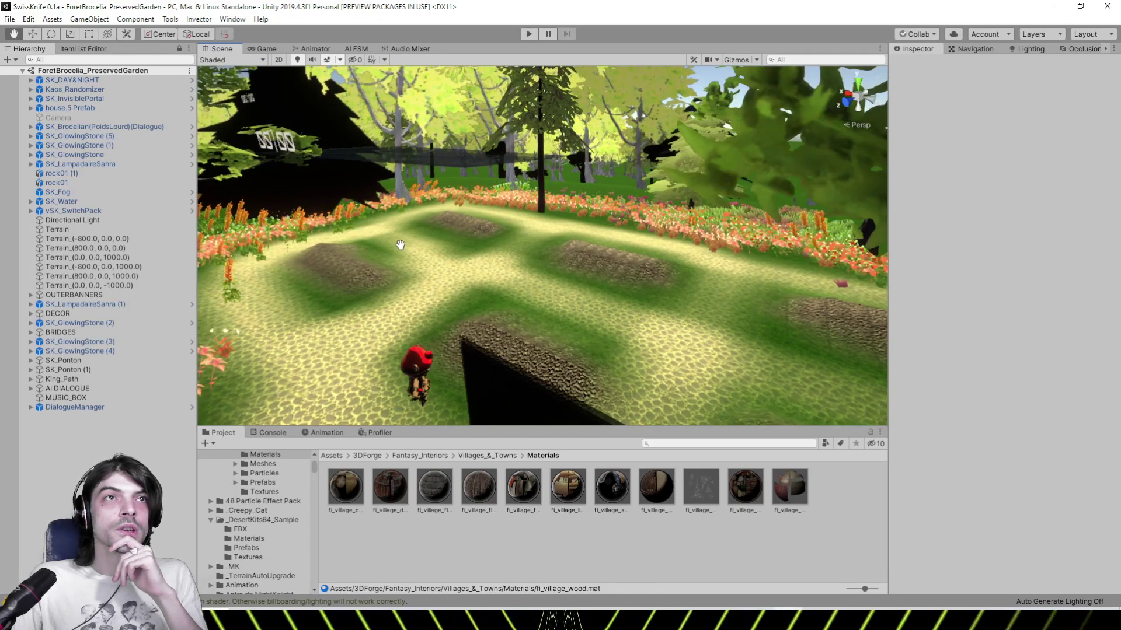
right_drag(400, 245, 246, 240)
middle_drag(490, 243, 552, 245)
right_drag(553, 246, 253, 234)
middle_drag(252, 234, 795, 321)
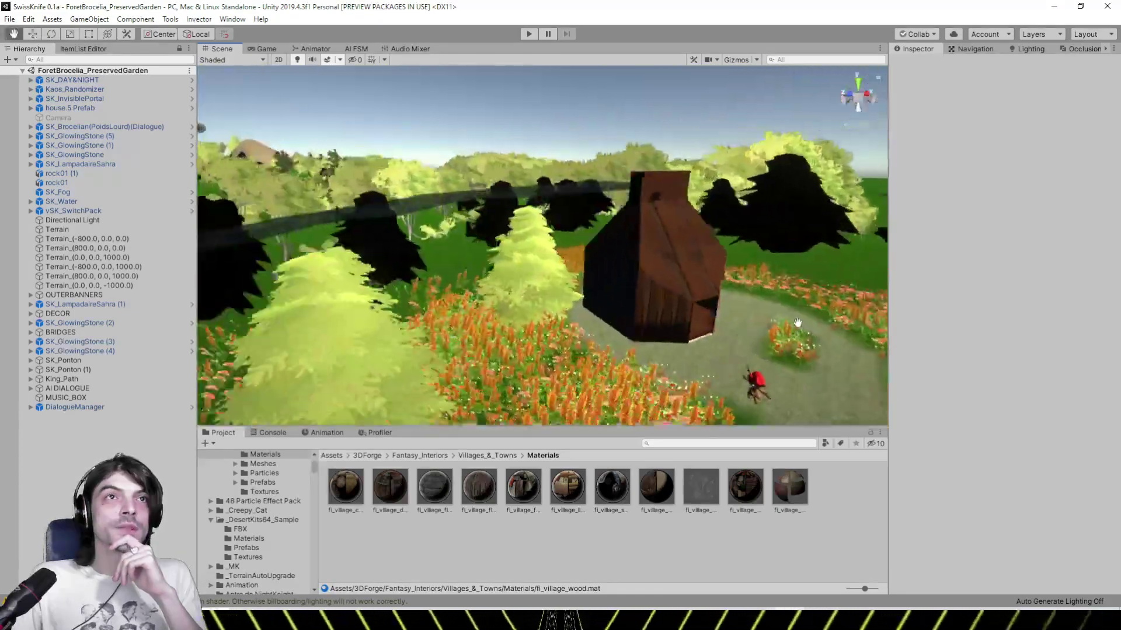
middle_drag(423, 257, 730, 245)
middle_drag(423, 229, 621, 267)
middle_drag(439, 257, 617, 236)
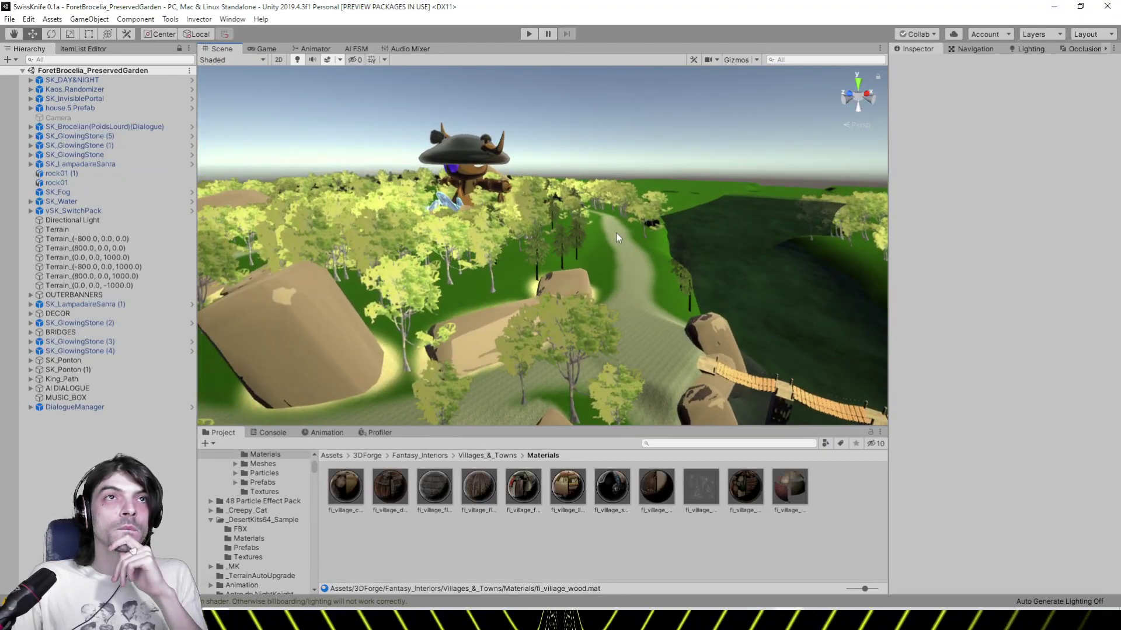
Frame the giant SK_Brocelian(PoidsLourd)(Dialogue) character and examine its face, hat, arms and surrounding crystals
click(453, 146)
key(f)
middle_drag(410, 188, 626, 292)
scroll(703, 263, up, 3)
scroll(627, 292, up, 3)
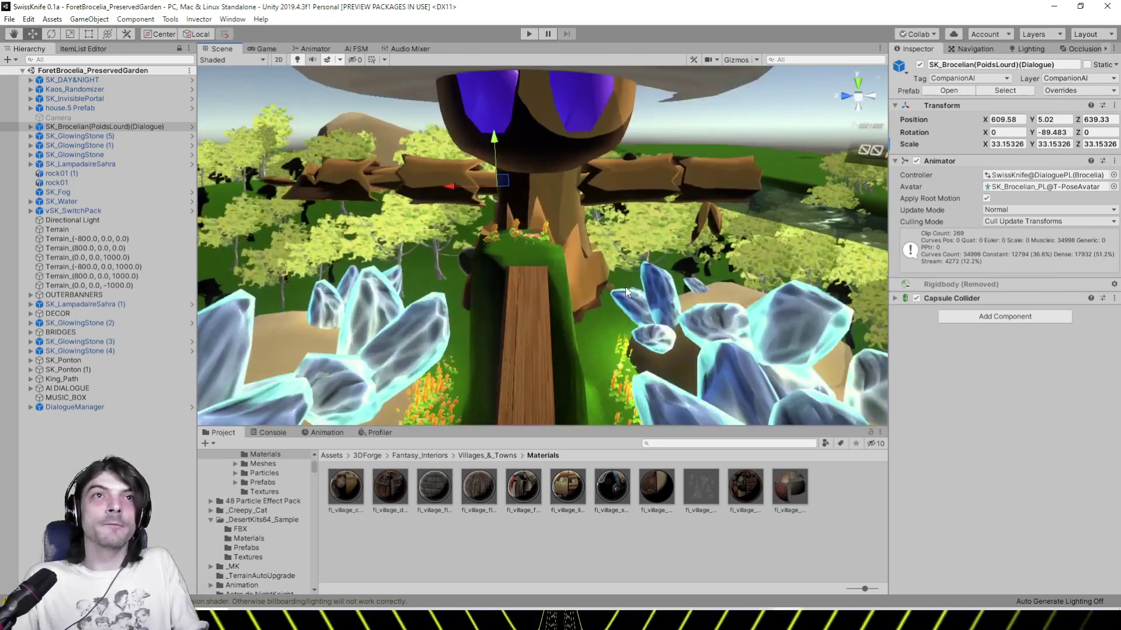
scroll(612, 286, down, 5)
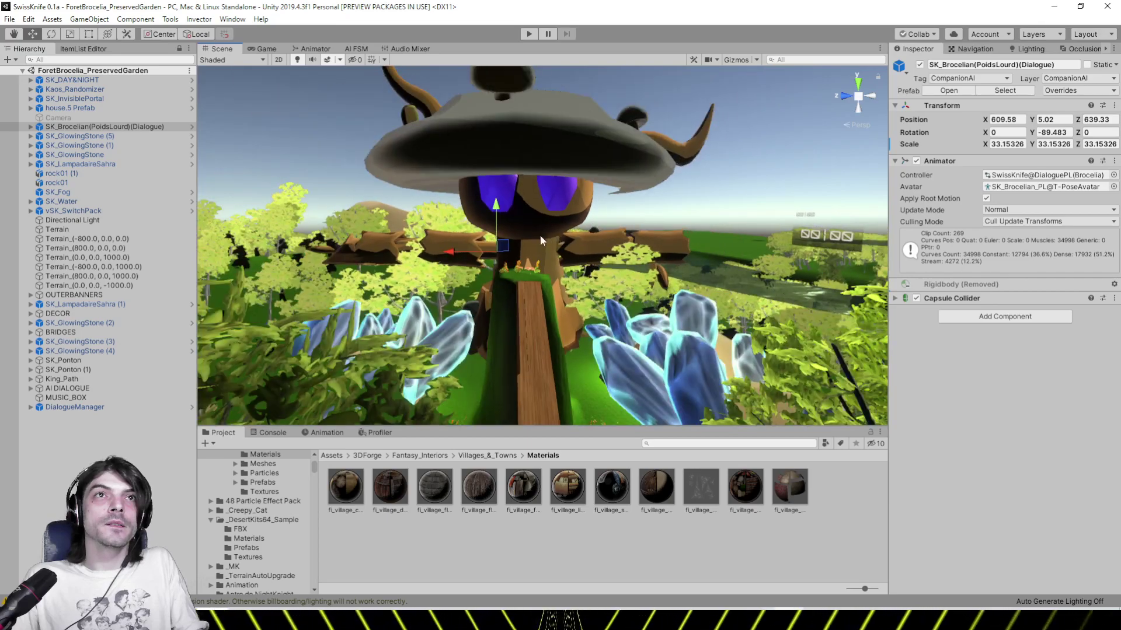
scroll(540, 236, down, 2)
middle_drag(540, 236, 629, 243)
Open the giant's TeteArbre 1 hat material and set its rim size to 2.61, intensity to 0.359 and smoothness to 0.1
click(613, 166)
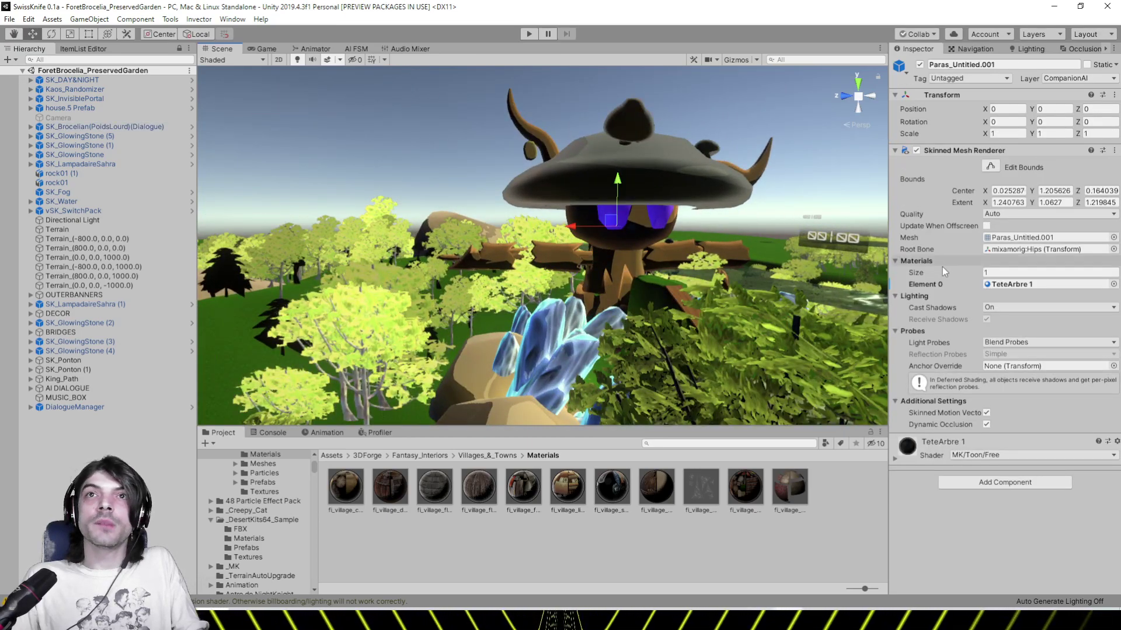
click(1014, 283)
double_click(1015, 284)
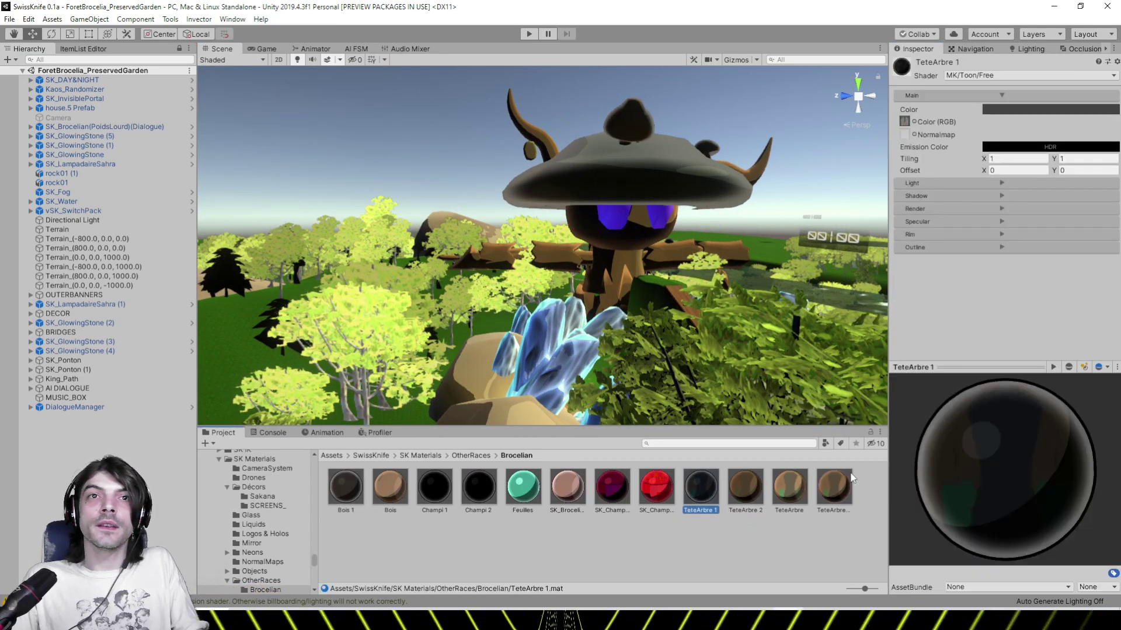
click(971, 234)
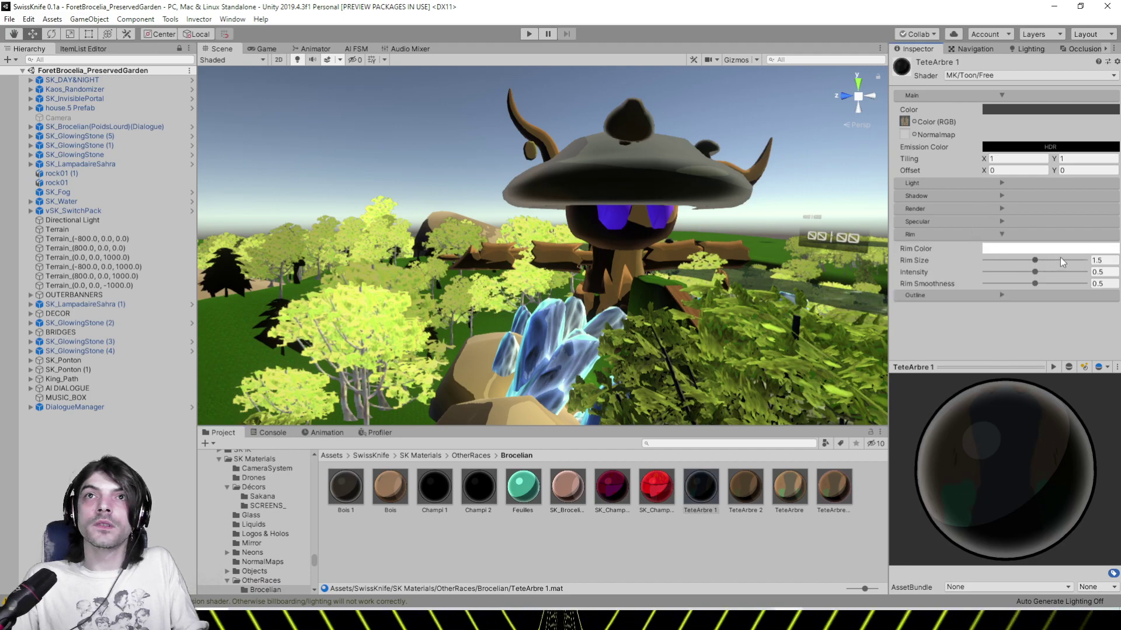
drag(1028, 272, 993, 284)
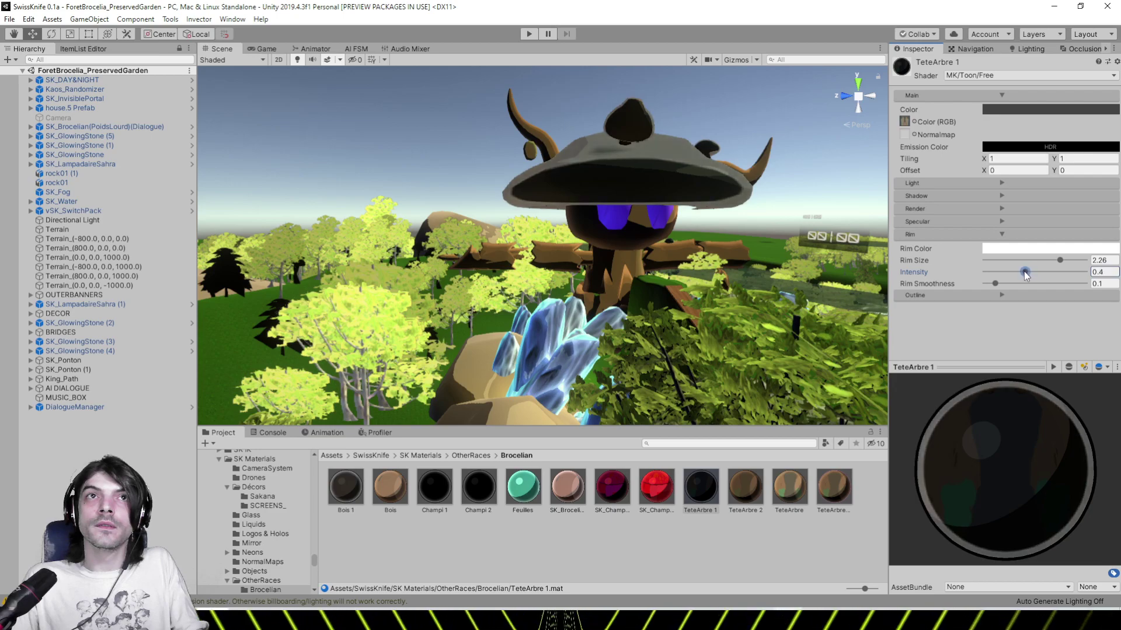
click(1061, 250)
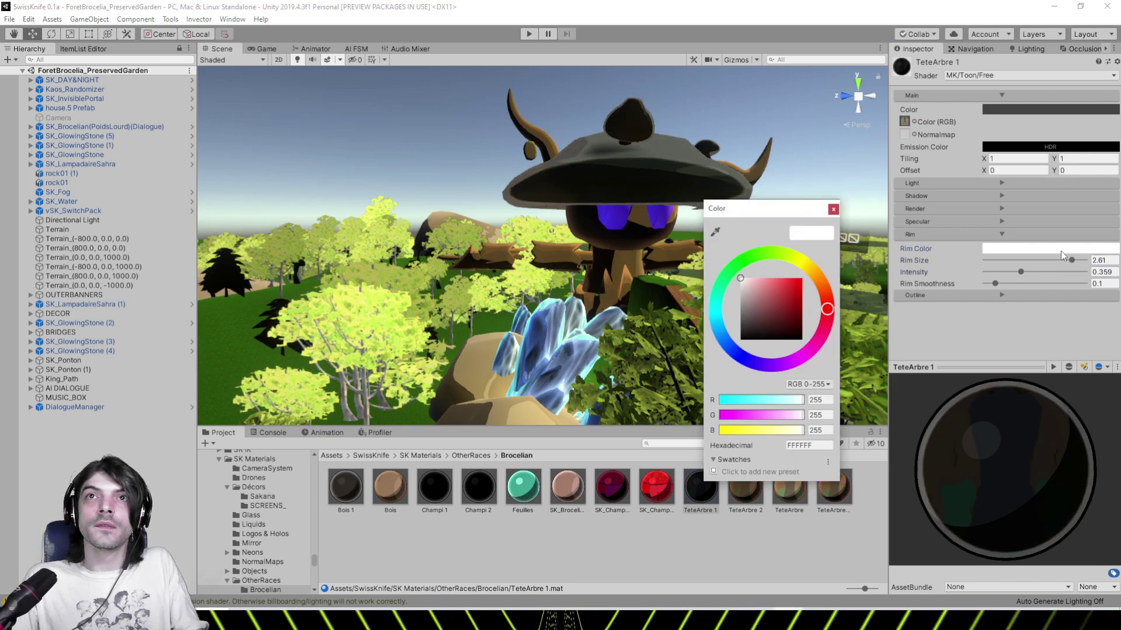
click(833, 208)
Open the giant's TeteArbre 2 head material and set its rim size to 2.54, intensity to 0.551 and smoothness to 0.108
middle_drag(803, 192, 697, 240)
right_drag(698, 240, 648, 286)
middle_drag(648, 286, 594, 182)
right_drag(594, 182, 652, 208)
click(554, 239)
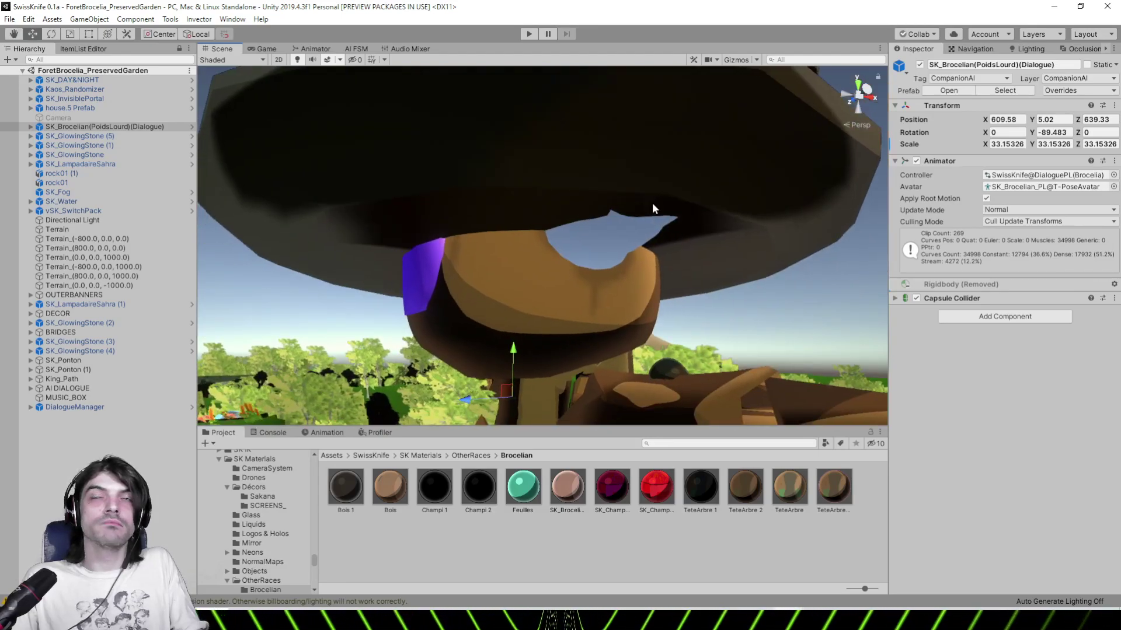
click(579, 286)
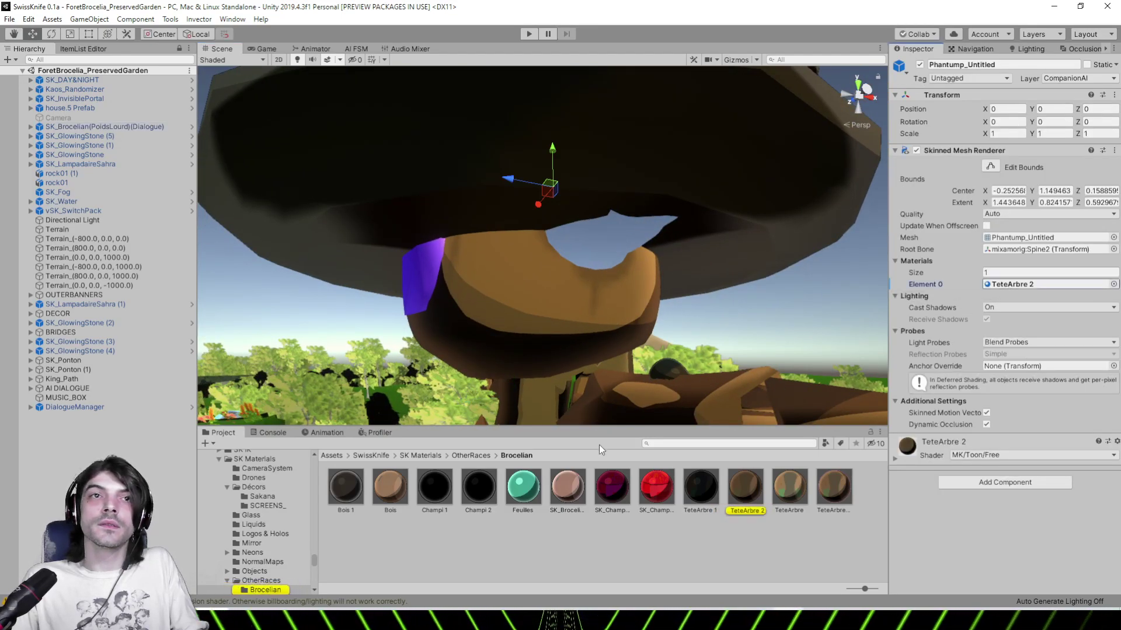
click(752, 492)
click(1000, 327)
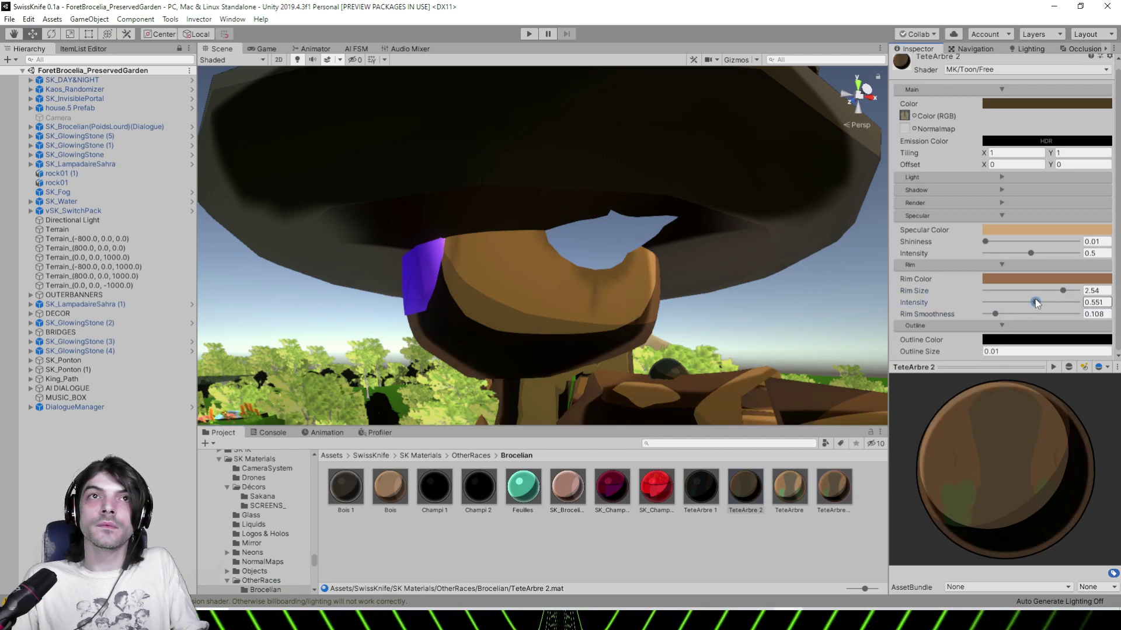
Examine the giant's head, trunk and mossy pedestal with its wooden ramp from several angles
middle_drag(721, 266, 490, 255)
alt+drag(491, 255, 589, 257)
mouse_move(589, 256)
middle_down()
mouse_move(599, 260)
mouse_move(589, 264)
middle_up()
scroll(589, 264, down, 10)
alt+drag(583, 260, 561, 330)
scroll(554, 269, up, 5)
middle_drag(560, 330, 588, 298)
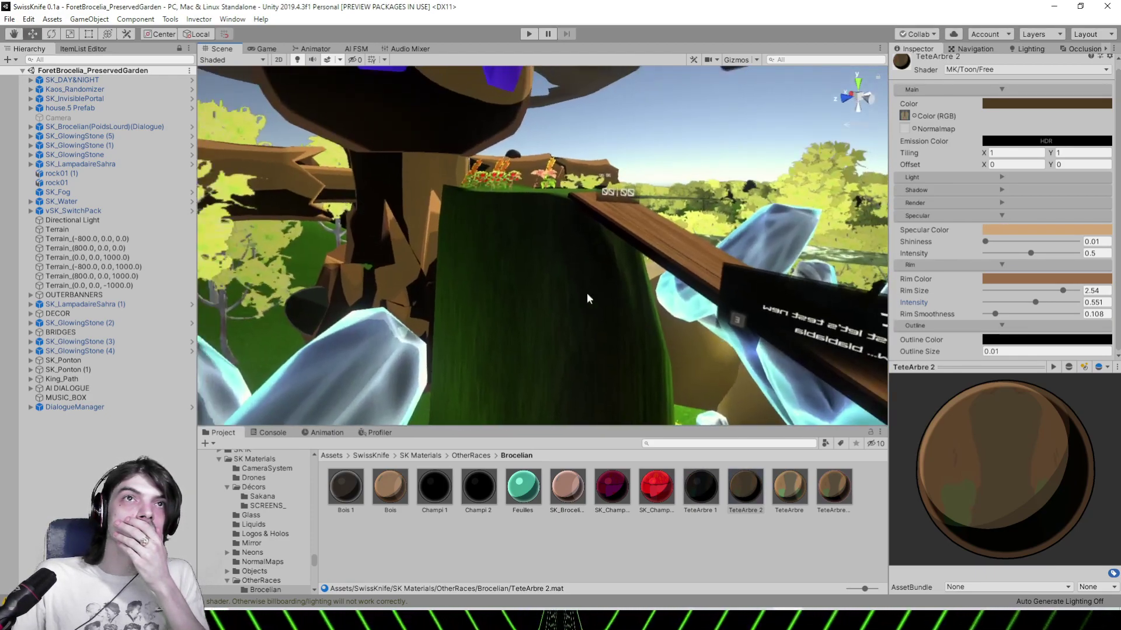
scroll(587, 298, down, 4)
alt+drag(588, 298, 576, 322)
scroll(576, 318, down, 3)
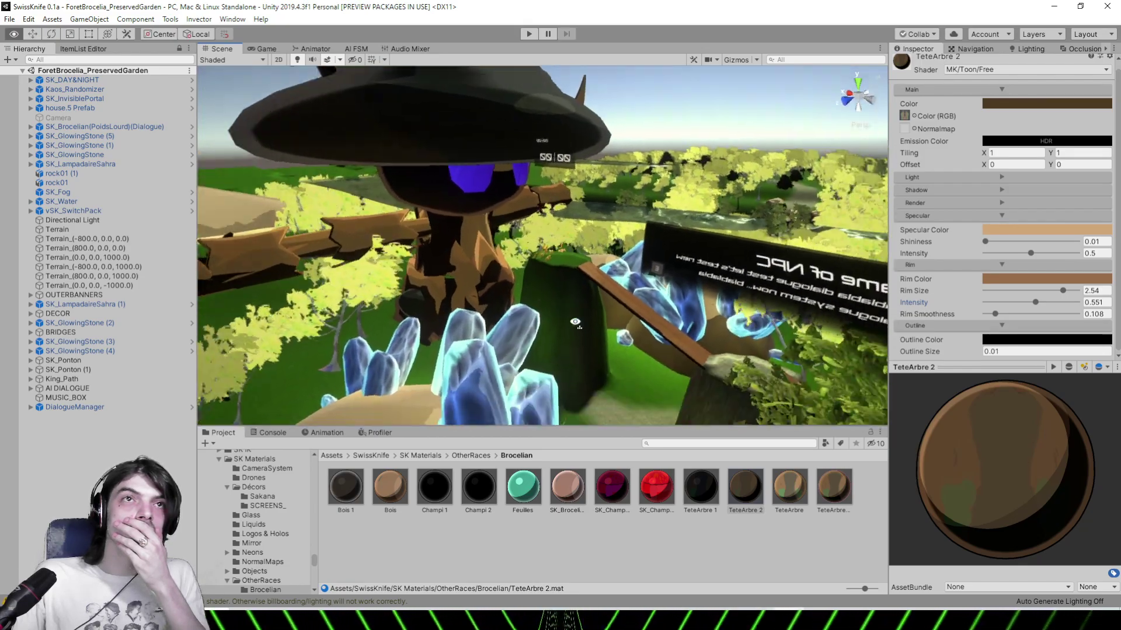
Find the wooden pier along the river and select its plank deck
right_drag(575, 322, 611, 327)
middle_drag(612, 327, 330, 259)
middle_drag(525, 297, 403, 266)
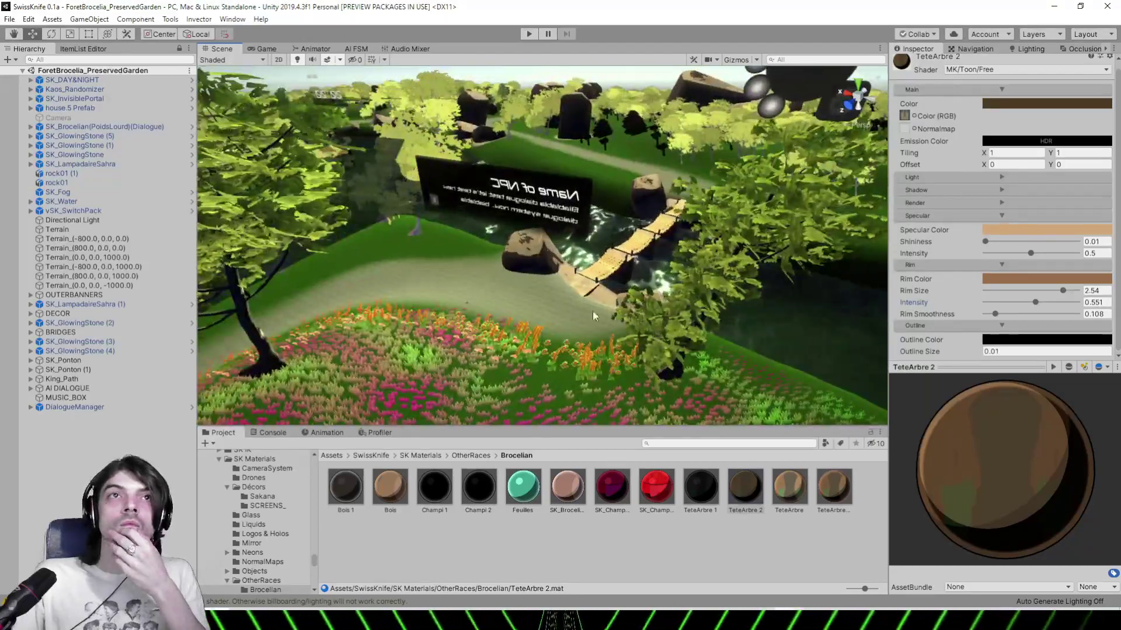
right_drag(593, 316, 314, 259)
key(w)
click(618, 254)
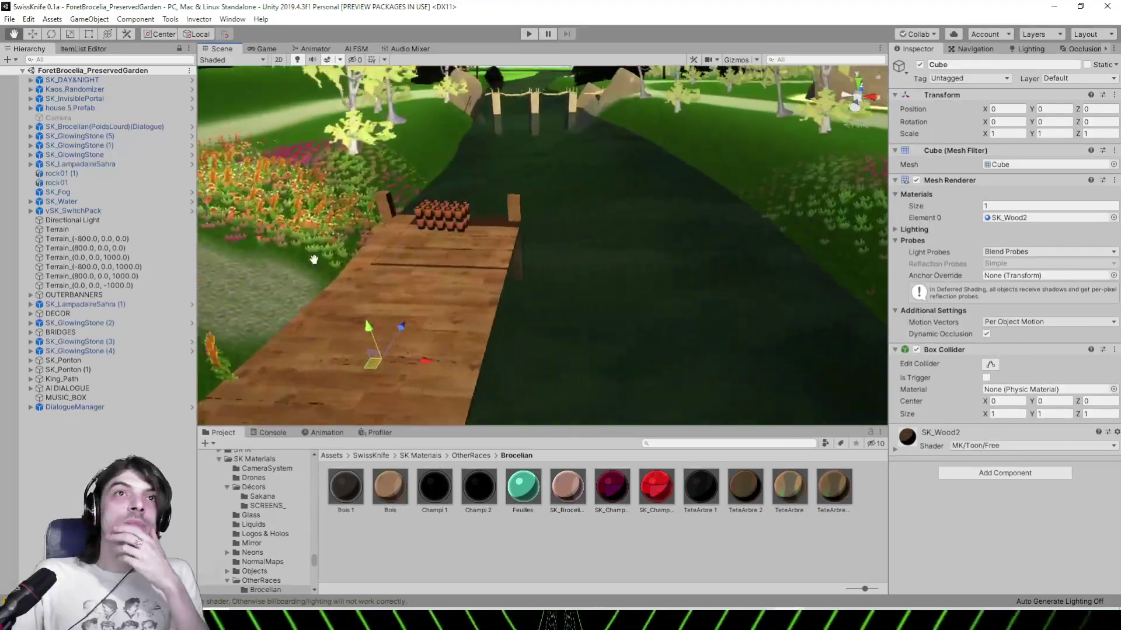
Examine the wooden pier's plank deck and its stacked SK_CherokeeBarrel barrels from several angles
middle_drag(313, 259, 285, 277)
right_drag(632, 309, 500, 310)
middle_drag(500, 310, 518, 283)
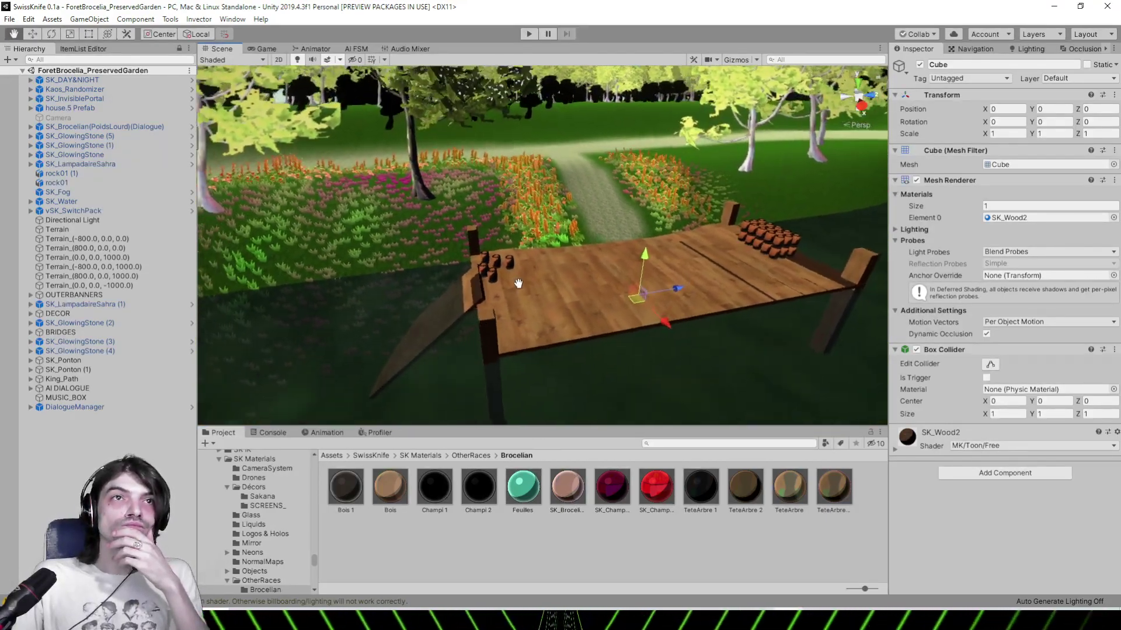
right_drag(519, 283, 522, 289)
click(788, 241)
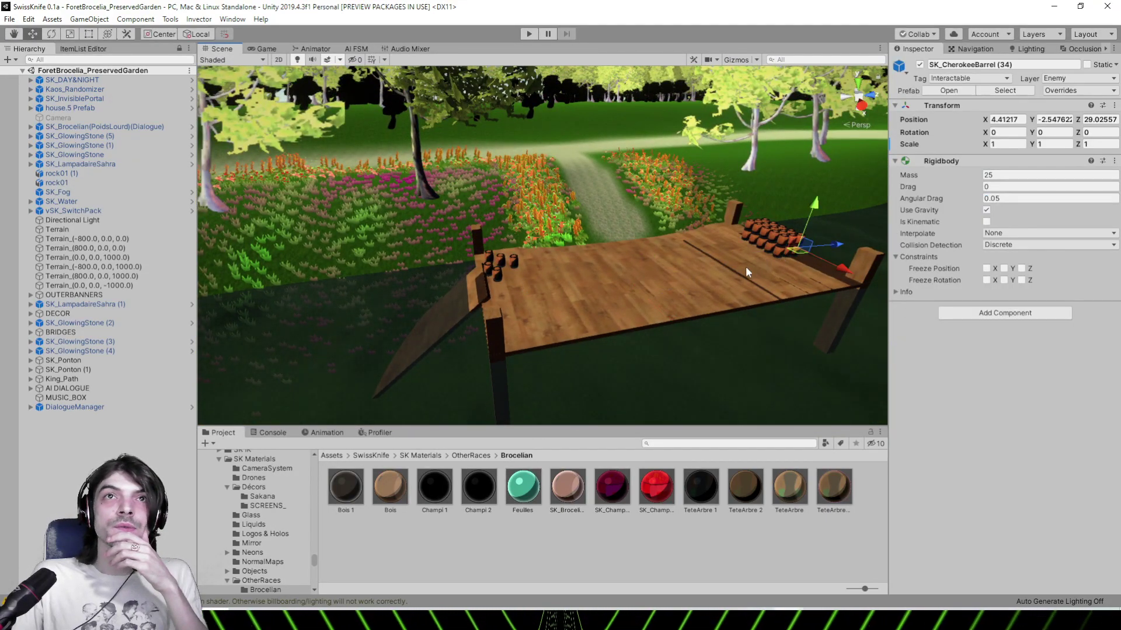
key(f)
right_drag(726, 278, 699, 252)
scroll(559, 312, down, 10)
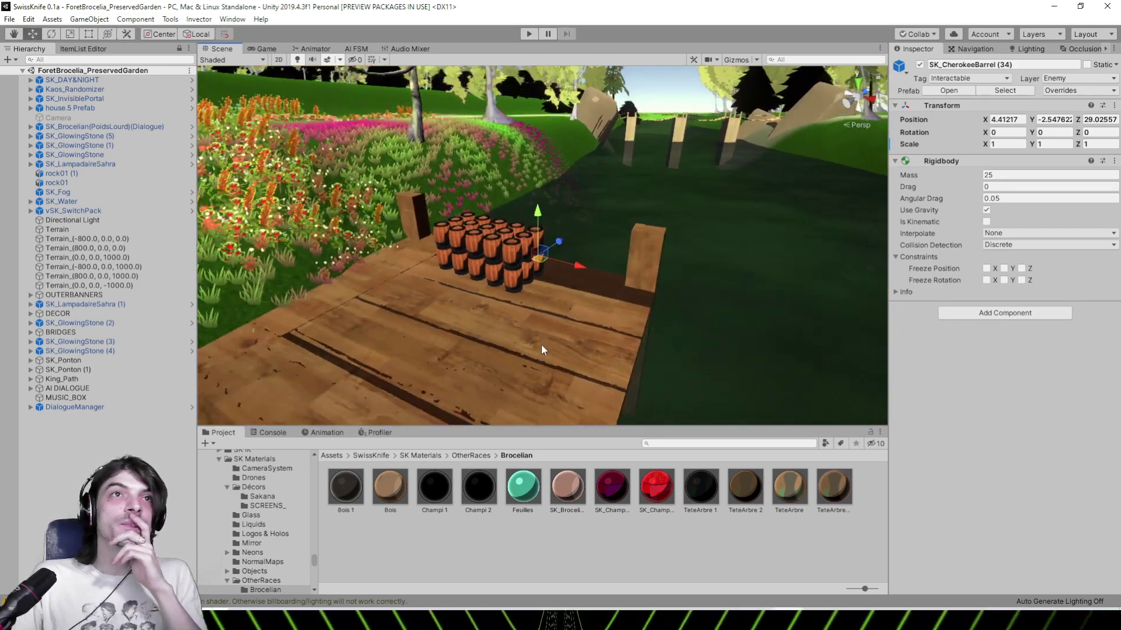
middle_drag(502, 349, 627, 295)
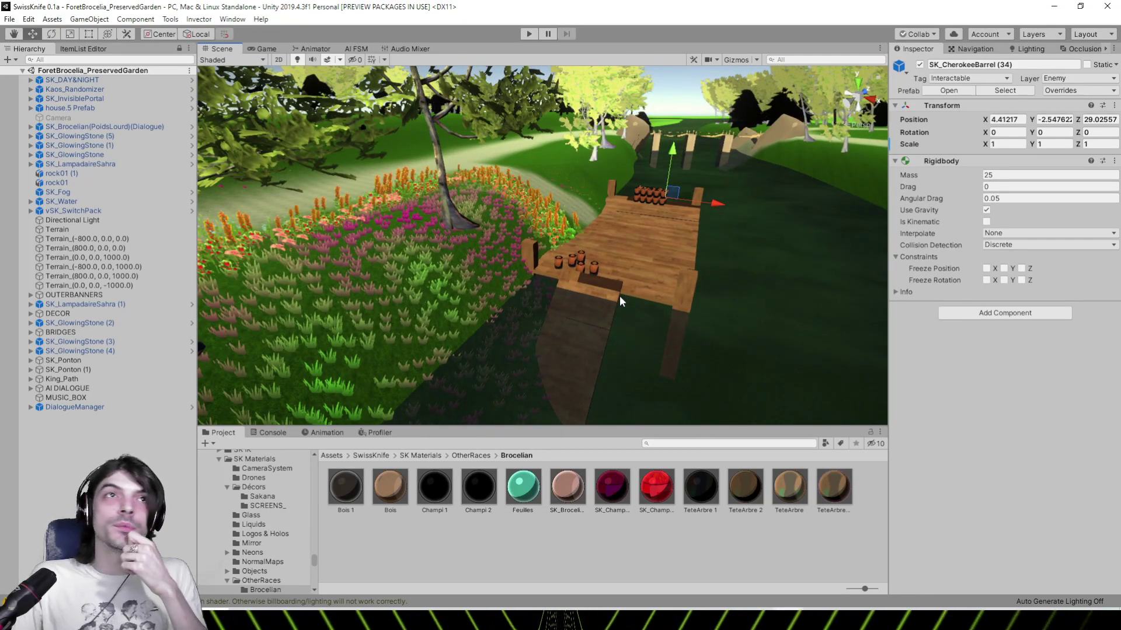
alt+drag(618, 296, 560, 296)
scroll(545, 267, down, 4)
middle_drag(545, 267, 636, 241)
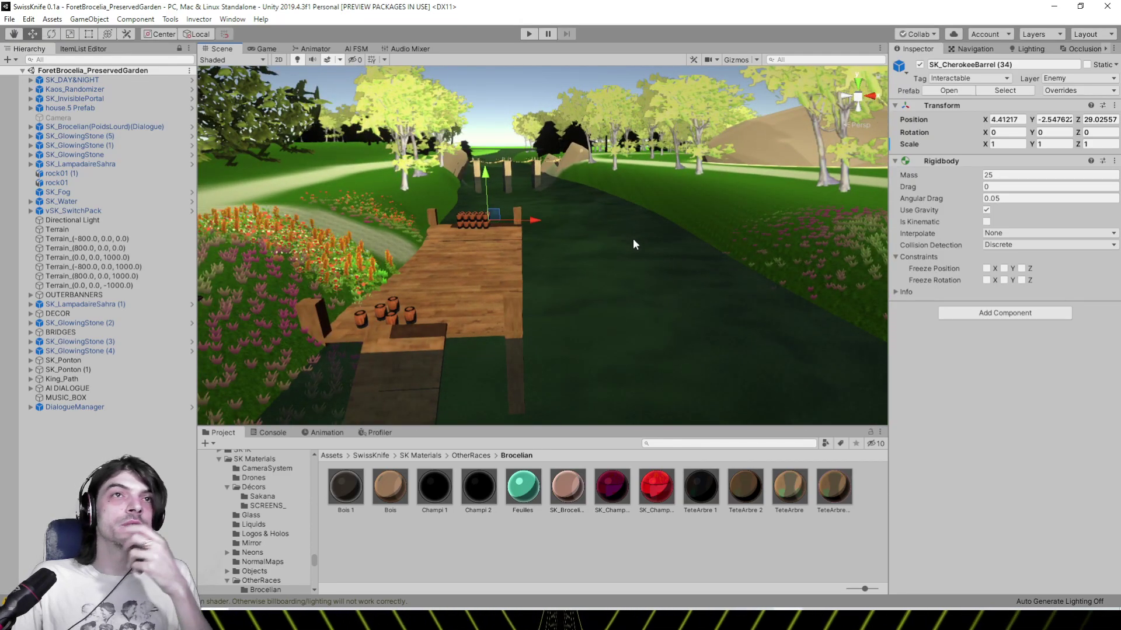
Inspect the paths past the blue glowing crystals and flower beds towards the dark conifers
middle_drag(737, 214, 455, 253)
right_drag(454, 253, 615, 245)
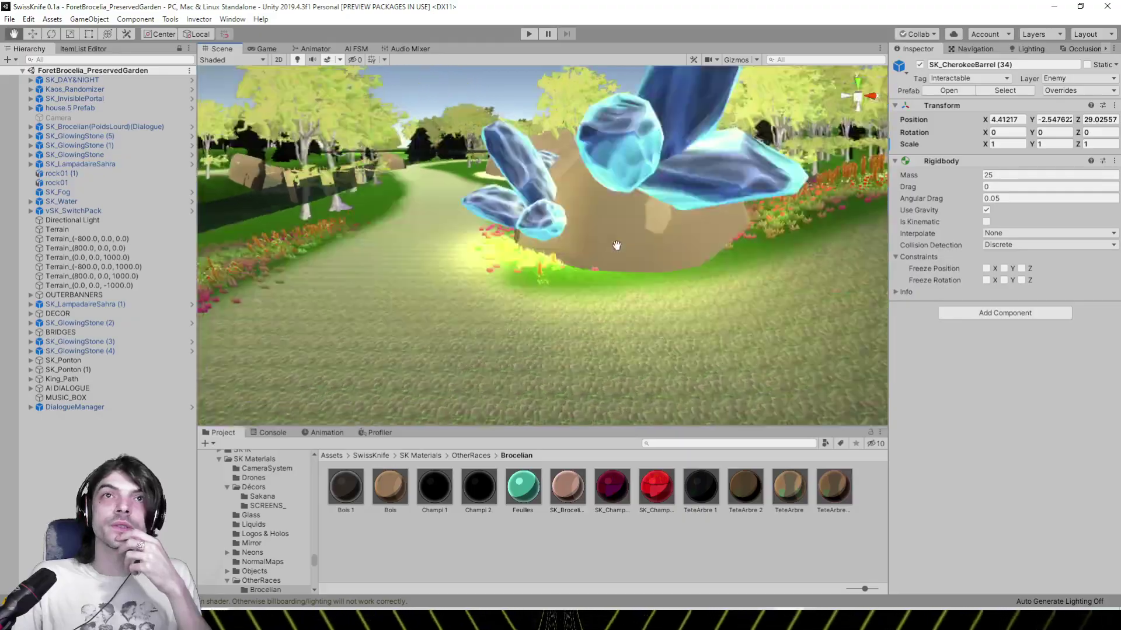
middle_drag(615, 245, 447, 270)
right_drag(448, 270, 669, 274)
alt+drag(668, 273, 513, 238)
middle_drag(513, 238, 430, 289)
scroll(431, 290, up, 8)
middle_drag(619, 231, 301, 275)
mouse_move(618, 259)
middle_down()
mouse_move(321, 263)
mouse_move(280, 275)
mouse_move(403, 265)
mouse_move(303, 269)
middle_up()
mouse_move(607, 248)
middle_down()
mouse_move(310, 259)
mouse_move(402, 263)
mouse_move(315, 274)
mouse_move(397, 251)
mouse_move(361, 254)
middle_up()
Focus on the main terrain and survey the boulders, forest, giant and river from above
click(629, 173)
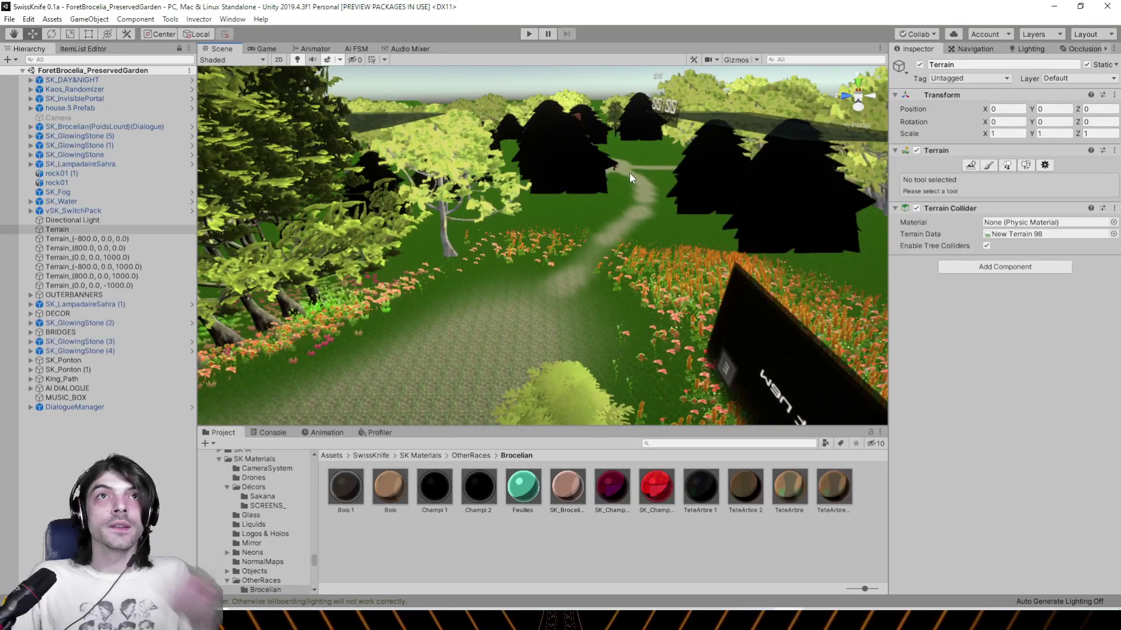
key(f)
alt+drag(564, 211, 447, 232)
right_drag(447, 233, 488, 257)
mouse_move(488, 258)
middle_down()
mouse_move(740, 341)
mouse_move(766, 327)
middle_up()
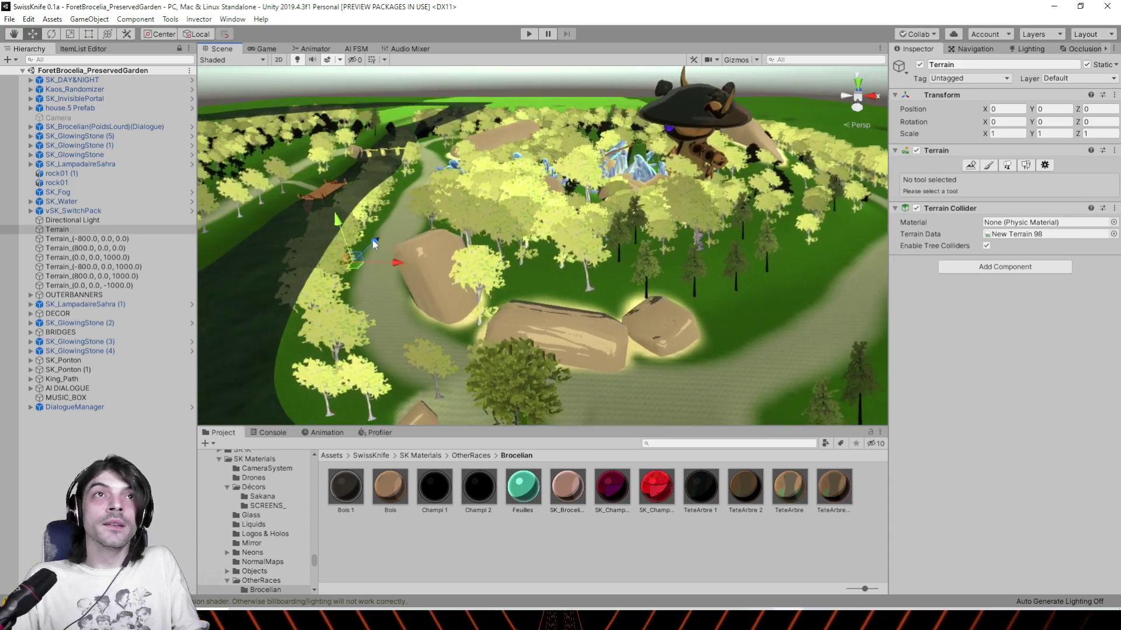
middle_drag(372, 239, 525, 251)
middle_drag(372, 263, 491, 251)
middle_drag(397, 245, 502, 237)
middle_drag(434, 237, 660, 247)
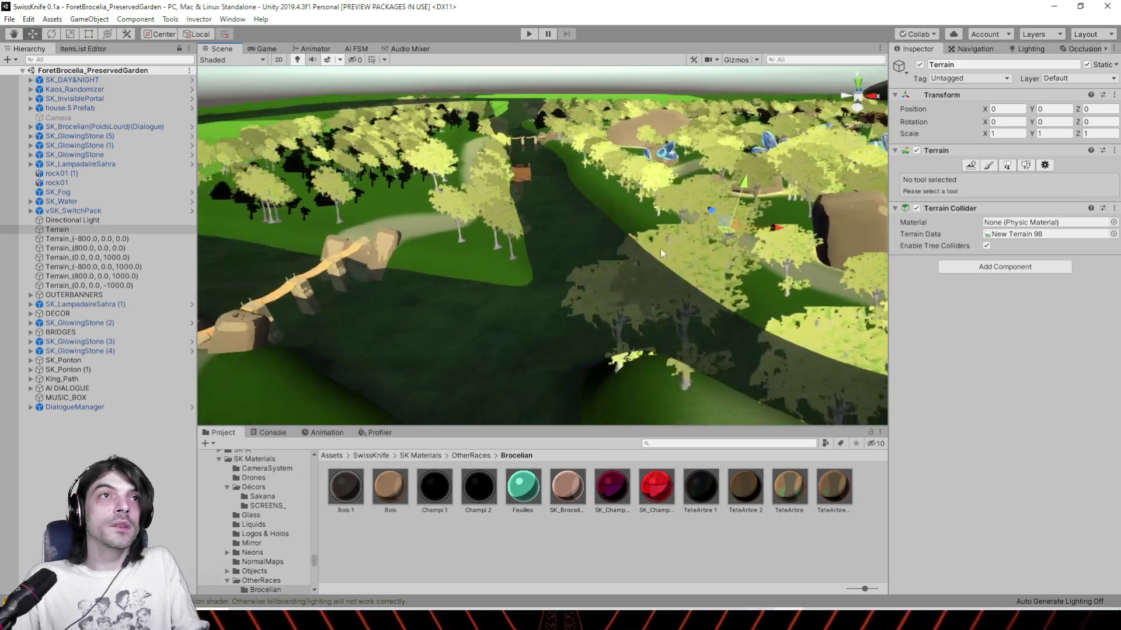
Examine the riverbanks, rope bridge, mushrooms and large boulders around the dialogue panels
scroll(683, 244, up, 3)
right_drag(694, 242, 345, 271)
middle_drag(345, 271, 713, 178)
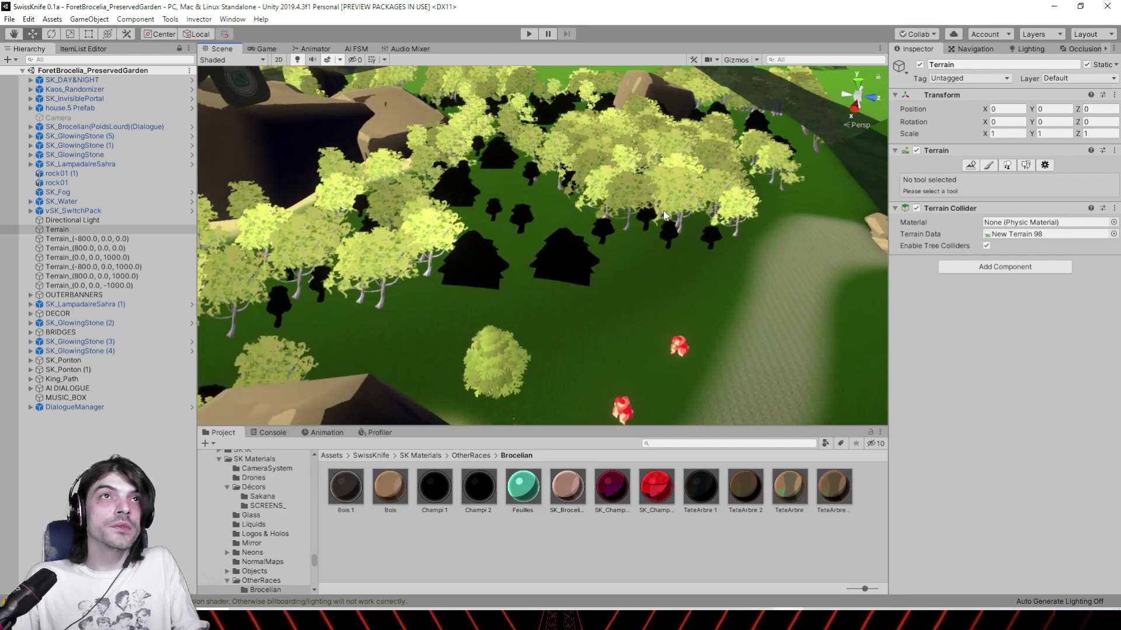
middle_drag(508, 240, 582, 227)
right_drag(581, 226, 423, 255)
middle_drag(423, 255, 758, 206)
middle_drag(479, 251, 741, 201)
right_drag(741, 201, 374, 179)
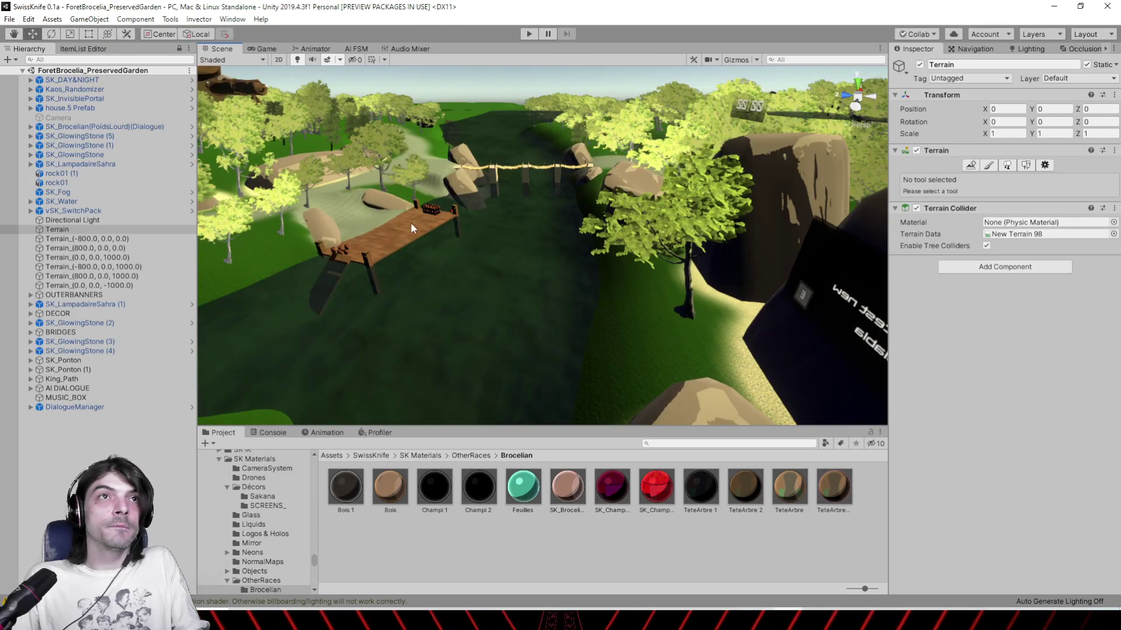
right_drag(548, 167, 735, 169)
middle_drag(539, 153, 534, 348)
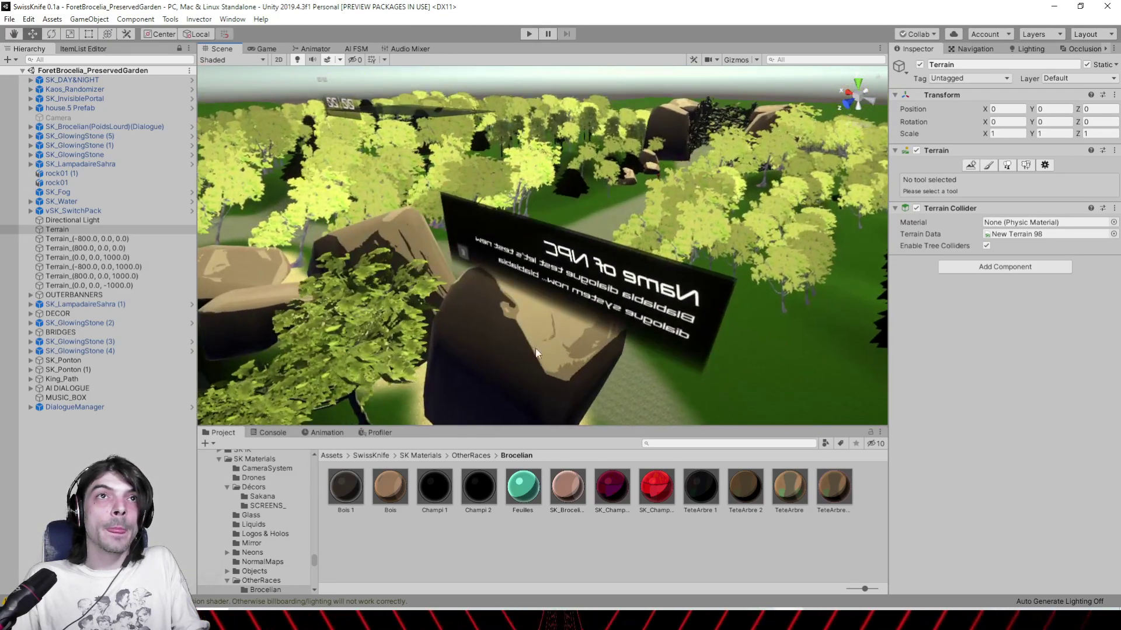
Focus on the tall rock02 (1) boulder and inspect the root-covered passage beside it
click(671, 140)
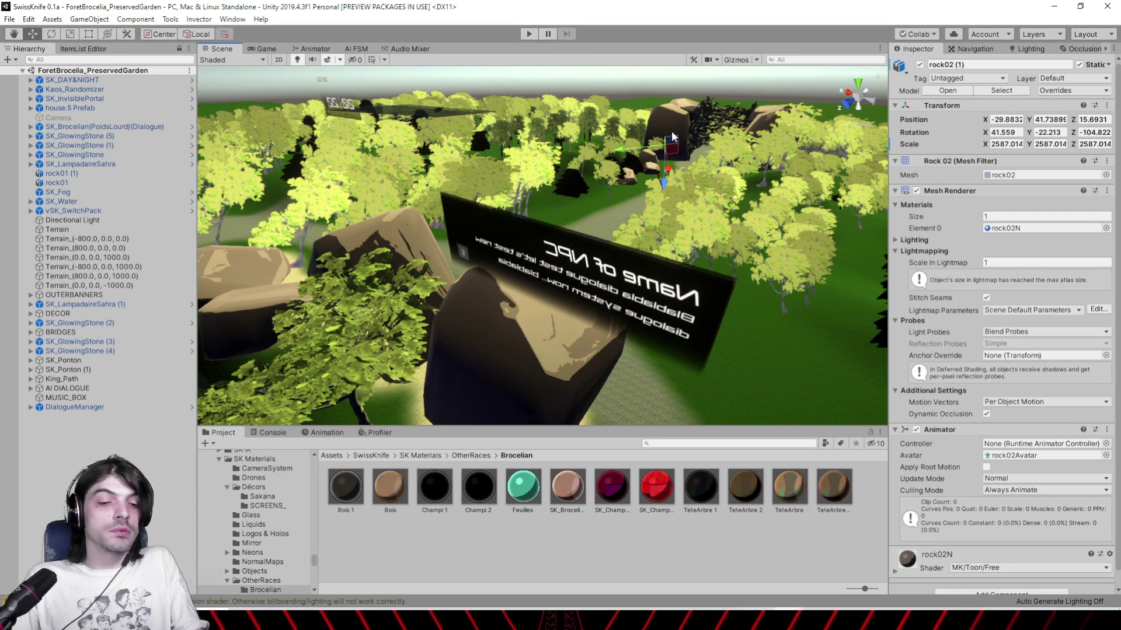
key(f)
scroll(541, 231, up, 5)
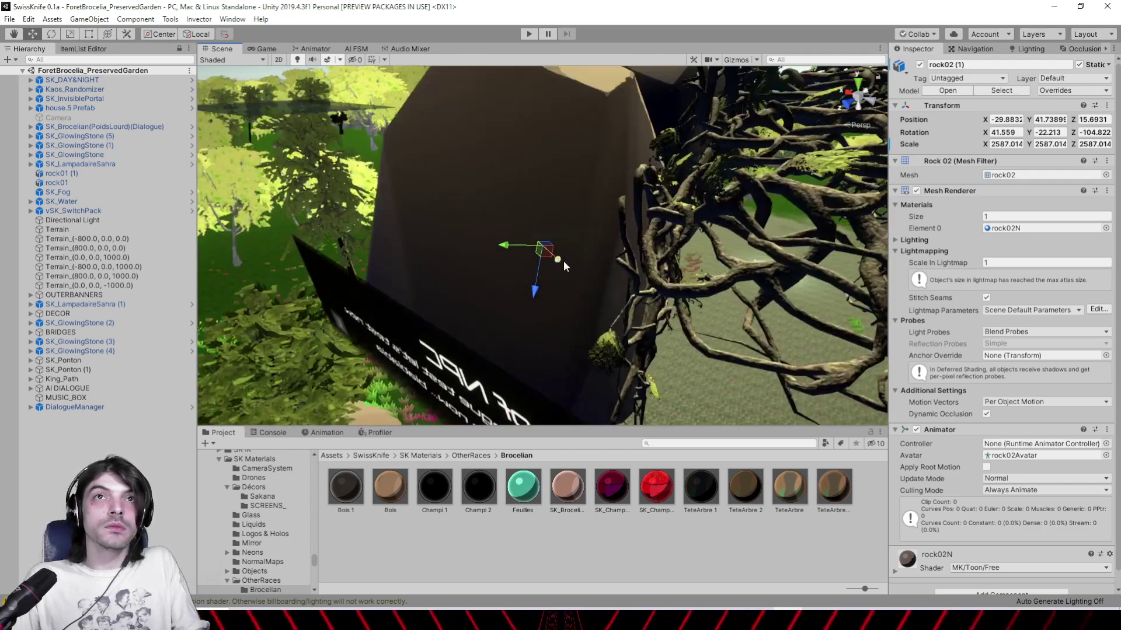
right_drag(562, 260, 645, 246)
middle_drag(645, 247, 587, 177)
scroll(590, 184, up, 5)
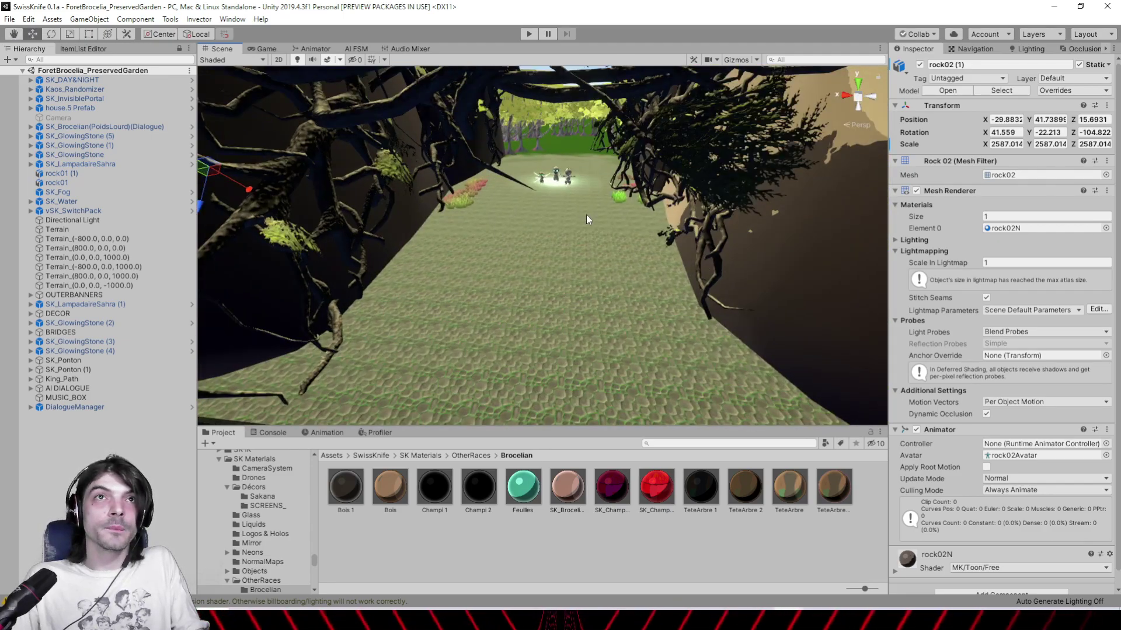
right_drag(586, 214, 546, 273)
Select the player characters' vSK_SwitchPack in the passage and view the whole garden map around it
click(549, 188)
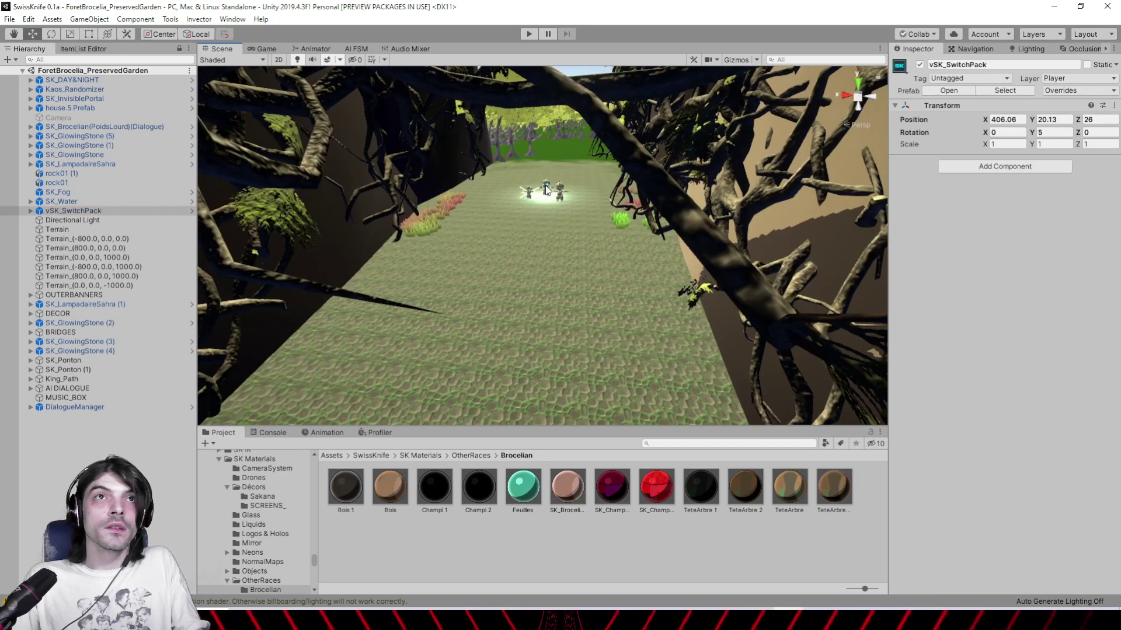
key(f)
right_drag(549, 188, 642, 286)
key(f)
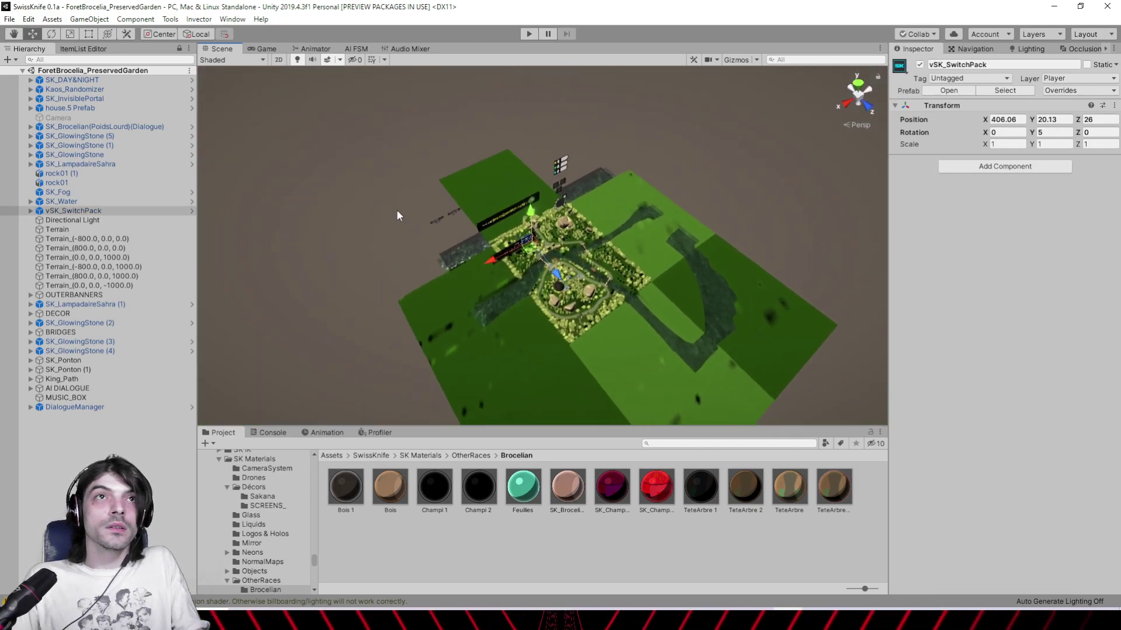
scroll(467, 236, up, 15)
scroll(478, 244, up, 8)
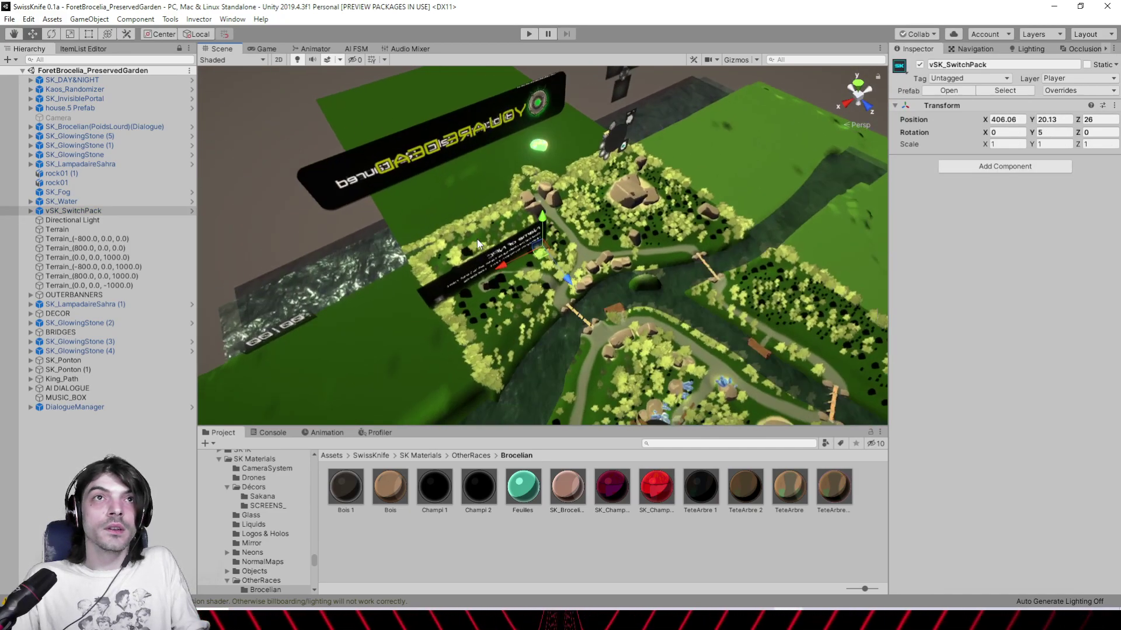
scroll(478, 244, up, 5)
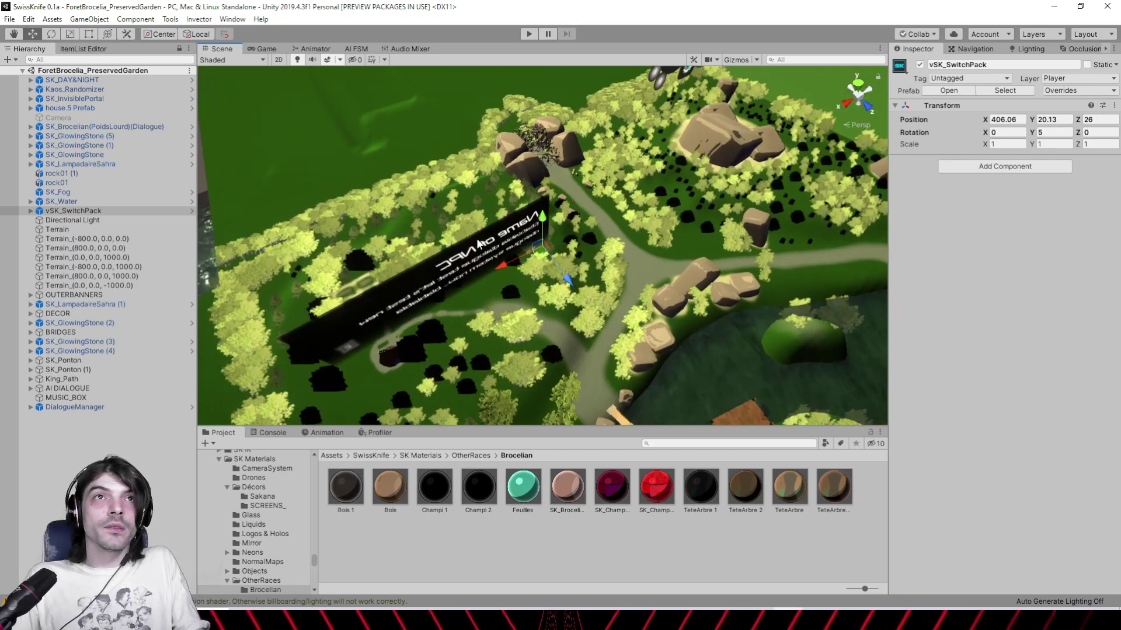
Return to the rock passage via rock02 (3) and select the tangled roots' Nature_Shield_LOD0 mesh
click(572, 139)
key(f)
scroll(495, 232, up, 8)
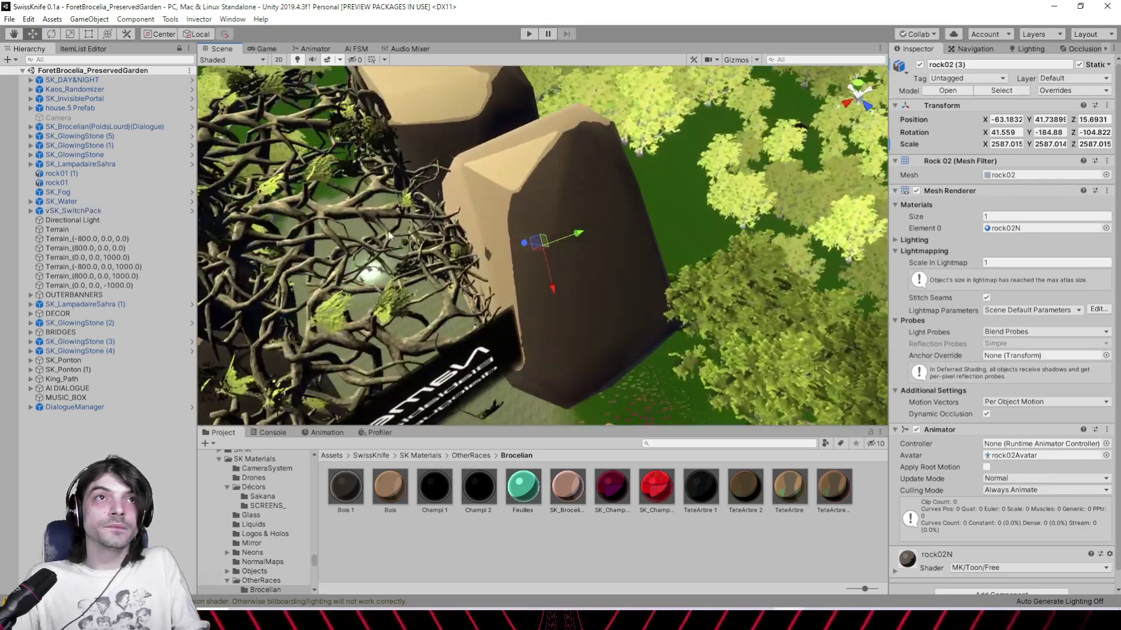
middle_drag(548, 238, 766, 211)
right_drag(414, 205, 775, 258)
click(479, 231)
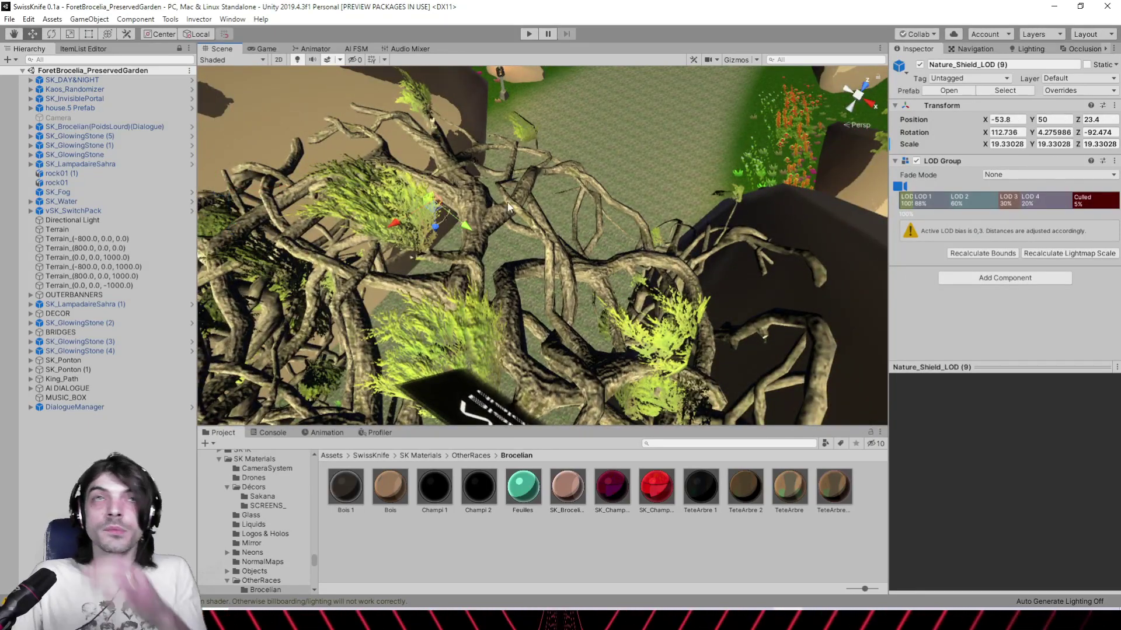
click(475, 209)
Locate the roots' material in the project and inspect the Nature_Shield LOD0, treecreator bark and treecreator leaf materials
click(1015, 218)
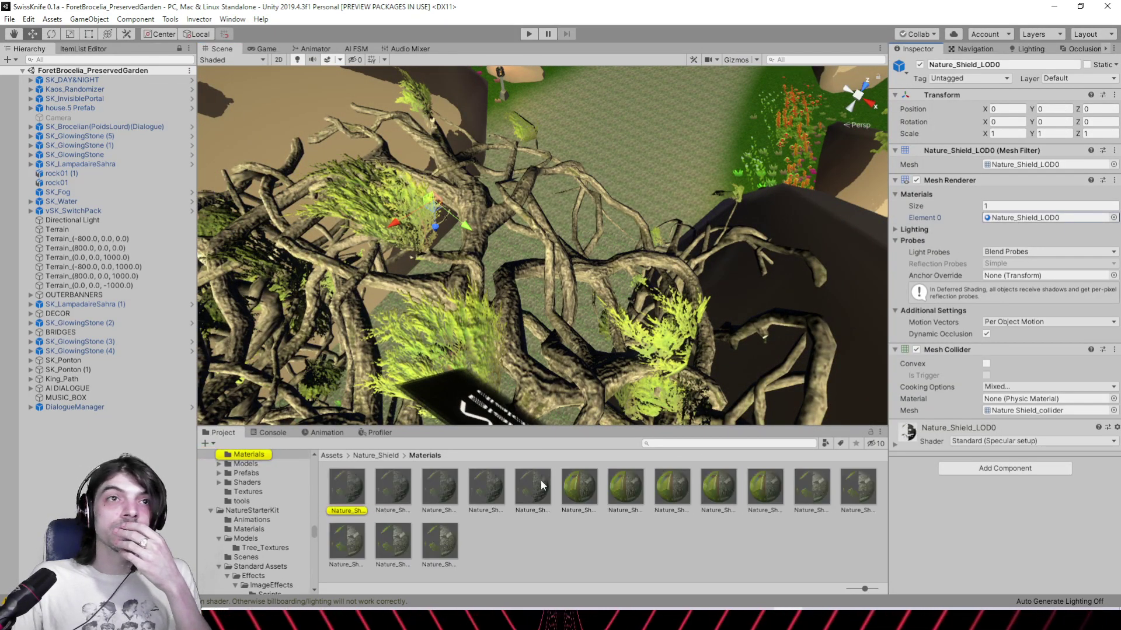
click(357, 485)
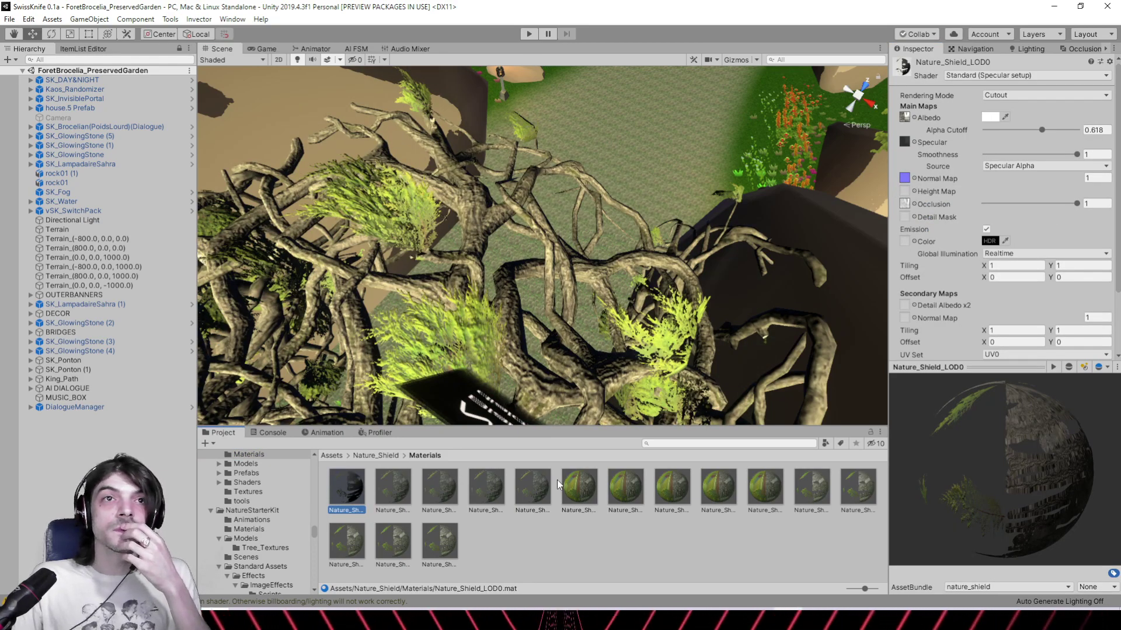
click(576, 486)
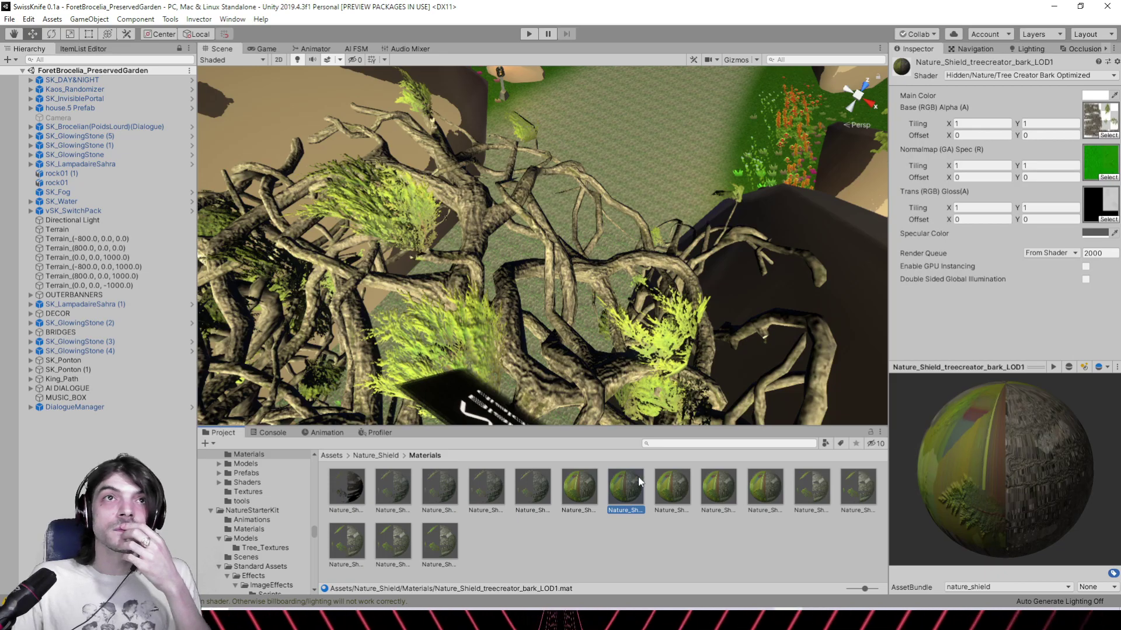
click(811, 484)
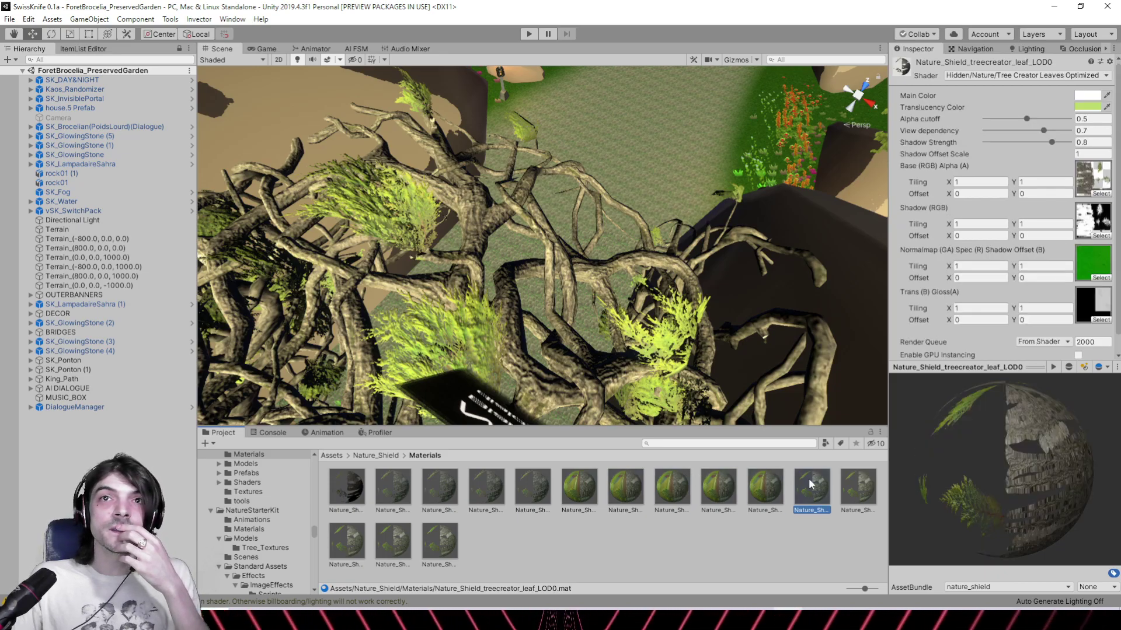
click(849, 485)
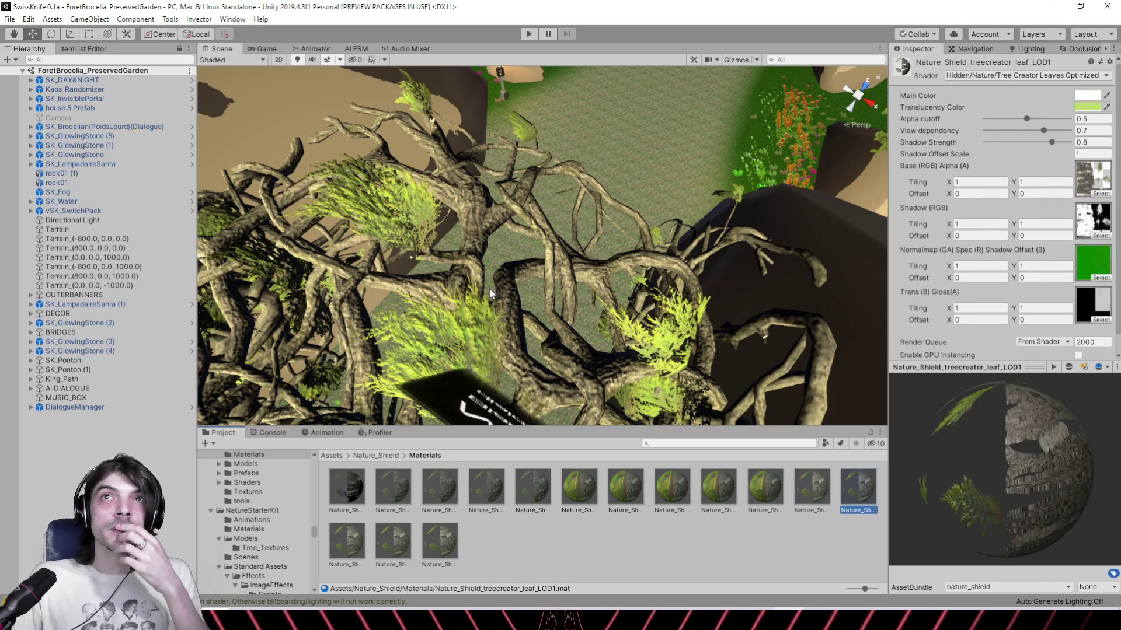
Examine the roots' bark and foliage up close, including from inside the passage near the characters
scroll(491, 294, up, 4)
middle_drag(490, 294, 648, 169)
scroll(648, 169, up, 1)
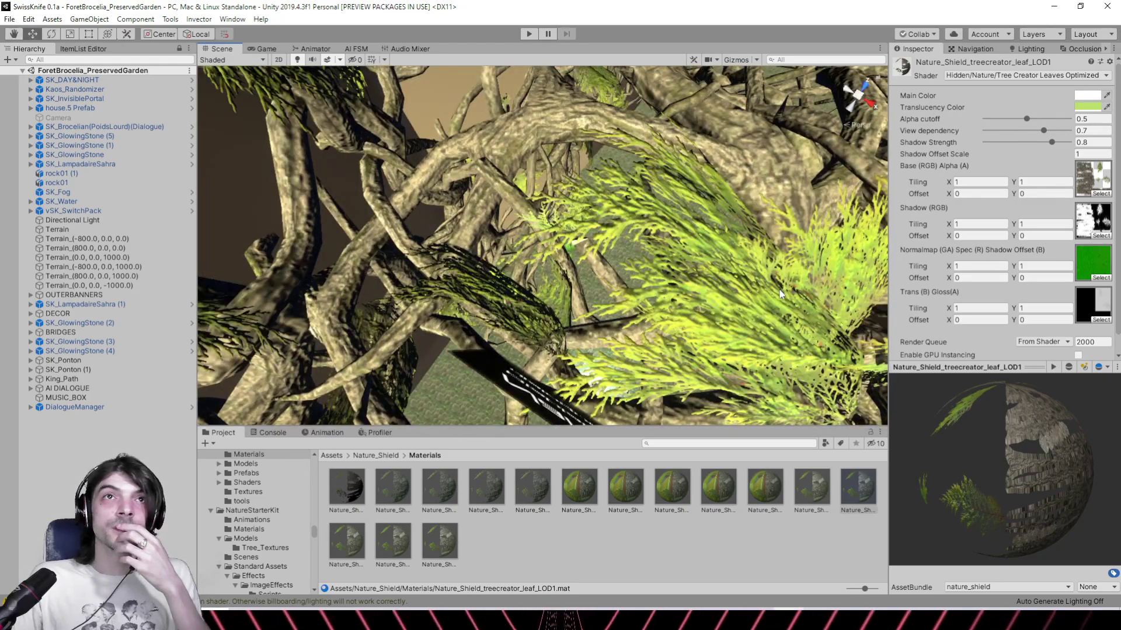
right_drag(599, 278, 406, 185)
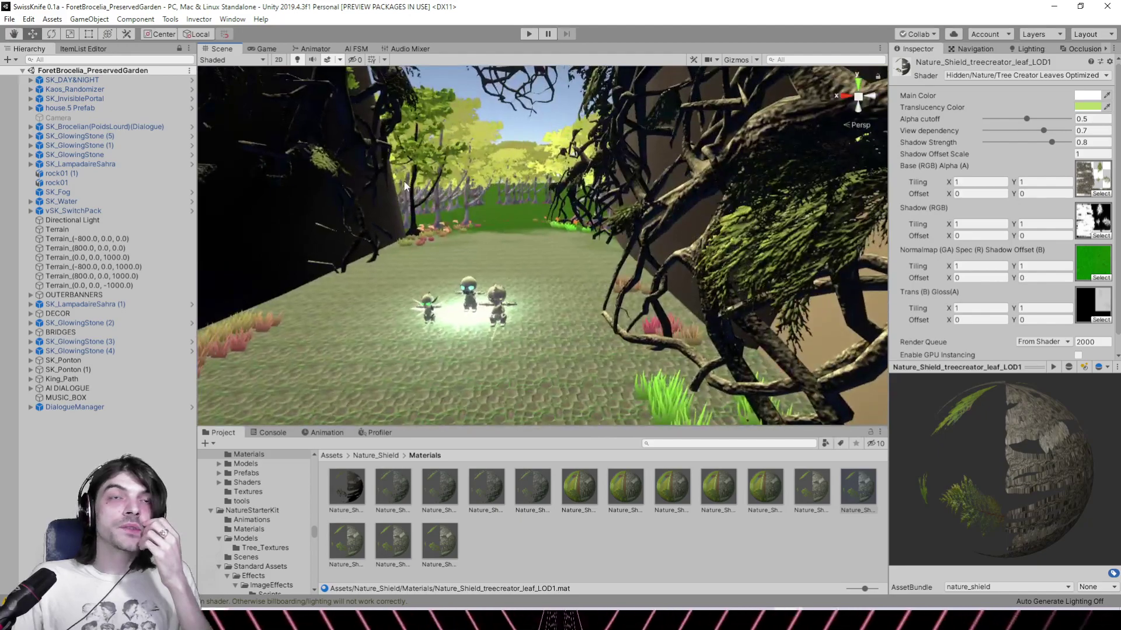
Open the GLITSCH_ARENA scene from the project's Assets folder
click(9, 19)
click(23, 47)
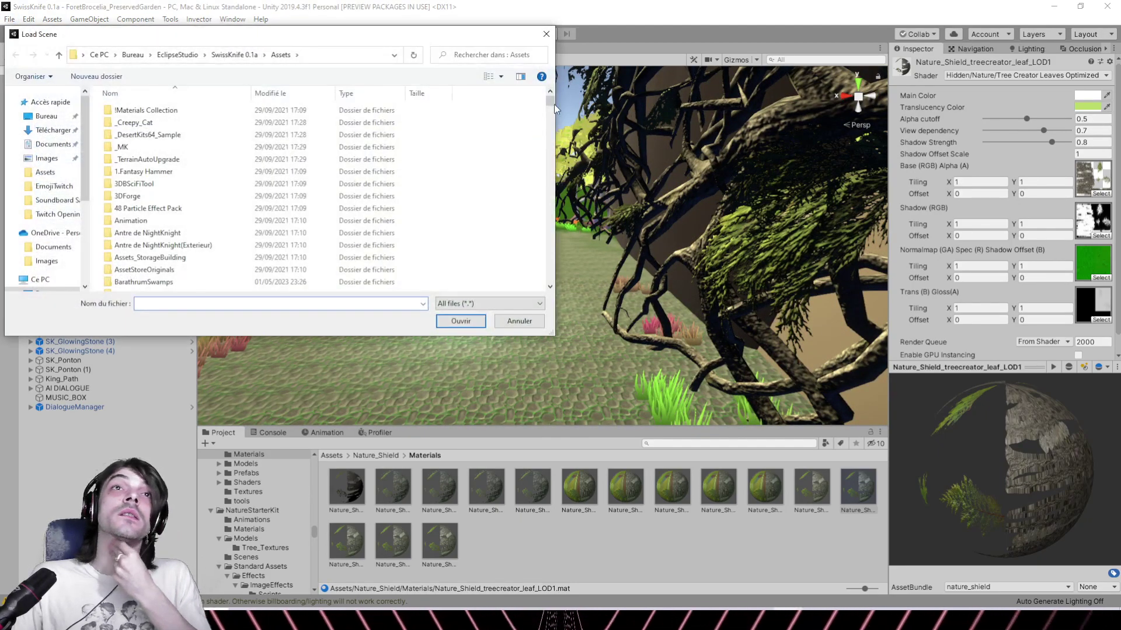
scroll(541, 161, down, 3)
drag(541, 162, 549, 250)
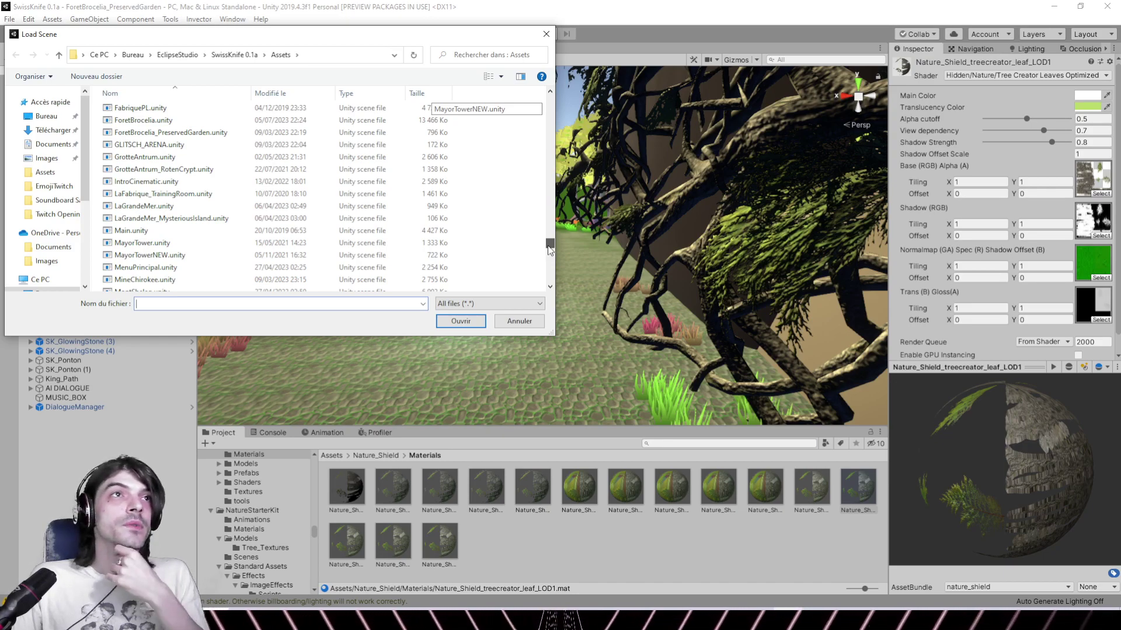
drag(548, 250, 550, 250)
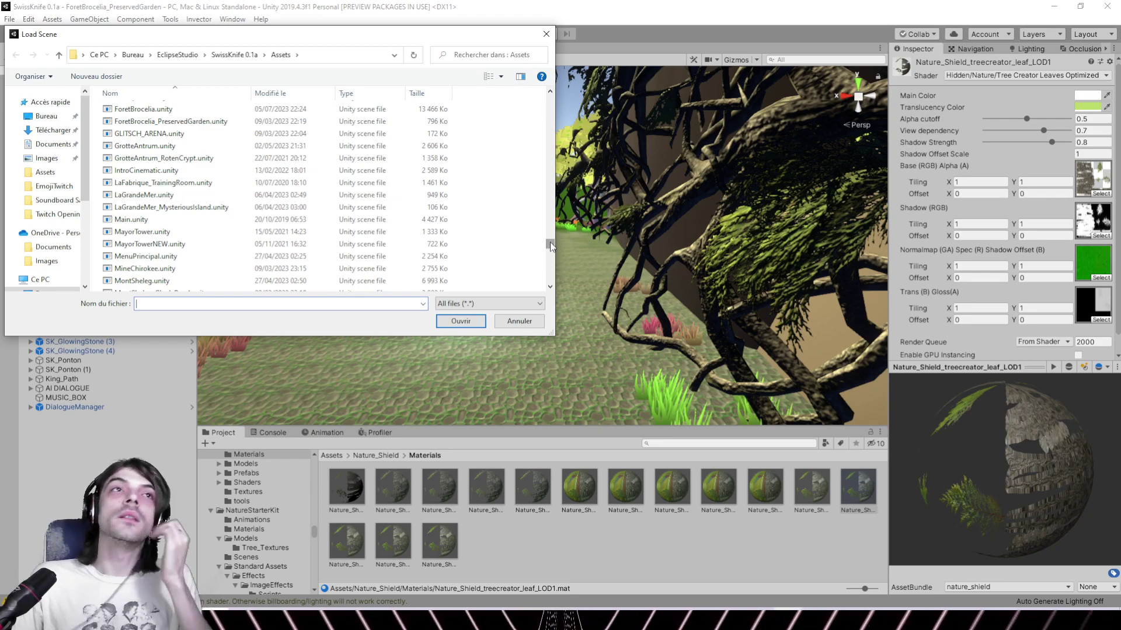
drag(550, 246, 551, 247)
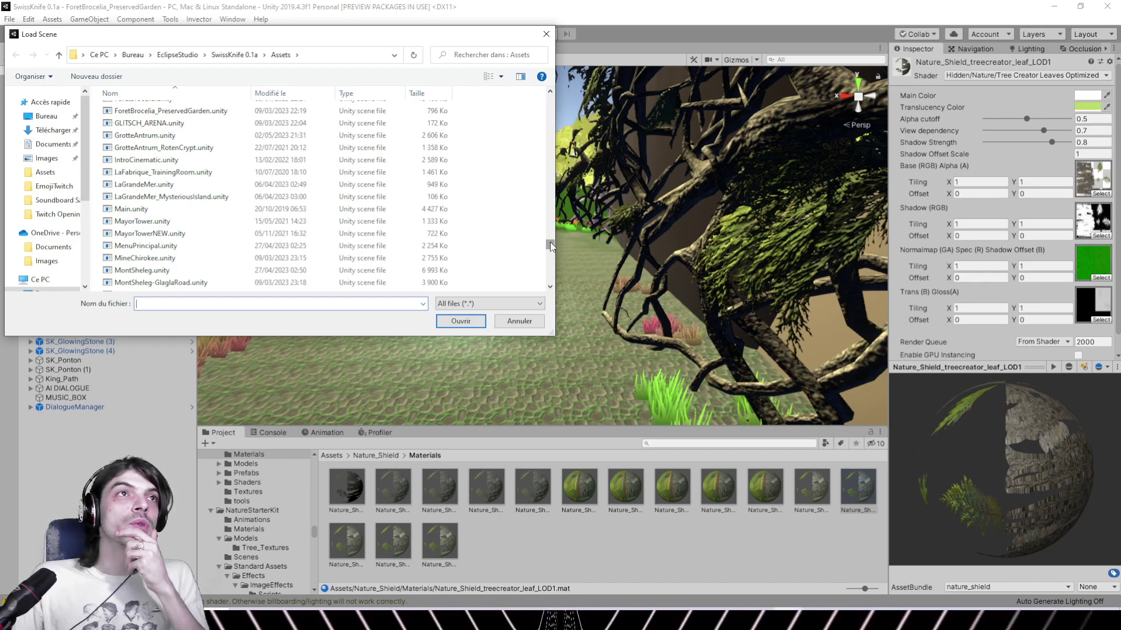
drag(551, 245, 553, 235)
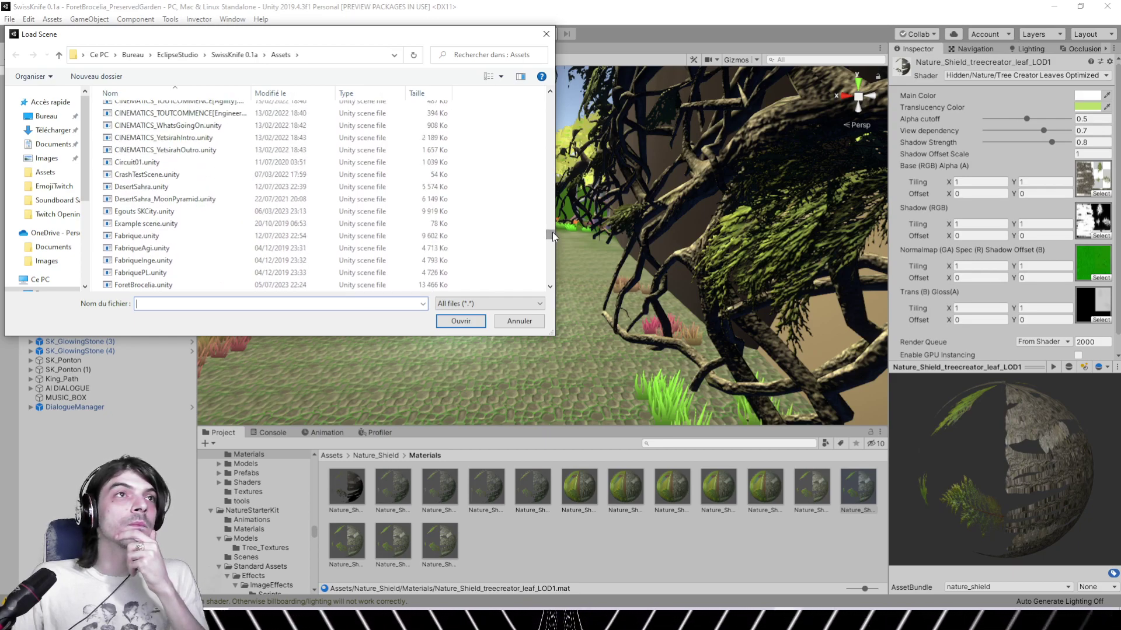
click(186, 211)
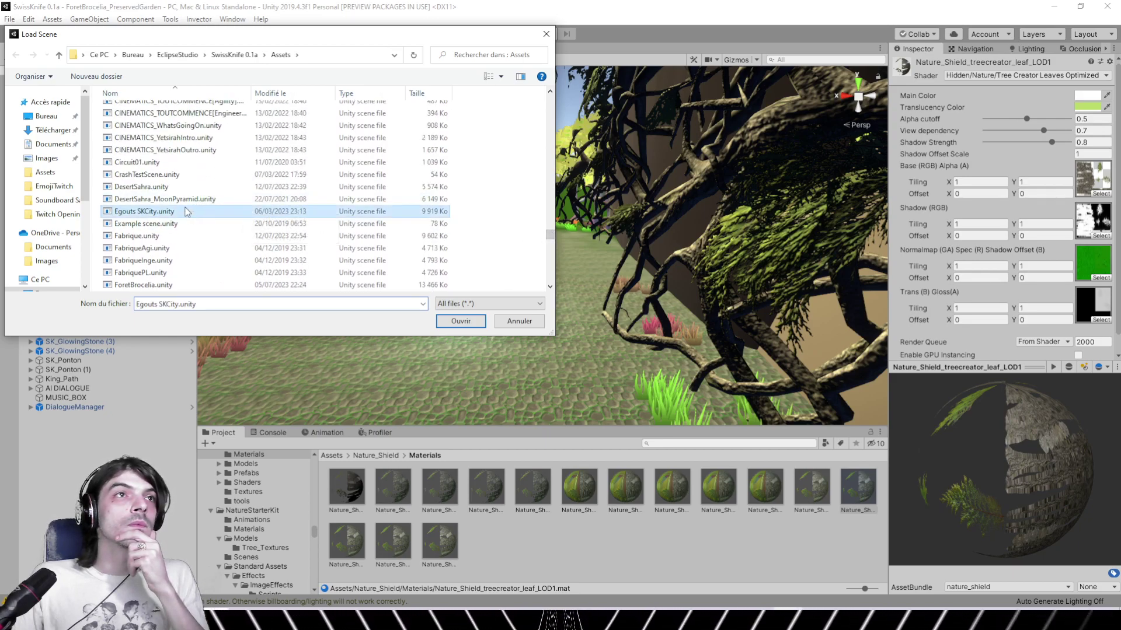
scroll(188, 222, down, 2)
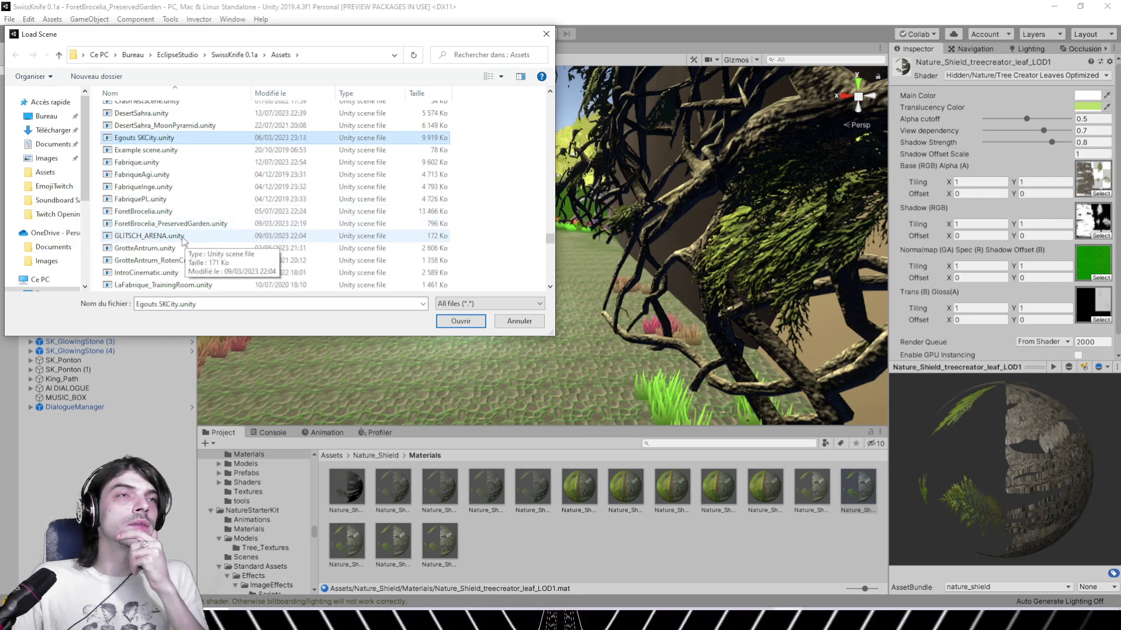
click(169, 236)
double_click(183, 239)
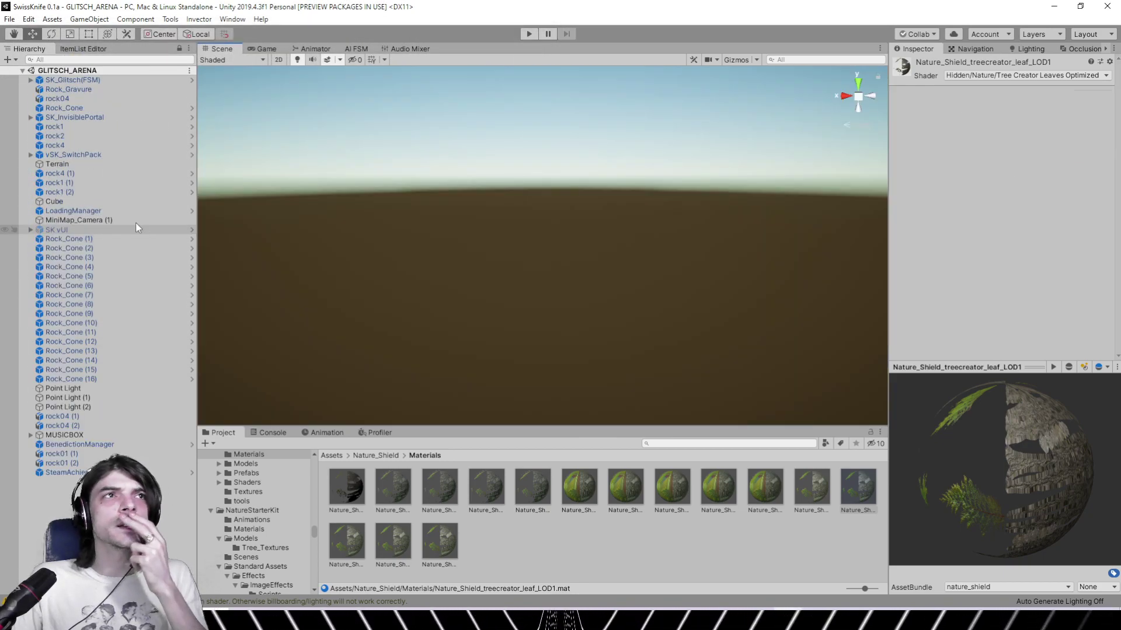
Locate the arena cave by framing LoadingManager and vSK_SwitchPack, and view its hanging rock cones and blue crystals
click(134, 212)
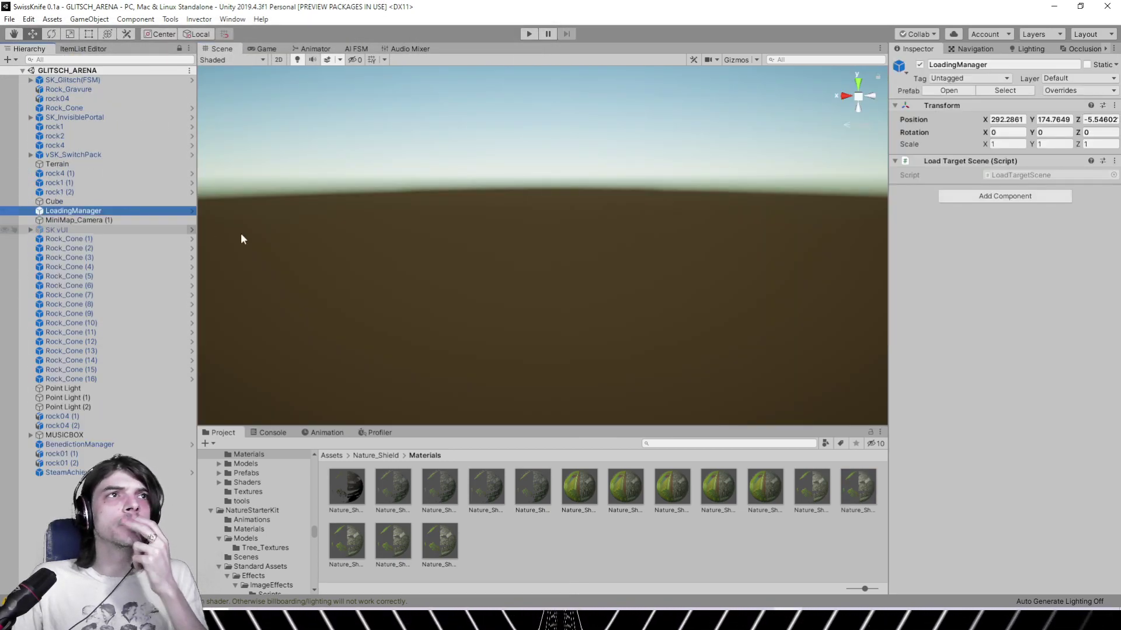
key(f)
click(140, 155)
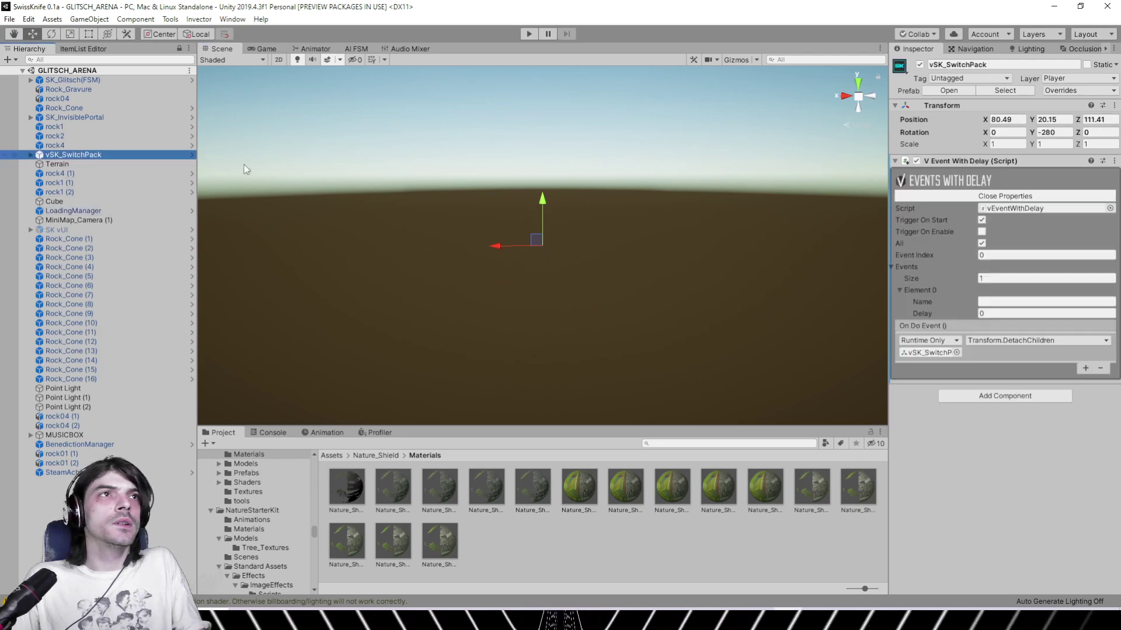
key(f)
key(f)
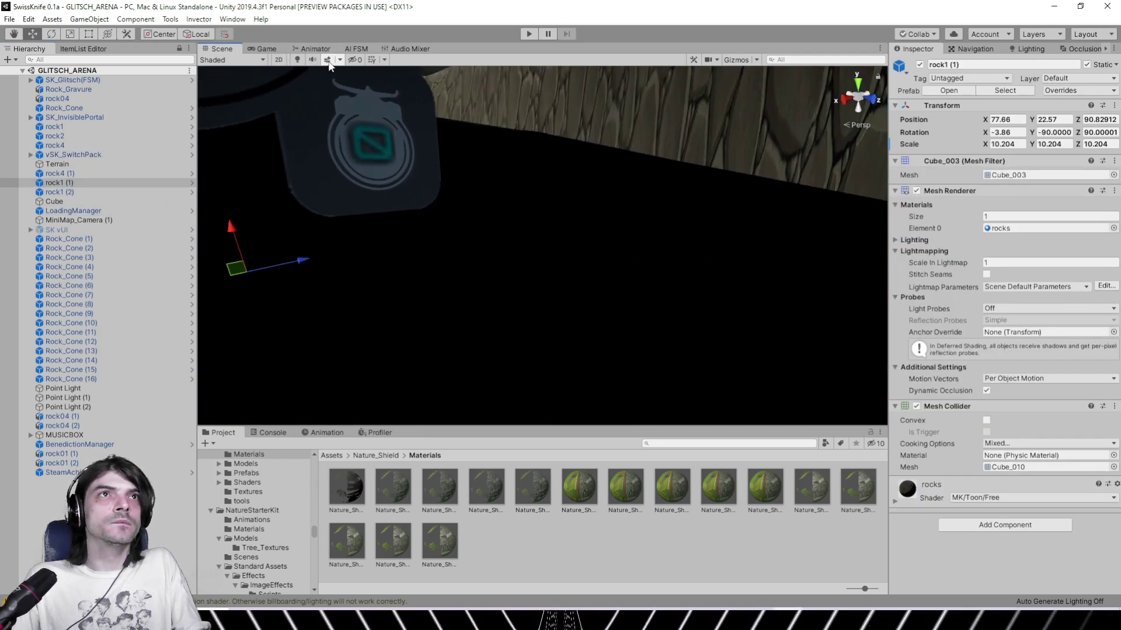
middle_drag(491, 205, 723, 164)
right_drag(723, 163, 300, 166)
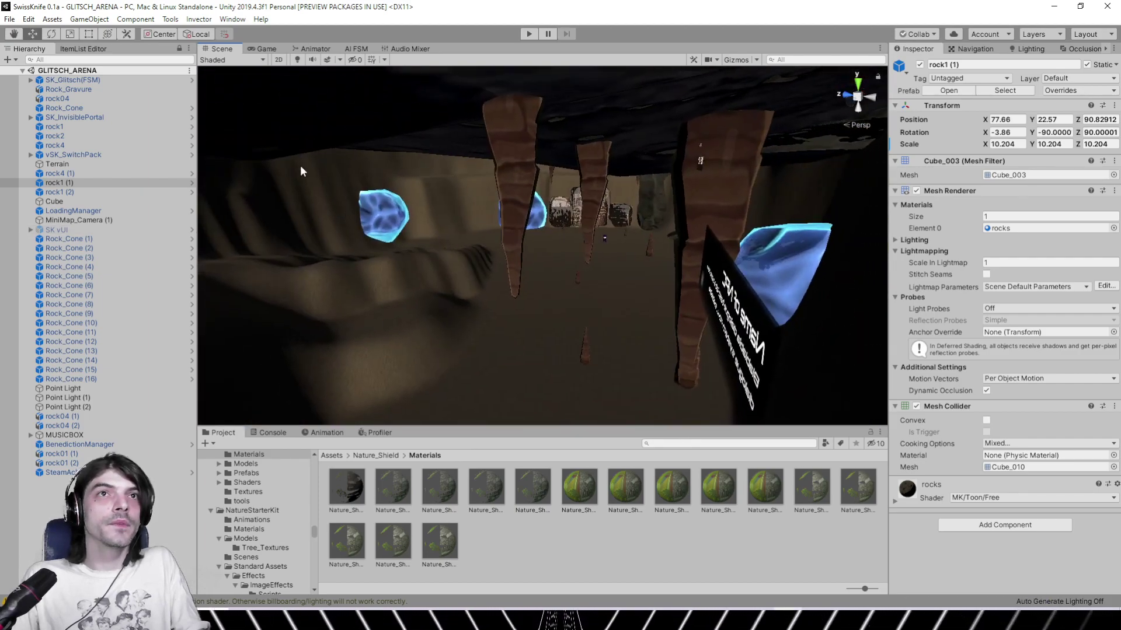
Turn on the scene view's lighting and examine the arena's rock walls and glowing blue crystals
click(297, 60)
click(326, 60)
middle_drag(403, 201, 492, 200)
scroll(492, 200, up, 2)
right_drag(492, 201, 732, 242)
middle_drag(645, 250, 692, 260)
middle_drag(660, 208, 708, 176)
right_drag(565, 230, 768, 236)
middle_drag(682, 240, 826, 245)
Open the GrotteAntrum scene from the project's Assets folder
click(9, 19)
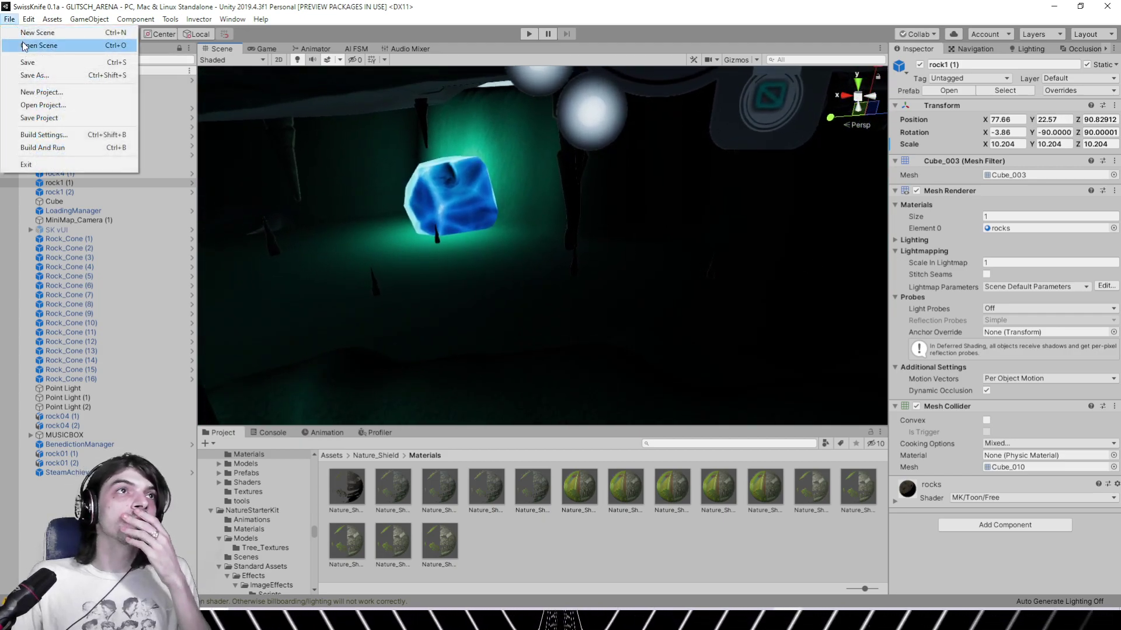
click(24, 46)
drag(551, 99, 549, 239)
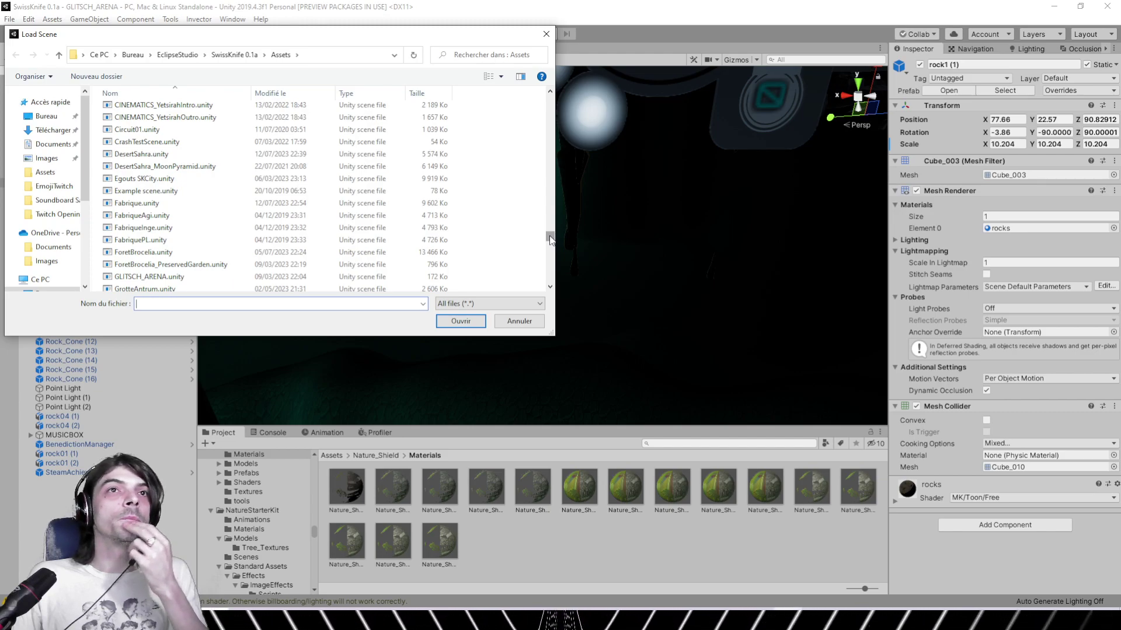
drag(549, 239, 550, 242)
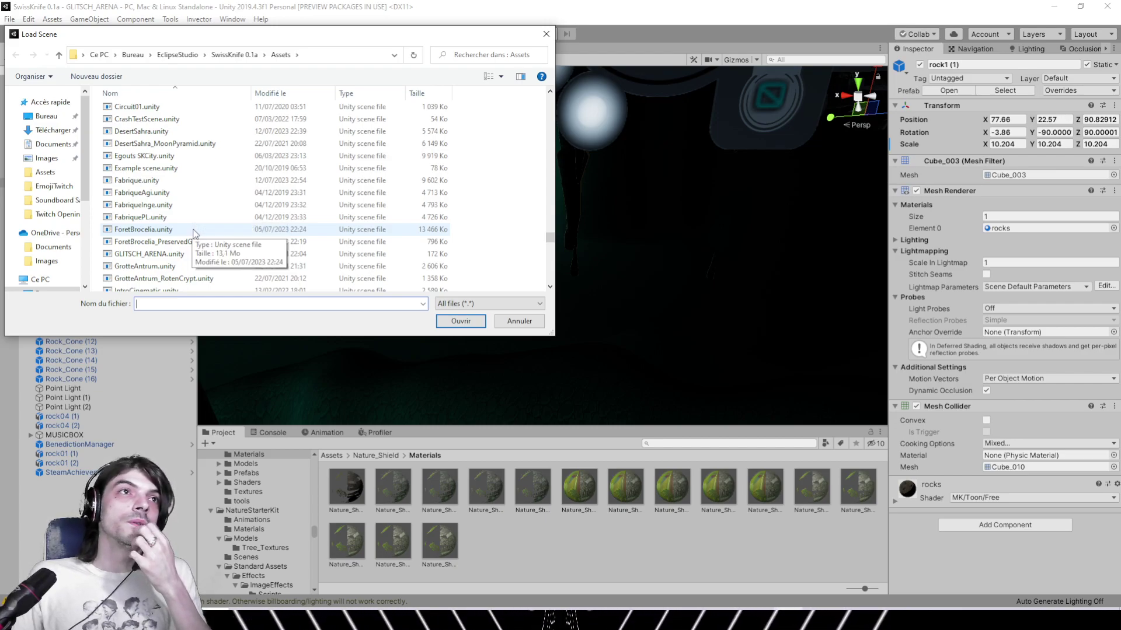
double_click(202, 265)
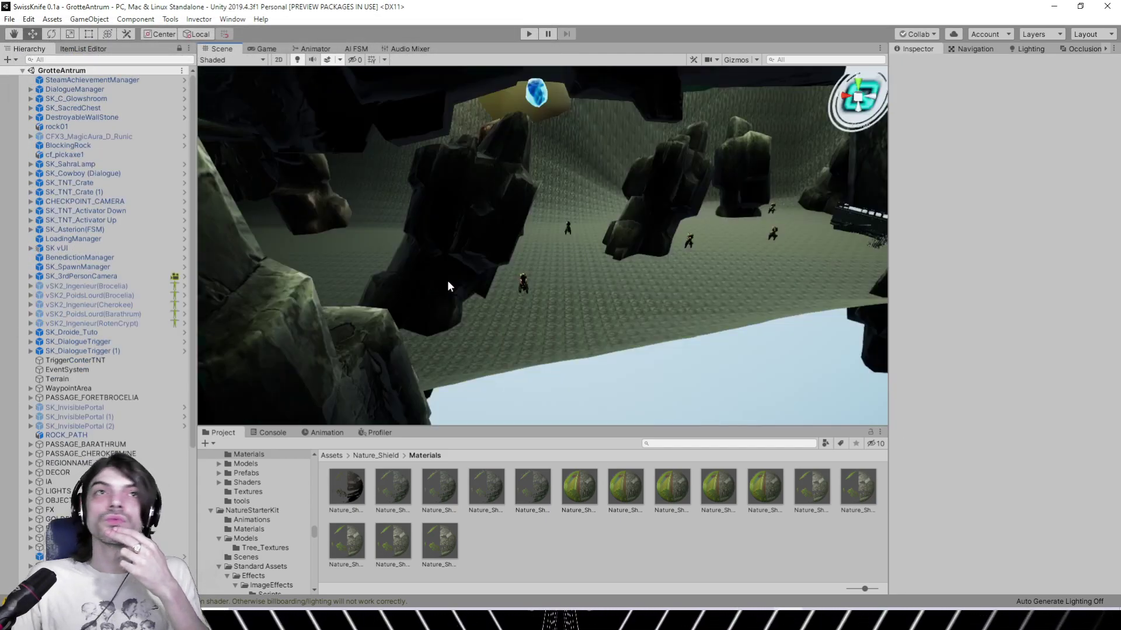
Examine the cave's rock formations and the leaf-covered blocking rock under the scene lighting
middle_drag(717, 164, 808, 256)
right_drag(808, 255, 684, 236)
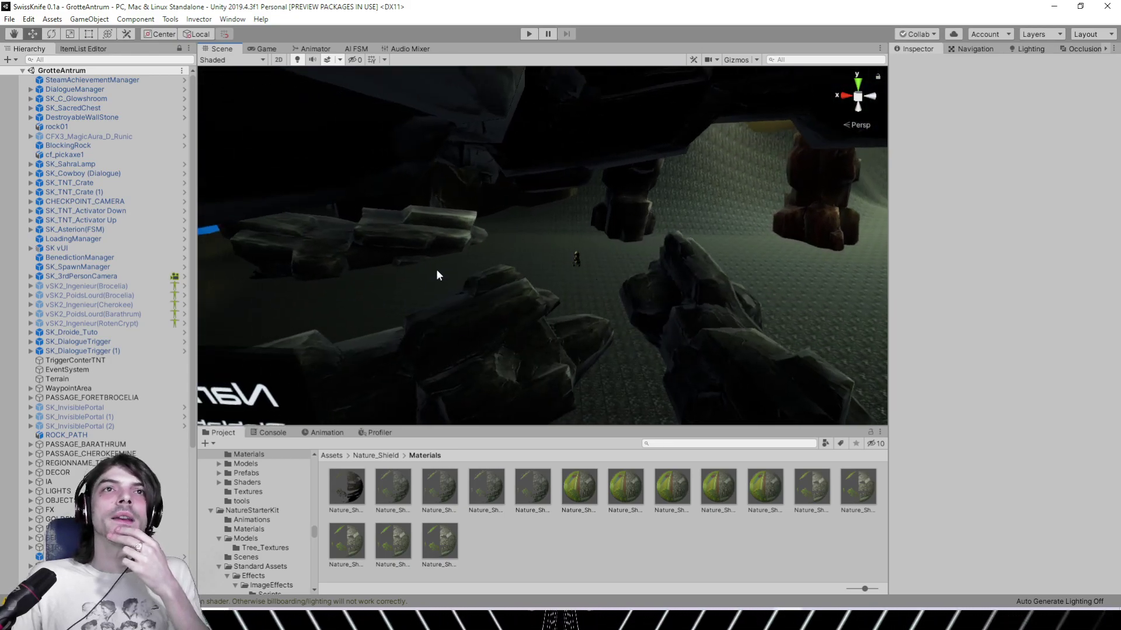
middle_drag(361, 277, 905, 289)
mouse_move(479, 251)
middle_down()
mouse_move(790, 287)
mouse_move(636, 228)
mouse_move(694, 236)
middle_up()
middle_drag(455, 274, 551, 278)
scroll(356, 271, down, 4)
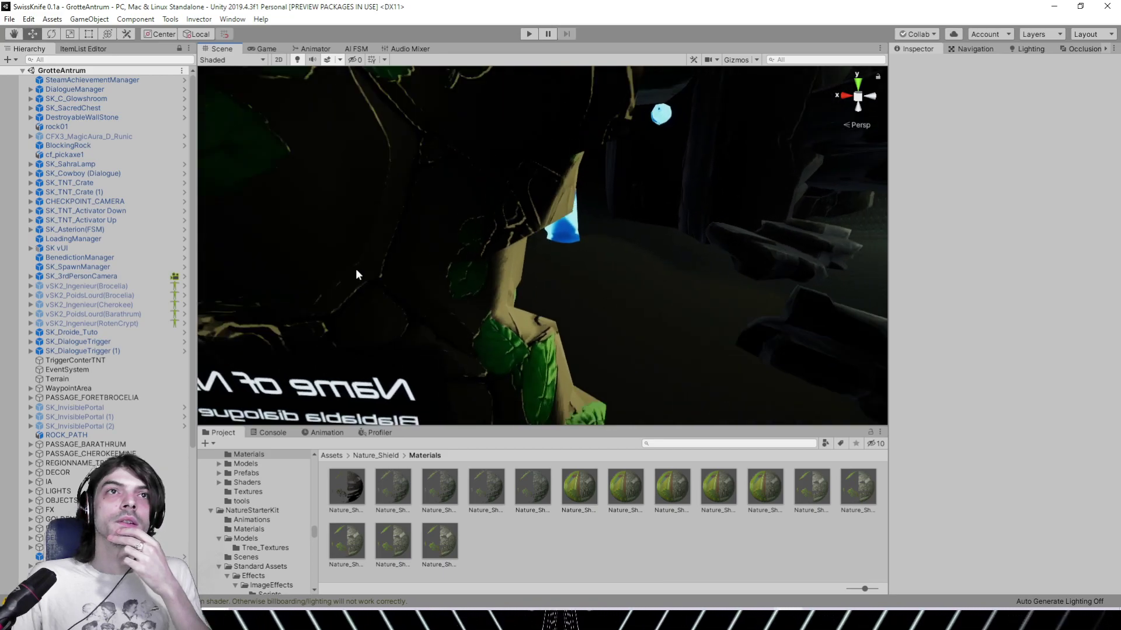
scroll(354, 266, down, 10)
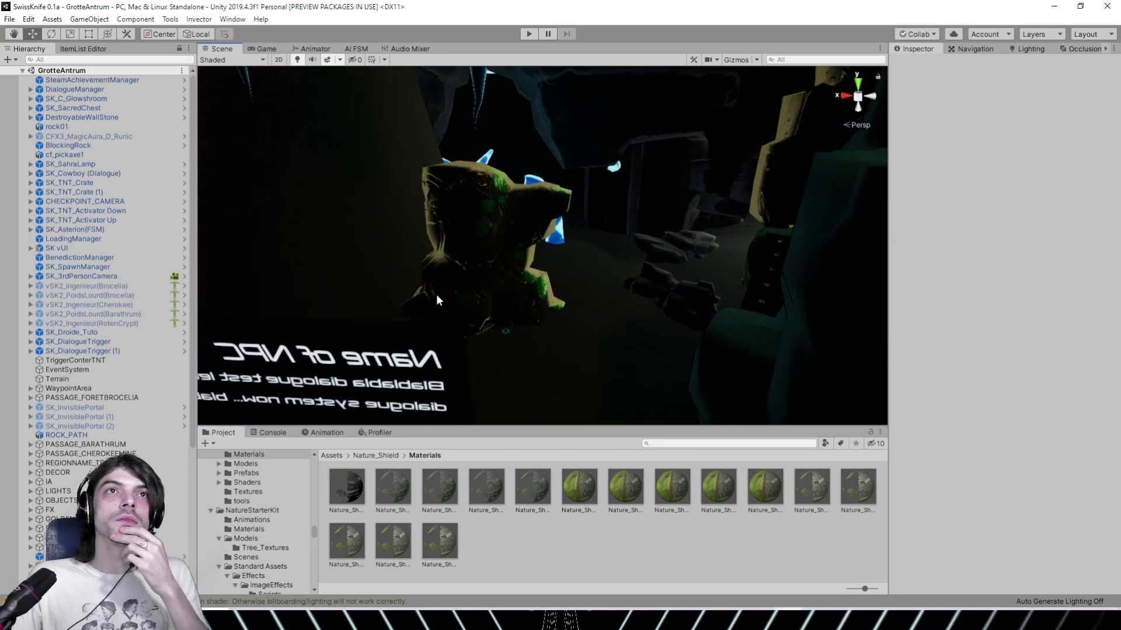
scroll(447, 283, down, 5)
scroll(581, 251, up, 3)
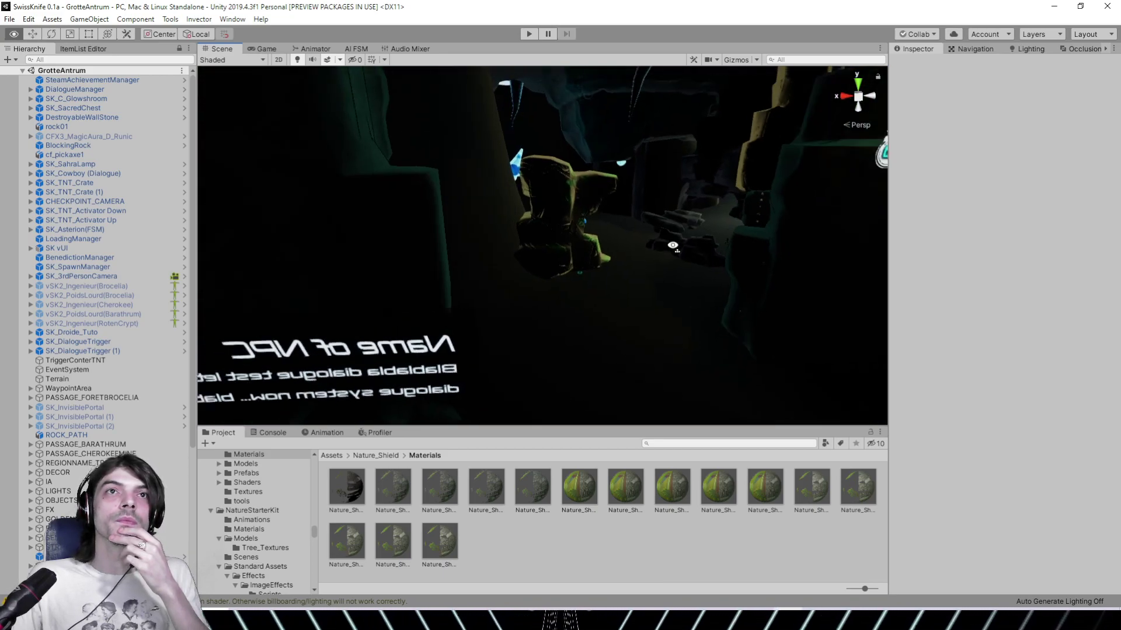
Inspect the dark cave passage and its blue crystal cluster up close
right_drag(673, 245, 814, 183)
middle_drag(716, 196, 609, 230)
right_drag(608, 230, 708, 205)
scroll(654, 153, up, 3)
middle_drag(415, 157, 494, 313)
right_drag(493, 312, 461, 121)
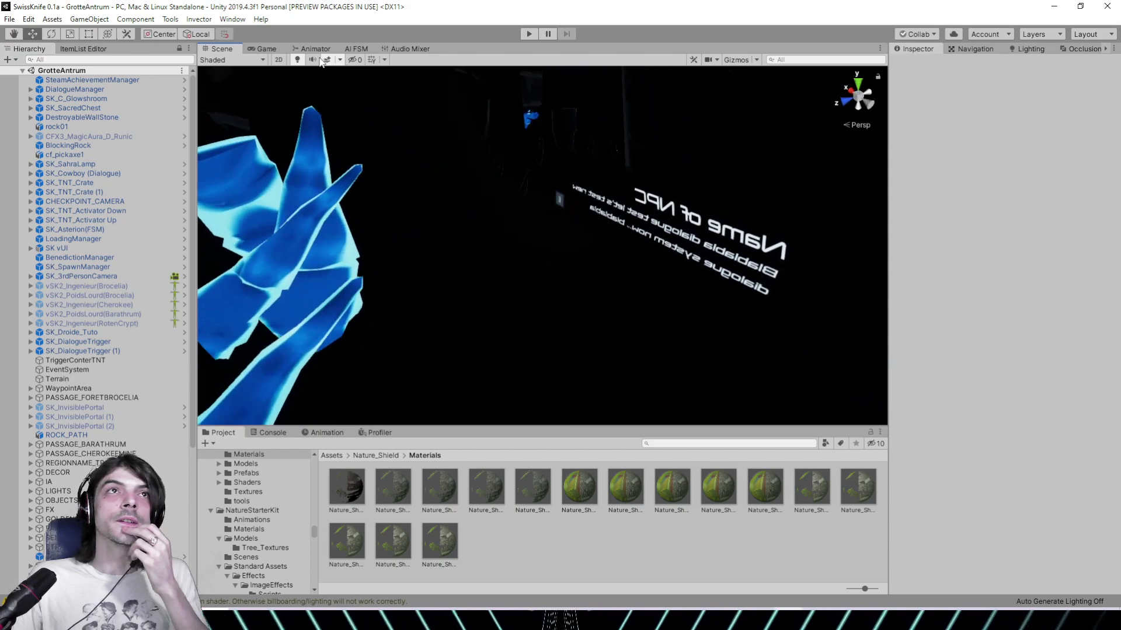
Turn off the scene view's lighting, then select and frame BlockingRock2 to check its dirt stones leafs material
click(298, 59)
middle_drag(611, 286, 553, 254)
alt+drag(596, 328, 443, 156)
middle_drag(442, 156, 245, 222)
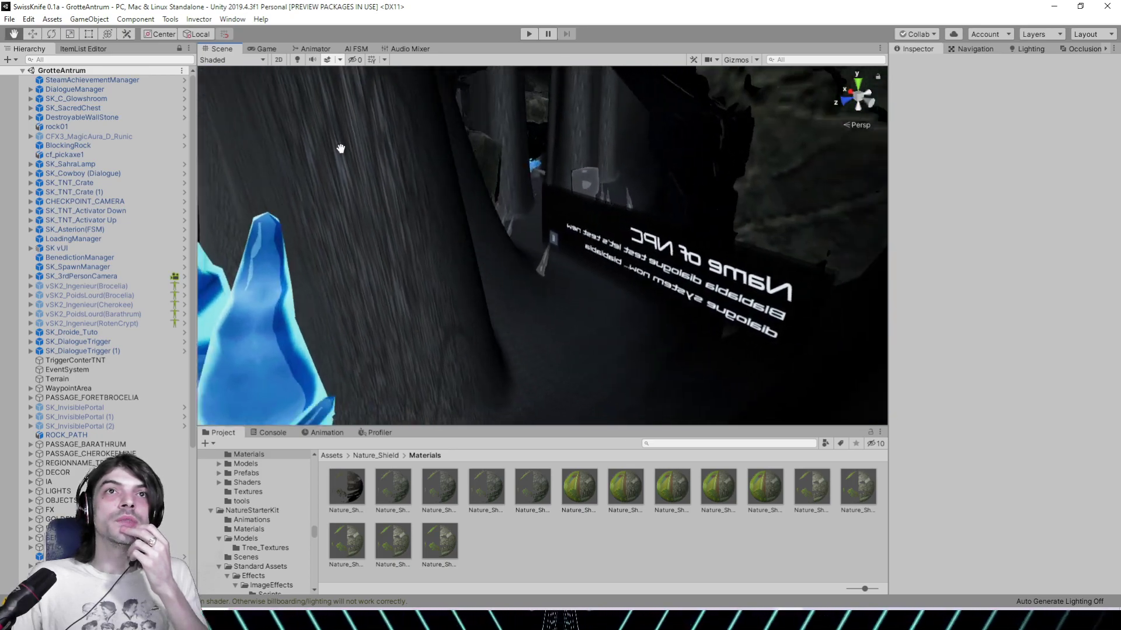
right_drag(245, 221, 691, 156)
click(691, 155)
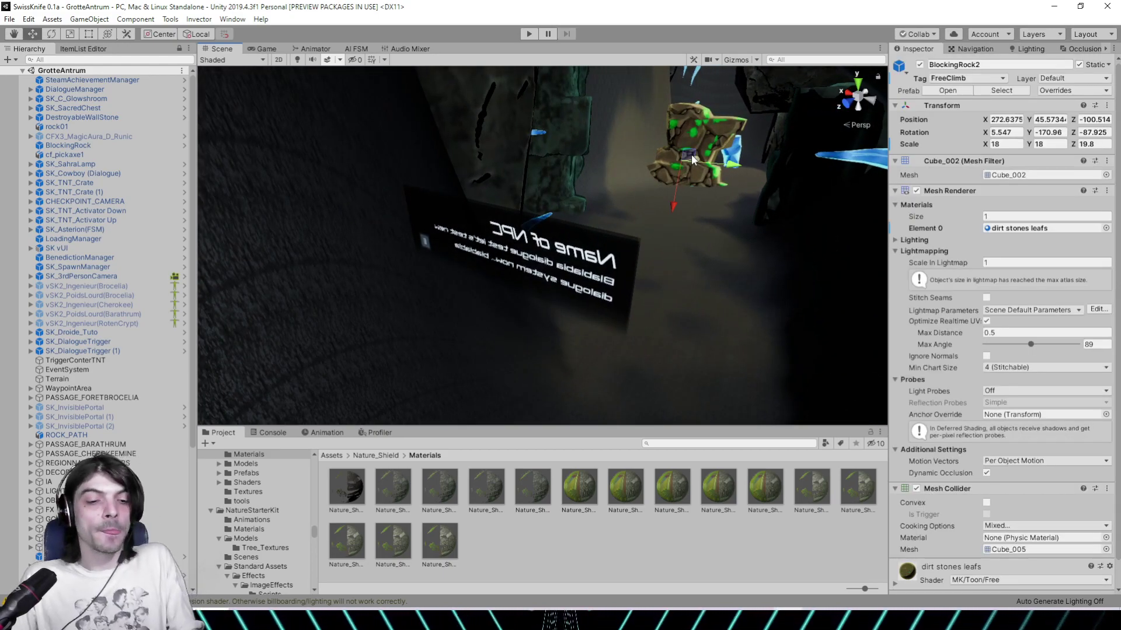
key(f)
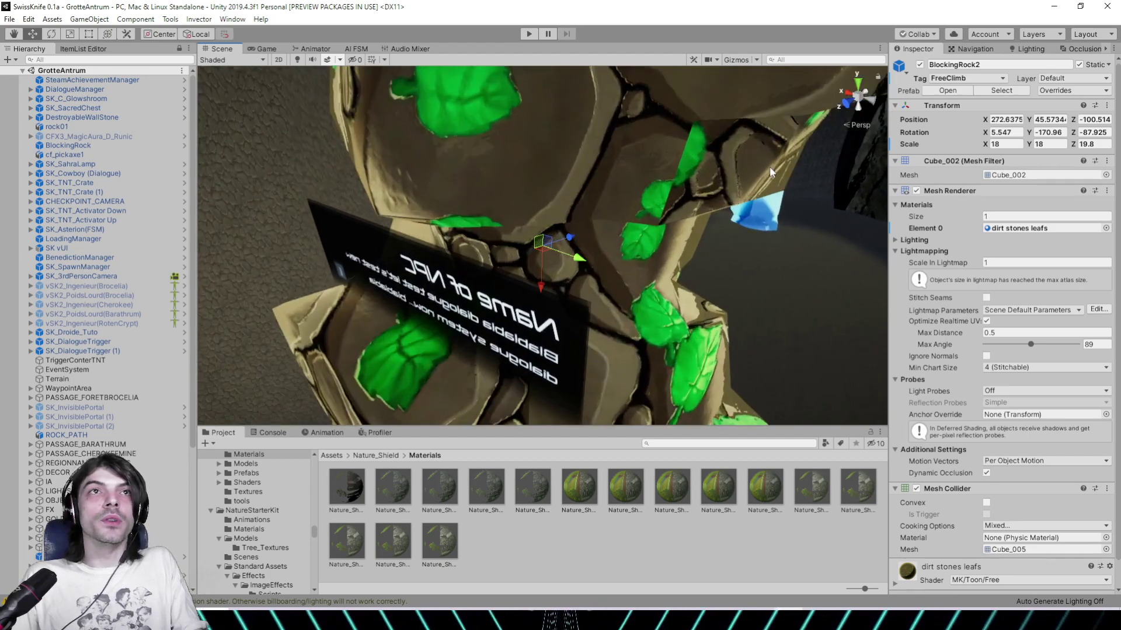
Compare the blue crystal cavern with scene lighting on and off, and view the trees beyond the crystals
right_drag(770, 167, 590, 155)
scroll(896, 129, down, 2)
scroll(520, 147, down, 2)
middle_drag(520, 147, 514, 286)
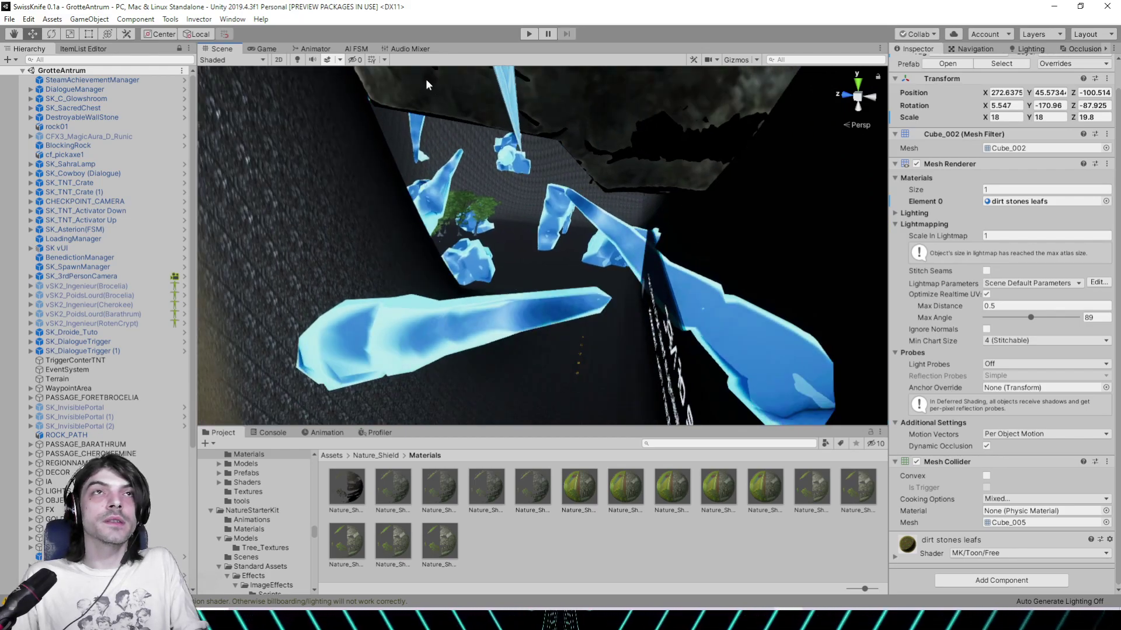
click(297, 61)
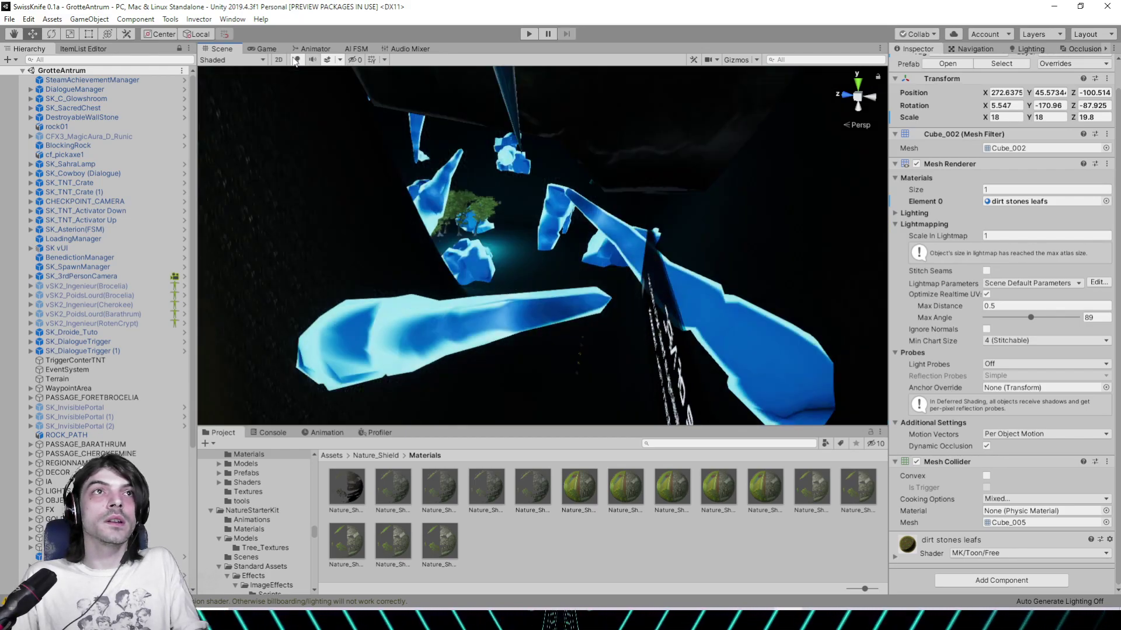
click(296, 61)
scroll(476, 223, up, 8)
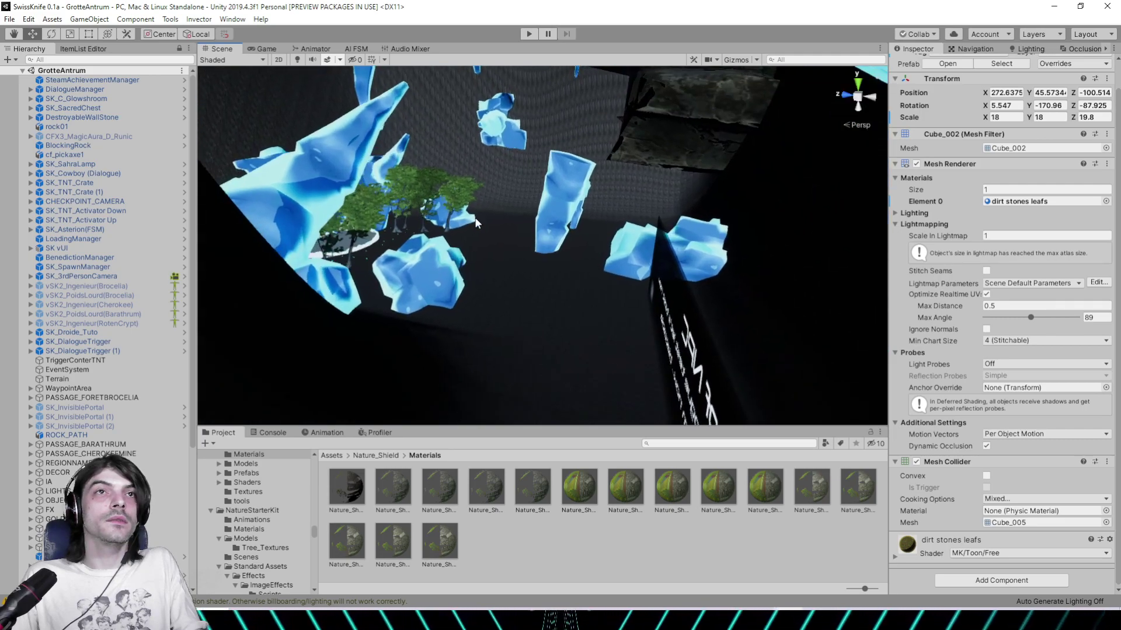
right_drag(477, 223, 467, 179)
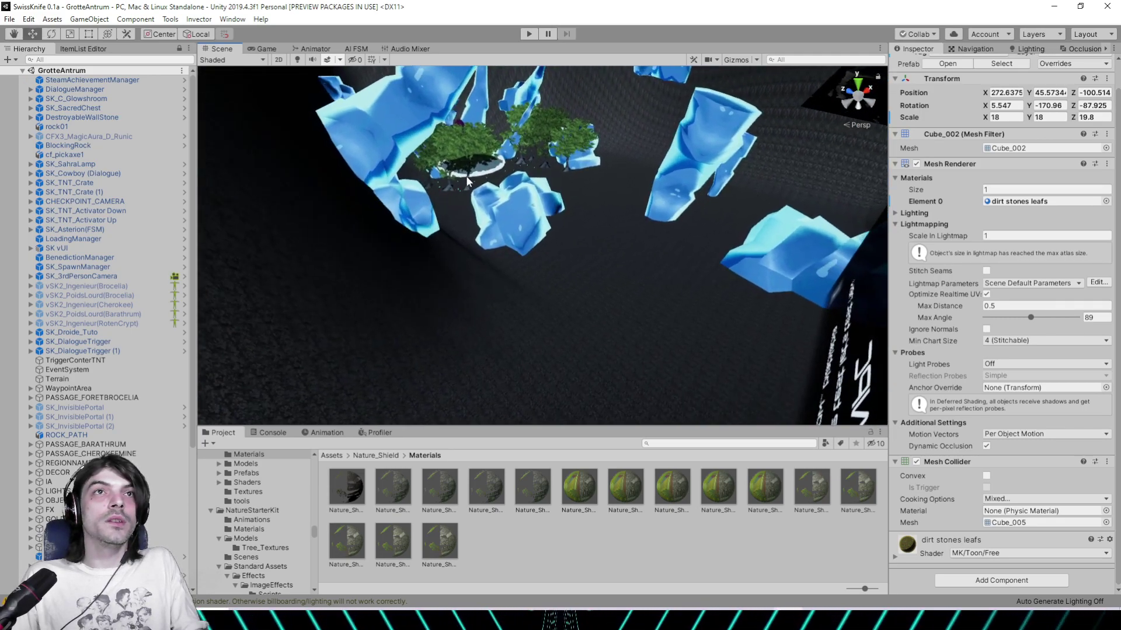
Turn on scene lighting in the viewport and open the GrotteAntrum_RotenCrypt scene
scroll(508, 200, up, 5)
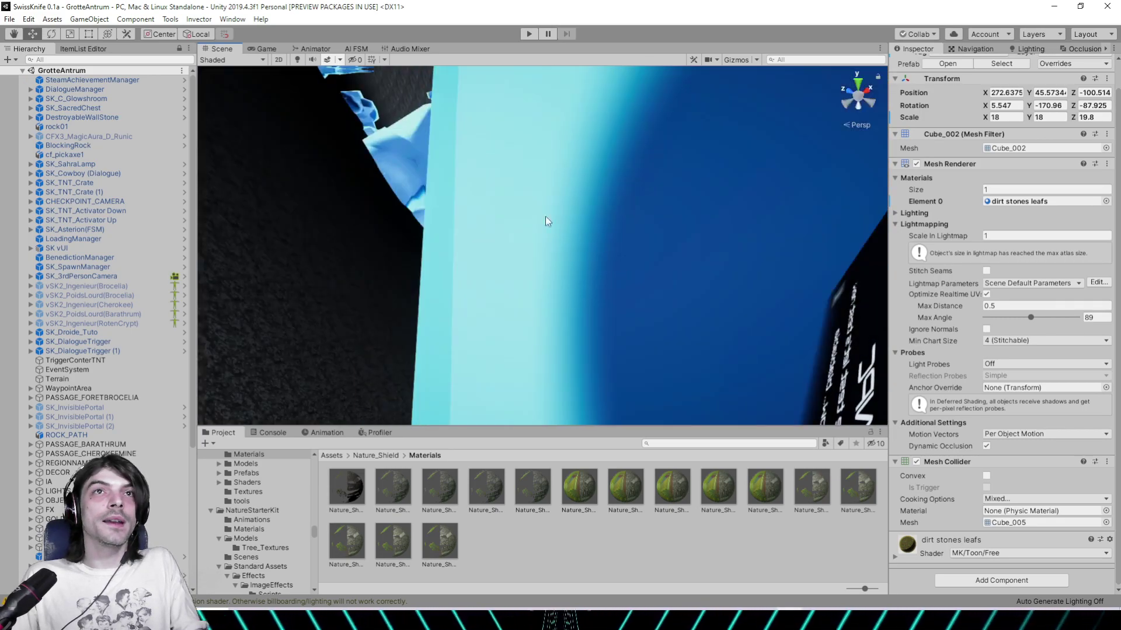
click(297, 60)
click(9, 19)
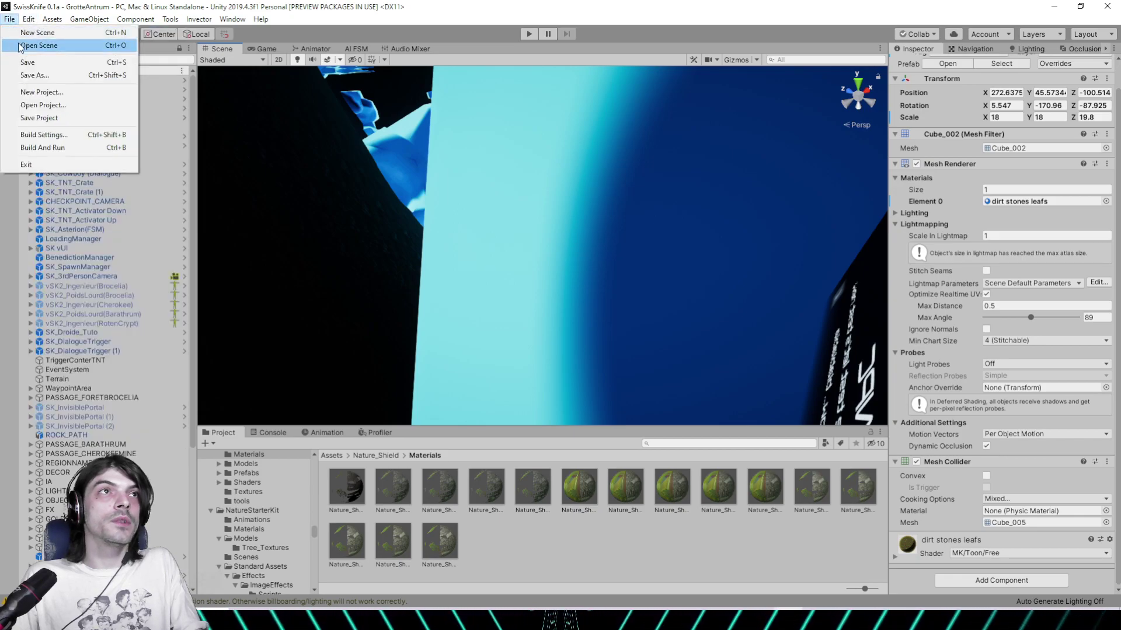
click(22, 46)
drag(551, 98, 547, 242)
double_click(208, 214)
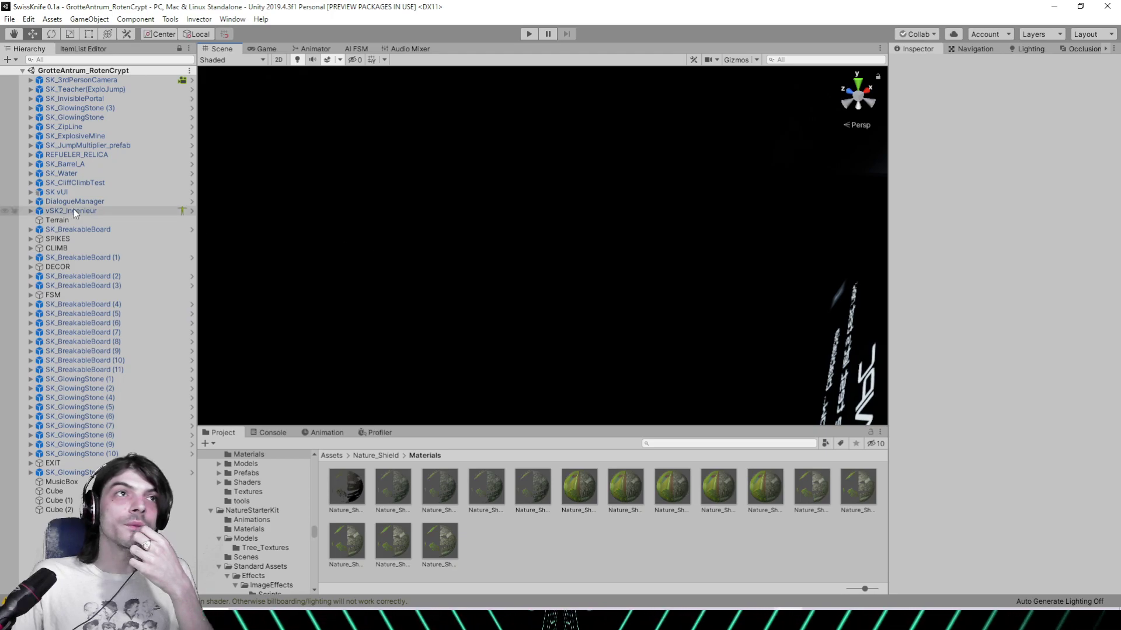
Focus on the REFUELER_RELICA object and examine the lighting and rock formations throughout the surrounding cave
click(88, 156)
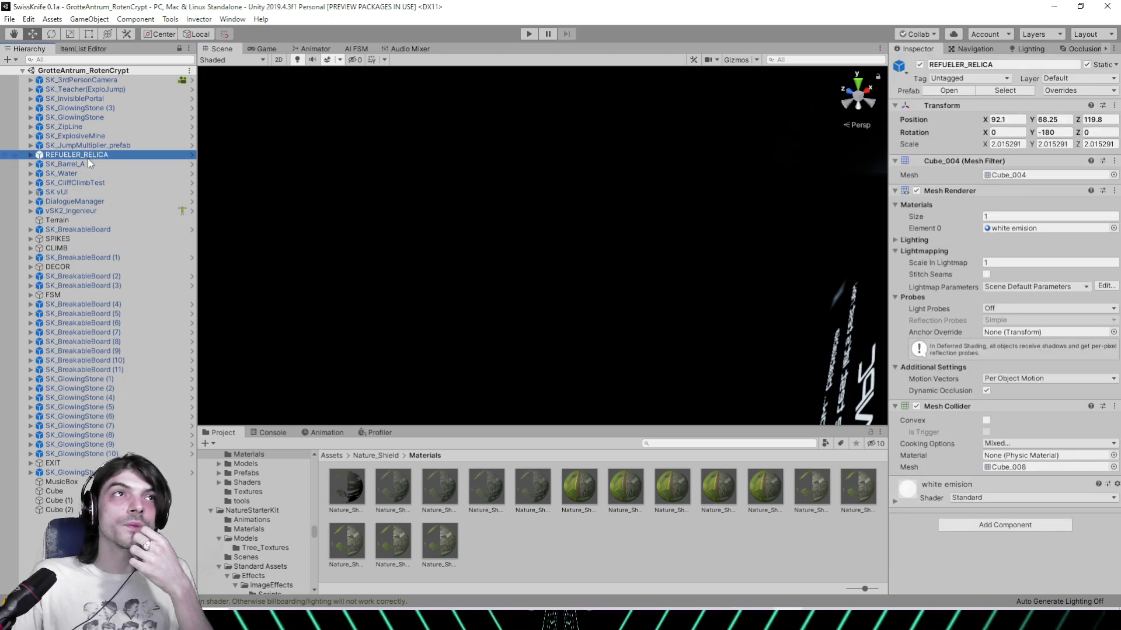
key(f)
right_drag(417, 200, 496, 197)
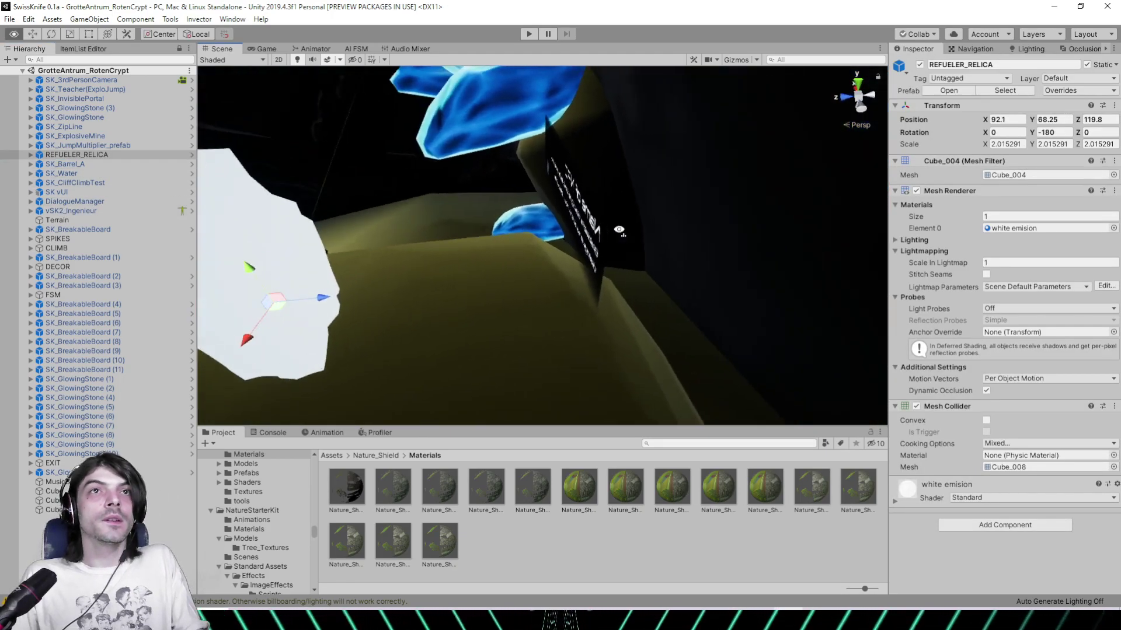
middle_drag(408, 195, 694, 204)
middle_drag(318, 225, 678, 386)
alt+drag(678, 388, 232, 93)
right_drag(232, 94, 205, 95)
middle_drag(565, 192, 375, 370)
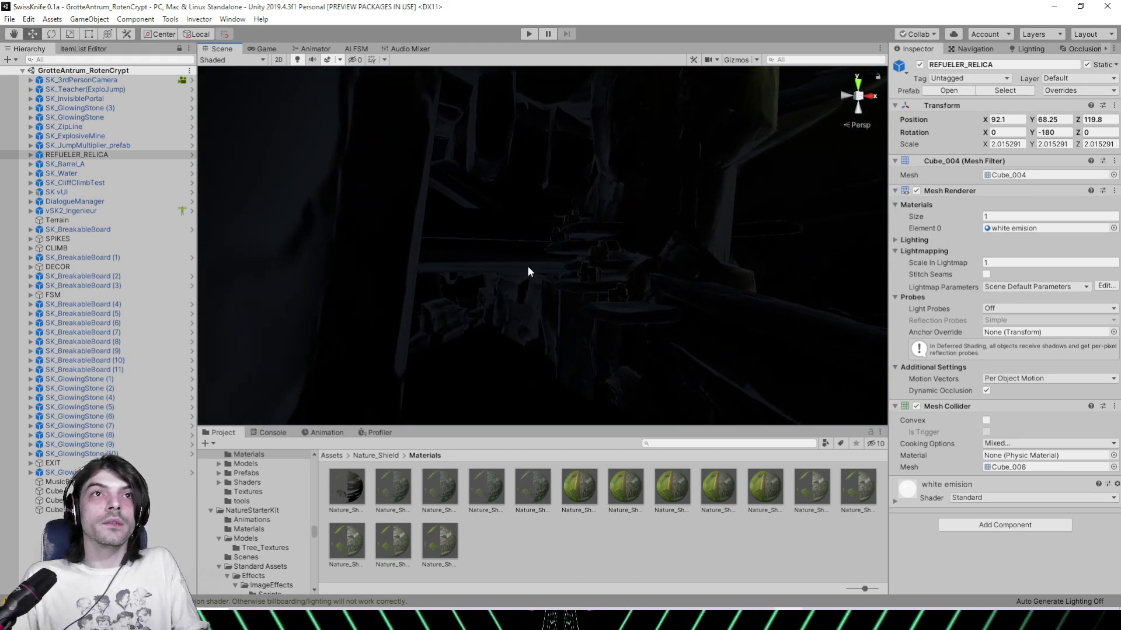
mouse_move(527, 272)
middle_down()
mouse_move(636, 221)
mouse_move(750, 208)
mouse_move(658, 243)
mouse_move(625, 275)
mouse_move(373, 243)
middle_up()
middle_drag(542, 251, 418, 245)
middle_drag(632, 233, 343, 210)
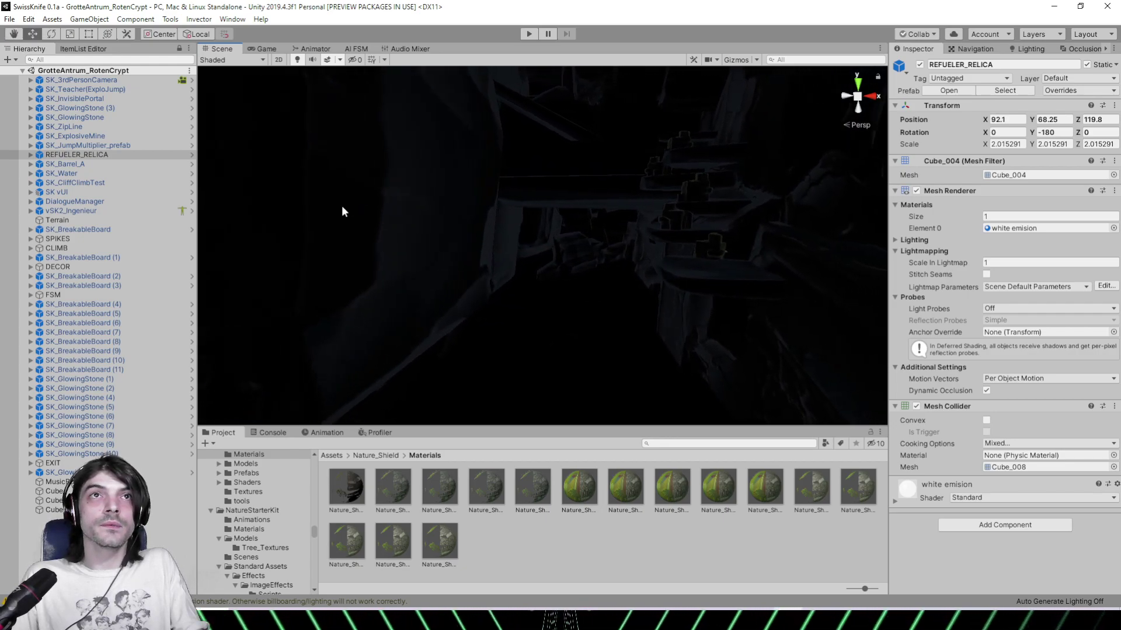
right_drag(343, 210, 647, 271)
middle_drag(576, 204, 587, 188)
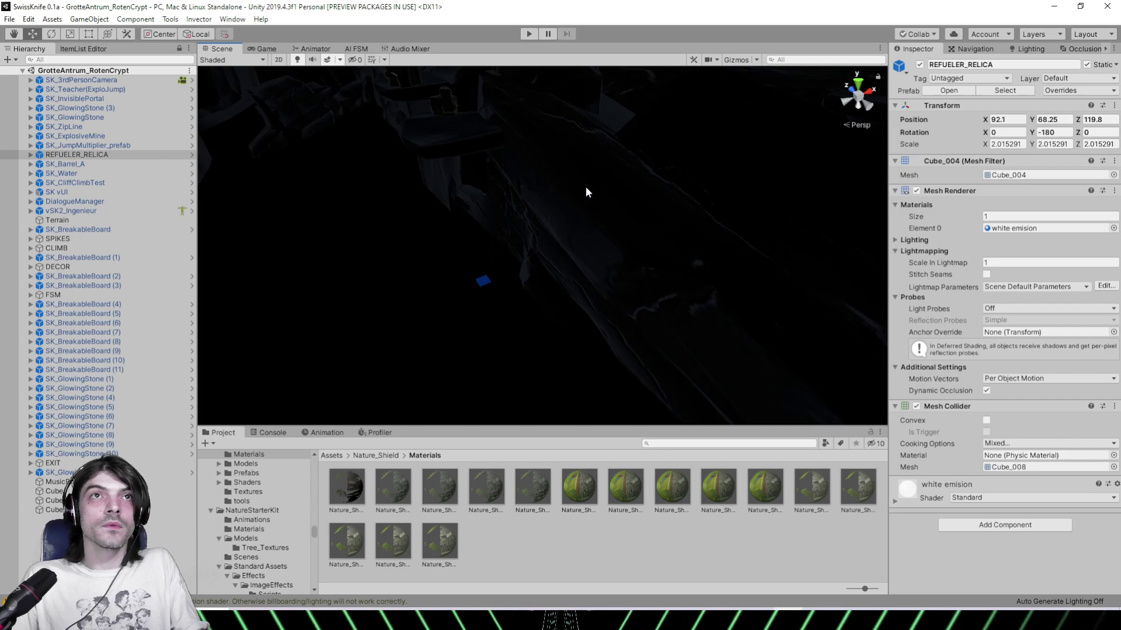
Open the LaFabrique_TrainingRoom scene from the project's Assets folder
click(10, 19)
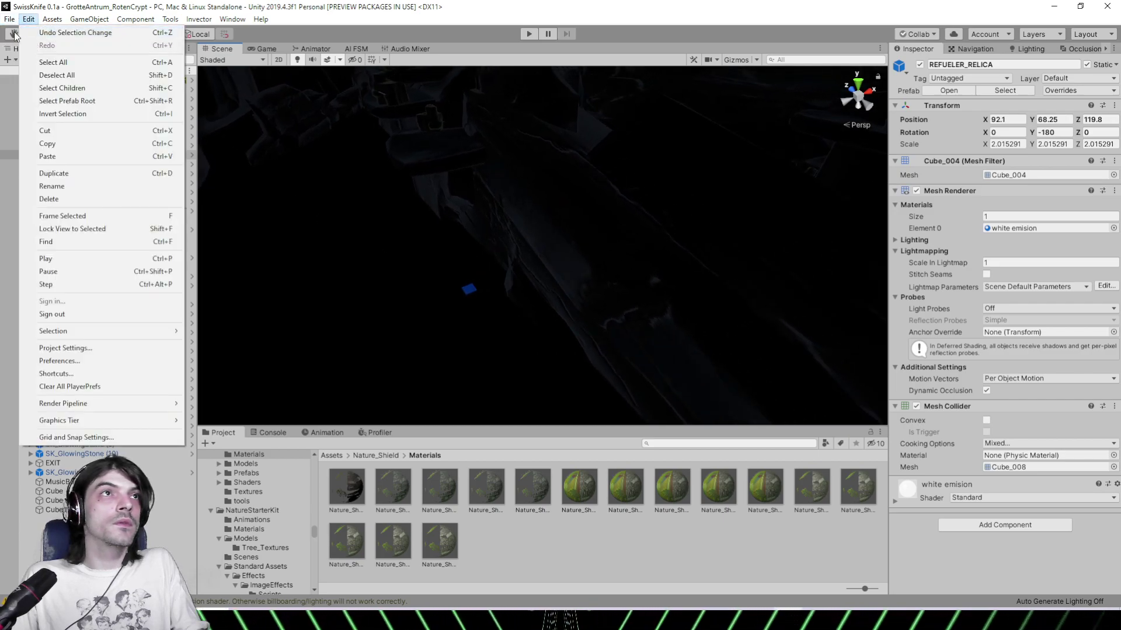
click(29, 46)
drag(547, 106, 541, 240)
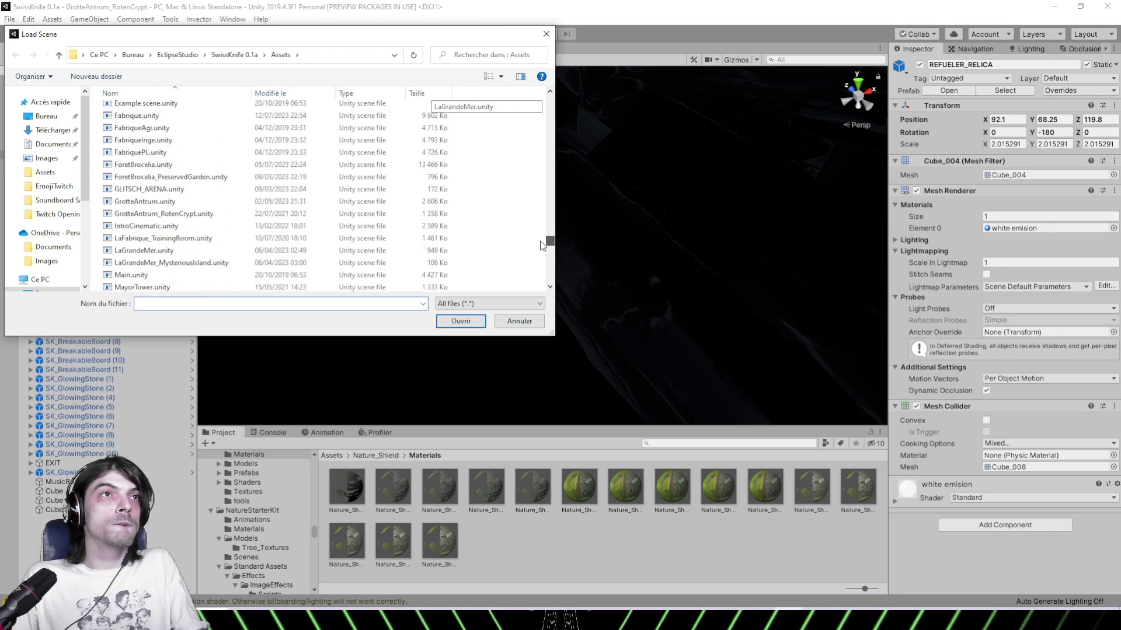
double_click(206, 238)
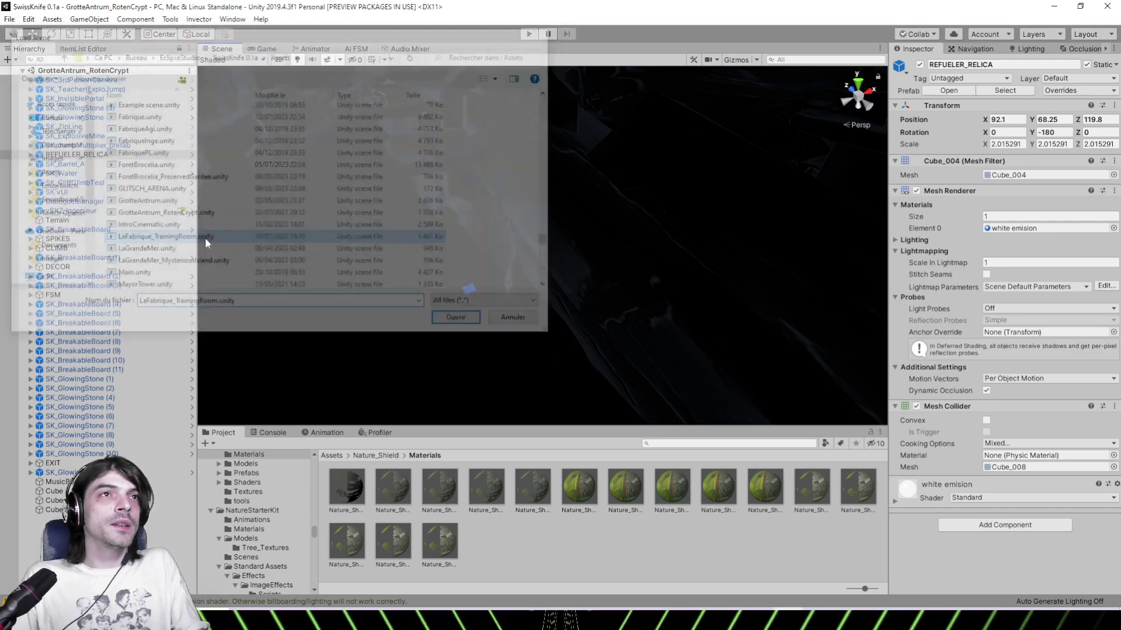
Focus on the SK_PontMou (5) bridge and examine the training room's floor and walls up close
scroll(516, 276, up, 3)
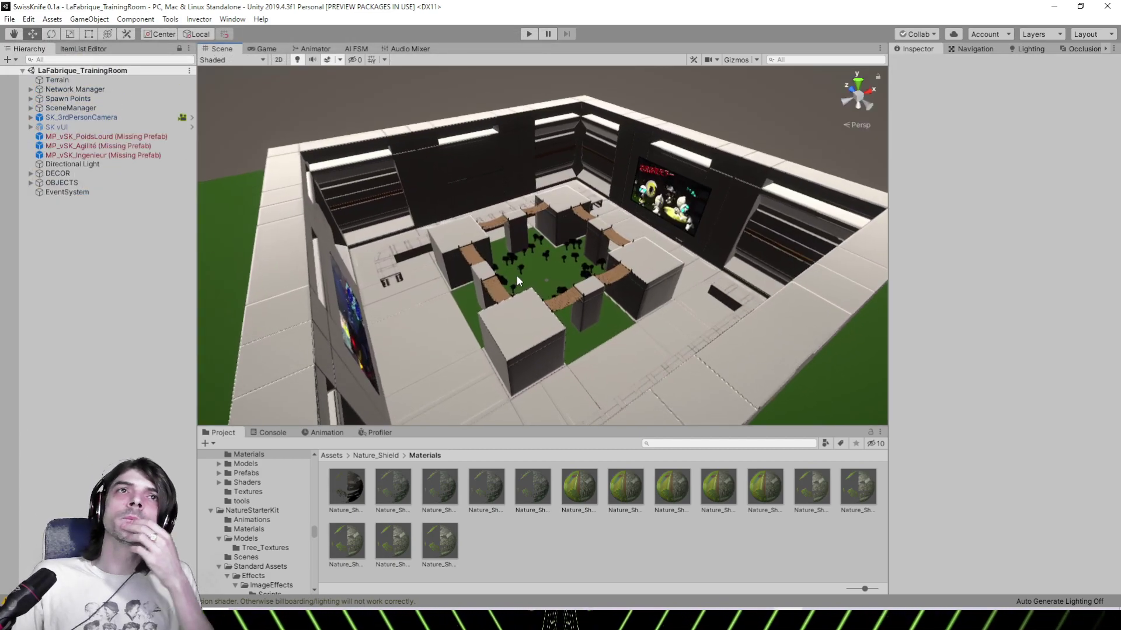
click(466, 260)
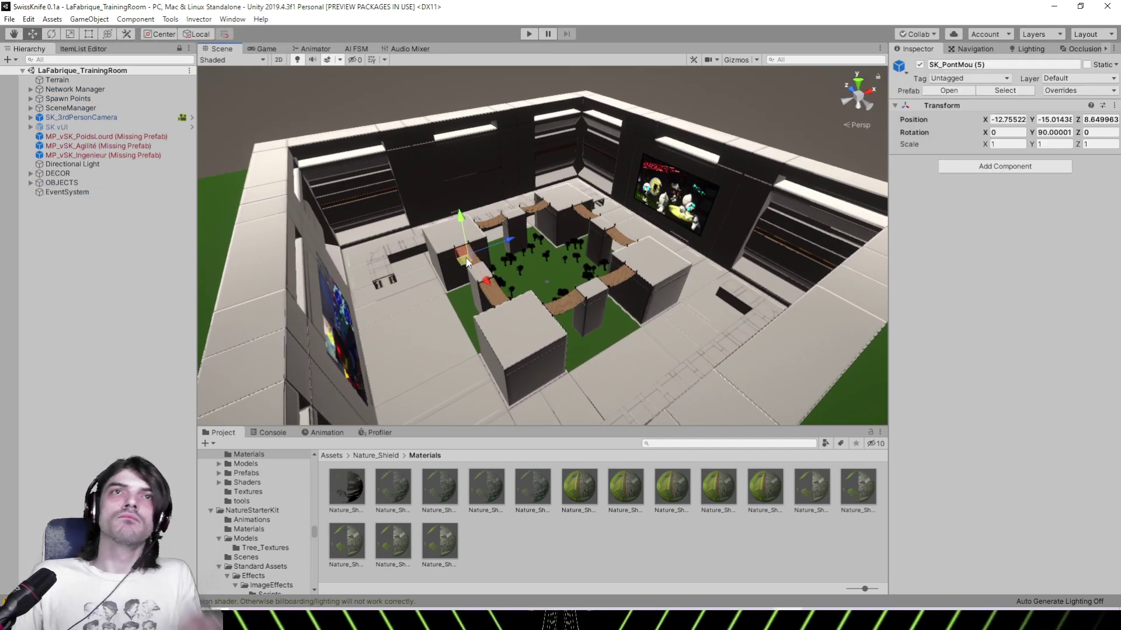
key(f)
right_drag(468, 258, 590, 71)
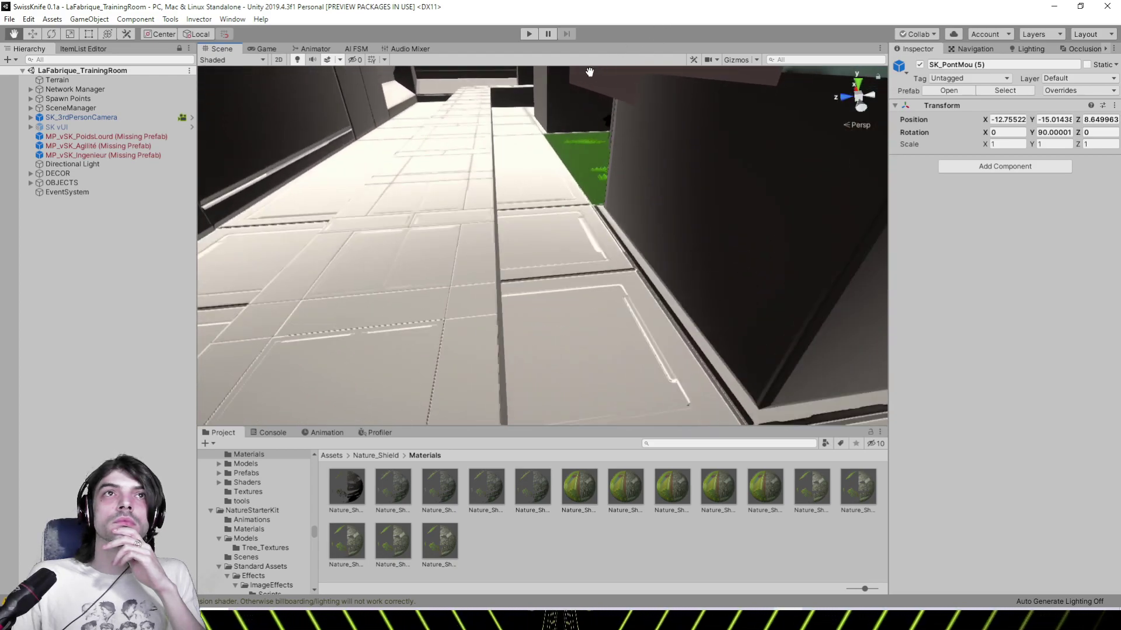
middle_drag(589, 71, 505, 226)
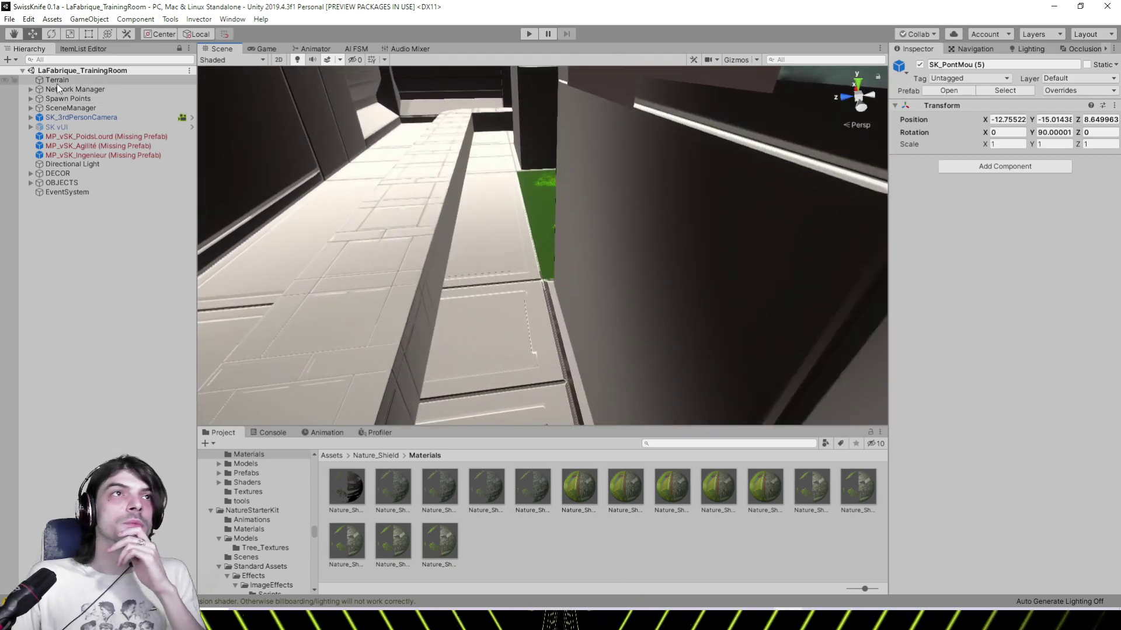
Browse the scene files in the Assets folder and open the LaGrandeMer scene
click(9, 18)
click(30, 46)
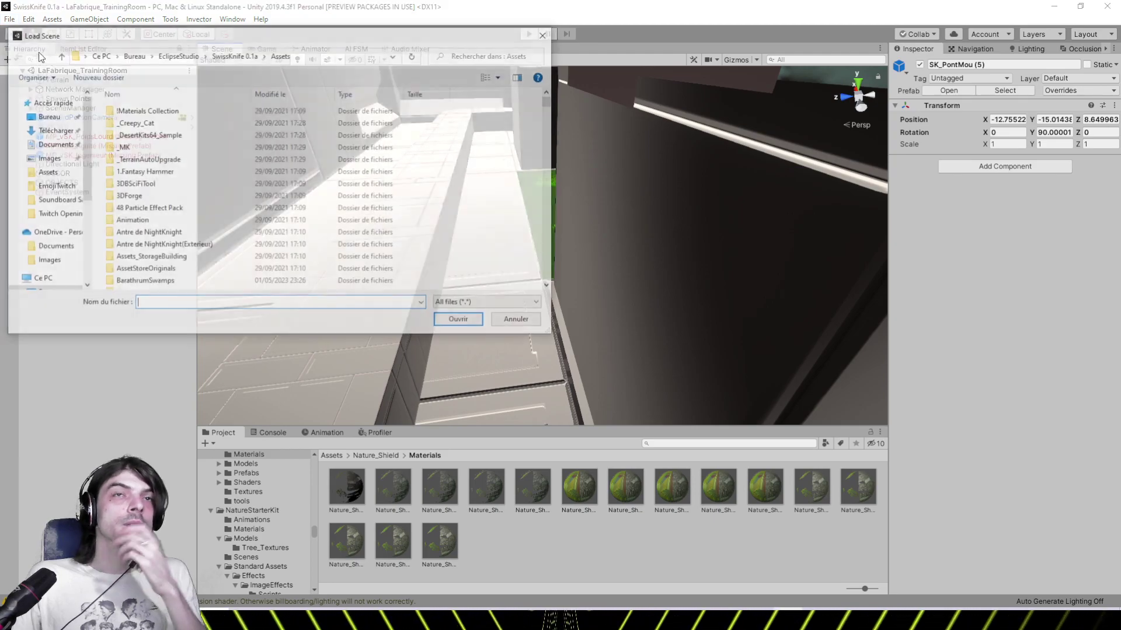
drag(550, 105, 532, 258)
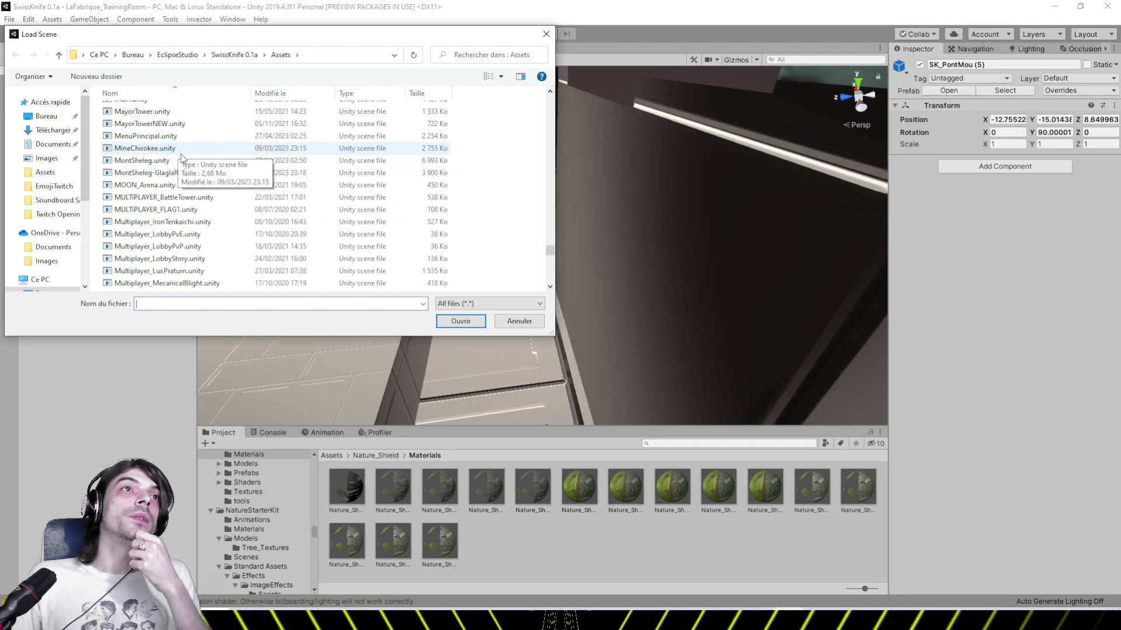
drag(550, 252, 550, 239)
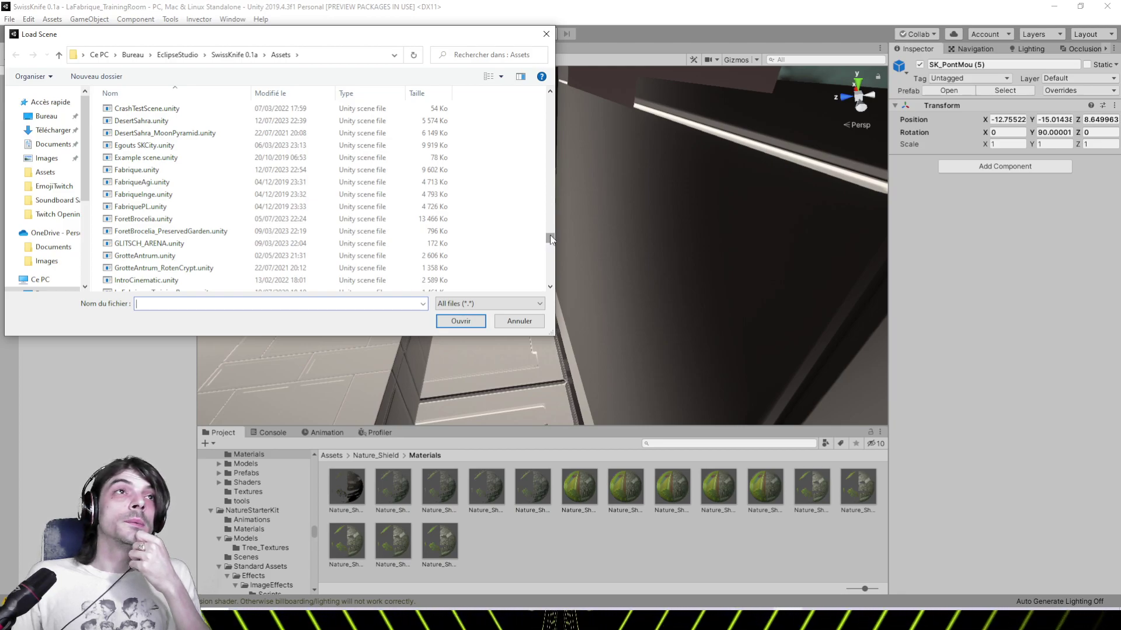
mouse_move(551, 239)
mouse_down()
mouse_move(551, 226)
mouse_move(552, 240)
mouse_up()
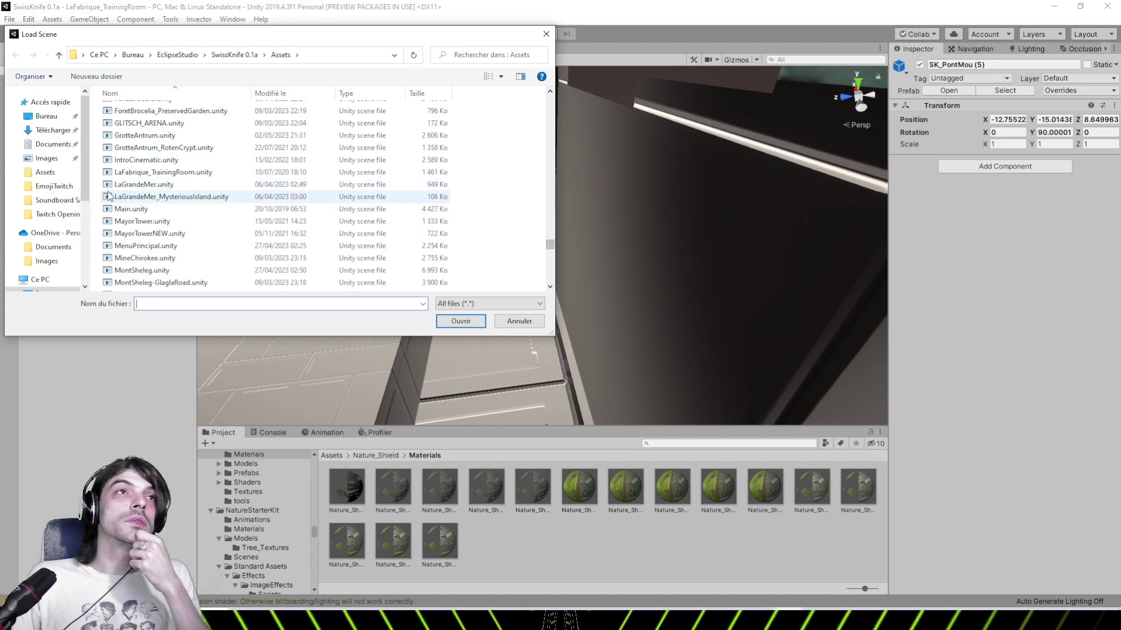
double_click(132, 184)
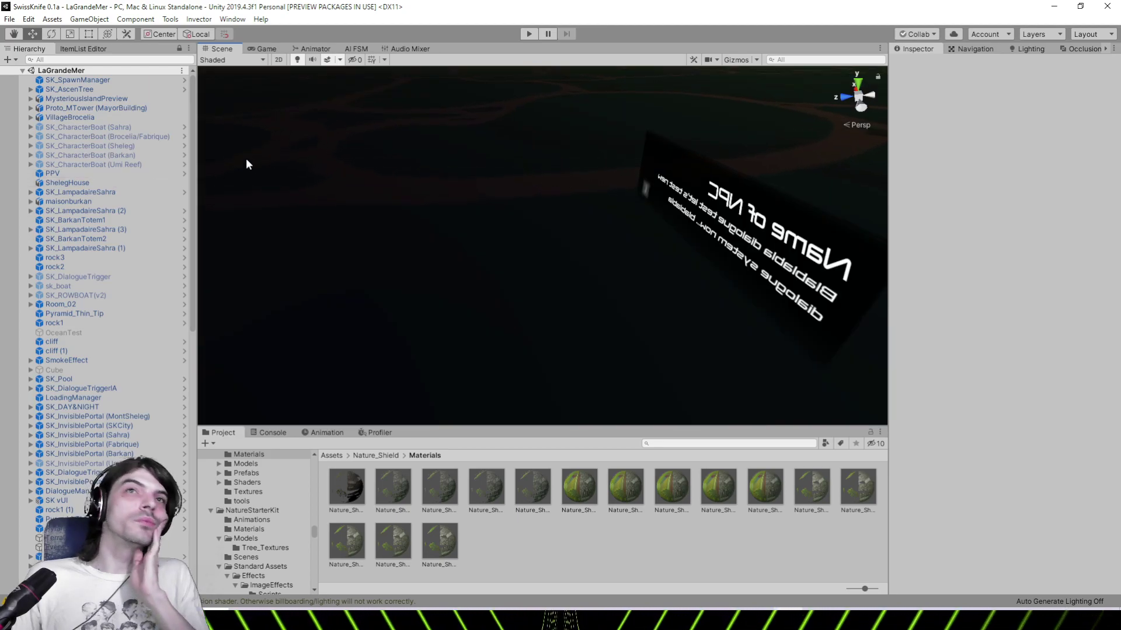
Focus on the VillageBrocelia object and examine the mushroom village, its giant tree and the surrounding terrain from several distances
click(114, 146)
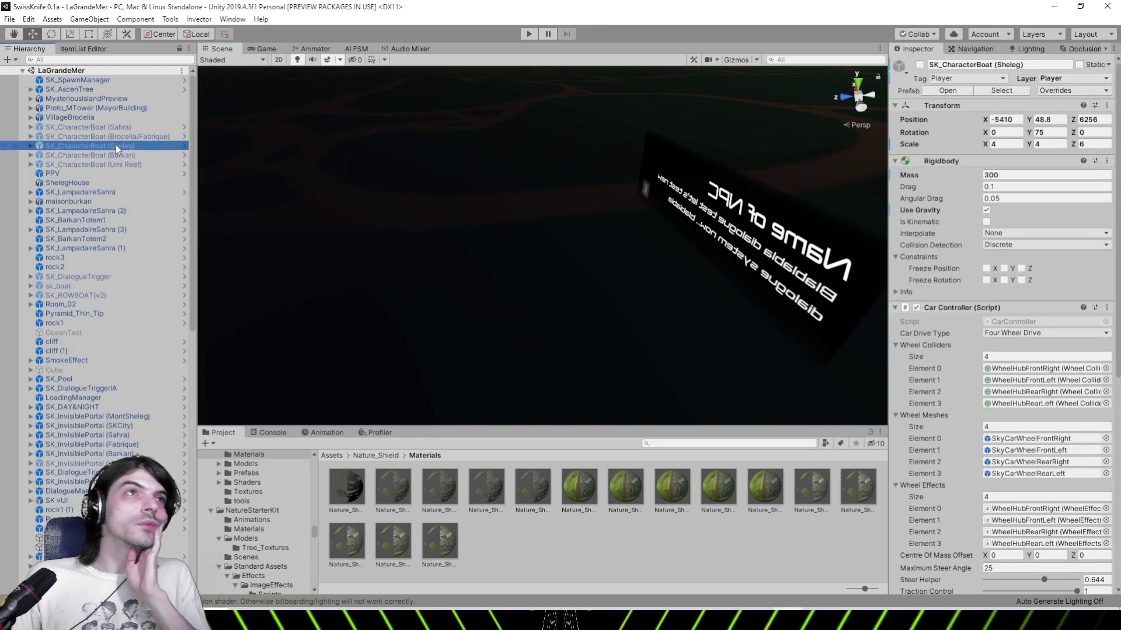
click(102, 117)
key(f)
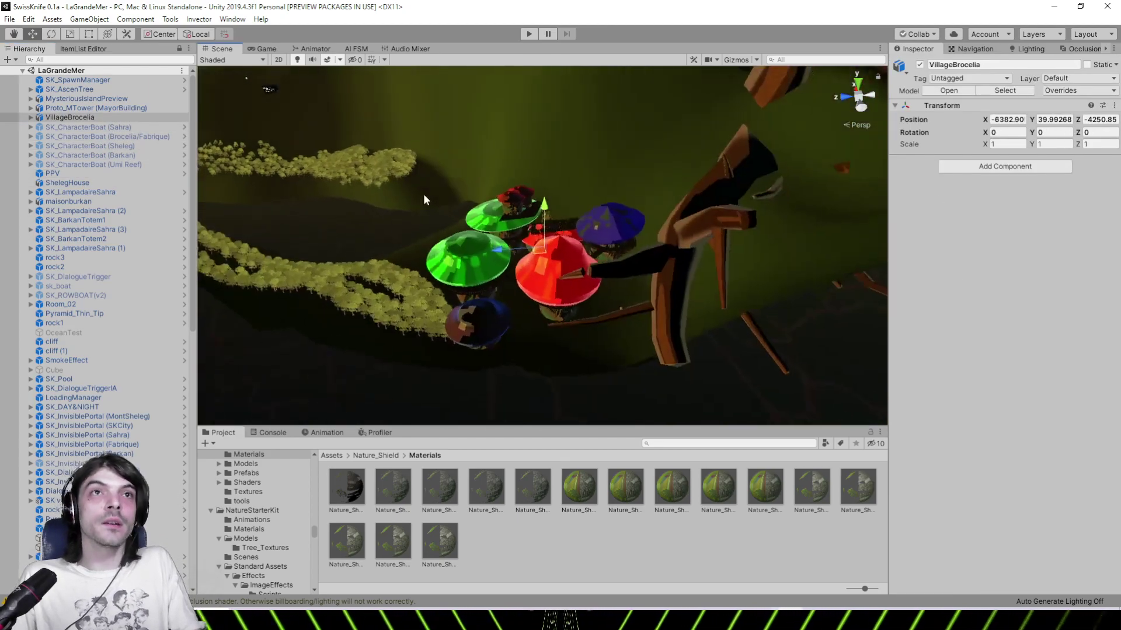
right_drag(424, 195, 576, 190)
scroll(375, 226, up, 3)
scroll(374, 228, down, 4)
scroll(372, 228, down, 8)
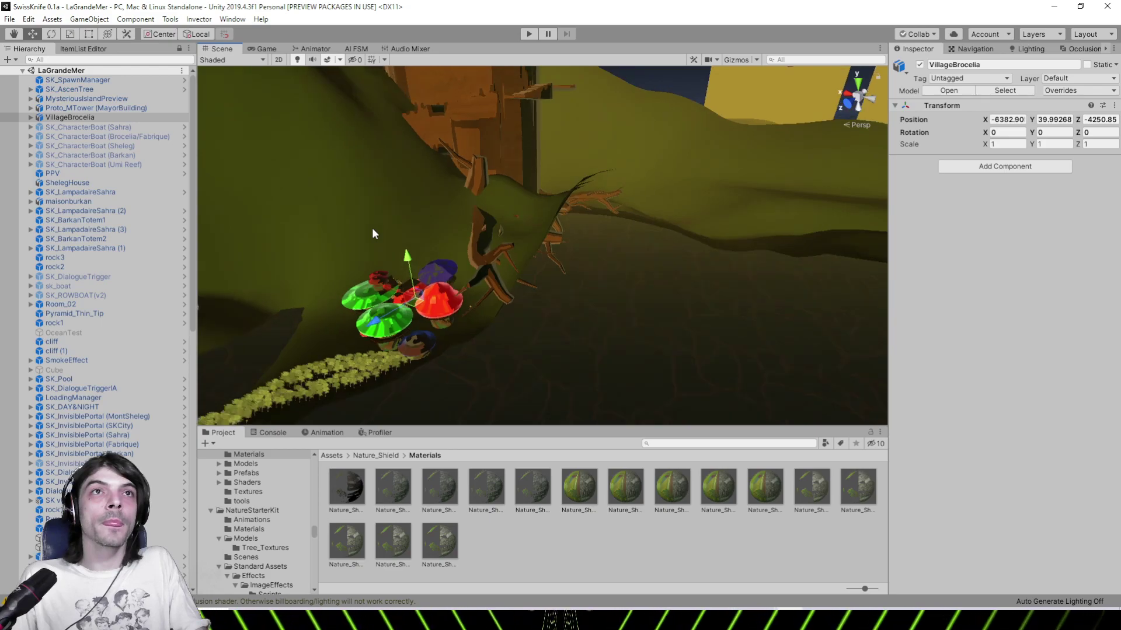
middle_drag(365, 234, 517, 218)
alt+drag(517, 223, 483, 299)
scroll(320, 340, up, 5)
middle_drag(484, 299, 657, 157)
middle_drag(576, 189, 744, 131)
alt+drag(743, 136, 554, 214)
right_drag(555, 214, 474, 143)
scroll(572, 220, down, 6)
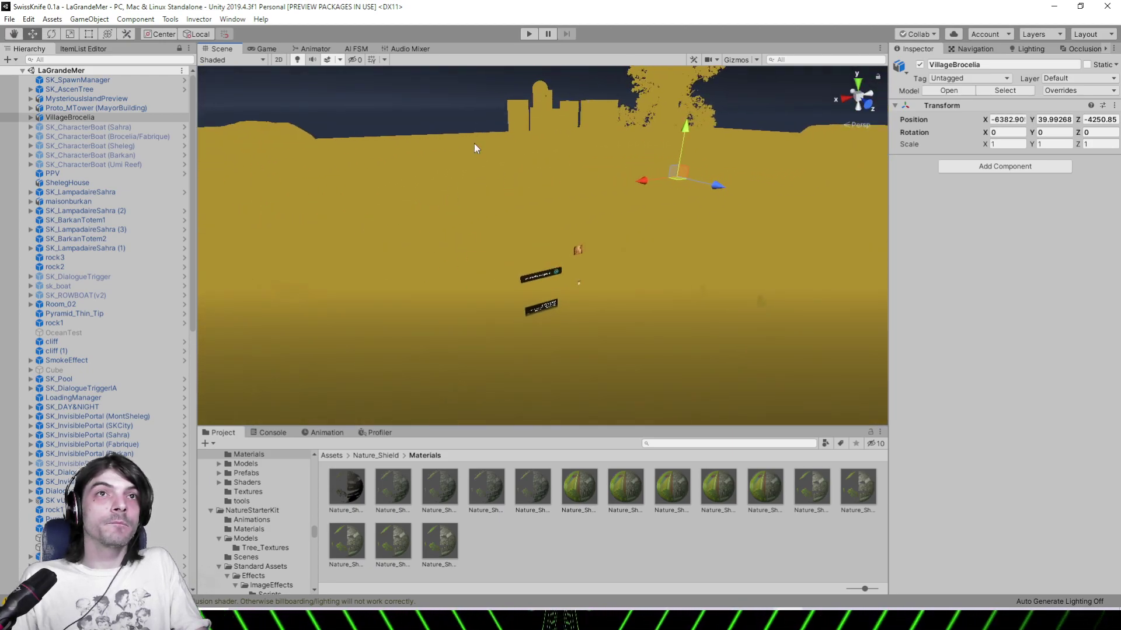
Turn off the scene view effects and bring the pyramids and distant city buildings into view
click(327, 60)
middle_drag(447, 231, 534, 254)
scroll(534, 256, up, 6)
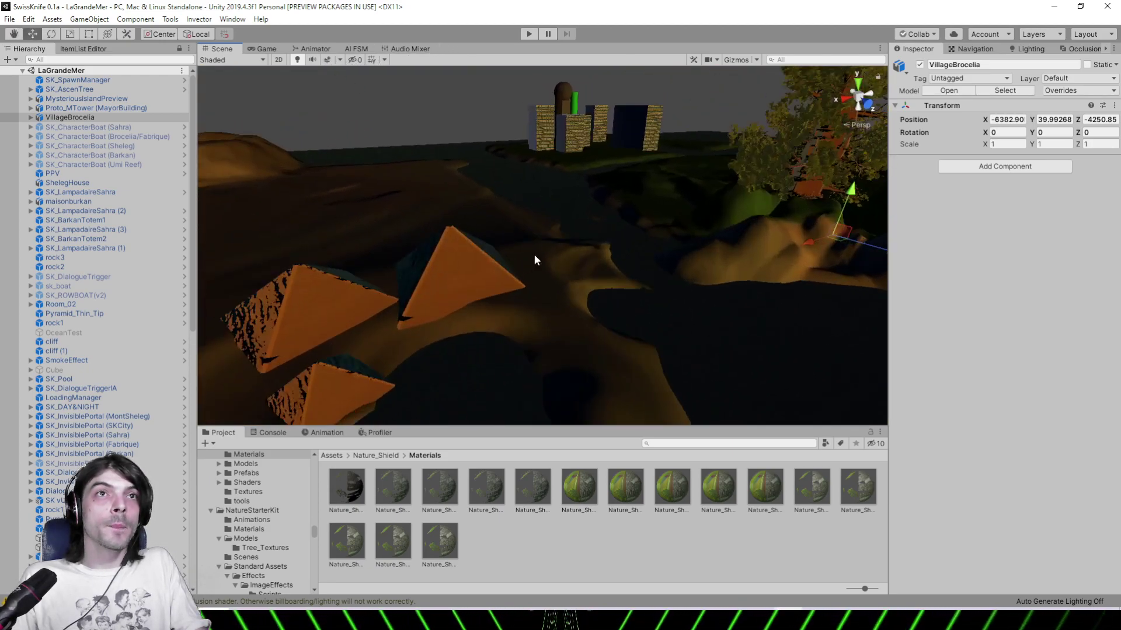
right_drag(532, 256, 555, 162)
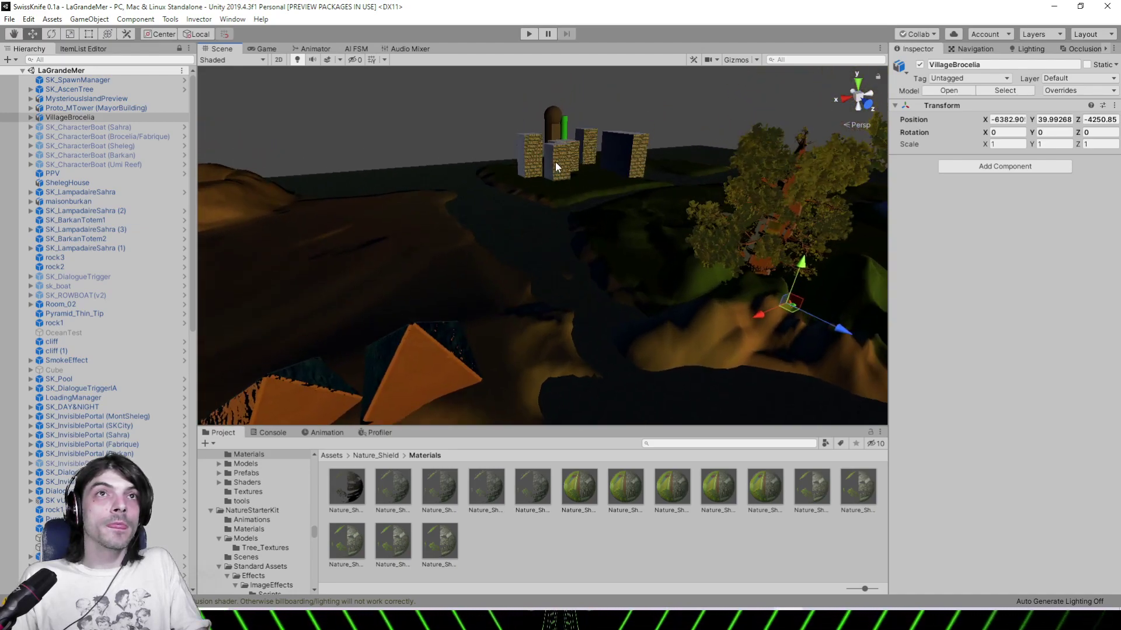
On the Cube (1) building's SK_Buildings 1 material, set rim size to 2.33, rim intensity to 0.395 and rim smoothness to 0.127
click(556, 166)
key(f)
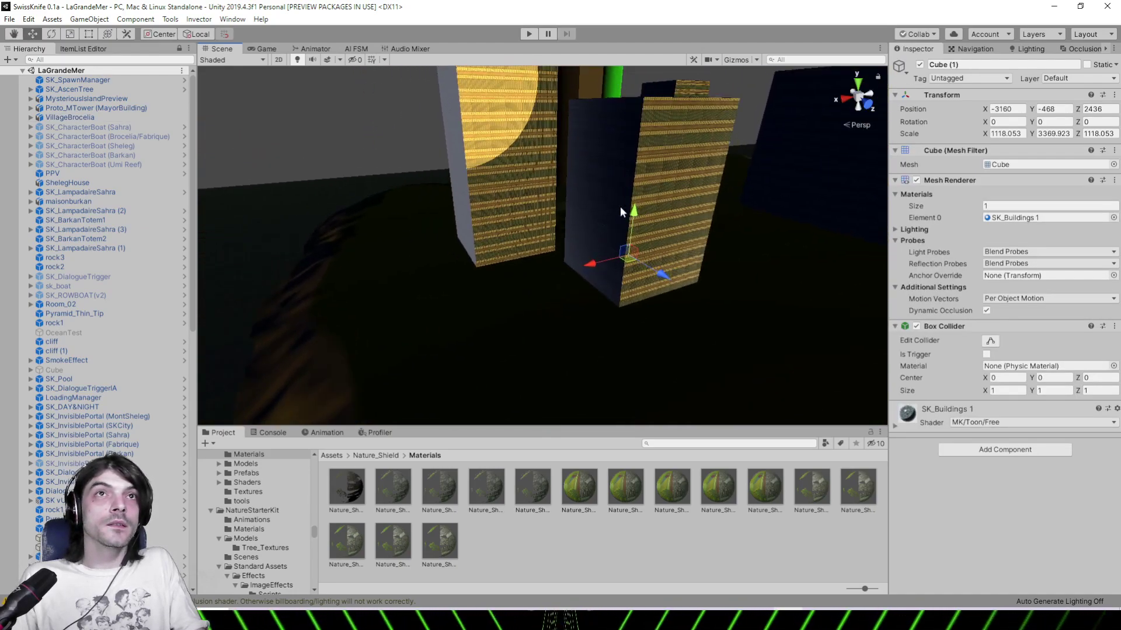
click(1009, 219)
click(803, 511)
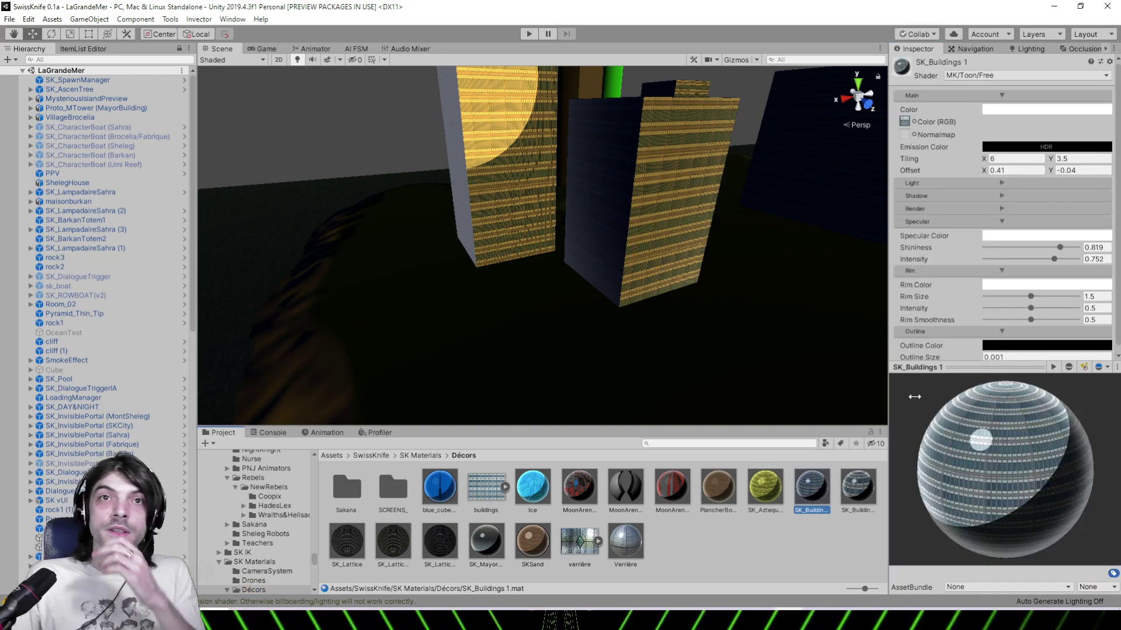
click(1057, 291)
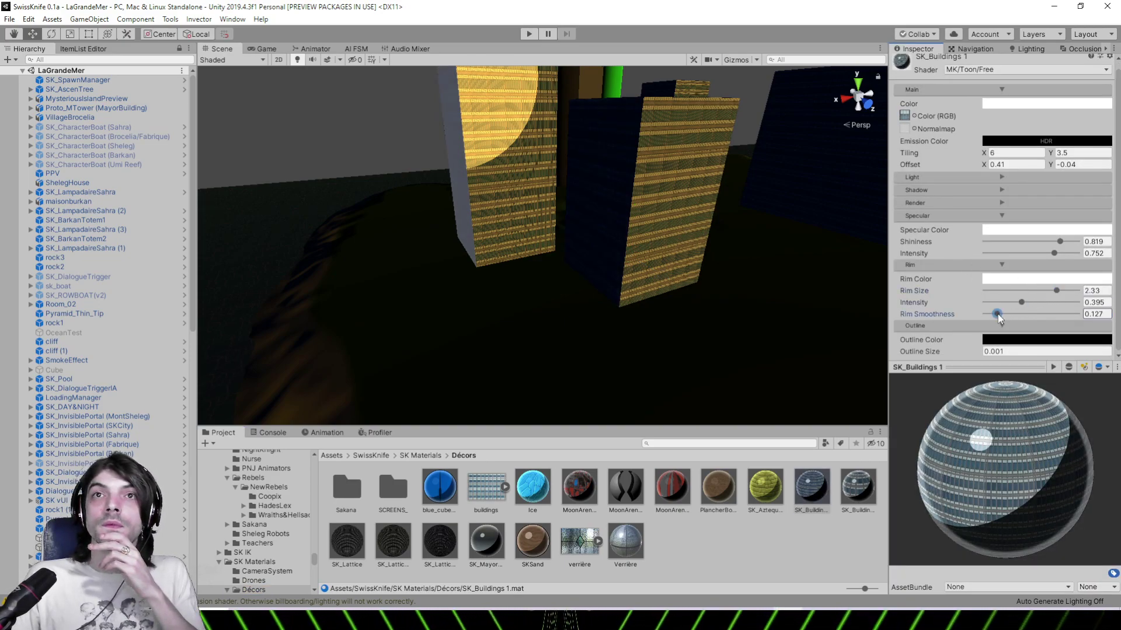
Examine the city buildings from near and far, comparing the view with the scene effects switched on and off
middle_drag(738, 249, 399, 143)
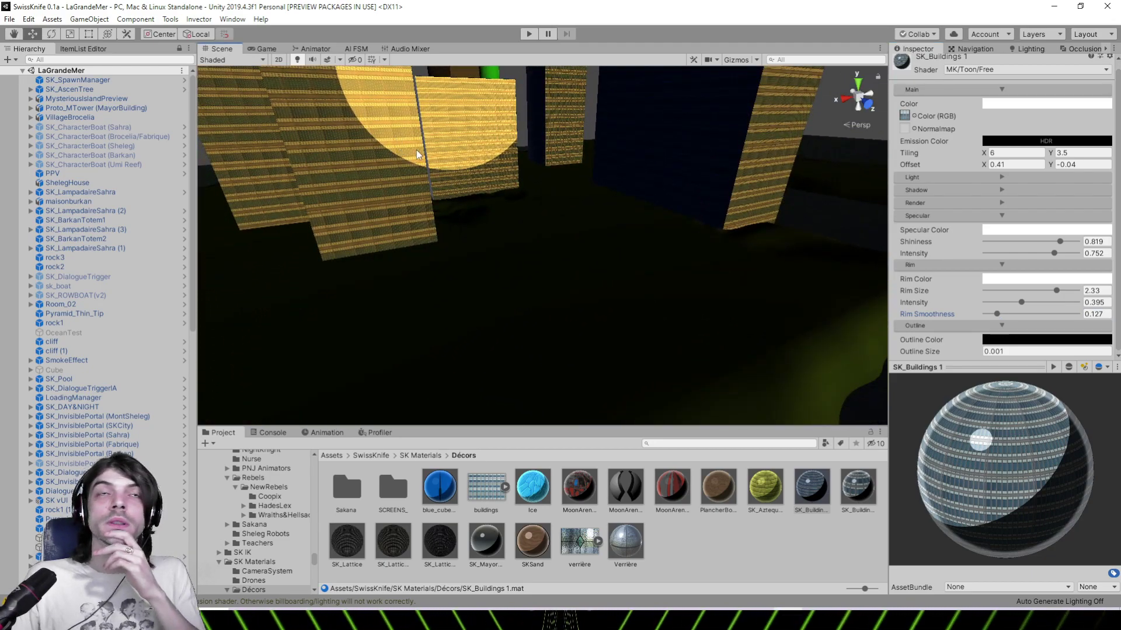
scroll(578, 174, down, 10)
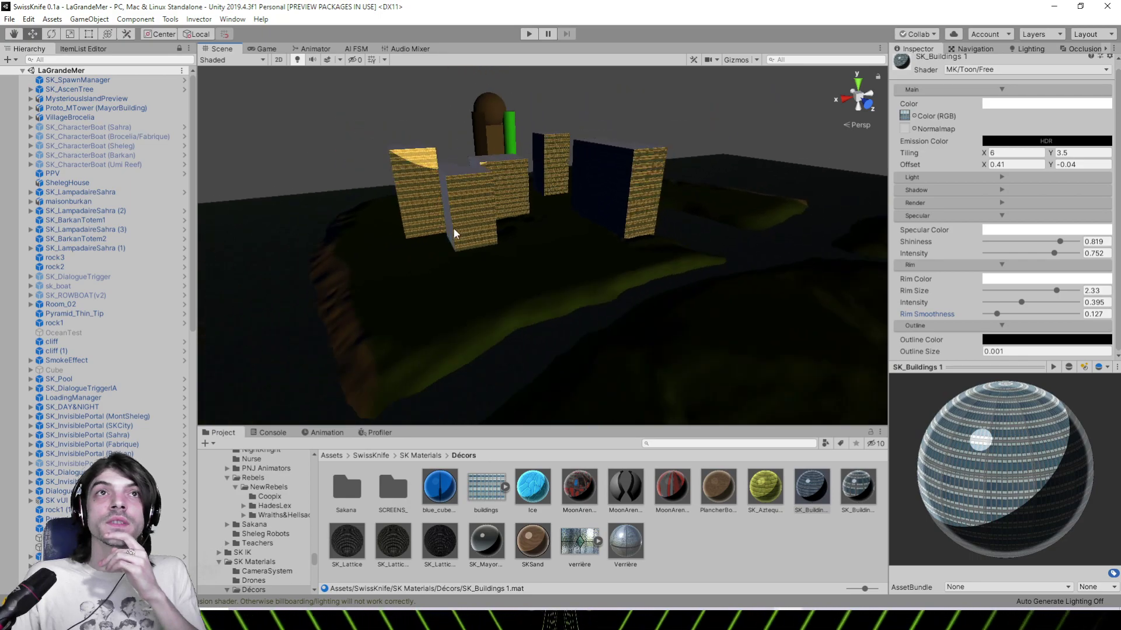
scroll(453, 226, down, 3)
middle_drag(446, 223, 438, 145)
scroll(629, 103, up, 1)
click(329, 61)
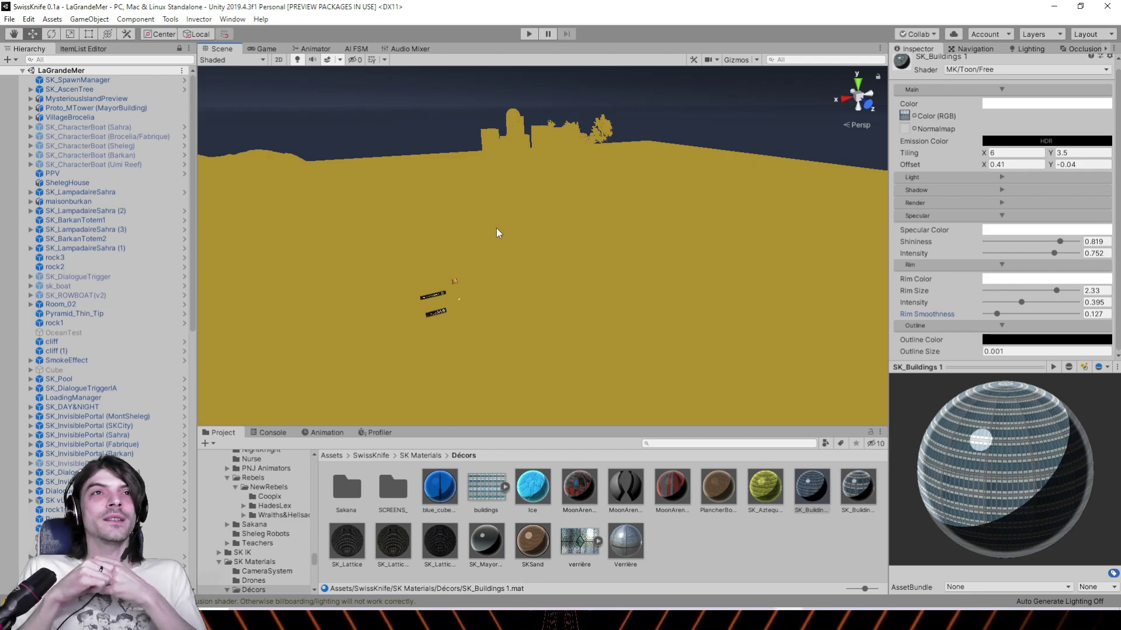
scroll(496, 227, up, 5)
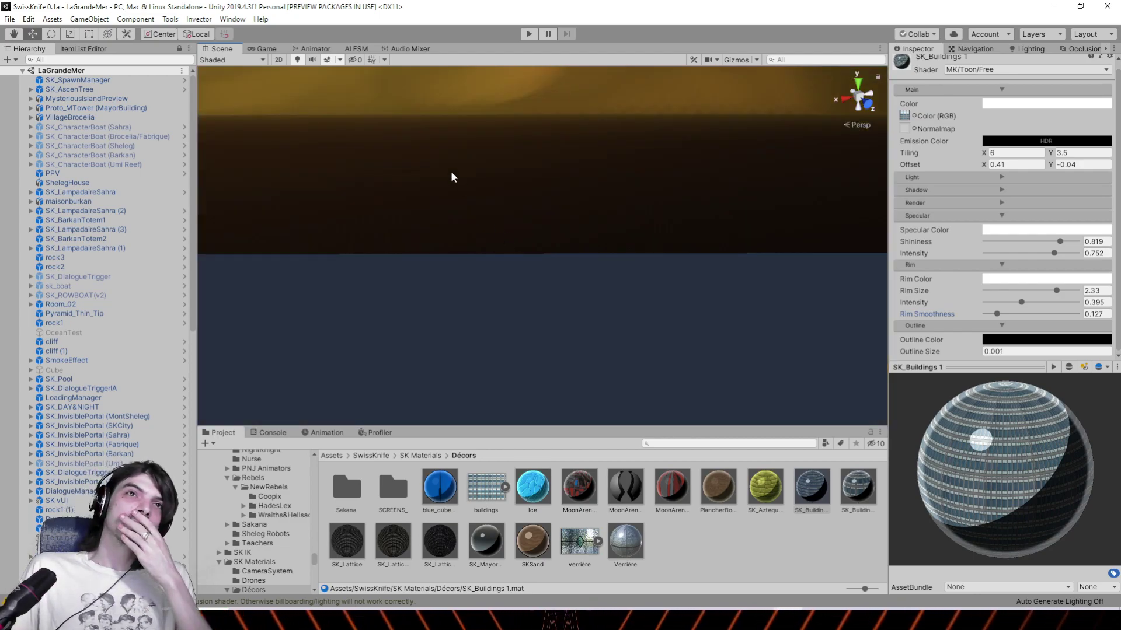
middle_drag(451, 170, 467, 146)
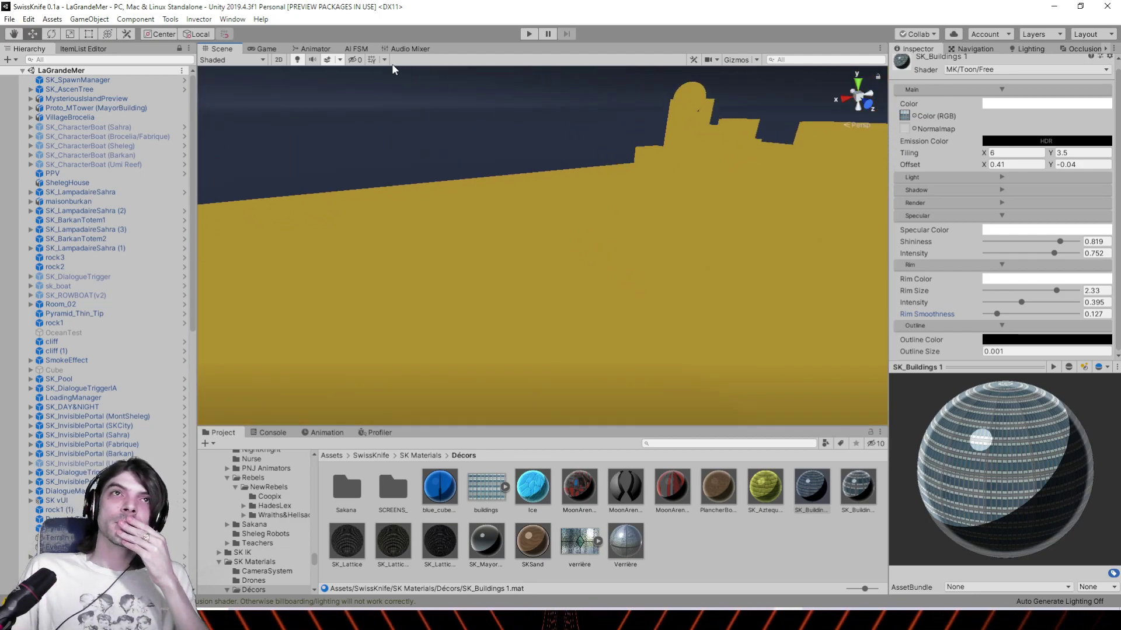
click(327, 61)
middle_drag(751, 242, 607, 317)
scroll(463, 243, up, 1)
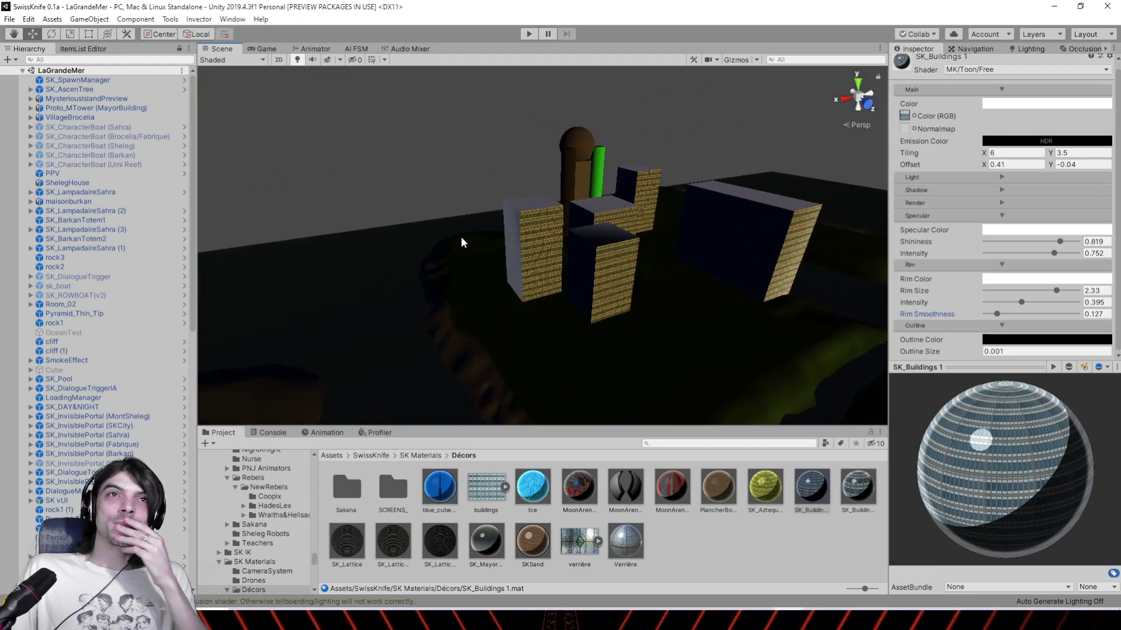
Select the front pillar of the mayor tower and locate its Try_UI material in the project
right_drag(463, 243, 400, 245)
middle_drag(400, 245, 362, 266)
middle_drag(454, 269, 811, 256)
scroll(345, 244, up, 5)
middle_drag(345, 245, 465, 366)
right_drag(465, 366, 530, 250)
click(525, 246)
click(542, 220)
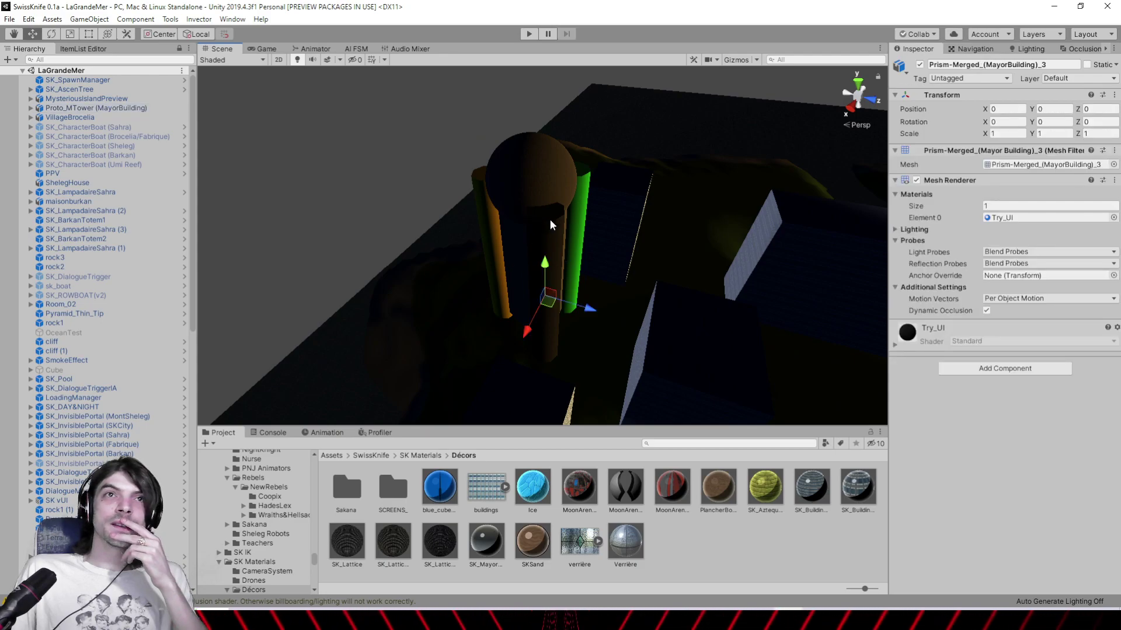
click(1018, 219)
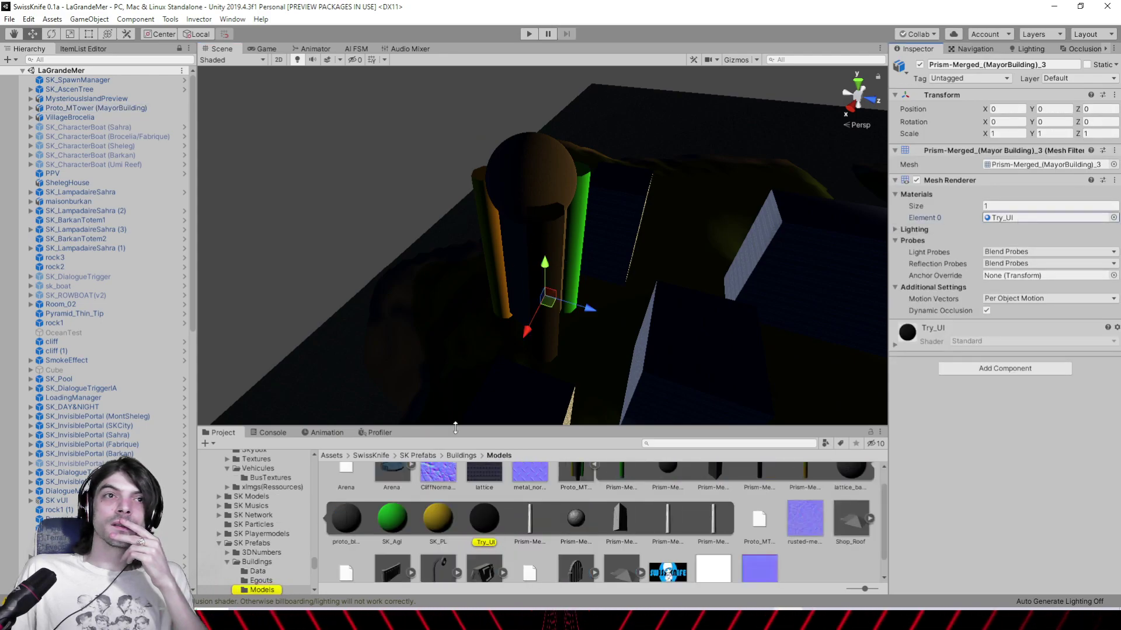
scroll(513, 527, up, 1)
Search the project for "eye" and try the cyan eye_matAi material on the mayor tower's front pillar
click(668, 443)
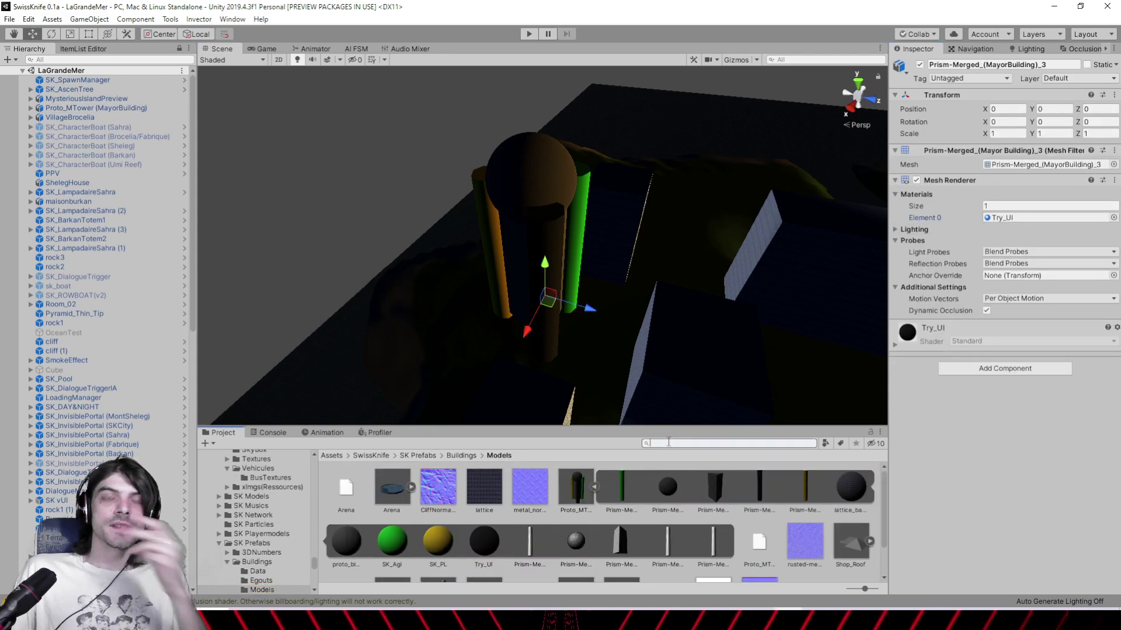
text(eye)
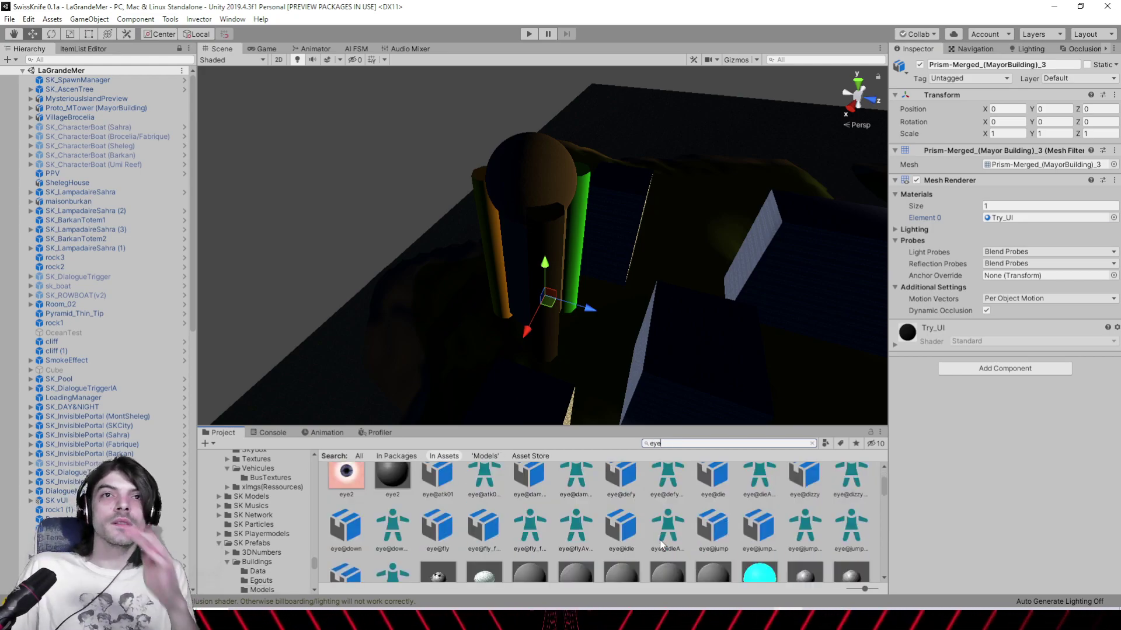
scroll(716, 535, up, 1)
drag(759, 489, 545, 243)
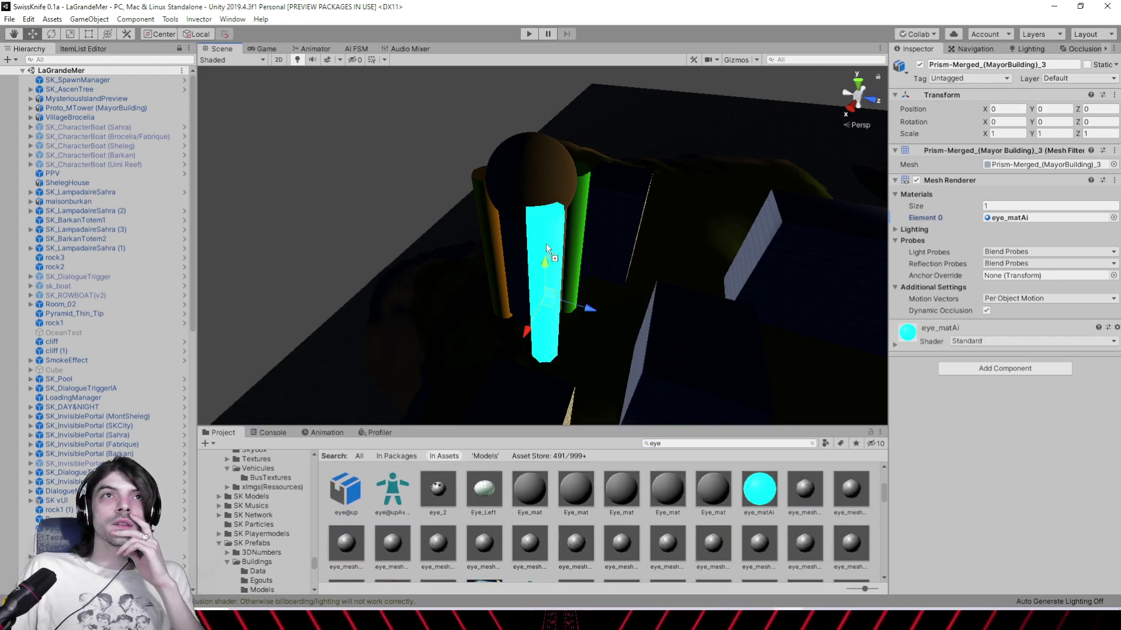
Browse the eye assets for alternative pillar materials, and inspect the settings of eye_matAi in its project folder
scroll(522, 541, down, 10)
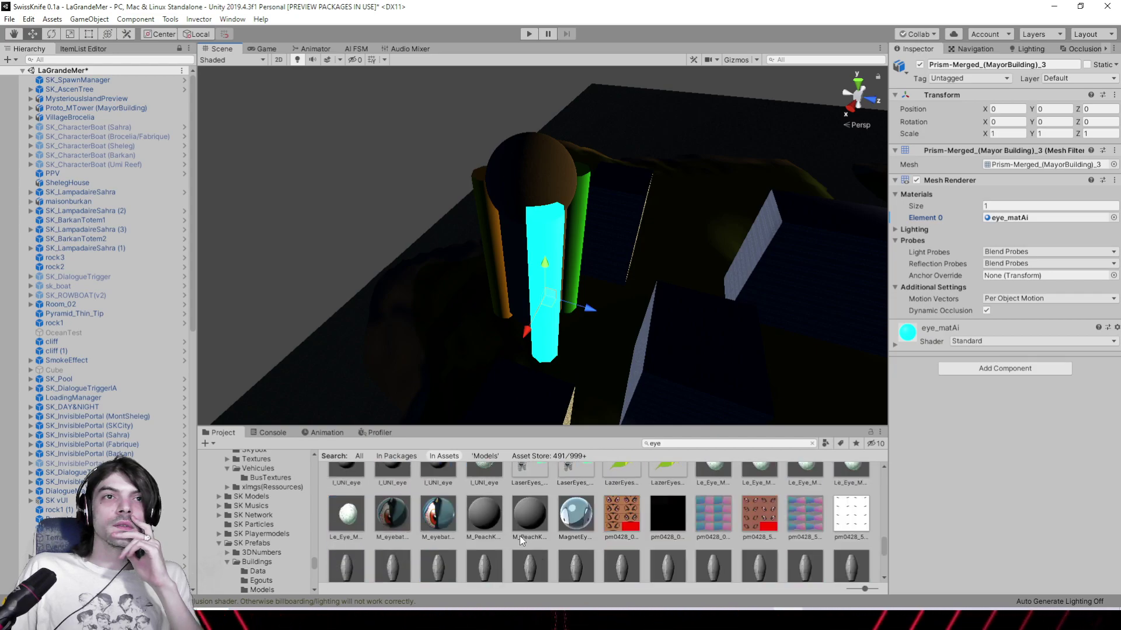
scroll(520, 538, up, 2)
scroll(503, 518, down, 6)
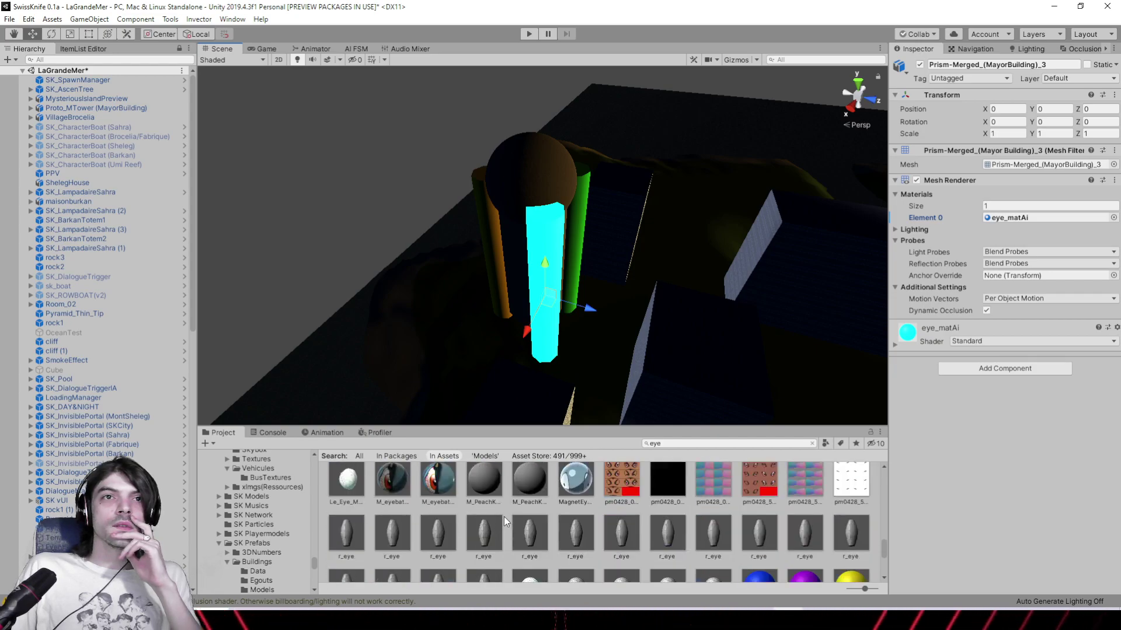
scroll(503, 517, up, 4)
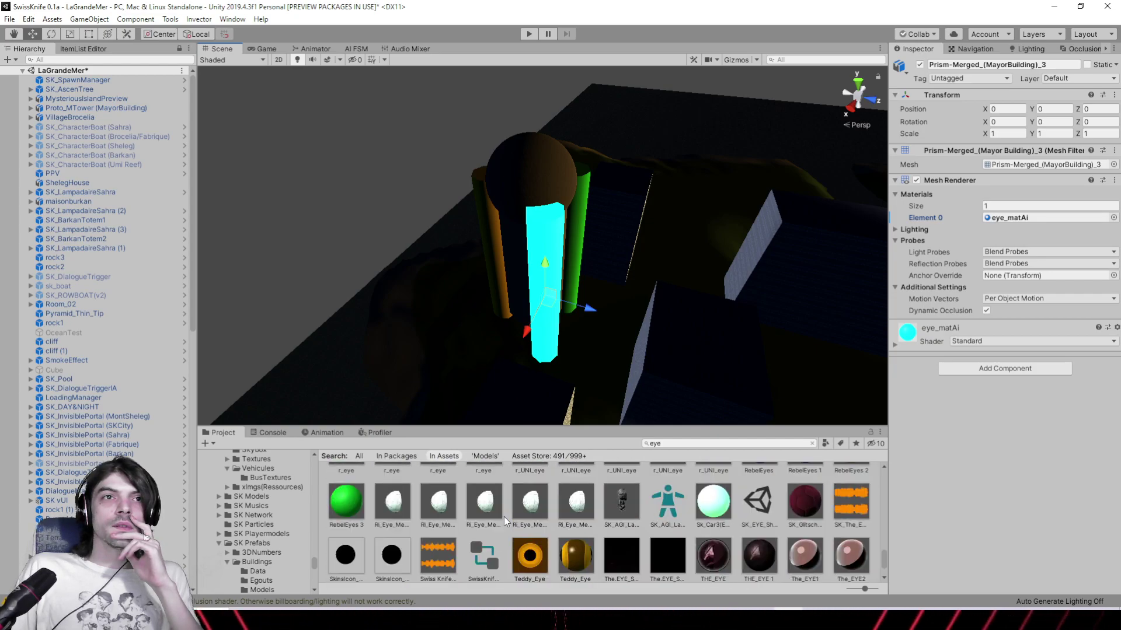
scroll(503, 516, up, 2)
scroll(503, 516, up, 6)
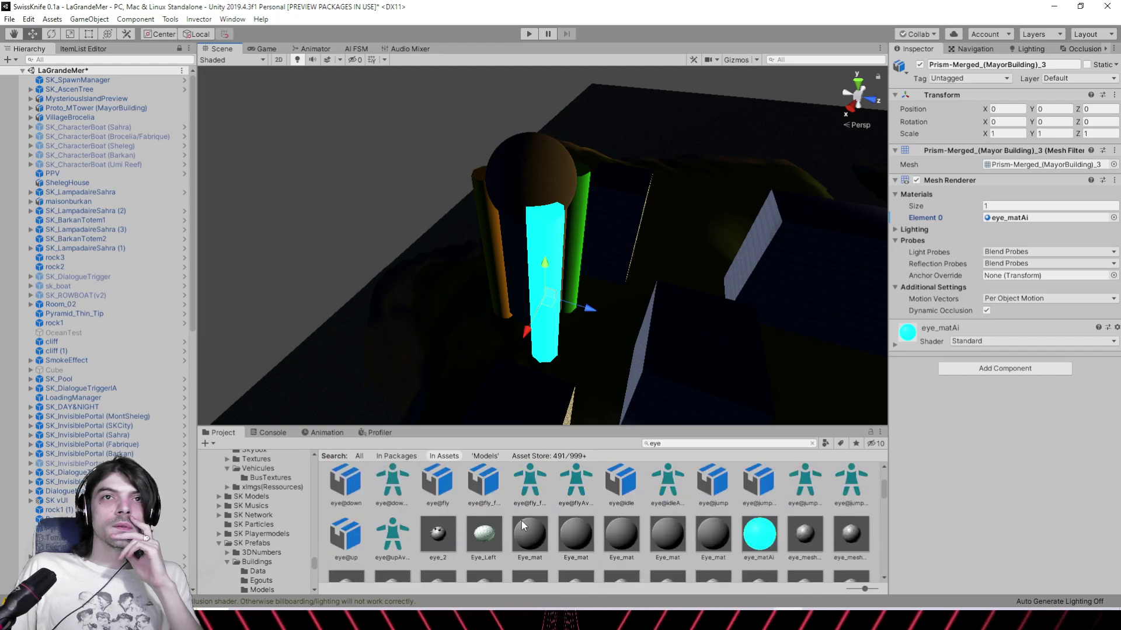
click(759, 534)
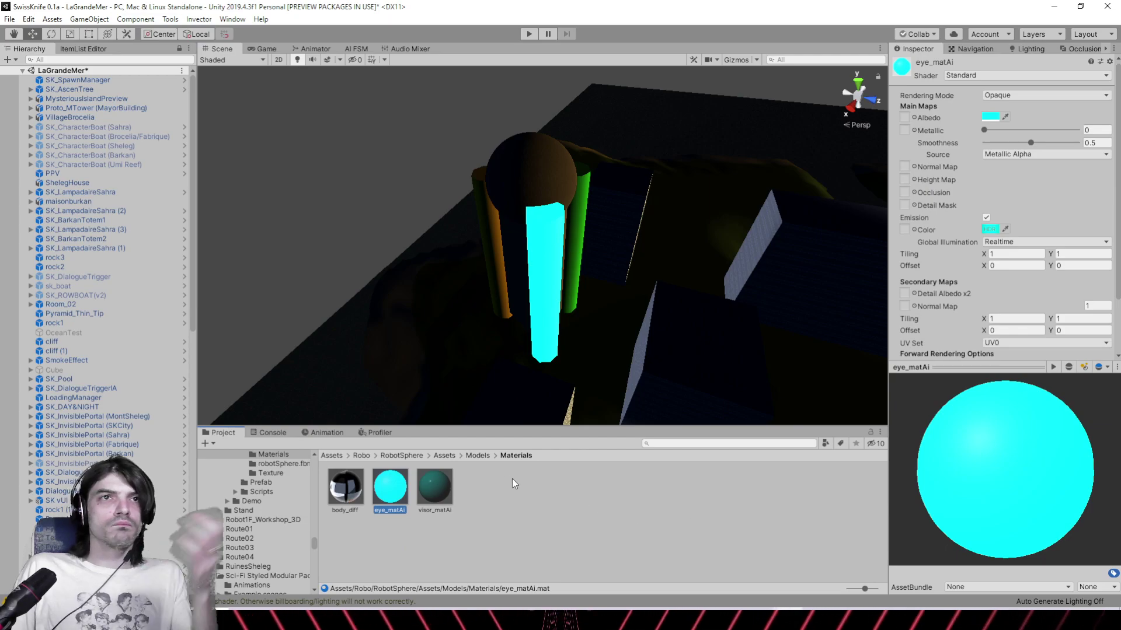
Search the project for "engineer" and look through the assets for a glowing material
click(717, 443)
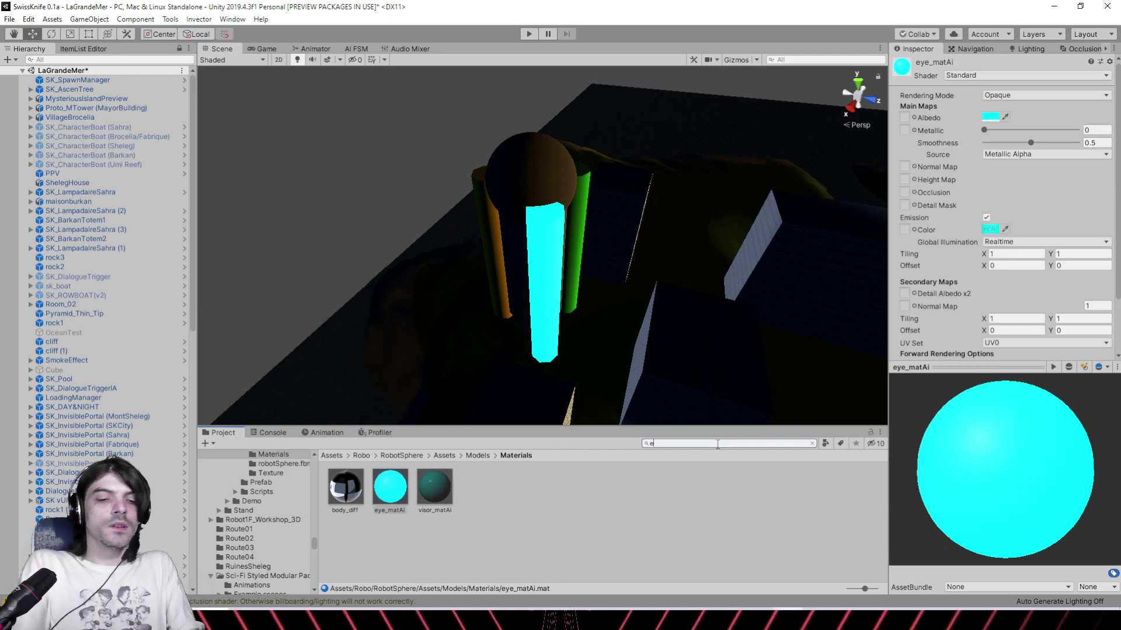
text(engineer)
scroll(705, 505, down, 3)
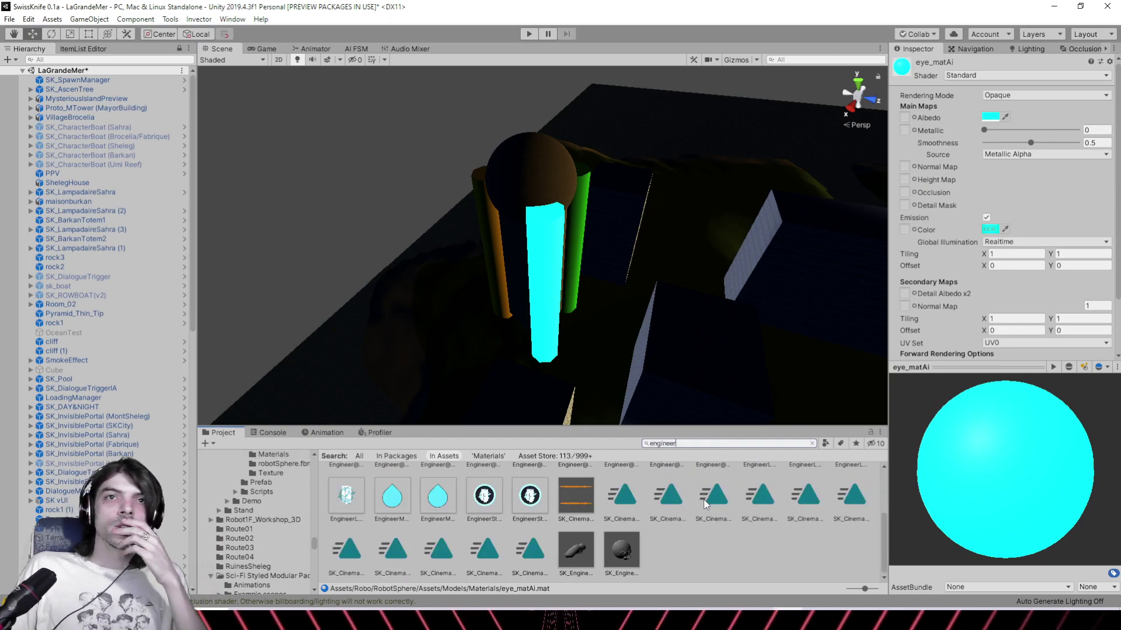
scroll(543, 512, up, 5)
scroll(584, 490, down, 1)
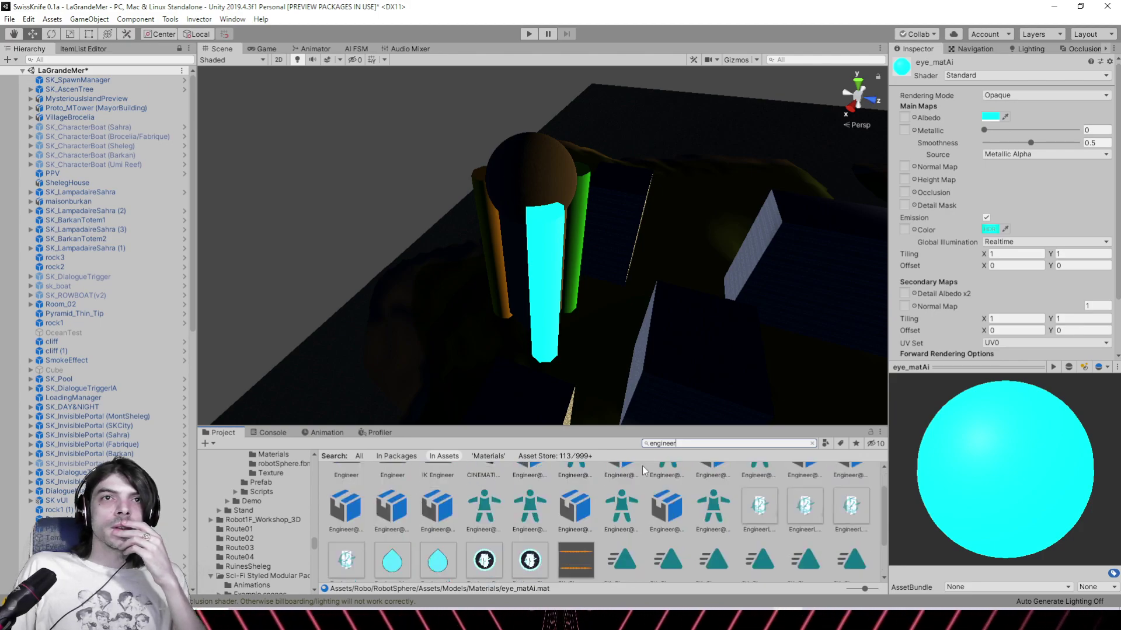
Search the project for "inge" and apply the SK Inge material to the mayor tower's front pillar
double_click(694, 442)
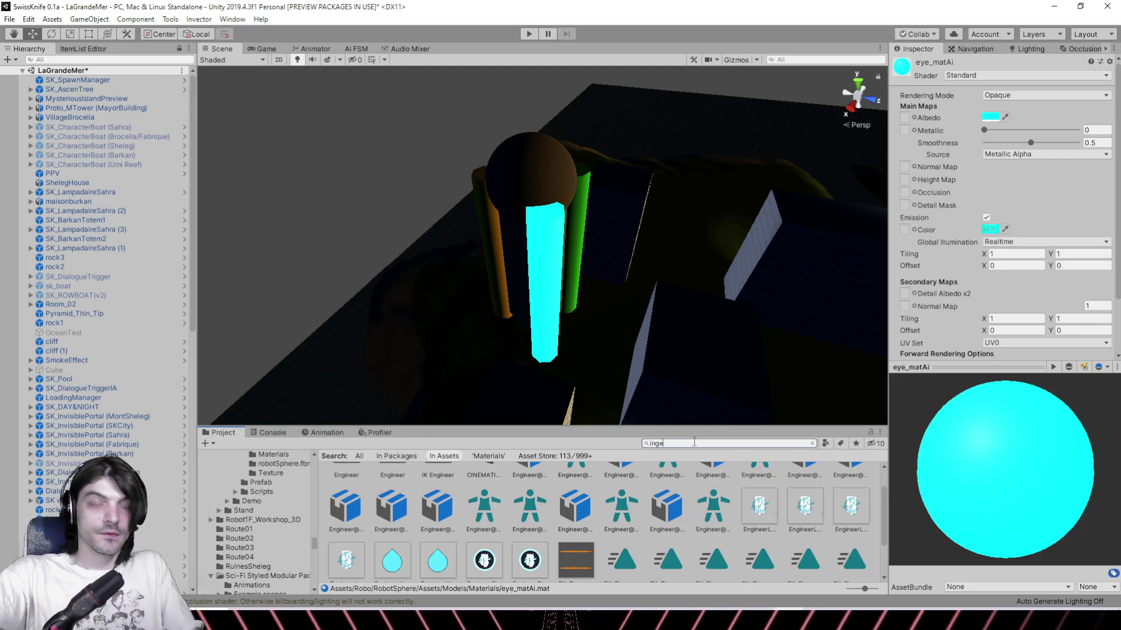
scroll(628, 514, down, 3)
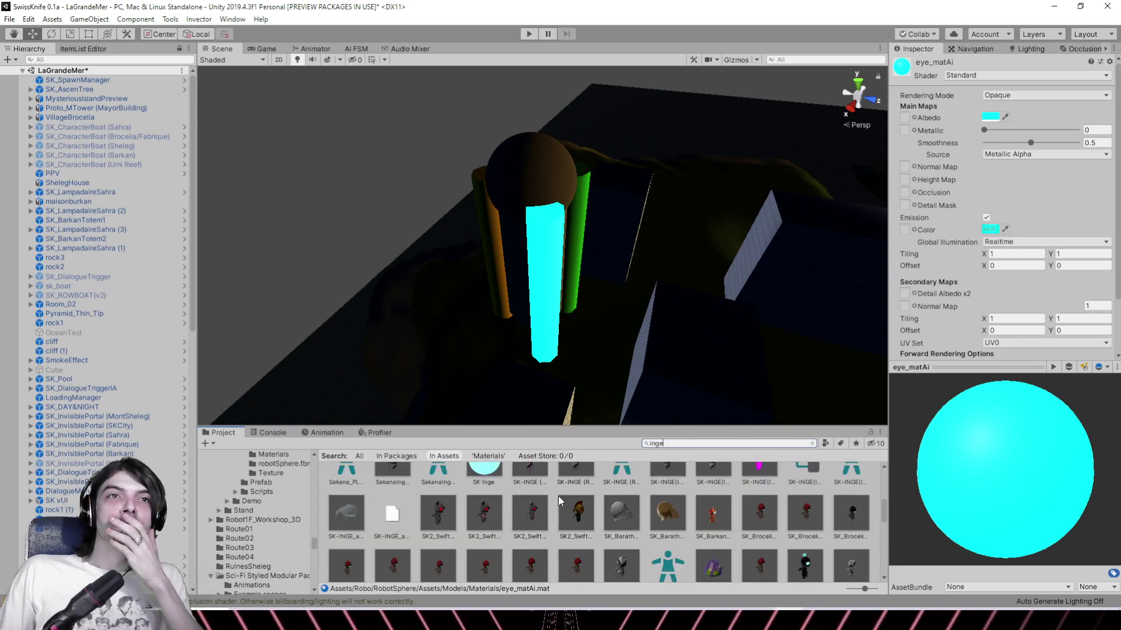
click(483, 528)
key(f)
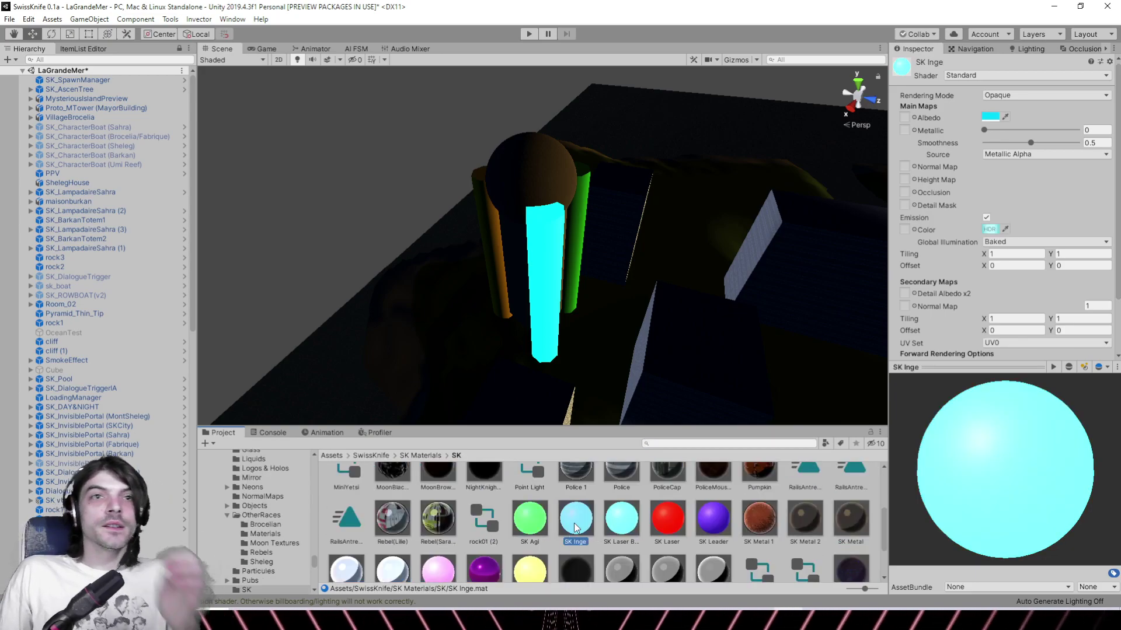
drag(575, 528, 537, 300)
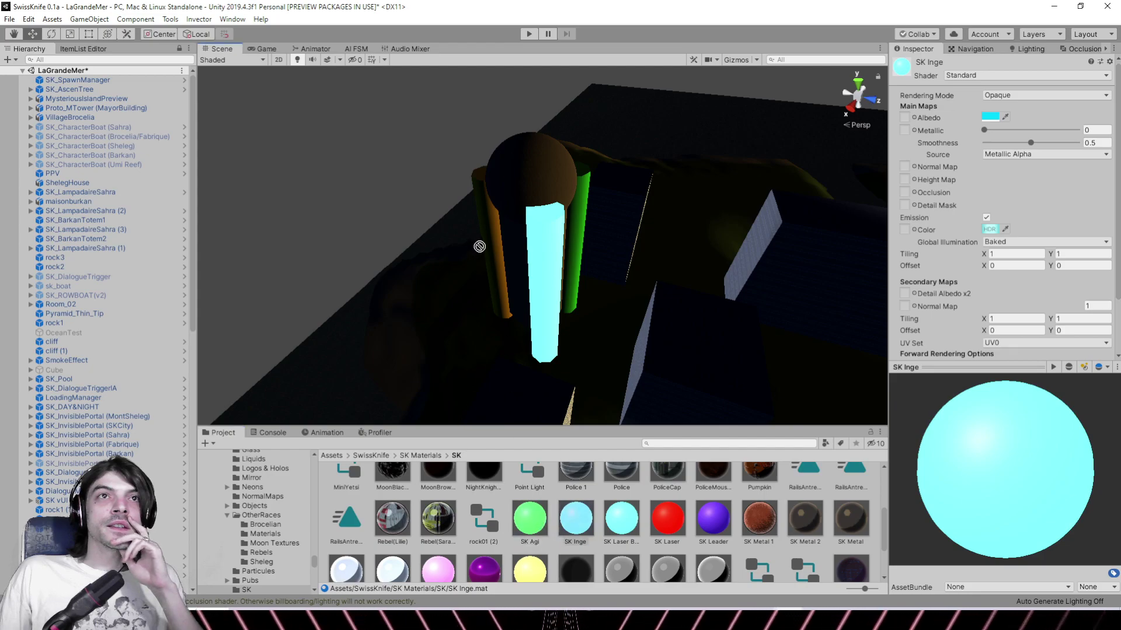
Apply the SK Agi material to the tower's green pillar and SK PL to its orange pillar
drag(479, 246, 587, 194)
scroll(567, 519, down, 1)
drag(529, 546, 489, 220)
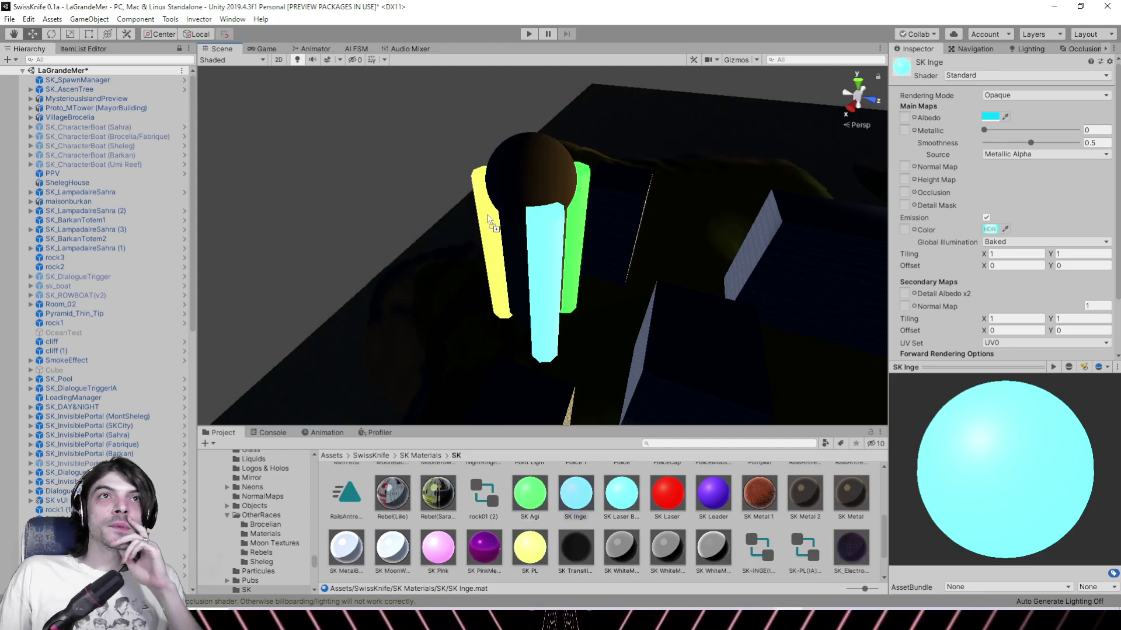
Look through the SK materials folder and search the project for "lattice" to find a material for the tower's sphere
right_drag(595, 274, 615, 272)
middle_drag(615, 273, 688, 273)
right_drag(543, 270, 610, 277)
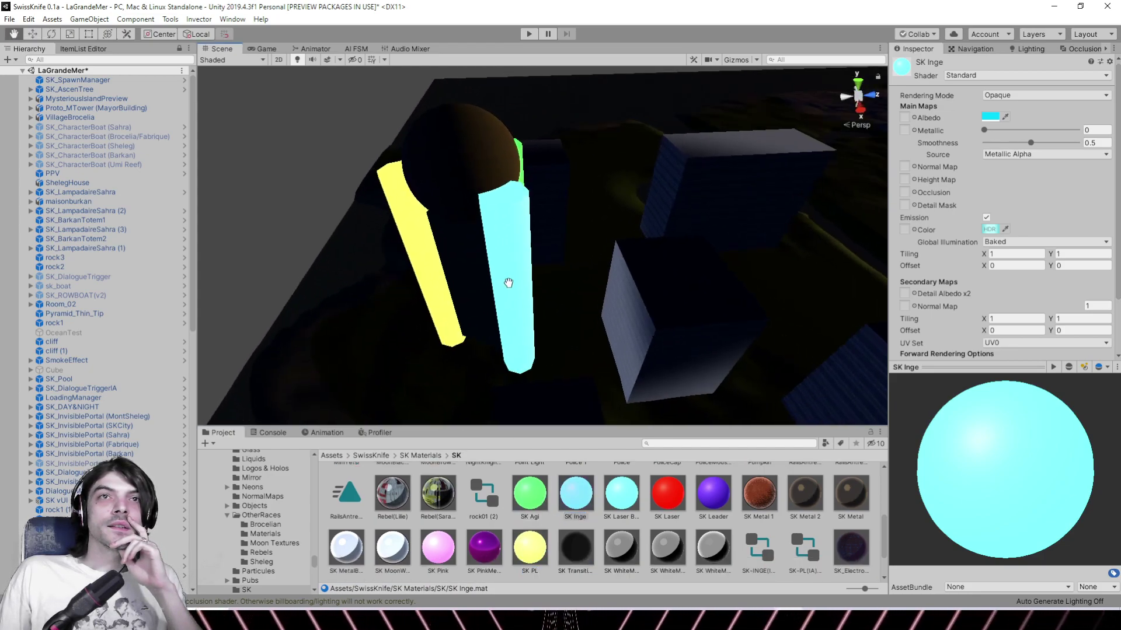
middle_drag(507, 283, 627, 290)
scroll(663, 528, up, 6)
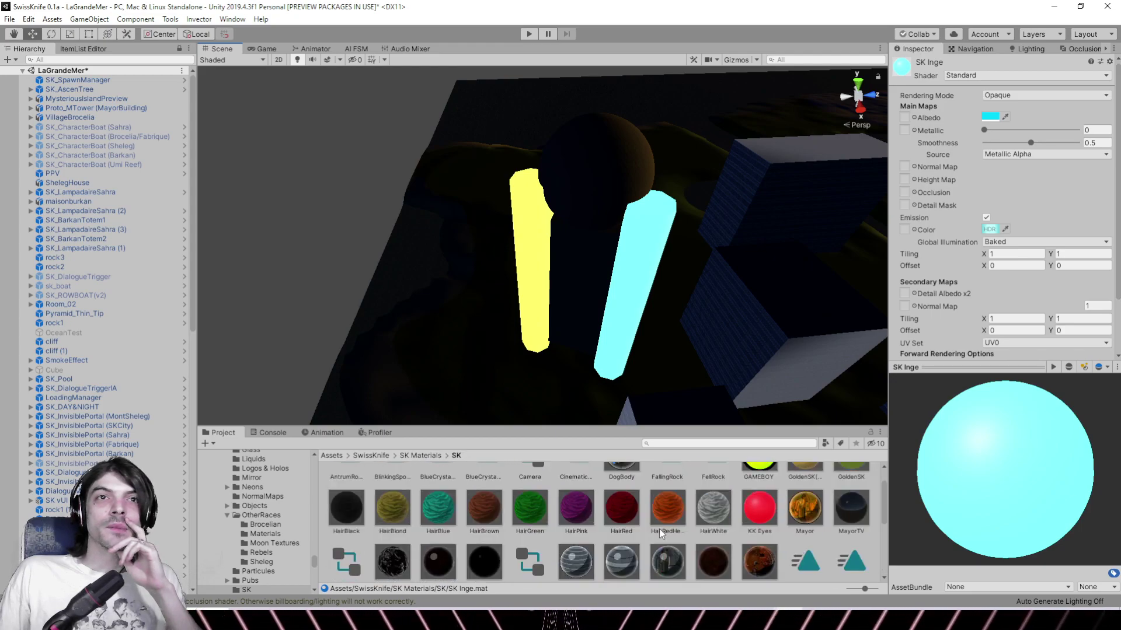
scroll(662, 534, up, 1)
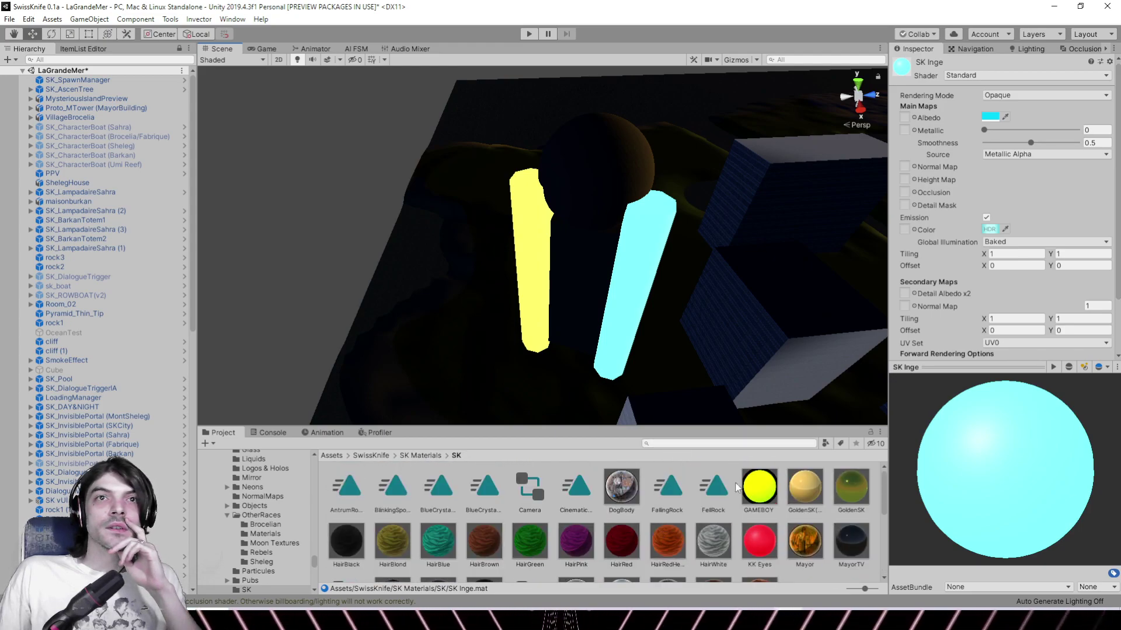
click(672, 443)
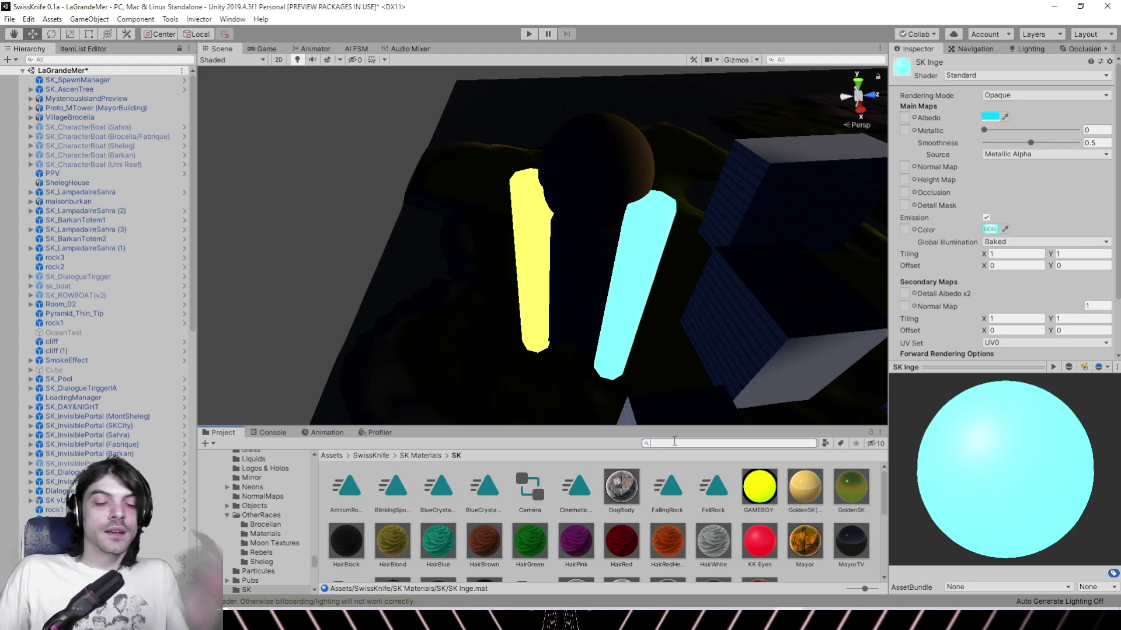
text(lattice)
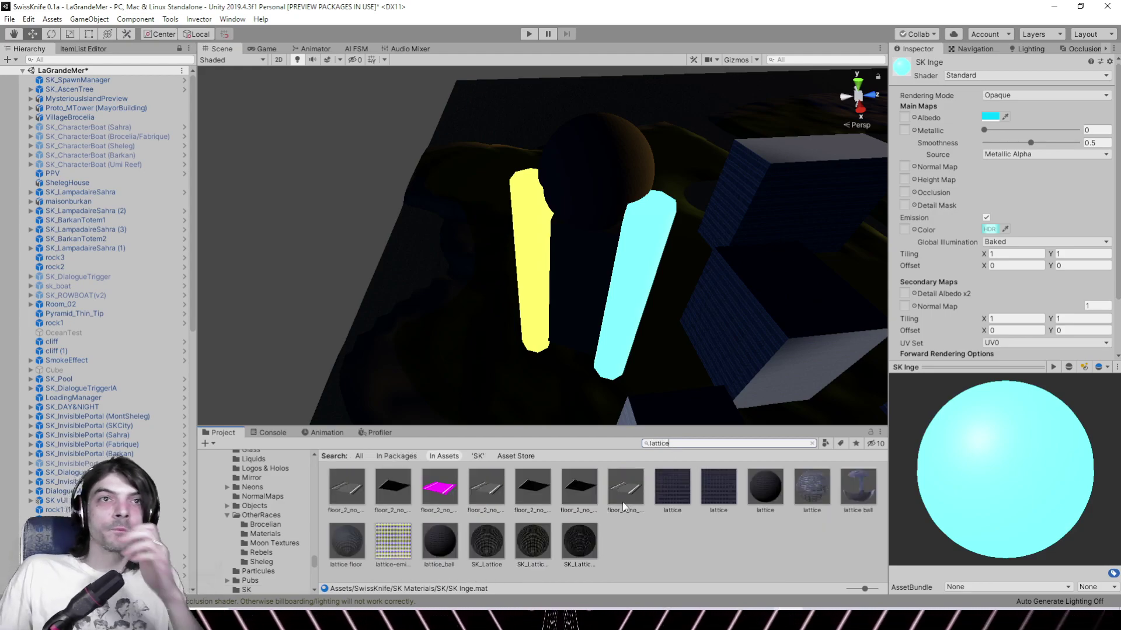
Try the SK_Lattice variants, lattice_ball and lattice materials on the tower's sphere, and undo the last assignments
drag(532, 543, 601, 181)
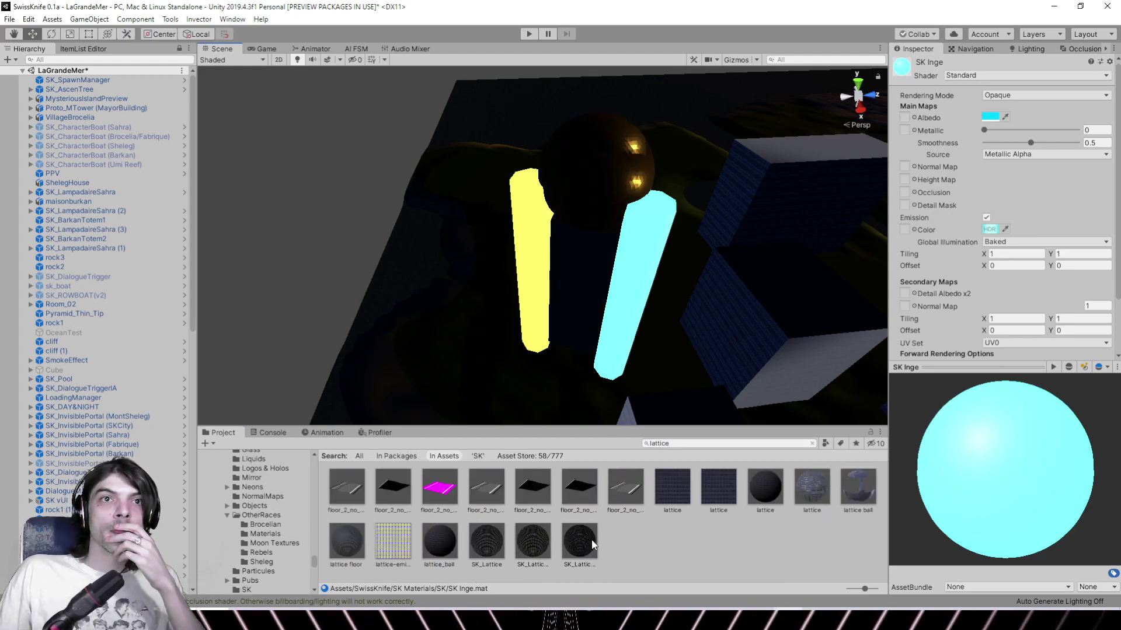
drag(593, 545, 606, 186)
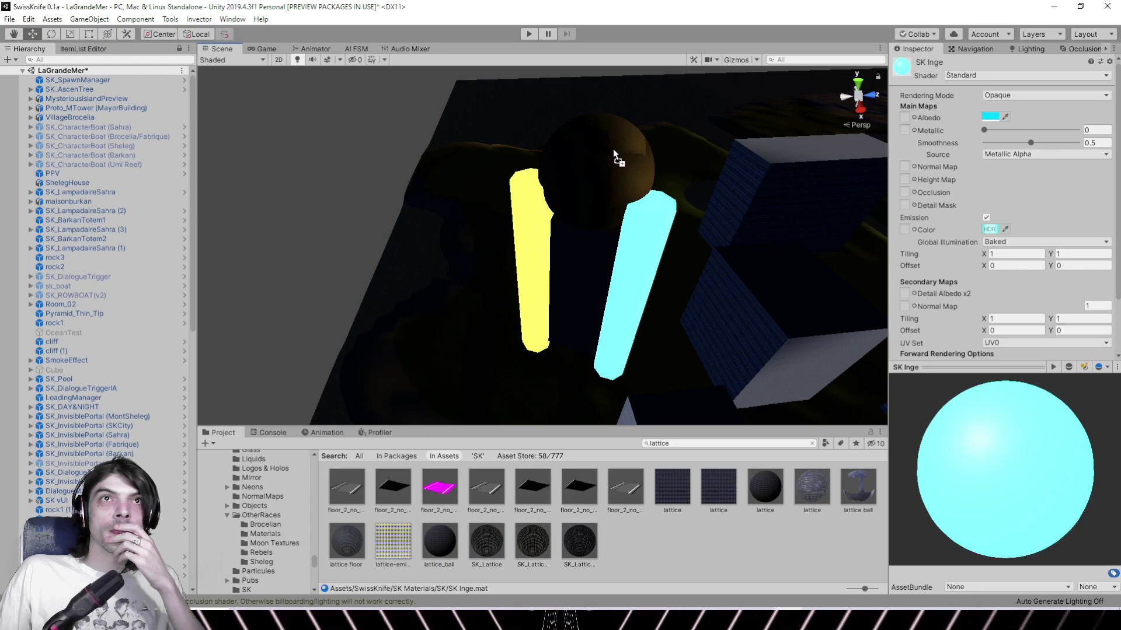
drag(448, 552, 597, 194)
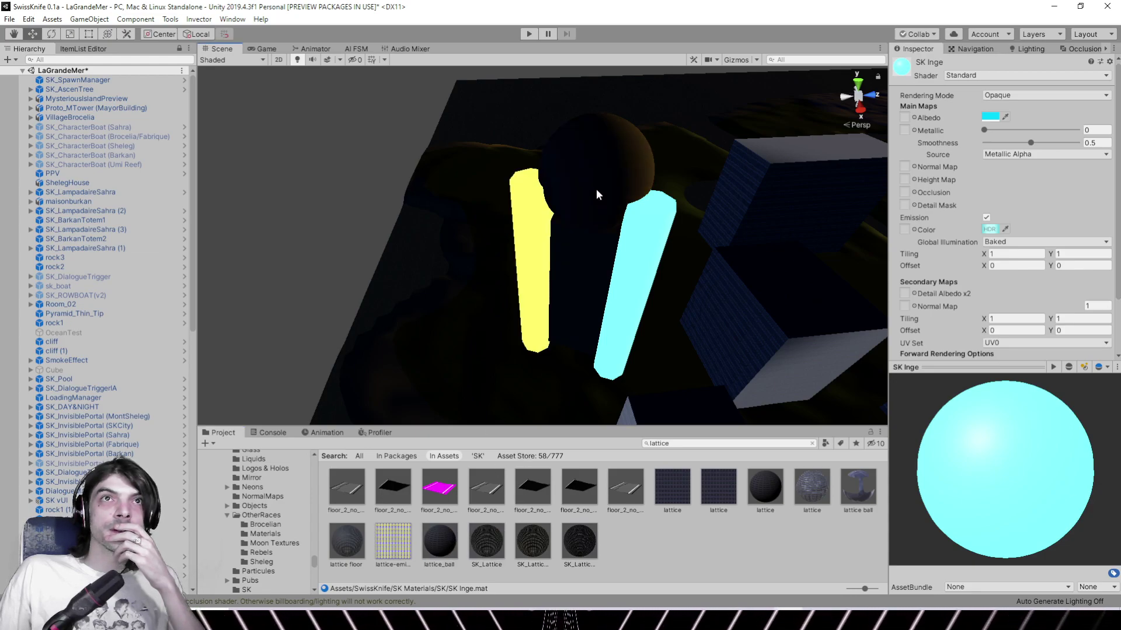
drag(567, 254, 614, 182)
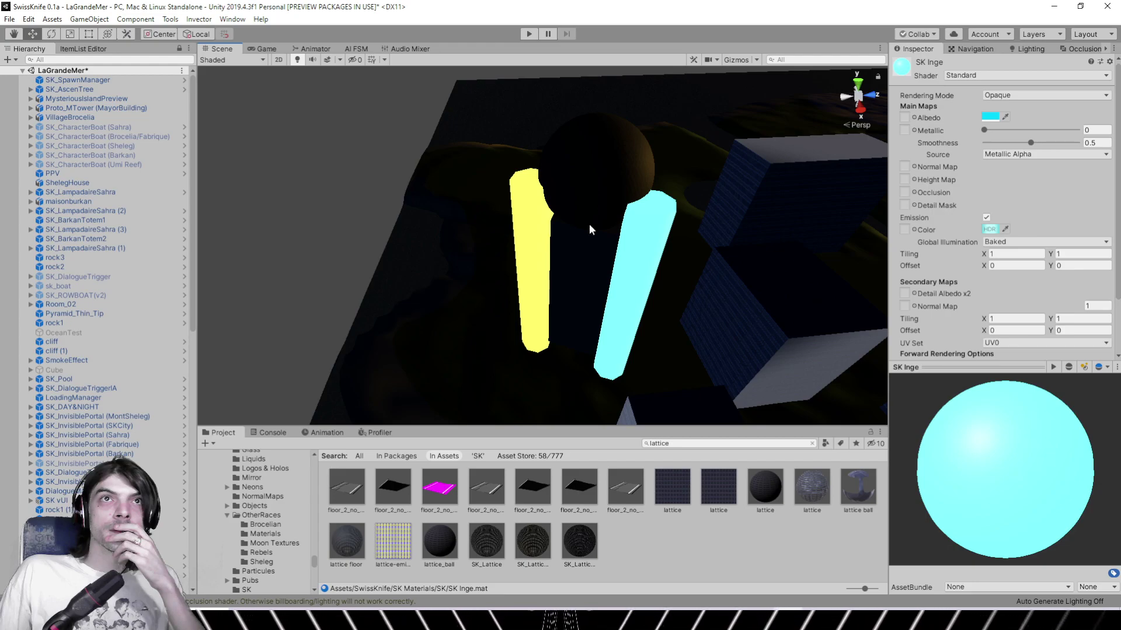
drag(773, 487, 616, 202)
drag(811, 497, 612, 164)
key(ctrl+z)
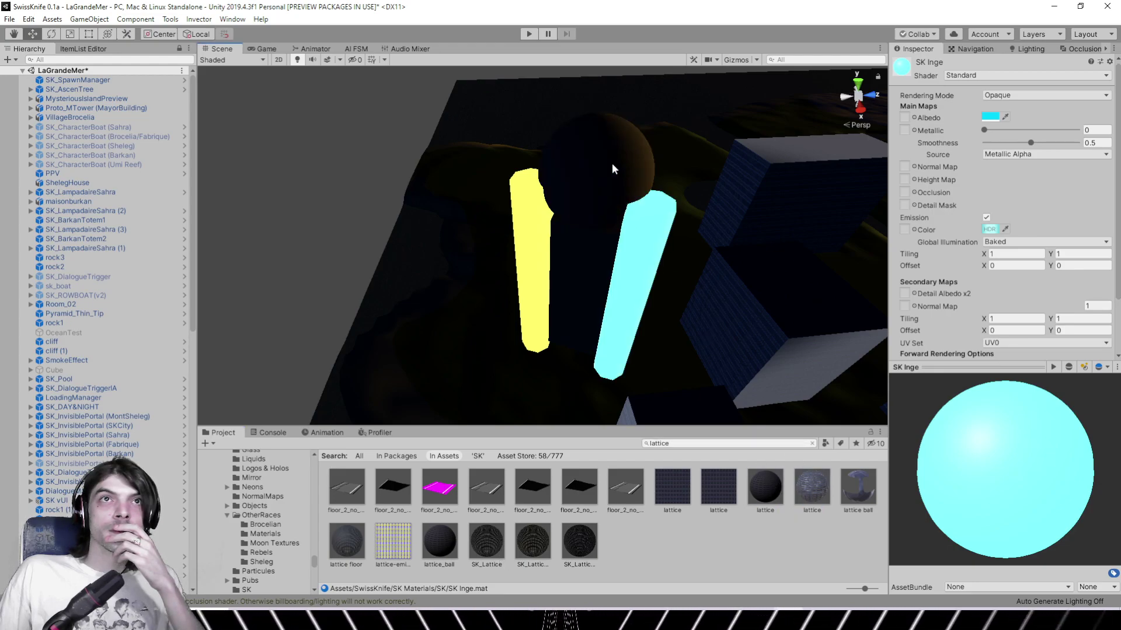
right_drag(612, 164, 450, 176)
middle_drag(665, 184, 456, 156)
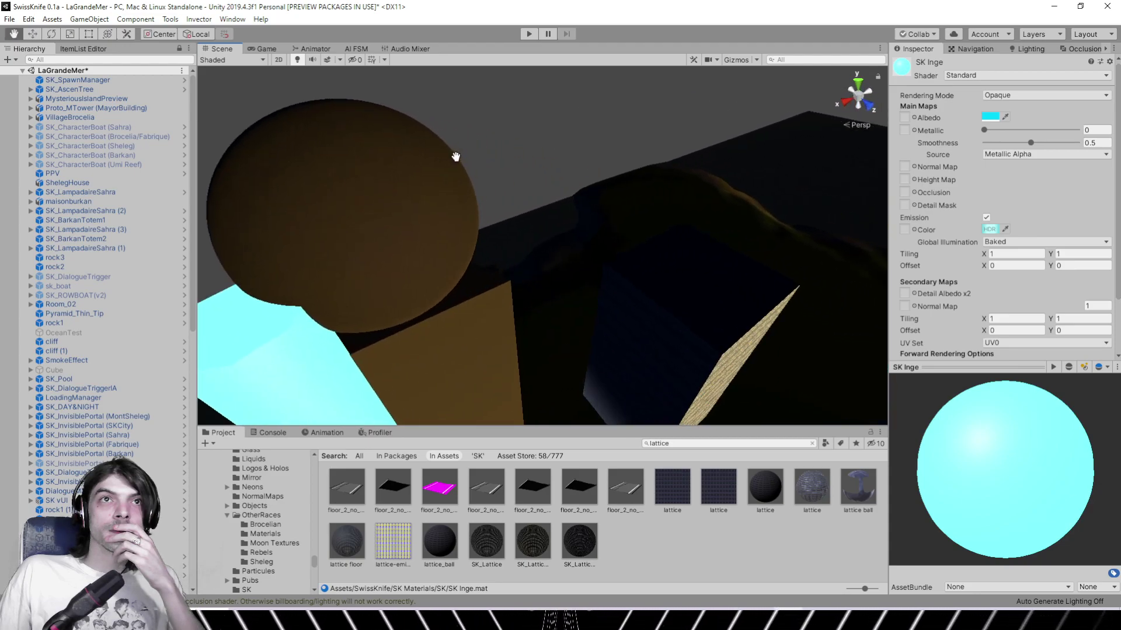
key(ctrl+z)
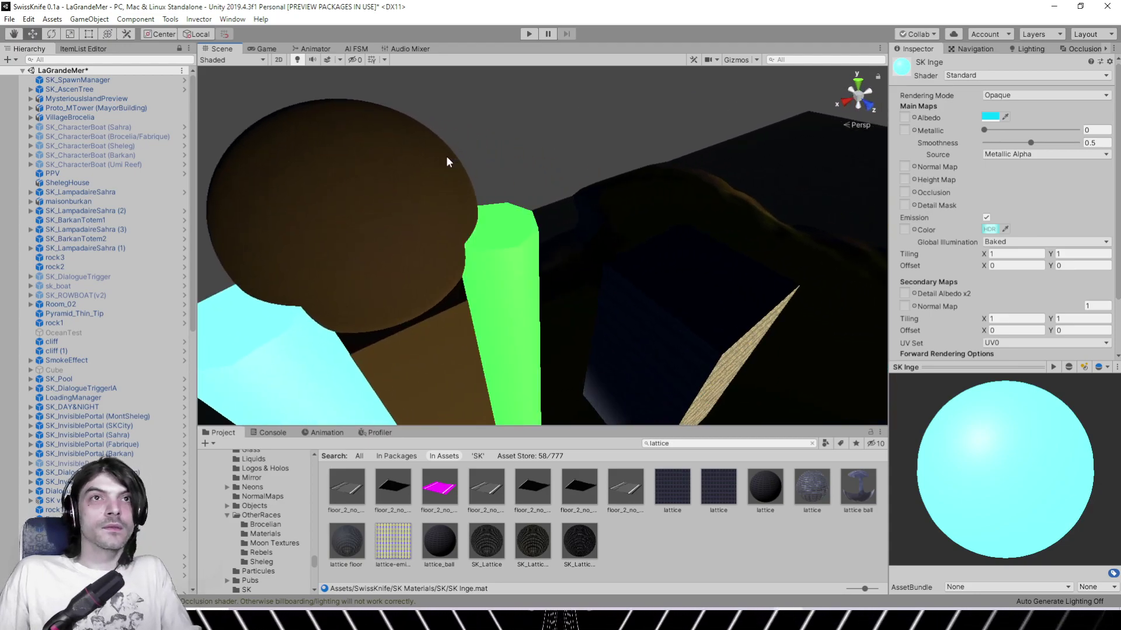
Try the see-through lattice material on the tower's sphere, replace it with the second SK_Lattice material and view the tower from several angles
drag(811, 485, 349, 247)
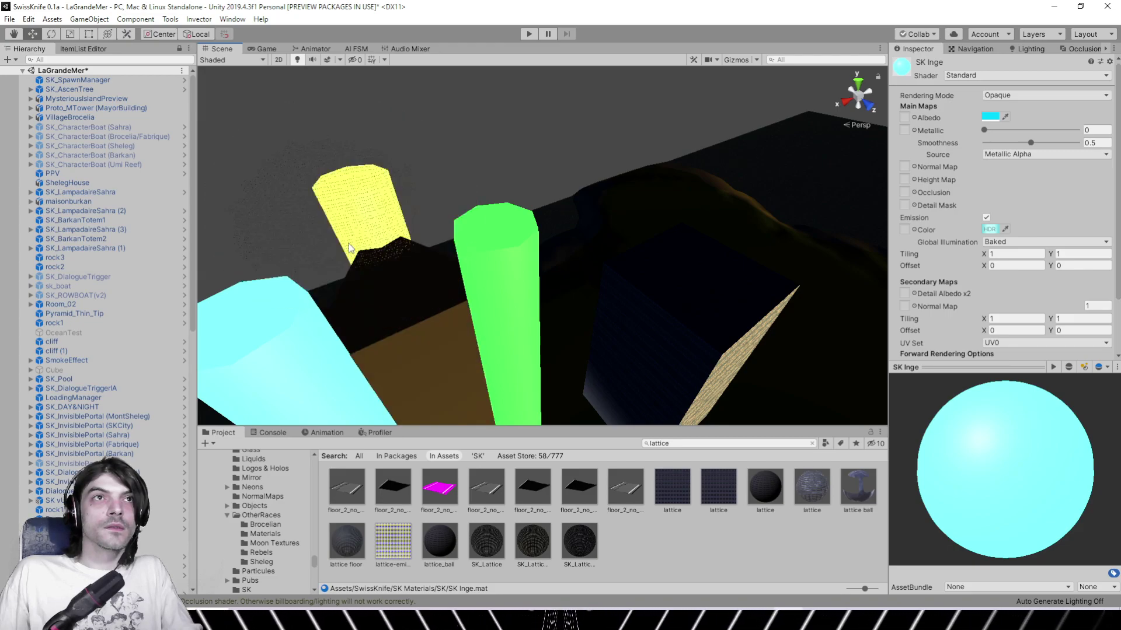
right_drag(402, 241, 350, 166)
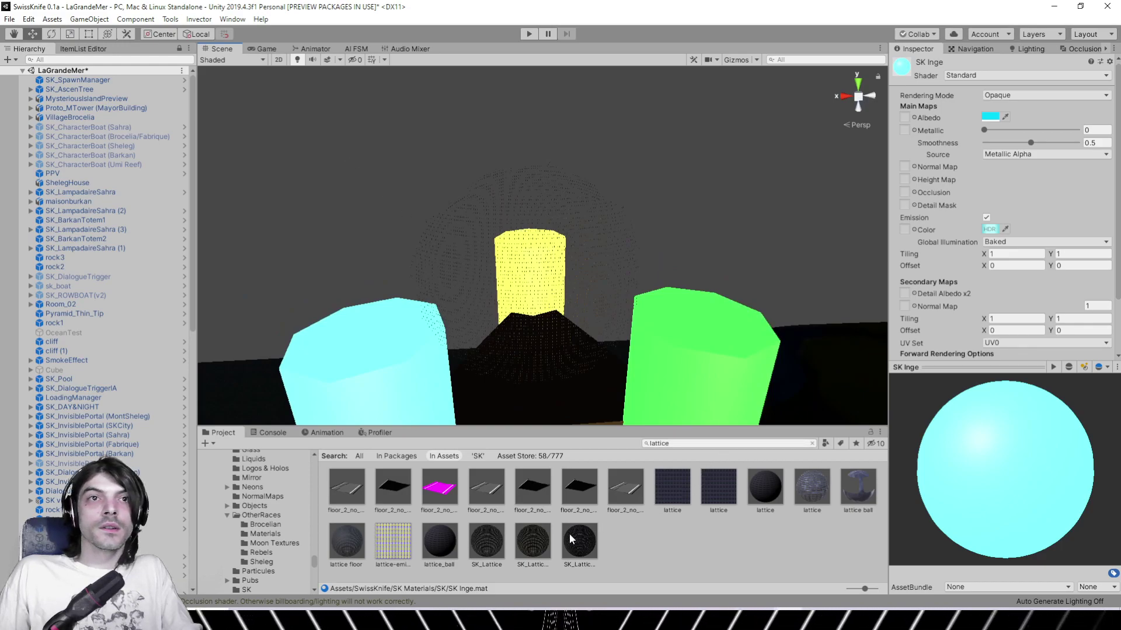
drag(549, 538, 476, 295)
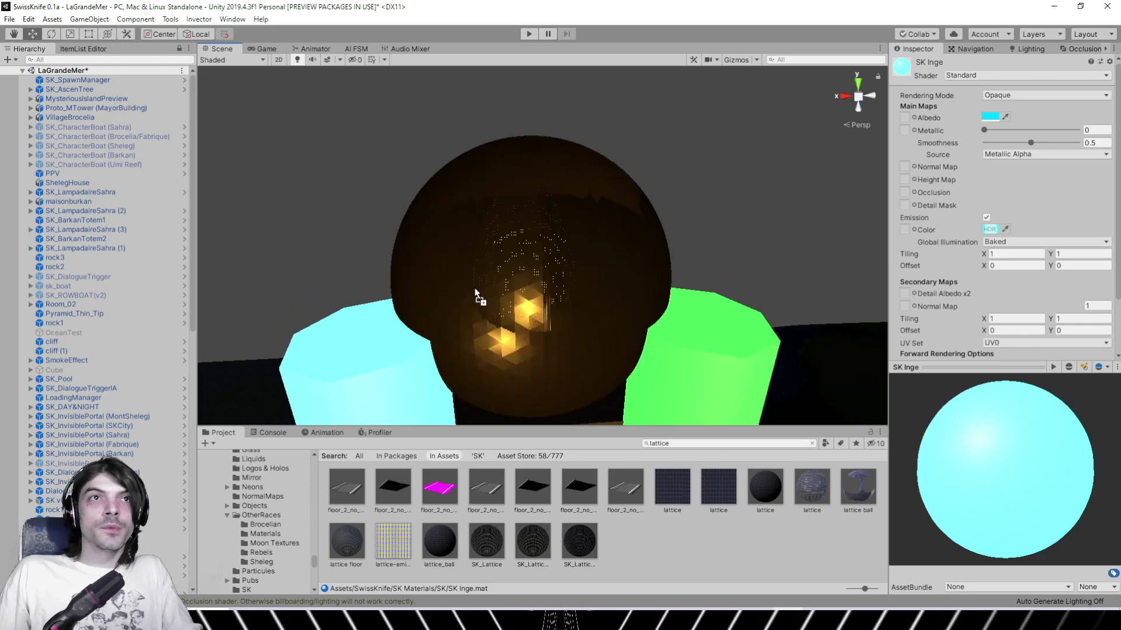
right_drag(480, 294, 599, 261)
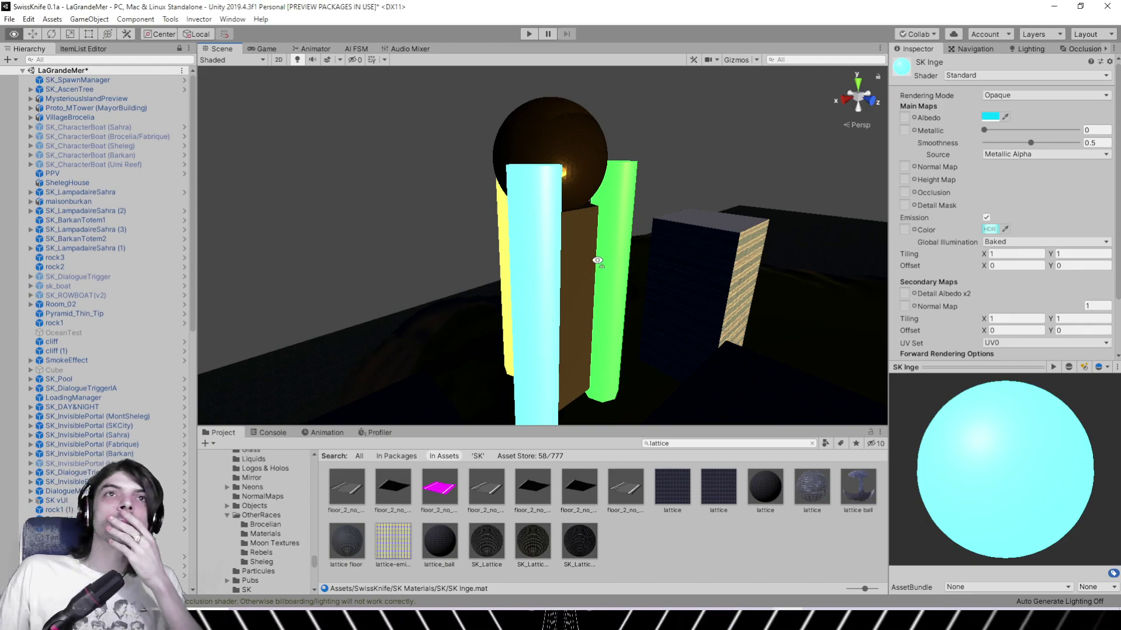
right_drag(597, 260, 578, 286)
middle_drag(578, 286, 429, 280)
scroll(440, 306, down, 10)
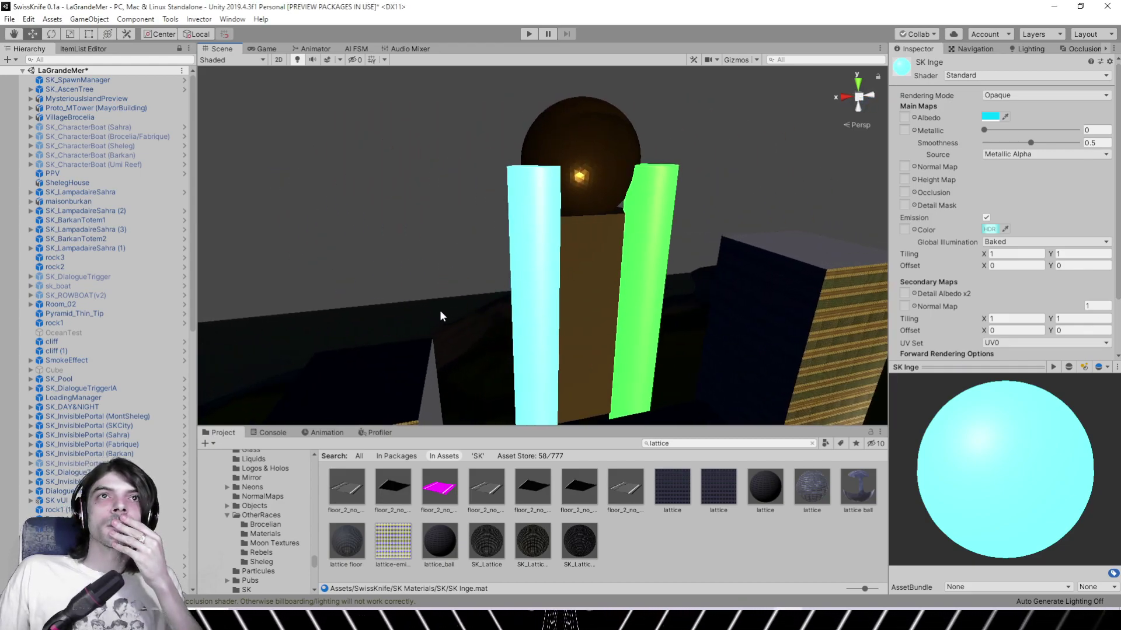
View the tower and the surrounding islands of LaGrandeMer from a distance and save the scene
scroll(425, 304, down, 6)
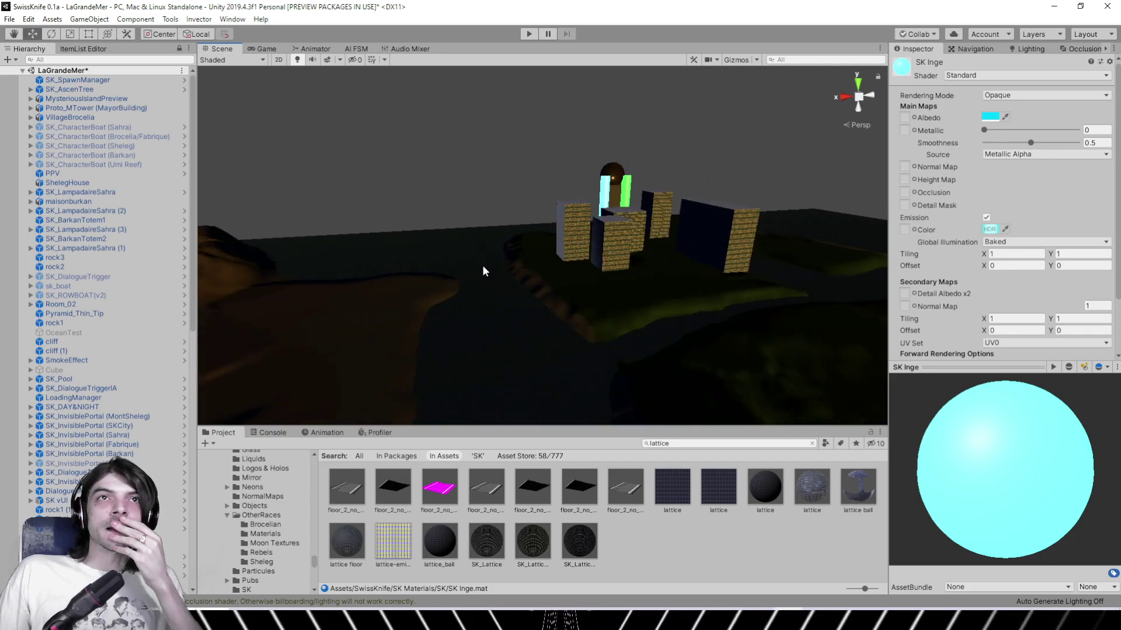
right_drag(483, 271, 570, 253)
scroll(570, 252, down, 4)
mouse_move(571, 253)
middle_down()
mouse_move(521, 247)
mouse_move(574, 250)
mouse_move(556, 254)
middle_up()
scroll(521, 246, down, 4)
scroll(520, 246, down, 2)
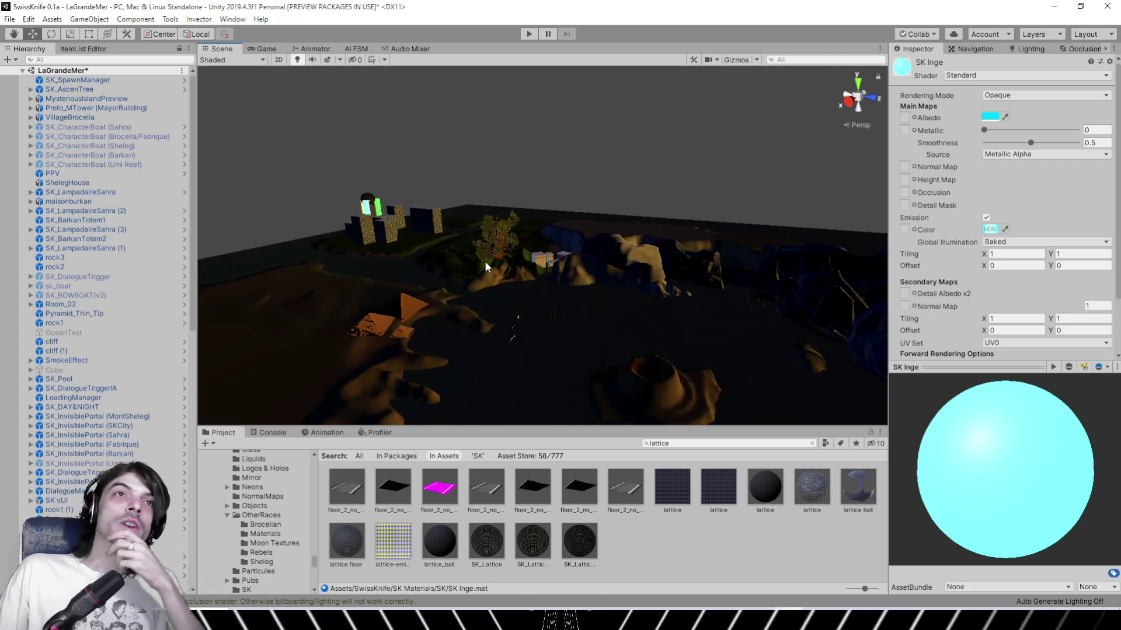
scroll(437, 264, up, 3)
middle_drag(438, 264, 660, 313)
scroll(545, 286, up, 5)
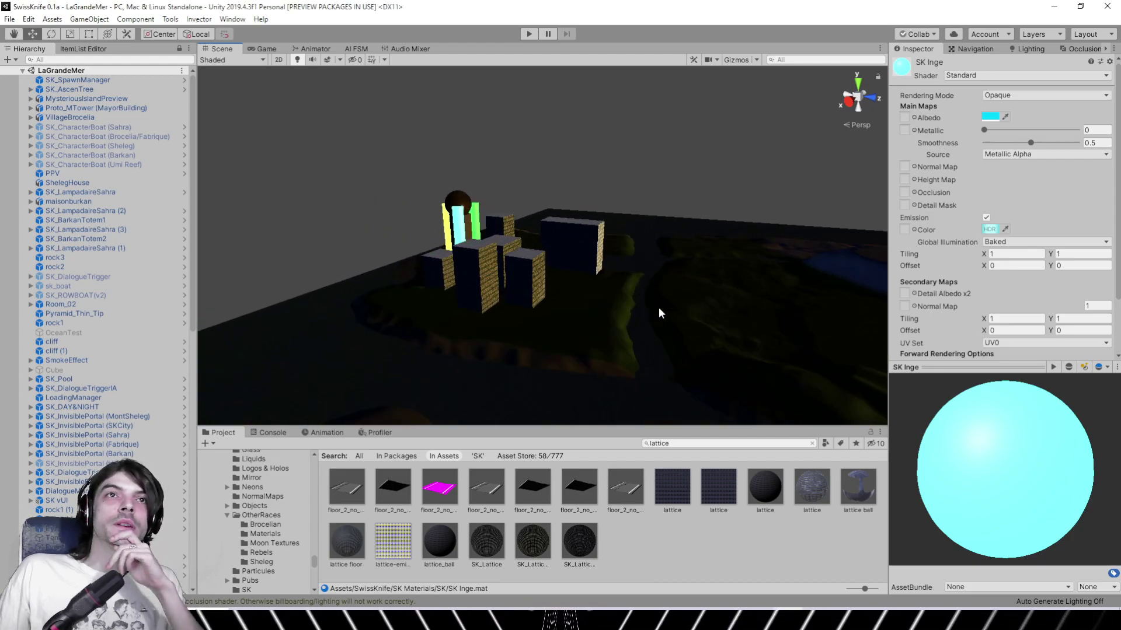
Open the MayorTower scene from the project's Assets folder
click(10, 19)
click(35, 45)
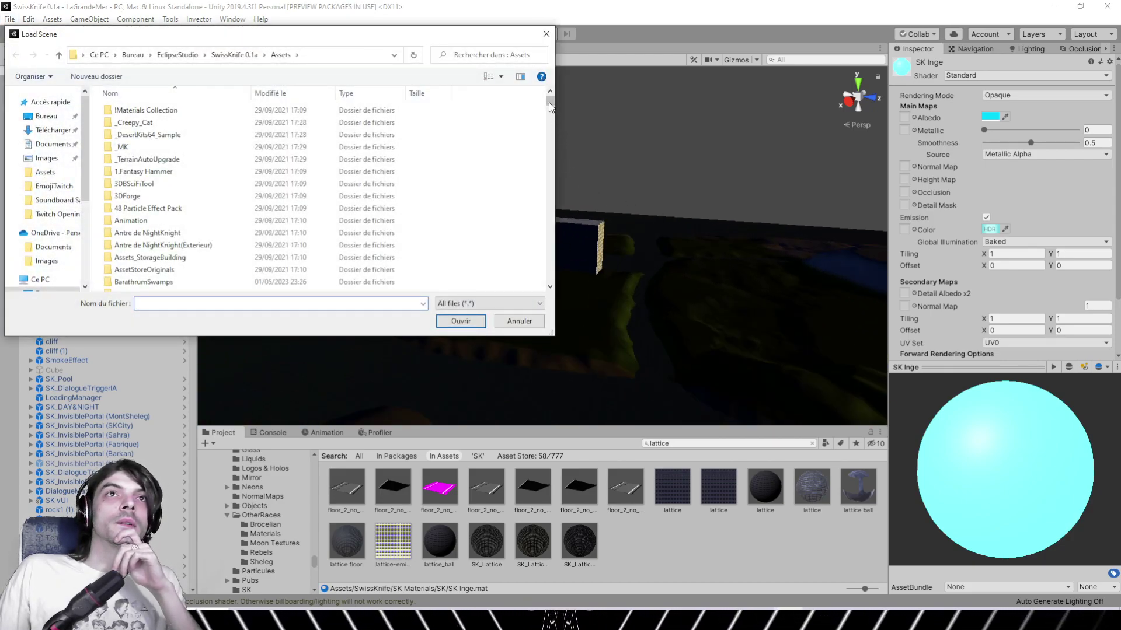
drag(549, 103, 533, 251)
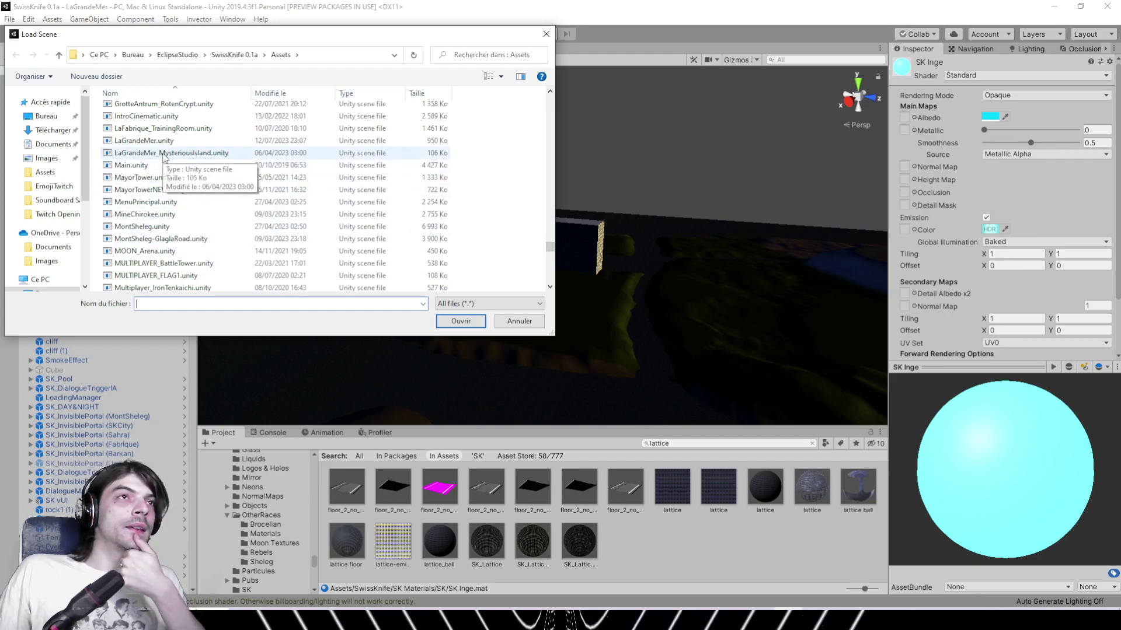
double_click(157, 178)
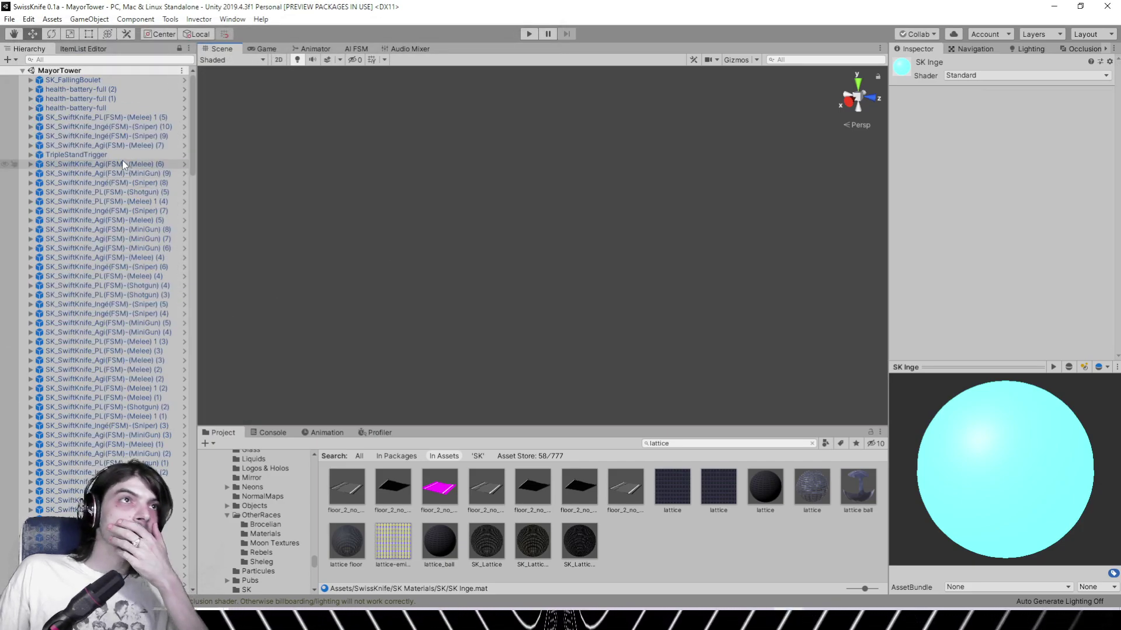
Frame the TripleStandTrigger object and examine the tower's pillars, lattice sphere and interior structures
click(122, 163)
click(122, 155)
key(f)
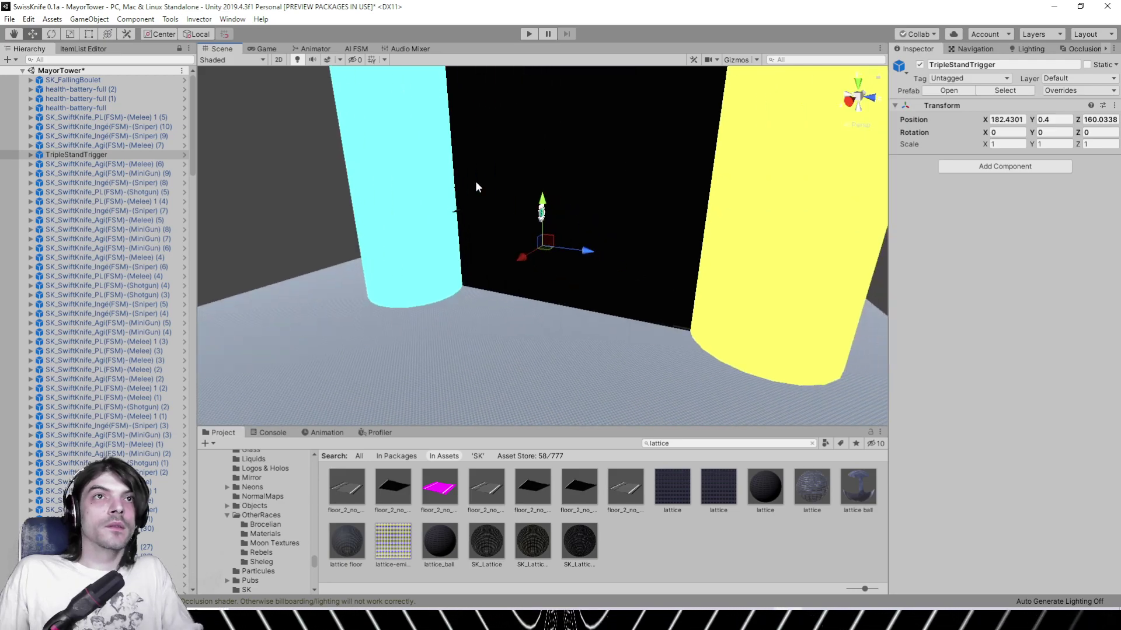
middle_drag(650, 219, 527, 288)
scroll(528, 288, up, 5)
middle_drag(422, 270, 532, 179)
scroll(573, 258, up, 8)
scroll(571, 238, up, 2)
scroll(495, 297, down, 3)
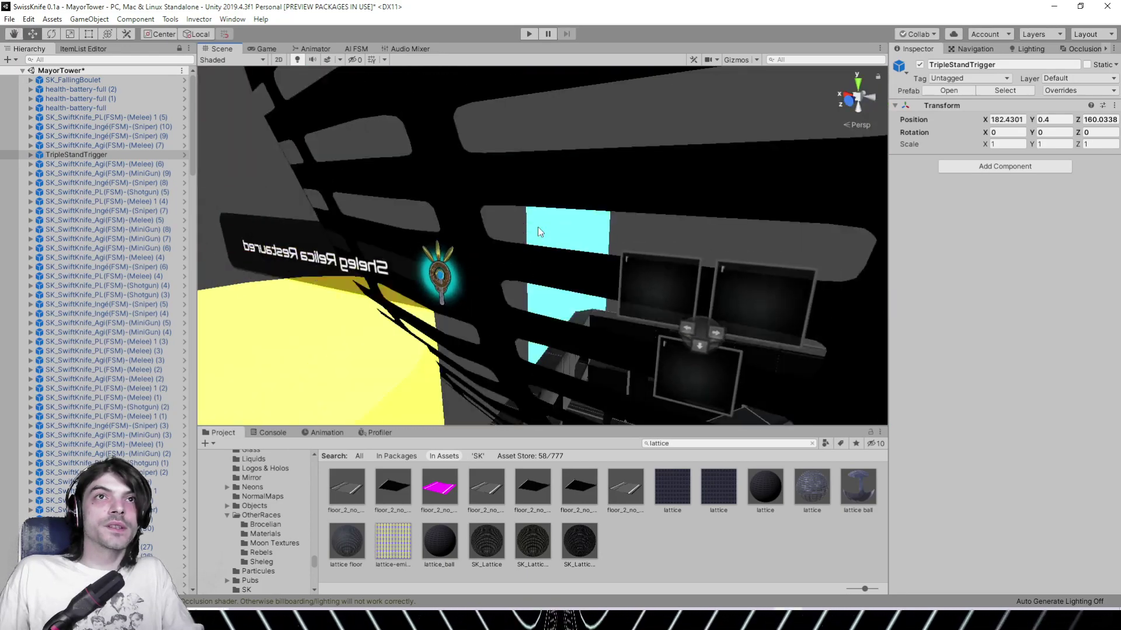
scroll(538, 228, down, 3)
Open the MayorTowerNEW scene from the Assets folder
click(14, 21)
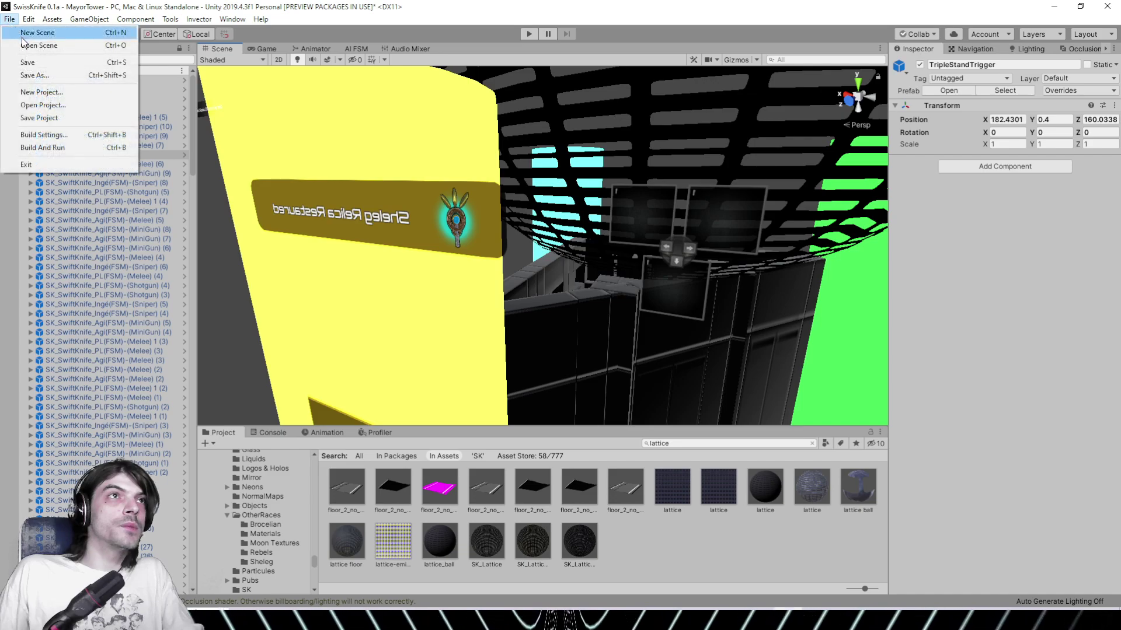
click(35, 43)
drag(551, 103, 545, 245)
double_click(254, 201)
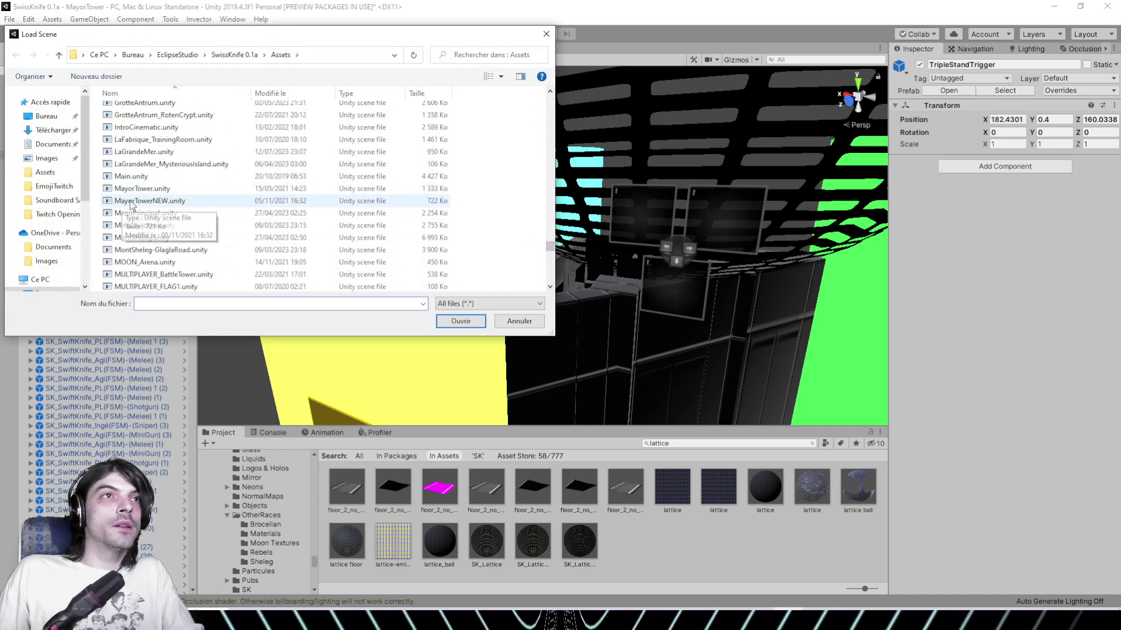
click(549, 331)
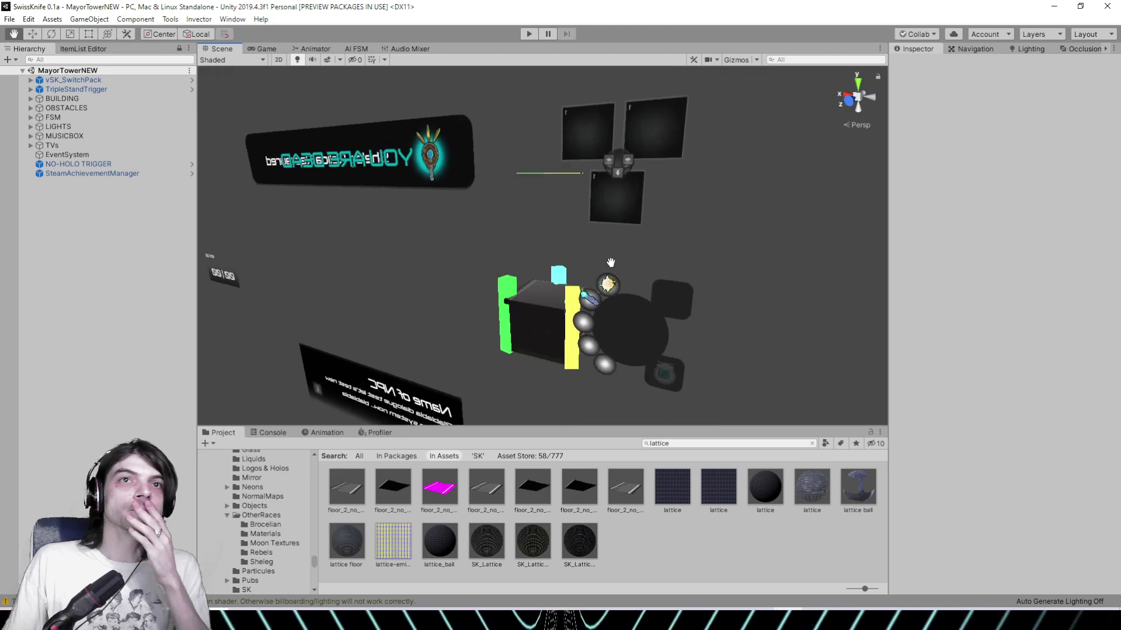
Frame the FSM group and look over the enemies, displays and pillars inside the tower
click(70, 116)
key(f)
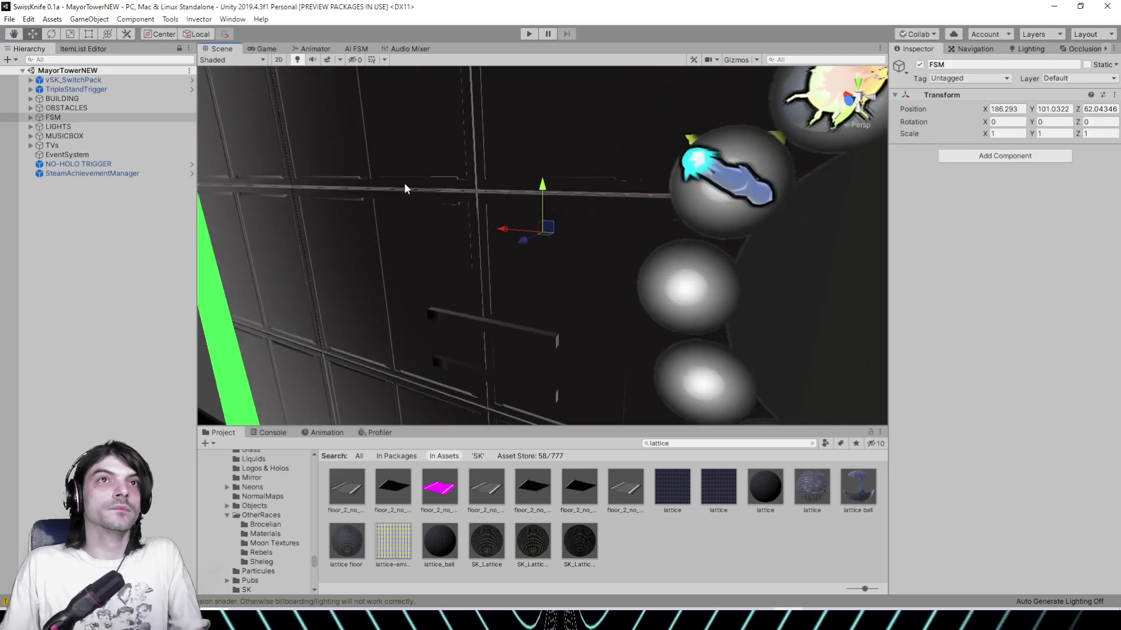
scroll(441, 266, down, 6)
scroll(449, 257, up, 3)
middle_drag(453, 253, 501, 334)
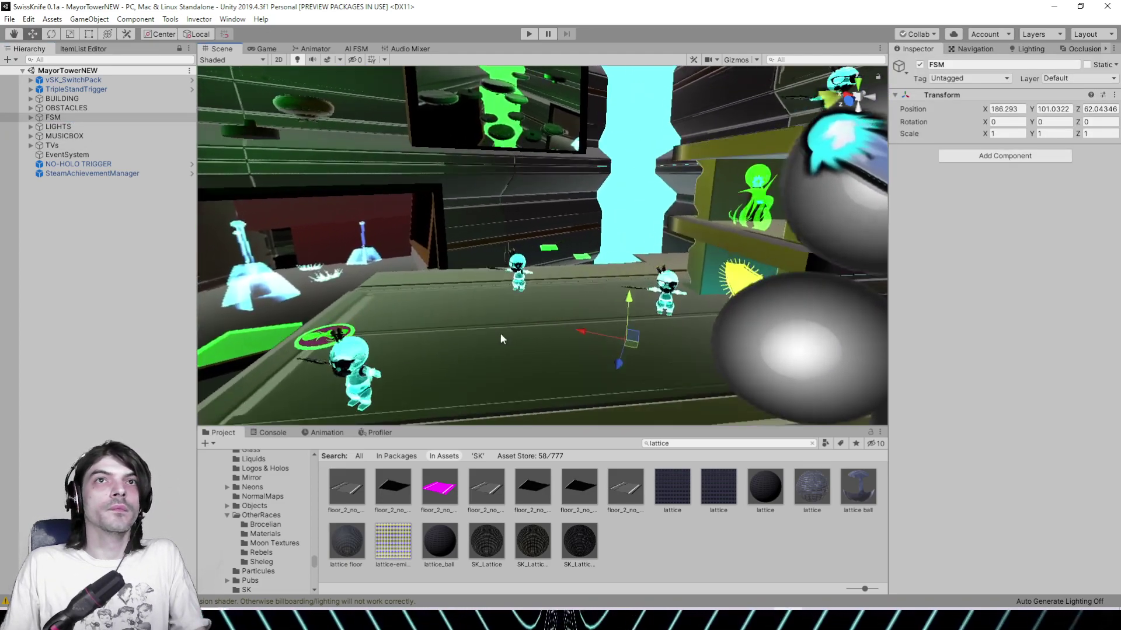
right_drag(501, 333, 776, 77)
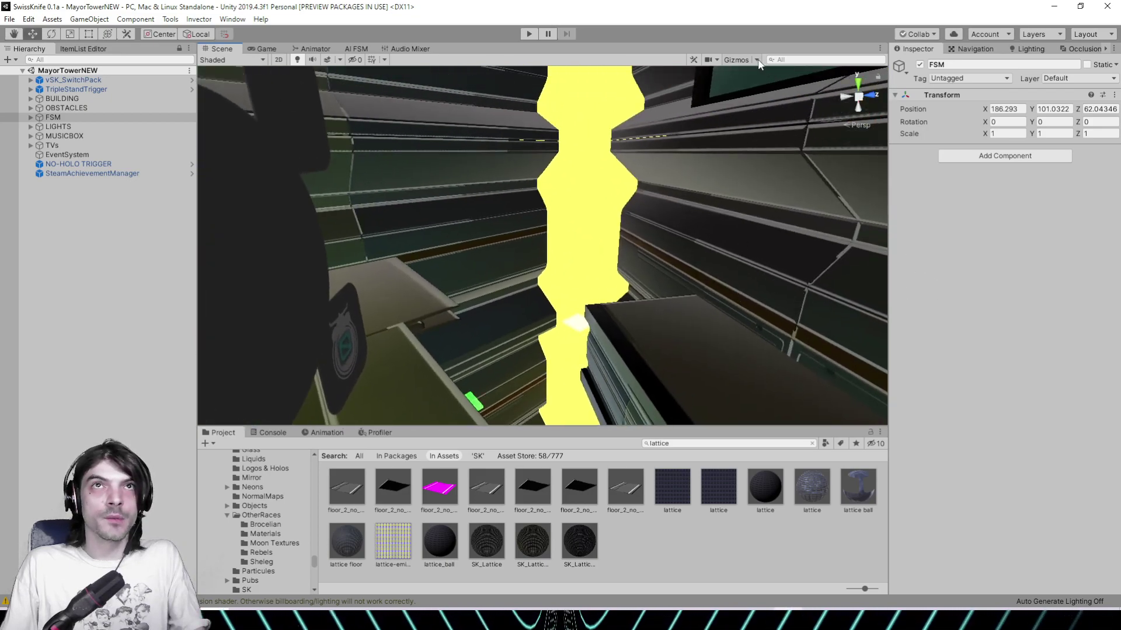
Try switching off the Canvas gizmos in the scene view, and switch them back on
click(757, 61)
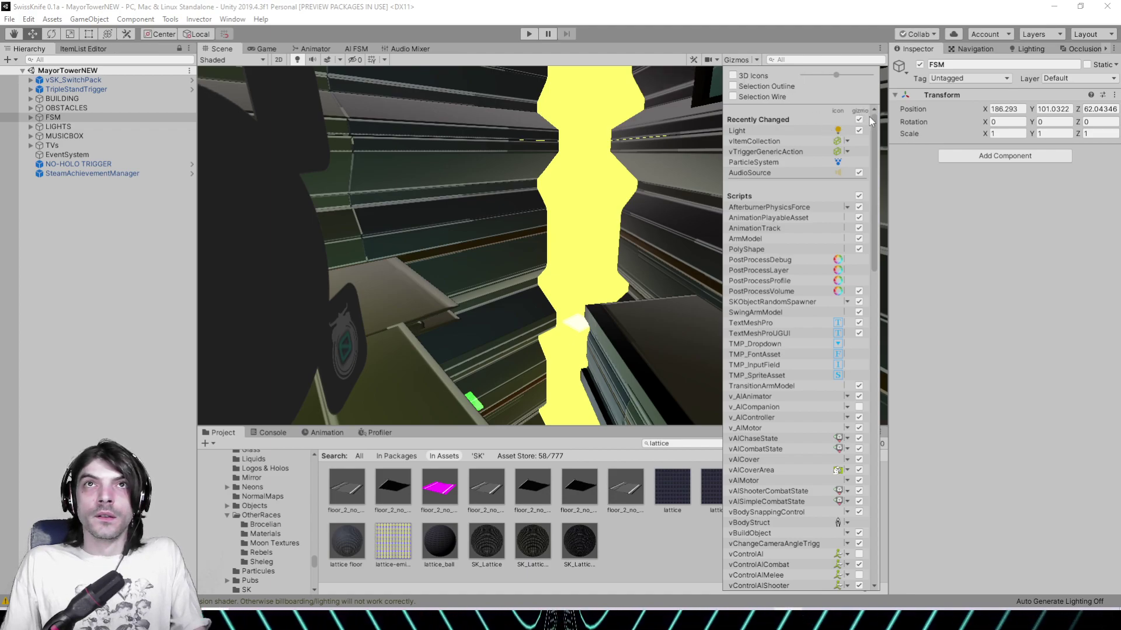
scroll(875, 124, down, 10)
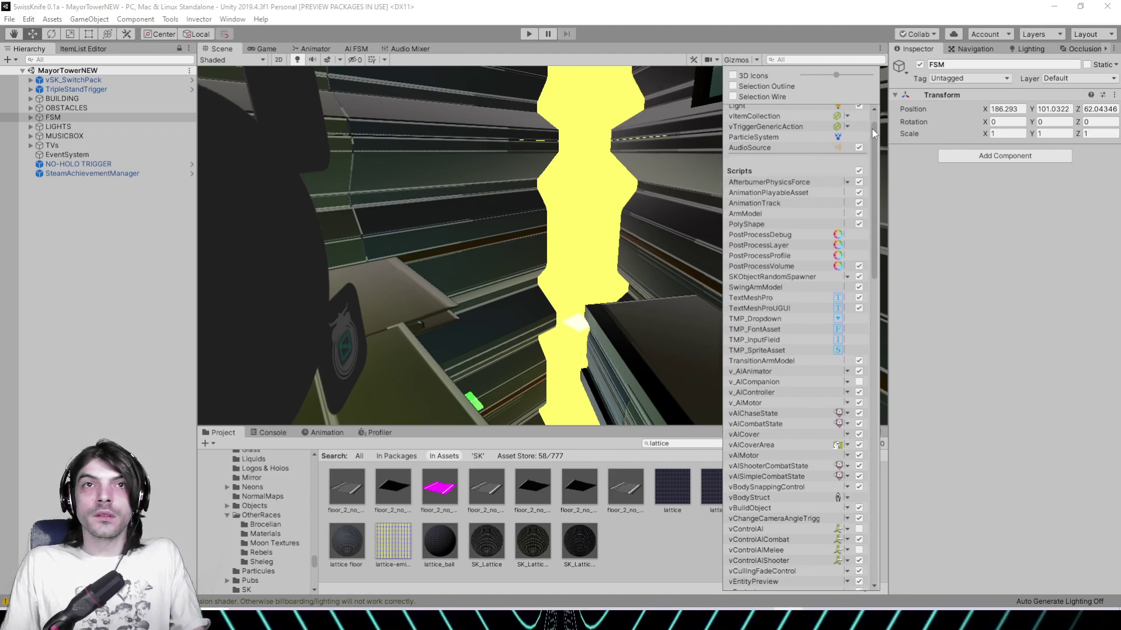
drag(871, 169, 874, 387)
scroll(866, 320, down, 4)
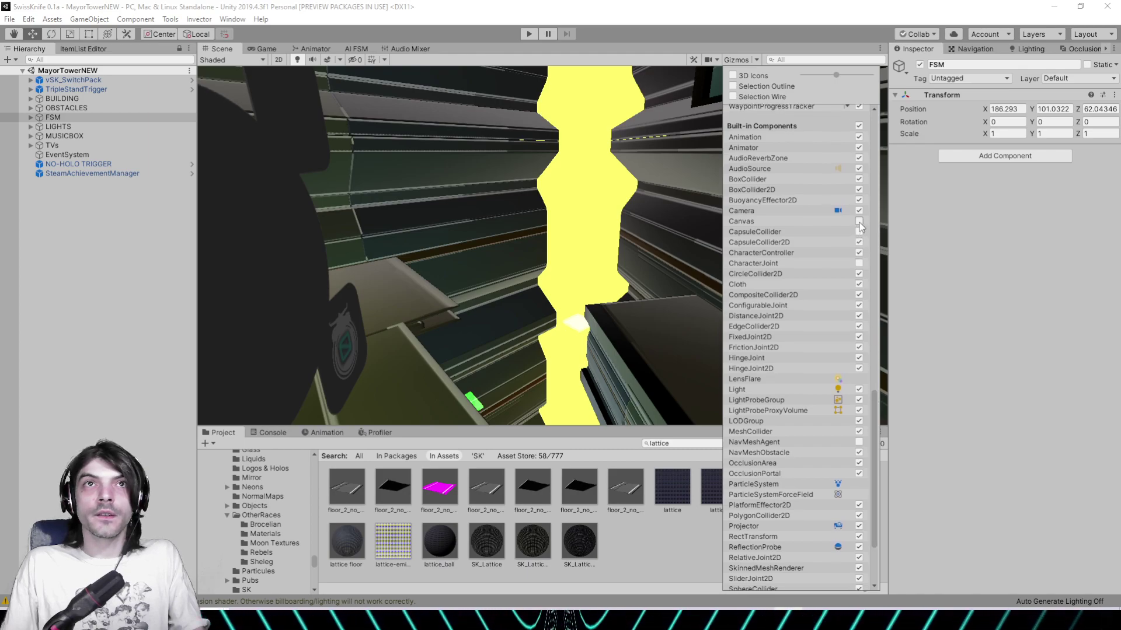
right_drag(527, 207, 407, 201)
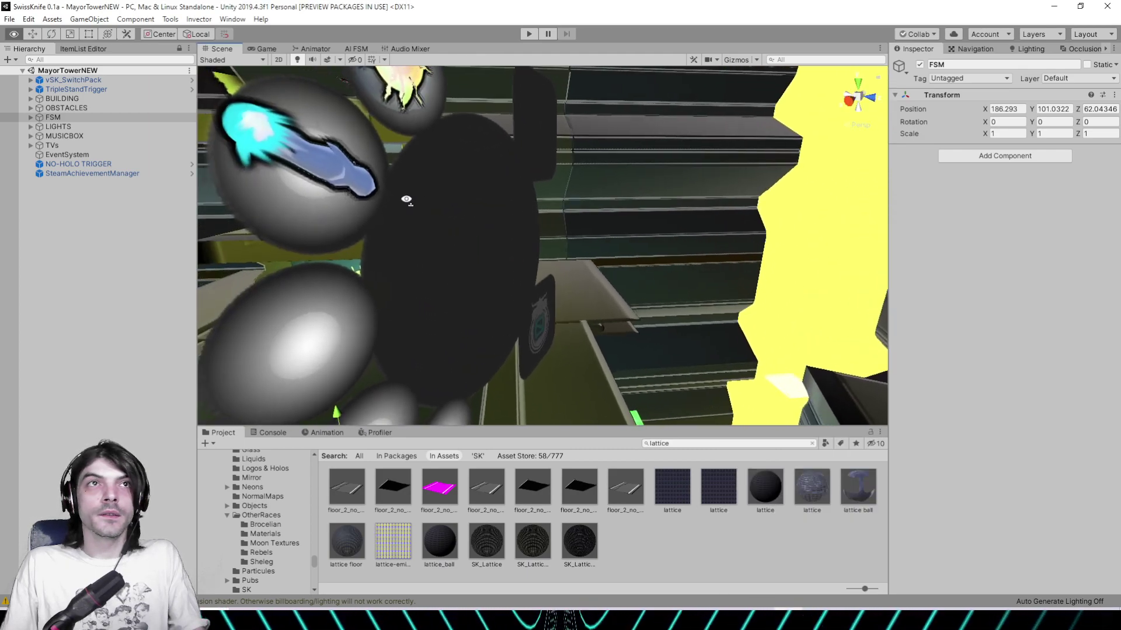
click(406, 203)
click(734, 60)
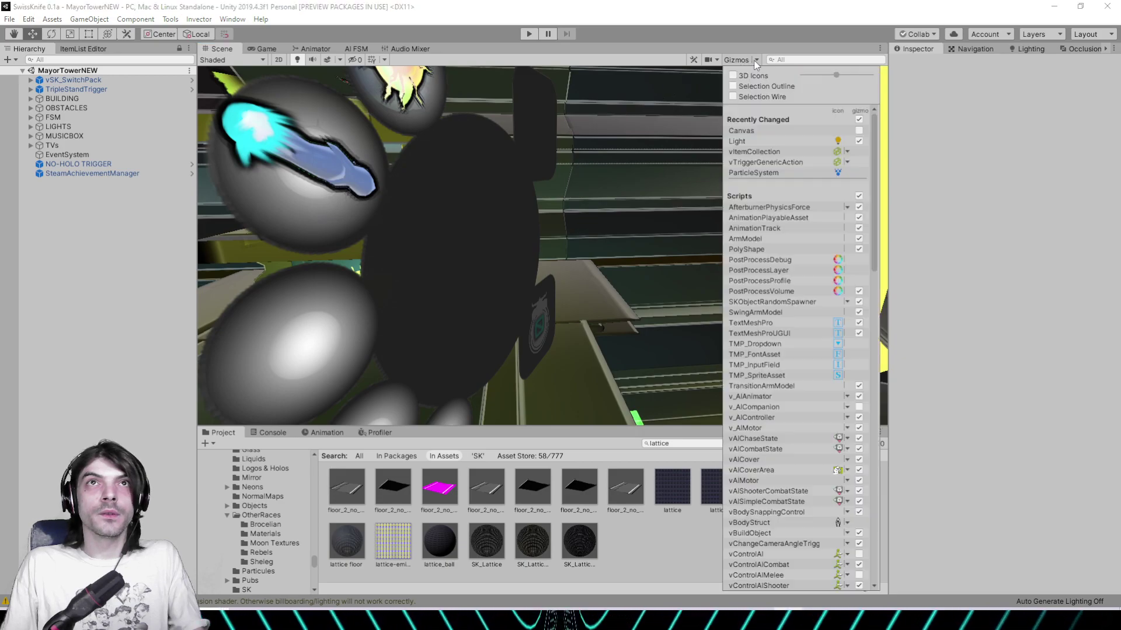
drag(874, 134, 861, 408)
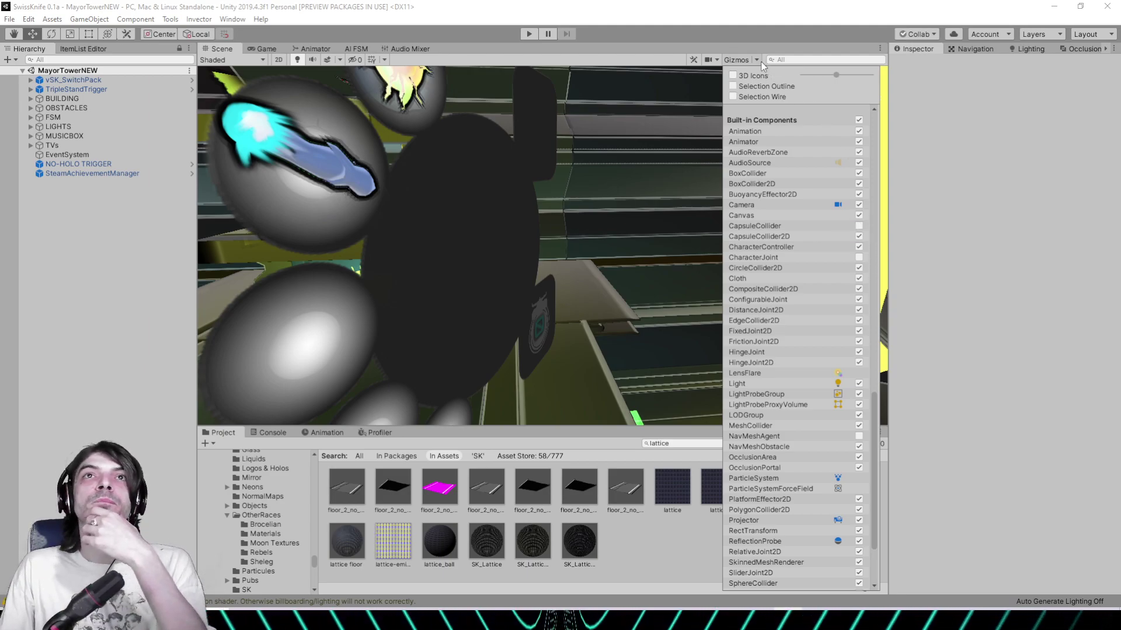
click(723, 62)
Check the scene camera settings and turn on the scene view effects, including fog and post processing
click(711, 59)
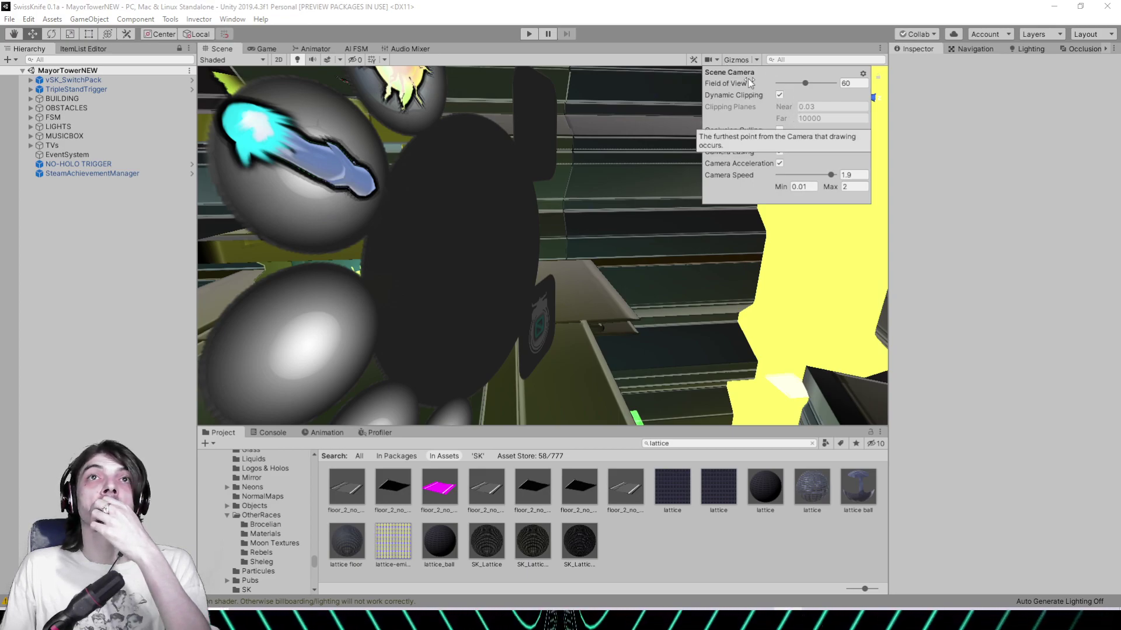
click(716, 60)
alt+drag(579, 99, 337, 77)
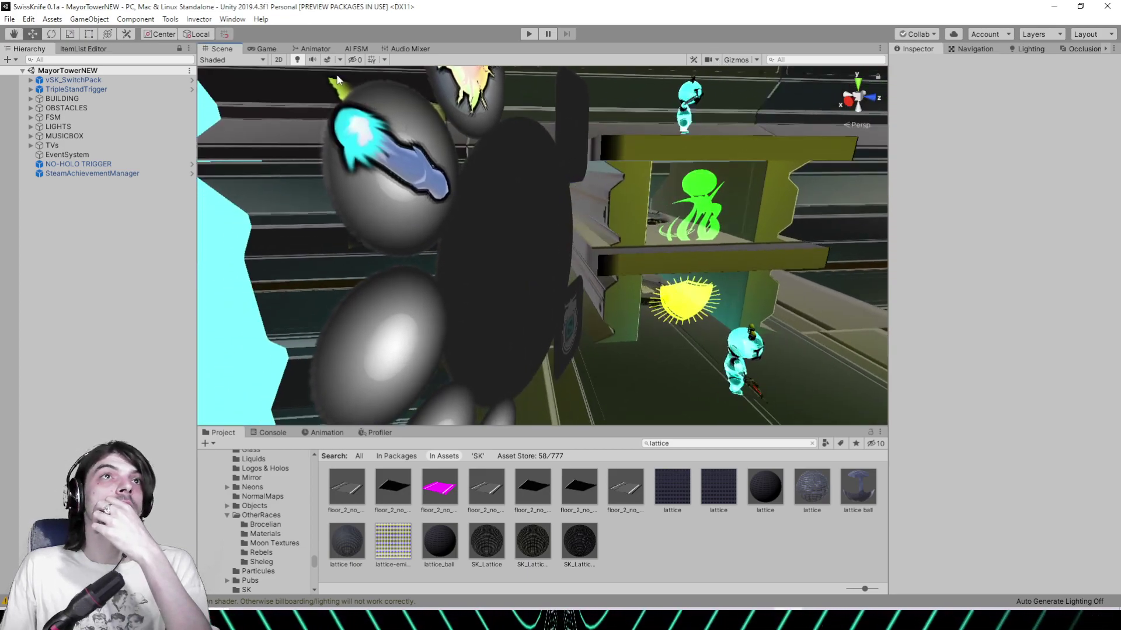
click(328, 60)
click(340, 60)
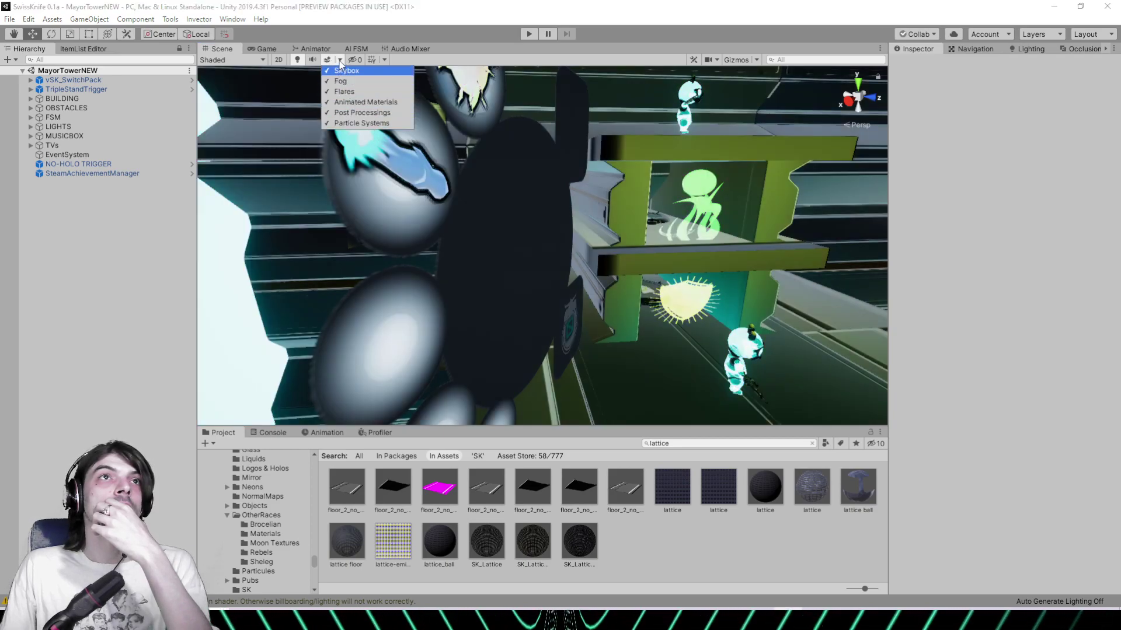
click(339, 61)
Examine the tower interior's enemies, round platforms and wall screens with the post-processing effects on
scroll(541, 272, down, 1)
middle_drag(669, 184, 486, 156)
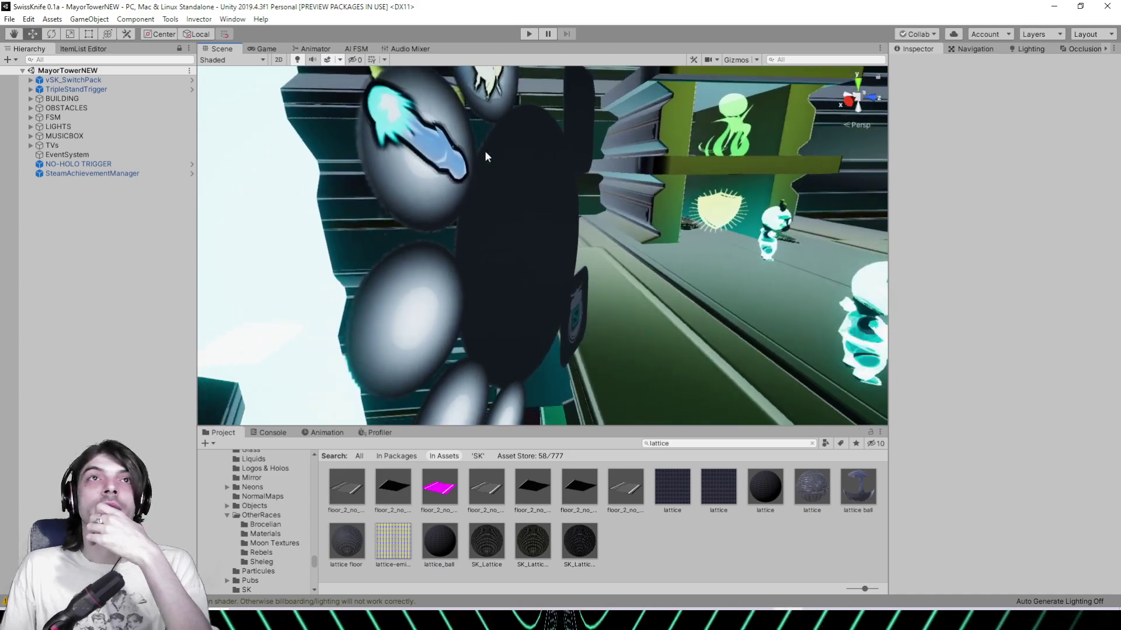
right_drag(496, 204, 656, 248)
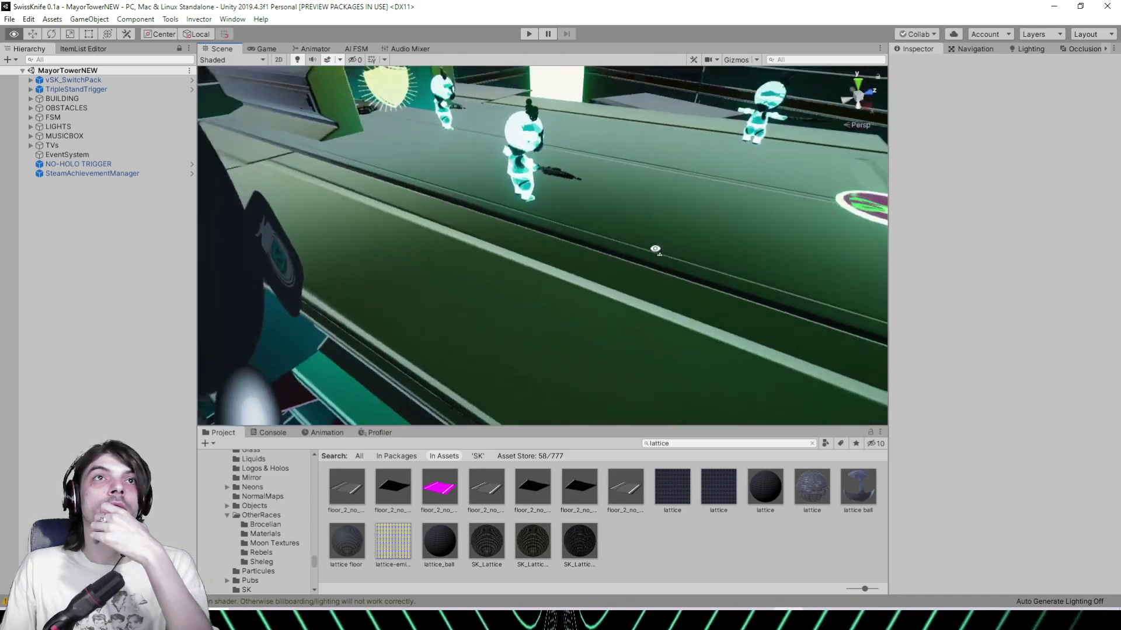
middle_drag(656, 247, 383, 235)
right_drag(383, 235, 595, 260)
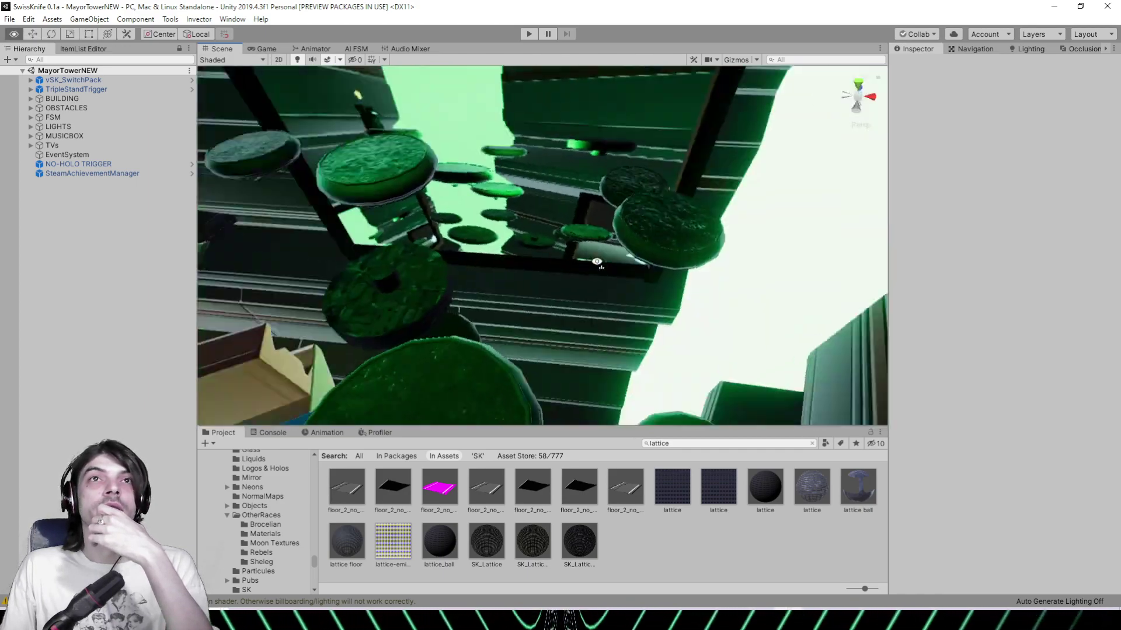
middle_drag(595, 260, 590, 132)
scroll(538, 185, down, 5)
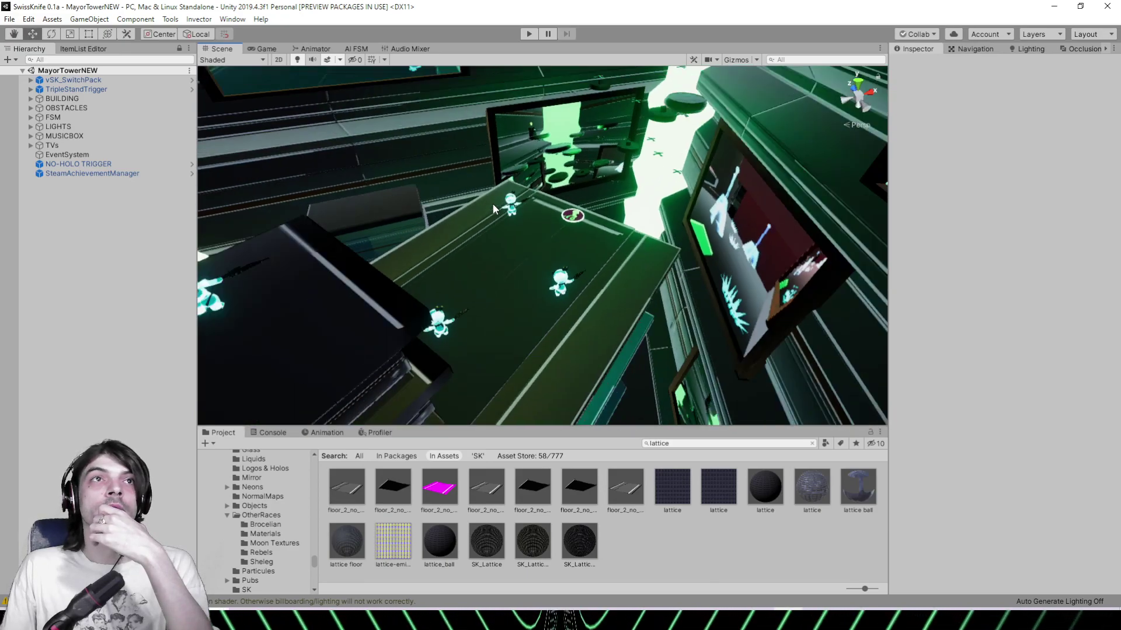
middle_drag(492, 203, 693, 187)
right_drag(693, 187, 460, 268)
middle_drag(460, 267, 537, 290)
right_drag(537, 290, 621, 235)
Inspect the green-lit pillar, floating discs, side walls and coloured rooms of the tower interior
scroll(546, 238, up, 3)
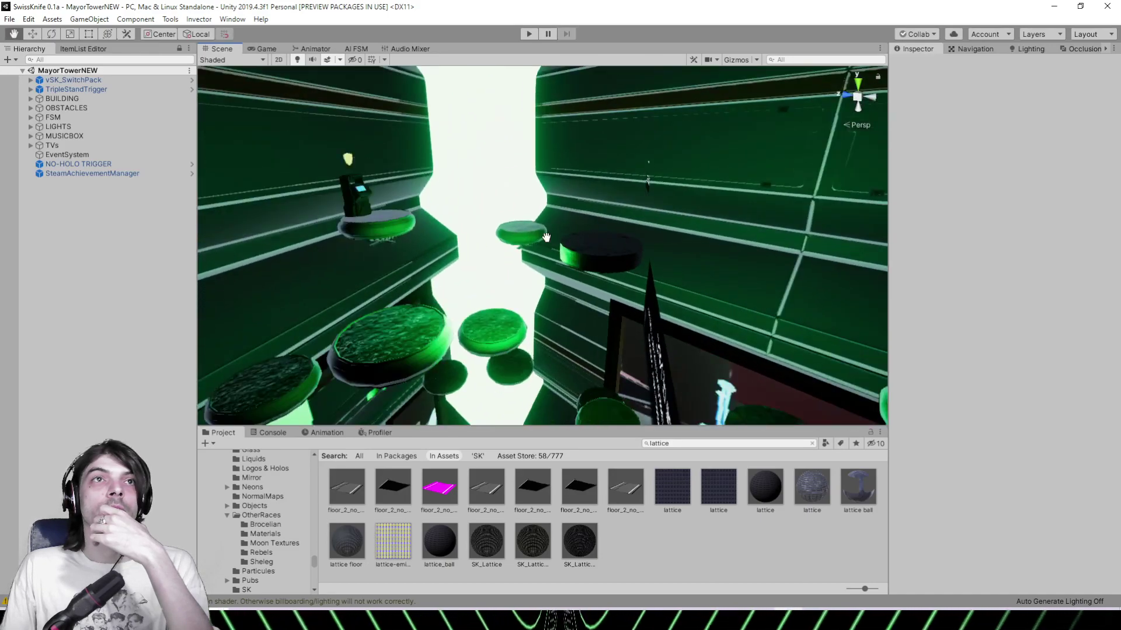
mouse_move(546, 238)
middle_down()
mouse_move(588, 207)
mouse_move(599, 170)
mouse_move(543, 258)
middle_up()
right_drag(543, 257, 546, 334)
scroll(546, 334, down, 3)
middle_drag(547, 335, 607, 5)
scroll(487, 225, down, 4)
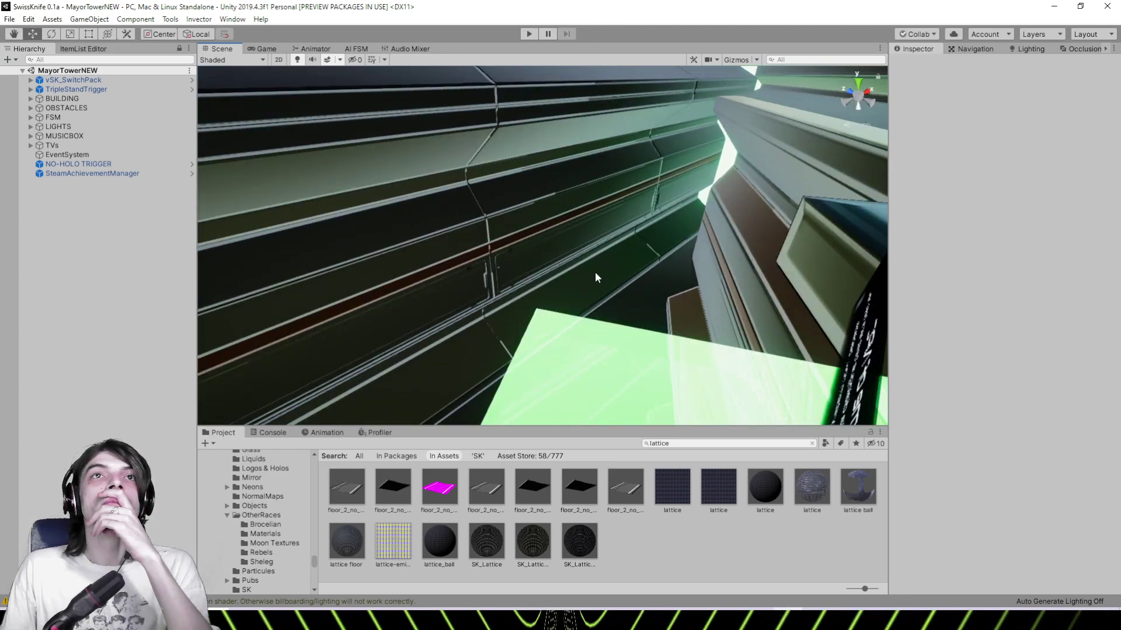
middle_drag(596, 273, 534, 262)
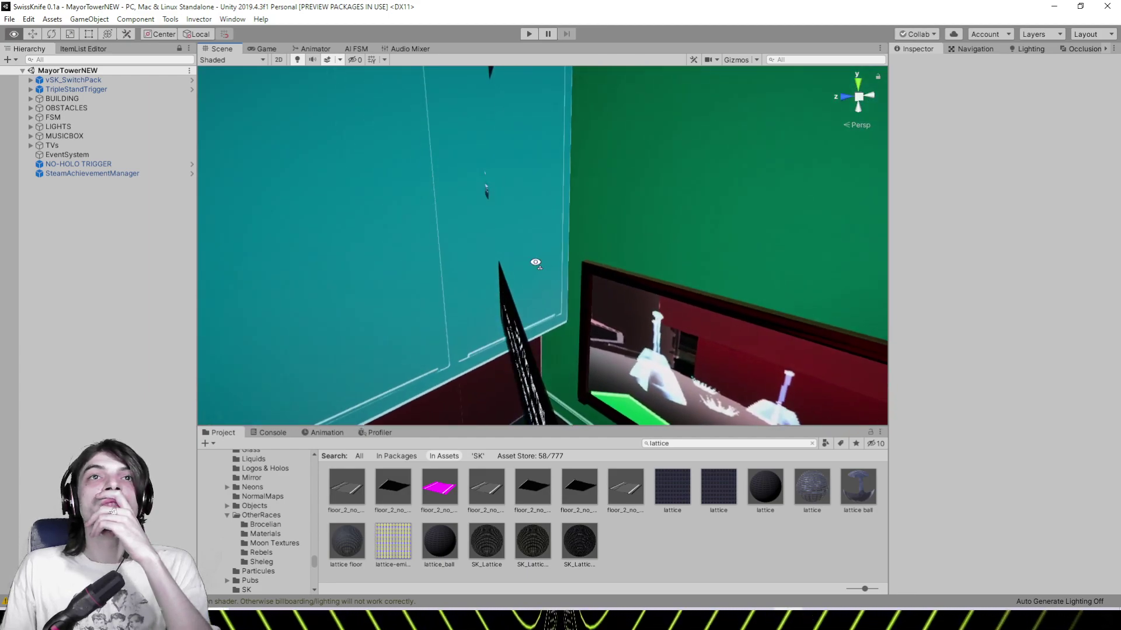
right_drag(534, 262, 848, 284)
right_drag(502, 295, 765, 255)
Locate the HoloBoard(Blue) material on the Sniper enemy's silver mesh and examine its settings and its look on the enemies
click(766, 254)
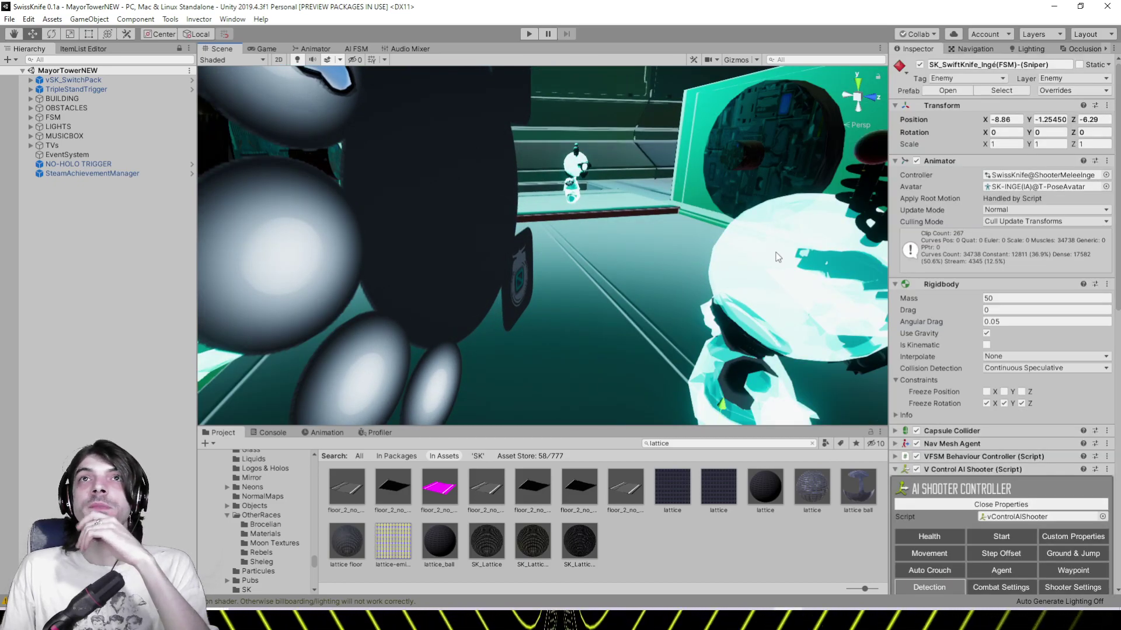
click(777, 257)
click(1025, 284)
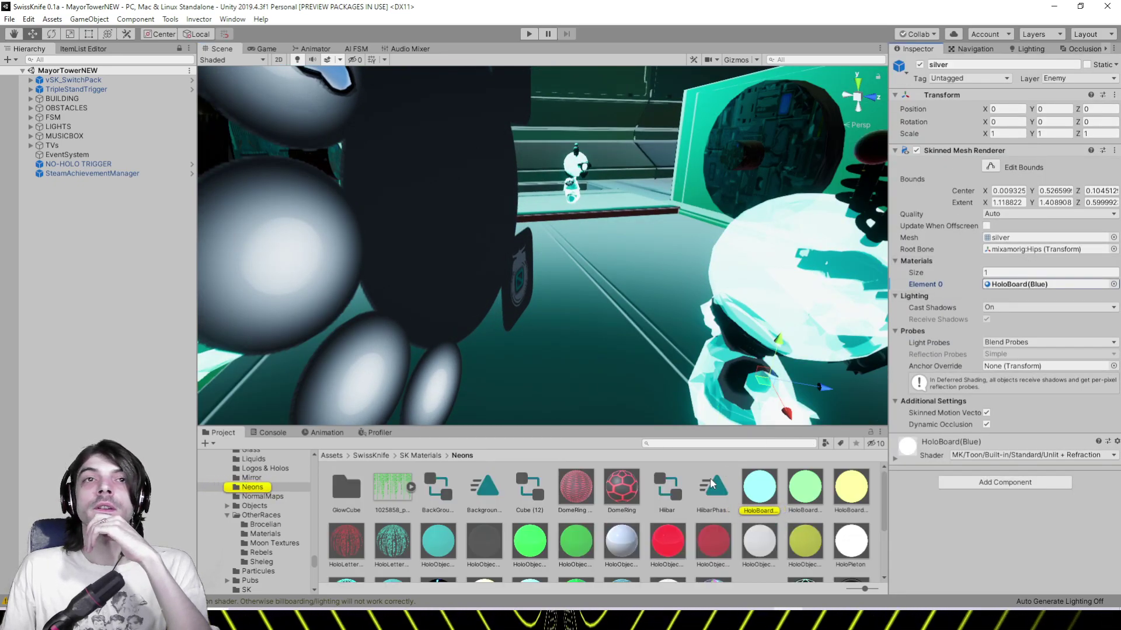
click(759, 492)
scroll(967, 176, down, 2)
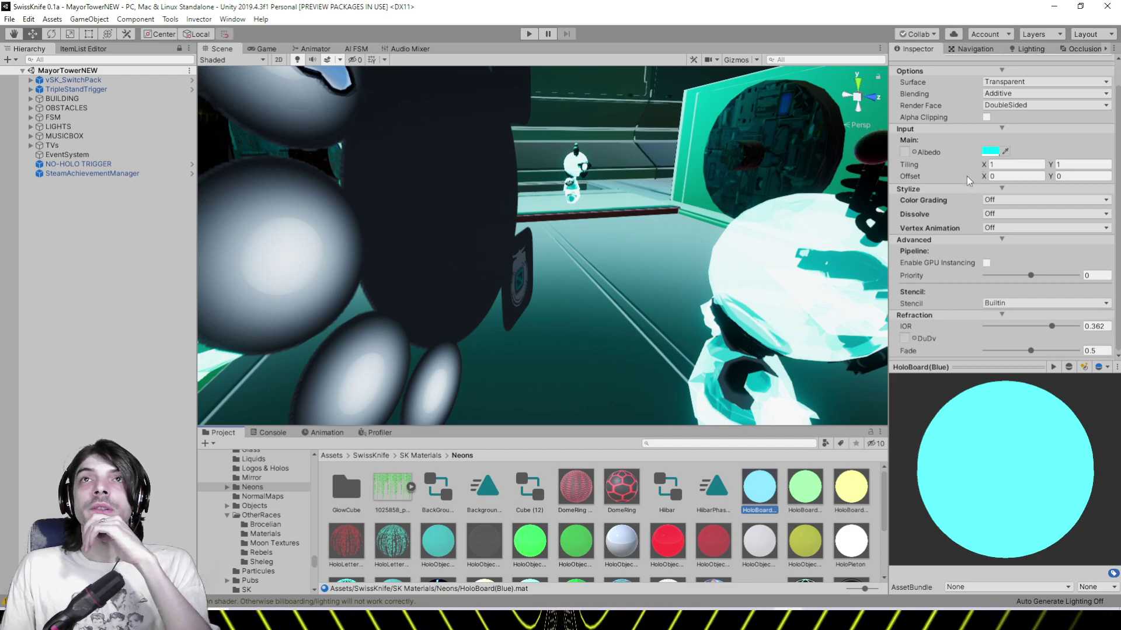
right_drag(749, 214, 631, 216)
scroll(631, 211, up, 3)
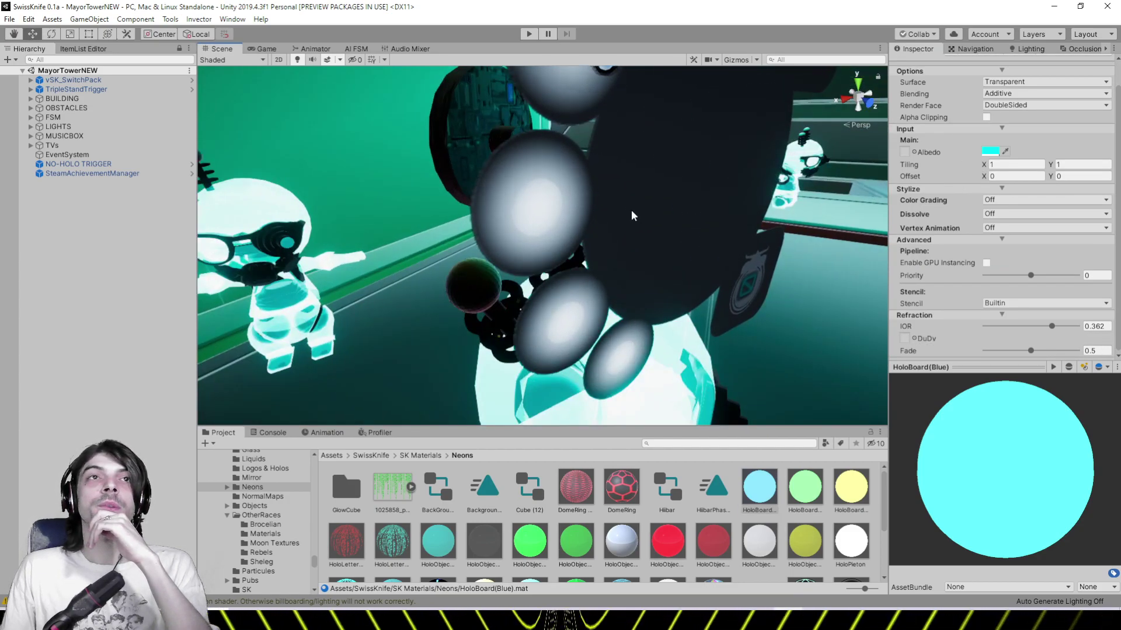
middle_drag(510, 192, 519, 194)
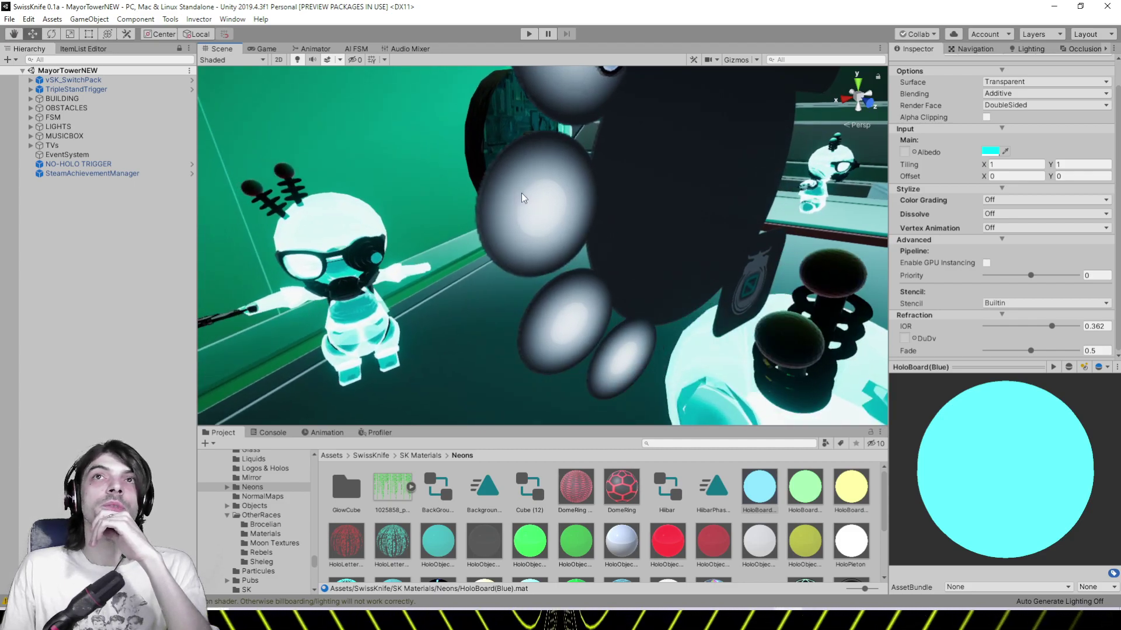
right_drag(483, 194, 285, 190)
scroll(285, 189, down, 3)
mouse_move(286, 189)
middle_down()
mouse_move(354, 218)
mouse_move(452, 221)
mouse_move(388, 238)
mouse_move(155, 212)
mouse_move(235, 198)
mouse_move(288, 206)
middle_up()
scroll(289, 207, up, 2)
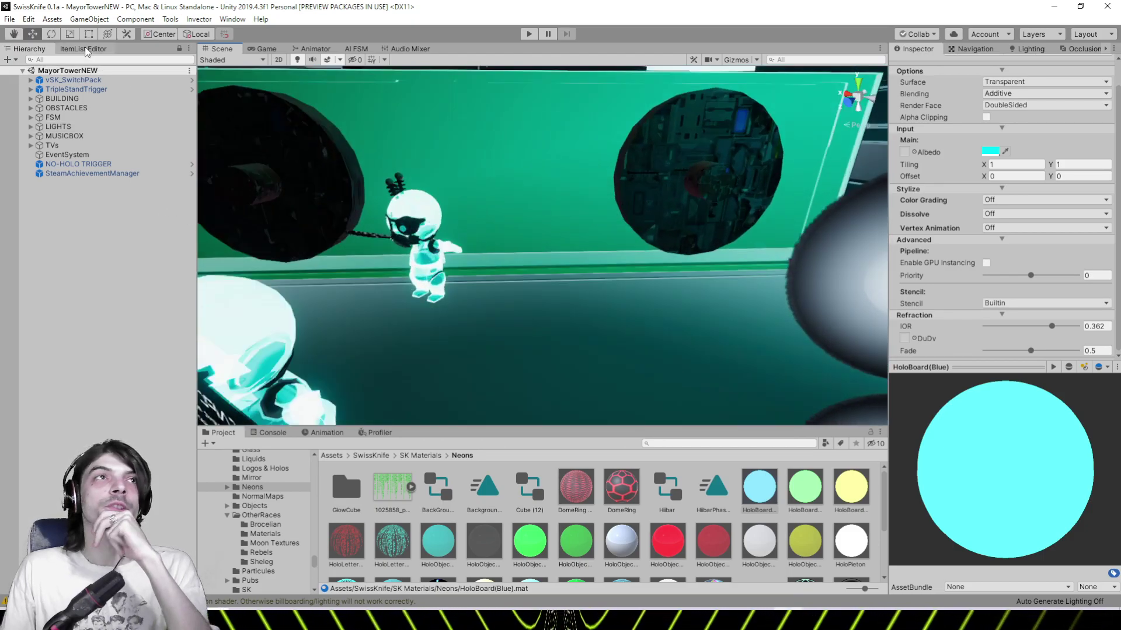
Open the MenuPrincipal.unity scene from the project's Assets folder
click(9, 20)
click(26, 46)
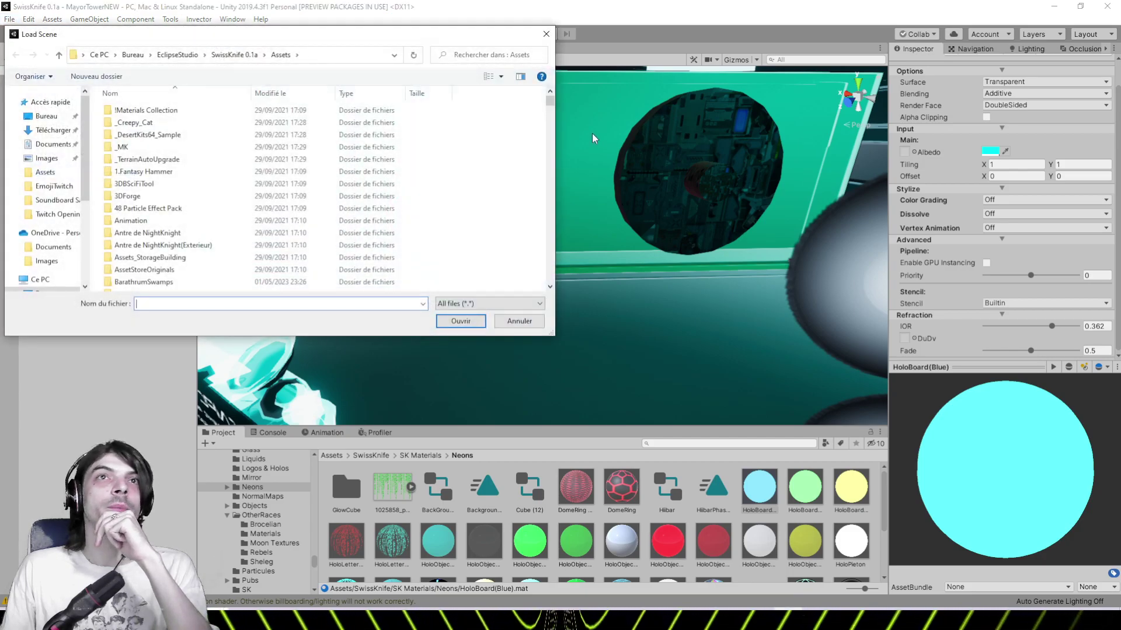
drag(552, 103, 516, 257)
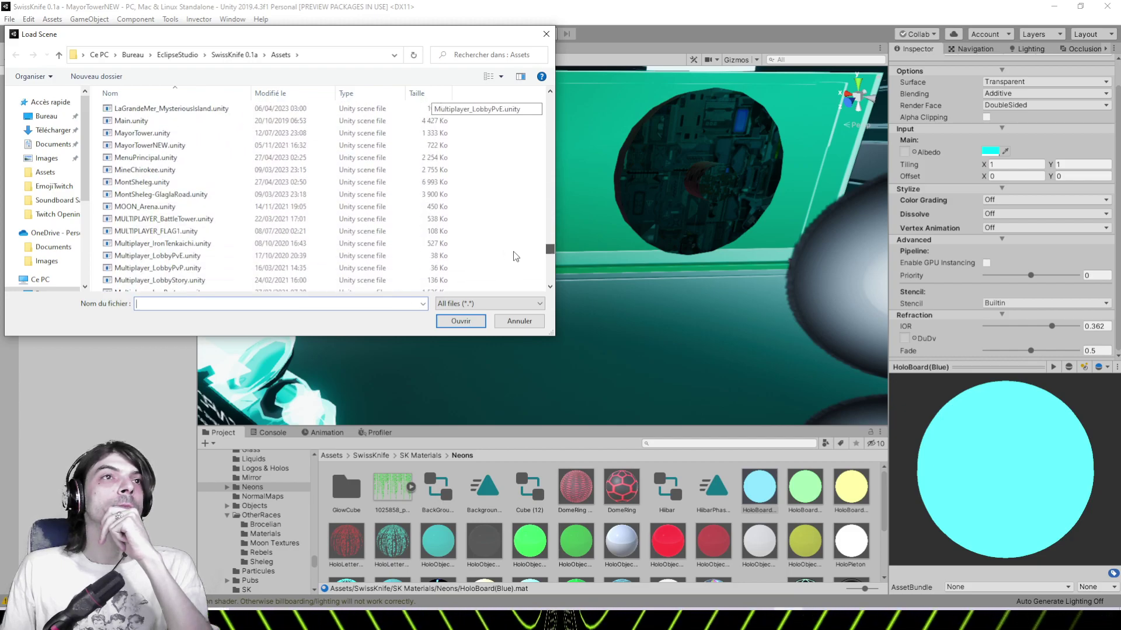
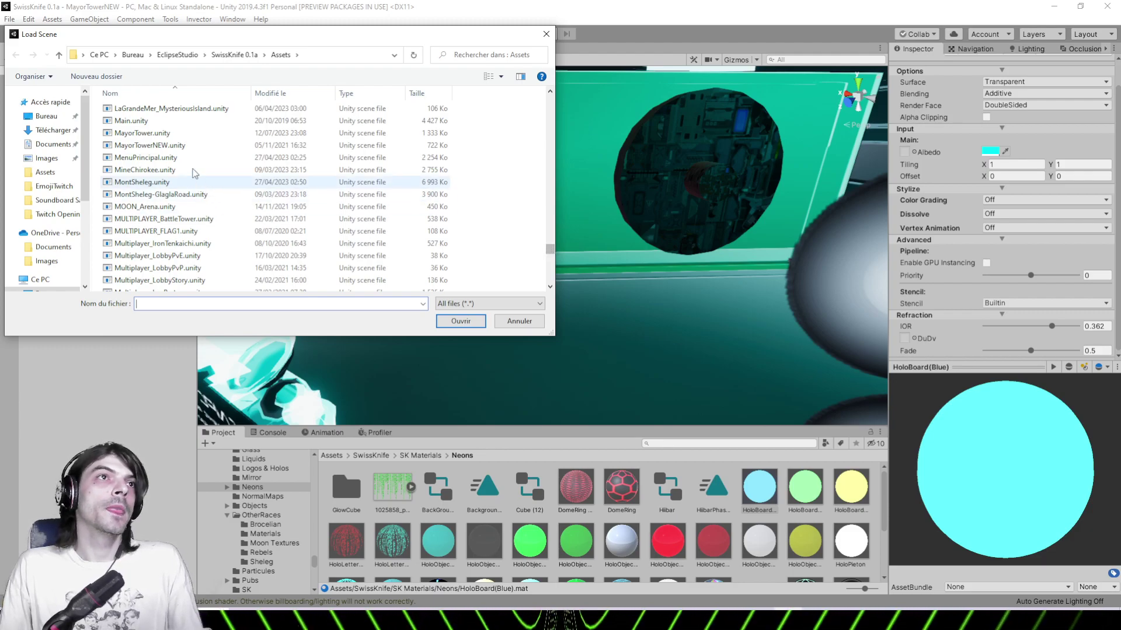
double_click(179, 154)
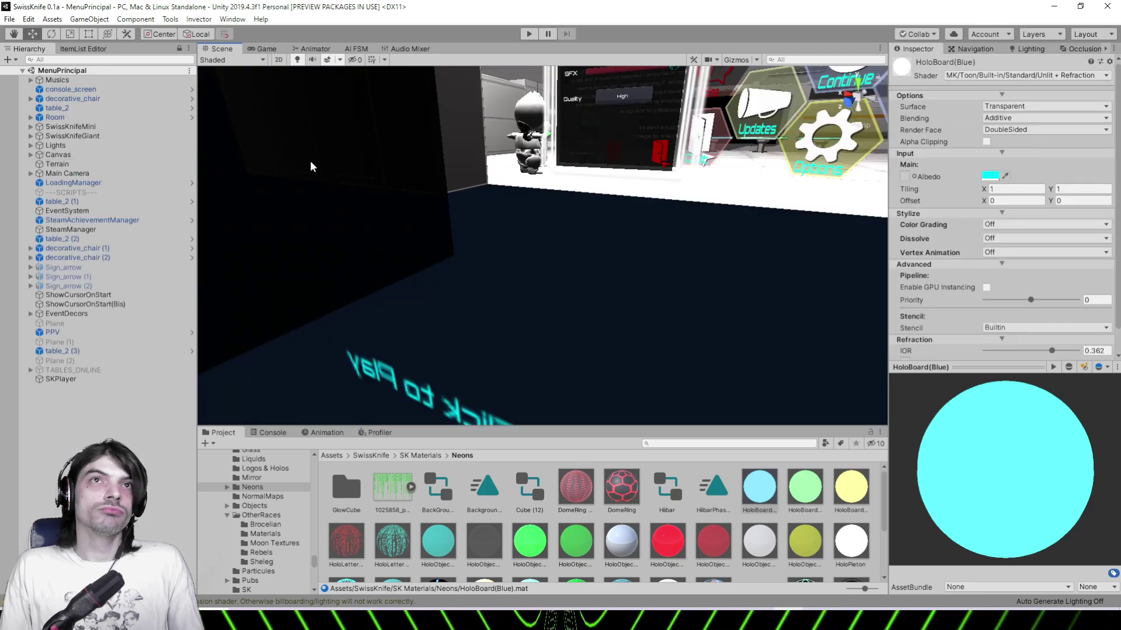
Frame the Room object and compare the three robots inside it with scene lighting off and on
middle_drag(648, 134, 262, 309)
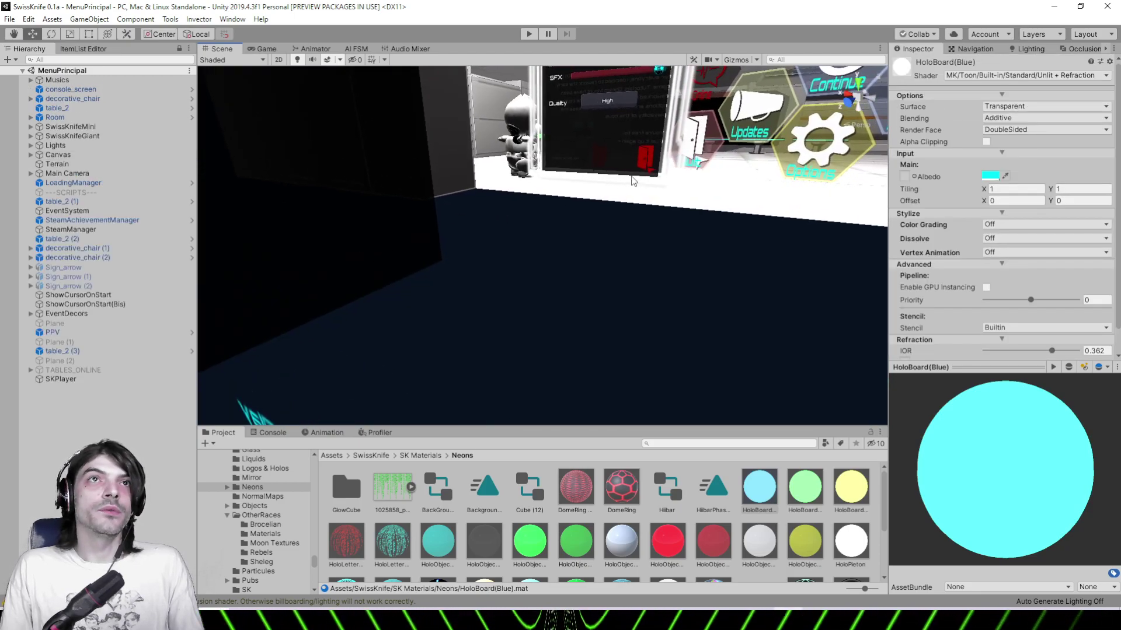
click(513, 134)
key(f)
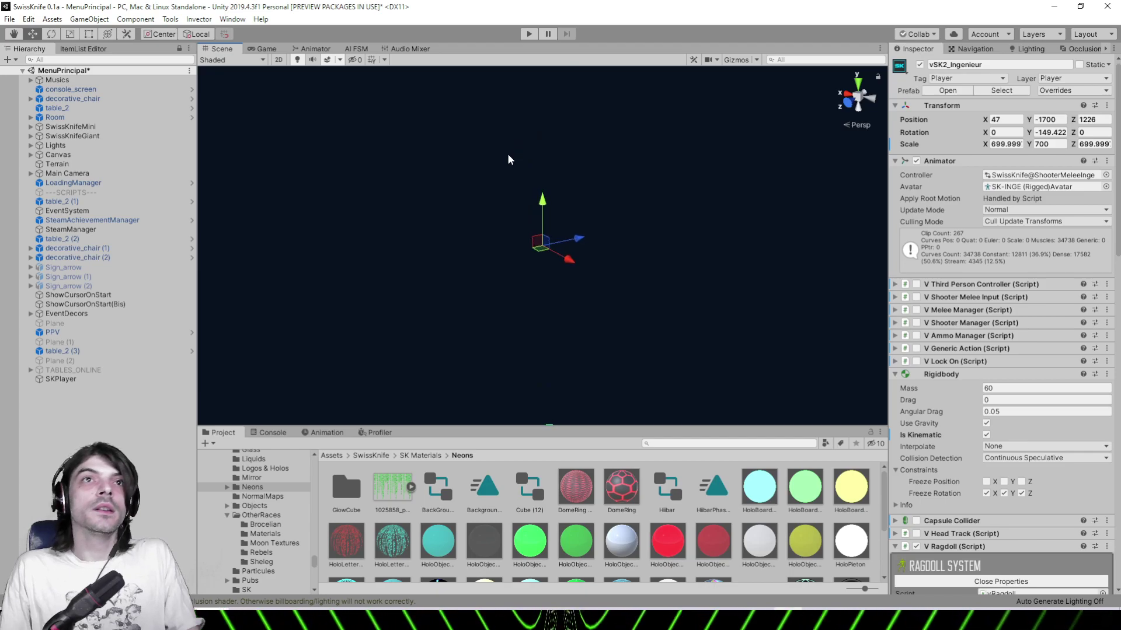
double_click(145, 119)
scroll(600, 193, up, 10)
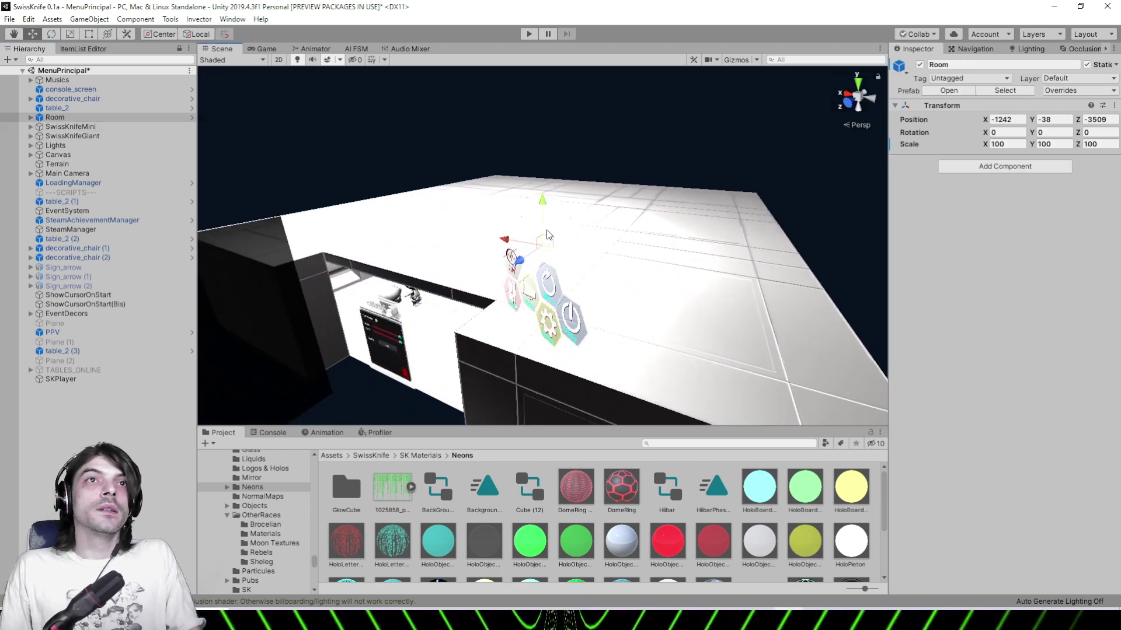
middle_drag(547, 232, 576, 200)
scroll(576, 201, up, 5)
right_drag(576, 200, 423, 88)
click(297, 60)
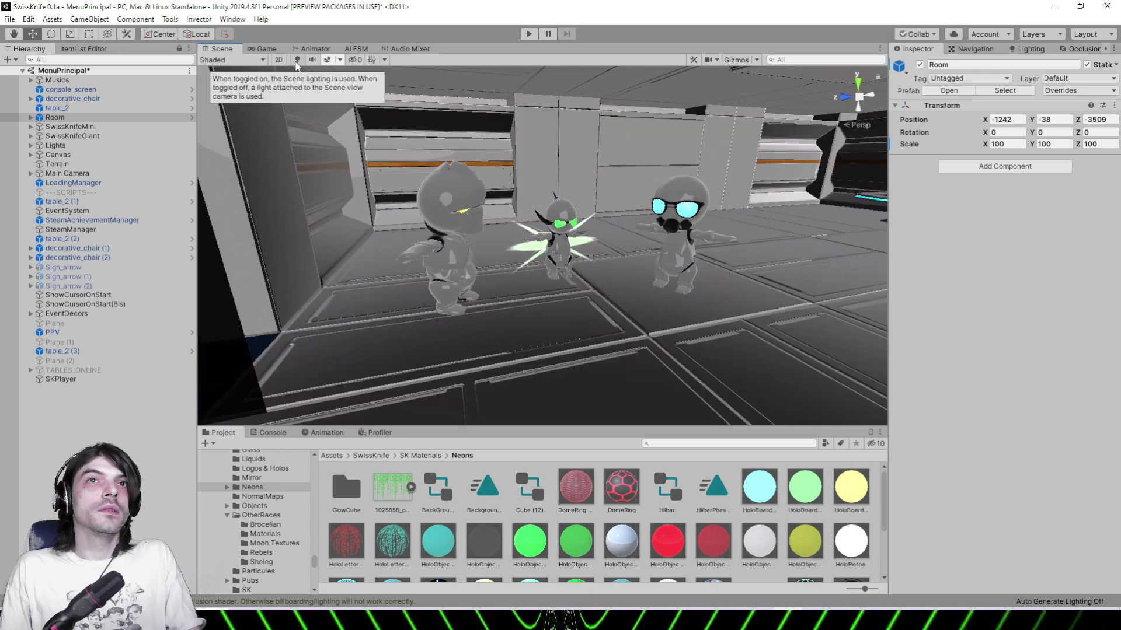
click(297, 60)
right_drag(695, 256, 620, 246)
Open the SK_ToonMetal material used by the silver mesh of the robot nearest the options screen and set its Rim Smoothness to about 0.475
click(563, 201)
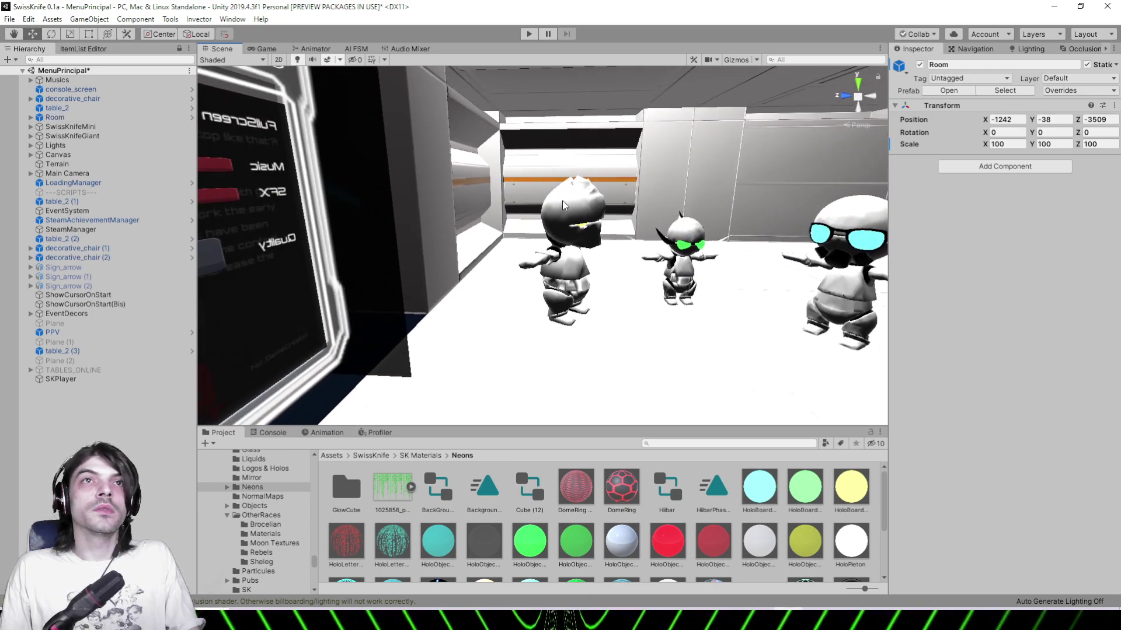
click(562, 201)
click(1017, 284)
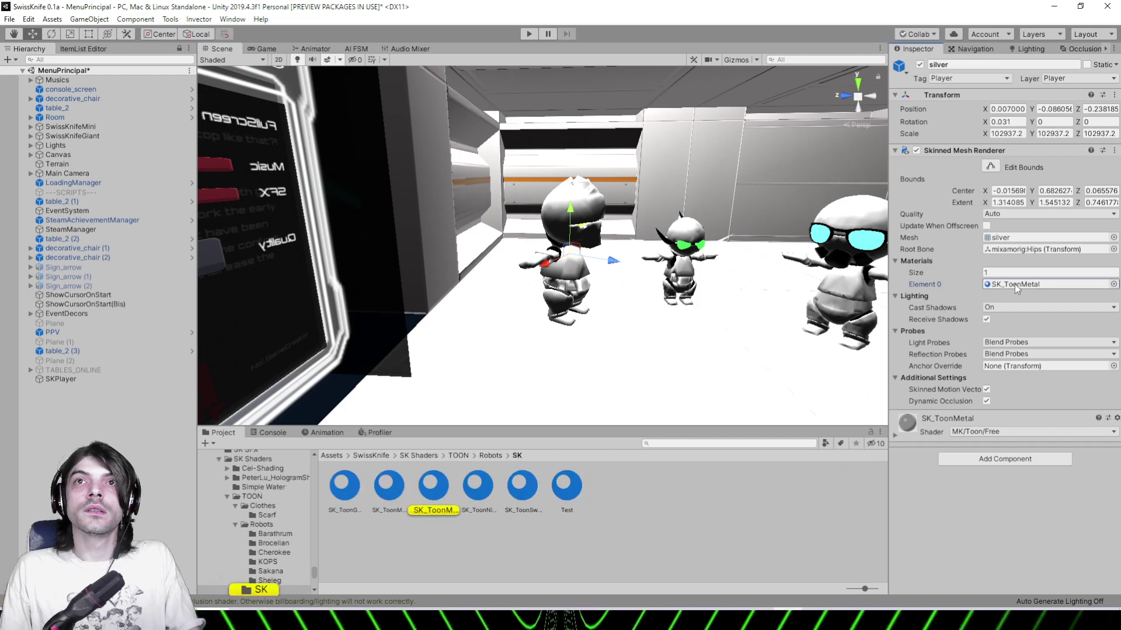
click(448, 487)
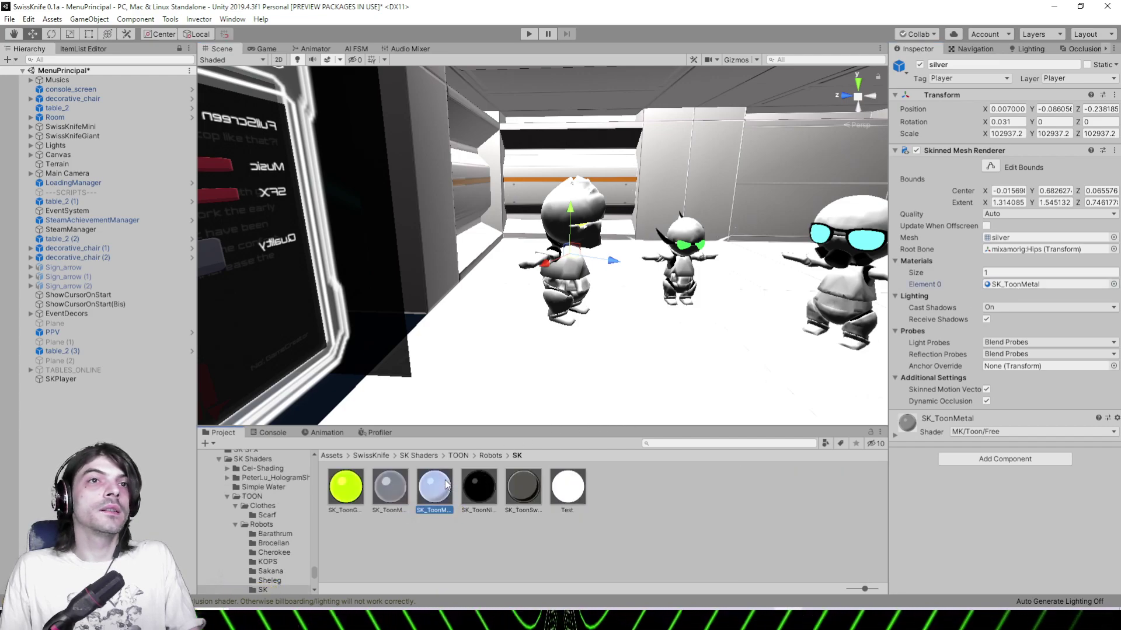
scroll(1006, 306, down, 5)
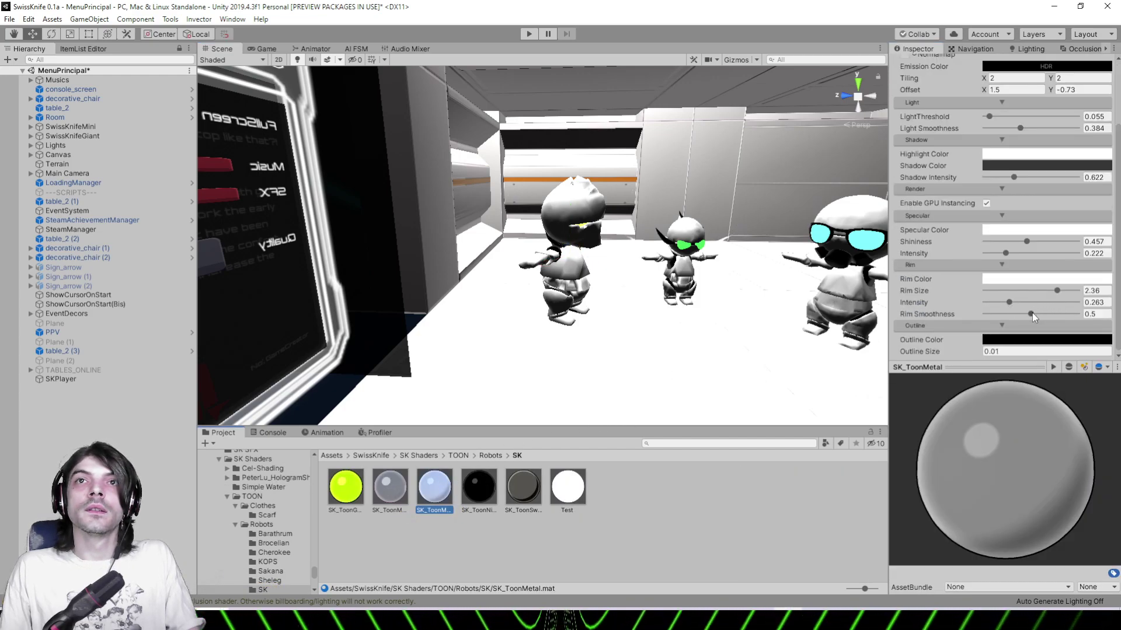
mouse_move(1031, 315)
mouse_down()
mouse_move(1002, 315)
mouse_move(1022, 317)
mouse_up()
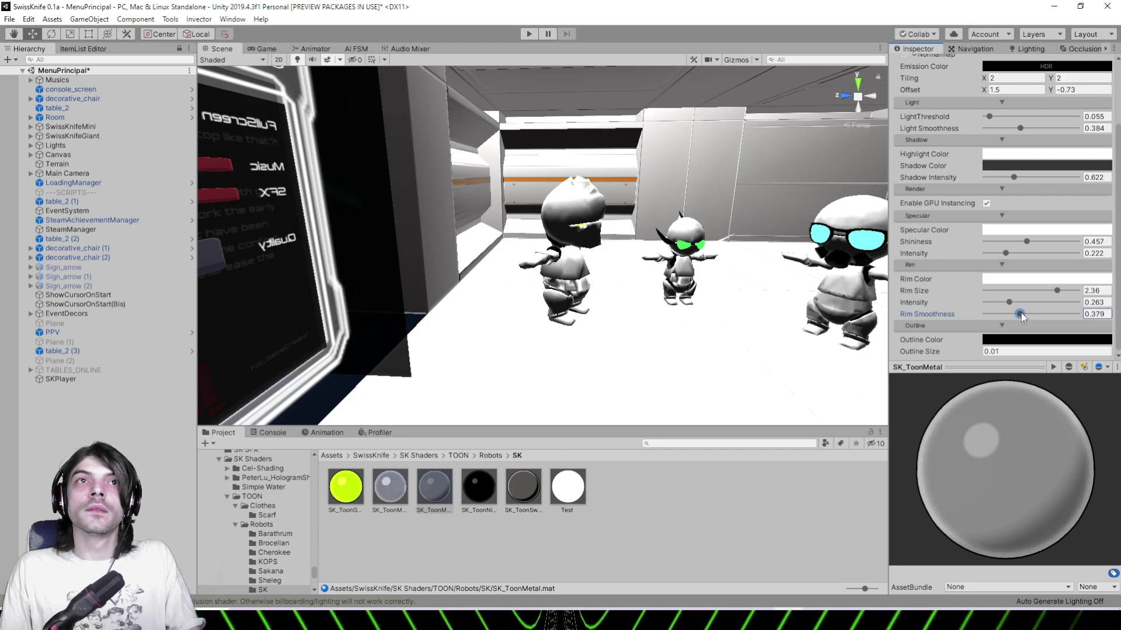
middle_drag(702, 287, 617, 261)
Search the project assets for "white metal" and try one of the found white metal materials on a robot
click(674, 442)
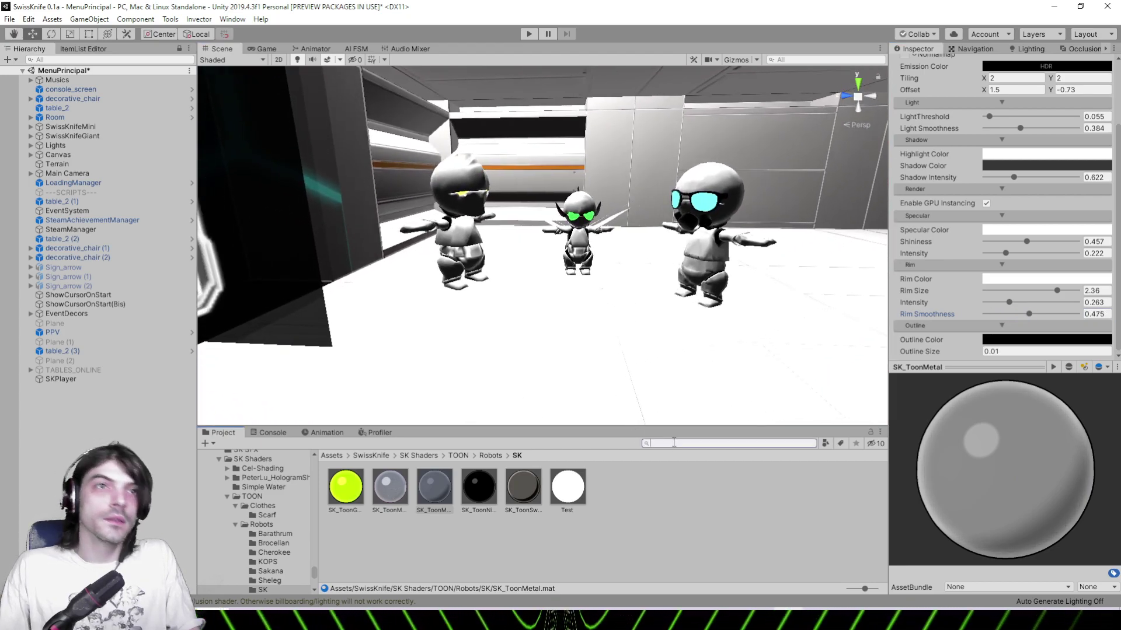
text(white metal)
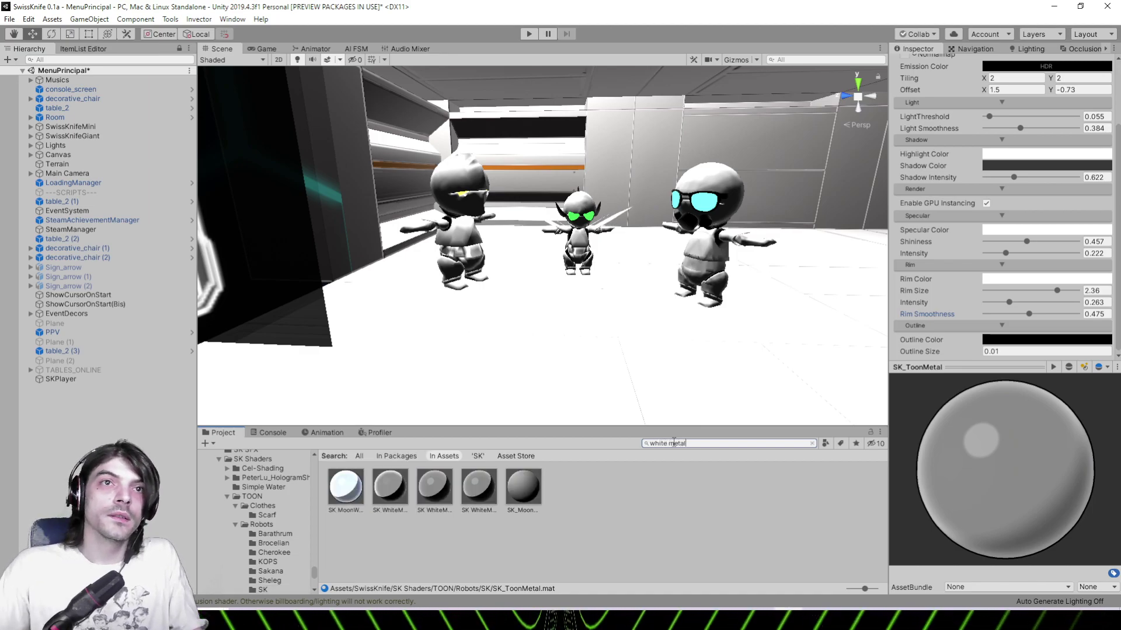
mouse_move(386, 486)
mouse_down()
mouse_move(466, 264)
mouse_move(462, 239)
mouse_up()
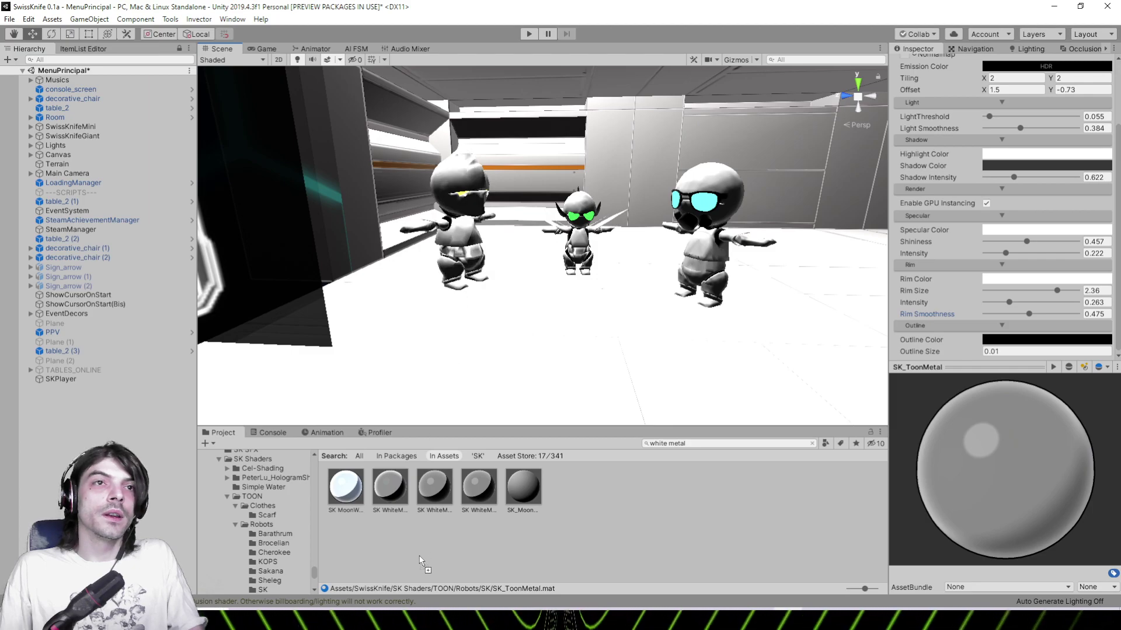
Compare the room with scene lighting off and on, show the scene gizmos, and select the point light above the room
click(296, 60)
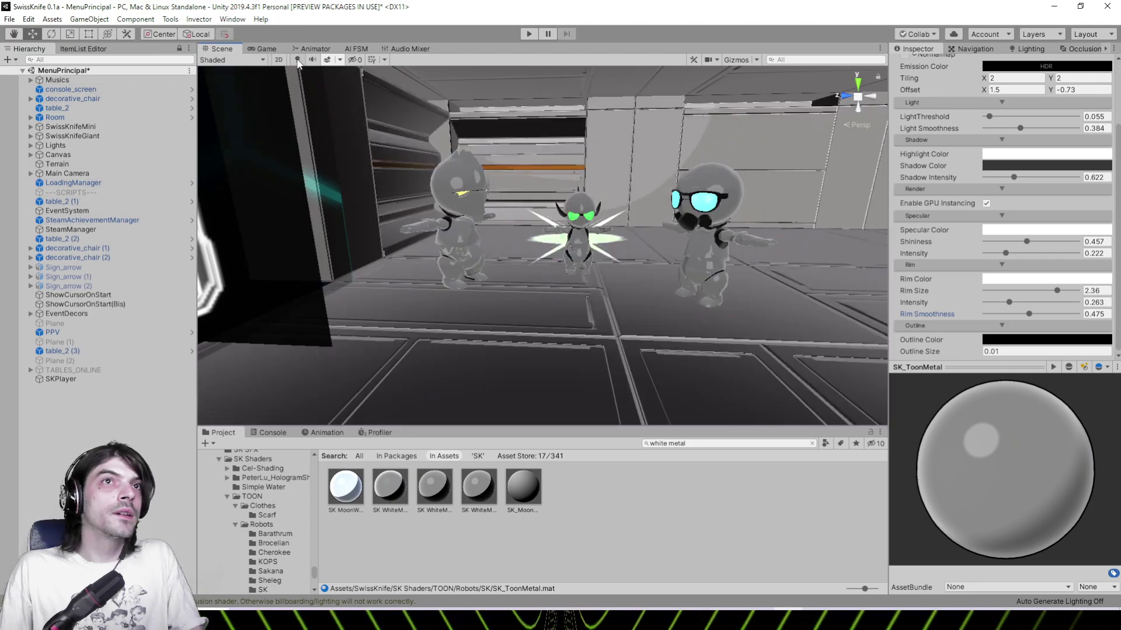
click(297, 60)
scroll(476, 173, down, 3)
middle_drag(475, 173, 487, 313)
scroll(487, 306, down, 3)
click(738, 61)
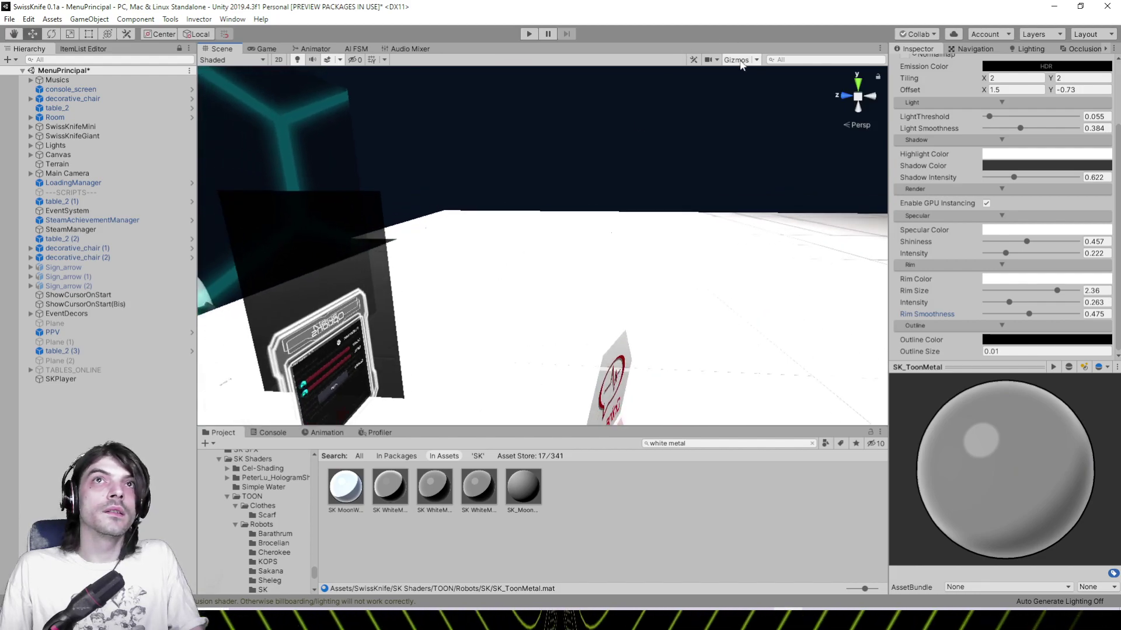
scroll(545, 213, down, 3)
middle_drag(545, 212, 642, 288)
scroll(607, 204, down, 3)
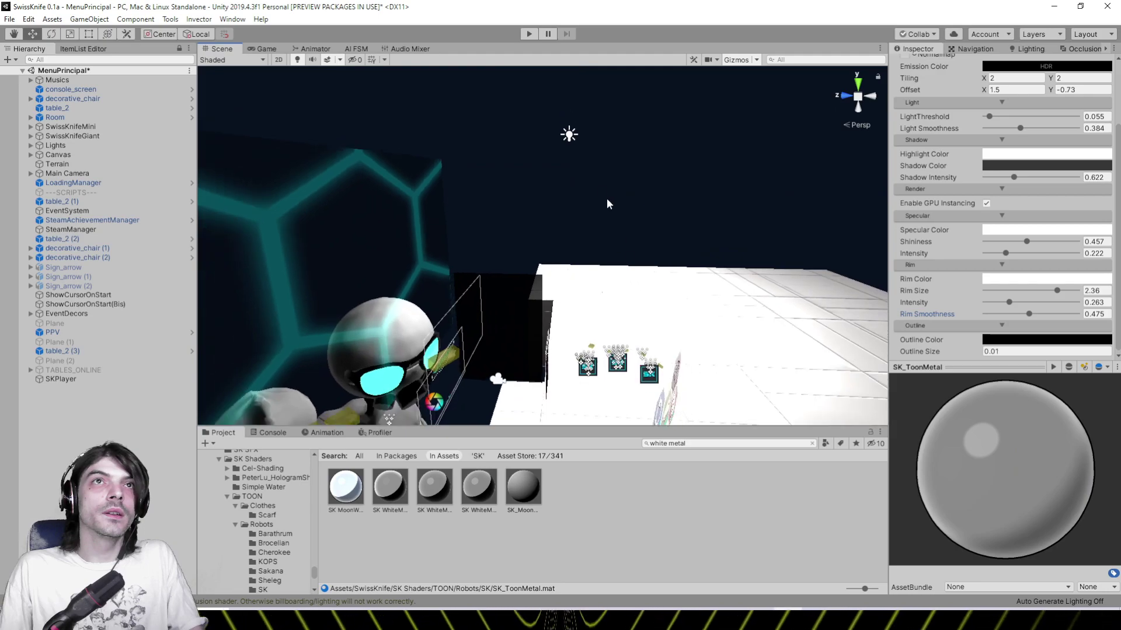
click(569, 135)
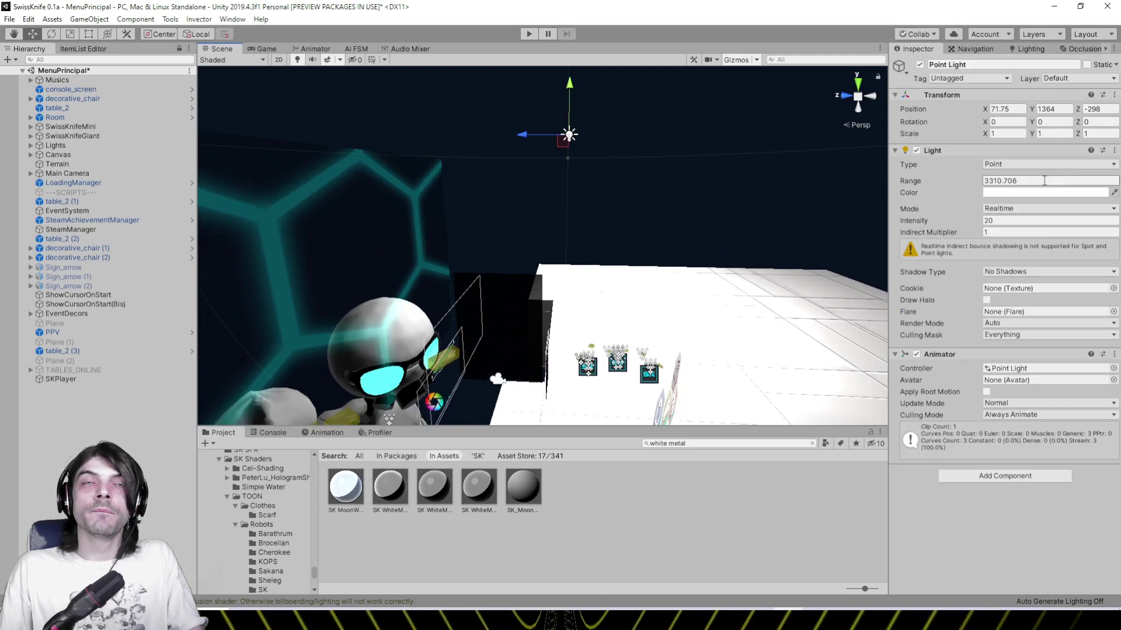
Frame the point light, set its intensity to 15, and check the lighting on the robots inside the room
scroll(612, 254, down, 5)
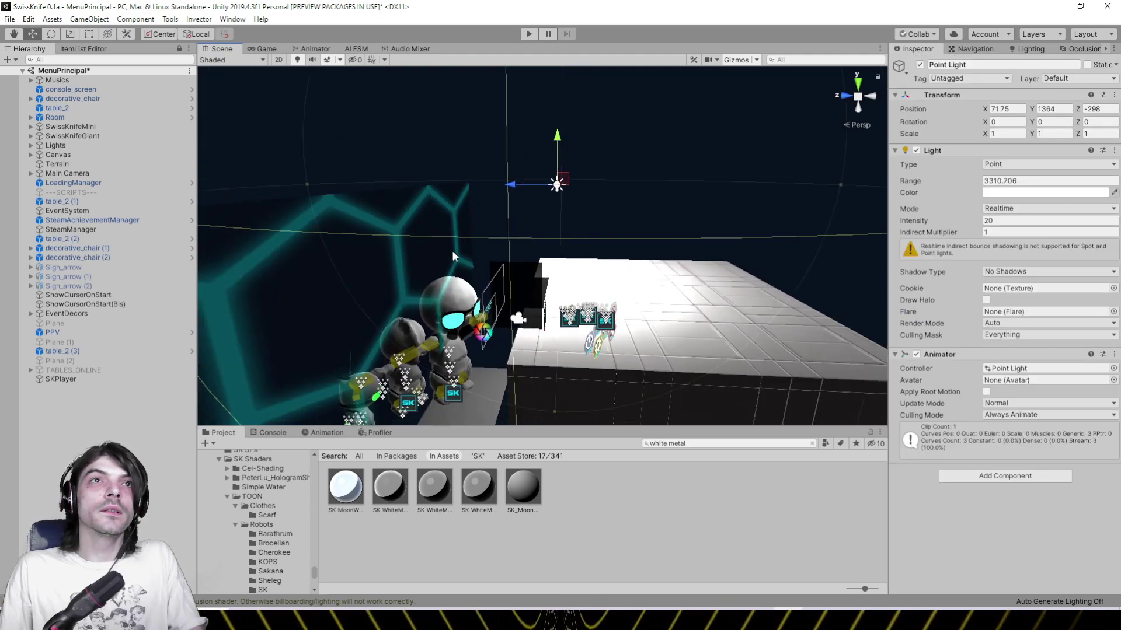
key(f)
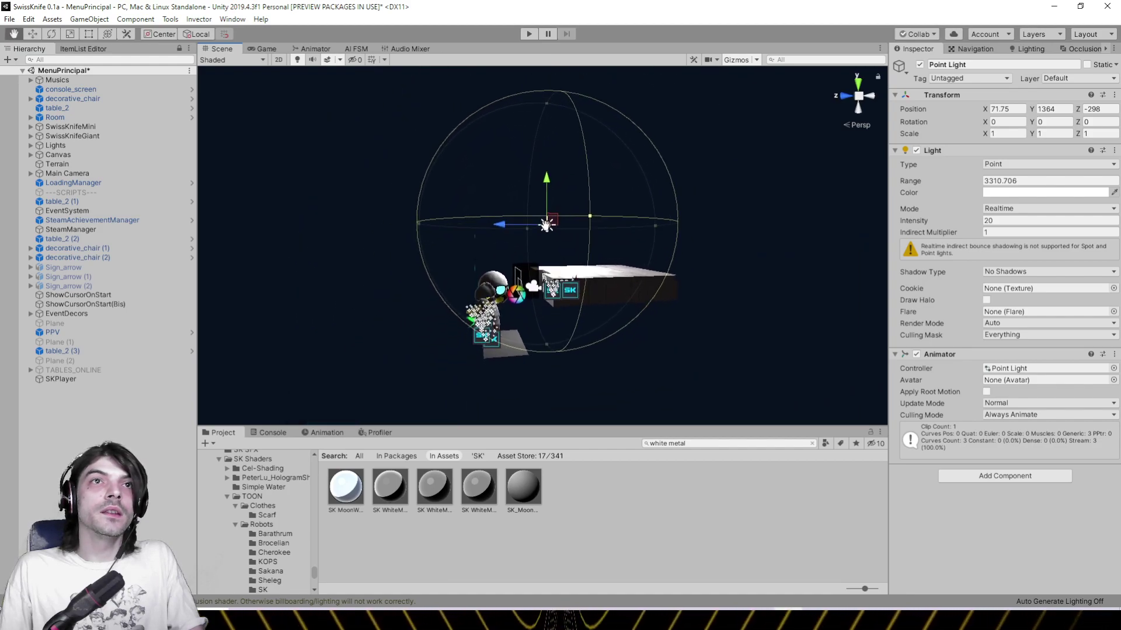
scroll(523, 236, up, 3)
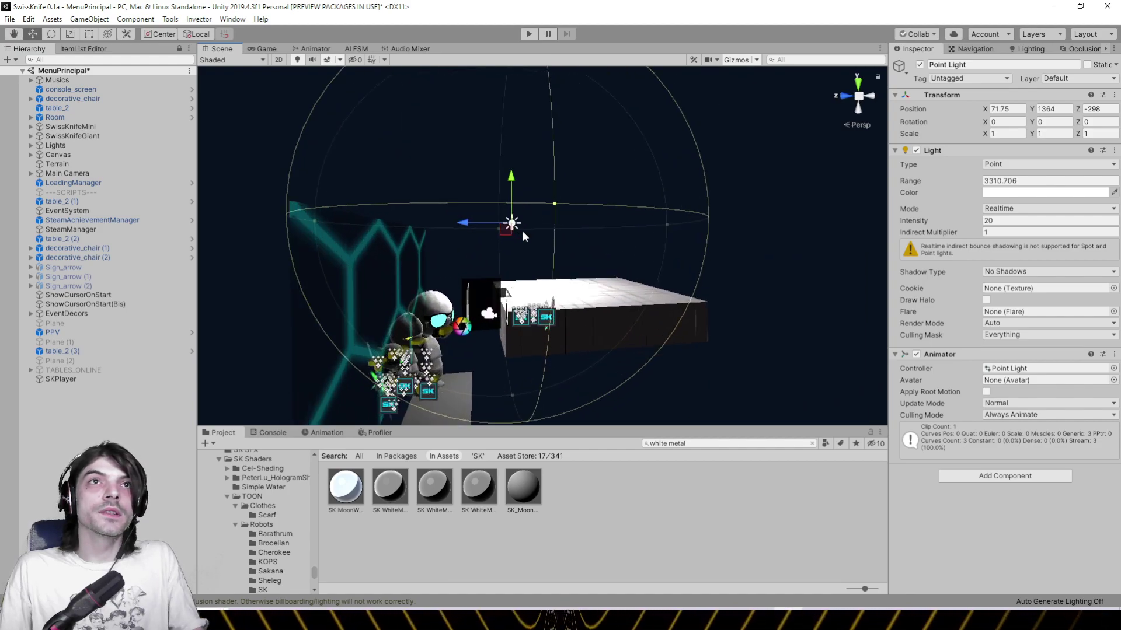
click(1037, 182)
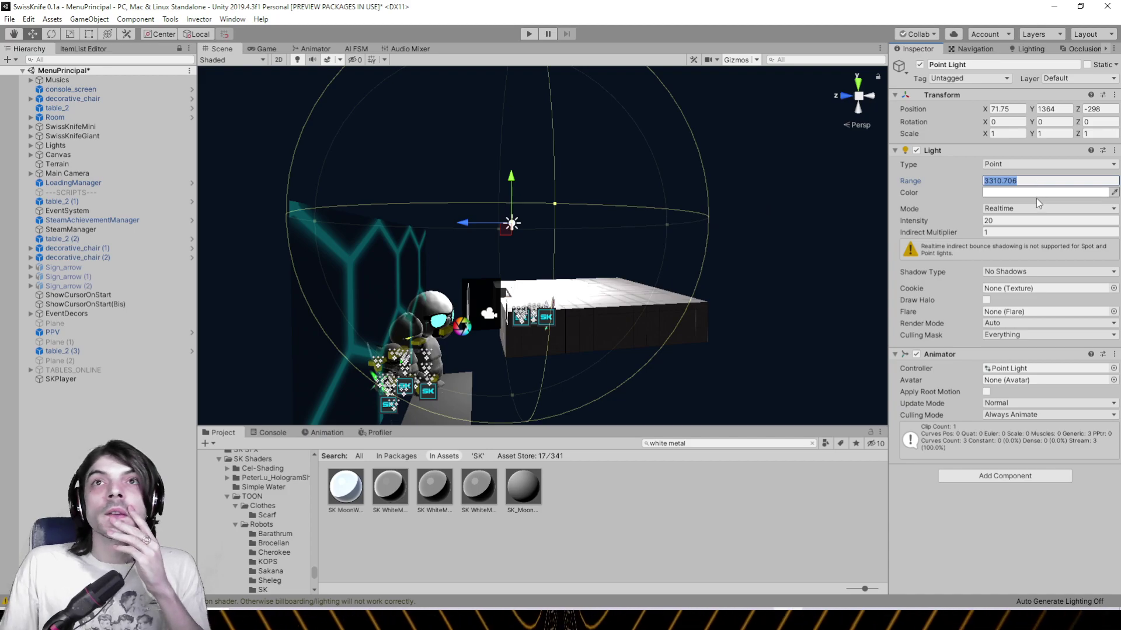
click(1026, 221)
text(15)
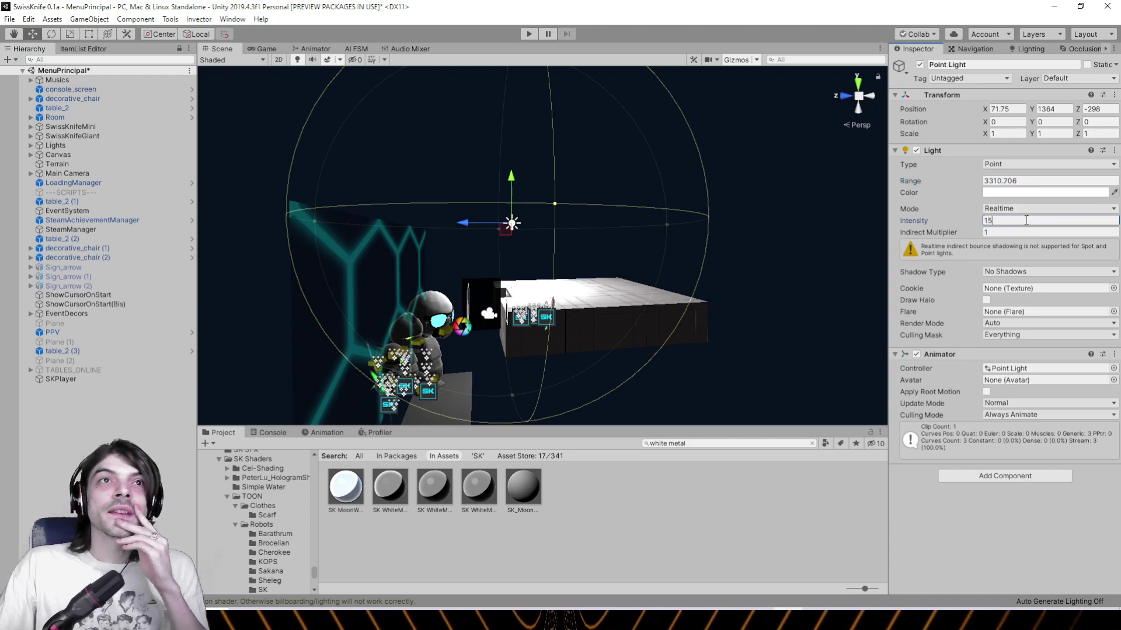
scroll(563, 267, up, 5)
middle_drag(563, 268, 566, 209)
scroll(580, 206, up, 7)
scroll(566, 209, up, 6)
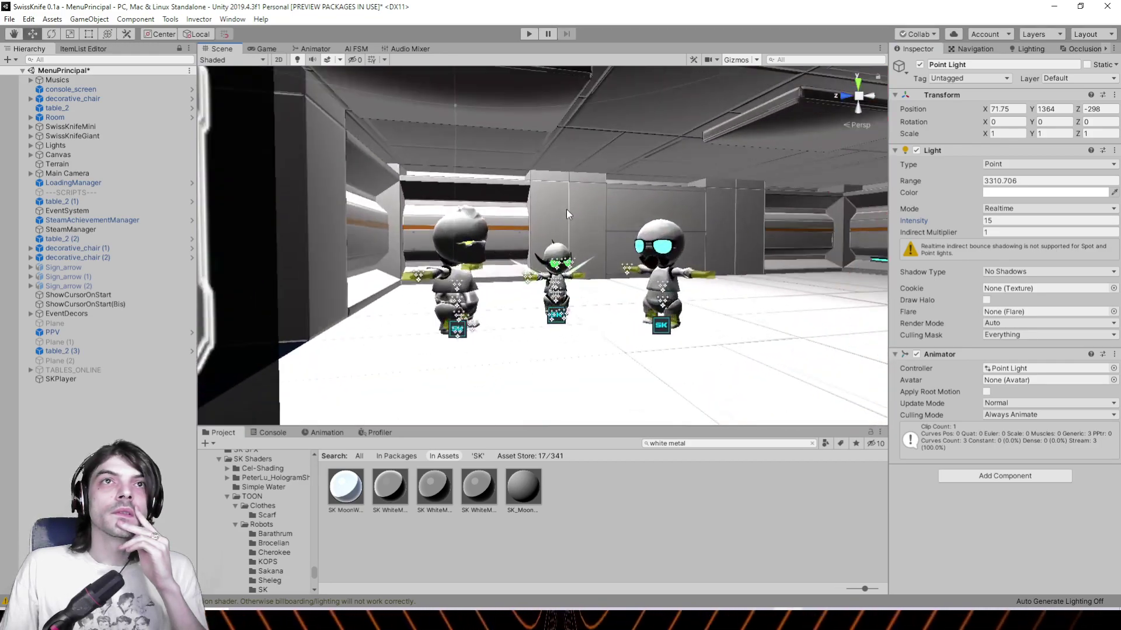
Set the point light's indirect multiplier to 5 and its intensity to 12
scroll(566, 209, down, 3)
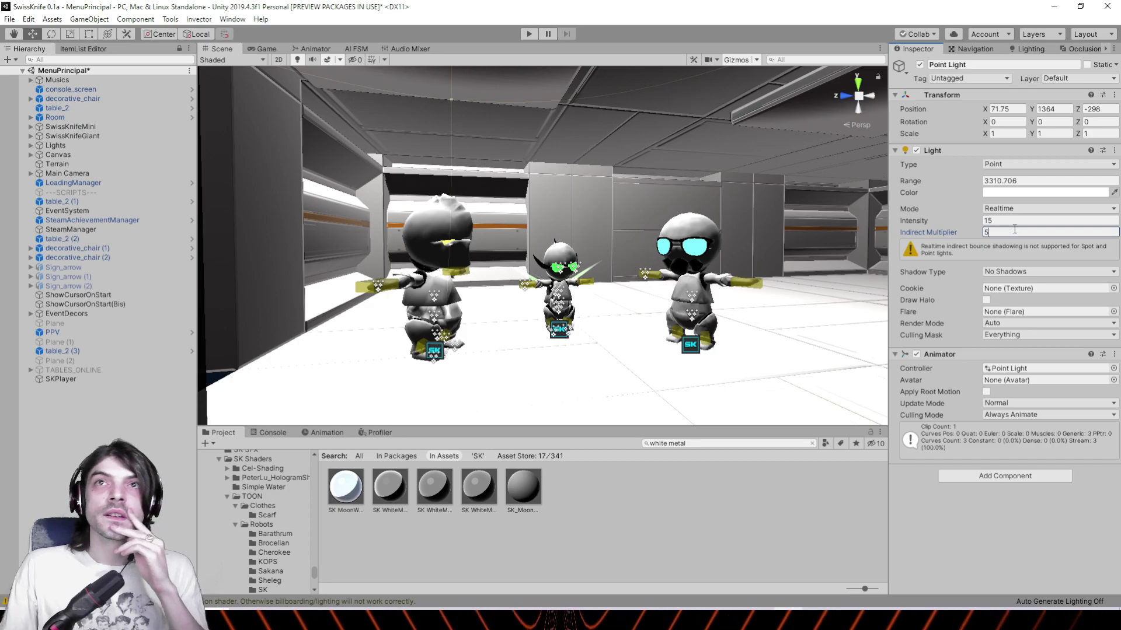
click(1014, 222)
text(12)
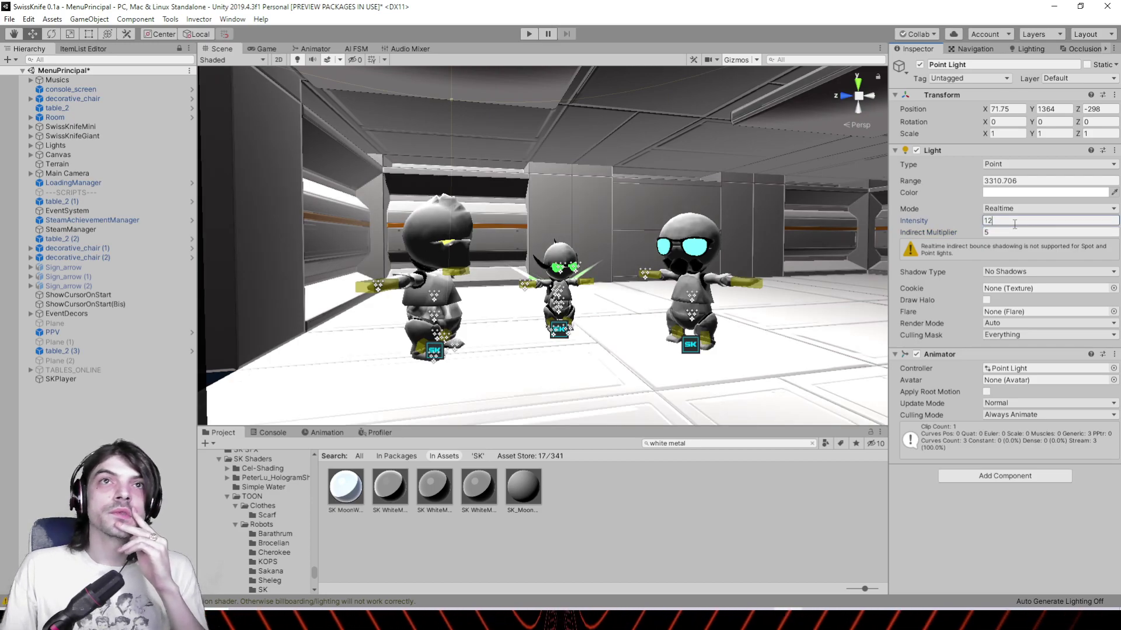
scroll(680, 205, down, 5)
middle_drag(681, 205, 628, 208)
scroll(661, 211, up, 2)
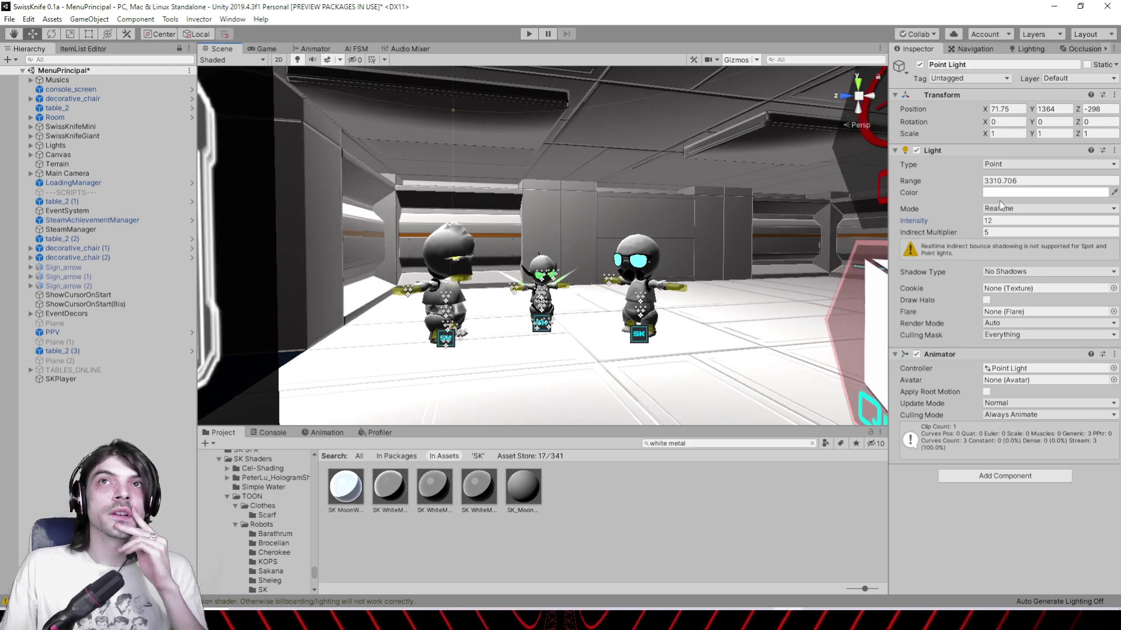
Set the point light's range to 3300 and check the lighting around the robots and options screen
click(1027, 181)
text(330)
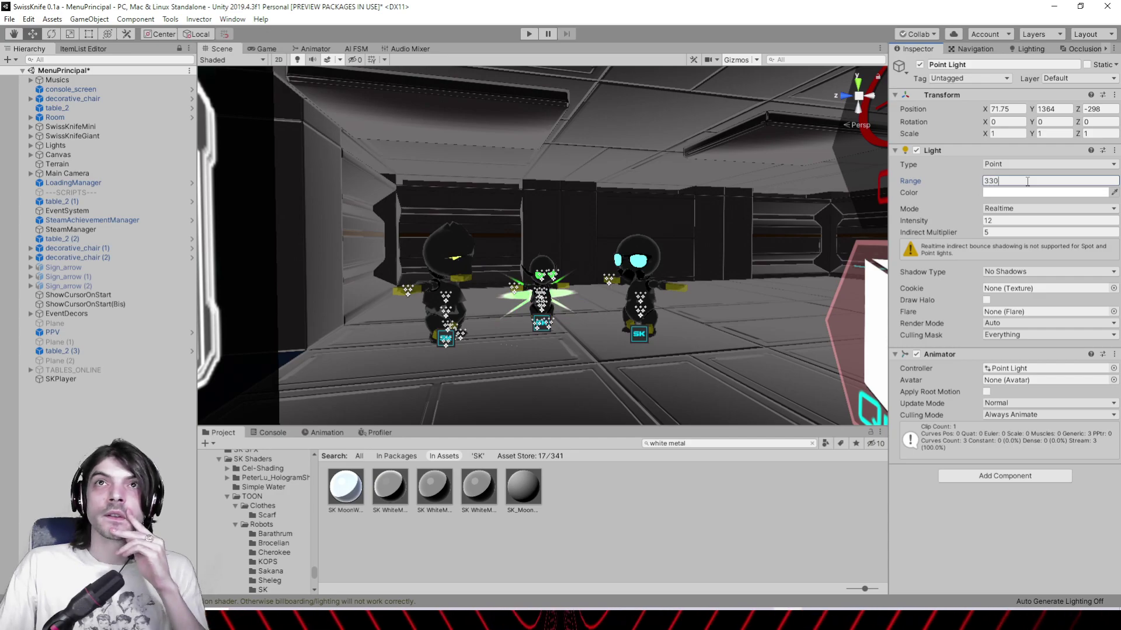
text(0)
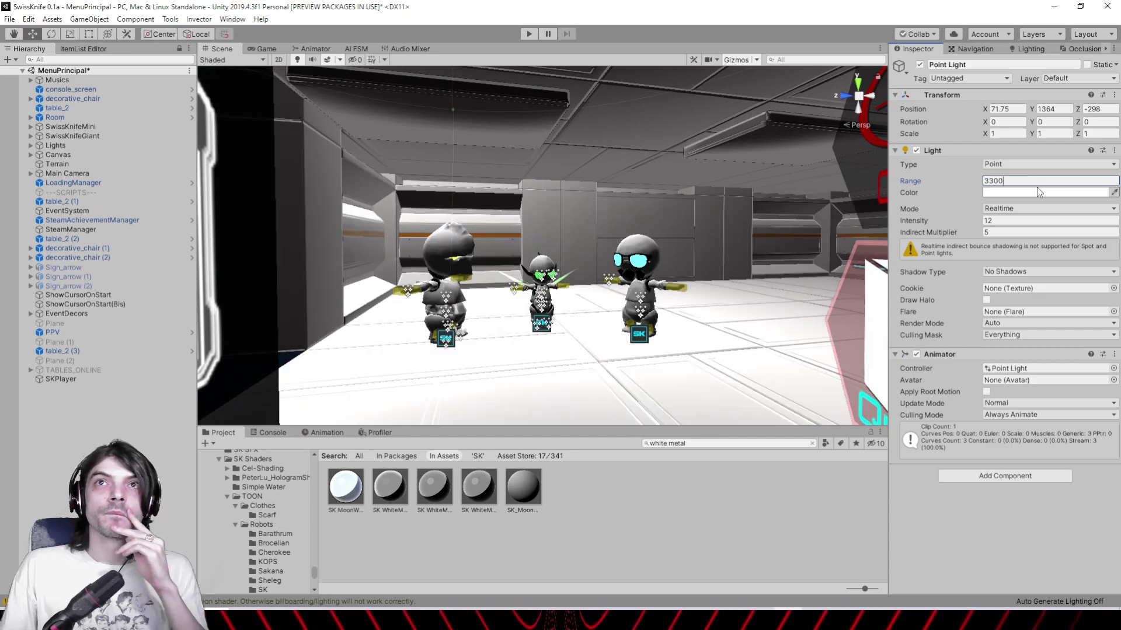
scroll(470, 245, down, 2)
middle_drag(470, 245, 490, 256)
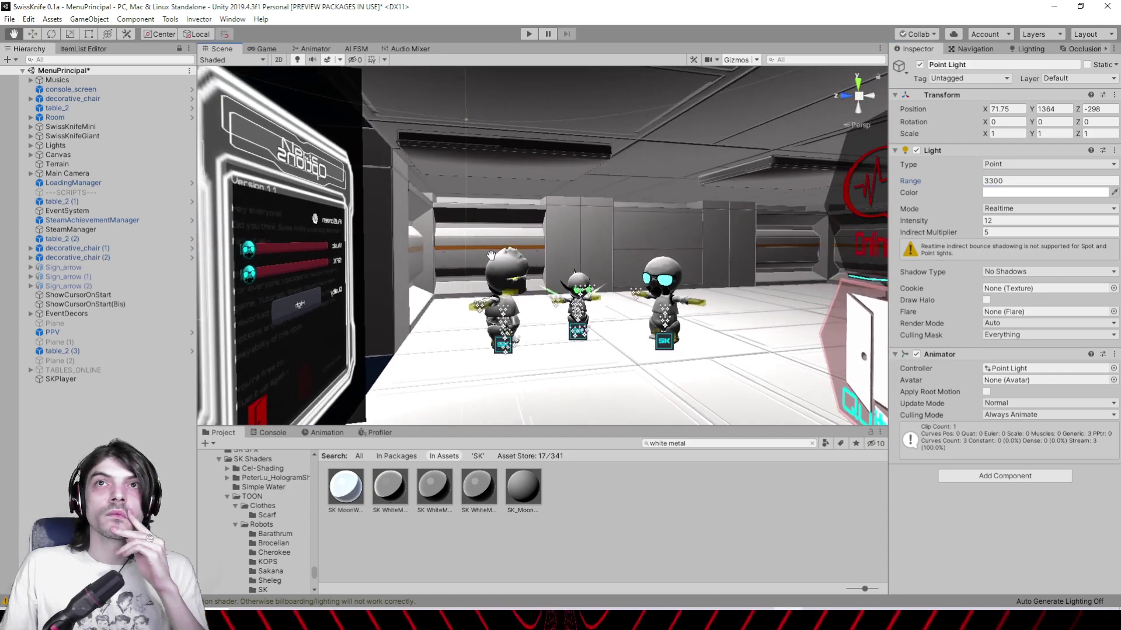
Try soft shadows on the point light and switch its shadow type back to No Shadows
click(1008, 275)
click(1009, 311)
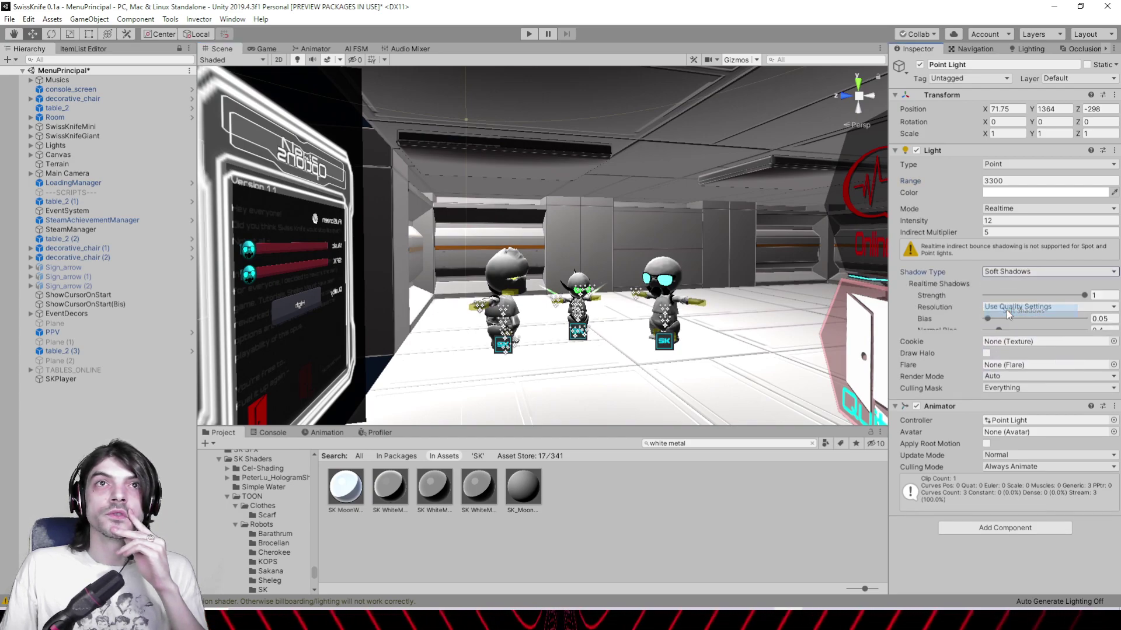
click(1009, 275)
click(1009, 289)
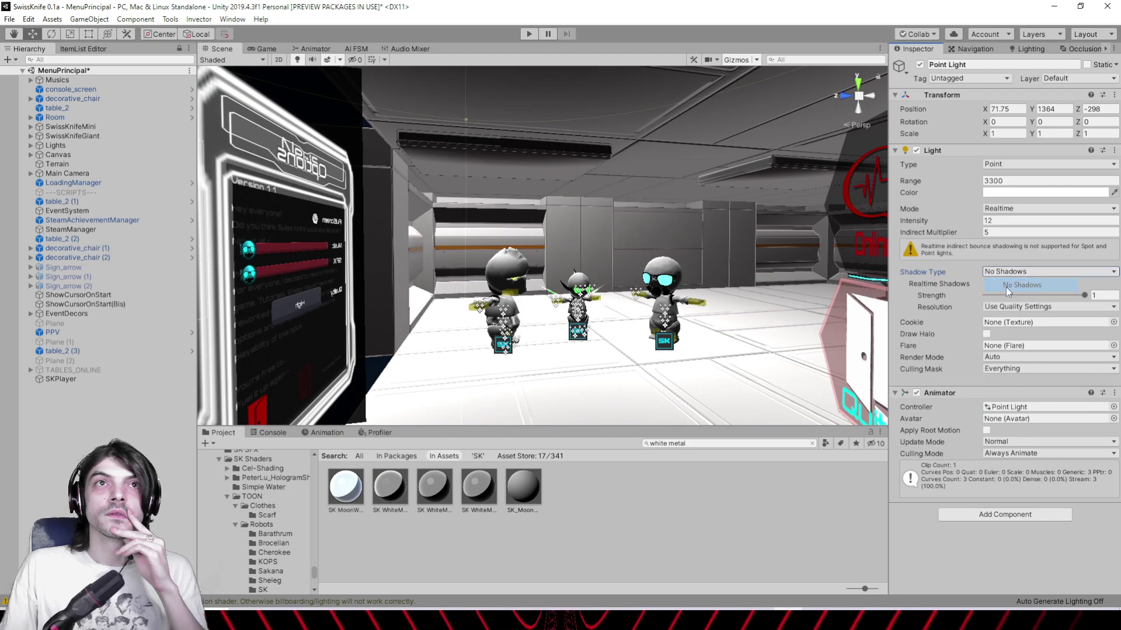
Check the room lighting around the three robots and save the MenuPrincipal scene
middle_drag(611, 286, 579, 256)
scroll(631, 280, down, 2)
scroll(653, 283, up, 2)
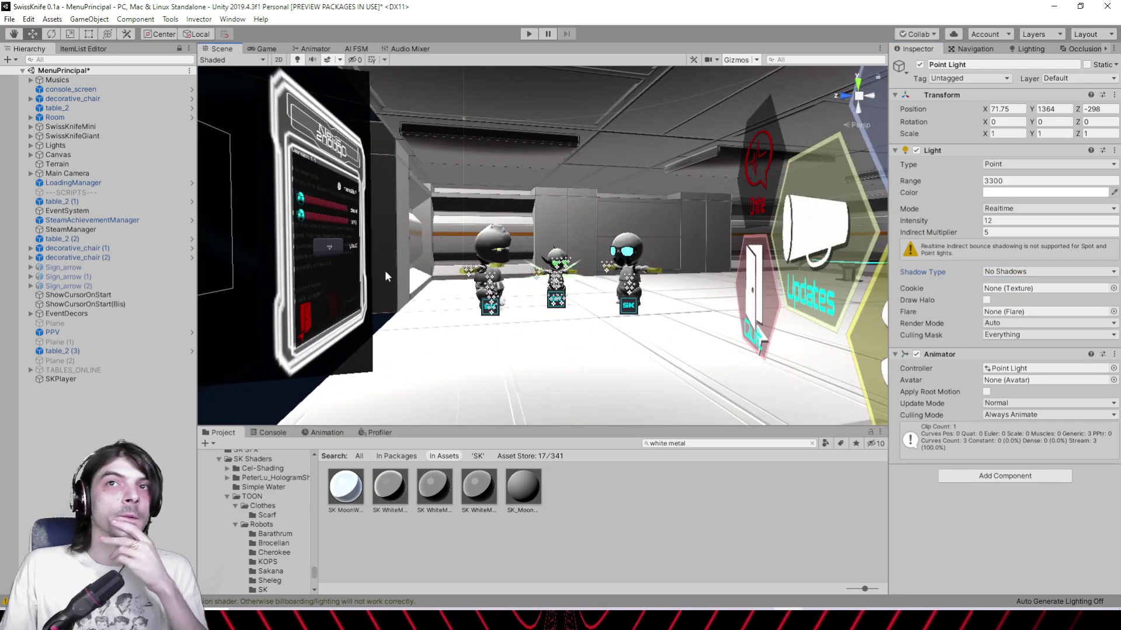
mouse_move(384, 271)
middle_down()
mouse_move(497, 295)
mouse_move(353, 297)
mouse_move(402, 281)
middle_up()
scroll(403, 283, up, 3)
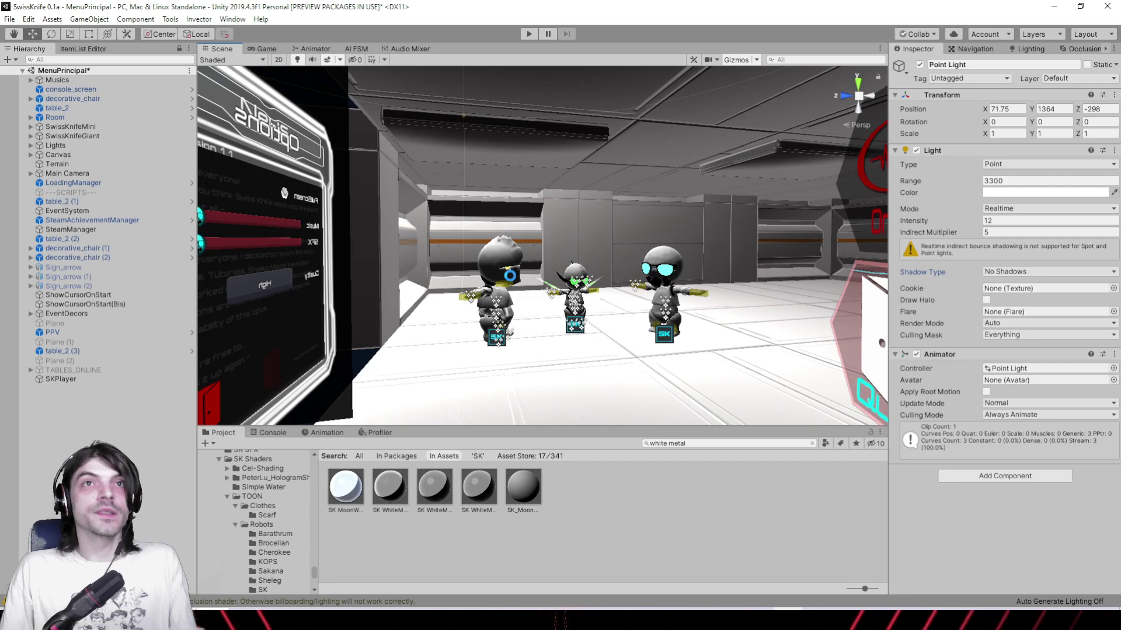
key(ctrl+s)
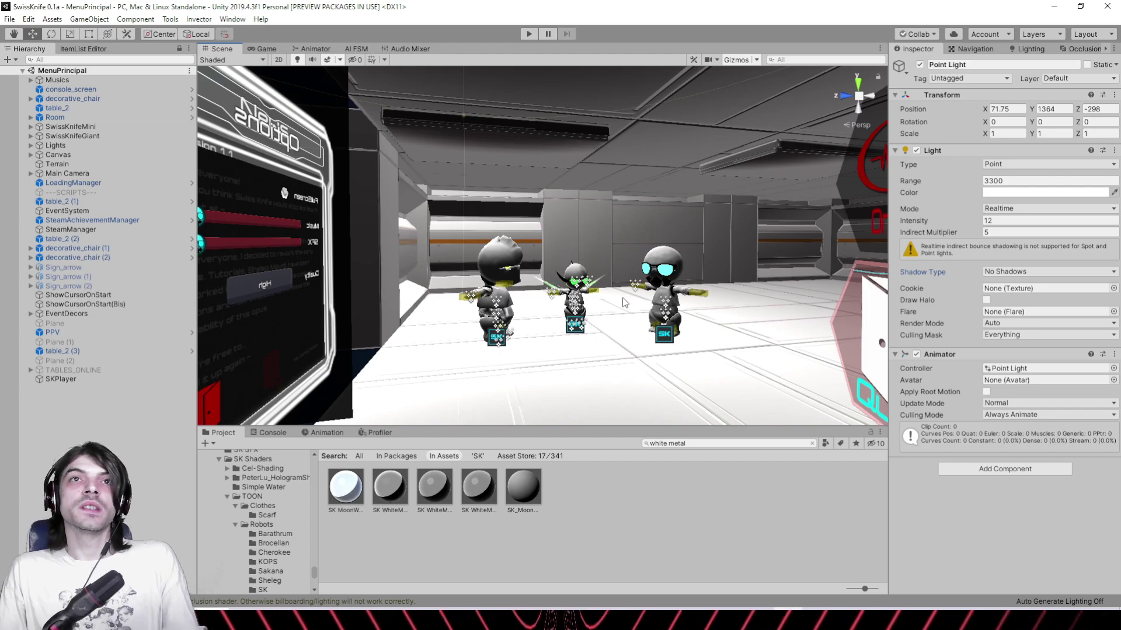
Examine the three robots up close from the front, against the title screen
middle_drag(624, 302, 747, 301)
right_drag(746, 302, 395, 290)
middle_drag(395, 290, 488, 300)
scroll(491, 301, up, 3)
middle_drag(581, 328, 555, 324)
scroll(568, 312, up, 2)
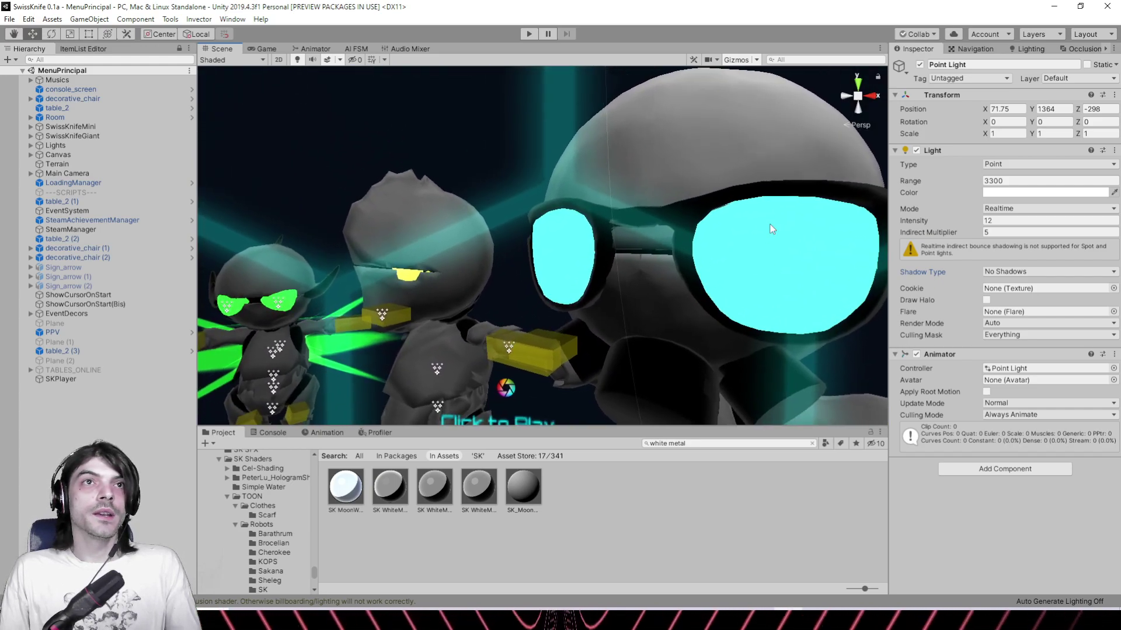
middle_drag(740, 280, 710, 265)
scroll(687, 264, down, 4)
right_drag(688, 266, 682, 266)
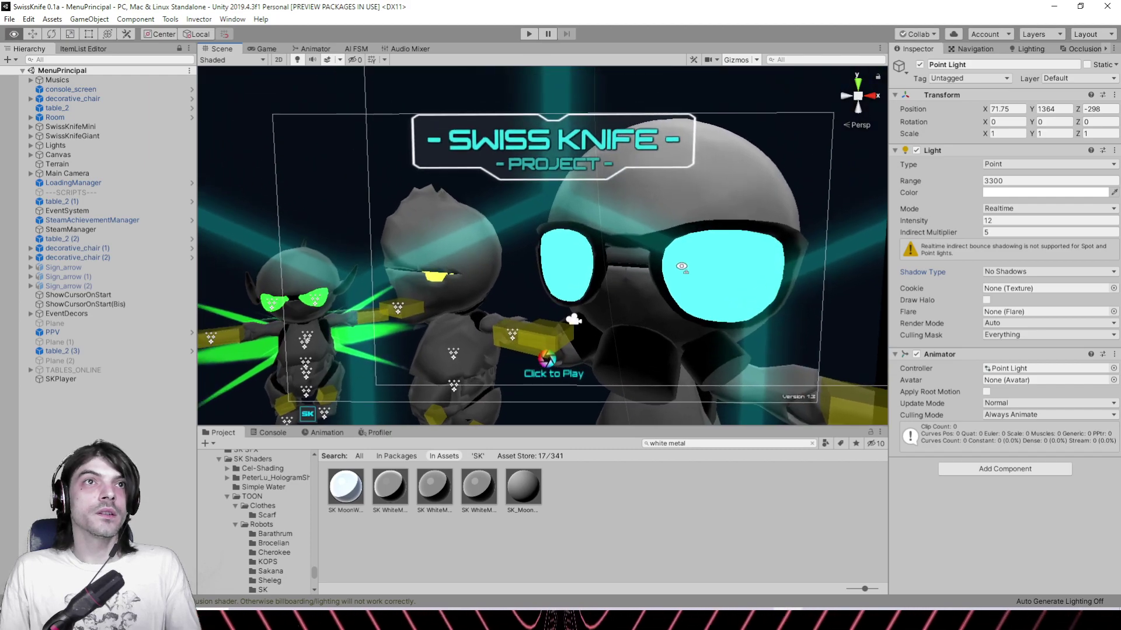
Examine the lighting on the robots from the side and across the room's walls, floor and tables
alt+drag(529, 246, 854, 241)
right_drag(897, 250, 791, 258)
scroll(791, 258, up, 4)
scroll(776, 269, down, 4)
scroll(708, 265, up, 3)
right_drag(708, 264, 497, 276)
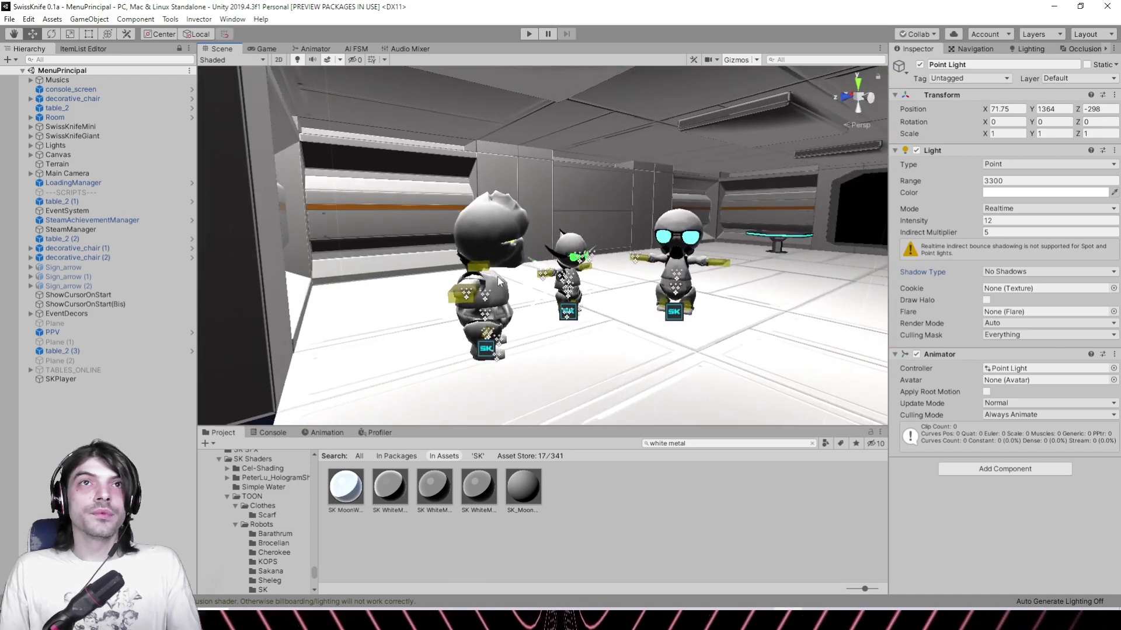
middle_drag(547, 280, 386, 305)
scroll(389, 305, up, 3)
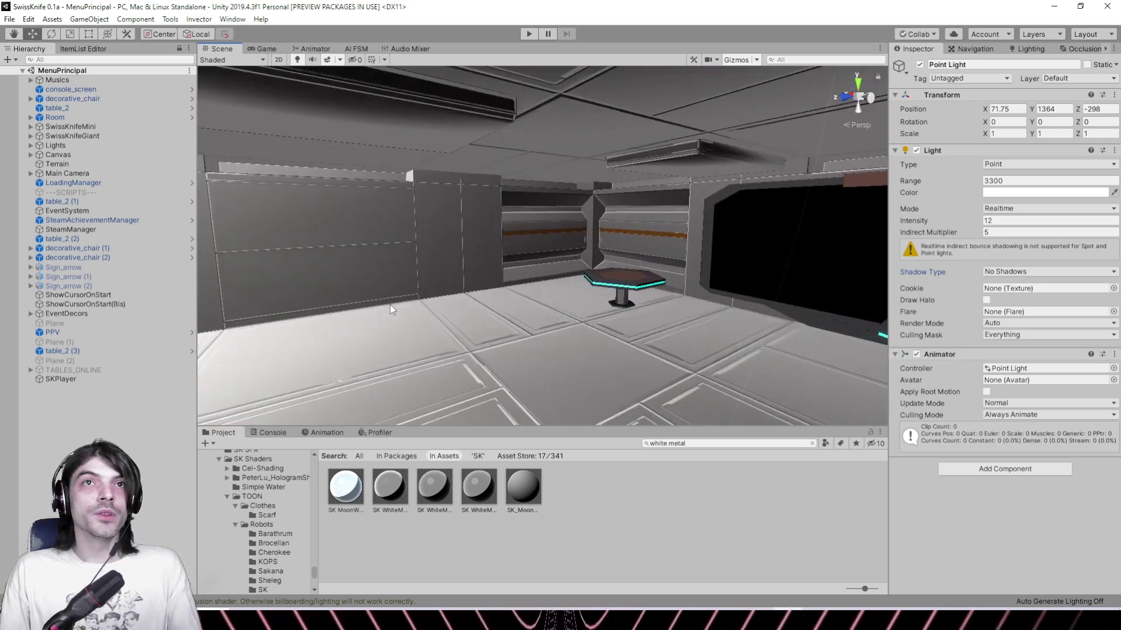
right_drag(389, 305, 620, 305)
scroll(620, 305, up, 3)
scroll(457, 278, down, 1)
middle_drag(449, 277, 476, 290)
Open the MineChirokee.unity scene from the project's Assets folder
click(10, 20)
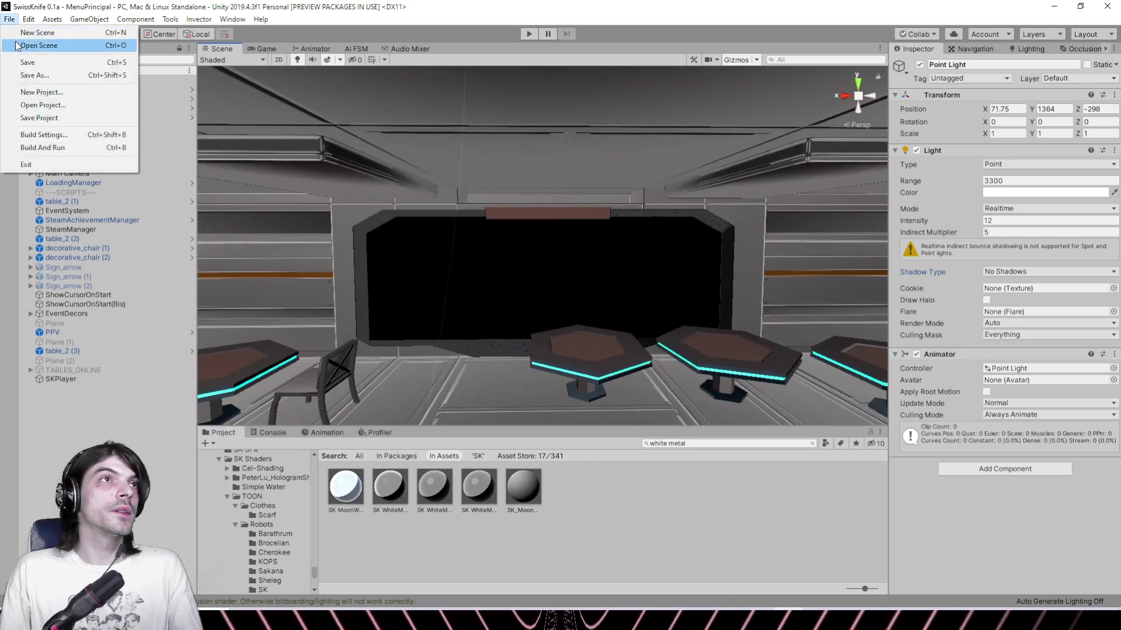
click(26, 45)
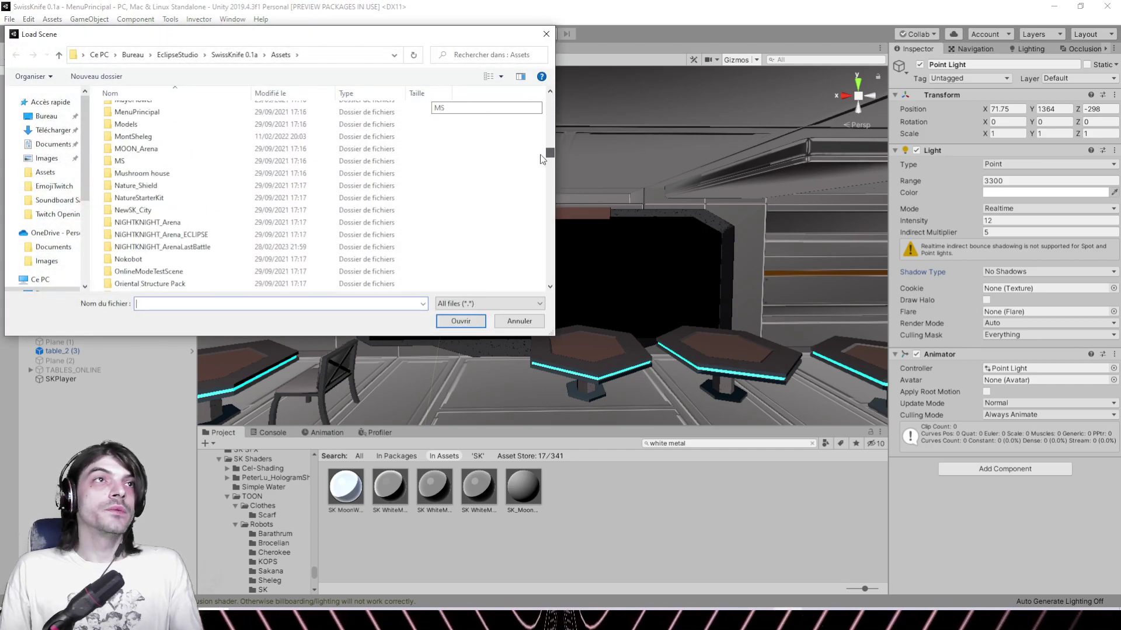
drag(543, 159, 542, 252)
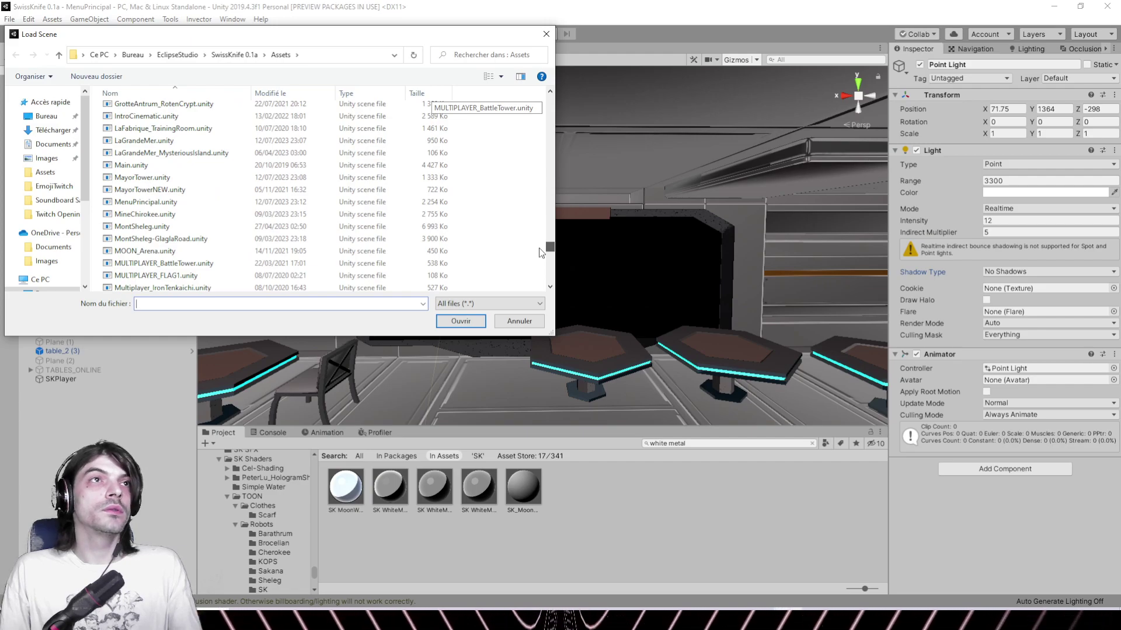
double_click(196, 217)
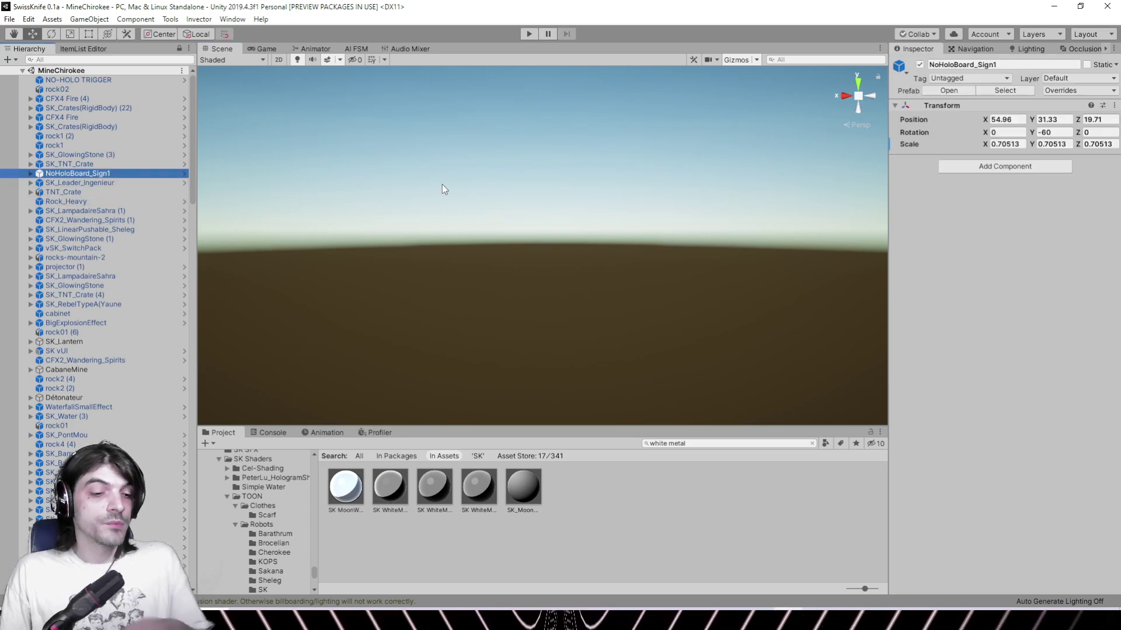
Frame NoHoloBoard_Sign1 and SK_LampadaireSahra and examine the mine's lighting around them
key(f)
right_drag(351, 212, 495, 213)
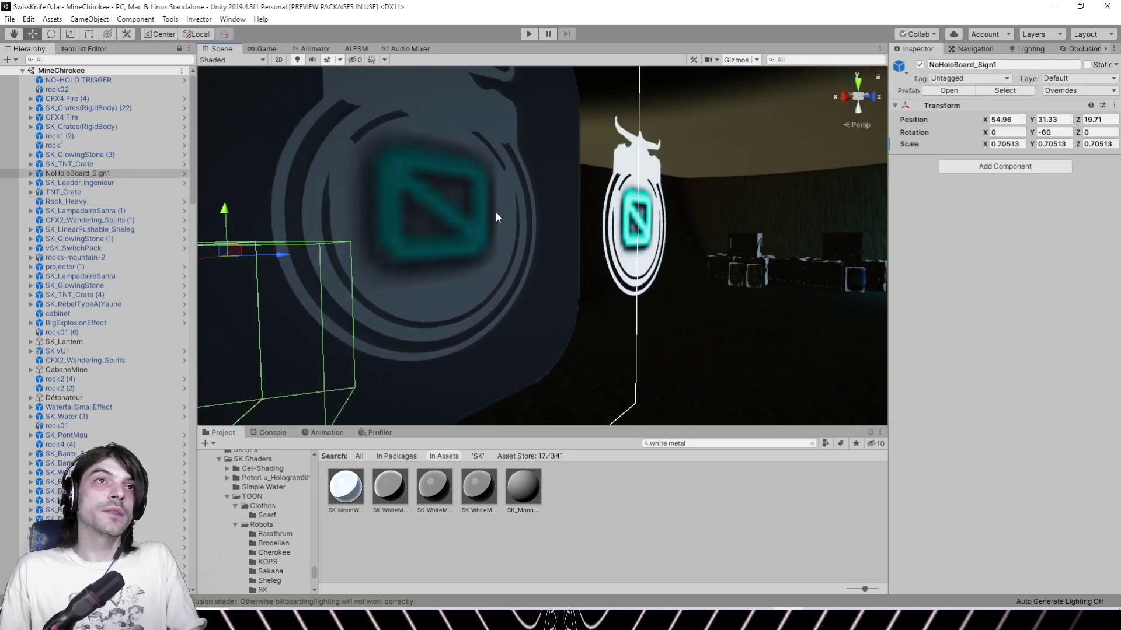
middle_drag(308, 229, 249, 258)
right_drag(548, 261, 771, 269)
click(736, 59)
right_drag(657, 195, 723, 279)
middle_drag(595, 259, 676, 288)
scroll(433, 257, up, 3)
click(507, 231)
key(f)
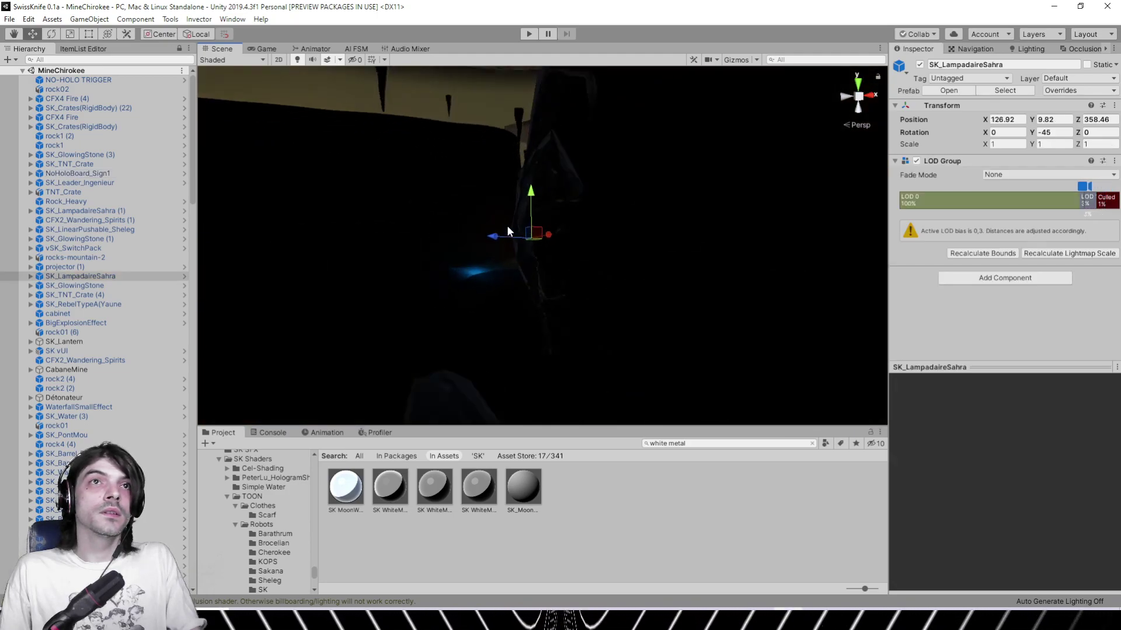
Turn scene lighting off to examine the cave's terrain, bridges and rocks, and turn it back on to compare
middle_drag(412, 249, 527, 327)
scroll(528, 327, up, 4)
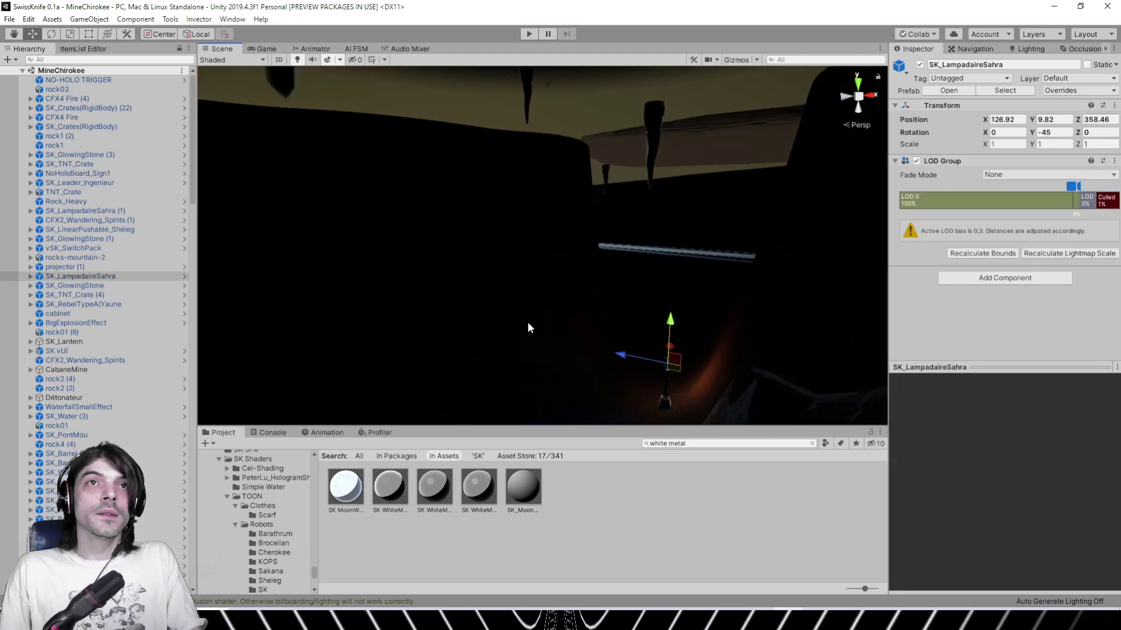
click(298, 61)
middle_drag(586, 253, 565, 155)
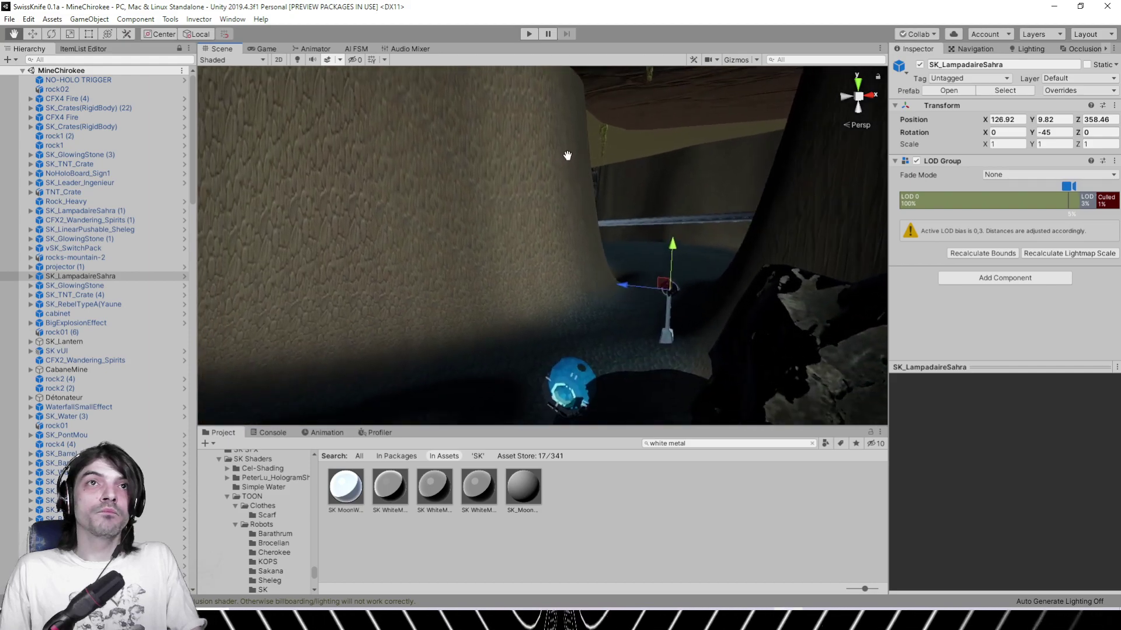
scroll(537, 238, up, 2)
right_drag(538, 237, 225, 232)
middle_drag(225, 231, 203, 252)
right_drag(203, 251, 689, 267)
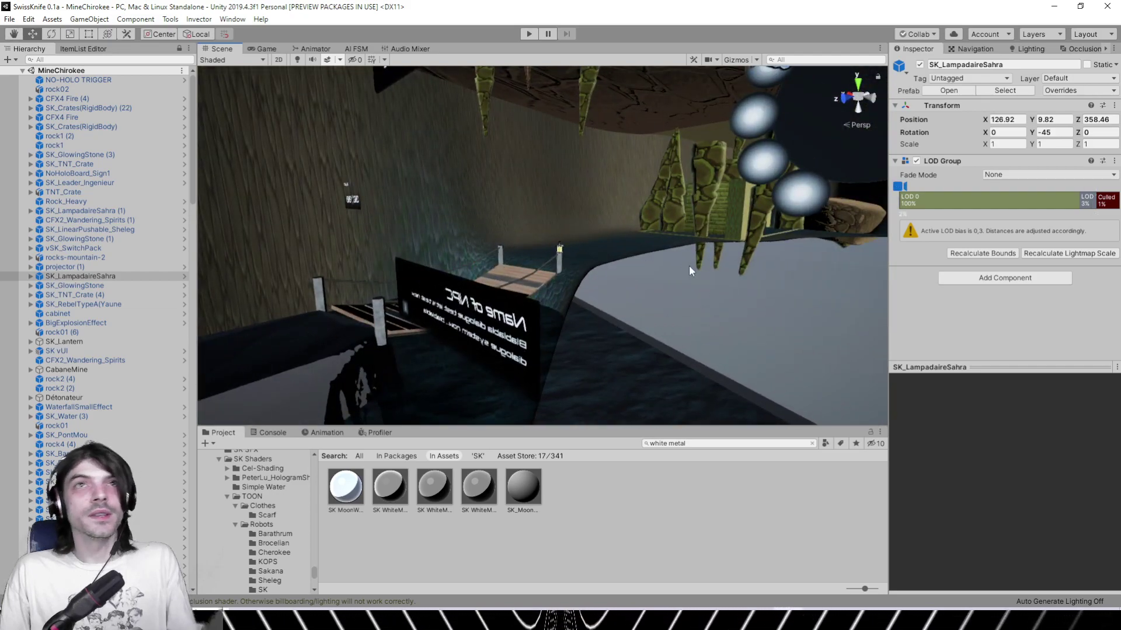
right_drag(621, 266, 502, 206)
click(297, 59)
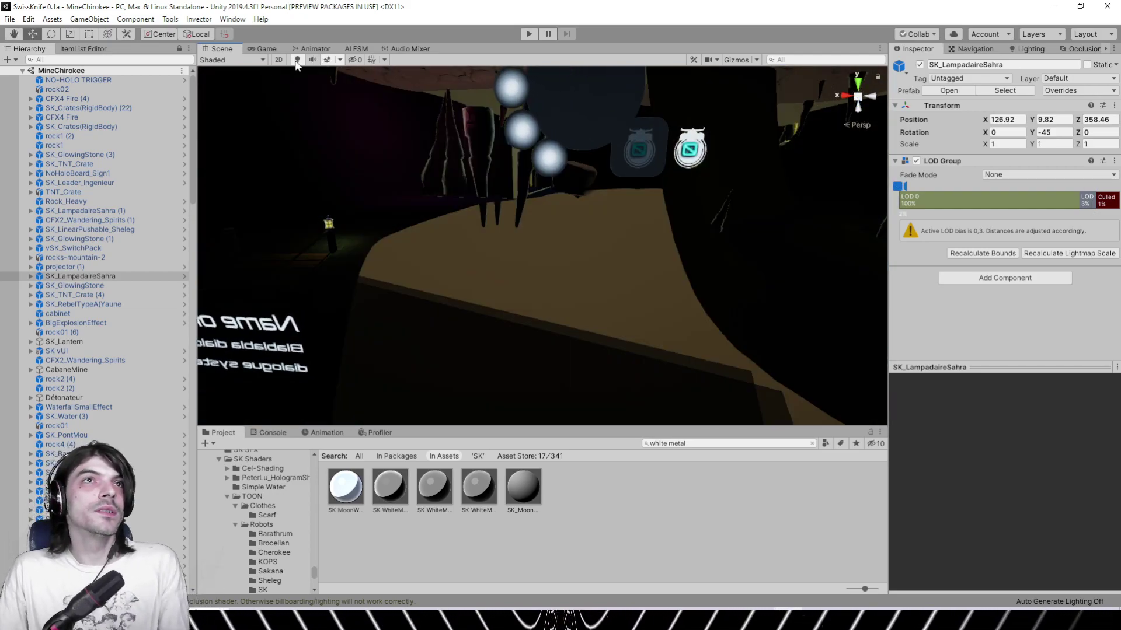
right_drag(644, 240, 500, 235)
Open the MontSheleg.unity scene from the project's Assets folder
click(8, 19)
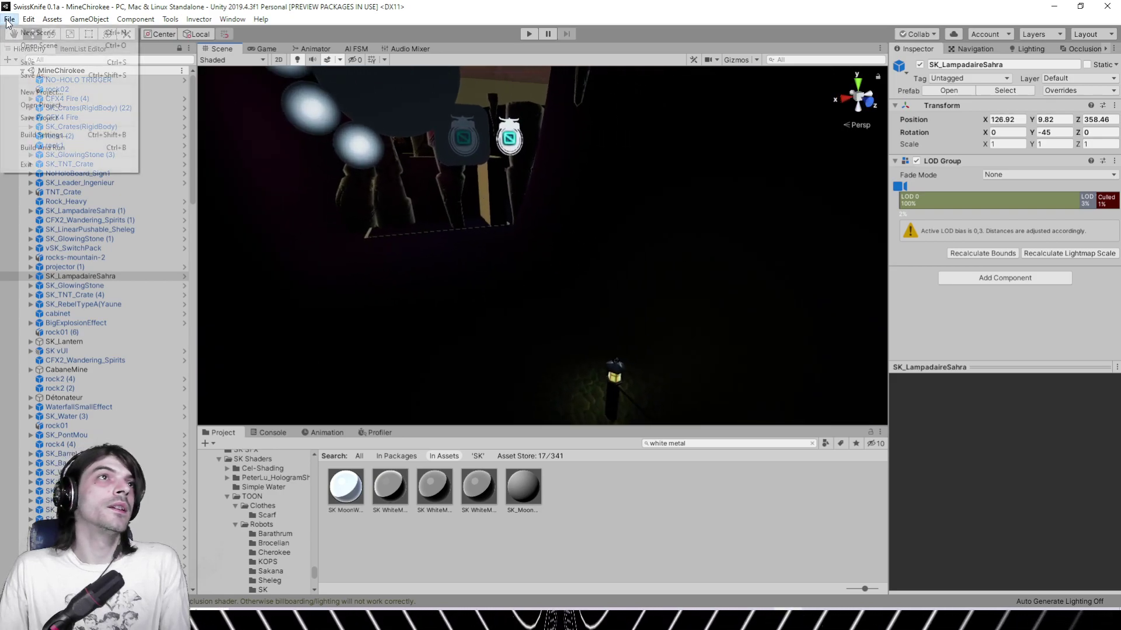
click(24, 46)
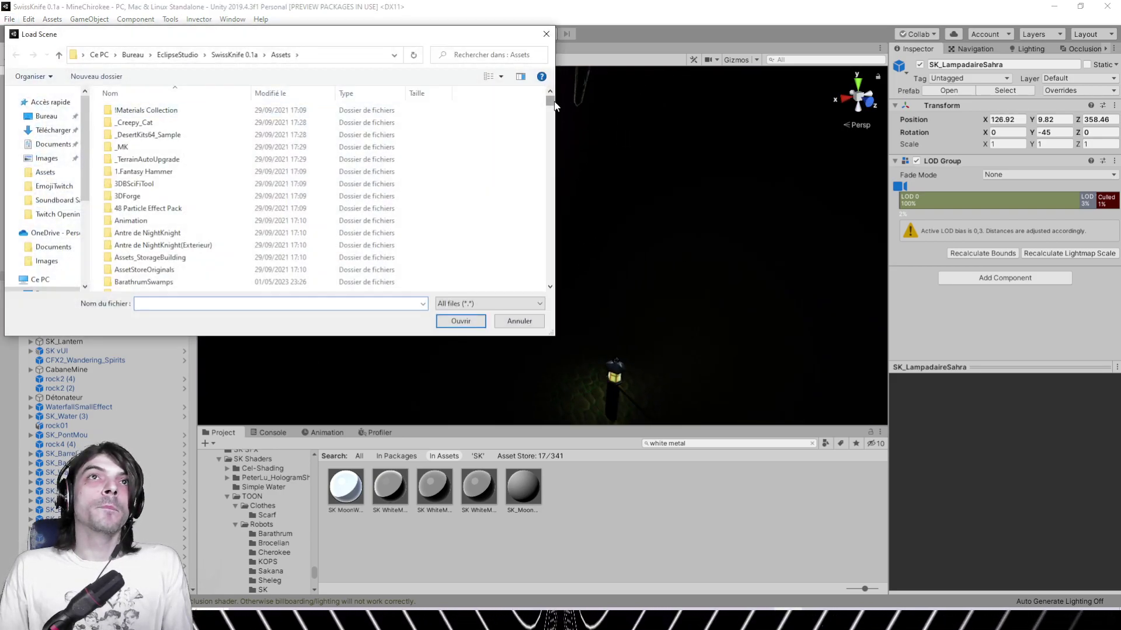
drag(550, 103, 553, 254)
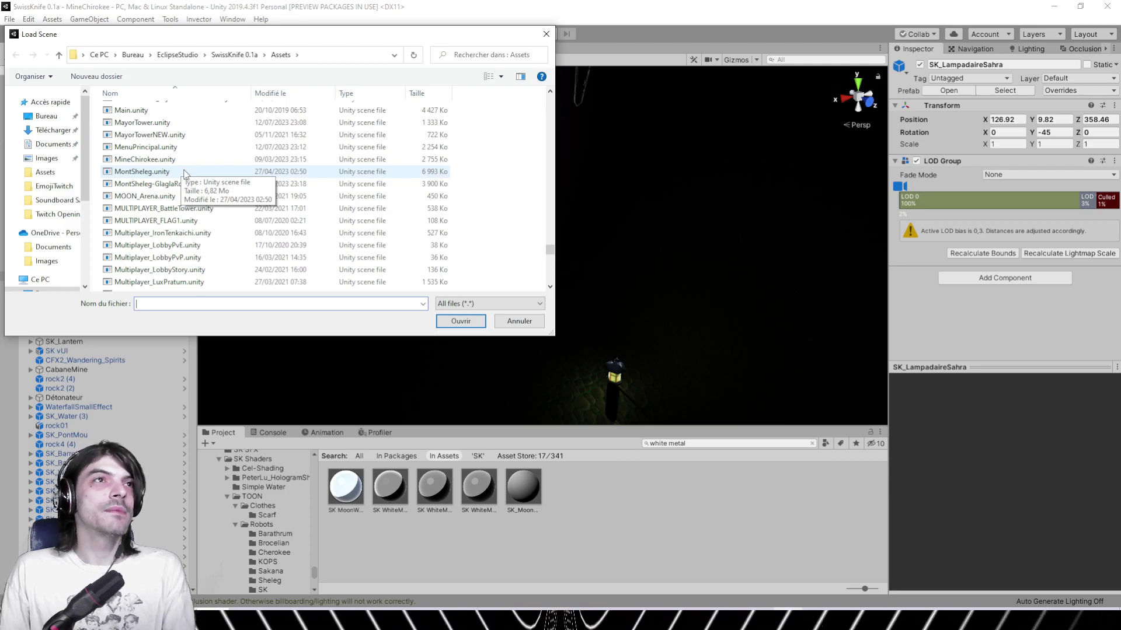
double_click(185, 172)
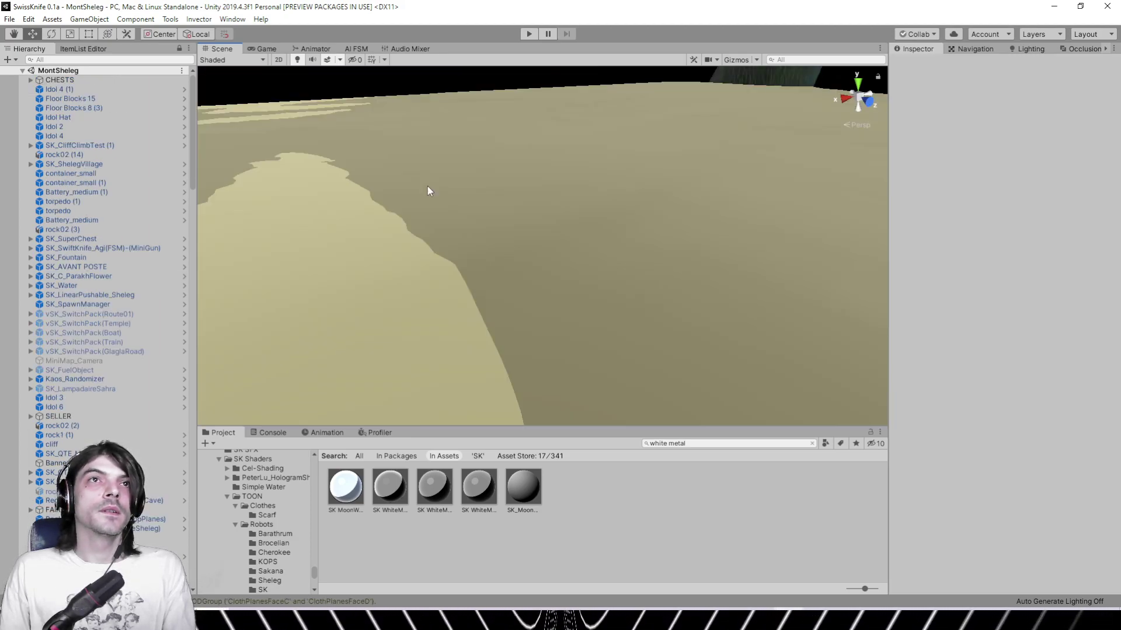
Examine the lighting on the rocks, water, snow and trees around the MontSheleg lake
right_drag(427, 185, 534, 156)
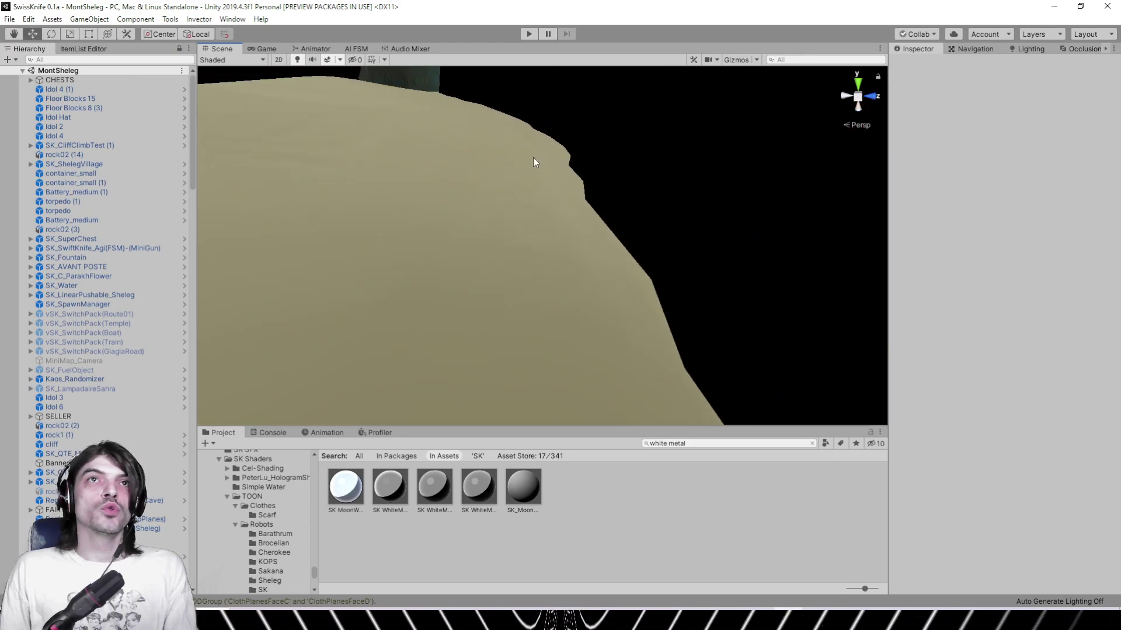
scroll(453, 150, down, 10)
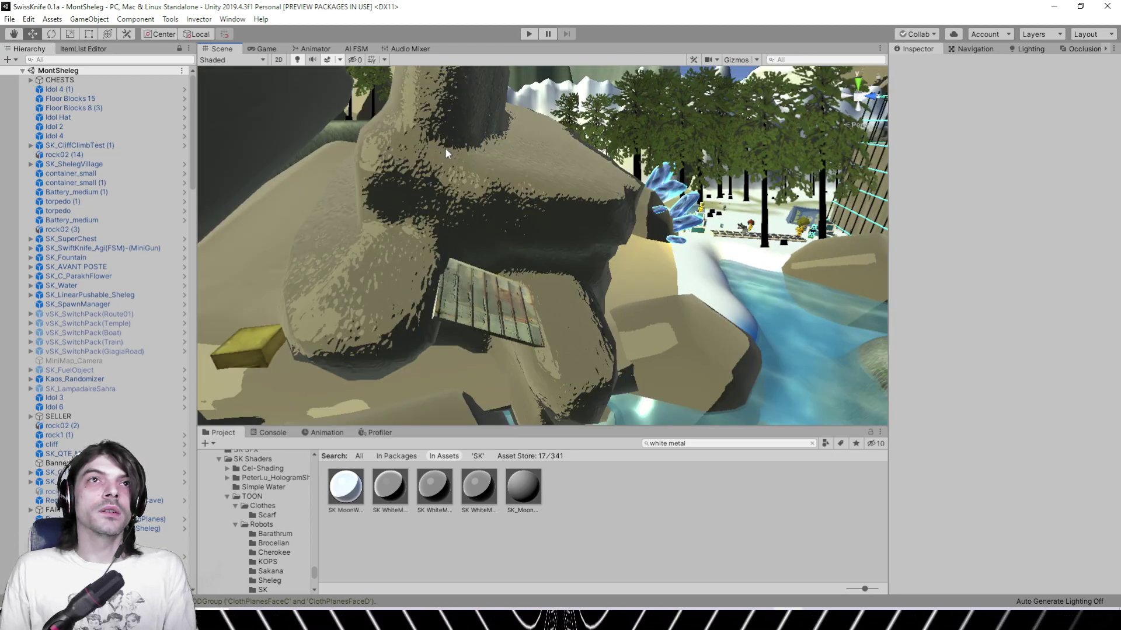
middle_drag(446, 149, 554, 250)
right_drag(555, 250, 789, 248)
middle_drag(808, 249, 412, 211)
right_drag(412, 210, 641, 206)
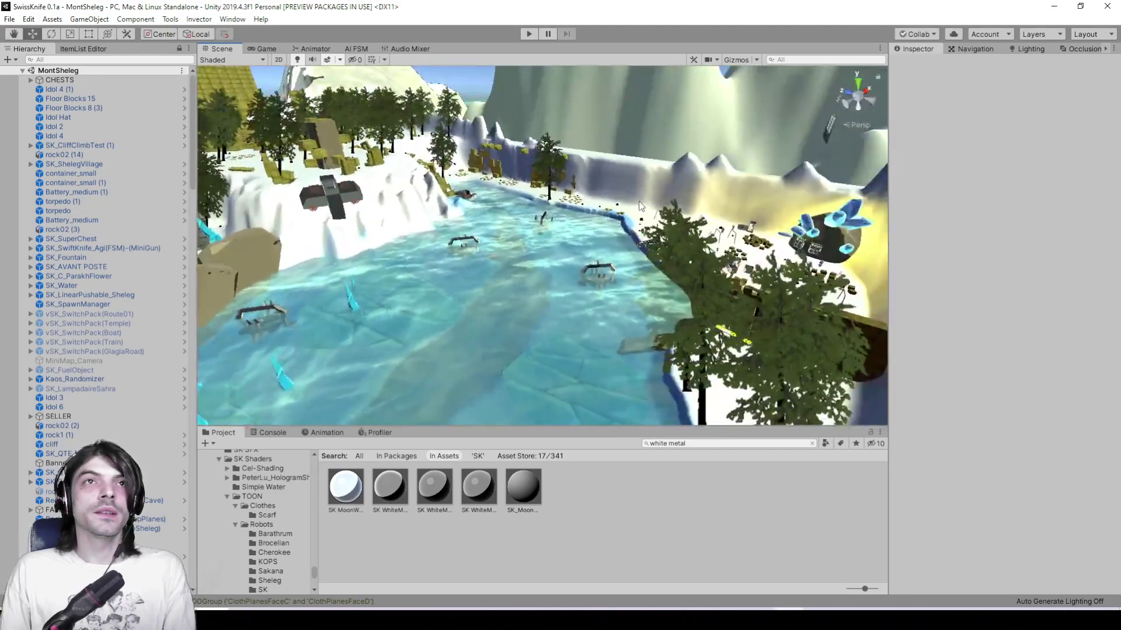
middle_drag(414, 215, 476, 235)
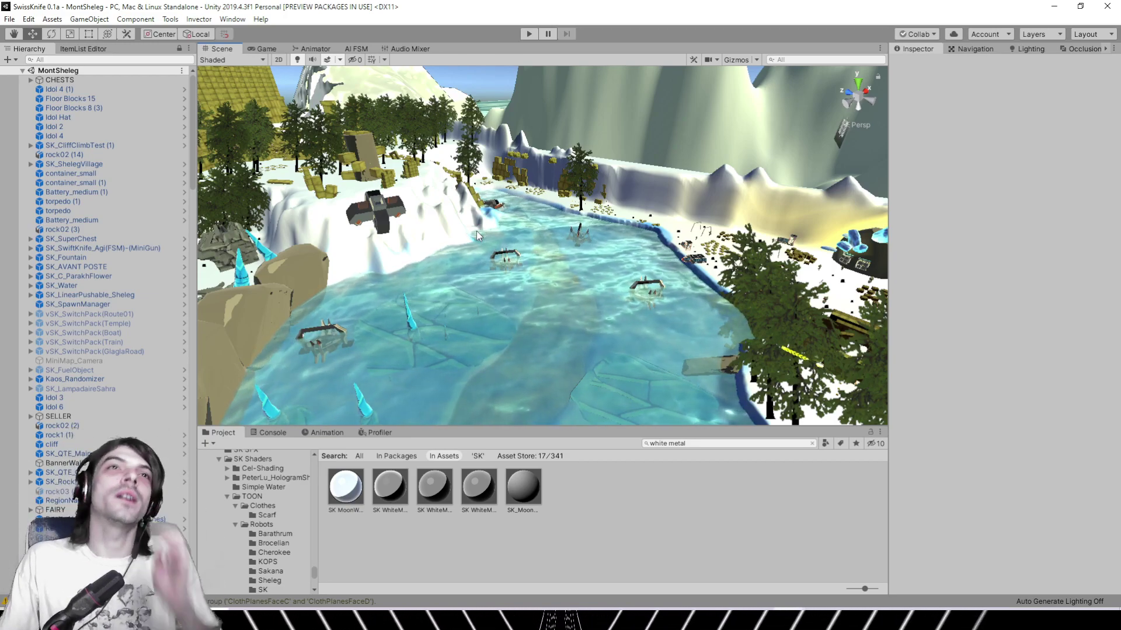
right_drag(574, 241, 459, 250)
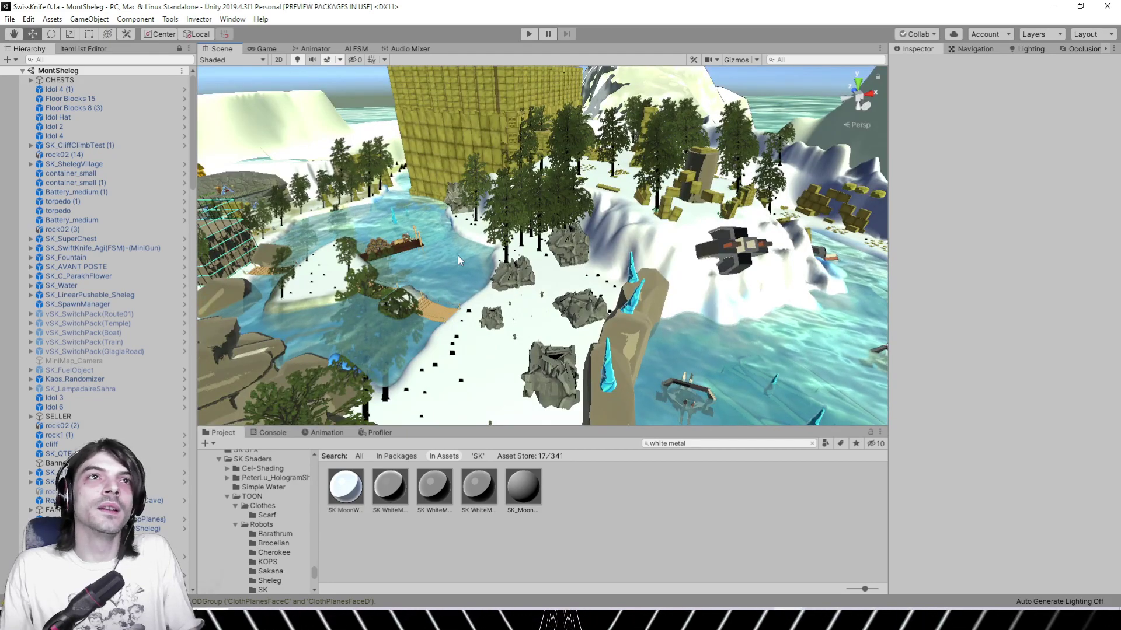
scroll(457, 254, down, 3)
middle_drag(457, 254, 638, 266)
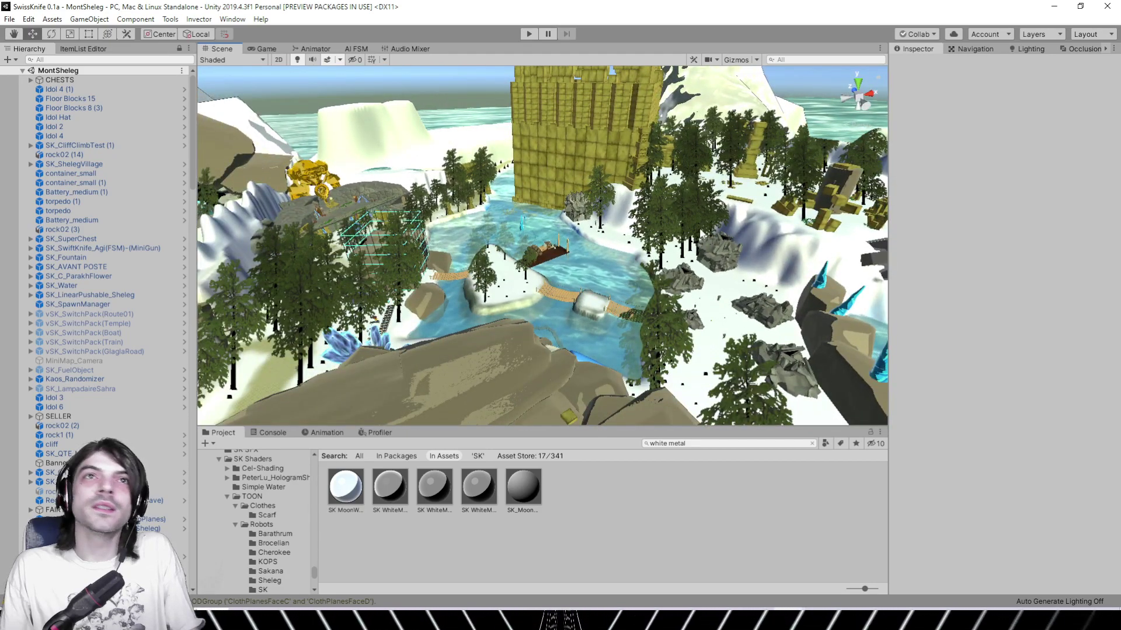
alt+drag(660, 211, 615, 237)
right_drag(614, 237, 776, 274)
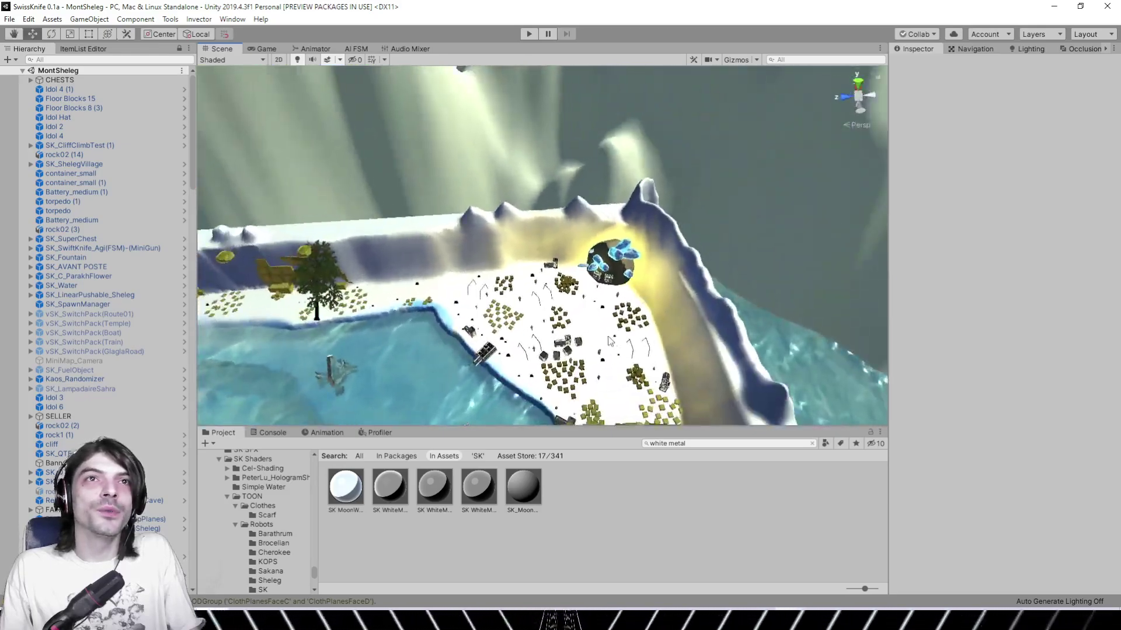
Examine the snowy camp with the red tents, grass patches, stone ruins and crystal-covered cave entrance
middle_drag(618, 304, 489, 236)
scroll(710, 208, up, 6)
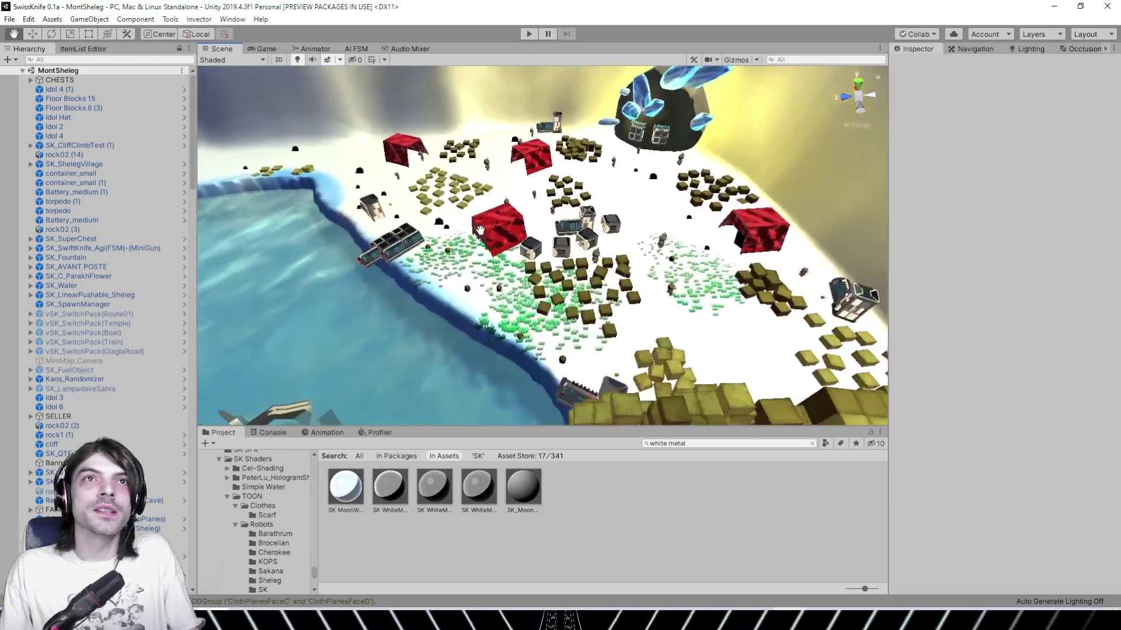
scroll(489, 236, up, 3)
alt+drag(489, 236, 532, 214)
middle_drag(495, 210, 514, 175)
scroll(567, 198, up, 3)
right_drag(514, 175, 713, 171)
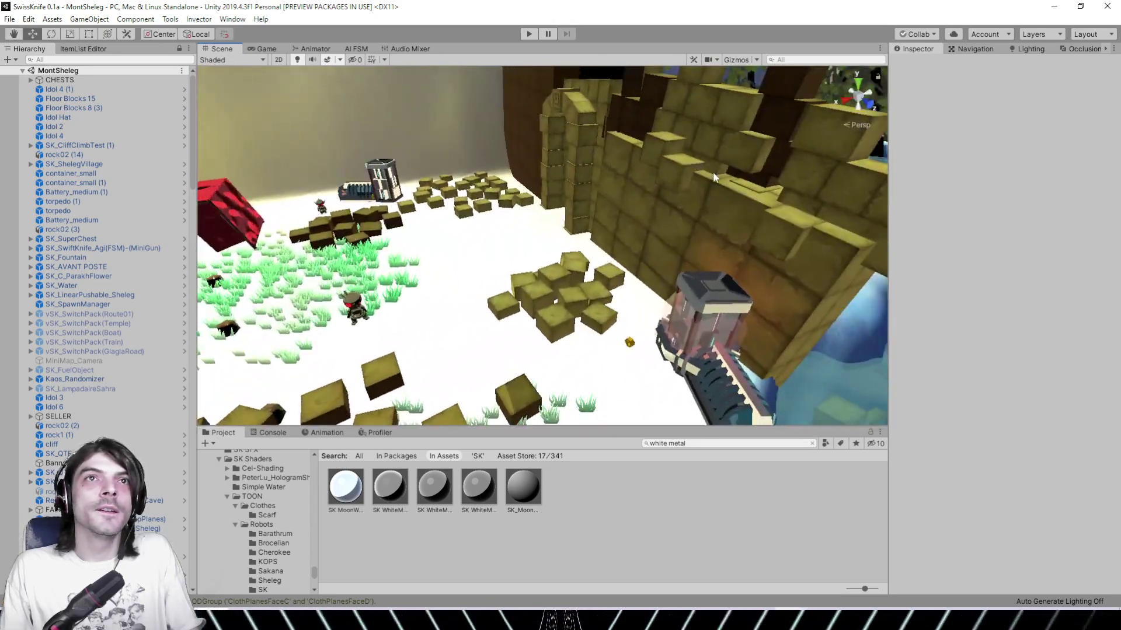
middle_drag(712, 172, 426, 204)
scroll(426, 205, up, 3)
right_drag(551, 202, 388, 195)
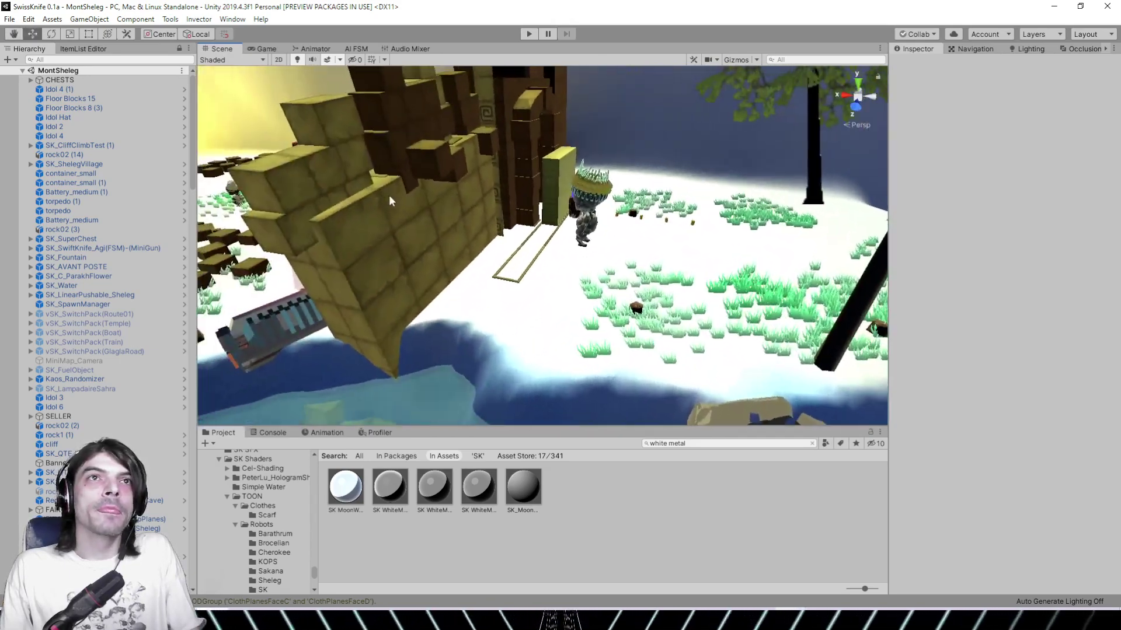
middle_drag(389, 195, 957, 237)
scroll(325, 221, up, 1)
middle_drag(325, 220, 700, 227)
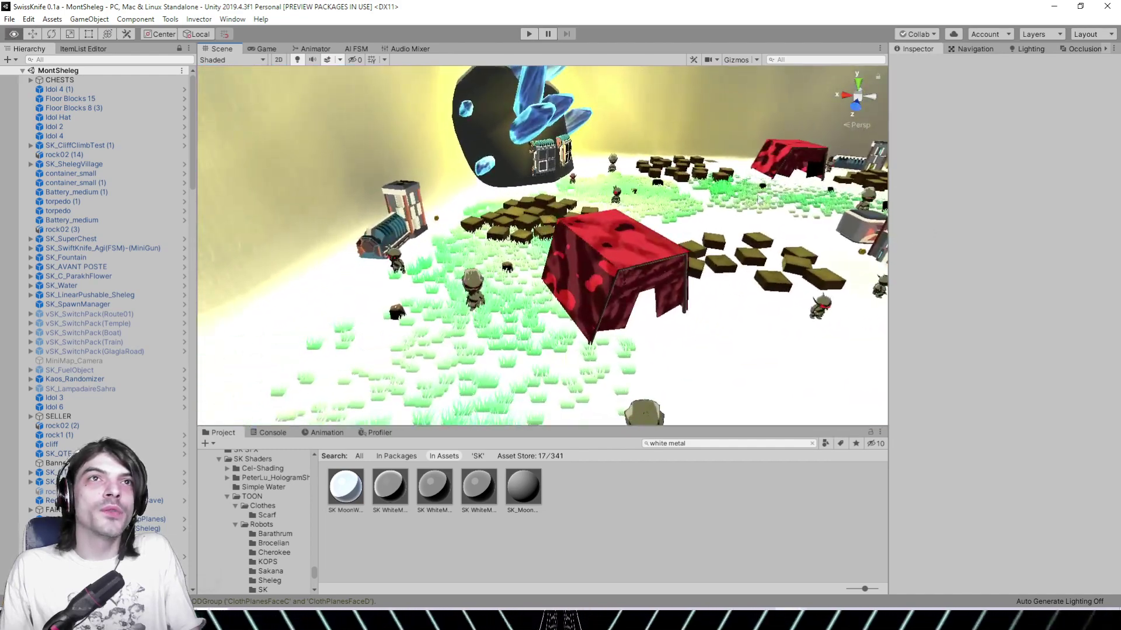
right_drag(759, 222, 374, 208)
Examine the snowy forest, scattered ruins and the river with its islet, boat and wooden bridges
scroll(374, 209, down, 3)
middle_drag(373, 209, 811, 403)
mouse_move(525, 280)
middle_down()
mouse_move(807, 380)
mouse_move(799, 385)
mouse_move(765, 352)
mouse_move(875, 388)
middle_up()
right_drag(875, 388, 613, 245)
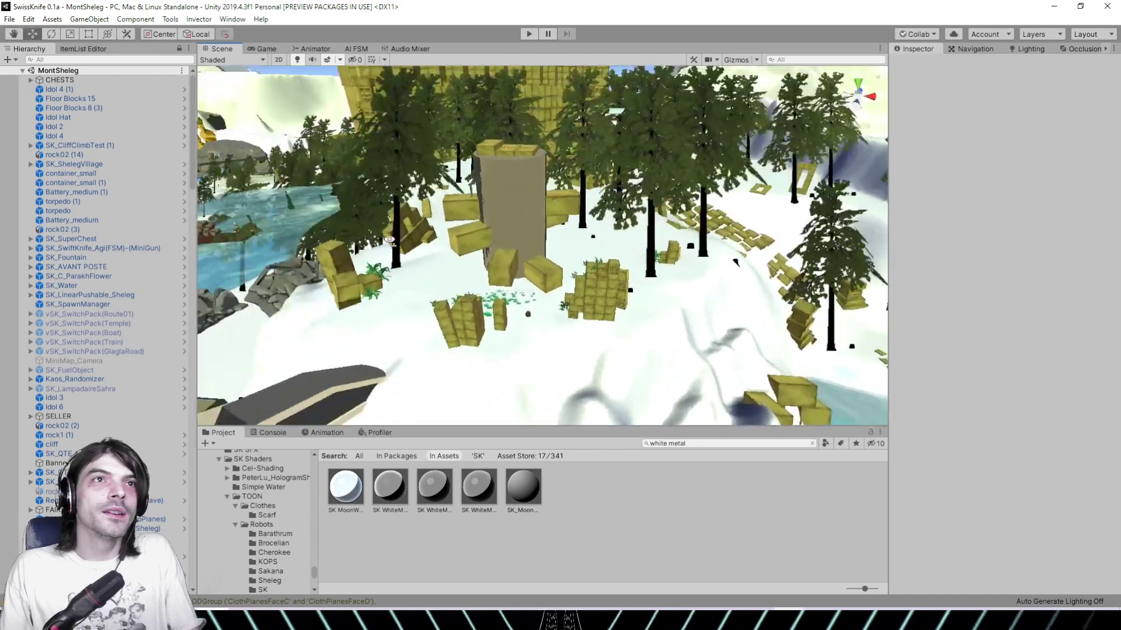
middle_drag(613, 245, 794, 280)
middle_drag(519, 227, 796, 269)
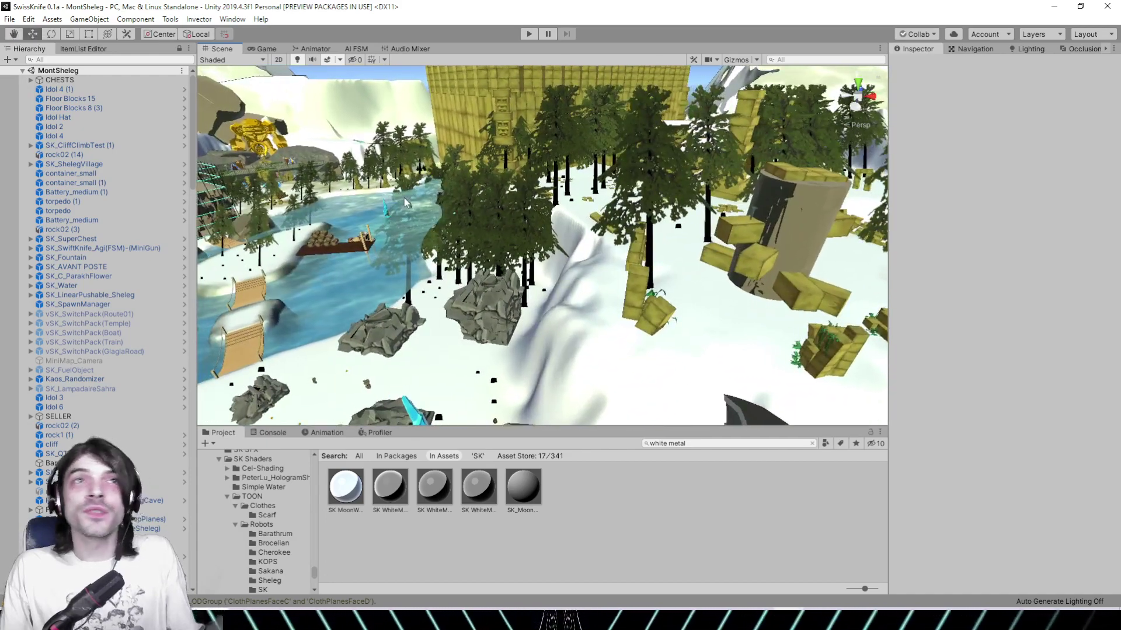
middle_drag(404, 197, 671, 231)
middle_drag(447, 201, 676, 267)
alt+drag(676, 267, 557, 181)
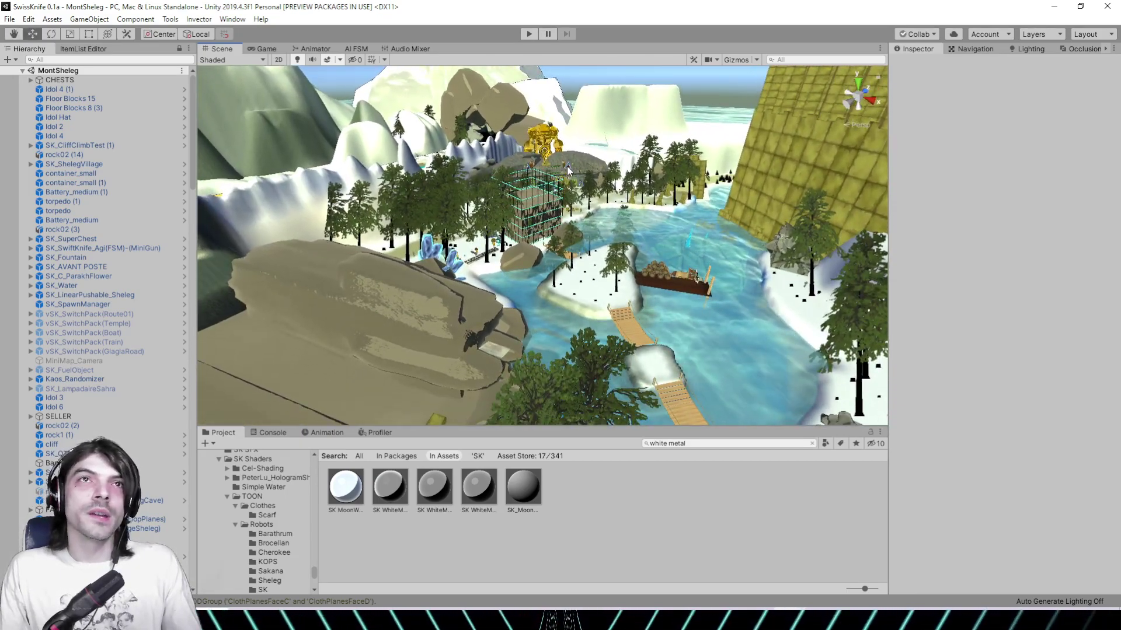
Set the Outline Size of the GoldDigger material on the golden statue's ring in SK_ShelegVillage to 0.0001
click(573, 163)
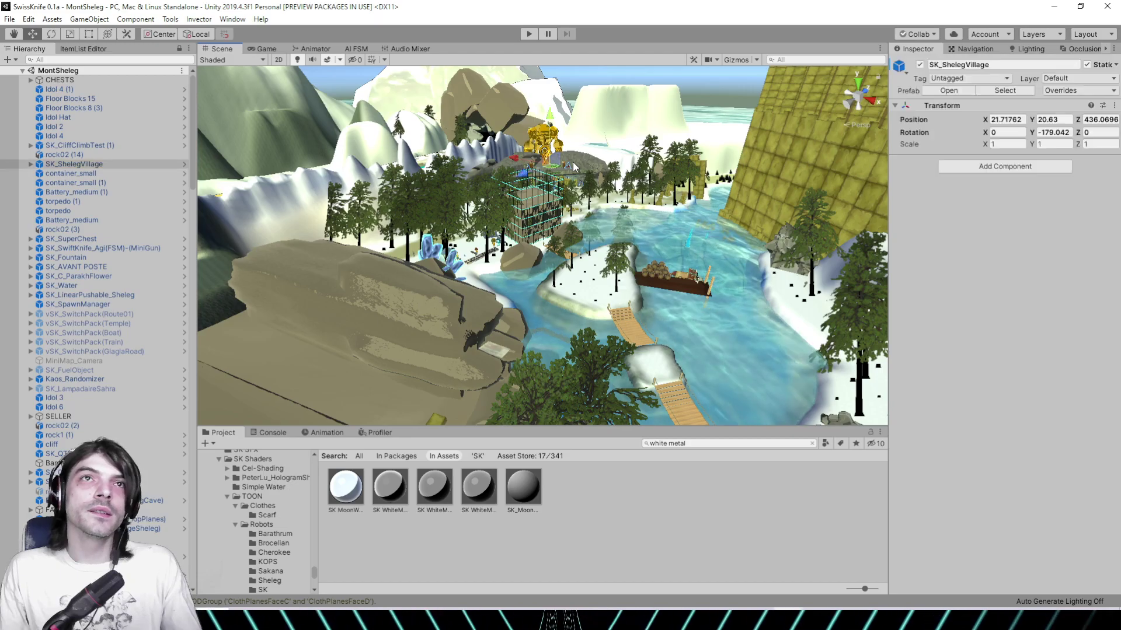
key(f)
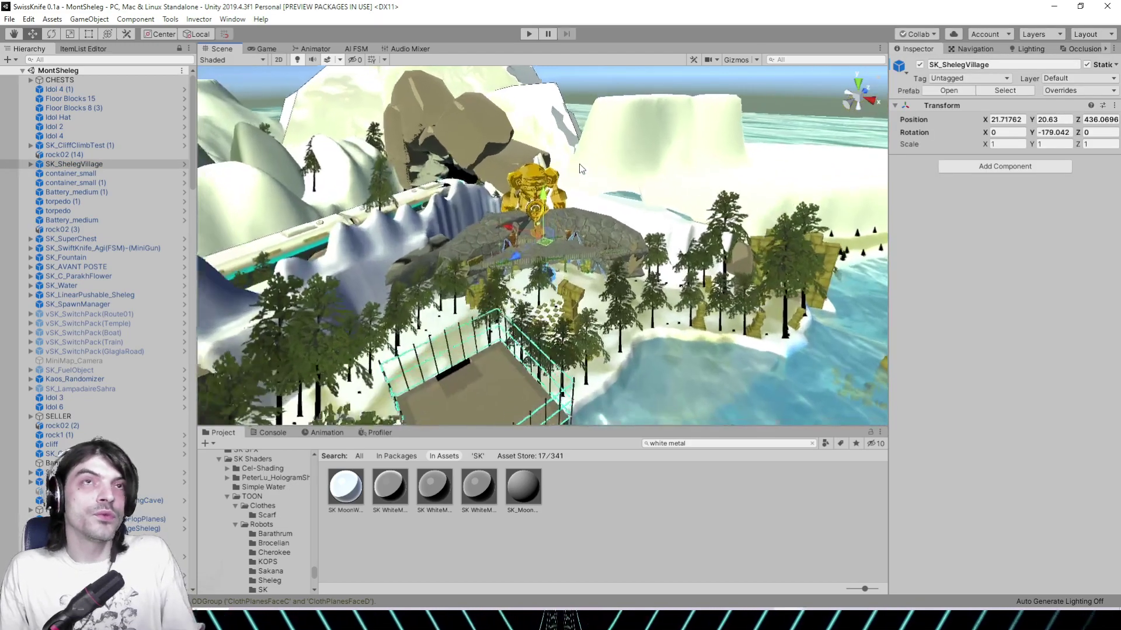
scroll(499, 232, up, 10)
scroll(499, 228, up, 3)
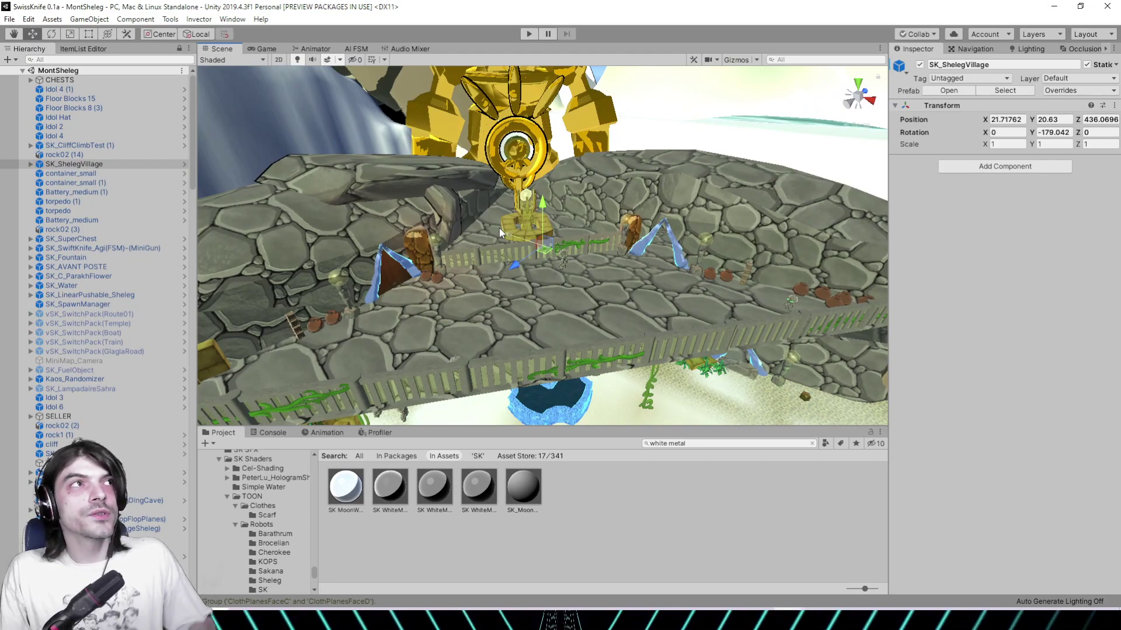
click(517, 130)
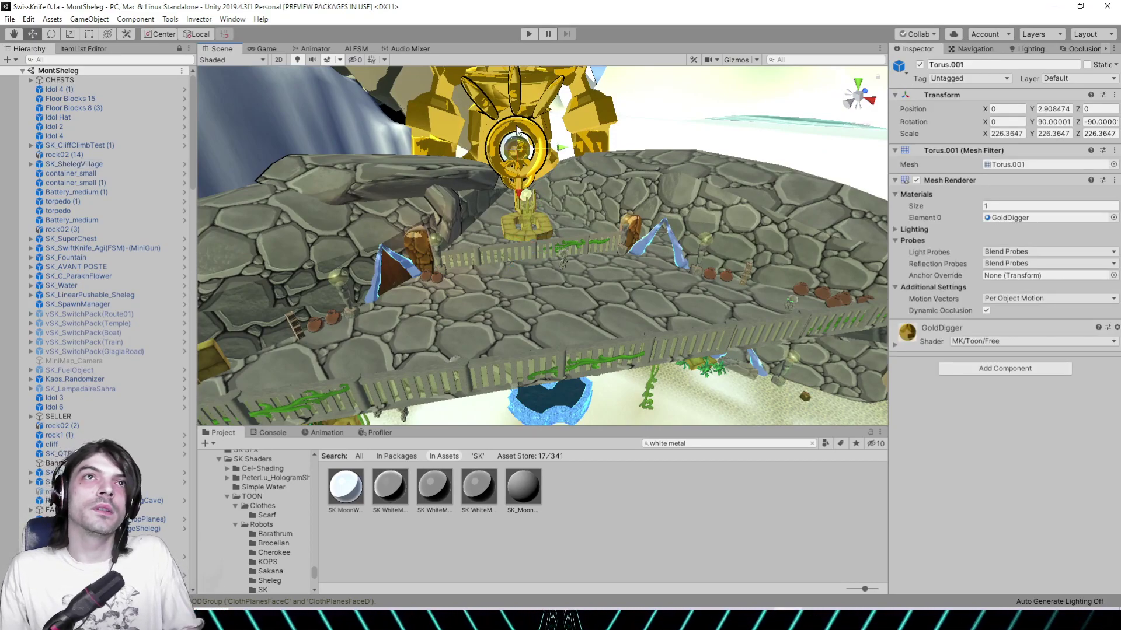
click(1020, 217)
click(852, 525)
scroll(957, 344, down, 5)
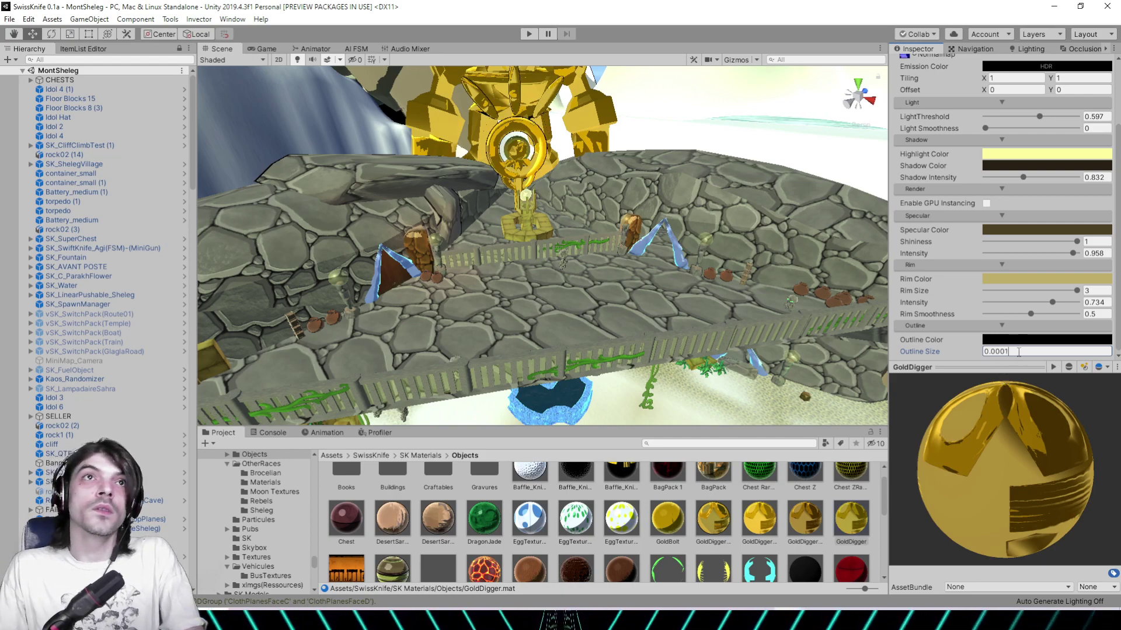
Examine the Sheleg village's stone terrace, blue fountain, carved pillars, crystal-framed tents and yellow stone ruins
middle_drag(508, 219, 547, 233)
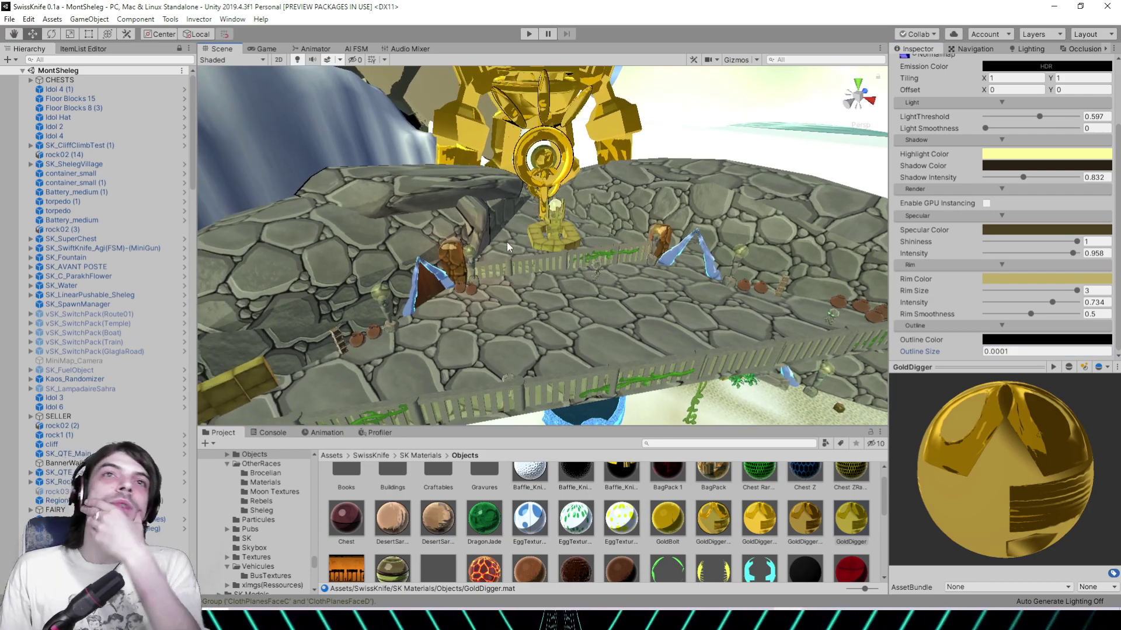
scroll(513, 248, up, 4)
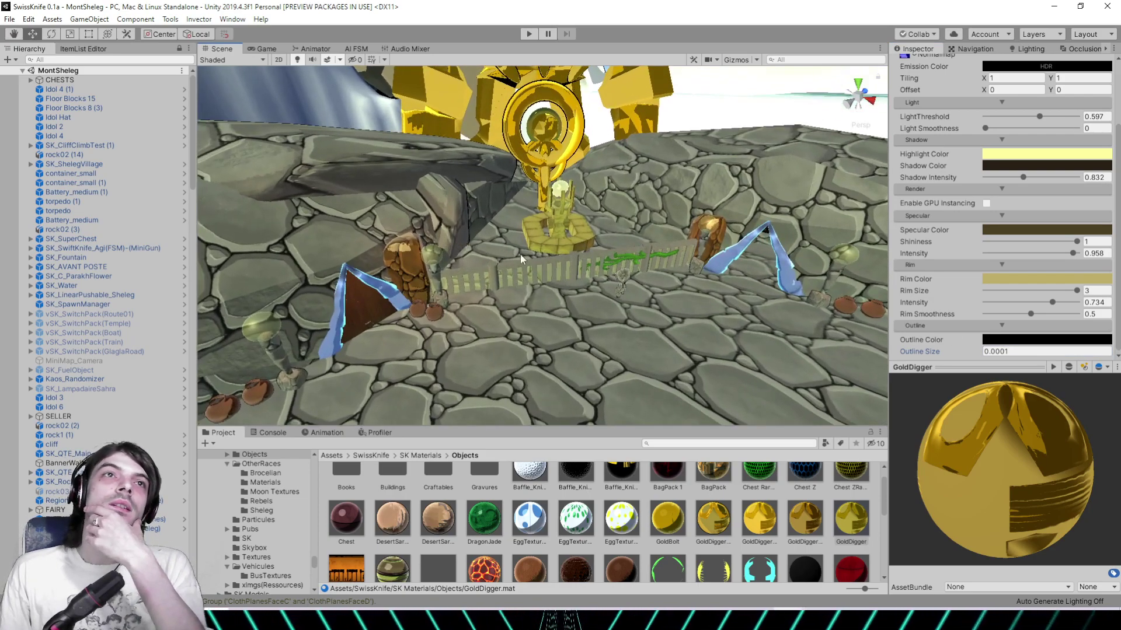
right_drag(520, 257, 477, 288)
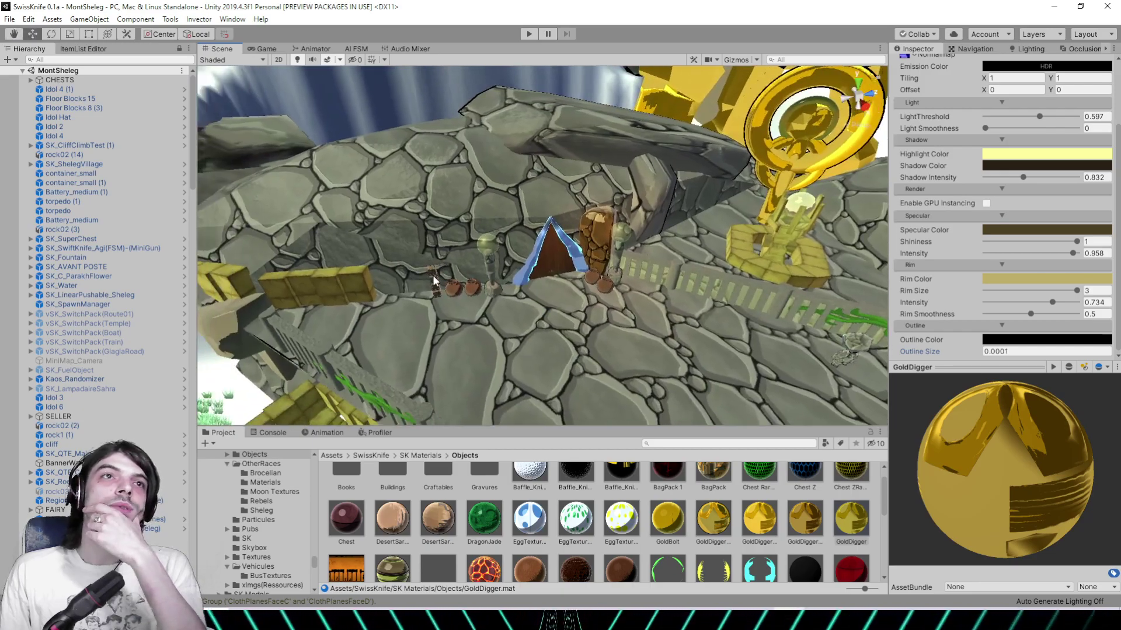
middle_drag(431, 276, 666, 129)
right_drag(551, 281, 496, 258)
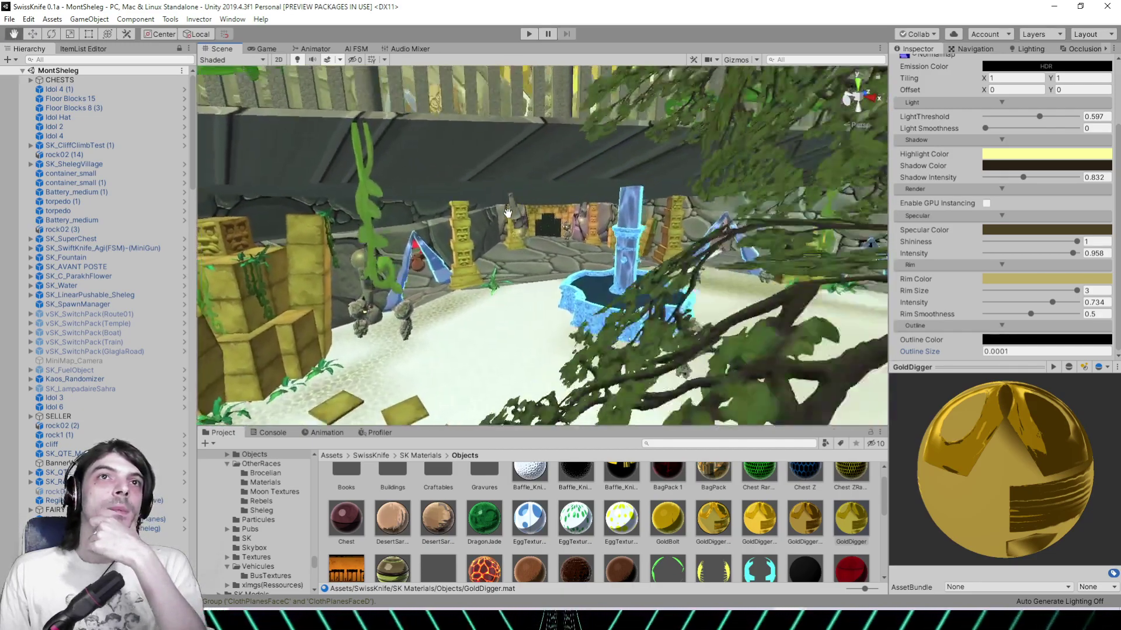
scroll(496, 259, up, 5)
scroll(496, 259, up, 5)
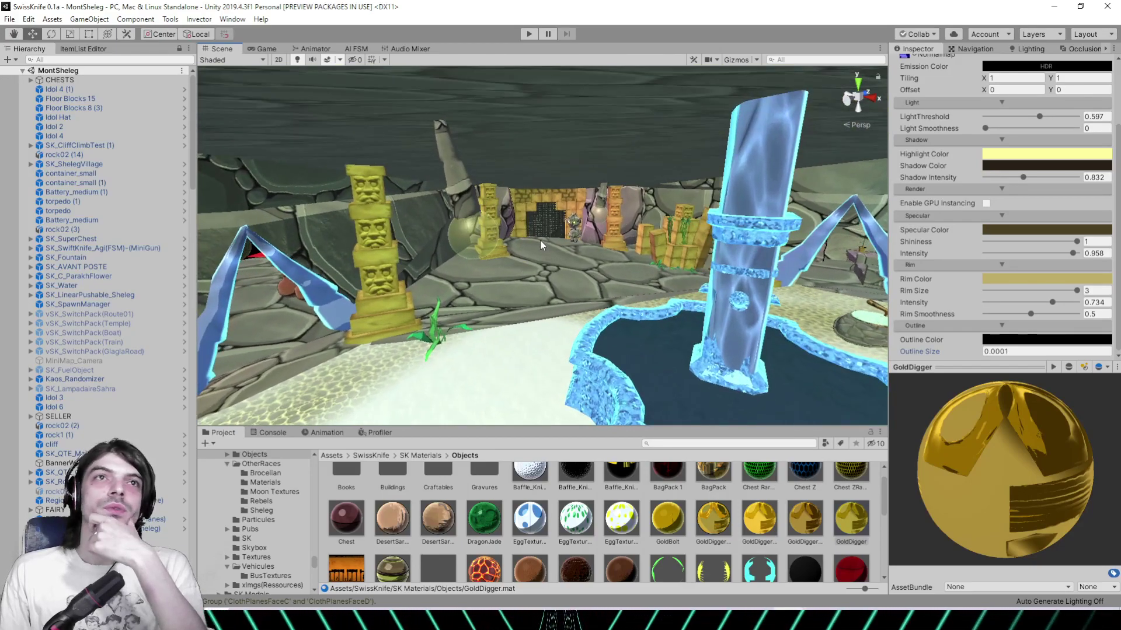
middle_drag(540, 240, 671, 205)
right_drag(648, 210, 455, 221)
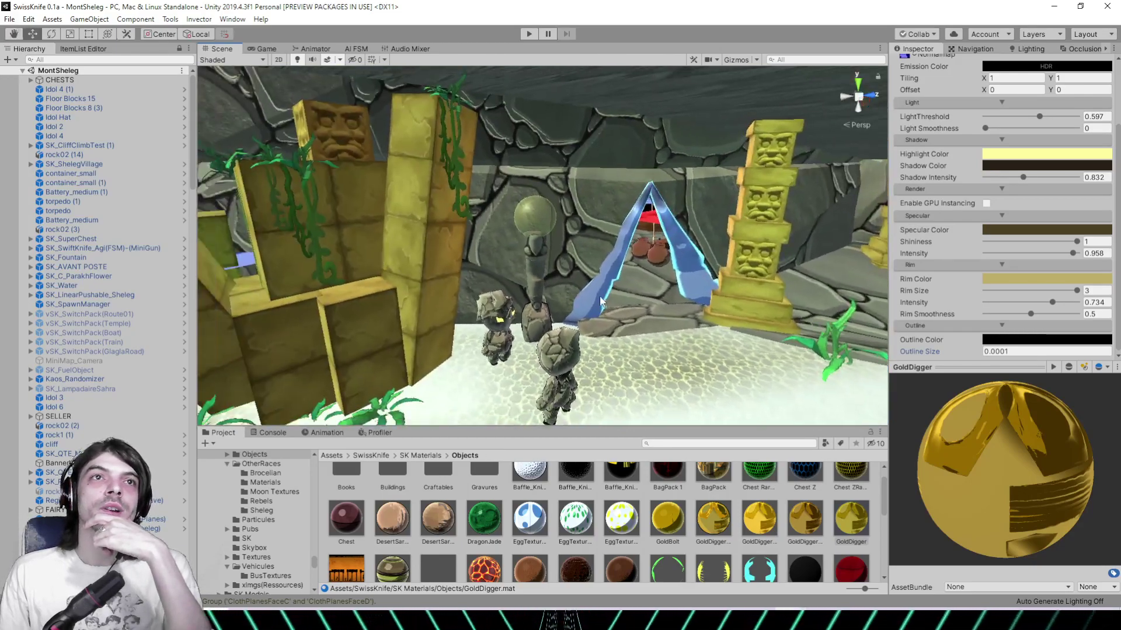
middle_drag(450, 224, 350, 225)
right_drag(526, 216, 354, 234)
right_drag(569, 254, 406, 201)
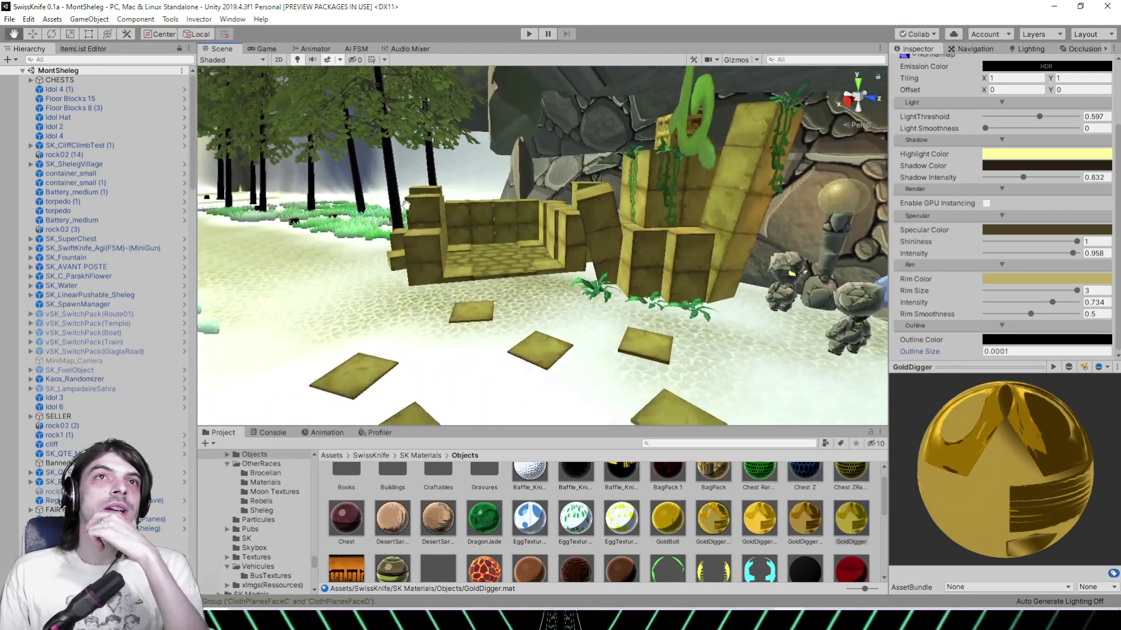
right_drag(578, 208, 382, 223)
scroll(330, 228, down, 3)
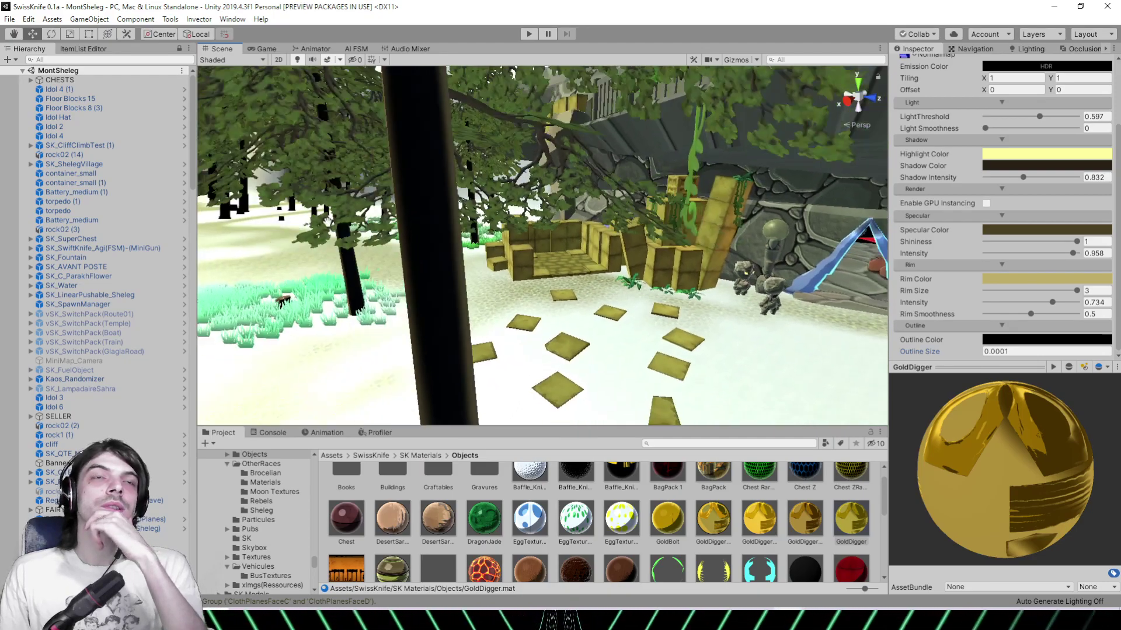
Examine the SK_AVANT POSTE outpost with its blue tents, characters, plank walkway, glass-framed tower and snowy path
middle_drag(330, 229, 429, 237)
middle_drag(291, 245, 392, 265)
right_drag(392, 264, 670, 297)
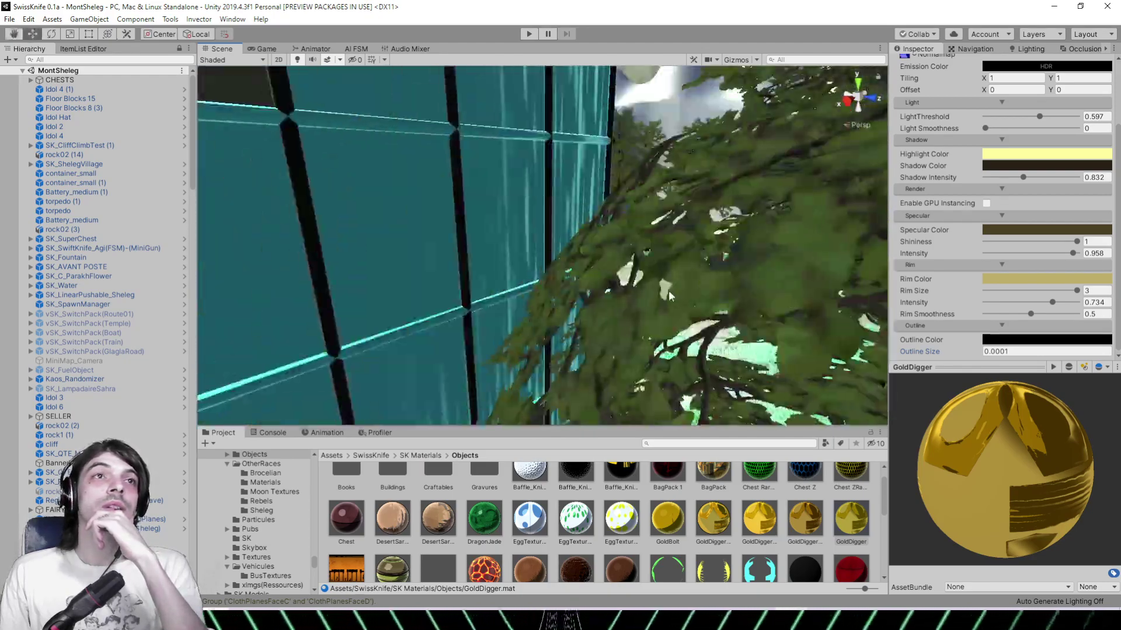
right_drag(440, 277, 607, 286)
click(543, 281)
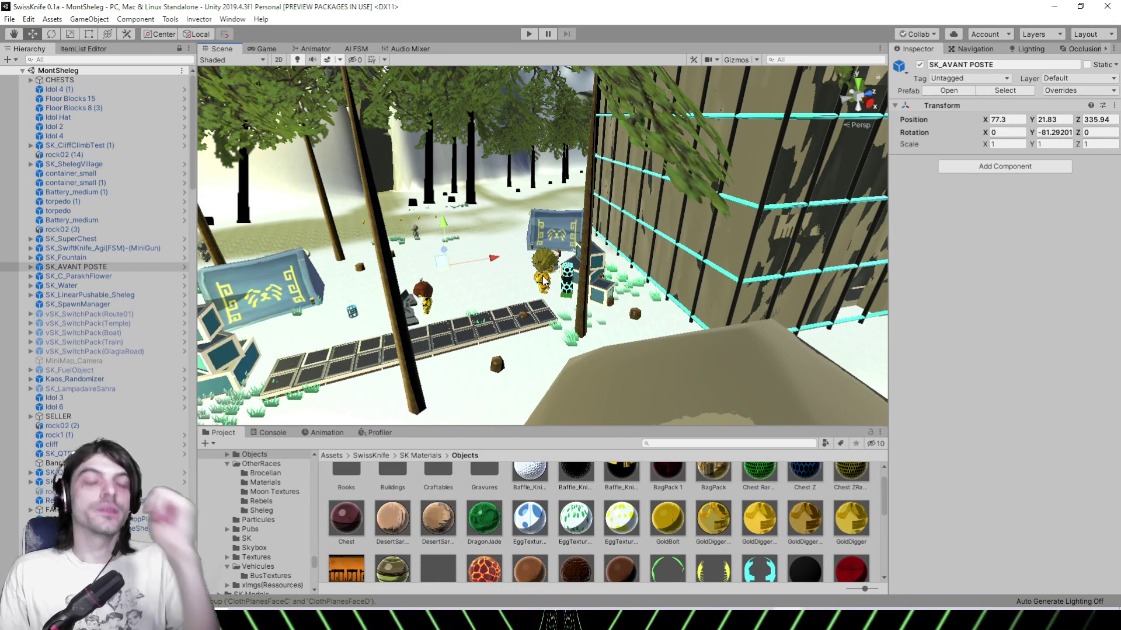
key(f)
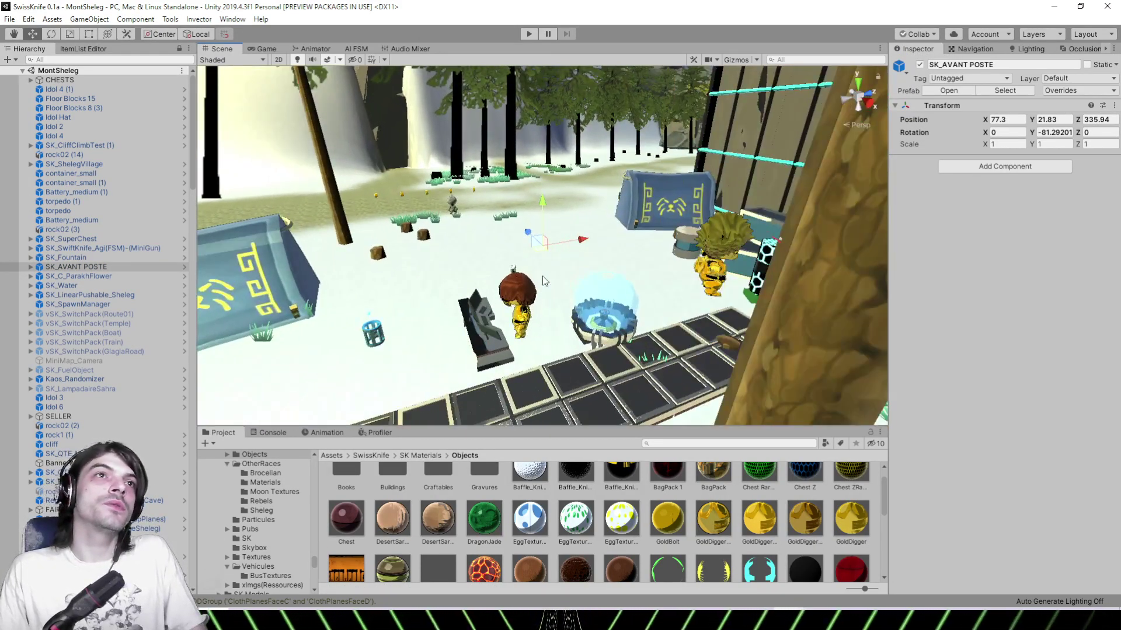
middle_drag(528, 273, 840, 284)
right_drag(453, 268, 747, 266)
middle_drag(422, 258, 602, 254)
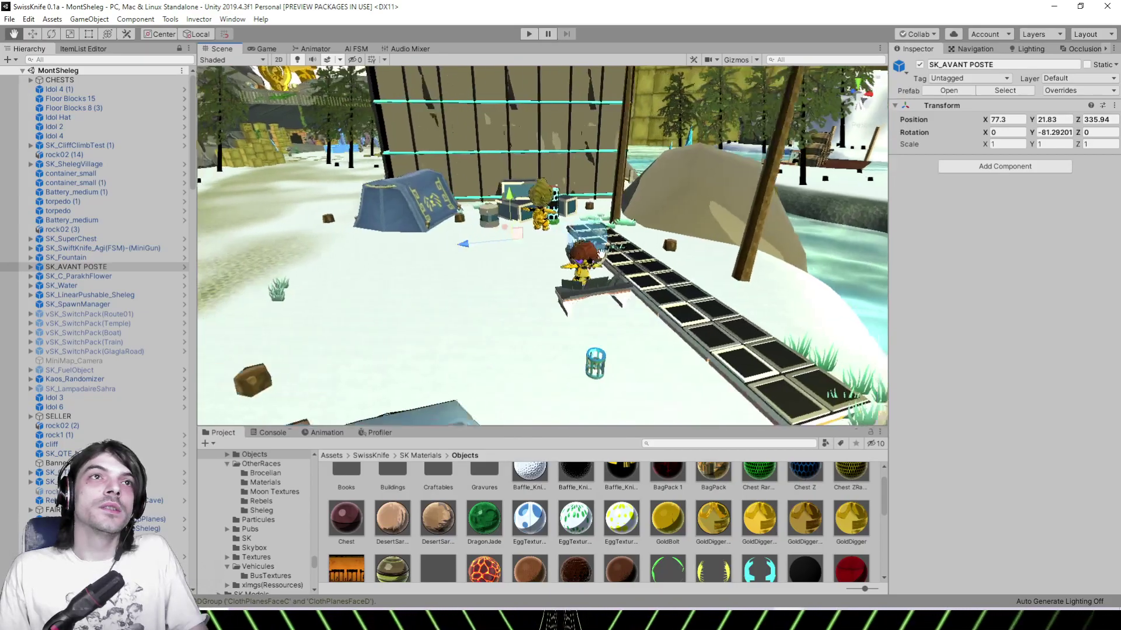
right_drag(601, 253, 358, 306)
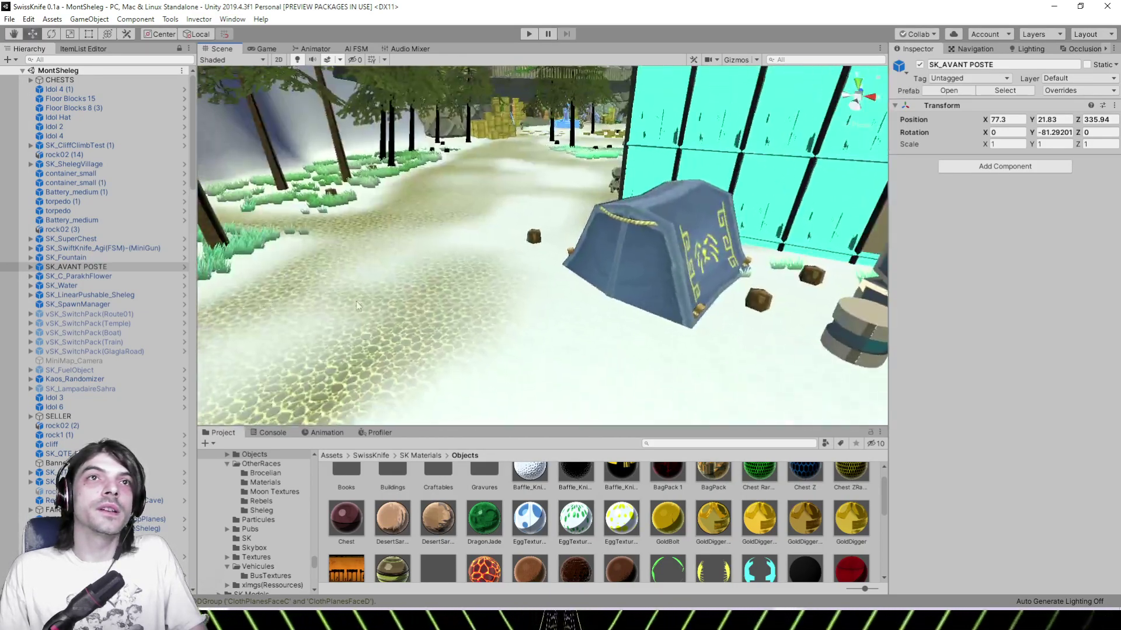
right_drag(511, 255, 760, 230)
middle_drag(704, 226, 658, 85)
right_drag(658, 85, 732, 161)
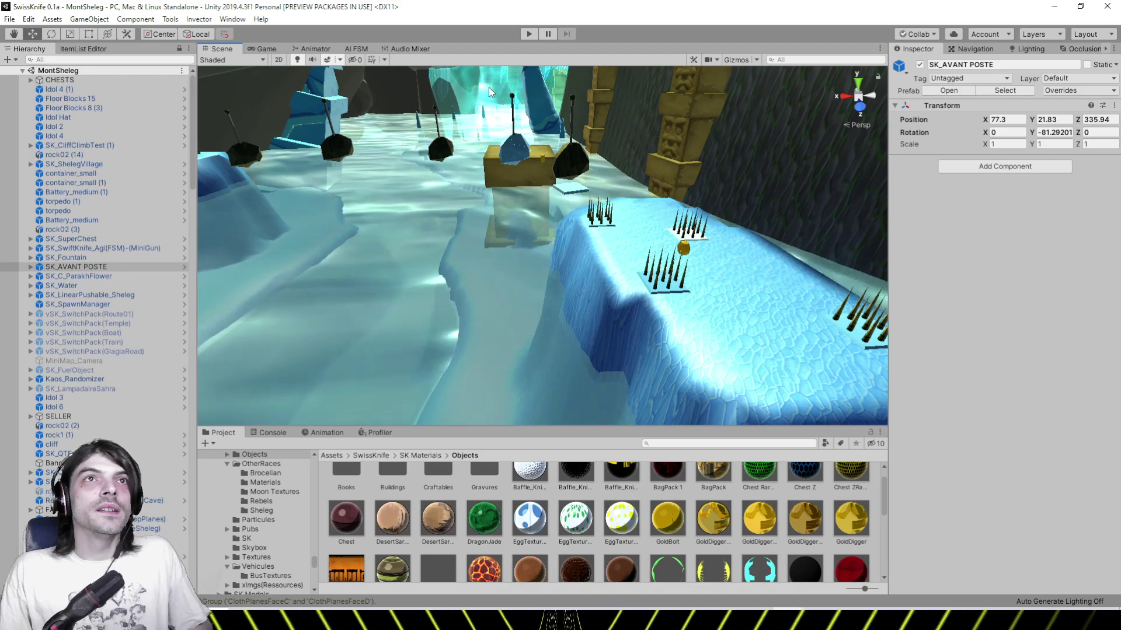
Examine the lighting in the turquoise ice cave around rock02 (48), including its icicles, frozen floor and rock walls
click(491, 99)
key(f)
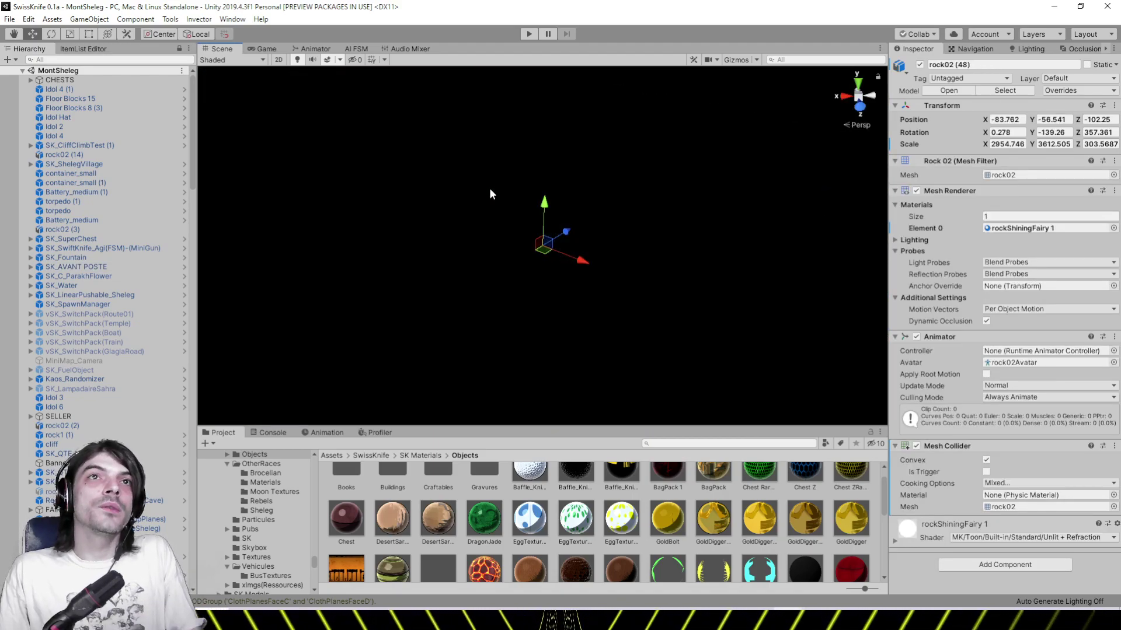
scroll(490, 190, up, 10)
right_drag(490, 189, 557, 197)
middle_drag(558, 198, 467, 297)
scroll(467, 297, up, 5)
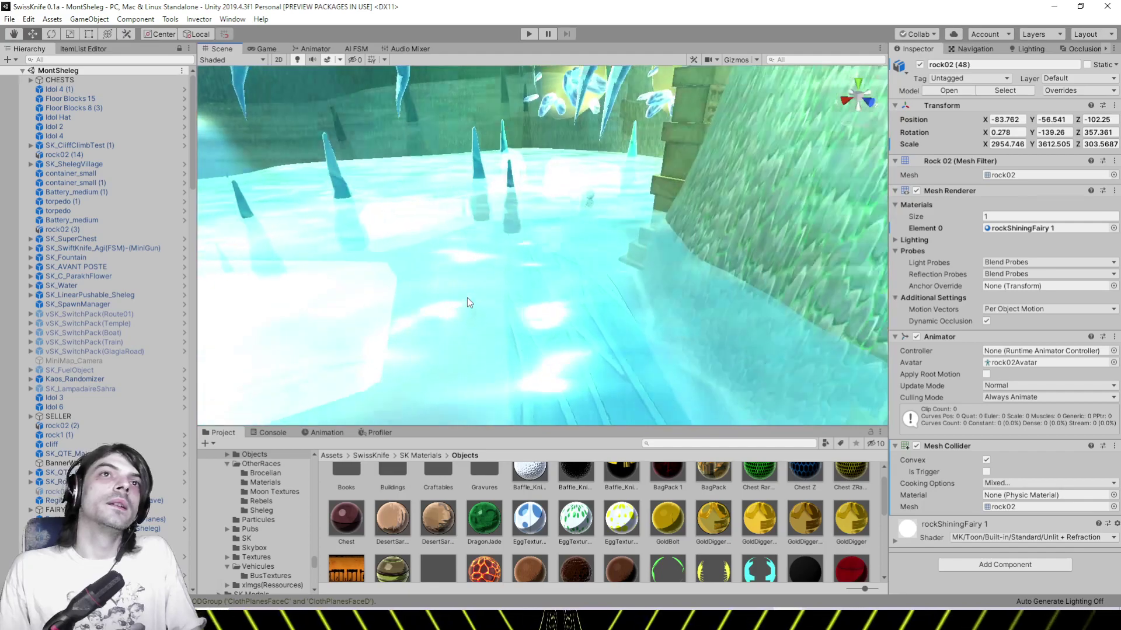
scroll(467, 298, up, 3)
right_drag(589, 233, 549, 225)
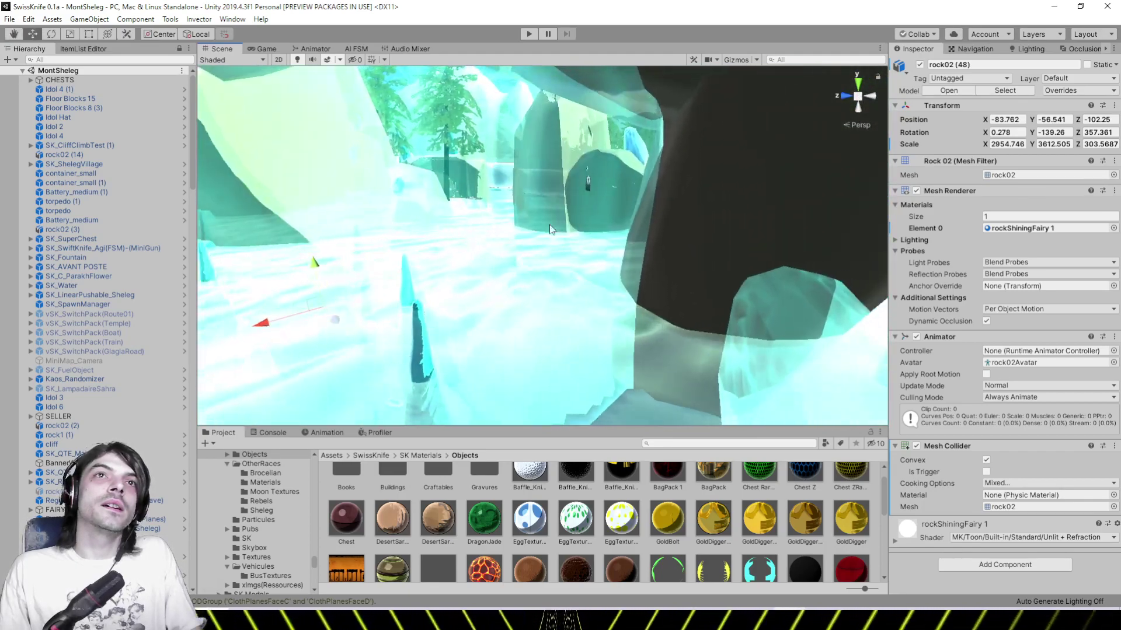
Examine the rest of the ice cave up to the blue ice ledge with the green patterned chest
scroll(529, 210, down, 3)
middle_drag(374, 204, 665, 244)
scroll(552, 240, up, 2)
right_drag(552, 240, 692, 238)
middle_drag(630, 235, 797, 240)
middle_drag(495, 312, 680, 255)
middle_drag(636, 210, 733, 202)
mouse_move(431, 220)
middle_down()
mouse_move(648, 227)
mouse_move(580, 236)
middle_up()
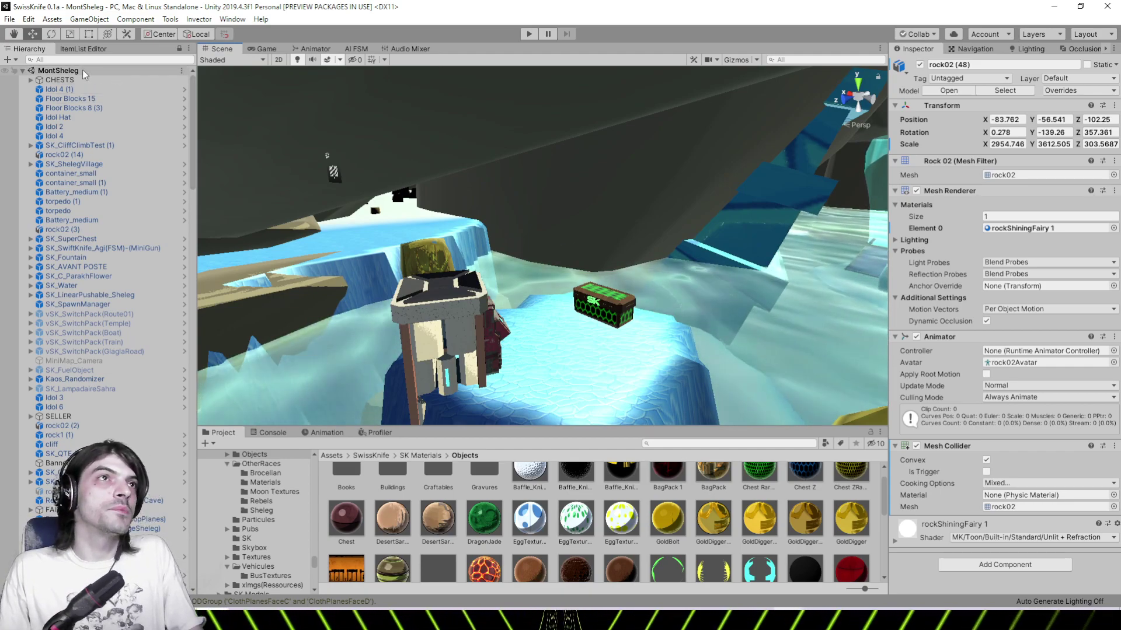
click(9, 19)
click(44, 46)
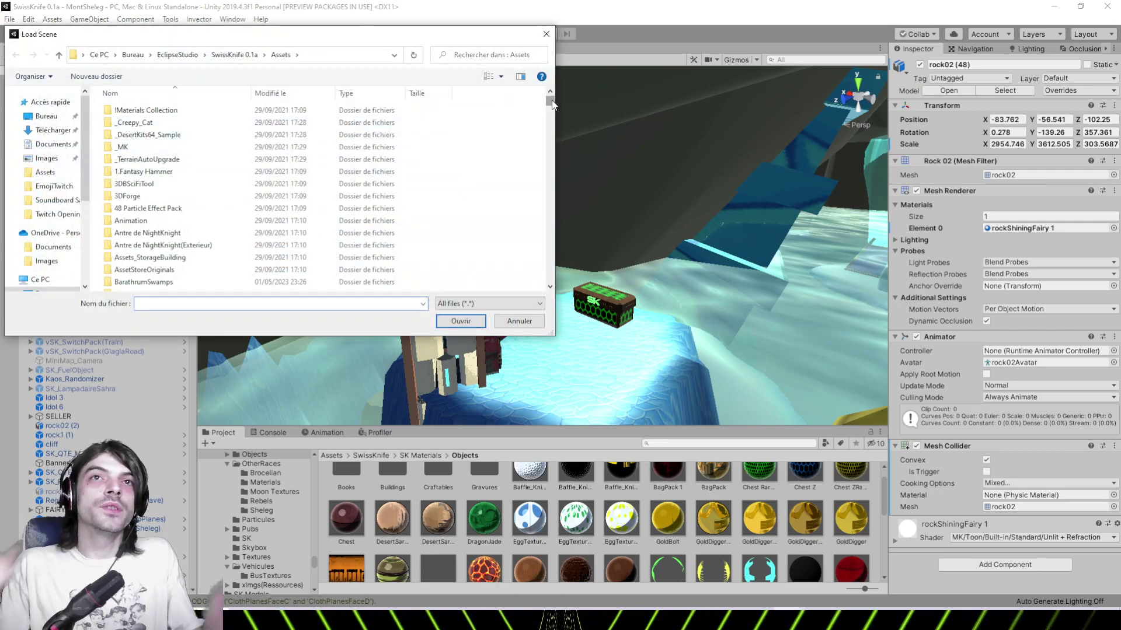
drag(551, 100, 533, 244)
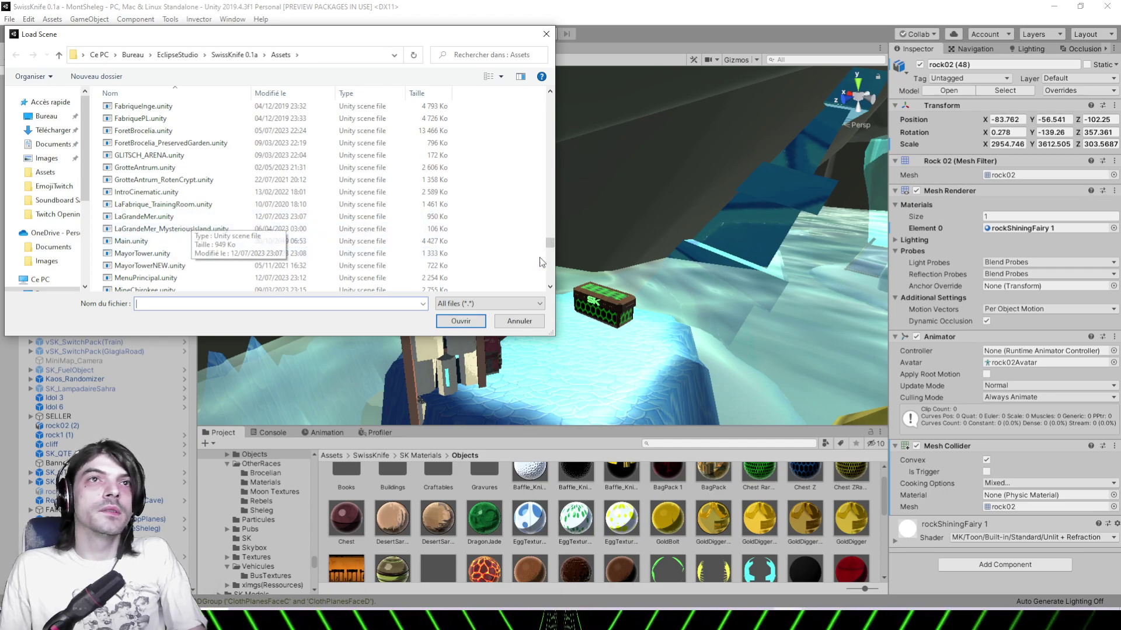
drag(550, 247, 550, 249)
click(546, 35)
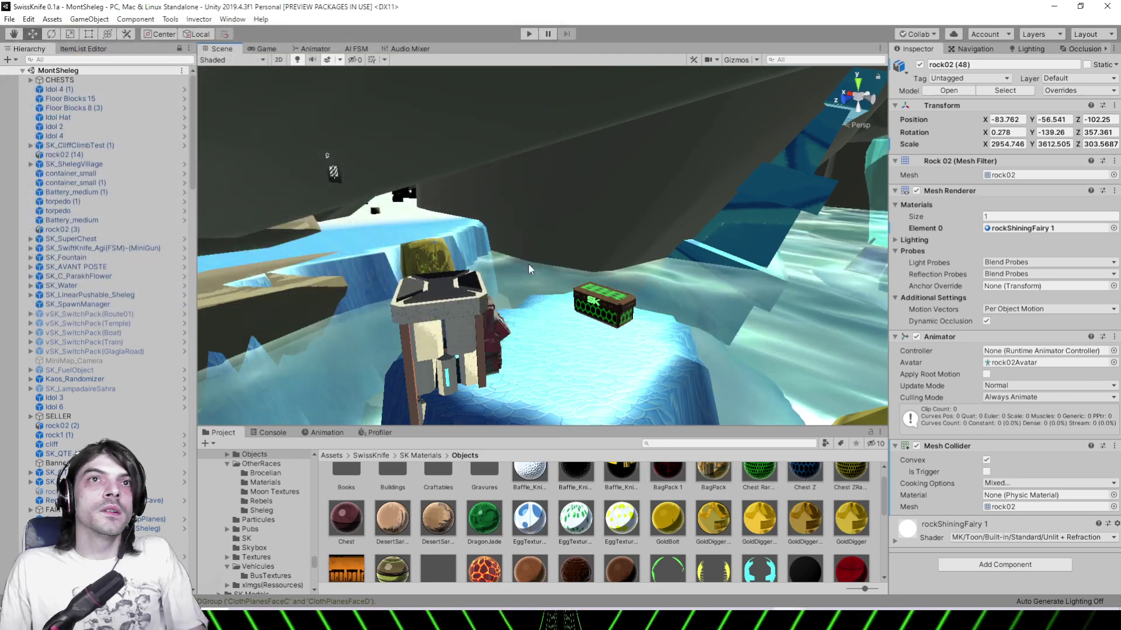
Examine SK_SuperChest on its ice ledge and the snowy forest with green grass patches and blue ice spikes
middle_drag(527, 264, 476, 235)
scroll(525, 266, down, 3)
scroll(530, 274, up, 7)
click(543, 272)
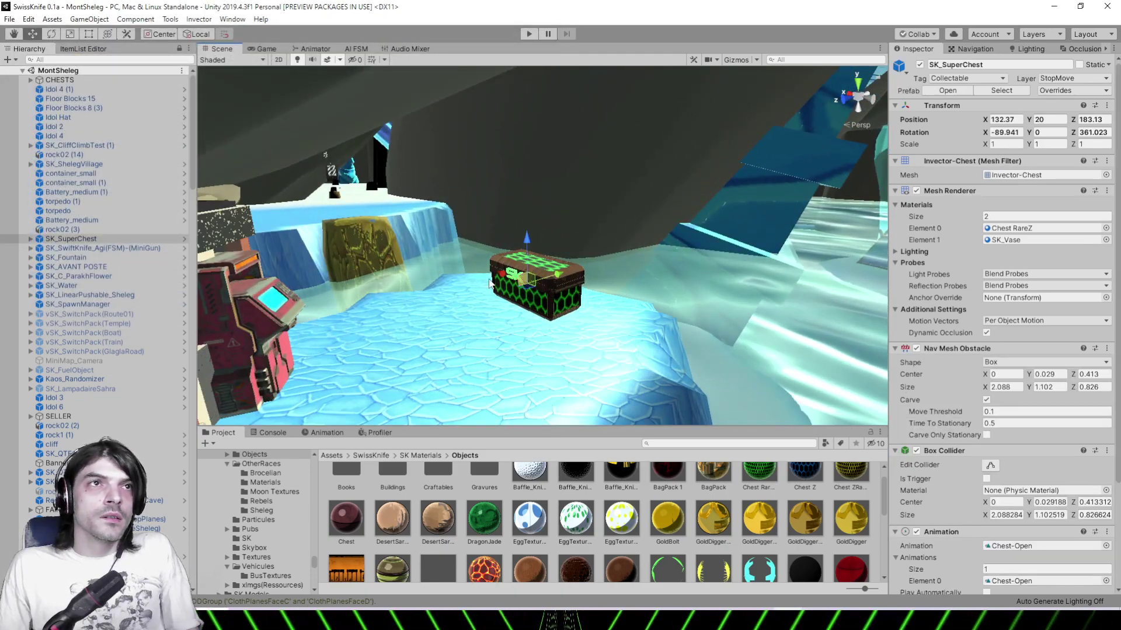
middle_drag(390, 284, 659, 283)
mouse_move(233, 245)
middle_down()
mouse_move(472, 305)
mouse_move(442, 301)
middle_up()
middle_drag(546, 333, 460, 248)
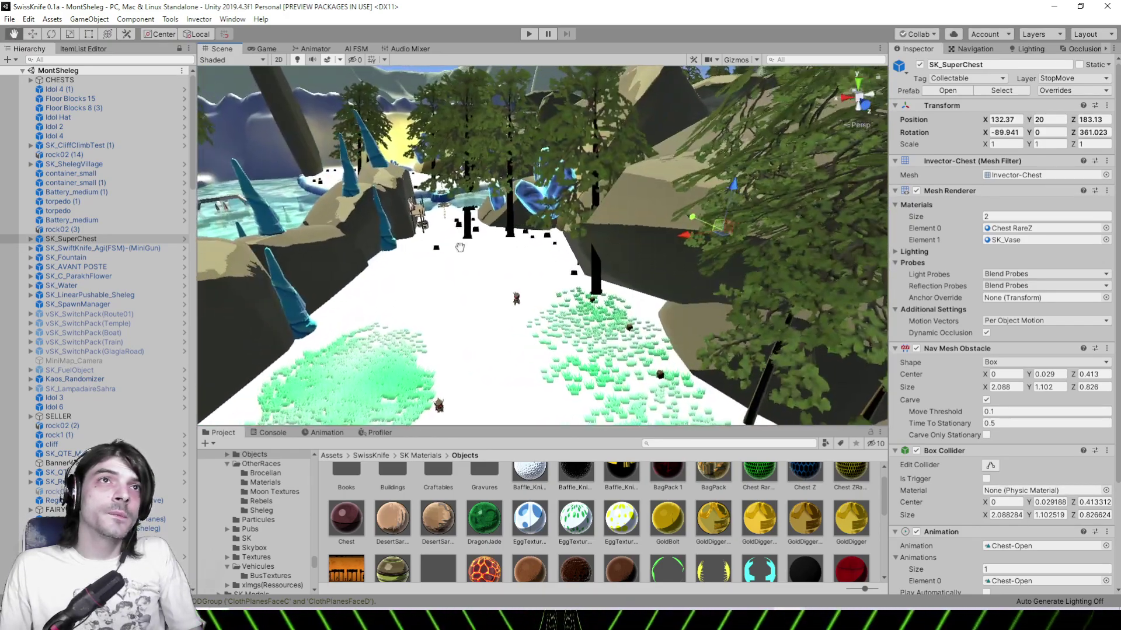
right_drag(460, 247, 315, 265)
right_drag(753, 311, 342, 266)
Examine the mountain lake beside the yellow stone fortress, the train in the snowy valley and the brown rock formations
middle_drag(342, 266, 693, 365)
right_drag(693, 366, 670, 319)
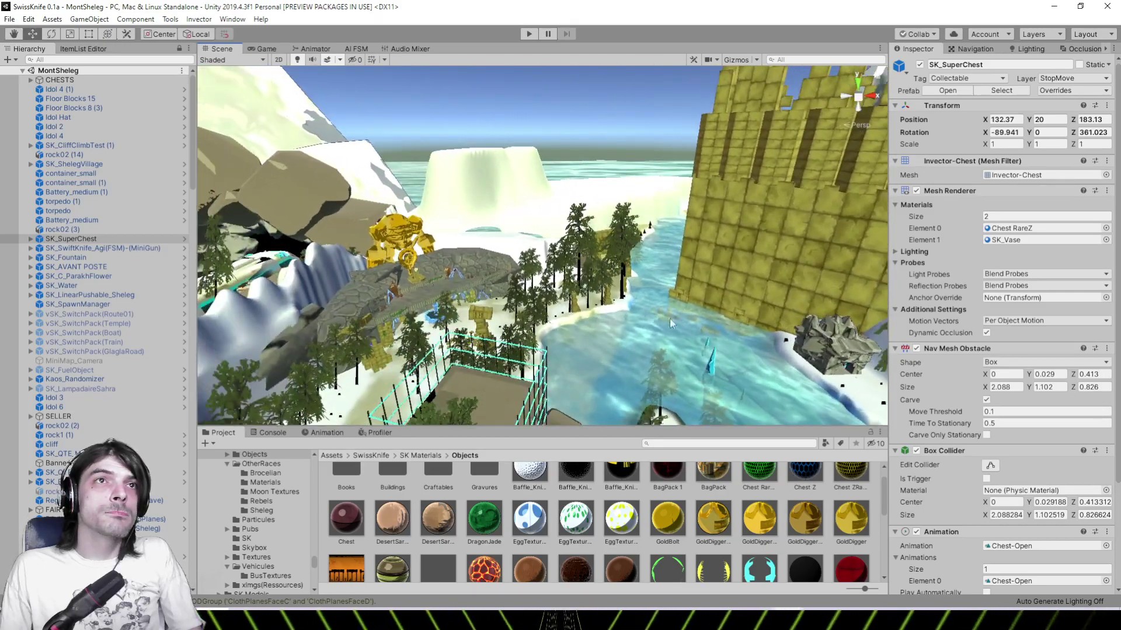
right_drag(454, 267, 212, 308)
right_drag(403, 239, 351, 240)
middle_drag(352, 239, 707, 357)
right_drag(496, 242, 665, 228)
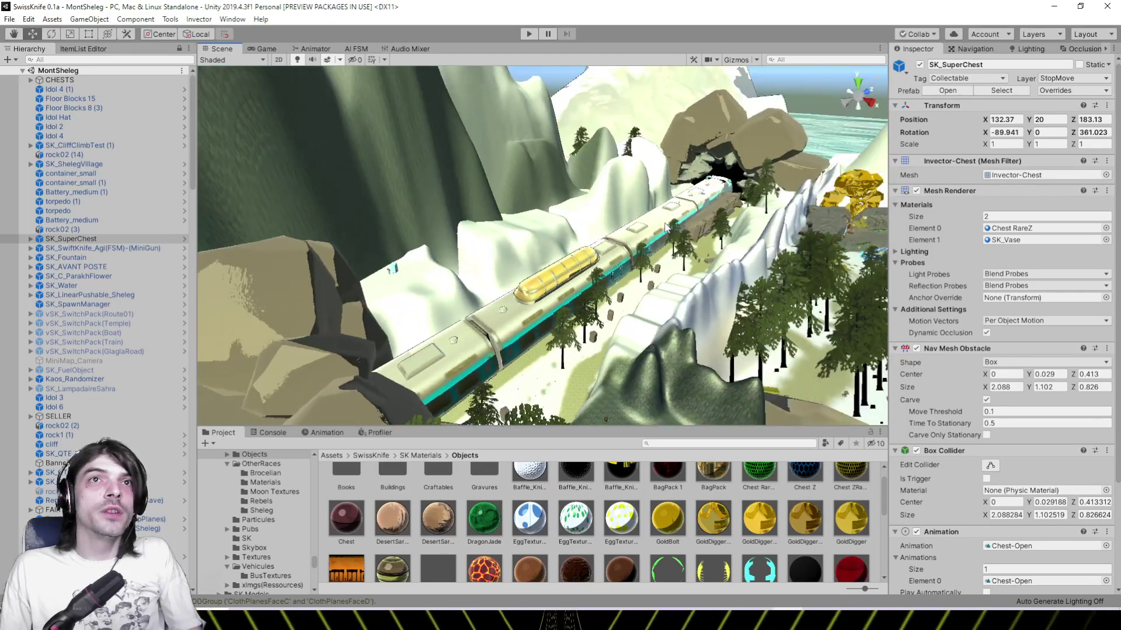
middle_drag(225, 307, 636, 107)
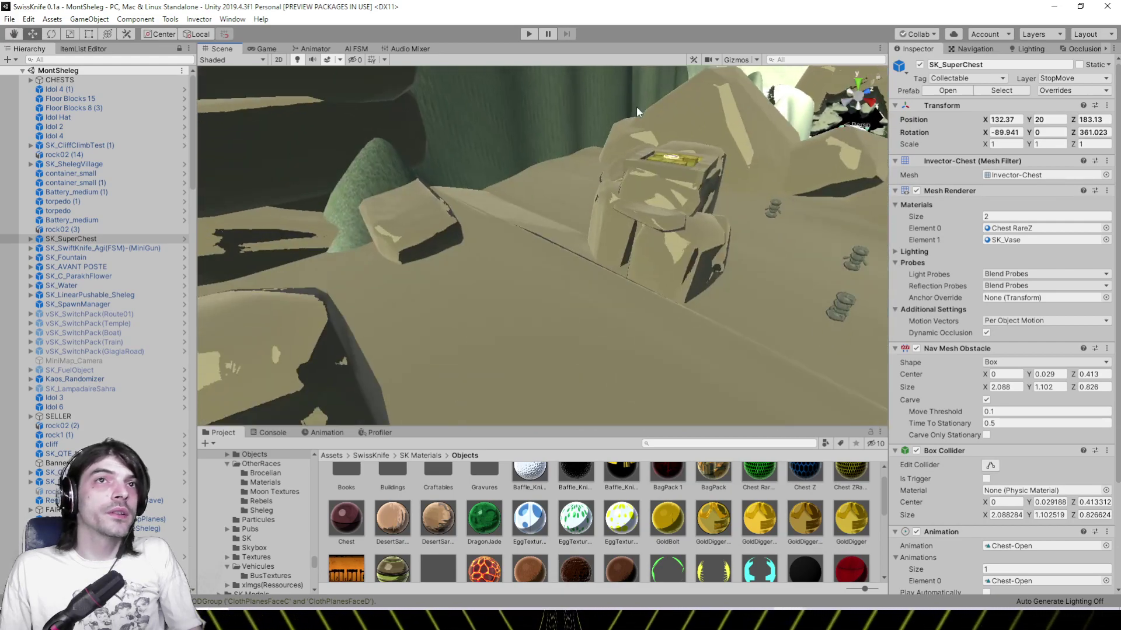
right_drag(636, 106, 461, 130)
middle_drag(461, 130, 363, 140)
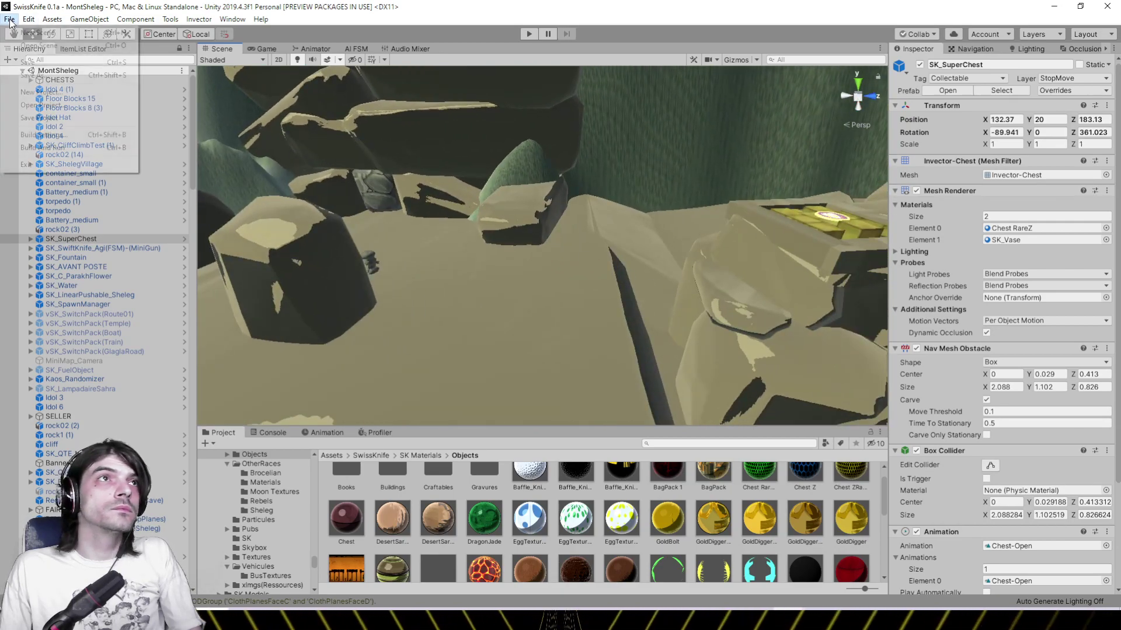
Open the MontSheleg-GlaglaRoad.unity scene from the project's Assets folder
click(31, 46)
drag(550, 105, 536, 250)
scroll(538, 255, up, 2)
scroll(537, 259, down, 4)
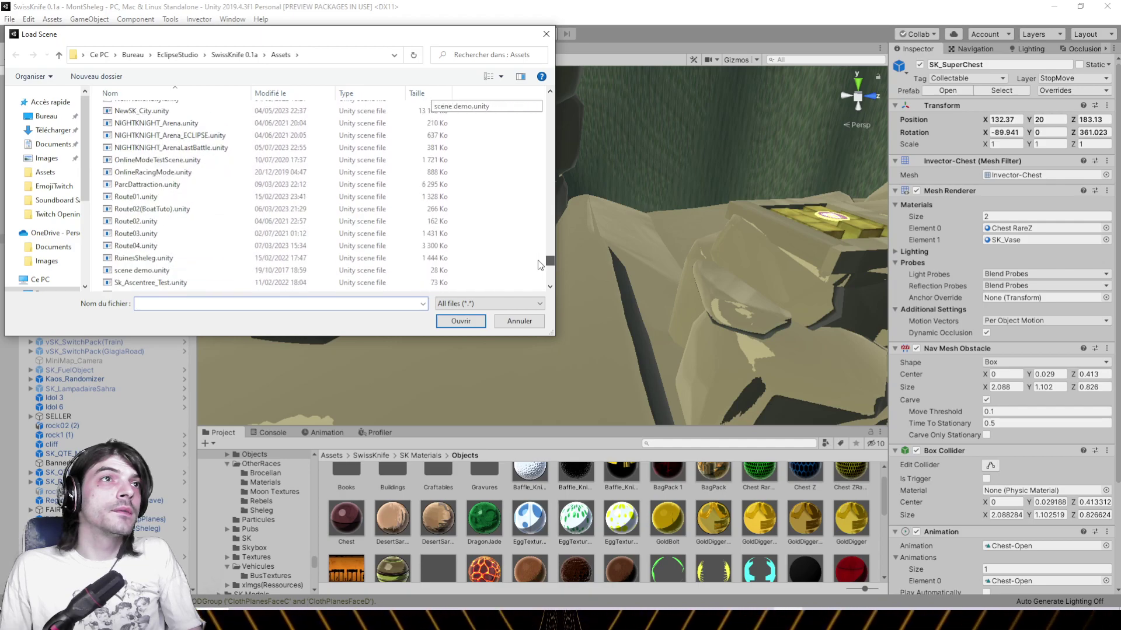
scroll(538, 262, up, 6)
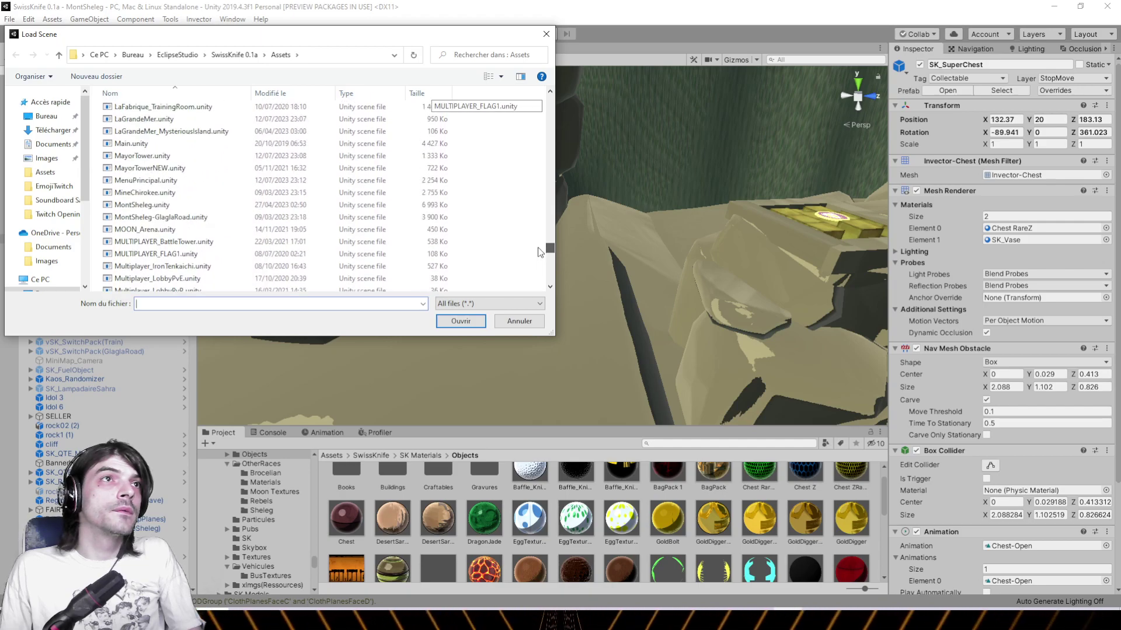
double_click(184, 220)
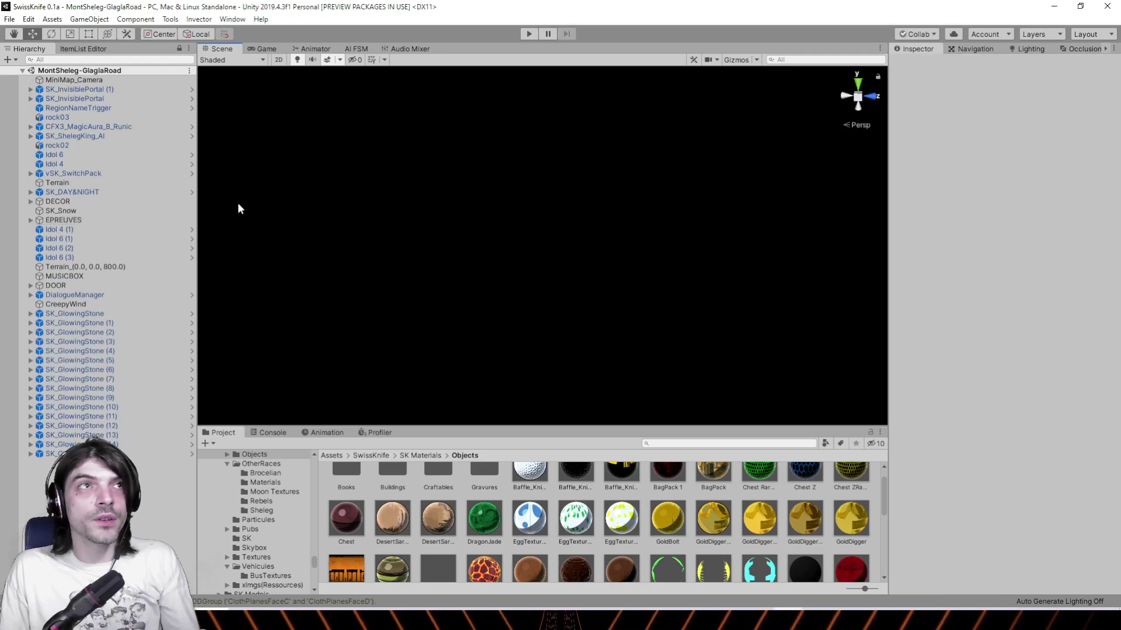
Frame the Terrain in the scene view, move in on its cliffs and switch off scene lighting for the viewport
click(153, 182)
key(f)
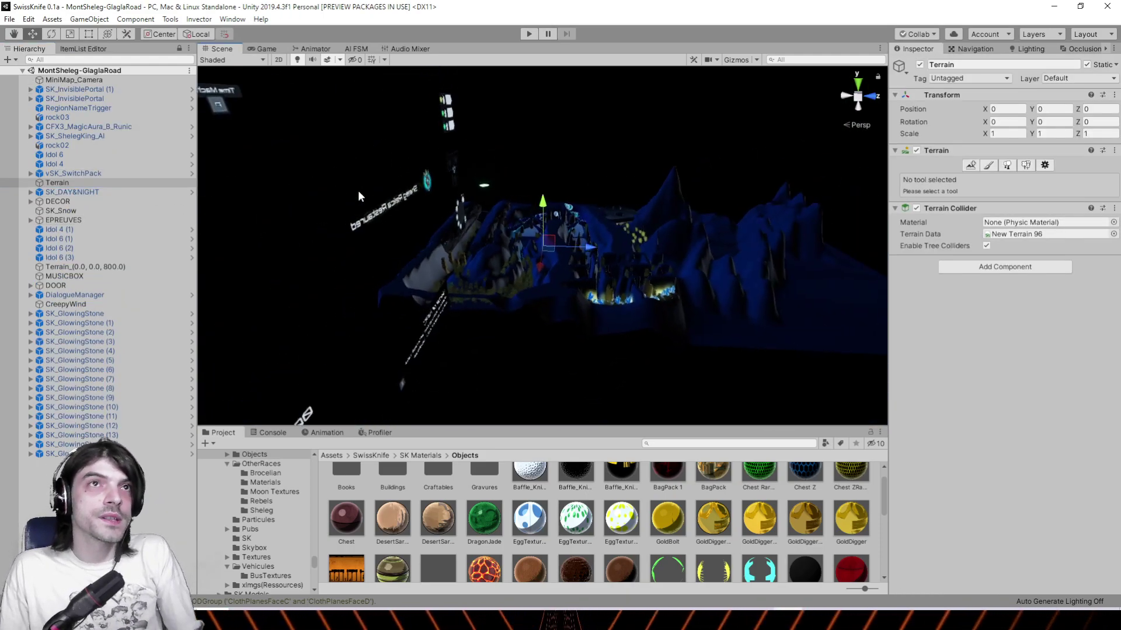
scroll(454, 256, up, 8)
scroll(453, 254, up, 4)
middle_drag(630, 264, 439, 187)
right_drag(439, 187, 525, 233)
mouse_move(525, 233)
middle_down()
mouse_move(367, 242)
mouse_move(514, 265)
mouse_move(473, 276)
mouse_move(496, 282)
mouse_move(484, 271)
mouse_move(501, 208)
mouse_move(518, 248)
middle_up()
click(298, 60)
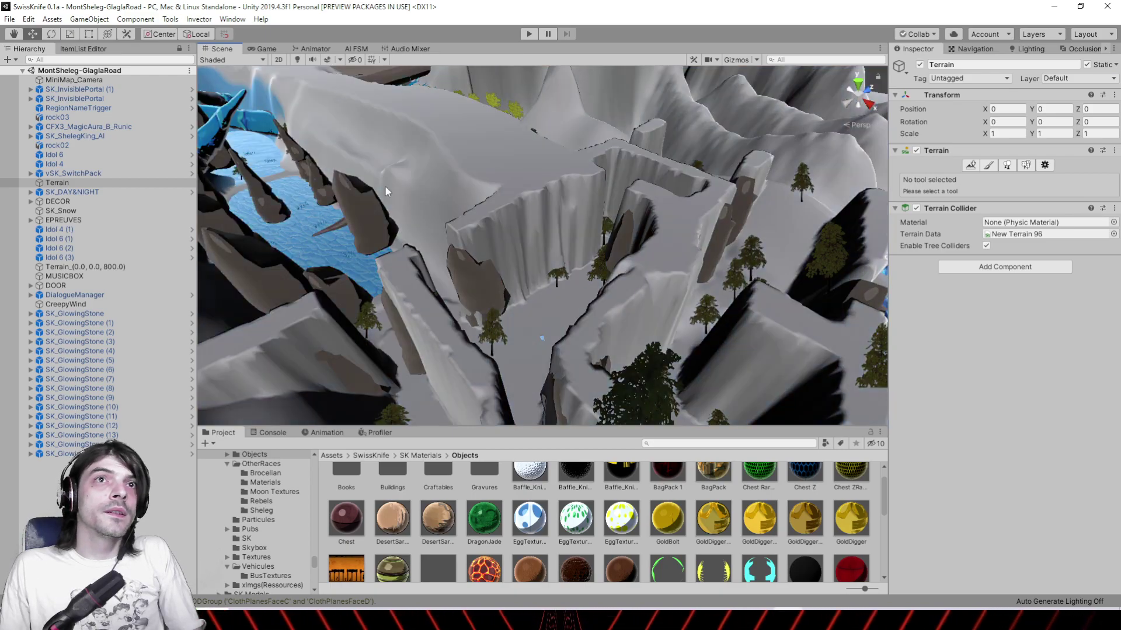
Select the frozen river's Plane and open its ice material for editing
scroll(452, 249, up, 5)
scroll(518, 249, down, 2)
right_drag(519, 250, 347, 166)
middle_drag(347, 166, 384, 208)
scroll(356, 219, up, 3)
right_drag(383, 208, 437, 221)
click(437, 221)
click(1002, 219)
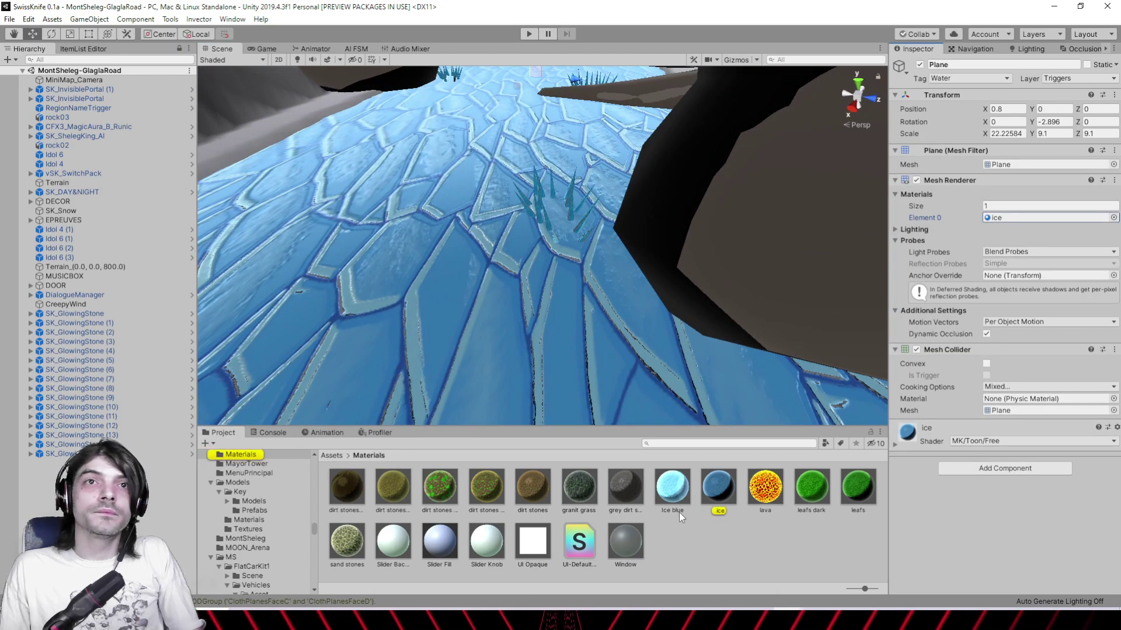
click(721, 485)
scroll(501, 251, down, 5)
scroll(505, 234, up, 6)
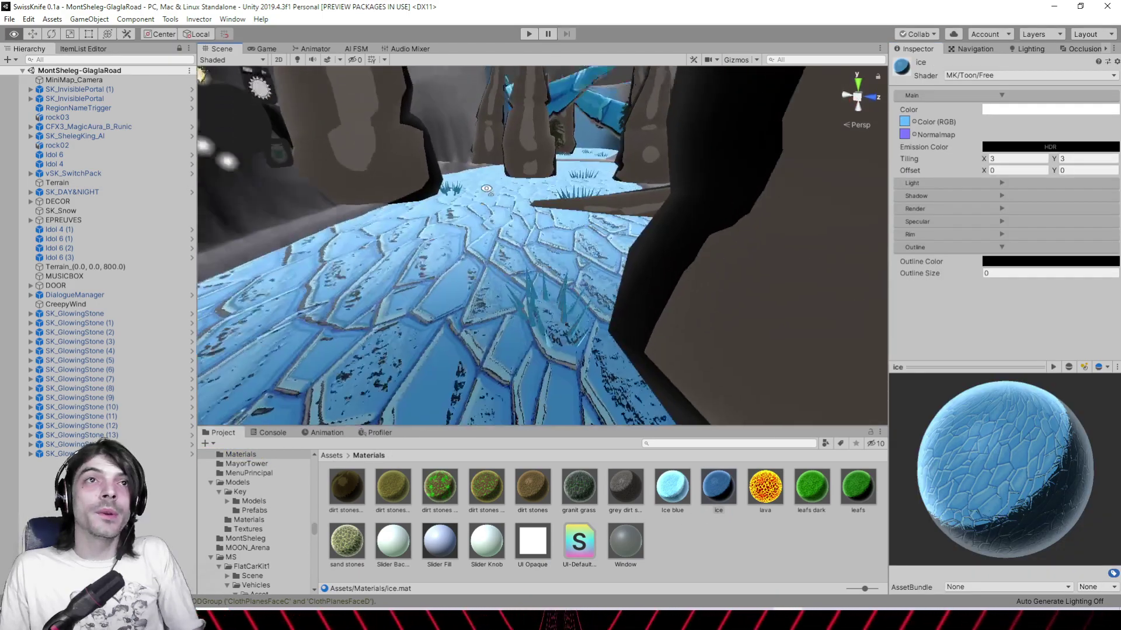
Turn scene lighting and effects back on in the perspective view and inspect the frozen river's surface
middle_drag(514, 206, 719, 181)
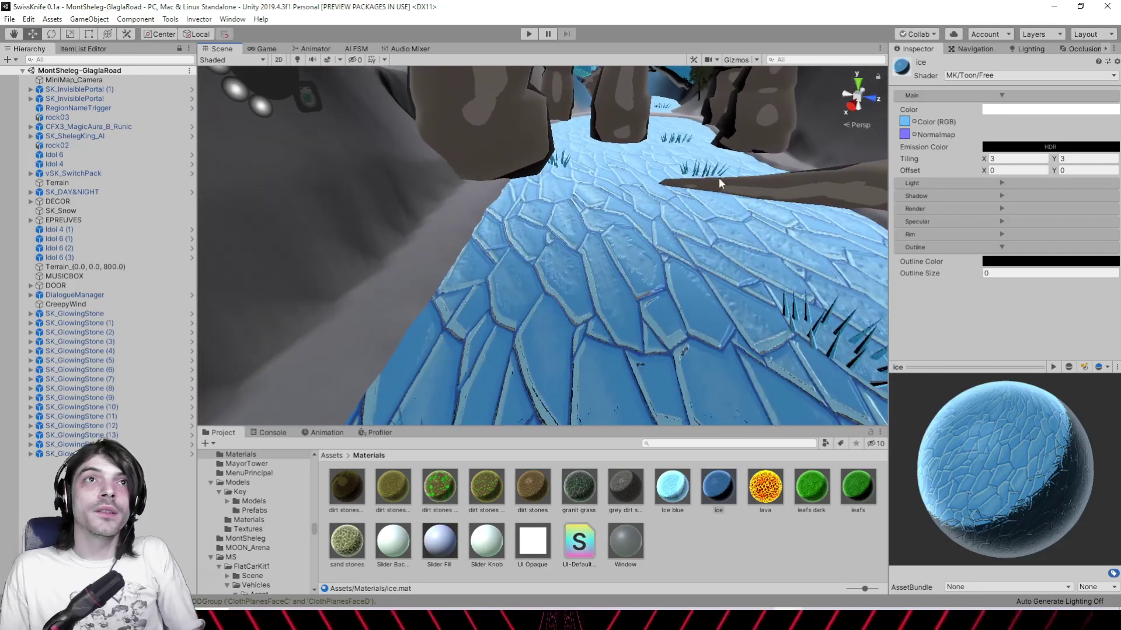
click(868, 125)
click(297, 60)
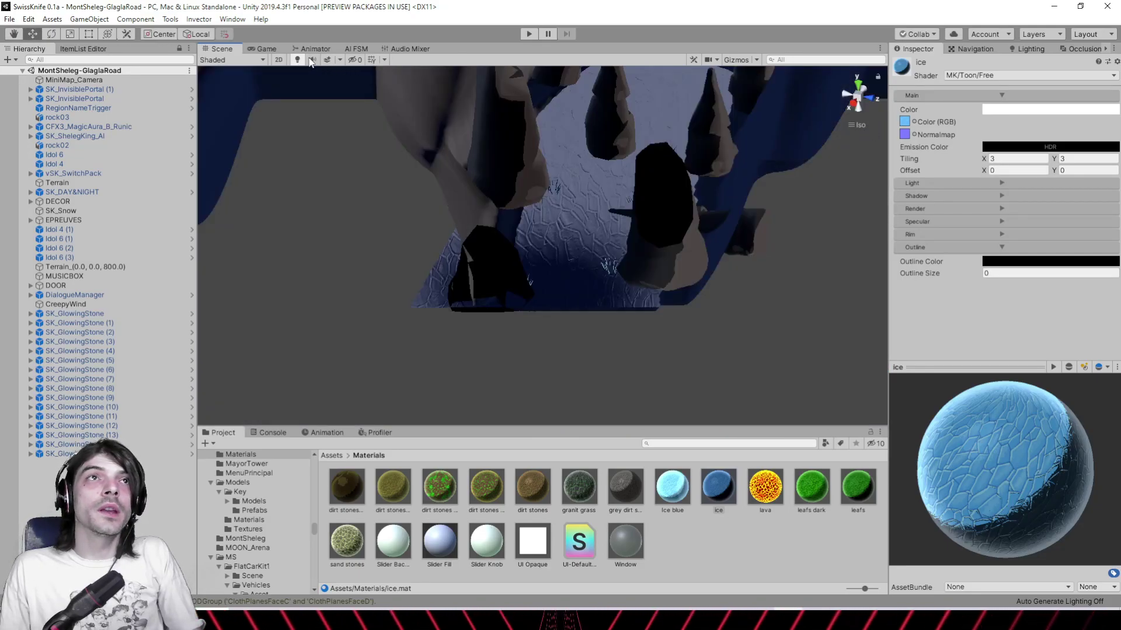
click(327, 60)
click(852, 127)
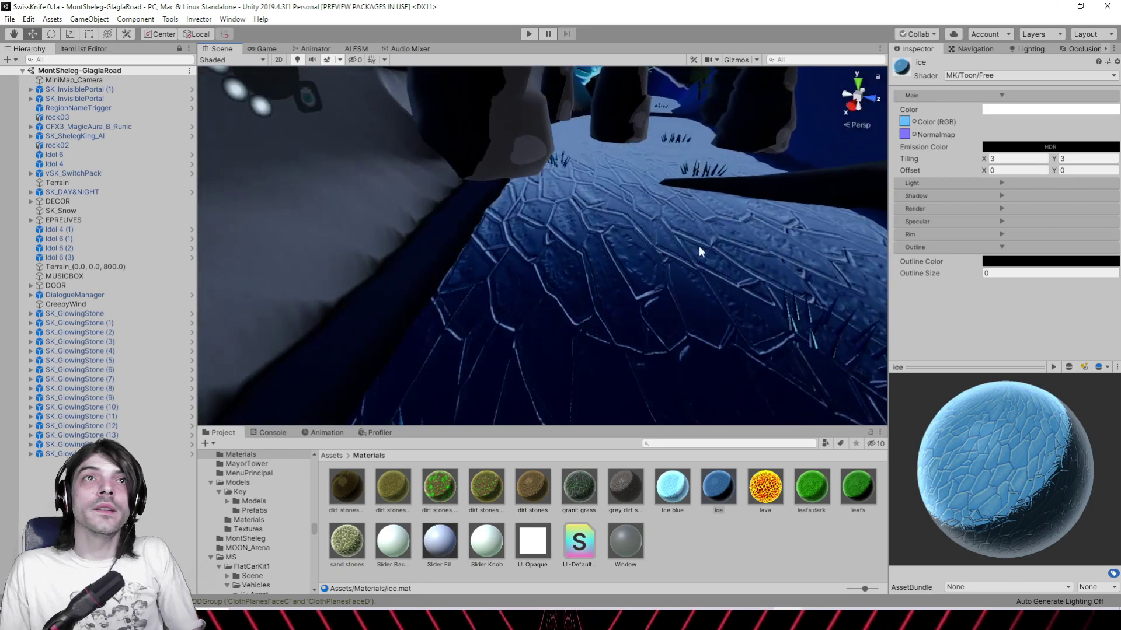
middle_drag(698, 247, 631, 240)
right_drag(631, 242, 501, 267)
middle_drag(500, 267, 510, 300)
right_drag(510, 300, 528, 317)
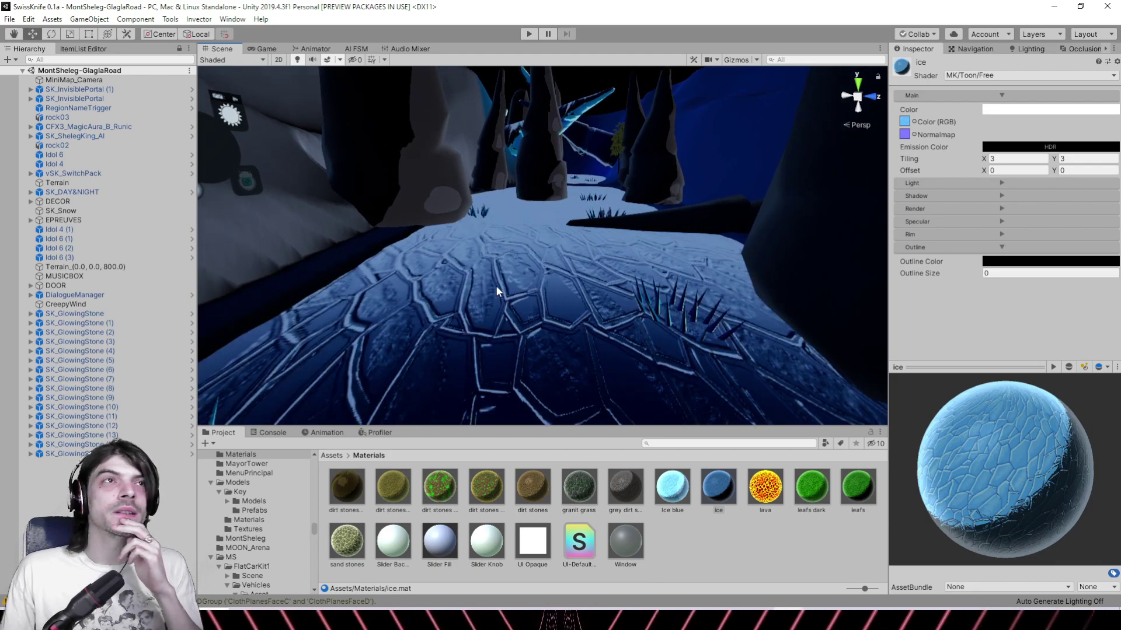
Try a rim size of 2.44 and a rim smoothness of 0.112 on the ice material, and undo both
click(1015, 237)
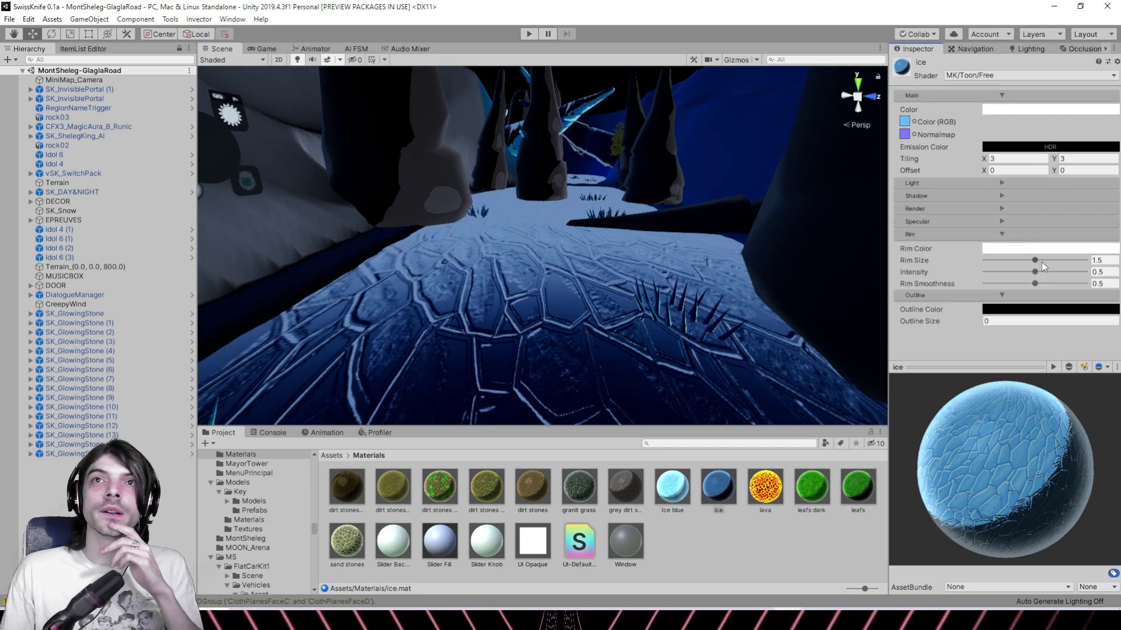
click(1066, 260)
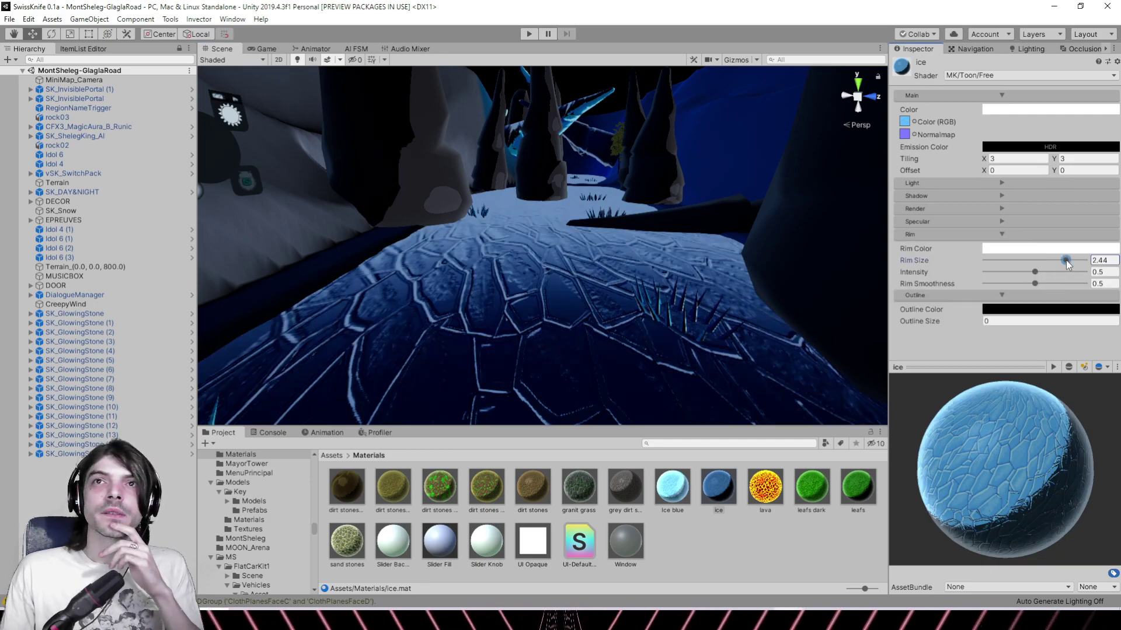
drag(1012, 283, 996, 283)
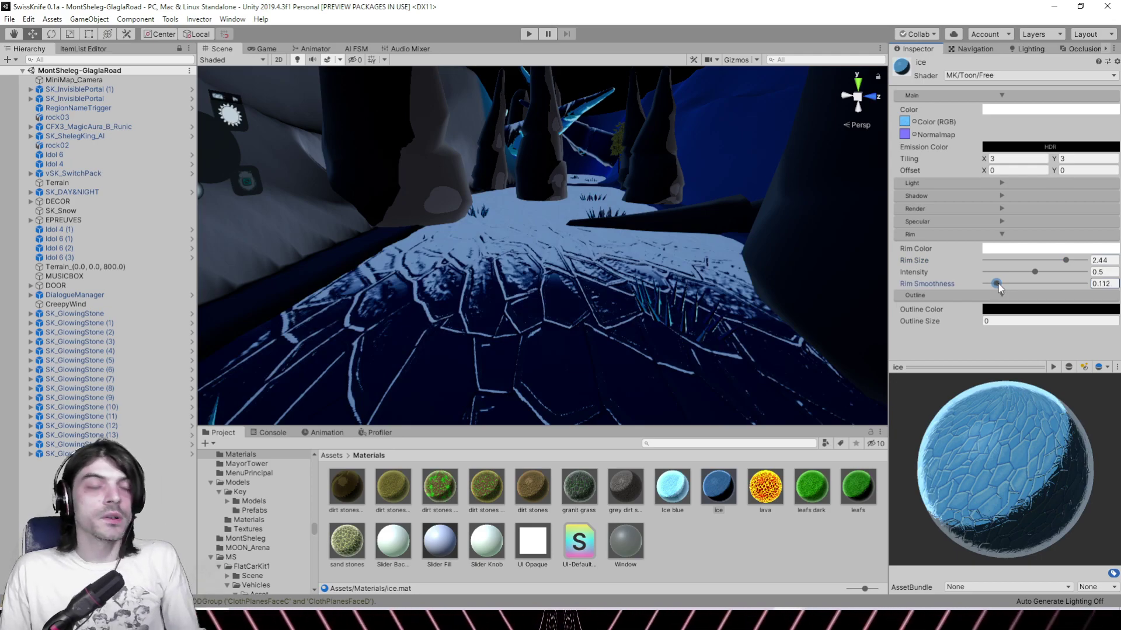
key(ctrl+z)
key(ctrl+z)
Change the ice material's rim color to a pale cyan
click(1053, 248)
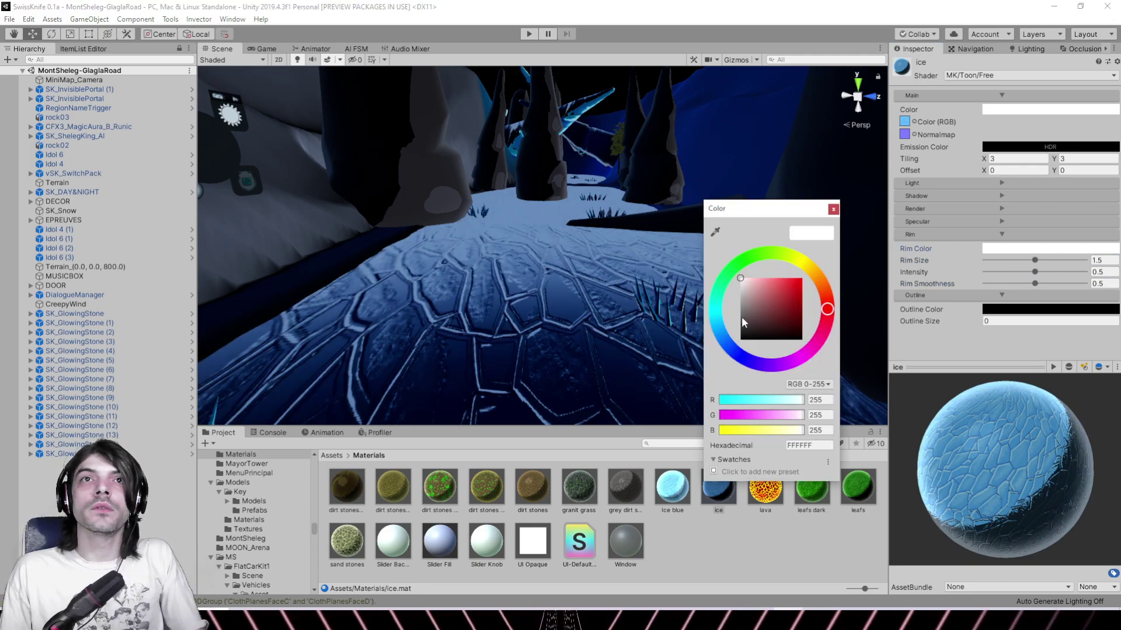
click(767, 279)
click(832, 210)
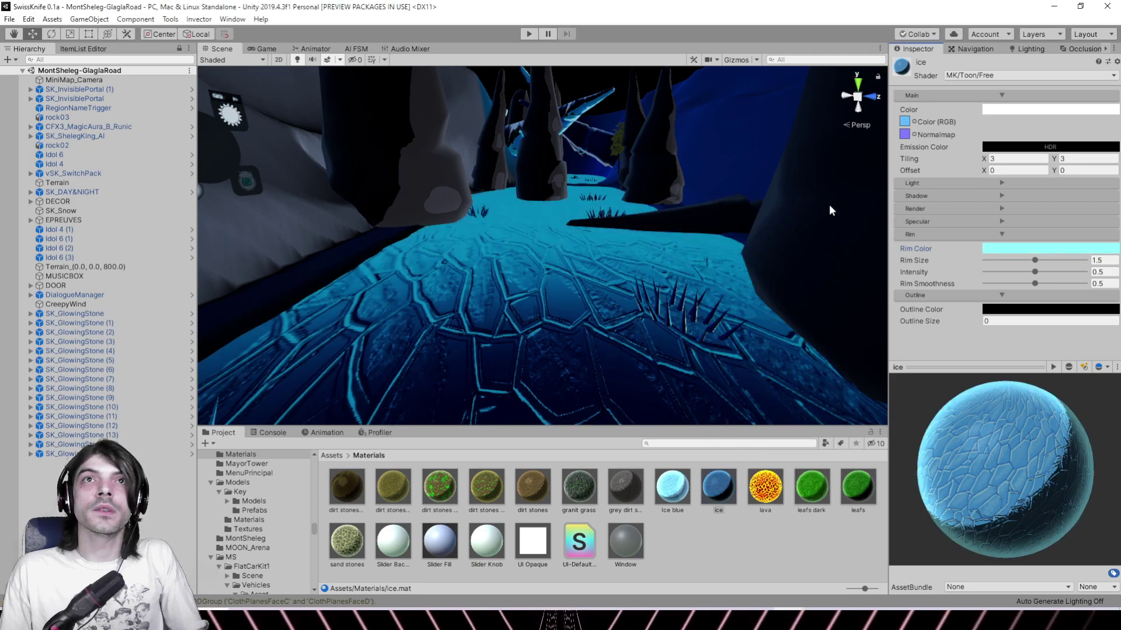
click(1013, 249)
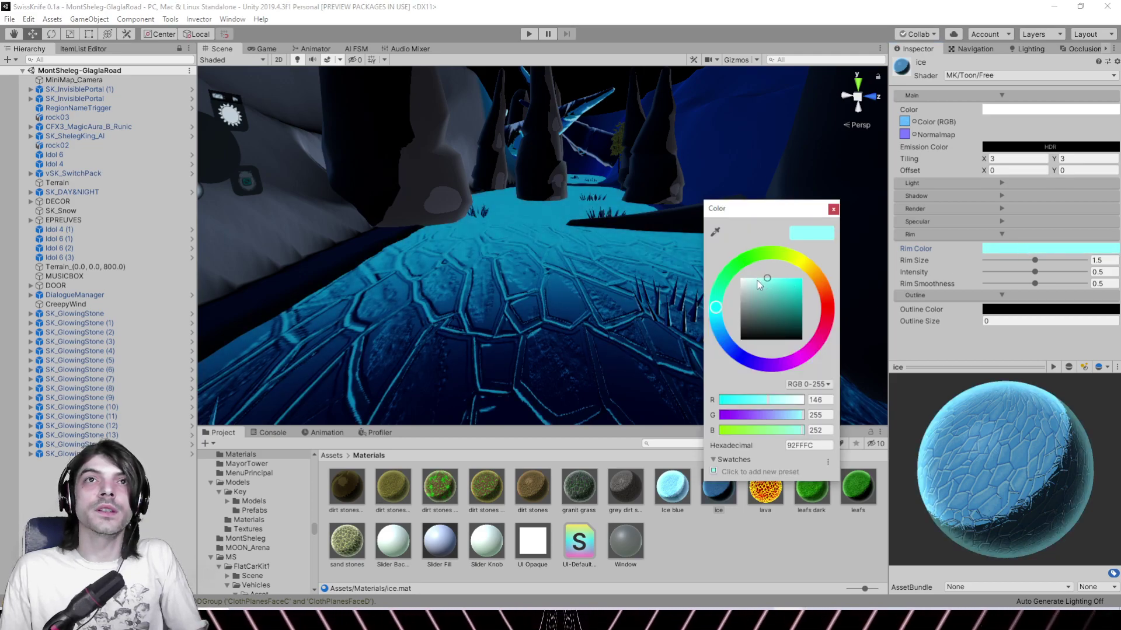
click(833, 209)
Examine the frozen river with its new rim color and the tree-lined path between the stone idols
right_drag(525, 204, 593, 193)
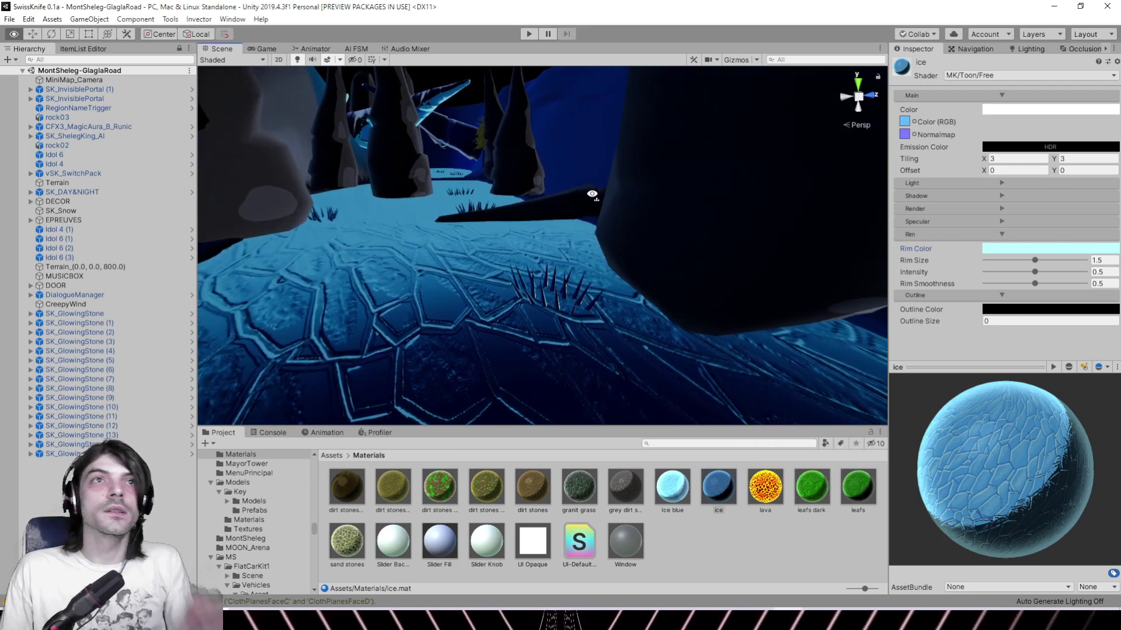
middle_drag(593, 193, 548, 268)
right_drag(549, 275, 557, 264)
middle_drag(557, 264, 508, 269)
right_drag(508, 264, 517, 297)
middle_drag(518, 298, 722, 237)
scroll(530, 284, down, 4)
scroll(537, 276, down, 2)
scroll(722, 237, up, 3)
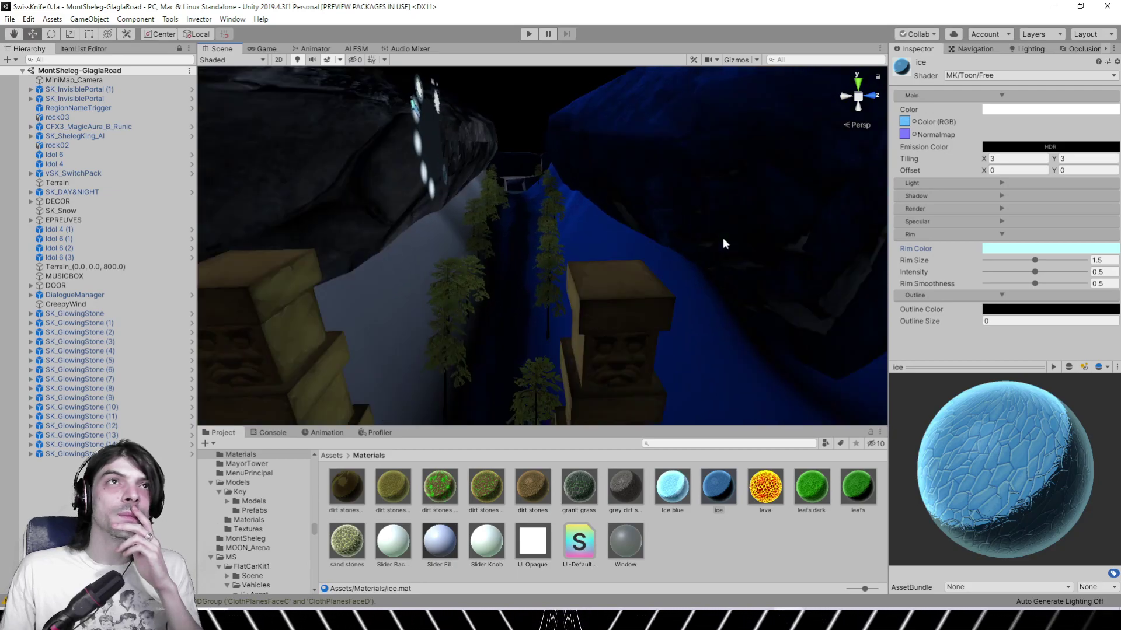
Examine the dense forest and the dark blue snowy mountains around the canyon
scroll(519, 208, down, 5)
right_drag(517, 209, 572, 221)
middle_drag(850, 241, 670, 240)
scroll(718, 242, down, 4)
scroll(631, 272, up, 5)
scroll(470, 225, up, 3)
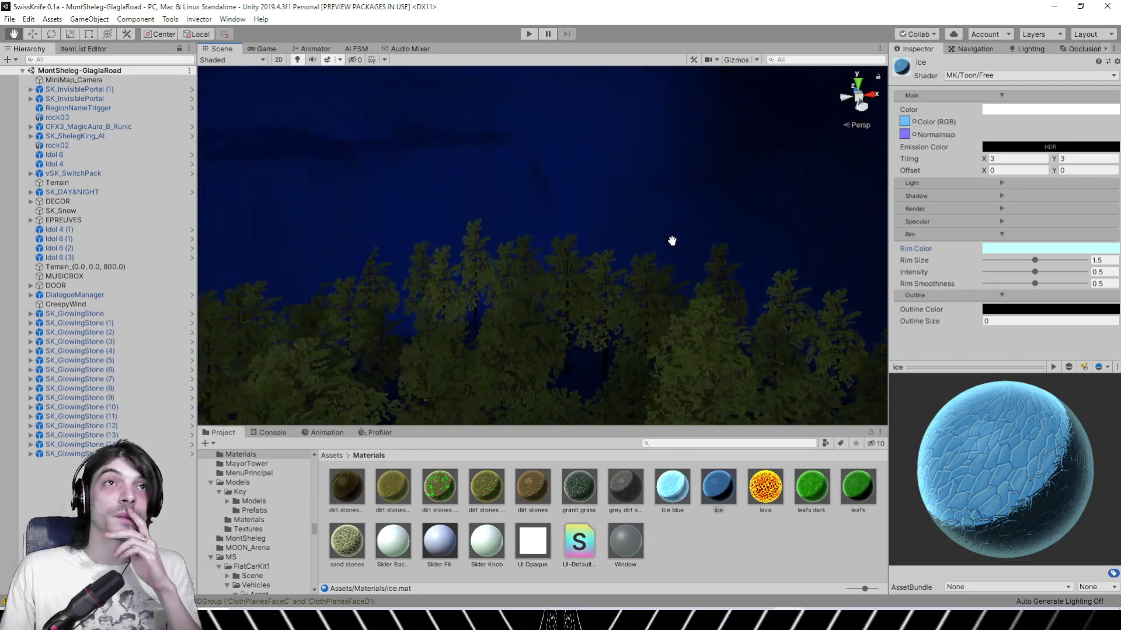
scroll(665, 240, up, 3)
right_drag(664, 240, 370, 254)
middle_drag(370, 253, 465, 235)
right_drag(465, 236, 527, 325)
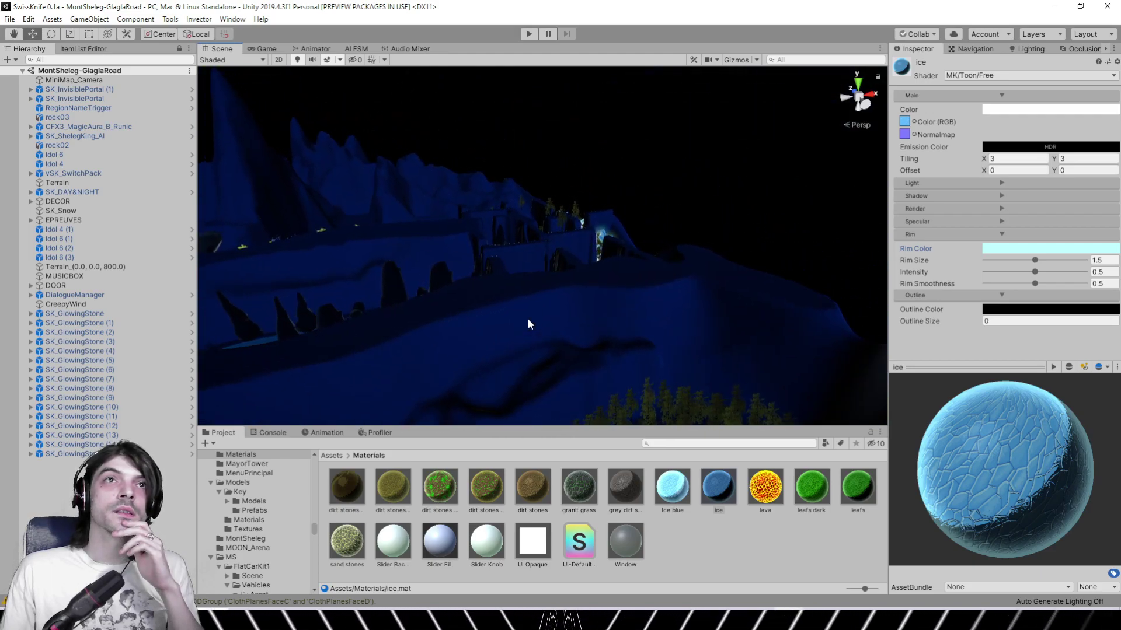
Examine the tree-covered valley and the snowy slope covered with blue ice spikes
click(531, 239)
right_drag(531, 239, 689, 133)
middle_drag(689, 133, 701, 101)
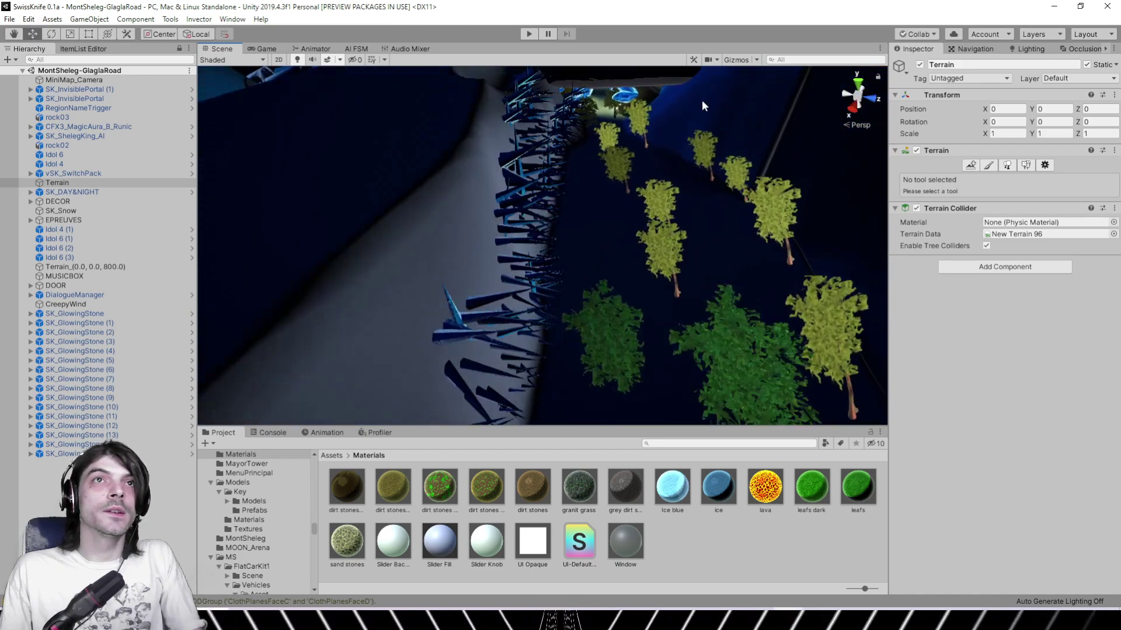
scroll(646, 262, up, 3)
middle_drag(688, 267, 567, 312)
right_drag(567, 312, 429, 226)
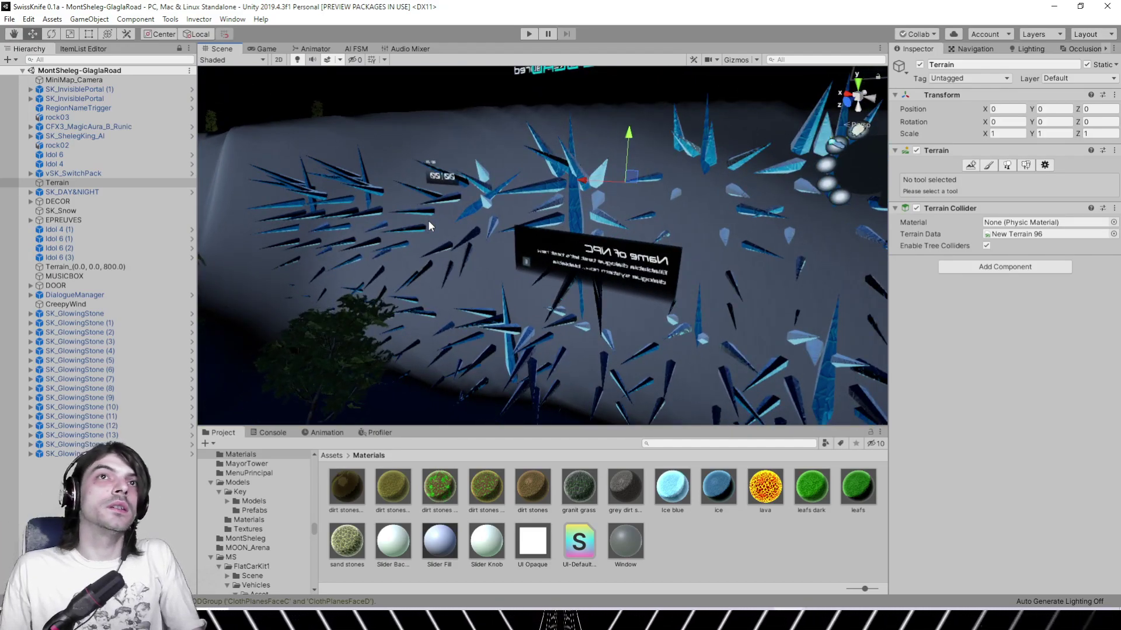
right_drag(542, 249, 500, 240)
middle_drag(500, 239, 229, 299)
drag(229, 299, 491, 305)
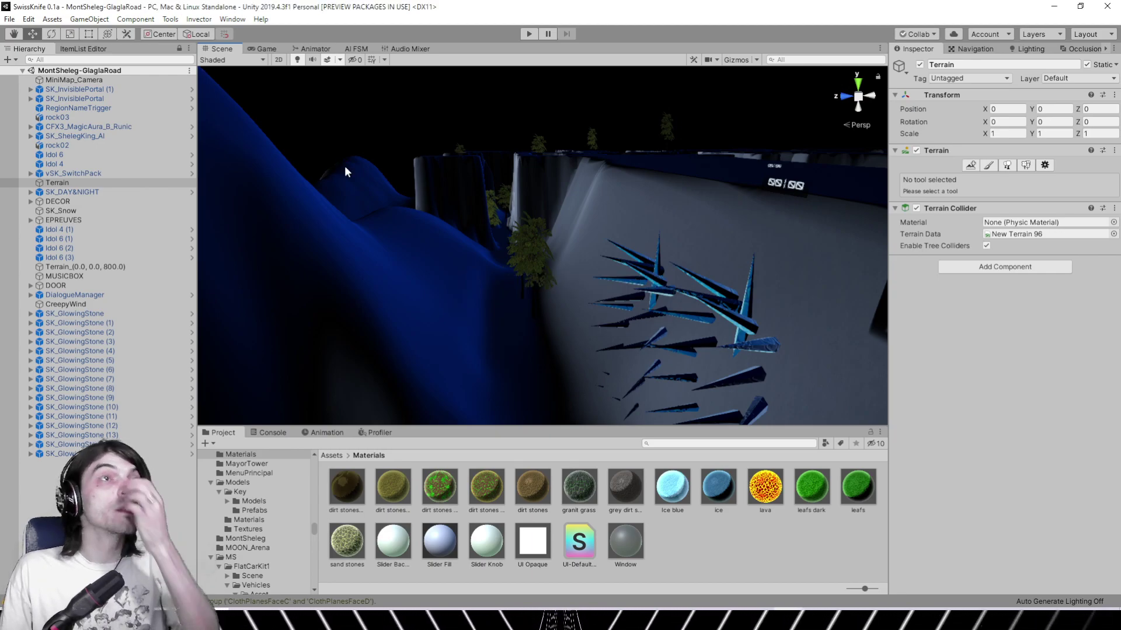
click(11, 20)
click(26, 45)
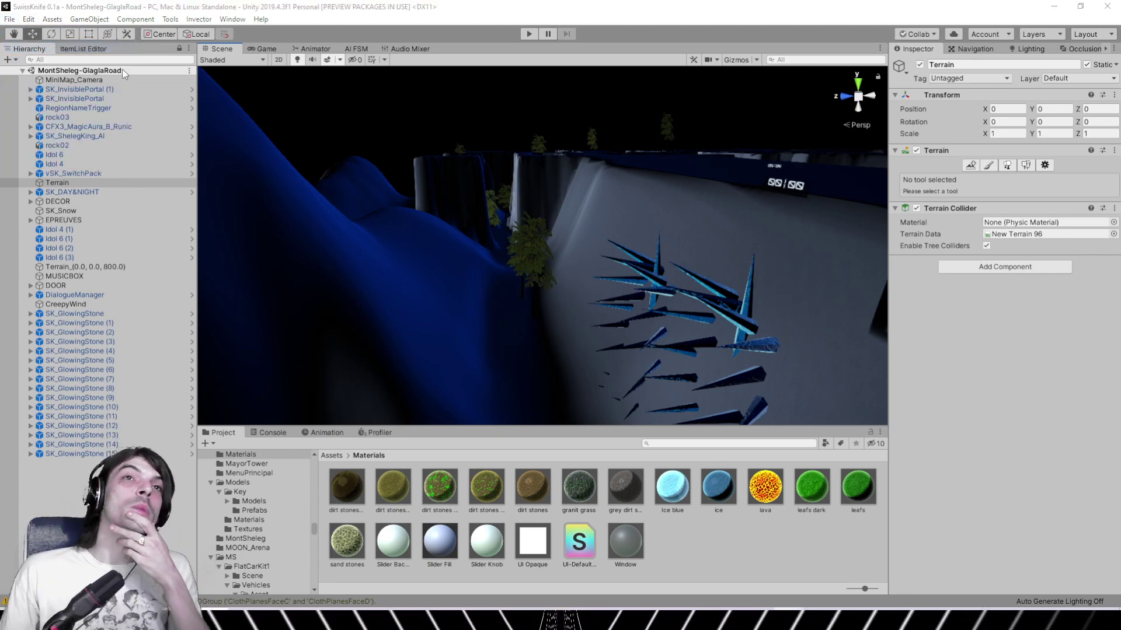
drag(548, 102, 542, 247)
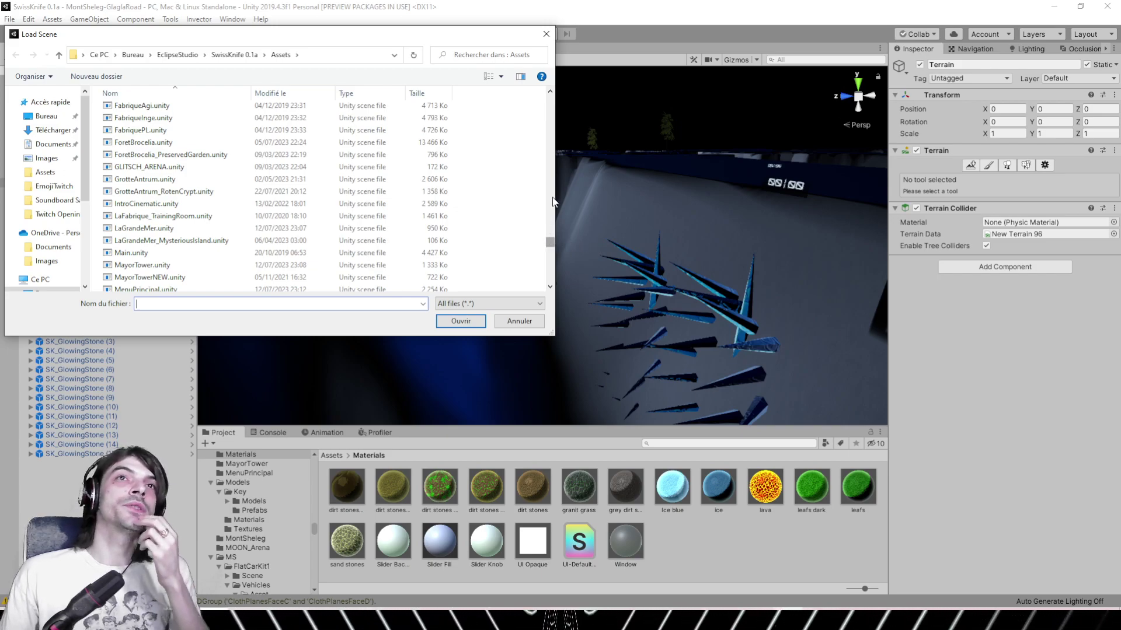
click(546, 34)
Examine the dark blue ridge and the steep cliff walls of the canyon
middle_drag(498, 145, 454, 361)
scroll(525, 243, up, 1)
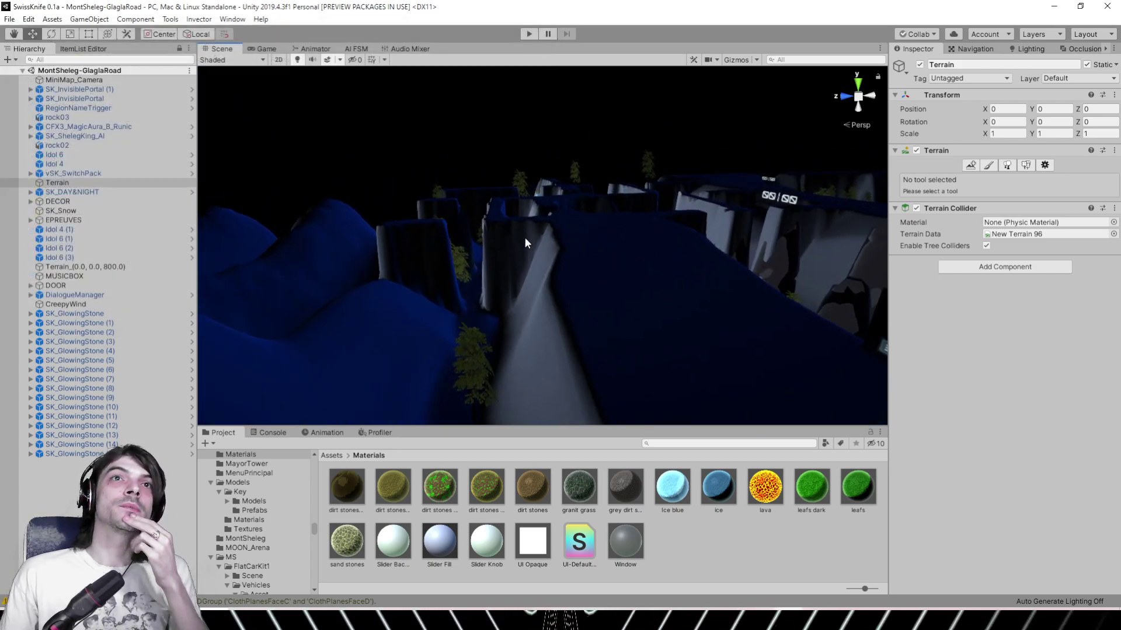
middle_drag(680, 236, 371, 302)
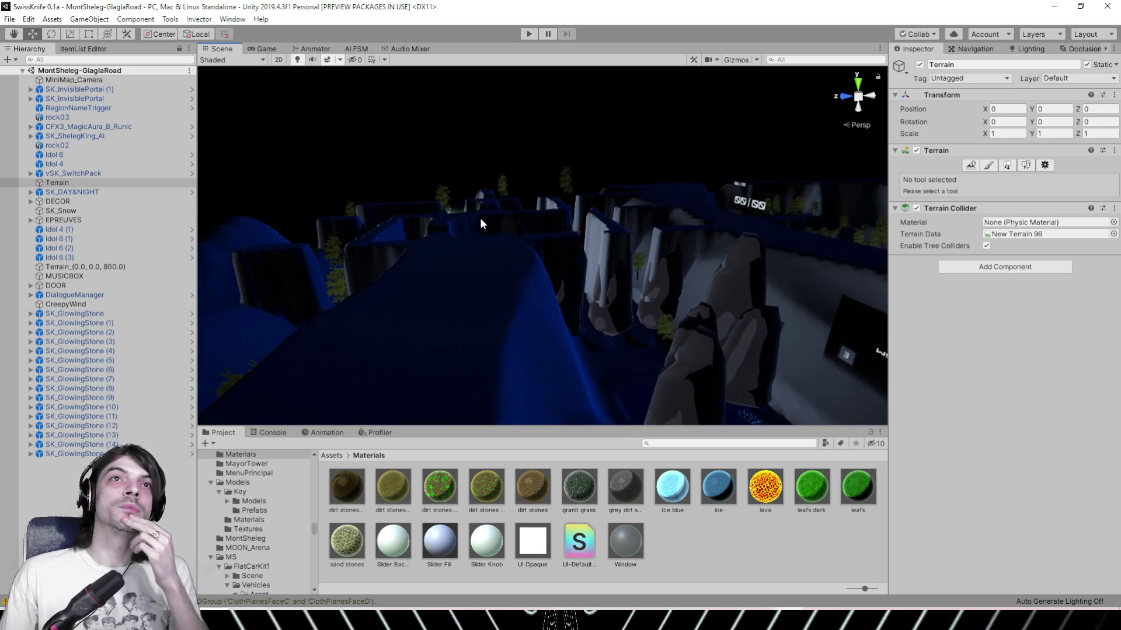
middle_drag(729, 233, 496, 239)
middle_drag(636, 233, 374, 251)
middle_drag(636, 263, 421, 260)
middle_drag(662, 250, 386, 257)
middle_drag(518, 256, 285, 250)
Examine the ice-spike slope beside the trees and the frozen river lined with pointed rocks
middle_drag(533, 288, 460, 170)
middle_drag(418, 267, 663, 278)
middle_drag(575, 263, 667, 297)
middle_drag(518, 276, 708, 295)
middle_drag(495, 256, 691, 198)
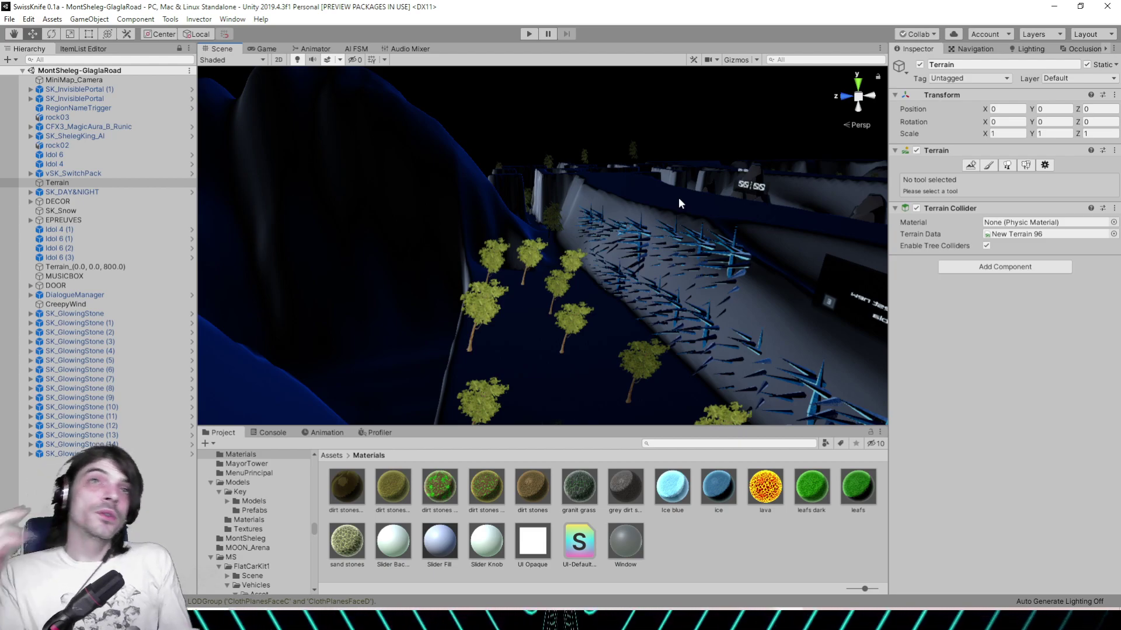
middle_drag(587, 231, 372, 256)
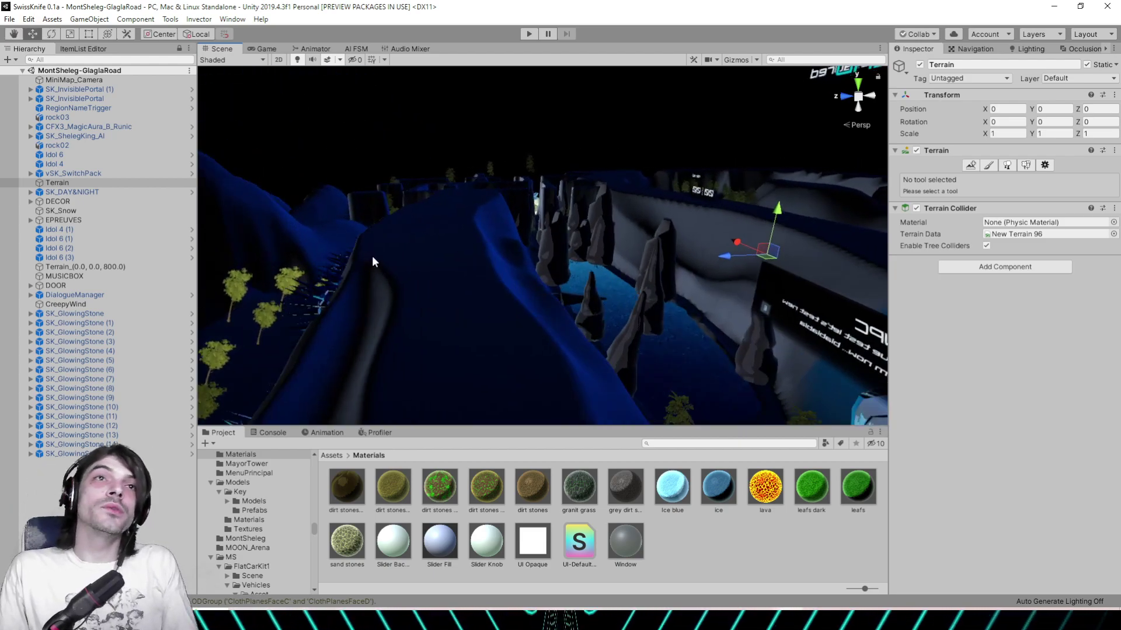
middle_drag(517, 230, 466, 331)
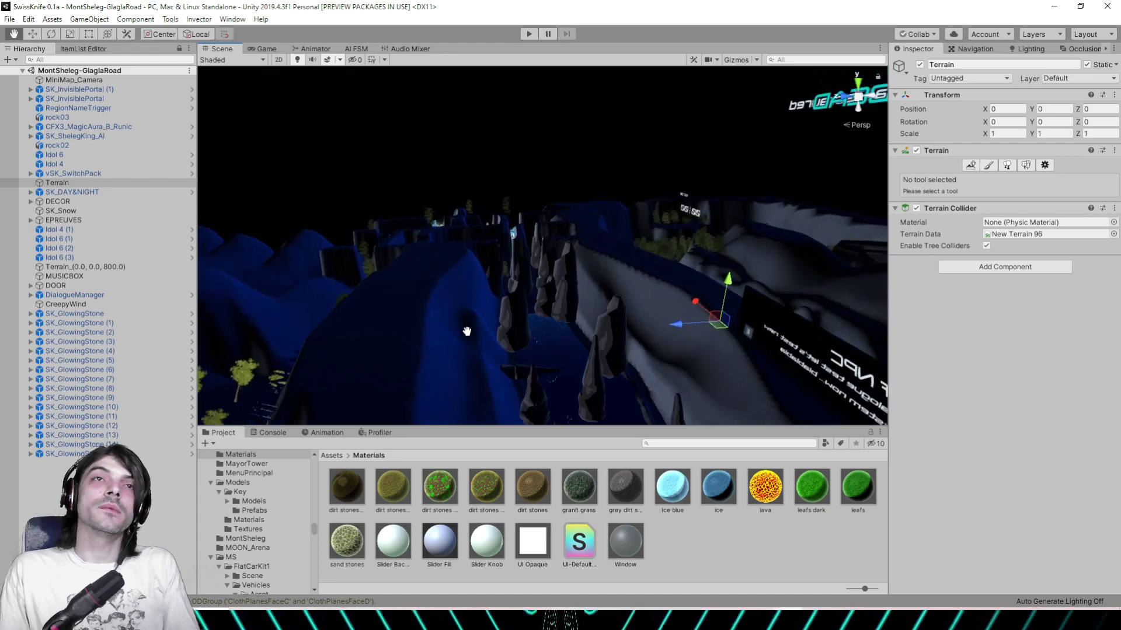
Examine the canyon maze with the glowing blue crystals and the idol path between the large rock walls
right_drag(467, 332, 657, 251)
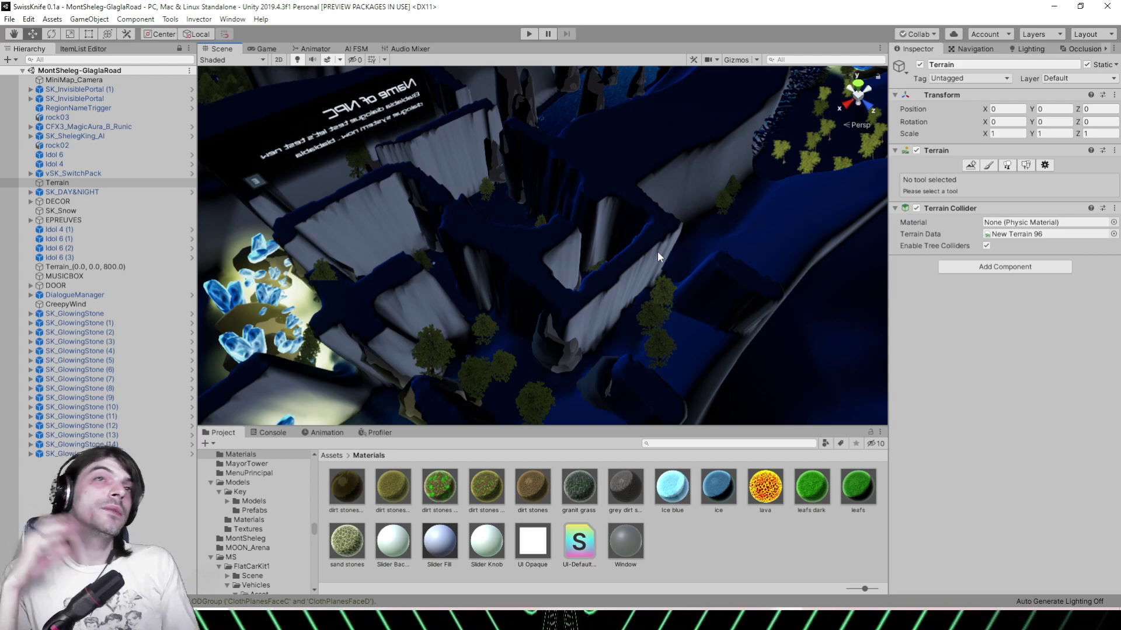
middle_drag(426, 215, 755, 289)
right_drag(554, 265, 611, 245)
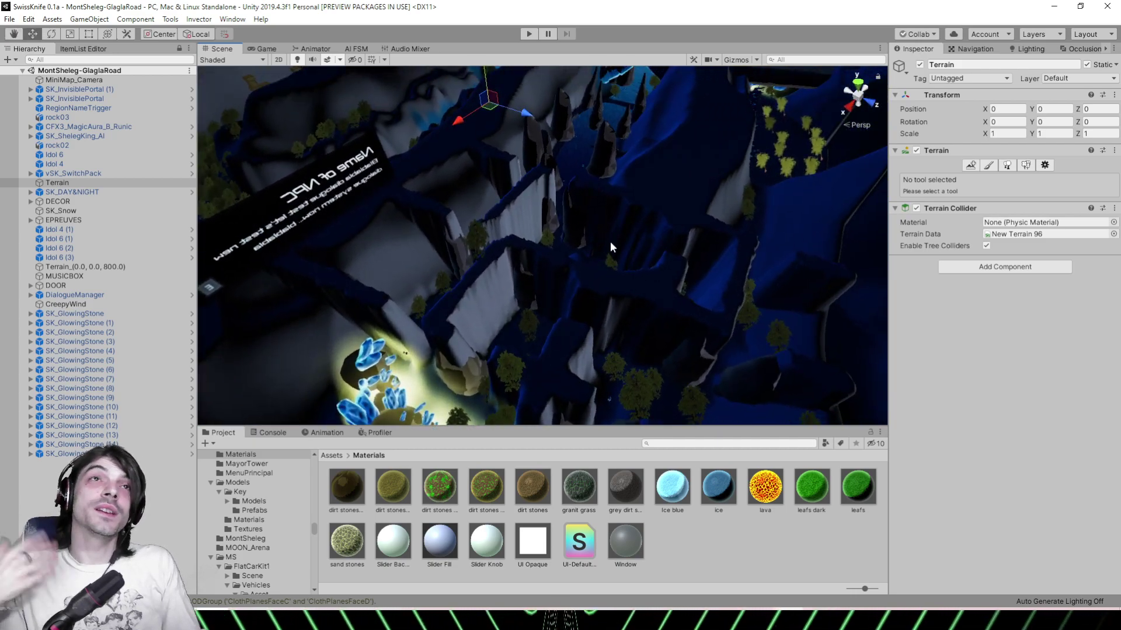
right_drag(558, 285, 370, 246)
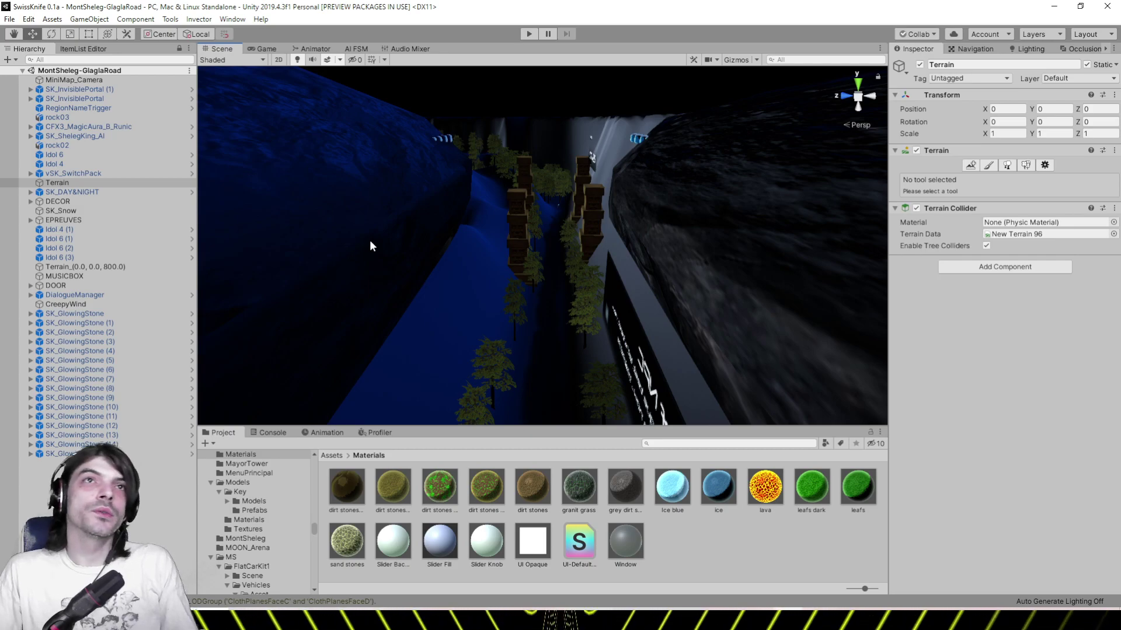
scroll(406, 237, down, 5)
middle_drag(400, 241, 677, 276)
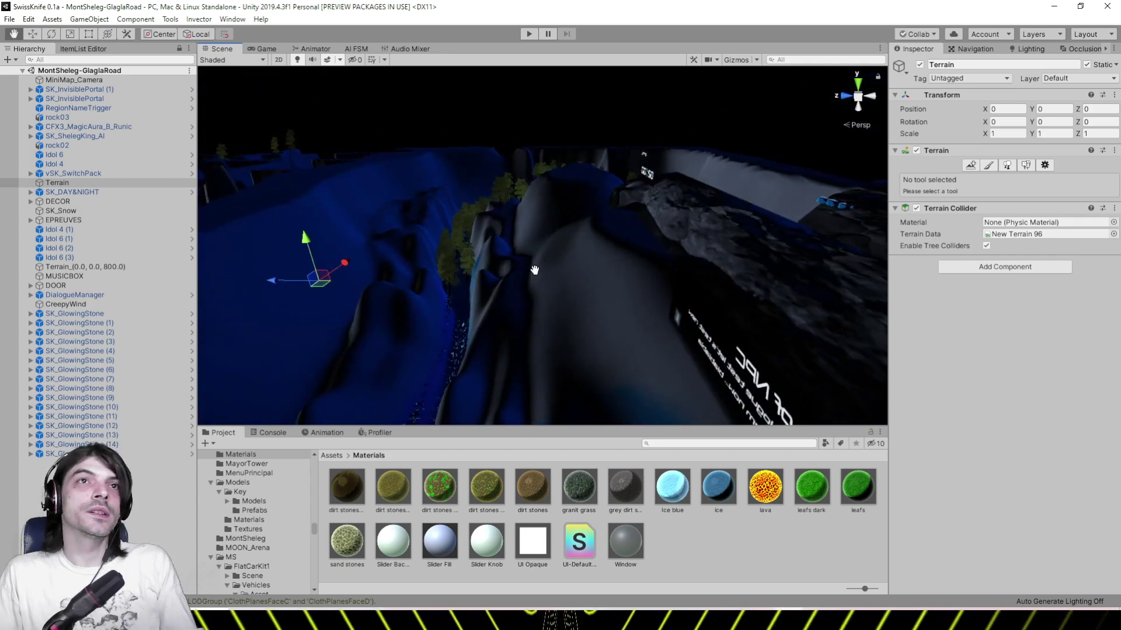
middle_drag(532, 268, 683, 255)
right_drag(425, 221, 492, 274)
Select the huge dark rock wall rock01 (1) beside the idol path and open its Snow material
middle_drag(492, 274, 763, 219)
middle_drag(520, 245, 530, 388)
middle_drag(535, 292, 569, 151)
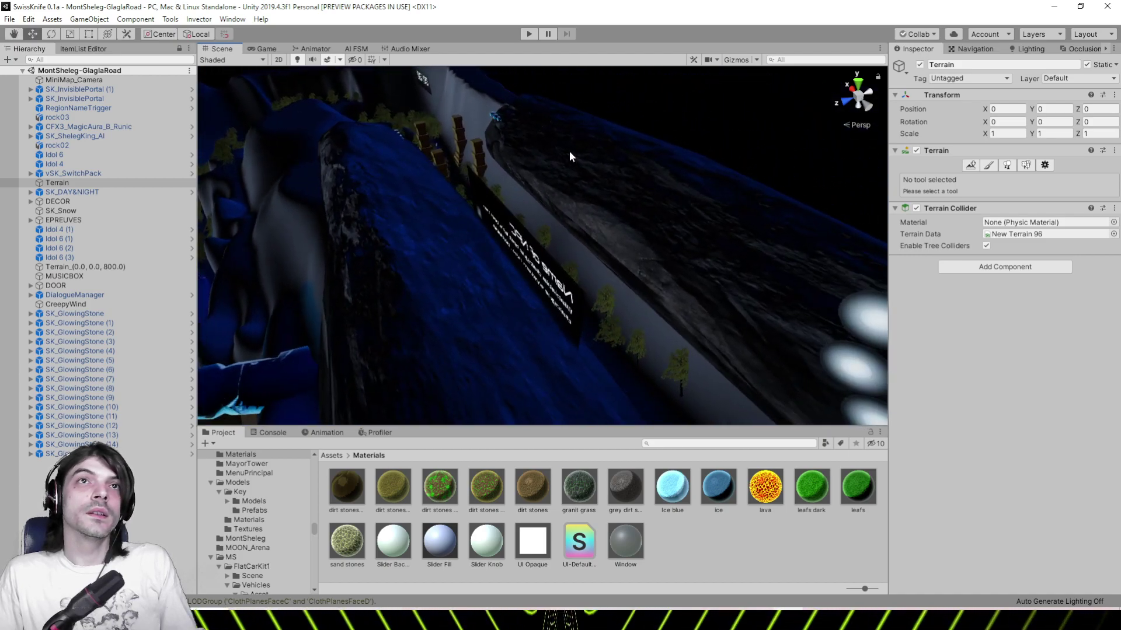
click(569, 152)
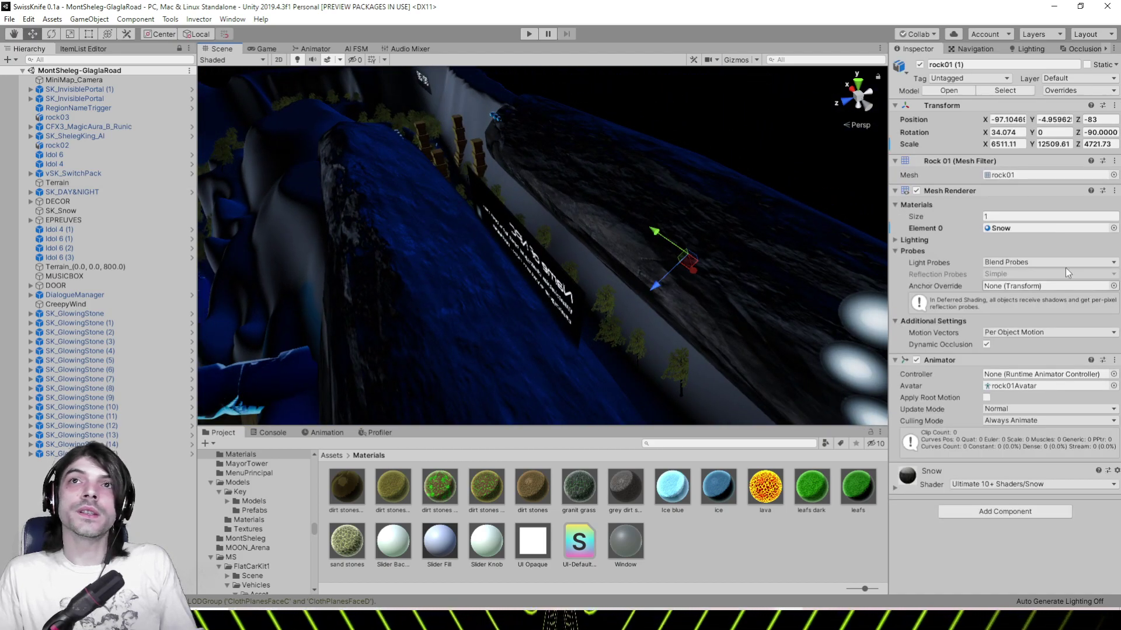
double_click(1001, 228)
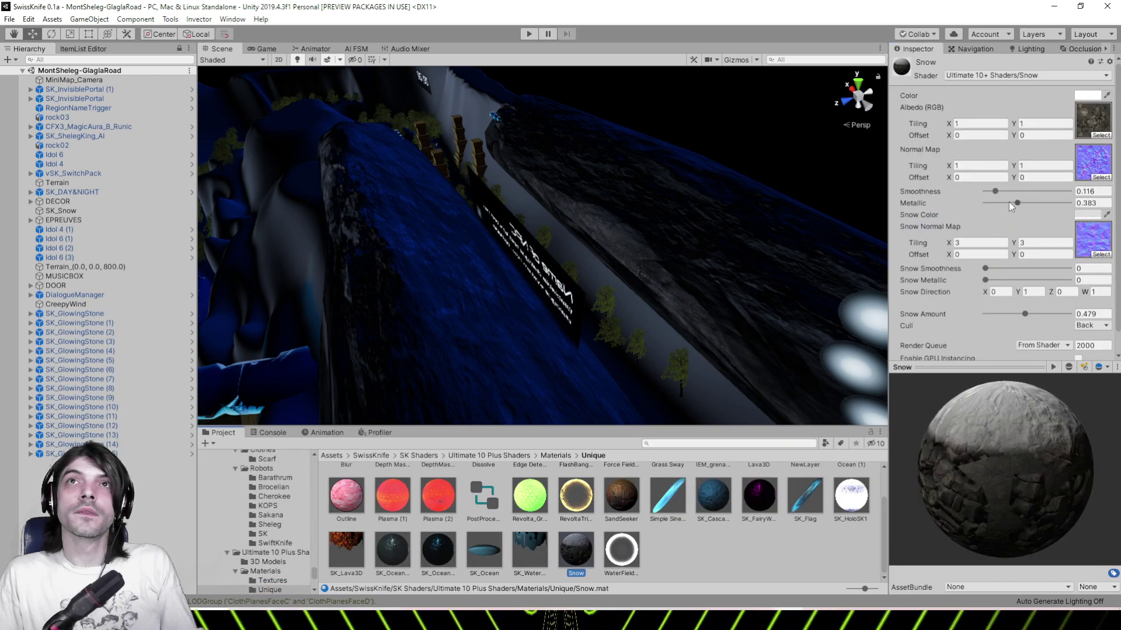
Set the Snow material's Snow Amount to 0.591 and turn the scene view lighting back on
middle_drag(800, 195, 718, 192)
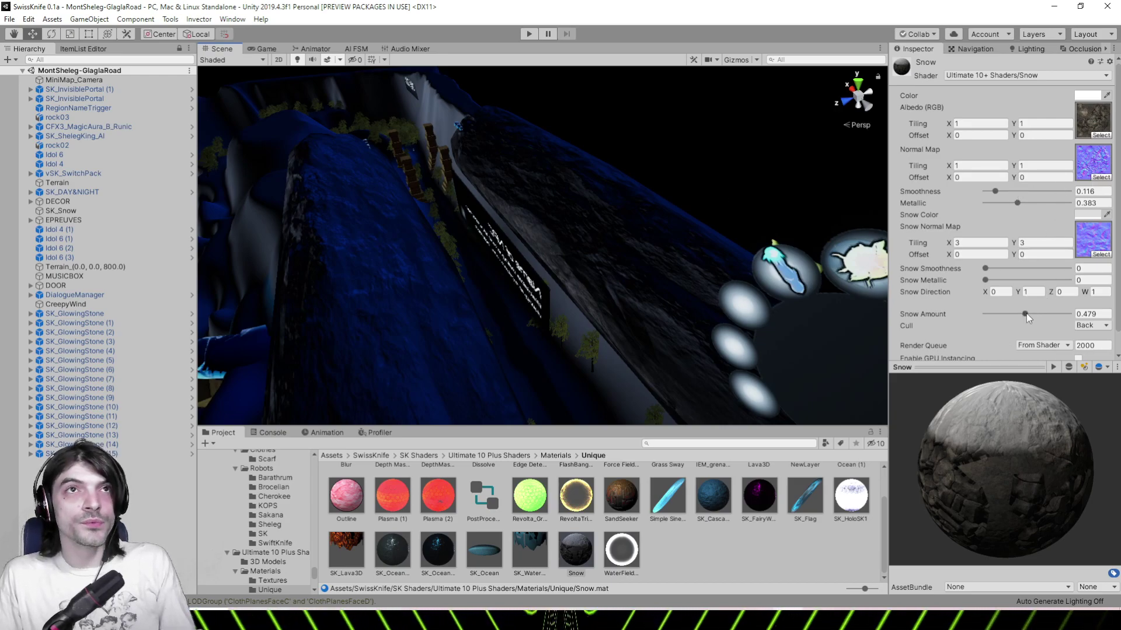
mouse_move(1026, 313)
mouse_down()
mouse_move(1075, 320)
mouse_move(1022, 318)
mouse_up()
mouse_move(1000, 316)
mouse_down()
mouse_move(986, 317)
mouse_move(1012, 320)
mouse_up()
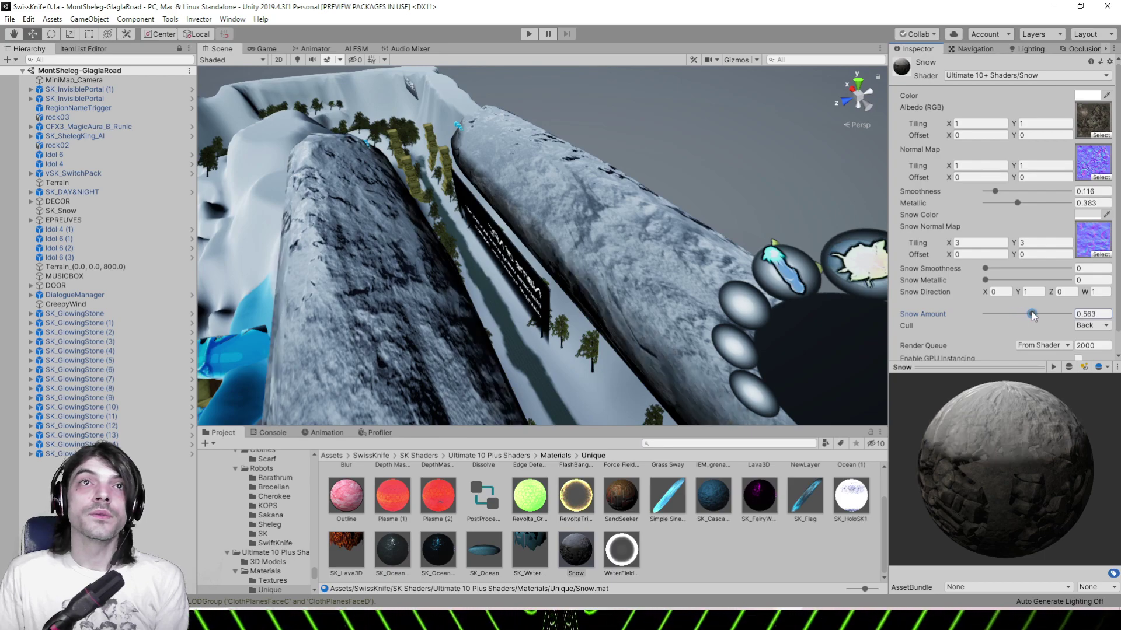
drag(1009, 315, 982, 318)
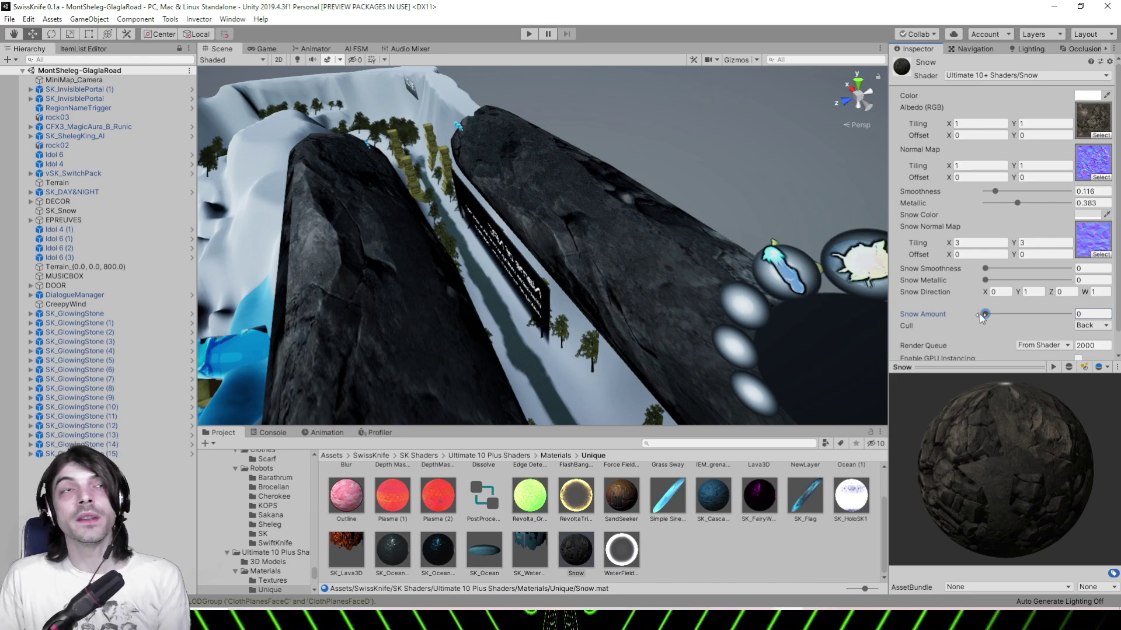
drag(985, 318, 1035, 316)
right_drag(692, 248, 551, 219)
right_drag(583, 236, 525, 180)
click(299, 60)
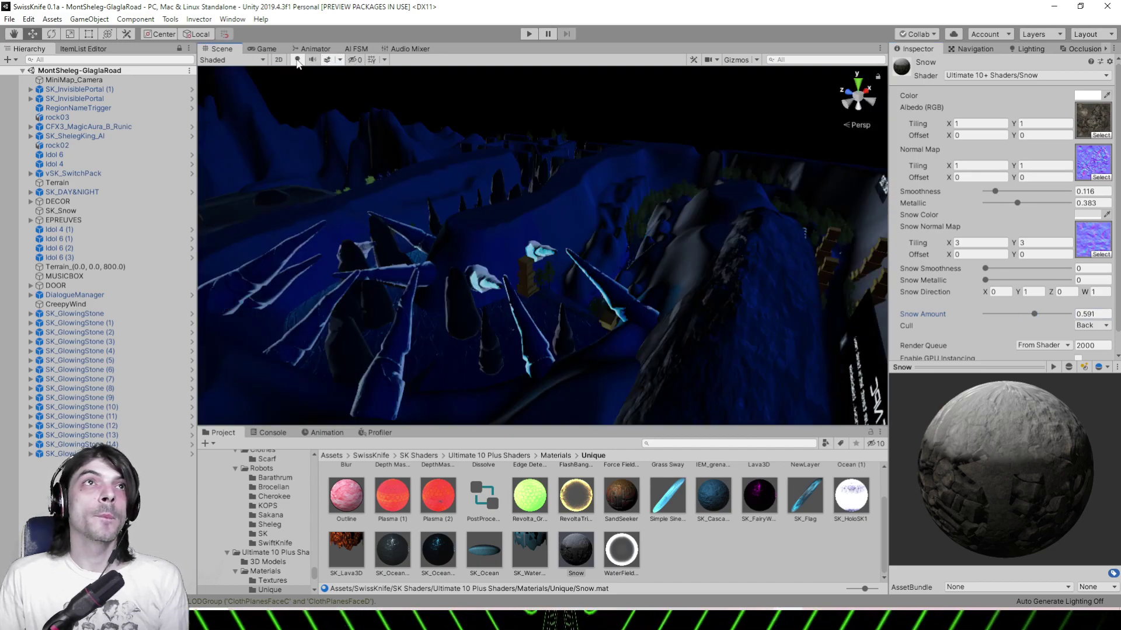
Examine the Snow material's settings, the canyon rock walls, the pointed-rock river and the blue crystal pass under the scene lighting
right_drag(670, 270, 555, 263)
scroll(1010, 158, down, 1)
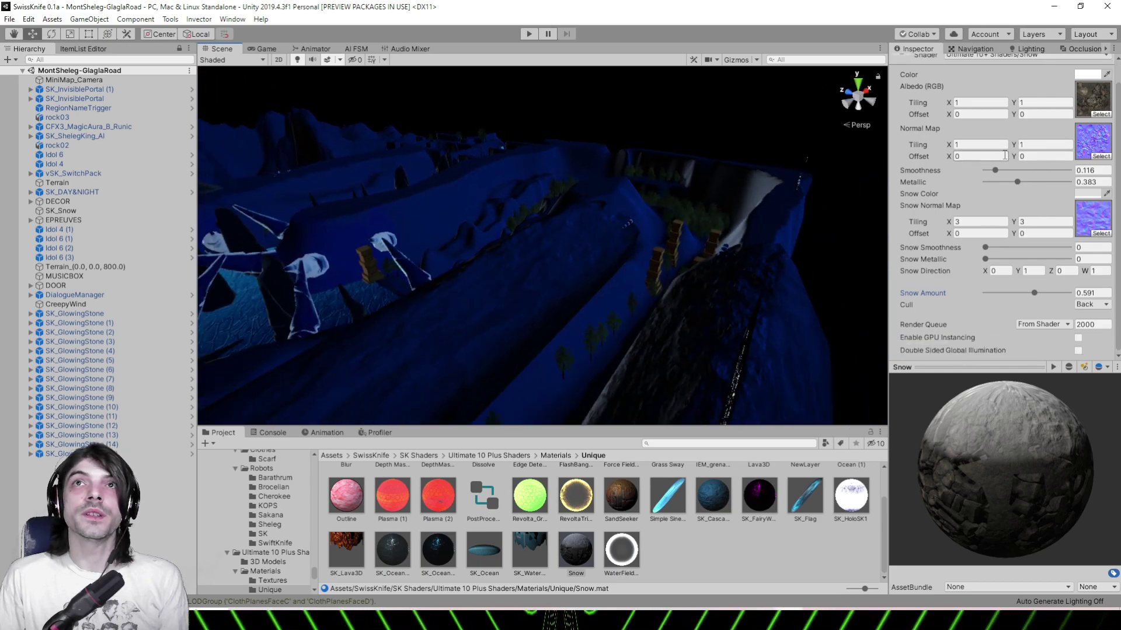
scroll(1004, 157, up, 1)
scroll(999, 156, down, 1)
scroll(997, 159, up, 1)
scroll(996, 159, down, 1)
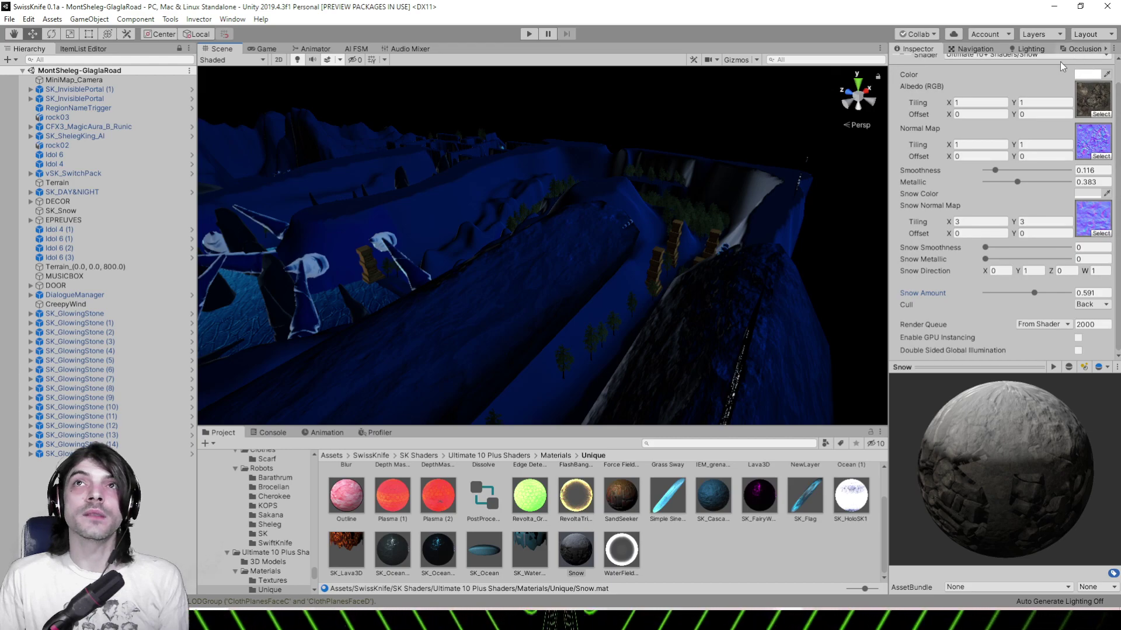
scroll(1026, 146, up, 1)
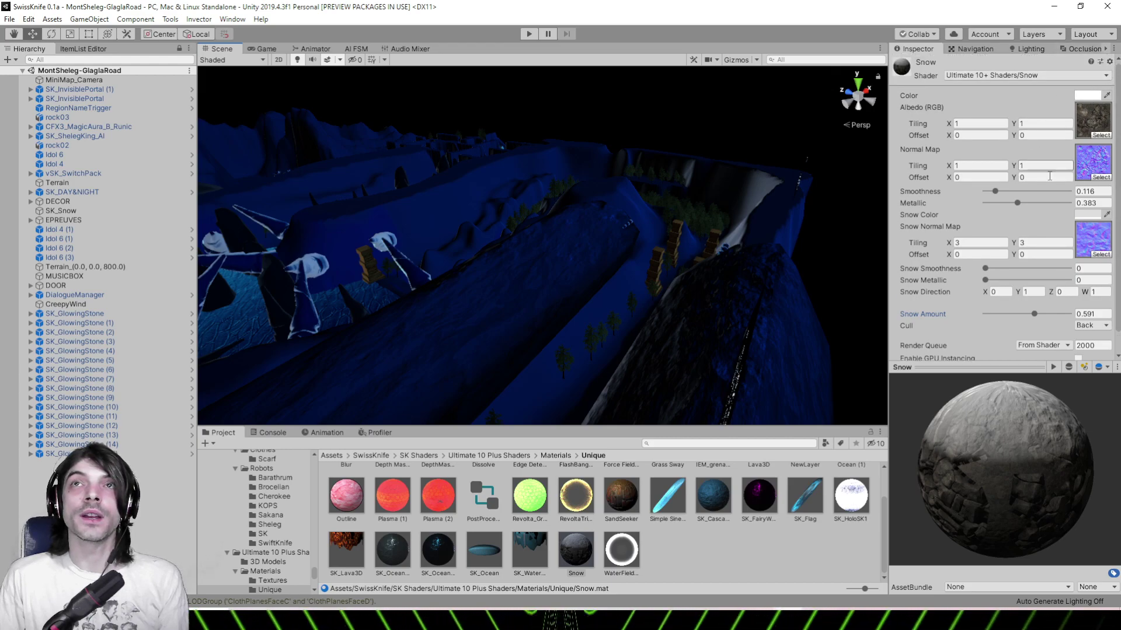
scroll(998, 304, down, 1)
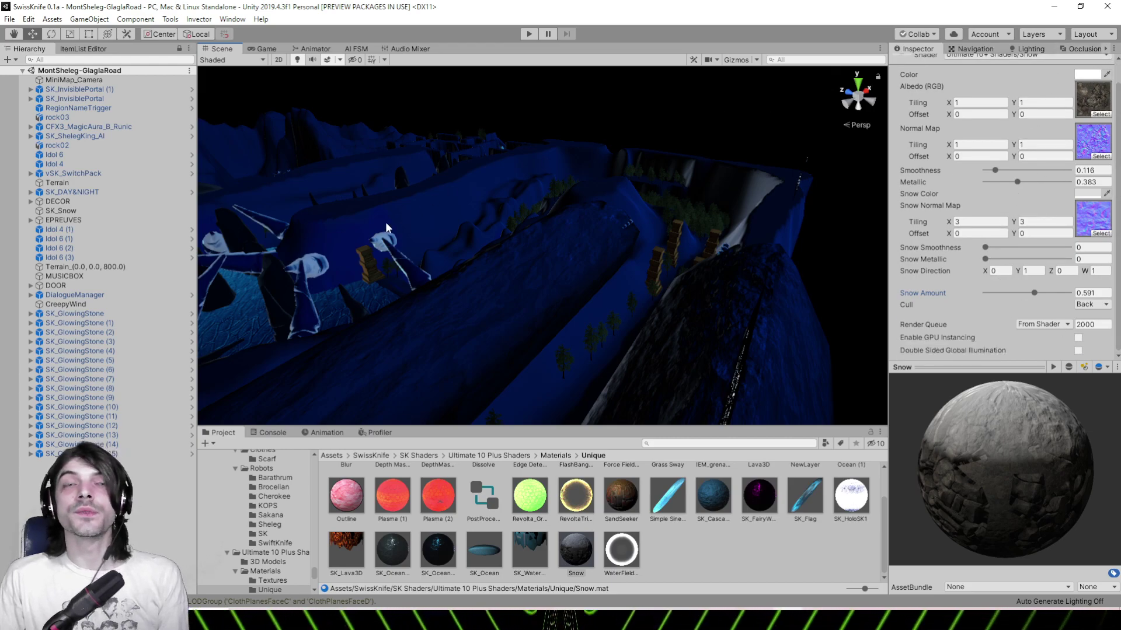
right_drag(326, 298, 473, 282)
right_drag(384, 201, 622, 209)
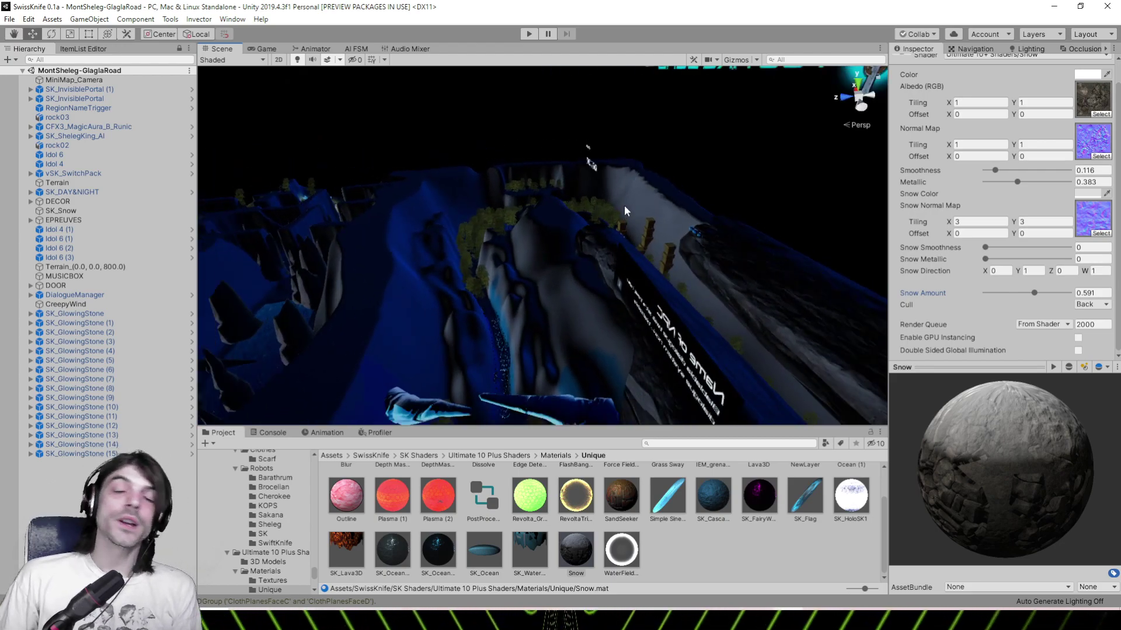
right_drag(624, 205, 678, 176)
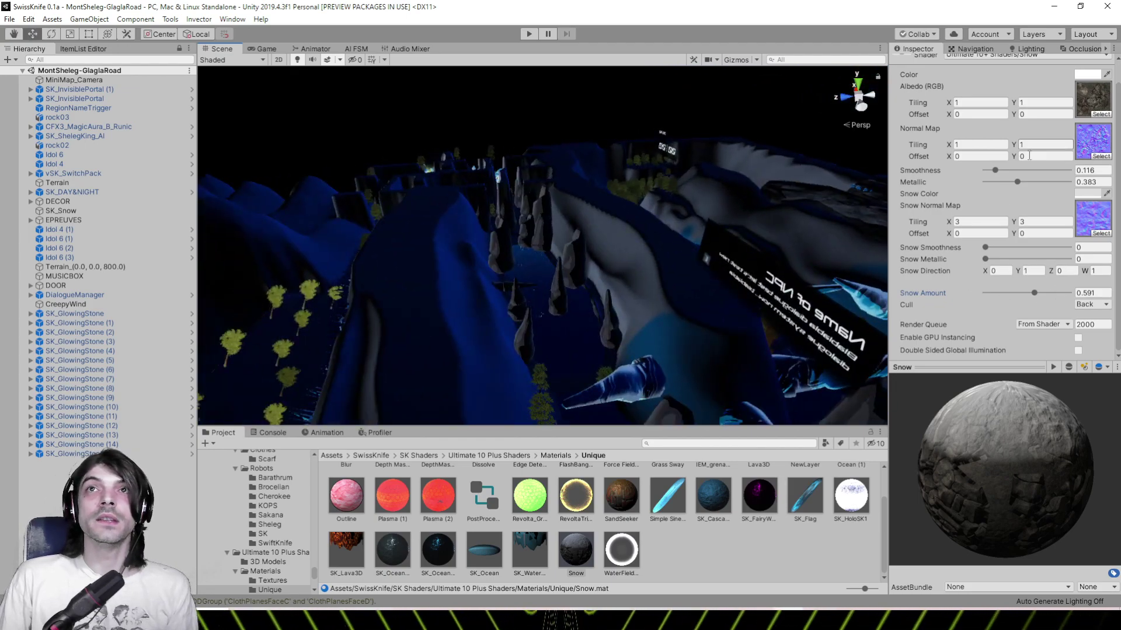
middle_drag(386, 247, 350, 284)
right_drag(558, 298, 426, 216)
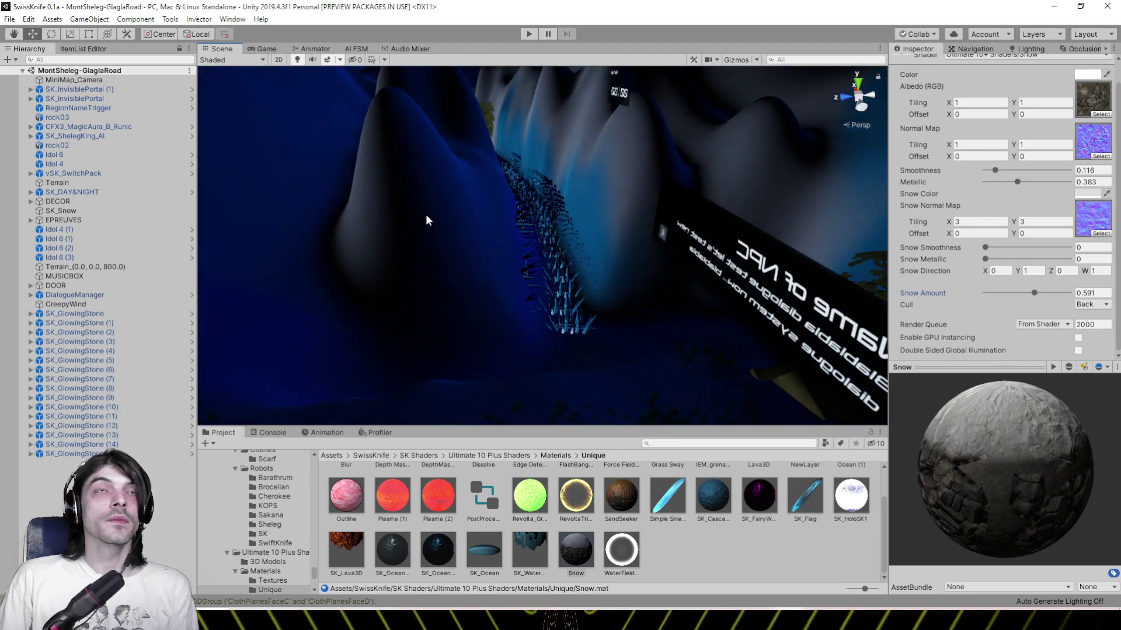
Open the scene MOON_Arena.unity from the Assets folder
click(9, 19)
click(26, 43)
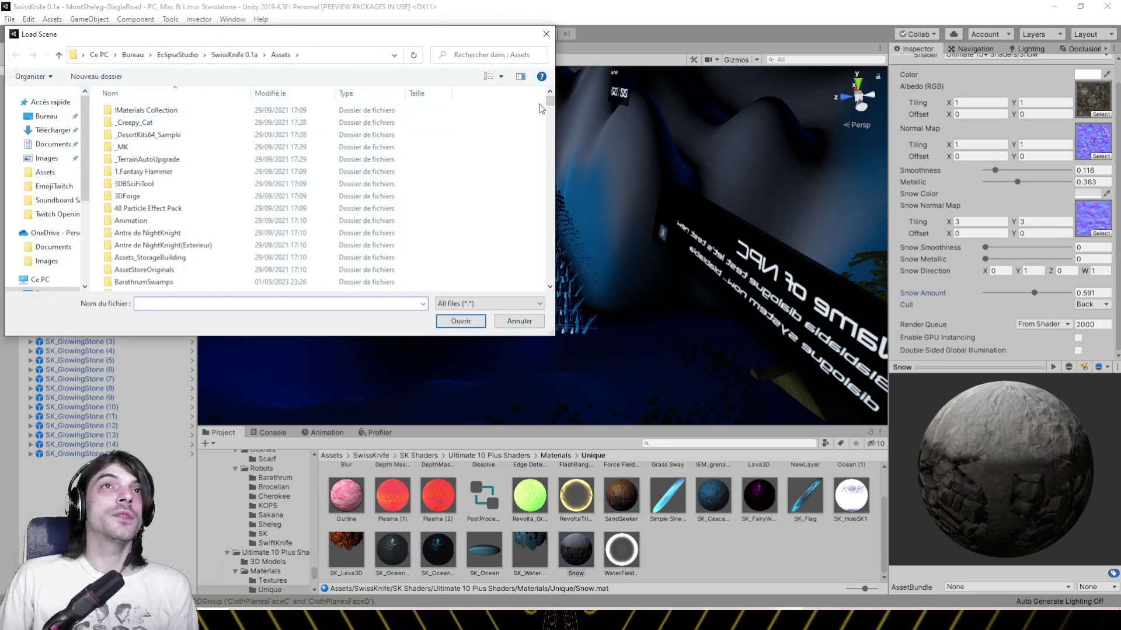
drag(548, 102, 553, 251)
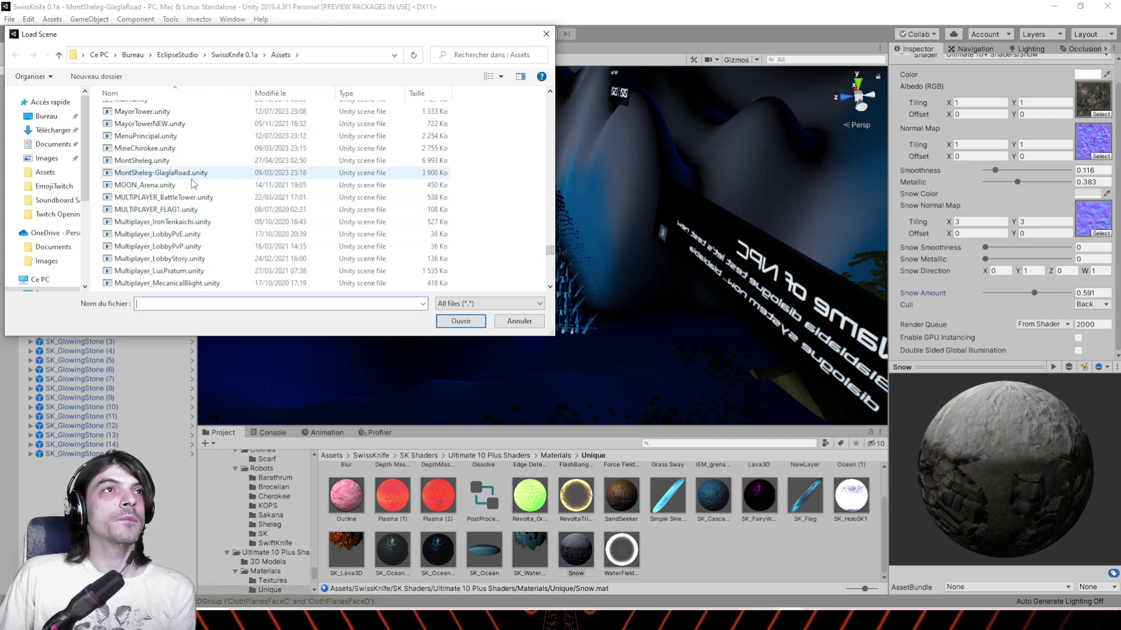
click(191, 186)
click(460, 321)
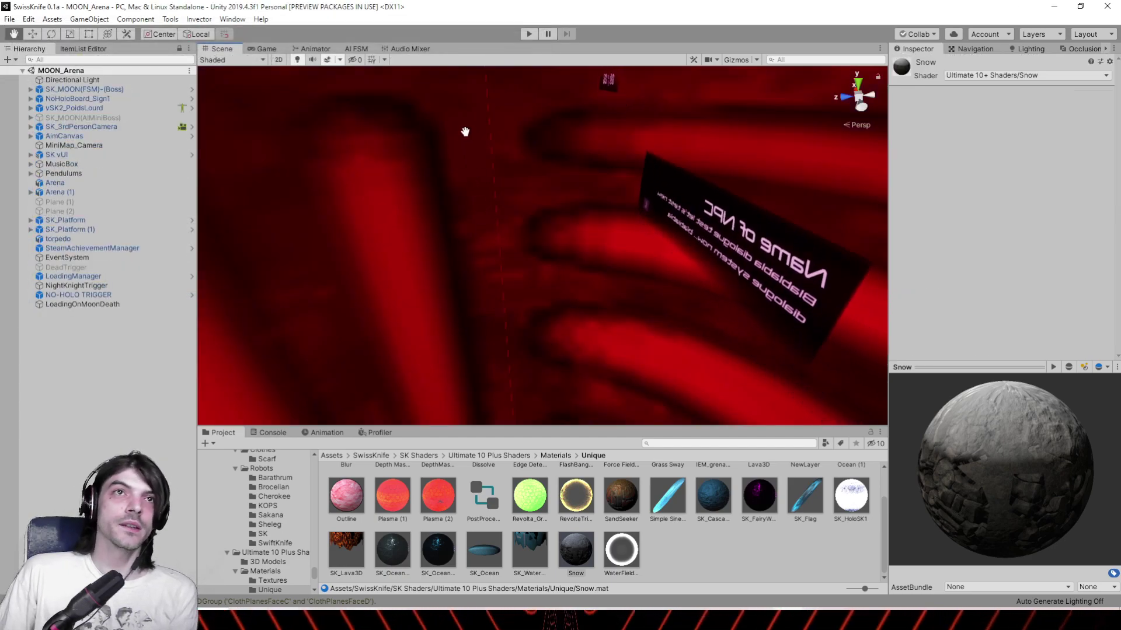
Frame SK_3rdPersonCamera and examine the arena platform with the boss and the glowing pink pendulums
click(87, 127)
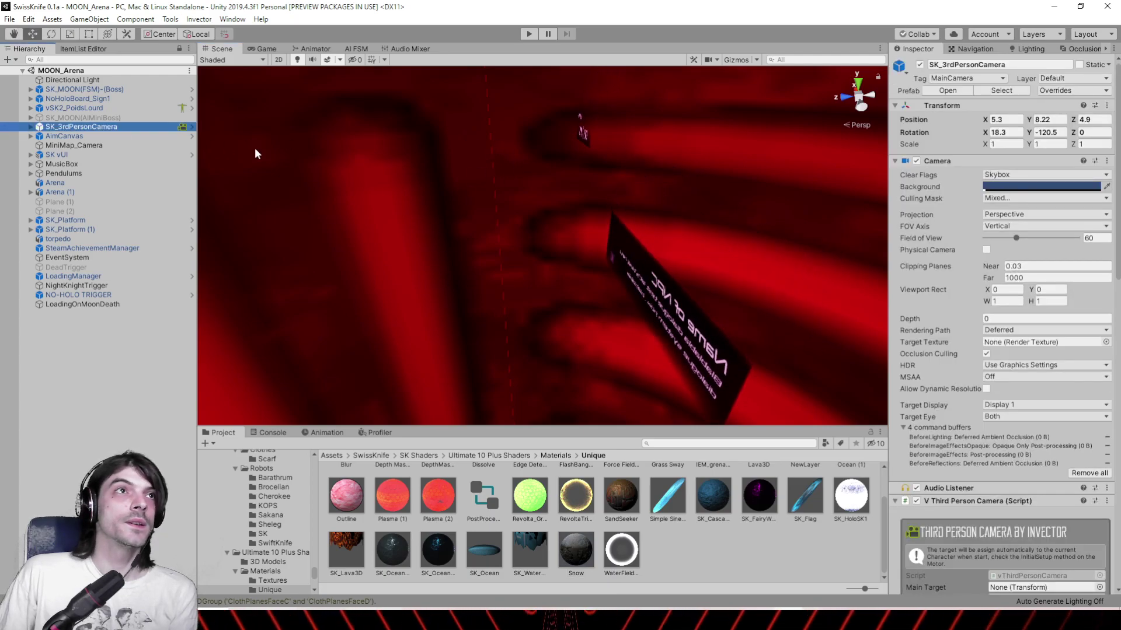
key(f)
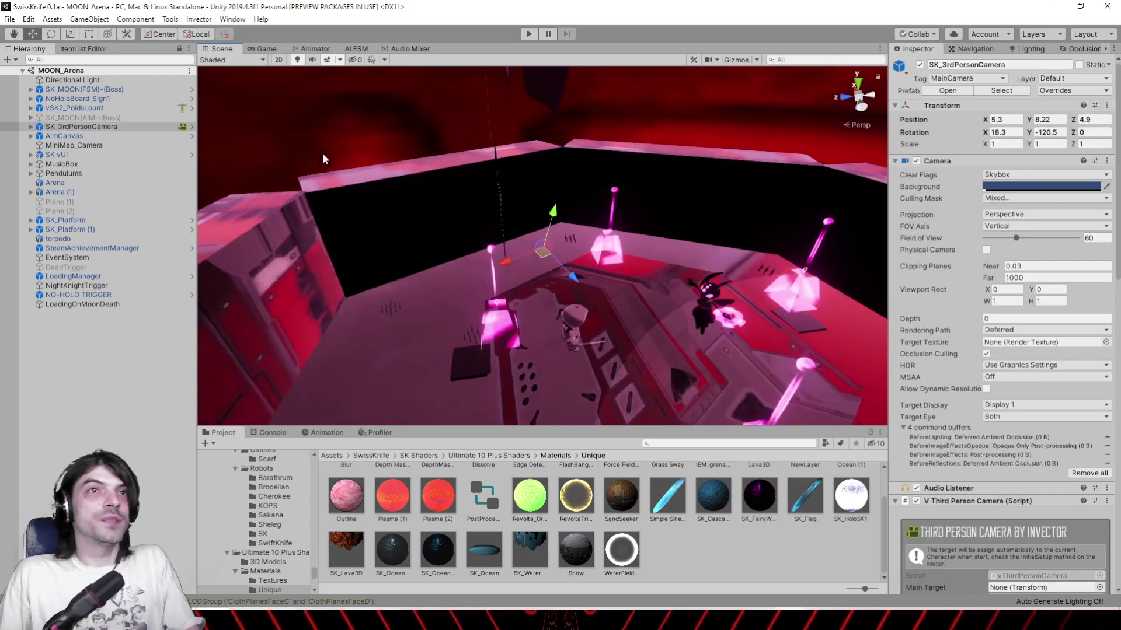
right_drag(523, 154, 673, 200)
middle_drag(455, 117, 614, 245)
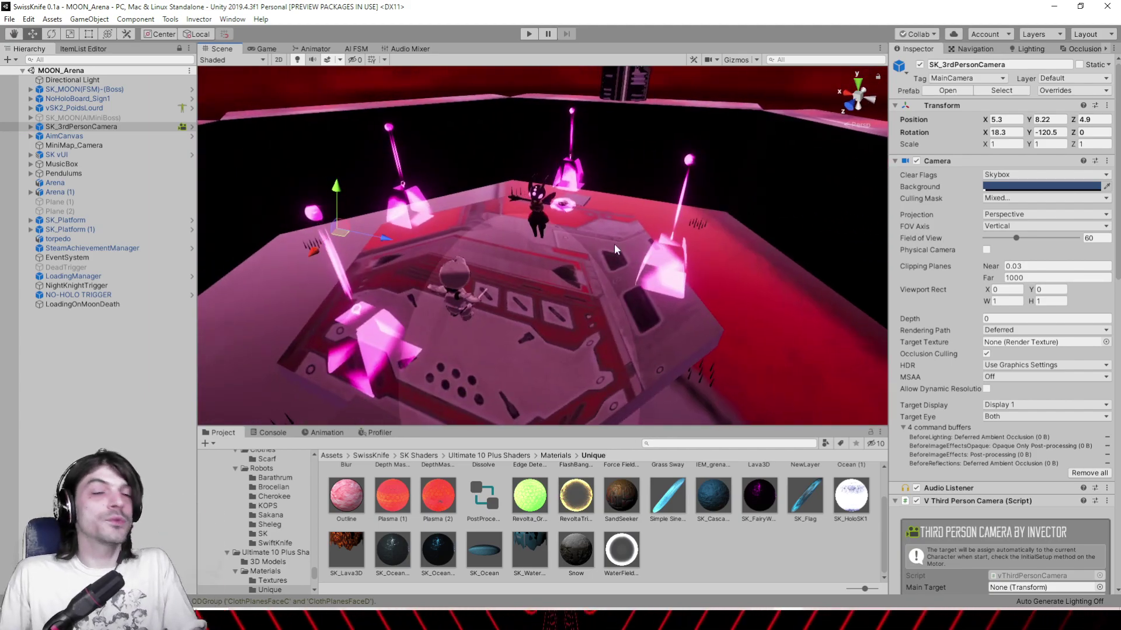
scroll(597, 261, up, 5)
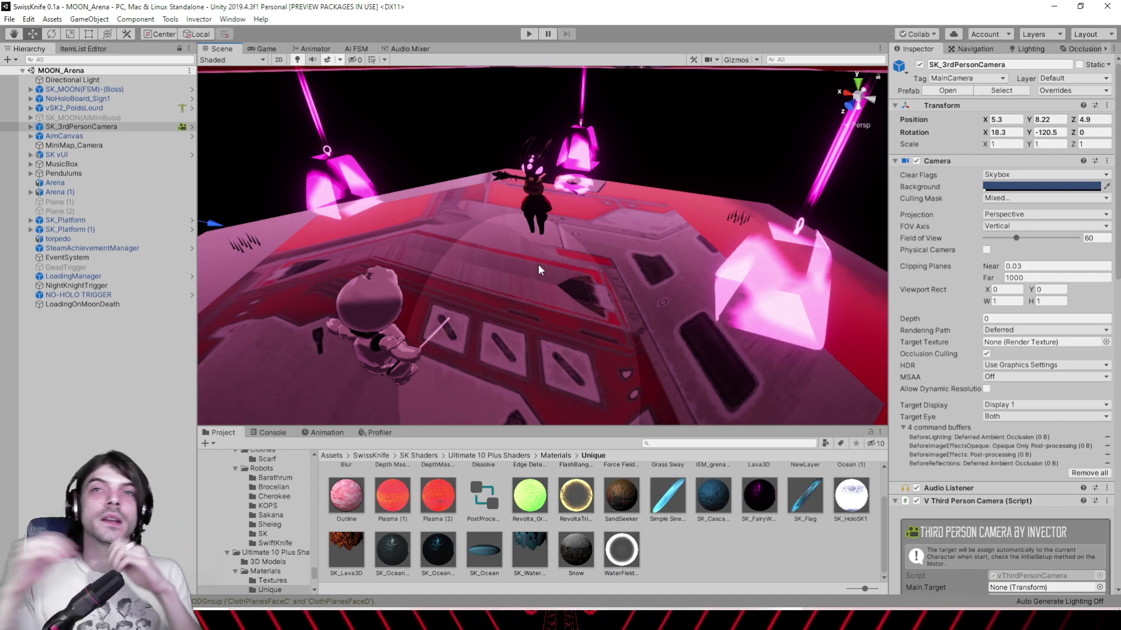
scroll(538, 264, down, 3)
middle_drag(545, 240, 501, 213)
scroll(492, 184, down, 2)
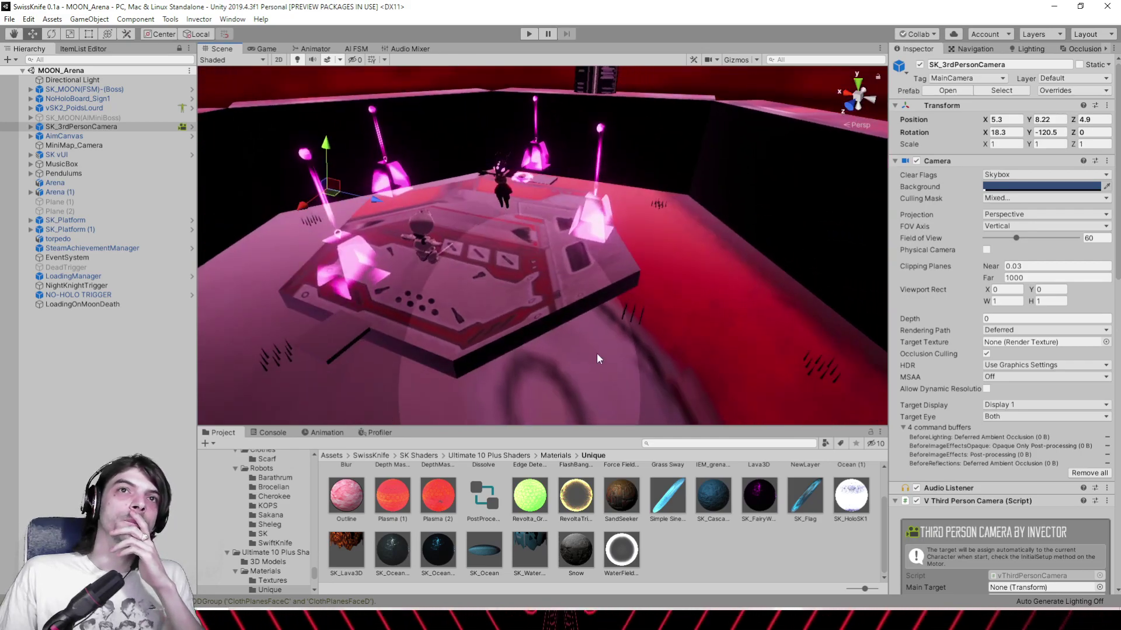
Select the arena floor object Arena (1) and open its MoonArenaWalls material
click(591, 365)
click(592, 370)
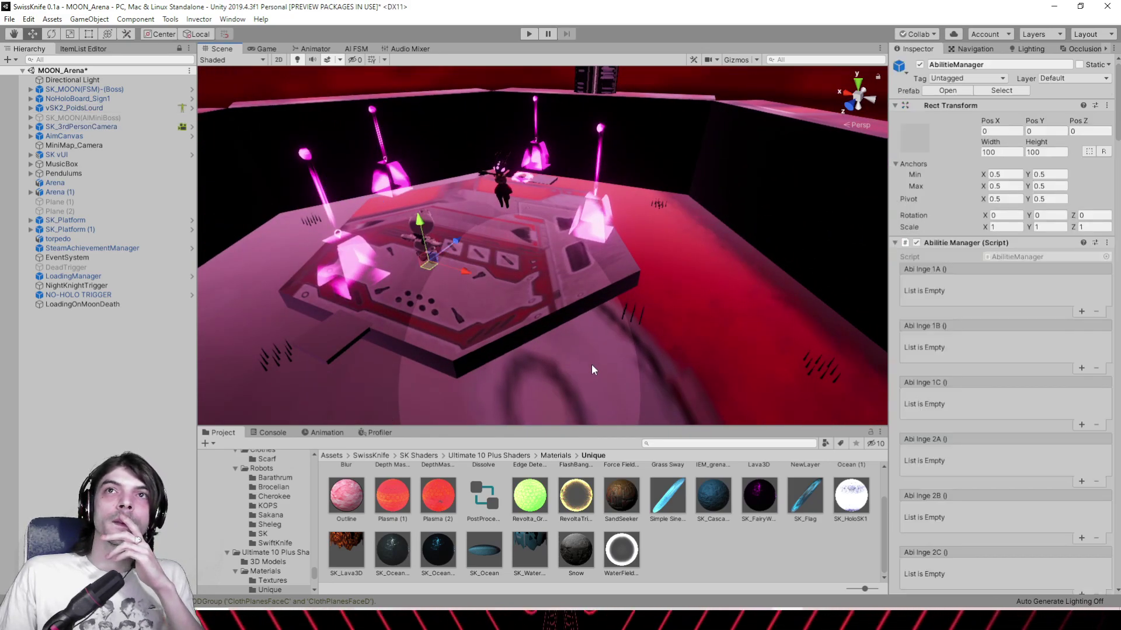
click(591, 370)
click(1027, 228)
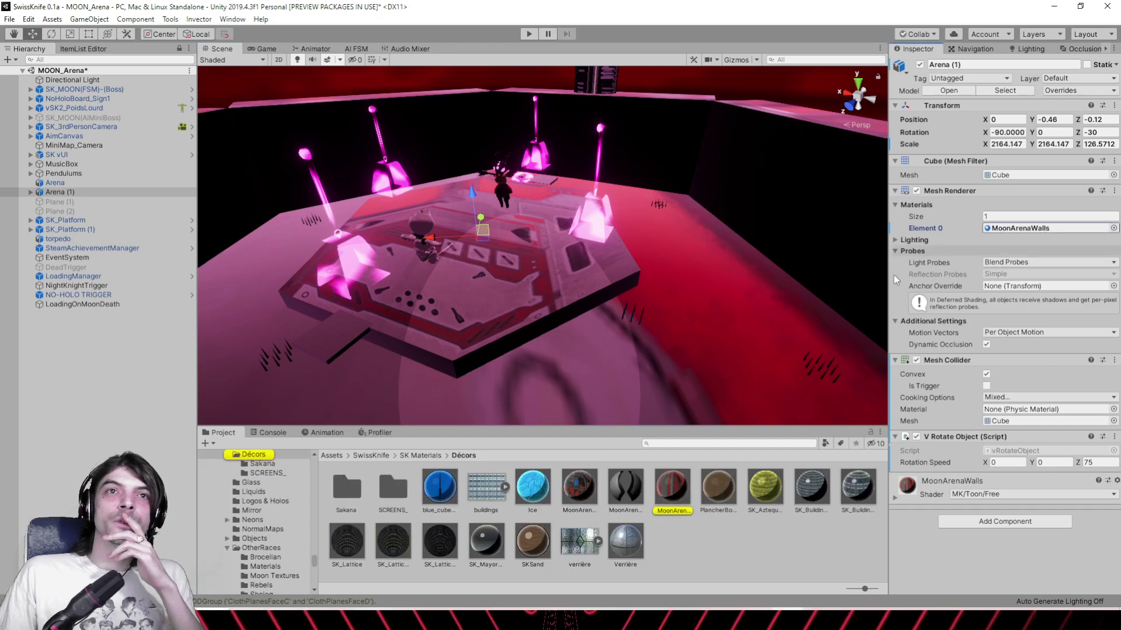
click(684, 478)
Set the MoonArenaWalls rim to smoothness 0.324, intensity 0.618, size 2.7 and the pink colour FFAAAA
click(966, 235)
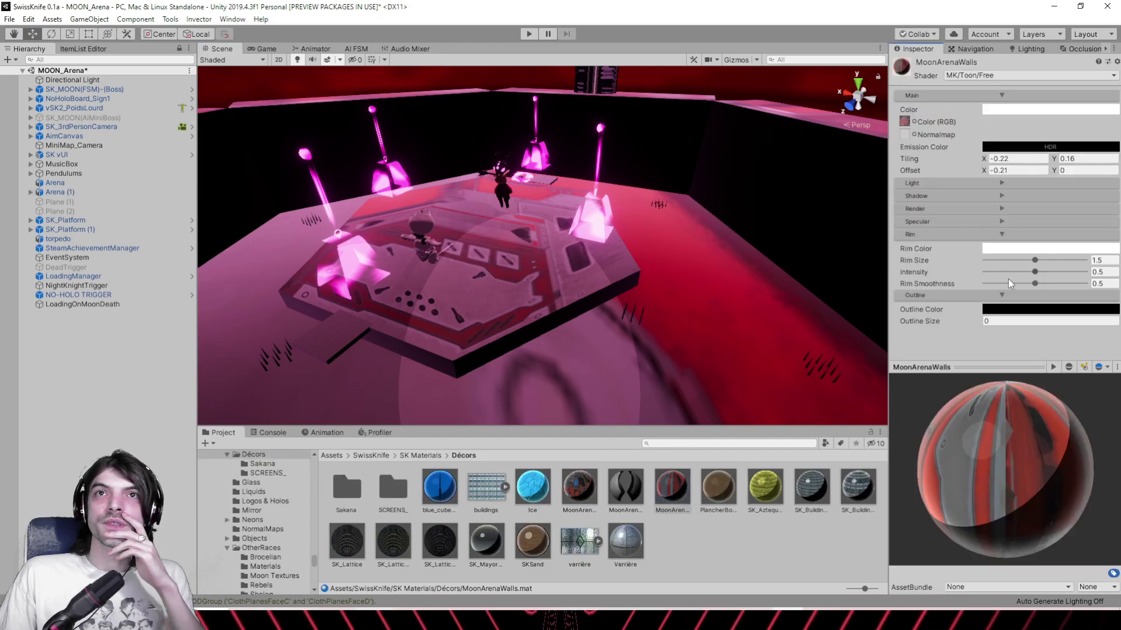
drag(1024, 285, 1017, 286)
click(1047, 272)
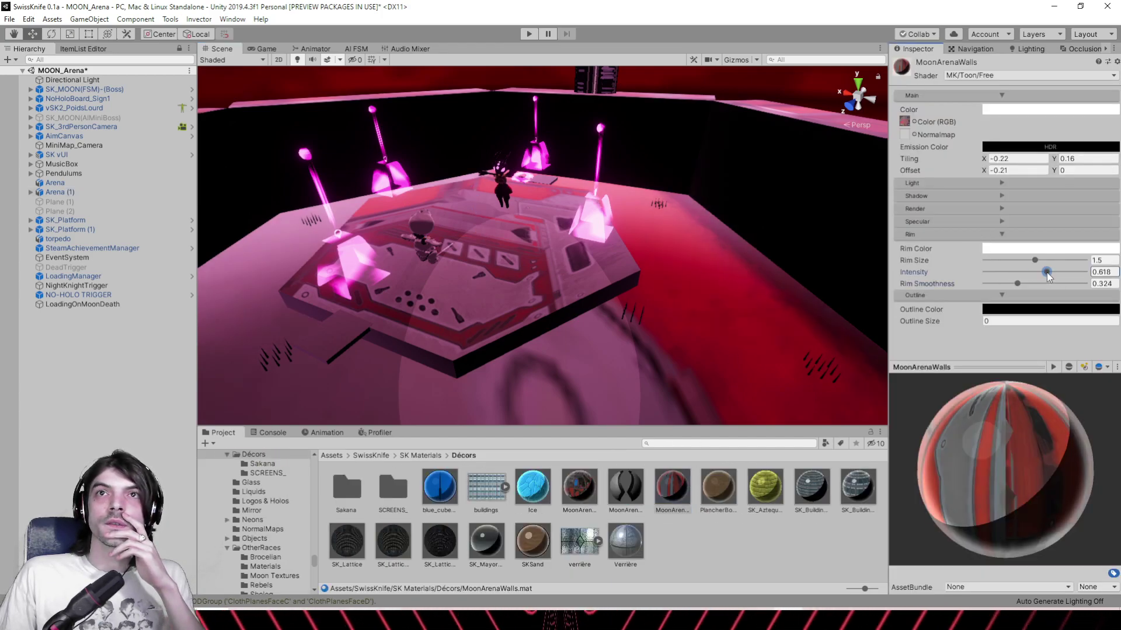
click(1075, 260)
click(1019, 249)
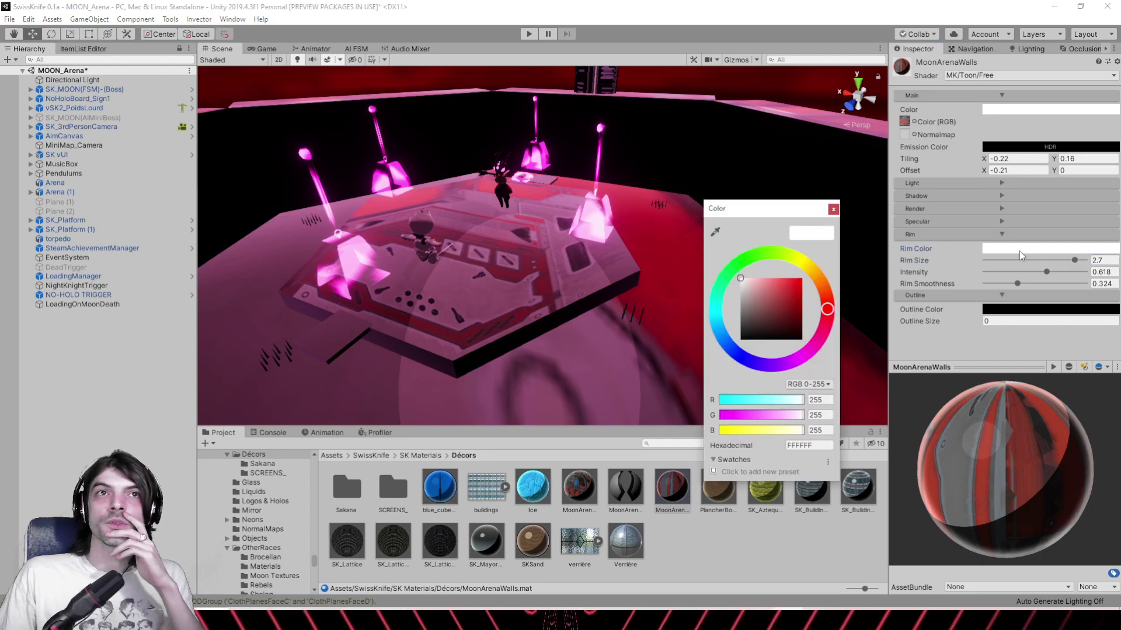
drag(754, 284, 762, 276)
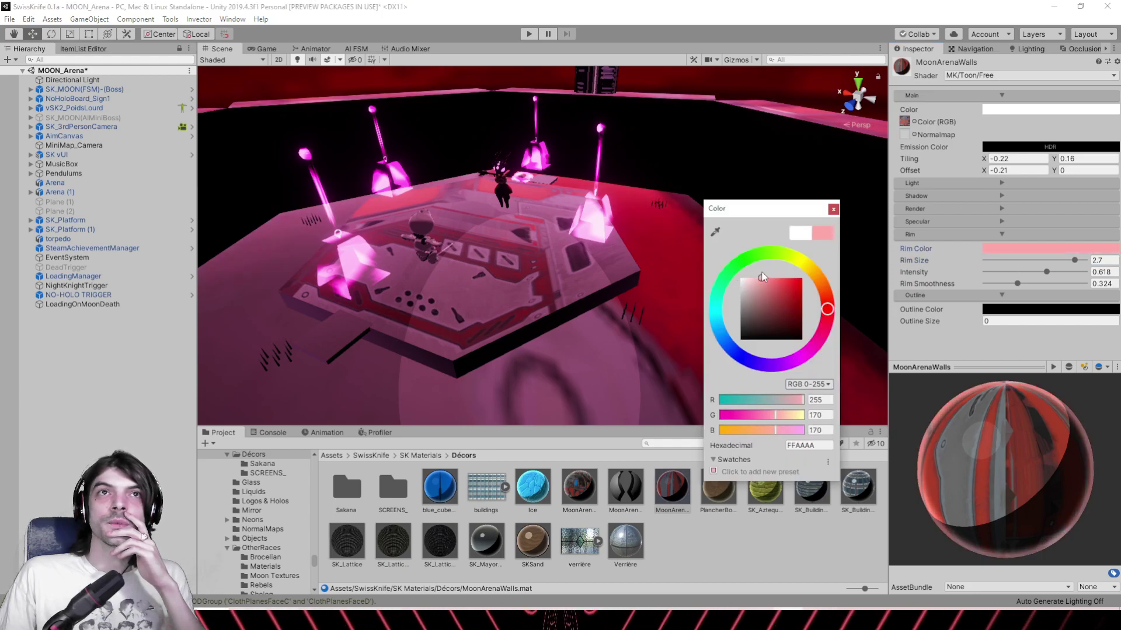
click(833, 210)
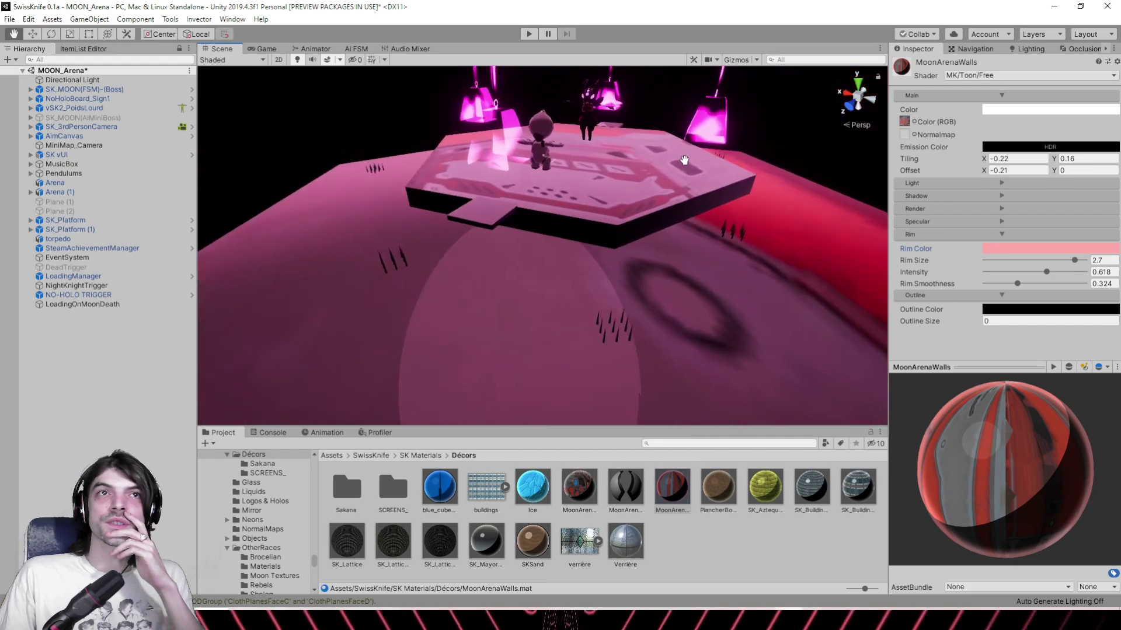
Set the MoonArenaWalls specular shininess to 1 and its specular intensity to 0.115
click(963, 209)
click(960, 236)
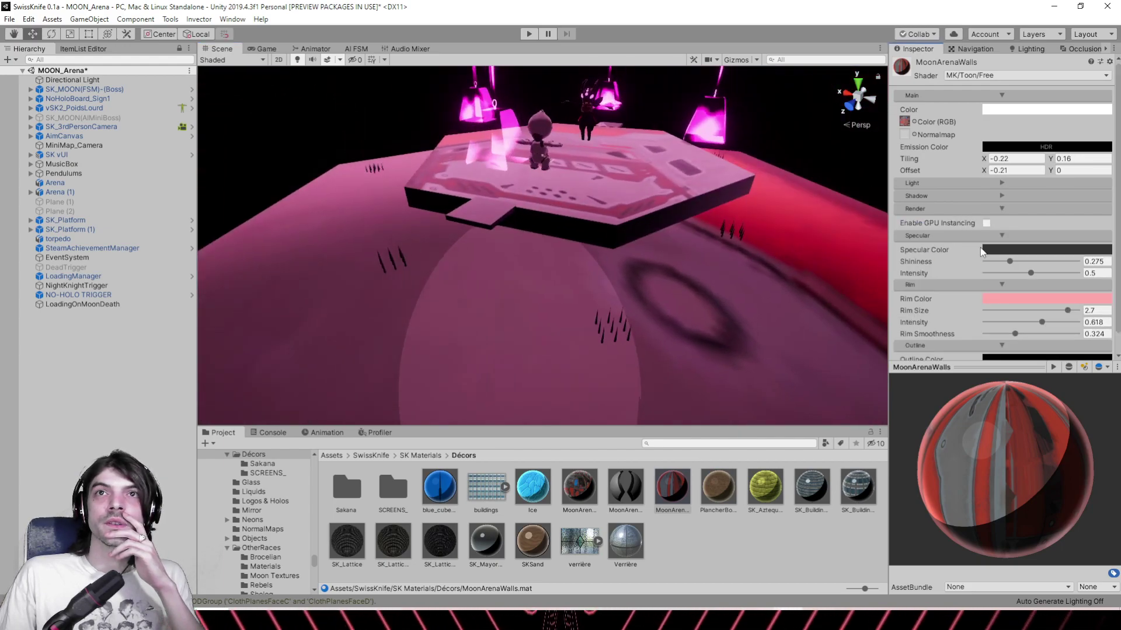
drag(1010, 261, 1099, 262)
drag(1029, 274, 995, 274)
Select the Lopunny mesh of the boss on the arena platform and open its MOONTEST material
right_drag(555, 281, 644, 233)
middle_drag(644, 233, 704, 242)
right_drag(704, 242, 546, 241)
scroll(546, 241, down, 10)
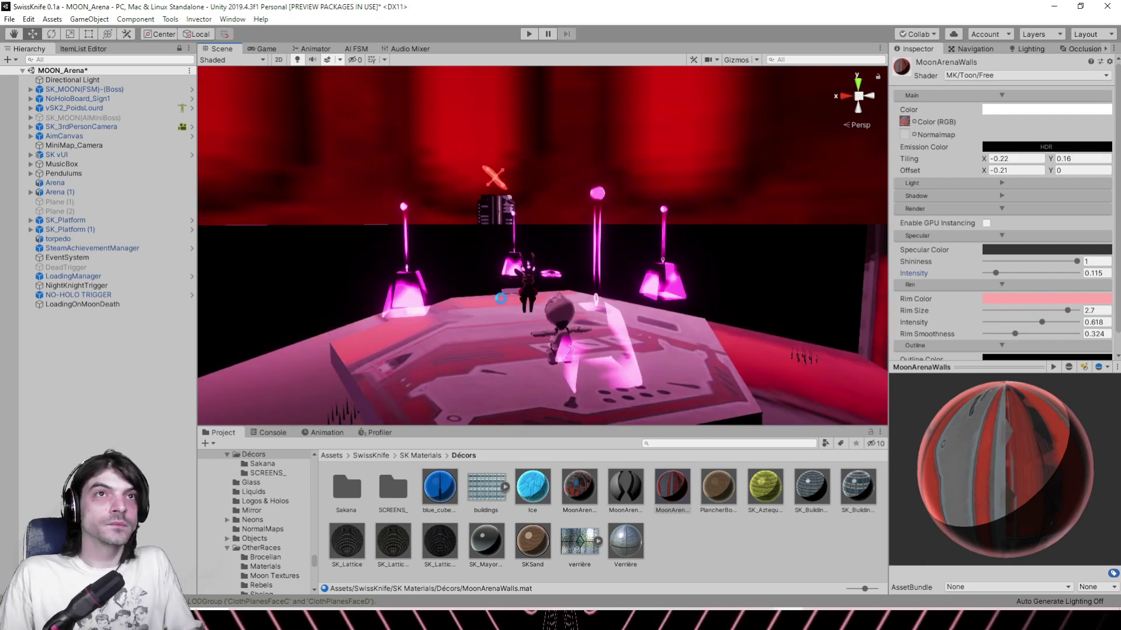
scroll(500, 298, up, 8)
scroll(500, 299, down, 3)
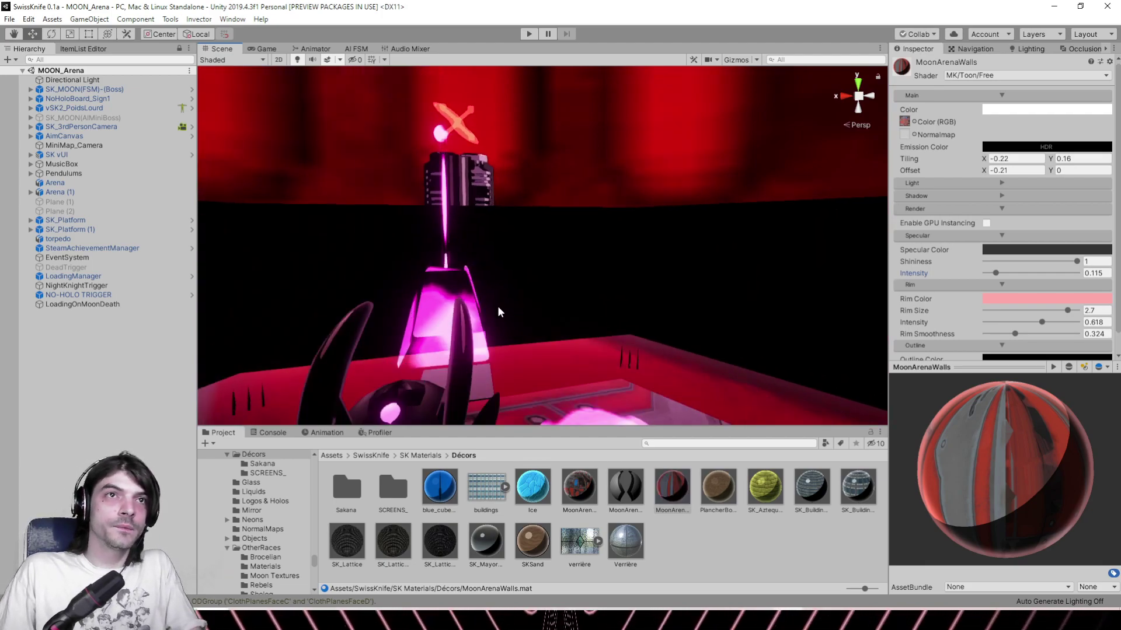
click(458, 373)
scroll(457, 372, down, 3)
middle_drag(458, 372, 502, 332)
scroll(502, 333, up, 2)
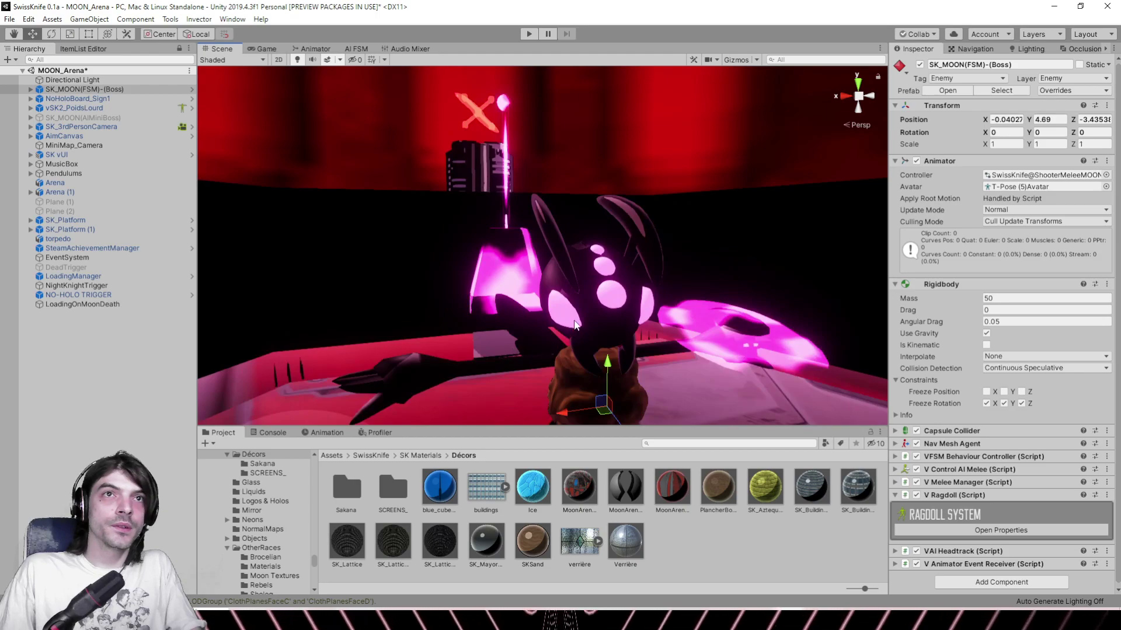
click(580, 309)
click(582, 308)
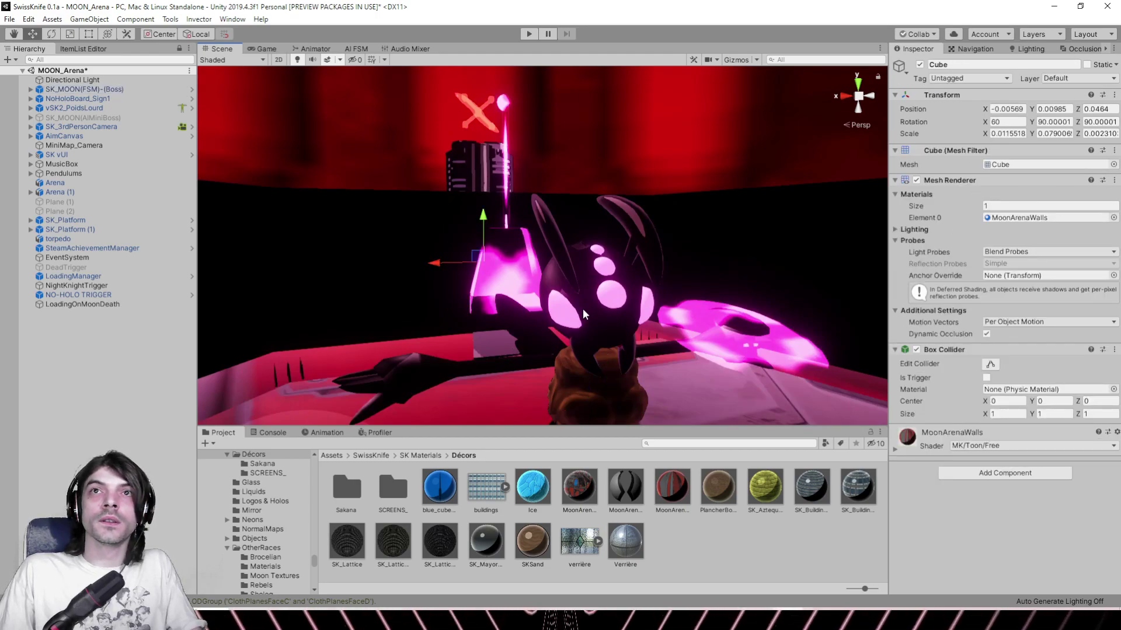
click(590, 306)
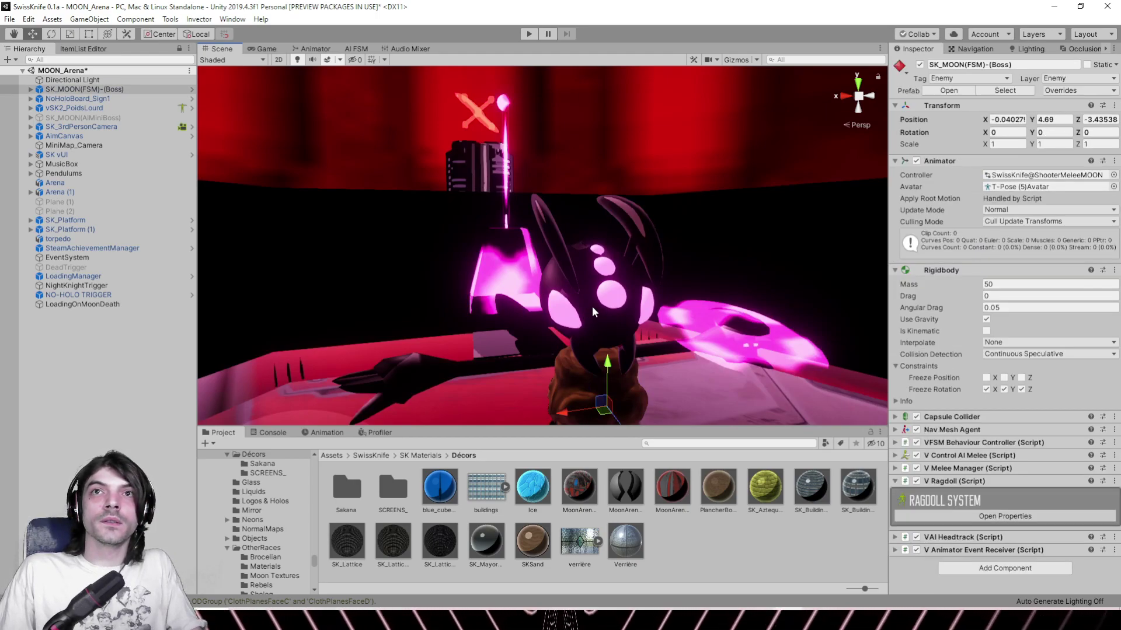
click(592, 306)
click(1013, 285)
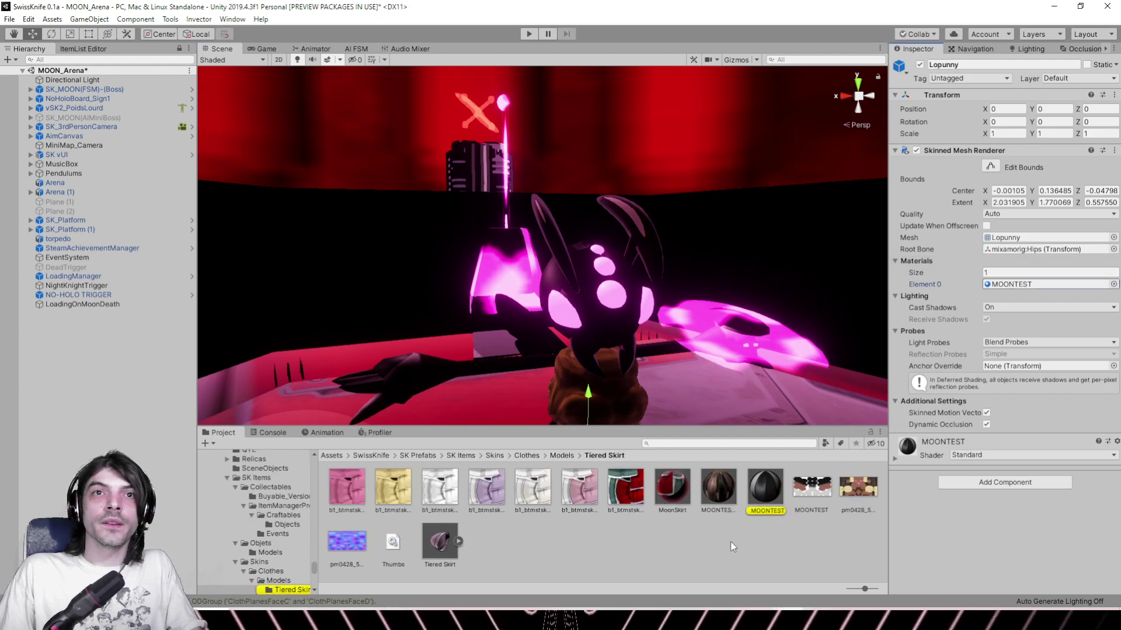
click(774, 474)
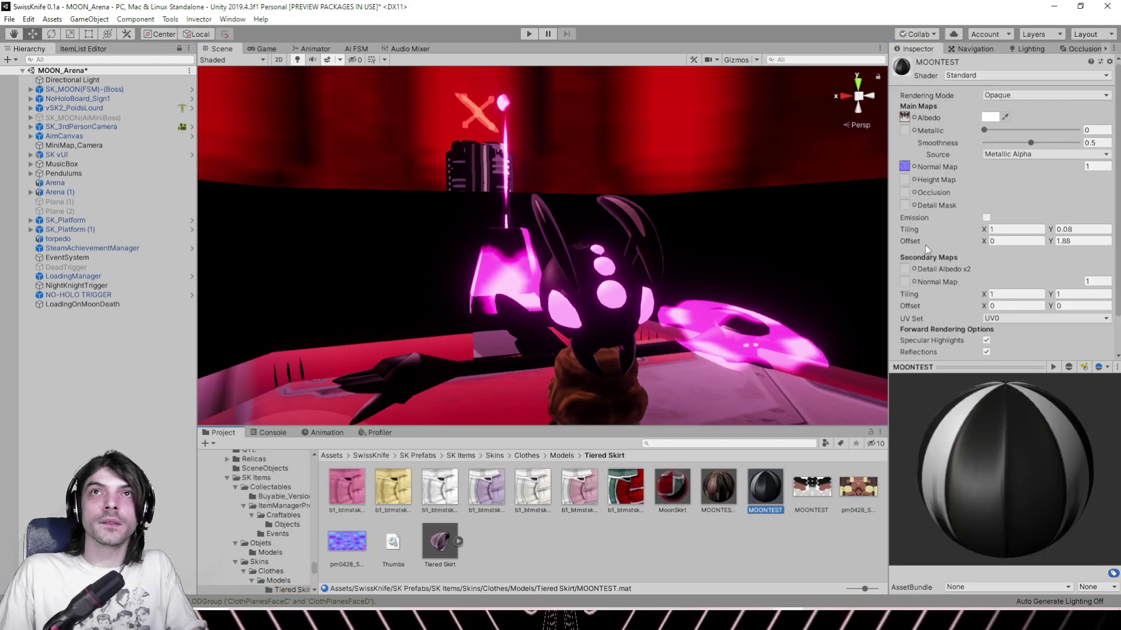
Switch the MOONTEST material to the MK/Toon/Free shader and set its outline size to 0
click(976, 75)
click(982, 113)
click(975, 123)
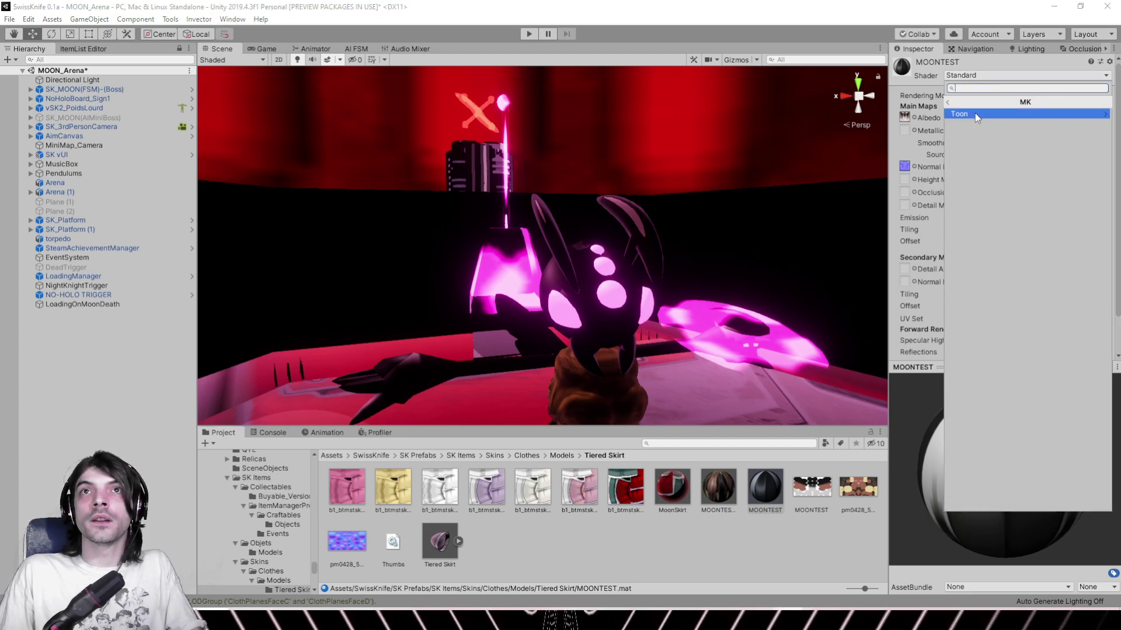
click(974, 123)
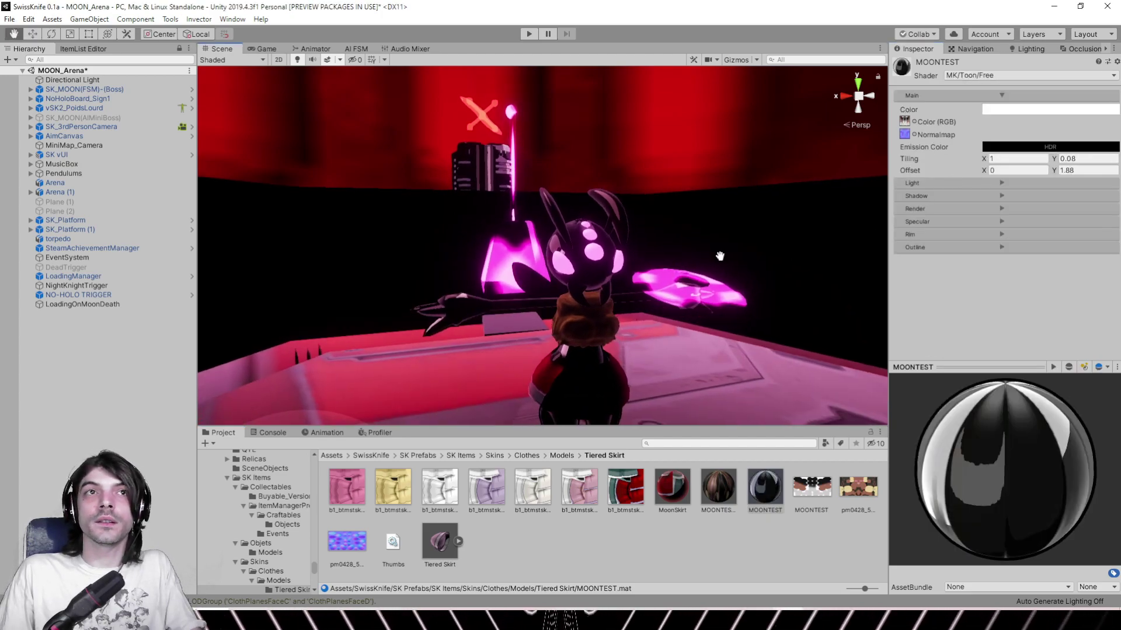
click(986, 248)
click(1005, 273)
text(0)
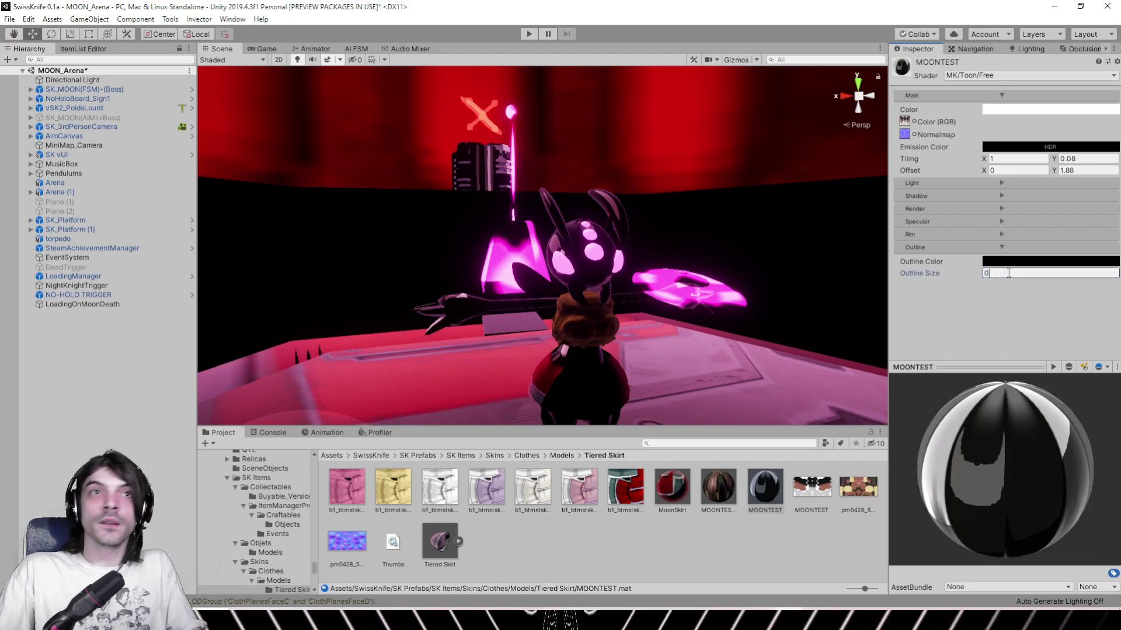
Set the MOONTEST rim size to 2.51 and turn off scene lighting in the view to check the boss
click(986, 234)
drag(1032, 282, 1068, 261)
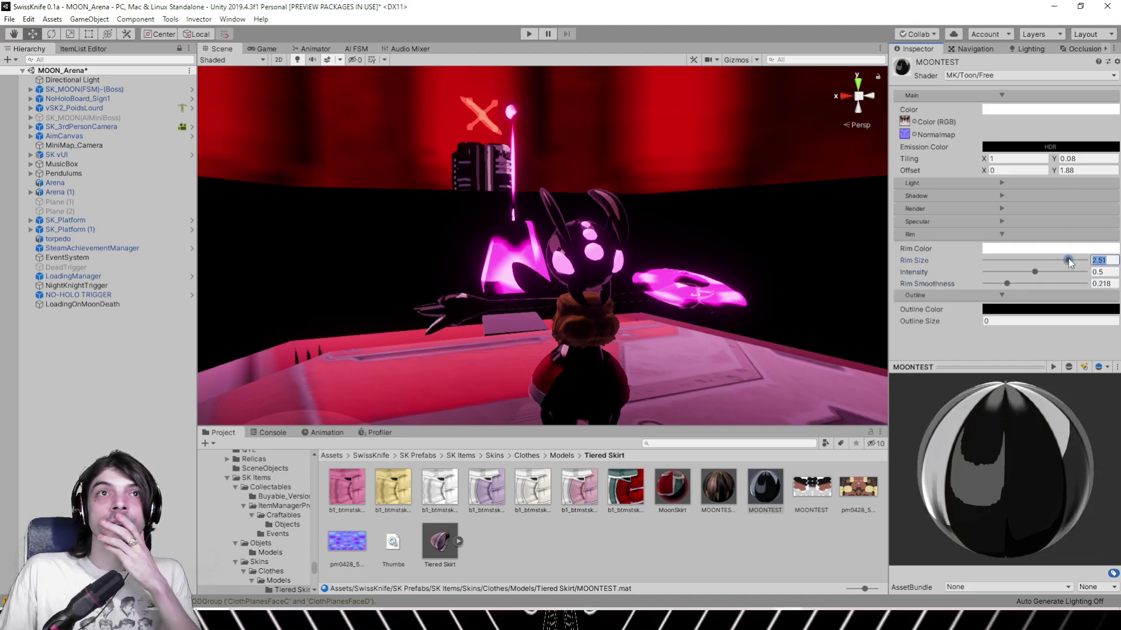
middle_drag(633, 248, 575, 189)
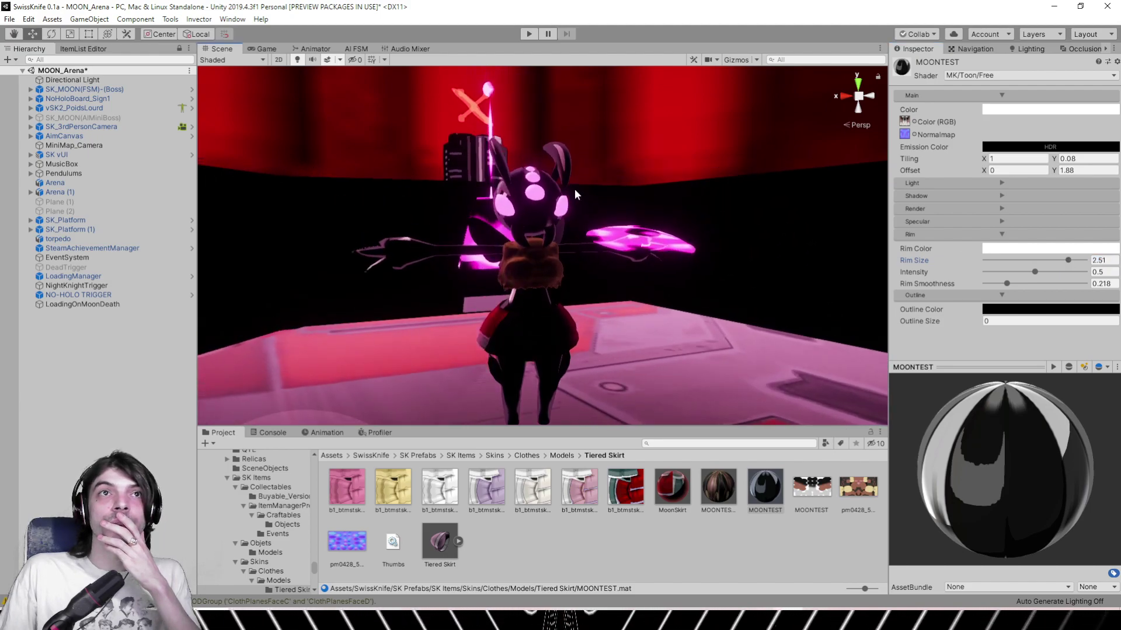
click(298, 63)
middle_drag(451, 175, 477, 184)
scroll(670, 273, down, 3)
middle_drag(670, 273, 634, 268)
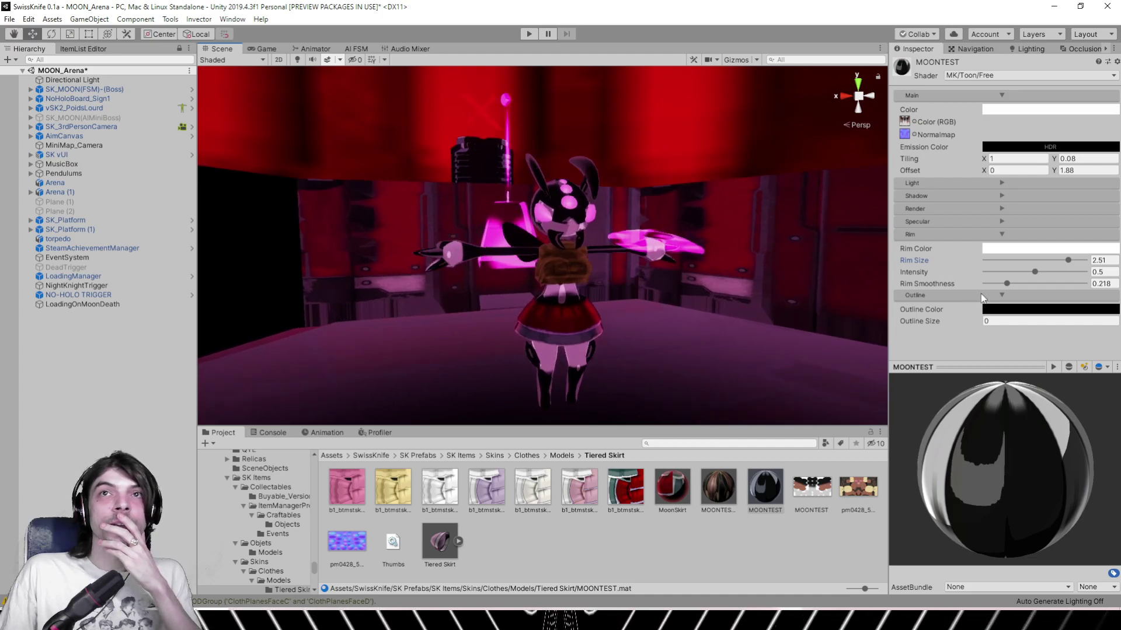
Set the MOONTEST specular shininess to 0.382 and its specular intensity to 0.322
click(990, 222)
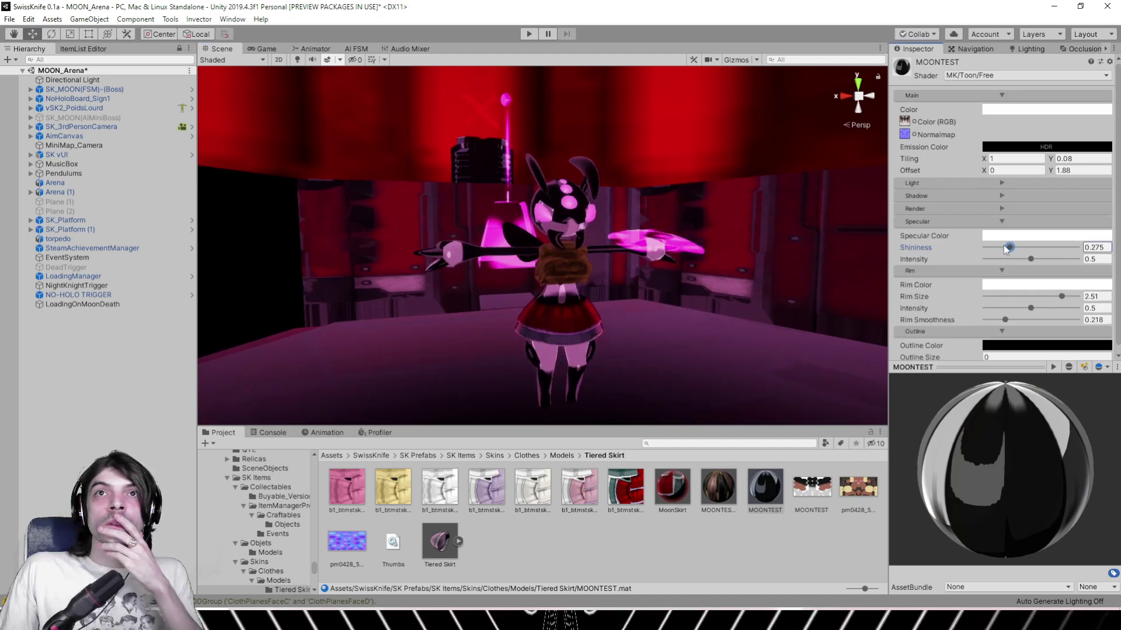
mouse_move(1012, 253)
mouse_down()
mouse_move(1025, 258)
mouse_move(1014, 257)
mouse_up()
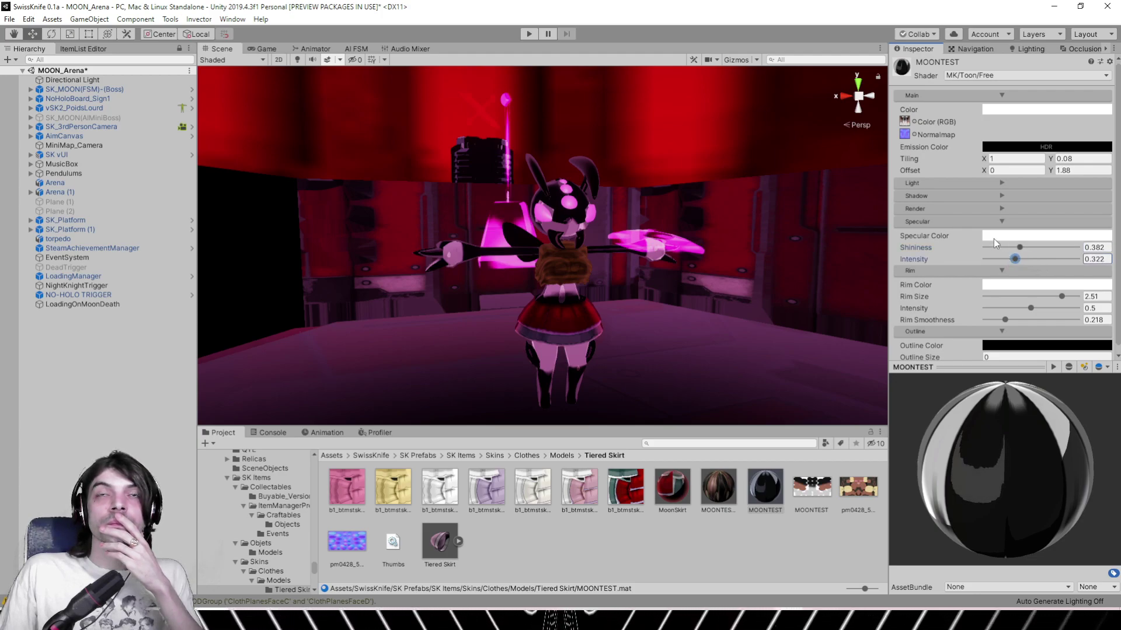
click(996, 208)
click(996, 208)
Set the MOONTEST shadow intensity to 1.54 and its light threshold to 0.521
click(995, 194)
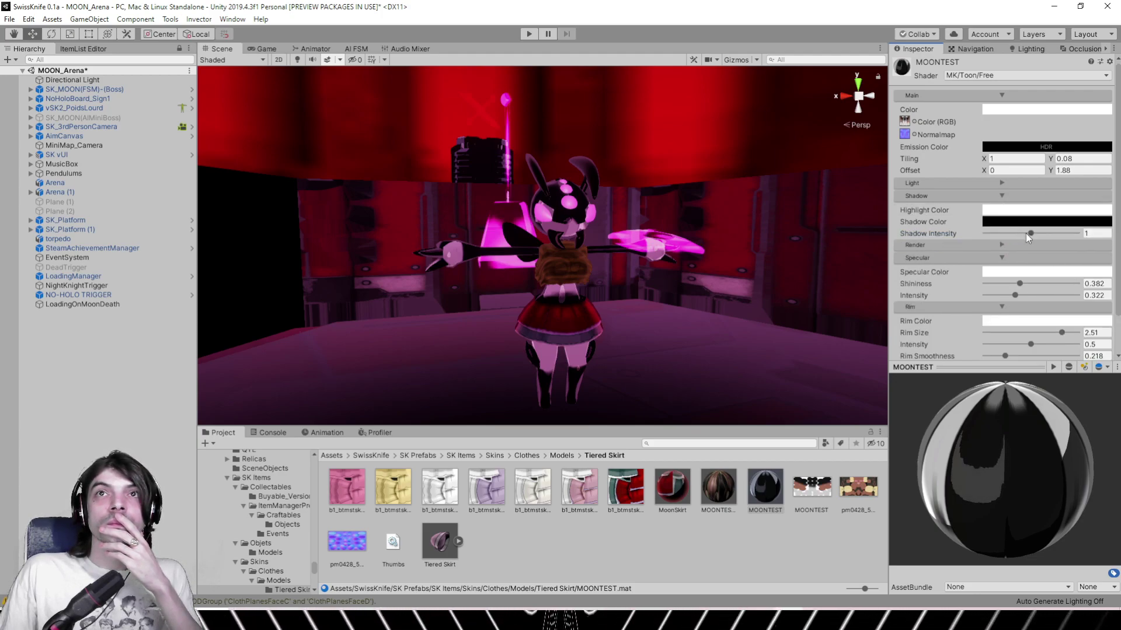
drag(1031, 233, 1058, 233)
click(1024, 183)
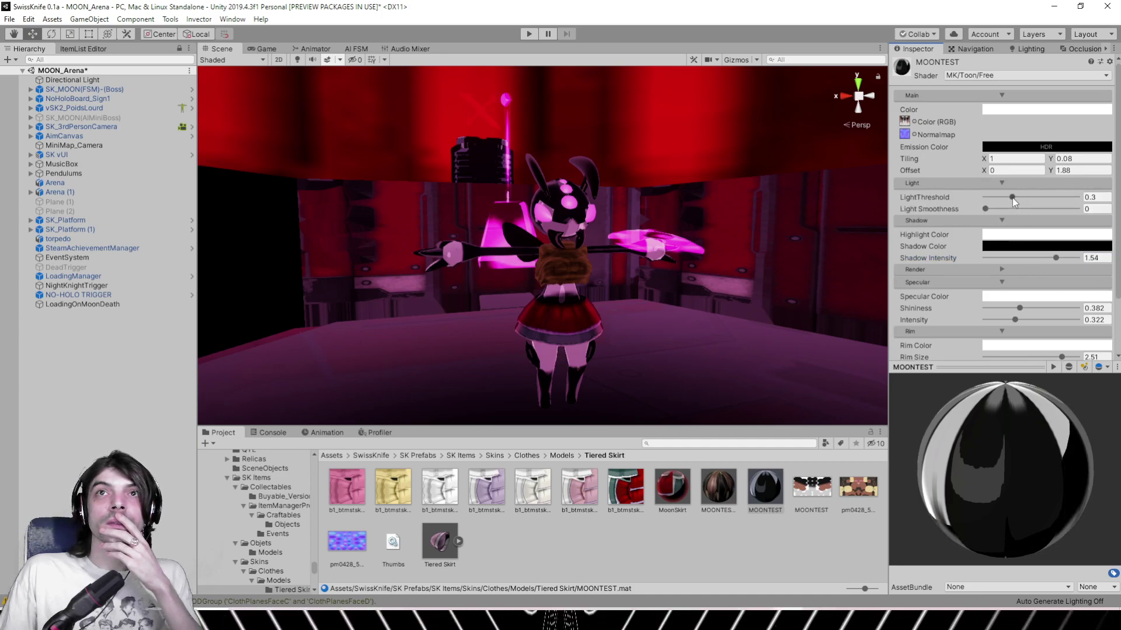
mouse_move(1012, 197)
mouse_down()
mouse_move(1001, 198)
mouse_move(1033, 201)
mouse_up()
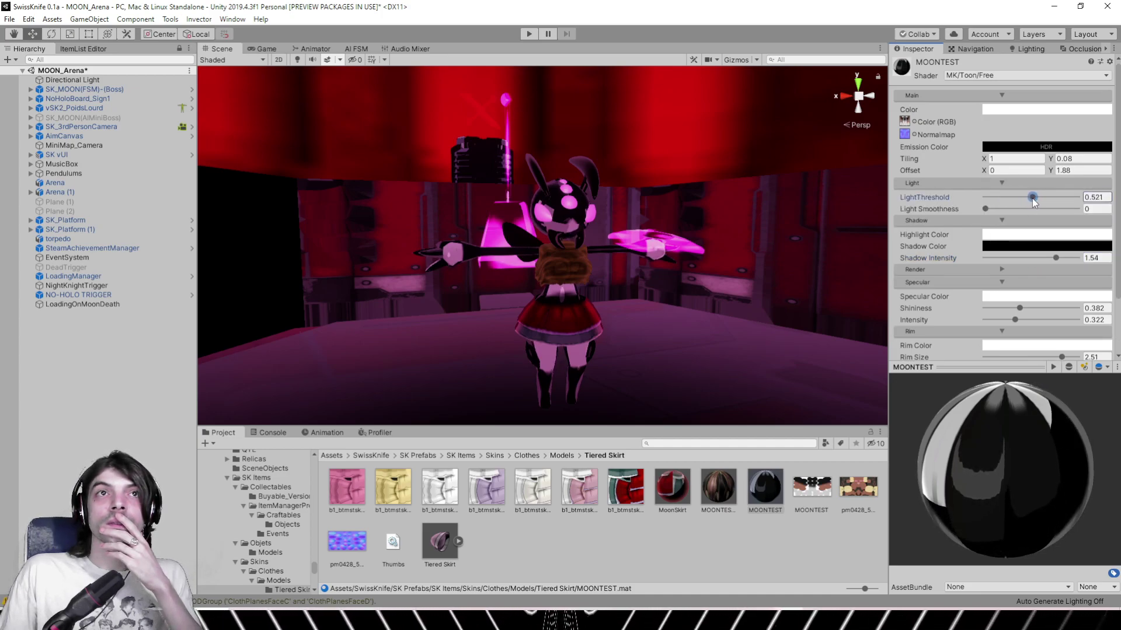
Save the scene and examine the boss and the pink pendulums from several sides of the arena
right_drag(751, 252, 652, 250)
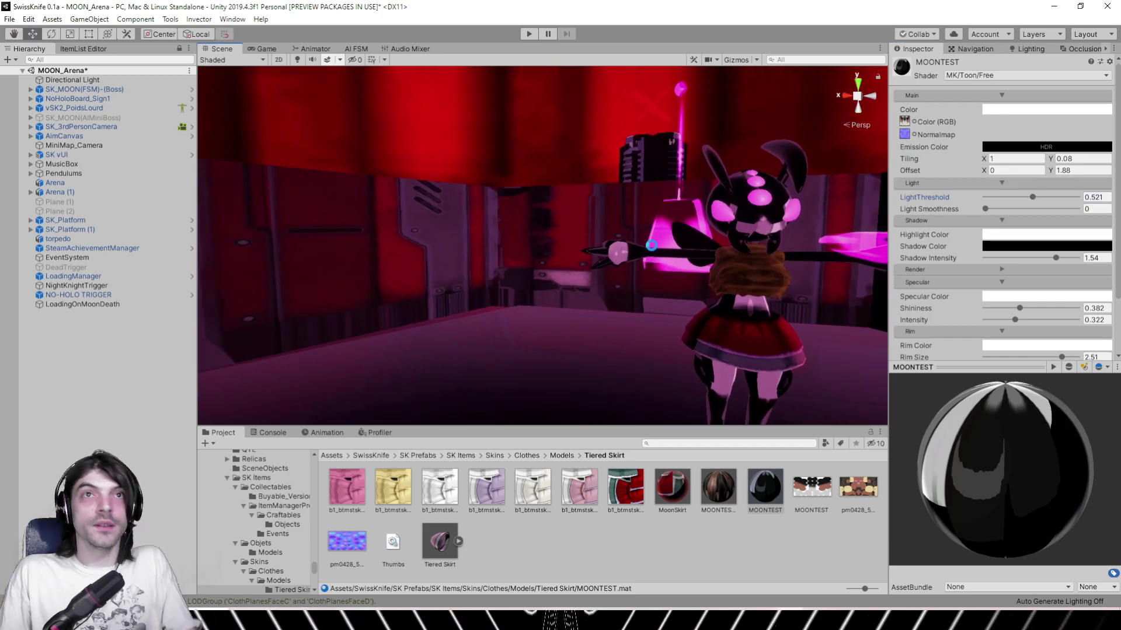
middle_drag(712, 261, 636, 266)
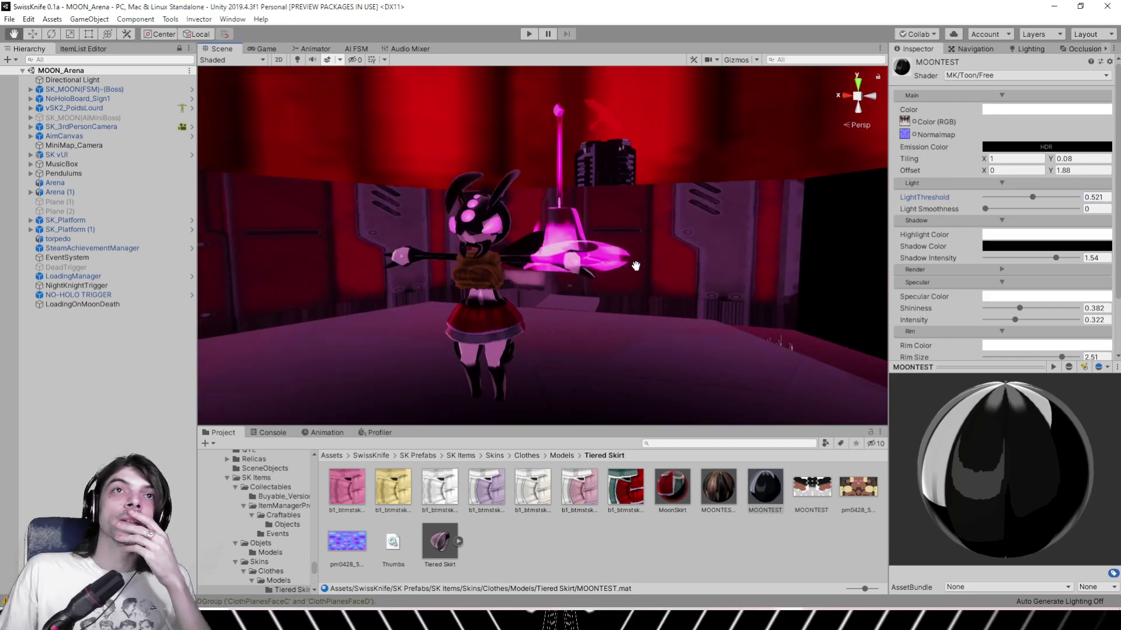
scroll(625, 273, up, 4)
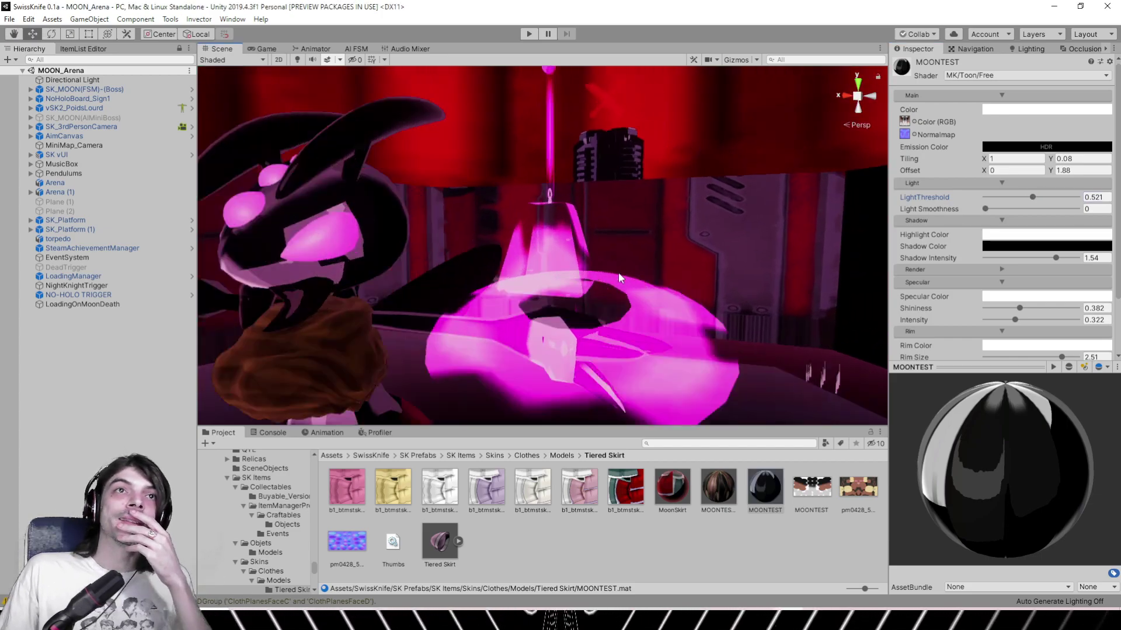
right_drag(620, 274, 442, 263)
scroll(502, 274, down, 4)
middle_drag(506, 275, 460, 265)
right_drag(459, 265, 492, 292)
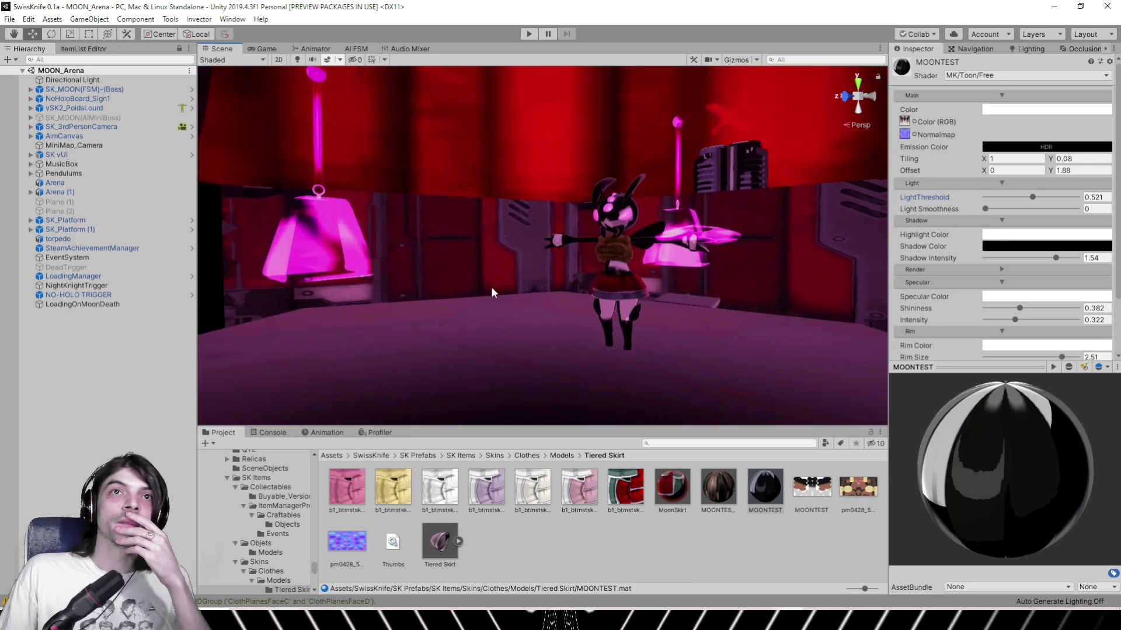
Set the MoonSkirt material's rim smoothness to 0.268, rim size to 2.37, rim intensity to 0.532 and specular shininess to 0.398
click(603, 281)
click(672, 487)
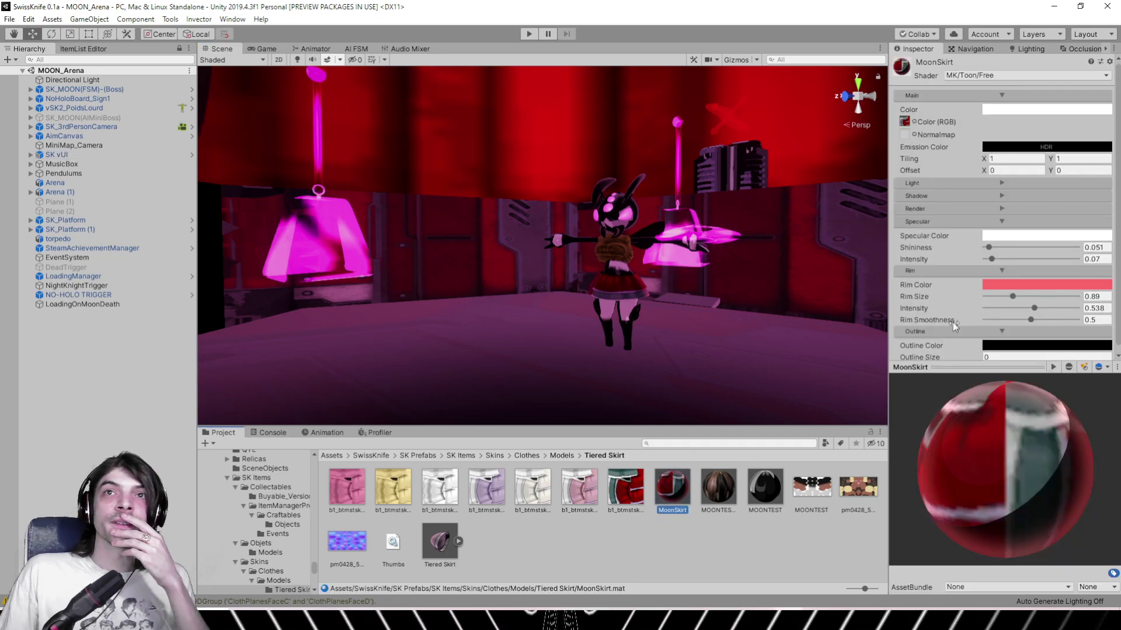
scroll(956, 315, down, 1)
click(1010, 313)
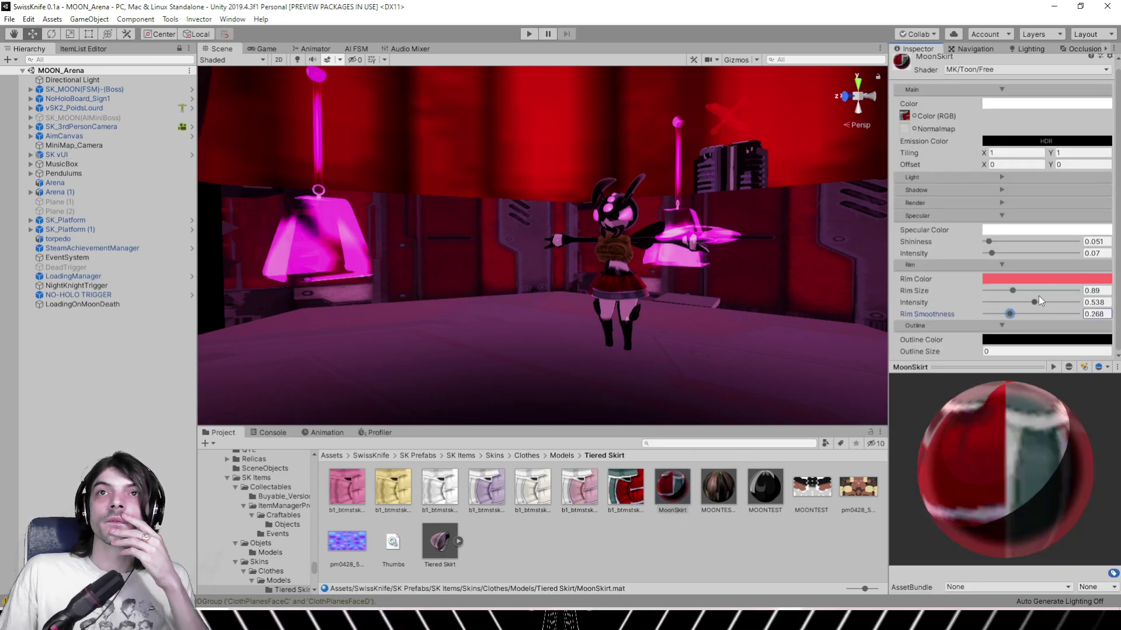
mouse_move(1038, 292)
mouse_down()
mouse_move(1059, 291)
mouse_move(1033, 304)
mouse_up()
drag(992, 243, 1024, 243)
scroll(558, 250, up, 7)
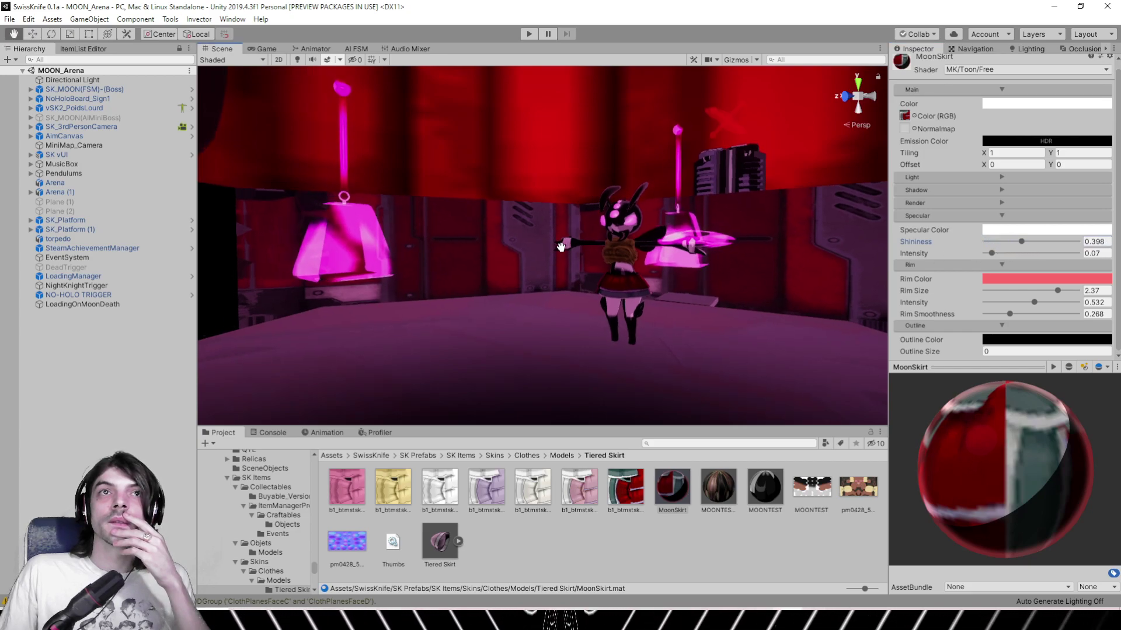
right_drag(537, 262, 622, 307)
Check the MOONTEST 1 material and the Tiered Skirt model, and compare them with the boss in the arena
click(718, 486)
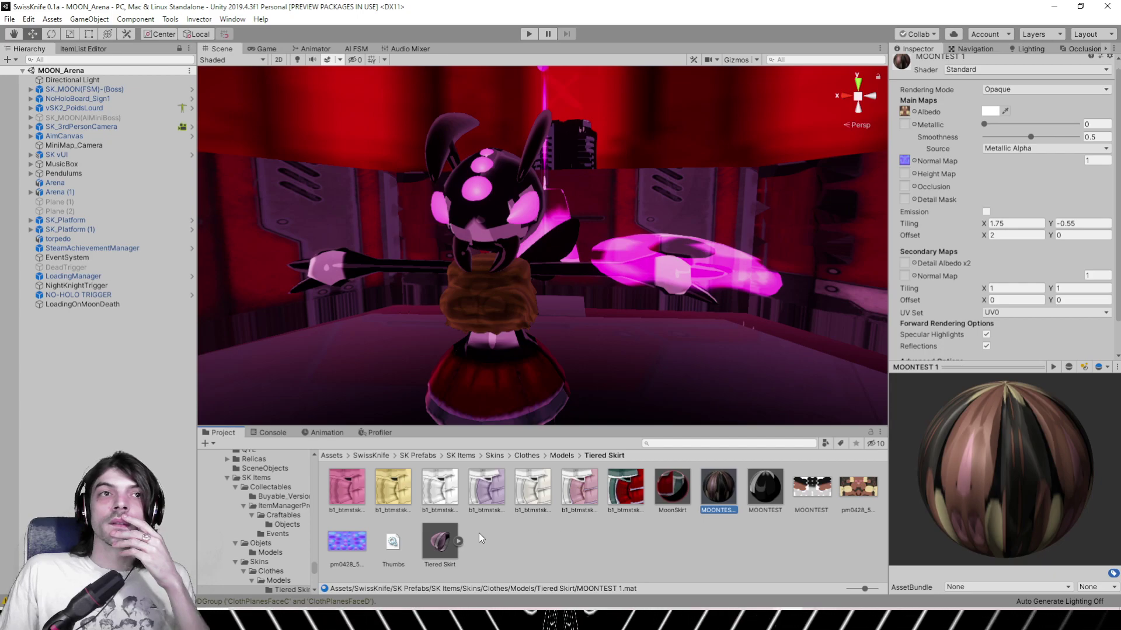
click(441, 541)
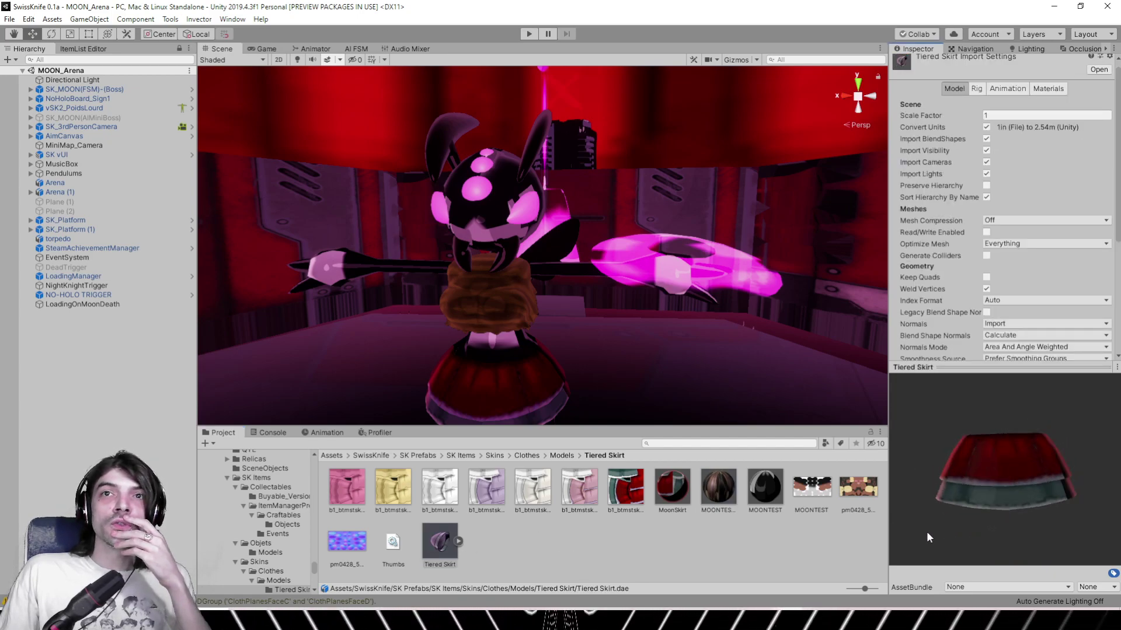
scroll(467, 315, down, 5)
middle_drag(467, 315, 598, 321)
scroll(598, 321, up, 5)
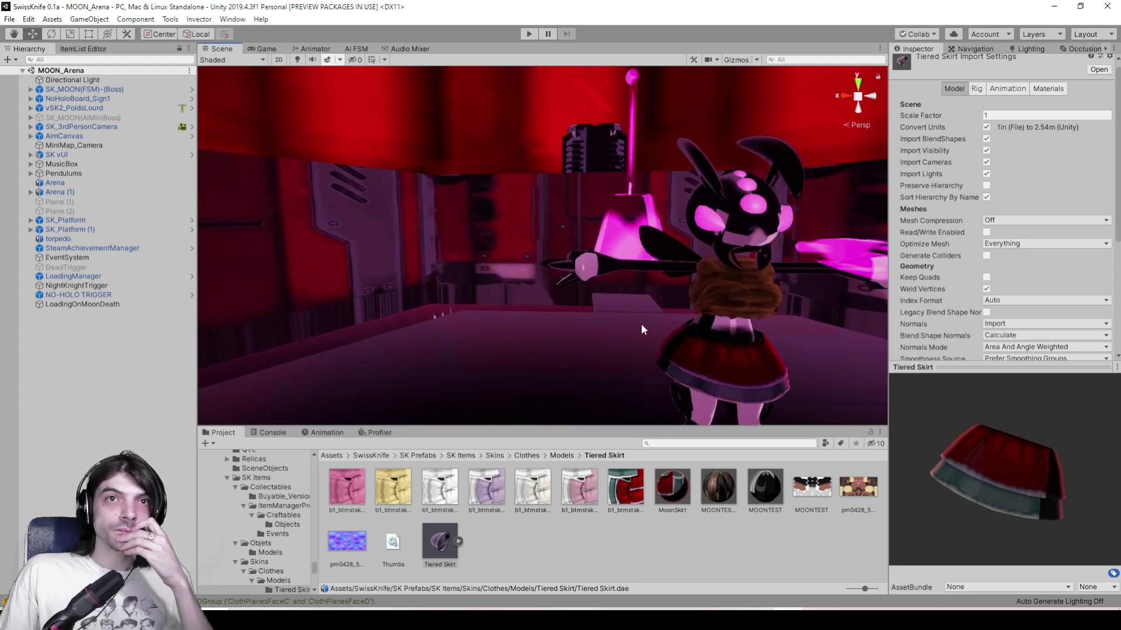
scroll(523, 293, down, 5)
scroll(519, 290, down, 2)
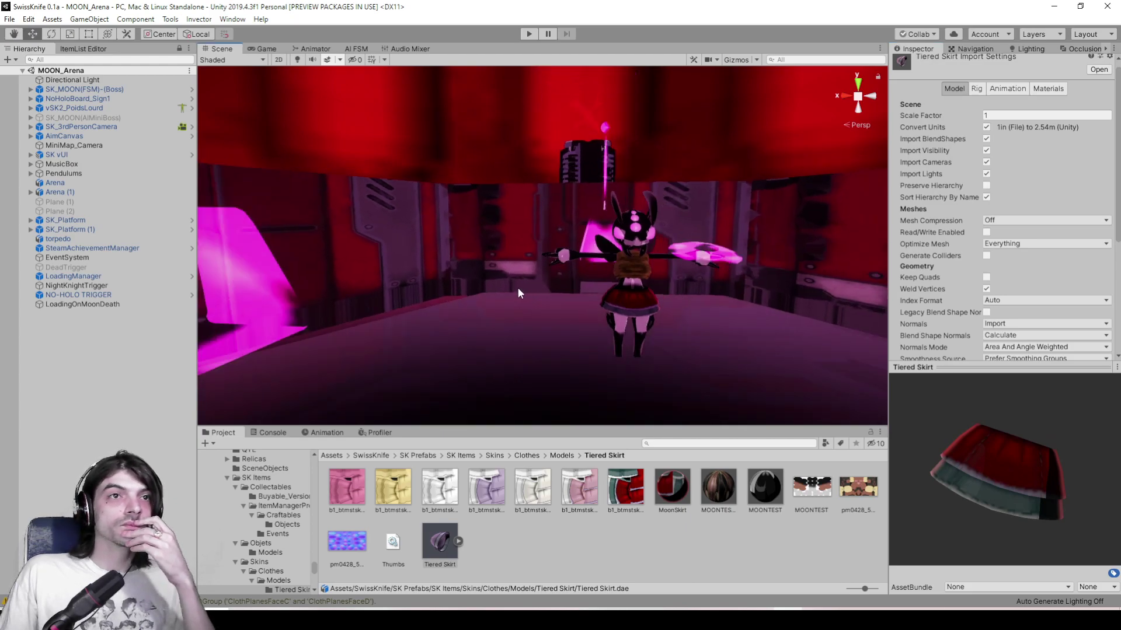
click(636, 559)
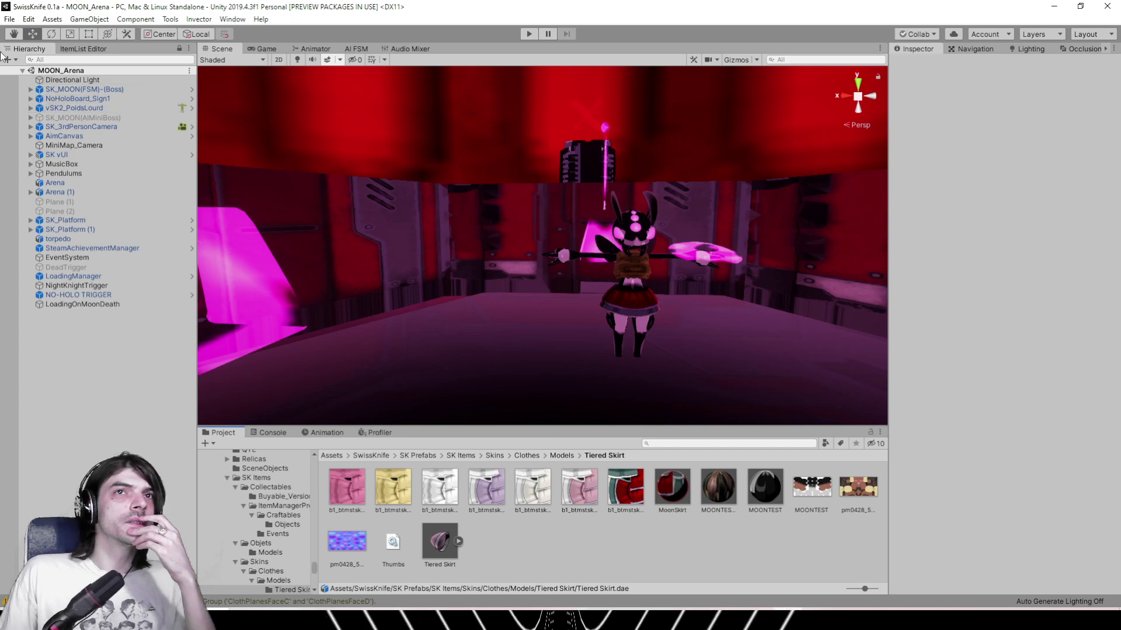
Open the scene NewSK_City.unity from the Assets folder
click(15, 21)
click(24, 50)
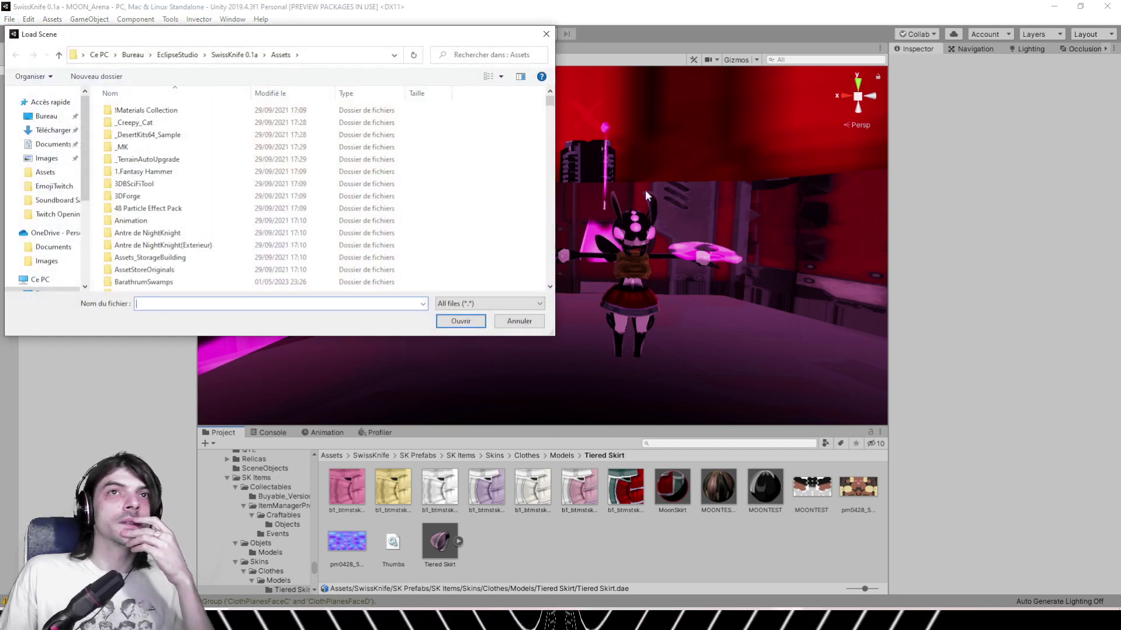
drag(547, 102, 538, 265)
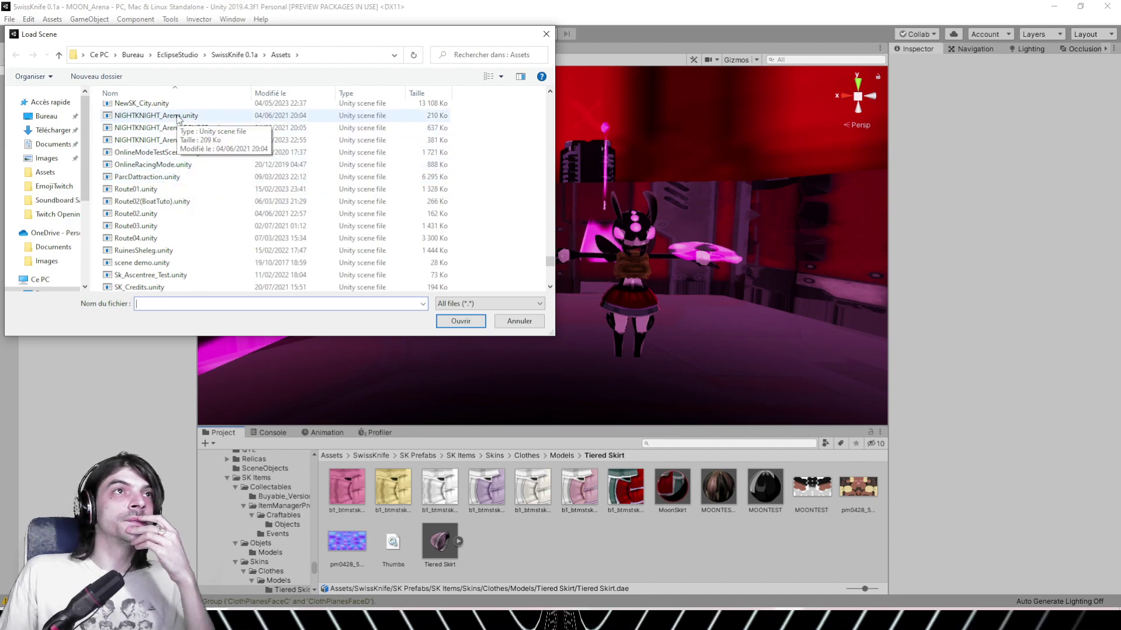
scroll(178, 117, up, 2)
scroll(177, 119, up, 3)
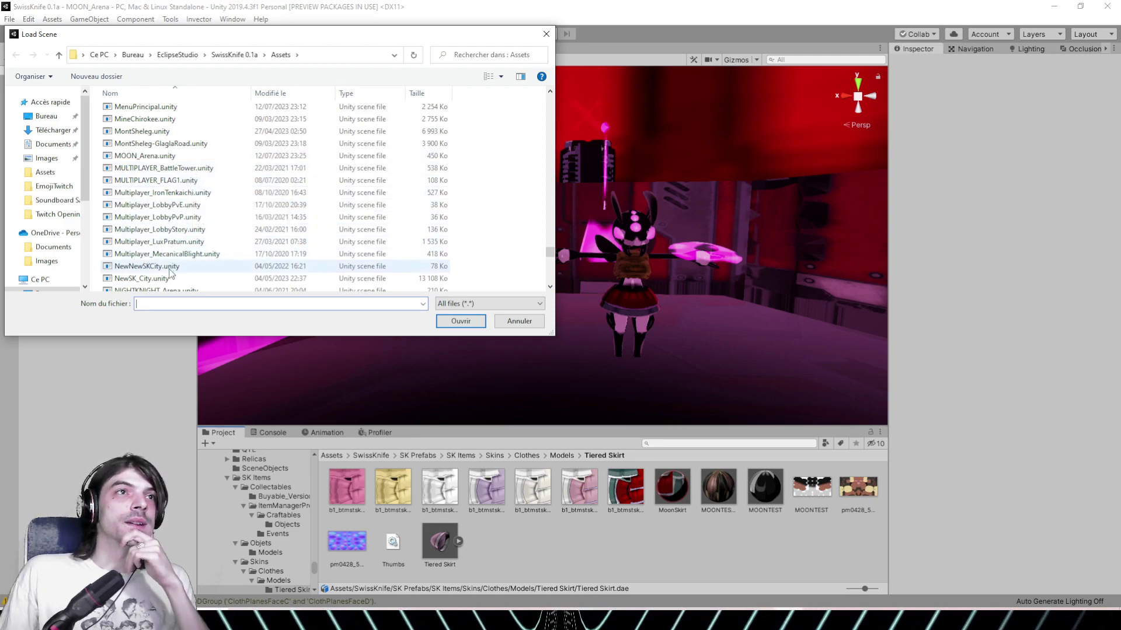
scroll(173, 273, down, 5)
scroll(175, 149, up, 1)
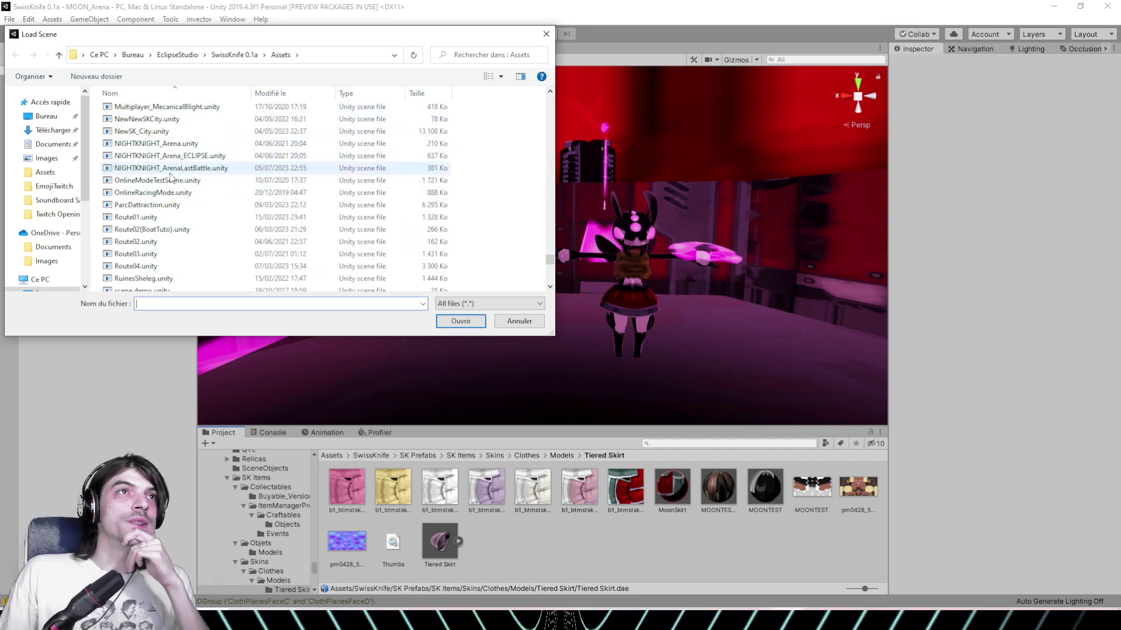
double_click(146, 132)
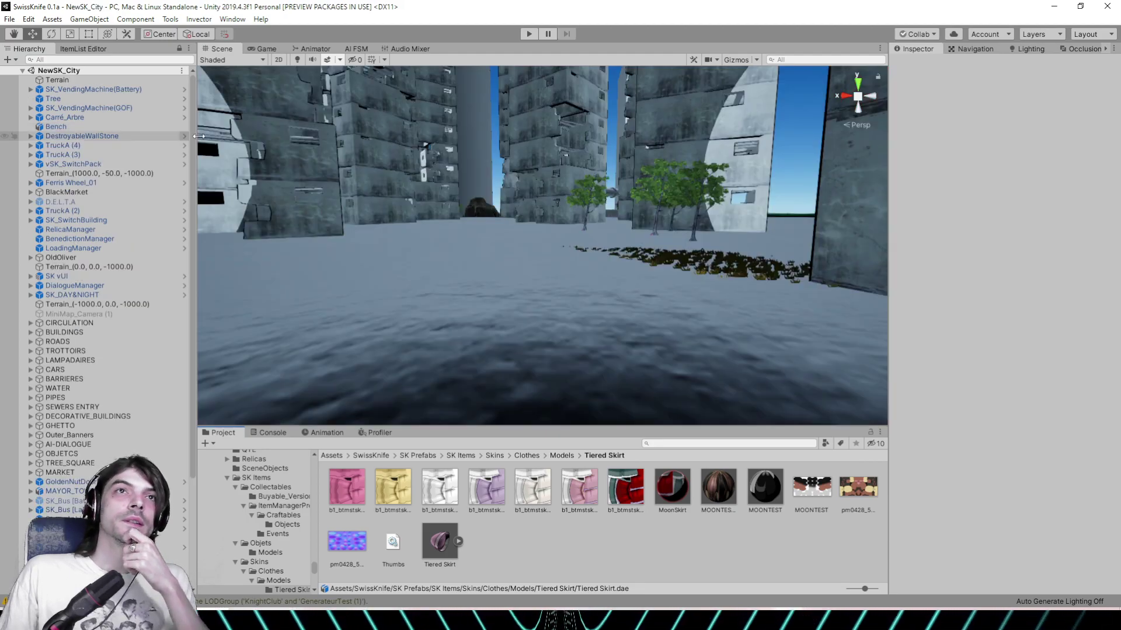
Survey the city's towers, roads and park to check the lighting and environment
right_drag(634, 274, 479, 262)
right_drag(652, 284, 370, 202)
scroll(734, 290, up, 3)
middle_drag(456, 205, 344, 175)
middle_drag(706, 222, 555, 184)
middle_drag(665, 183, 656, 205)
right_drag(429, 191, 573, 199)
middle_drag(573, 198, 786, 230)
scroll(434, 233, up, 1)
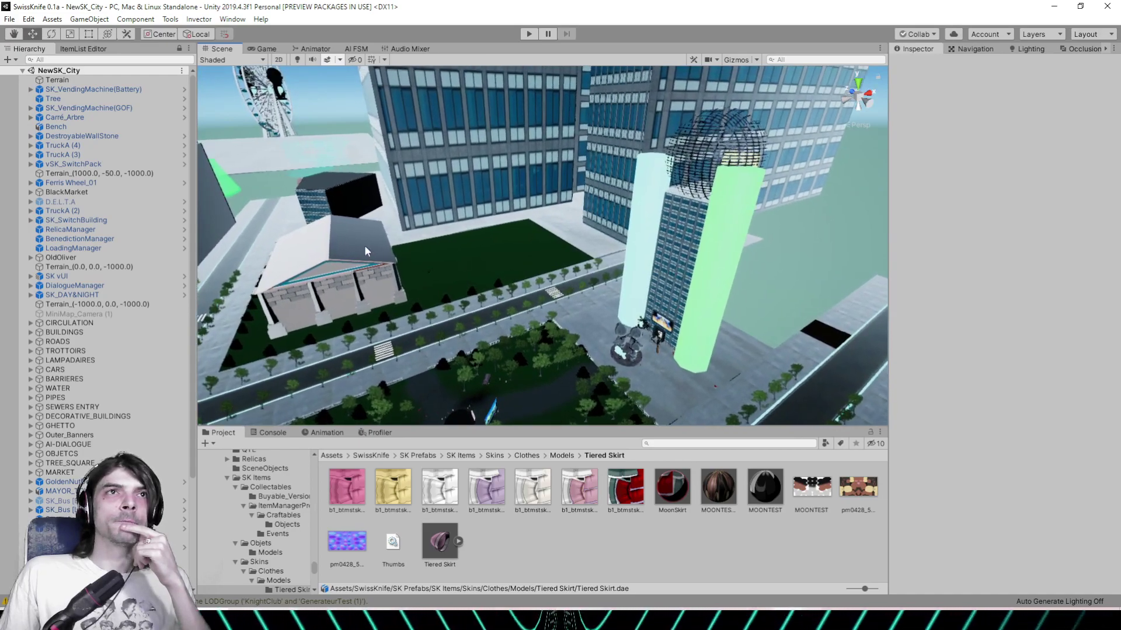
Focus on the library building SK_BIBLIOTHEQUE and examine the stone stairs, columns and courtyard beside it
click(369, 250)
key(f)
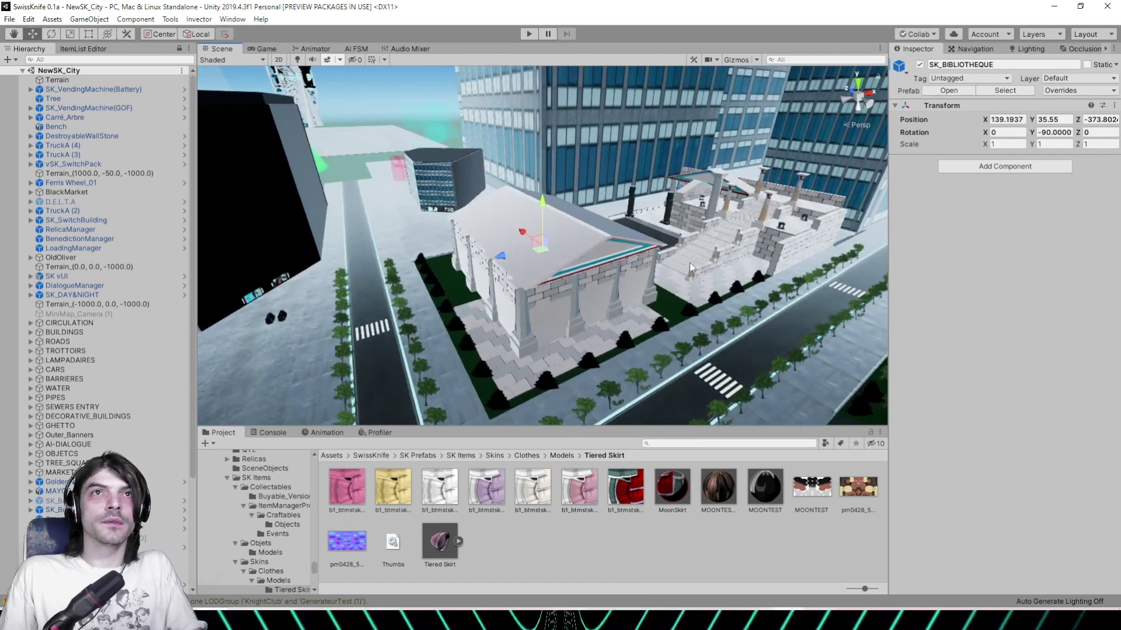
middle_drag(689, 263, 675, 341)
scroll(437, 277, up, 3)
scroll(438, 277, up, 2)
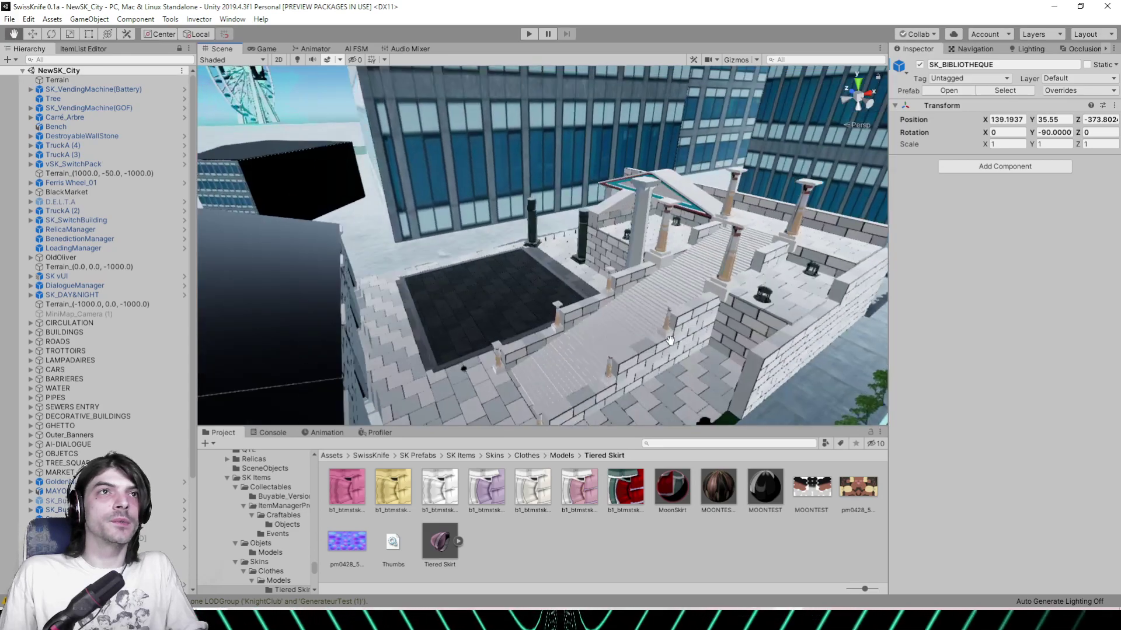
scroll(674, 340, up, 4)
alt+drag(595, 315, 418, 245)
scroll(417, 241, up, 2)
middle_drag(416, 241, 619, 251)
middle_drag(397, 335, 626, 307)
alt+drag(627, 307, 632, 208)
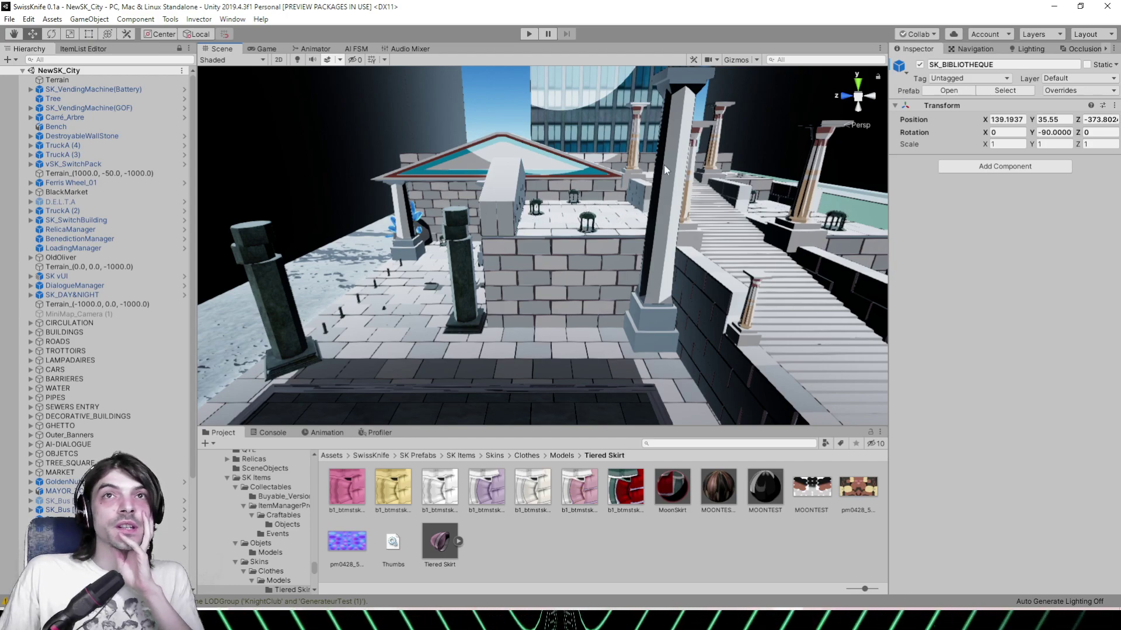
Select the water (3) plane in the dark basin beside the library stairs
middle_drag(440, 284, 744, 306)
right_drag(514, 196, 432, 210)
scroll(432, 211, down, 7)
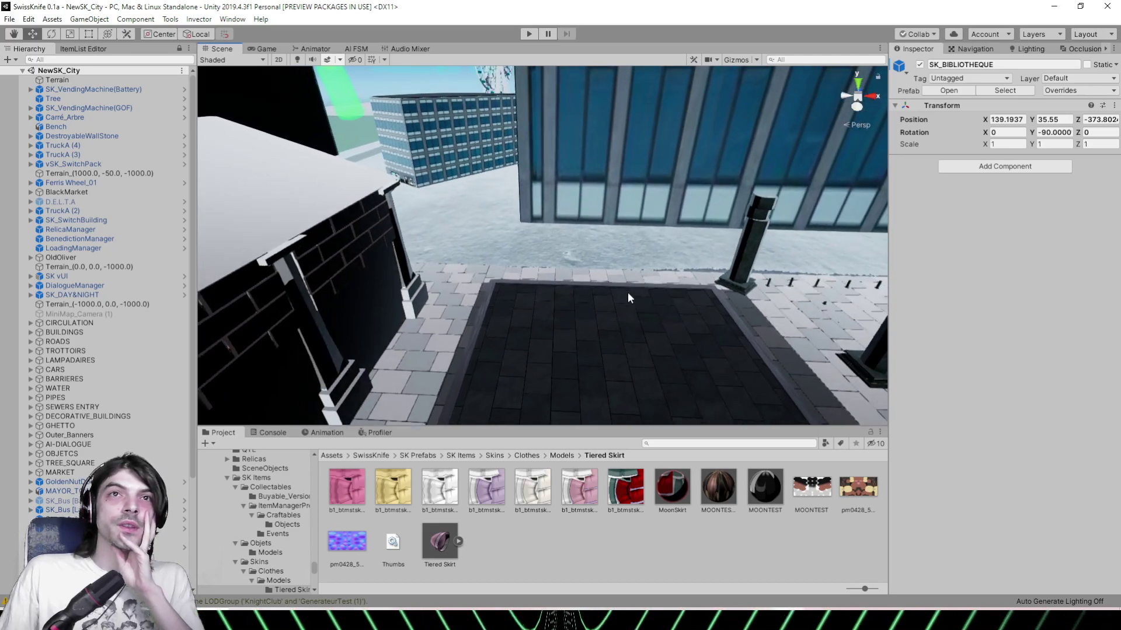
middle_drag(628, 292, 541, 123)
right_drag(541, 123, 651, 204)
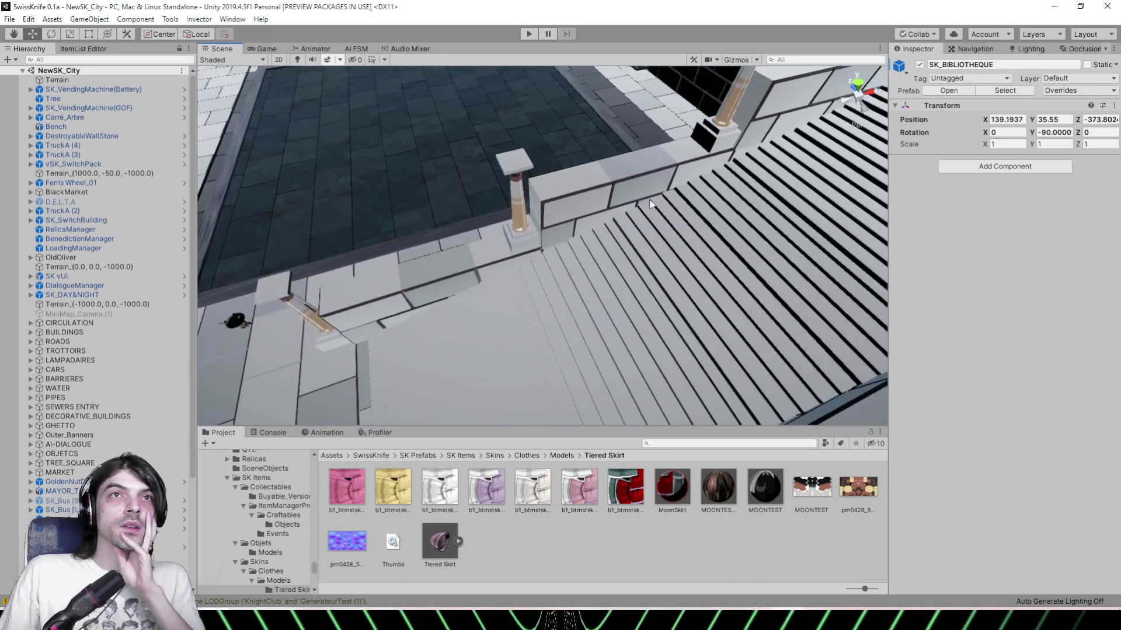
click(641, 124)
click(641, 125)
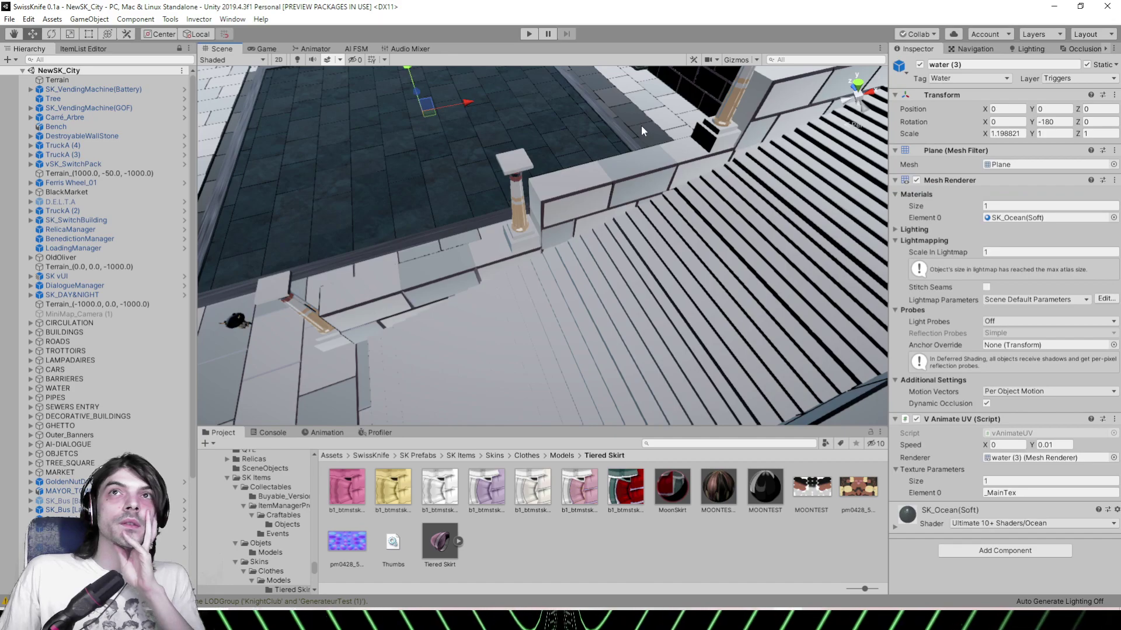
Scale the water (3) plane along X to about 0.94 so it fits the basin, and save the scene
middle_drag(425, 120, 514, 199)
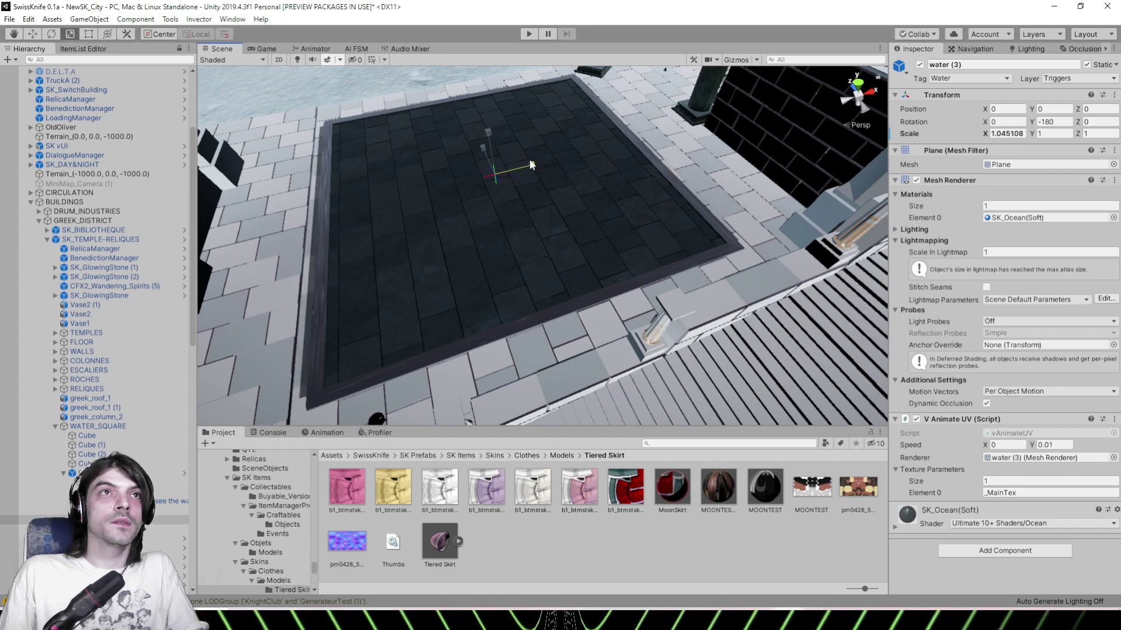
drag(527, 160, 526, 160)
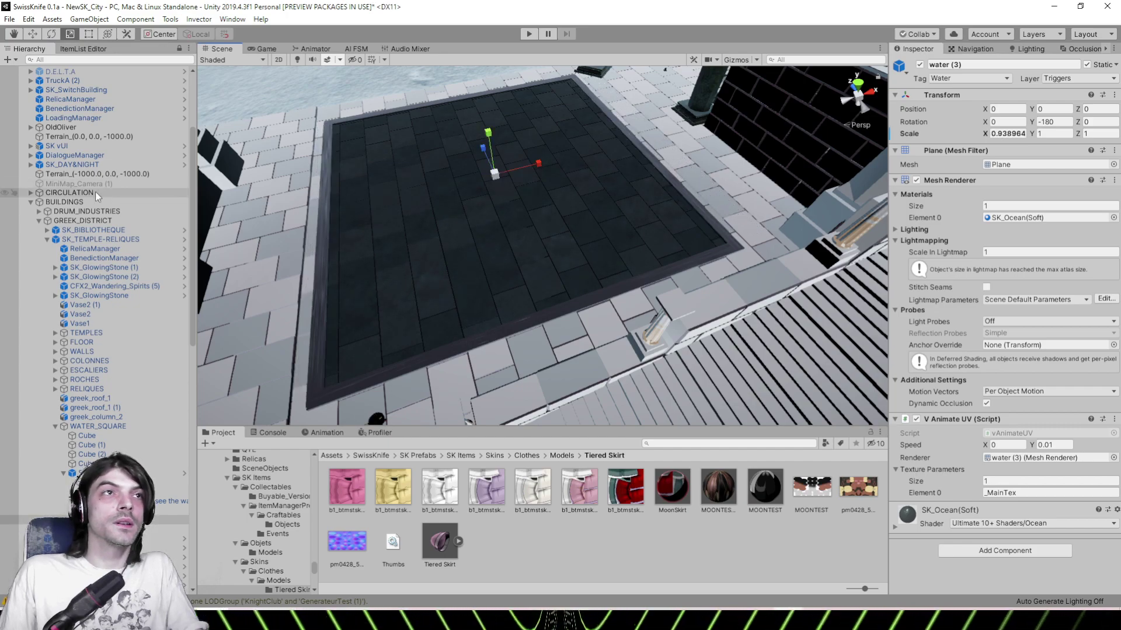
right_drag(368, 165, 607, 216)
middle_drag(342, 232, 723, 88)
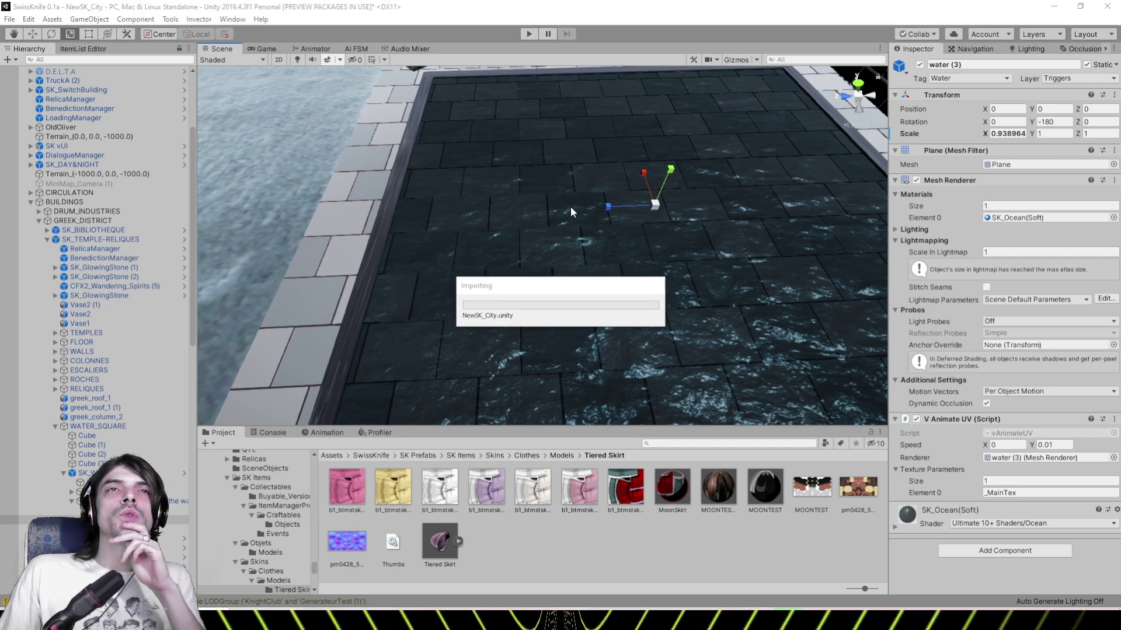
Select the patchy street ground in front of the towers and bring up its material Concrete_mat
right_drag(510, 215, 779, 88)
middle_drag(553, 310, 446, 309)
right_drag(446, 310, 642, 272)
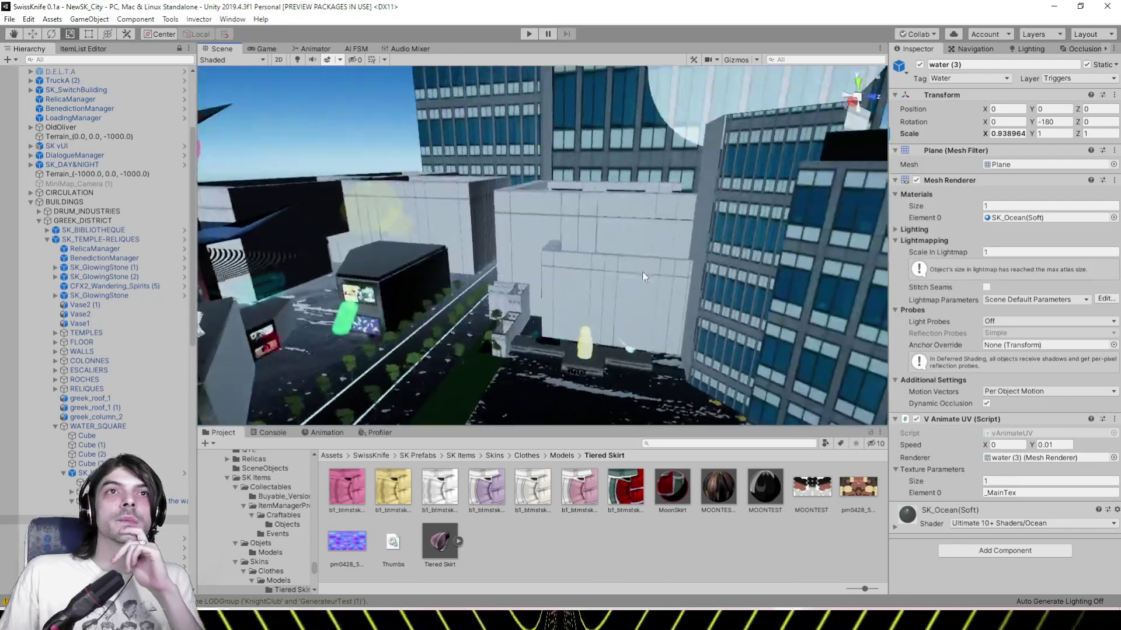
middle_drag(491, 303, 625, 288)
middle_drag(514, 286, 619, 274)
middle_drag(584, 274, 658, 265)
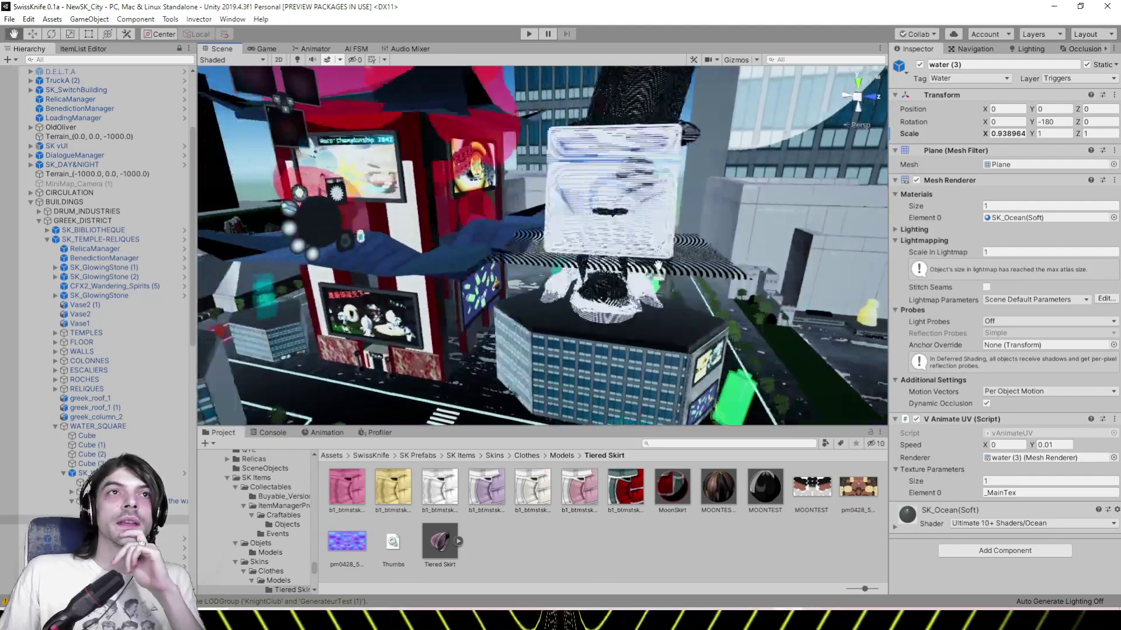
right_drag(659, 265, 532, 279)
click(673, 290)
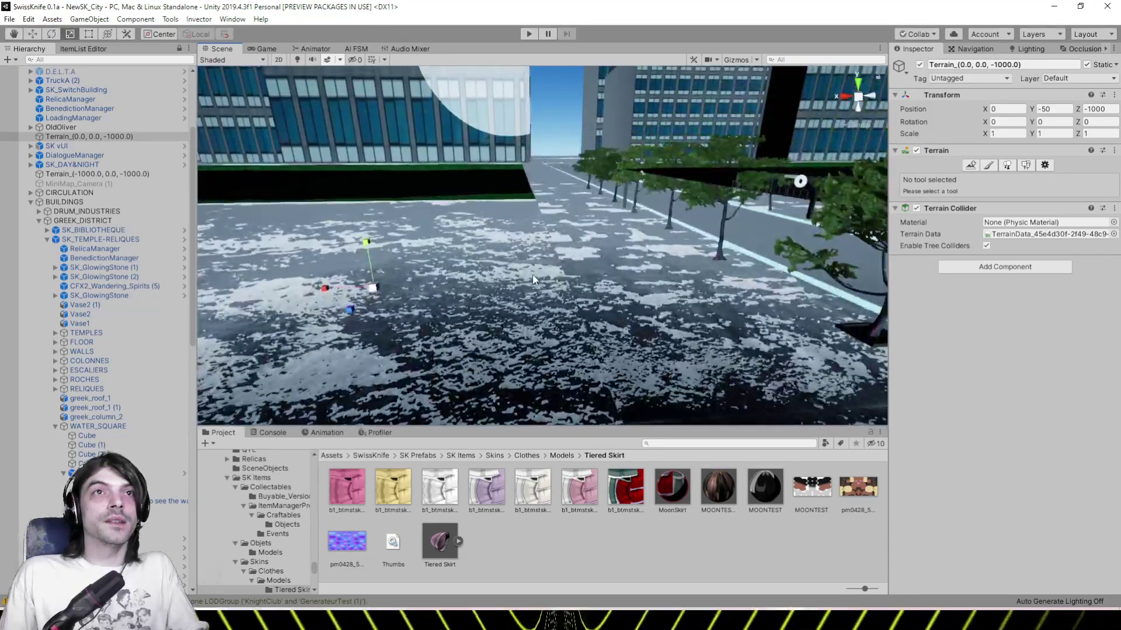
click(531, 279)
click(1018, 218)
click(709, 491)
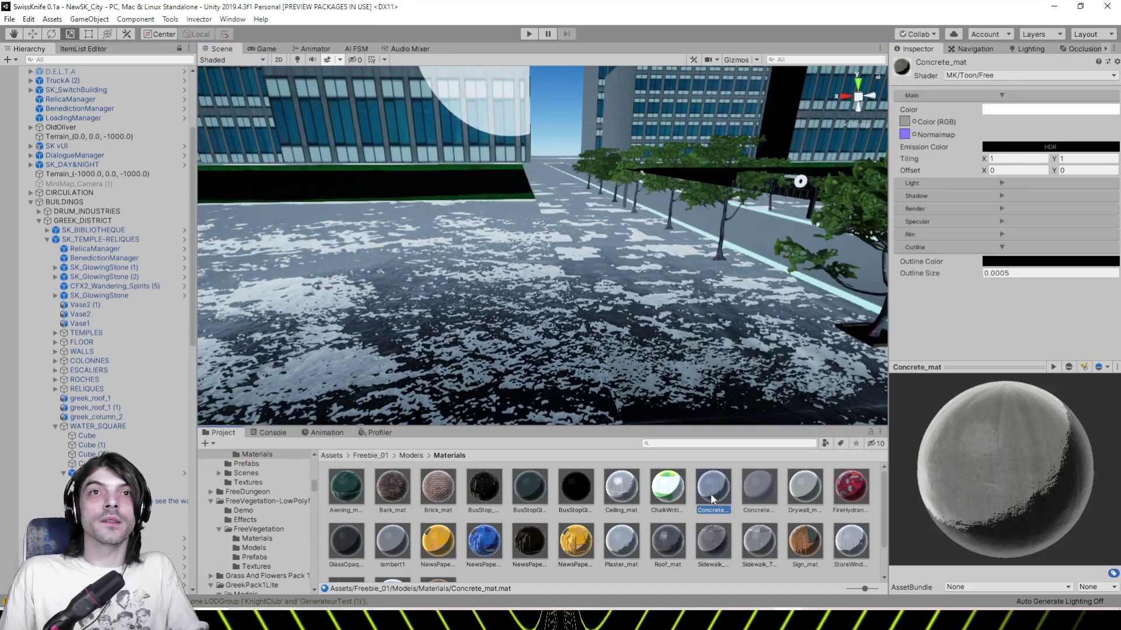
Set Concrete_mat's rim size to 2.84, rim intensity to 0.6, rim smoothness to 0.258 and shadow intensity to 0.87
click(993, 236)
click(1014, 284)
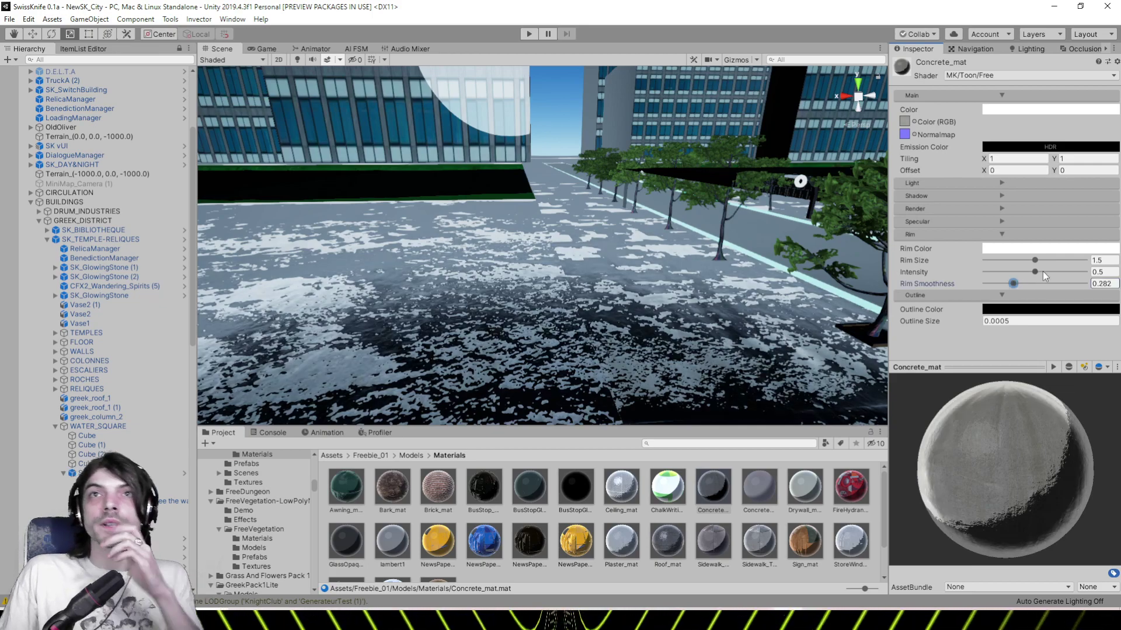
click(1045, 271)
click(1076, 259)
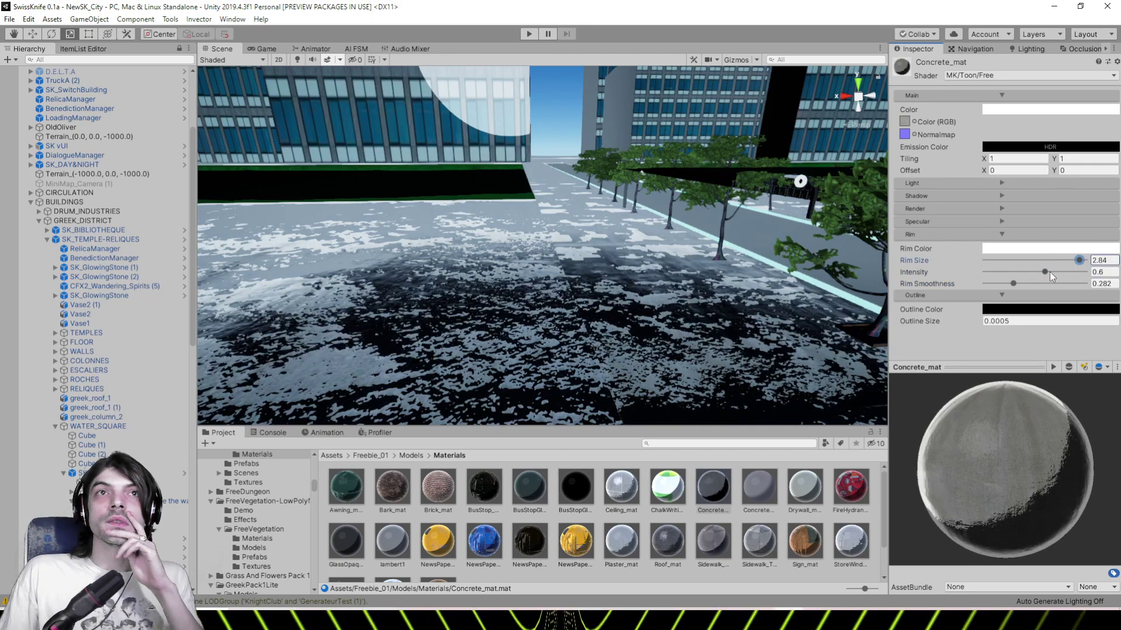
mouse_move(1014, 281)
mouse_down()
mouse_move(1058, 278)
mouse_move(1011, 277)
mouse_up()
click(999, 196)
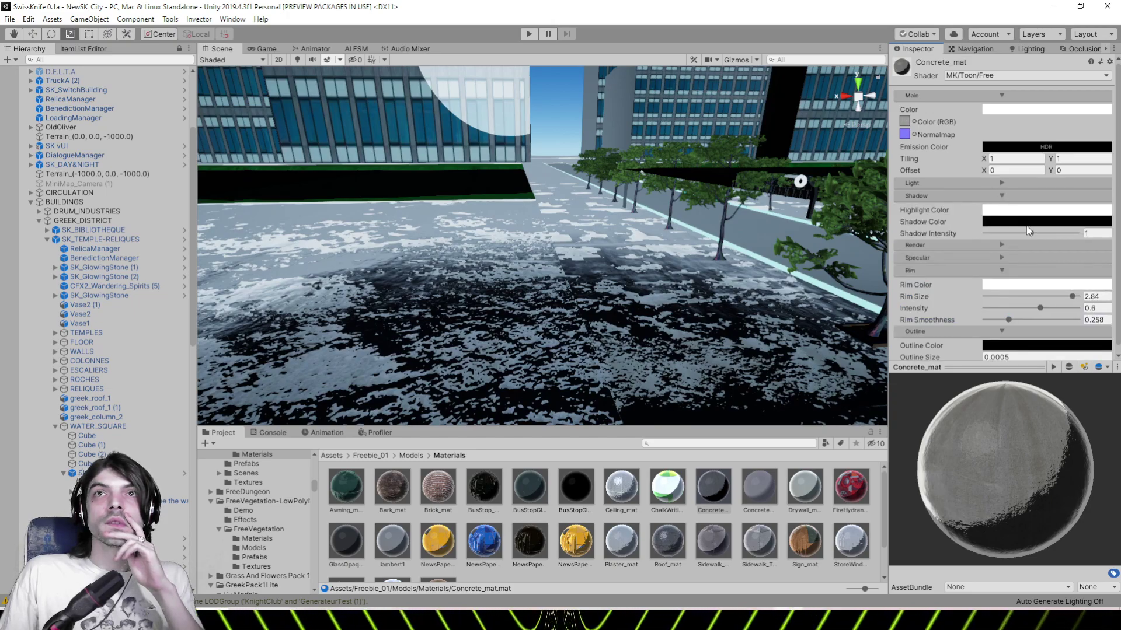
mouse_move(1028, 233)
mouse_down()
mouse_move(1046, 230)
mouse_move(1026, 236)
mouse_up()
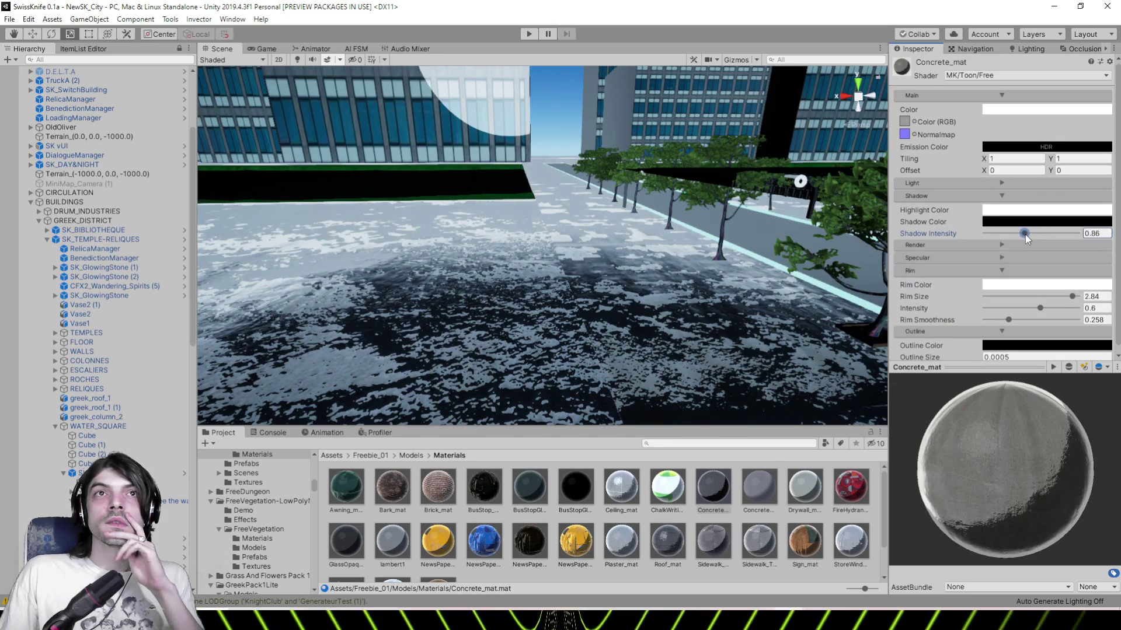
Enable scene lighting in the scene view and survey the streets and tree-lined park
mouse_move(584, 266)
right_down()
mouse_move(841, 276)
mouse_move(818, 254)
mouse_move(814, 269)
right_up()
click(298, 60)
right_drag(408, 175, 255, 233)
middle_drag(350, 262, 507, 283)
right_drag(688, 286, 449, 236)
scroll(557, 297, down, 3)
scroll(461, 251, up, 3)
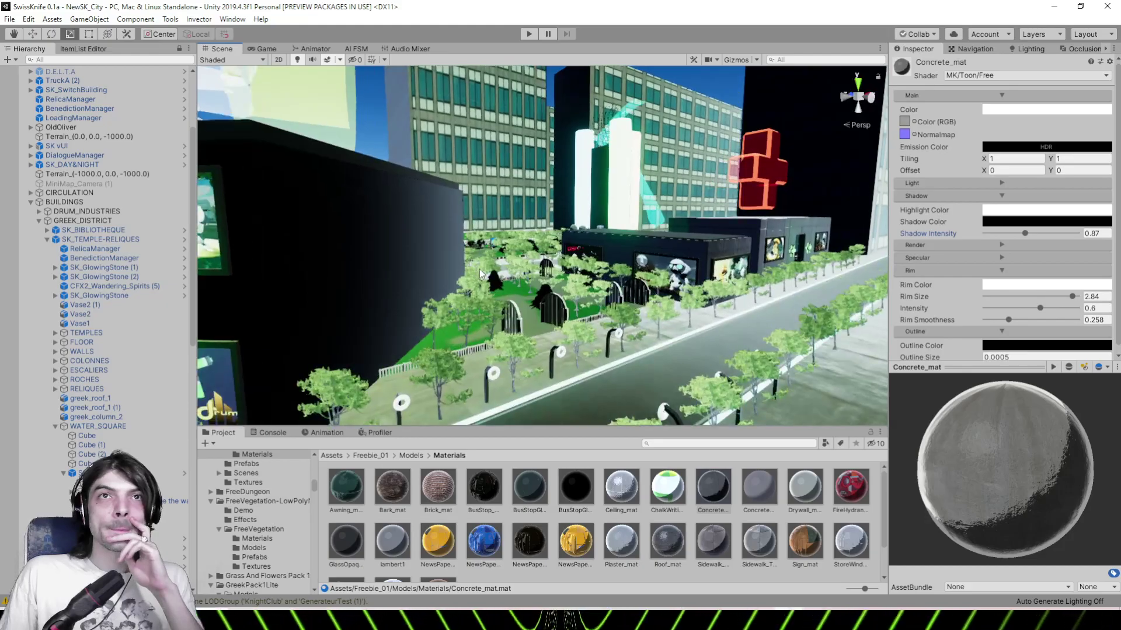
Display the scene gizmos and select the SK_InvisiblePortal trigger on the side of the 605 La Fabrique bus
right_drag(478, 271, 583, 280)
middle_drag(584, 281, 528, 251)
right_drag(527, 251, 651, 173)
click(737, 60)
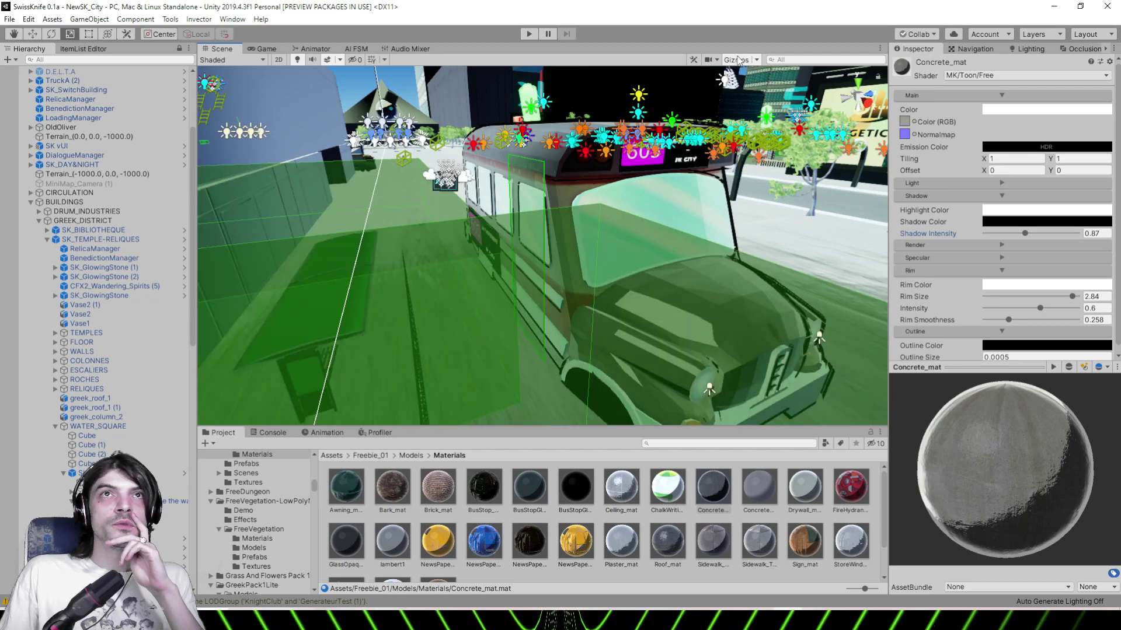
right_drag(547, 206, 574, 241)
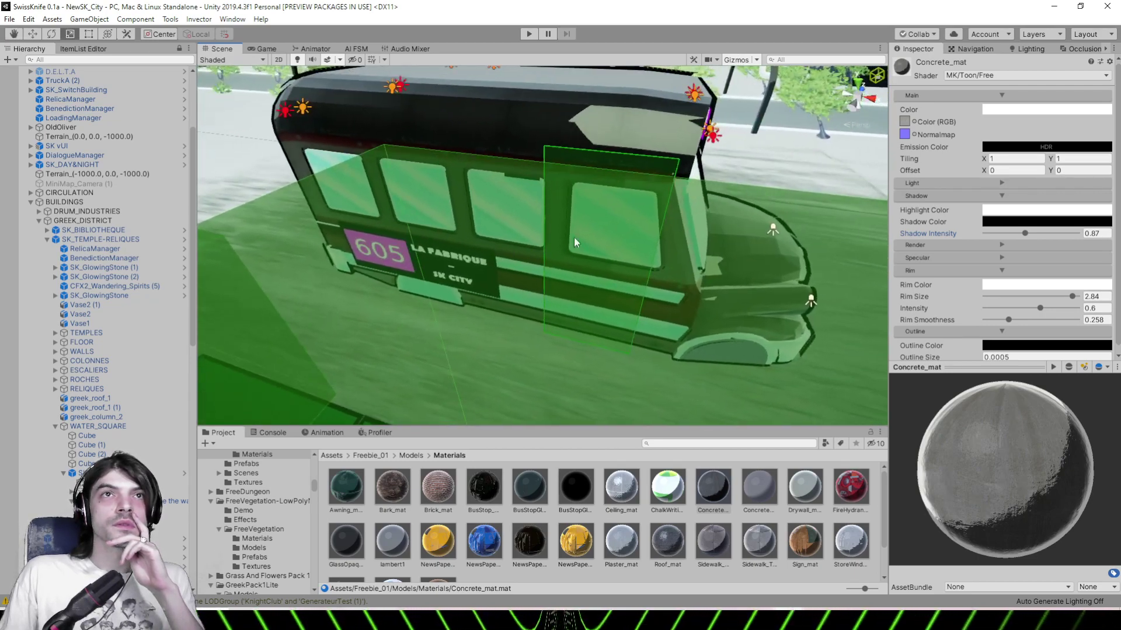
click(605, 157)
Enlarge the portal's Z scale to about 1.34 and shift it outward from the bus to X 8.33
right_drag(624, 181, 678, 144)
right_drag(849, 125, 464, 327)
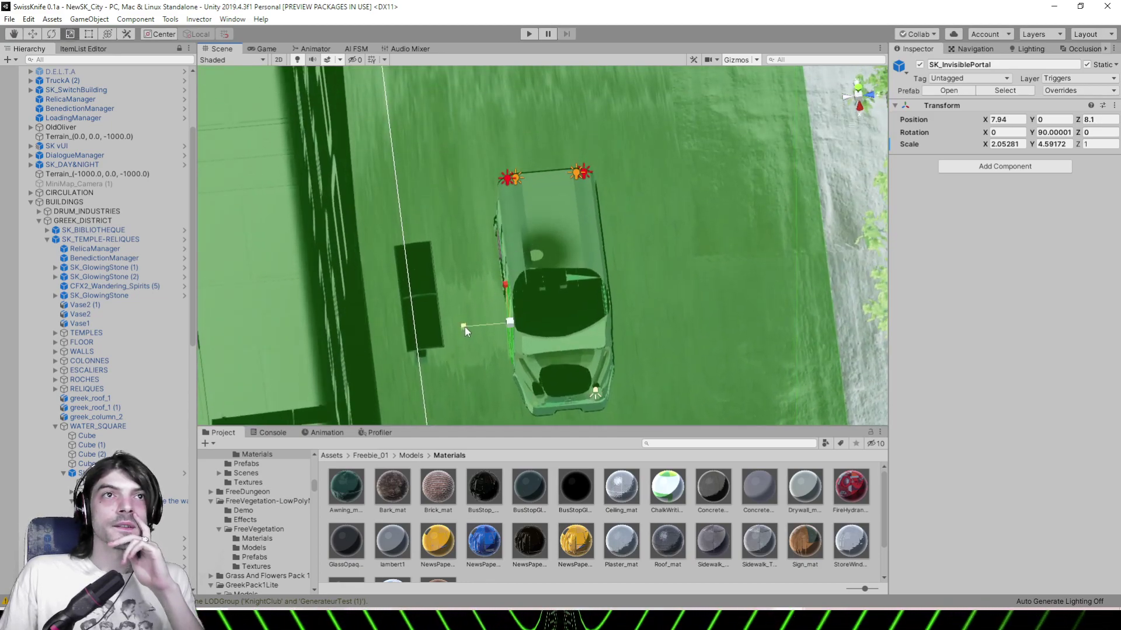
drag(464, 327, 388, 335)
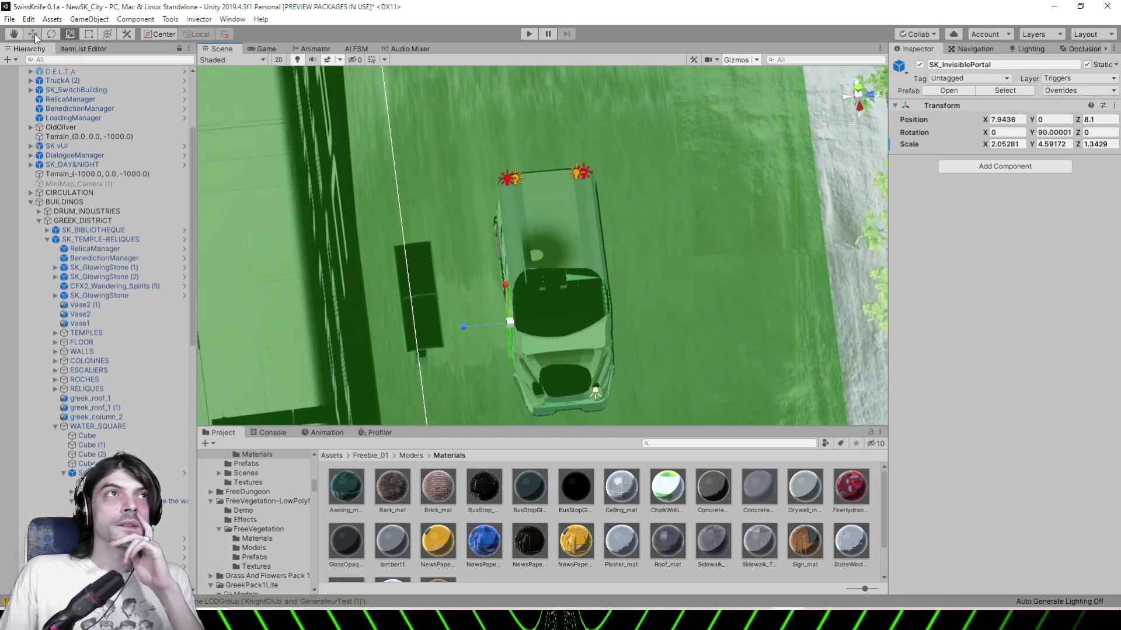
drag(464, 323, 463, 324)
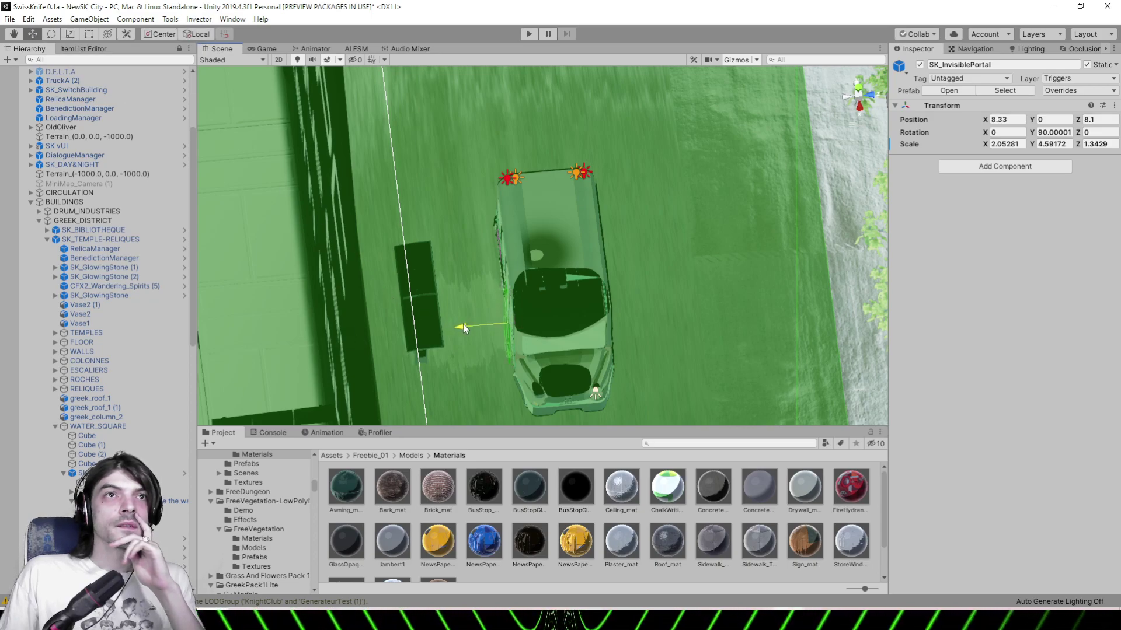
Lower the portal to Y -0.86 and slide it along the bus side to Z 8.56
right_drag(464, 324, 581, 229)
scroll(509, 264, up, 3)
scroll(488, 257, down, 2)
scroll(484, 254, up, 1)
key(f)
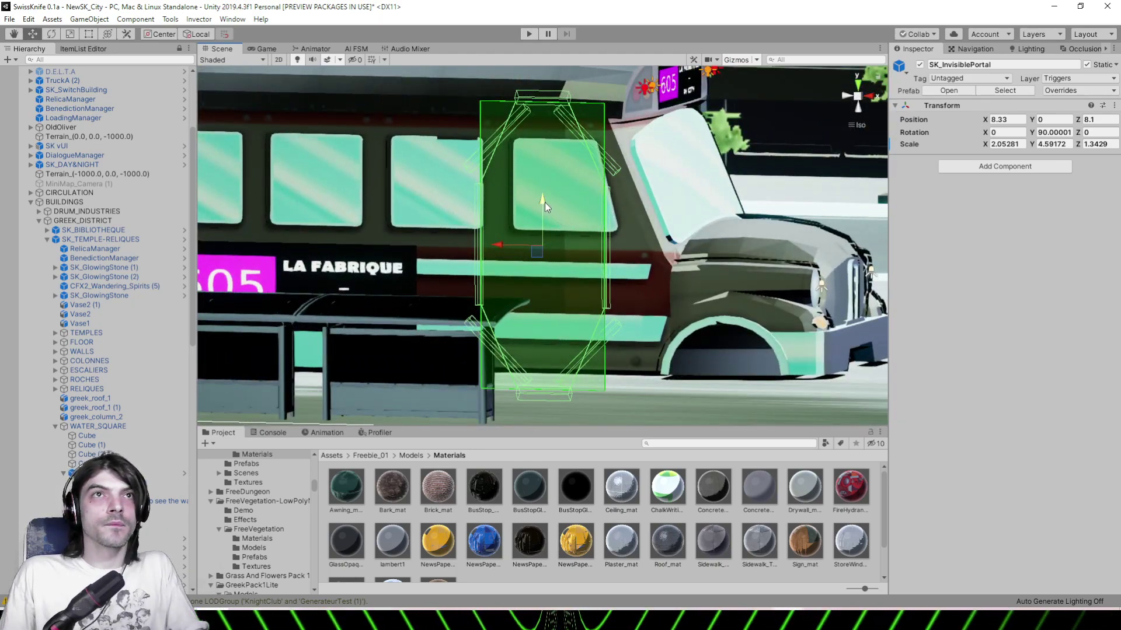
drag(544, 202, 544, 212)
right_drag(544, 211, 515, 290)
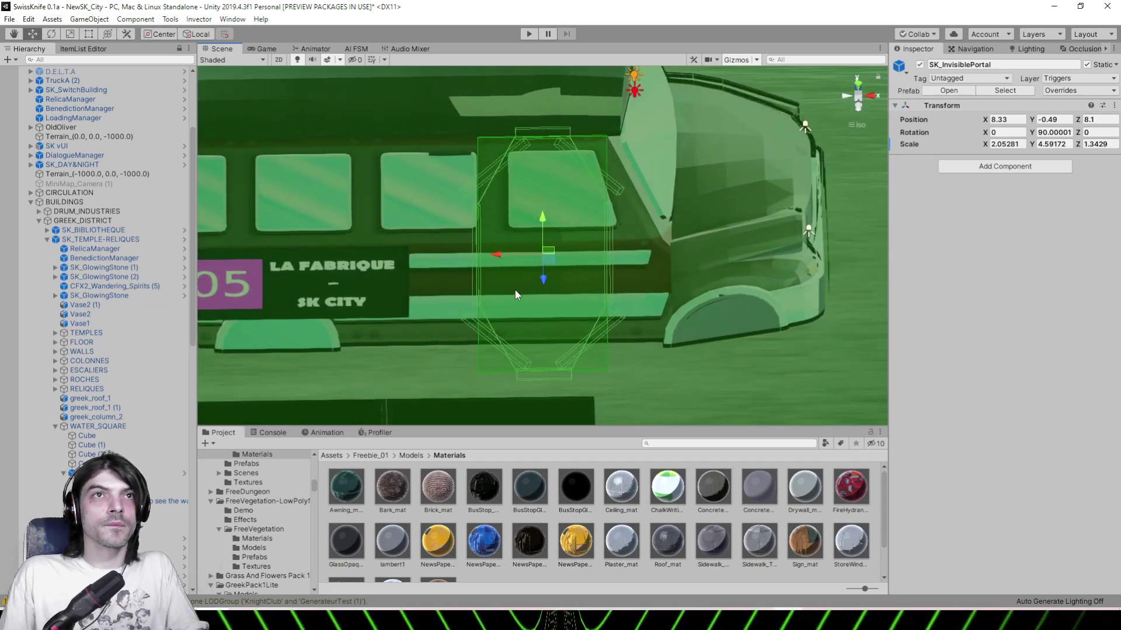
drag(499, 257, 508, 255)
right_drag(509, 255, 670, 181)
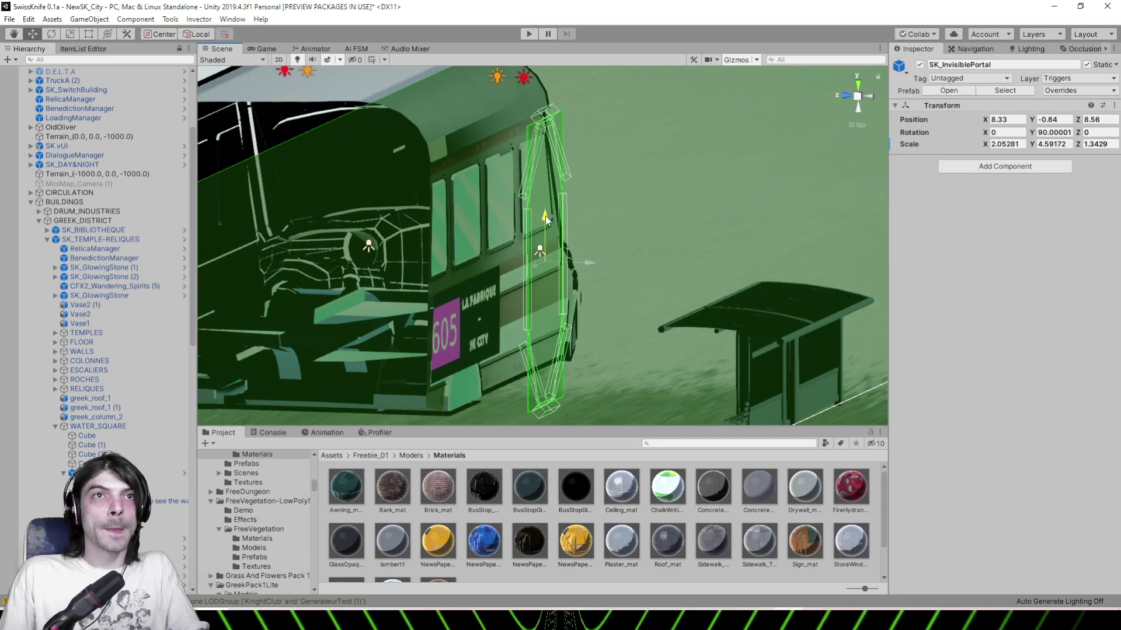
drag(544, 216, 545, 220)
mouse_move(545, 220)
right_down()
mouse_move(612, 179)
mouse_move(546, 217)
right_up()
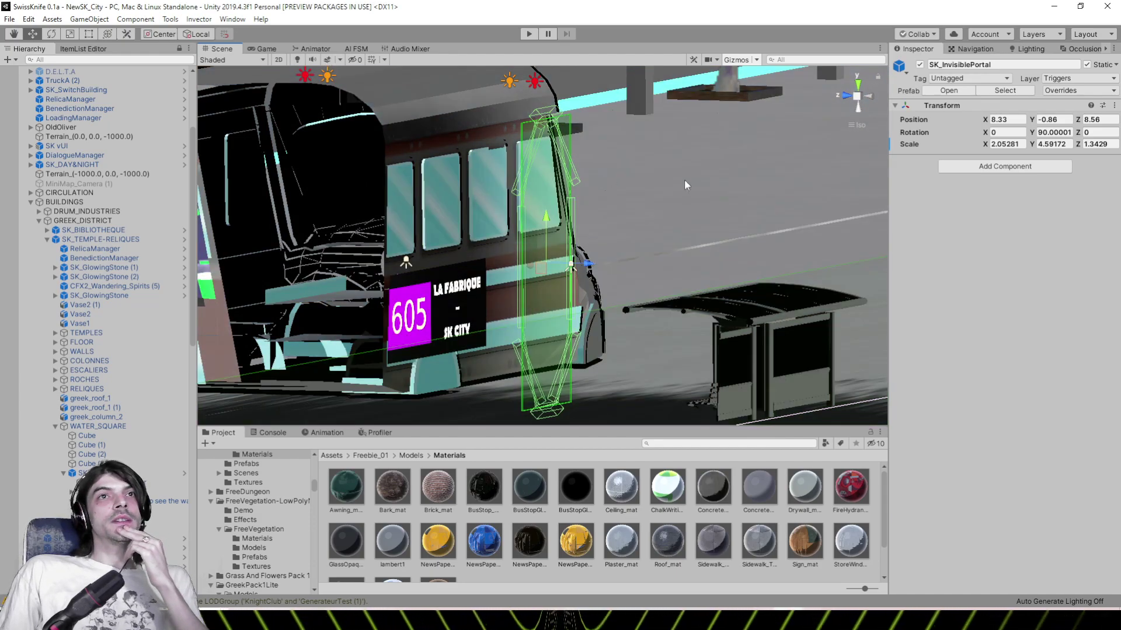
Activate the hidden SK_Bus [BatsuAmusementPark], expand its children and focus the view on it
right_drag(684, 179, 465, 274)
scroll(464, 278, down, 5)
right_drag(464, 219, 536, 211)
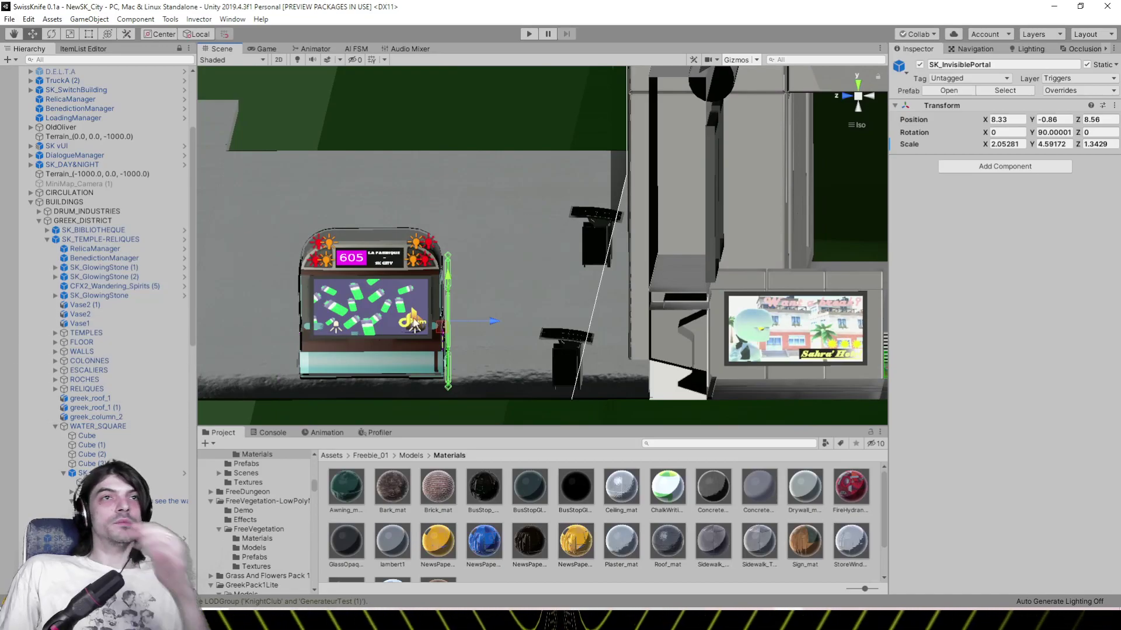
key(f)
scroll(109, 236, down, 10)
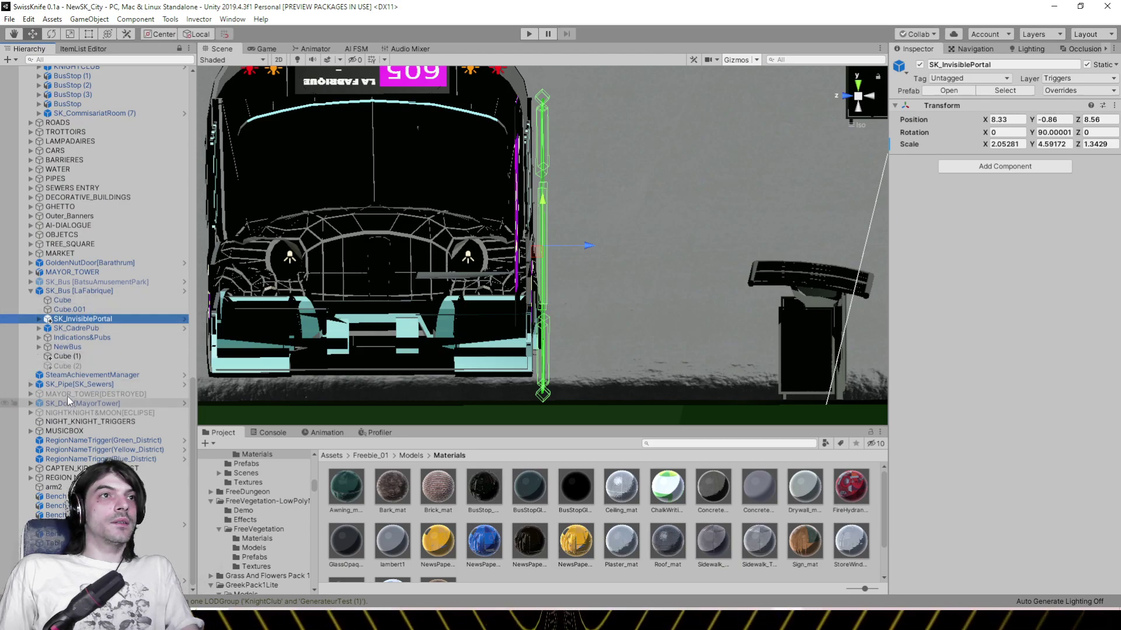
click(71, 282)
click(31, 281)
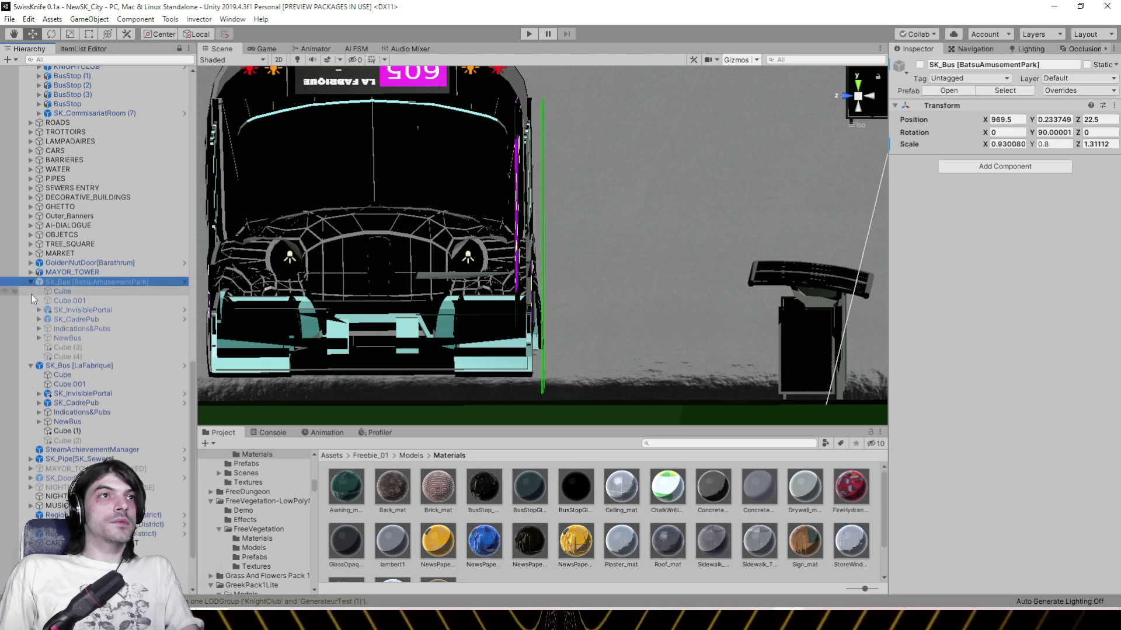
click(31, 366)
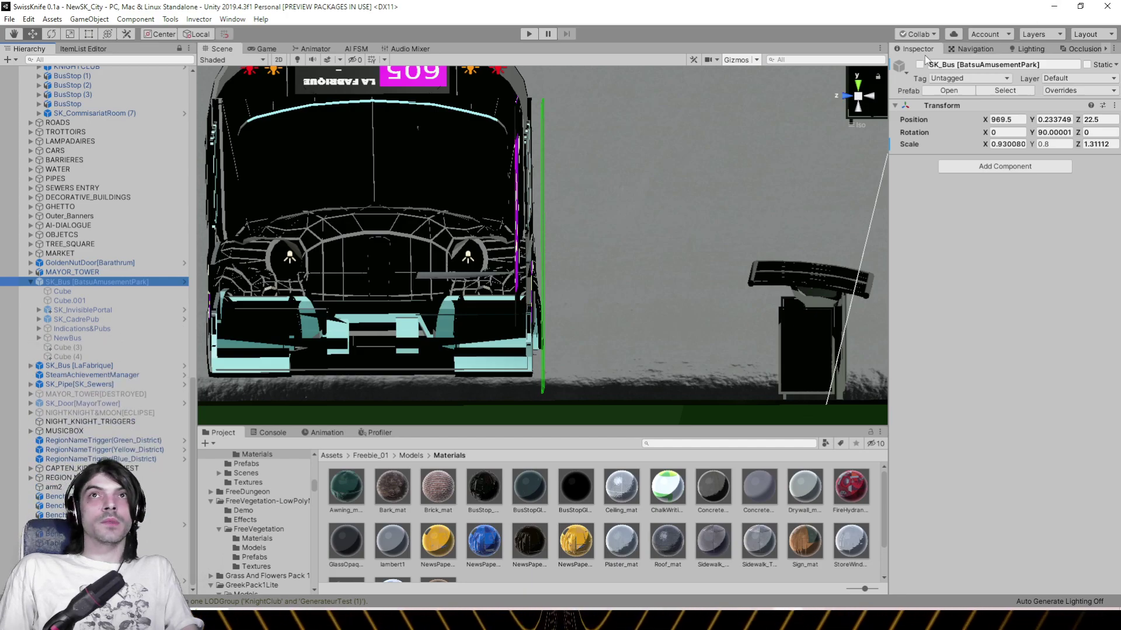
click(920, 64)
key(f)
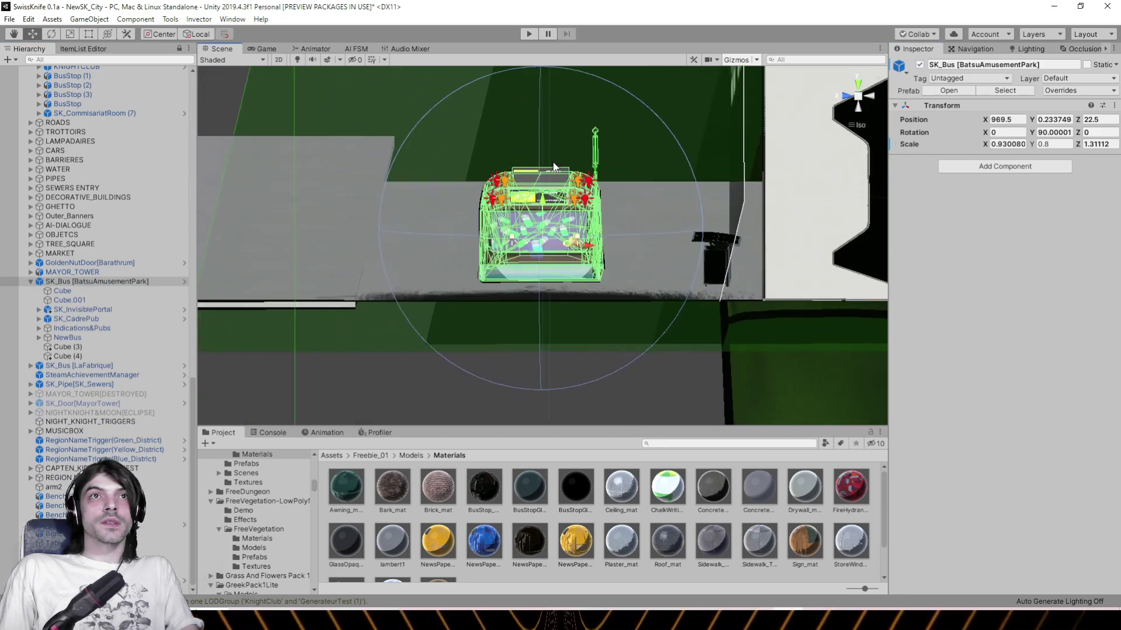
Select the amusement park bus's SK_InvisiblePortal and lower it to Y -2.22
alt+drag(509, 235, 301, 427)
alt+drag(469, 315, 423, 334)
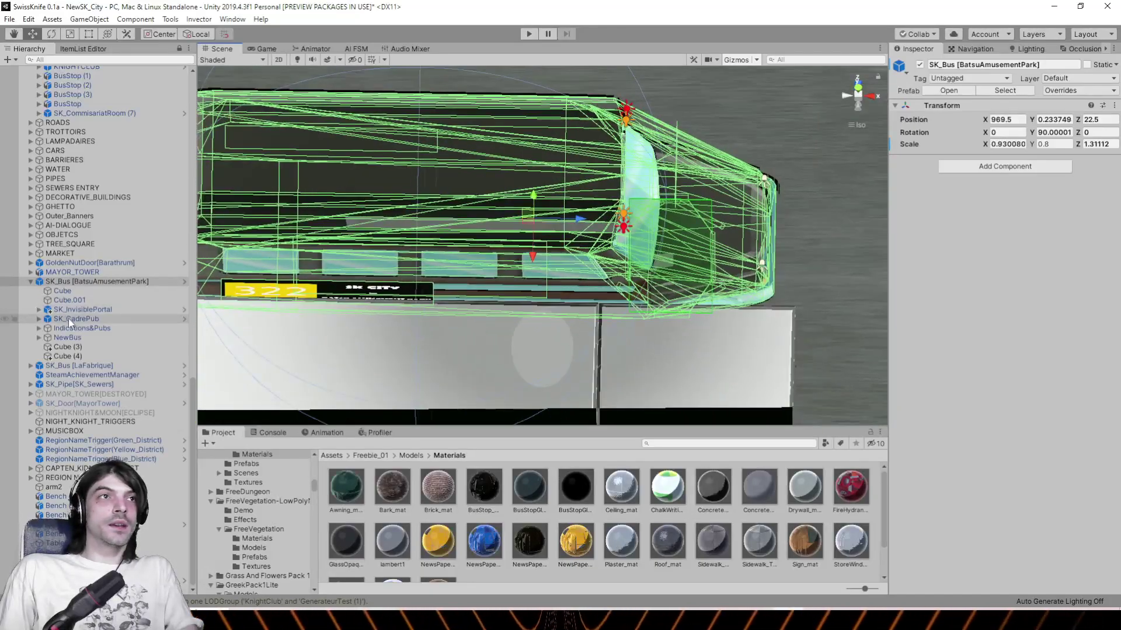
click(133, 311)
drag(620, 258, 547, 129)
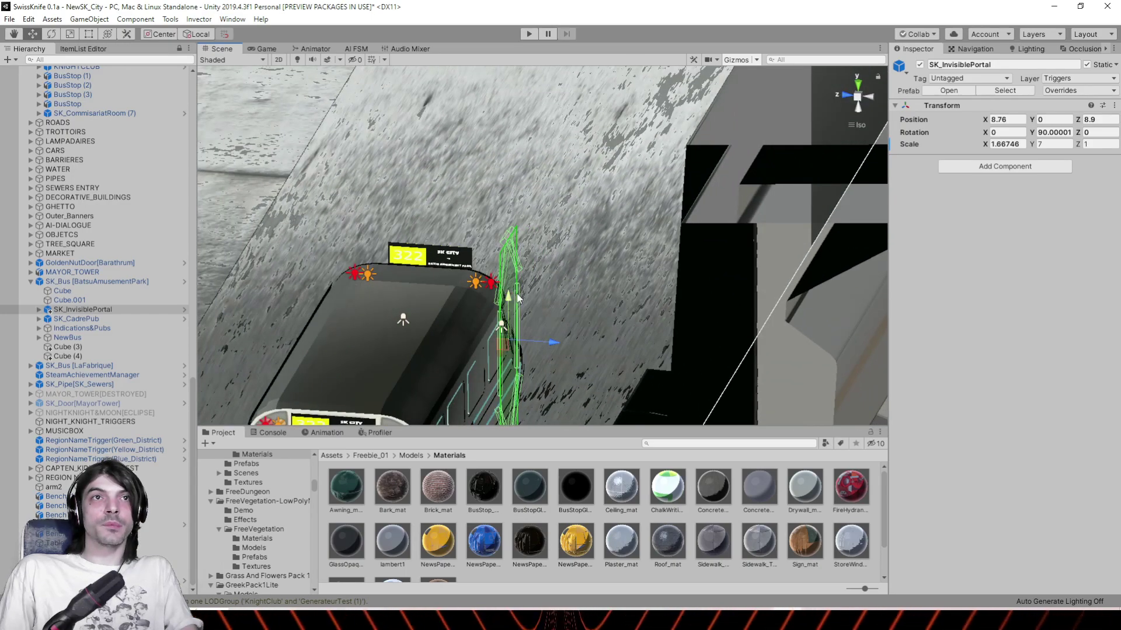
drag(507, 315, 508, 330)
middle_drag(507, 329, 530, 165)
Widen this portal to an X scale of about 2.04 and thicken it along Z
alt+drag(537, 309, 334, 44)
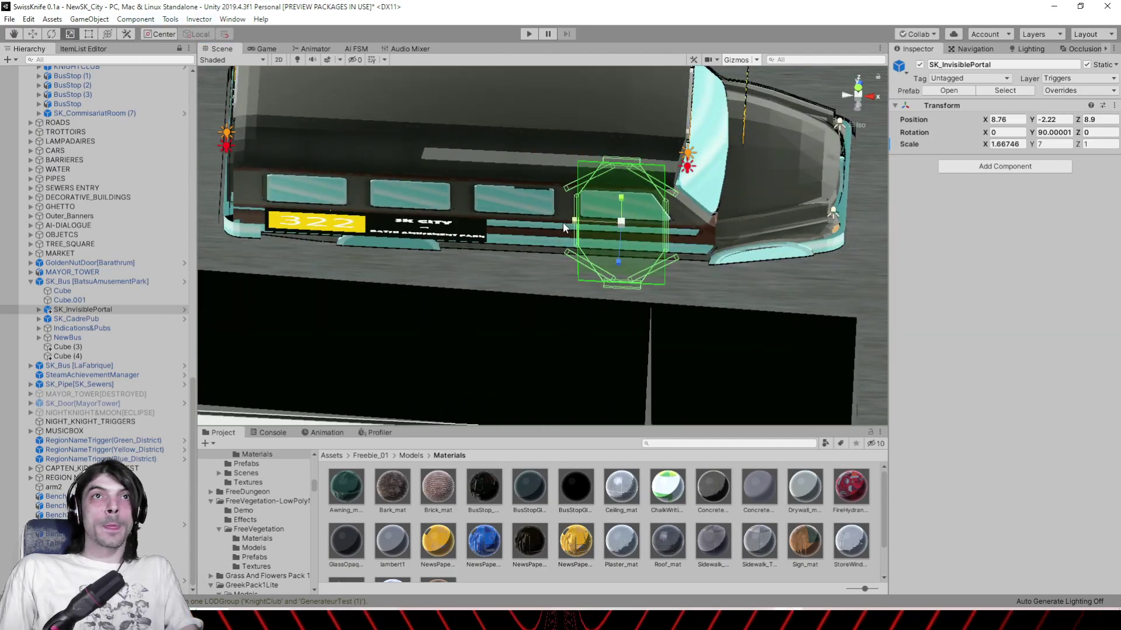
drag(576, 222, 565, 224)
alt+drag(565, 223, 782, 245)
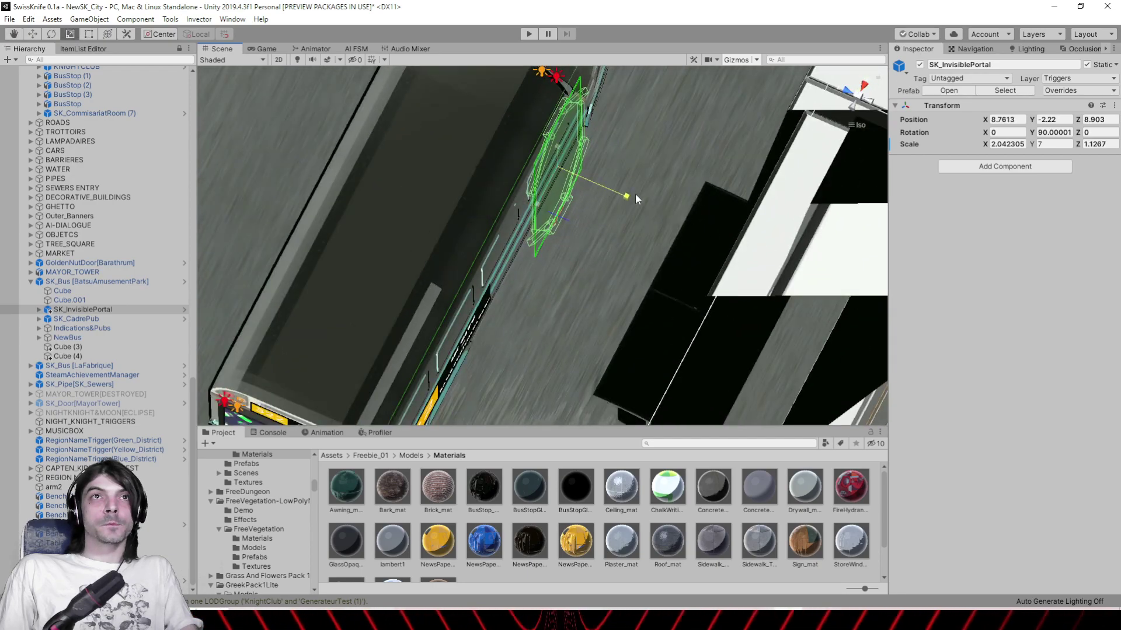
alt+drag(692, 200, 237, 179)
Deactivate SK_Bus [BatsuAmusementPark] again and save the scene
click(86, 282)
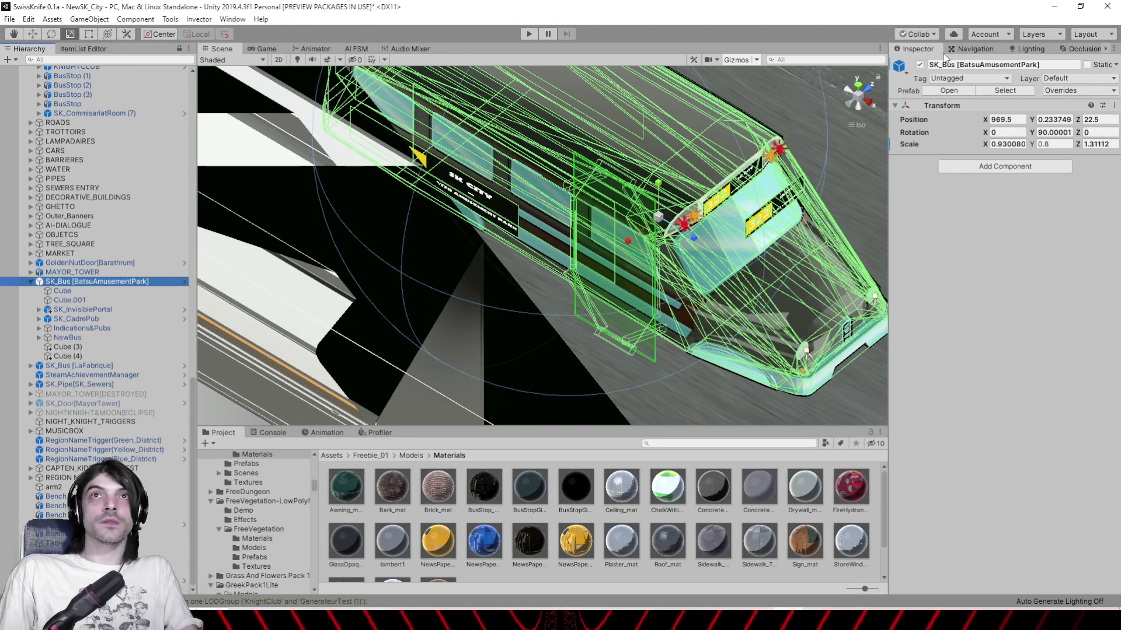
click(920, 64)
key(ctrl+s)
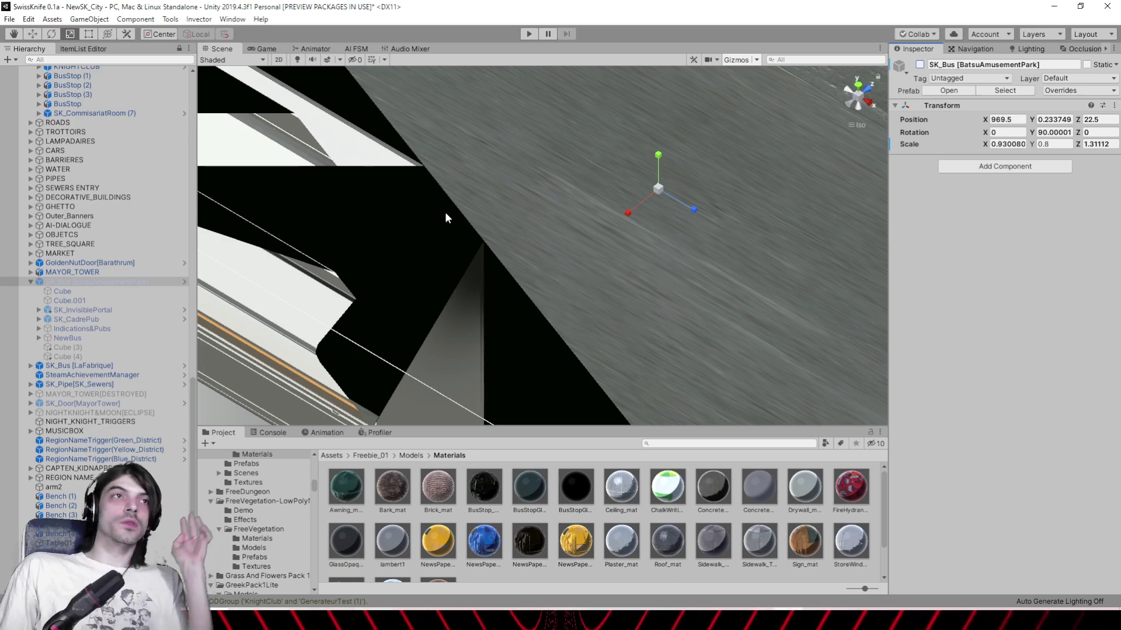
Collapse the amusement park bus and the BUILDINGS group in the scene's object list
click(30, 282)
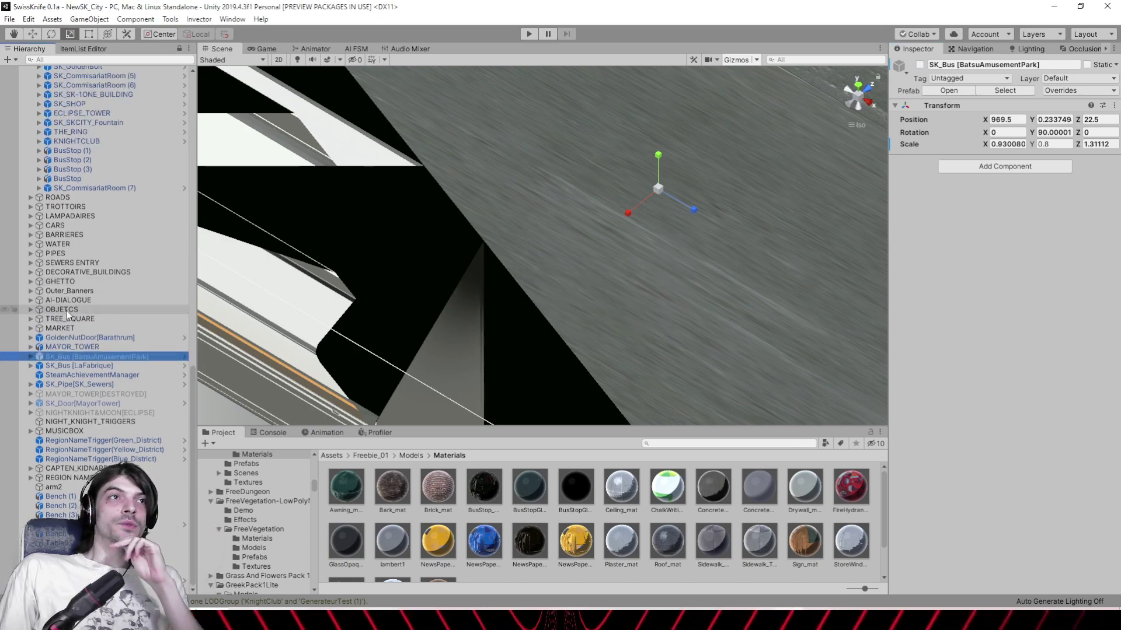
scroll(76, 236, up, 15)
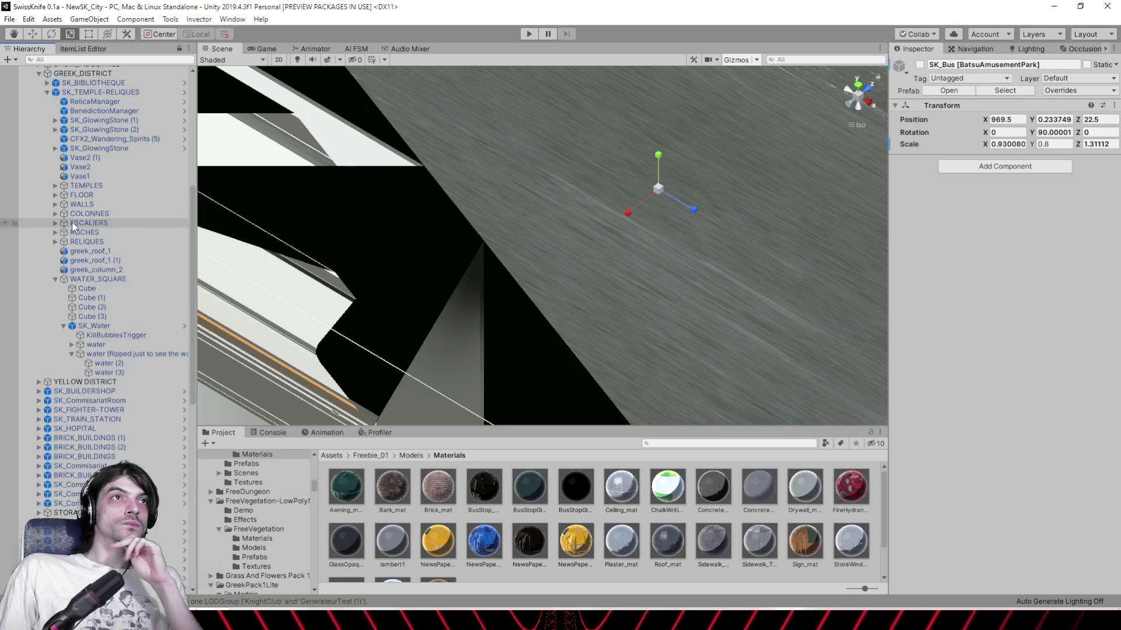
click(28, 332)
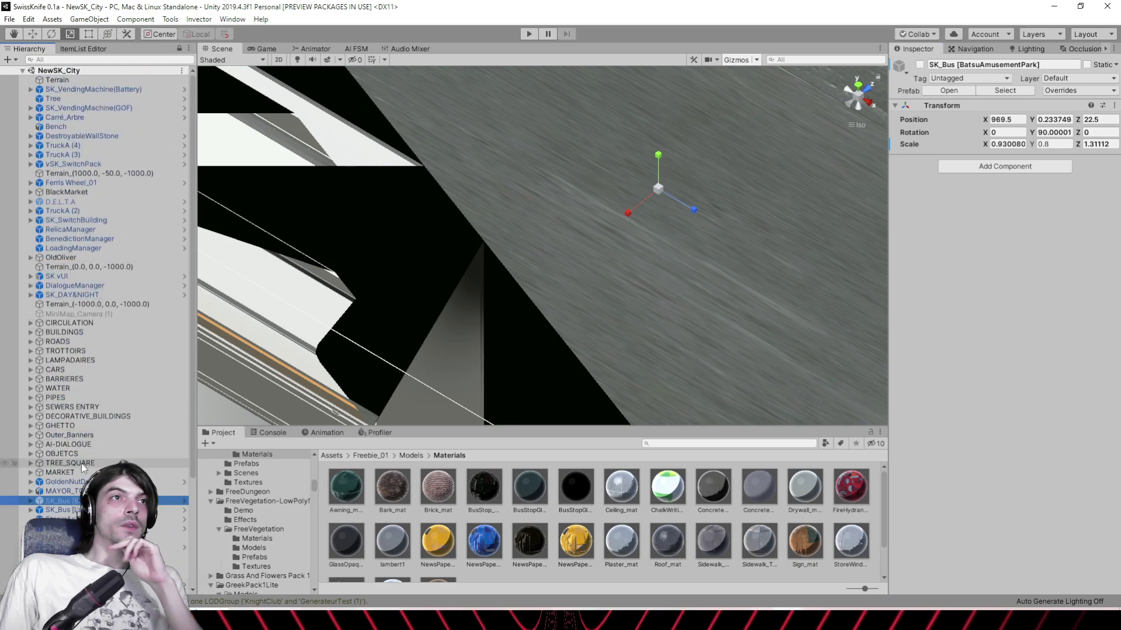
Examine the train station, its forecourt and the surrounding city blocks from several angles
scroll(95, 310, down, 5)
right_drag(806, 192, 544, 178)
scroll(544, 178, down, 10)
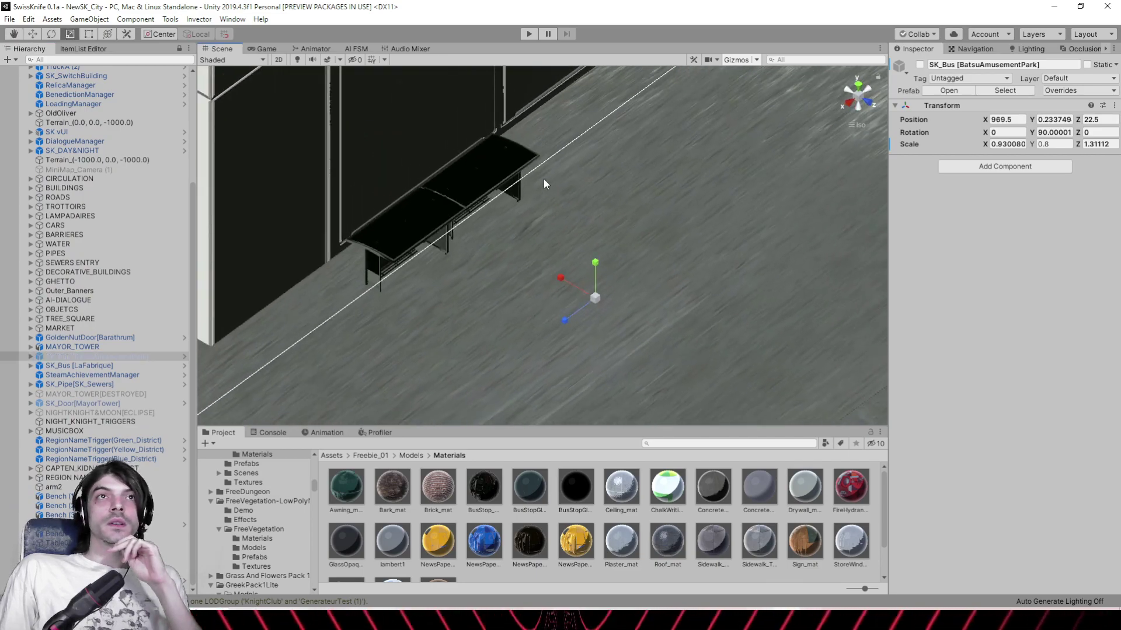
scroll(536, 187, down, 15)
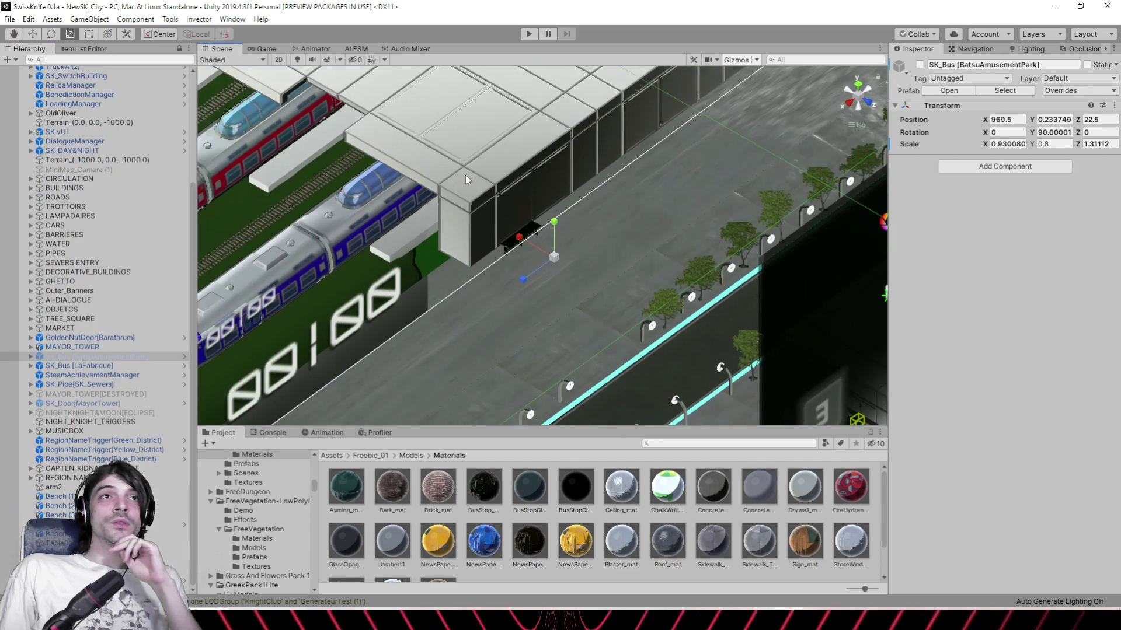
middle_drag(292, 194, 555, 214)
right_drag(556, 214, 708, 70)
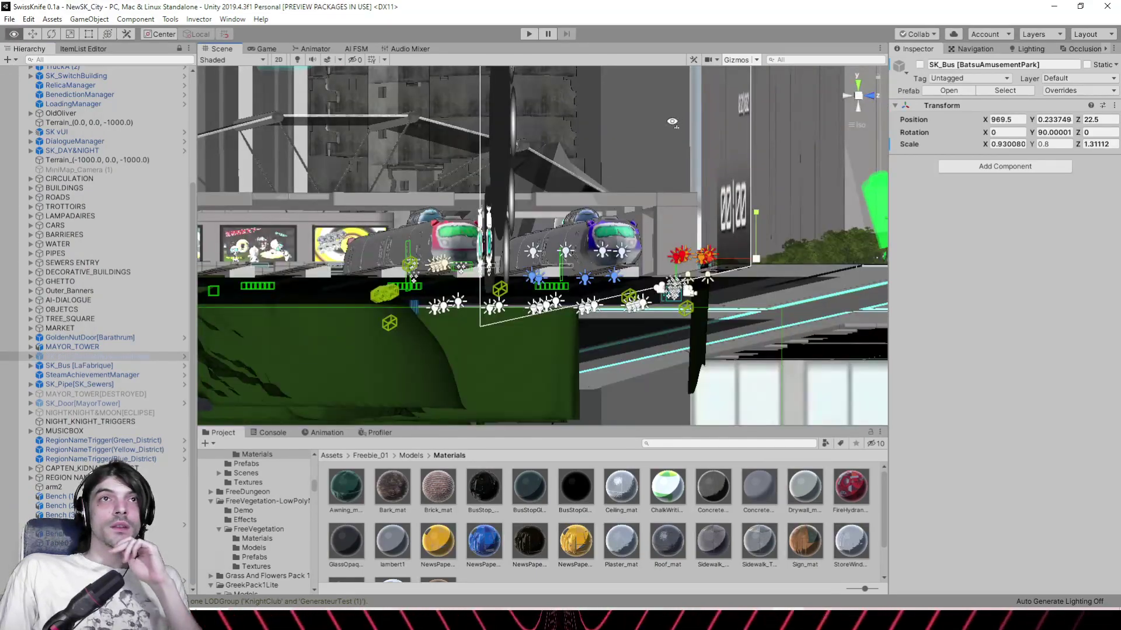
right_drag(673, 121, 734, 274)
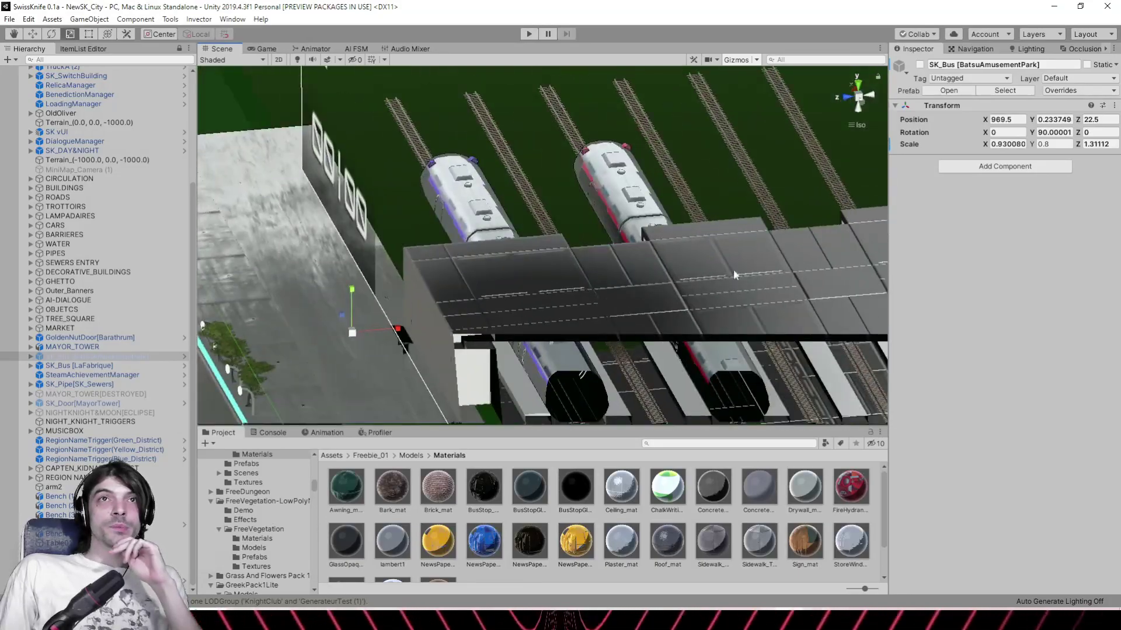
middle_drag(734, 274, 583, 165)
scroll(583, 165, down, 15)
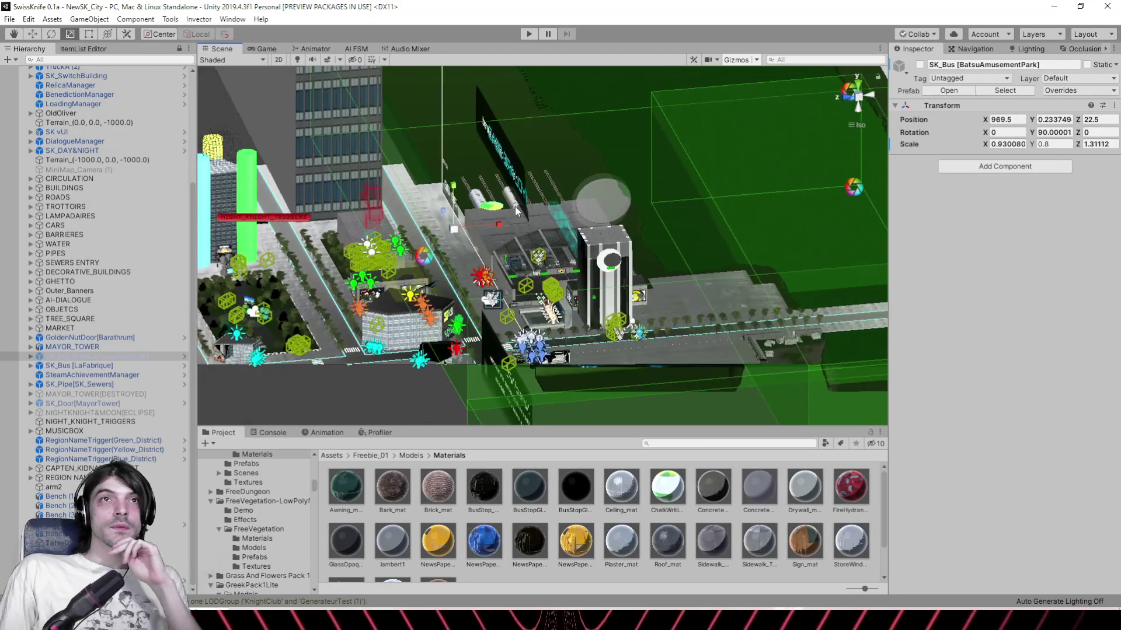
right_drag(516, 211, 773, 291)
middle_drag(773, 291, 549, 218)
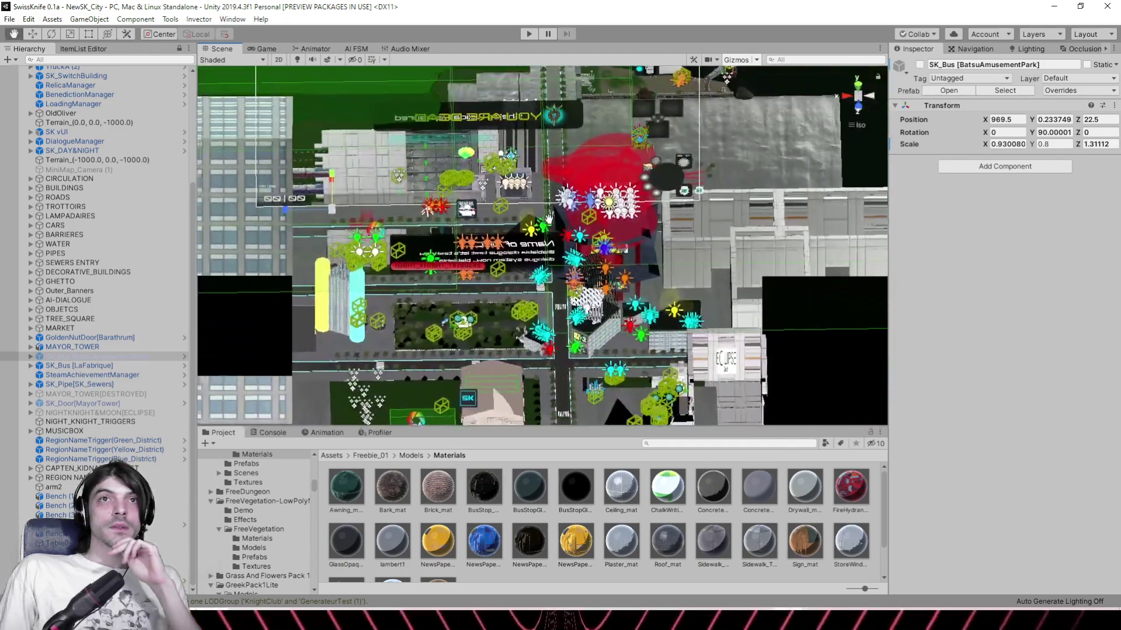
right_drag(549, 219, 657, 210)
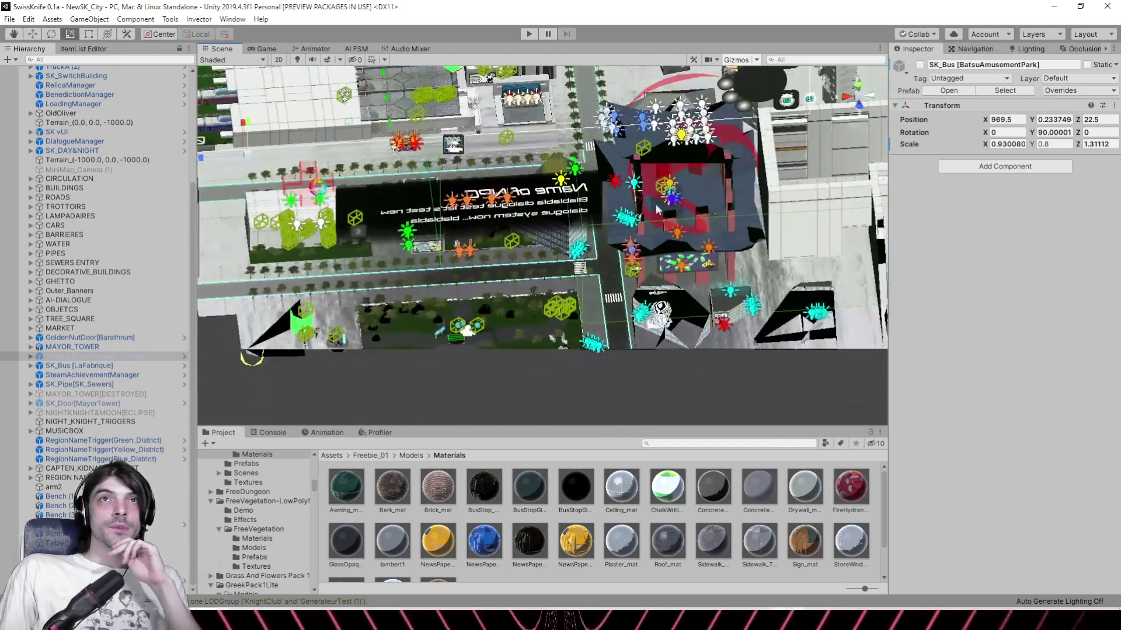
Hide the scene gizmos, switch to the perspective view, and turn on scene lighting and visual effects
click(745, 63)
alt+drag(684, 185, 734, 172)
alt+drag(580, 183, 848, 155)
click(854, 126)
alt+drag(630, 233, 525, 175)
middle_drag(421, 281, 575, 199)
right_drag(574, 198, 360, 112)
click(297, 60)
click(327, 60)
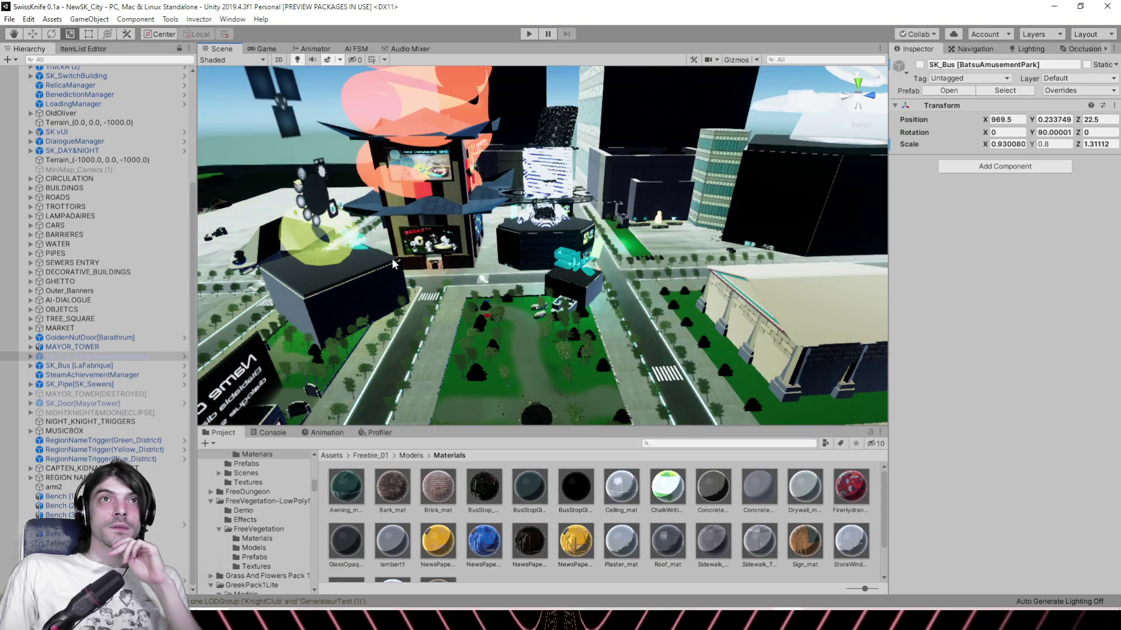
Select the Trottoir1 pavement slab by the tree-lined crosswalk and reduce its Y scale to about 0.227
alt+drag(315, 199, 421, 233)
middle_drag(420, 234, 550, 215)
right_drag(549, 215, 606, 185)
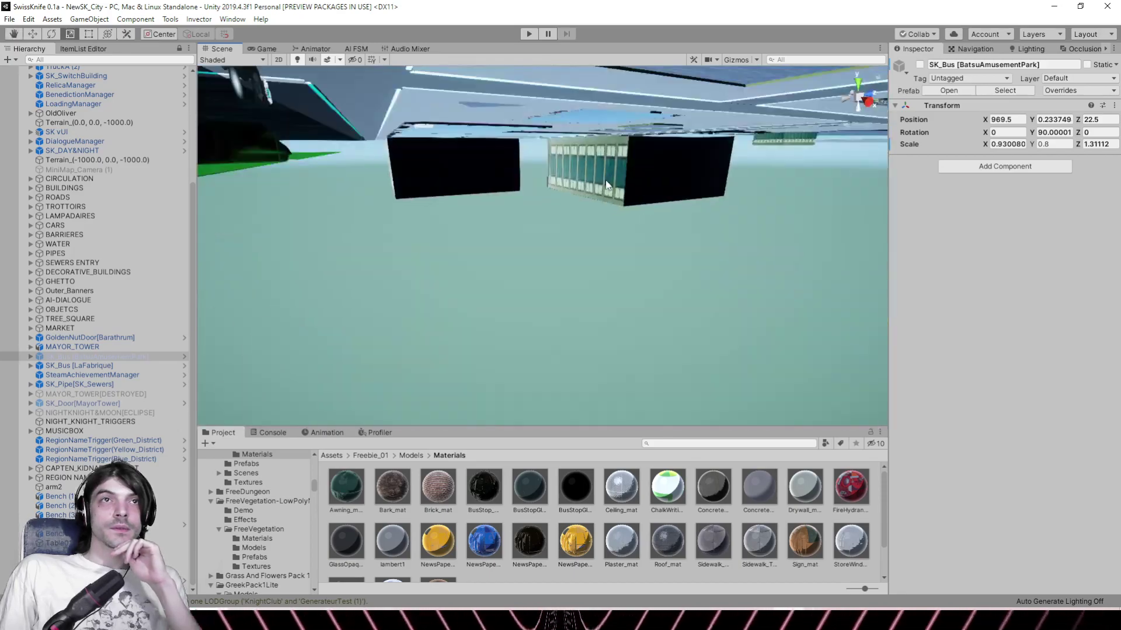
right_drag(548, 156, 616, 300)
scroll(558, 167, up, 3)
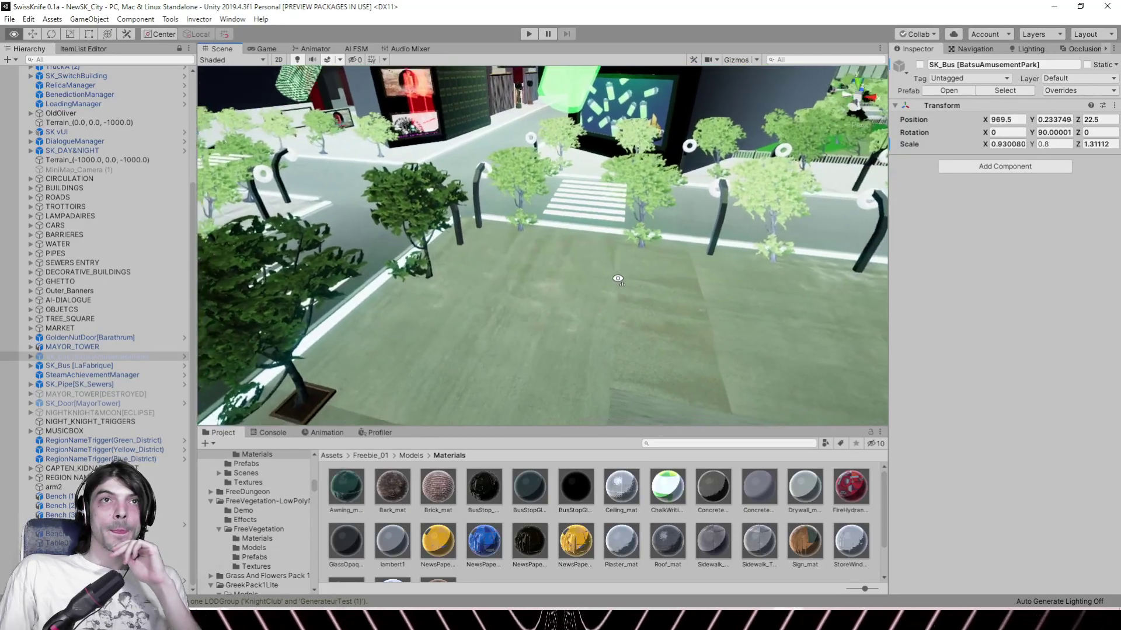
click(580, 287)
click(580, 288)
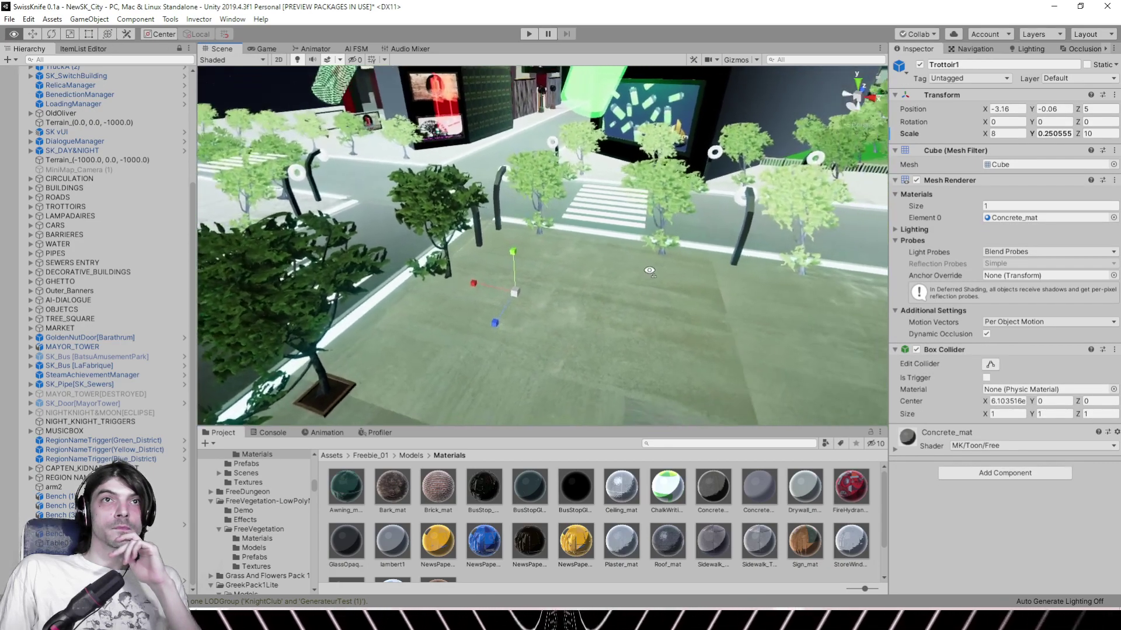
alt+drag(647, 271, 693, 268)
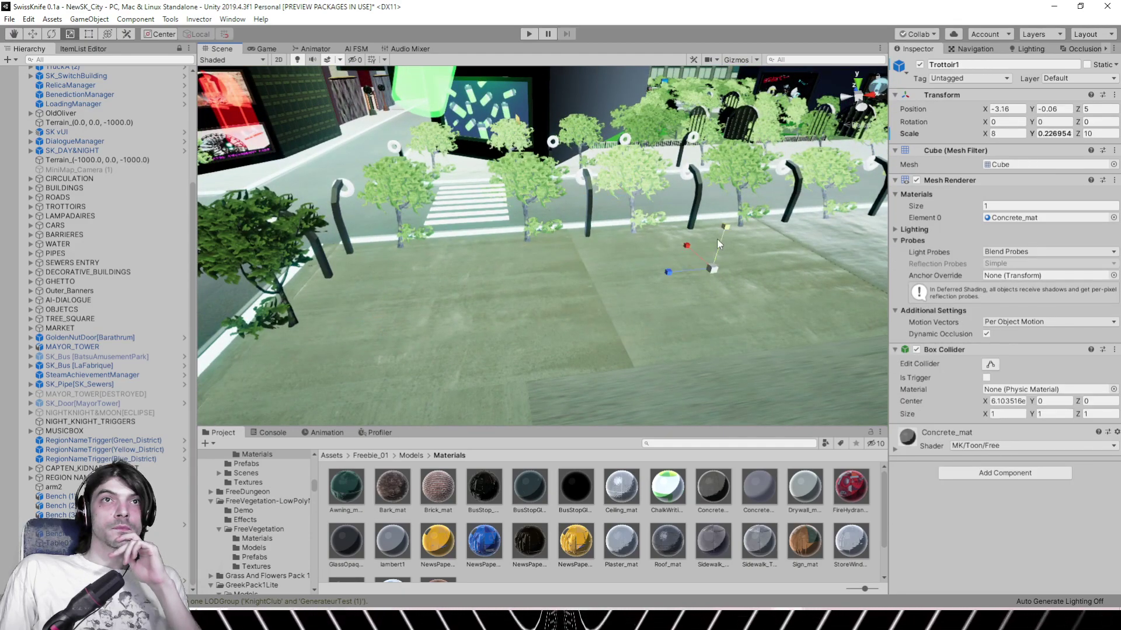
Check the adjusted pavement and neighbouring streets from ground level and above, and save the NewSK_City scene
right_drag(560, 284, 655, 280)
scroll(659, 272, up, 3)
scroll(654, 269, down, 2)
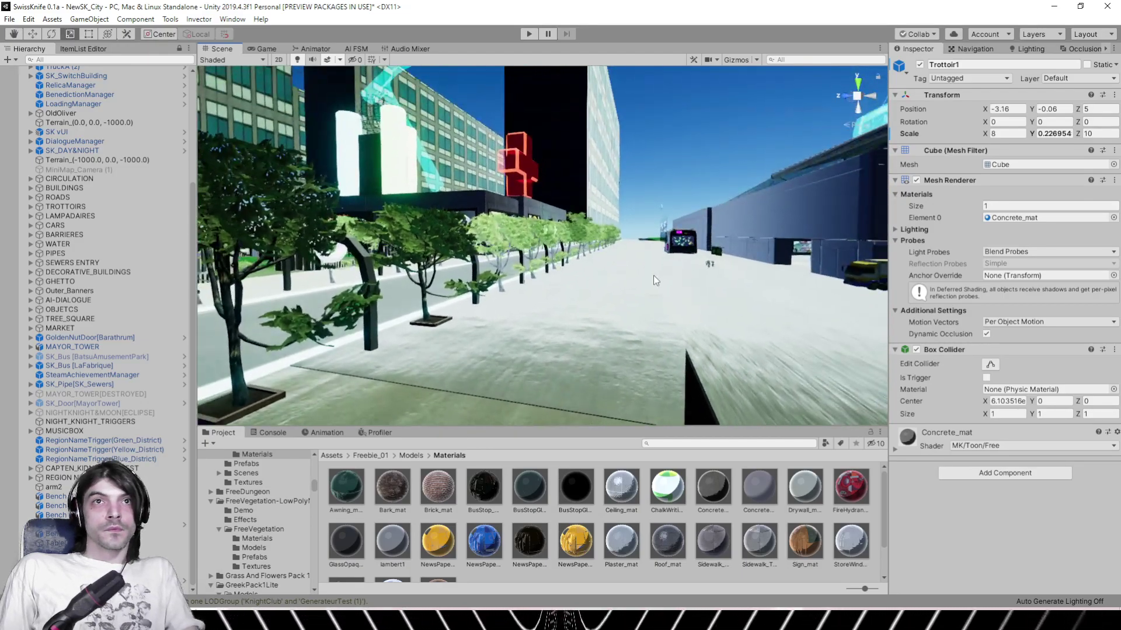
middle_drag(653, 276, 646, 312)
right_drag(647, 312, 418, 356)
scroll(420, 358, down, 6)
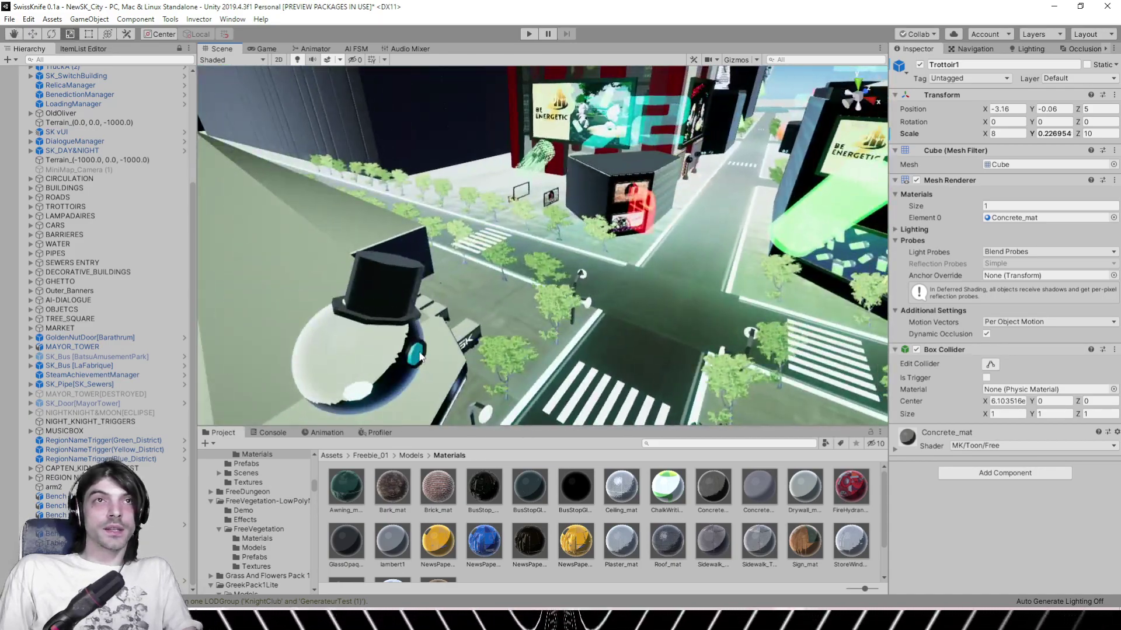
key(ctrl+s)
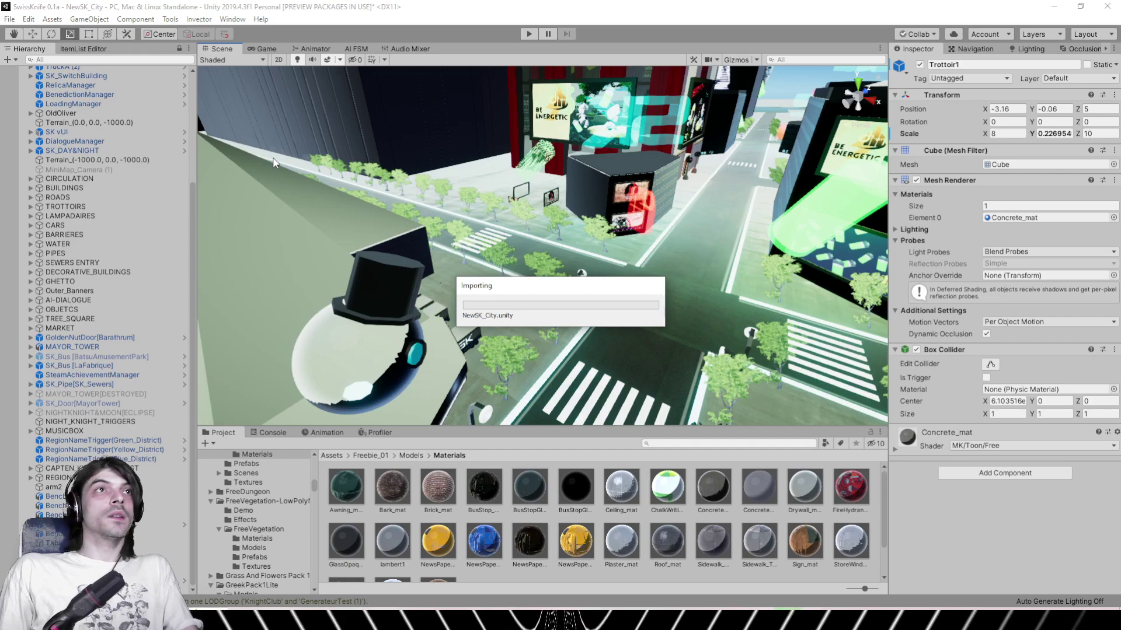
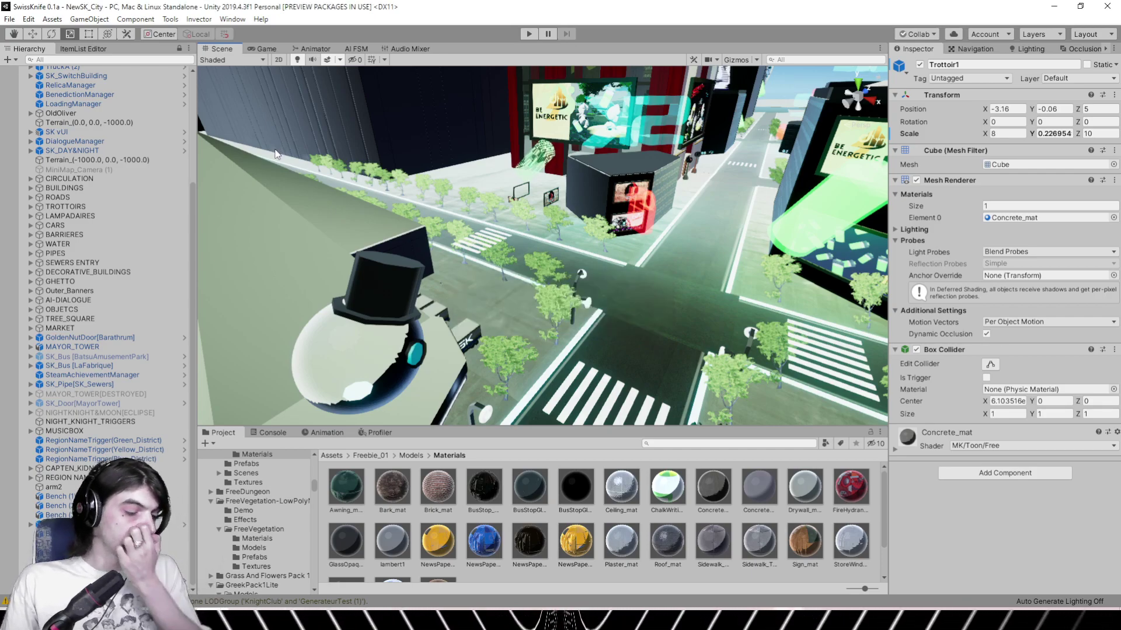
Open the NIGHTKNIGHT_Arena.unity scene from the project's Assets folder
click(11, 19)
click(35, 38)
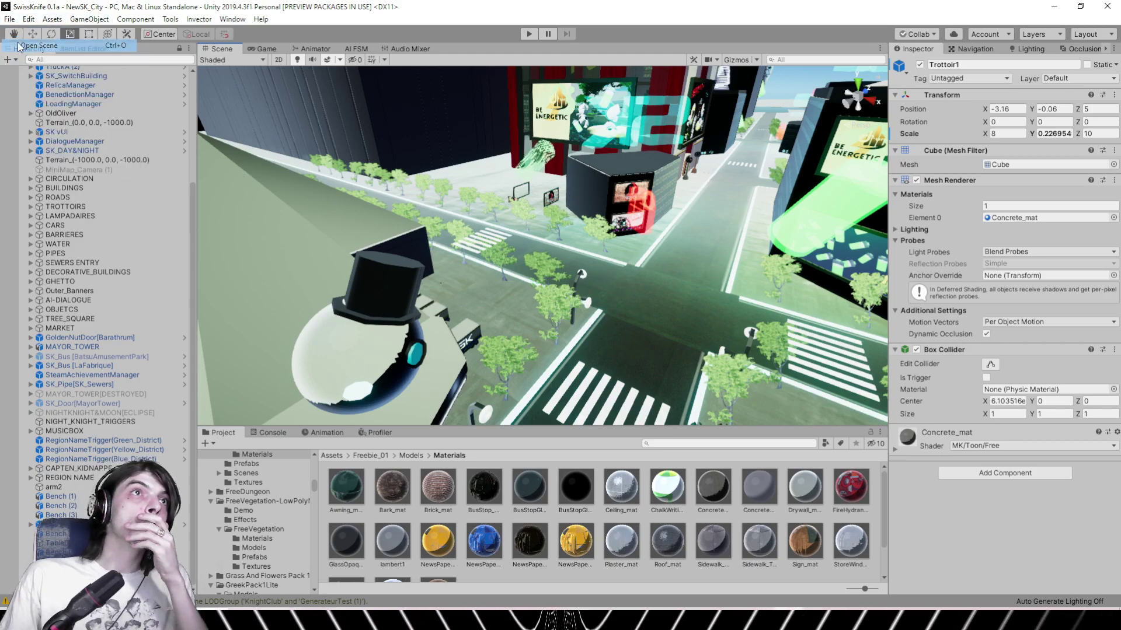
drag(555, 103, 549, 261)
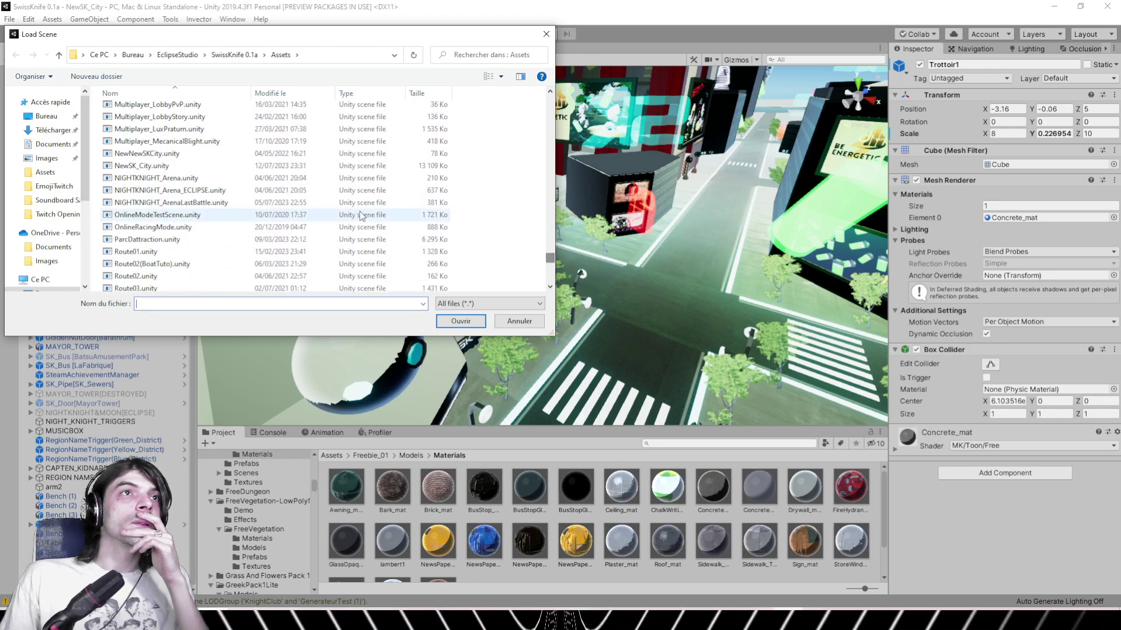
double_click(212, 178)
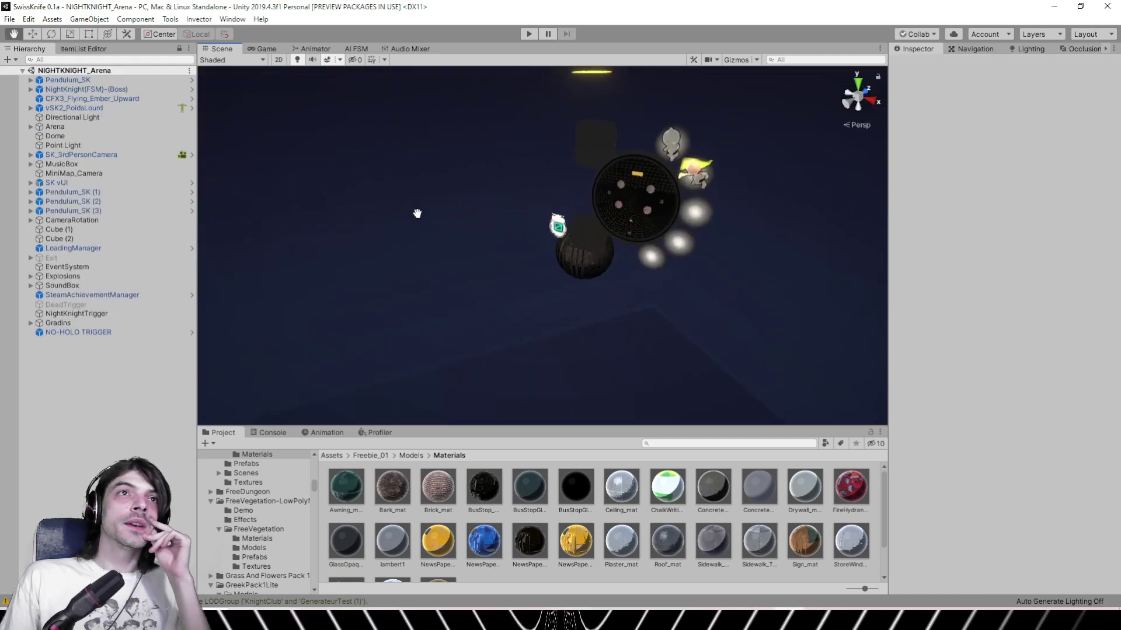
Inspect the arena's grated structure up close in the NIGHTKNIGHT_Arena scene
middle_drag(417, 214, 425, 216)
scroll(425, 216, up, 5)
middle_drag(670, 268, 578, 253)
scroll(625, 243, up, 3)
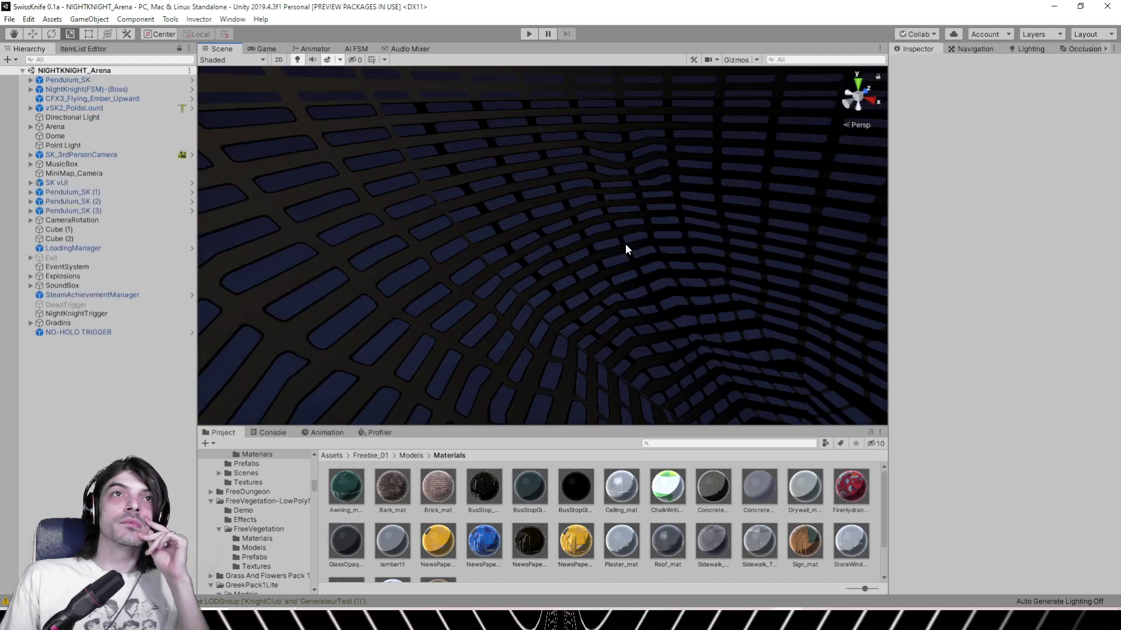
Examine the winners' podium in the arena and check which material its blocks use
right_drag(625, 250, 594, 259)
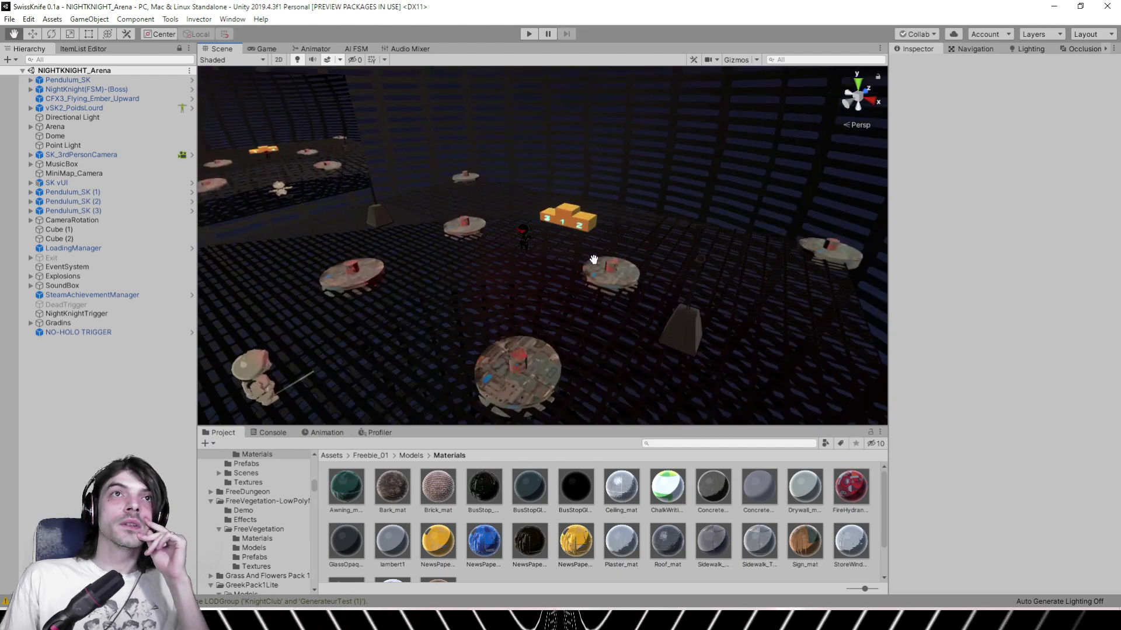
scroll(594, 260, up, 3)
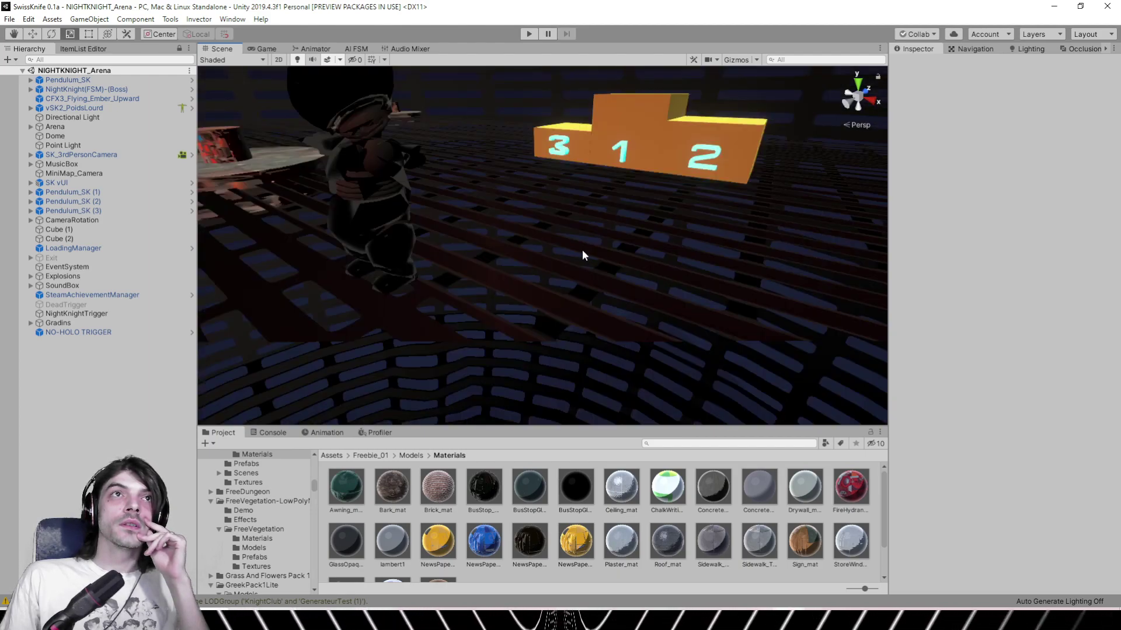
middle_drag(583, 250, 586, 250)
right_drag(586, 250, 498, 249)
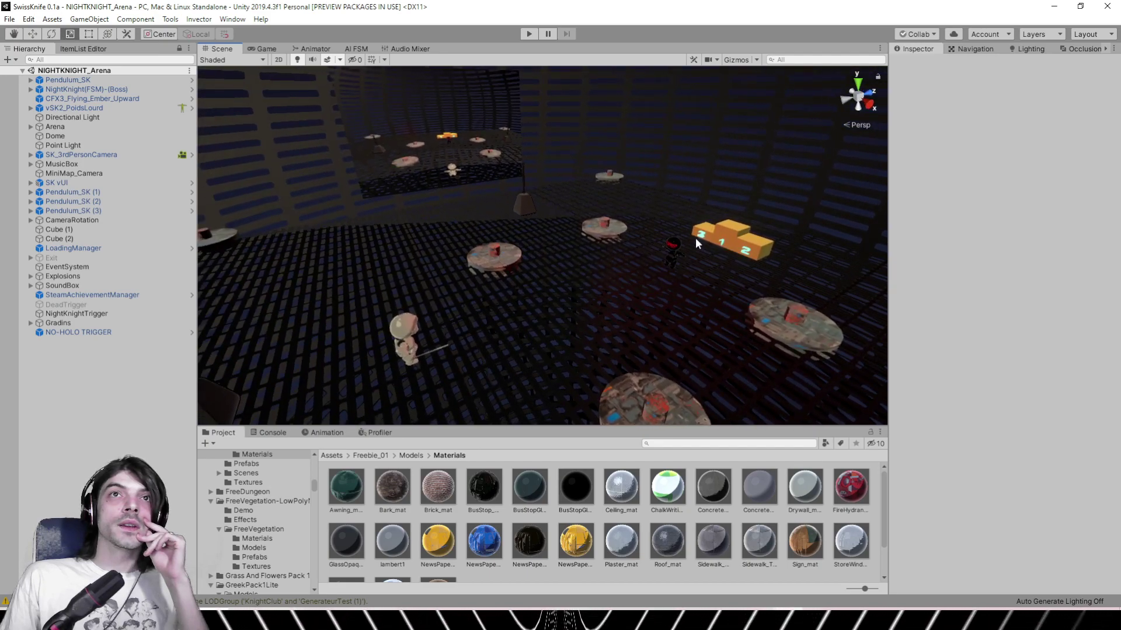
click(729, 232)
click(1018, 218)
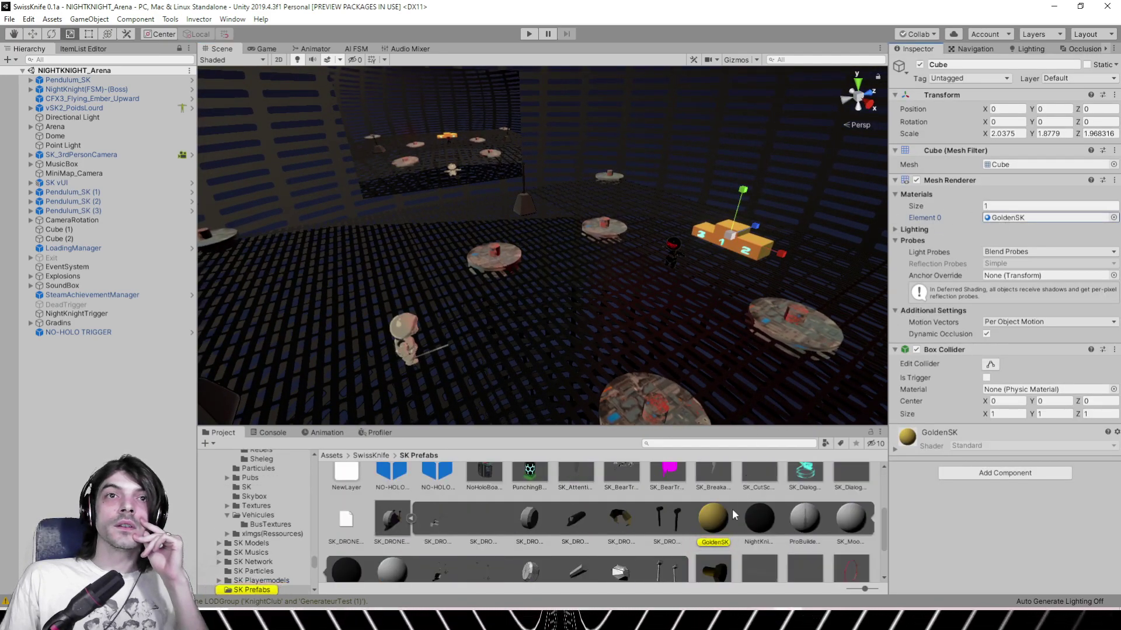
click(708, 534)
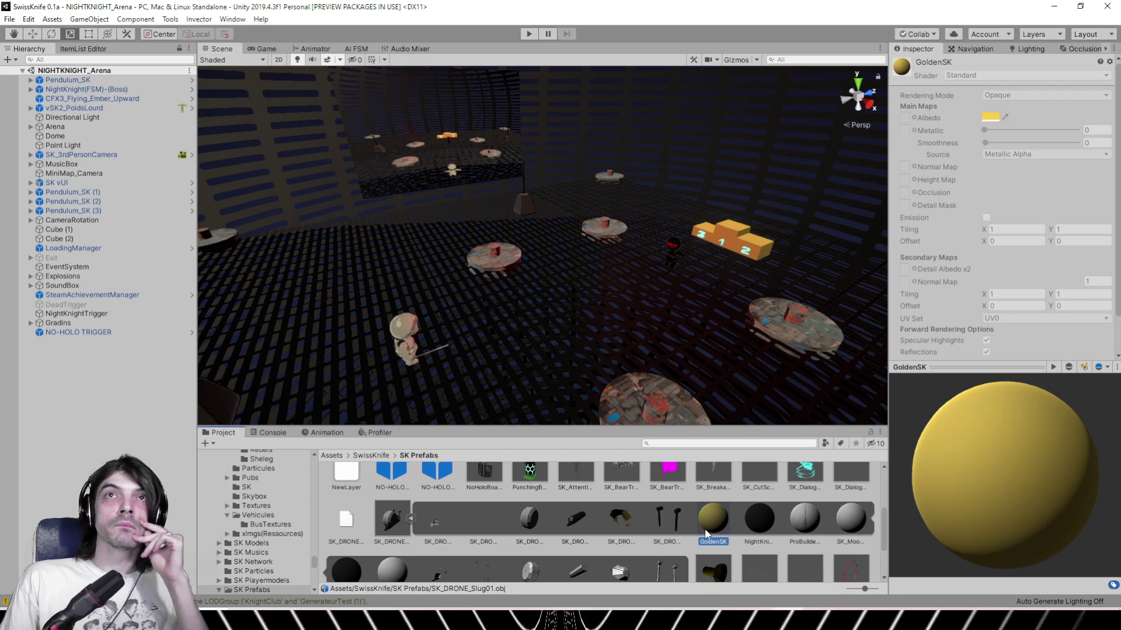
scroll(705, 527, up, 2)
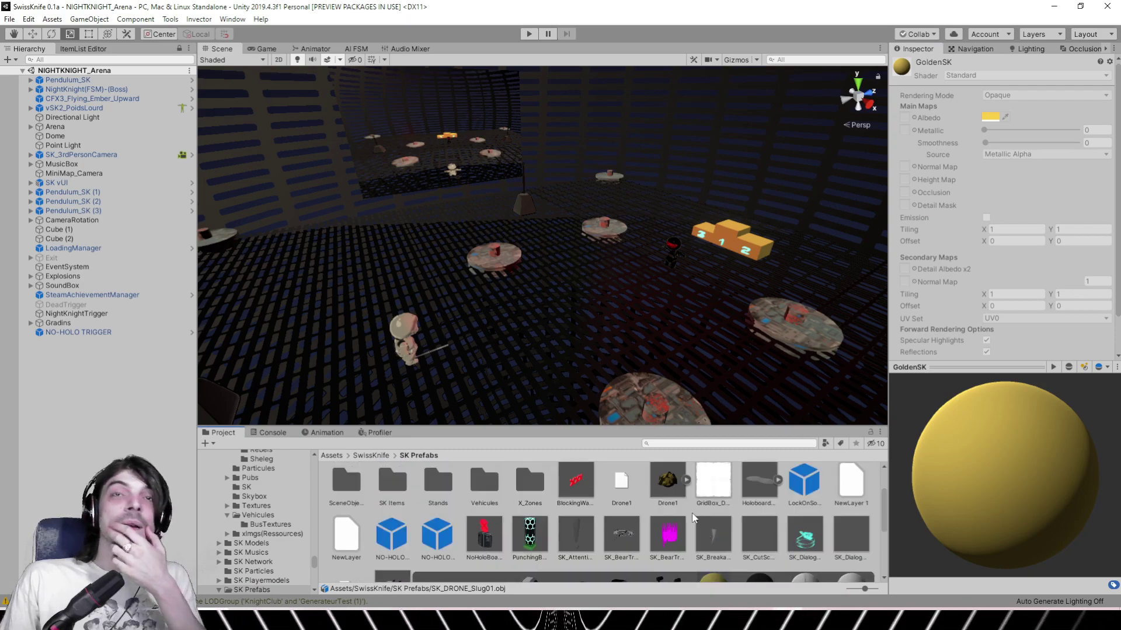
click(734, 235)
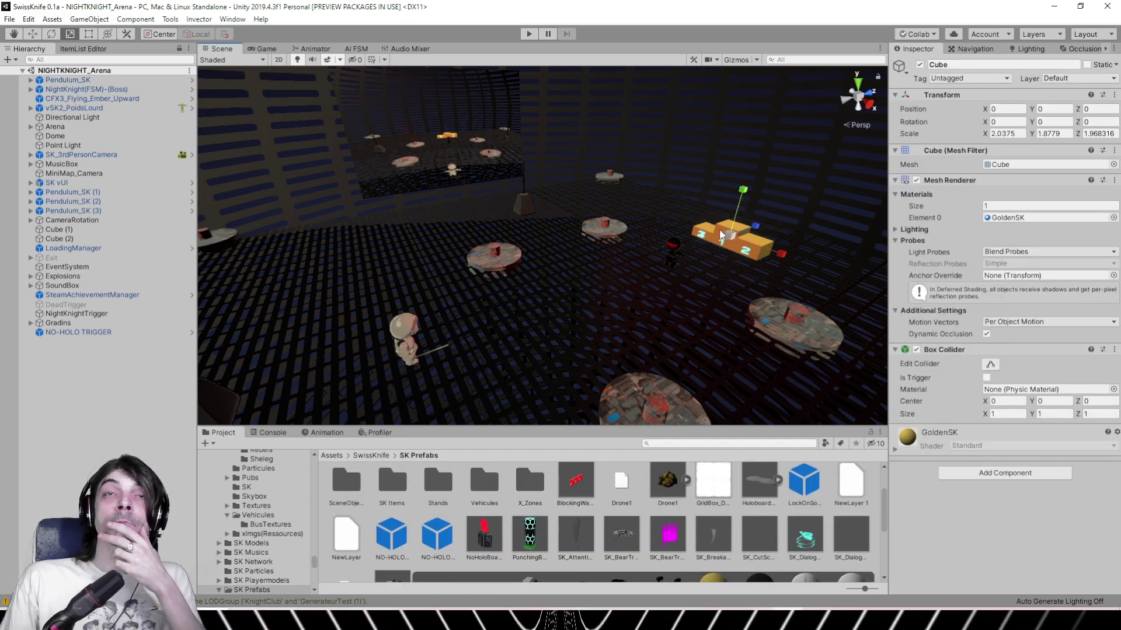
click(1060, 219)
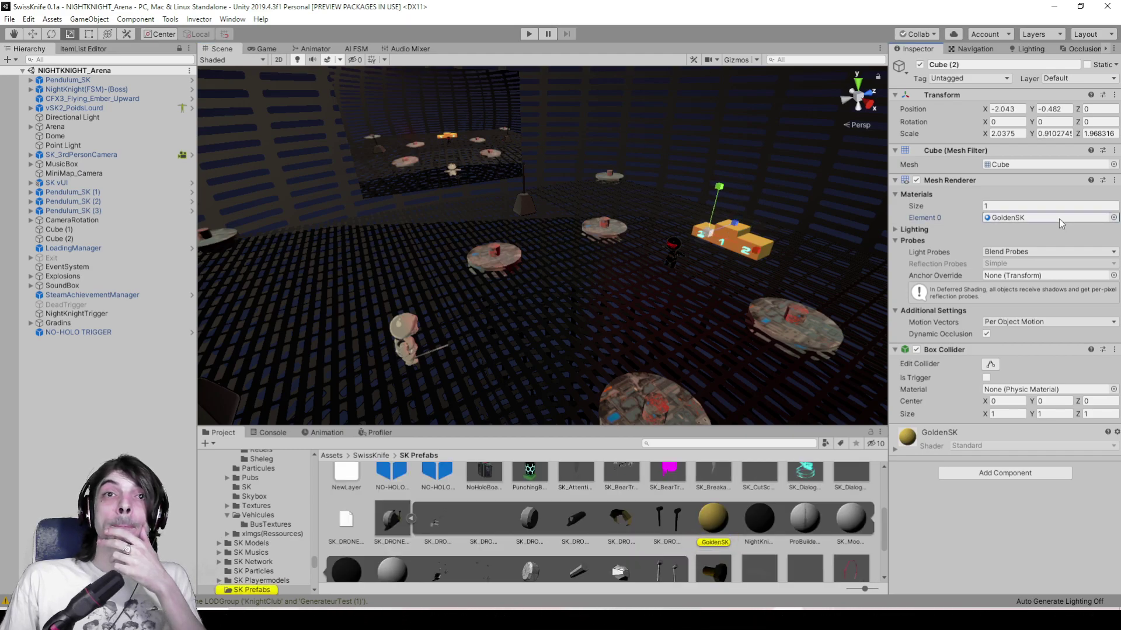
Frame the podium up close and search the project assets for "gold"
key(f)
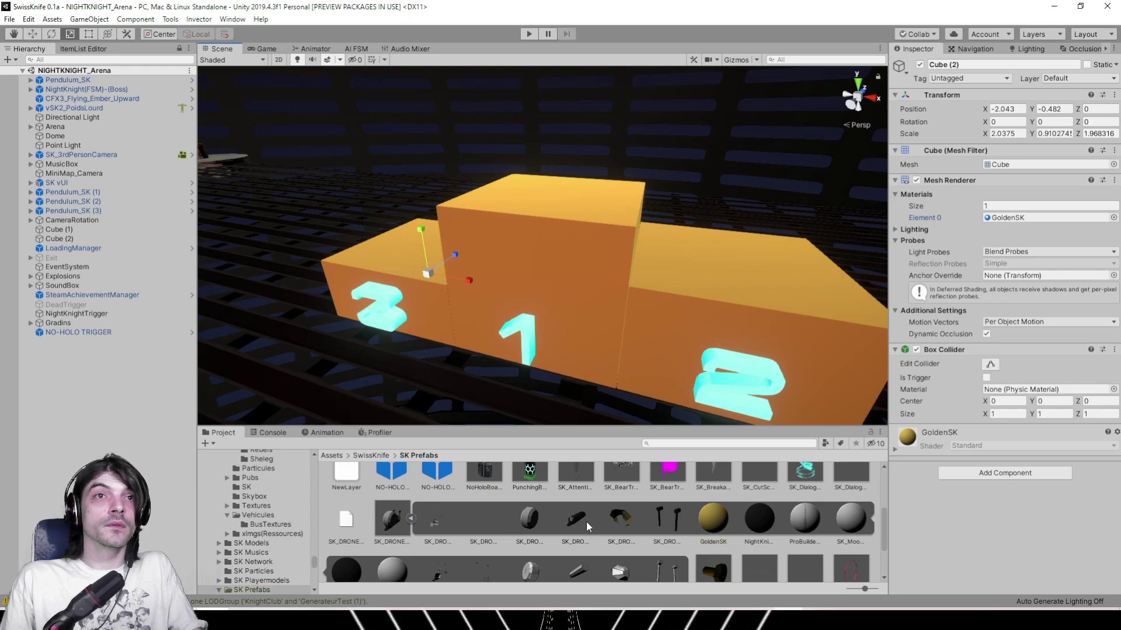
scroll(586, 521, down, 1)
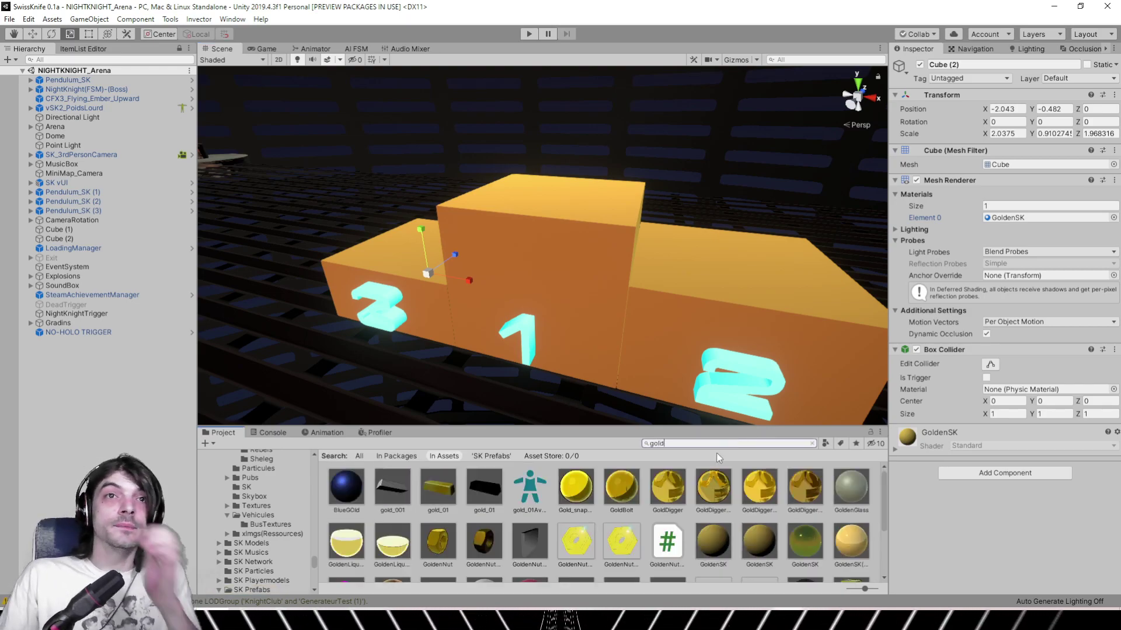
drag(640, 488, 786, 487)
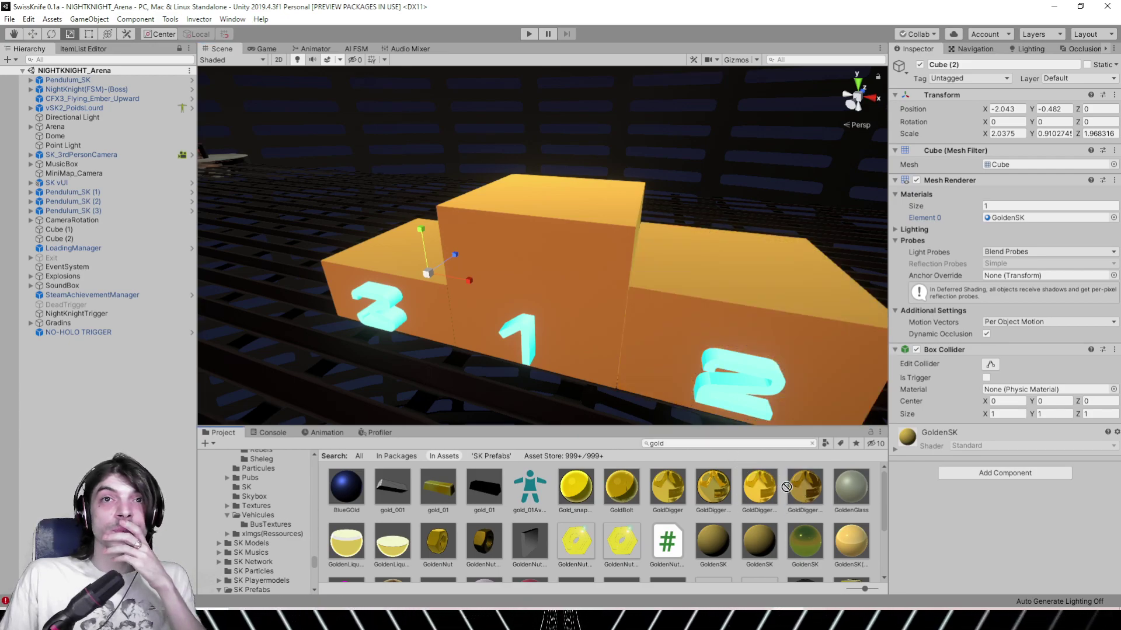
Try the GoldenSK(DoubleSided) material on the three podium blocks and check it from several sides
drag(804, 542, 674, 356)
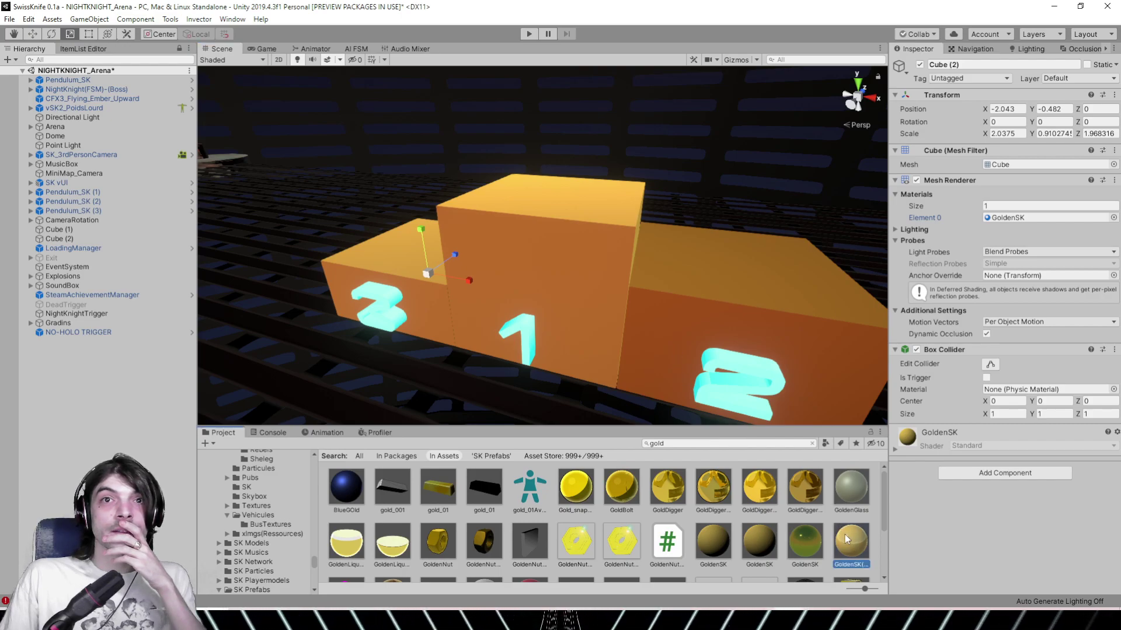
drag(845, 535, 567, 293)
drag(845, 539, 443, 289)
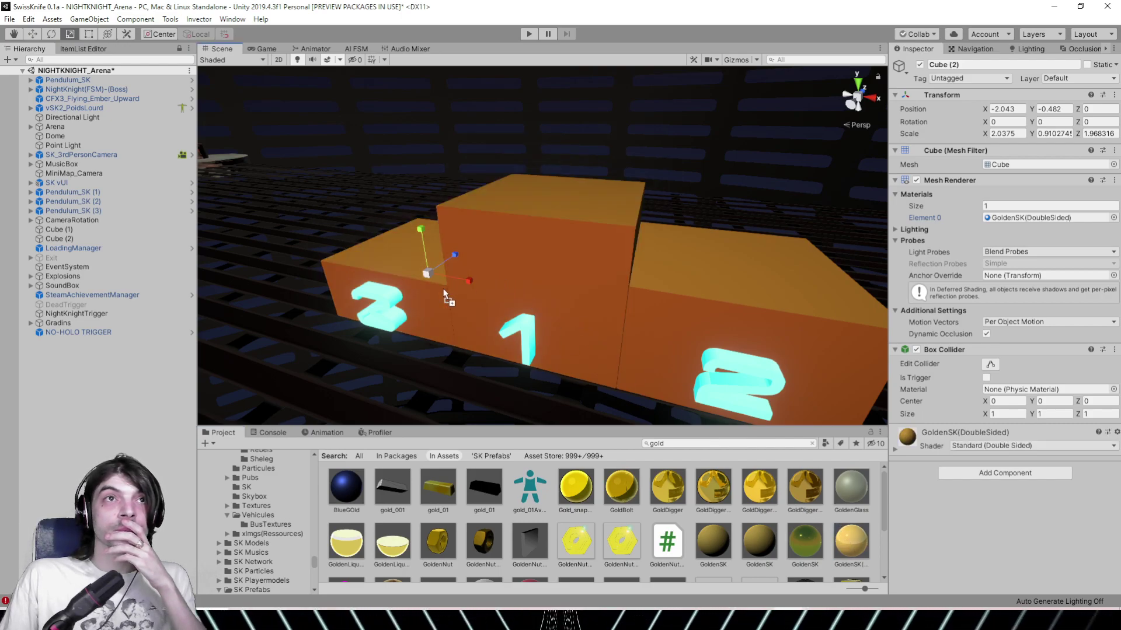
right_drag(443, 288, 656, 326)
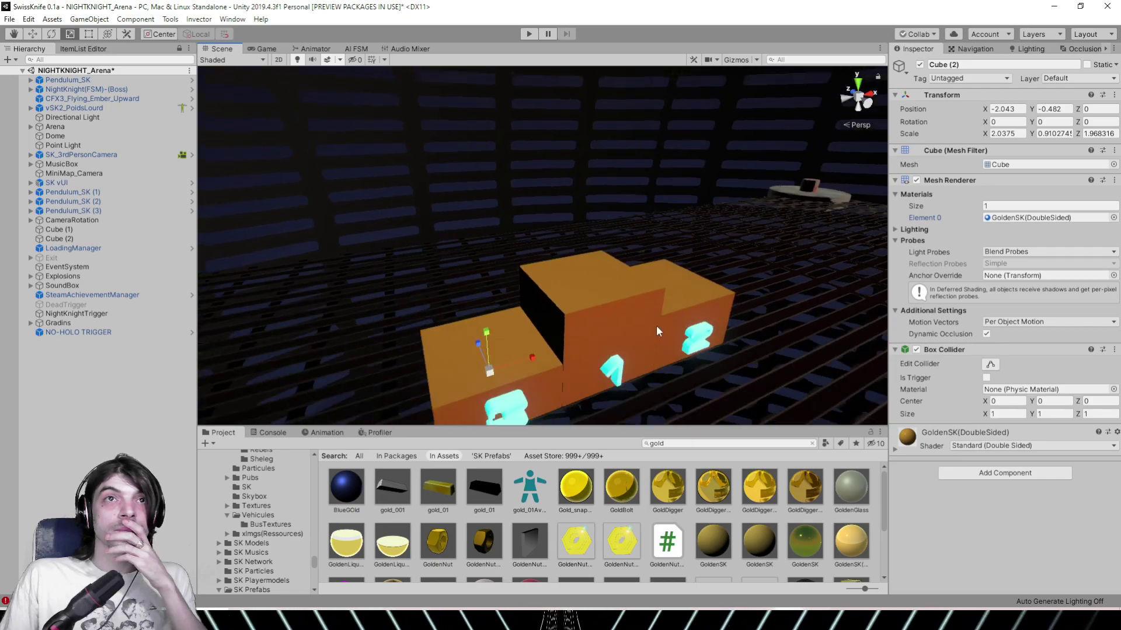
scroll(656, 326, down, 3)
middle_drag(633, 324, 668, 307)
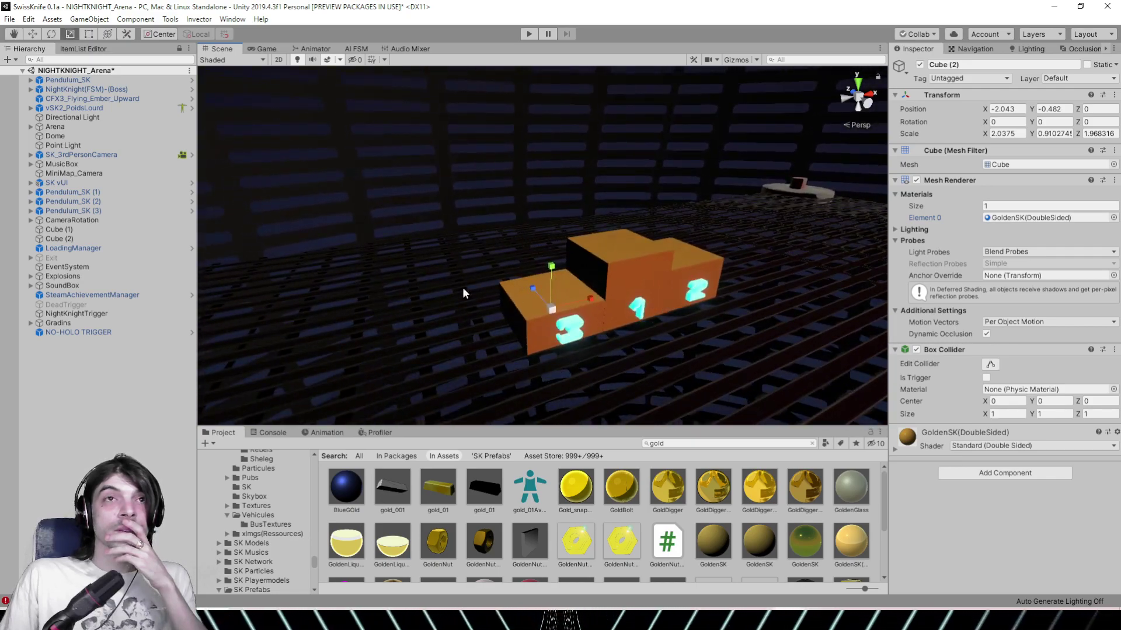
right_drag(463, 288, 740, 275)
middle_drag(385, 305, 712, 232)
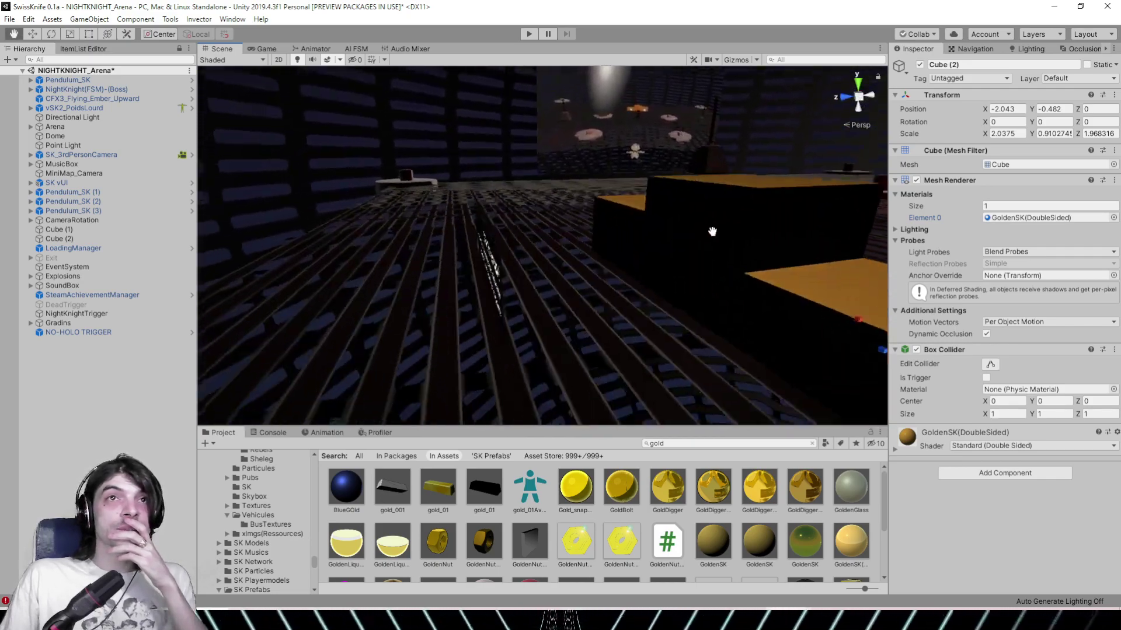
right_drag(712, 232, 567, 325)
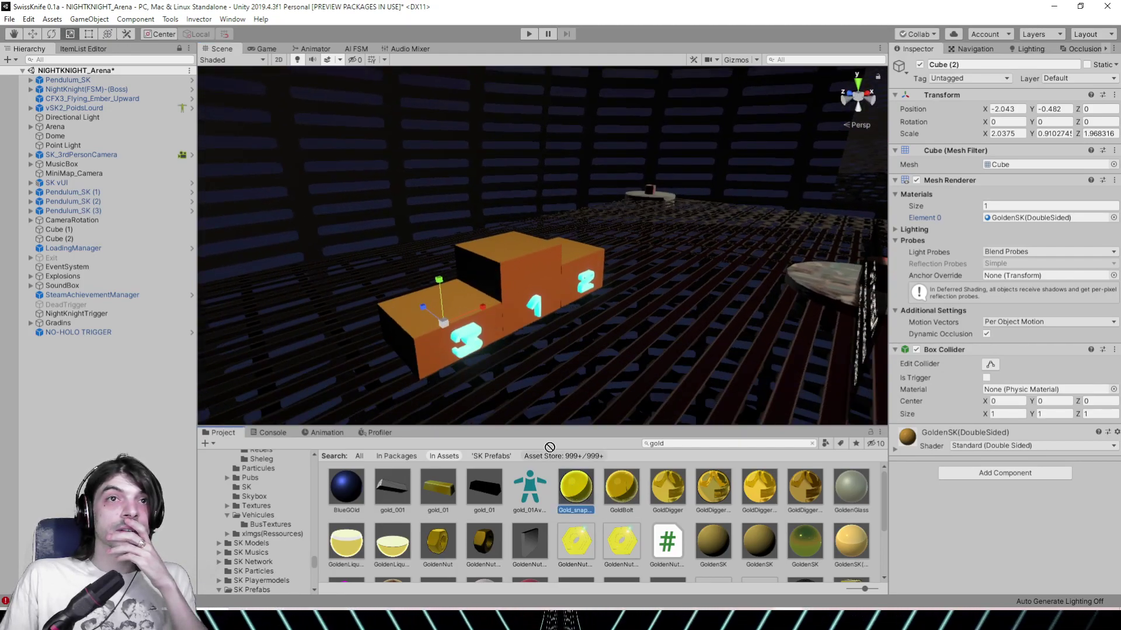
Apply the Gold_snaps002 material to all three podium blocks and check the podium from a distance
drag(550, 447, 496, 314)
drag(562, 482, 516, 250)
drag(572, 284, 573, 284)
right_drag(572, 284, 508, 273)
key(d)
middle_drag(507, 273, 487, 266)
scroll(534, 271, down, 5)
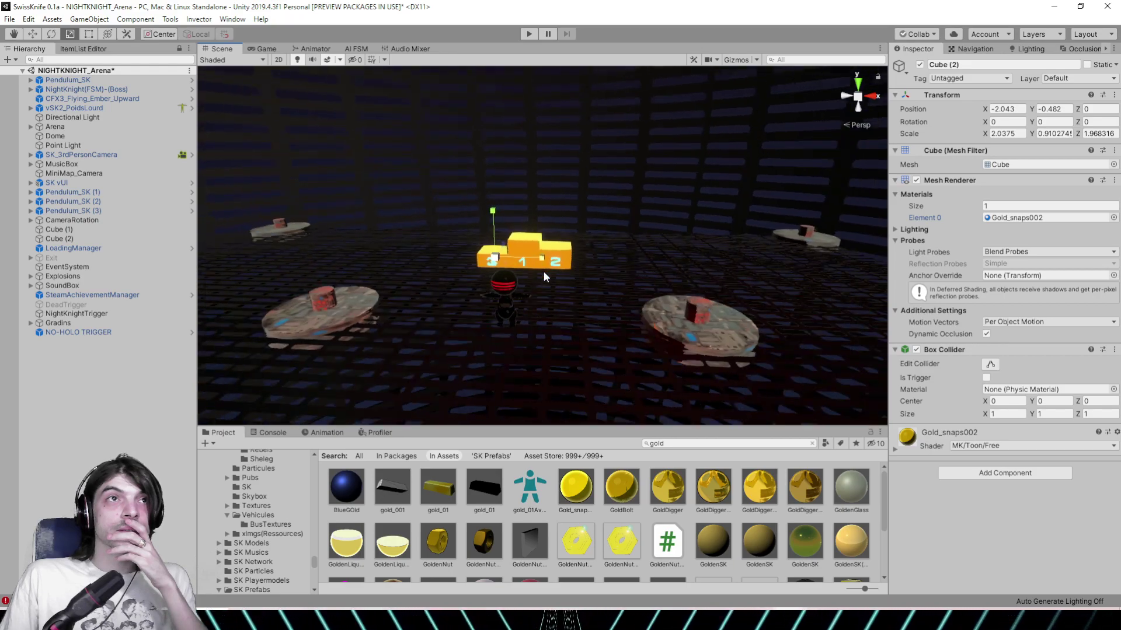
scroll(544, 272, down, 5)
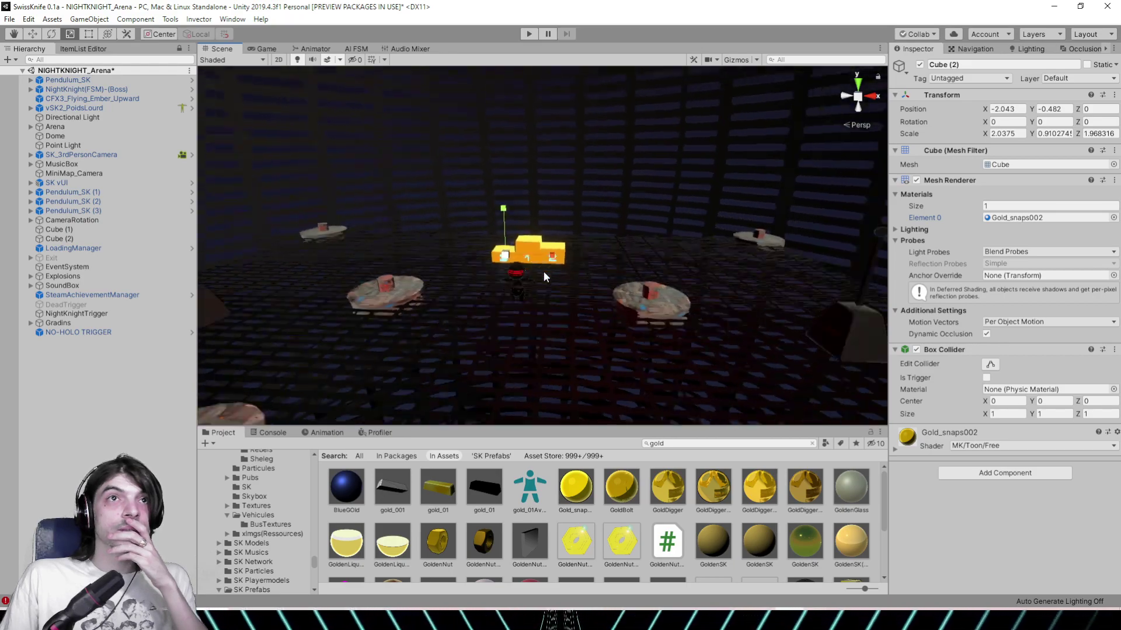
alt+drag(544, 272, 482, 263)
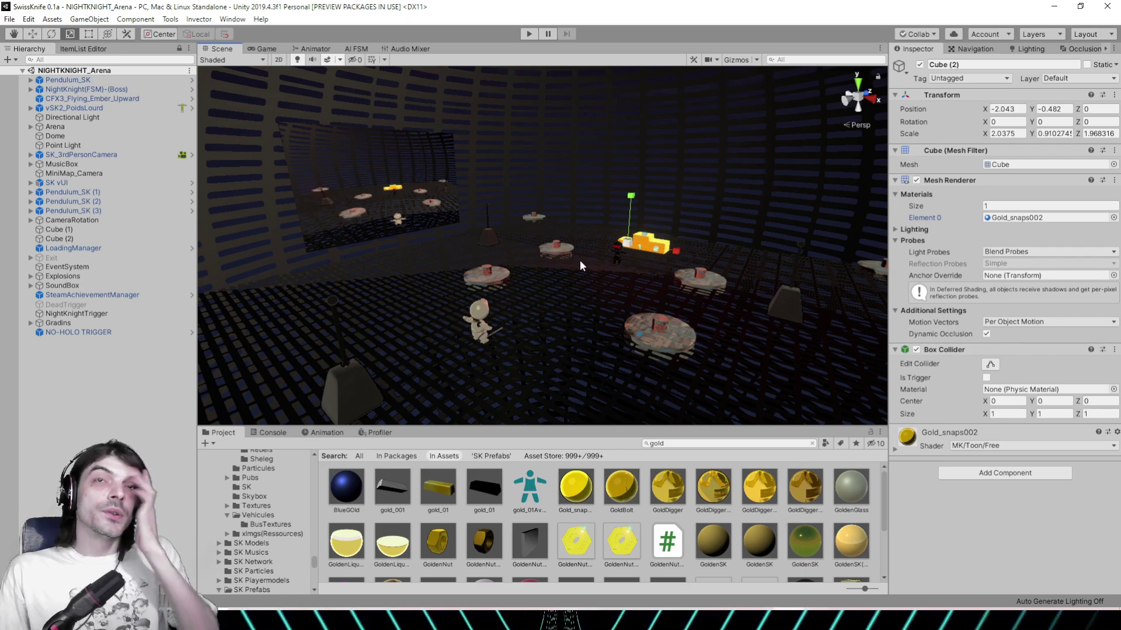
Open the scene NIGHTKNIGHT_Arena_ECLIPSE.unity
click(9, 19)
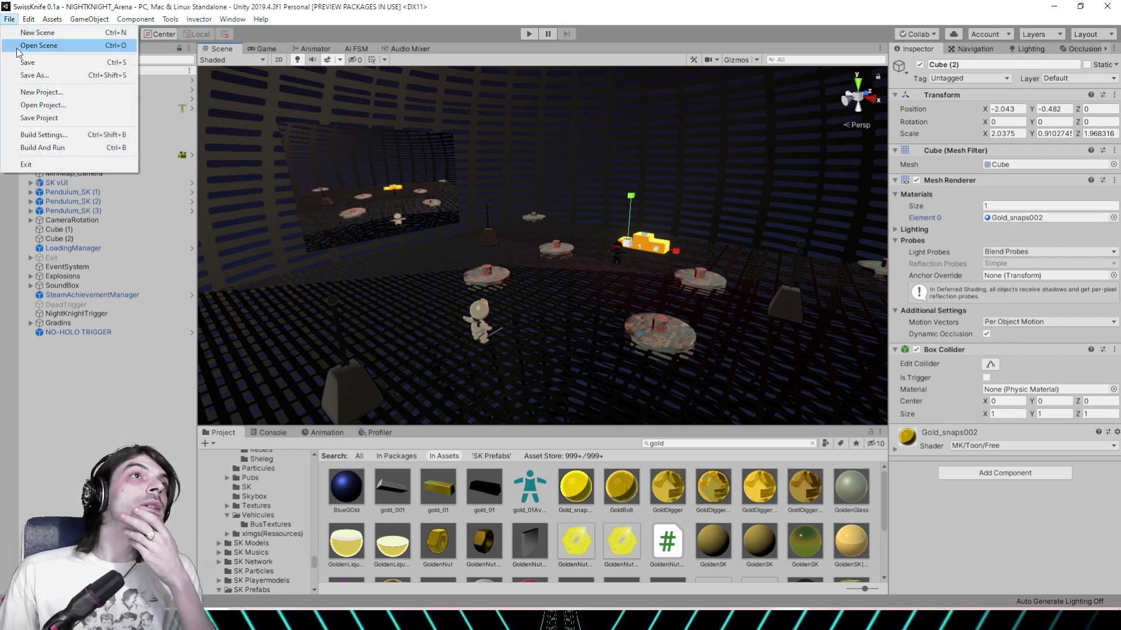
click(27, 44)
drag(552, 102, 532, 260)
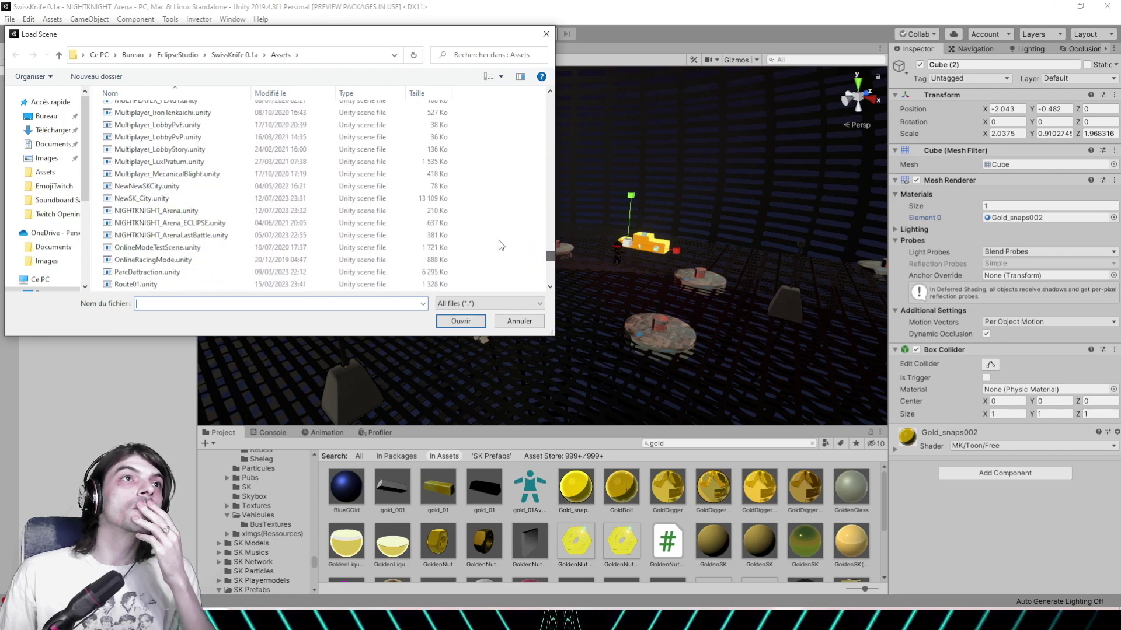
double_click(159, 223)
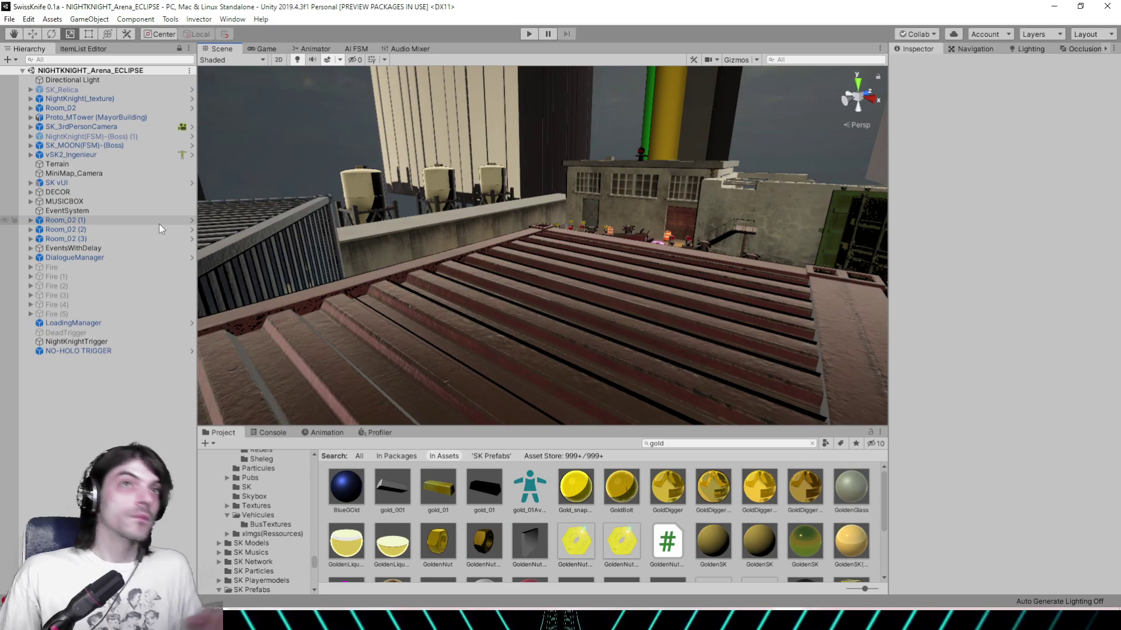
Examine the courtyard's buildings, rooftop character, containers and props from several angles
scroll(503, 226, up, 4)
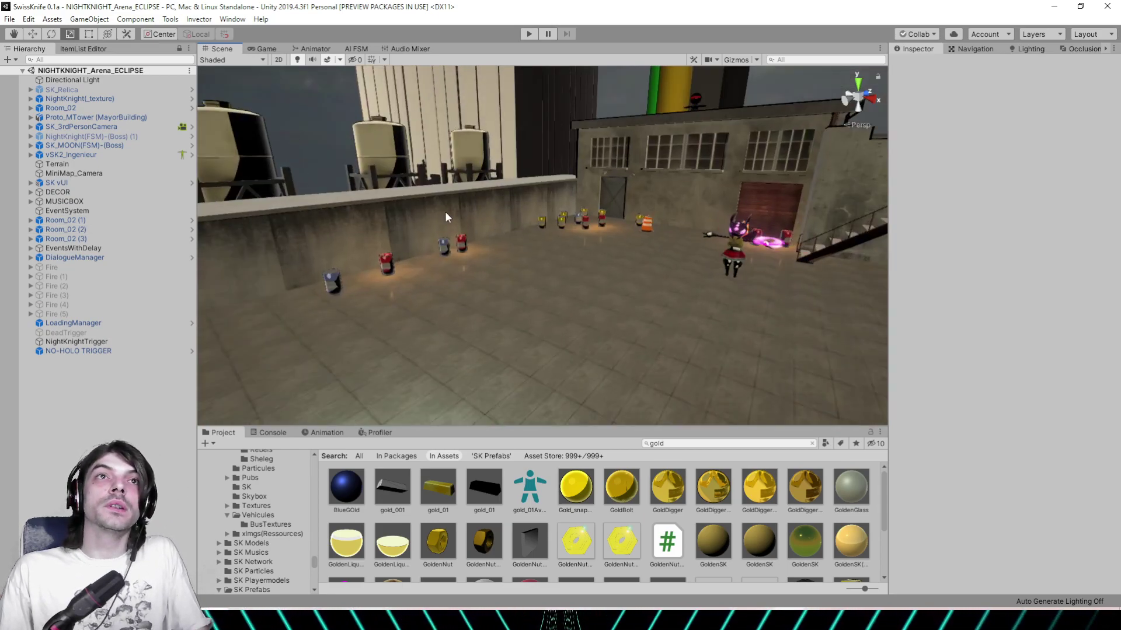
alt+drag(446, 217, 539, 229)
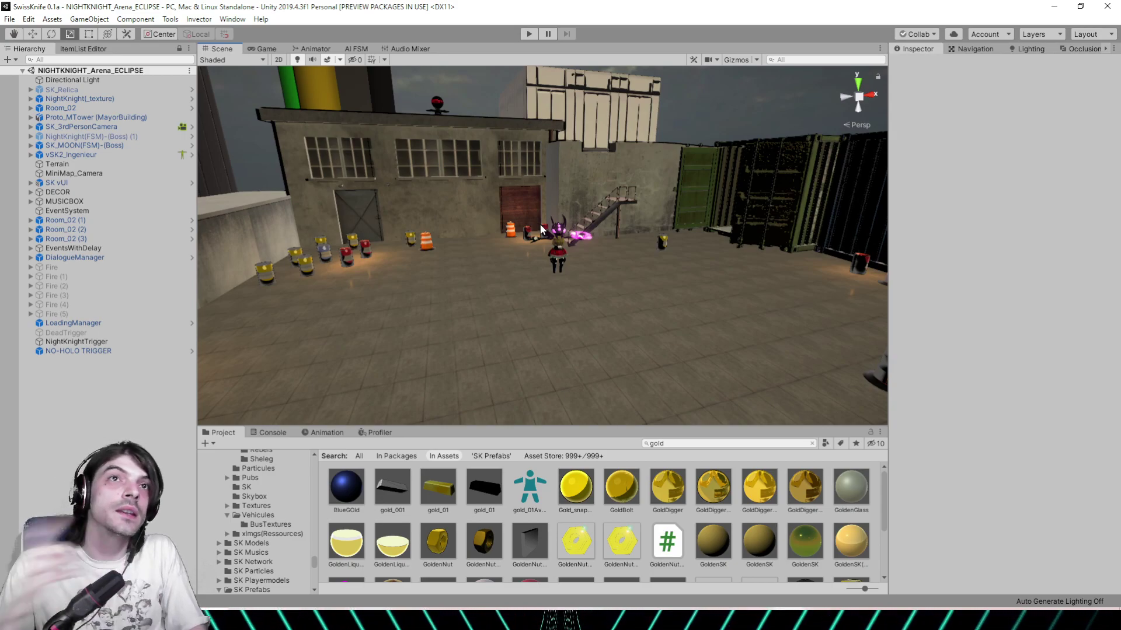
scroll(478, 185, up, 5)
middle_drag(477, 184, 629, 351)
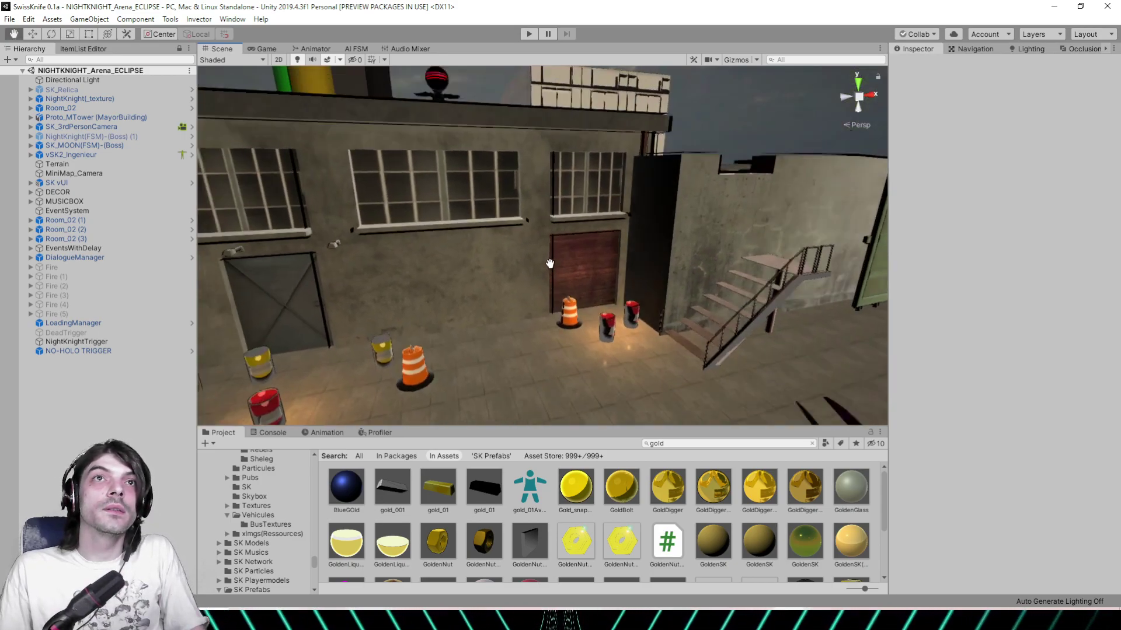
scroll(579, 242, up, 6)
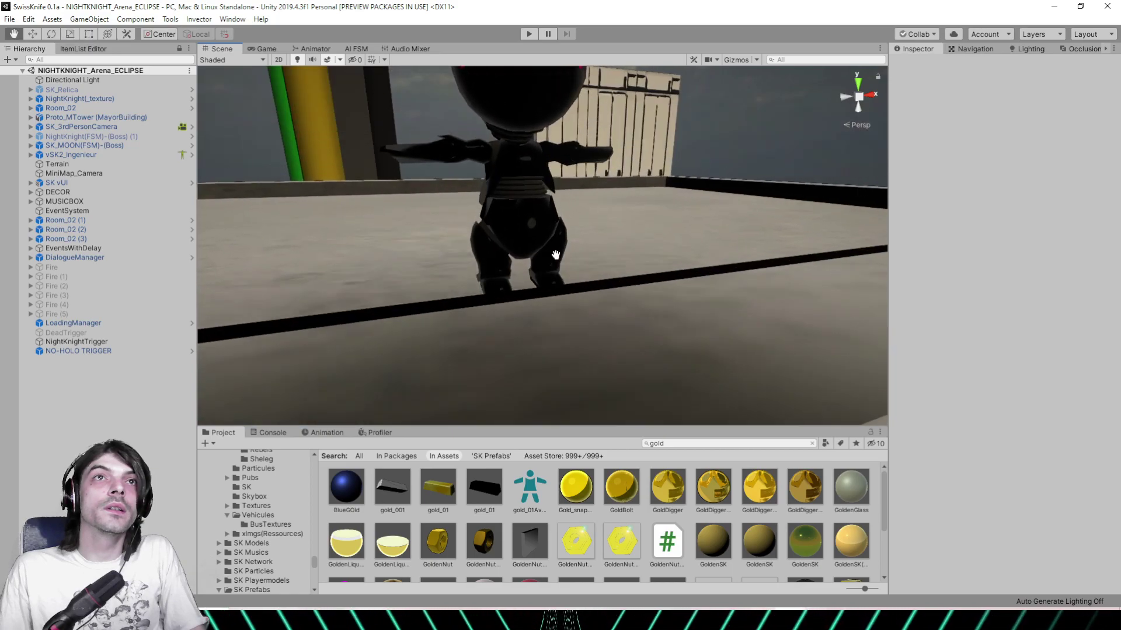
scroll(556, 255, down, 8)
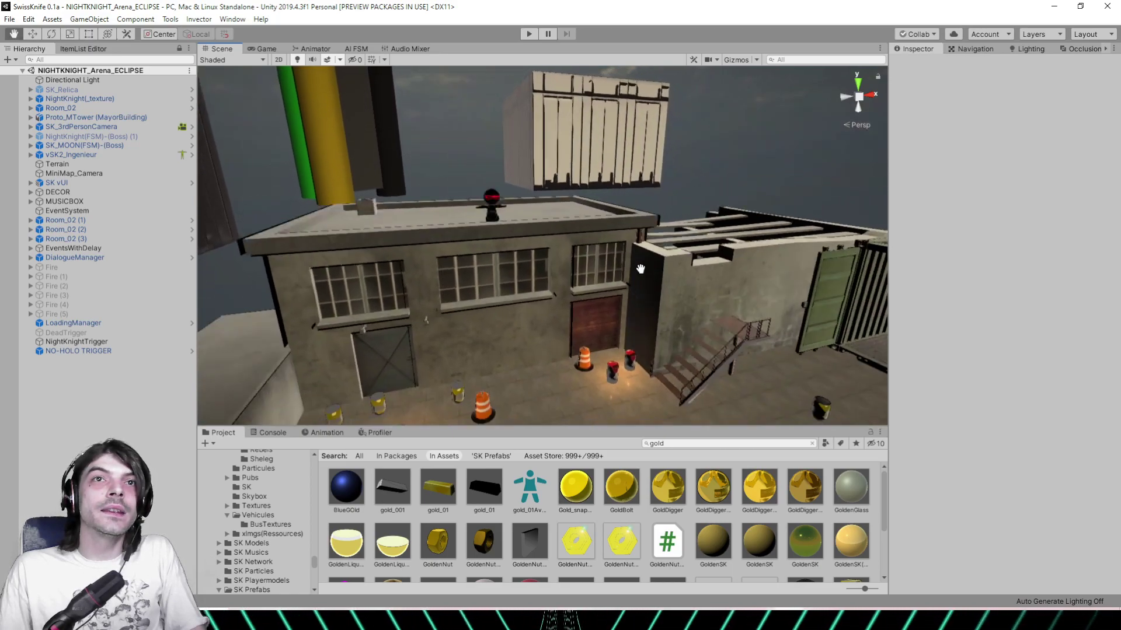
middle_drag(640, 269, 470, 194)
scroll(446, 197, up, 3)
right_drag(446, 198, 734, 193)
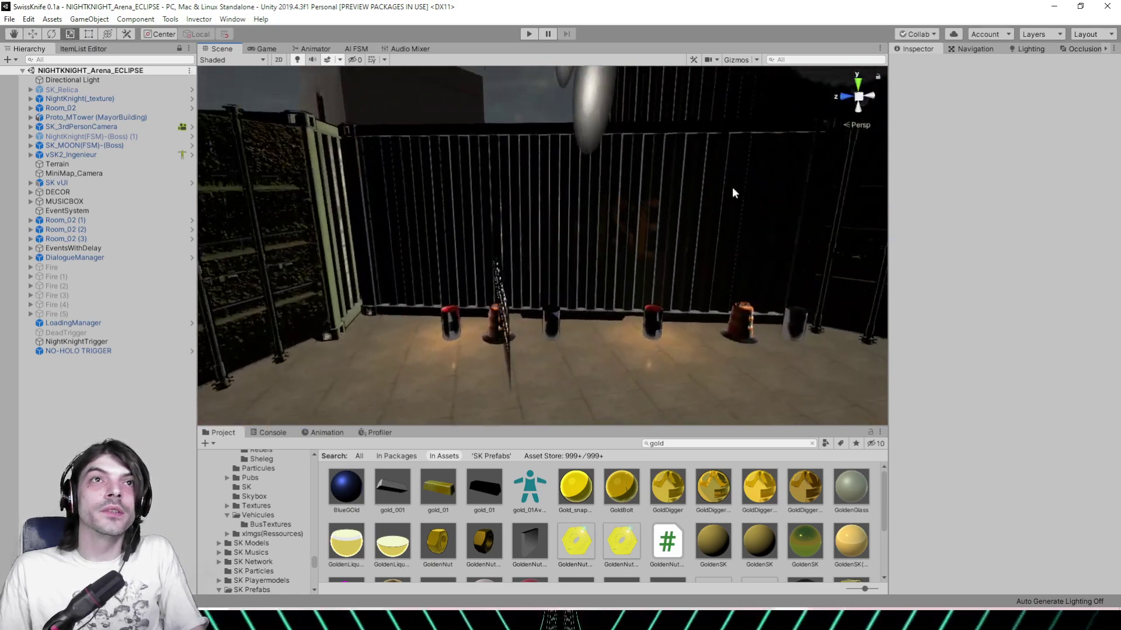
alt+drag(734, 194, 212, 251)
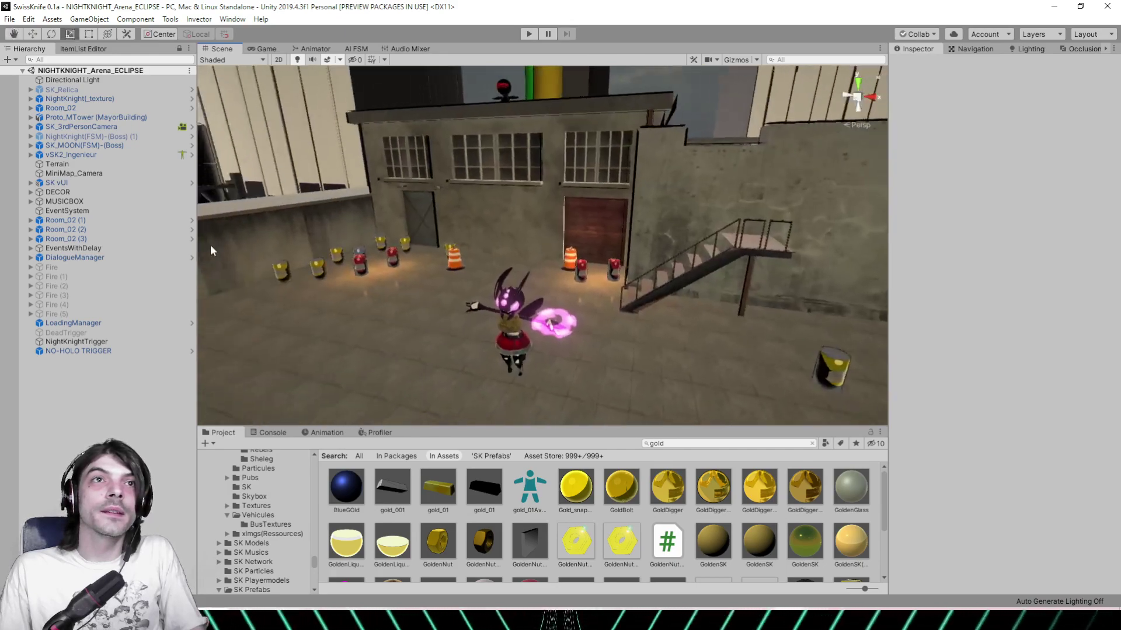
scroll(391, 255, down, 2)
middle_drag(392, 256, 565, 210)
right_drag(565, 211, 496, 256)
Set the outline size of the house material on the large windowed building to 0.01
click(387, 233)
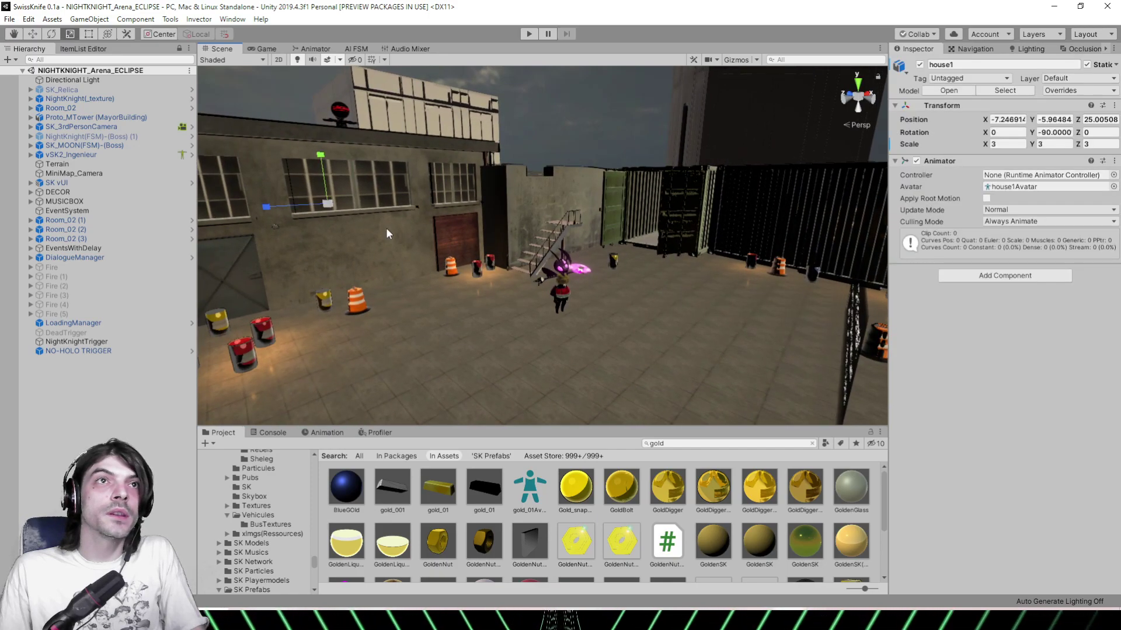
click(338, 221)
click(1013, 218)
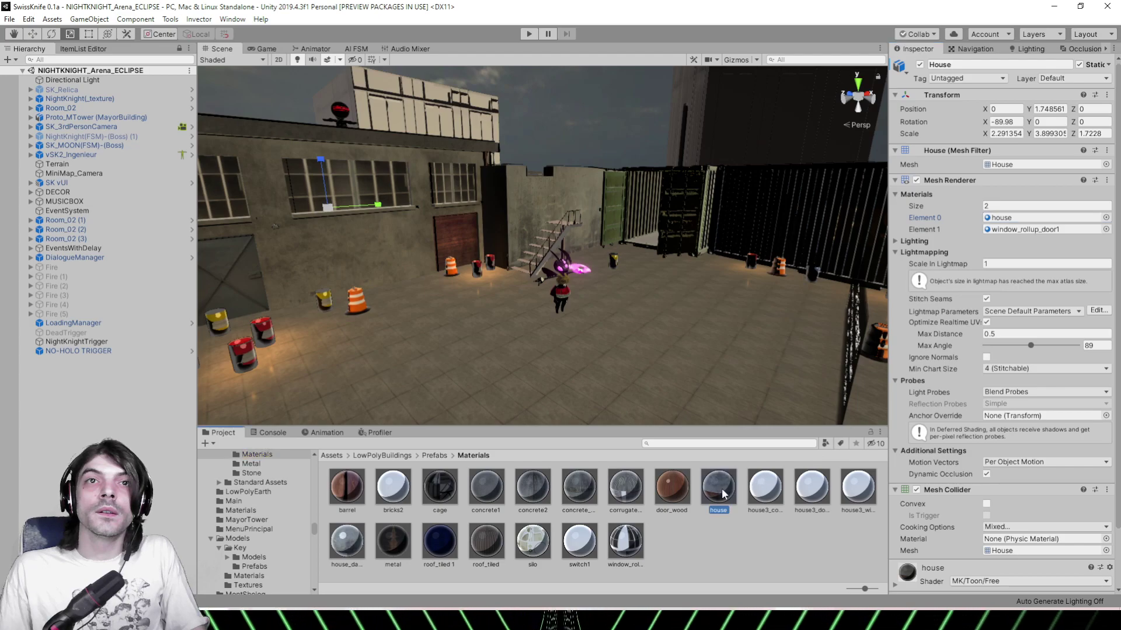
double_click(1012, 219)
click(1002, 258)
double_click(1006, 285)
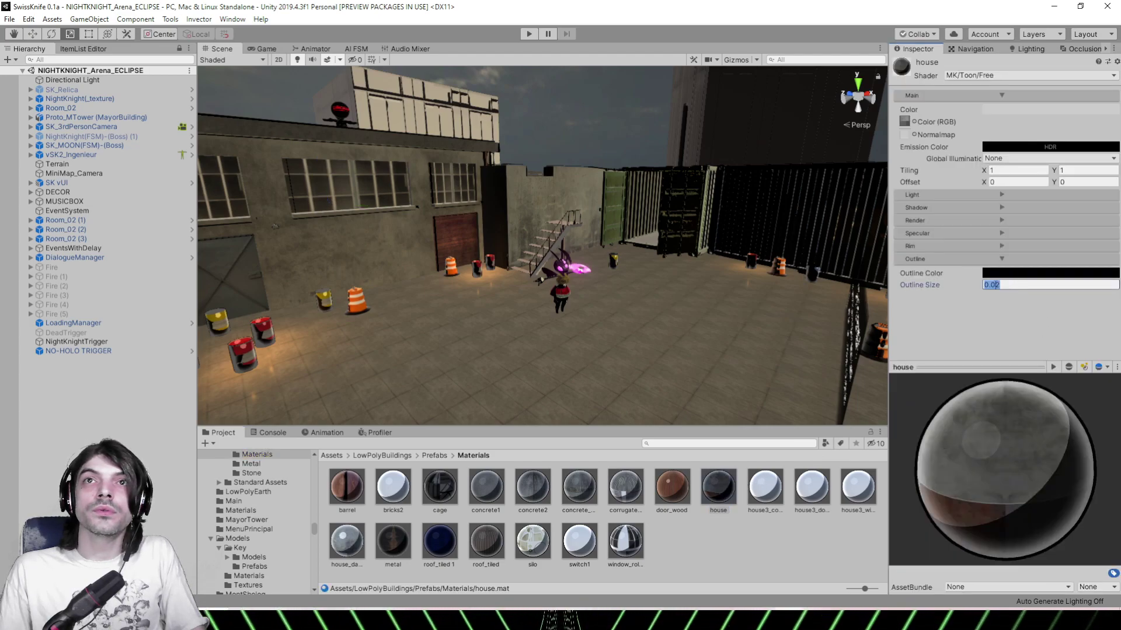
text(01)
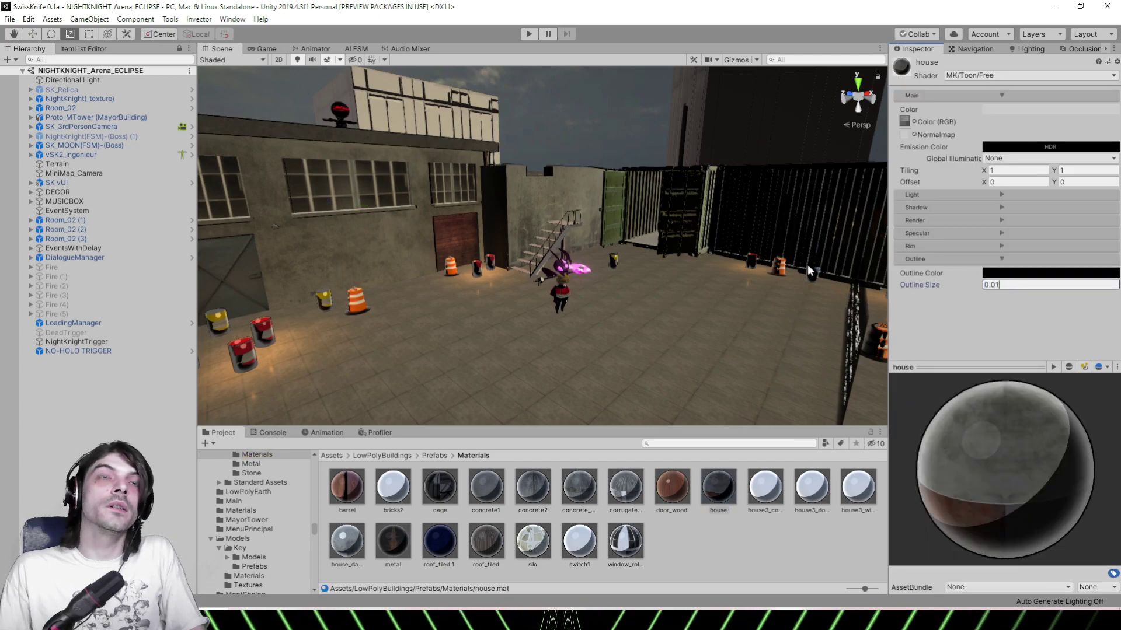
Set the outline size of the house_damaged material on the destroyed house behind the stairs to 0.001
scroll(808, 270, down, 5)
scroll(408, 206, up, 4)
click(509, 215)
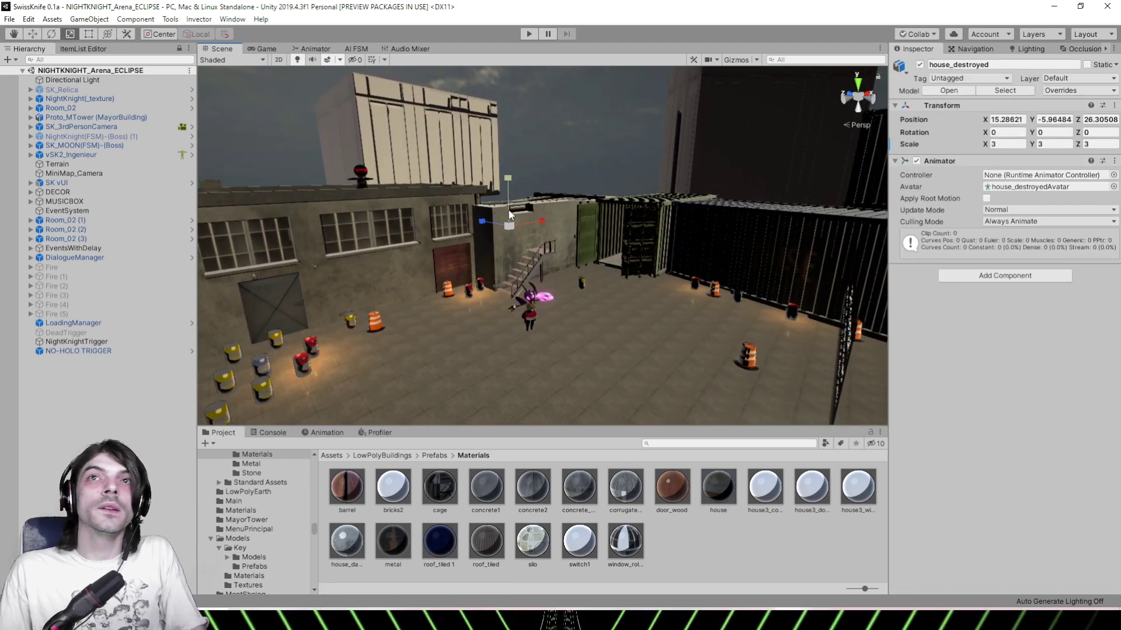
click(510, 216)
click(1018, 217)
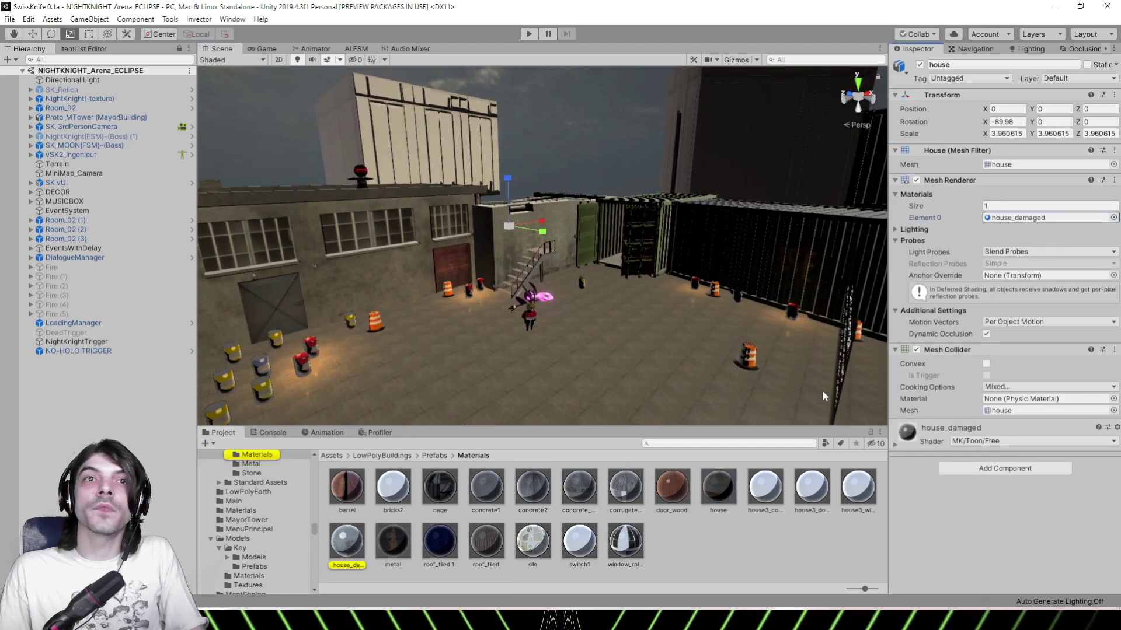
click(348, 544)
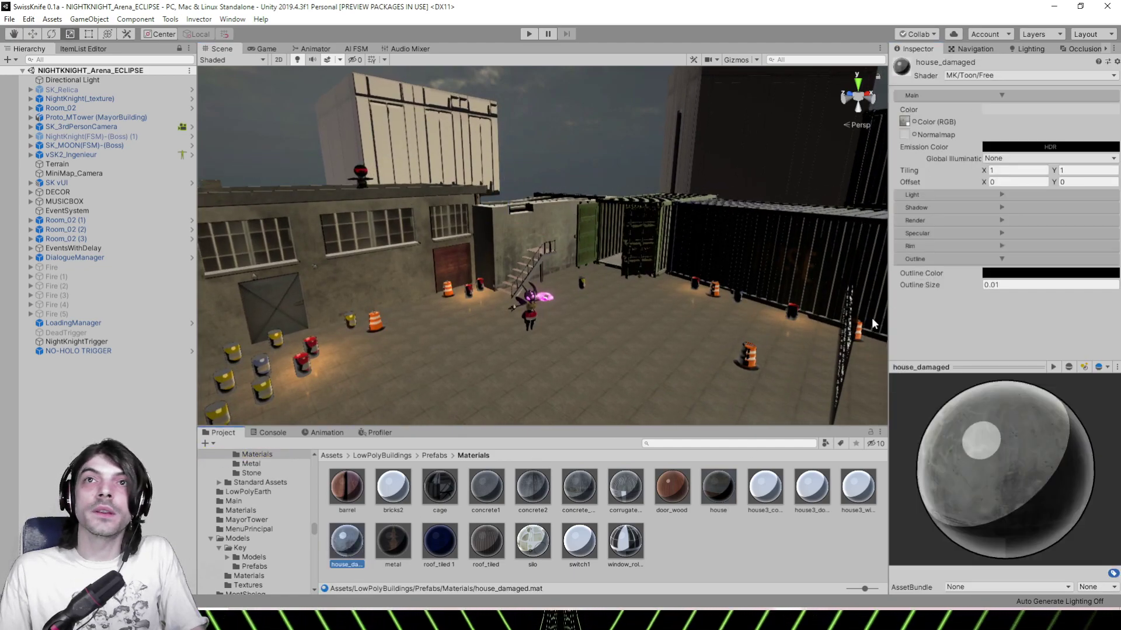
click(997, 286)
click(997, 286)
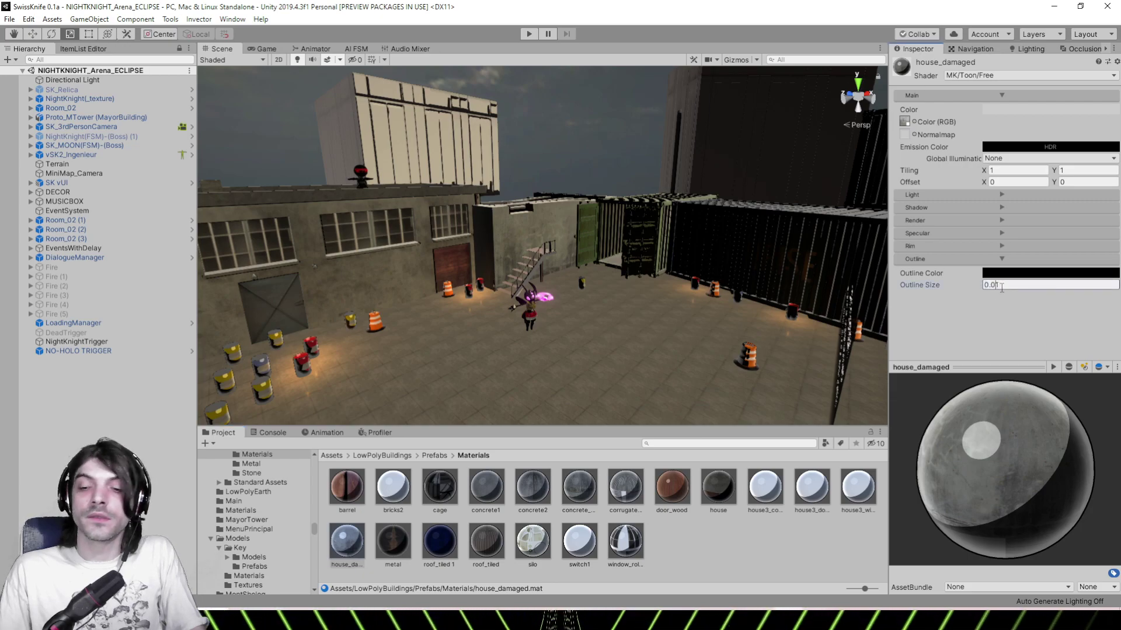
key(BackSpace)
text(0)
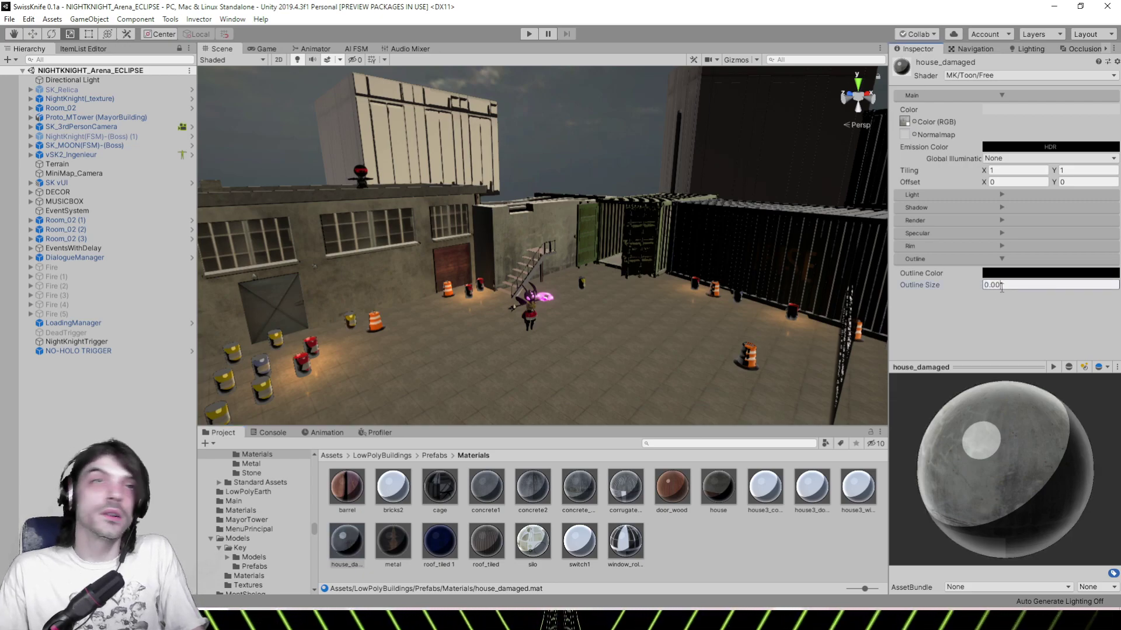
Examine the windowed building, the barrels and the walls around the courtyard from several angles
right_drag(379, 215, 423, 303)
key(w)
alt+drag(423, 303, 385, 254)
scroll(385, 254, up, 4)
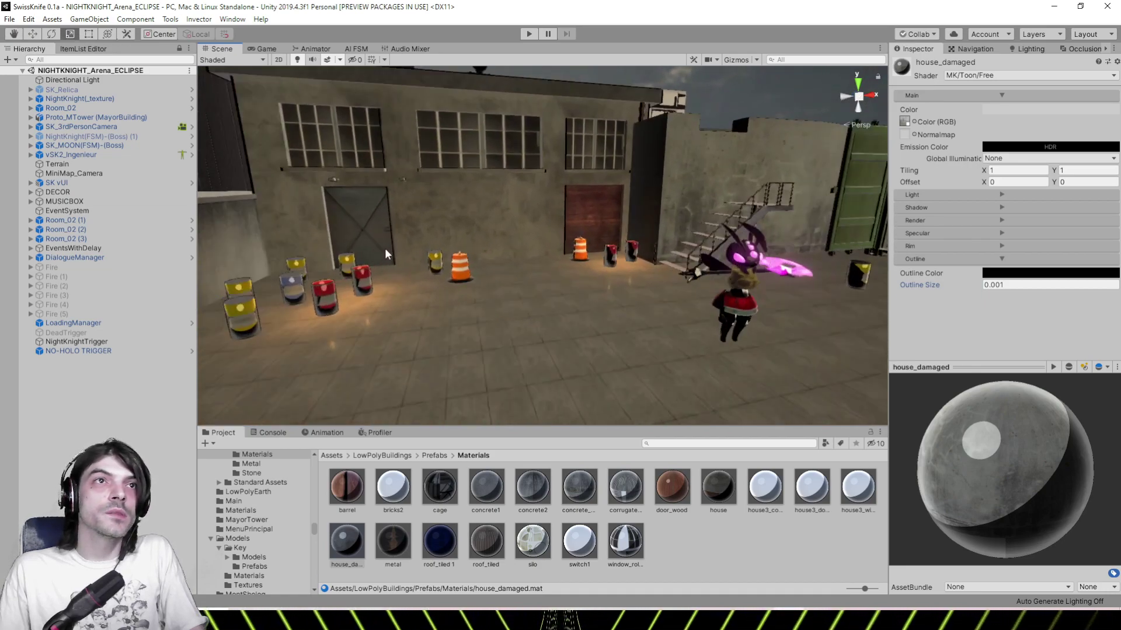
scroll(386, 251, up, 1)
alt+drag(453, 326, 372, 289)
click(437, 345)
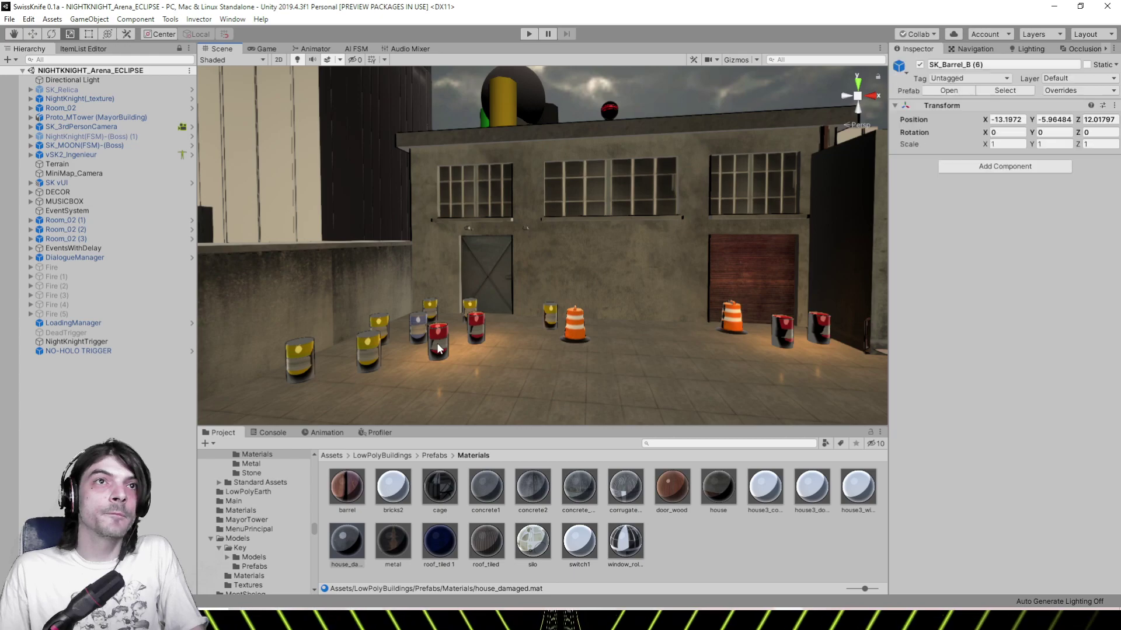
middle_drag(711, 325, 603, 327)
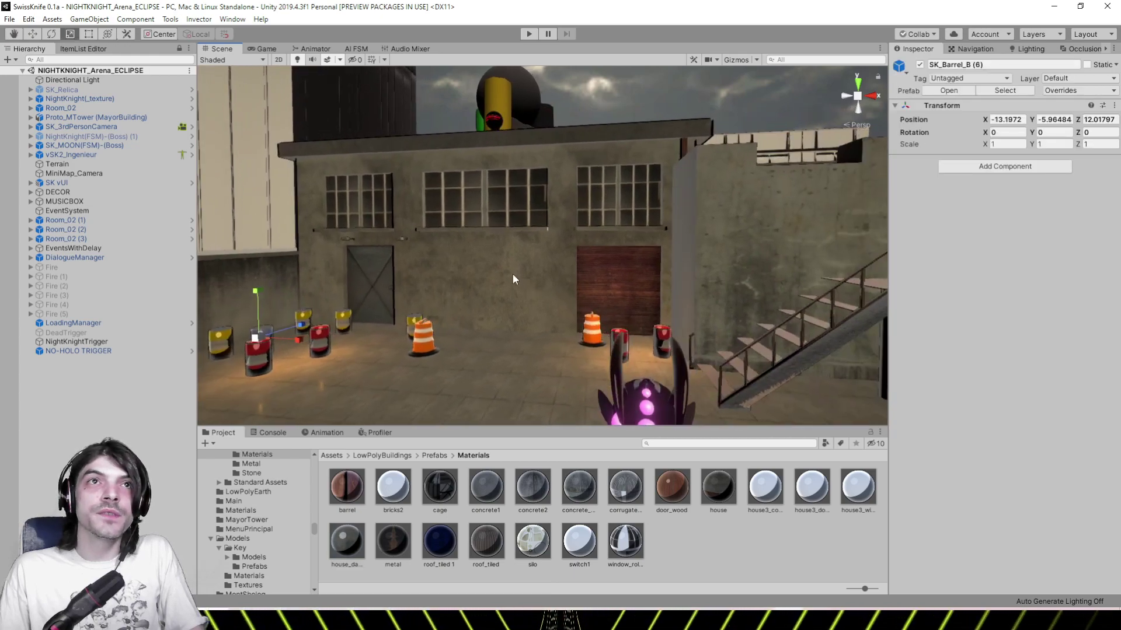
Set the rim of the windowed building's house material to size 2.29, intensity 0.453 and smoothness 0.124, and check the building
click(513, 275)
click(516, 284)
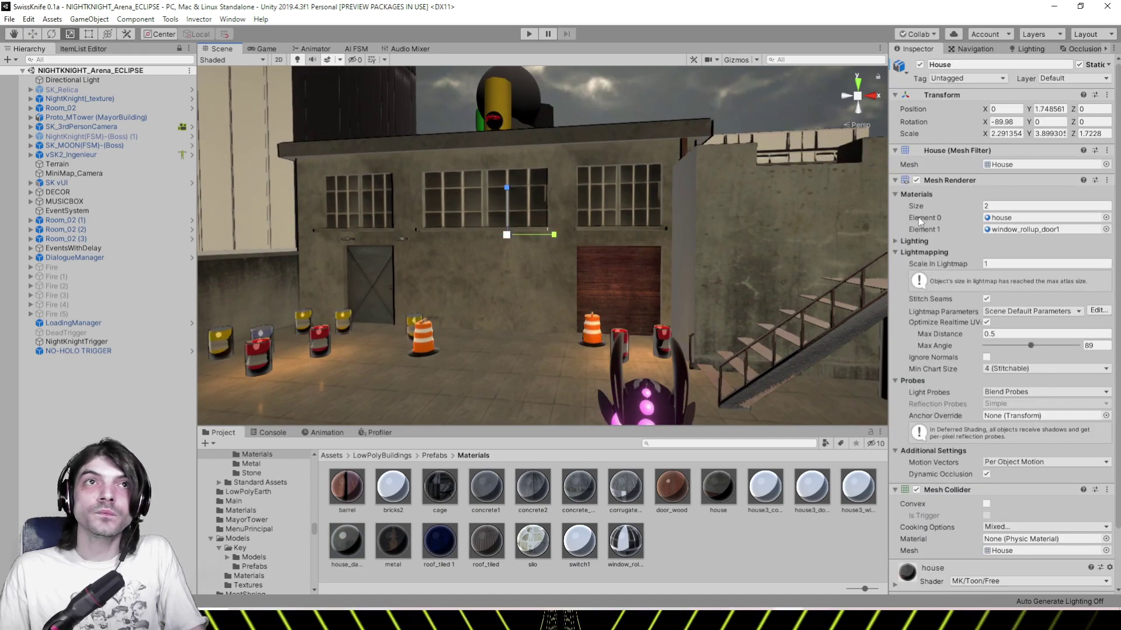
click(1015, 219)
click(716, 486)
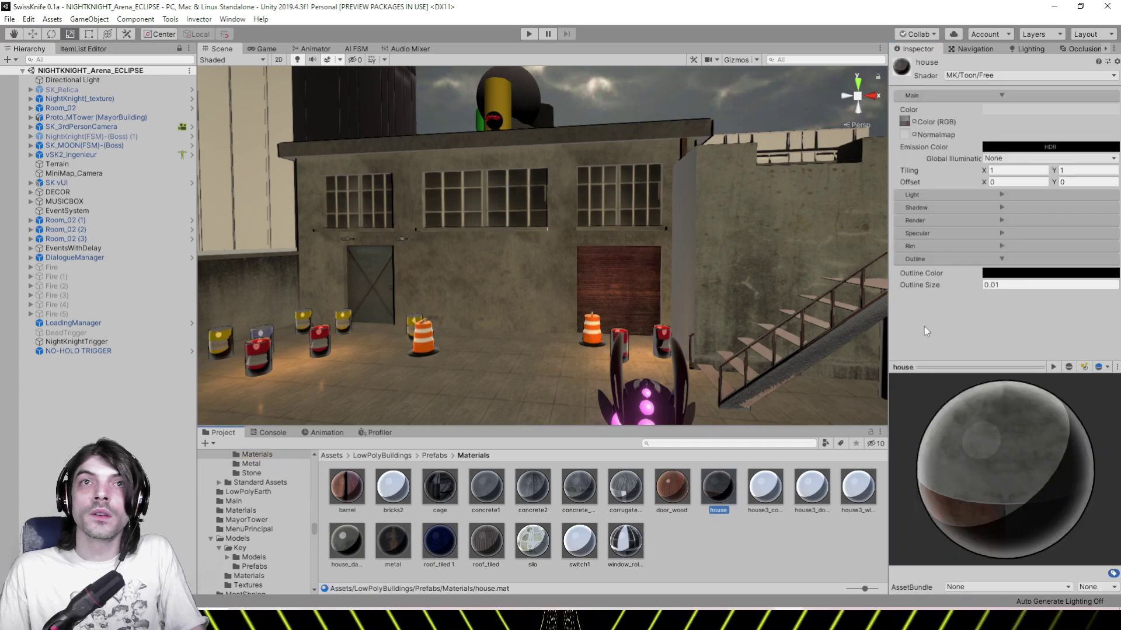
click(1002, 246)
click(1061, 272)
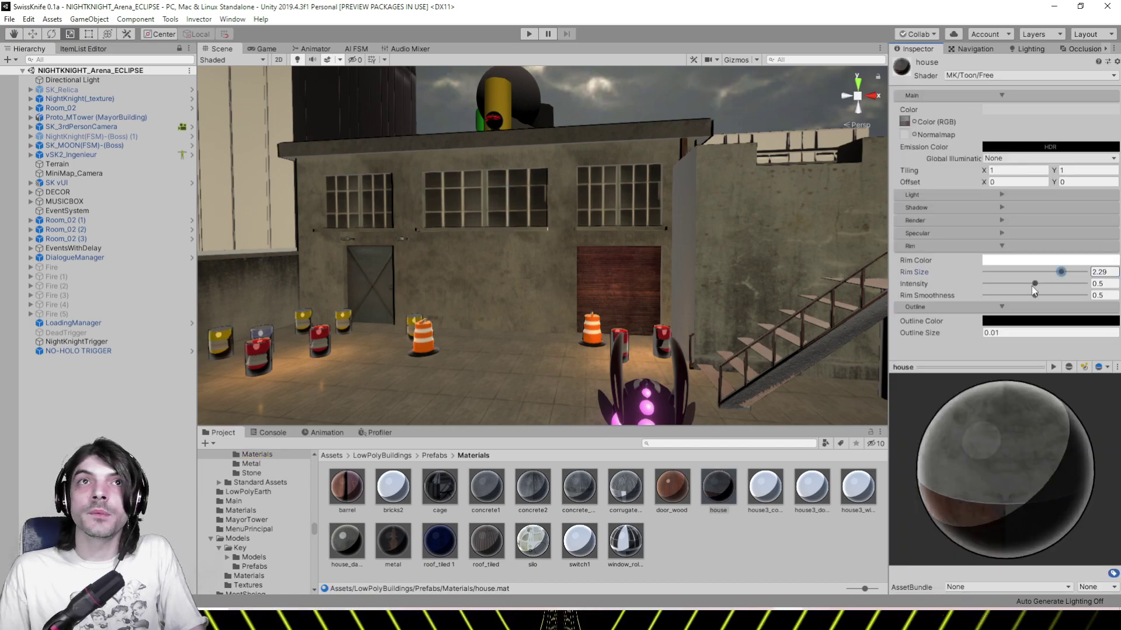
drag(1005, 298, 1031, 285)
right_drag(522, 202, 625, 215)
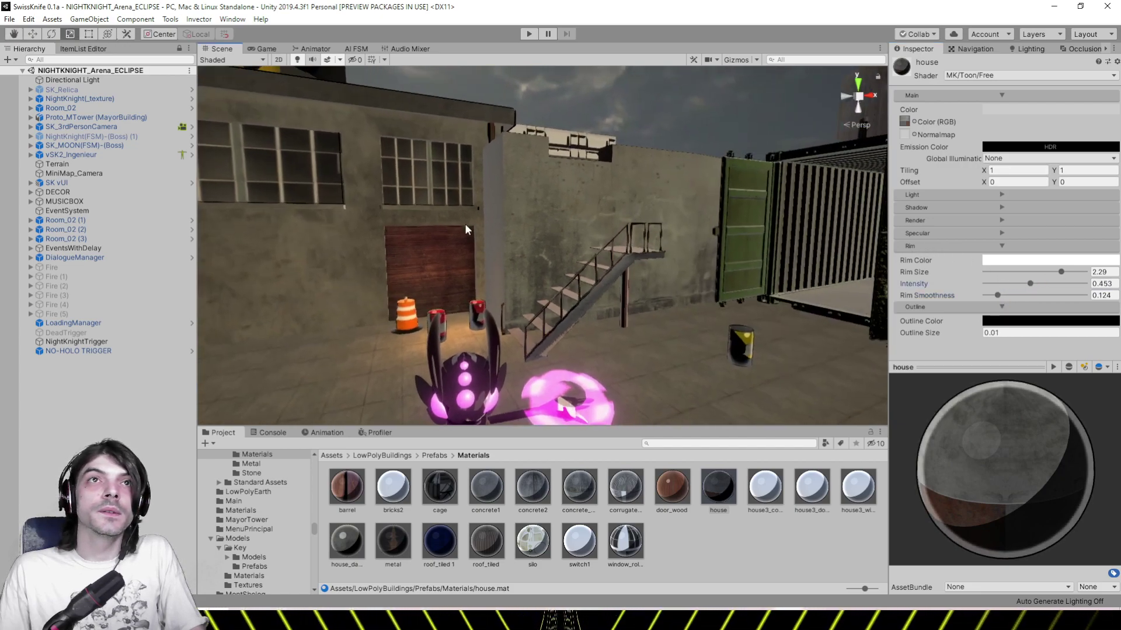
middle_drag(467, 227, 585, 230)
scroll(586, 230, down, 3)
right_drag(587, 231, 569, 251)
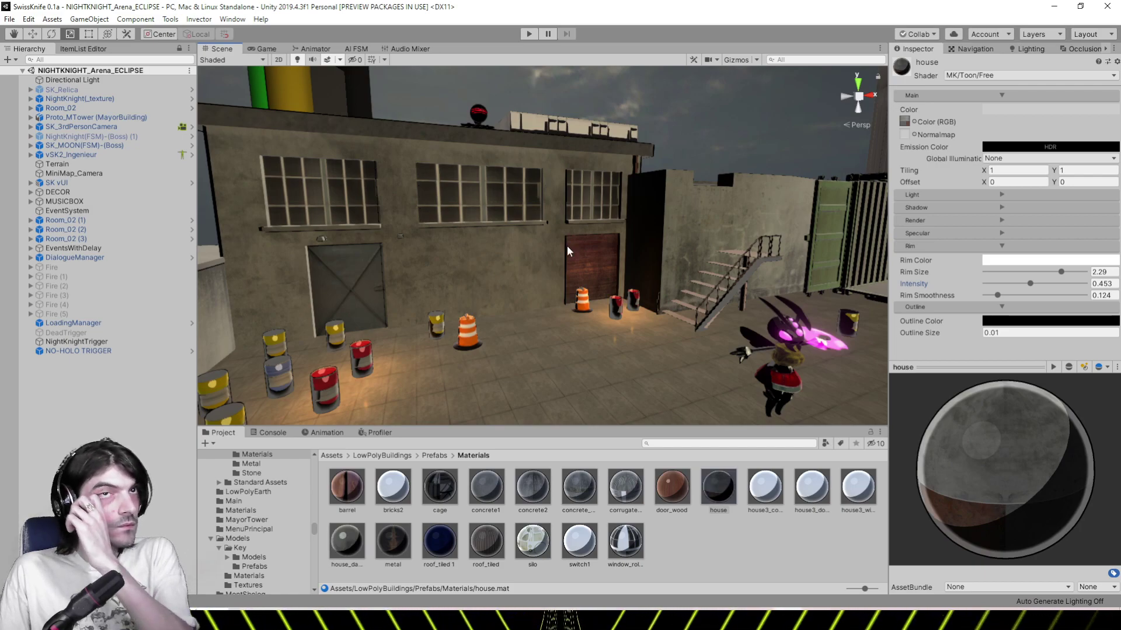
Open the scene NIGHTKNIGHT_ArenaLastBattle.unity
click(10, 19)
click(35, 43)
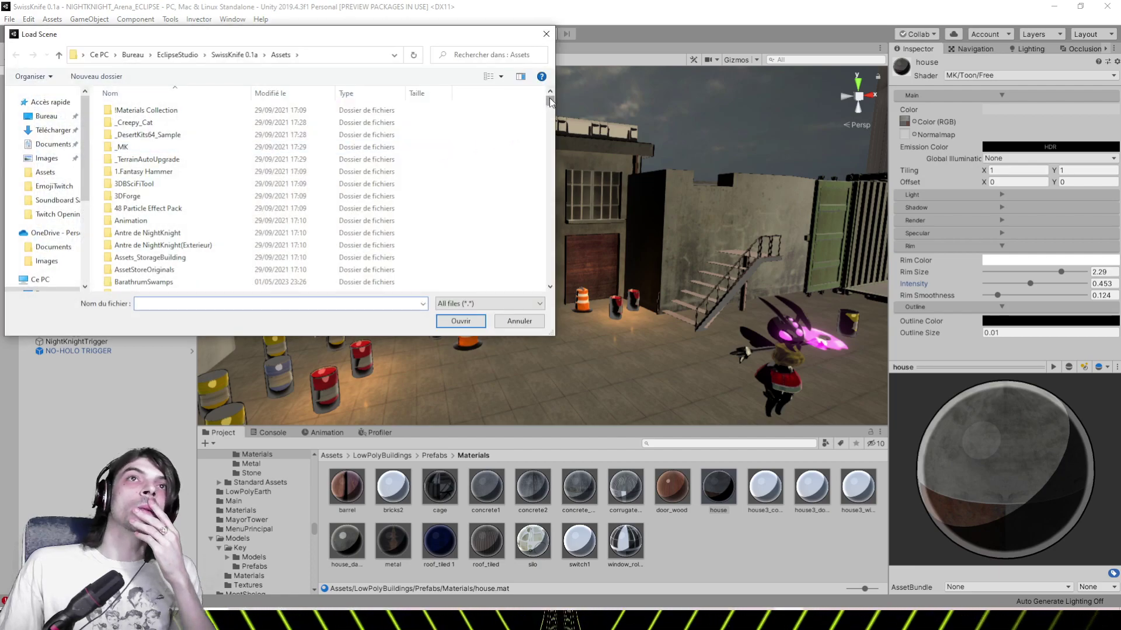
drag(550, 103, 542, 246)
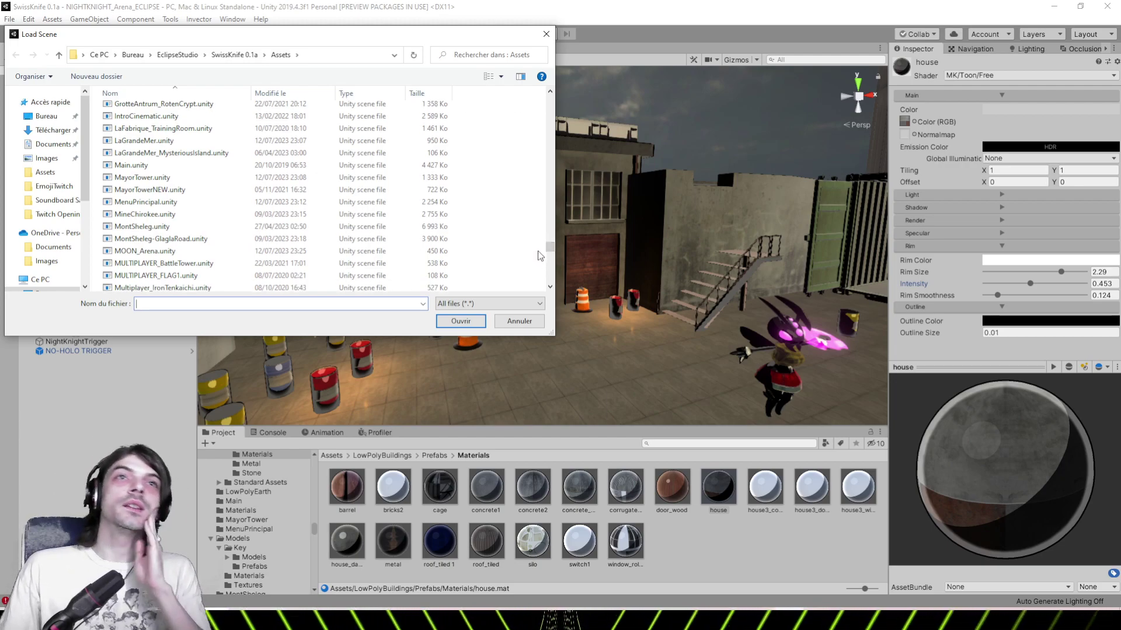
scroll(542, 257, down, 4)
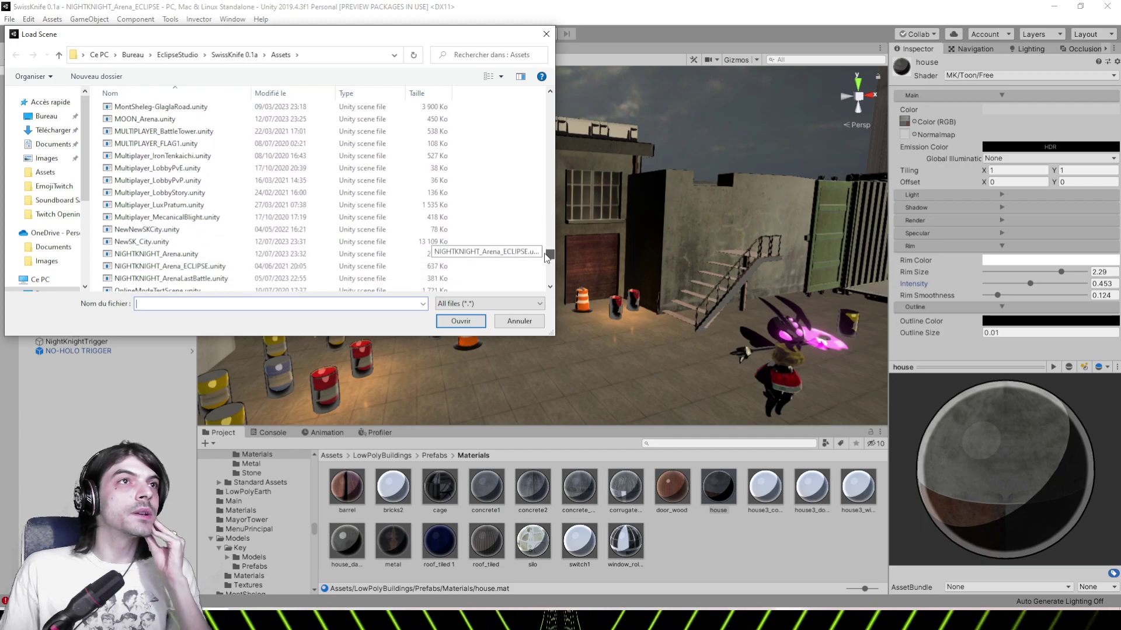
drag(546, 257, 546, 267)
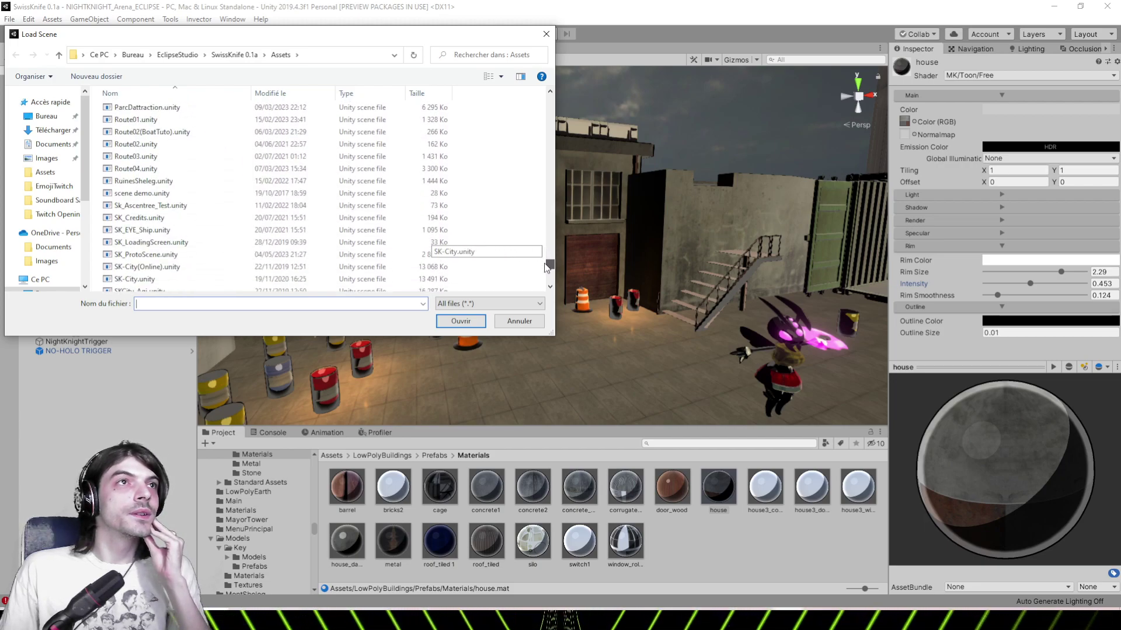
scroll(147, 149, up, 1)
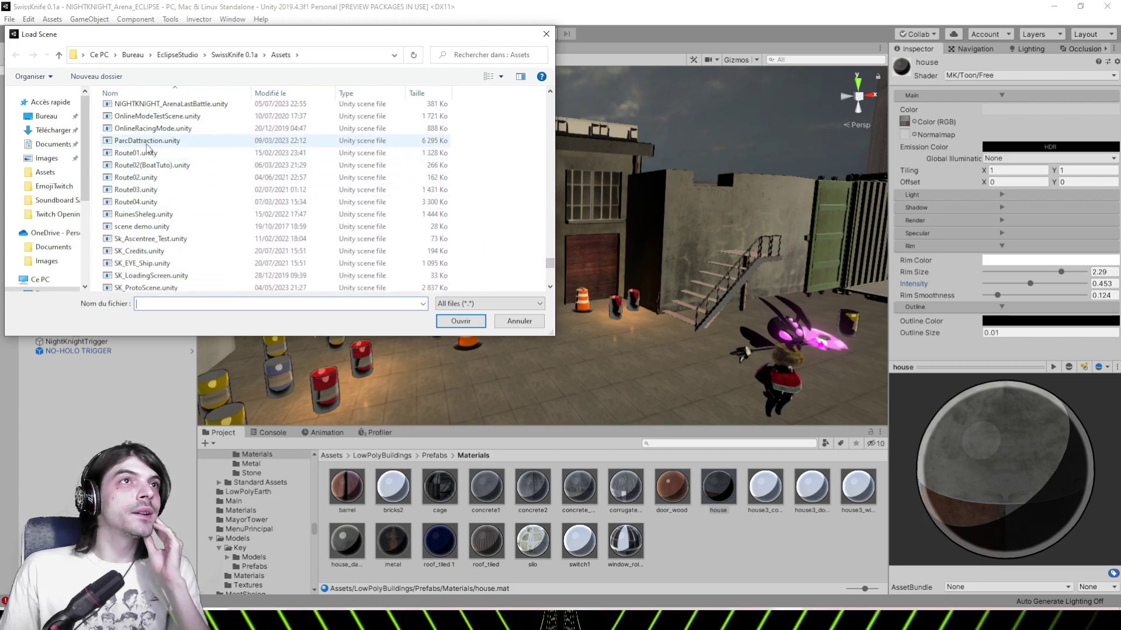
double_click(166, 103)
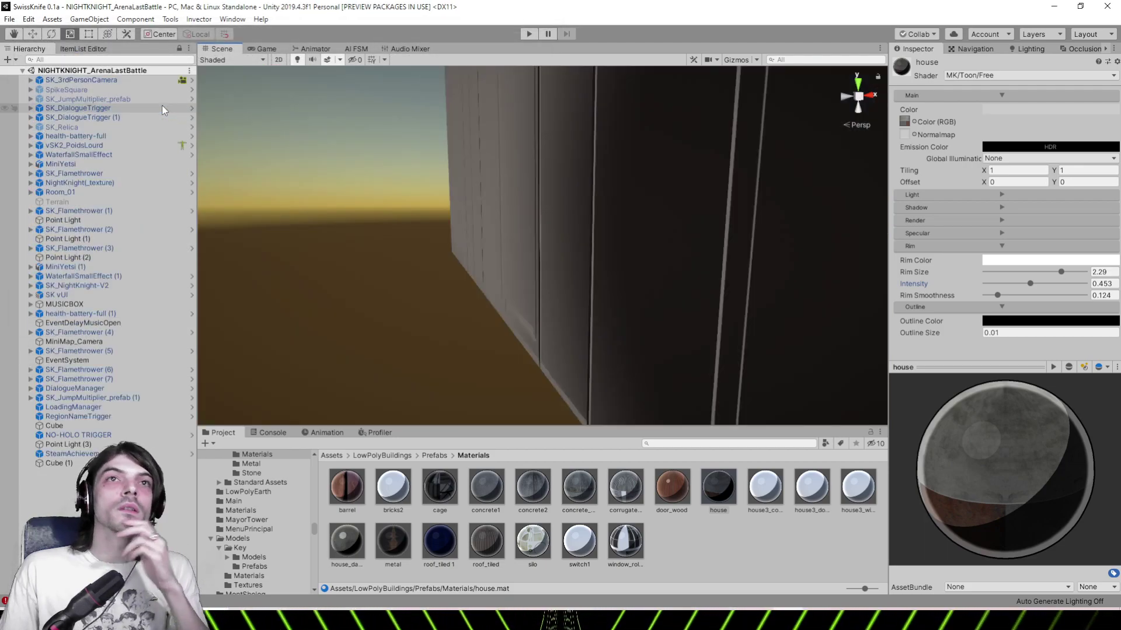
Inspect the interior of the arena room and its SK_NightKnight-V2 character from a distance and up close
middle_drag(650, 213, 260, 243)
scroll(315, 257, down, 10)
right_drag(388, 262, 334, 220)
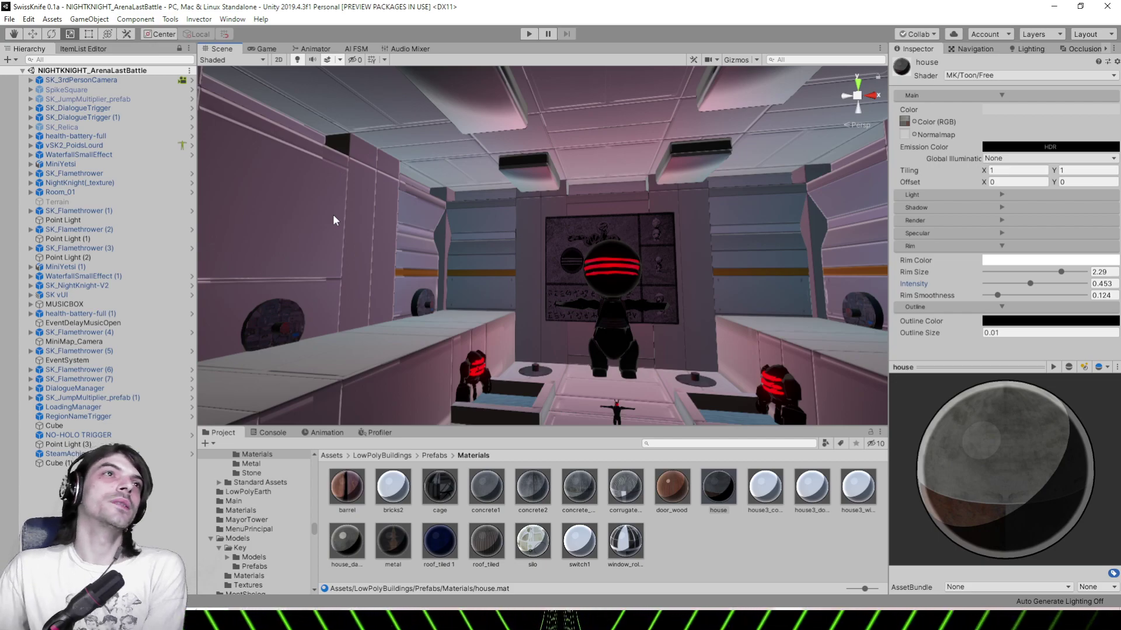
right_drag(475, 269, 528, 321)
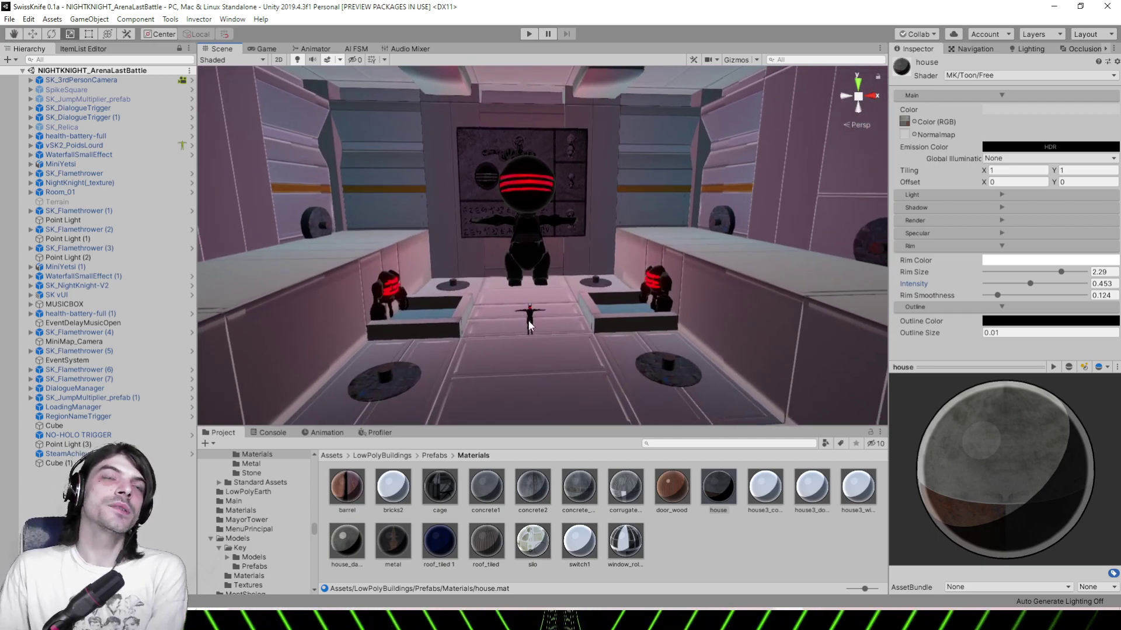
click(530, 317)
scroll(529, 316, up, 5)
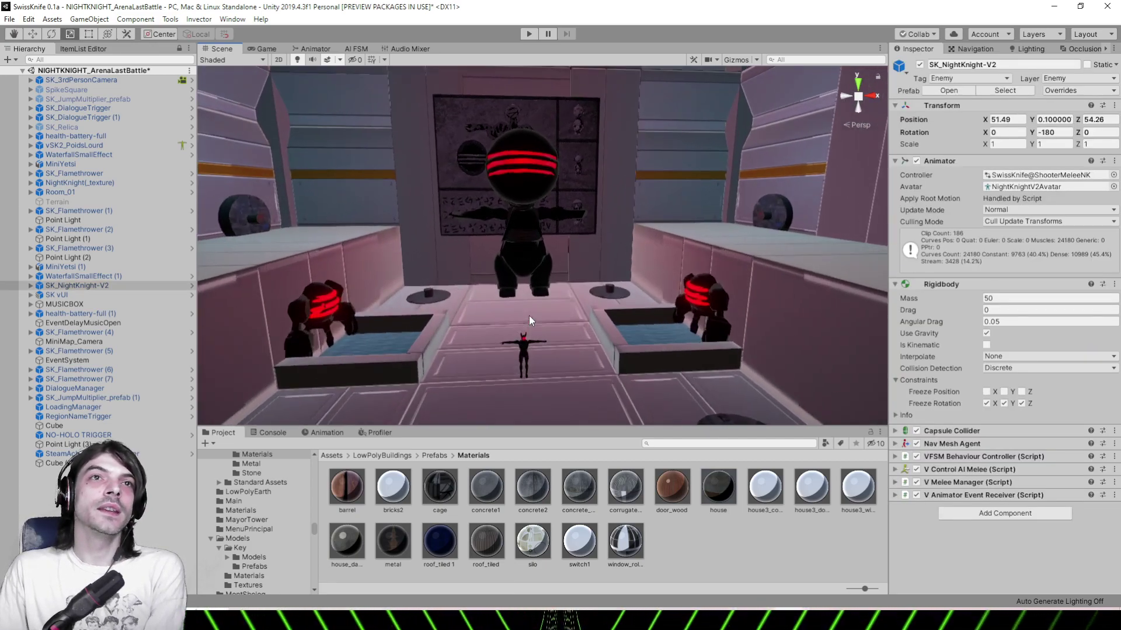
middle_drag(529, 315, 566, 103)
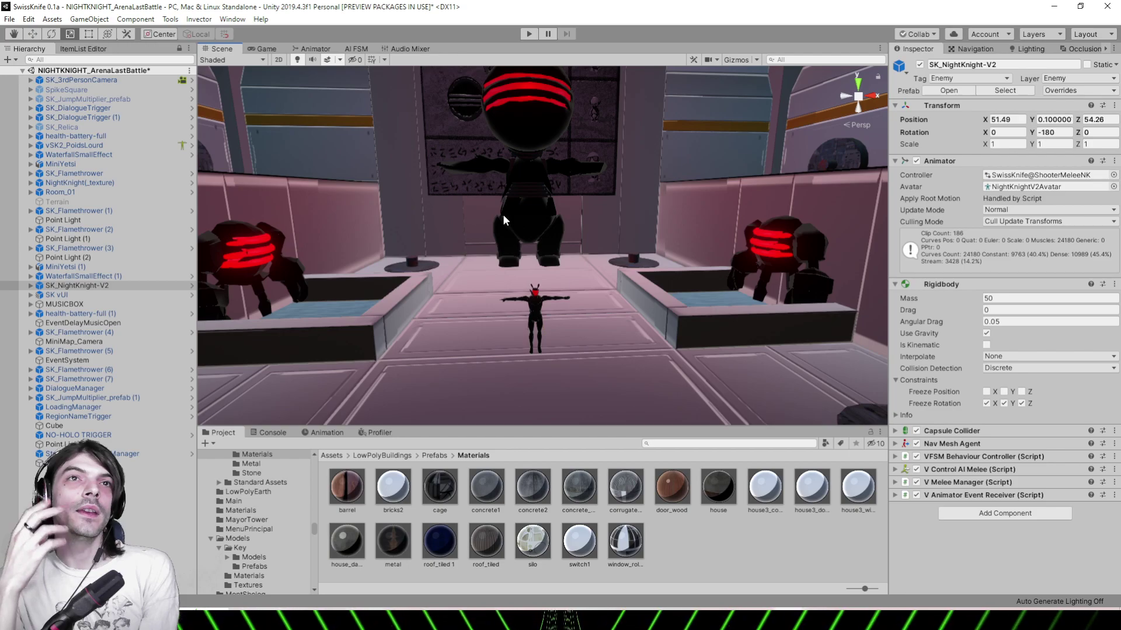
scroll(505, 216, down, 6)
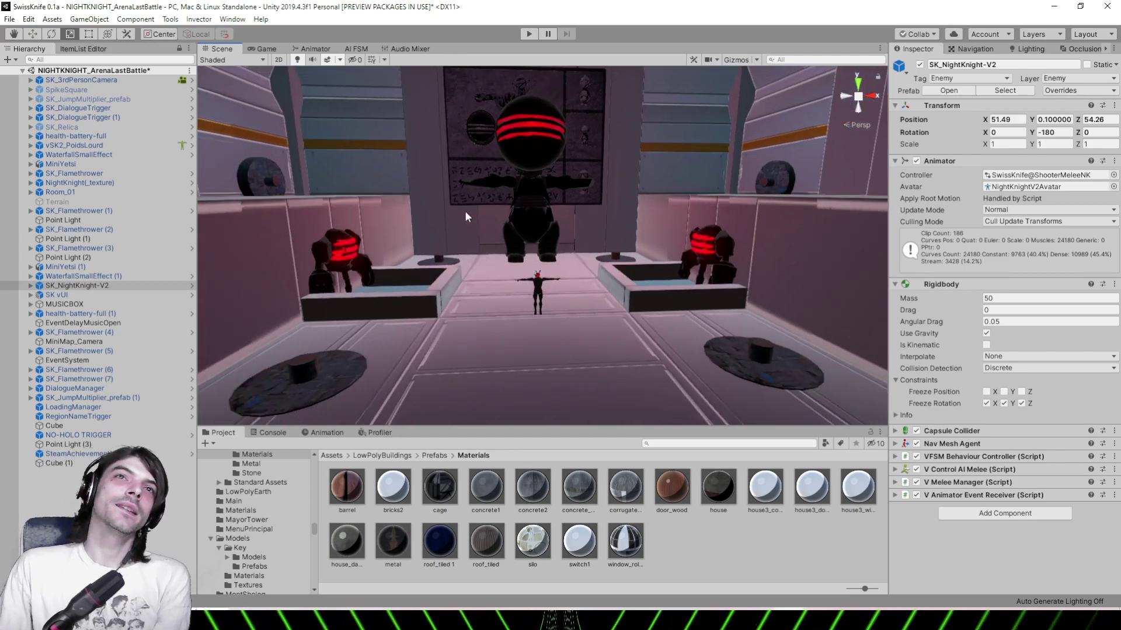
middle_drag(465, 211, 491, 138)
scroll(491, 138, up, 8)
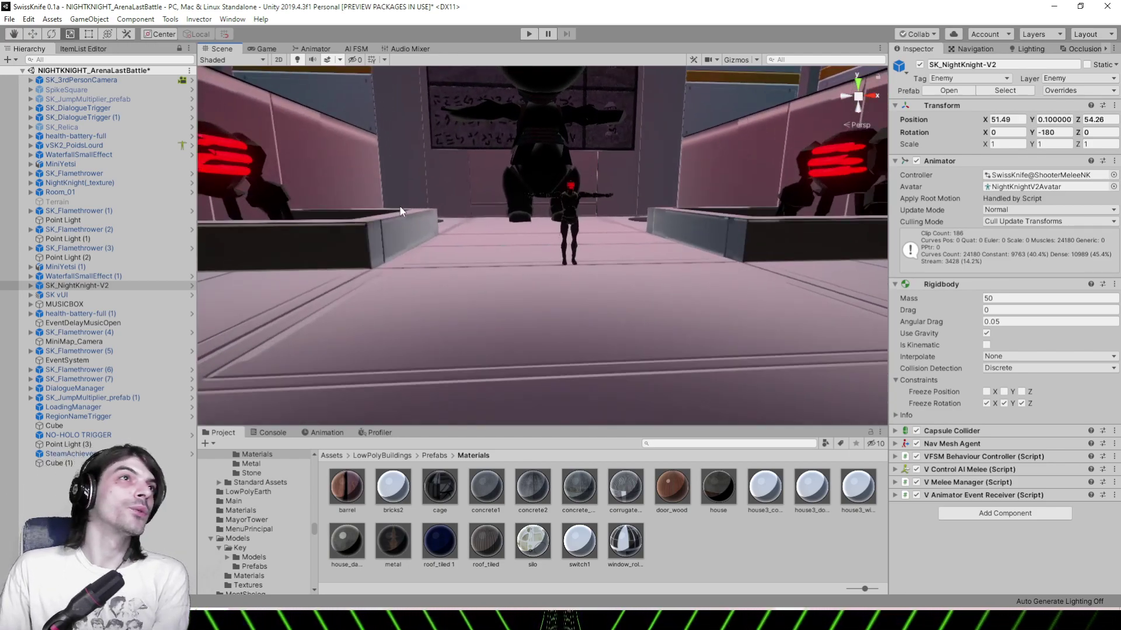
middle_drag(388, 239, 345, 293)
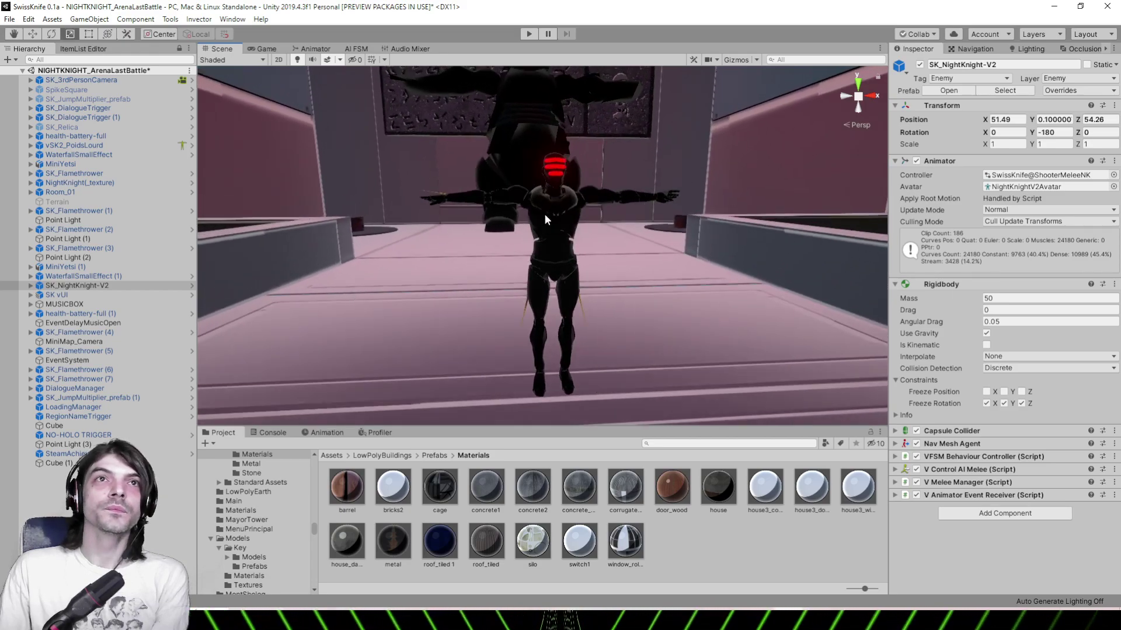
scroll(551, 171, down, 10)
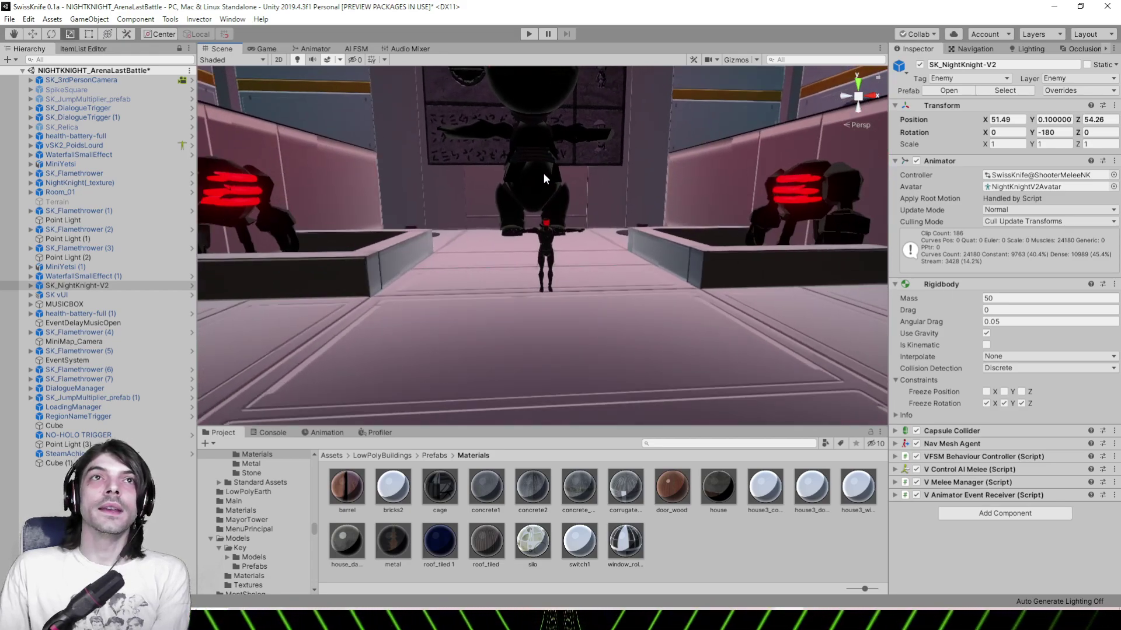
Survey the arena's floor tiles, raised side ledges, statue and basins from farther back and at different angles
scroll(539, 166, down, 5)
middle_drag(538, 167, 510, 272)
scroll(510, 272, down, 3)
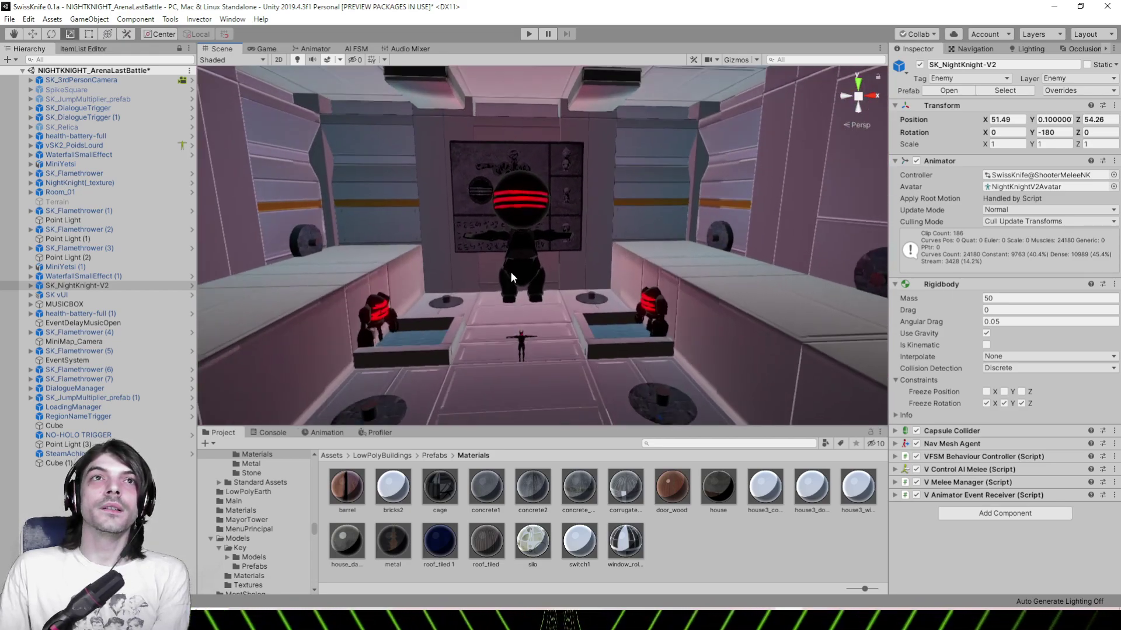
right_drag(510, 272, 693, 208)
scroll(539, 244, down, 4)
scroll(540, 248, up, 1)
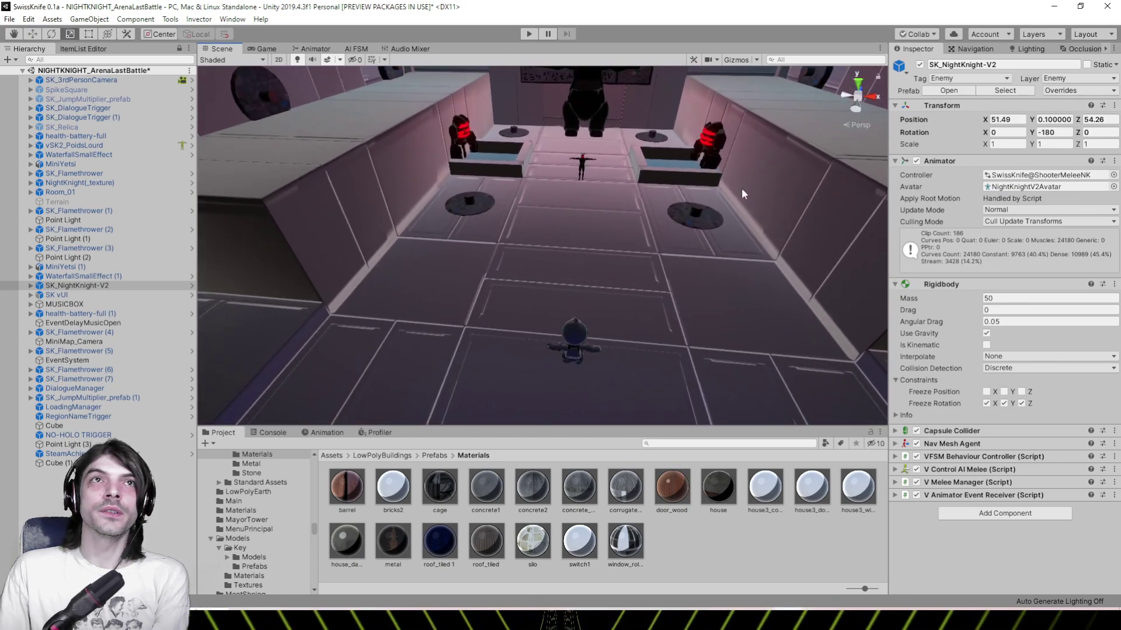
right_drag(479, 185, 588, 158)
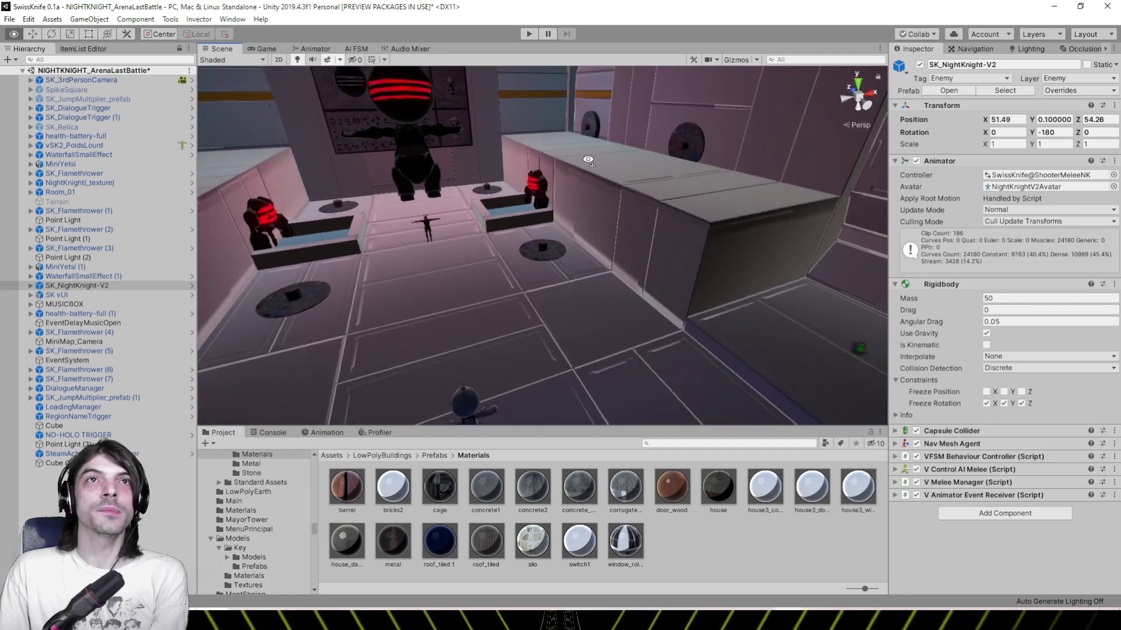
middle_drag(588, 158, 525, 187)
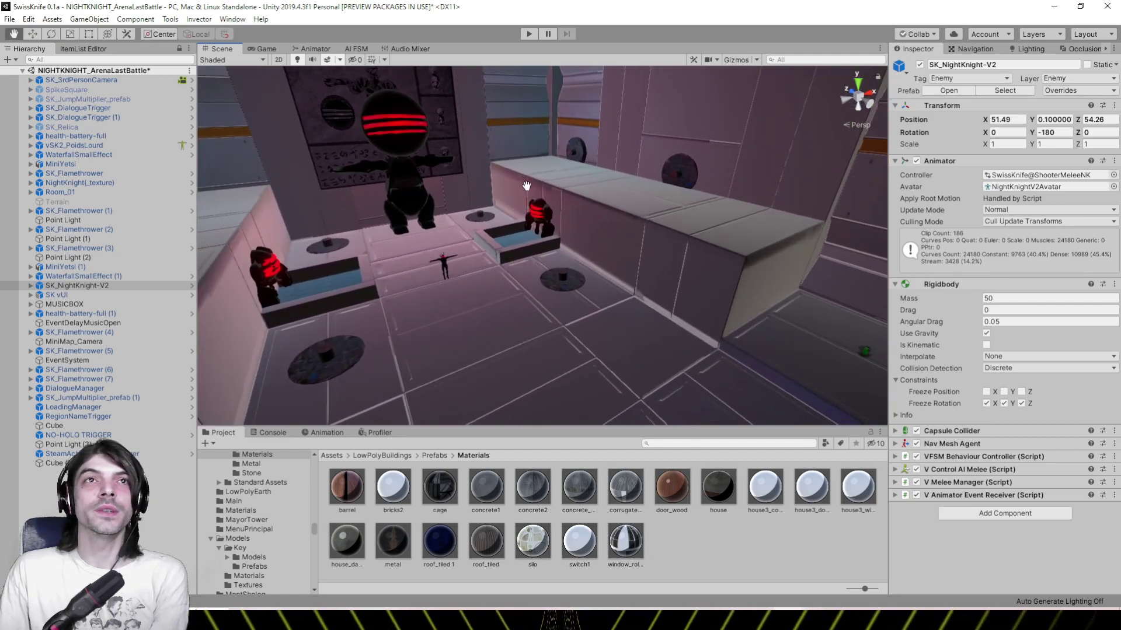
scroll(548, 237, up, 2)
right_drag(498, 255, 455, 245)
scroll(450, 241, down, 2)
middle_drag(449, 241, 498, 201)
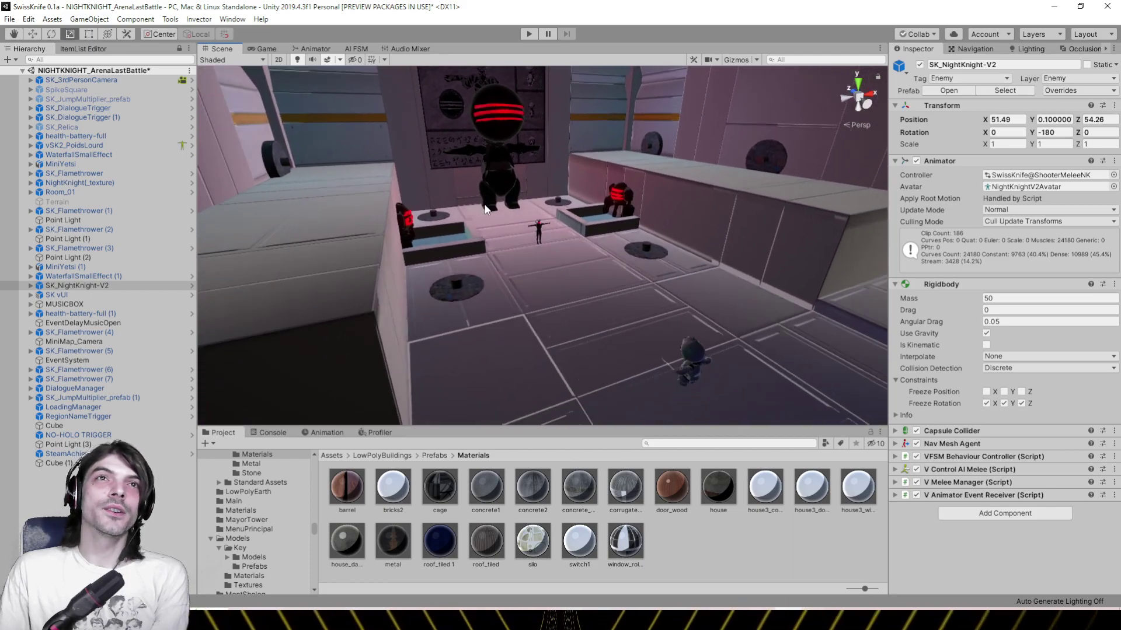
scroll(496, 202, up, 1)
Open the scene ParcDattraction.unity, saving the changes made to NIGHTKNIGHT_ArenaLastBattle
click(9, 19)
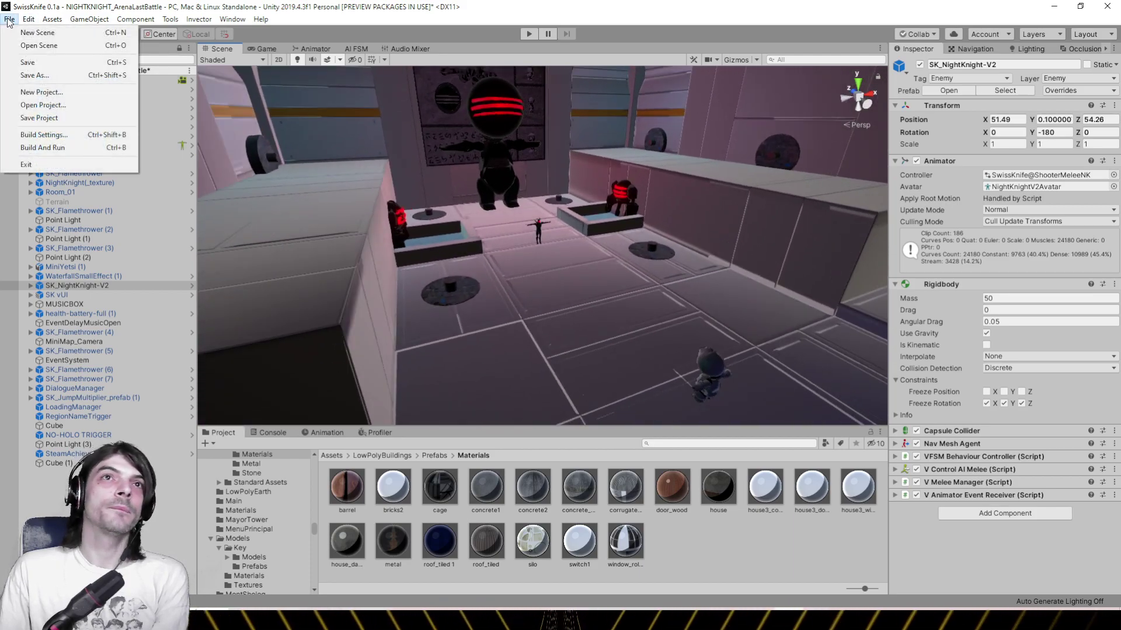
click(18, 46)
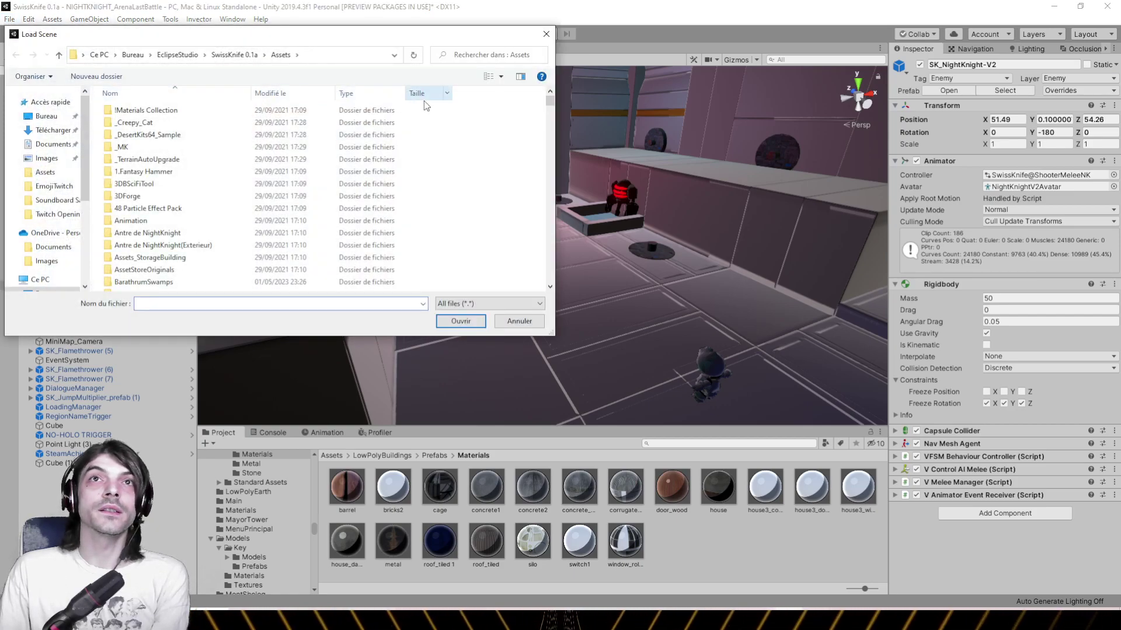
drag(549, 101, 542, 264)
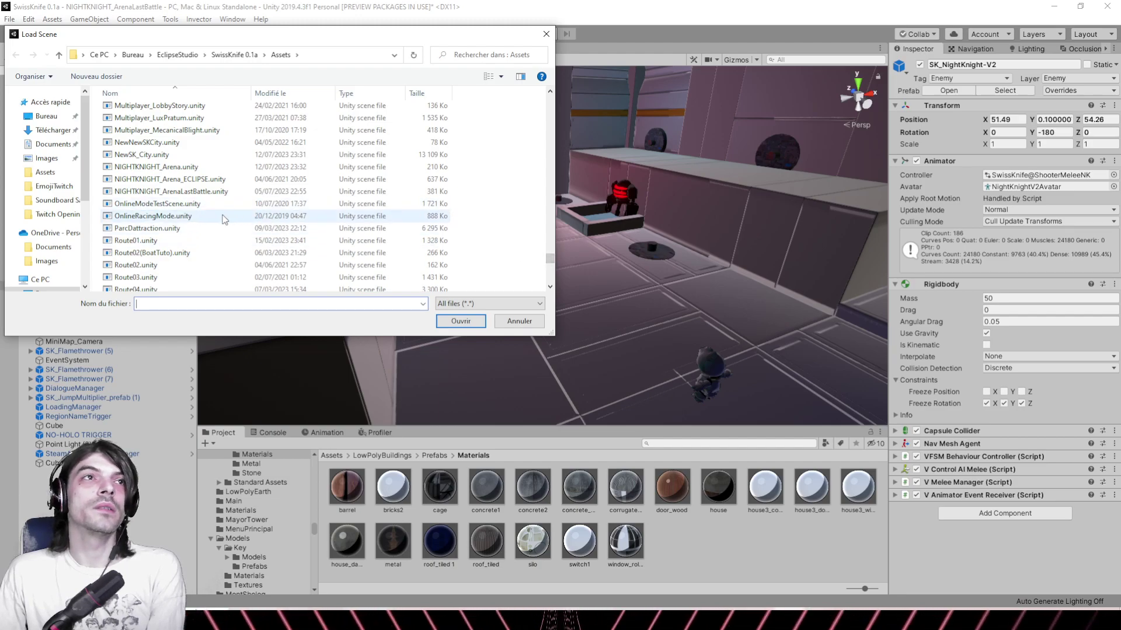
double_click(193, 229)
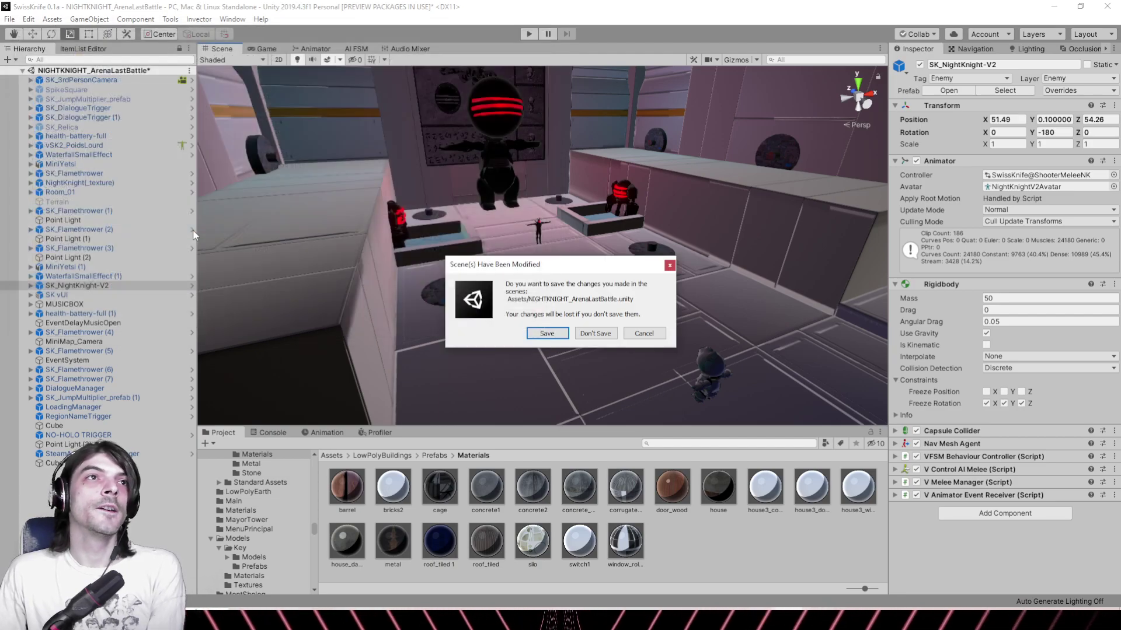
click(544, 333)
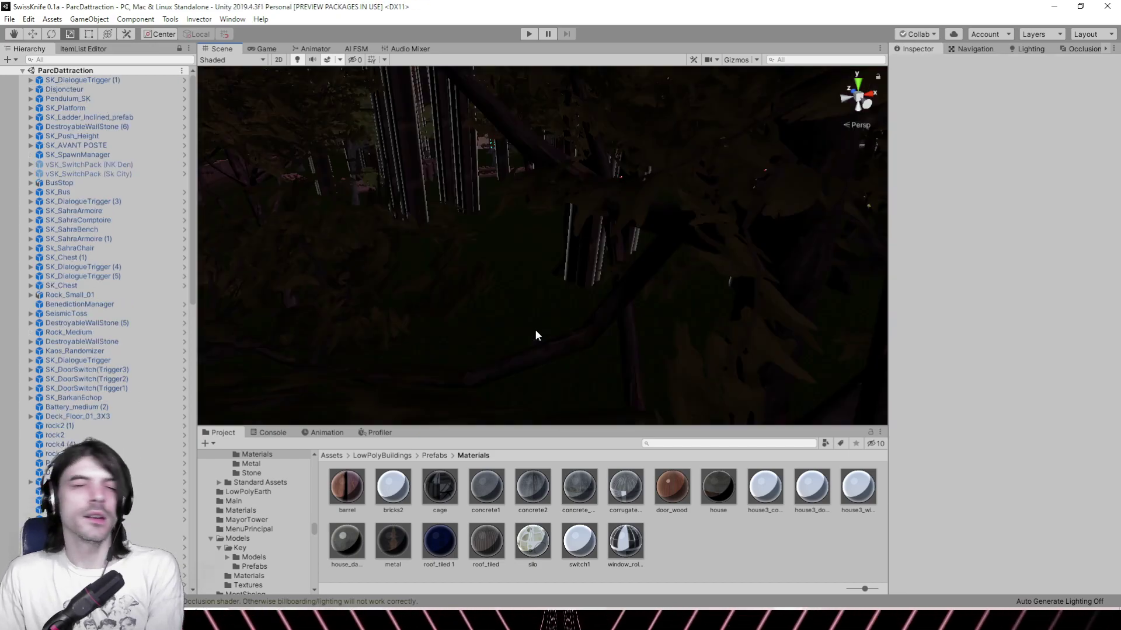
Go to the lava pool in the park and select the body mesh of the giant creature statue rising from it
middle_drag(453, 236, 591, 401)
scroll(597, 243, up, 3)
mouse_move(597, 247)
right_down()
mouse_move(345, 293)
mouse_move(513, 242)
mouse_move(390, 358)
mouse_move(671, 370)
mouse_move(503, 249)
mouse_move(447, 264)
mouse_move(410, 293)
mouse_move(556, 311)
mouse_move(589, 261)
right_up()
middle_drag(589, 261, 455, 142)
right_drag(513, 135, 406, 124)
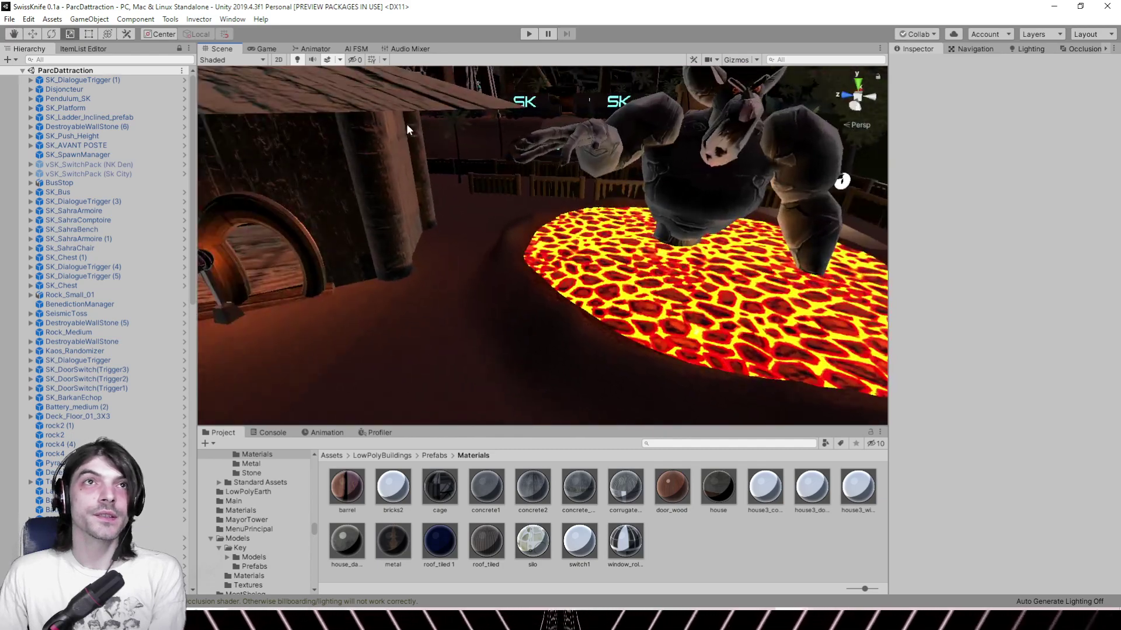
middle_drag(406, 124, 497, 138)
right_drag(498, 139, 527, 208)
click(529, 206)
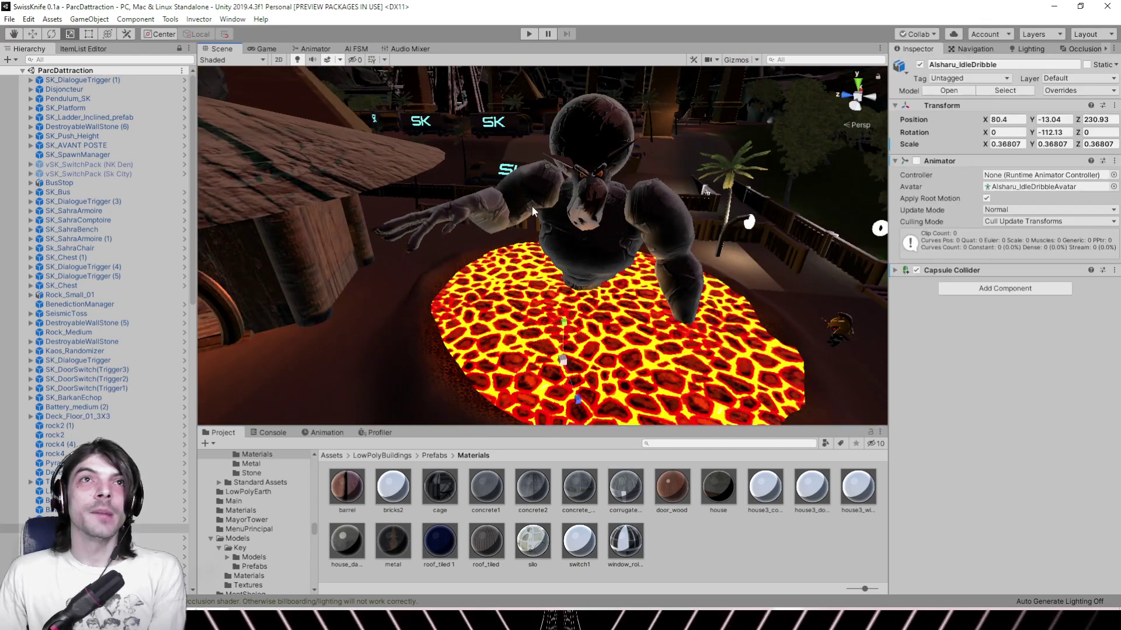
click(595, 255)
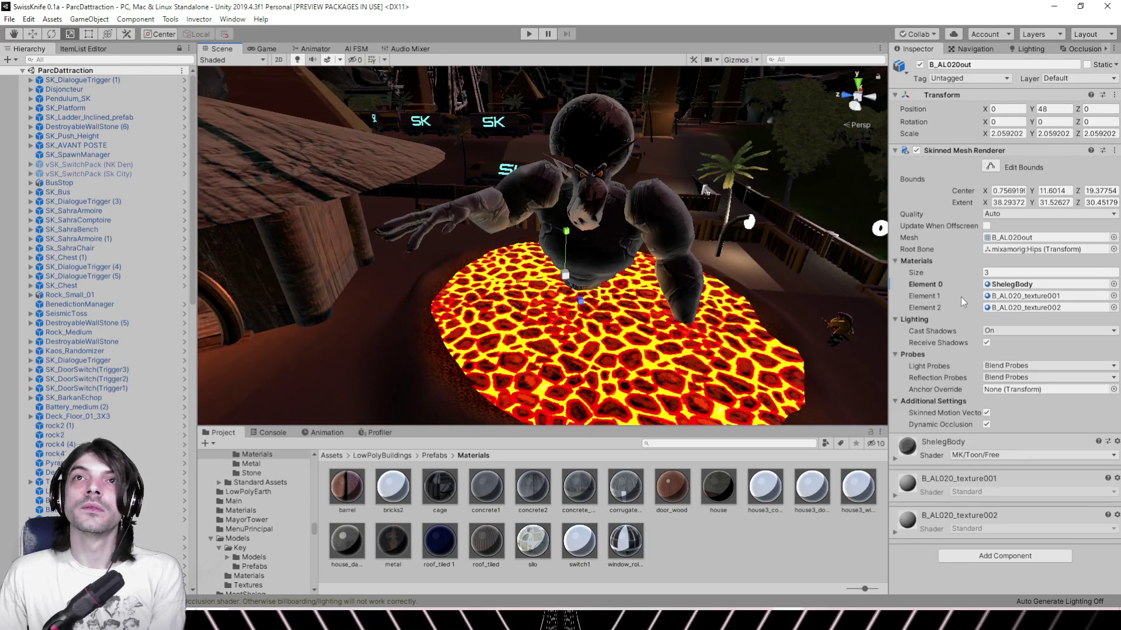
Set the rim of the statue's ShelegBody material to size 2.58, intensity 0.522 and smoothness 0.229
click(1035, 284)
click(622, 481)
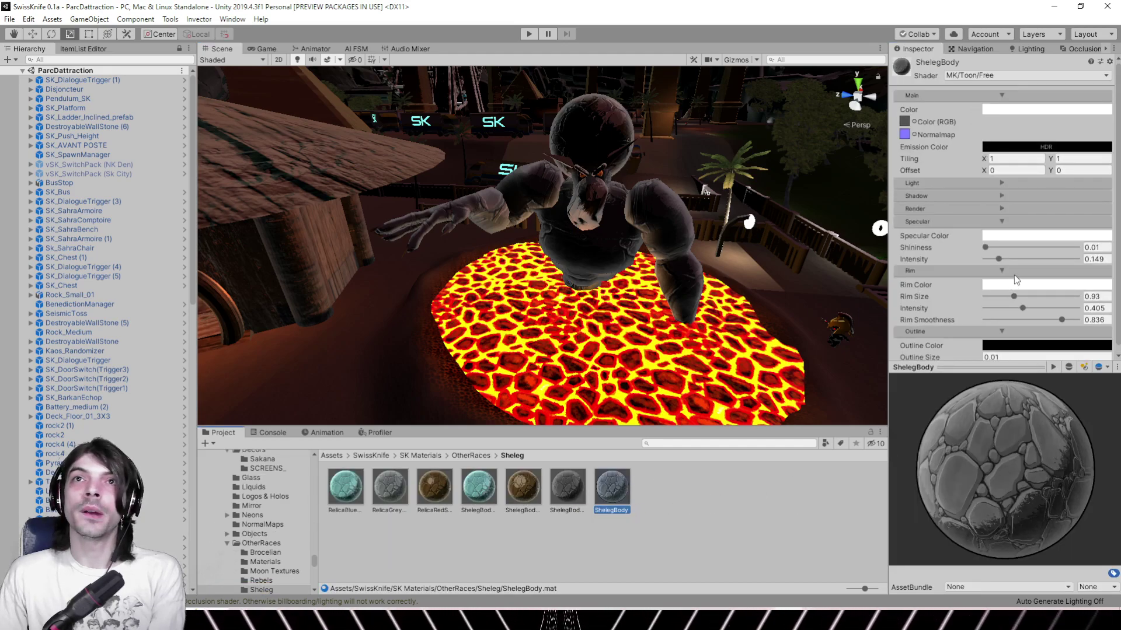
scroll(1014, 280, down, 1)
drag(1003, 312, 1068, 290)
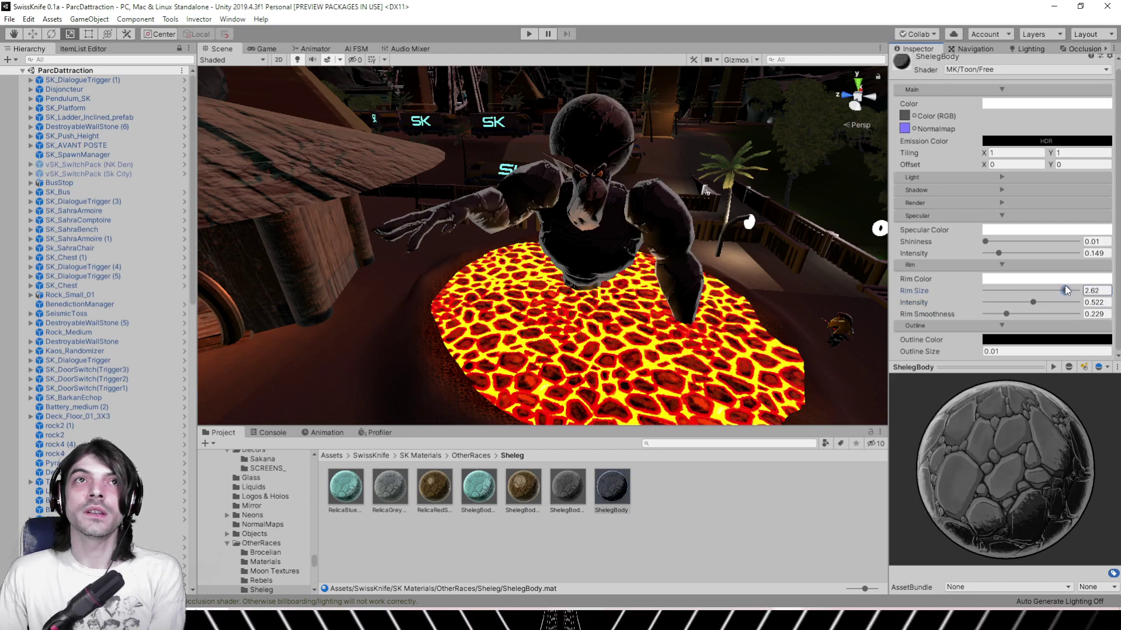
middle_drag(777, 224, 683, 251)
Search the project assets for "sheleg" and open the prefab SK_ShelegRobot (SittingDazed) for editing
click(698, 443)
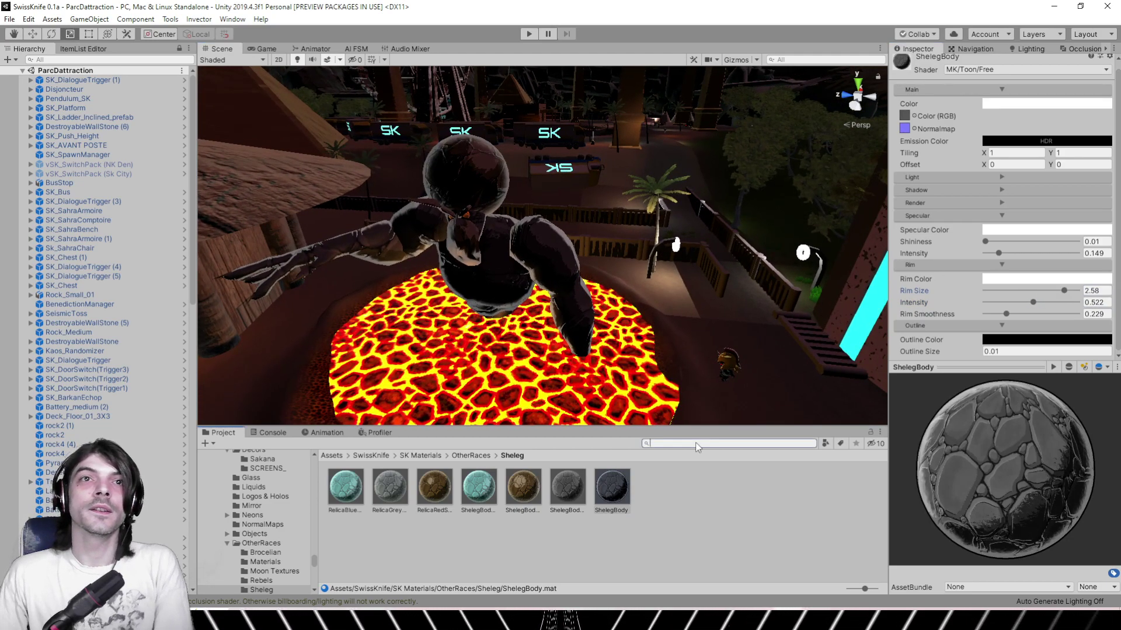
click(697, 443)
text(sheleg)
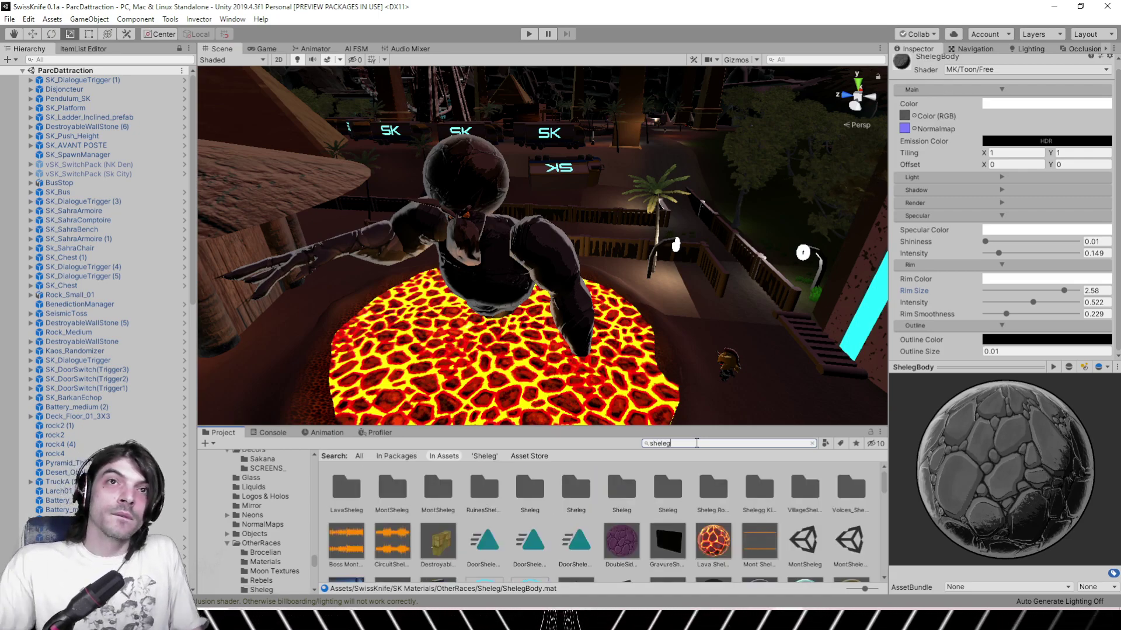
scroll(609, 521, down, 1)
scroll(609, 522, down, 3)
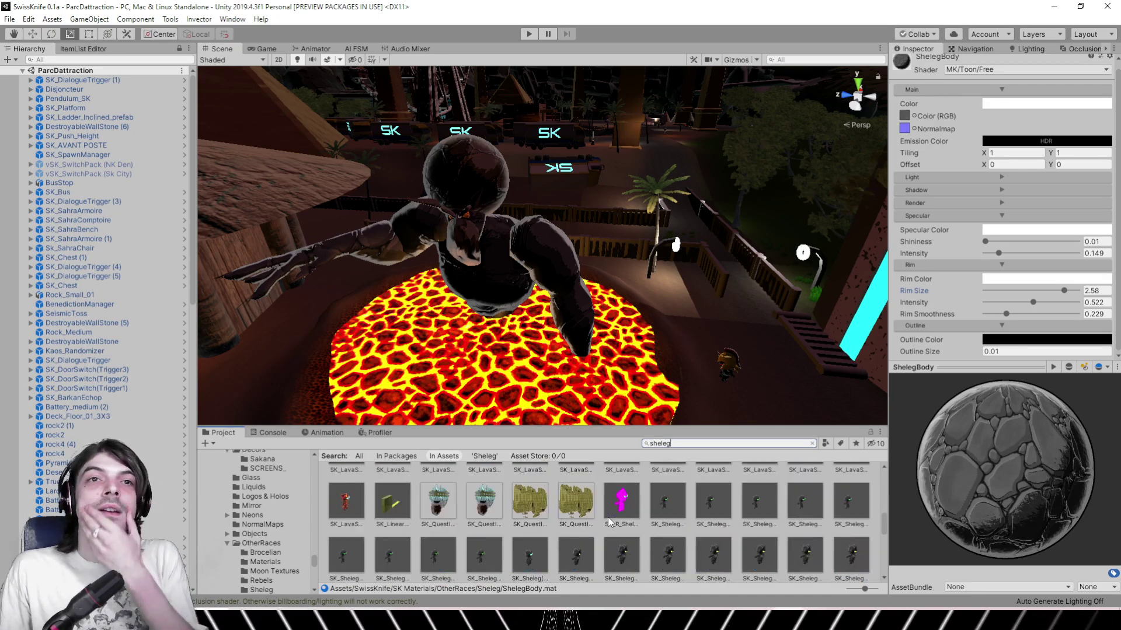
click(530, 544)
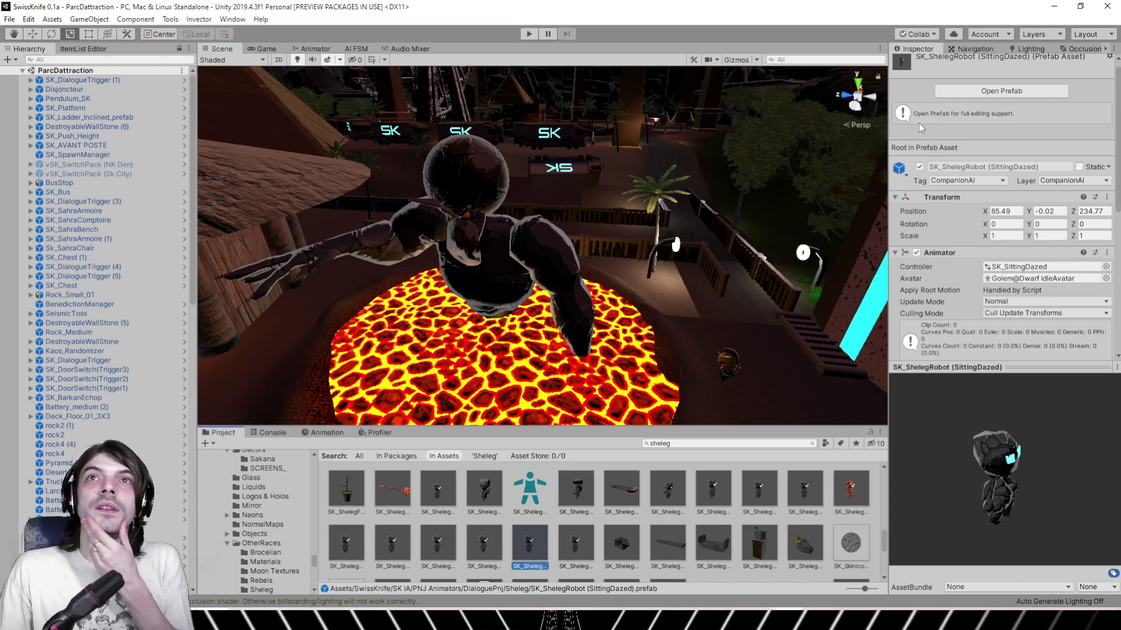
click(961, 88)
Open the ShelegBody material from the robot's body skin and set its rim color to light grey CBCBCB
alt+drag(482, 278, 584, 216)
click(502, 188)
click(1010, 285)
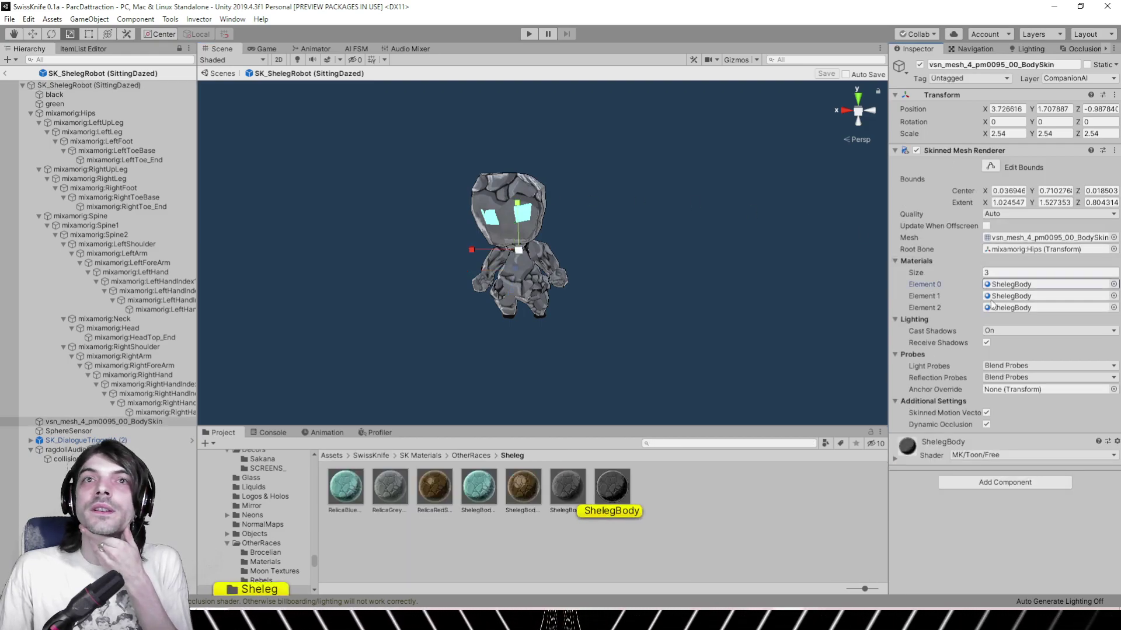
click(608, 493)
scroll(1012, 296, down, 1)
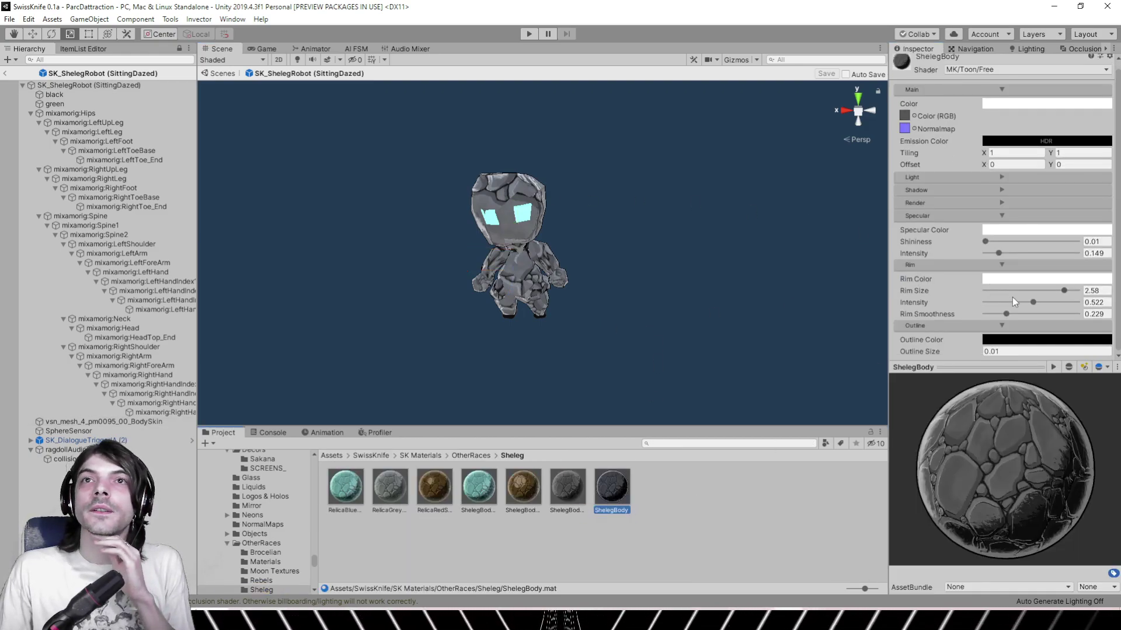
click(1011, 279)
click(743, 290)
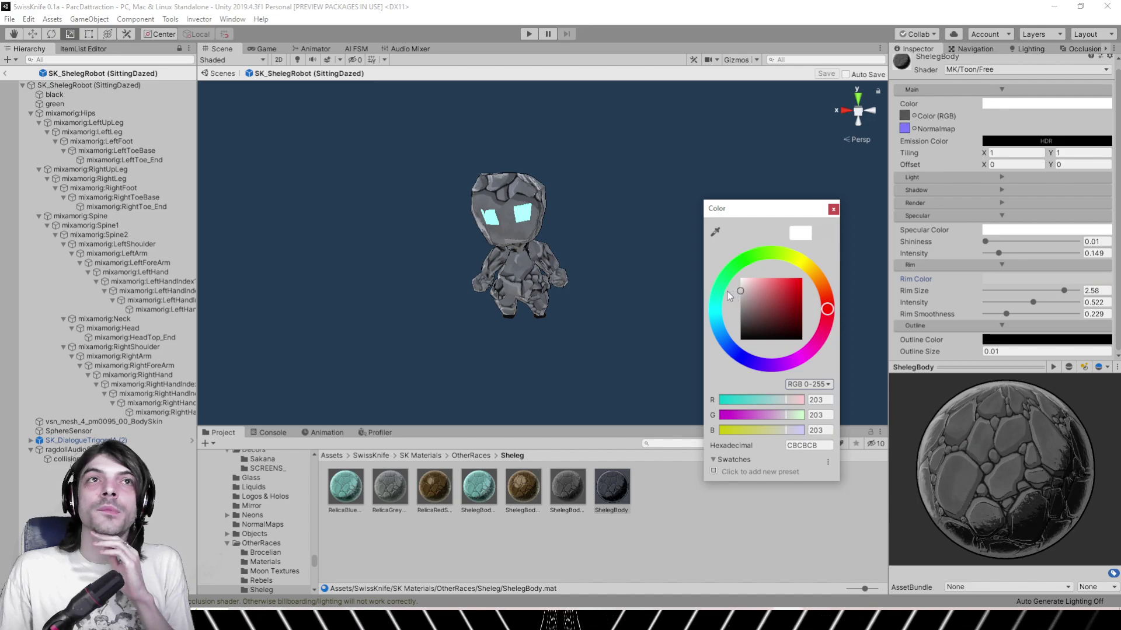
click(833, 209)
Set ShelegBody's shadow intensity to 2 and locate its normal map and color textures in the project
click(982, 190)
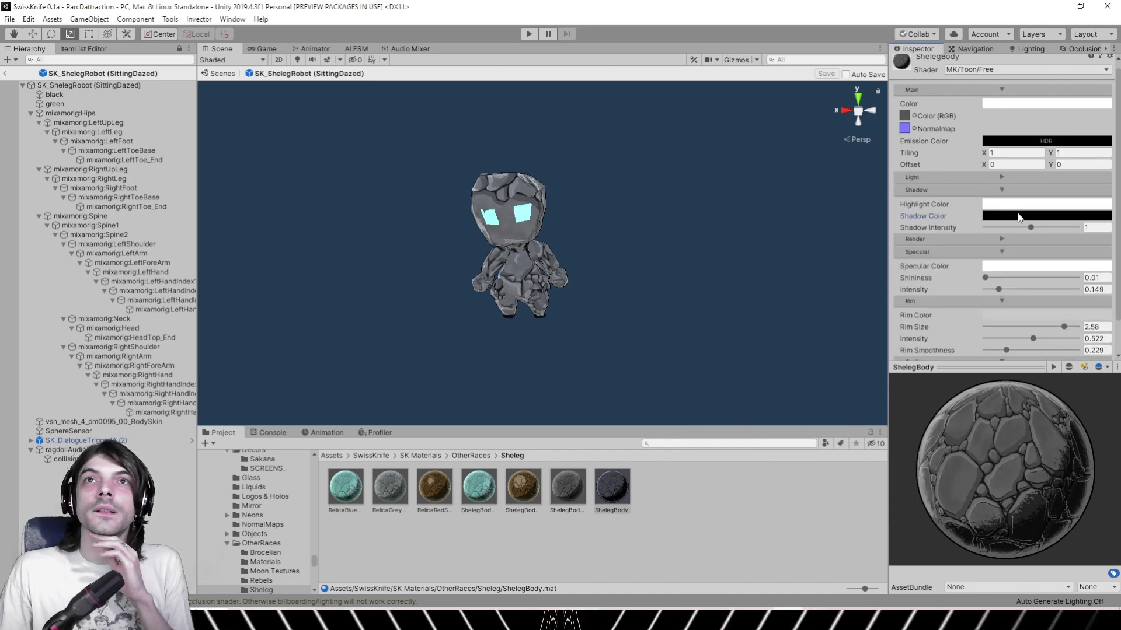
drag(1035, 227, 1086, 227)
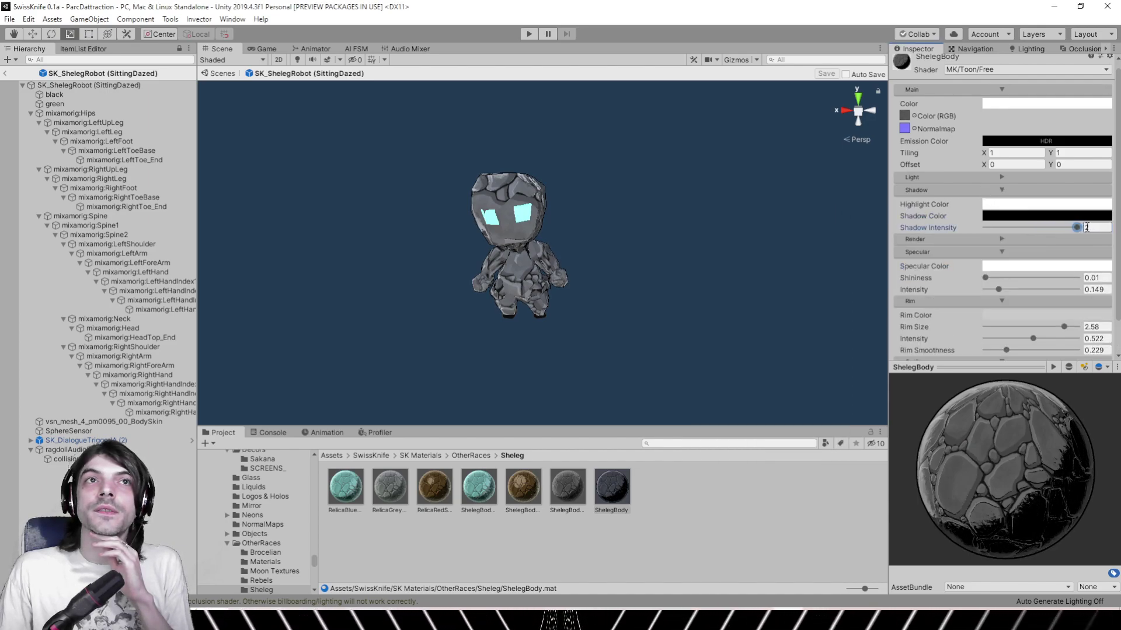
scroll(979, 263, down, 1)
click(904, 91)
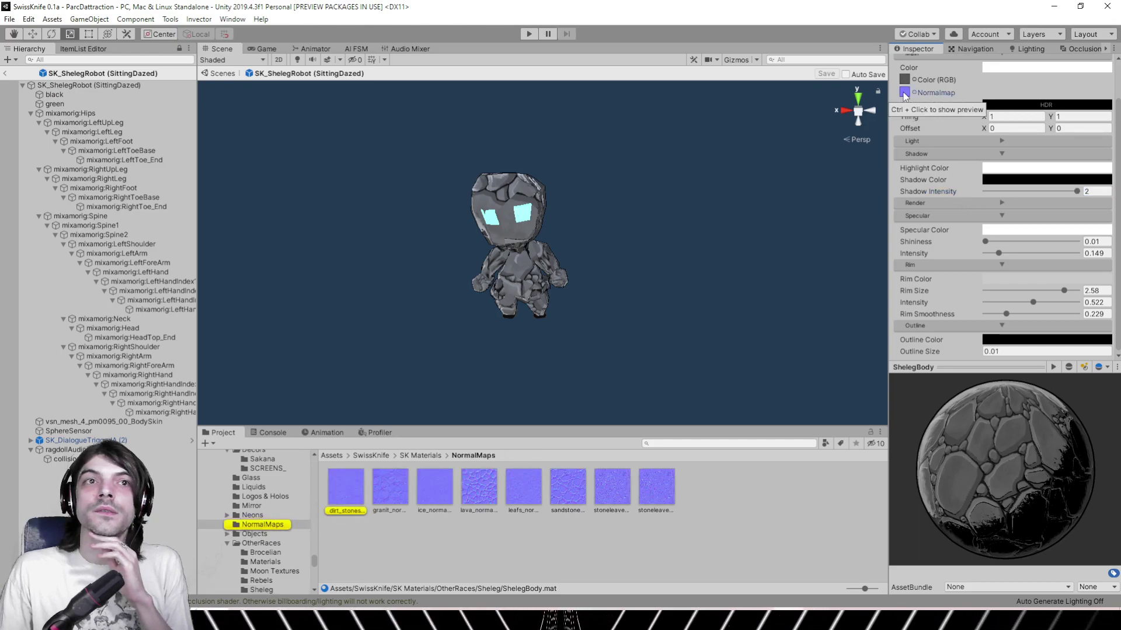
click(905, 79)
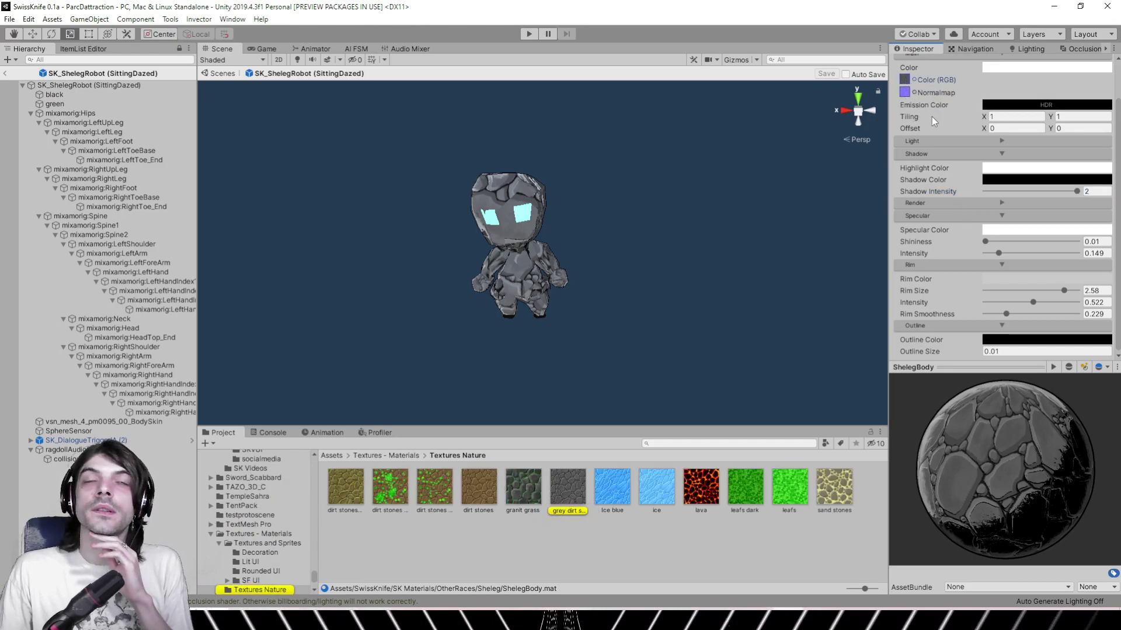
Set ShelegBody's specular intensity to 0.155, check the robot's look and return from the prefab to the scene
click(974, 205)
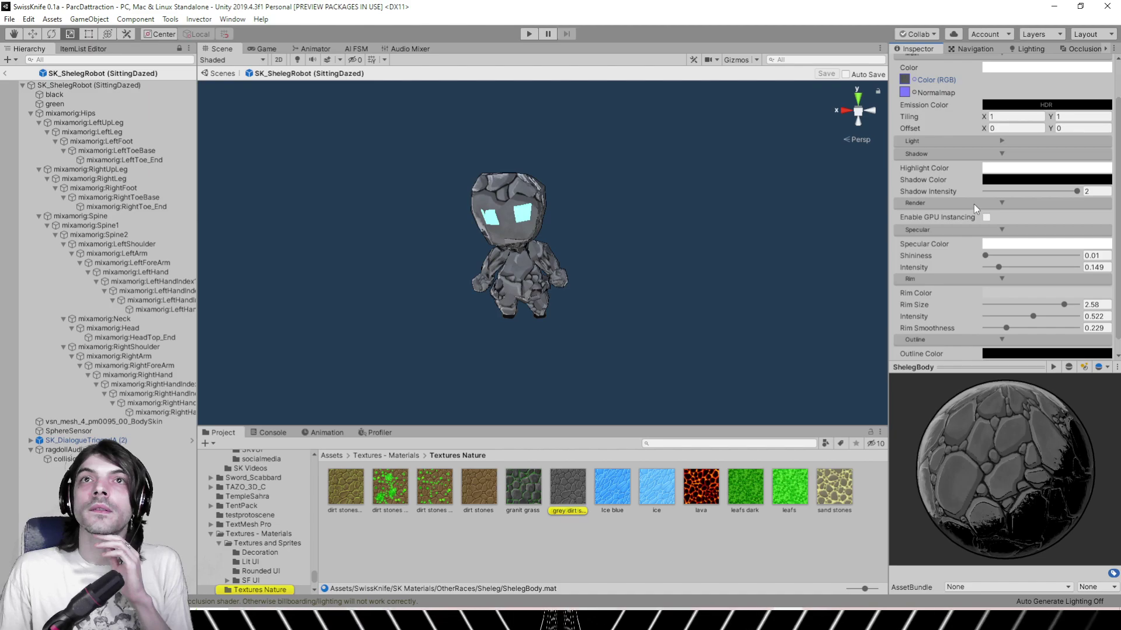
click(974, 205)
mouse_move(987, 242)
mouse_down()
mouse_move(1007, 244)
mouse_move(968, 245)
mouse_move(1005, 254)
mouse_move(995, 251)
mouse_up()
right_drag(694, 229, 644, 210)
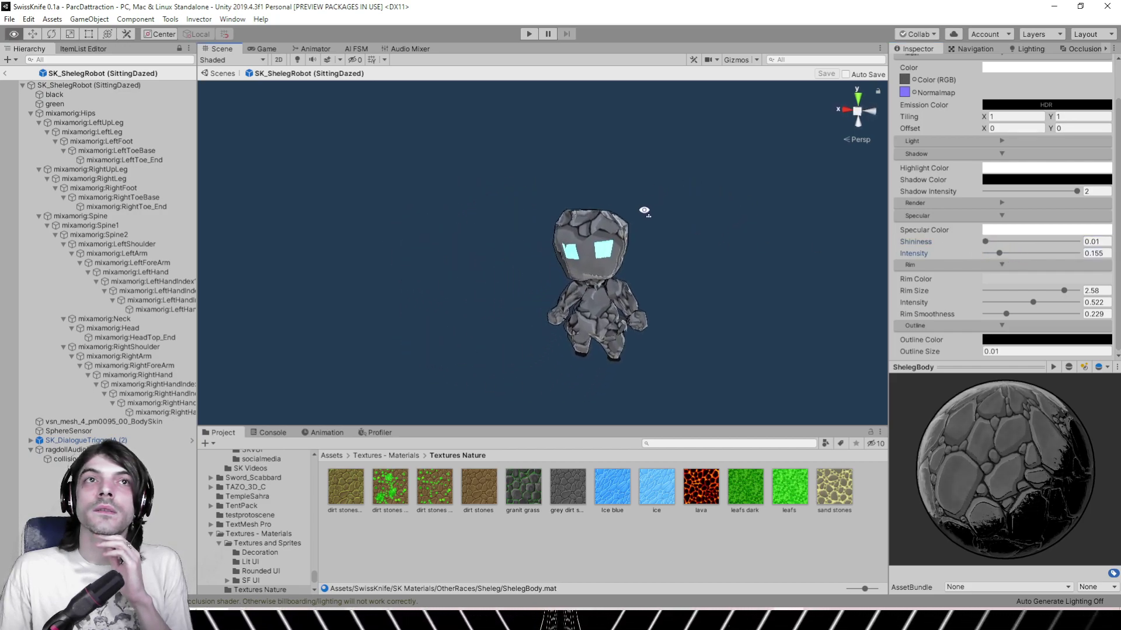
mouse_move(644, 211)
alt+mouse_down()
mouse_move(713, 230)
mouse_move(642, 233)
alt+mouse_up()
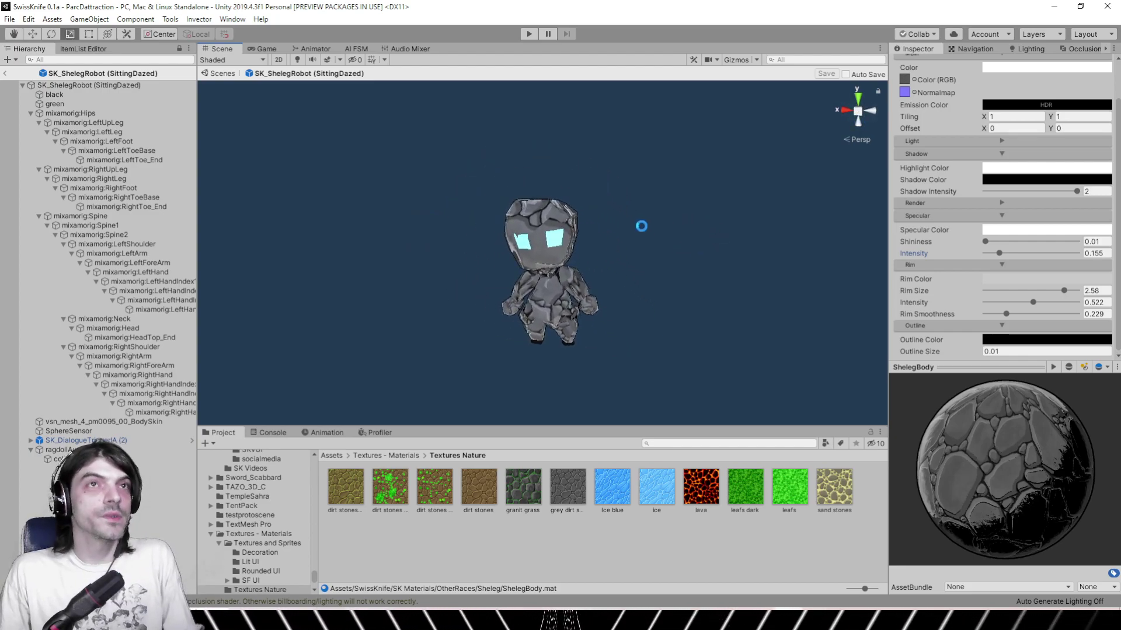
click(6, 74)
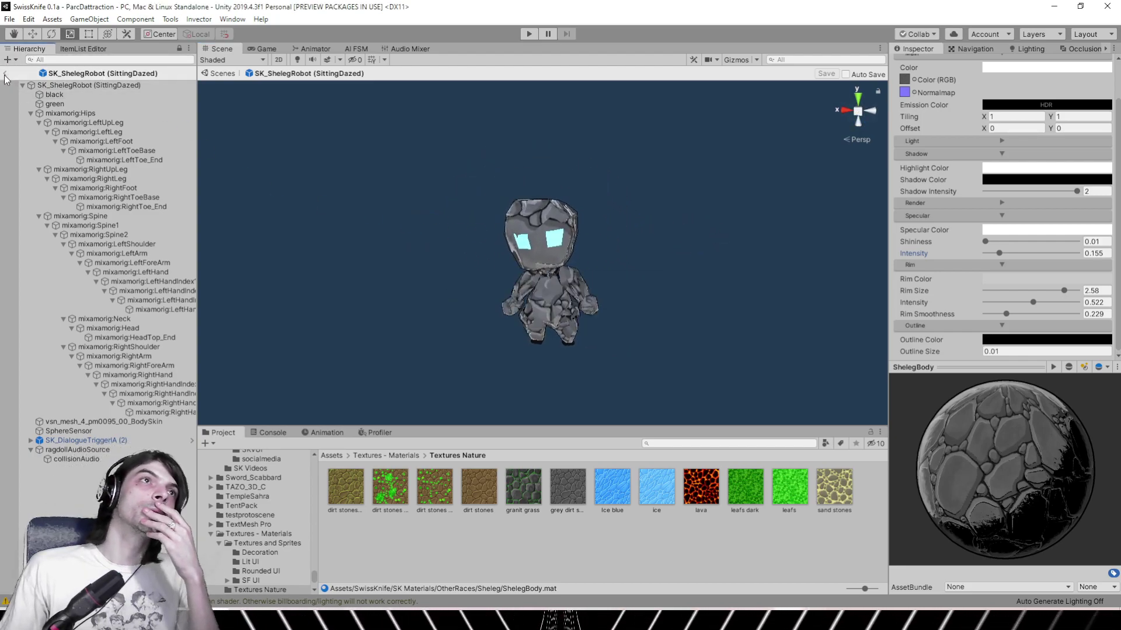
Examine the surroundings of the lava statue and the material of the carved totem SK_BarkanTotem1
middle_drag(530, 250, 690, 223)
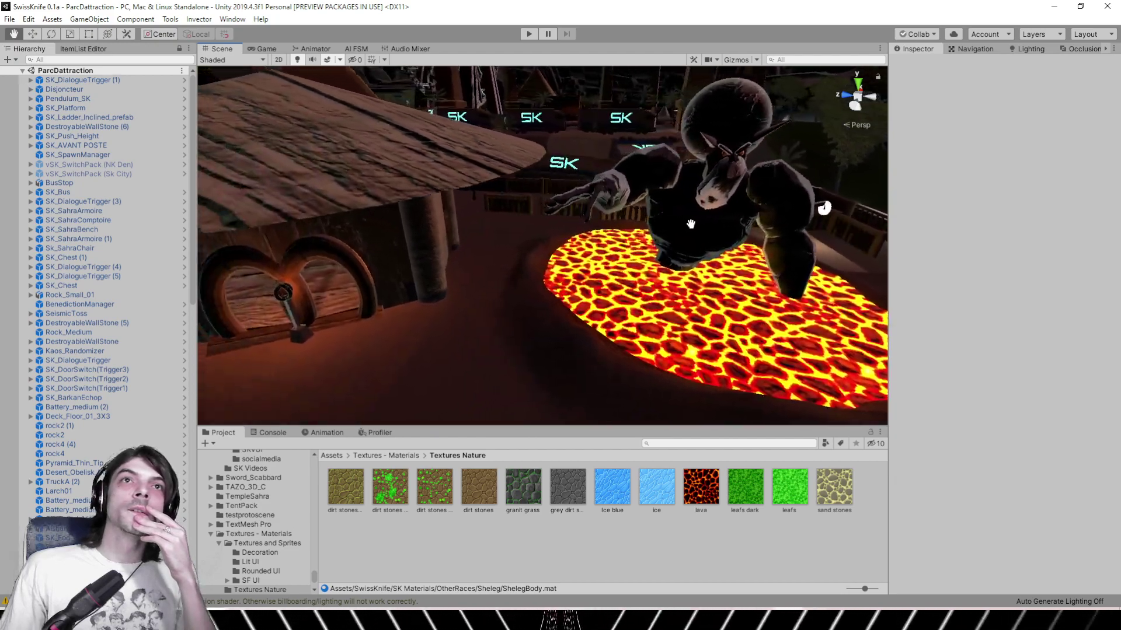
middle_drag(446, 249, 606, 208)
right_drag(595, 220, 520, 256)
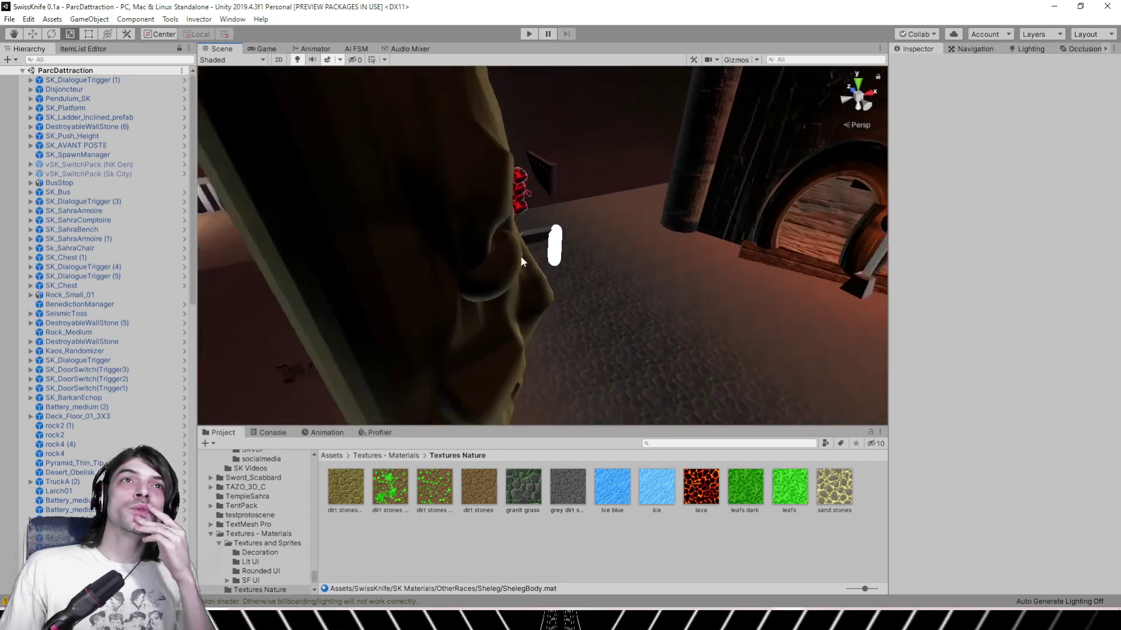
scroll(520, 256, down, 4)
middle_drag(520, 256, 495, 259)
right_drag(724, 228, 612, 231)
click(613, 235)
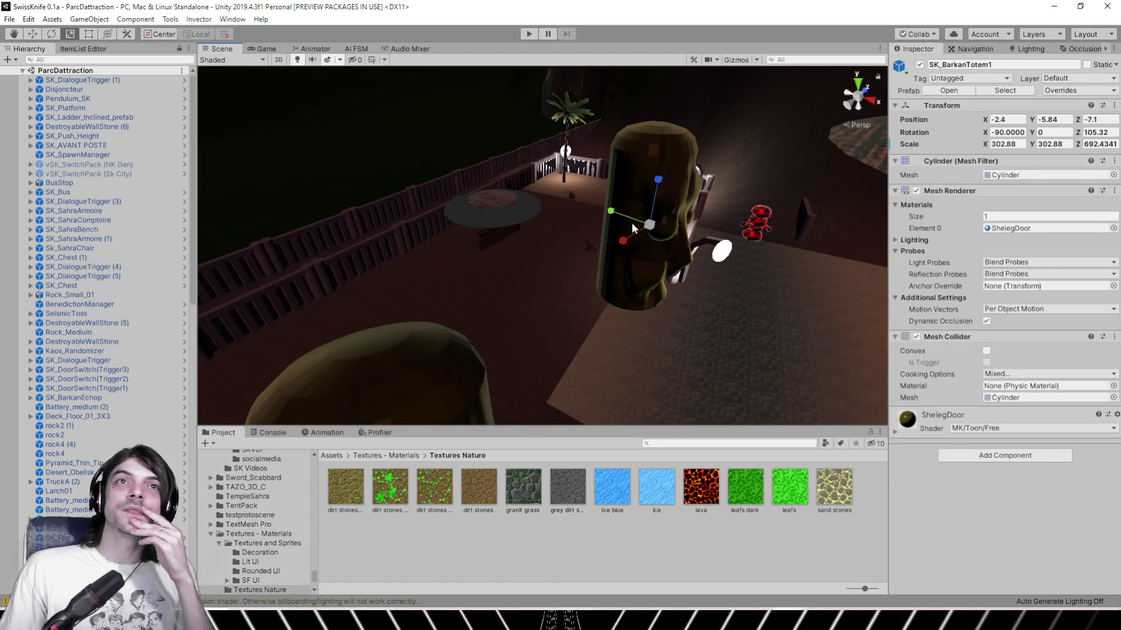
scroll(642, 301, up, 2)
Survey the park's fenced walkways and building fronts, then the group of tall pillars among the trees
right_drag(421, 245, 525, 233)
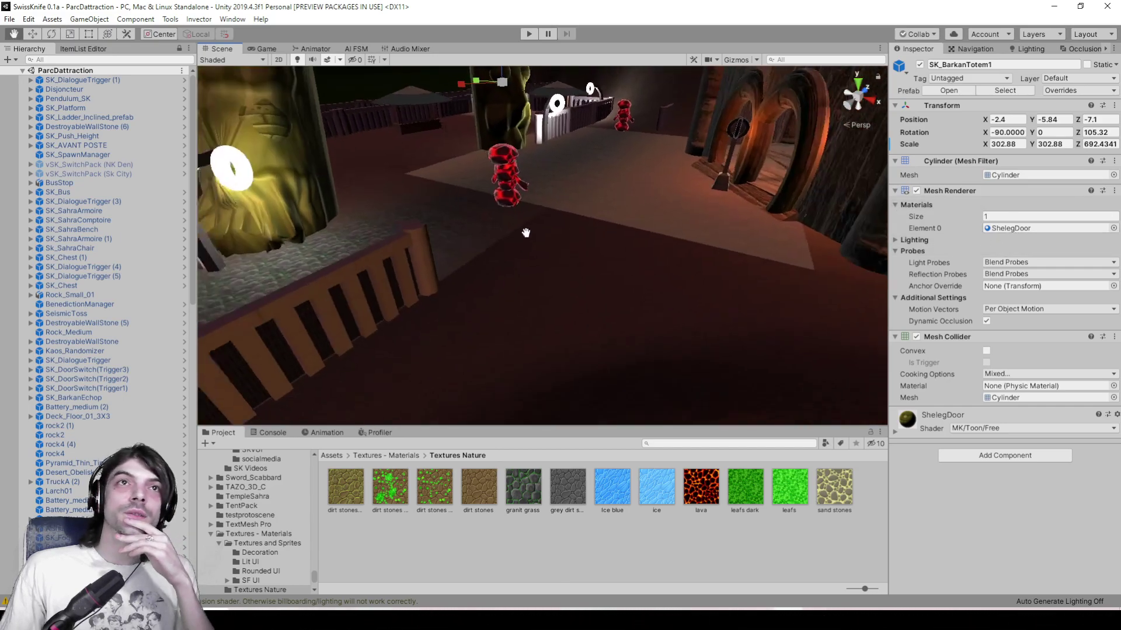
middle_drag(525, 233, 598, 269)
right_drag(599, 269, 544, 269)
mouse_move(543, 269)
middle_down()
mouse_move(395, 290)
mouse_move(539, 283)
middle_up()
right_drag(539, 283, 341, 267)
middle_drag(341, 268, 568, 293)
right_drag(568, 293, 269, 104)
Turn off the scene view lighting and set the outline size of the tall pillars' dungeonMaterial to 0.002
click(300, 60)
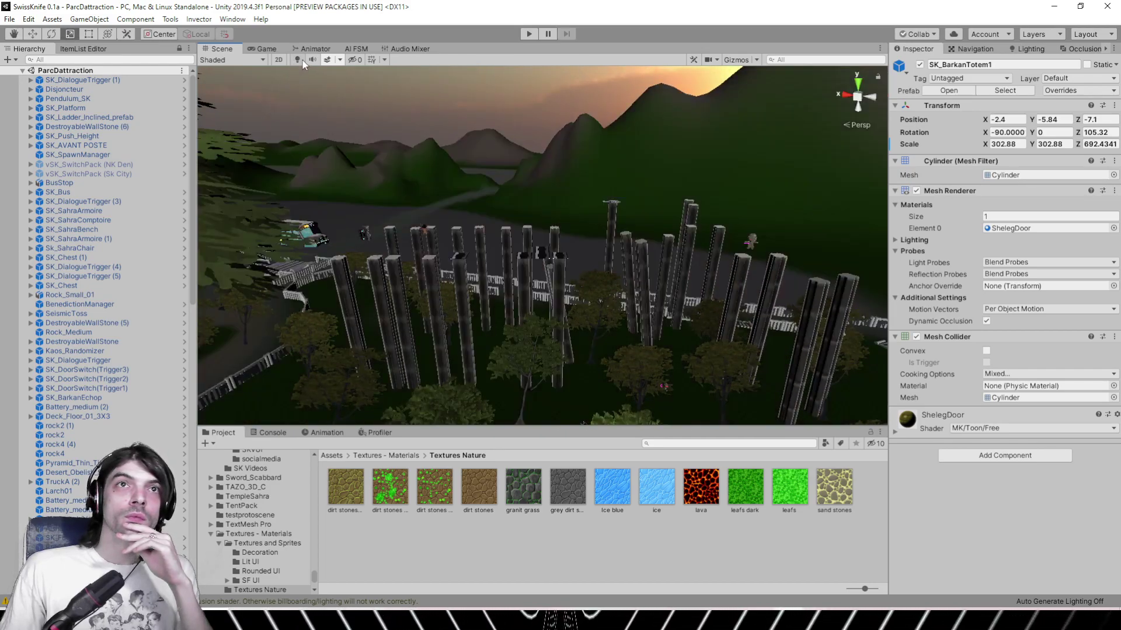
click(426, 262)
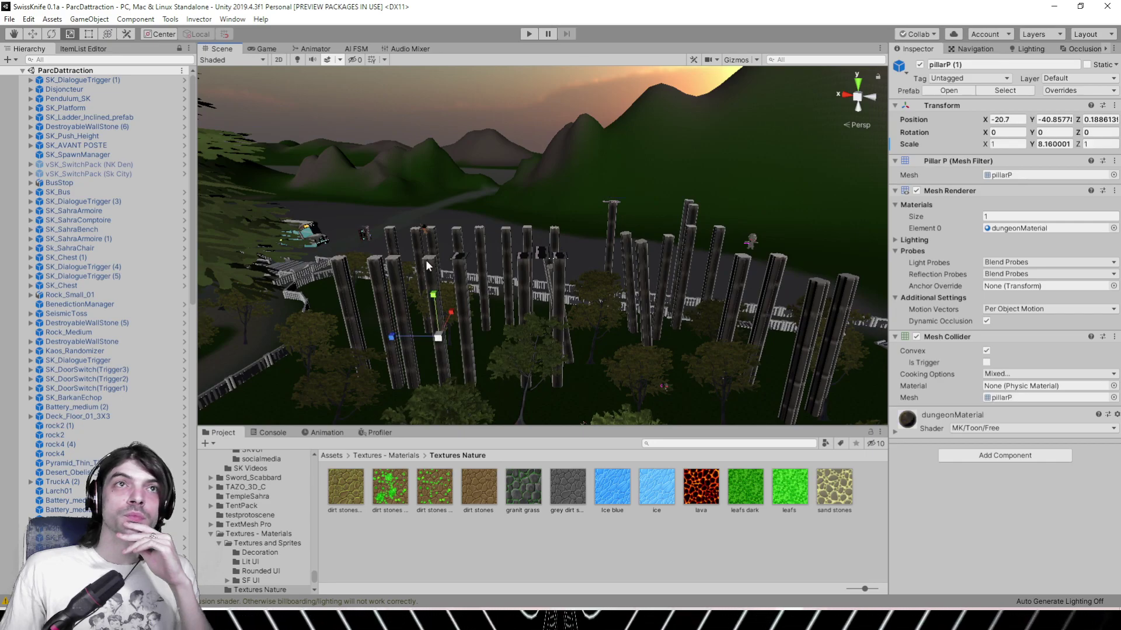
click(1050, 228)
click(480, 487)
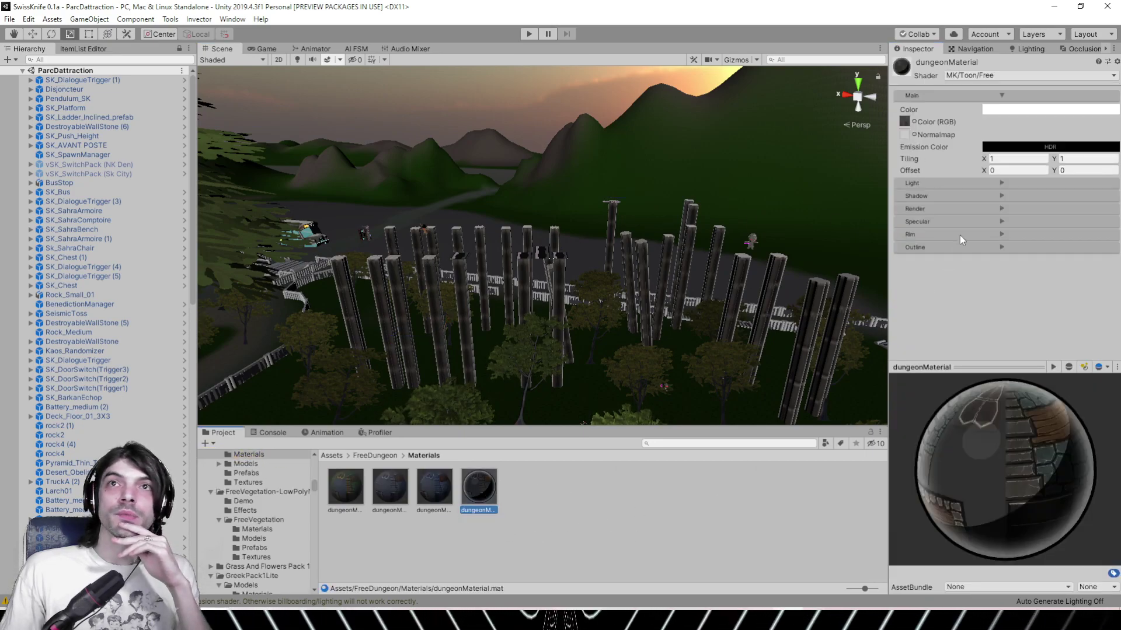
click(964, 249)
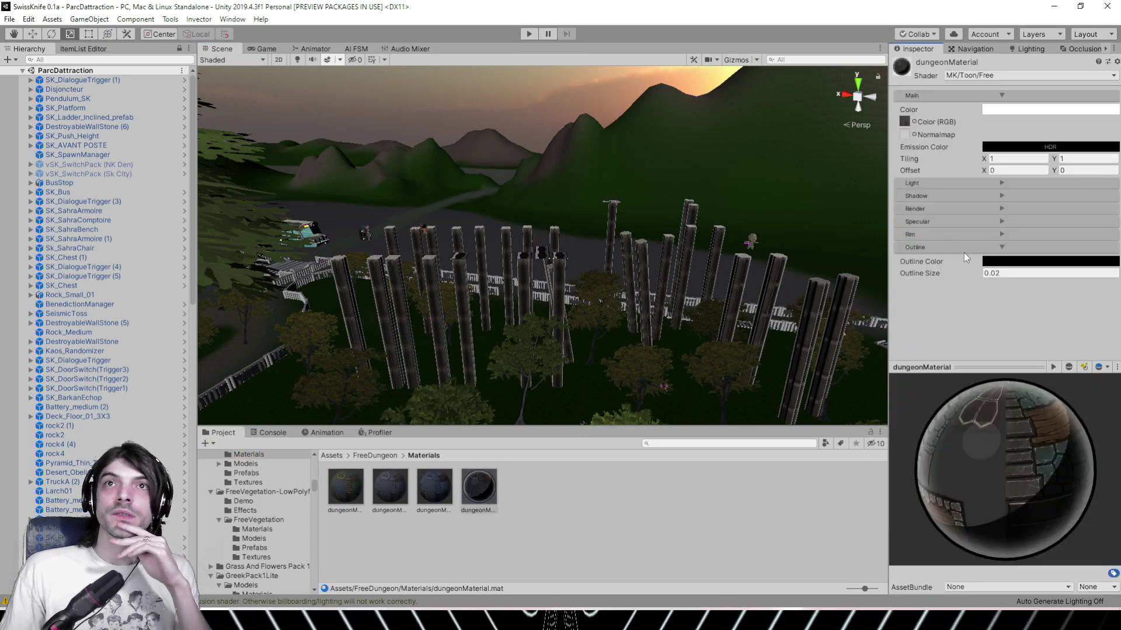
click(996, 273)
text(0.002)
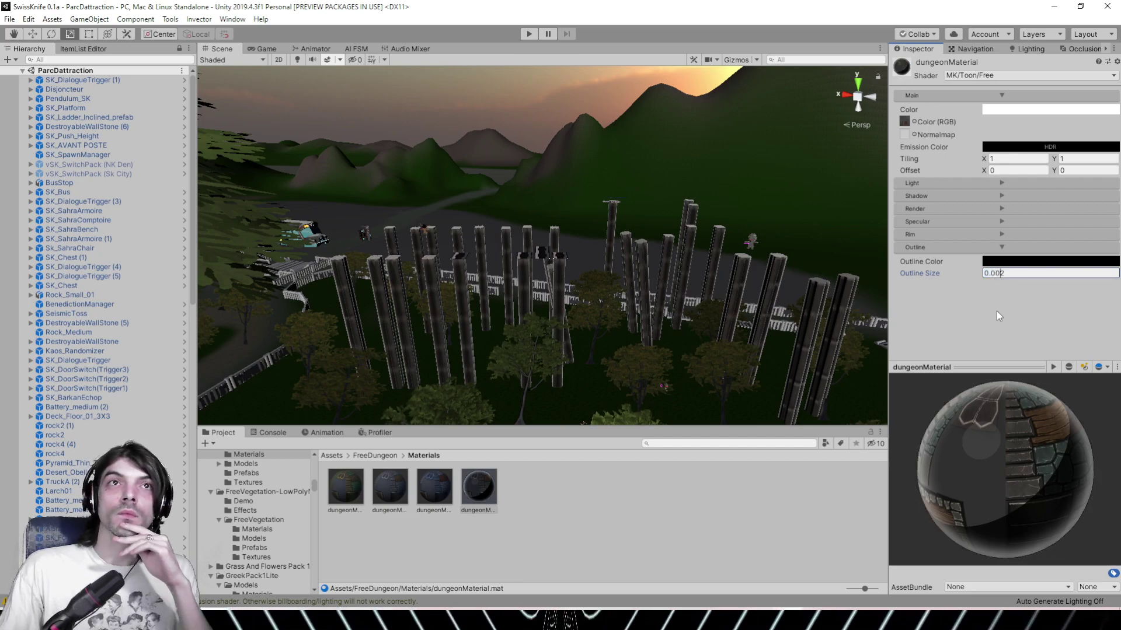
Set the rim of dungeonMaterial to size 2.42, intensity 0.376 and smoothness 0.112
click(1001, 234)
drag(1035, 283, 996, 283)
click(1066, 258)
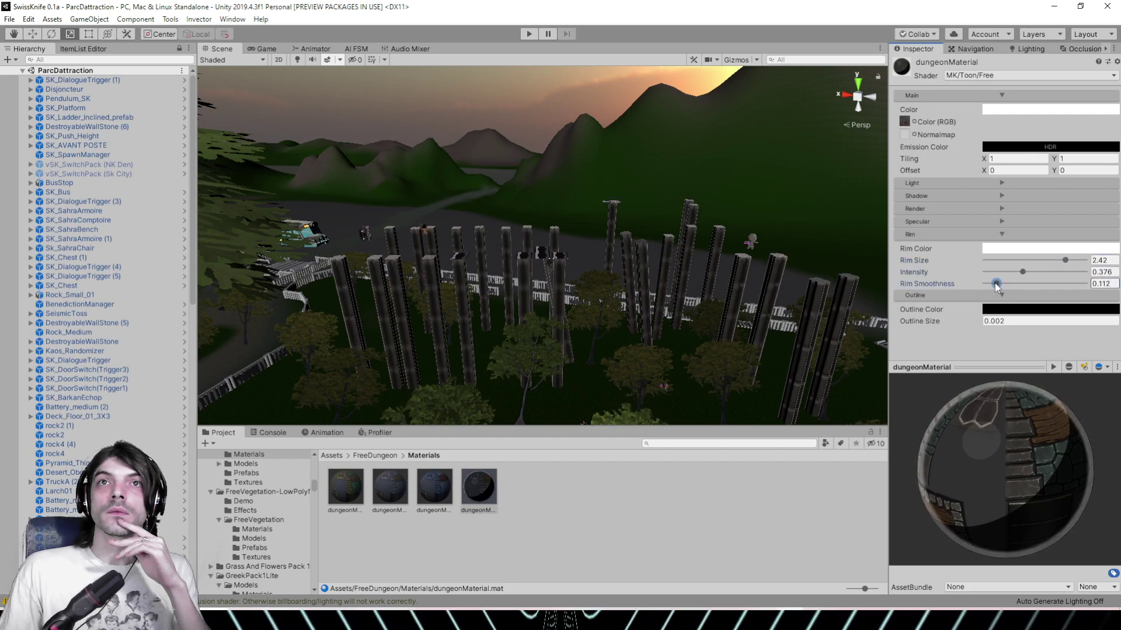
Set the rim color of the tall pillars' dungeonMaterial to light grey D7D7D7
middle_drag(569, 288, 574, 297)
scroll(575, 298, up, 2)
scroll(575, 300, up, 6)
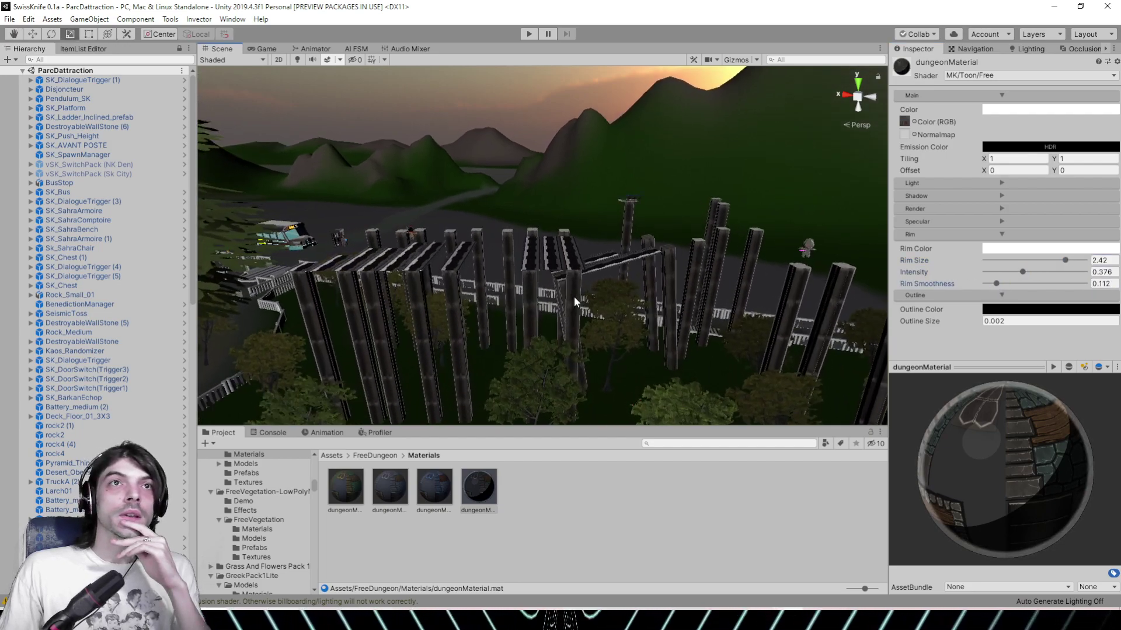
scroll(573, 296, up, 6)
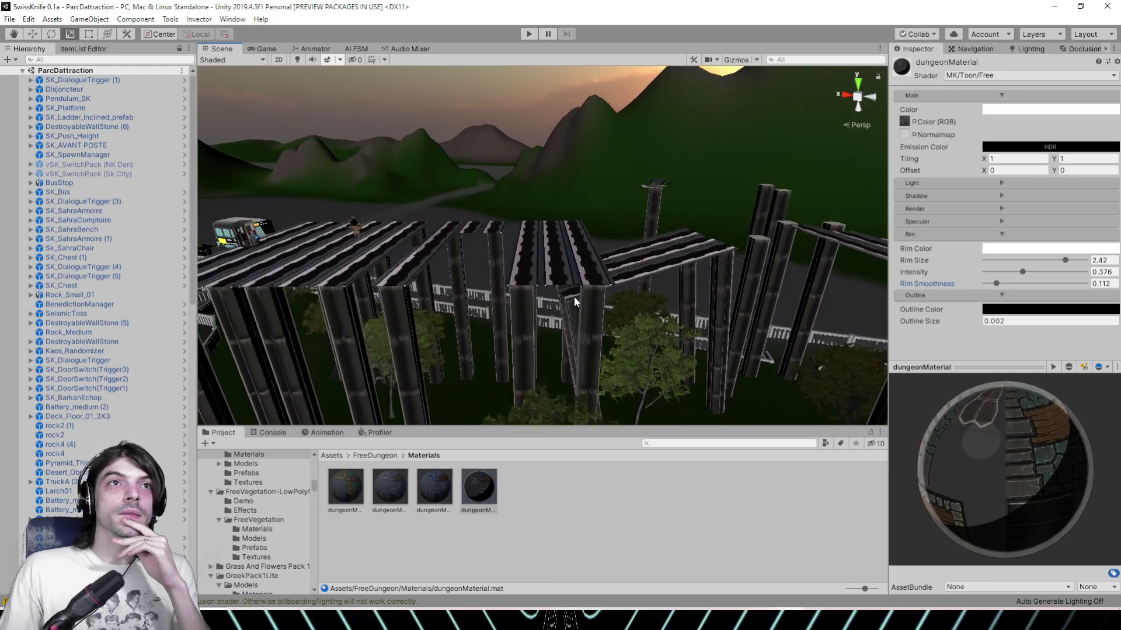
right_drag(566, 298, 496, 251)
click(1030, 249)
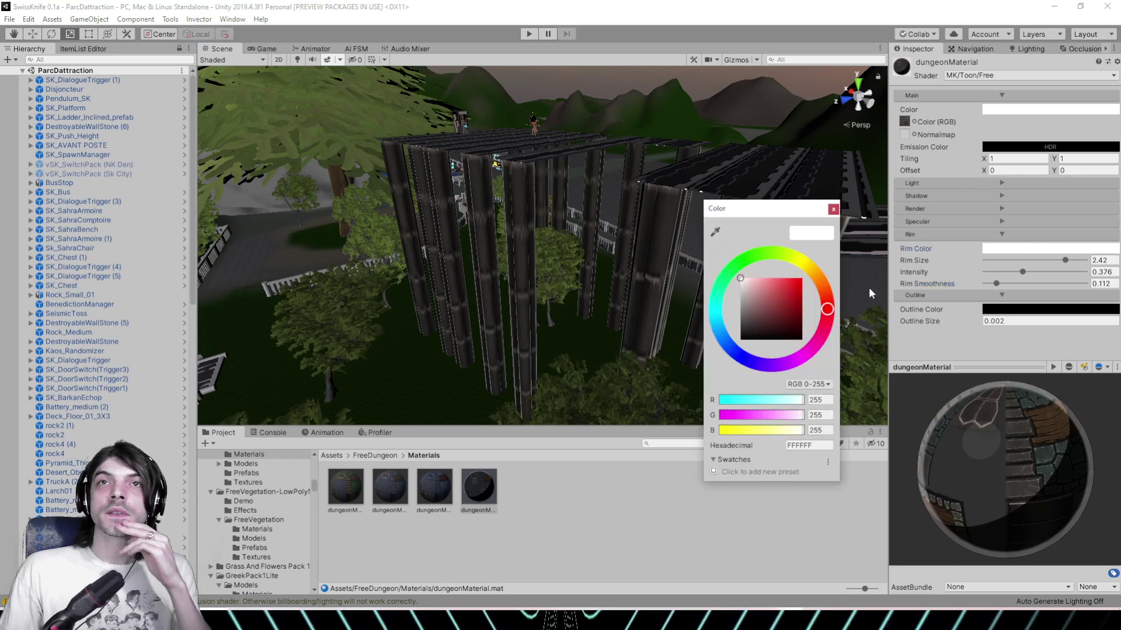
drag(743, 293, 737, 289)
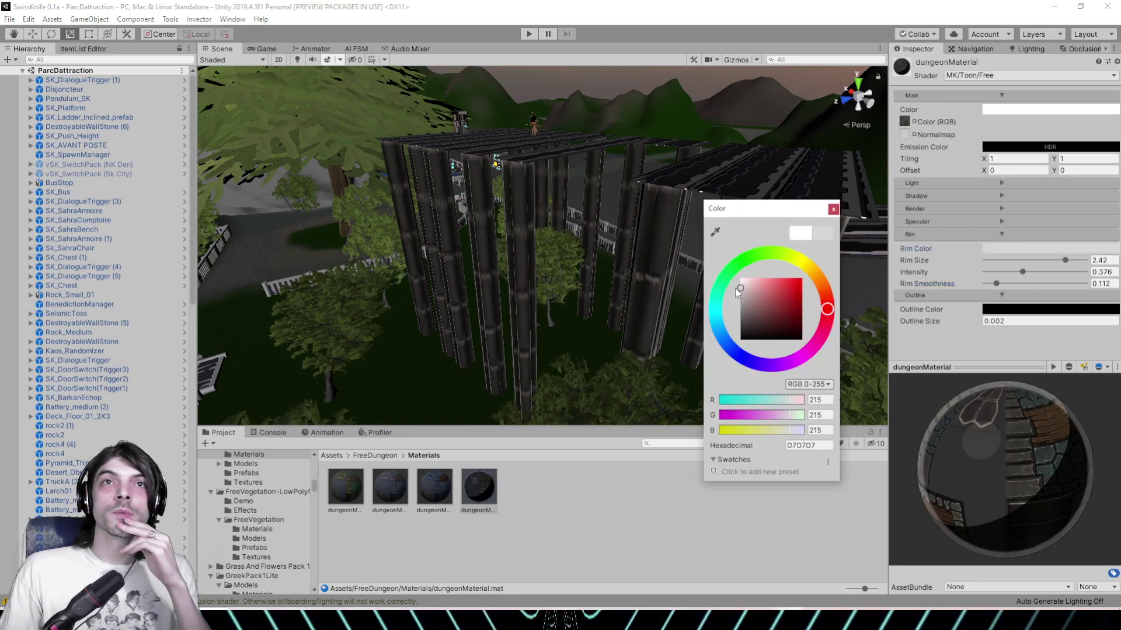
click(833, 209)
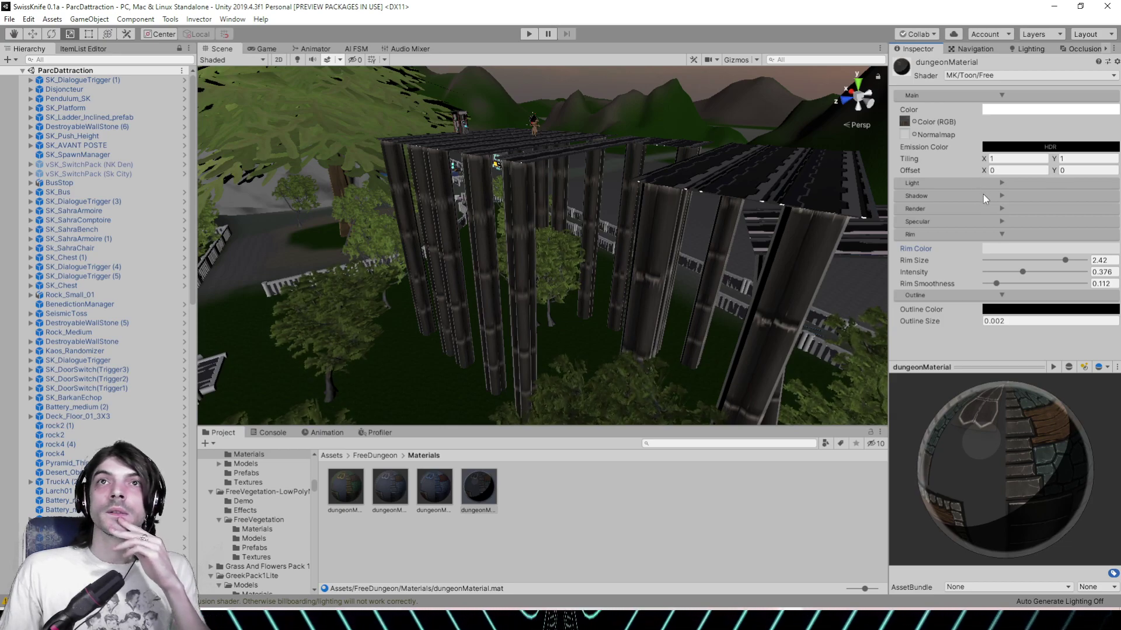
Set dungeonMaterial's shadow intensity to 0.72 and its light threshold to 0.416
click(983, 194)
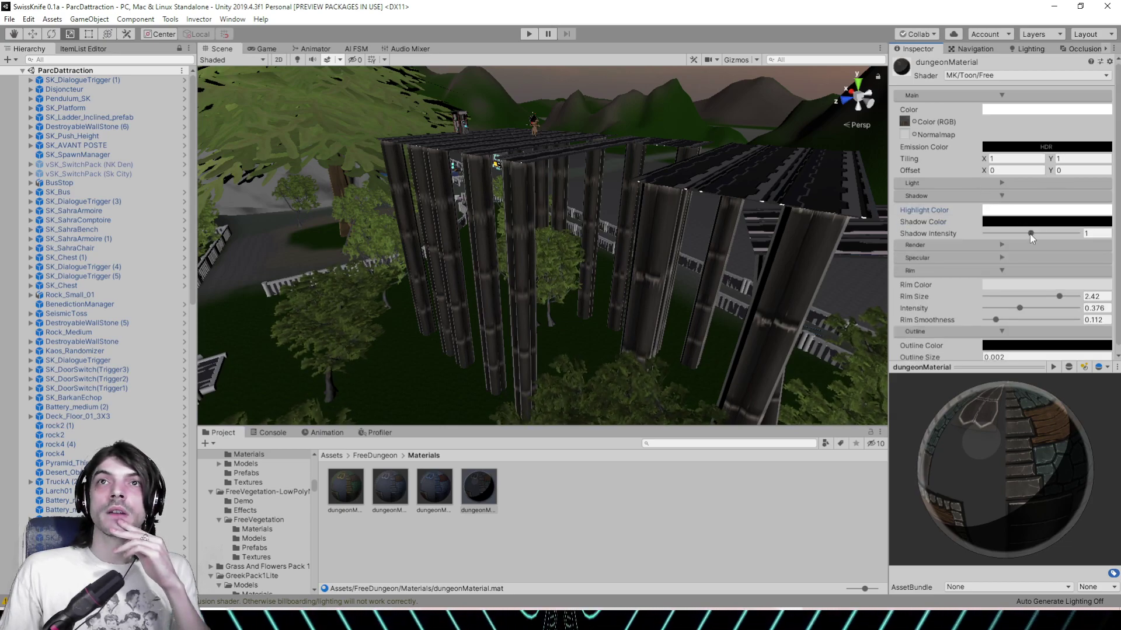
mouse_move(1029, 233)
mouse_down()
mouse_move(1044, 232)
mouse_move(1001, 229)
mouse_move(1017, 230)
mouse_up()
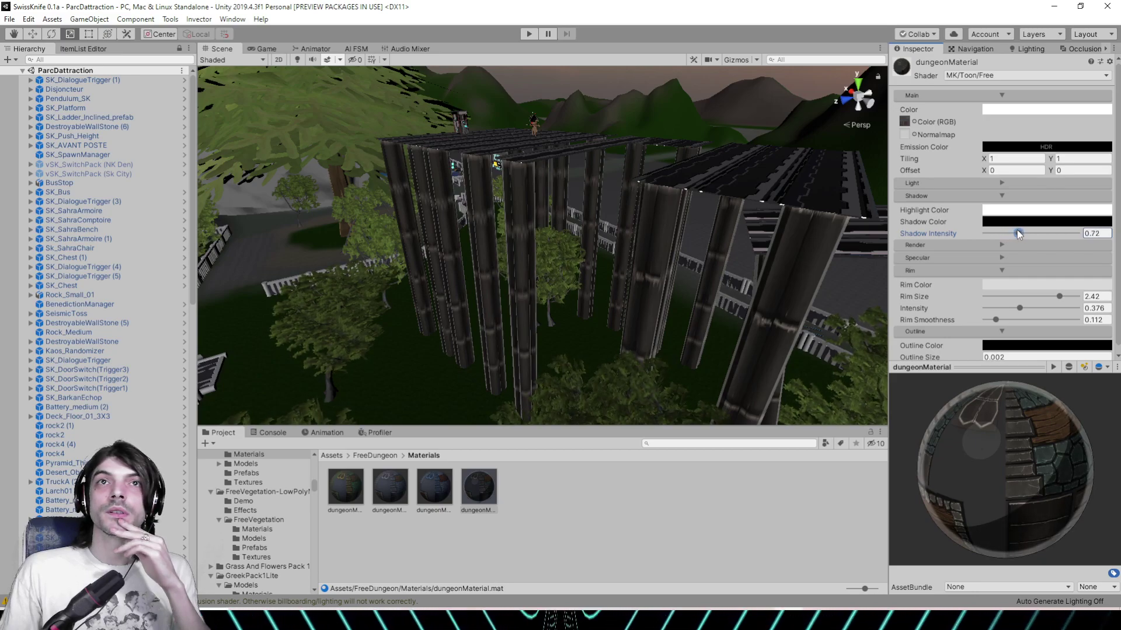
click(990, 195)
click(992, 182)
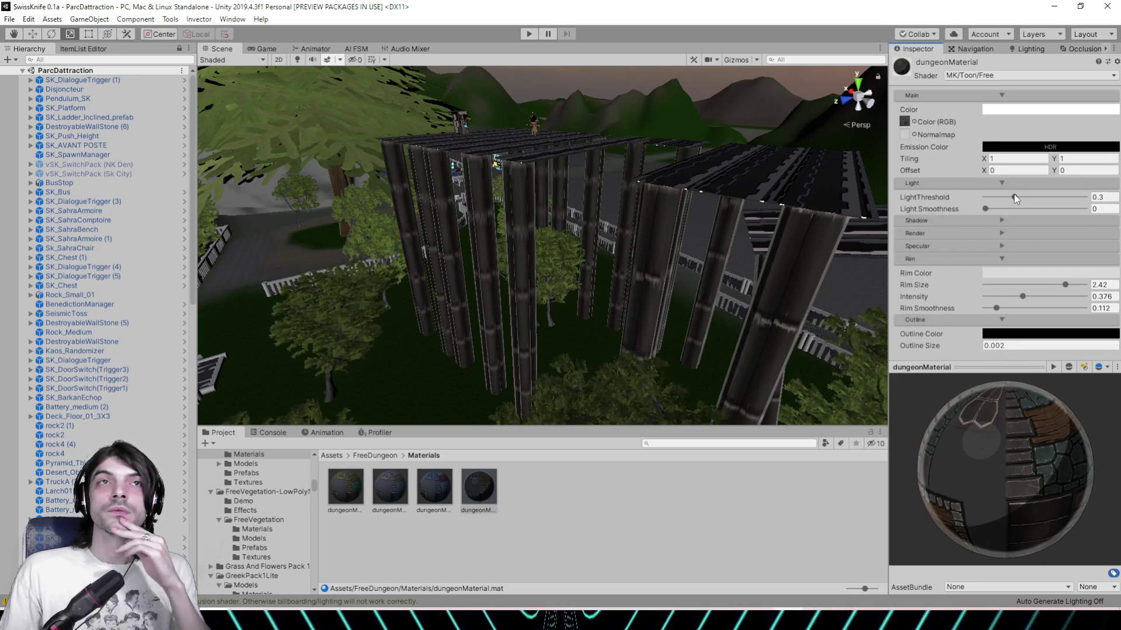
drag(1013, 196, 1025, 196)
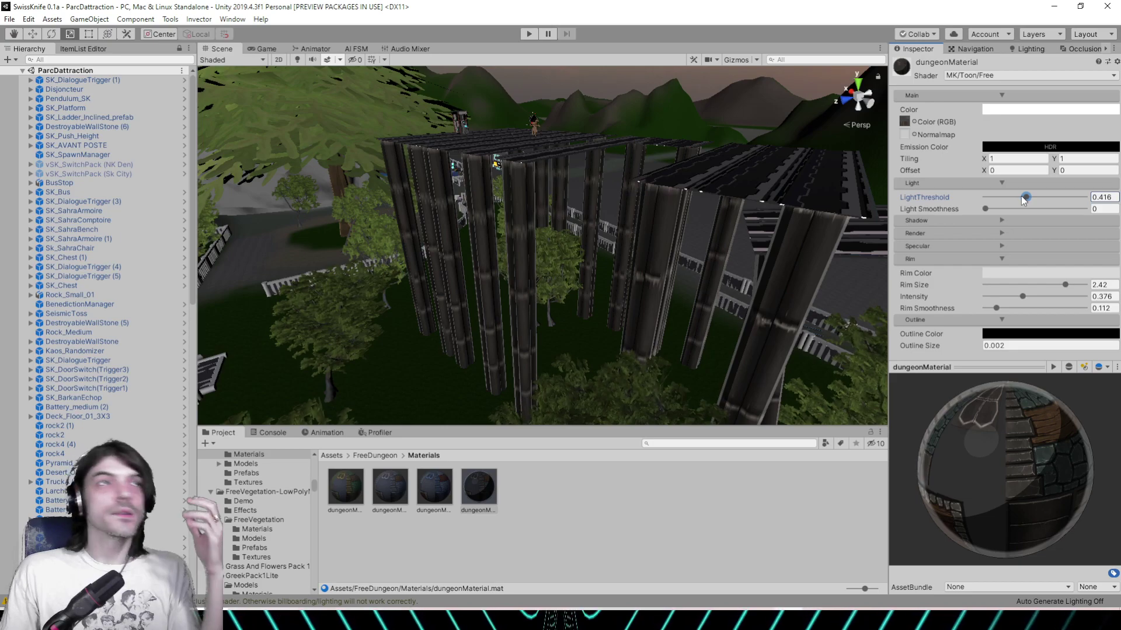
click(1001, 183)
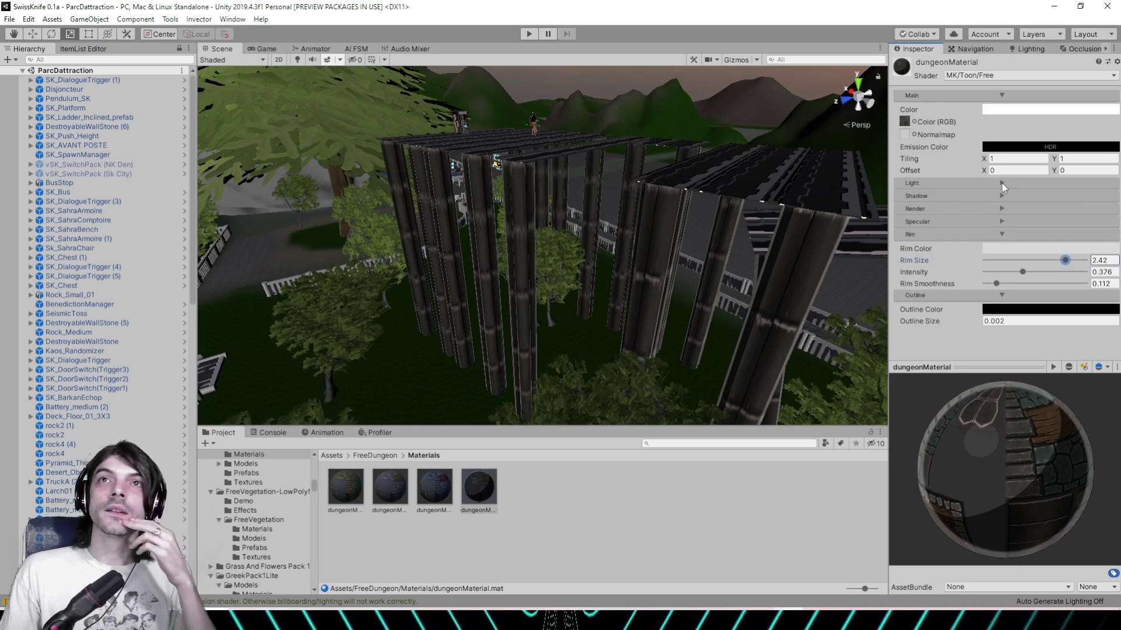
click(1002, 236)
click(1003, 248)
Select the long wooden platform beside the rock wall and locate its WoodCherokee1 material in the project assets
middle_drag(642, 242, 835, 257)
middle_drag(607, 248, 698, 255)
right_drag(698, 254, 377, 265)
scroll(378, 266, up, 6)
right_drag(644, 280, 388, 357)
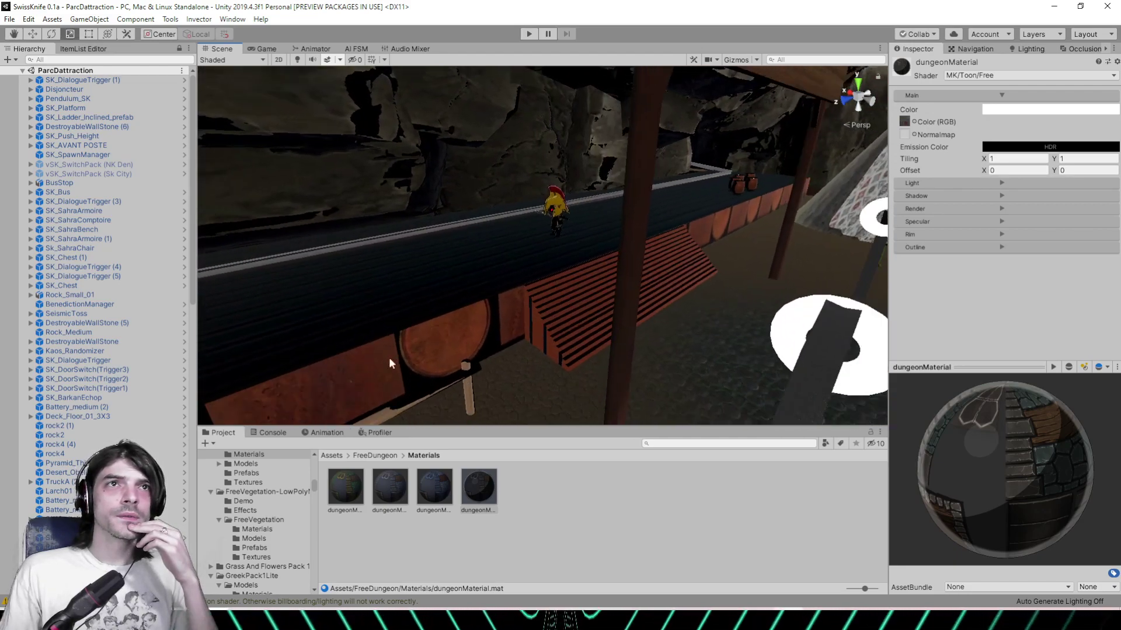
click(366, 348)
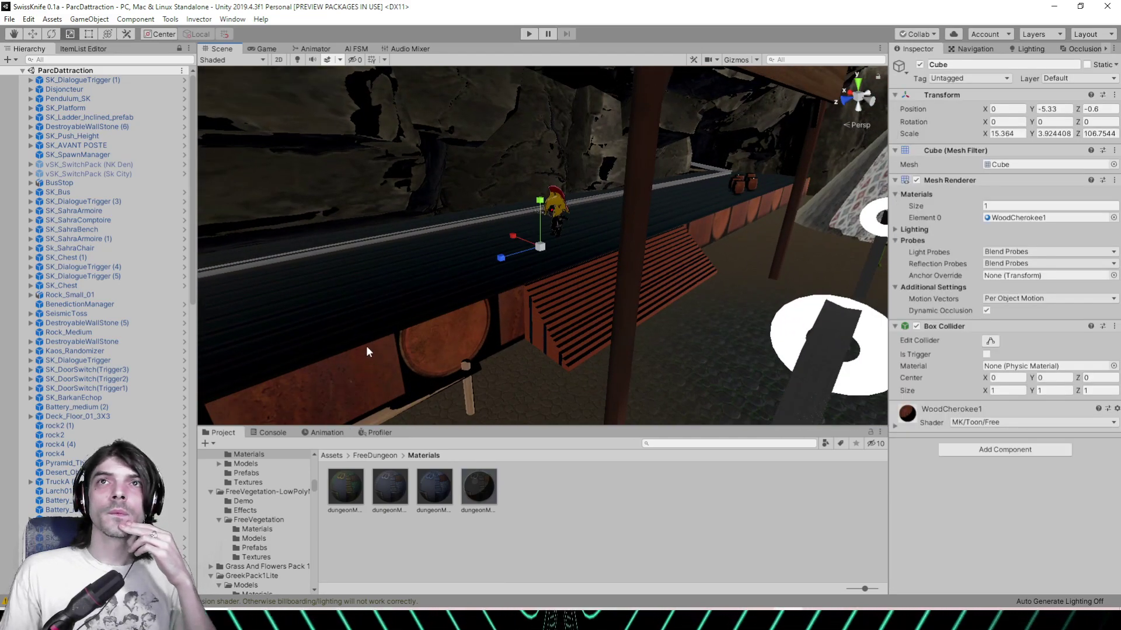
click(1009, 218)
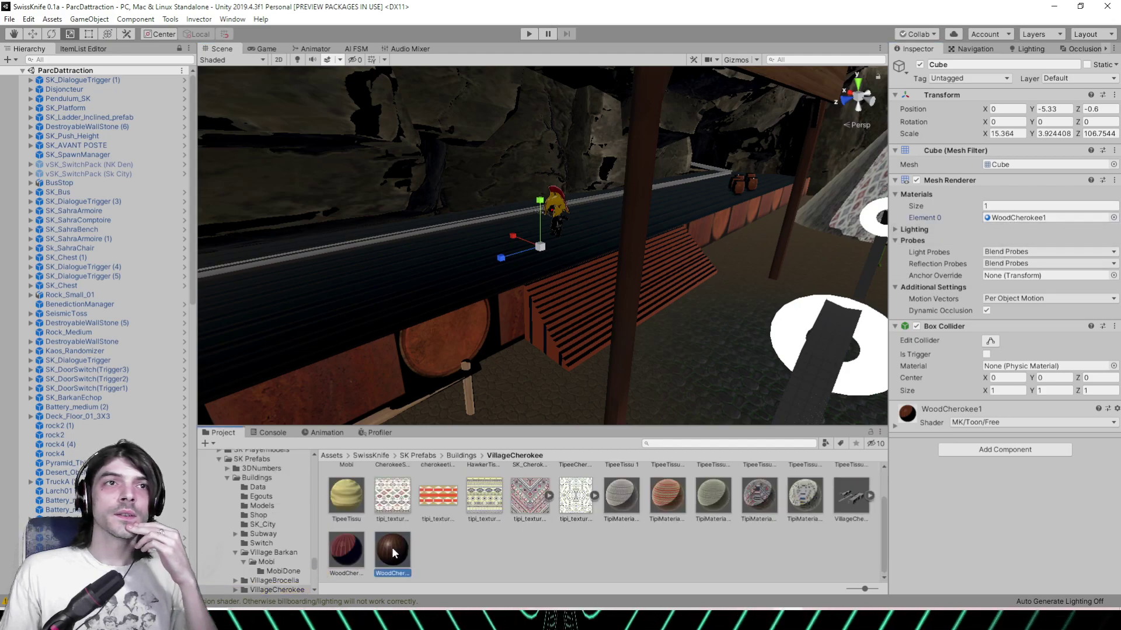
drag(393, 554, 344, 534)
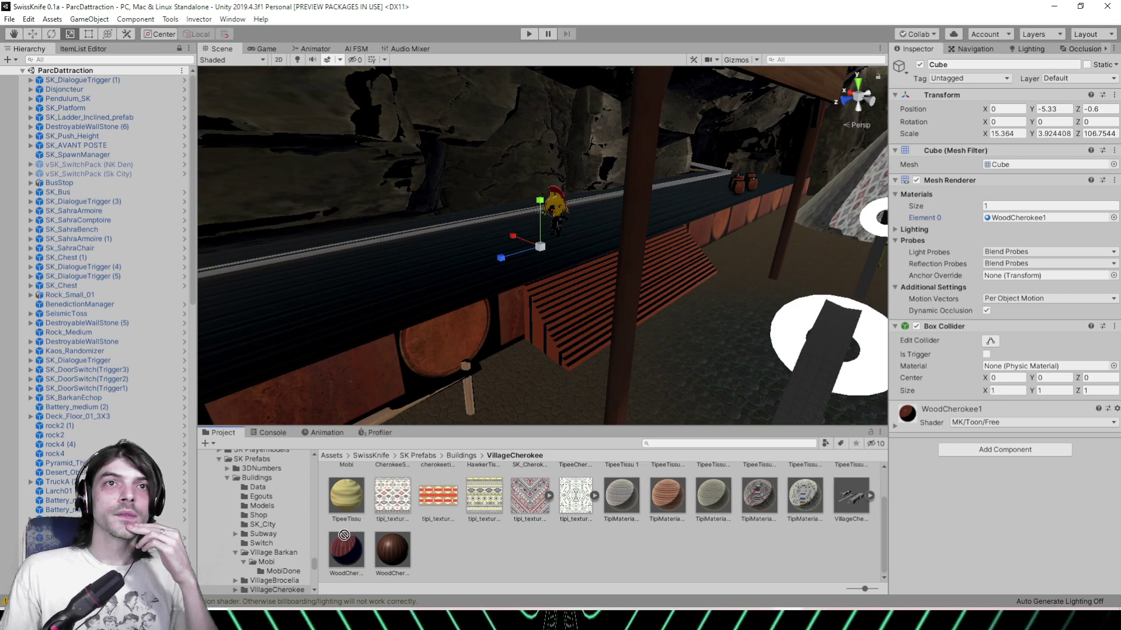
scroll(467, 532, up, 2)
scroll(457, 523, down, 2)
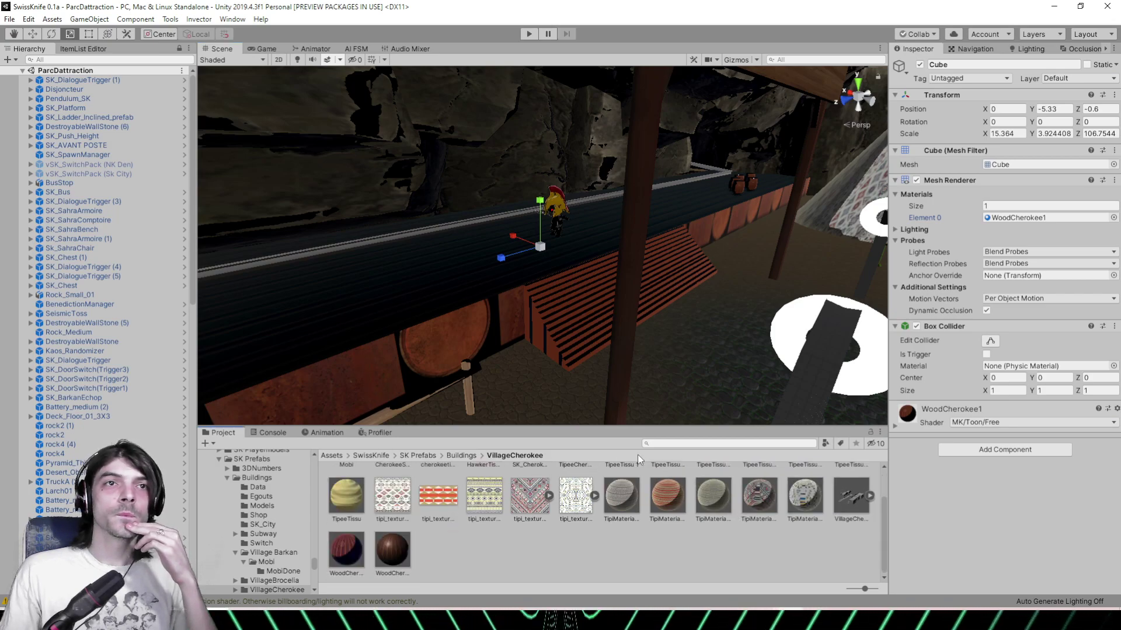
Search the project assets for wood and apply the DoubleSidedWood 1 material to the platform
click(690, 443)
text(woo)
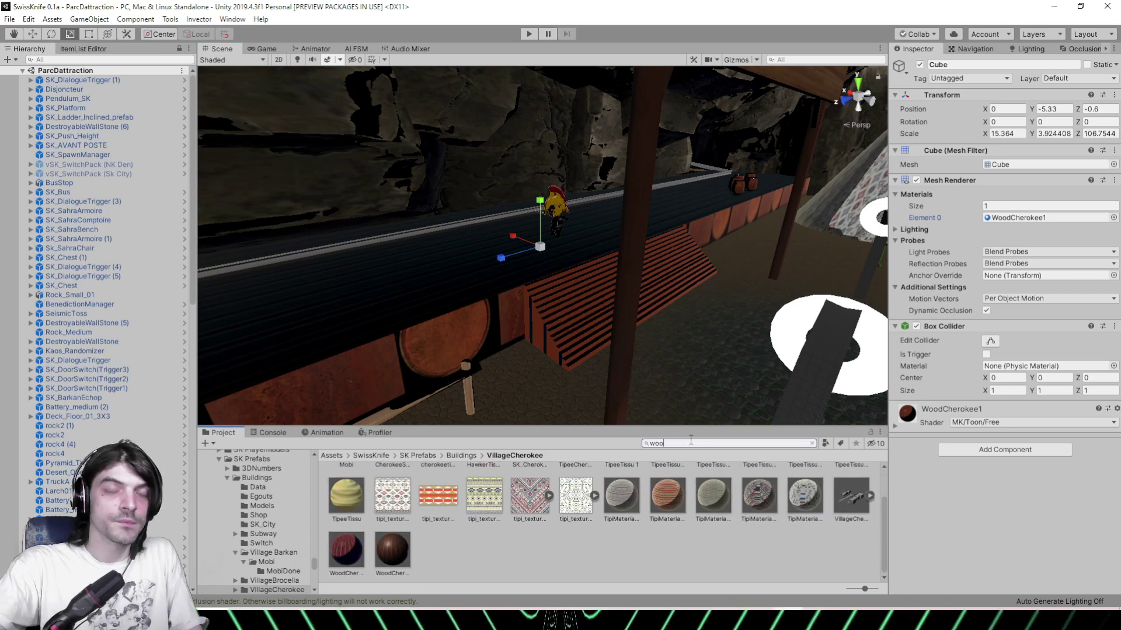
text(d)
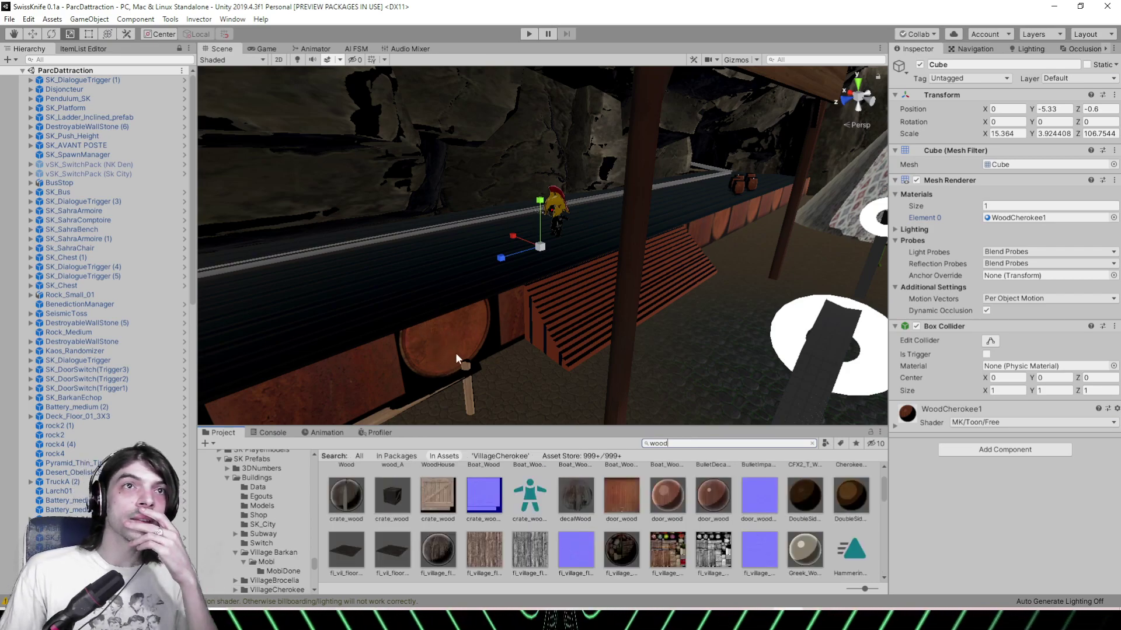
drag(514, 392, 710, 497)
drag(844, 495, 325, 286)
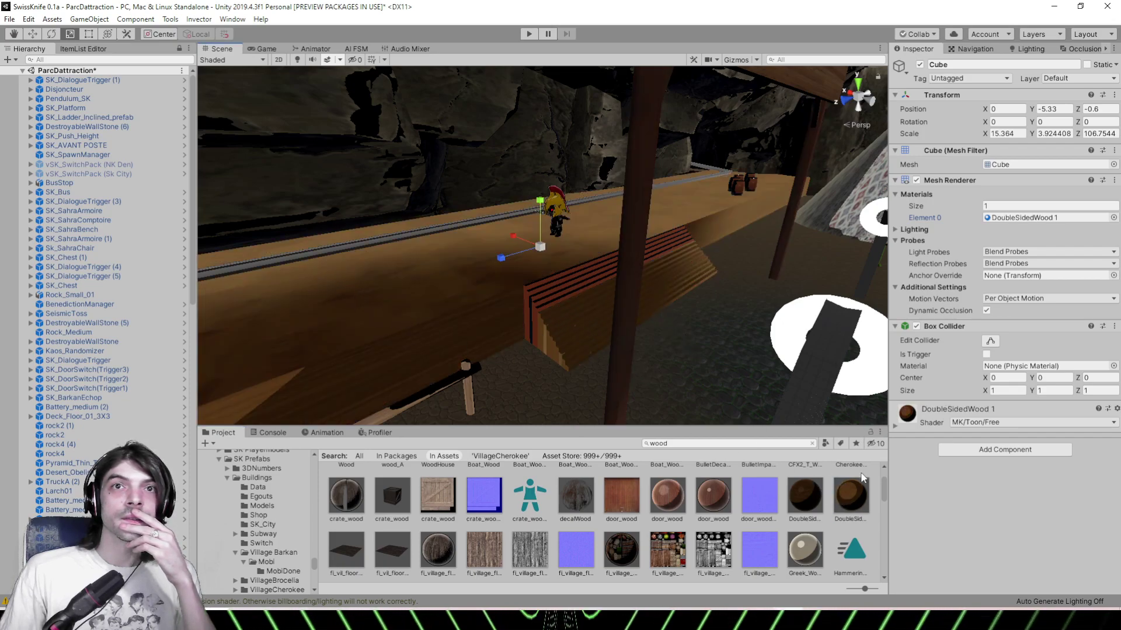
Select the Ferris wheel structure and open its SK Metal 1 material for editing
right_drag(588, 283, 432, 282)
middle_drag(432, 283, 368, 256)
right_drag(368, 258, 512, 247)
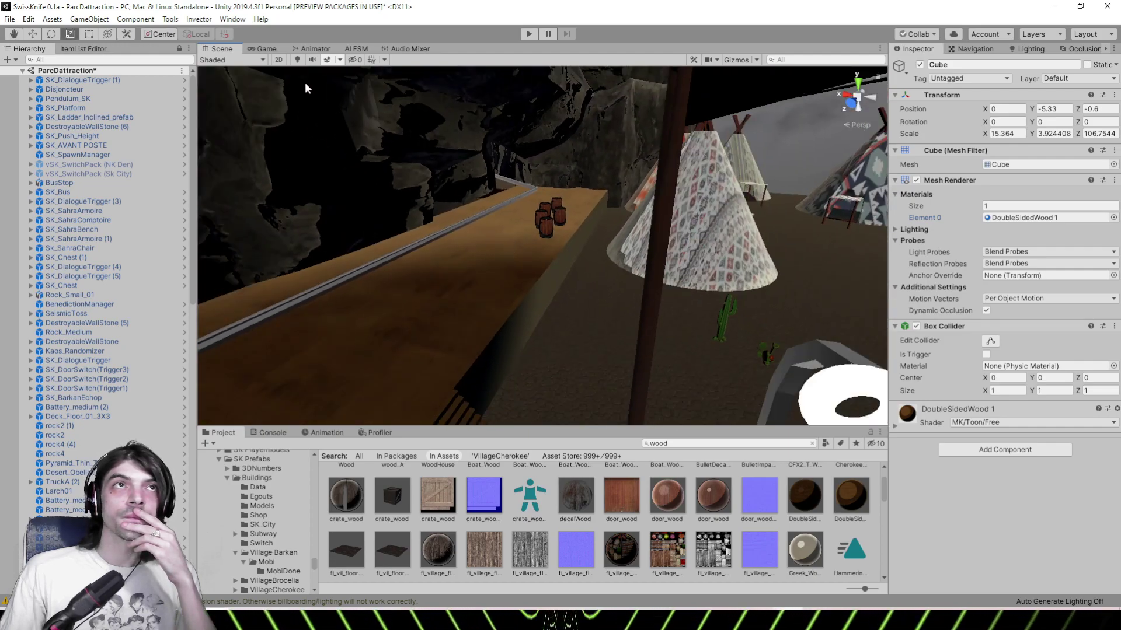
right_drag(306, 88, 566, 250)
click(565, 249)
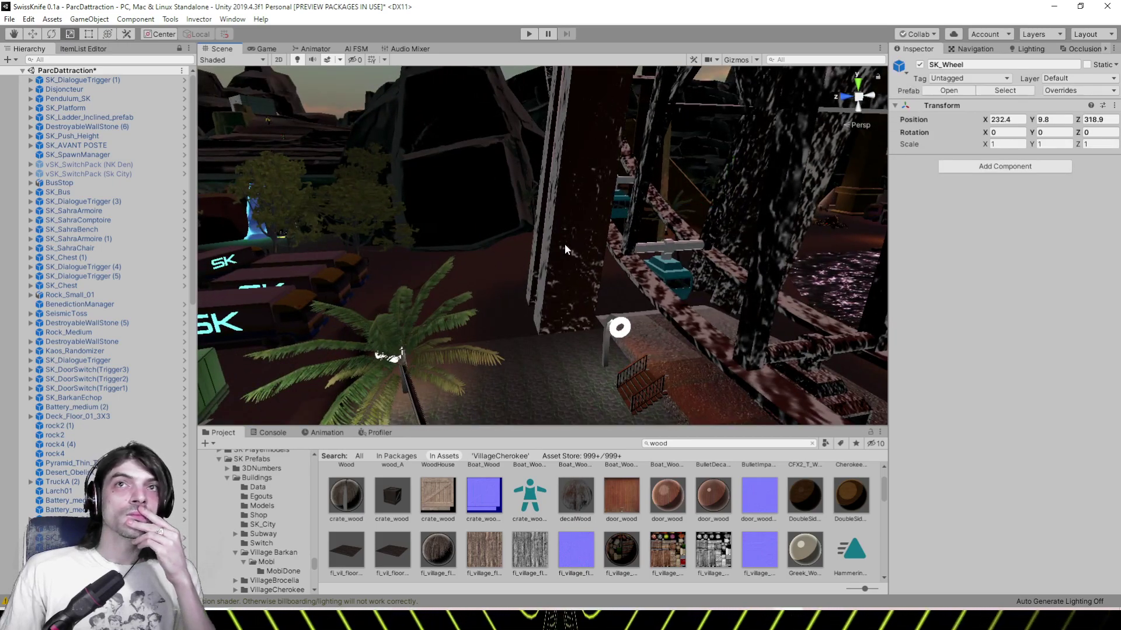
click(565, 249)
click(991, 219)
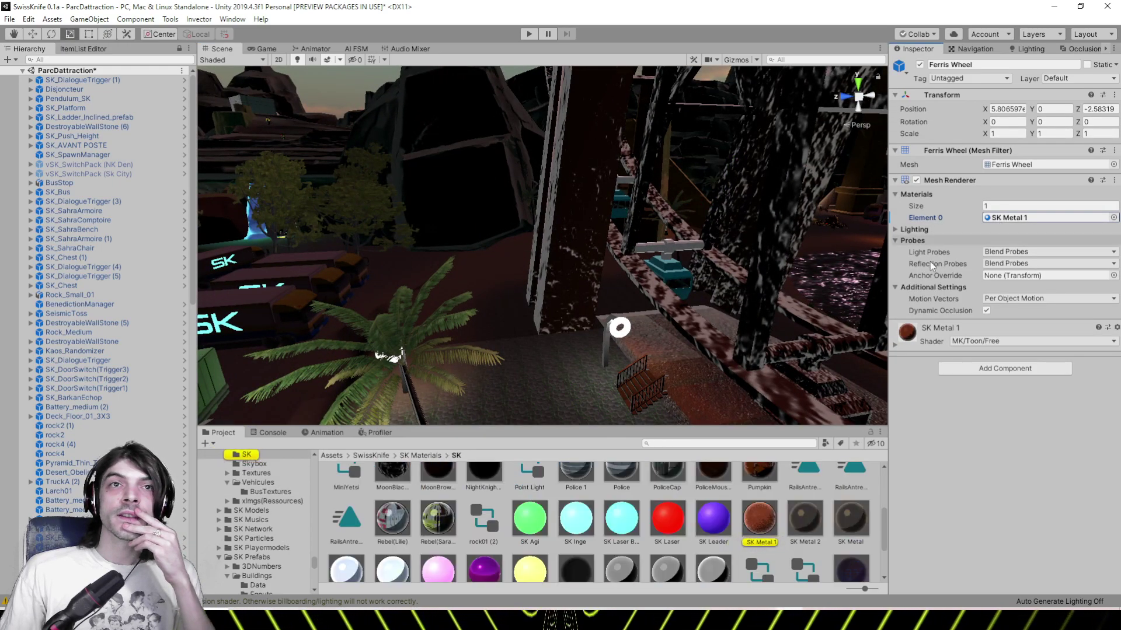
click(745, 515)
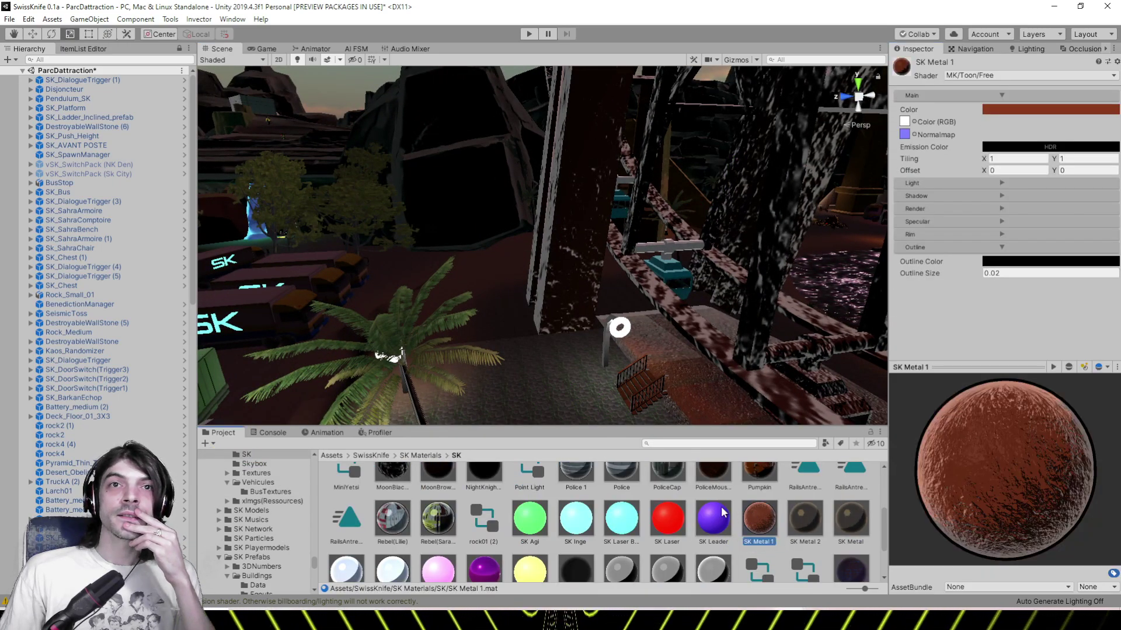
Set SK Metal 1's outline size to 0.002, rim size to 2.52 and rim intensity to 0.612
click(996, 275)
text(0)
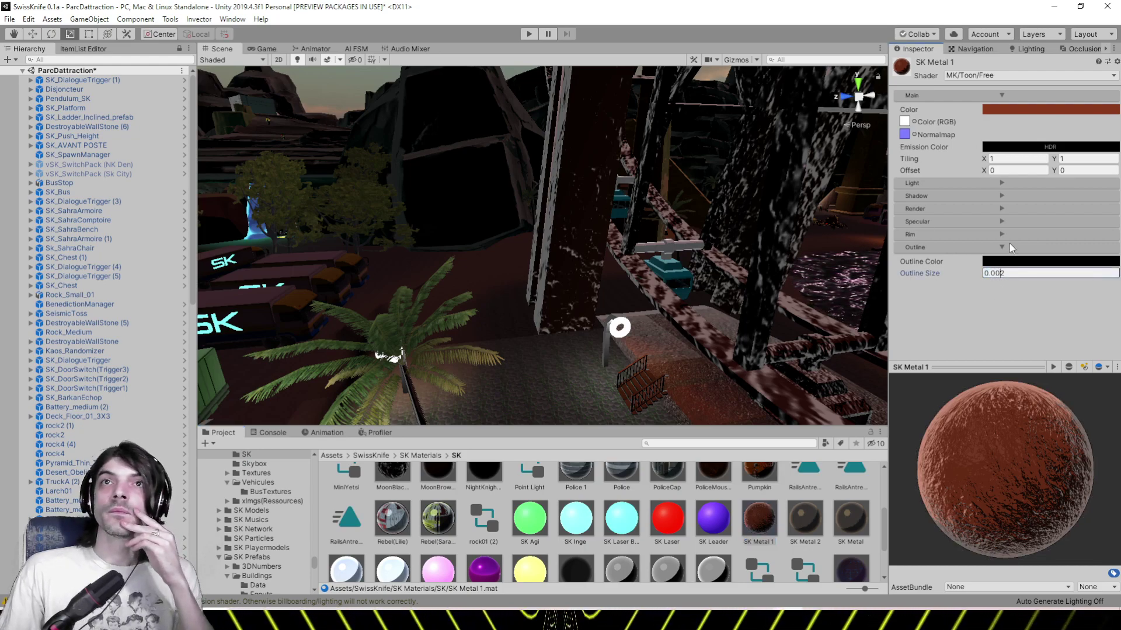
click(1004, 234)
drag(1019, 272, 1069, 261)
Set the rim color of SK Metal 1 to a light orange, about RGB 251, 210, 157
right_drag(659, 213, 715, 205)
scroll(718, 210, down, 5)
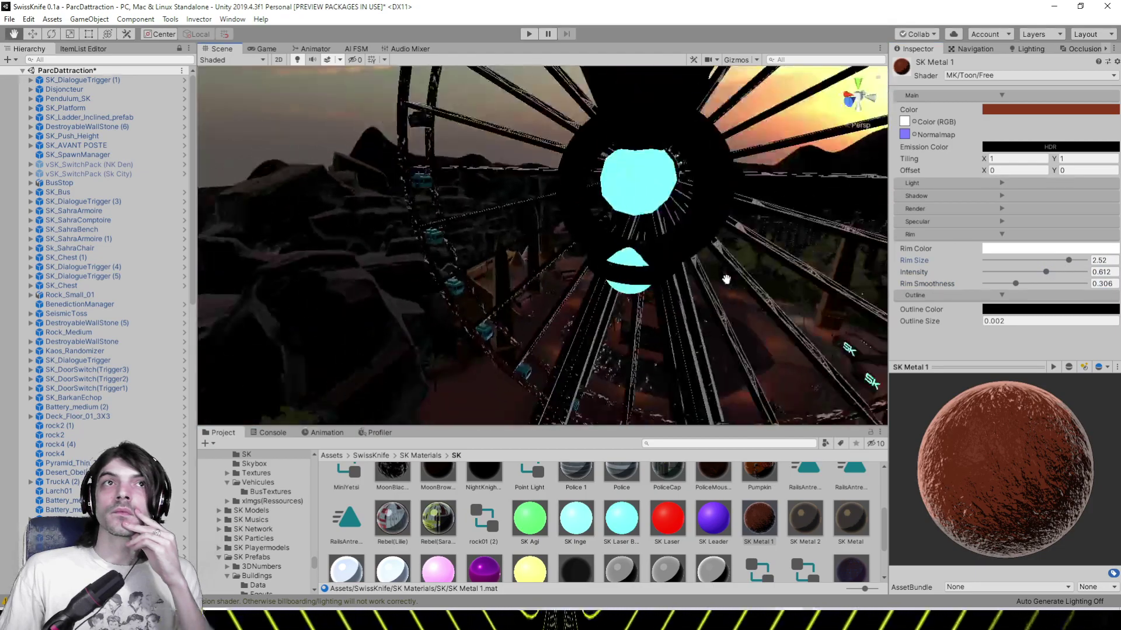
right_drag(727, 278, 830, 341)
middle_drag(830, 341, 622, 222)
scroll(619, 257, up, 4)
right_drag(617, 279, 584, 299)
click(994, 249)
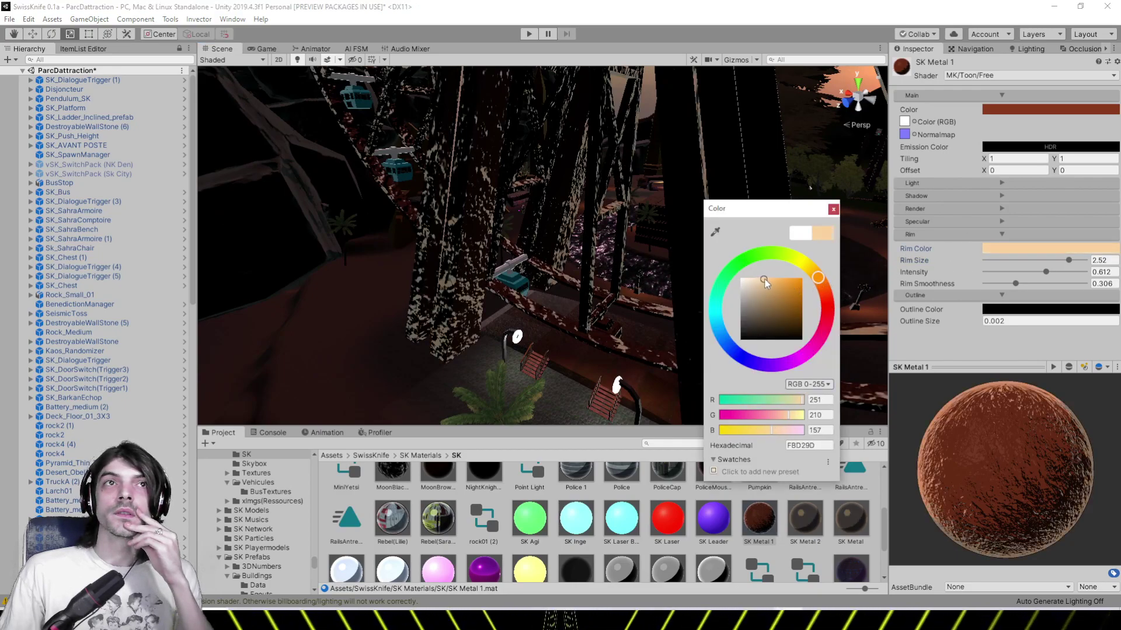
click(833, 209)
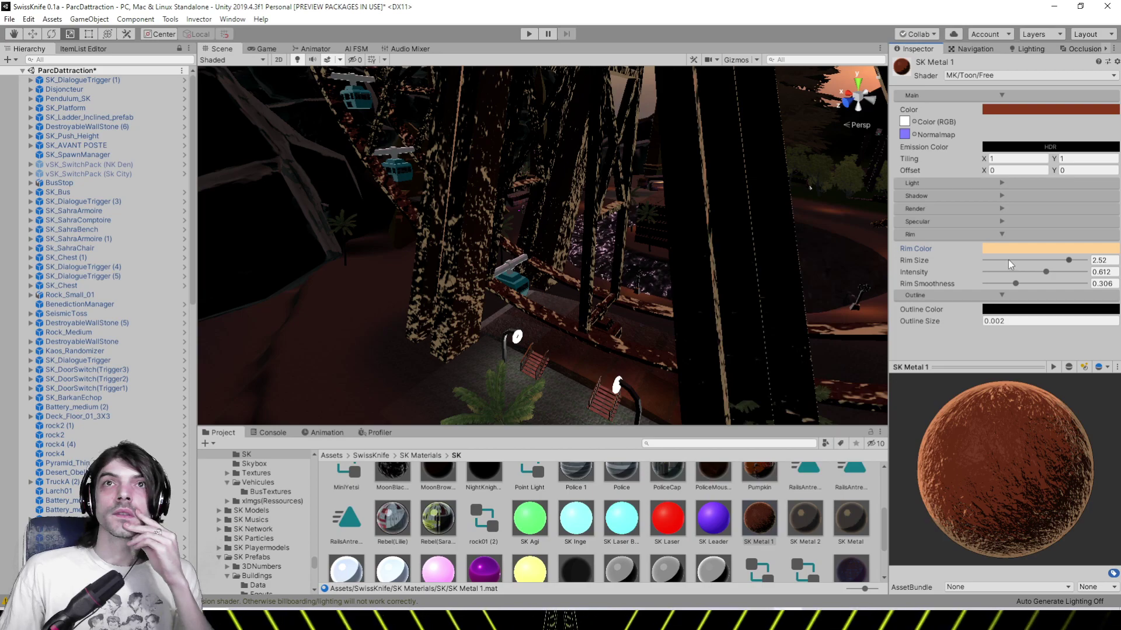
Lower SK Metal 1's rim intensity to 0.153 and its rim smoothness to 0.029
click(997, 285)
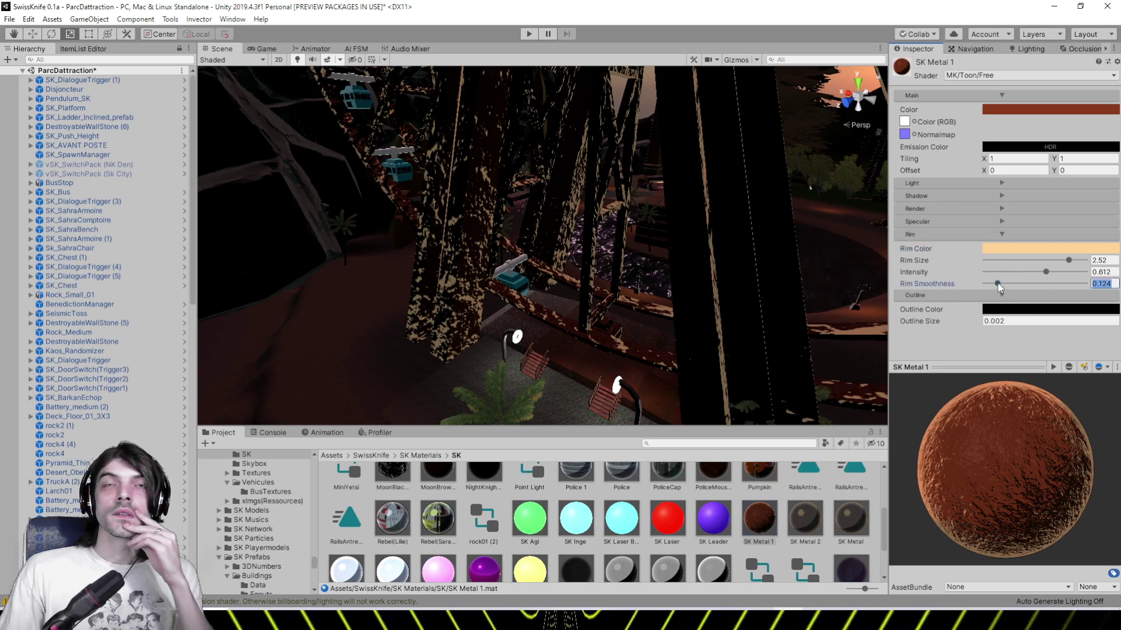
click(998, 272)
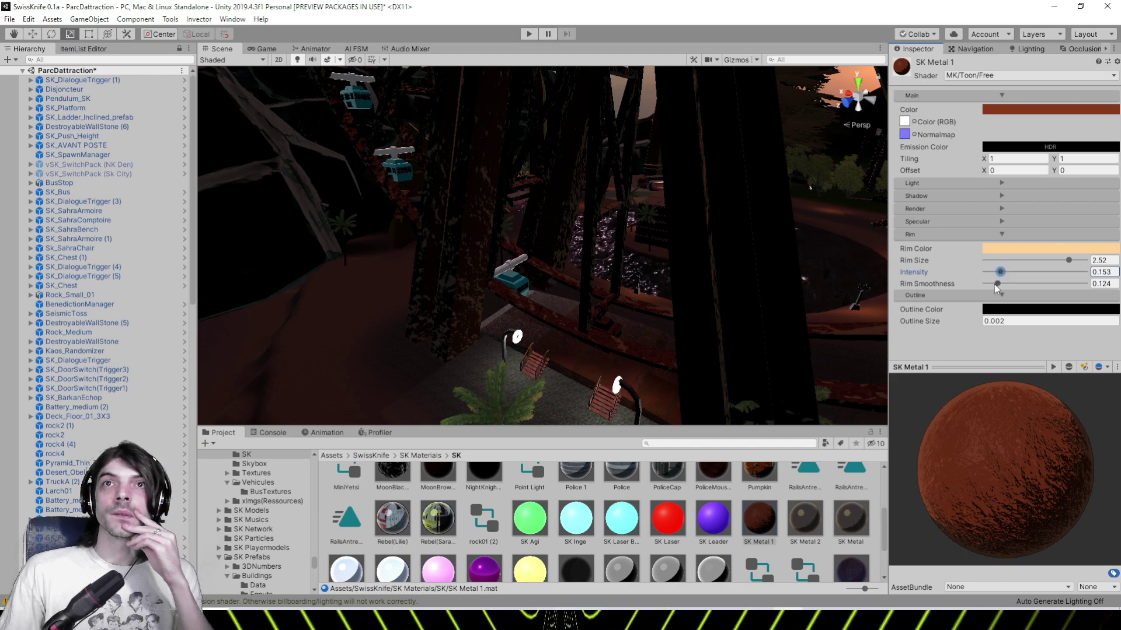
right_drag(441, 268, 450, 213)
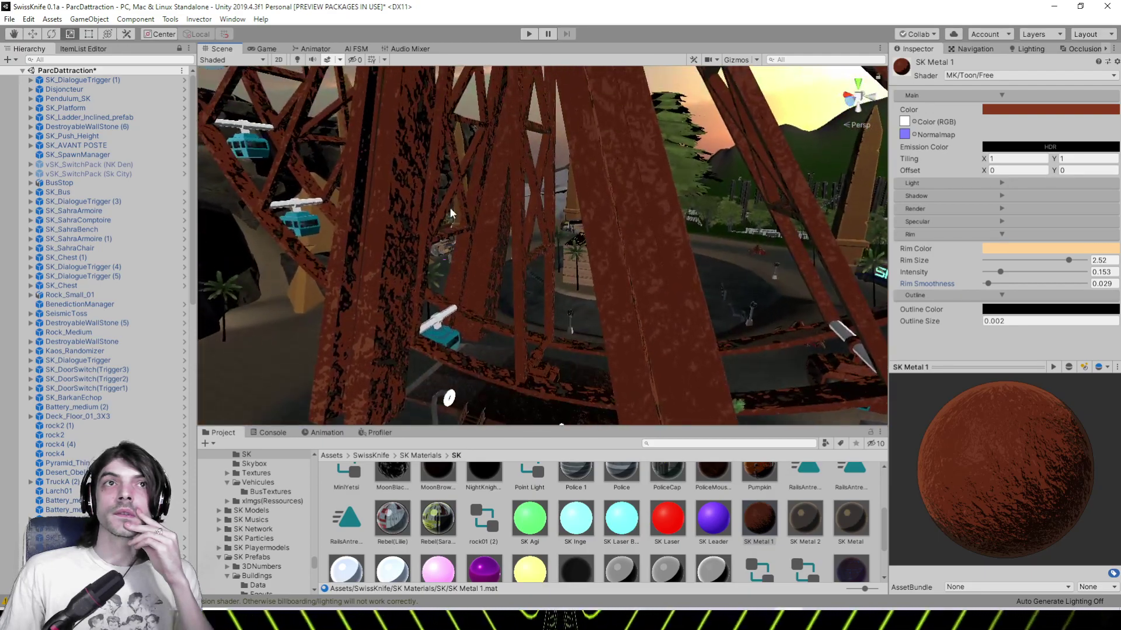
Turn the scene view lighting back on and examine the Ferris wheel and its surroundings
click(297, 60)
right_drag(467, 263, 516, 246)
middle_drag(516, 245, 450, 270)
scroll(414, 279, up, 4)
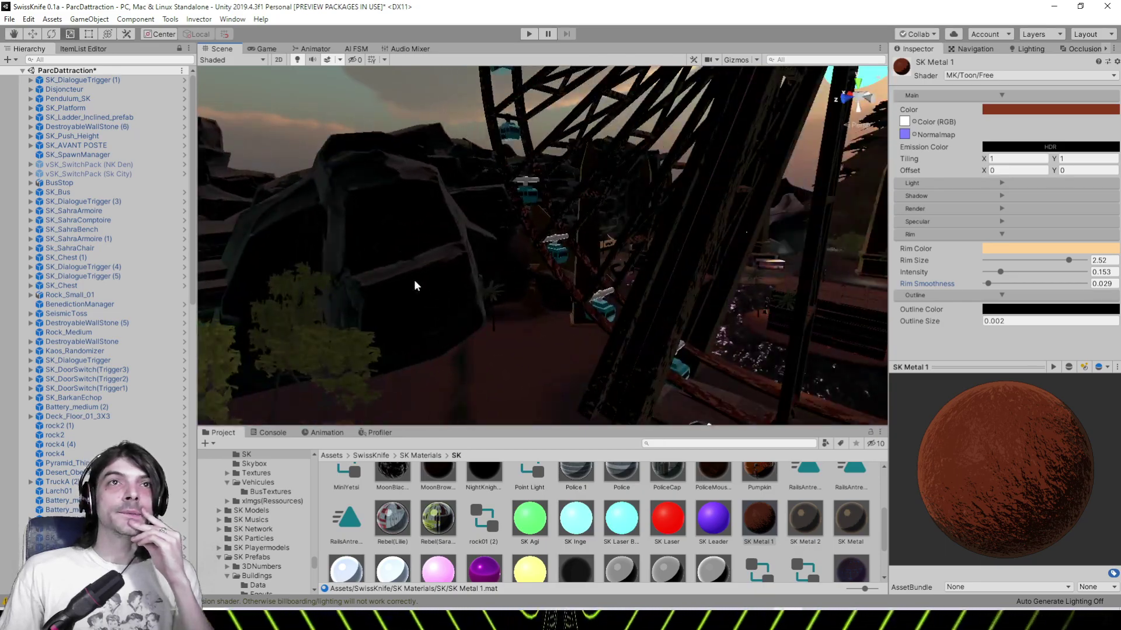
right_drag(415, 279, 642, 292)
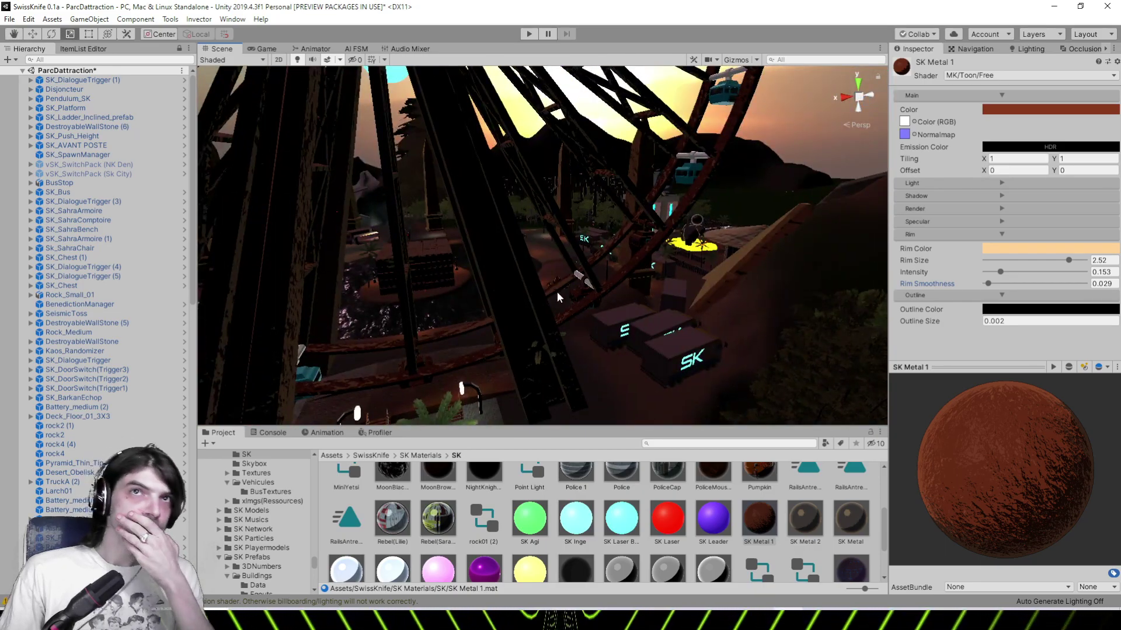
scroll(556, 295, down, 3)
middle_drag(557, 295, 545, 270)
scroll(544, 272, up, 4)
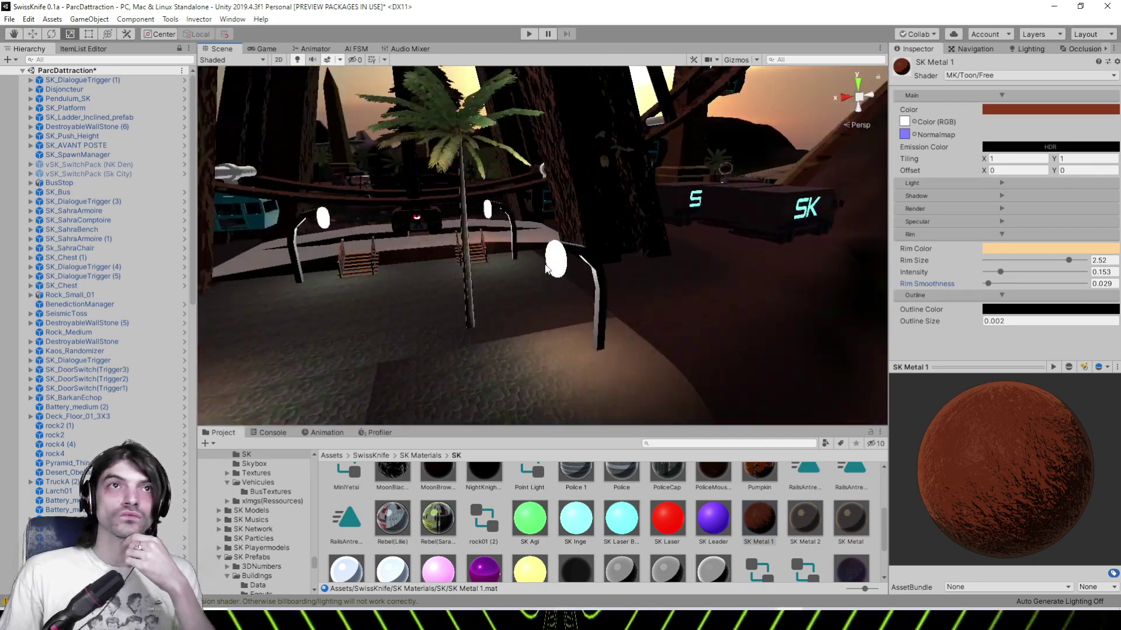
Survey the parked SK trucks and the building wall with the "Join us" poster
scroll(544, 271, down, 2)
right_drag(544, 271, 812, 290)
scroll(617, 316, down, 3)
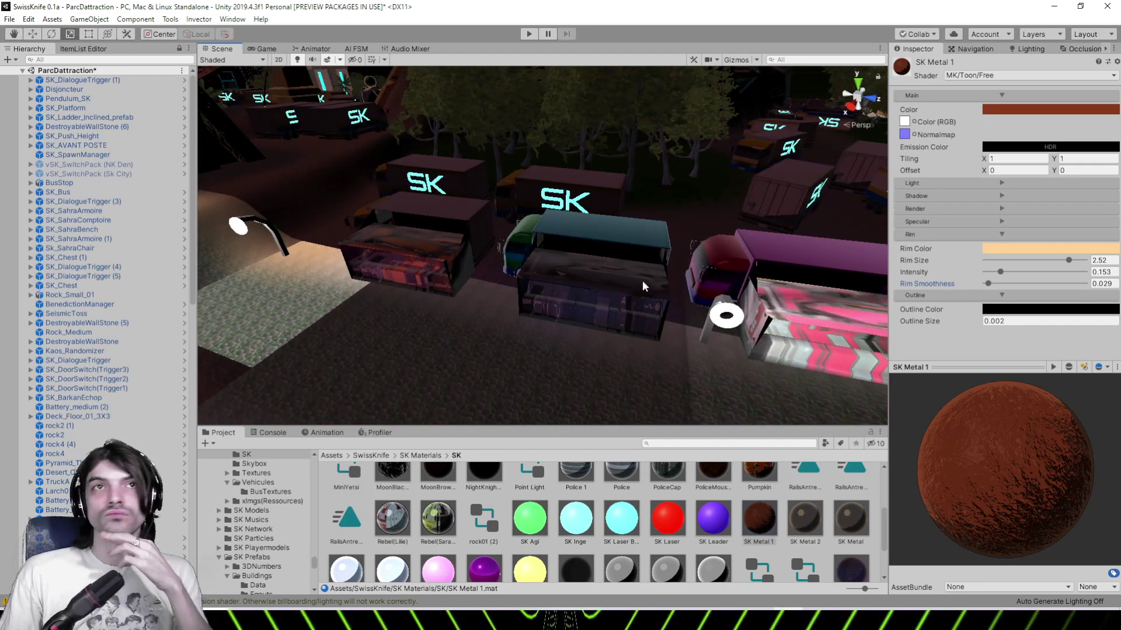
right_drag(642, 280, 706, 271)
scroll(706, 269, down, 3)
middle_drag(706, 262, 600, 268)
right_drag(600, 267, 785, 197)
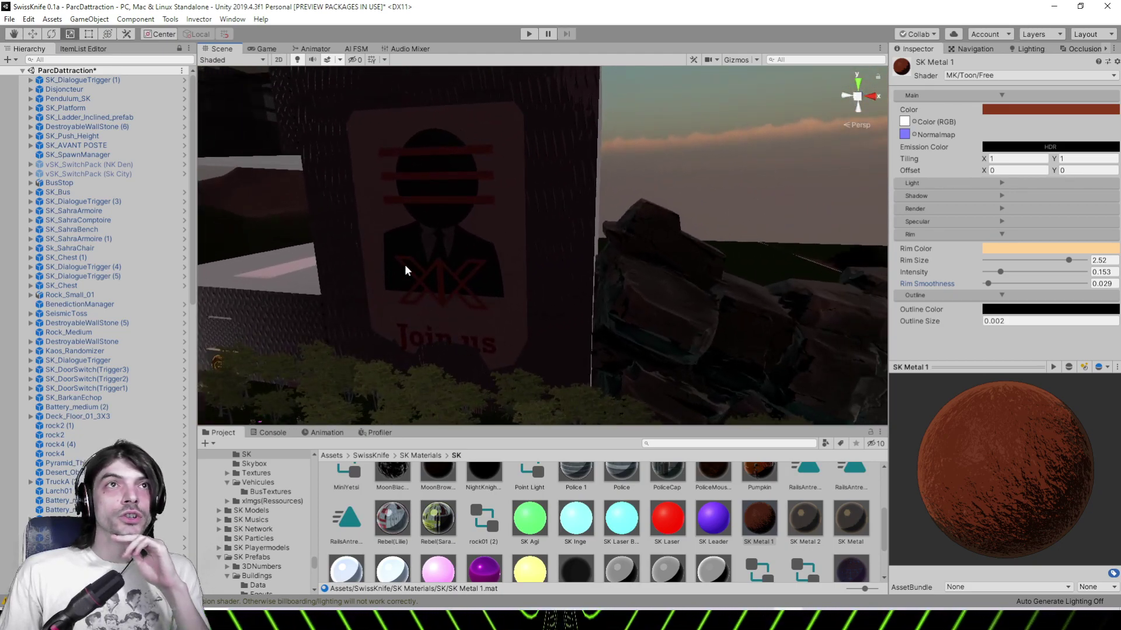
scroll(407, 270, down, 4)
middle_drag(407, 270, 535, 318)
right_drag(534, 318, 607, 319)
scroll(607, 320, up, 3)
middle_drag(607, 320, 526, 238)
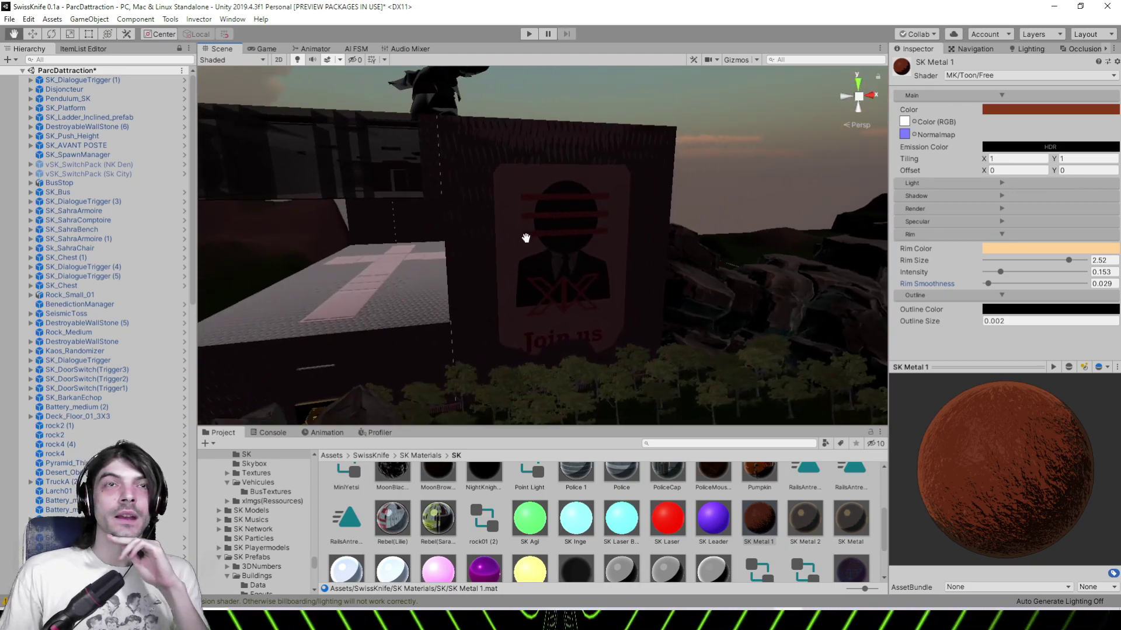
Examine the building wall with the "Join us" poster, the pale ledges beside it and the surrounding rocks and trees
right_drag(526, 237, 528, 241)
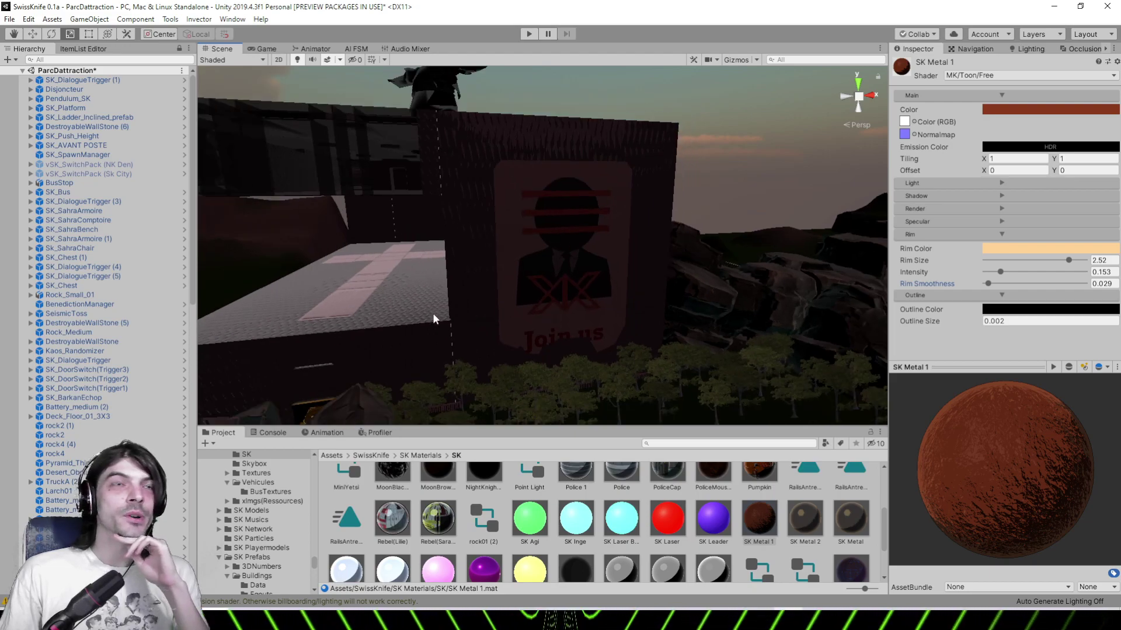
right_drag(433, 318, 419, 282)
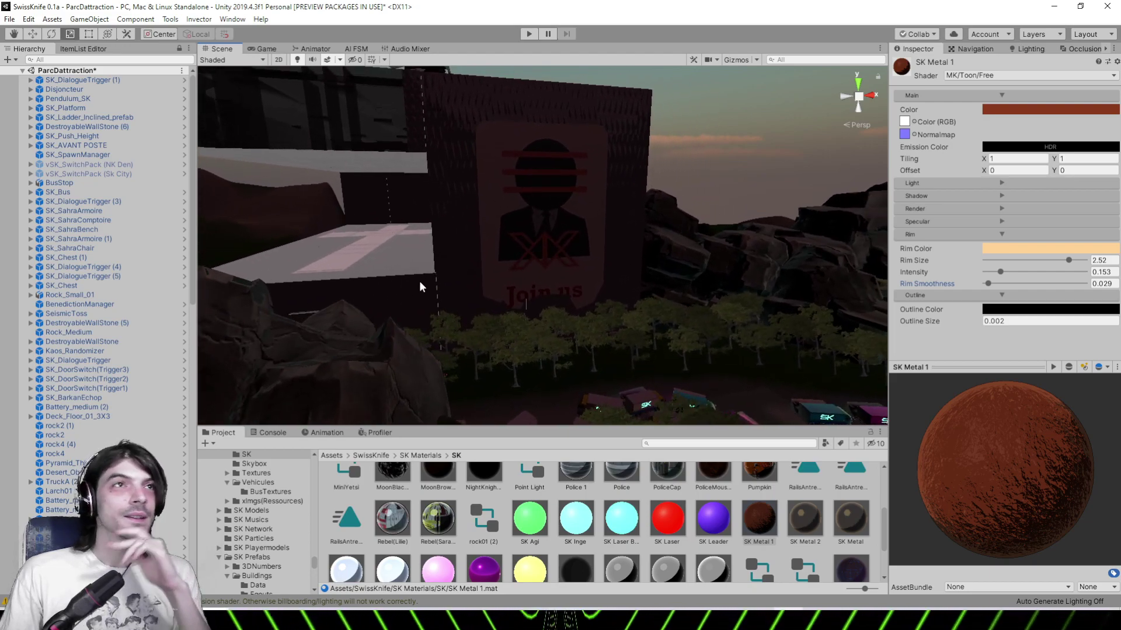
scroll(421, 286, down, 3)
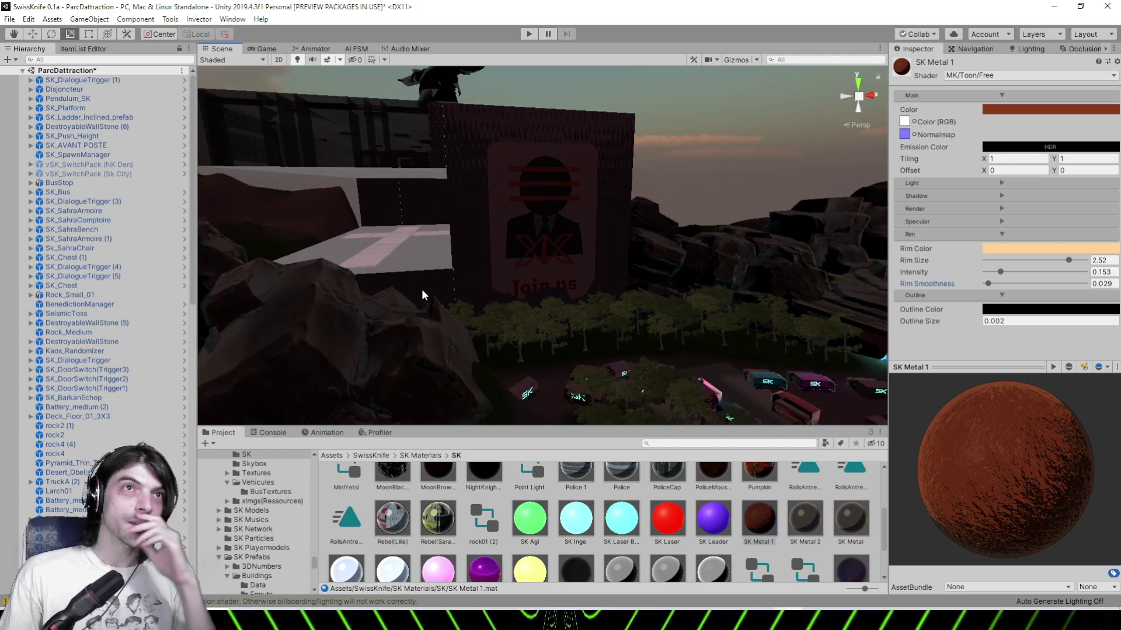
middle_drag(421, 288, 462, 285)
scroll(556, 280, up, 3)
right_drag(555, 280, 378, 307)
right_drag(462, 334, 514, 286)
scroll(590, 301, up, 4)
scroll(513, 286, down, 3)
middle_drag(514, 286, 562, 273)
right_drag(561, 273, 426, 306)
scroll(584, 316, up, 2)
middle_drag(426, 305, 516, 311)
right_drag(516, 315, 379, 206)
middle_drag(378, 205, 372, 187)
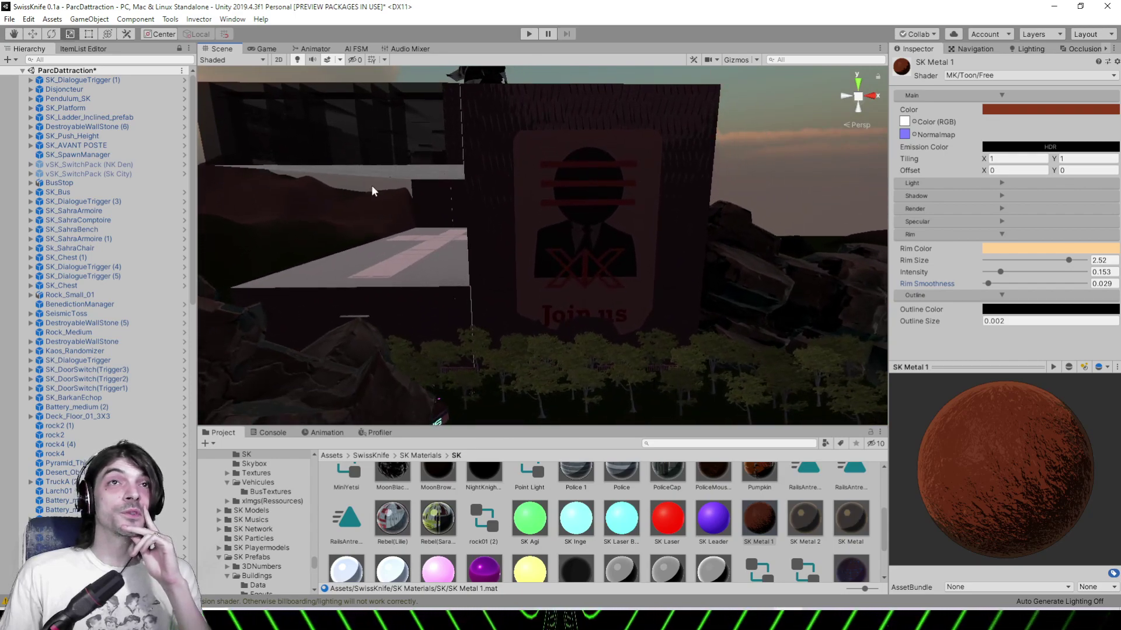
scroll(371, 187, up, 2)
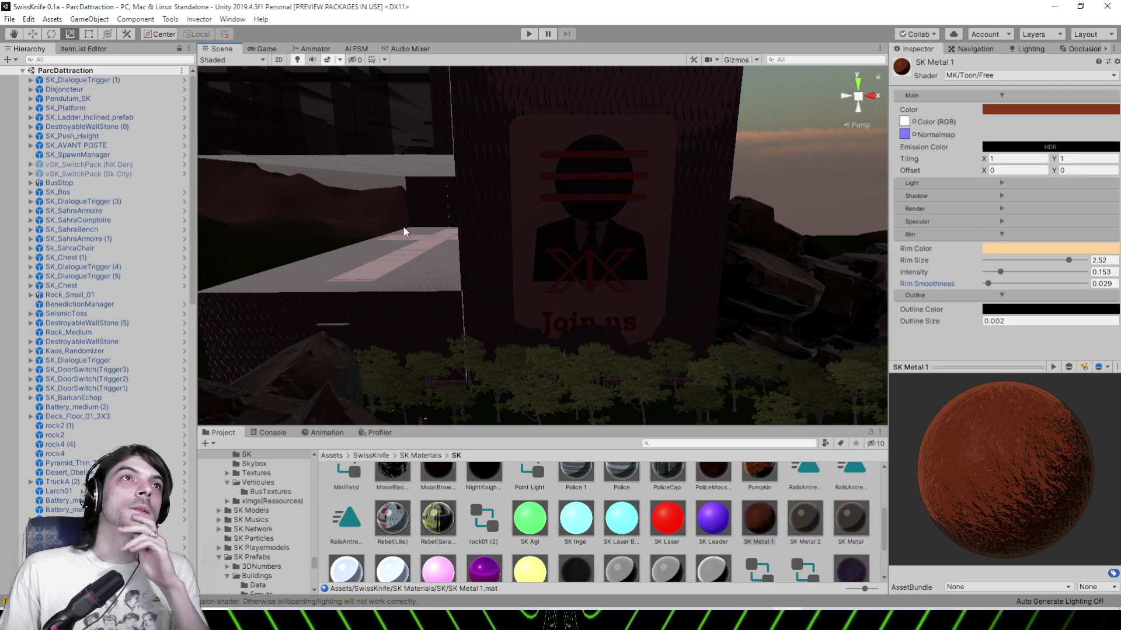
scroll(635, 254, down, 1)
middle_drag(637, 256, 551, 219)
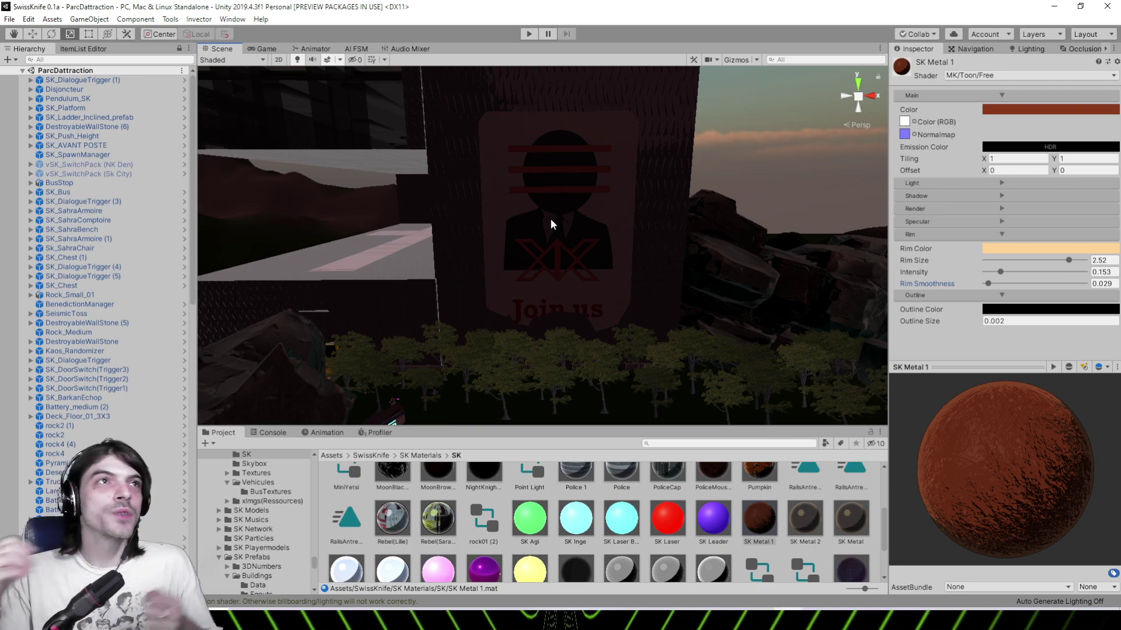
Select SK_CliffClimbTest (1) on the rocky hill beyond the trucks and examine it with the surrounding cliffs
right_drag(582, 230, 833, 242)
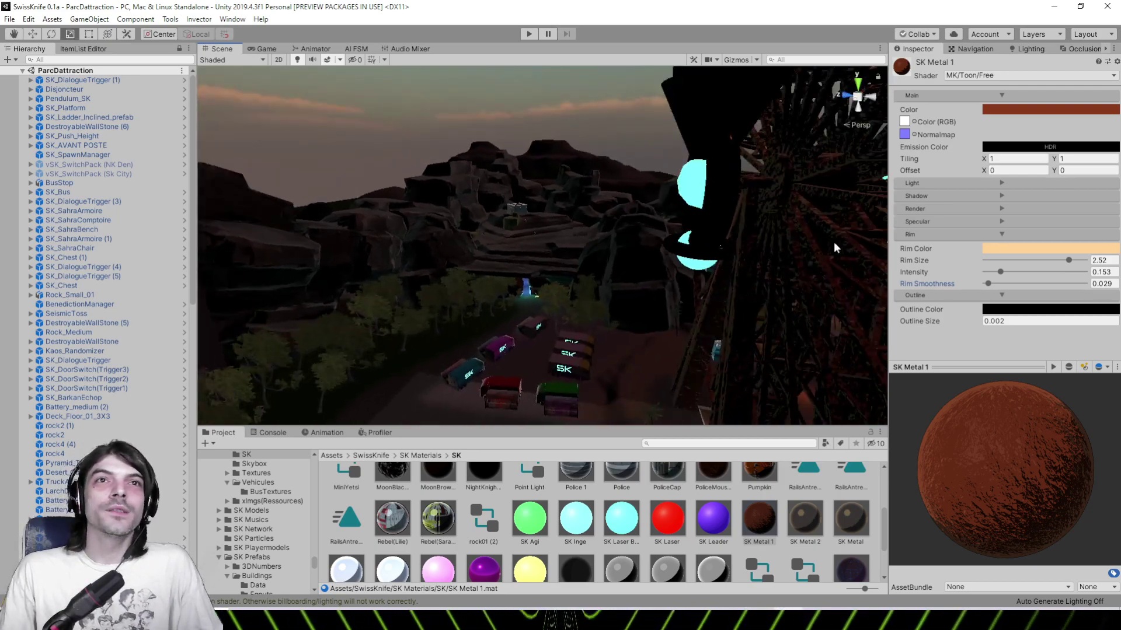
middle_drag(553, 236, 658, 253)
scroll(658, 251, up, 5)
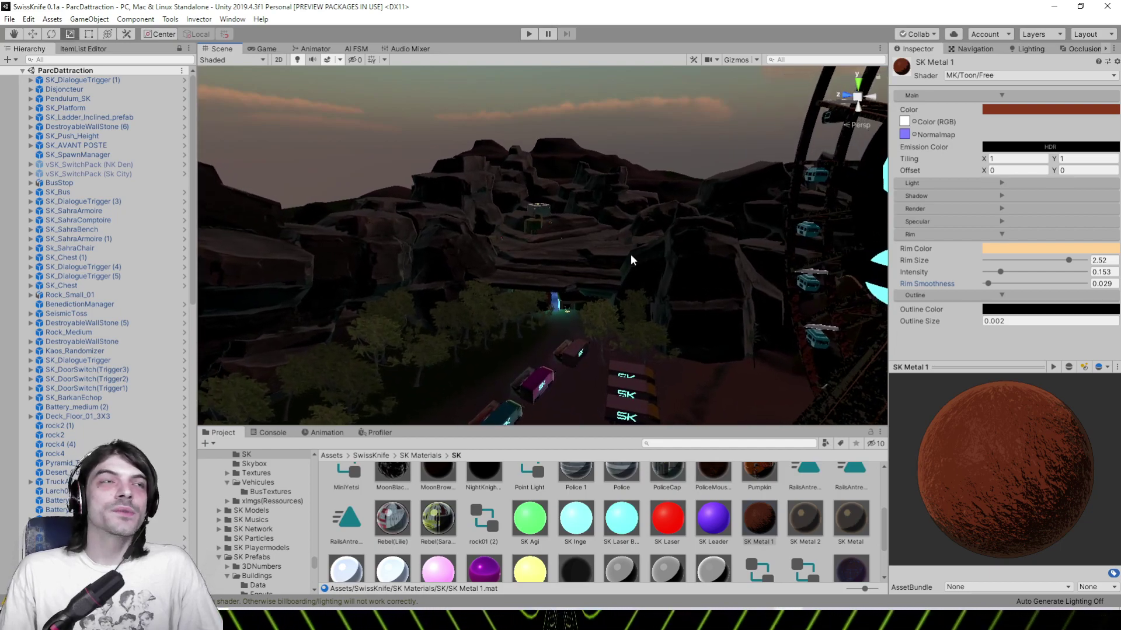
scroll(630, 255, up, 6)
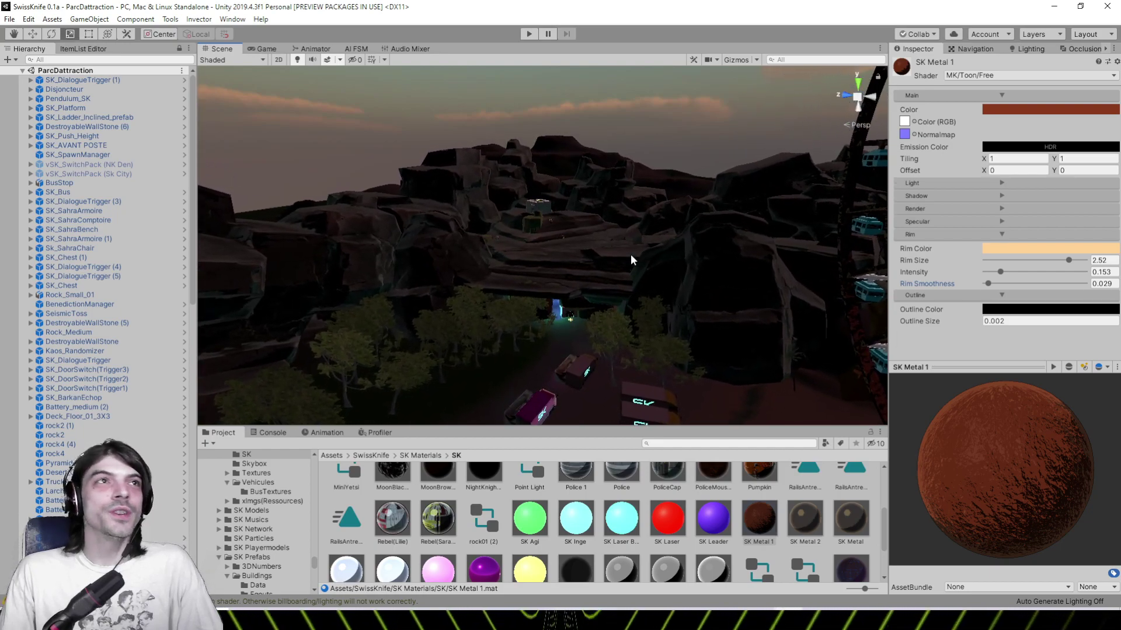
scroll(630, 258, up, 3)
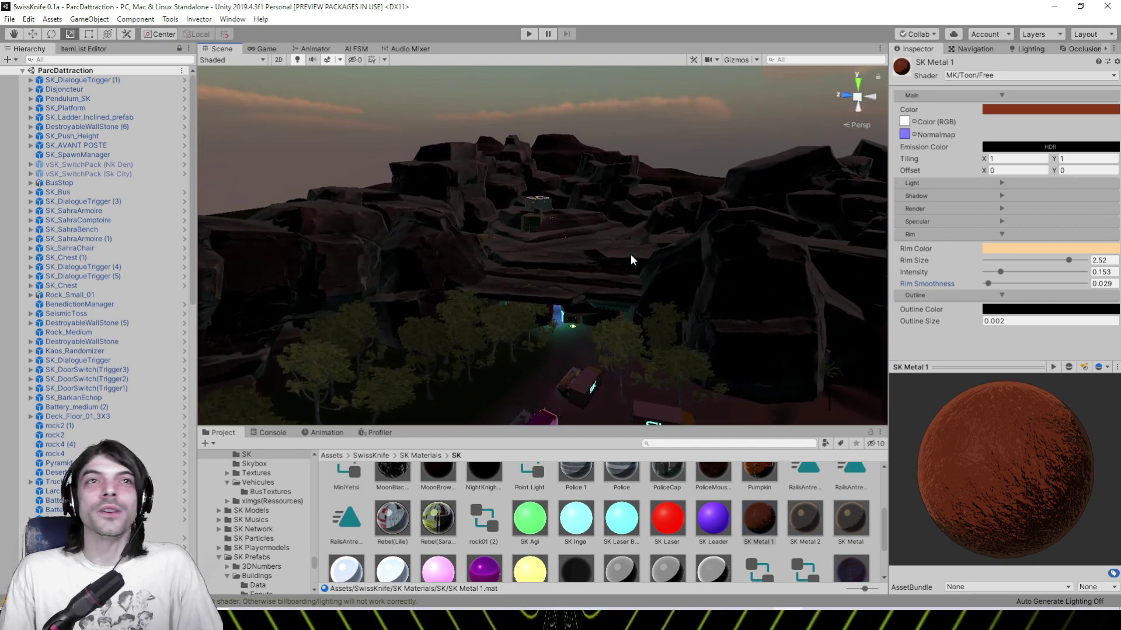
click(534, 222)
key(f)
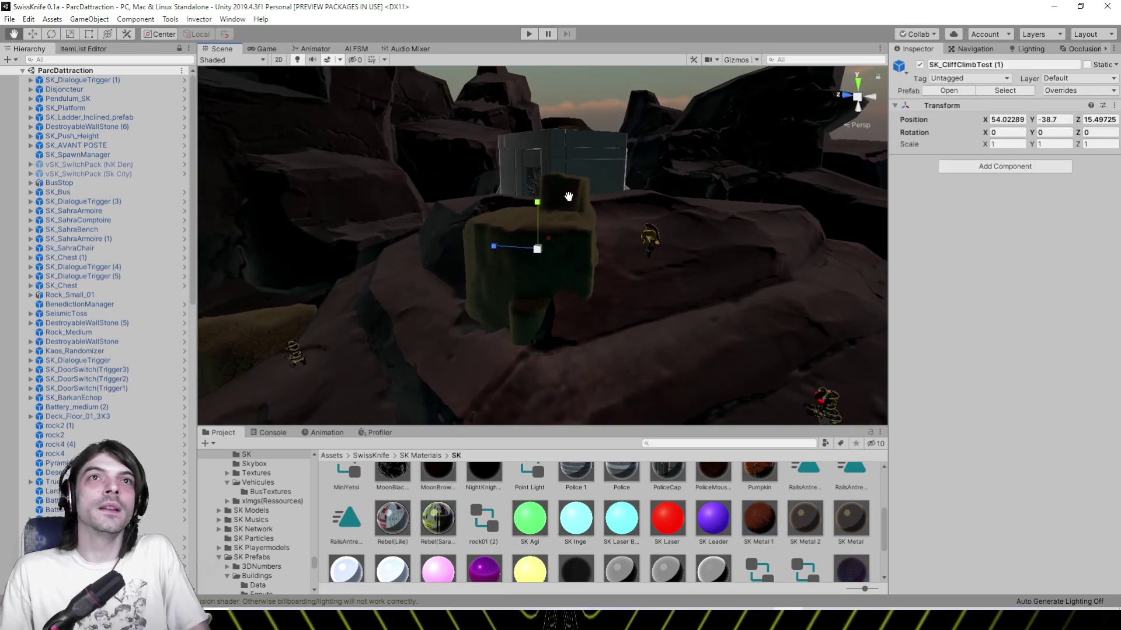
middle_drag(569, 196, 547, 235)
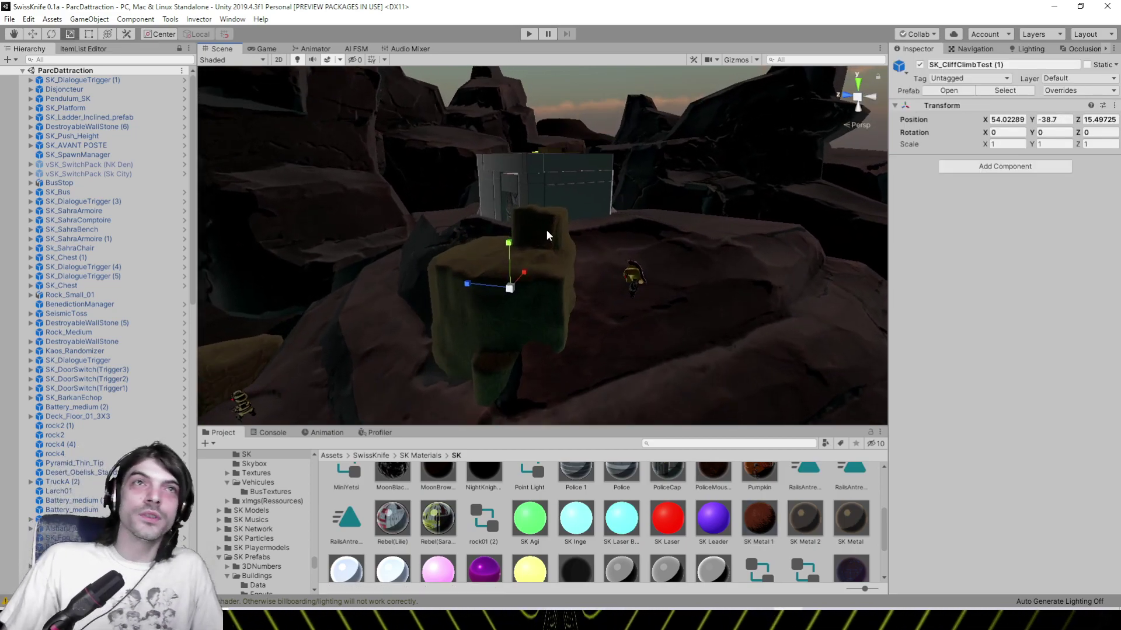
scroll(547, 231, up, 4)
right_drag(492, 220, 456, 211)
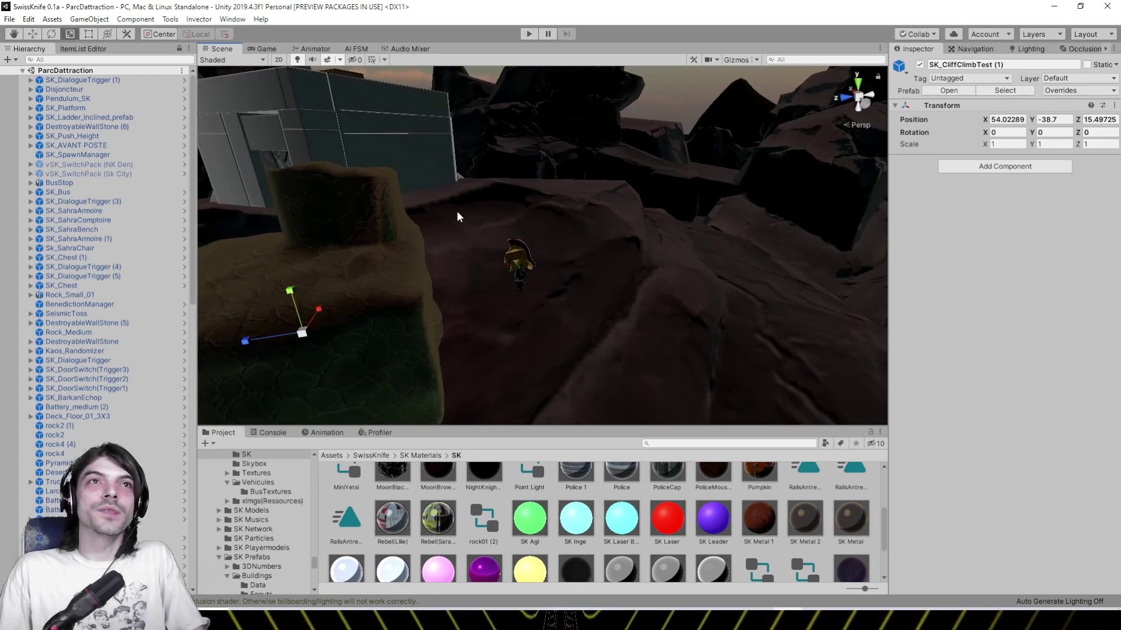
middle_drag(456, 212, 528, 228)
scroll(653, 353, down, 4)
scroll(653, 354, down, 5)
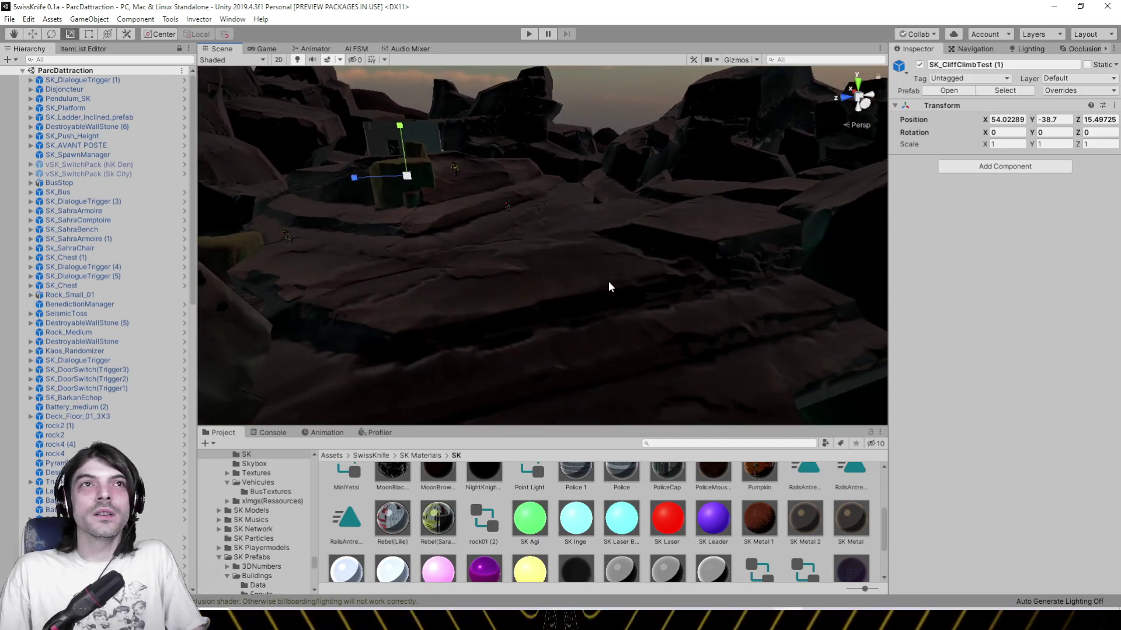
scroll(608, 281, down, 3)
Select Point Light (6) at the foot of the rocky hill and examine the cave with the blue crystal
middle_drag(608, 282, 335, 257)
scroll(493, 236, down, 1)
right_drag(336, 257, 393, 239)
middle_drag(394, 234, 462, 240)
click(471, 217)
key(f)
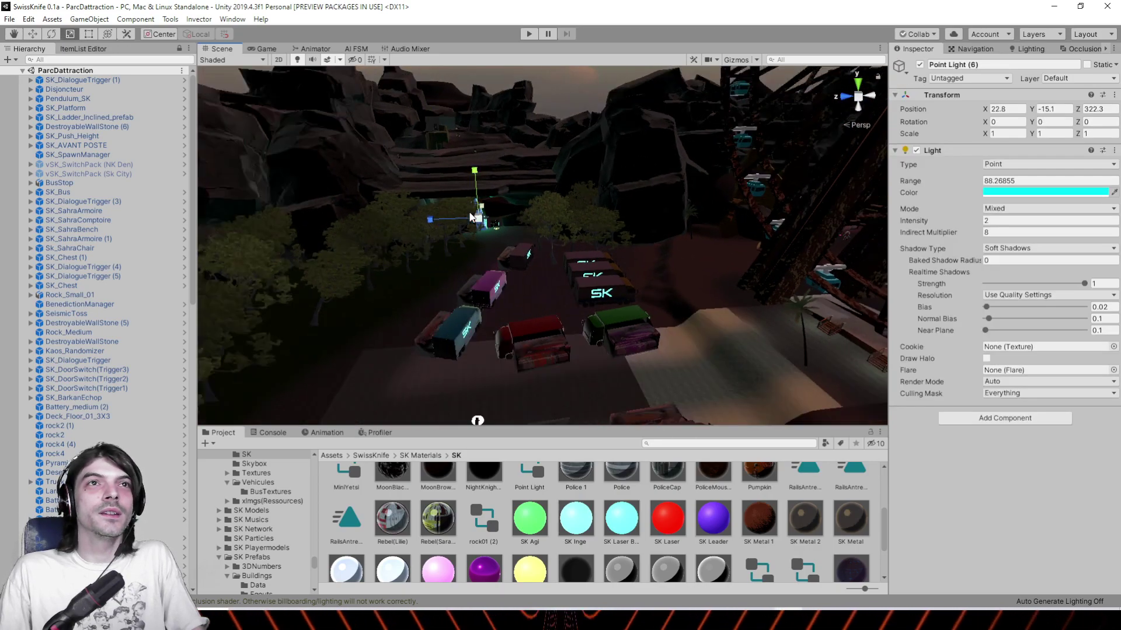
scroll(453, 238, up, 10)
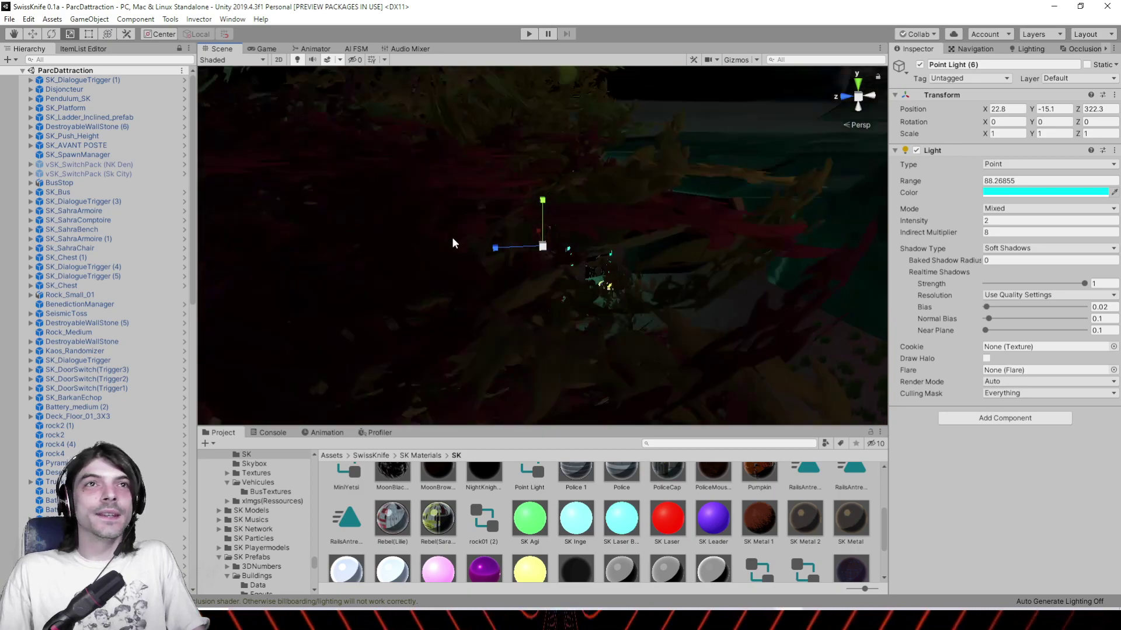
right_drag(453, 239, 446, 214)
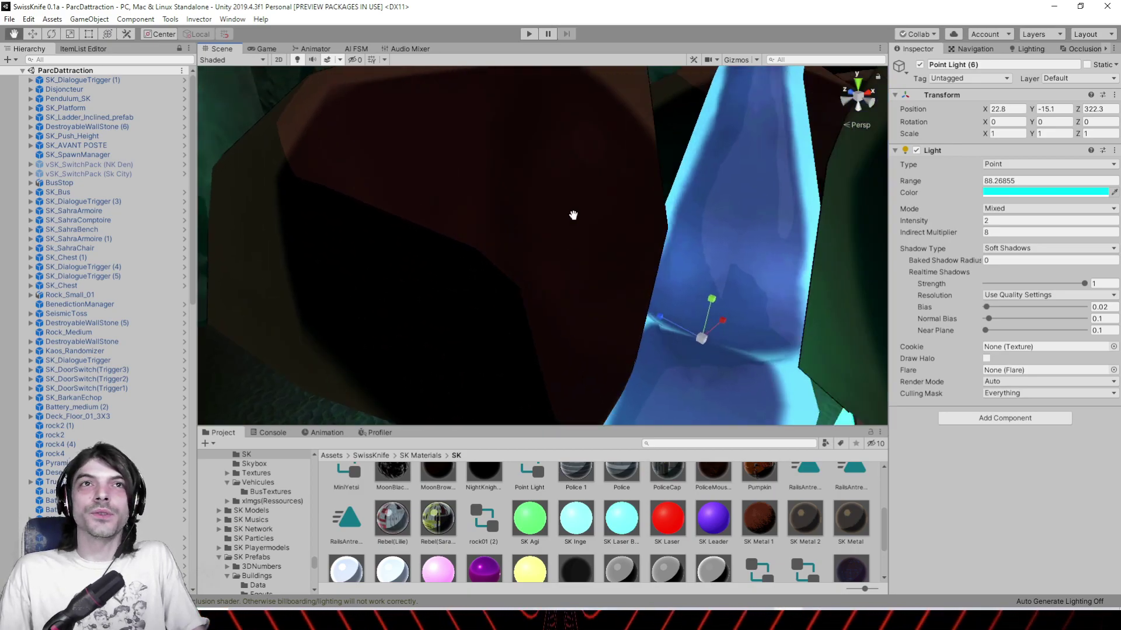
middle_drag(573, 215, 125, 274)
right_drag(300, 251, 754, 242)
scroll(429, 261, up, 3)
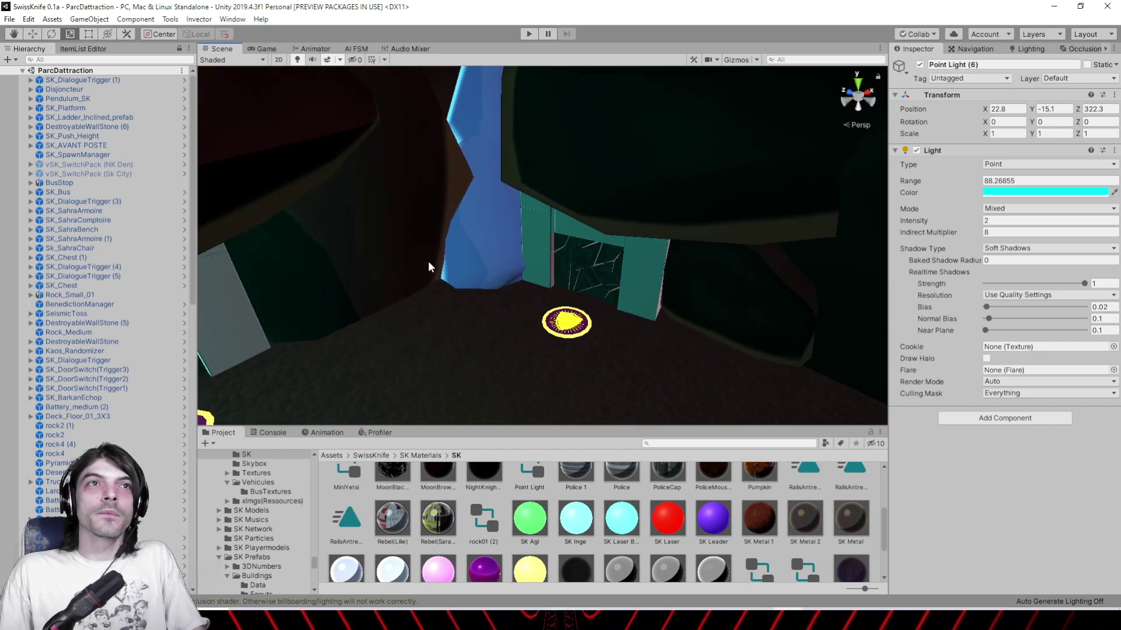
right_drag(429, 261, 303, 264)
middle_drag(518, 302, 468, 114)
right_drag(468, 113, 470, 252)
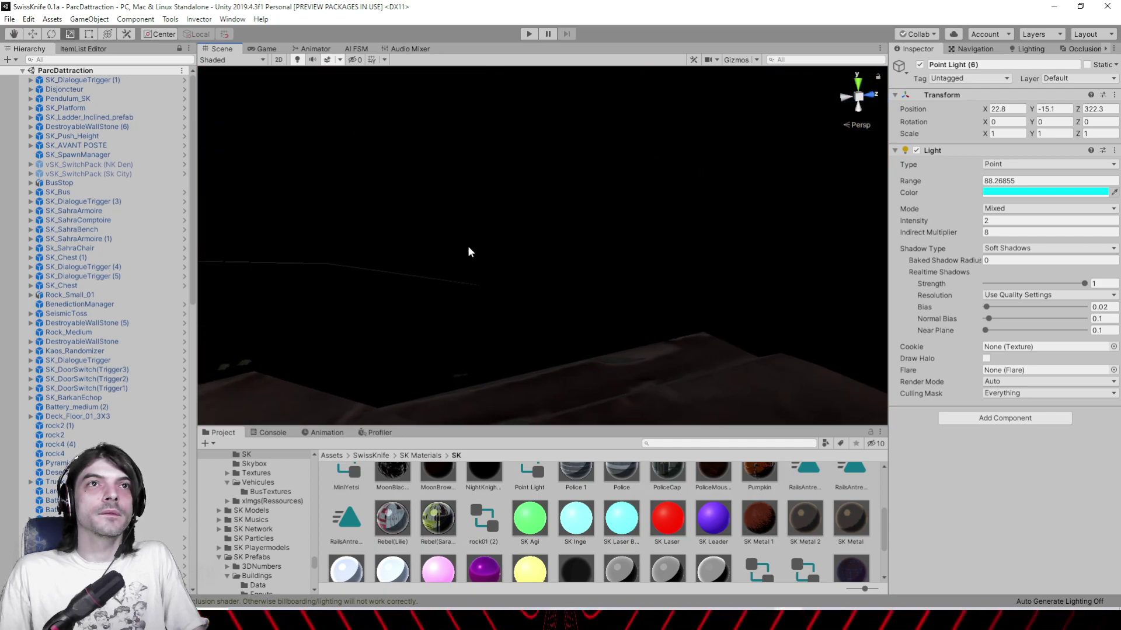
Survey the park's central pit, selecting Desert_Obelisk_Stand (1) and SK_Truck to inspect them up close
right_drag(549, 325, 486, 297)
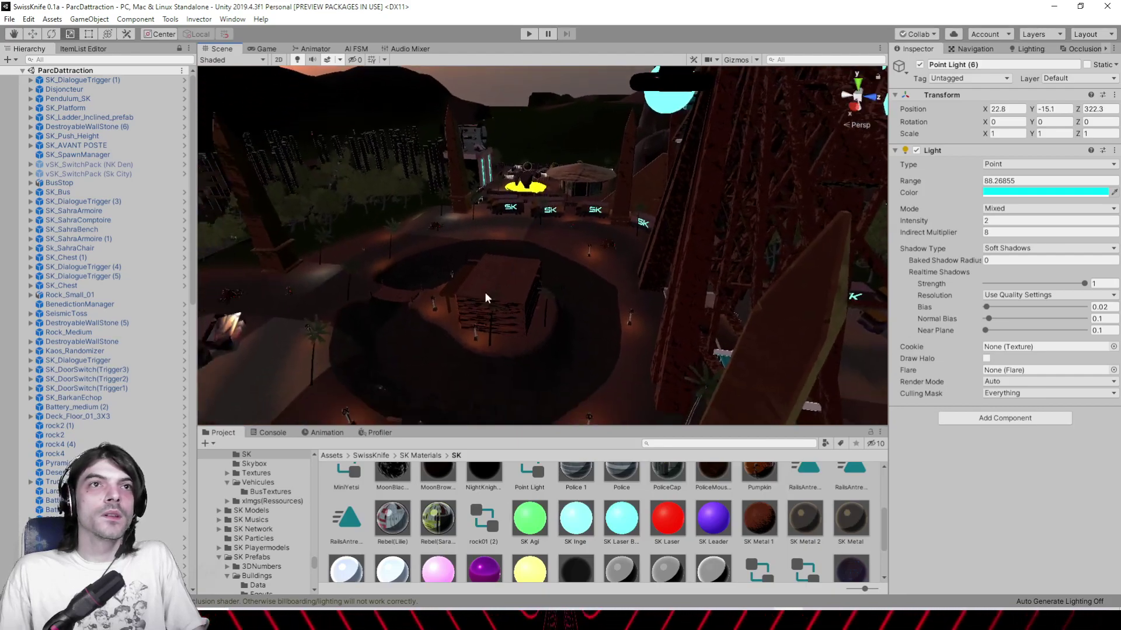
right_drag(373, 282, 399, 284)
click(328, 233)
right_drag(308, 230, 284, 315)
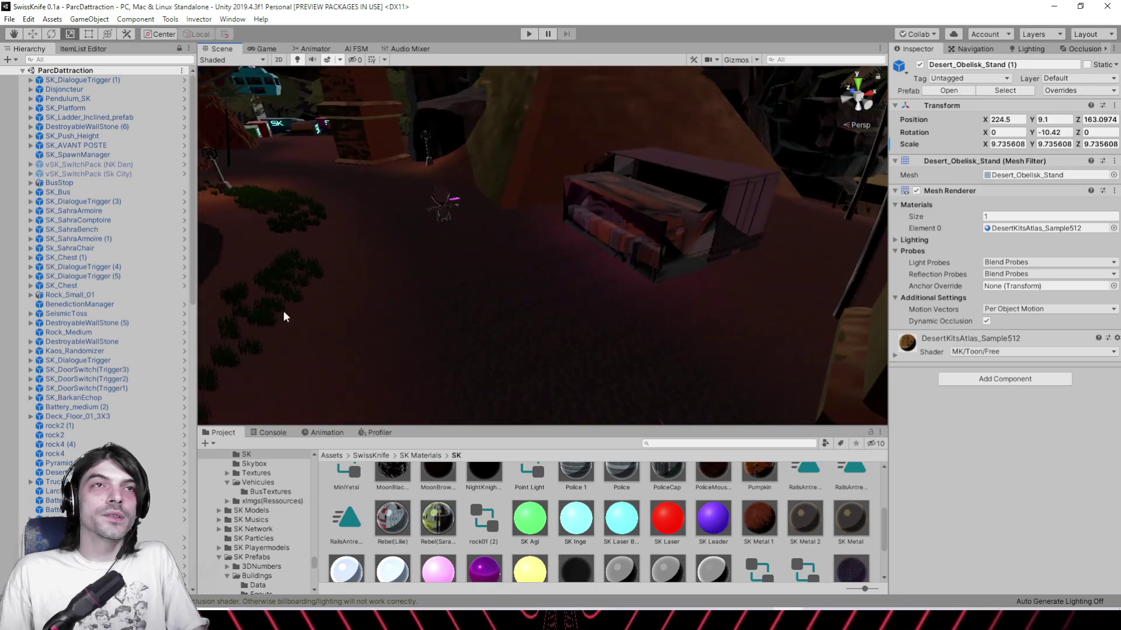
right_drag(535, 297, 744, 356)
click(776, 297)
key(f)
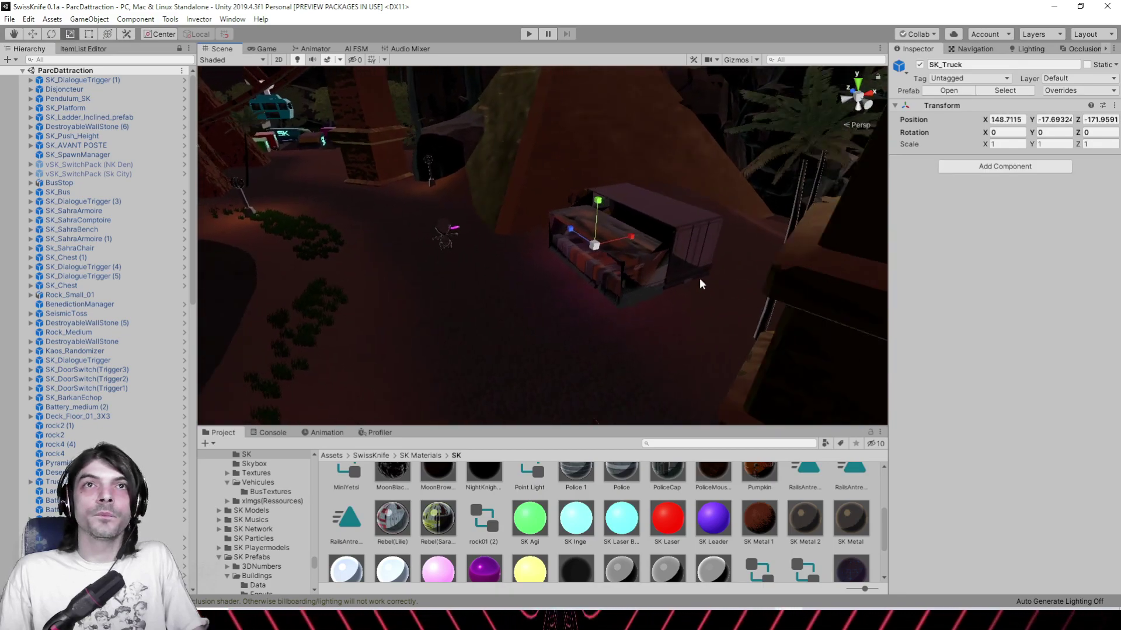
right_drag(699, 278, 580, 143)
middle_drag(580, 142, 643, 167)
right_drag(643, 168, 693, 236)
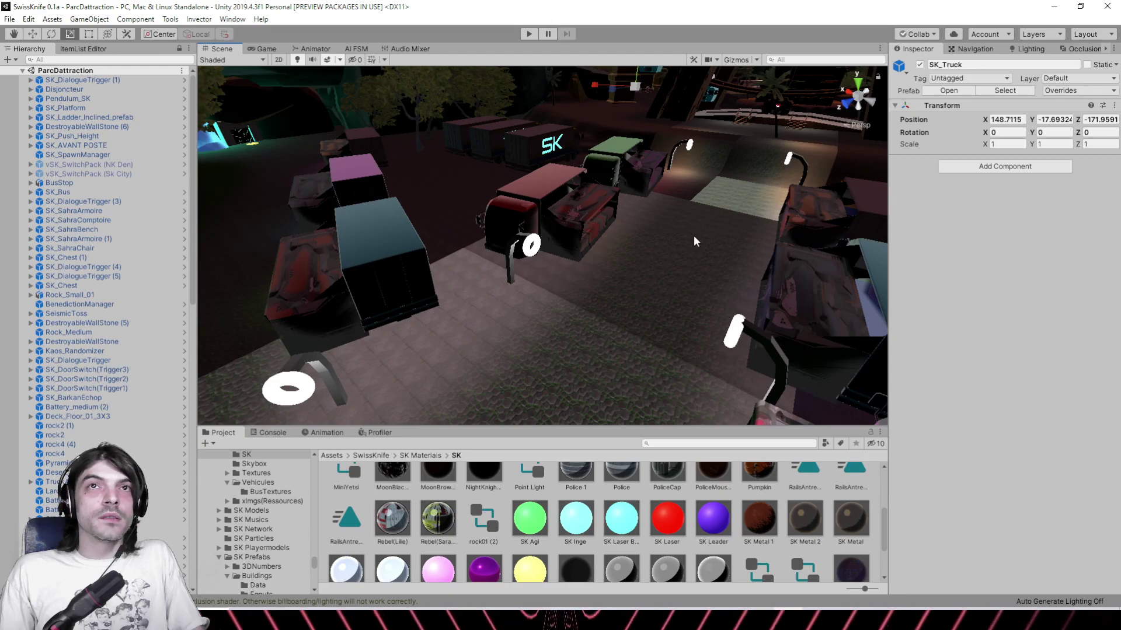
Examine the textures and lighting of the parked SK trucks and their trailers along the paved road
right_drag(581, 265, 549, 255)
right_drag(682, 192, 579, 236)
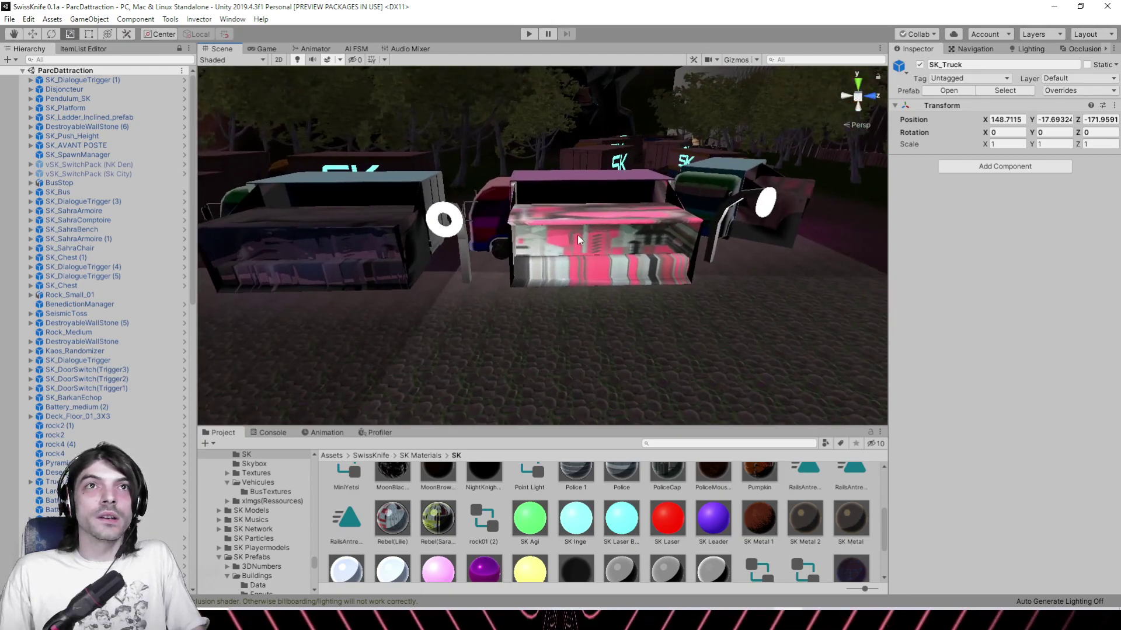
middle_drag(504, 245, 610, 247)
scroll(607, 249, up, 2)
scroll(597, 250, down, 4)
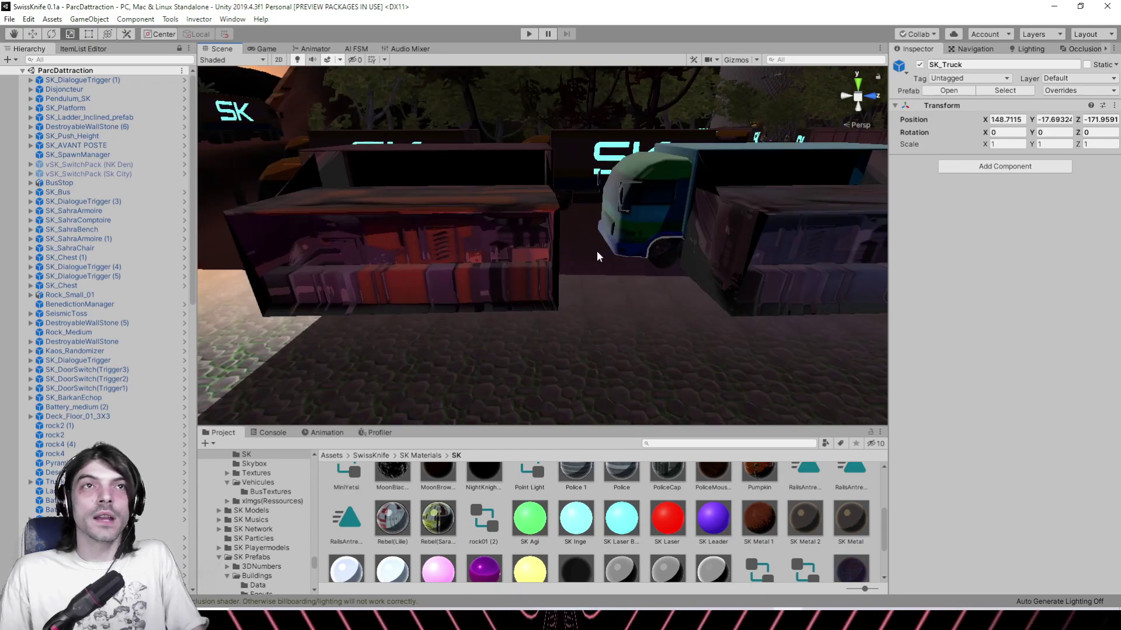
middle_drag(677, 224, 698, 247)
right_drag(548, 320, 633, 330)
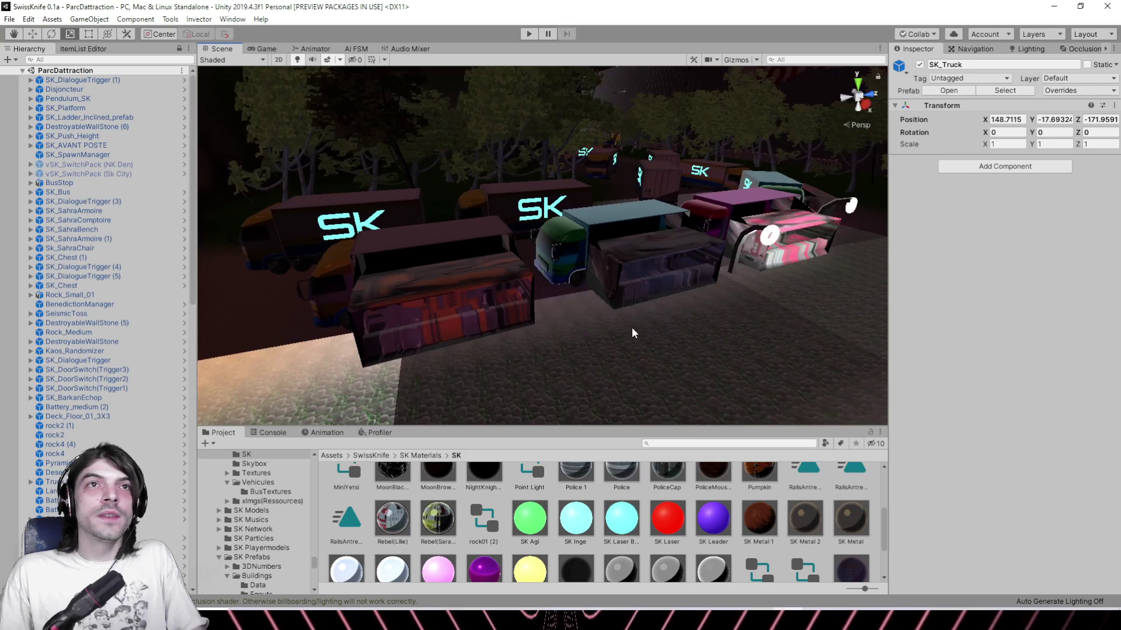
middle_drag(701, 198, 496, 258)
scroll(488, 260, up, 3)
scroll(488, 259, up, 3)
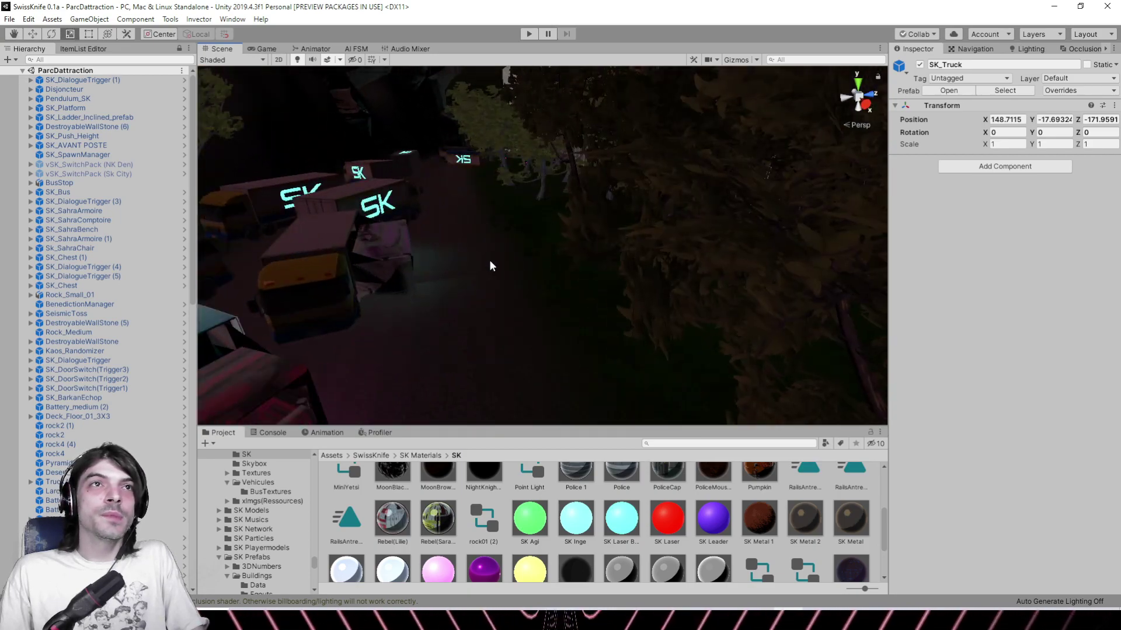
right_drag(489, 260, 355, 263)
middle_drag(356, 263, 571, 216)
right_drag(571, 217, 609, 285)
Select the round-roofed maisonburkan hut and examine the hut, lava pool and fenced area around it
scroll(608, 284, up, 4)
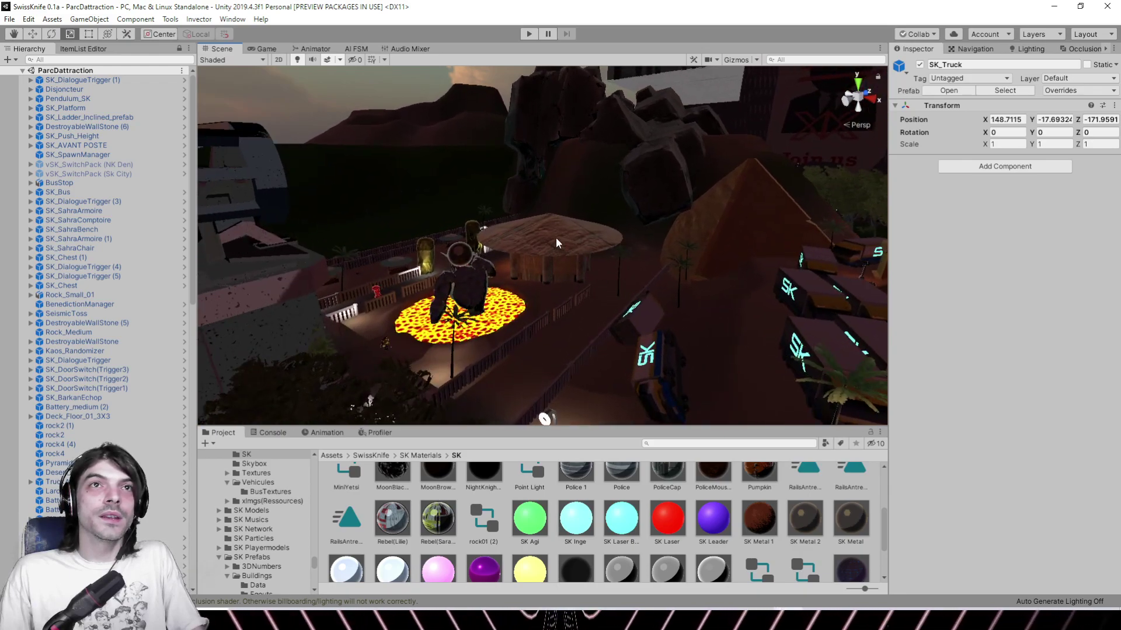
click(555, 238)
right_drag(556, 238, 529, 279)
right_drag(605, 293, 490, 311)
scroll(491, 311, down, 6)
middle_drag(554, 257, 470, 245)
scroll(478, 257, up, 9)
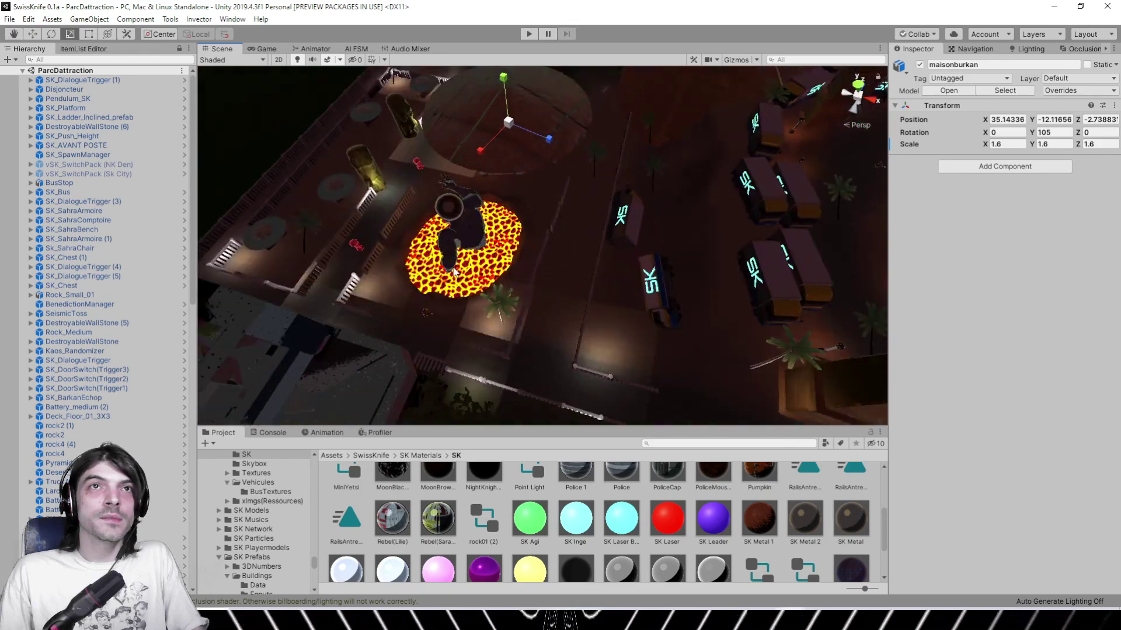
right_drag(480, 260, 551, 253)
middle_drag(553, 253, 695, 196)
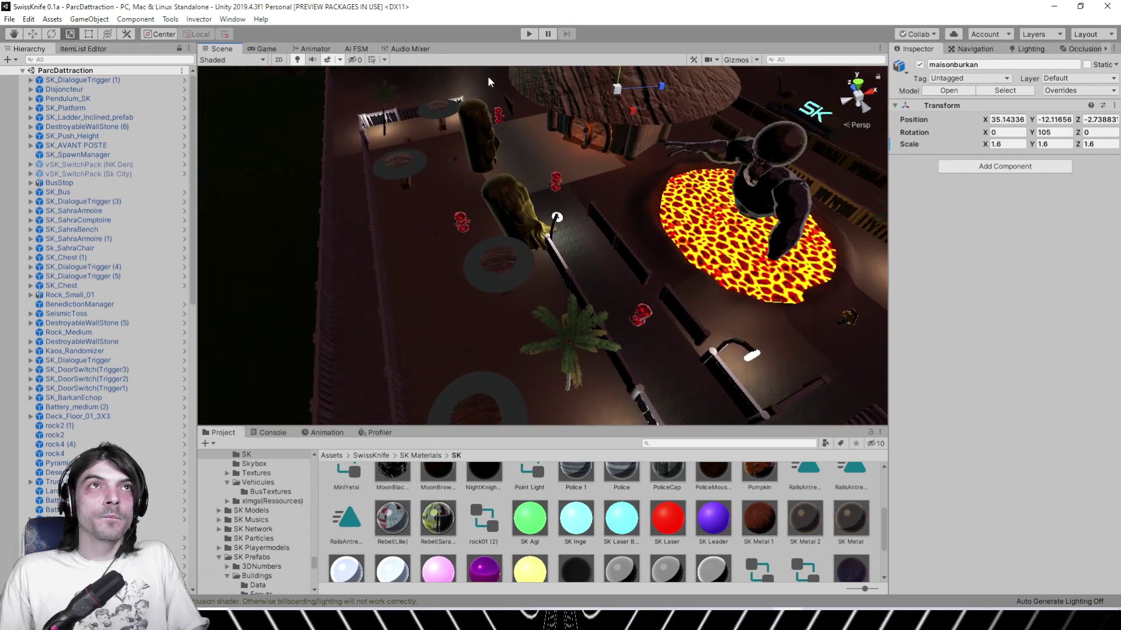
Switch the scene view to isometric projection and view the park from the lava pool to the Ferris wheel
click(863, 124)
mouse_move(559, 230)
right_down()
mouse_move(660, 211)
mouse_move(834, 230)
mouse_move(820, 290)
mouse_move(571, 244)
right_up()
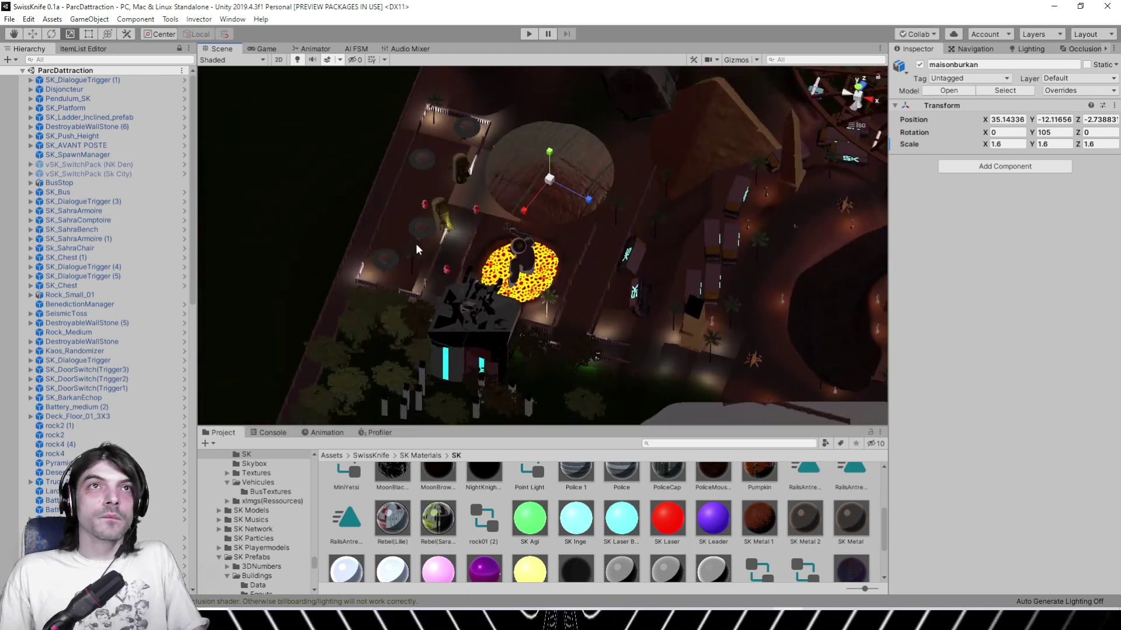
middle_drag(570, 244, 378, 242)
scroll(377, 242, down, 2)
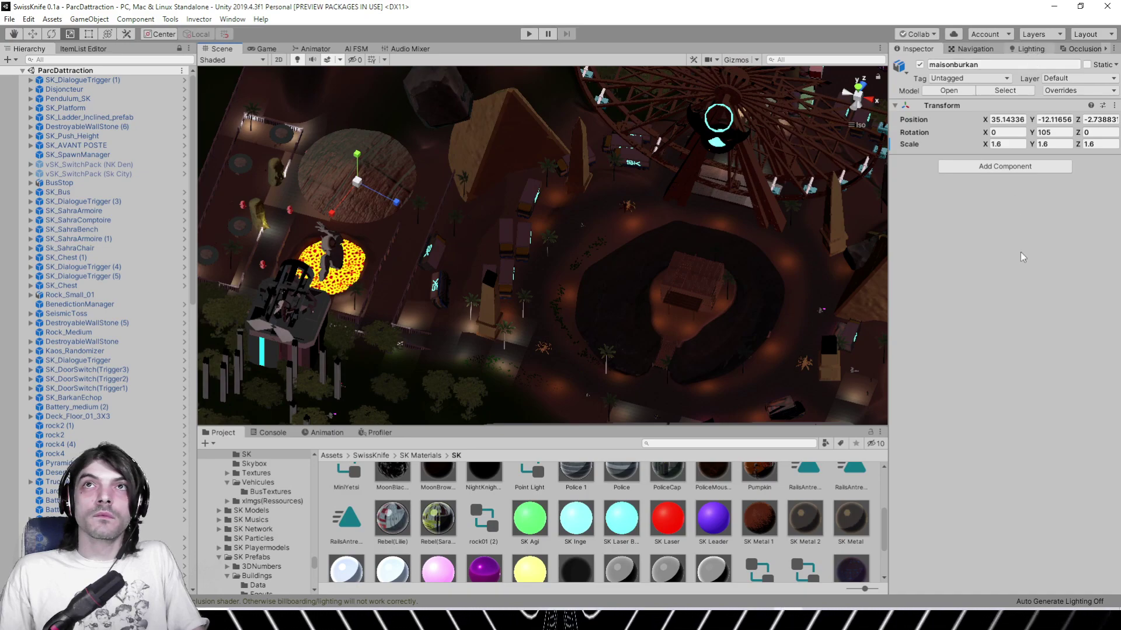
Review the scene's environment, mixed lighting and lightmapping settings, and show its realtime lightmaps
click(1030, 49)
scroll(934, 360, down, 8)
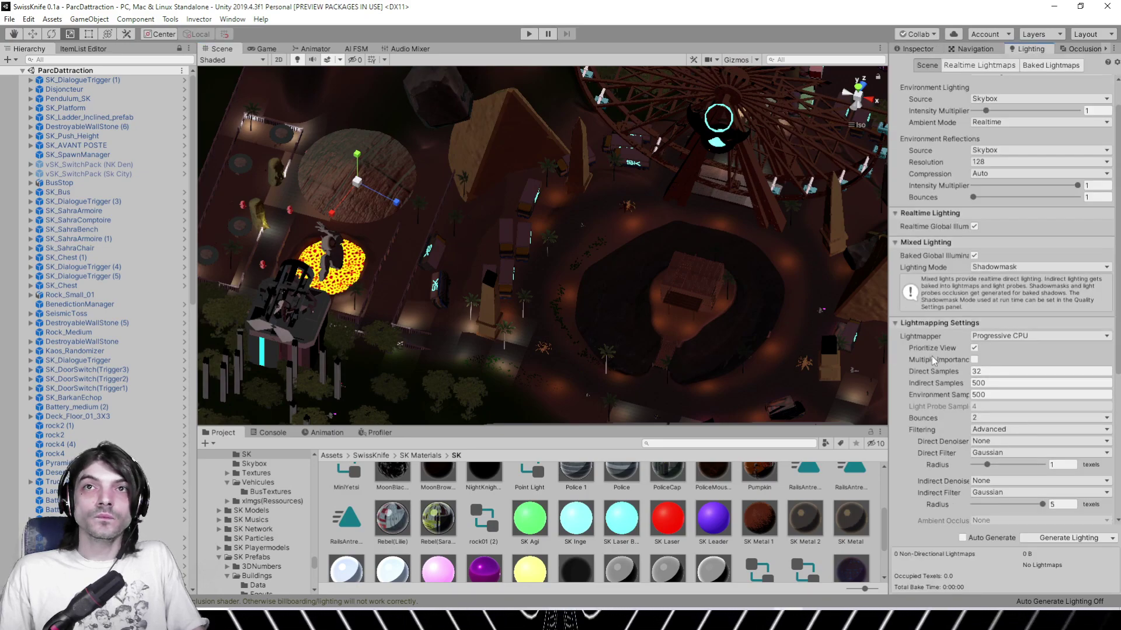
scroll(934, 360, up, 5)
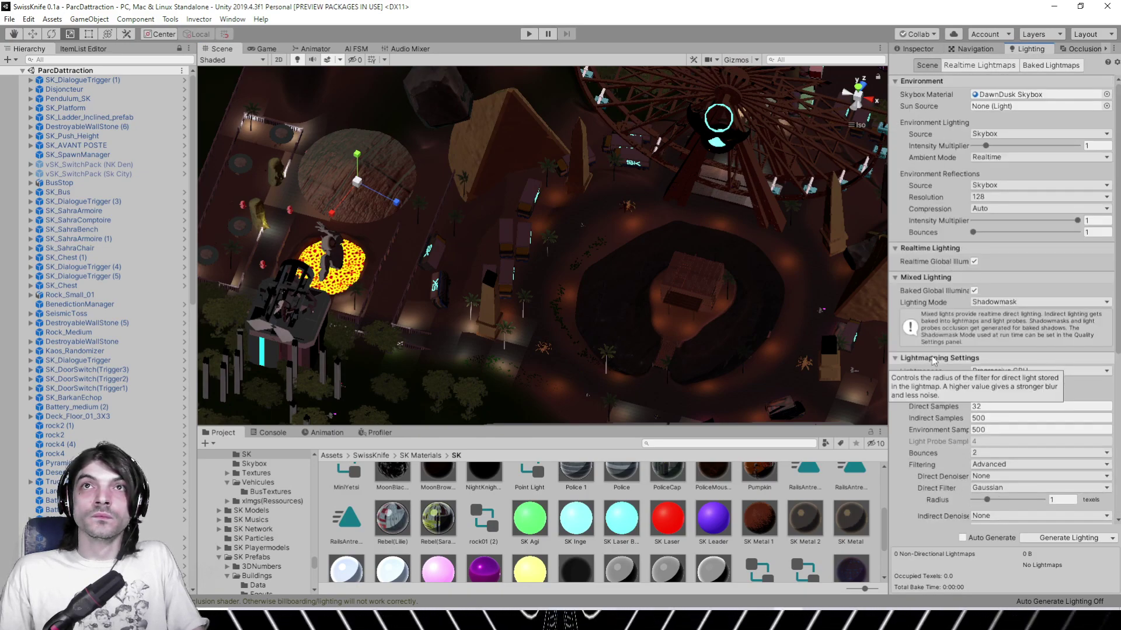
click(997, 65)
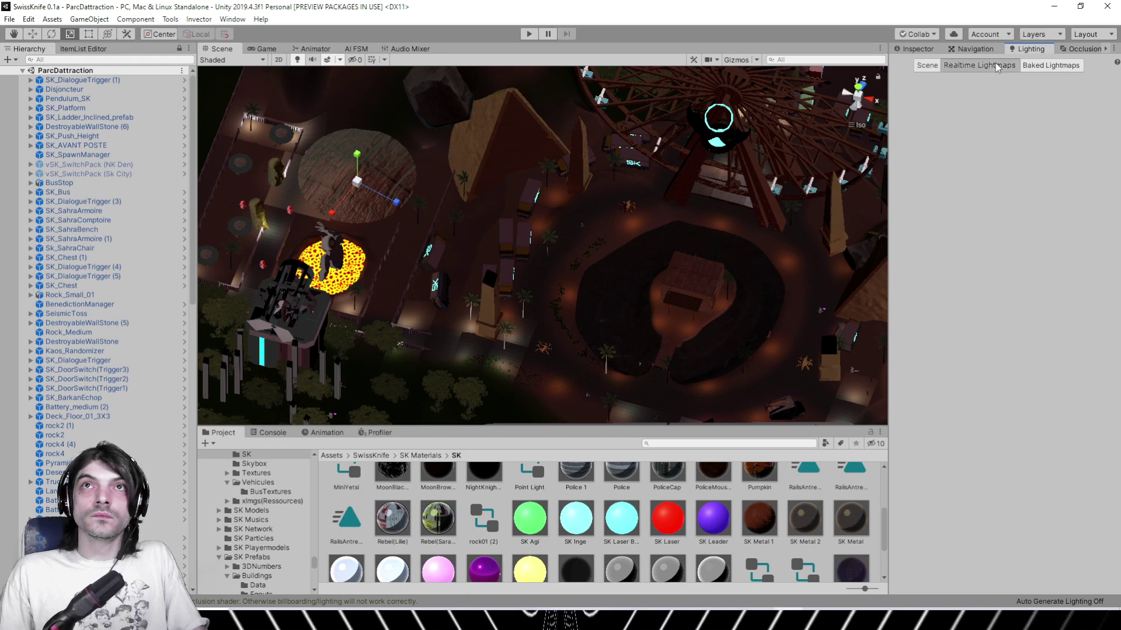
Review the baked lightmaps and scene lighting settings, and view the park around the Ferris wheel with the maisonburkan hut's properties shown
click(1070, 66)
click(927, 66)
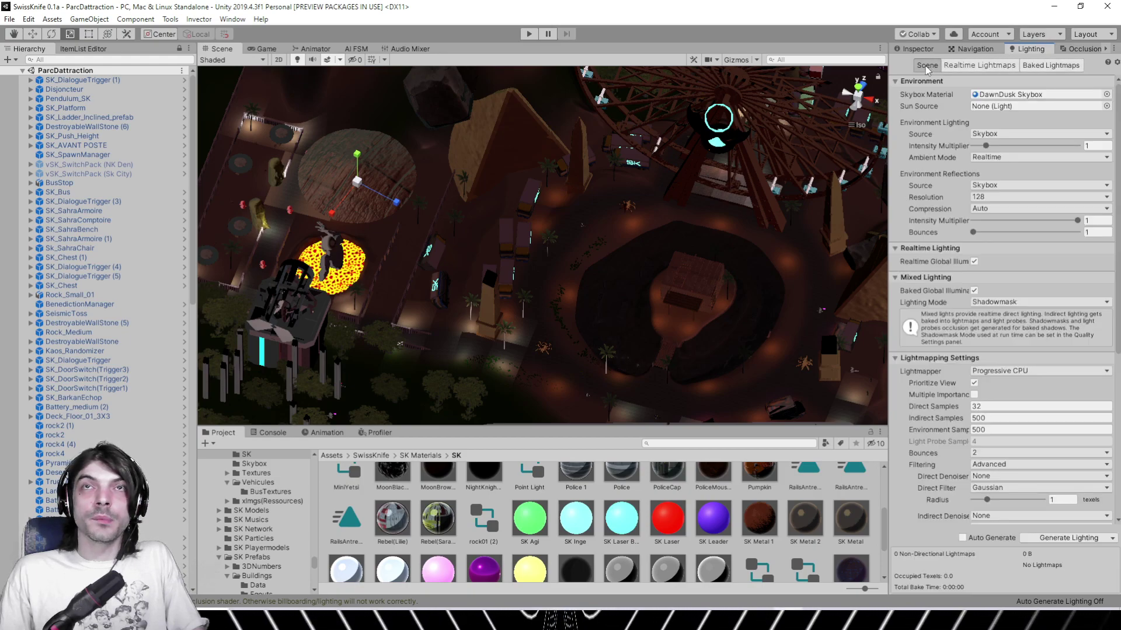
click(918, 49)
right_drag(484, 189, 563, 162)
scroll(682, 194, down, 1)
middle_drag(681, 194, 487, 260)
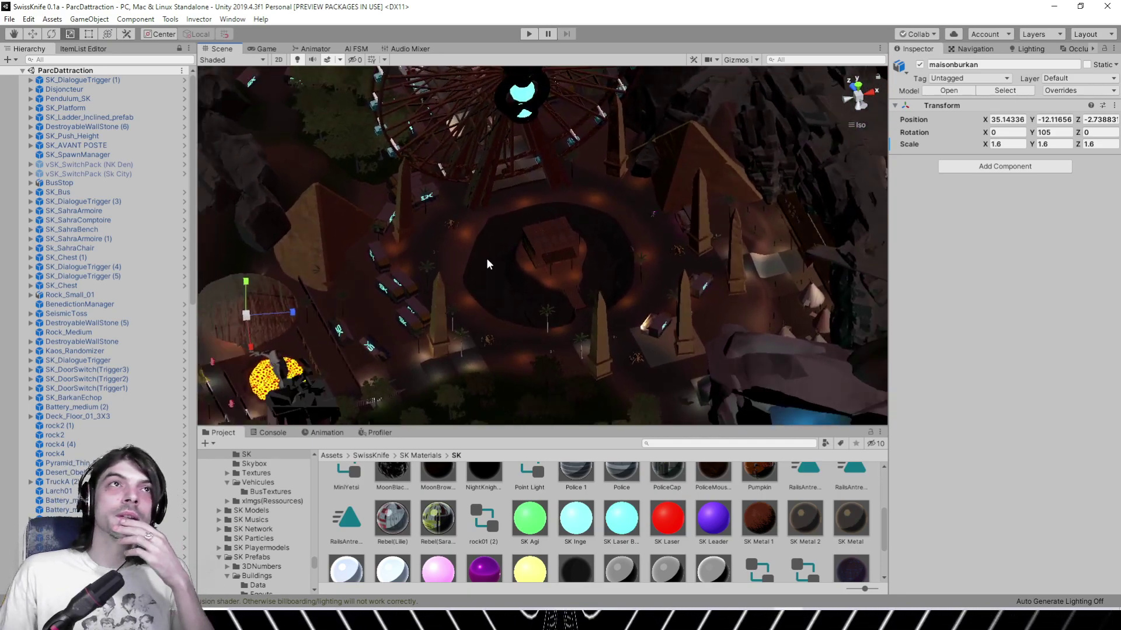
Open the Route01 scene and view its river valley, rocks and trees from the side
click(9, 20)
click(26, 47)
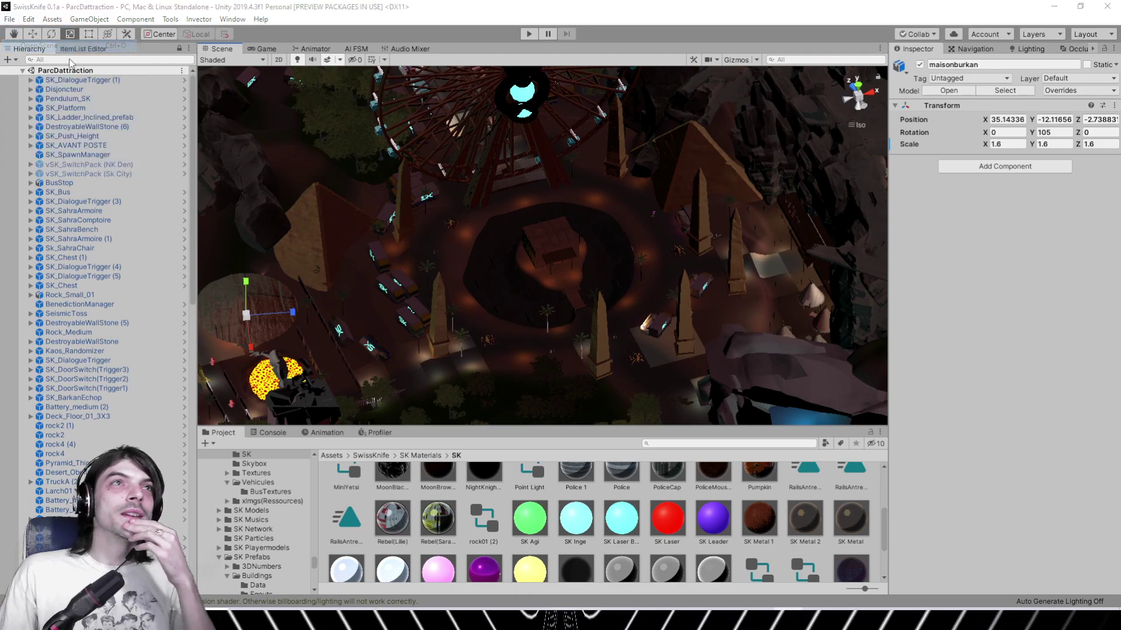
drag(550, 102, 545, 267)
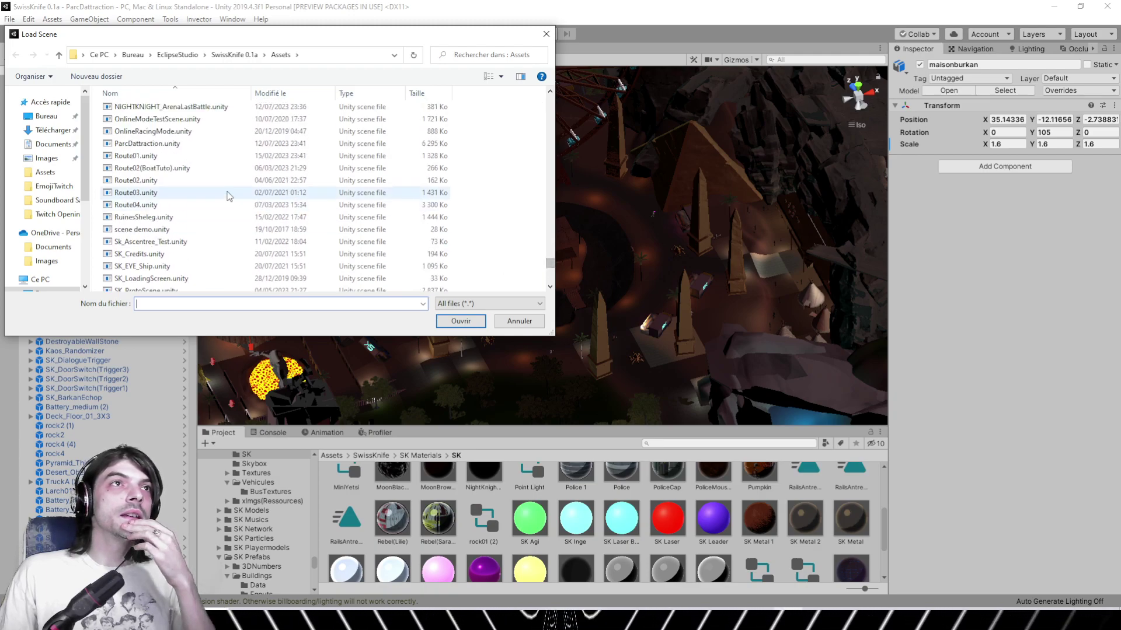
double_click(157, 160)
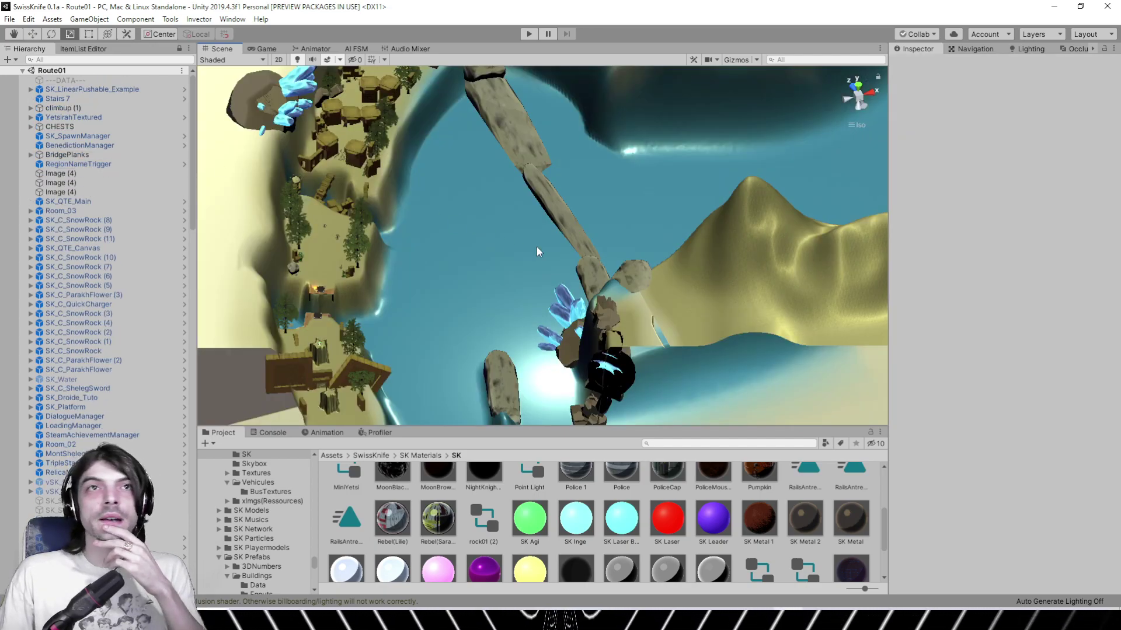
right_drag(505, 273, 483, 261)
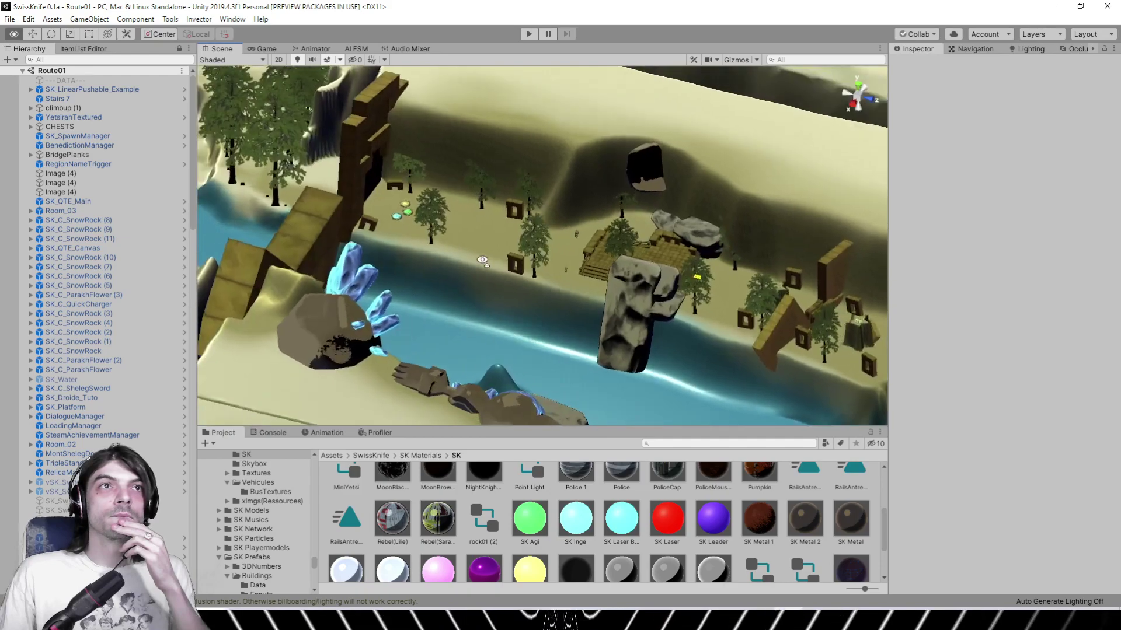
click(11, 18)
click(26, 45)
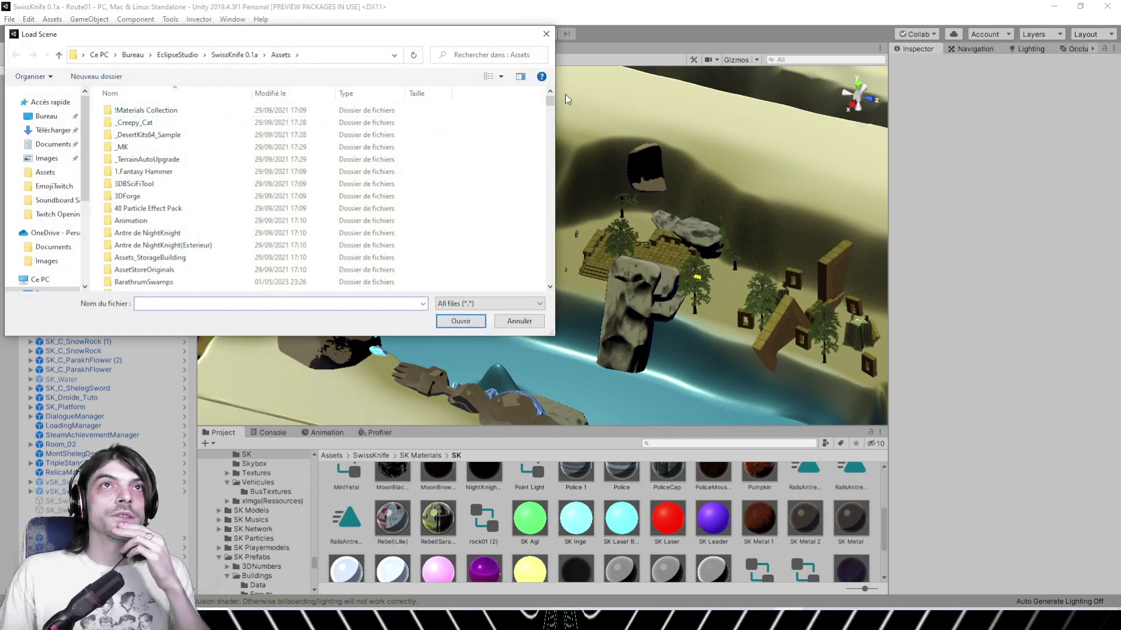
drag(549, 100, 572, 231)
click(622, 316)
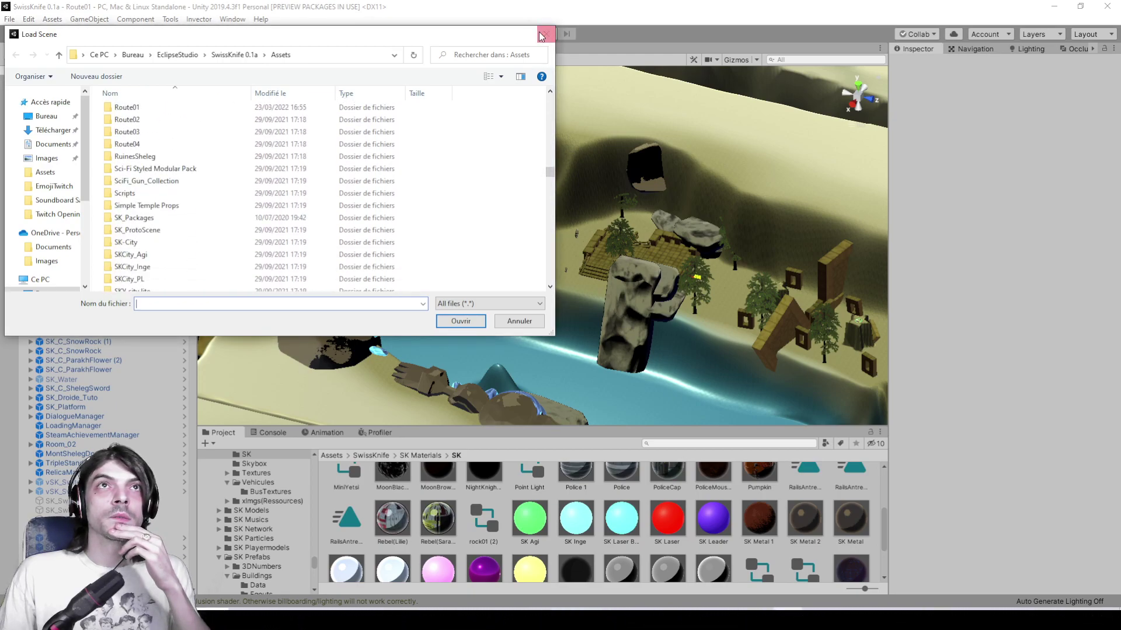
click(546, 34)
Select the tall rock pillar standing by the river and open the settings of its SnowRock material
click(642, 327)
click(1045, 228)
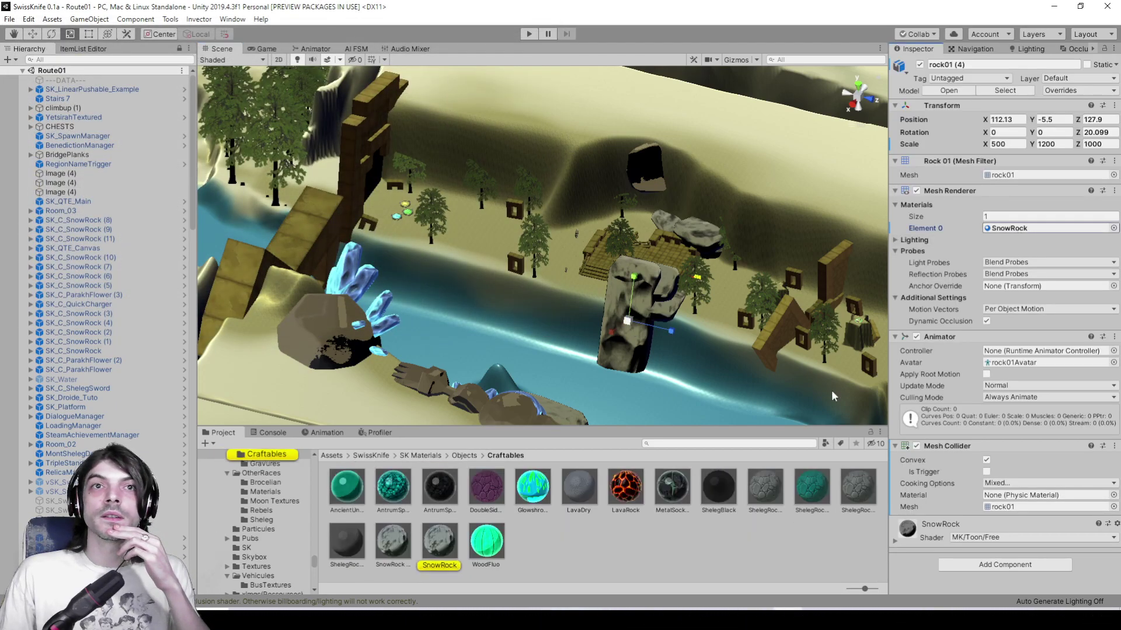
click(439, 546)
scroll(985, 309, down, 10)
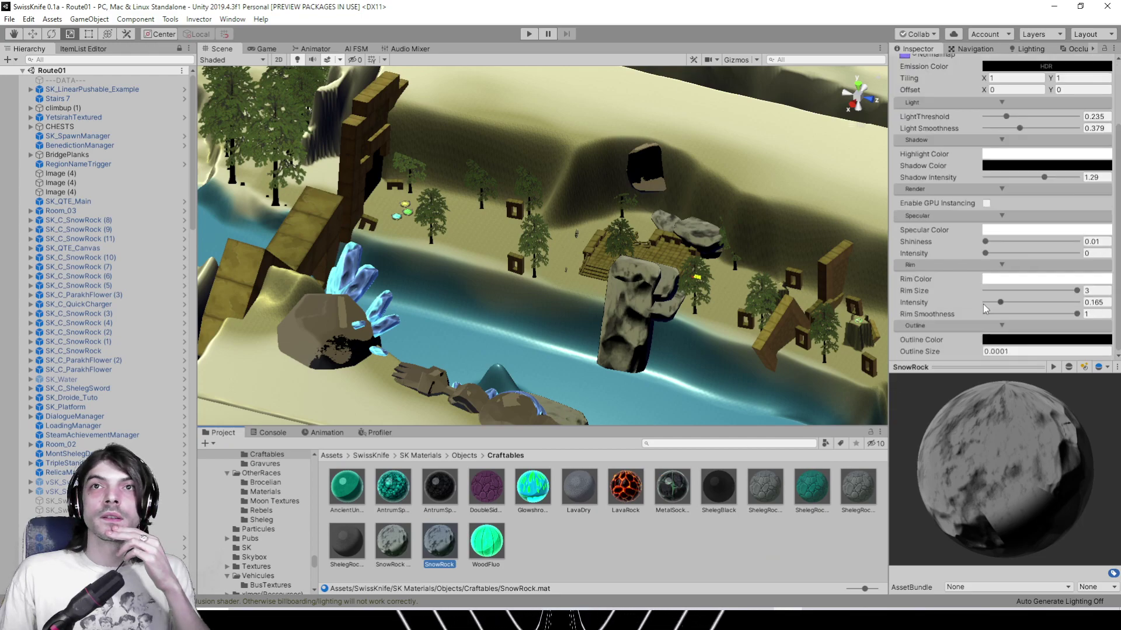
Set SnowRock's rim smoothness to 0.102, rim intensity to 0.171, rim size to 2.29, shininess to 0.079 and light threshold to 0.178
click(1000, 314)
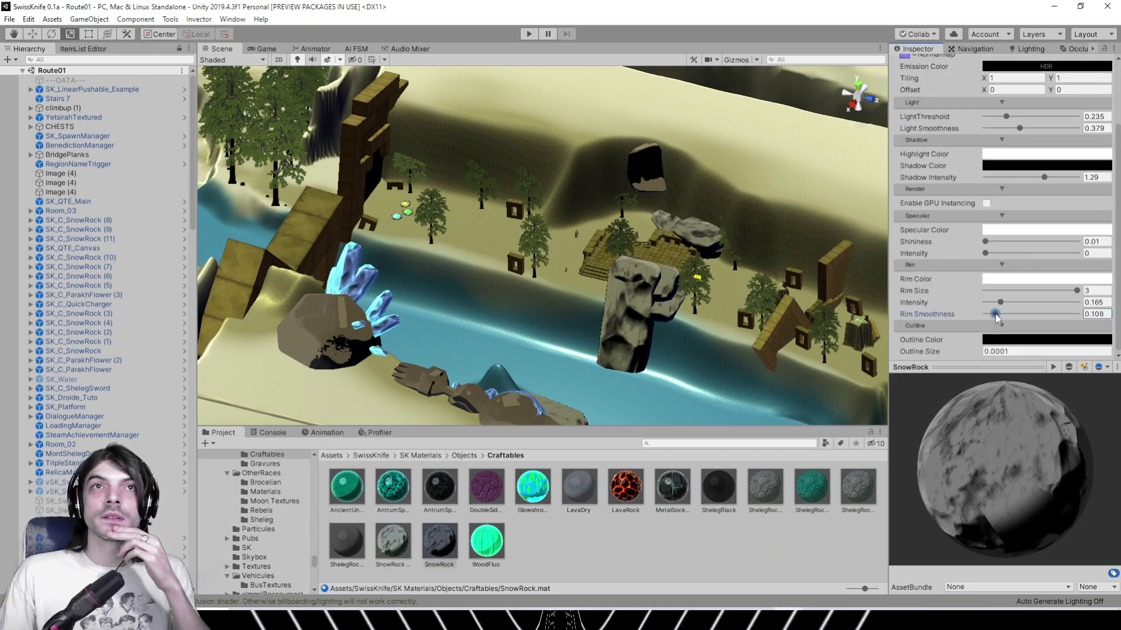
drag(1005, 306, 1004, 307)
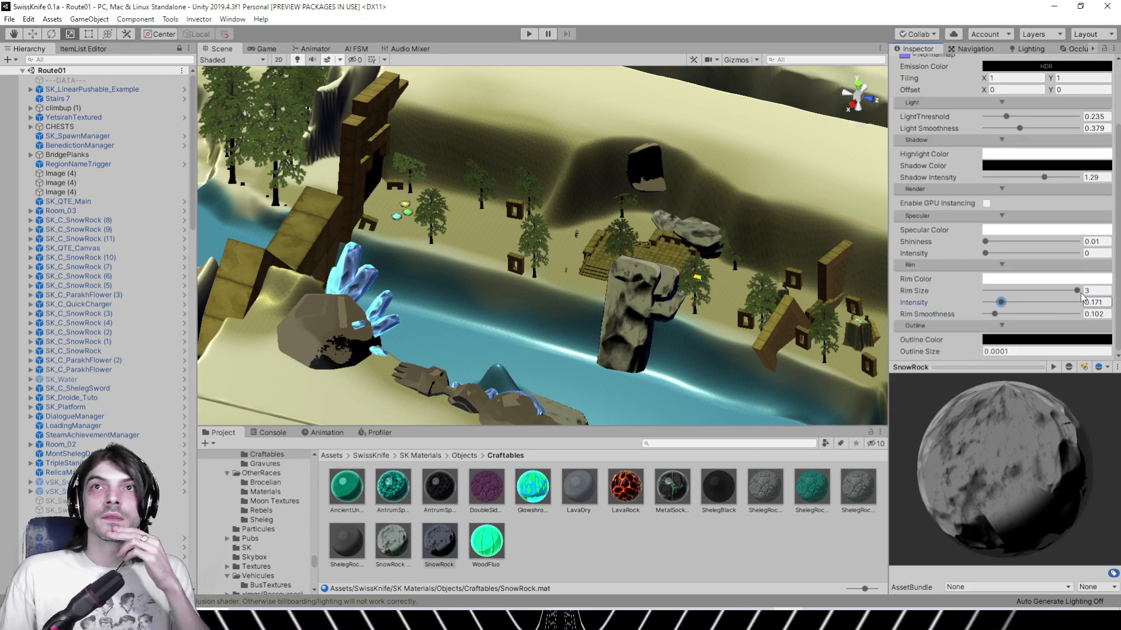
drag(1075, 295, 1054, 295)
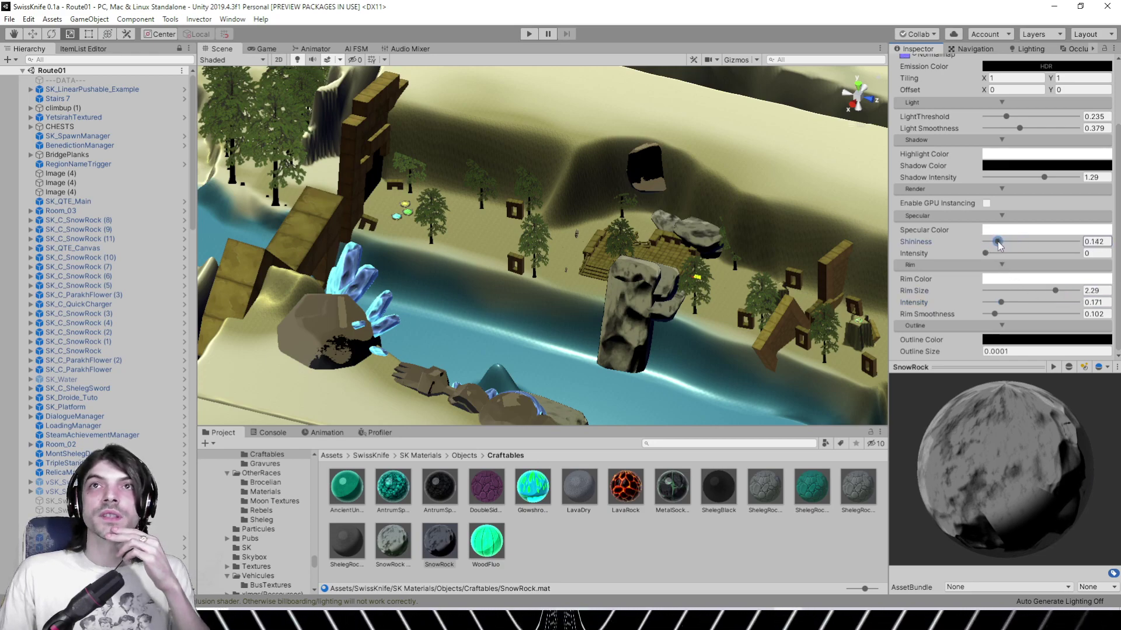
drag(1011, 119, 1002, 123)
Change the SnowRock material's main colour to white and check the rocks along the river
scroll(1001, 123, up, 3)
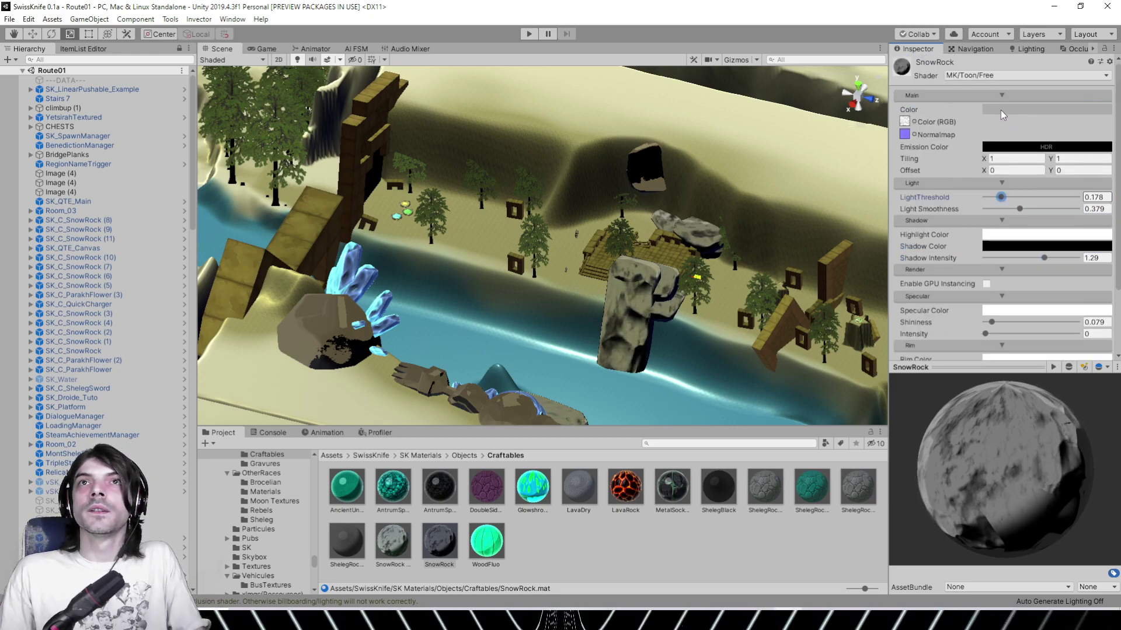
click(995, 112)
mouse_move(749, 290)
mouse_down()
mouse_move(728, 286)
mouse_move(730, 275)
mouse_up()
click(833, 210)
mouse_move(802, 221)
right_down()
mouse_move(660, 205)
mouse_move(575, 157)
mouse_move(815, 224)
right_up()
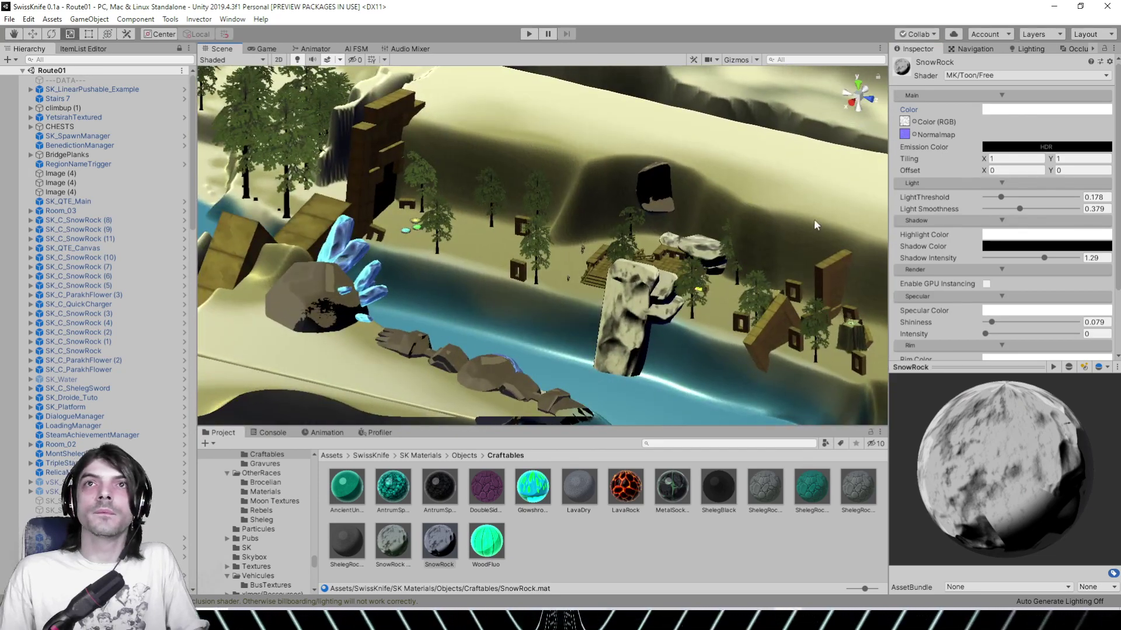
scroll(913, 265, down, 3)
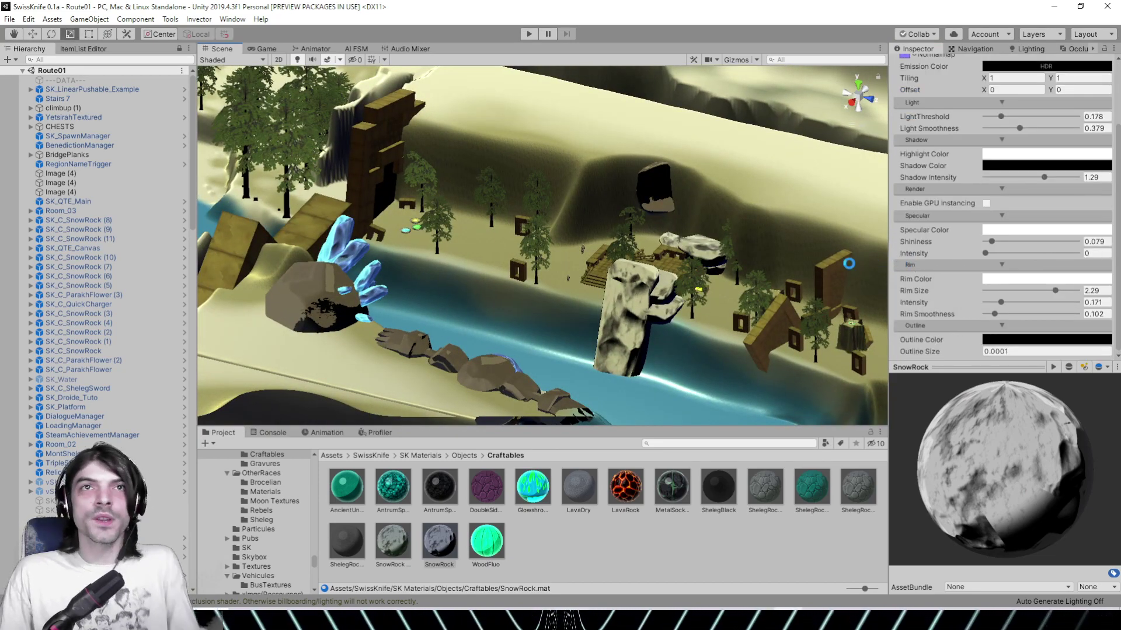
Open the Route02 scene from the project's Assets folder
click(9, 20)
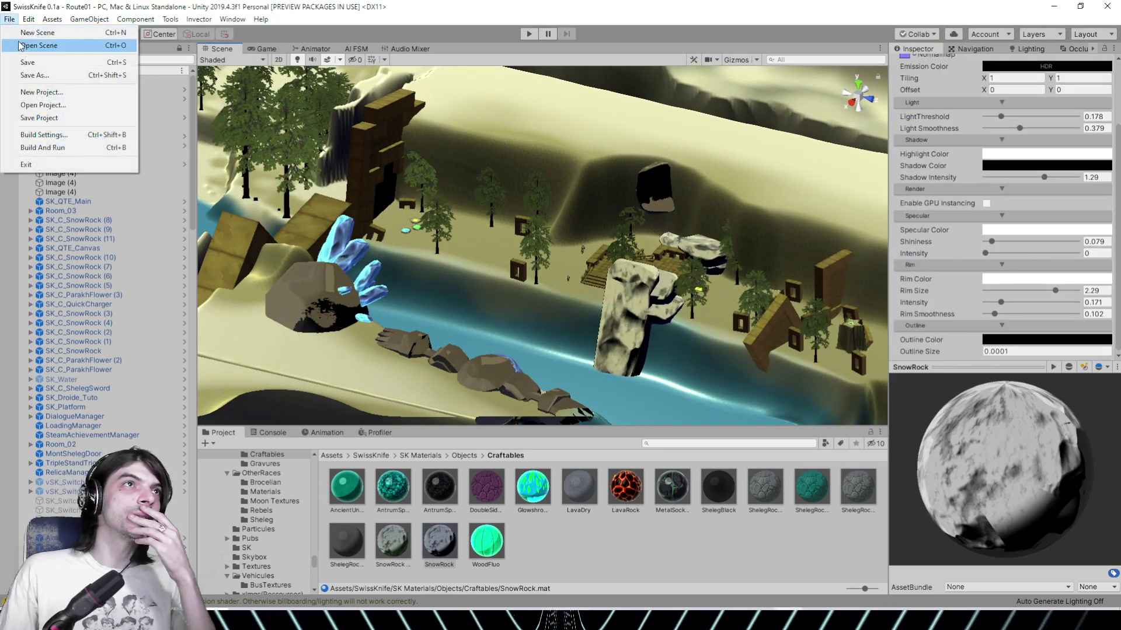
click(29, 42)
drag(549, 105, 531, 269)
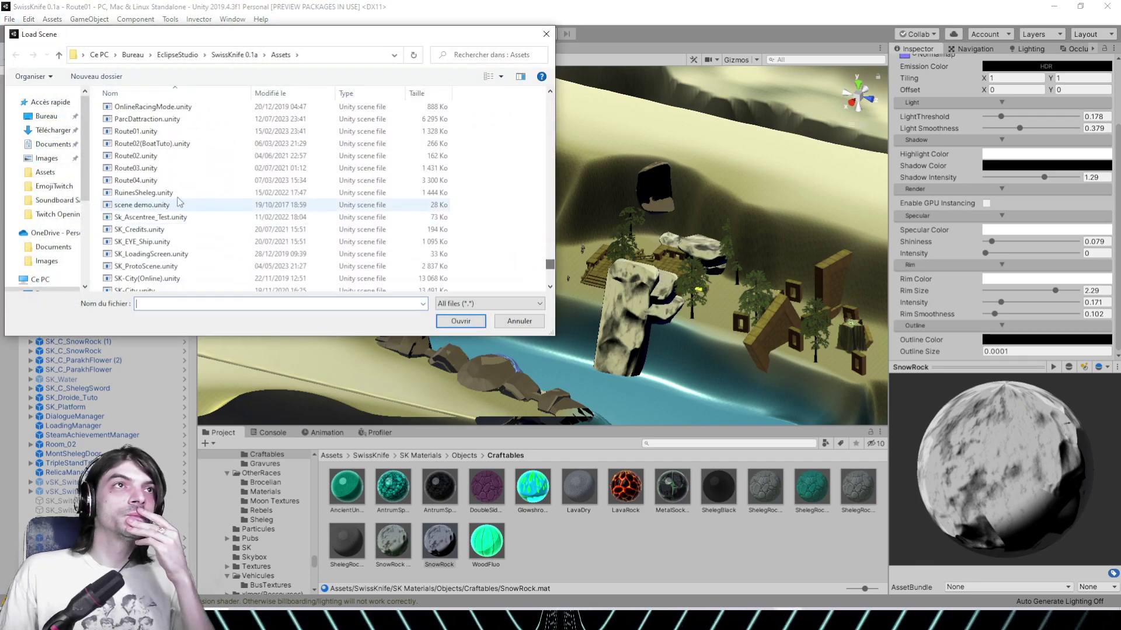
click(135, 155)
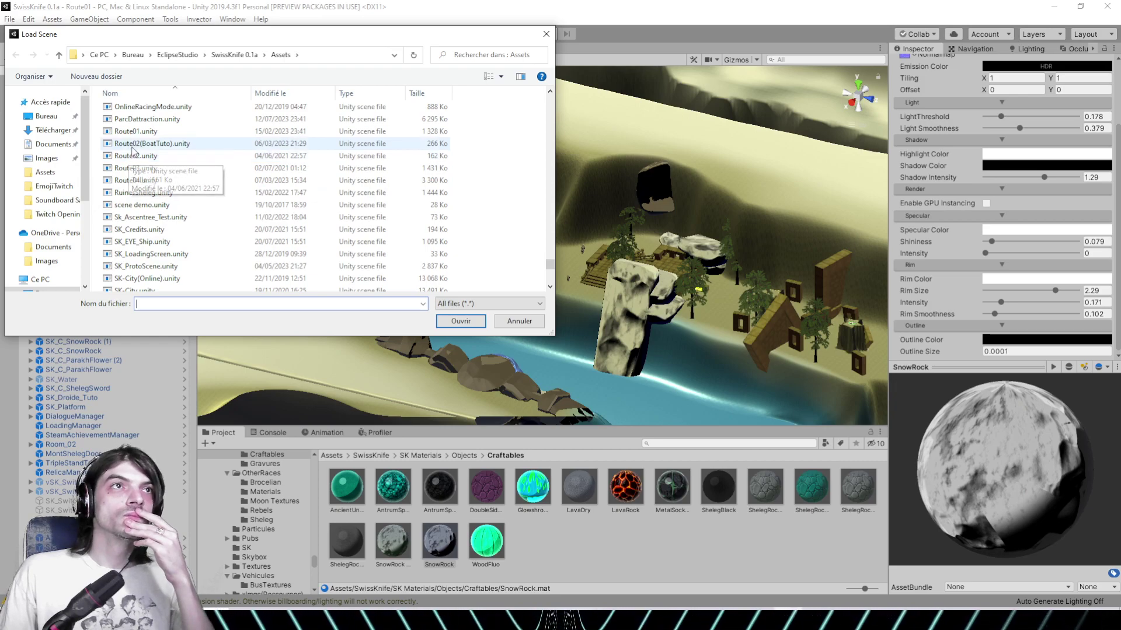
double_click(135, 155)
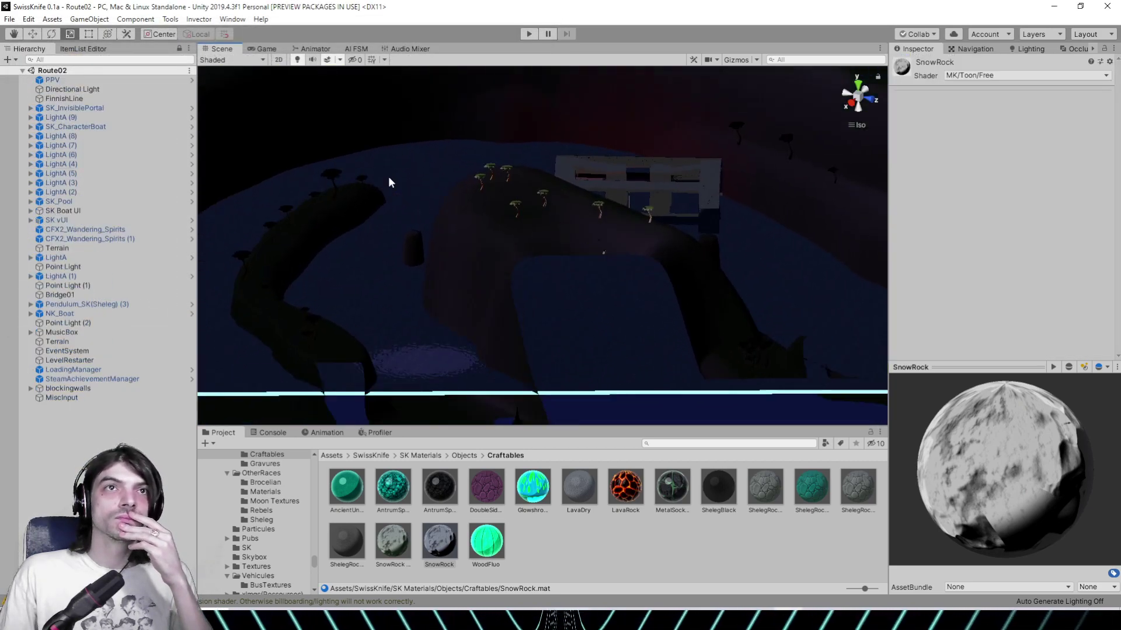
Survey the Route02 river course from the covered bridge to the green-lit bank where the boat floats
right_drag(390, 182, 392, 303)
scroll(480, 268, down, 6)
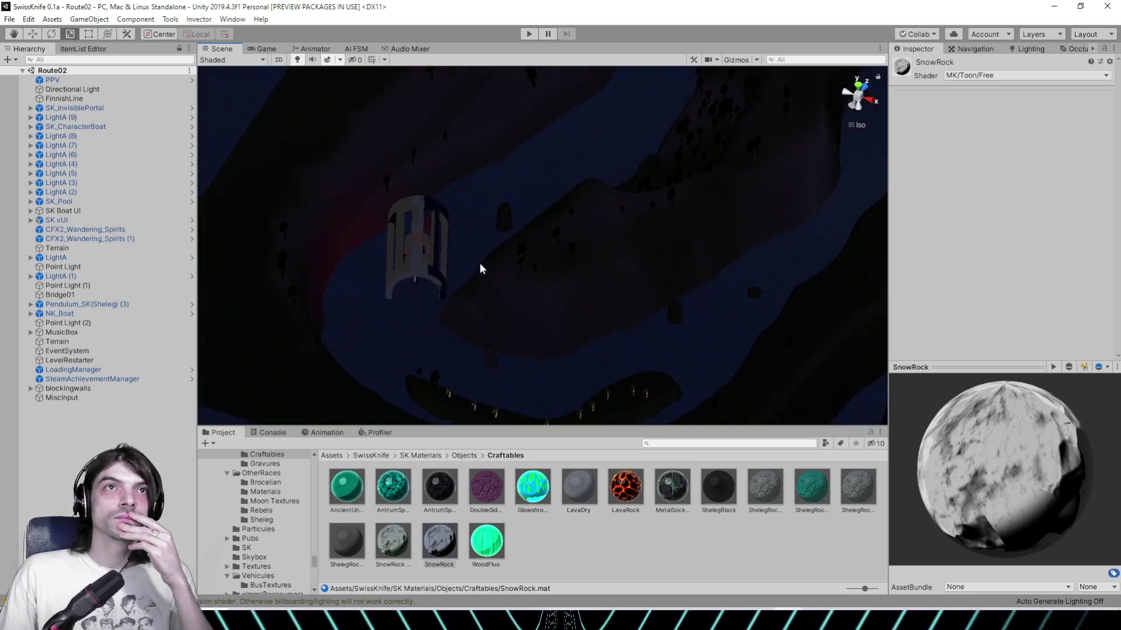
right_drag(480, 268, 778, 205)
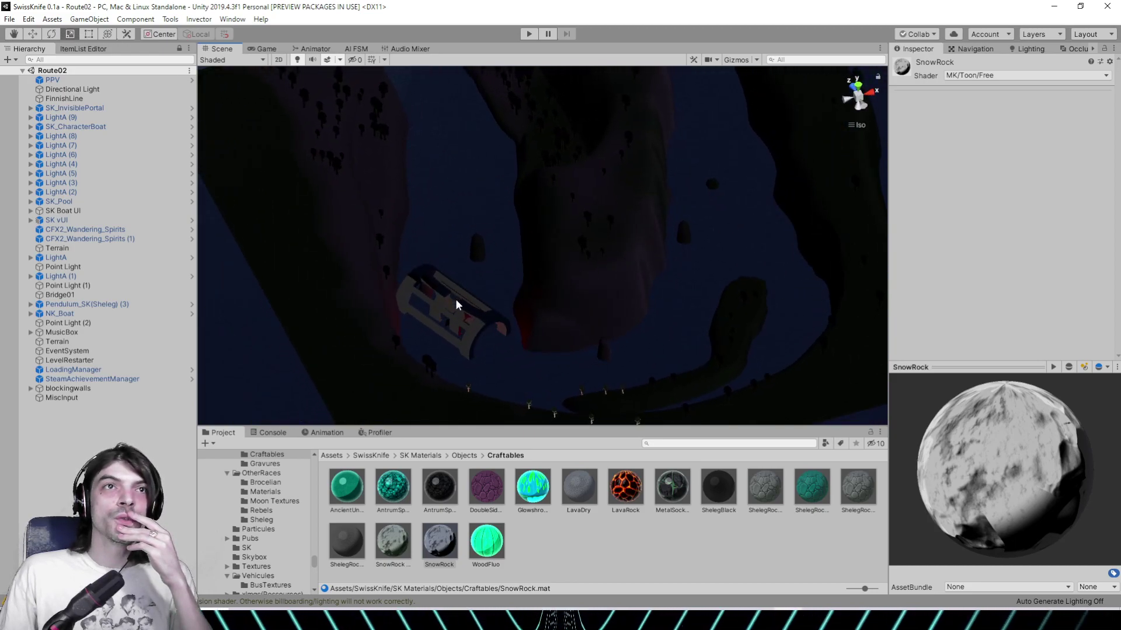
scroll(485, 96, down, 3)
middle_drag(483, 85, 568, 300)
scroll(583, 339, up, 2)
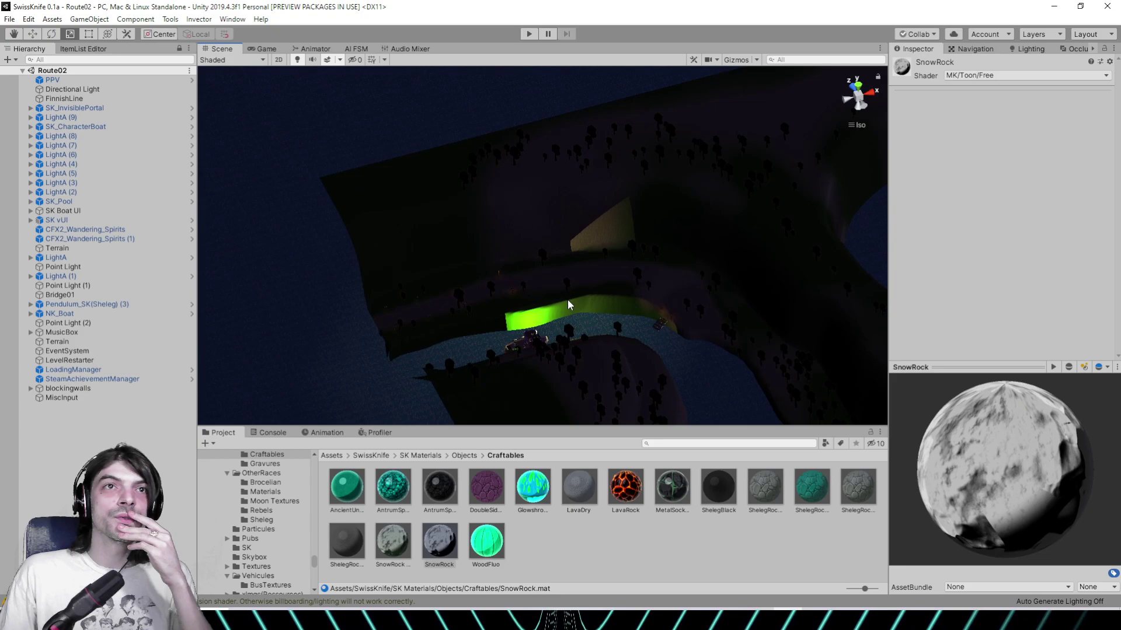
Select the SK_CharacterBoat on the river and frame it for a close side view of its hull and tires
click(532, 340)
right_drag(431, 290, 660, 295)
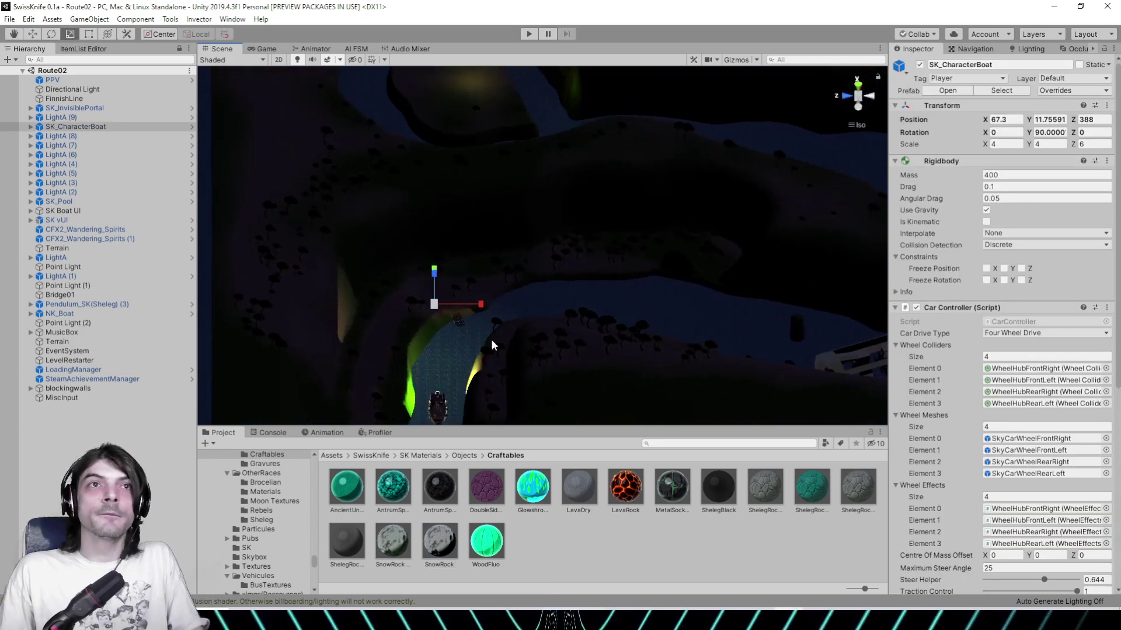
click(437, 407)
key(f)
right_drag(434, 407, 635, 235)
alt+drag(635, 236, 544, 253)
Select the middle tire on the boat's side and open the settings of its SK_Tire material
click(628, 256)
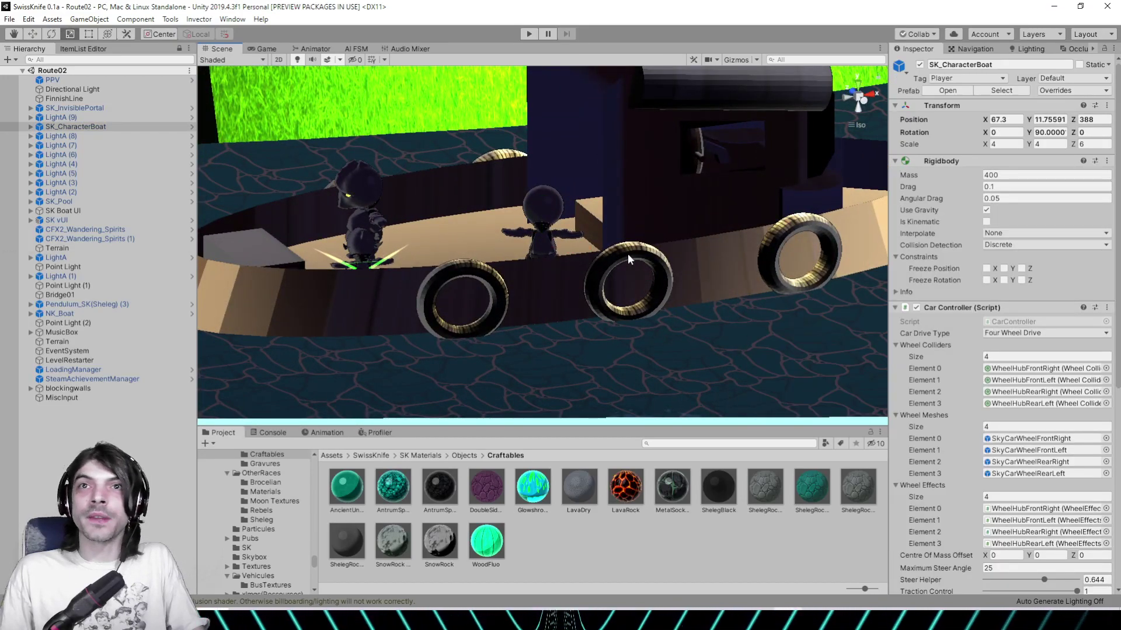
click(628, 255)
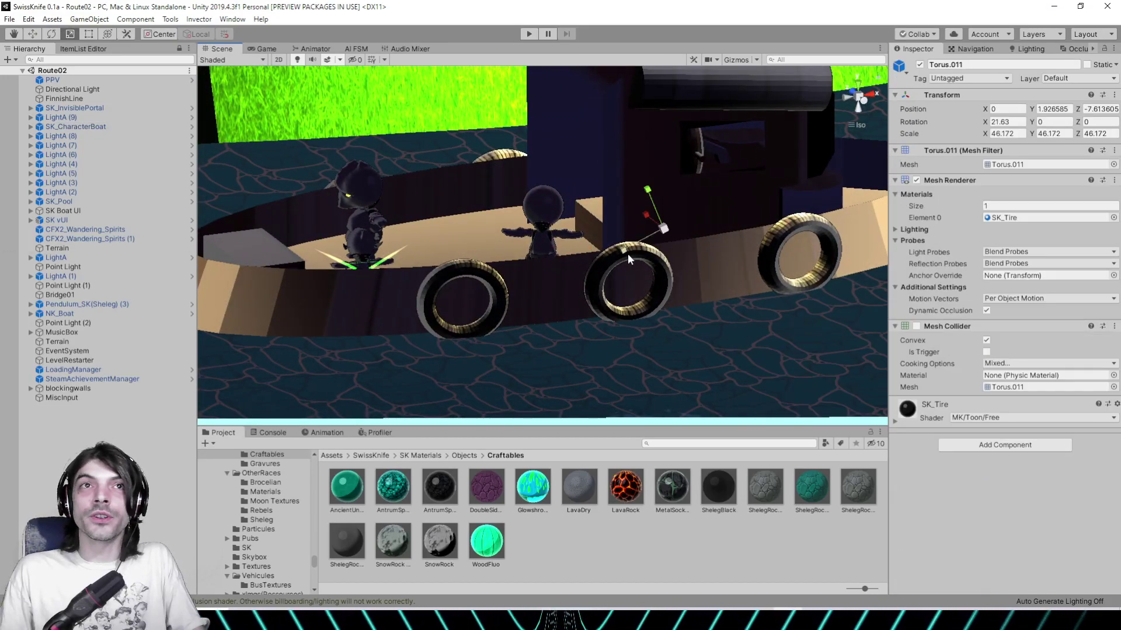
click(1008, 219)
click(671, 490)
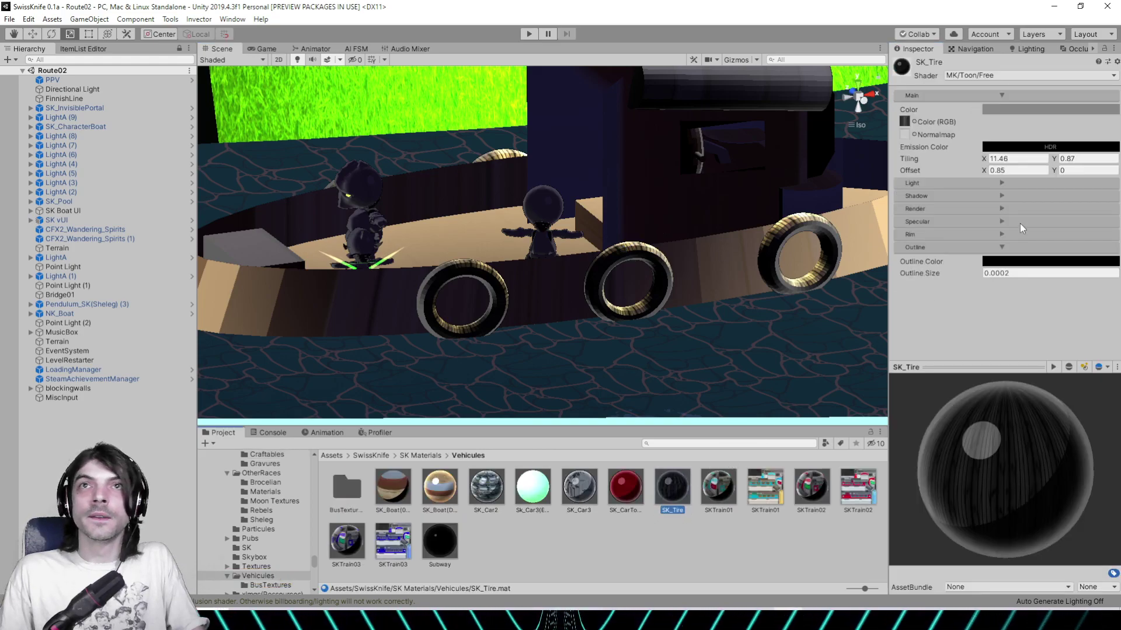
Set the SK_Tire material's rim size to 1.98 and its rim smoothness to 0.235
right_drag(695, 242, 303, 212)
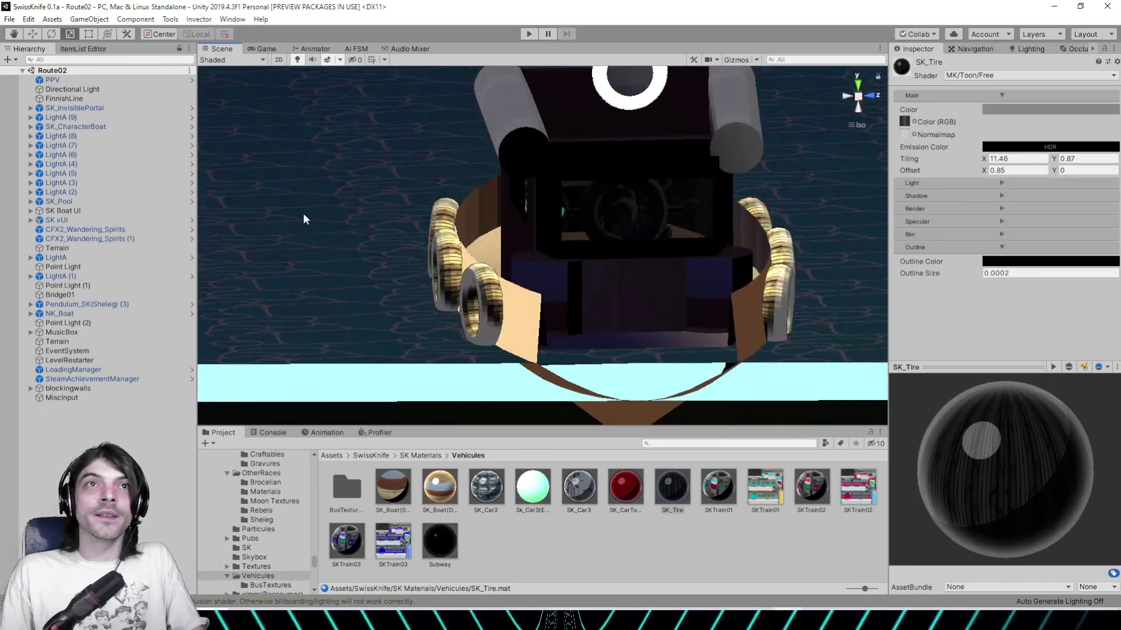
scroll(306, 217, down, 12)
alt+drag(309, 225, 463, 277)
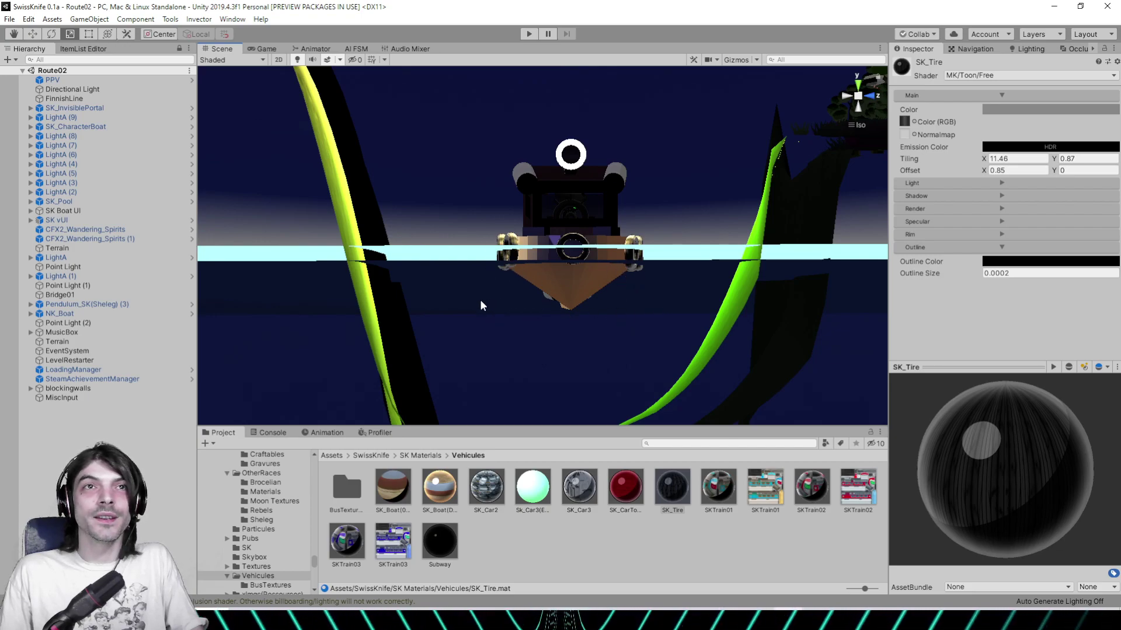
mouse_move(546, 290)
alt+mouse_down()
mouse_move(671, 315)
mouse_move(655, 295)
mouse_move(553, 293)
mouse_move(456, 270)
mouse_move(502, 275)
mouse_move(583, 320)
mouse_move(548, 308)
alt+mouse_up()
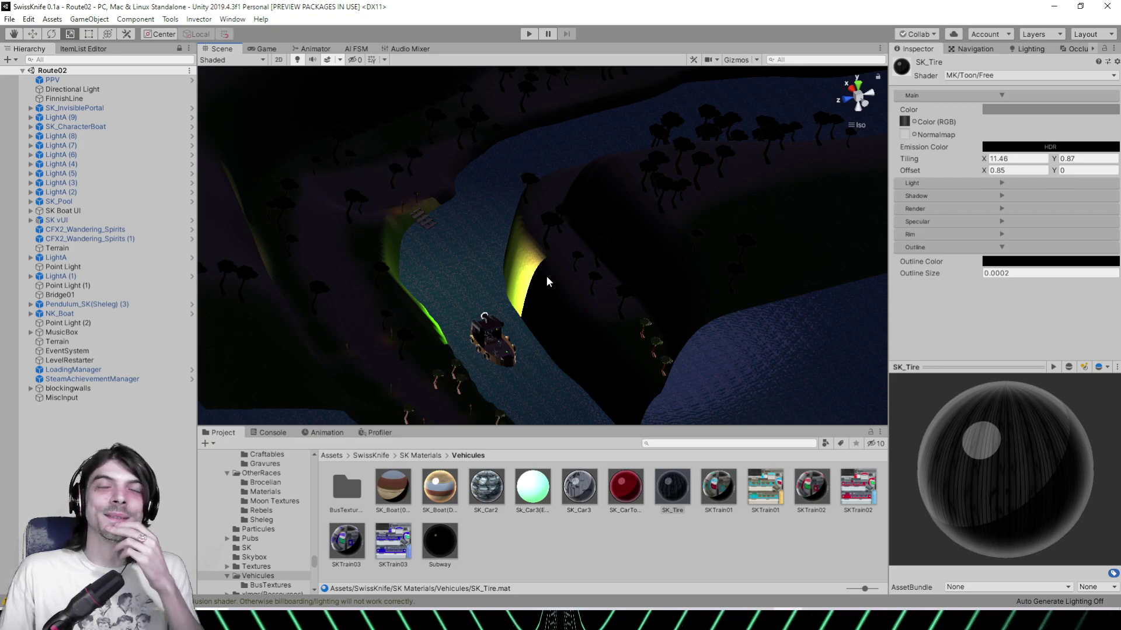
click(1002, 234)
drag(1047, 260, 1011, 286)
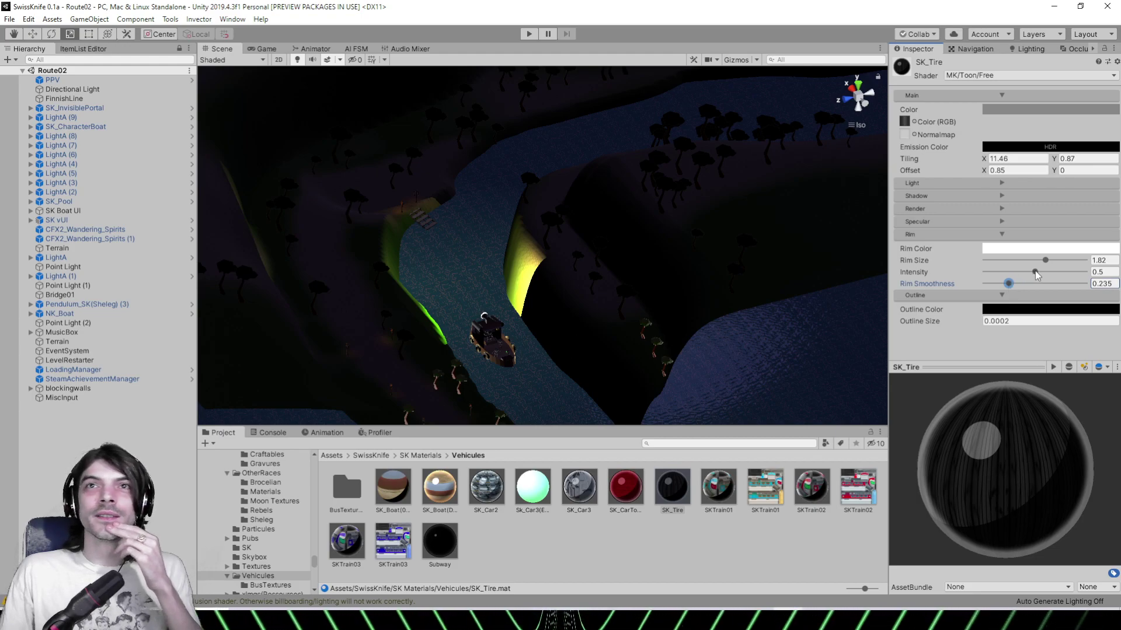
Examine the boat, its tires and the lit riverbank from above and from the side
scroll(602, 322, up, 3)
middle_drag(554, 348, 592, 282)
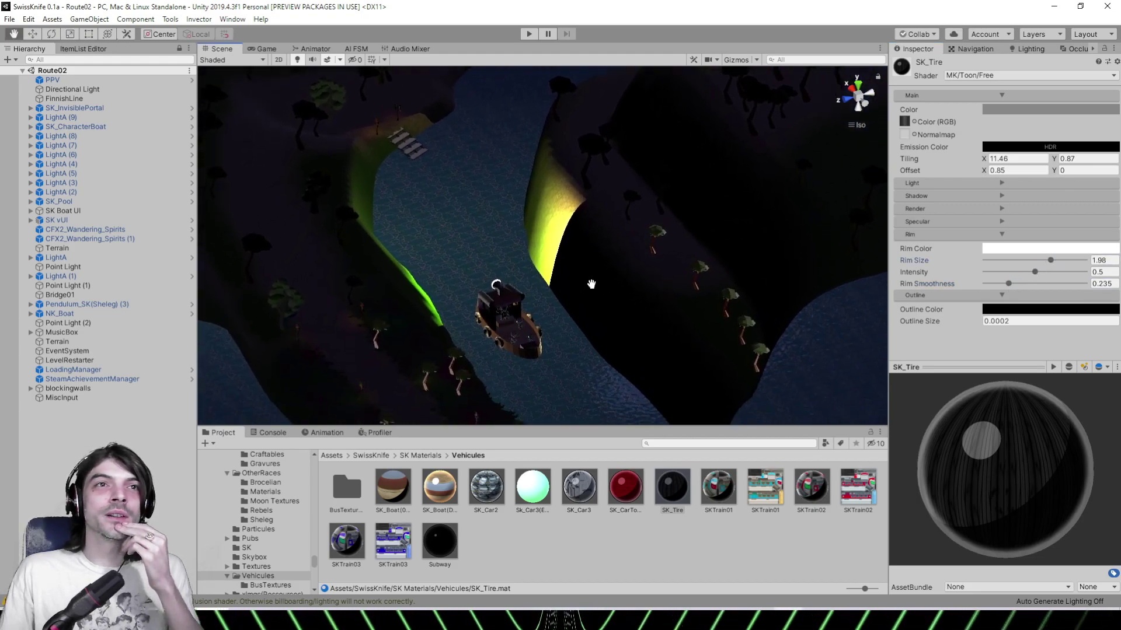
scroll(588, 279, down, 2)
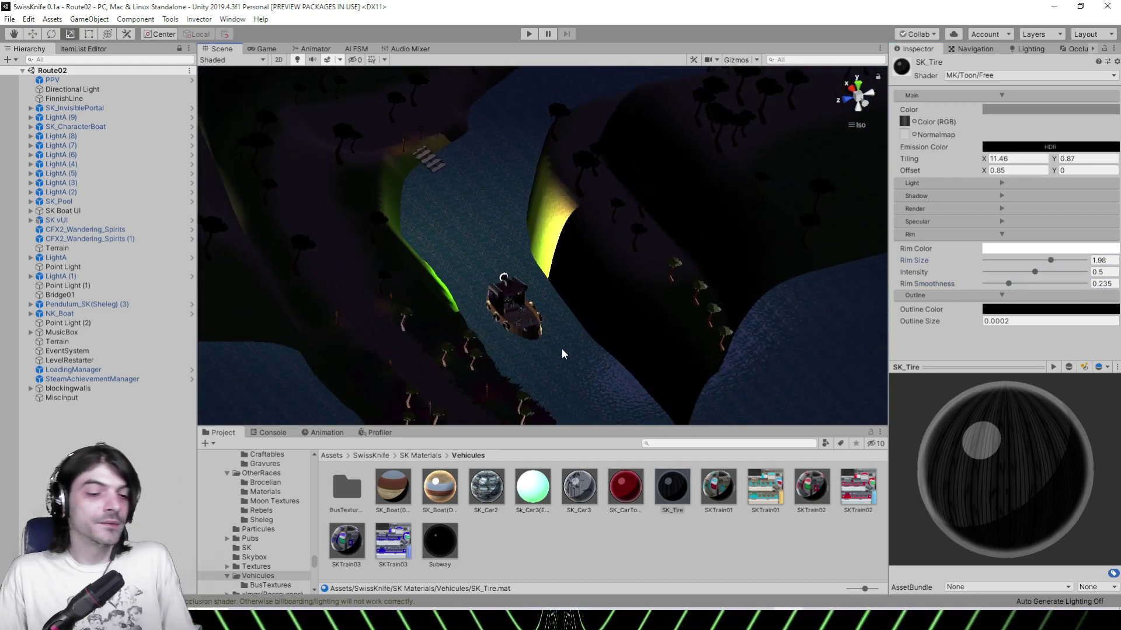
scroll(524, 299, up, 10)
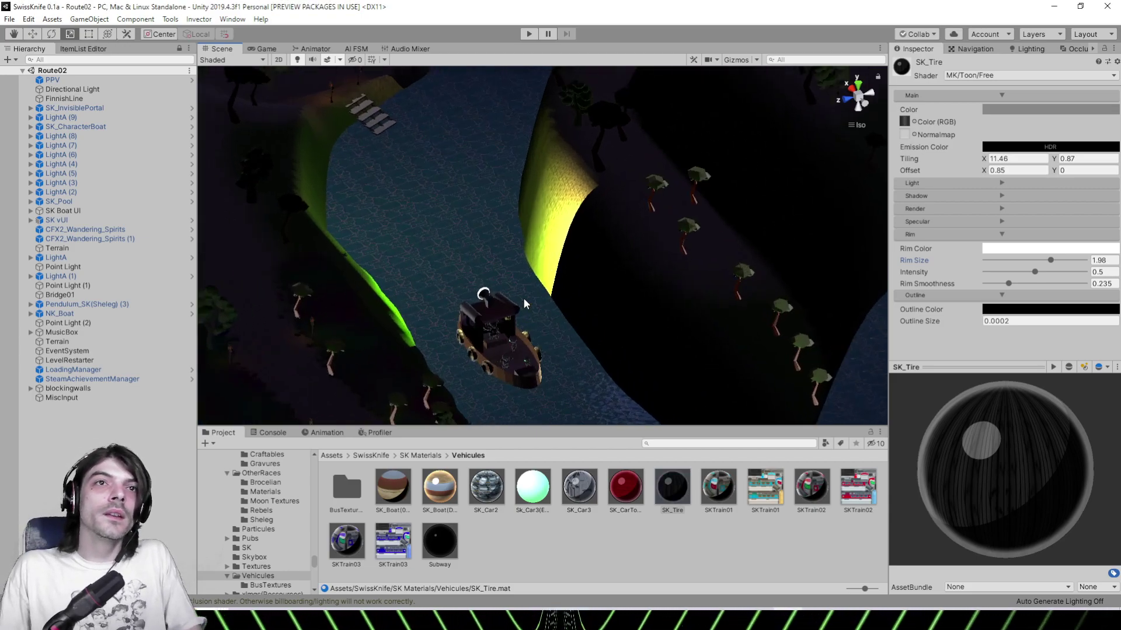
right_drag(524, 301, 691, 345)
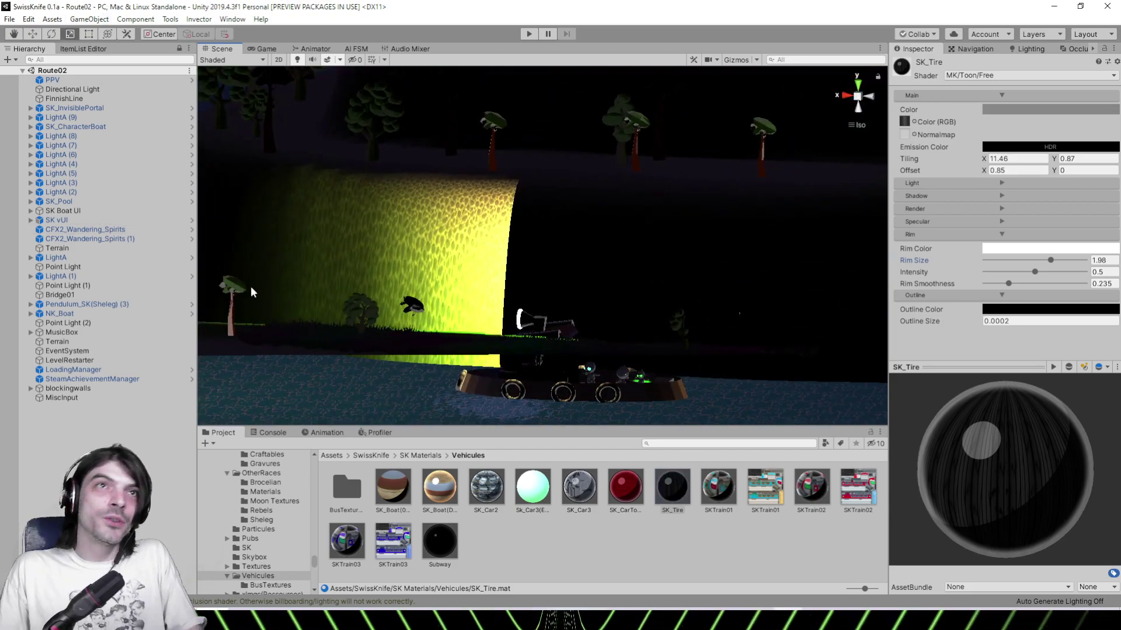
Examine Route02's dark terrain and the river around the boat and the green-lit bank from afar and from above
scroll(605, 332, down, 10)
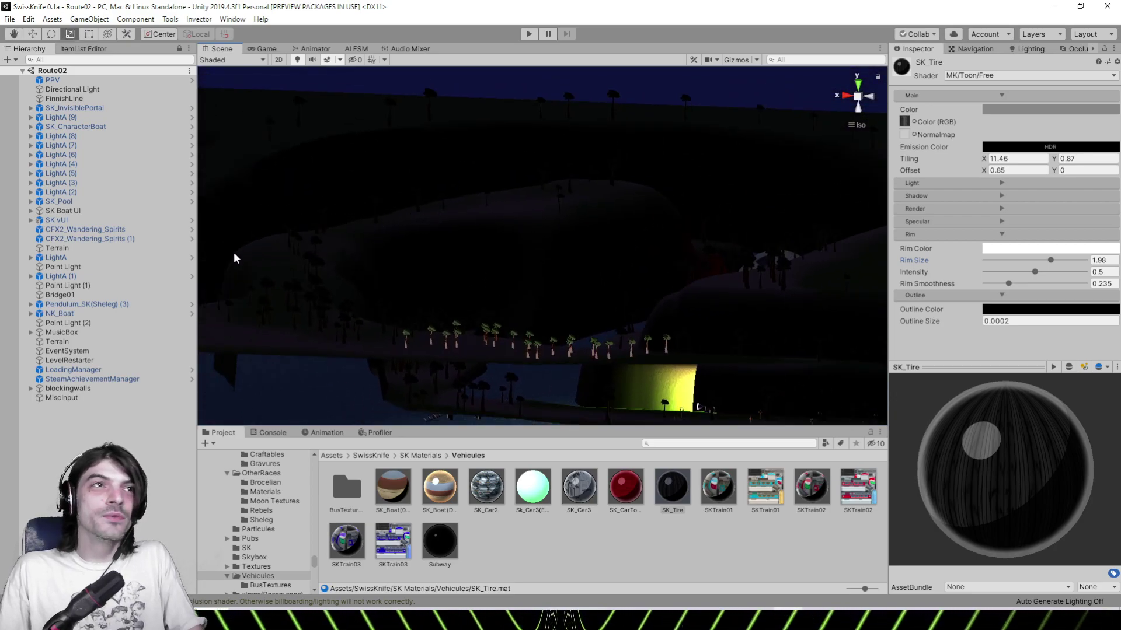
right_drag(236, 258, 630, 226)
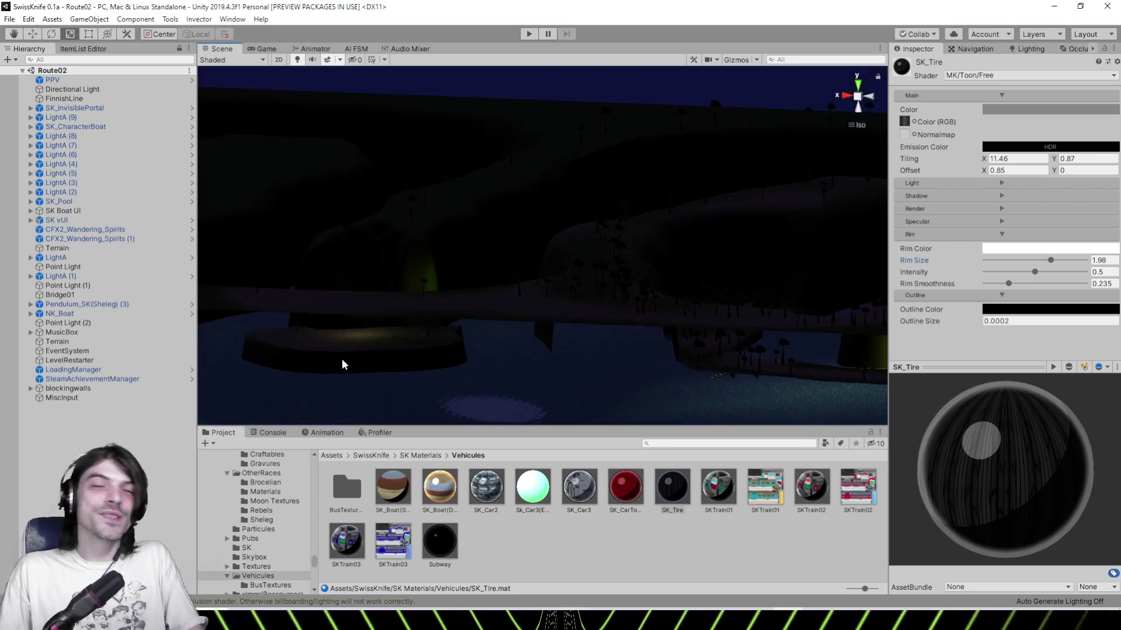
right_drag(334, 212, 422, 170)
middle_drag(423, 170, 478, 320)
scroll(478, 320, down, 5)
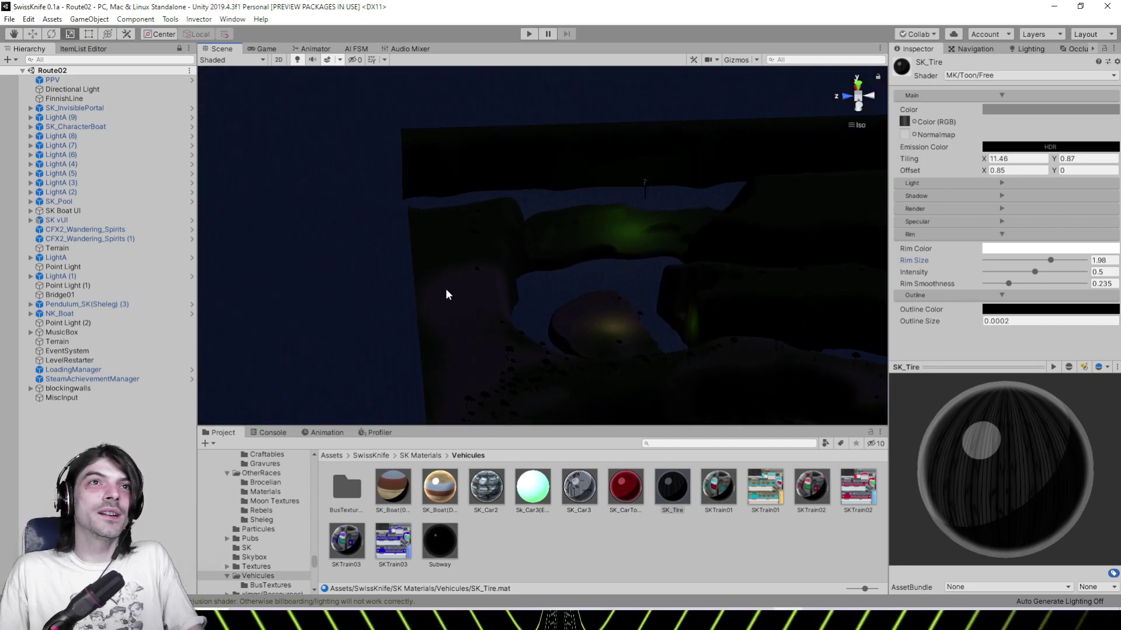
right_drag(537, 289, 683, 324)
right_drag(510, 317, 603, 268)
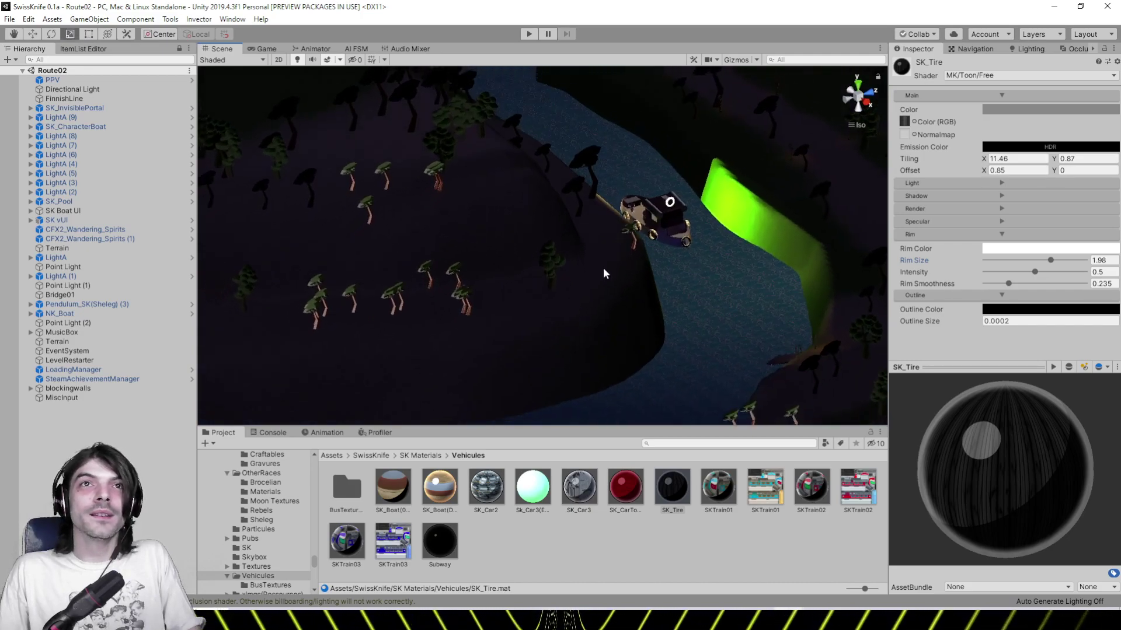
middle_drag(604, 269, 520, 287)
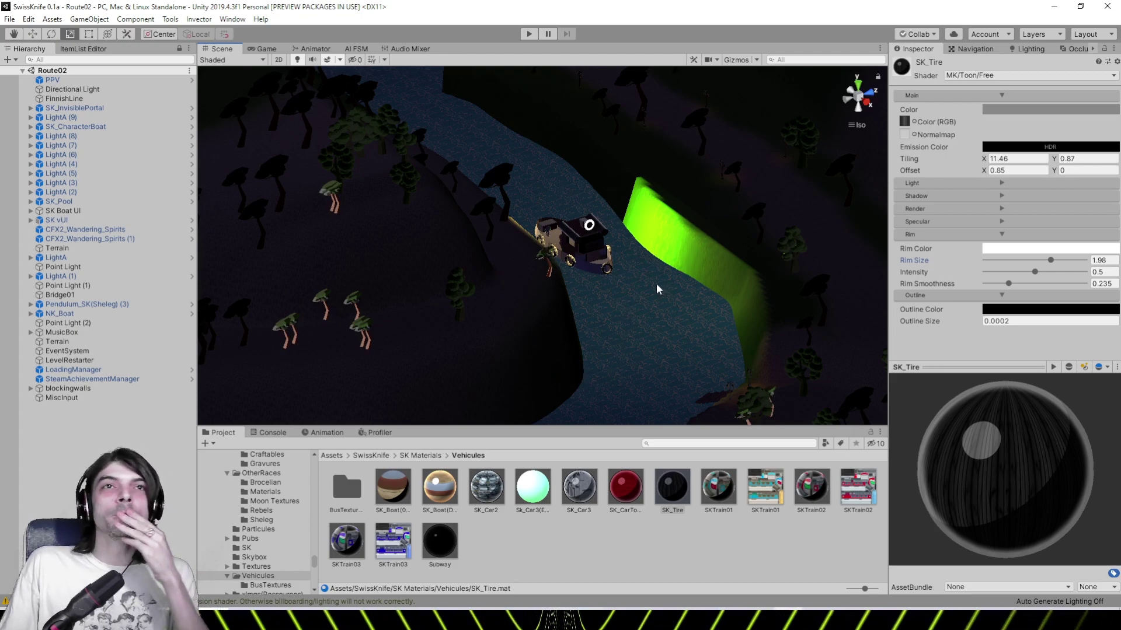
middle_drag(656, 282, 587, 247)
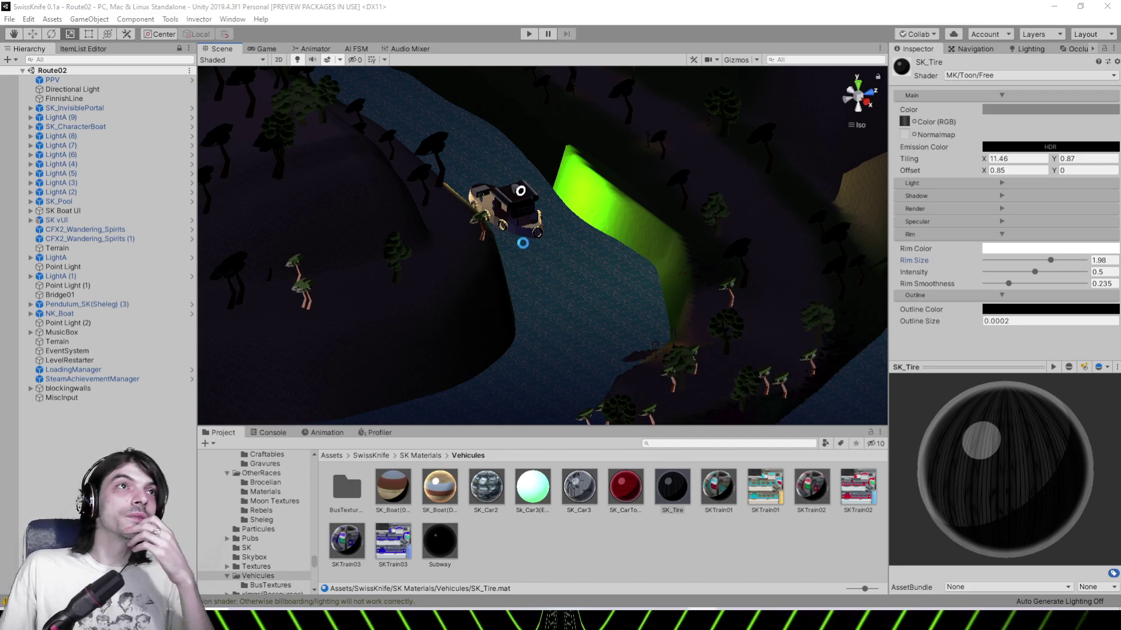
right_drag(520, 241, 614, 258)
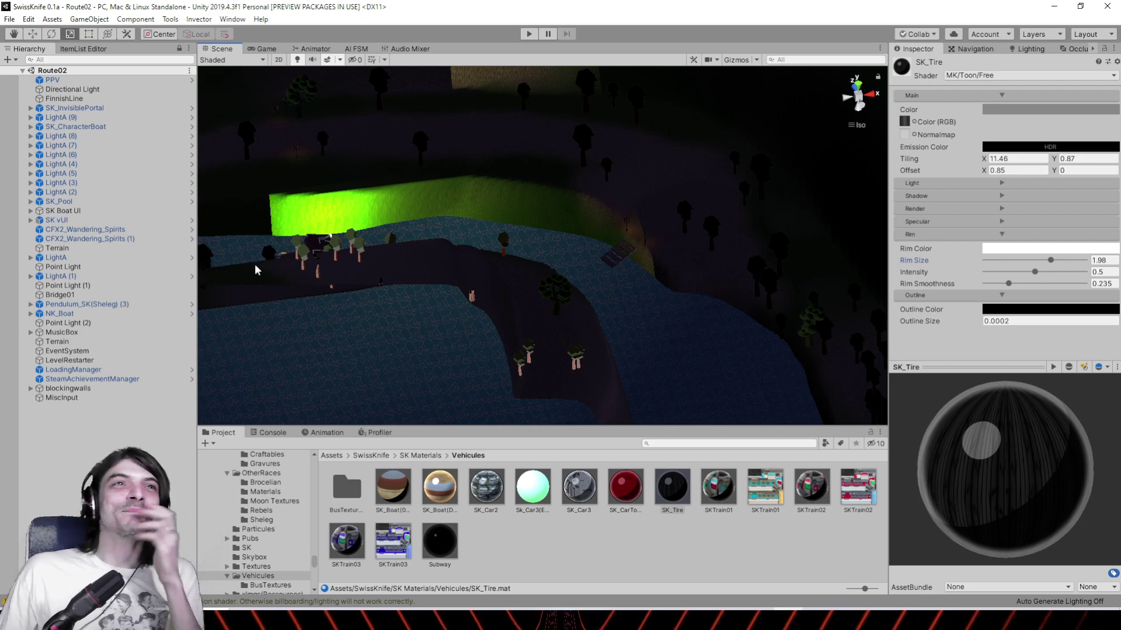
Inspect the lighting along the rest of Route02's river, including the bridge, the islands and the glowing banks
right_drag(254, 265, 644, 258)
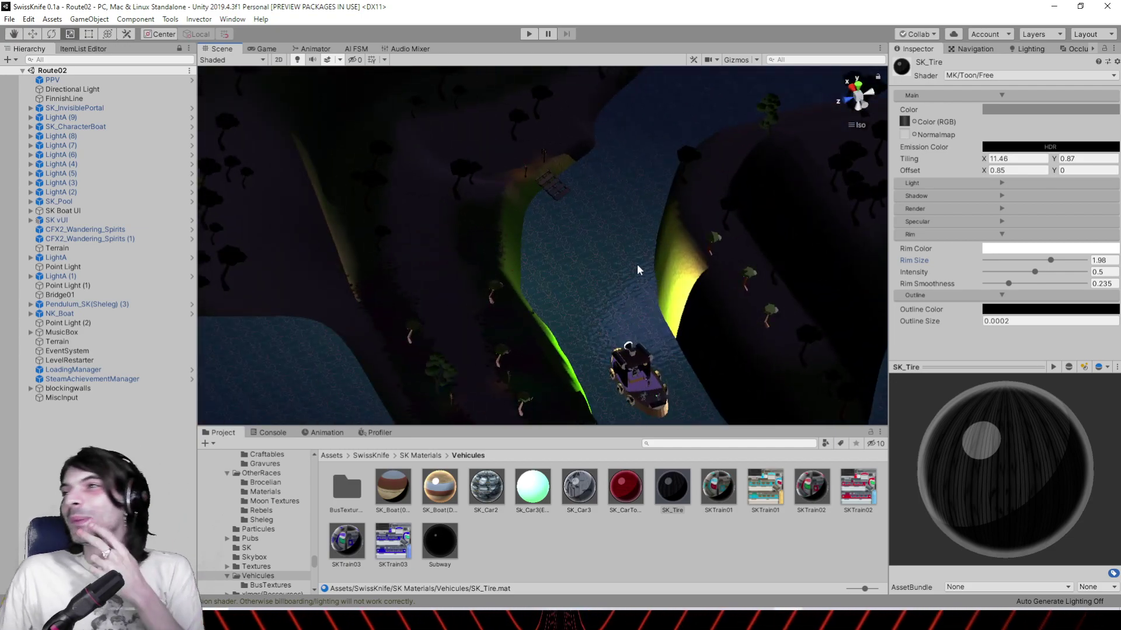
alt+drag(572, 250, 562, 162)
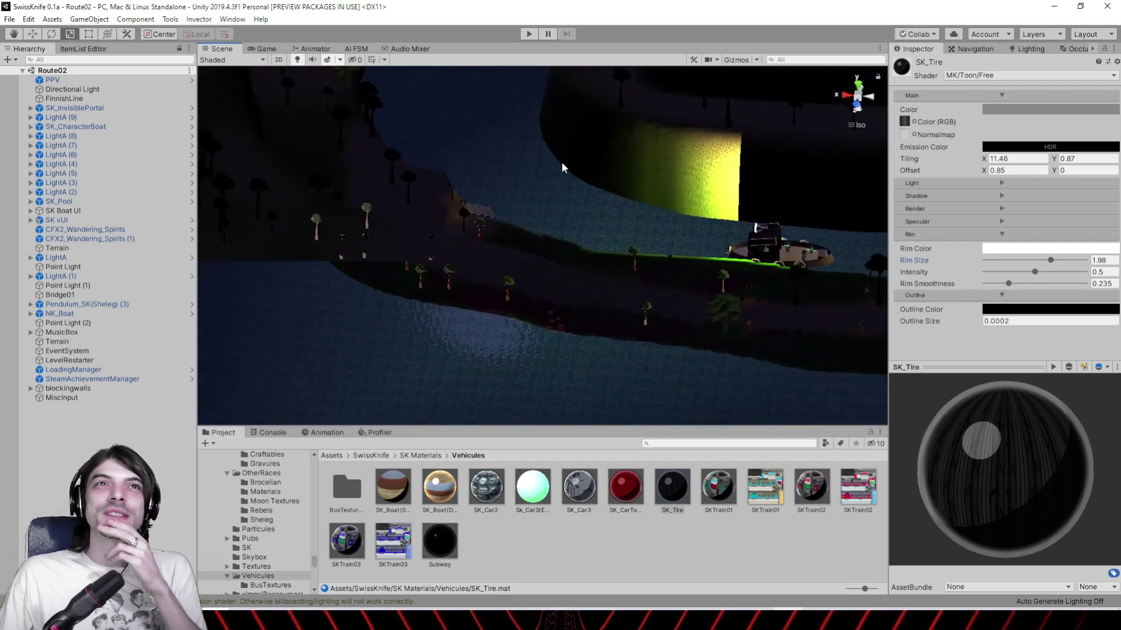
middle_drag(561, 162, 675, 405)
scroll(676, 405, down, 4)
right_drag(573, 253, 698, 228)
middle_drag(398, 196, 421, 223)
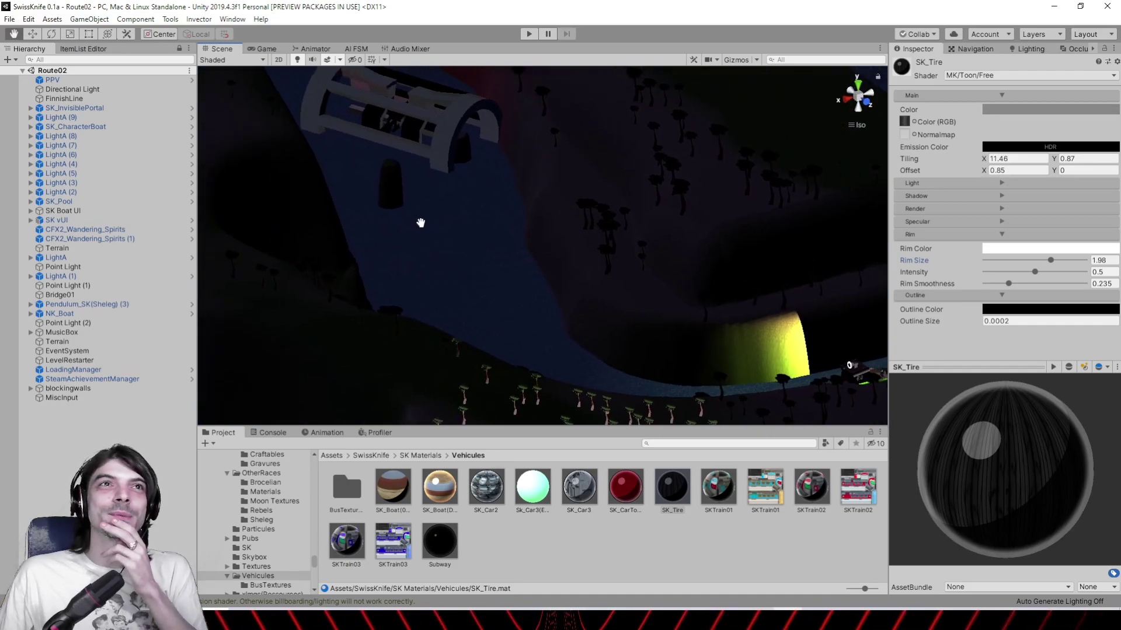
alt+drag(420, 222, 471, 282)
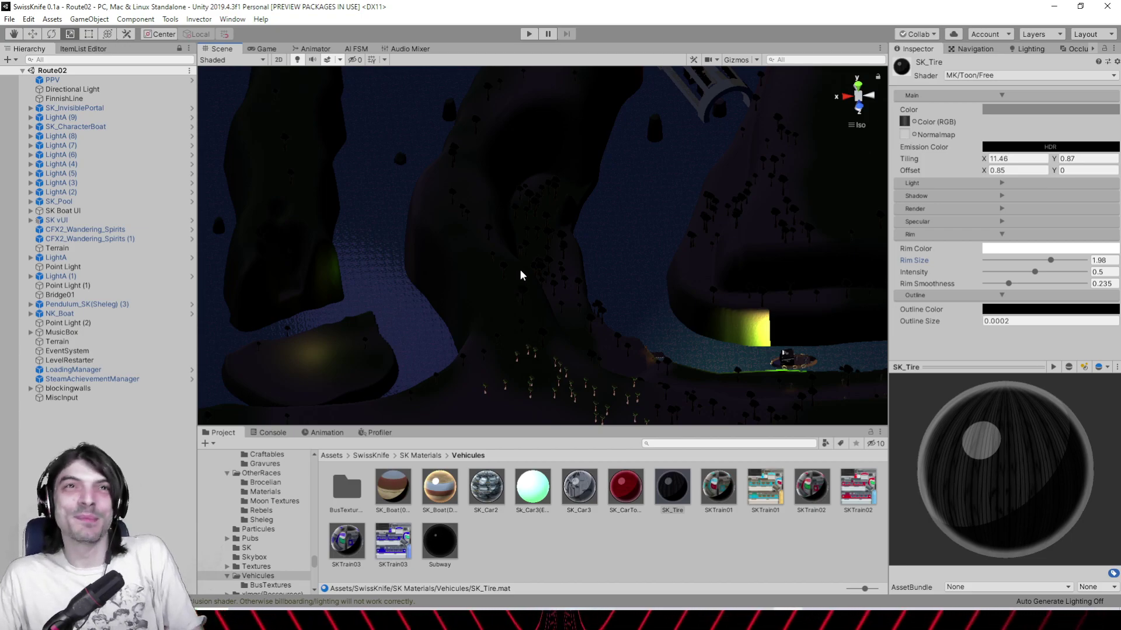
scroll(565, 264, down, 1)
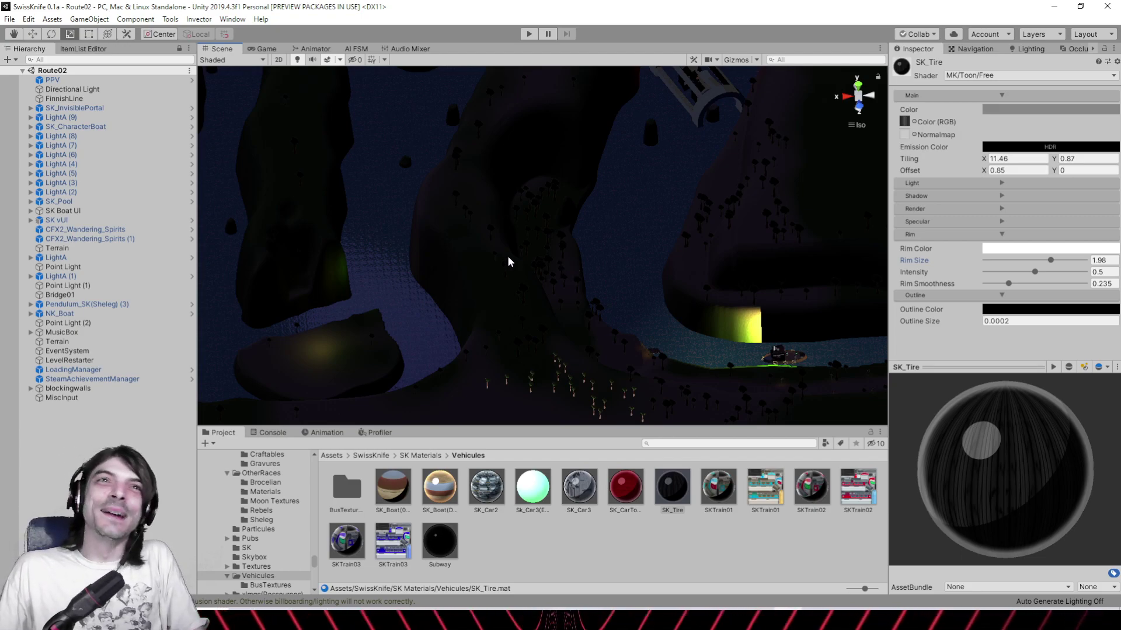
alt+drag(508, 262, 728, 251)
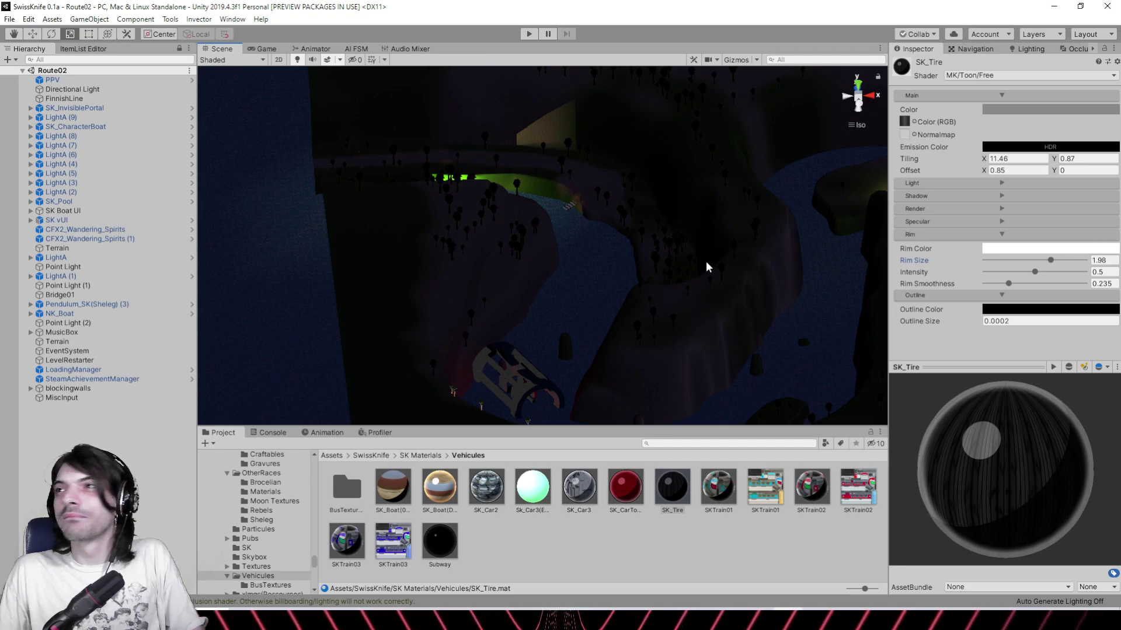
middle_drag(682, 263, 548, 226)
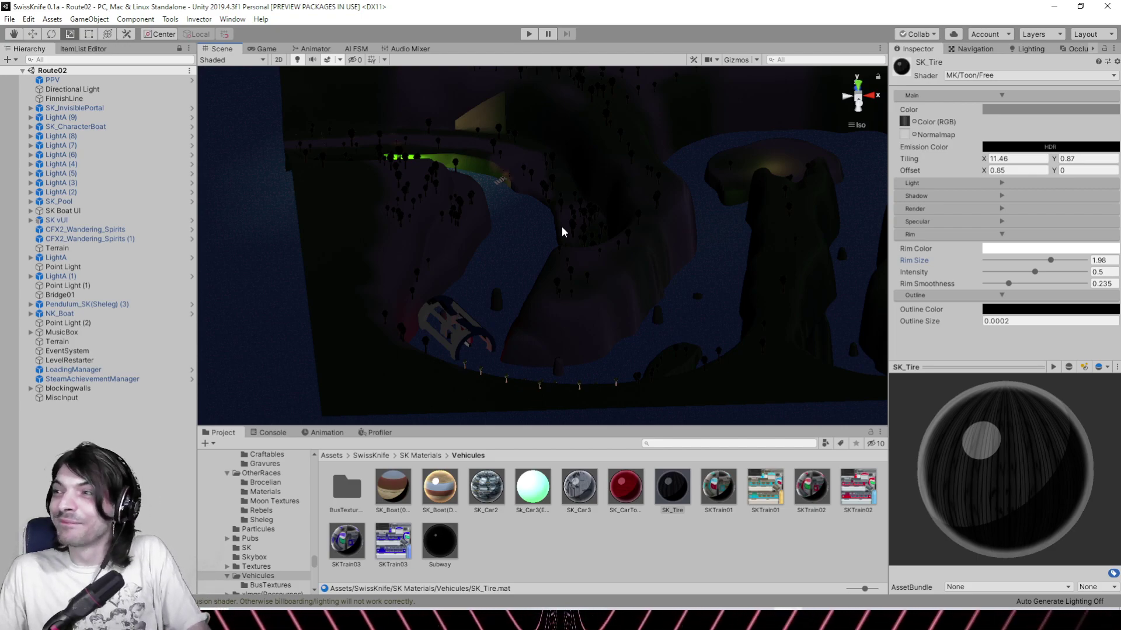
right_drag(561, 227, 375, 214)
middle_drag(409, 214, 642, 219)
scroll(642, 219, up, 5)
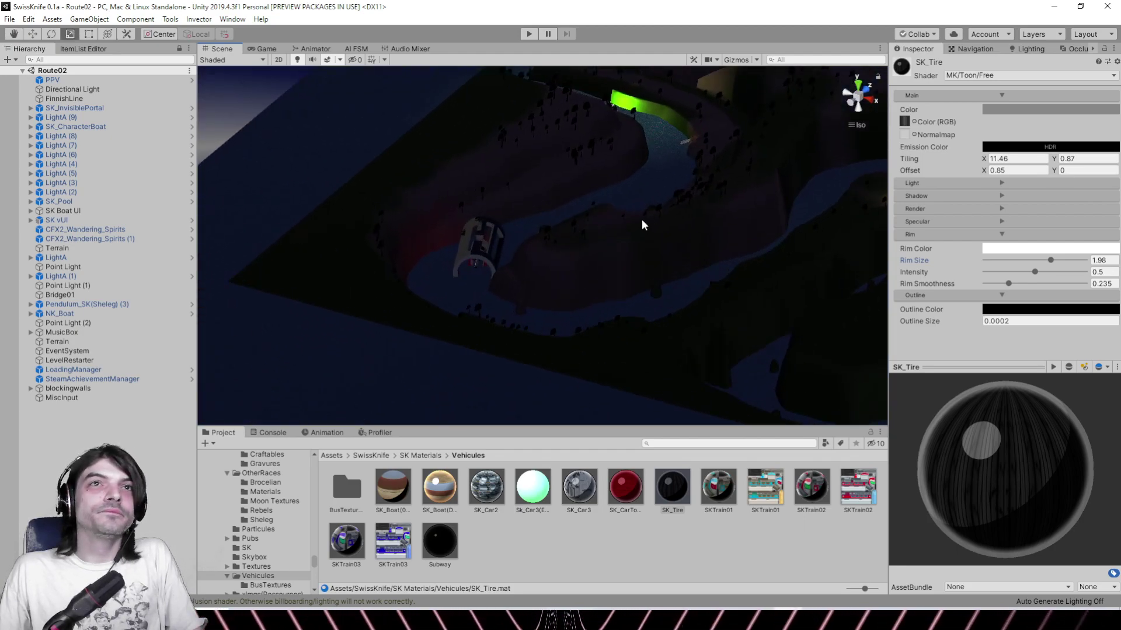
right_drag(642, 218, 560, 282)
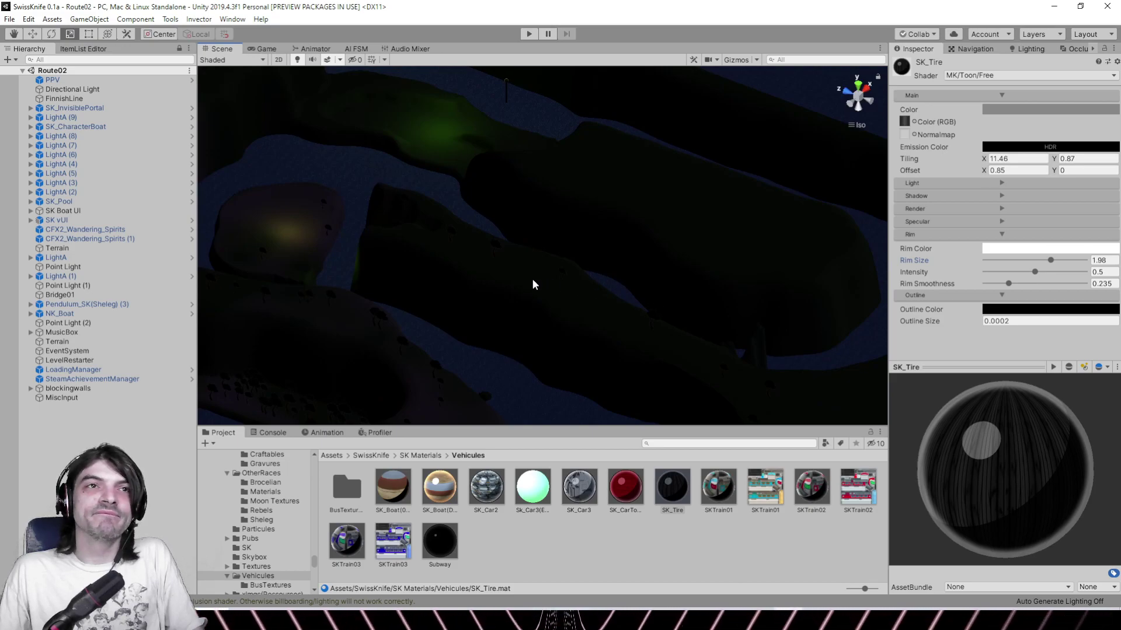
right_drag(505, 283, 436, 225)
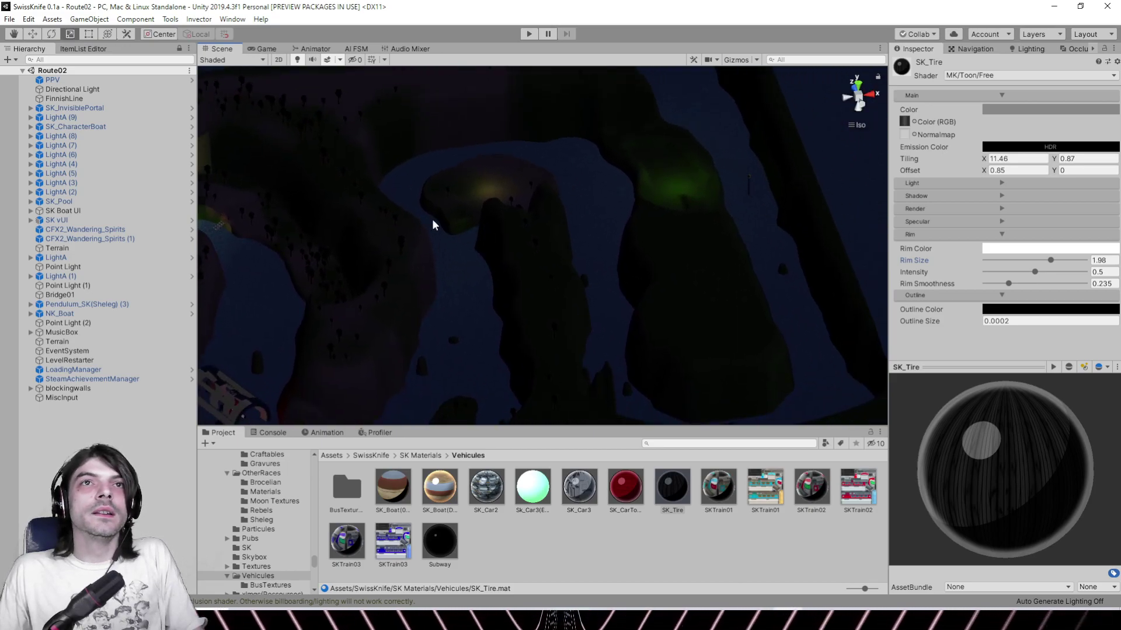
Open the Route03 scene
click(9, 18)
click(29, 56)
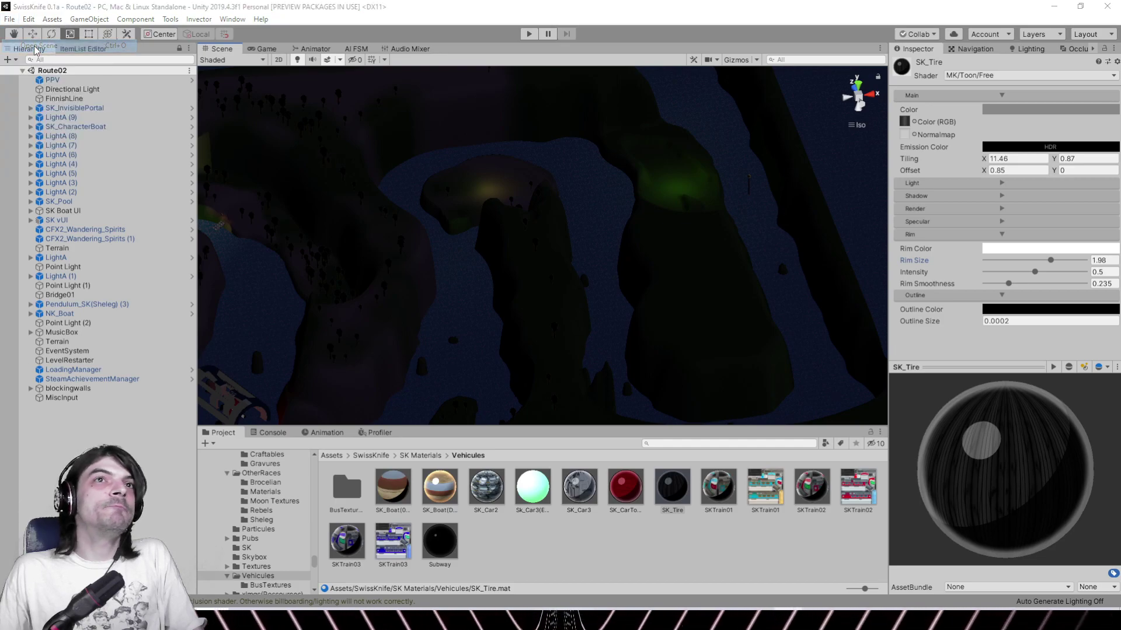
drag(550, 101, 532, 262)
double_click(187, 224)
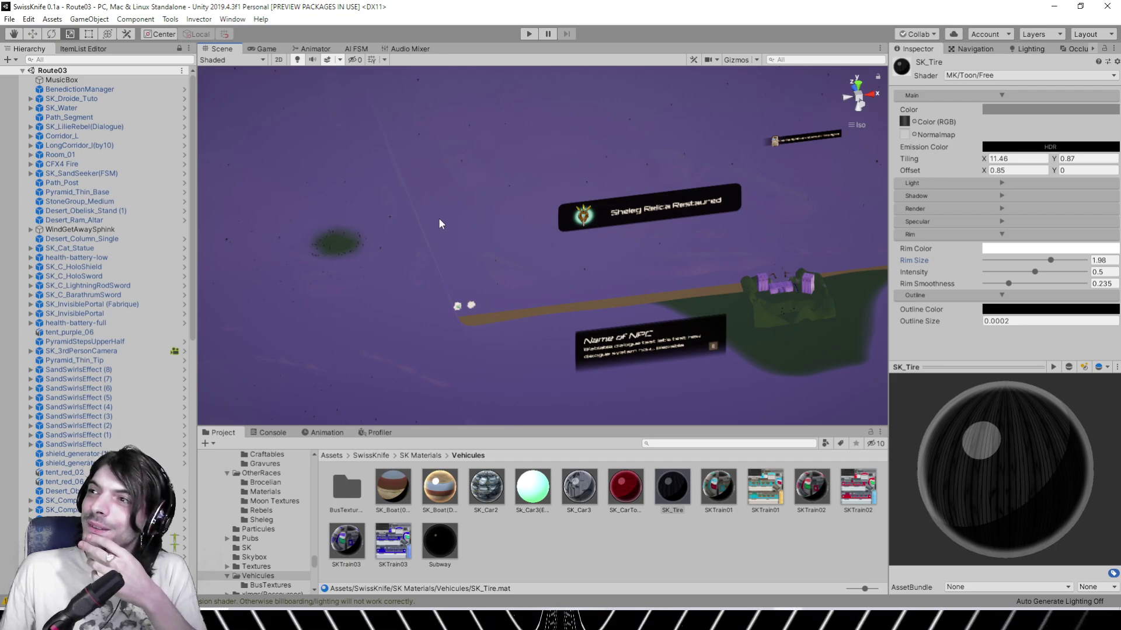
Locate the group of large desert columns in Route03, then select one of them and frame it closely
scroll(591, 272, down, 2)
middle_drag(592, 272, 391, 260)
scroll(391, 260, up, 9)
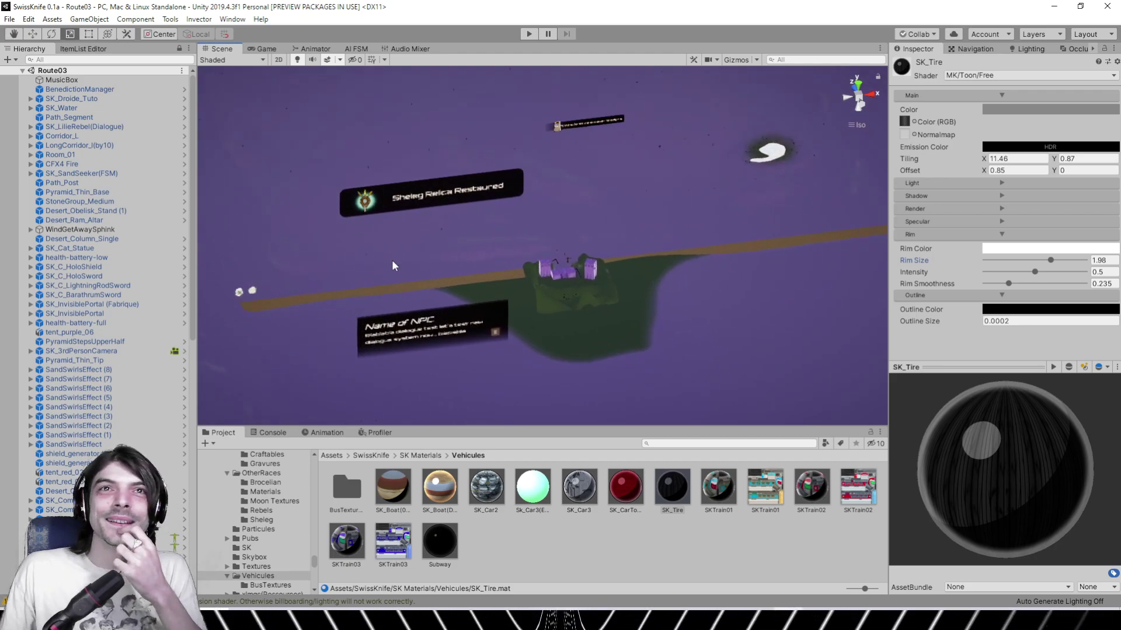
right_drag(404, 271, 780, 313)
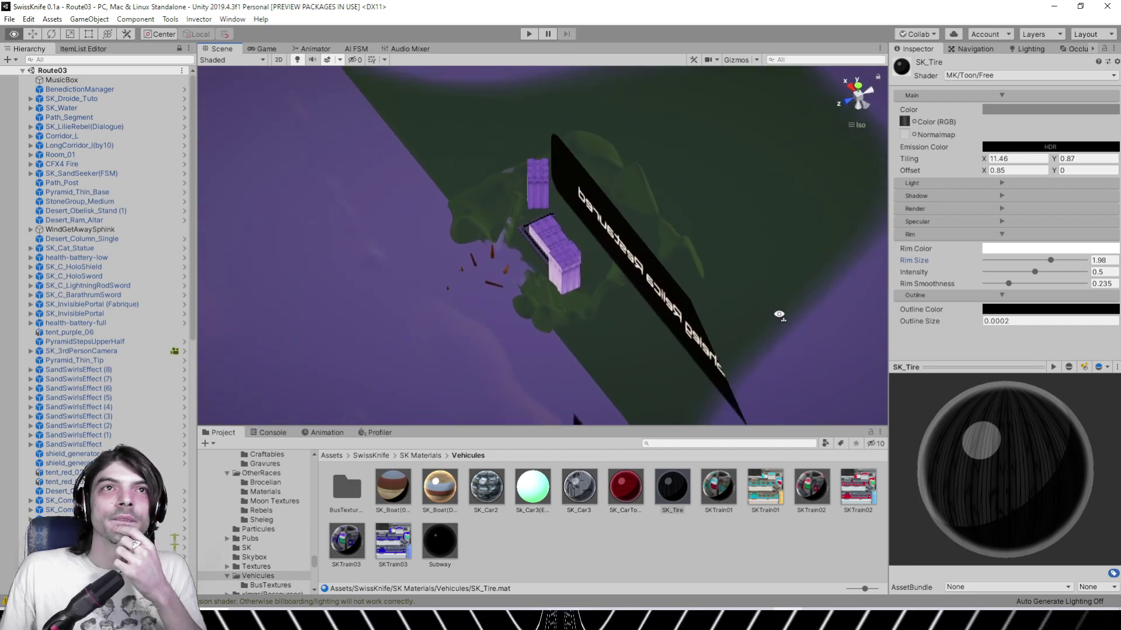
scroll(439, 275, down, 10)
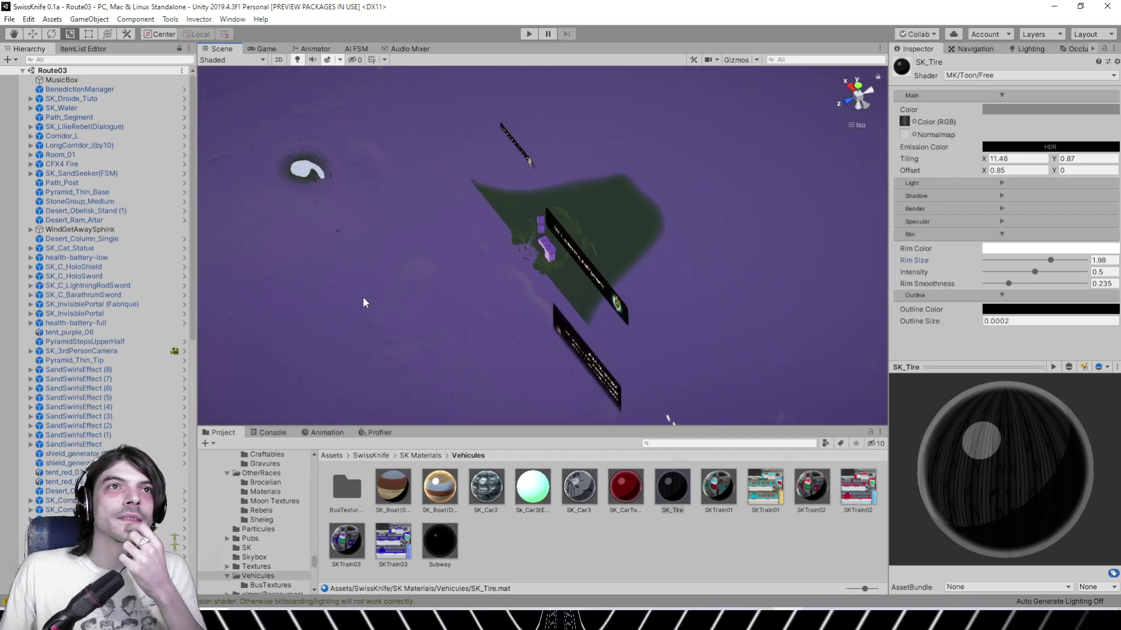
middle_drag(363, 296, 607, 233)
right_drag(598, 280, 390, 260)
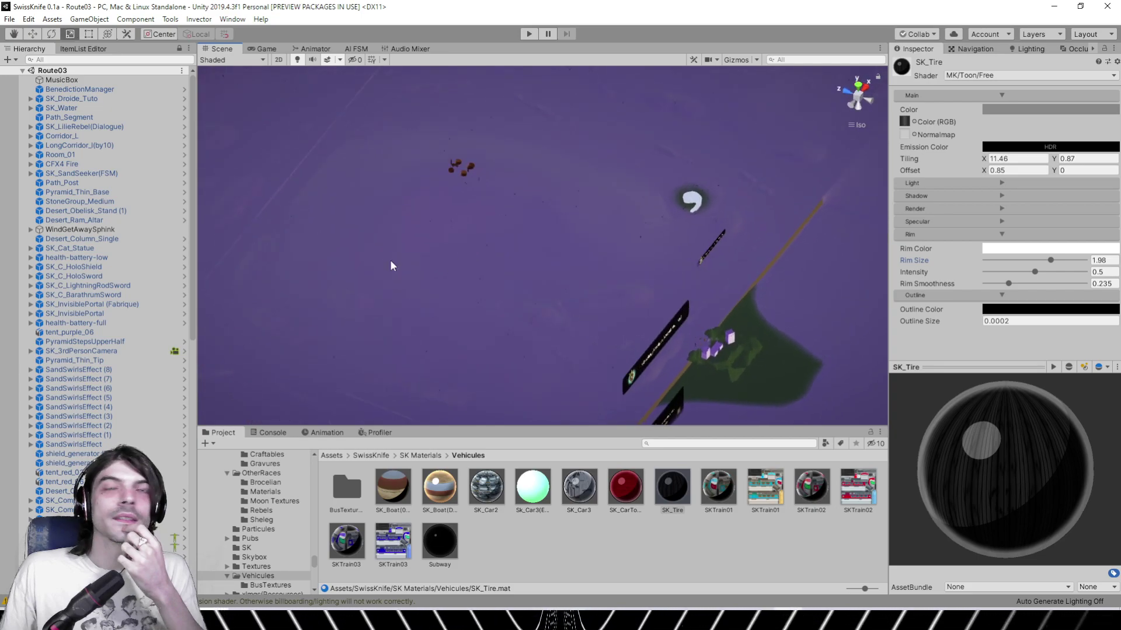
scroll(389, 261, up, 3)
middle_drag(390, 261, 440, 358)
scroll(453, 234, up, 2)
click(457, 244)
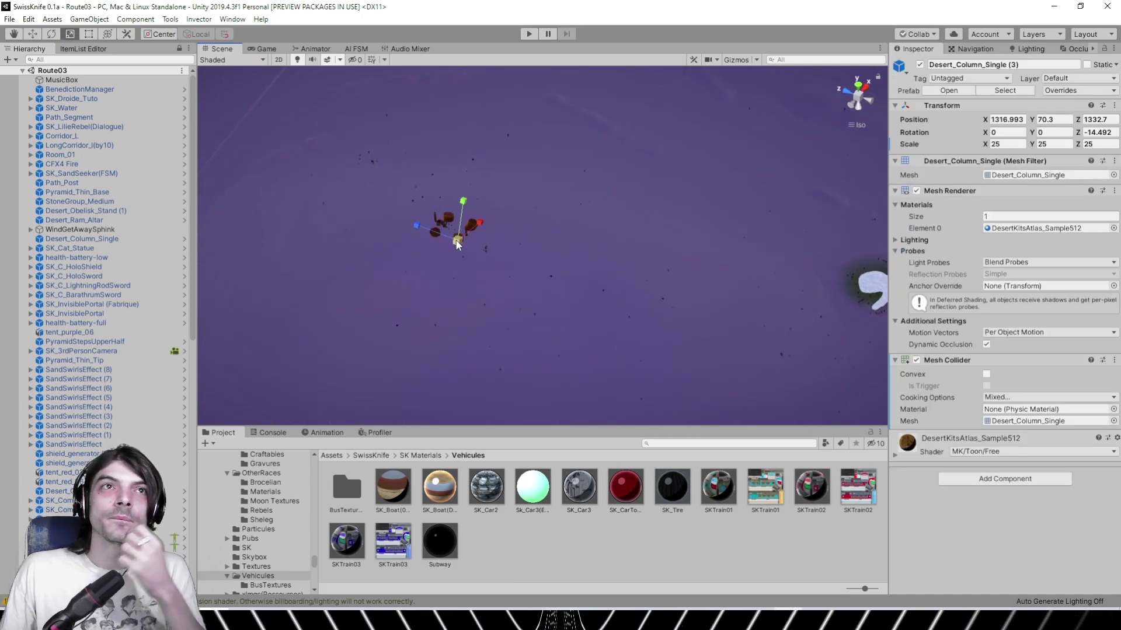
key(f)
middle_drag(438, 182, 502, 376)
scroll(612, 276, down, 3)
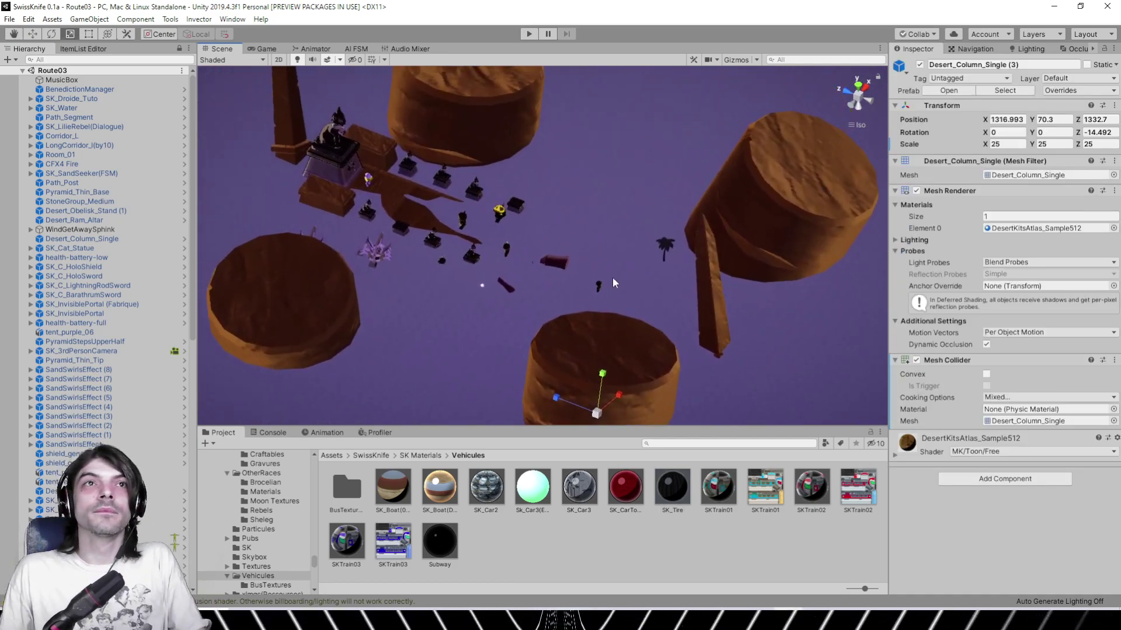
Examine the cat statues, characters and desert columns around the central monument from several angles
right_drag(611, 277, 389, 243)
middle_drag(554, 286, 416, 290)
scroll(415, 290, up, 10)
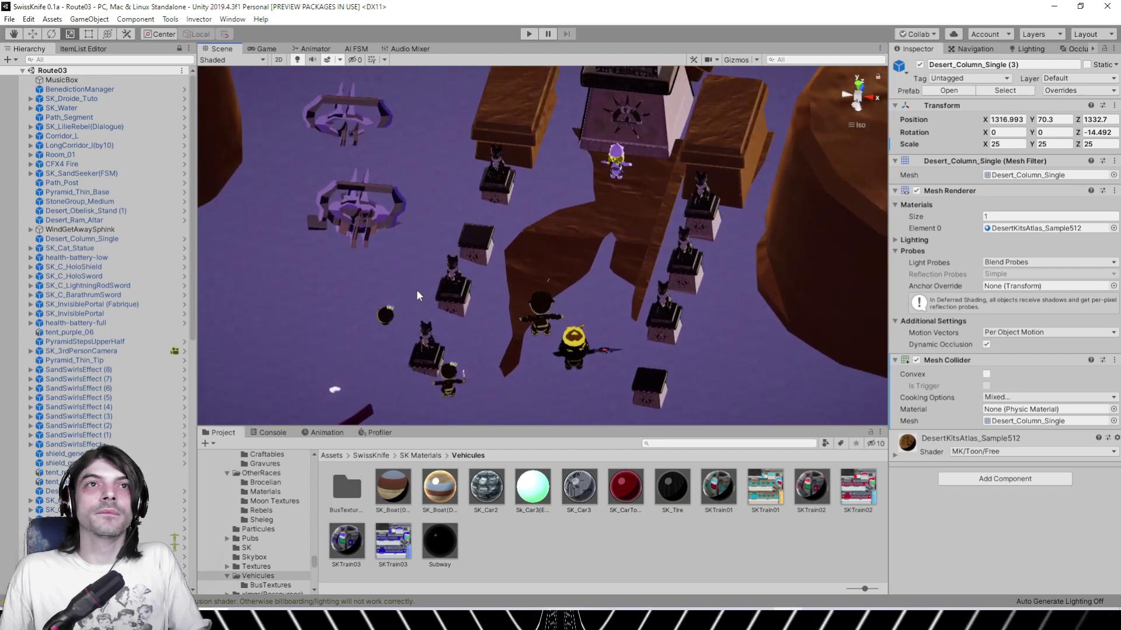
right_drag(415, 290, 651, 226)
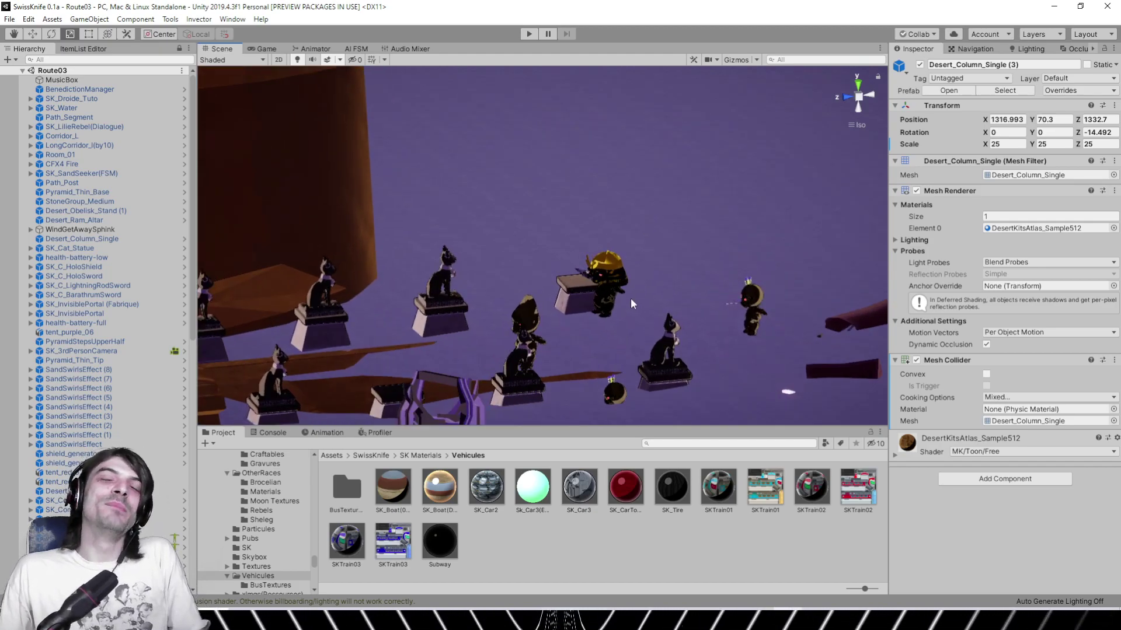
right_drag(631, 298, 391, 326)
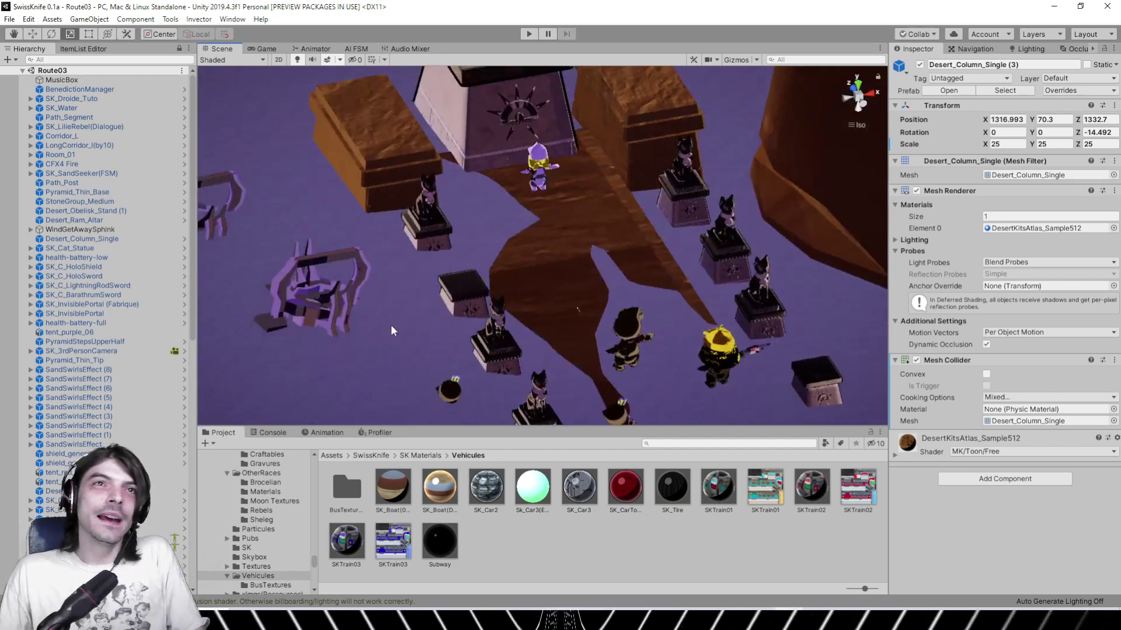
right_drag(621, 222, 568, 254)
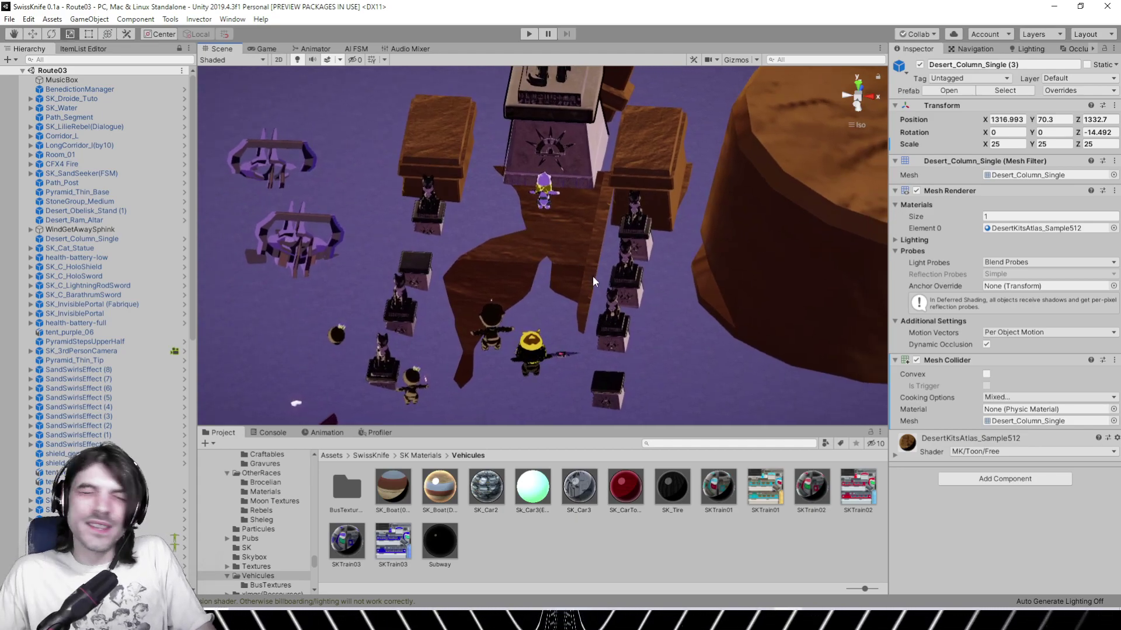
right_drag(503, 235, 460, 212)
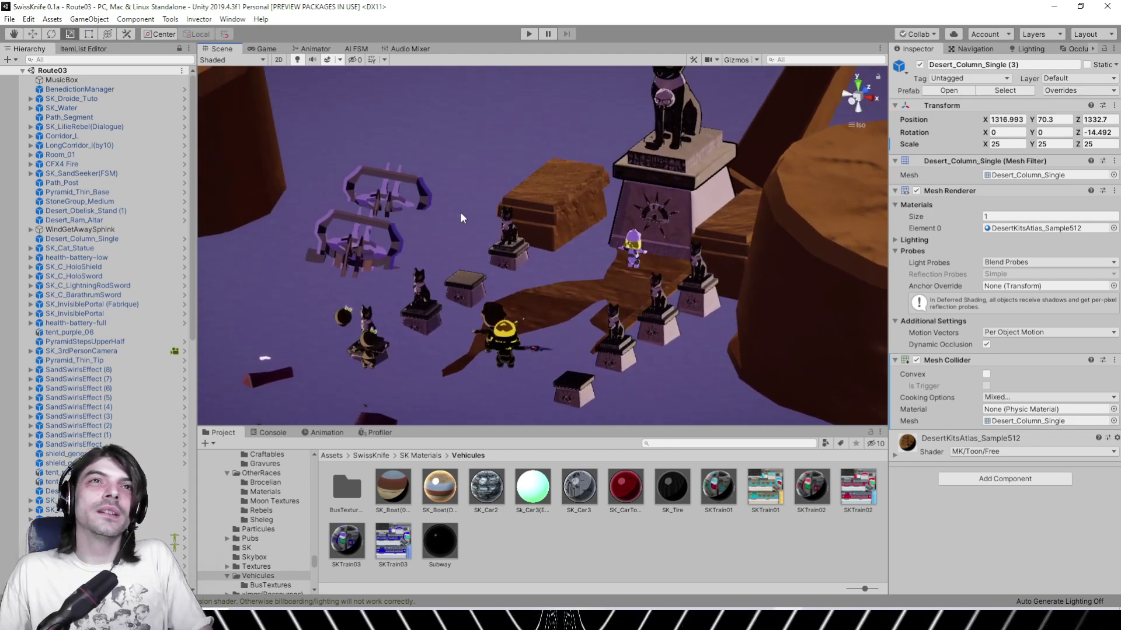
right_drag(481, 255, 636, 229)
right_drag(416, 207, 409, 262)
middle_drag(703, 211, 516, 253)
right_drag(516, 254, 738, 229)
scroll(523, 215, down, 4)
right_drag(524, 214, 563, 233)
Select the middle desert column and open the settings of its DesertKitsAtlas_Sample512 material
click(563, 233)
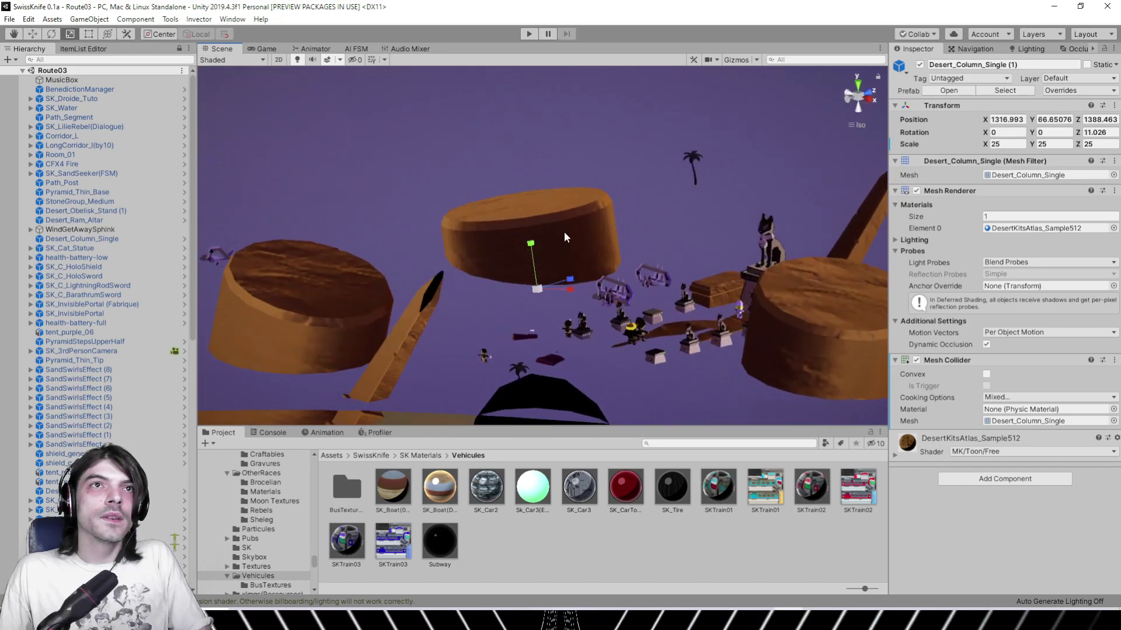
click(1045, 228)
click(389, 487)
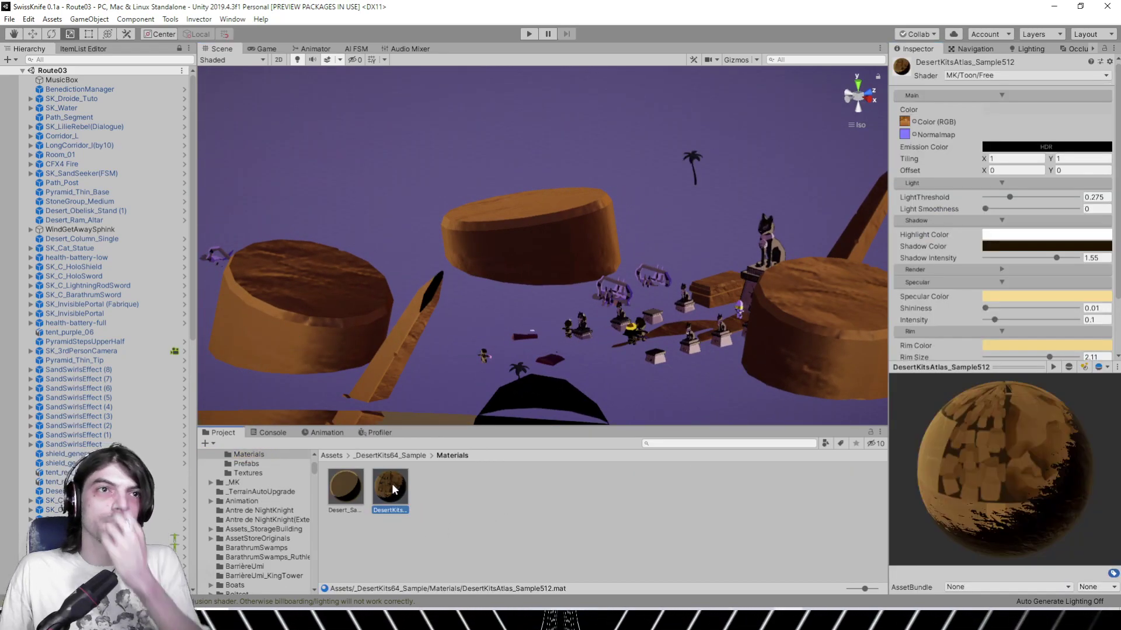
Set the DesertKitsAtlas_Sample512 material's rim size to 2.84, rim intensity to 0.23 and rim smoothness to 0, and check the columns
scroll(970, 306, down, 5)
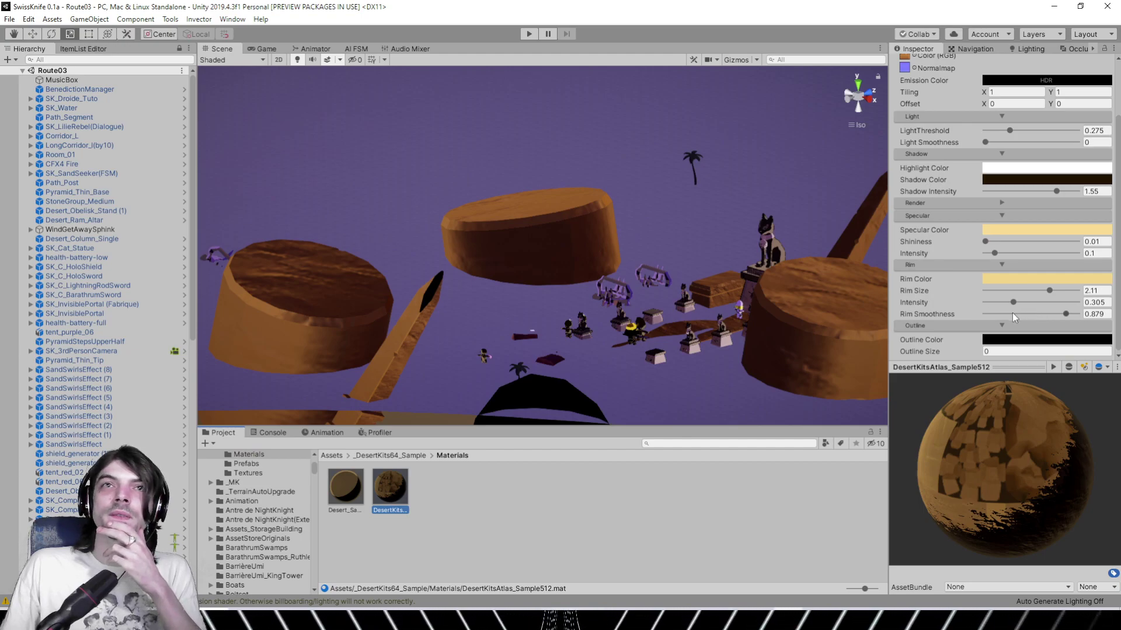
drag(1014, 315, 1073, 292)
click(1031, 303)
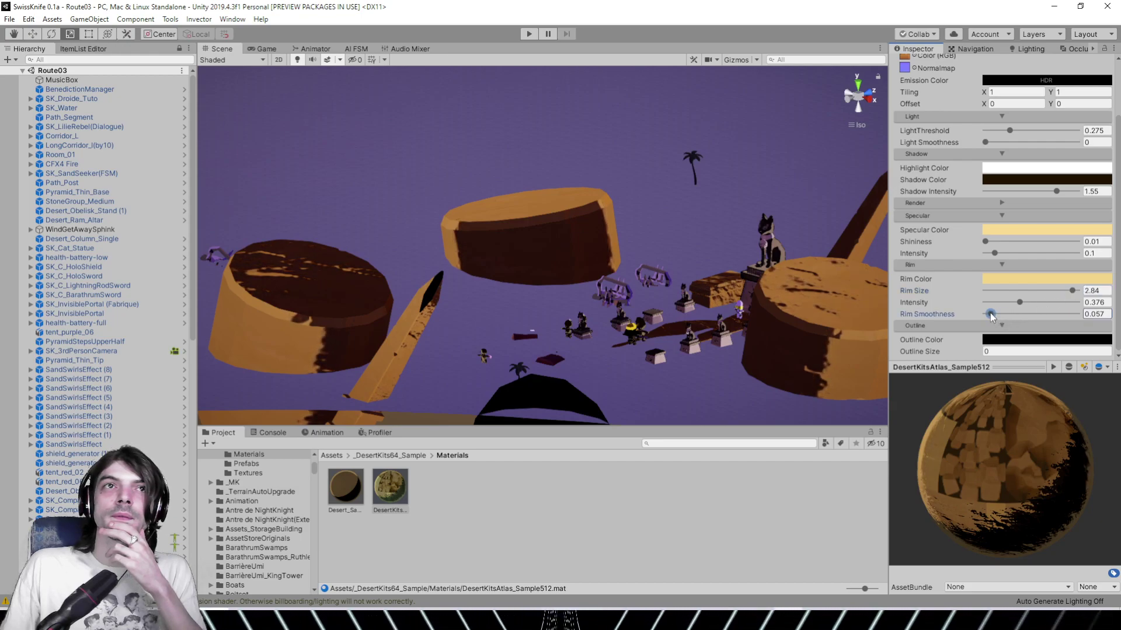
mouse_move(1005, 315)
mouse_down()
mouse_move(986, 315)
mouse_move(1005, 304)
mouse_up()
right_drag(417, 272, 619, 250)
alt+drag(620, 251, 712, 261)
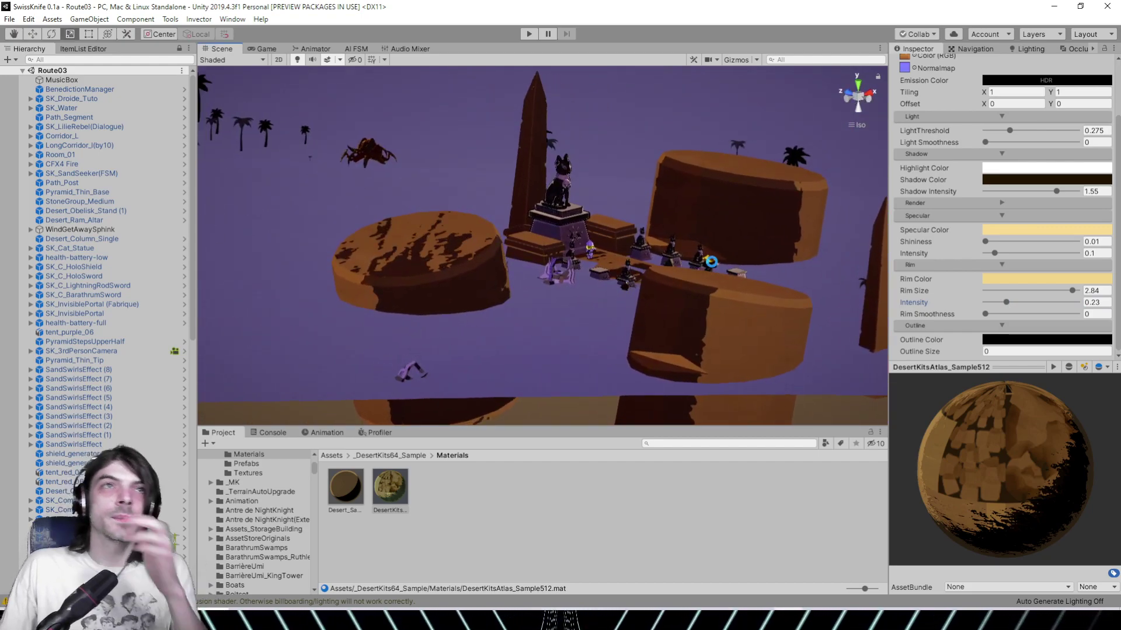
click(10, 19)
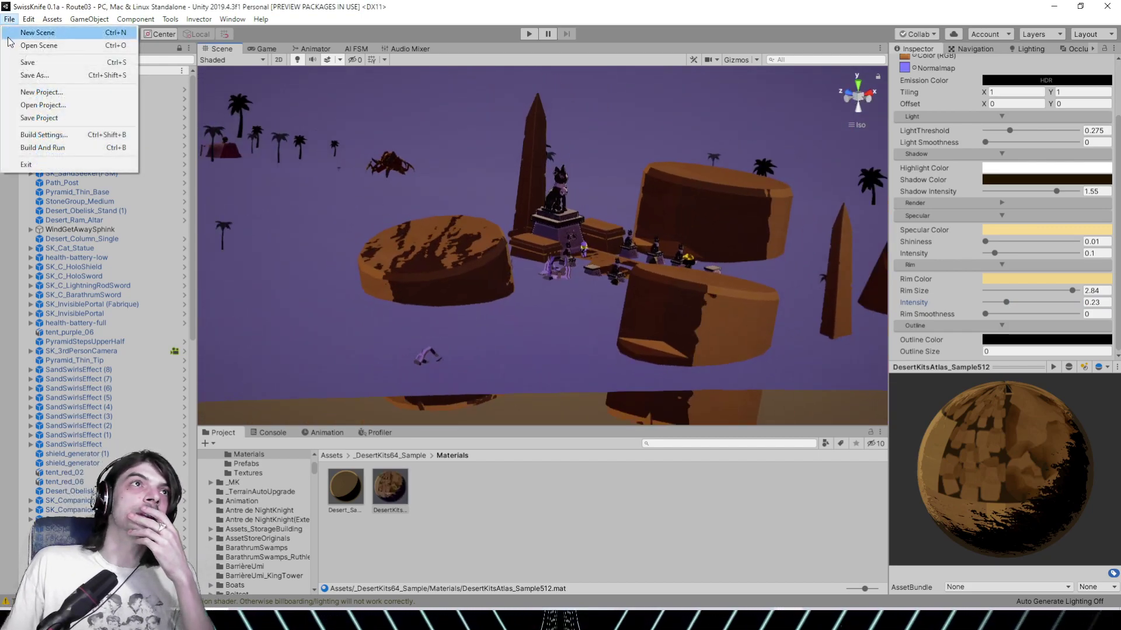
click(35, 46)
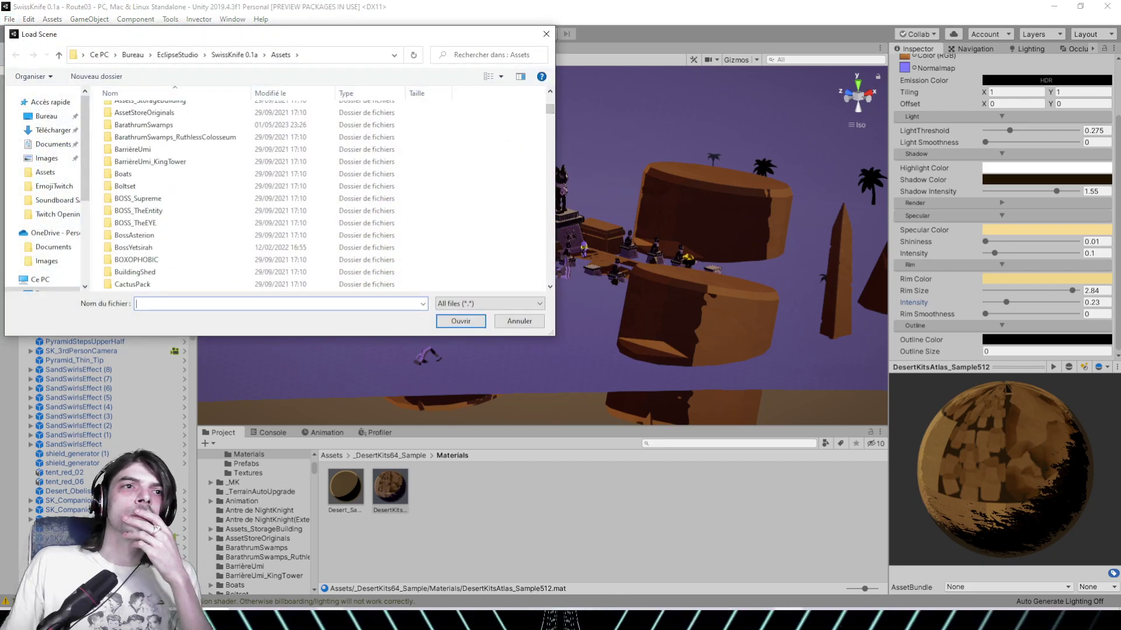
click(1052, 477)
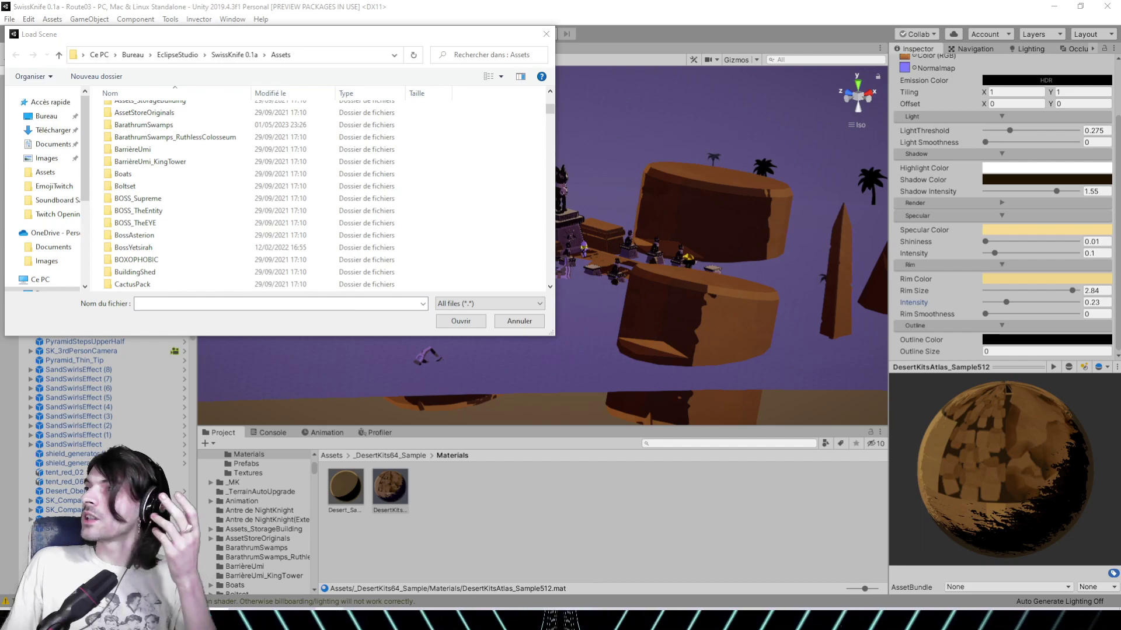
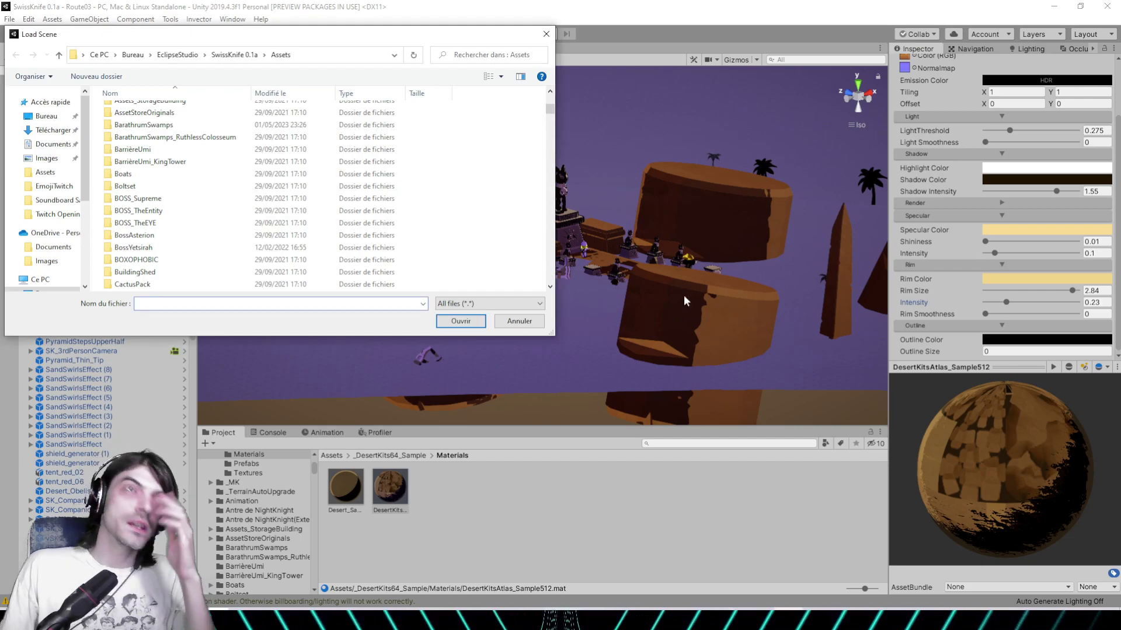
click(519, 321)
Inspect the cat monument, obelisks and desert columns in Route03 from close up, above and far away
middle_drag(537, 314, 471, 323)
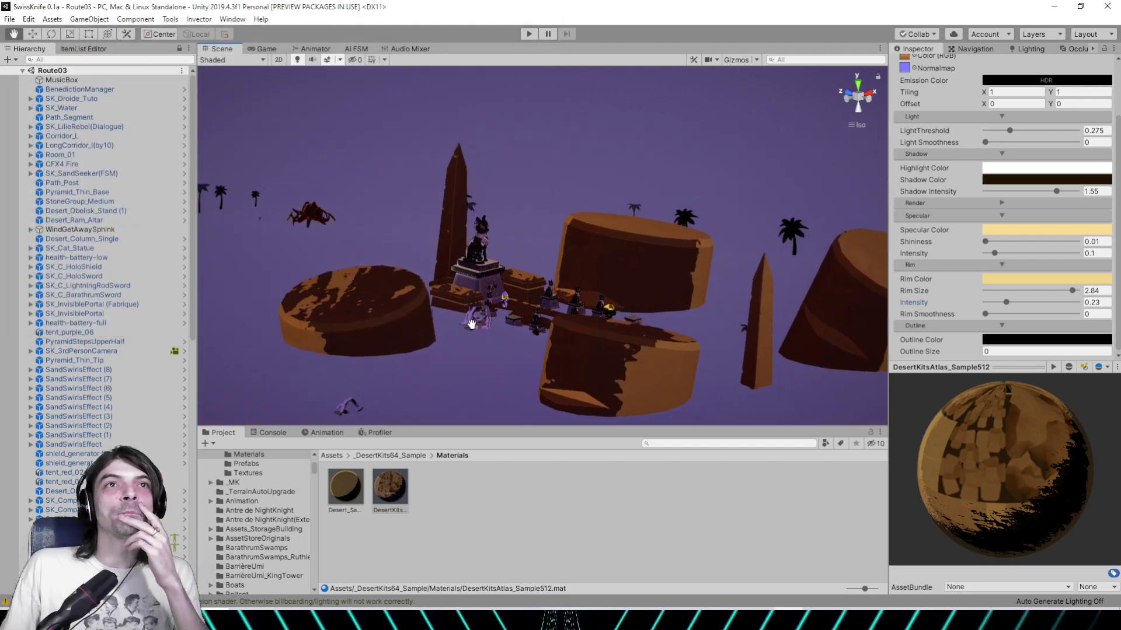
scroll(600, 300, up, 3)
right_drag(600, 300, 478, 334)
middle_drag(624, 349, 555, 325)
right_drag(555, 325, 559, 314)
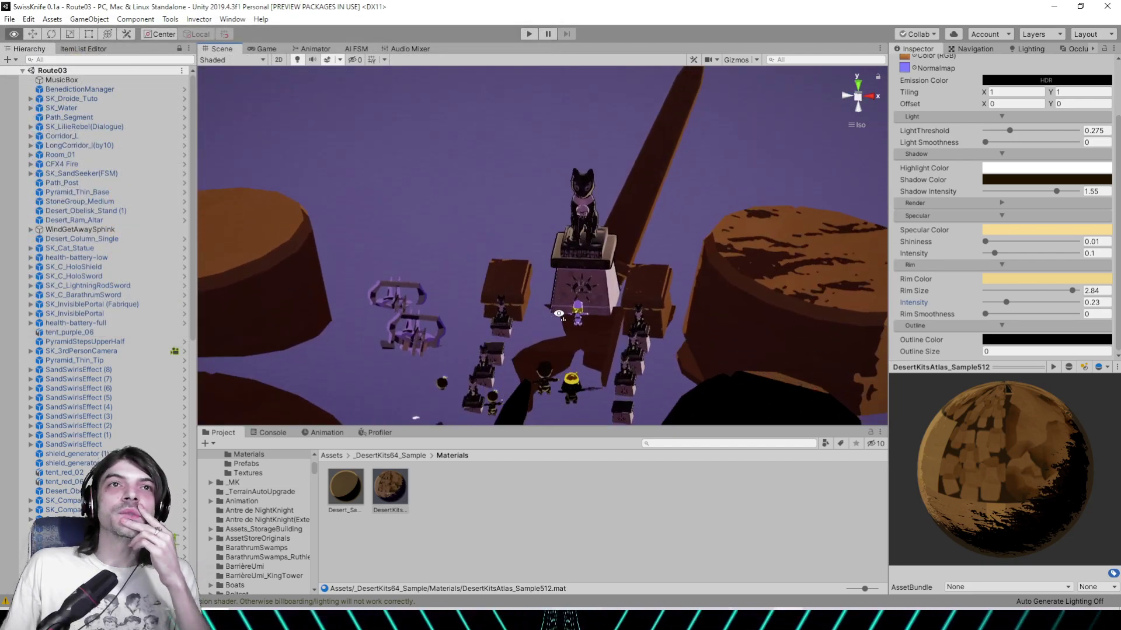
alt+drag(559, 314, 615, 348)
scroll(614, 342, down, 10)
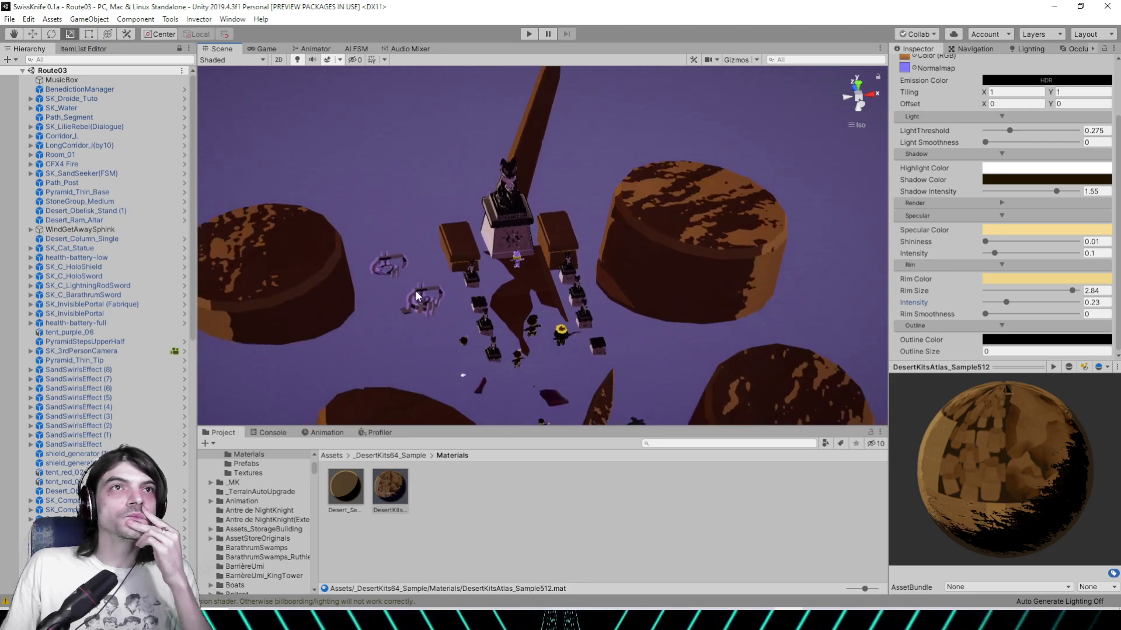
middle_drag(410, 298, 620, 279)
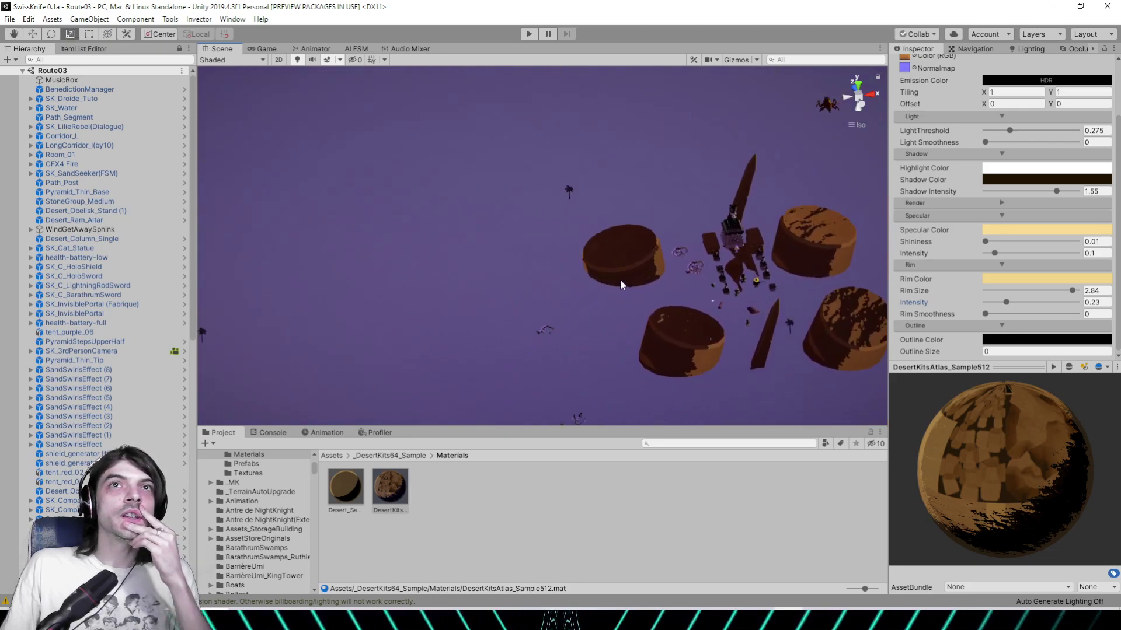
right_drag(620, 278, 407, 179)
middle_drag(407, 180, 698, 191)
alt+drag(698, 191, 532, 280)
Frame the third-person camera's area, select the Ram_Sharp statue there and open the settings of its Desert_Sand_Sample256 material
click(533, 279)
key(f)
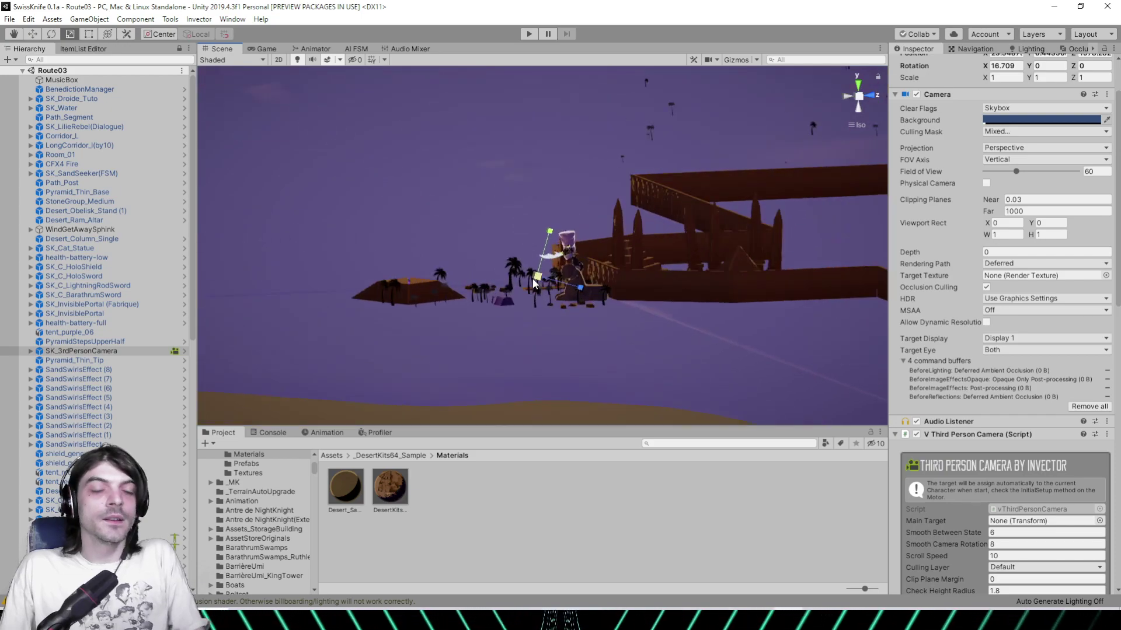
alt+drag(762, 286, 583, 293)
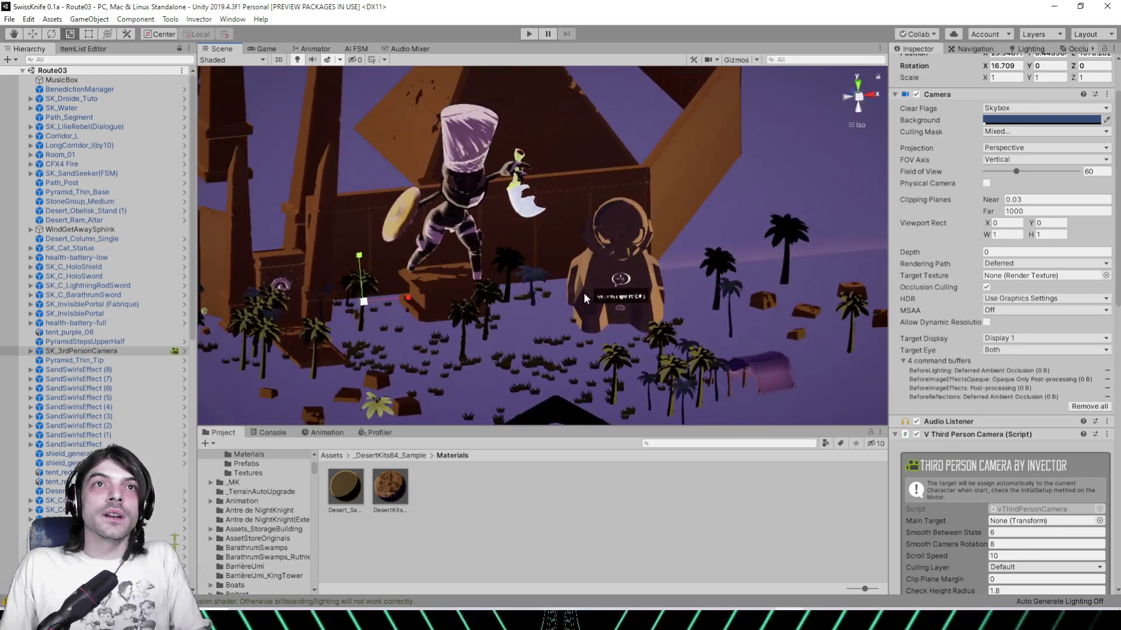
click(601, 272)
click(1013, 230)
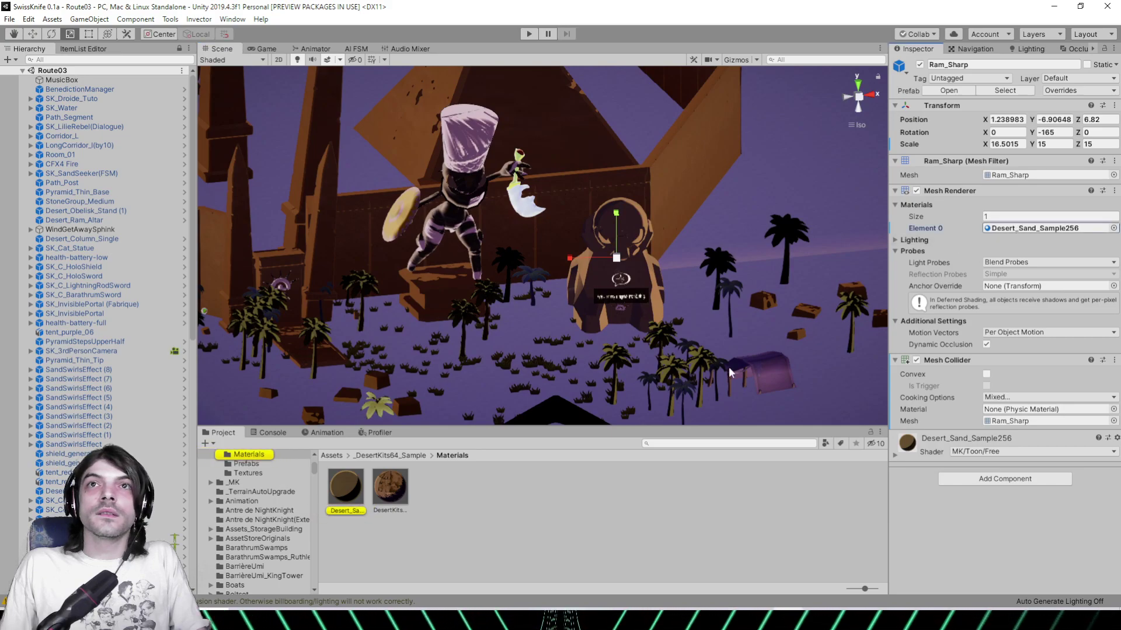
click(360, 485)
Set the Desert_Sand_Sample256 material's specular shininess to 0.099 and its rim intensity to 0.452
alt+drag(698, 242, 738, 339)
scroll(629, 250, up, 5)
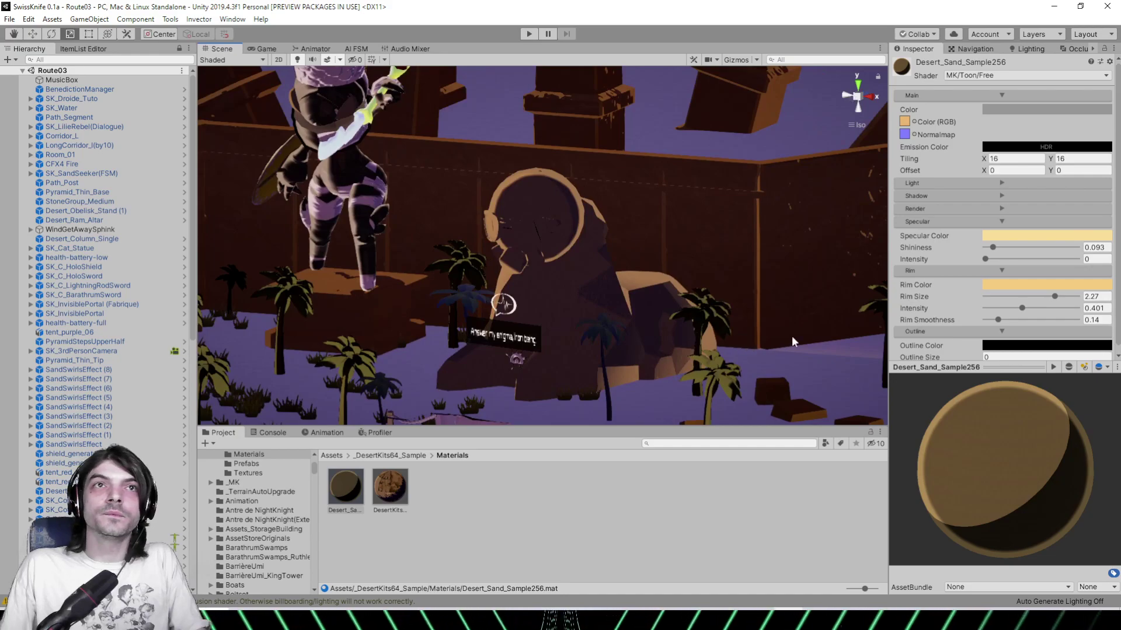
mouse_move(993, 248)
mouse_down()
mouse_move(1004, 258)
mouse_move(985, 262)
mouse_up()
mouse_move(1022, 308)
mouse_down()
mouse_move(1041, 307)
mouse_move(1027, 307)
mouse_up()
Set the Desert_Sand_Sample256 material's light threshold to 0.874 and its shadow intensity to 1.54
click(992, 184)
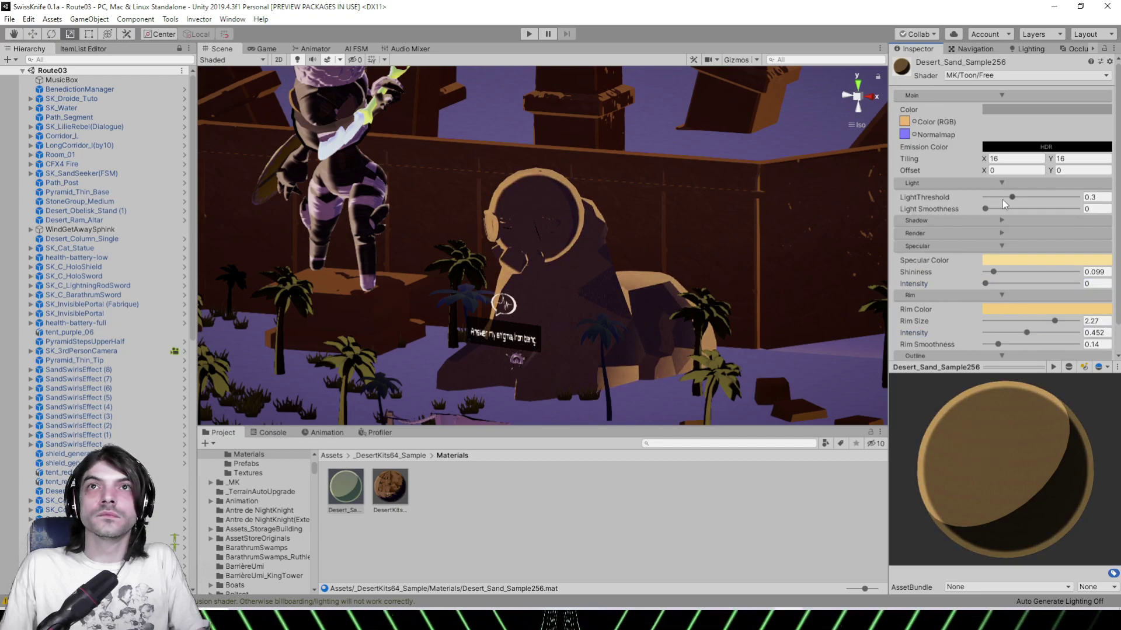
click(989, 219)
drag(1012, 197, 1066, 202)
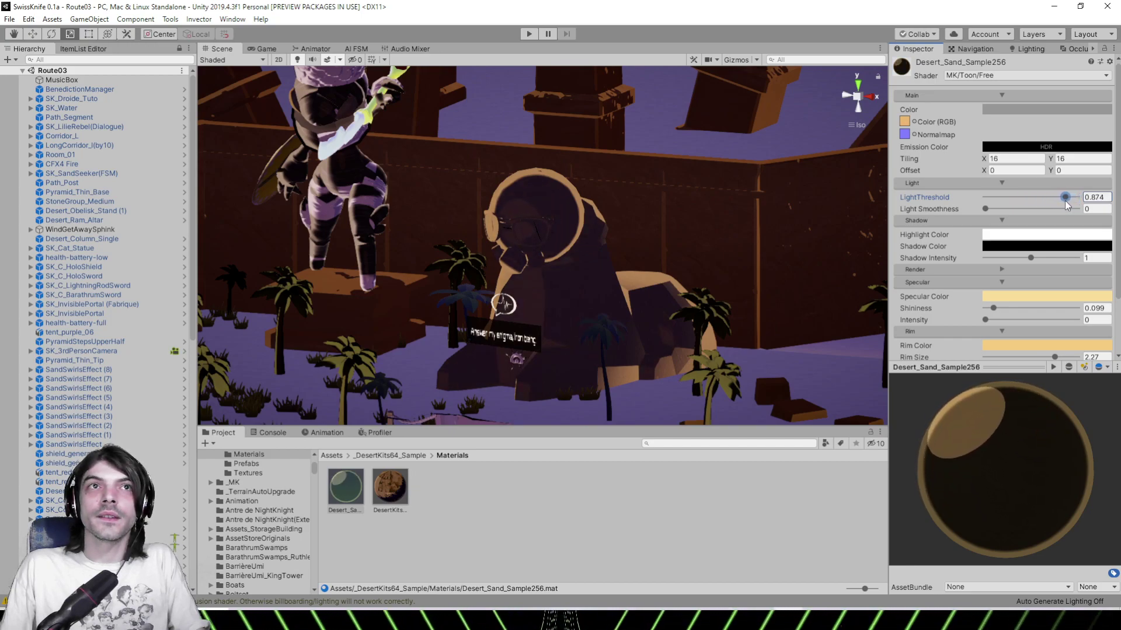
drag(1030, 255, 1057, 255)
Examine the shading of the ram statue and the neighbouring standing statue from several angles and distances
right_drag(652, 230, 803, 215)
alt+drag(628, 311, 951, 258)
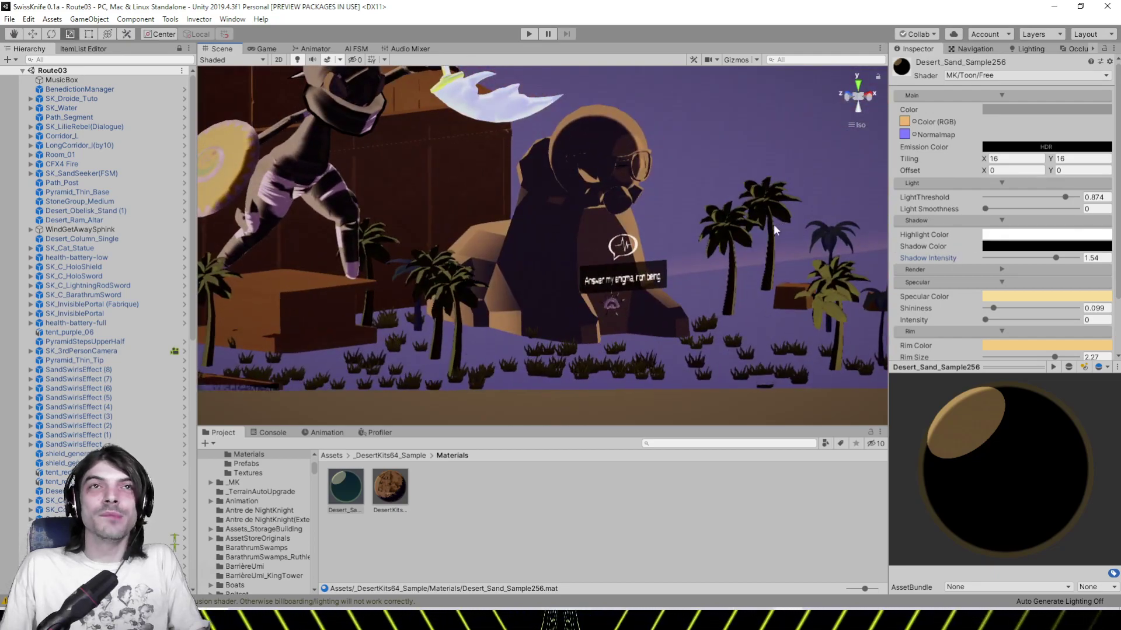
scroll(775, 230, up, 5)
middle_drag(775, 230, 645, 321)
alt+drag(646, 320, 511, 267)
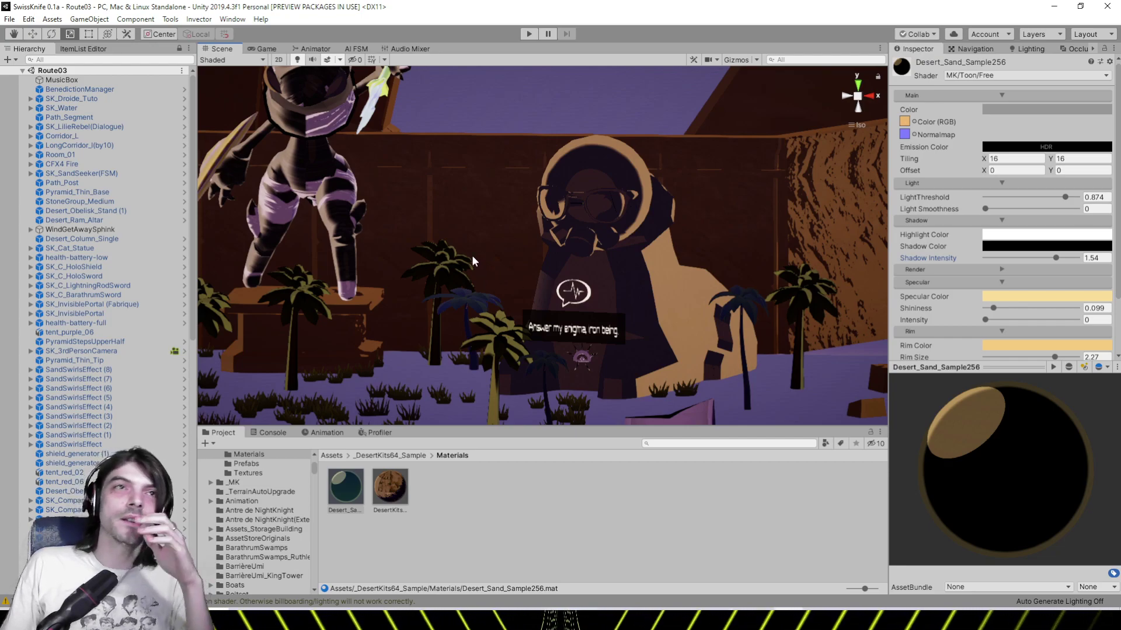
scroll(418, 236, down, 1)
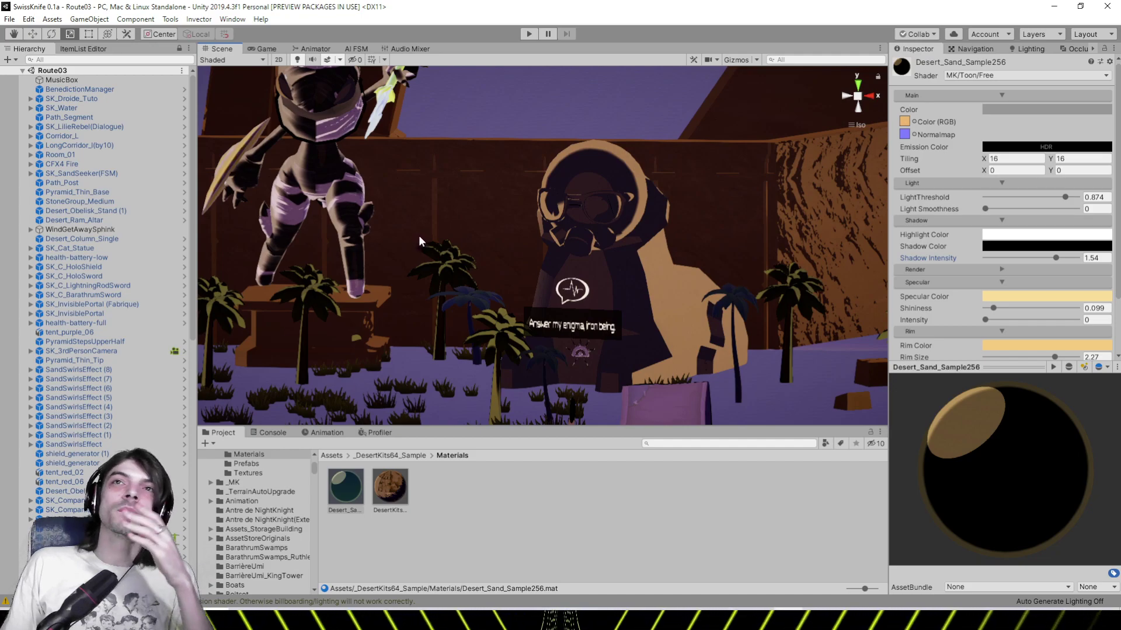
right_drag(419, 236, 411, 226)
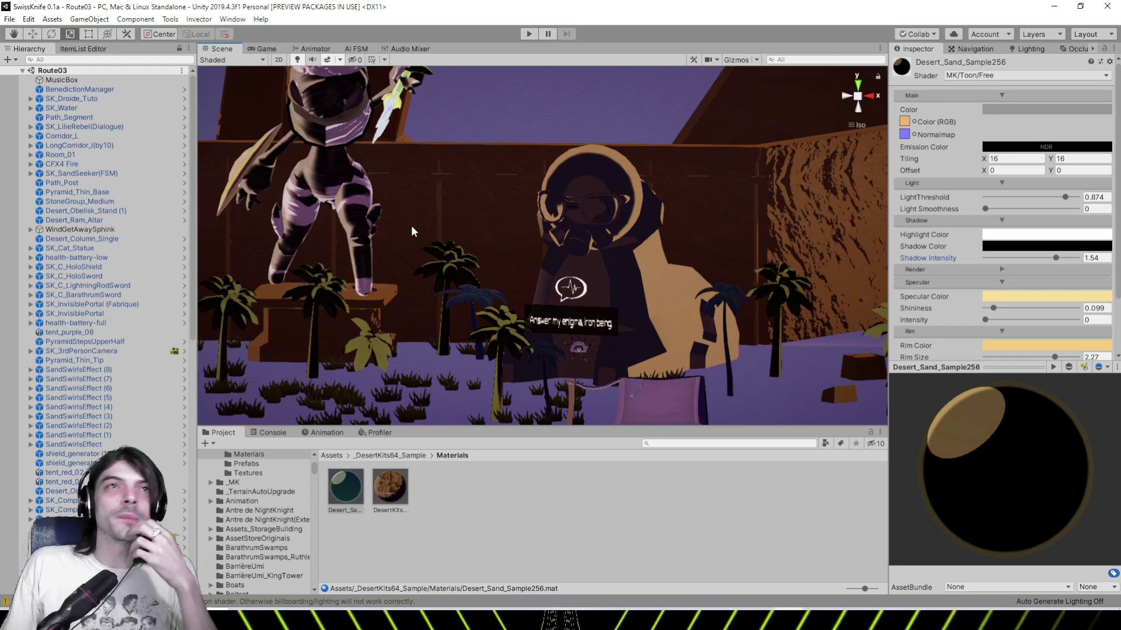
middle_drag(449, 215, 418, 241)
scroll(418, 241, up, 5)
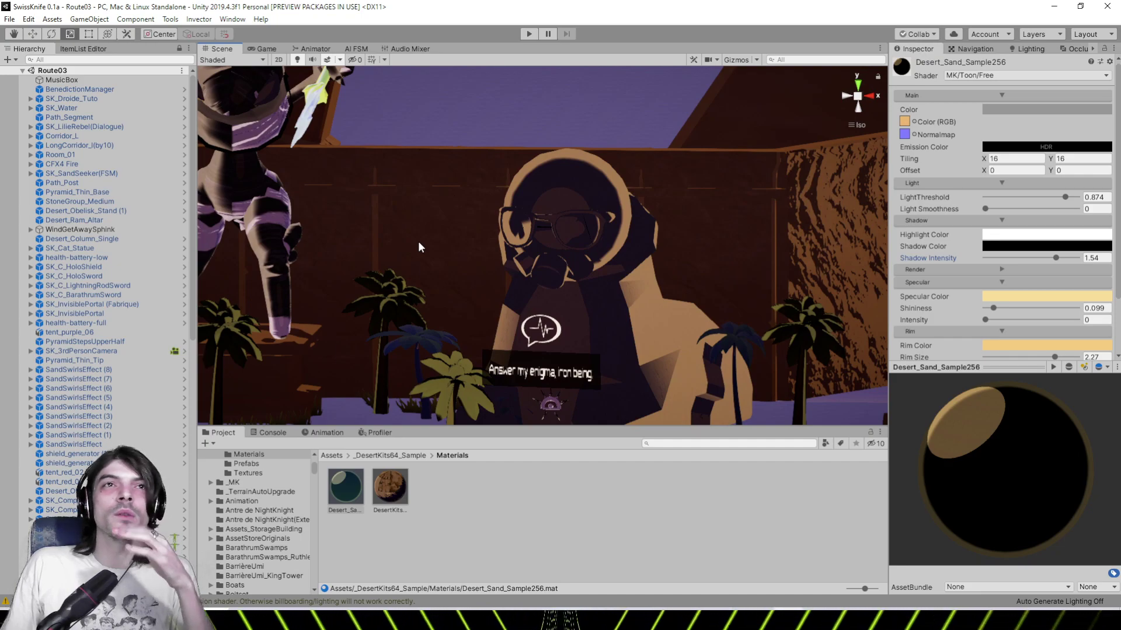
right_drag(418, 241, 447, 299)
Select the Scarf on the large standing statue and open the settings of its Statue_Cat_Head 1 material
click(325, 191)
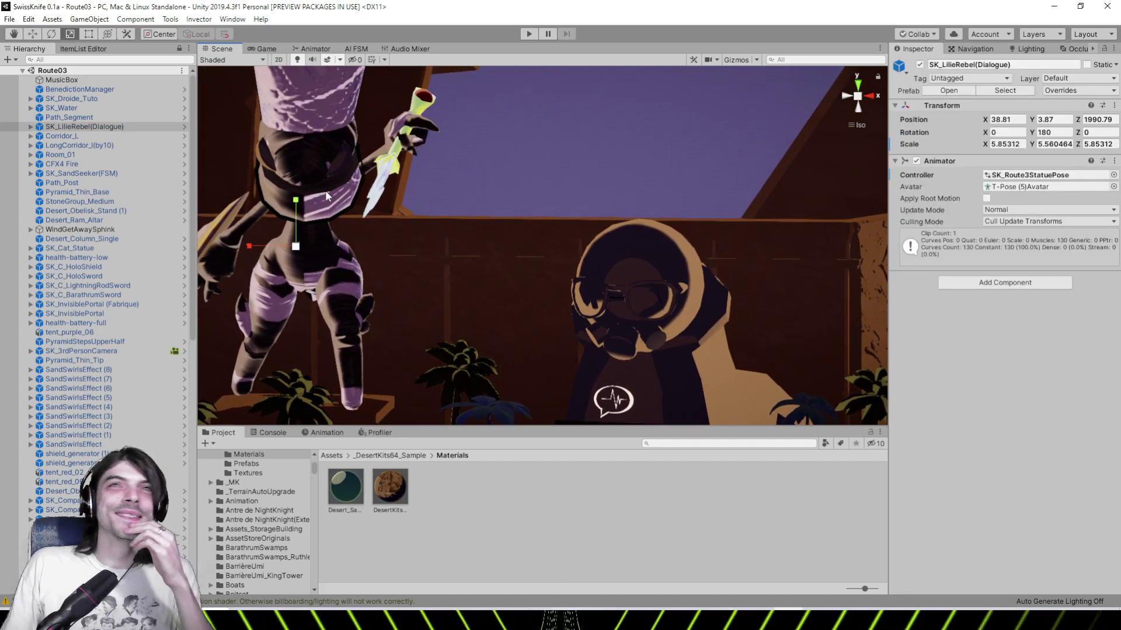
click(324, 190)
click(1048, 228)
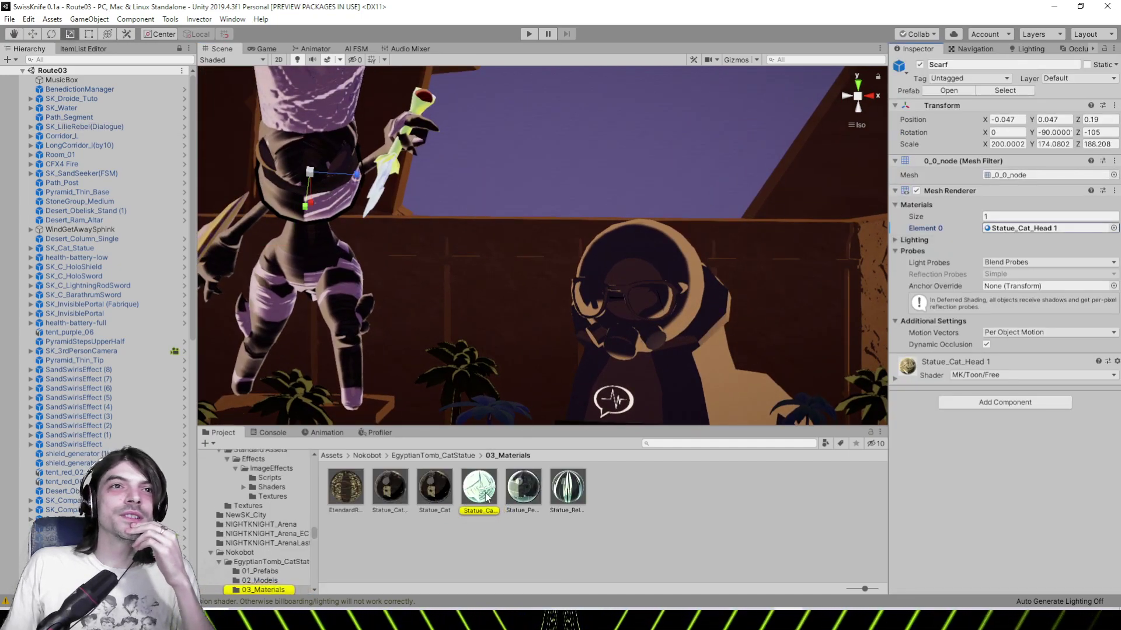
click(485, 494)
middle_drag(525, 287, 643, 304)
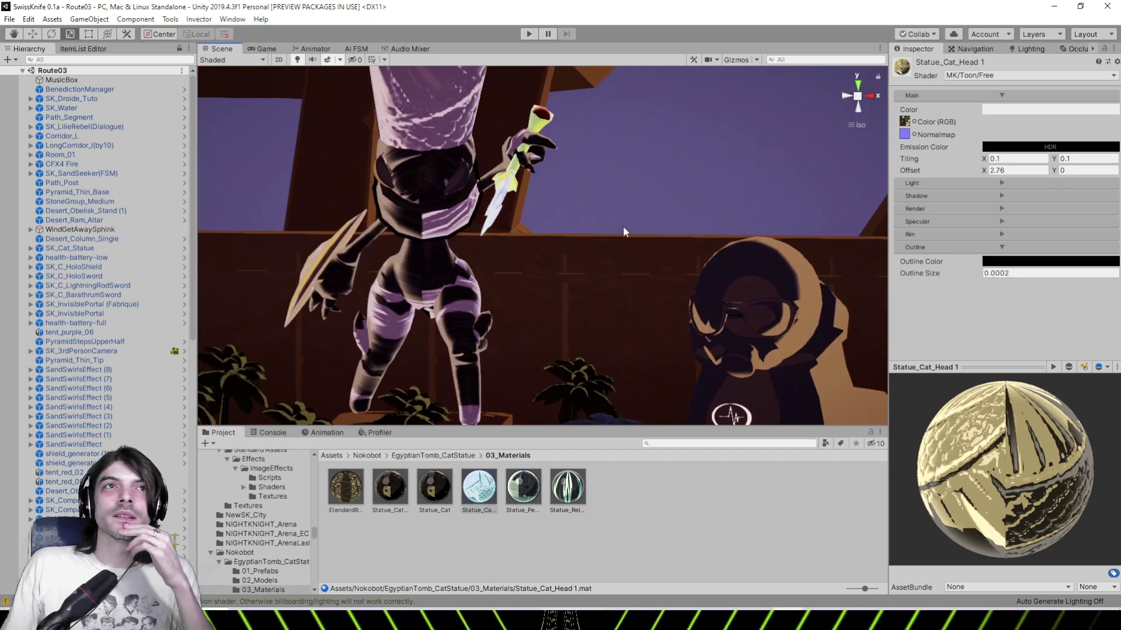
Reopen the Scarf's Statue_Cat_Head 1 material and set its outline size to 0, rim intensity to 0.306 and rim size to 1.69
click(452, 224)
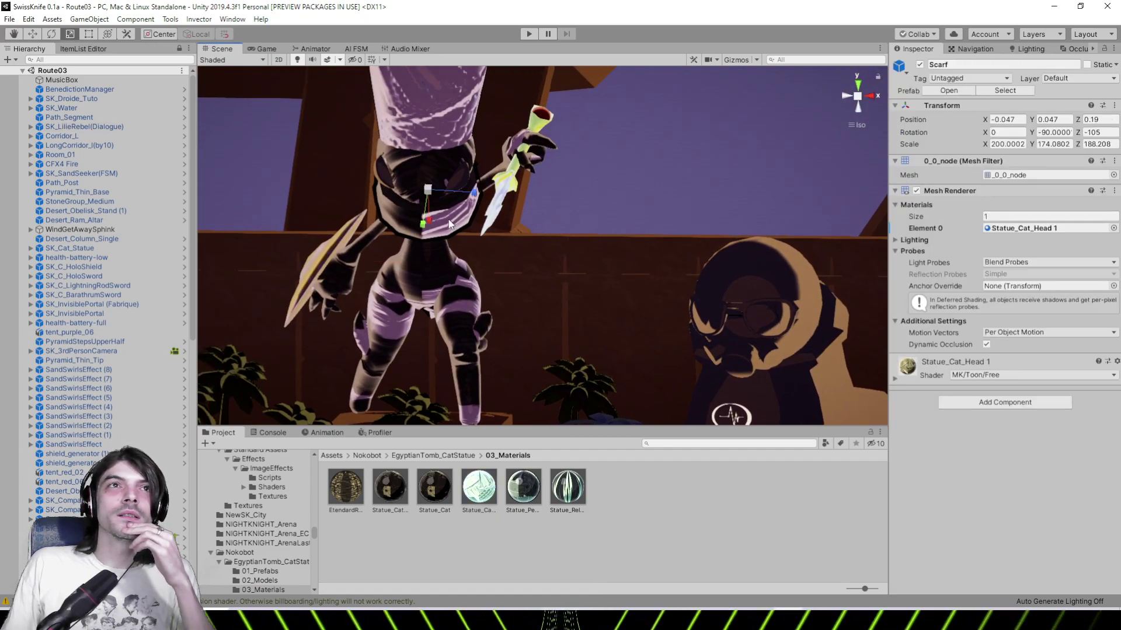
click(450, 223)
click(449, 223)
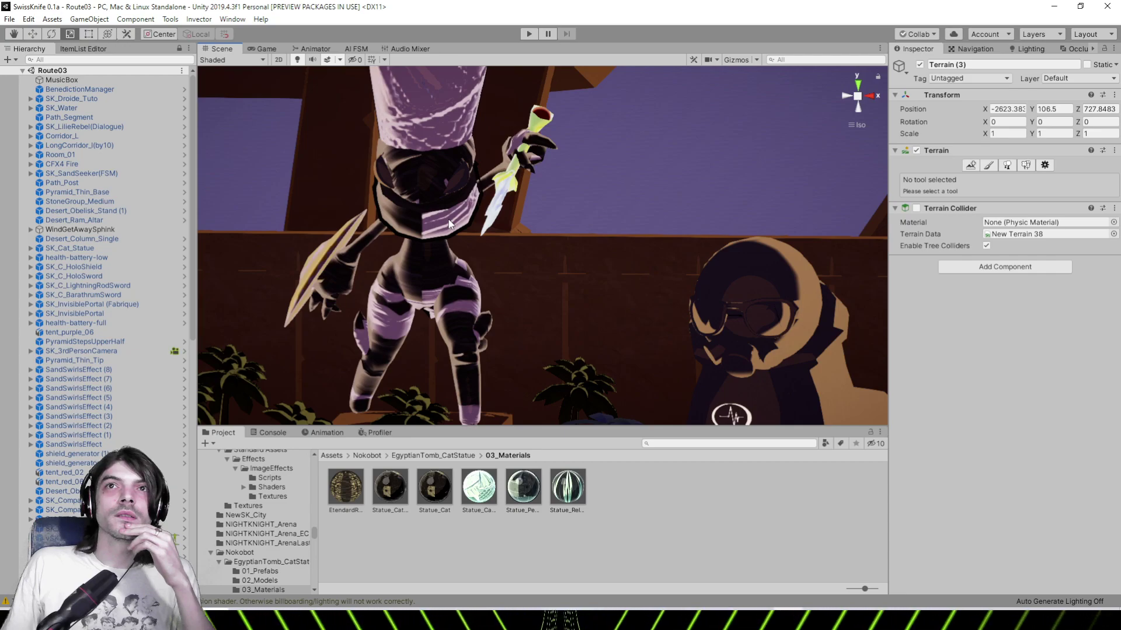
click(449, 223)
click(450, 224)
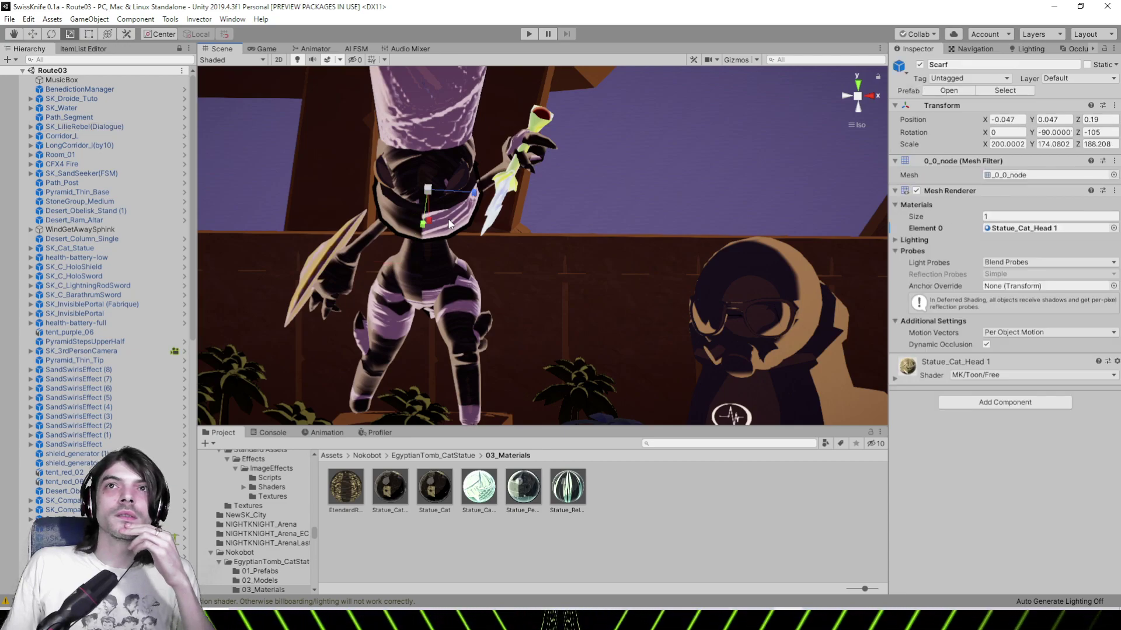
click(1007, 228)
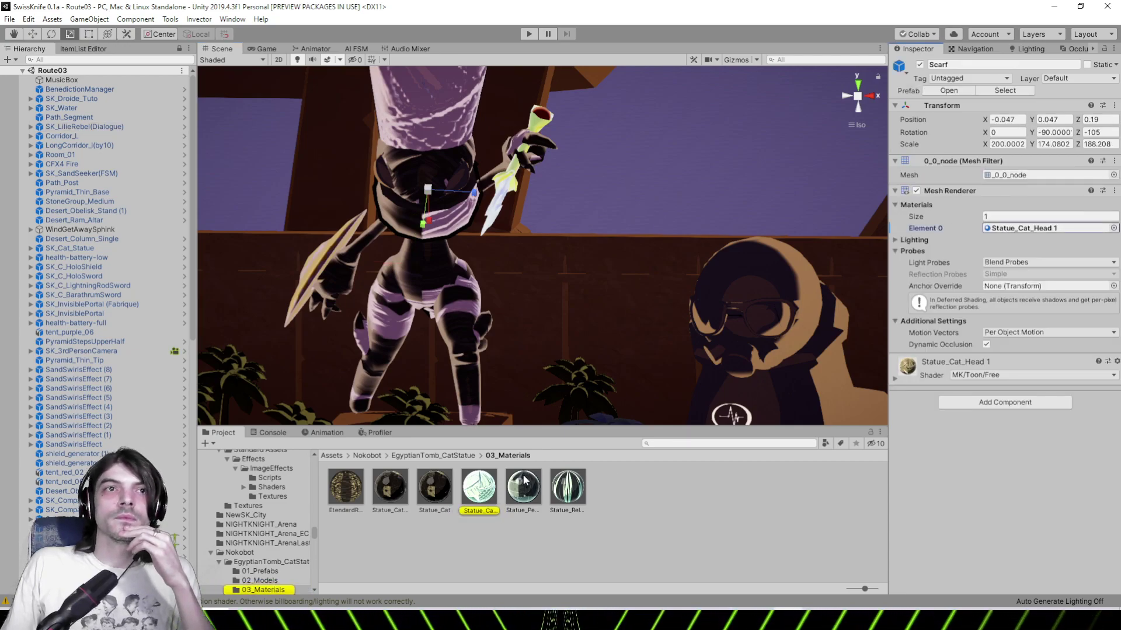
double_click(998, 231)
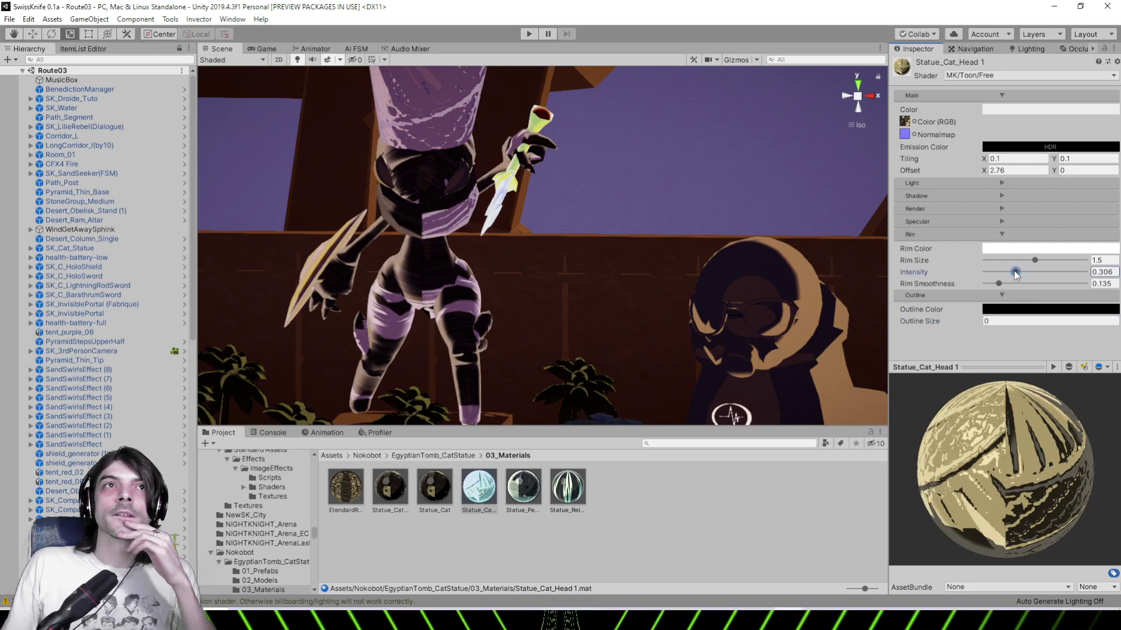
drag(1034, 260, 1040, 260)
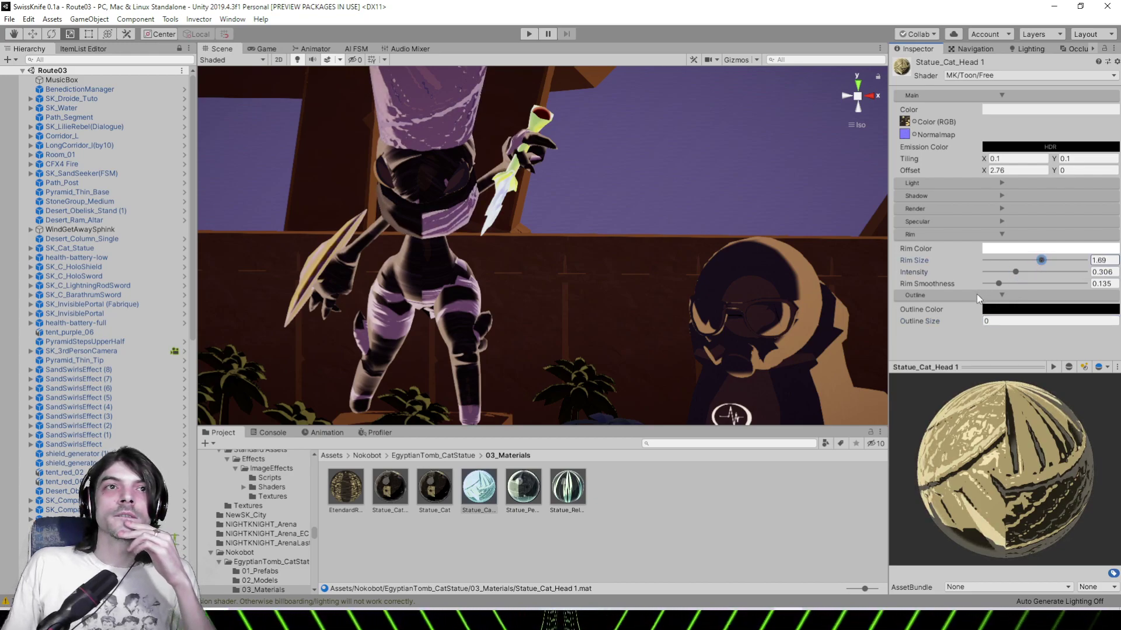
Survey the pyramids and desert, then return to the cat statue monument and check its appearance up close
scroll(722, 306, down, 10)
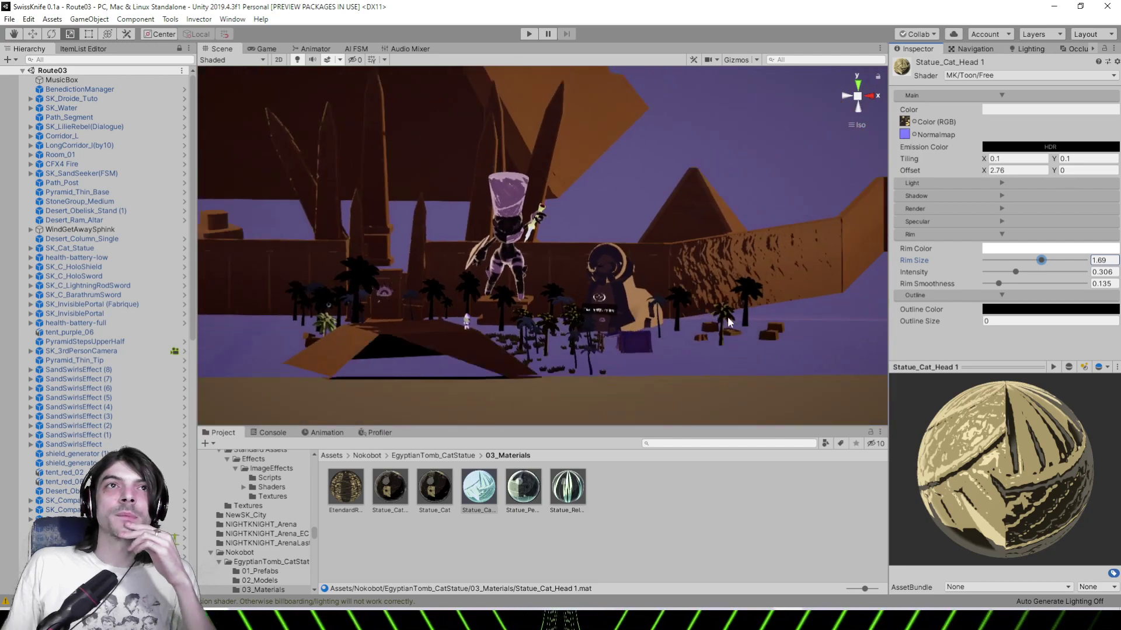
middle_drag(734, 310, 506, 286)
middle_drag(729, 290, 492, 272)
middle_drag(785, 279, 531, 290)
scroll(639, 288, down, 8)
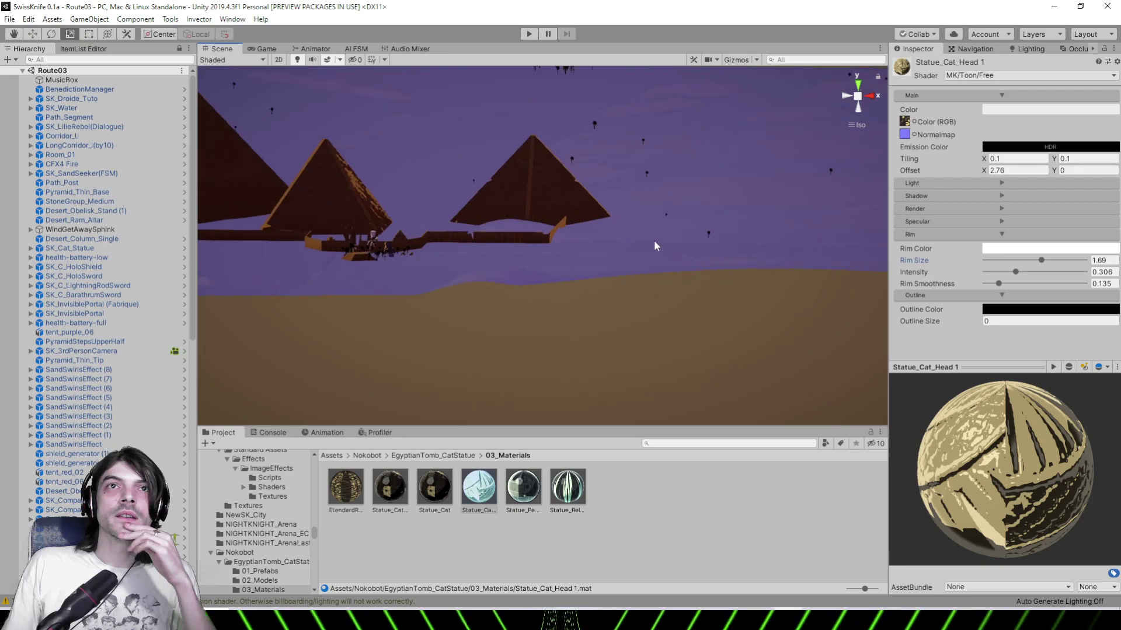
right_drag(735, 281, 667, 275)
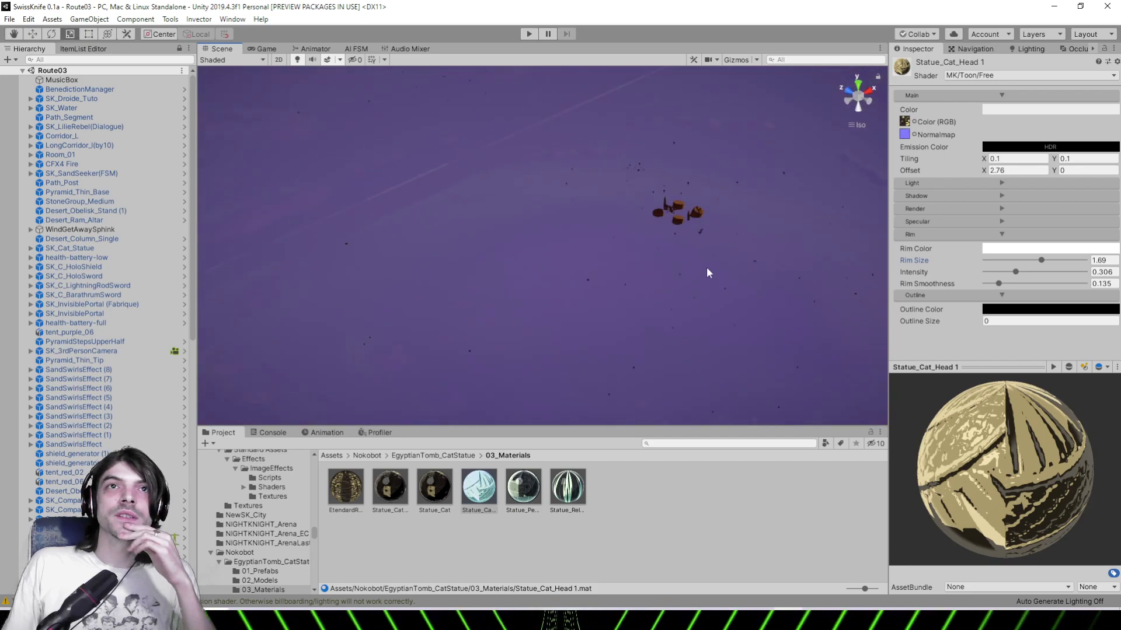
click(674, 212)
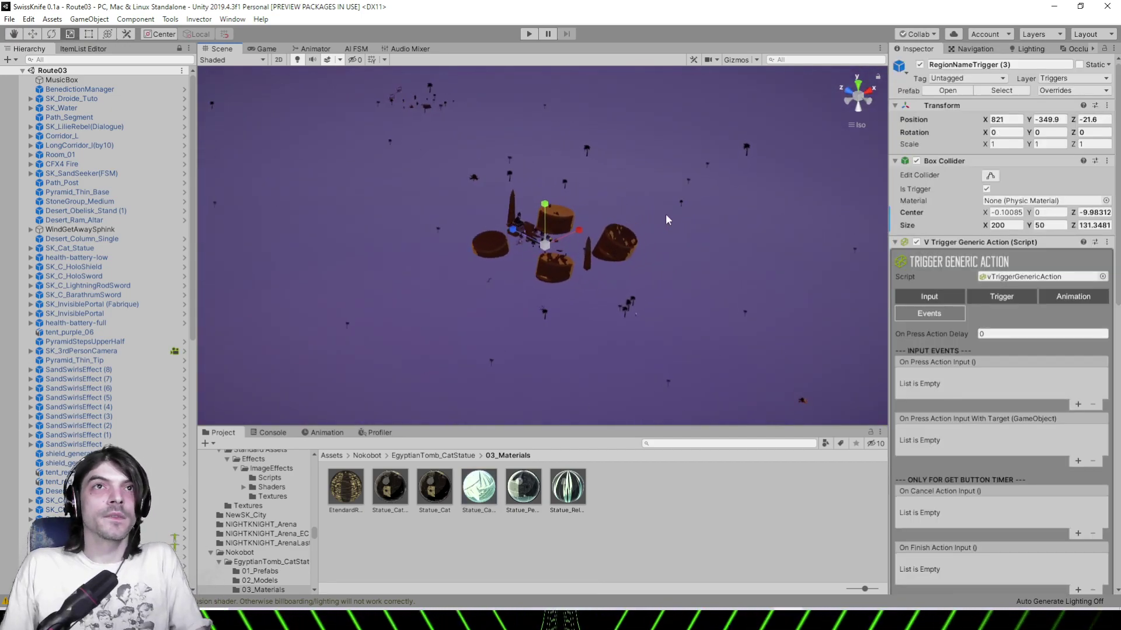
scroll(551, 257, up, 10)
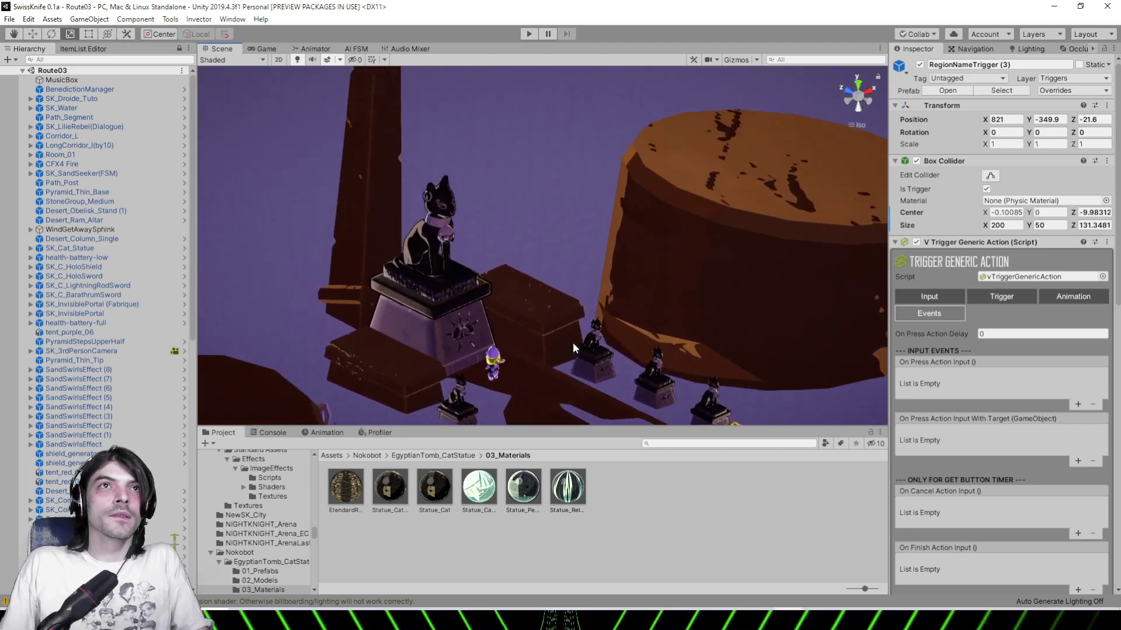
right_drag(572, 344, 441, 262)
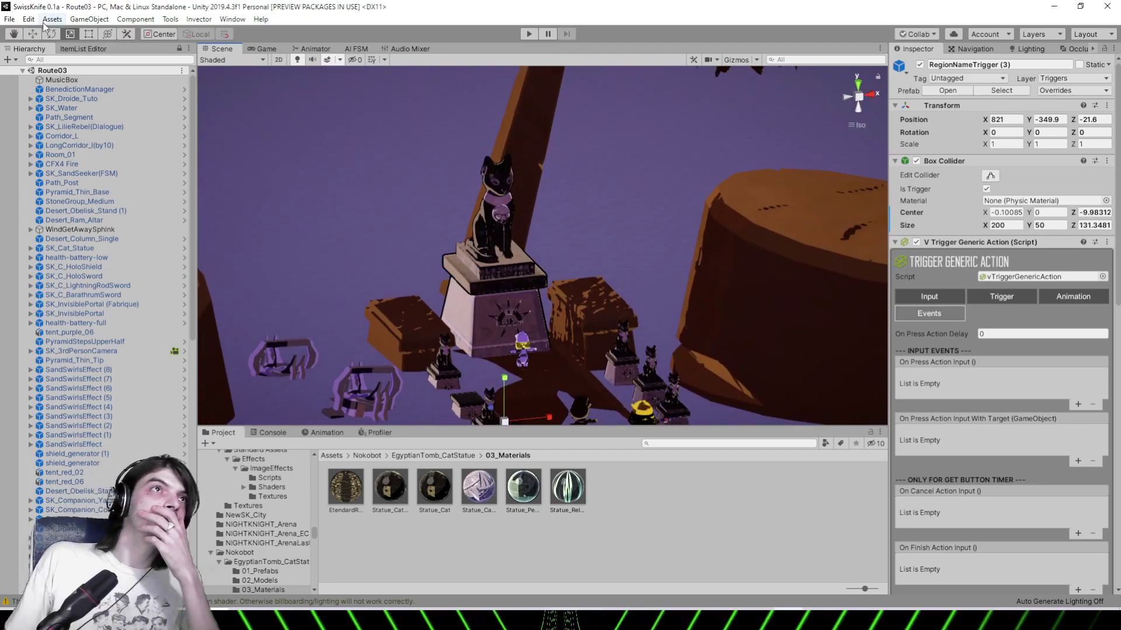
Open the DesertSahra scene from the project's Assets folder
click(10, 19)
click(35, 44)
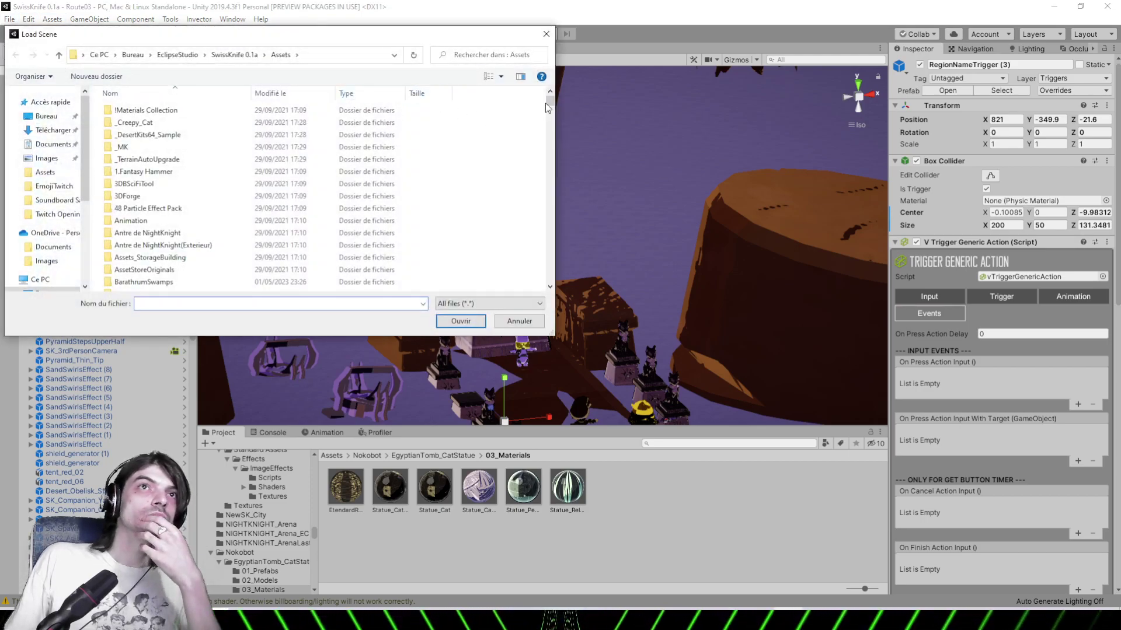
drag(547, 108, 536, 244)
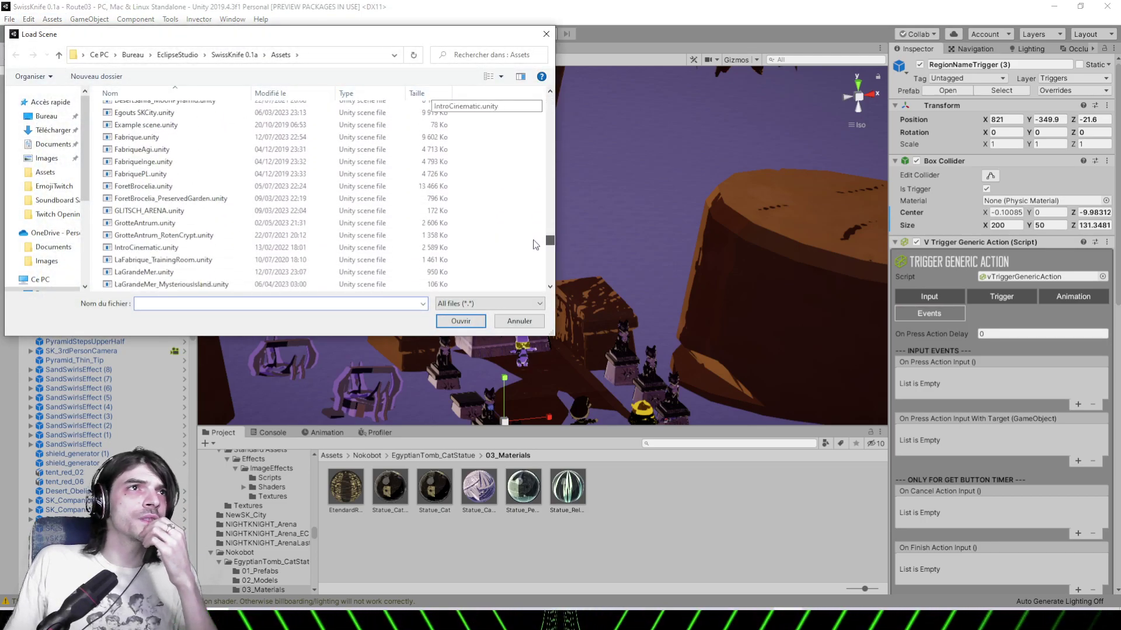
scroll(536, 244, down, 1)
scroll(536, 244, up, 1)
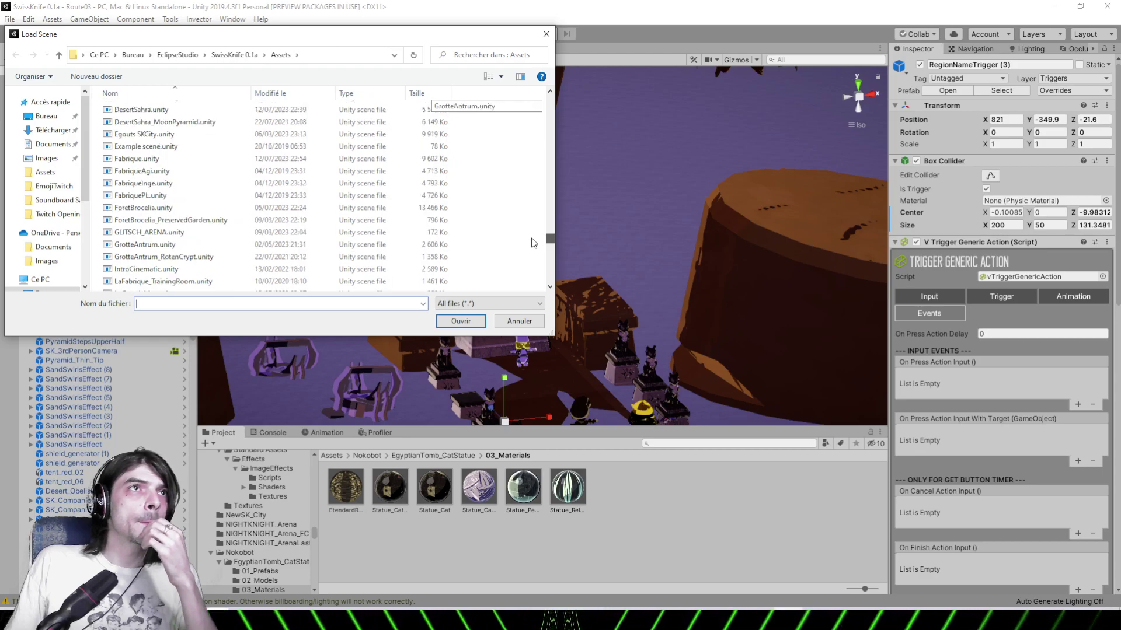
double_click(162, 111)
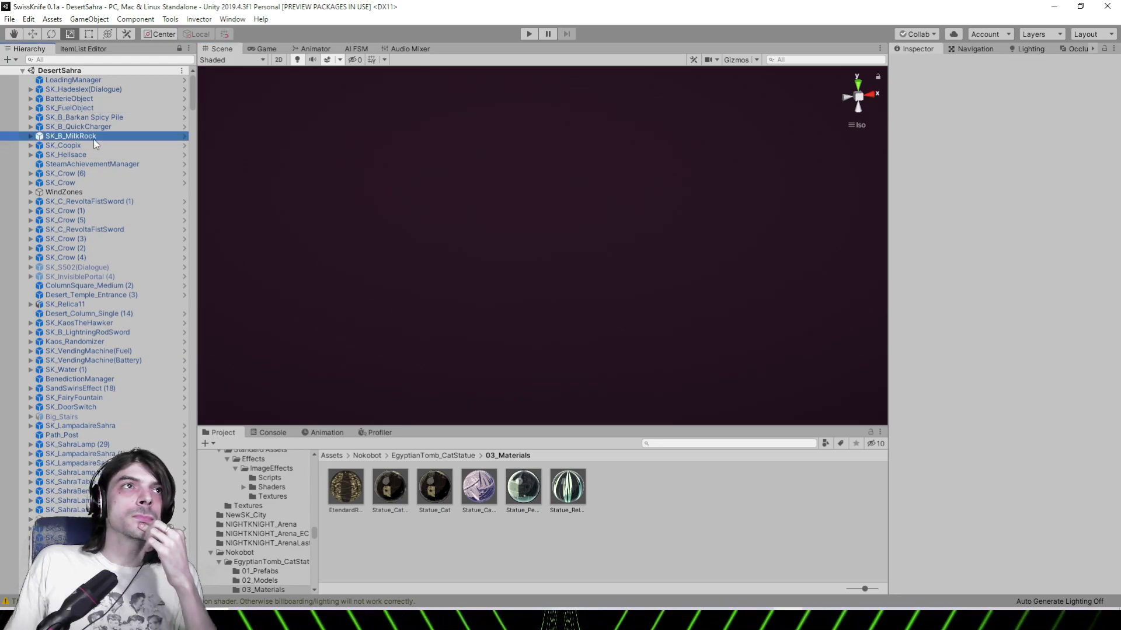
Examine the wooden buildings around SK_B_MilkRock and SK_B_LightningRodSword, close up and from a distance
key(f)
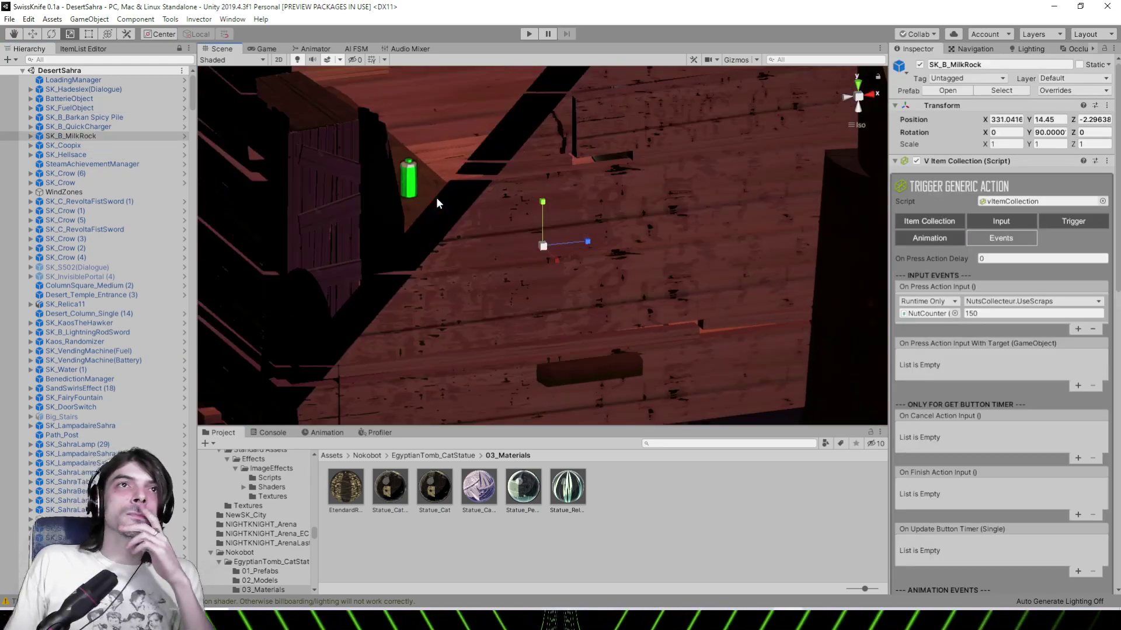
scroll(438, 202, down, 15)
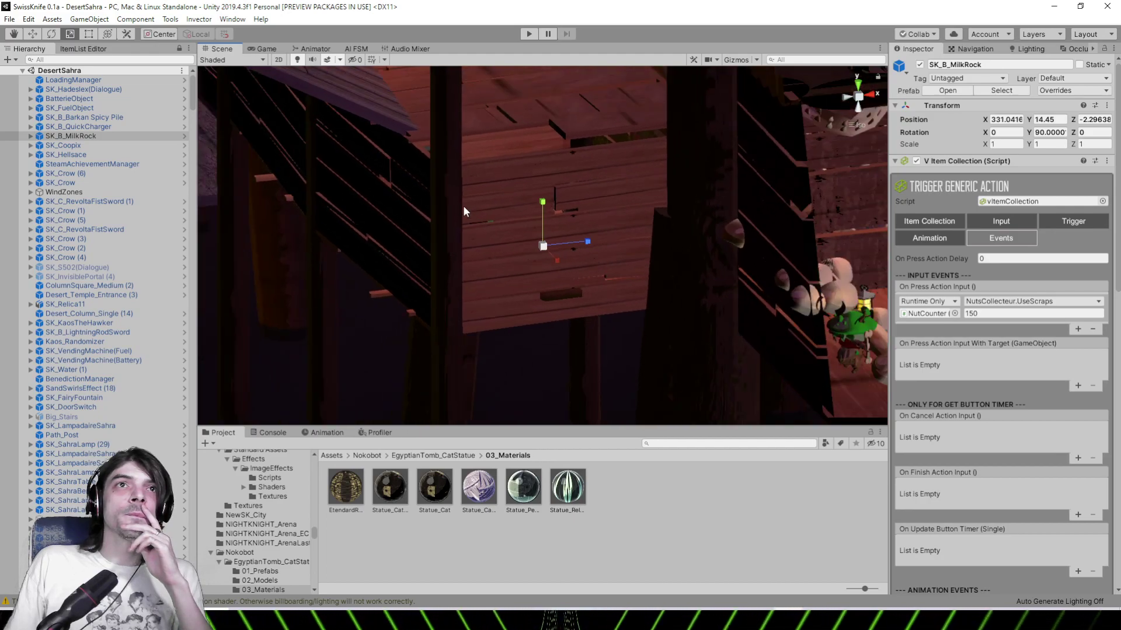
scroll(461, 209, down, 5)
click(64, 248)
click(115, 332)
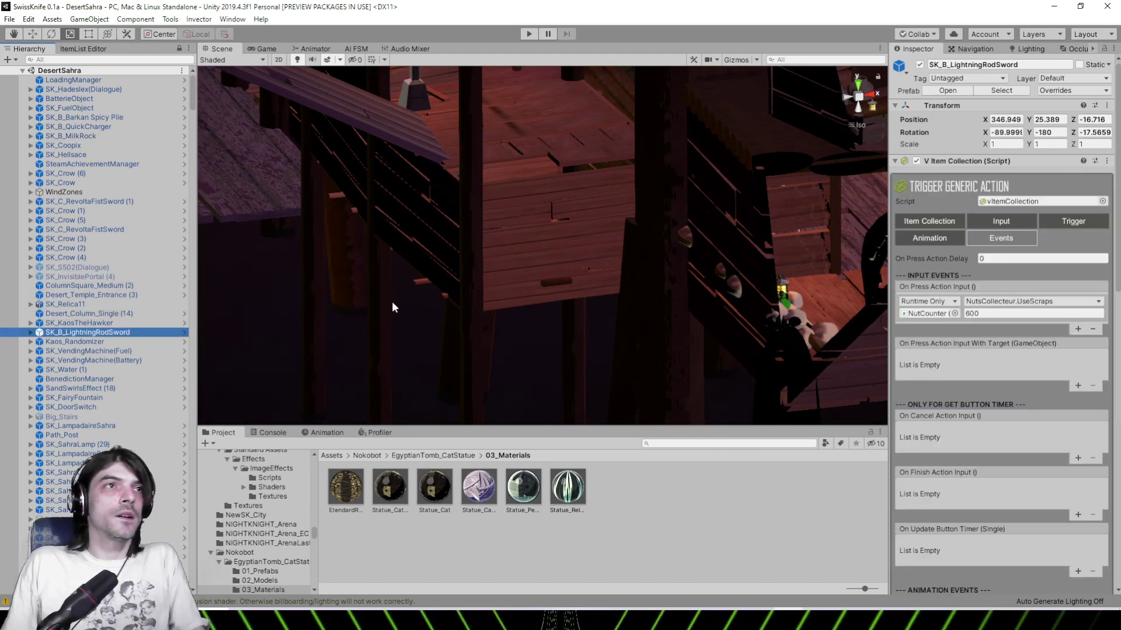
key(f)
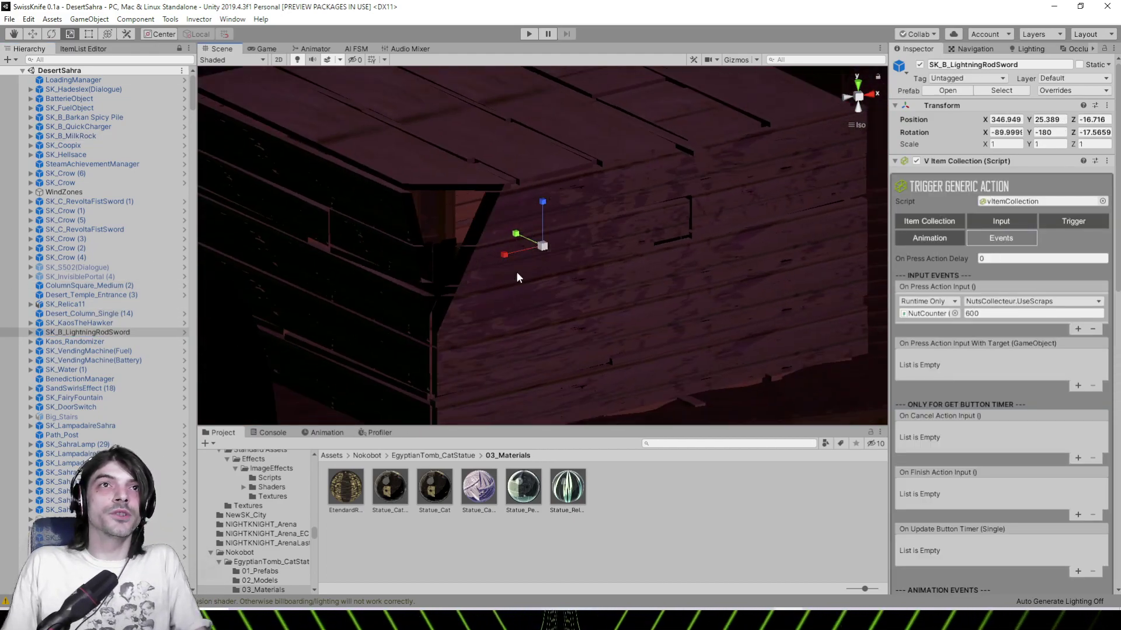
scroll(516, 272, down, 10)
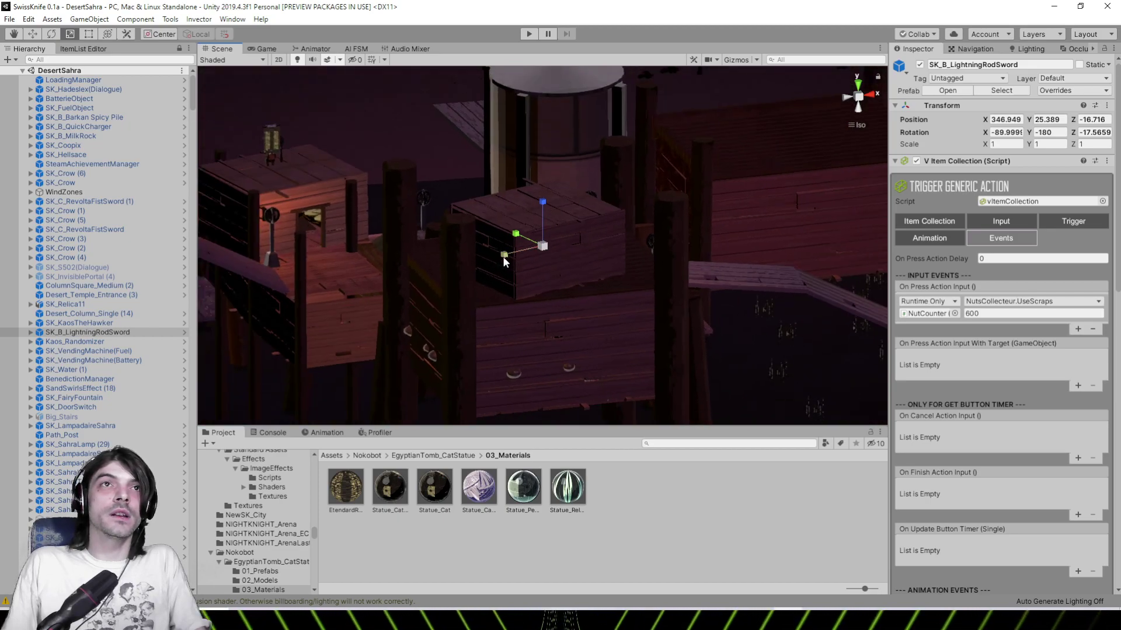
scroll(502, 256, down, 10)
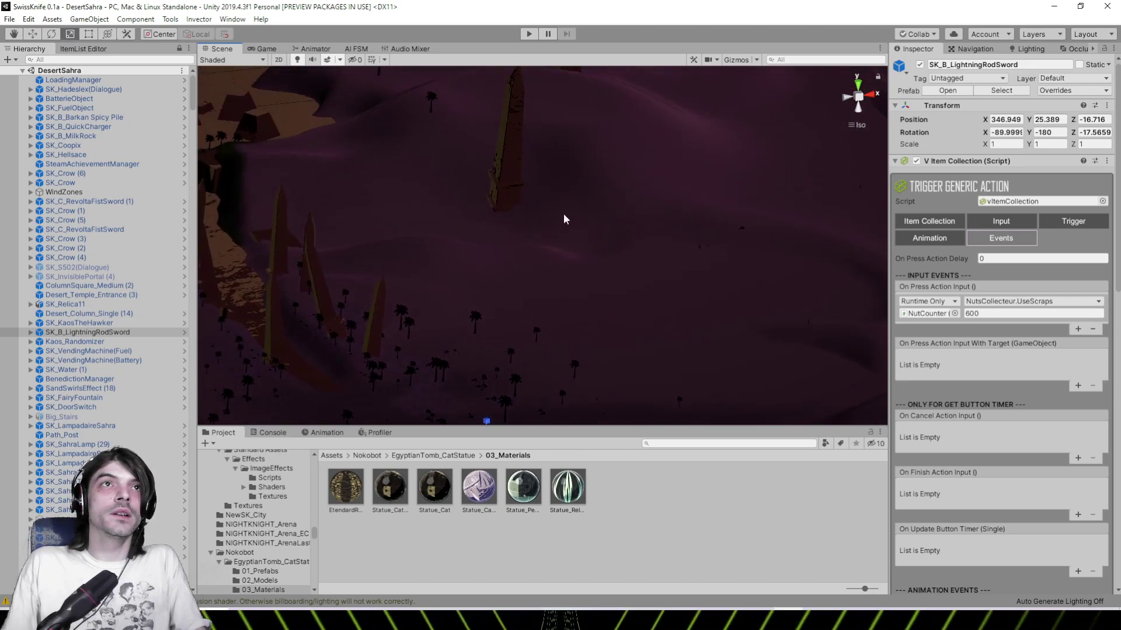
Survey the DesertSahra dunes, pyramids and walled ruins from above
middle_drag(563, 220, 495, 330)
middle_drag(555, 245, 453, 330)
right_drag(453, 330, 584, 292)
middle_drag(583, 292, 697, 279)
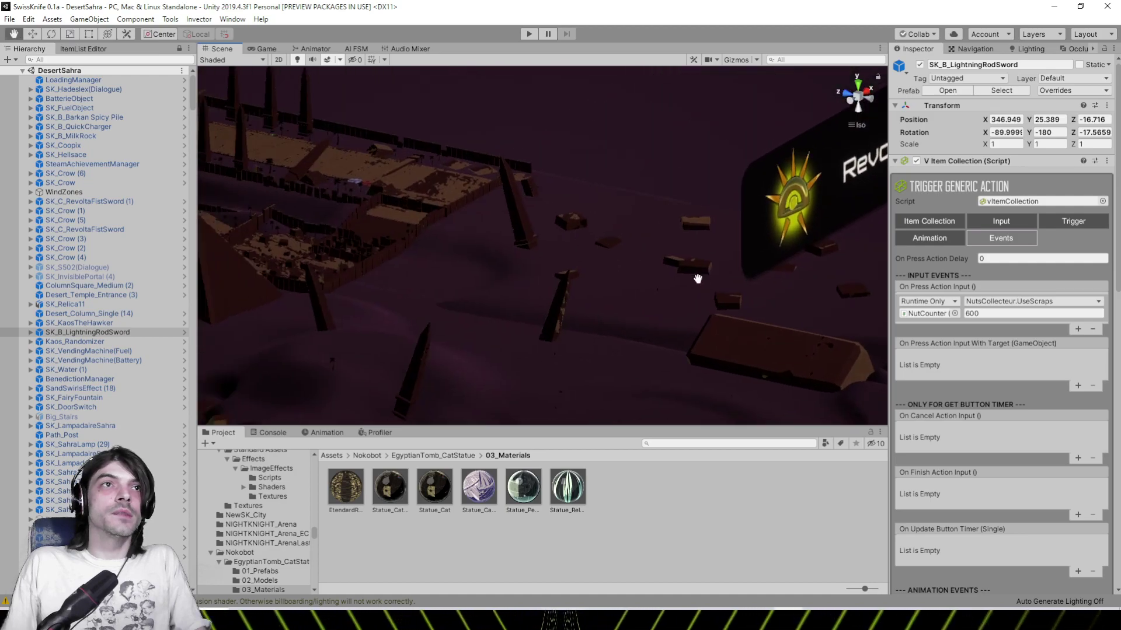
alt+drag(697, 279, 583, 287)
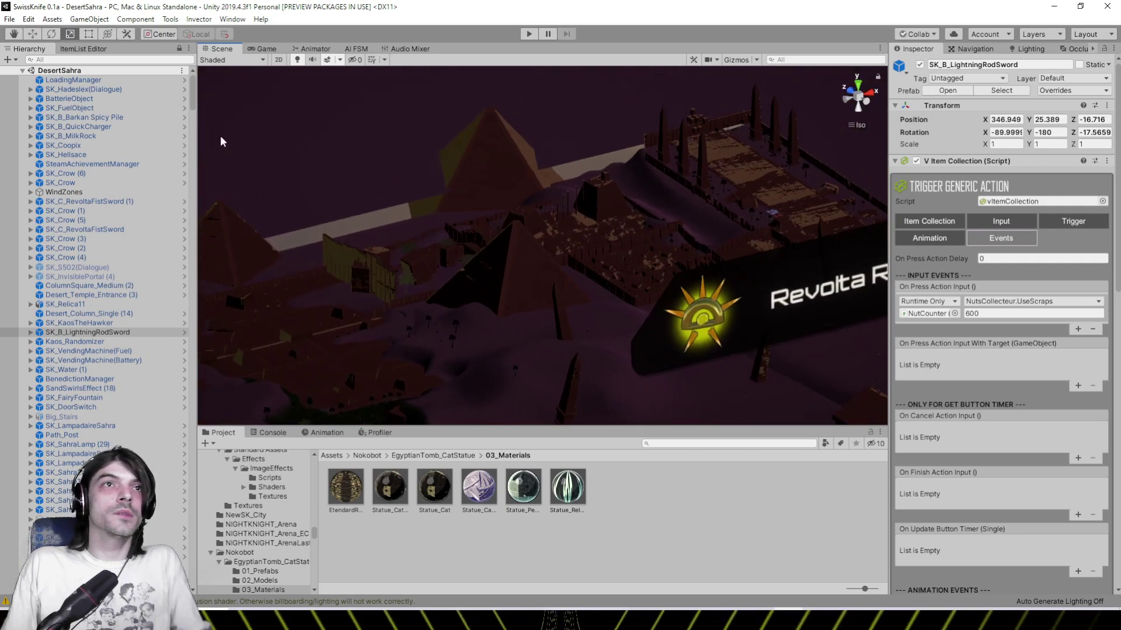
Open the Route04 scene from the project's Assets folder
click(12, 19)
click(28, 56)
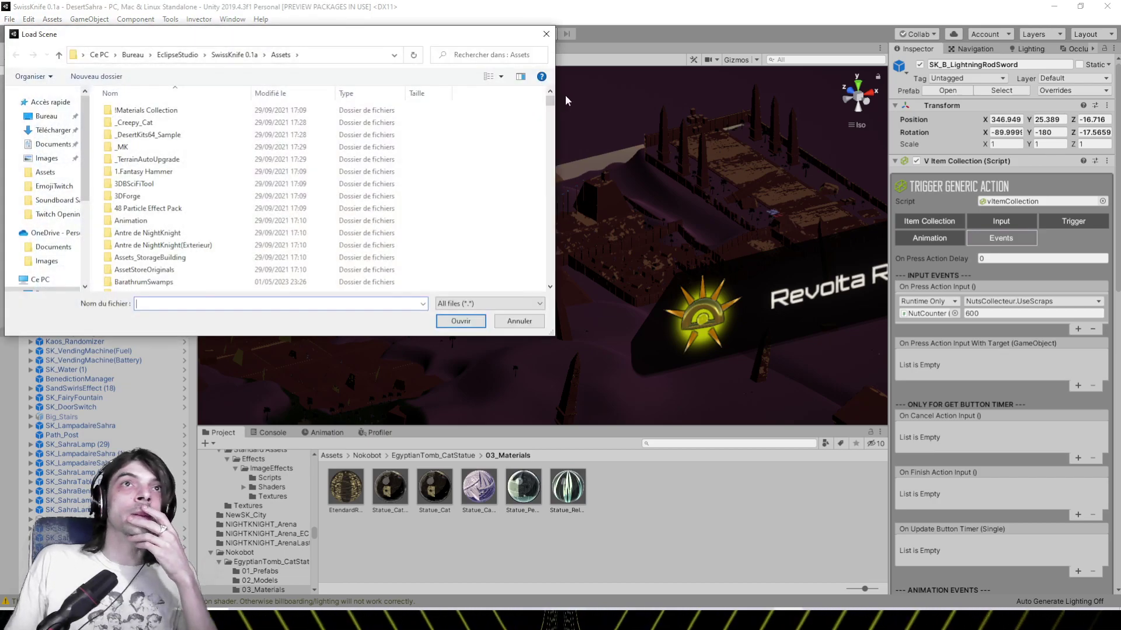
scroll(533, 264, down, 2)
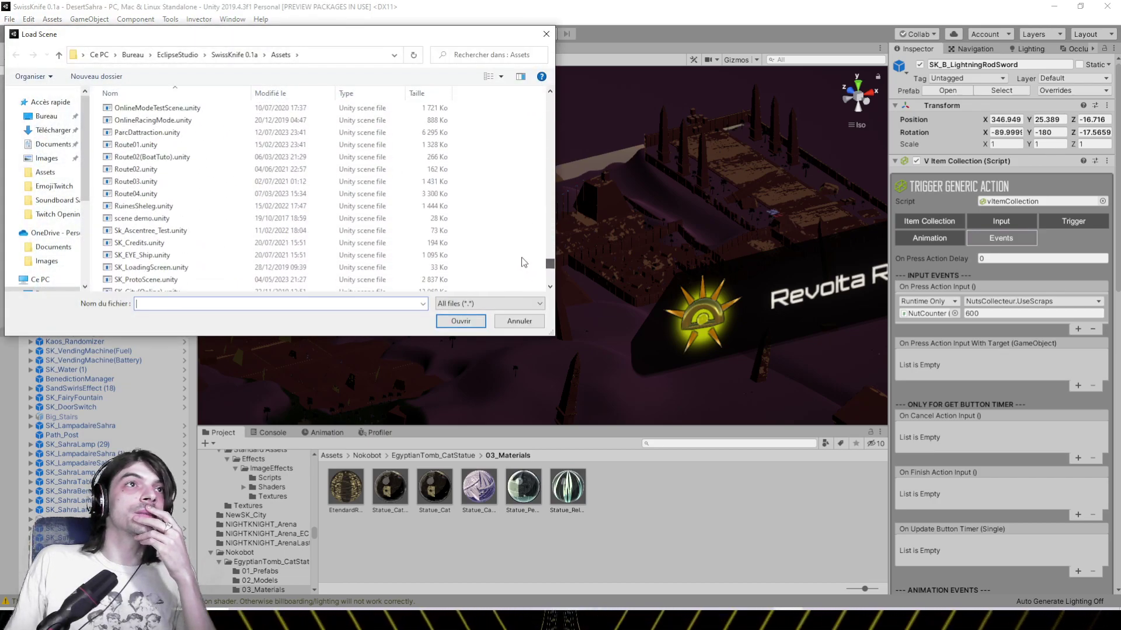
double_click(156, 194)
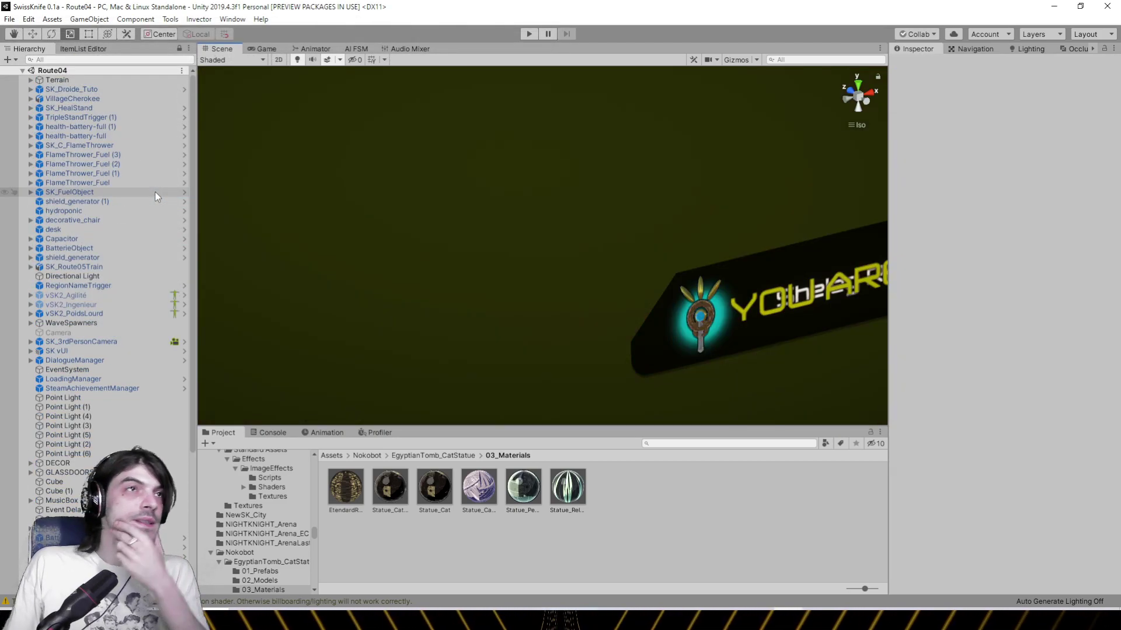
Inspect the train interior around the hydroponic planter, the GlassDoorAuto (2) frame and the PlasmaExplosionEffect
click(134, 212)
key(f)
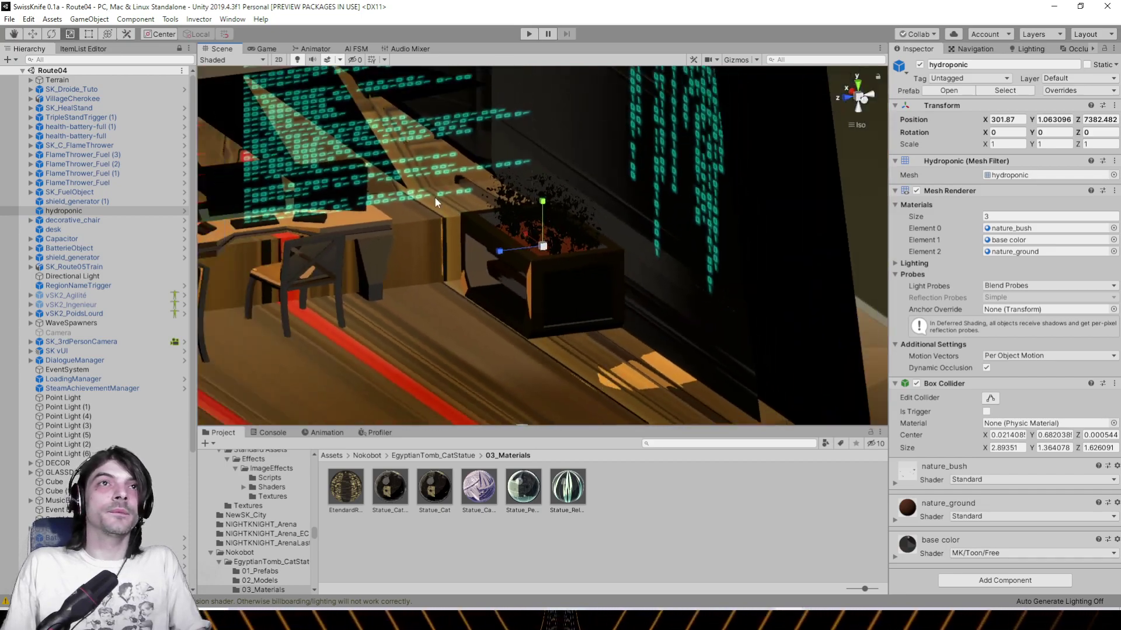
alt+drag(434, 197, 534, 287)
click(534, 287)
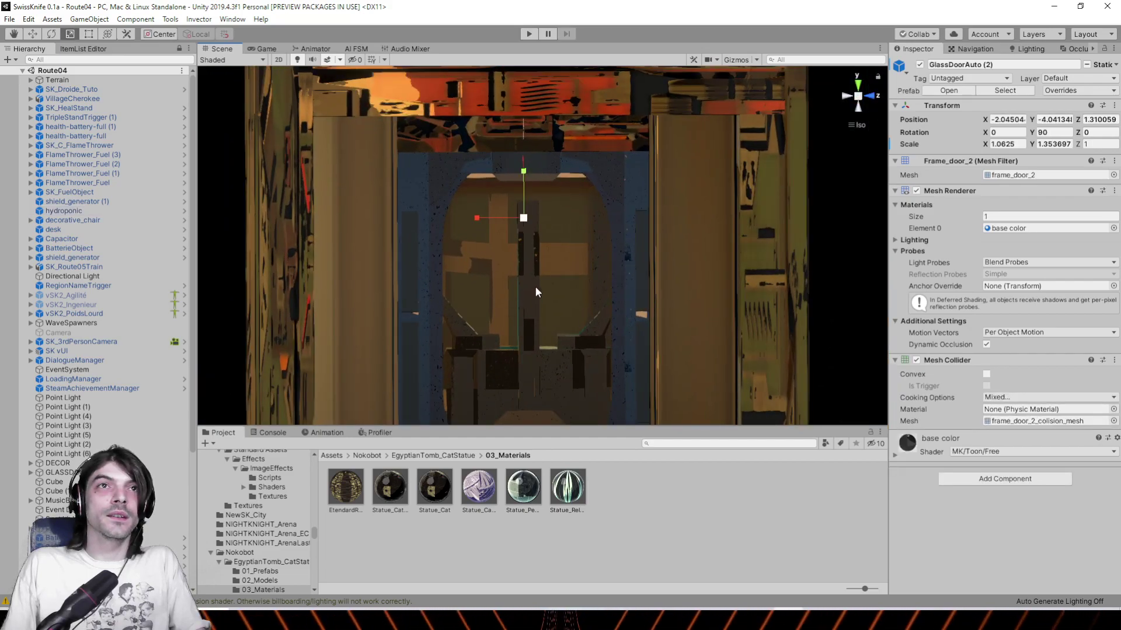
key(f)
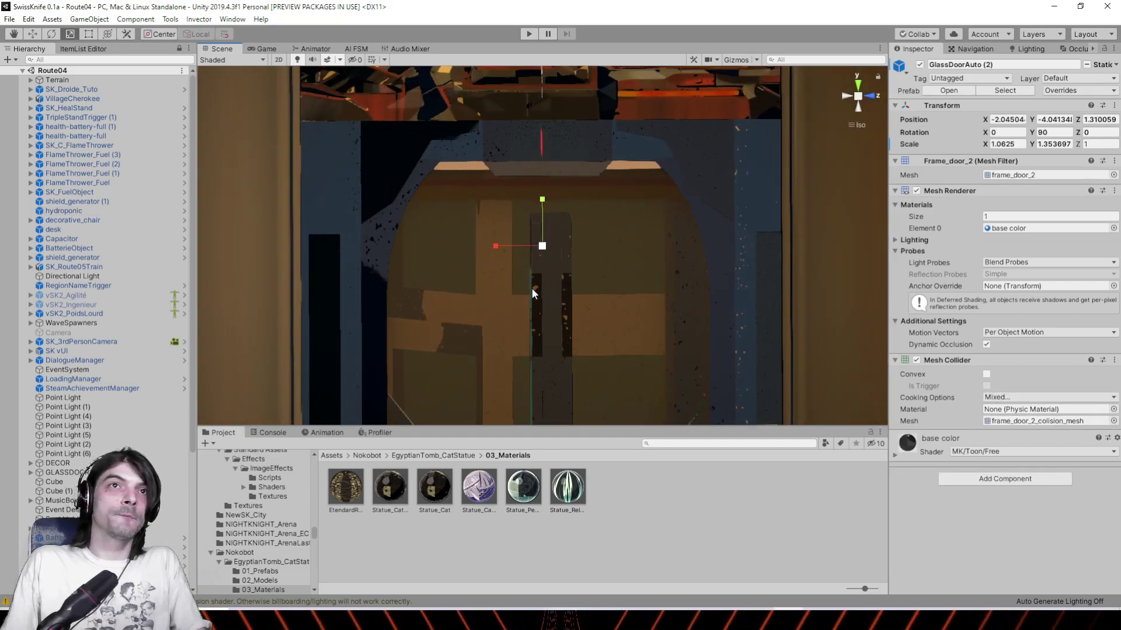
alt+drag(531, 289, 498, 286)
click(498, 285)
key(f)
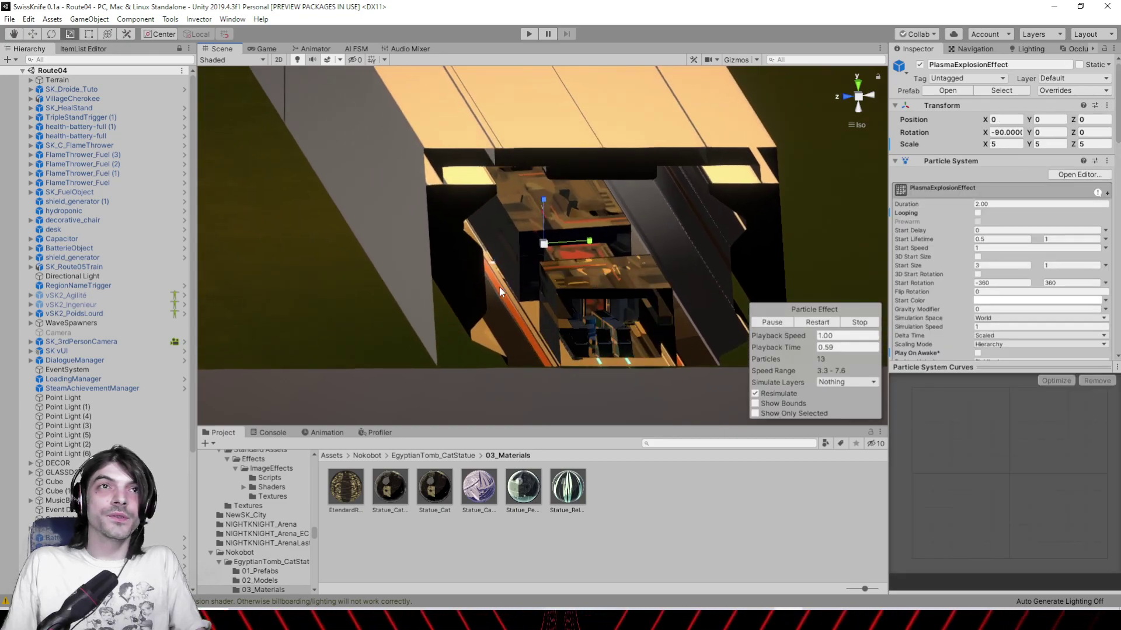
Check the shading of the Route04 train wagons from the side and through their openings
alt+drag(605, 293, 669, 316)
middle_drag(654, 315, 251, 185)
alt+drag(324, 202, 764, 181)
middle_drag(764, 181, 328, 359)
alt+drag(329, 359, 646, 267)
scroll(509, 224, down, 4)
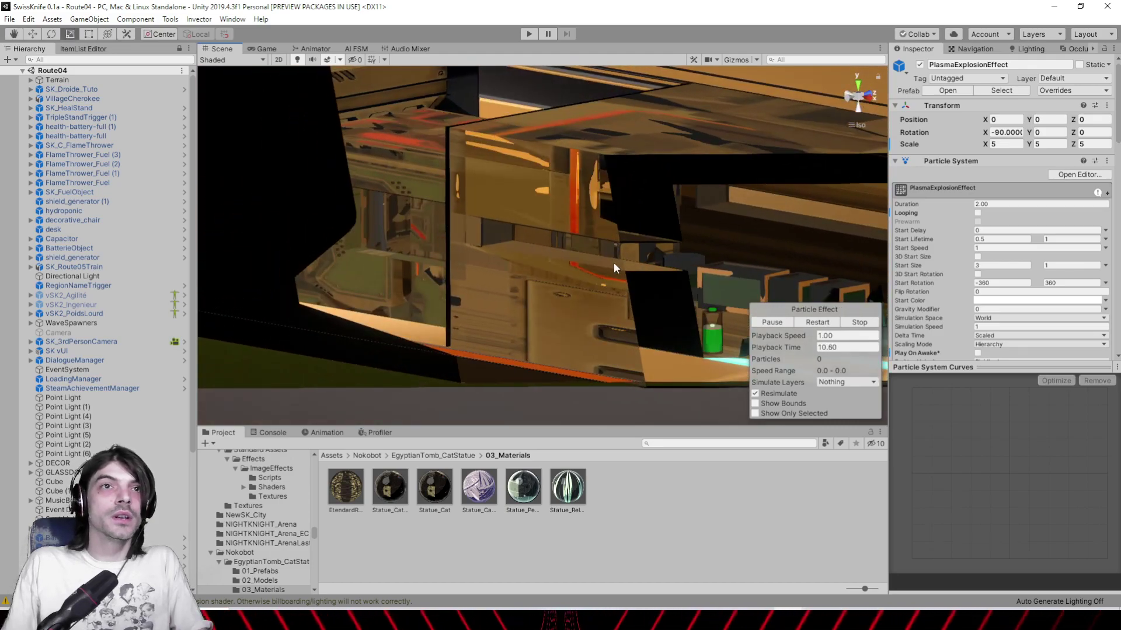
Open the SK_ProtoScene scene from the project's Assets folder
click(10, 20)
click(26, 43)
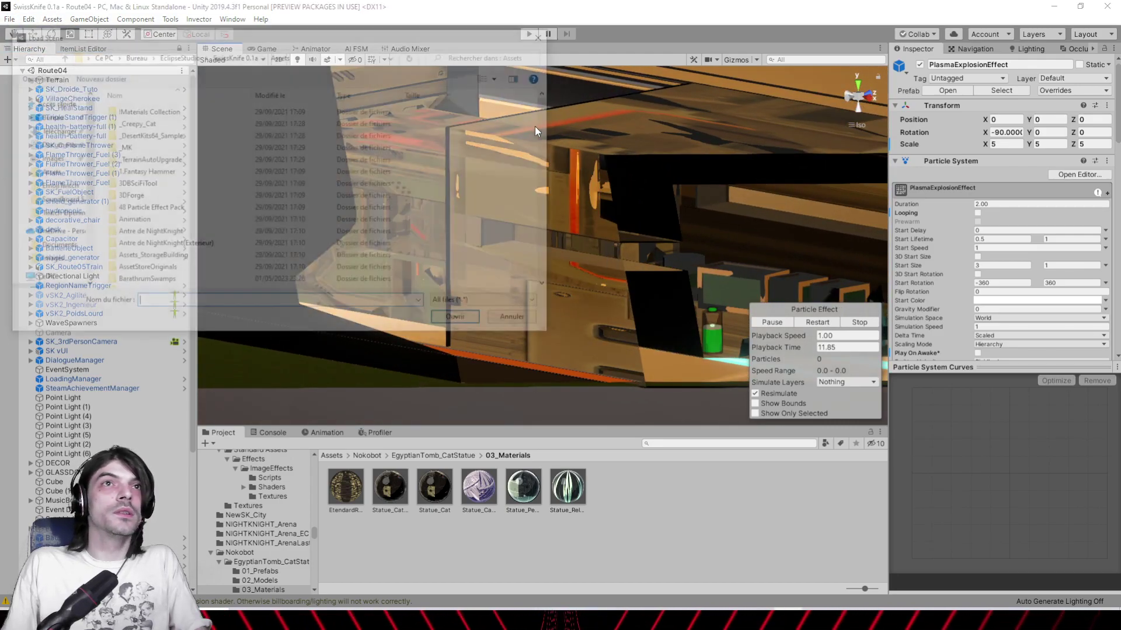
drag(550, 100, 537, 274)
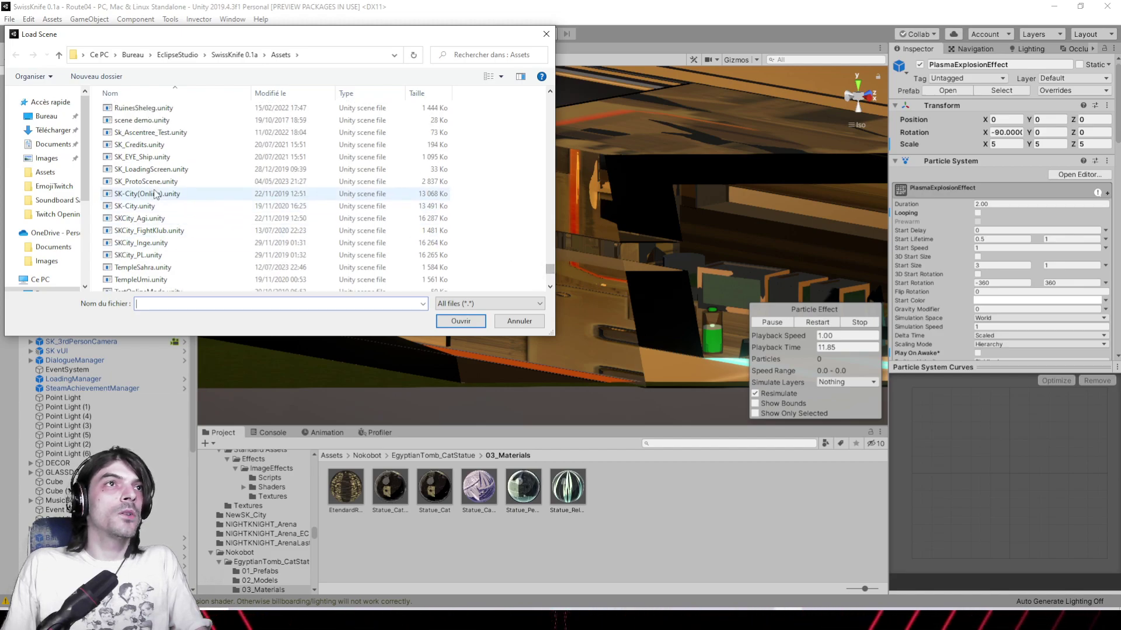
double_click(158, 188)
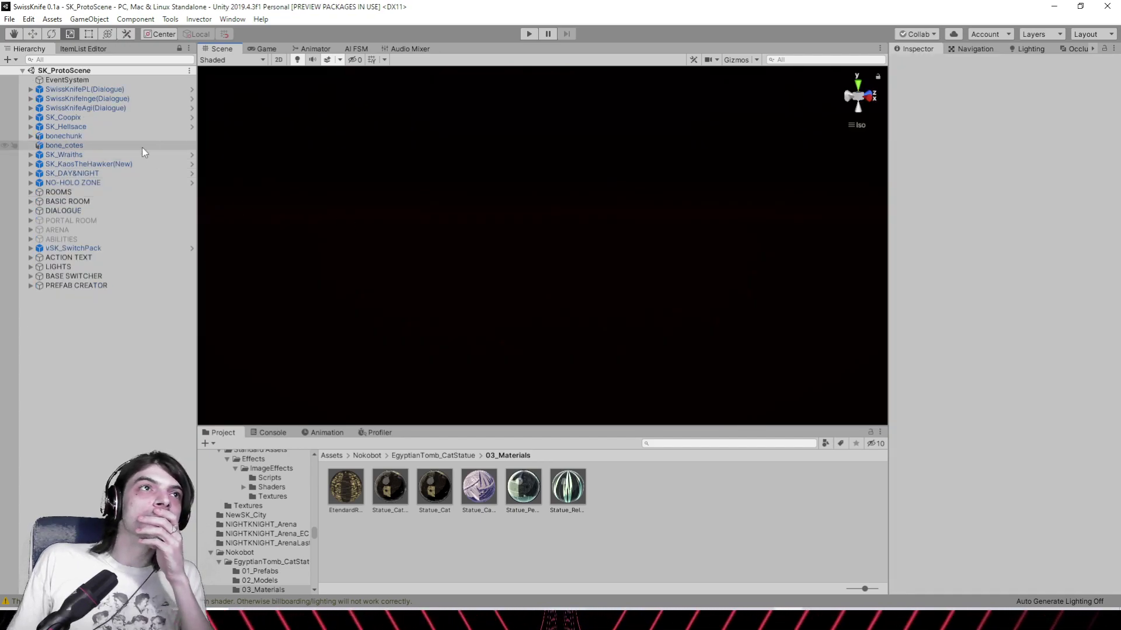
Examine the area around the bone_cotes object, then survey the prototype rooms from above
click(142, 147)
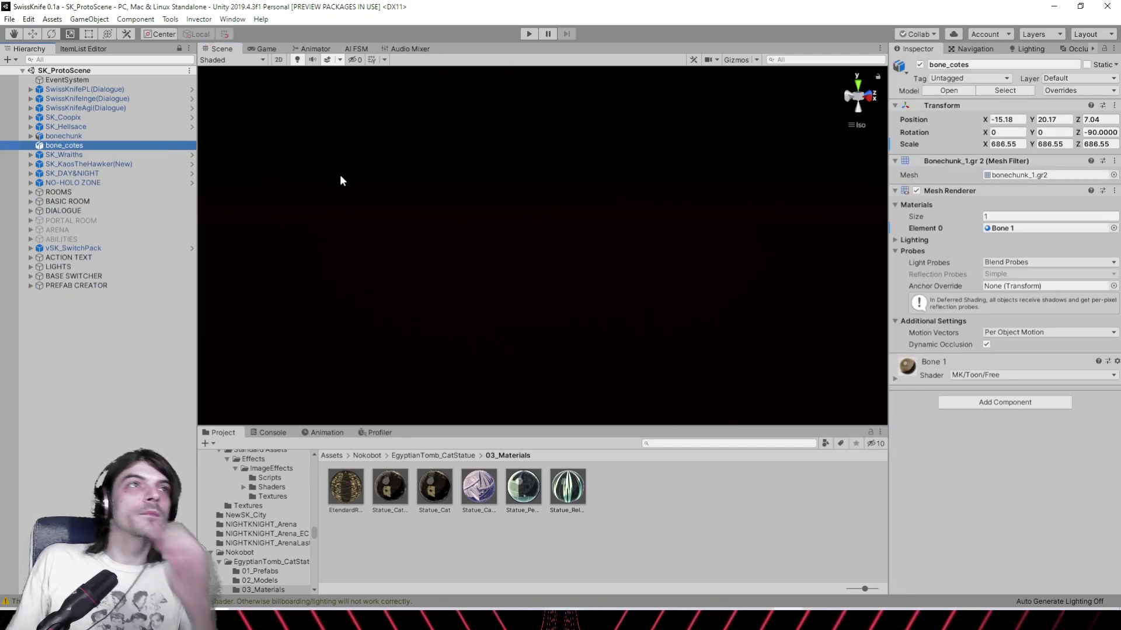
key(f)
scroll(447, 212, down, 12)
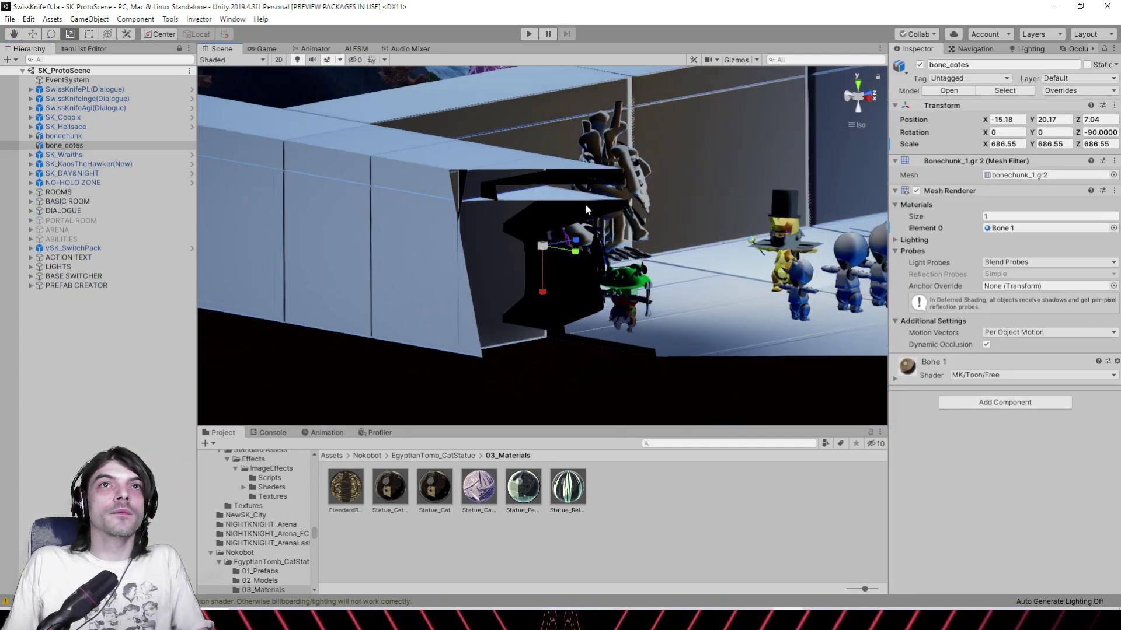
scroll(642, 187, down, 4)
middle_drag(573, 148, 429, 226)
right_drag(689, 204, 386, 273)
scroll(386, 274, down, 4)
middle_drag(385, 274, 523, 254)
Open the testprotoscene scene from the project's Assets folder
click(10, 19)
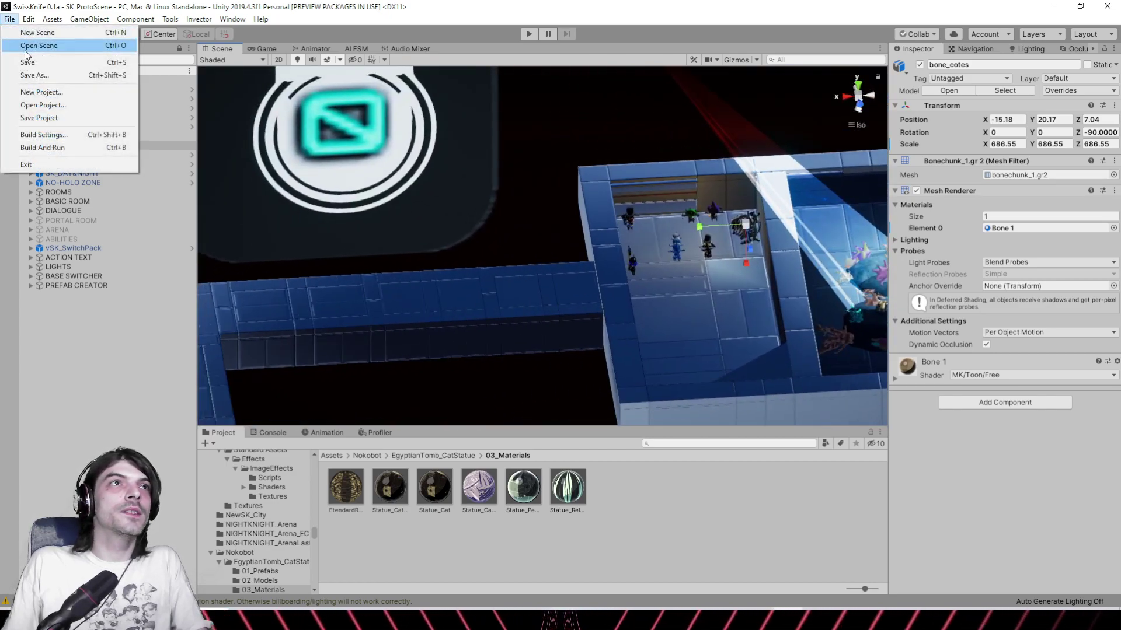
click(30, 45)
drag(548, 221, 552, 279)
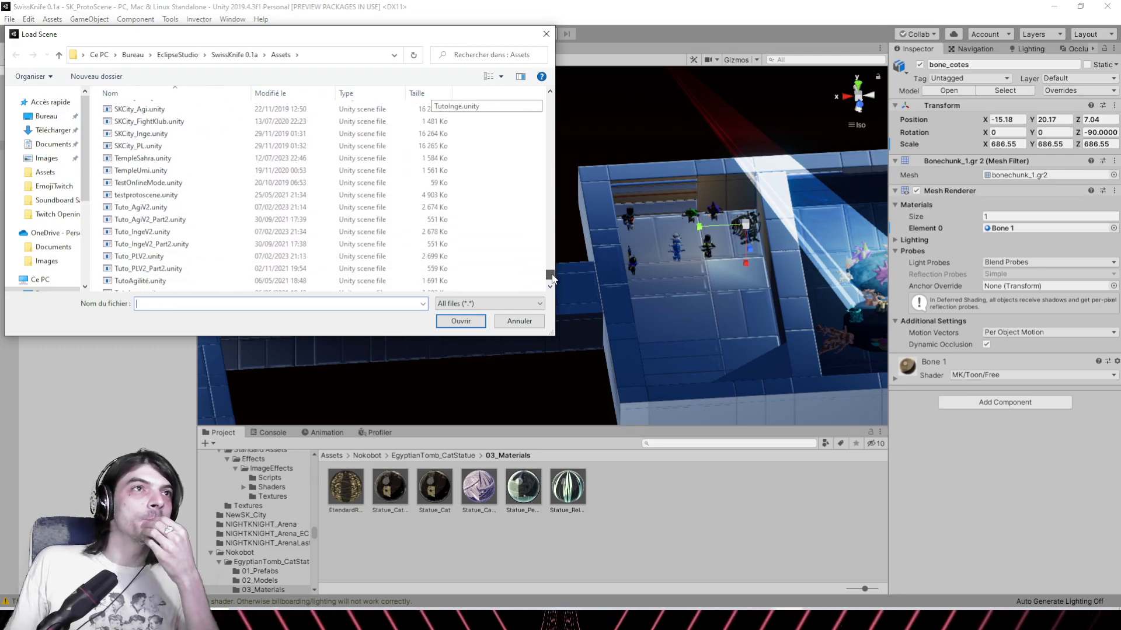
double_click(173, 194)
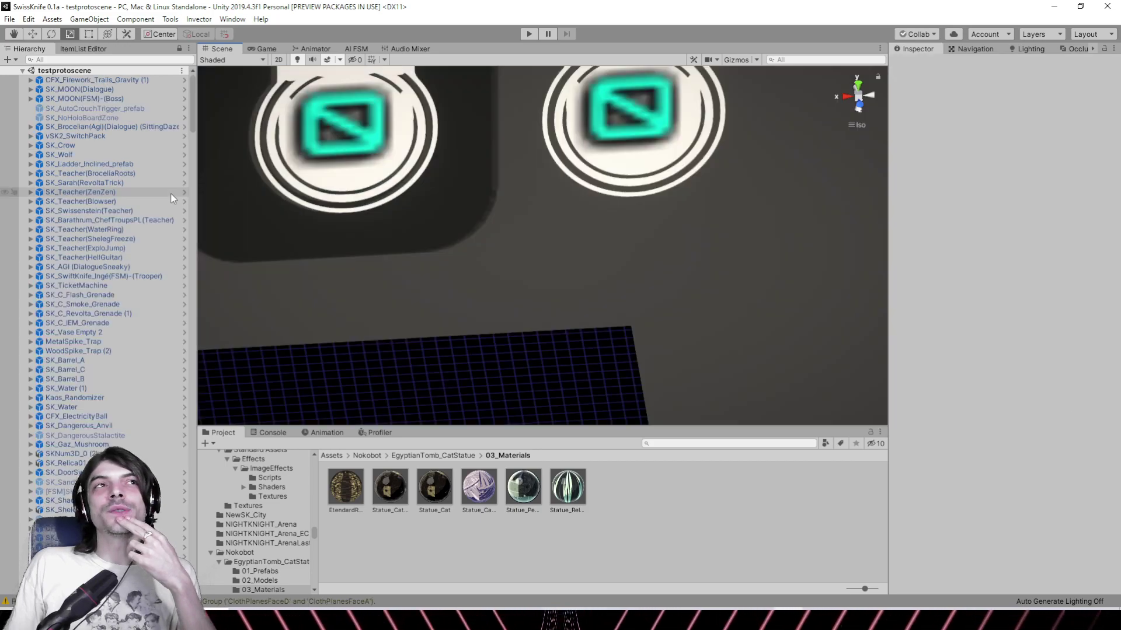
Survey the whole testprotoscene layout with its buildings, paths and test objects
scroll(429, 253, down, 8)
middle_drag(421, 251, 607, 164)
scroll(617, 324, down, 4)
middle_drag(618, 326, 730, 200)
scroll(729, 199, down, 3)
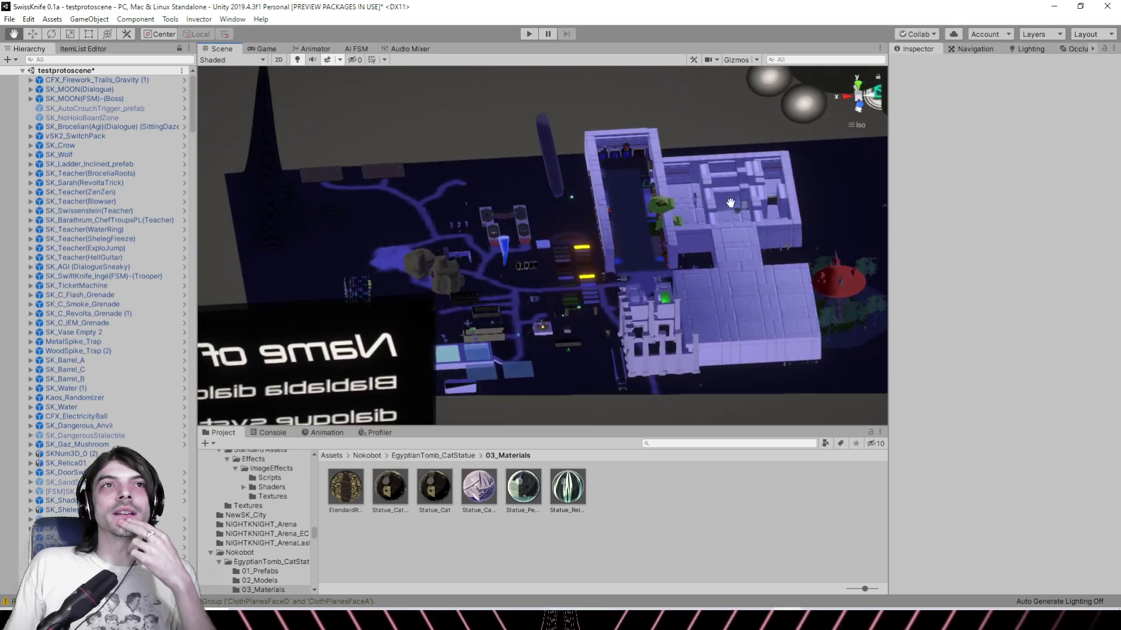
right_drag(467, 155, 372, 309)
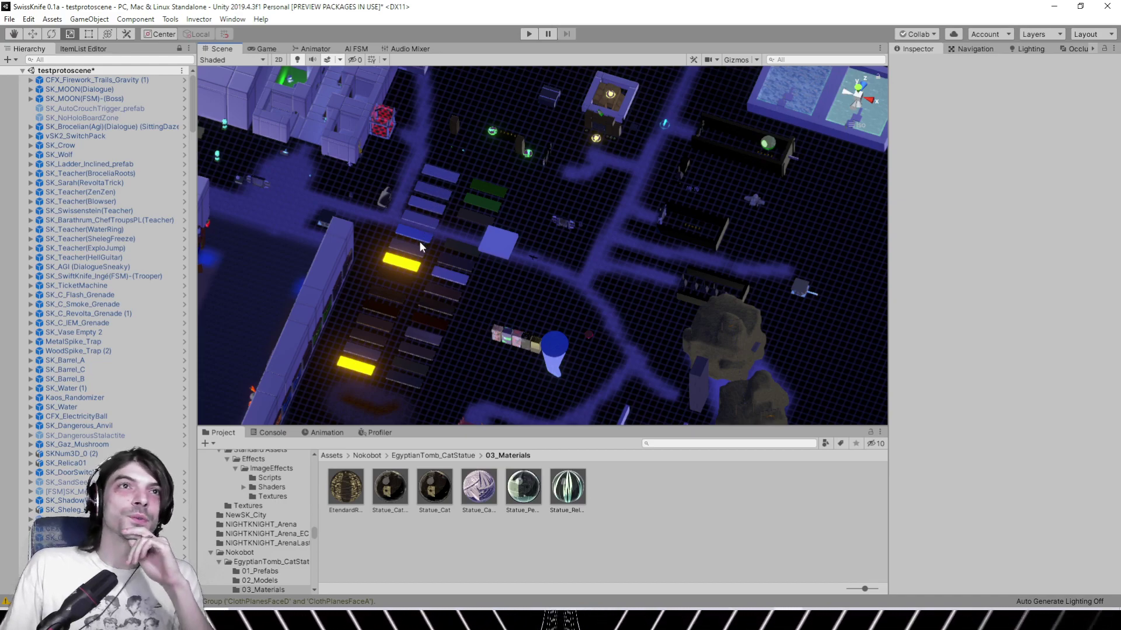
Examine the rows of coloured platforms and the props placed around them on the grid floor
middle_drag(345, 224, 497, 298)
scroll(464, 283, up, 6)
right_drag(461, 281, 671, 200)
middle_drag(688, 271, 397, 365)
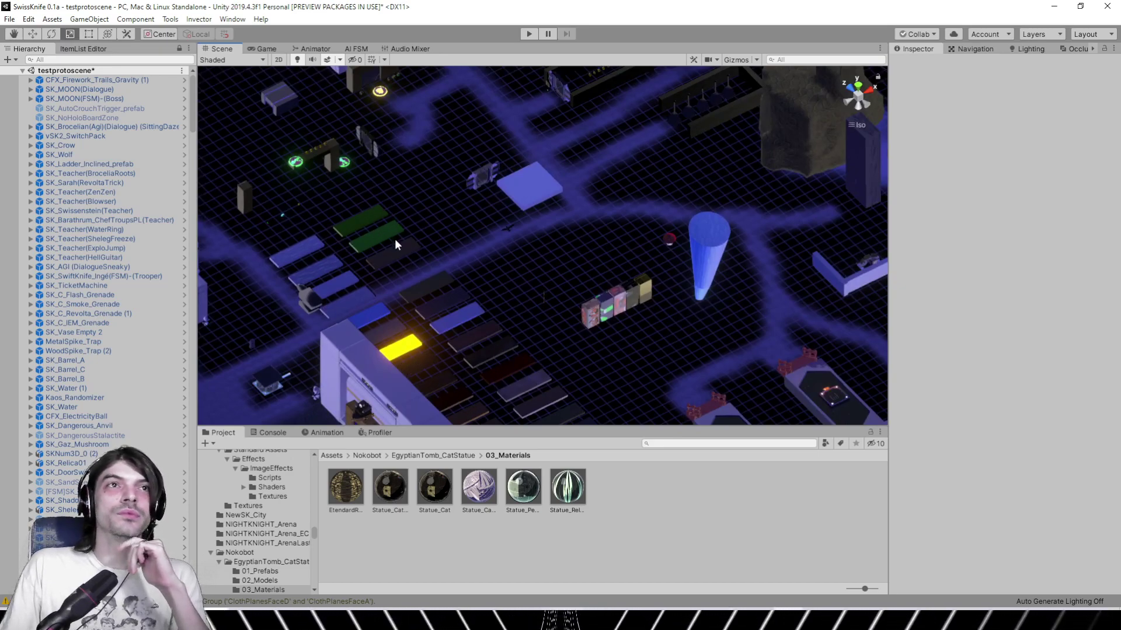
alt+drag(489, 309, 403, 287)
middle_drag(402, 287, 326, 320)
right_drag(327, 320, 436, 267)
middle_drag(435, 268, 563, 195)
Inspect the long hall lined with themed portals from several angles
scroll(498, 219, up, 3)
alt+drag(498, 220, 18, 242)
alt+drag(730, 222, 636, 234)
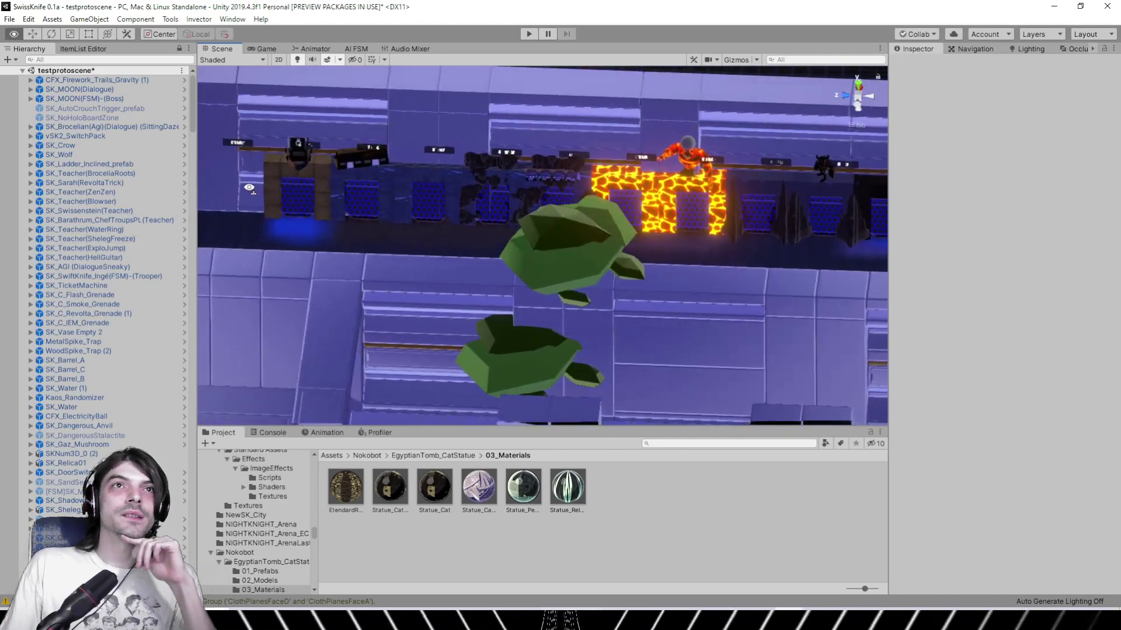
middle_drag(636, 233, 336, 265)
alt+drag(336, 265, 611, 222)
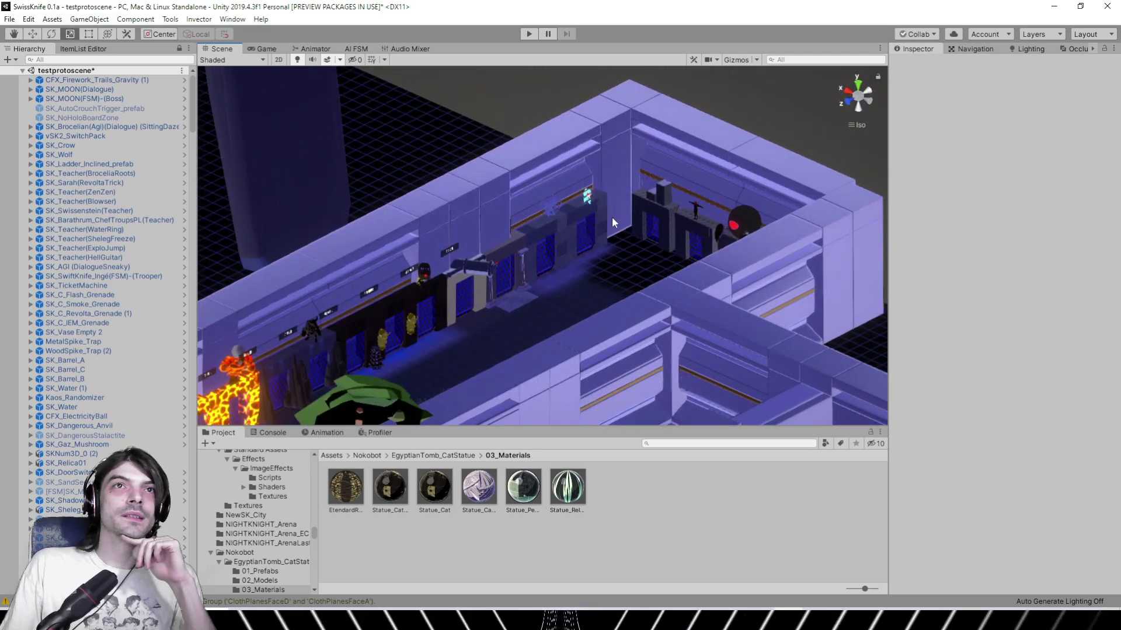
Move on to the Eclipse Studio building and examine its three lit doorways and emblems
alt+drag(457, 350, 491, 232)
scroll(491, 232, down, 8)
middle_drag(393, 225, 561, 181)
alt+drag(392, 212, 559, 343)
alt+drag(658, 253, 514, 226)
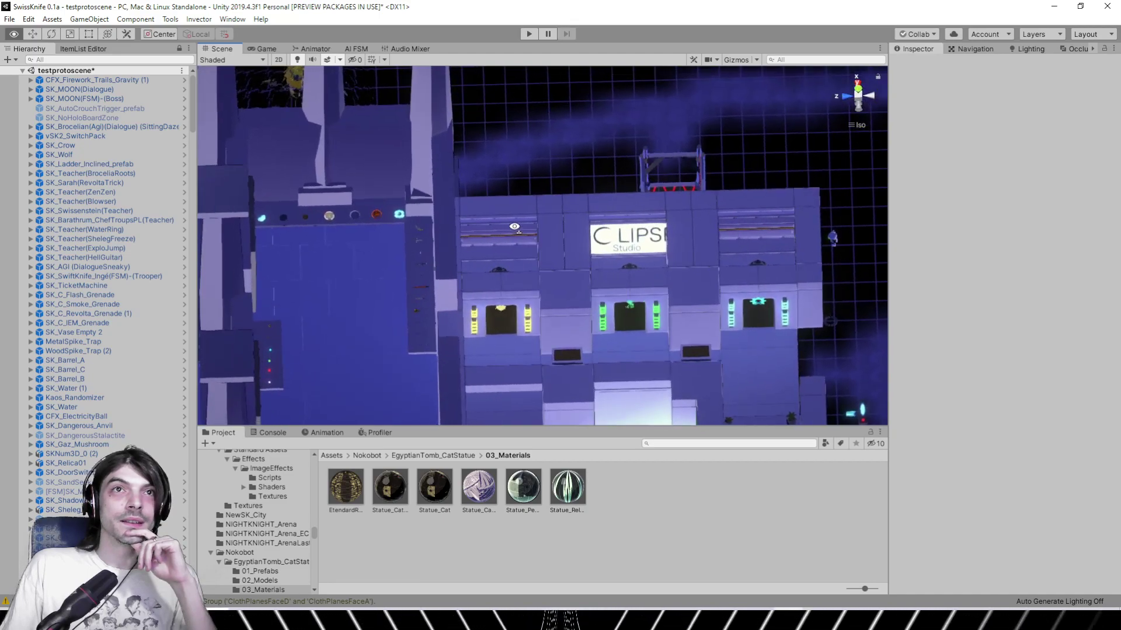
alt+drag(514, 280, 522, 345)
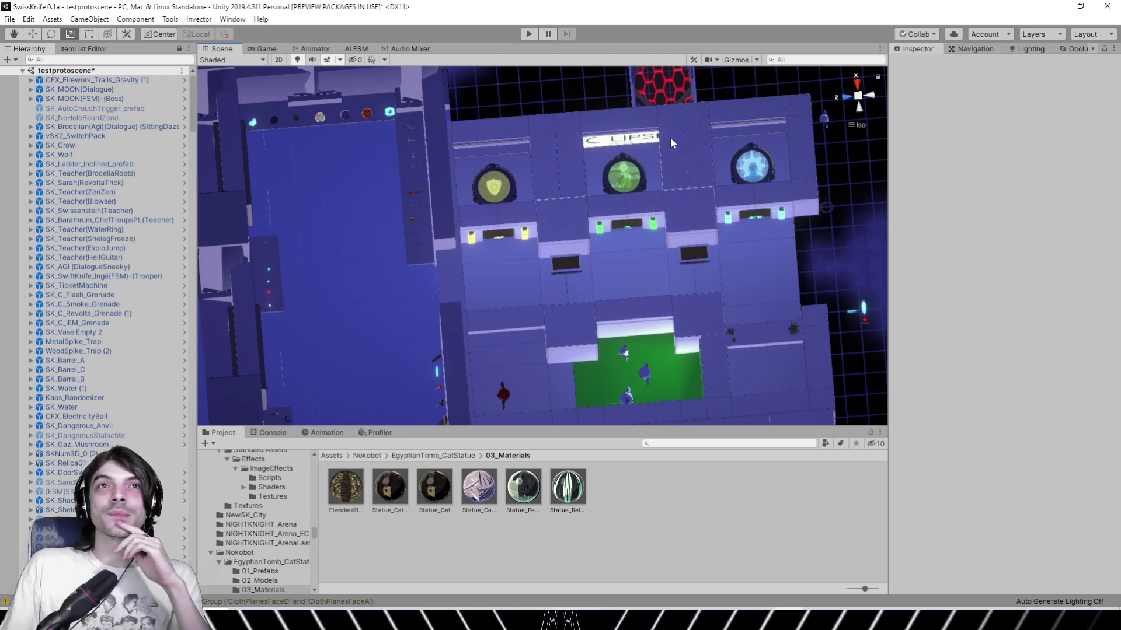
Examine the small item displays along the inner walls of the hall beside the Eclipse Studio building
right_drag(412, 257, 412, 200)
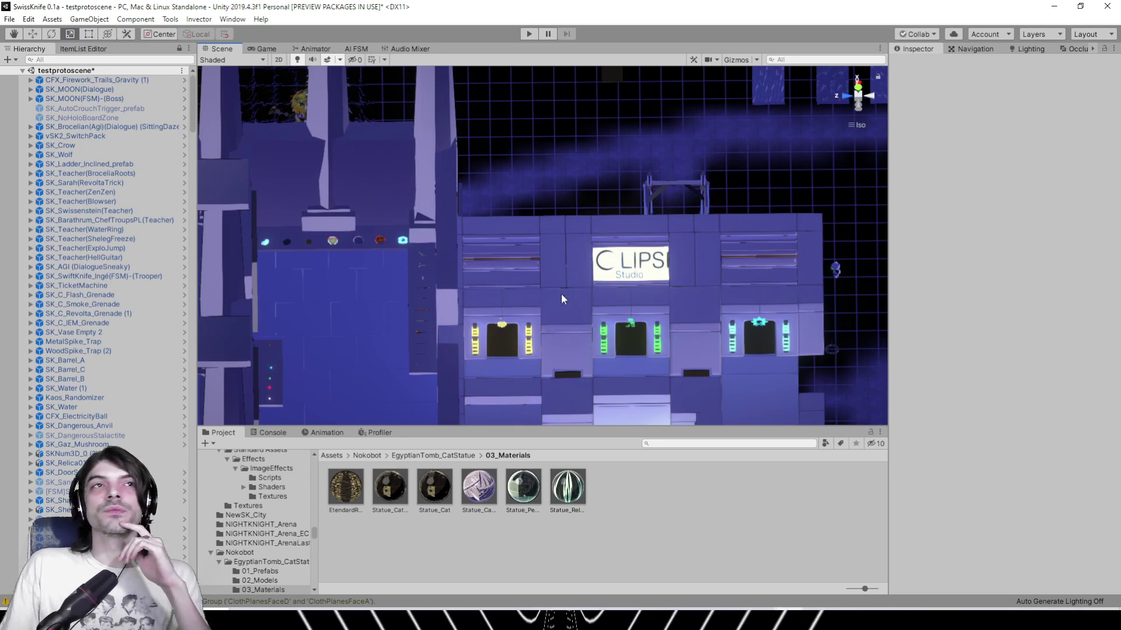
alt+drag(456, 313, 603, 339)
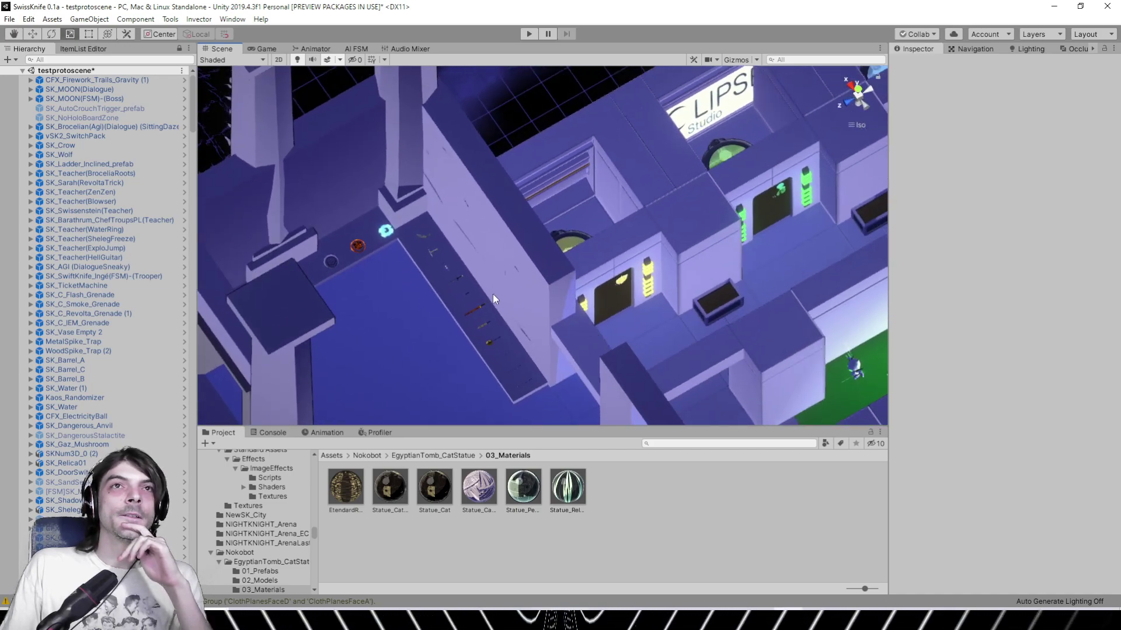
alt+drag(494, 296, 530, 304)
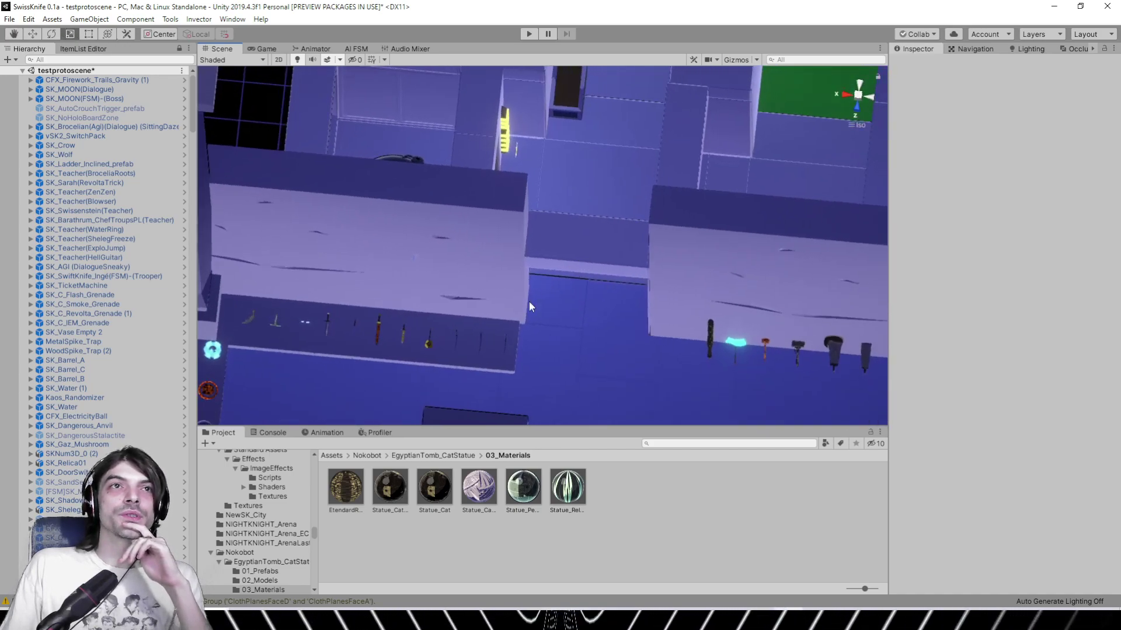
alt+drag(615, 353, 388, 348)
alt+drag(582, 375, 393, 352)
scroll(501, 343, down, 5)
middle_drag(501, 343, 539, 209)
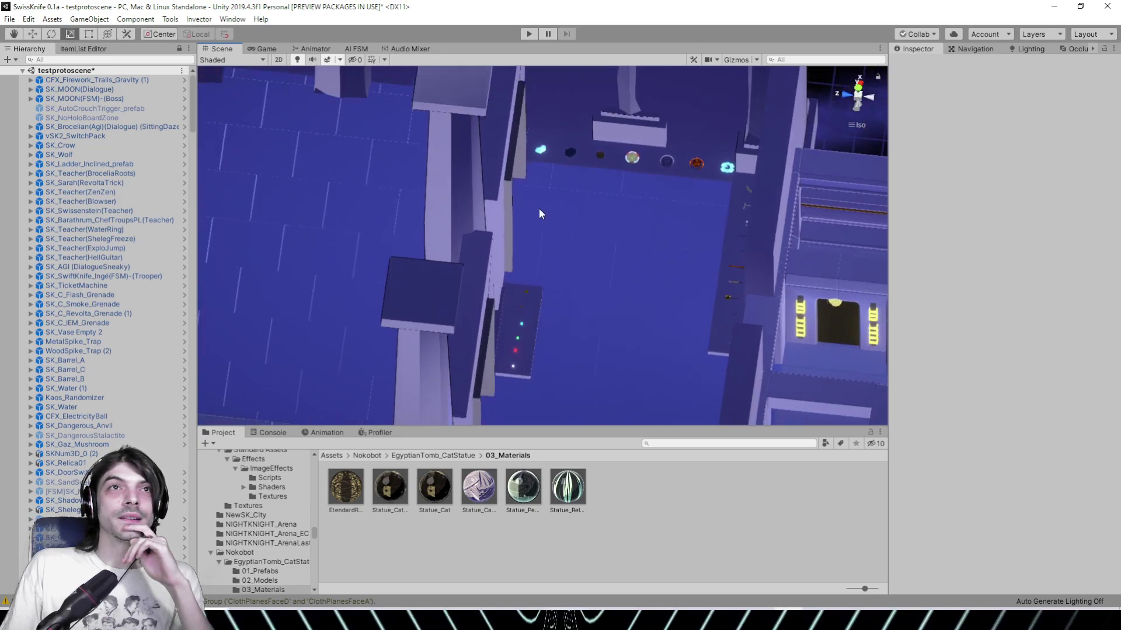
alt+drag(538, 209, 276, 251)
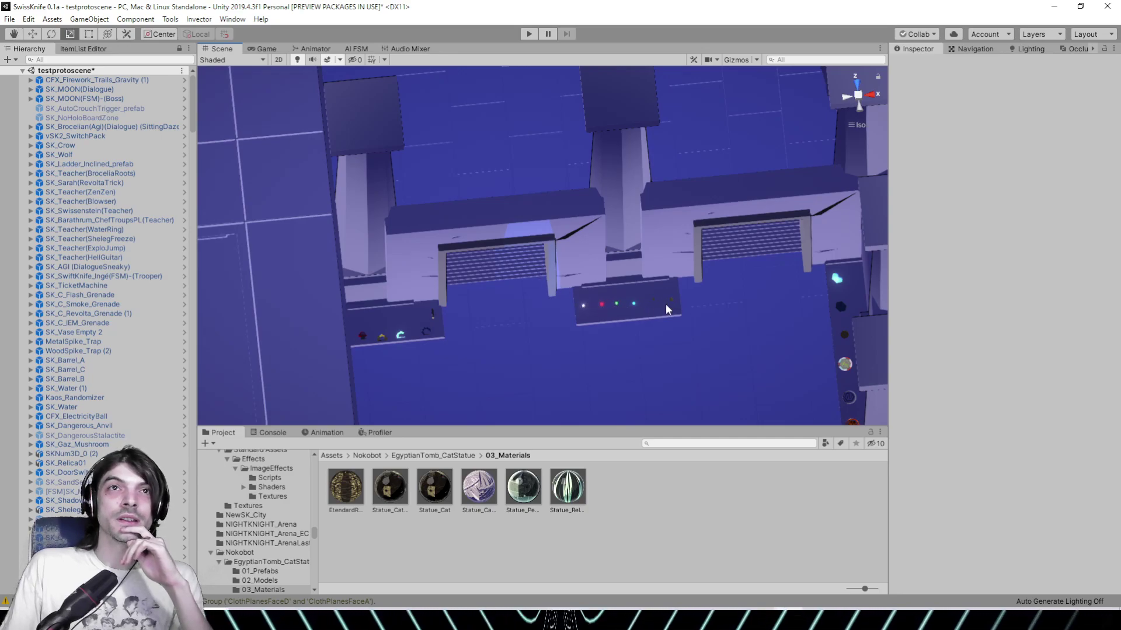
Inspect the columned hall from above and from its outer side, including the areas around it
scroll(665, 308, down, 5)
middle_drag(647, 205, 521, 391)
scroll(519, 371, down, 4)
middle_drag(520, 242, 509, 315)
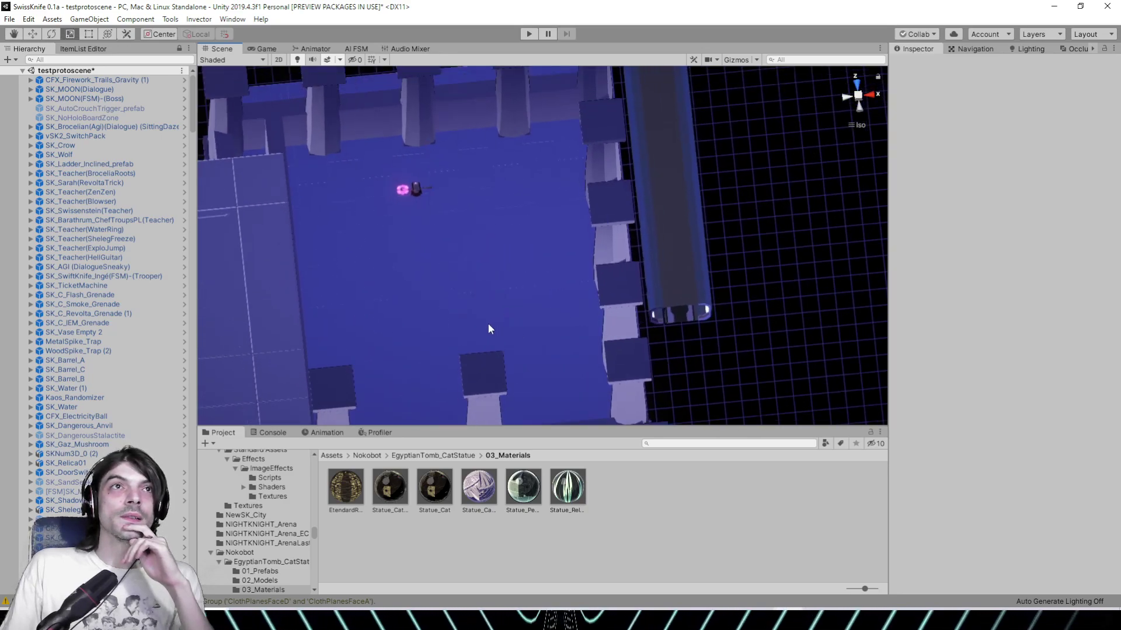
alt+drag(488, 329, 468, 347)
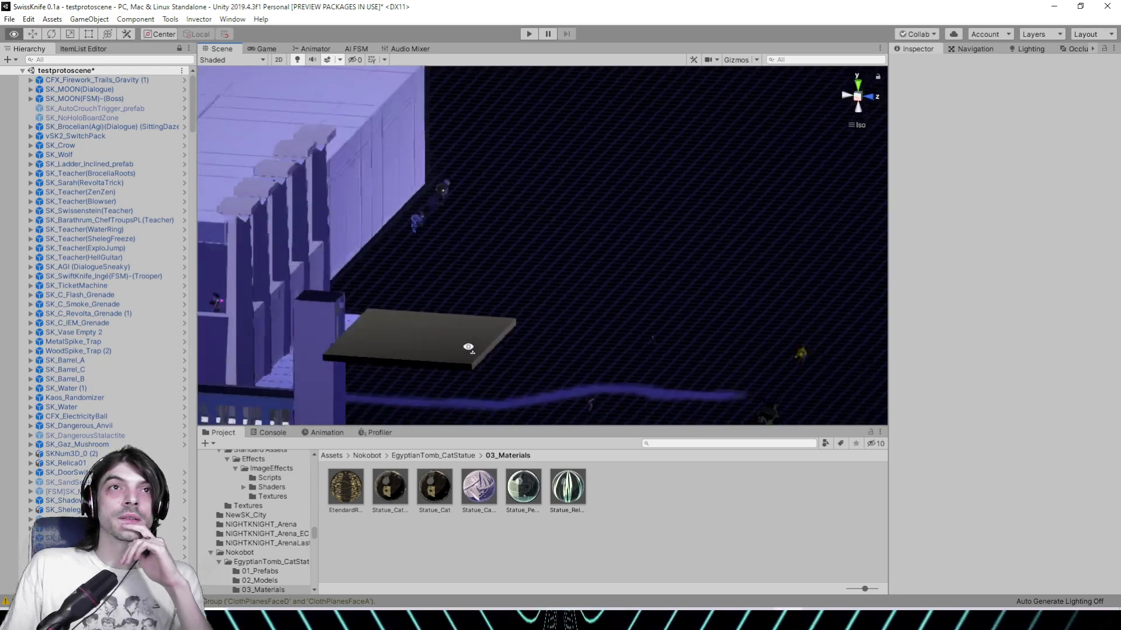
right_drag(468, 348, 414, 352)
right_drag(670, 342, 681, 338)
Examine the test props on the grid floor between the coloured platforms, the columned facade and the water pools
mouse_move(681, 339)
middle_down()
mouse_move(636, 277)
mouse_move(662, 265)
middle_up()
middle_drag(413, 286, 616, 304)
mouse_move(485, 317)
middle_down()
mouse_move(673, 327)
mouse_move(634, 332)
middle_up()
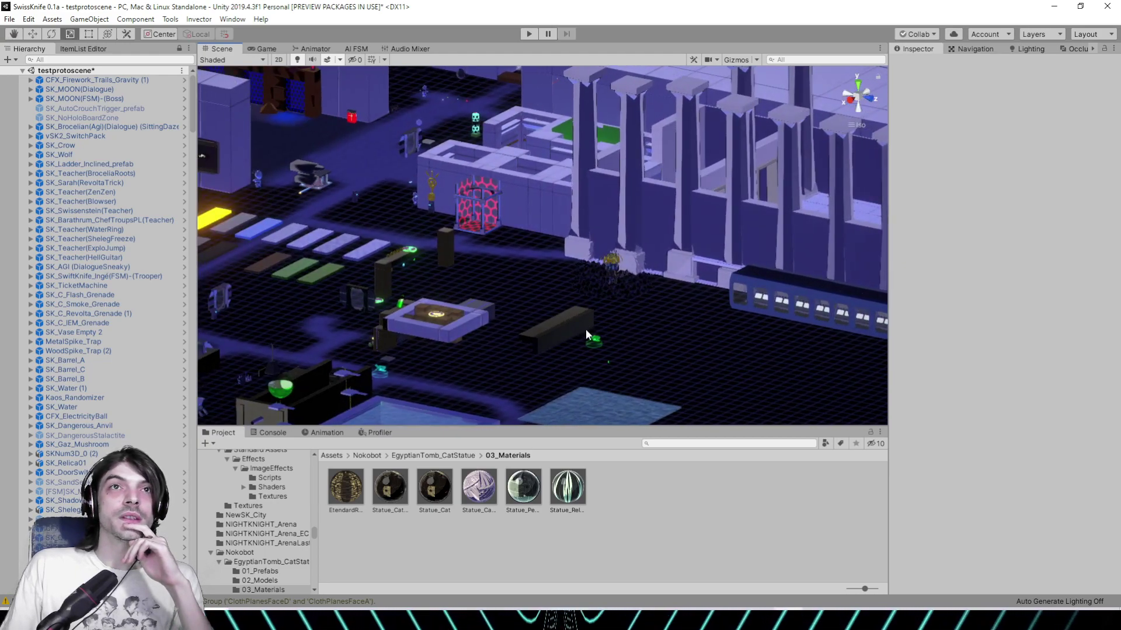
right_drag(535, 331, 581, 334)
middle_drag(454, 340, 671, 314)
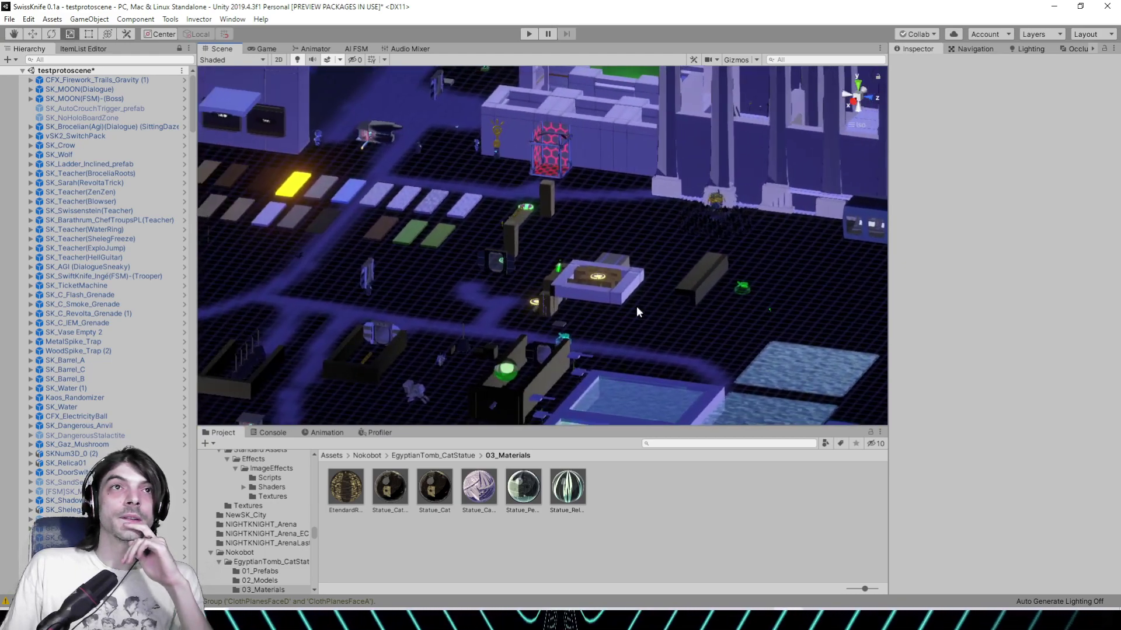
right_drag(543, 300, 638, 317)
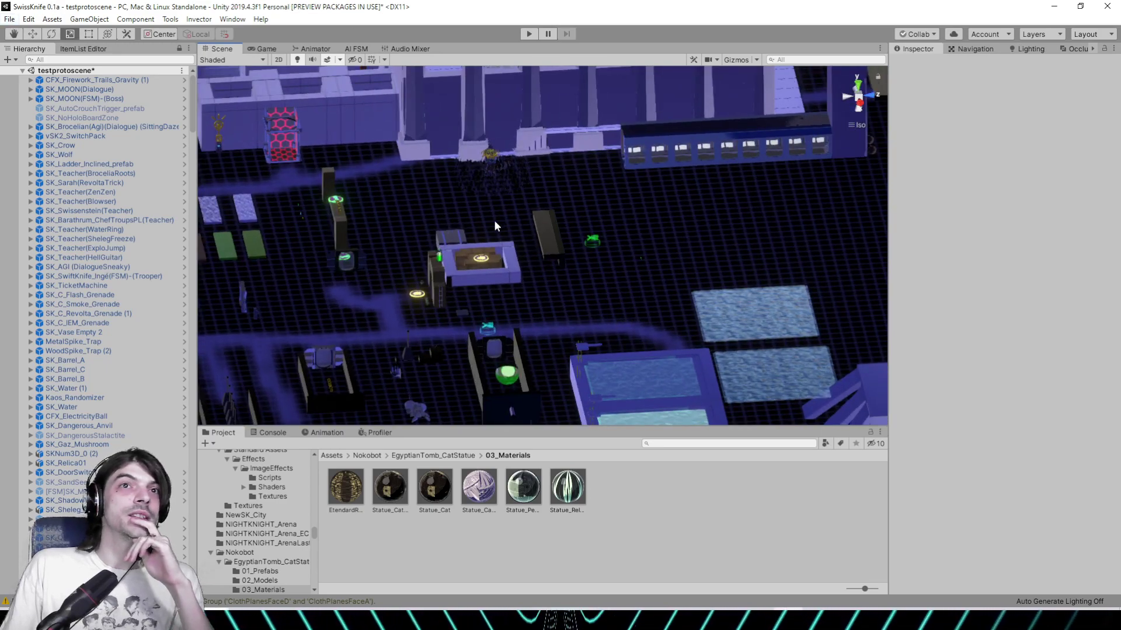
middle_drag(558, 286, 484, 136)
right_drag(522, 155, 826, 221)
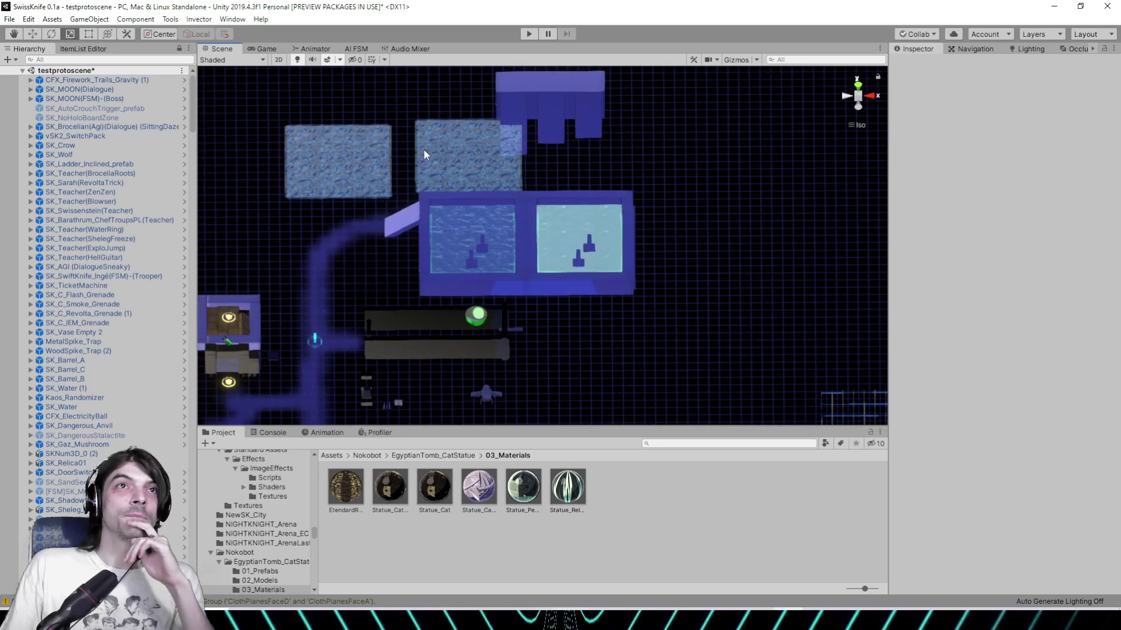
Inspect the water pools, the walled trap corridors and the rock formations along the painted paths
alt+drag(452, 237, 352, 208)
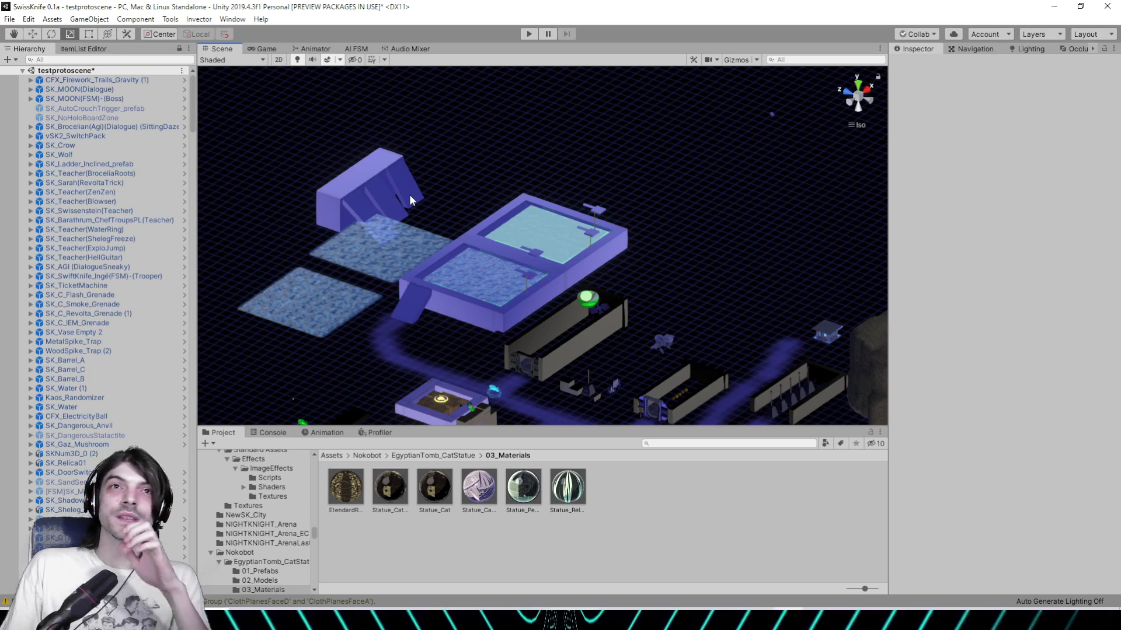
alt+drag(684, 319, 580, 302)
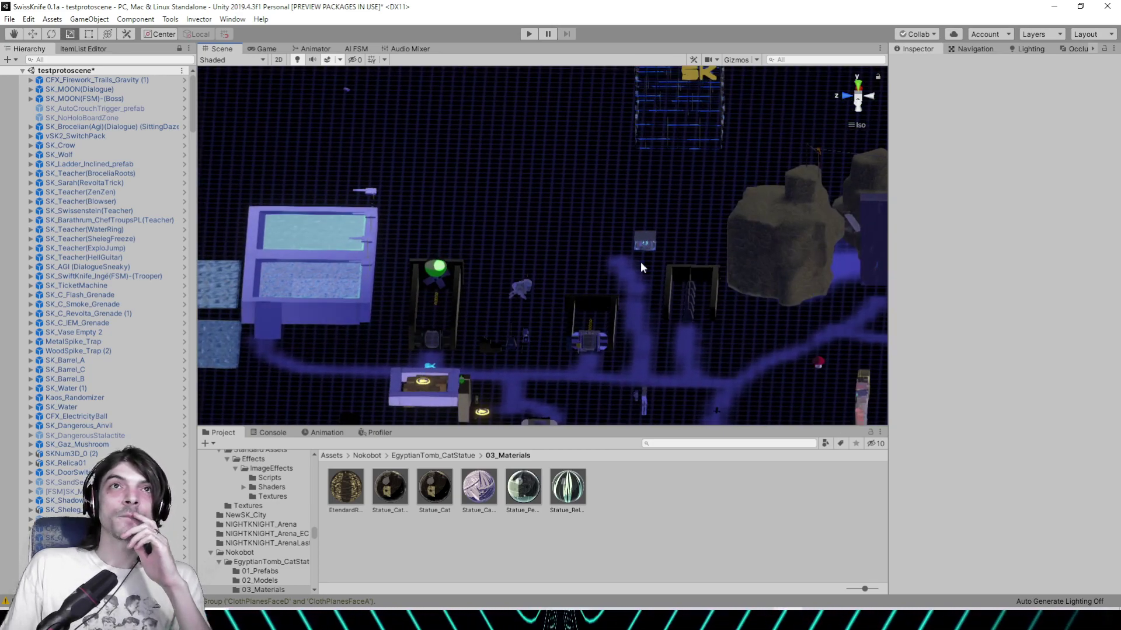
drag(640, 258, 488, 282)
middle_drag(499, 302, 578, 239)
scroll(555, 241, up, 6)
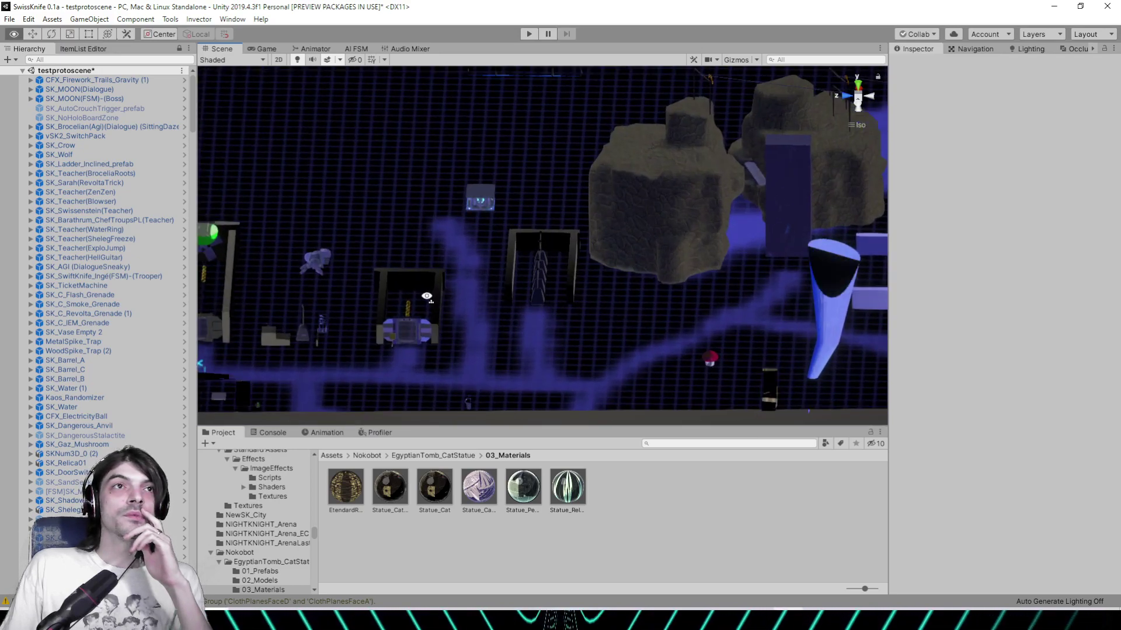
alt+drag(632, 313, 563, 225)
middle_drag(563, 226, 386, 160)
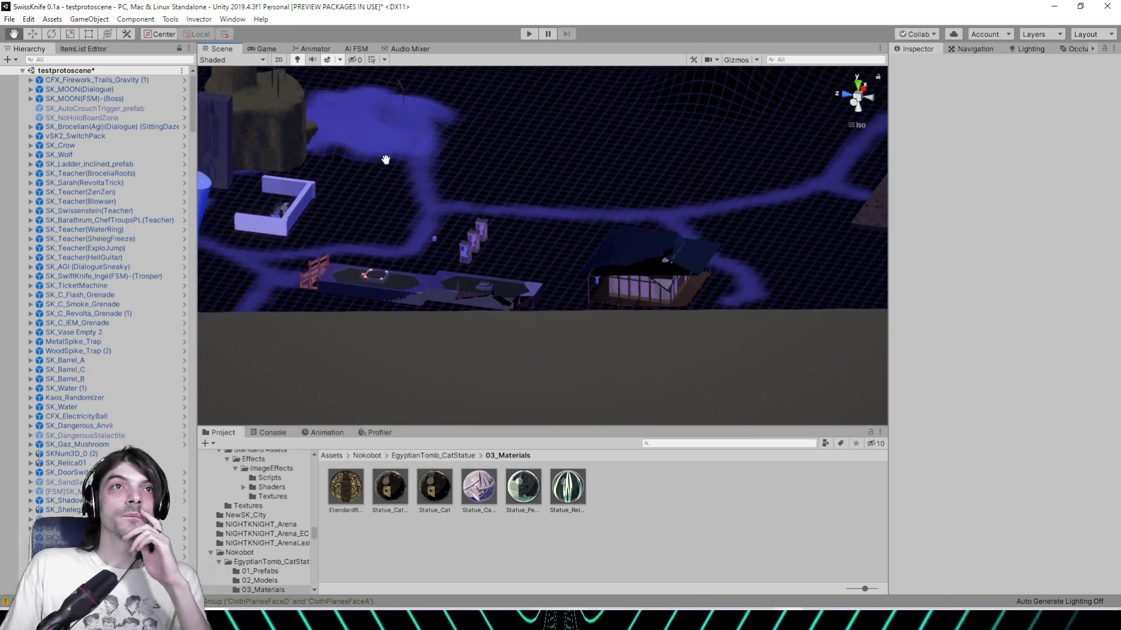
Check the far edge of testprotoscene around the small house, the long ramps and the oversized dialogue panel
scroll(386, 164, down, 3)
alt+drag(386, 164, 580, 215)
middle_drag(744, 126, 286, 224)
alt+drag(286, 224, 430, 264)
middle_drag(431, 264, 506, 187)
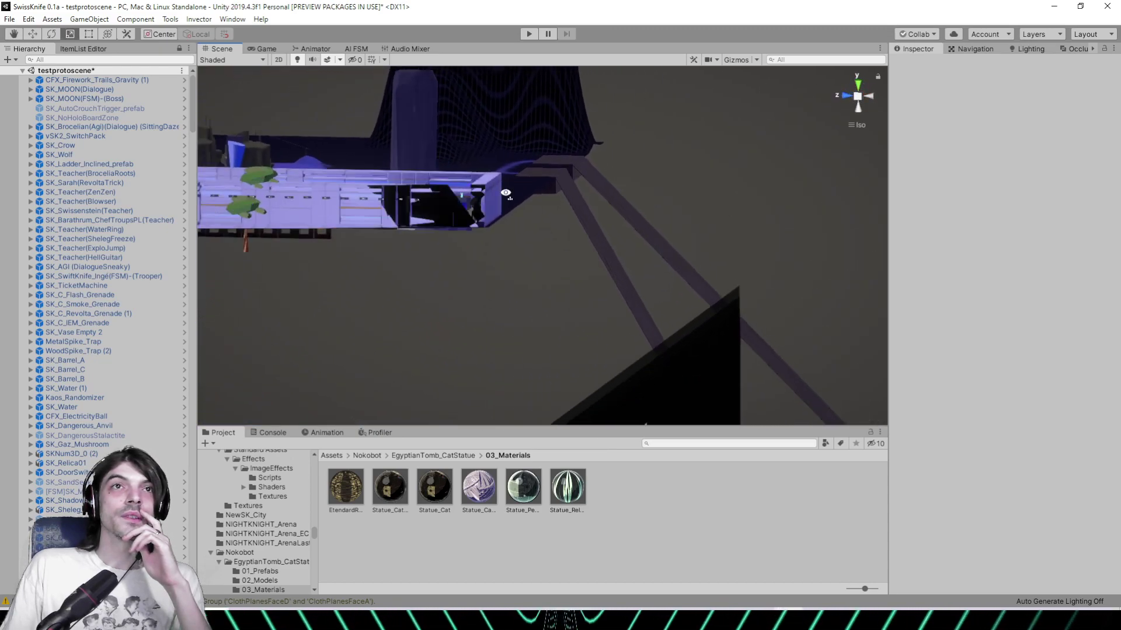
alt+drag(507, 186, 515, 281)
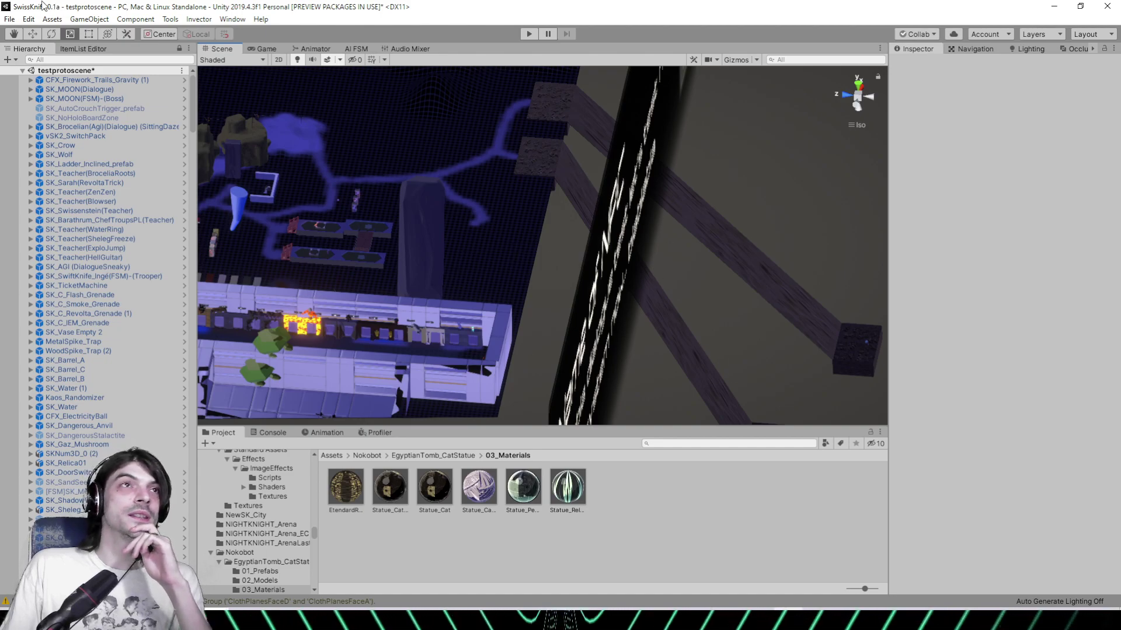
click(10, 18)
click(26, 52)
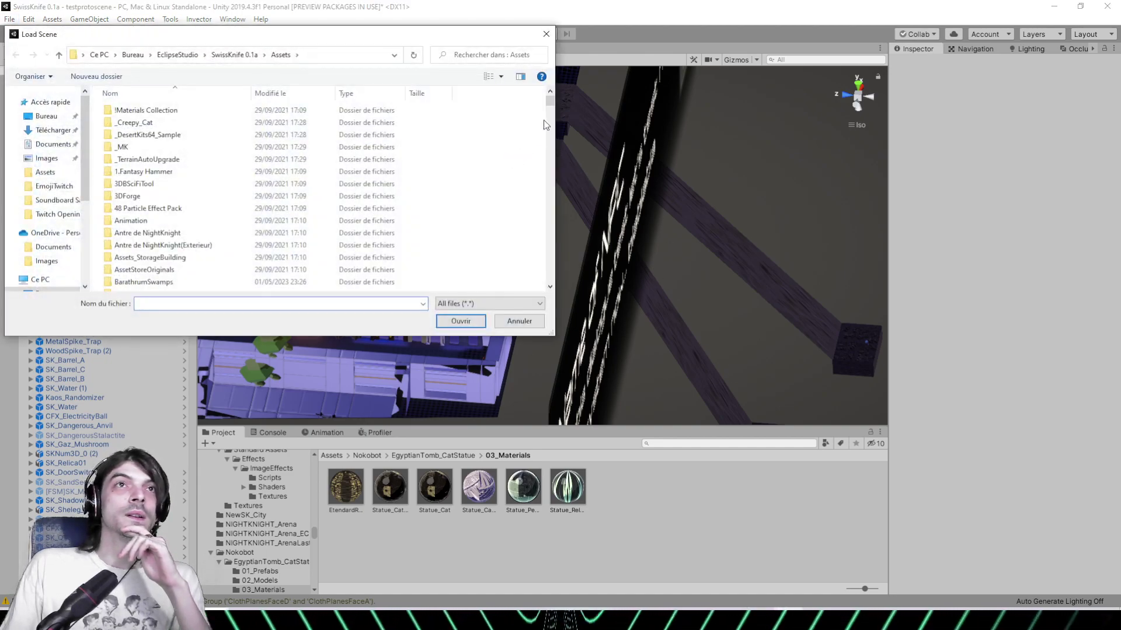
drag(552, 107, 553, 284)
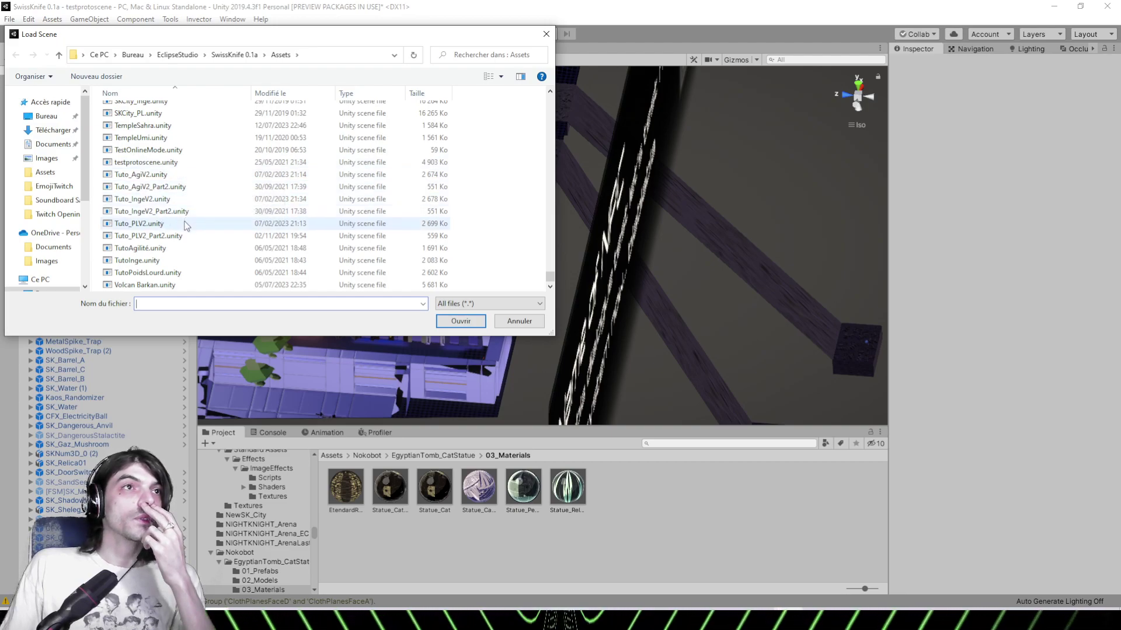
scroll(186, 226, up, 2)
scroll(185, 226, down, 2)
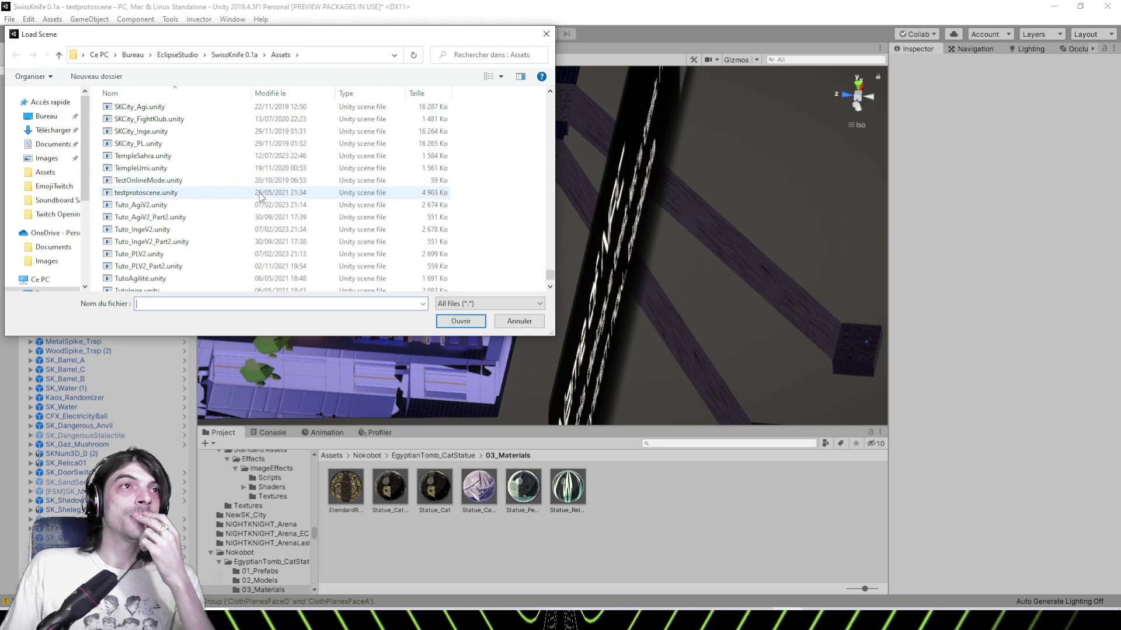
click(546, 34)
Survey the whole testprotoscene once more, from the dialogue panel and walled buildings back to the pools and rocks
right_drag(480, 236, 290, 182)
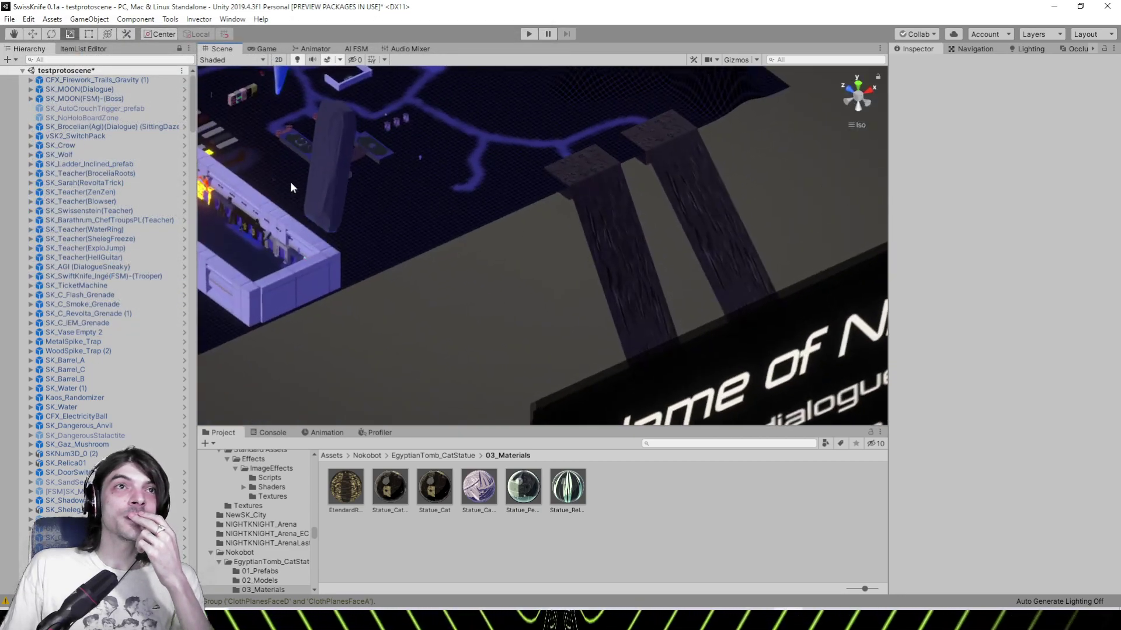
middle_drag(290, 182, 730, 378)
right_drag(420, 318, 754, 312)
middle_drag(755, 313, 587, 271)
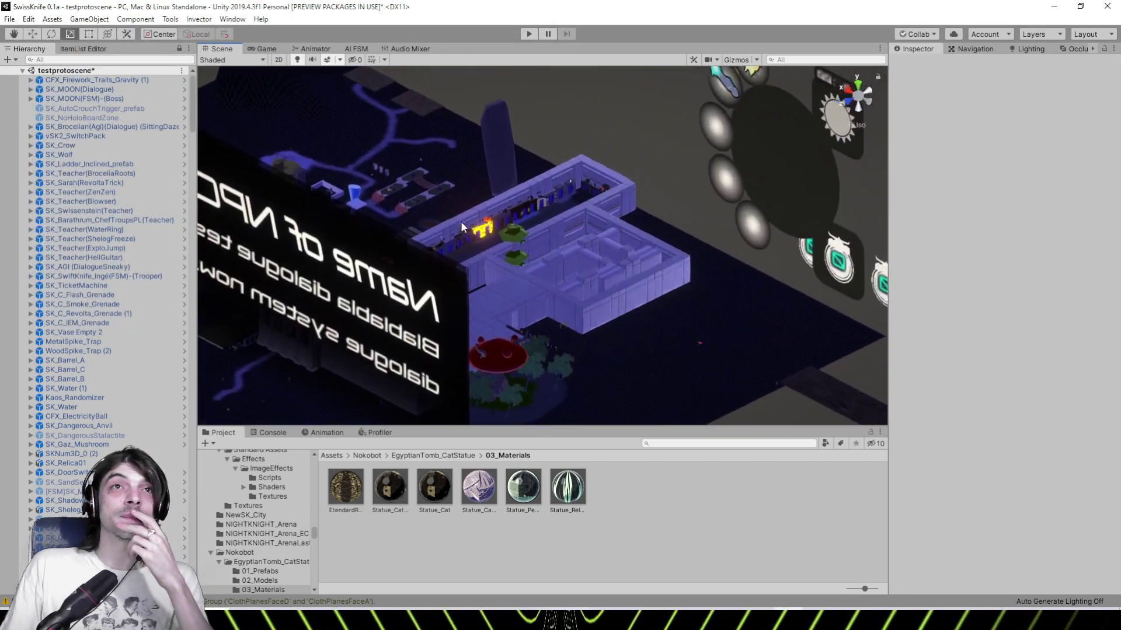
scroll(583, 269, up, 10)
right_drag(584, 270, 308, 220)
scroll(663, 313, down, 3)
middle_drag(663, 313, 338, 158)
right_drag(338, 158, 552, 210)
middle_drag(552, 210, 379, 256)
alt+drag(379, 255, 423, 275)
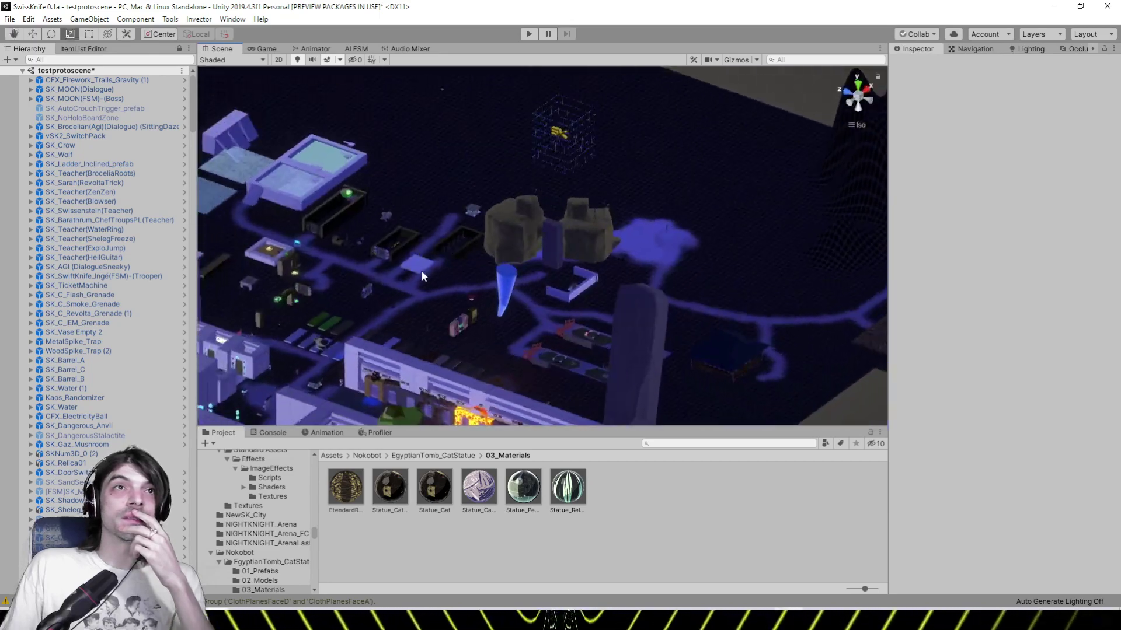
Open the Tuto_PLV2_Part2 scene from the project's Assets folder, saving the changes made in testprotoscene
click(9, 19)
click(27, 44)
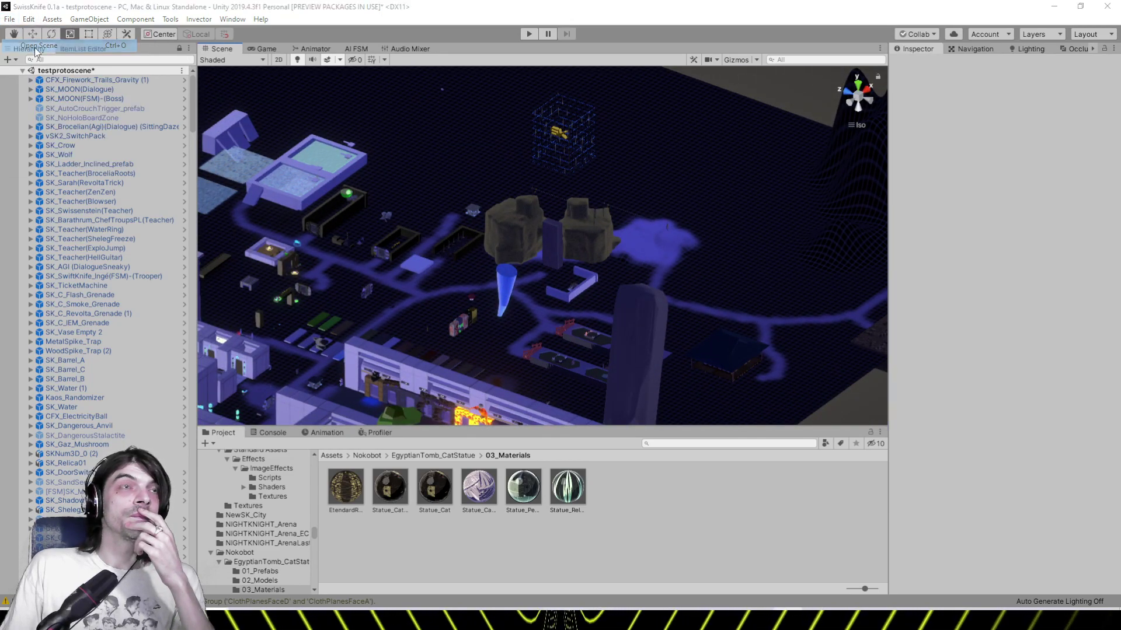
drag(550, 105, 542, 279)
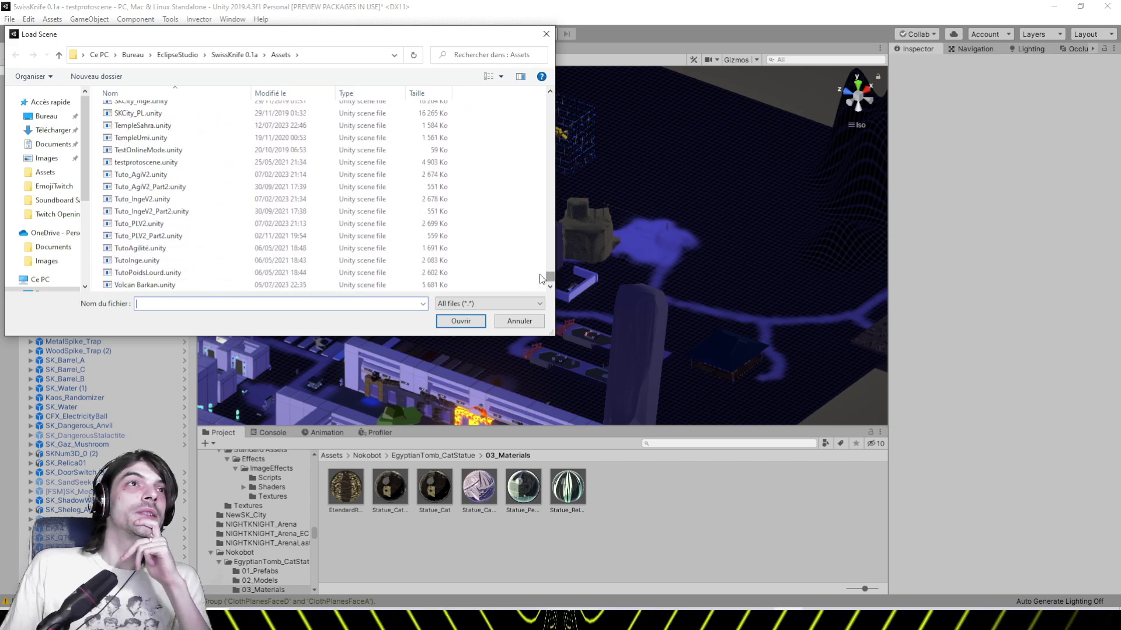
click(170, 285)
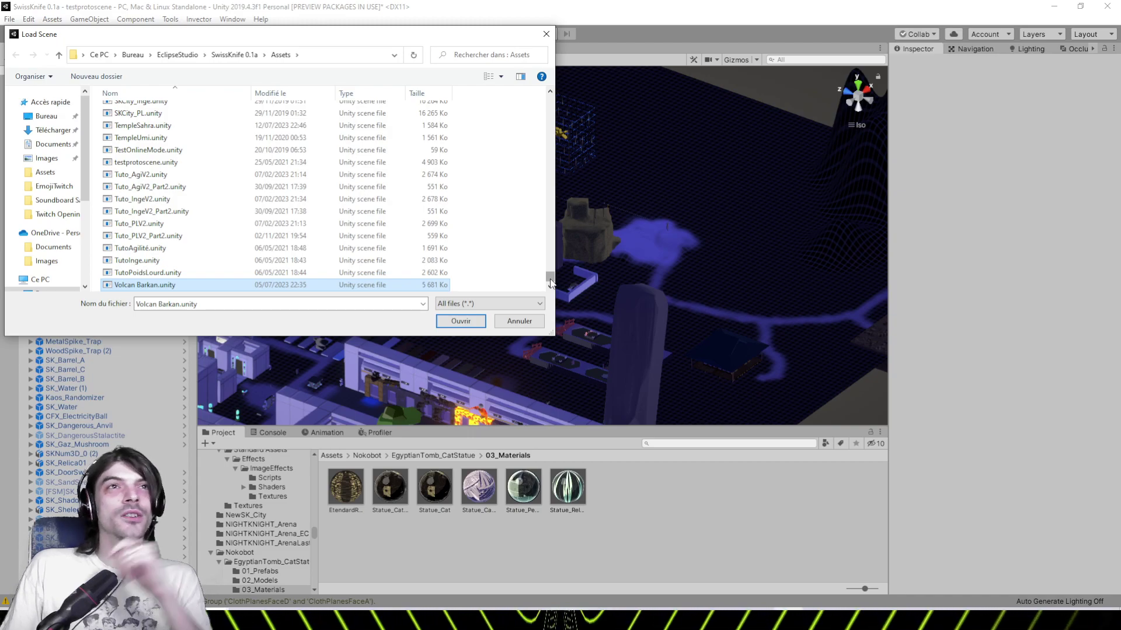
scroll(551, 279, up, 1)
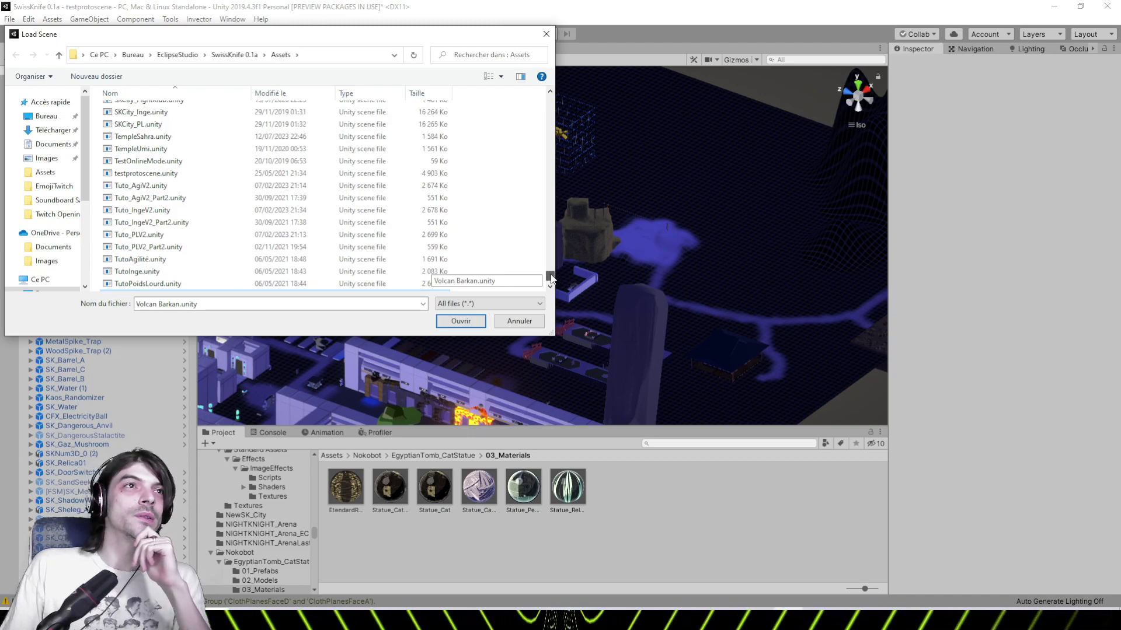
scroll(551, 279, up, 2)
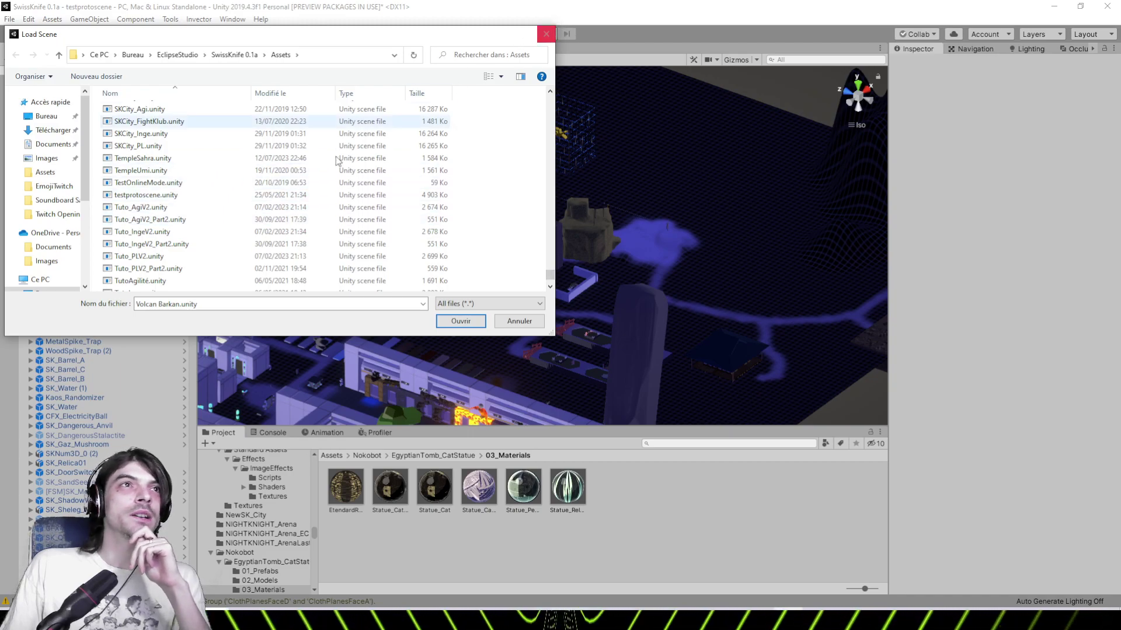
scroll(551, 279, up, 3)
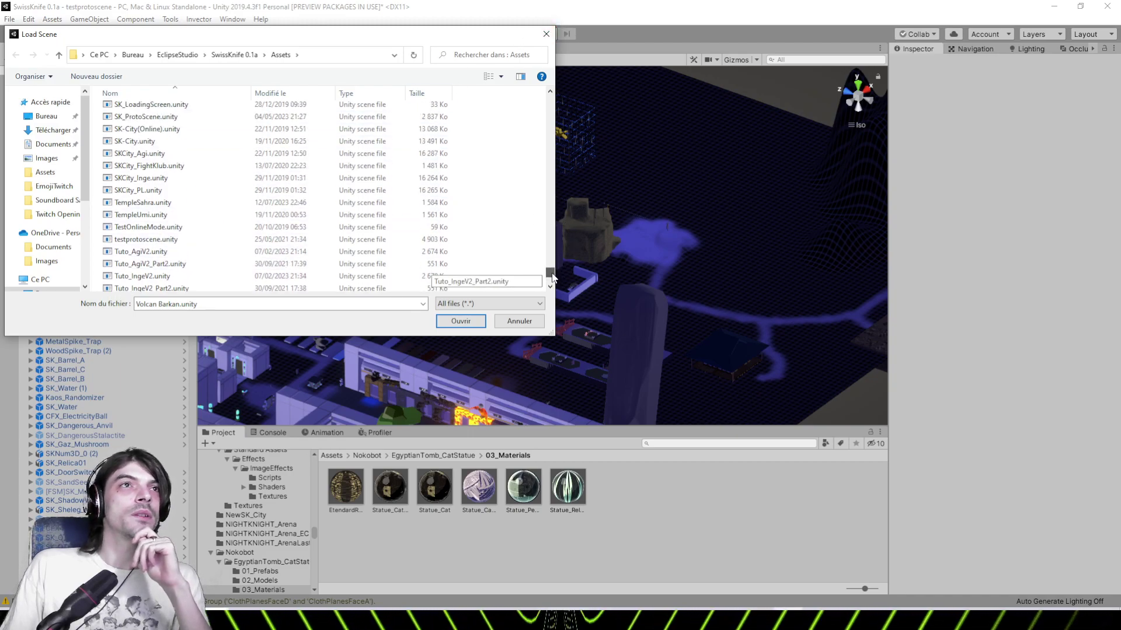
scroll(552, 278, up, 1)
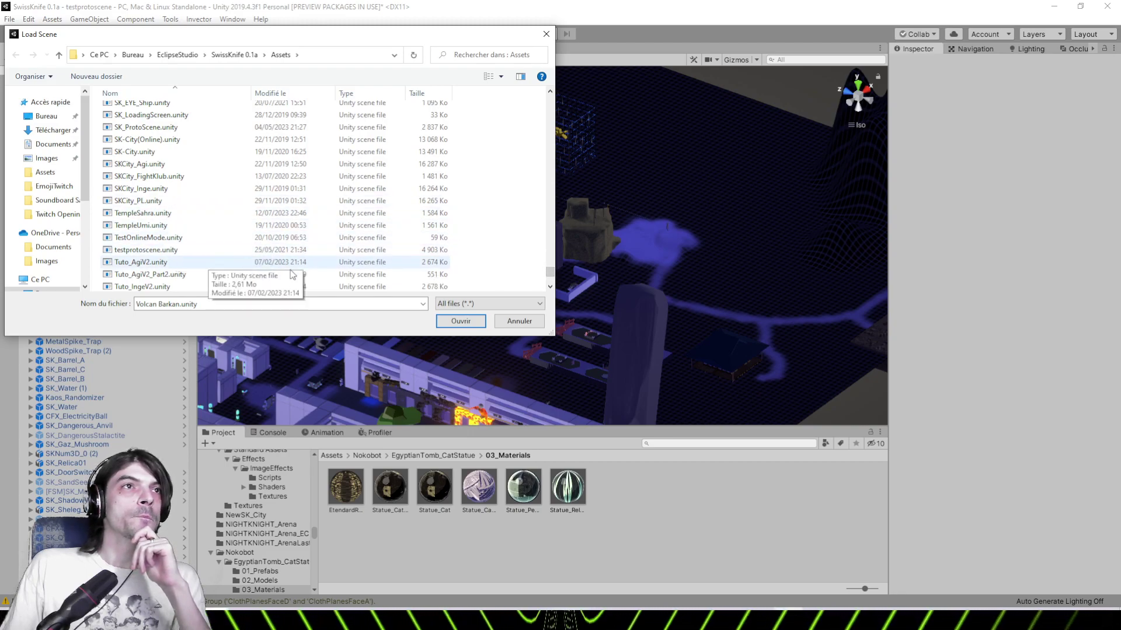
scroll(550, 277, down, 3)
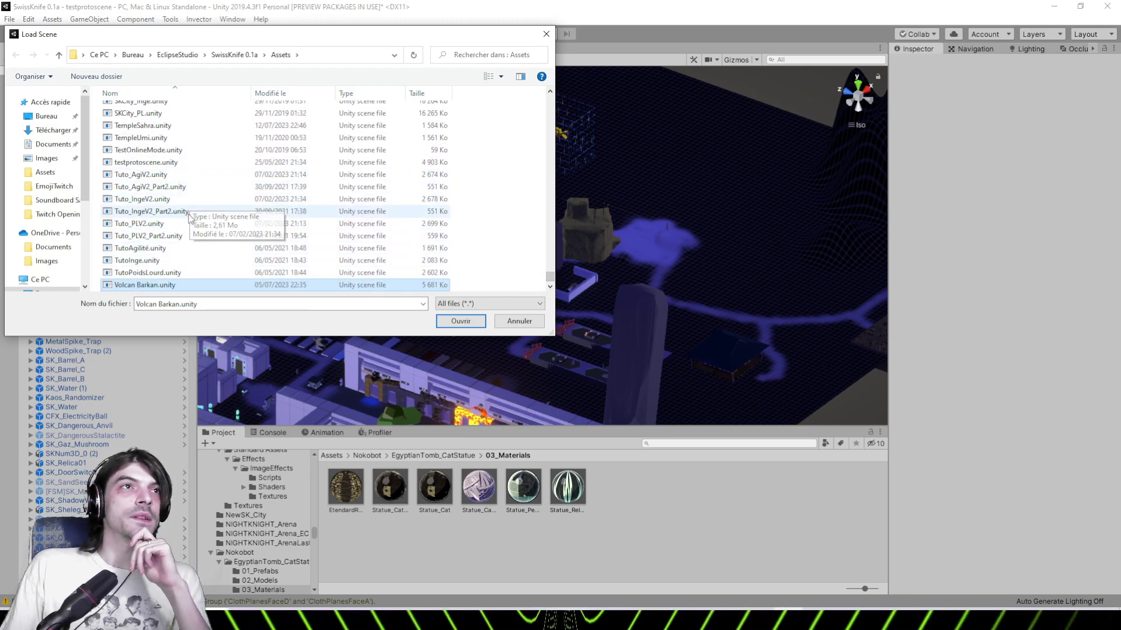
double_click(179, 236)
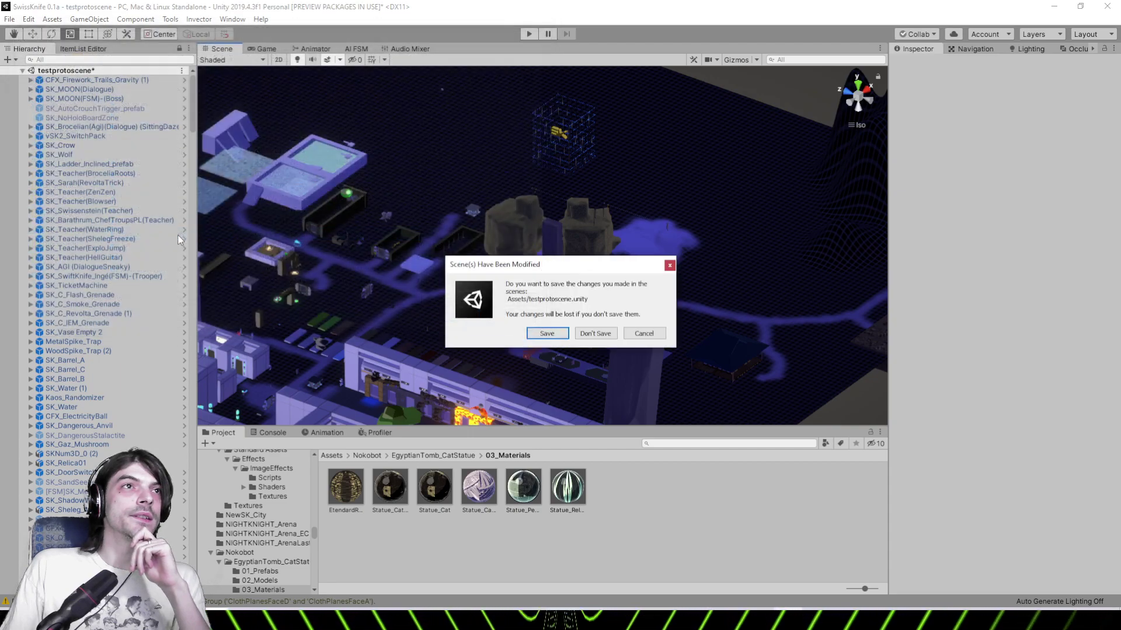
click(552, 335)
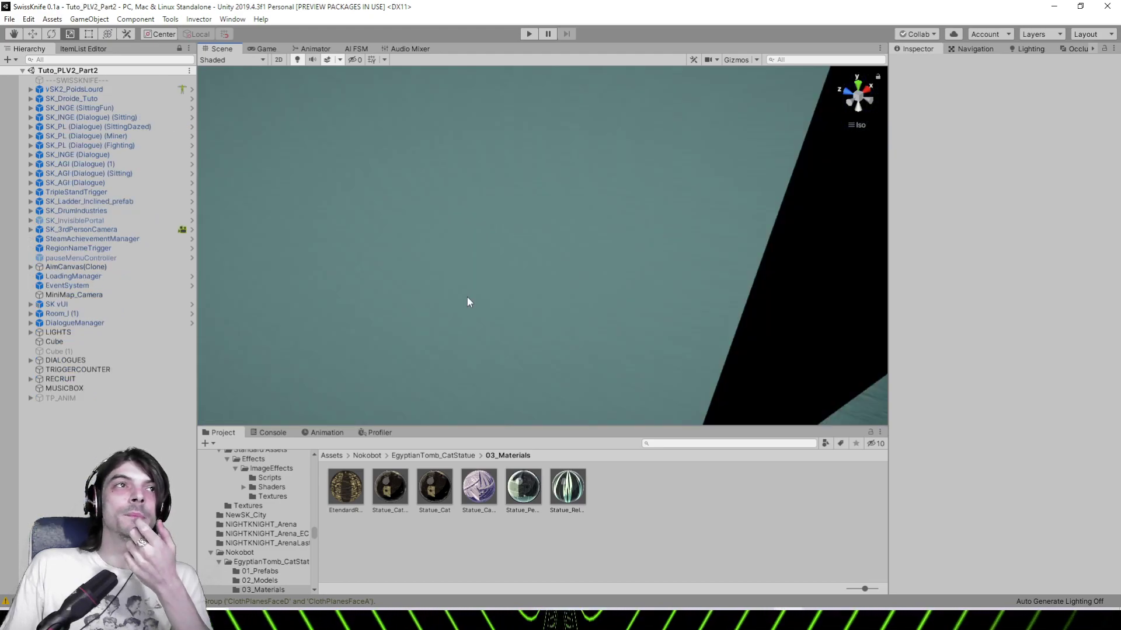
Select the TripleStandTrigger object and frame it in the scene view to locate the tutorial room
middle_drag(542, 223, 457, 178)
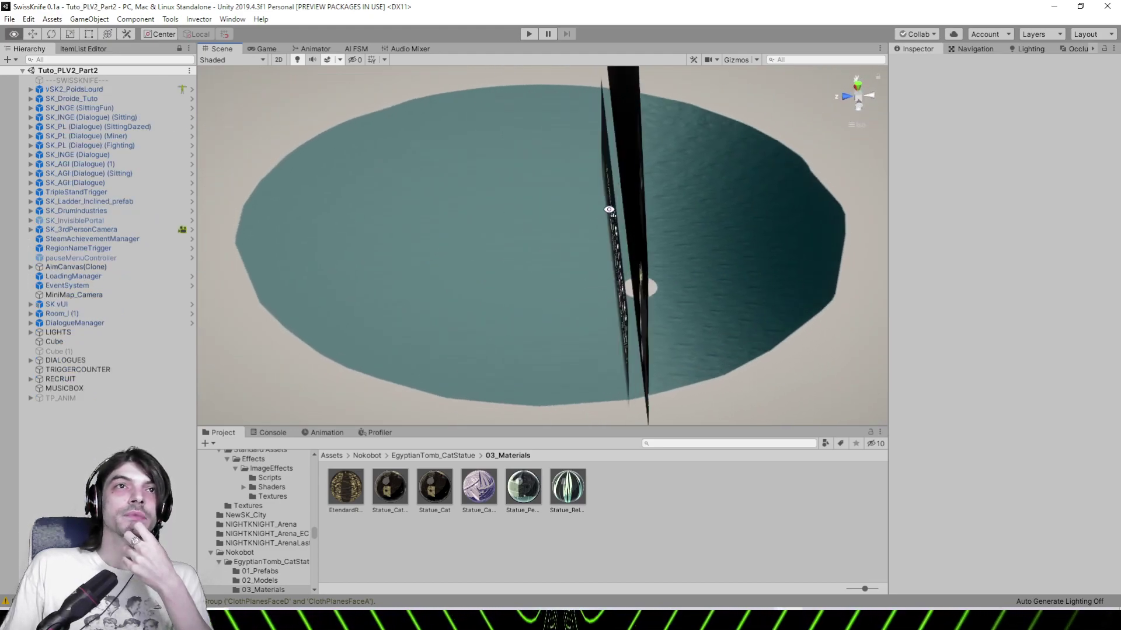
click(76, 192)
key(f)
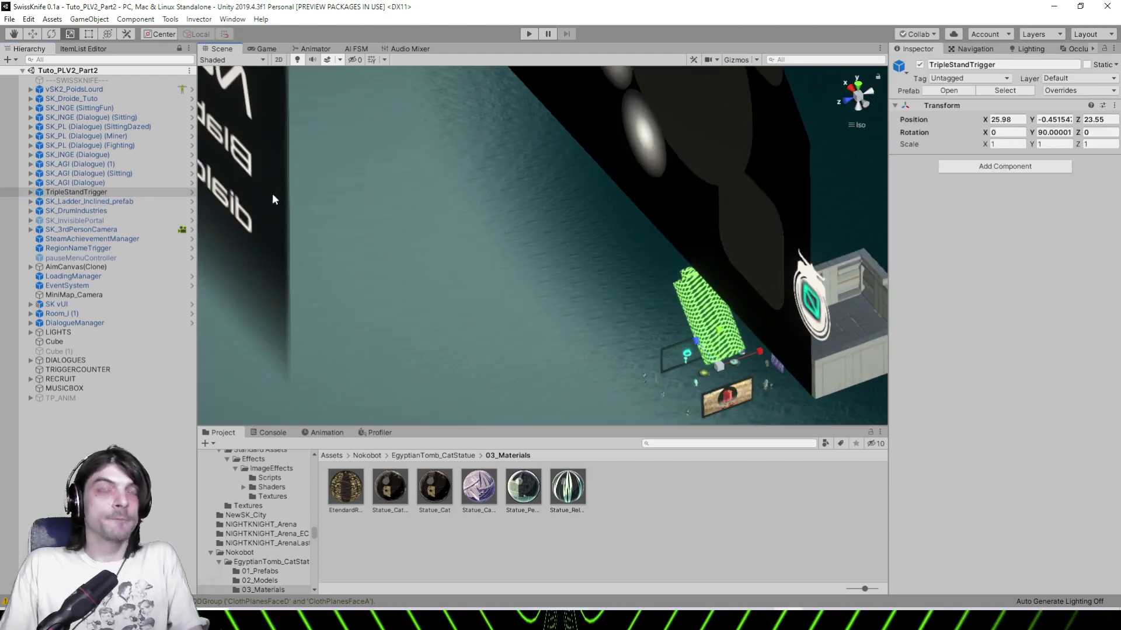
Move into the tutorial room and examine its tiled floor, characters, railed platform and upper walkway
middle_drag(392, 246, 444, 183)
scroll(444, 183, up, 5)
right_drag(444, 183, 613, 160)
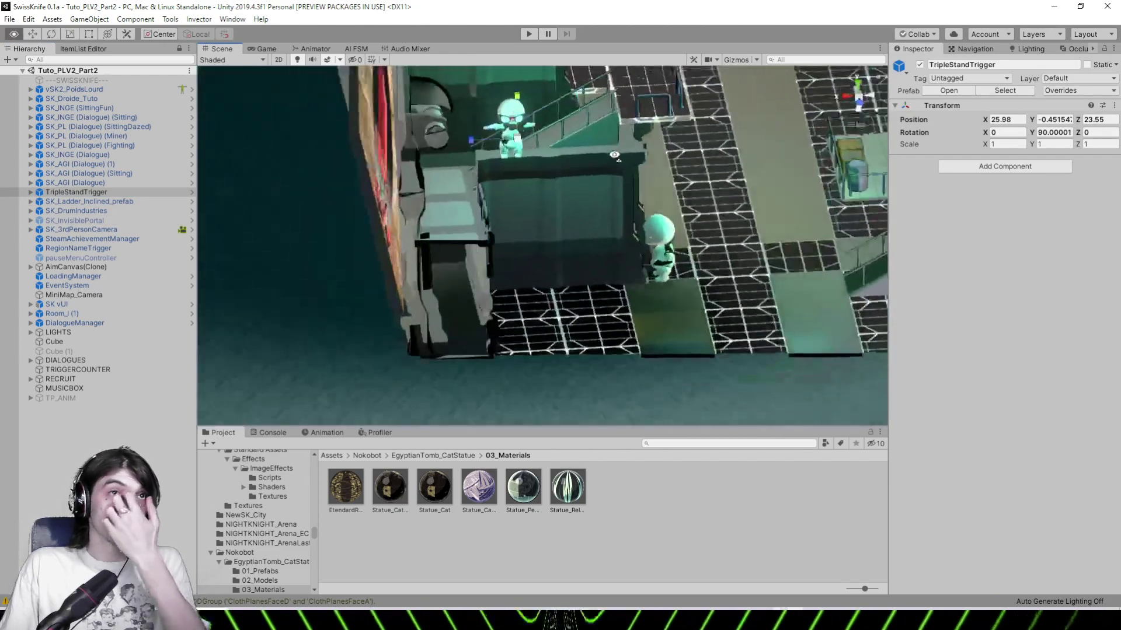
middle_drag(613, 161, 320, 292)
scroll(320, 293, up, 3)
right_drag(320, 292, 477, 287)
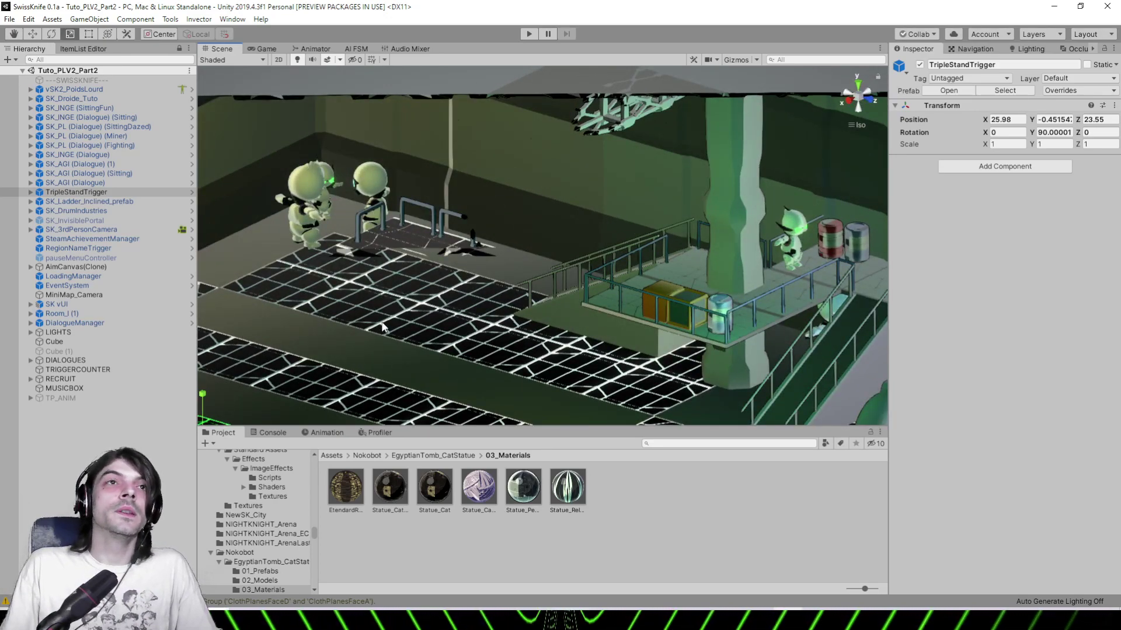
middle_drag(475, 283, 607, 297)
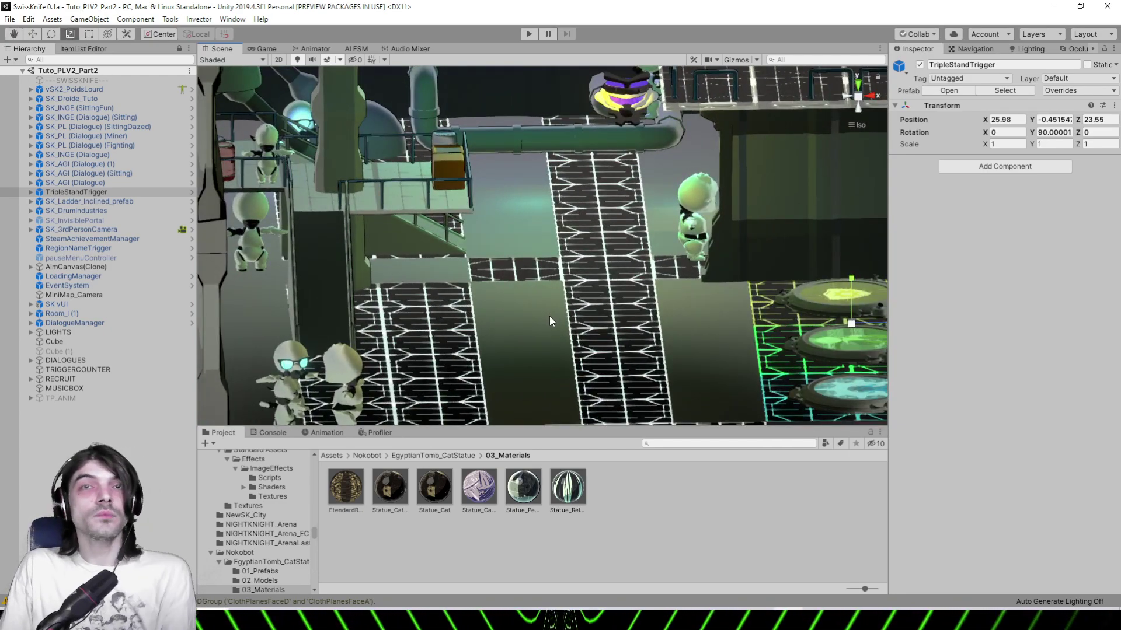
right_drag(548, 317, 573, 311)
middle_drag(574, 316, 491, 330)
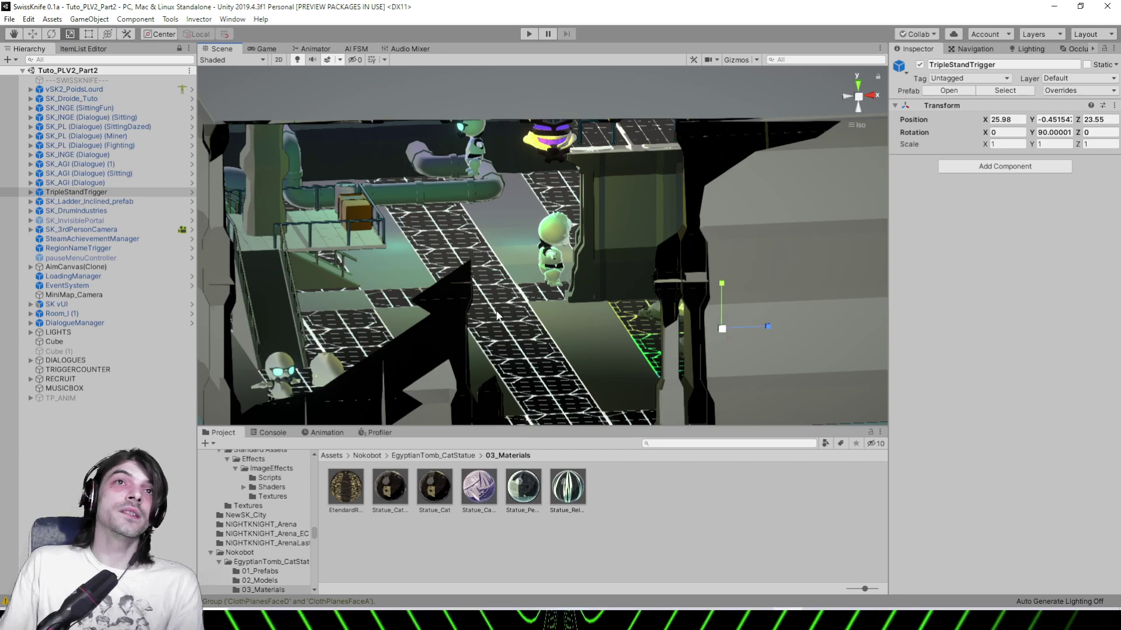
Inspect the glowing round stands, the patterned floor strips and the green alcove walls through the room's open side
right_drag(496, 285, 533, 315)
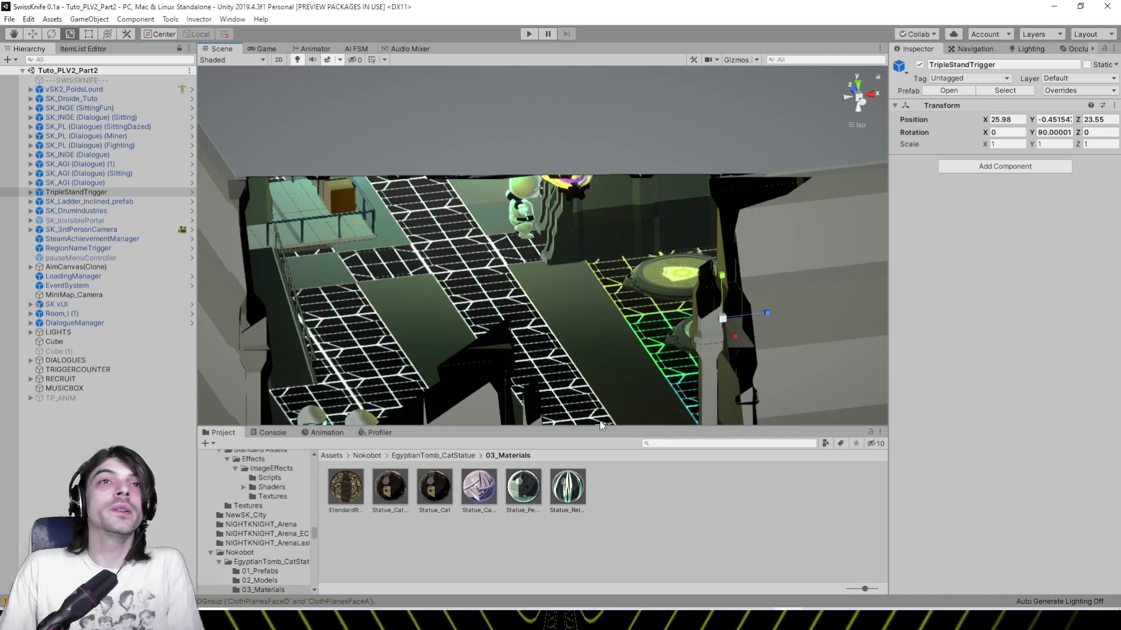
alt+drag(447, 238, 465, 228)
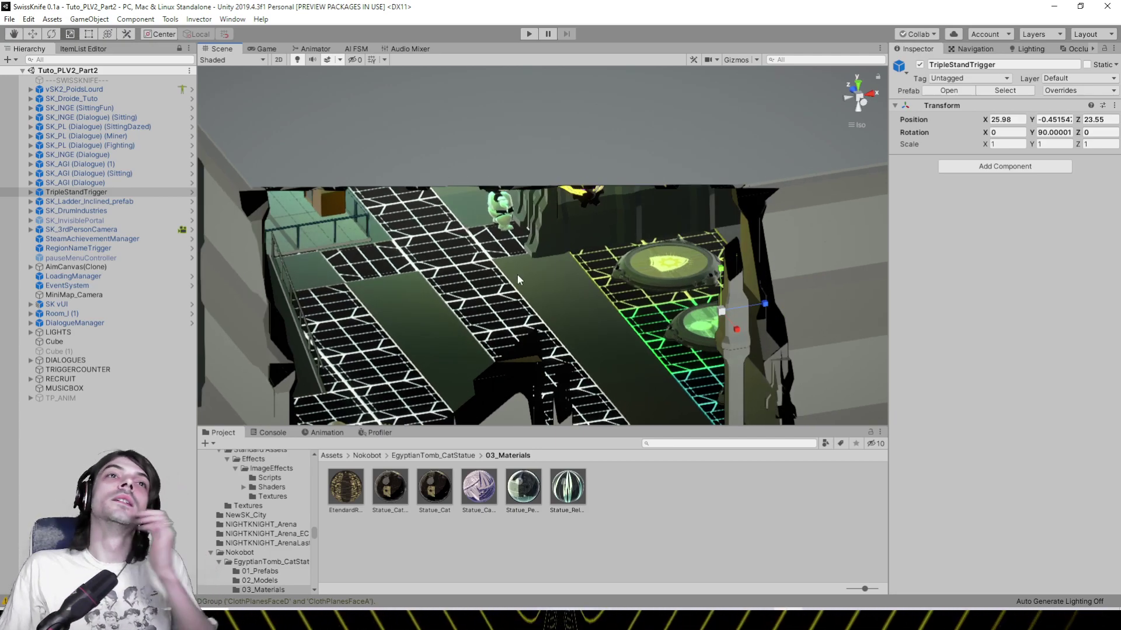
alt+drag(516, 275, 440, 280)
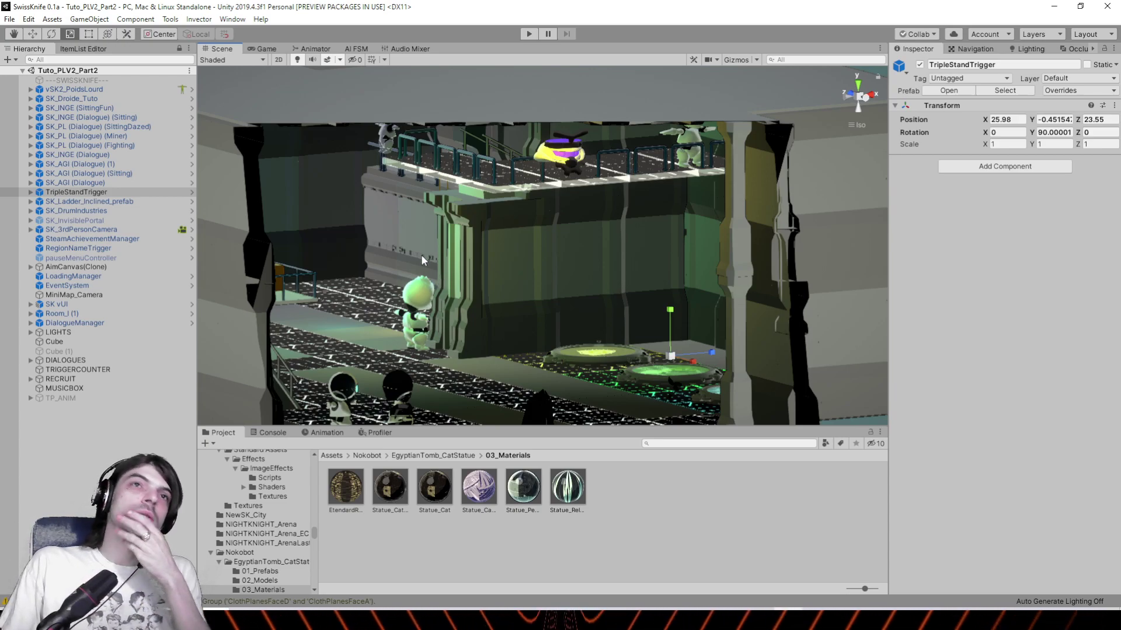
alt+drag(439, 276, 513, 286)
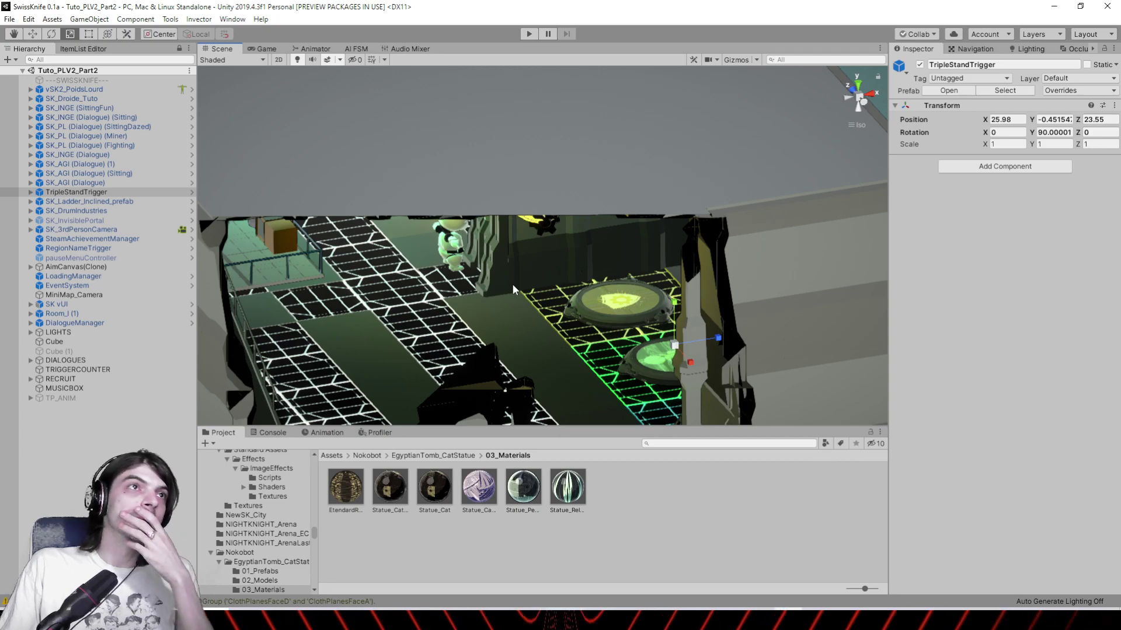
alt+drag(444, 293, 455, 262)
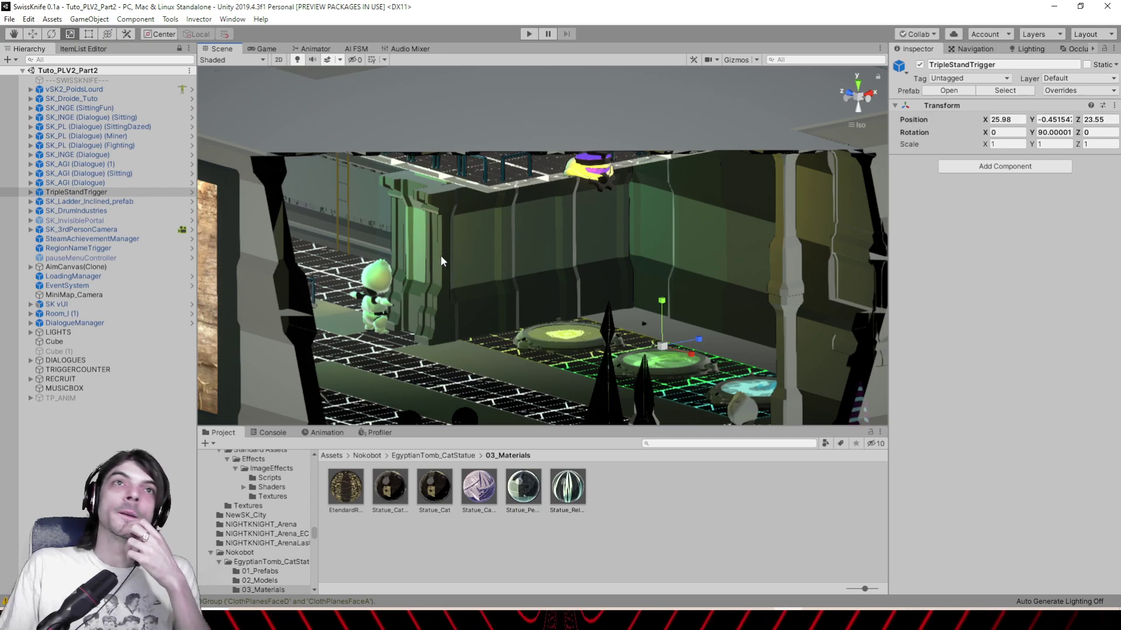
alt+drag(440, 254, 432, 299)
Examine the railed platform with the crates, the large pipes and the raised walkway from several angles
scroll(455, 266, up, 7)
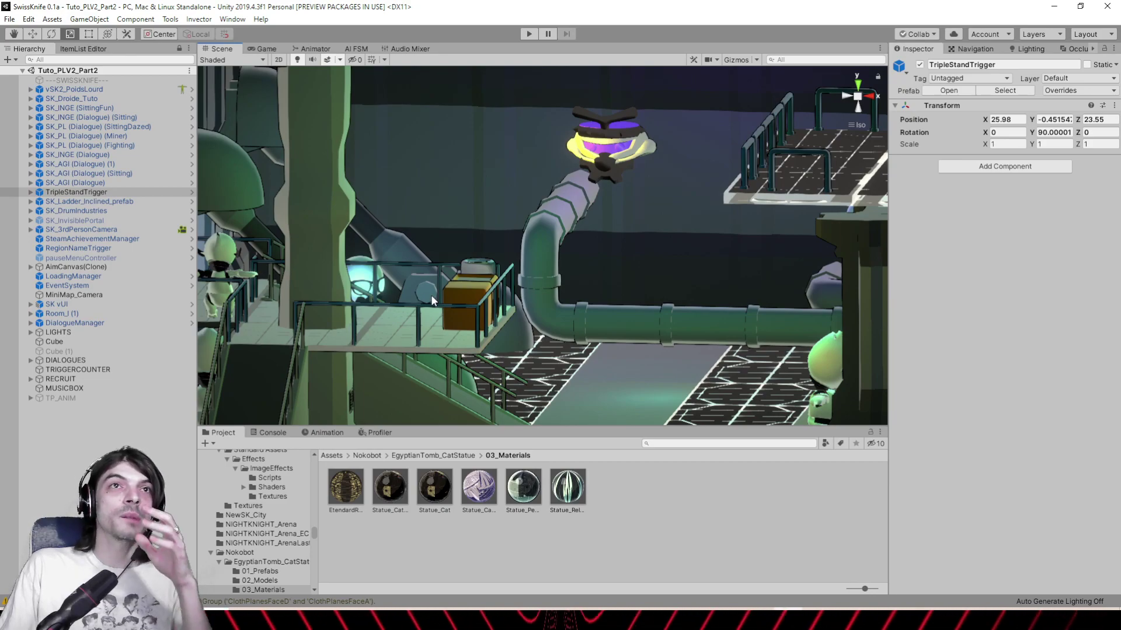
alt+drag(435, 295, 527, 313)
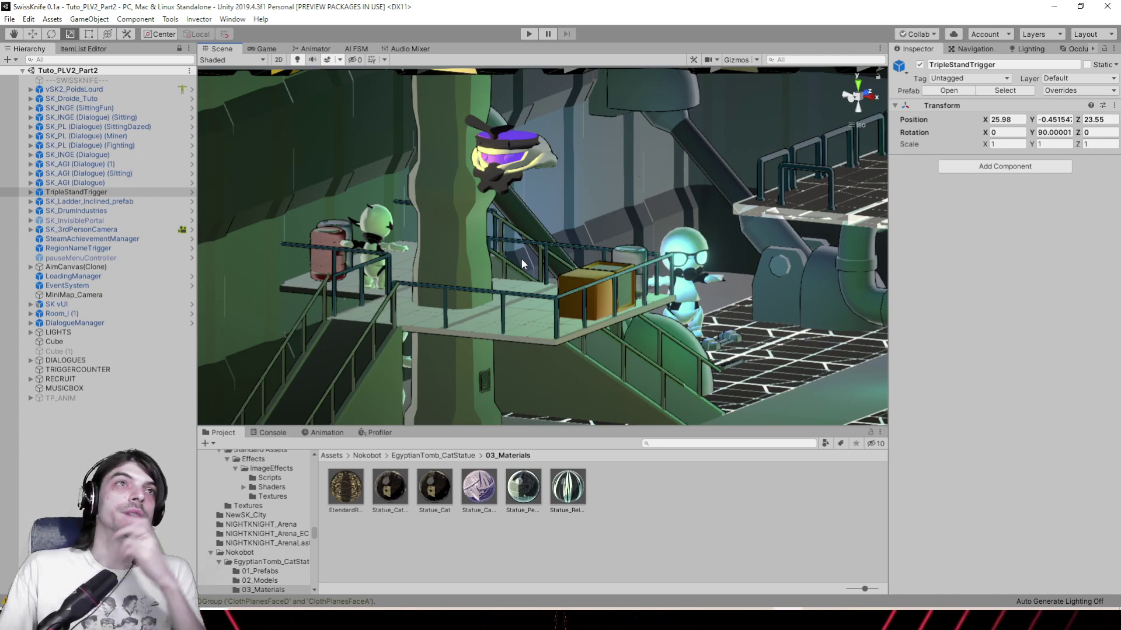
alt+drag(549, 252, 475, 260)
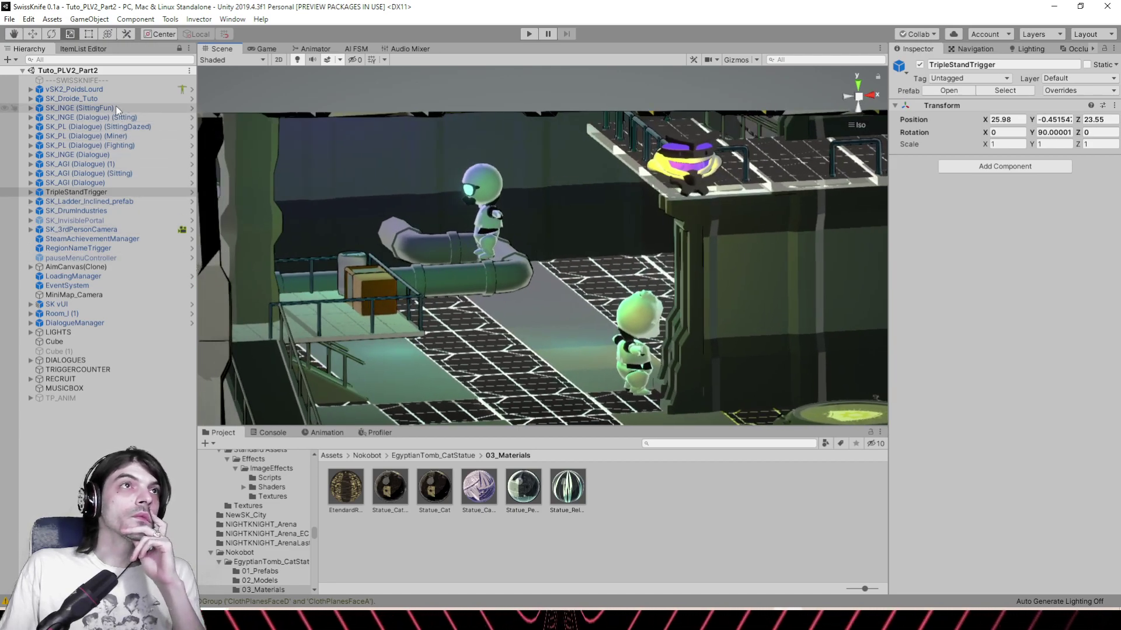
alt+drag(496, 310, 402, 298)
alt+drag(267, 335, 294, 338)
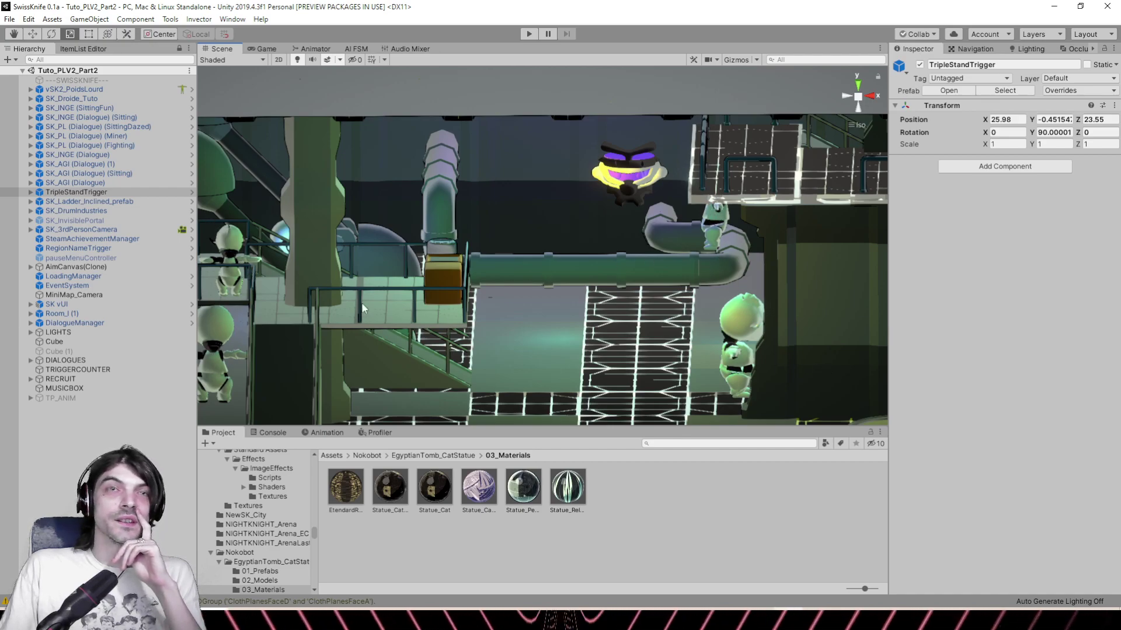
alt+drag(365, 308, 589, 147)
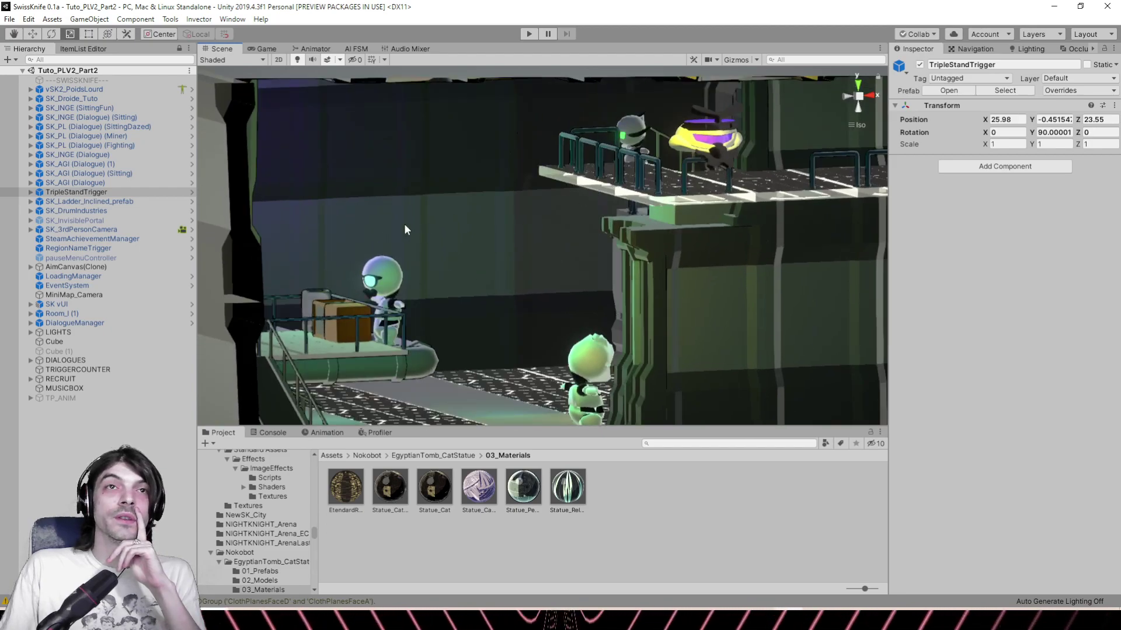
alt+drag(405, 228, 451, 348)
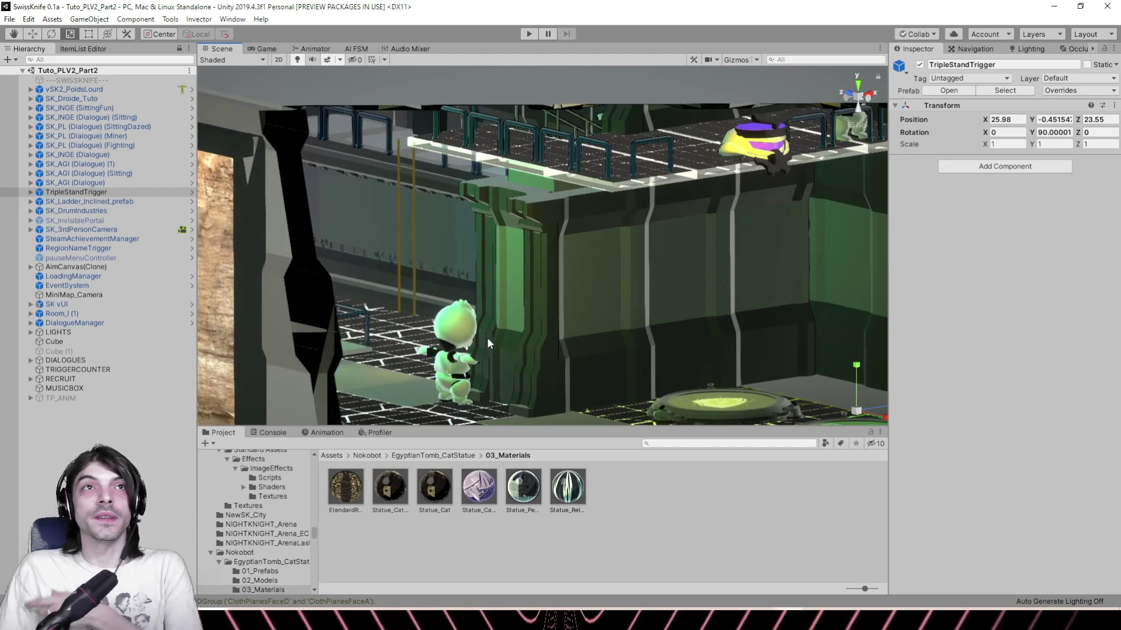
Check the TripleStandTrigger stands up close and compare them with the surrounding pipes, platform and character placement
key(f)
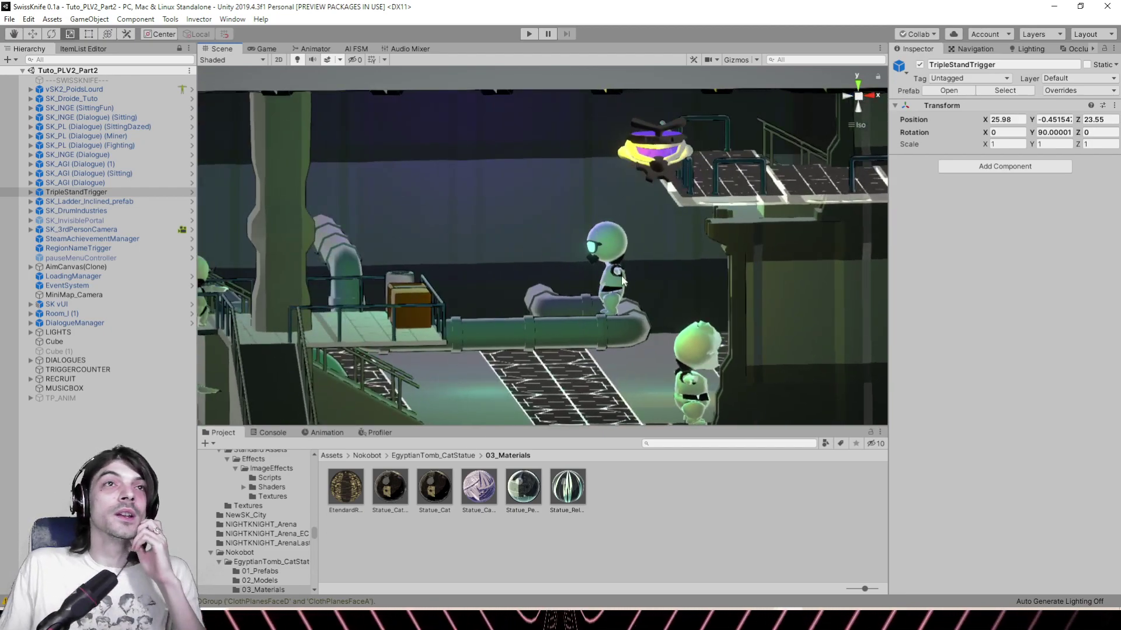
alt+drag(598, 234, 469, 300)
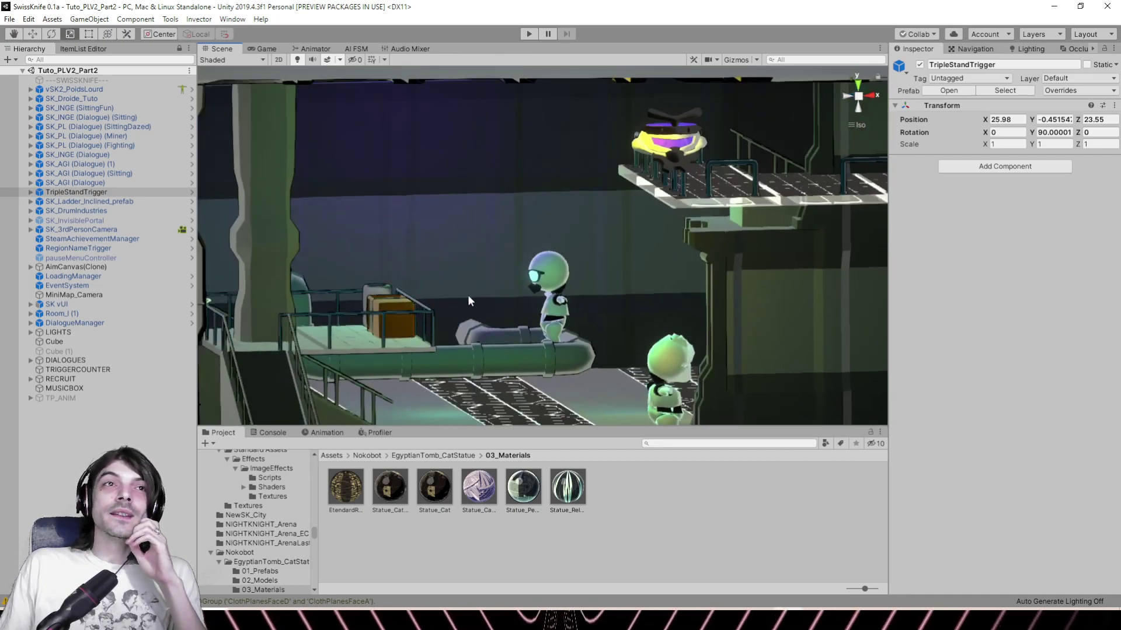
alt+drag(647, 166, 370, 302)
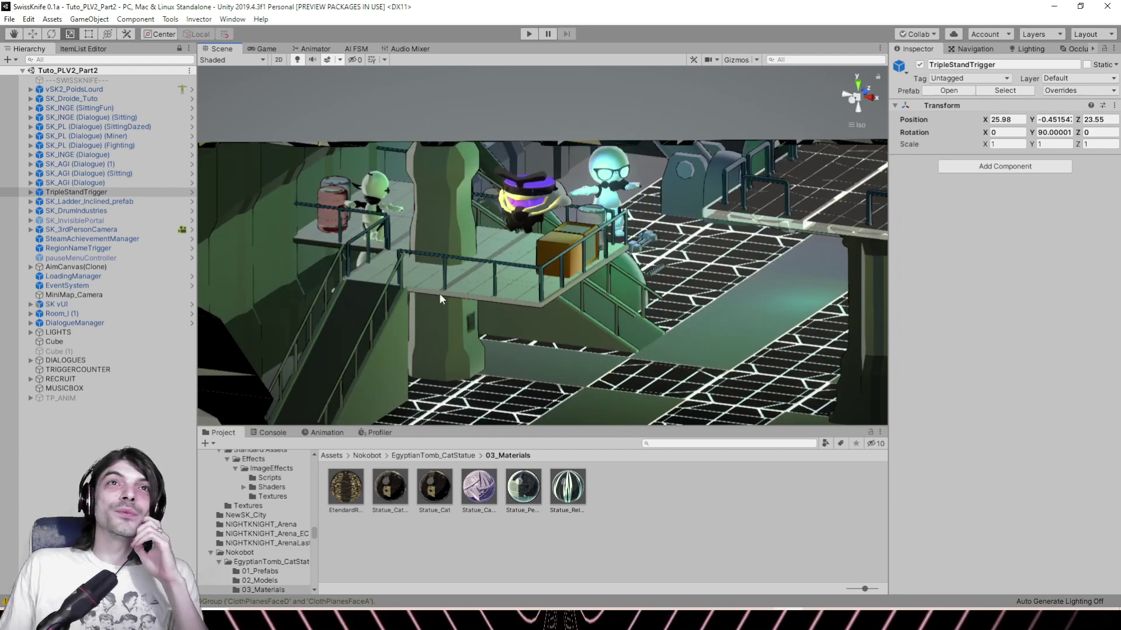
alt+drag(709, 194, 944, 322)
key(f)
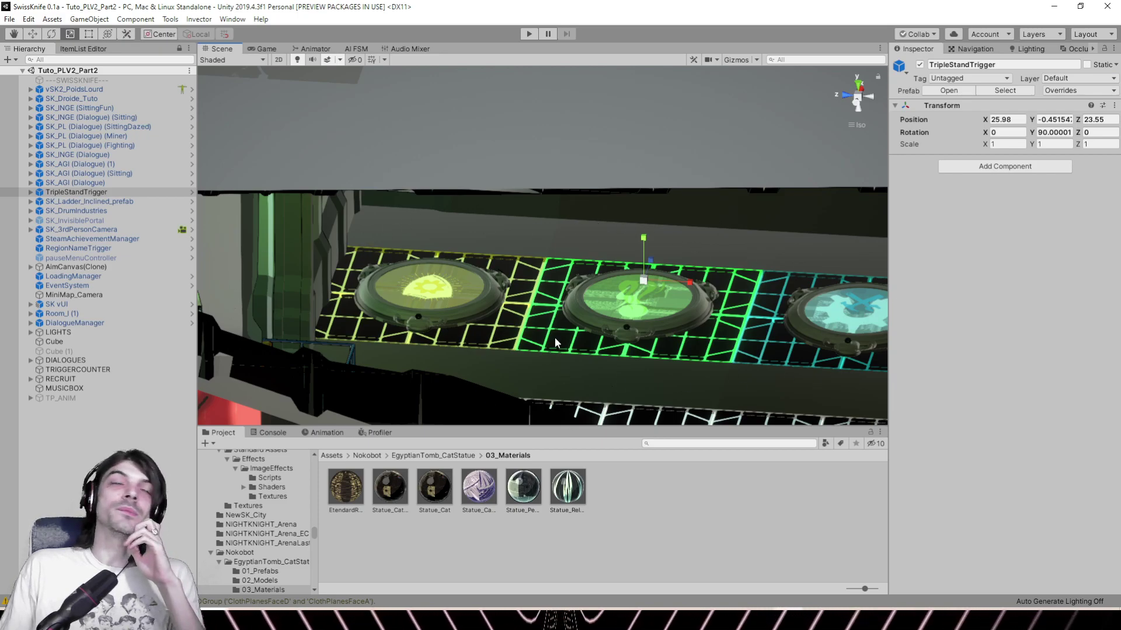
mouse_move(532, 281)
right_down()
mouse_move(426, 258)
mouse_move(551, 261)
mouse_move(655, 227)
mouse_move(532, 260)
right_up()
alt+drag(532, 260, 505, 274)
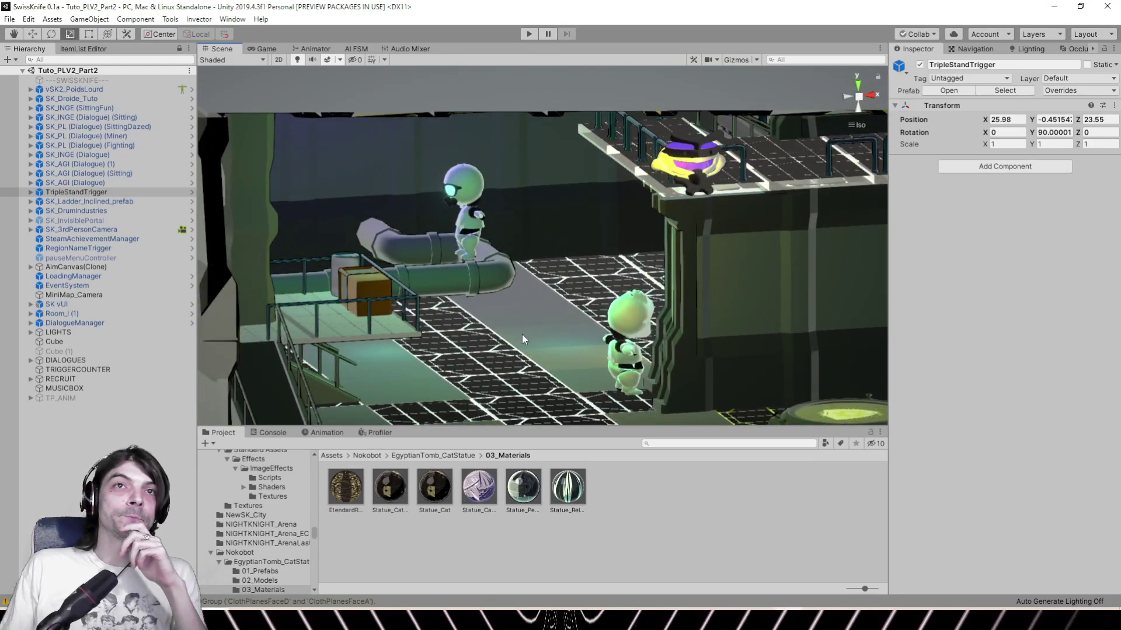
alt+drag(529, 336, 373, 101)
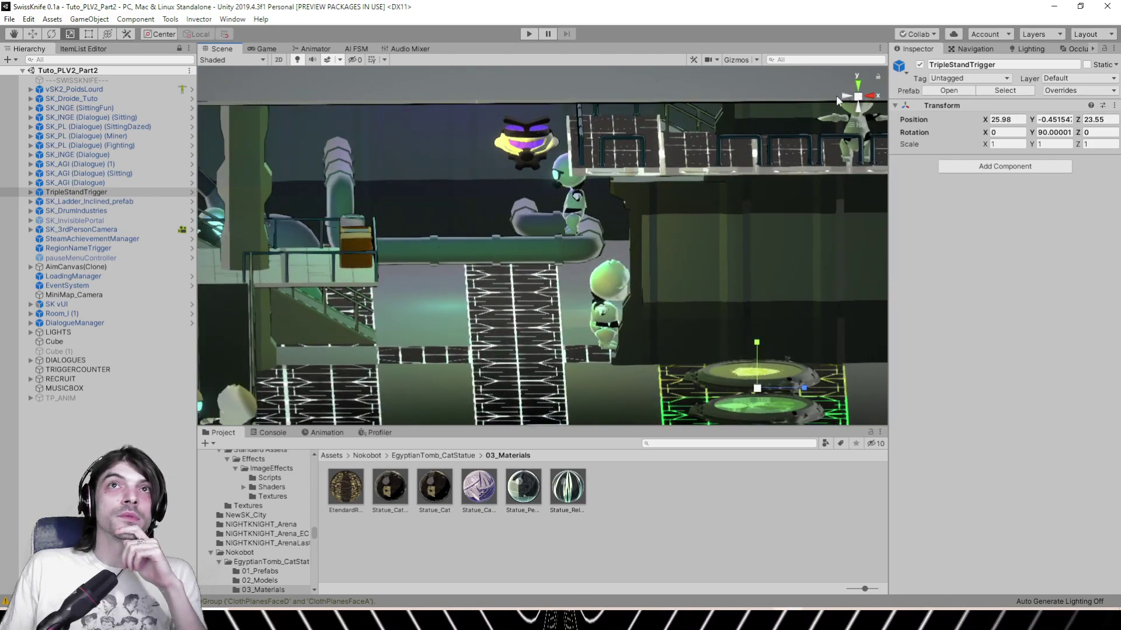
Switch the scene view to perspective, survey the whole tutorial room from above the floor, and clear the selection
click(854, 123)
middle_drag(574, 248, 627, 243)
right_drag(613, 244, 663, 236)
middle_drag(610, 182, 651, 224)
right_drag(584, 214, 555, 211)
alt+drag(556, 212, 542, 229)
right_drag(542, 229, 537, 230)
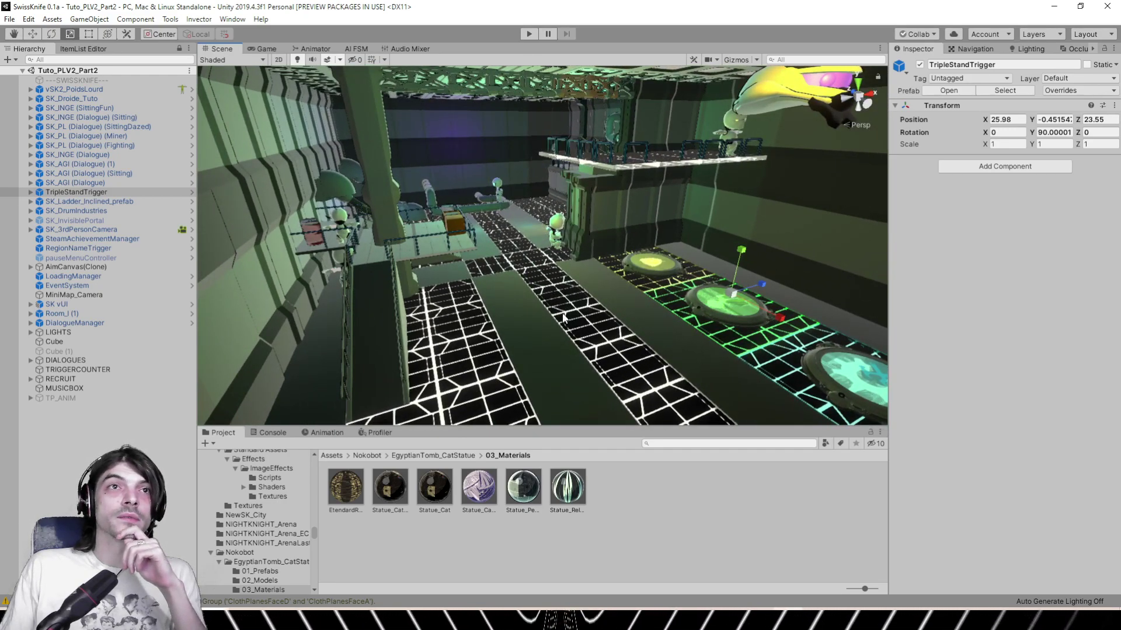
right_drag(563, 314, 558, 308)
alt+drag(557, 312, 574, 314)
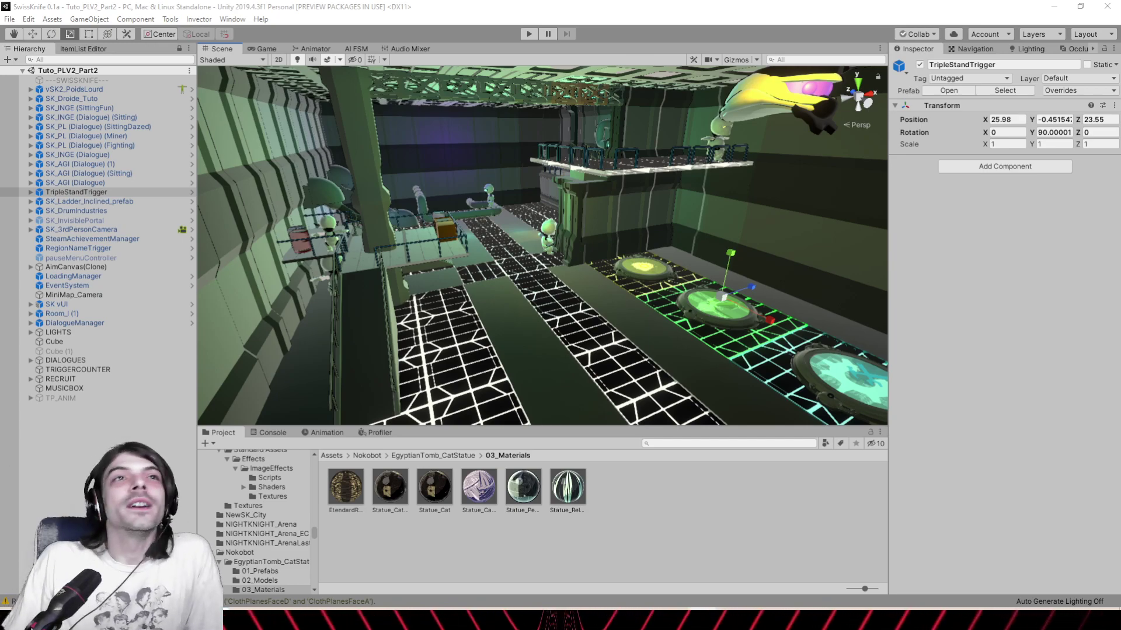
click(697, 560)
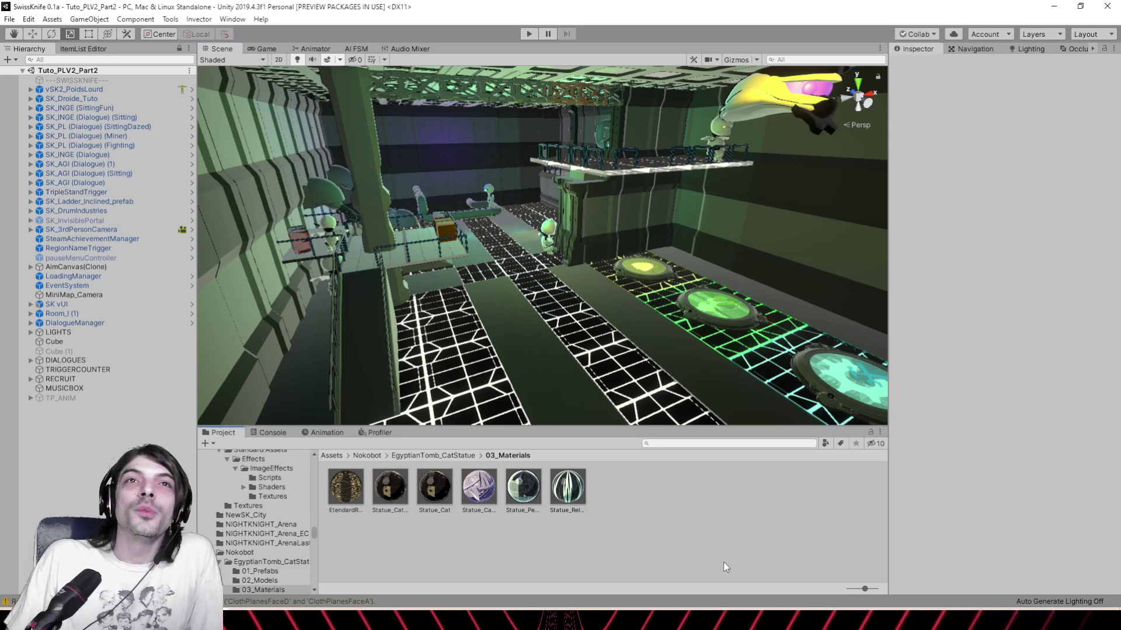